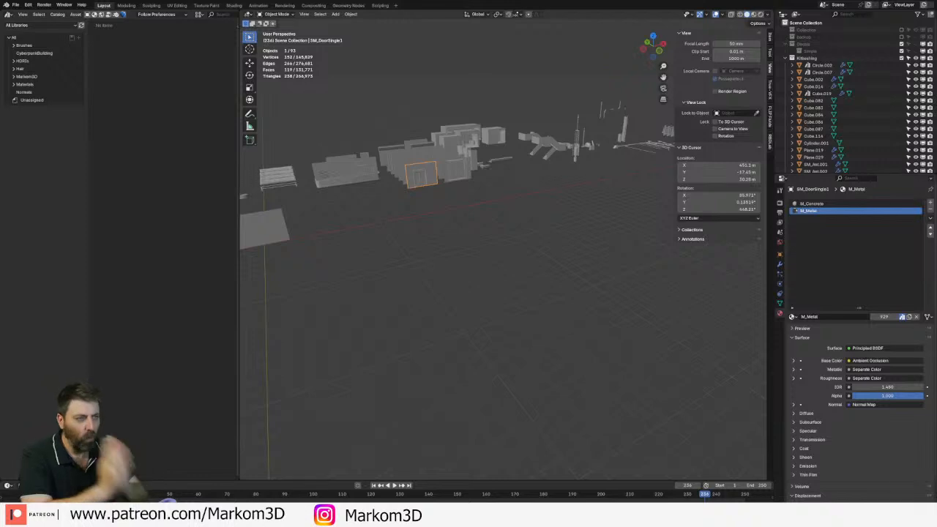
# - Examine the single-door wall module up close and then view the whole kitbash layout
pyautogui.scroll(3, 459, 176)
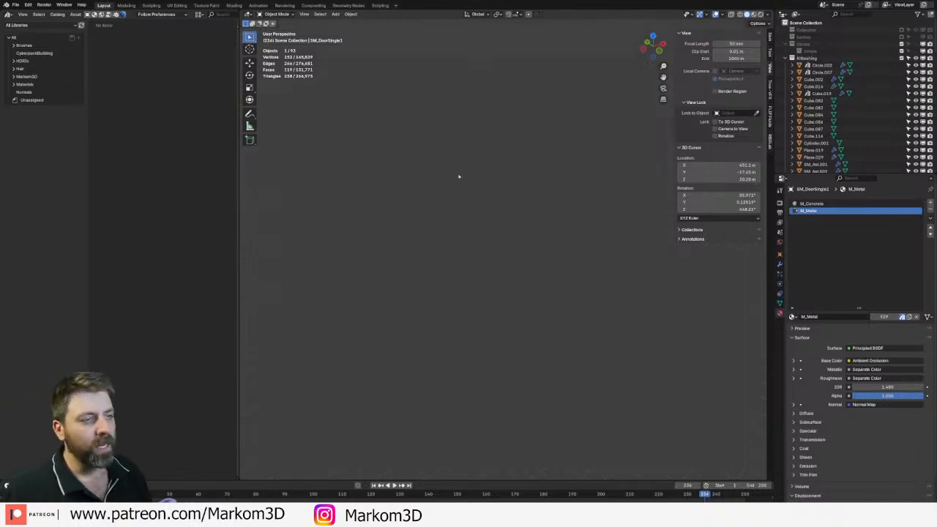
pyautogui.press('KP_Decimal')
pyautogui.scroll(-2, 435, 145)
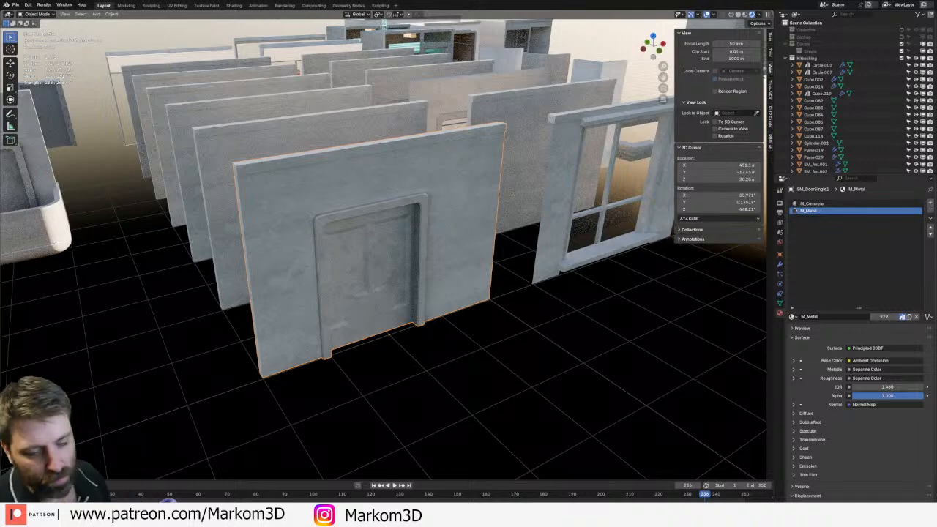
pyautogui.scroll(2, 299, 230)
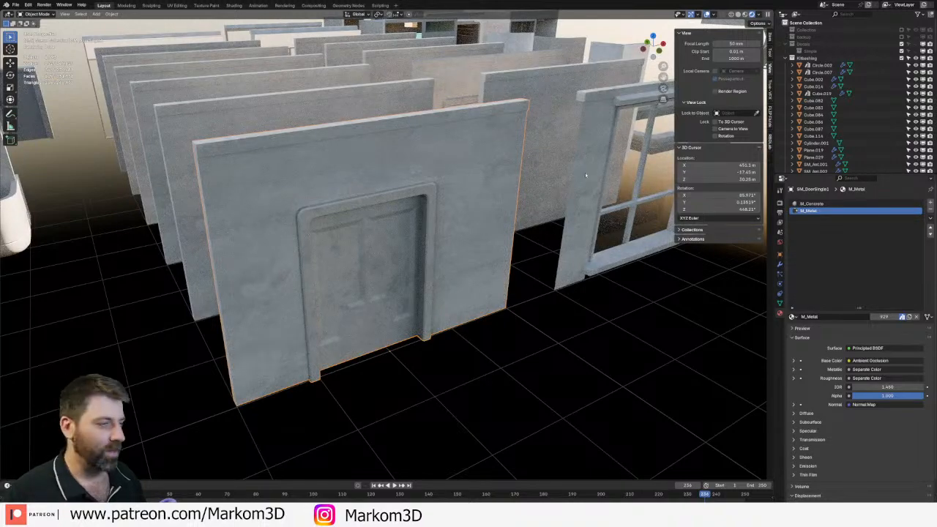
pyautogui.scroll(-10, 586, 176)
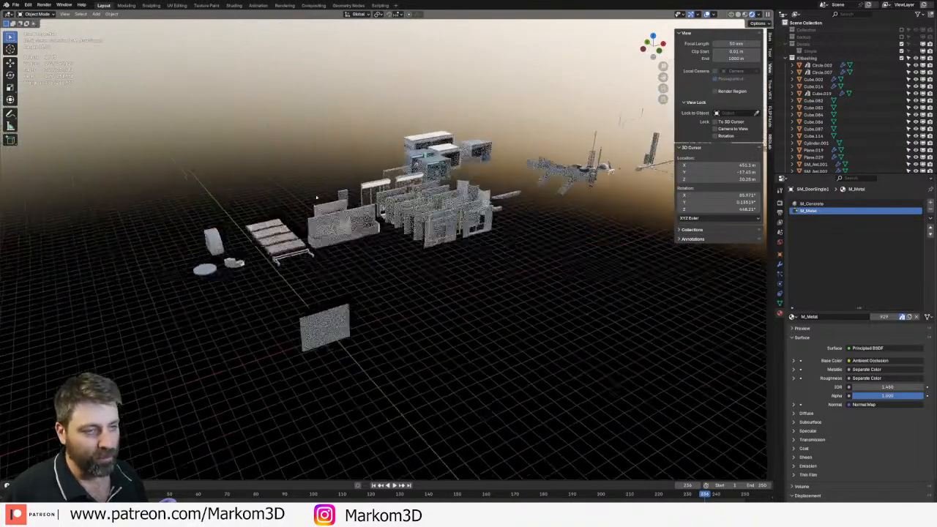
# - Inspect the plain wall module's geometry in Edit Mode with wireframe shading
pyautogui.keyDown('shift'); pyautogui.moveTo(317, 197); pyautogui.dragTo(329, 175, button='middle'); pyautogui.keyUp('shift')
pyautogui.click(484, 187)
pyautogui.press('KP_Decimal')
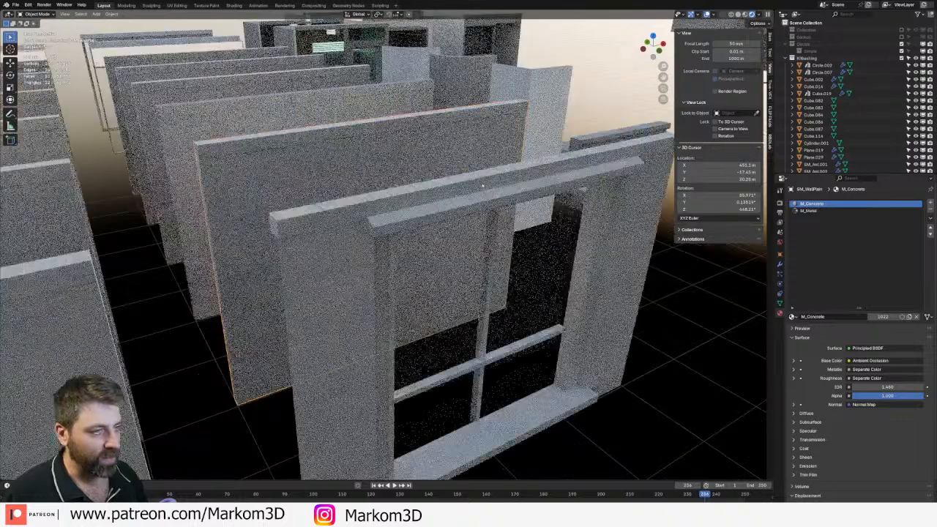
pyautogui.click(739, 15)
pyautogui.moveTo(601, 192); pyautogui.dragTo(479, 222, button='middle')
pyautogui.press('Tab')
pyautogui.hotkey('alt', 'z')
pyautogui.moveTo(478, 264); pyautogui.dragTo(467, 299, button='middle')
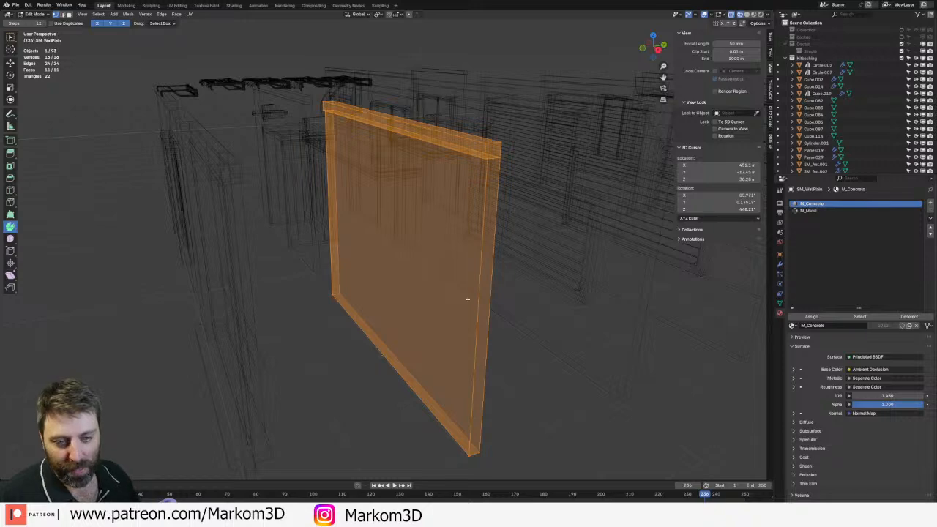
pyautogui.moveTo(470, 306); pyautogui.dragTo(481, 299, button='middle')
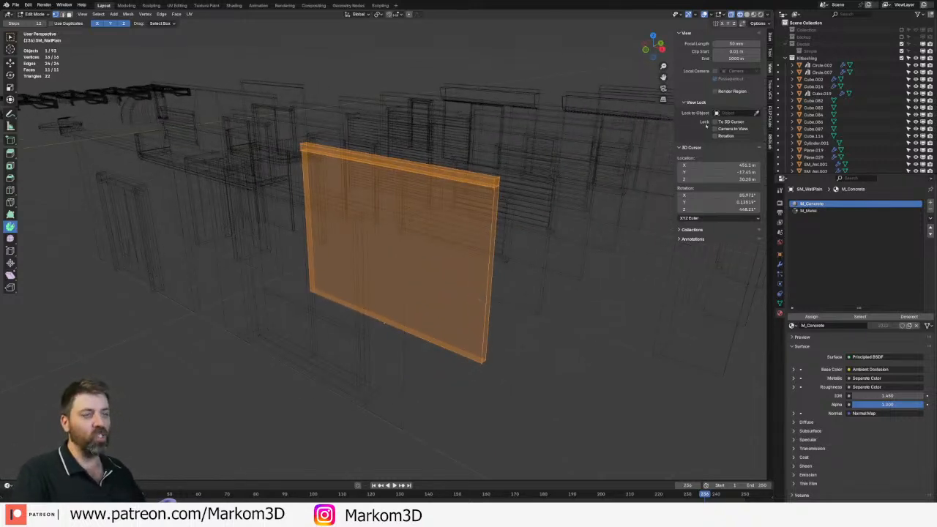
# - Switch the viewport to rendered shading and return the plain wall to Object Mode
pyautogui.click(760, 15)
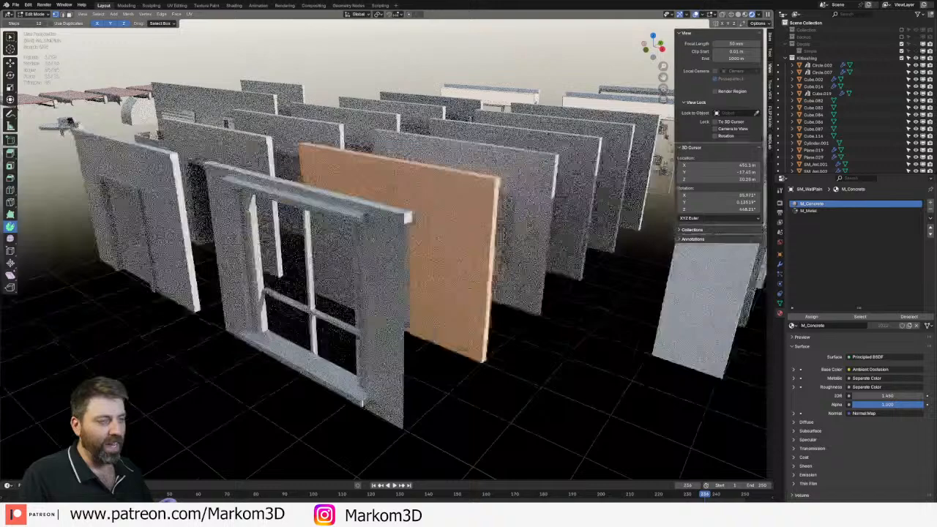
pyautogui.moveTo(362, 403); pyautogui.dragTo(442, 407, button='middle')
pyautogui.scroll(-3, 442, 407)
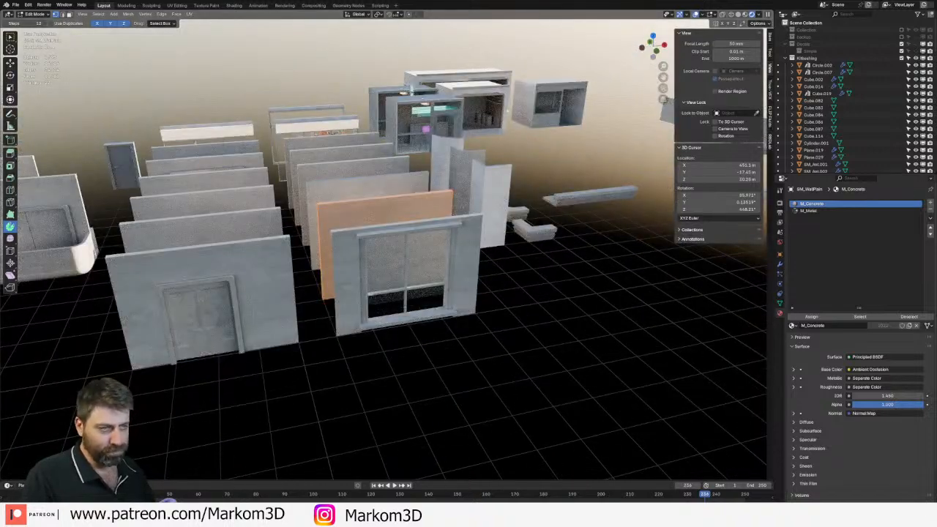
pyautogui.press('Tab')
pyautogui.moveTo(414, 240); pyautogui.dragTo(450, 222, button='middle')
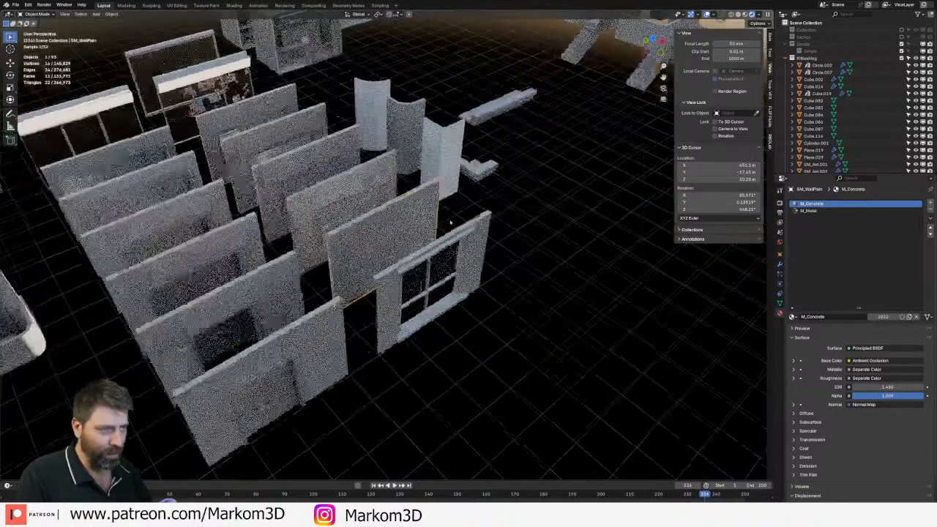
# - Select the angled cut-corner wall module and examine it alongside the neighbouring corner pieces
pyautogui.click(408, 147)
pyautogui.press('KP_Decimal')
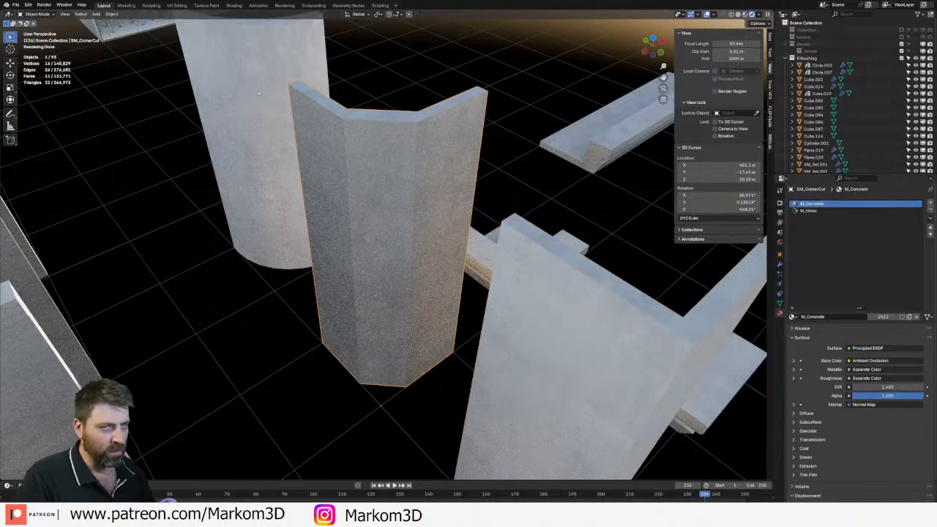
pyautogui.scroll(-4, 259, 93)
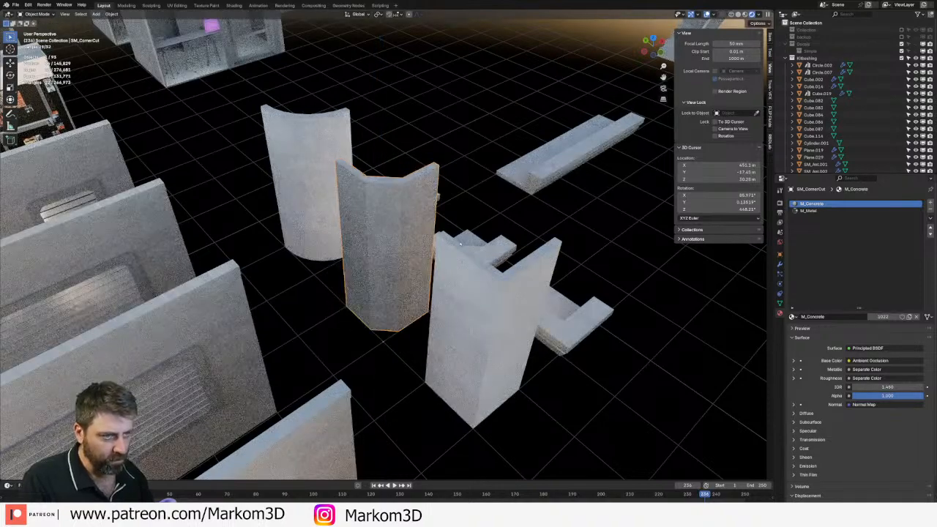
# - Turn on the Face Orientation overlay and inspect the backfaces of the corner wall modules
pyautogui.click(713, 13)
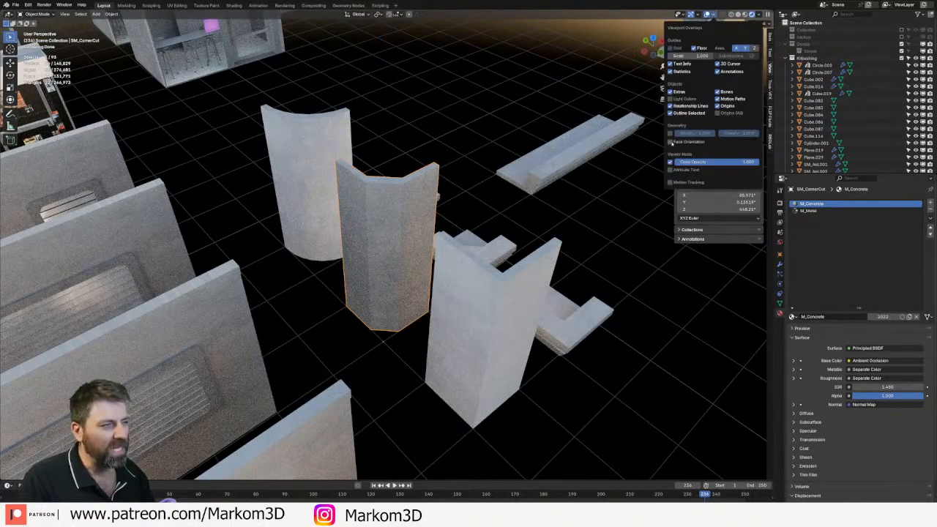
pyautogui.scroll(-8, 487, 228)
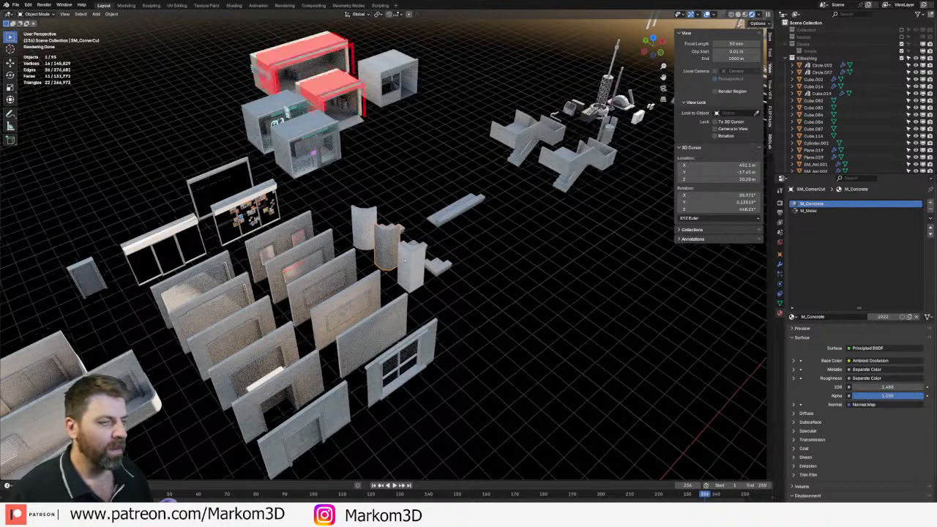
pyautogui.moveTo(358, 224); pyautogui.dragTo(745, 247, button='middle')
pyautogui.scroll(3, 745, 247)
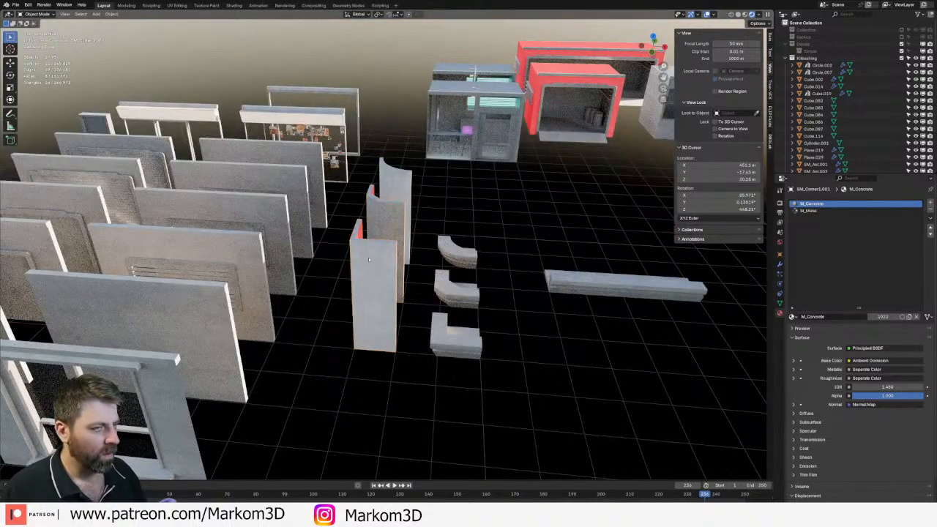
pyautogui.moveTo(336, 255); pyautogui.dragTo(290, 216, button='middle')
# - Switch to solid shading and enable the excluded top collection to show the assembled city buildings
pyautogui.click(739, 16)
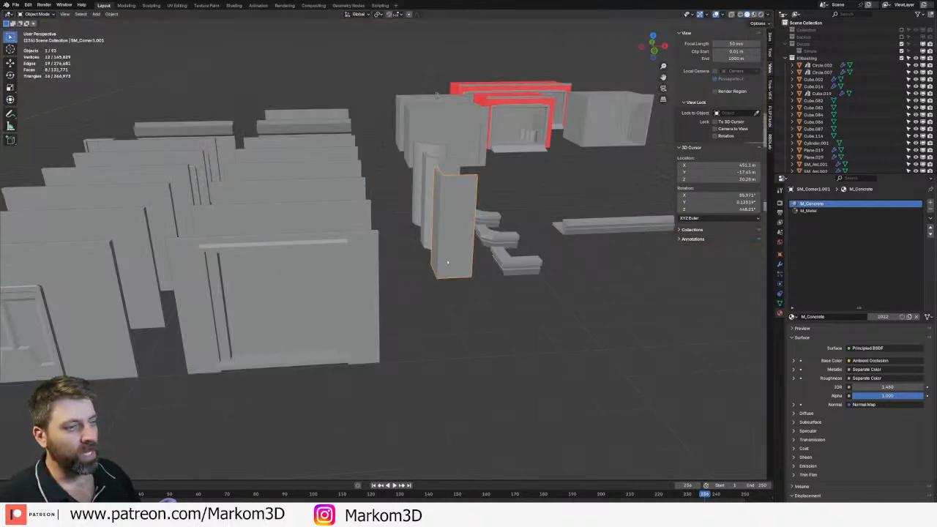
pyautogui.scroll(-4, 441, 266)
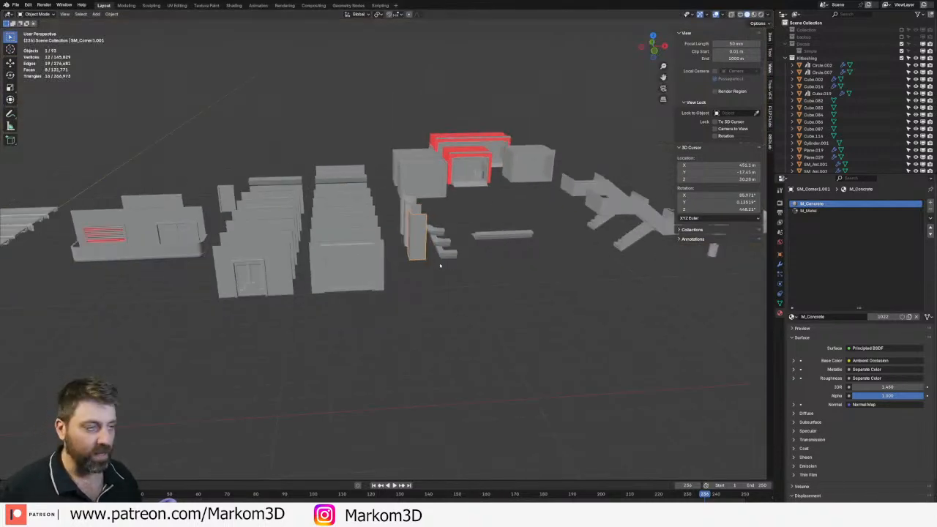
pyautogui.scroll(-5, 441, 266)
pyautogui.click(901, 31)
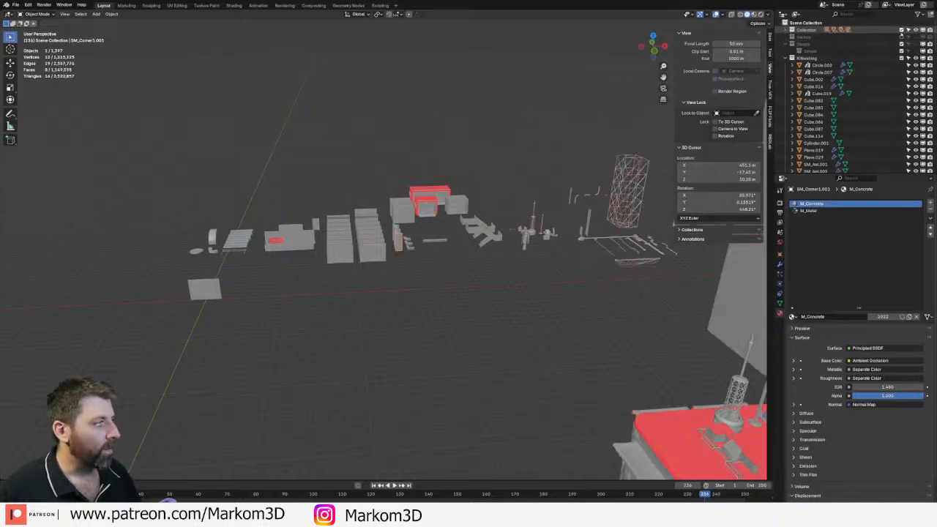
pyautogui.scroll(-5, 608, 290)
pyautogui.moveTo(608, 290); pyautogui.dragTo(418, 230, button='middle')
pyautogui.scroll(5, 431, 203)
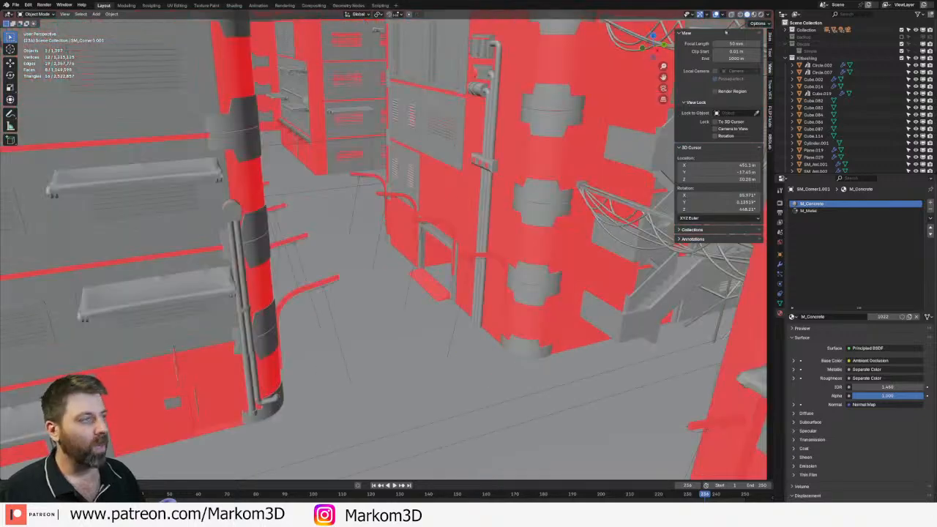
# - Turn off the Face Orientation overlay and view the rendered city street through the camera
pyautogui.click(760, 14)
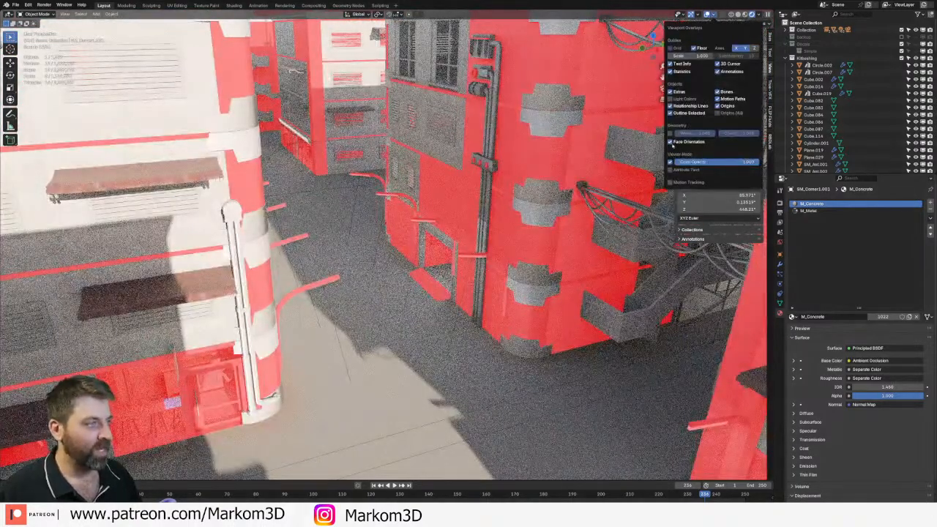
pyautogui.press('KP_0')
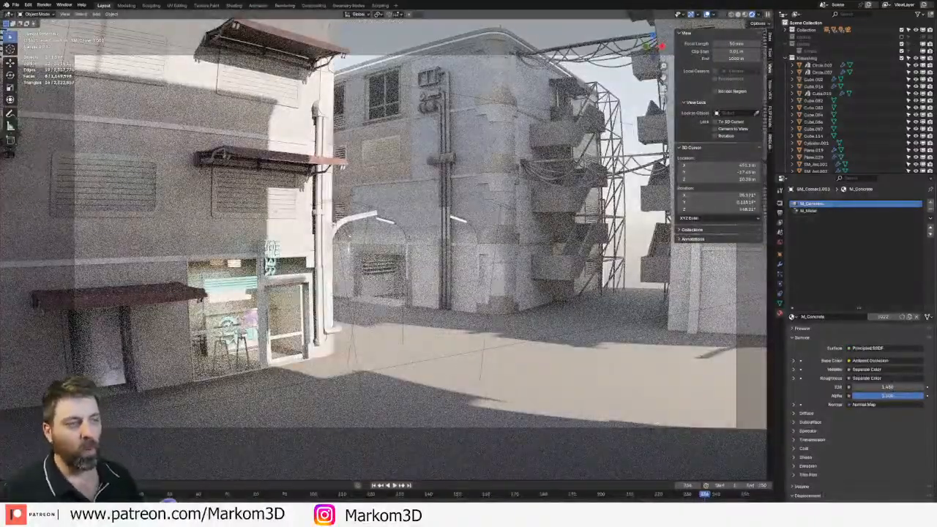
pyautogui.keyDown('shift'); pyautogui.moveTo(454, 256); pyautogui.dragTo(412, 261, button='middle'); pyautogui.keyUp('shift')
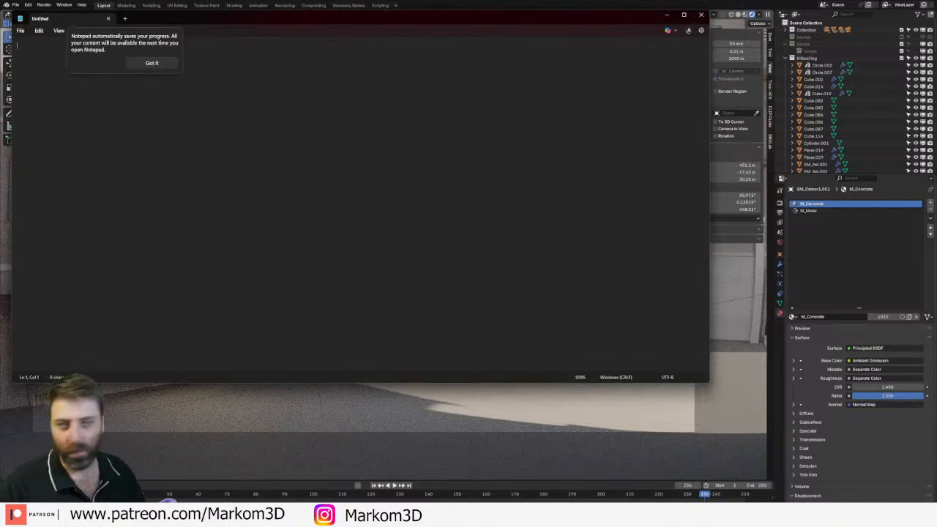
# - Paste the glove puppet and stilt walking jokes into the blank Notepad document and minimize its window
pyautogui.click(151, 63)
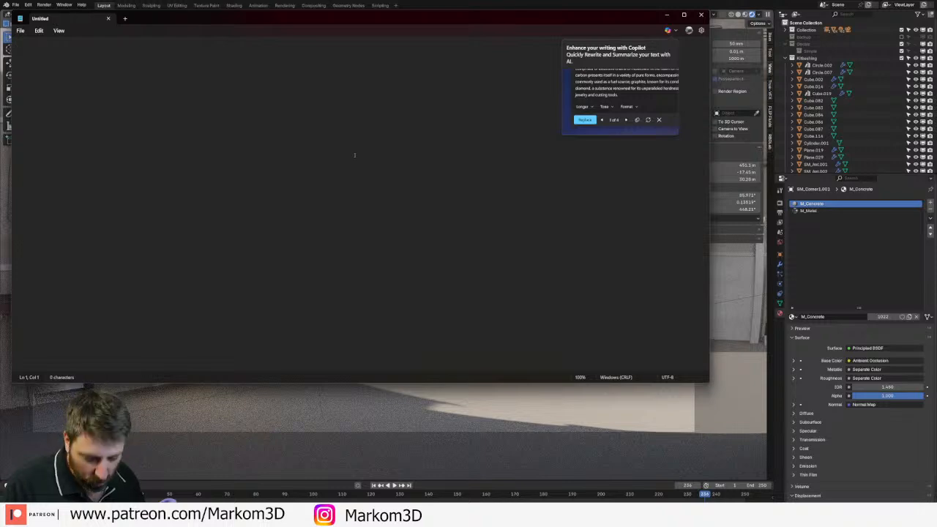
pyautogui.hotkey('ctrl', 'v')
pyautogui.hotkey('ctrl', 'v')
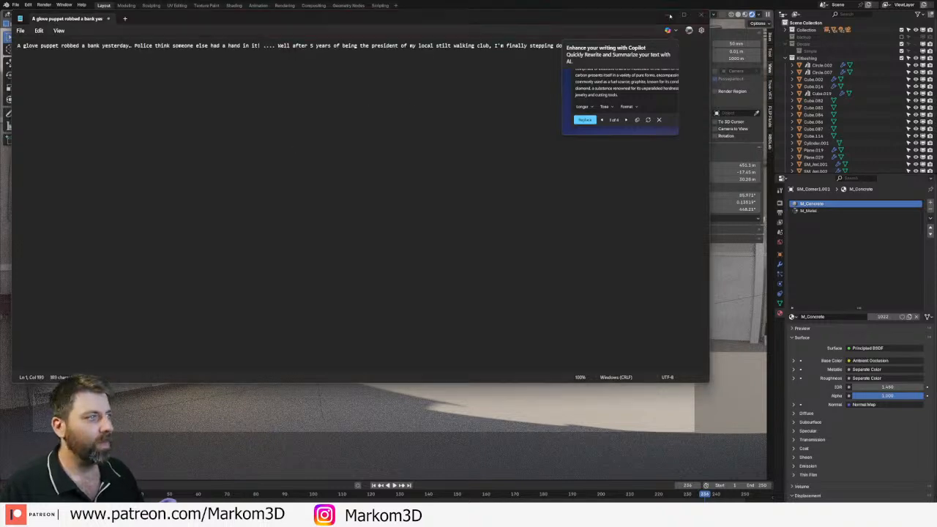
pyautogui.click(667, 15)
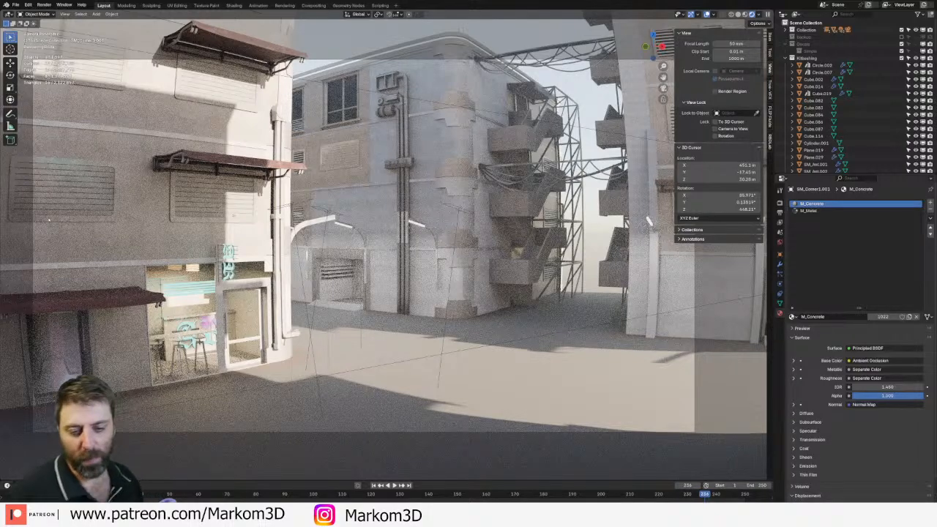
# - Leave the camera view and examine the curved ledge piece in the kitbash set
pyautogui.press('KP_0')
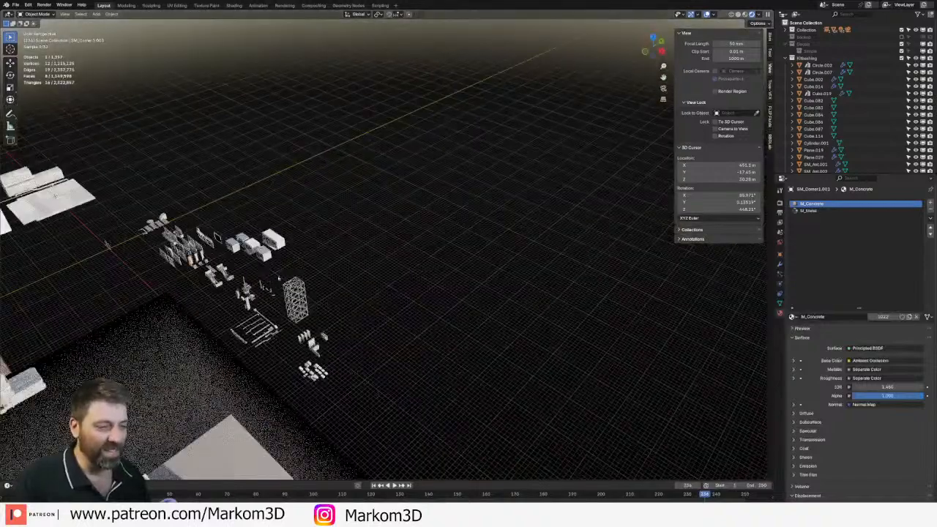
pyautogui.click(108, 244)
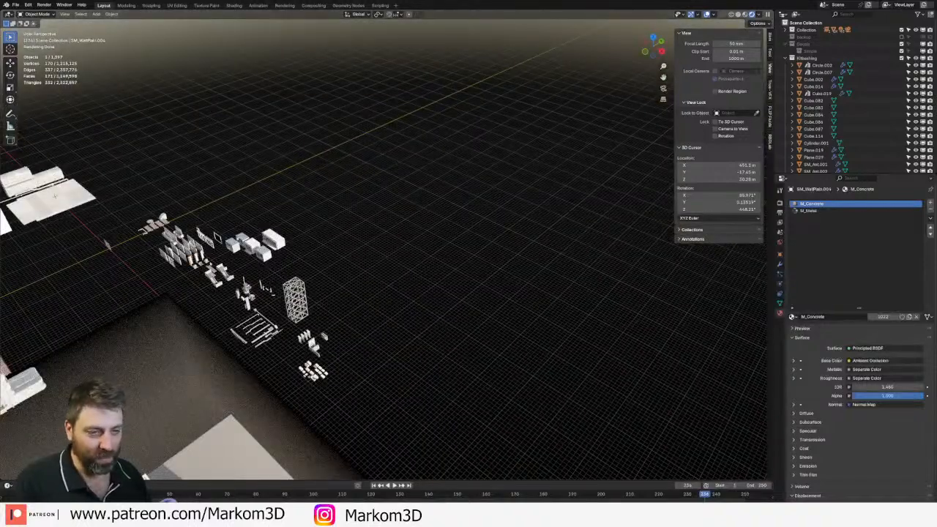
pyautogui.press('KP_Decimal')
pyautogui.scroll(-4, 336, 279)
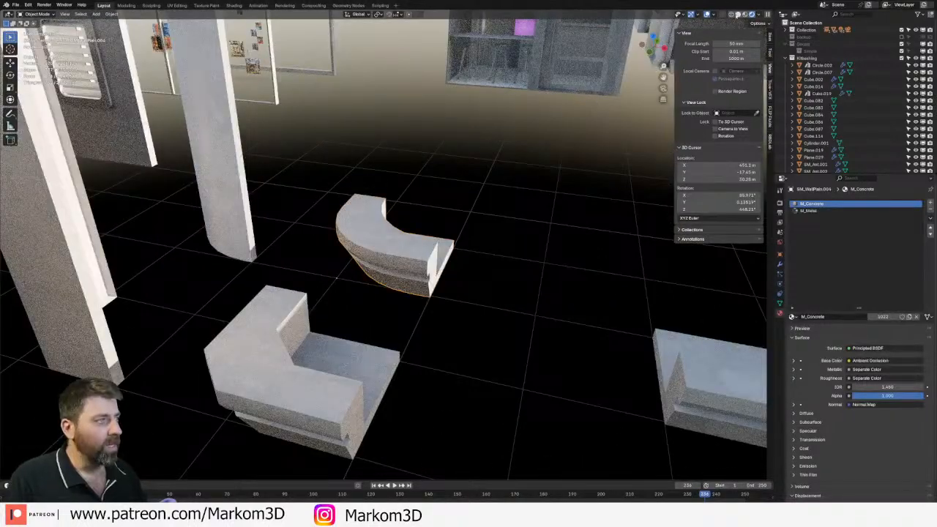
# - In solid shading, move the standalone flat wall panel behind the wall modules with the vent and double door
pyautogui.press('z')
pyautogui.scroll(-4, 339, 205)
pyautogui.keyDown('shift'); pyautogui.moveTo(339, 205); pyautogui.dragTo(560, 193, button='middle'); pyautogui.keyUp('shift')
pyautogui.keyDown('shift'); pyautogui.moveTo(131, 271); pyautogui.dragTo(318, 271, button='middle'); pyautogui.keyUp('shift')
pyautogui.scroll(-5, 317, 271)
pyautogui.keyDown('shift'); pyautogui.moveTo(96, 278); pyautogui.dragTo(274, 288, button='middle'); pyautogui.keyUp('shift')
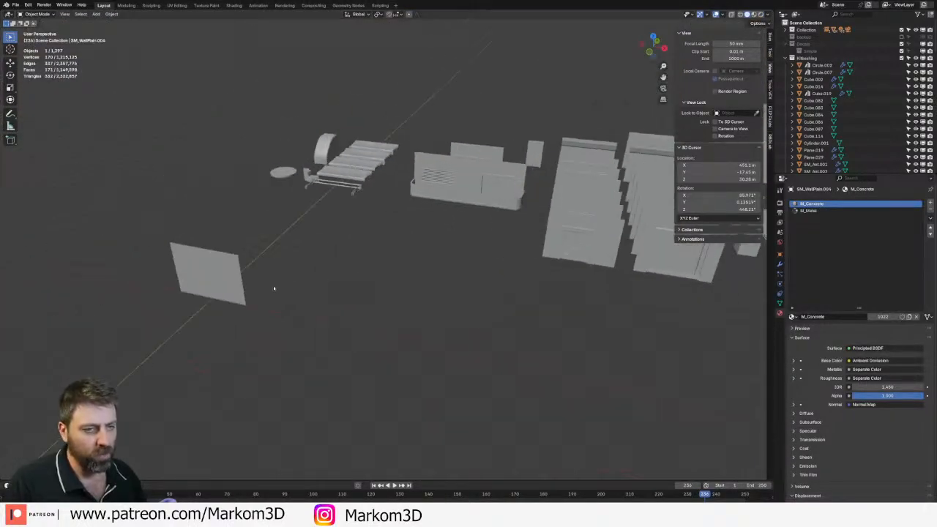
pyautogui.click(193, 288)
pyautogui.press('g')
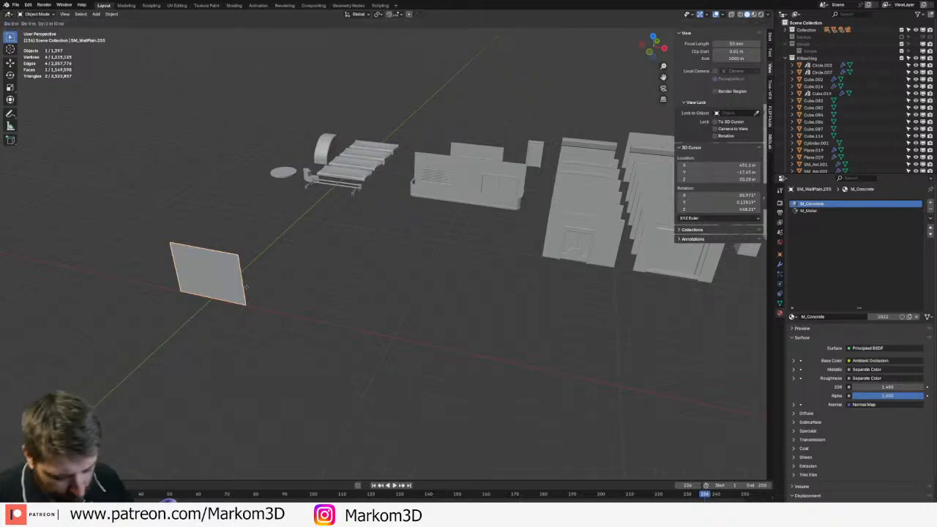
pyautogui.click(473, 137)
# - Frame the moved flat wall panel and examine it up close
pyautogui.press('KP_Decimal')
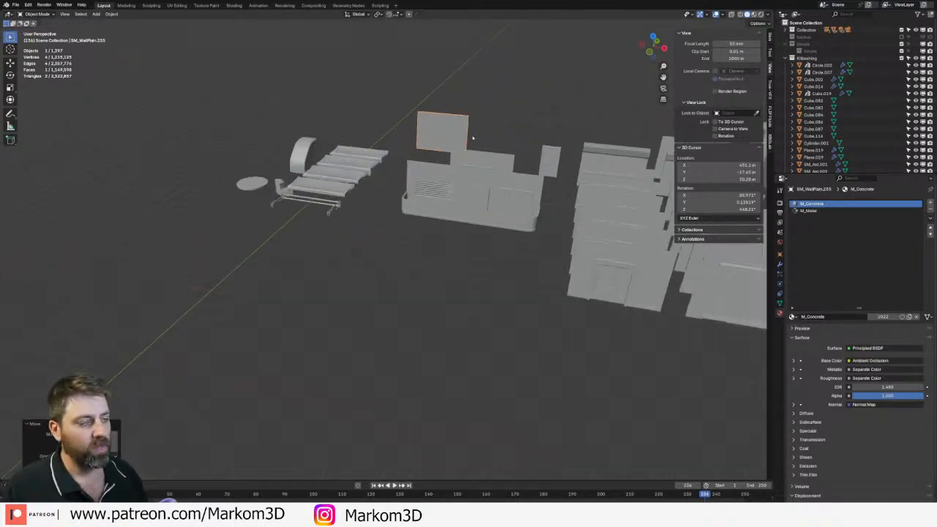
pyautogui.press('KP_Divide')
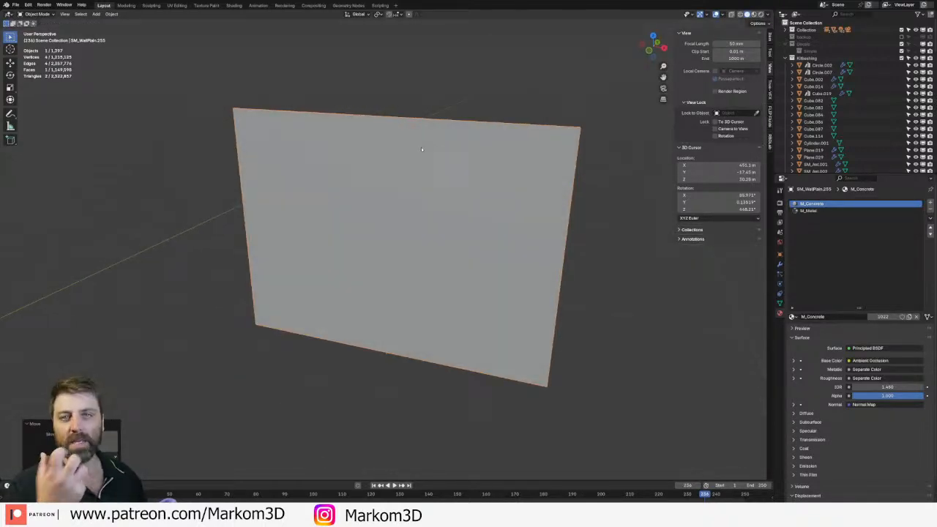
pyautogui.scroll(2, 443, 220)
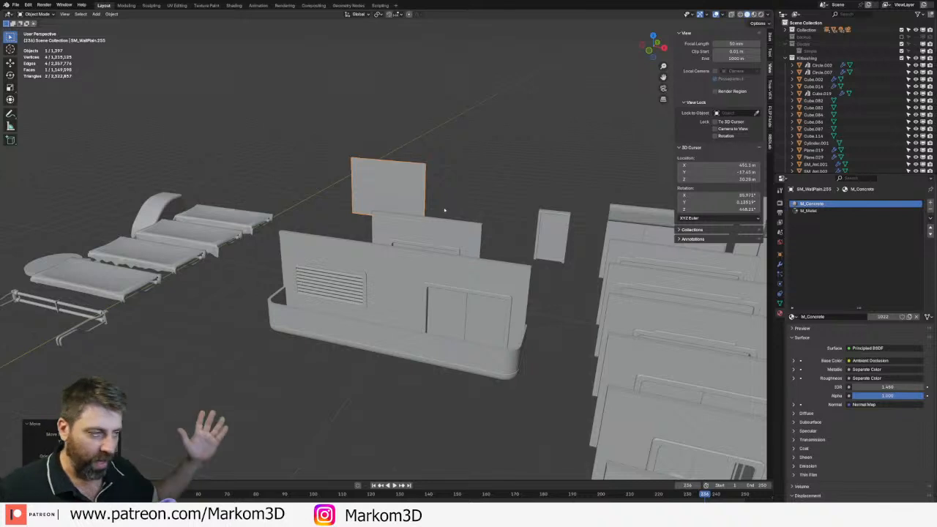
# - Survey the kitbash set from the wall modules to the shops and stairs, selecting the wide roller-door shop
pyautogui.scroll(-8, 444, 210)
pyautogui.moveTo(443, 210); pyautogui.dragTo(512, 212, button='middle')
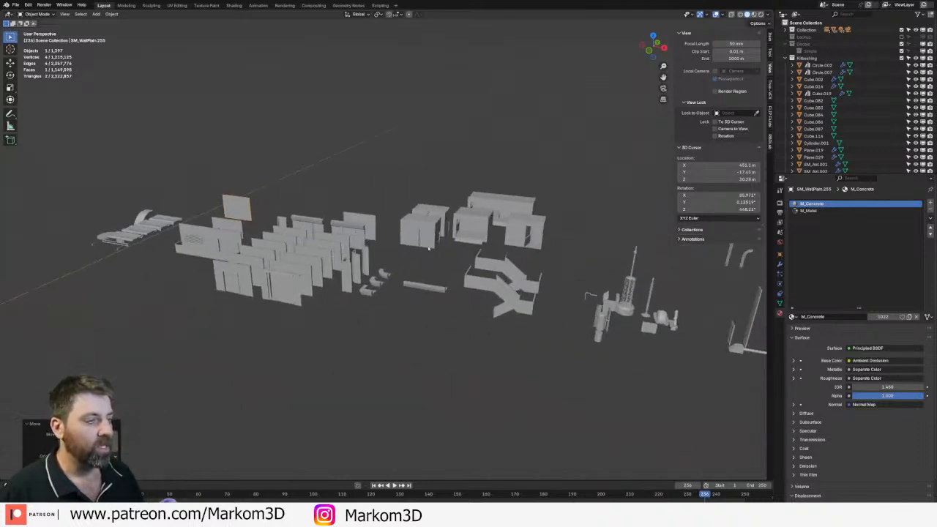
pyautogui.scroll(3, 513, 212)
pyautogui.click(523, 209)
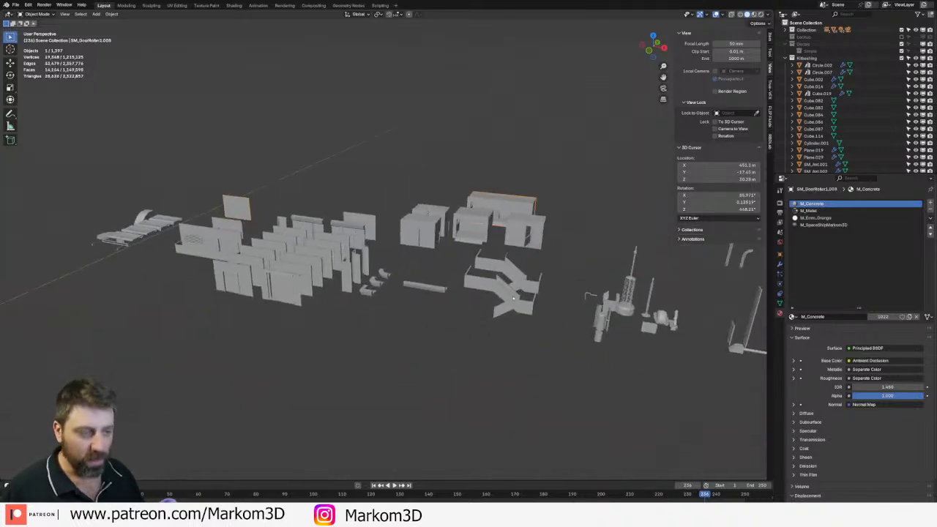
pyautogui.moveTo(532, 303); pyautogui.dragTo(454, 256, button='middle')
pyautogui.scroll(-3, 476, 293)
pyautogui.scroll(3, 412, 234)
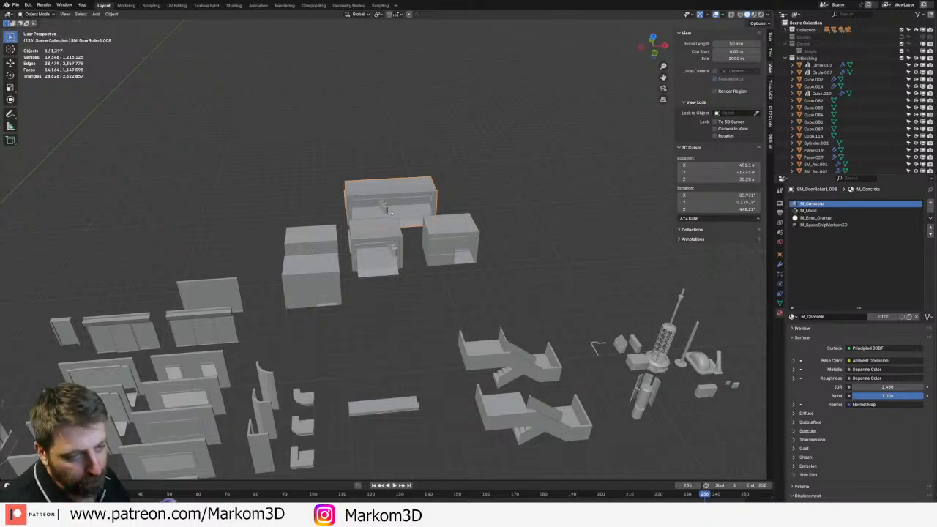
pyautogui.scroll(-2, 389, 214)
pyautogui.keyDown('shift'); pyautogui.moveTo(278, 282); pyautogui.dragTo(393, 224, button='middle'); pyautogui.keyUp('shift')
pyautogui.scroll(2, 329, 269)
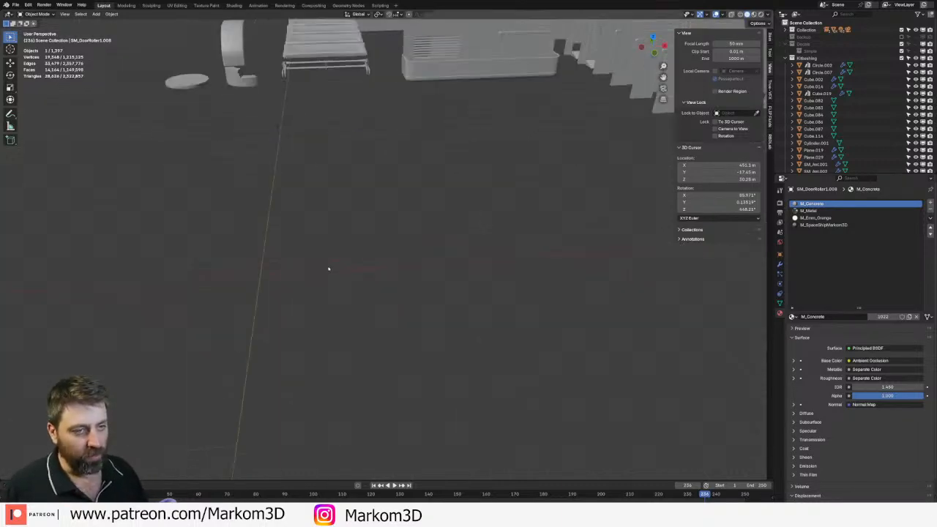
# - Reset the 3D cursor to the world origin and add a cube there
pyautogui.hotkey('shift', 's')
pyautogui.click(277, 290)
pyautogui.hotkey('shift', 'a')
pyautogui.moveTo(267, 299)
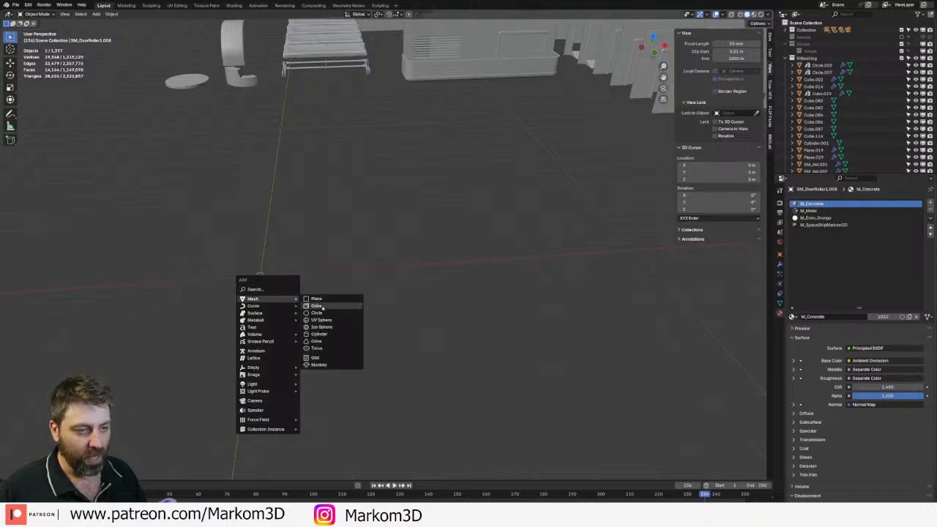
pyautogui.click(322, 307)
pyautogui.keyDown('shift'); pyautogui.moveTo(322, 307); pyautogui.dragTo(427, 284, button='middle'); pyautogui.keyUp('shift')
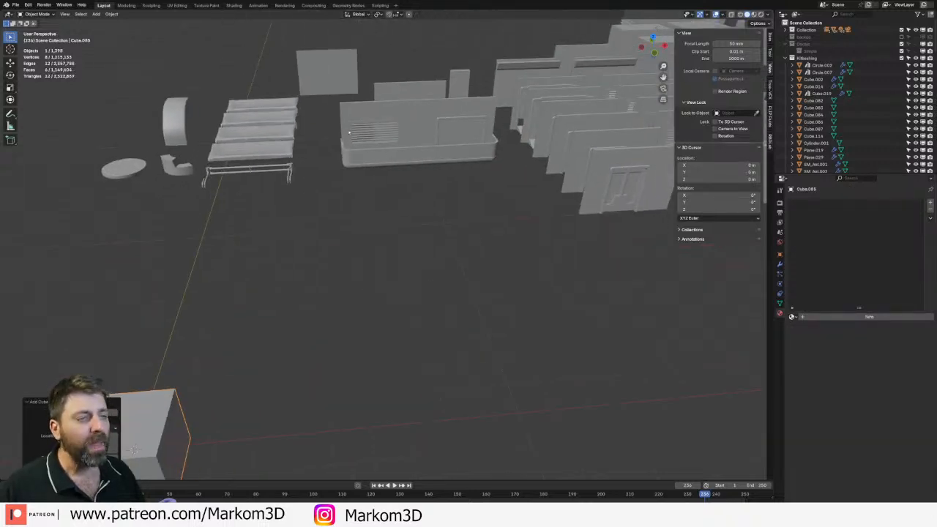
# - Add a plane and move it along the ground into the empty area in front of the wall modules
pyautogui.click(344, 93)
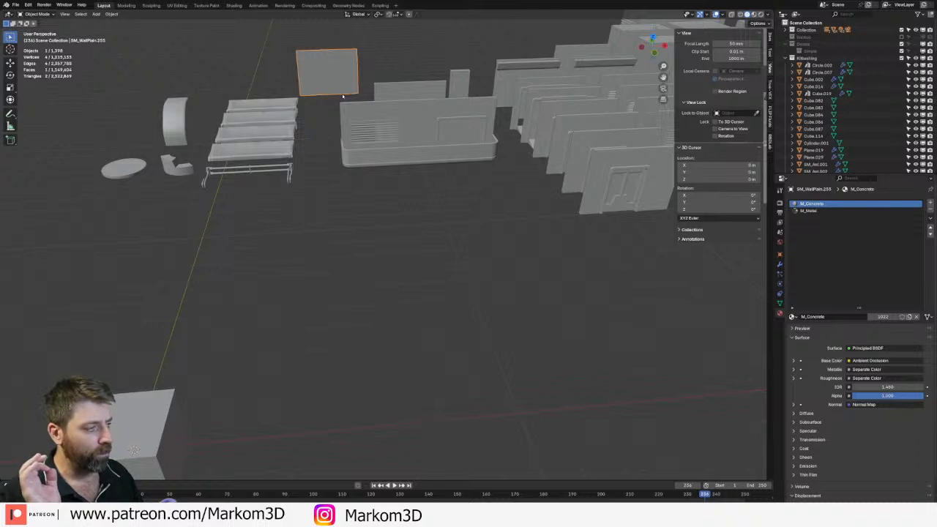
pyautogui.rightClick(432, 311)
pyautogui.press('Escape')
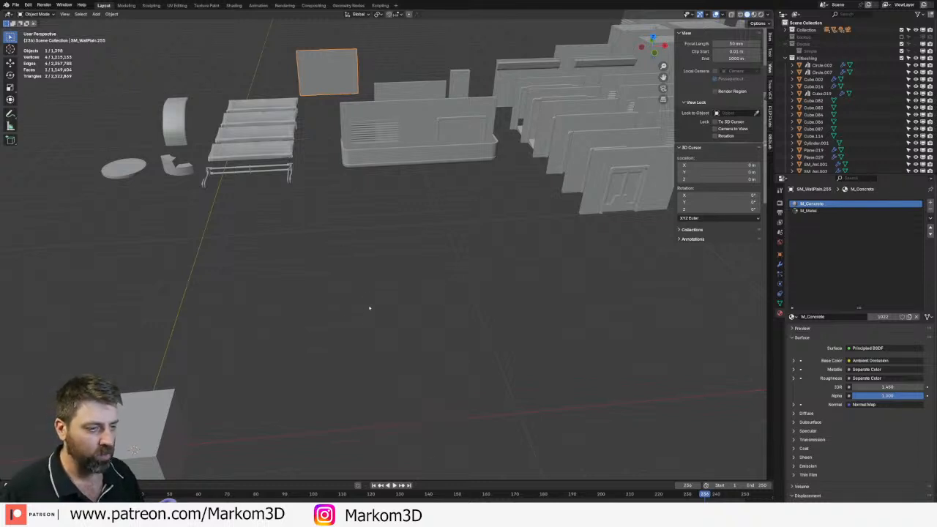
pyautogui.hotkey('shift', 'a')
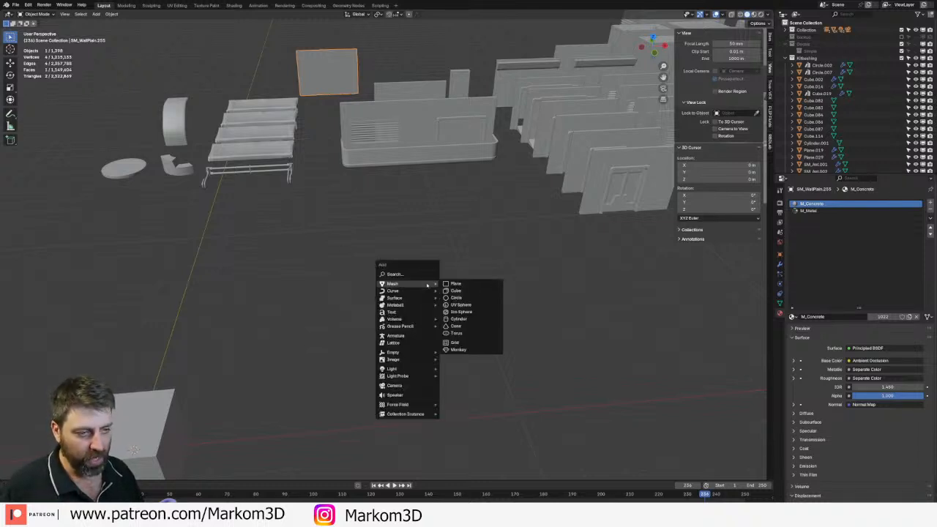
pyautogui.click(456, 284)
pyautogui.press('g')
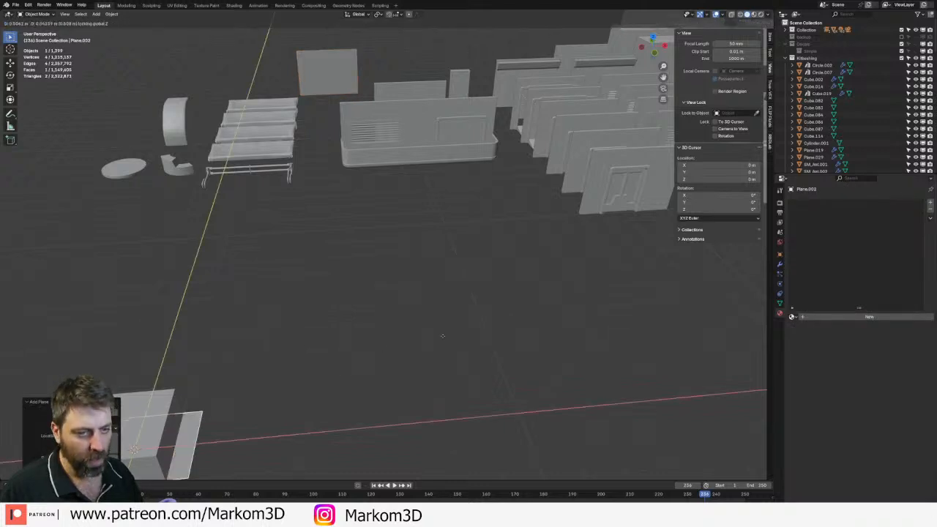
pyautogui.click(587, 256)
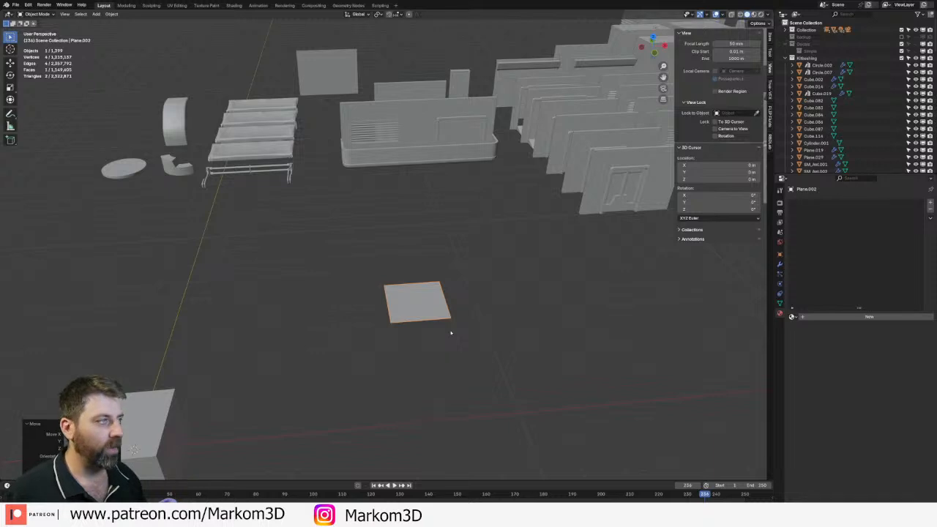
pyautogui.press('KP_Divide')
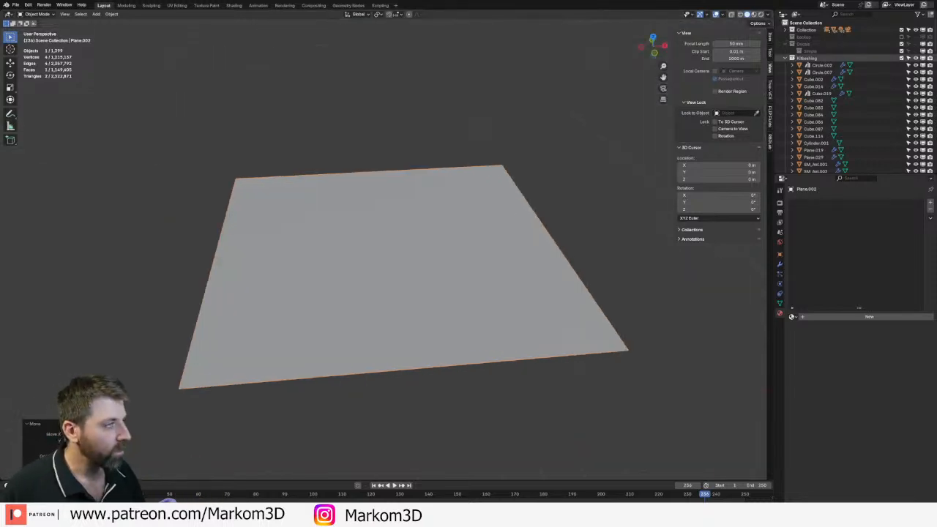
# - Switch to the Shading workspace, widen the node editor and create a new material for the plane
pyautogui.click(233, 5)
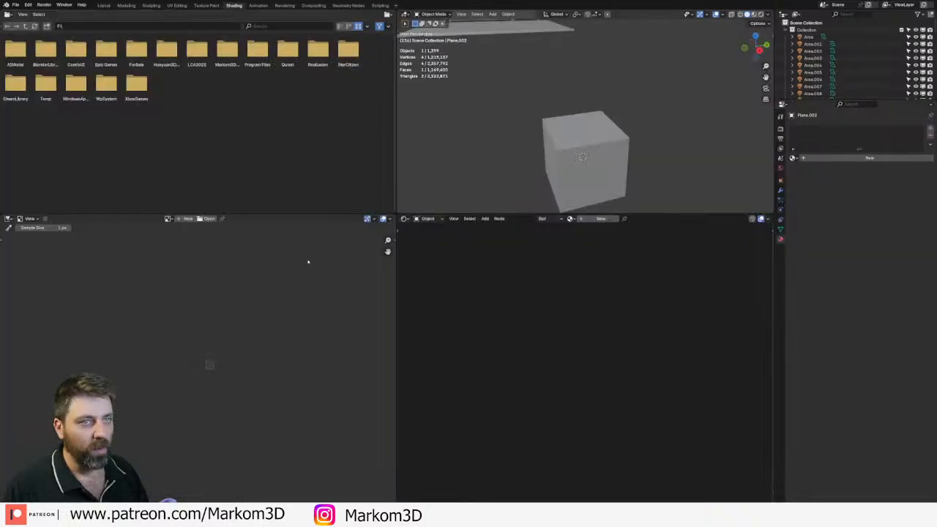
pyautogui.moveTo(394, 251); pyautogui.dragTo(115, 241)
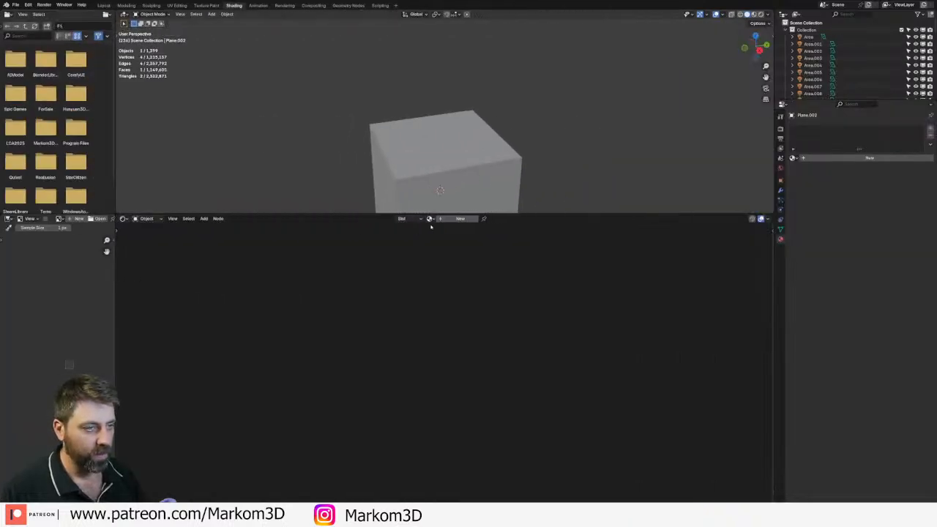
pyautogui.click(452, 218)
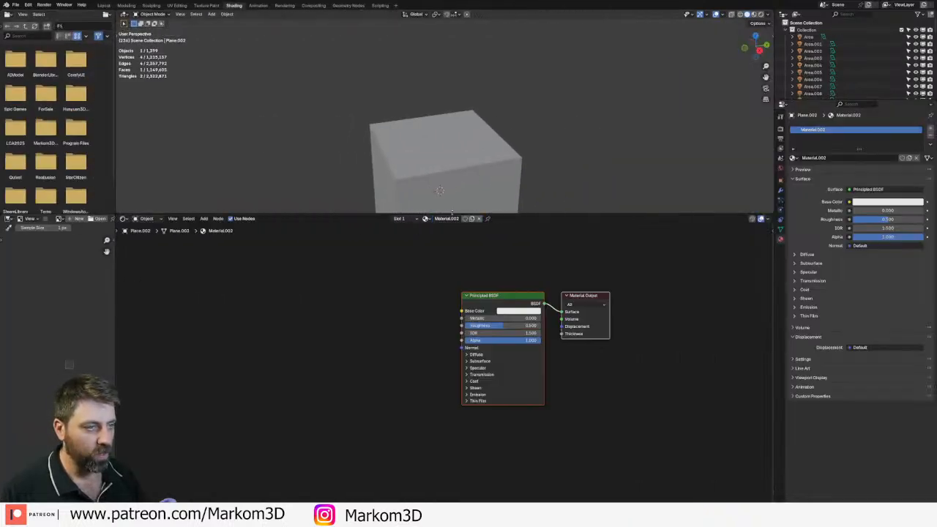
# - Set up the Principled BSDF with the baked diffuse, roughness, normal, alpha and AO textures from D:\Markom3D Studios\Decals\Baked
pyautogui.click(505, 296)
pyautogui.hotkey('ctrl', 'shift', 't')
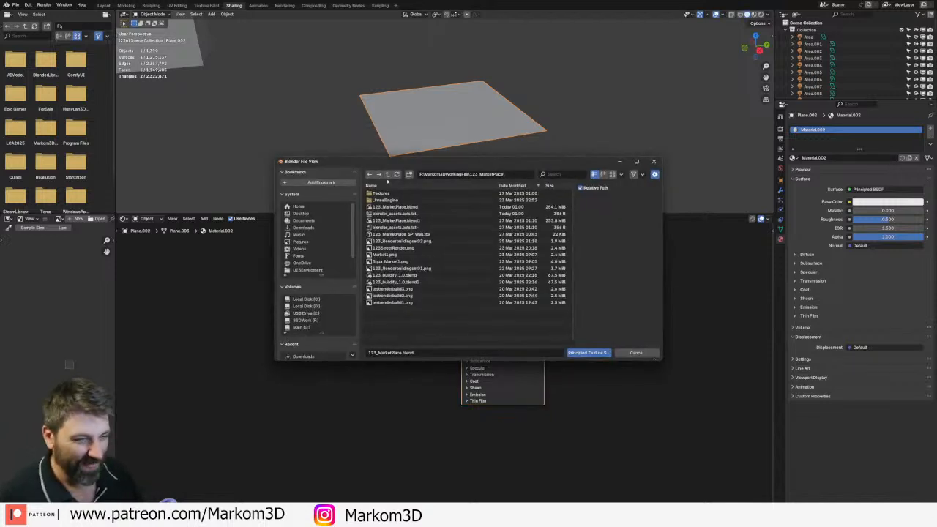
pyautogui.click(388, 174)
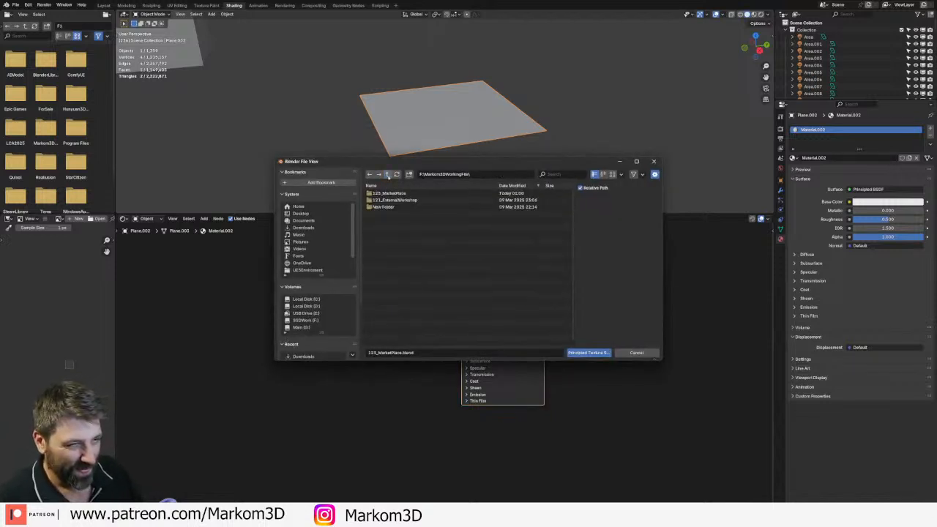
pyautogui.click(314, 306)
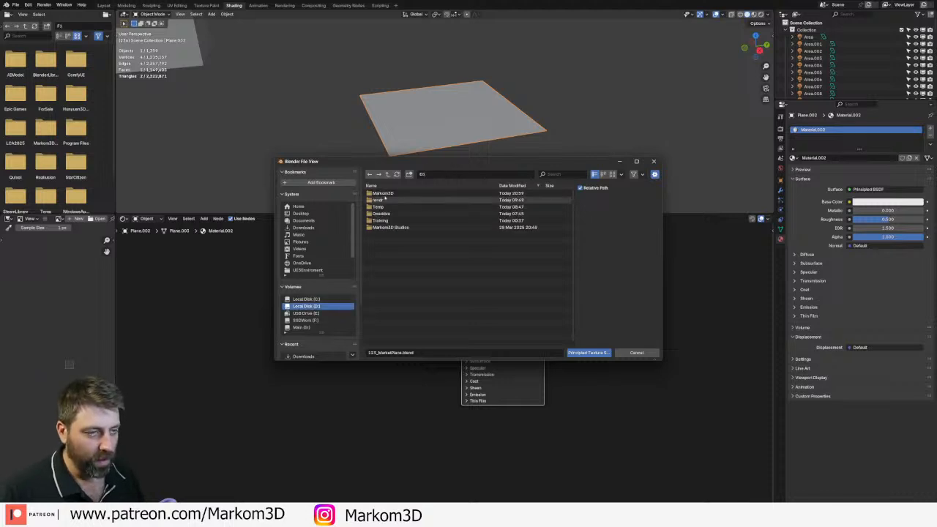
pyautogui.doubleClick(390, 226)
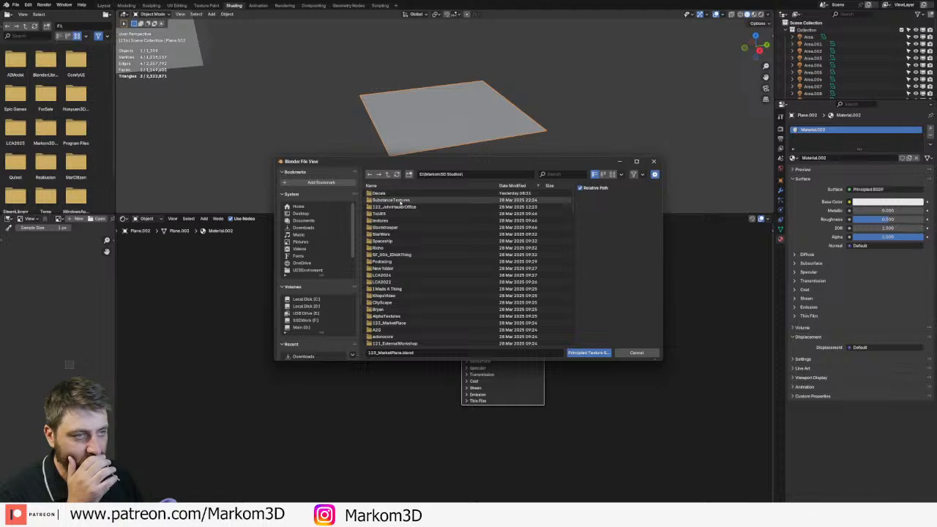
pyautogui.doubleClick(399, 200)
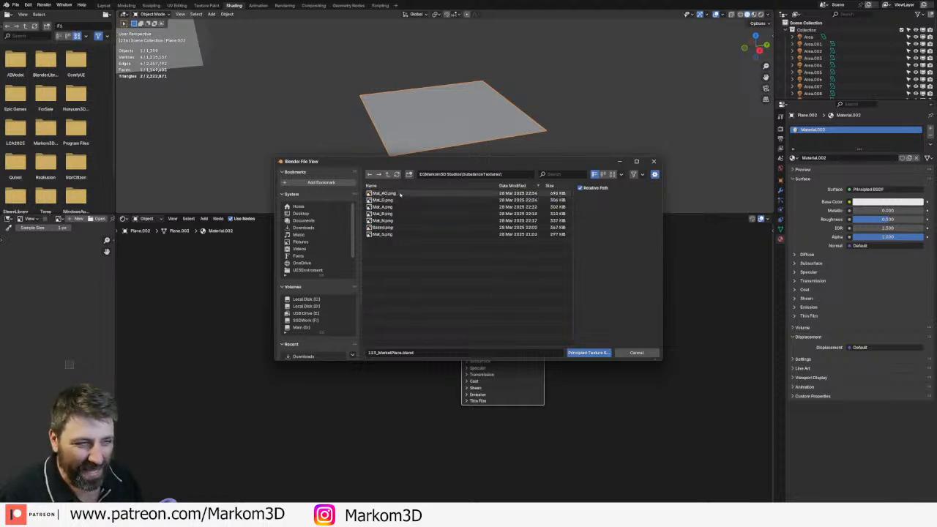
pyautogui.click(387, 174)
pyautogui.doubleClick(391, 193)
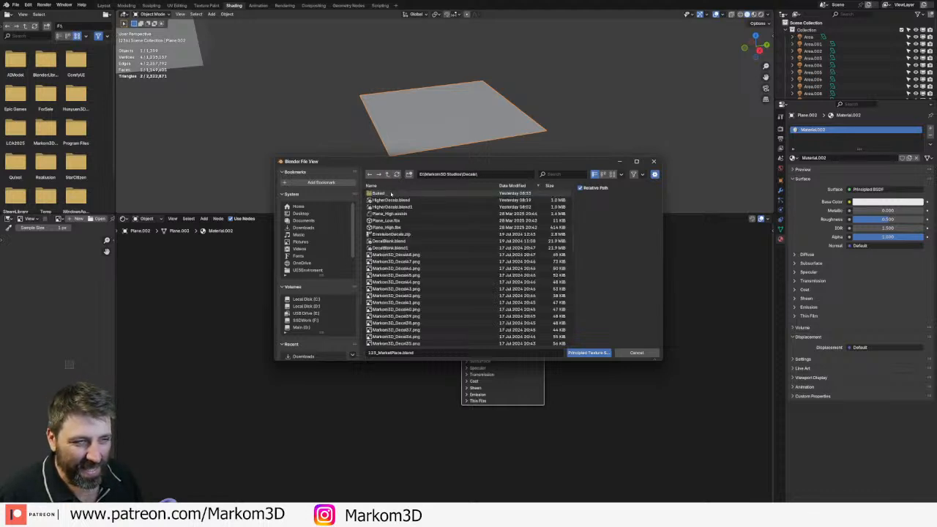
pyautogui.doubleClick(387, 194)
pyautogui.click(390, 194)
pyautogui.keyDown('shift'); pyautogui.click(391, 221); pyautogui.keyUp('shift')
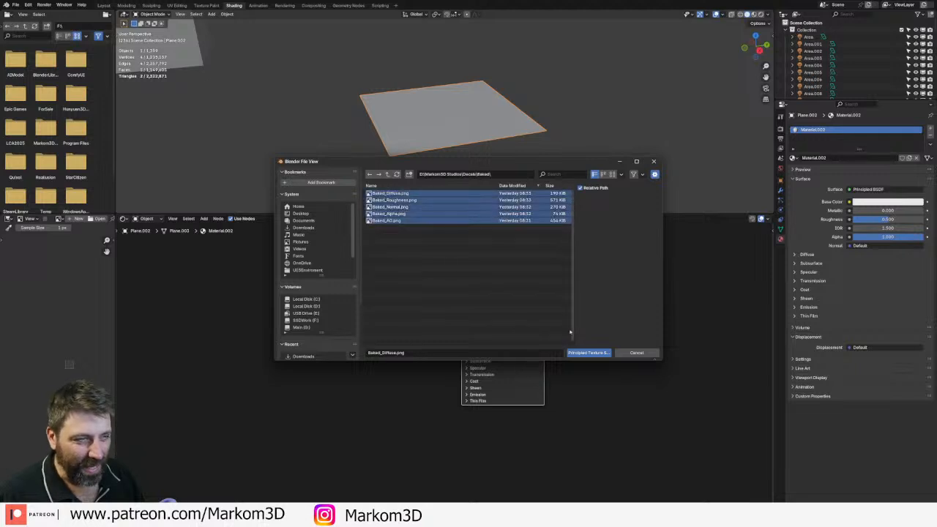
pyautogui.click(569, 353)
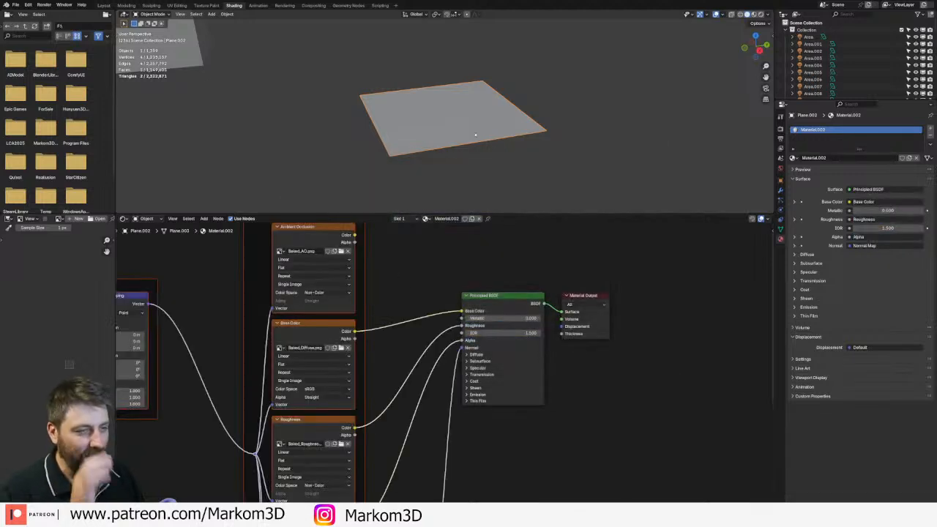
# - Switch the viewport to rendered shading and inspect the textured plane and its texture nodes
pyautogui.press('z')
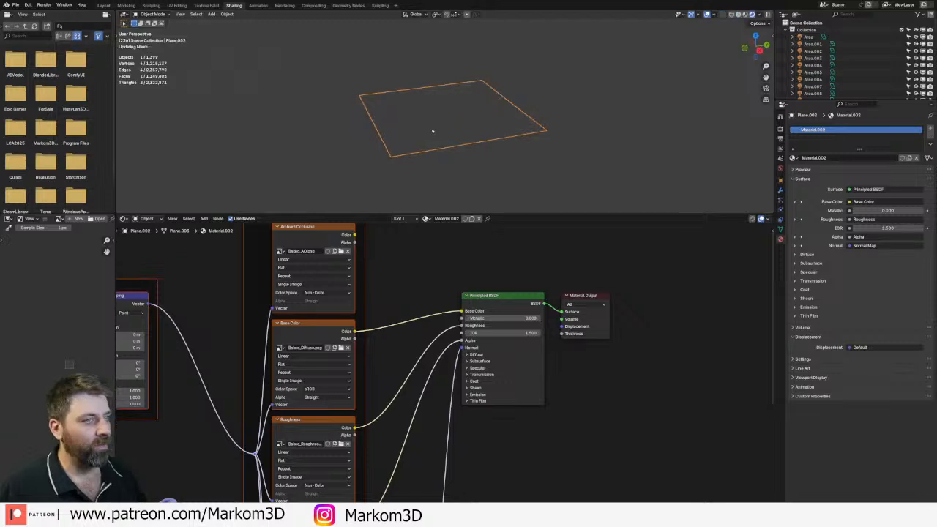
pyautogui.moveTo(432, 130); pyautogui.dragTo(508, 149, button='middle')
pyautogui.scroll(3, 508, 148)
pyautogui.moveTo(449, 153)
pyautogui.mouseDown(button='middle')
pyautogui.moveTo(481, 144)
pyautogui.moveTo(479, 176)
pyautogui.moveTo(483, 164)
pyautogui.mouseUp(button='middle')
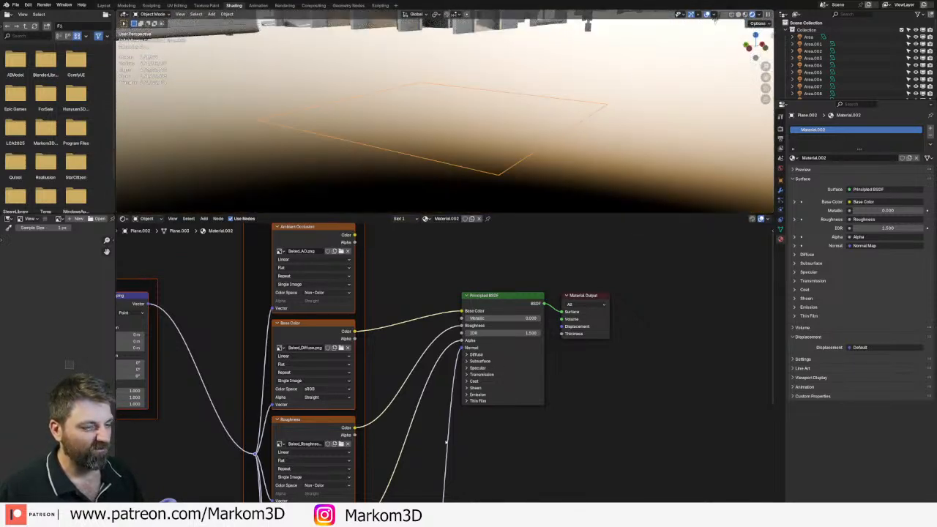
pyautogui.moveTo(435, 431); pyautogui.dragTo(450, 369, button='middle')
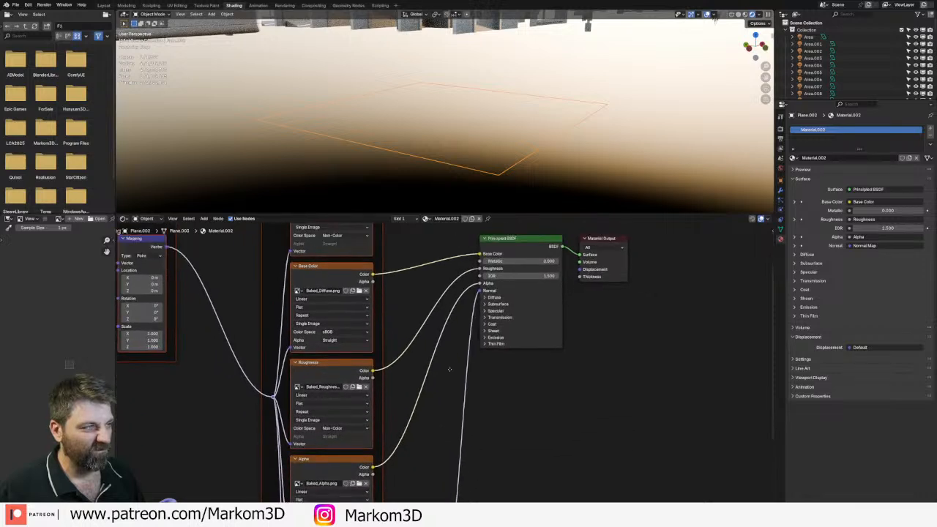
pyautogui.moveTo(506, 196); pyautogui.dragTo(511, 19, button='middle')
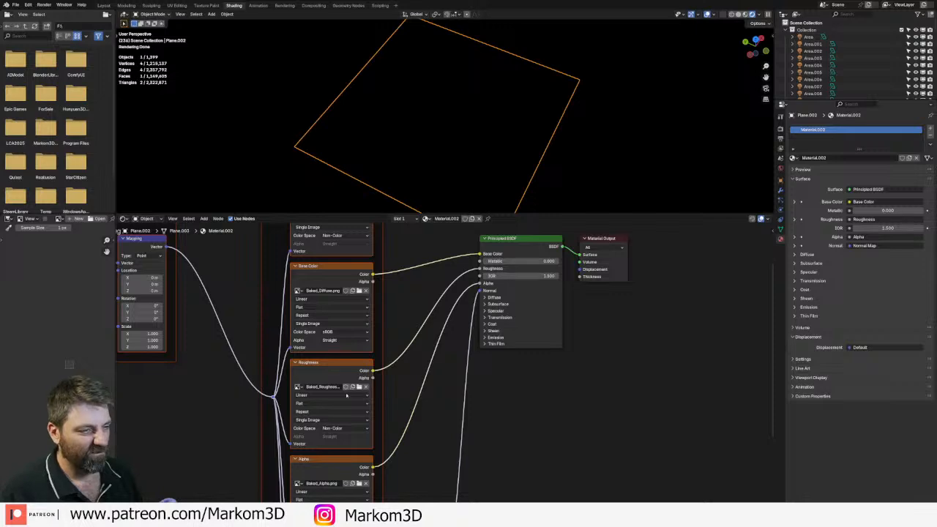
# - Delete the Alpha texture node and examine the baked details along the plane's edge up close
pyautogui.click(348, 475)
pyautogui.press('x')
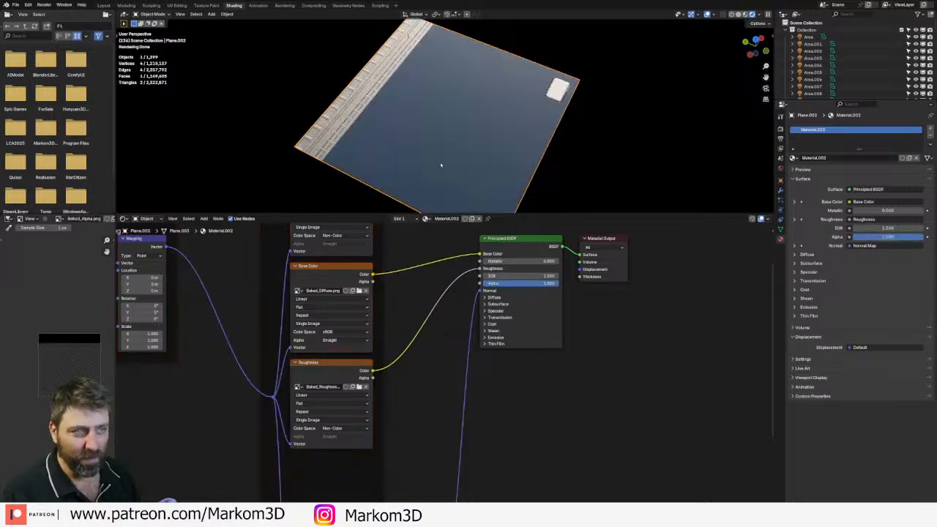
pyautogui.scroll(4, 441, 166)
pyautogui.moveTo(495, 109); pyautogui.dragTo(498, 147, button='middle')
pyautogui.moveTo(629, 149); pyautogui.dragTo(415, 100, button='middle')
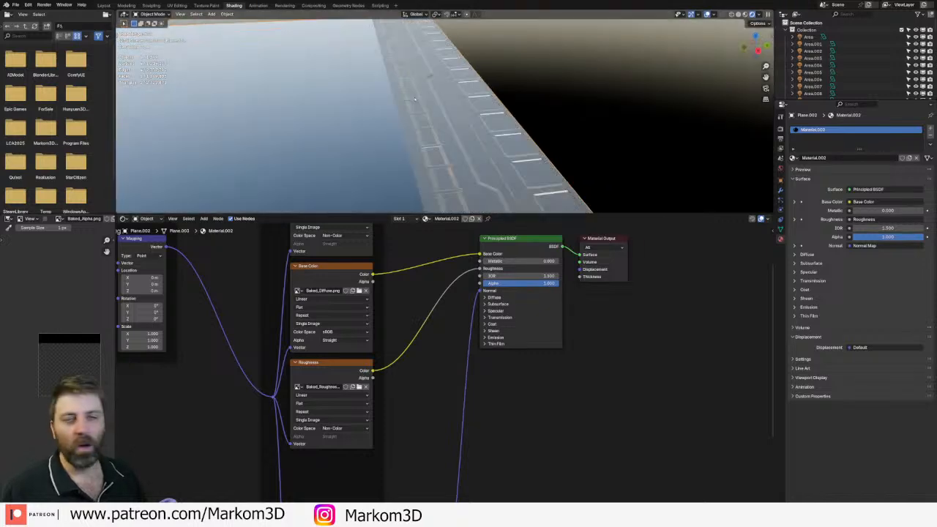
# - Disconnect the base color and roughness textures from the Principled BSDF and examine the normal map alone on the plane
pyautogui.moveTo(428, 469); pyautogui.dragTo(426, 453, button='middle')
pyautogui.moveTo(464, 291); pyautogui.dragTo(459, 330, button='middle')
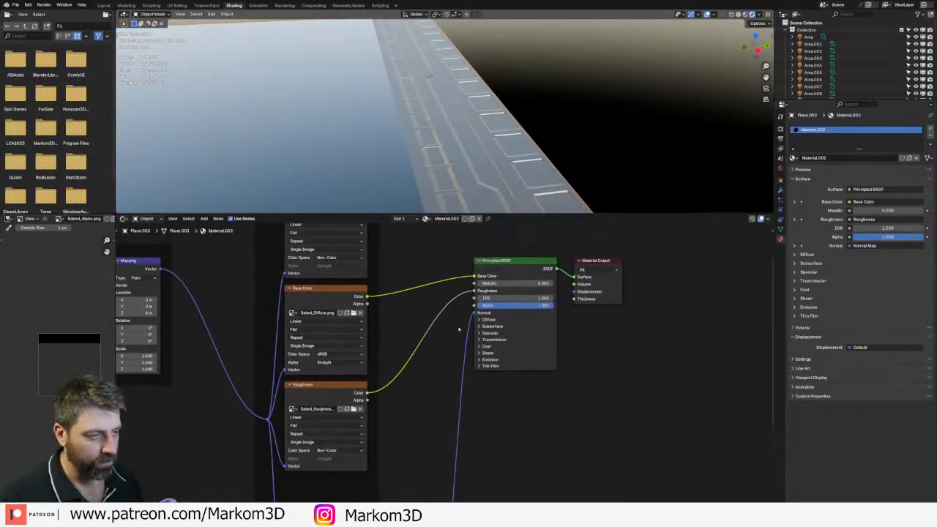
pyautogui.moveTo(474, 291); pyautogui.dragTo(442, 280)
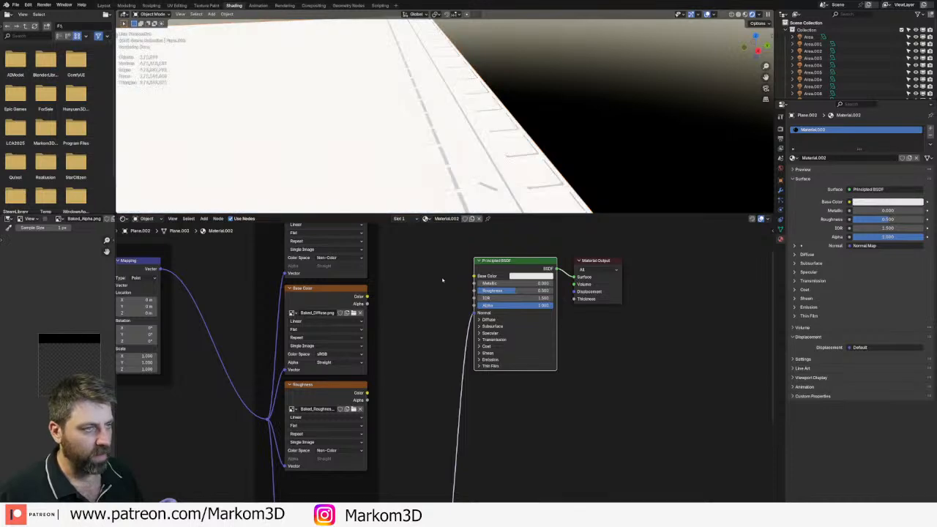
pyautogui.scroll(-2, 460, 151)
pyautogui.moveTo(460, 152); pyautogui.dragTo(494, 159, button='middle')
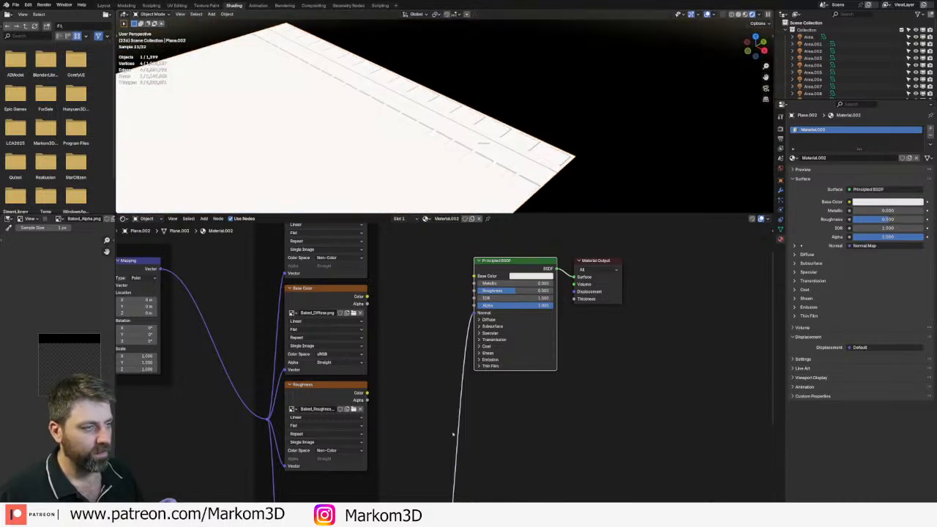
pyautogui.scroll(-1, 384, 428)
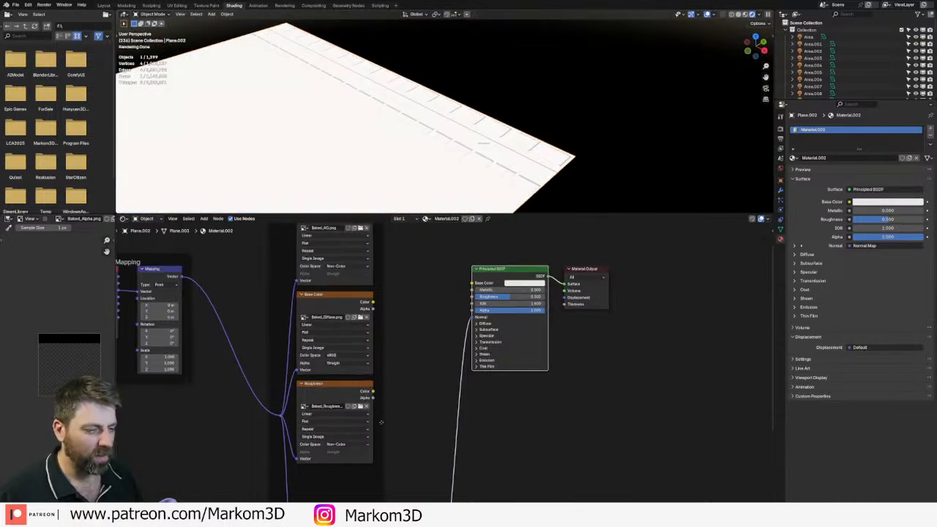
pyautogui.moveTo(437, 192); pyautogui.dragTo(390, 164, button='middle')
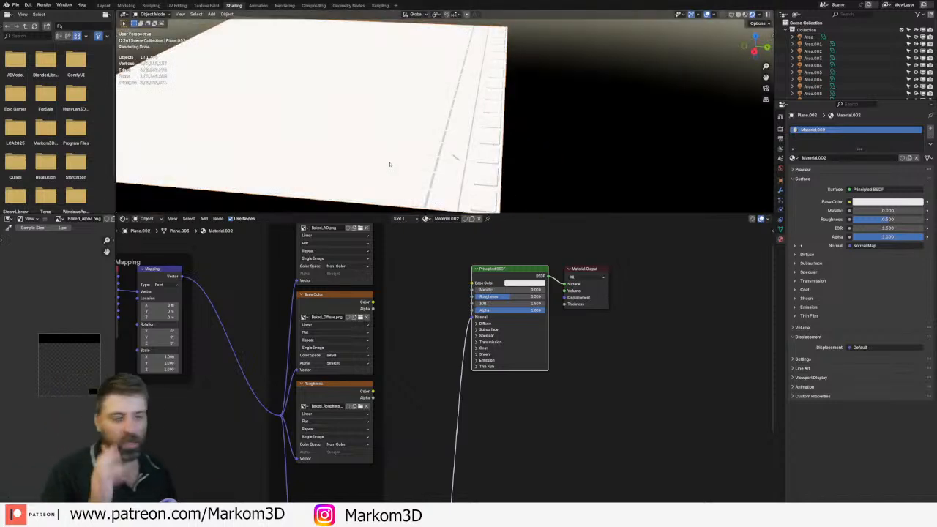
pyautogui.moveTo(390, 164); pyautogui.dragTo(389, 129, button='middle')
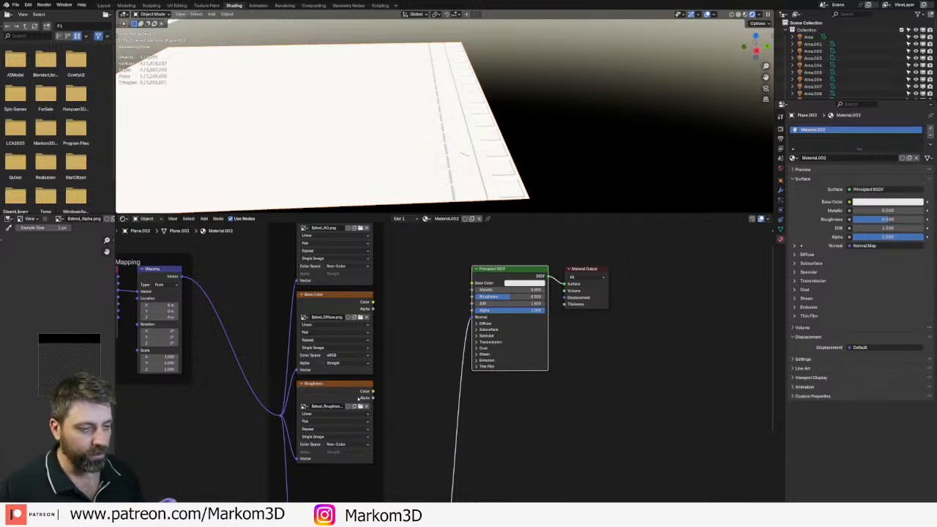
# - Duplicate the Roughness texture node and switch the copy's image to Baked_Alpha.png
pyautogui.click(355, 391)
pyautogui.keyDown('shift'); pyautogui.scroll(-3, 386, 417); pyautogui.keyUp('shift')
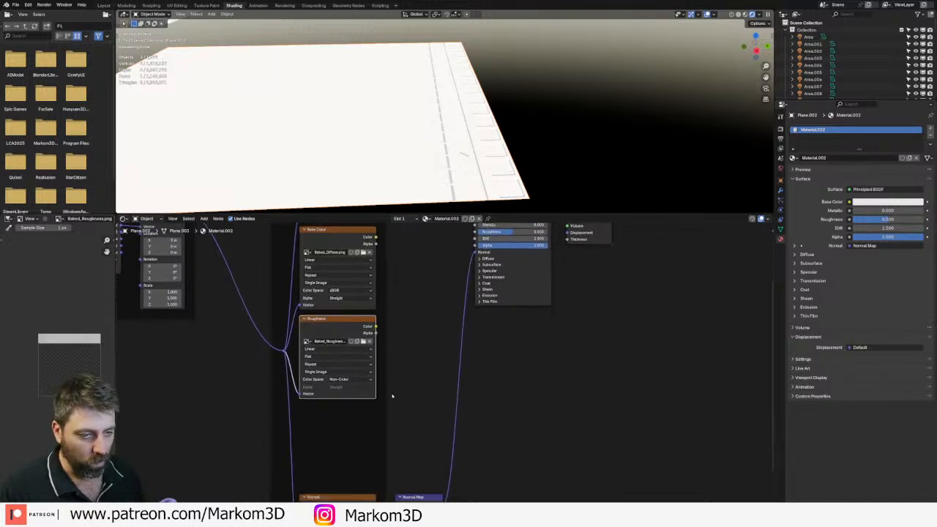
pyautogui.hotkey('shift', 'd')
pyautogui.click(390, 444)
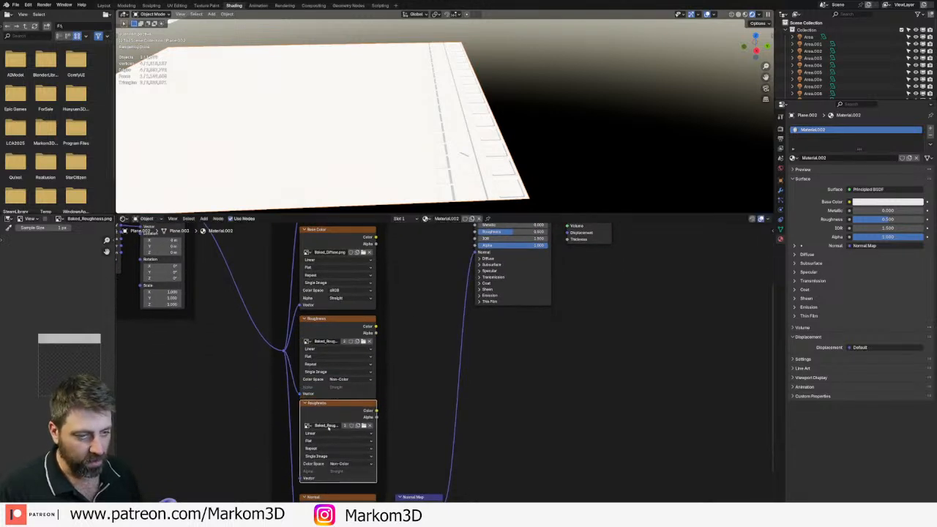
pyautogui.click(308, 425)
pyautogui.click(328, 447)
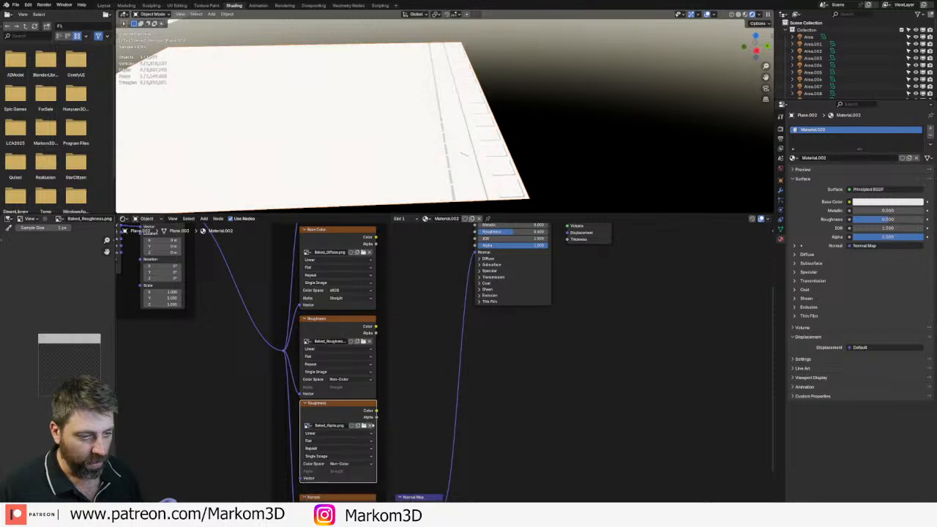
# - Connect the Baked_Alpha.png node's alpha output to the Principled BSDF alpha and examine the cut-out decal panel up close
pyautogui.moveTo(375, 417); pyautogui.dragTo(474, 246)
pyautogui.moveTo(439, 147); pyautogui.dragTo(433, 105, button='middle')
pyautogui.scroll(-4, 345, 168)
pyautogui.scroll(4, 469, 178)
pyautogui.scroll(4, 433, 105)
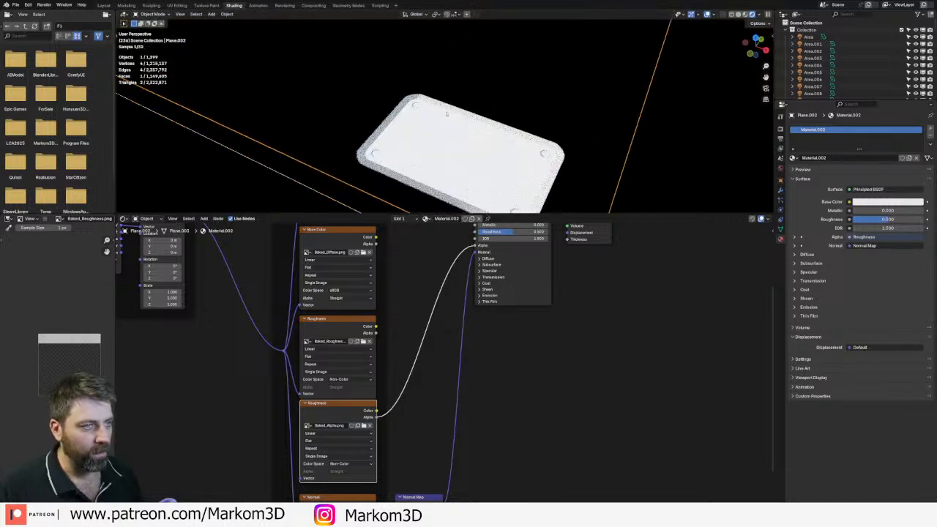
pyautogui.keyDown('shift'); pyautogui.moveTo(454, 150); pyautogui.dragTo(434, 92, button='middle'); pyautogui.keyUp('shift')
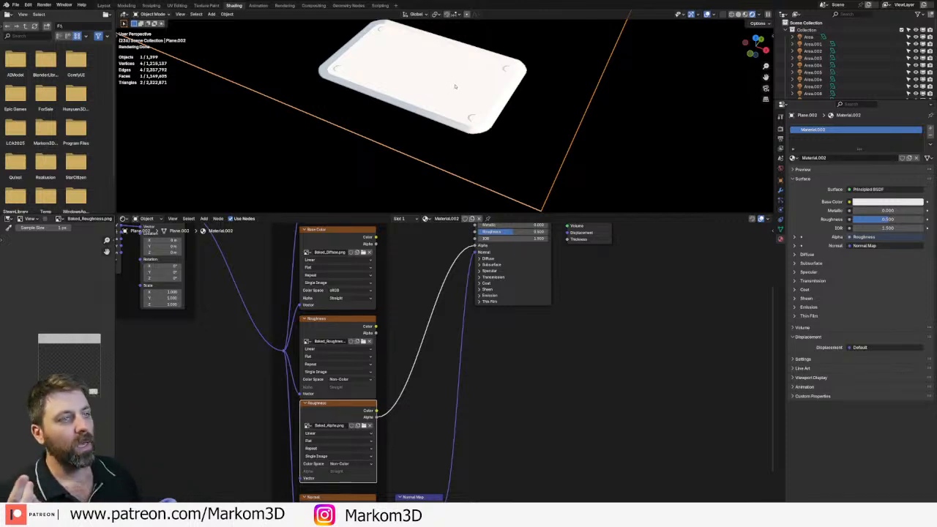
pyautogui.scroll(-8, 455, 86)
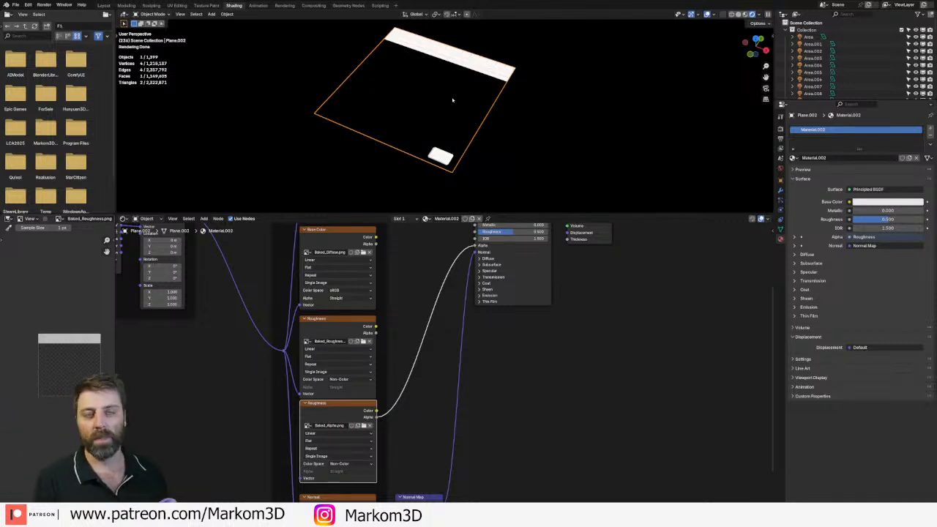
pyautogui.press('Delete')
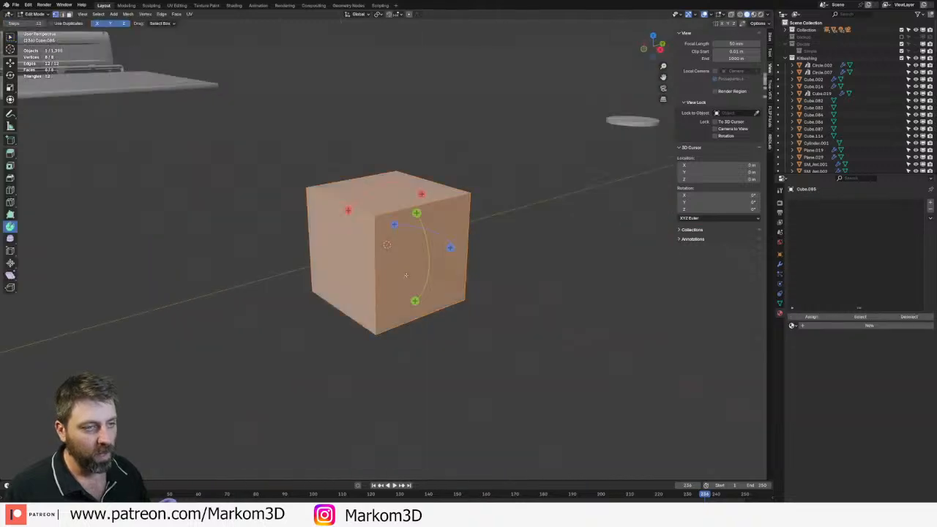
# - Move the cube's whole mesh up along Z until its base rests on the floor grid
pyautogui.press('g')
pyautogui.press('z')
pyautogui.press('Return')
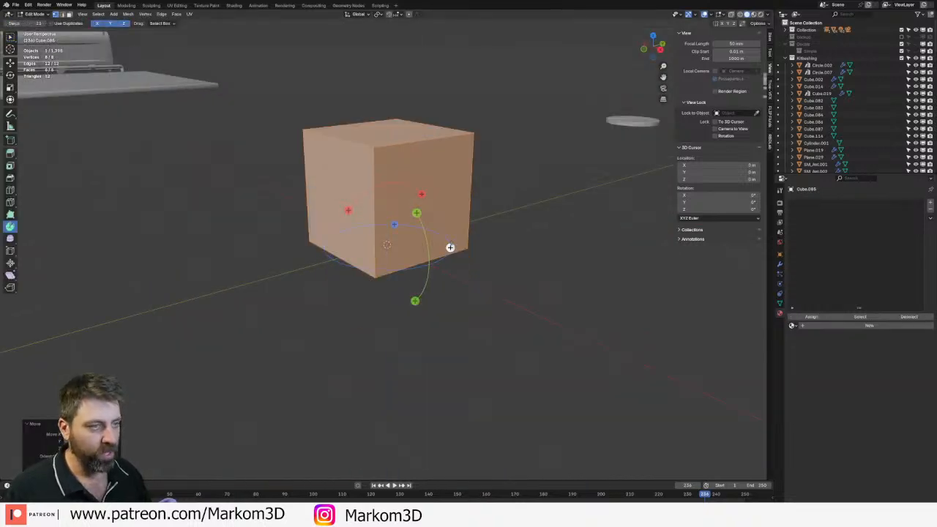
# - Select the cube's back face and move it inward along Y to make the block thinner
pyautogui.moveTo(450, 248); pyautogui.dragTo(454, 251, button='middle')
pyautogui.press('3')
pyautogui.click(397, 148)
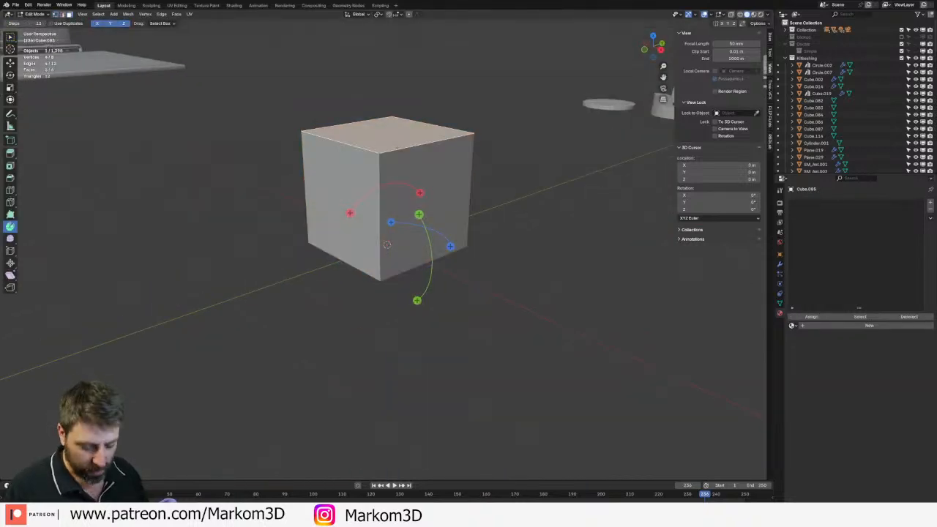
pyautogui.click(437, 197)
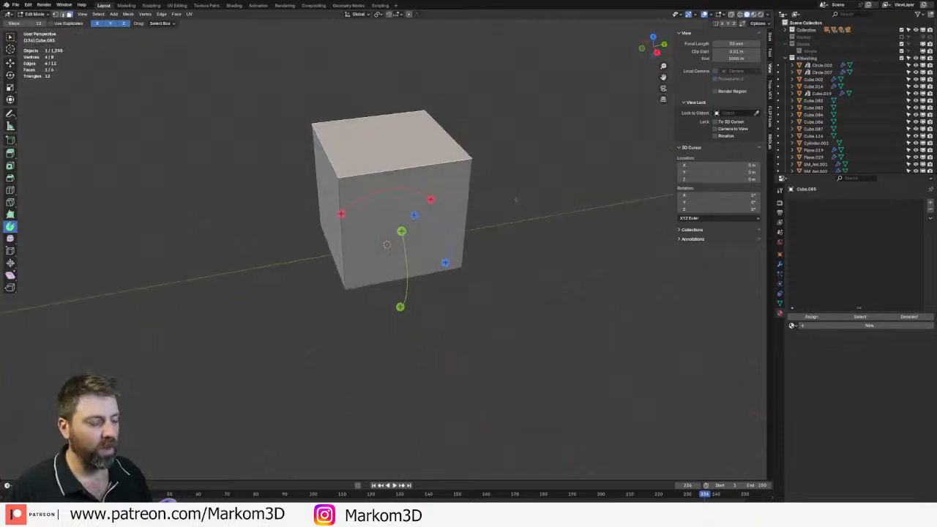
pyautogui.moveTo(438, 196); pyautogui.dragTo(422, 215, button='middle')
pyautogui.press('g')
pyautogui.press('y')
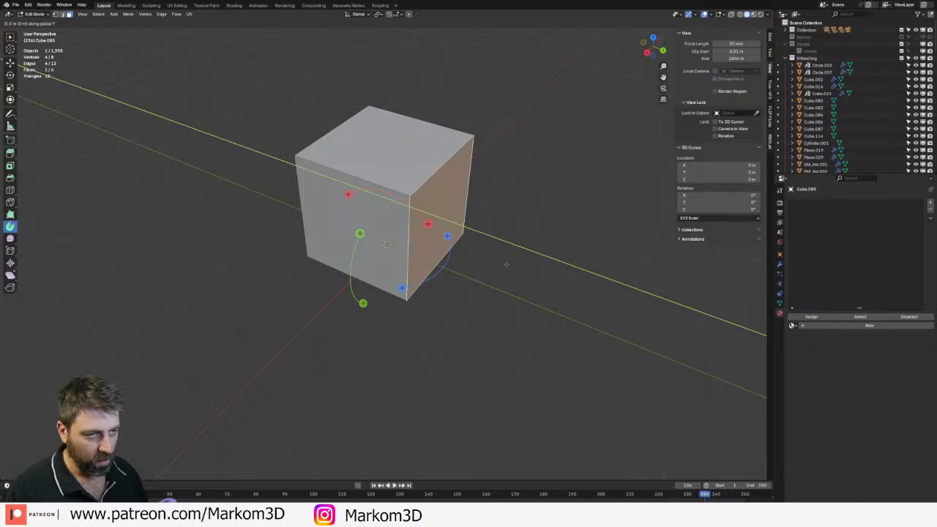
pyautogui.click(469, 242)
# - Scale the entire block by 0.5 along X
pyautogui.moveTo(469, 242); pyautogui.dragTo(505, 227, button='middle')
pyautogui.press('a')
pyautogui.press('s')
pyautogui.press('x')
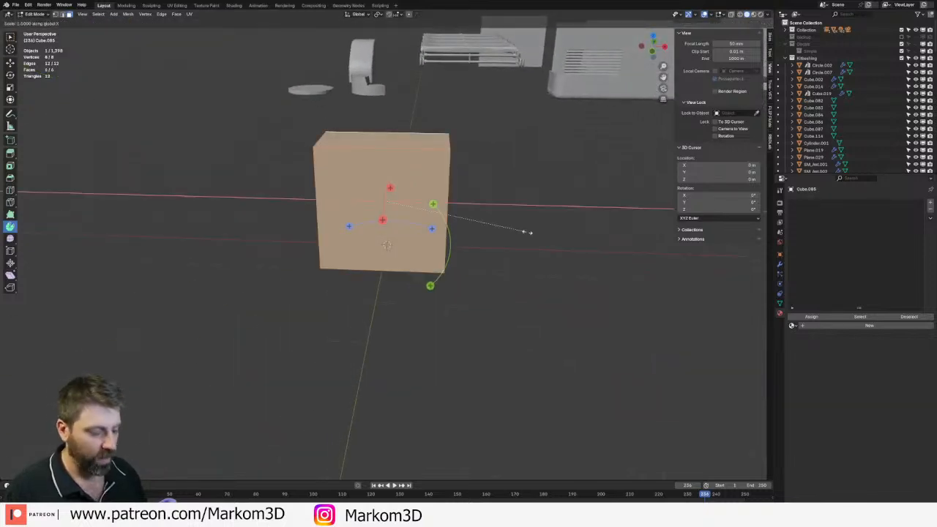
pyautogui.write('0.5')
pyautogui.press('Return')
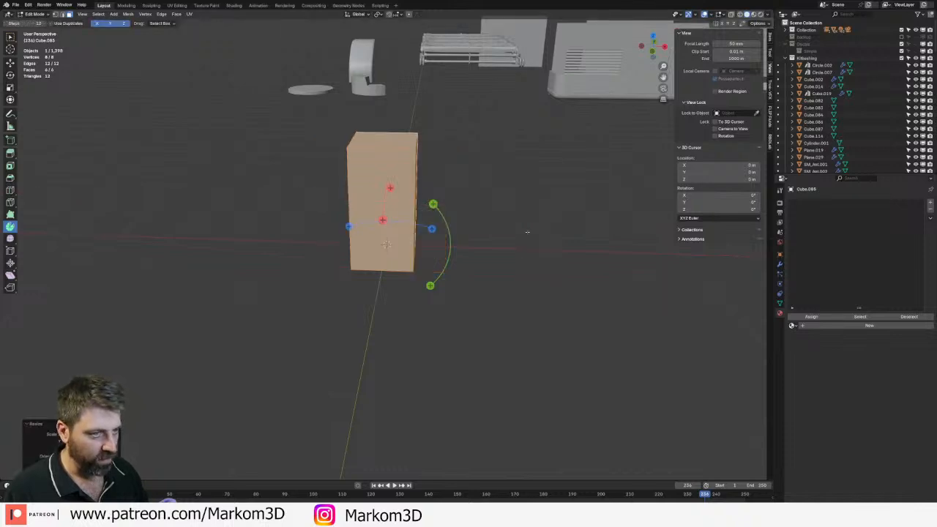
# - Duplicate the block's front face, pull the copy forward along Y and scale it smaller than the block's front
pyautogui.moveTo(503, 236); pyautogui.dragTo(427, 229, button='middle')
pyautogui.press('Tab')
pyautogui.press('Tab')
pyautogui.click(355, 257)
pyautogui.press('Tab')
pyautogui.scroll(6, 427, 229)
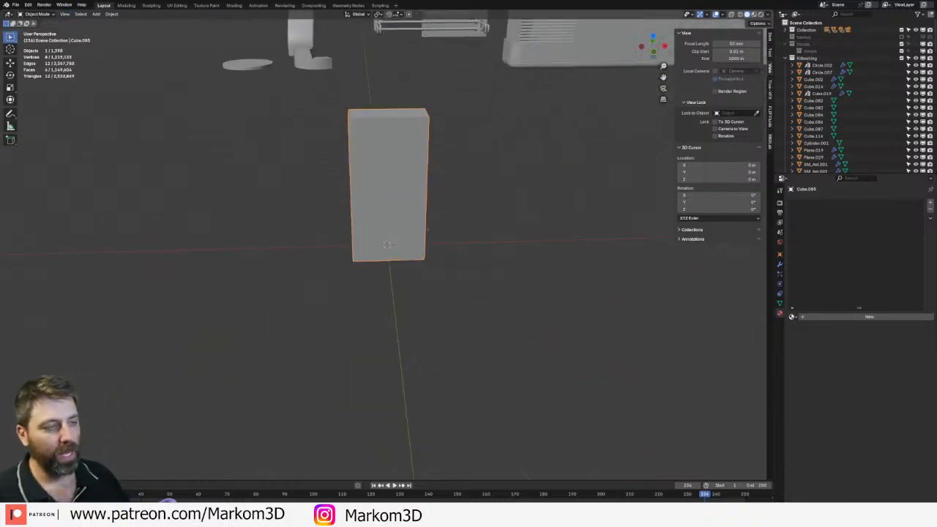
pyautogui.press('KP_Divide')
pyautogui.press('Tab')
pyautogui.moveTo(427, 229); pyautogui.dragTo(381, 204, button='middle')
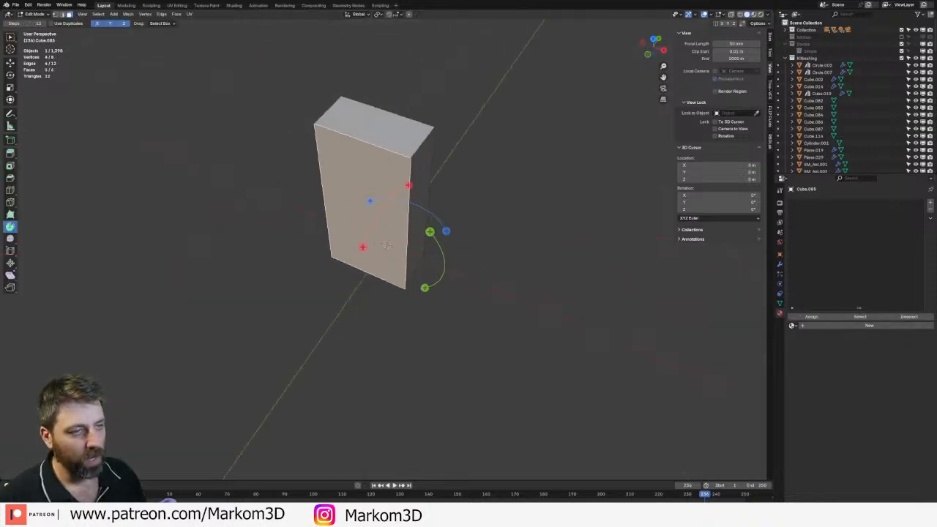
pyautogui.press('g')
pyautogui.press('z')
pyautogui.press('x')
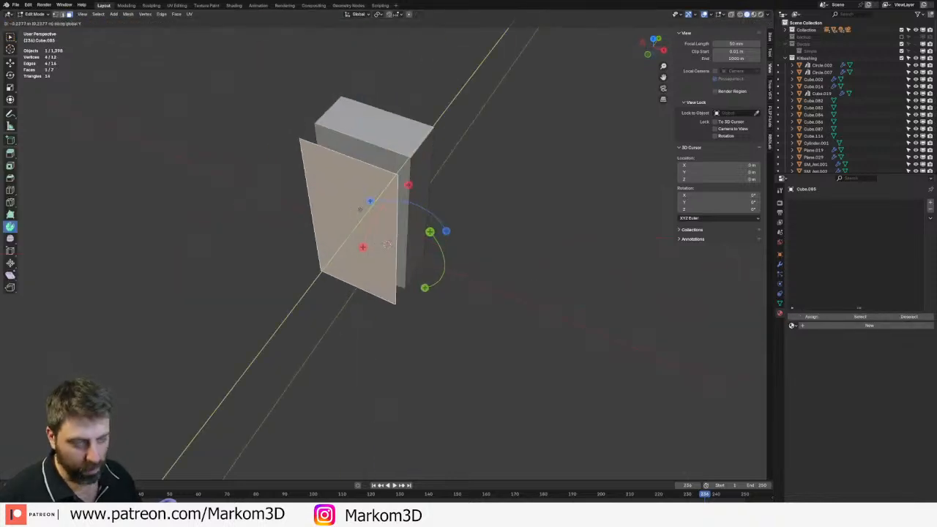
pyautogui.click(448, 243)
pyautogui.press('KP_Divide')
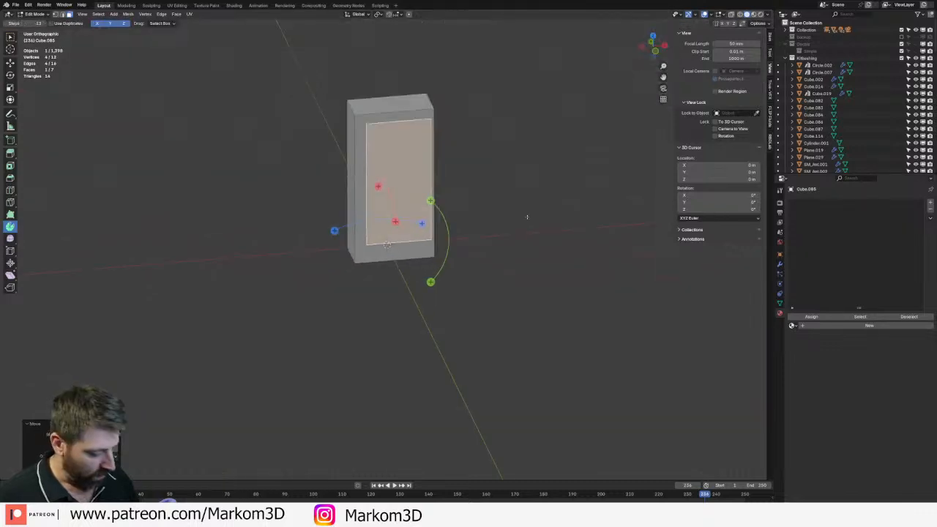
# - Reposition the duplicated face against the block's front in front orthographic view
pyautogui.press('KP_1')
pyautogui.scroll(3, 516, 205)
pyautogui.press('g')
pyautogui.press('x')
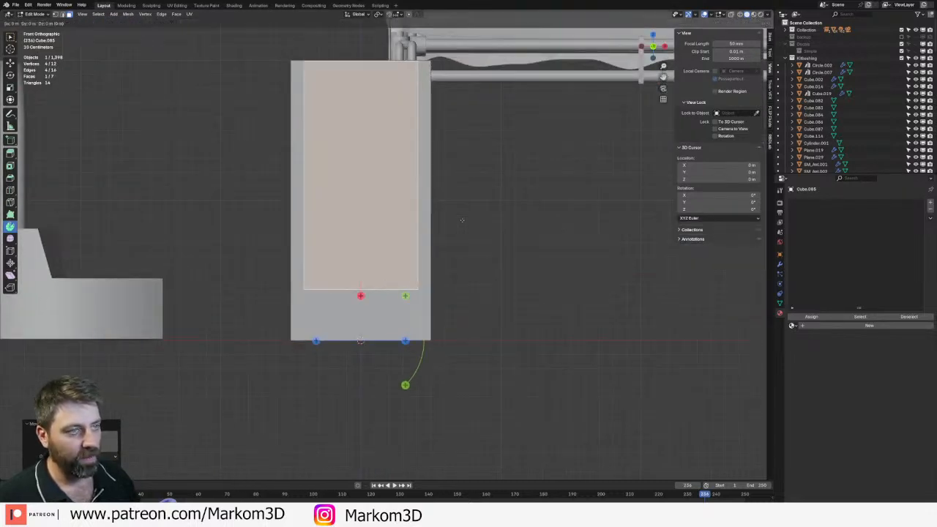
pyautogui.click(451, 223)
pyautogui.moveTo(450, 222); pyautogui.dragTo(293, 308, button='middle')
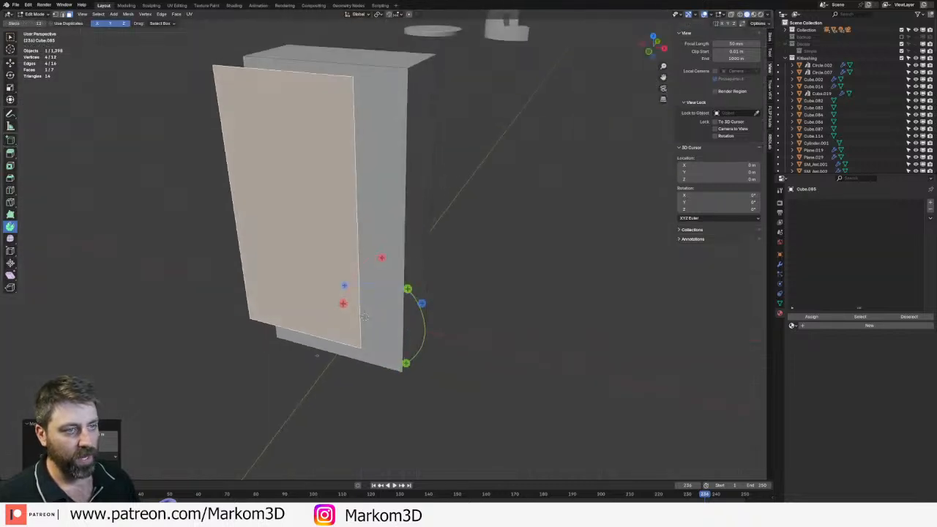
pyautogui.rightClick(249, 322)
pyautogui.press('Escape')
pyautogui.hotkey('ctrl', 'r')
pyautogui.scroll(3, 365, 316)
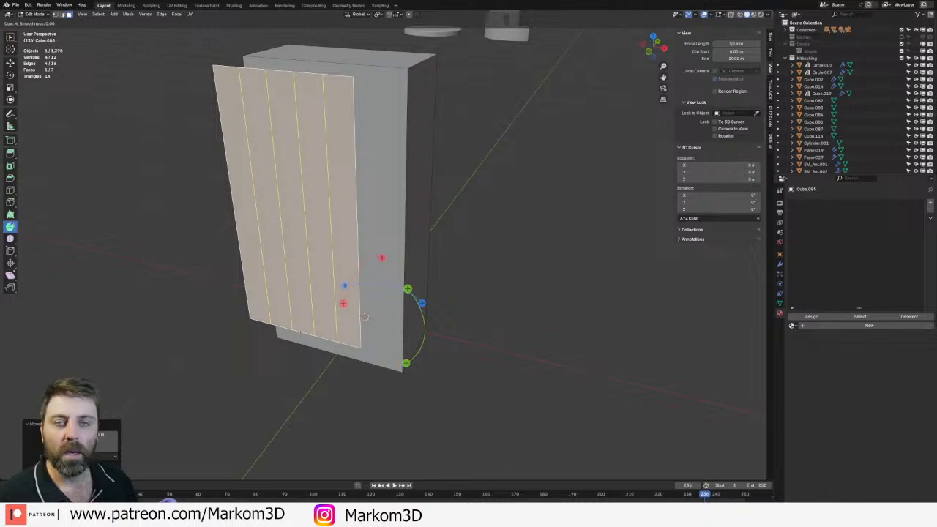
pyautogui.press('Escape')
# - Add one vertical loop cut down the middle of the duplicated face and pull that edge forward along Y
pyautogui.hotkey('ctrl', 'r')
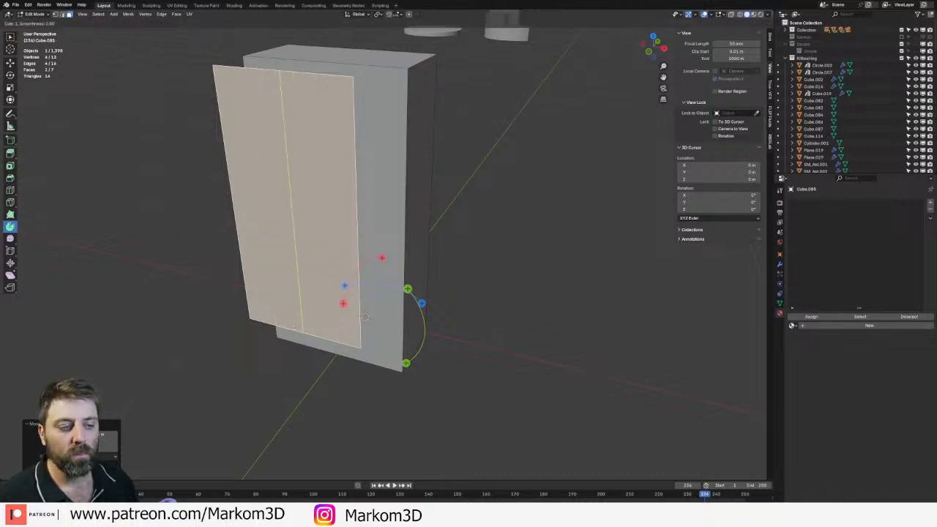
pyautogui.click(297, 327)
pyautogui.press('g')
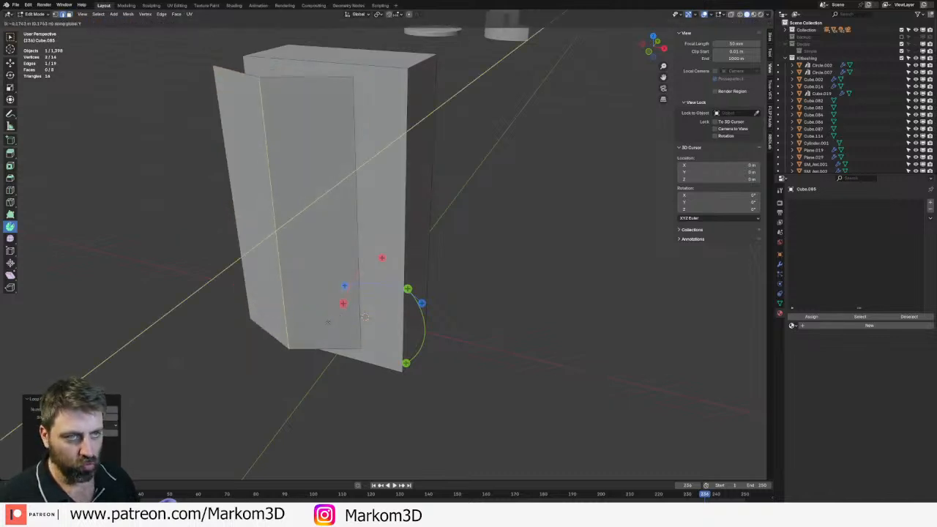
pyautogui.click(330, 331)
# - Bevel the centre edge with a width of 0.399 m and 5 segments to form a curved panel
pyautogui.hotkey('ctrl', 'b')
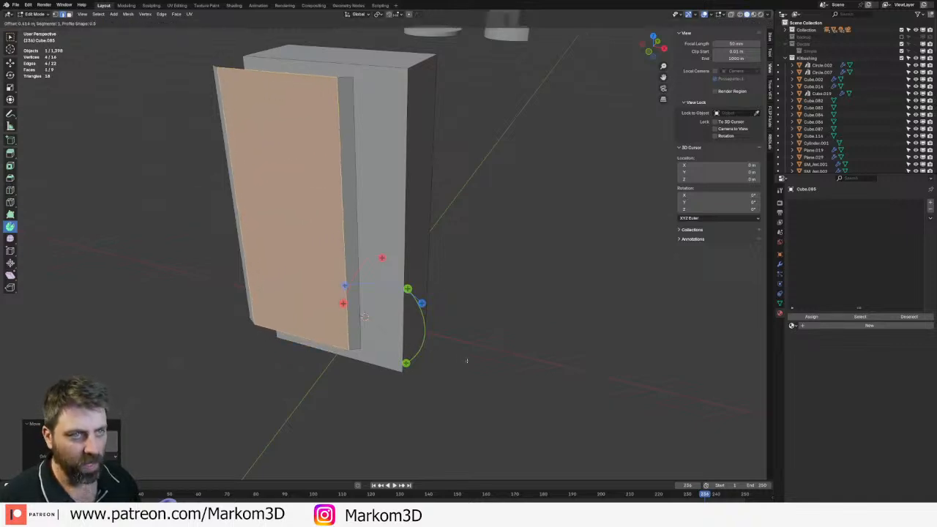
pyautogui.scroll(4, 447, 357)
pyautogui.click(352, 343)
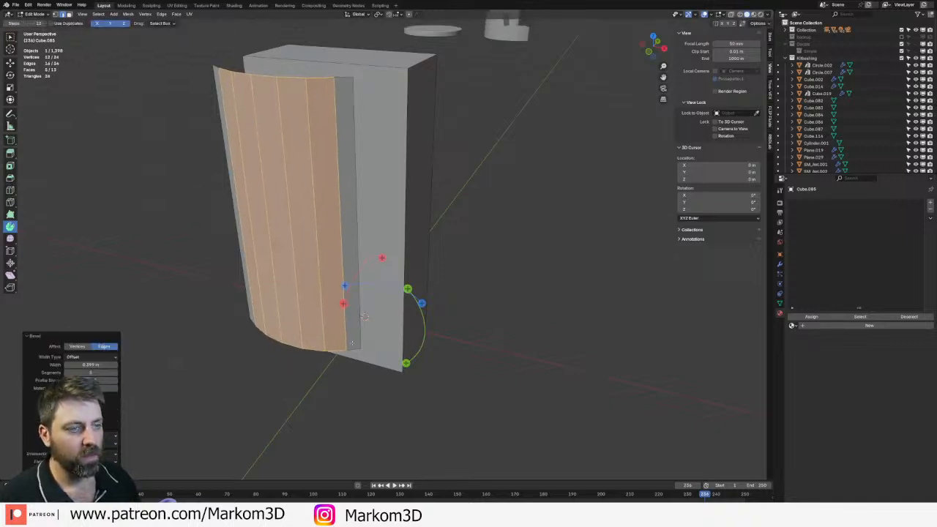
# - Select the whole curved panel, move it back towards the block and extrude it into the block's front
pyautogui.keyDown('alt'); pyautogui.click(352, 342); pyautogui.keyUp('alt')
pyautogui.moveTo(352, 342); pyautogui.dragTo(346, 363, button='middle')
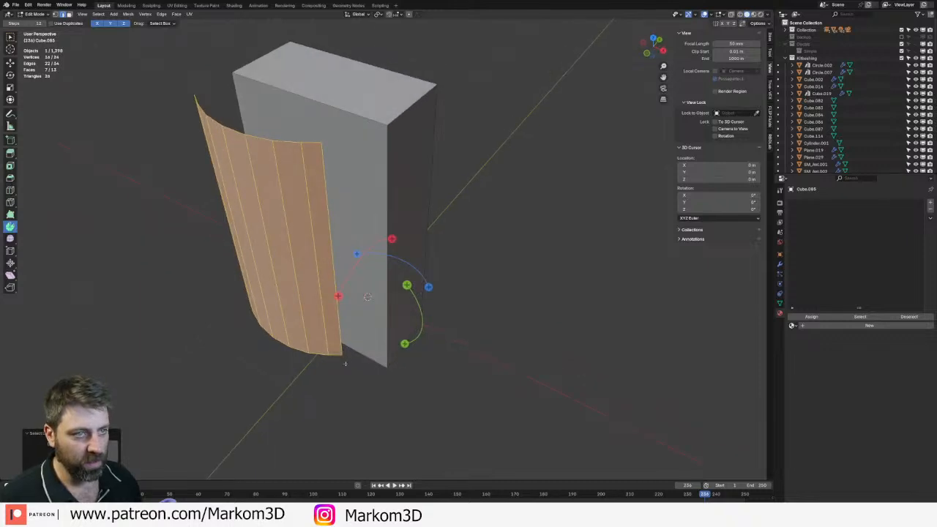
pyautogui.press('e')
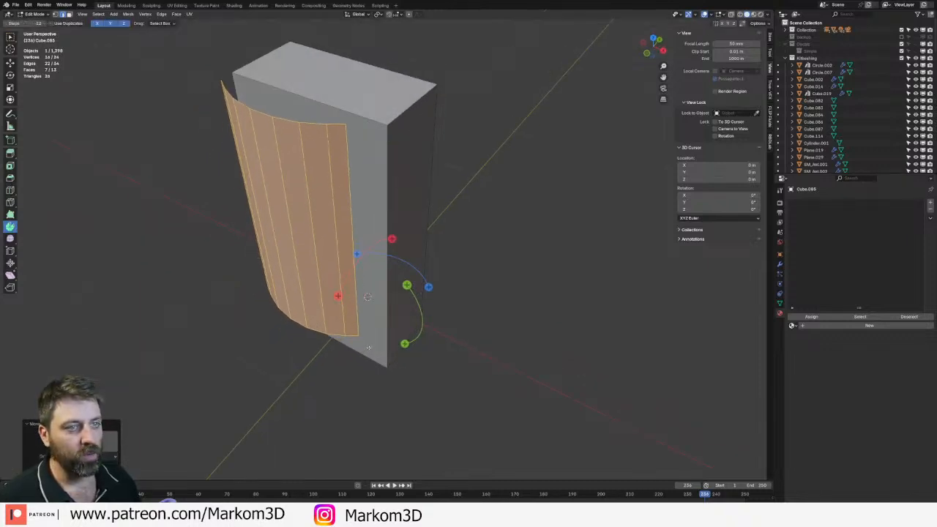
pyautogui.click(393, 333)
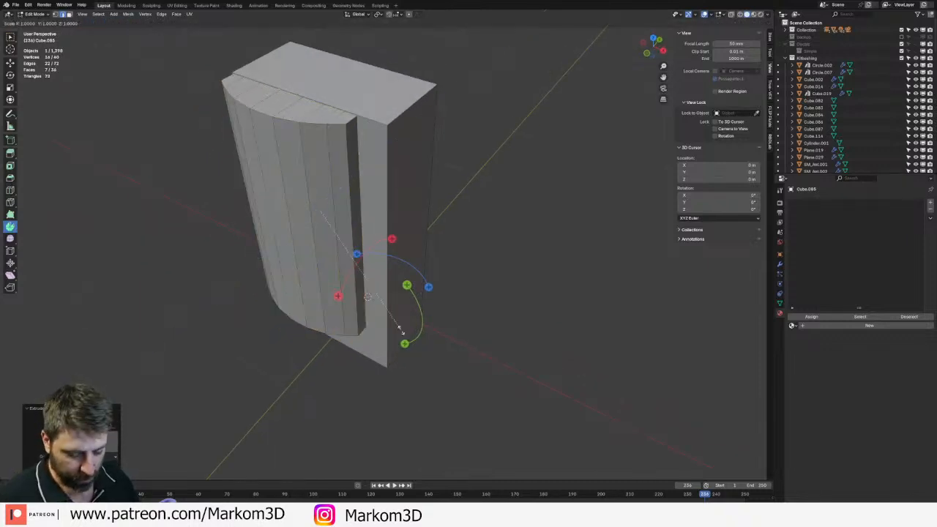
# - Flatten the extruded rear faces of the curved panel and delete them
pyautogui.press('x')
pyautogui.click(390, 346)
pyautogui.scroll(-3, 390, 344)
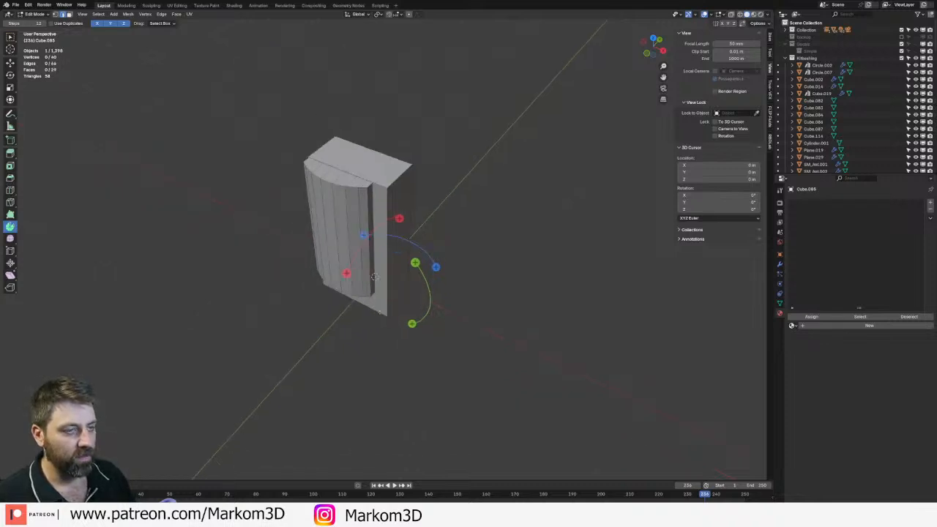
# - Apply auto smooth shading to the block in Object Mode and inspect the curved panel
pyautogui.press('Tab')
pyautogui.moveTo(377, 301); pyautogui.dragTo(376, 202, button='middle')
pyautogui.scroll(5, 411, 252)
pyautogui.rightClick(400, 249)
pyautogui.click(399, 258)
pyautogui.scroll(-4, 381, 245)
pyautogui.scroll(2, 361, 237)
pyautogui.scroll(2, 388, 196)
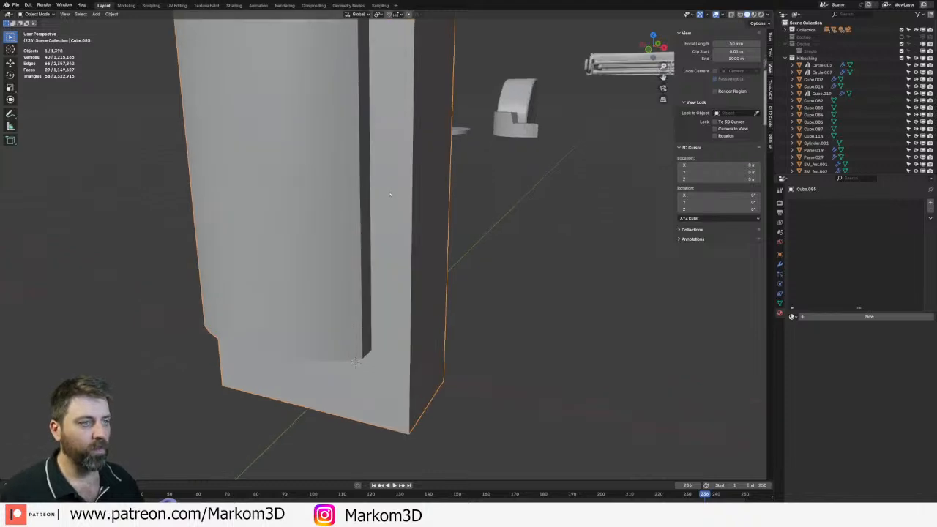
pyautogui.scroll(-2, 390, 195)
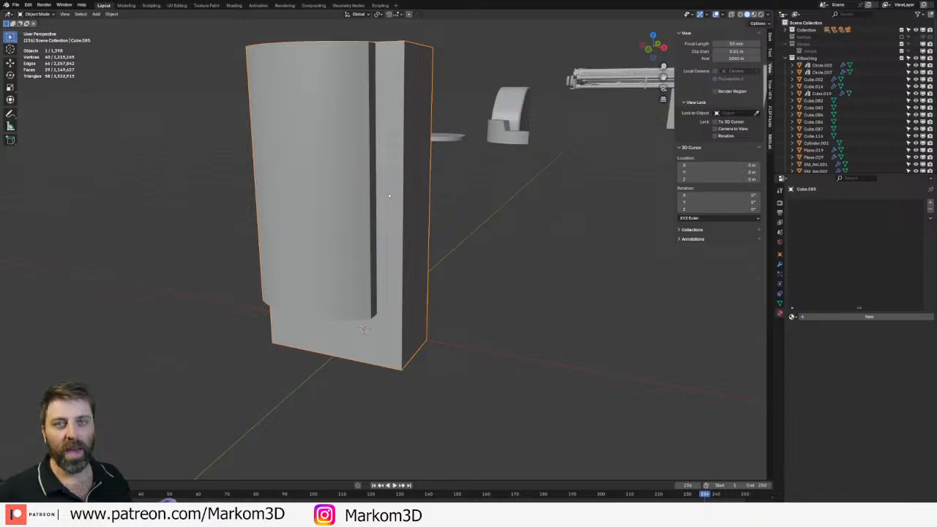
pyautogui.scroll(1, 389, 195)
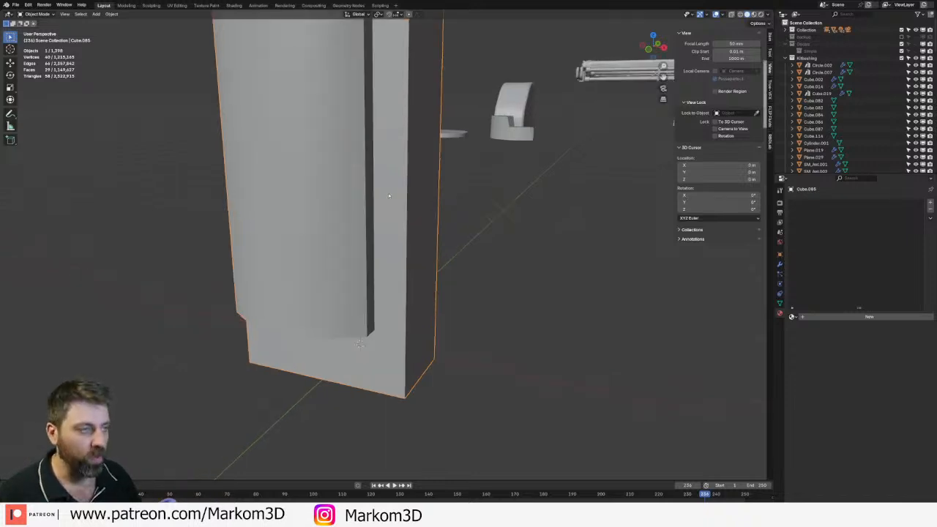
pyautogui.scroll(-1, 389, 195)
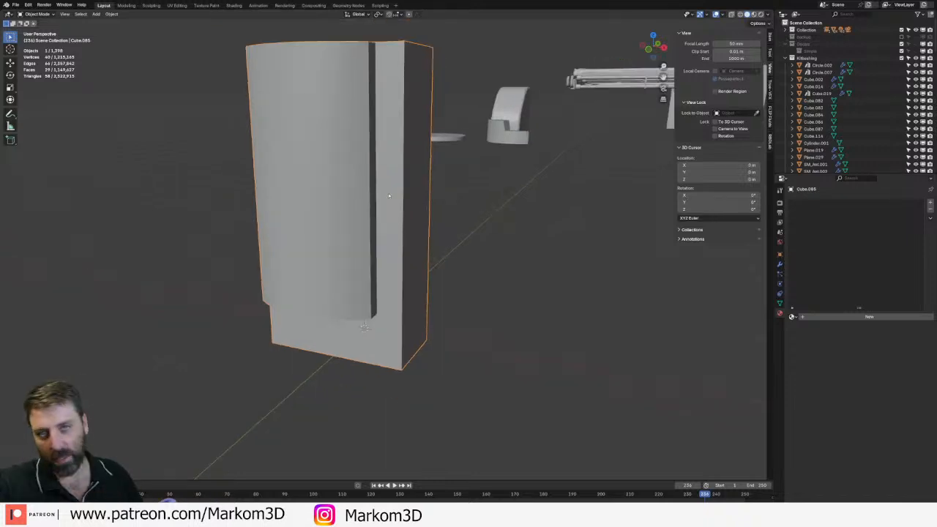
# - Duplicate the block's front face in Edit Mode and scale the copy down to a small rectangle
pyautogui.press('Tab')
pyautogui.moveTo(364, 252); pyautogui.dragTo(398, 204, button='middle')
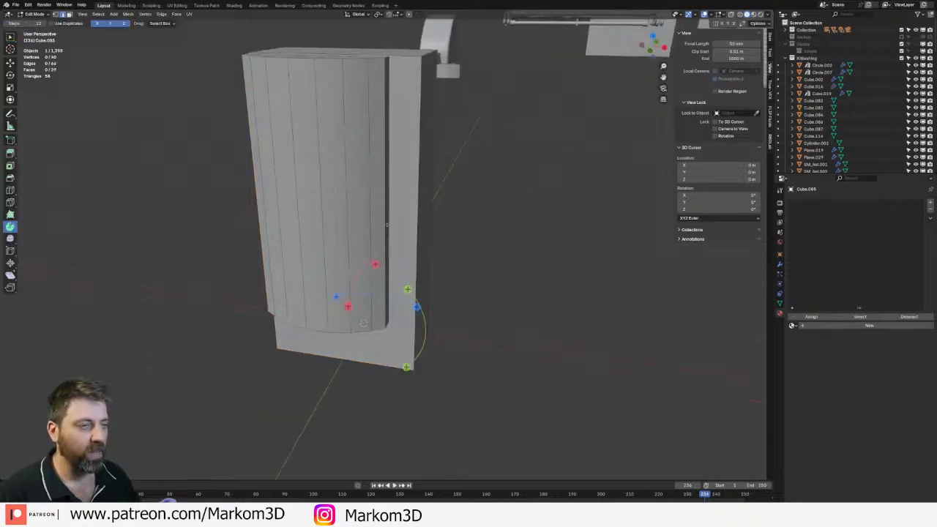
pyautogui.hotkey('shift', 'd')
pyautogui.rightClick(421, 264)
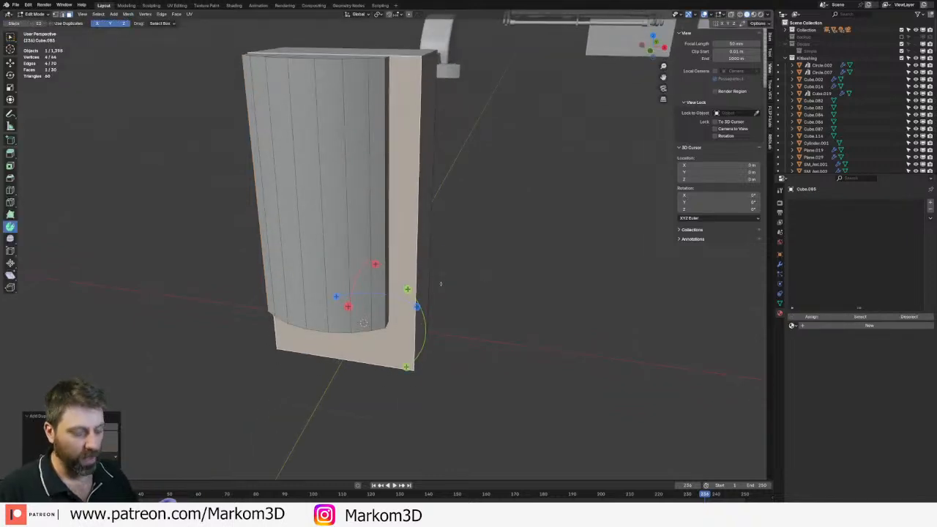
pyautogui.press('g')
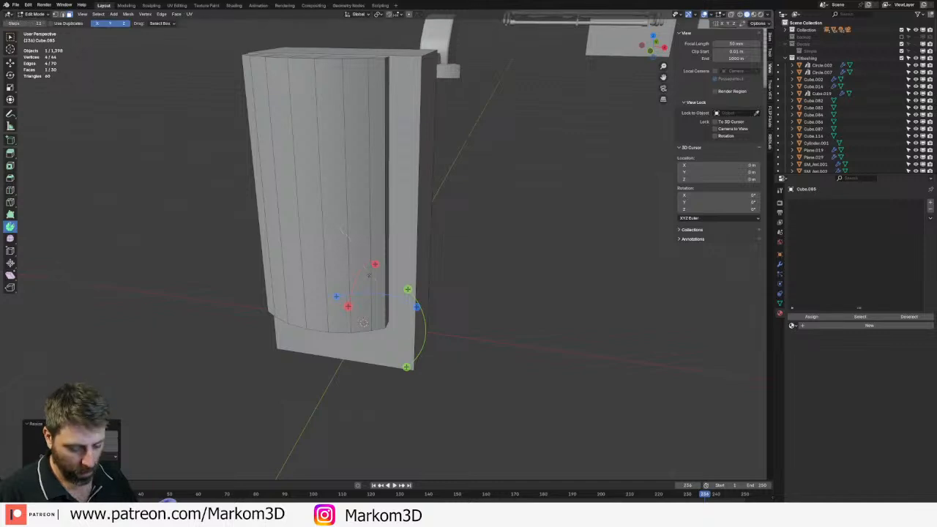
pyautogui.press('y')
pyautogui.press('x')
pyautogui.click(443, 290)
pyautogui.press('s')
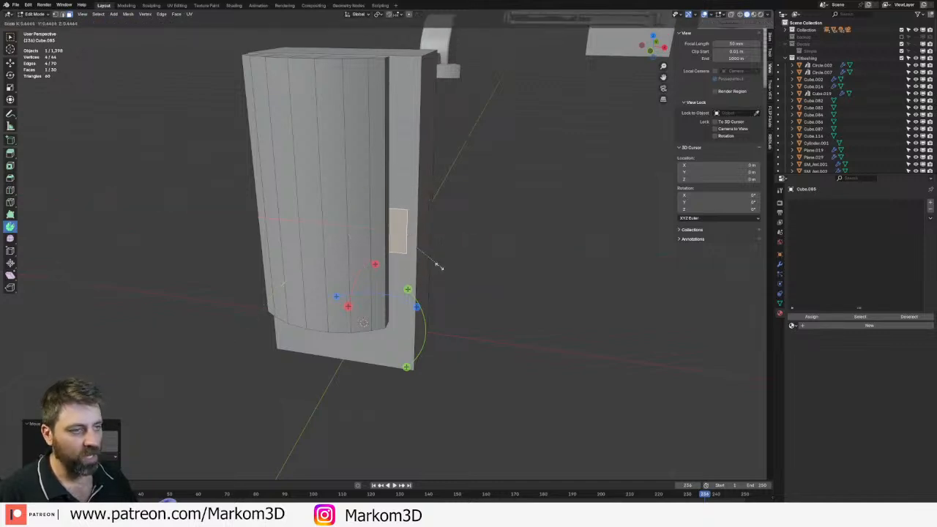
pyautogui.click(437, 265)
# - Move the small rectangular face onto the upper part of the flat strip beside the curved panel, aligning it in front view
pyautogui.press('g')
pyautogui.click(443, 269)
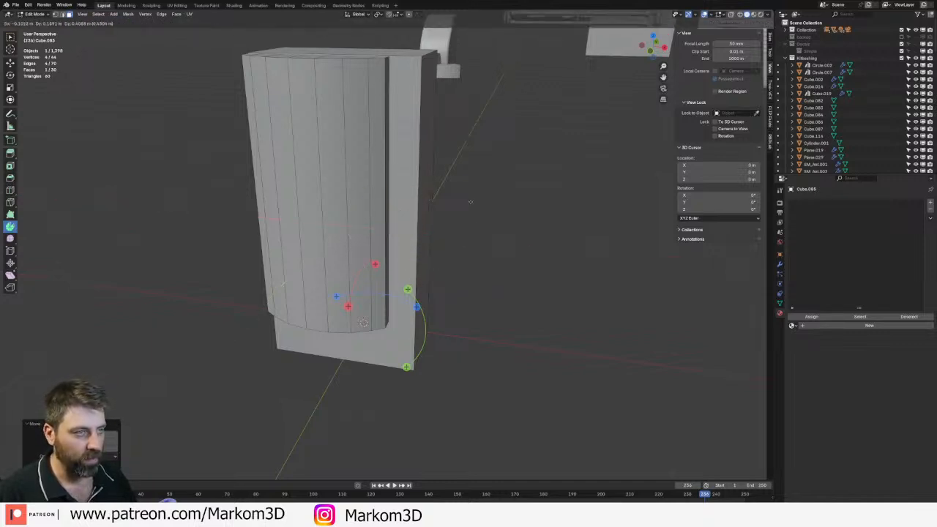
pyautogui.press('g')
pyautogui.click(482, 192)
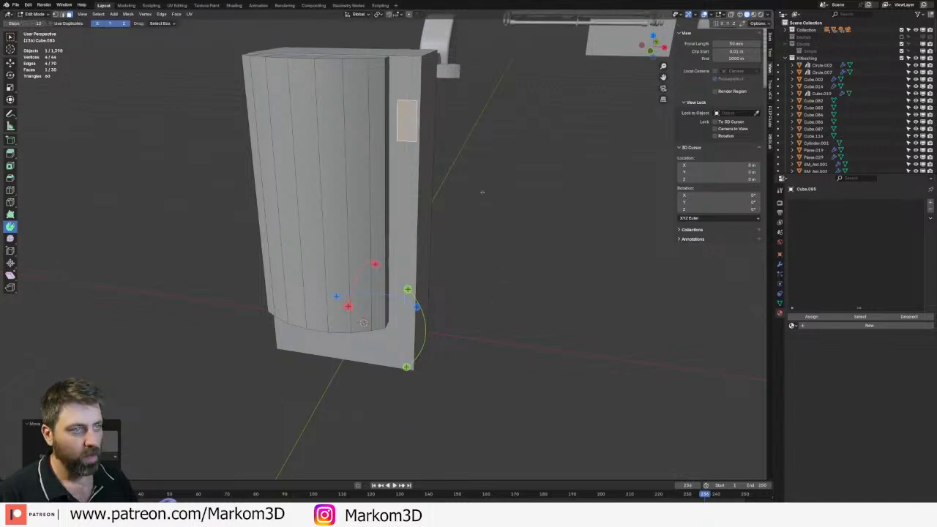
pyautogui.press('KP_1')
pyautogui.scroll(4, 482, 255)
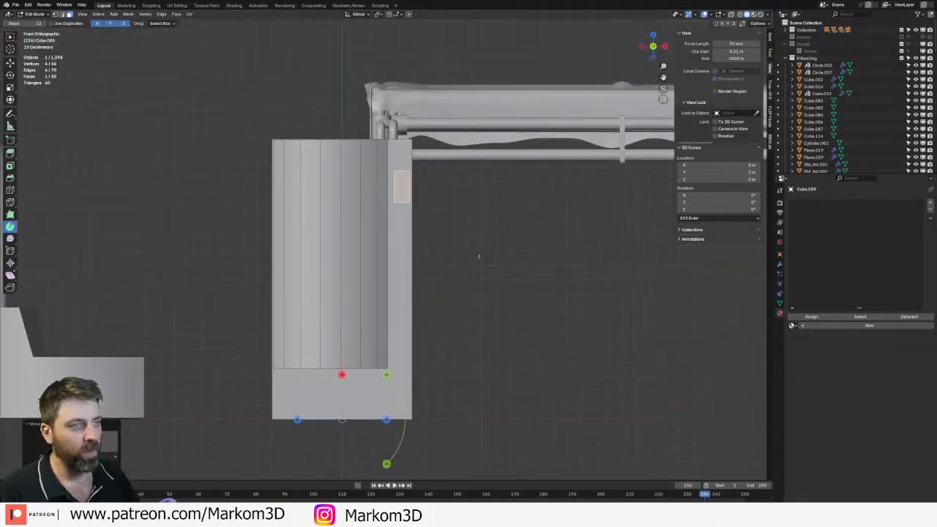
pyautogui.press('g')
pyautogui.click(481, 260)
# - Stretch the small face along Z into a tall rectangle and adjust its position and size within the strip
pyautogui.press('s')
pyautogui.press('z')
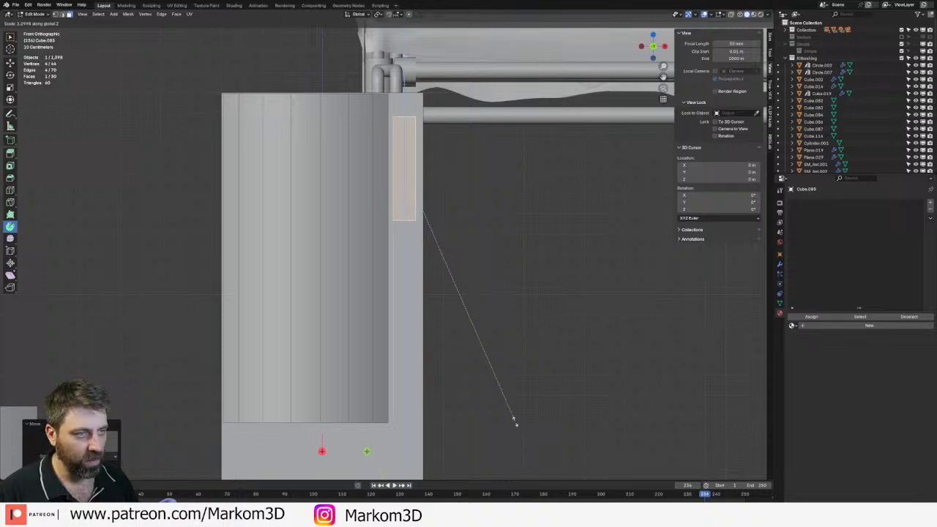
pyautogui.click(512, 417)
pyautogui.press('g')
pyautogui.click(479, 374)
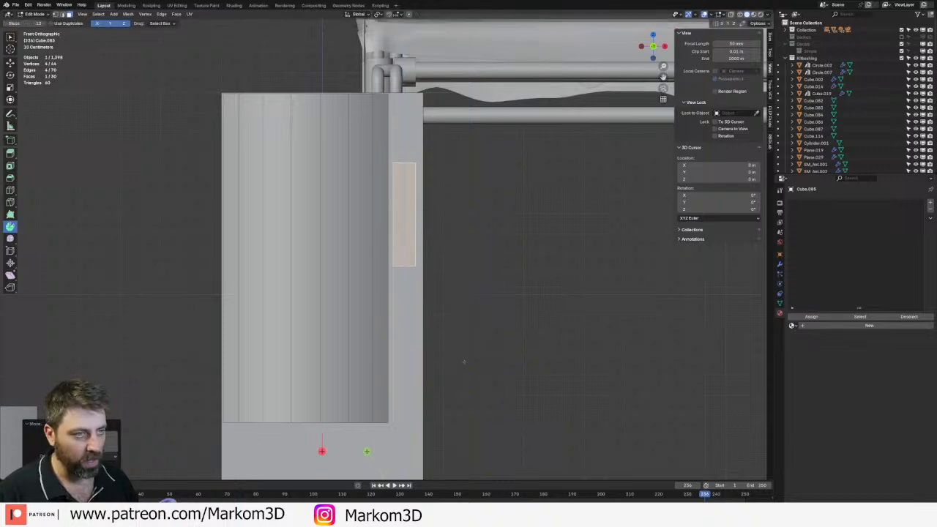
pyautogui.press('s')
pyautogui.click(493, 389)
# - Extrude the tall rectangle slightly to give it thickness and delete its hidden rear face
pyautogui.moveTo(494, 388); pyautogui.dragTo(446, 388, button='middle')
pyautogui.press('e')
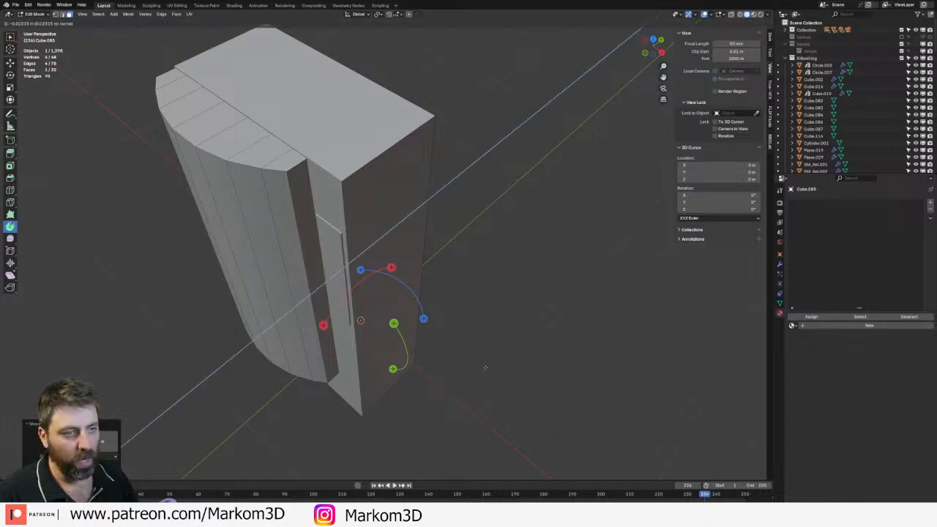
pyautogui.click(485, 366)
pyautogui.scroll(-2, 402, 365)
pyautogui.press('x')
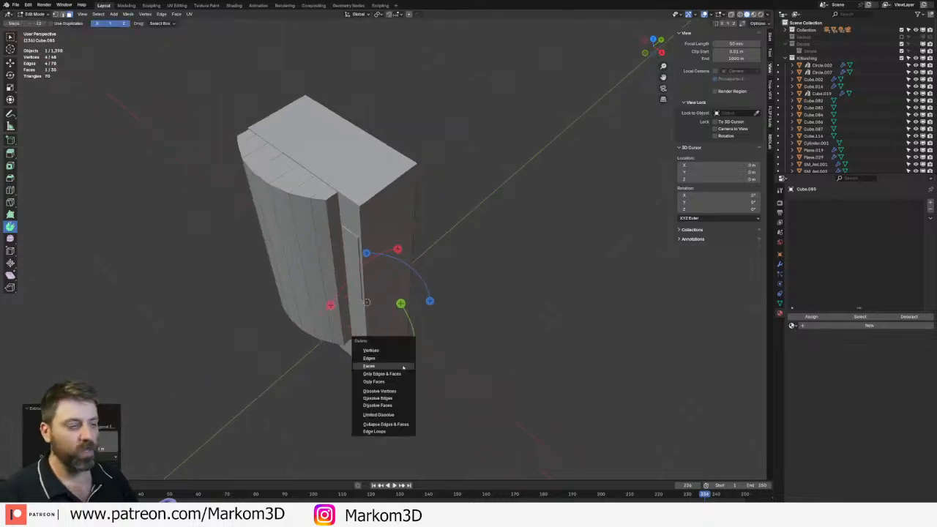
pyautogui.click(402, 365)
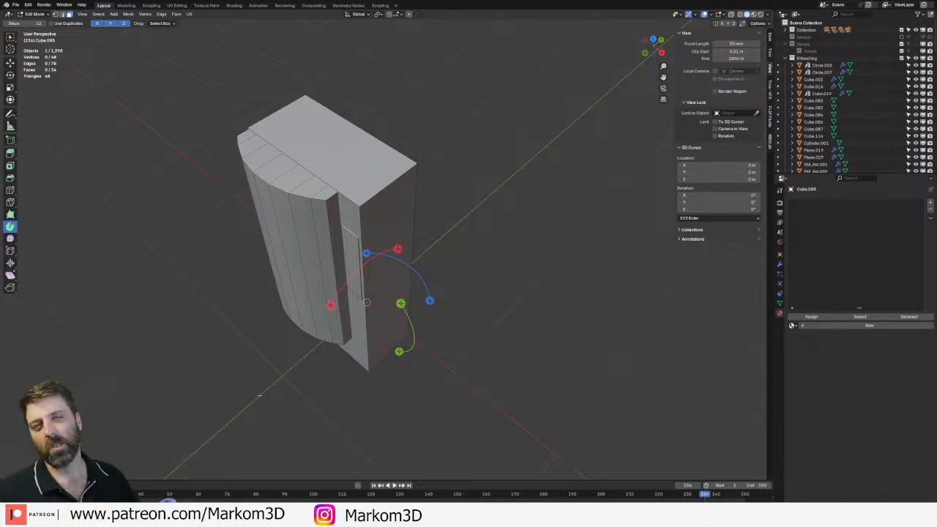
# - Add two horizontal loop cuts around the block below the tall rectangular panel
pyautogui.moveTo(259, 395); pyautogui.dragTo(406, 260, button='middle')
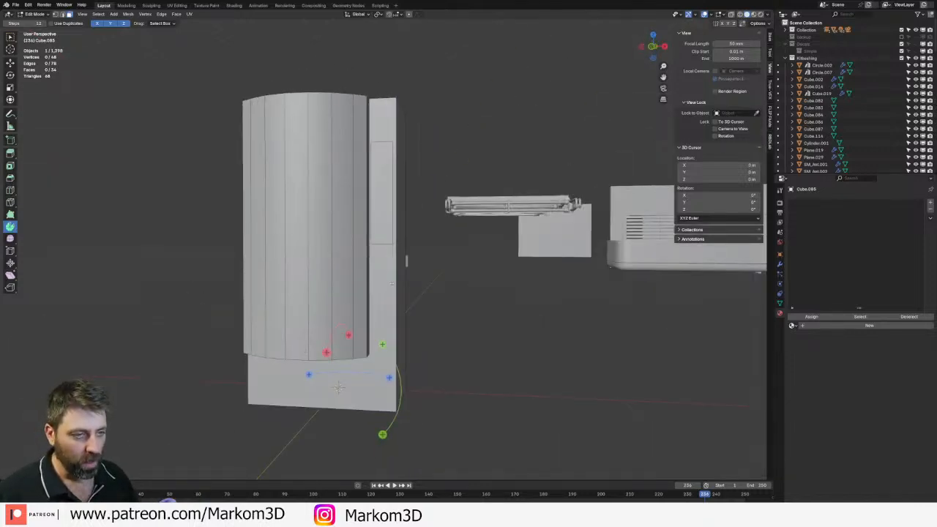
pyautogui.click(386, 308)
pyautogui.hotkey('ctrl', 'r')
pyautogui.click(391, 292)
pyautogui.rightClick(390, 293)
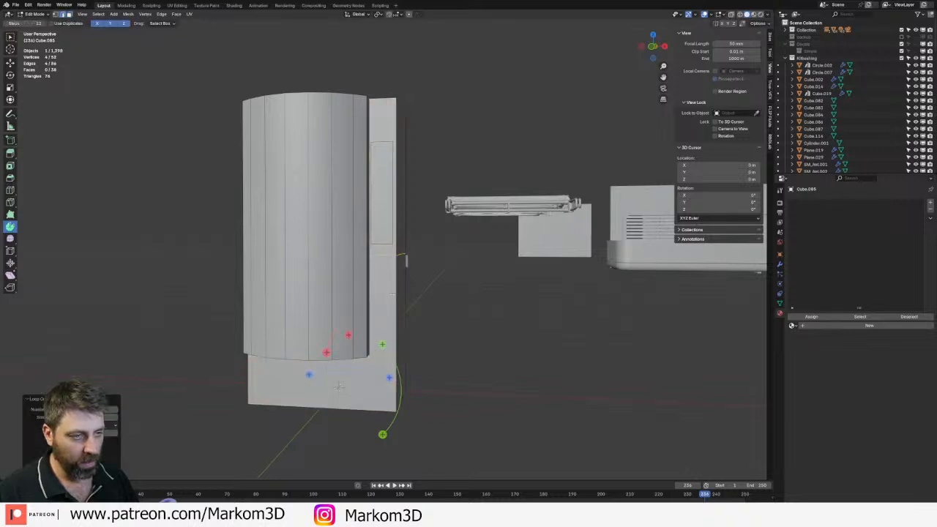
pyautogui.hotkey('ctrl', 'r')
pyautogui.click(384, 297)
pyautogui.rightClick(382, 298)
# - Add a vertical loop cut through the block near the edge of the curved panel
pyautogui.press('3')
pyautogui.click(382, 298)
pyautogui.moveTo(381, 298); pyautogui.dragTo(479, 370, button='middle')
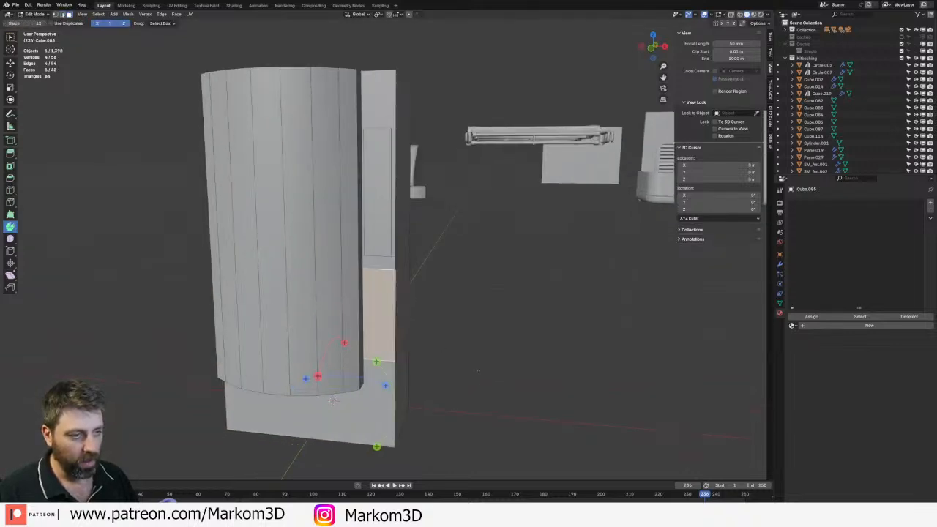
pyautogui.hotkey('ctrl', 'r')
pyautogui.click(421, 289)
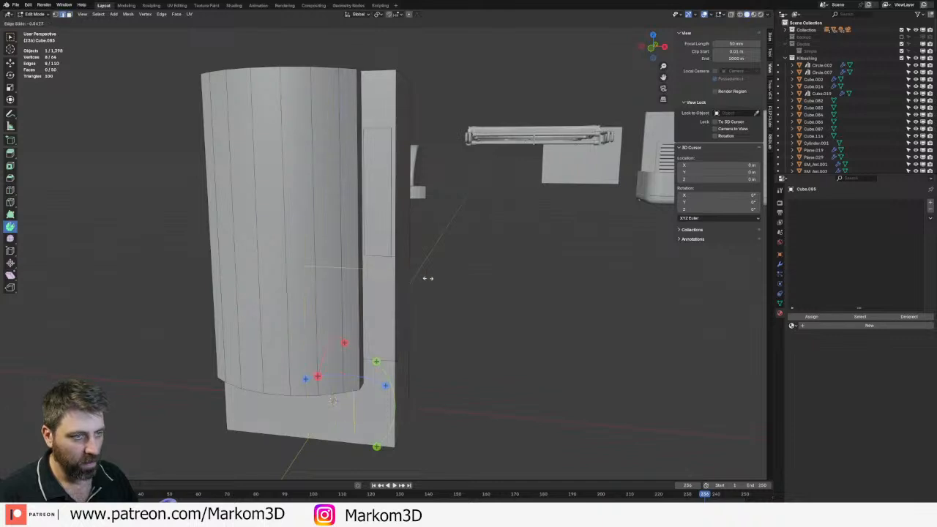
pyautogui.rightClick(437, 279)
# - Inset the strip face between the two horizontal cuts and shorten the inset face along Z
pyautogui.press('3')
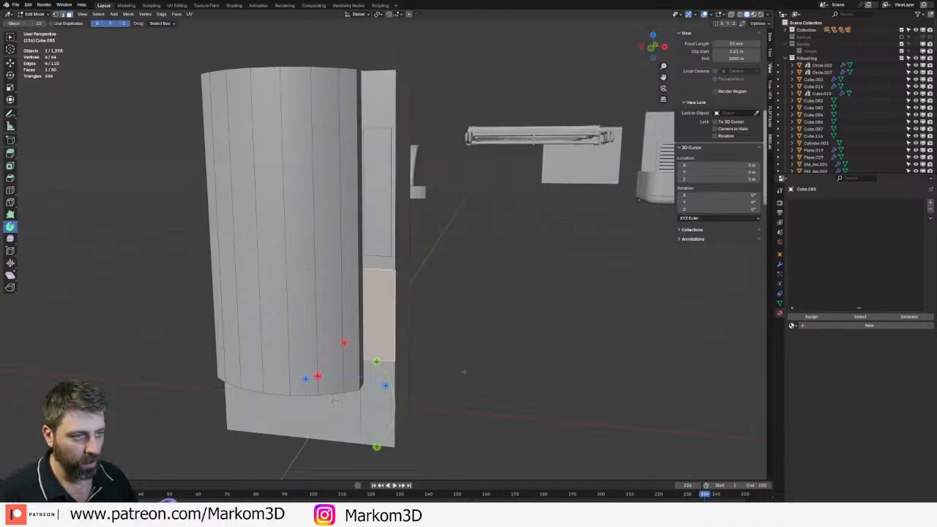
pyautogui.press('i')
pyautogui.click(483, 372)
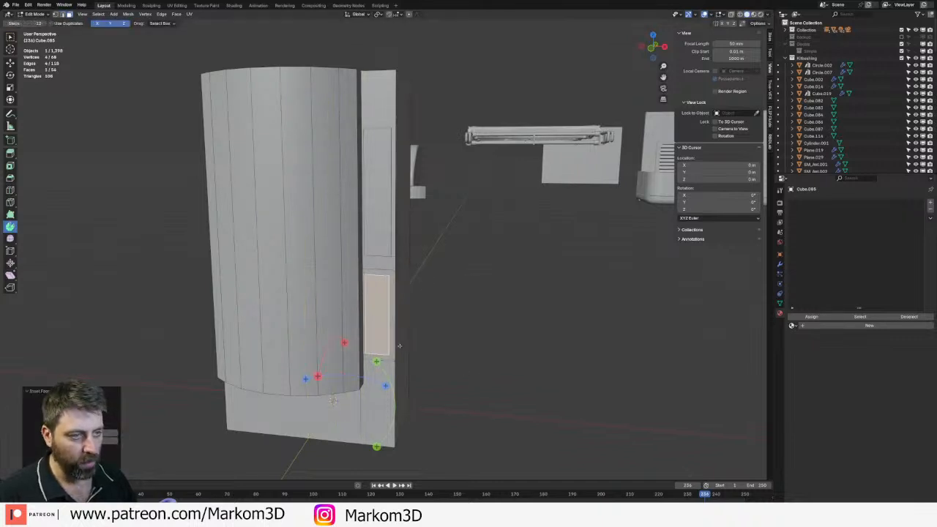
pyautogui.press('s')
pyautogui.press('z')
pyautogui.click(484, 364)
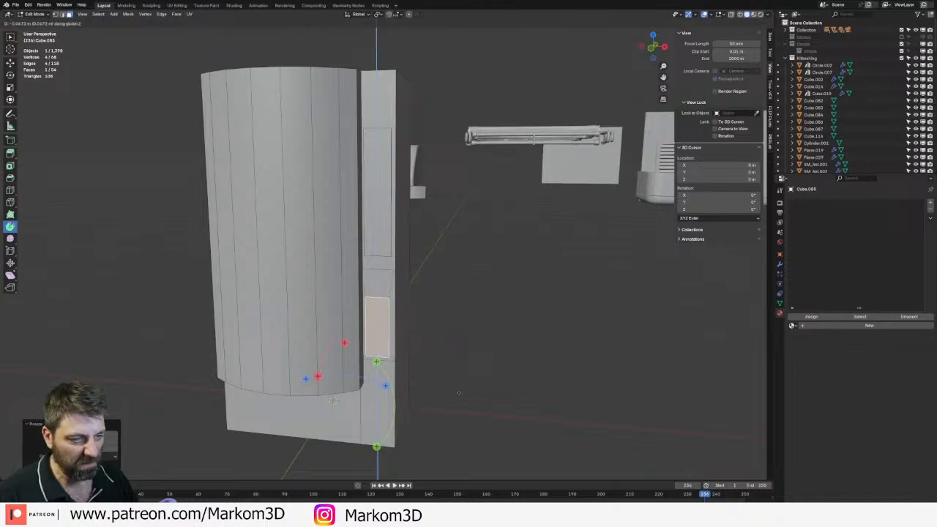
# - Extrude the inset face into the block to form a recess and adjust its depth along Y
pyautogui.moveTo(446, 377); pyautogui.dragTo(367, 341, button='middle')
pyautogui.scroll(3, 403, 393)
pyautogui.press('e')
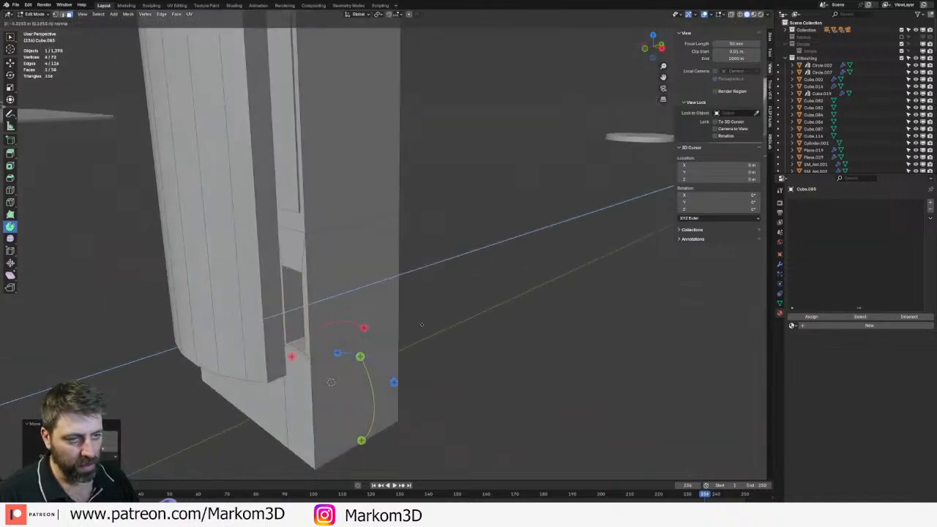
pyautogui.click(400, 333)
pyautogui.press('g')
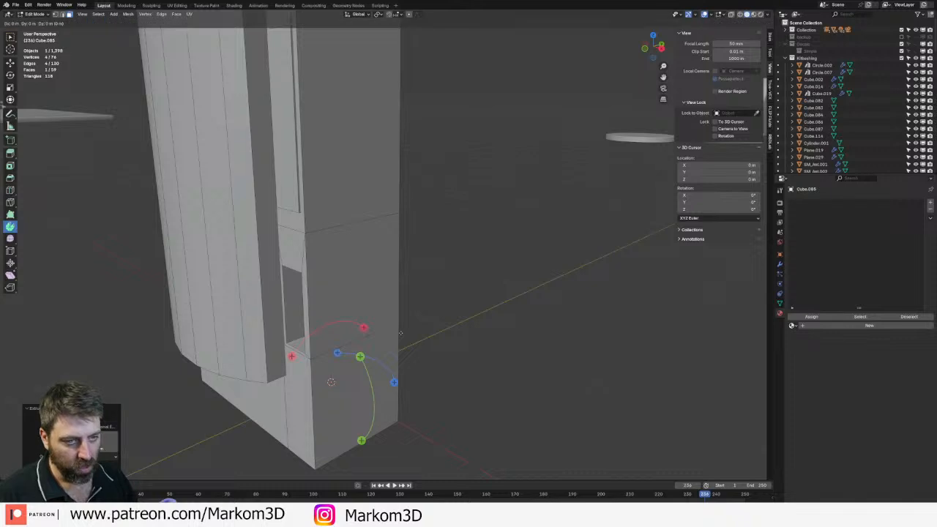
pyautogui.press('z')
pyautogui.press('x')
pyautogui.press('x')
pyautogui.press('x')
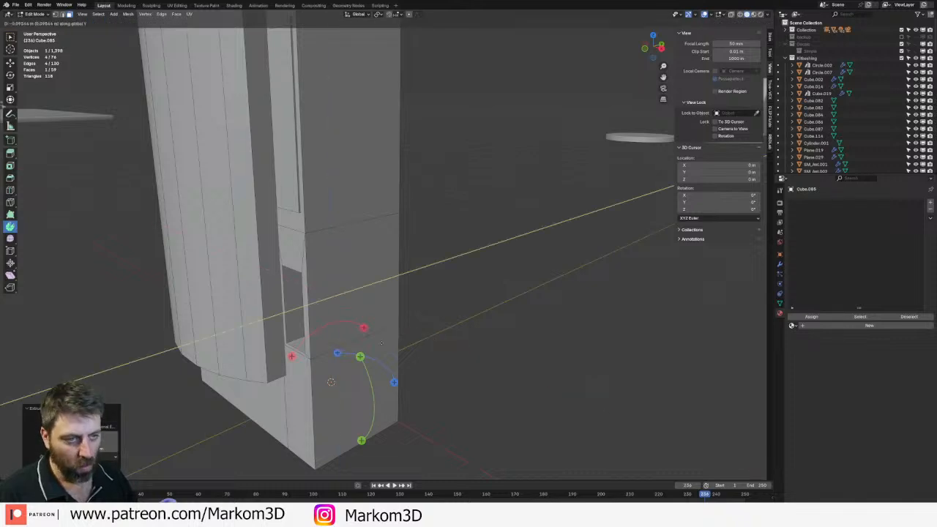
pyautogui.click(350, 372)
# - Extrude a thin plate just below the recess, shift it along Y to seat it and check the part in Object Mode
pyautogui.moveTo(350, 373); pyautogui.dragTo(418, 309, button='middle')
pyautogui.press('e')
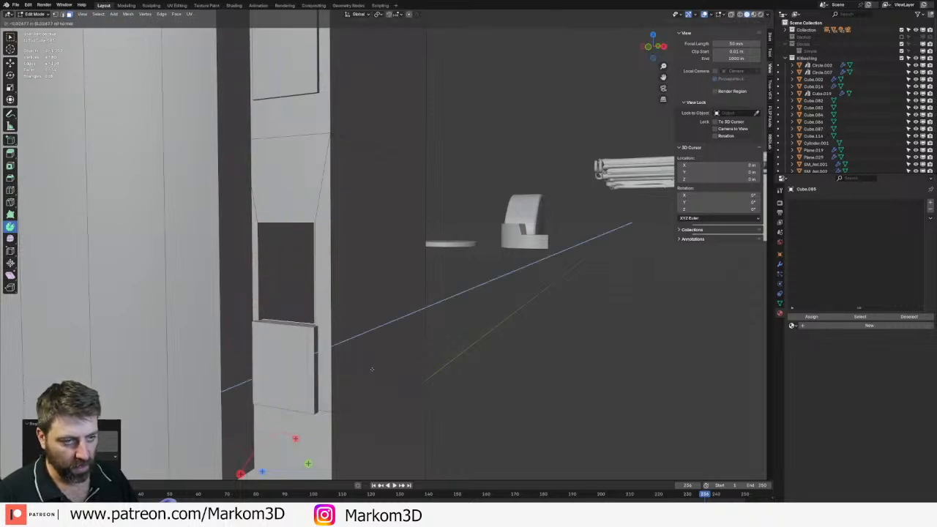
pyautogui.click(378, 366)
pyautogui.press('g')
pyautogui.press('y')
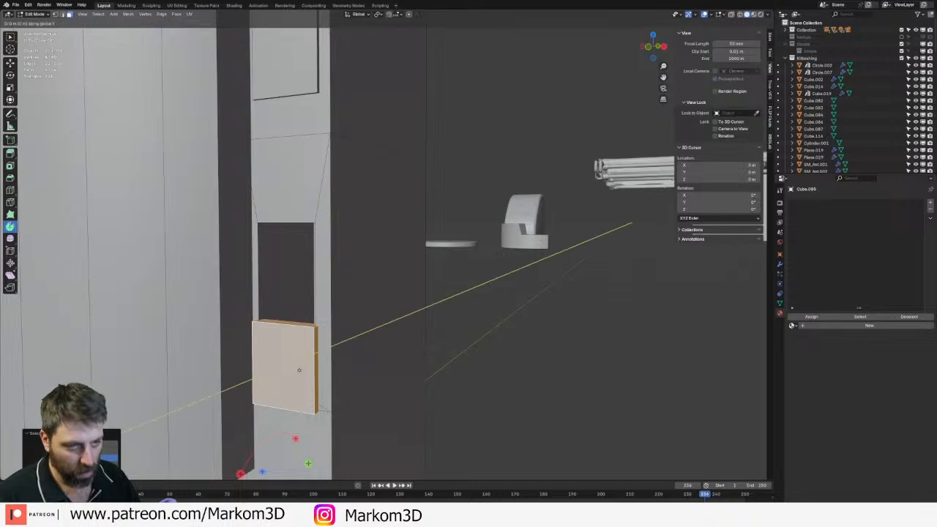
pyautogui.click(322, 365)
pyautogui.press('Tab')
pyautogui.scroll(-8, 444, 341)
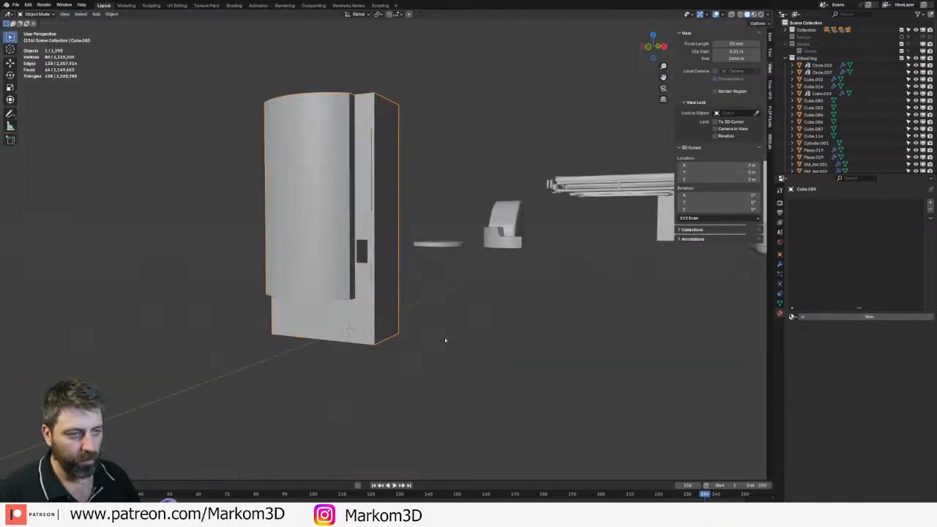
pyautogui.moveTo(445, 341); pyautogui.dragTo(470, 384, button='middle')
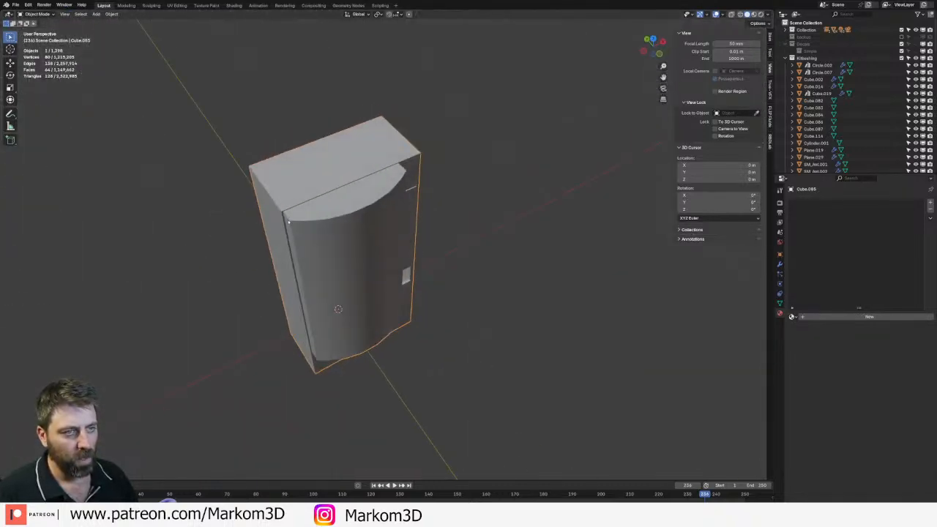
# - Select the edges around the block's front outline and bevel them about 0.02 m with 5 segments
pyautogui.scroll(3, 339, 310)
pyautogui.press('Tab')
pyautogui.moveTo(290, 282); pyautogui.dragTo(268, 259, button='middle')
pyautogui.press('2')
pyautogui.keyDown('alt'); pyautogui.click(269, 259); pyautogui.keyUp('alt')
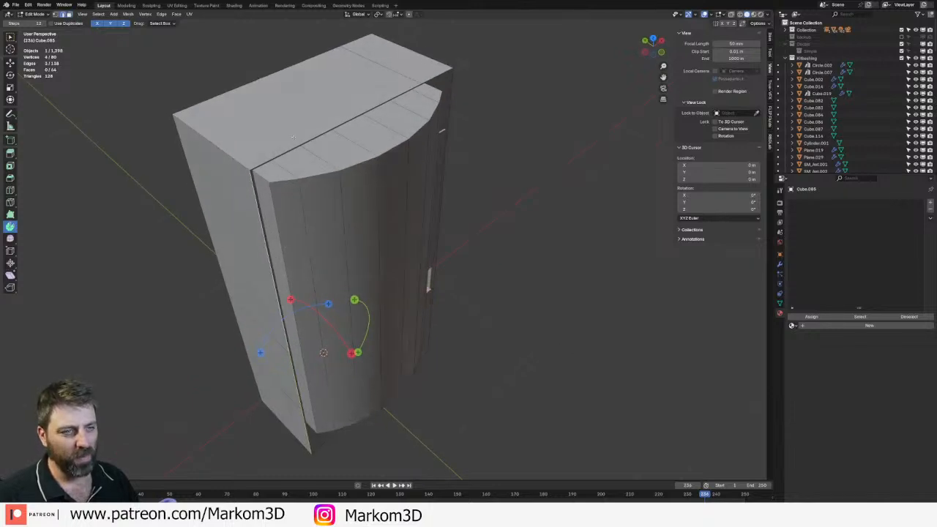
pyautogui.keyDown('alt'); pyautogui.keyDown('shift'); pyautogui.click(309, 141); pyautogui.keyUp('shift'); pyautogui.keyUp('alt')
pyautogui.keyDown('alt'); pyautogui.keyDown('shift'); pyautogui.click(465, 142); pyautogui.keyUp('shift'); pyautogui.keyUp('alt')
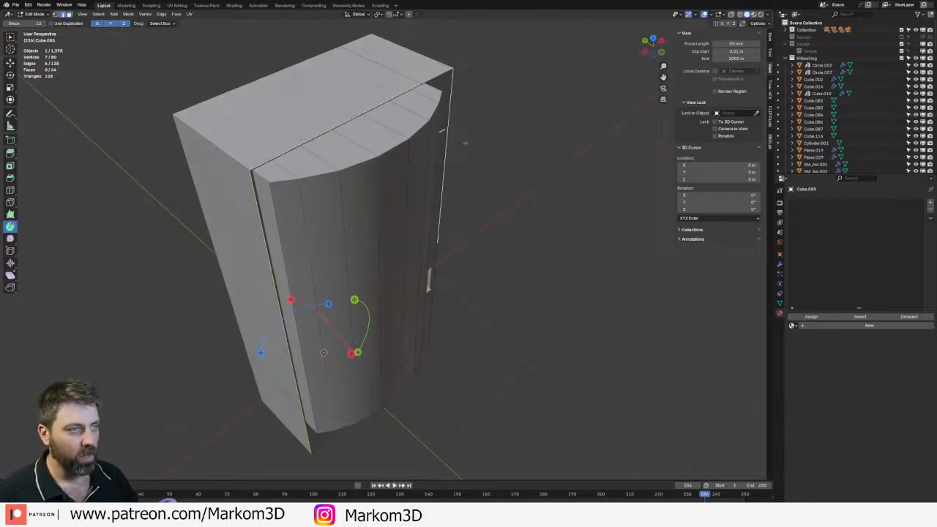
pyautogui.moveTo(458, 373); pyautogui.dragTo(428, 345, button='middle')
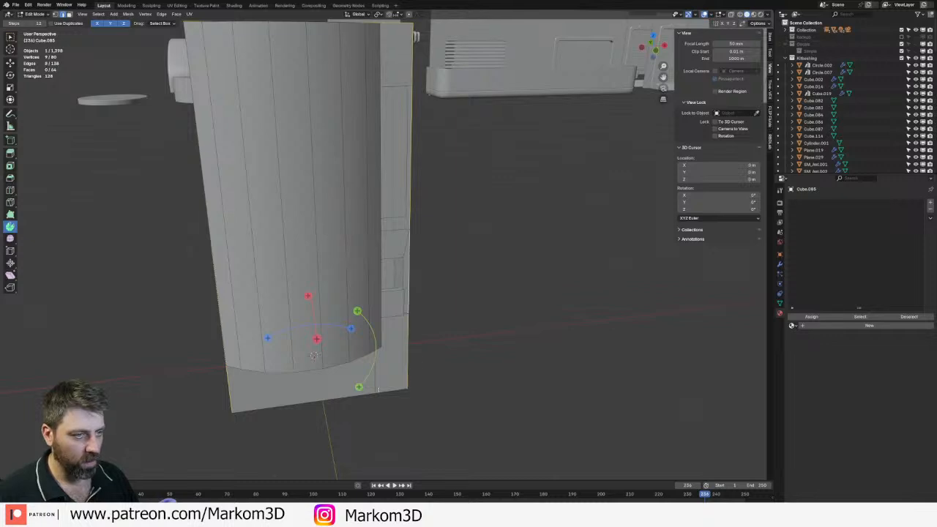
pyautogui.keyDown('alt'); pyautogui.keyDown('shift'); pyautogui.click(389, 403); pyautogui.keyUp('shift'); pyautogui.keyUp('alt')
pyautogui.hotkey('ctrl', 'b')
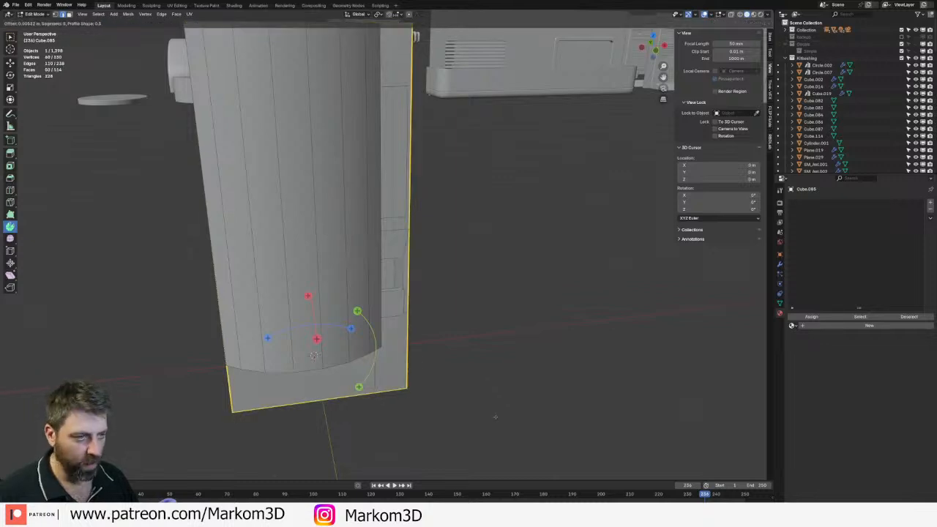
pyautogui.click(527, 426)
pyautogui.scroll(-4, 439, 352)
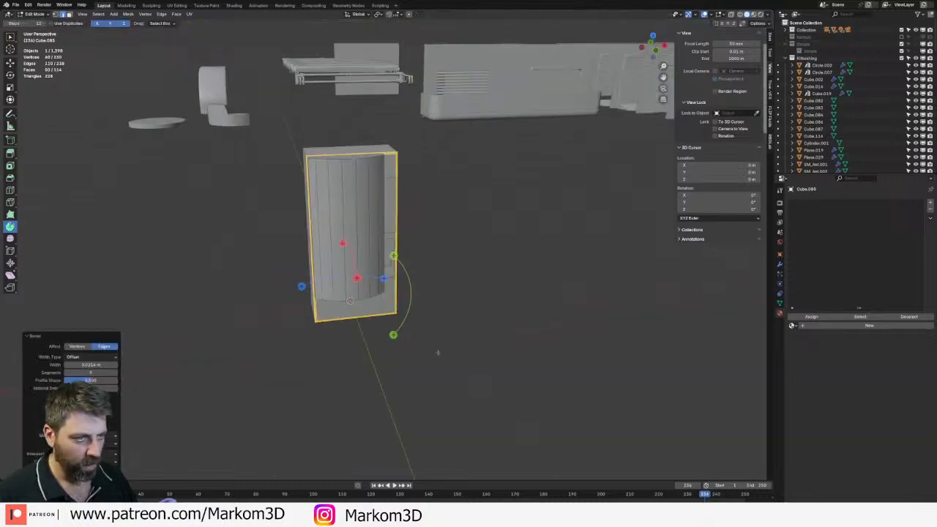
pyautogui.press('Tab')
pyautogui.moveTo(437, 351); pyautogui.dragTo(387, 364, button='middle')
# - Select the block's four front-to-back corner edges and bevel them with a width of 0.131 m and 5 segments
pyautogui.press('Tab')
pyautogui.keyDown('alt'); pyautogui.click(351, 158); pyautogui.keyUp('alt')
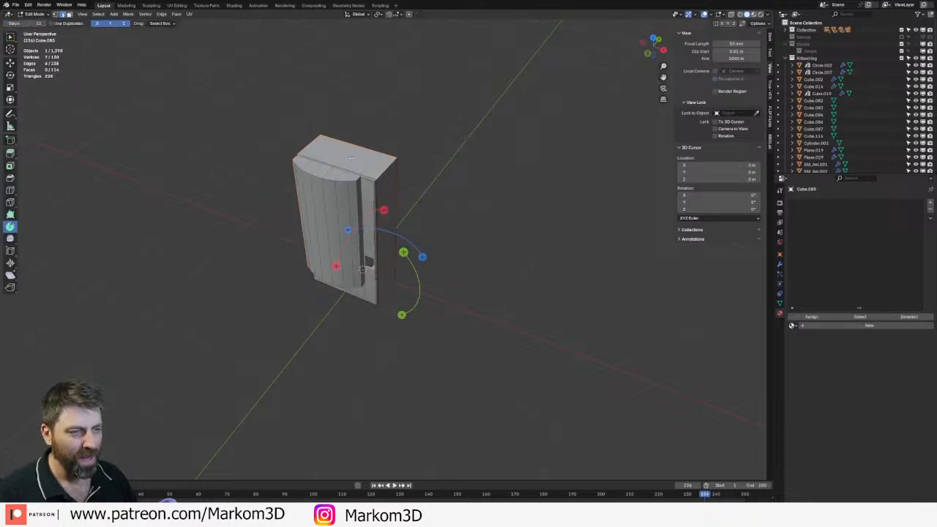
pyautogui.keyDown('alt'); pyautogui.keyDown('shift'); pyautogui.click(393, 291); pyautogui.keyUp('shift'); pyautogui.keyUp('alt')
pyautogui.moveTo(393, 291); pyautogui.dragTo(454, 261, button='middle')
pyautogui.moveTo(419, 321); pyautogui.dragTo(329, 345, button='middle')
pyautogui.scroll(3, 423, 397)
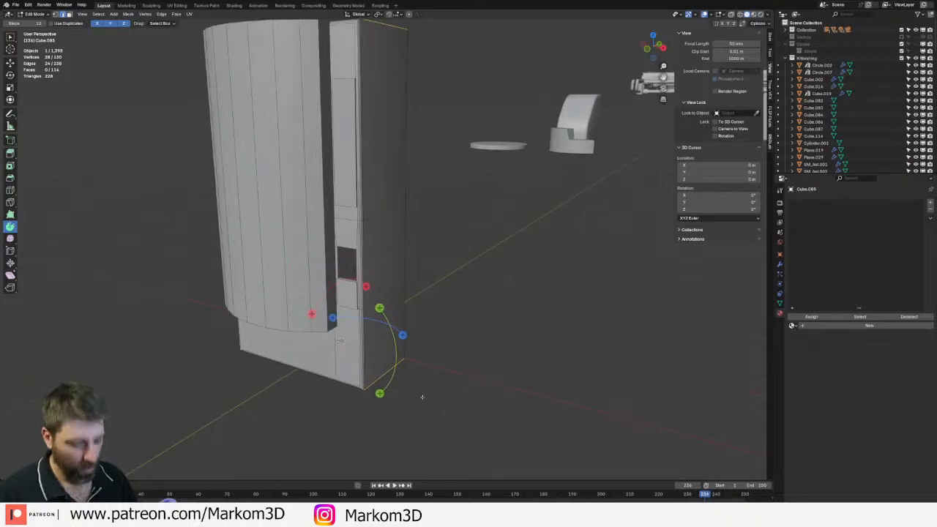
pyautogui.hotkey('ctrl', 'b')
pyautogui.click(637, 431)
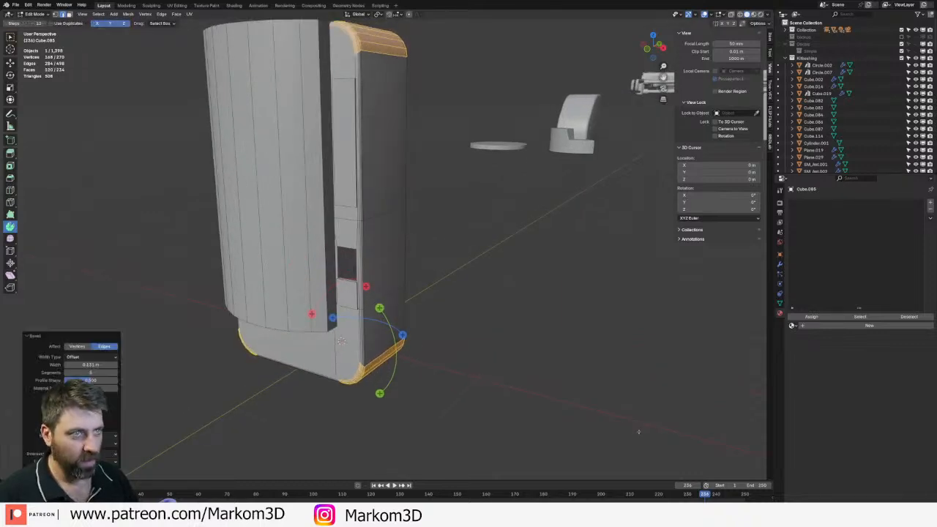
# - Select the seven top faces of the curved front panel and move them down about 0.17 m along Z
pyautogui.scroll(-5, 318, 252)
pyautogui.moveTo(315, 250); pyautogui.dragTo(382, 246, button='middle')
pyautogui.scroll(3, 383, 241)
pyautogui.press('3')
pyautogui.click(334, 233)
pyautogui.click(344, 127)
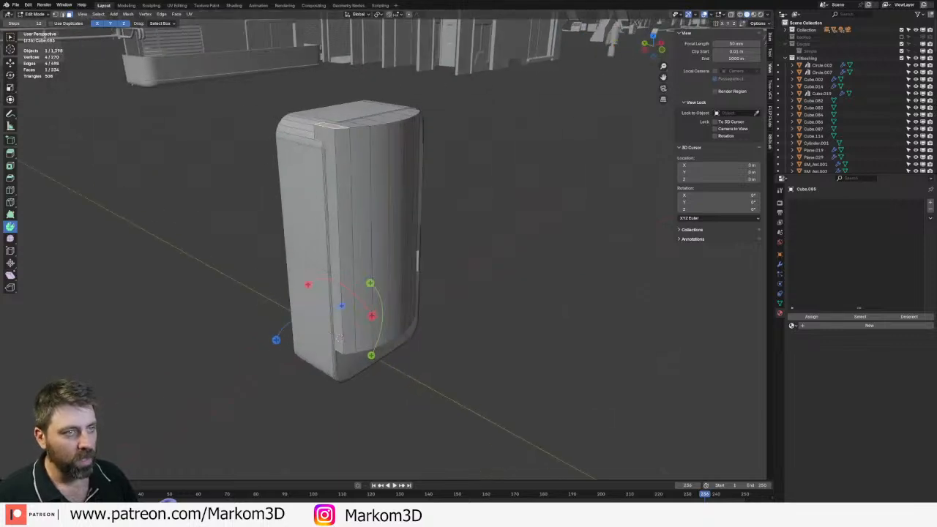
pyautogui.keyDown('shift'); pyautogui.click(356, 125); pyautogui.keyUp('shift')
pyautogui.keyDown('shift'); pyautogui.click(373, 122); pyautogui.keyUp('shift')
pyautogui.keyDown('shift'); pyautogui.click(389, 119); pyautogui.keyUp('shift')
pyautogui.keyDown('shift'); pyautogui.click(402, 116); pyautogui.keyUp('shift')
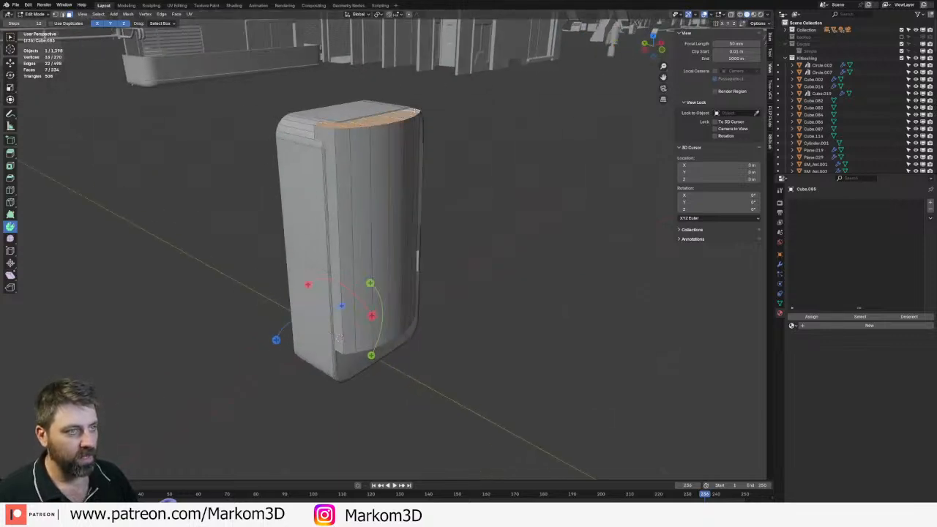
pyautogui.press('g')
pyautogui.press('z')
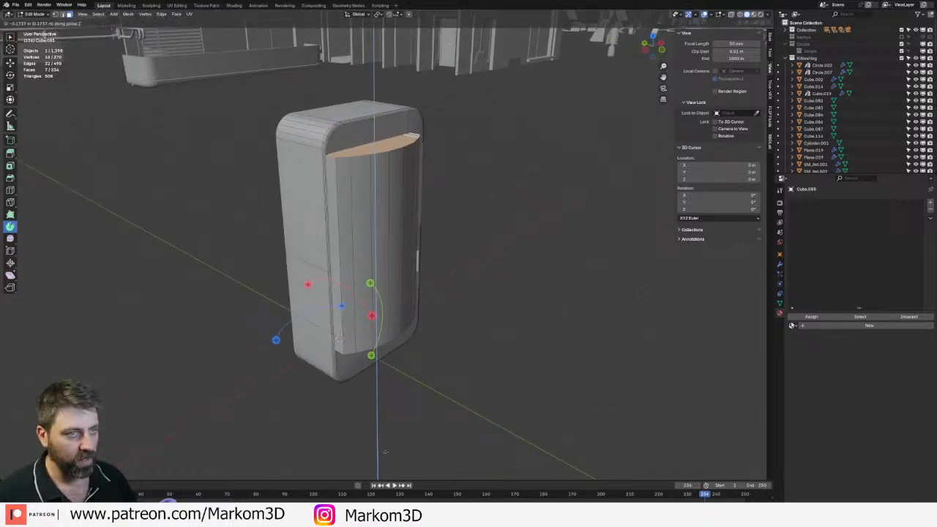
pyautogui.click(386, 451)
pyautogui.scroll(-5, 385, 436)
pyautogui.press('Tab')
pyautogui.moveTo(385, 433); pyautogui.dragTo(322, 342, button='middle')
pyautogui.click(321, 376)
# - Inset the tall narrow face beside the curved panel, extrude it very slightly along its normal and check it in Object Mode
pyautogui.scroll(5, 320, 376)
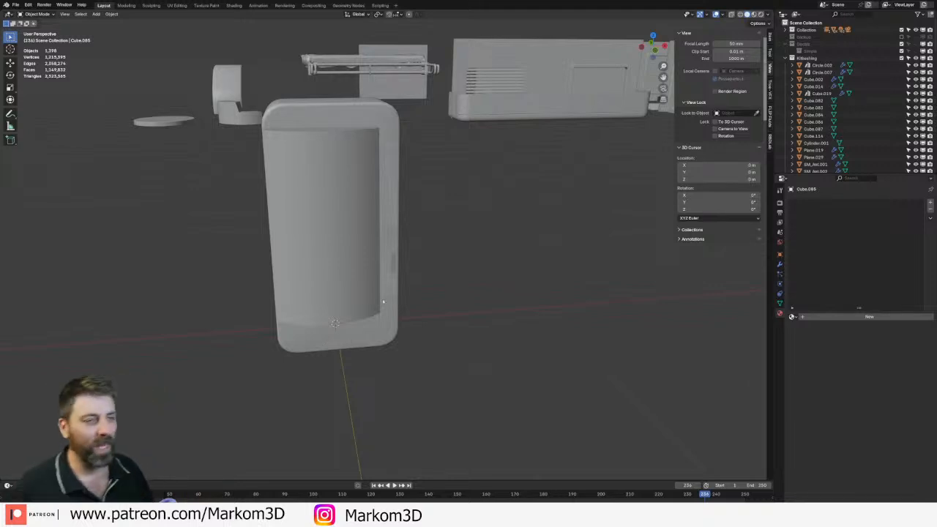
pyautogui.moveTo(322, 342); pyautogui.dragTo(322, 284, button='middle')
pyautogui.scroll(3, 322, 283)
pyautogui.scroll(-1, 344, 220)
pyautogui.keyDown('shift'); pyautogui.moveTo(350, 146); pyautogui.dragTo(373, 191, button='middle'); pyautogui.keyUp('shift')
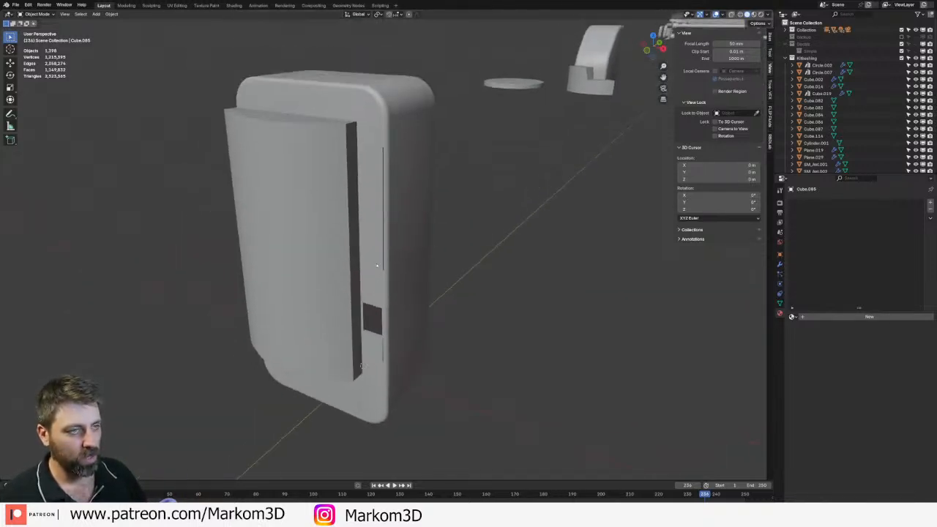
pyautogui.press('Tab')
pyautogui.click(373, 191)
pyautogui.scroll(4, 456, 349)
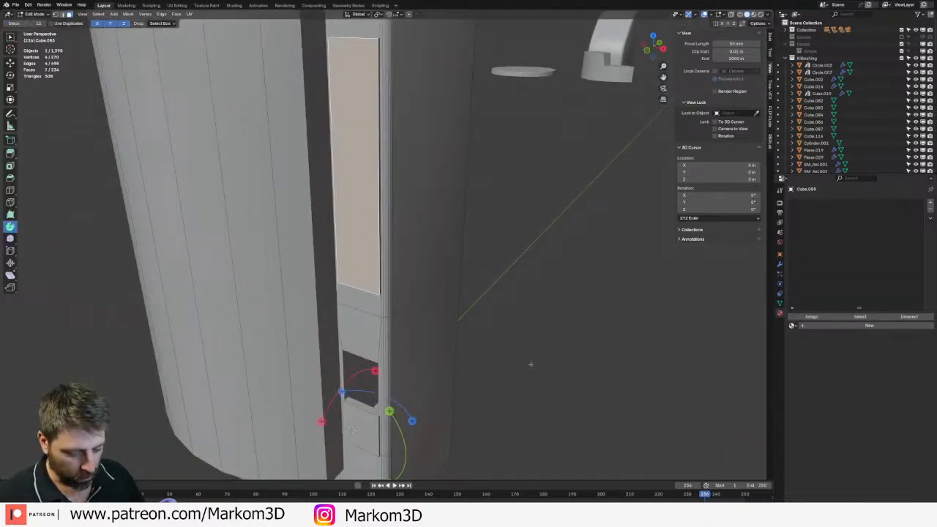
pyautogui.press('i')
pyautogui.click(511, 358)
pyautogui.press('e')
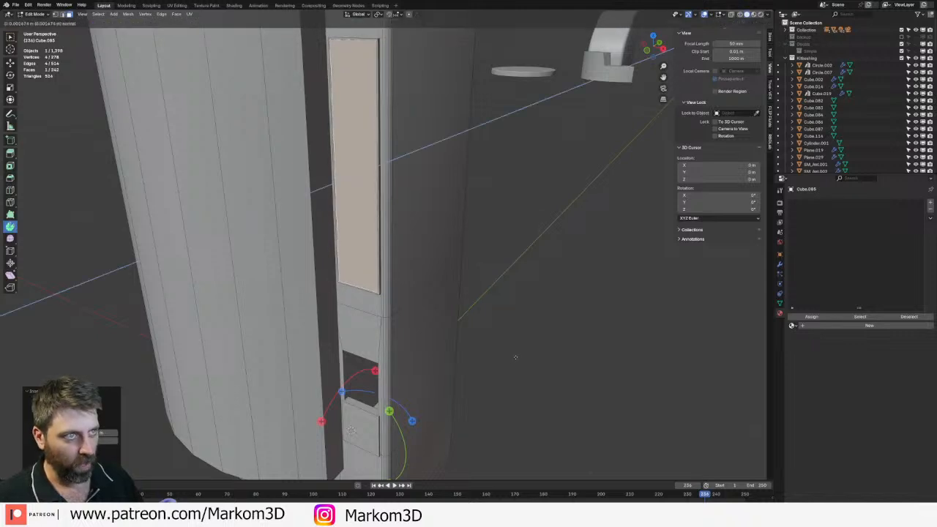
pyautogui.click(516, 357)
pyautogui.press('Tab')
pyautogui.scroll(-4, 517, 355)
pyautogui.moveTo(461, 328); pyautogui.dragTo(323, 312, button='middle')
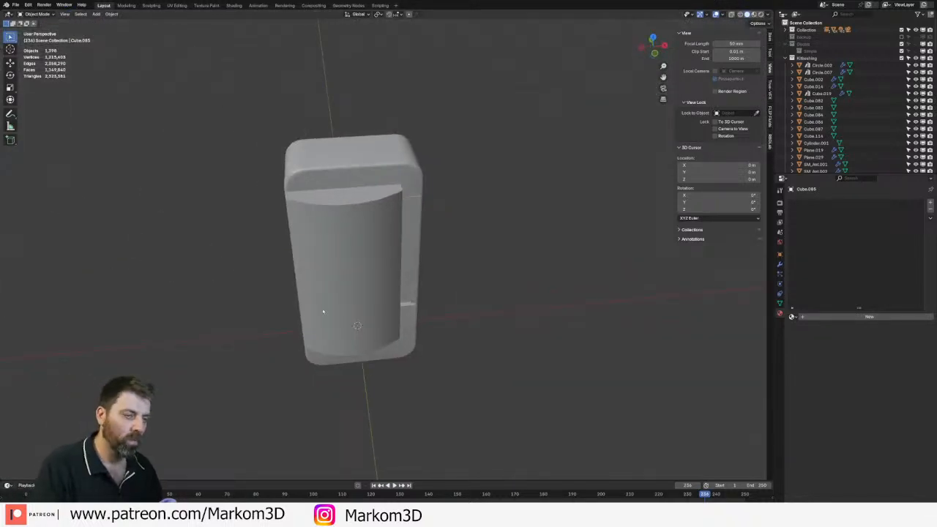
# - Select the seven front faces of the curved panel, inset them thinly and extrude the inset area
pyautogui.scroll(2, 323, 312)
pyautogui.click(322, 308)
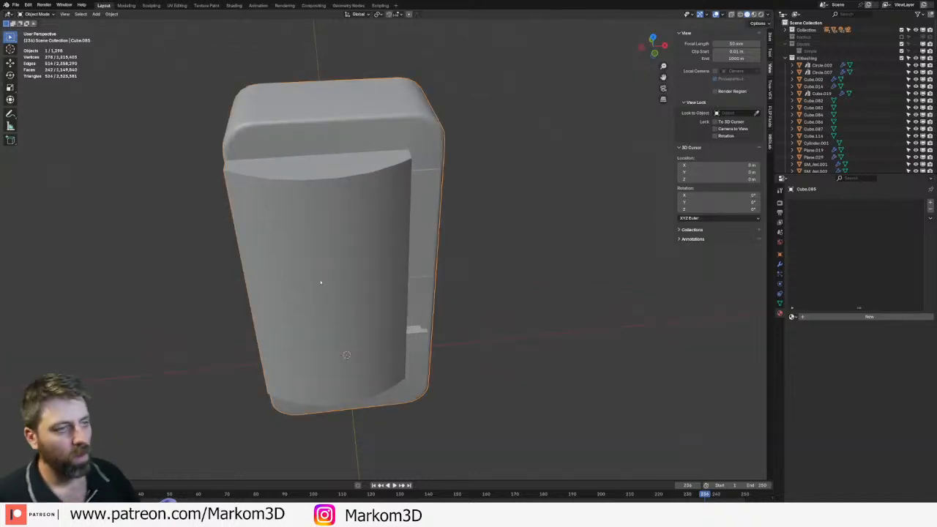
pyautogui.moveTo(320, 280); pyautogui.dragTo(345, 253, button='middle')
pyautogui.press('Tab')
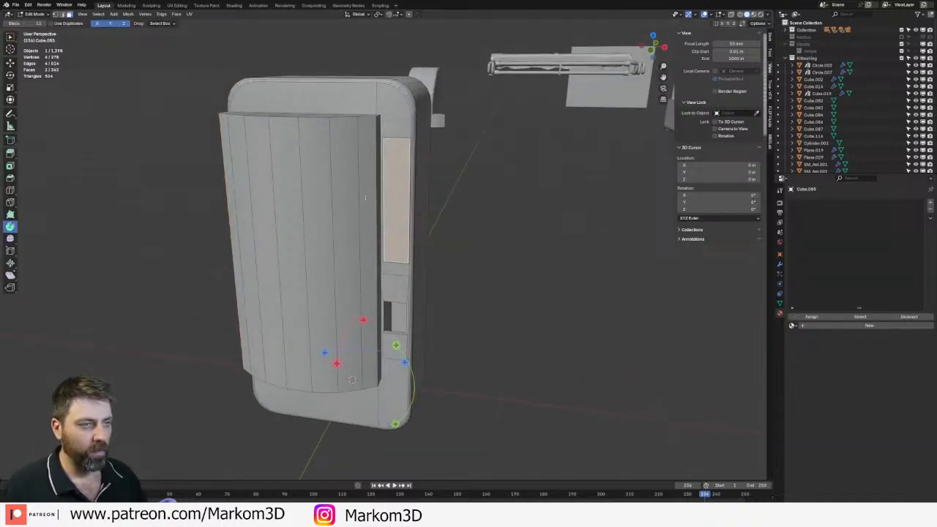
pyautogui.click(365, 197)
pyautogui.keyDown('shift'); pyautogui.click(346, 198); pyautogui.keyUp('shift')
pyautogui.keyDown('shift'); pyautogui.click(319, 199); pyautogui.keyUp('shift')
pyautogui.keyDown('shift'); pyautogui.click(290, 200); pyautogui.keyUp('shift')
pyautogui.keyDown('shift'); pyautogui.click(264, 200); pyautogui.keyUp('shift')
pyautogui.keyDown('shift'); pyautogui.click(244, 200); pyautogui.keyUp('shift')
pyautogui.keyDown('shift'); pyautogui.click(232, 200); pyautogui.keyUp('shift')
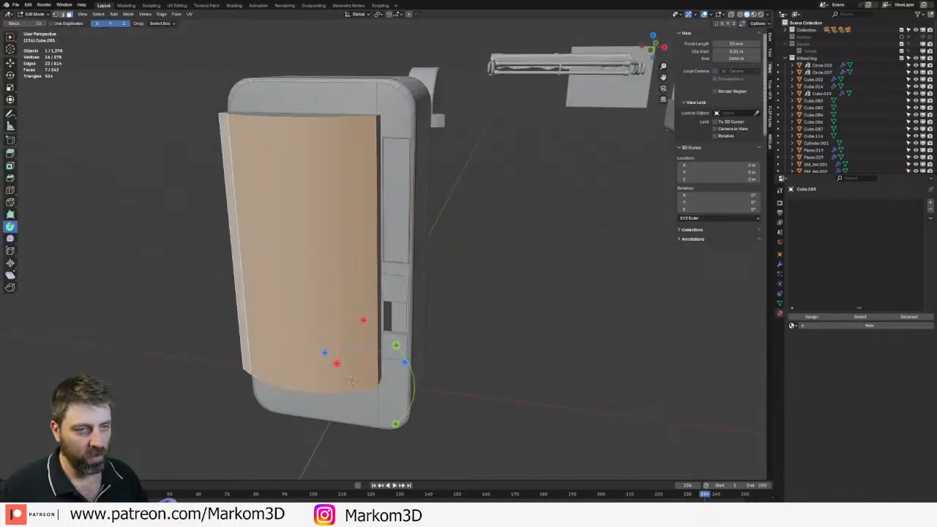
pyautogui.moveTo(505, 322); pyautogui.dragTo(521, 326, button='middle')
pyautogui.press('i')
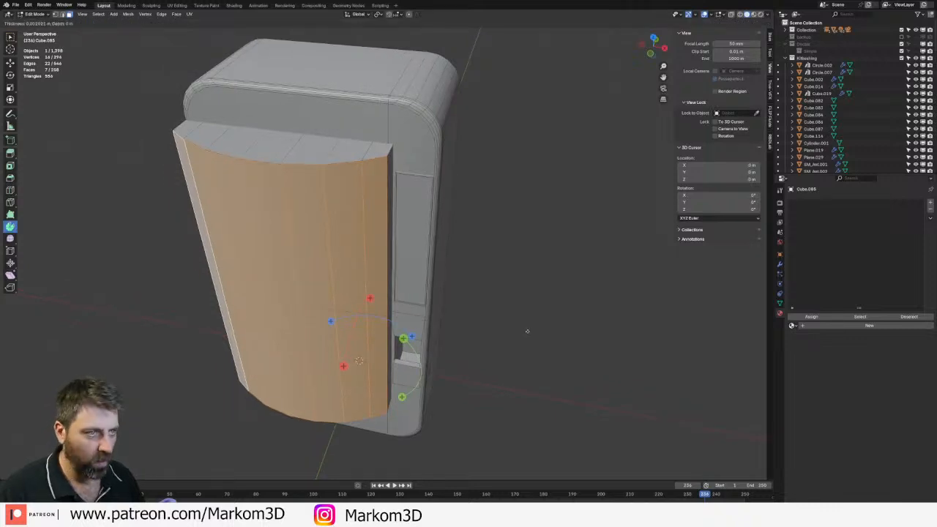
pyautogui.click(514, 329)
pyautogui.press('e')
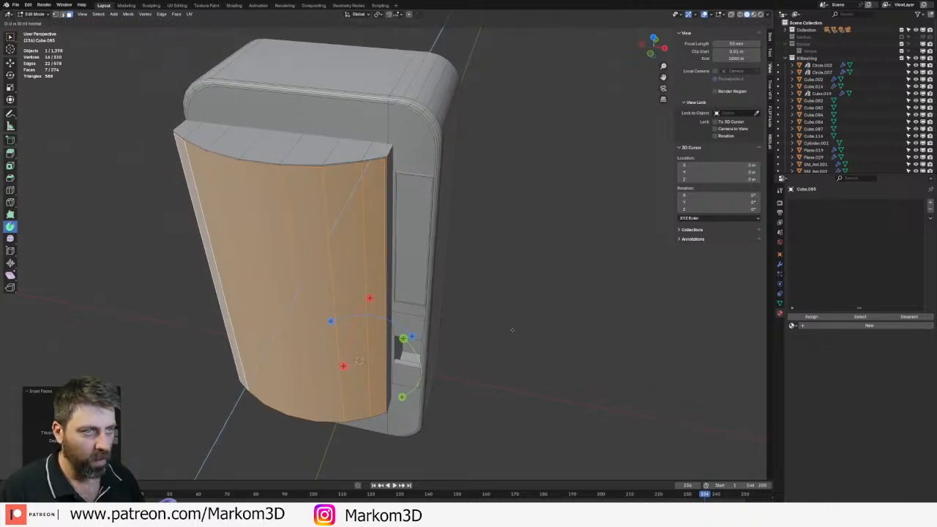
pyautogui.click(486, 269)
# - Select the edges at the curved panel's four corners, bevel them about 0.02 m with several segments and review the part in Object Mode
pyautogui.press('2')
pyautogui.keyDown('alt'); pyautogui.click(246, 133); pyautogui.keyUp('alt')
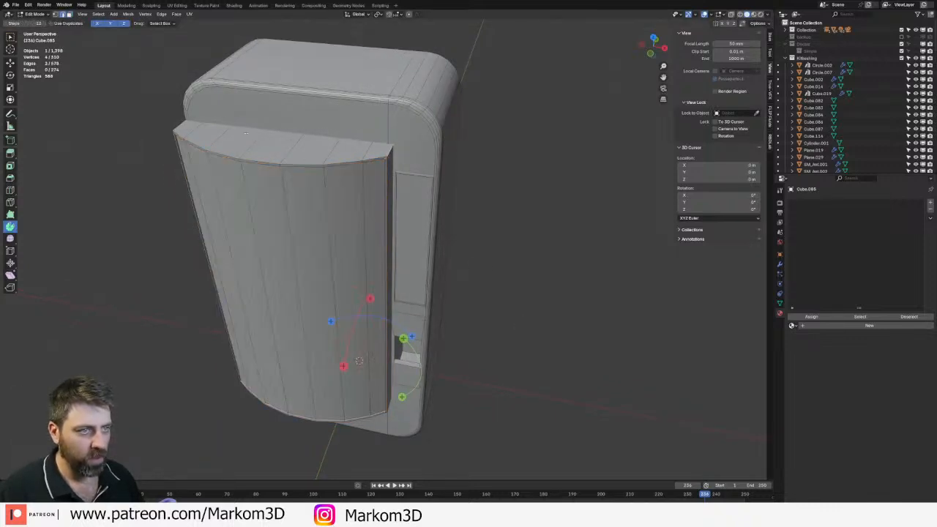
pyautogui.keyDown('alt'); pyautogui.keyDown('shift'); pyautogui.click(178, 129); pyautogui.keyUp('shift'); pyautogui.keyUp('alt')
pyautogui.moveTo(178, 128); pyautogui.dragTo(135, 66, button='middle')
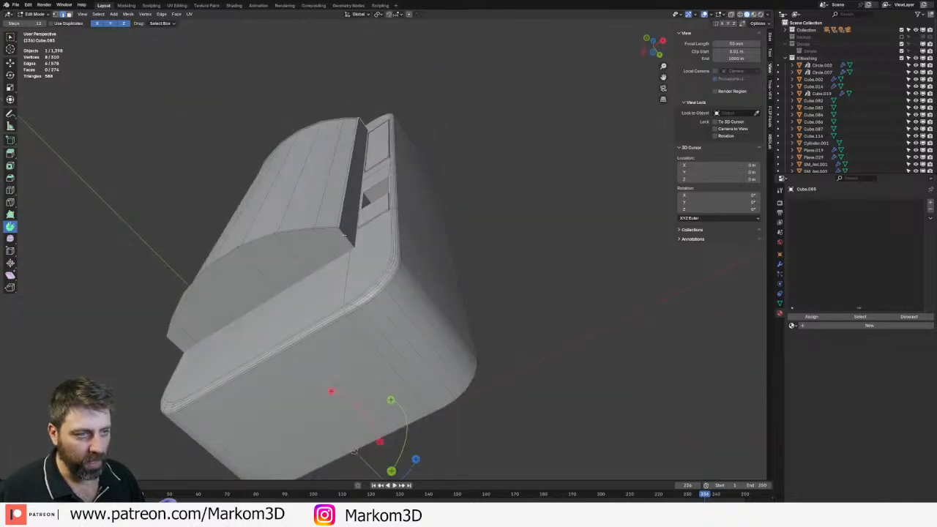
pyautogui.moveTo(354, 450); pyautogui.dragTo(483, 380, button='middle')
pyautogui.hotkey('ctrl', 'b')
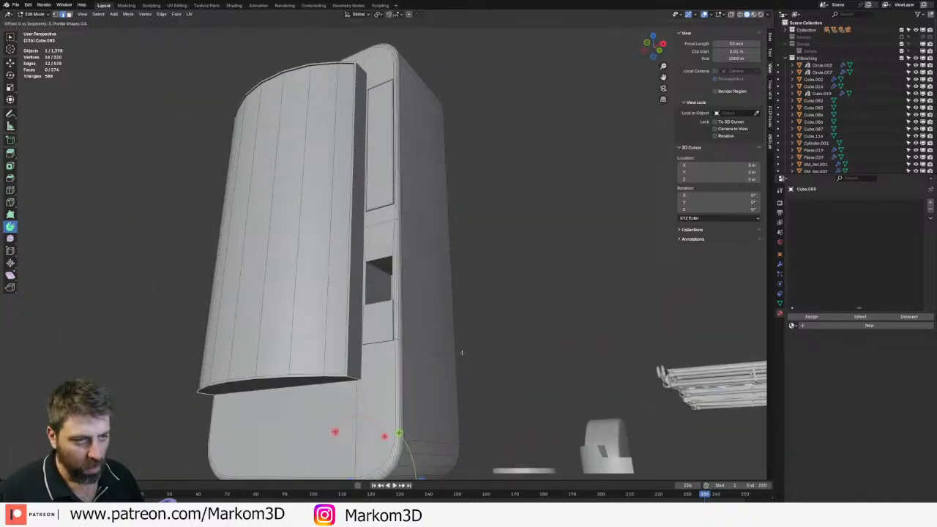
pyautogui.scroll(-2, 494, 379)
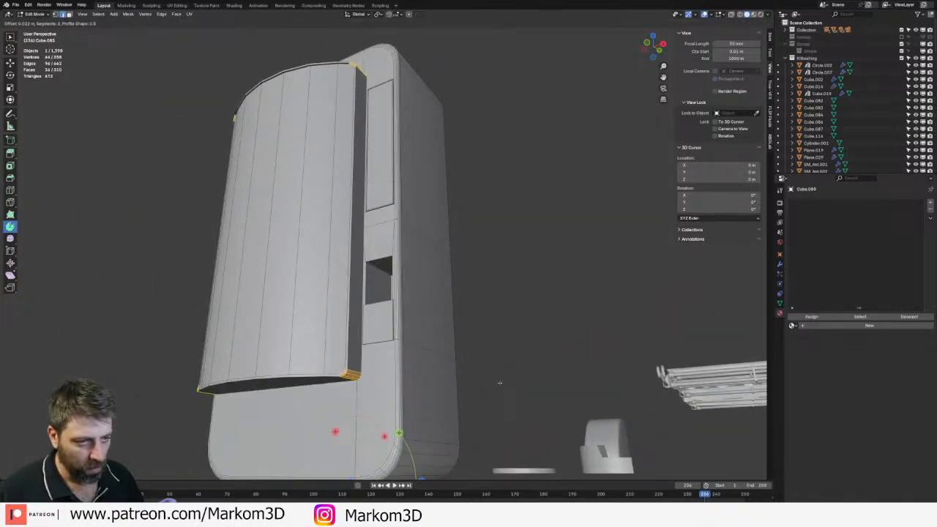
pyautogui.click(500, 382)
pyautogui.scroll(-5, 468, 341)
pyautogui.moveTo(468, 341); pyautogui.dragTo(448, 383, button='middle')
pyautogui.press('Tab')
pyautogui.scroll(4, 422, 367)
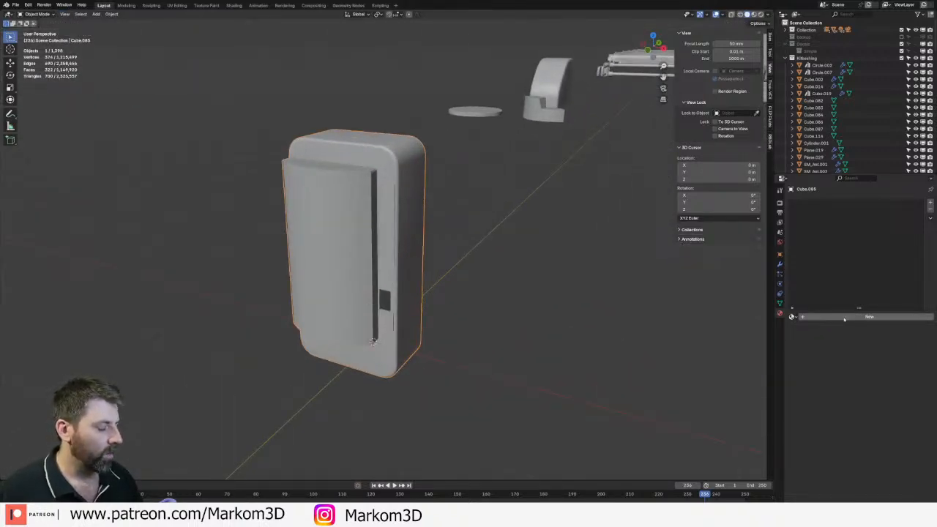
# - Select the tall narrow side face, add three material slots and set the third to M_Emm_Cyan
pyautogui.moveTo(437, 247); pyautogui.dragTo(454, 251, button='middle')
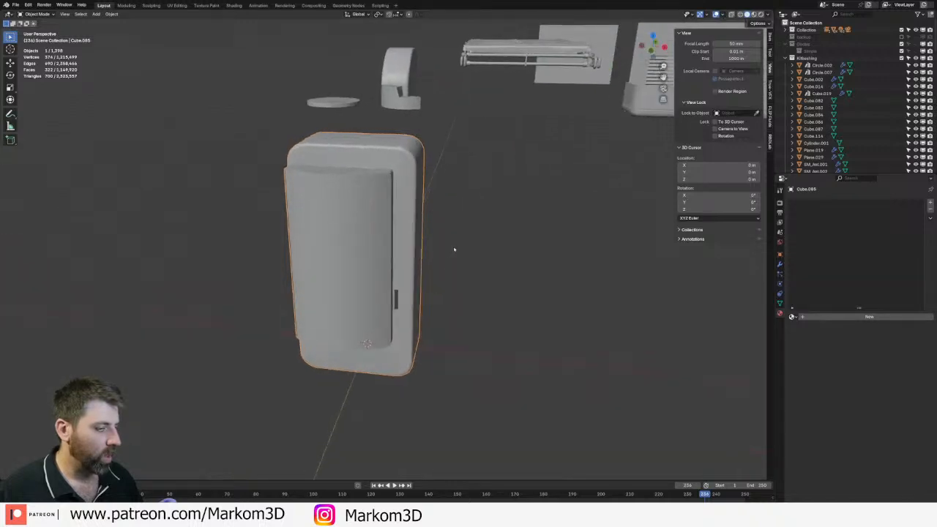
pyautogui.scroll(4, 427, 254)
pyautogui.press('Tab')
pyautogui.press('3')
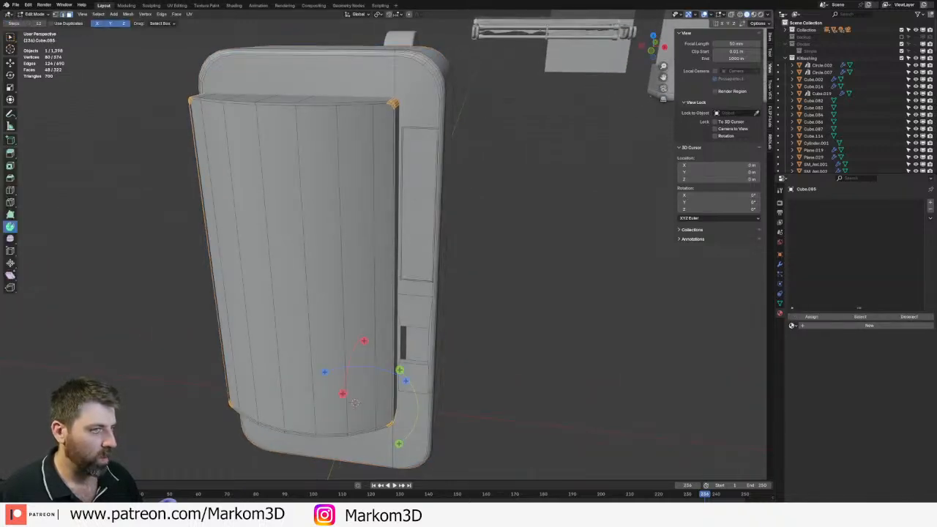
pyautogui.click(410, 203)
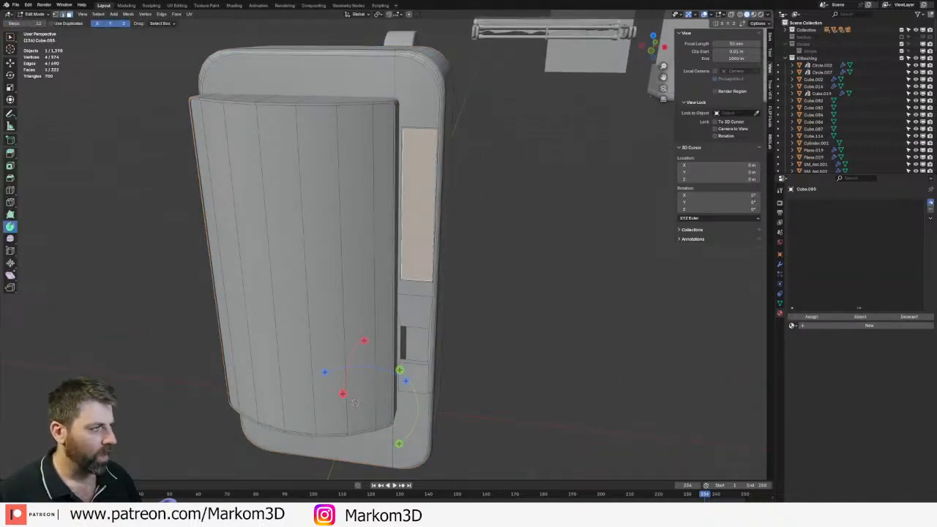
pyautogui.doubleClick(930, 203)
pyautogui.click(793, 326)
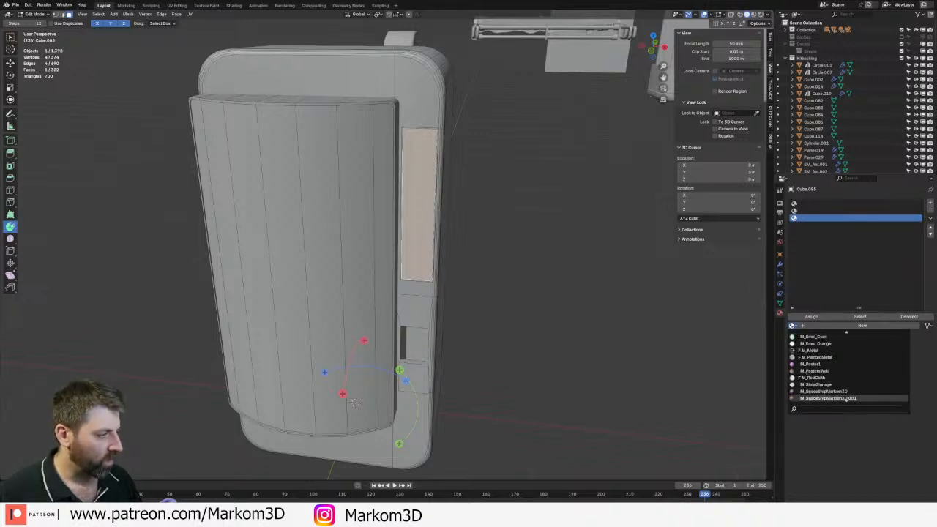
pyautogui.click(813, 357)
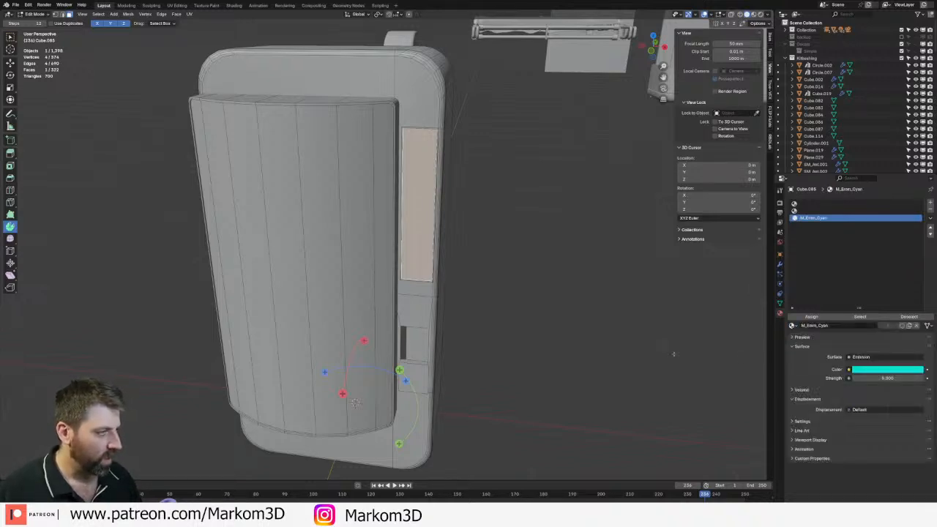
pyautogui.scroll(-3, 545, 340)
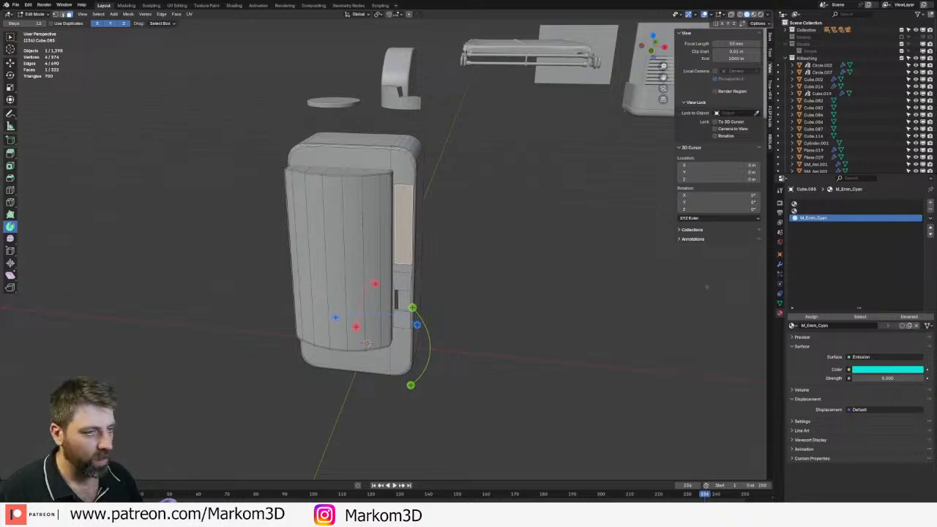
# - Select the seven front faces of the curved panel and assign the M_Emm_Cyan material to them
pyautogui.scroll(3, 359, 265)
pyautogui.keyDown('alt'); pyautogui.click(360, 265); pyautogui.keyUp('alt')
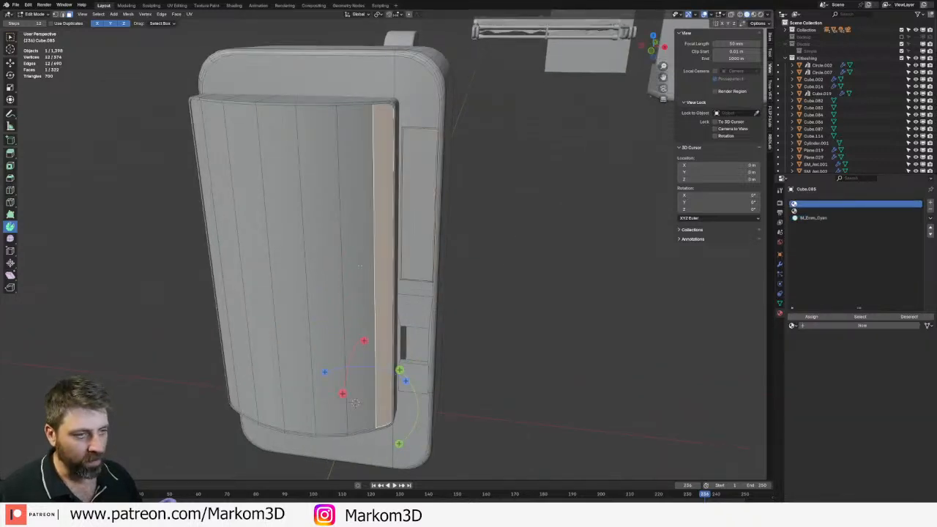
pyautogui.press('ctrl+KP_Add')
pyautogui.press('ctrl+KP_Add')
pyautogui.press('ctrl+KP_Add')
pyautogui.press('ctrl+KP_Add')
pyautogui.press('ctrl+KP_Add')
pyautogui.press('ctrl+KP_Add')
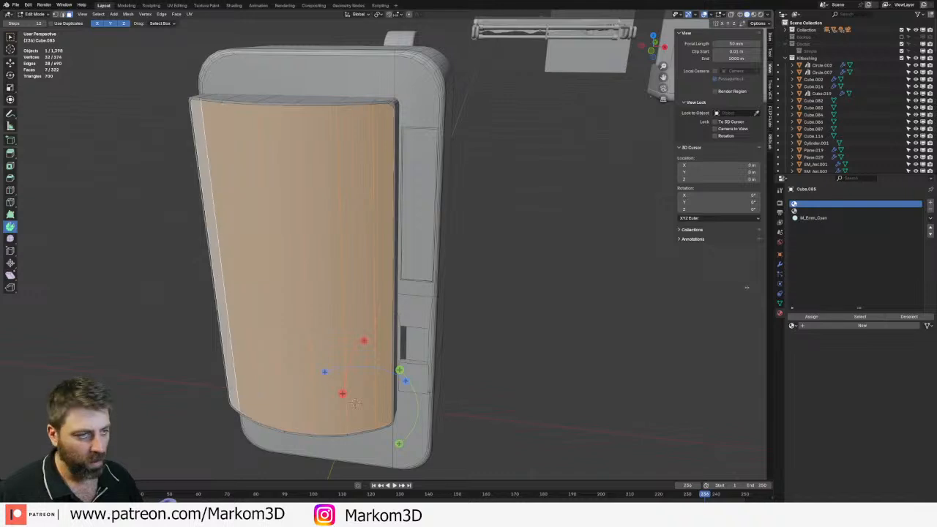
pyautogui.click(814, 218)
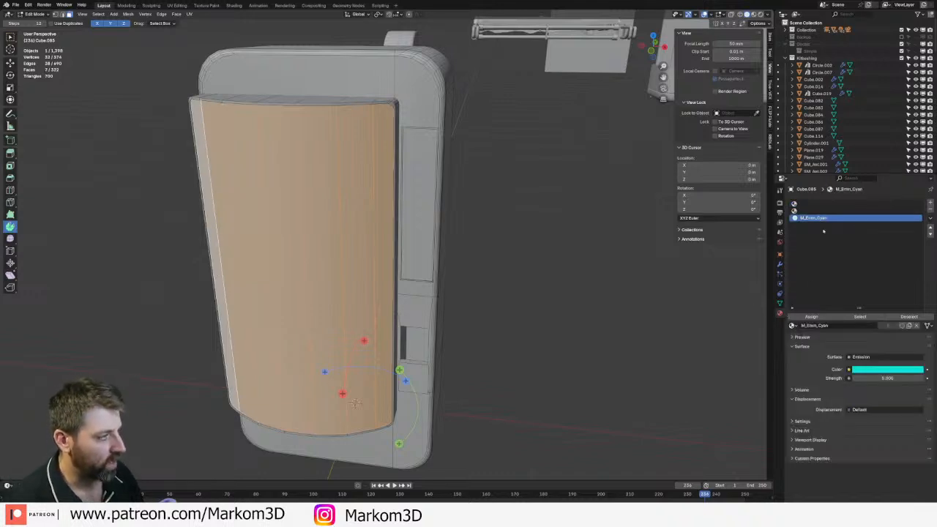
pyautogui.click(810, 316)
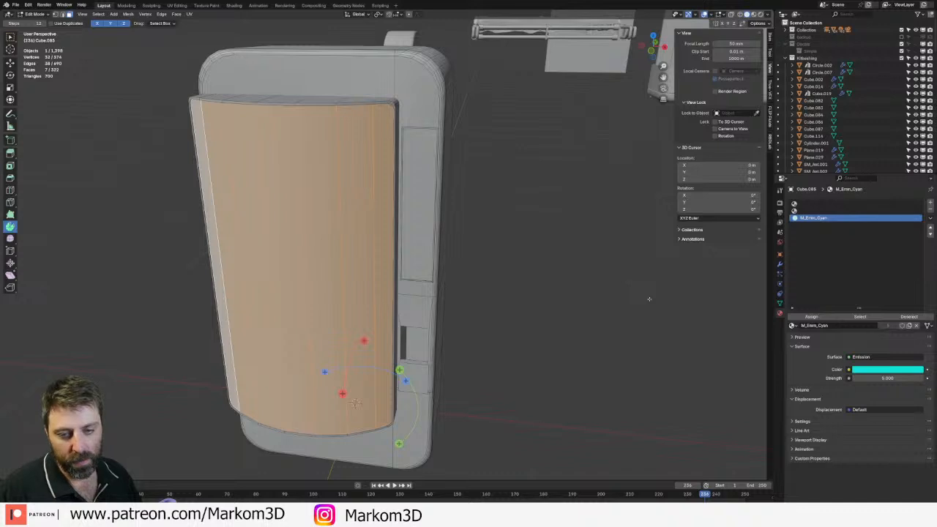
# - Inspect the part and its cyan emissive faces in rendered shading from several angles, and return to Edit Mode
pyautogui.moveTo(351, 220); pyautogui.dragTo(313, 212, button='middle')
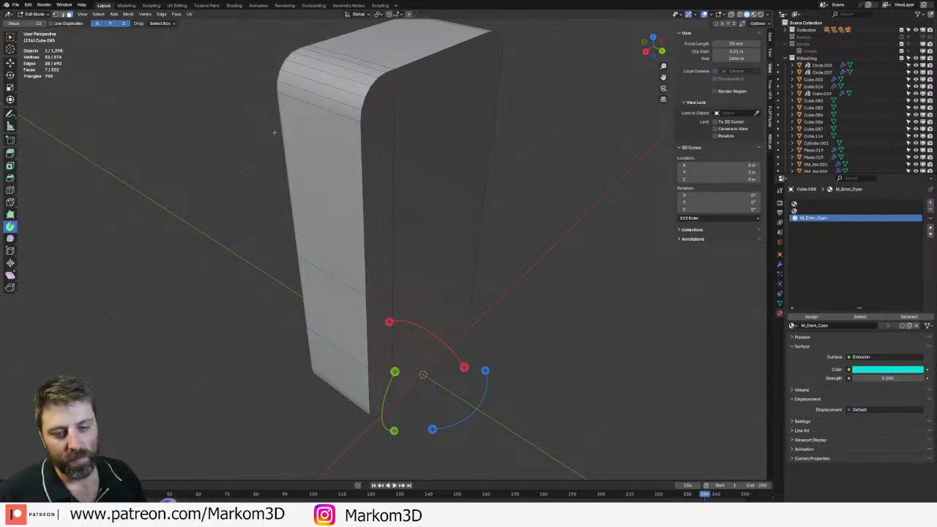
pyautogui.moveTo(331, 126); pyautogui.dragTo(428, 191, button='middle')
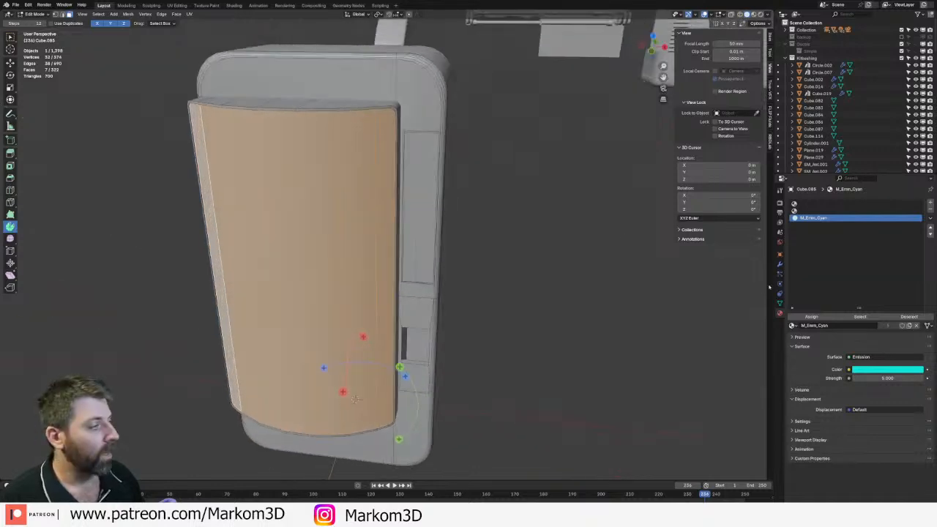
pyautogui.press('Tab')
pyautogui.click(760, 15)
pyautogui.scroll(-5, 525, 257)
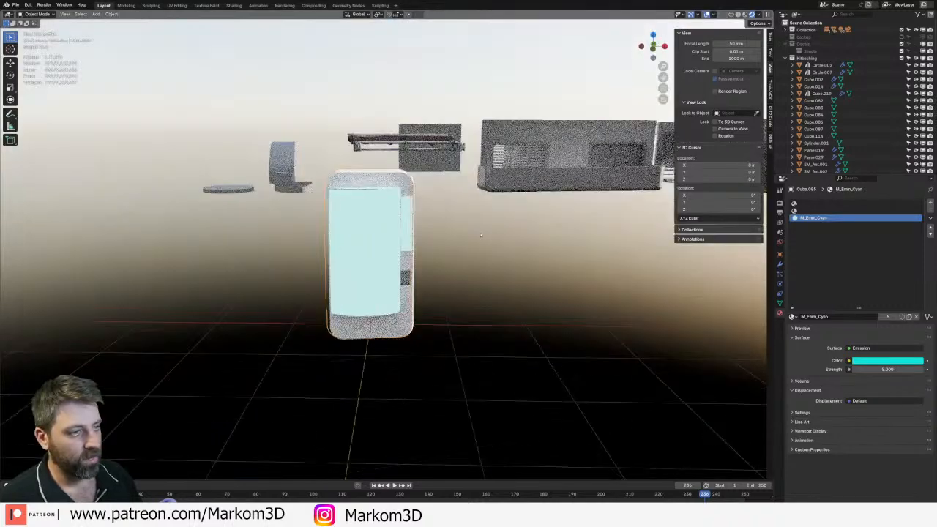
pyautogui.moveTo(489, 230); pyautogui.dragTo(264, 176, button='middle')
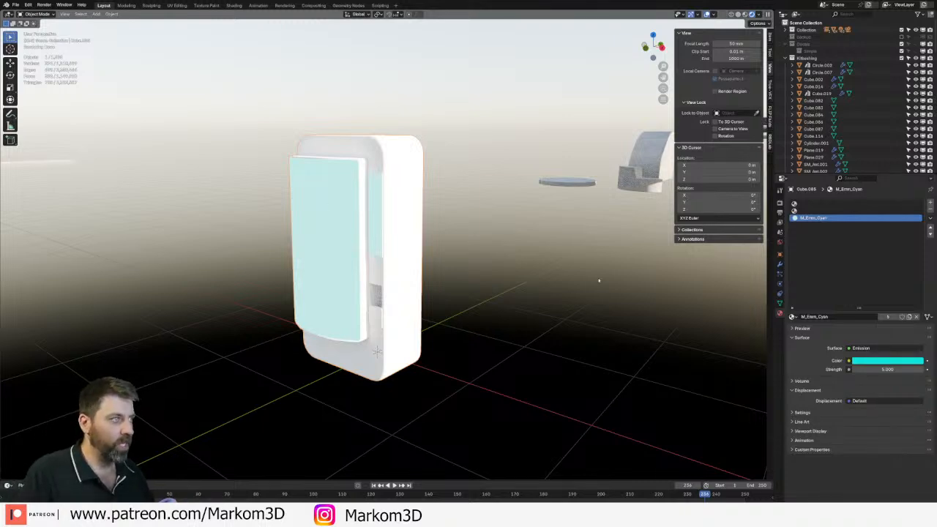
pyautogui.press('Tab')
pyautogui.moveTo(598, 280); pyautogui.dragTo(527, 285, button='middle')
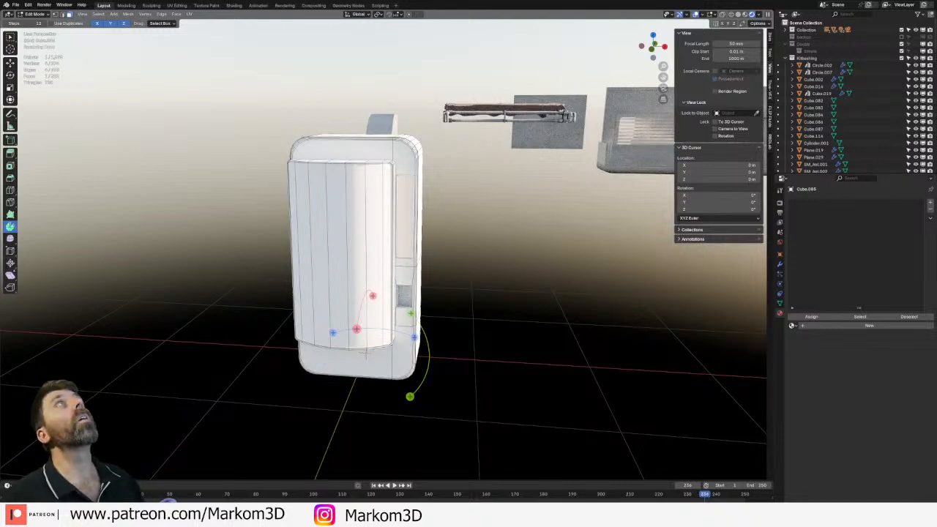
# - Switch to the Chrome browser and try to open the suggested pixelbay entry from the browsing history
pyautogui.moveTo(0, 131); pyautogui.dragTo(410, 1)
pyautogui.click(301, 25)
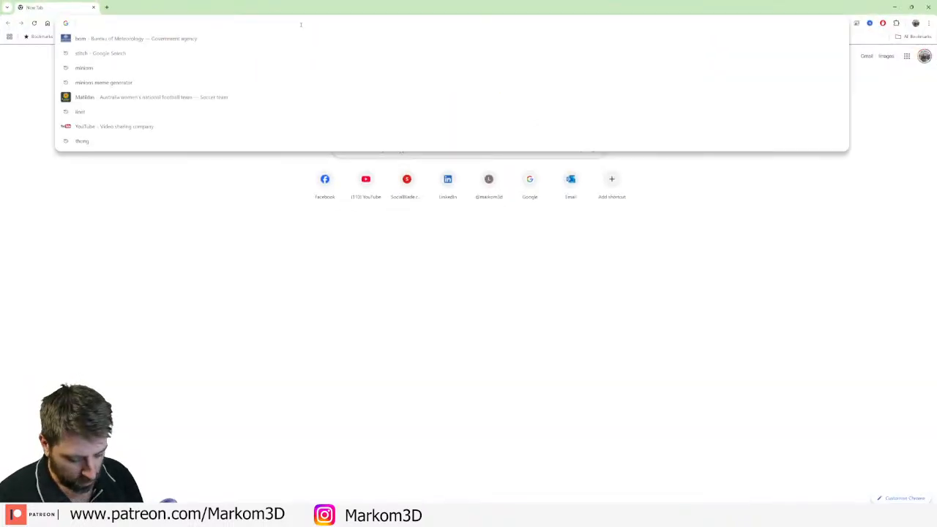
pyautogui.write('pixe')
pyautogui.press('Down')
pyautogui.press('Down')
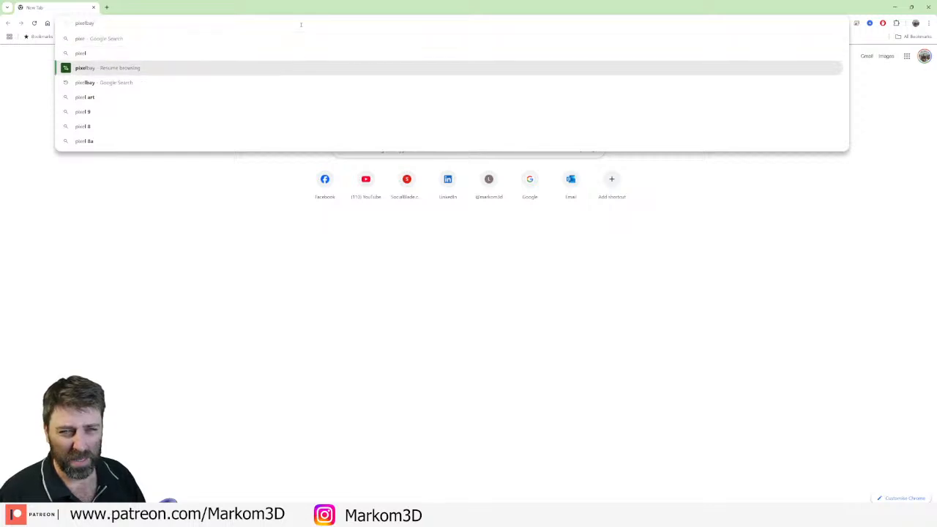
pyautogui.press('Return')
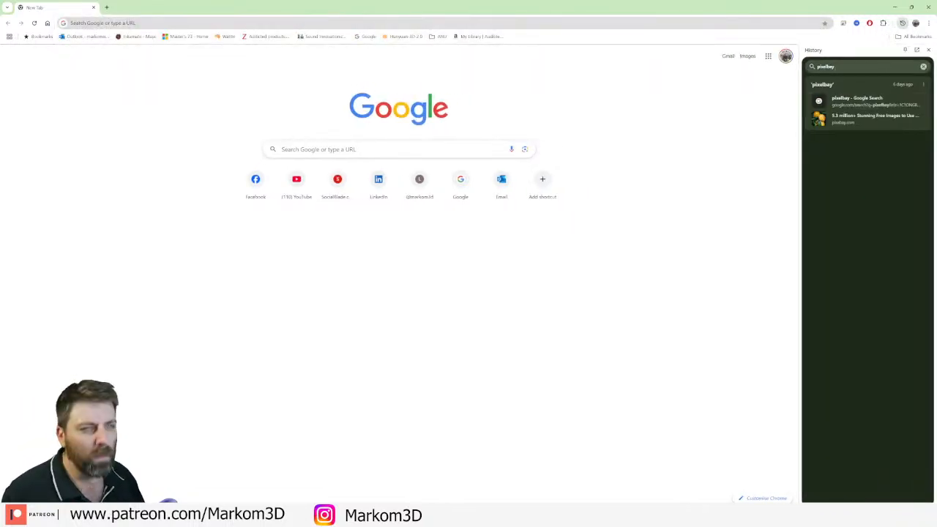
# - Search Google for pixelbay, close the history panel and open the Pixabay website from the results
pyautogui.click(466, 145)
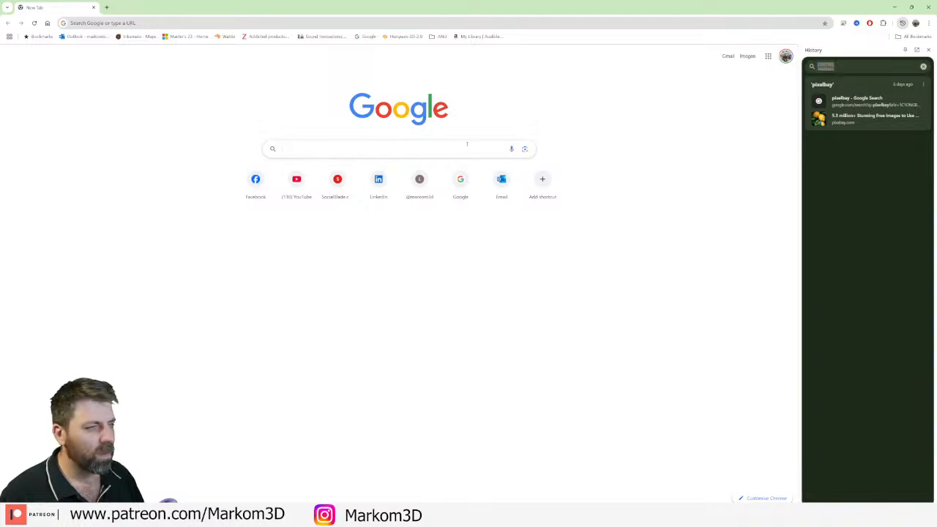
pyautogui.write('pixelbay')
pyautogui.press('Return')
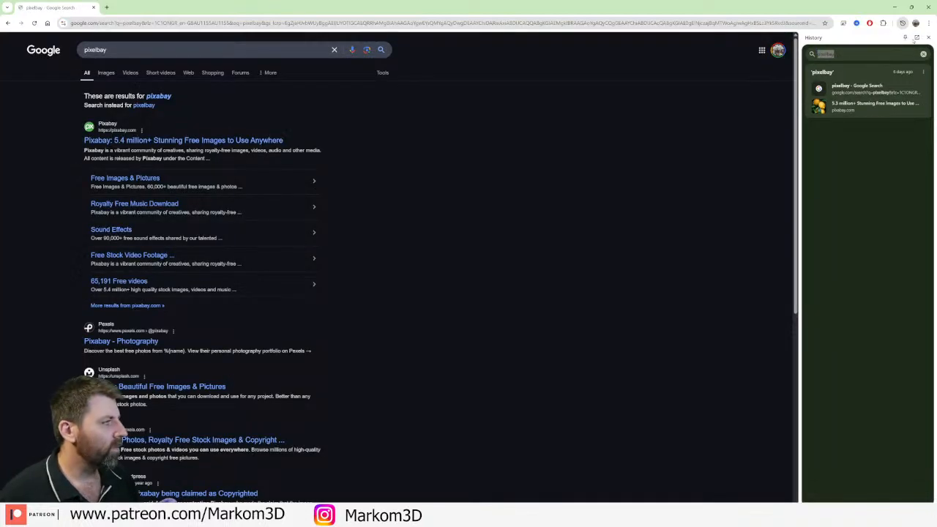
pyautogui.click(928, 38)
pyautogui.click(181, 141)
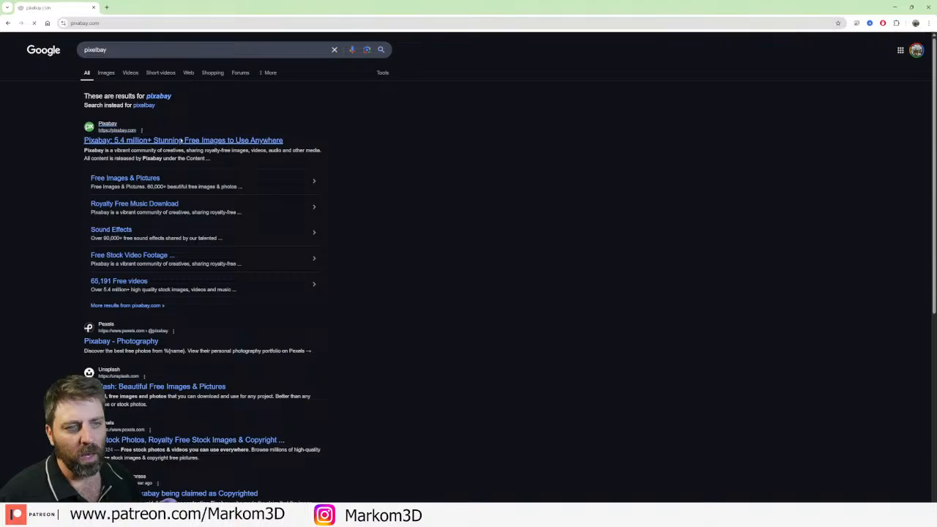
# - Look over the Pixabay home page images and search the site for "orange grove"
pyautogui.scroll(-10, 181, 141)
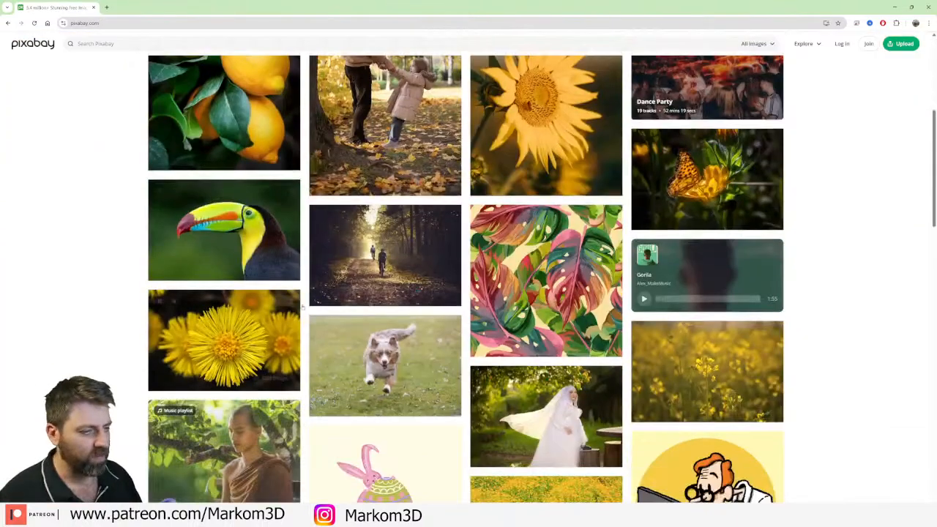
pyautogui.scroll(-2, 224, 296)
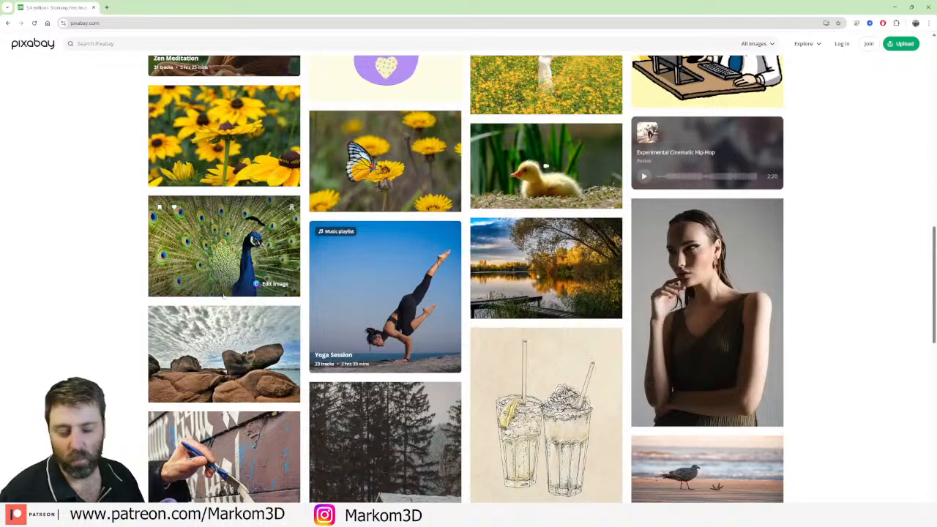
pyautogui.scroll(-3, 224, 296)
pyautogui.scroll(8, 224, 297)
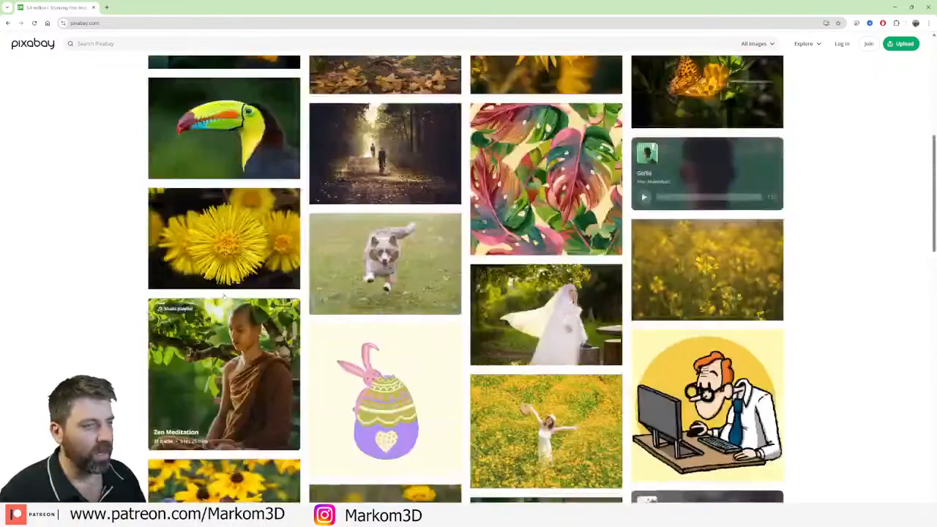
pyautogui.scroll(6, 224, 297)
pyautogui.click(370, 142)
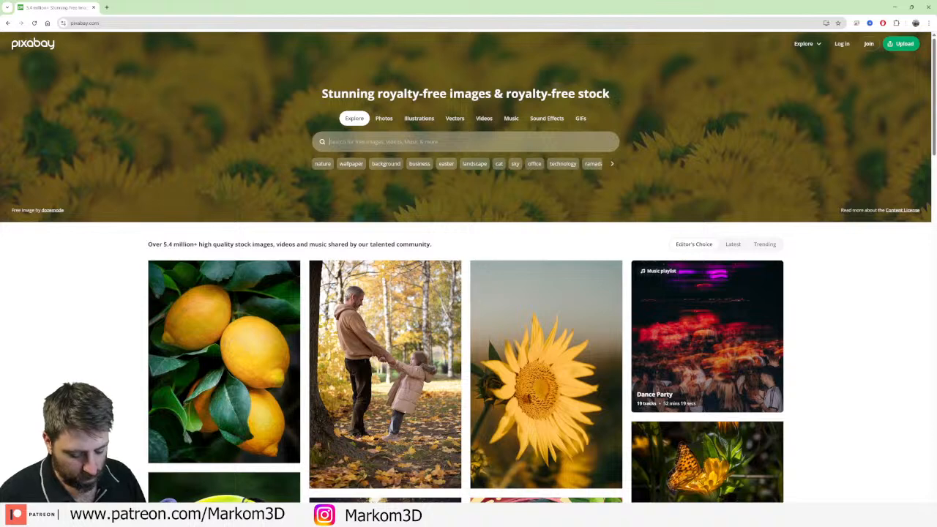
pyautogui.write('ora')
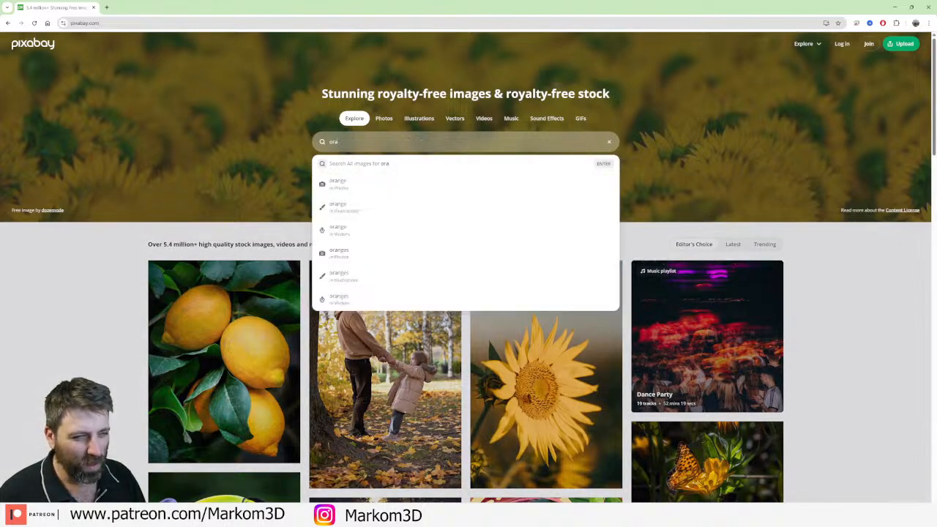
pyautogui.press('BackSpace')
pyautogui.press('BackSpace')
pyautogui.press('BackSpace')
pyautogui.write('o')
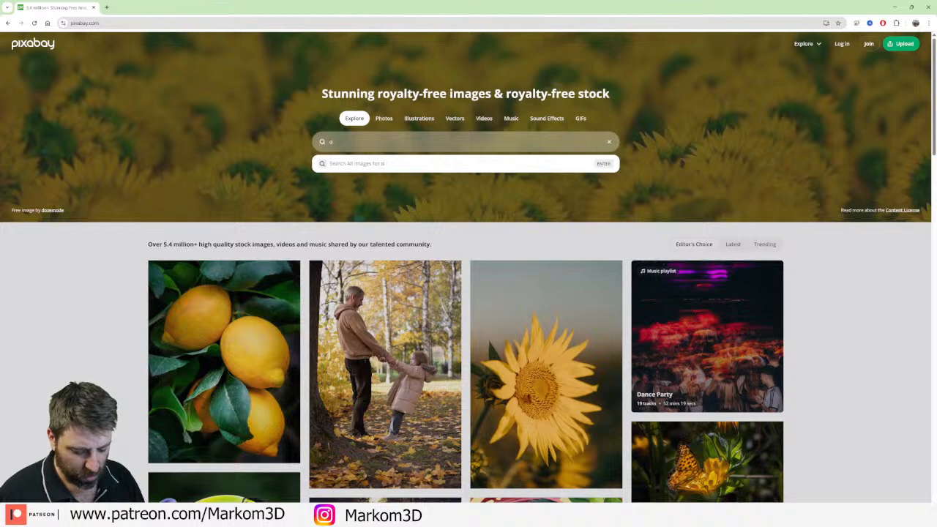
pyautogui.write('range')
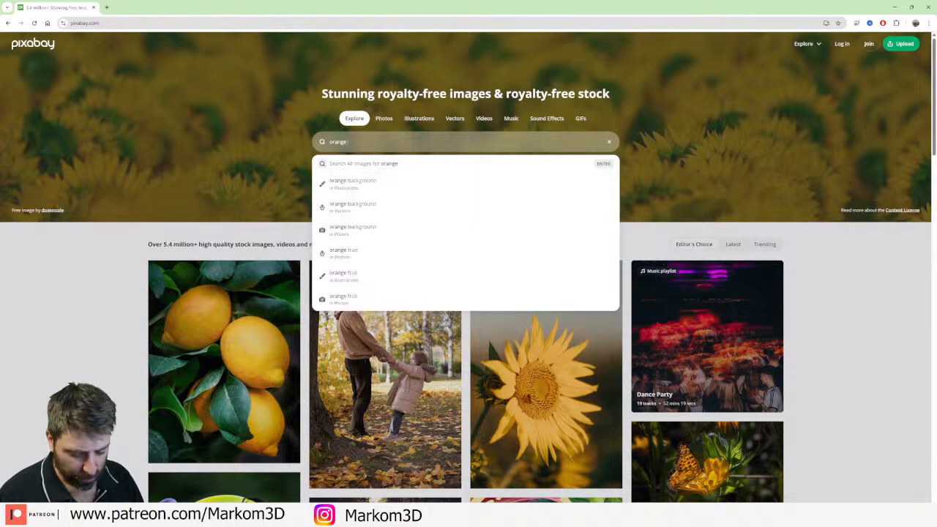
pyautogui.write(' grove')
pyautogui.press('Return')
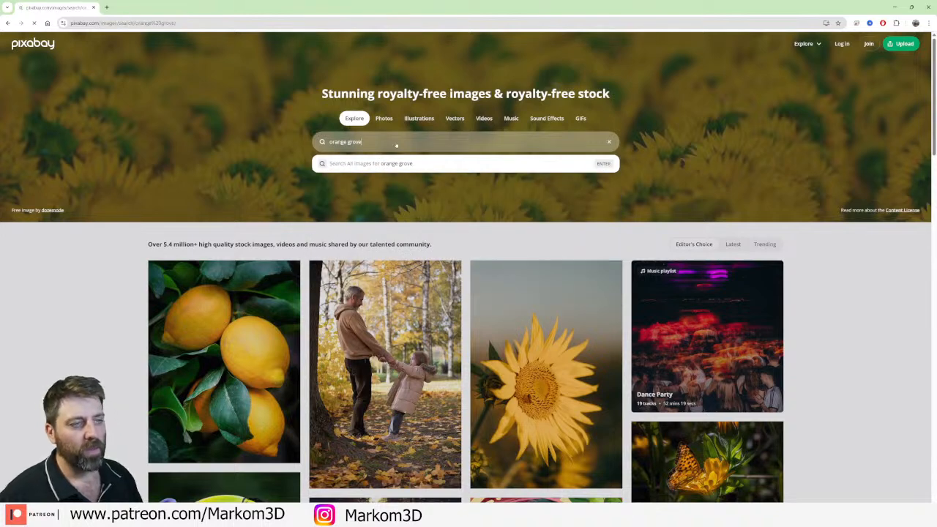
# - Download the portrait photo of the tree with hanging orange slices at 960×1280 and dismiss the thank-you message
pyautogui.scroll(-3, 371, 233)
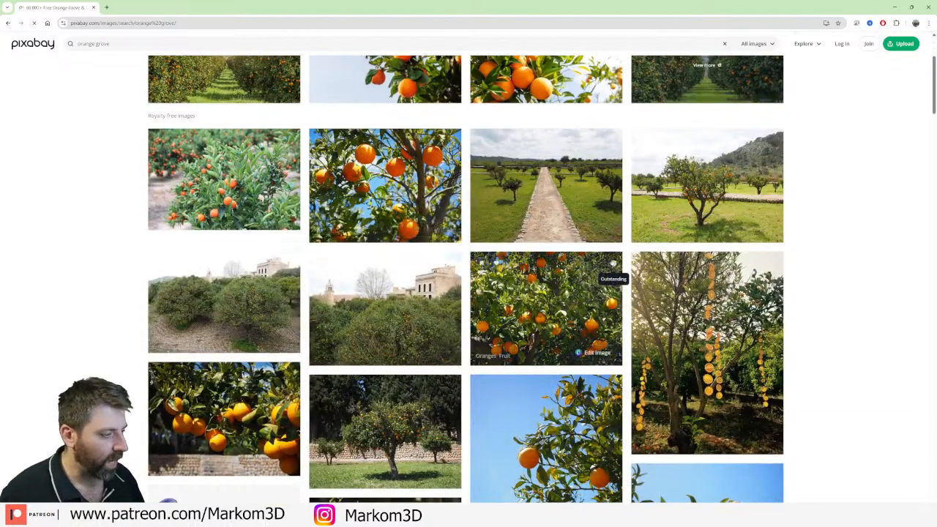
pyautogui.scroll(-1, 688, 284)
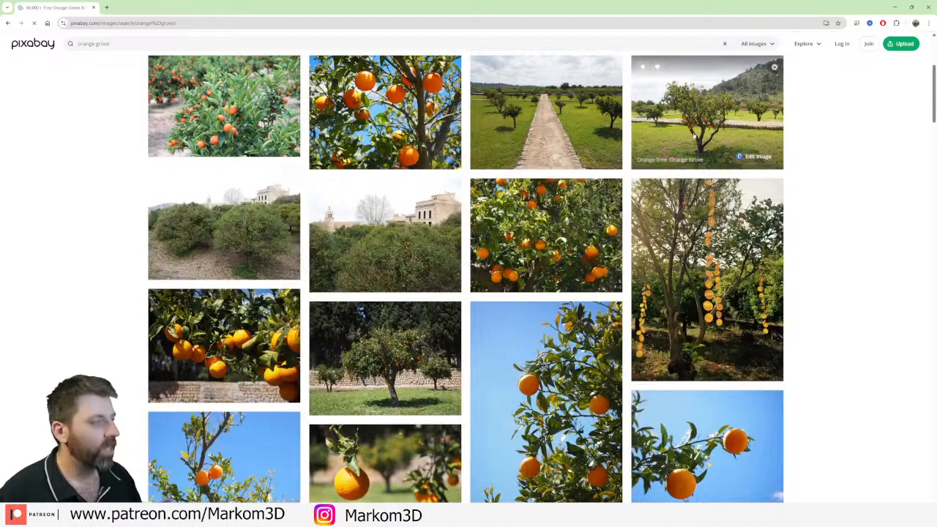
pyautogui.click(703, 256)
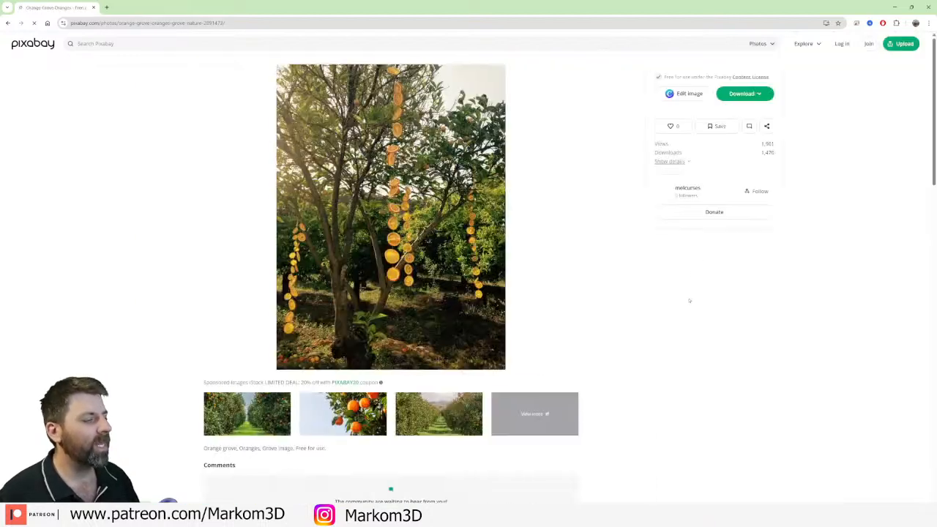
pyautogui.click(741, 94)
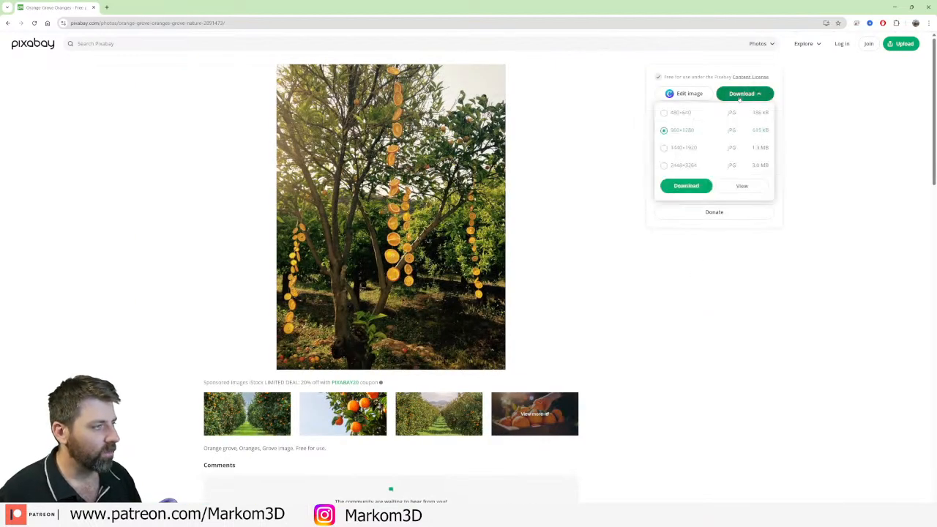
pyautogui.click(685, 186)
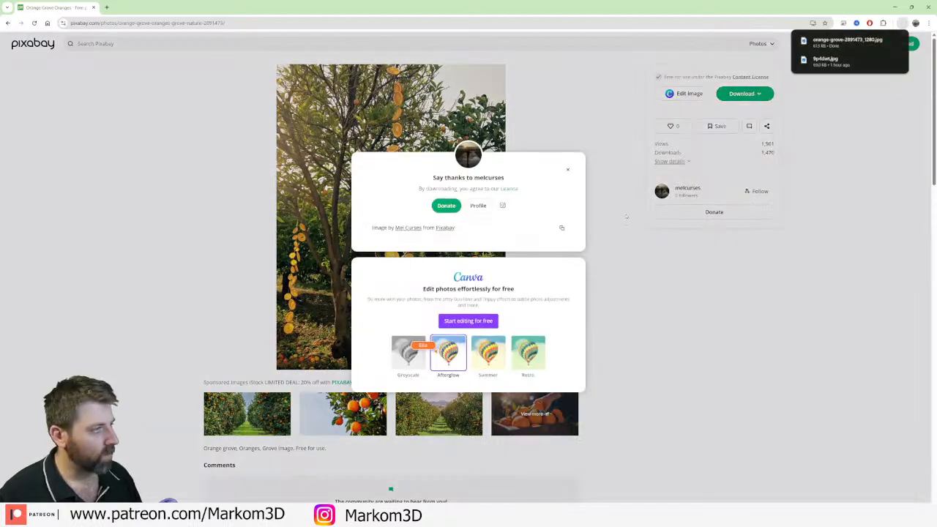
pyautogui.click(567, 169)
# - Launch Krita
pyautogui.press('super')
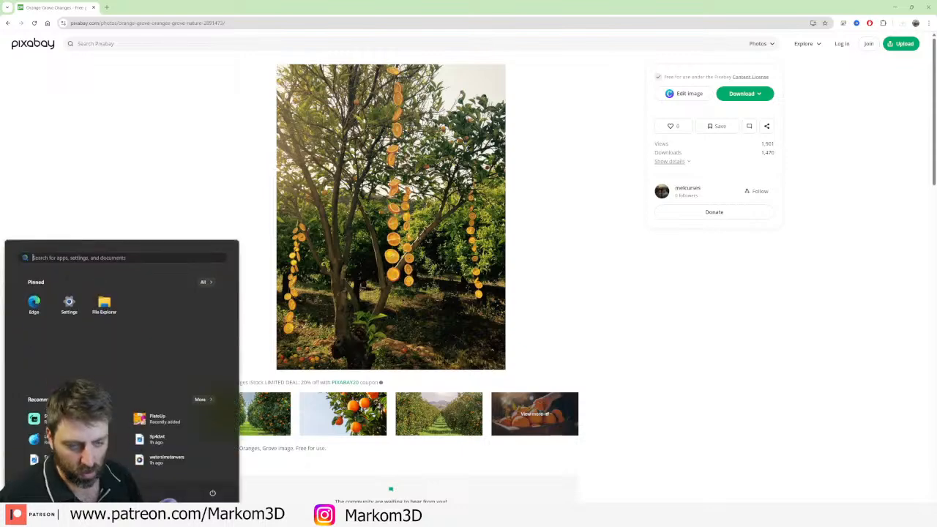
pyautogui.write('krita')
pyautogui.press('Return')
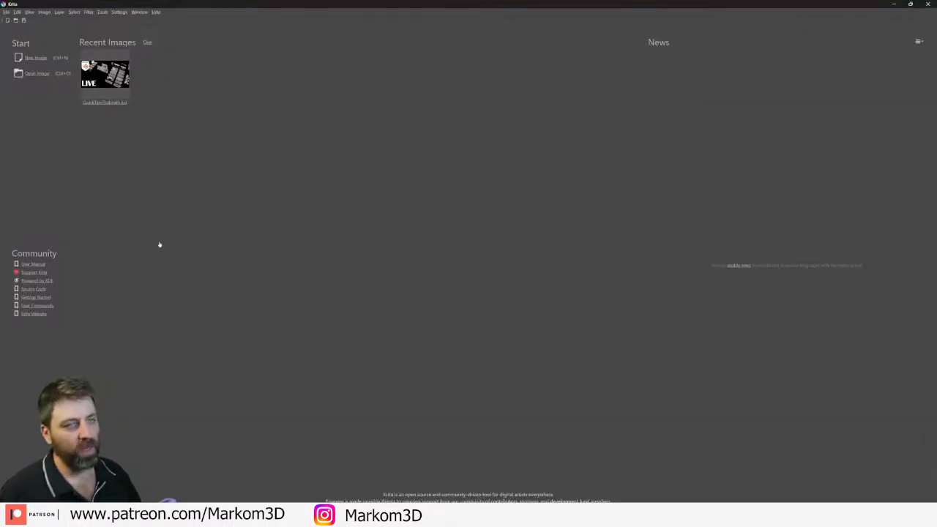
# - Create a new custom document 1024 pixels wide and 1024 pixels high
pyautogui.click(33, 58)
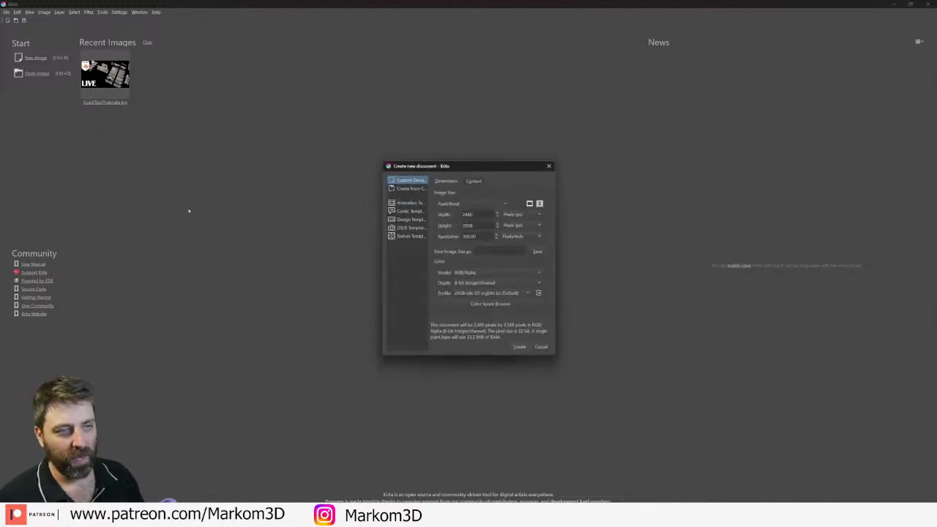
pyautogui.doubleClick(467, 213)
pyautogui.write('1080')
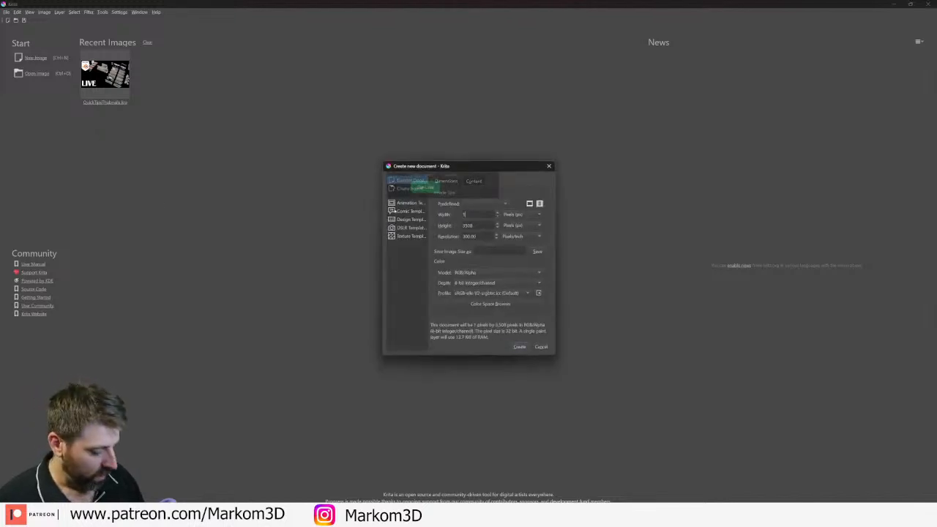
pyautogui.press('BackSpace')
pyautogui.press('BackSpace')
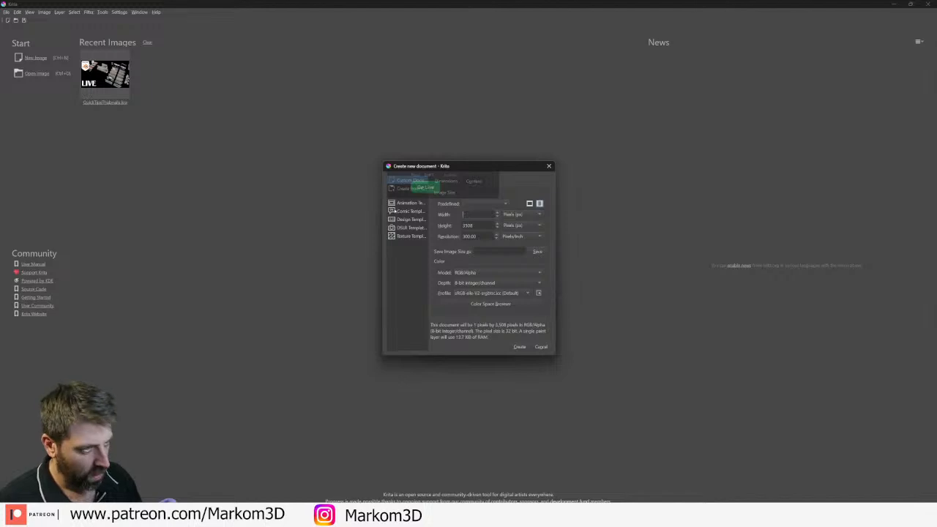
pyautogui.write('24')
pyautogui.press('Tab')
pyautogui.write('1024')
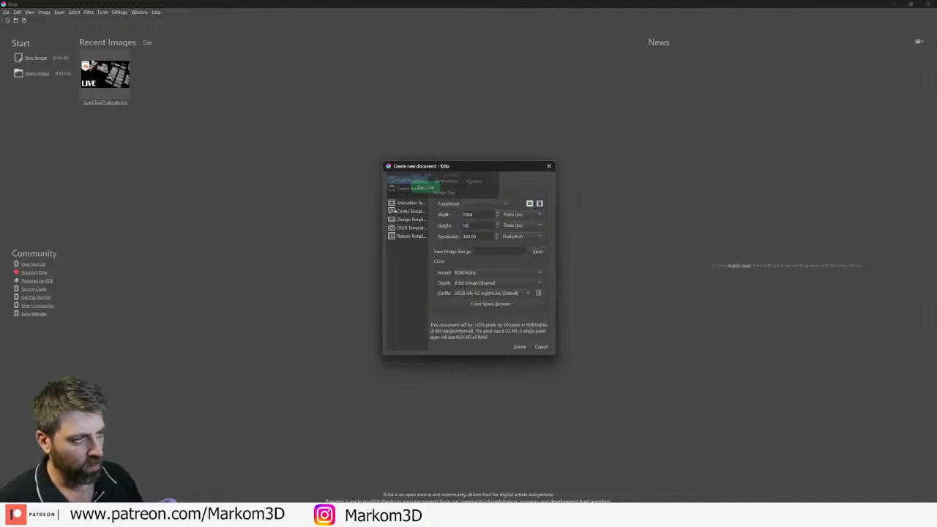
pyautogui.press('Return')
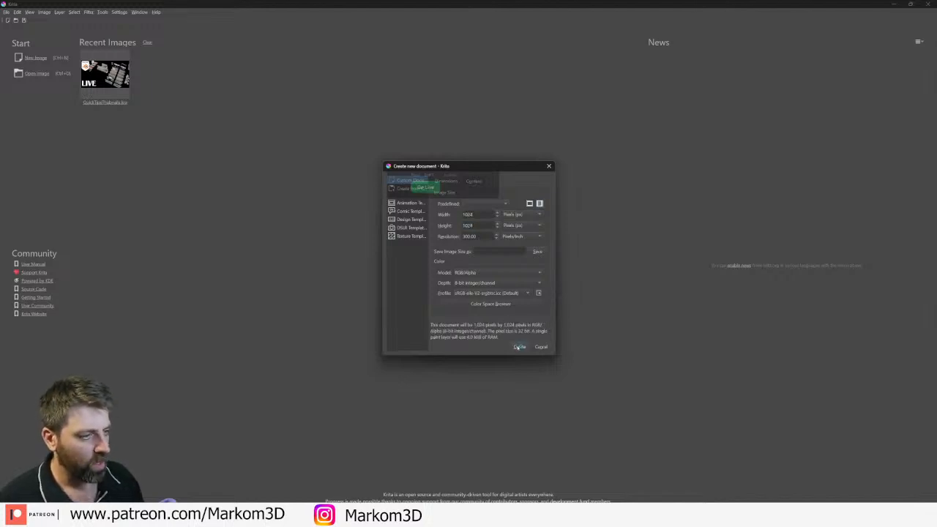
pyautogui.click(519, 346)
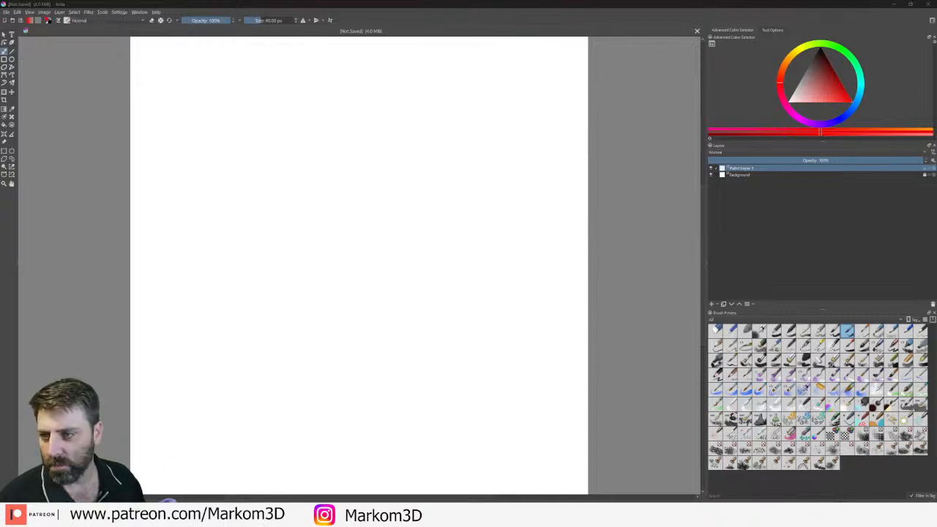
# - Bring the downloaded orange grove photo into the document as a layer and scale it down to fit the canvas height
pyautogui.moveTo(140, 172); pyautogui.dragTo(212, 176)
pyautogui.click(242, 181)
pyautogui.scroll(-3, 286, 194)
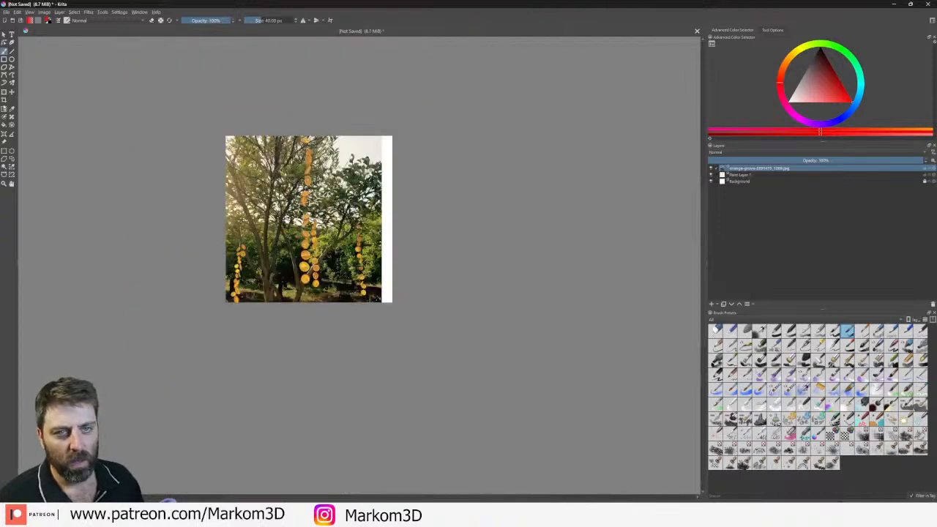
pyautogui.hotkey('ctrl', 't')
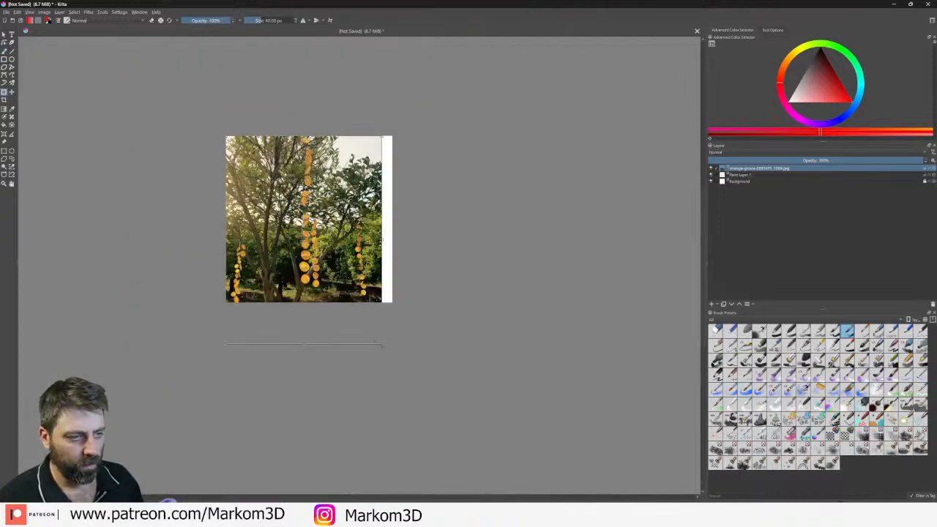
pyautogui.moveTo(382, 343); pyautogui.dragTo(336, 302)
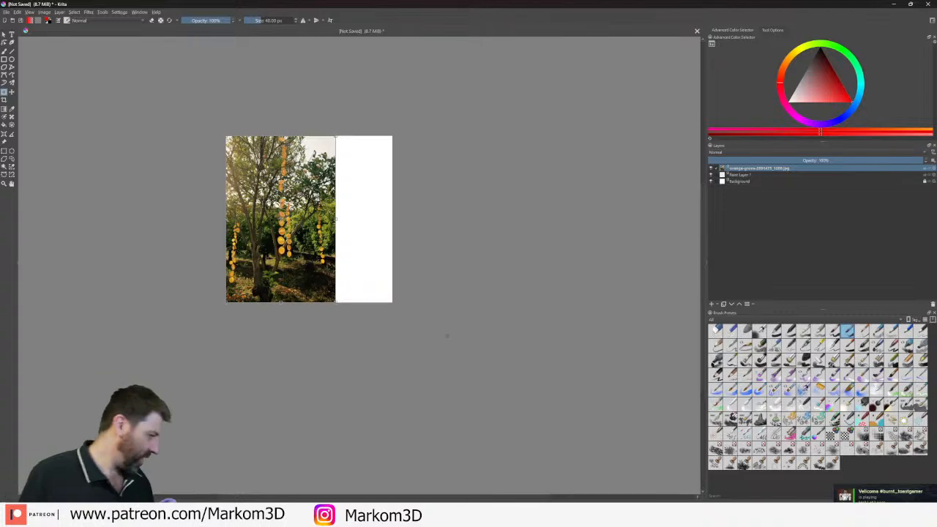
# - Exit Steam, which is running in the background
pyautogui.click(839, 519)
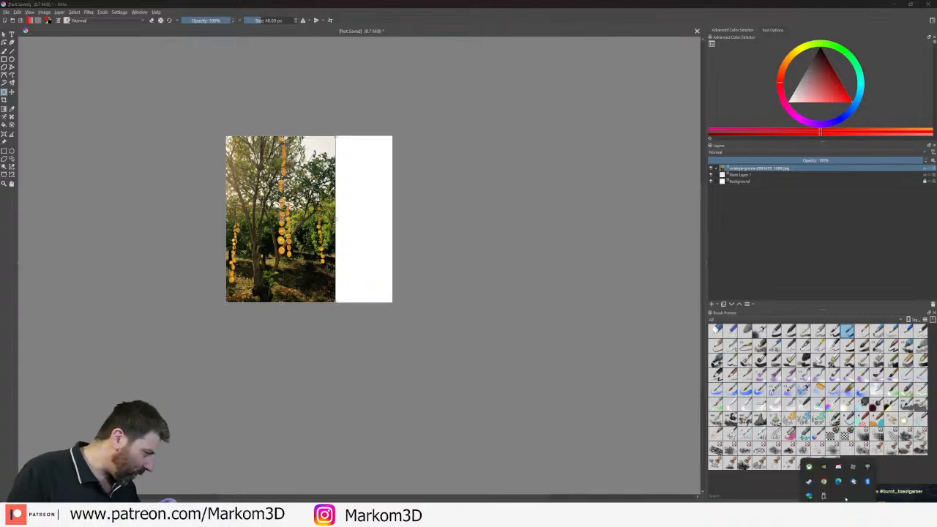
pyautogui.rightClick(812, 482)
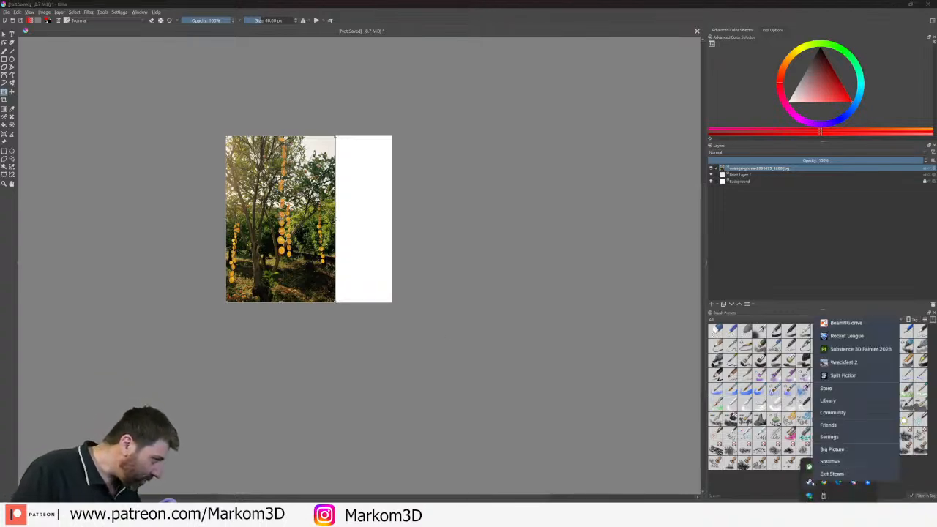
pyautogui.click(822, 475)
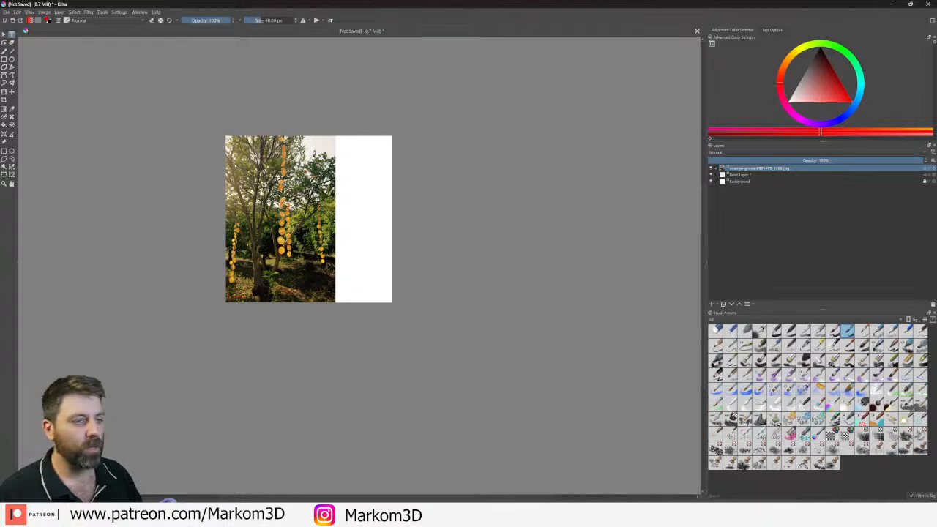
# - Add a text box across the upper part of the orange grove photo and replace its placeholder with "O-Jayyyyy"
pyautogui.moveTo(236, 157); pyautogui.dragTo(325, 237)
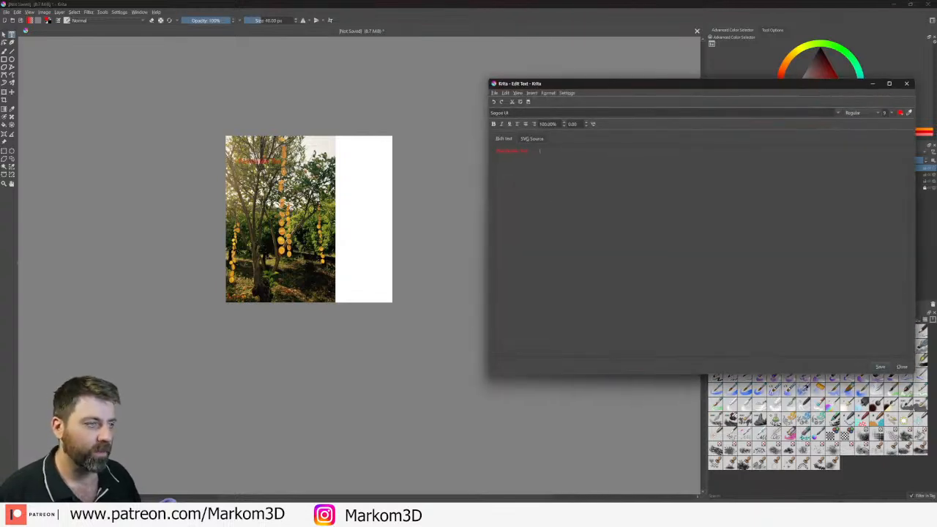
pyautogui.hotkey('ctrl', 'a')
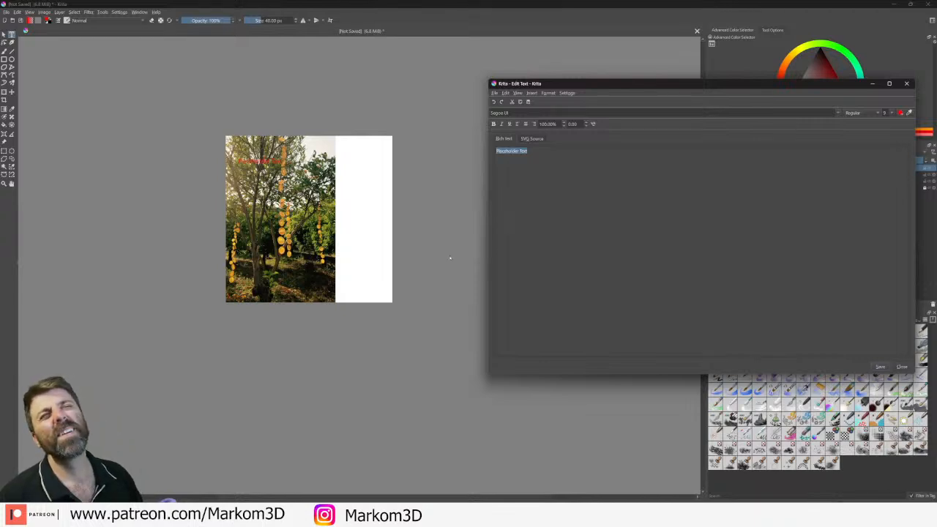
pyautogui.press('Delete')
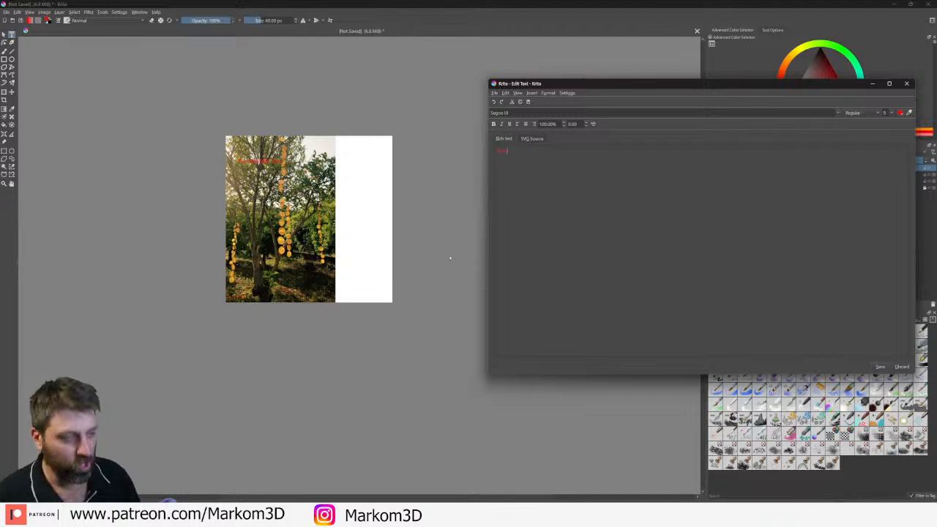
# - Format the whole O-Jayyyyy text as bold and blue, and apply it to the canvas
pyautogui.hotkey('ctrl', 'a')
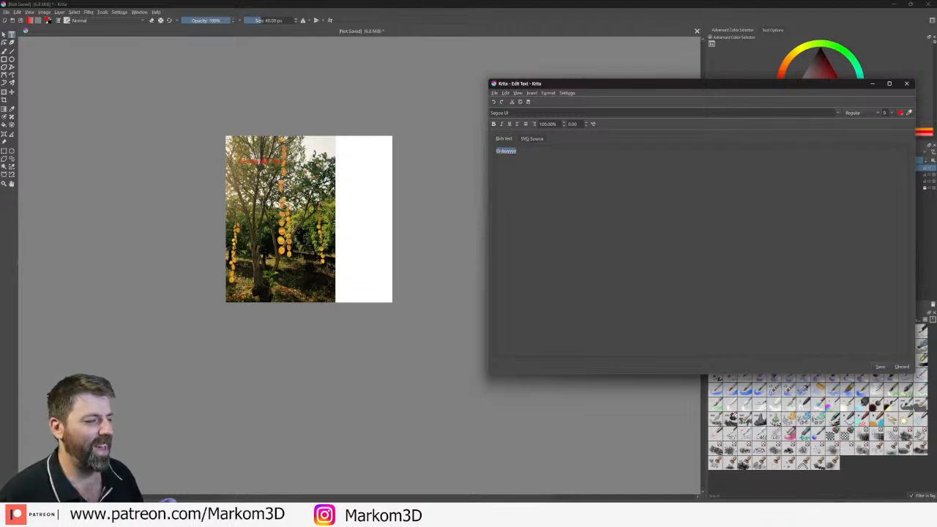
pyautogui.click(900, 113)
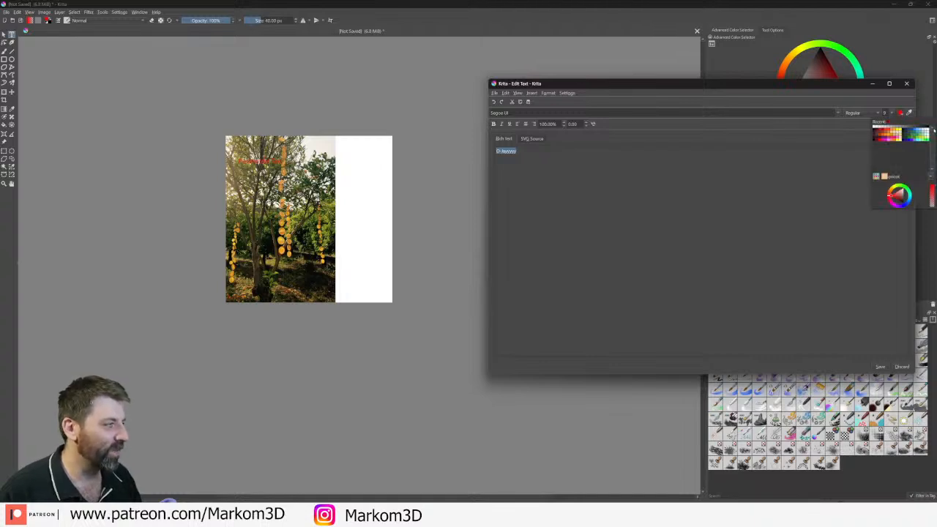
pyautogui.click(916, 132)
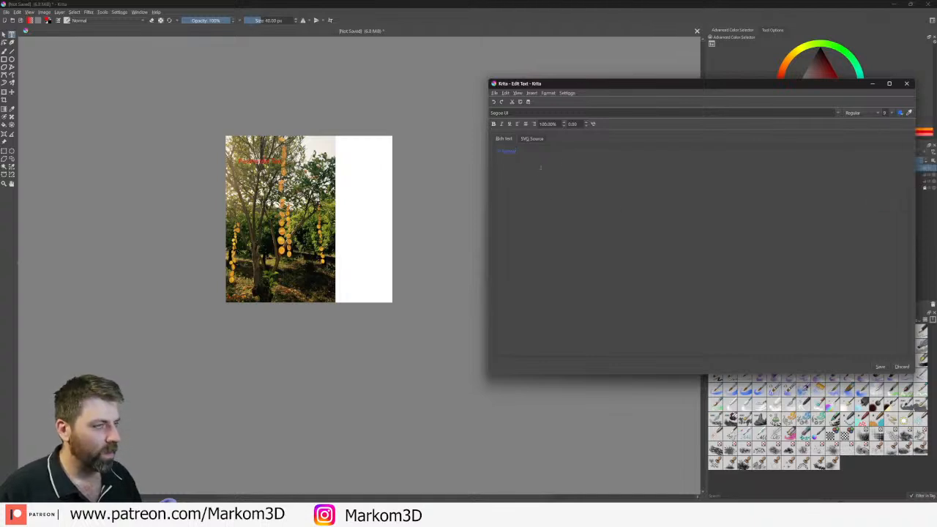
pyautogui.click(493, 123)
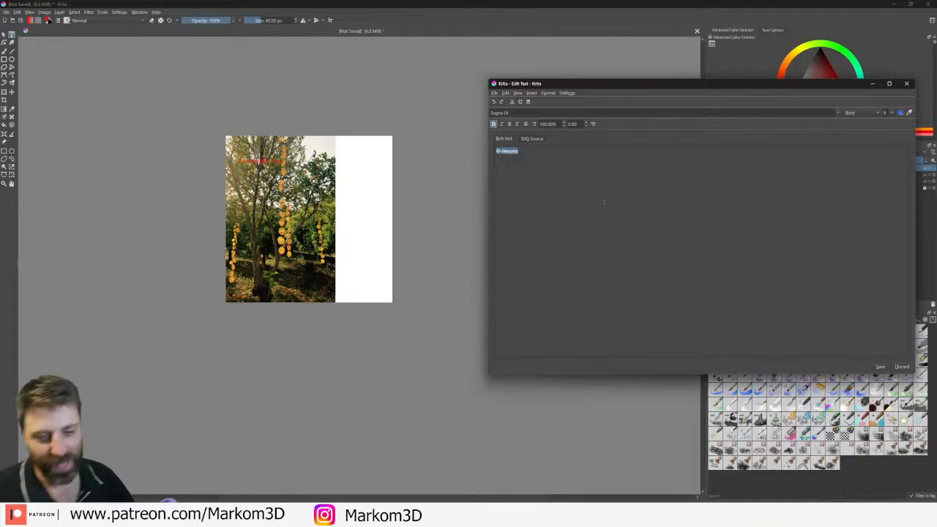
pyautogui.click(540, 151)
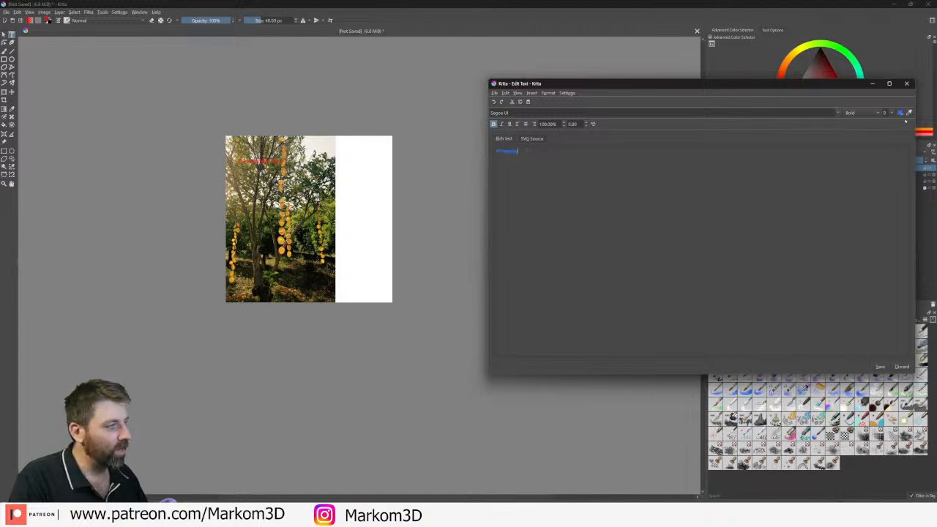
pyautogui.click(880, 367)
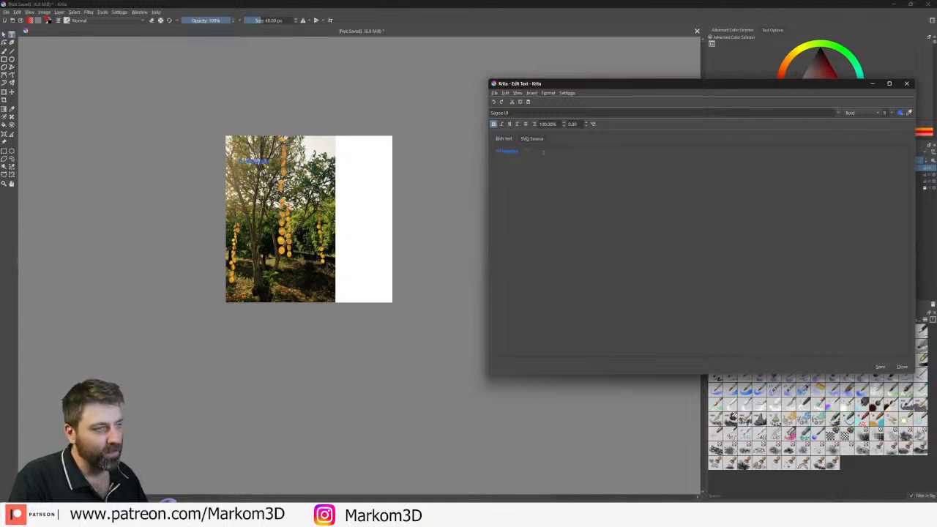
# - Recolour the whole text orange
pyautogui.hotkey('ctrl', 'a')
pyautogui.click(901, 112)
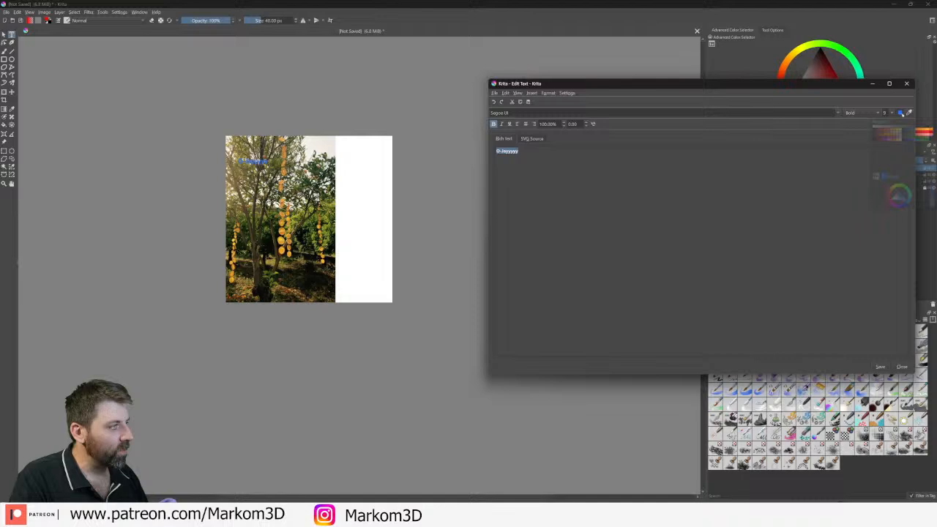
pyautogui.click(895, 130)
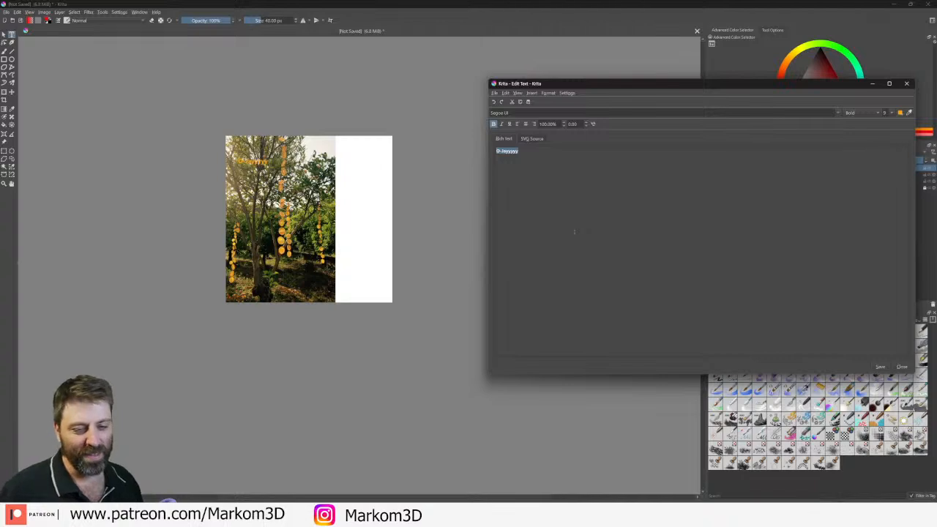
# - Replace the part of the text after the hyphen with "BANG" so it reads "O-BANG"
pyautogui.click(511, 156)
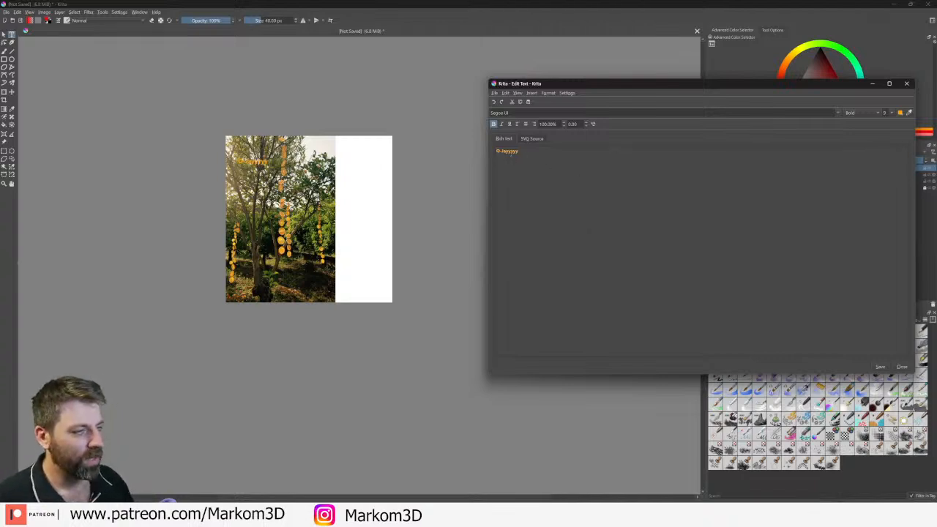
pyautogui.moveTo(502, 151); pyautogui.dragTo(591, 149)
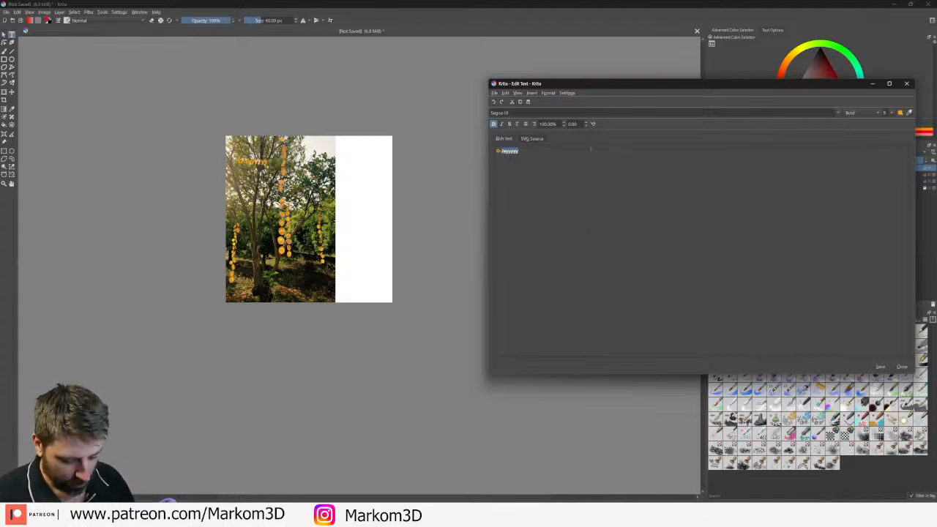
pyautogui.write('BANG')
# - Enlarge the whole O-BANG text to font size 36, apply it and close the text editor
pyautogui.hotkey('ctrl', 'a')
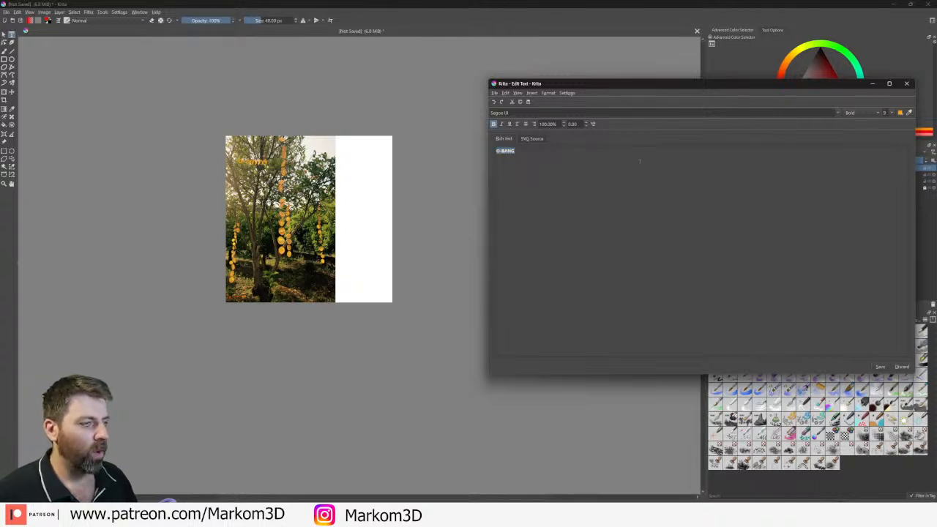
pyautogui.click(887, 112)
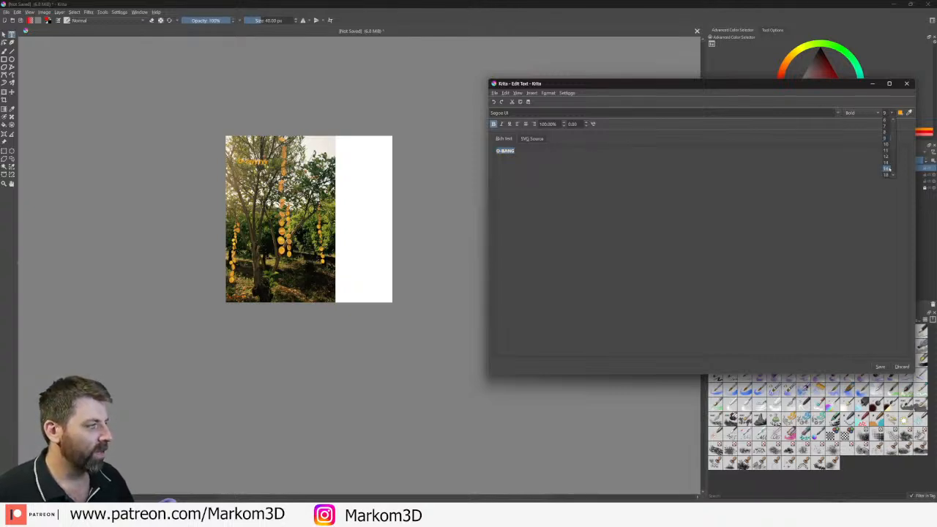
pyautogui.click(887, 169)
pyautogui.click(880, 366)
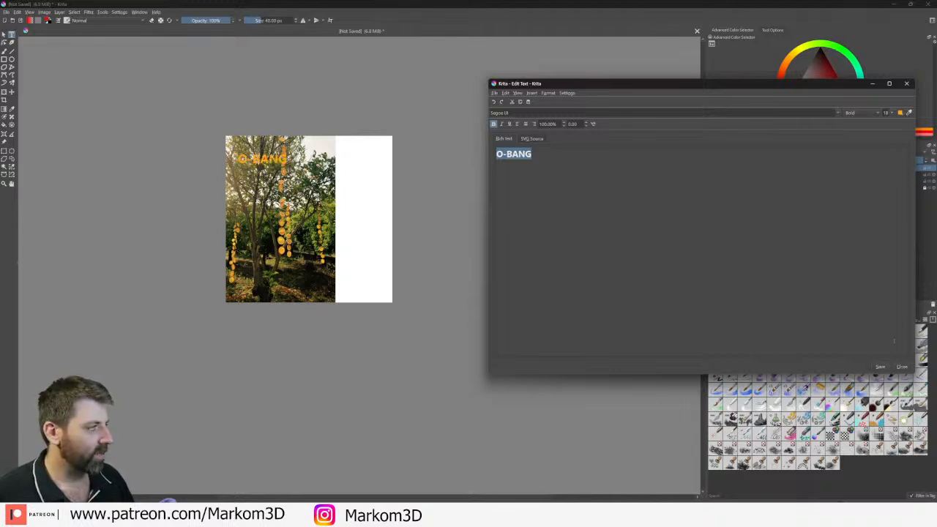
pyautogui.click(900, 113)
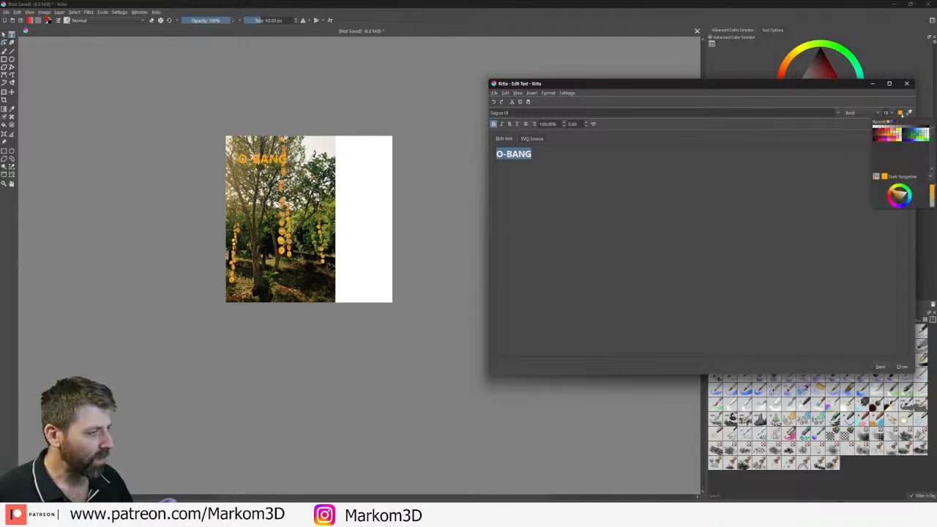
pyautogui.click(900, 112)
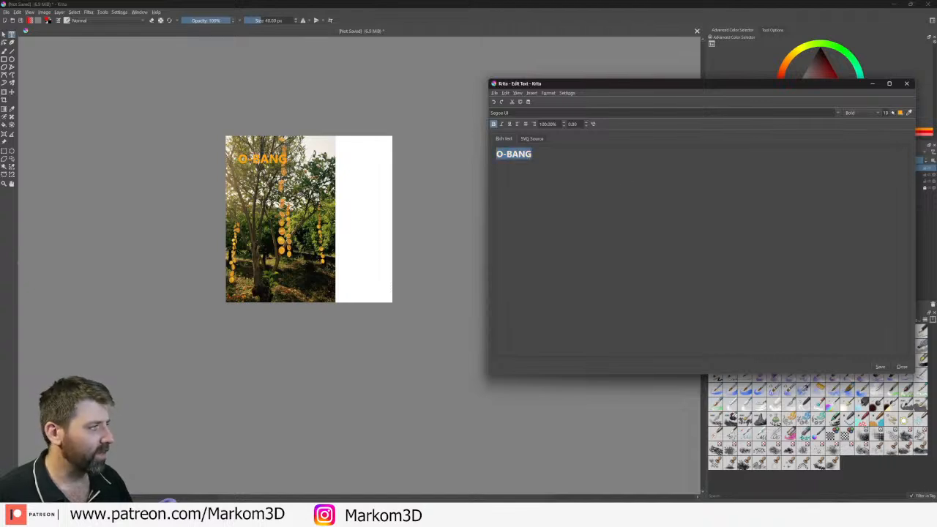
pyautogui.click(889, 113)
pyautogui.click(886, 162)
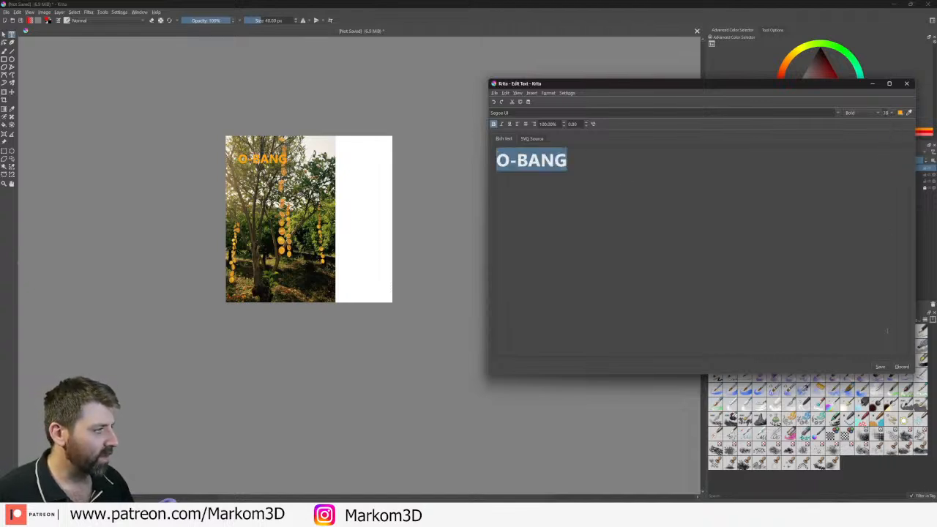
pyautogui.click(881, 366)
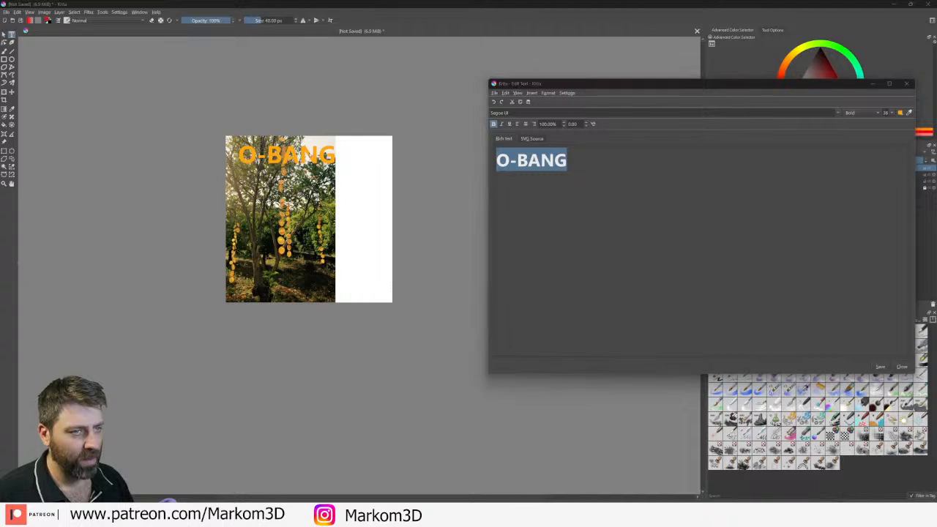
pyautogui.click(902, 366)
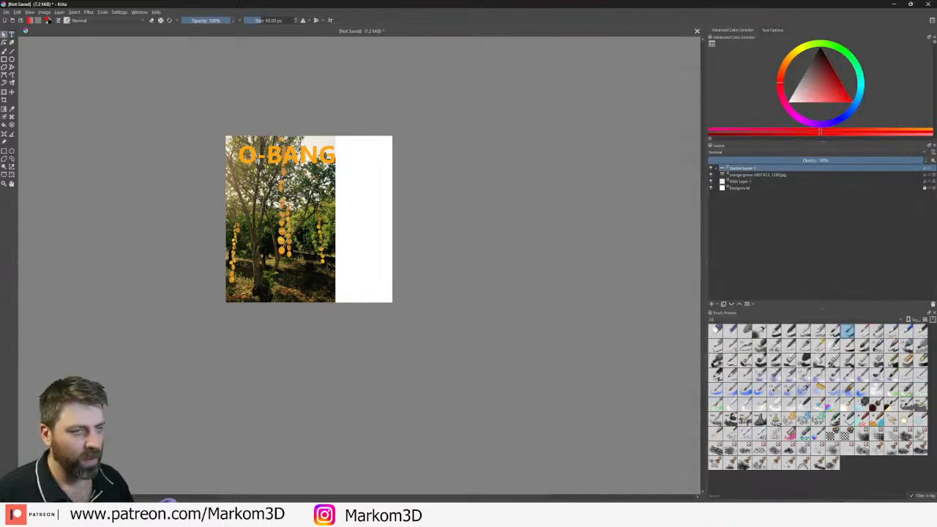
# - Move the O-BANG text to the lower part of the photo and add a paint layer between the text and photo layers
pyautogui.moveTo(286, 156); pyautogui.dragTo(279, 276)
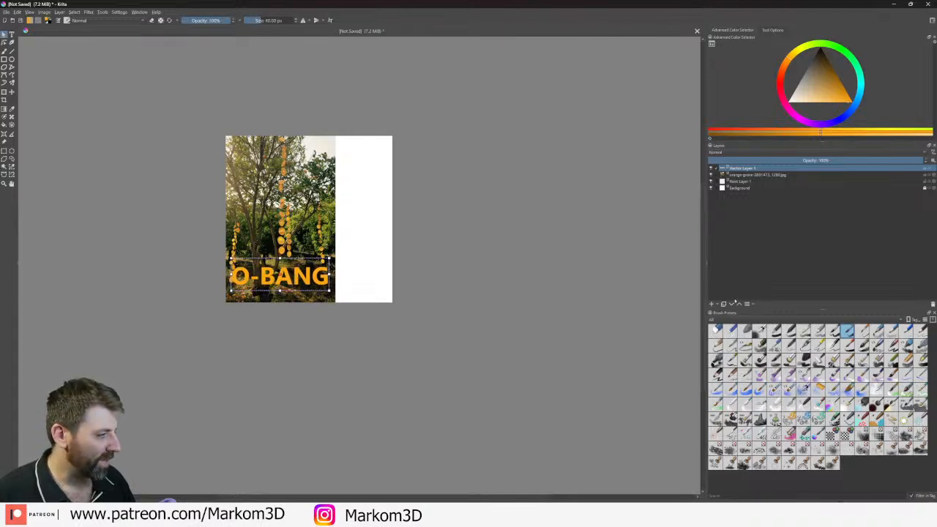
pyautogui.moveTo(753, 168); pyautogui.dragTo(714, 191)
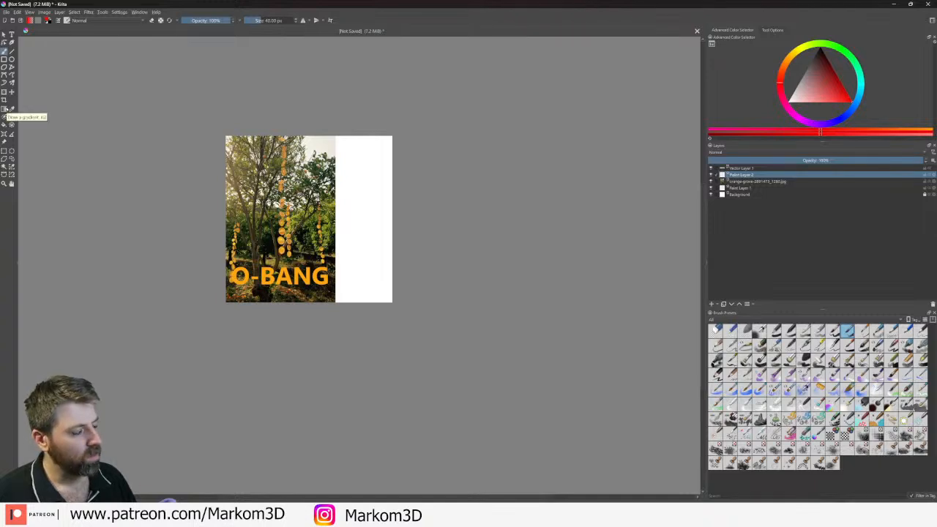
# - Choose the Gradient tool and sample the orange of the O-BANG text as the foreground colour
pyautogui.click(5, 109)
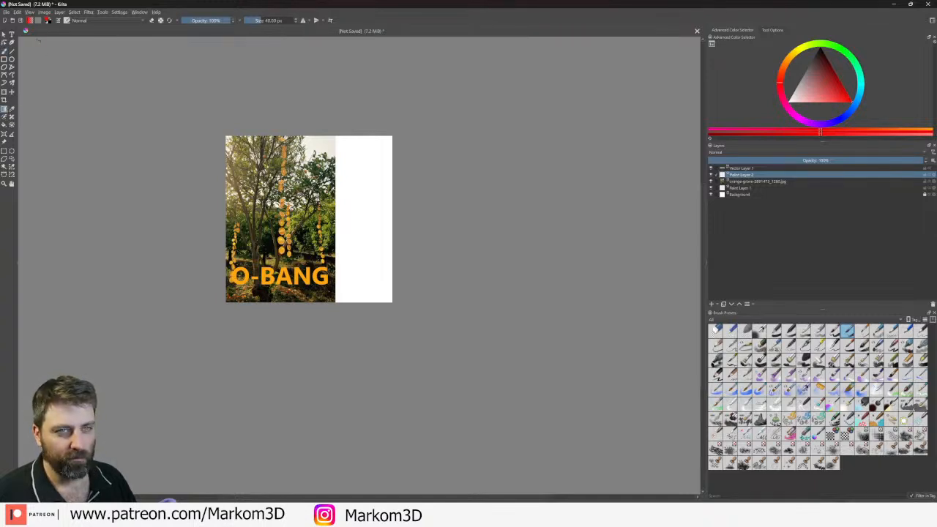
pyautogui.click(29, 21)
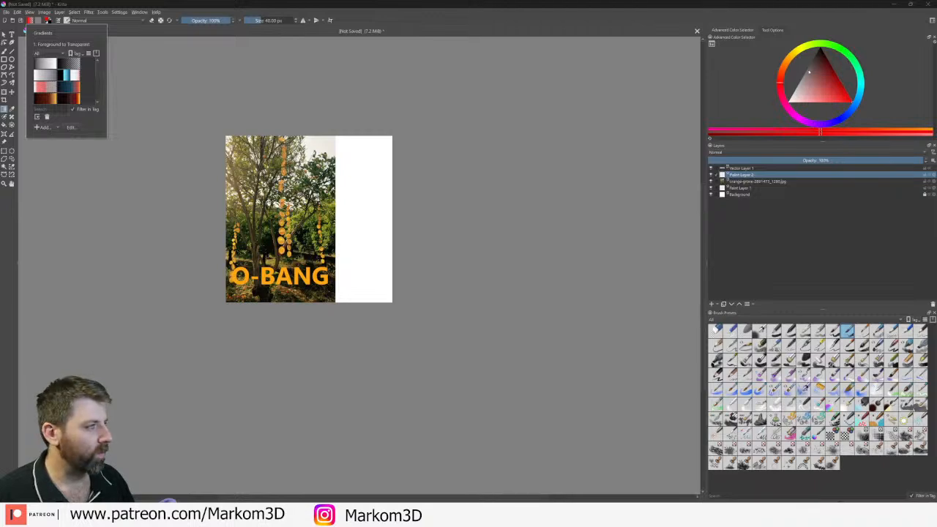
pyautogui.click(25, 31)
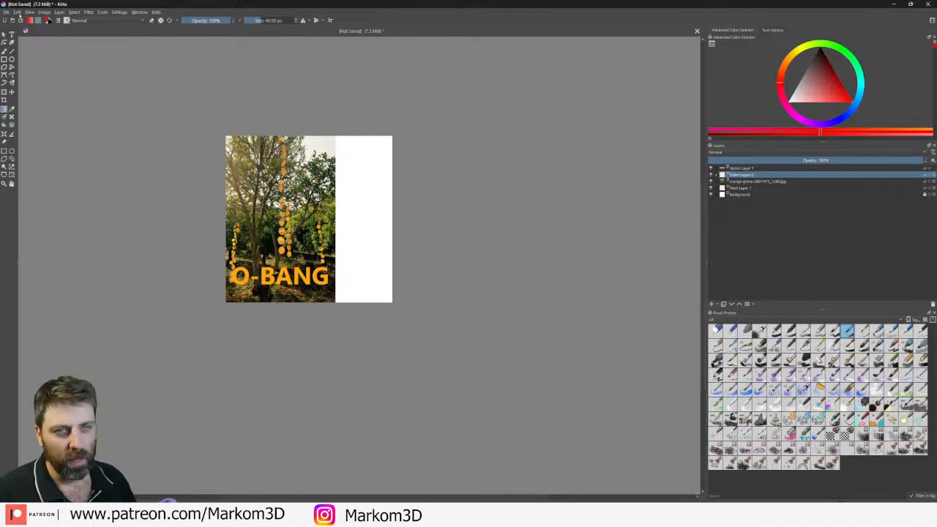
pyautogui.click(29, 21)
pyautogui.click(47, 80)
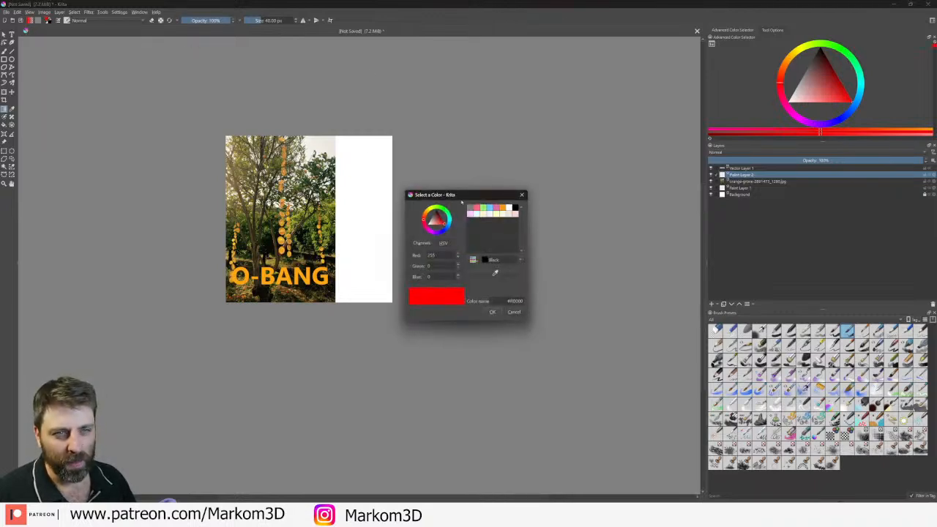
pyautogui.click(495, 274)
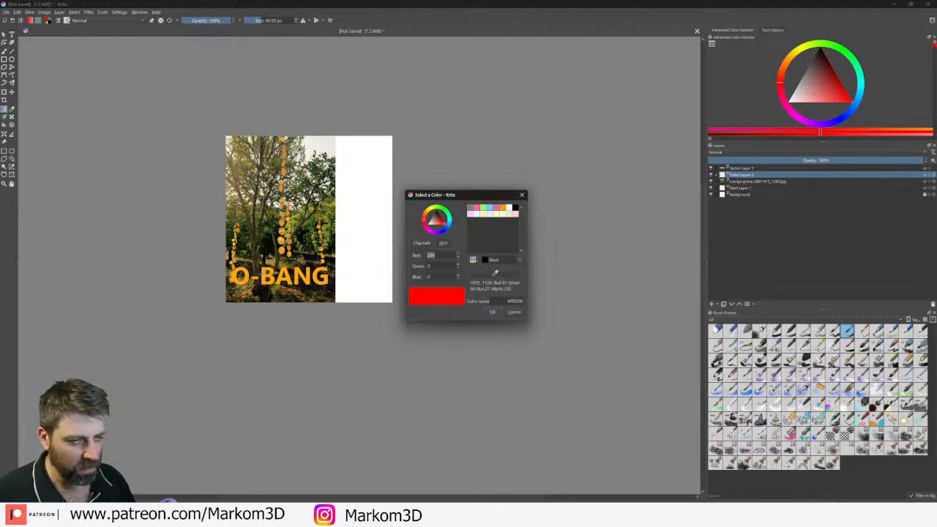
pyautogui.click(282, 277)
pyautogui.click(492, 312)
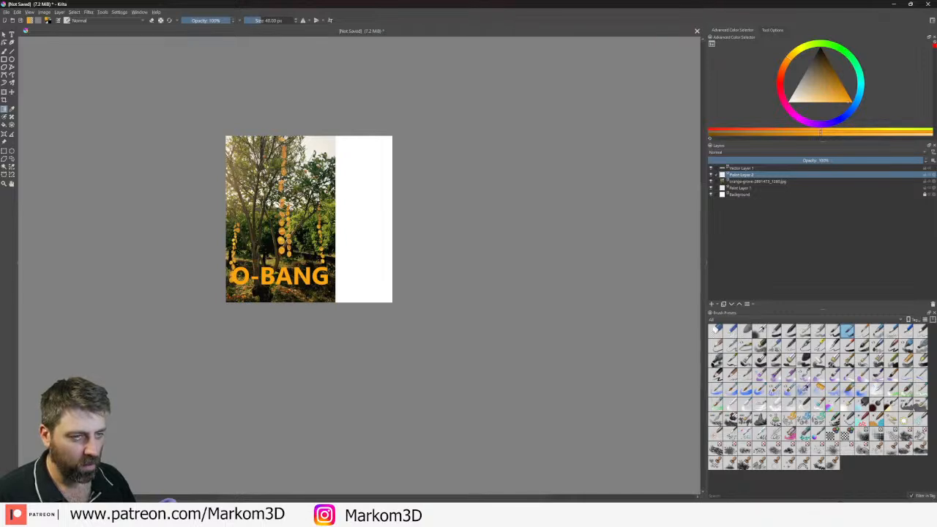
# - Try orange gradients at different angles on the new paint layer behind the text, undoing each one
pyautogui.moveTo(244, 247)
pyautogui.mouseDown()
pyautogui.moveTo(262, 283)
pyautogui.moveTo(251, 288)
pyautogui.mouseUp()
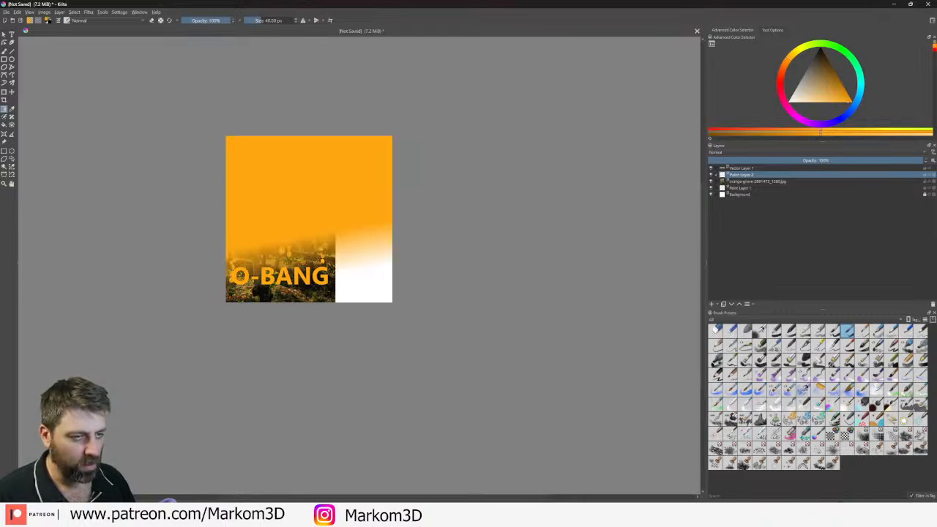
pyautogui.hotkey('ctrl', 'z')
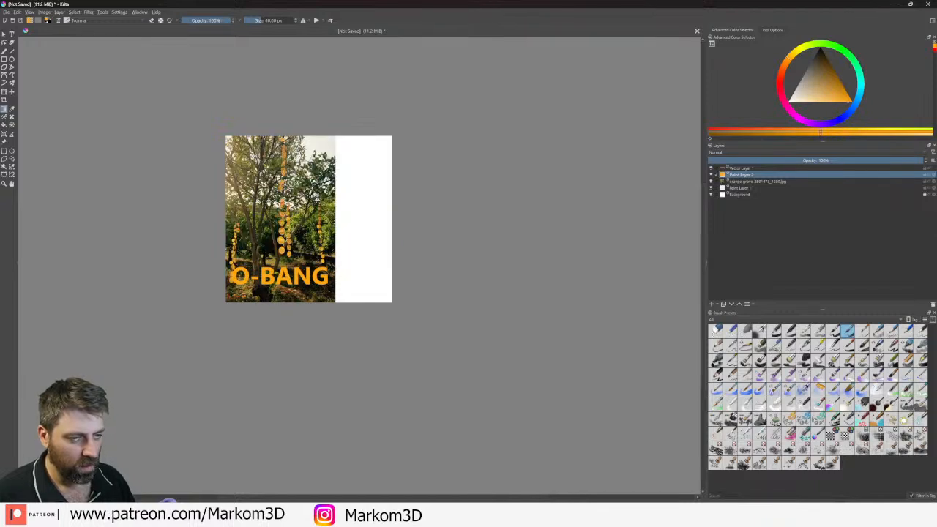
pyautogui.moveTo(268, 289); pyautogui.dragTo(281, 296)
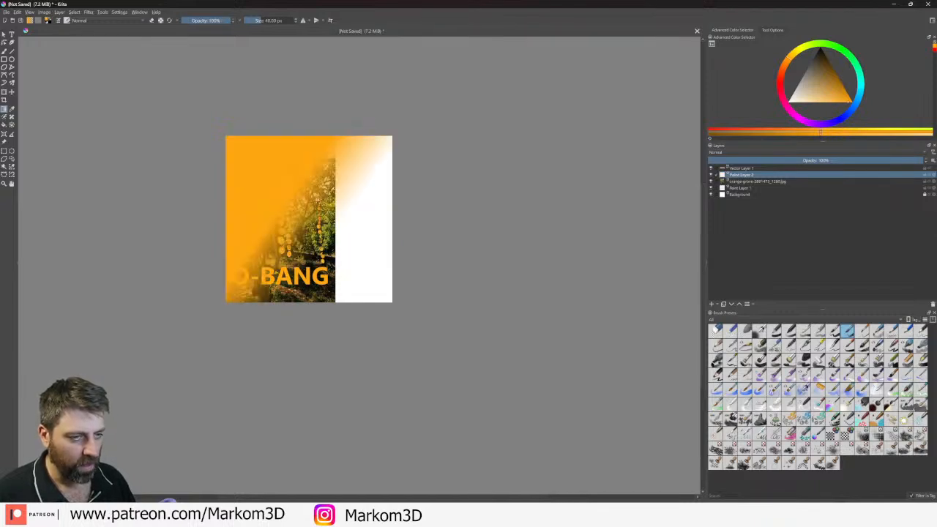
pyautogui.hotkey('ctrl', 'z')
pyautogui.hotkey('ctrl', 'shift', 'z')
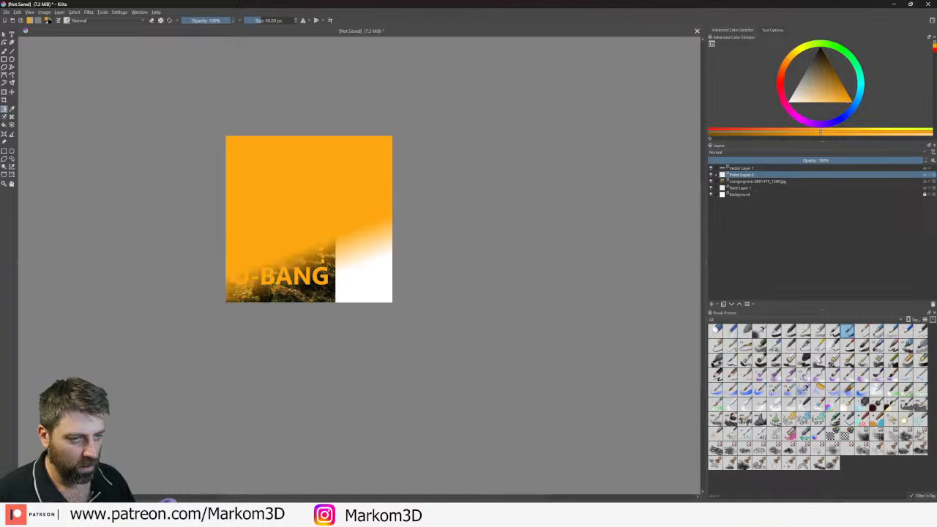
pyautogui.hotkey('ctrl', 'z')
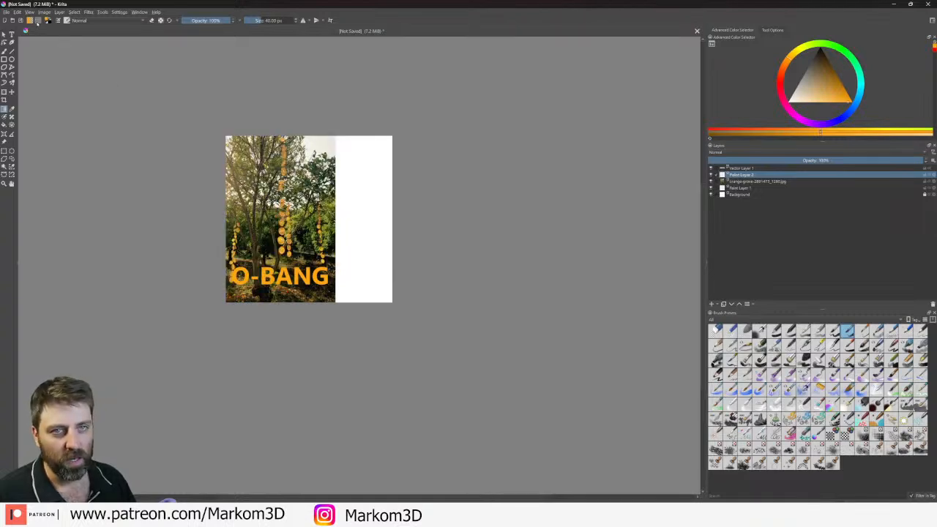
# - Try Foreground to Background gradients from orange to black on the paint layer, at a slant and straight down, undoing each one
pyautogui.click(29, 21)
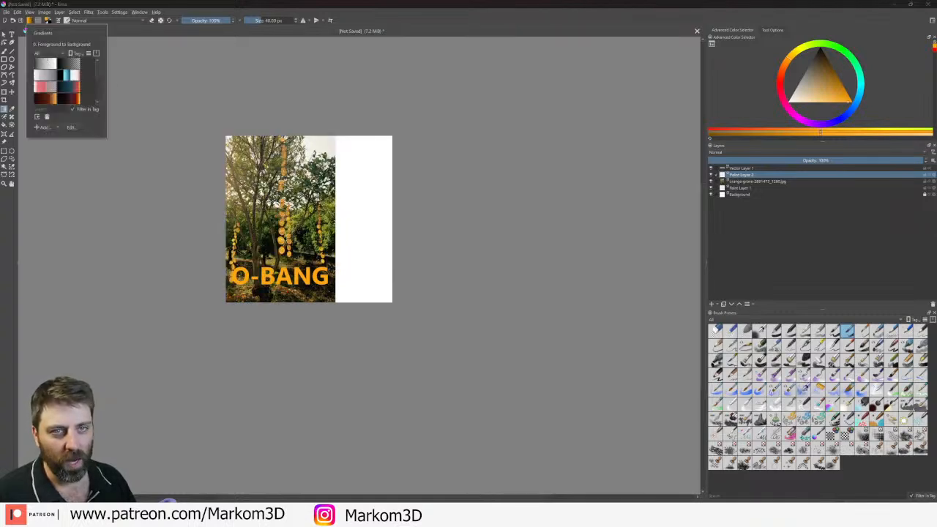
pyautogui.click(26, 31)
pyautogui.hotkey('ctrl', 'shift', 'z')
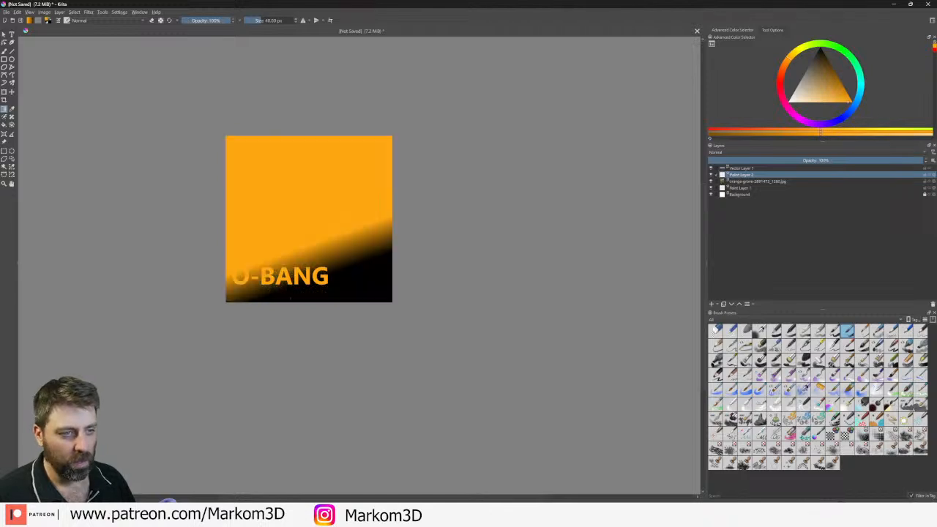
pyautogui.hotkey('ctrl', 'z')
pyautogui.hotkey('ctrl', 'z')
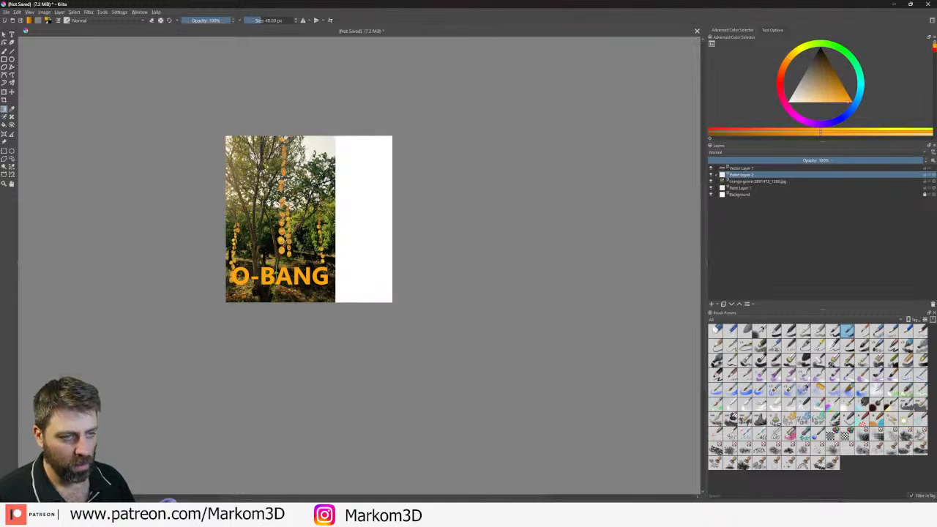
pyautogui.hotkey('ctrl', 'shift', 'z')
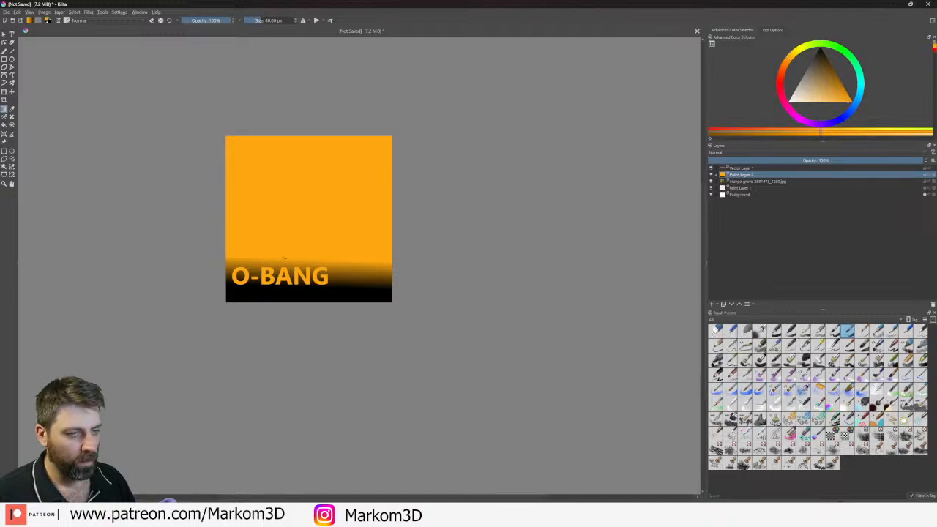
pyautogui.hotkey('ctrl', 'z')
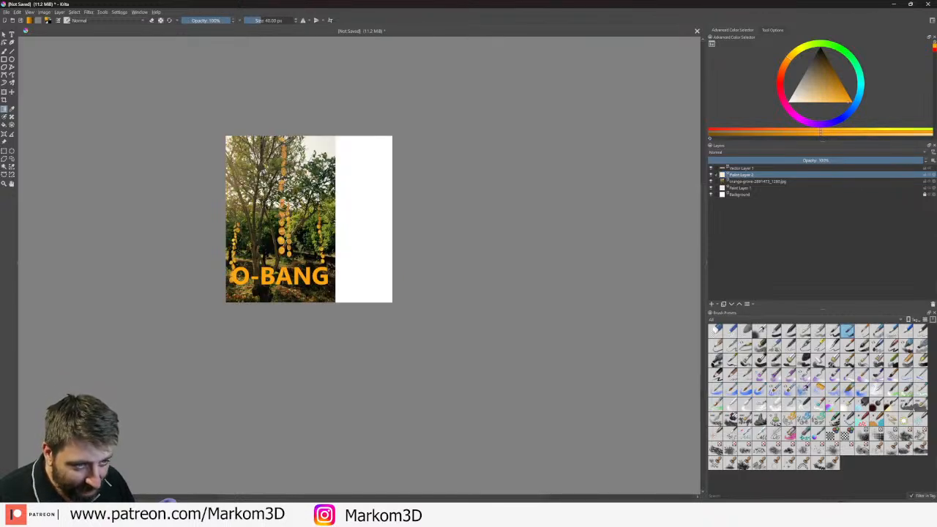
# - Try to keep the orange-to-black gradient only behind the text by deleting a rectangular selection above it, and undo the gradient
pyautogui.hotkey('ctrl', 'shift', 'z')
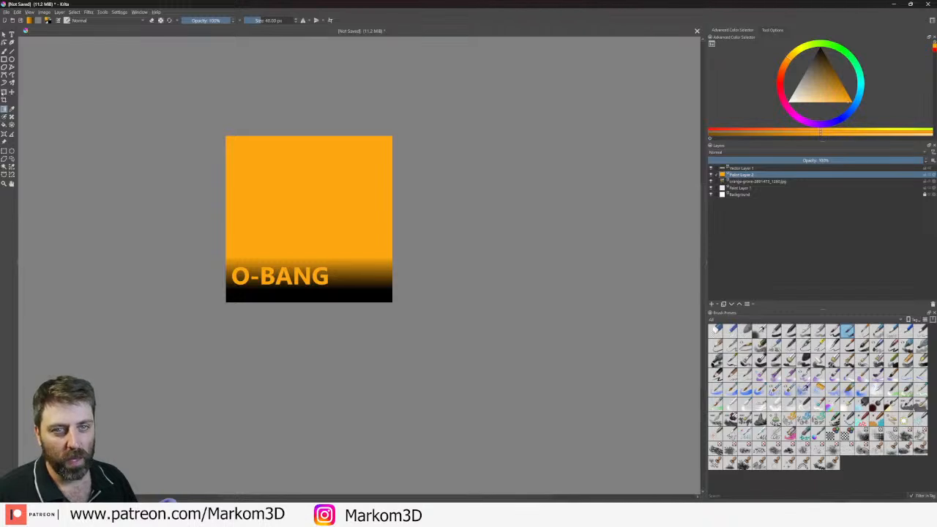
pyautogui.click(4, 151)
pyautogui.moveTo(404, 117); pyautogui.dragTo(169, 249)
pyautogui.press('Delete')
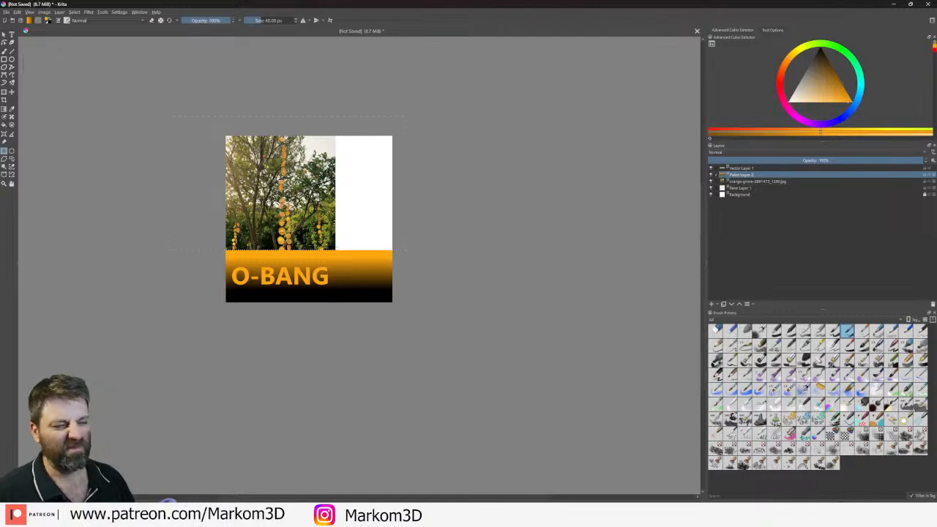
pyautogui.hotkey('ctrl', 'z')
pyautogui.press('Delete')
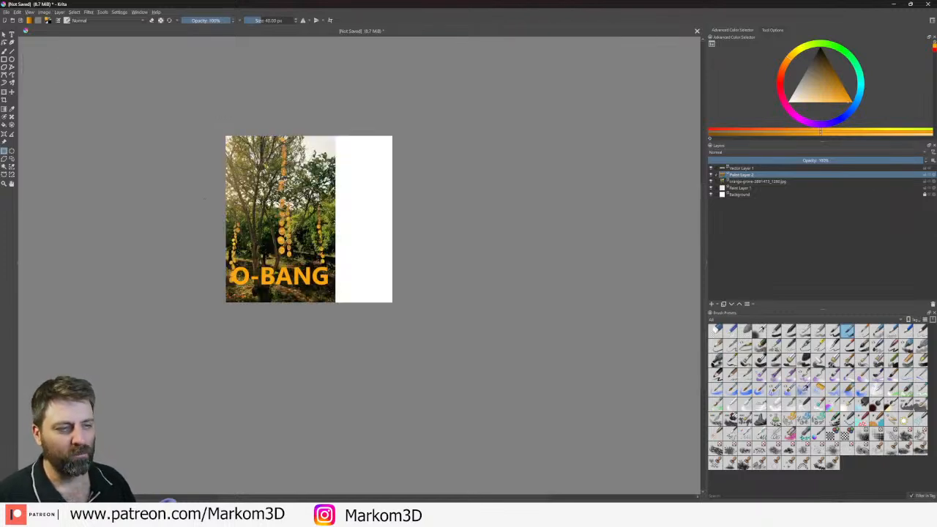
# - Choose the gradient preset that fades the foreground colour to transparent and set the foreground colour to black
pyautogui.click(28, 19)
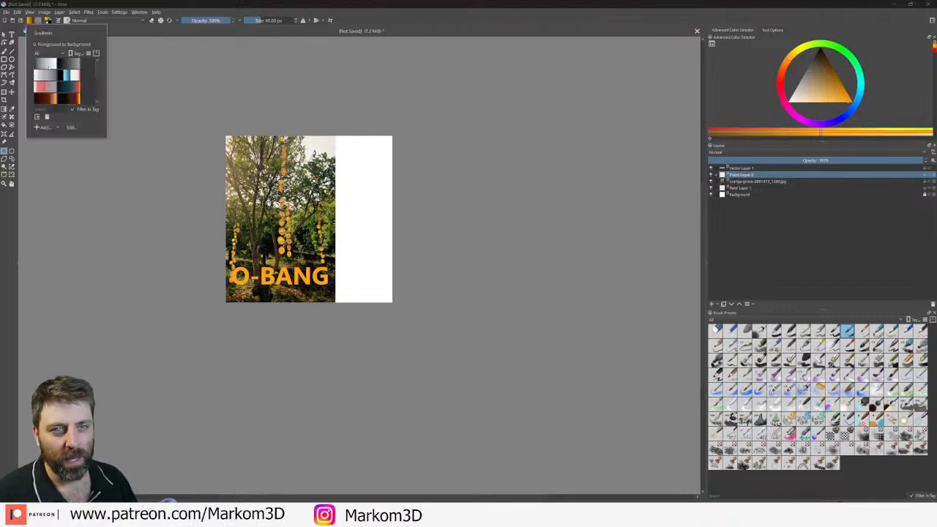
pyautogui.click(51, 64)
pyautogui.click(26, 30)
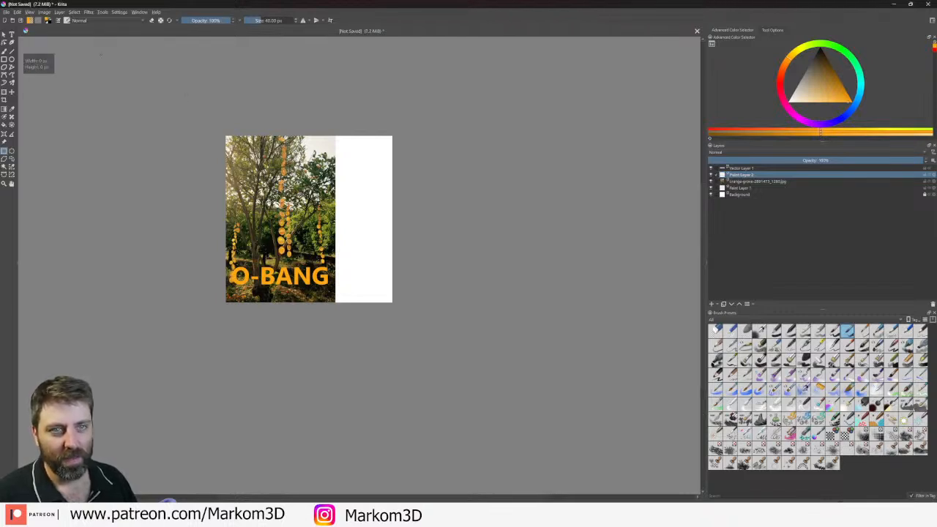
pyautogui.click(49, 20)
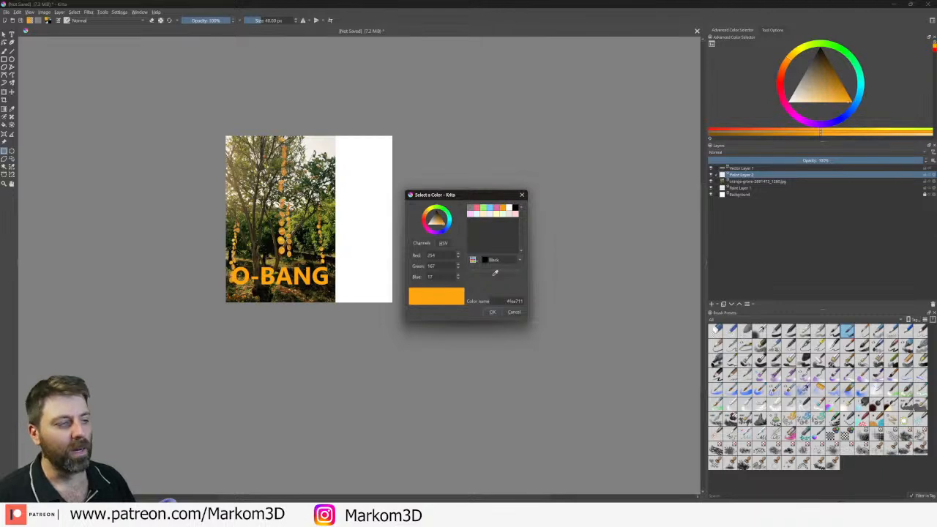
pyautogui.click(495, 273)
pyautogui.click(494, 312)
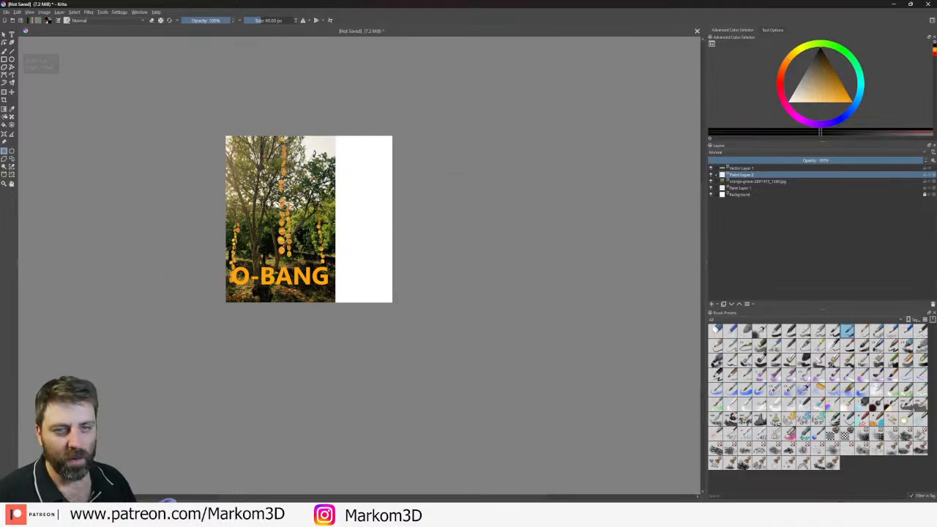
# - Try to fill the paint layer behind the text with black using the Fill tool, and undo it
pyautogui.click(5, 126)
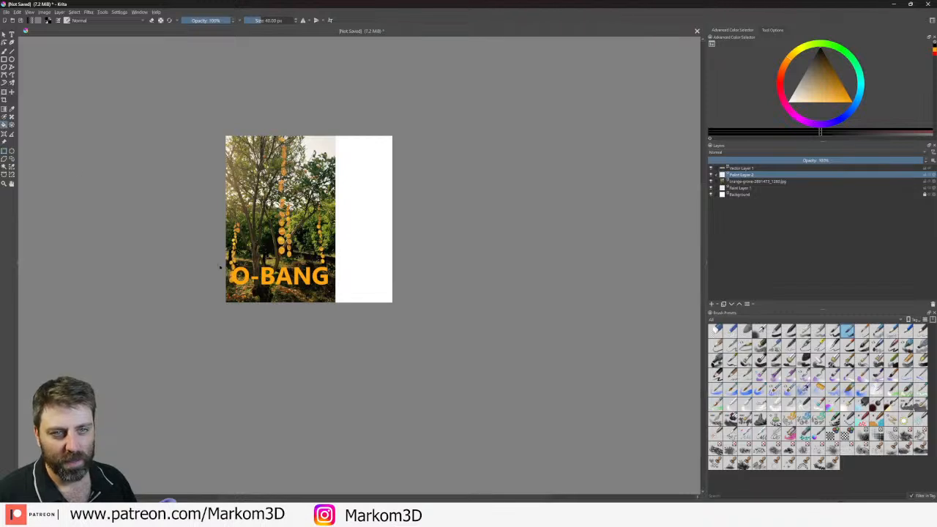
pyautogui.click(264, 280)
pyautogui.hotkey('ctrl', 'z')
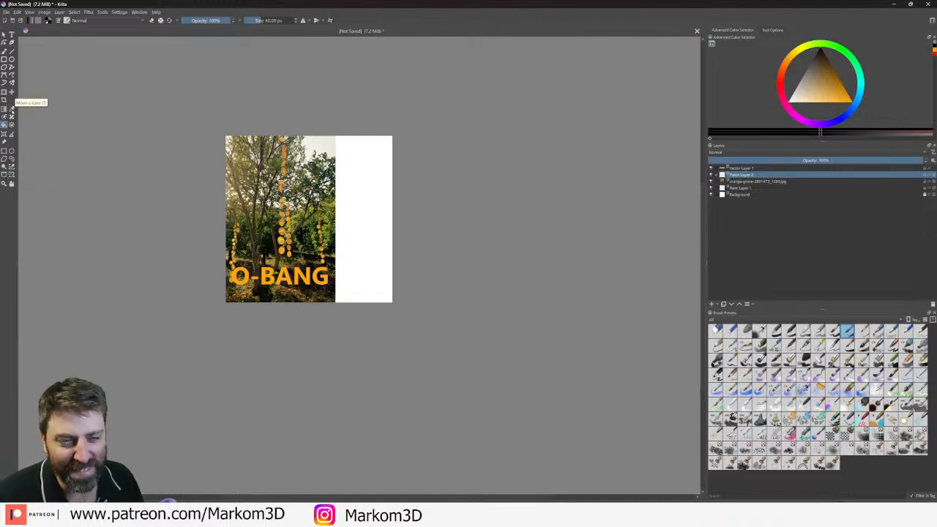
# - Draw a vertical gradient on the paint layer, from black at the text's base to transparent just above the O-BANG letters
pyautogui.click(5, 110)
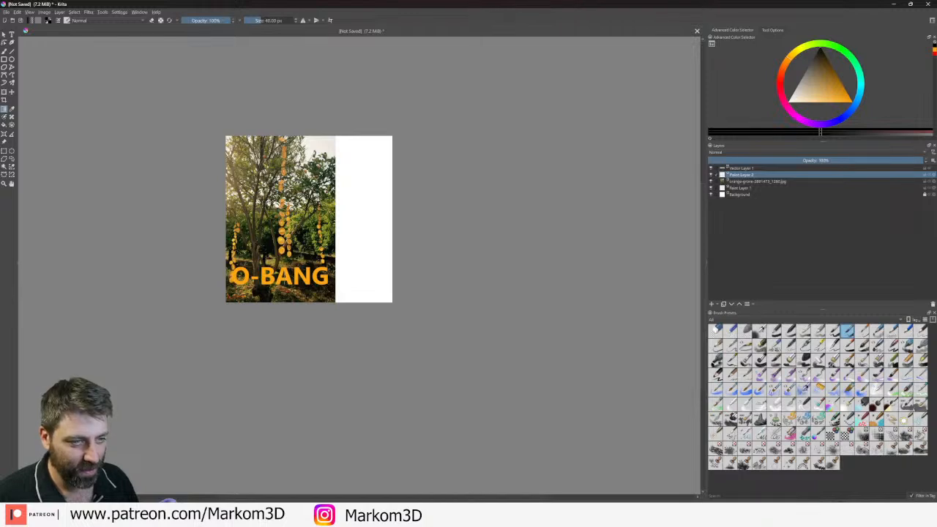
pyautogui.moveTo(282, 285); pyautogui.dragTo(282, 261)
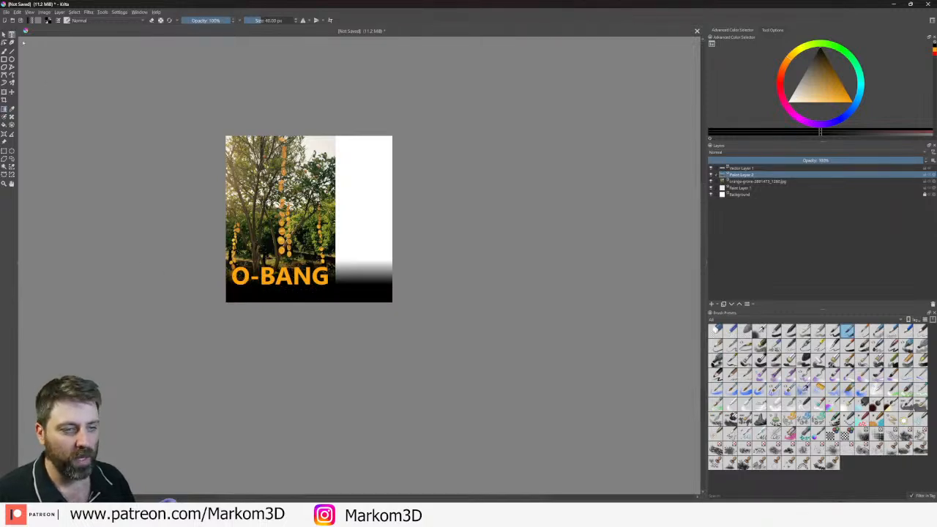
# - Open the layer style settings of the vector layer that holds the O-BANG text
pyautogui.click(740, 168)
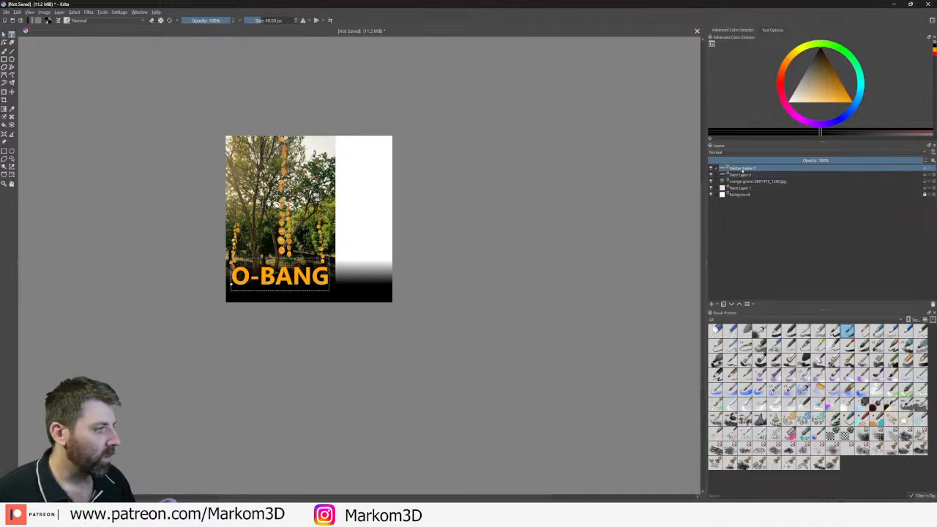
pyautogui.click(740, 188)
pyautogui.rightClick(762, 169)
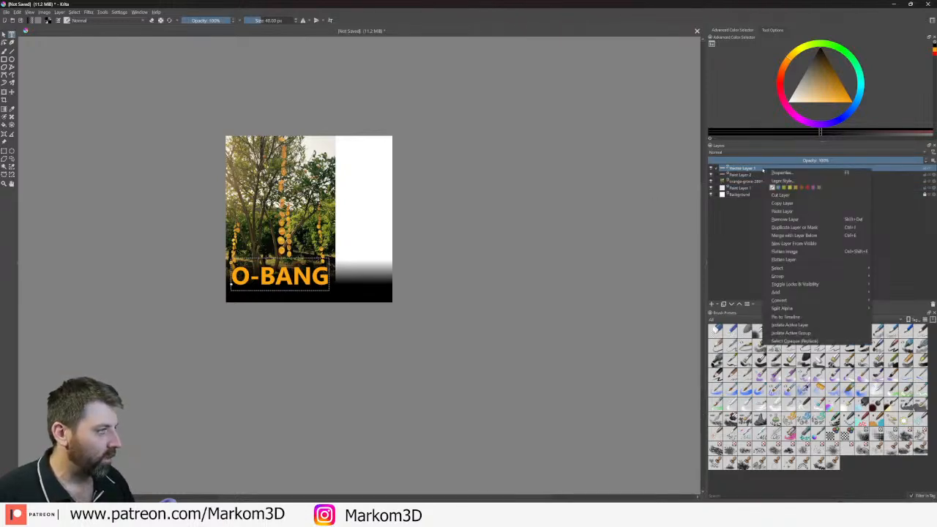
pyautogui.click(782, 180)
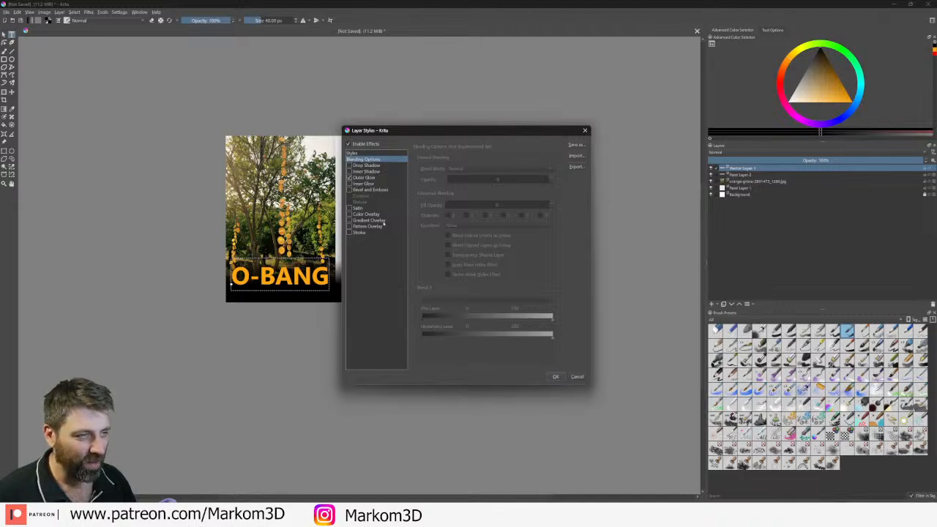
# - Try an outer glow on the text with 36% opacity, 30% noise, 100% spread, 84 px size and 100% range
pyautogui.click(373, 178)
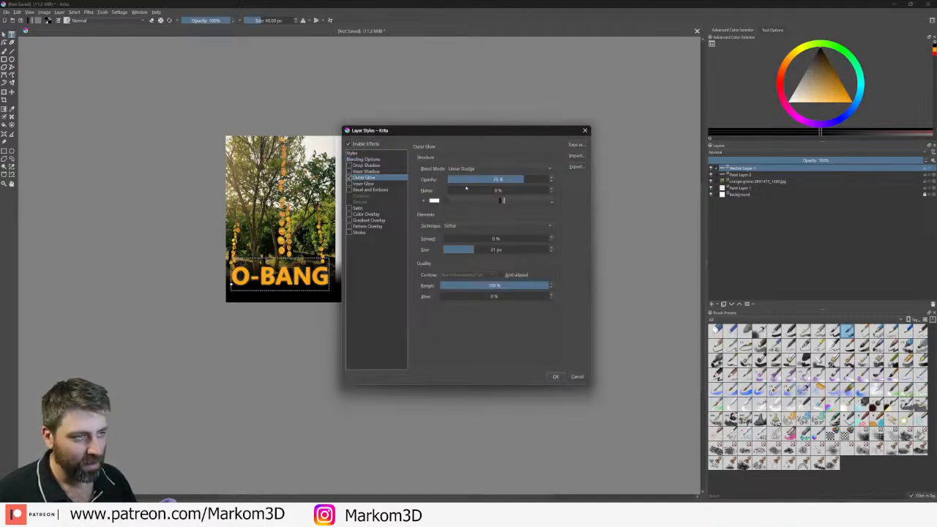
pyautogui.moveTo(466, 183); pyautogui.dragTo(640, 184)
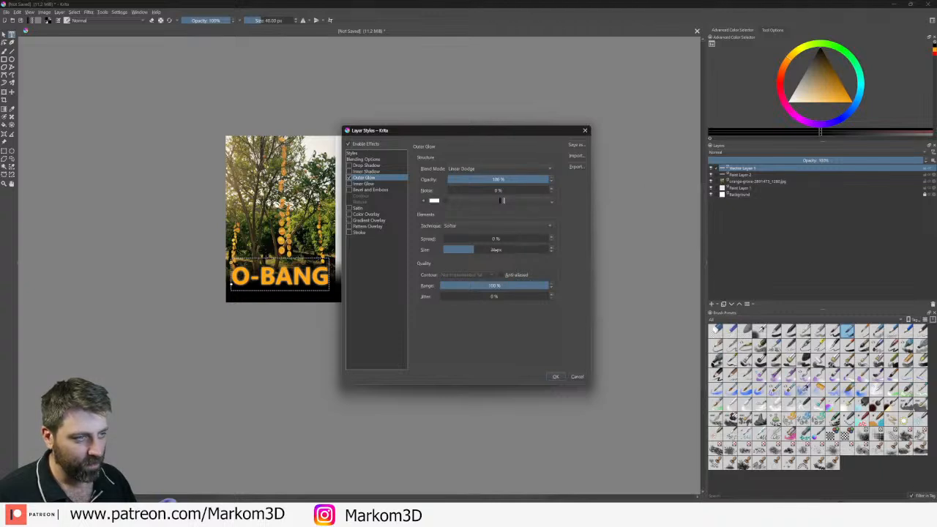
pyautogui.moveTo(495, 249); pyautogui.dragTo(504, 249)
pyautogui.moveTo(507, 289); pyautogui.dragTo(604, 279)
pyautogui.moveTo(512, 239); pyautogui.dragTo(567, 240)
pyautogui.click(482, 180)
pyautogui.moveTo(482, 190); pyautogui.dragTo(478, 190)
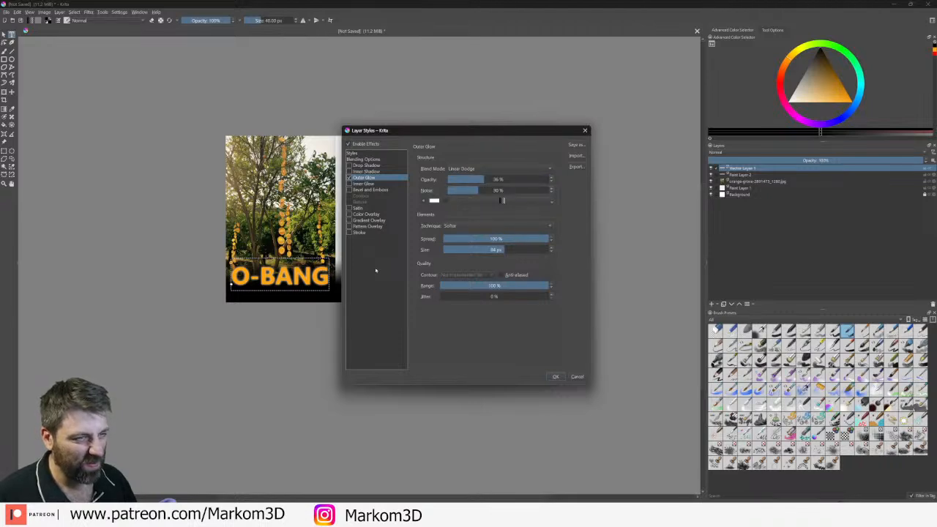
# - Replace the text's outer glow with a stroke effect and set the stroke colour to white
pyautogui.click(349, 232)
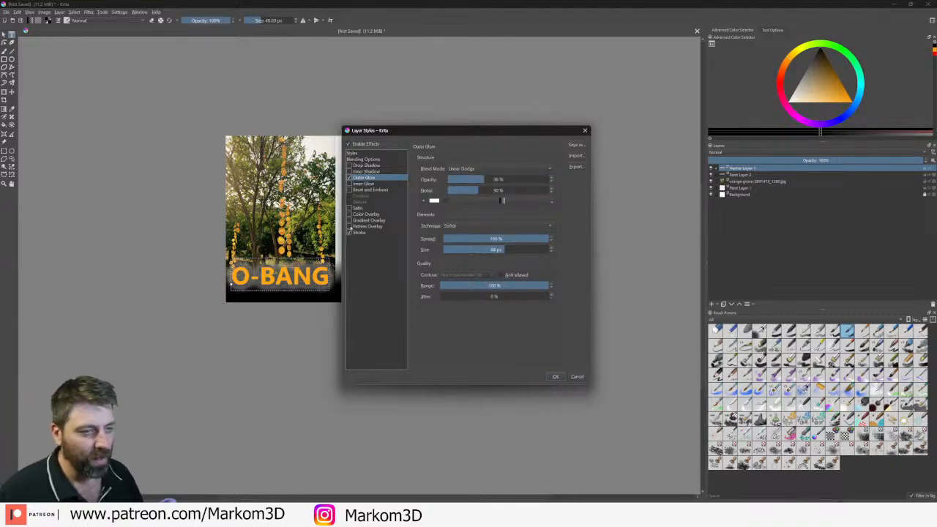
pyautogui.click(349, 178)
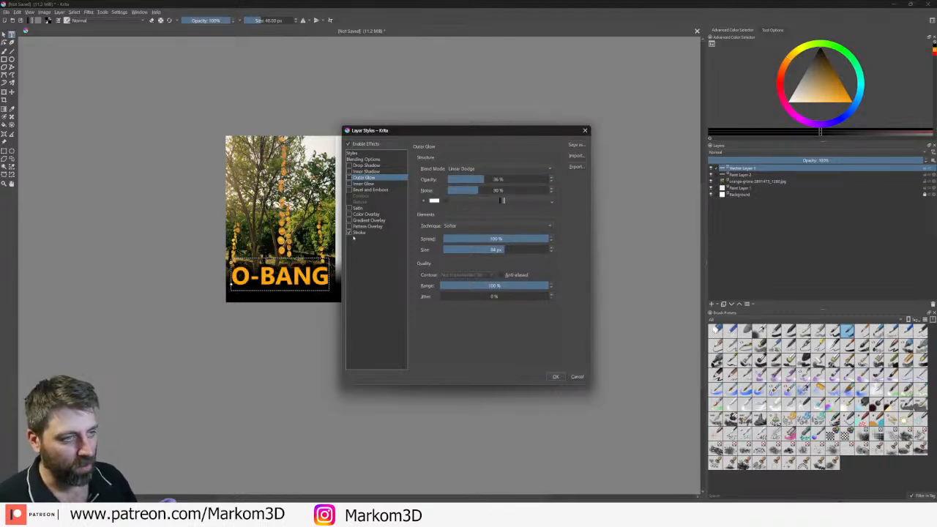
pyautogui.click(359, 232)
pyautogui.click(460, 238)
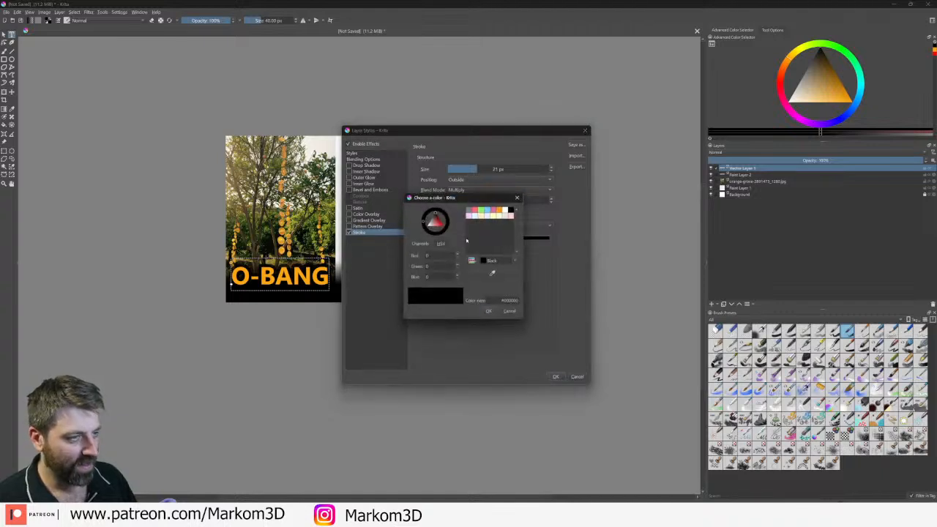
pyautogui.click(508, 209)
pyautogui.click(490, 313)
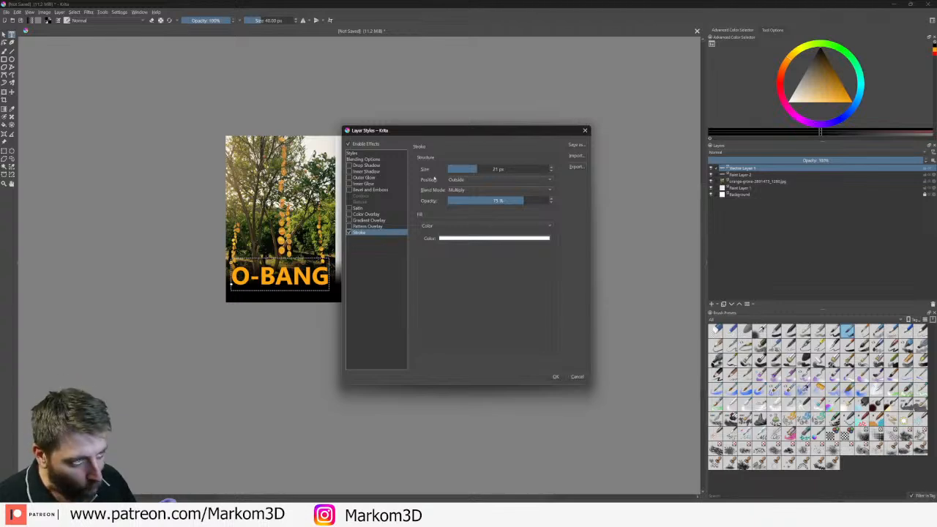
# - Set the stroke size to 8 px and try the Color and Overlay blend modes before choosing Subtract
pyautogui.moveTo(476, 169); pyautogui.dragTo(465, 169)
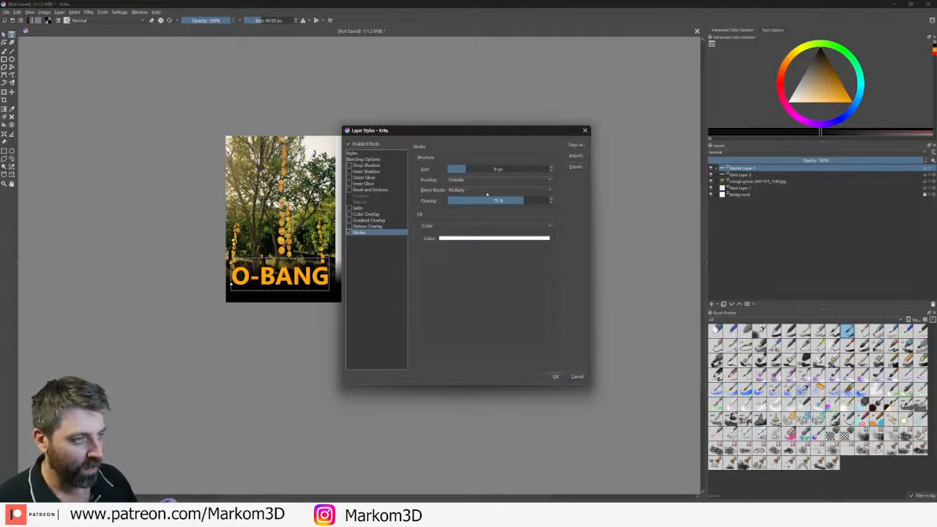
pyautogui.click(487, 192)
pyautogui.click(477, 238)
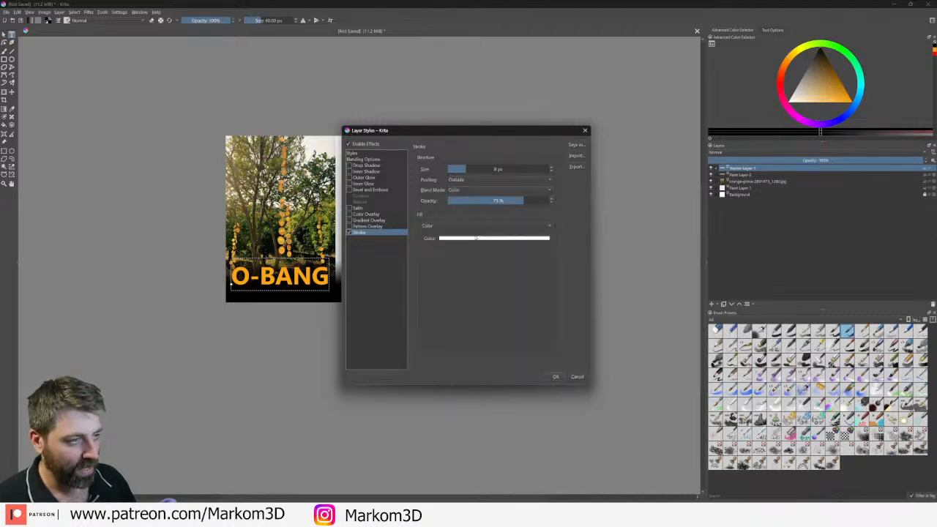
pyautogui.click(481, 190)
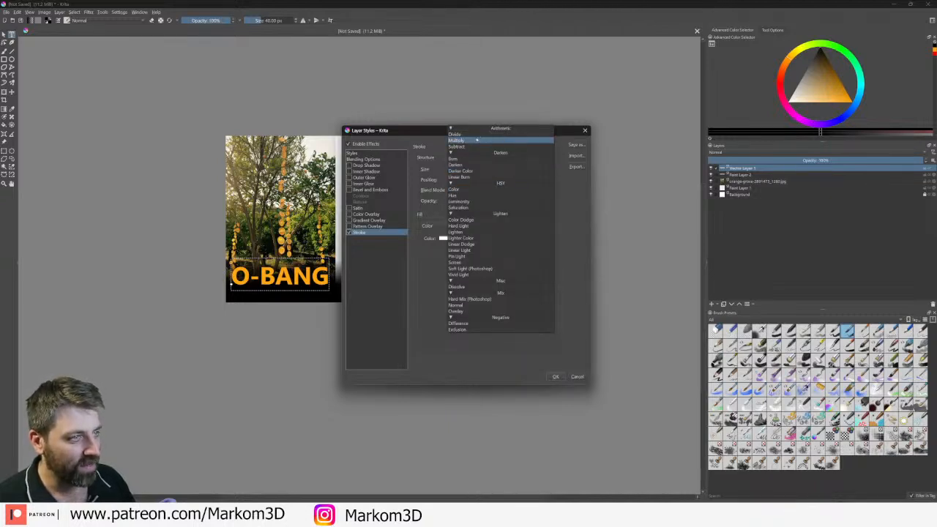
pyautogui.click(476, 311)
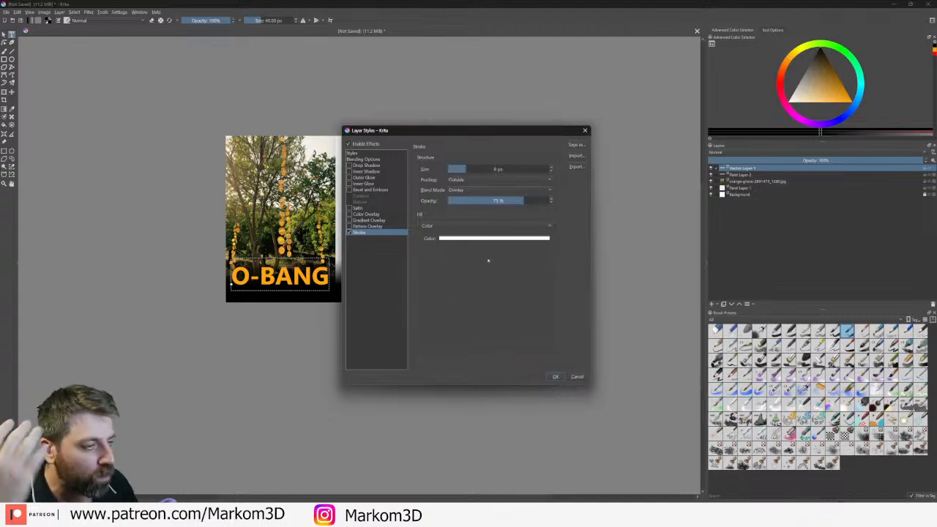
pyautogui.click(484, 190)
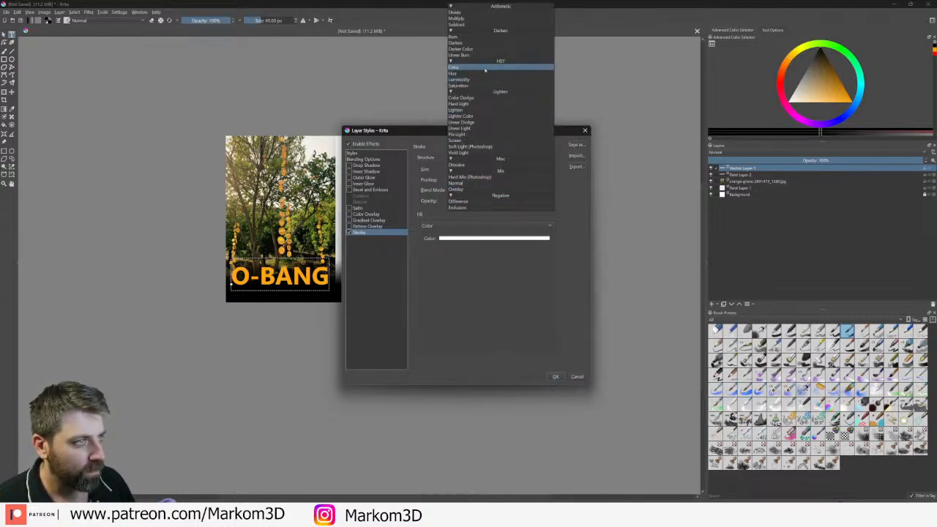
pyautogui.click(483, 24)
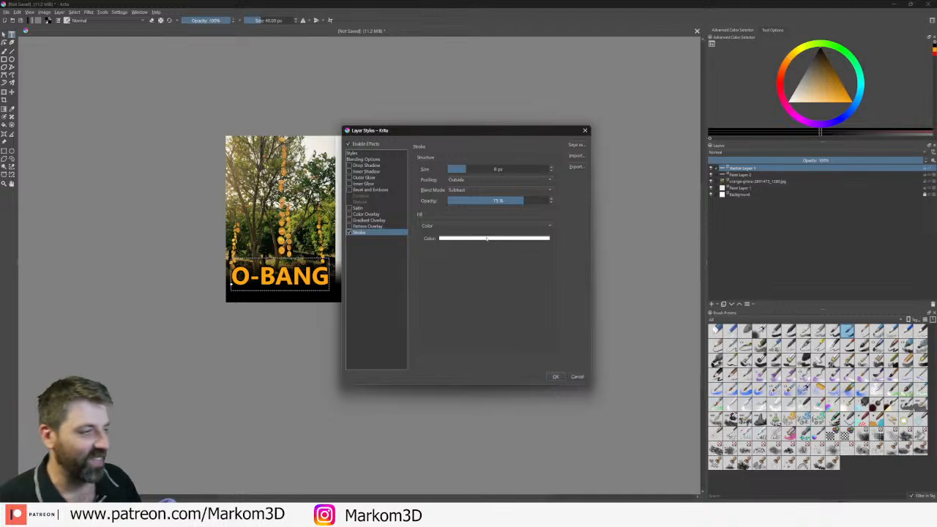
# - Try a 17 px stroke size and check the stroke's fill type and white colour
pyautogui.moveTo(465, 169); pyautogui.dragTo(474, 170)
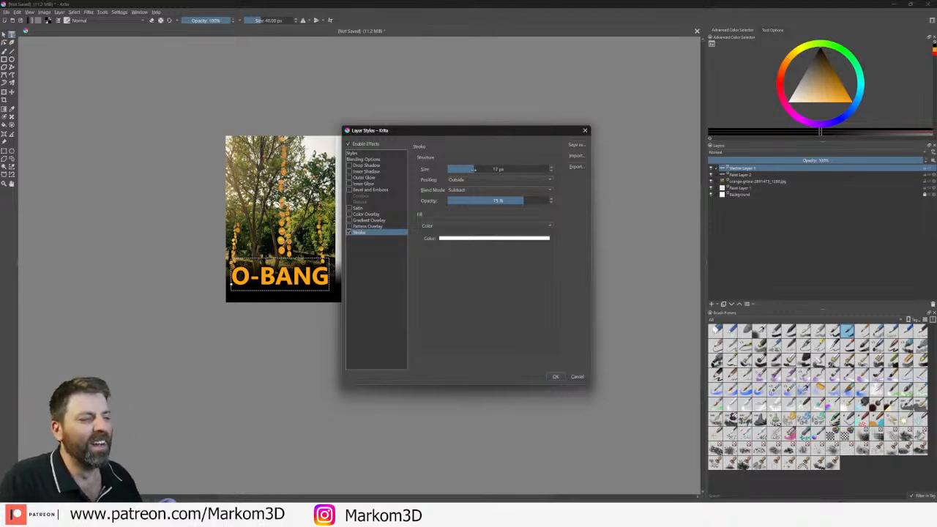
pyautogui.click(495, 224)
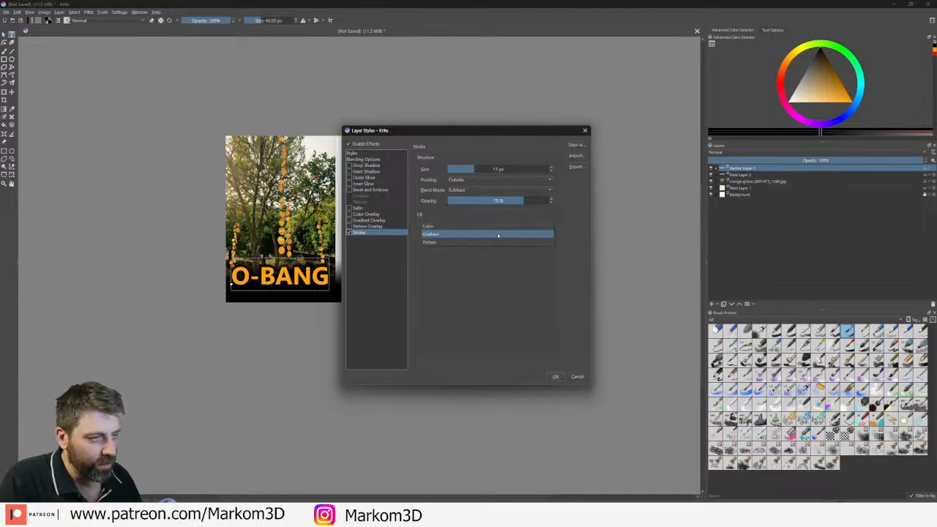
pyautogui.click(430, 226)
pyautogui.click(494, 237)
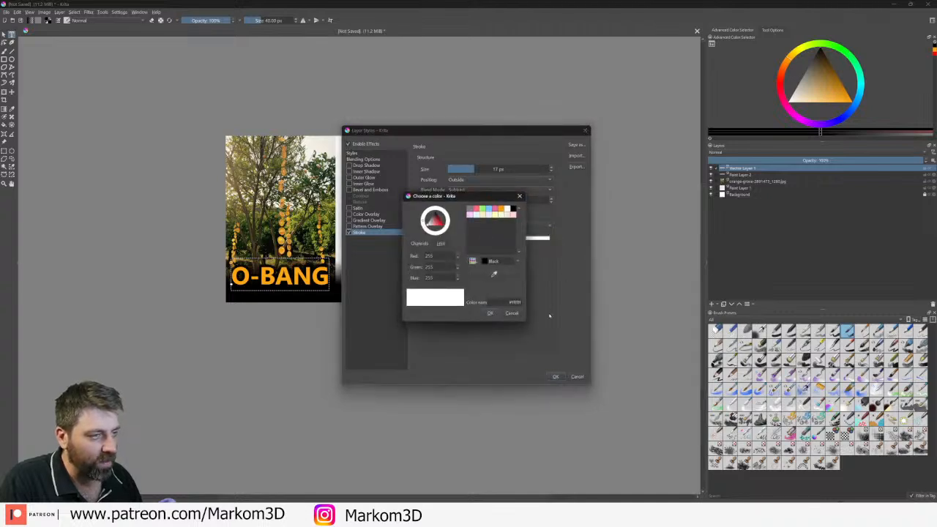
pyautogui.click(490, 313)
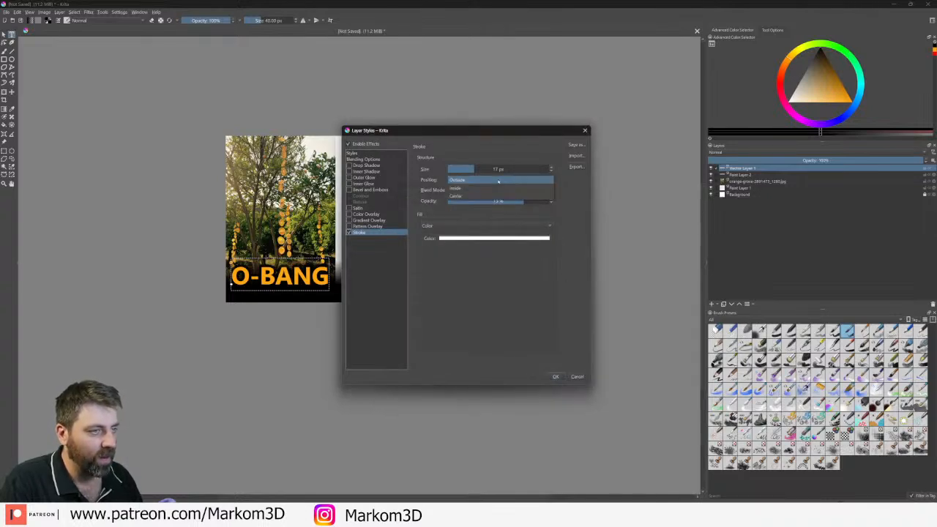
# - Set the stroke's blend mode to Normal, opacity to 100% and size to 4 px, and apply the layer style
pyautogui.click(499, 189)
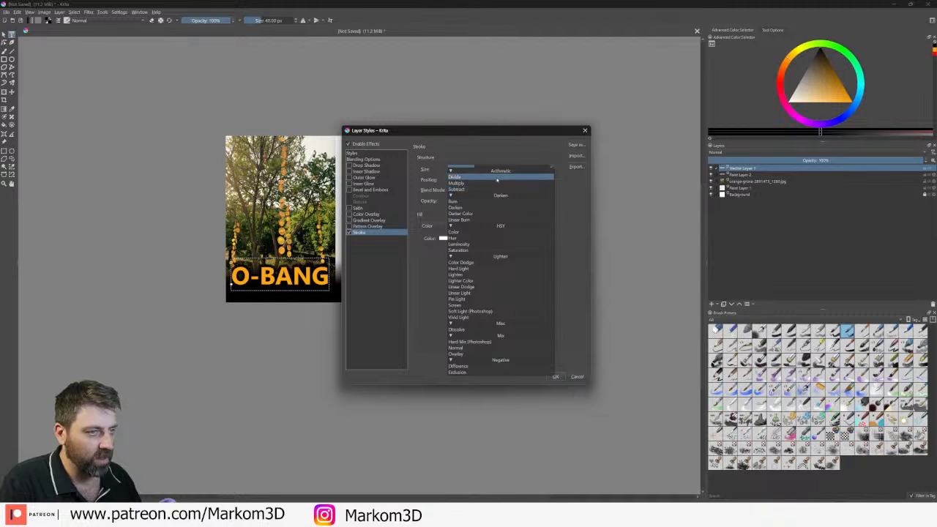
pyautogui.click(491, 348)
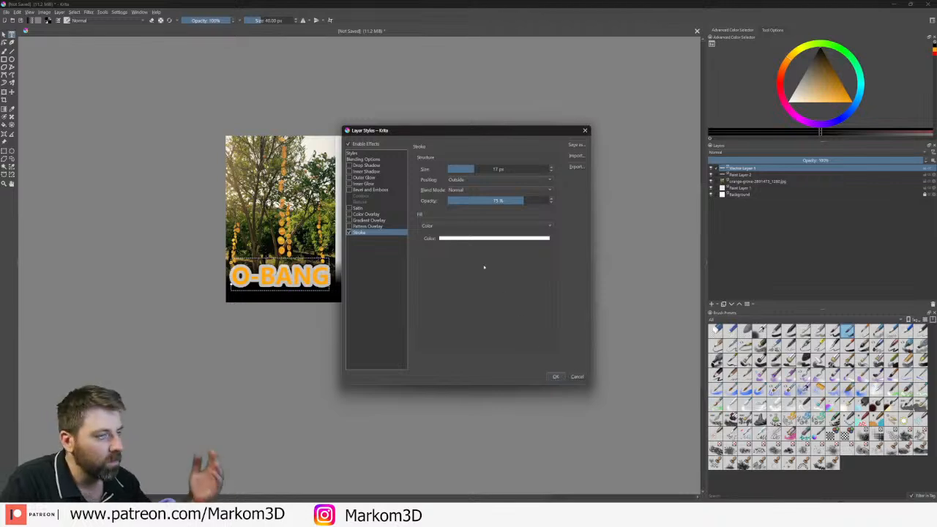
pyautogui.moveTo(475, 169); pyautogui.dragTo(463, 170)
pyautogui.moveTo(523, 199)
pyautogui.mouseDown()
pyautogui.moveTo(552, 200)
pyautogui.moveTo(601, 275)
pyautogui.mouseUp()
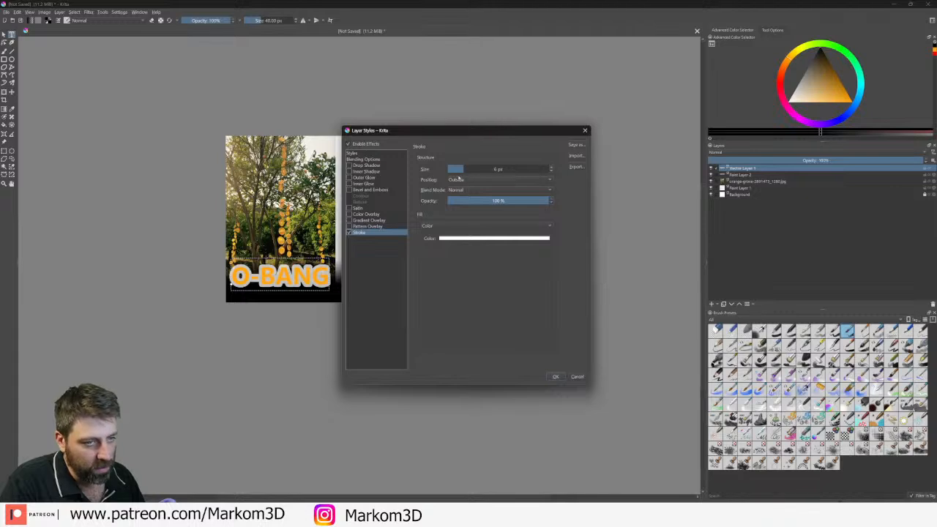
pyautogui.moveTo(460, 169); pyautogui.dragTo(455, 169)
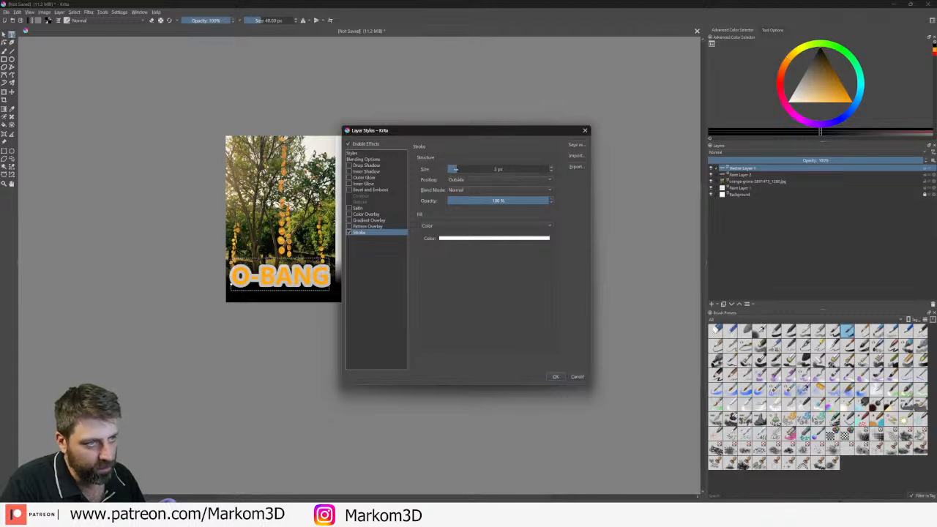
pyautogui.click(460, 169)
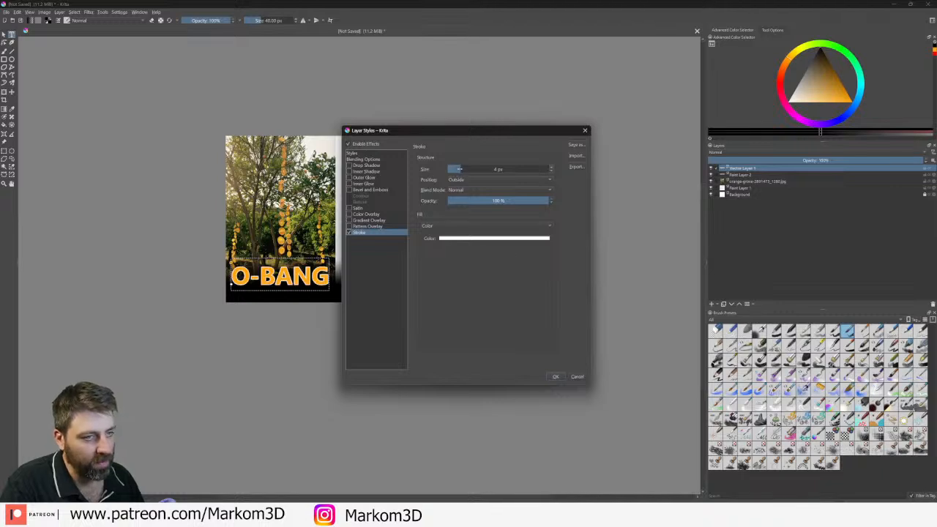
pyautogui.click(555, 377)
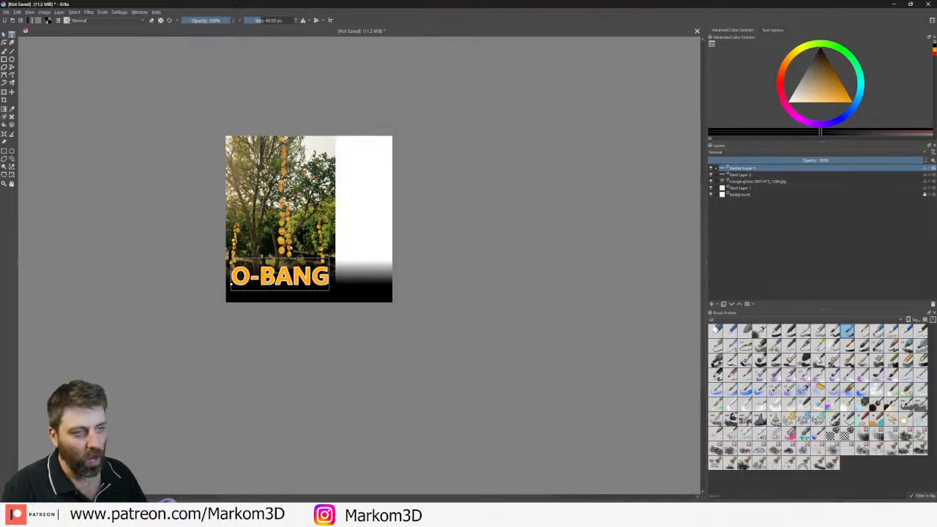
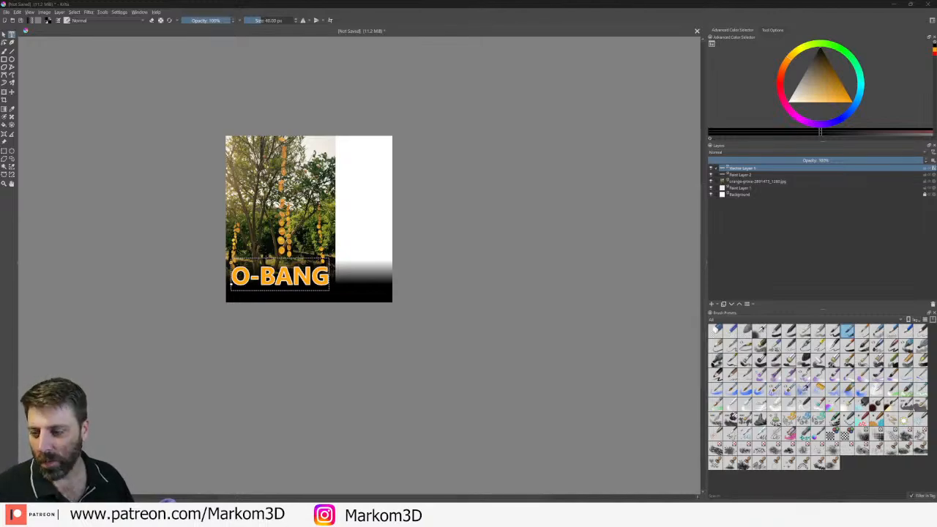
# - Switch to Pixabay in the browser, search for payment photos and look through the results
pyautogui.hotkey('alt', 'Tab')
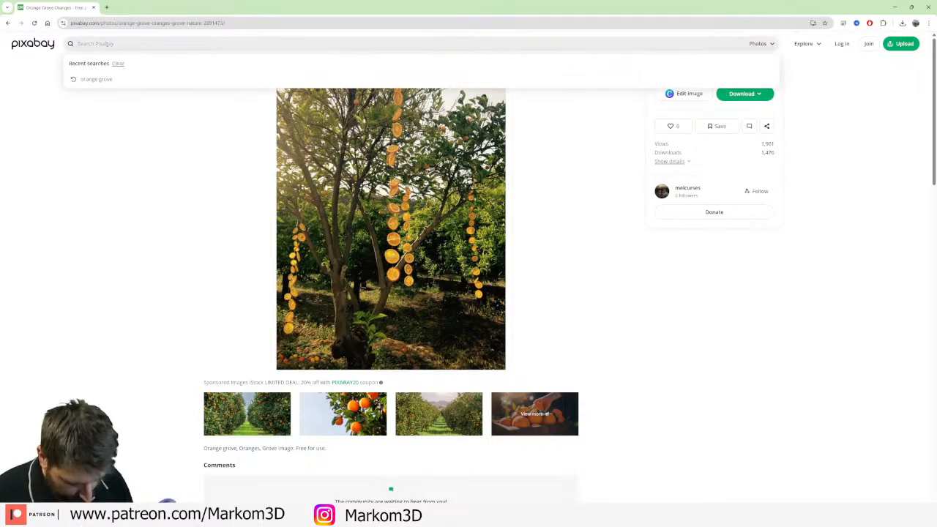
pyautogui.write('paveme')
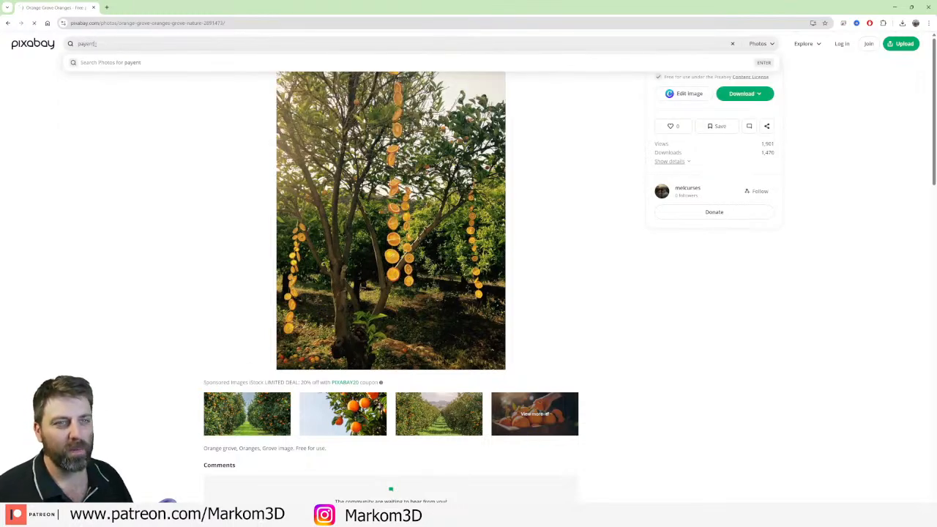
pyautogui.press('Return')
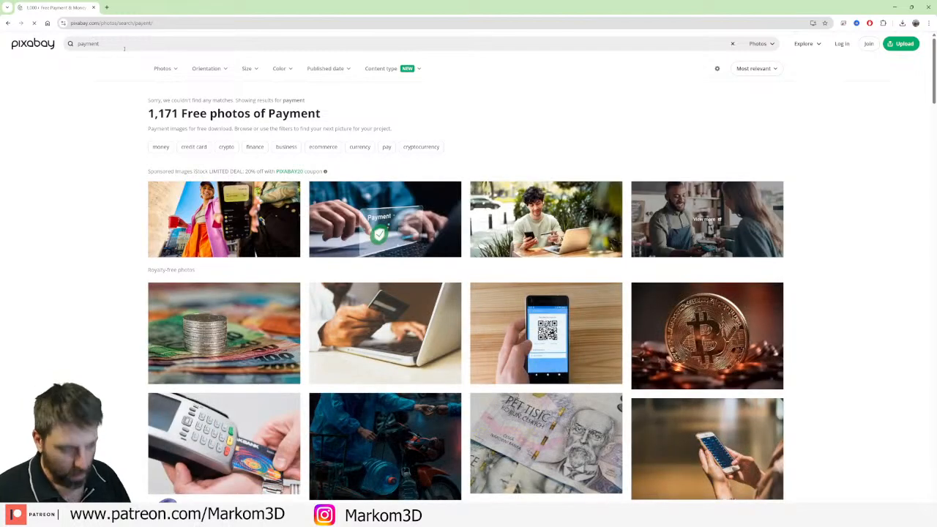
pyautogui.scroll(-6, 227, 300)
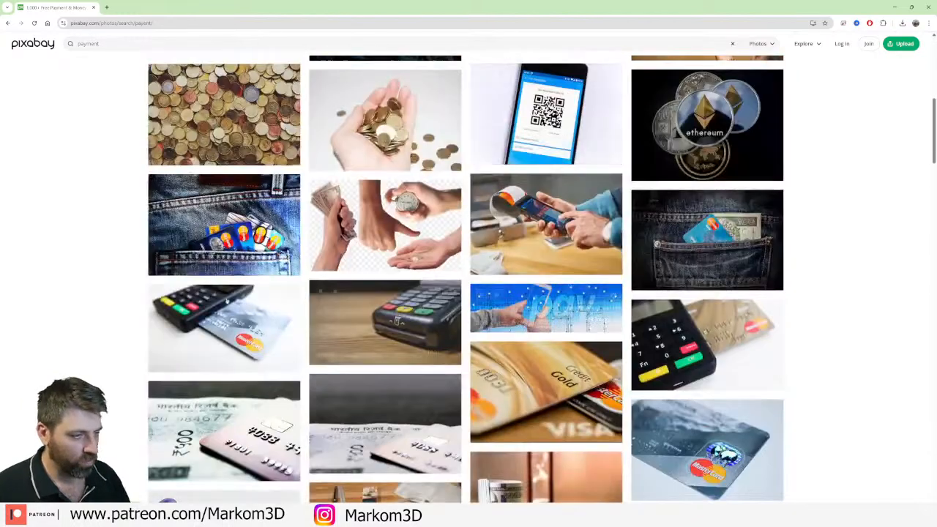
pyautogui.scroll(-15, 227, 301)
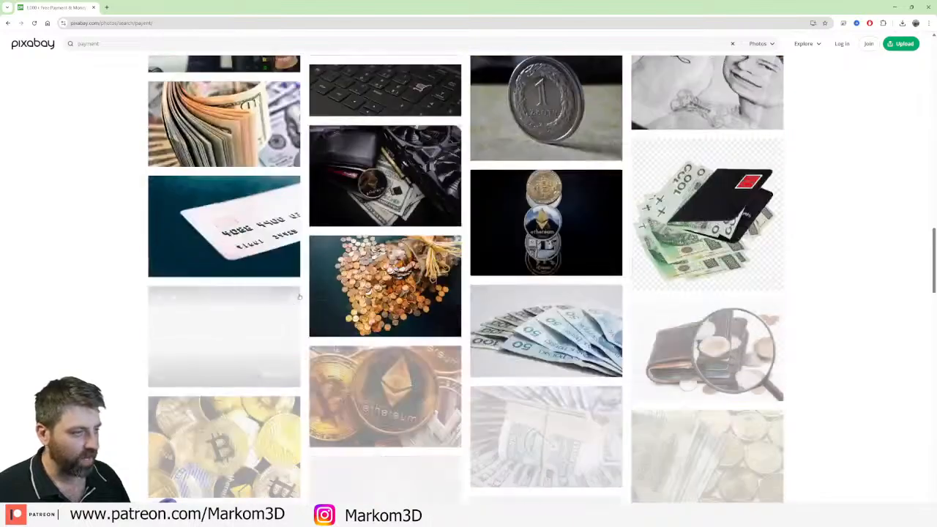
pyautogui.scroll(-15, 300, 296)
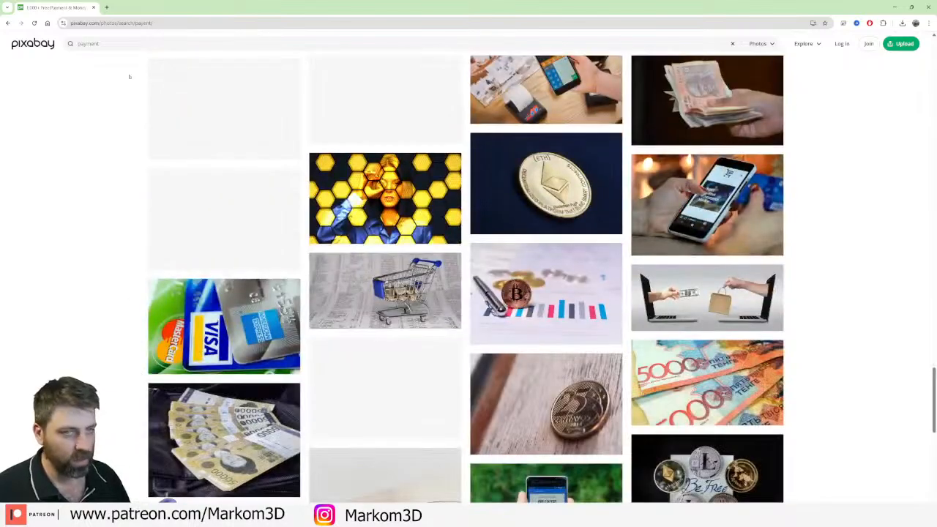
# - Refine the photo search to "digital payment" and look through the first page of results
pyautogui.click(78, 44)
pyautogui.write('digi')
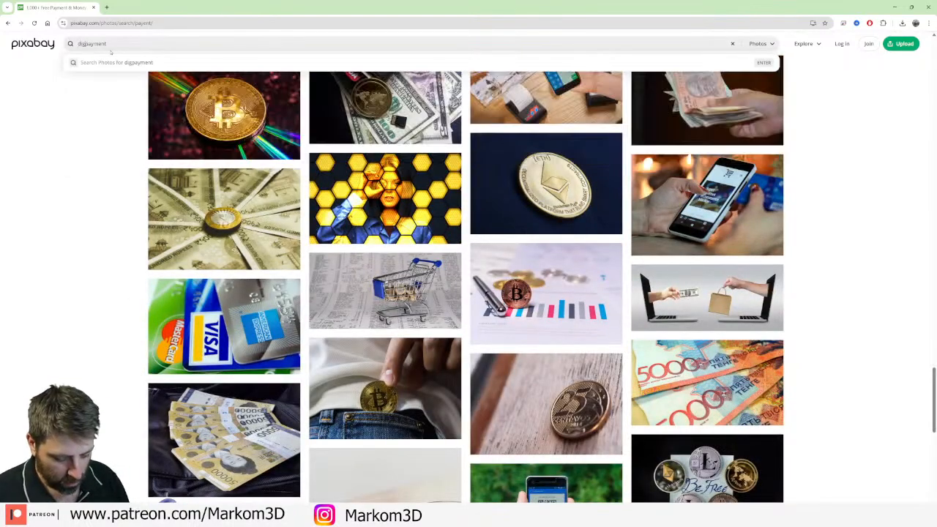
pyautogui.write('tal')
pyautogui.press('Return')
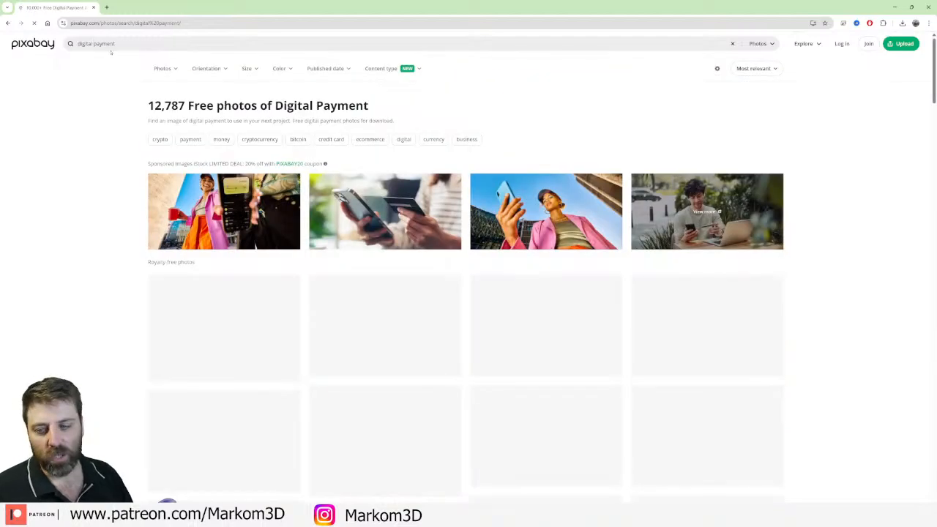
pyautogui.scroll(-3, 266, 177)
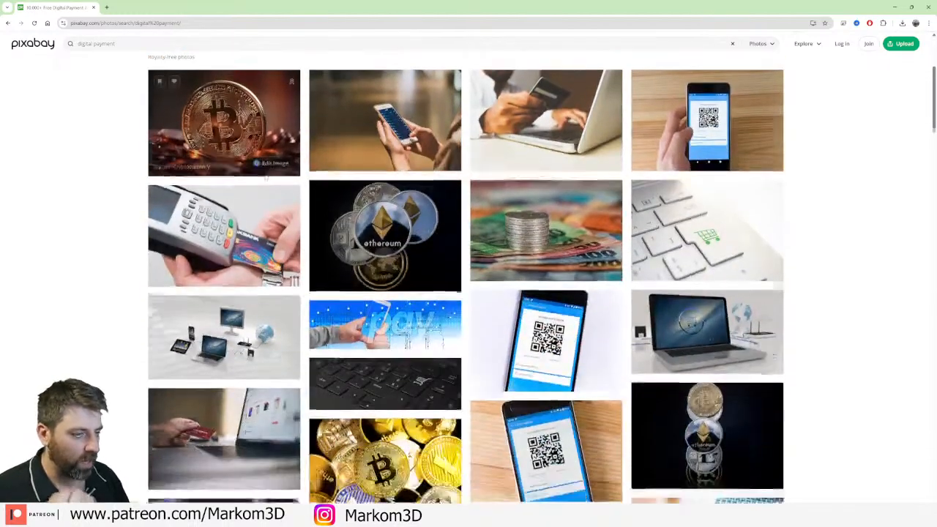
pyautogui.scroll(-3, 266, 177)
pyautogui.scroll(-5, 265, 176)
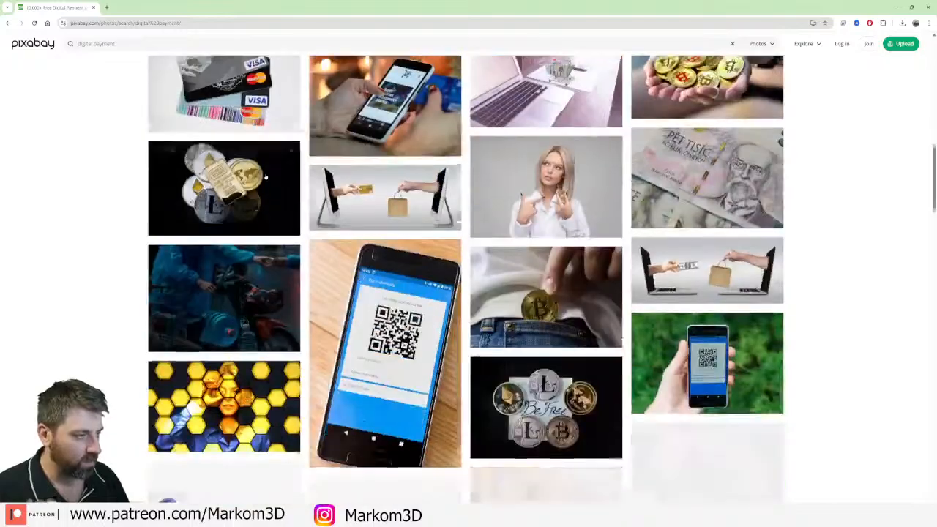
pyautogui.scroll(-10, 260, 184)
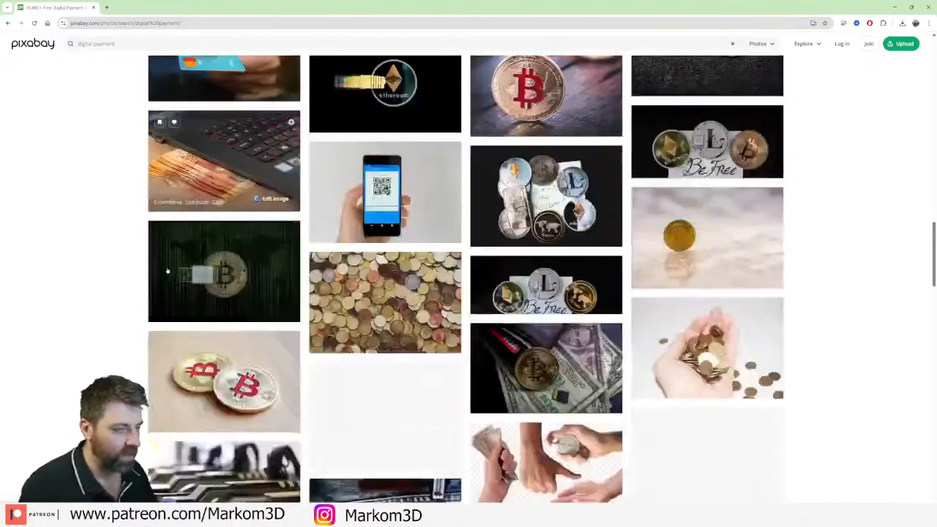
pyautogui.scroll(-4, 213, 256)
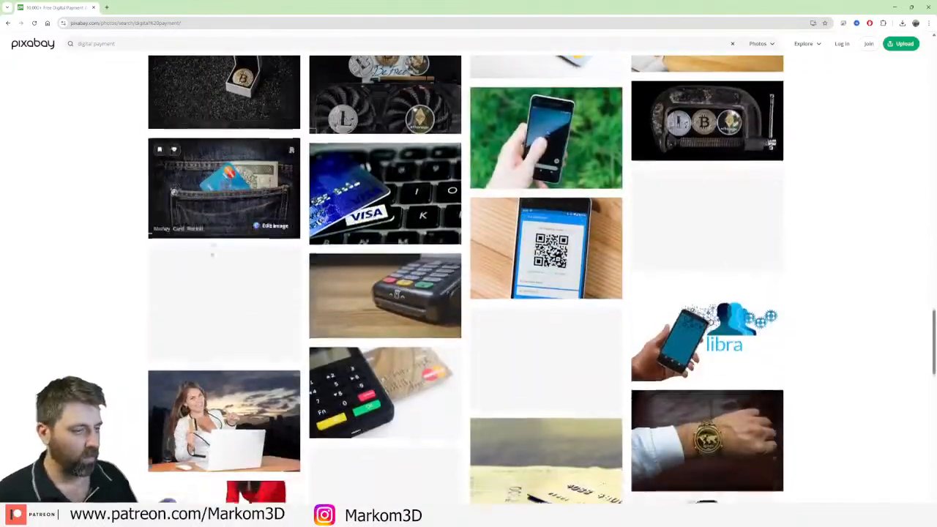
pyautogui.scroll(-10, 490, 204)
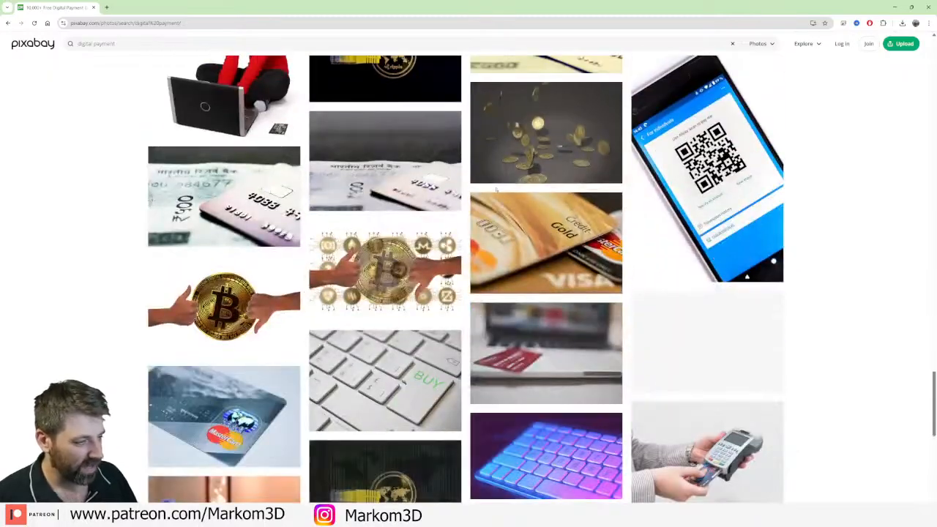
pyautogui.scroll(15, 490, 209)
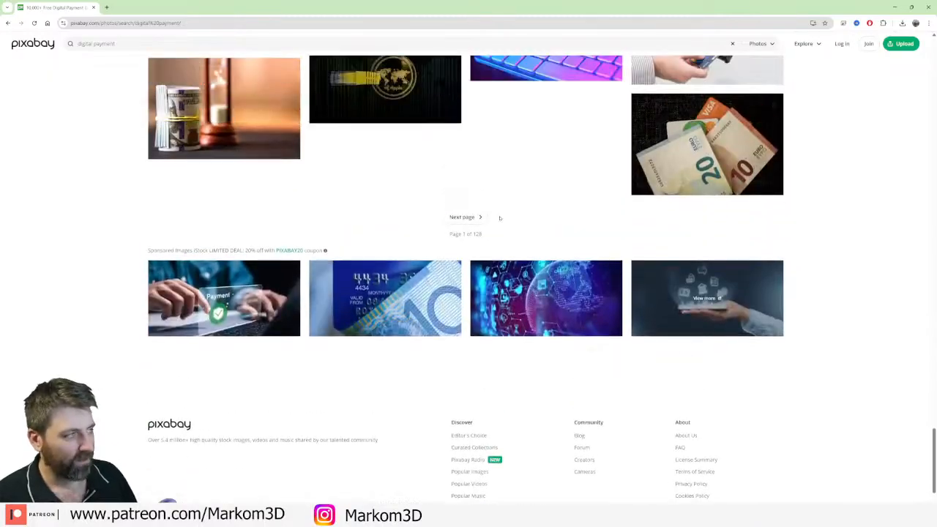
# - Look through the second page of digital payment photos for a suitable image
pyautogui.scroll(-4, 452, 244)
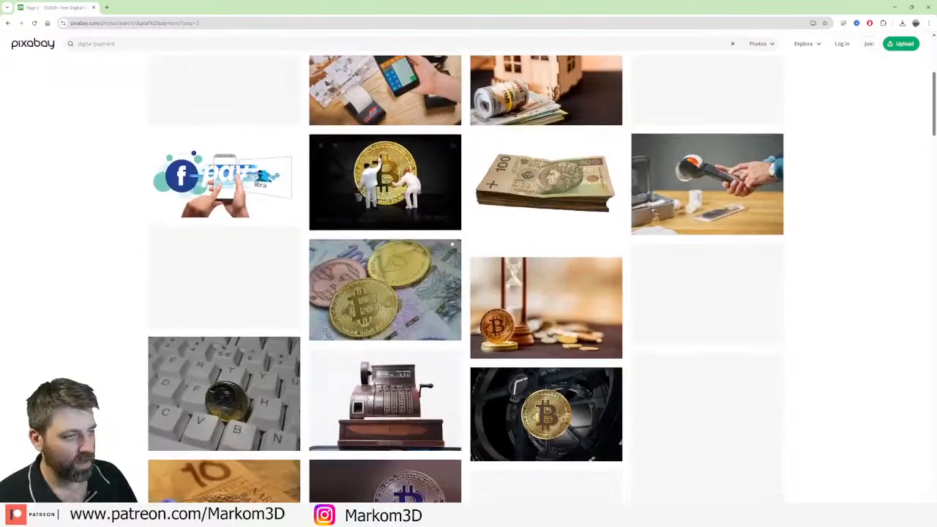
pyautogui.scroll(-6, 453, 244)
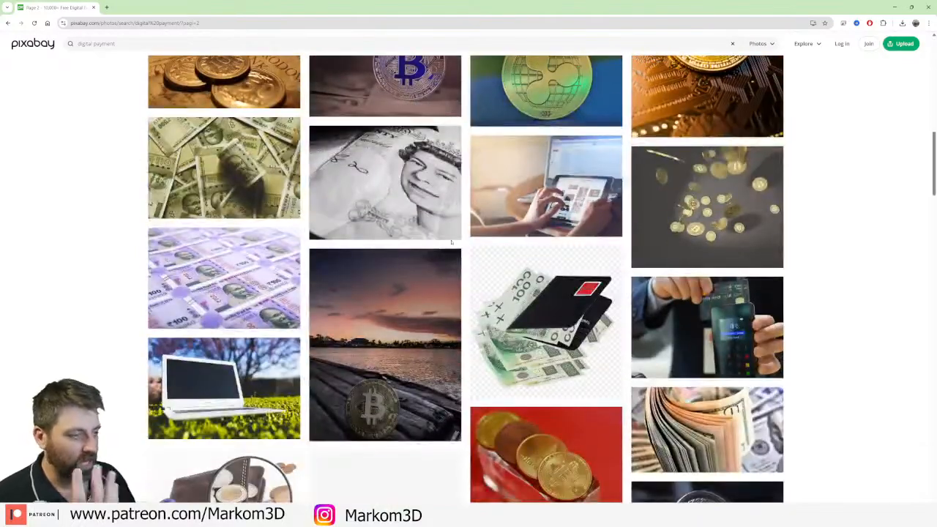
pyautogui.scroll(-10, 452, 242)
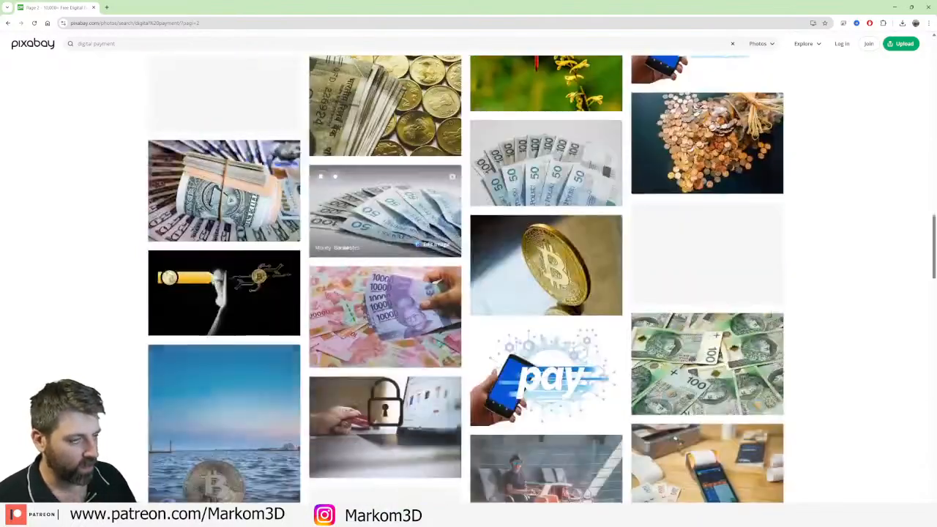
pyautogui.scroll(-10, 402, 260)
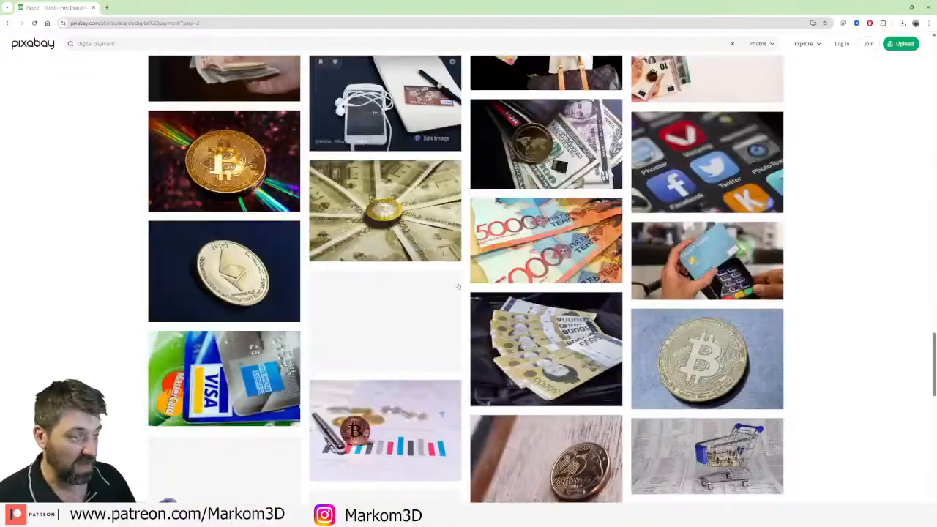
pyautogui.scroll(-7, 432, 370)
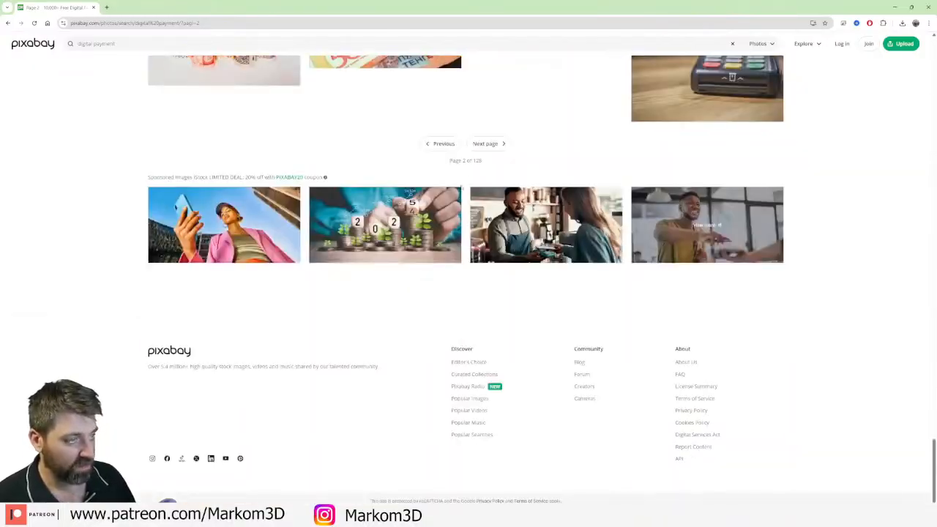
# - Open the third page of digital payment photos and look for a suitable image
pyautogui.click(487, 144)
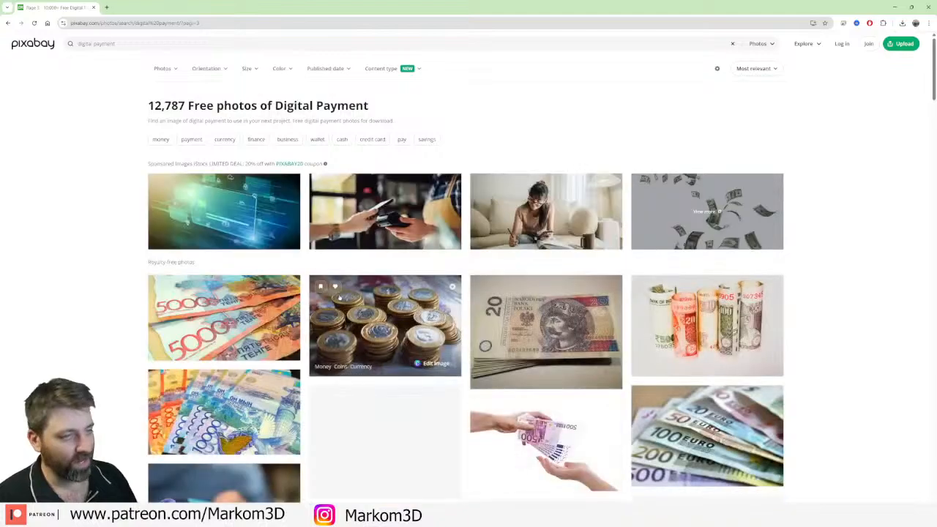
pyautogui.scroll(-3, 338, 299)
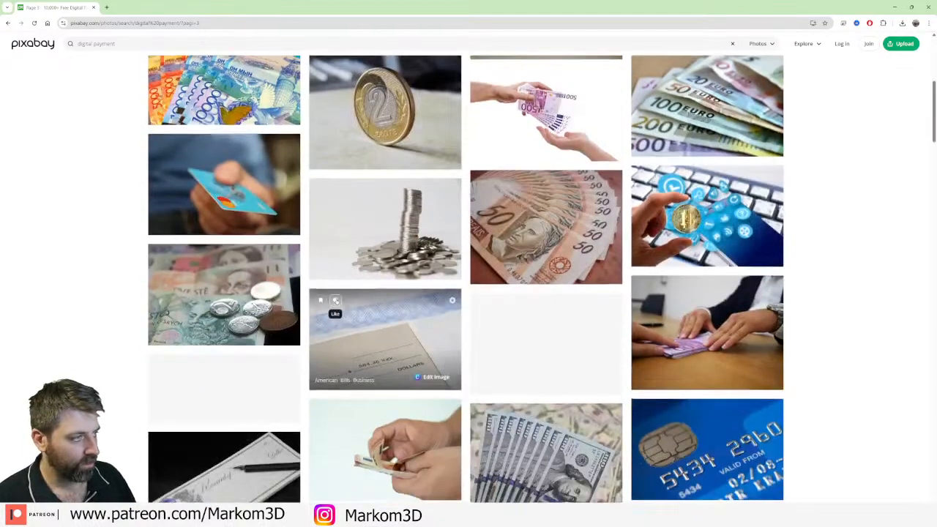
pyautogui.scroll(-4, 335, 300)
pyautogui.scroll(-3, 336, 302)
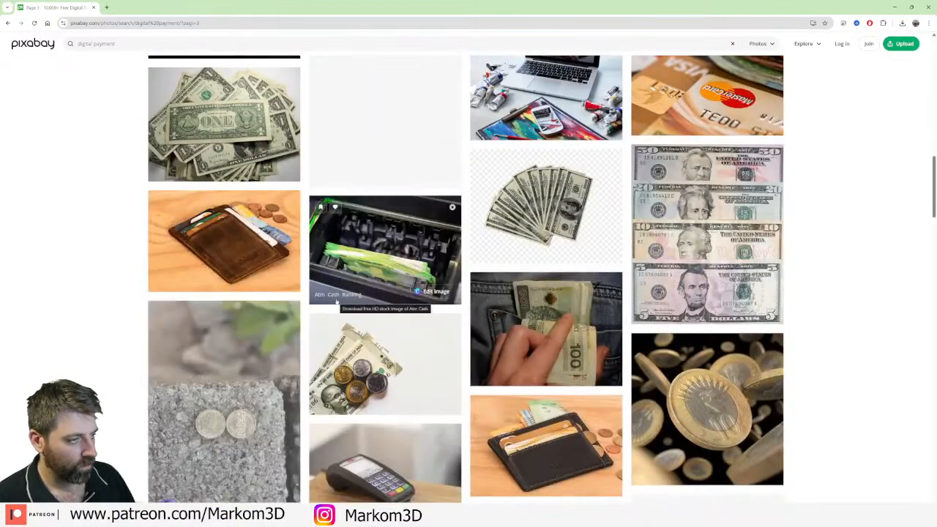
pyautogui.scroll(-4, 284, 317)
pyautogui.scroll(-7, 271, 318)
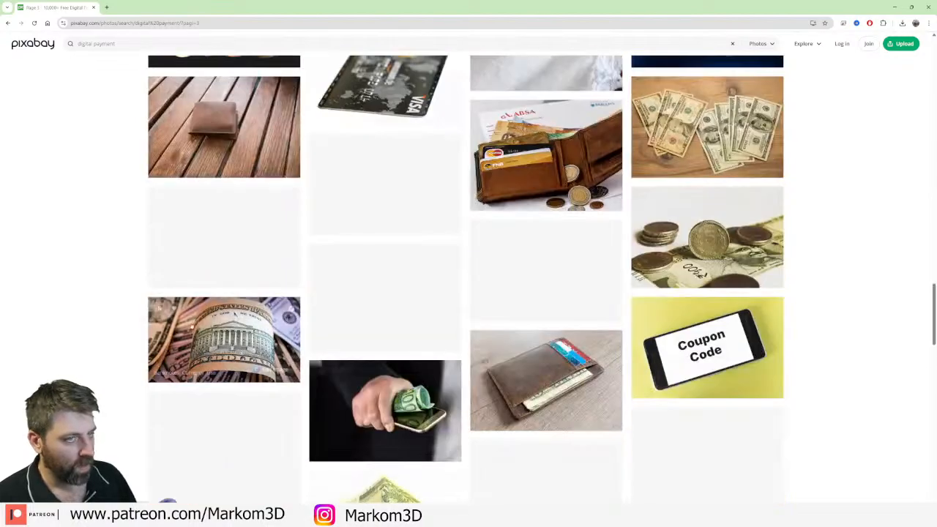
# - Search the photos for "atm screen", look through the first page of results and open the second page
pyautogui.tripleClick(95, 43)
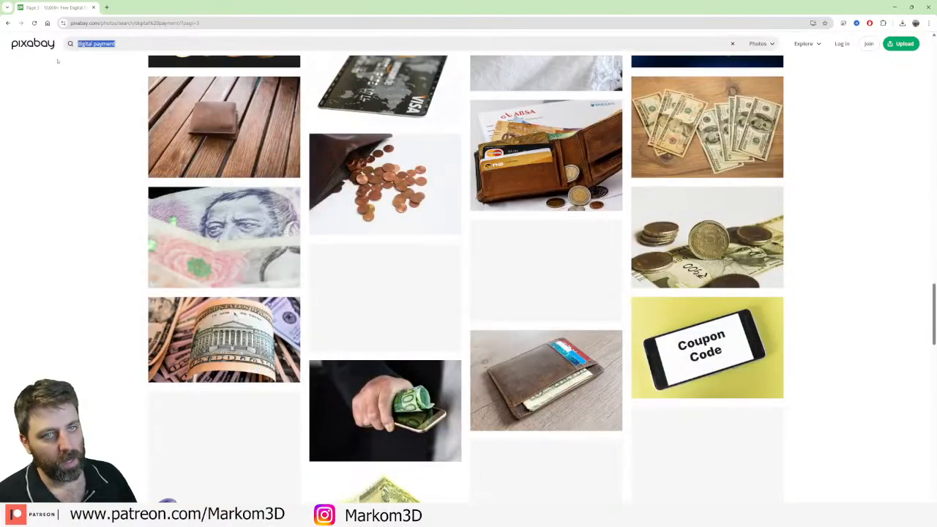
pyautogui.write('atm screen')
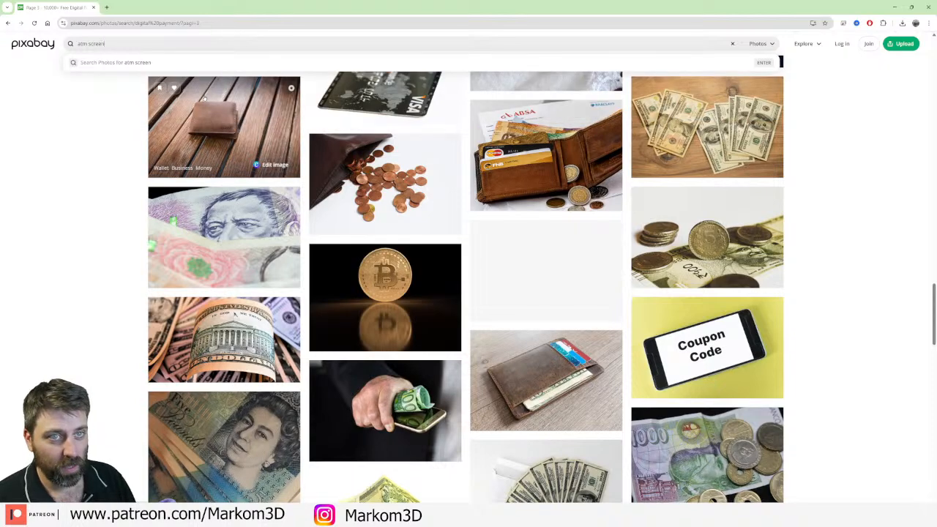
pyautogui.press('Return')
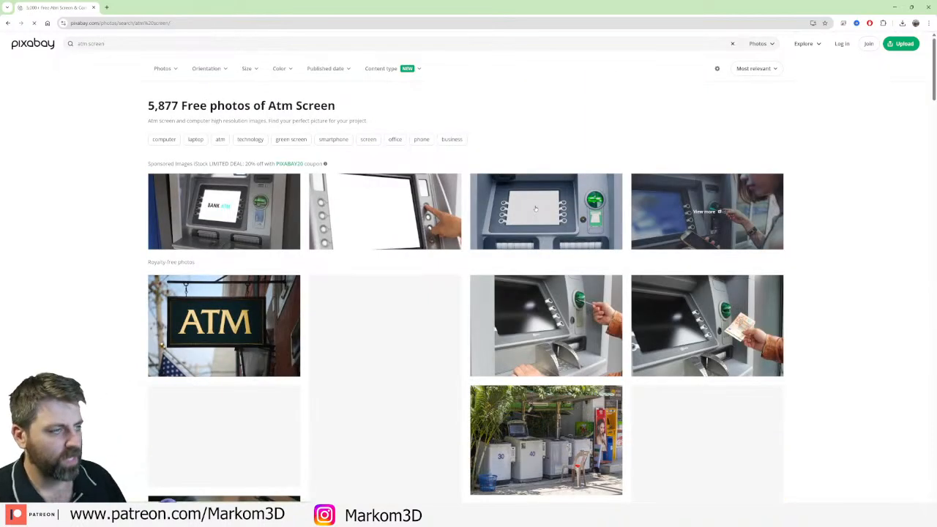
pyautogui.scroll(-2, 545, 220)
pyautogui.scroll(-7, 546, 220)
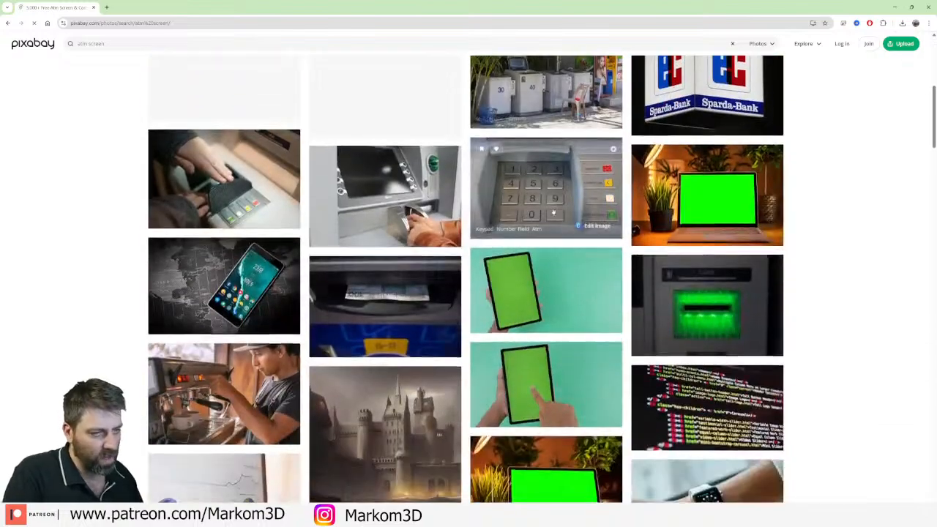
pyautogui.scroll(-1, 553, 218)
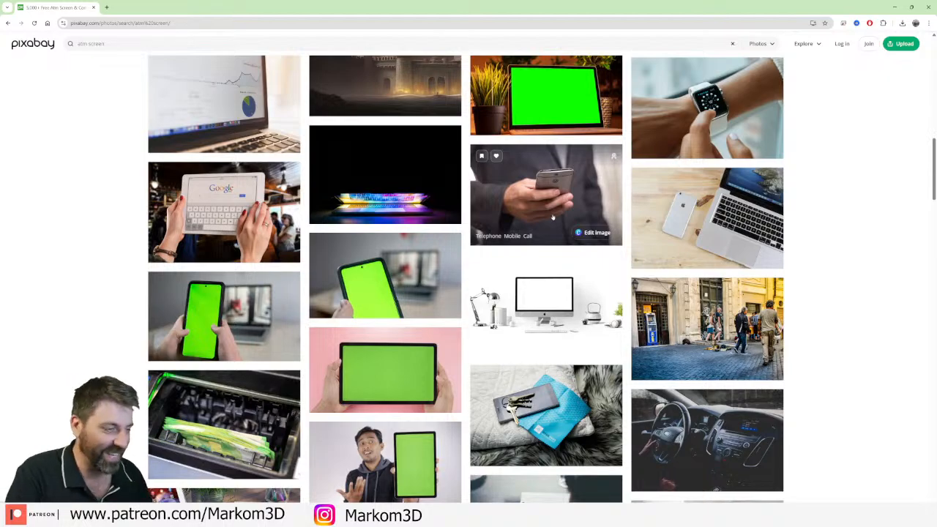
pyautogui.scroll(-12, 553, 218)
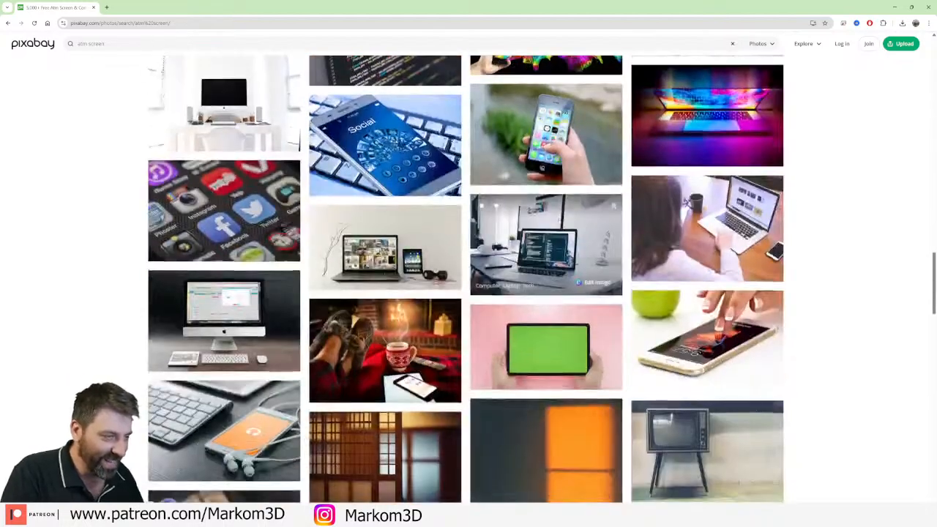
pyautogui.scroll(-7, 553, 217)
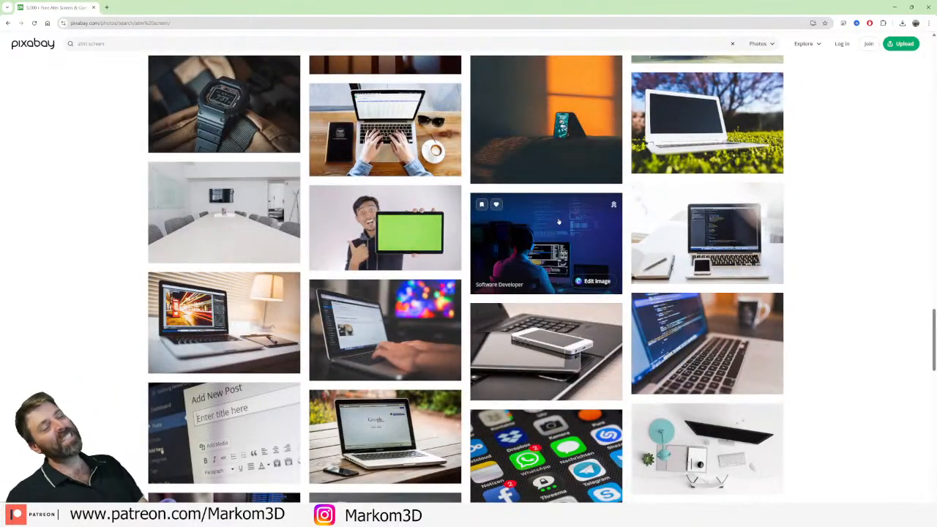
pyautogui.scroll(-10, 558, 221)
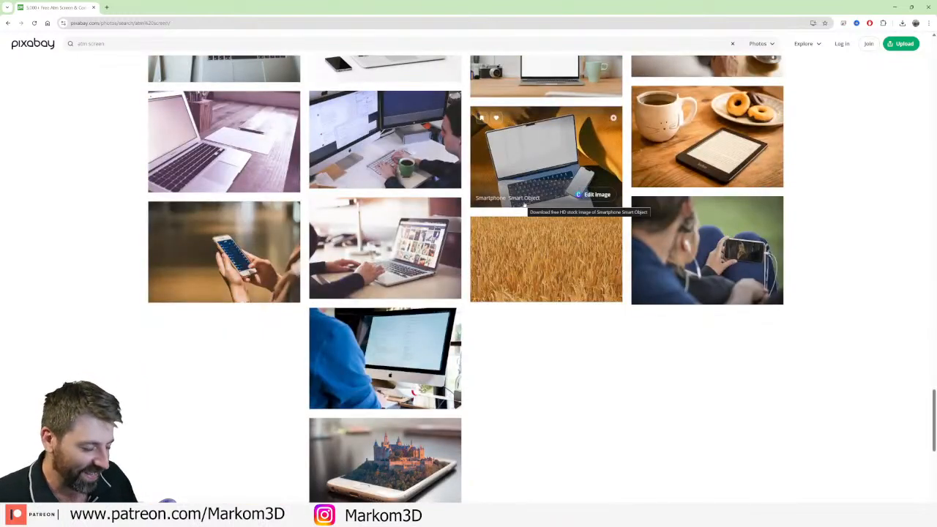
pyautogui.scroll(-5, 524, 206)
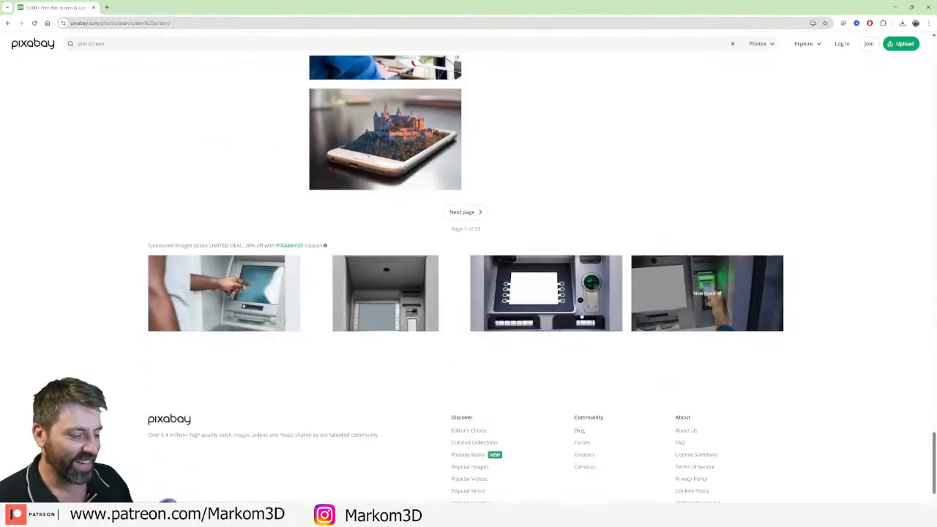
pyautogui.click(462, 211)
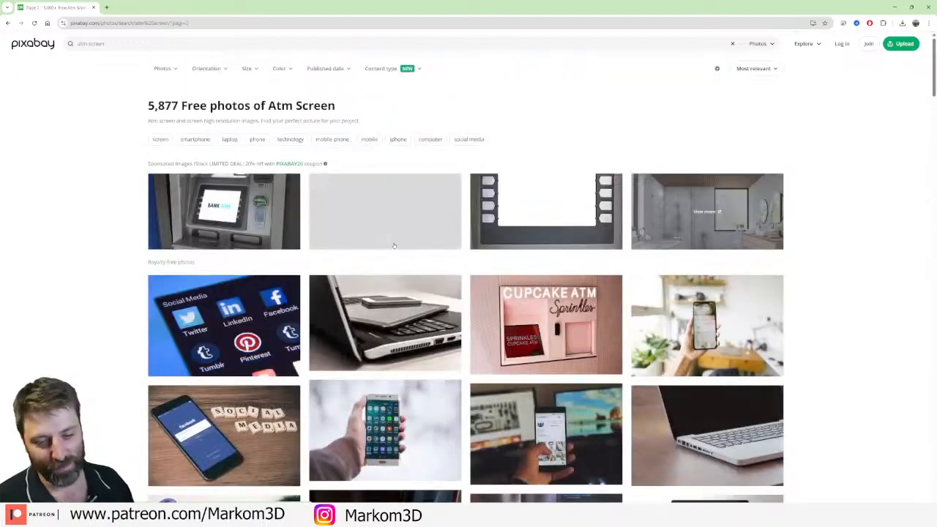
# - Search the photos for "digital currency" and open the glowing Bitcoin photo with yellow circuit lines on black
pyautogui.moveTo(133, 44); pyautogui.dragTo(72, 44)
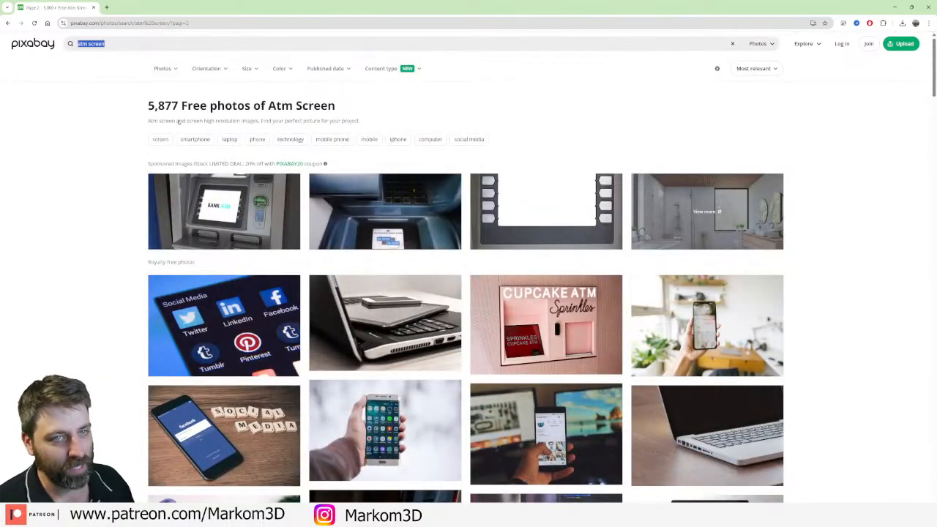
pyautogui.write('digital')
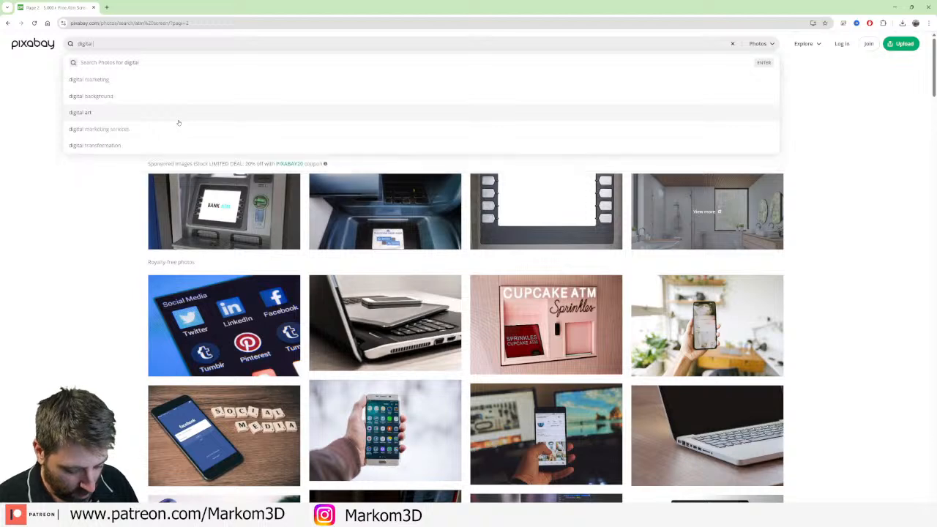
pyautogui.write(' currency')
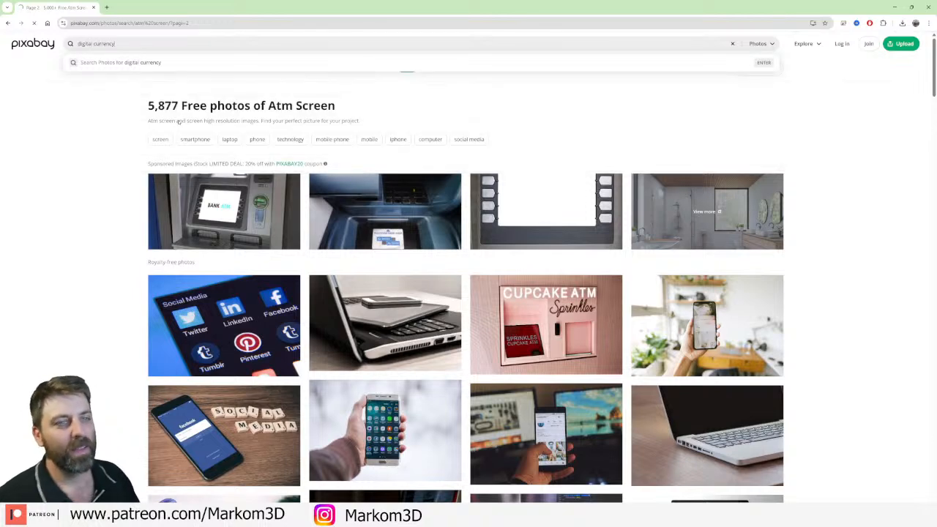
pyautogui.press('Return')
pyautogui.scroll(-10, 228, 147)
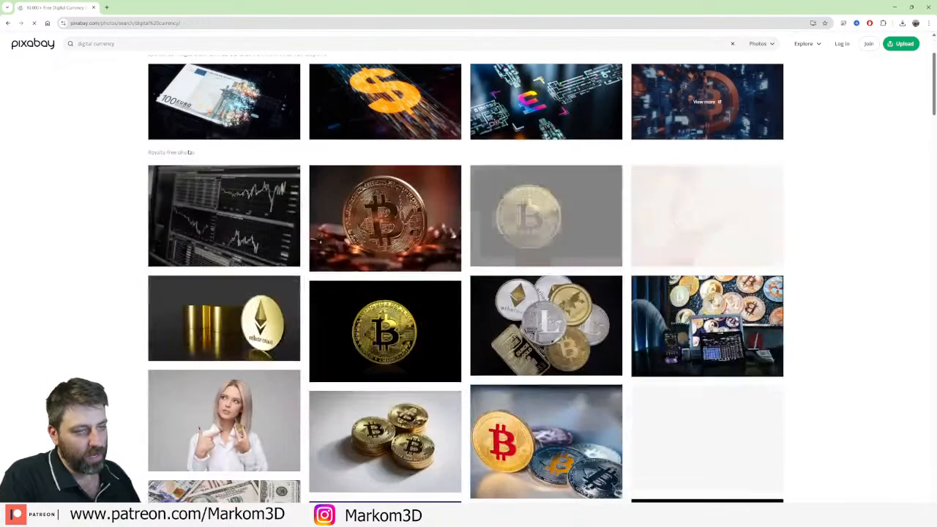
pyautogui.scroll(-8, 404, 182)
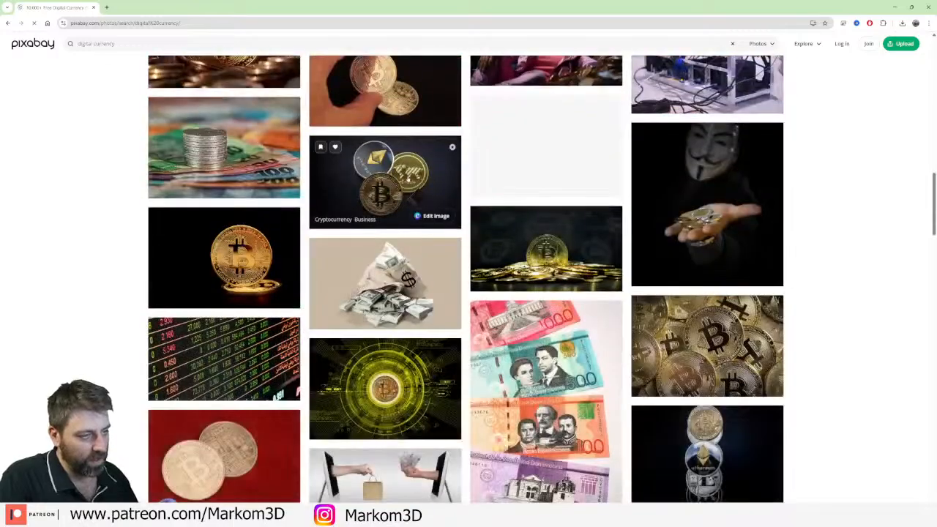
pyautogui.scroll(-5, 334, 210)
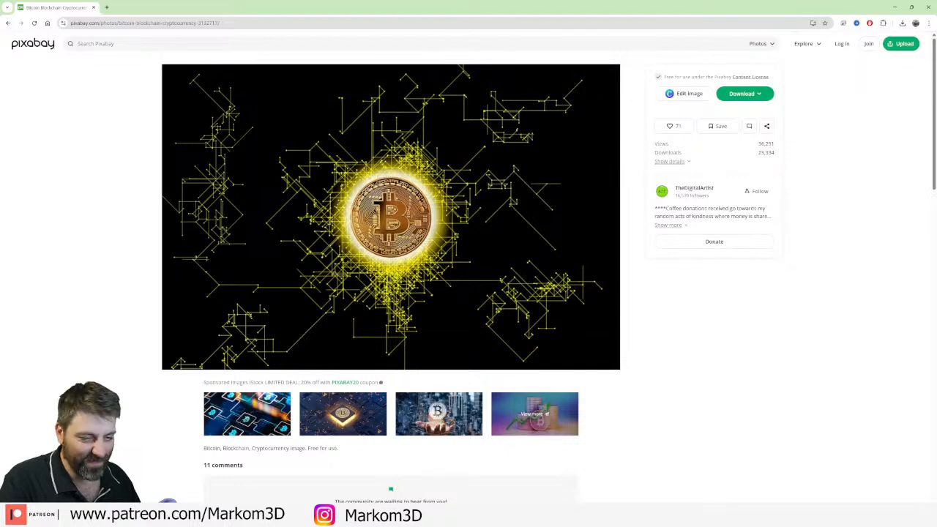
# - Capture the central upright part of the Bitcoin image, coin and surrounding circuit lines, with the Snipping Tool
pyautogui.press('super')
pyautogui.write('snipping Tool')
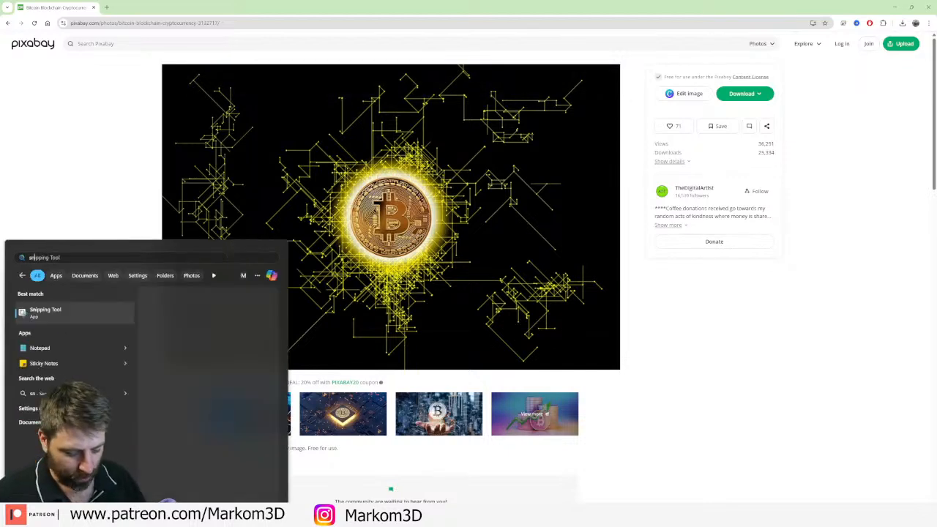
pyautogui.click(74, 317)
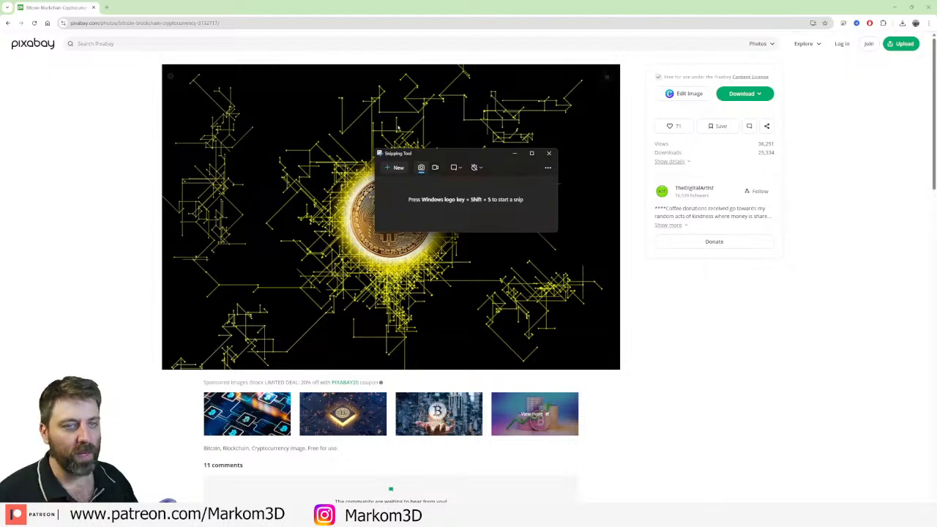
pyautogui.click(394, 167)
pyautogui.moveTo(305, 72); pyautogui.dragTo(484, 367)
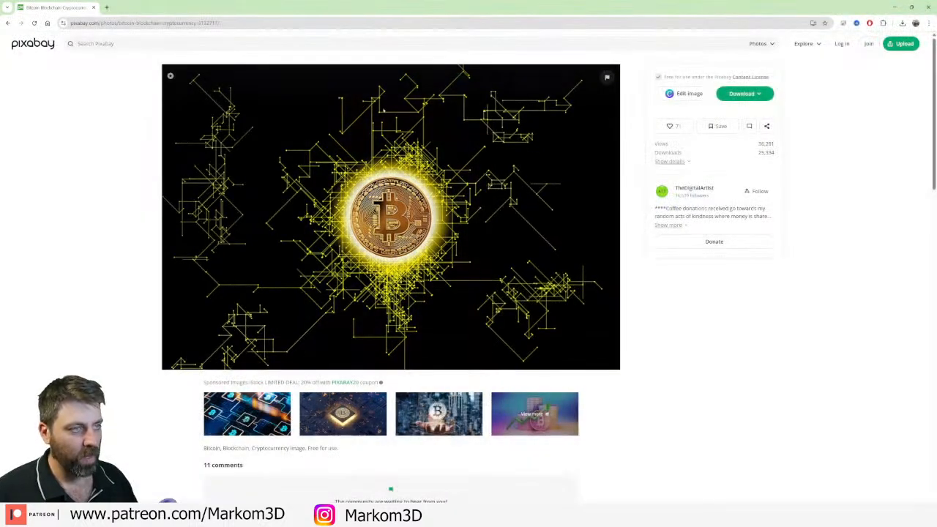
# - Switch to Krita, paste the Bitcoin capture interpreted as Web (sRGB), and shrink it into a narrow strip over the white area beside the orange grove
pyautogui.click(894, 7)
pyautogui.click(415, 71)
pyautogui.hotkey('ctrl', 'v')
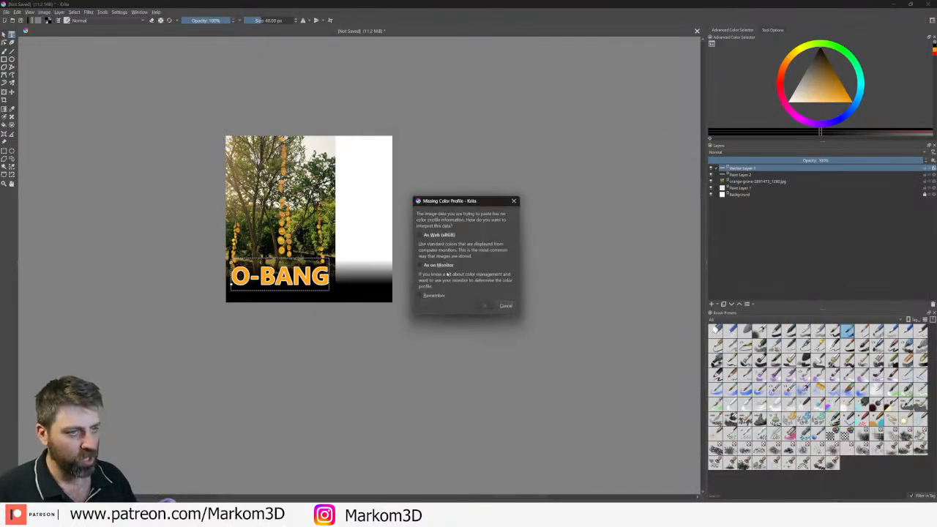
pyautogui.click(420, 235)
pyautogui.click(483, 306)
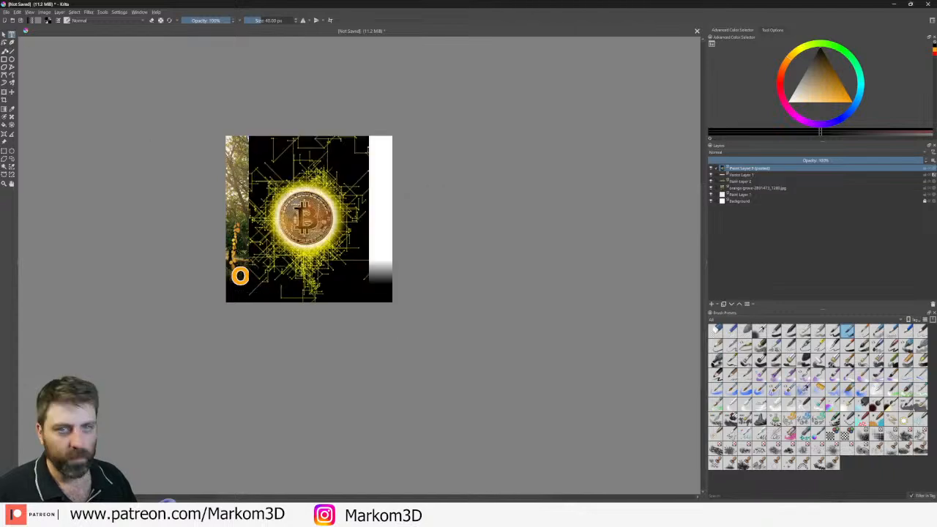
pyautogui.click(4, 91)
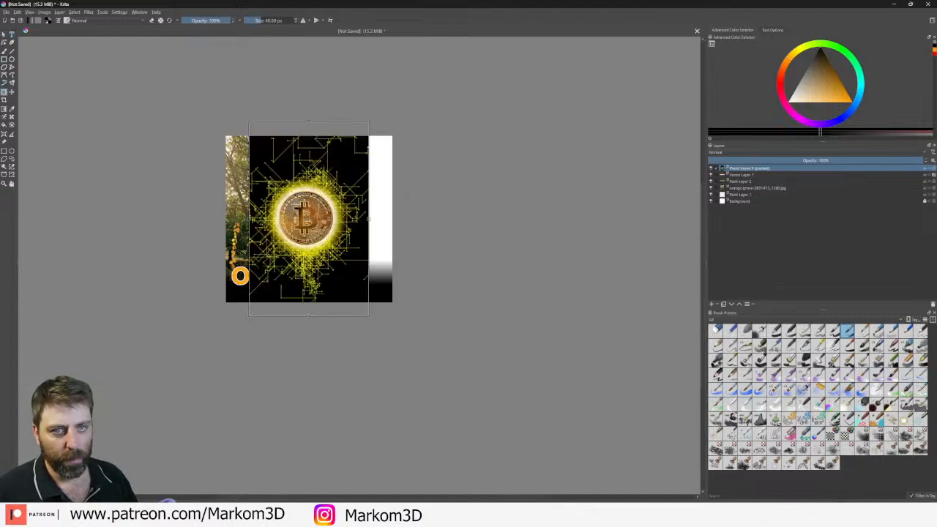
pyautogui.moveTo(248, 317); pyautogui.dragTo(350, 271)
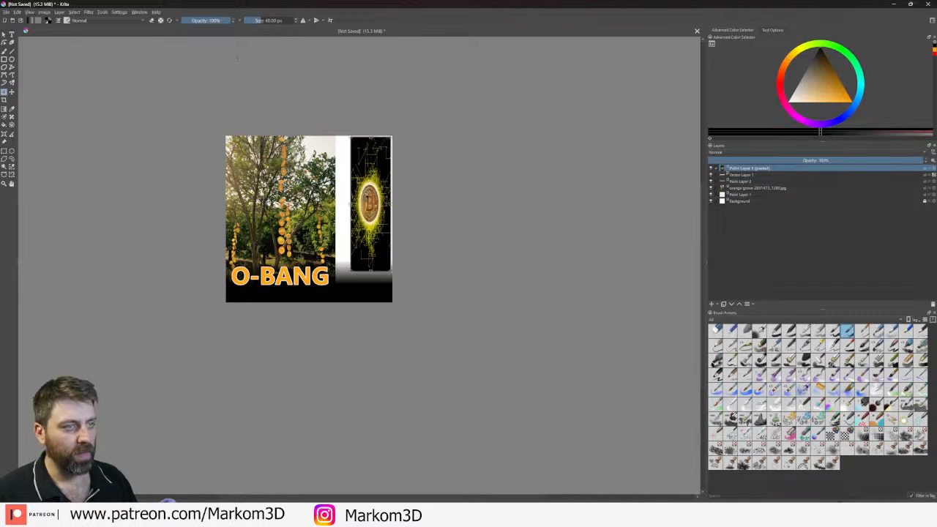
# - Start exporting the image and go to the Textures folder inside Markom3DWorkingFile\123_MarketPlace on the SSDWork (F:) drive
pyautogui.click(6, 12)
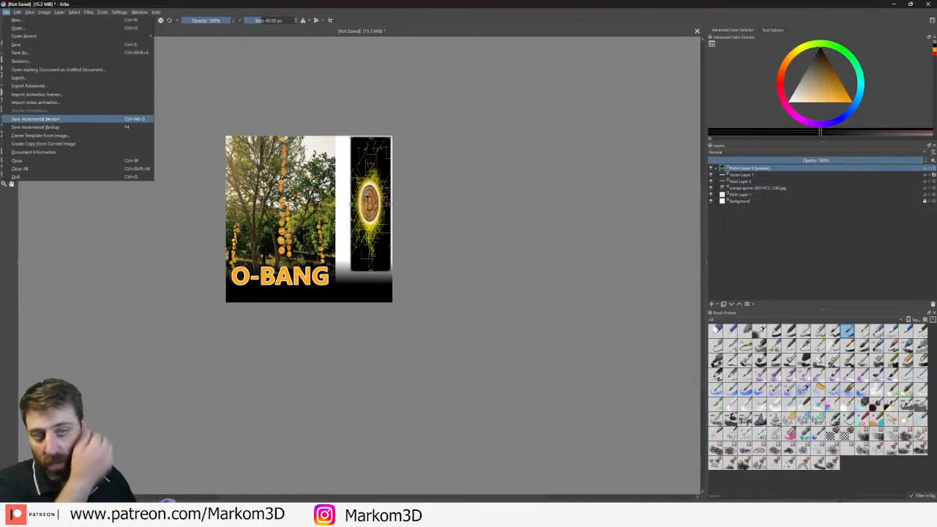
pyautogui.click(30, 77)
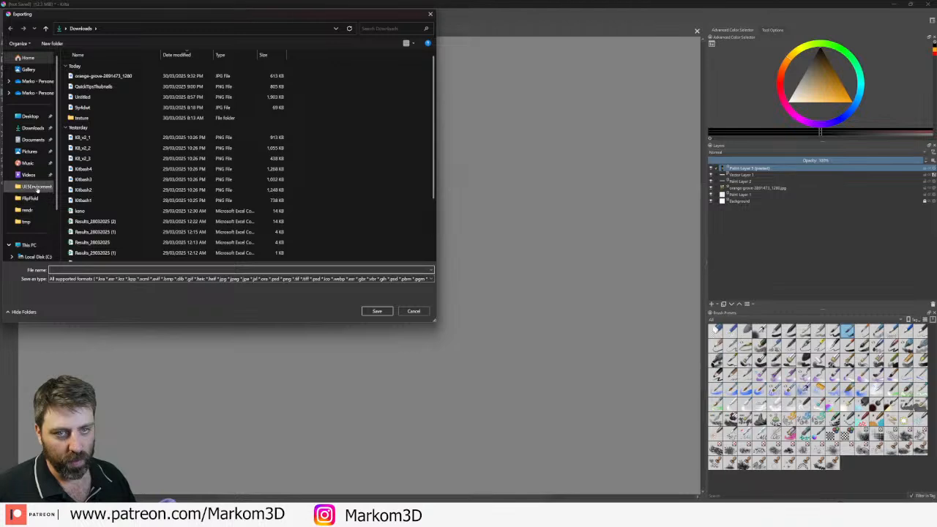
pyautogui.scroll(-3, 30, 220)
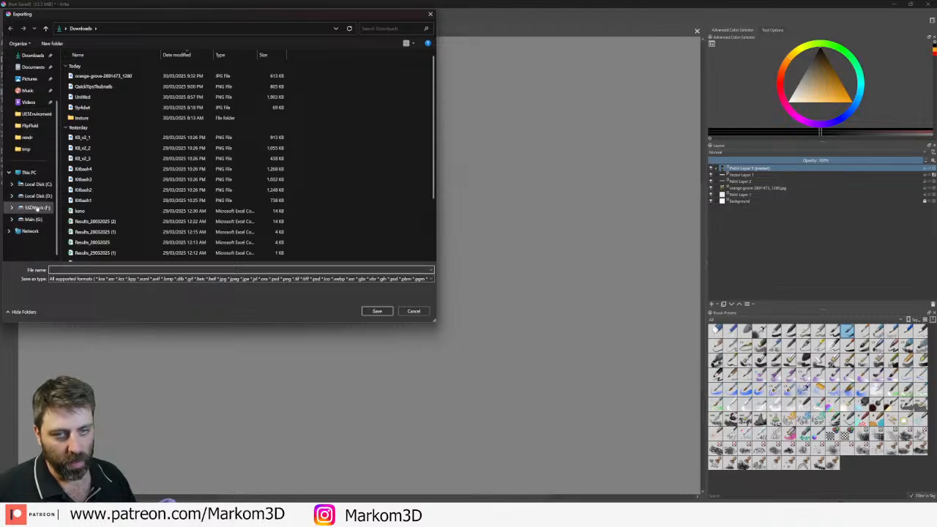
pyautogui.click(36, 207)
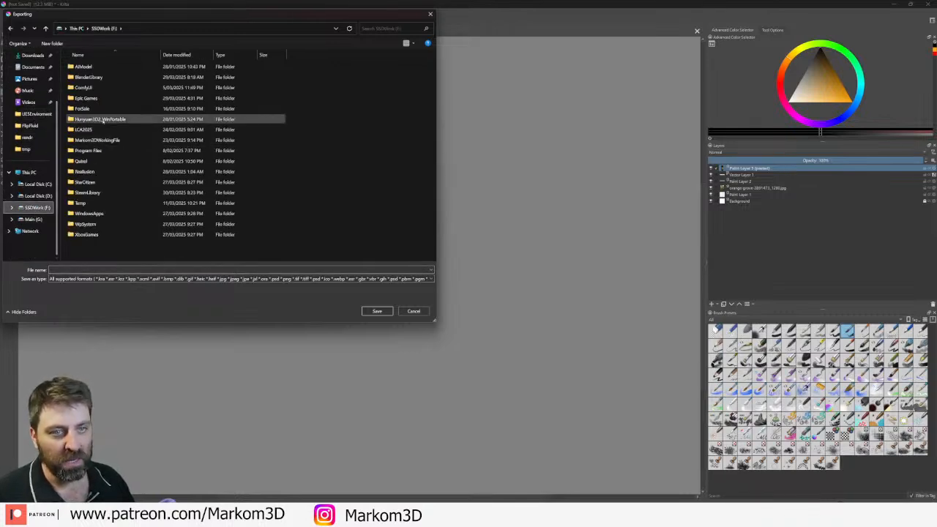
pyautogui.doubleClick(98, 140)
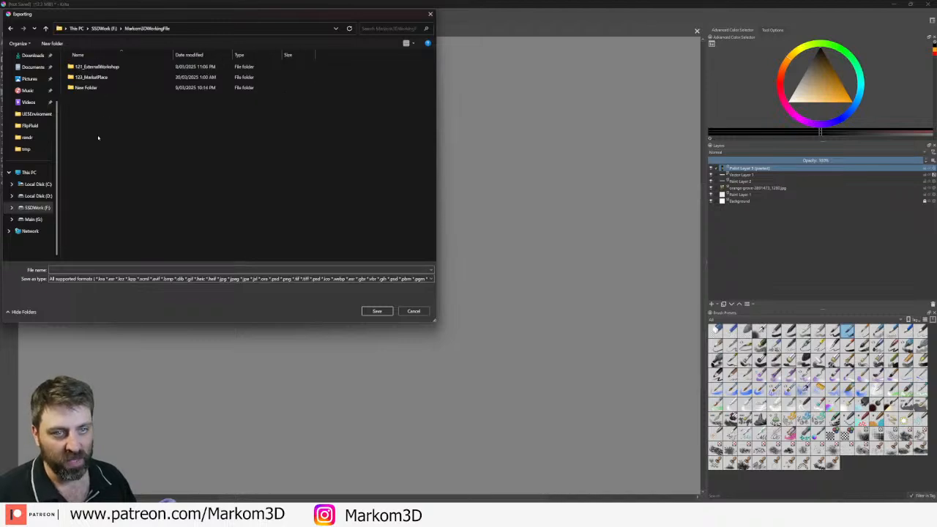
pyautogui.doubleClick(95, 76)
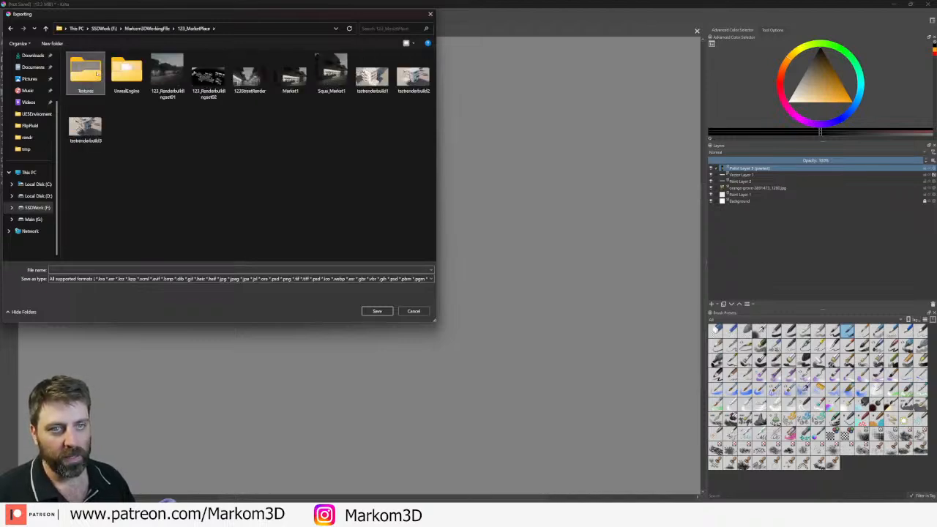
pyautogui.doubleClick(96, 73)
# - Choose PNG image as the export format, name the file and export it with the default PNG options
pyautogui.click(118, 279)
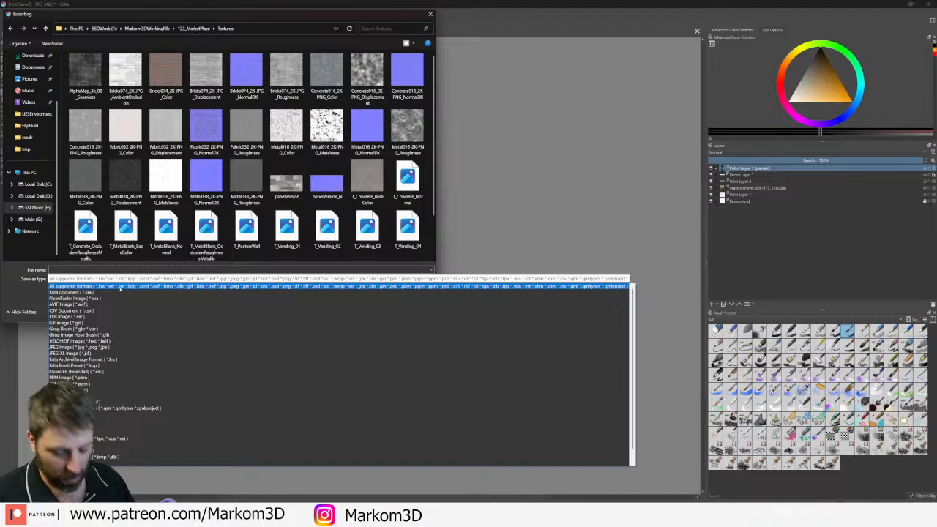
pyautogui.click(103, 382)
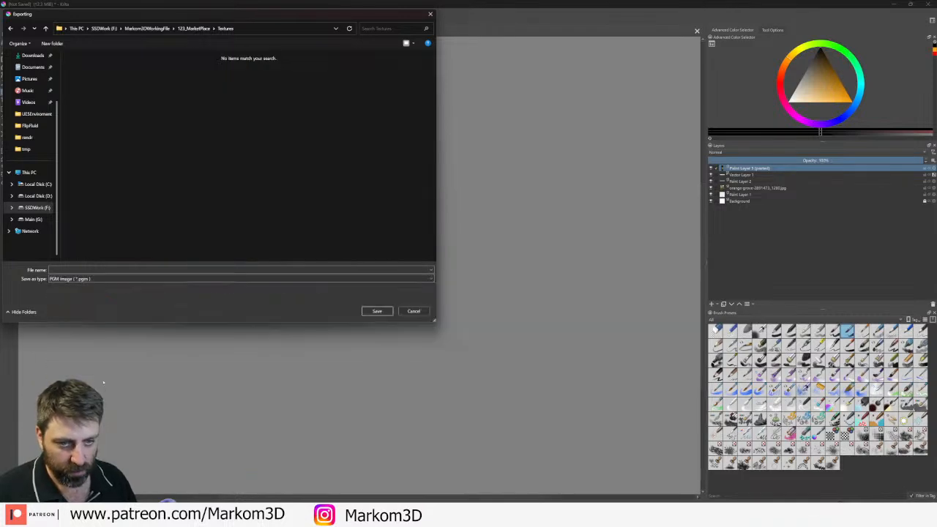
pyautogui.click(89, 279)
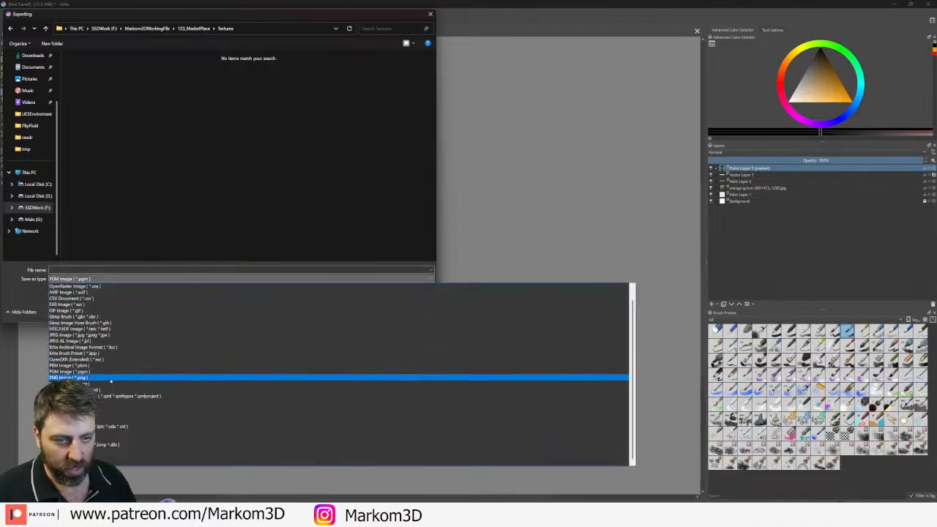
pyautogui.click(111, 377)
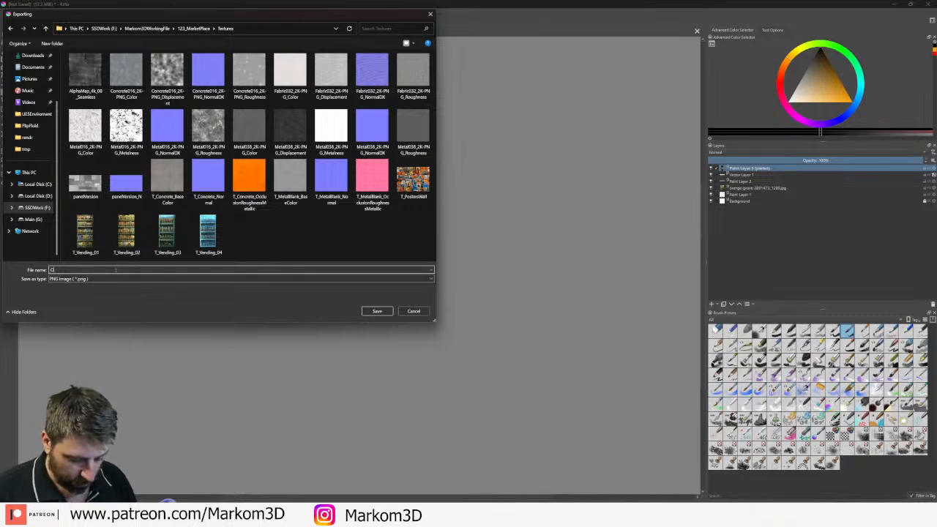
pyautogui.press('Return')
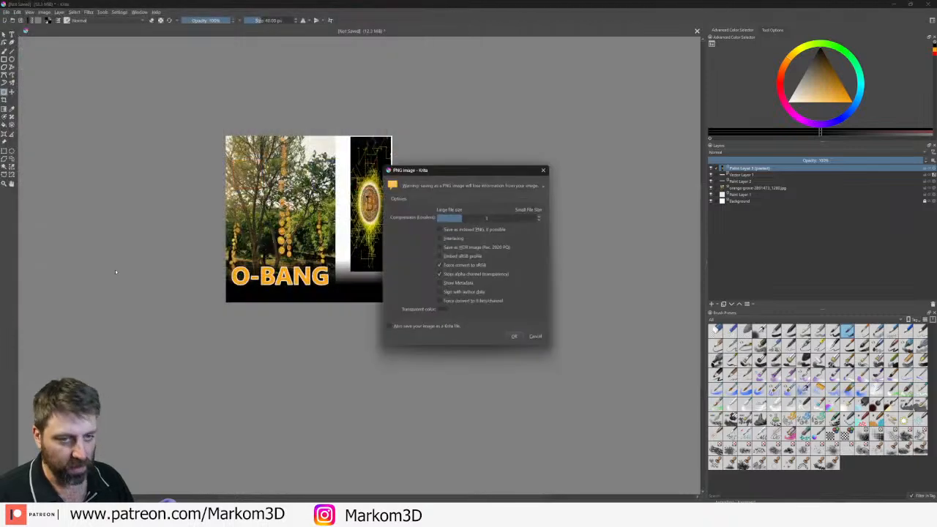
pyautogui.click(515, 338)
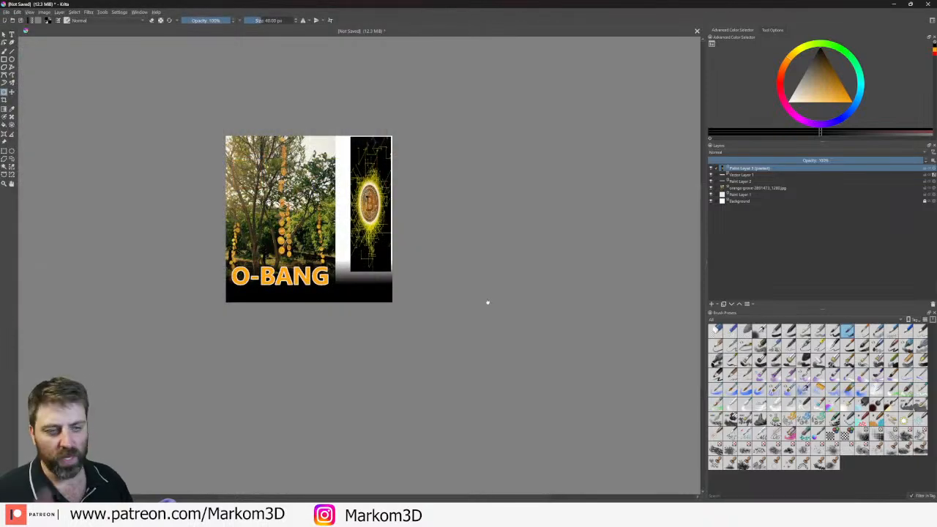
# - Return to Blender, leave Edit Mode on the vending machine and bring it into view in the Shading workspace
pyautogui.click(892, 4)
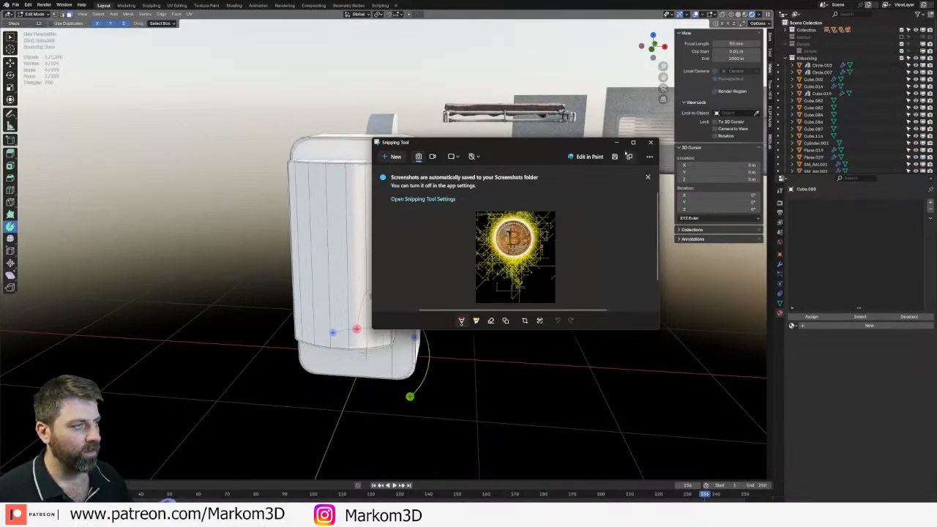
pyautogui.click(617, 144)
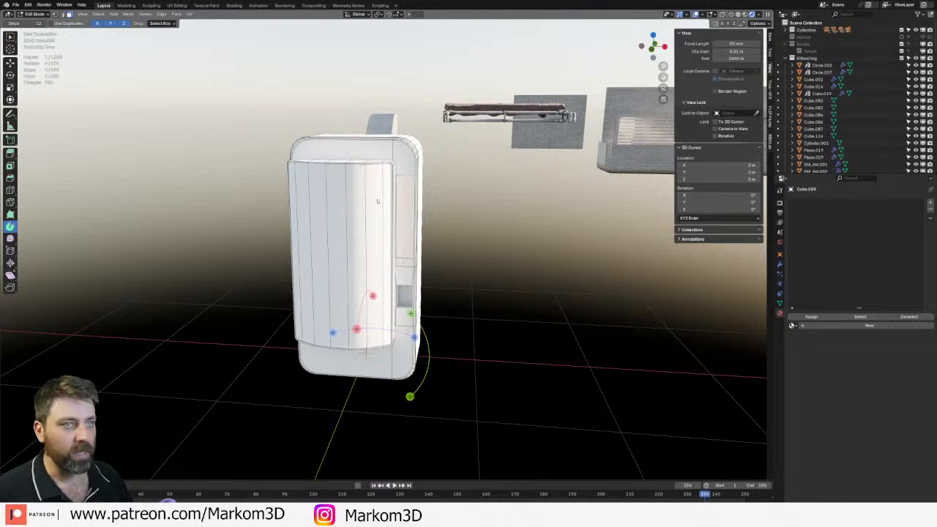
pyautogui.press('Tab')
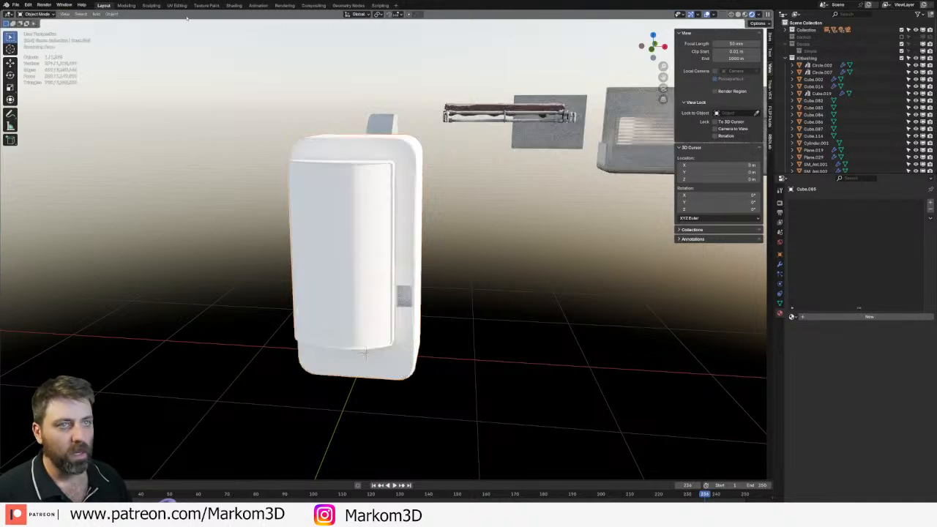
pyautogui.click(234, 5)
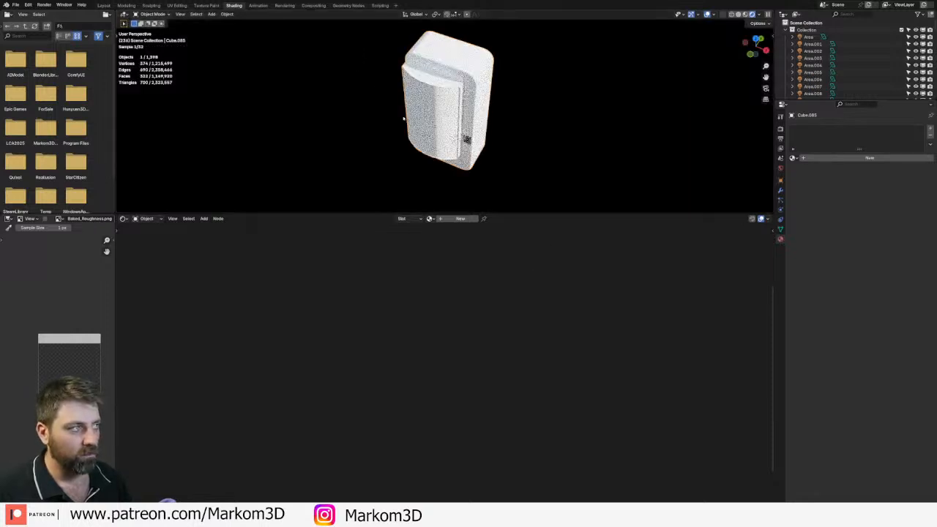
pyautogui.moveTo(452, 111); pyautogui.dragTo(453, 132, button='middle')
pyautogui.scroll(2, 453, 132)
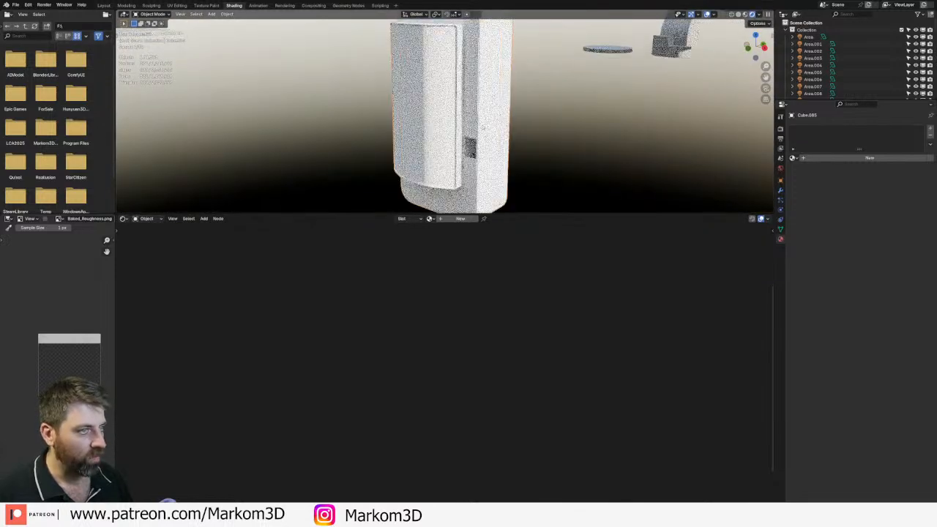
pyautogui.press('g')
pyautogui.rightClick(439, 109)
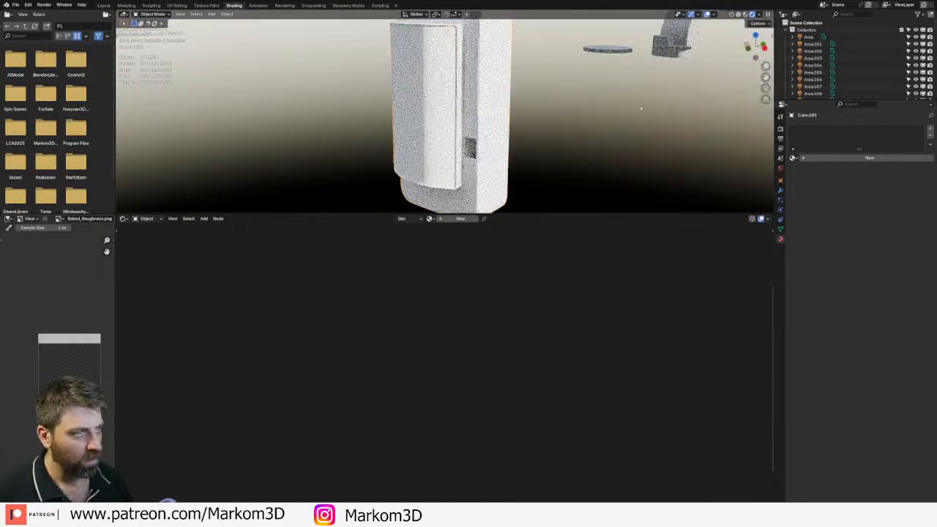
# - Add three material slots to the vending machine and create a new material in the third slot
pyautogui.click(931, 129)
pyautogui.click(931, 129)
pyautogui.click(931, 129)
pyautogui.click(794, 169)
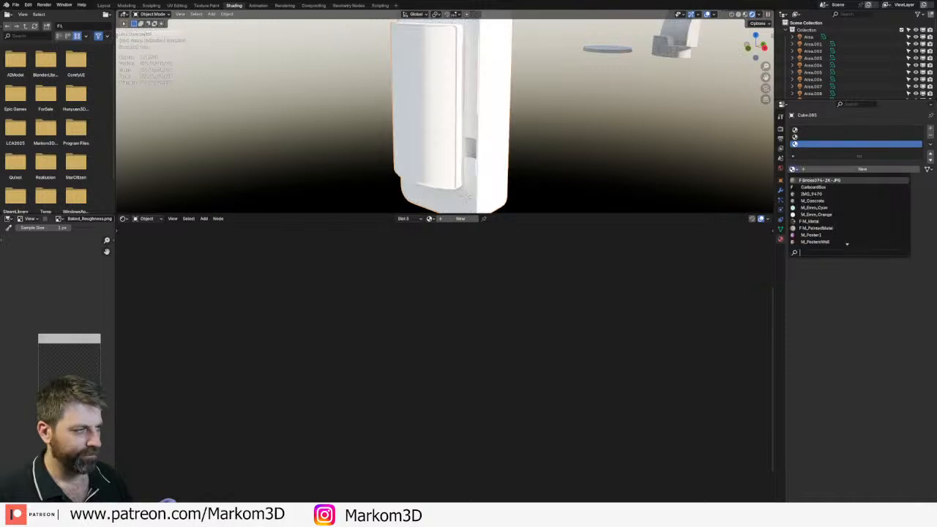
pyautogui.click(841, 169)
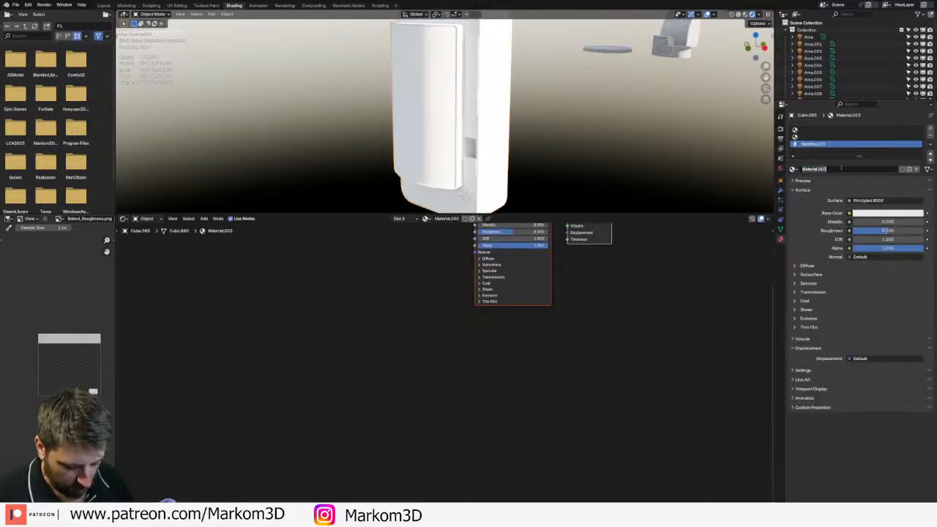
# - Name the new material M_Outside_Vending
pyautogui.write('m')
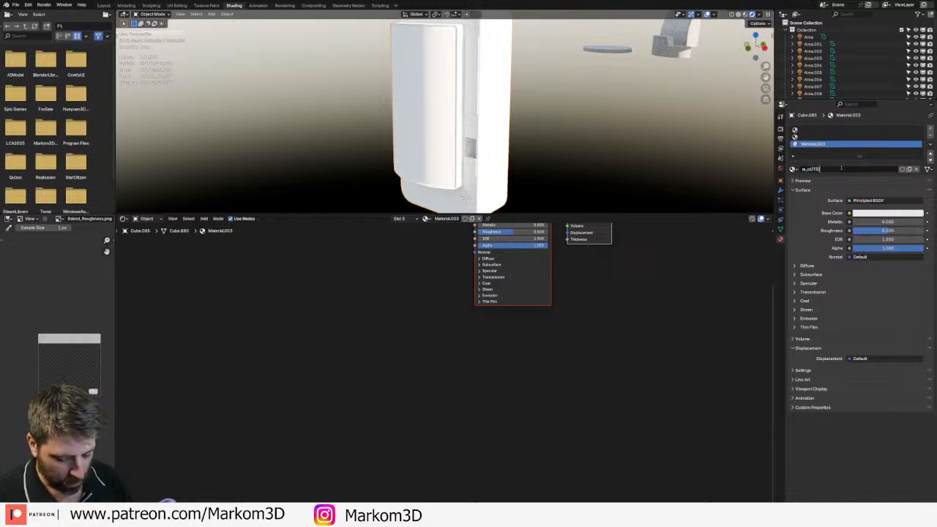
pyautogui.write('_OUTSIDE_VENDI')
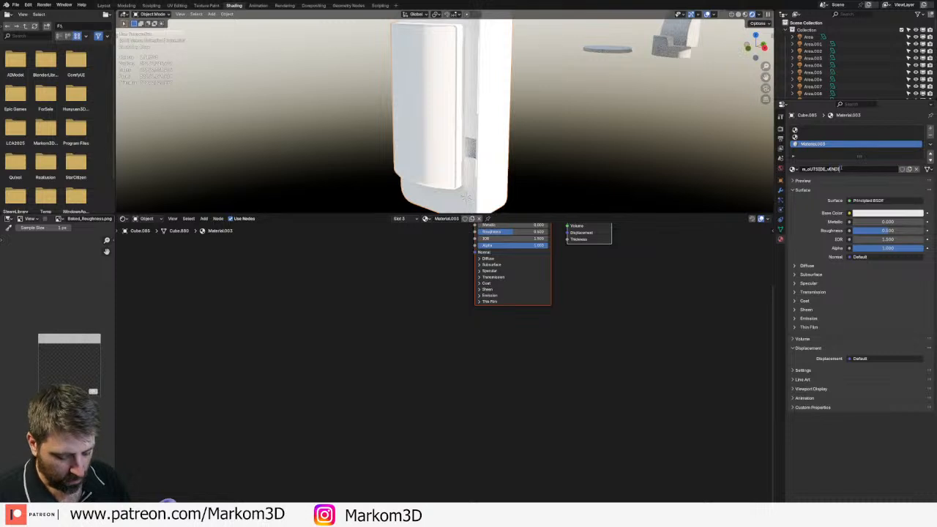
pyautogui.write('NG')
pyautogui.press('Return')
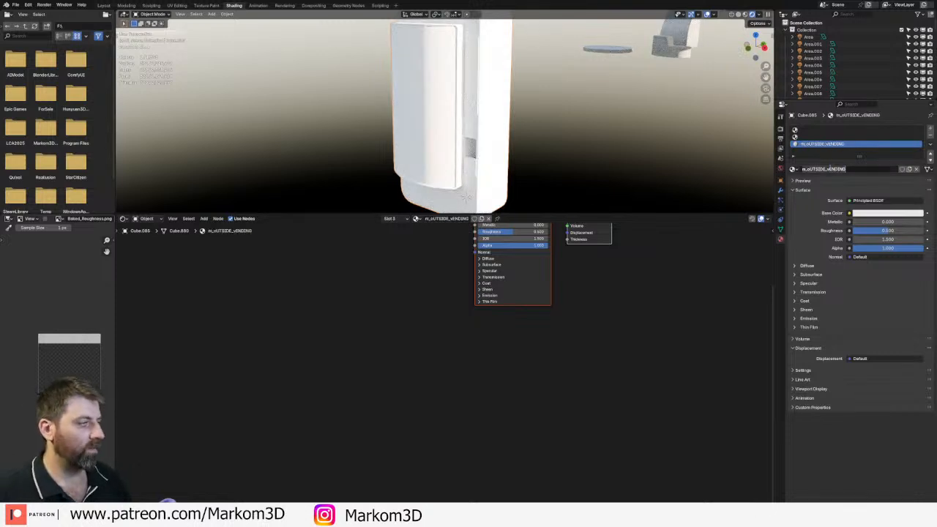
pyautogui.doubleClick(829, 168)
pyautogui.write('M_O')
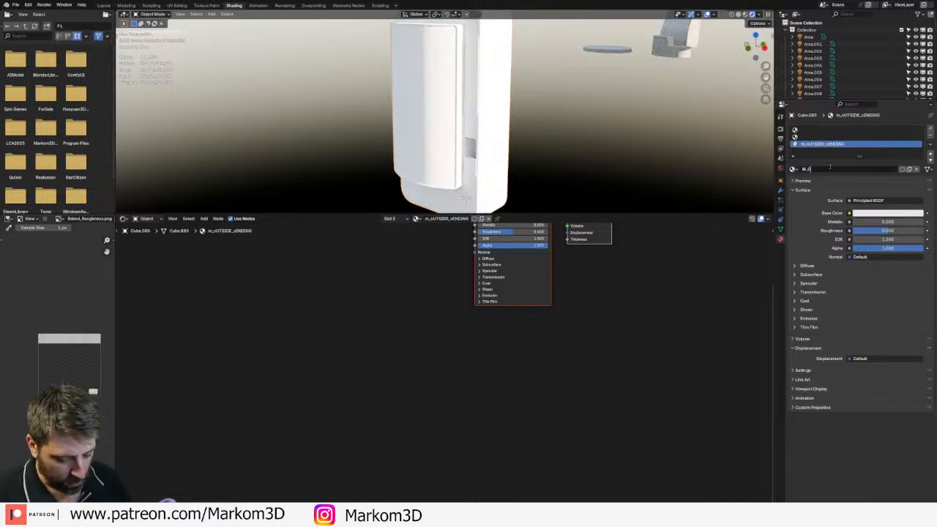
pyautogui.write('utside_Vendin')
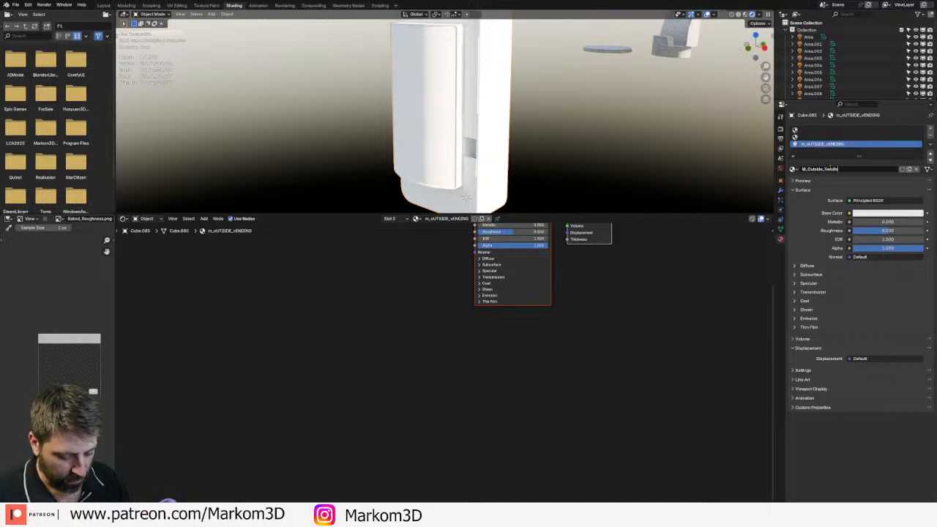
pyautogui.write('g')
pyautogui.press('Return')
# - Add an image texture with mapping and texture coordinate nodes to the Principled BSDF, loading OutsideVending.png from the Textures folder
pyautogui.press('Home')
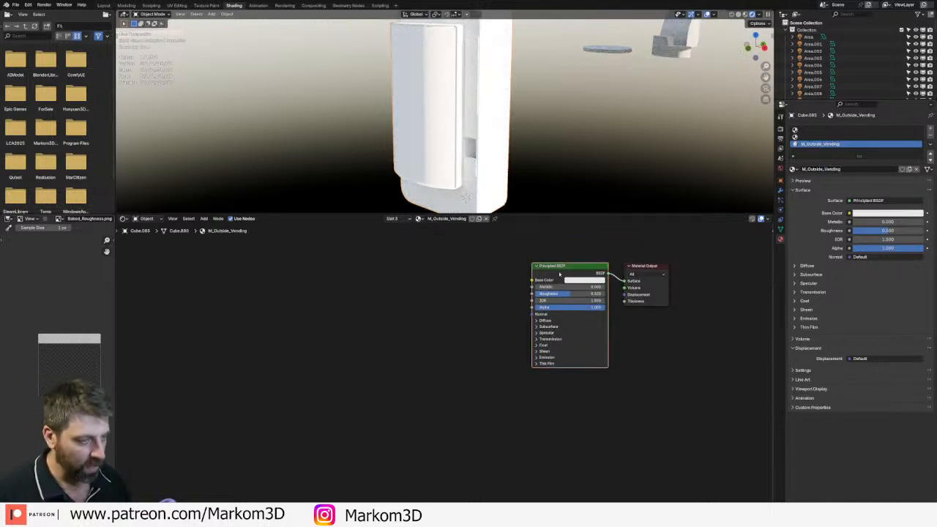
pyautogui.hotkey('ctrl', 't')
pyautogui.click(495, 301)
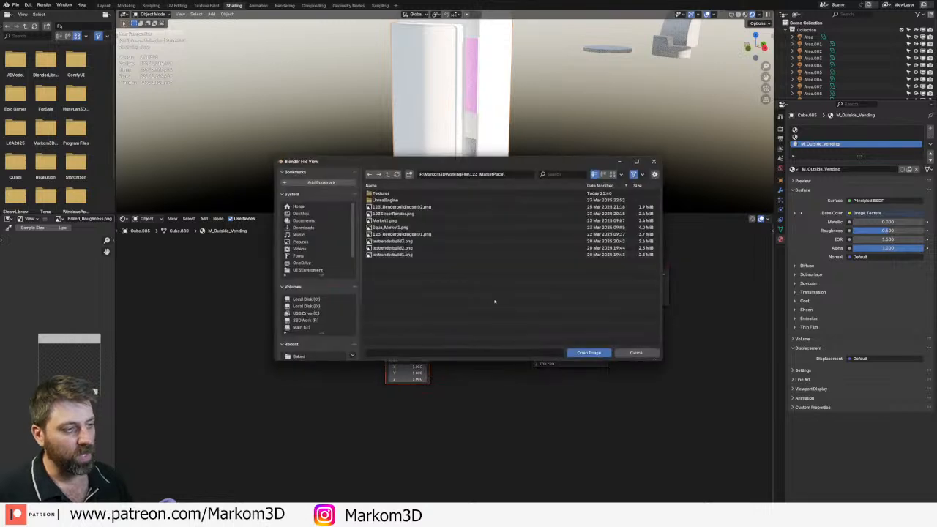
pyautogui.doubleClick(380, 192)
pyautogui.doubleClick(439, 192)
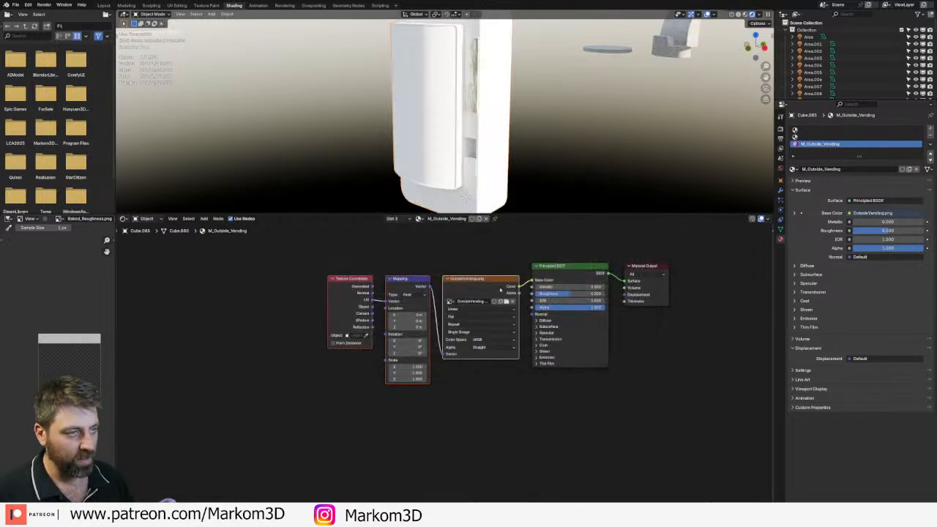
# - Switch to the UV Editing workspace and show the front of the vending machine in Edit Mode
pyautogui.moveTo(469, 131); pyautogui.dragTo(202, 24, button='middle')
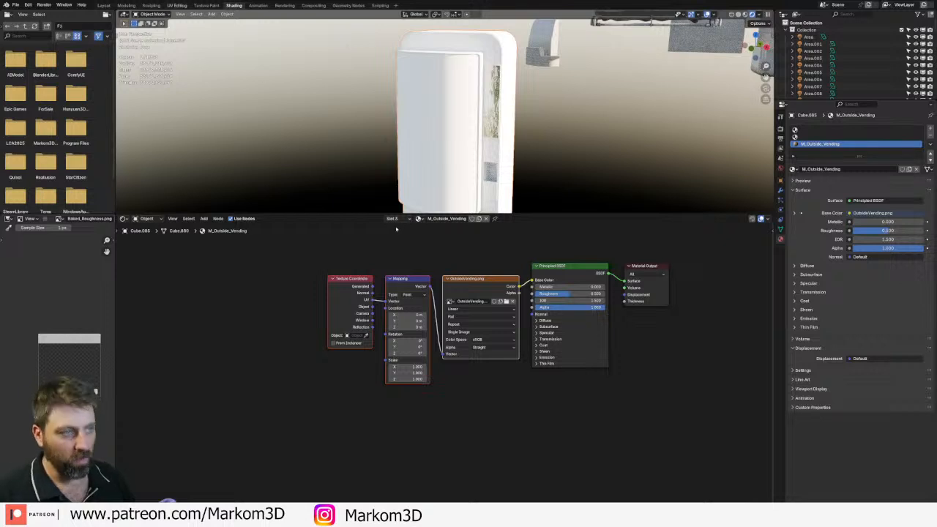
pyautogui.click(177, 6)
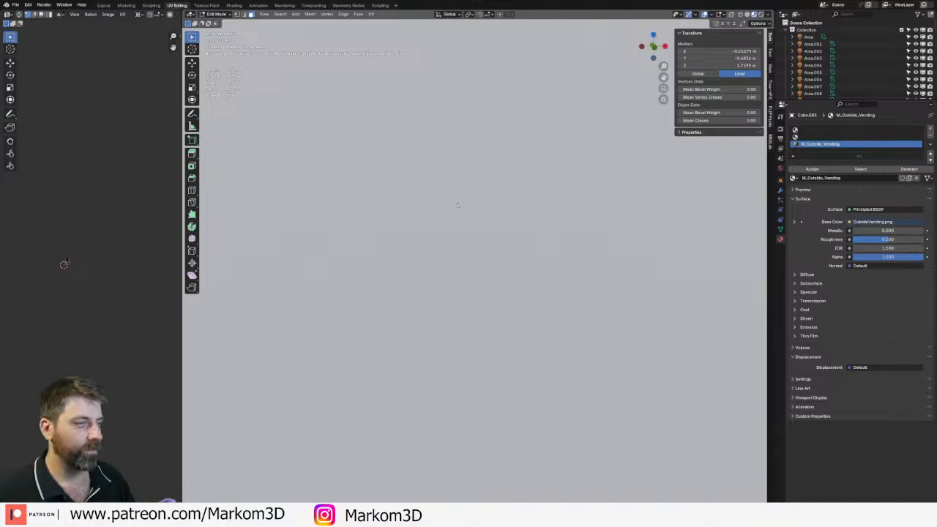
pyautogui.scroll(-5, 475, 263)
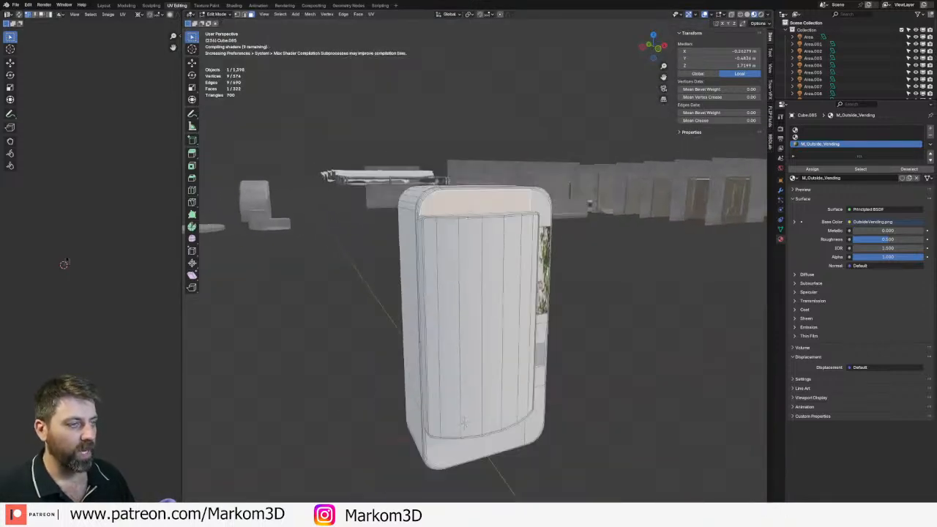
pyautogui.scroll(2, 476, 264)
pyautogui.moveTo(476, 293); pyautogui.dragTo(446, 289, button='middle')
pyautogui.press('Tab')
pyautogui.press('Tab')
pyautogui.press('Tab')
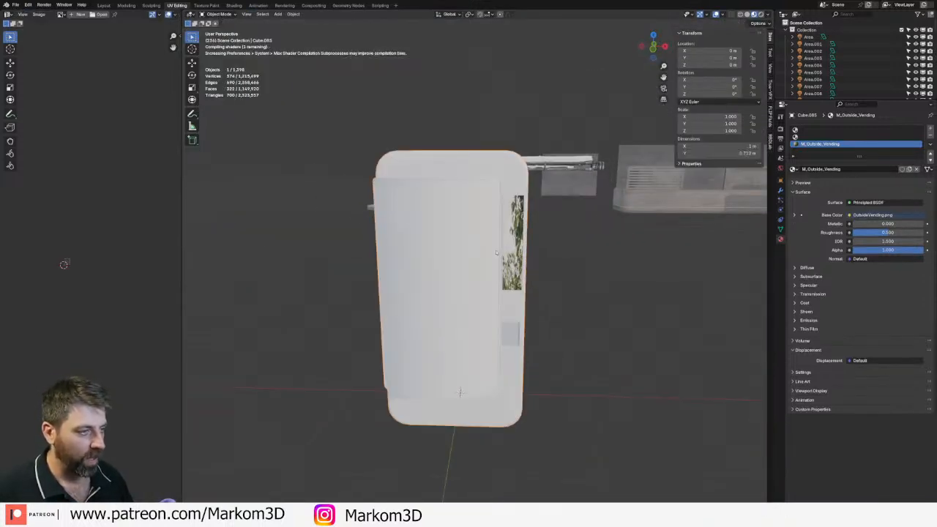
pyautogui.press('Tab')
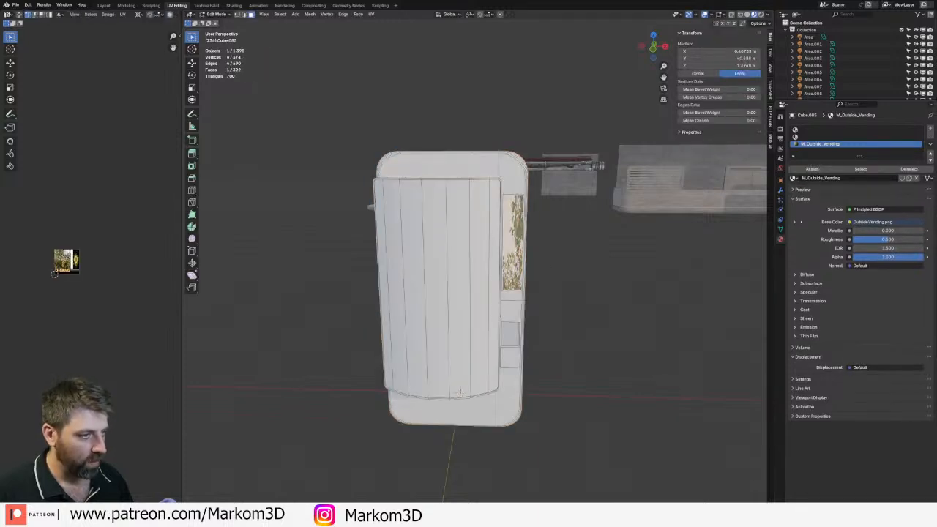
# - Add the curved front panel's vertical strip faces to the selection and assign M_Outside_Vending to them
pyautogui.keyDown('shift'); pyautogui.click(491, 286); pyautogui.keyUp('shift')
pyautogui.keyDown('shift'); pyautogui.click(458, 286); pyautogui.keyUp('shift')
pyautogui.keyDown('shift'); pyautogui.click(432, 286); pyautogui.keyUp('shift')
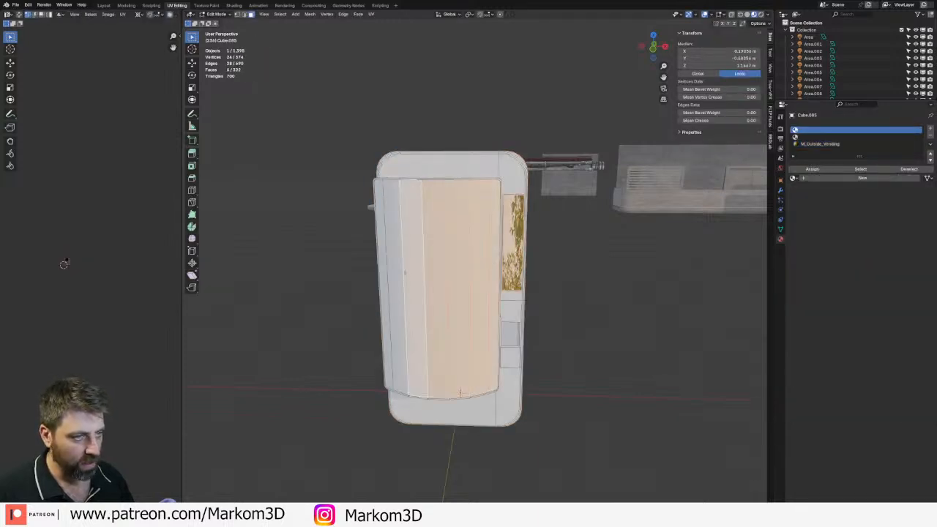
pyautogui.keyDown('shift'); pyautogui.click(409, 281); pyautogui.keyUp('shift')
pyautogui.keyDown('shift'); pyautogui.click(393, 277); pyautogui.keyUp('shift')
pyautogui.keyDown('shift'); pyautogui.click(377, 278); pyautogui.keyUp('shift')
pyautogui.keyDown('shift'); pyautogui.click(409, 275); pyautogui.keyUp('shift')
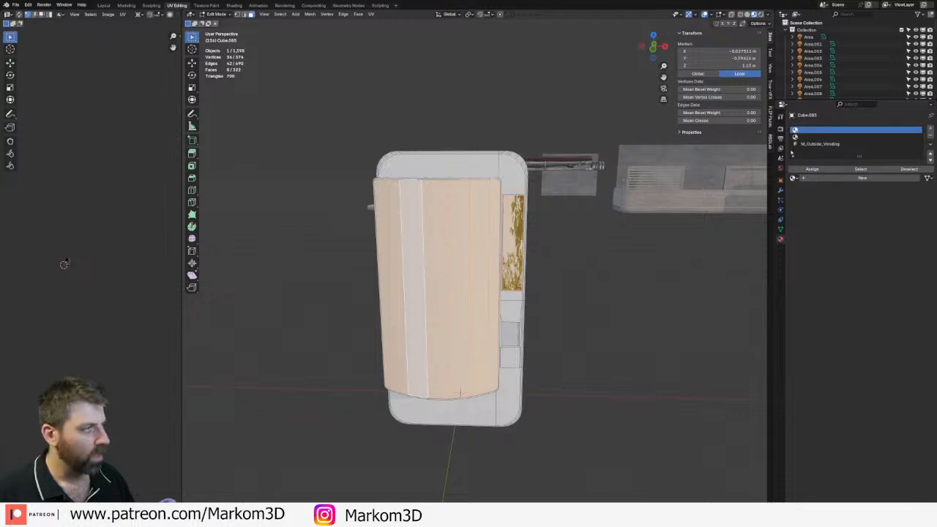
pyautogui.click(820, 144)
pyautogui.click(812, 168)
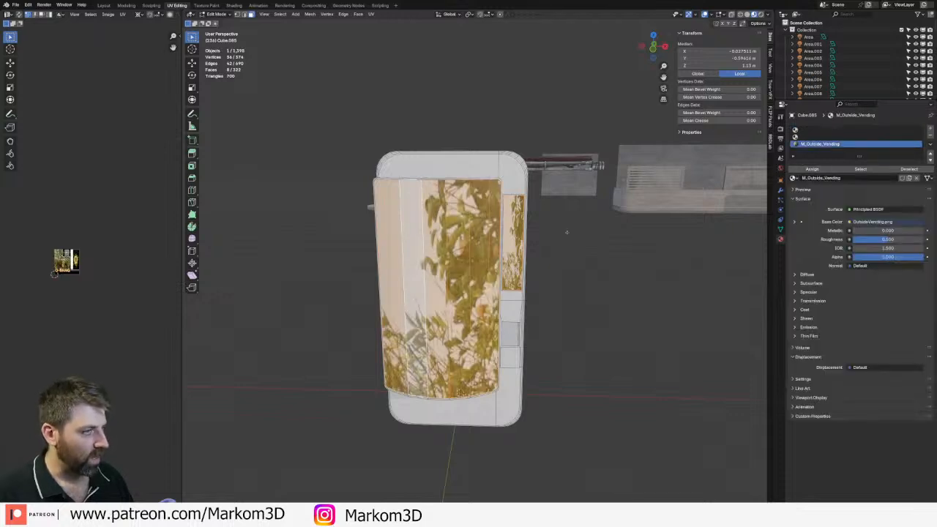
# - Unwrap the selected panel faces from the front view with Unwrap Angle Based
pyautogui.press('KP_1')
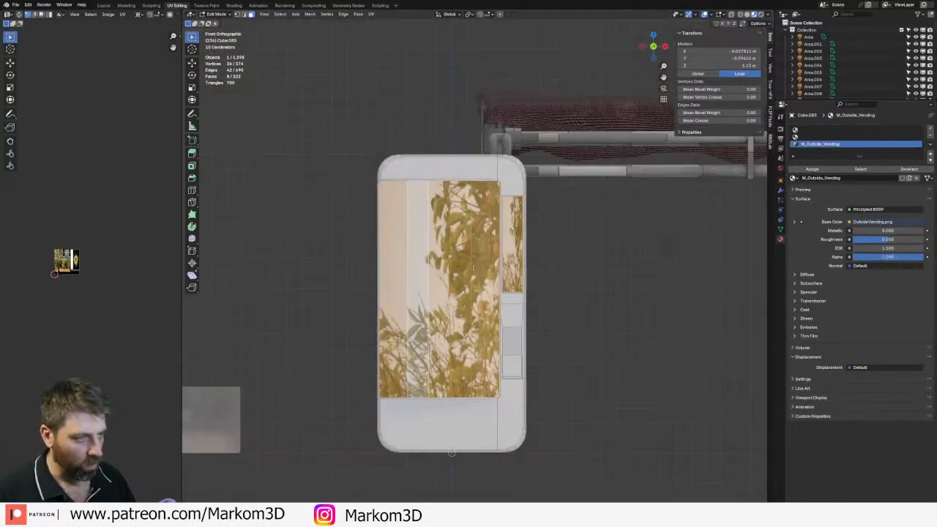
pyautogui.press('u')
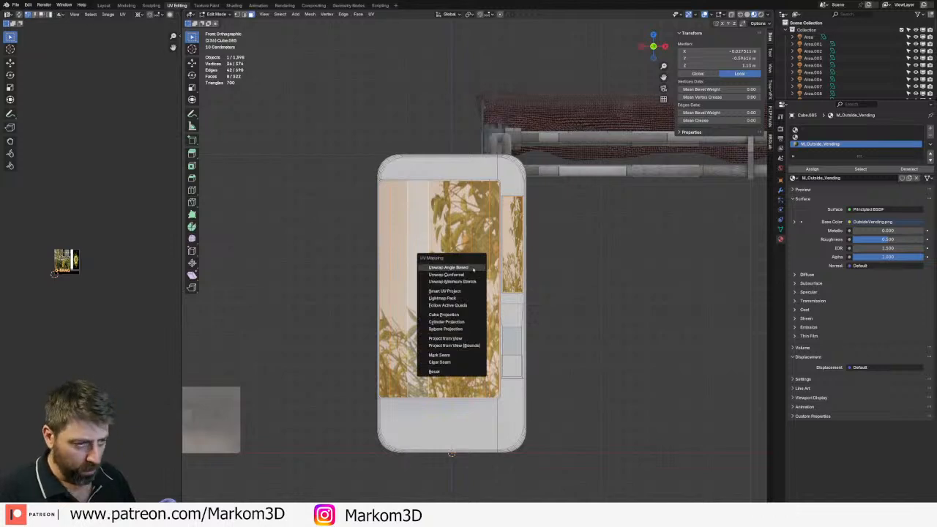
pyautogui.click(469, 268)
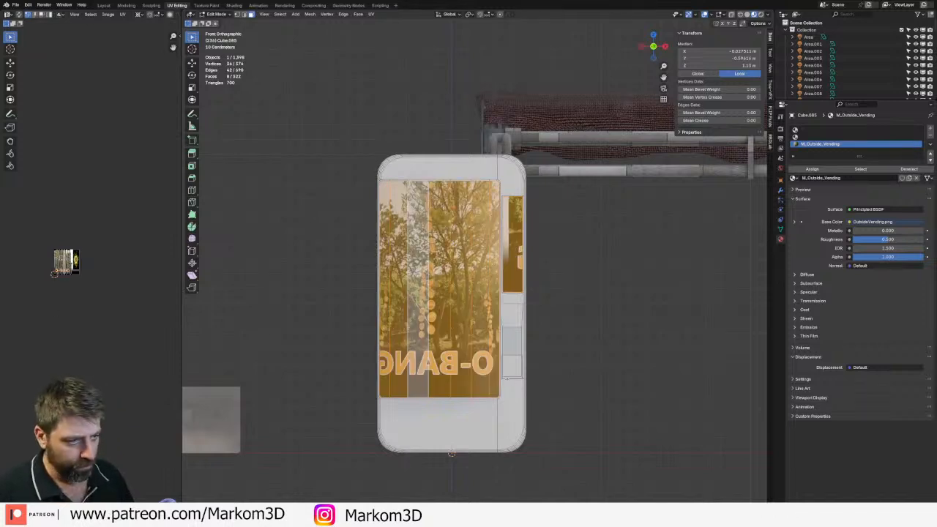
# - Mirror the selected faces' UVs horizontally by scaling all of them by -1 along X
pyautogui.scroll(4, 53, 273)
pyautogui.moveTo(102, 279); pyautogui.dragTo(97, 266, button='middle')
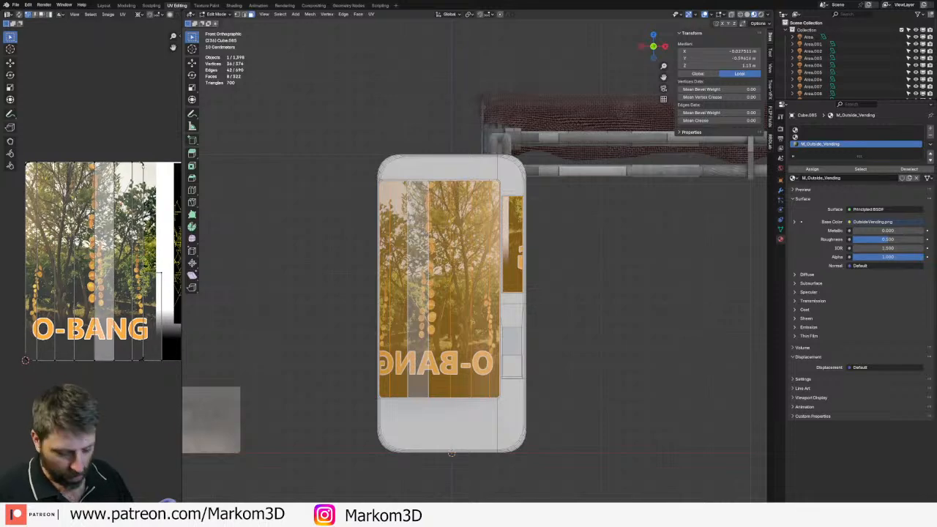
pyautogui.write('asx-1')
pyautogui.press('Return')
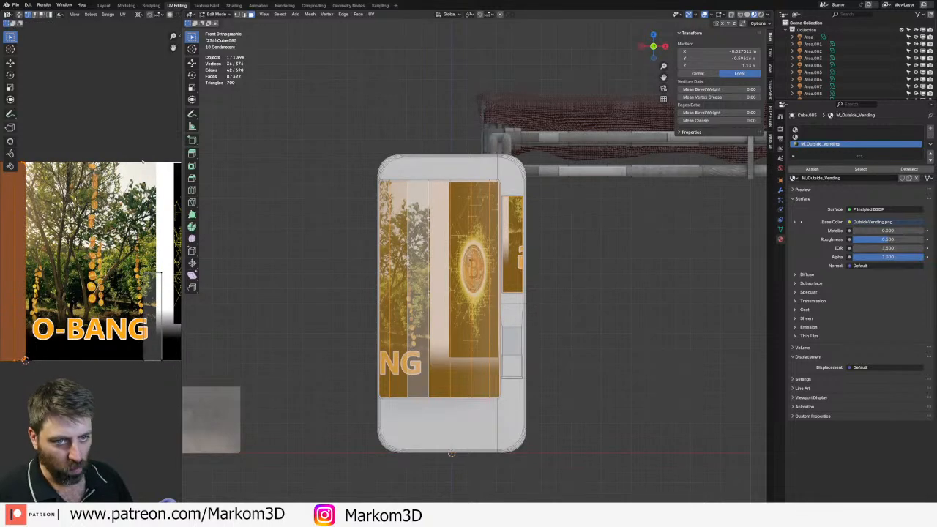
# - Slide the large front panel's UVs along X until the O-BANG orchard picture sits centred on the panel
pyautogui.scroll(-3, 143, 161)
pyautogui.press('g')
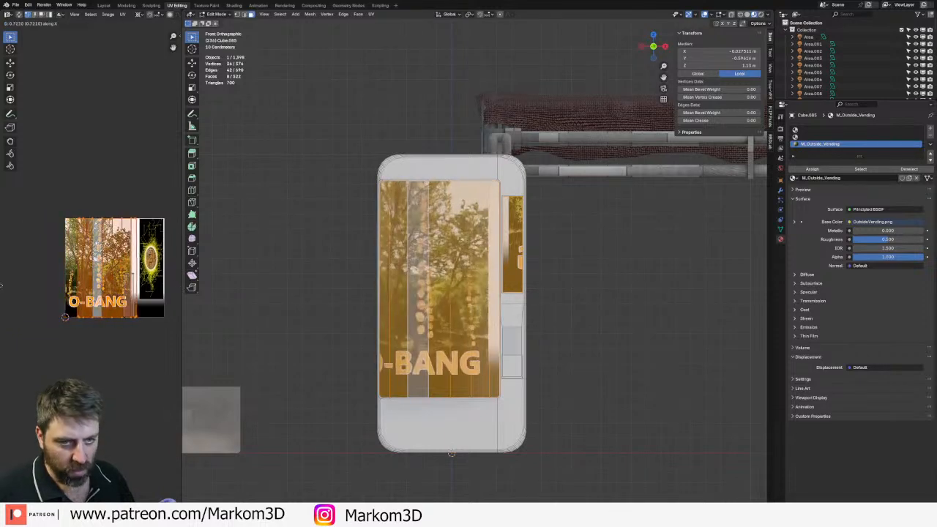
pyautogui.click(174, 254)
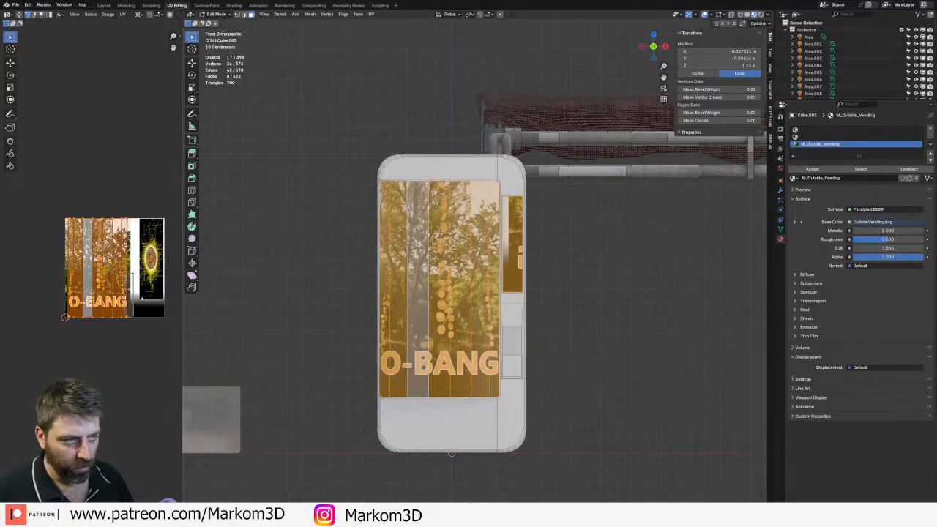
pyautogui.press('g')
pyautogui.press('x')
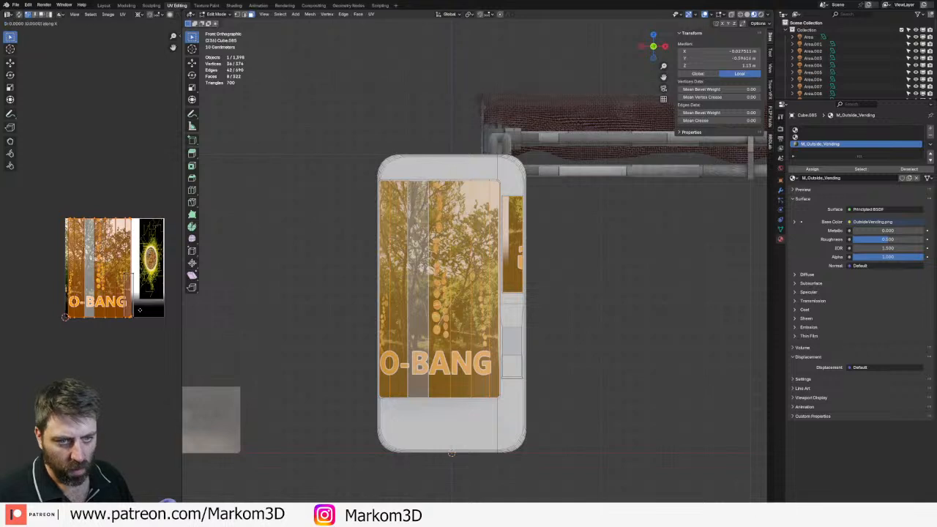
pyautogui.click(121, 310)
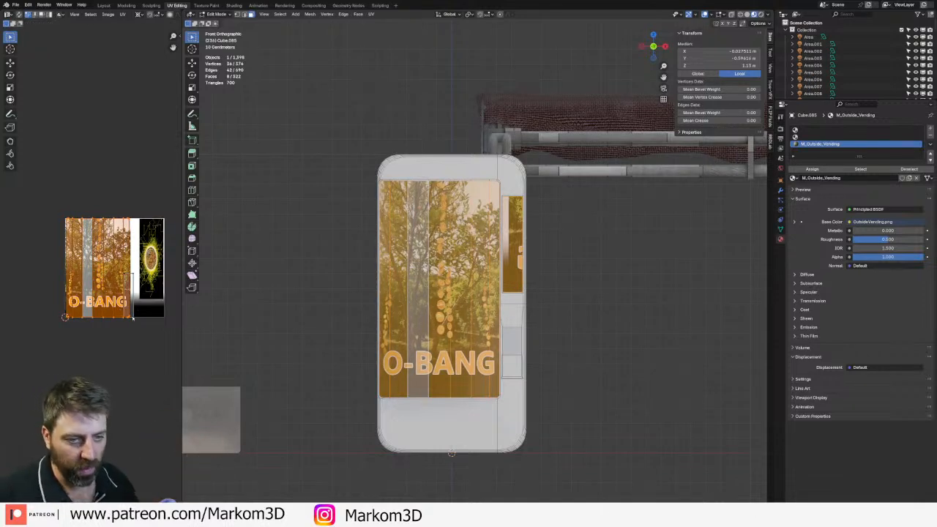
# - Move the small side panel's UVs onto the bitcoin graphic in the texture and scale them to fit
pyautogui.hotkey('alt', 'a')
pyautogui.moveTo(133, 311); pyautogui.dragTo(161, 288)
pyautogui.press('s')
pyautogui.click(161, 287)
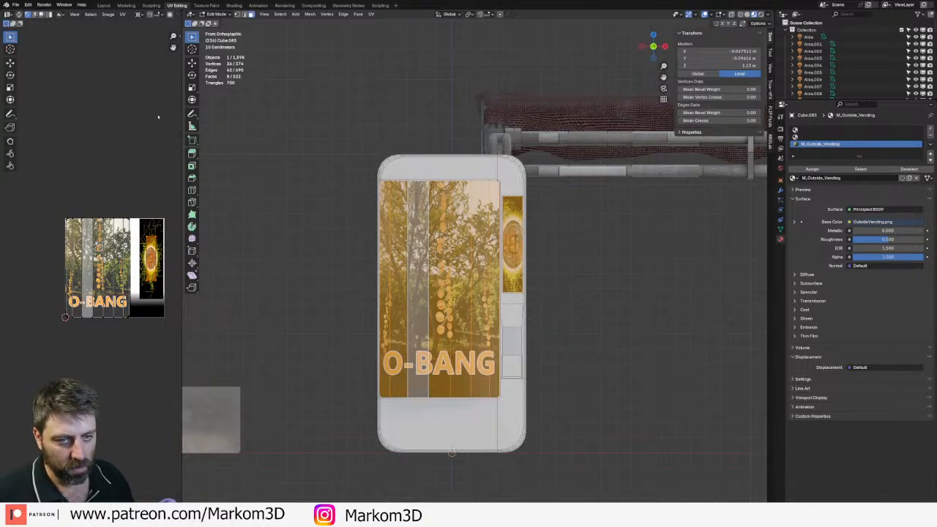
# - Change the UV pivot, enlarge the small panel's UVs to the bitcoin graphic's height and adjust their width along X
pyautogui.click(139, 15)
pyautogui.click(158, 42)
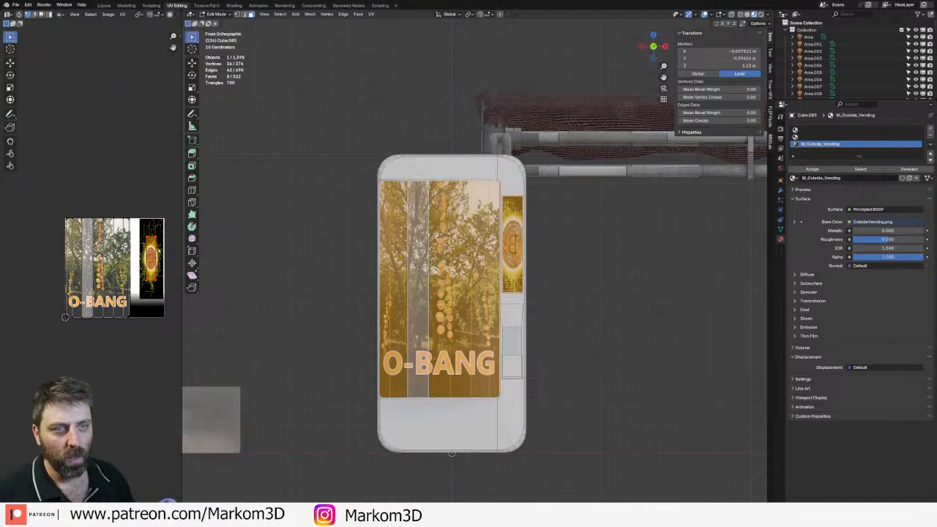
pyautogui.press('s')
pyautogui.press('Return')
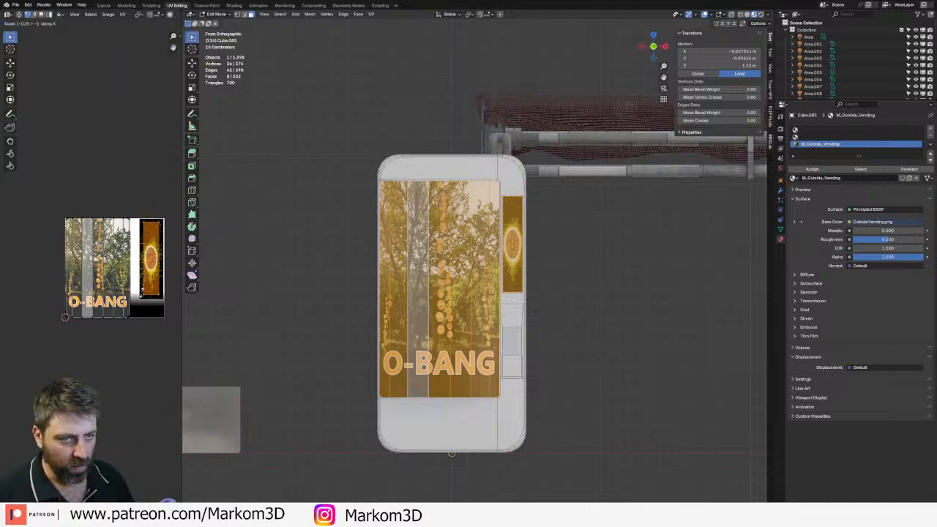
pyautogui.press('s')
pyautogui.press('x')
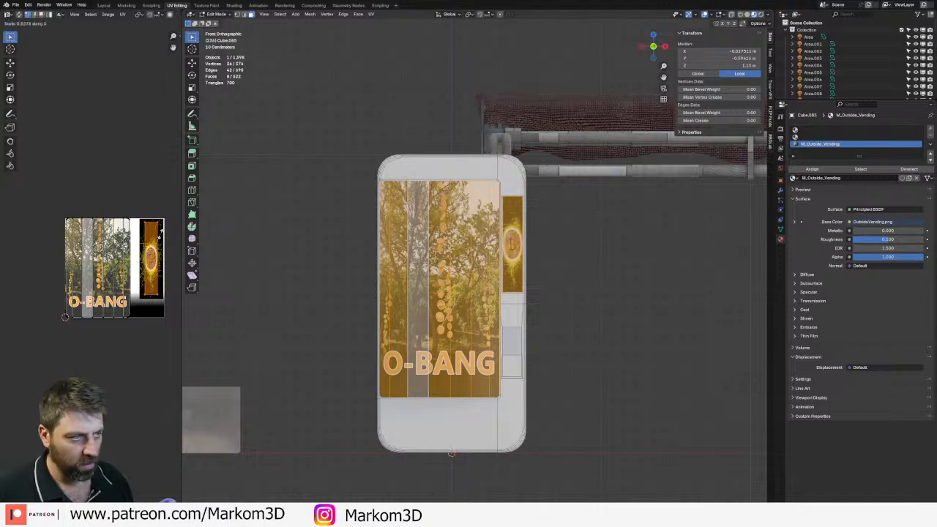
pyautogui.click(160, 240)
# - In the Shading workspace, link the OutsideVending.png colour to the shader's emission colour and set the emission strength to 2
pyautogui.scroll(-3, 556, 289)
pyautogui.press('Tab')
pyautogui.moveTo(574, 285); pyautogui.dragTo(538, 269, button='middle')
pyautogui.scroll(2, 538, 269)
pyautogui.click(233, 5)
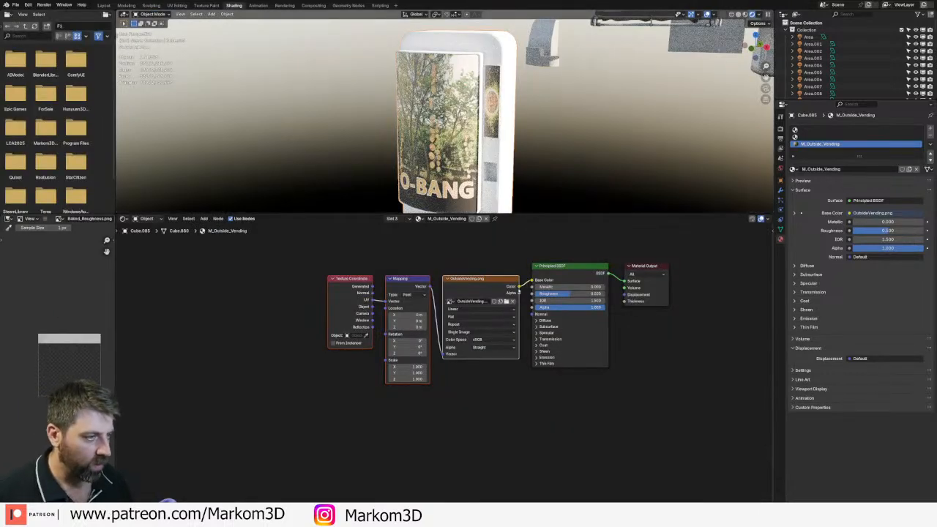
pyautogui.click(538, 358)
pyautogui.moveTo(519, 287); pyautogui.dragTo(532, 365)
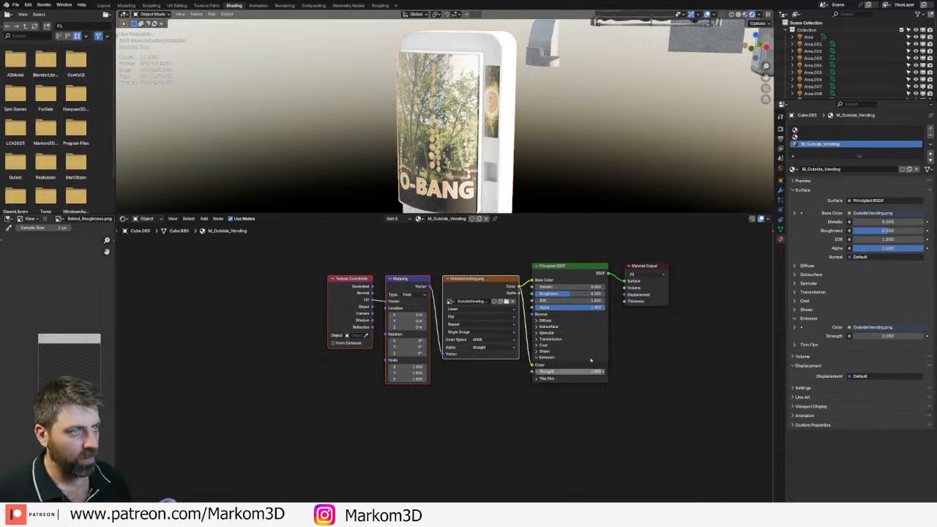
pyautogui.scroll(-2, 459, 189)
pyautogui.write('2')
pyautogui.press('Return')
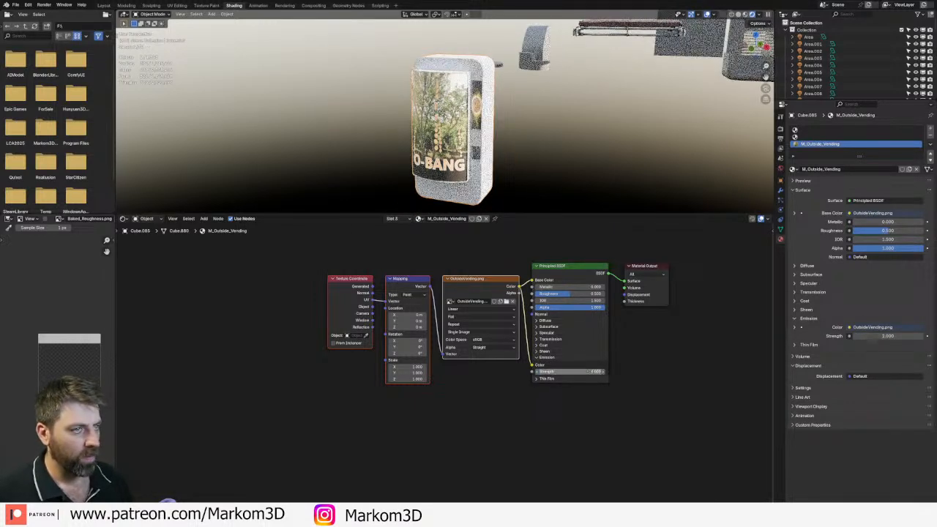
pyautogui.moveTo(285, 167); pyautogui.dragTo(373, 153, button='middle')
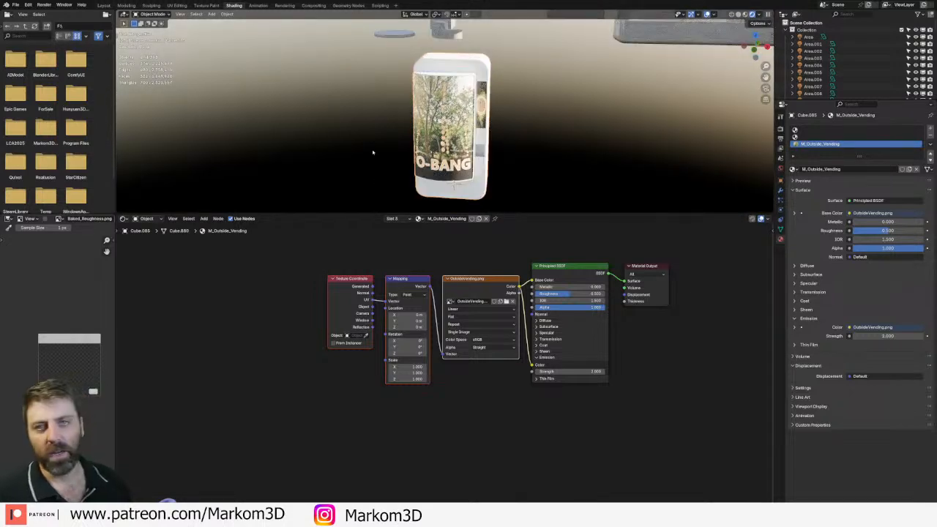
# - Enlarge the 3D viewport and browse the existing materials for the vending machine's first empty material slot
pyautogui.moveTo(151, 212); pyautogui.dragTo(212, 352)
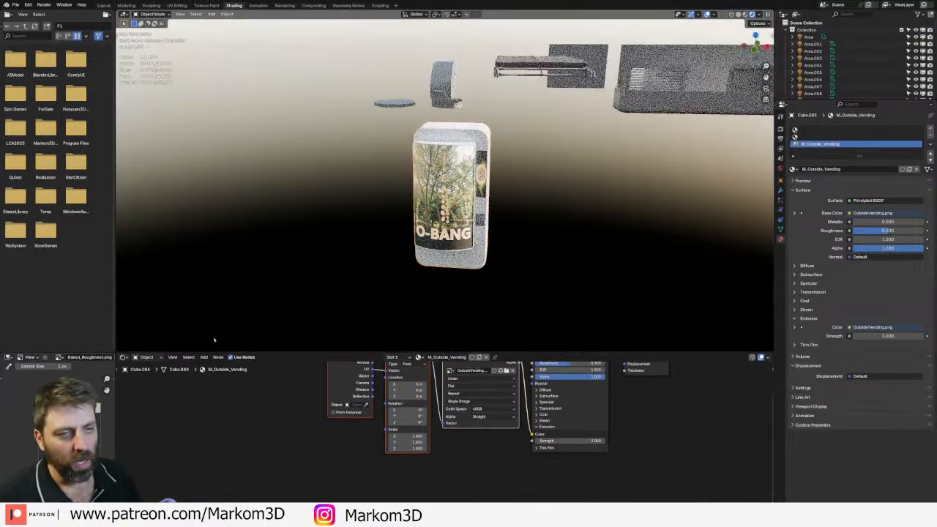
pyautogui.click(857, 130)
pyautogui.click(793, 169)
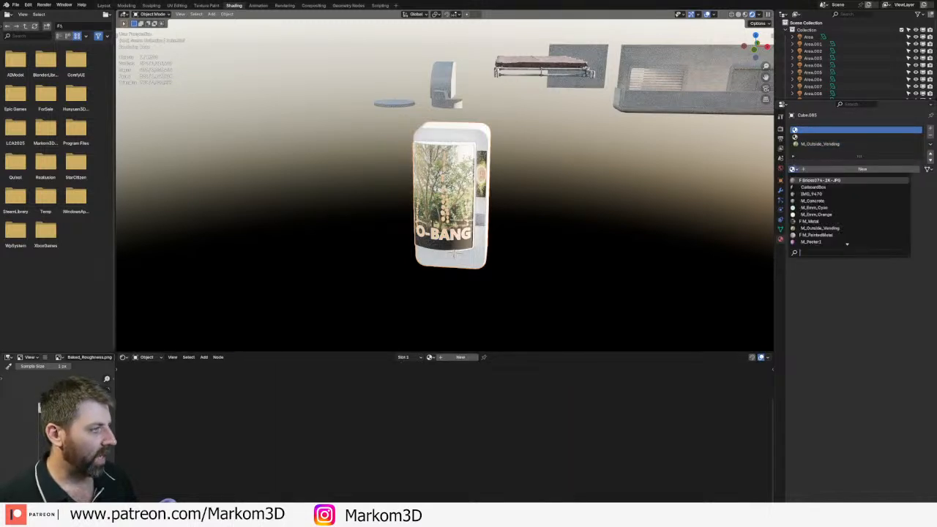
pyautogui.scroll(-6, 833, 233)
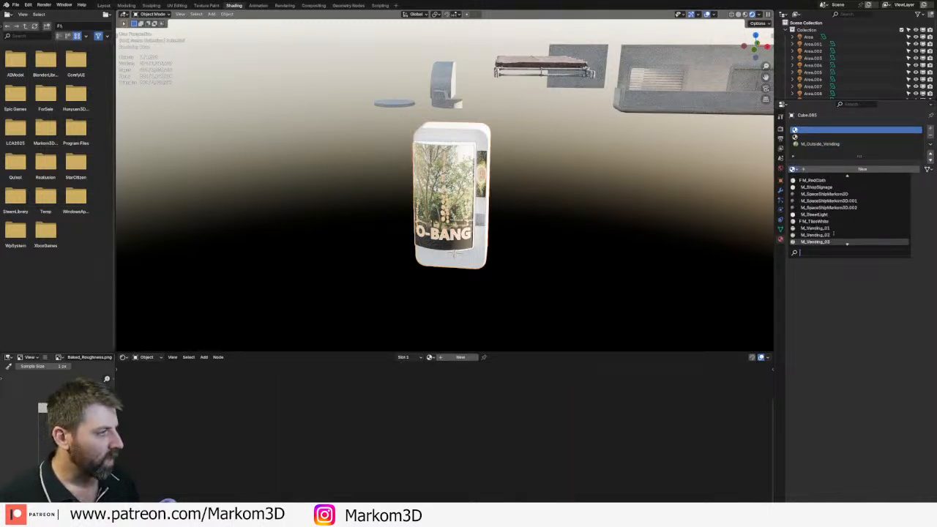
pyautogui.scroll(-1, 833, 233)
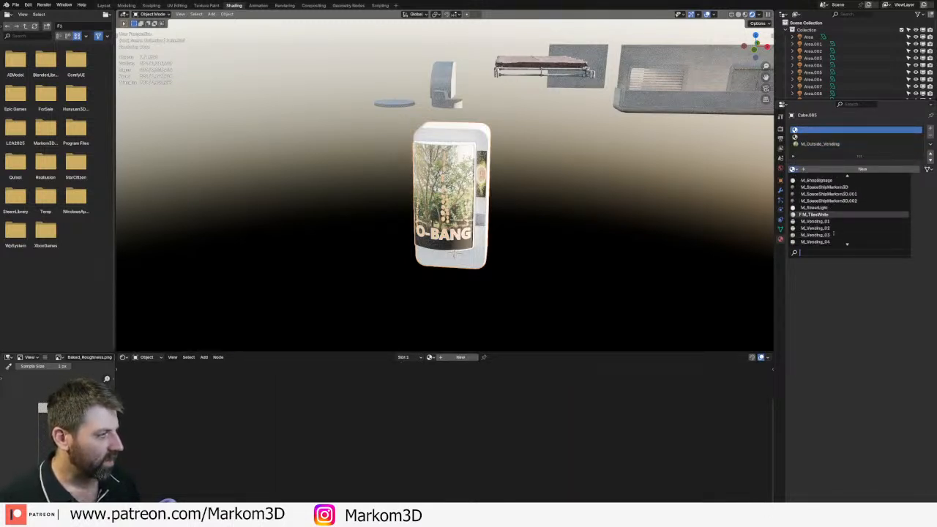
pyautogui.scroll(-9, 833, 233)
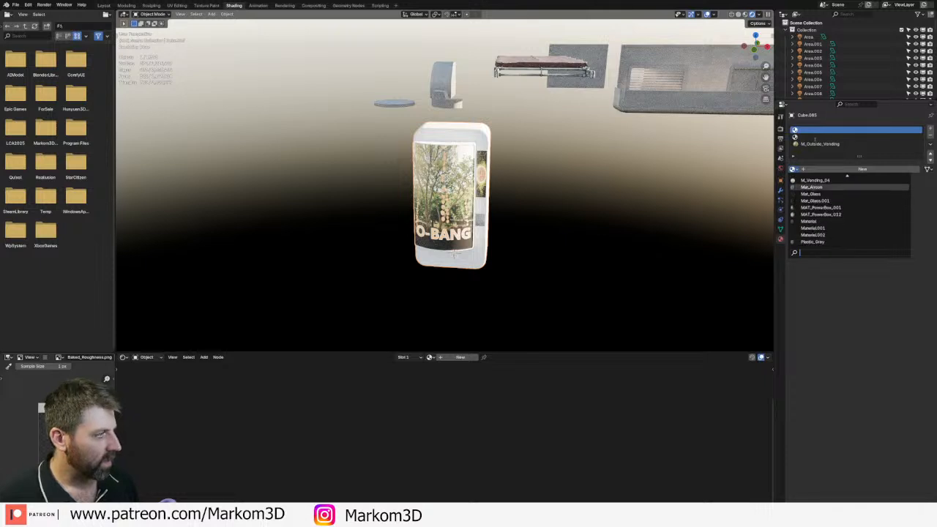
# - Create a new material in the first slot, name it M_Plastic_White and slightly adjust its roughness
pyautogui.click(825, 166)
pyautogui.click(824, 167)
pyautogui.doubleClick(825, 169)
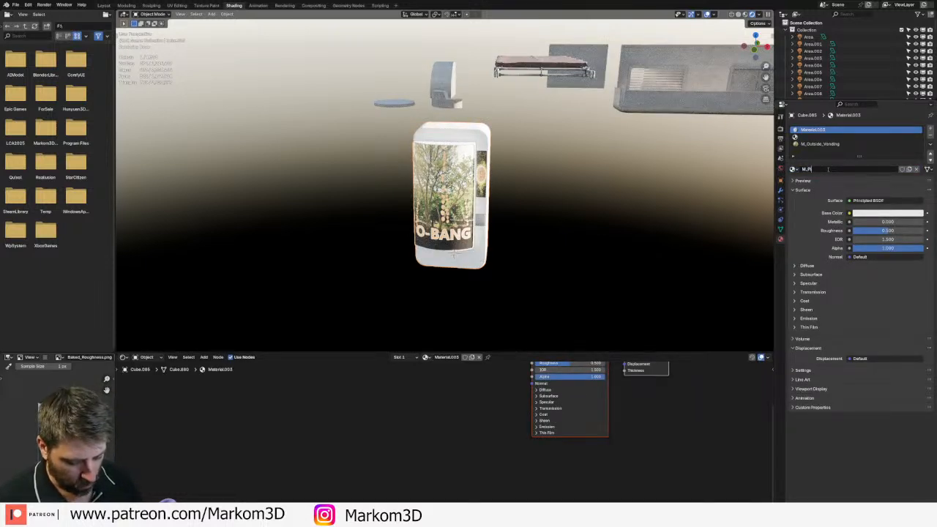
pyautogui.write('M_Plastic_White')
pyautogui.press('Return')
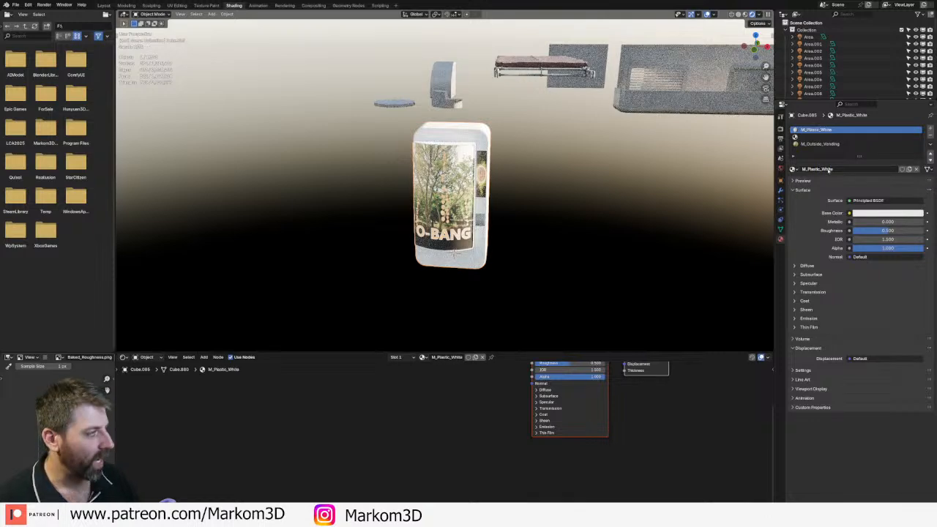
pyautogui.moveTo(866, 229); pyautogui.dragTo(868, 230)
pyautogui.moveTo(578, 146); pyautogui.dragTo(613, 165, button='middle')
# - Fill the second, empty material slot with the existing M_Metal material by searching for "metal"
pyautogui.click(930, 129)
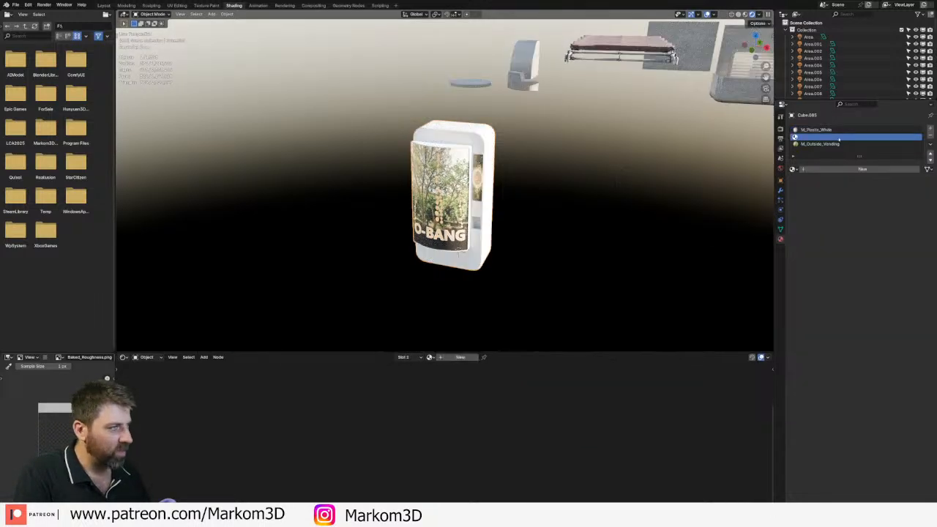
pyautogui.click(792, 169)
pyautogui.write('metal')
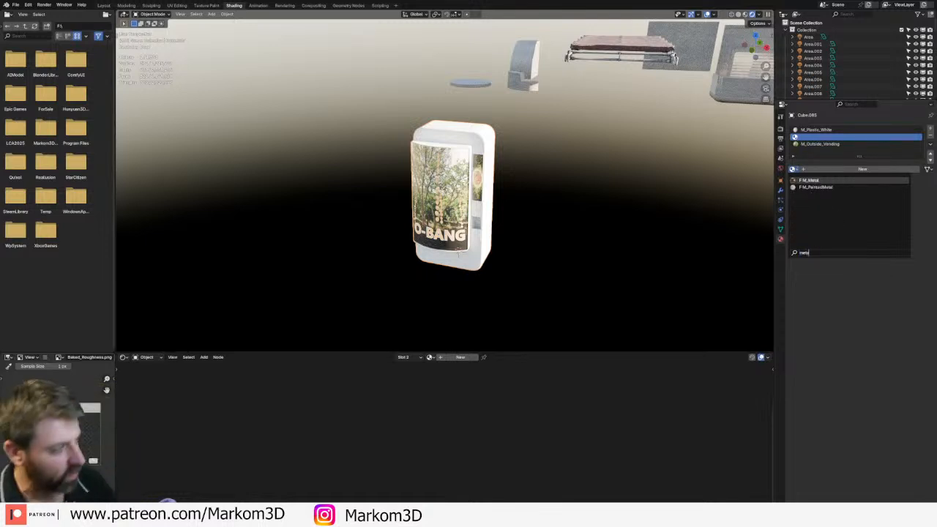
pyautogui.press('Return')
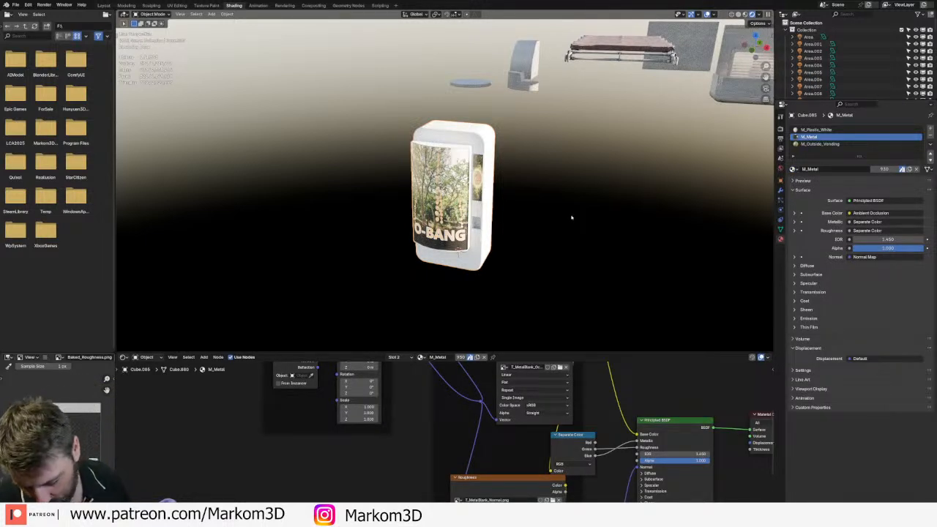
# - Select all linked faces of the vending machine's curved front panel and make the M_Metal slot active
pyautogui.press('KP_Decimal')
pyautogui.press('Tab')
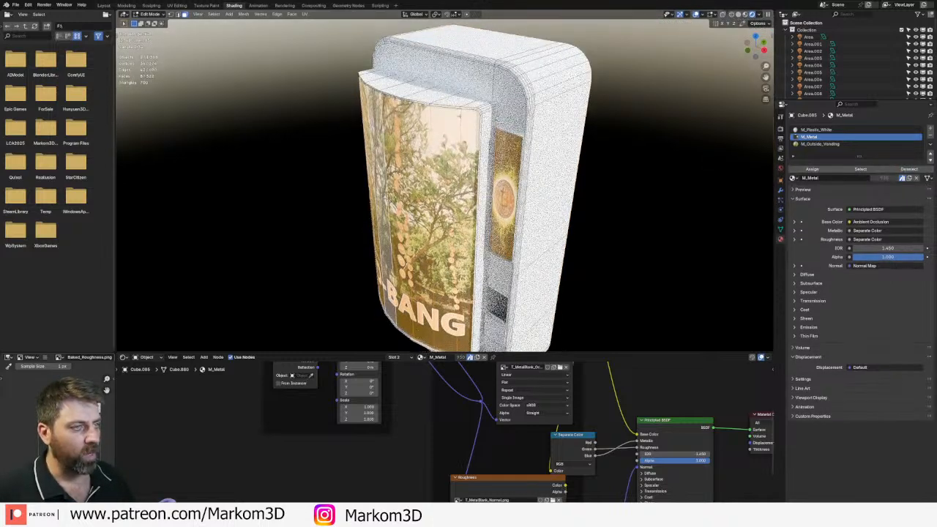
pyautogui.hotkey('ctrl', 'l')
pyautogui.keyDown('shift'); pyautogui.moveTo(491, 343); pyautogui.dragTo(479, 258, button='middle'); pyautogui.keyUp('shift')
pyautogui.press('l')
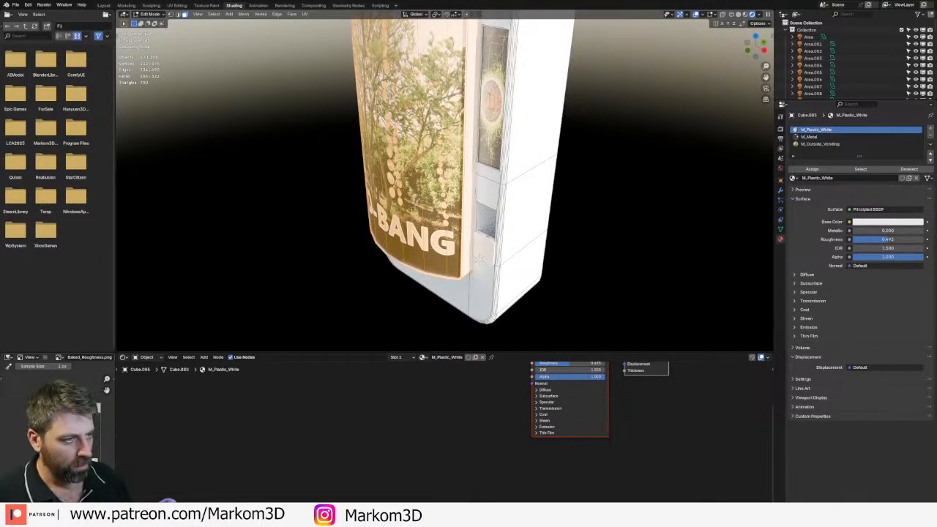
pyautogui.moveTo(478, 256); pyautogui.dragTo(450, 236, button='middle')
pyautogui.hotkey('ctrl', 'l')
pyautogui.click(829, 138)
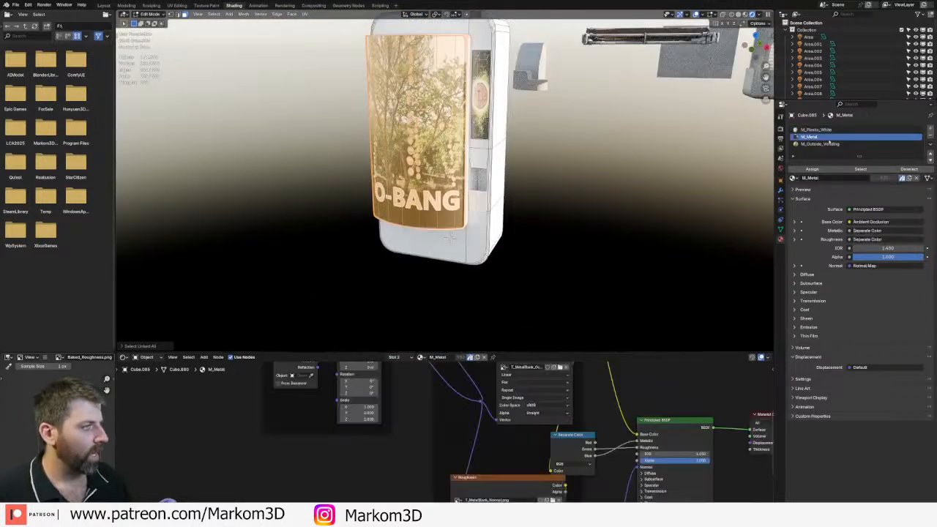
# - Try to assign M_Metal to the whole curved front panel and undo the assignment
pyautogui.click(812, 169)
pyautogui.scroll(-4, 549, 189)
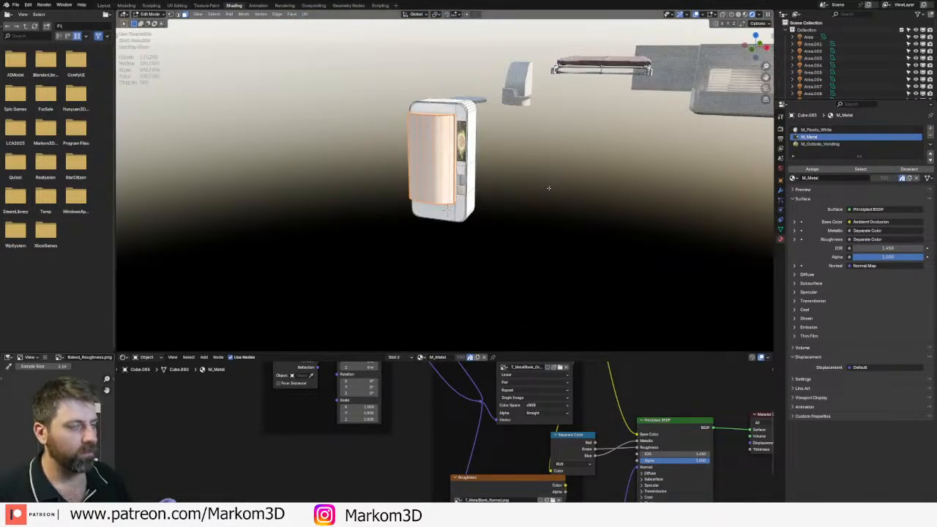
pyautogui.hotkey('ctrl', 'z')
# - Remove the O-BANG picture faces from the selection and assign M_Metal to the front panel's remaining frame faces
pyautogui.scroll(3, 549, 188)
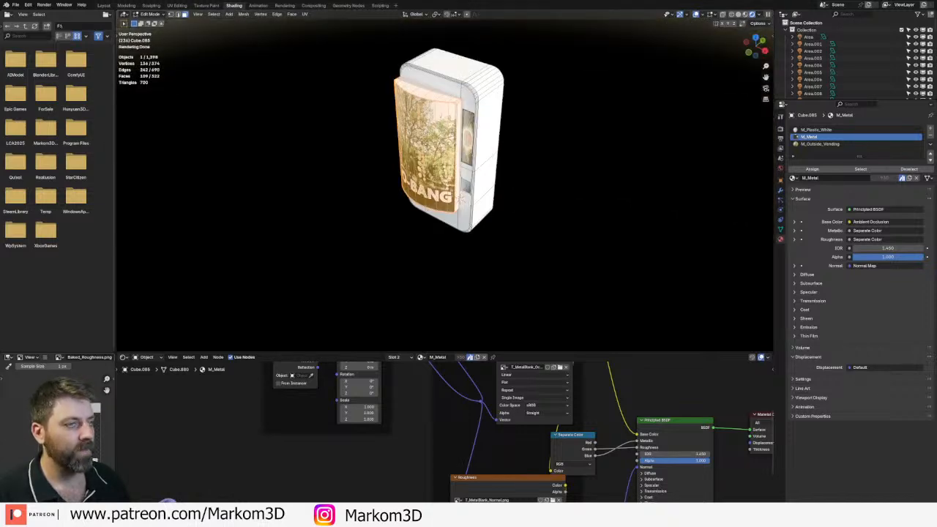
pyautogui.keyDown('shift'); pyautogui.click(451, 154); pyautogui.keyUp('shift')
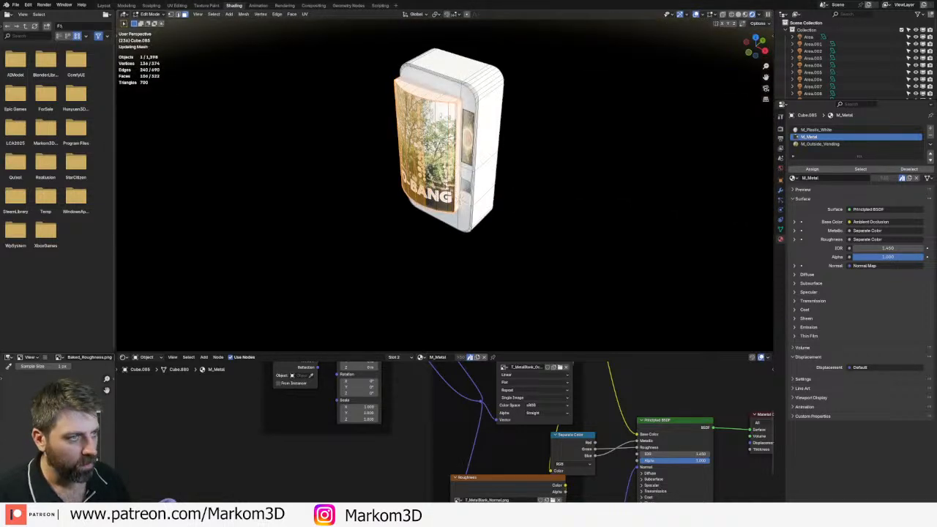
pyautogui.keyDown('shift'); pyautogui.click(434, 150); pyautogui.keyUp('shift')
pyautogui.keyDown('shift'); pyautogui.click(413, 146); pyautogui.keyUp('shift')
pyautogui.moveTo(413, 147); pyautogui.dragTo(416, 214, button='middle')
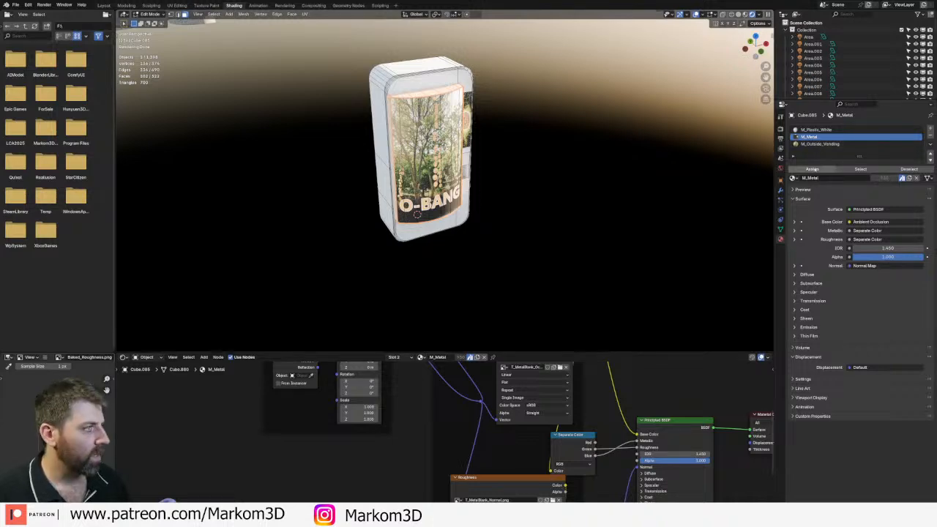
pyautogui.moveTo(453, 220); pyautogui.dragTo(497, 333, button='middle')
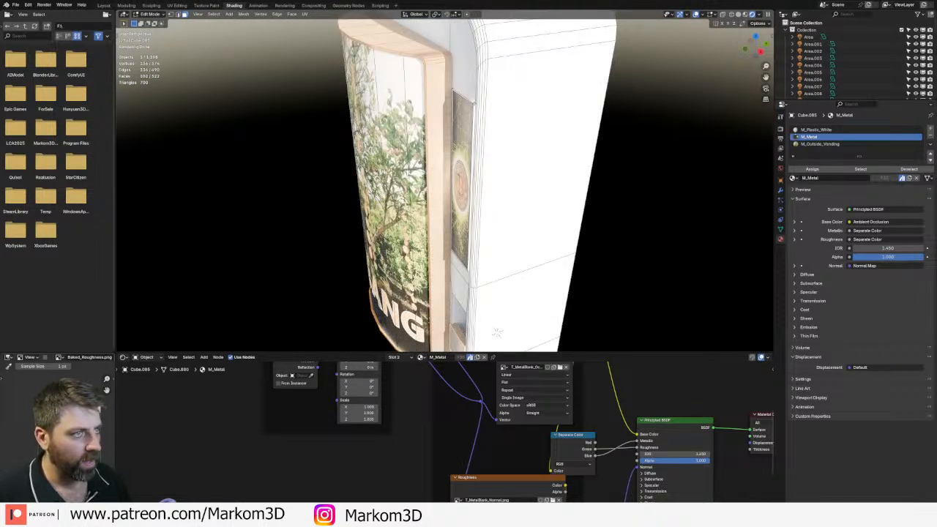
# - Select faces in the recessed area beside the front panel, grow the selection and assign M_Metal to them
pyautogui.keyDown('alt'); pyautogui.click(497, 333); pyautogui.keyUp('alt')
pyautogui.press('ctrl+KP_Add')
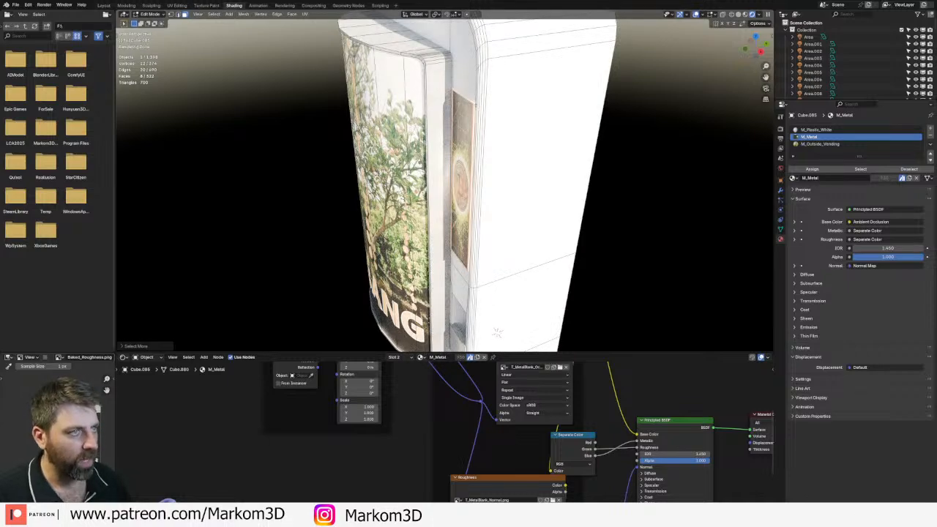
pyautogui.click(825, 169)
pyautogui.scroll(-3, 554, 256)
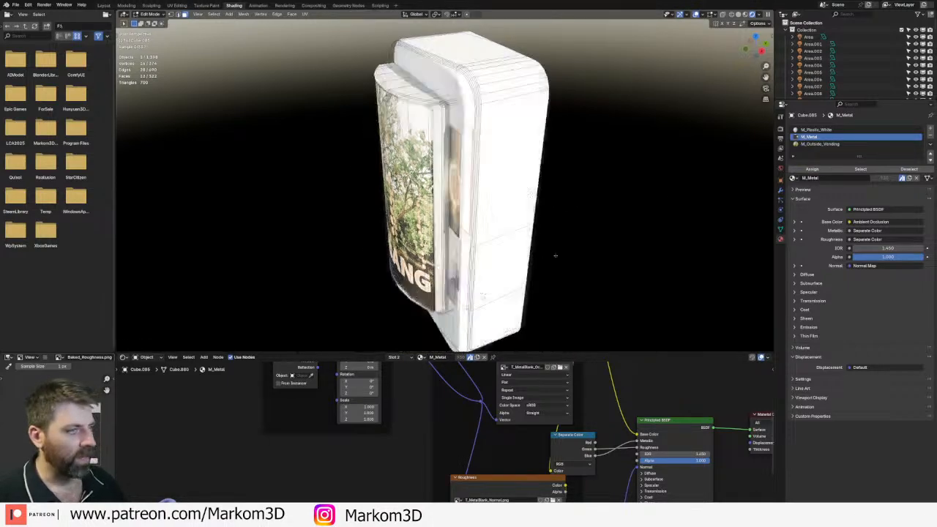
pyautogui.moveTo(554, 255)
pyautogui.mouseDown(button='middle')
pyautogui.moveTo(581, 274)
pyautogui.moveTo(554, 274)
pyautogui.mouseUp(button='middle')
pyautogui.scroll(2, 555, 274)
pyautogui.scroll(-4, 516, 247)
pyautogui.press('Tab')
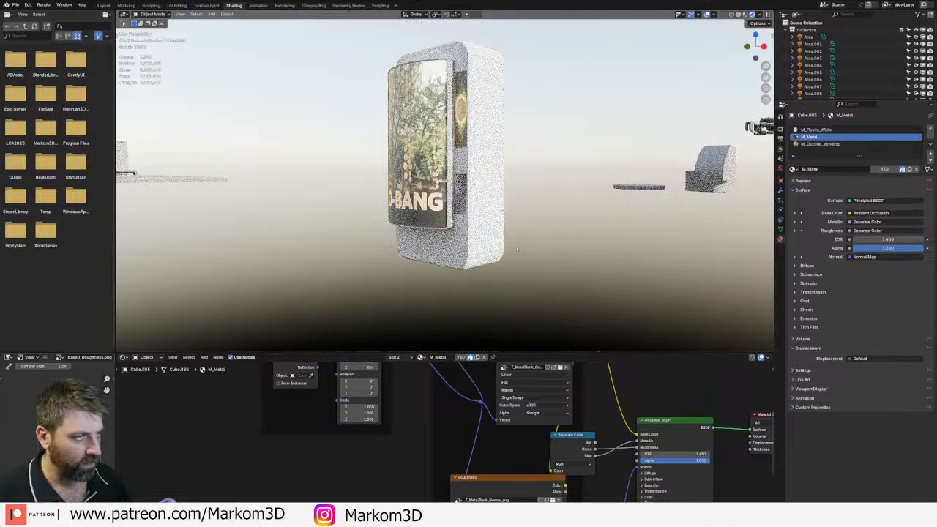
# - Isolate the vending machine, cut an edge loop around its body near the front and bevel it into two parallel loops
pyautogui.moveTo(516, 246); pyautogui.dragTo(550, 264, button='middle')
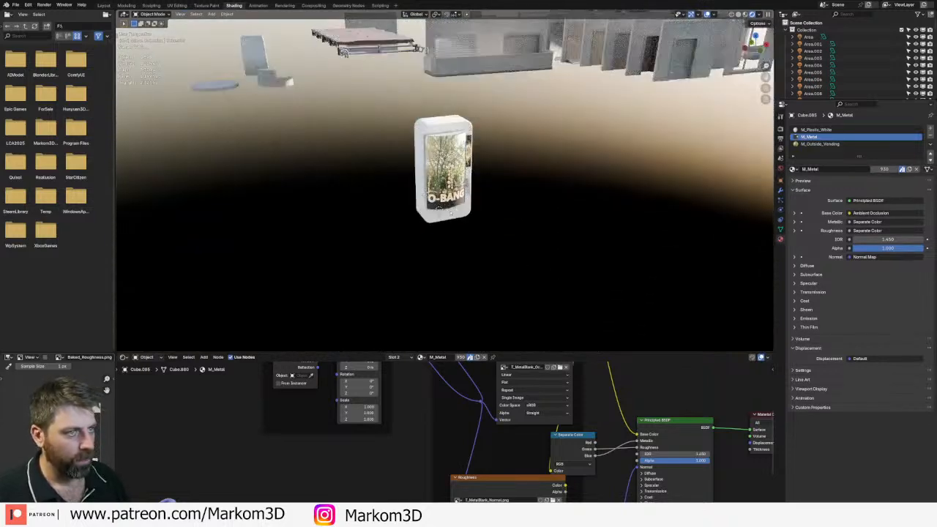
pyautogui.moveTo(421, 223); pyautogui.dragTo(423, 224, button='middle')
pyautogui.press('Tab')
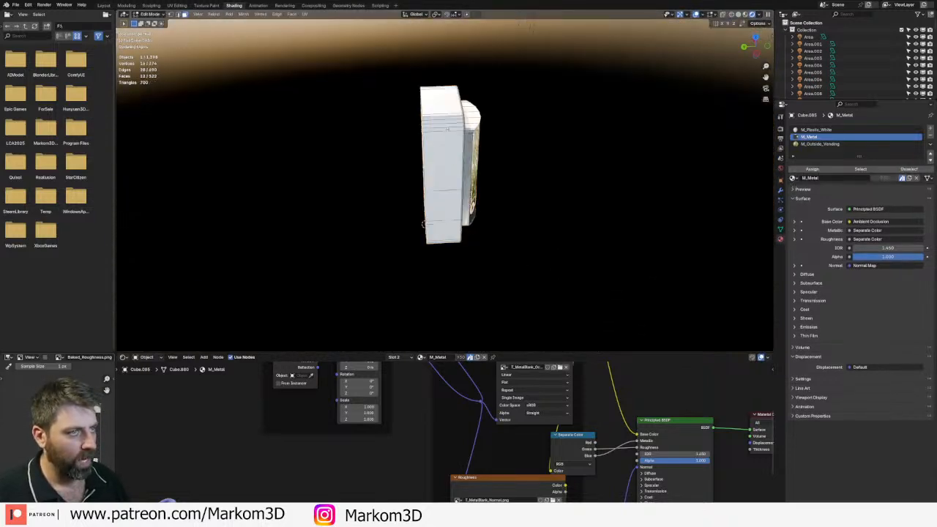
pyautogui.hotkey('ctrl', 'r')
pyautogui.click(451, 121)
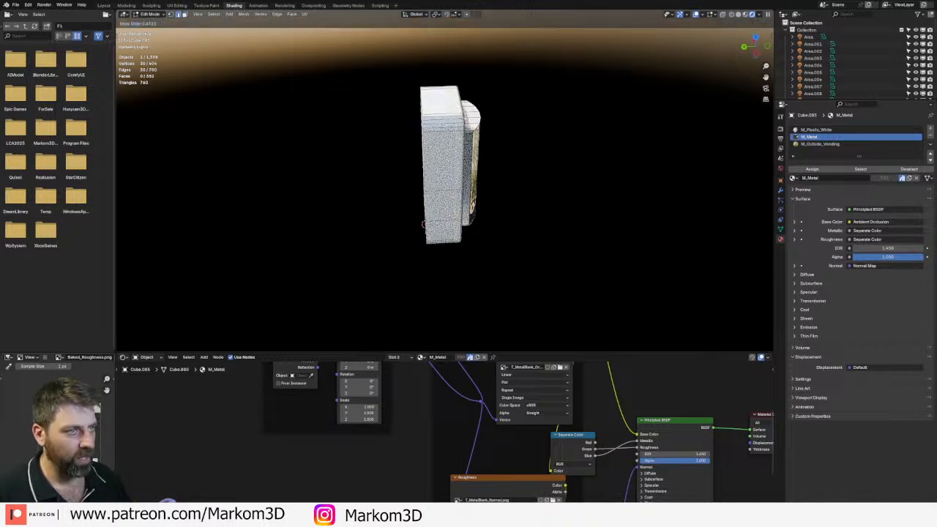
pyautogui.click(466, 176)
pyautogui.moveTo(467, 176); pyautogui.dragTo(458, 212, button='middle')
pyautogui.scroll(4, 458, 212)
pyautogui.hotkey('ctrl', 'b')
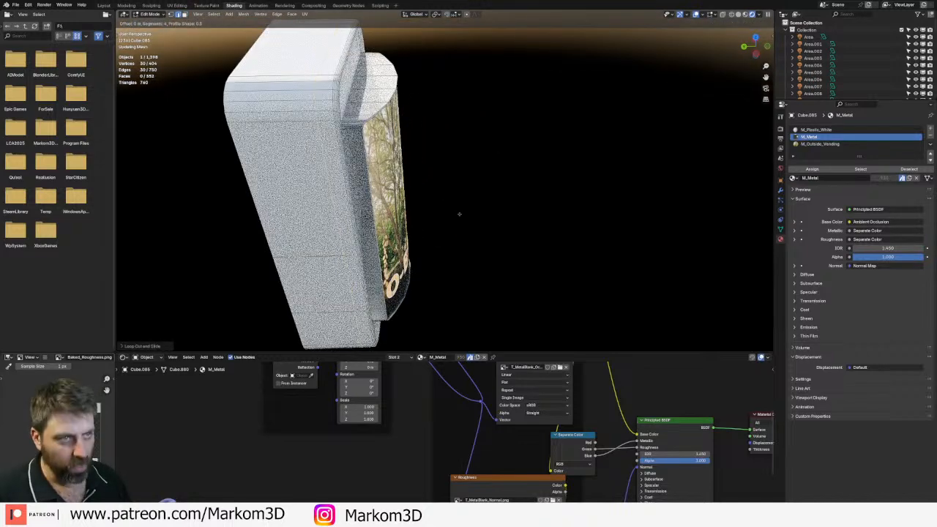
pyautogui.click(461, 214)
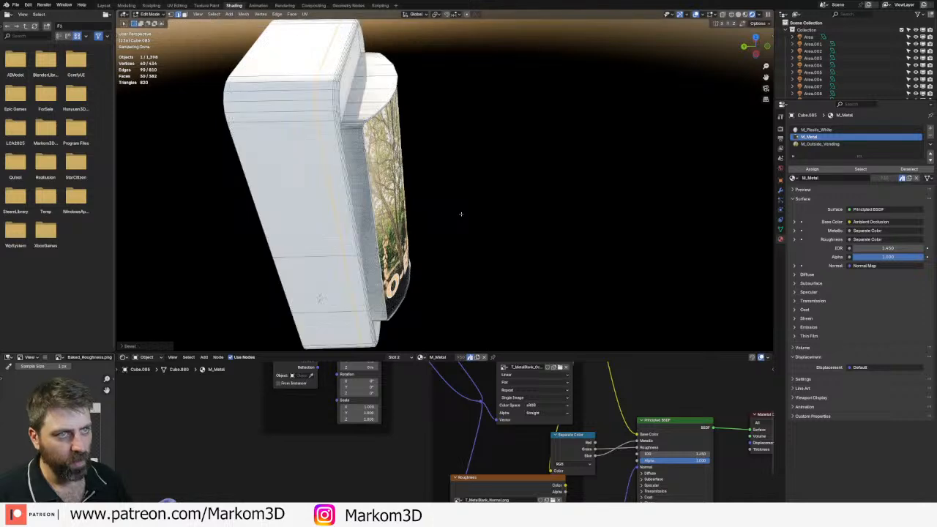
# - Add an edge loop between the two parallel loops, shrink it inward to form a thin seam groove, and finish editing the isolated mesh
pyautogui.moveTo(461, 214); pyautogui.dragTo(468, 203, button='middle')
pyautogui.scroll(5, 329, 144)
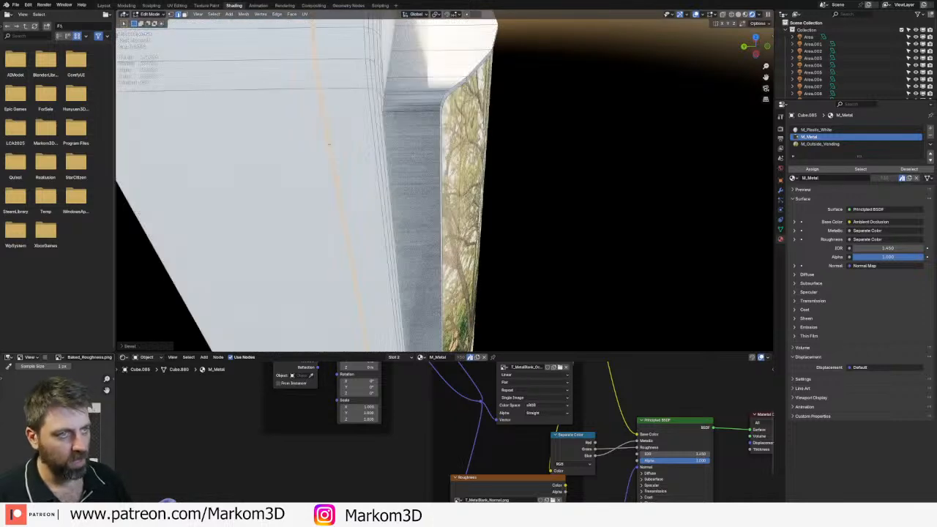
pyautogui.click(319, 90)
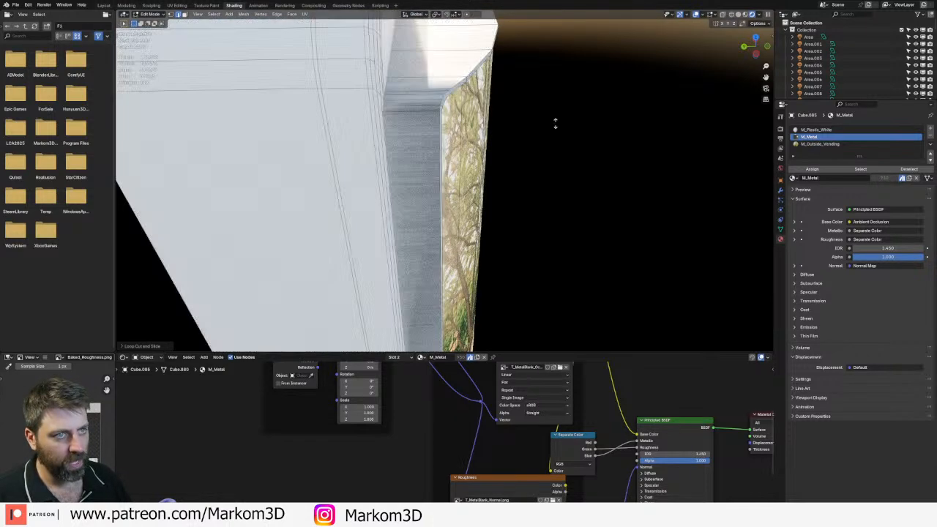
pyautogui.click(555, 137)
pyautogui.scroll(-7, 554, 142)
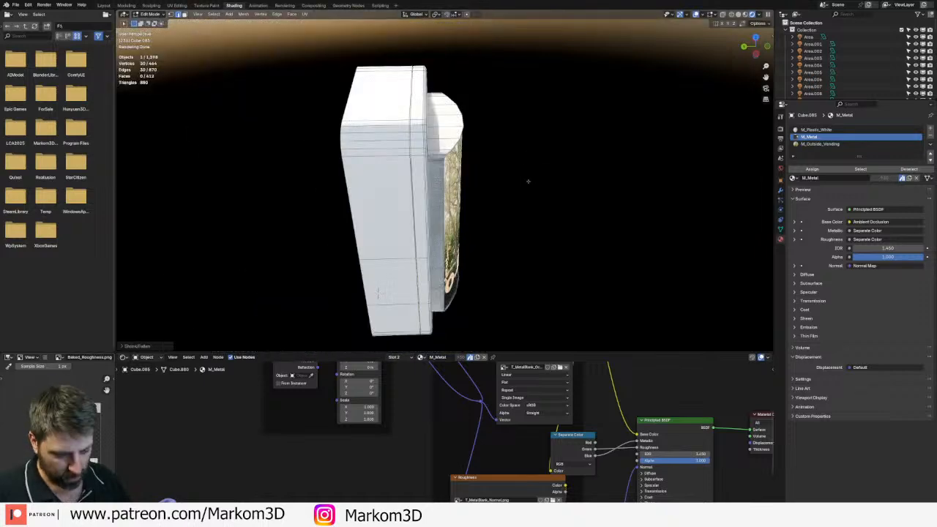
pyautogui.press('g')
pyautogui.click(539, 187)
pyautogui.scroll(-6, 578, 201)
pyautogui.press('Tab')
pyautogui.moveTo(582, 203); pyautogui.dragTo(476, 186, button='middle')
pyautogui.press('KP_Divide')
# - Examine the vending machine's body and front panel from several angles in rendered shading
pyautogui.scroll(4, 477, 186)
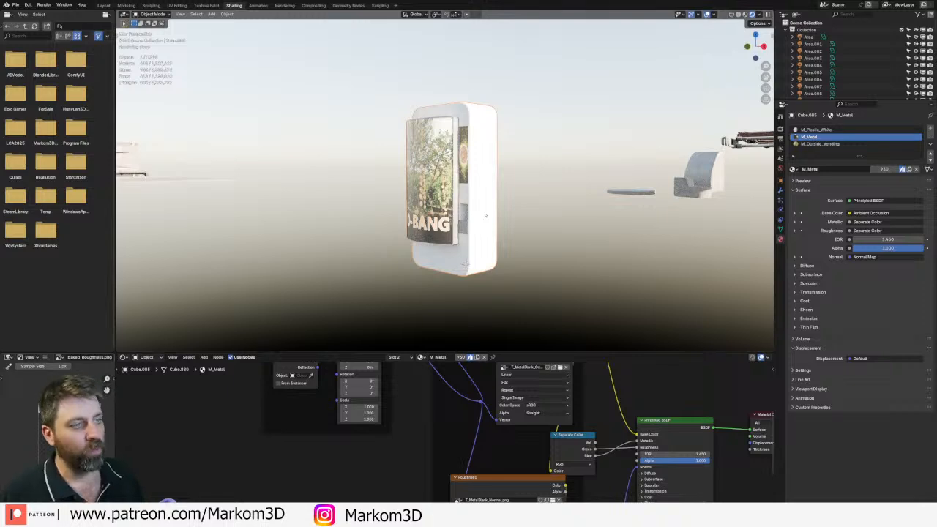
pyautogui.moveTo(485, 214); pyautogui.dragTo(525, 228, button='middle')
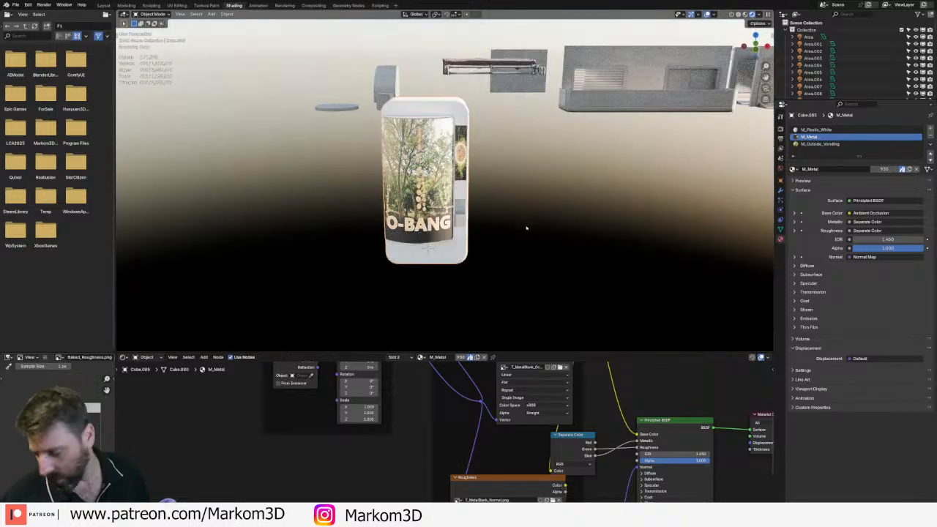
pyautogui.moveTo(449, 240); pyautogui.dragTo(389, 315, button='middle')
pyautogui.scroll(4, 413, 238)
pyautogui.scroll(5, 445, 205)
pyautogui.moveTo(445, 205)
pyautogui.mouseDown(button='middle')
pyautogui.moveTo(490, 201)
pyautogui.moveTo(439, 209)
pyautogui.mouseUp(button='middle')
pyautogui.scroll(-9, 440, 209)
# - View the scene from above in wireframe and move the vending machine from the world origin into the area with the buildings
pyautogui.press('KP_7')
pyautogui.press('z')
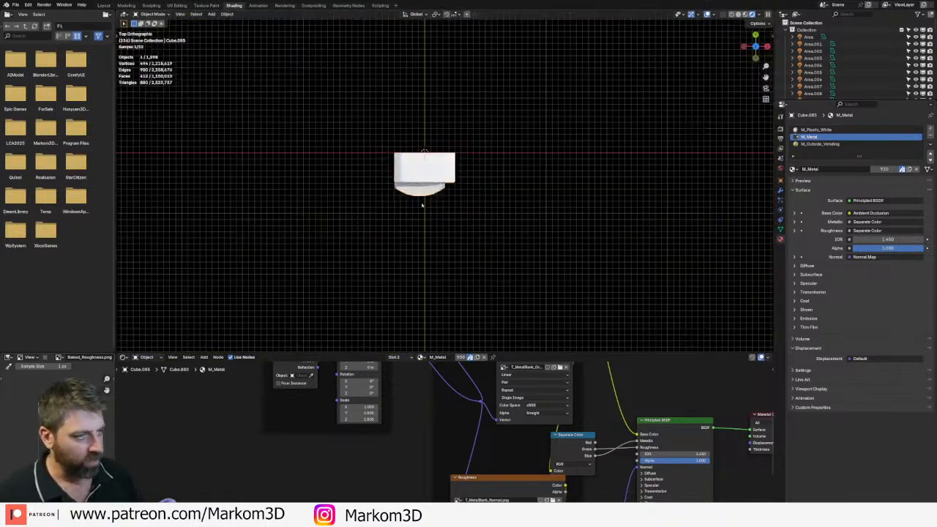
pyautogui.click(383, 205)
pyautogui.scroll(-5, 367, 142)
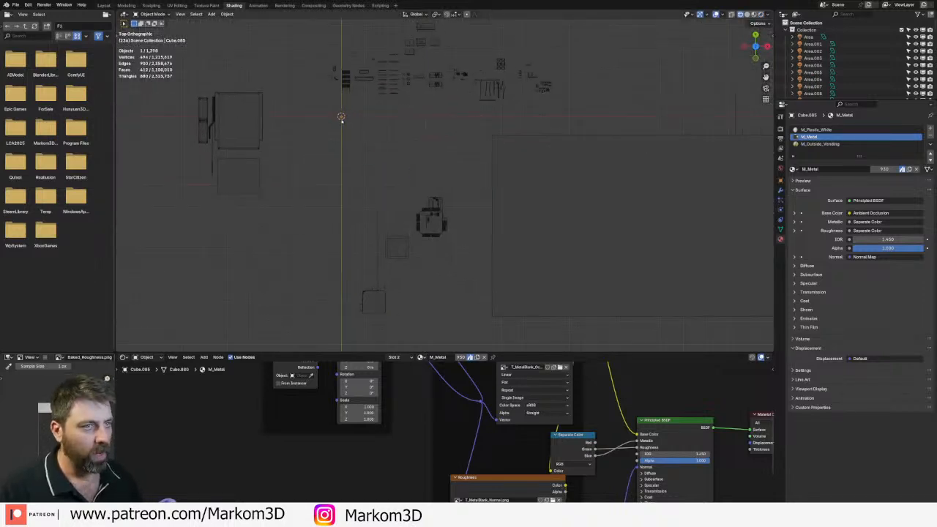
pyautogui.press('g')
pyautogui.click(649, 233)
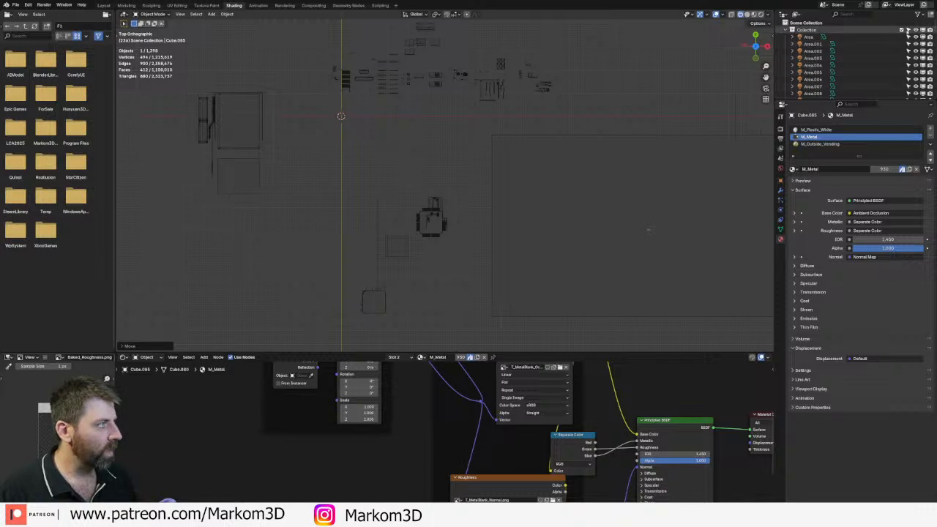
# - Hide the large volume cube that encloses the buildings
pyautogui.keyDown('shift'); pyautogui.moveTo(672, 226); pyautogui.dragTo(480, 184, button='middle'); pyautogui.keyUp('shift')
pyautogui.click(512, 261)
pyautogui.press('h')
# - Search the building area from above in wireframe for the moved vending machine
pyautogui.scroll(2, 516, 281)
pyautogui.press('KP_5')
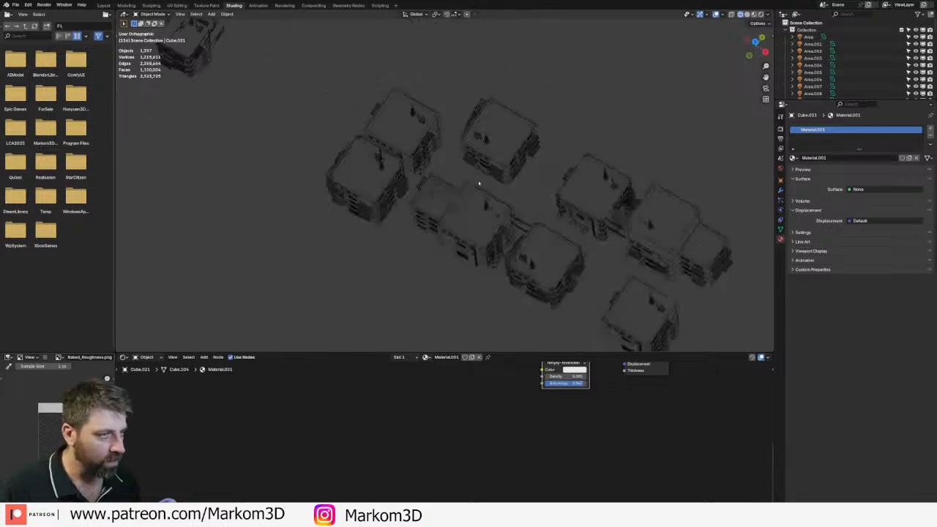
pyautogui.press('KP_7')
pyautogui.scroll(5, 504, 200)
pyautogui.press('z')
pyautogui.press('Escape')
pyautogui.moveTo(699, 260)
pyautogui.keyDown('shift'); pyautogui.mouseDown(button='middle')
pyautogui.moveTo(576, 223)
pyautogui.moveTo(533, 162)
pyautogui.mouseUp(button='middle'); pyautogui.keyUp('shift')
pyautogui.scroll(2, 576, 223)
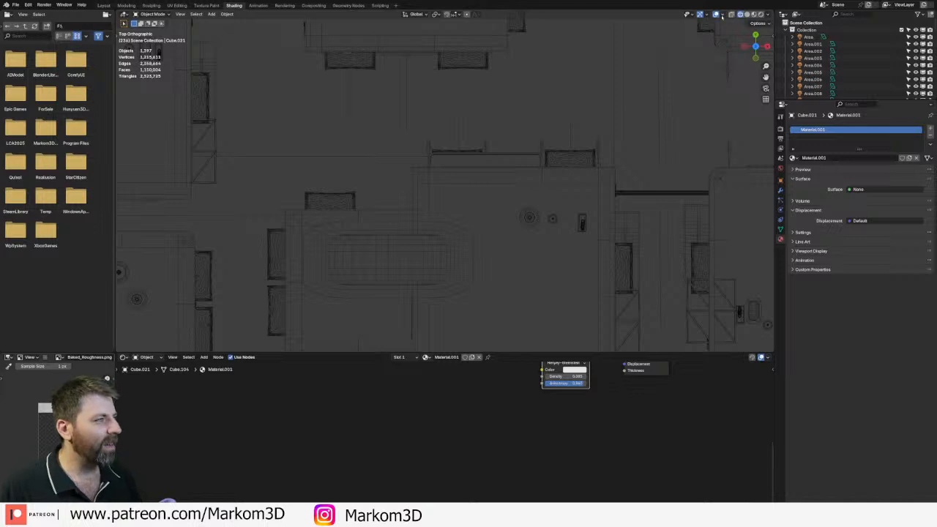
pyautogui.click(721, 15)
pyautogui.click(723, 15)
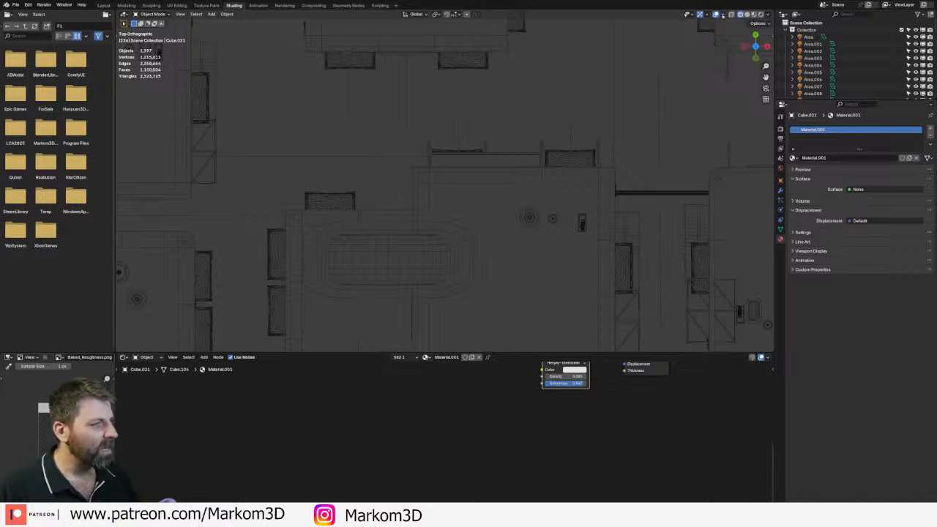
pyautogui.click(722, 15)
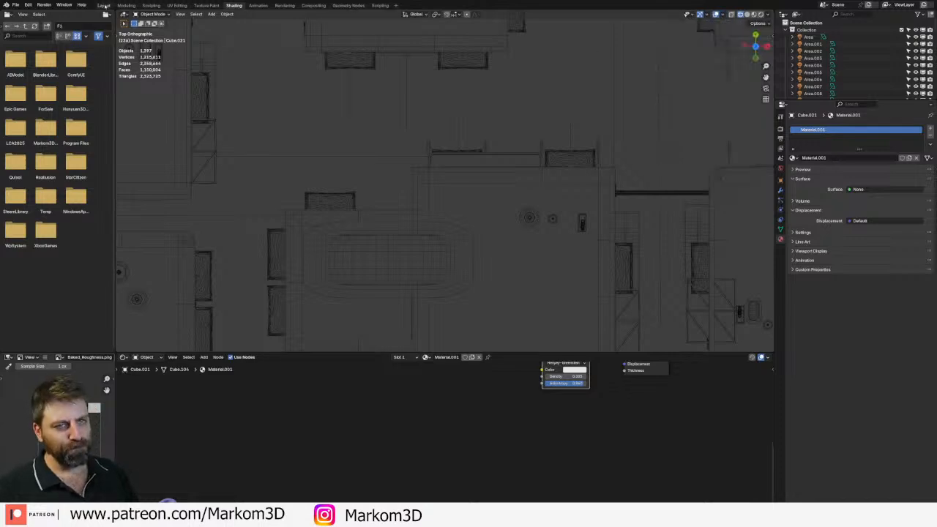
# - Switch to the Layout workspace with a wireframe top view and select the vending machine inside the building outline
pyautogui.click(104, 5)
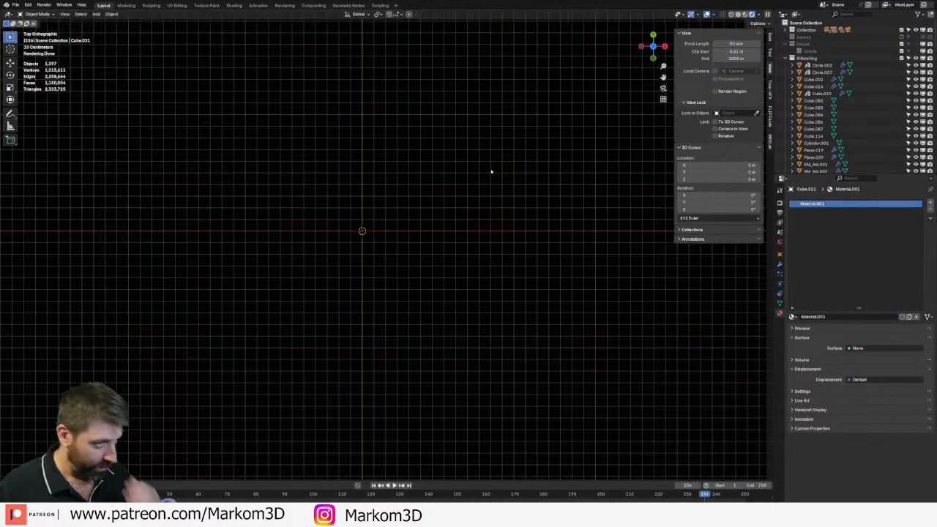
pyautogui.press('z')
pyautogui.click(486, 167)
pyautogui.scroll(-3, 483, 232)
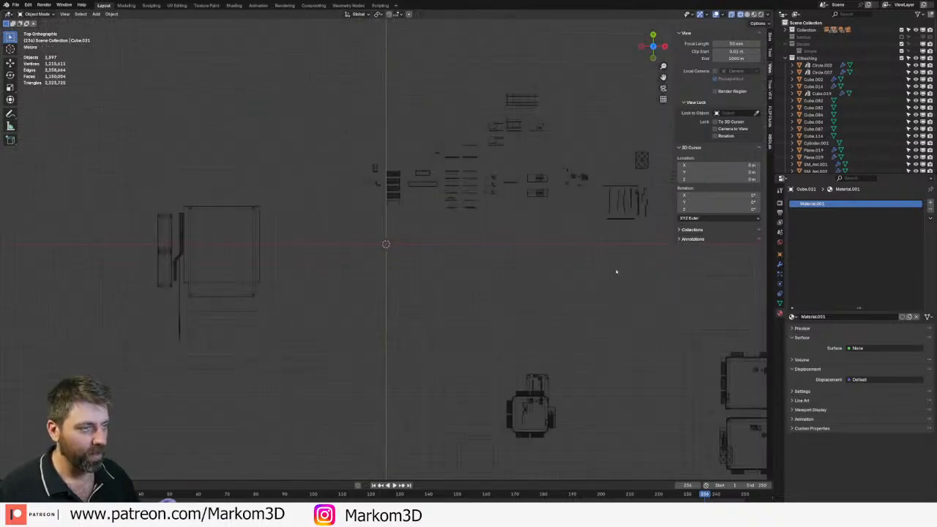
pyautogui.keyDown('shift'); pyautogui.moveTo(617, 271); pyautogui.dragTo(464, 176, button='middle'); pyautogui.keyUp('shift')
pyautogui.scroll(8, 464, 176)
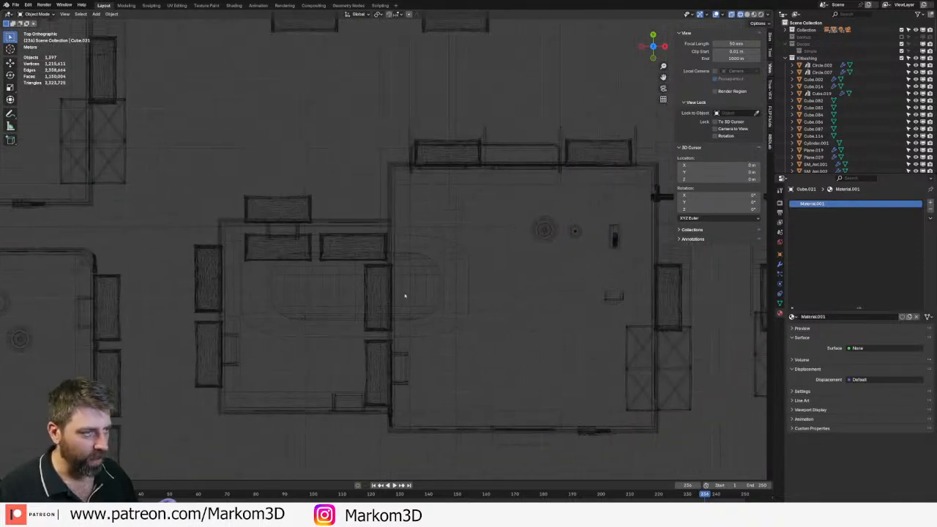
pyautogui.click(455, 207)
pyautogui.keyDown('shift'); pyautogui.moveTo(536, 243); pyautogui.dragTo(436, 232, button='middle'); pyautogui.keyUp('shift')
pyautogui.click(465, 329)
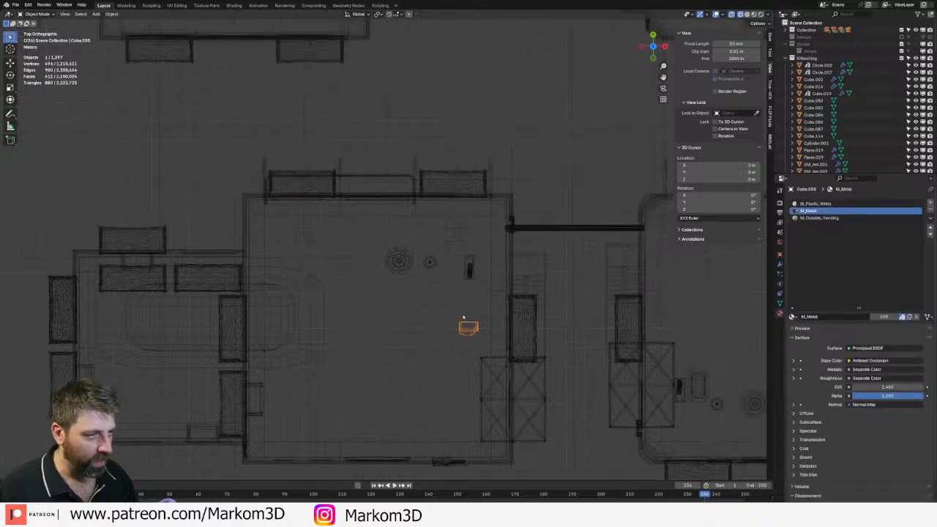
# - Move the vending machine out of the building outline into the street among the buildings and shift it along the X axis
pyautogui.scroll(-3, 459, 298)
pyautogui.scroll(-5, 458, 298)
pyautogui.keyDown('shift'); pyautogui.moveTo(494, 288); pyautogui.dragTo(417, 296, button='middle'); pyautogui.keyUp('shift')
pyautogui.press('g')
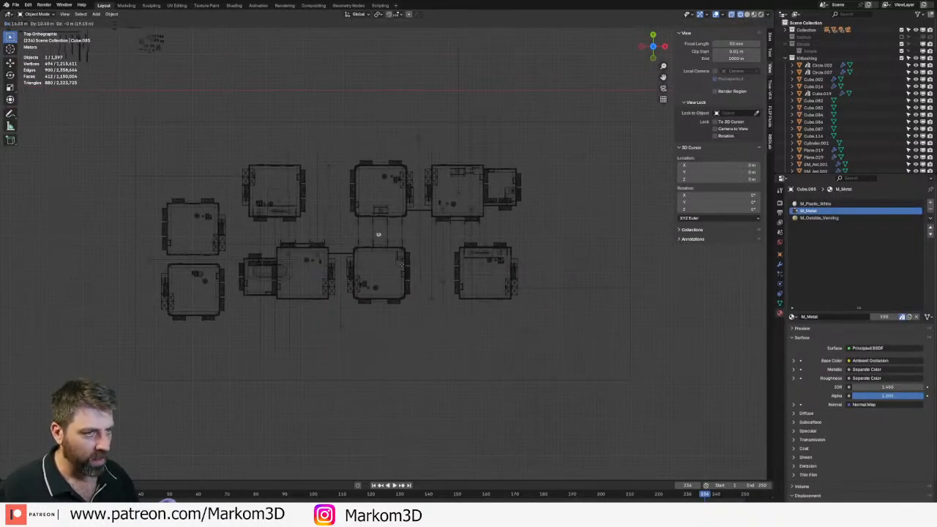
pyautogui.click(423, 249)
pyautogui.keyDown('shift'); pyautogui.moveTo(422, 251); pyautogui.dragTo(388, 224, button='middle'); pyautogui.keyUp('shift')
pyautogui.press('KP_Decimal')
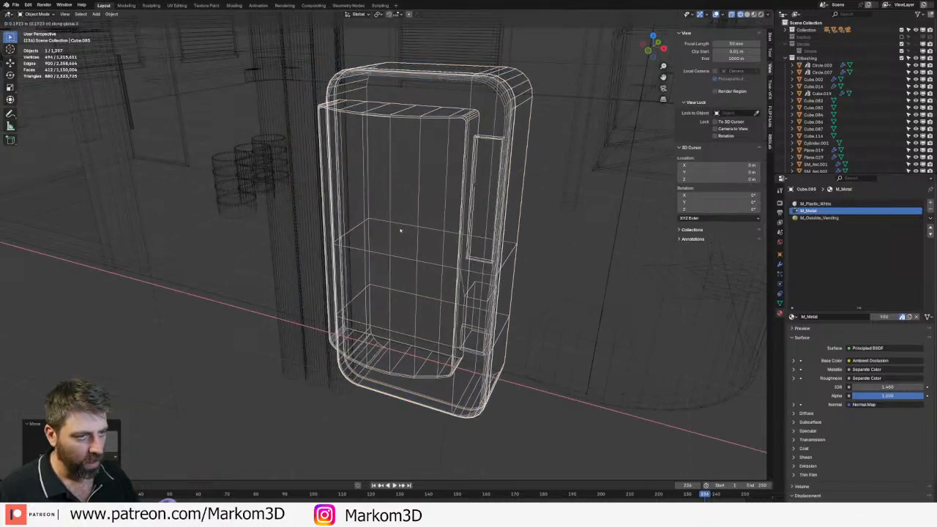
# - Examine the vending machine's placement through the scene camera in solid and rendered shading
pyautogui.scroll(-5, 403, 232)
pyautogui.press('KP_0')
pyautogui.hotkey('shift', 'z')
pyautogui.scroll(2, 438, 235)
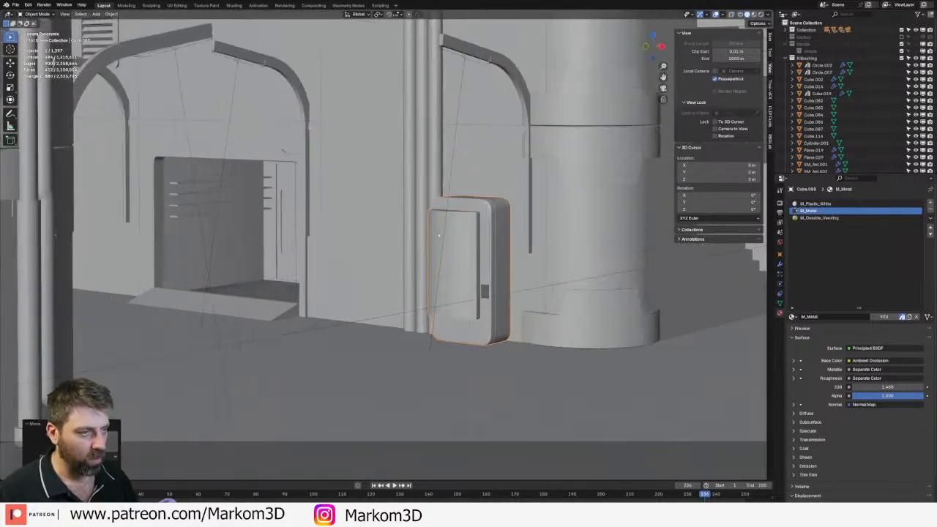
pyautogui.press('z')
pyautogui.press('KP_8')
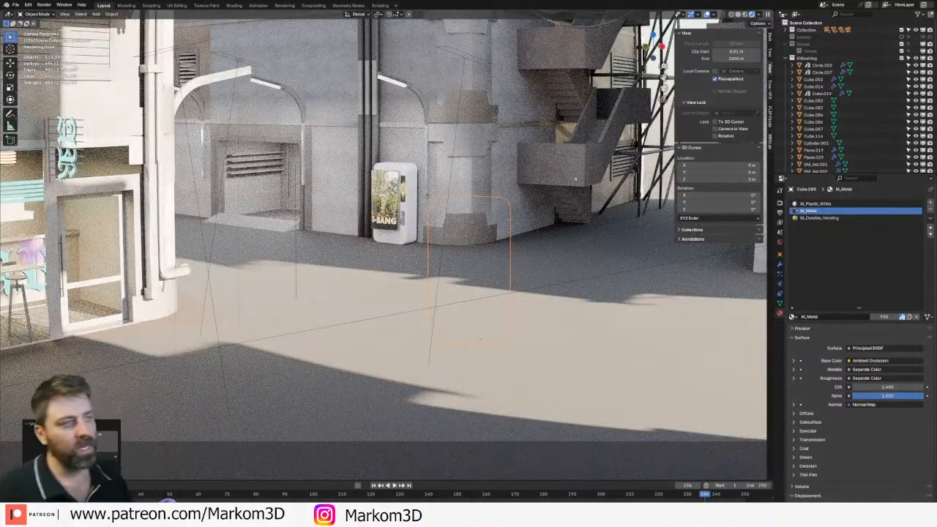
pyautogui.moveTo(381, 242); pyautogui.dragTo(414, 247, button='middle')
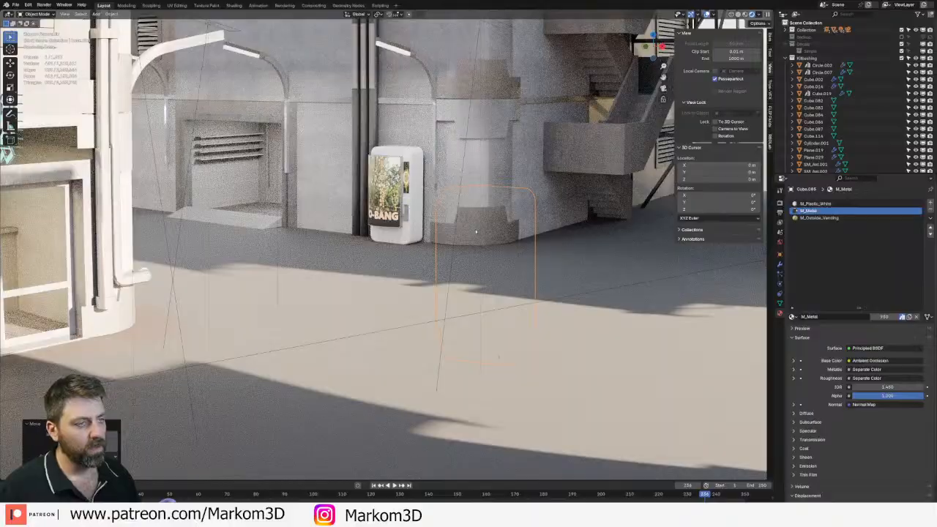
pyautogui.moveTo(476, 232); pyautogui.dragTo(498, 244, button='middle')
pyautogui.scroll(4, 498, 244)
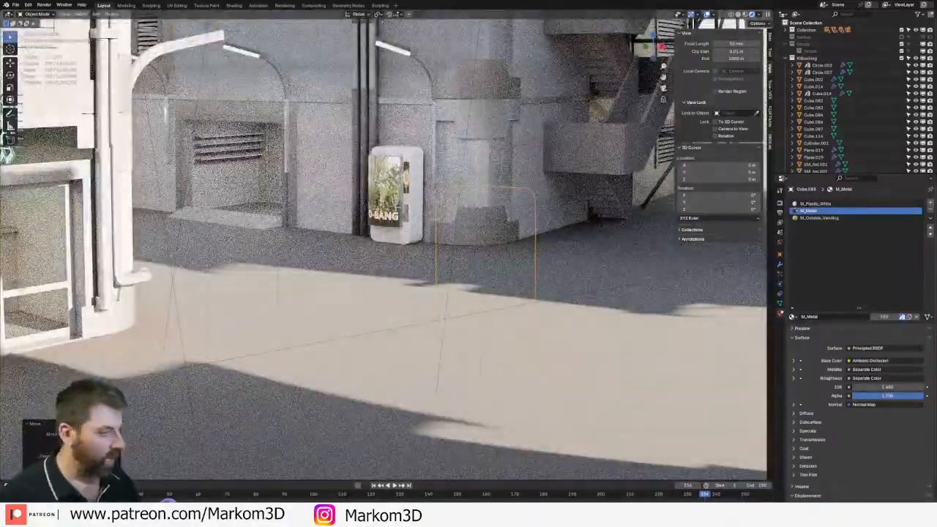
# - Set the sun elevation of the world's sky texture to -9° to preview the street at night
pyautogui.click(780, 242)
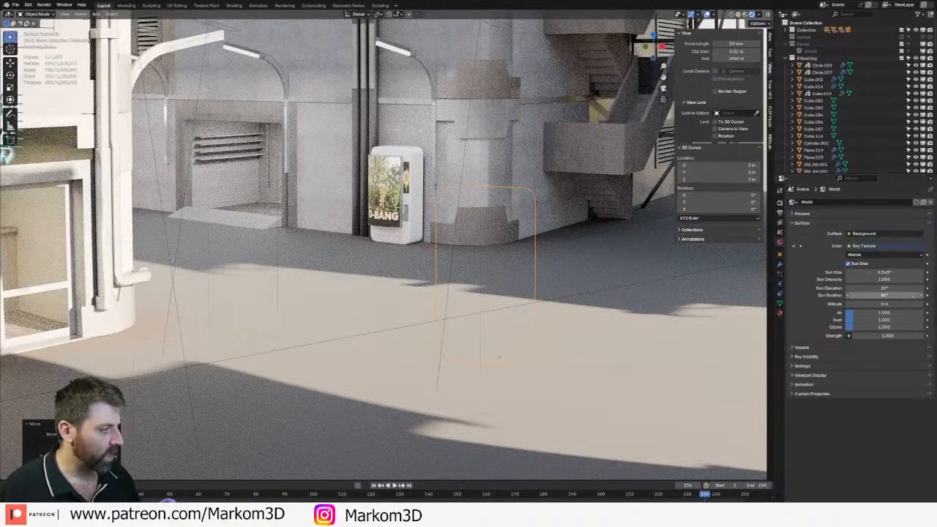
pyautogui.click(891, 296)
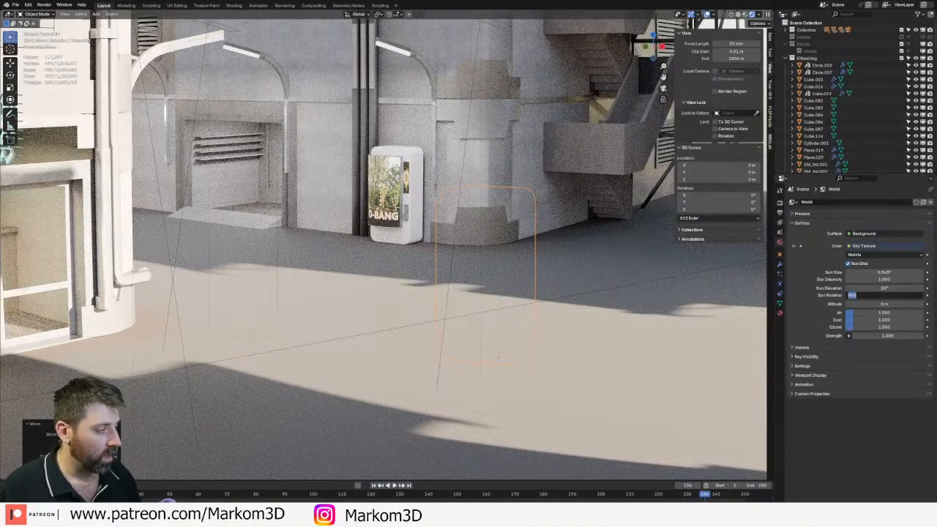
pyautogui.click(891, 288)
pyautogui.click(891, 288)
pyautogui.write('-9')
pyautogui.press('Return')
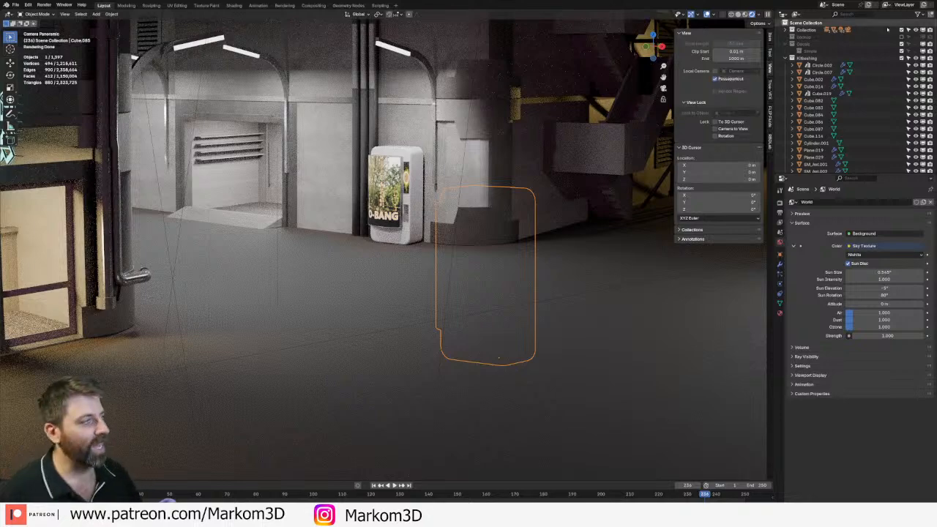
# - Exclude the main Collection and include it again to bring back the hidden volume cube
pyautogui.click(901, 30)
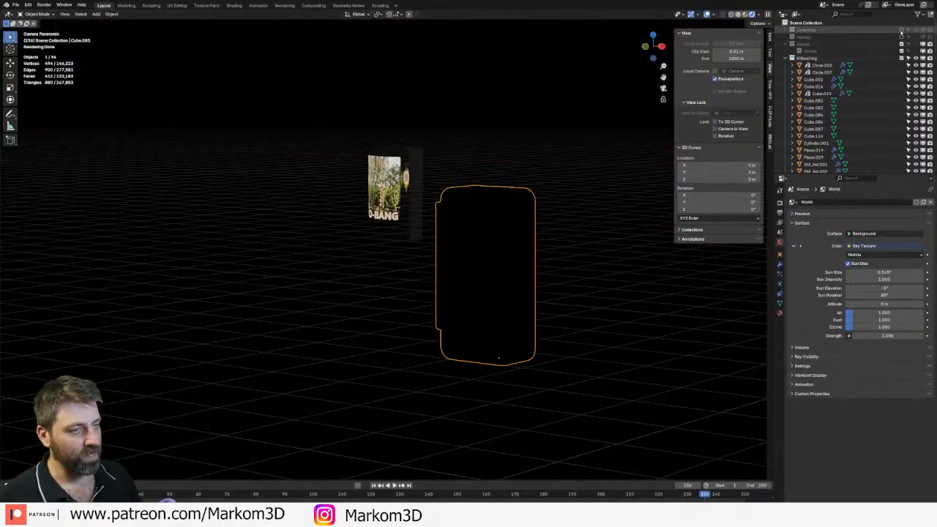
pyautogui.click(901, 30)
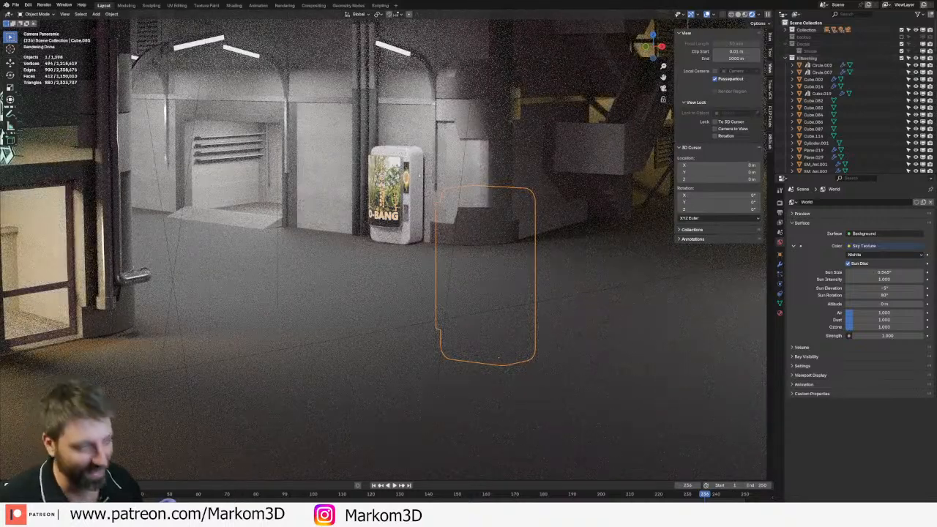
pyautogui.scroll(-6, 419, 183)
pyautogui.moveTo(419, 175); pyautogui.dragTo(527, 220, button='middle')
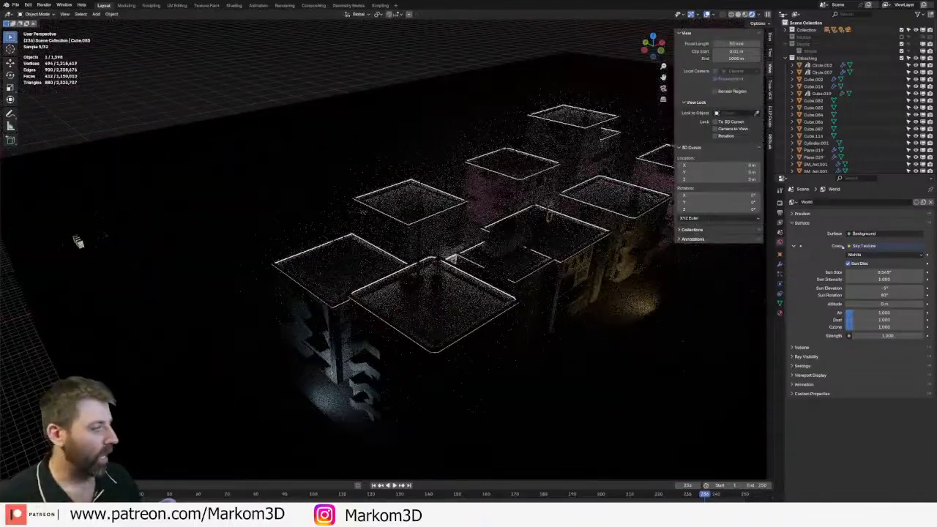
# - Set the sky texture's sun elevation to 20° and view the whole building scene in daylight
pyautogui.doubleClick(886, 288)
pyautogui.write('2')
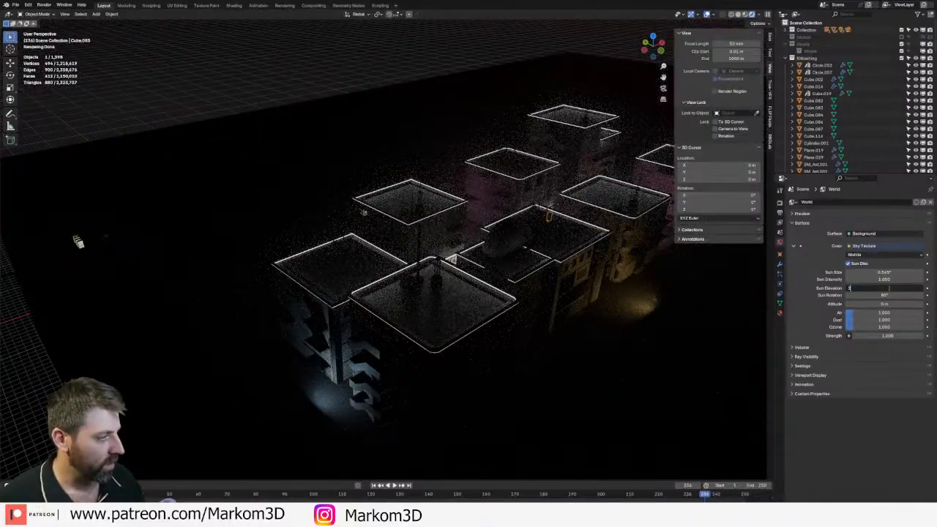
pyautogui.write('0')
pyautogui.press('Return')
pyautogui.moveTo(301, 142); pyautogui.dragTo(376, 189, button='middle')
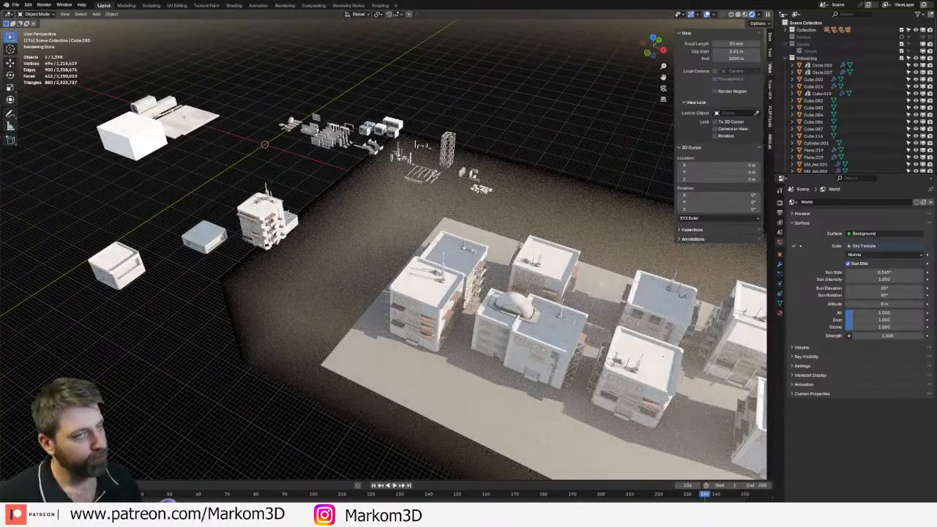
# - Duplicate the vending machine and place the copy among the loose kitbash parts in wireframe top view
pyautogui.press('z')
pyautogui.click(407, 247)
pyautogui.keyDown('shift'); pyautogui.moveTo(624, 361); pyautogui.dragTo(615, 356, button='middle'); pyautogui.keyUp('shift')
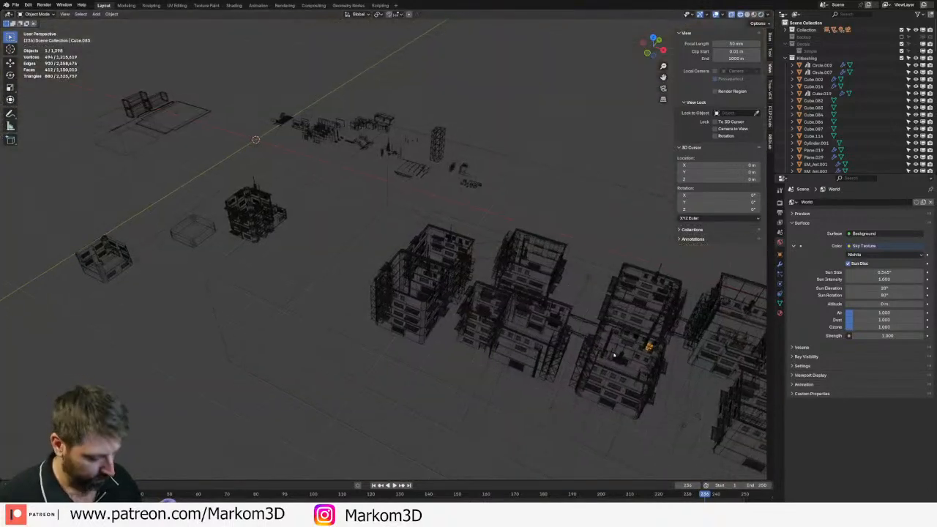
pyautogui.press('KP_7')
pyautogui.scroll(-3, 614, 356)
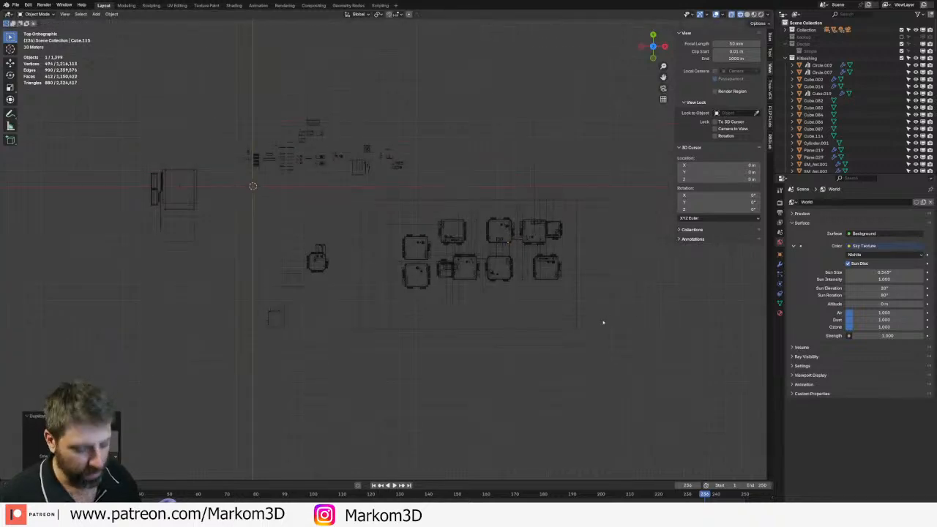
pyautogui.press('g')
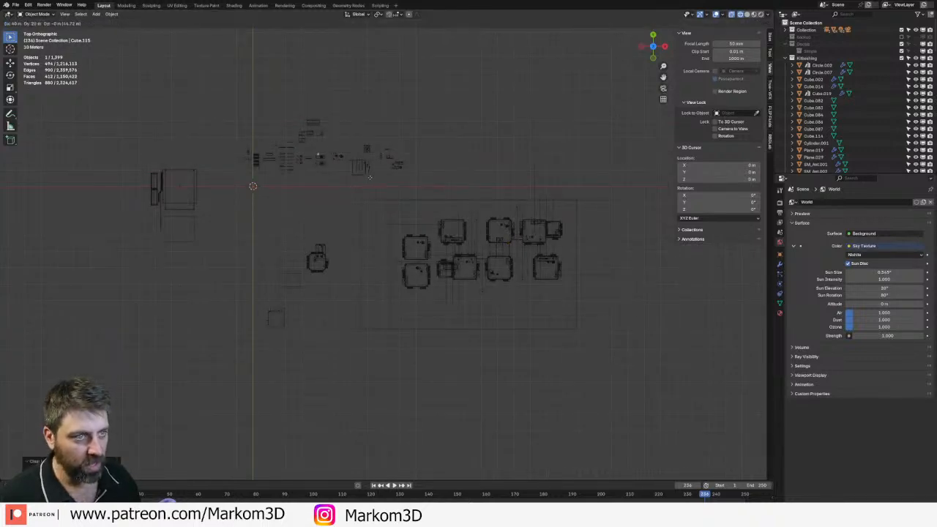
pyautogui.click(381, 169)
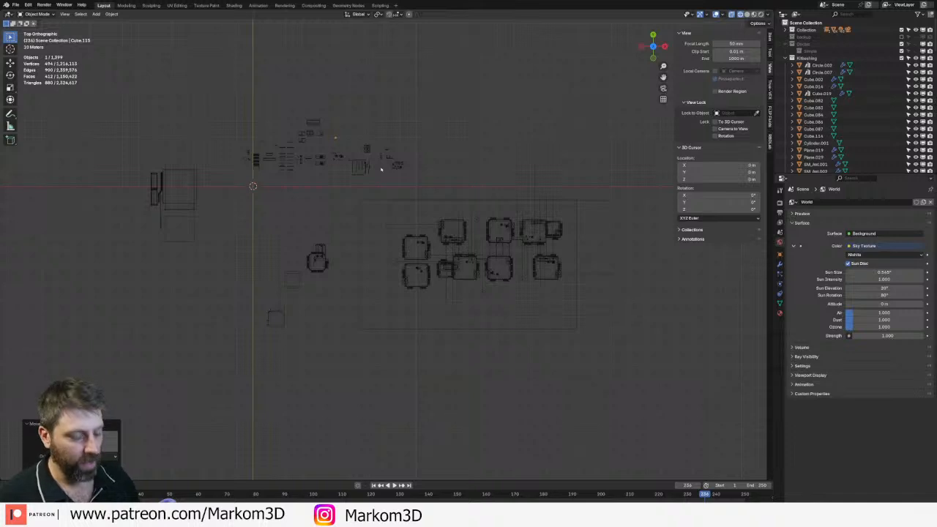
# - Move the vending machine copy into the Kitbashing collection and exclude the main Collection
pyautogui.press('m')
pyautogui.click(351, 204)
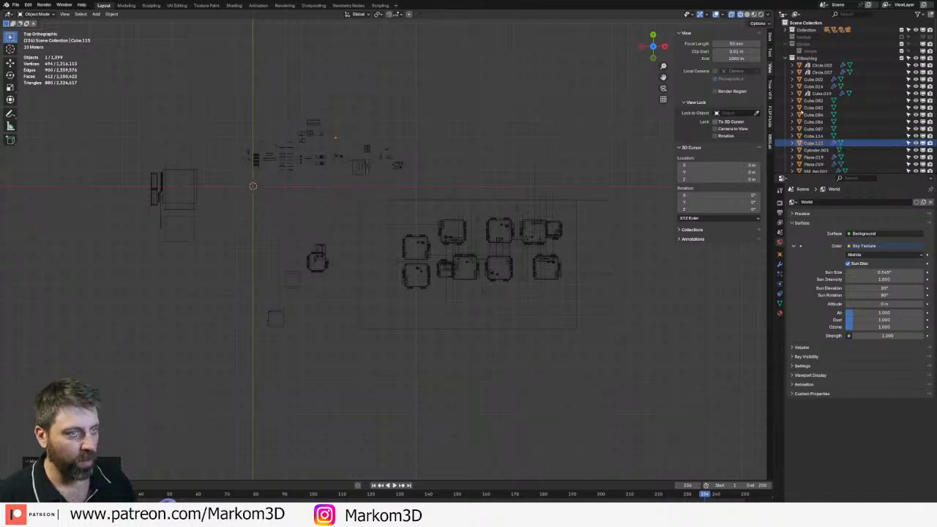
pyautogui.click(905, 30)
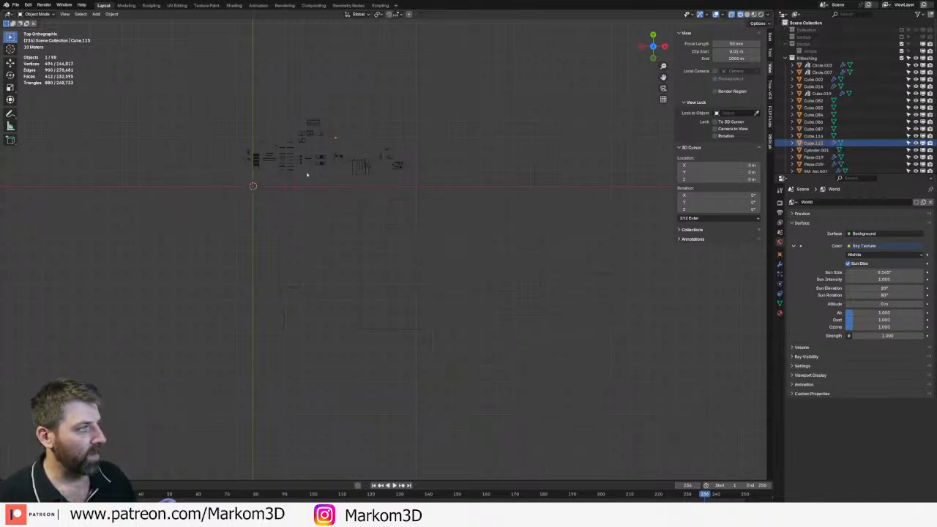
# - Add a cube mesh at the 3D cursor on the world origin
pyautogui.press('KP_Decimal')
pyautogui.scroll(-12, 300, 179)
pyautogui.keyDown('shift'); pyautogui.moveTo(284, 258); pyautogui.dragTo(542, 122, button='middle'); pyautogui.keyUp('shift')
pyautogui.scroll(6, 358, 271)
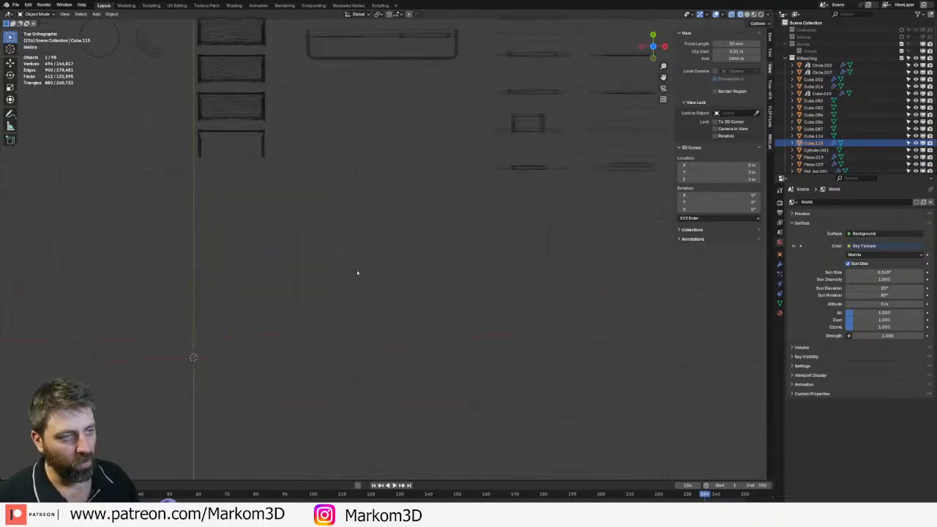
pyautogui.keyDown('shift'); pyautogui.moveTo(358, 272); pyautogui.dragTo(472, 160, button='middle'); pyautogui.keyUp('shift')
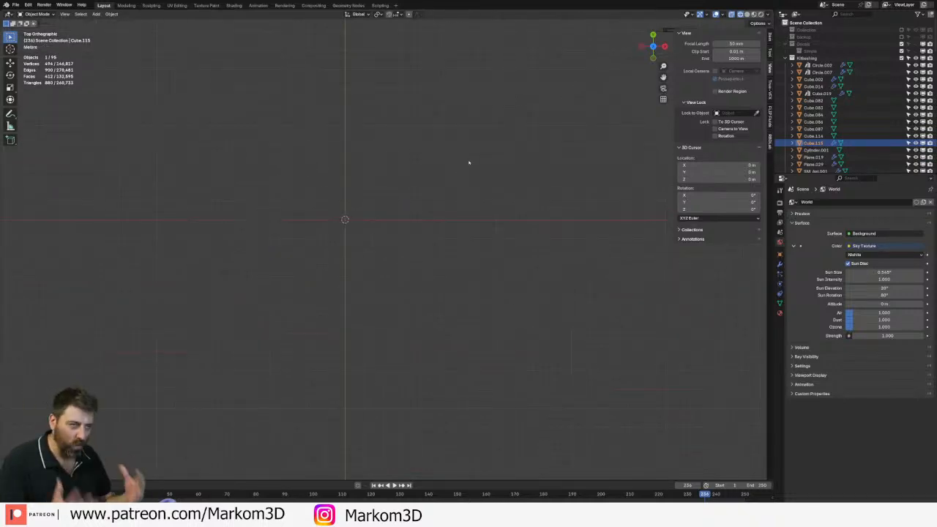
pyautogui.scroll(4, 303, 190)
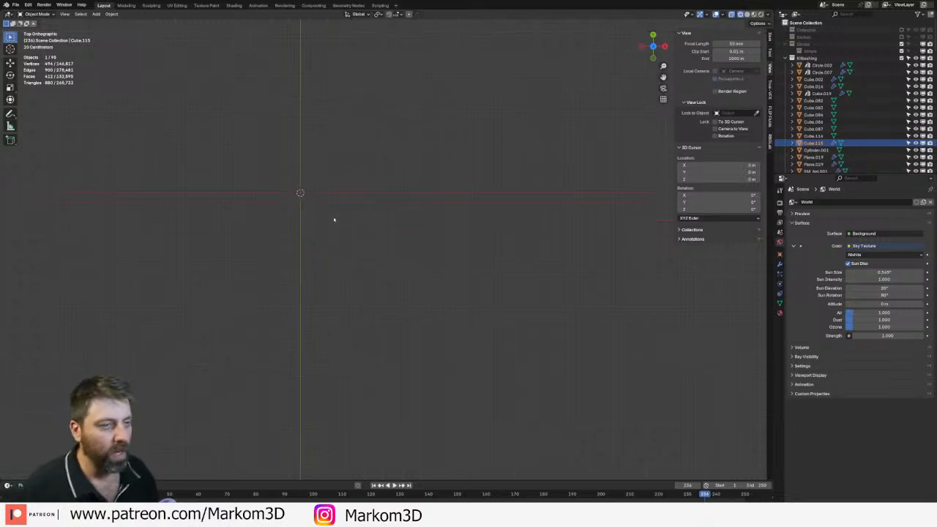
pyautogui.keyDown('shift'); pyautogui.moveTo(303, 190); pyautogui.dragTo(410, 235, button='middle'); pyautogui.keyUp('shift')
pyautogui.hotkey('shift', 'a')
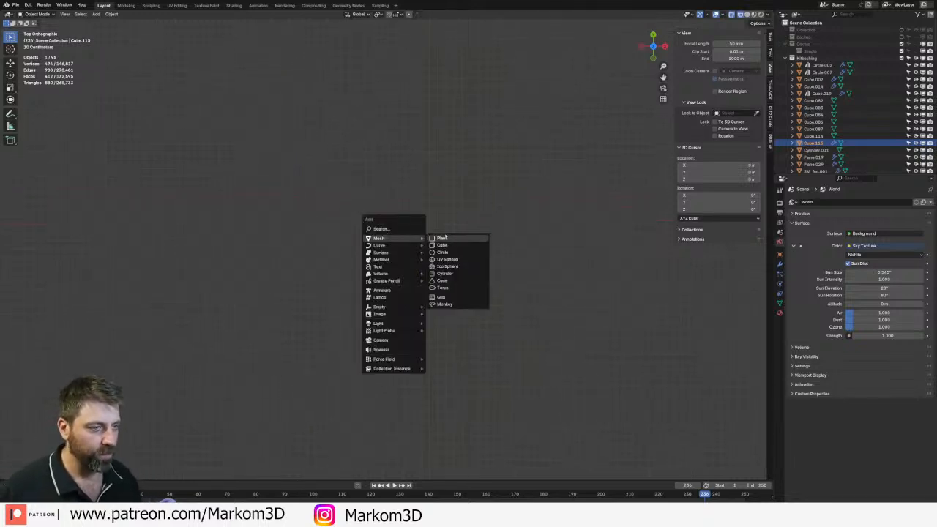
pyautogui.press('Escape')
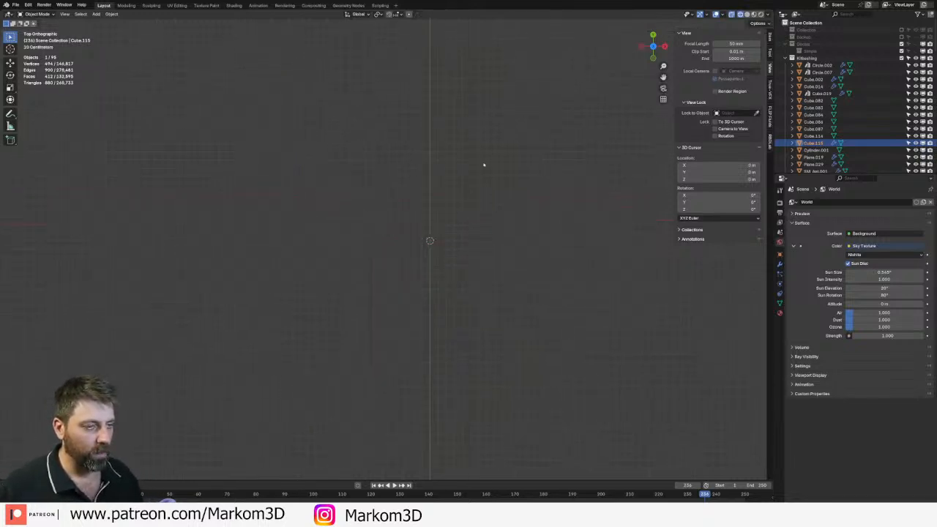
pyautogui.hotkey('shift', 's')
pyautogui.press('Escape')
pyautogui.hotkey('shift', 'a')
pyautogui.click(504, 166)
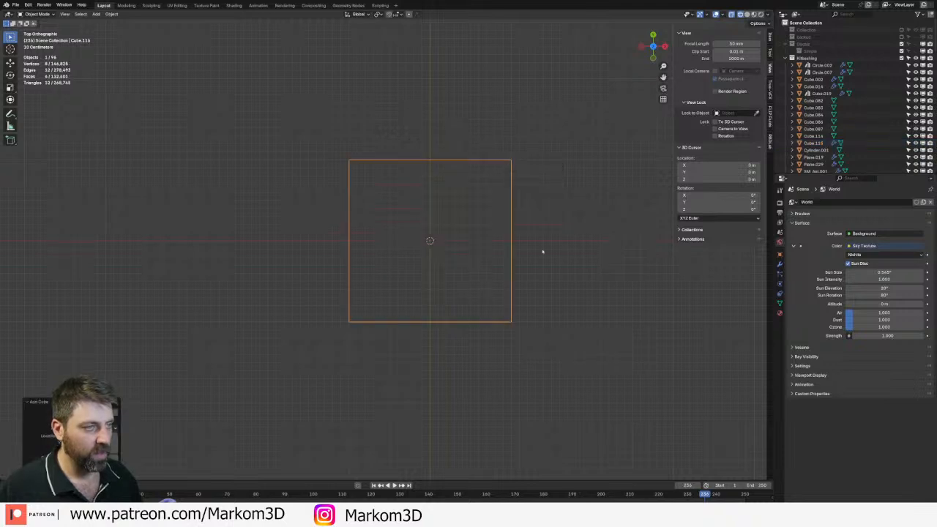
# - Raise the cube's mesh 1 m in Edit Mode so its base rests on the ground plane
pyautogui.moveTo(544, 253); pyautogui.dragTo(502, 219, button='middle')
pyautogui.press('Tab')
pyautogui.press('1')
pyautogui.press('Return')
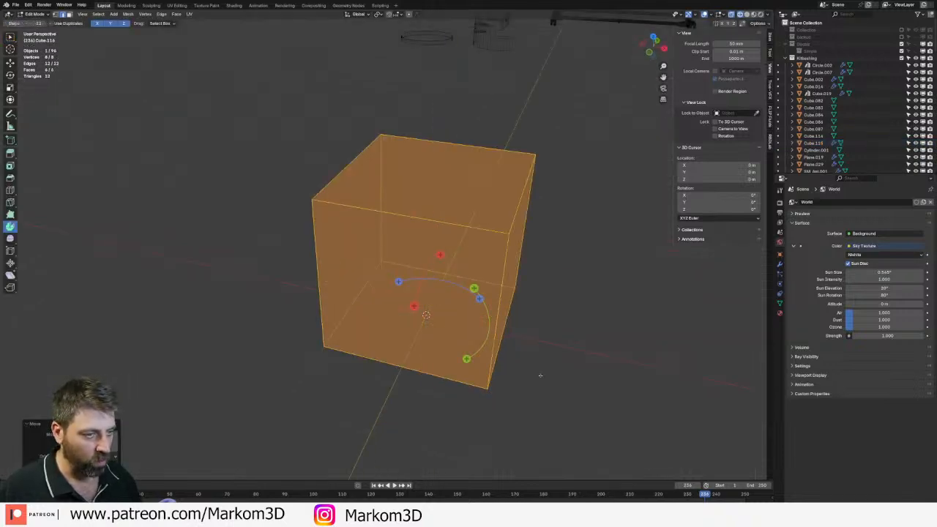
# - Lower the cube's top face along Z to shorten the block
pyautogui.hotkey('alt', 'a')
pyautogui.click(432, 174)
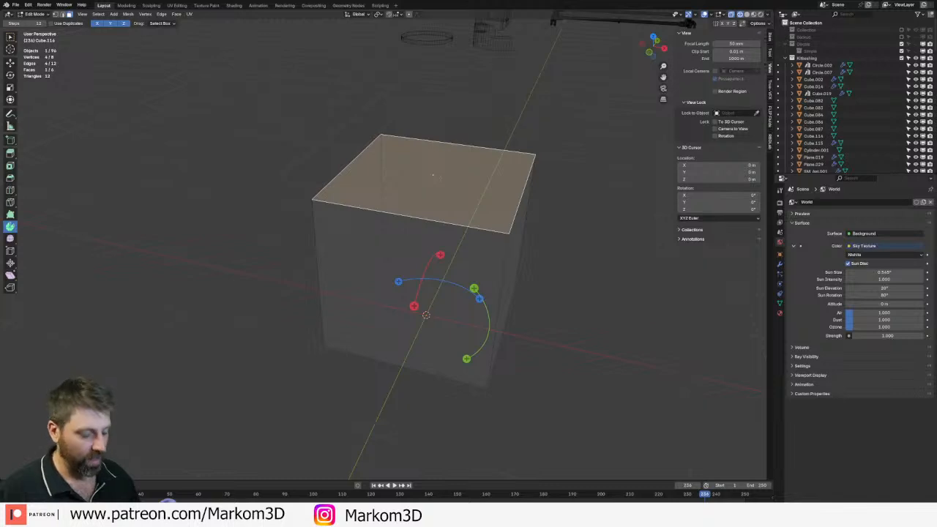
pyautogui.press('g')
pyautogui.press('z')
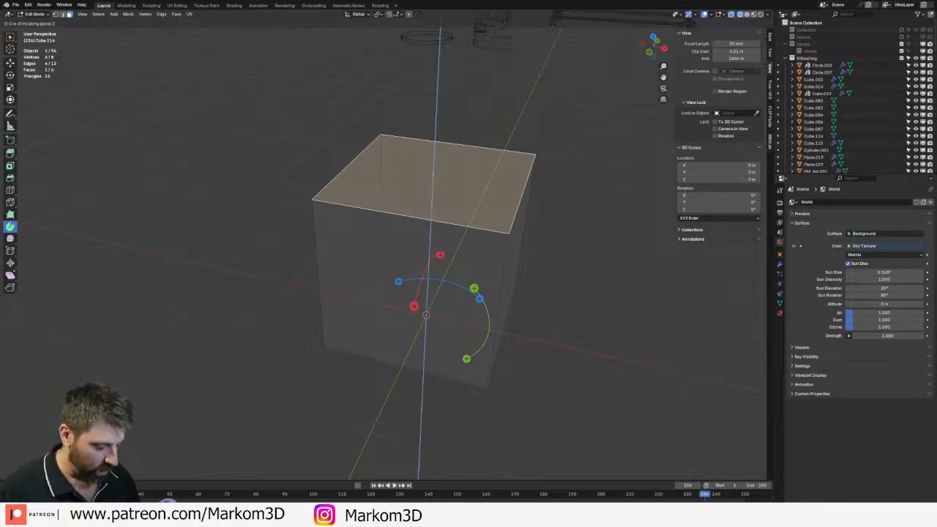
pyautogui.click(431, 214)
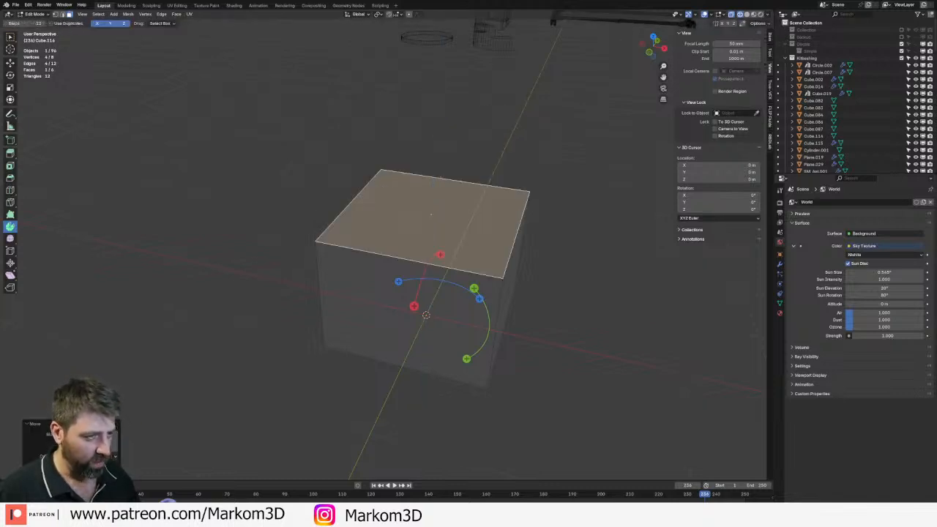
# - Move the block's back face to the origin and its front face back along Y to make a thin slab
pyautogui.moveTo(560, 290); pyautogui.dragTo(513, 293, button='middle')
pyautogui.hotkey('alt', 'a')
pyautogui.click(458, 296)
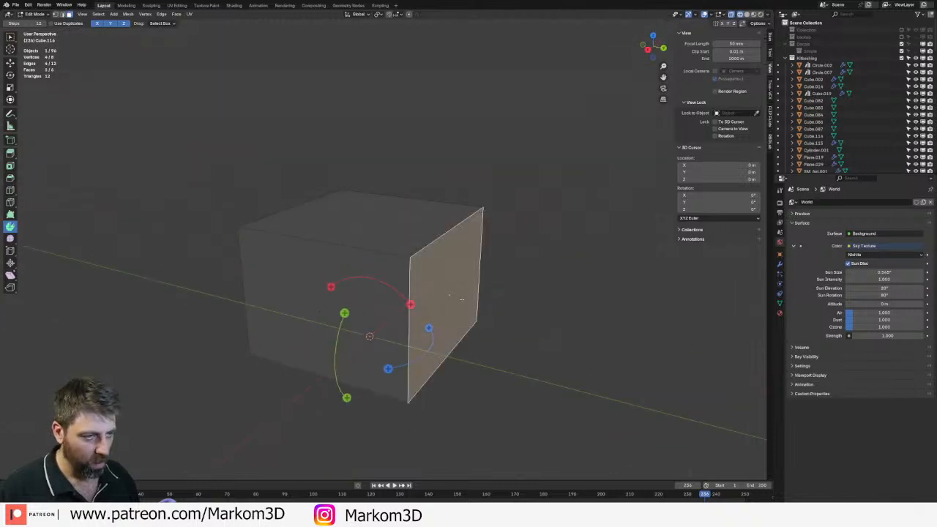
pyautogui.press('KP_5')
pyautogui.press('KP_7')
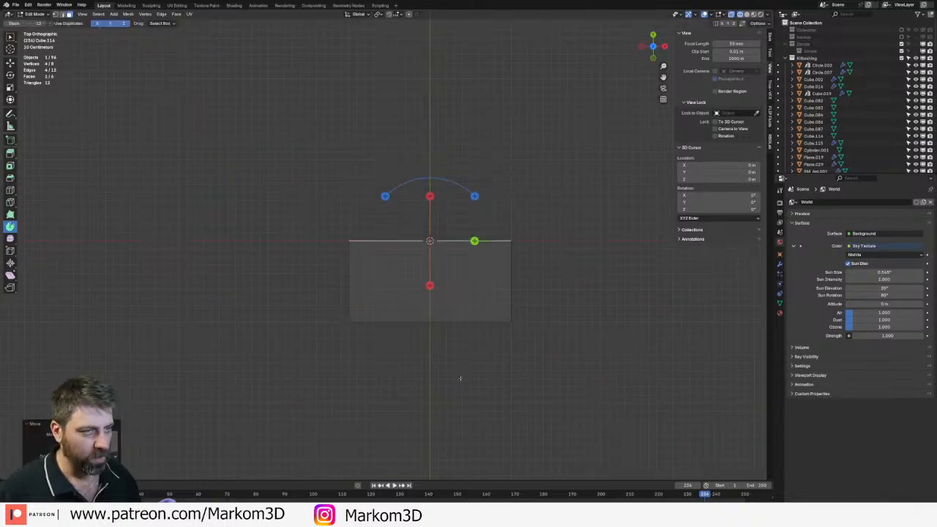
pyautogui.click(437, 324)
pyautogui.press('g')
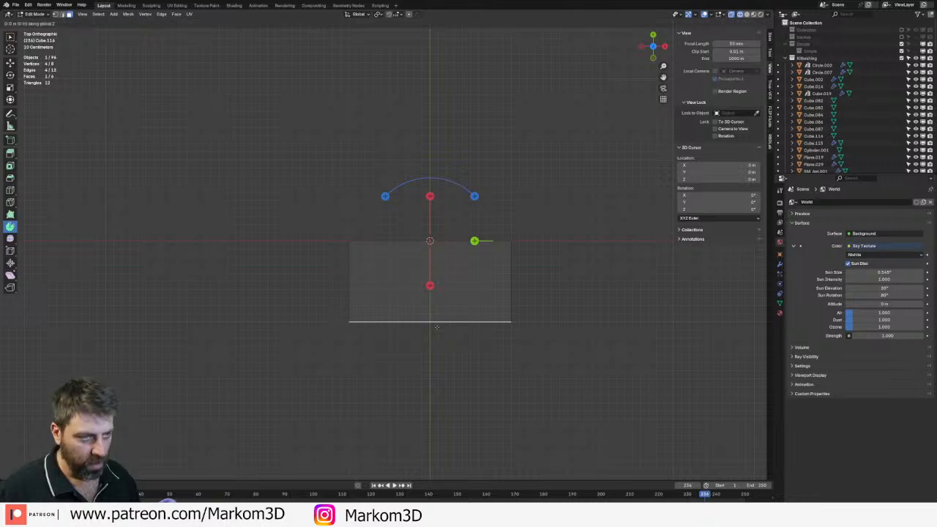
pyautogui.press('y')
pyautogui.click(410, 258)
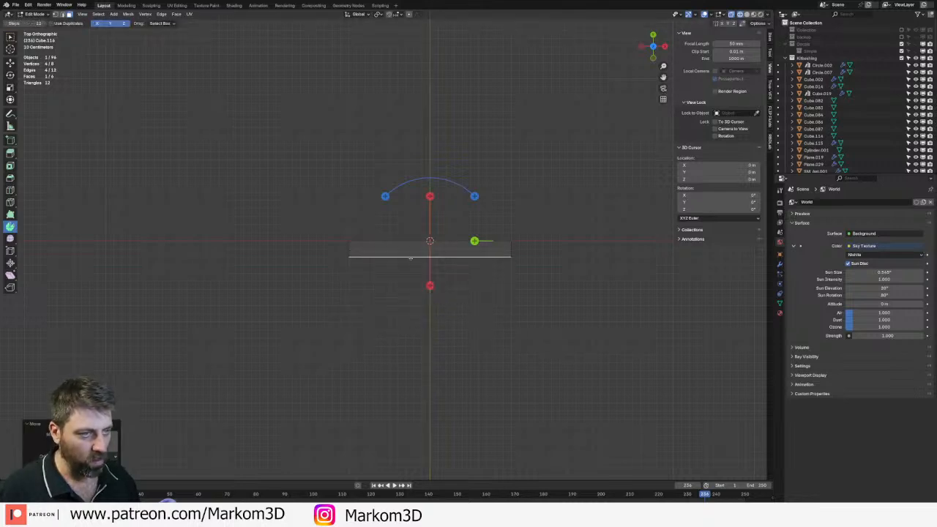
# - Scale the slab along X into a narrow upright post
pyautogui.press('s')
pyautogui.press('x')
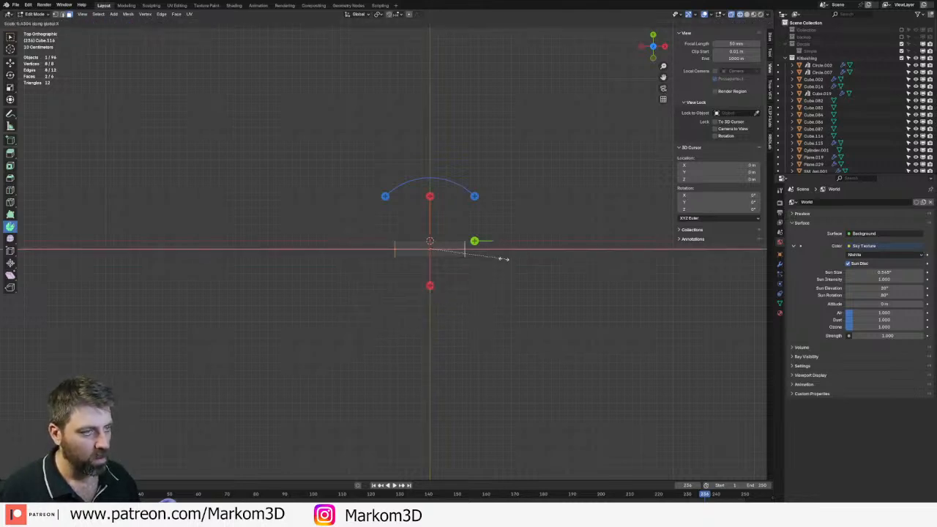
pyautogui.click(461, 259)
# - Add two horizontal loop cuts near the top of the post, the second a short distance below the first
pyautogui.moveTo(462, 258); pyautogui.dragTo(479, 235, button='middle')
pyautogui.hotkey('ctrl', 'r')
pyautogui.click(410, 268)
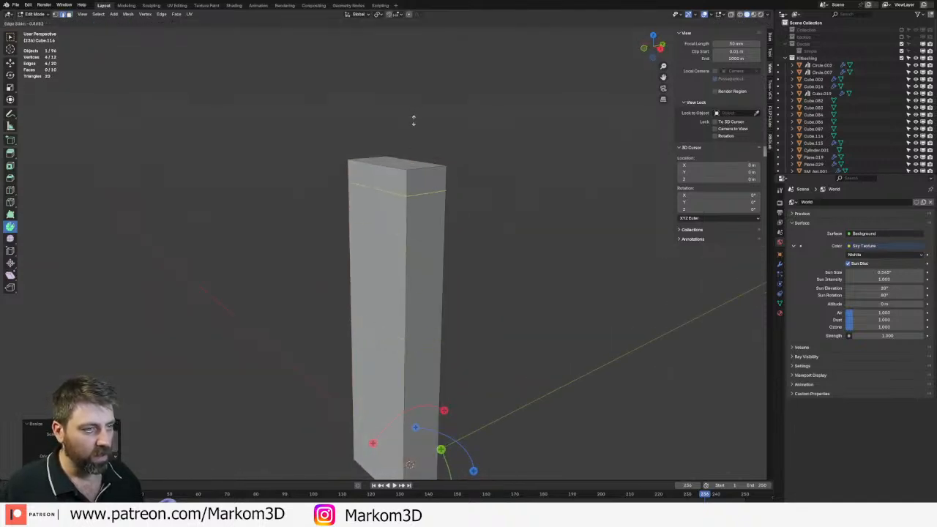
pyautogui.click(414, 119)
pyautogui.keyDown('shift'); pyautogui.moveTo(409, 327); pyautogui.dragTo(406, 280, button='middle'); pyautogui.keyUp('shift')
pyautogui.hotkey('ctrl', 'r')
pyautogui.click(402, 246)
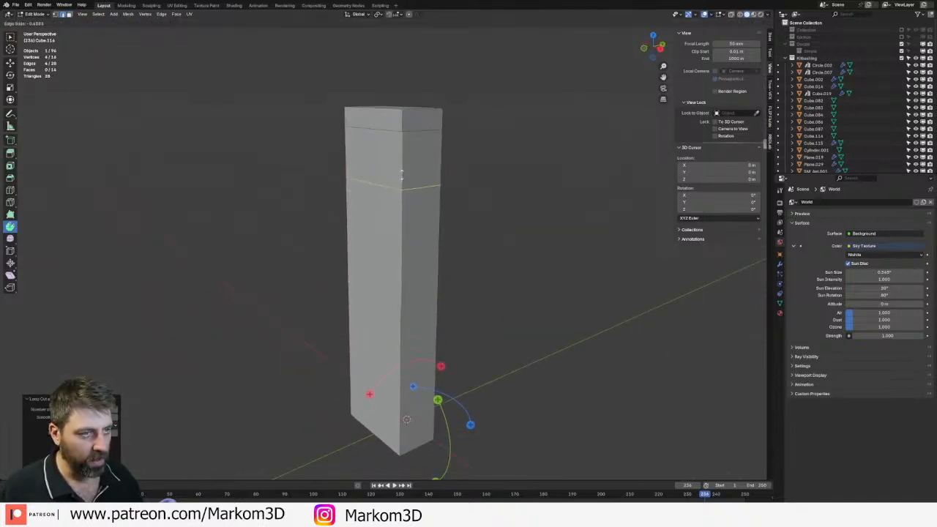
pyautogui.click(403, 157)
# - Add a horizontal loop cut in the post's lower half and bevel it into two edge loops
pyautogui.hotkey('ctrl', 'r')
pyautogui.click(408, 255)
pyautogui.click(408, 265)
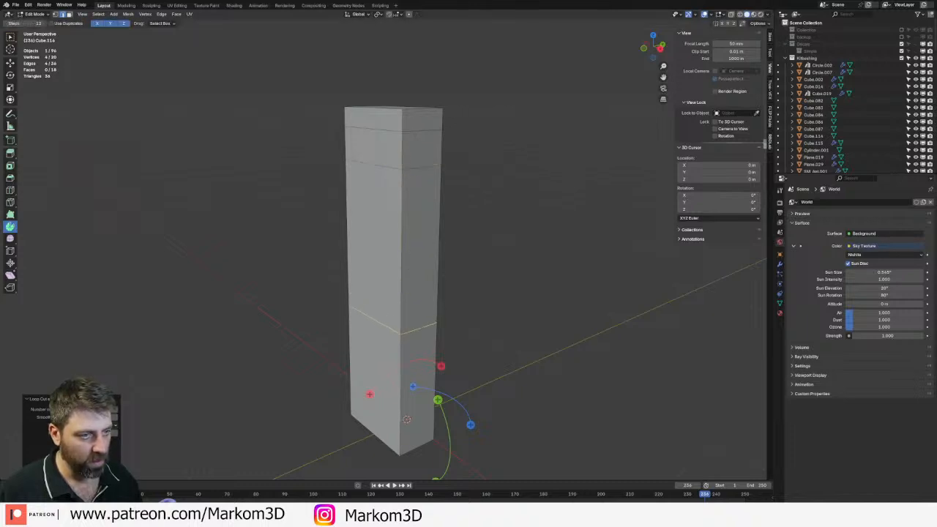
pyautogui.moveTo(407, 265); pyautogui.dragTo(462, 311, button='middle')
pyautogui.hotkey('ctrl', 'b')
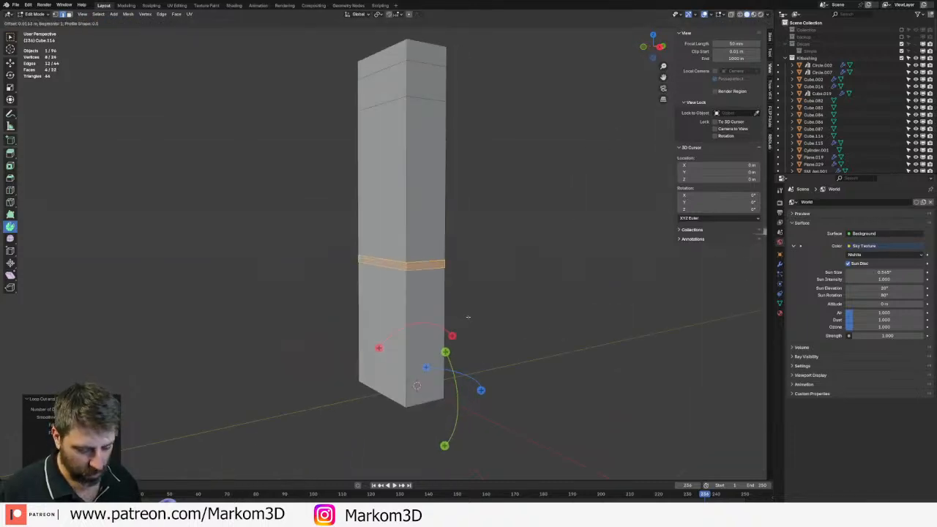
pyautogui.click(474, 327)
# - Push the post's tall middle front face back about 0.15 m along Y to form a recess with sloped transitions
pyautogui.click(404, 215)
pyautogui.press('KP_3')
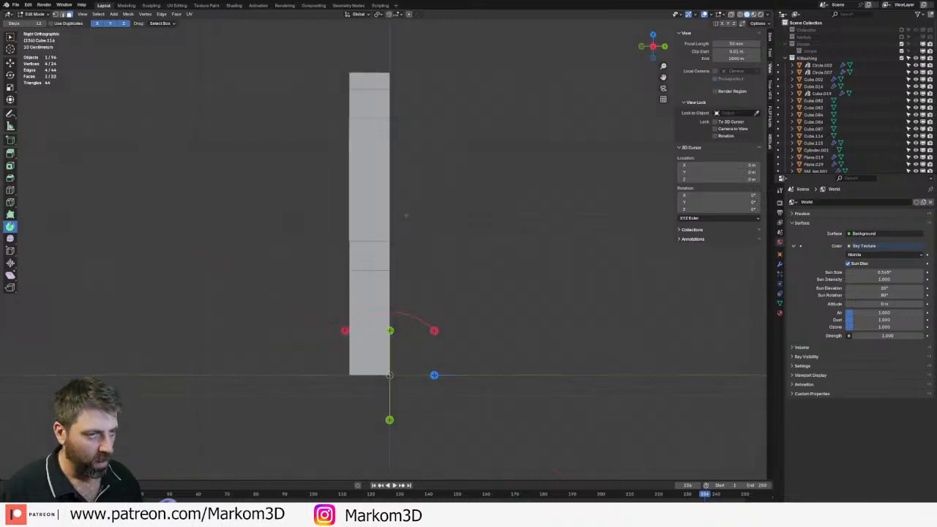
pyautogui.press('g')
pyautogui.press('Escape')
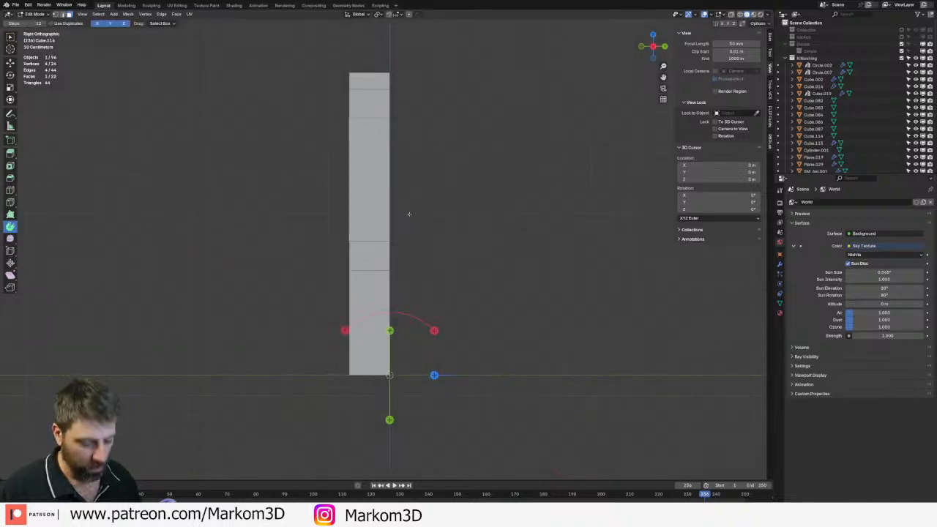
pyautogui.press('g')
pyautogui.press('y')
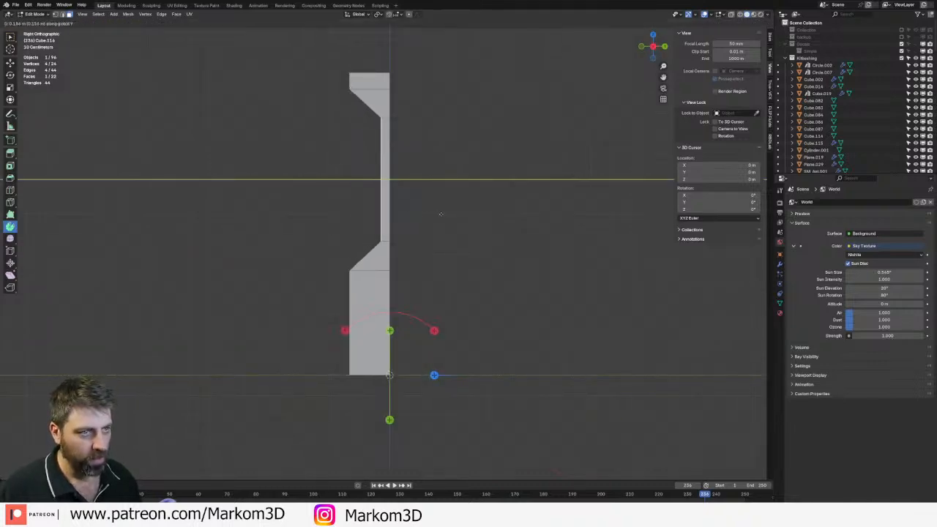
pyautogui.click(439, 214)
# - Snap the 3D cursor to the sloped face under the post's head and add a small scaled-down cylinder there
pyautogui.moveTo(439, 214); pyautogui.dragTo(443, 178, button='middle')
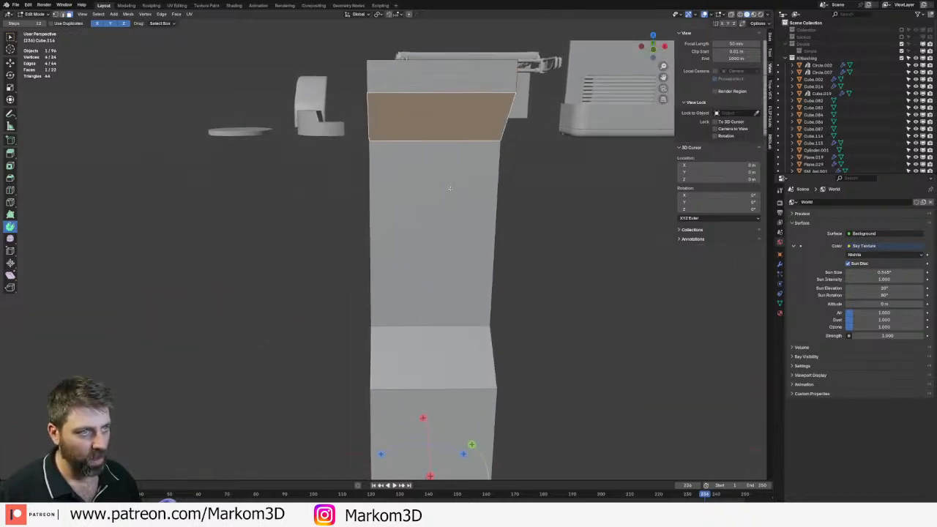
pyautogui.hotkey('shift', 's')
pyautogui.click(444, 219)
pyautogui.hotkey('shift', 'a')
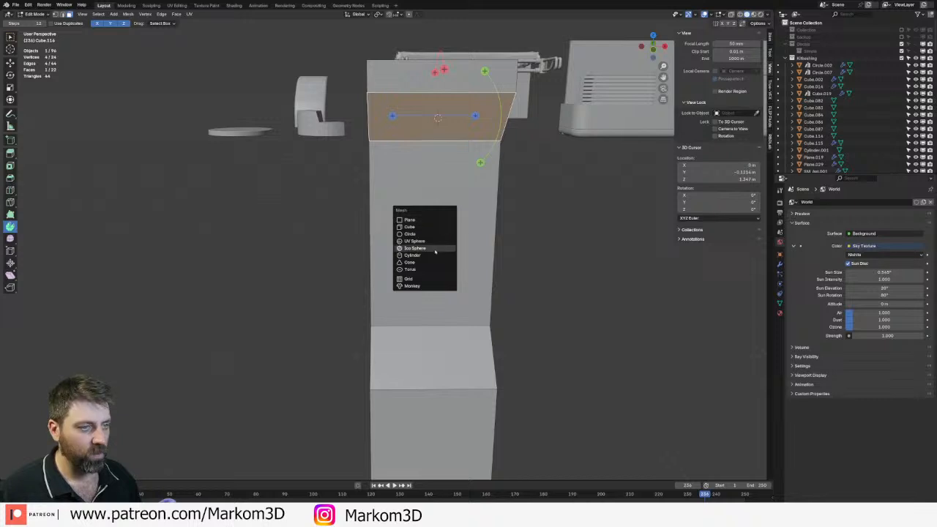
pyautogui.click(455, 245)
pyautogui.press('s')
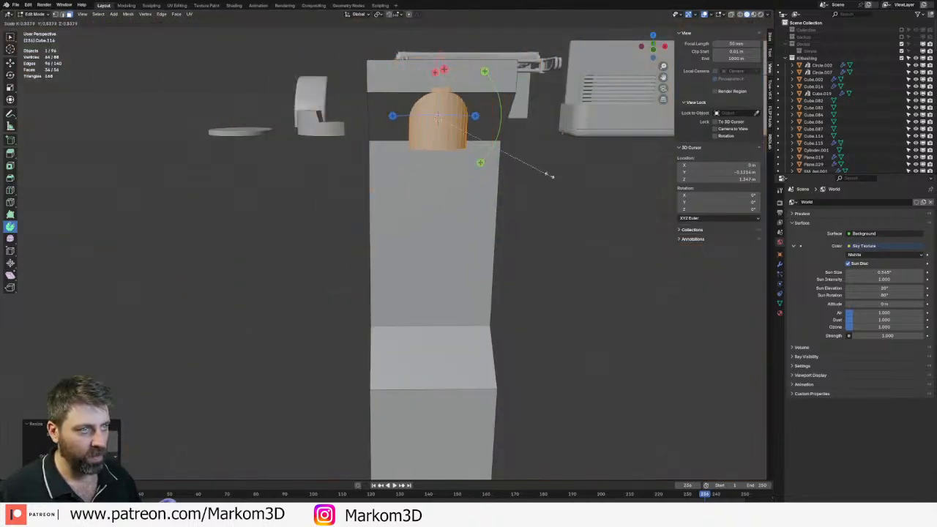
pyautogui.click(500, 148)
# - Rotate the cylinder to align with the sloped face in wireframe side view and scale it down slightly
pyautogui.press('KP_3')
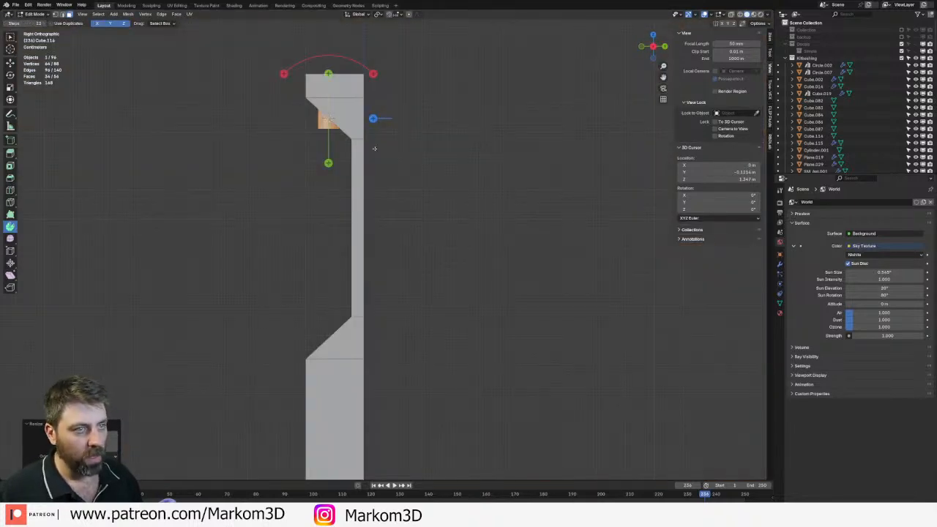
pyautogui.keyDown('shift'); pyautogui.moveTo(375, 149); pyautogui.dragTo(491, 238, button='middle'); pyautogui.keyUp('shift')
pyautogui.scroll(4, 512, 231)
pyautogui.press('z')
pyautogui.click(540, 250)
pyautogui.keyDown('shift'); pyautogui.moveTo(576, 234); pyautogui.dragTo(498, 243, button='middle'); pyautogui.keyUp('shift')
pyautogui.press('r')
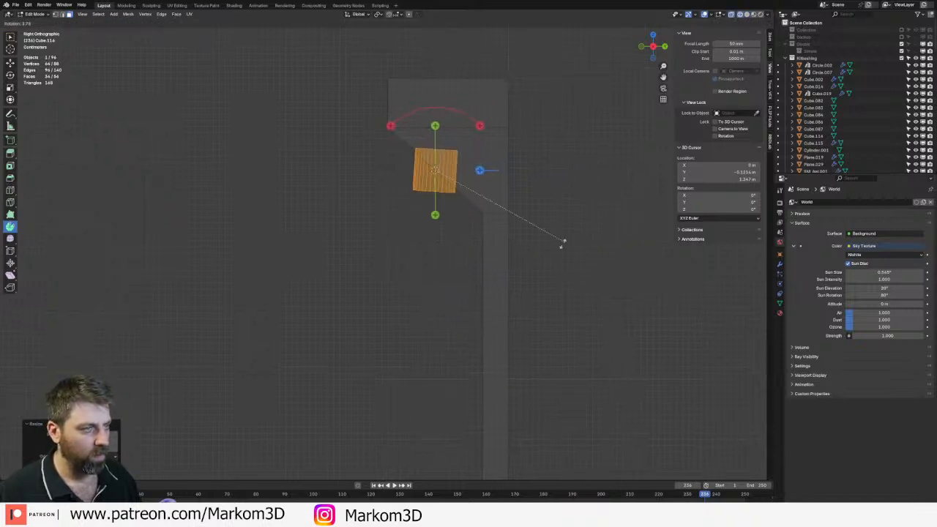
pyautogui.click(491, 315)
pyautogui.press('s')
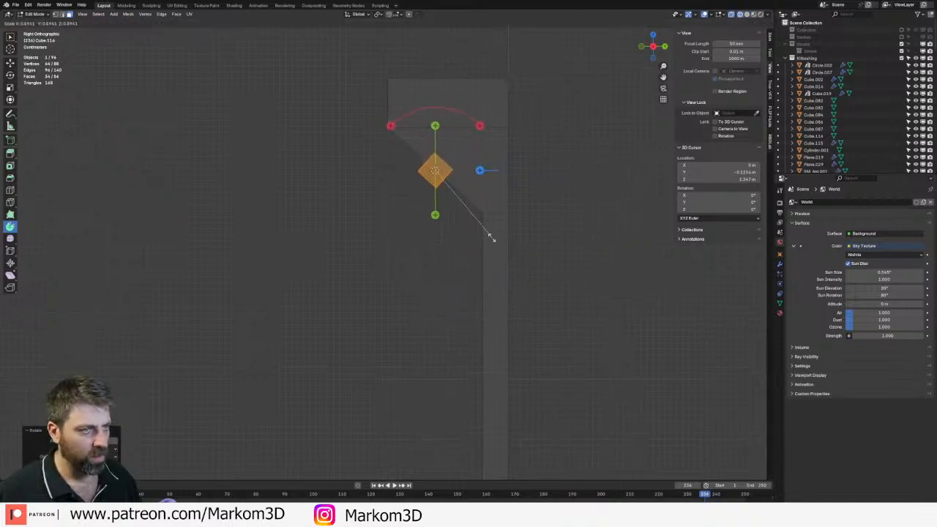
pyautogui.click(491, 238)
pyautogui.press('KP_1')
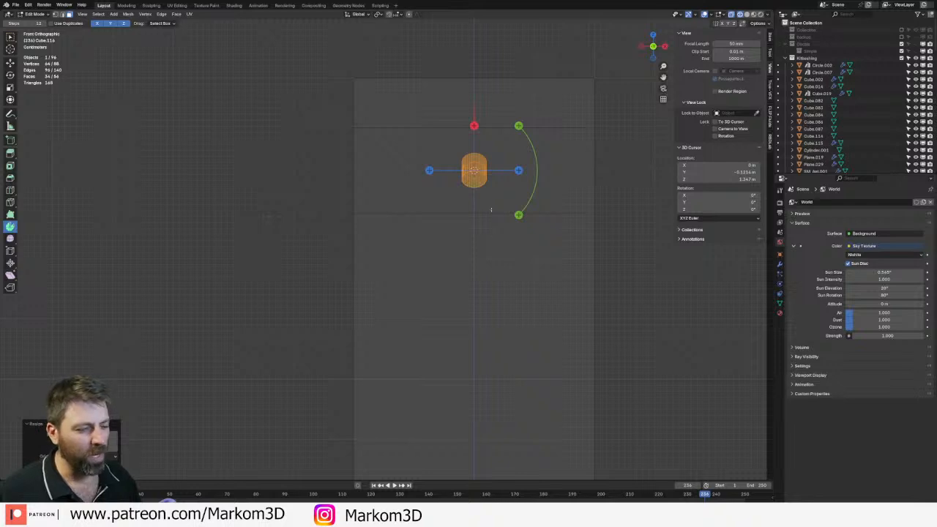
# - Move the small cylinder beside the post's edge in front view and tilt it slightly
pyautogui.press('g')
pyautogui.click(589, 229)
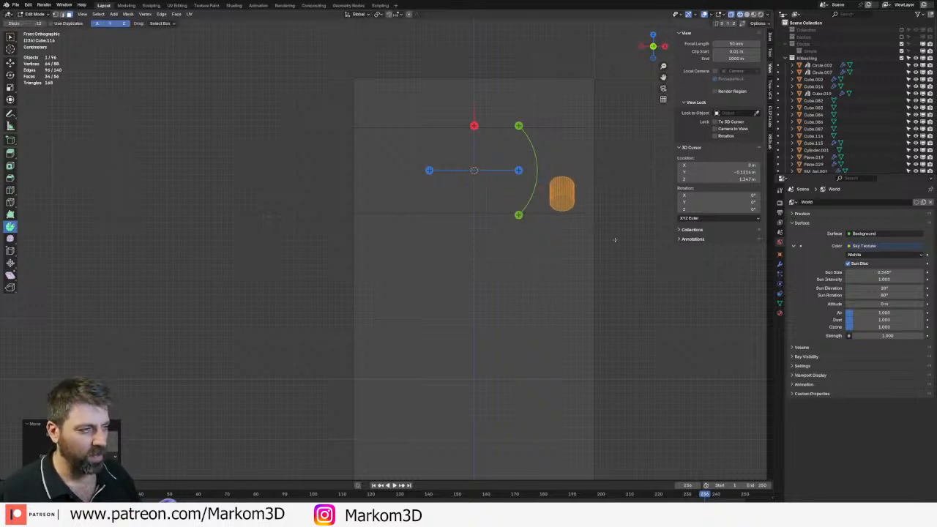
pyautogui.press('r')
pyautogui.press('z')
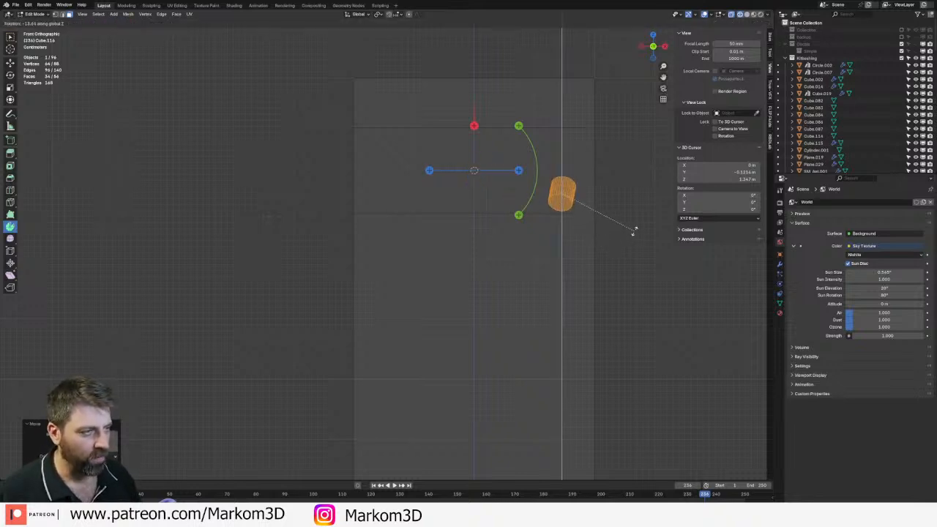
pyautogui.click(642, 223)
# - Duplicate the tilted cylinder, mirror the copy with an X scale of -1, and move it along X to the post's opposite side
pyautogui.hotkey('shift', 'd')
pyautogui.rightClick(603, 253)
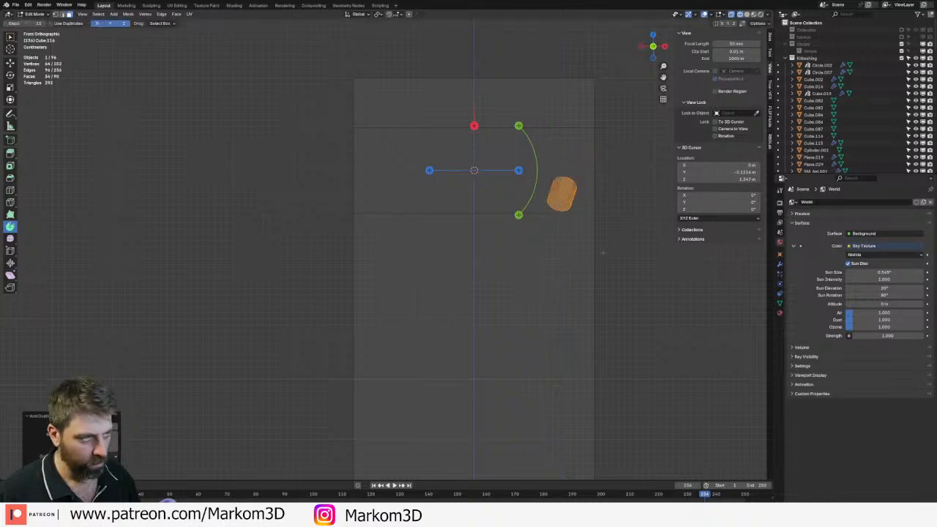
pyautogui.write('sx-1')
pyautogui.press('Return')
pyautogui.press('g')
pyautogui.press('x')
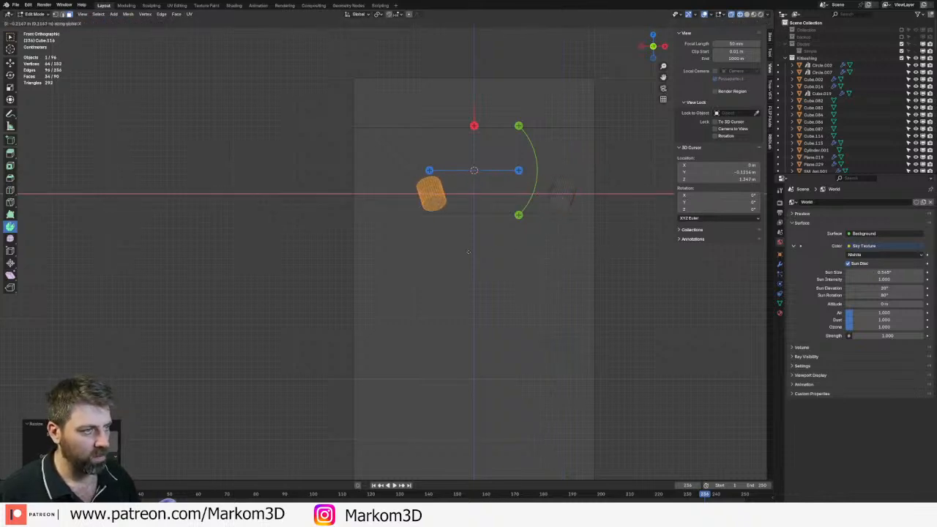
pyautogui.click(385, 253)
pyautogui.moveTo(385, 252); pyautogui.dragTo(455, 186, button='middle')
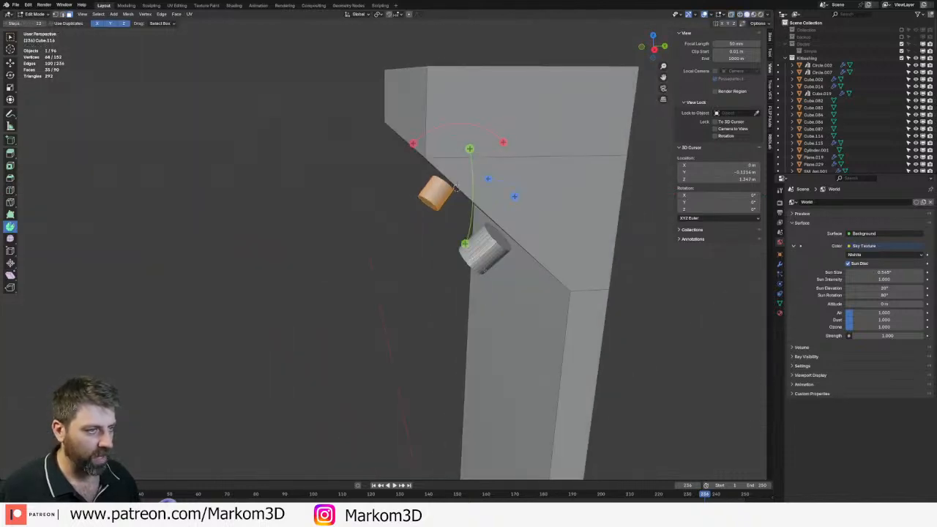
# - Select both linked cylinders and reposition them together against the sloped face in side view
pyautogui.hotkey('ctrl', 'l')
pyautogui.press('KP_3')
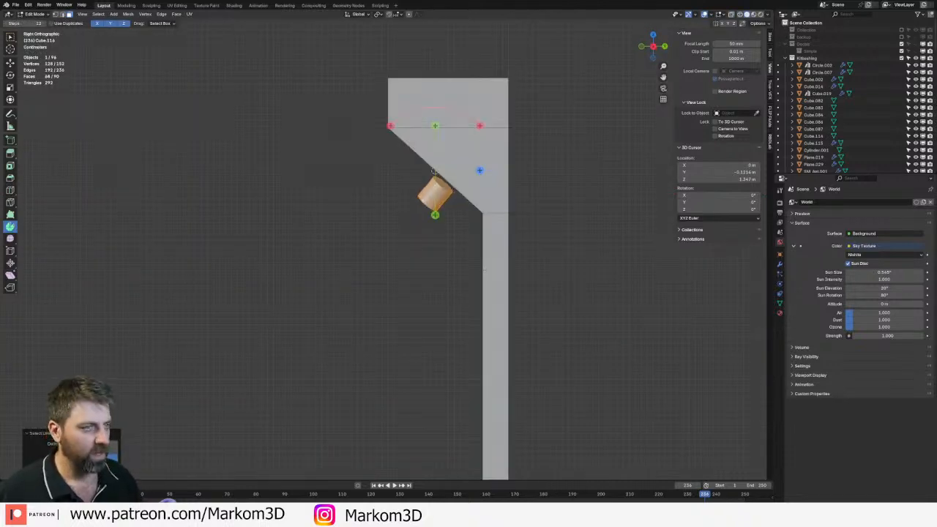
pyautogui.press('g')
pyautogui.click(491, 260)
pyautogui.moveTo(479, 249); pyautogui.dragTo(504, 227, button='middle')
# - Select the outer end faces of both cylinders and inset them to form thin rims
pyautogui.click(549, 205)
pyautogui.scroll(3, 504, 227)
pyautogui.keyDown('shift'); pyautogui.click(319, 213); pyautogui.keyUp('shift')
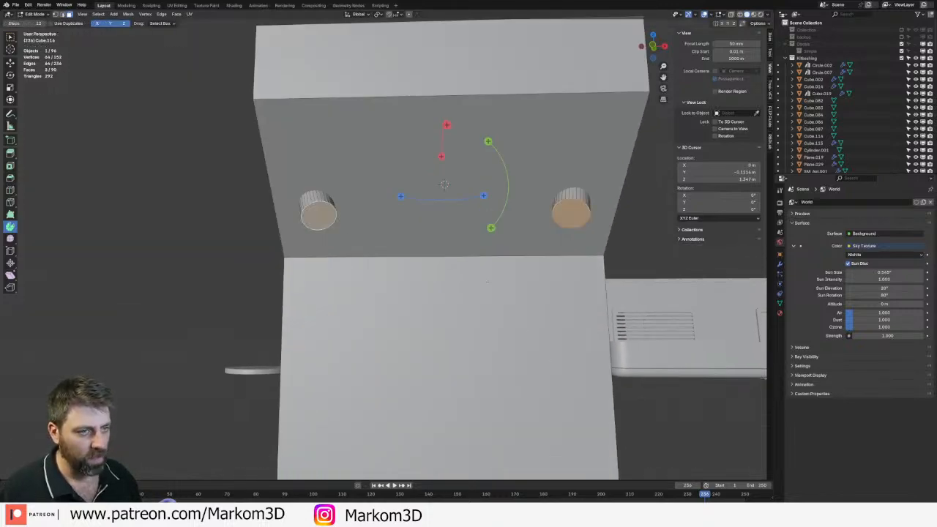
pyautogui.keyDown('shift'); pyautogui.moveTo(319, 213); pyautogui.dragTo(342, 222, button='middle'); pyautogui.keyUp('shift')
pyautogui.scroll(1, 576, 319)
pyautogui.press('i')
pyautogui.click(623, 321)
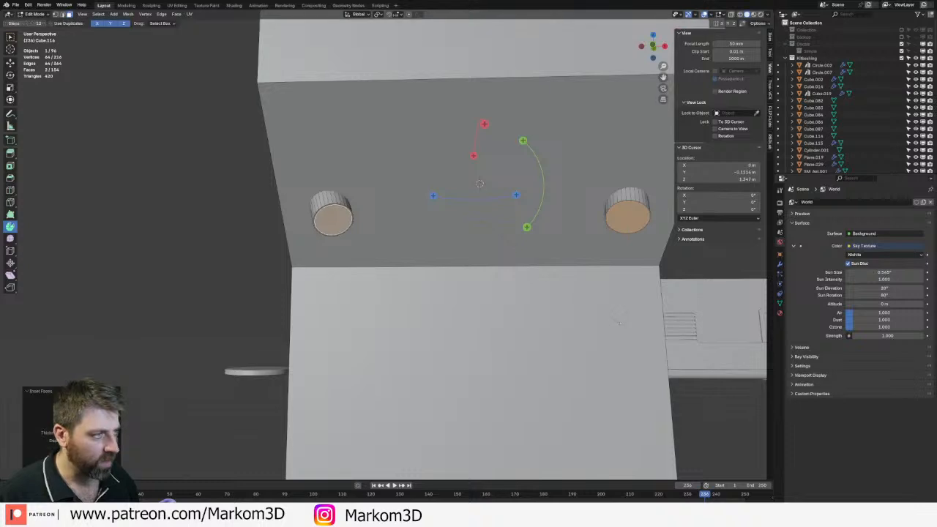
# - Try to extrude both inset end faces with the transform pivot set to Individual Origins, and undo the extrusion
pyautogui.press('e')
pyautogui.click(564, 334)
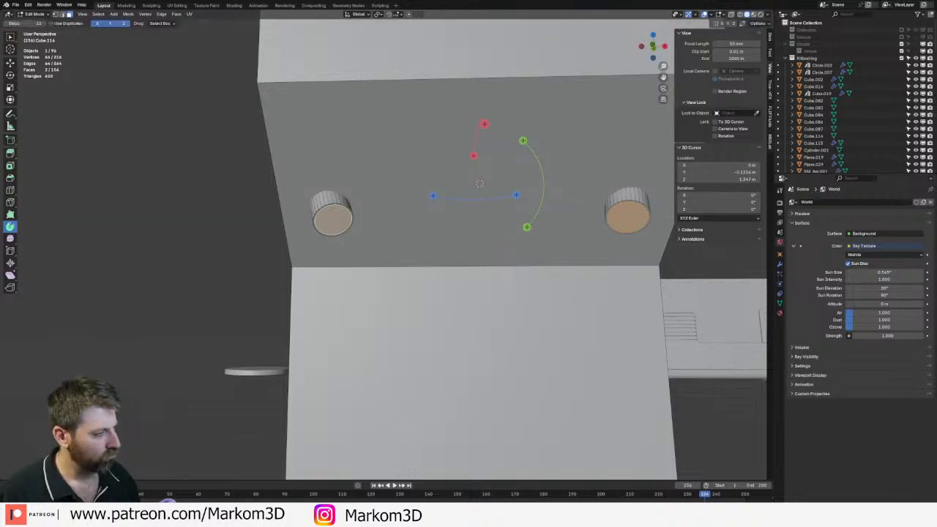
pyautogui.click(379, 14)
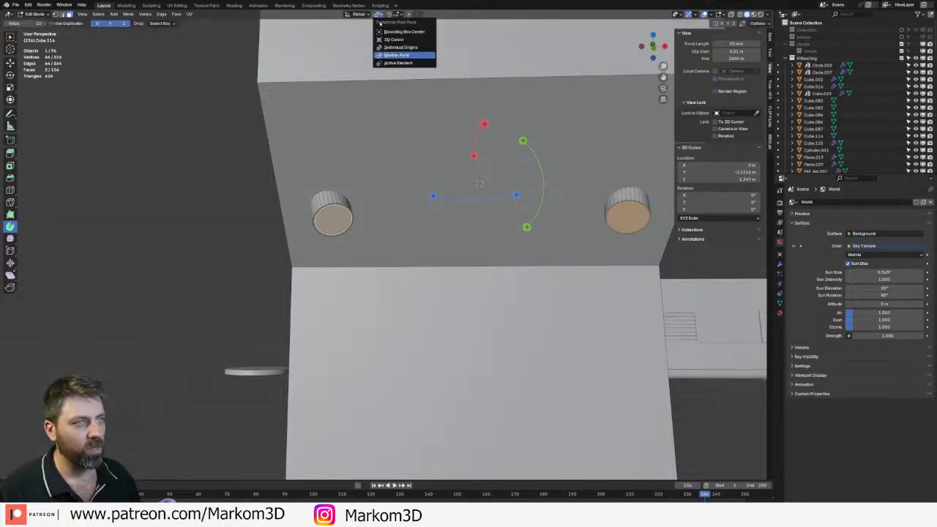
pyautogui.click(379, 14)
pyautogui.click(385, 47)
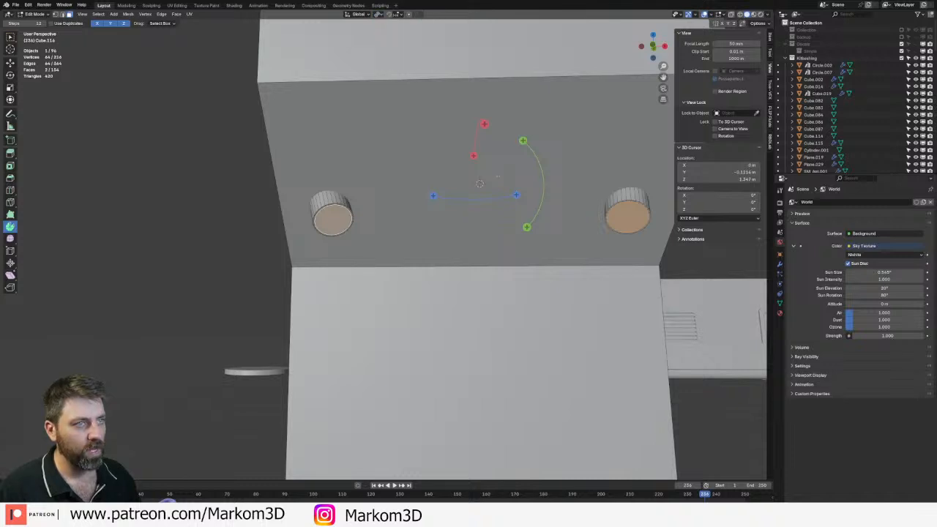
pyautogui.press('e')
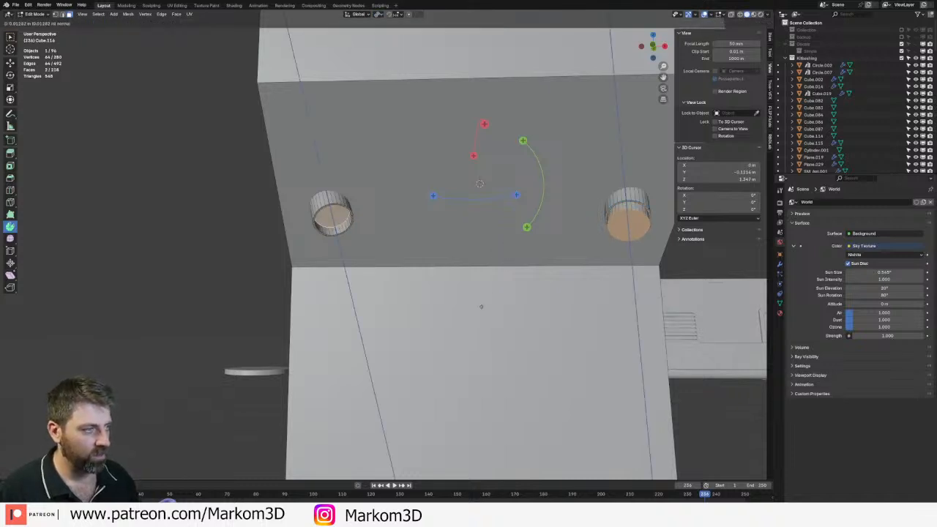
pyautogui.rightClick(452, 319)
pyautogui.hotkey('ctrl', 'z')
# - Make the mesh's face directions consistent and extrude both inset cylinder ends inward about 0.01 m
pyautogui.press('a')
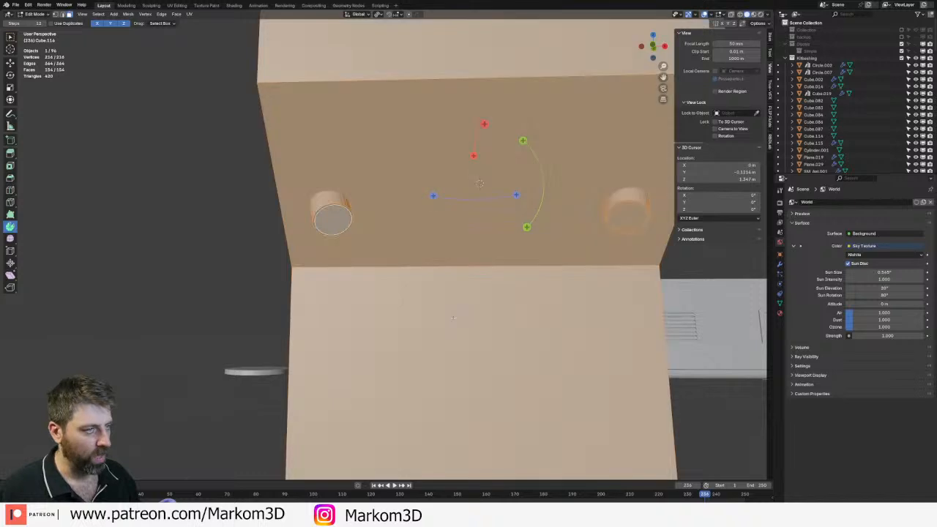
pyautogui.hotkey('ctrl', 'z')
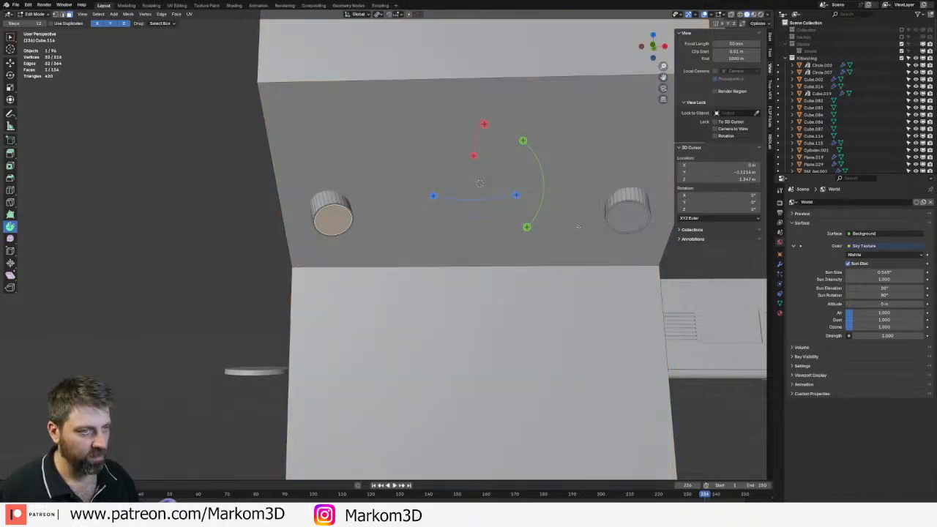
pyautogui.press('e')
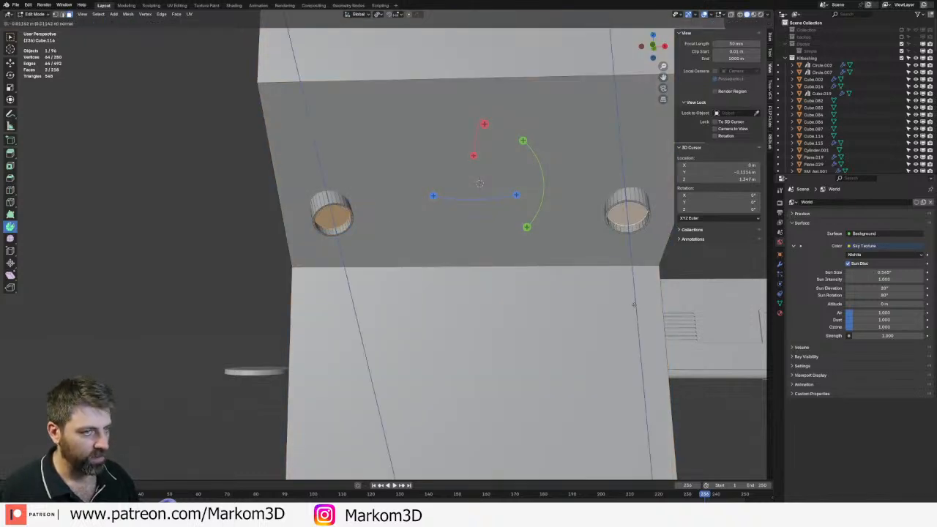
pyautogui.rightClick(634, 304)
# - Inset the recessed faces of both cylinders slightly and extrude them back outward as inner lamp cores
pyautogui.press('i')
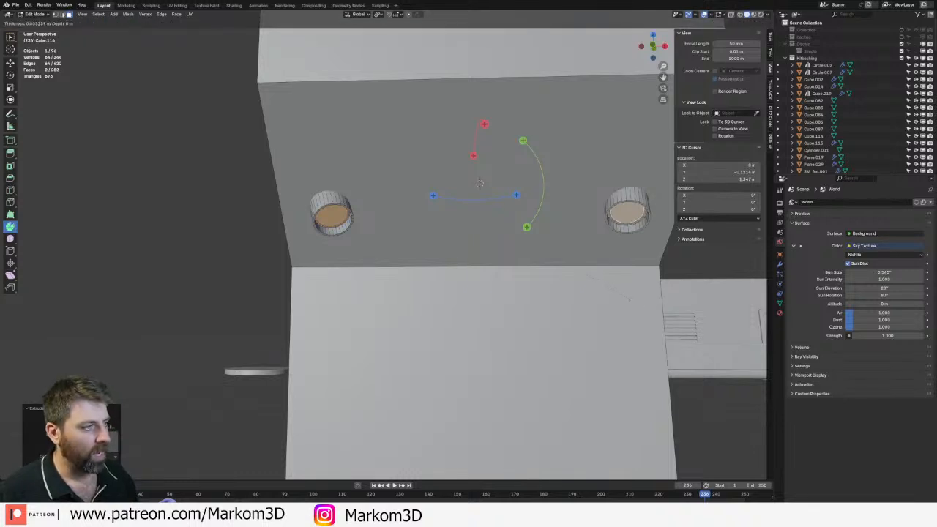
pyautogui.rightClick(629, 299)
pyautogui.press('e')
pyautogui.rightClick(630, 304)
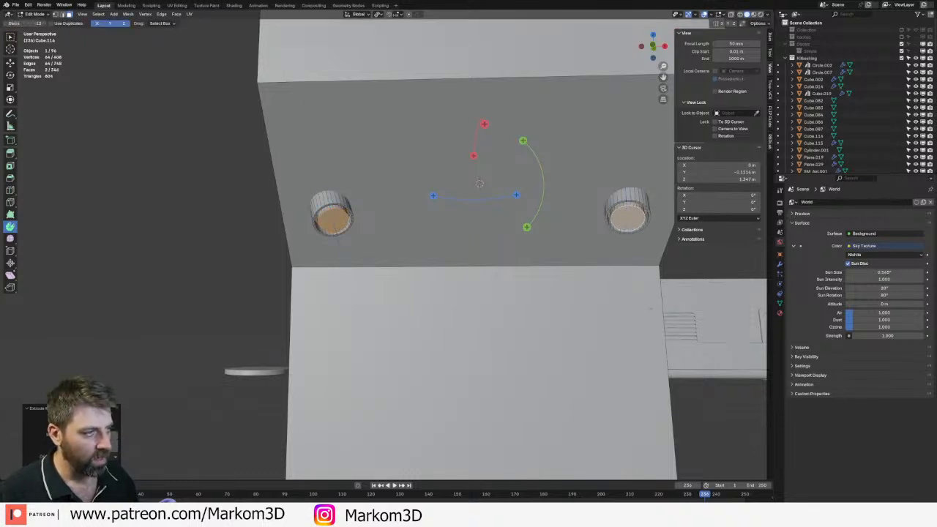
# - Bevel the lamp cores of both cylinders with several segments into rounded lenses and leave mesh editing
pyautogui.hotkey('ctrl', 'b')
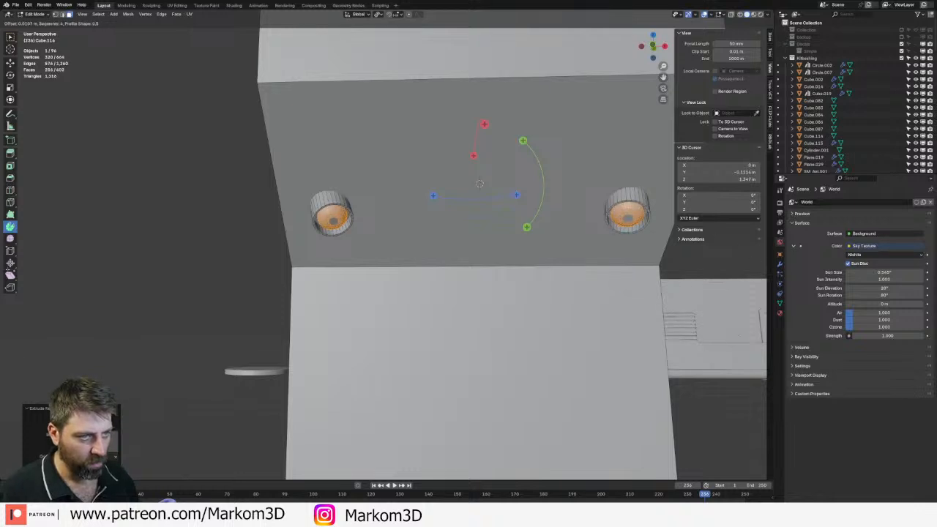
pyautogui.click(37, 273)
pyautogui.scroll(-5, 316, 272)
pyautogui.press('Tab')
# - Examine the post from a distance and inspect the stored kitbash antennas, power boxes, air conditioner and vent units
pyautogui.moveTo(359, 280); pyautogui.dragTo(448, 284, button='middle')
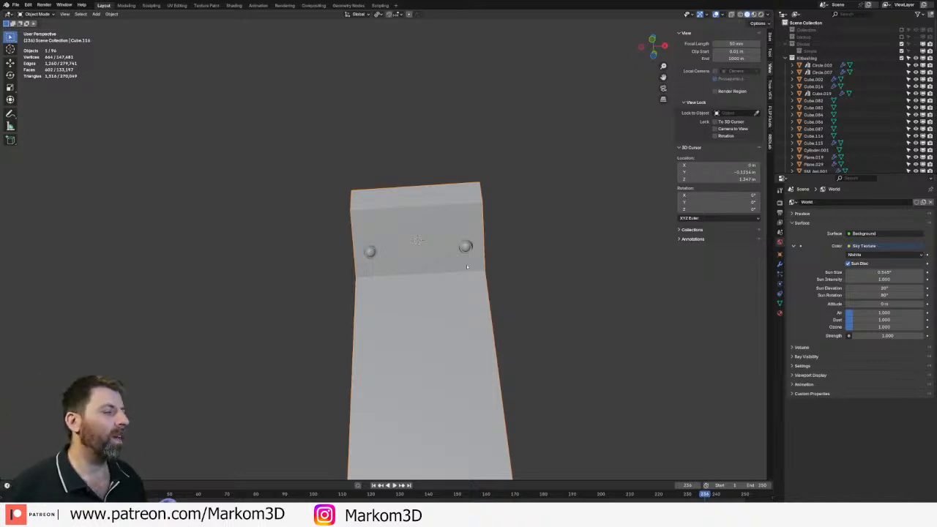
pyautogui.scroll(-6, 506, 232)
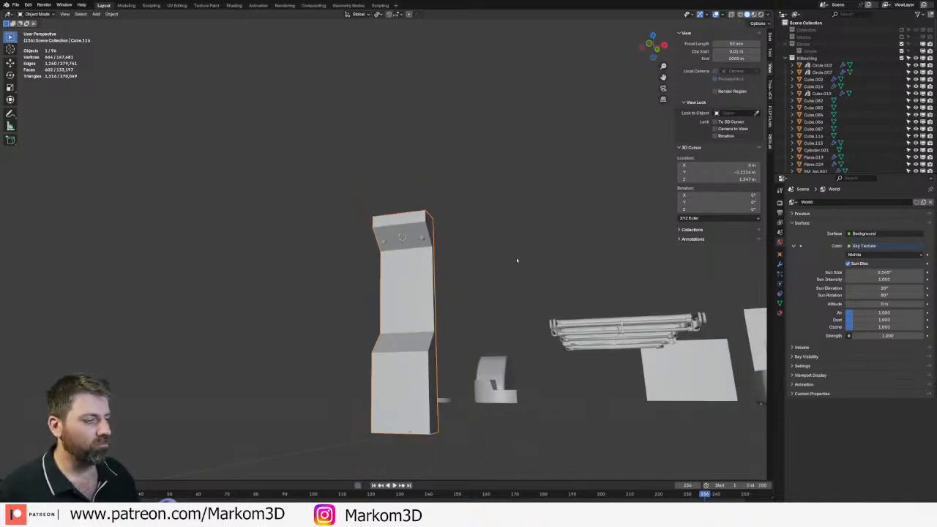
pyautogui.scroll(-10, 516, 260)
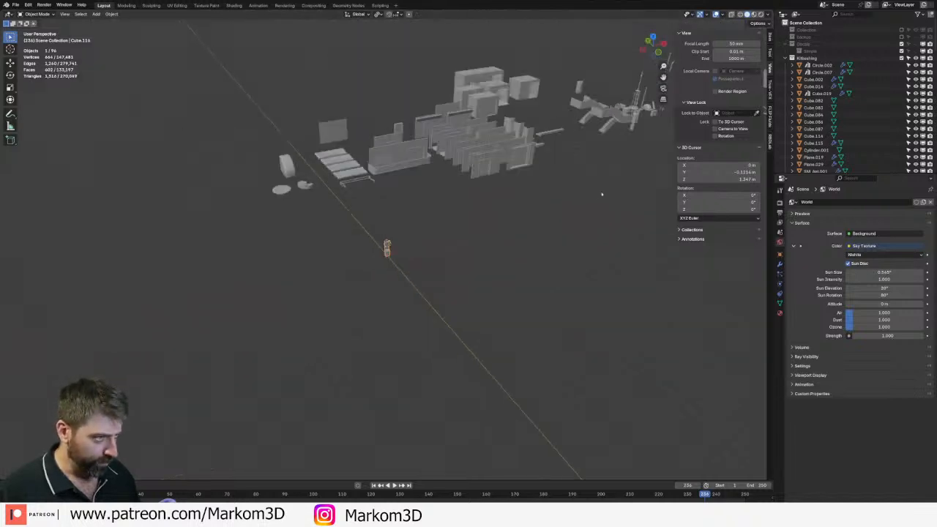
pyautogui.click(564, 139)
pyautogui.press('KP_Decimal')
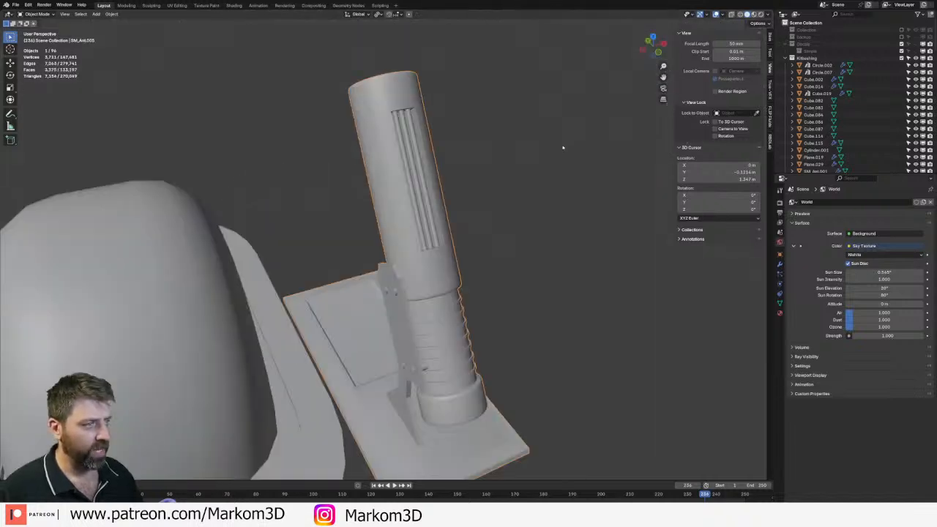
pyautogui.click(333, 297)
pyautogui.keyDown('shift'); pyautogui.moveTo(333, 296); pyautogui.dragTo(388, 165, button='middle'); pyautogui.keyUp('shift')
pyautogui.scroll(-2, 388, 164)
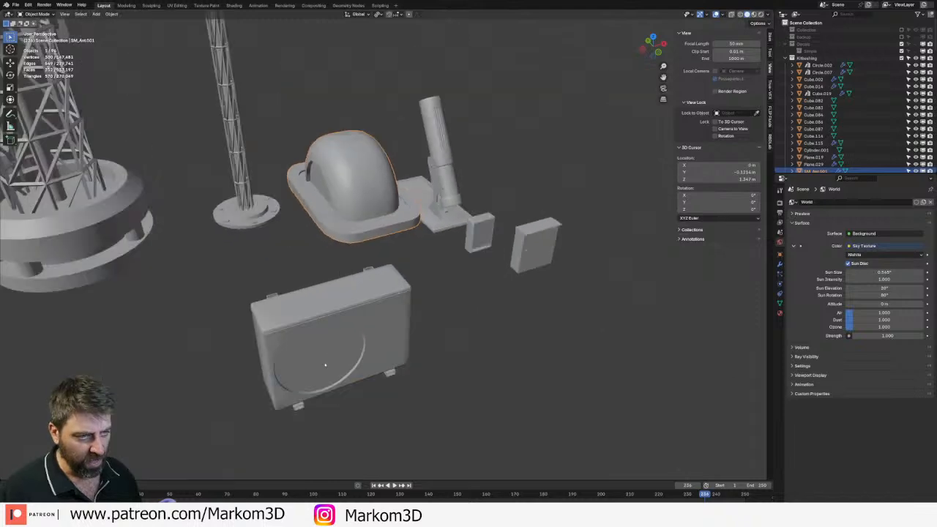
pyautogui.click(326, 363)
pyautogui.keyDown('shift'); pyautogui.click(479, 234); pyautogui.keyUp('shift')
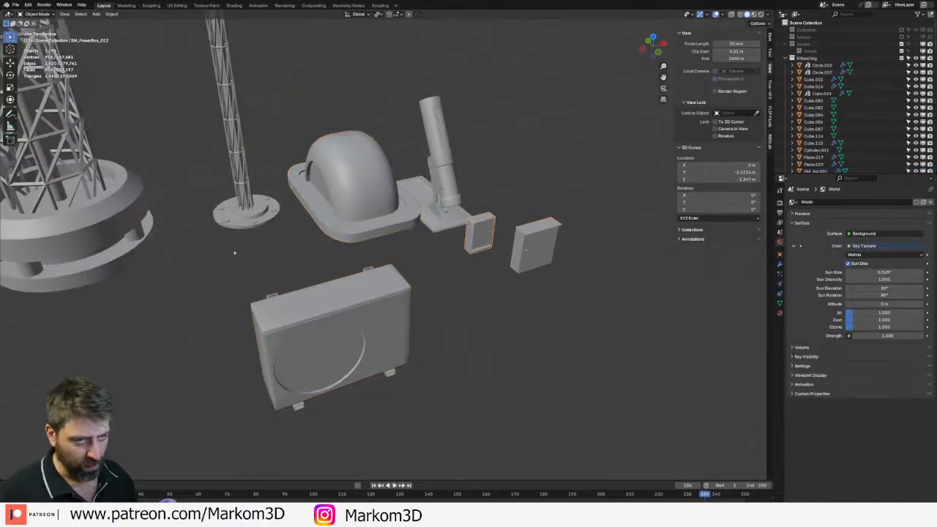
pyautogui.press('Home')
pyautogui.click(165, 223)
pyautogui.press('KP_Decimal')
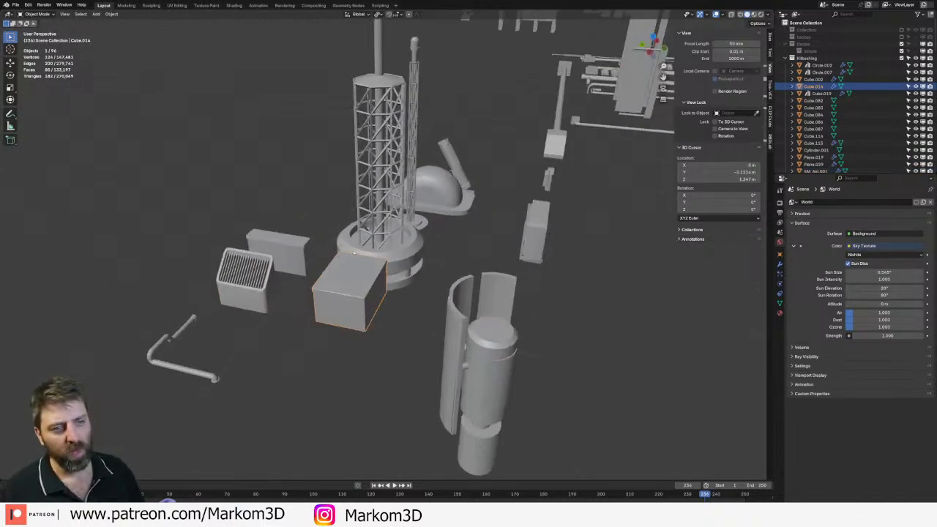
pyautogui.scroll(3, 294, 279)
pyautogui.click(166, 293)
pyautogui.click(213, 255)
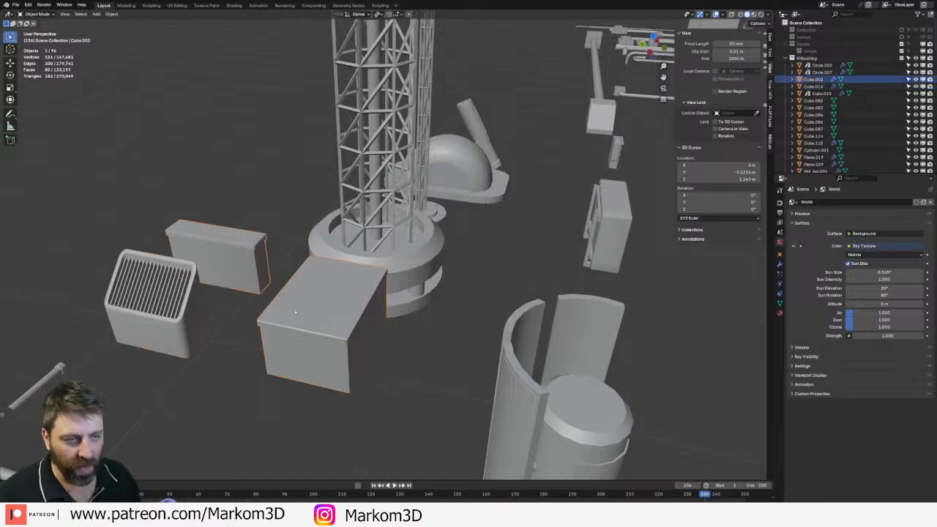
pyautogui.click(319, 322)
pyautogui.click(213, 253)
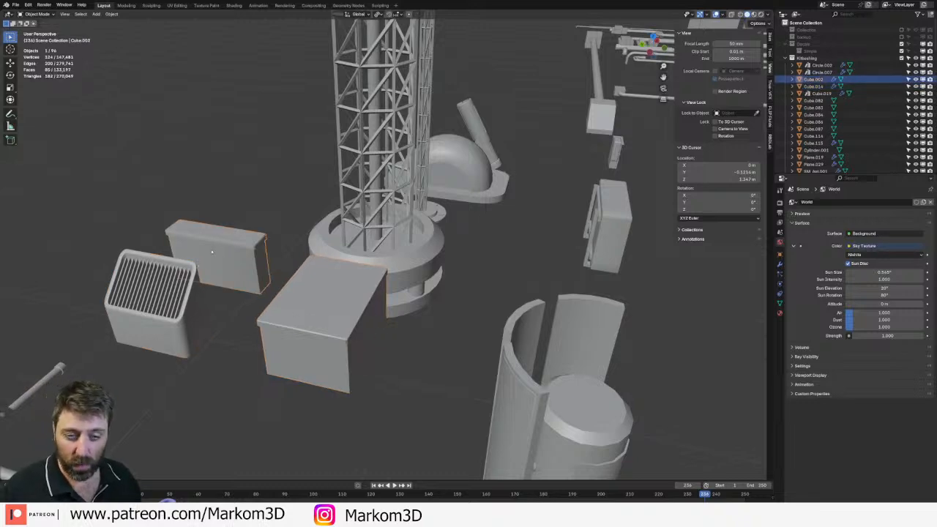
pyautogui.scroll(-10, 265, 253)
pyautogui.moveTo(268, 253); pyautogui.dragTo(356, 259, button='middle')
# - Duplicate the post's tall recessed front face and scale the copy down to a small rectangle
pyautogui.click(139, 286)
pyautogui.press('KP_Decimal')
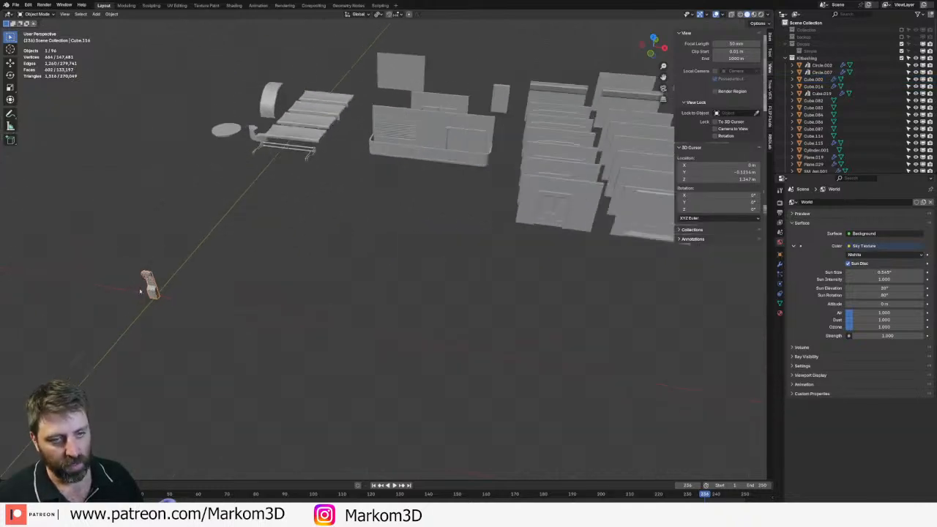
pyautogui.scroll(5, 378, 258)
pyautogui.press('Tab')
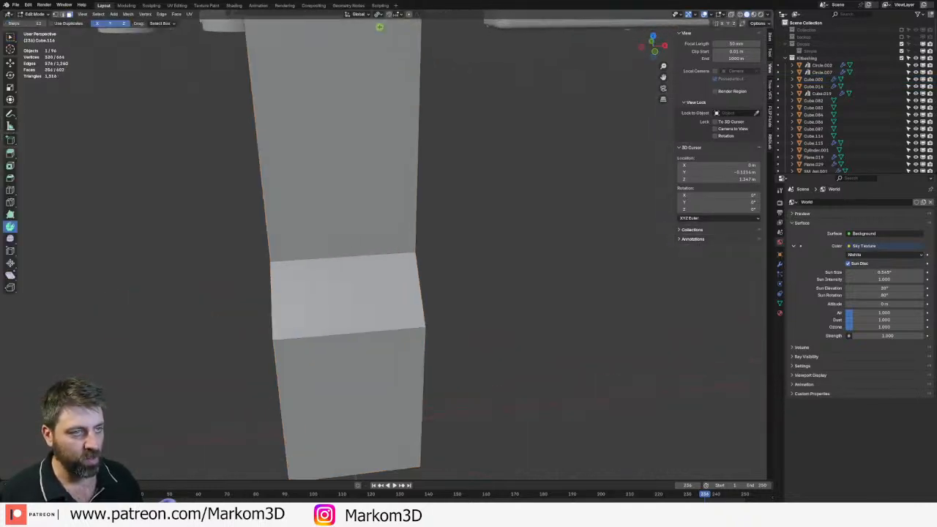
pyautogui.scroll(-5, 368, 216)
pyautogui.press('i')
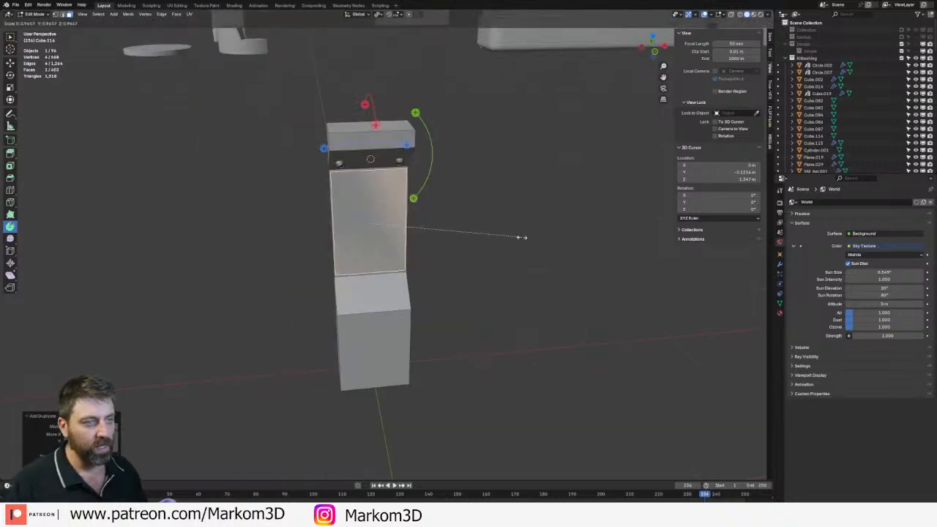
pyautogui.click(490, 235)
pyautogui.press('s')
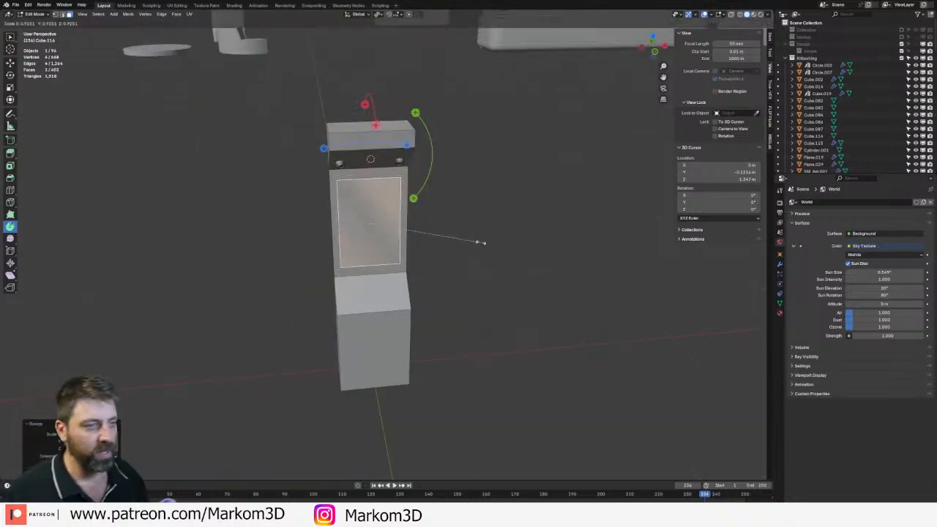
pyautogui.click(408, 233)
# - Lower the small rectangle on the recess, widen it along X and adjust its height along Z into a screen shape
pyautogui.press('g')
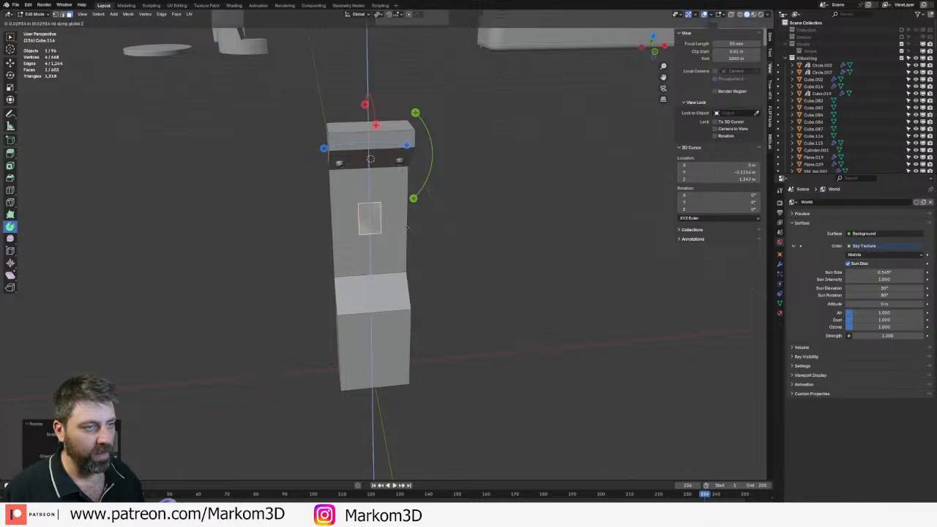
pyautogui.click(408, 248)
pyautogui.press('s')
pyautogui.press('x')
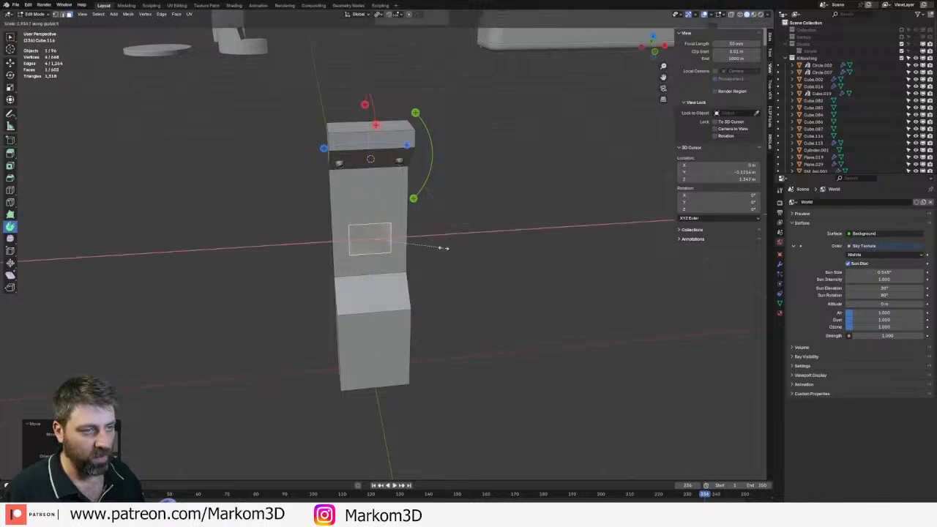
pyautogui.click(444, 244)
pyautogui.press('s')
pyautogui.press('z')
pyautogui.click(445, 226)
pyautogui.moveTo(445, 226); pyautogui.dragTo(381, 242, button='middle')
pyautogui.scroll(5, 393, 240)
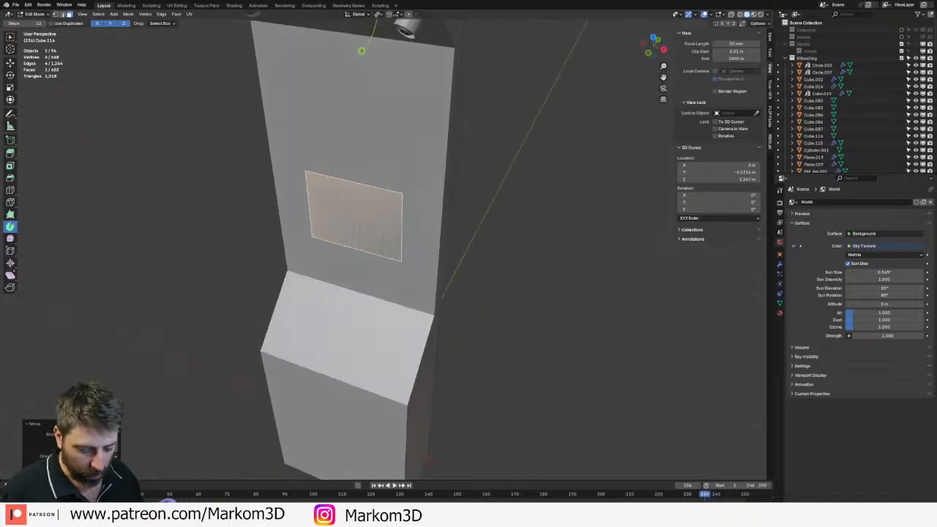
pyautogui.scroll(-4, 381, 288)
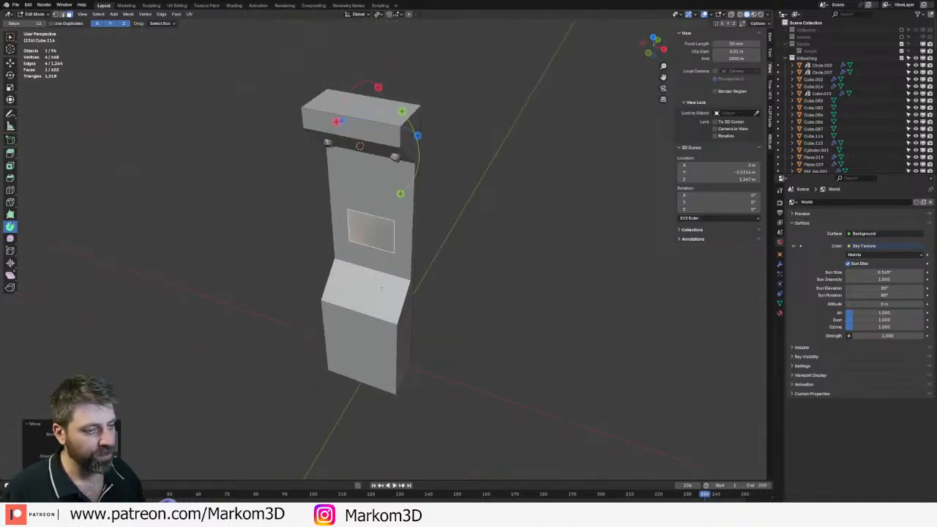
# - Duplicate the post's narrow side face beside the recess, move the copy forward along Y and lengthen it along Z
pyautogui.moveTo(386, 281); pyautogui.dragTo(405, 220, button='middle')
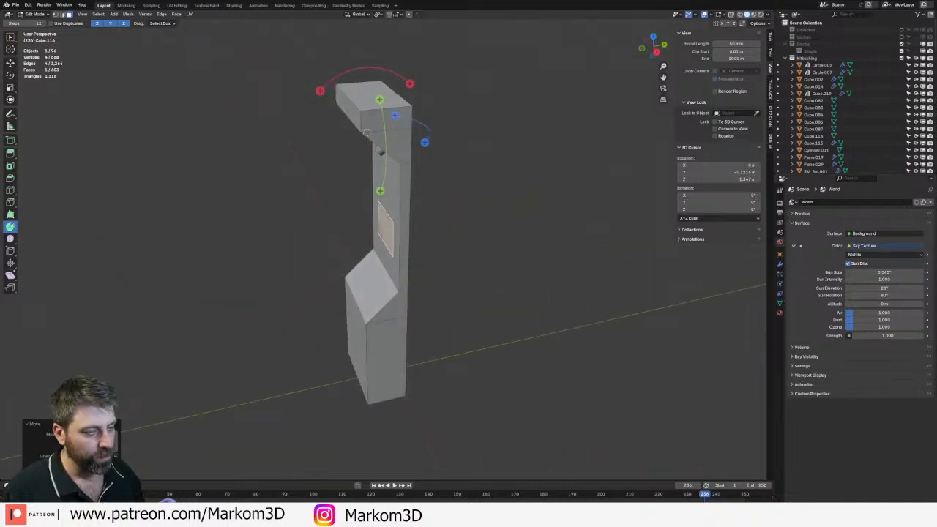
pyautogui.click(405, 220)
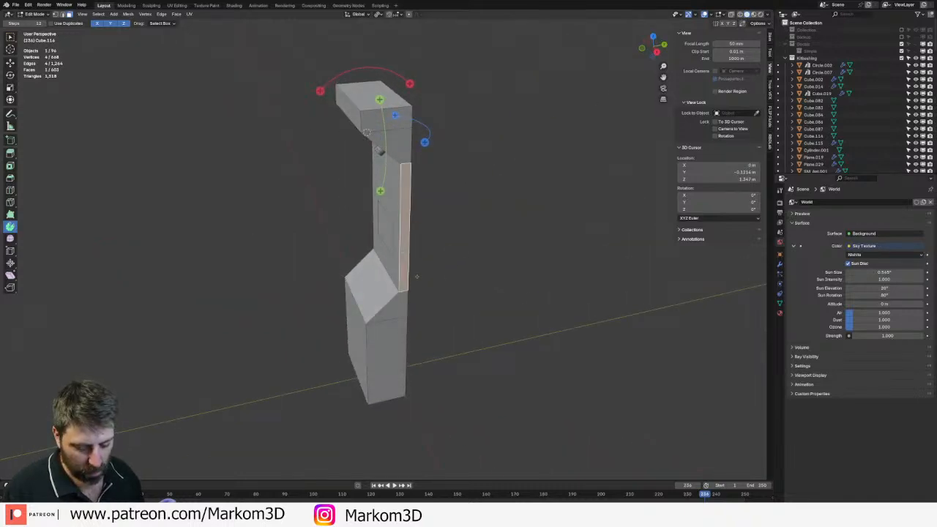
pyautogui.hotkey('shift', 'd')
pyautogui.press('Escape')
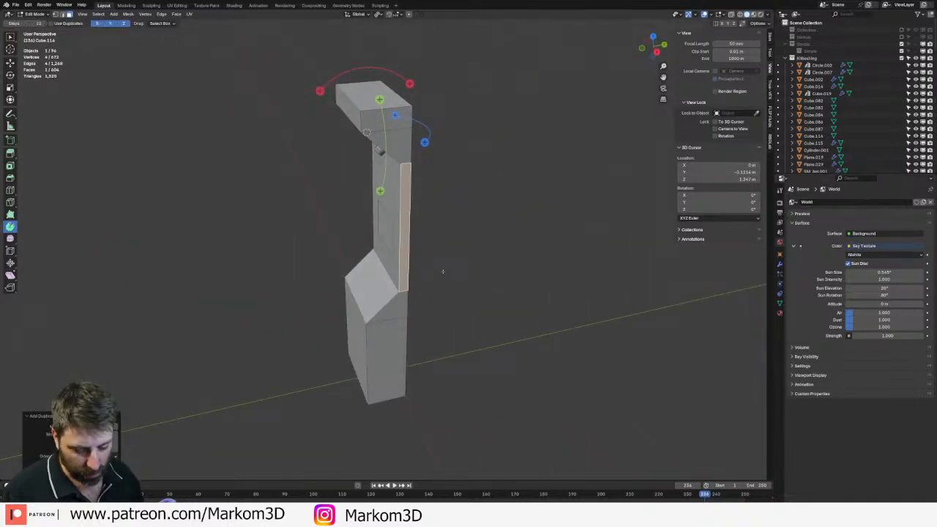
pyautogui.press('g')
pyautogui.press('x')
pyautogui.press('y')
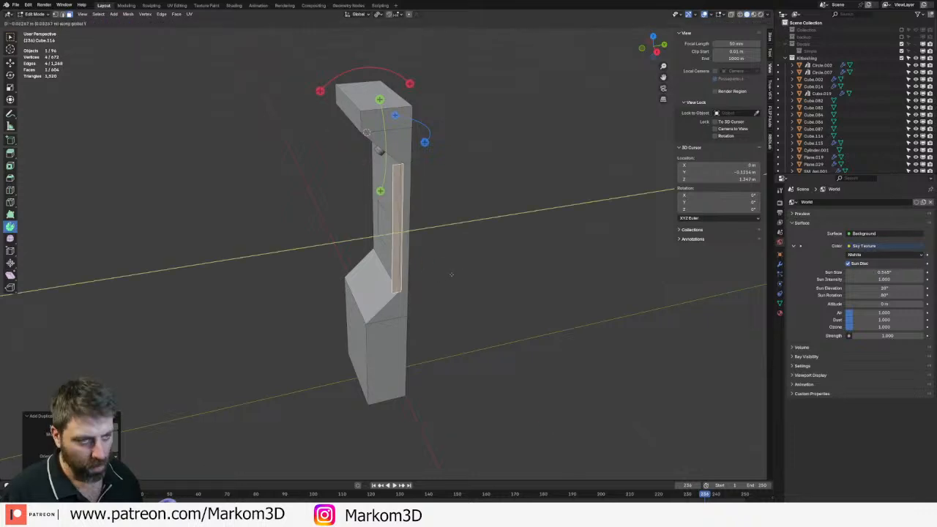
pyautogui.click(447, 273)
pyautogui.press('s')
pyautogui.press('z')
pyautogui.click(454, 306)
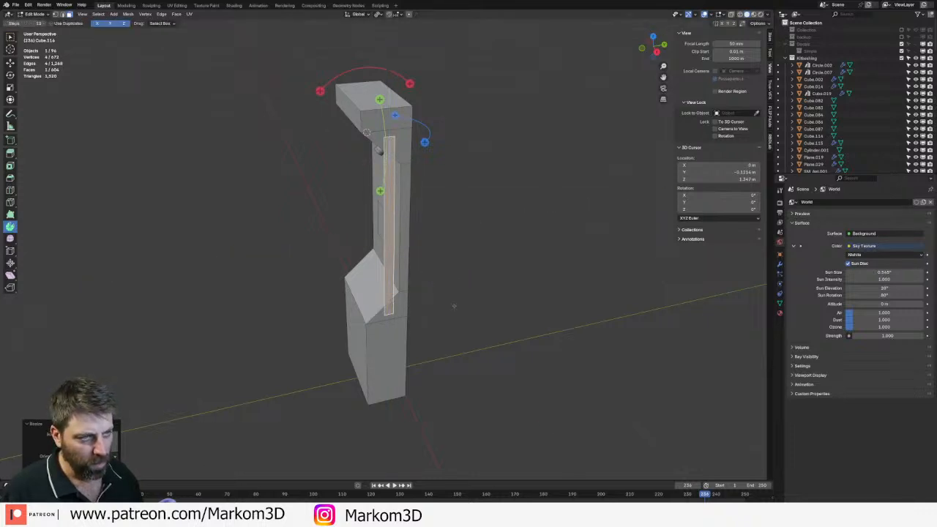
# - Widen the copied side strip along Y into a tall side panel
pyautogui.moveTo(454, 306)
pyautogui.mouseDown(button='middle')
pyautogui.moveTo(476, 311)
pyautogui.moveTo(452, 314)
pyautogui.mouseUp(button='middle')
pyautogui.press('s')
pyautogui.press('x')
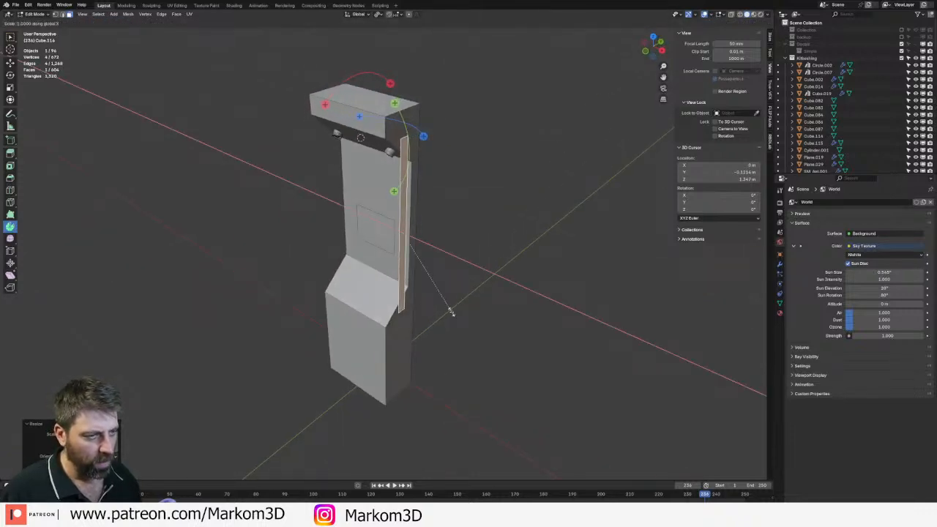
pyautogui.press('y')
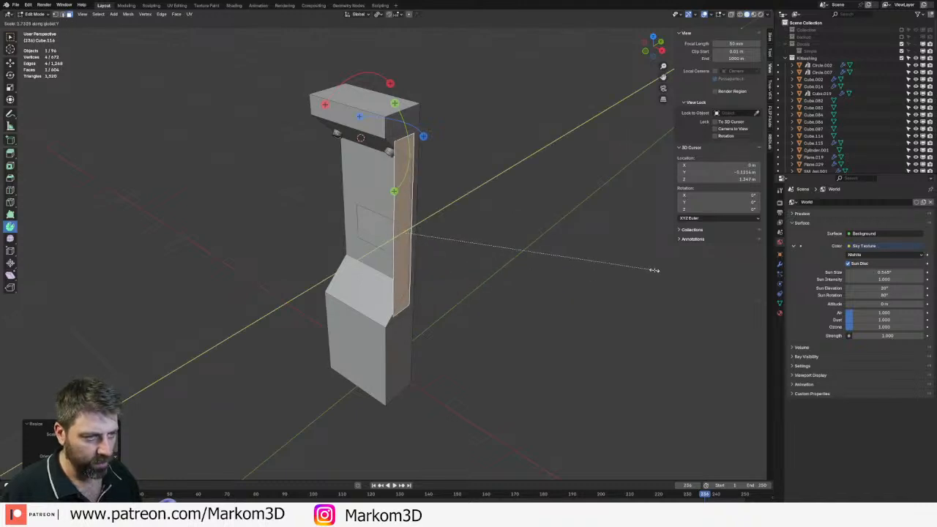
pyautogui.click(654, 270)
# - Move the side panel inward along X and extrude it into a thin slab
pyautogui.moveTo(561, 272); pyautogui.dragTo(605, 262, button='middle')
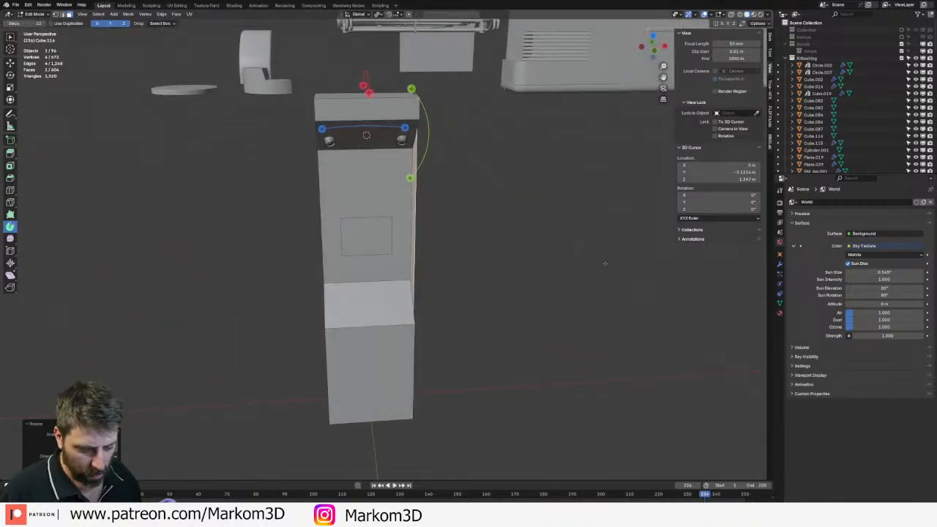
pyautogui.press('g')
pyautogui.press('y')
pyautogui.press('x')
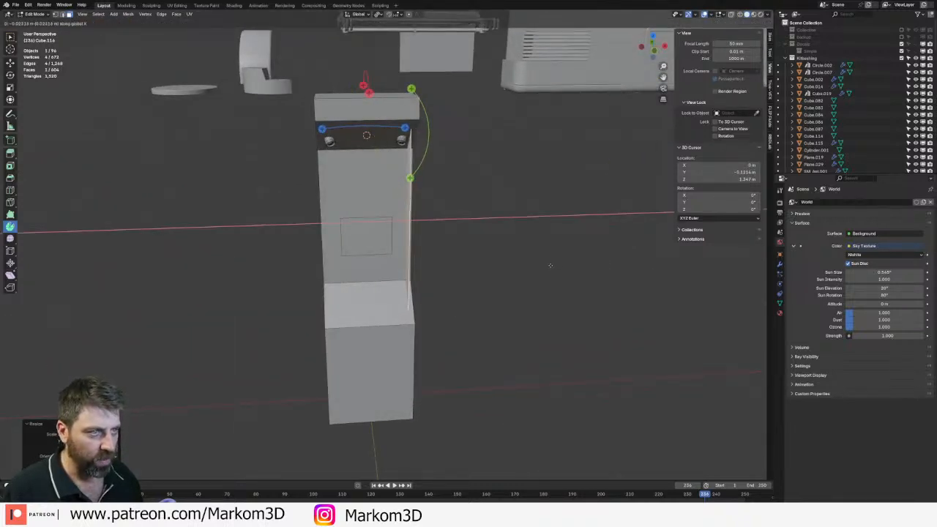
pyautogui.press('x')
pyautogui.click(549, 267)
pyautogui.moveTo(549, 267); pyautogui.dragTo(486, 271, button='middle')
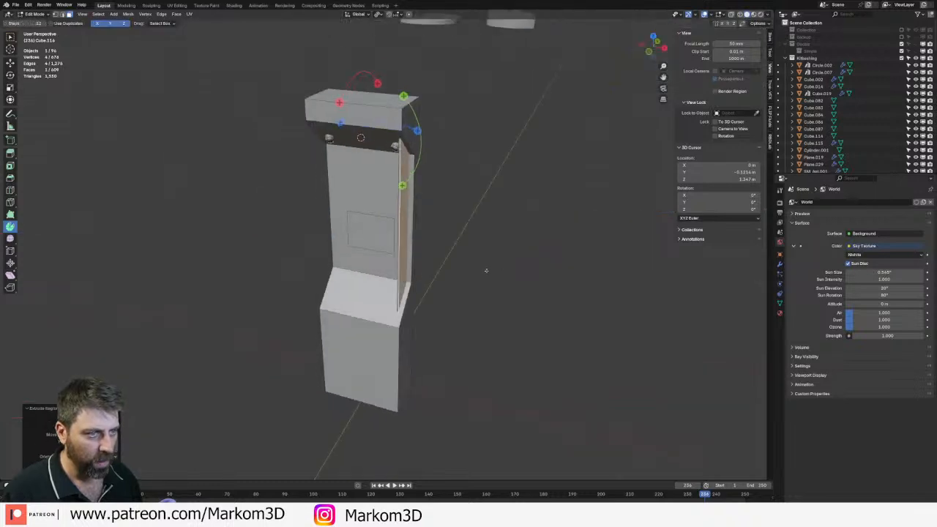
# - Separate the whole linked side panel into its own object and leave mesh editing
pyautogui.hotkey('ctrl', 'l')
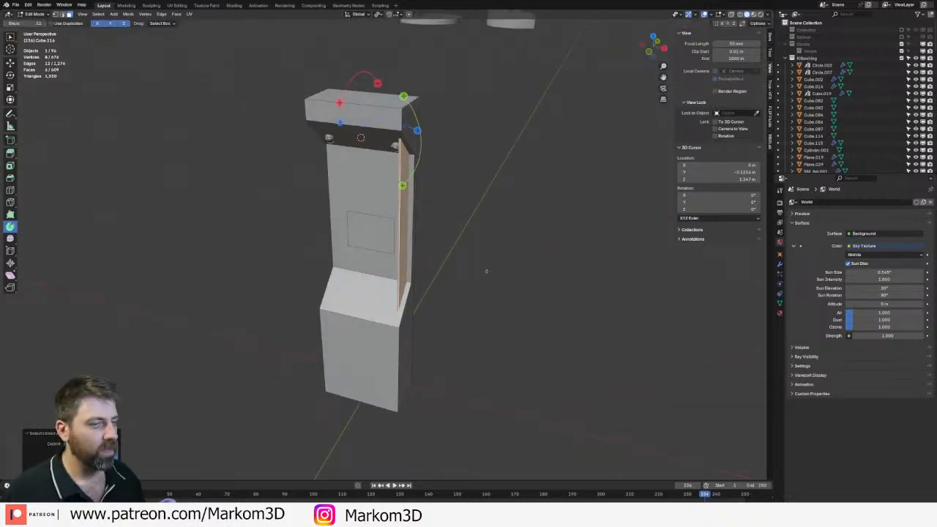
pyautogui.press('p')
pyautogui.click(475, 266)
pyautogui.press('Tab')
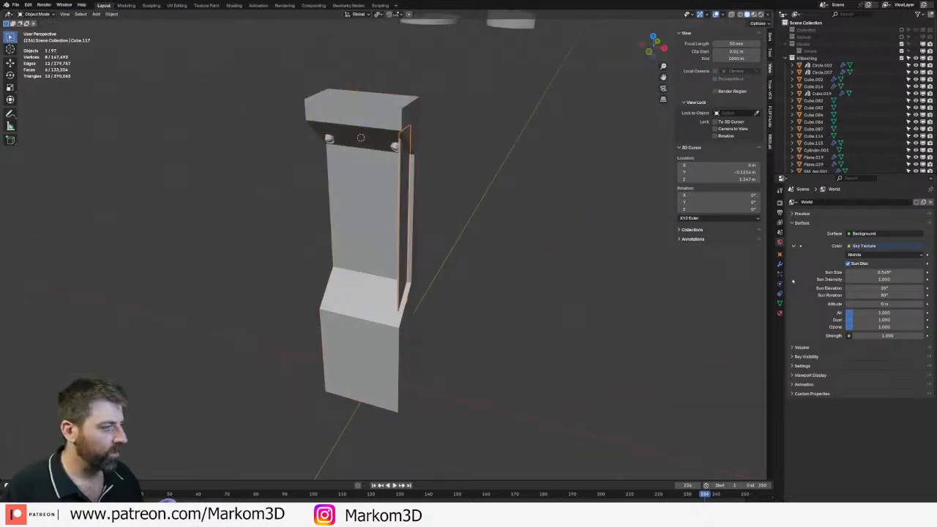
# - Add a Mirror modifier on the X axis to the separated side panel
pyautogui.click(779, 264)
pyautogui.click(820, 202)
pyautogui.moveTo(831, 228)
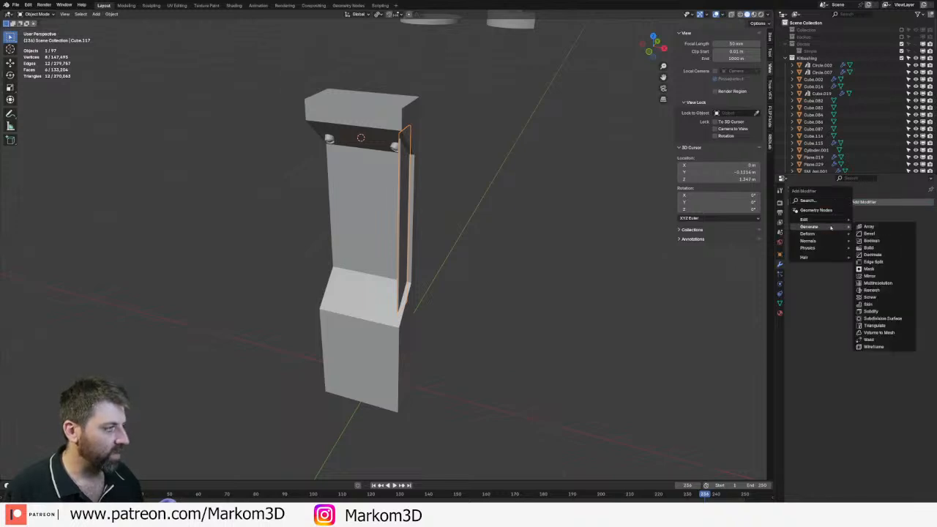
pyautogui.click(869, 275)
pyautogui.moveTo(512, 263); pyautogui.dragTo(447, 234, button='middle')
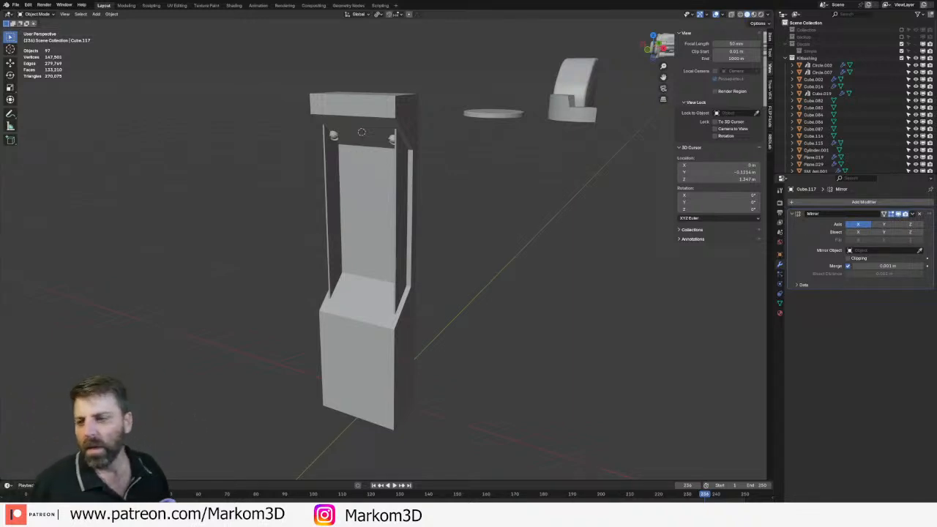
# - Select the small screen rectangle in the post's mesh and tilt it backward
pyautogui.scroll(3, 331, 312)
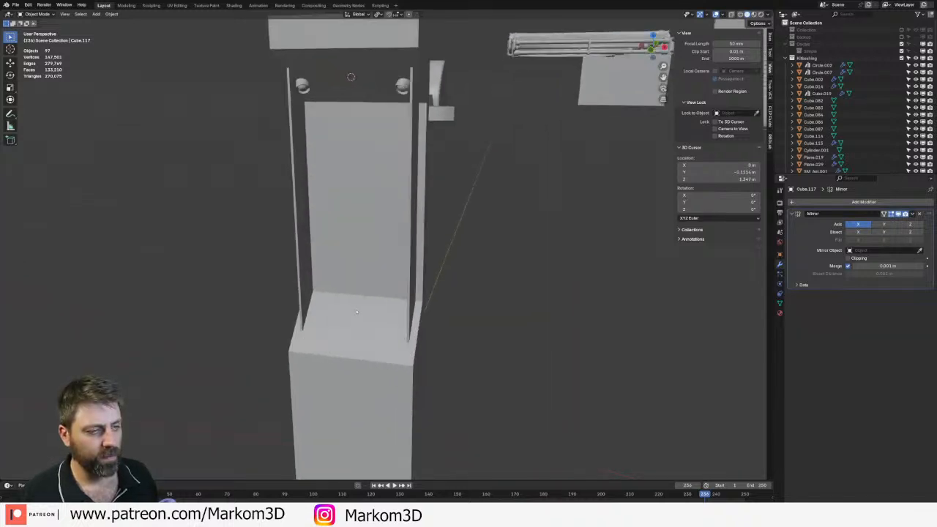
pyautogui.moveTo(364, 283); pyautogui.dragTo(401, 284, button='middle')
pyautogui.click(372, 191)
pyautogui.press('Tab')
pyautogui.click(365, 171)
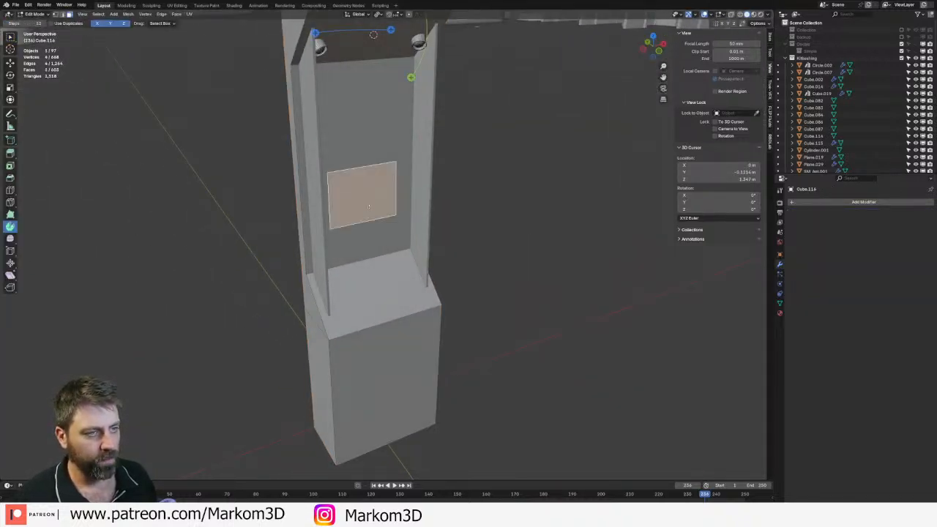
pyautogui.moveTo(365, 171); pyautogui.dragTo(394, 230, button='middle')
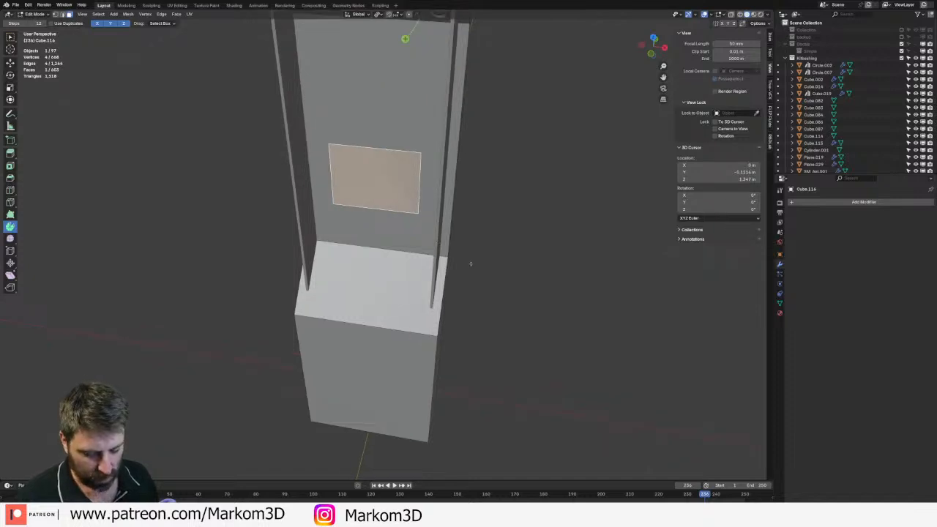
pyautogui.press('r')
pyautogui.press('Return')
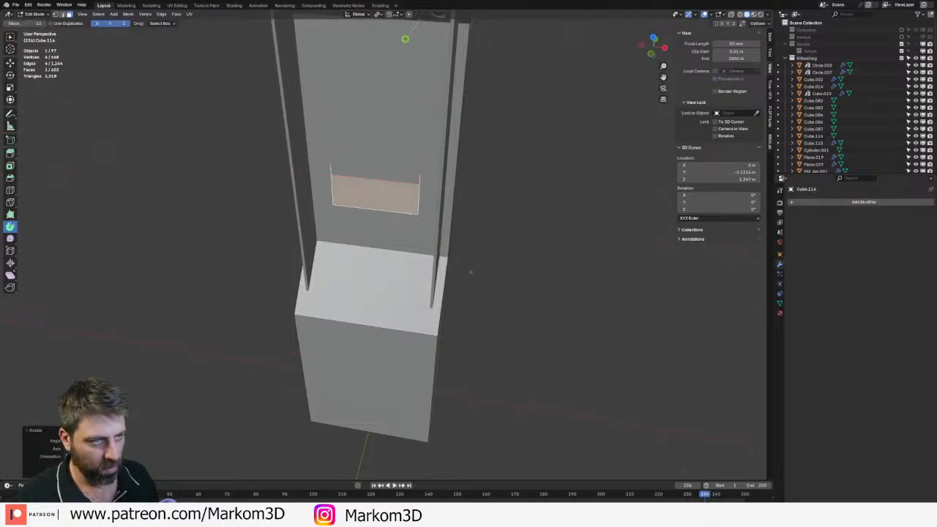
# - Move the tilted screen rectangle forward along Y until it clears the recess wall
pyautogui.press('g')
pyautogui.press('z')
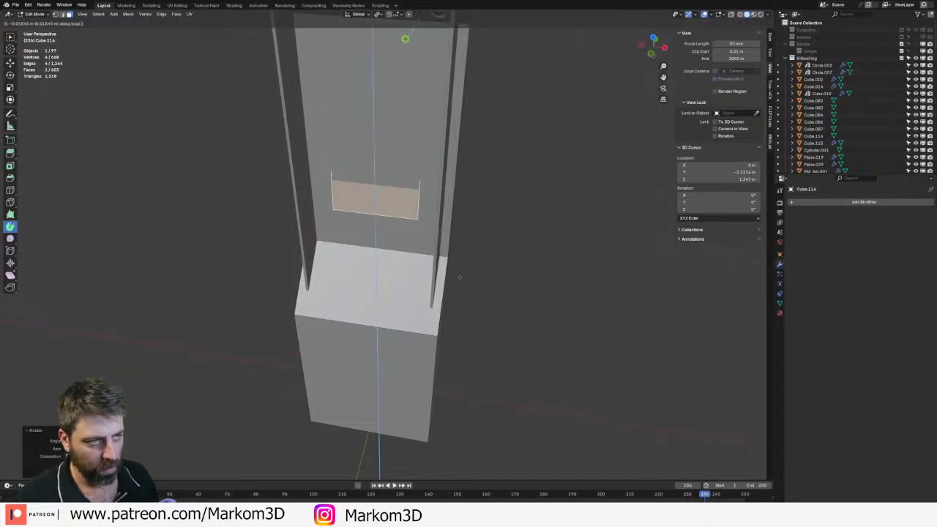
pyautogui.press('Escape')
pyautogui.press('g')
pyautogui.press('y')
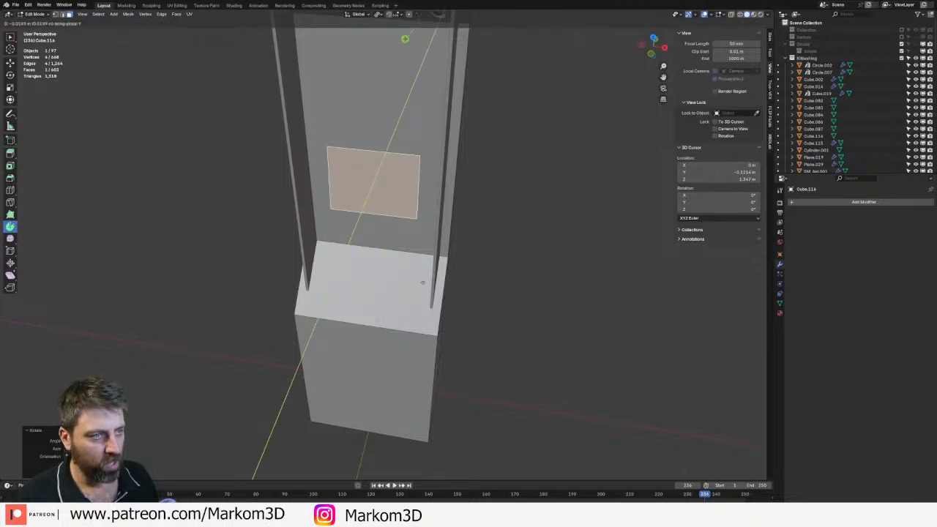
pyautogui.click(421, 281)
# - Extrude the screen rectangle to give it thickness and check it in wireframe and solid shading
pyautogui.moveTo(421, 281)
pyautogui.mouseDown(button='middle')
pyautogui.moveTo(362, 254)
pyautogui.moveTo(421, 237)
pyautogui.mouseUp(button='middle')
pyautogui.press('e')
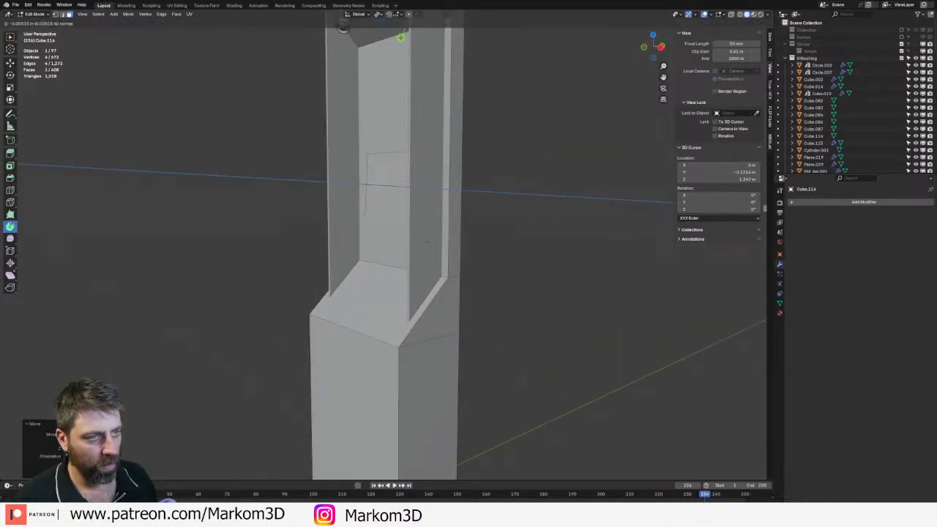
pyautogui.click(436, 236)
pyautogui.scroll(-4, 436, 236)
pyautogui.press('z')
pyautogui.click(407, 234)
pyautogui.scroll(5, 400, 229)
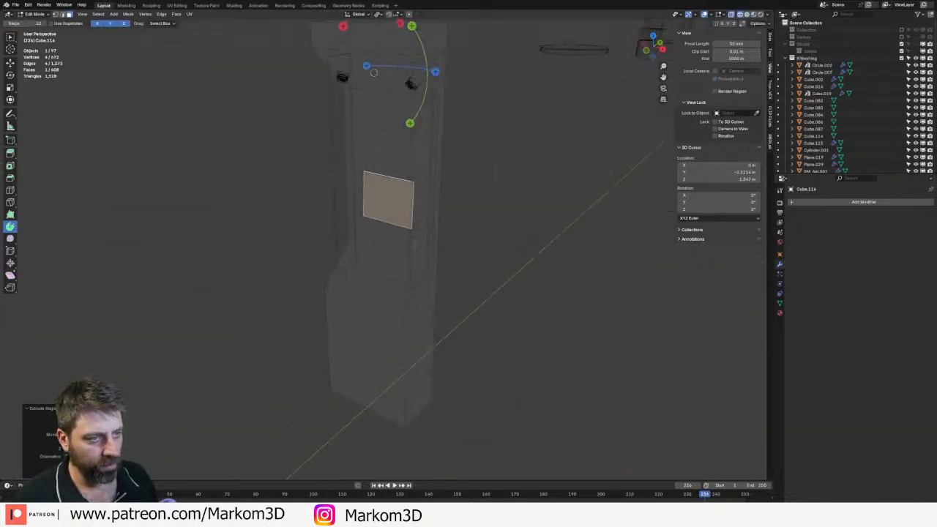
pyautogui.hotkey('shift', 'z')
pyautogui.scroll(-3, 400, 229)
pyautogui.scroll(5, 494, 273)
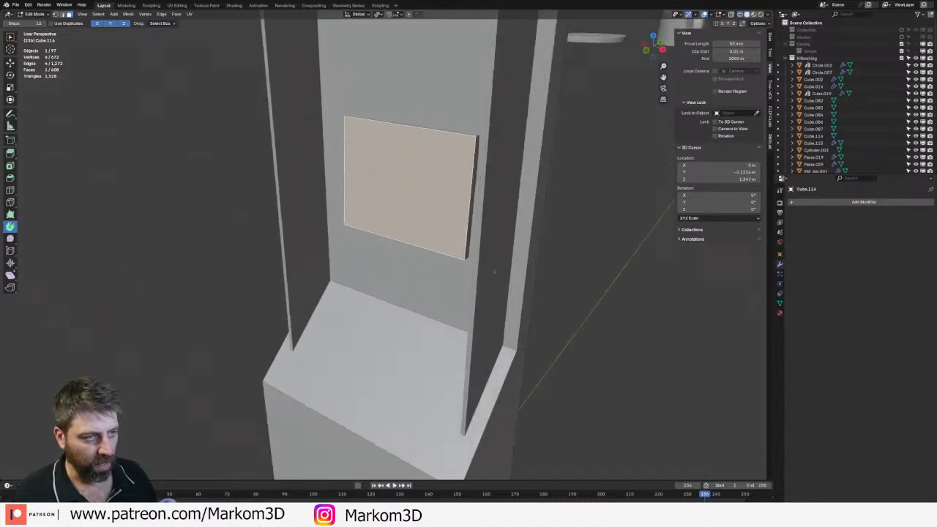
# - Inset the screen's front face to form a thin frame and extrude the inner face slightly inward
pyautogui.press('i')
pyautogui.click(524, 269)
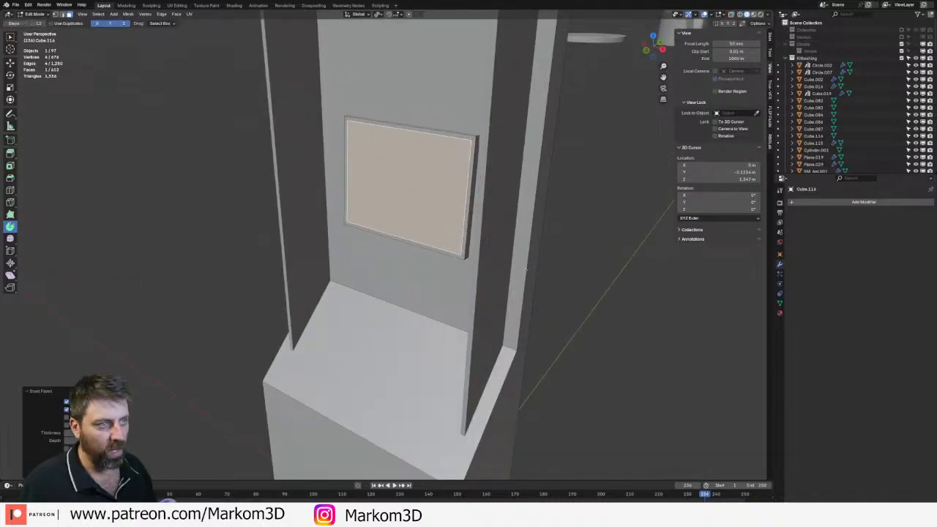
pyautogui.press('e')
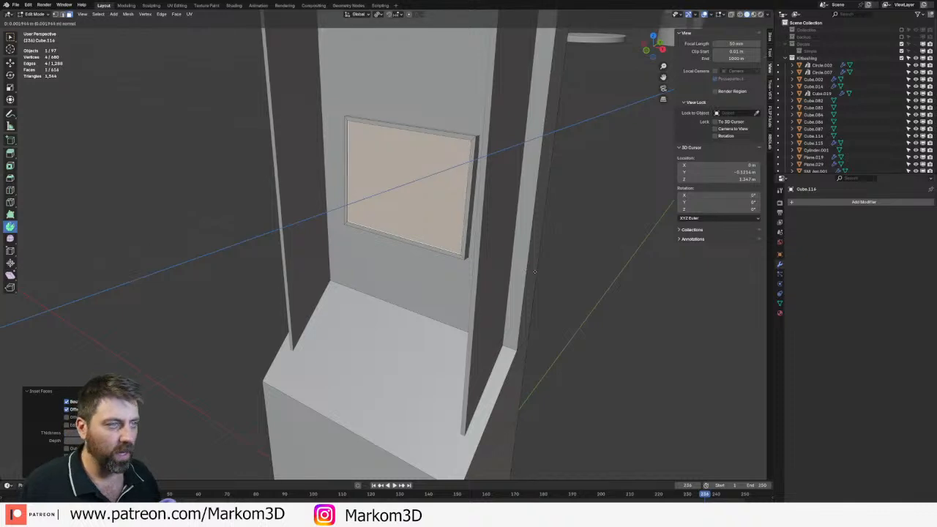
pyautogui.click(525, 270)
# - Bevel the four corner edges of the screen frame with 4 segments and leave mesh editing
pyautogui.moveTo(525, 270); pyautogui.dragTo(492, 305, button='middle')
pyautogui.press('2')
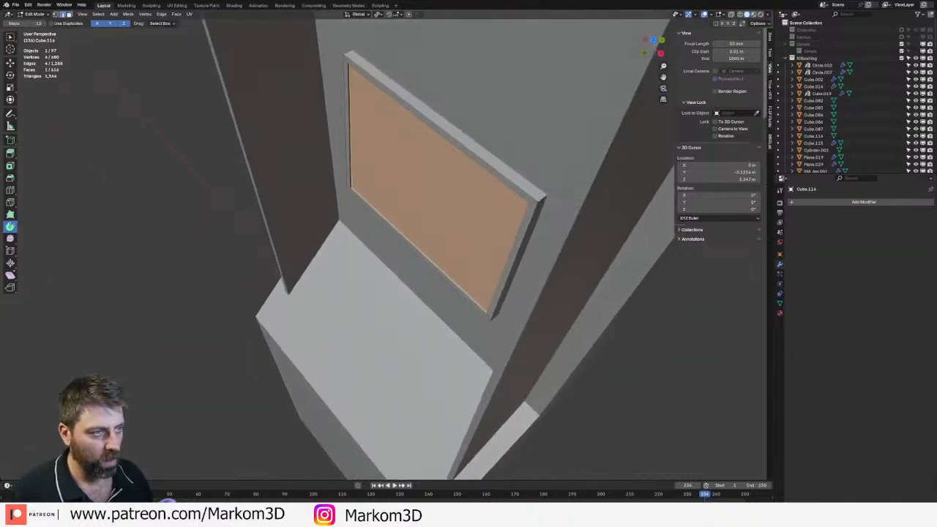
pyautogui.keyDown('alt'); pyautogui.click(540, 198); pyautogui.keyUp('alt')
pyautogui.keyDown('alt'); pyautogui.keyDown('shift'); pyautogui.click(491, 316); pyautogui.keyUp('shift'); pyautogui.keyUp('alt')
pyautogui.moveTo(389, 200); pyautogui.dragTo(434, 223, button='middle')
pyautogui.keyDown('alt'); pyautogui.keyDown('shift'); pyautogui.click(288, 94); pyautogui.keyUp('shift'); pyautogui.keyUp('alt')
pyautogui.moveTo(287, 94); pyautogui.dragTo(293, 241, button='middle')
pyautogui.keyDown('alt'); pyautogui.keyDown('shift'); pyautogui.click(281, 261); pyautogui.keyUp('shift'); pyautogui.keyUp('alt')
pyautogui.hotkey('ctrl', 'b')
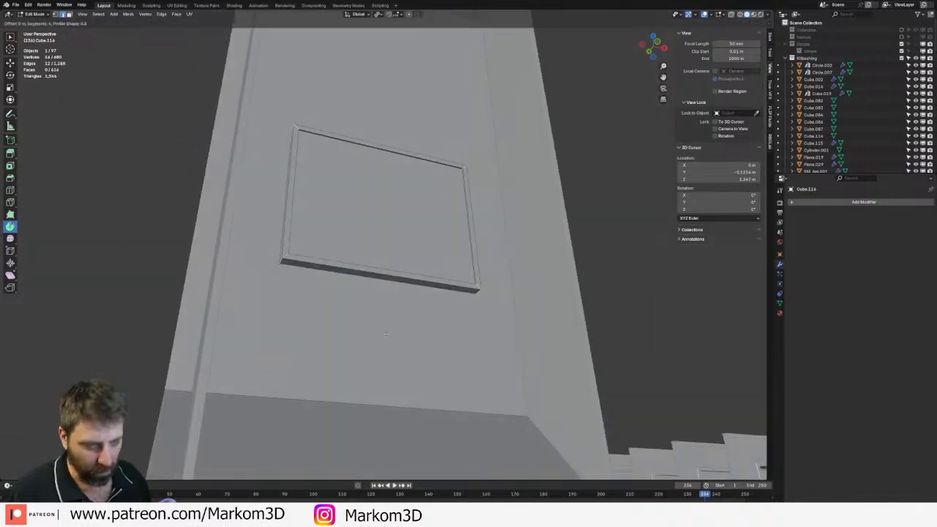
pyautogui.click(386, 334)
pyautogui.moveTo(385, 334); pyautogui.dragTo(399, 344, button='middle')
pyautogui.press('Tab')
# - Bevel the front and rear edge loops of the post's sloped ledge with 4 segments and leave mesh editing
pyautogui.scroll(-6, 408, 223)
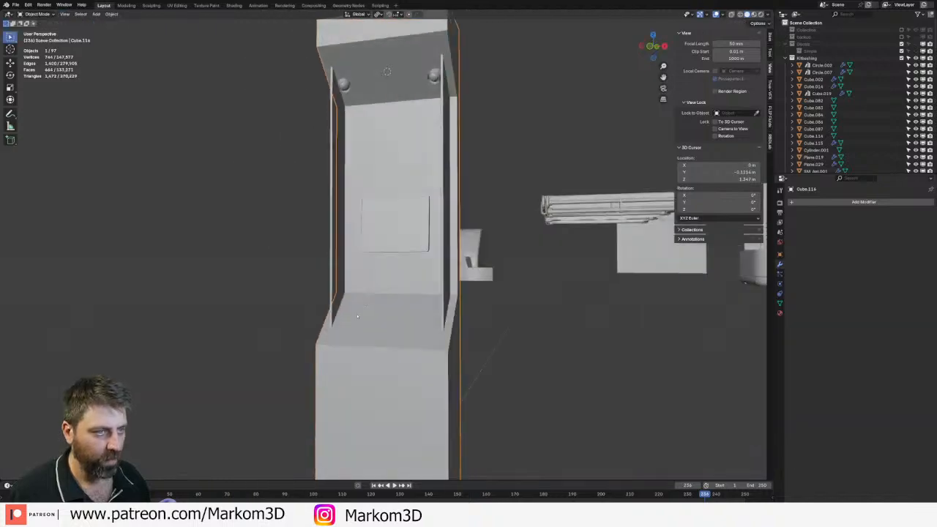
pyautogui.moveTo(395, 219); pyautogui.dragTo(374, 178, button='middle')
pyautogui.scroll(-3, 408, 224)
pyautogui.press('Tab')
pyautogui.scroll(5, 375, 178)
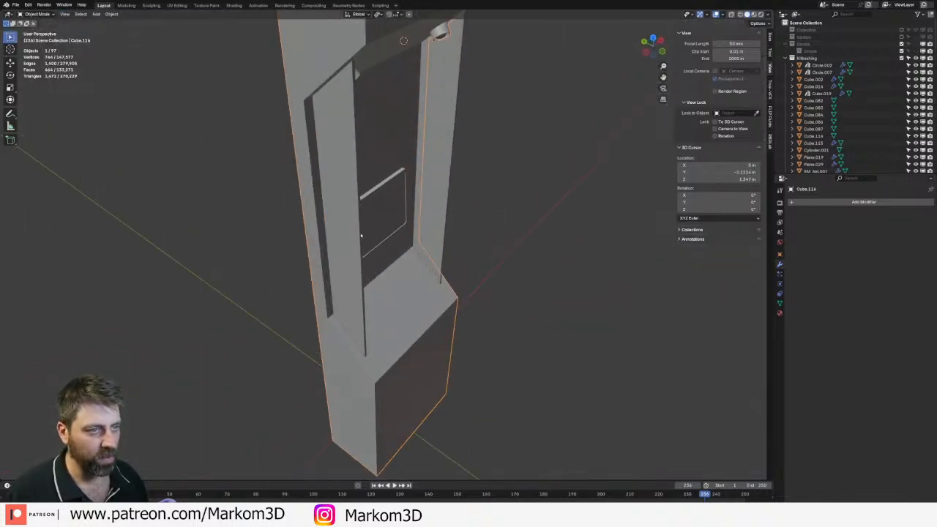
pyautogui.keyDown('alt'); pyautogui.click(385, 271); pyautogui.keyUp('alt')
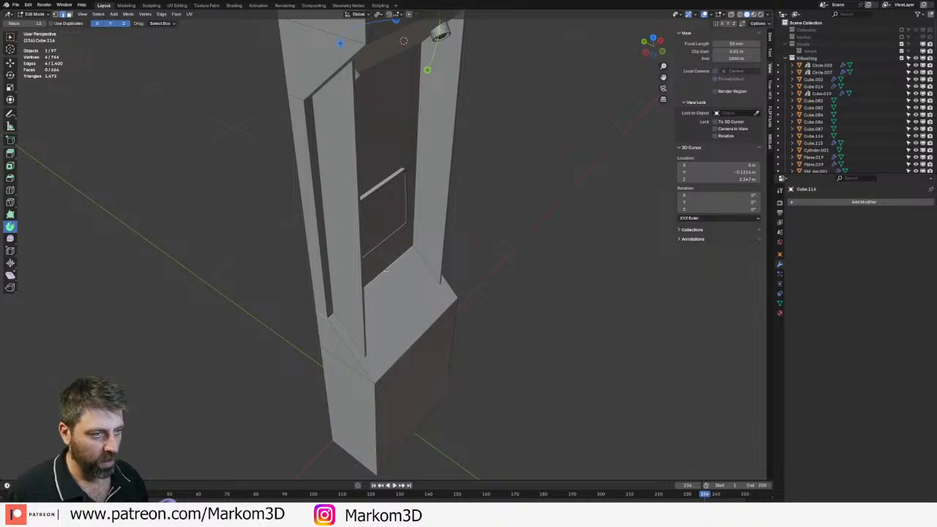
pyautogui.keyDown('alt'); pyautogui.keyDown('shift'); pyautogui.click(434, 359); pyautogui.keyUp('shift'); pyautogui.keyUp('alt')
pyautogui.scroll(-3, 481, 410)
pyautogui.hotkey('ctrl', 'b')
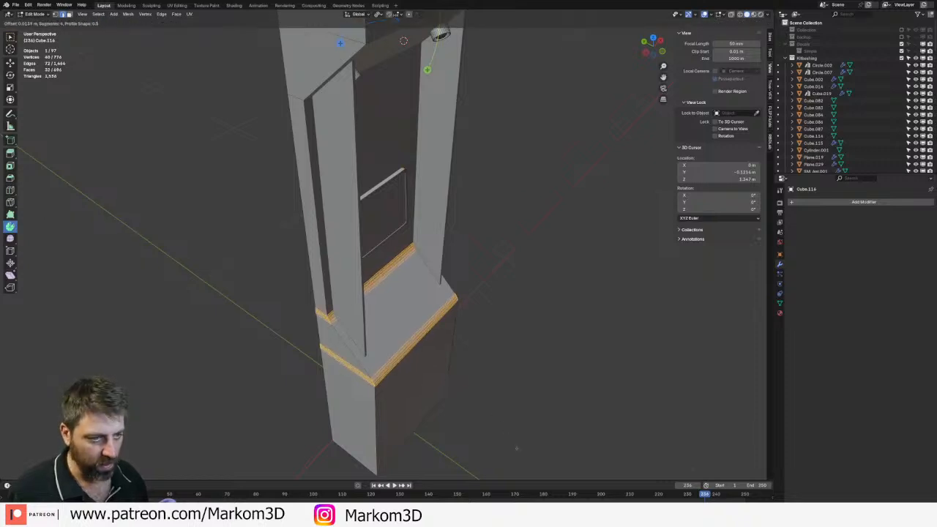
pyautogui.click(464, 378)
pyautogui.scroll(-2, 464, 378)
pyautogui.press('Tab')
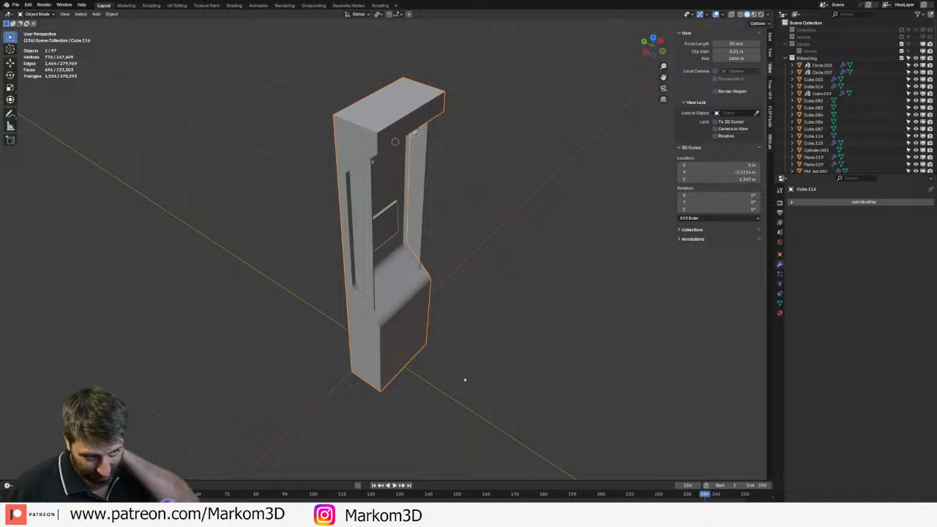
# - Bevel the front and rear edges of the canopy's sloped underside with 4 segments
pyautogui.press('KP_Divide')
pyautogui.scroll(2, 384, 107)
pyautogui.press('Tab')
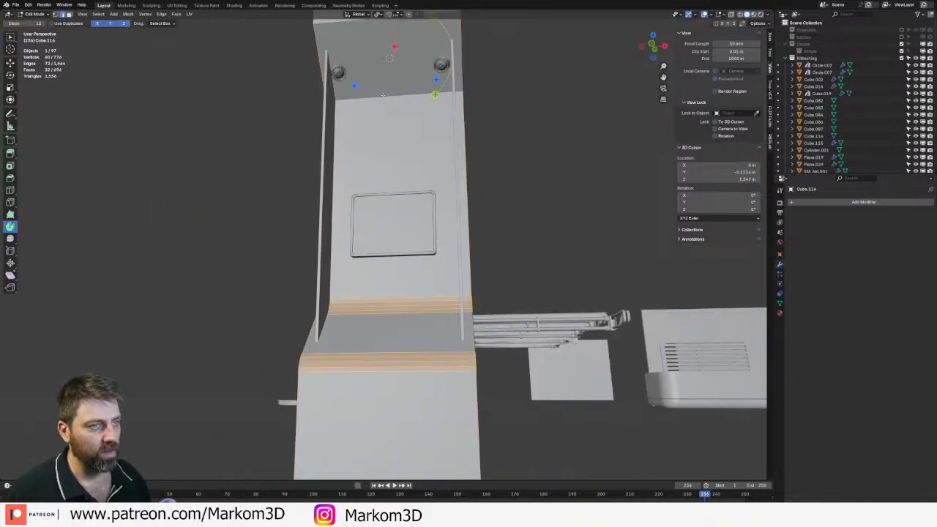
pyautogui.keyDown('alt'); pyautogui.click(396, 196); pyautogui.keyUp('alt')
pyautogui.moveTo(406, 132); pyautogui.dragTo(430, 132, button='middle')
pyautogui.keyDown('alt'); pyautogui.keyDown('shift'); pyautogui.click(431, 132); pyautogui.keyUp('shift'); pyautogui.keyUp('alt')
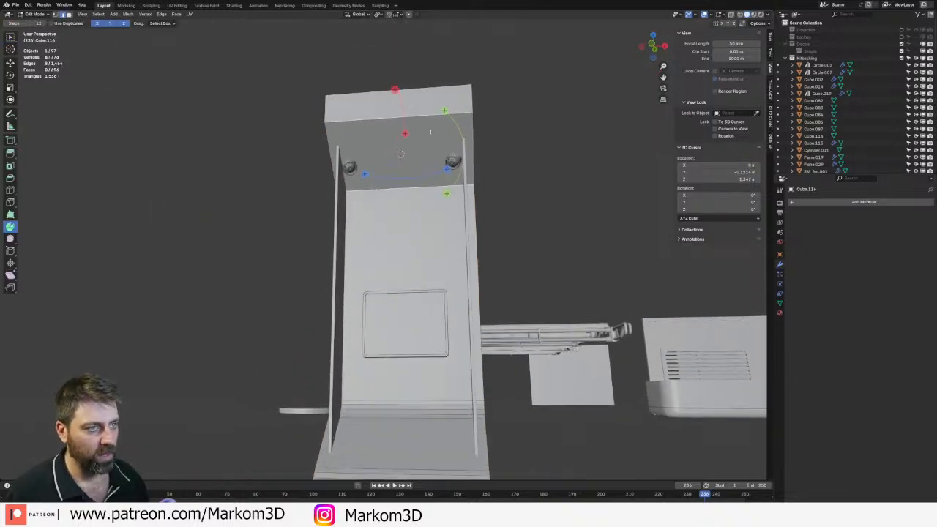
pyautogui.hotkey('ctrl', 'b')
pyautogui.click(542, 264)
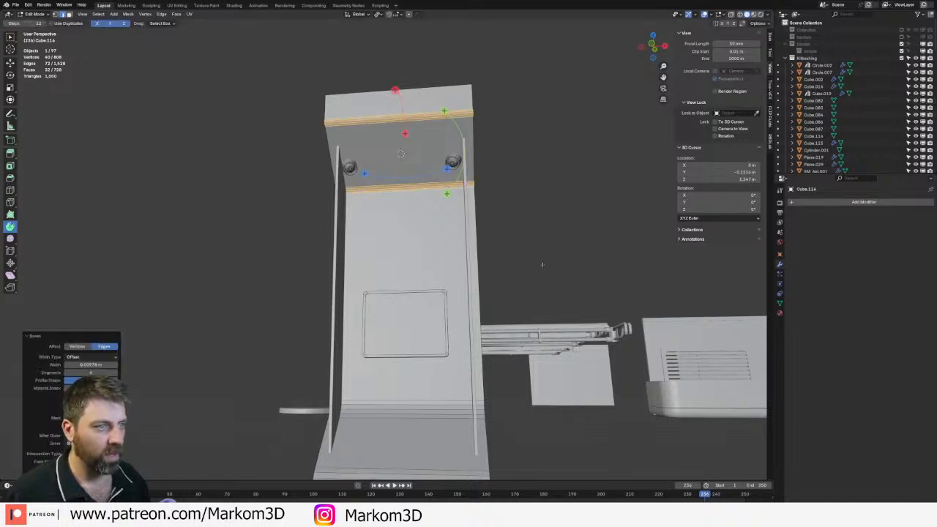
# - Leave mesh editing and apply Shade Auto Smooth to the kiosk
pyautogui.press('Tab')
pyautogui.moveTo(542, 263); pyautogui.dragTo(399, 340, button='middle')
pyautogui.rightClick(407, 339)
pyautogui.click(407, 344)
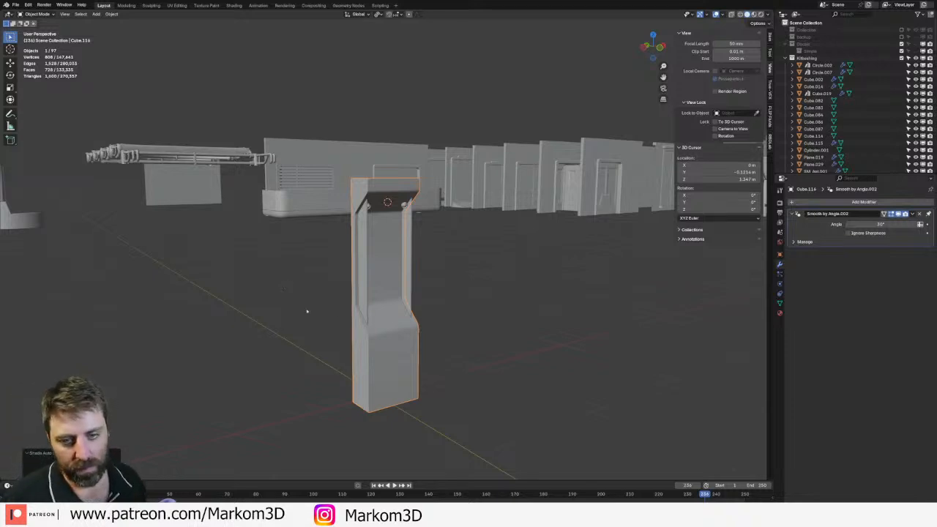
pyautogui.moveTo(377, 305); pyautogui.dragTo(336, 301, button='middle')
pyautogui.scroll(5, 361, 293)
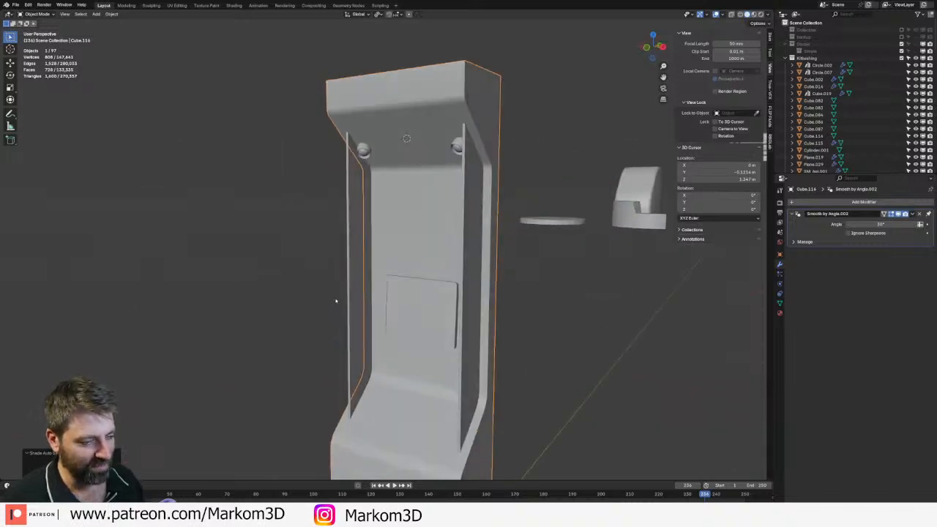
pyautogui.scroll(1, 348, 306)
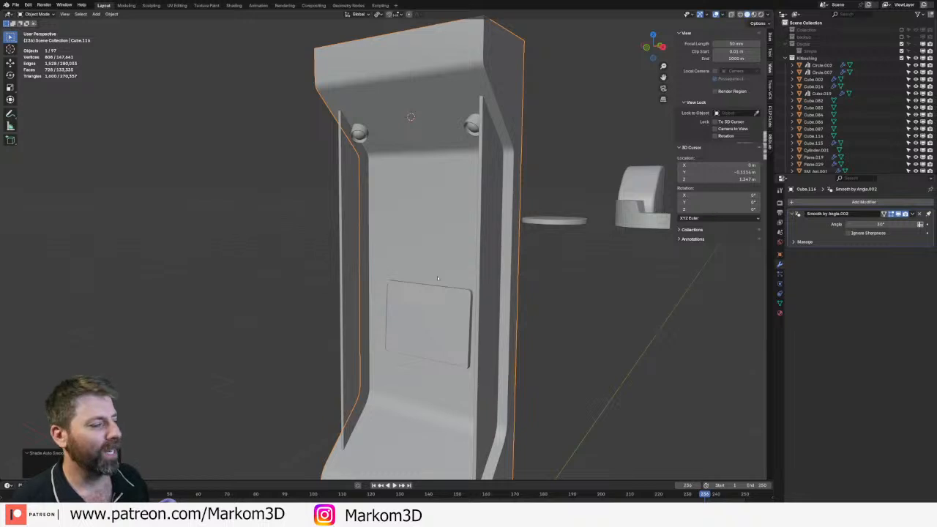
pyautogui.moveTo(423, 265); pyautogui.dragTo(415, 223, button='middle')
pyautogui.press('Tab')
pyautogui.hotkey('alt', 'a')
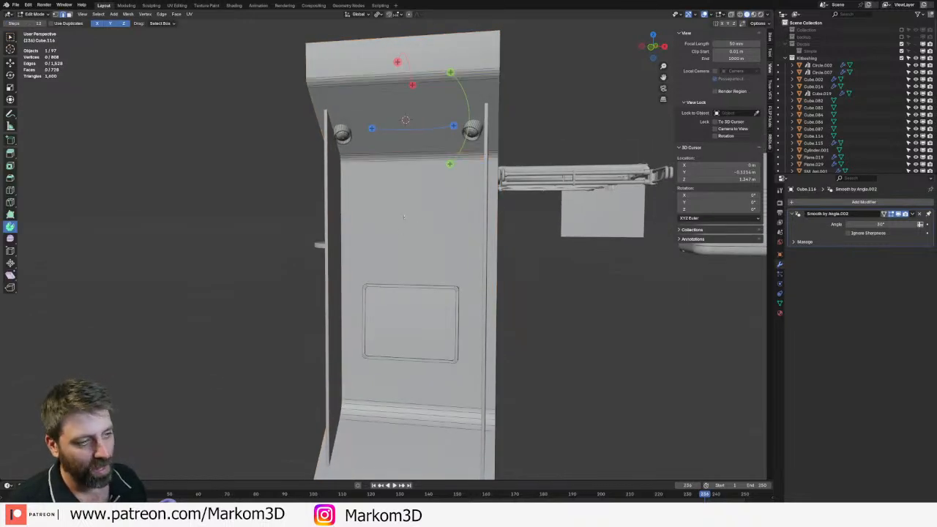
pyautogui.click(398, 207)
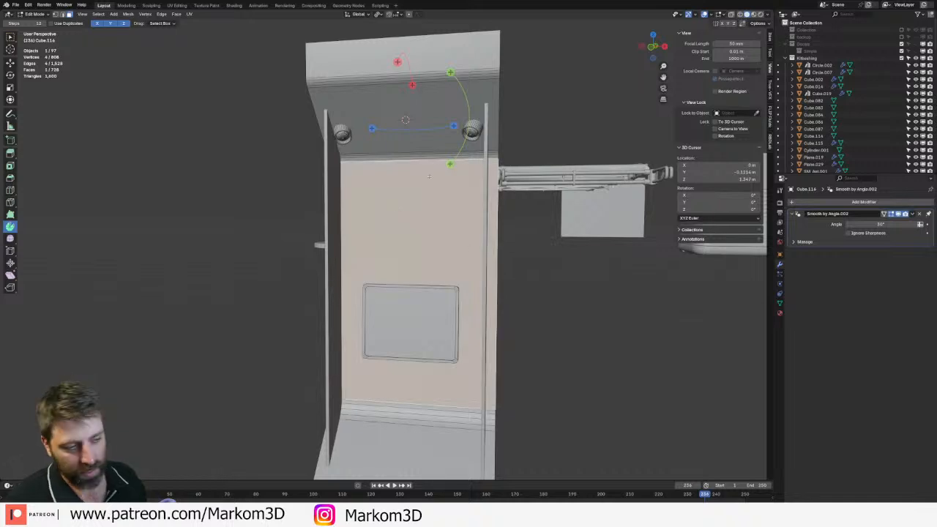
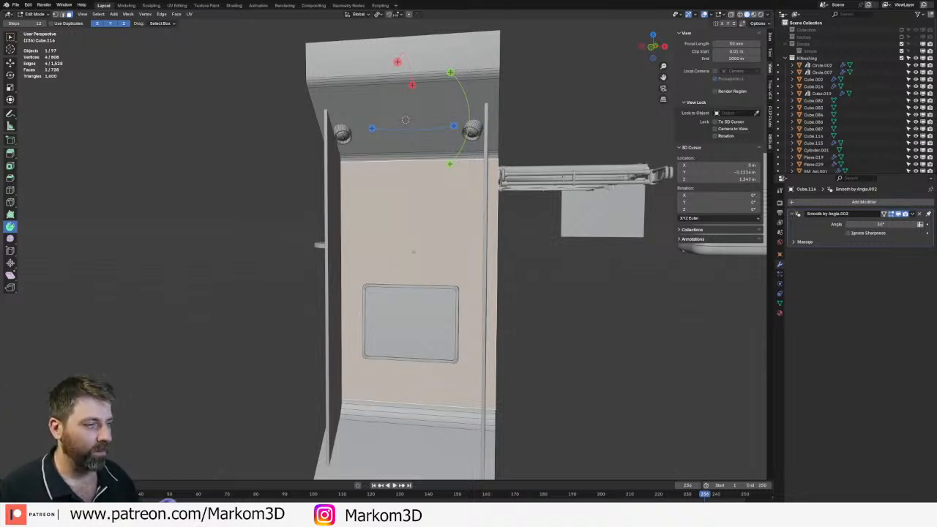
pyautogui.scroll(-1, 413, 251)
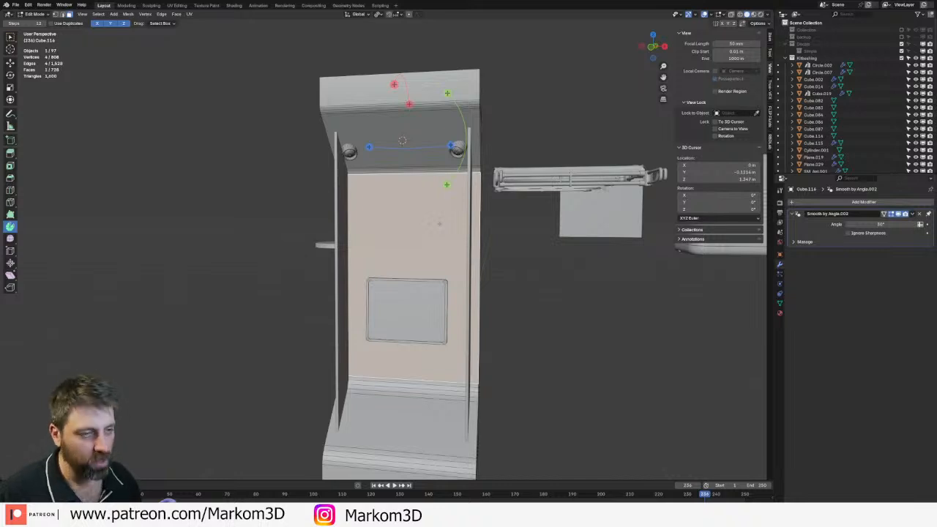
pyautogui.press('Tab')
pyautogui.moveTo(402, 339); pyautogui.dragTo(391, 386, button='middle')
pyautogui.scroll(3, 402, 330)
# - Duplicate the flat face of the sloped ledge below the screen and move the copy straight up above the kiosk
pyautogui.press('Tab')
pyautogui.click(404, 344)
pyautogui.moveTo(406, 343); pyautogui.dragTo(448, 301, button='middle')
pyautogui.hotkey('shift', 'd')
pyautogui.rightClick(444, 308)
pyautogui.press('g')
pyautogui.press('z')
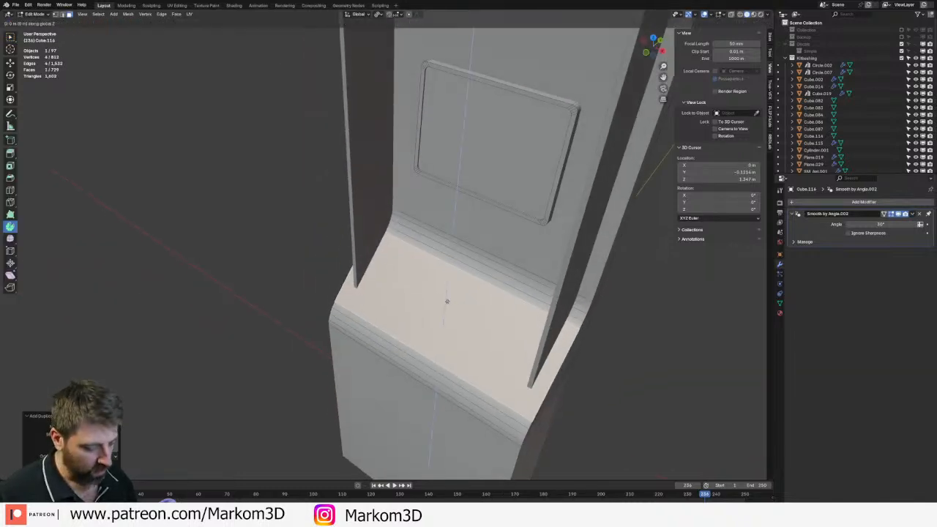
pyautogui.click(448, 301)
pyautogui.hotkey('shift', 'h')
pyautogui.press('KP_Decimal')
pyautogui.scroll(-2, 453, 299)
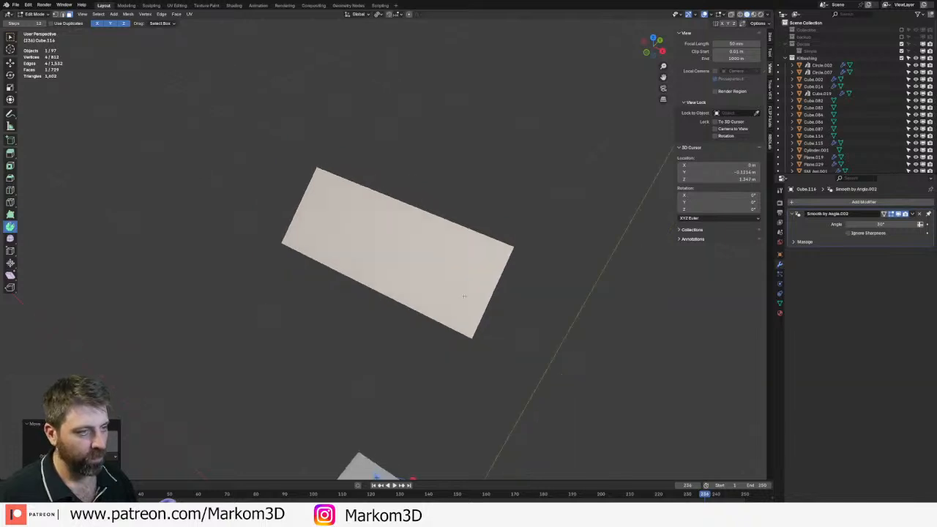
# - Scale the copied face along X to narrow it into a compact panel
pyautogui.moveTo(463, 295); pyautogui.dragTo(492, 304, button='middle')
pyautogui.press('s')
pyautogui.press('x')
pyautogui.click(513, 287)
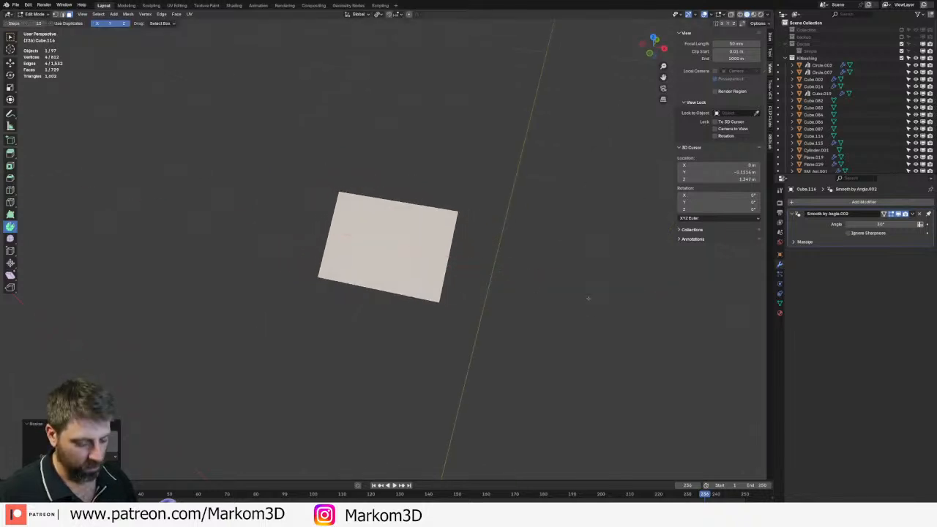
pyautogui.press('i')
pyautogui.click(567, 287)
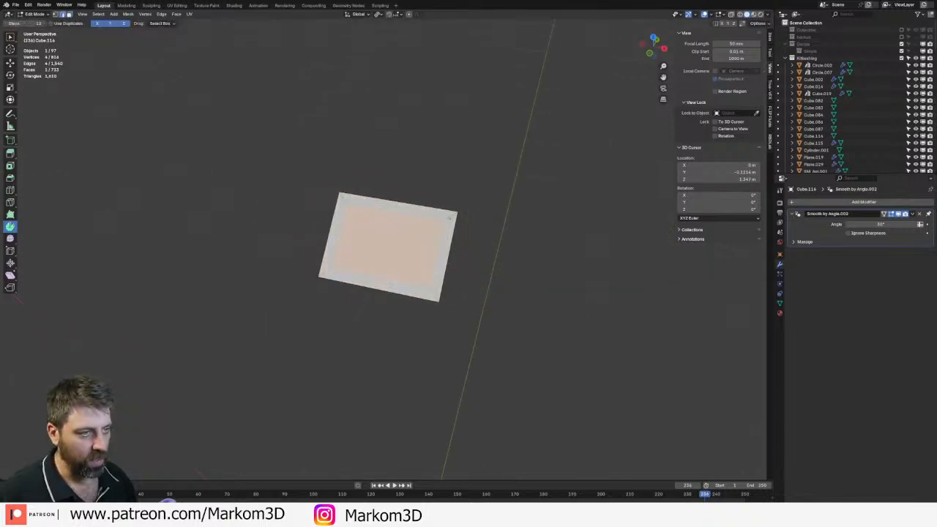
pyautogui.hotkey('ctrl', 'i')
pyautogui.press('x')
pyautogui.click(457, 232)
pyautogui.moveTo(458, 233); pyautogui.dragTo(446, 252, button='middle')
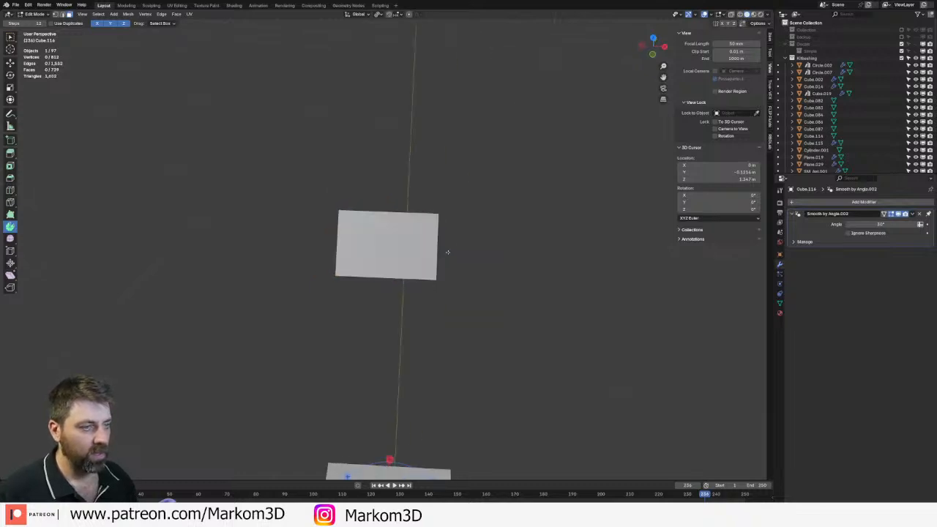
pyautogui.scroll(-8, 442, 289)
pyautogui.scroll(8, 437, 337)
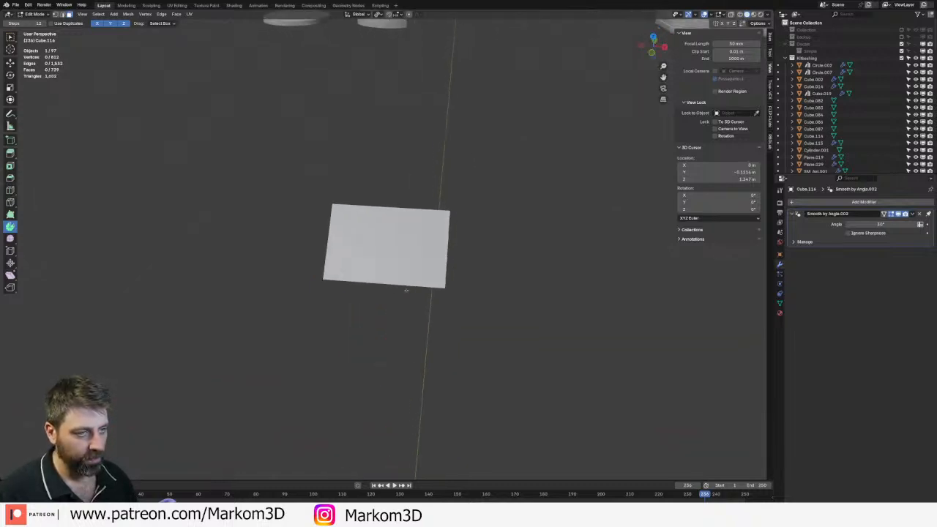
pyautogui.press('a')
pyautogui.scroll(-3, 533, 321)
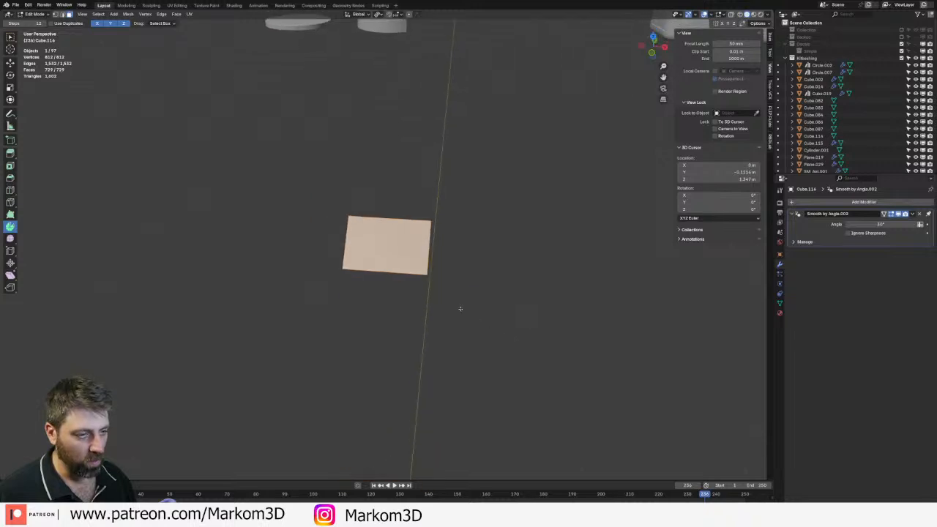
pyautogui.scroll(2, 461, 308)
# - Scale the copied face down uniformly and narrow it further along X to keypad size
pyautogui.click(414, 265)
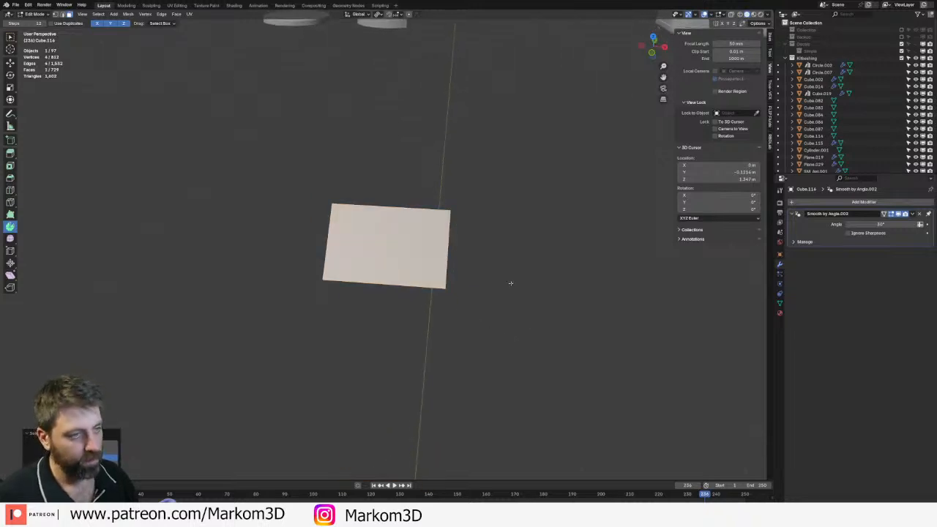
pyautogui.press('s')
pyautogui.rightClick(539, 286)
pyautogui.press('s')
pyautogui.click(481, 261)
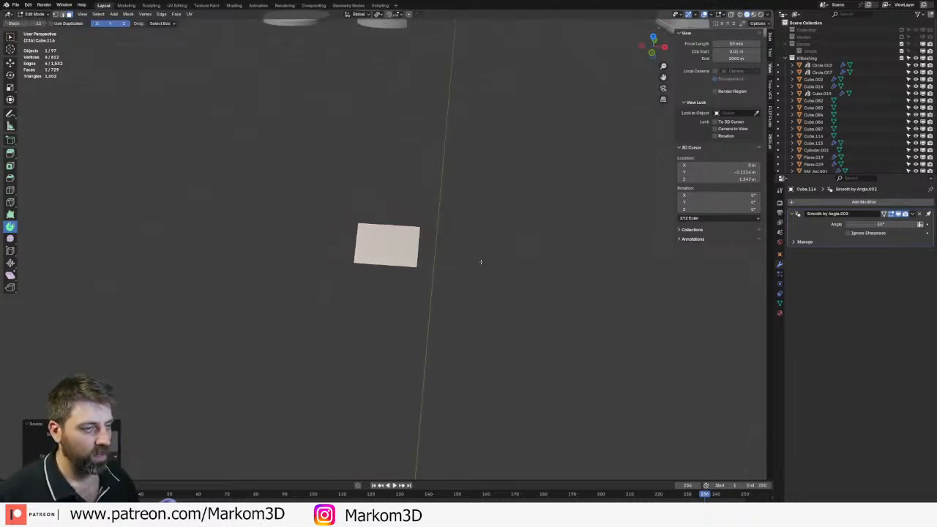
pyautogui.press('s')
pyautogui.press('x')
pyautogui.click(470, 262)
# - Divide the keypad face into three columns and four rows with two lengthwise and three crosswise loop cuts
pyautogui.scroll(3, 466, 262)
pyautogui.hotkey('ctrl', 'r')
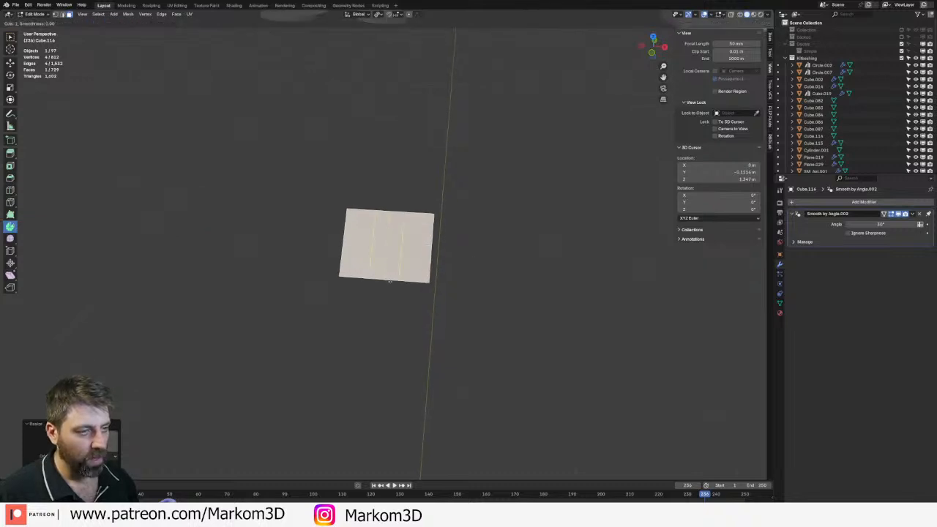
pyautogui.click(390, 280)
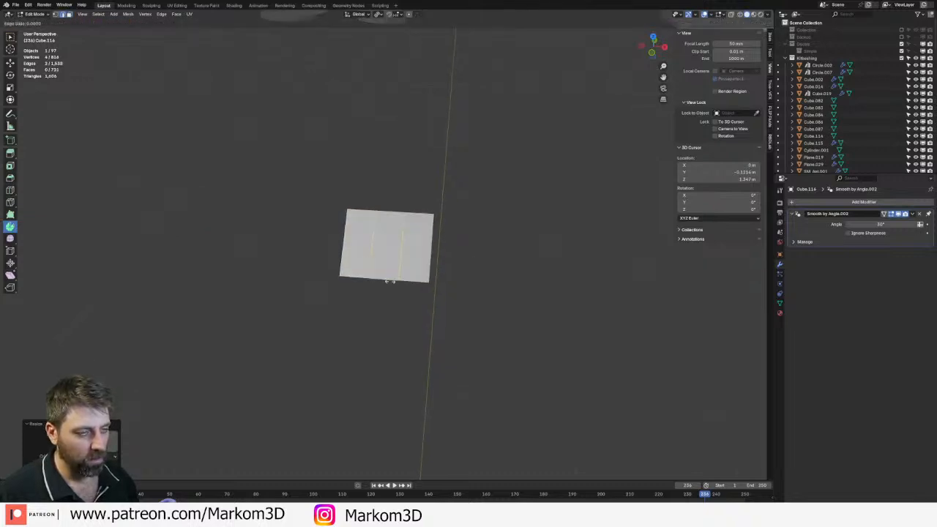
pyautogui.rightClick(391, 280)
pyautogui.hotkey('ctrl', 'r')
pyautogui.scroll(1, 406, 267)
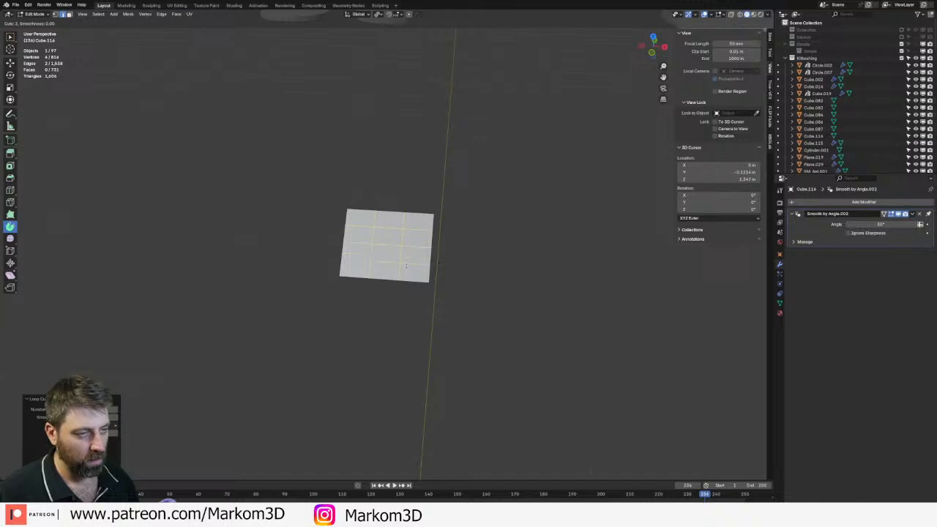
pyautogui.click(438, 261)
pyautogui.rightClick(437, 262)
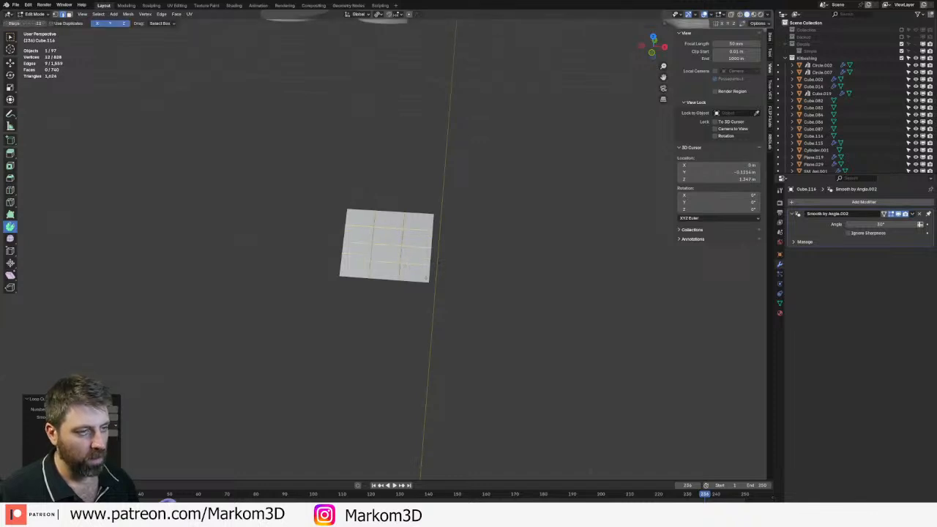
# - Select the whole keypad grid and inset its twelve cells individually by a thin margin
pyautogui.hotkey('ctrl', 'l')
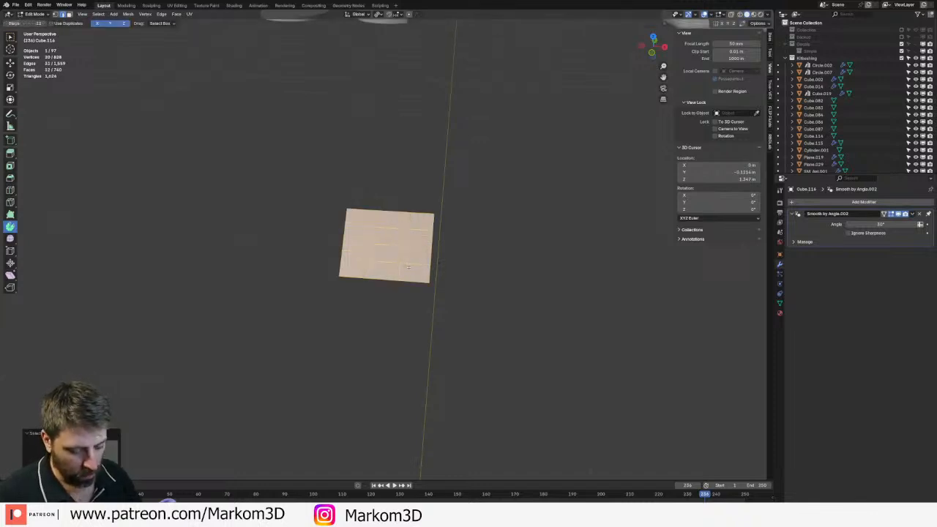
pyautogui.scroll(-8, 478, 300)
pyautogui.scroll(7, 476, 303)
pyautogui.press('i')
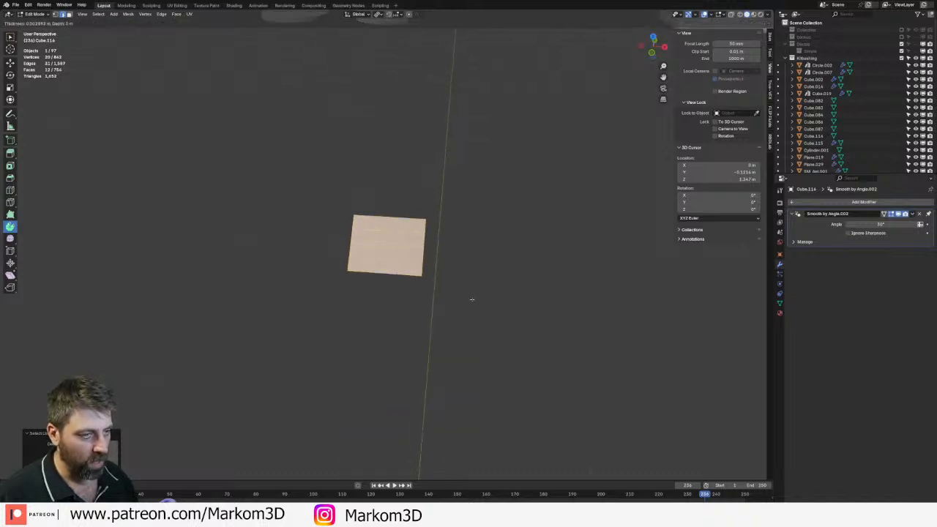
pyautogui.press('i')
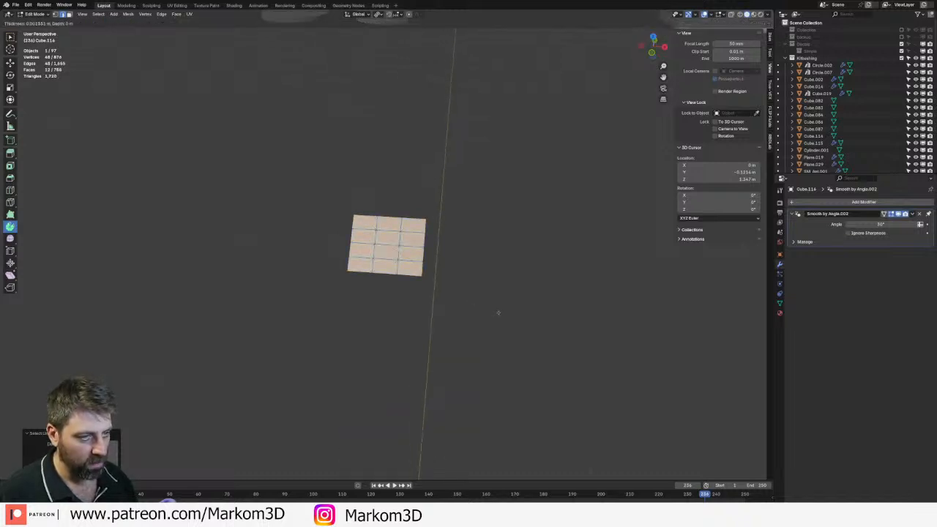
pyautogui.click(498, 313)
# - Delete the original grid lines and outer border around the inset cells, leaving twelve separate keys
pyautogui.scroll(2, 407, 296)
pyautogui.click(412, 259)
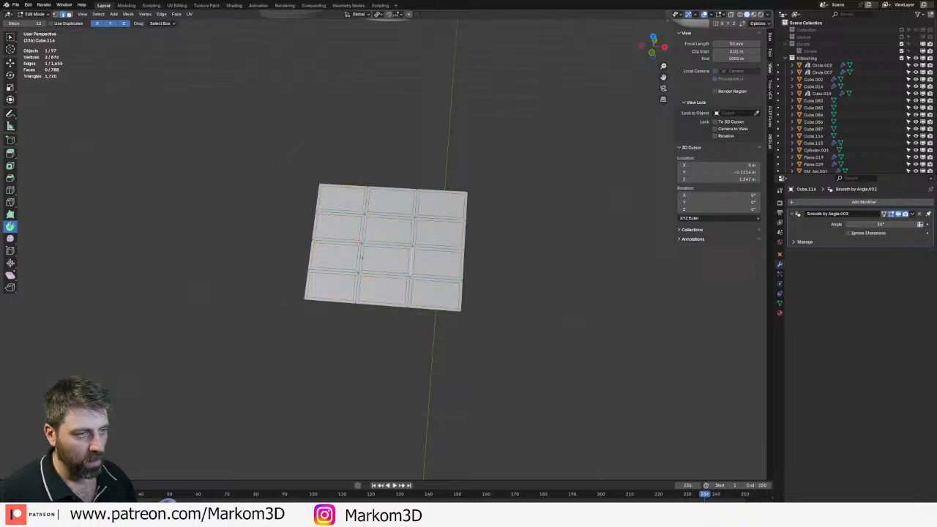
pyautogui.keyDown('shift'); pyautogui.click(360, 254); pyautogui.keyUp('shift')
pyautogui.keyDown('alt'); pyautogui.keyDown('shift'); pyautogui.click(371, 309); pyautogui.keyUp('shift'); pyautogui.keyUp('alt')
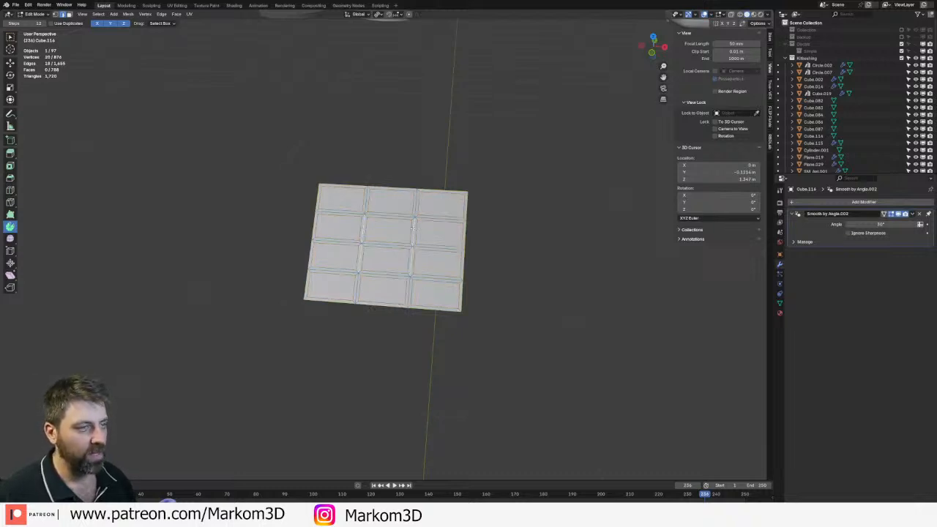
pyautogui.press('x')
pyautogui.click(412, 227)
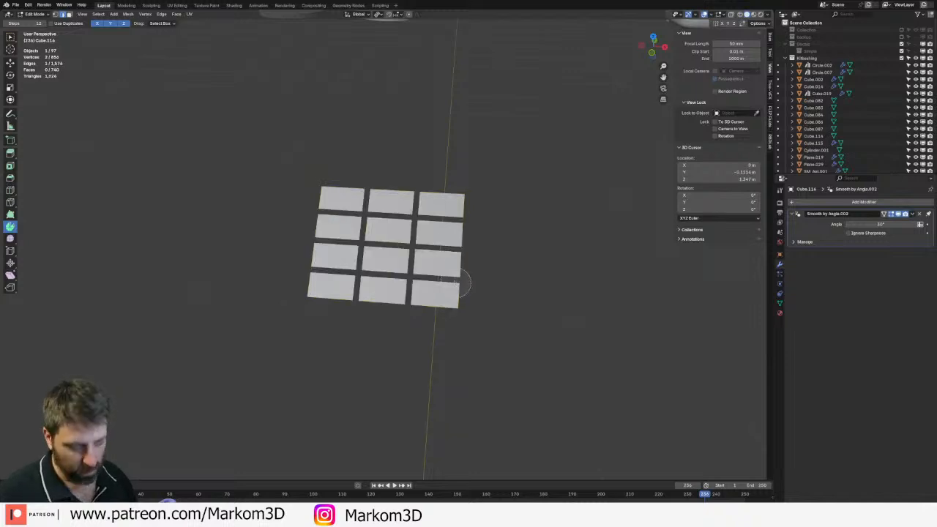
# - Round the corners of all twelve keys with a 2-segment vertex bevel
pyautogui.moveTo(470, 293)
pyautogui.mouseDown()
pyautogui.moveTo(391, 310)
pyautogui.moveTo(318, 215)
pyautogui.mouseUp()
pyautogui.moveTo(317, 215); pyautogui.dragTo(352, 220, button='middle')
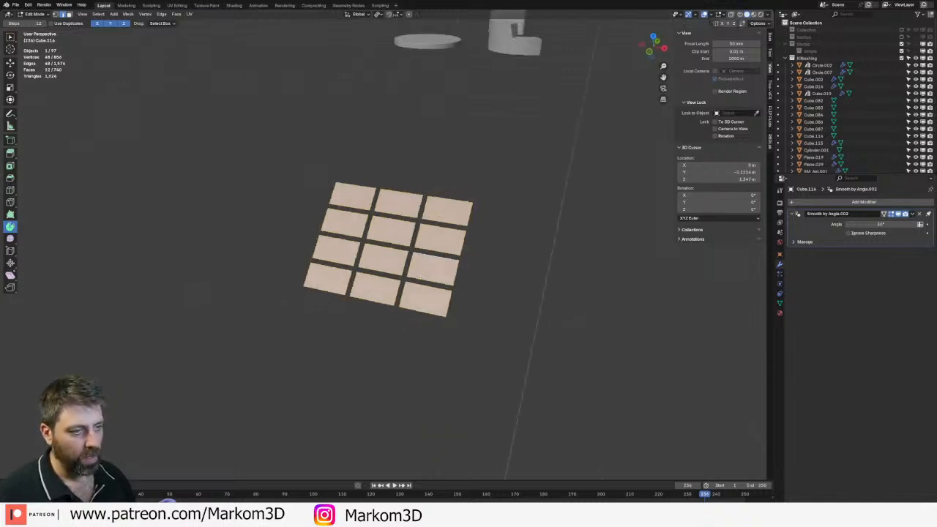
pyautogui.moveTo(421, 276); pyautogui.dragTo(425, 280, button='middle')
pyautogui.scroll(3, 491, 353)
pyautogui.hotkey('ctrl', 'b')
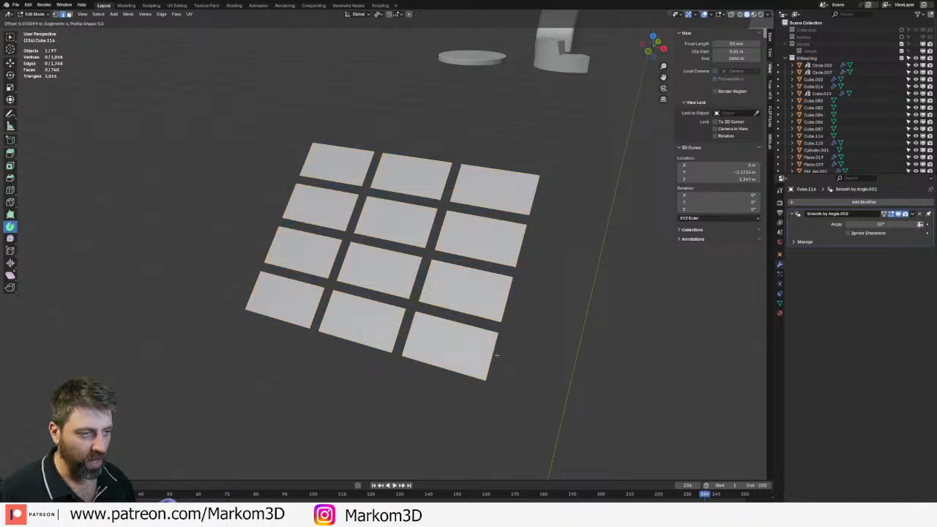
pyautogui.scroll(-3, 532, 381)
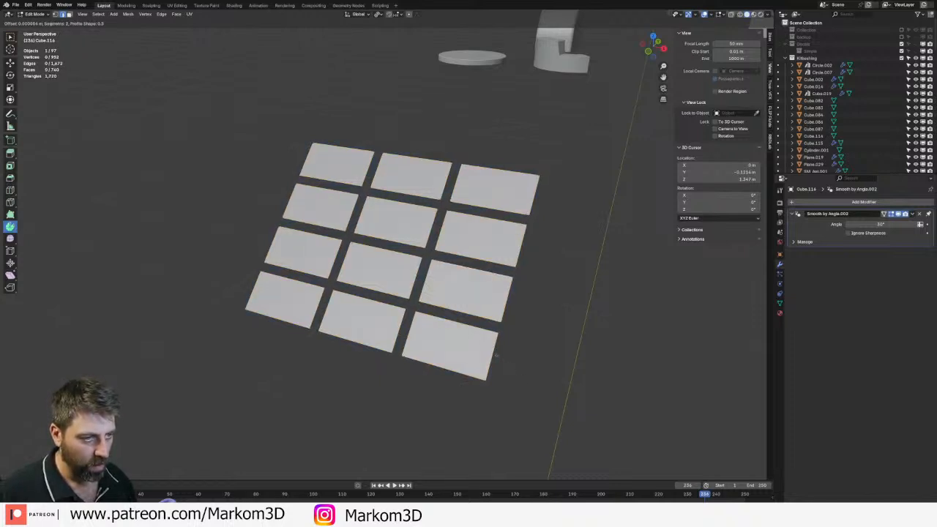
pyautogui.click(517, 373)
pyautogui.hotkey('alt', 'a')
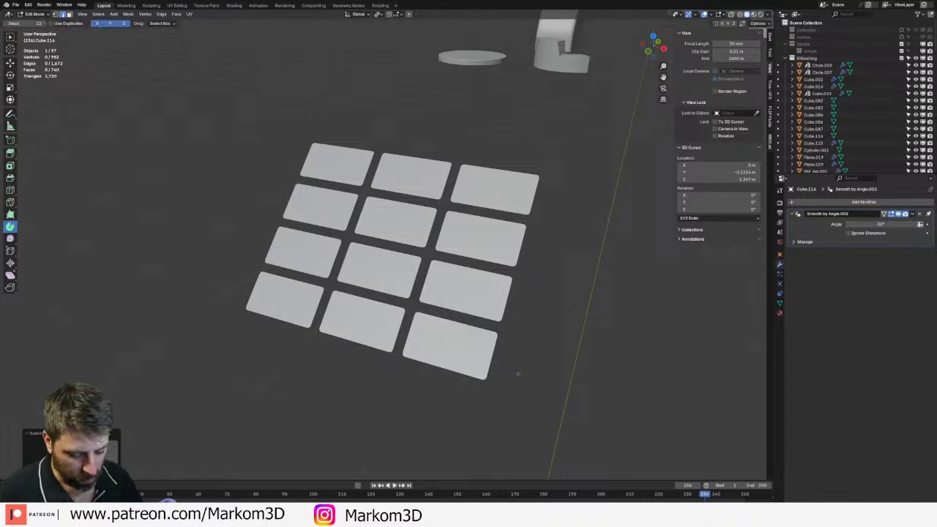
# - Select all twelve rounded key faces and extrude them slightly along their normals to give them thickness
pyautogui.press('1')
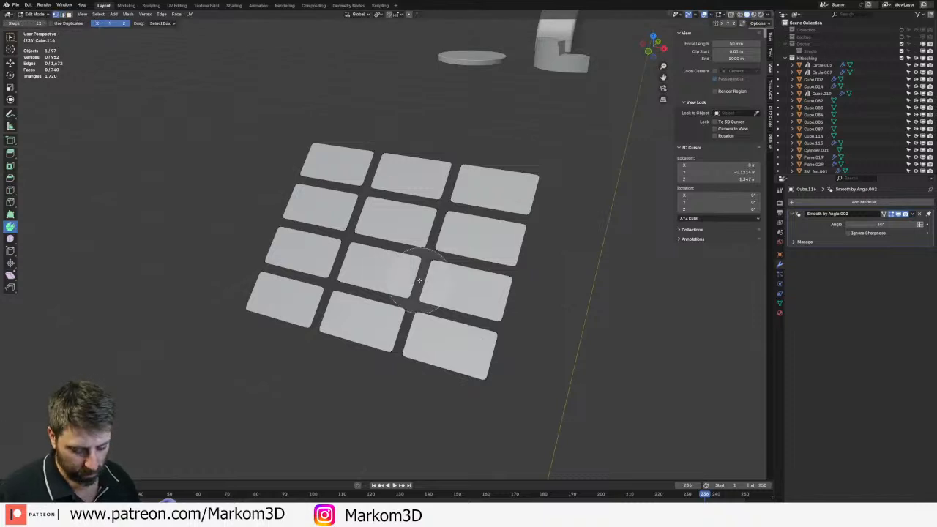
pyautogui.press('c')
pyautogui.moveTo(461, 249)
pyautogui.mouseDown()
pyautogui.moveTo(418, 151)
pyautogui.moveTo(454, 232)
pyautogui.mouseUp()
pyautogui.rightClick(454, 232)
pyautogui.press('a')
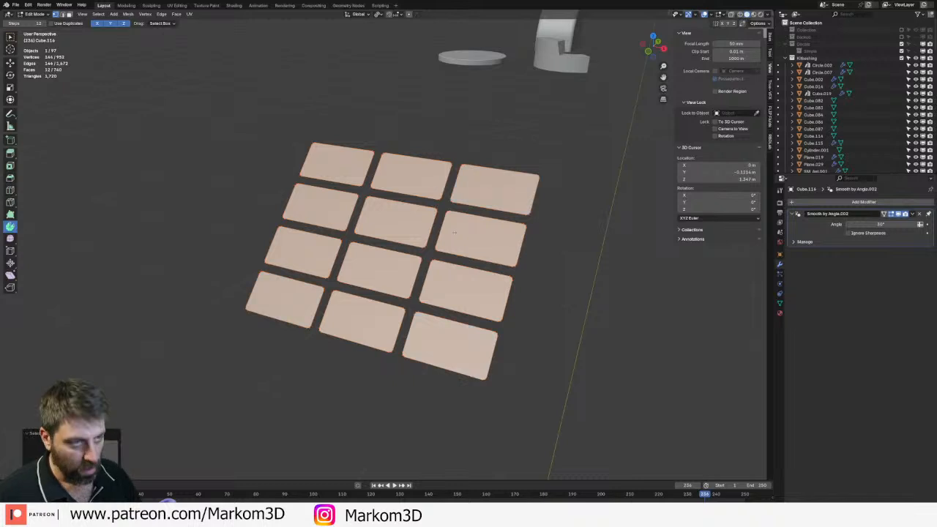
pyautogui.moveTo(453, 232)
pyautogui.mouseDown(button='middle')
pyautogui.moveTo(468, 233)
pyautogui.moveTo(453, 239)
pyautogui.mouseUp(button='middle')
pyautogui.press('e')
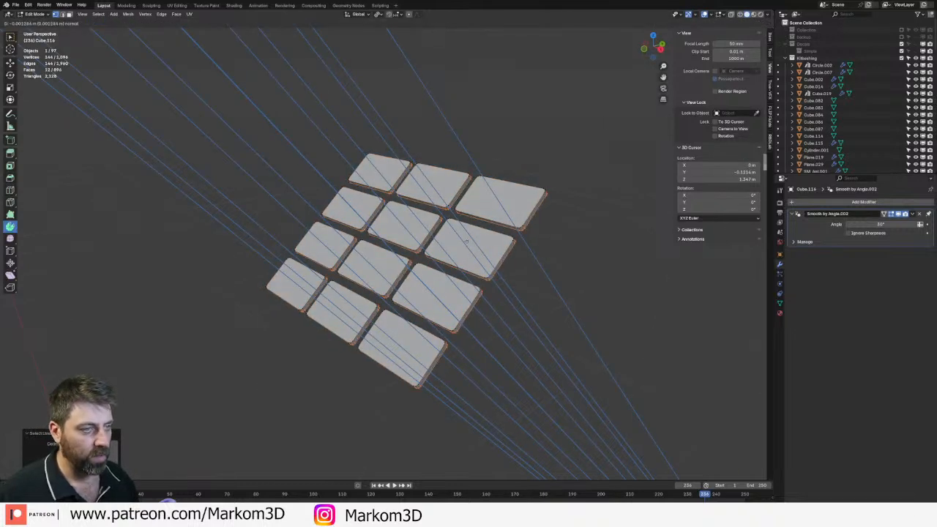
pyautogui.click(469, 277)
# - Select all linked geometry of the twelve keys and move it along Z so the keypad sits on the kiosk's sloped shelf
pyautogui.scroll(-5, 469, 277)
pyautogui.hotkey('ctrl', 'l')
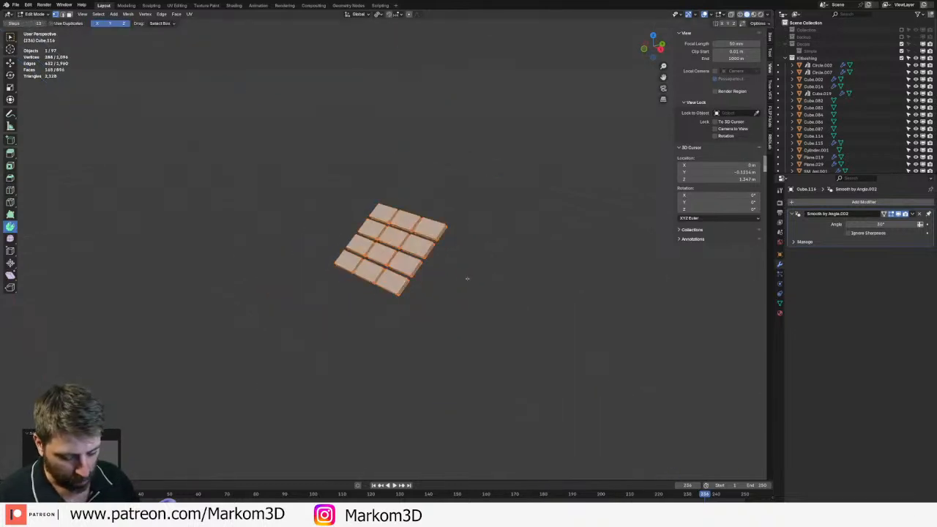
pyautogui.press('g')
pyautogui.press('z')
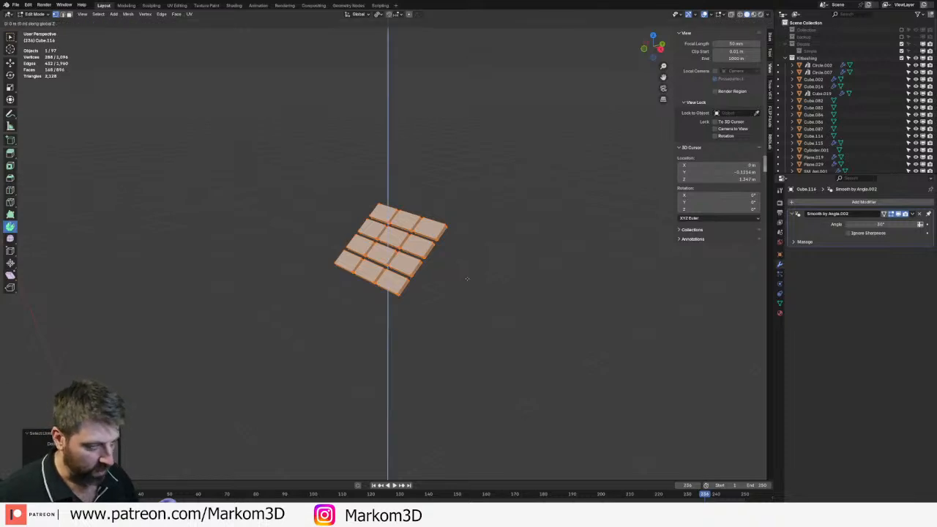
pyautogui.click(466, 277)
pyautogui.press('KP_Divide')
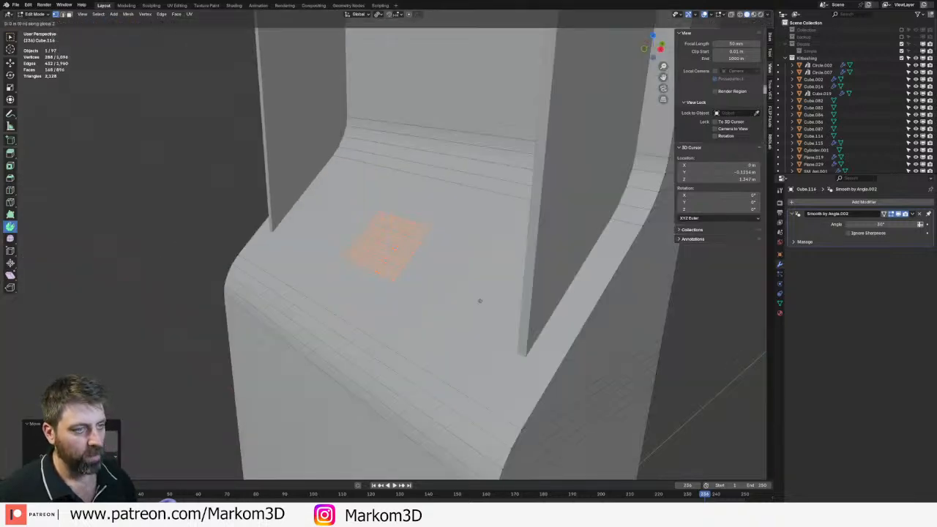
pyautogui.press('Tab')
pyautogui.press('KP_Divide')
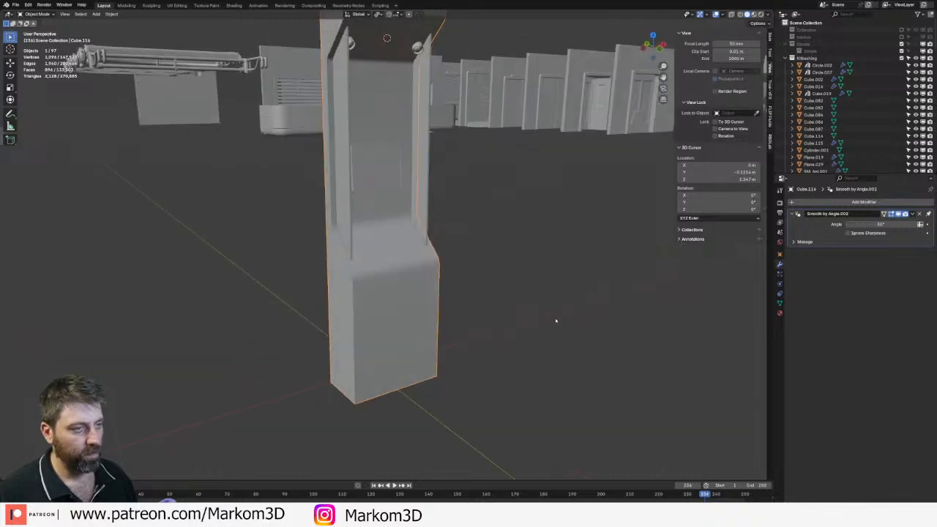
pyautogui.press('Tab')
pyautogui.press('KP_Decimal')
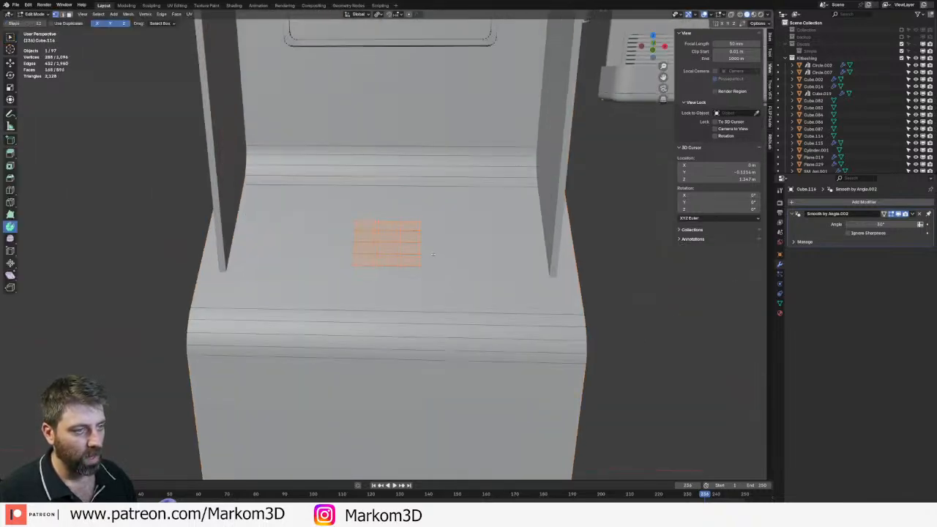
# - Select the sloped shelf face around the keypad and inset it to leave a border along its edges
pyautogui.hotkey('alt', 'a')
pyautogui.press('3')
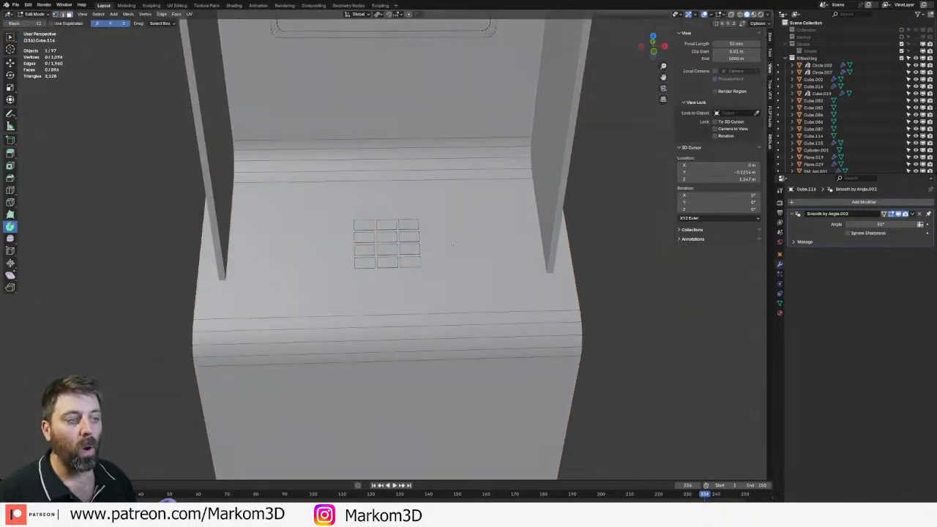
pyautogui.click(495, 282)
pyautogui.press('i')
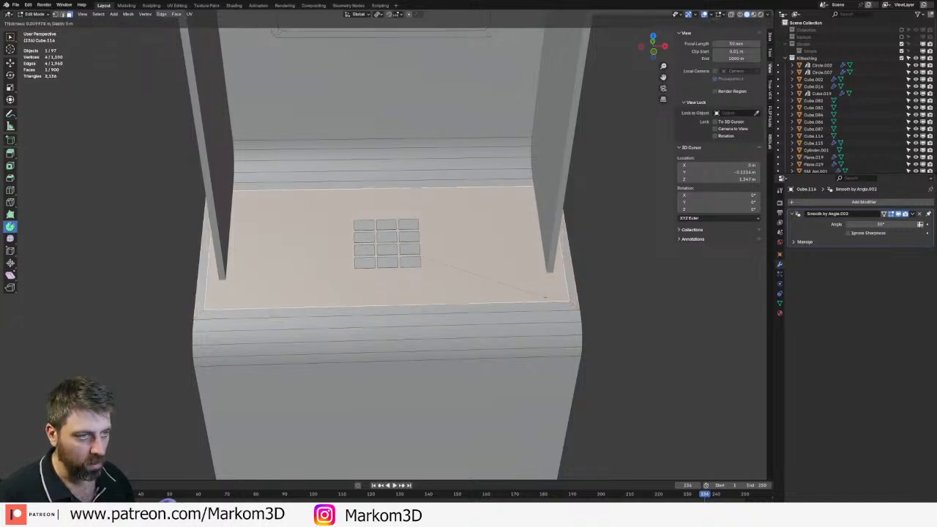
pyautogui.click(299, 291)
# - Scale the inset shelf face narrower along X so its sides clear the kiosk's side panels
pyautogui.hotkey('alt', 'a')
pyautogui.press('k')
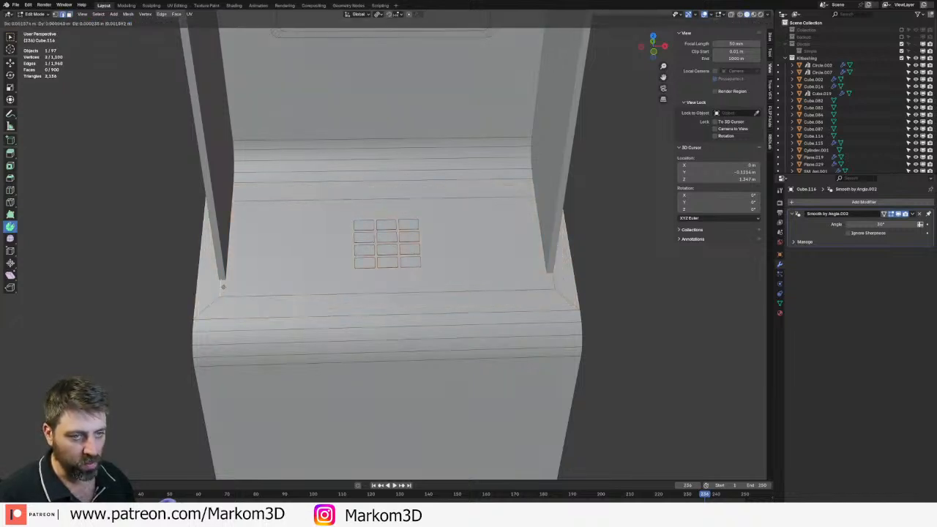
pyautogui.press('3')
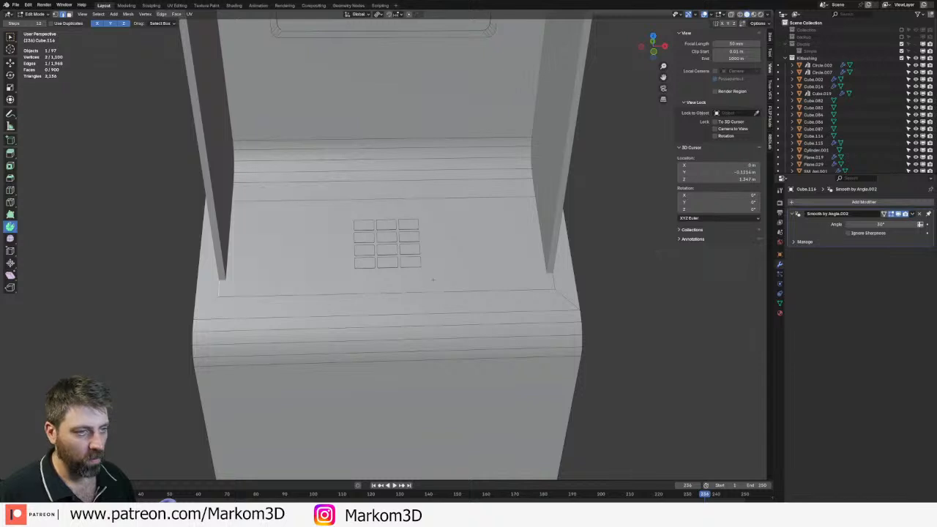
pyautogui.click(431, 279)
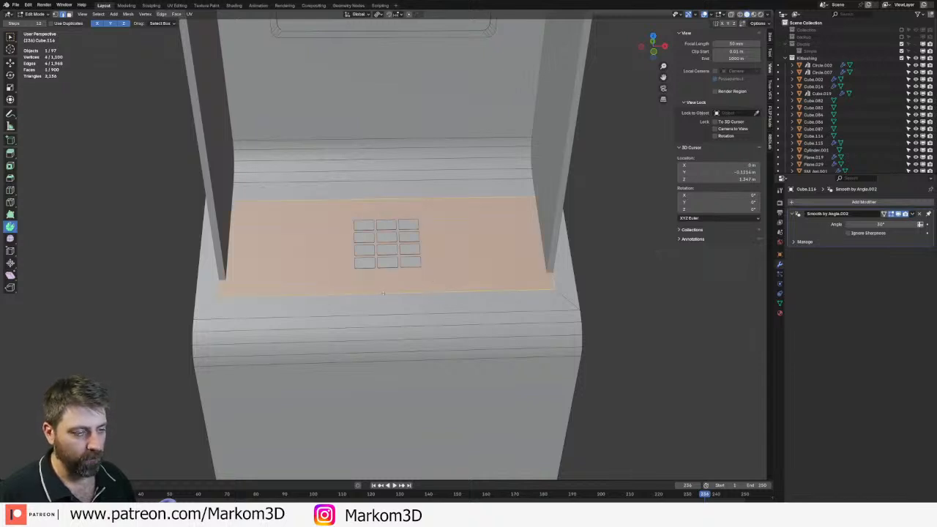
pyautogui.press('s')
pyautogui.press('x')
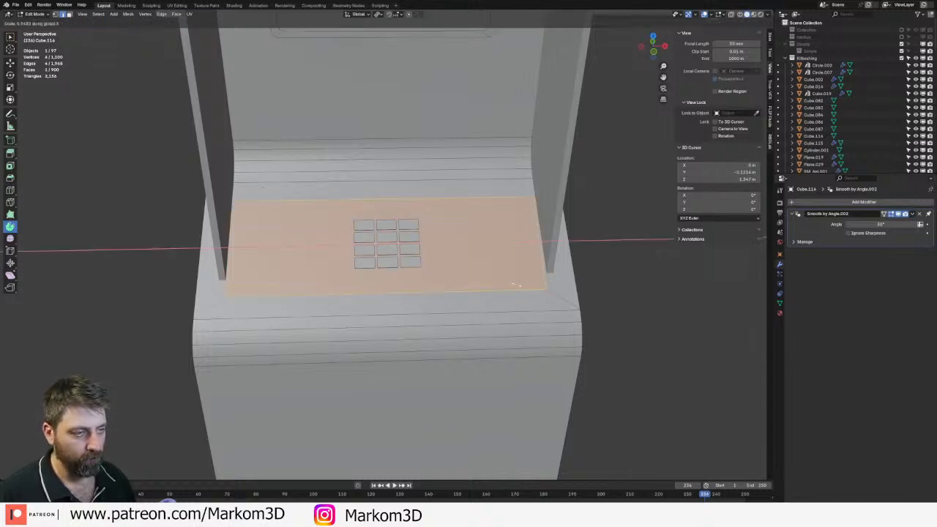
pyautogui.click(509, 283)
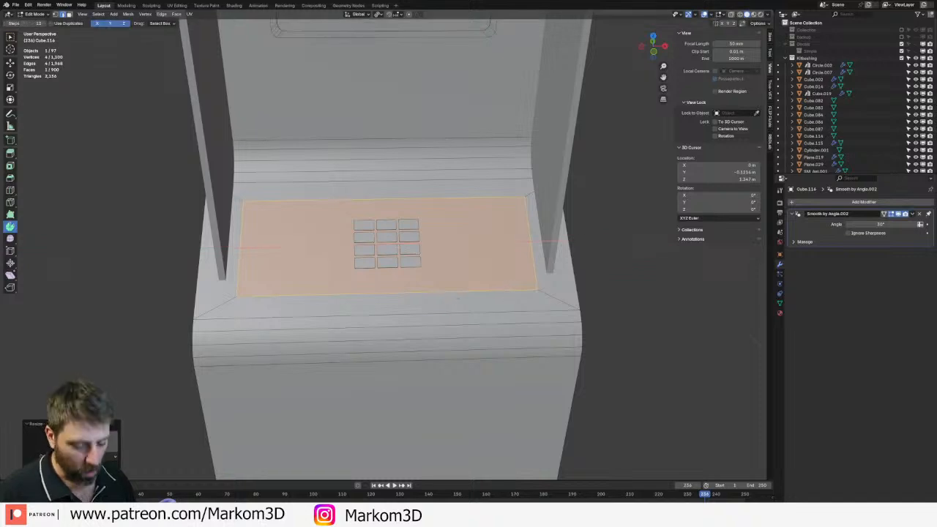
# - Duplicate the inset shelf face and raise the copy along Z above the keypad
pyautogui.hotkey('shift', 'd')
pyautogui.press('z')
pyautogui.click(487, 293)
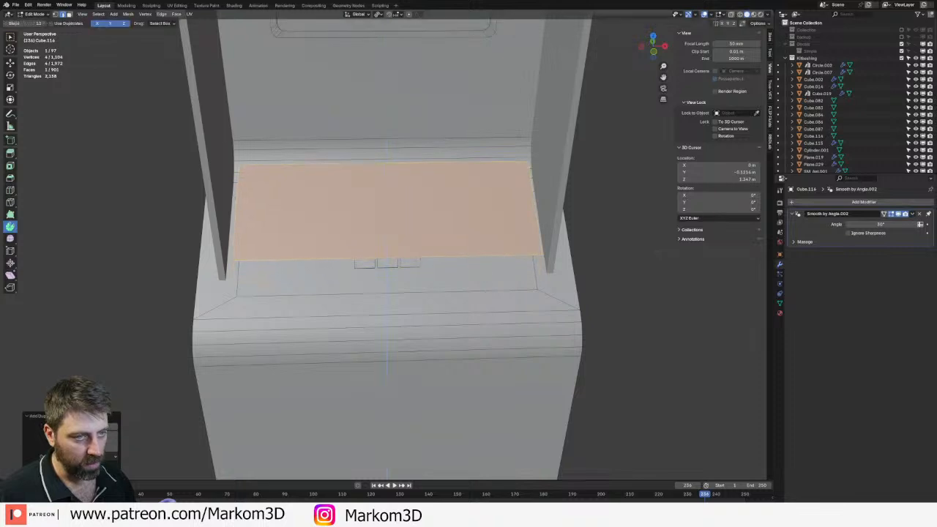
# - Divide the raised face into thirds with two loop cuts and delete the middle third over the keypad
pyautogui.hotkey('ctrl', 'r')
pyautogui.scroll(1, 397, 254)
pyautogui.click(392, 241)
pyautogui.rightClick(391, 235)
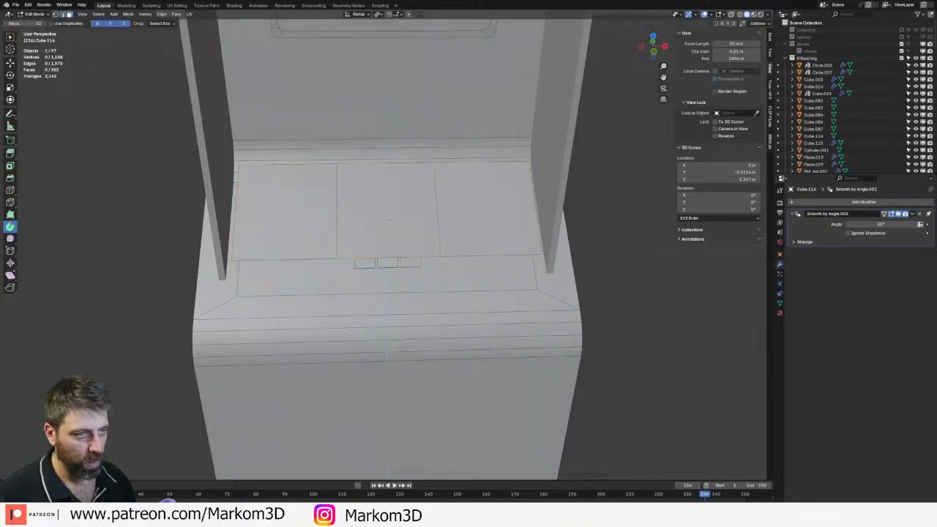
pyautogui.click(389, 227)
pyautogui.press('x')
pyautogui.click(384, 243)
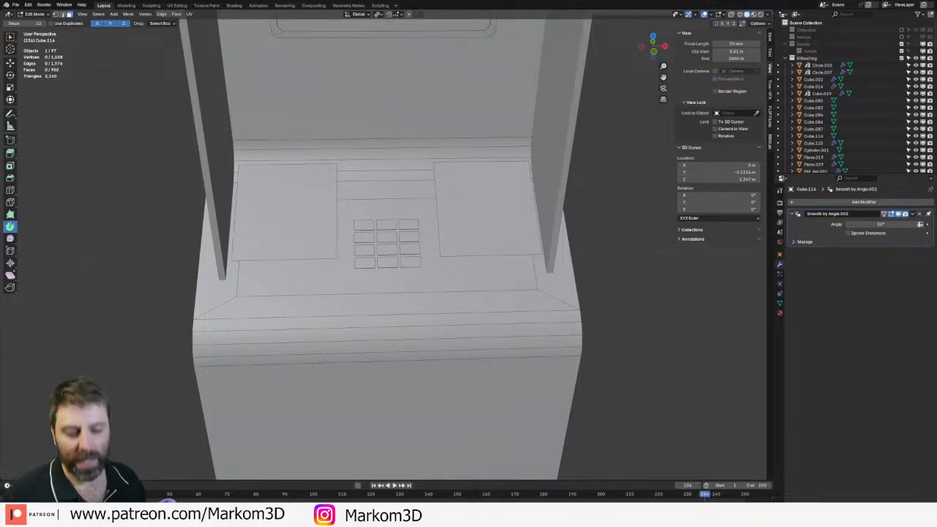
# - Select the two remaining faces on either side of the keypad and inset them by a thin margin
pyautogui.scroll(-2, 284, 199)
pyautogui.moveTo(284, 199); pyautogui.dragTo(327, 241, button='middle')
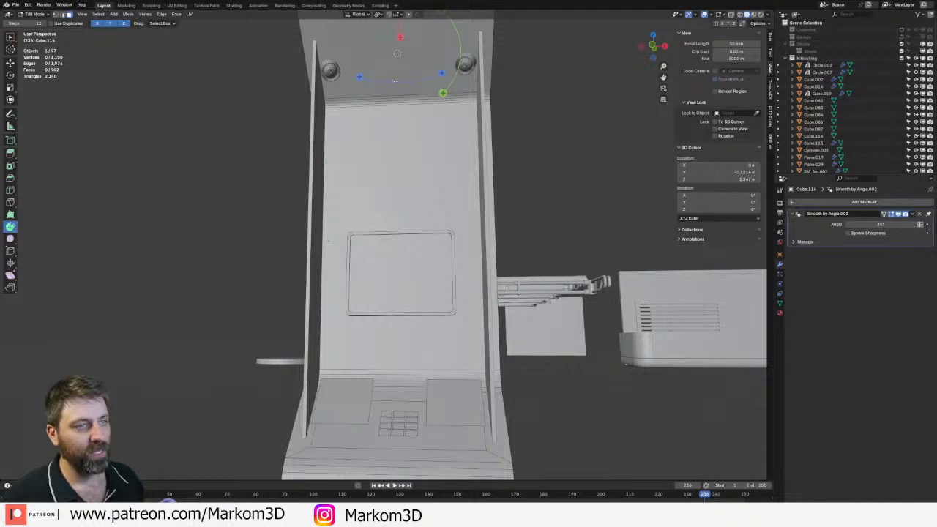
pyautogui.moveTo(380, 298); pyautogui.dragTo(383, 271, button='middle')
pyautogui.scroll(3, 383, 269)
pyautogui.click(347, 242)
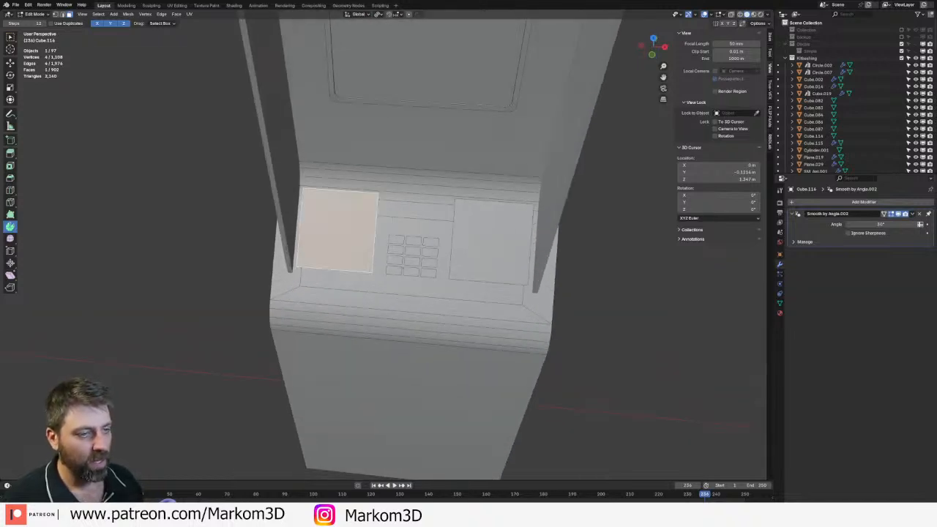
pyautogui.keyDown('shift'); pyautogui.click(494, 253); pyautogui.keyUp('shift')
pyautogui.moveTo(515, 289); pyautogui.dragTo(521, 296, button='middle')
pyautogui.scroll(3, 523, 298)
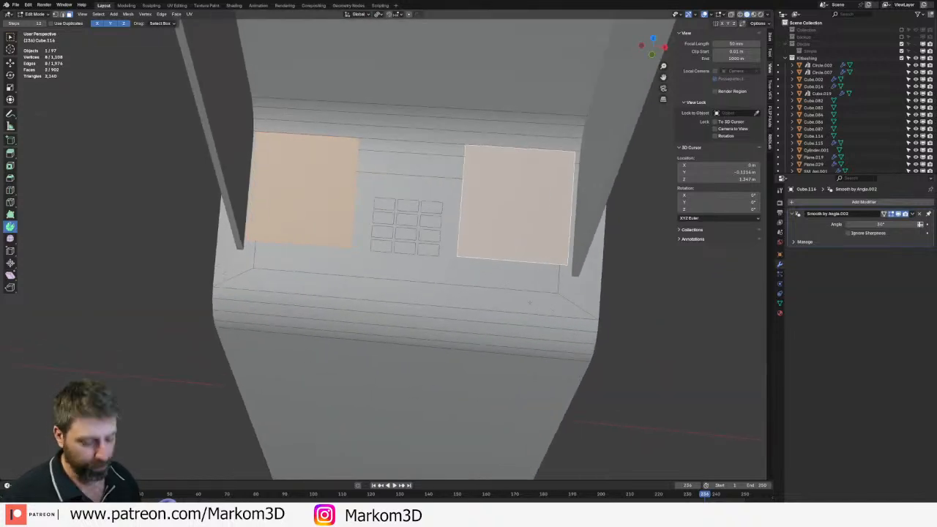
pyautogui.press('i')
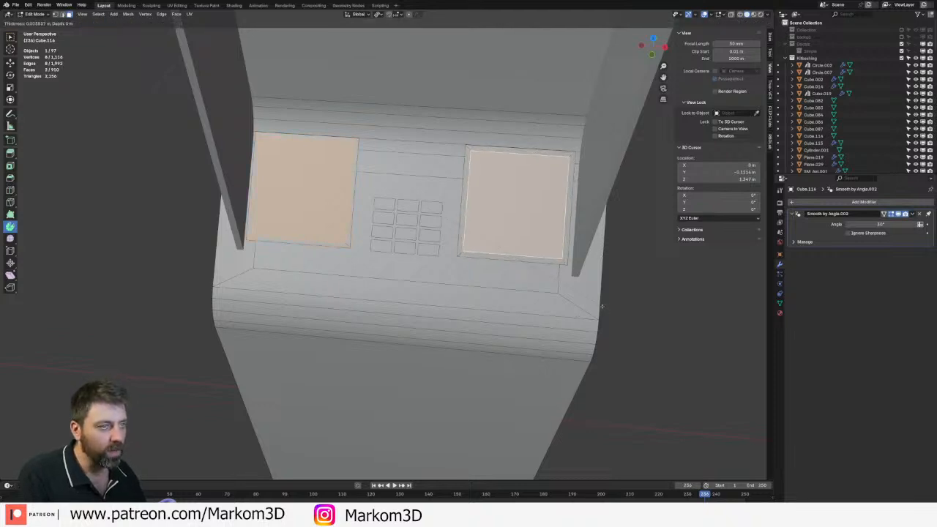
pyautogui.click(604, 309)
# - Extrude the inner faces of both side panels slightly inward along their normals to form raised rims
pyautogui.moveTo(605, 310); pyautogui.dragTo(353, 249, button='middle')
pyautogui.press('i')
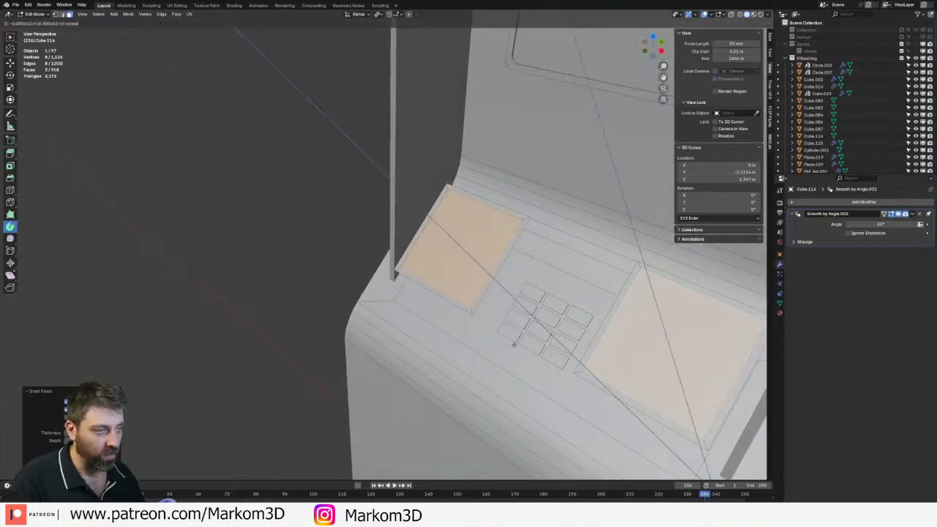
pyautogui.click(499, 254)
# - Select the outer border loops of both panels, fill them with faces and extrude these along their normals to add thickness
pyautogui.keyDown('alt'); pyautogui.click(505, 257); pyautogui.keyUp('alt')
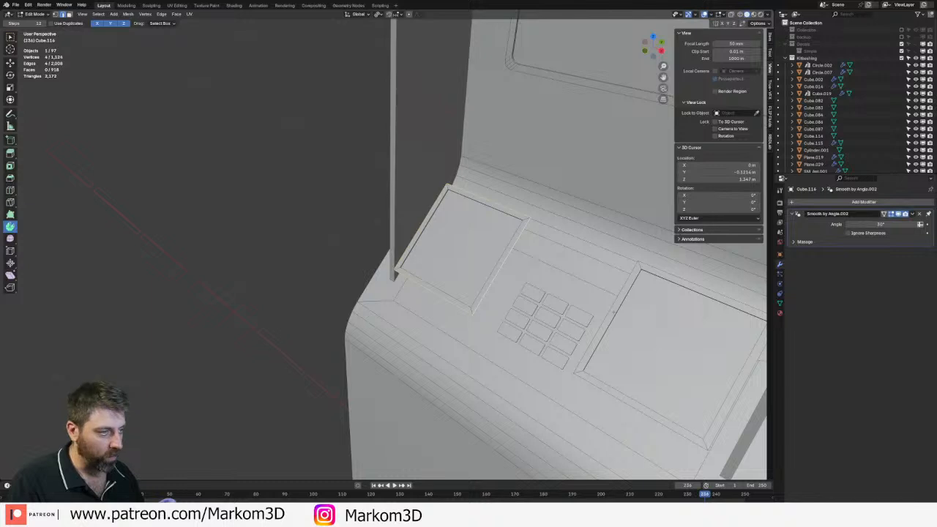
pyautogui.keyDown('alt'); pyautogui.keyDown('shift'); pyautogui.click(608, 322); pyautogui.keyUp('shift'); pyautogui.keyUp('alt')
pyautogui.moveTo(607, 322); pyautogui.dragTo(648, 328, button='middle')
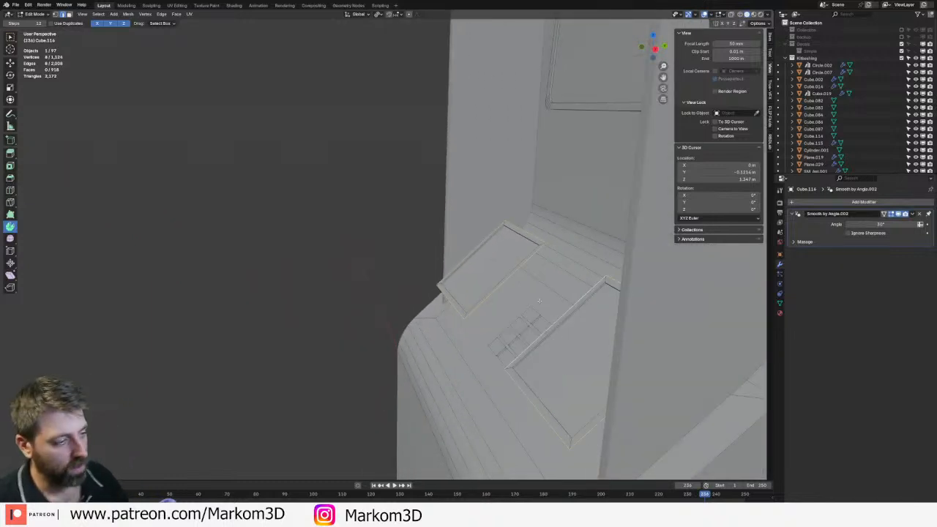
pyautogui.press('e')
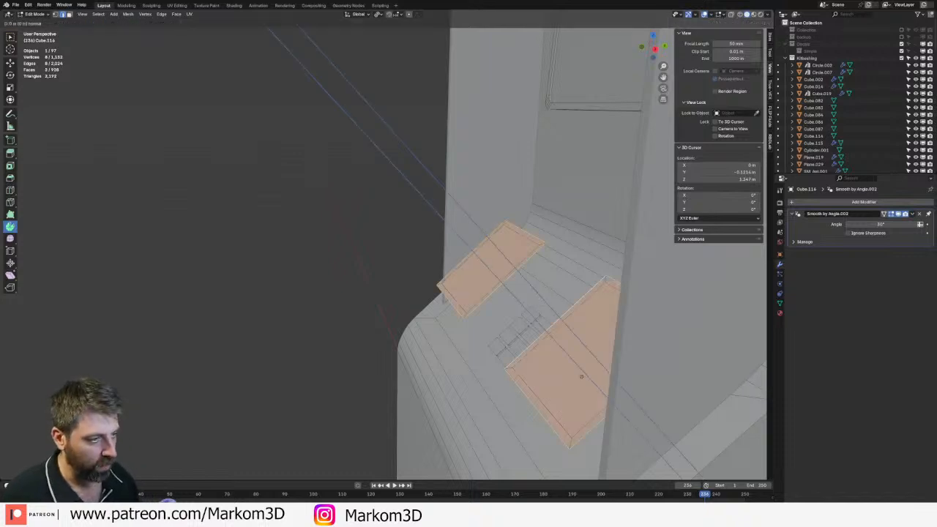
pyautogui.click(612, 394)
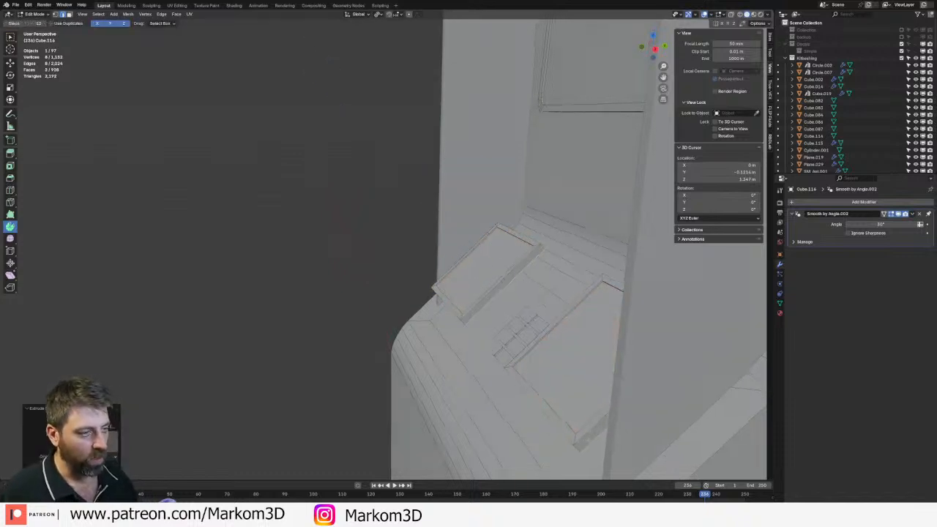
# - Select the corner edges of both panels and bevel them by about 0.0044 m with 3 segments
pyautogui.moveTo(611, 394); pyautogui.dragTo(586, 366, button='middle')
pyautogui.keyDown('alt'); pyautogui.click(718, 324); pyautogui.keyUp('alt')
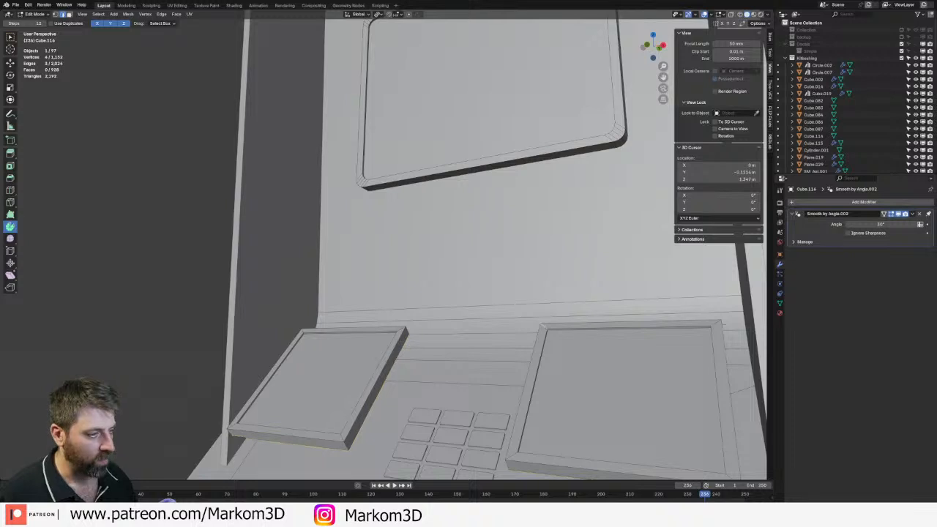
pyautogui.moveTo(714, 323); pyautogui.dragTo(655, 351, button='middle')
pyautogui.keyDown('alt'); pyautogui.keyDown('shift'); pyautogui.click(654, 352); pyautogui.keyUp('shift'); pyautogui.keyUp('alt')
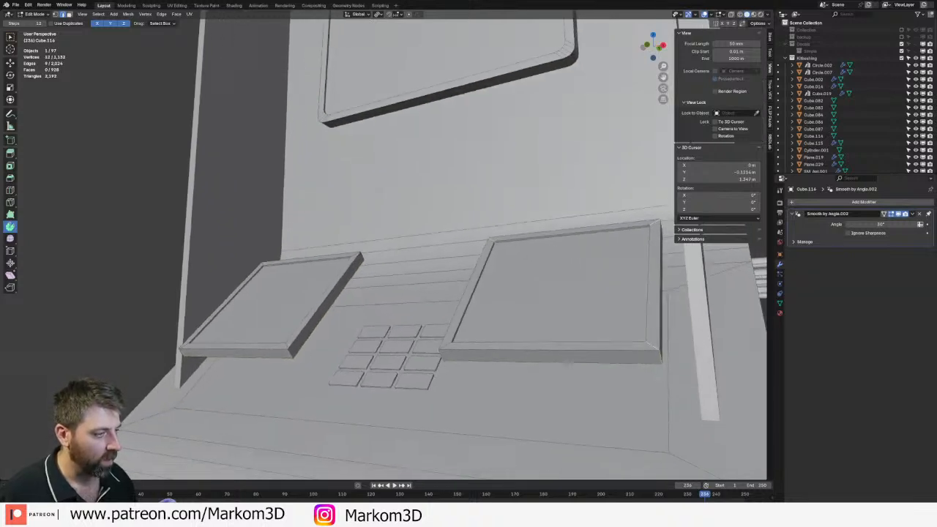
pyautogui.keyDown('alt'); pyautogui.keyDown('shift'); pyautogui.click(445, 344); pyautogui.keyUp('shift'); pyautogui.keyUp('alt')
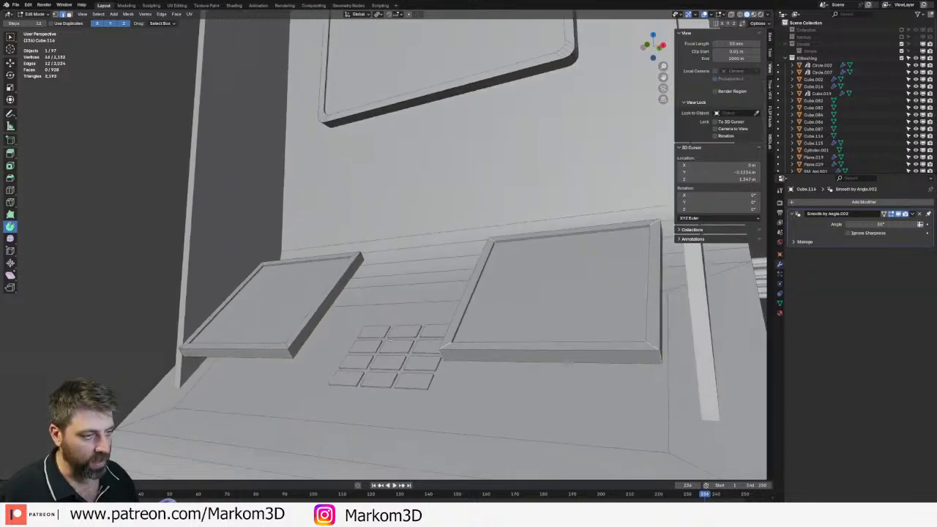
pyautogui.keyDown('alt'); pyautogui.keyDown('shift'); pyautogui.click(360, 257); pyautogui.keyUp('shift'); pyautogui.keyUp('alt')
pyautogui.keyDown('alt'); pyautogui.keyDown('shift'); pyautogui.click(360, 257); pyautogui.keyUp('shift'); pyautogui.keyUp('alt')
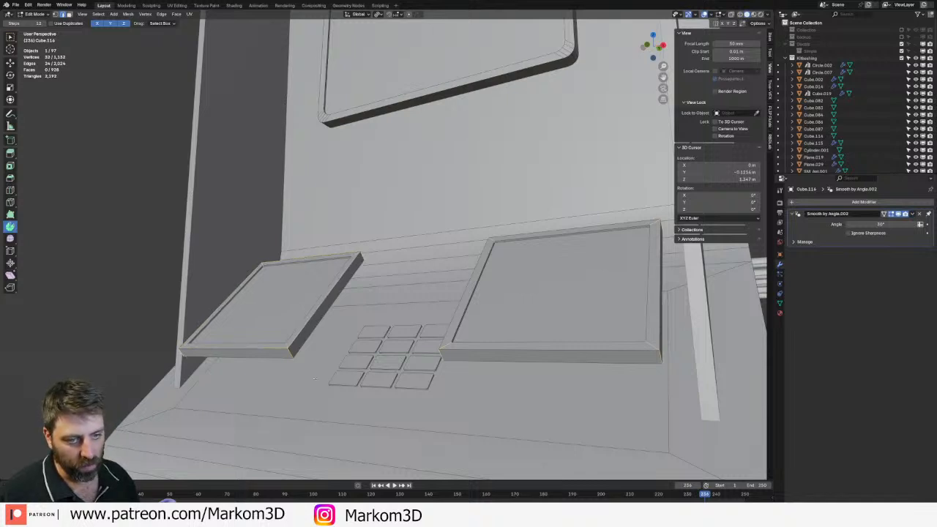
pyautogui.hotkey('ctrl', 'b')
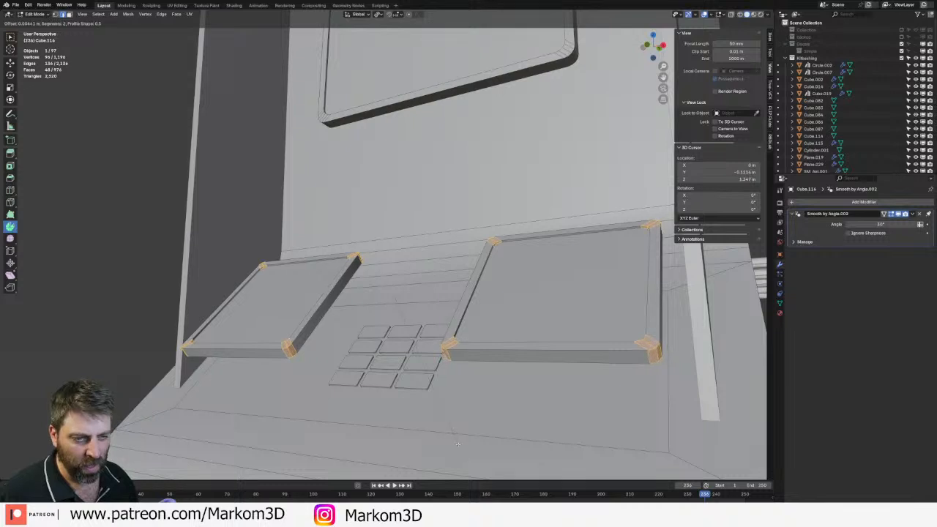
pyautogui.click(459, 445)
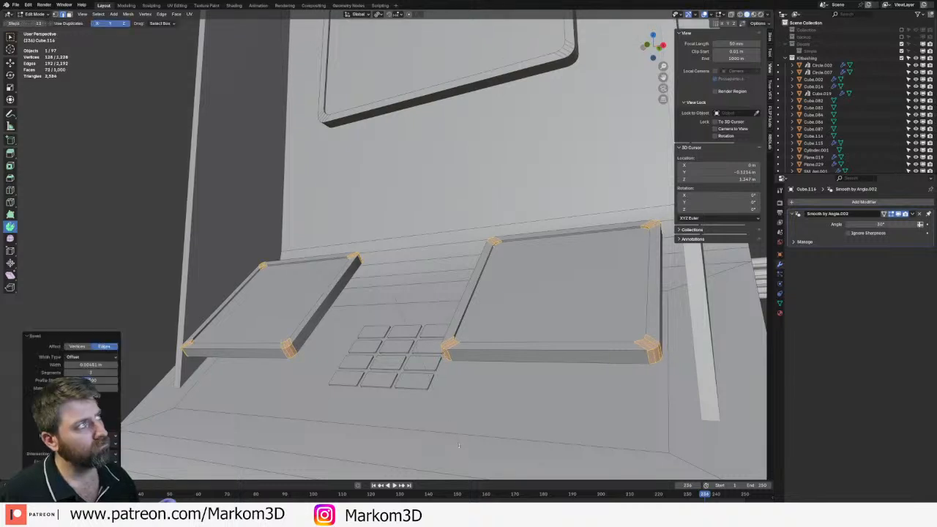
# - Select all linked geometry of both panels and lower it along Z by about 0.041 m into the sloped shelf
pyautogui.hotkey('ctrl', 'l')
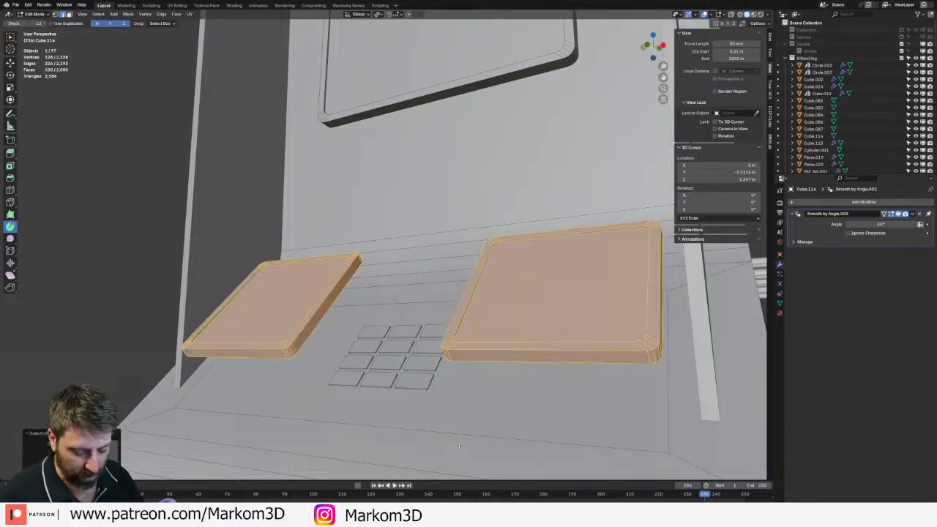
pyautogui.press('g')
pyautogui.press('z')
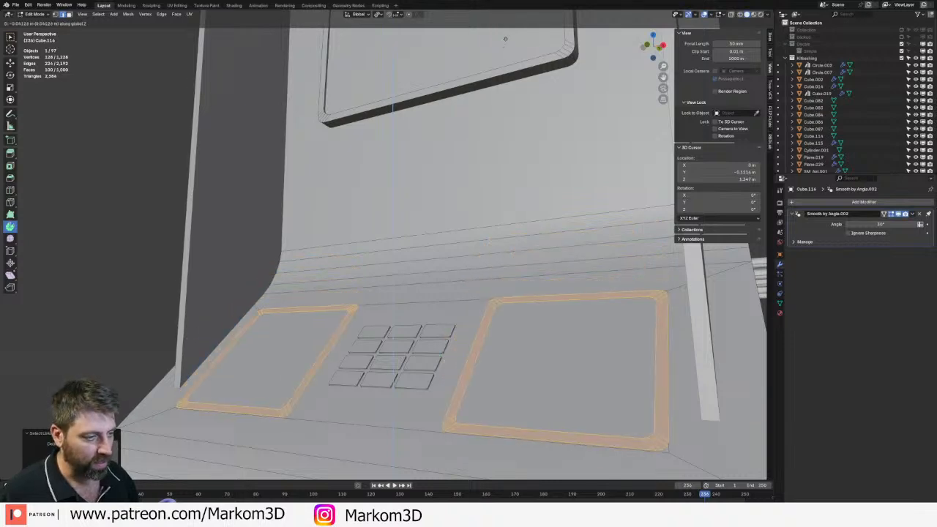
pyautogui.press('Return')
pyautogui.scroll(-8, 458, 157)
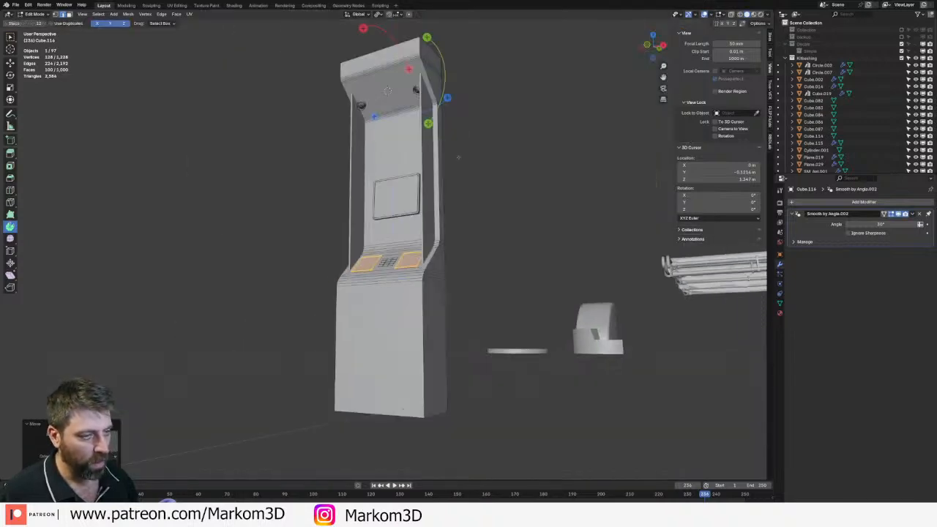
pyautogui.moveTo(458, 157); pyautogui.dragTo(445, 221, button='middle')
pyautogui.press('Tab')
# - Select the large lower front face of the kiosk and inset it to leave an even border all around
pyautogui.scroll(5, 473, 263)
pyautogui.moveTo(362, 170); pyautogui.dragTo(298, 214, button='middle')
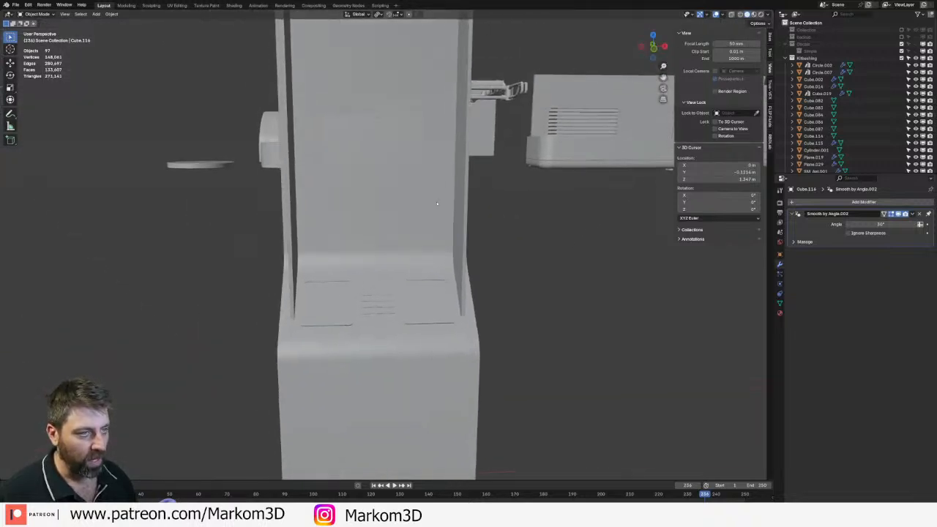
pyautogui.moveTo(437, 203); pyautogui.dragTo(550, 345, button='middle')
pyautogui.scroll(-3, 404, 345)
pyautogui.press('Tab')
pyautogui.click(403, 345)
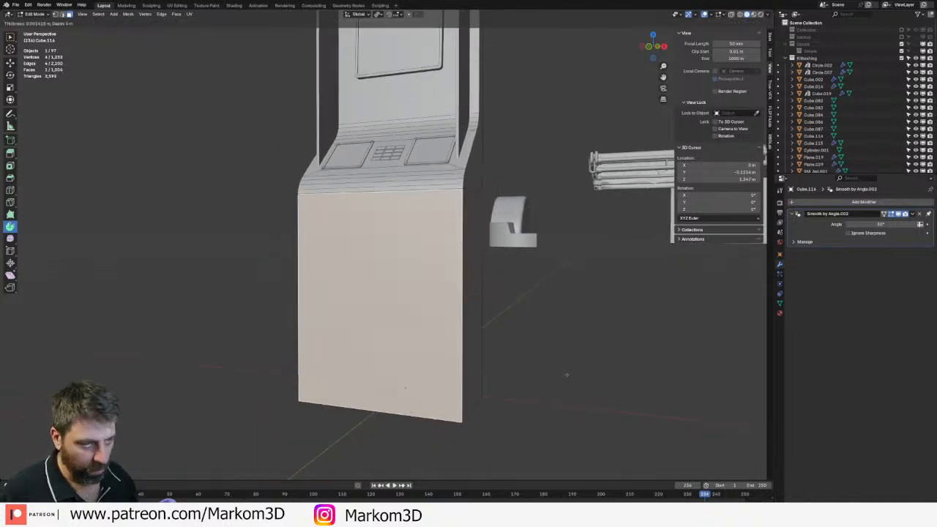
pyautogui.press('i')
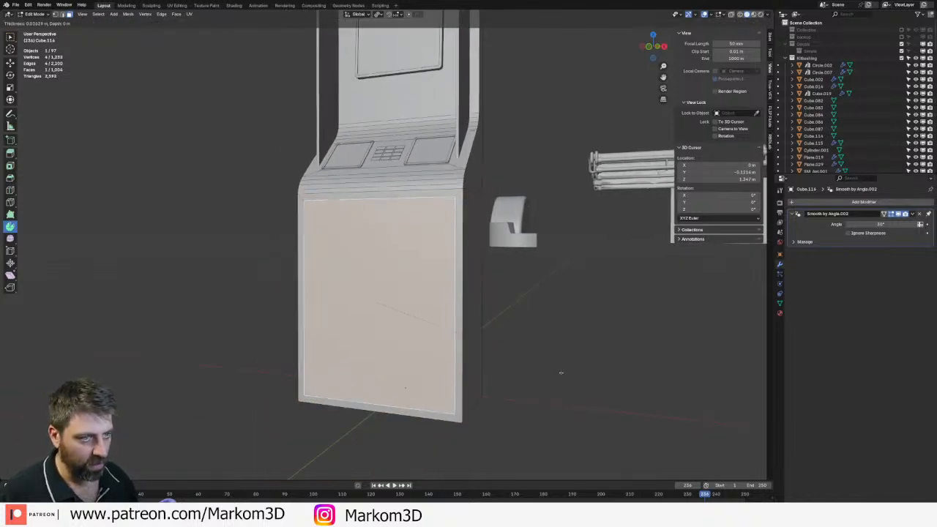
pyautogui.click(604, 378)
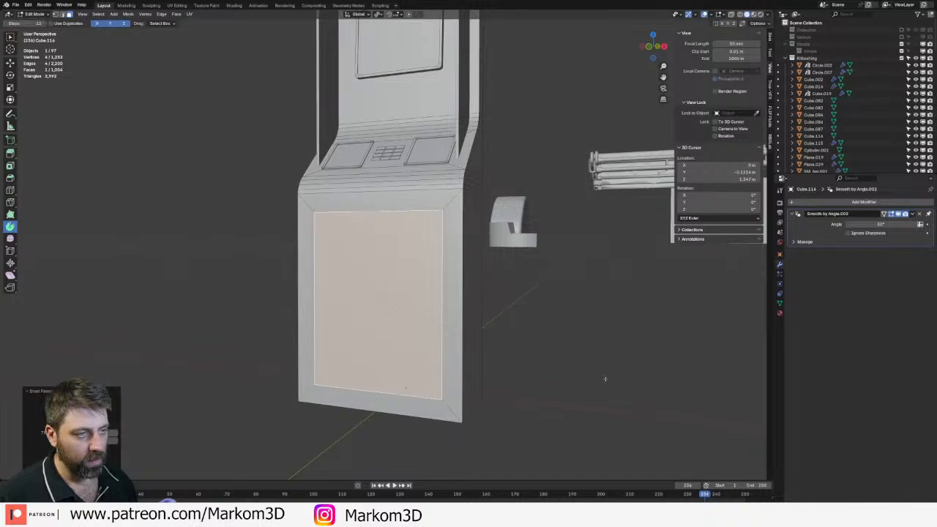
# - Narrow the inset face and move it along X toward the kiosk's left edge, leaving a wide margin on its right
pyautogui.press('g')
pyautogui.press('x')
pyautogui.click(548, 368)
pyautogui.scroll(5, 546, 362)
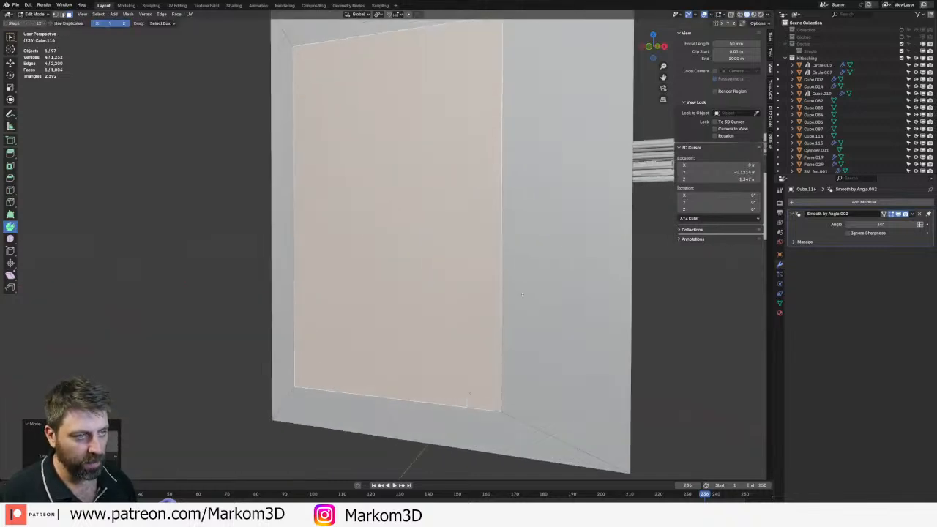
pyautogui.scroll(-4, 542, 351)
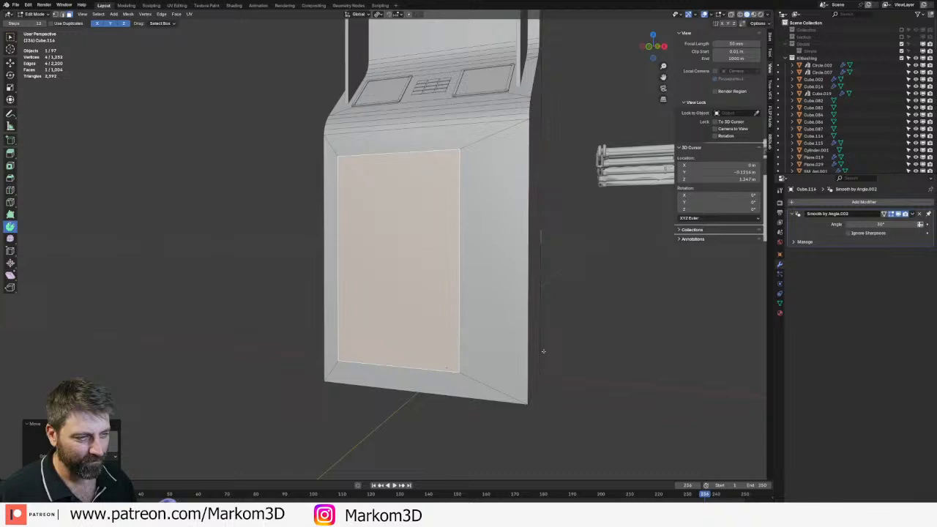
# - Inset the offset door face twice by small amounts to form two thin concentric borders
pyautogui.press('i')
pyautogui.click(622, 347)
pyautogui.press('i')
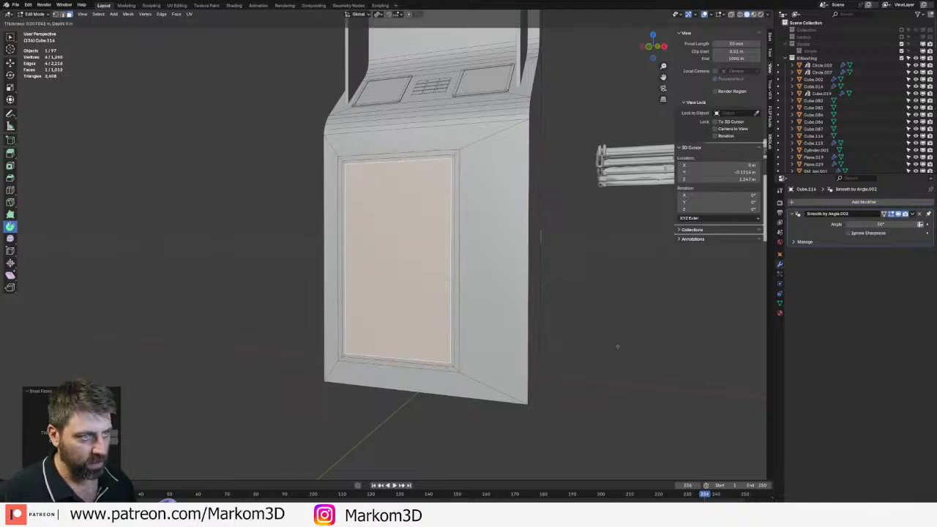
pyautogui.click(617, 347)
# - Add an edge loop between the thin door borders and move it inward along Y to form a groove
pyautogui.hotkey('ctrl', 'r')
pyautogui.click(541, 235)
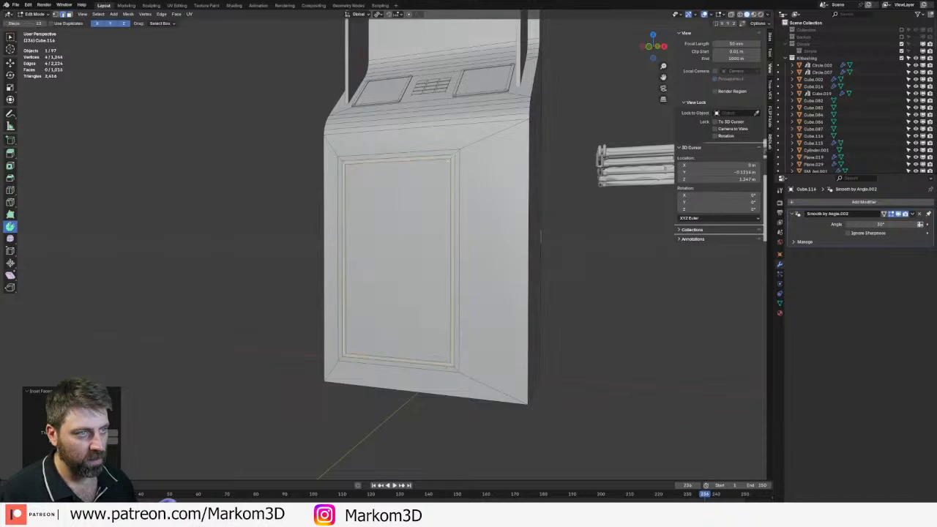
pyautogui.moveTo(546, 294); pyautogui.dragTo(543, 308, button='middle')
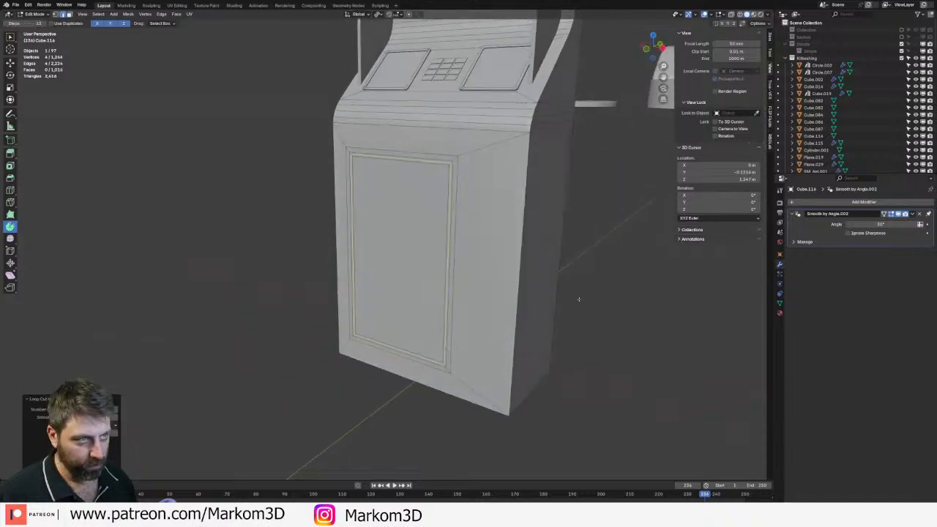
pyautogui.press('g')
pyautogui.press('y')
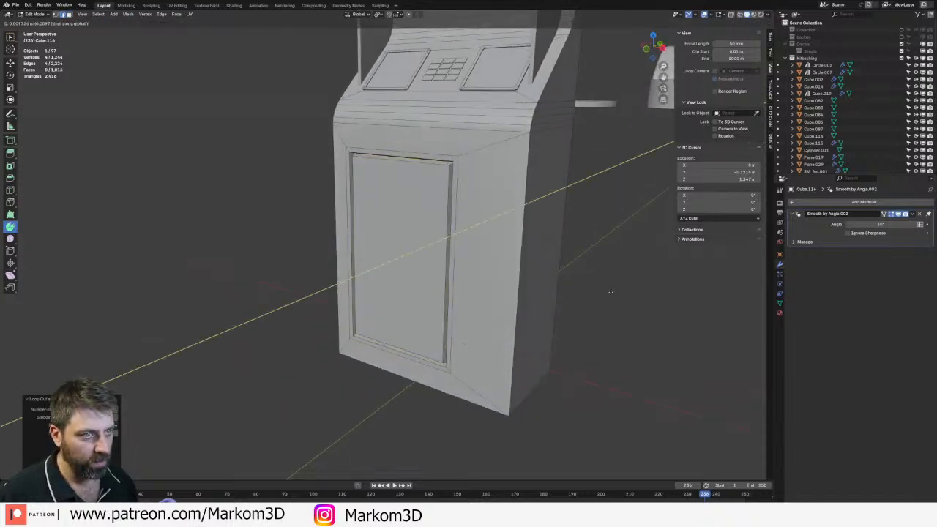
pyautogui.click(600, 296)
pyautogui.moveTo(600, 296); pyautogui.dragTo(609, 319, button='middle')
pyautogui.scroll(7, 469, 234)
pyautogui.scroll(-3, 366, 176)
# - Select the corner edges of the door groove at all four corners and bevel them into rounded corners
pyautogui.press('1')
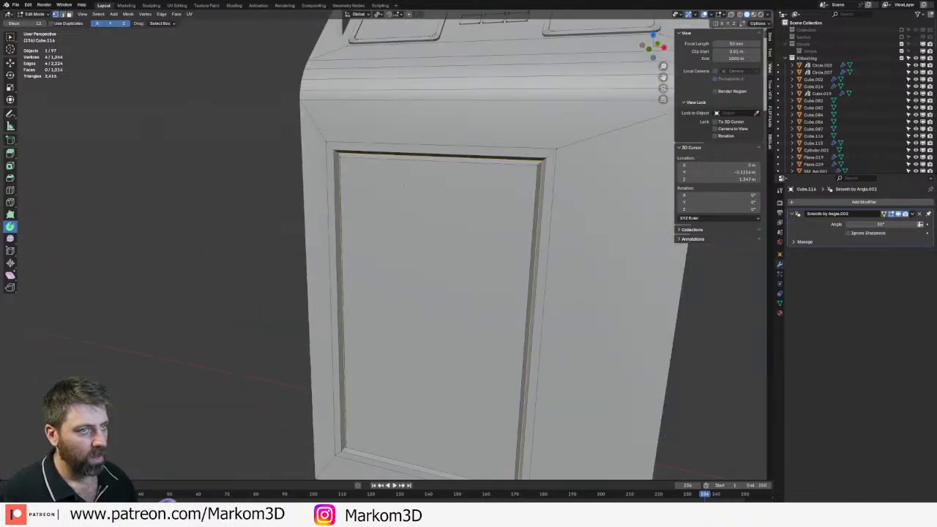
pyautogui.press('z')
pyautogui.click(322, 166)
pyautogui.moveTo(322, 166); pyautogui.dragTo(344, 212, button='middle')
pyautogui.click(286, 120)
pyautogui.moveTo(479, 160); pyautogui.dragTo(426, 146, button='middle')
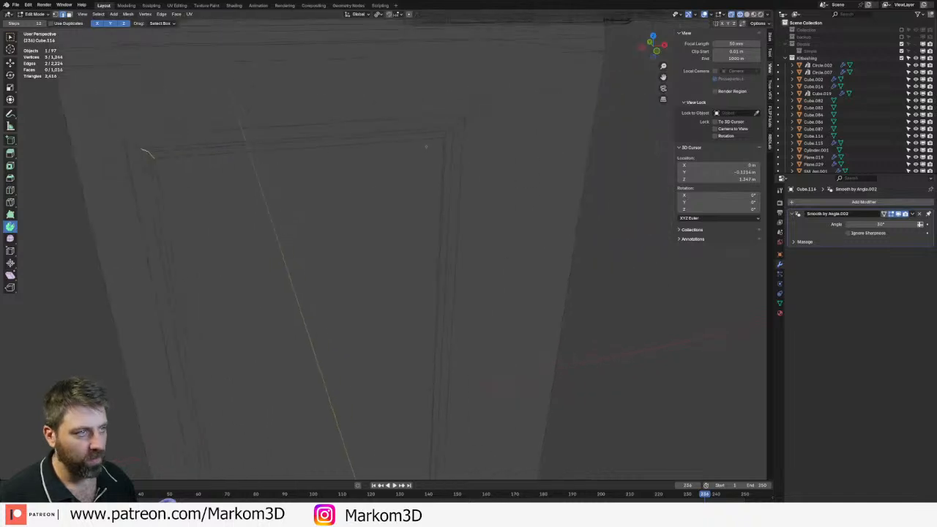
pyautogui.scroll(-4, 448, 138)
pyautogui.keyDown('shift'); pyautogui.moveTo(431, 239); pyautogui.dragTo(420, 182, button='middle'); pyautogui.keyUp('shift')
pyautogui.scroll(4, 419, 183)
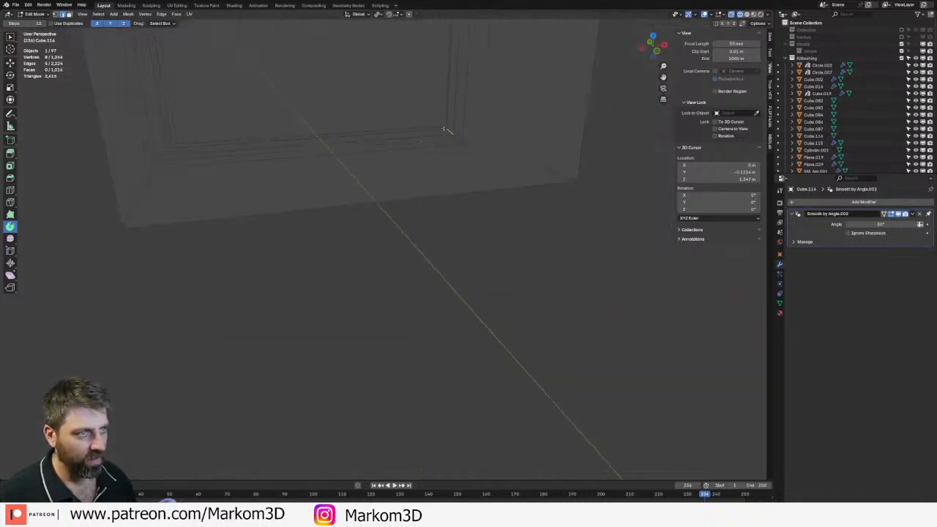
pyautogui.moveTo(441, 138); pyautogui.dragTo(369, 202, button='middle')
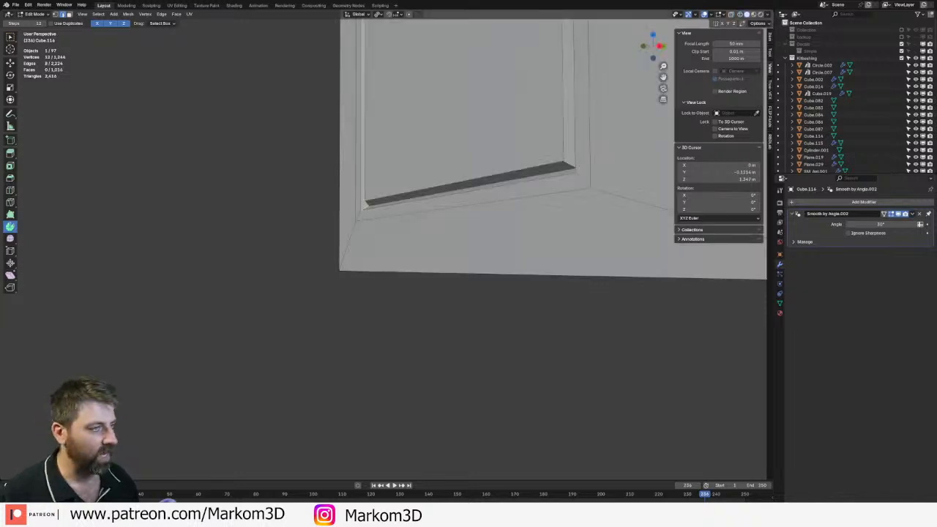
pyautogui.moveTo(609, 214); pyautogui.dragTo(606, 243, button='middle')
pyautogui.hotkey('ctrl', 'b')
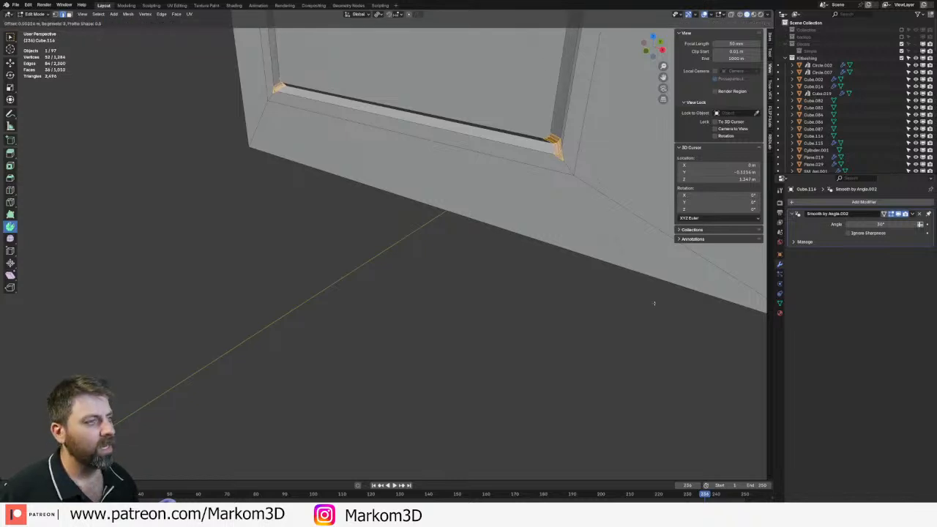
pyautogui.click(697, 339)
pyautogui.press('Tab')
pyautogui.scroll(-6, 444, 266)
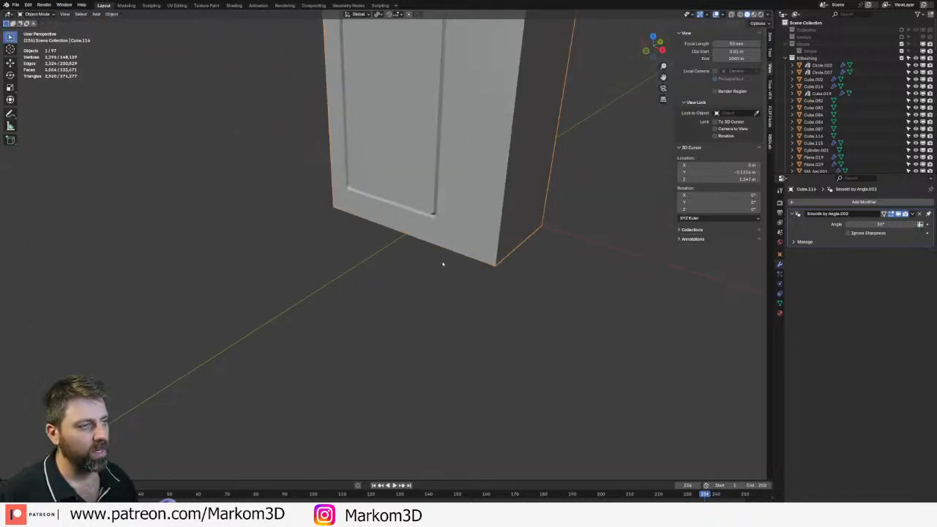
pyautogui.click(443, 266)
pyautogui.scroll(-6, 457, 266)
pyautogui.moveTo(458, 266)
pyautogui.mouseDown(button='middle')
pyautogui.moveTo(524, 260)
pyautogui.moveTo(460, 261)
pyautogui.mouseUp(button='middle')
# - Try to enlarge the loop of faces around the door's inner edge by scaling it along X and Z
pyautogui.press('Tab')
pyautogui.scroll(4, 460, 261)
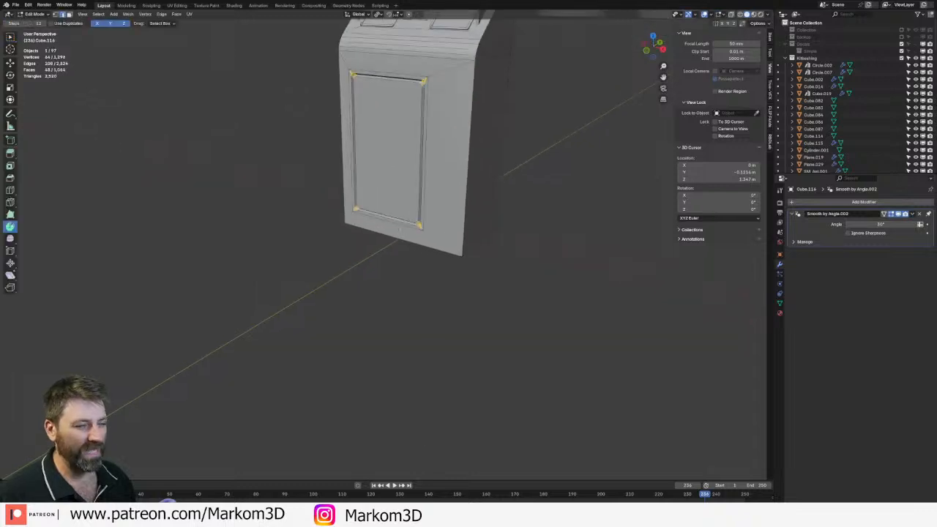
pyautogui.moveTo(443, 117); pyautogui.dragTo(486, 143, button='middle')
pyautogui.scroll(3, 430, 116)
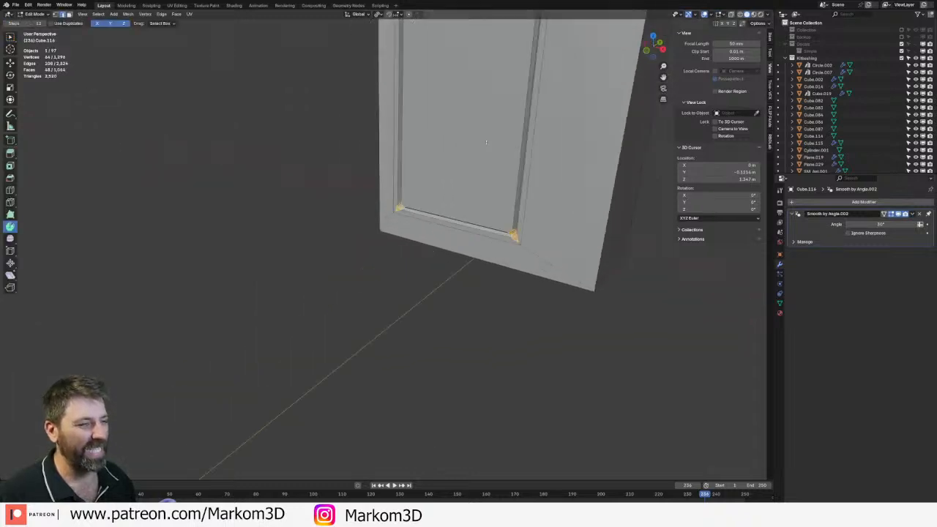
pyautogui.press('3')
pyautogui.click(524, 91)
pyautogui.keyDown('shift'); pyautogui.moveTo(524, 91); pyautogui.dragTo(519, 175, button='middle'); pyautogui.keyUp('shift')
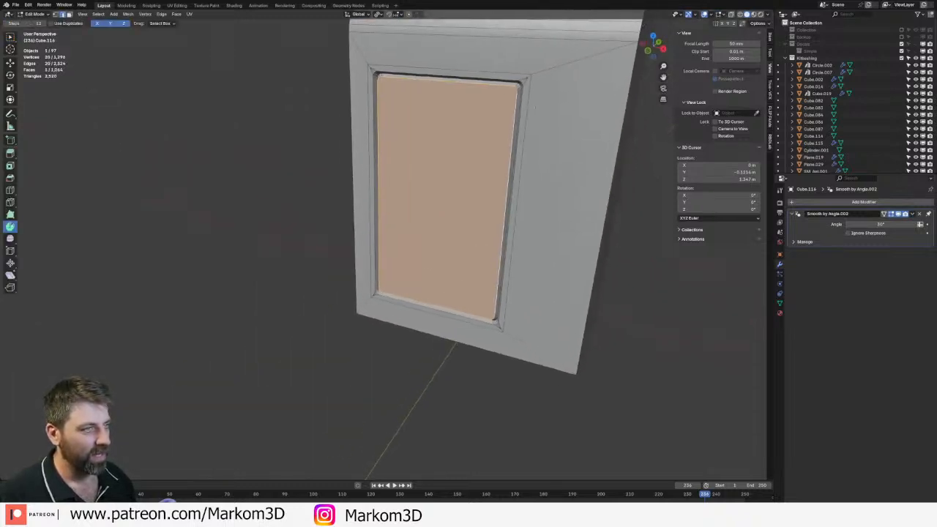
pyautogui.keyDown('alt'); pyautogui.click(518, 88); pyautogui.keyUp('alt')
pyautogui.press('s')
pyautogui.rightClick(610, 179)
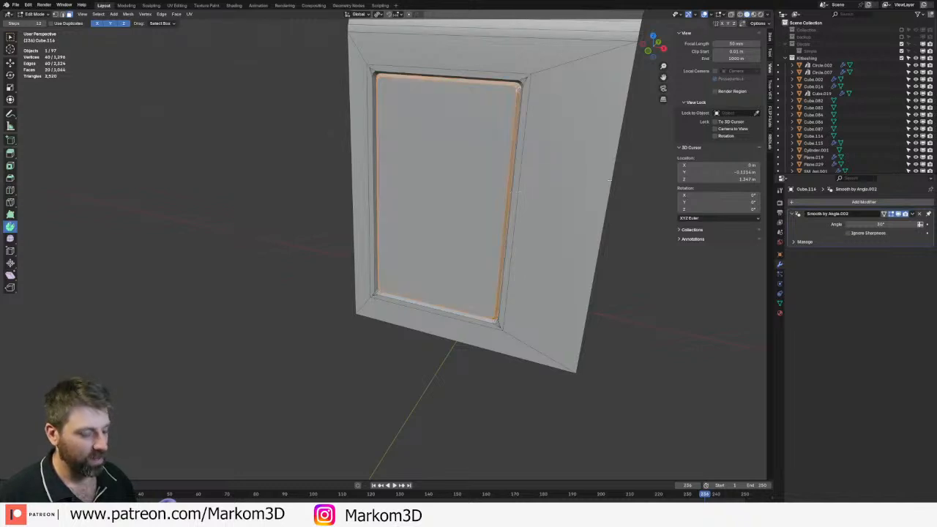
pyautogui.press('KP_3')
pyautogui.press('KP_1')
pyautogui.press('s')
pyautogui.press('x')
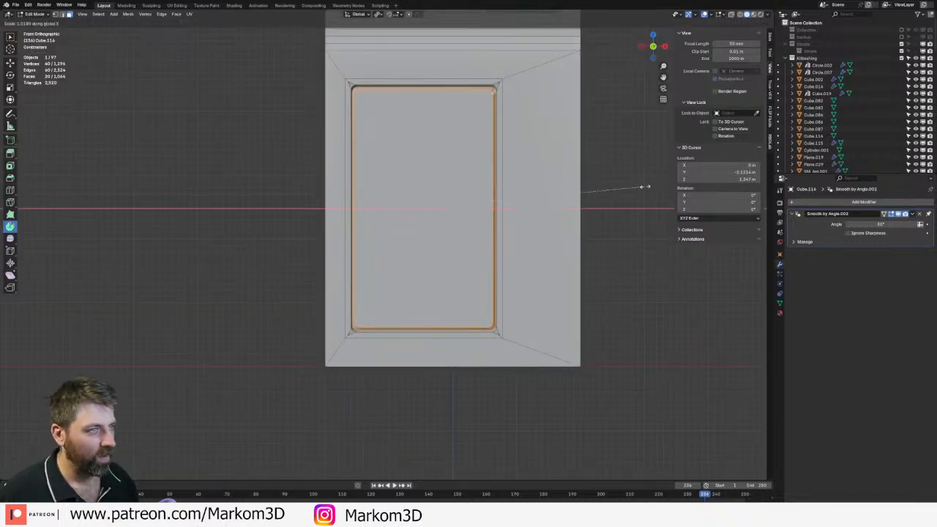
pyautogui.press('z')
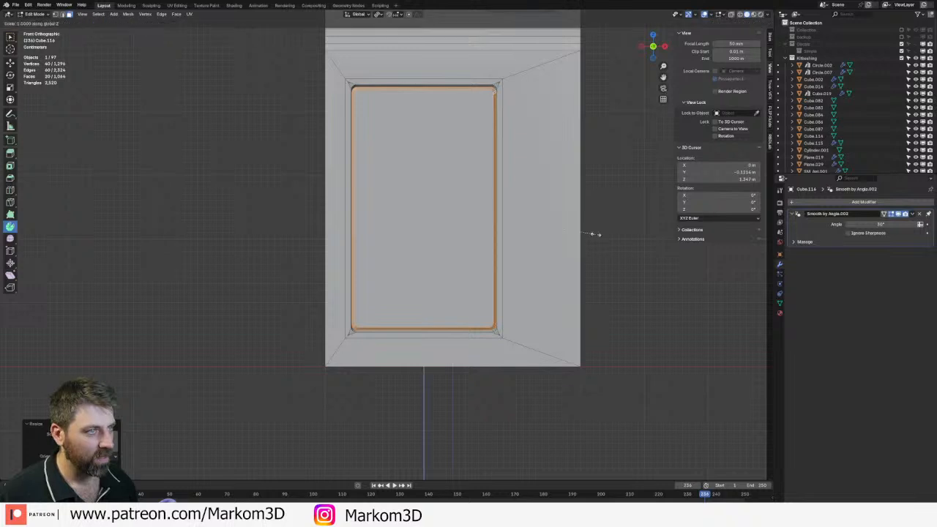
pyautogui.click(613, 235)
# - Select the door's front face and scale it up slightly along X and Z to narrow the gap around it
pyautogui.click(454, 209)
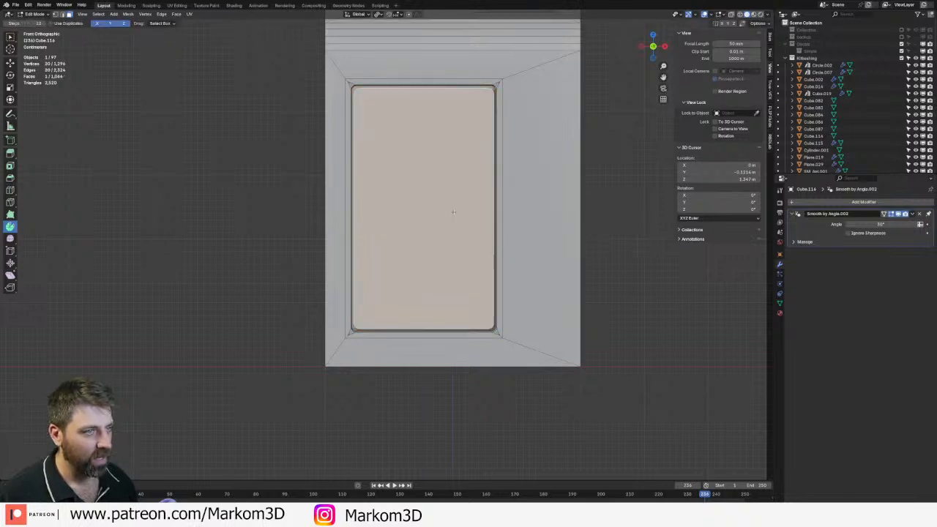
pyautogui.press('x')
pyautogui.press('z')
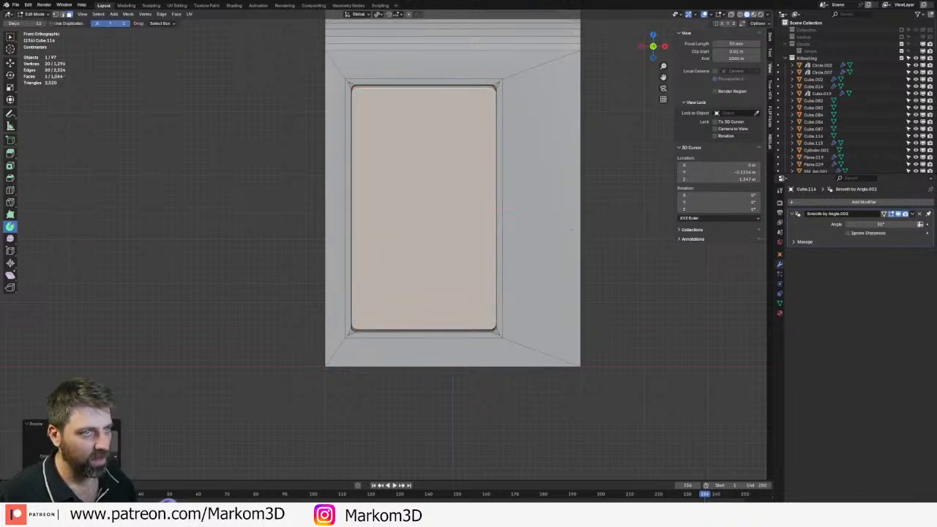
pyautogui.click(602, 233)
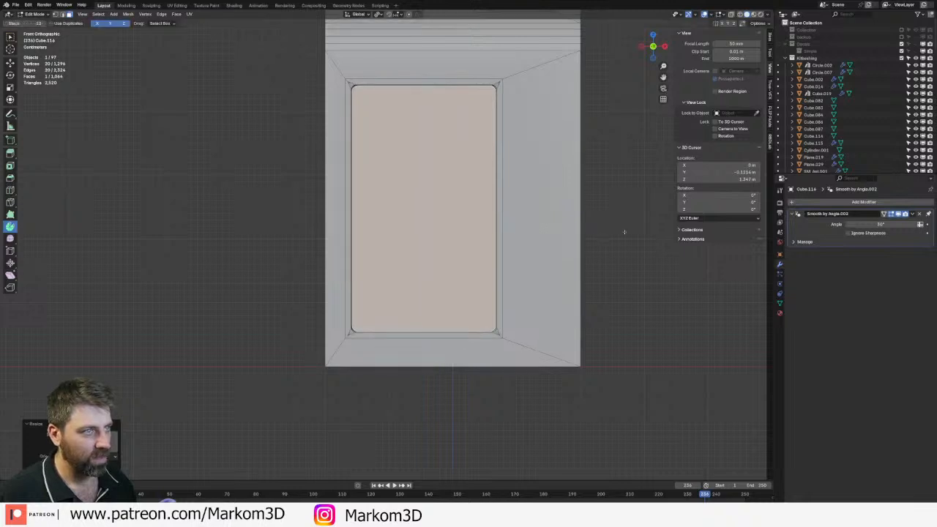
pyautogui.press('Tab')
pyautogui.scroll(-3, 624, 232)
pyautogui.moveTo(622, 232); pyautogui.dragTo(492, 234, button='middle')
# - Select the lower side face of the kiosk and inset it to leave a border
pyautogui.press('Tab')
pyautogui.scroll(3, 492, 234)
pyautogui.press('2')
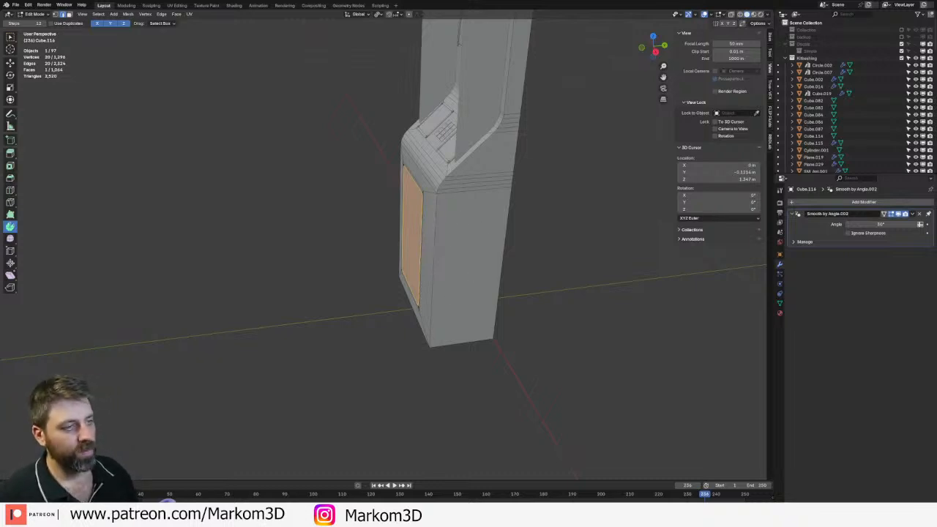
pyautogui.moveTo(492, 234); pyautogui.dragTo(468, 229, button='middle')
pyautogui.press('3')
pyautogui.click(461, 271)
pyautogui.moveTo(461, 271); pyautogui.dragTo(586, 314, button='middle')
pyautogui.scroll(3, 439, 278)
pyautogui.press('i')
pyautogui.click(611, 320)
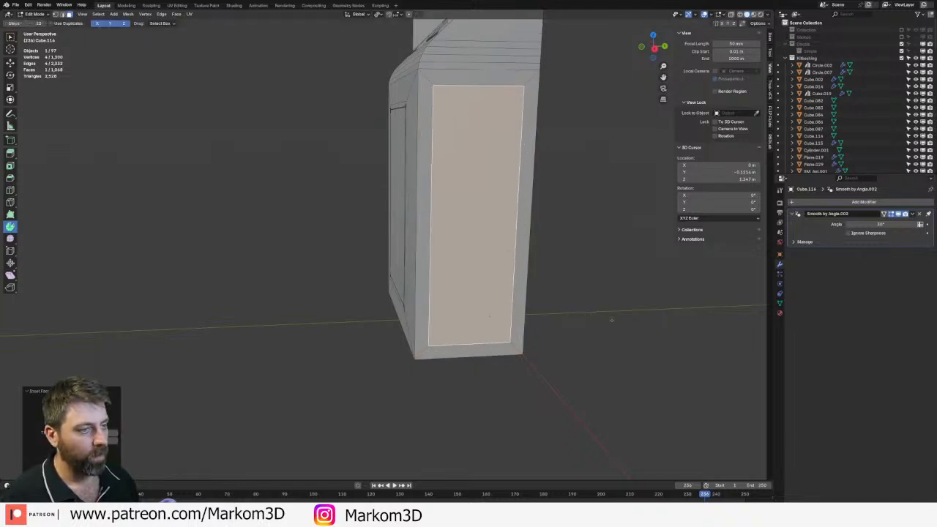
# - Shorten the inset side face along Z, scale it down overall and move it up near the top of the side
pyautogui.press('s')
pyautogui.press('z')
pyautogui.click(581, 306)
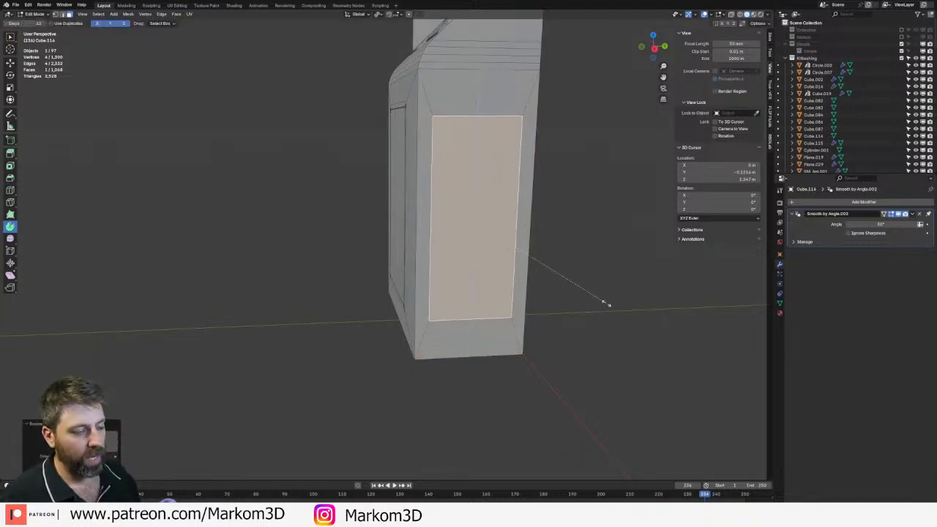
pyautogui.press('s')
pyautogui.click(560, 274)
pyautogui.press('g')
pyautogui.press('z')
pyautogui.click(553, 217)
# - Scale the side face along Z to a roughly square shape and move it up along Z beneath the shelf curve
pyautogui.press('s')
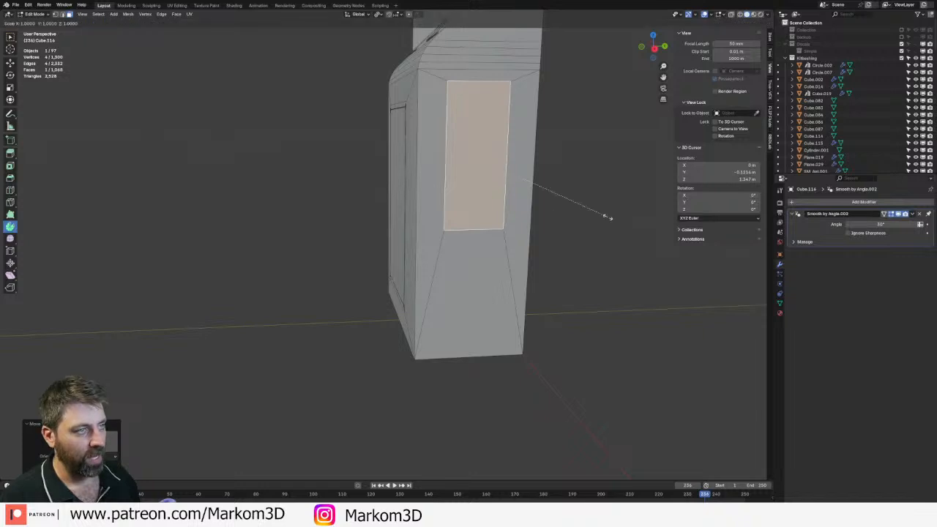
pyautogui.press('Escape')
pyautogui.press('s')
pyautogui.press('z')
pyautogui.click(542, 191)
pyautogui.press('g')
pyautogui.press('z')
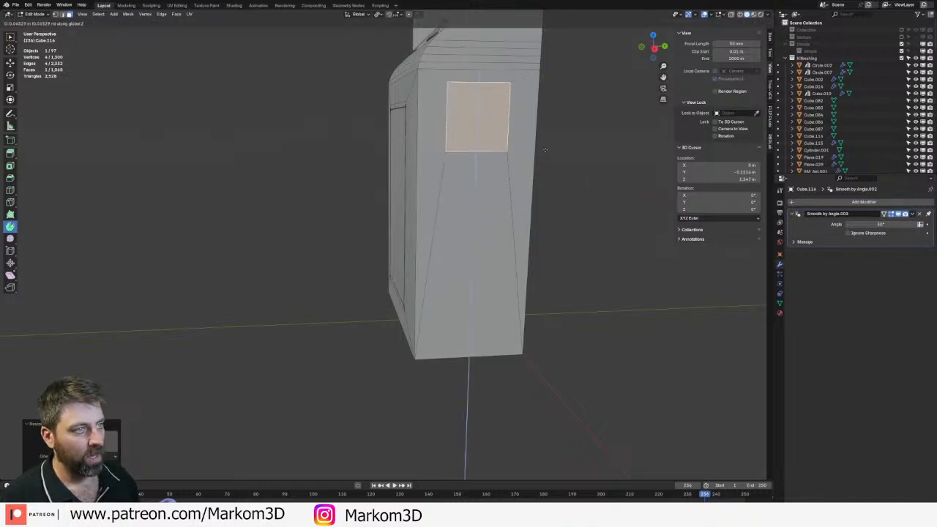
pyautogui.click(543, 151)
# - Inset the square side face slightly and add two edge loops within its thin border
pyautogui.keyDown('shift'); pyautogui.moveTo(543, 151); pyautogui.dragTo(121, 263, button='middle'); pyautogui.keyUp('shift')
pyautogui.scroll(7, 527, 273)
pyautogui.scroll(-2, 121, 263)
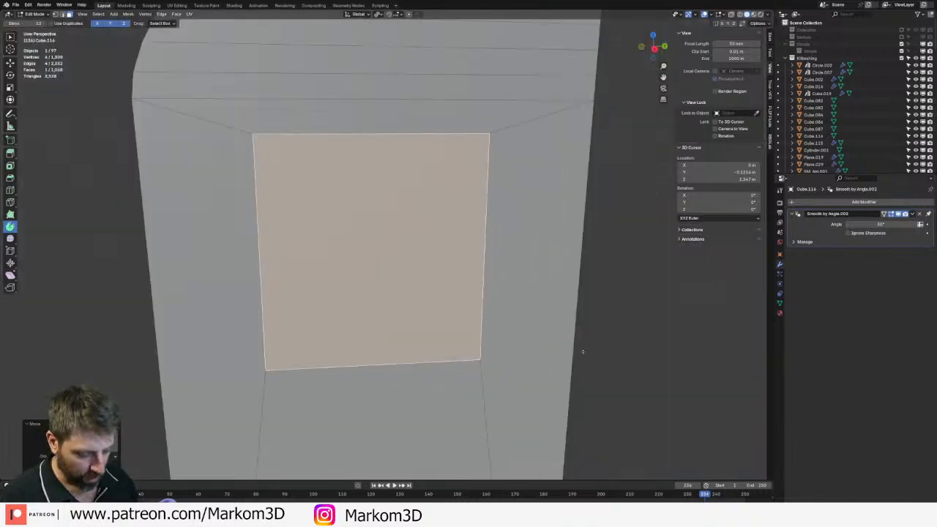
pyautogui.press('i')
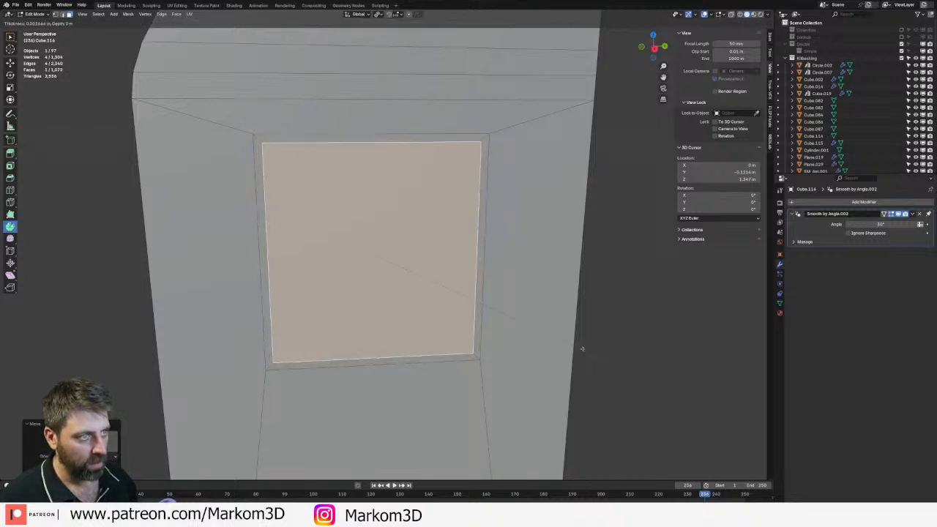
pyautogui.click(580, 348)
pyautogui.hotkey('ctrl', 'r')
pyautogui.scroll(1, 480, 142)
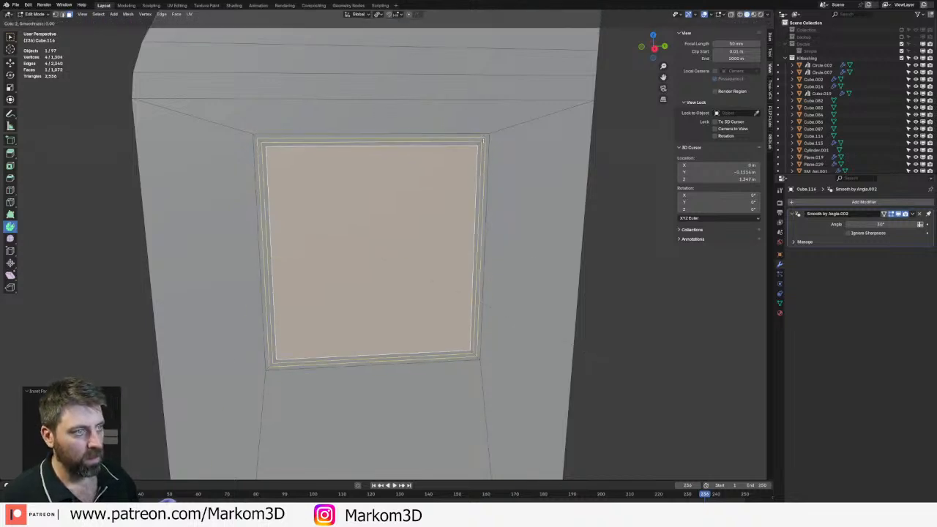
pyautogui.click(480, 142)
pyautogui.rightClick(482, 148)
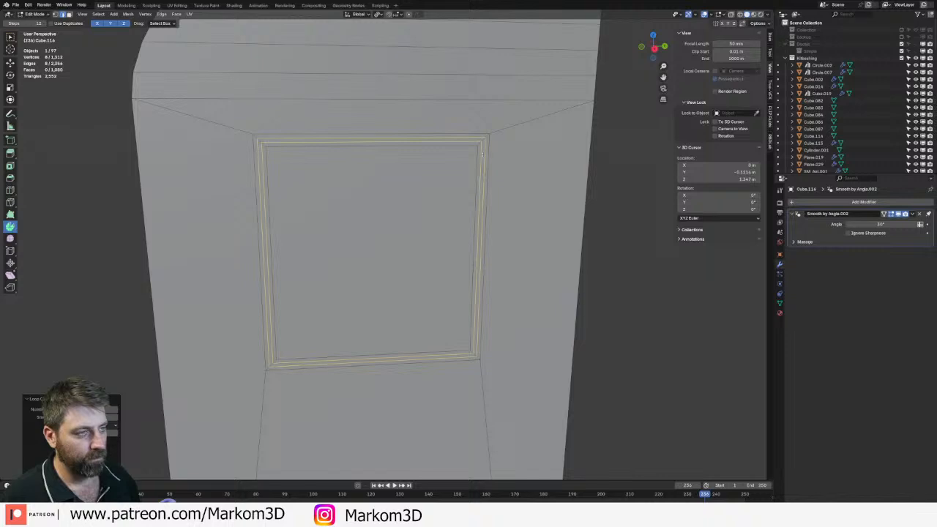
# - Slide the two edge loops in the side square's border to adjust their spacing for a narrow groove
pyautogui.keyDown('alt'); pyautogui.click(480, 159); pyautogui.keyUp('alt')
pyautogui.press('g')
pyautogui.press('g')
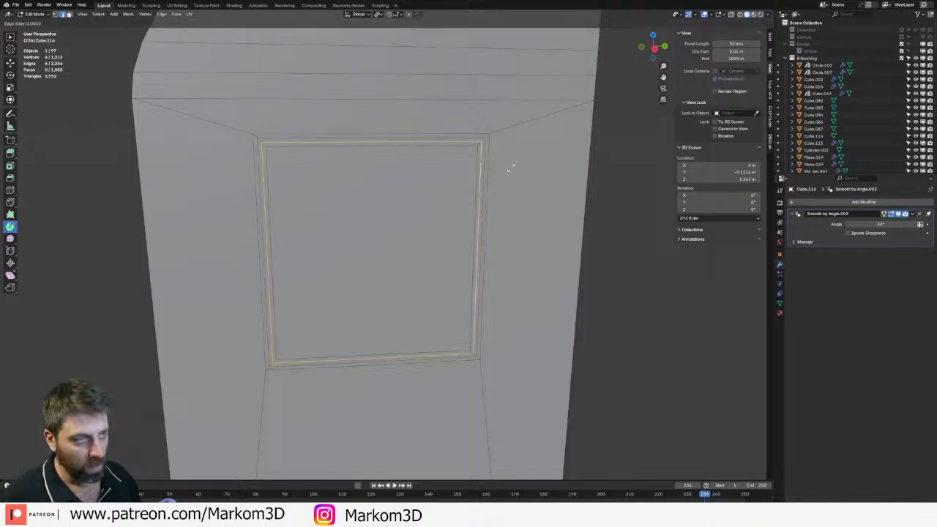
pyautogui.click(486, 194)
pyautogui.keyDown('alt'); pyautogui.click(531, 176); pyautogui.keyUp('alt')
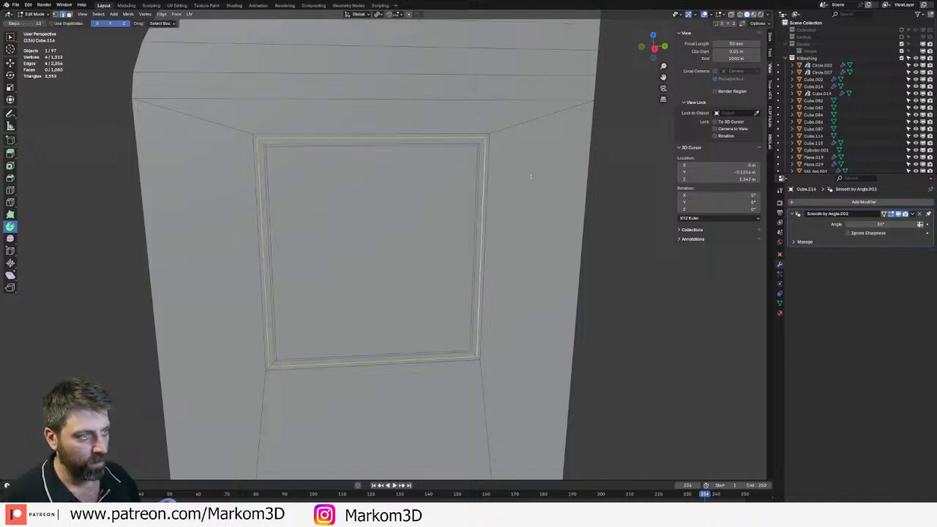
pyautogui.press('g')
pyautogui.press('g')
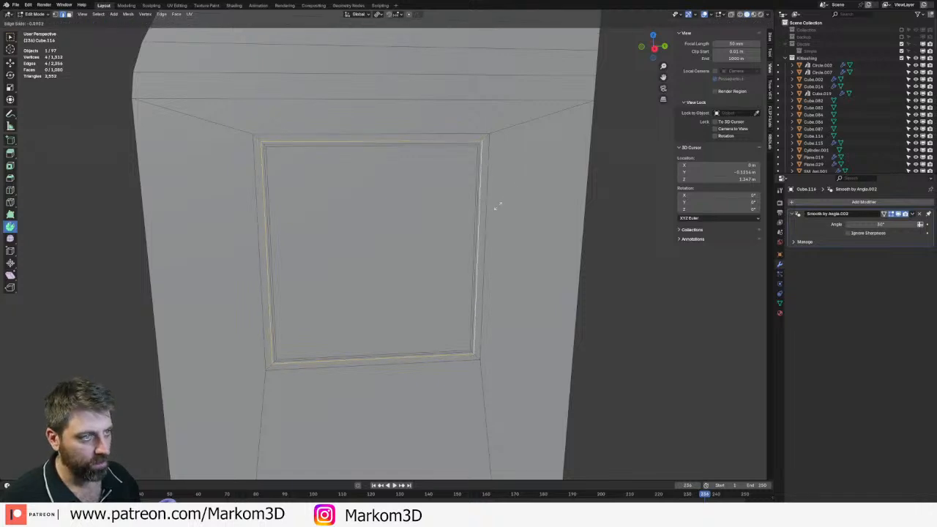
pyautogui.click(493, 205)
# - Move the selected border edge loop inward along X to sink a groove around the side square
pyautogui.scroll(-7, 495, 204)
pyautogui.moveTo(495, 204); pyautogui.dragTo(480, 171, button='middle')
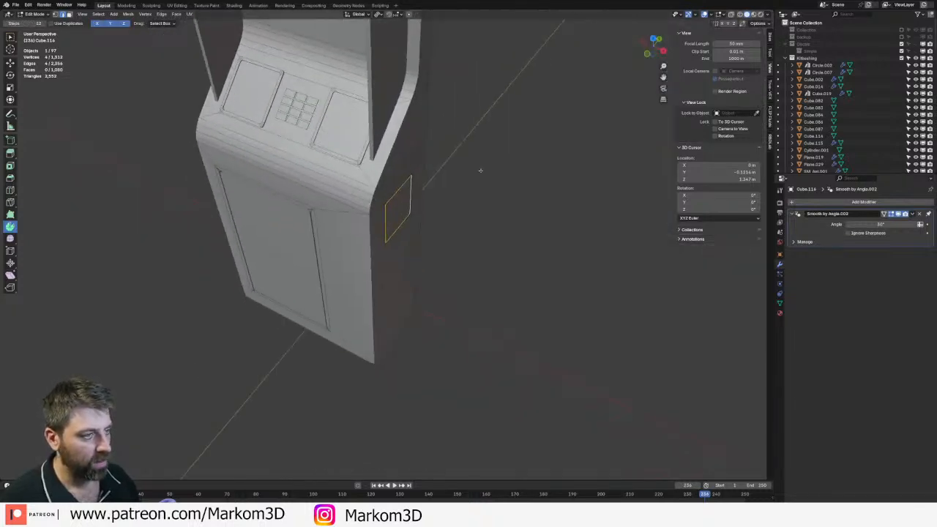
pyautogui.press('KP_Decimal')
pyautogui.press('g')
pyautogui.press('y')
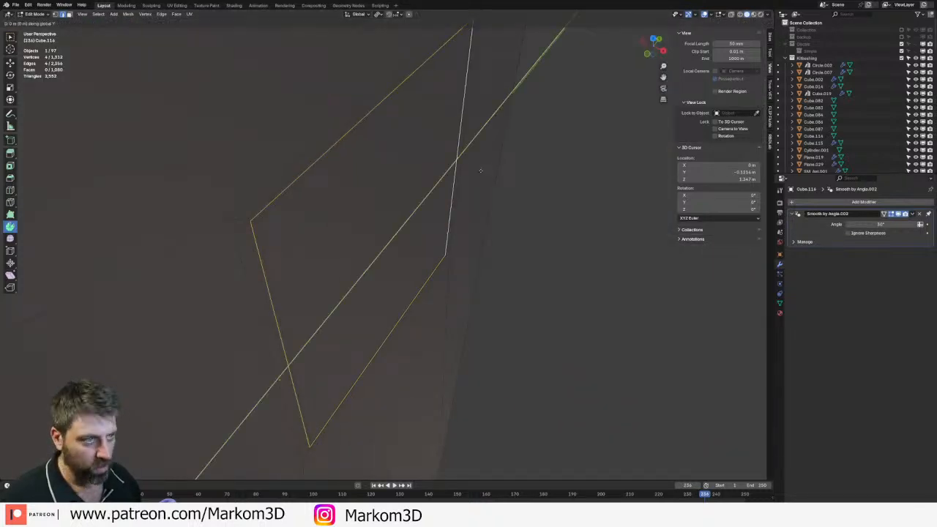
pyautogui.press('x')
pyautogui.click(401, 161)
pyautogui.moveTo(400, 161); pyautogui.dragTo(260, 133, button='middle')
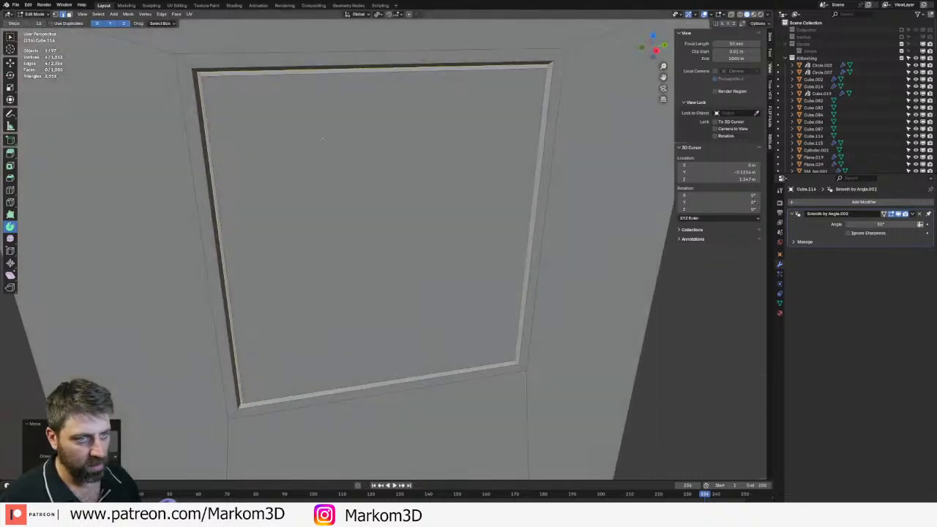
# - Select the short edges at all four corners of the side groove and bevel them with 4 segments, then leave mesh editing
pyautogui.click(196, 73)
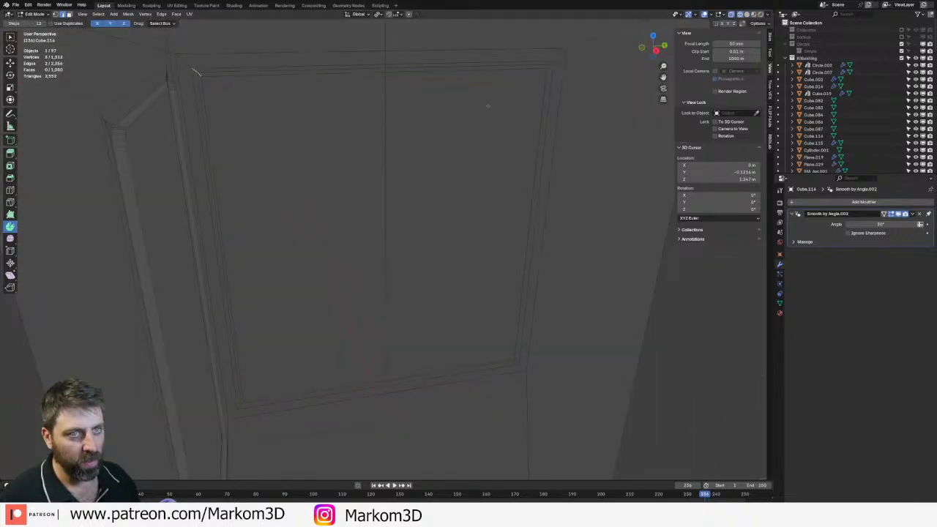
pyautogui.moveTo(487, 106); pyautogui.dragTo(532, 118, button='middle')
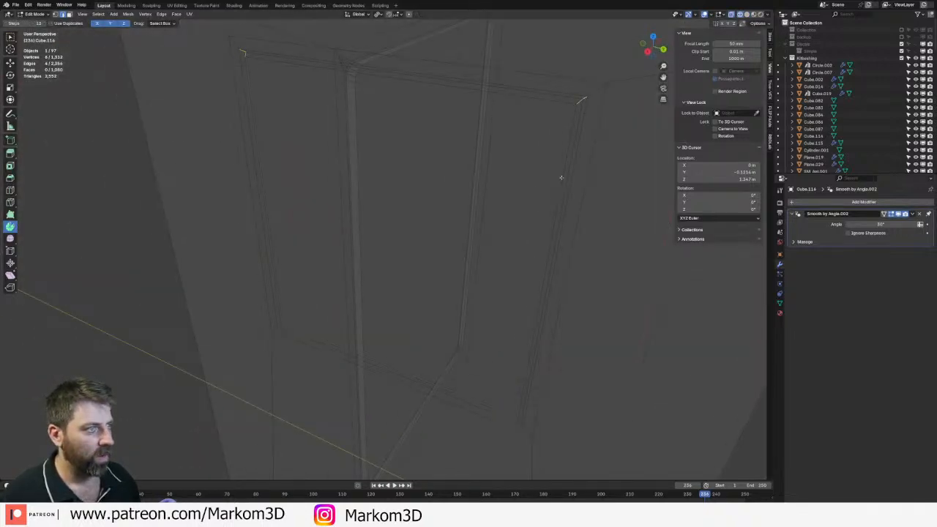
pyautogui.moveTo(561, 178); pyautogui.dragTo(564, 235, button='middle')
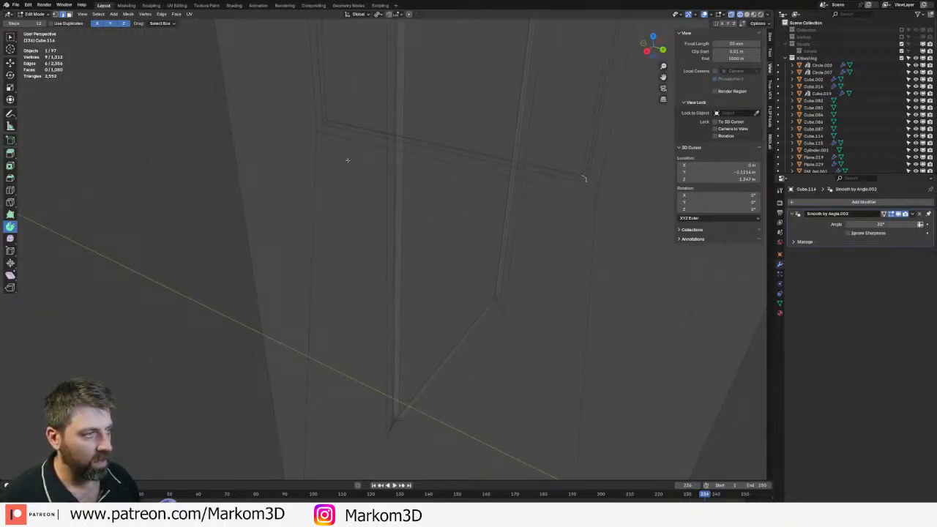
pyautogui.moveTo(348, 159); pyautogui.dragTo(503, 280, button='middle')
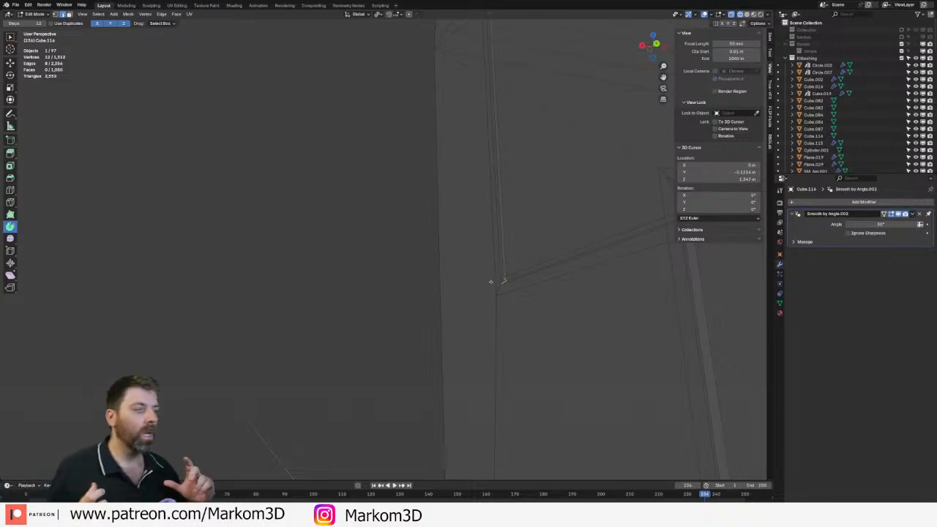
pyautogui.moveTo(491, 281)
pyautogui.mouseDown(button='middle')
pyautogui.moveTo(529, 312)
pyautogui.moveTo(454, 315)
pyautogui.mouseUp(button='middle')
pyautogui.hotkey('alt', 'z')
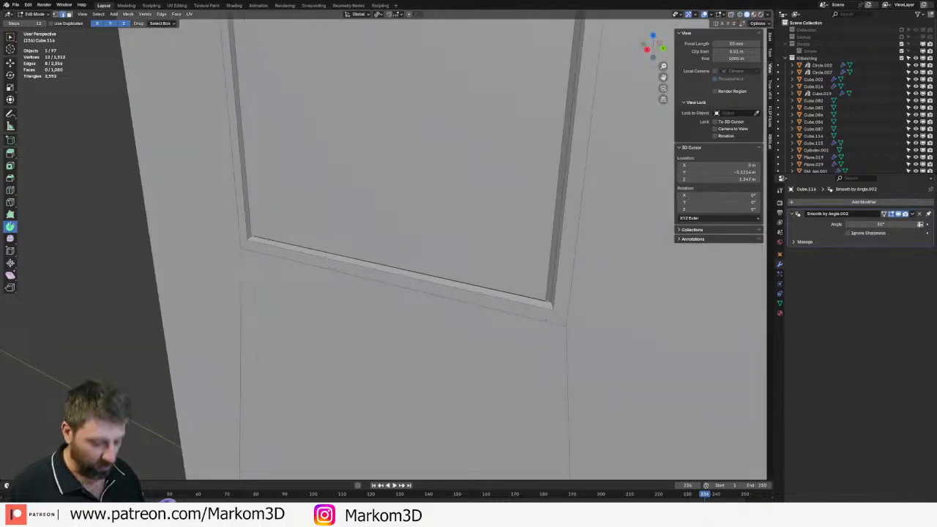
pyautogui.hotkey('ctrl', 'b')
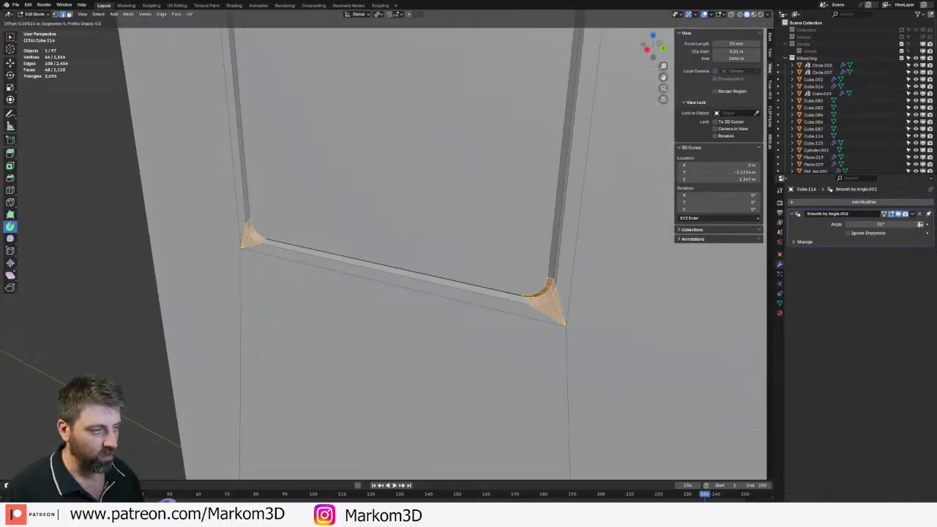
pyautogui.click(26, 453)
pyautogui.scroll(-8, 153, 366)
pyautogui.press('Tab')
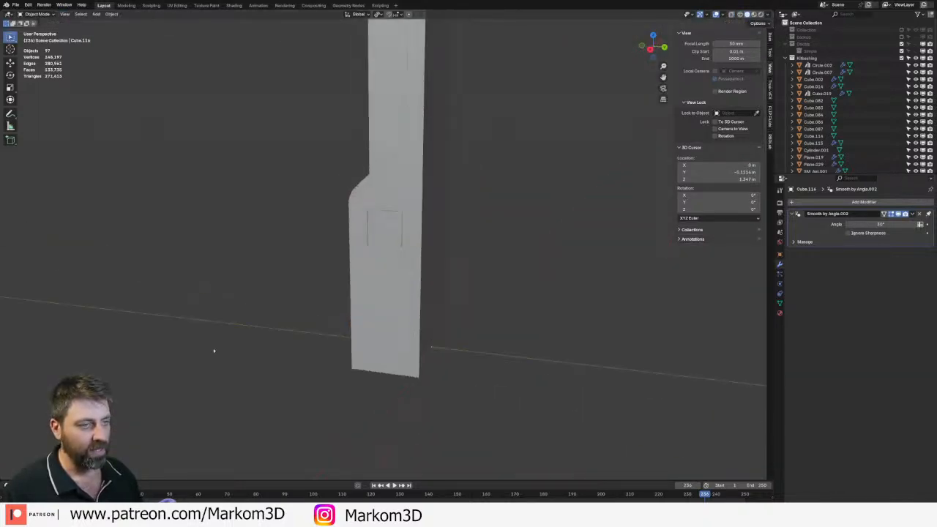
# - Add two material slots to the kiosk body and put the M_Outside_Vending material in the second slot
pyautogui.moveTo(212, 347); pyautogui.dragTo(310, 352, button='middle')
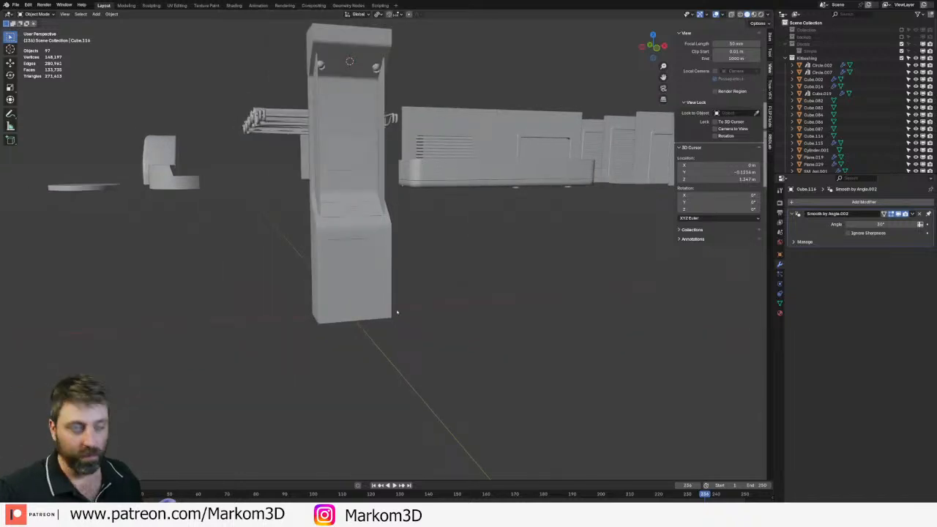
pyautogui.moveTo(319, 139); pyautogui.dragTo(358, 235, button='middle')
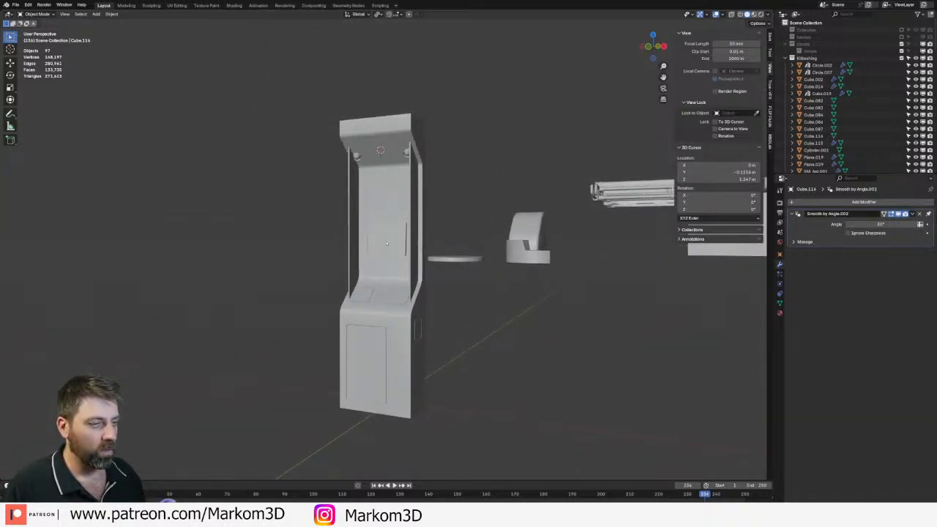
pyautogui.click(386, 316)
pyautogui.click(779, 314)
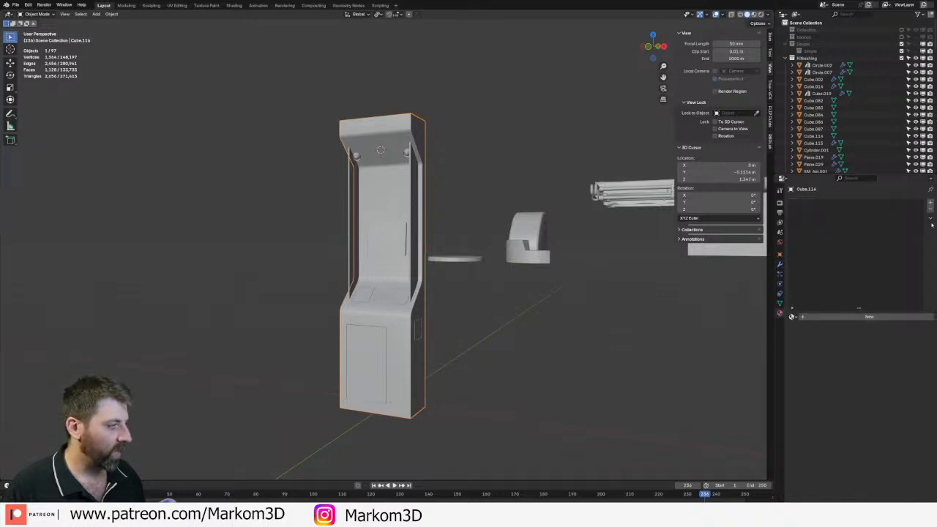
pyautogui.click(931, 203)
pyautogui.click(931, 203)
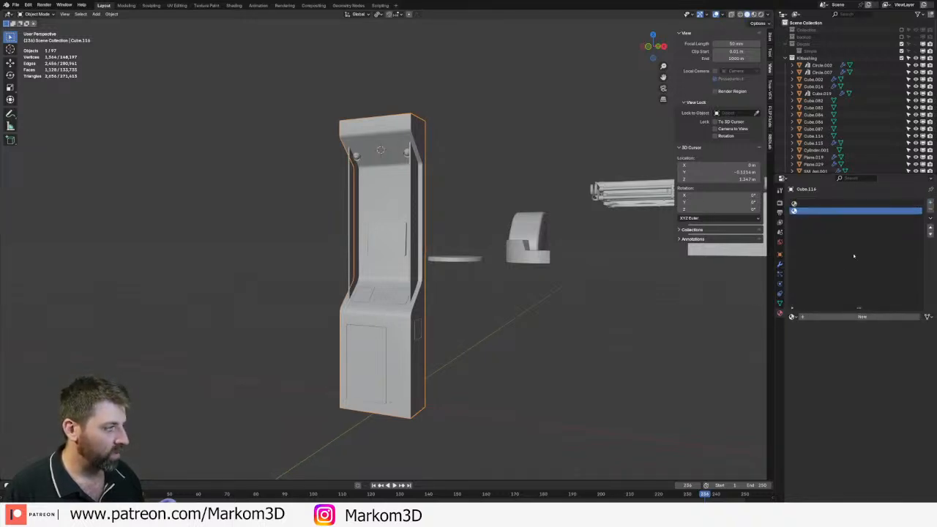
pyautogui.click(792, 316)
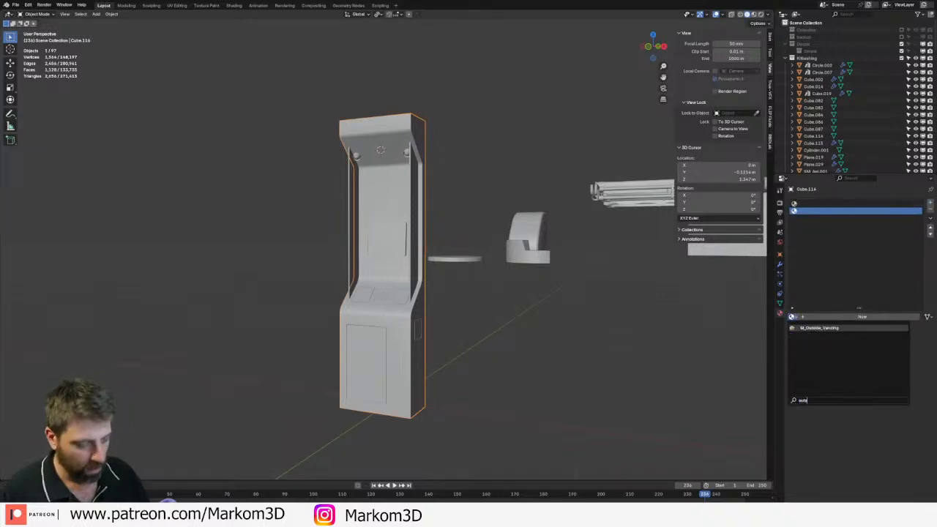
pyautogui.click(819, 375)
# - Select the screen face and the two shelf panel faces and assign them the M_Outside_Vending material
pyautogui.moveTo(469, 278); pyautogui.dragTo(523, 269, button='middle')
pyautogui.scroll(3, 416, 246)
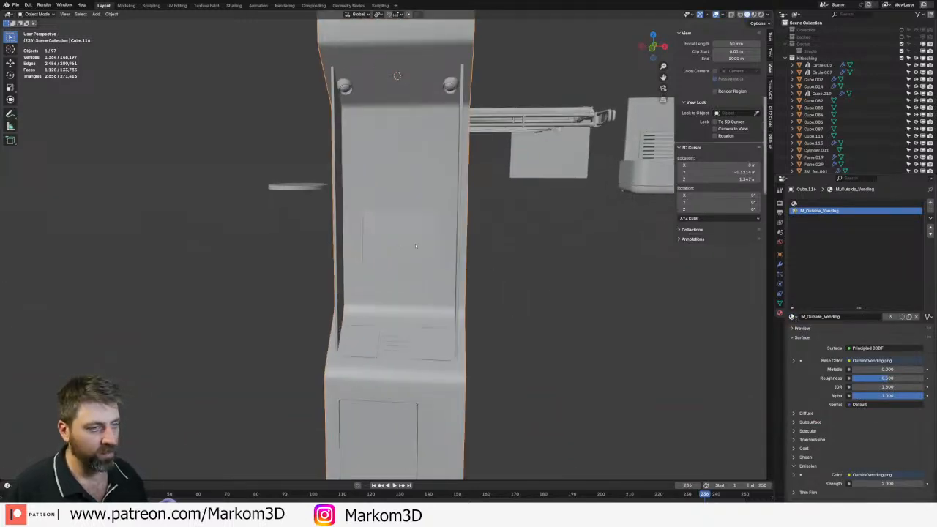
pyautogui.press('Tab')
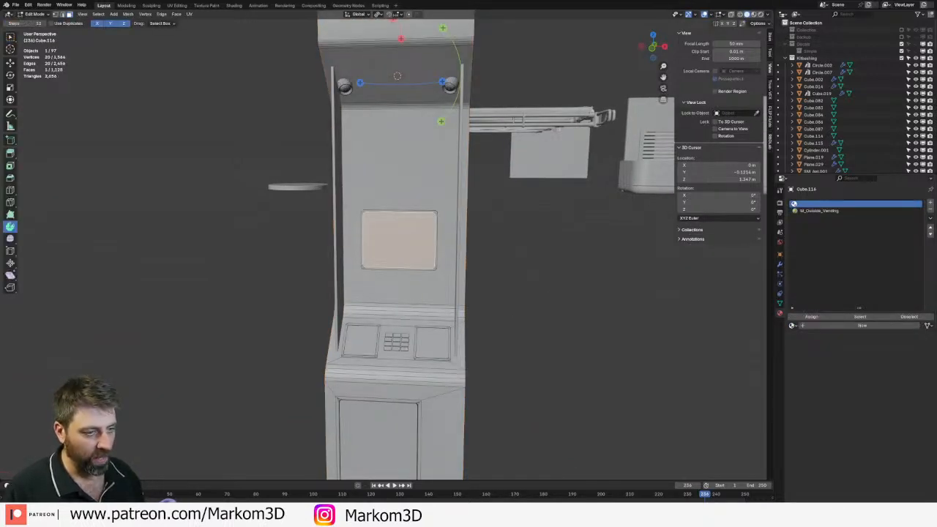
pyautogui.keyDown('shift'); pyautogui.moveTo(392, 218); pyautogui.dragTo(429, 202, button='middle'); pyautogui.keyUp('shift')
pyautogui.scroll(2, 430, 369)
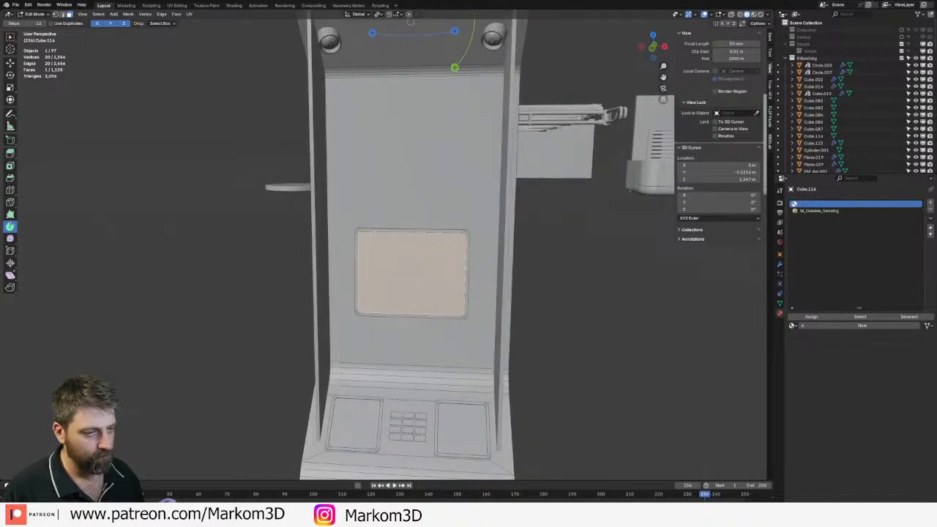
pyautogui.keyDown('shift'); pyautogui.click(355, 425); pyautogui.keyUp('shift')
pyautogui.keyDown('shift'); pyautogui.click(462, 423); pyautogui.keyUp('shift')
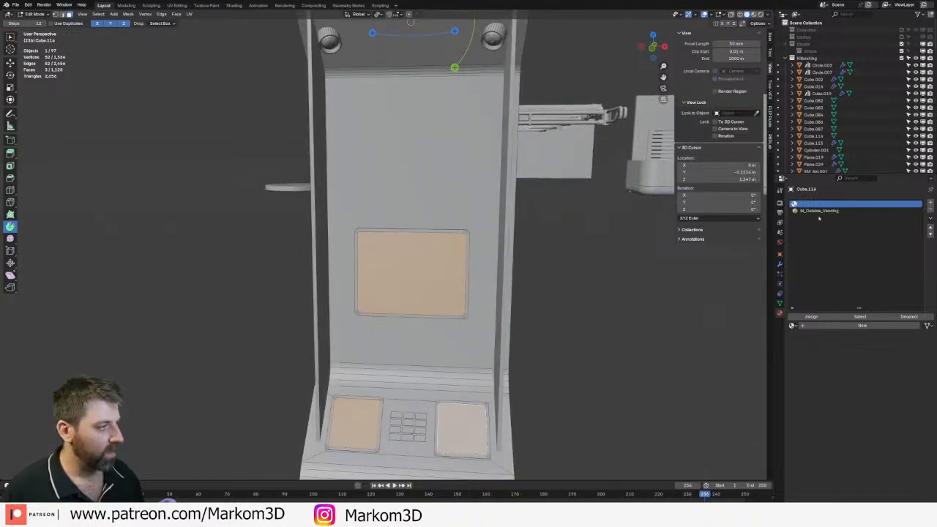
pyautogui.click(819, 211)
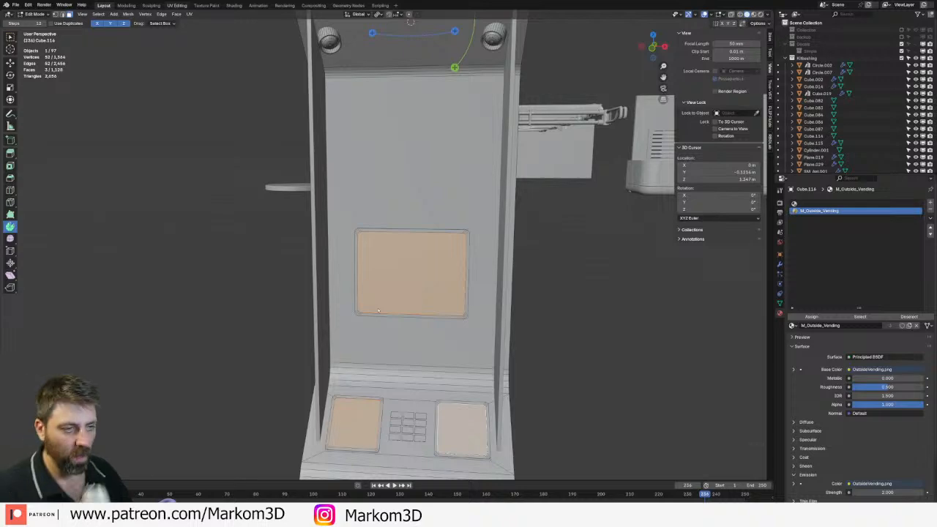
# - Switch to the UV Editing workspace and unwrap the selected screen and shelf panel faces
pyautogui.click(176, 5)
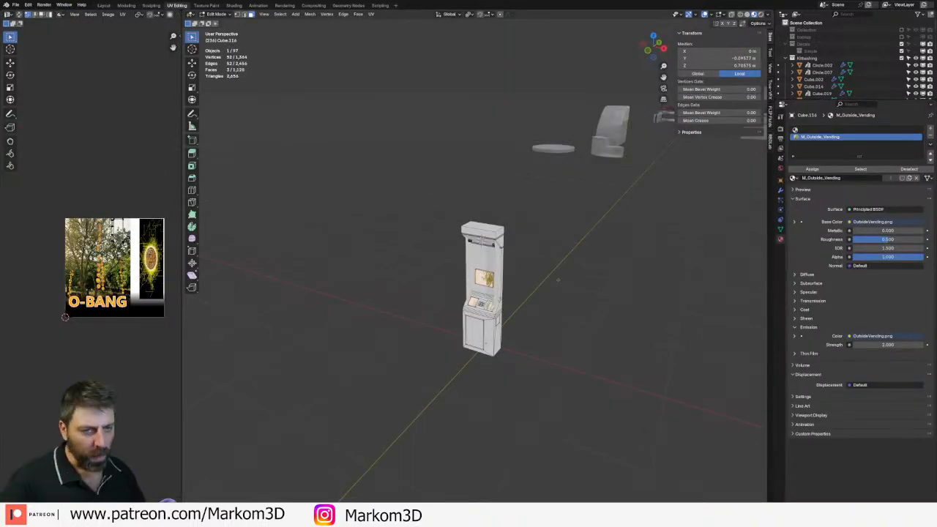
pyautogui.press('KP_Decimal')
pyautogui.scroll(-1, 513, 279)
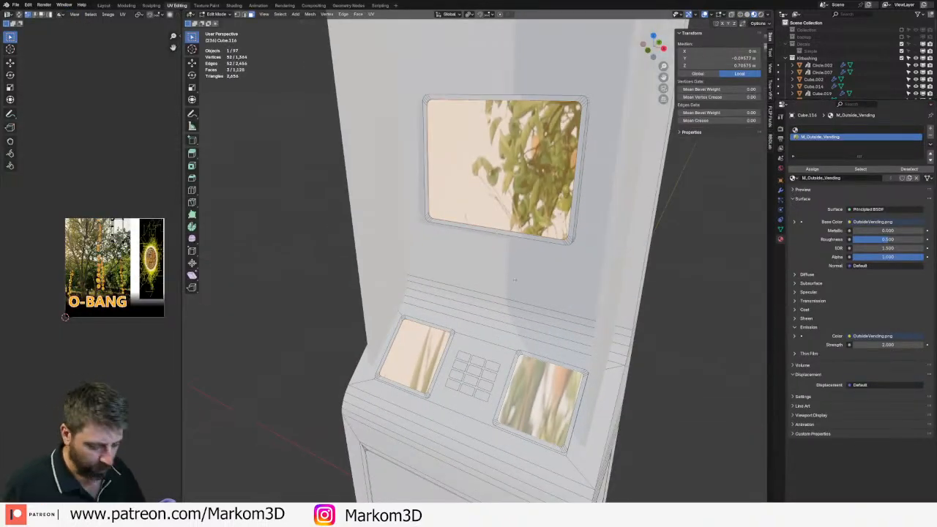
pyautogui.press('u')
pyautogui.click(515, 279)
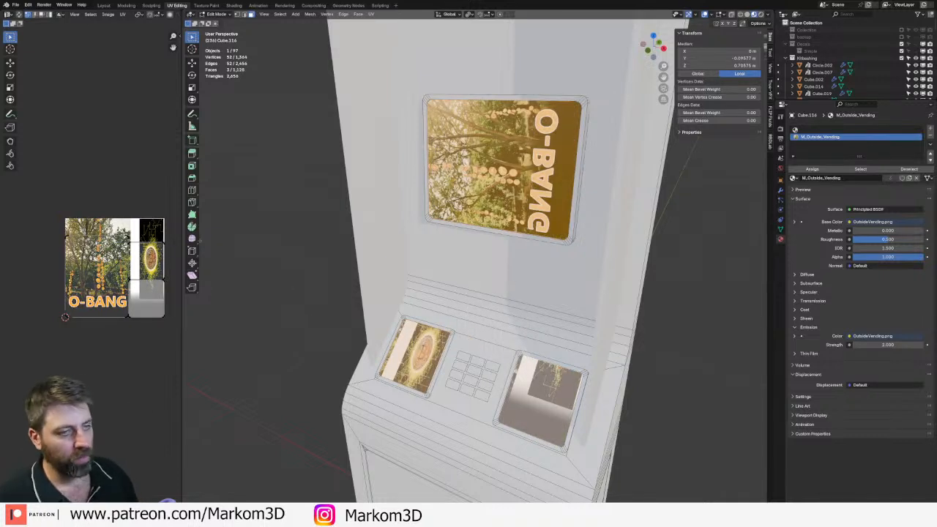
# - Move the lower shelf panel UV island up along Y onto the other panel's island over the coin image
pyautogui.scroll(2, 91, 273)
pyautogui.moveTo(90, 272); pyautogui.dragTo(31, 290, button='middle')
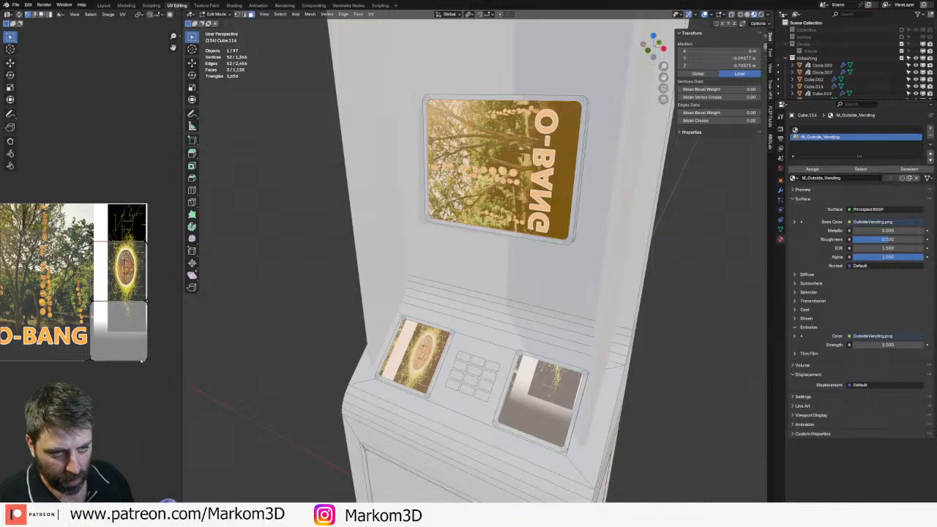
pyautogui.press('g')
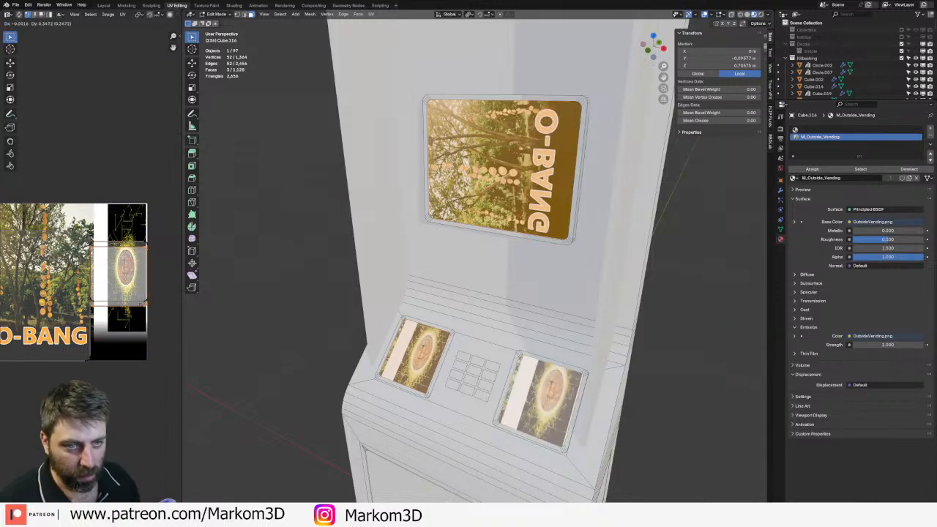
pyautogui.press('y')
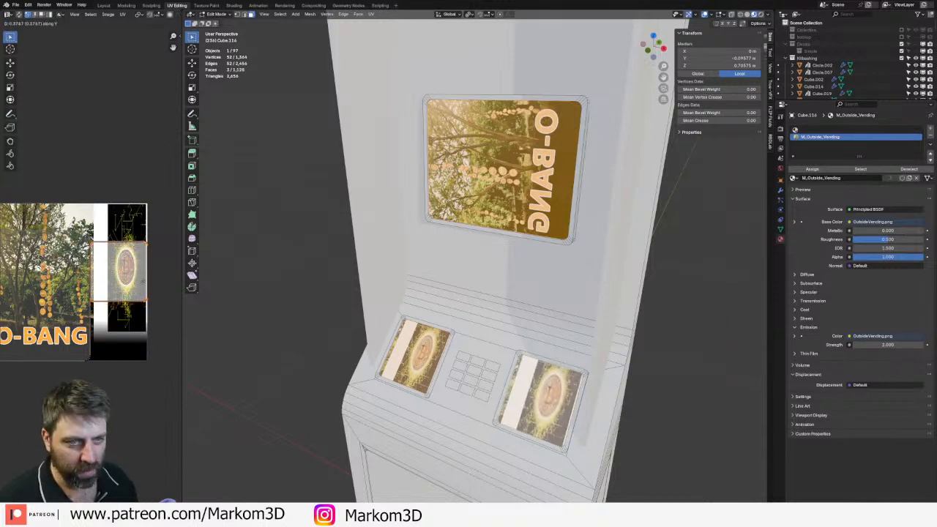
pyautogui.click(139, 283)
# - Scale the stacked shelf panel UV islands down to the black circuit strip's width and place them above the coin
pyautogui.scroll(5, 135, 281)
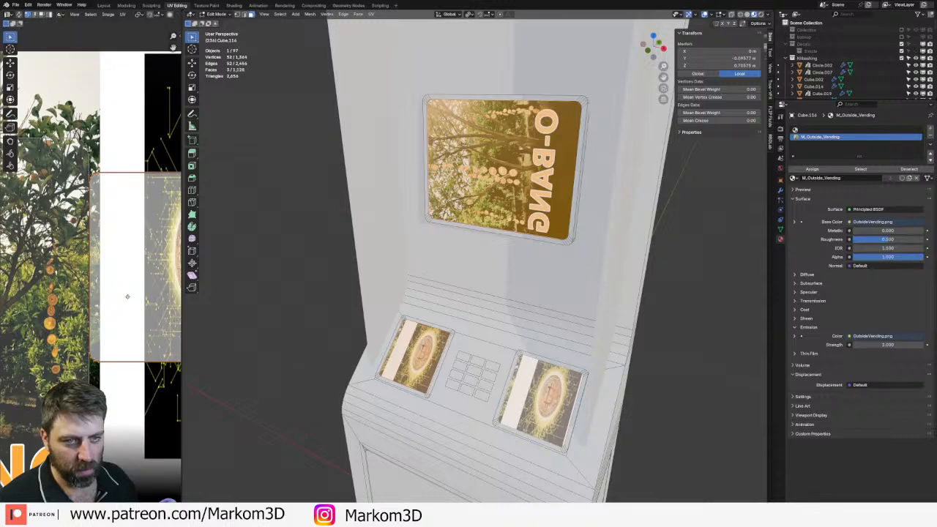
pyautogui.moveTo(182, 352); pyautogui.dragTo(325, 351)
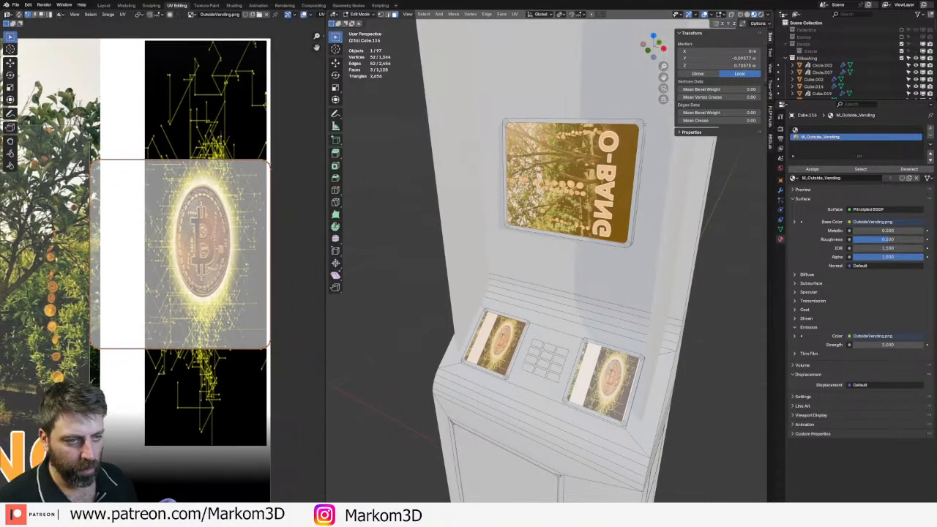
pyautogui.hotkey('alt', 'a')
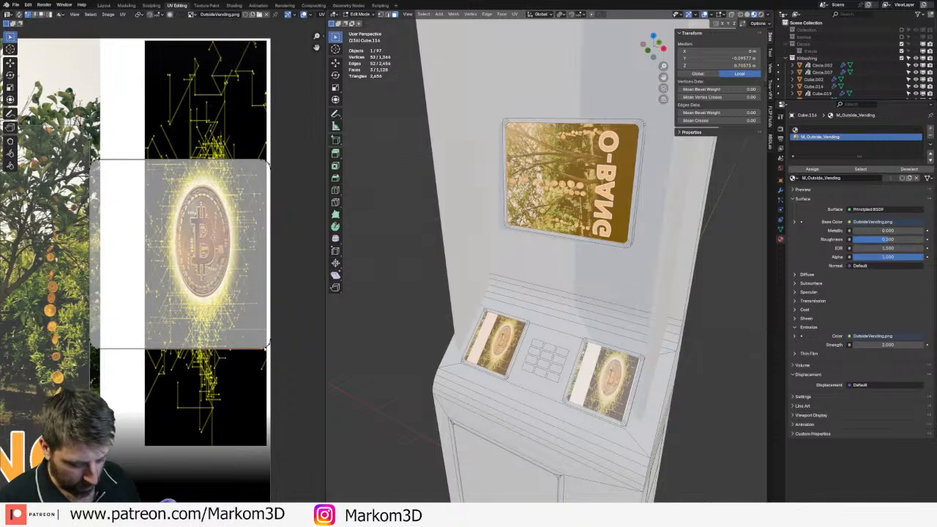
pyautogui.click(265, 349)
pyautogui.press('g')
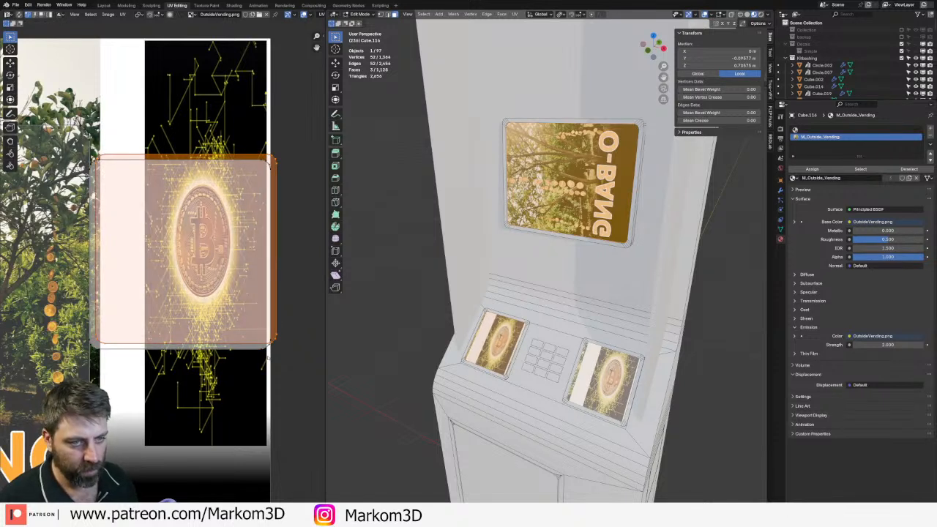
pyautogui.press('Escape')
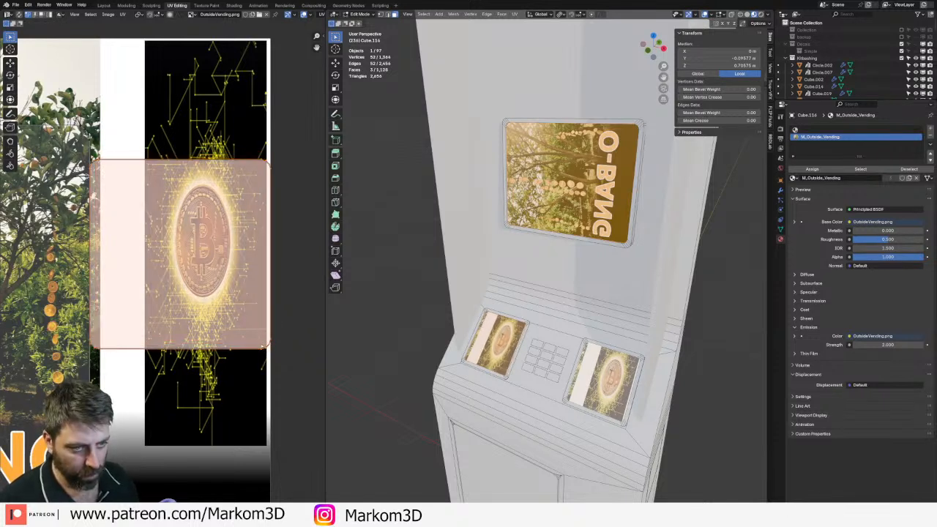
pyautogui.press('s')
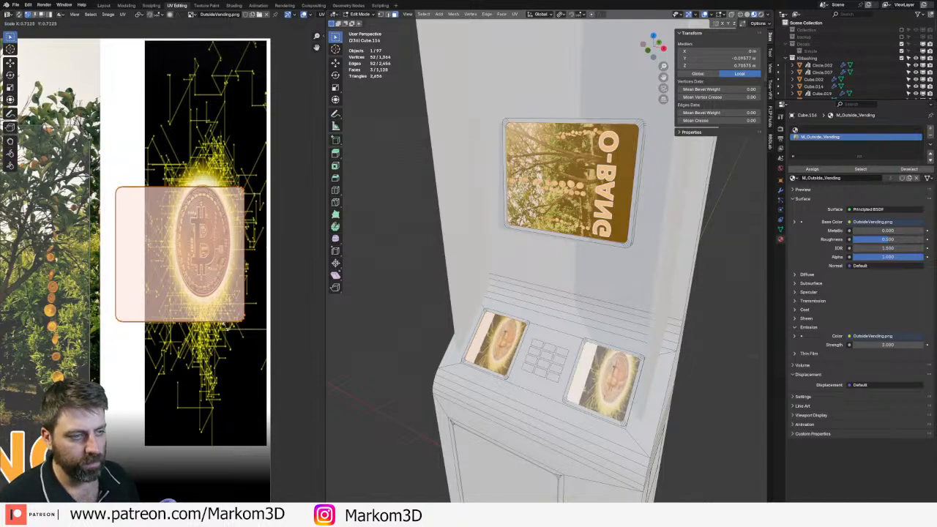
pyautogui.click(290, 313)
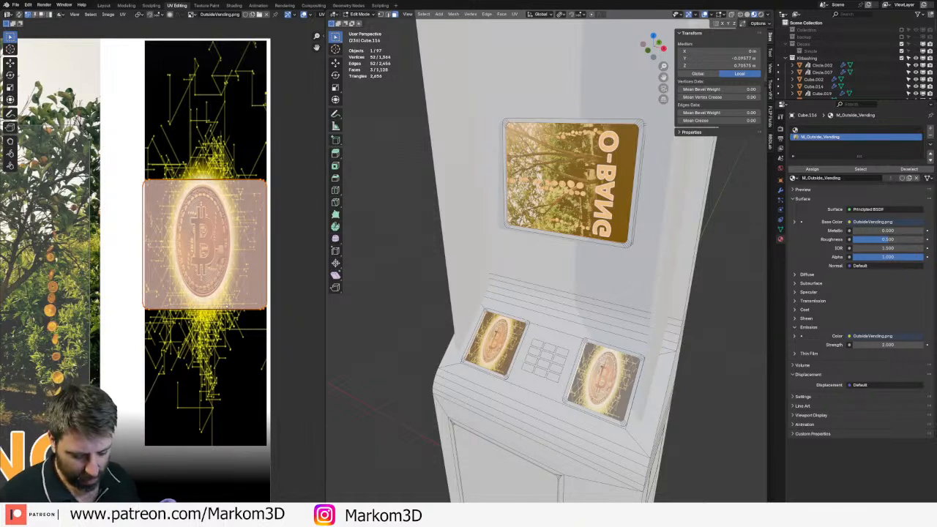
pyautogui.press('g')
pyautogui.click(279, 202)
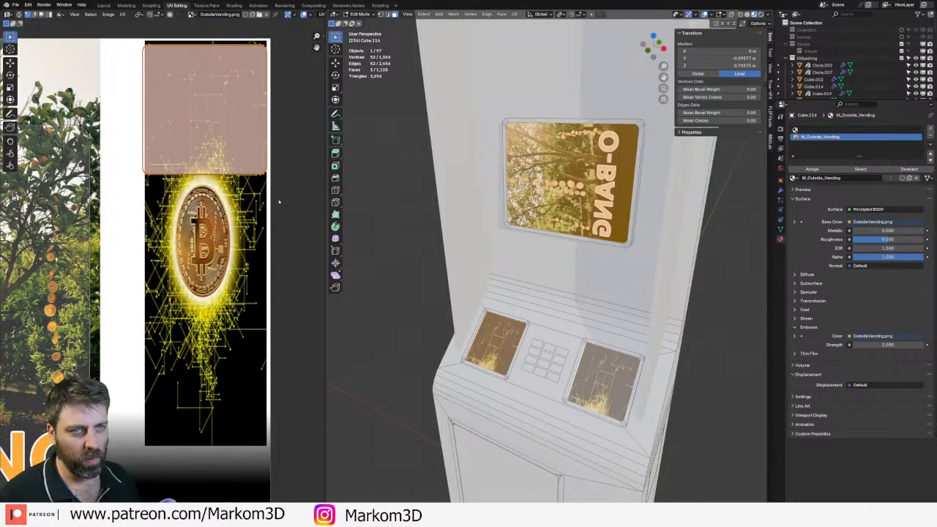
# - Shrink the screen face's UV island and move it onto the circuit strip, overlapping the coin's lower part
pyautogui.moveTo(469, 263); pyautogui.dragTo(498, 267, button='middle')
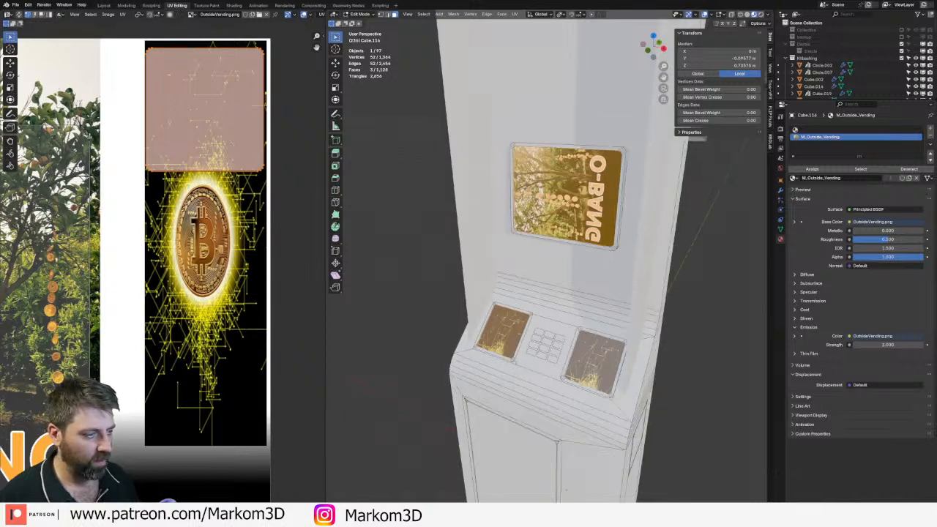
pyautogui.scroll(-3, 276, 257)
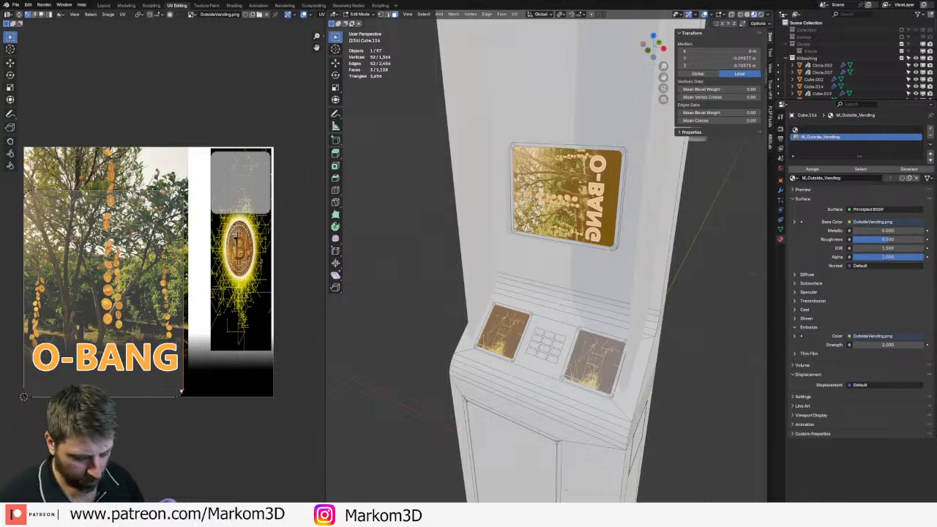
pyautogui.press('s')
pyautogui.click(129, 340)
pyautogui.press('g')
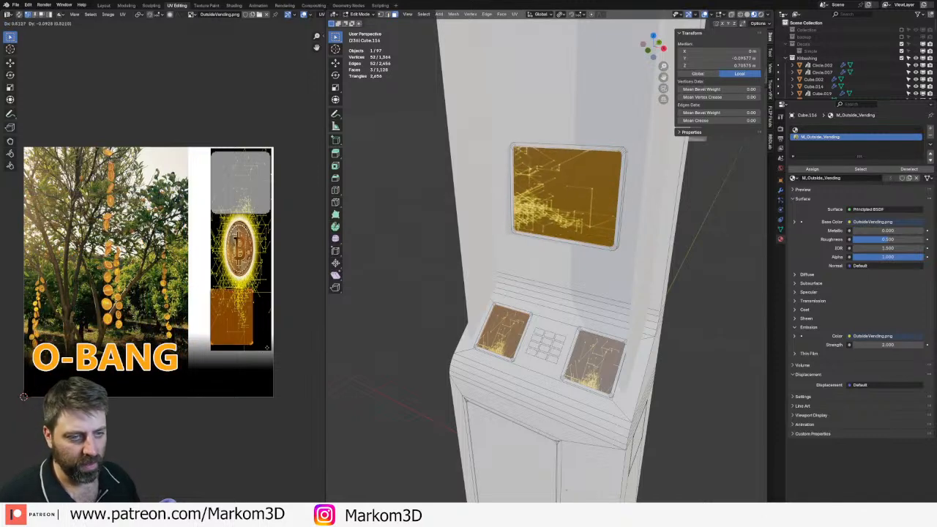
pyautogui.click(276, 318)
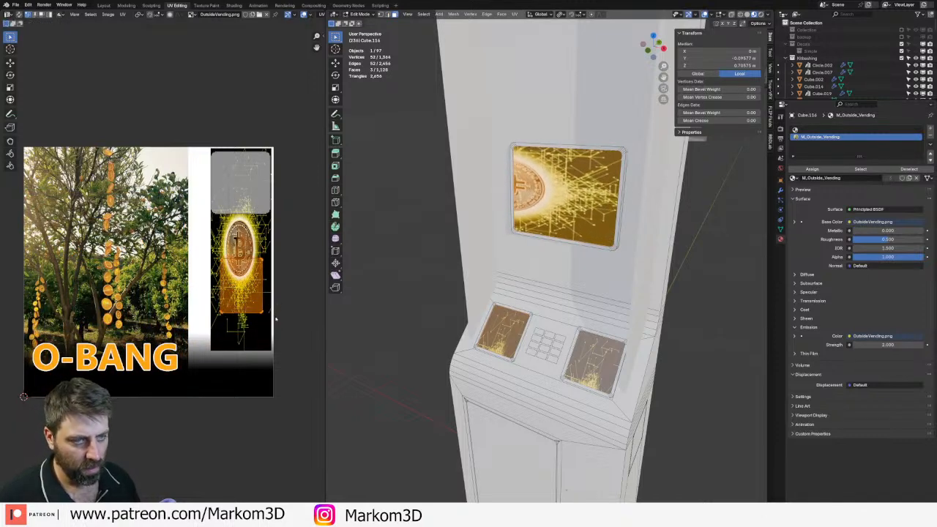
# - Rotate the screen's UV island 90 degrees and return to Object Mode
pyautogui.press('r')
pyautogui.press('9')
pyautogui.press('0')
pyautogui.press('Return')
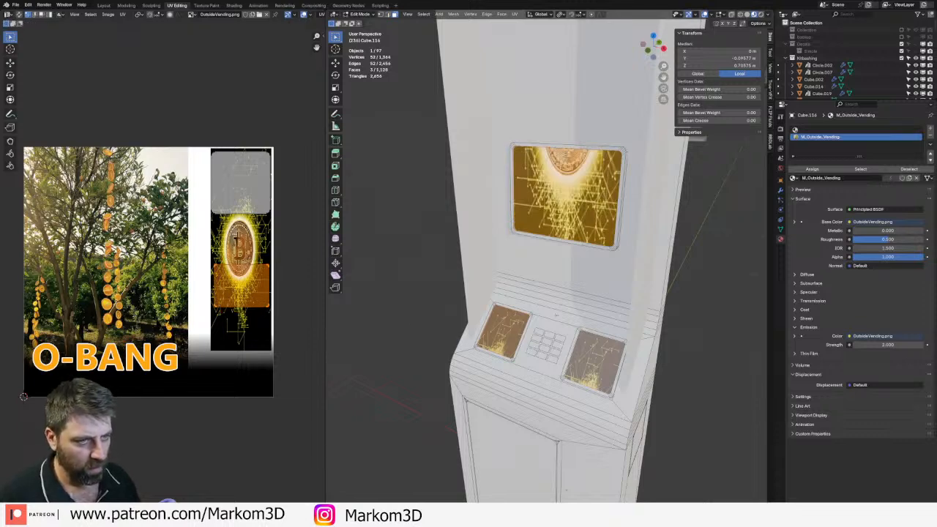
pyautogui.scroll(-6, 506, 363)
pyautogui.press('Tab')
pyautogui.scroll(2, 543, 326)
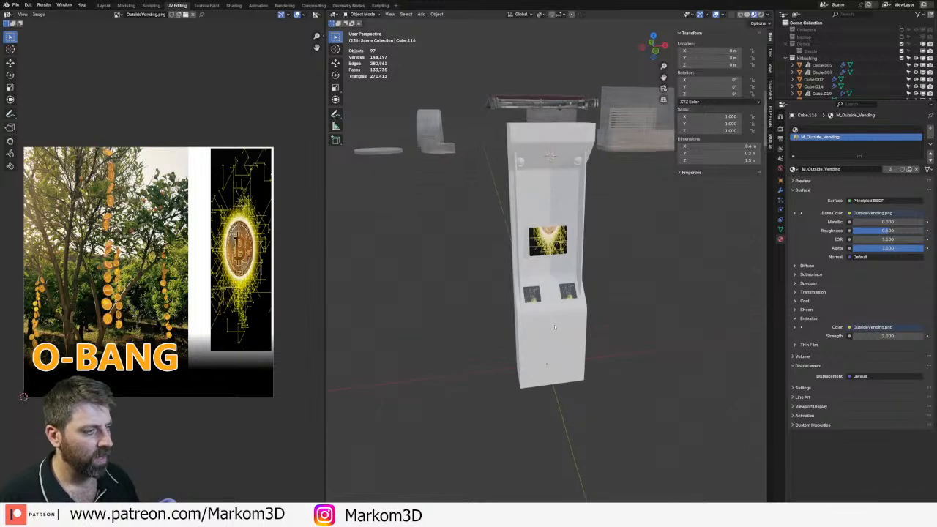
# - Select the kiosk body and put the M_Metal material in its empty first slot
pyautogui.click(544, 325)
pyautogui.moveTo(543, 325); pyautogui.dragTo(501, 334, button='middle')
pyautogui.click(819, 129)
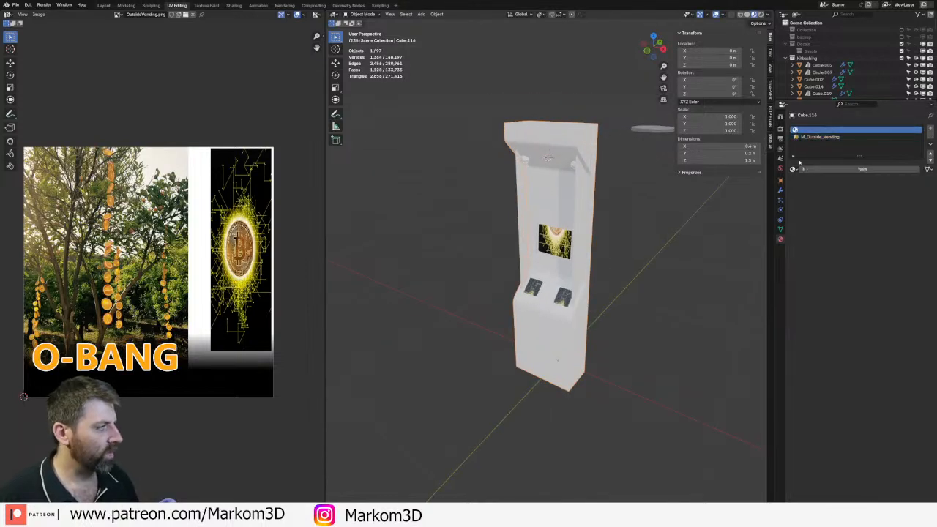
pyautogui.click(793, 168)
pyautogui.write('m_metal')
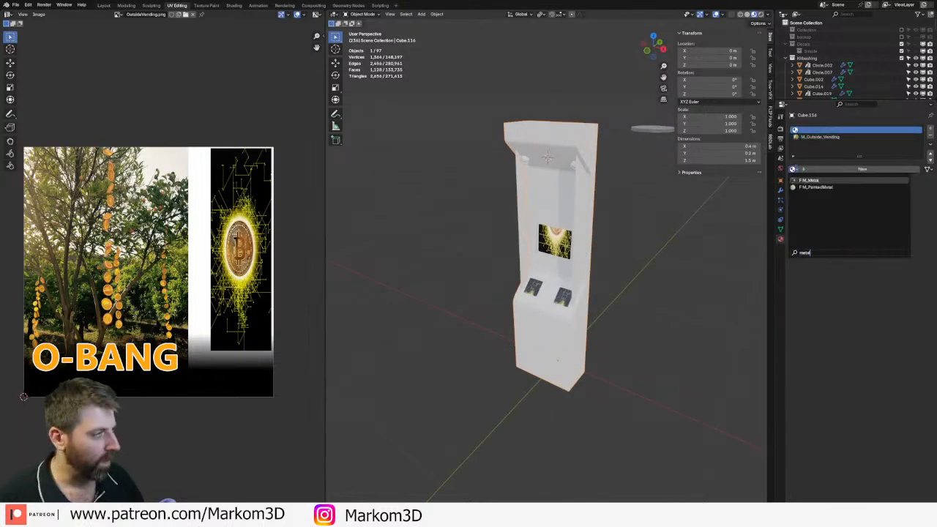
pyautogui.press('Return')
# - Select all faces of the kiosk body except those using the M_Outside_Vending material
pyautogui.moveTo(656, 208); pyautogui.dragTo(607, 202, button='middle')
pyautogui.press('Tab')
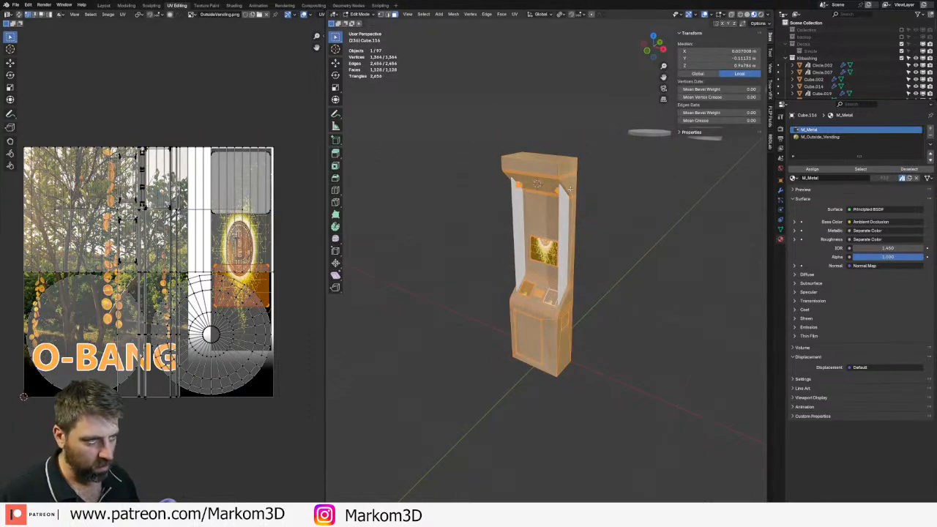
pyautogui.click(909, 170)
pyautogui.press('a')
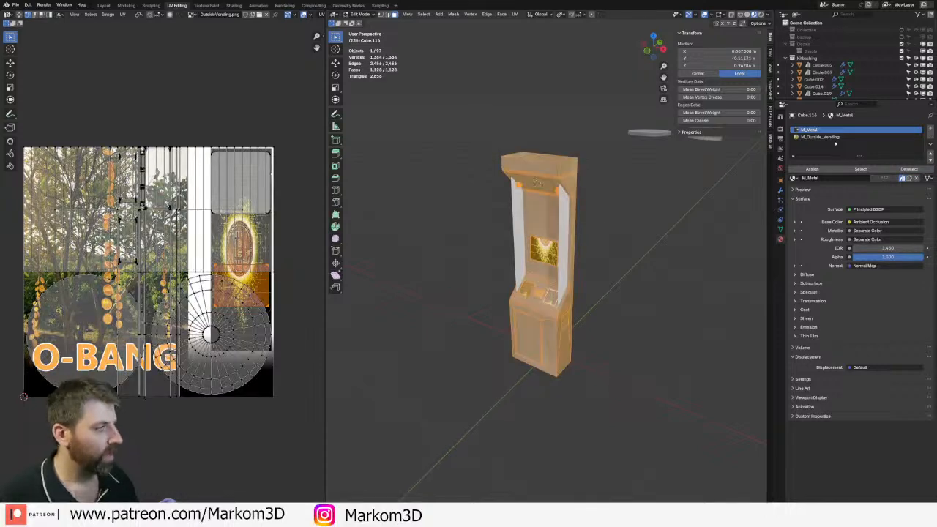
pyautogui.click(820, 137)
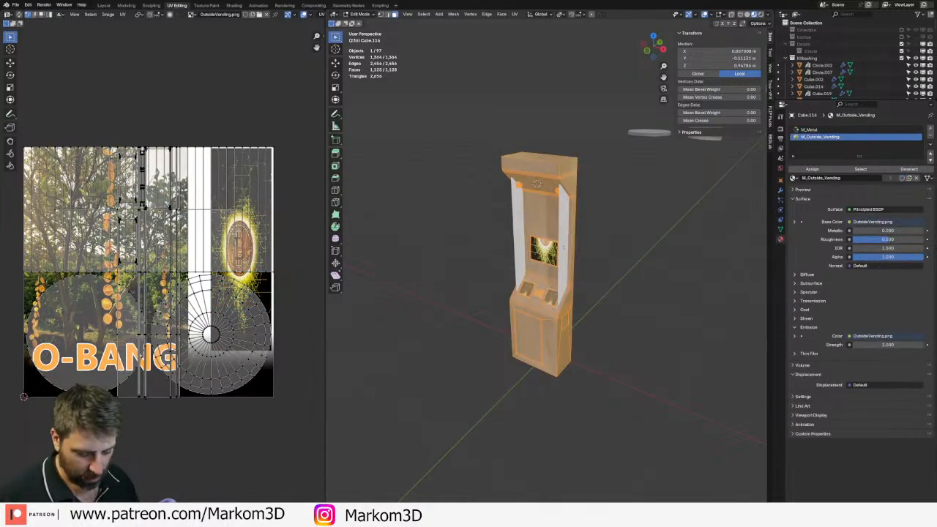
pyautogui.press('a')
pyautogui.hotkey('ctrl', 'z')
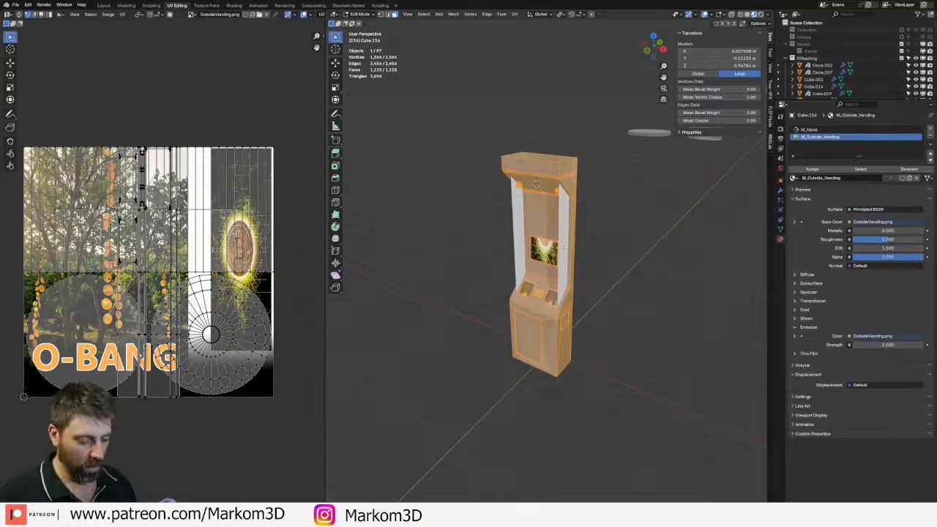
# - Unwrap the selected metal faces with Cube Projection, adjust the size and position of their UVs, and leave Edit Mode
pyautogui.press('u')
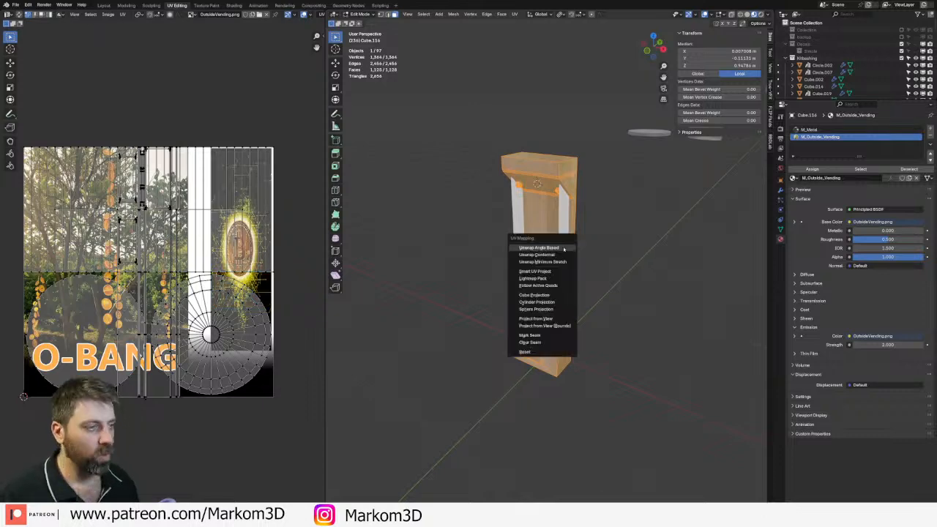
pyautogui.click(542, 294)
pyautogui.press('a')
pyautogui.press('s')
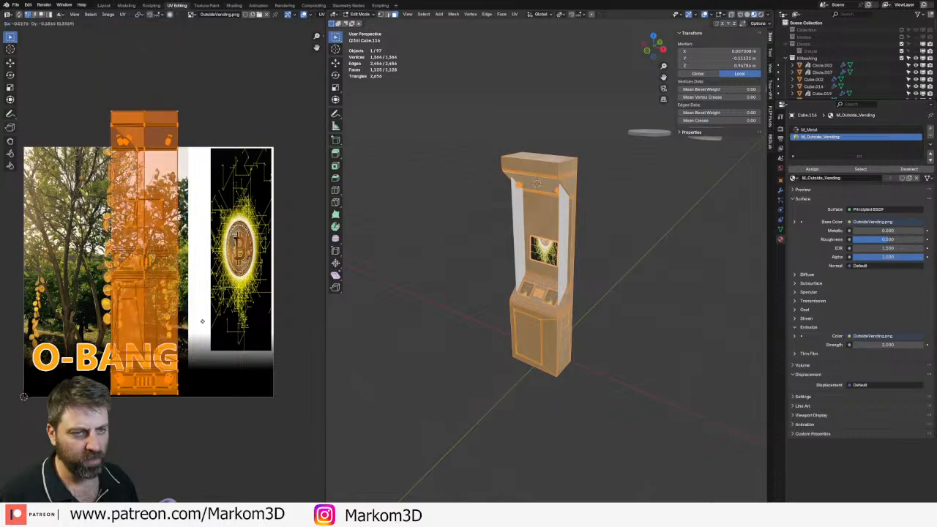
pyautogui.press('Tab')
# - Select the kiosk's thin side panels and give them the M_Plastic_White material
pyautogui.scroll(4, 590, 267)
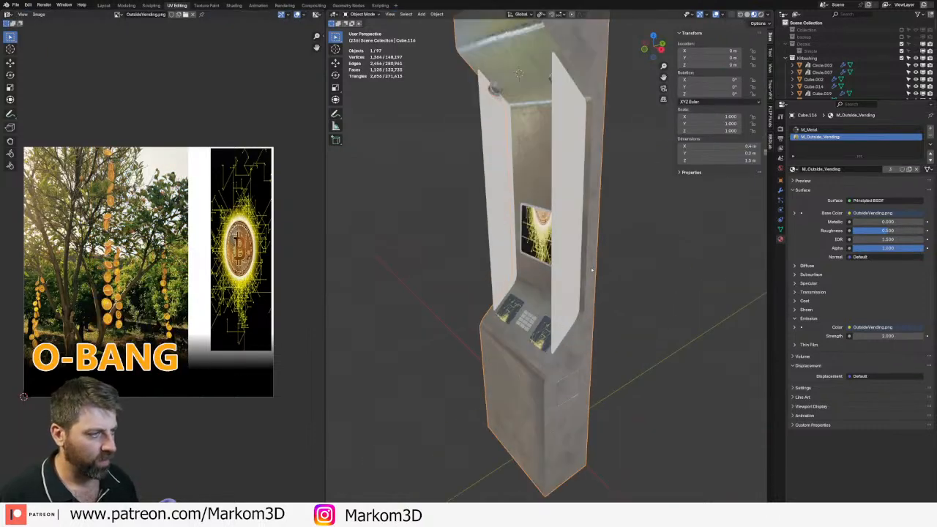
pyautogui.moveTo(590, 268); pyautogui.dragTo(536, 216, button='middle')
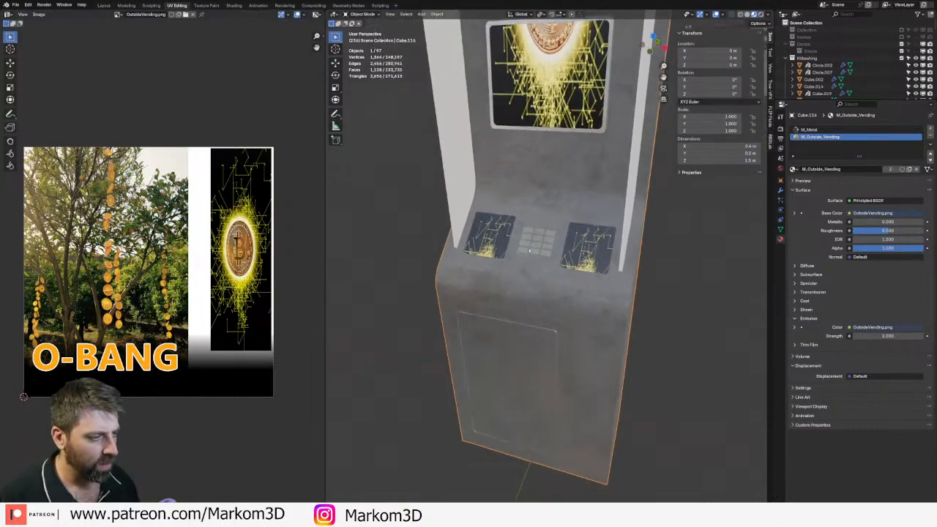
pyautogui.moveTo(529, 249); pyautogui.dragTo(573, 233, button='middle')
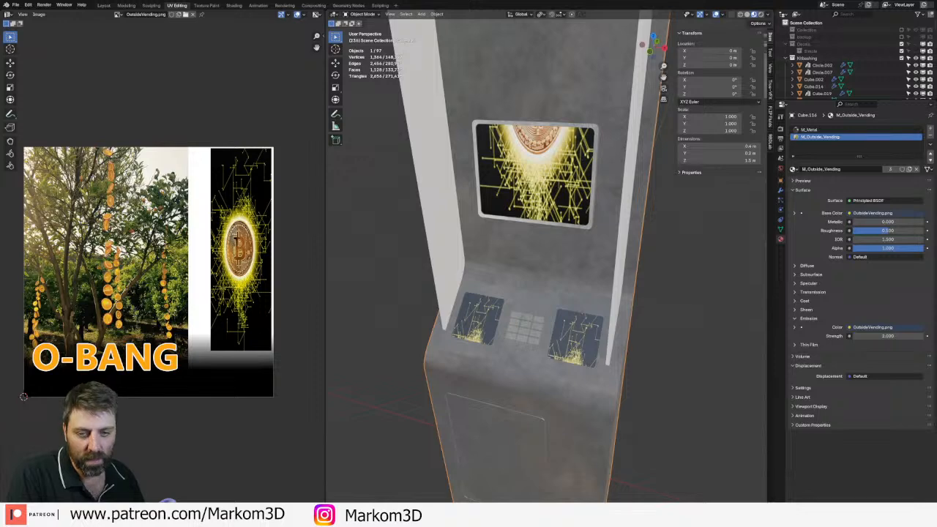
pyautogui.moveTo(587, 279); pyautogui.dragTo(733, 258, button='middle')
pyautogui.click(586, 259)
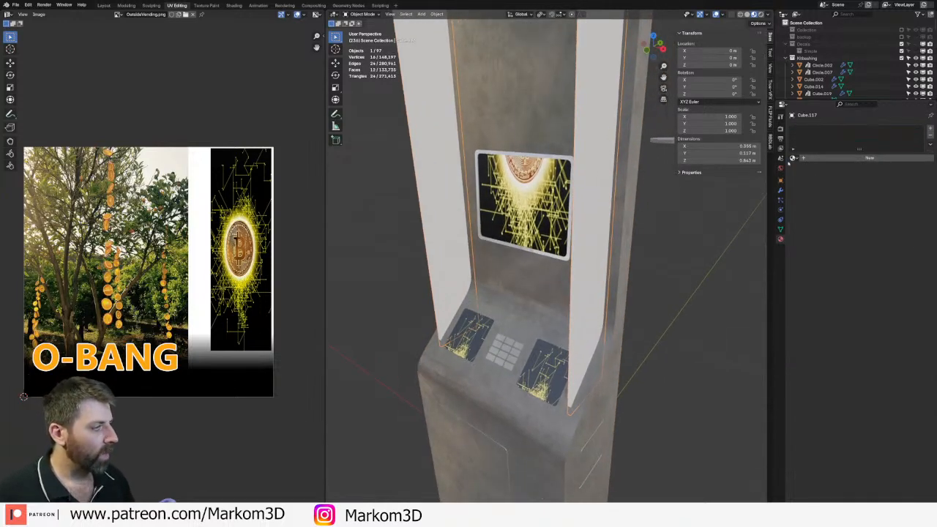
pyautogui.click(793, 157)
pyautogui.write('p')
pyautogui.press('BackSpace')
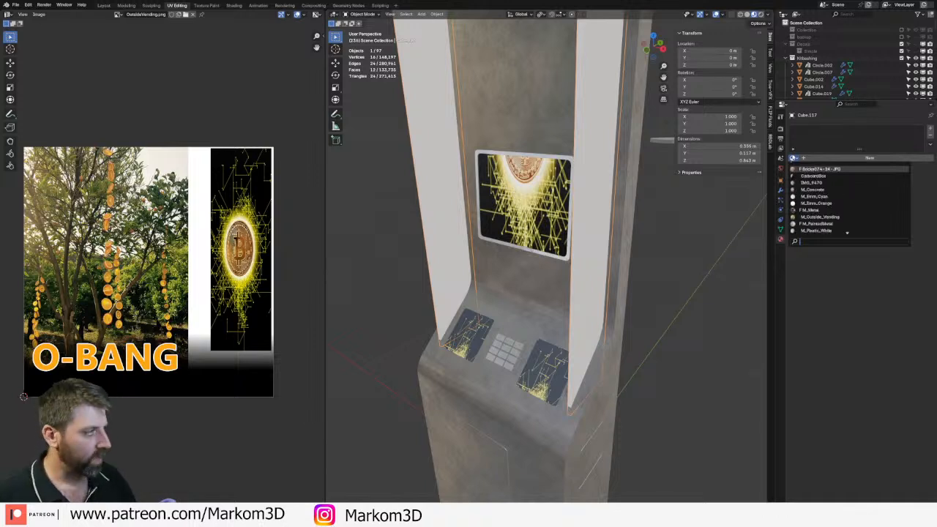
pyautogui.write('p')
pyautogui.press('Return')
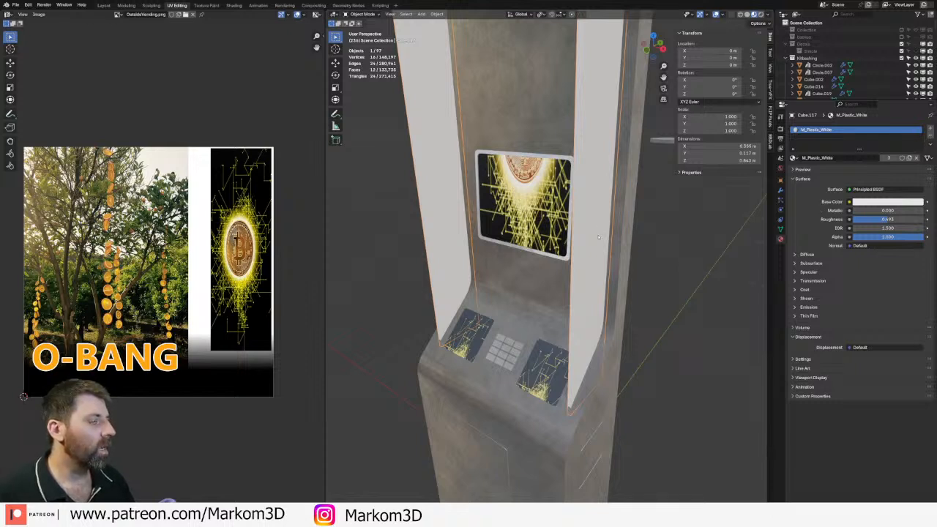
# - In wireframe, cut an edge loop through the side panel's thickness and bevel it into a narrow strip around its rim
pyautogui.press('Tab')
pyautogui.moveTo(598, 237)
pyautogui.keyDown('shift'); pyautogui.mouseDown(button='middle')
pyautogui.moveTo(512, 326)
pyautogui.moveTo(528, 305)
pyautogui.mouseUp(button='middle'); pyautogui.keyUp('shift')
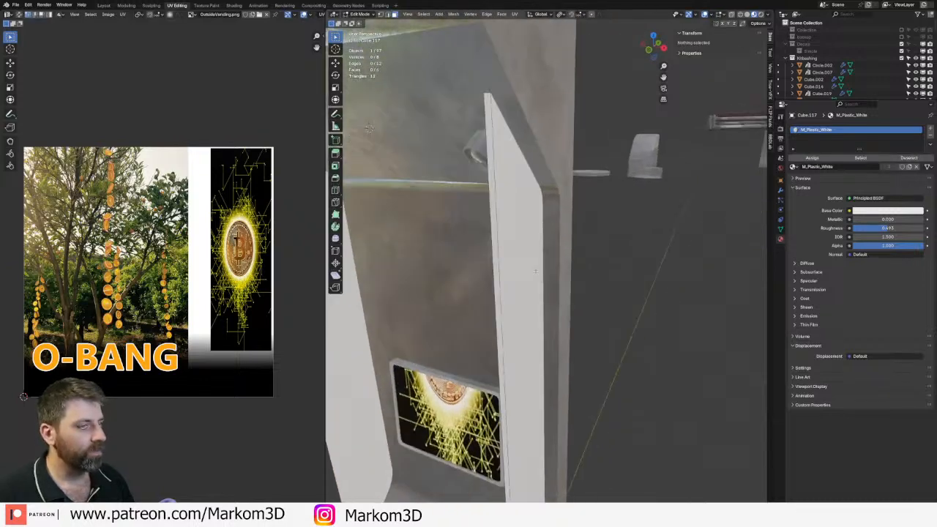
pyautogui.press('z')
pyautogui.click(469, 304)
pyautogui.moveTo(470, 305)
pyautogui.mouseDown(button='middle')
pyautogui.moveTo(478, 200)
pyautogui.moveTo(593, 259)
pyautogui.moveTo(655, 316)
pyautogui.mouseUp(button='middle')
pyautogui.hotkey('ctrl', 'r')
pyautogui.click(478, 200)
pyautogui.rightClick(478, 201)
pyautogui.hotkey('ctrl', 'b')
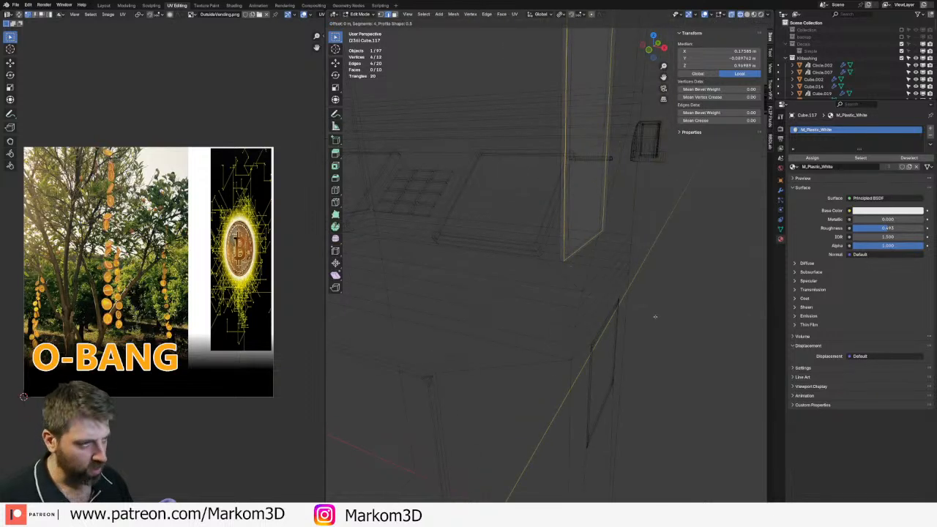
pyautogui.click(683, 349)
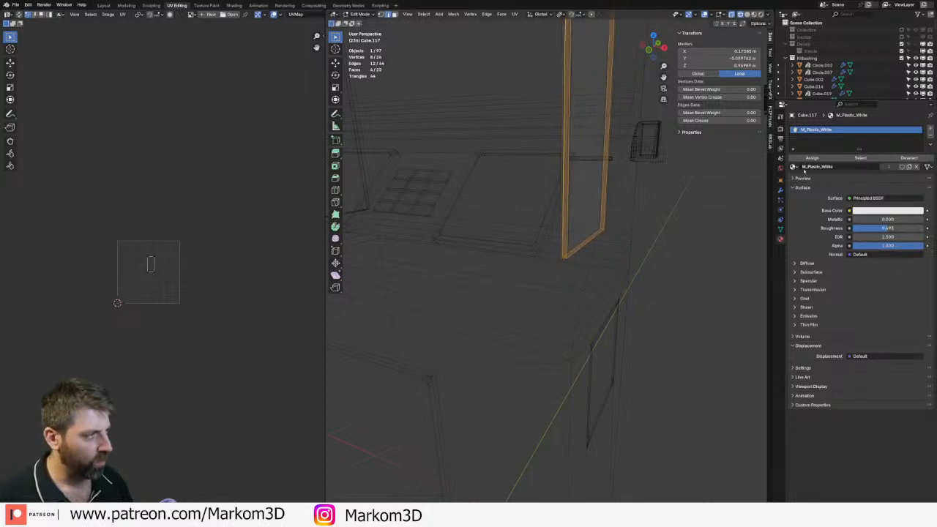
# - Add a second material slot to the side panels and put the M_Emm_Orange material in it
pyautogui.click(929, 128)
pyautogui.click(793, 178)
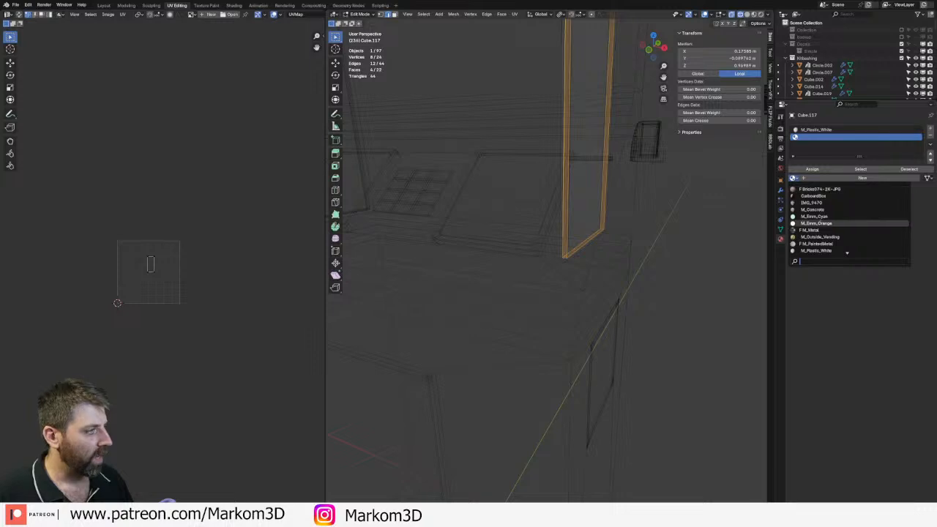
pyautogui.click(814, 224)
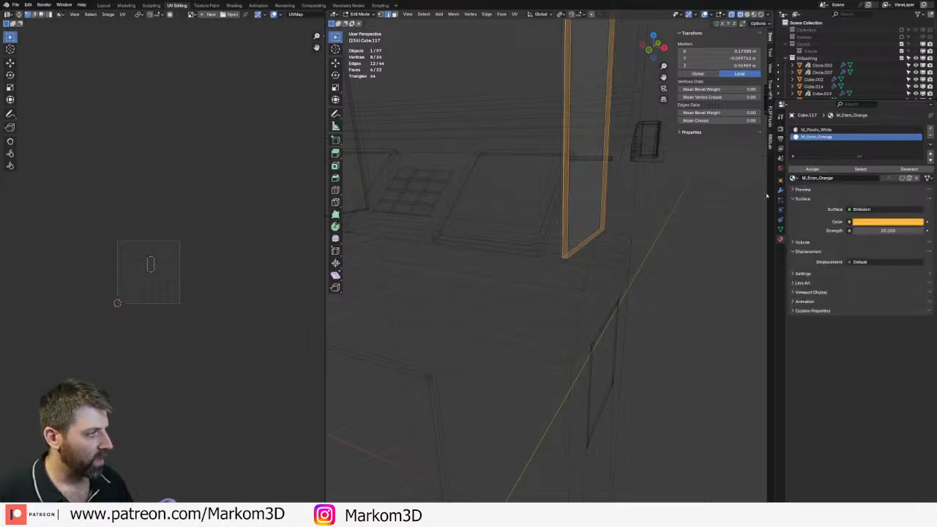
# - Return to Object Mode, switch the viewport to rendered shading, and examine the kiosk's materials and side panels up close
pyautogui.scroll(-3, 627, 228)
pyautogui.press('z')
pyautogui.click(671, 228)
pyautogui.scroll(-3, 672, 228)
pyautogui.press('Tab')
pyautogui.click(760, 14)
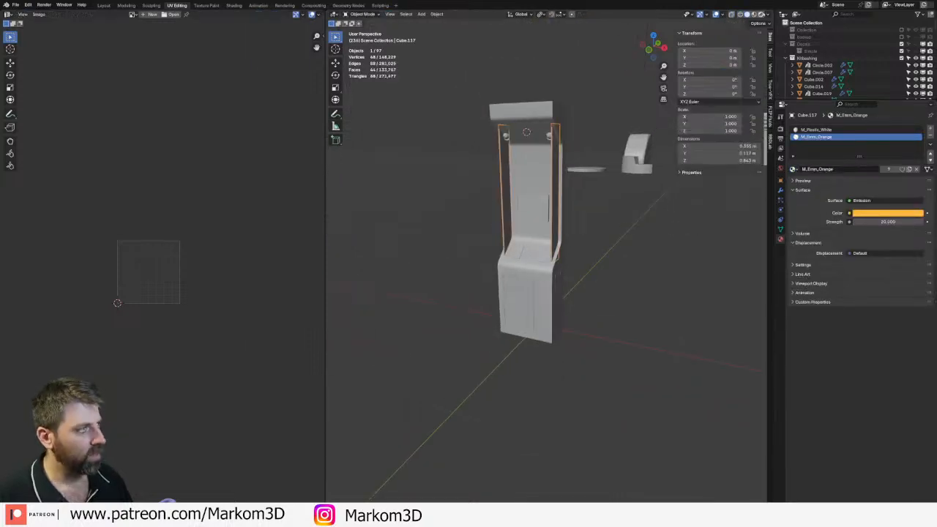
pyautogui.scroll(-4, 623, 268)
pyautogui.click(590, 297)
pyautogui.moveTo(590, 297)
pyautogui.mouseDown(button='middle')
pyautogui.moveTo(527, 300)
pyautogui.moveTo(579, 304)
pyautogui.mouseUp(button='middle')
pyautogui.scroll(5, 527, 300)
pyautogui.scroll(3, 578, 304)
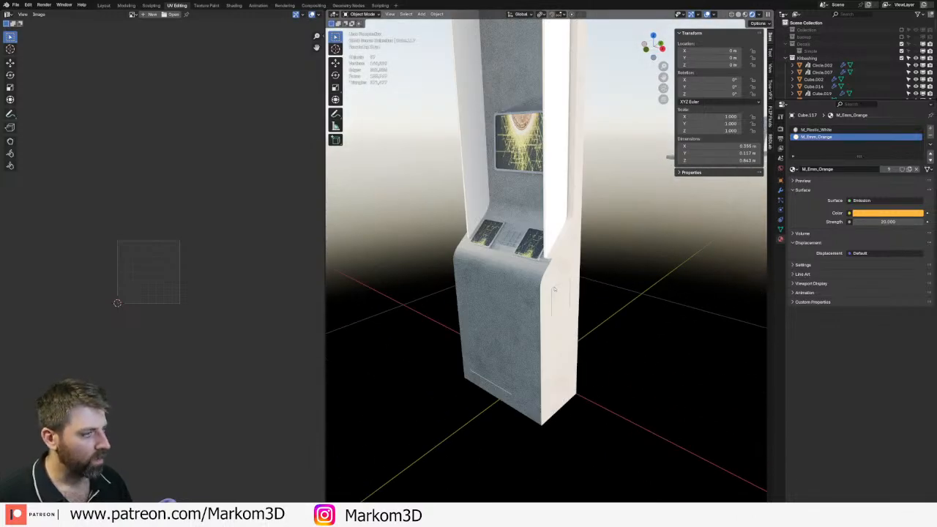
# - Make a copy of the side panels' M_Plastic_White material, name it M_Plastic_DarkGrey, and darken its base color to near black
pyautogui.click(827, 129)
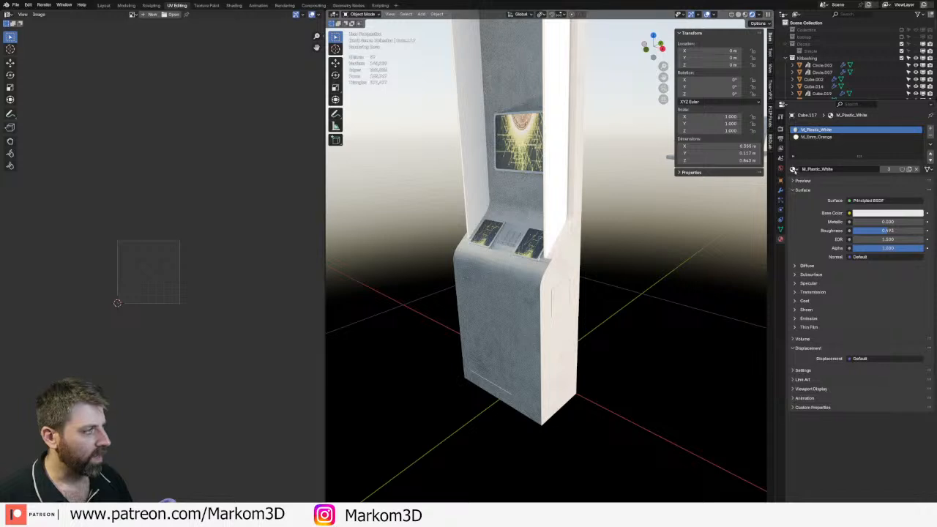
pyautogui.click(909, 169)
pyautogui.doubleClick(852, 169)
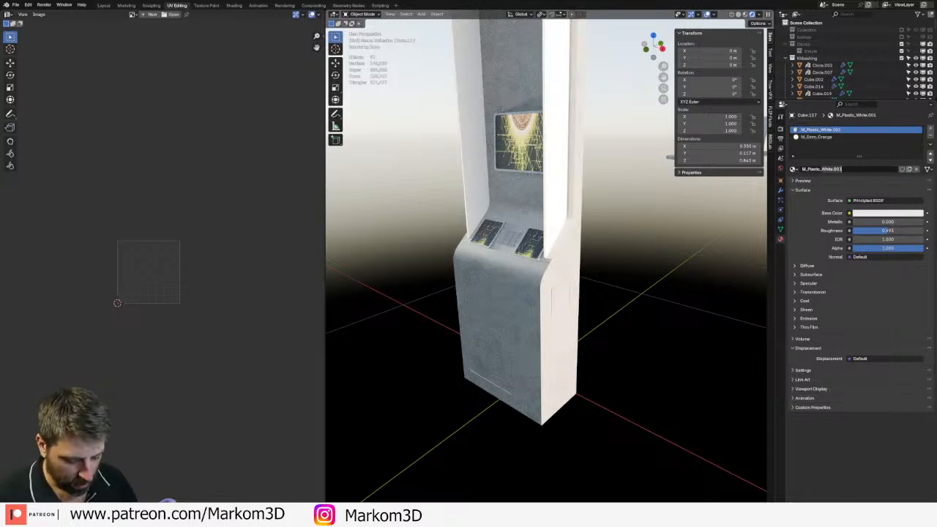
pyautogui.press('BackSpace')
pyautogui.press('BackSpace')
pyautogui.press('BackSpace')
pyautogui.press('BackSpace')
pyautogui.press('BackSpace')
pyautogui.press('BackSpace')
pyautogui.press('BackSpace')
pyautogui.press('BackSpace')
pyautogui.press('BackSpace')
pyautogui.write('DarkGrey')
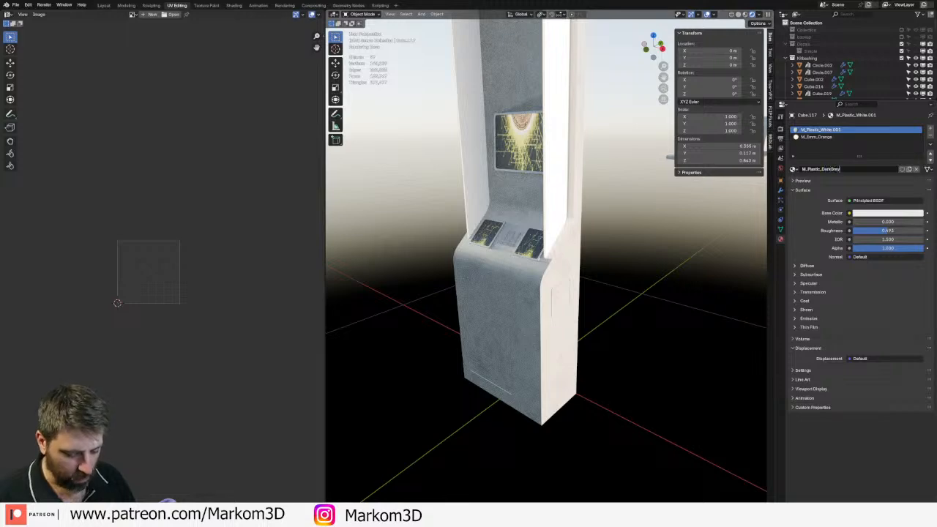
pyautogui.press('Return')
pyautogui.click(884, 213)
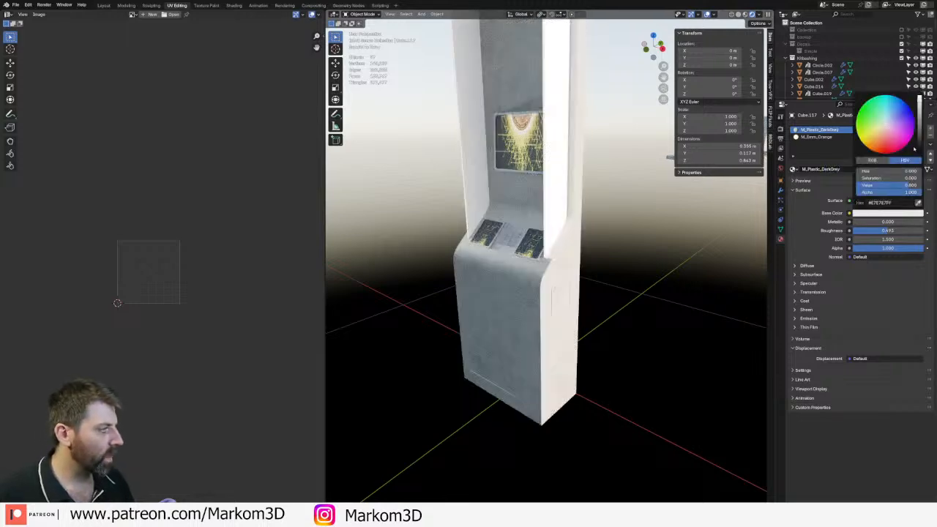
pyautogui.moveTo(920, 131); pyautogui.dragTo(919, 143)
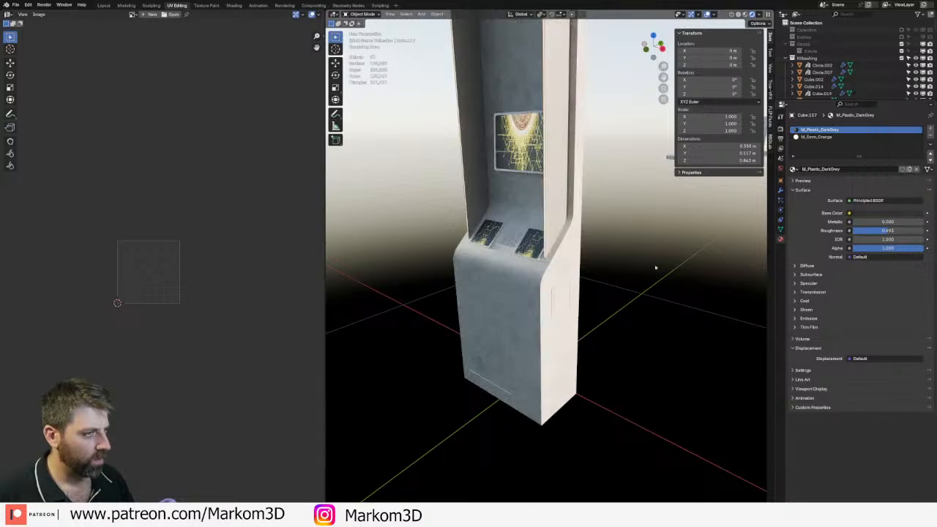
# - Apply Shade Auto Smooth to the kiosk's main body
pyautogui.scroll(-5, 605, 308)
pyautogui.click(547, 293)
pyautogui.rightClick(547, 293)
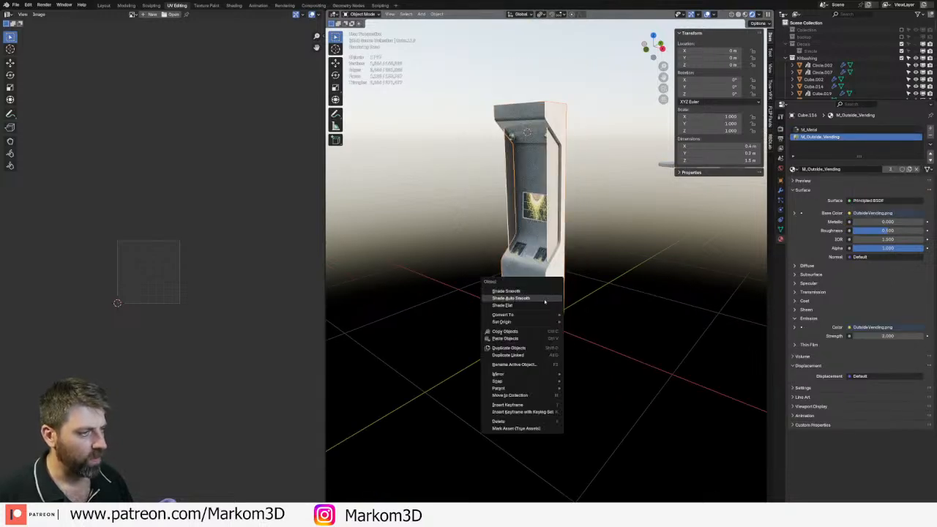
pyautogui.click(546, 292)
# - Add a third material slot to the kiosk body and put the existing Plastic_Grey material in it
pyautogui.scroll(6, 537, 255)
pyautogui.moveTo(536, 255); pyautogui.dragTo(898, 156, button='middle')
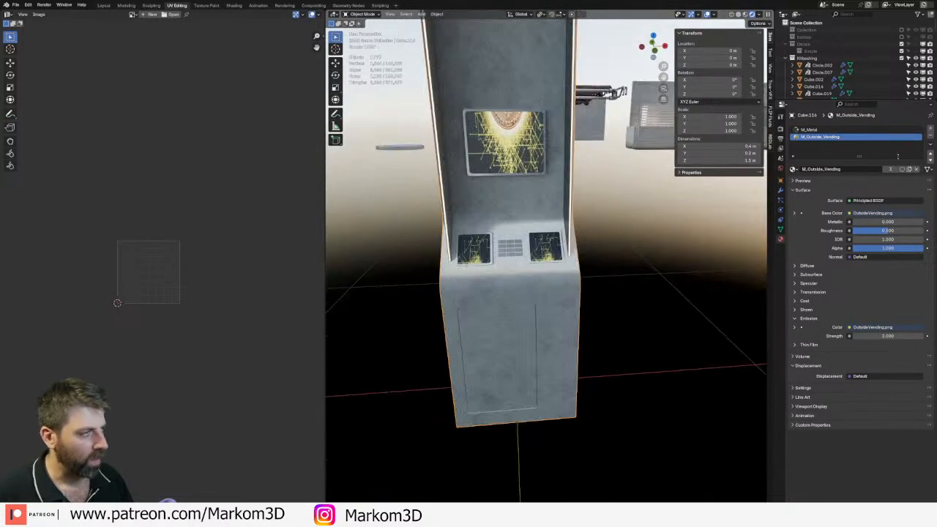
pyautogui.click(928, 130)
pyautogui.click(794, 170)
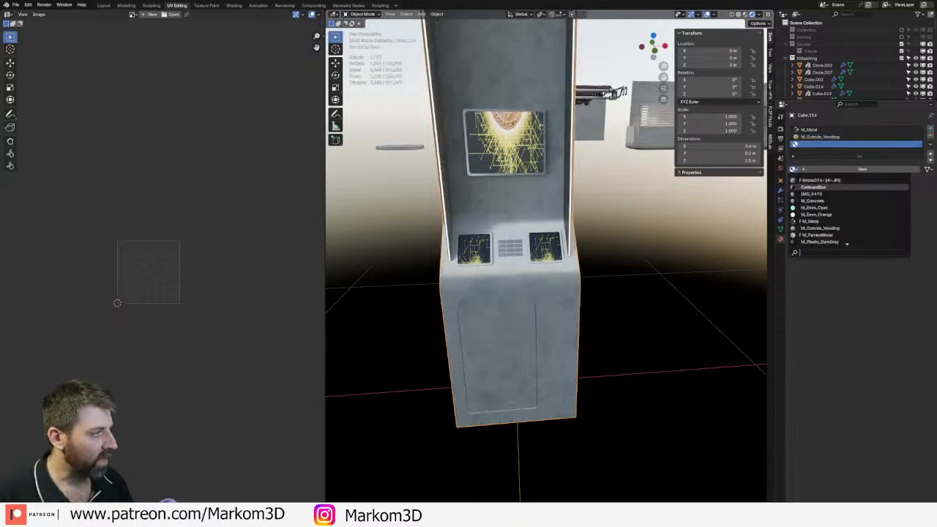
pyautogui.write('grey')
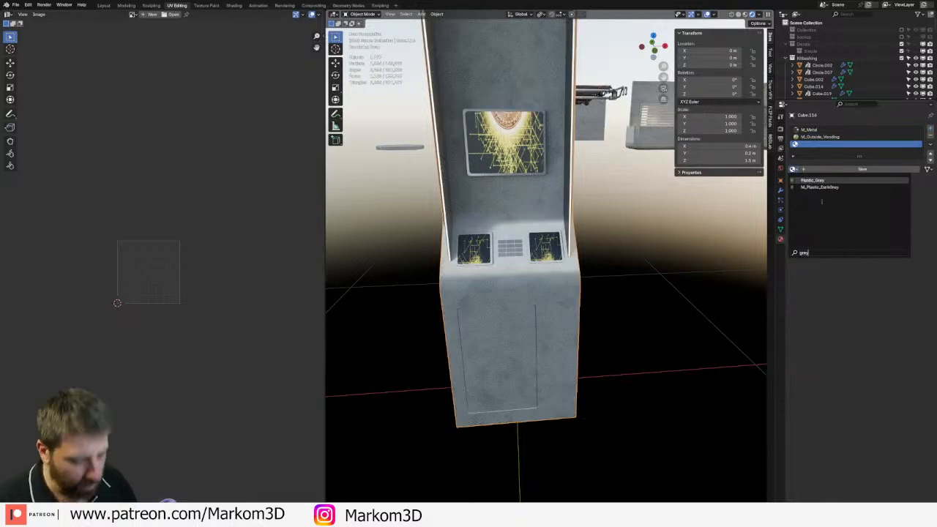
pyautogui.press('Down')
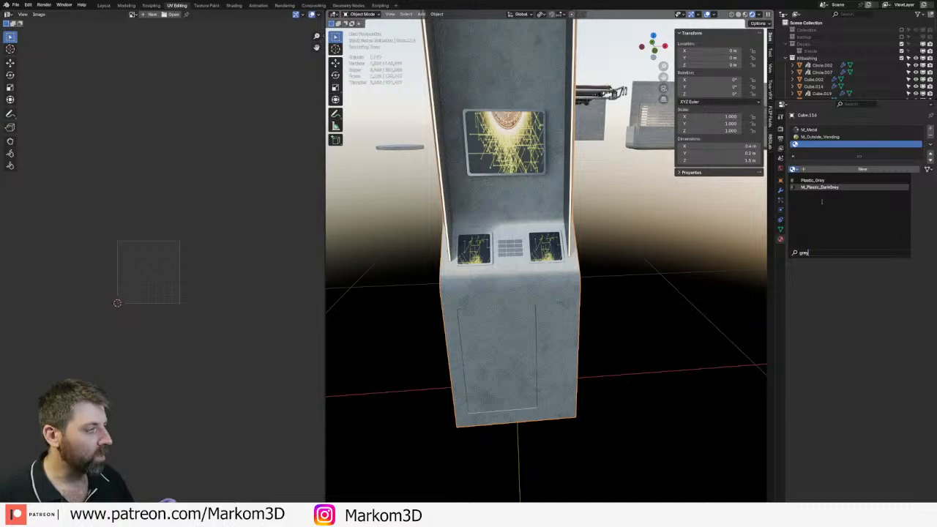
pyautogui.press('Up')
pyautogui.press('Return')
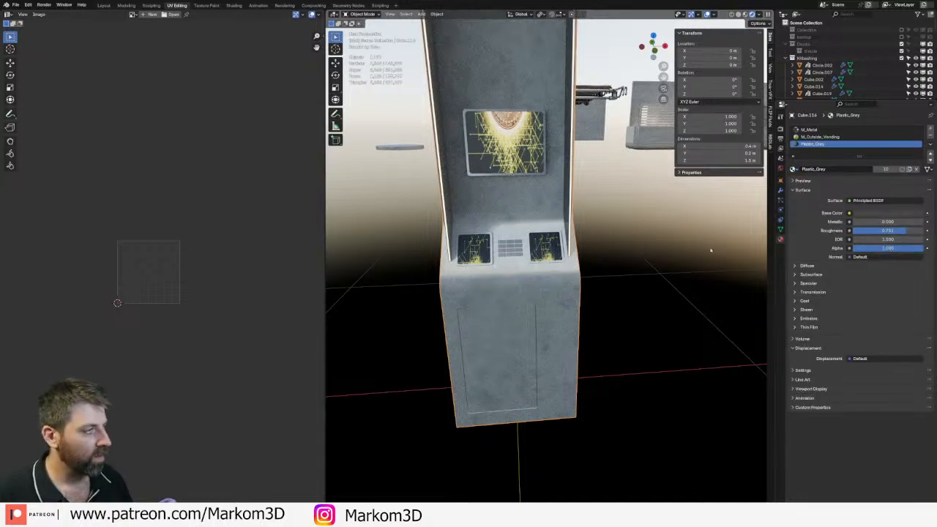
# - Select all twelve keypad keys between the two small displays, including their linked geometry, and assign them the Plastic_Grey material
pyautogui.scroll(3, 633, 270)
pyautogui.moveTo(711, 251); pyautogui.dragTo(650, 259, button='middle')
pyautogui.scroll(4, 634, 270)
pyautogui.press('Tab')
pyautogui.press('3')
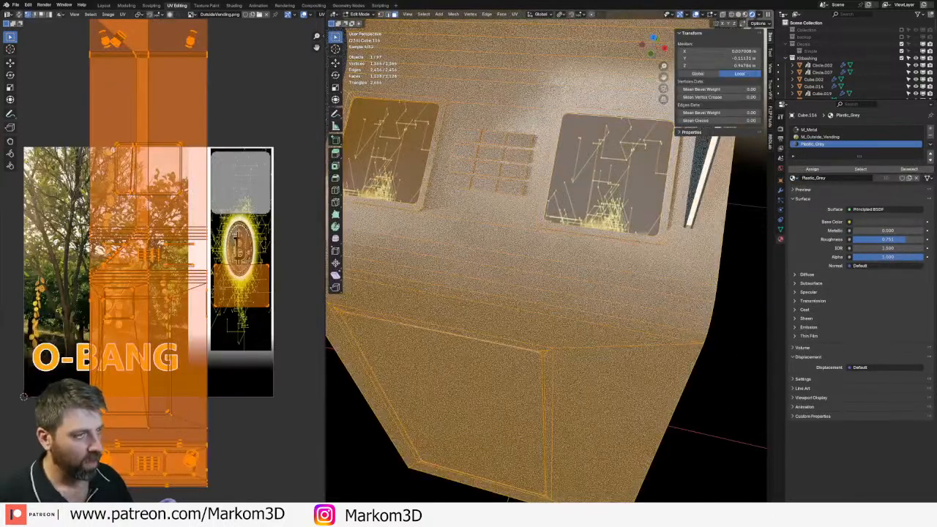
pyautogui.click(511, 186)
pyautogui.keyDown('shift'); pyautogui.click(484, 184); pyautogui.keyUp('shift')
pyautogui.keyDown('shift'); pyautogui.click(458, 181); pyautogui.keyUp('shift')
pyautogui.keyDown('shift'); pyautogui.click(461, 166); pyautogui.keyUp('shift')
pyautogui.keyDown('shift'); pyautogui.click(488, 169); pyautogui.keyUp('shift')
pyautogui.keyDown('shift'); pyautogui.click(513, 172); pyautogui.keyUp('shift')
pyautogui.keyDown('shift'); pyautogui.click(515, 155); pyautogui.keyUp('shift')
pyautogui.keyDown('shift'); pyautogui.click(491, 153); pyautogui.keyUp('shift')
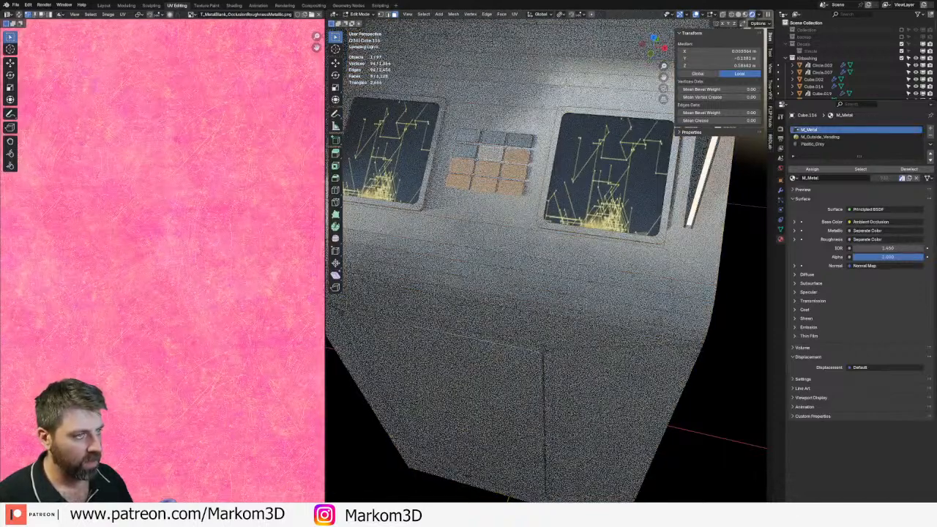
pyautogui.keyDown('shift'); pyautogui.click(465, 150); pyautogui.keyUp('shift')
pyautogui.keyDown('shift'); pyautogui.click(468, 136); pyautogui.keyUp('shift')
pyautogui.keyDown('shift'); pyautogui.click(519, 139); pyautogui.keyUp('shift')
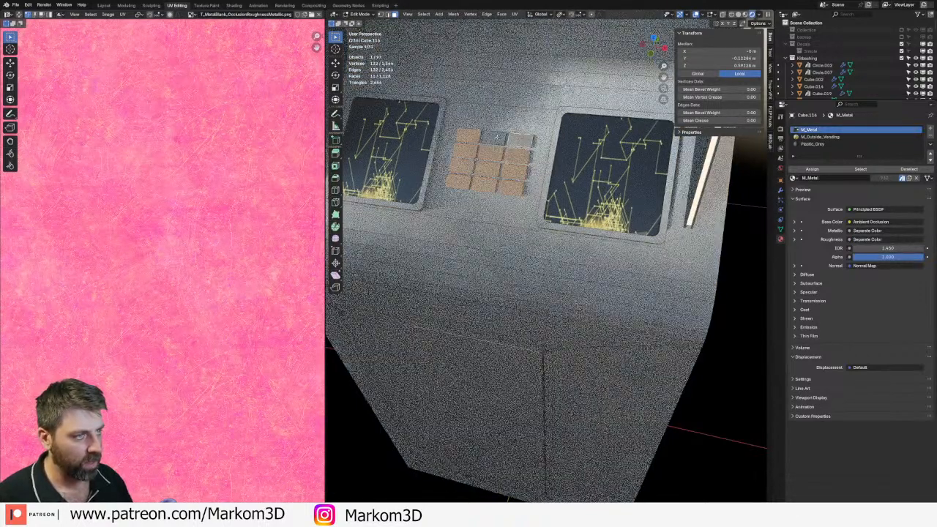
pyautogui.keyDown('shift'); pyautogui.click(494, 138); pyautogui.keyUp('shift')
pyautogui.hotkey('ctrl', 'l')
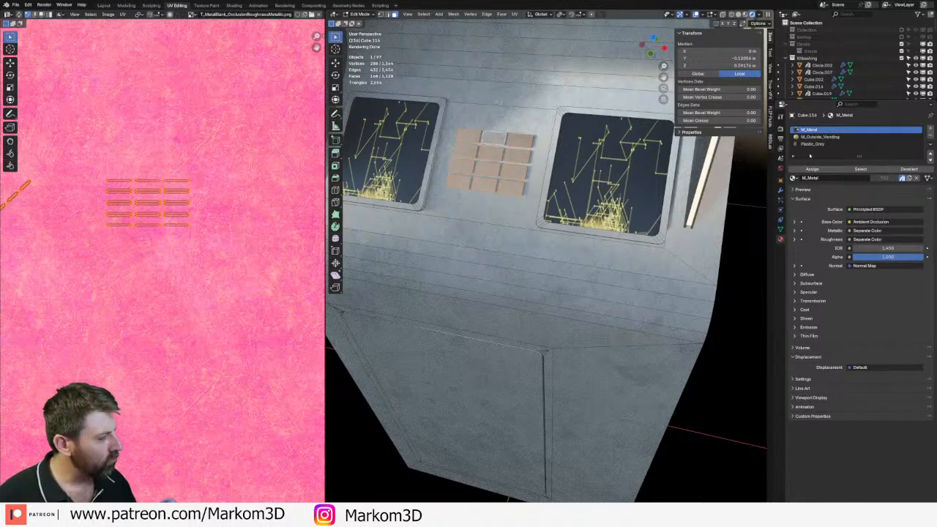
pyautogui.click(812, 145)
pyautogui.click(813, 169)
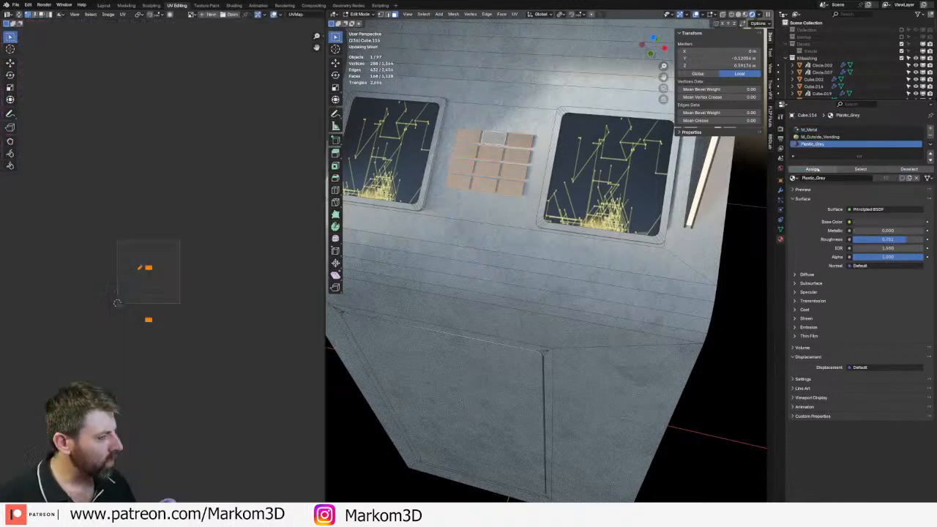
pyautogui.scroll(-4, 564, 229)
pyautogui.scroll(-2, 565, 228)
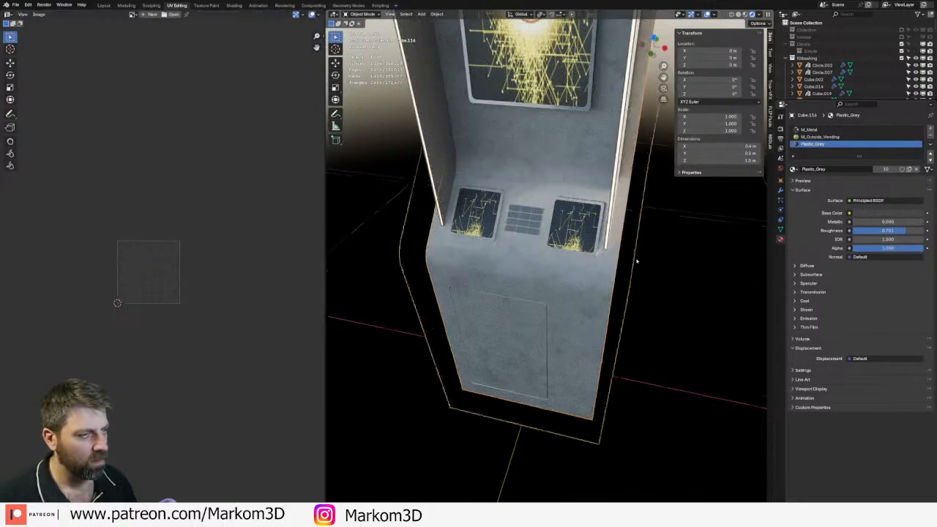
pyautogui.scroll(-4, 632, 251)
pyautogui.press('Tab')
pyautogui.click(637, 279)
# - Assign the Plastic_Grey material to the two round fixtures under the kiosk's overhanging top and return to Object Mode
pyautogui.moveTo(637, 279); pyautogui.dragTo(535, 203, button='middle')
pyautogui.scroll(4, 509, 204)
pyautogui.press('Tab')
pyautogui.click(538, 128)
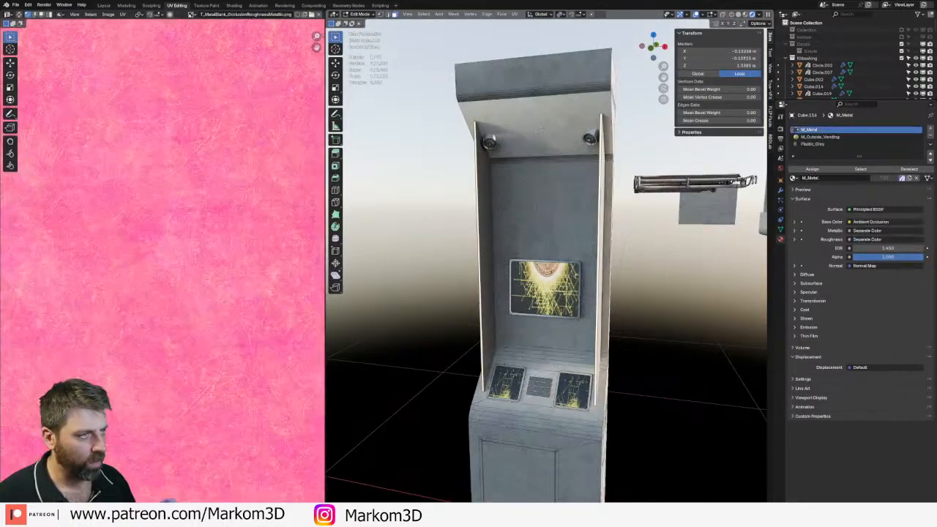
pyautogui.hotkey('ctrl', 'l')
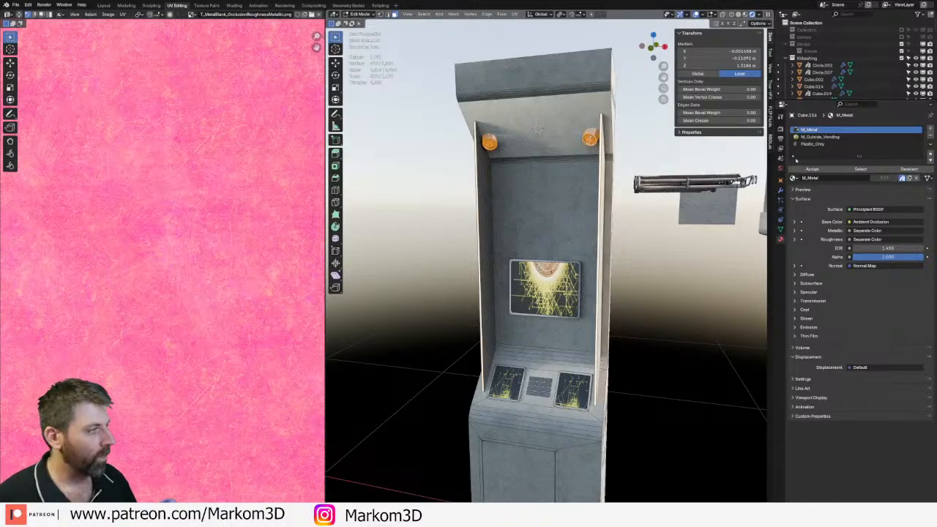
pyautogui.click(812, 144)
pyautogui.click(812, 169)
pyautogui.scroll(-3, 615, 220)
pyautogui.moveTo(615, 220); pyautogui.dragTo(579, 232, button='middle')
pyautogui.press('Tab')
# - Replace the side panels' M_Plastic_DarkGrey material with Plastic_Grey and rename that material M_Plastic_Grey
pyautogui.click(580, 233)
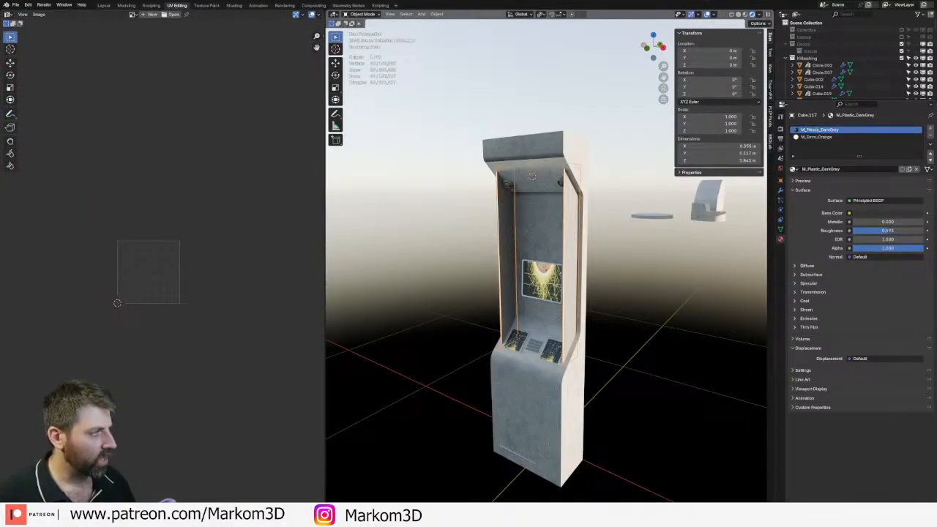
pyautogui.click(794, 169)
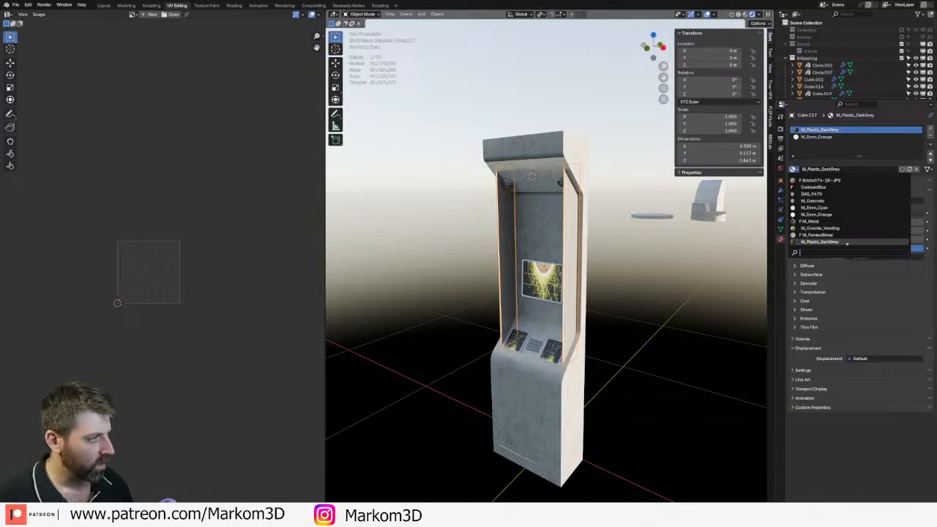
pyautogui.write('gre')
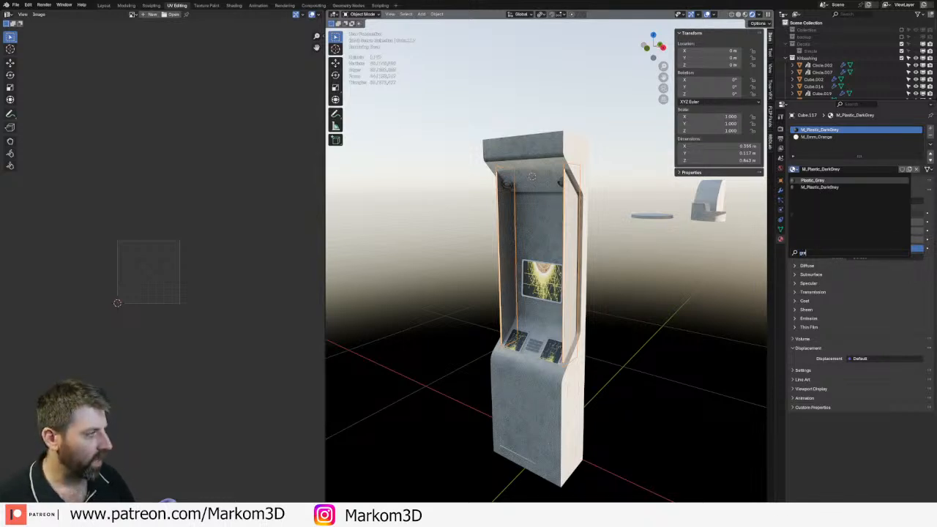
pyautogui.press('Return')
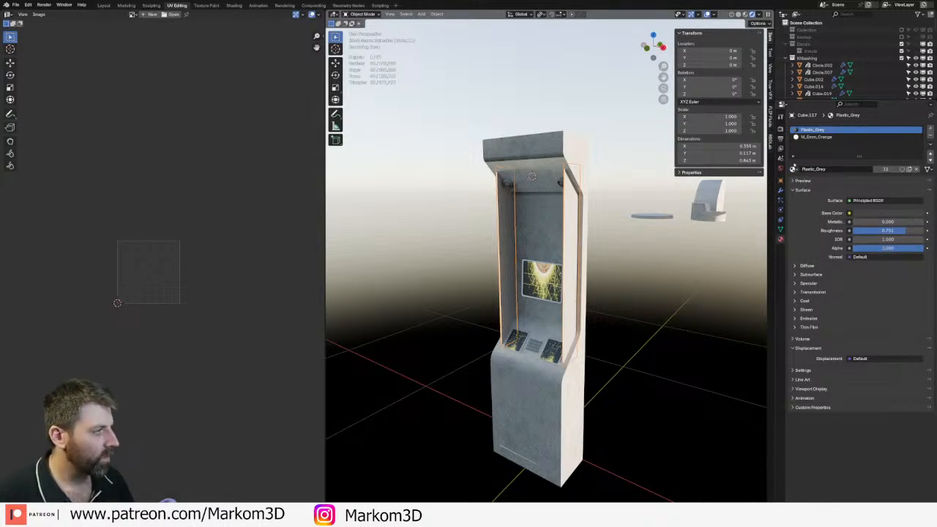
pyautogui.doubleClick(803, 169)
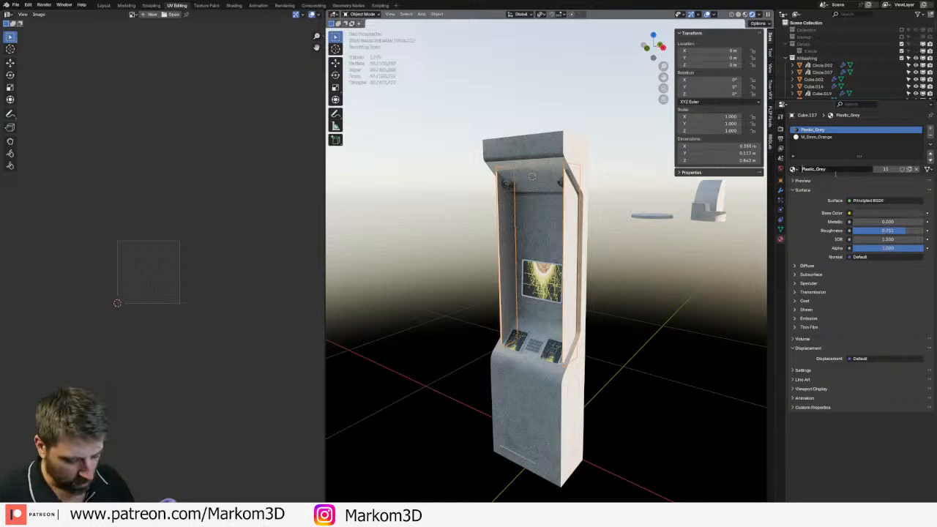
pyautogui.write('M_')
pyautogui.press('Return')
pyautogui.click(460, 205)
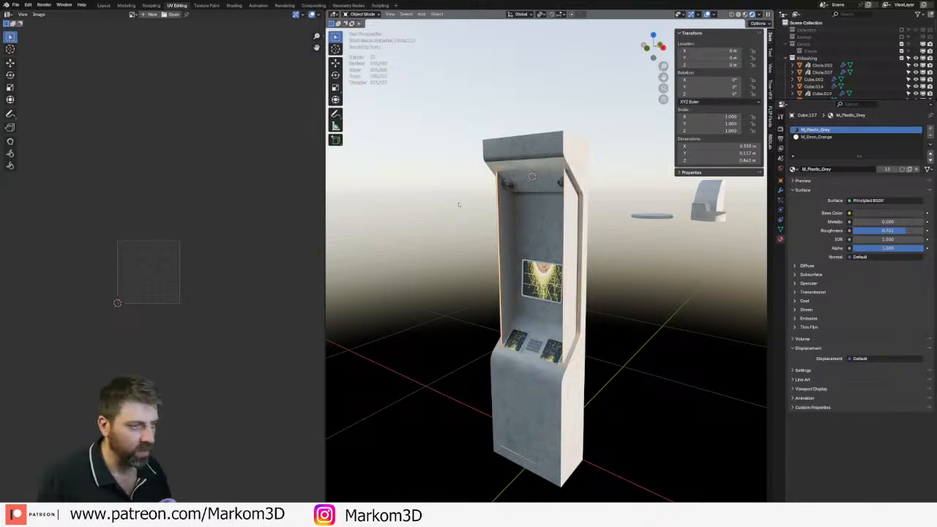
# - Check the kiosk from a distance, and open its main body in Edit Mode
pyautogui.scroll(-10, 465, 213)
pyautogui.moveTo(471, 224); pyautogui.dragTo(494, 242, button='middle')
pyautogui.scroll(3, 593, 303)
pyautogui.scroll(3, 593, 303)
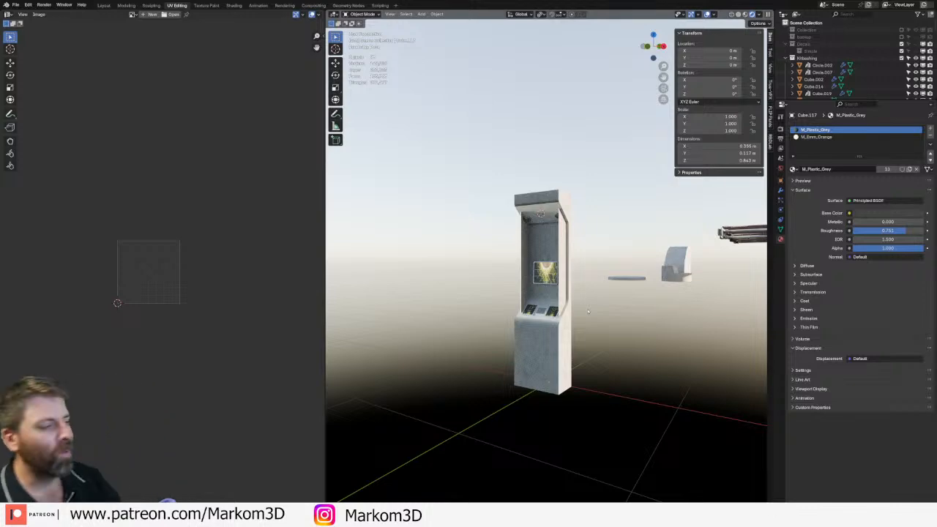
pyautogui.scroll(5, 576, 240)
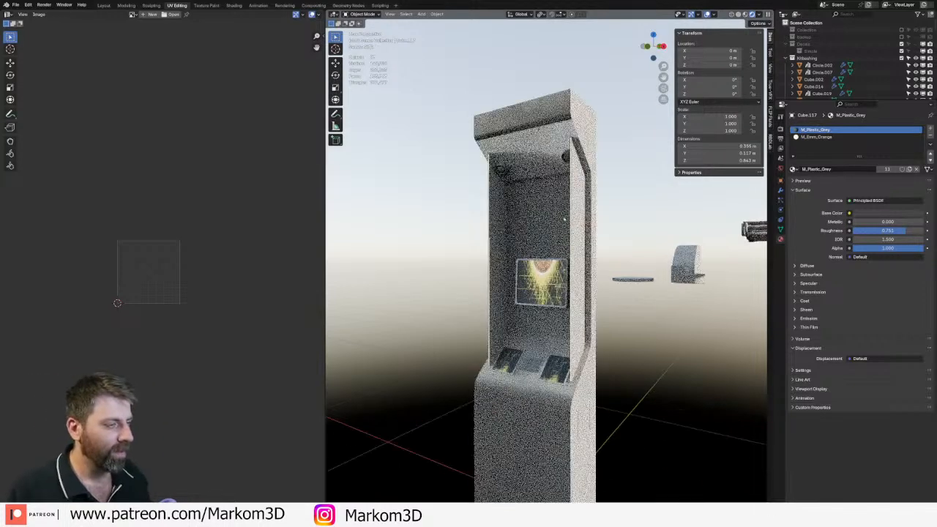
pyautogui.click(548, 140)
pyautogui.press('Tab')
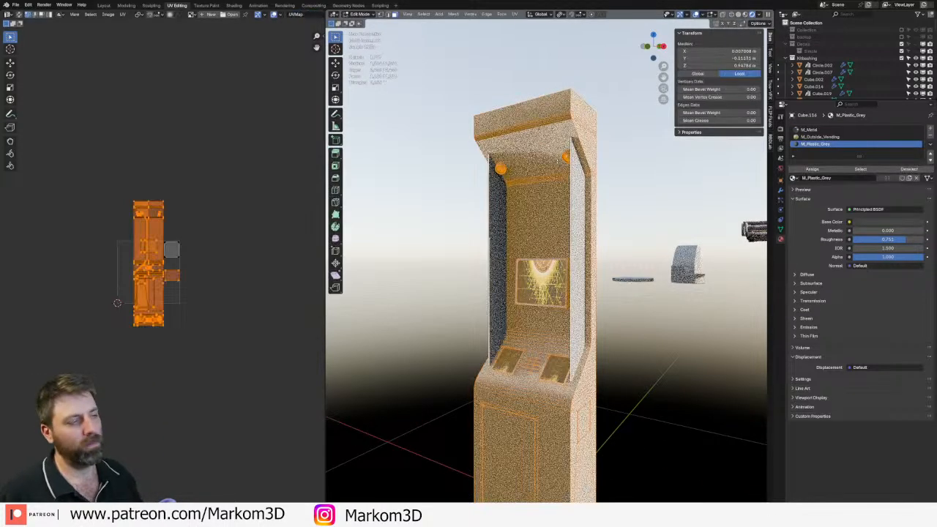
# - Bevel the kiosk's long outer side-profile edges on both sides with a single segment
pyautogui.press('Tab')
pyautogui.scroll(-4, 556, 161)
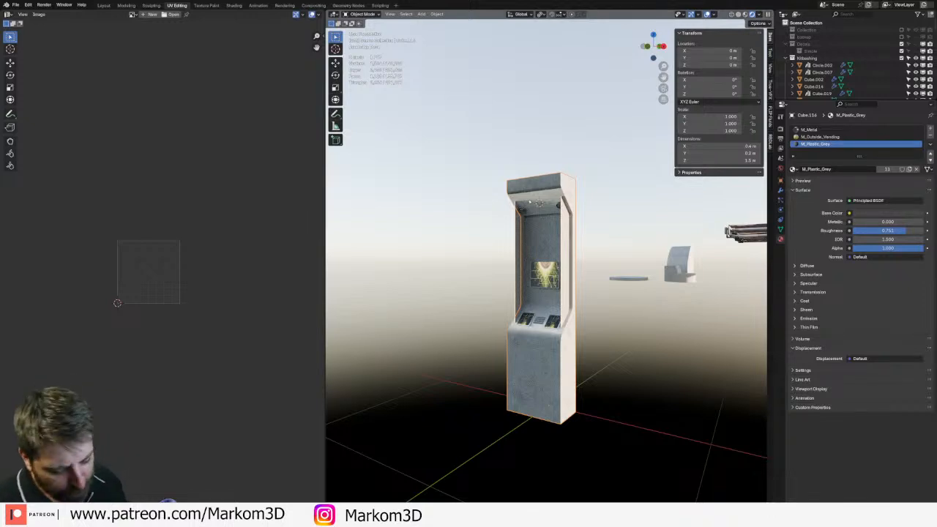
pyautogui.moveTo(560, 300); pyautogui.dragTo(549, 206, button='middle')
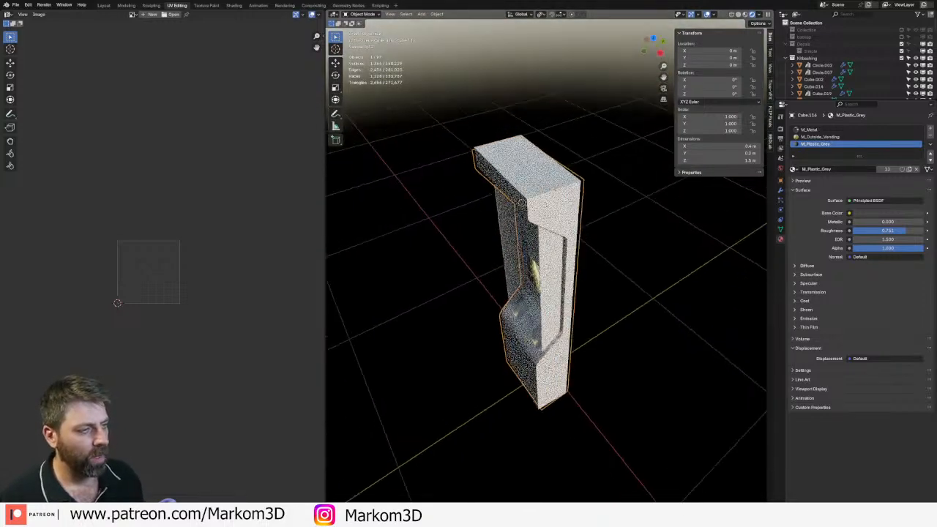
pyautogui.press('Tab')
pyautogui.keyDown('alt'); pyautogui.click(537, 217); pyautogui.keyUp('alt')
pyautogui.keyDown('alt'); pyautogui.keyDown('shift'); pyautogui.click(485, 170); pyautogui.keyUp('shift'); pyautogui.keyUp('alt')
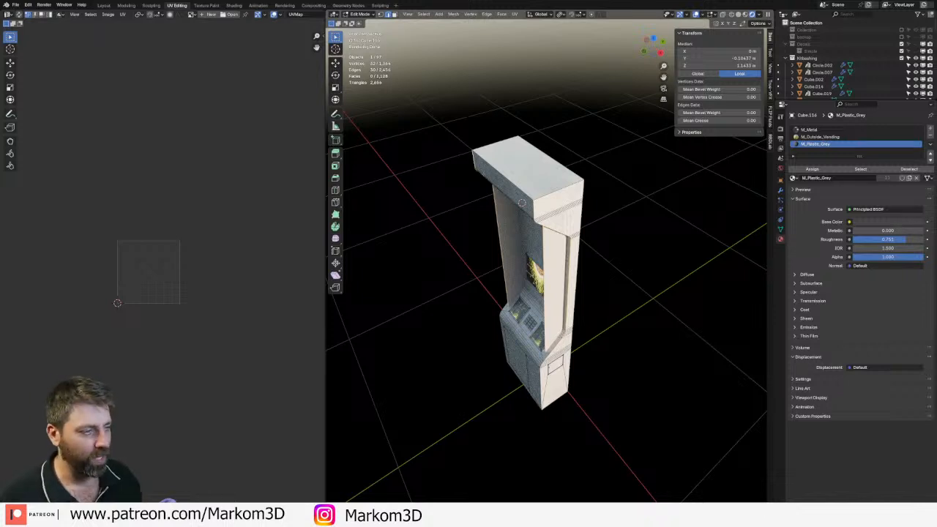
pyautogui.hotkey('ctrl', 'e')
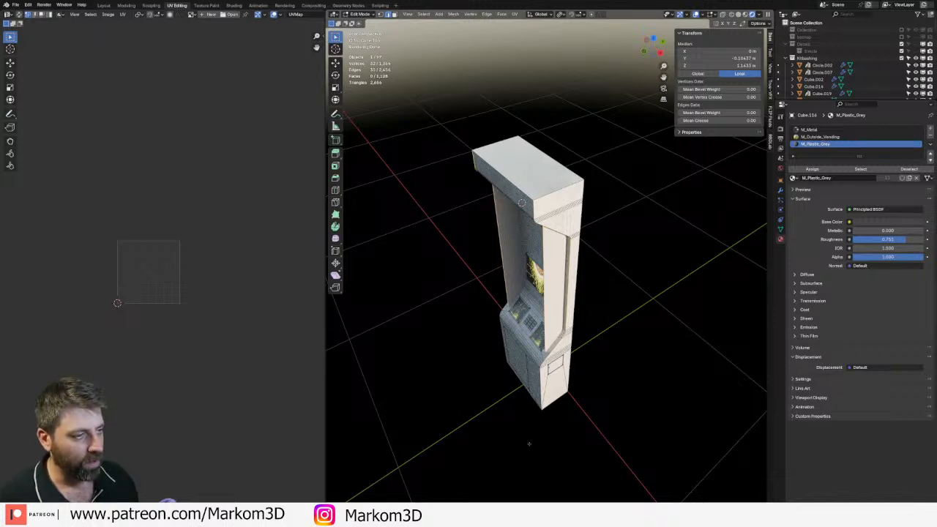
pyautogui.scroll(4, 529, 393)
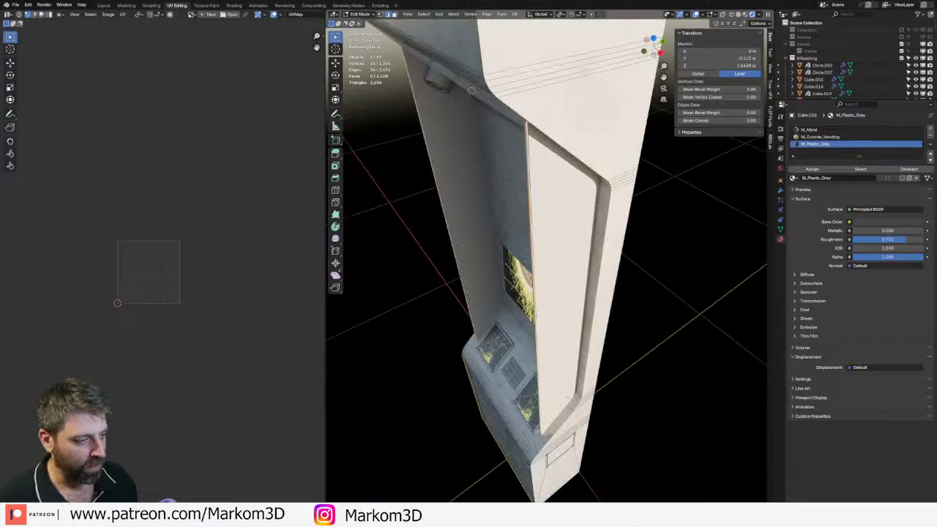
pyautogui.keyDown('shift'); pyautogui.click(470, 90); pyautogui.keyUp('shift')
pyautogui.moveTo(471, 90); pyautogui.dragTo(576, 141, button='middle')
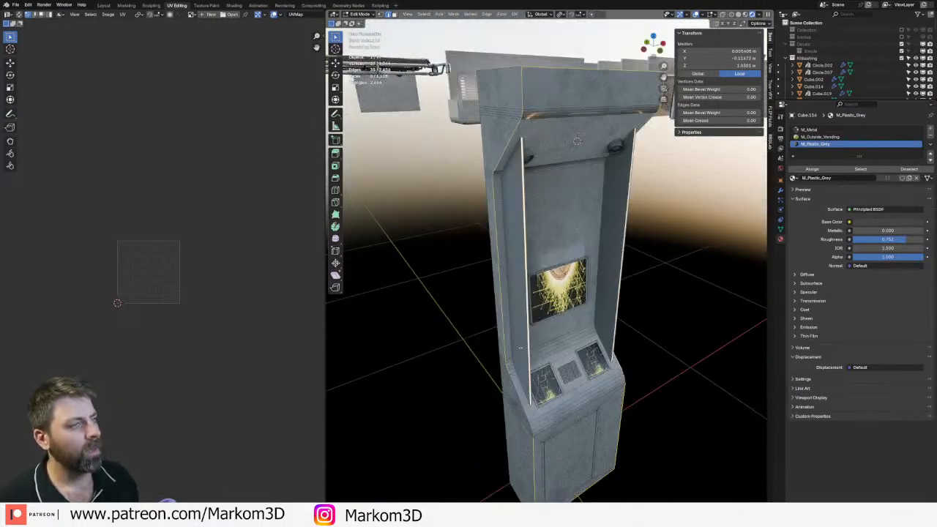
pyautogui.scroll(4, 576, 141)
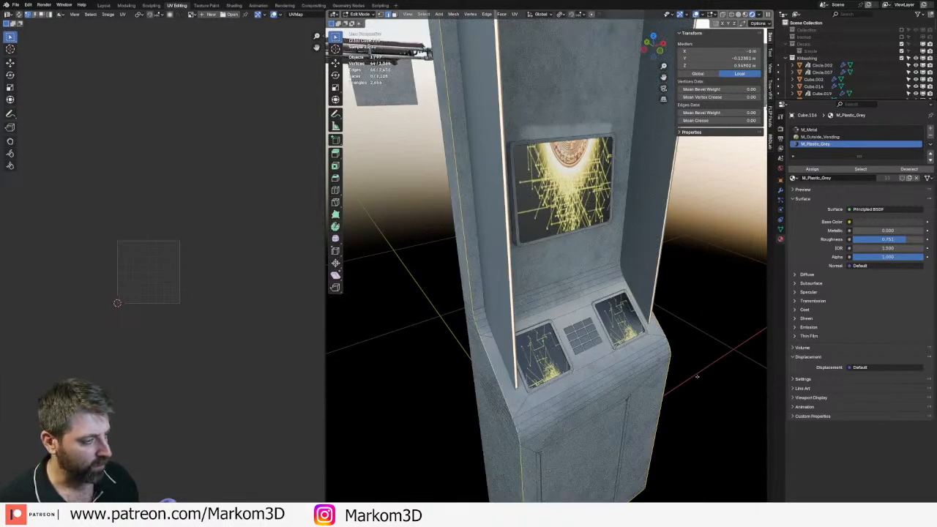
pyautogui.moveTo(585, 439); pyautogui.dragTo(649, 448, button='middle')
pyautogui.hotkey('ctrl', 'b')
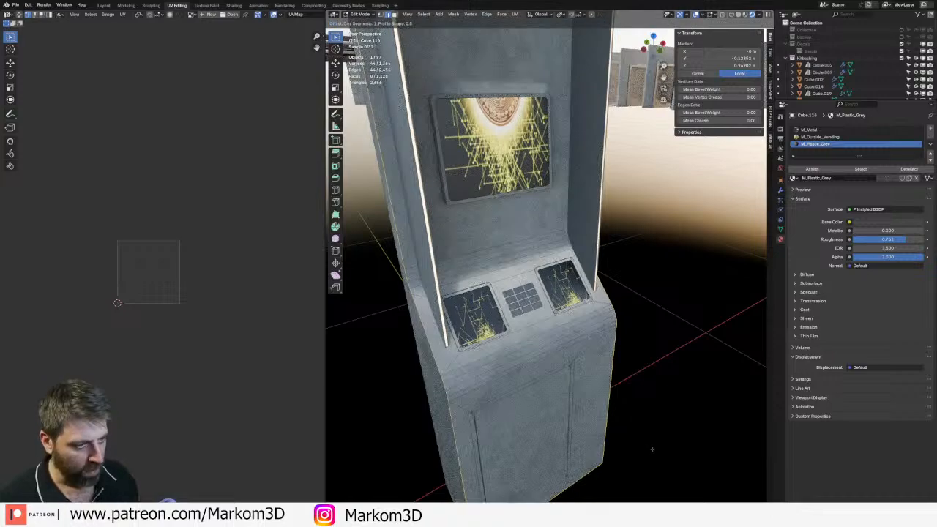
pyautogui.click(692, 454)
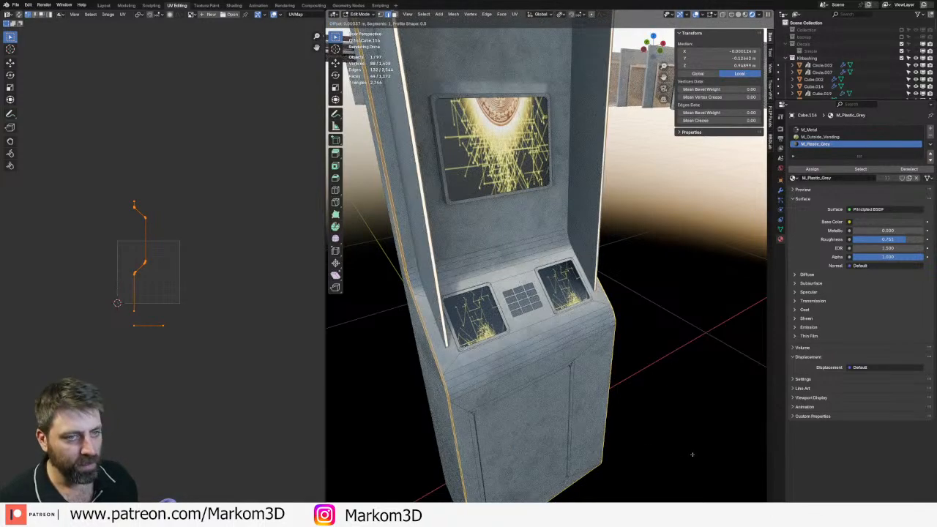
pyautogui.moveTo(691, 452); pyautogui.dragTo(560, 343, button='middle')
pyautogui.press('Tab')
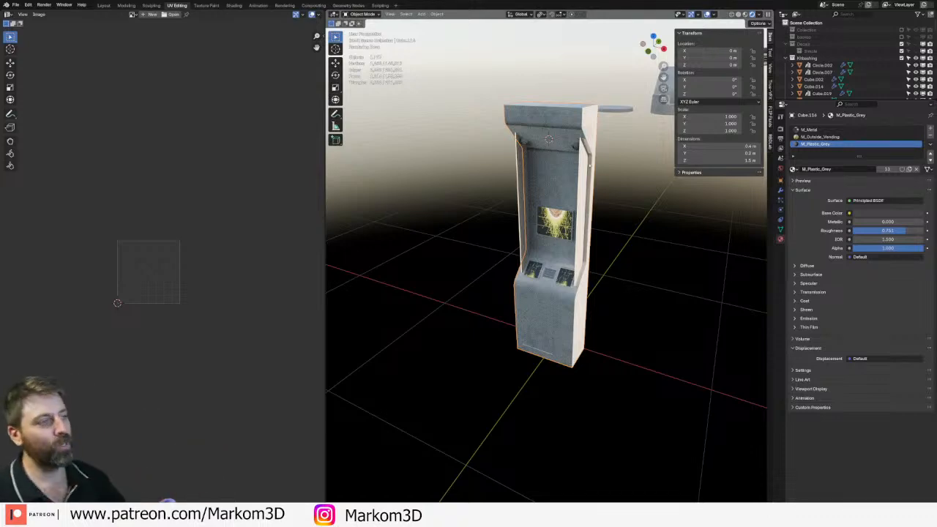
# - Apply auto smooth shading to the kiosk body and check its Smooth by Angle modifier
pyautogui.scroll(4, 535, 205)
pyautogui.moveTo(534, 183); pyautogui.dragTo(470, 146, button='middle')
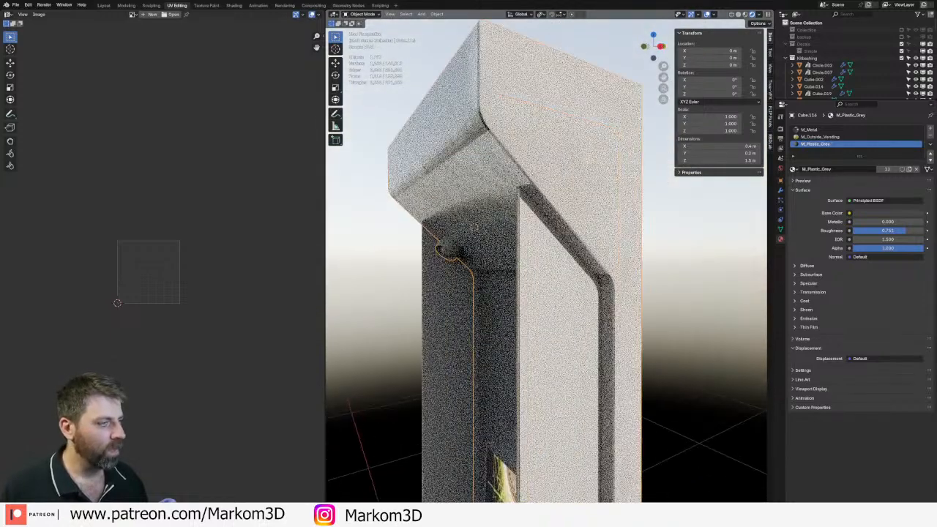
pyautogui.rightClick(470, 146)
pyautogui.click(470, 146)
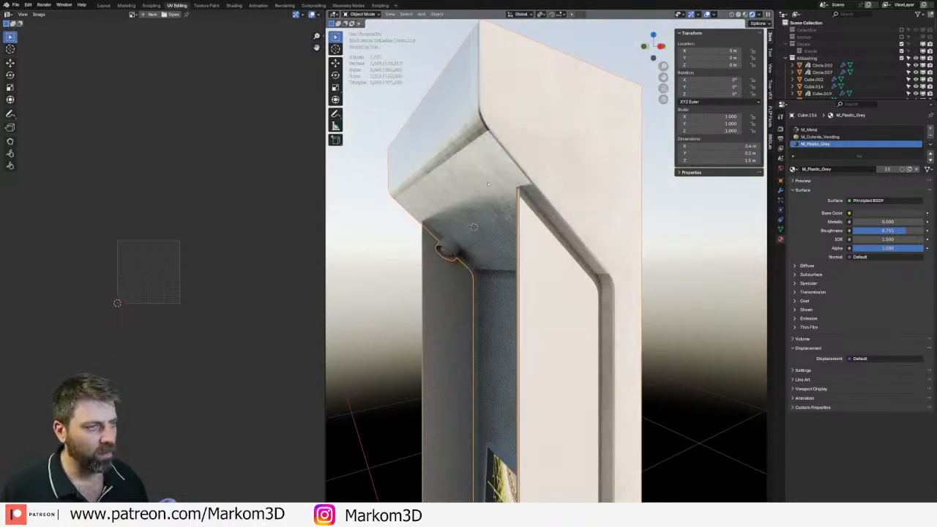
pyautogui.click(779, 190)
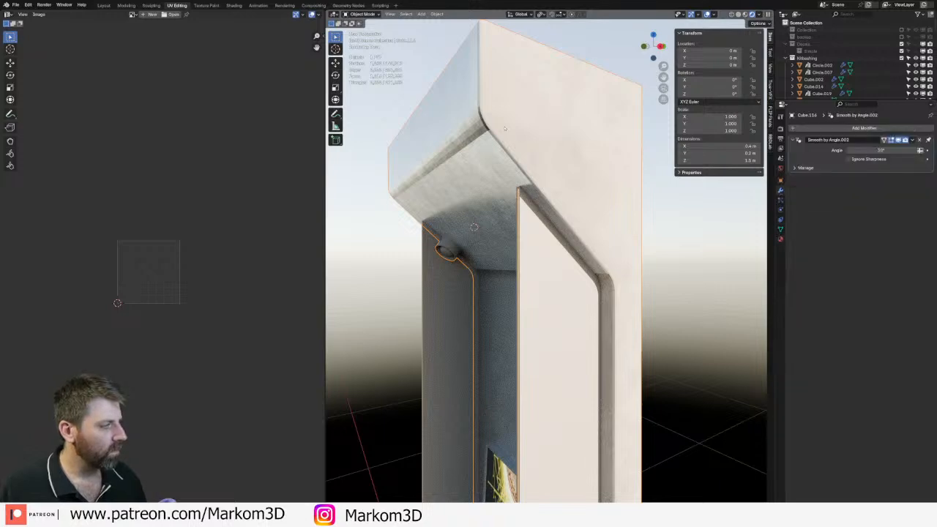
pyautogui.press('Tab')
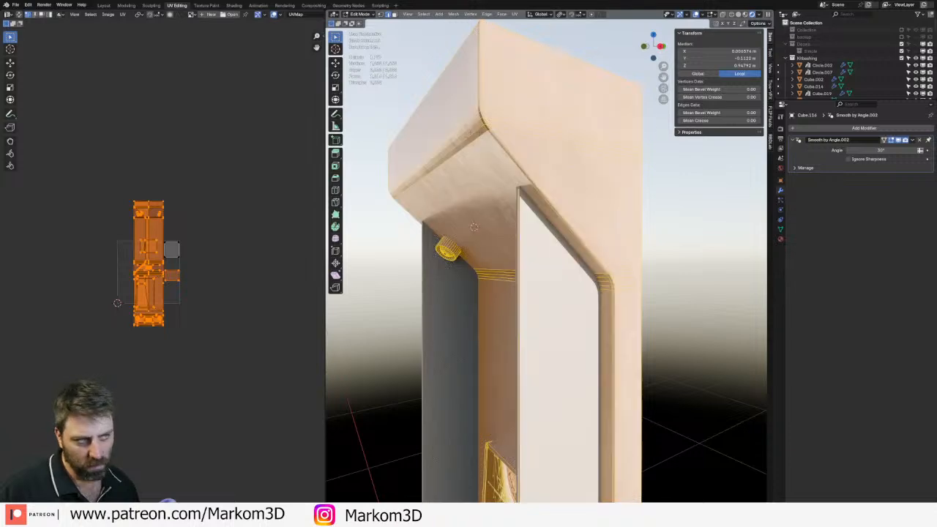
pyautogui.press('Tab')
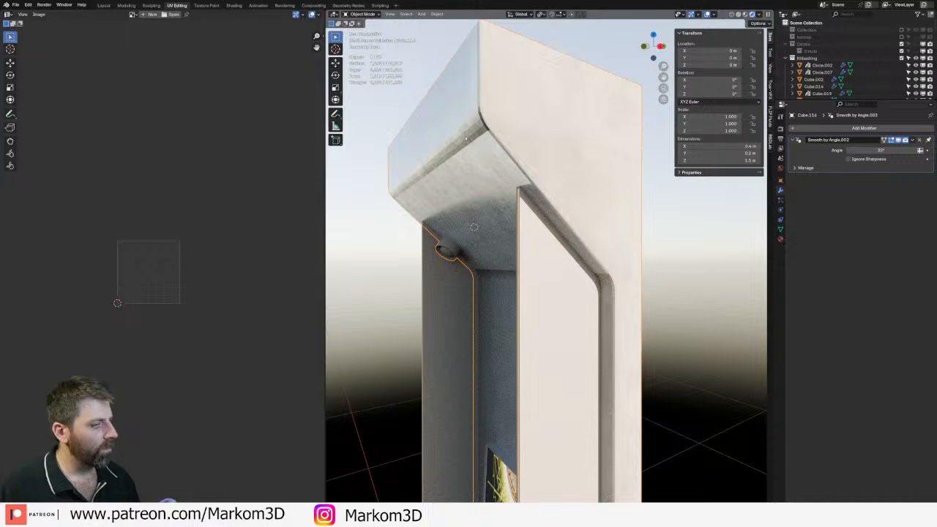
# - Join the mirrored side panels with the kiosk body into one object
pyautogui.click(534, 265)
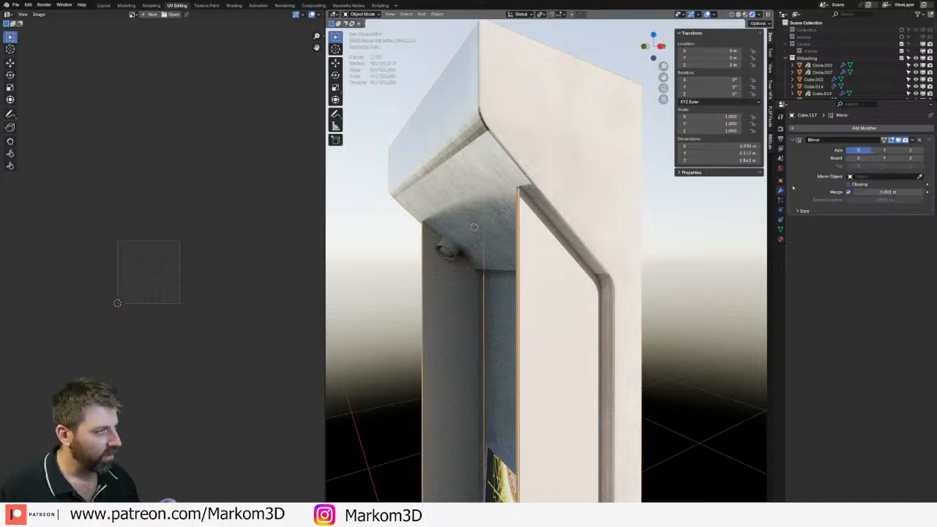
pyautogui.keyDown('shift'); pyautogui.click(519, 169); pyautogui.keyUp('shift')
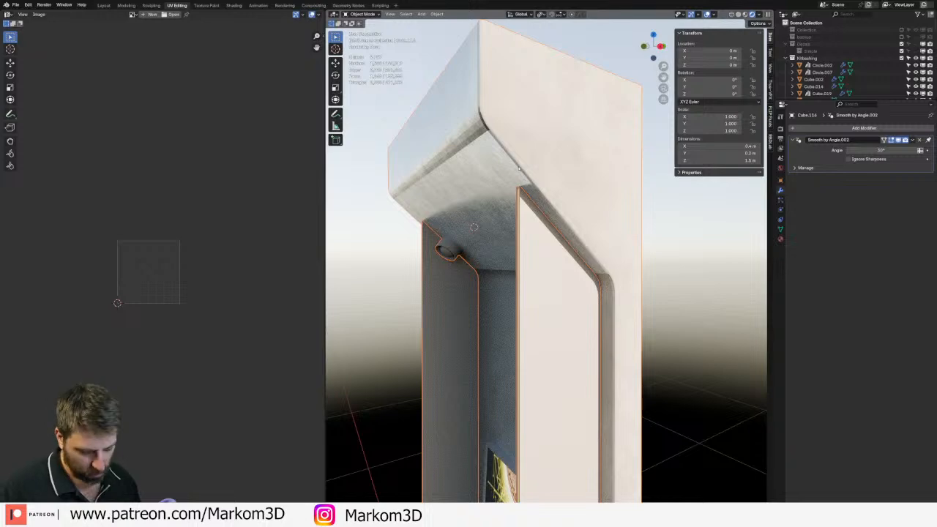
pyautogui.scroll(-6, 519, 170)
pyautogui.moveTo(533, 293); pyautogui.dragTo(572, 317, button='middle')
# - Duplicate the joined kiosk in top view and place the copy near the kitbashing parts at X 49 m, Y 20 m
pyautogui.press('KP_7')
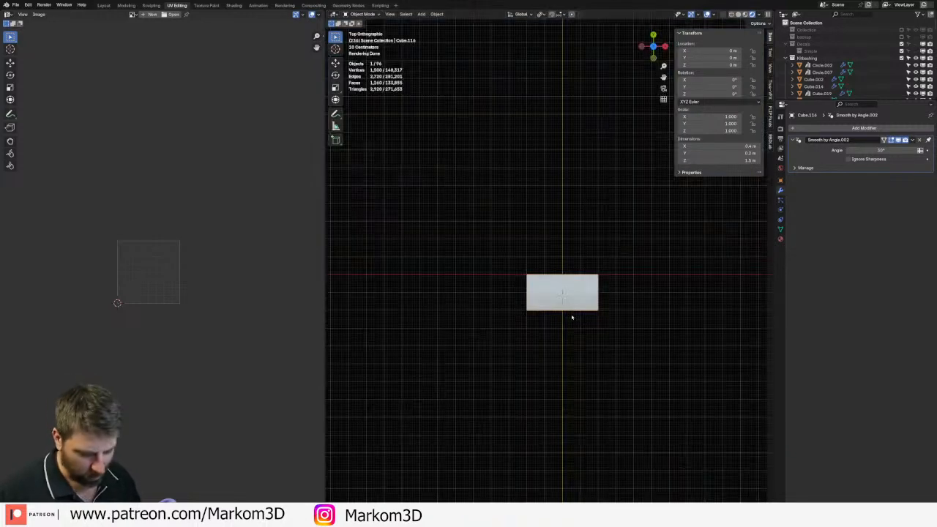
pyautogui.scroll(-12, 579, 331)
pyautogui.keyDown('shift'); pyautogui.moveTo(634, 254); pyautogui.dragTo(529, 336, button='middle'); pyautogui.keyUp('shift')
pyautogui.scroll(-5, 529, 337)
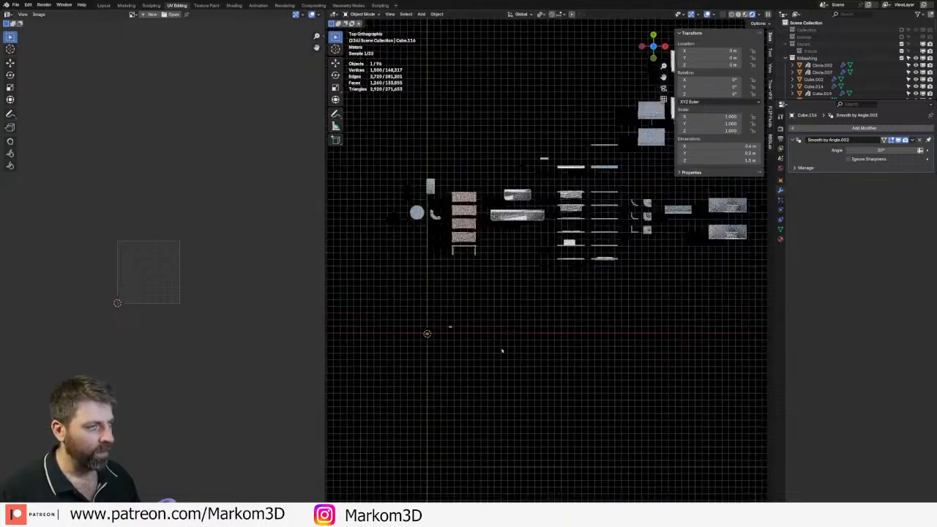
pyautogui.scroll(6, 513, 362)
pyautogui.hotkey('shift', 'd')
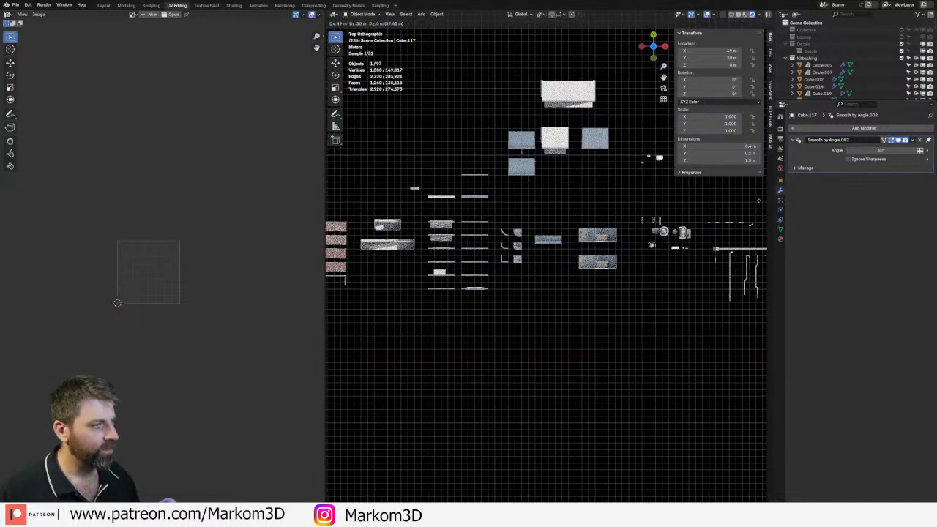
pyautogui.click(574, 211)
# - Select the original kiosk at the world origin and enable the hidden Collection containing the city scene
pyautogui.scroll(-2, 484, 324)
pyautogui.keyDown('shift'); pyautogui.moveTo(458, 314); pyautogui.dragTo(504, 265, button='middle'); pyautogui.keyUp('shift')
pyautogui.click(482, 259)
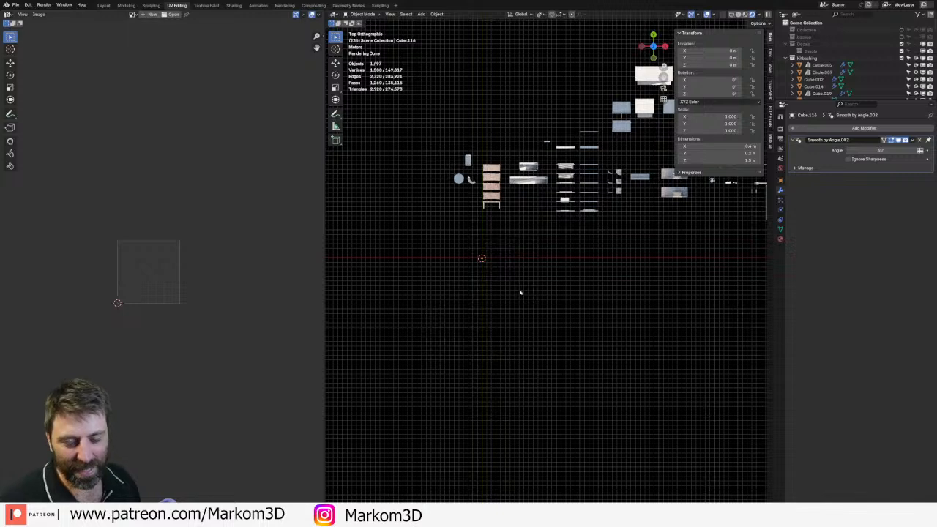
pyautogui.scroll(-5, 520, 292)
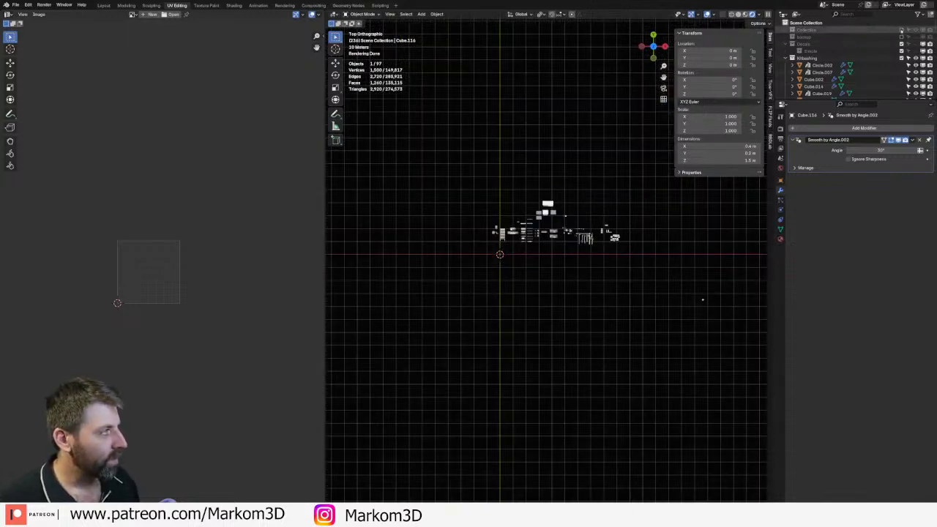
pyautogui.click(901, 30)
pyautogui.scroll(3, 547, 274)
pyautogui.keyDown('shift'); pyautogui.moveTo(545, 280); pyautogui.dragTo(493, 272, button='middle'); pyautogui.keyUp('shift')
pyautogui.scroll(-2, 448, 256)
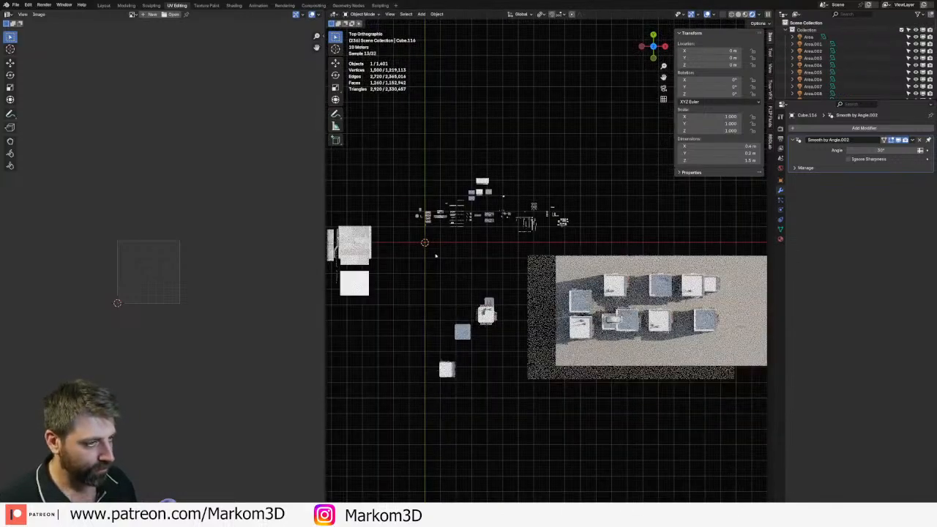
# - Move the original kiosk into the street scene and place it beside the O-BANG vending machine to compare them
pyautogui.press('g')
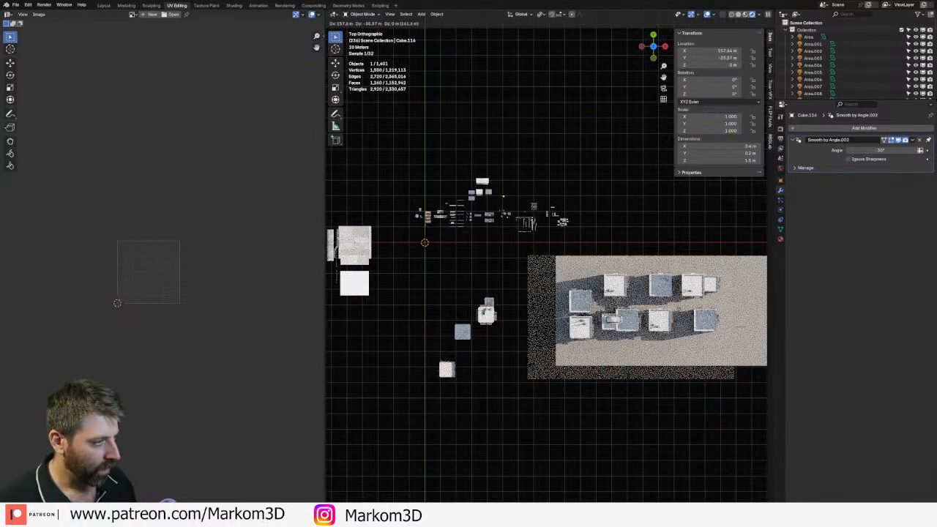
pyautogui.click(679, 311)
pyautogui.press('KP_Decimal')
pyautogui.moveTo(679, 311); pyautogui.dragTo(588, 338, button='middle')
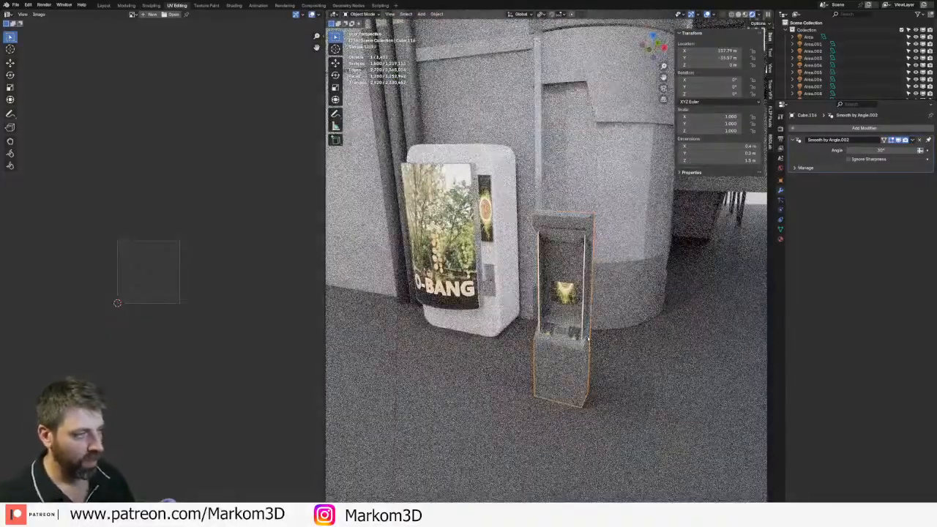
pyautogui.press('g')
pyautogui.click(375, 299)
pyautogui.keyDown('shift'); pyautogui.moveTo(375, 300); pyautogui.dragTo(484, 348, button='middle'); pyautogui.keyUp('shift')
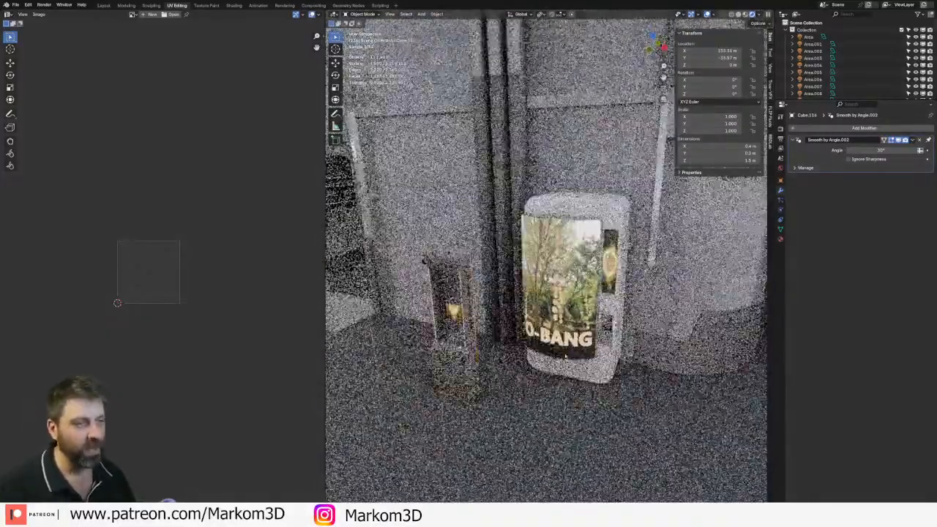
pyautogui.scroll(3, 485, 348)
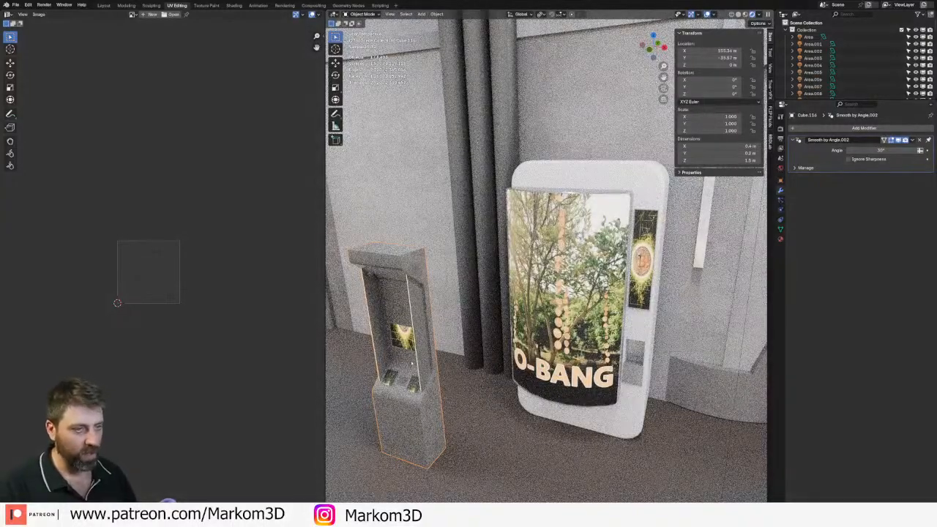
# - Delete the kiosk placed beside the vending machine, then select and frame the kiosk copy among the kitbashing parts
pyautogui.press('Delete')
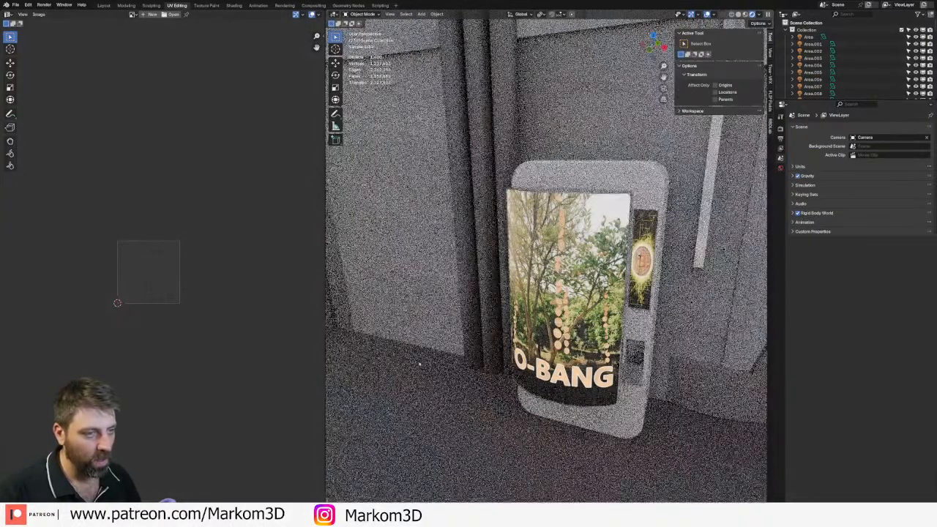
pyautogui.scroll(-15, 412, 363)
pyautogui.moveTo(679, 121); pyautogui.dragTo(704, 234, button='middle')
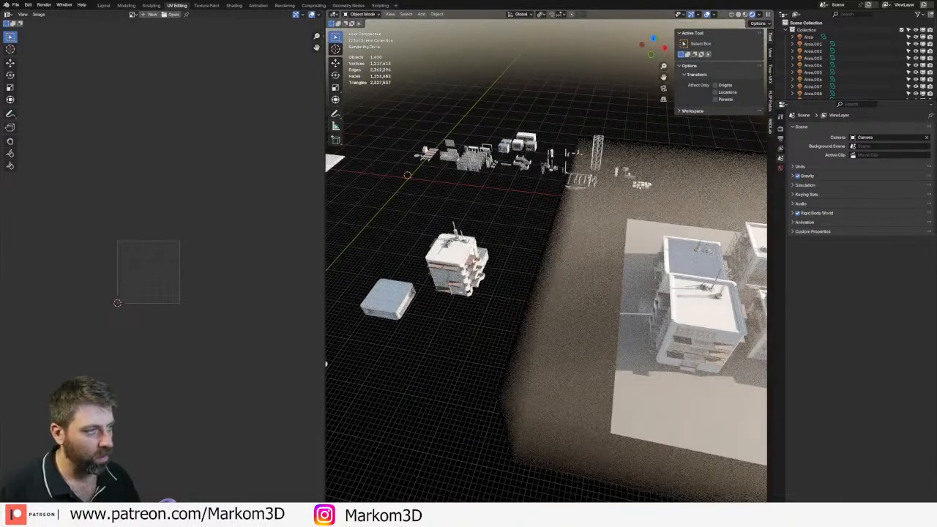
pyautogui.hotkey('ctrl', 'z')
pyautogui.press('KP_Decimal')
pyautogui.click(366, 229)
pyautogui.press('KP_Decimal')
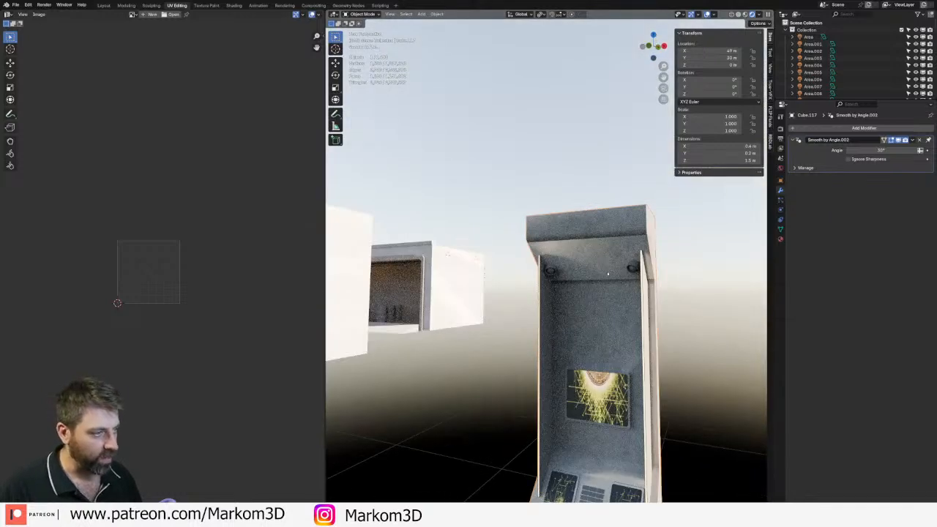
# - Inset the canopy's underside face, narrow it along X, and extrude it about 0.015 m into the canopy
pyautogui.press('Tab')
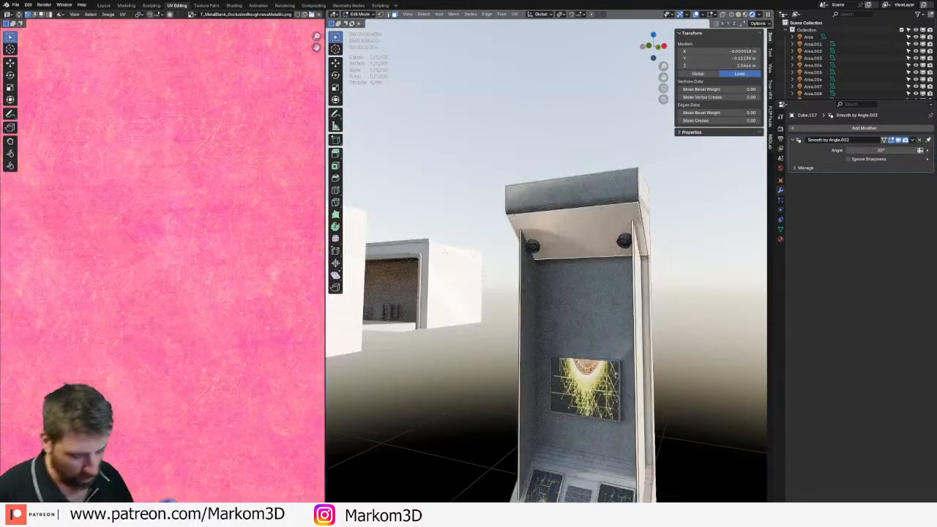
pyautogui.press('s')
pyautogui.press('x')
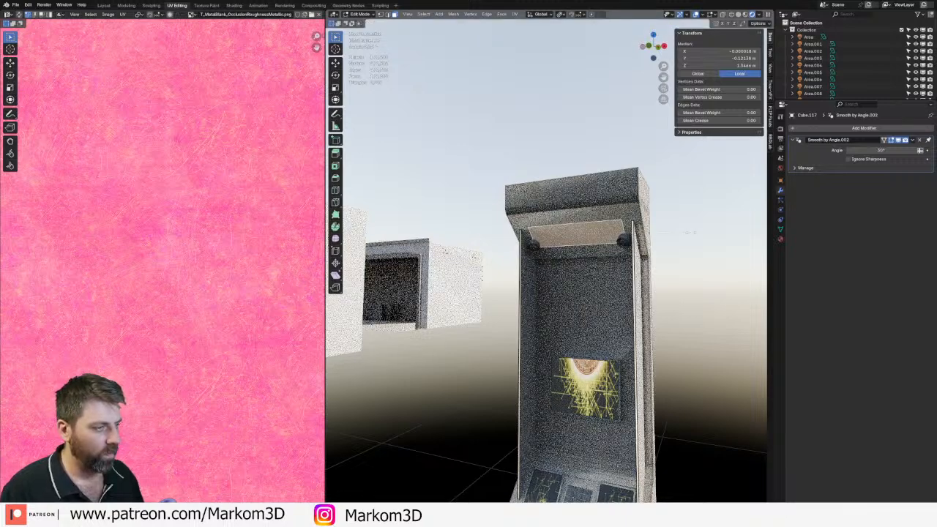
pyautogui.click(576, 234)
pyautogui.moveTo(576, 234); pyautogui.dragTo(557, 252, button='middle')
pyautogui.press('e')
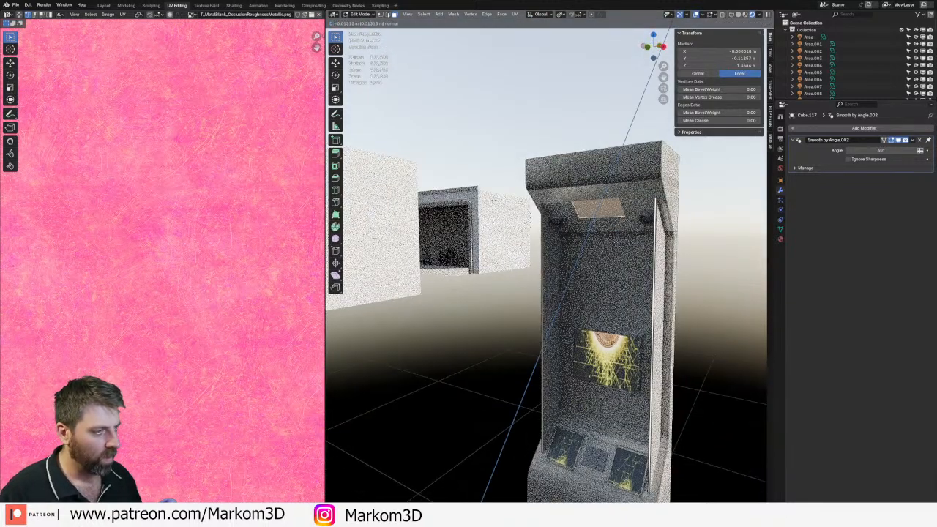
pyautogui.press('Return')
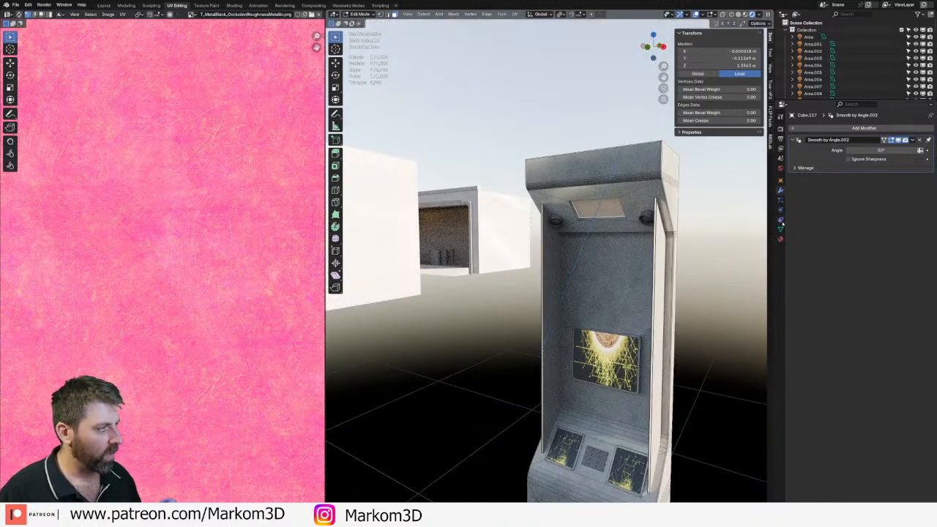
# - Add a material slot to the kiosk and assign the M_Emm_Orange emission material to the recessed canopy face
pyautogui.click(781, 238)
pyautogui.click(930, 130)
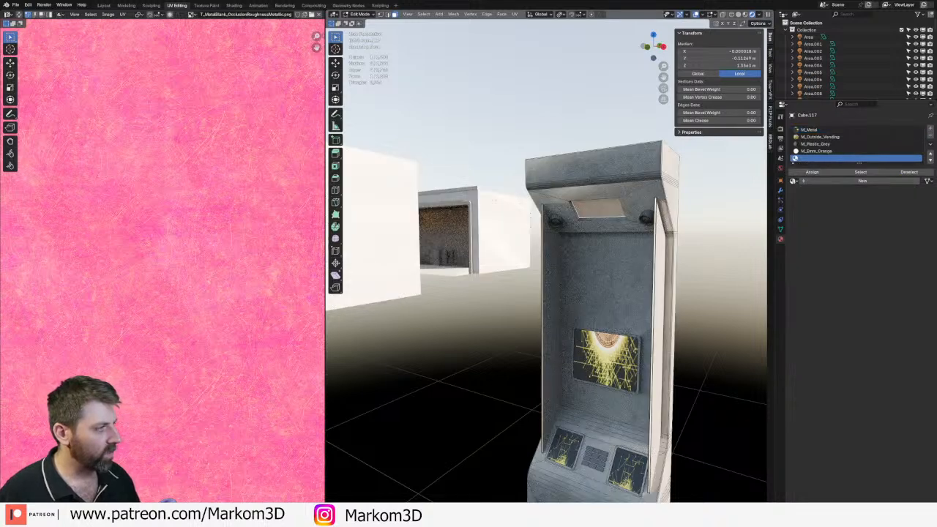
pyautogui.click(793, 181)
pyautogui.scroll(-3, 849, 220)
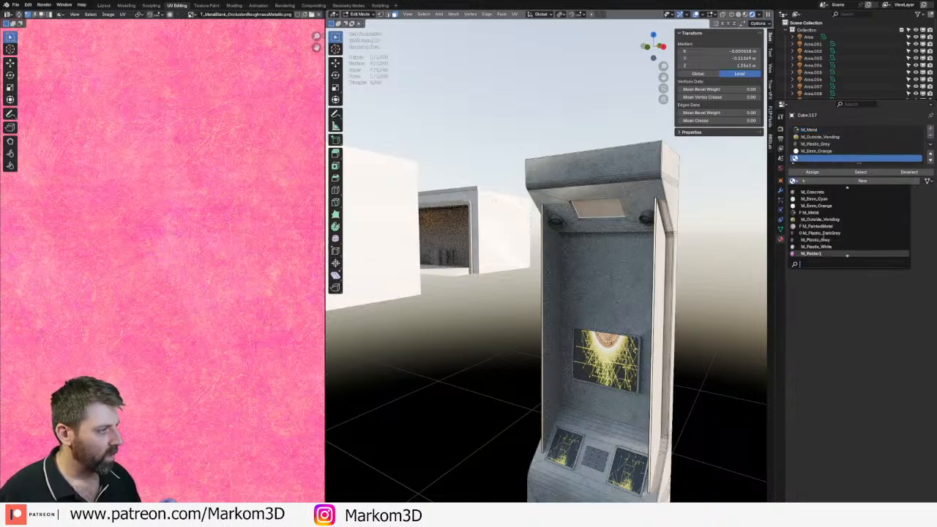
pyautogui.scroll(3, 823, 236)
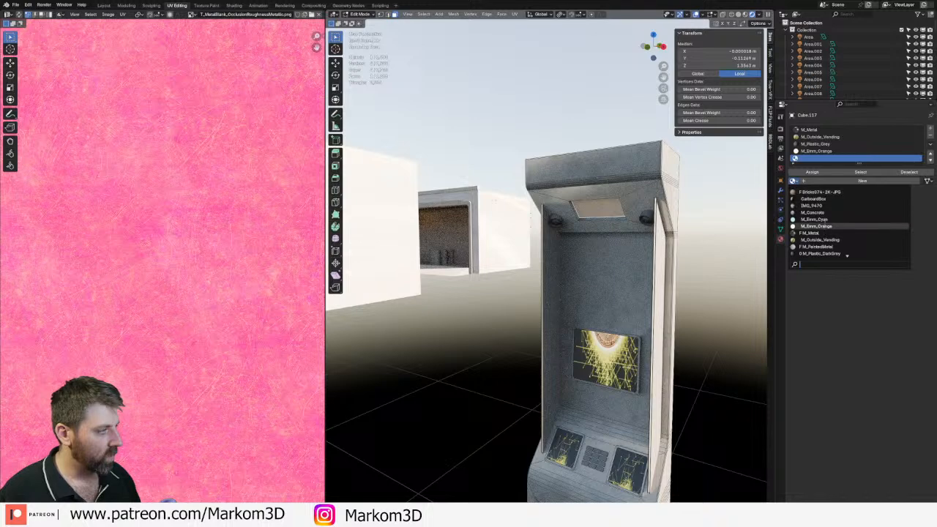
pyautogui.click(817, 226)
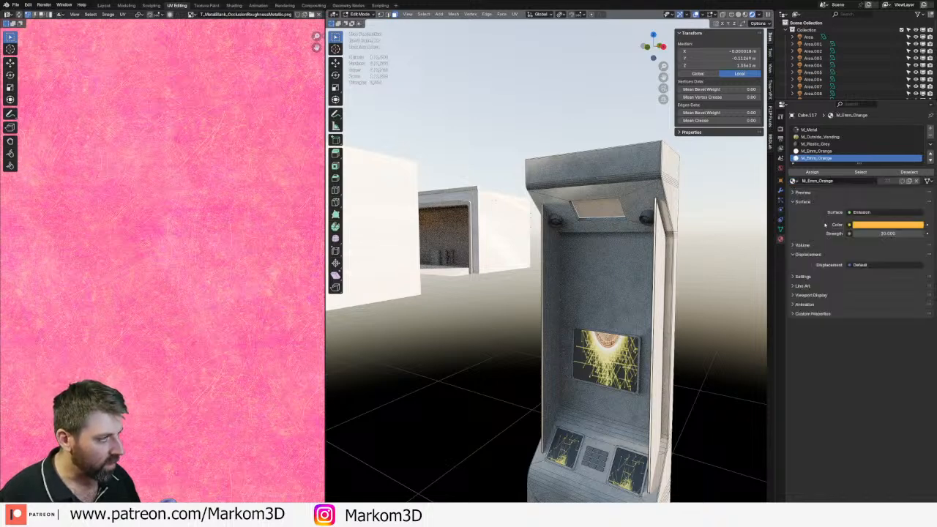
pyautogui.click(812, 171)
pyautogui.scroll(-5, 626, 232)
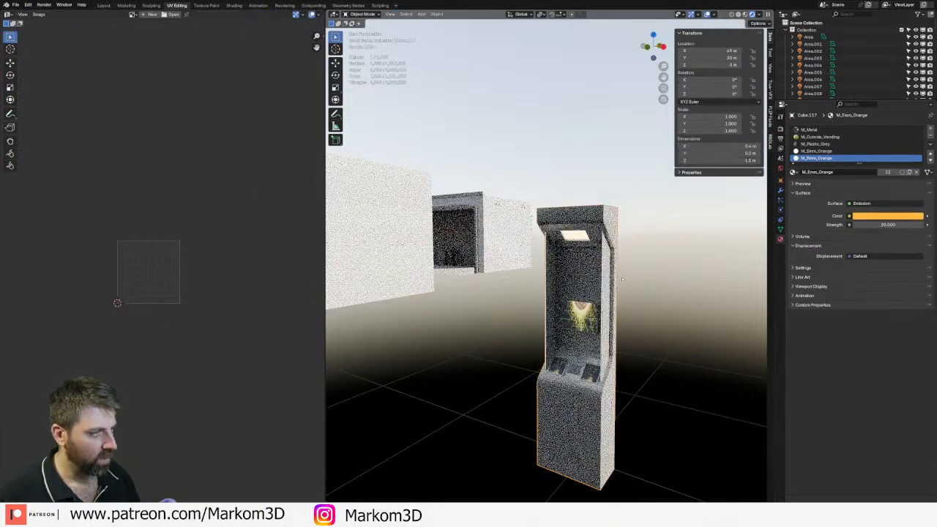
pyautogui.press('Tab')
pyautogui.scroll(5, 570, 264)
pyautogui.moveTo(569, 265); pyautogui.dragTo(600, 230, button='middle')
pyautogui.scroll(2, 592, 238)
# - Select the four short corner edges of the canopy recess in wireframe and bevel them into rounded corners
pyautogui.press('Tab')
pyautogui.moveTo(534, 289); pyautogui.dragTo(516, 252, button='middle')
pyautogui.scroll(3, 524, 293)
pyautogui.keyDown('shift'); pyautogui.moveTo(531, 373); pyautogui.dragTo(493, 327, button='middle'); pyautogui.keyUp('shift')
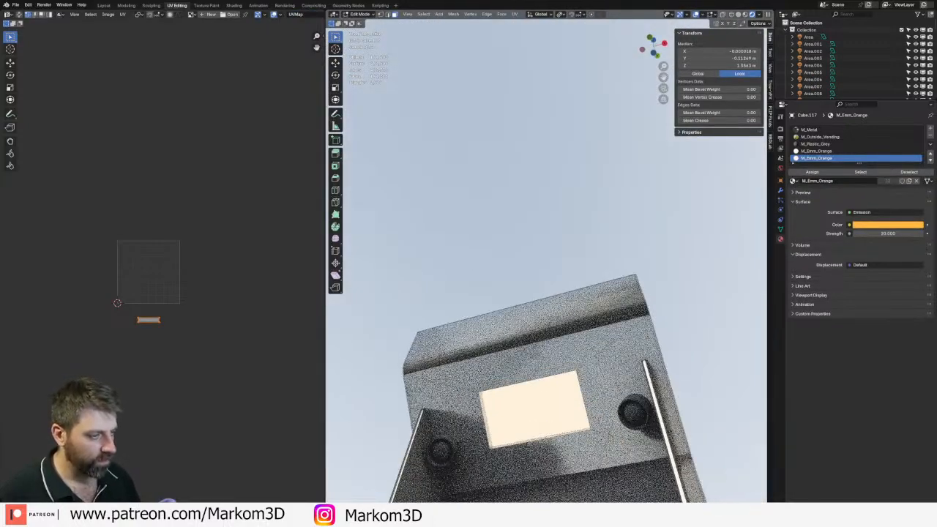
pyautogui.press('z')
pyautogui.click(440, 326)
pyautogui.press('1')
pyautogui.click(478, 390)
pyautogui.keyDown('shift'); pyautogui.click(492, 448); pyautogui.keyUp('shift')
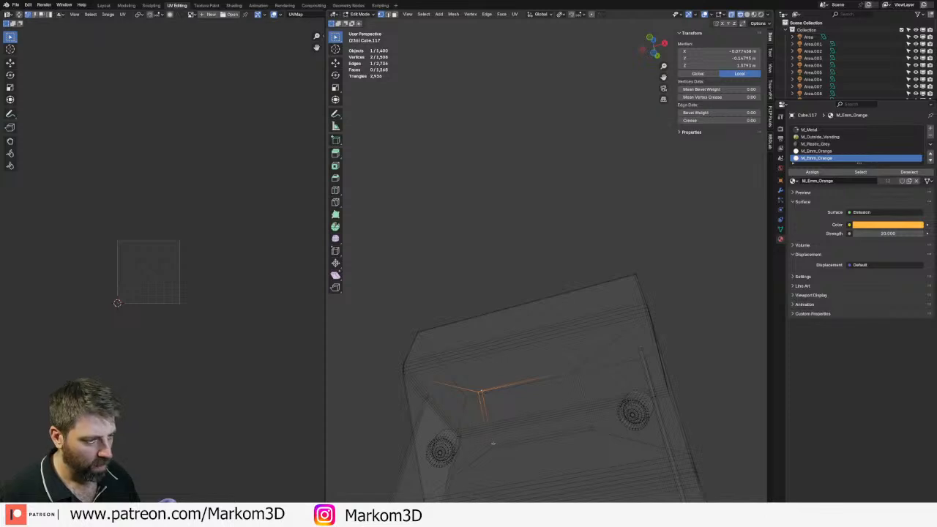
pyautogui.press('2')
pyautogui.click(492, 448)
pyautogui.keyDown('shift'); pyautogui.click(592, 442); pyautogui.keyUp('shift')
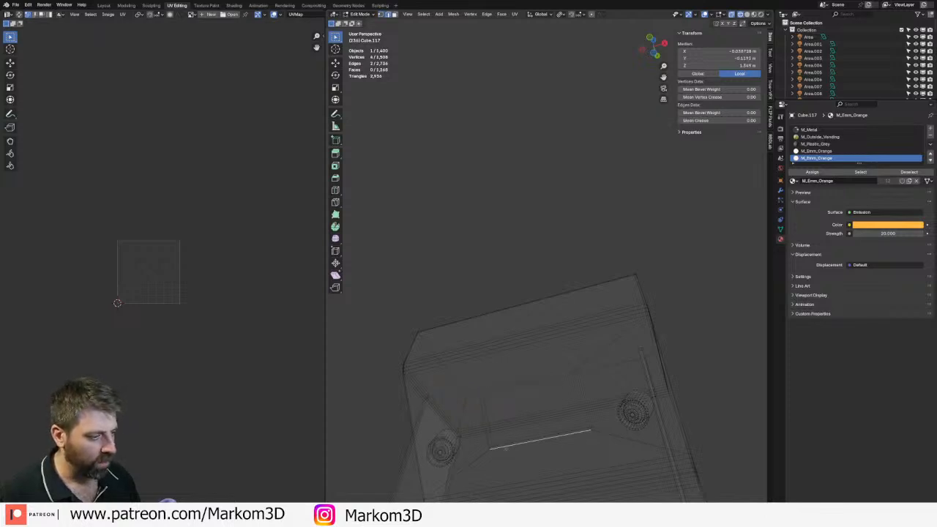
pyautogui.keyDown('shift'); pyautogui.click(492, 447); pyautogui.keyUp('shift')
pyautogui.keyDown('shift'); pyautogui.click(492, 445); pyautogui.keyUp('shift')
pyautogui.moveTo(491, 445); pyautogui.dragTo(658, 292, button='middle')
pyautogui.scroll(-3, 621, 198)
pyautogui.moveTo(621, 198); pyautogui.dragTo(693, 243, button='middle')
pyautogui.scroll(2, 522, 248)
pyautogui.moveTo(522, 248); pyautogui.dragTo(501, 232, button='middle')
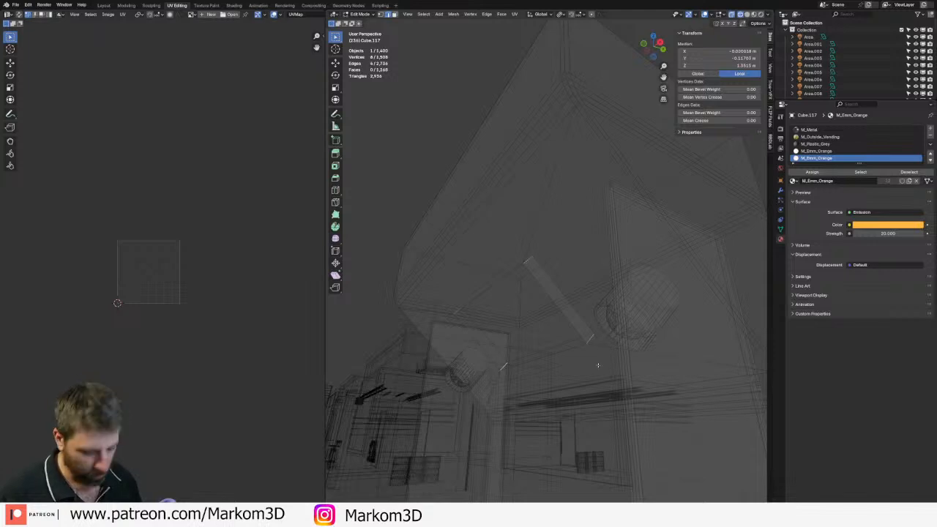
pyautogui.hotkey('ctrl', 'b')
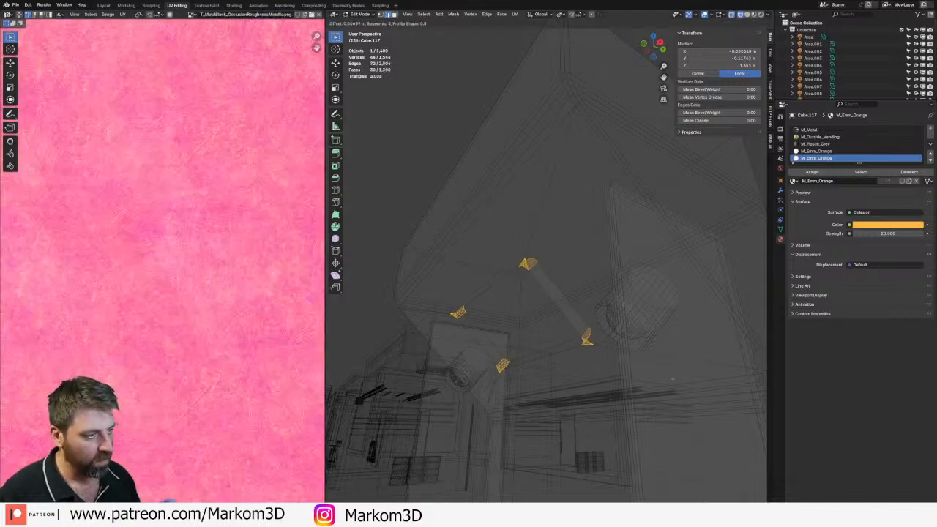
pyautogui.click(672, 378)
pyautogui.press('Tab')
pyautogui.scroll(-3, 539, 331)
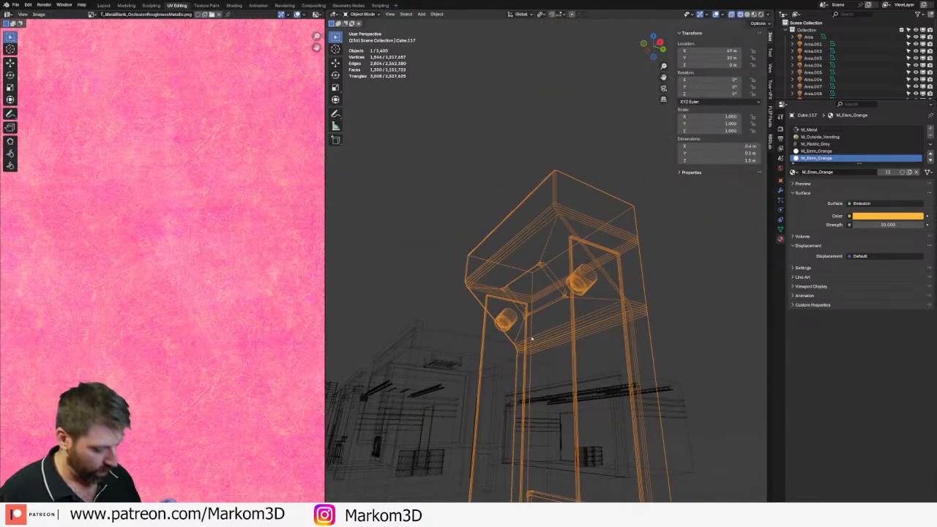
# - Duplicate the kiosk in top view and place the copy in the city scene, at the edge of a building block
pyautogui.press('KP_7')
pyautogui.scroll(-10, 532, 338)
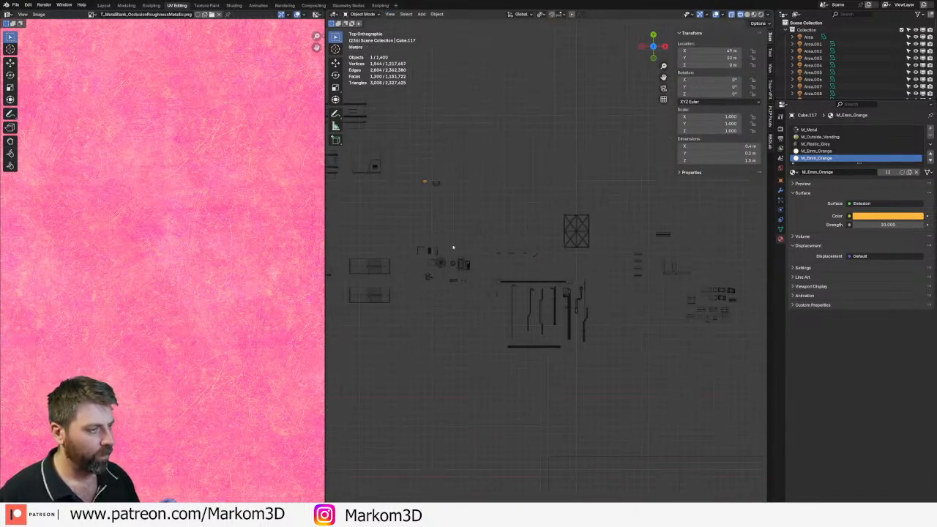
pyautogui.hotkey('shift', 'd')
pyautogui.click(627, 410)
pyautogui.keyDown('shift'); pyautogui.moveTo(627, 410); pyautogui.dragTo(441, 245, button='middle'); pyautogui.keyUp('shift')
pyautogui.scroll(-3, 483, 275)
pyautogui.keyDown('shift'); pyautogui.moveTo(595, 311); pyautogui.dragTo(469, 219, button='middle'); pyautogui.keyUp('shift')
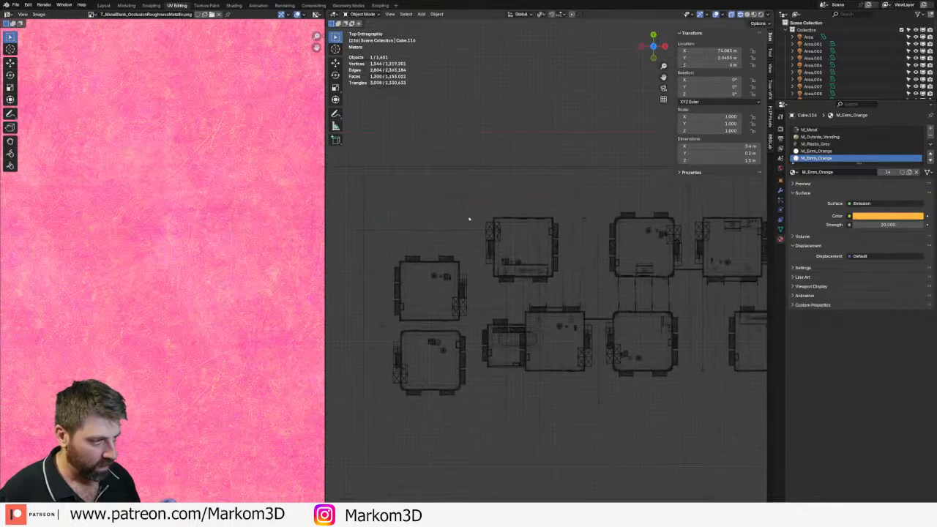
pyautogui.press('g')
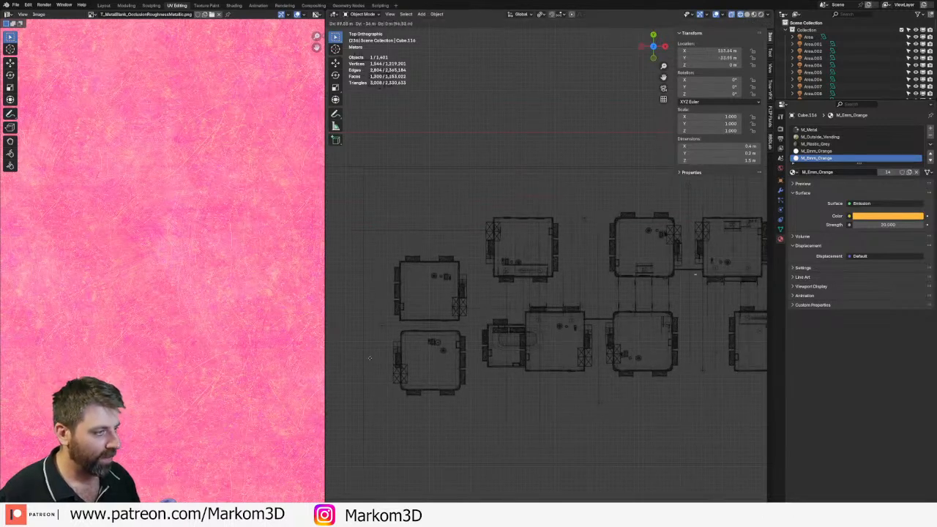
pyautogui.click(362, 359)
pyautogui.keyDown('shift'); pyautogui.moveTo(674, 333); pyautogui.dragTo(503, 312, button='middle'); pyautogui.keyUp('shift')
pyautogui.press('g')
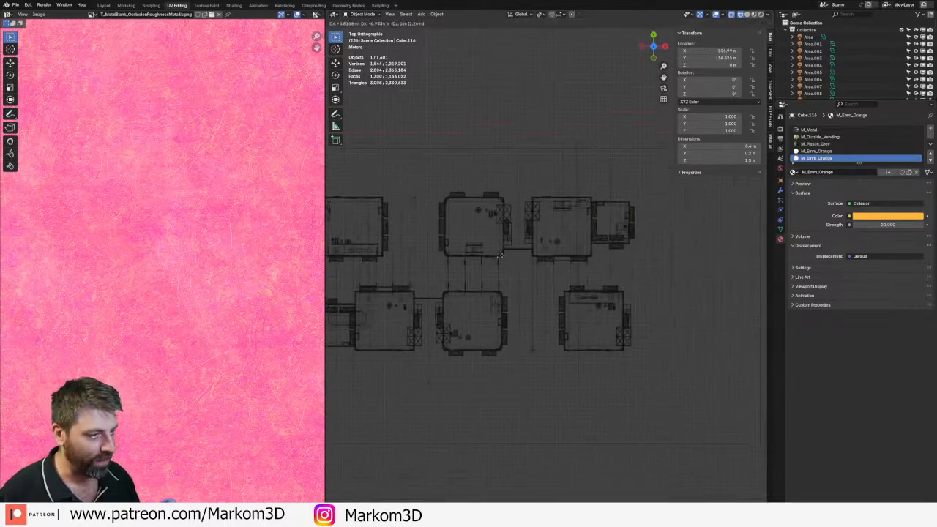
pyautogui.click(504, 256)
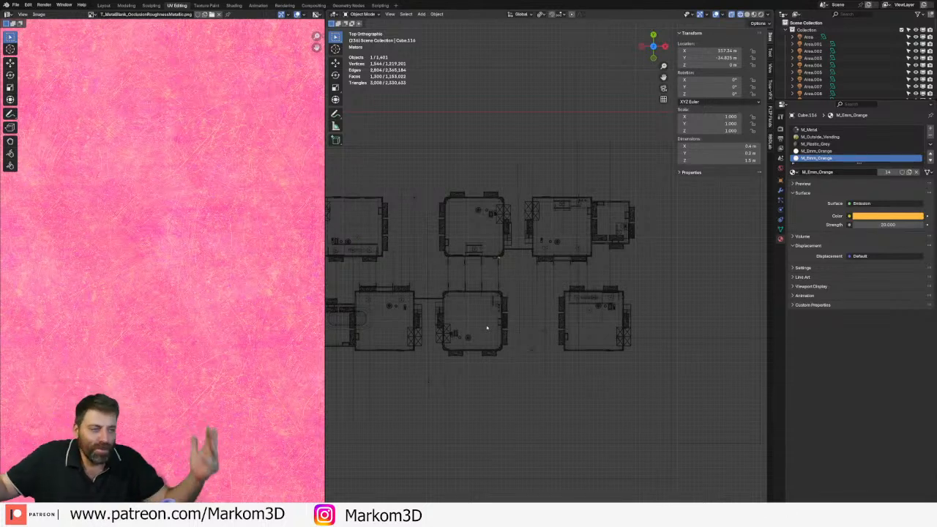
# - Frame the kiosk copy and compare its height with the surrounding street objects from the front
pyautogui.press('KP_Decimal')
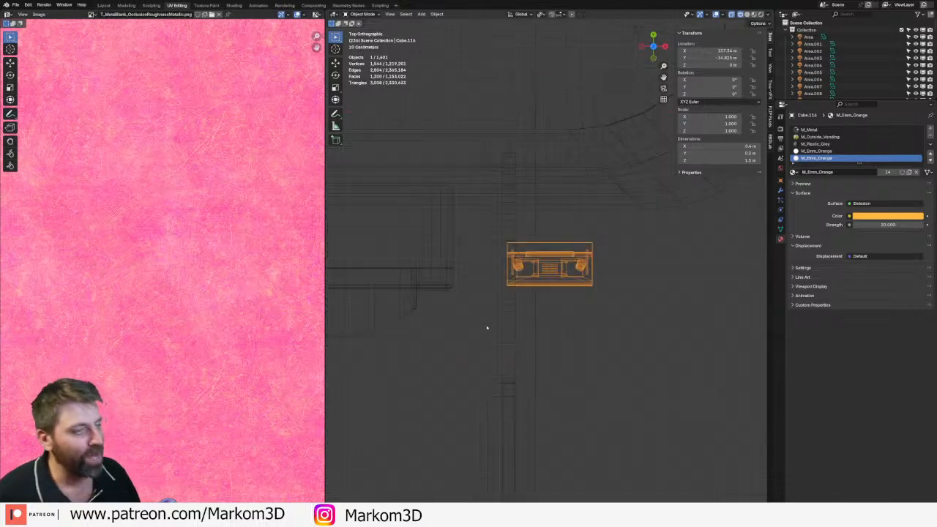
pyautogui.moveTo(487, 325)
pyautogui.mouseDown(button='middle')
pyautogui.moveTo(550, 226)
pyautogui.moveTo(631, 196)
pyautogui.moveTo(615, 288)
pyautogui.mouseUp(button='middle')
pyautogui.press('z')
pyautogui.click(599, 227)
pyautogui.scroll(-7, 586, 226)
pyautogui.press('KP_1')
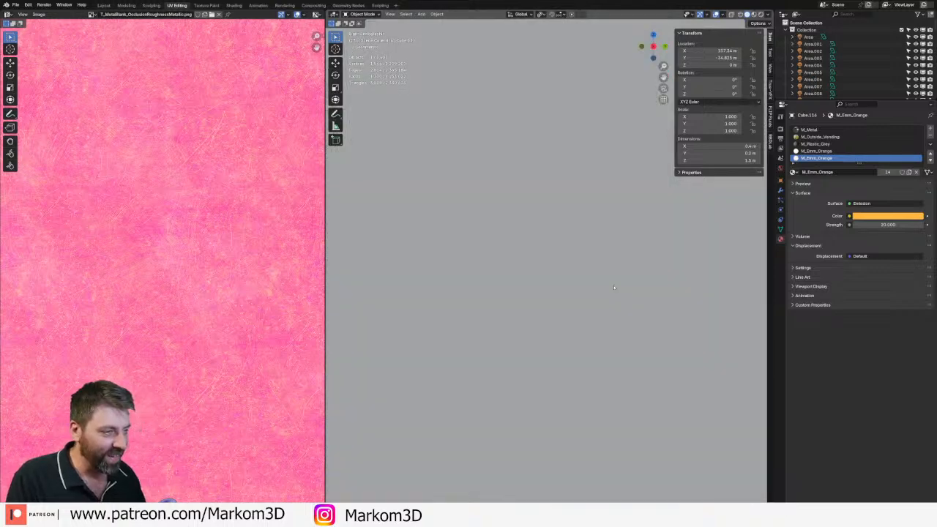
pyautogui.press('z')
pyautogui.click(555, 284)
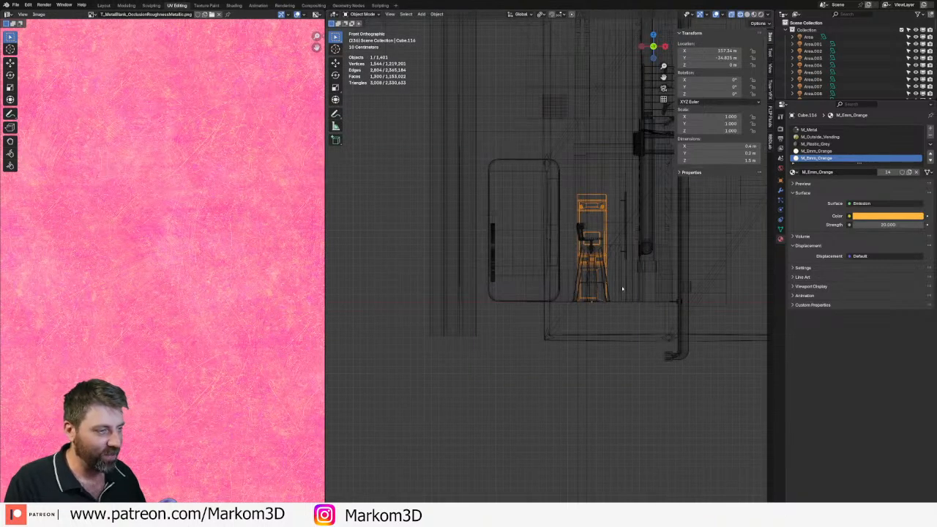
# - Circle-select everything above the kiosk copy's base in side view and raise it along Z, making the copy about 1.9 m tall
pyautogui.press('KP_3')
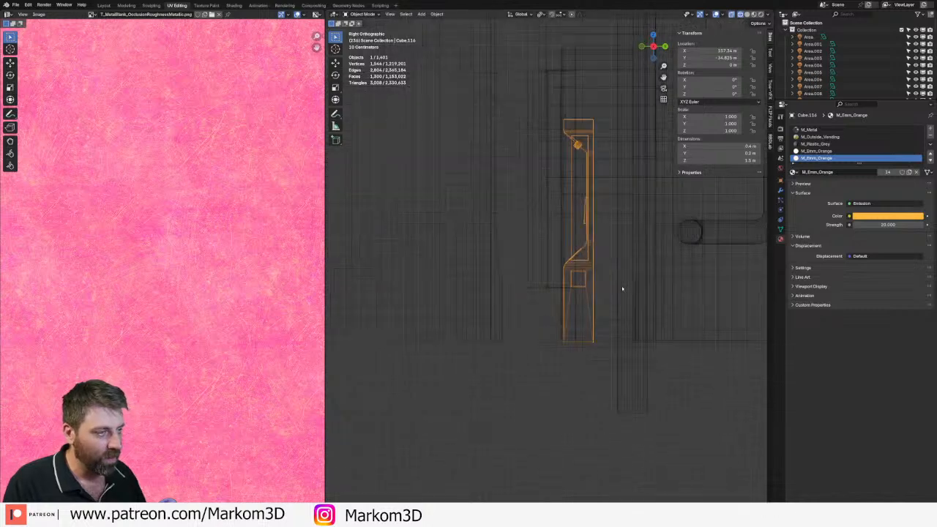
pyautogui.hotkey('ctrl', 'Tab')
pyautogui.click(585, 277)
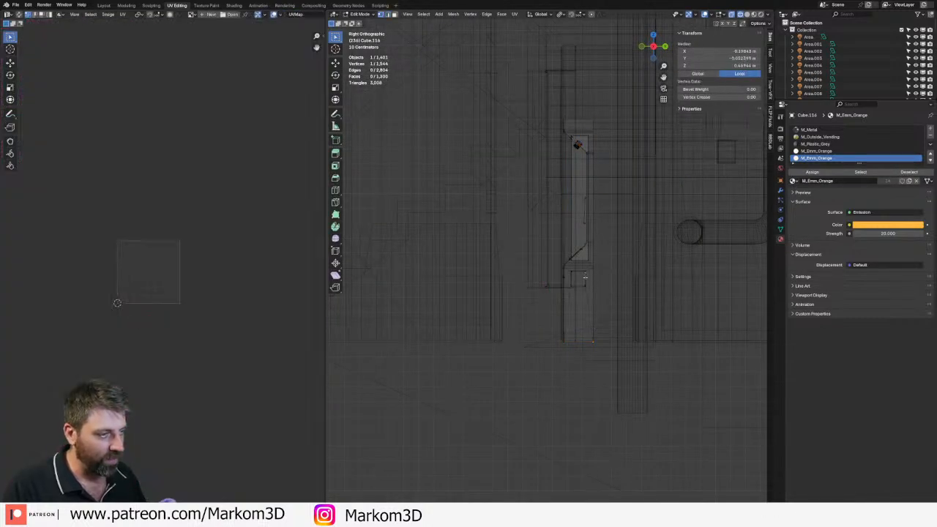
pyautogui.press('c')
pyautogui.scroll(3, 579, 263)
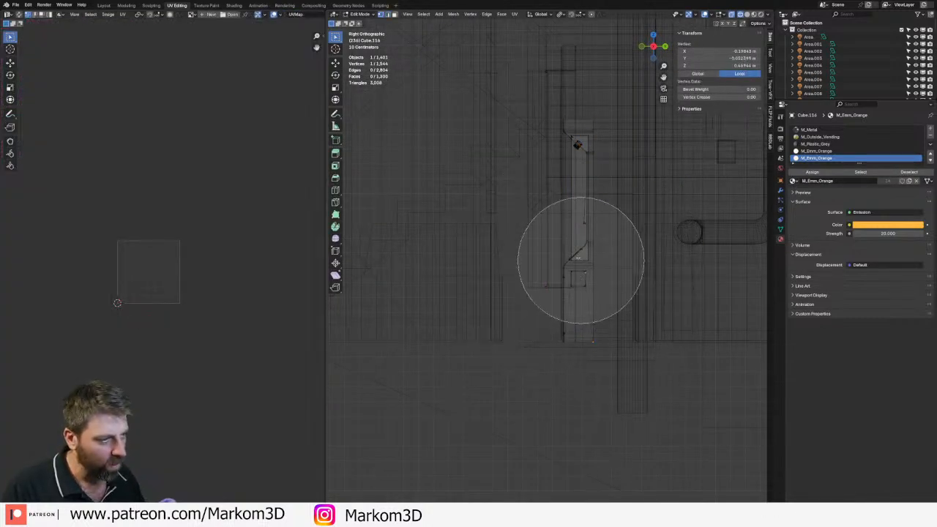
pyautogui.moveTo(578, 256); pyautogui.dragTo(580, 148)
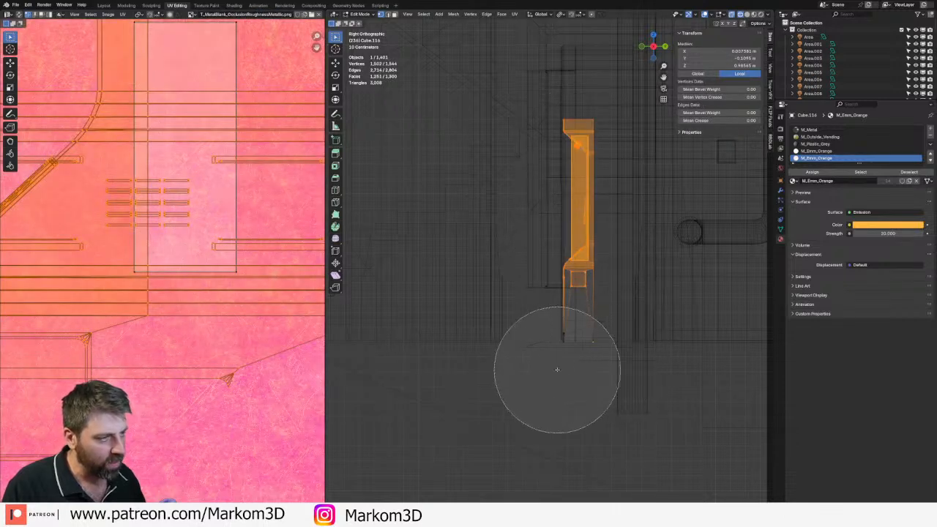
pyautogui.press('Escape')
pyautogui.press('g')
pyautogui.press('z')
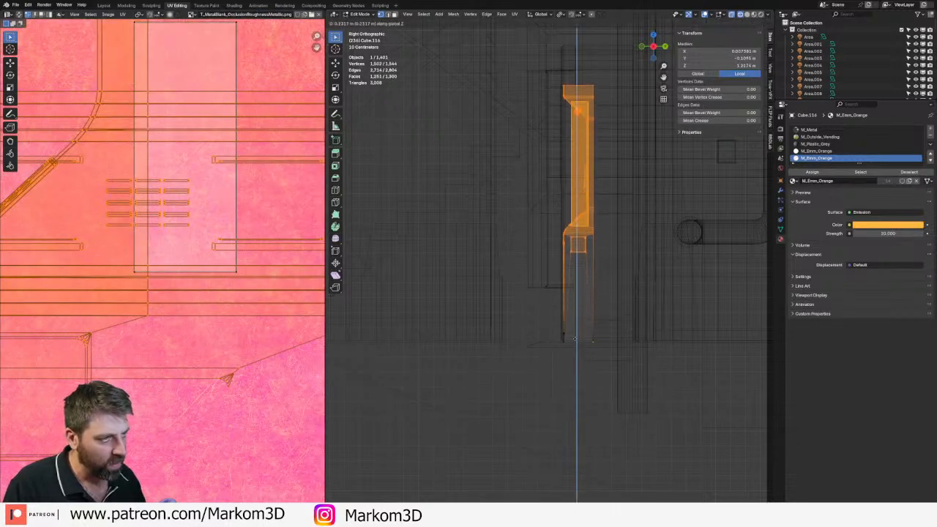
pyautogui.scroll(-4, 576, 335)
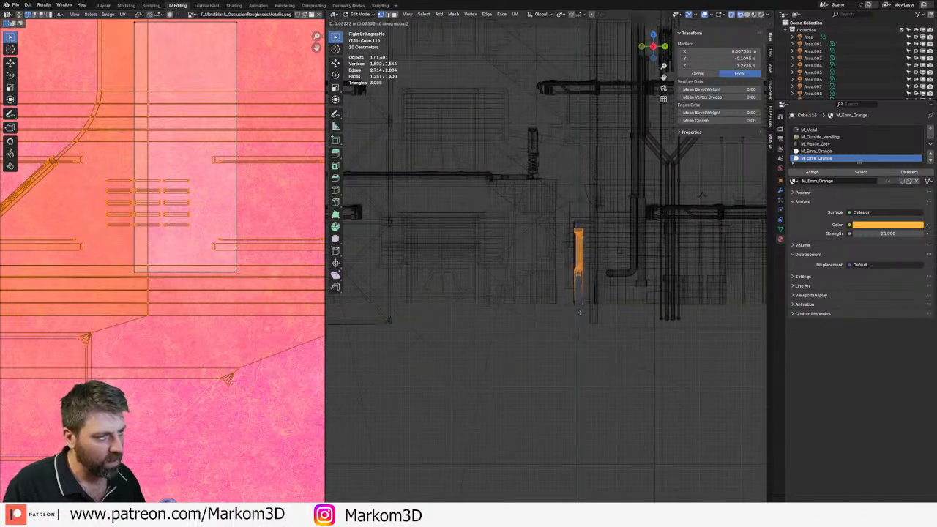
pyautogui.click(581, 308)
pyautogui.press('Tab')
pyautogui.scroll(-3, 580, 308)
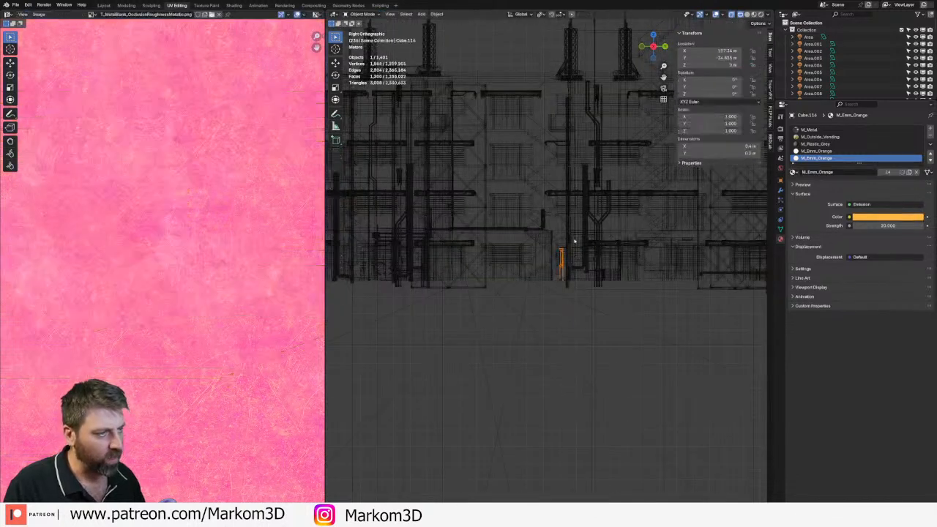
# - Raise everything above the base of the kiosk among the kitbashing parts by about 0.397 m along Z
pyautogui.moveTo(581, 308); pyautogui.dragTo(610, 245, button='middle')
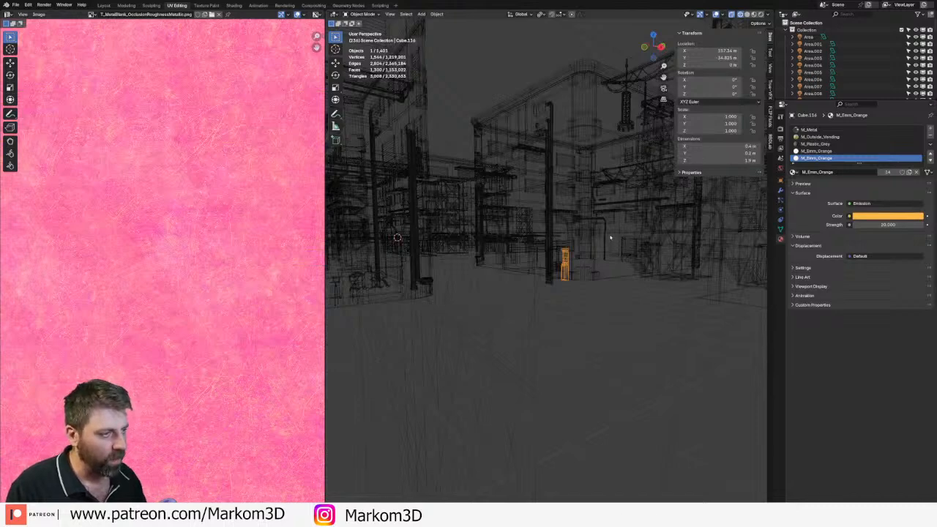
pyautogui.moveTo(620, 209); pyautogui.dragTo(554, 266, button='middle')
pyautogui.scroll(-10, 554, 266)
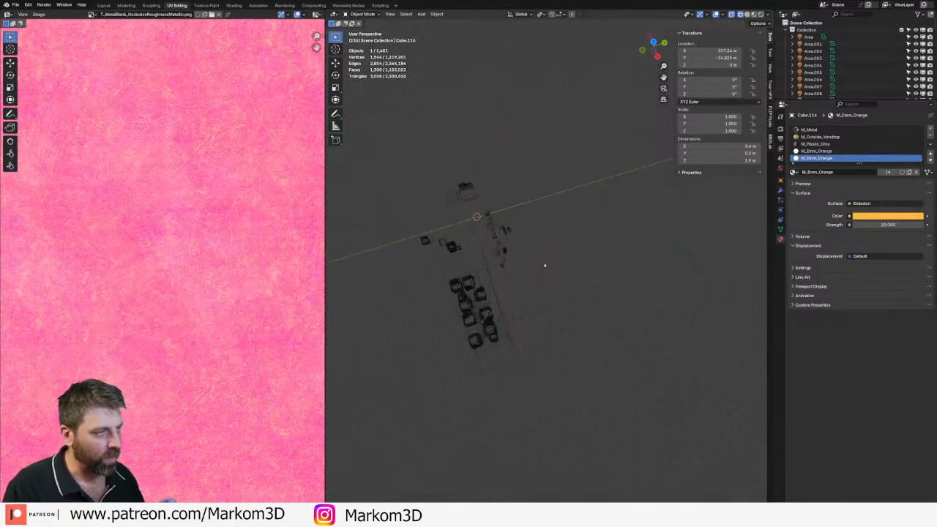
pyautogui.scroll(5, 546, 266)
pyautogui.click(440, 202)
pyautogui.press('KP_Decimal')
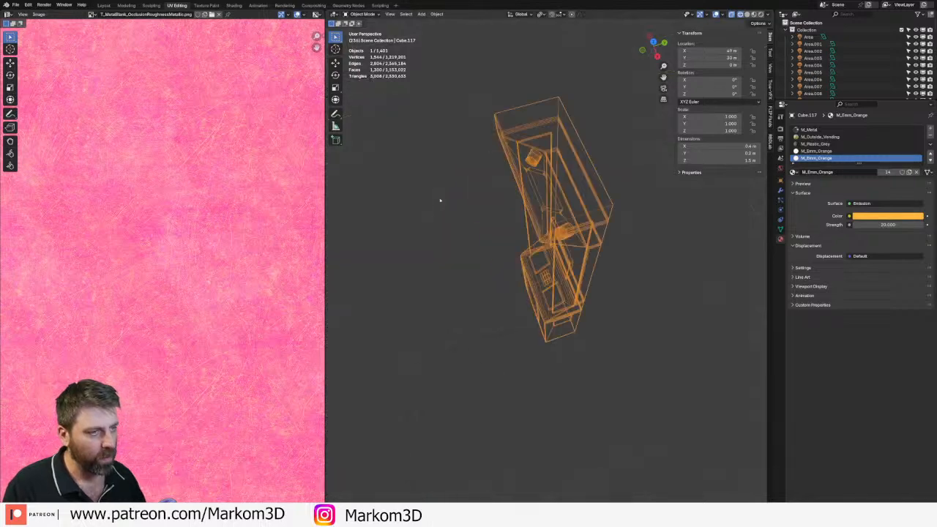
pyautogui.press('Tab')
pyautogui.press('KP_3')
pyautogui.scroll(-2, 439, 197)
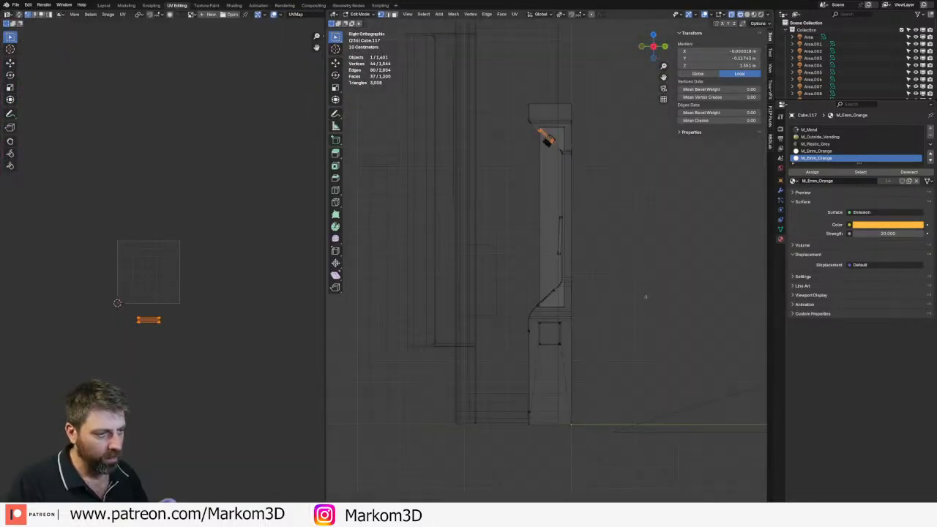
pyautogui.scroll(-2, 646, 297)
pyautogui.press('c')
pyautogui.moveTo(556, 161)
pyautogui.mouseDown()
pyautogui.moveTo(524, 271)
pyautogui.moveTo(549, 345)
pyautogui.mouseUp()
pyautogui.press('Escape')
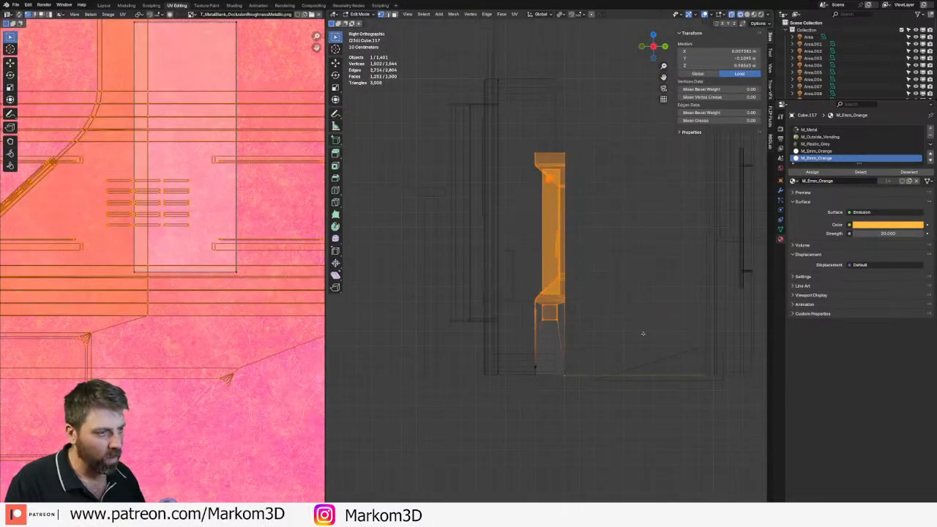
pyautogui.scroll(-2, 642, 334)
pyautogui.press('g')
pyautogui.press('z')
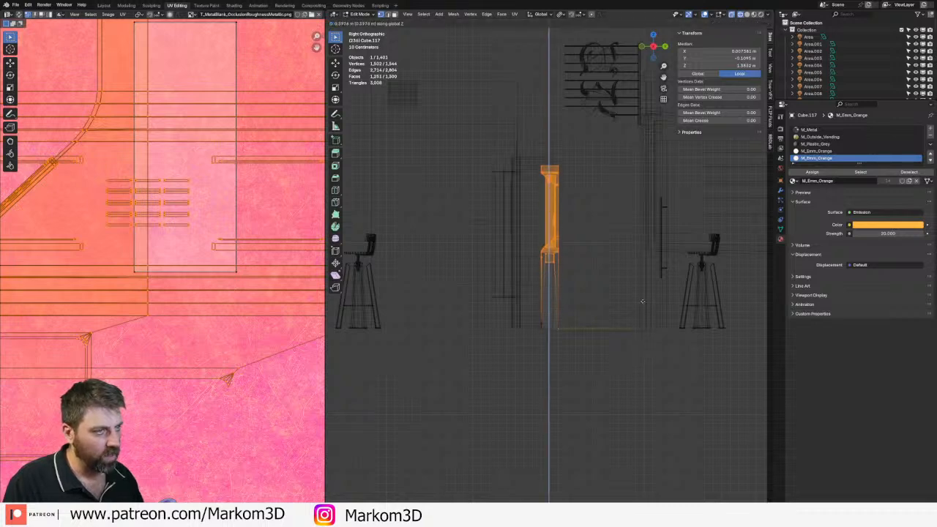
pyautogui.click(642, 301)
pyautogui.scroll(-2, 642, 301)
pyautogui.press('Tab')
pyautogui.moveTo(643, 301); pyautogui.dragTo(584, 286, button='middle')
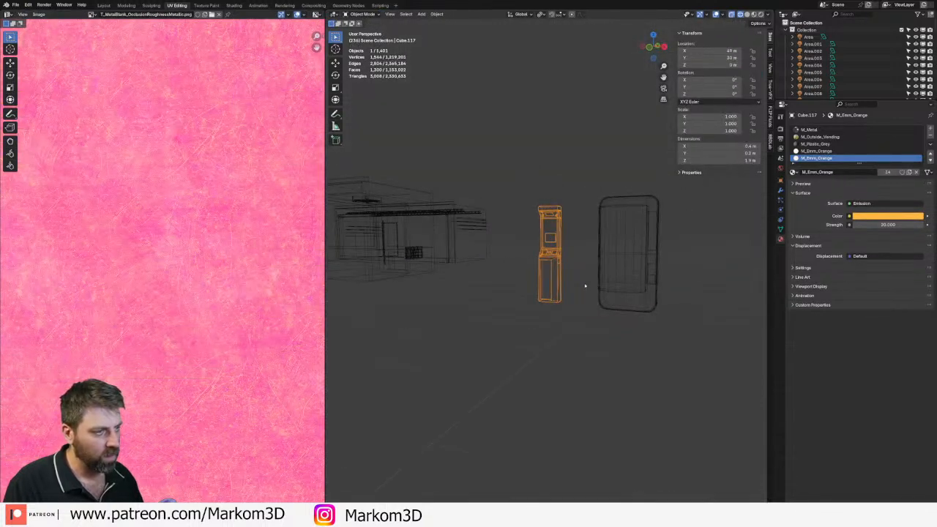
pyautogui.scroll(-3, 584, 286)
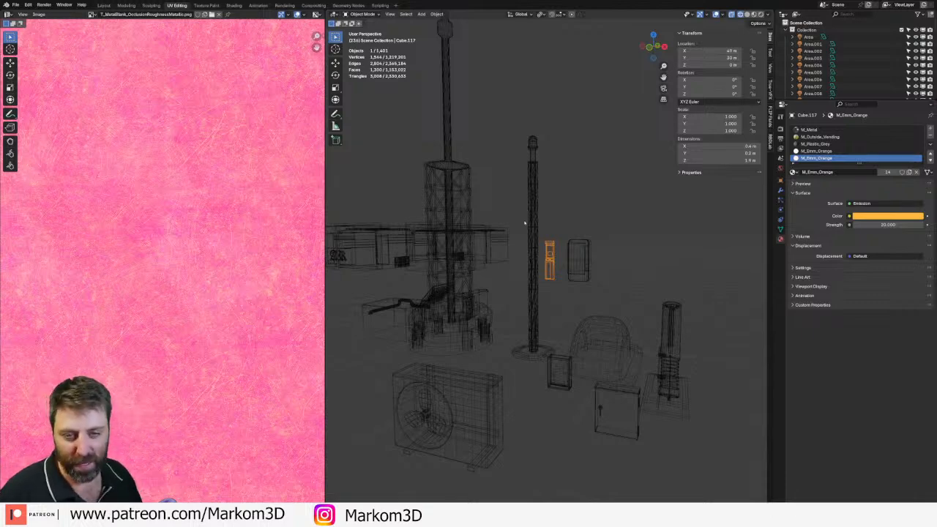
pyautogui.moveTo(524, 222); pyautogui.dragTo(552, 271, button='middle')
pyautogui.scroll(-5, 556, 278)
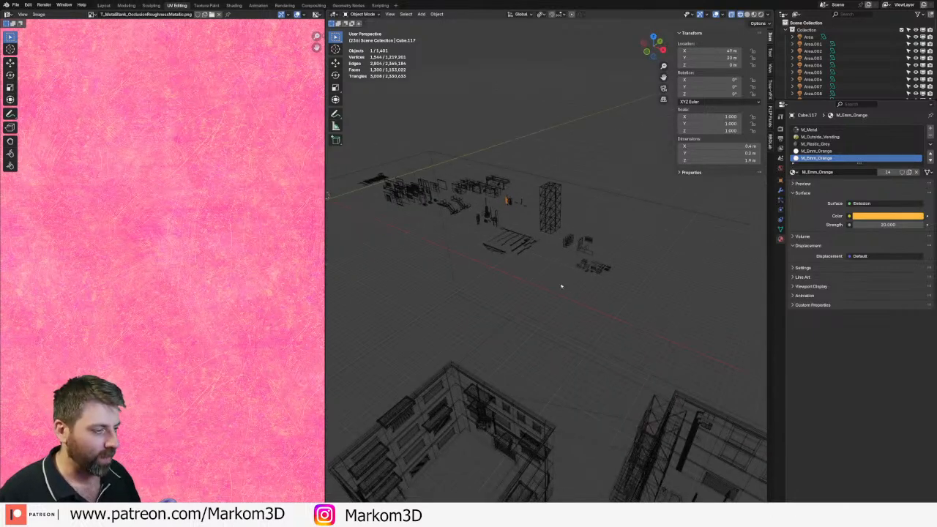
# - Select the kiosk copy in the city scene and frame it in the Layout workspace
pyautogui.scroll(5, 561, 286)
pyautogui.scroll(5, 555, 278)
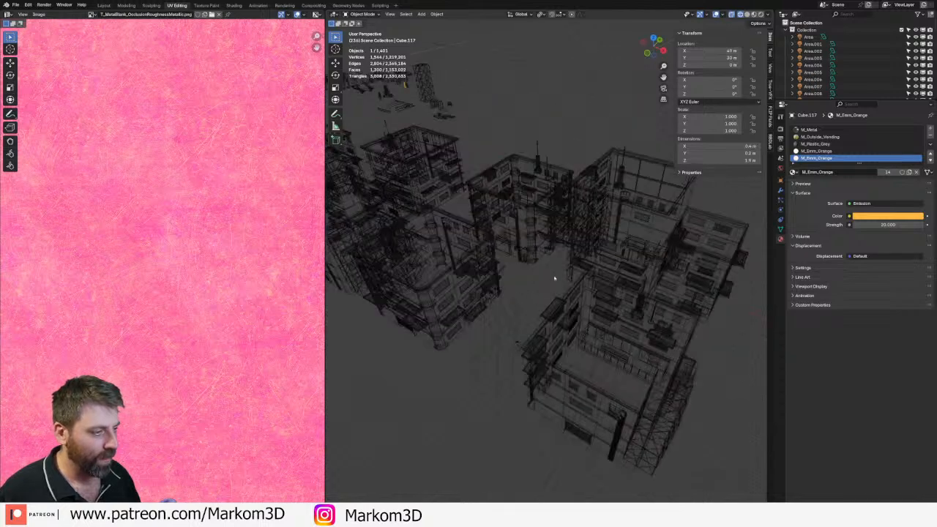
pyautogui.click(526, 263)
pyautogui.press('KP_Decimal')
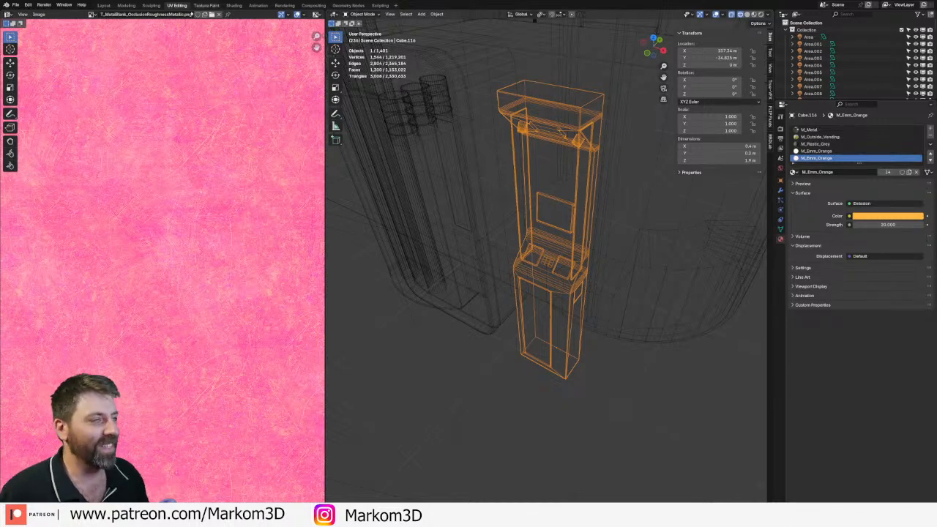
pyautogui.click(104, 5)
pyautogui.press('KP_Decimal')
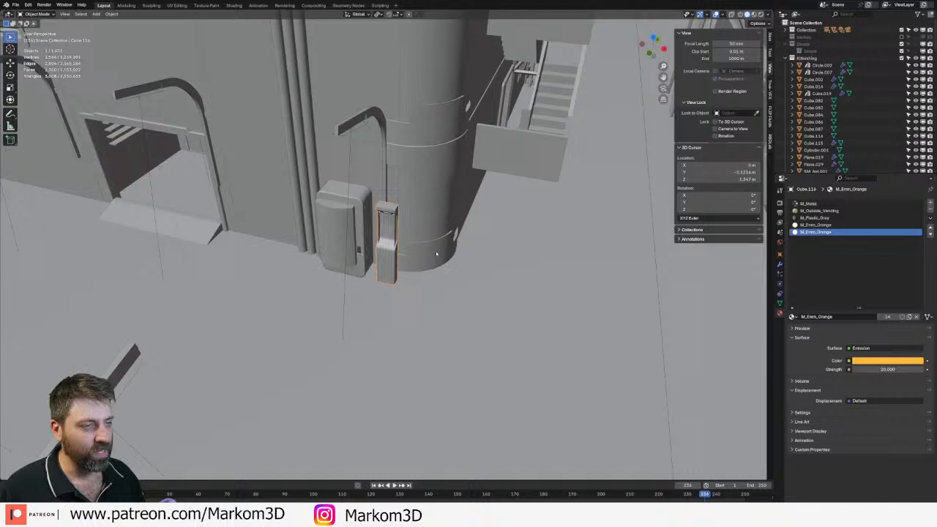
# - Move the kiosk copy against the building wall, just beside the ramped shutter entrance
pyautogui.moveTo(437, 254); pyautogui.dragTo(410, 227, button='middle')
pyautogui.scroll(3, 485, 279)
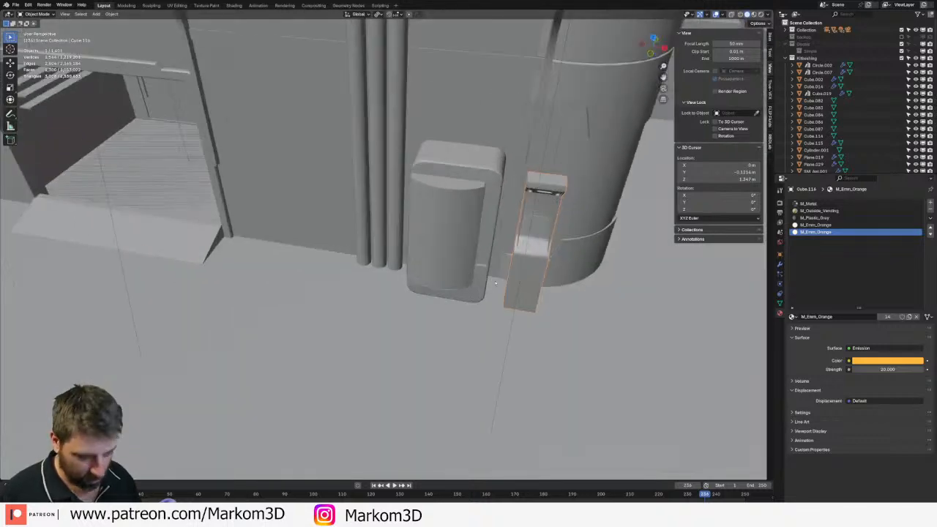
pyautogui.press('g')
pyautogui.click(258, 224)
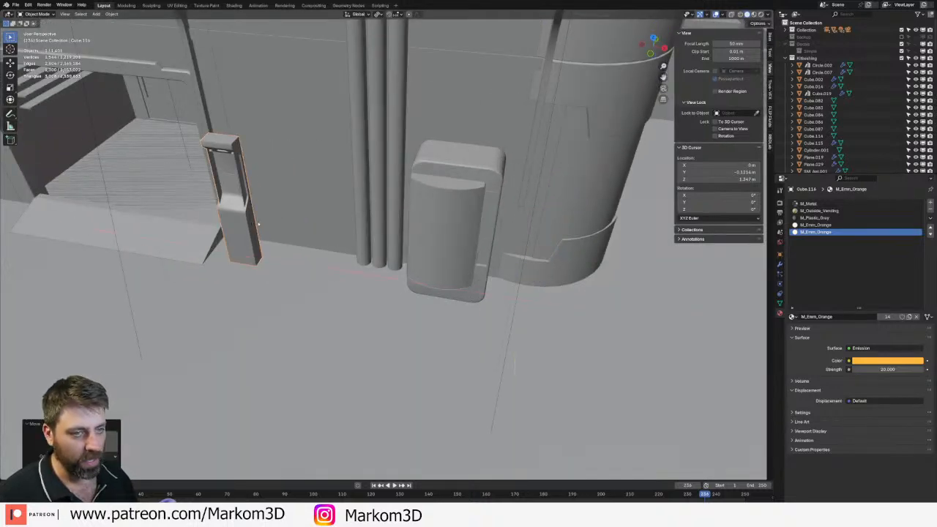
pyautogui.moveTo(258, 224); pyautogui.dragTo(392, 298, button='middle')
pyautogui.press('g')
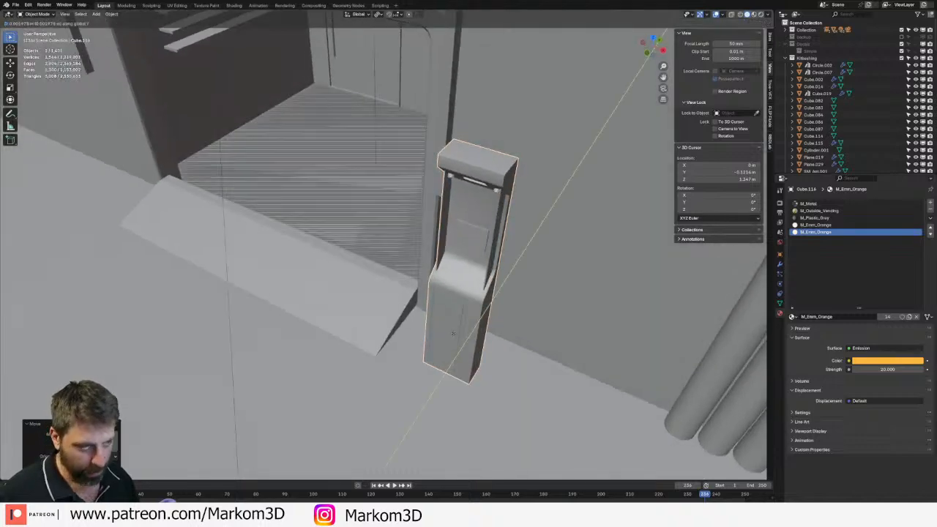
pyautogui.click(474, 314)
pyautogui.moveTo(473, 315); pyautogui.dragTo(505, 293, button='middle')
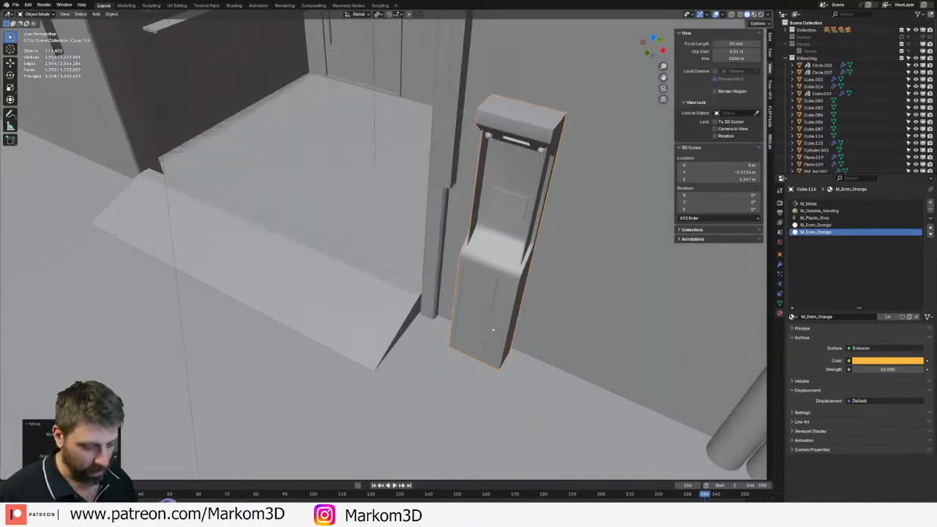
# - Duplicate the kiosk along X and place the duplicate against the wall on the opposite side of the ramped entrance
pyautogui.hotkey('shift', 'd')
pyautogui.press('x')
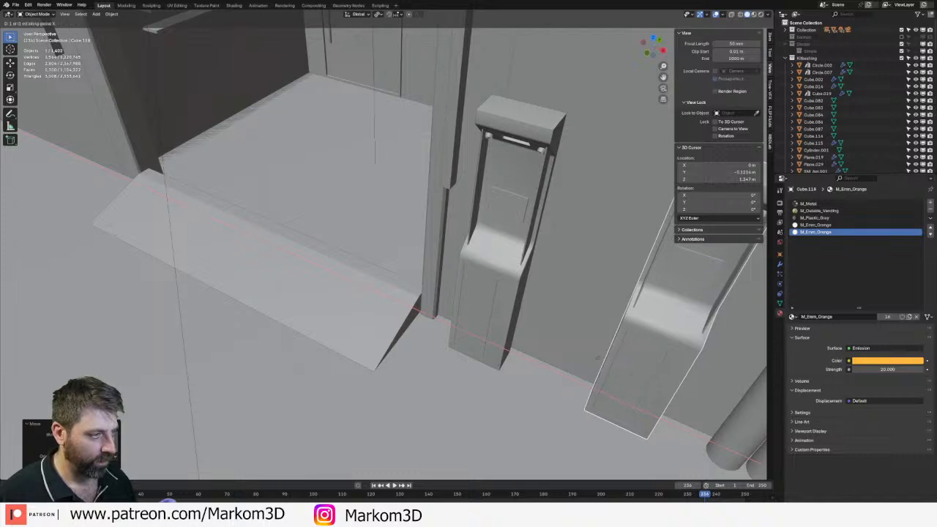
pyautogui.click(607, 361)
pyautogui.scroll(-5, 607, 361)
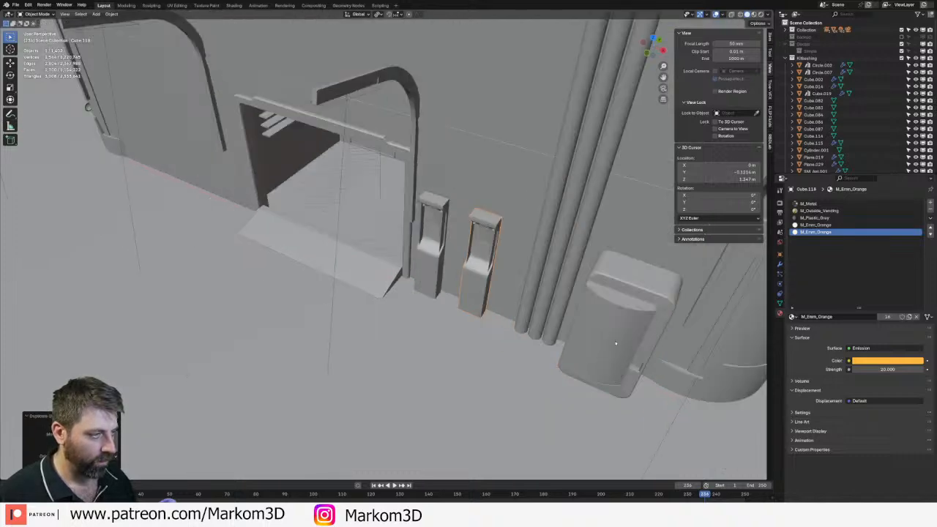
pyautogui.moveTo(610, 355); pyautogui.dragTo(542, 319, button='middle')
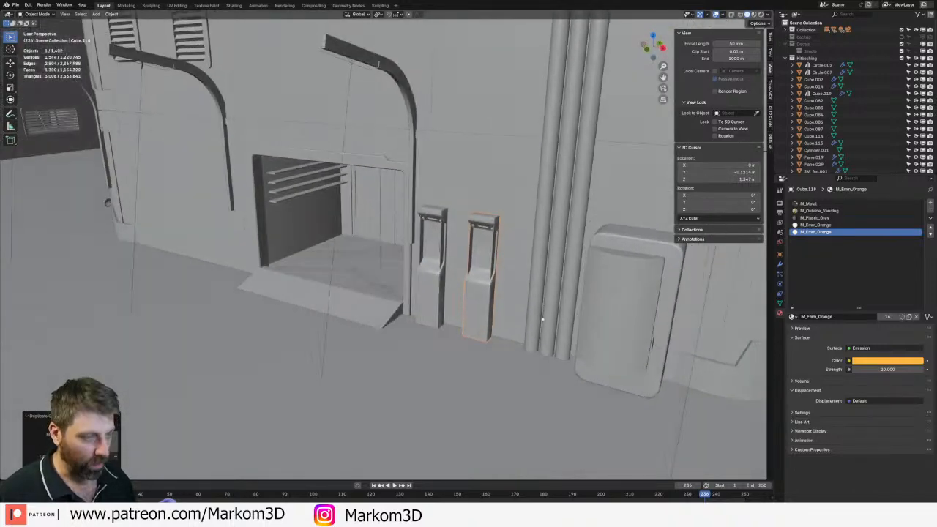
pyautogui.press('g')
pyautogui.click(263, 315)
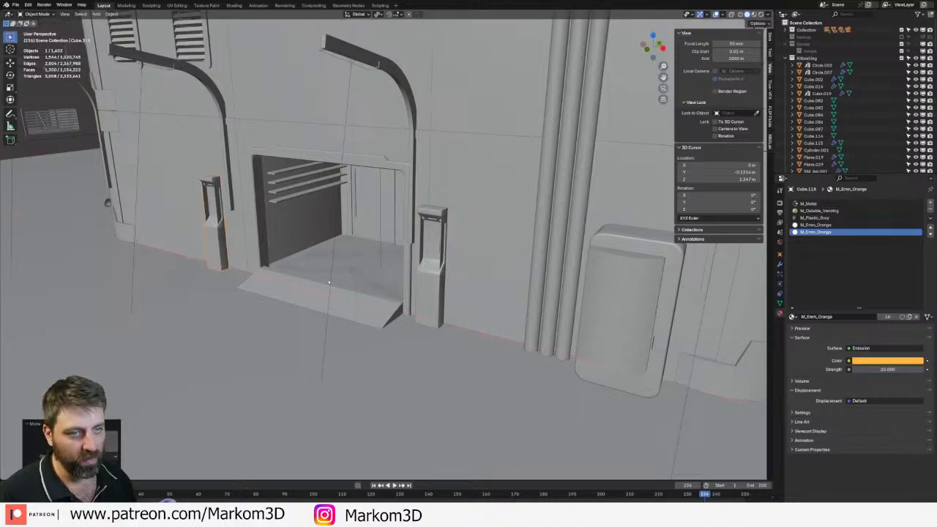
pyautogui.moveTo(264, 315); pyautogui.dragTo(329, 283, button='middle')
# - Render the street from the camera to check the two kiosks, and put the render window away
pyautogui.press('KP_0')
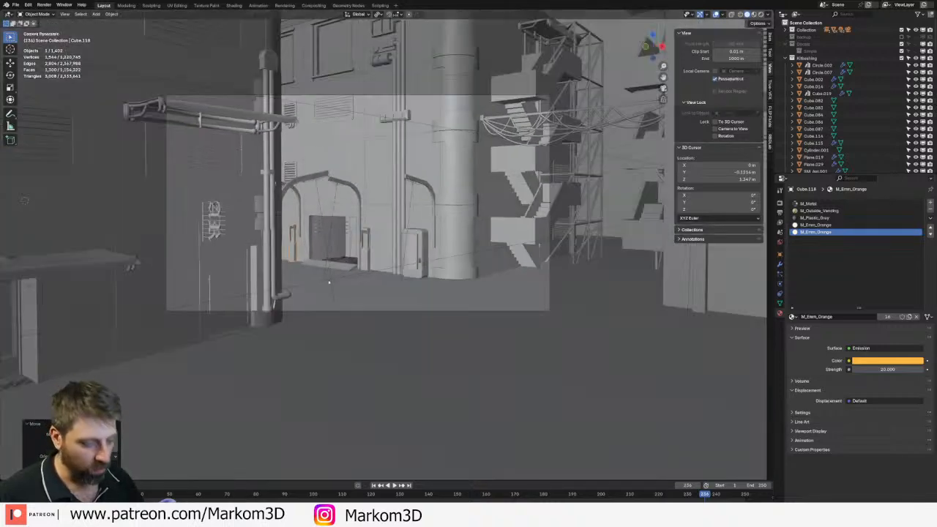
pyautogui.press('F12')
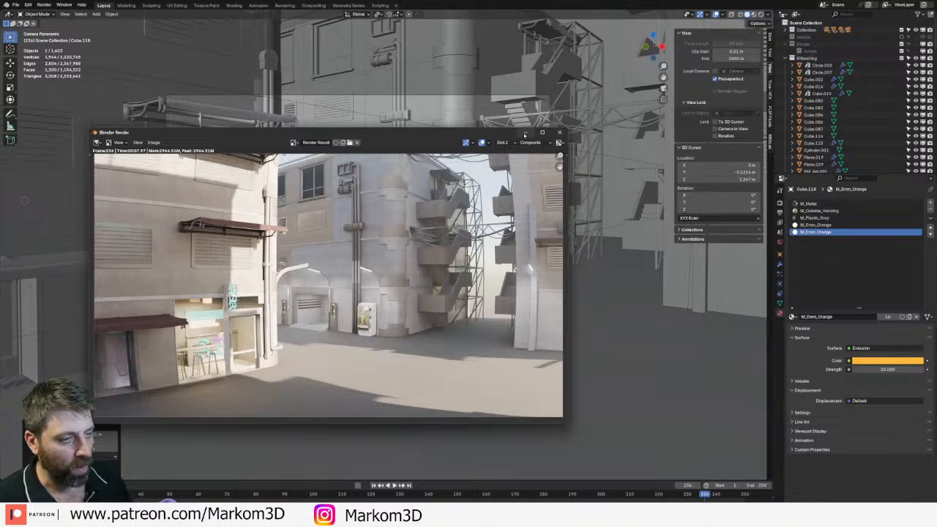
pyautogui.click(524, 133)
# - Replace the M_Plastic_White material of the vending machine in the city scene with M_Plastic_Grey
pyautogui.click(413, 252)
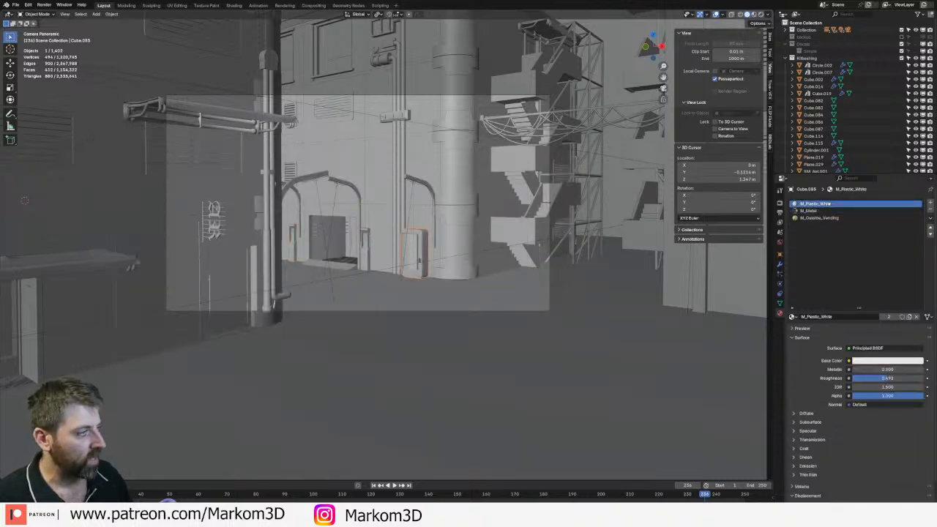
pyautogui.click(792, 317)
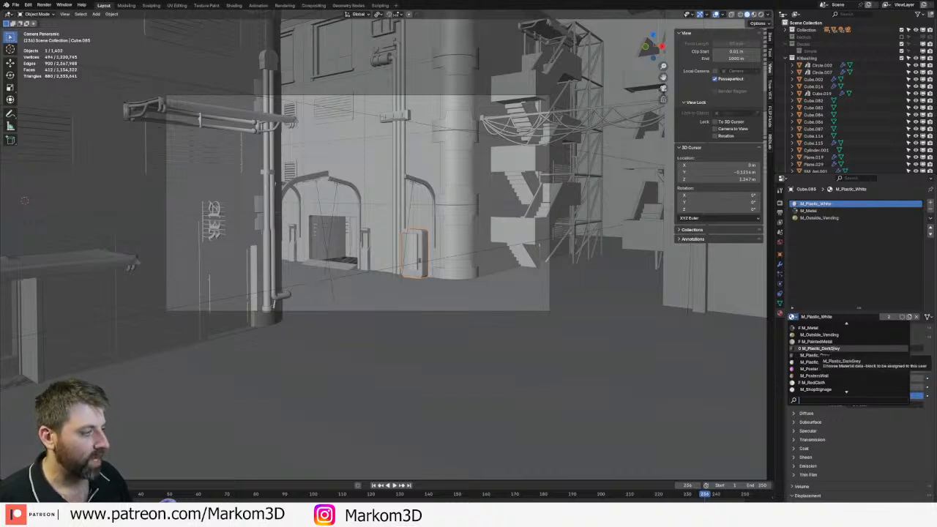
pyautogui.write('gre')
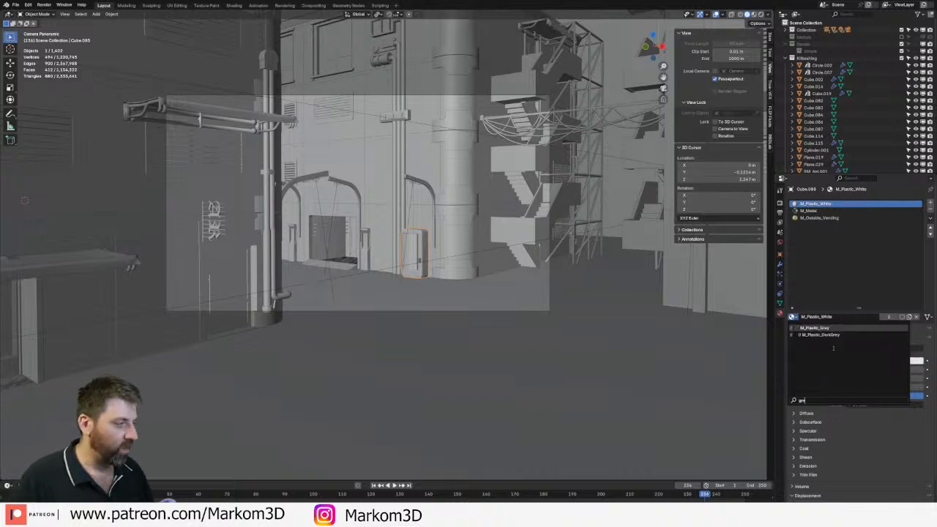
pyautogui.press('Return')
# - Replace M_Plastic_White with M_Plastic_Grey on the vending machine among the kitbashing parts as well
pyautogui.press('KP_0')
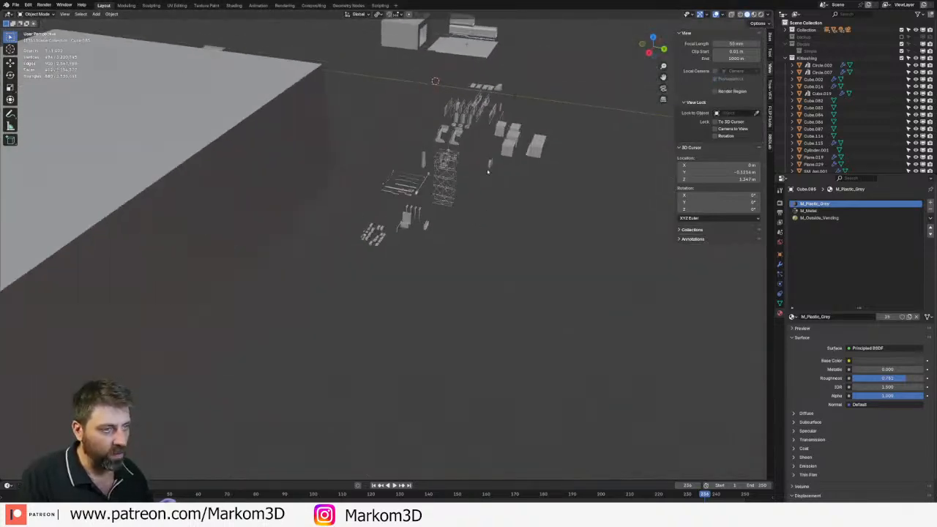
pyautogui.click(496, 174)
pyautogui.press('KP_Decimal')
pyautogui.moveTo(496, 175); pyautogui.dragTo(592, 175, button='middle')
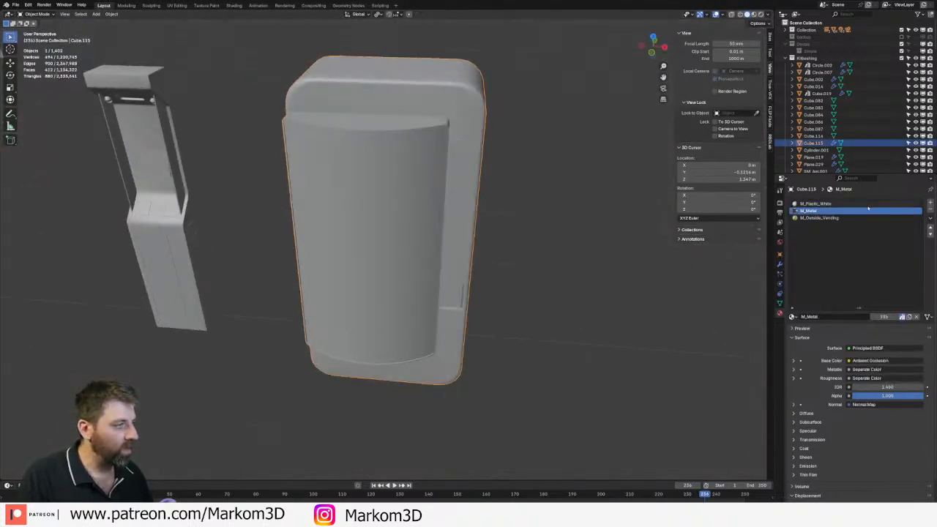
pyautogui.click(869, 205)
pyautogui.click(792, 318)
pyautogui.write('grey')
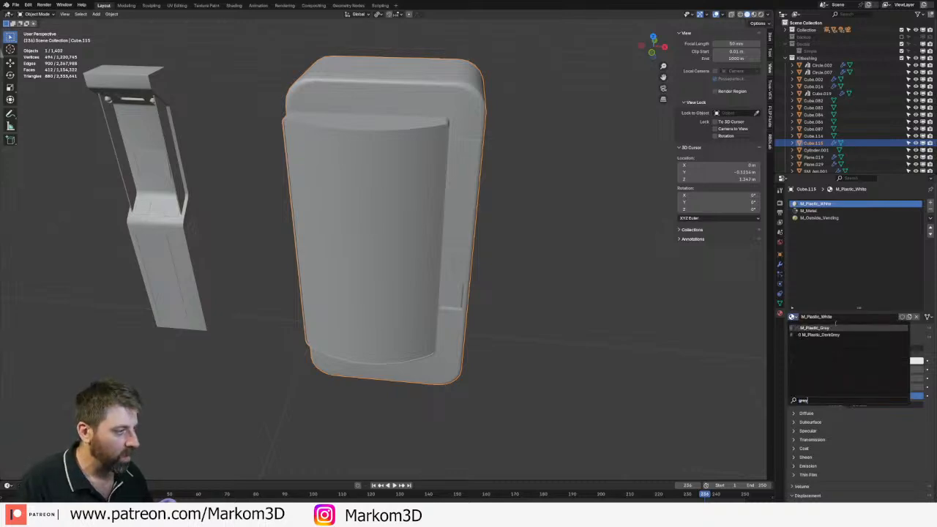
pyautogui.press('Return')
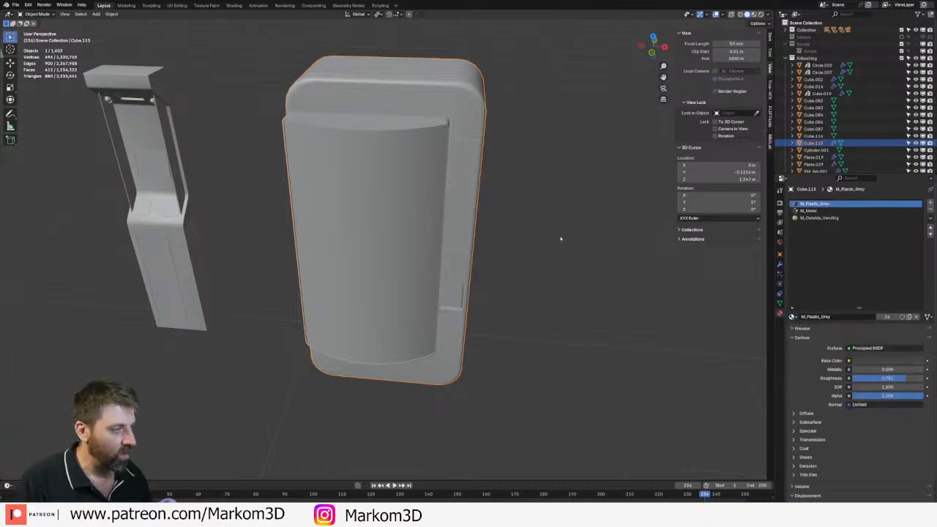
# - Render the camera view again to check the grey vending machine, and close the render
pyautogui.press('KP_0')
pyautogui.press('F12')
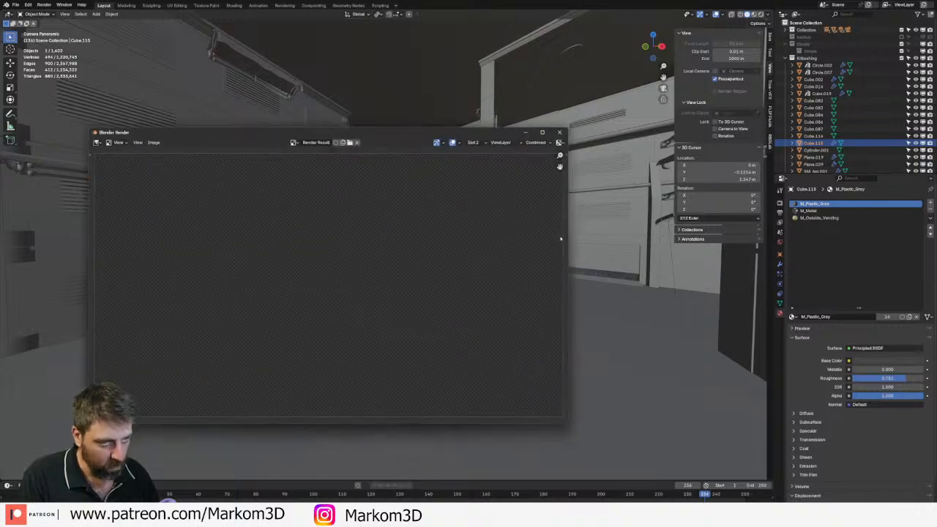
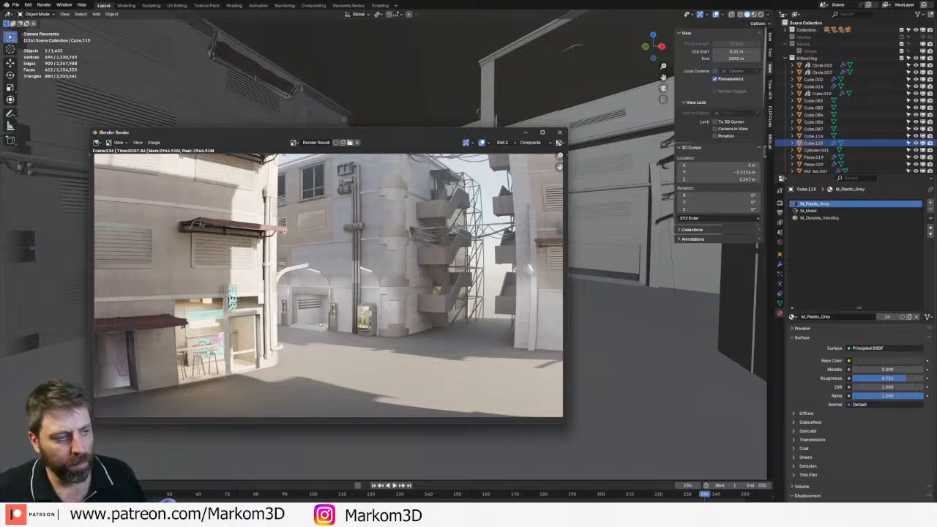
pyautogui.click(559, 132)
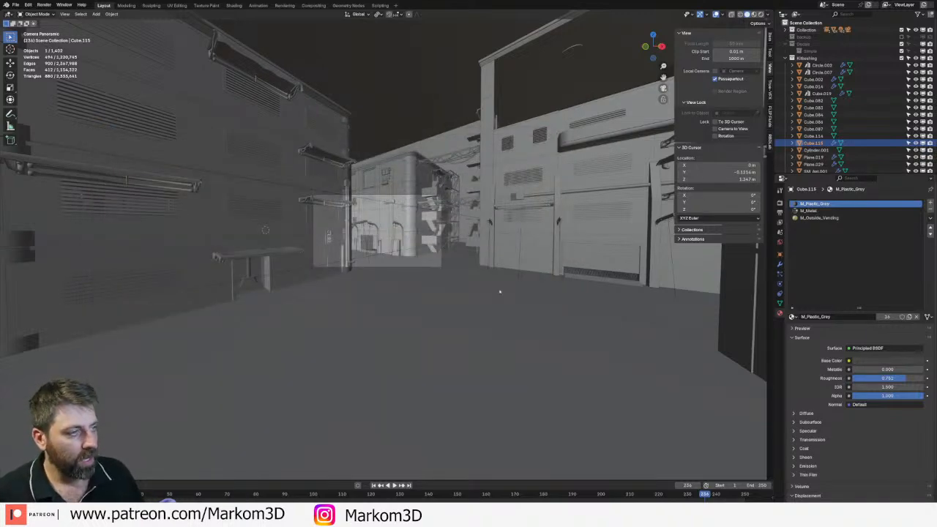
# - Select the concrete base of the round corner column and show the scene in wireframe from above
pyautogui.click(412, 254)
pyautogui.press('KP_7')
pyautogui.press('KP_Decimal')
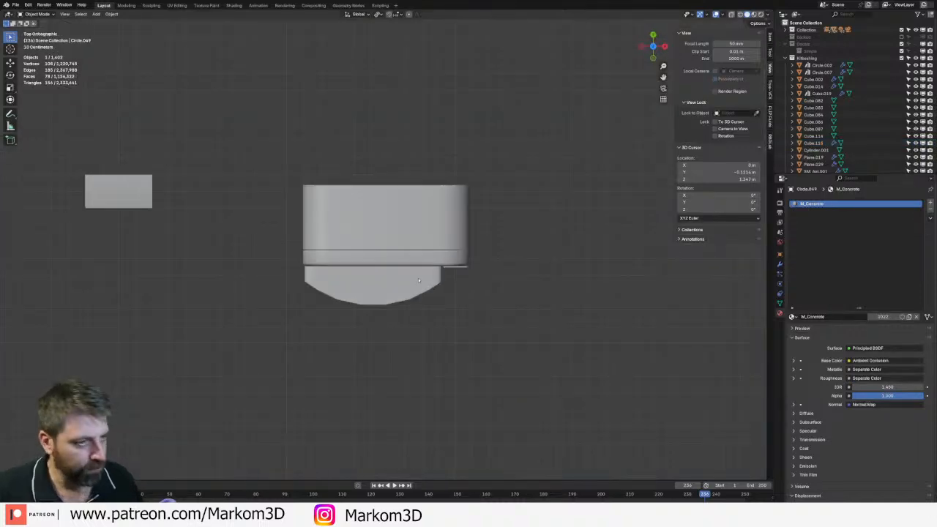
pyautogui.scroll(-8, 504, 345)
pyautogui.keyDown('shift'); pyautogui.moveTo(504, 345); pyautogui.dragTo(316, 167, button='middle'); pyautogui.keyUp('shift')
pyautogui.press('z')
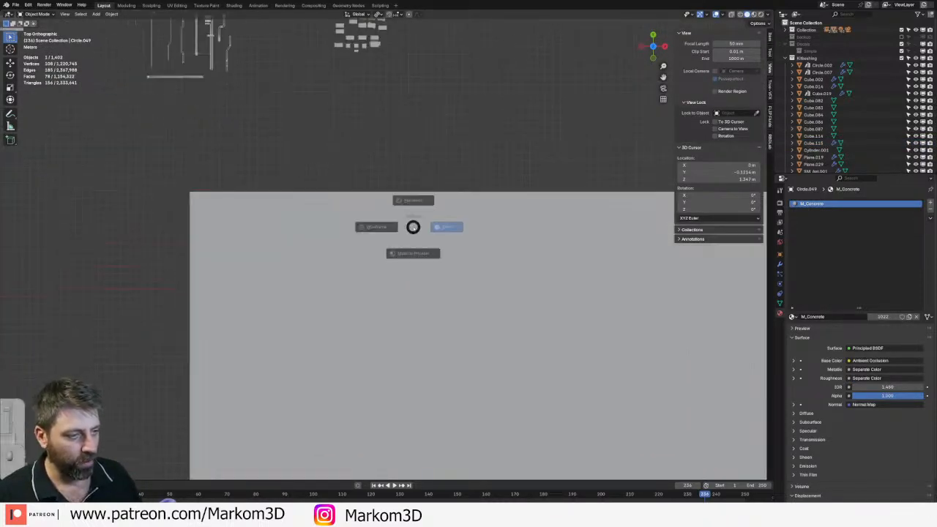
pyautogui.click(363, 227)
# - Exclude the city's main Collection from the scene so only the kitbashing parts are shown
pyautogui.keyDown('shift'); pyautogui.moveTo(588, 414); pyautogui.dragTo(341, 228, button='middle'); pyautogui.keyUp('shift')
pyautogui.moveTo(460, 341)
pyautogui.mouseDown(button='middle')
pyautogui.moveTo(432, 282)
pyautogui.moveTo(464, 257)
pyautogui.moveTo(403, 276)
pyautogui.moveTo(413, 290)
pyautogui.mouseUp(button='middle')
pyautogui.scroll(3, 464, 257)
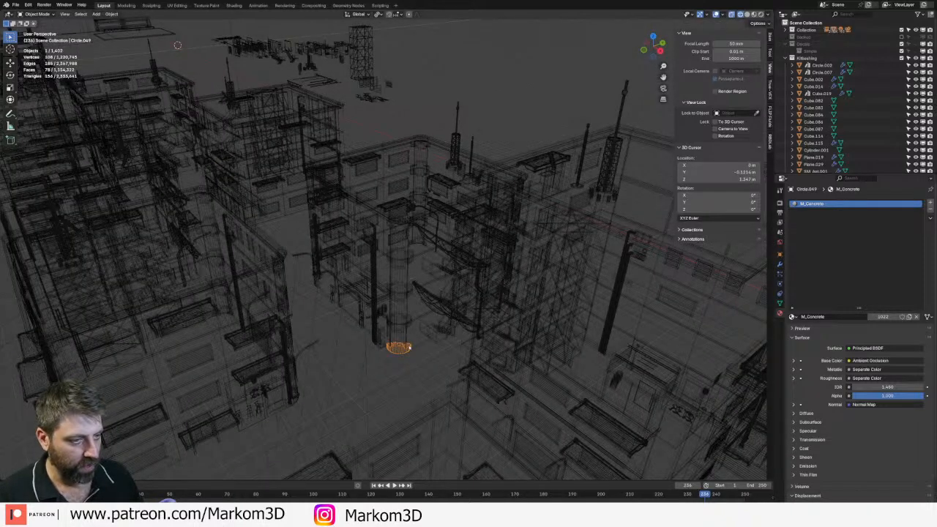
pyautogui.press('KP_7')
pyautogui.scroll(-5, 407, 347)
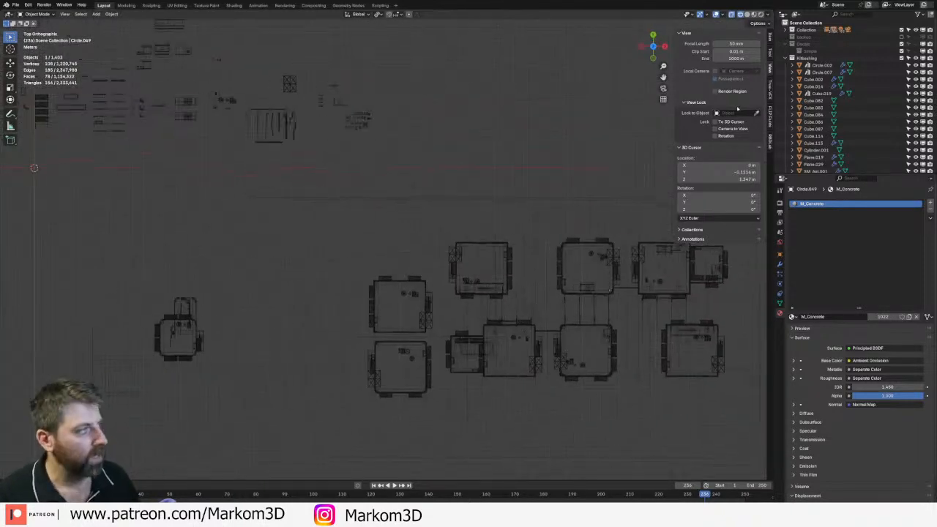
pyautogui.click(901, 31)
# - Circle-select the stray objects lying far from the kitbashing parts and move them to Collection
pyautogui.keyDown('shift'); pyautogui.moveTo(335, 250); pyautogui.dragTo(475, 297, button='middle'); pyautogui.keyUp('shift')
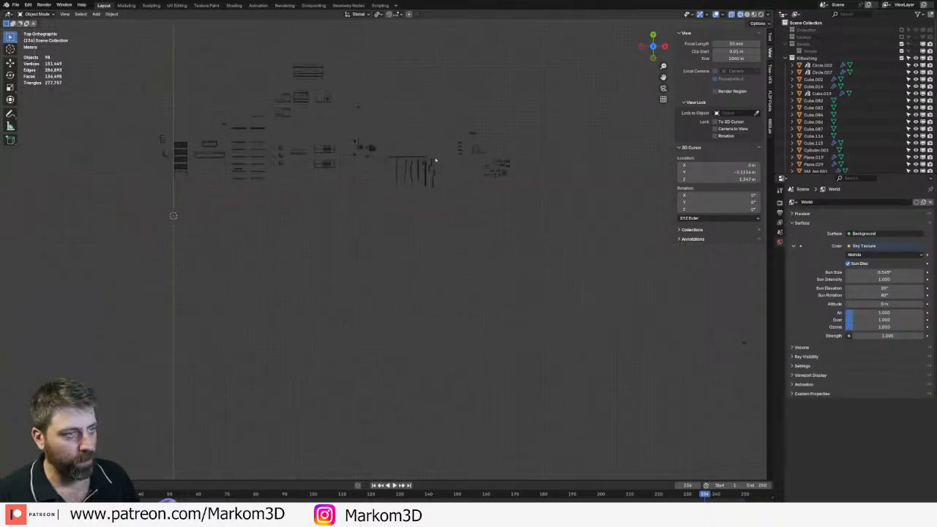
pyautogui.keyDown('shift'); pyautogui.moveTo(437, 159); pyautogui.dragTo(461, 253, button='middle'); pyautogui.keyUp('shift')
pyautogui.scroll(4, 378, 218)
pyautogui.keyDown('shift'); pyautogui.moveTo(186, 291); pyautogui.dragTo(443, 218, button='middle'); pyautogui.keyUp('shift')
pyautogui.scroll(-6, 512, 252)
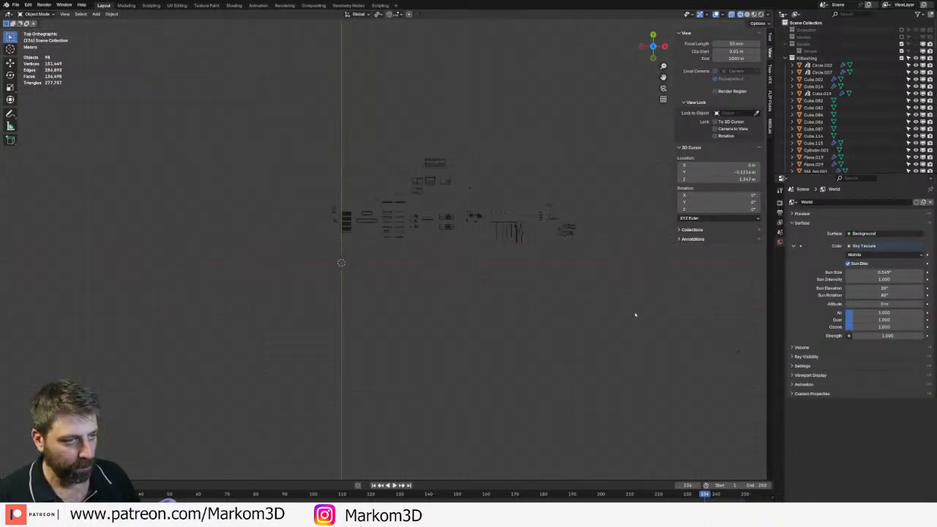
pyautogui.keyDown('shift'); pyautogui.moveTo(636, 316); pyautogui.dragTo(394, 230, button='middle'); pyautogui.keyUp('shift')
pyautogui.press('c')
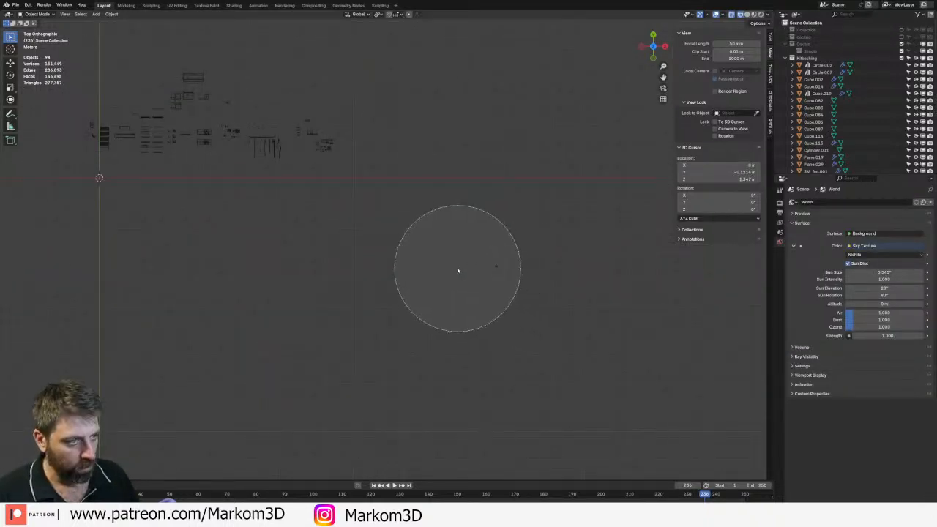
pyautogui.moveTo(458, 270); pyautogui.dragTo(530, 279)
pyautogui.press('Escape')
pyautogui.press('m')
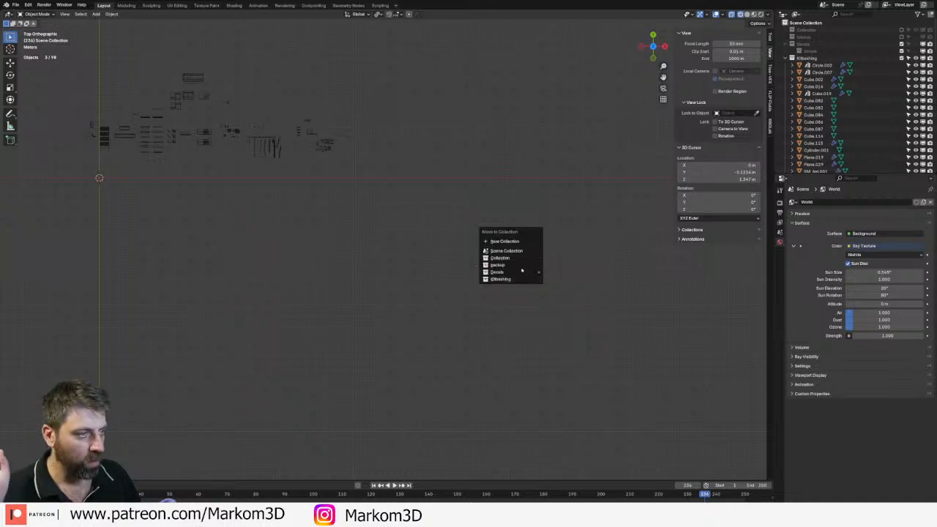
pyautogui.click(521, 259)
# - Switch back to solid shading and select the plain wall panel among the kitbashing walls
pyautogui.scroll(5, 449, 316)
pyautogui.moveTo(185, 195)
pyautogui.keyDown('shift'); pyautogui.mouseDown(button='middle')
pyautogui.moveTo(448, 317)
pyautogui.moveTo(403, 252)
pyautogui.mouseUp(button='middle'); pyautogui.keyUp('shift')
pyautogui.scroll(4, 403, 251)
pyautogui.press('z')
pyautogui.click(452, 275)
pyautogui.scroll(2, 446, 249)
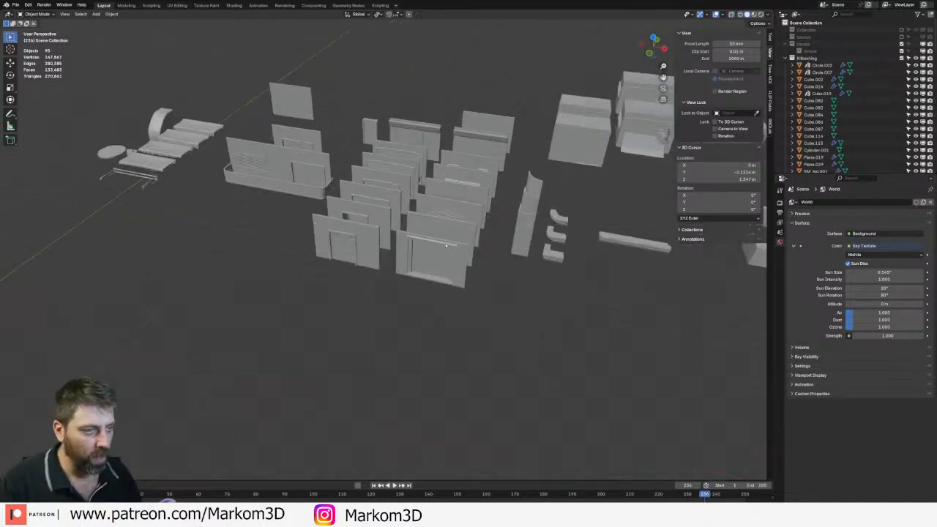
pyautogui.click(456, 231)
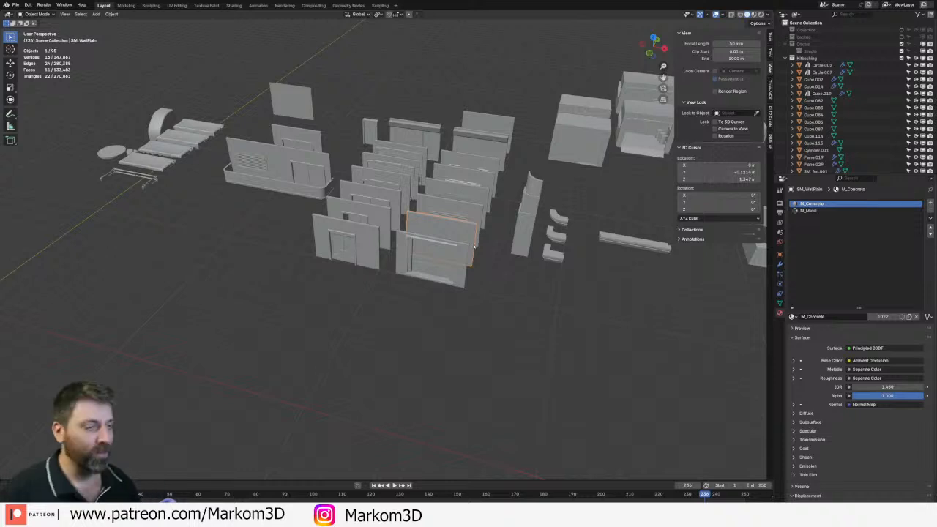
# - Duplicate the plain wall panel and place the copy in the empty area in front of the kitbashing parts
pyautogui.press('KP_7')
pyautogui.scroll(-4, 418, 253)
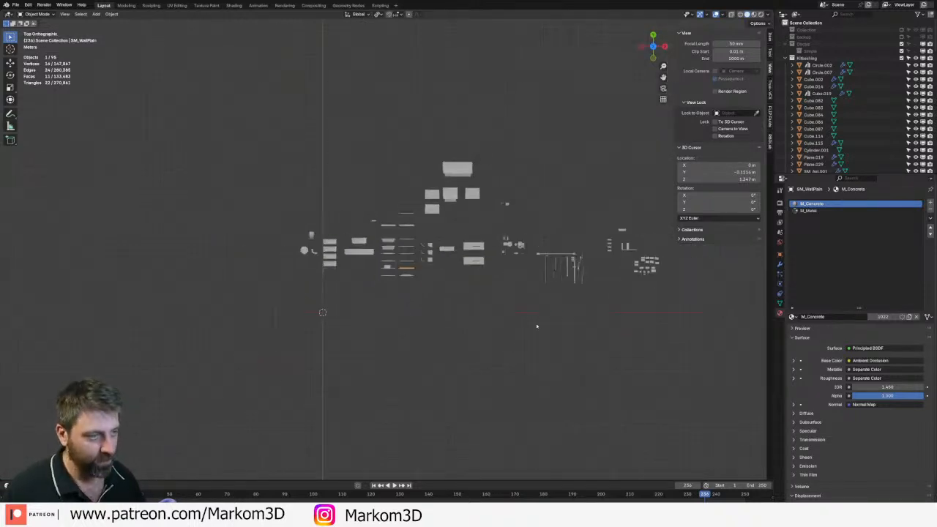
pyautogui.scroll(3, 381, 262)
pyautogui.keyDown('shift'); pyautogui.moveTo(381, 262); pyautogui.dragTo(425, 197, button='middle'); pyautogui.keyUp('shift')
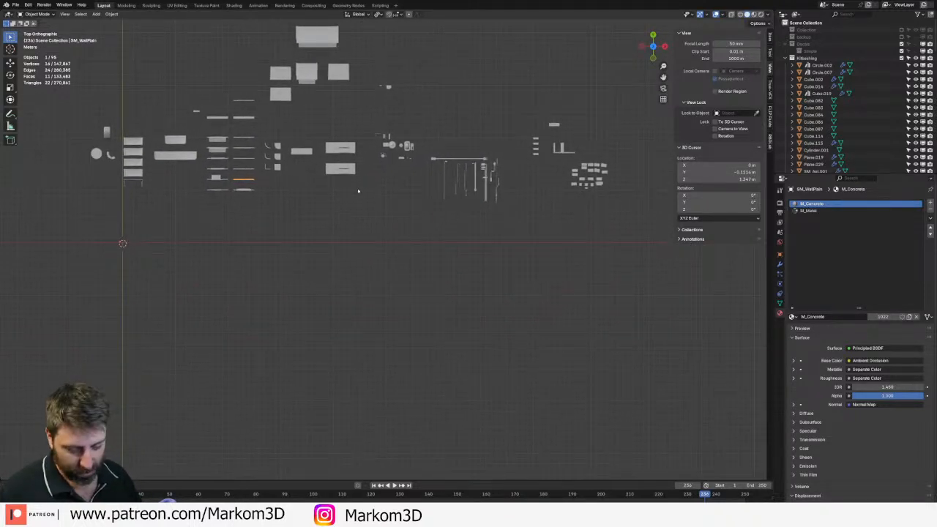
pyautogui.hotkey('shift', 'd')
pyautogui.click(396, 305)
pyautogui.moveTo(396, 305); pyautogui.dragTo(414, 253, button='middle')
pyautogui.scroll(4, 358, 265)
pyautogui.keyDown('shift'); pyautogui.moveTo(358, 266); pyautogui.dragTo(489, 303, button='middle'); pyautogui.keyUp('shift')
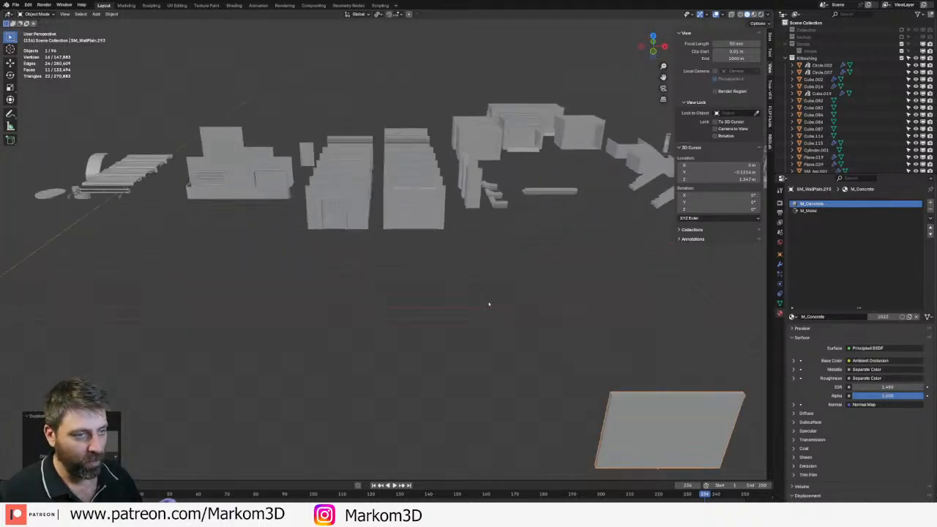
# - Duplicate the square corner piece, place it at the end of the copied plain wall and rotate it 90° about Z
pyautogui.click(481, 210)
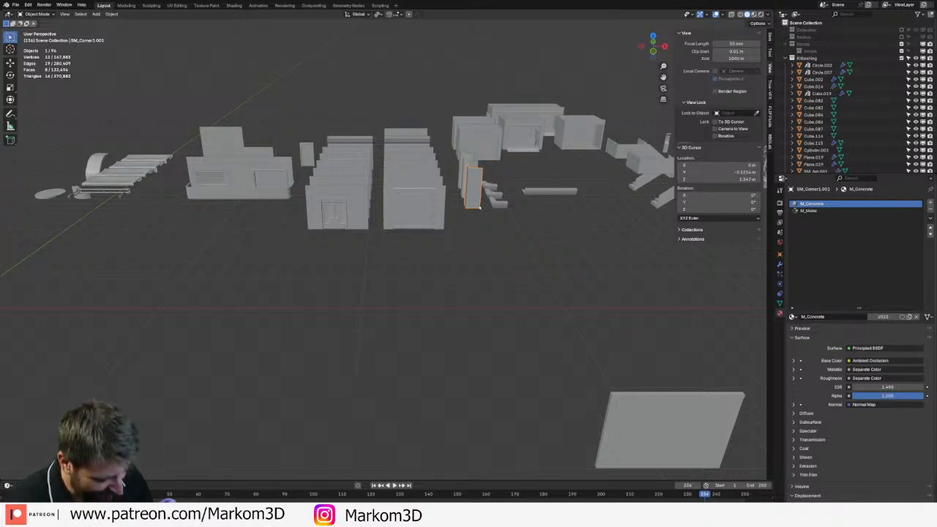
pyautogui.press('KP_7')
pyautogui.keyDown('shift'); pyautogui.moveTo(479, 207); pyautogui.dragTo(427, 128, button='middle'); pyautogui.keyUp('shift')
pyautogui.scroll(-3, 426, 127)
pyautogui.hotkey('shift', 'd')
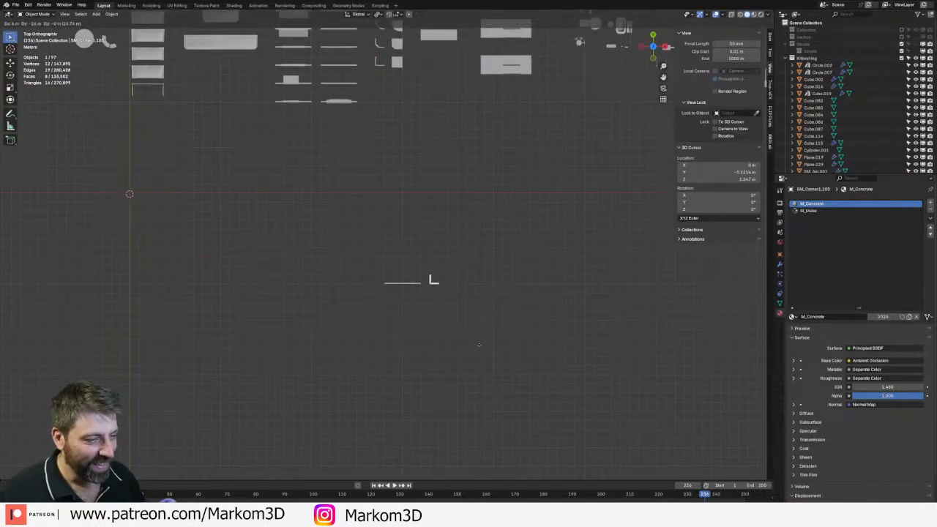
pyautogui.click(481, 350)
pyautogui.write('rz90')
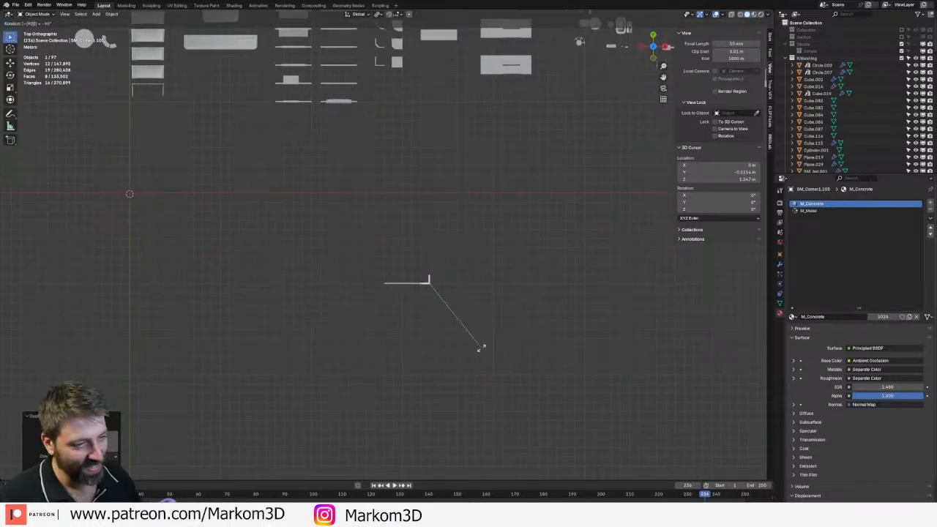
pyautogui.press('Return')
# - Duplicate the single-door wall, rotate it 90° about Z and attach it to the corner piece's other side
pyautogui.moveTo(438, 316); pyautogui.dragTo(398, 261, button='middle')
pyautogui.click(398, 265)
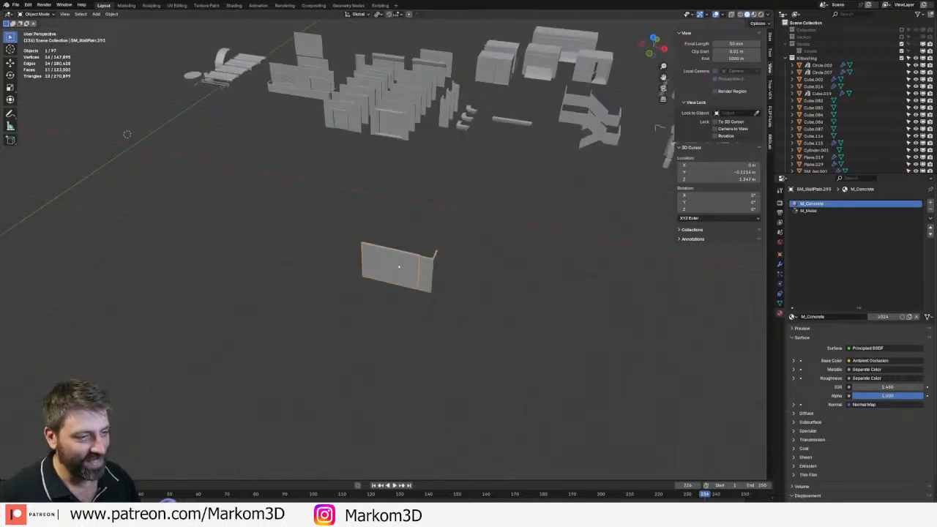
pyautogui.click(355, 123)
pyautogui.press('KP_7')
pyautogui.hotkey('shift', 'd')
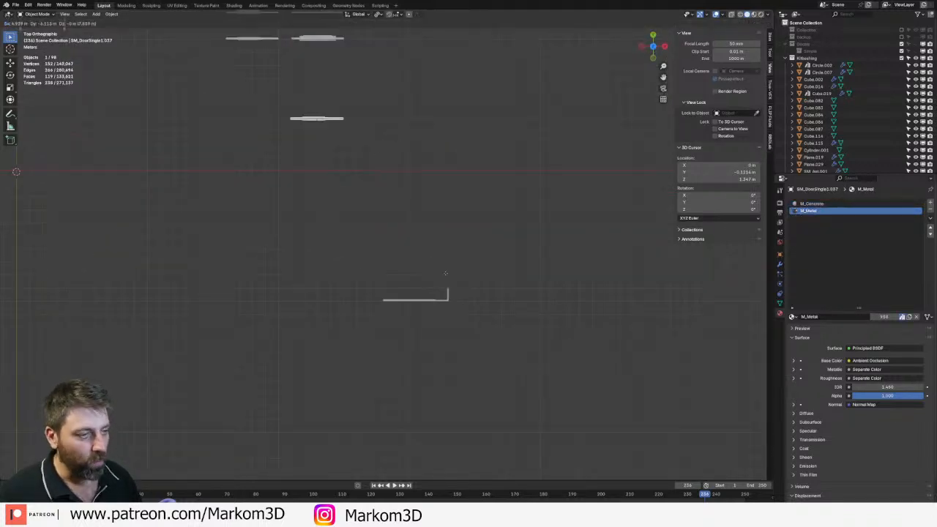
pyautogui.click(553, 387)
pyautogui.write('rz90')
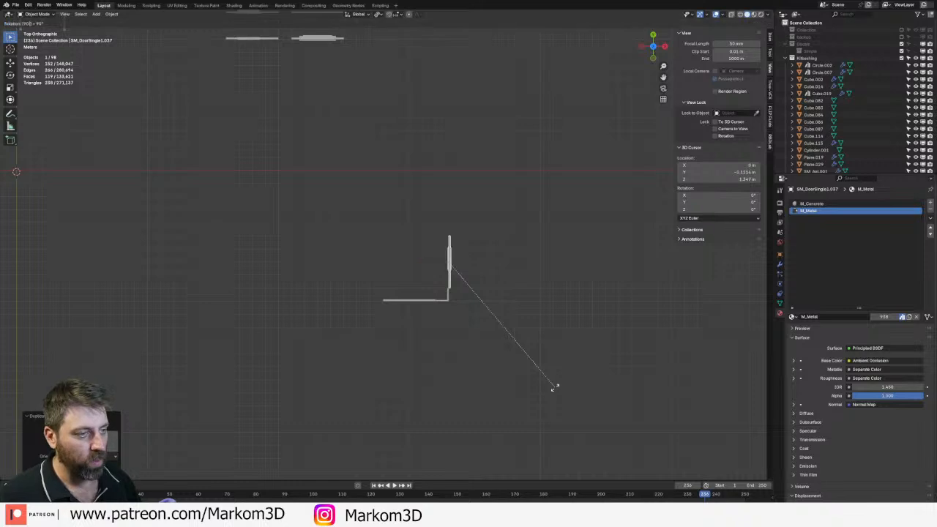
pyautogui.press('Return')
pyautogui.moveTo(556, 390)
pyautogui.mouseDown(button='middle')
pyautogui.moveTo(491, 270)
pyautogui.moveTo(538, 279)
pyautogui.mouseUp(button='middle')
pyautogui.scroll(2, 491, 270)
pyautogui.press('z')
pyautogui.scroll(1, 476, 308)
pyautogui.click(453, 317)
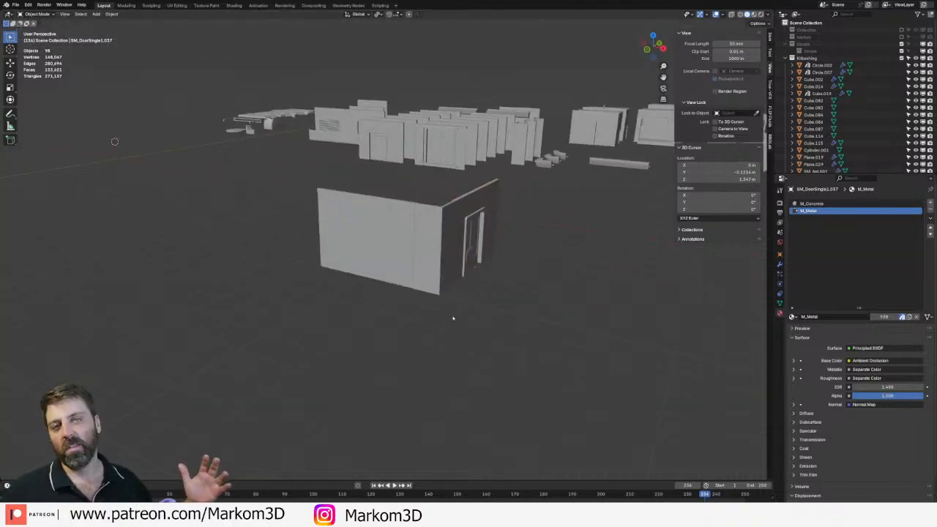
# - Select the copied plain wall and snap the 3D cursor to its origin
pyautogui.click(440, 291)
pyautogui.press('KP_Divide')
pyautogui.press('KP_7')
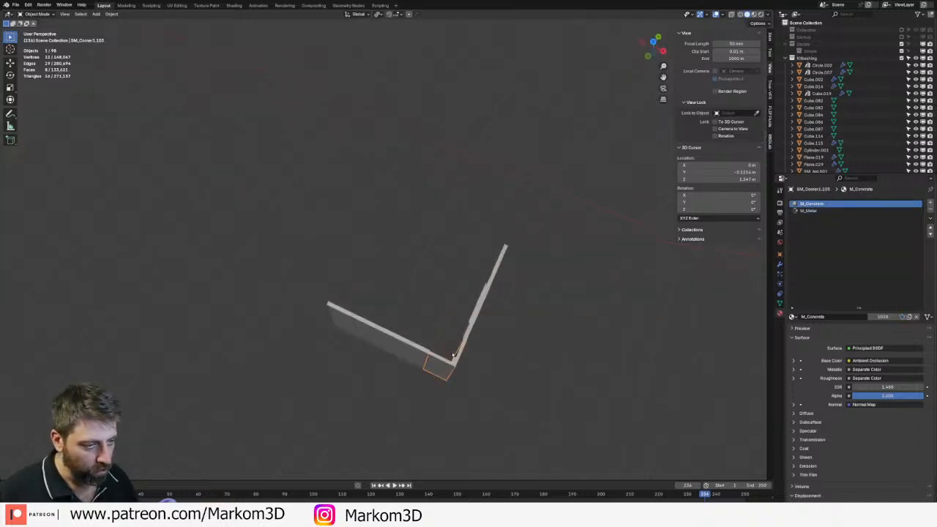
pyautogui.click(429, 341)
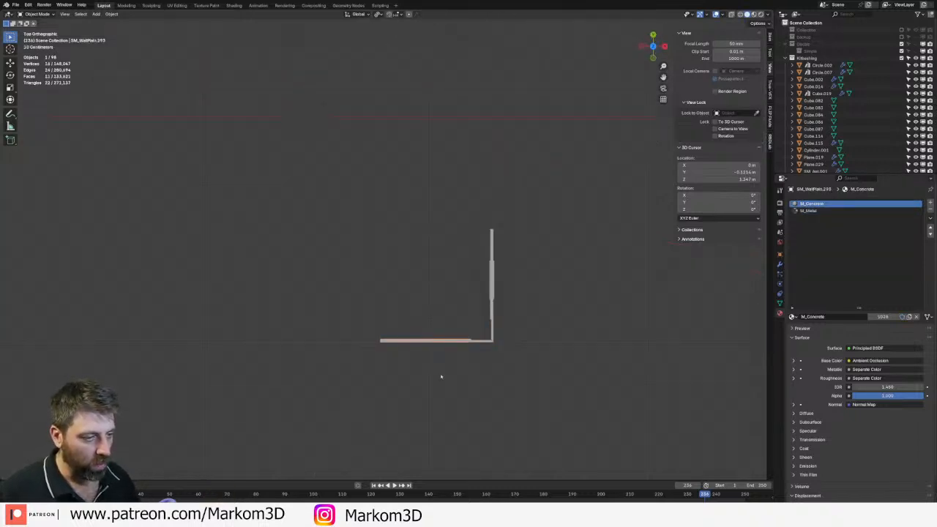
pyautogui.keyDown('shift'); pyautogui.moveTo(439, 376); pyautogui.dragTo(451, 310, button='middle'); pyautogui.keyUp('shift')
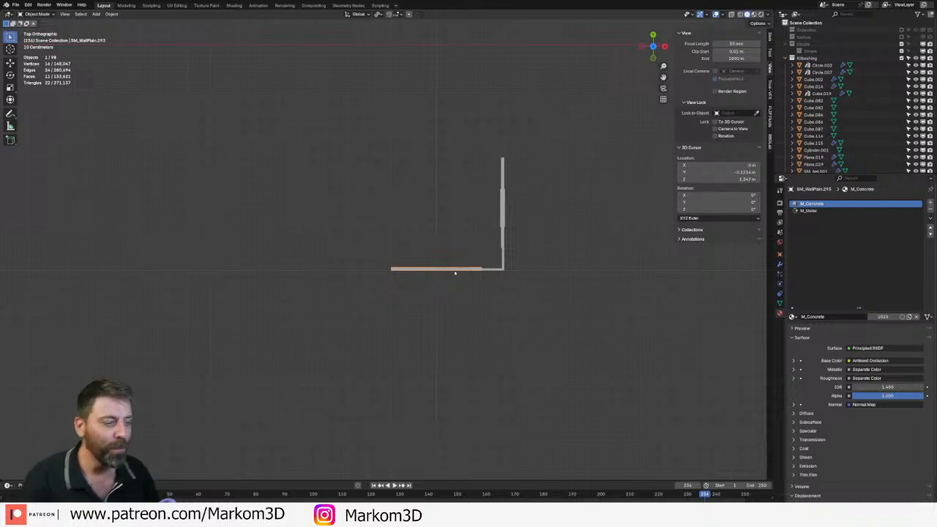
pyautogui.hotkey('shift', 's')
pyautogui.click(468, 310)
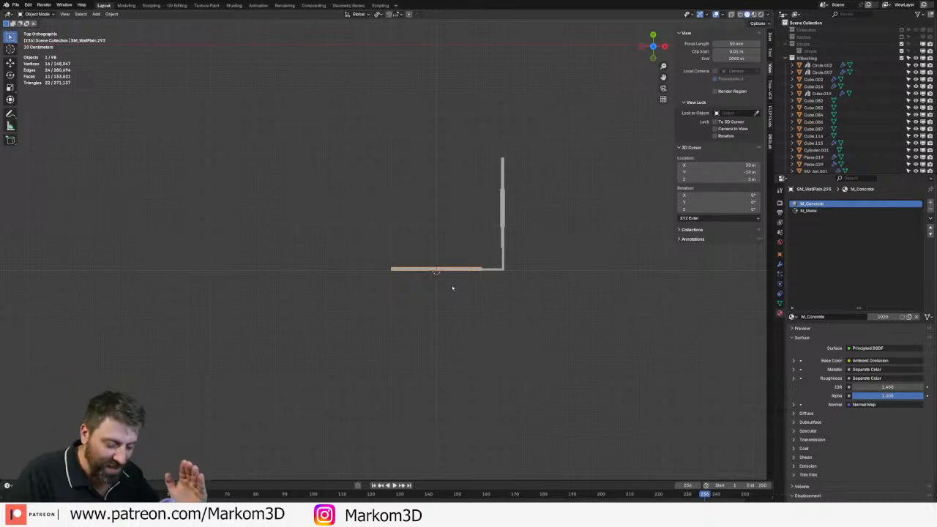
# - Add a plane at the 3D cursor, scale its mesh by 2 and shift it 1 m along negative Y
pyautogui.hotkey('shift', 'a')
pyautogui.click(472, 287)
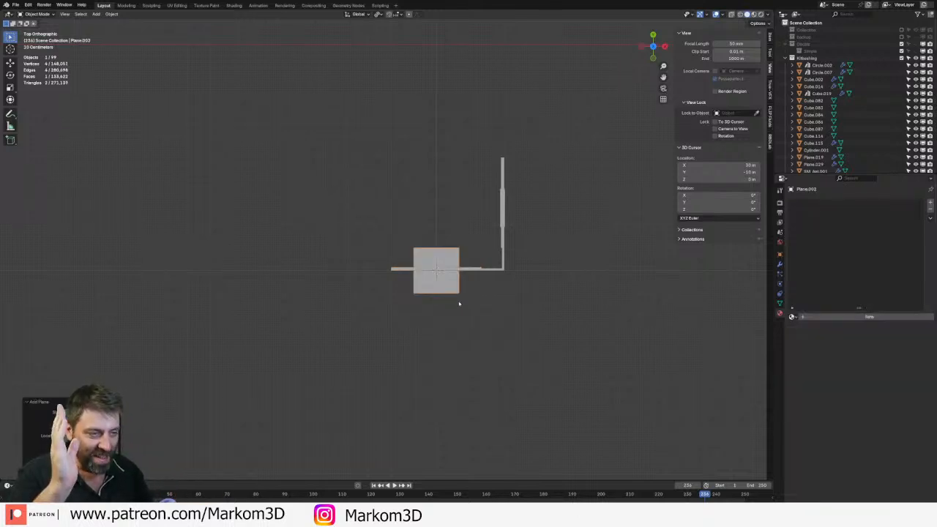
pyautogui.press('Tab')
pyautogui.press('s')
pyautogui.press('2')
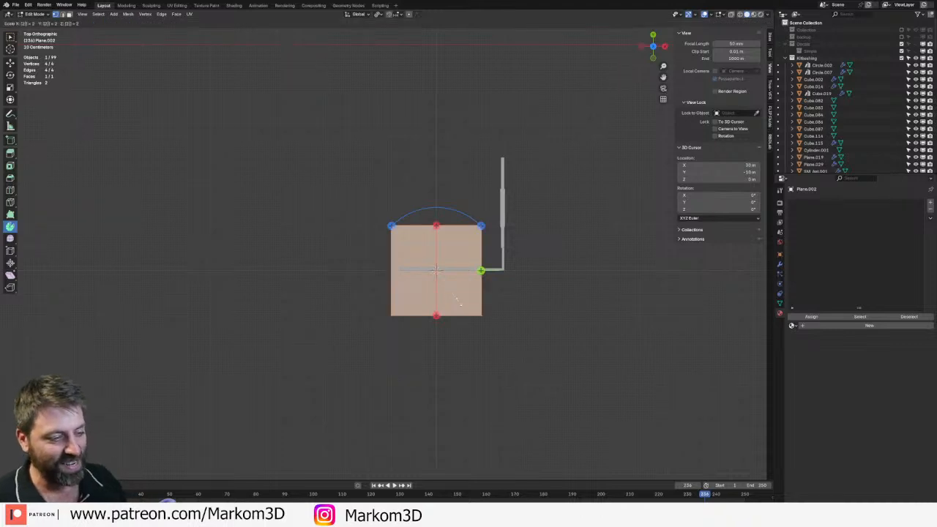
pyautogui.press('Return')
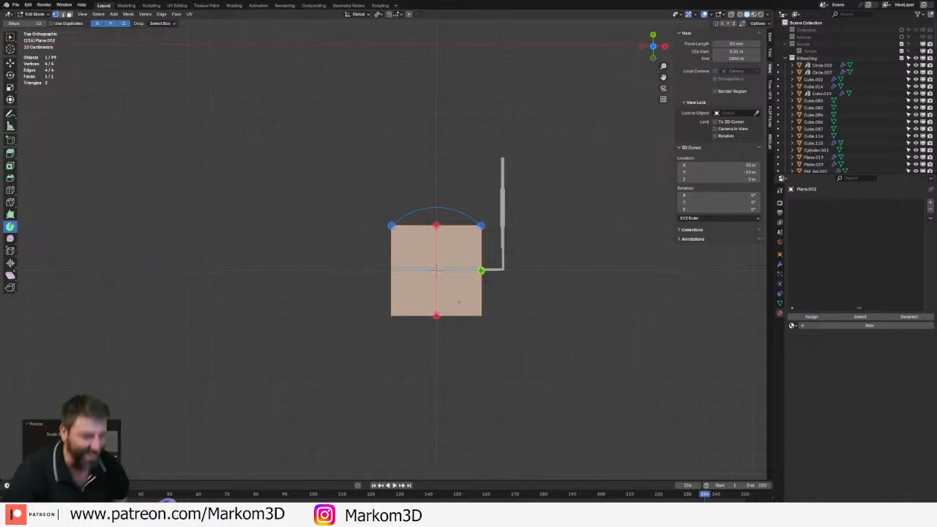
pyautogui.press('g')
pyautogui.press('y')
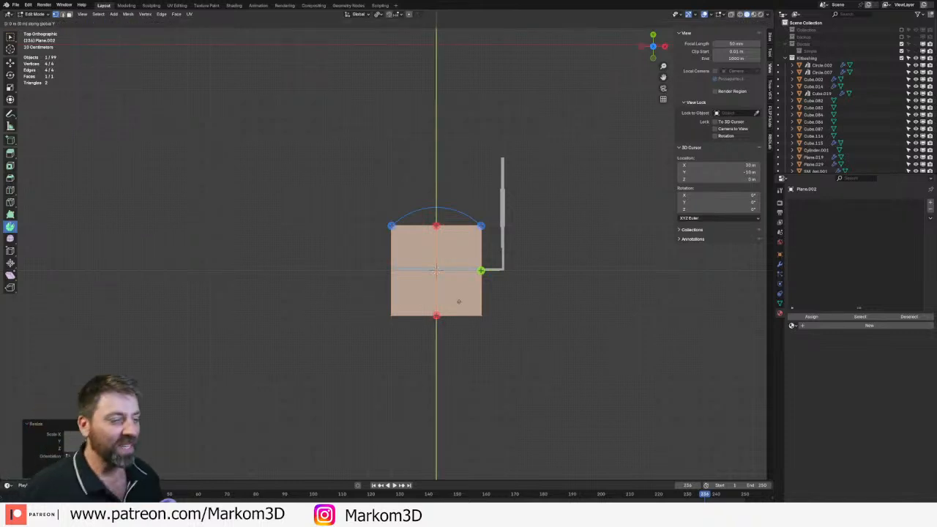
pyautogui.moveTo(460, 321); pyautogui.dragTo(460, 324)
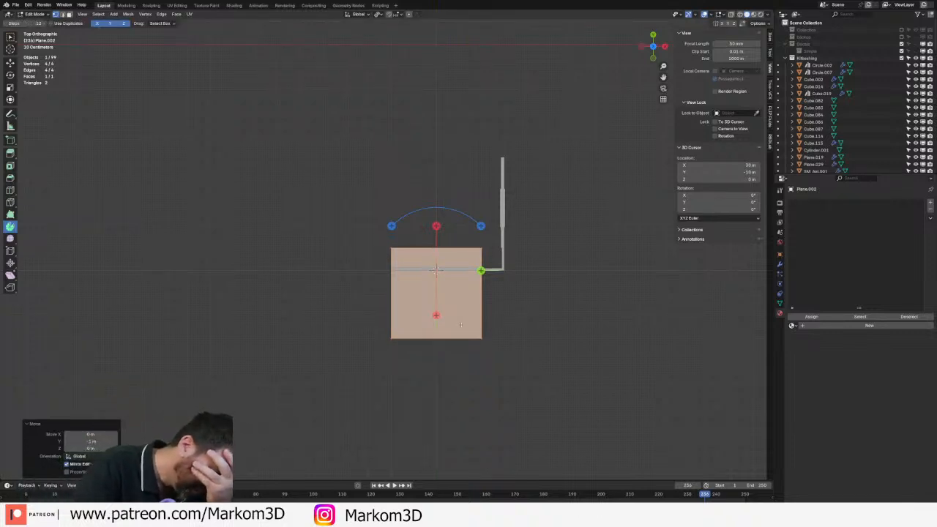
# - Pull the plane's rear edge along Y back towards the foot of the plain wall
pyautogui.press('2')
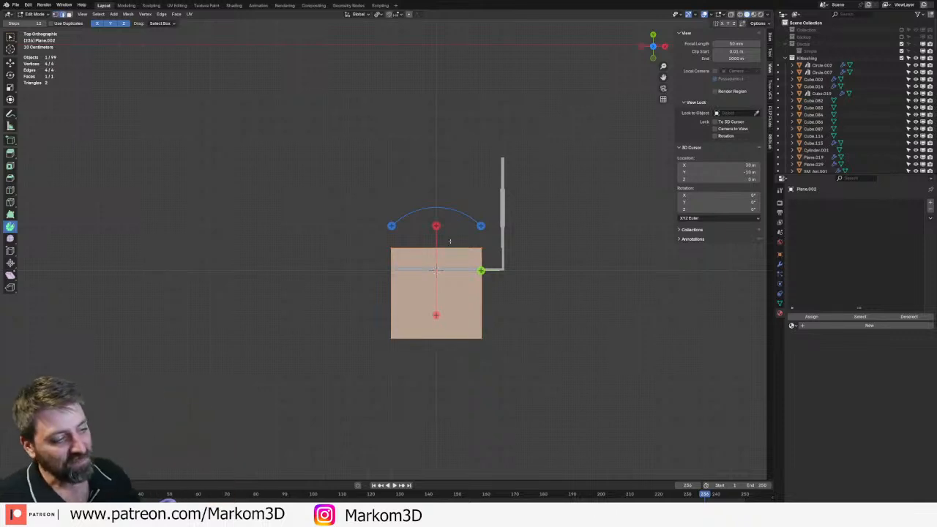
pyautogui.click(451, 252)
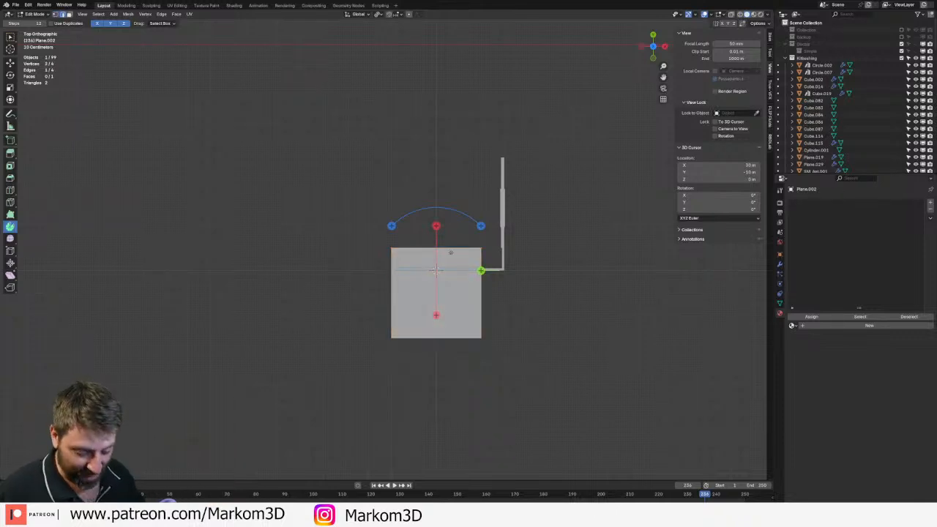
pyautogui.press('g')
pyautogui.press('y')
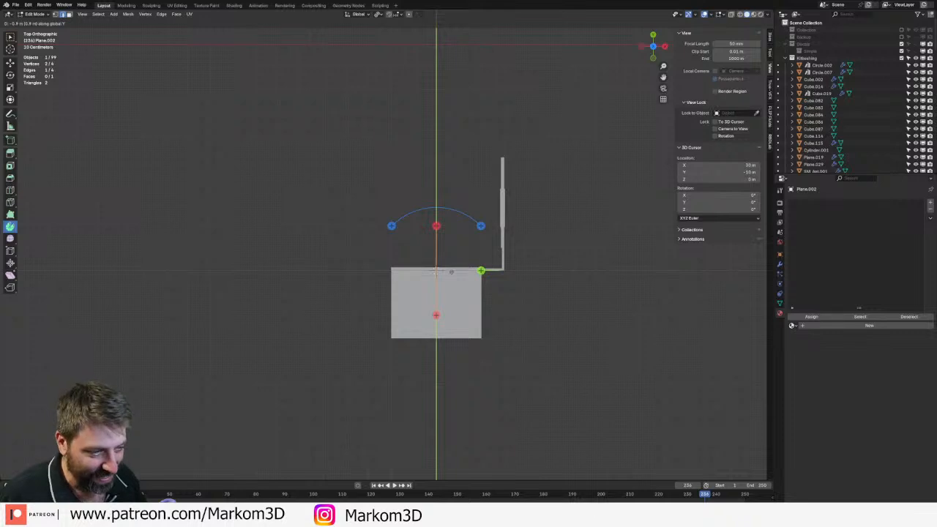
pyautogui.click(451, 272)
# - Nudge the plane's rear edge 0.1 m along Y to close the thin gap at the wall's foot
pyautogui.moveTo(451, 272); pyautogui.dragTo(444, 288, button='middle')
pyautogui.scroll(8, 427, 266)
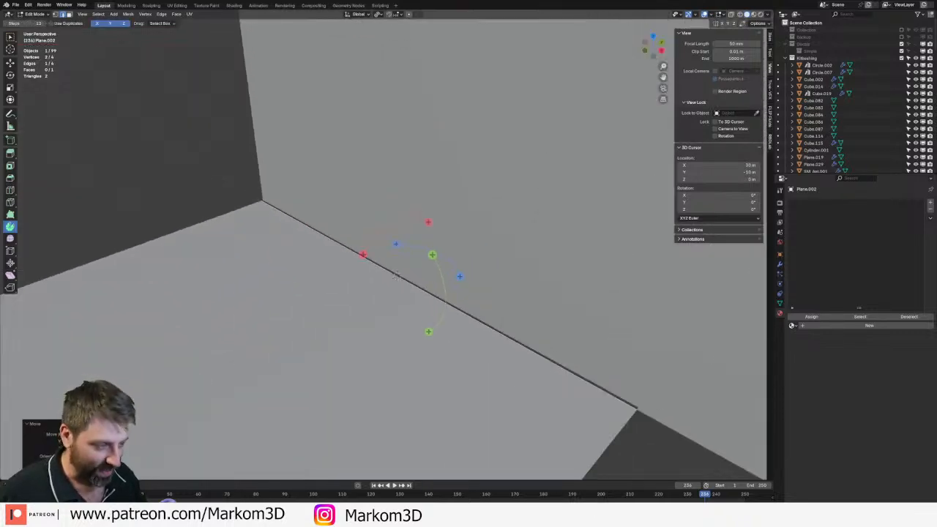
pyautogui.press('g')
pyautogui.press('y')
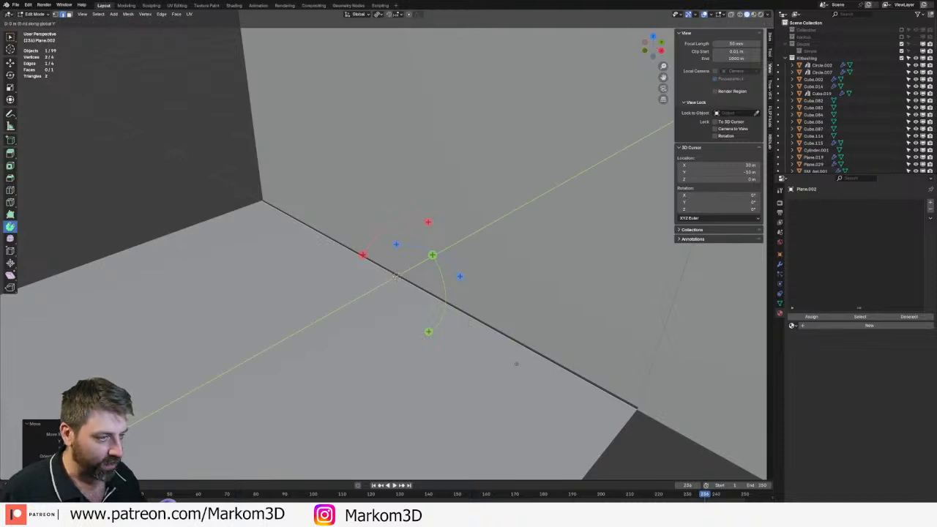
pyautogui.press('Escape')
pyautogui.press('g')
pyautogui.press('y')
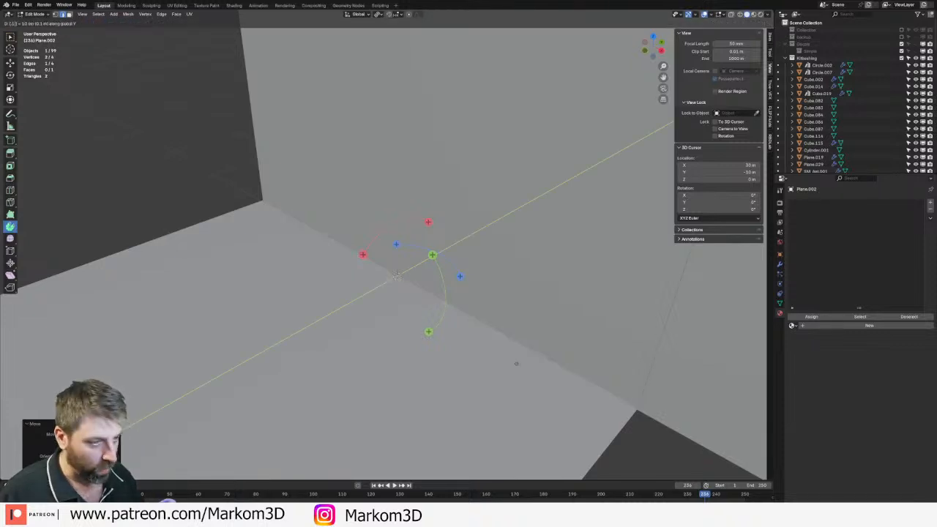
pyautogui.press('Escape')
pyautogui.scroll(-6, 388, 400)
pyautogui.moveTo(387, 400); pyautogui.dragTo(431, 383, button='middle')
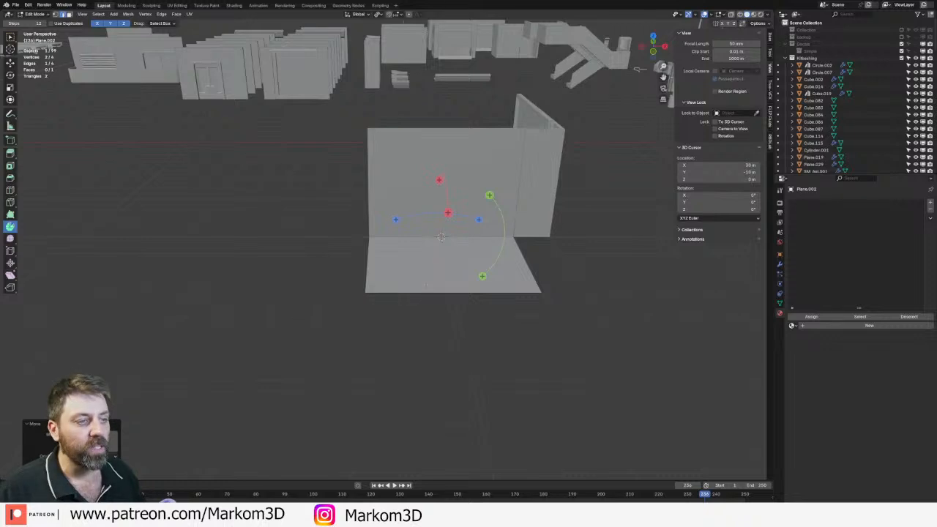
pyautogui.press('Tab')
pyautogui.press('KP_7')
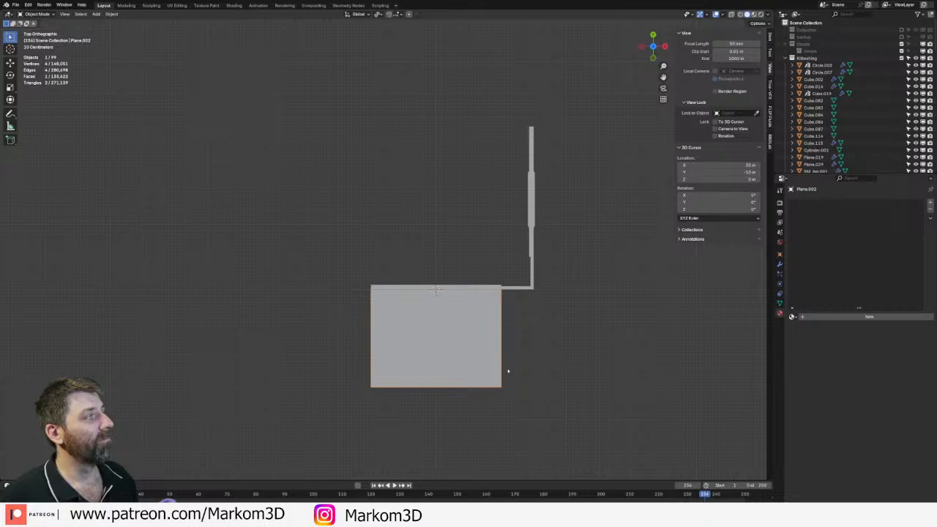
pyautogui.scroll(2, 471, 366)
pyautogui.moveTo(471, 366); pyautogui.dragTo(372, 359, button='middle')
pyautogui.scroll(3, 388, 346)
pyautogui.scroll(-5, 360, 366)
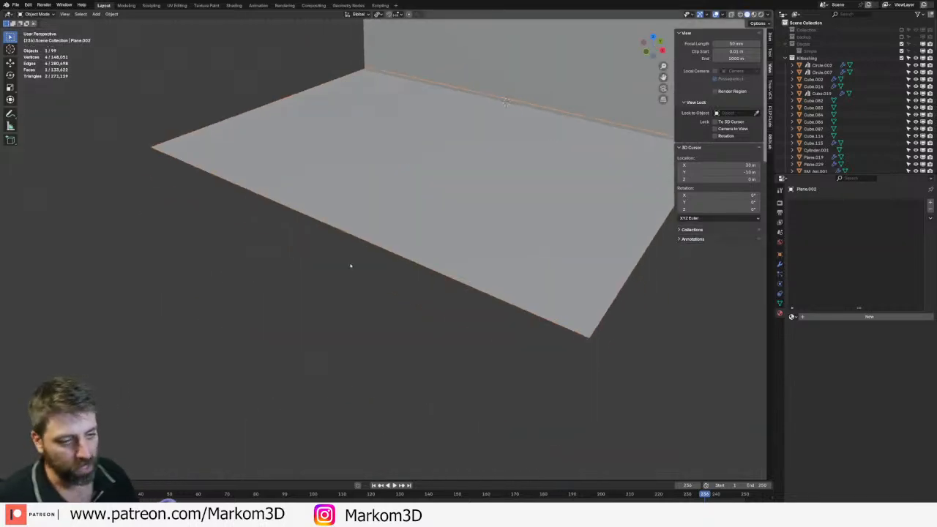
# - Add a loop cut parallel to the plane's front edge and set its local Y position to -2.8 m
pyautogui.press('Tab')
pyautogui.moveTo(249, 314); pyautogui.dragTo(213, 212, button='middle')
pyautogui.press('KP_7')
pyautogui.scroll(3, 487, 322)
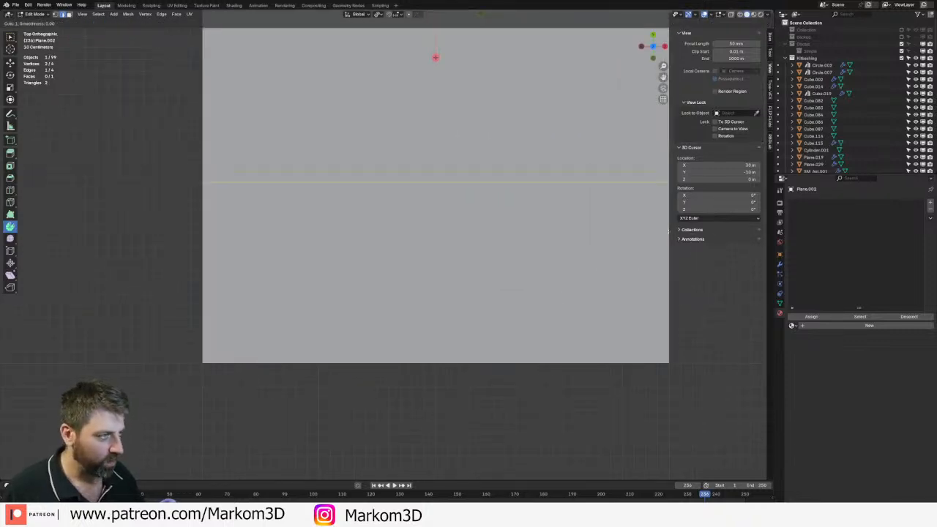
pyautogui.click(665, 271)
pyautogui.click(669, 384)
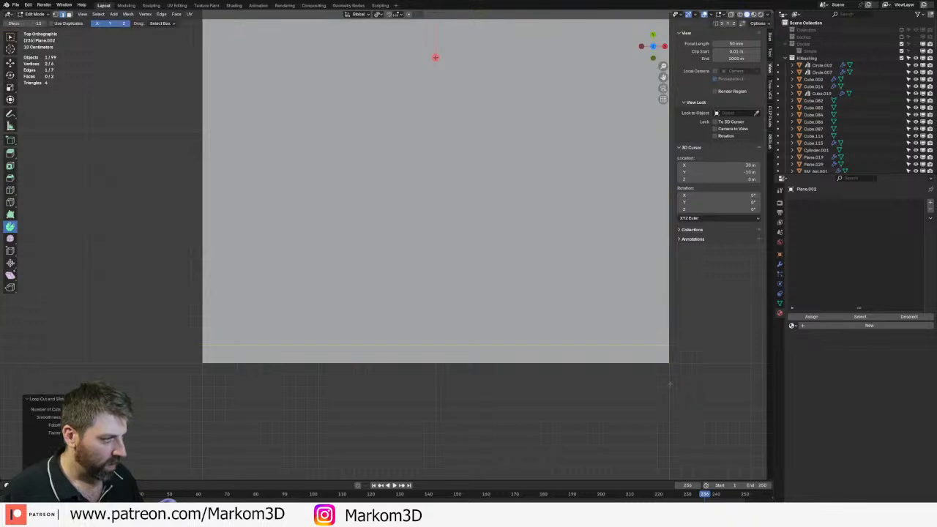
pyautogui.keyDown('shift'); pyautogui.moveTo(669, 384); pyautogui.dragTo(617, 390, button='middle'); pyautogui.keyUp('shift')
pyautogui.click(770, 40)
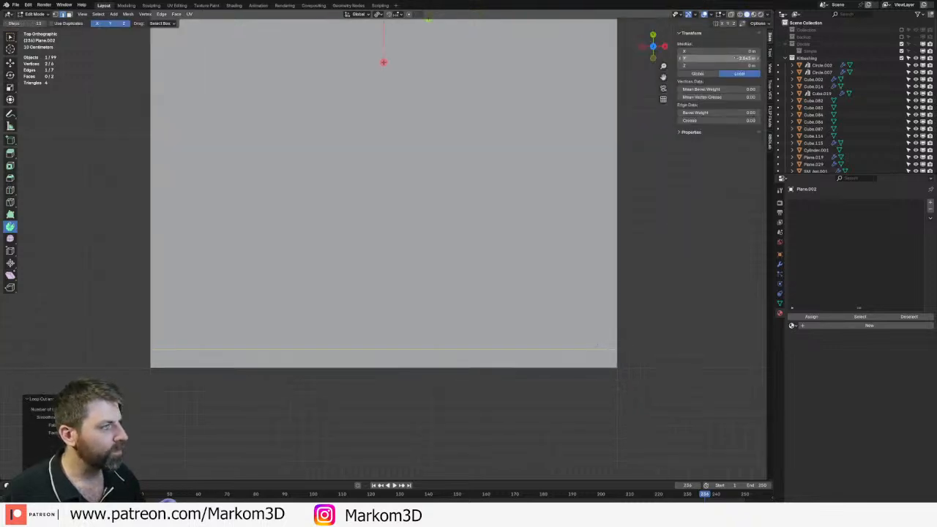
pyautogui.click(735, 59)
pyautogui.write('-2.8')
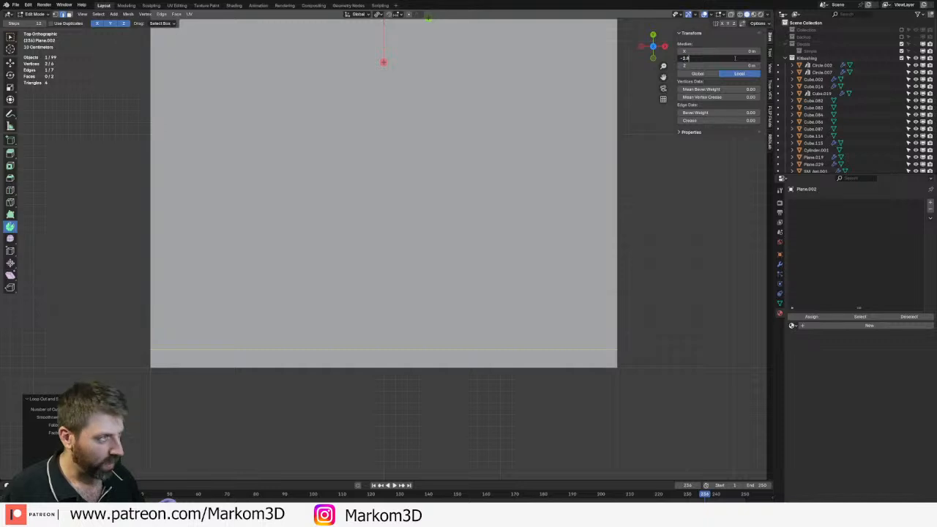
pyautogui.press('Return')
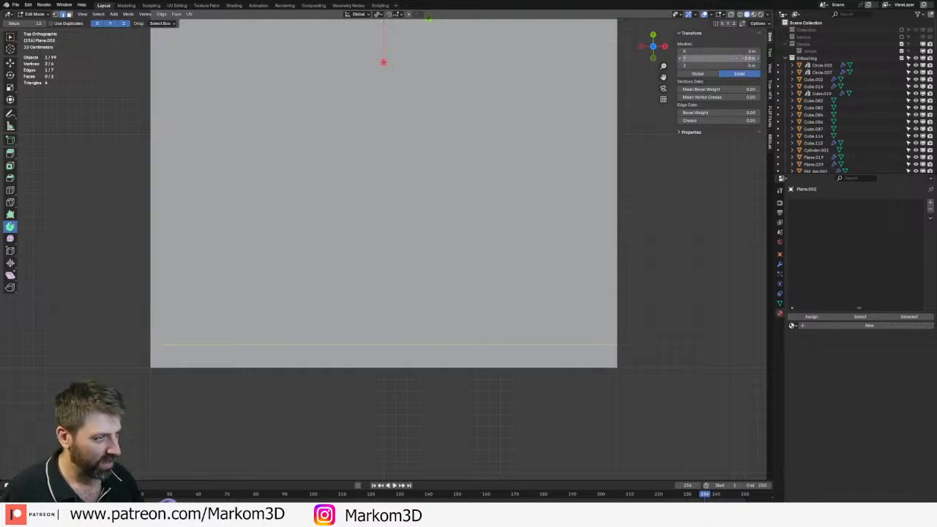
# - Extrude the narrow front strip face of the ground plane down by 0.1 m
pyautogui.moveTo(615, 278); pyautogui.dragTo(462, 221, button='middle')
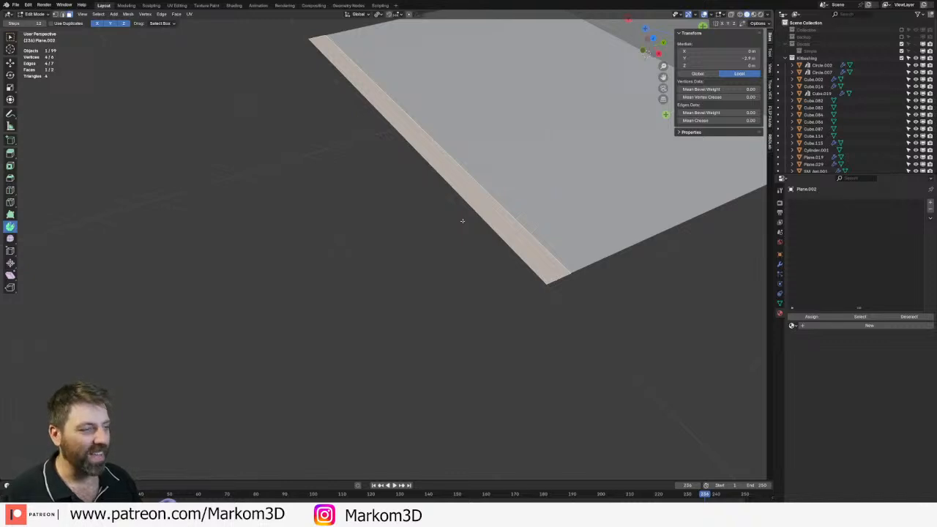
pyautogui.moveTo(526, 249); pyautogui.dragTo(521, 219, button='middle')
pyautogui.write('e')
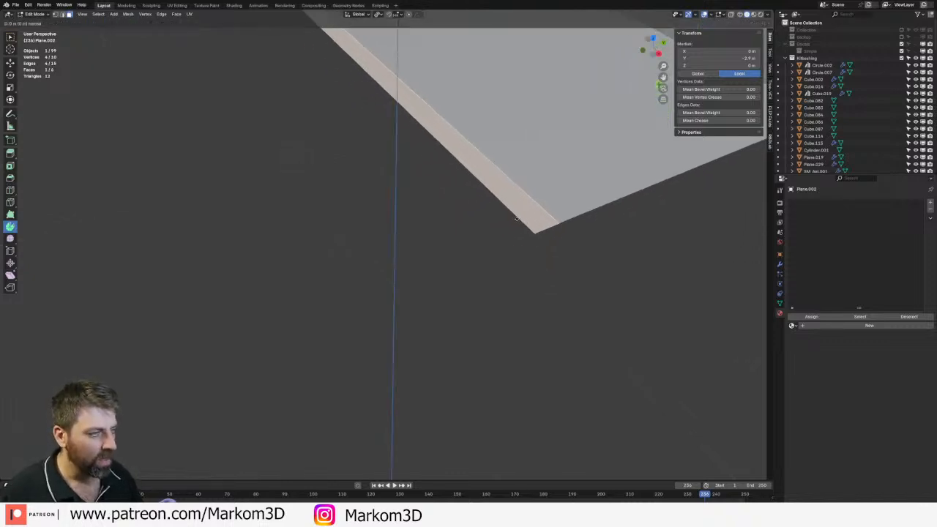
pyautogui.write('-0.1')
pyautogui.press('Return')
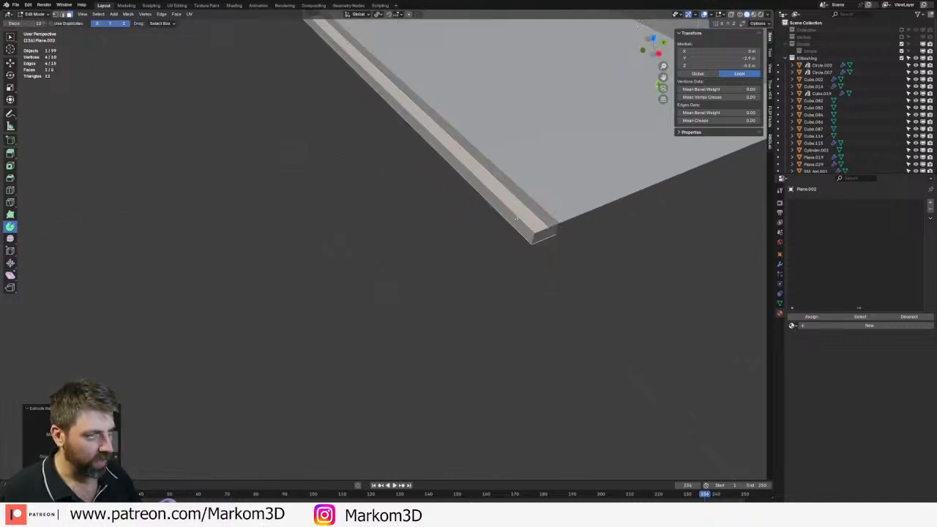
# - Delete the front face and both end faces of the lowered strip, keeping its base and the inner step face
pyautogui.click(518, 223)
pyautogui.keyDown('shift'); pyautogui.click(543, 235); pyautogui.keyUp('shift')
pyautogui.keyDown('shift'); pyautogui.moveTo(540, 233); pyautogui.dragTo(631, 396, button='middle'); pyautogui.keyUp('shift')
pyautogui.keyDown('shift'); pyautogui.click(398, 169); pyautogui.keyUp('shift')
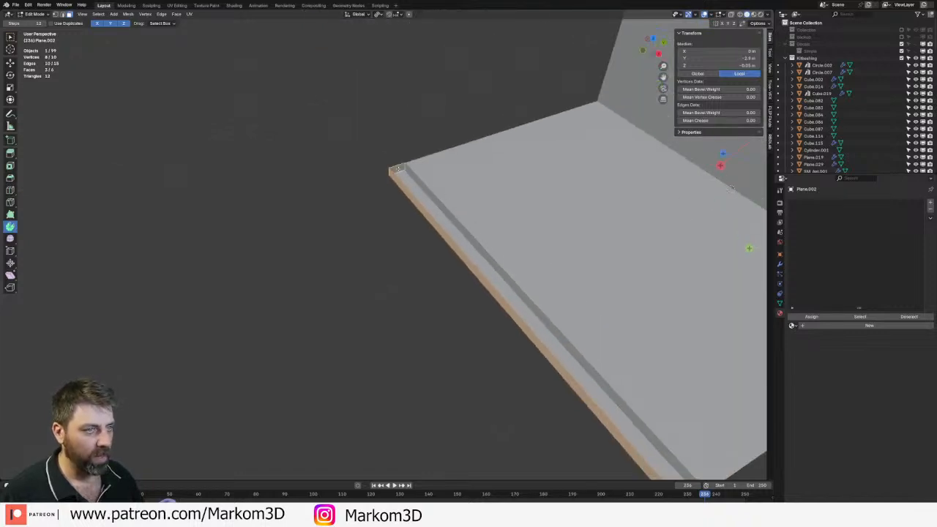
pyautogui.press('x')
pyautogui.click(398, 167)
# - Add a loop cut across the ground surface close to the step edge, at local Y about -2.74 m
pyautogui.moveTo(398, 167); pyautogui.dragTo(431, 220, button='middle')
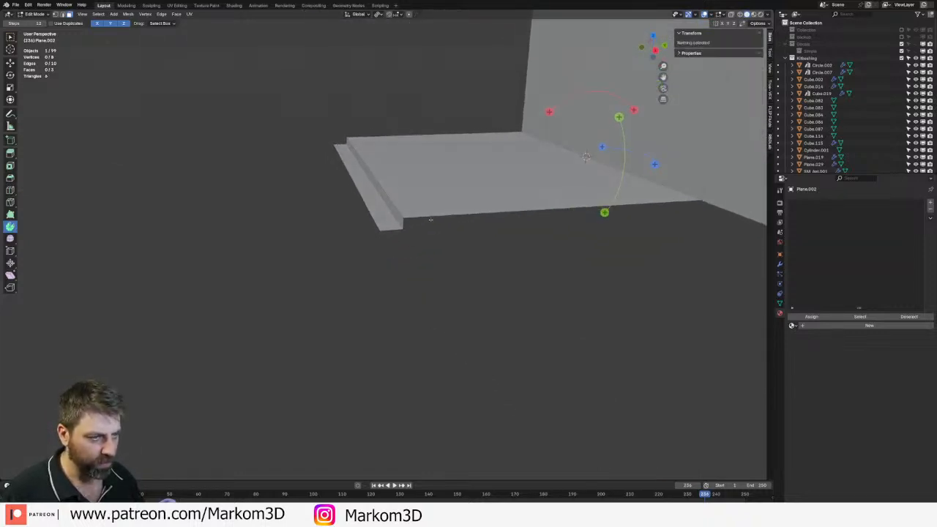
pyautogui.click(374, 215)
pyautogui.press('2')
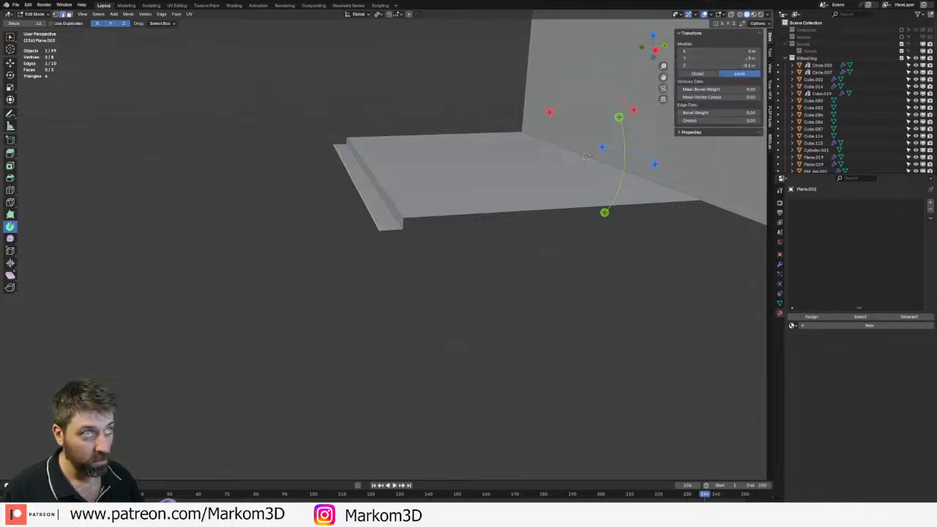
pyautogui.hotkey('ctrl', 'r')
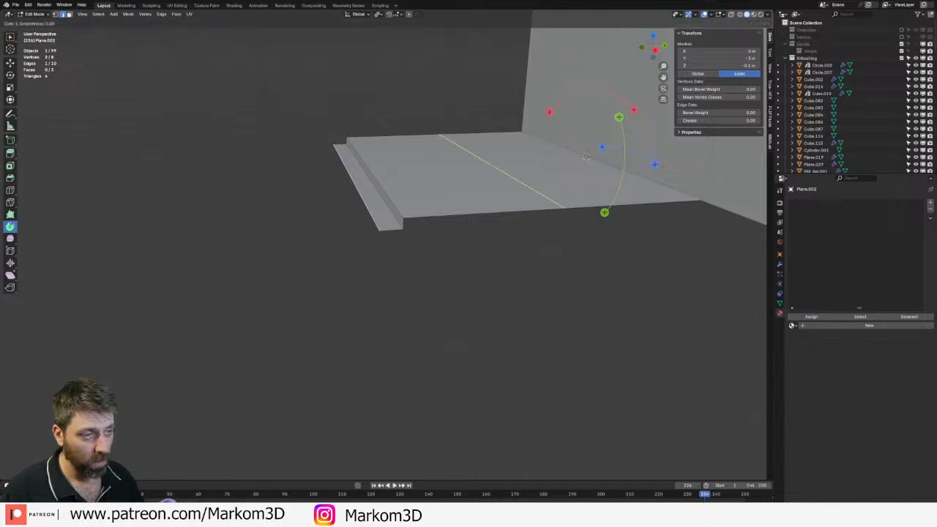
pyautogui.click(454, 213)
pyautogui.click(339, 223)
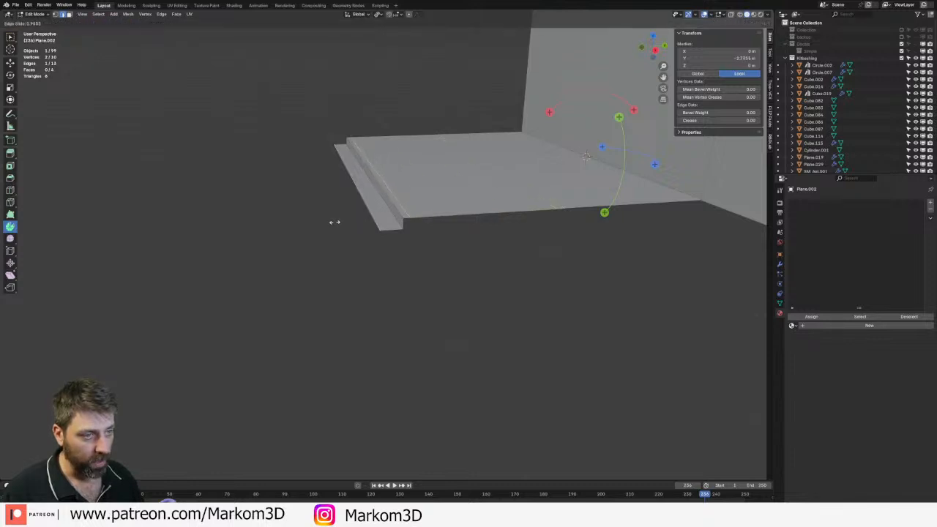
# - Bevel the new loop narrowly with two segments and lower its middle edge about 0.005 m along Z to form a thin groove
pyautogui.scroll(8, 625, 220)
pyautogui.scroll(-6, 417, 249)
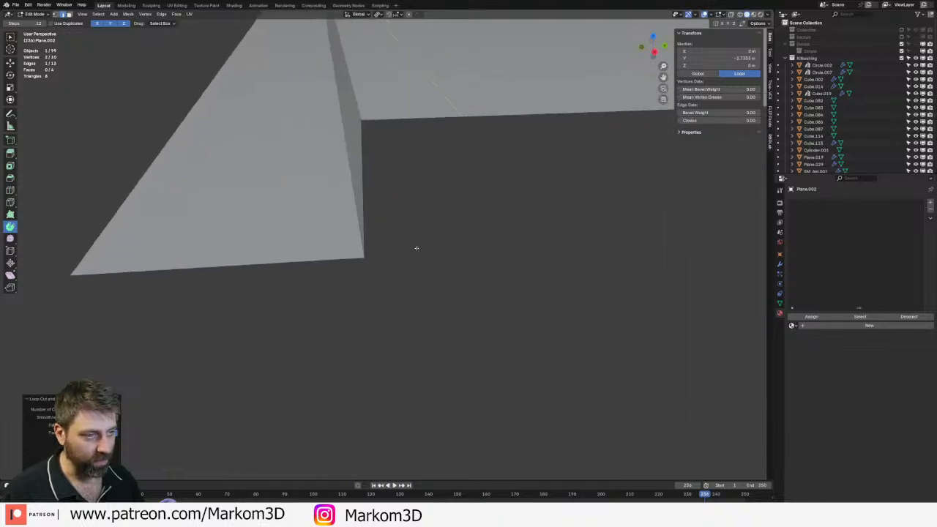
pyautogui.scroll(-2, 500, 291)
pyautogui.hotkey('ctrl', 'b')
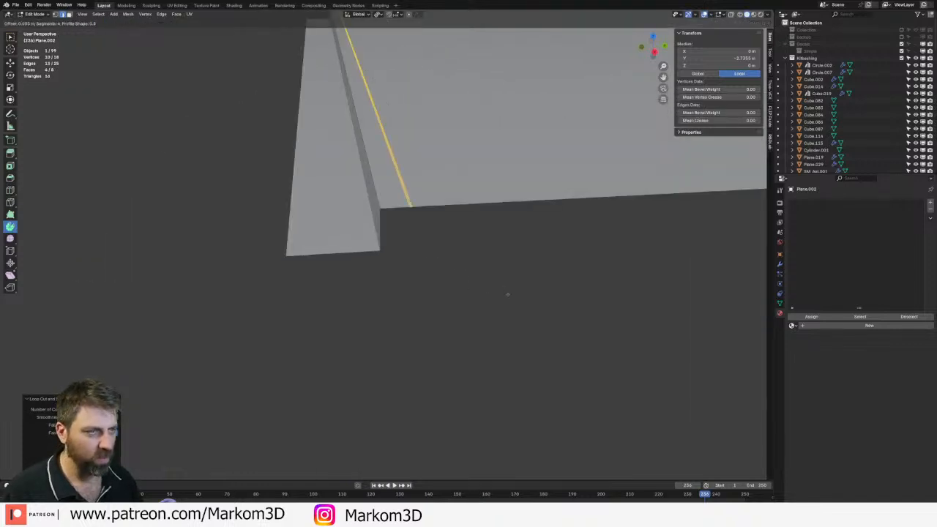
pyautogui.click(505, 294)
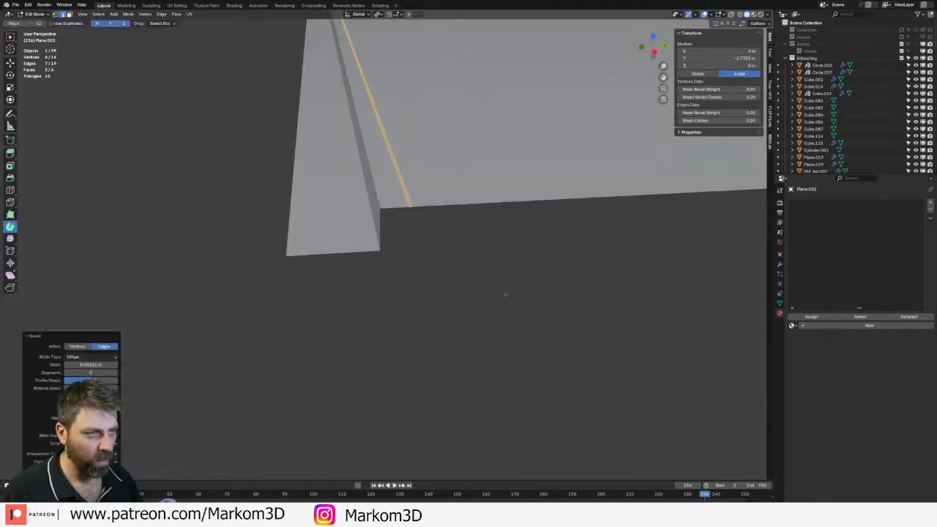
pyautogui.click(505, 294)
pyautogui.press('Tab')
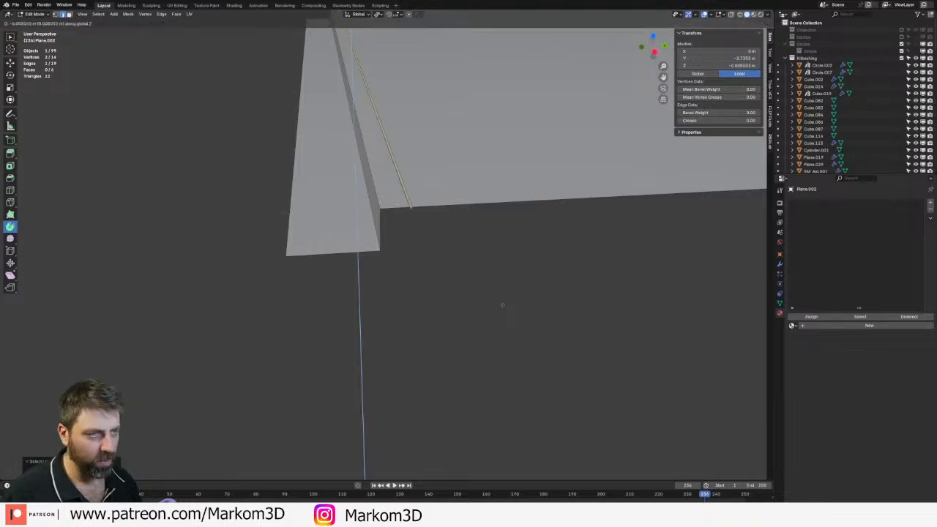
pyautogui.moveTo(475, 291); pyautogui.dragTo(433, 242, button='middle')
pyautogui.scroll(3, 432, 243)
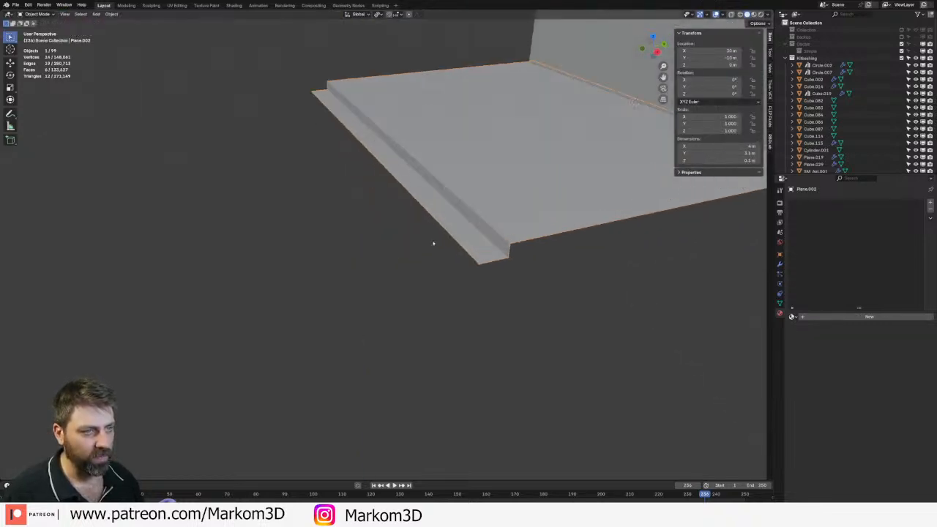
# - Round the upper edge of the step with a four-segment bevel
pyautogui.press('Tab')
pyautogui.click(476, 213)
pyautogui.moveTo(507, 257); pyautogui.dragTo(483, 293, button='middle')
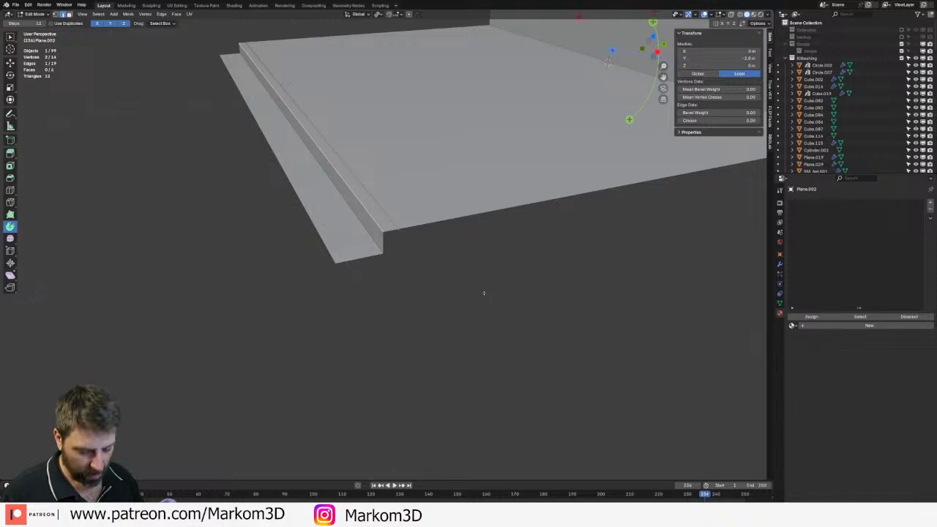
pyautogui.hotkey('ctrl', 'b')
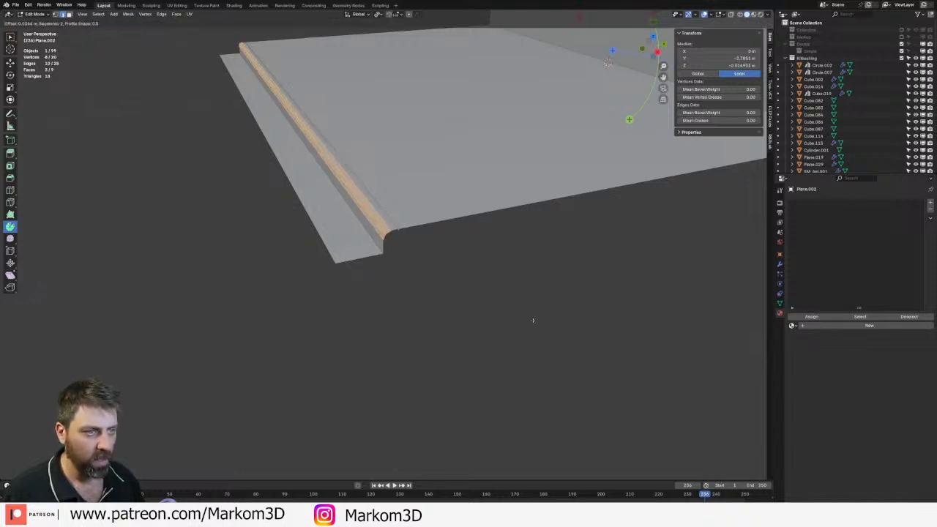
pyautogui.click(512, 316)
pyautogui.click(389, 251)
pyautogui.click(377, 243)
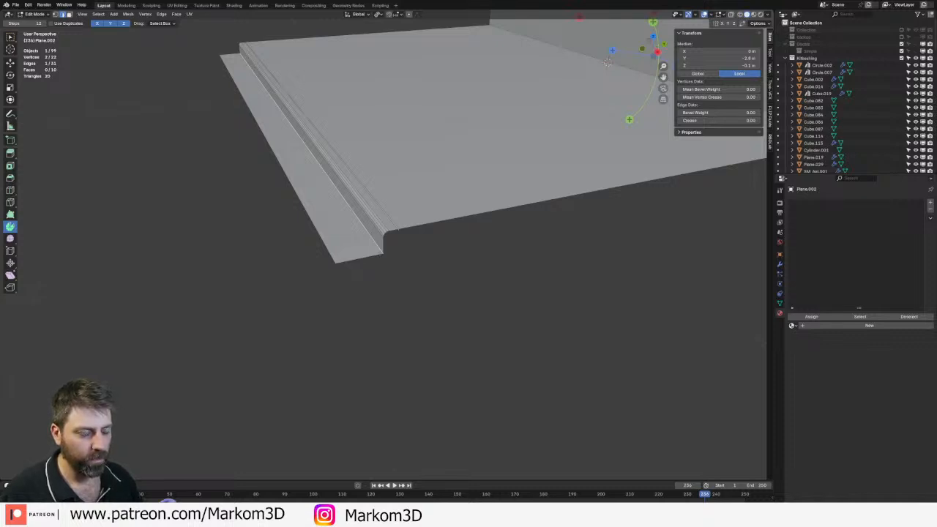
pyautogui.press('g')
pyautogui.press('z')
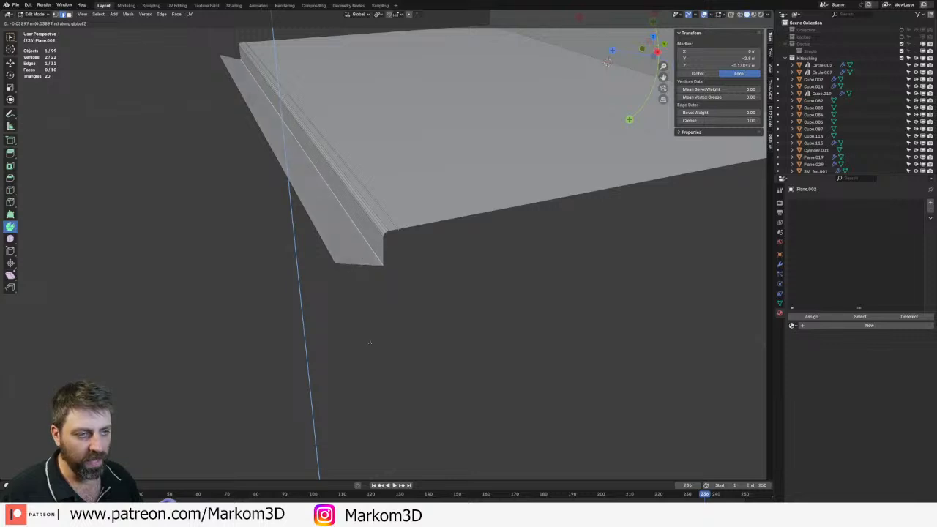
pyautogui.rightClick(364, 354)
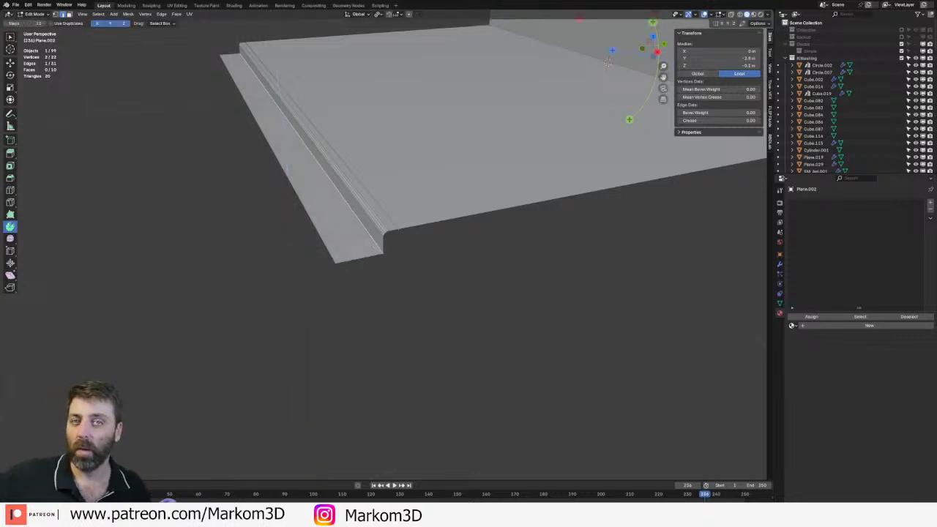
# - Raise the lowered strip's two long edges together by 0.02 m along Z
pyautogui.scroll(3, 385, 245)
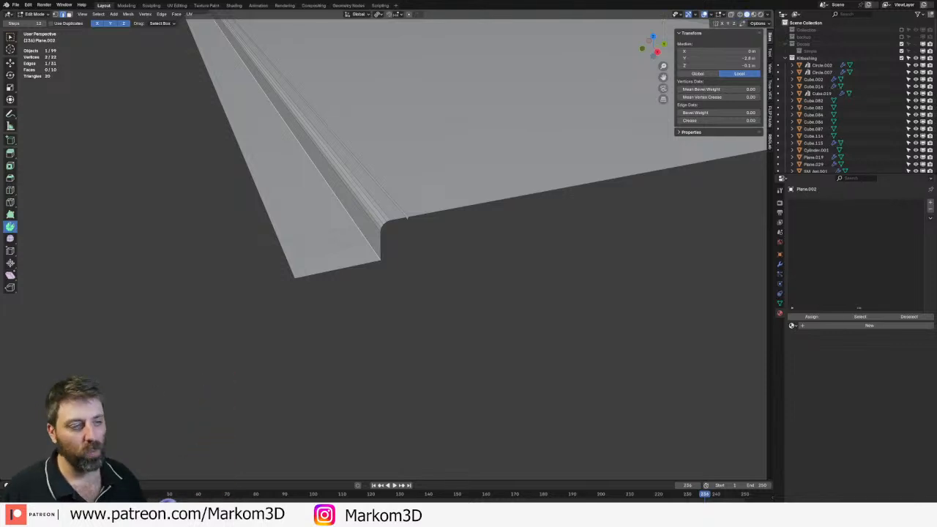
pyautogui.scroll(-4, 424, 252)
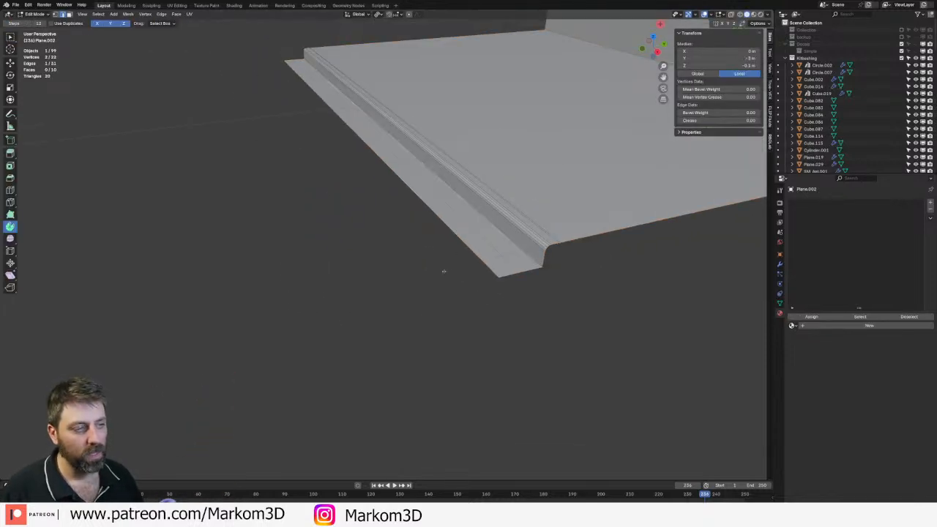
pyautogui.keyDown('shift'); pyautogui.click(505, 252); pyautogui.keyUp('shift')
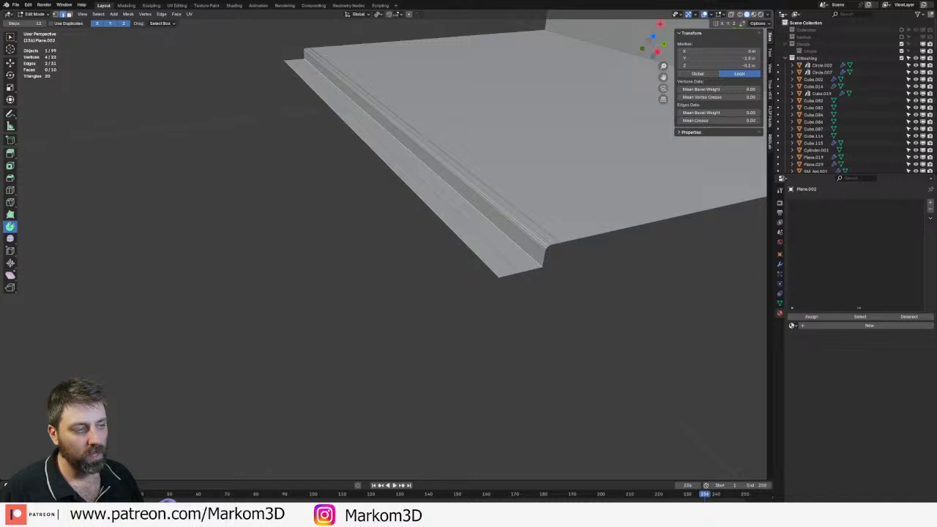
pyautogui.press('g')
pyautogui.press('z')
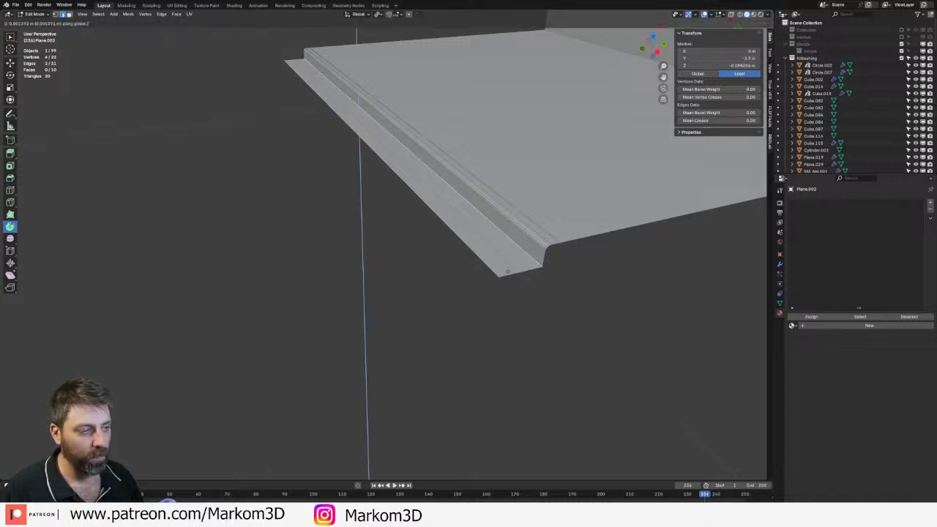
pyautogui.write('.002| = -')
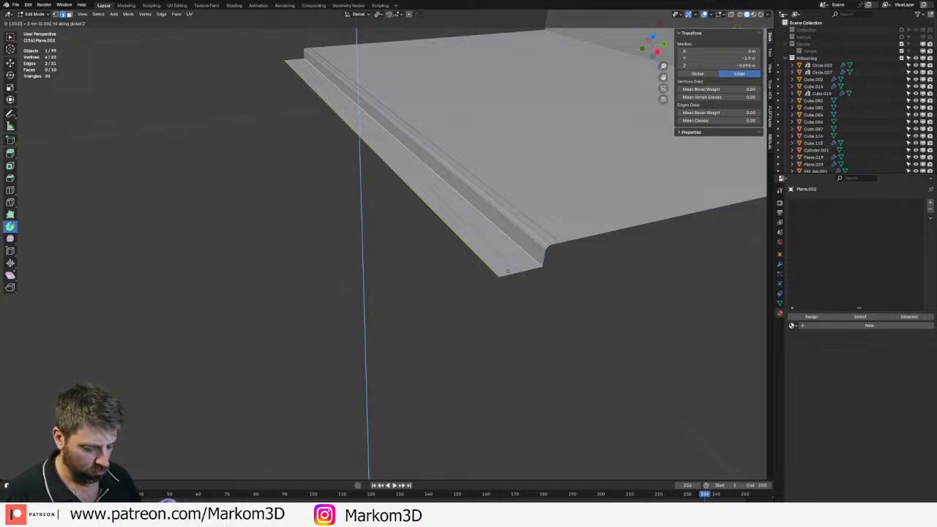
pyautogui.press('BackSpace')
pyautogui.press('BackSpace')
pyautogui.press('BackSpace')
pyautogui.press('BackSpace')
pyautogui.write('.2')
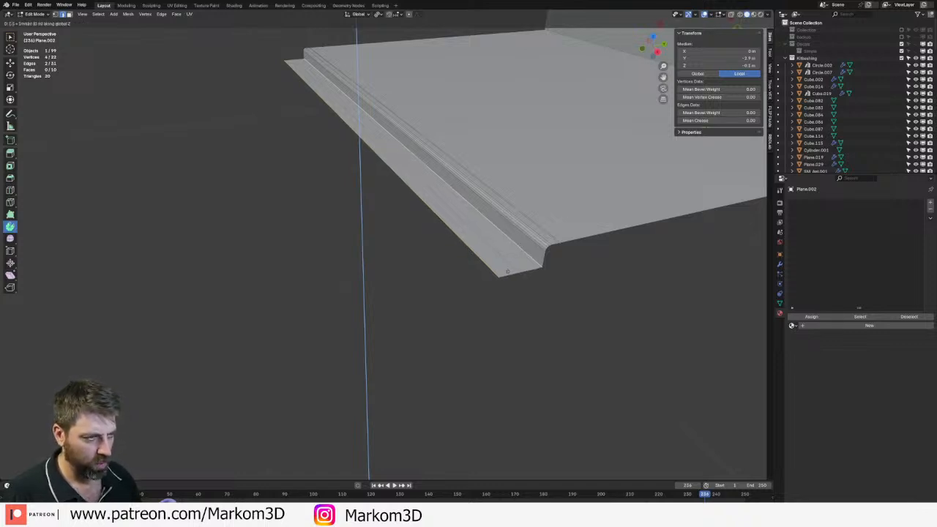
pyautogui.press('BackSpace')
pyautogui.press('BackSpace')
pyautogui.press('BackSpace')
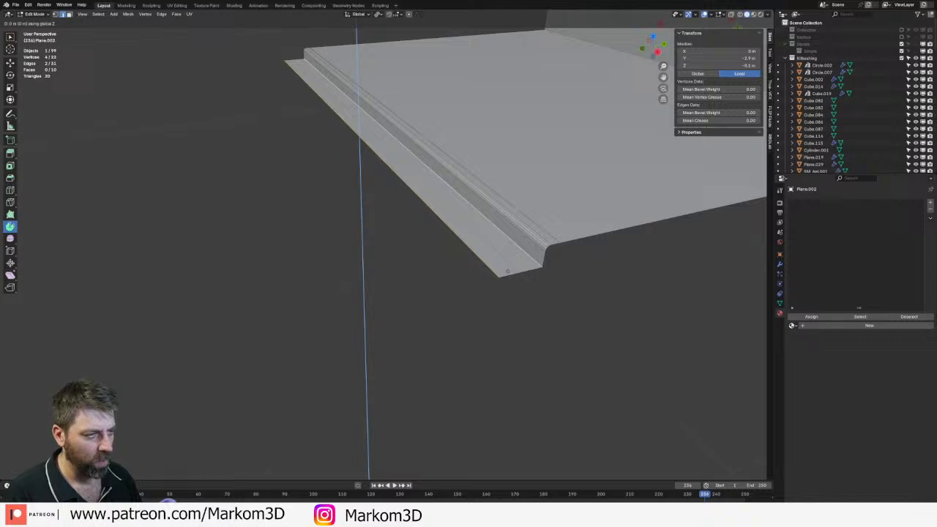
pyautogui.press('Return')
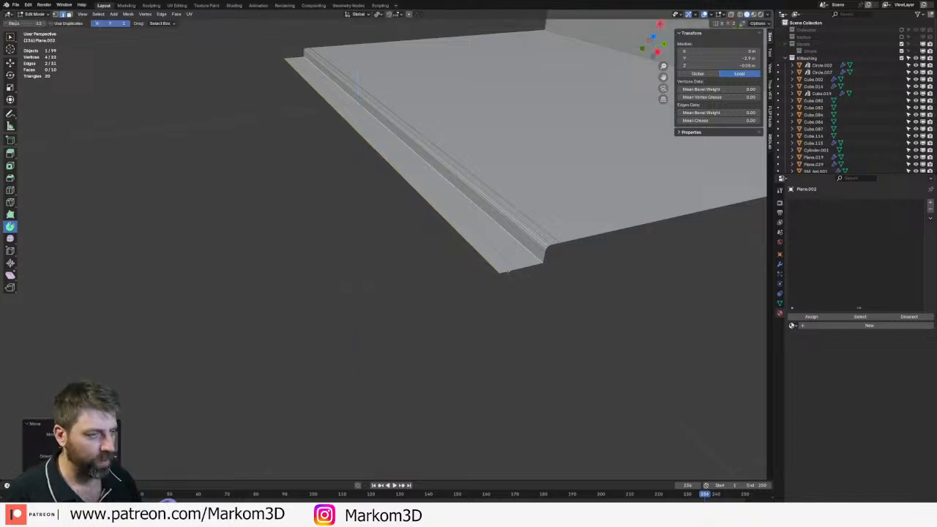
# - Raise the lowered strip's outer front edge by 0.01 m along Z to give the strip a slight slope
pyautogui.click(486, 262)
pyautogui.write('gz')
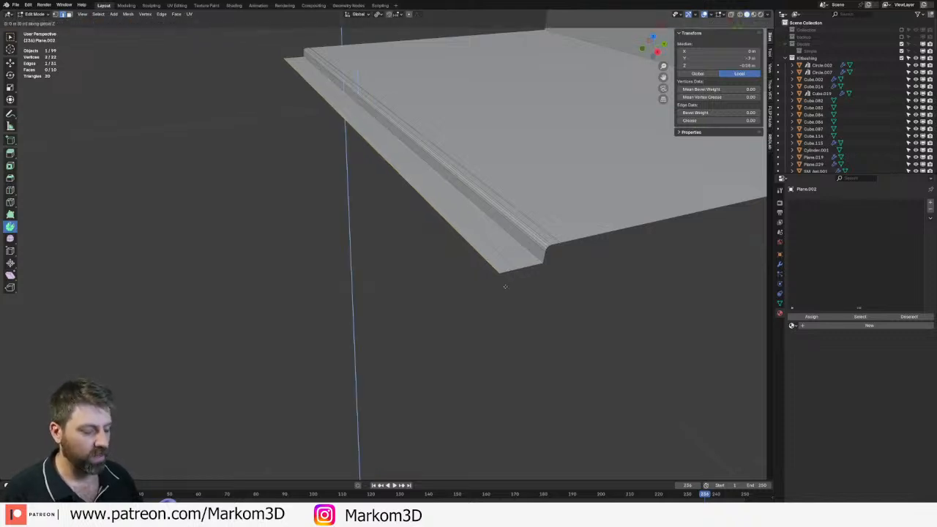
pyautogui.write('.01')
pyautogui.press('Return')
# - Extrude the strip's outer front edge 0.04 m downward along Z as a small skirt
pyautogui.write('e')
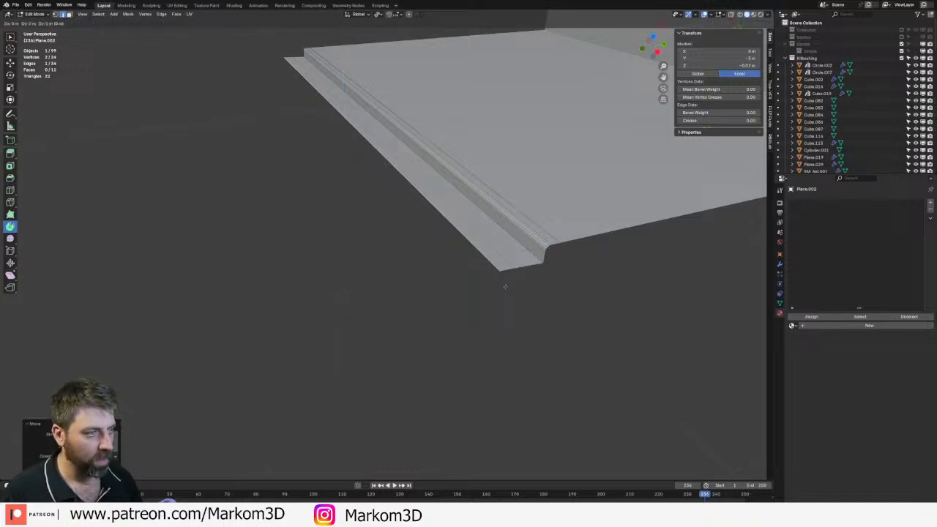
pyautogui.write('.')
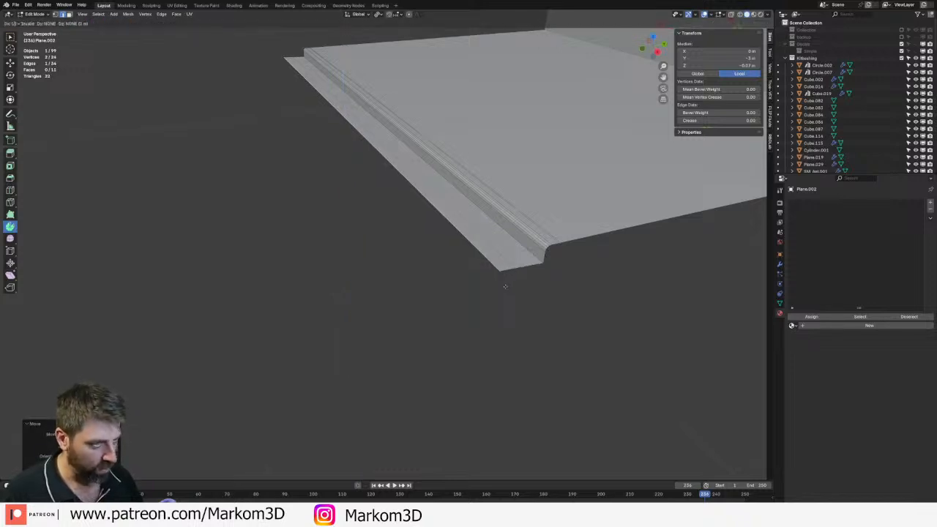
pyautogui.write('04z')
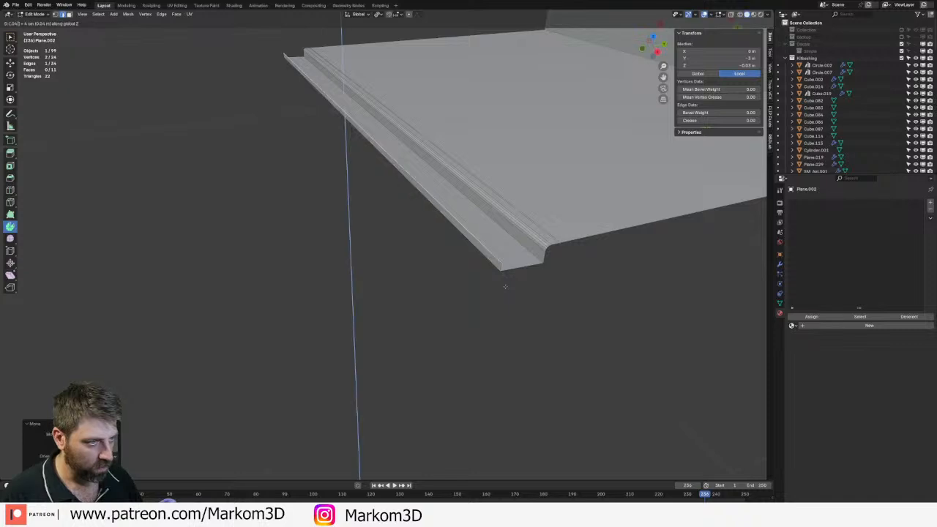
pyautogui.write('-')
pyautogui.press('Return')
# - Bevel the strip's front corner edge above the skirt with four segments, about 0.0115 m wide, and finish mesh editing
pyautogui.hotkey('ctrl', 'z')
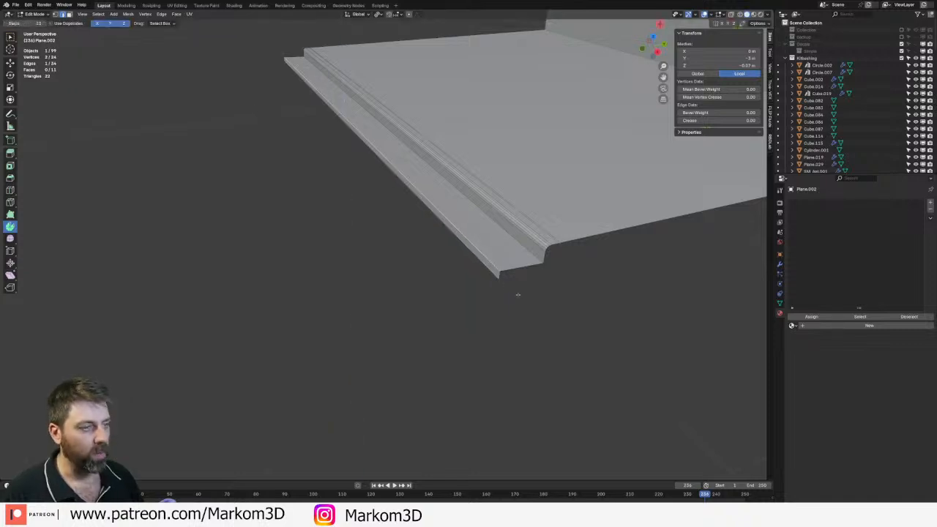
pyautogui.hotkey('ctrl', 'b')
pyautogui.click(531, 299)
pyautogui.scroll(-4, 483, 280)
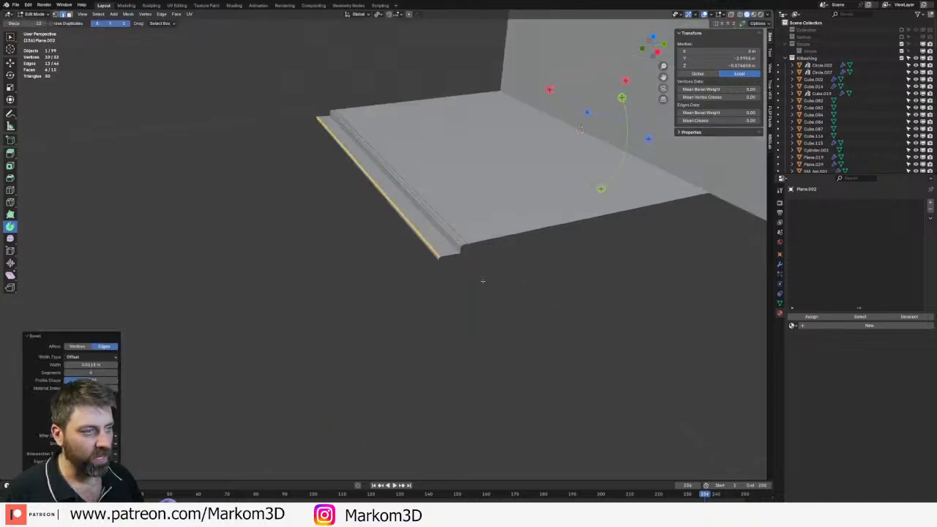
pyautogui.press('Tab')
# - Add a new plane at the 3D cursor and move it -0.1 m along Z
pyautogui.hotkey('shift', 'a')
pyautogui.moveTo(435, 253)
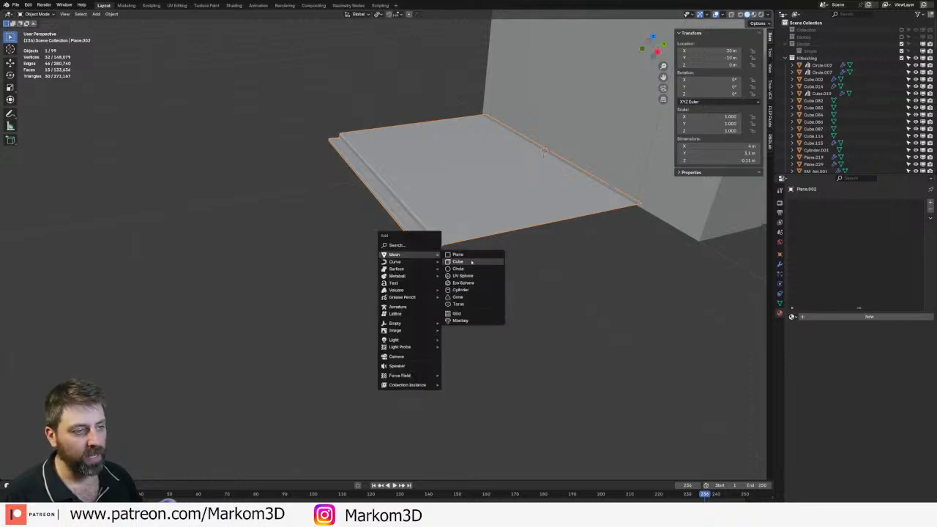
pyautogui.click(475, 258)
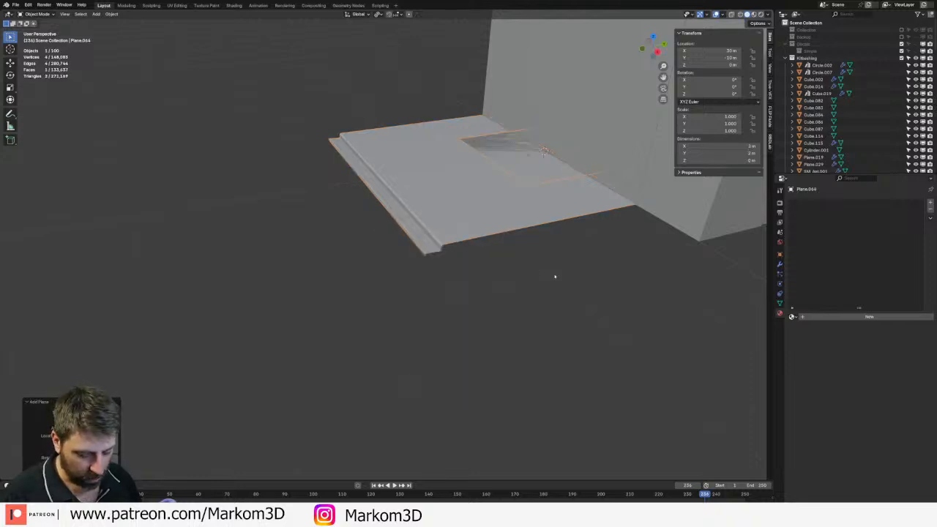
pyautogui.write('gz-0.1')
pyautogui.press('Return')
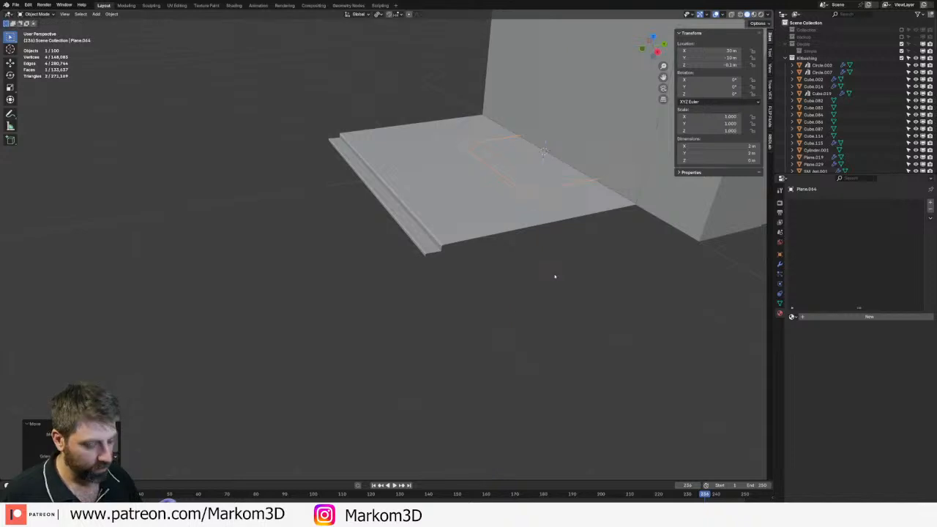
# - Try the plane as a street surface beyond the front strip, enlarged about 2.8 times, and delete it
pyautogui.press('g')
pyautogui.press('y')
pyautogui.click(439, 333)
pyautogui.press('s')
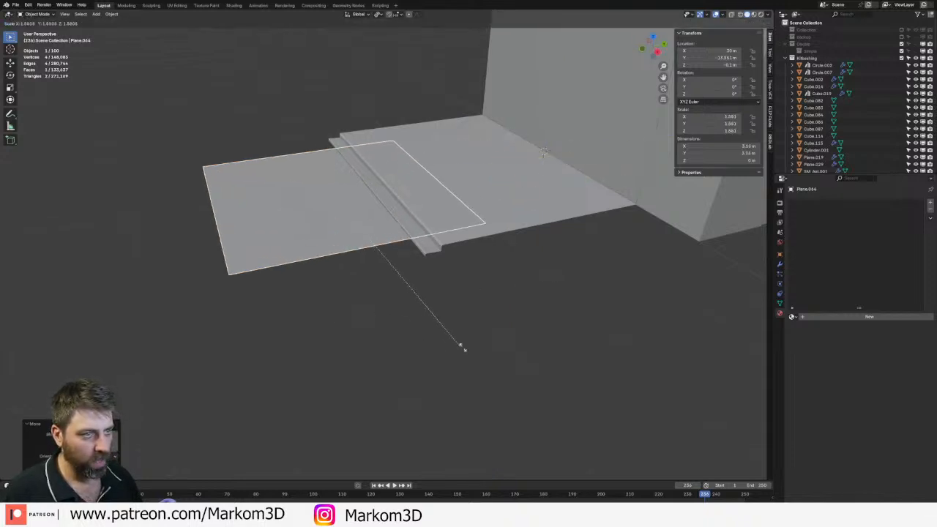
pyautogui.click(637, 374)
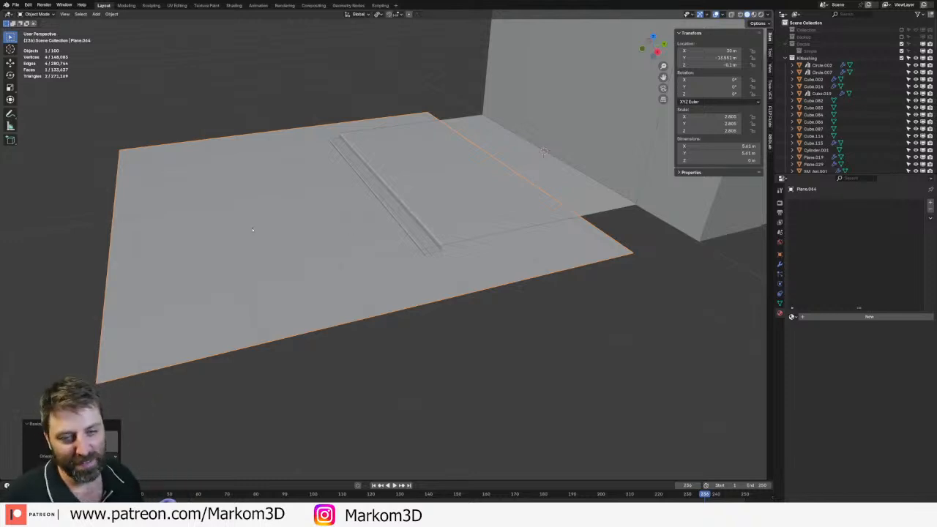
pyautogui.moveTo(253, 227); pyautogui.dragTo(327, 215, button='middle')
pyautogui.scroll(3, 326, 215)
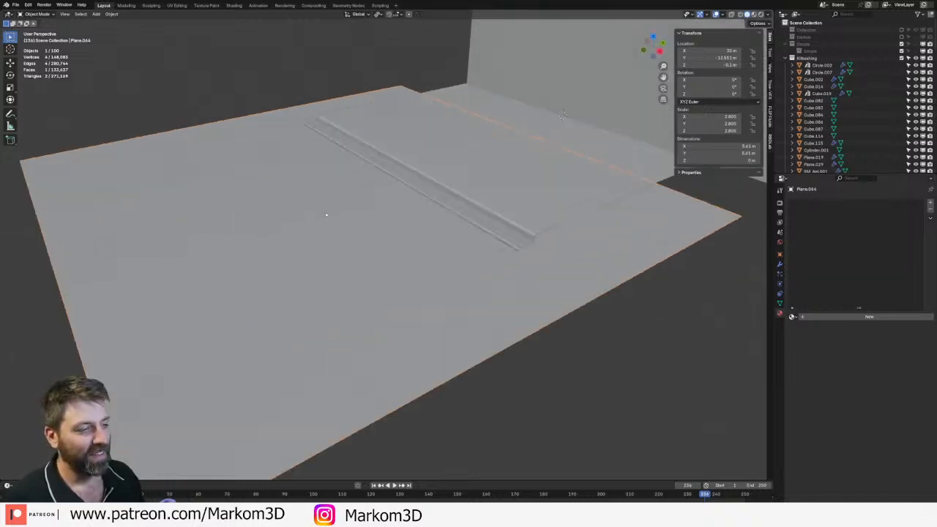
pyautogui.press('Delete')
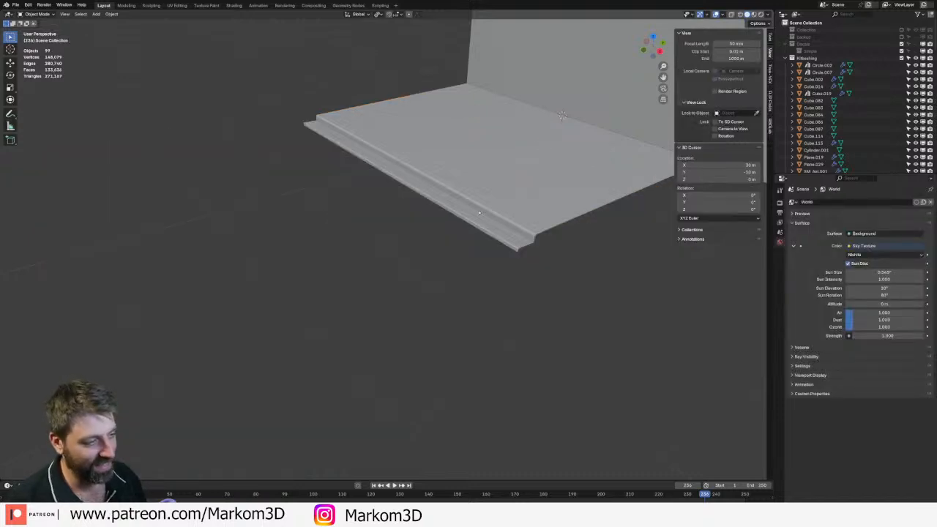
# - Add a loop cut through the middle of the ground surface, parallel to the wall, and give it a very narrow two-segment bevel
pyautogui.click(475, 213)
pyautogui.moveTo(472, 197); pyautogui.dragTo(507, 197, button='middle')
pyautogui.press('Tab')
pyautogui.scroll(3, 427, 242)
pyautogui.click(343, 271)
pyautogui.hotkey('shift', 'd')
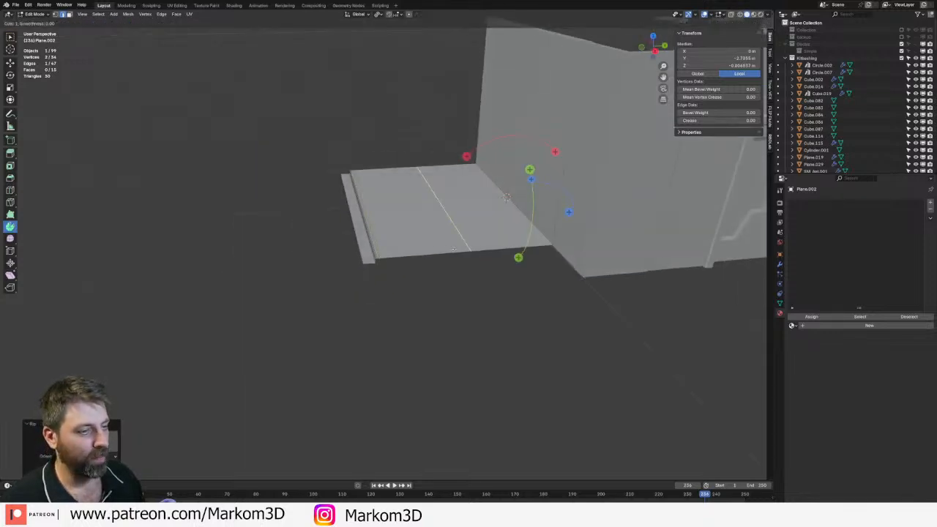
pyautogui.press('e')
pyautogui.scroll(6, 507, 198)
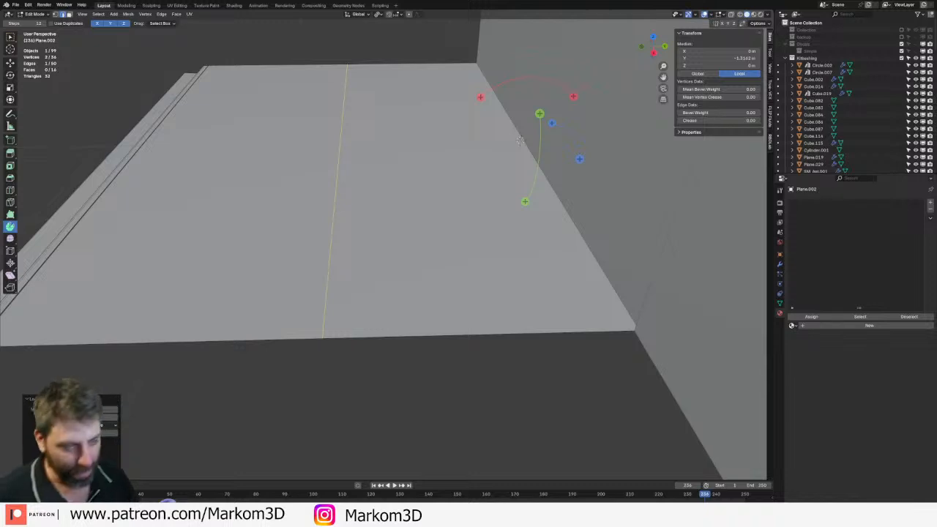
pyautogui.hotkey('ctrl', 'b')
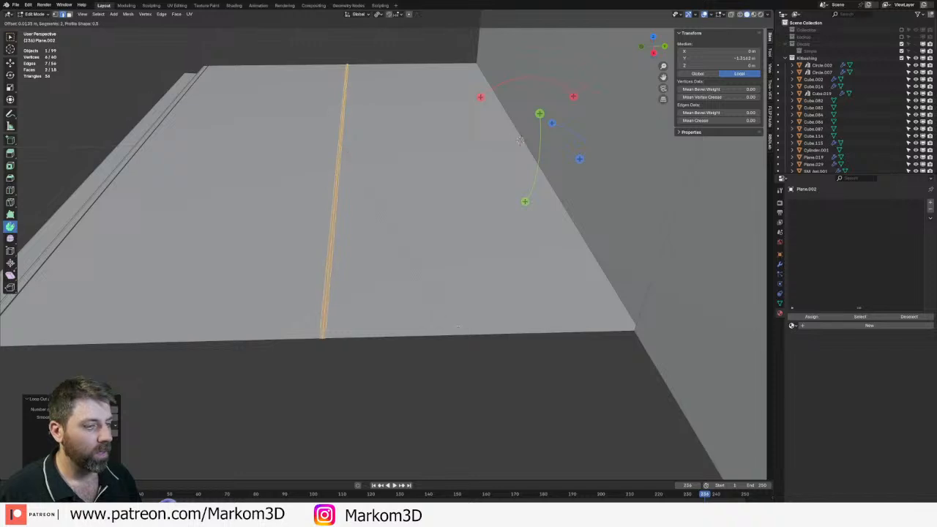
pyautogui.click(442, 319)
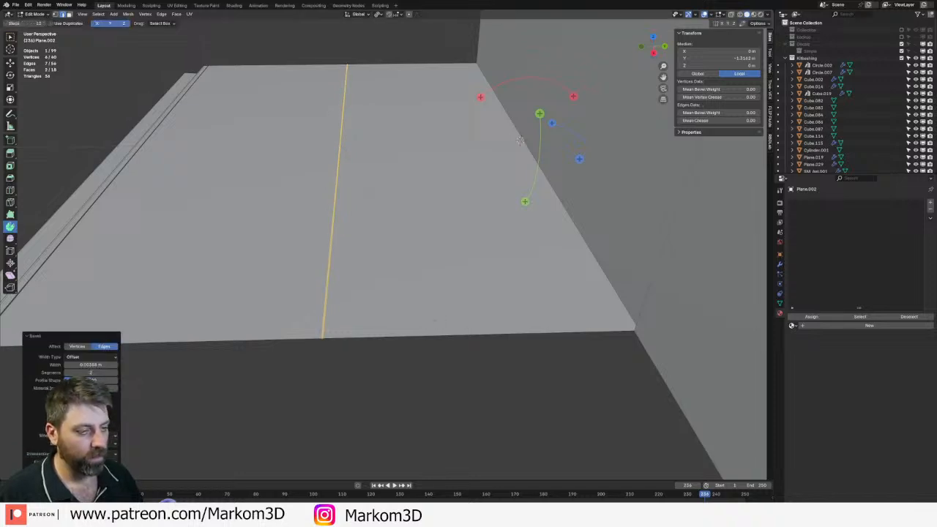
# - Lower the centre edge of the bevelled loop 0.01 m along Z to form a panel groove
pyautogui.click(519, 141)
pyautogui.press('g')
pyautogui.press('z')
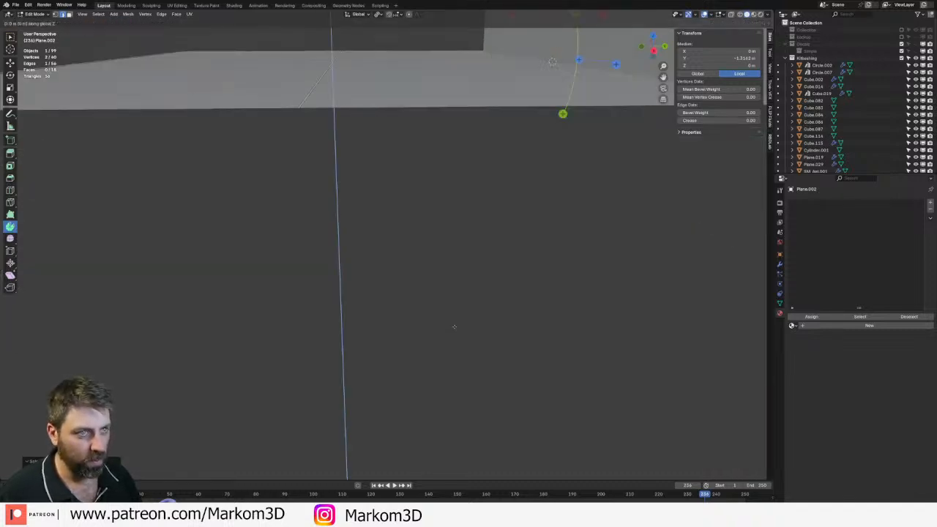
pyautogui.write('.01')
pyautogui.press('Return')
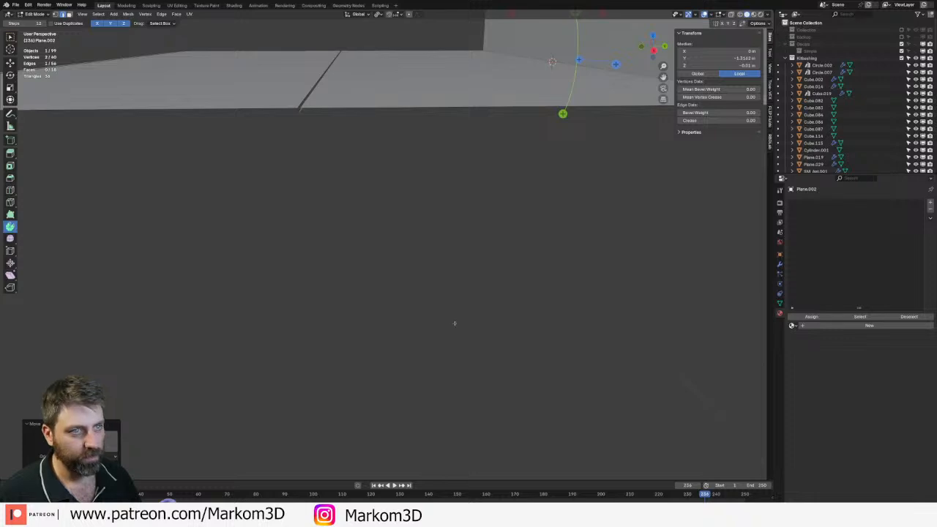
# - Add a centred loop cut from the wall to the front edge, bevel it narrowly with two segments, and select its centre edges
pyautogui.scroll(-5, 453, 323)
pyautogui.moveTo(454, 323); pyautogui.dragTo(457, 154, button='middle')
pyautogui.hotkey('ctrl', 'r')
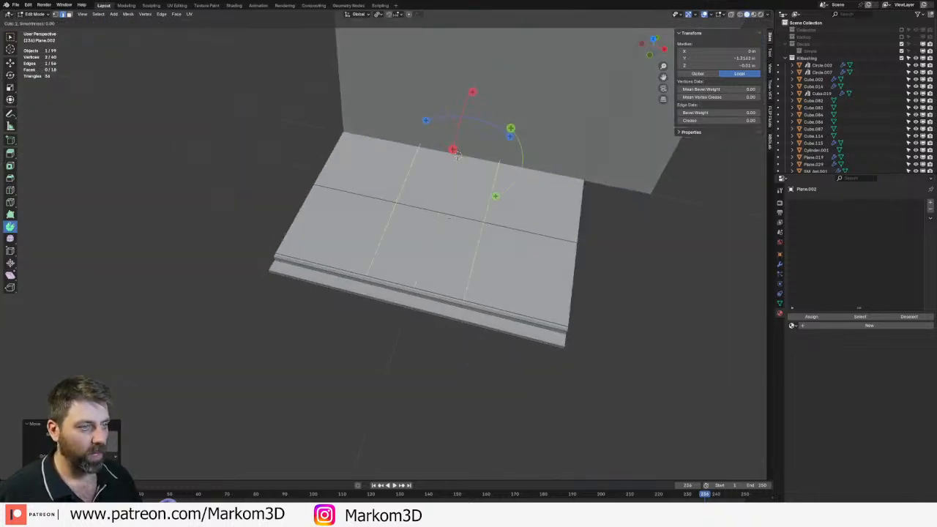
pyautogui.click(456, 153)
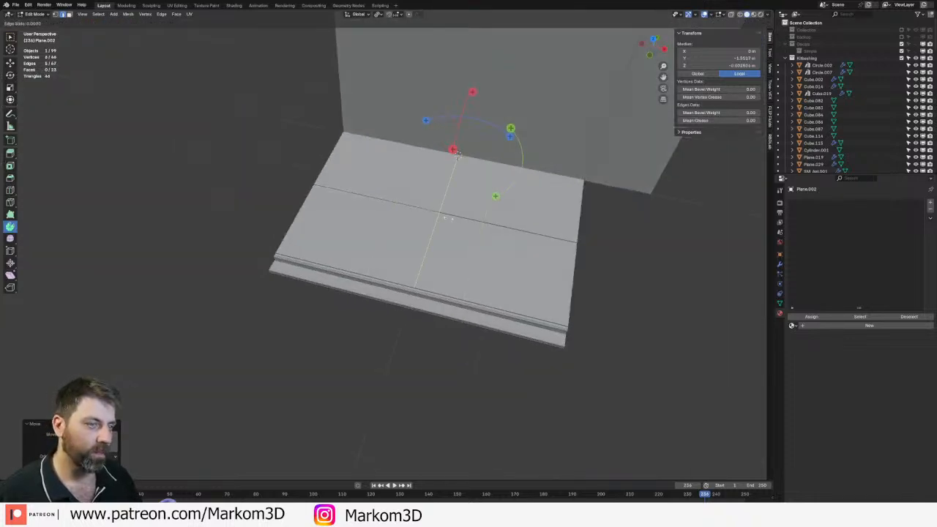
pyautogui.rightClick(456, 152)
pyautogui.moveTo(456, 153); pyautogui.dragTo(549, 121, button='middle')
pyautogui.scroll(4, 549, 121)
pyautogui.moveTo(435, 238); pyautogui.dragTo(469, 255, button='middle')
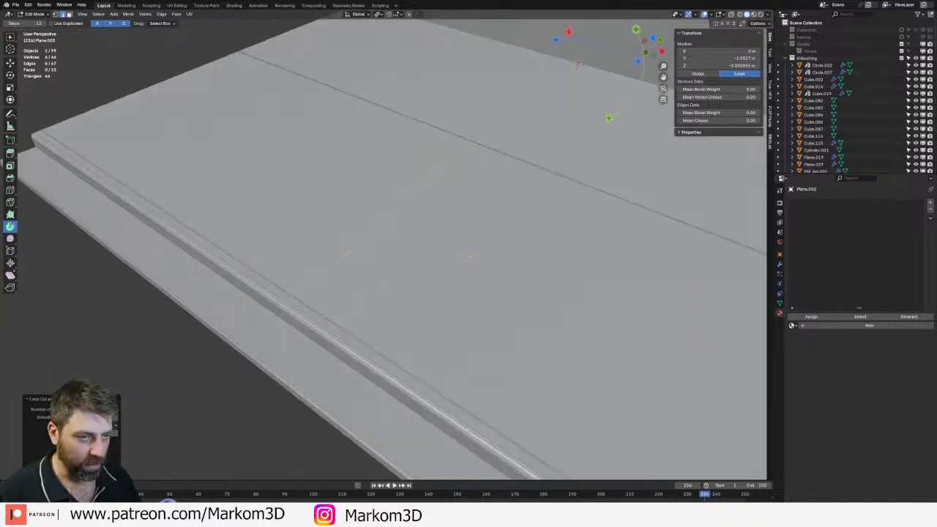
pyautogui.hotkey('ctrl', 'b')
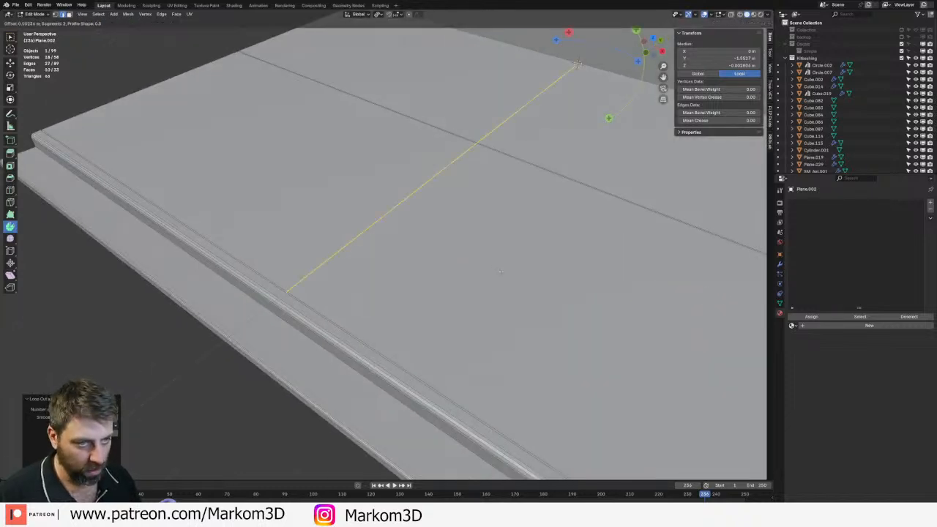
pyautogui.click(579, 65)
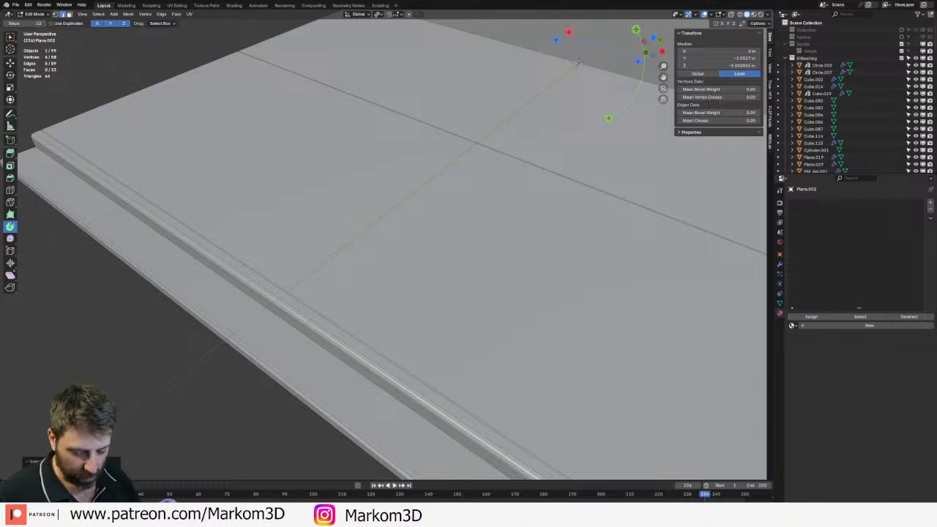
pyautogui.write('gz-.01')
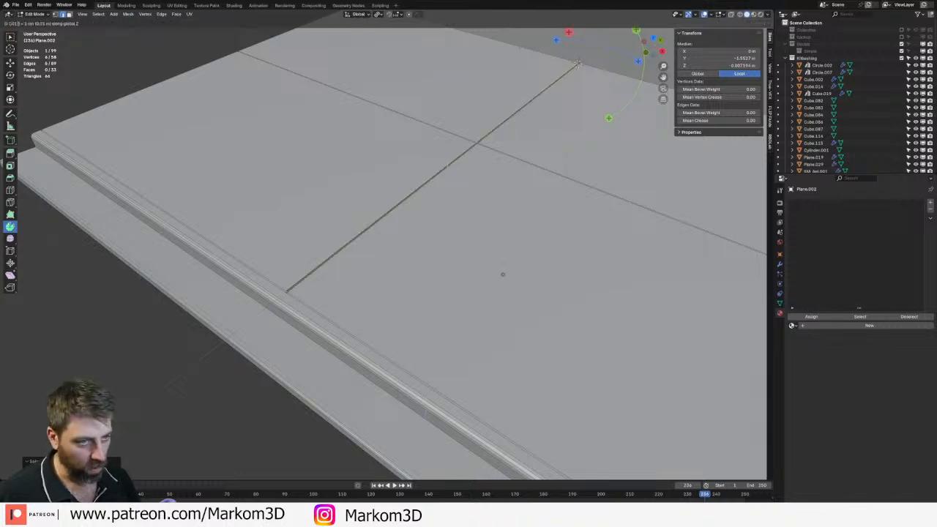
pyautogui.press('Return')
pyautogui.hotkey('ctrl', 'z')
# - Move the centre edges of the wall-to-front loop -0.01 m along Z to form the crossing groove
pyautogui.write('gz')
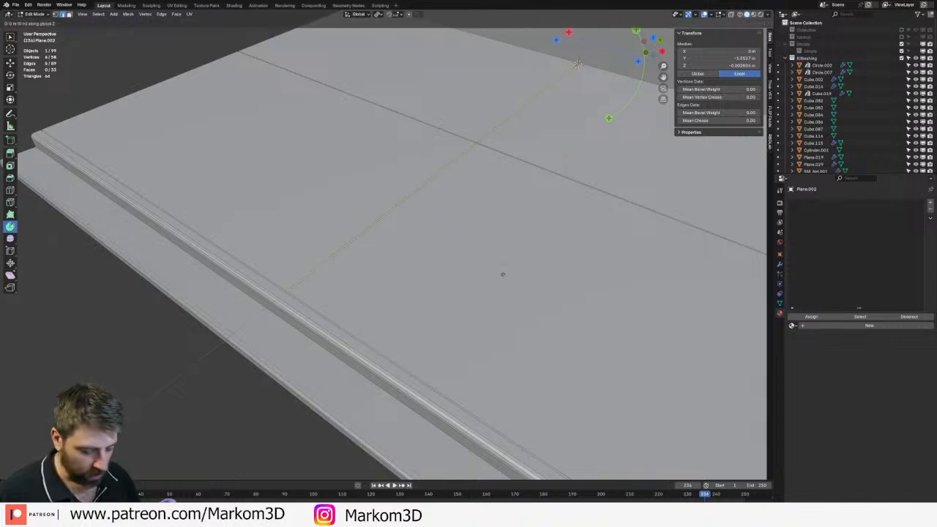
pyautogui.write('-.01')
pyautogui.press('Return')
# - Raise the vertex where the two grooves cross 0.01 m along Z, selecting it in wireframe shading, and return to solid shading
pyautogui.scroll(-4, 410, 213)
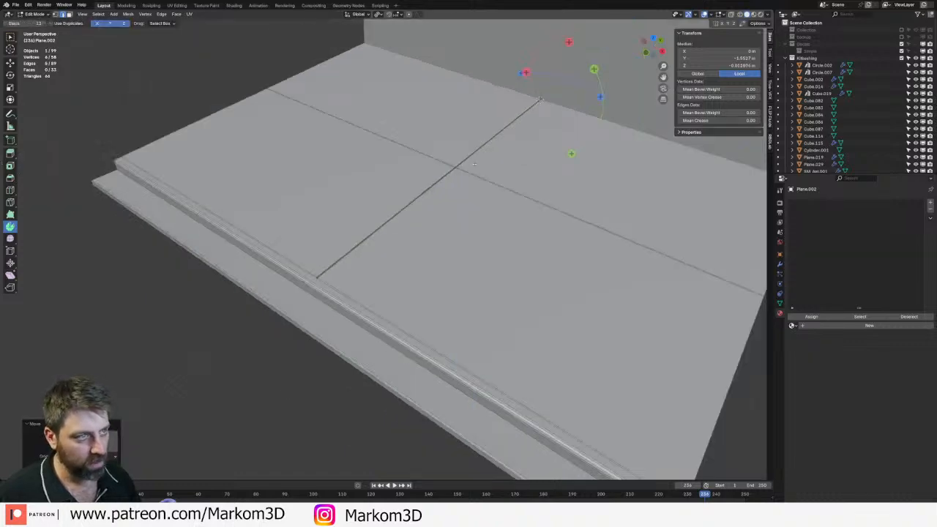
pyautogui.moveTo(410, 212); pyautogui.dragTo(357, 257, button='middle')
pyautogui.scroll(7, 330, 258)
pyautogui.scroll(3, 357, 258)
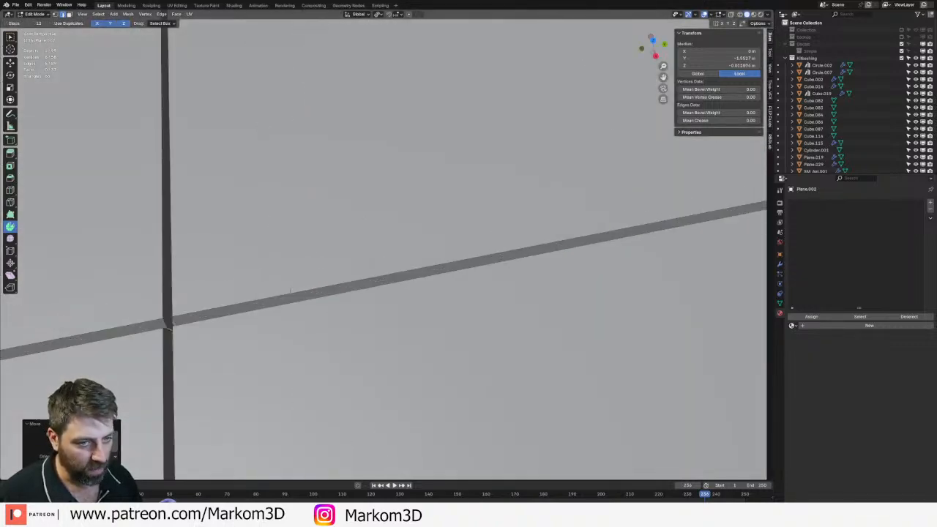
pyautogui.press('z')
pyautogui.click(199, 322)
pyautogui.press('1')
pyautogui.click(177, 332)
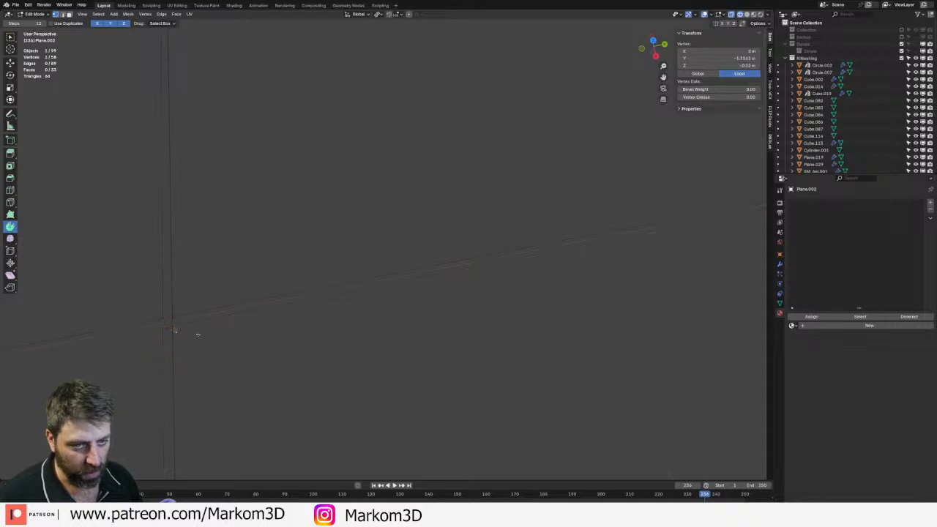
pyautogui.press('g')
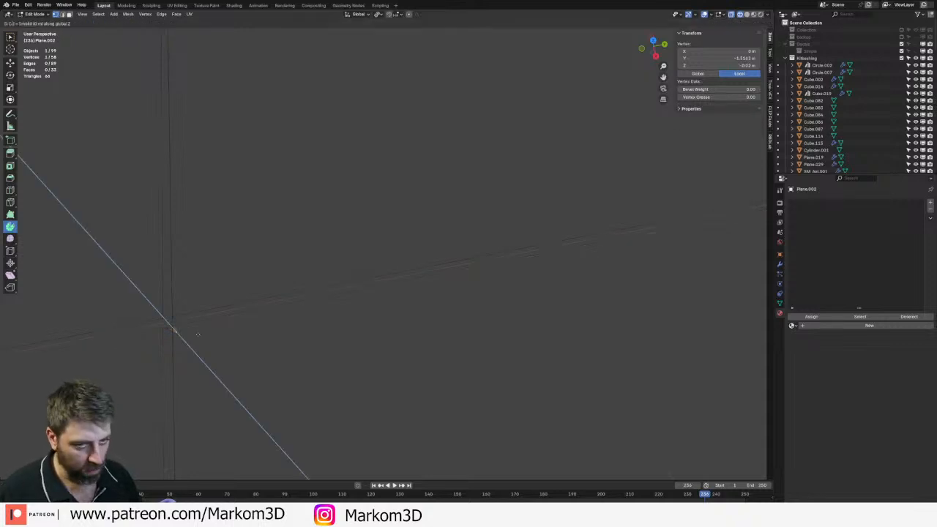
pyautogui.press('Return')
pyautogui.scroll(3, 202, 333)
pyautogui.scroll(-4, 215, 300)
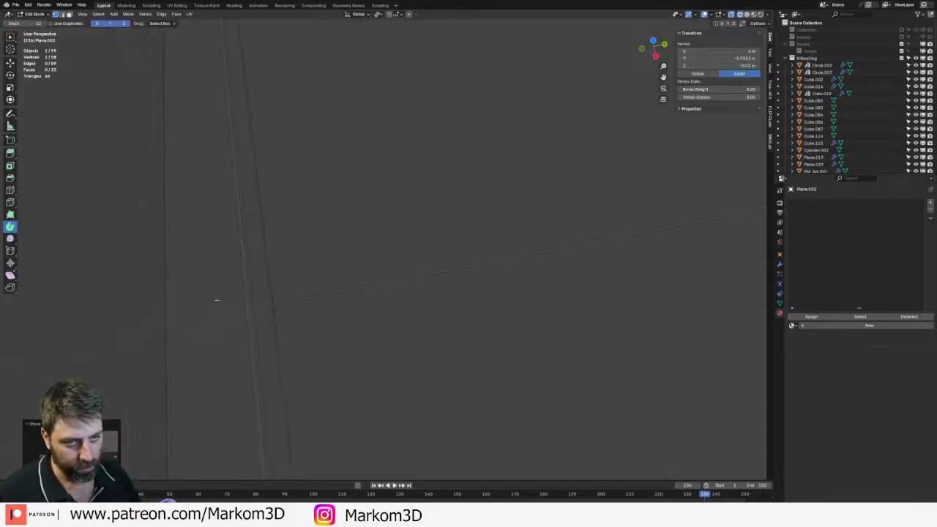
pyautogui.scroll(-5, 355, 360)
pyautogui.press('z')
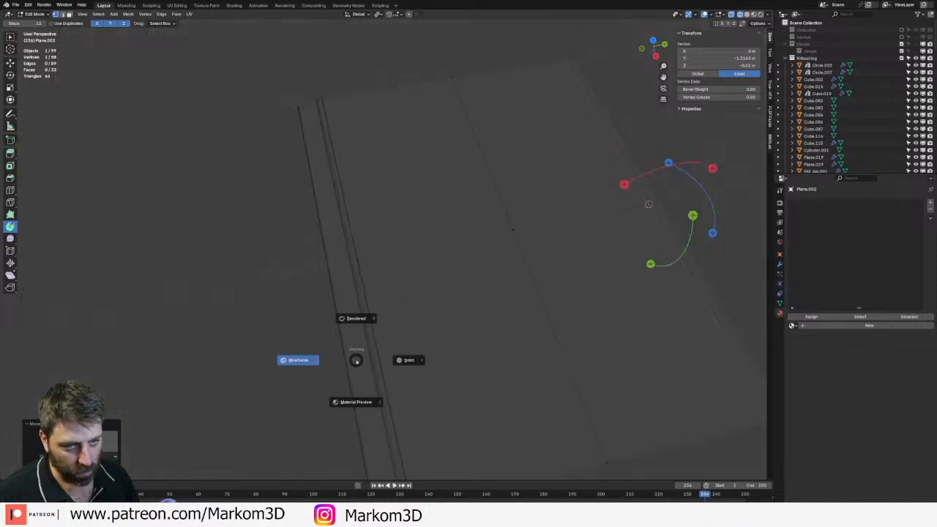
pyautogui.click(410, 359)
# - Raise the vertex at the front end of the wall-to-front groove 0.01 m along Z and finish mesh editing
pyautogui.press('Tab')
pyautogui.moveTo(381, 345); pyautogui.dragTo(348, 298, button='middle')
pyautogui.scroll(3, 348, 298)
pyautogui.press('Tab')
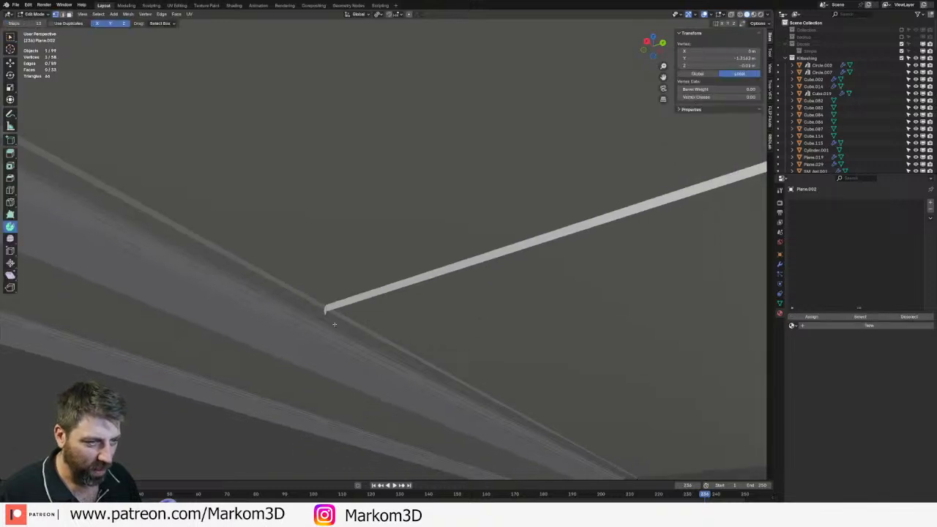
pyautogui.press('g')
pyautogui.press('z')
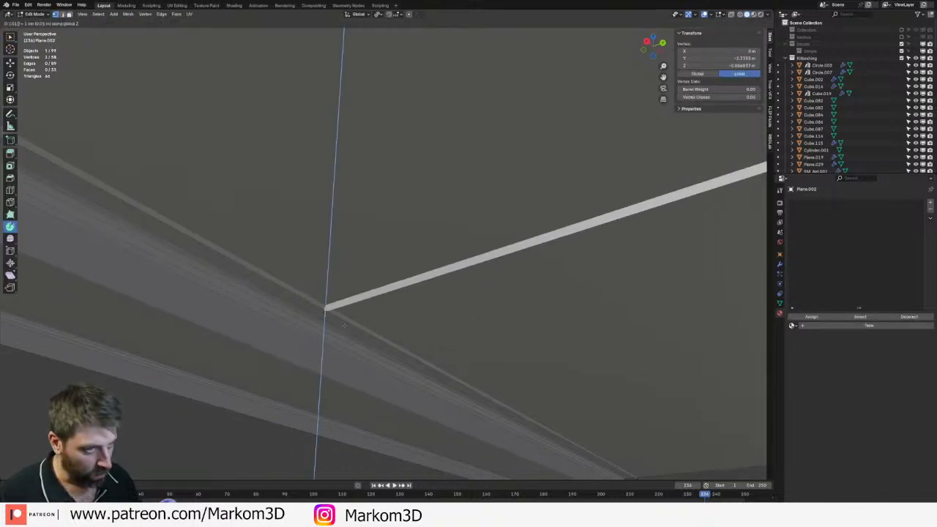
pyautogui.press('Return')
pyautogui.scroll(-7, 347, 323)
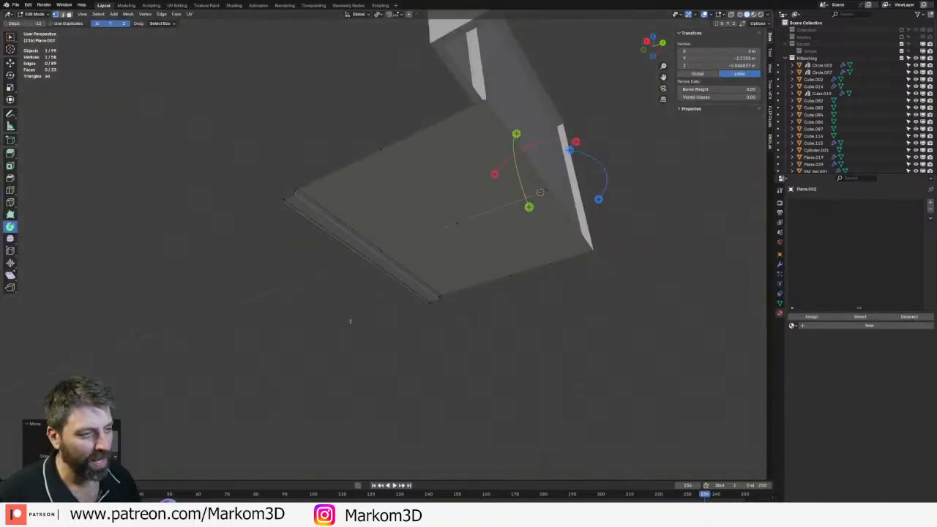
pyautogui.press('Tab')
pyautogui.click(436, 366)
# - Duplicate the ground piece 4 m along negative X, flush with the original, and check the seam between them
pyautogui.moveTo(349, 322); pyautogui.dragTo(452, 349, button='middle')
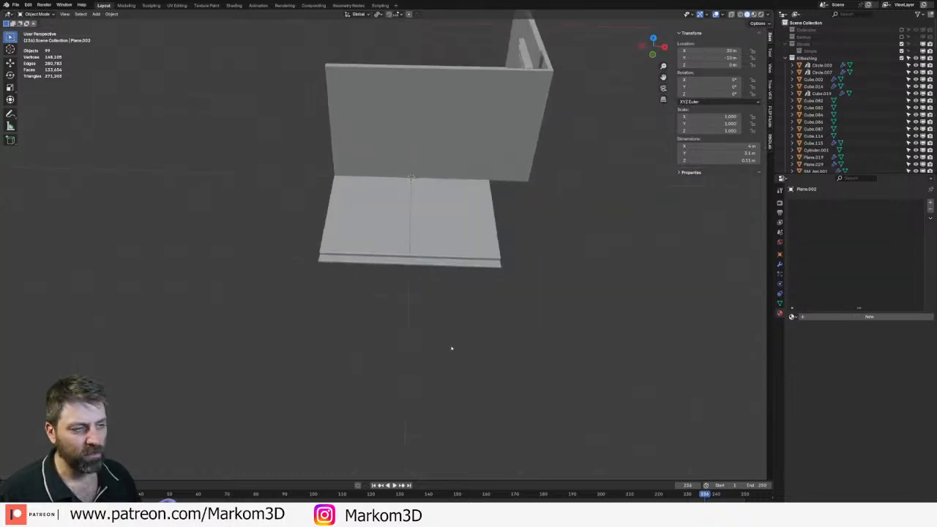
pyautogui.click(432, 232)
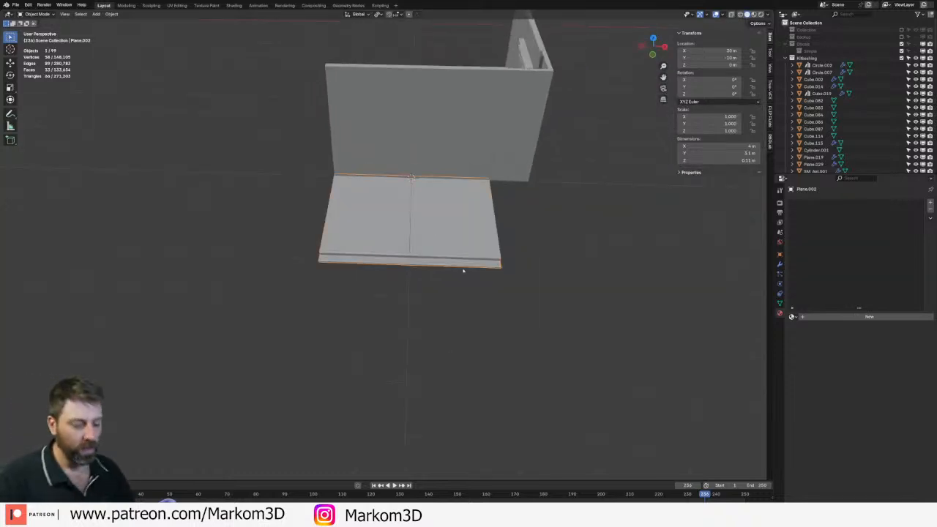
pyautogui.hotkey('shift', 'd')
pyautogui.press('x')
pyautogui.click(340, 340)
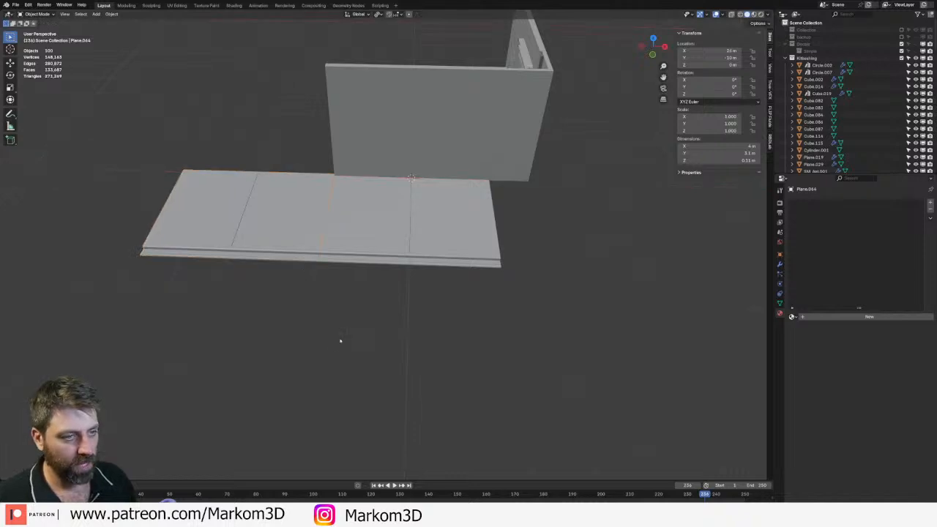
pyautogui.scroll(8, 344, 351)
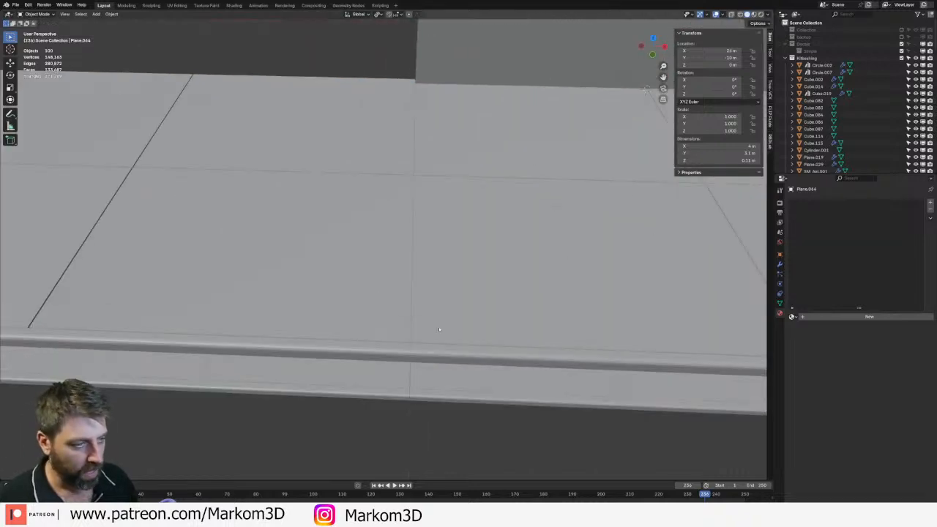
pyautogui.moveTo(428, 337); pyautogui.dragTo(410, 318, button='middle')
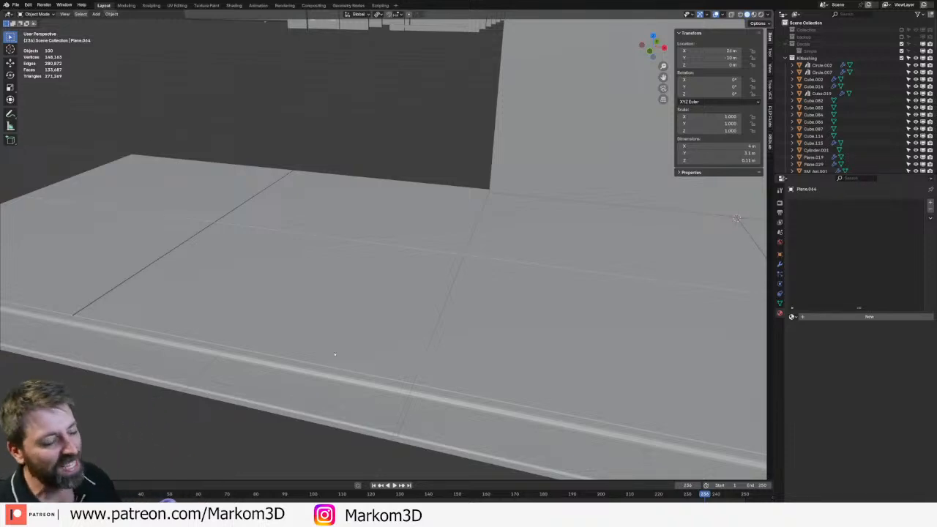
pyautogui.scroll(-1, 563, 344)
pyautogui.keyDown('shift'); pyautogui.moveTo(605, 326); pyautogui.dragTo(469, 331, button='middle'); pyautogui.keyUp('shift')
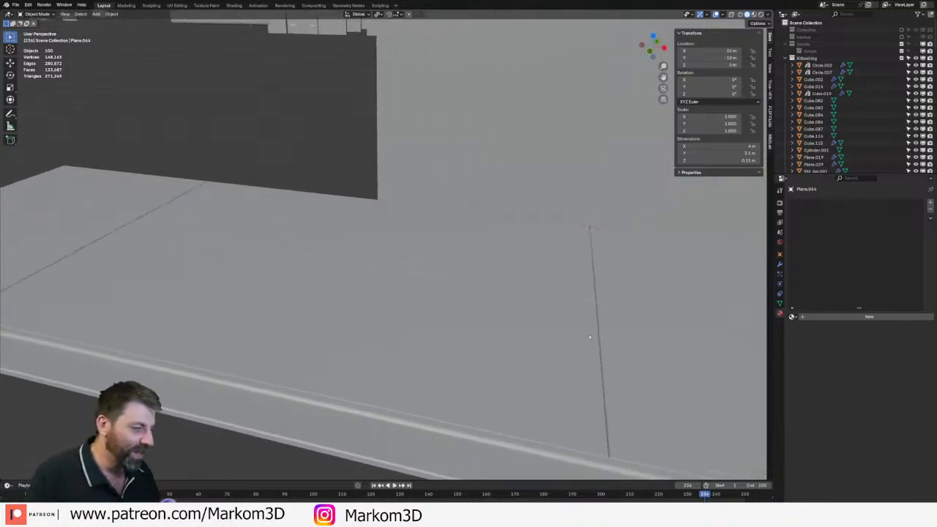
# - Duplicate the wall corner piece beside the ground in top view, offset -1 m along X and 1 m along Y
pyautogui.scroll(-5, 591, 329)
pyautogui.click(654, 252)
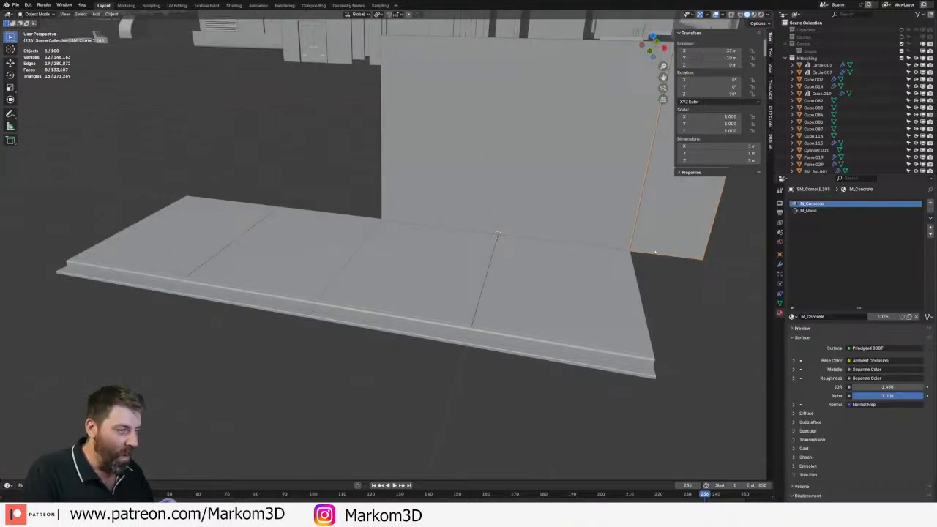
pyautogui.press('KP_7')
pyautogui.scroll(-6, 642, 209)
pyautogui.scroll(5, 496, 330)
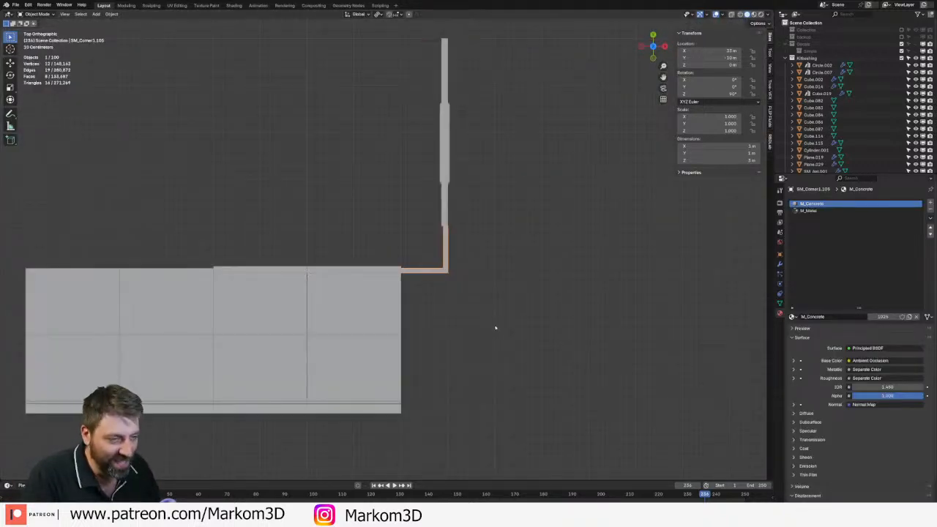
pyautogui.hotkey('shift', 'd')
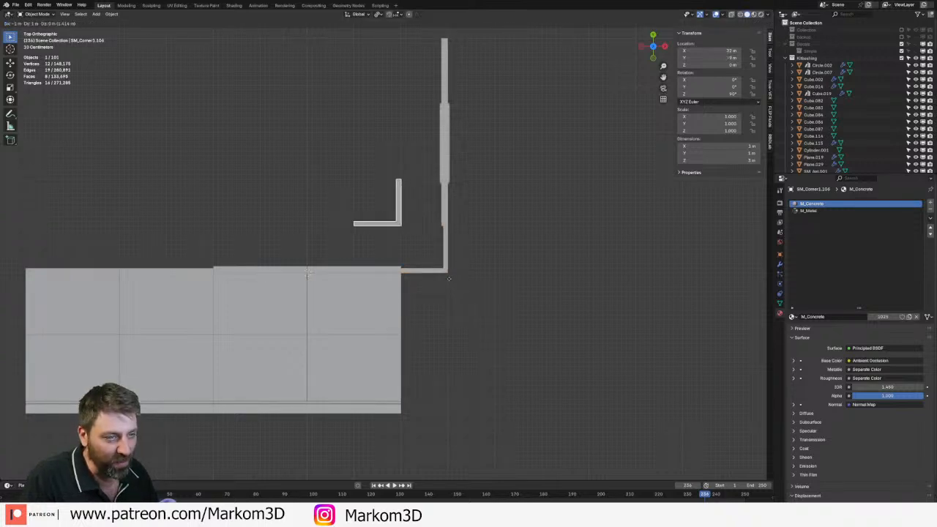
pyautogui.click(386, 318)
# - Snap the 3D cursor to the duplicated wall corner piece and reselect the original ground piece
pyautogui.click(400, 351)
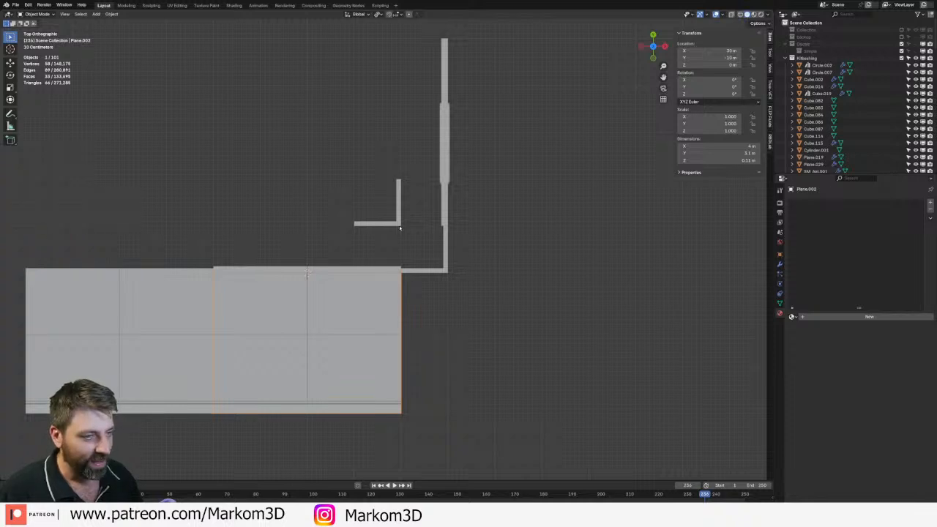
pyautogui.click(399, 226)
pyautogui.hotkey('shift', 's')
pyautogui.click(400, 266)
pyautogui.click(398, 344)
pyautogui.scroll(1, 415, 381)
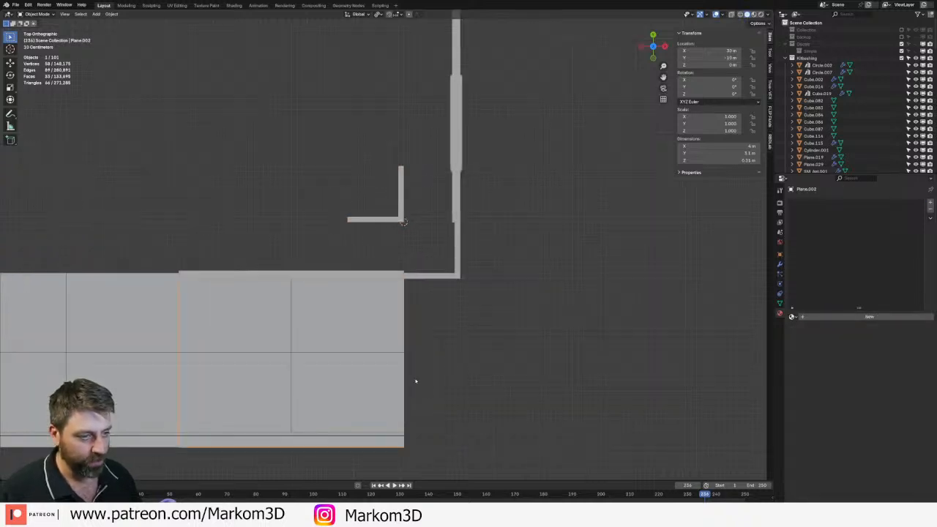
# - Switch to wireframe shading, select the vertices along the ground piece's end next to the wall corner, and leave mesh editing
pyautogui.press('Tab')
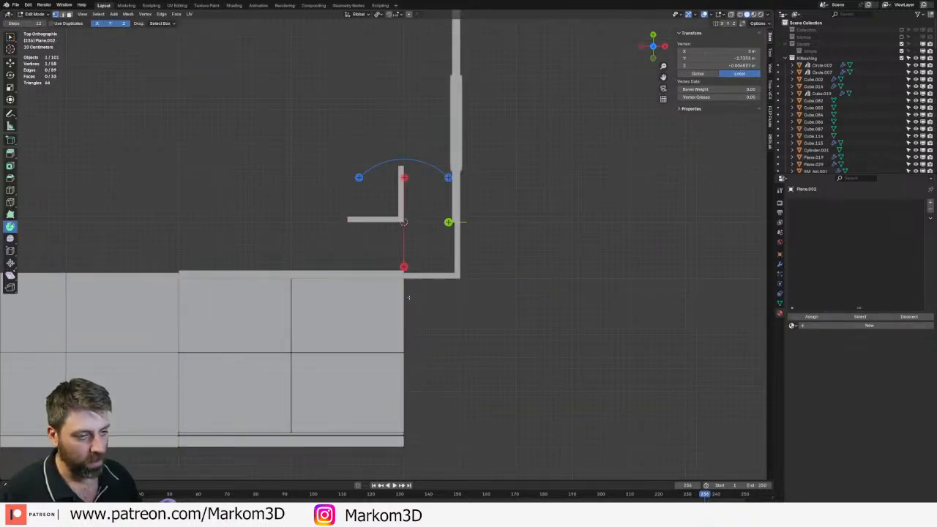
pyautogui.click(408, 289)
pyautogui.press('z')
pyautogui.click(350, 288)
pyautogui.click(404, 283)
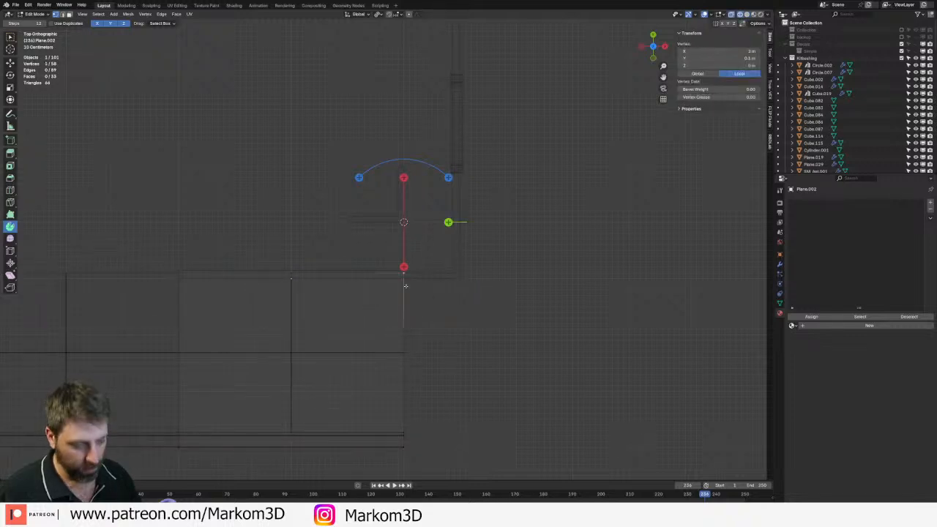
pyautogui.press('c')
pyautogui.moveTo(405, 289); pyautogui.dragTo(411, 421)
pyautogui.rightClick(411, 421)
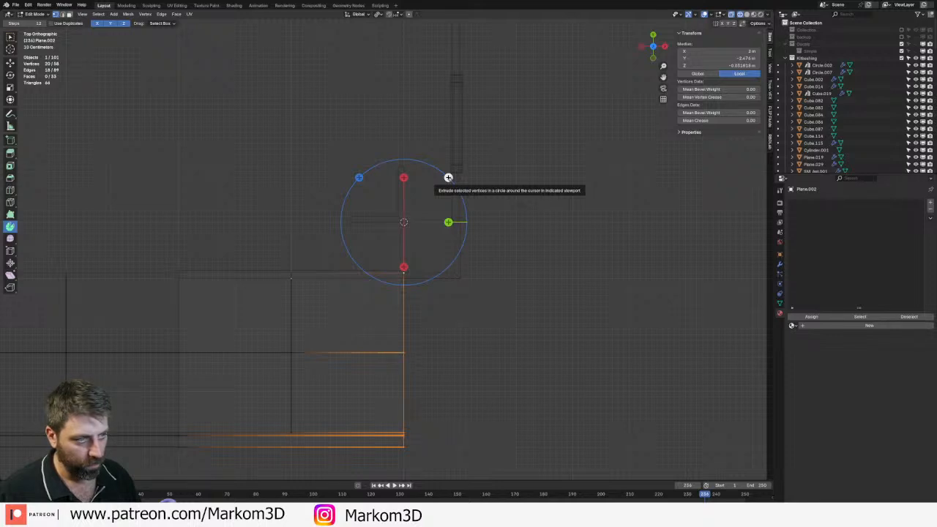
pyautogui.press('Tab')
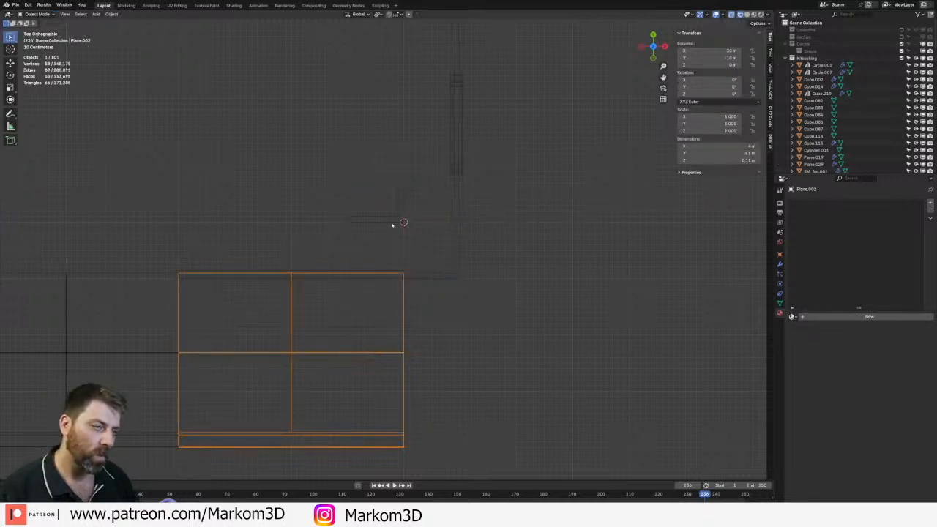
# - Move the duplicated wall corner piece 2 m along X and -2 m along Y, outside the original corner
pyautogui.click(403, 222)
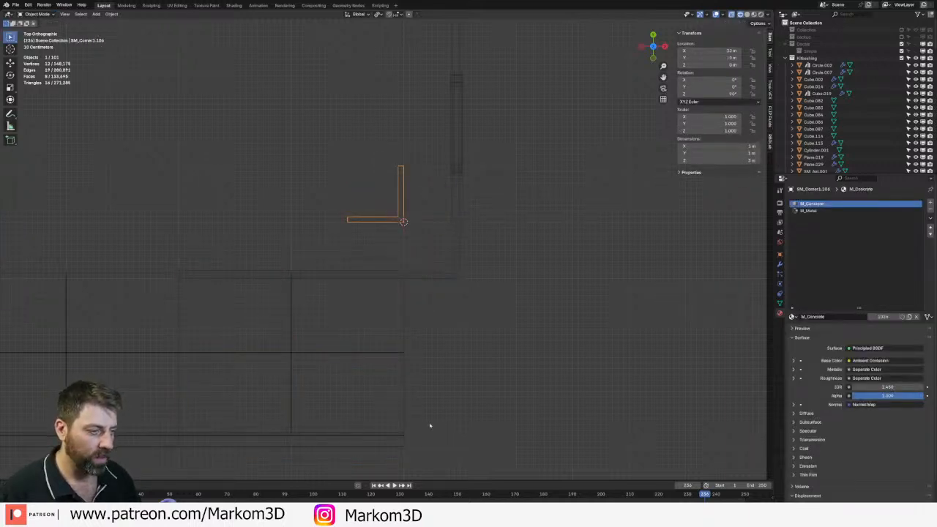
pyautogui.press('g')
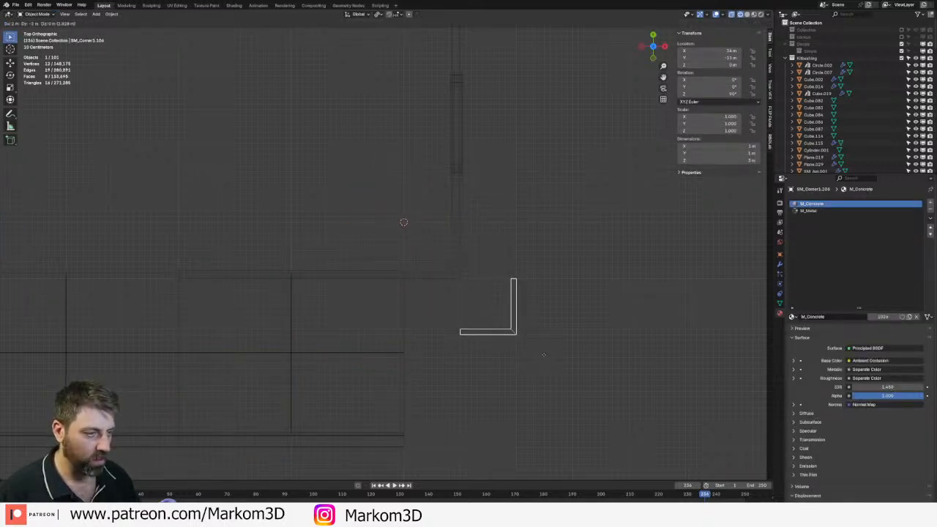
pyautogui.click(544, 354)
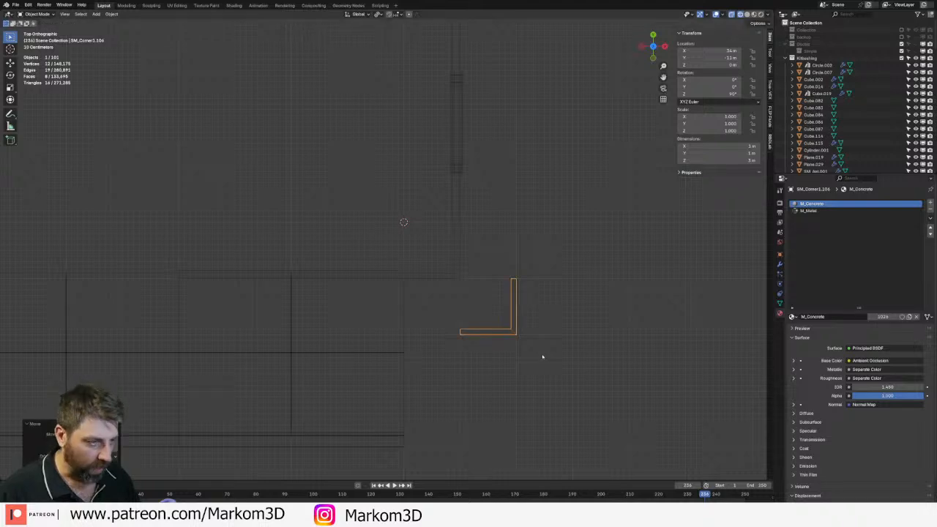
# - Duplicate the original ground piece 3 m along X so that it extends past the wall corner
pyautogui.click(402, 313)
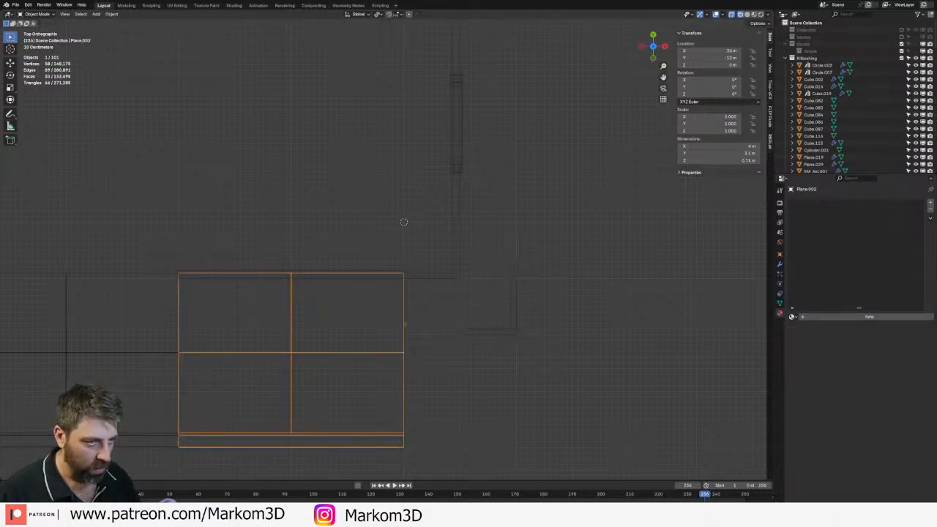
pyautogui.press('Tab')
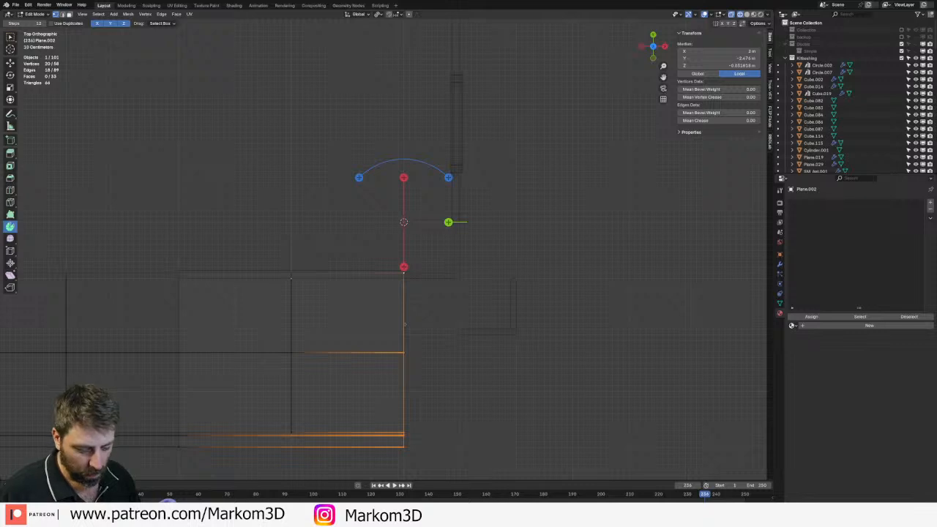
pyautogui.press('Tab')
pyautogui.hotkey('shift', 'd')
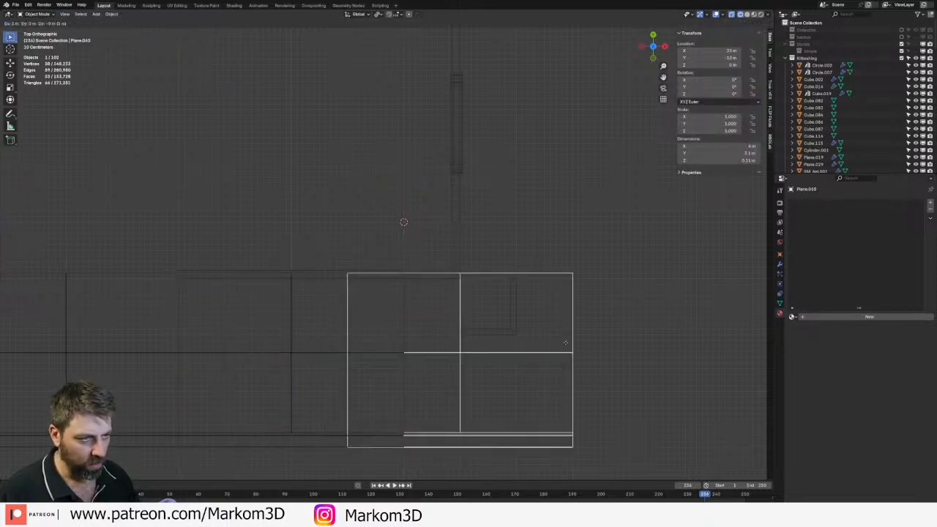
pyautogui.click(565, 343)
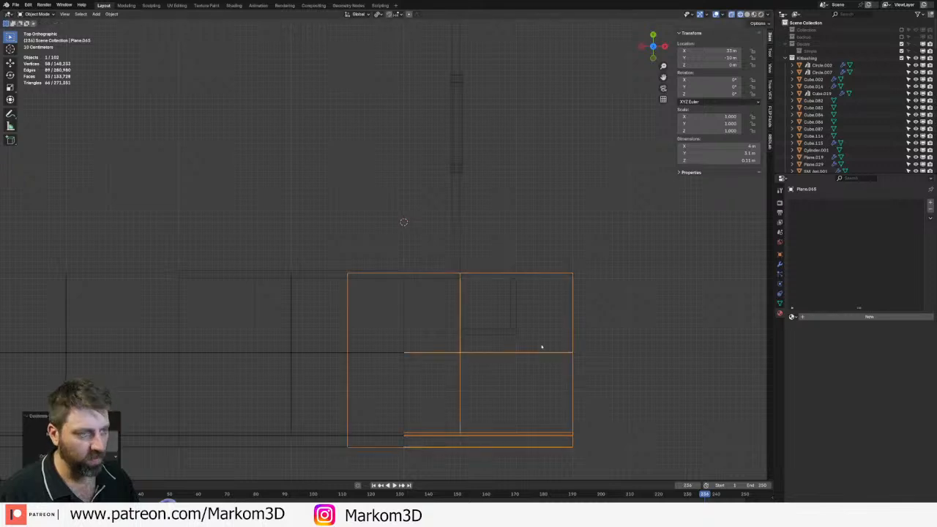
# - Delete the duplicated ground piece's centre and outer vertices, leaving only the end profile that overlaps the original piece
pyautogui.press('Tab')
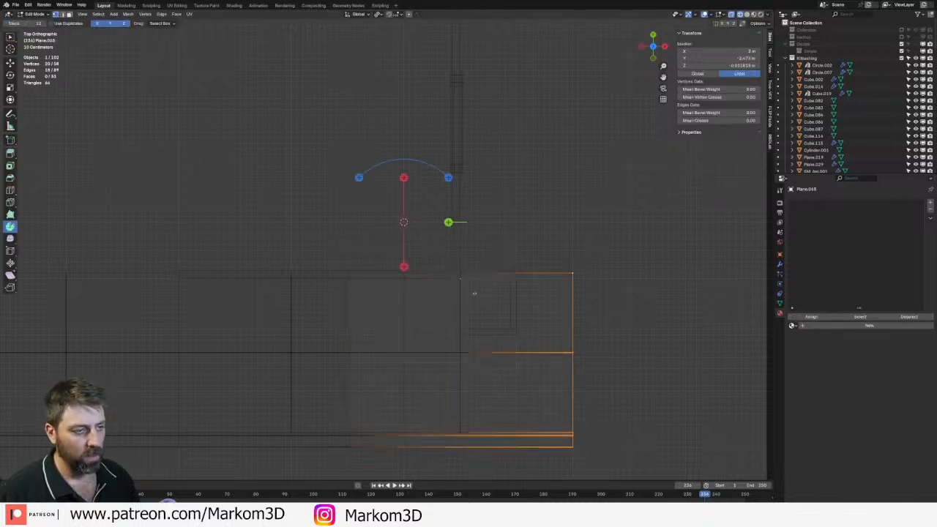
pyautogui.hotkey('alt', 'a')
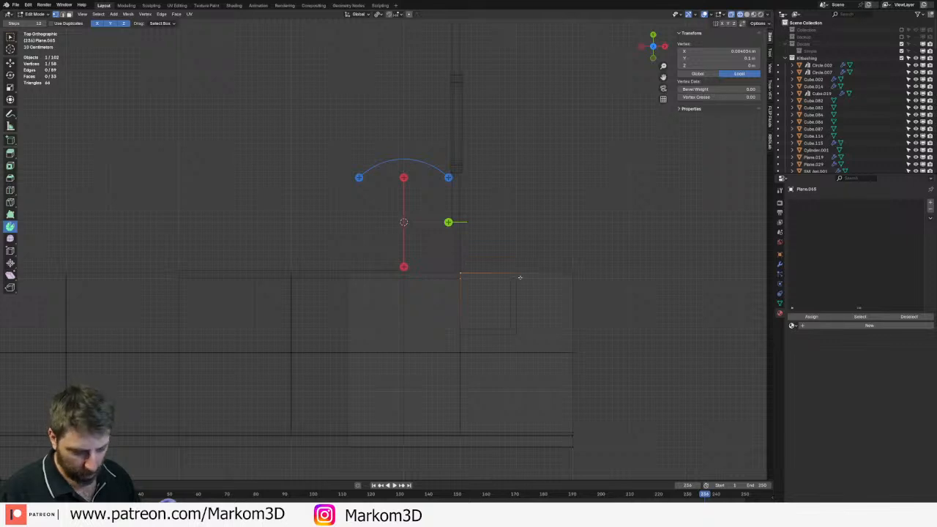
pyautogui.press('c')
pyautogui.moveTo(490, 293)
pyautogui.mouseDown()
pyautogui.moveTo(554, 322)
pyautogui.moveTo(559, 388)
pyautogui.mouseUp()
pyautogui.rightClick(558, 387)
pyautogui.press('x')
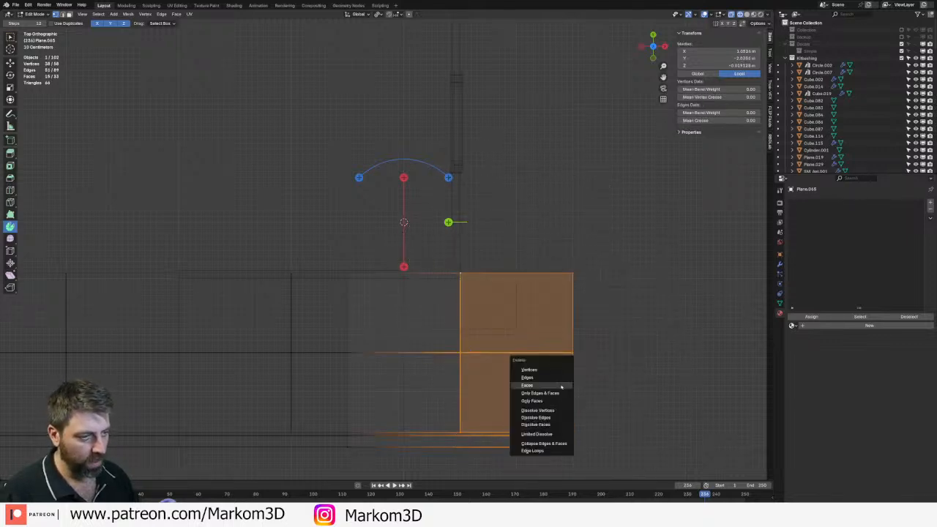
pyautogui.click(550, 369)
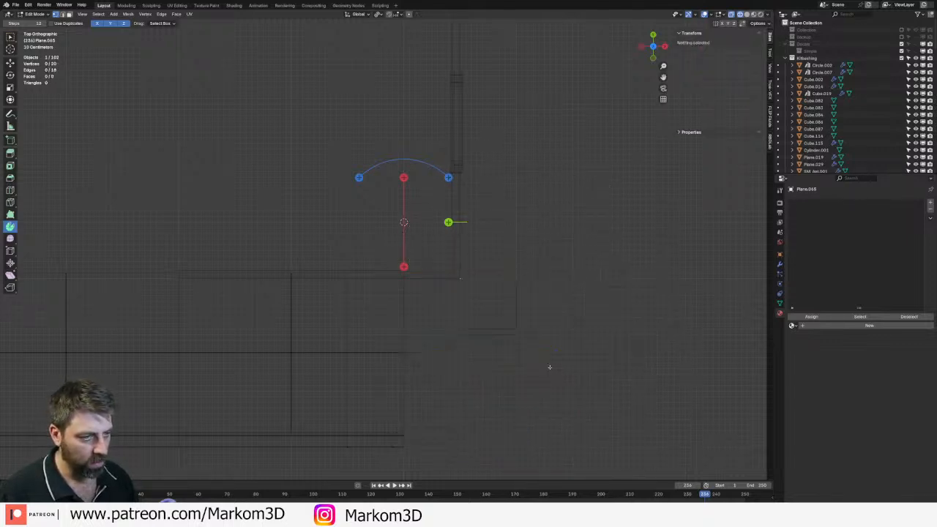
# - Move the remaining profile 1 m along X and extrude it 1 m further along X into a ground strip
pyautogui.press('g')
pyautogui.press('y')
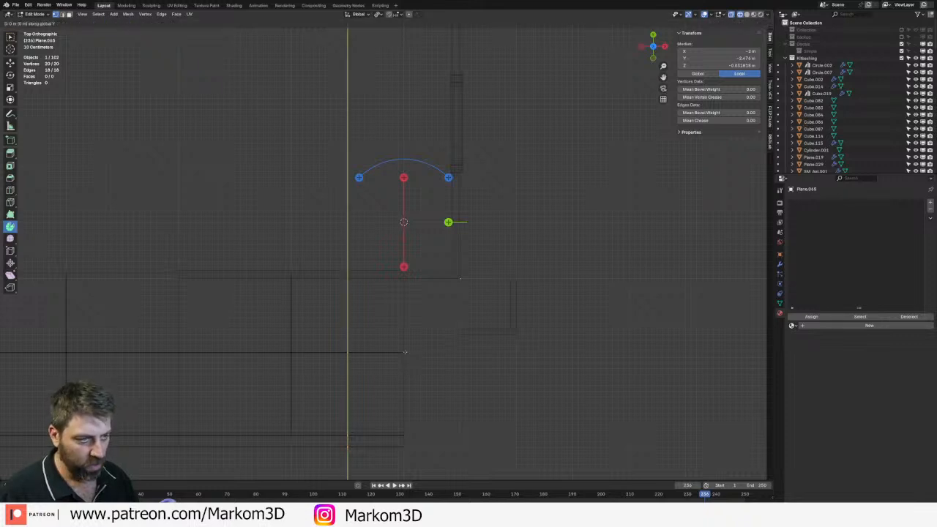
pyautogui.press('x')
pyautogui.click(459, 353)
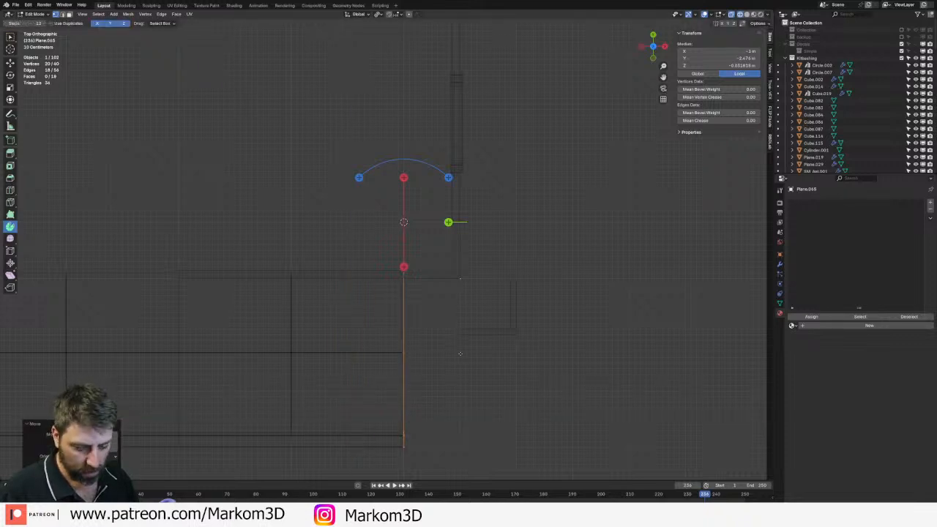
pyautogui.press('e')
pyautogui.click(459, 354)
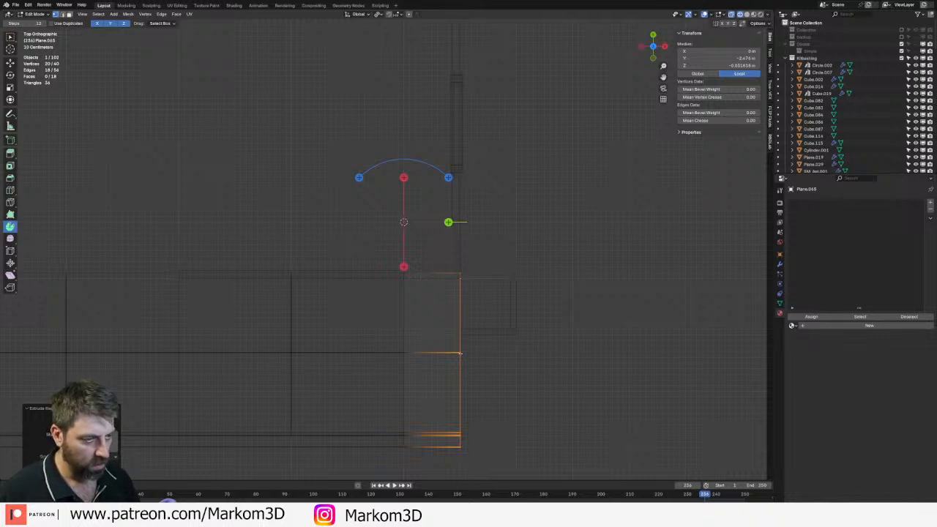
# - Add a loop cut across the strip near its wall-side edge and set its local Y position to 0 m
pyautogui.click(459, 275)
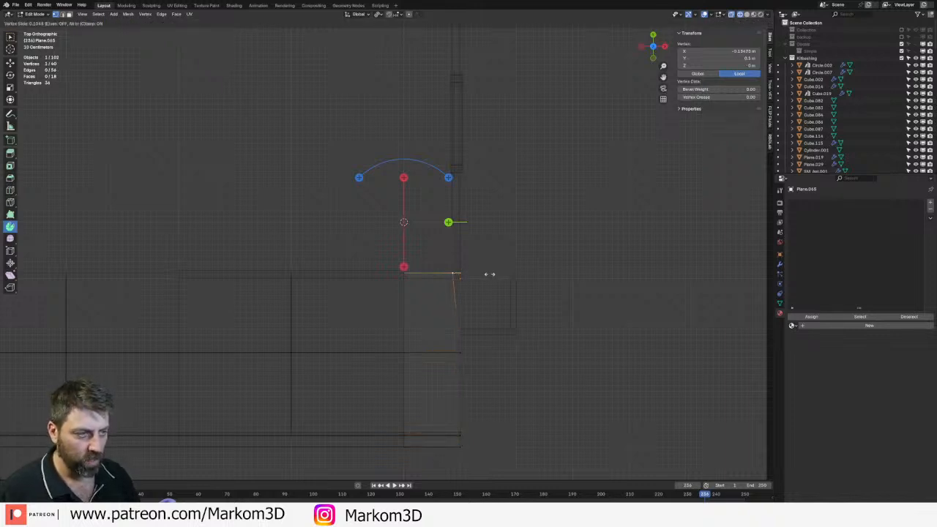
pyautogui.scroll(3, 461, 279)
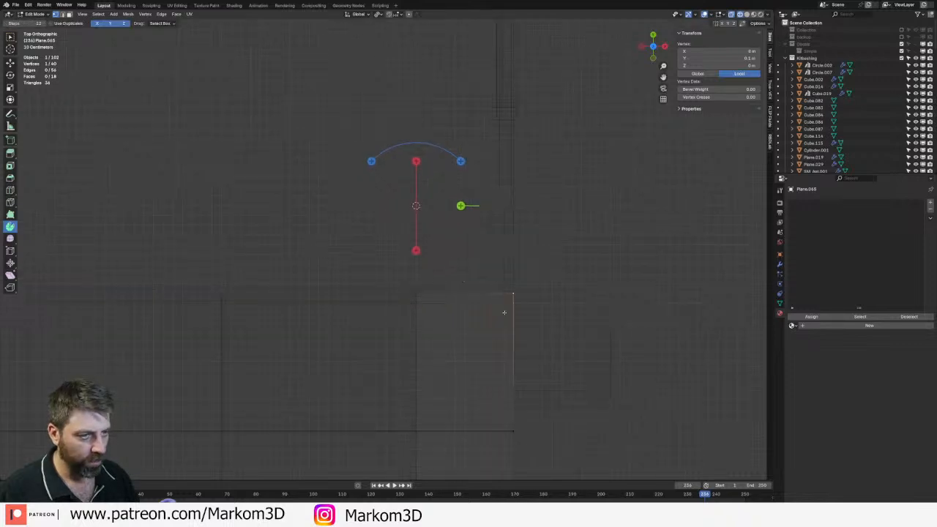
pyautogui.hotkey('ctrl', 'r')
pyautogui.click(505, 311)
pyautogui.click(518, 250)
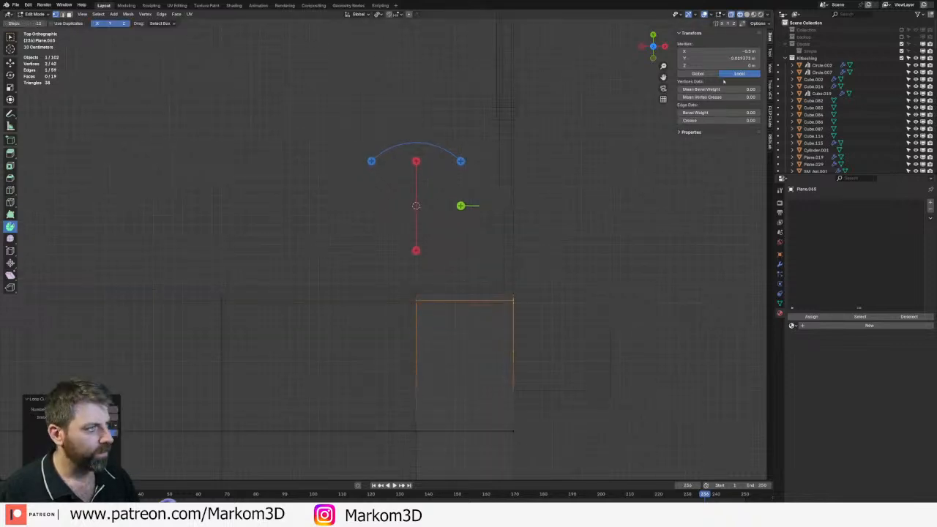
pyautogui.click(732, 59)
pyautogui.write('0')
pyautogui.press('Return')
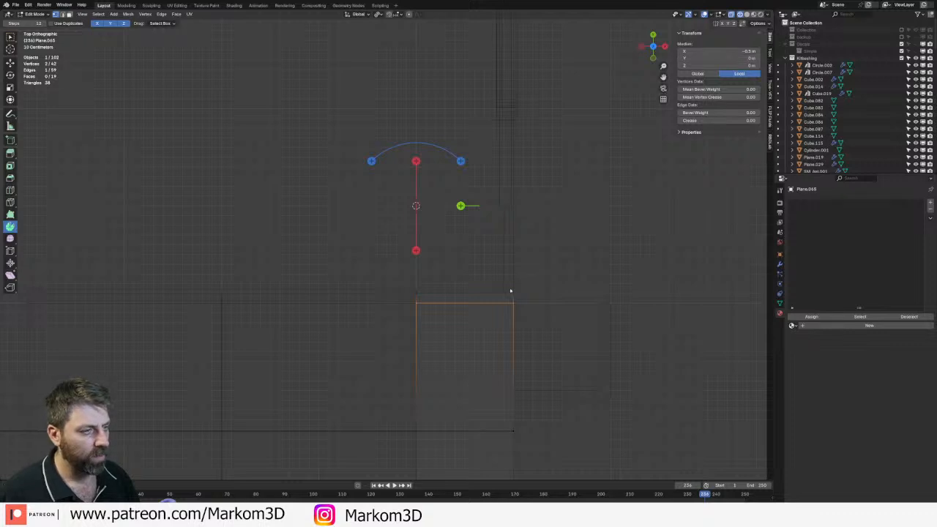
# - Move the strip's outer wall-side corner vertex -0.1 m along X
pyautogui.click(514, 297)
pyautogui.write('gyx')
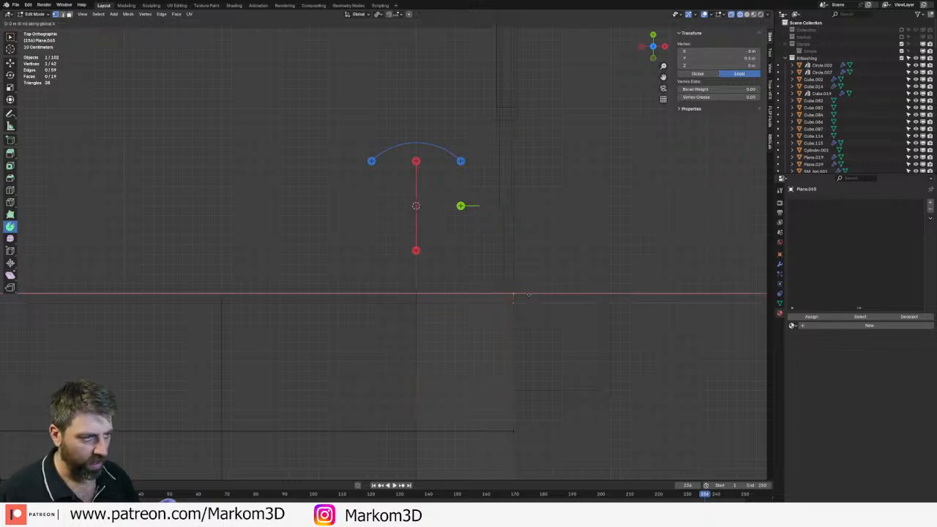
pyautogui.write('-0.1')
pyautogui.press('Return')
# - Snap the 3D cursor to the loop cut's outer end vertex at the wall corner and leave mesh editing
pyautogui.scroll(-4, 521, 299)
pyautogui.keyDown('shift'); pyautogui.moveTo(543, 338); pyautogui.dragTo(497, 286, button='middle'); pyautogui.keyUp('shift')
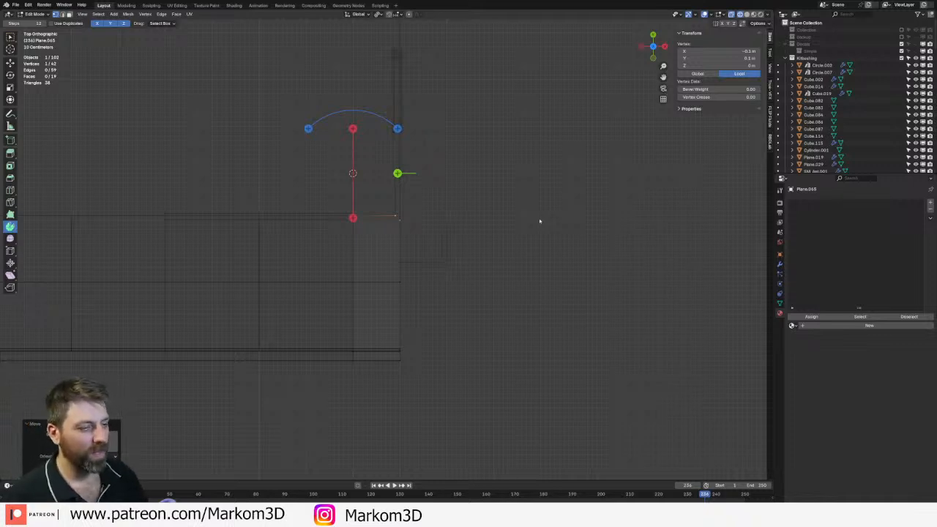
pyautogui.click(401, 222)
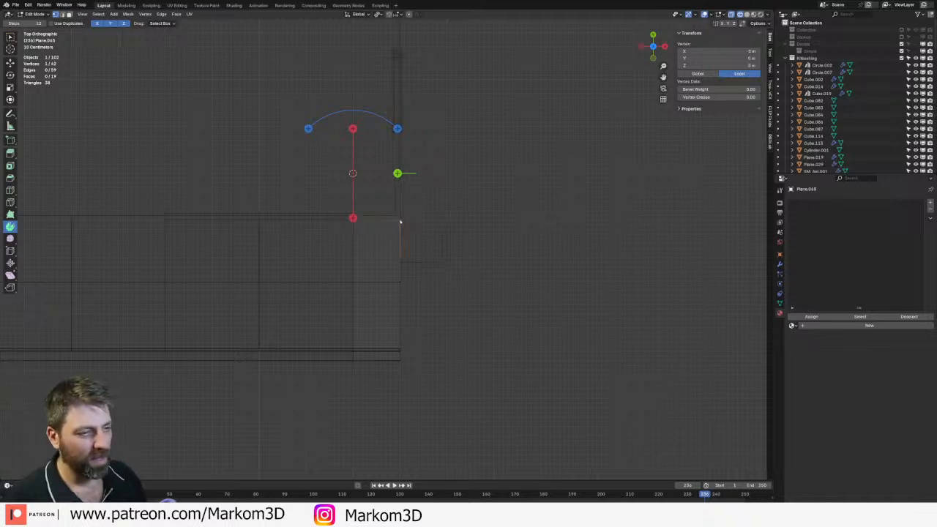
pyautogui.hotkey('shift', 's')
pyautogui.click(398, 267)
pyautogui.press('Tab')
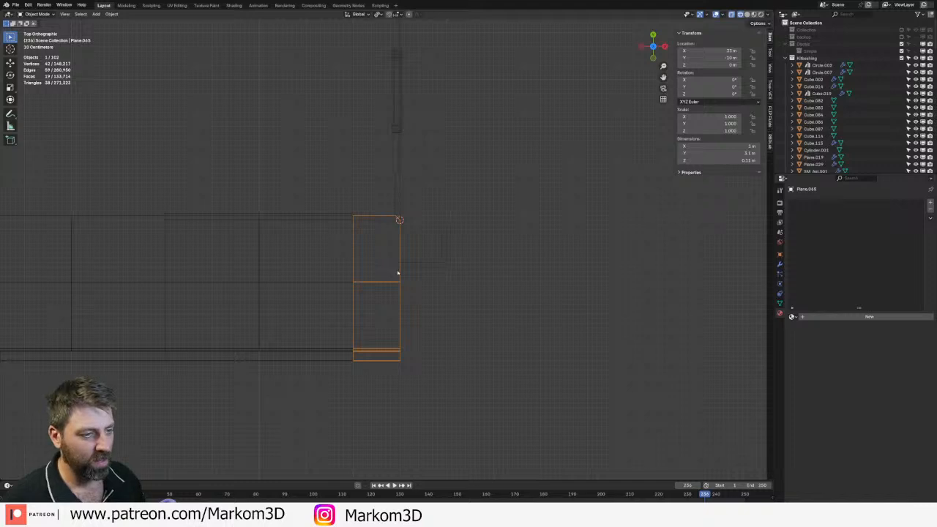
# - Select the strip's outer end profile through the front step and spin it a quarter turn around the 3D cursor
pyautogui.press('Tab')
pyautogui.keyDown('ctrl'); pyautogui.click(401, 341); pyautogui.keyUp('ctrl')
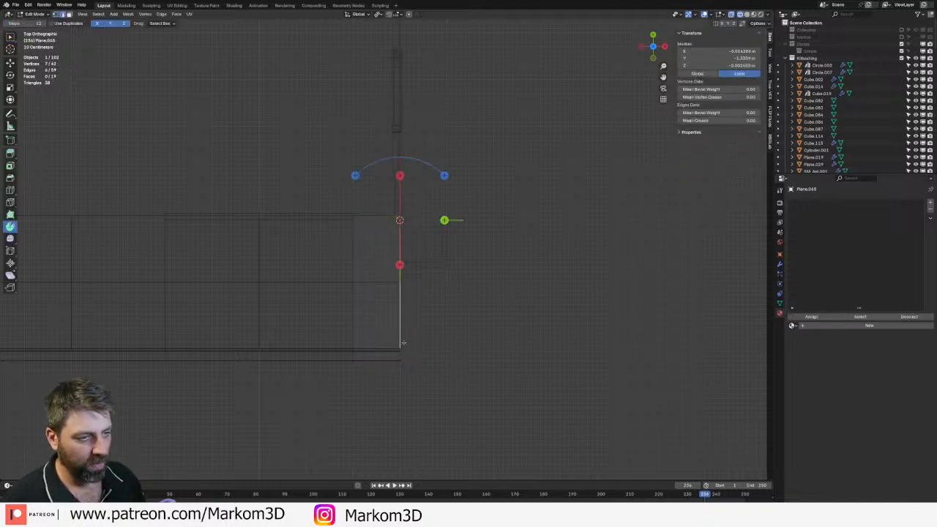
pyautogui.keyDown('ctrl'); pyautogui.click(402, 355); pyautogui.keyUp('ctrl')
pyautogui.moveTo(462, 173); pyautogui.dragTo(539, 220)
pyautogui.moveTo(340, 164); pyautogui.dragTo(484, 283, button='middle')
pyautogui.press('KP_7')
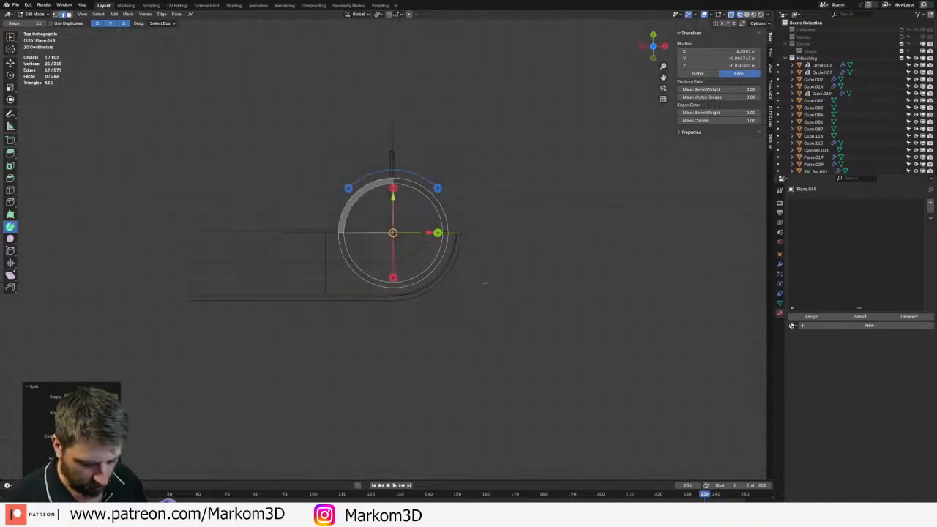
# - Move the curved section's end profile 1 m along Y, return to solid shading, and finish mesh editing
pyautogui.press('g')
pyautogui.press('y')
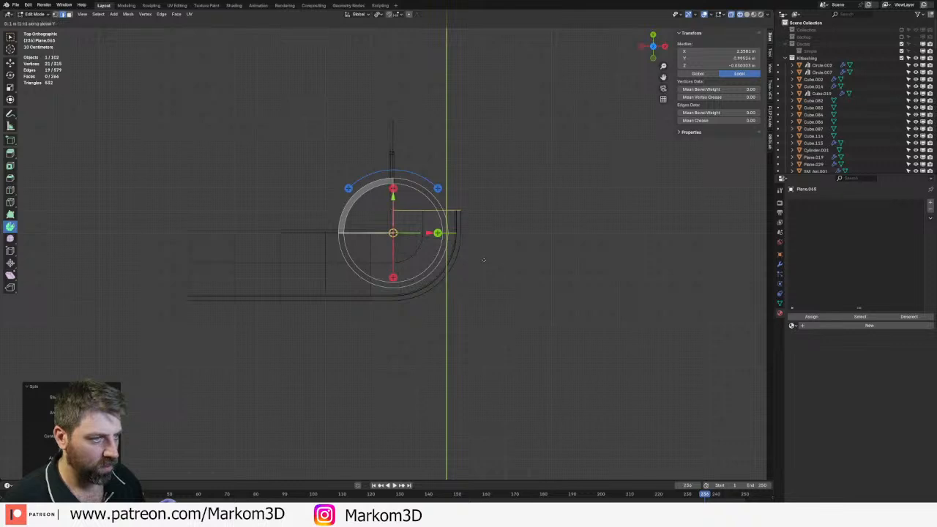
pyautogui.click(484, 259)
pyautogui.moveTo(520, 278); pyautogui.dragTo(464, 246, button='middle')
pyautogui.press('z')
pyautogui.press('Tab')
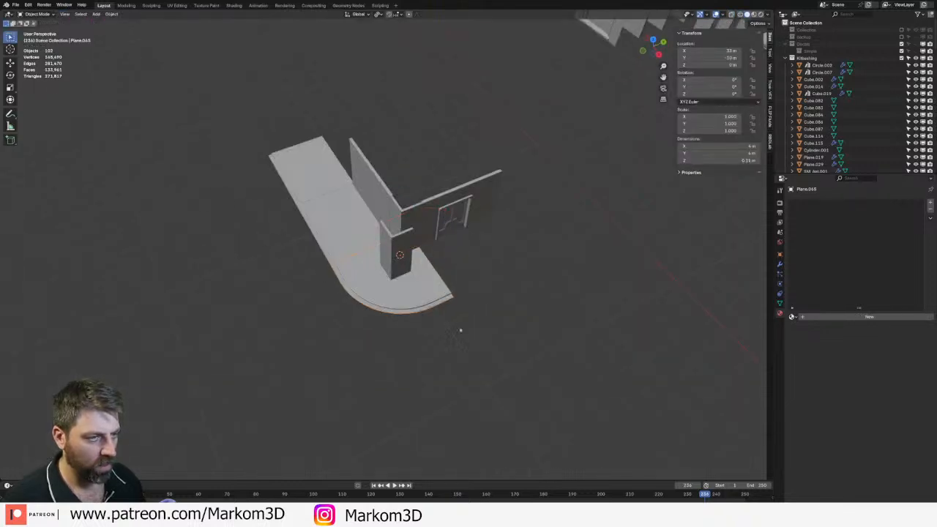
# - Delete the small corner wall module in front of the wall corner and view the rounded ground section from above
pyautogui.moveTo(460, 328); pyautogui.dragTo(404, 288, button='middle')
pyautogui.click(378, 250)
pyautogui.press('Delete')
pyautogui.moveTo(379, 256); pyautogui.dragTo(474, 337, button='middle')
pyautogui.scroll(6, 410, 297)
pyautogui.scroll(-1, 474, 336)
pyautogui.scroll(-2, 473, 337)
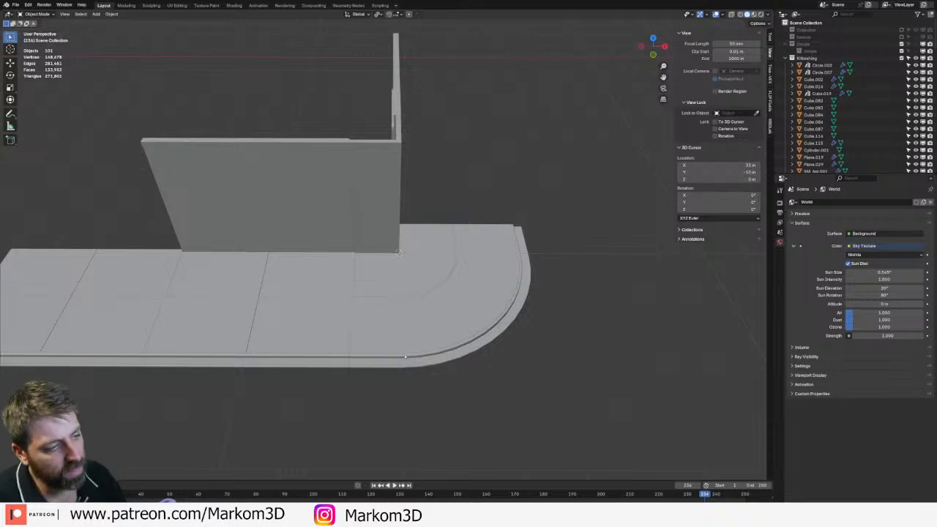
pyautogui.press('KP_7')
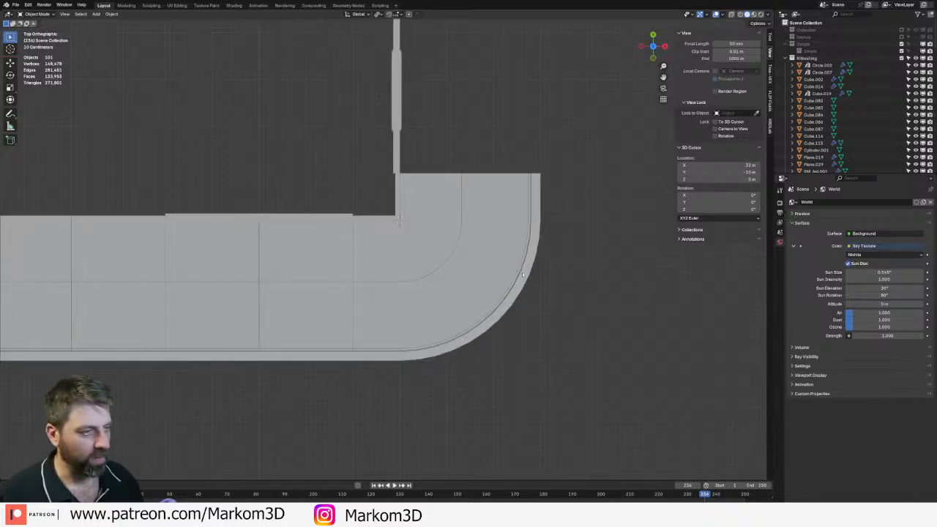
# - Undo the curved section back to the straight strip's outer end profile and switch to wireframe shading
pyautogui.click(476, 300)
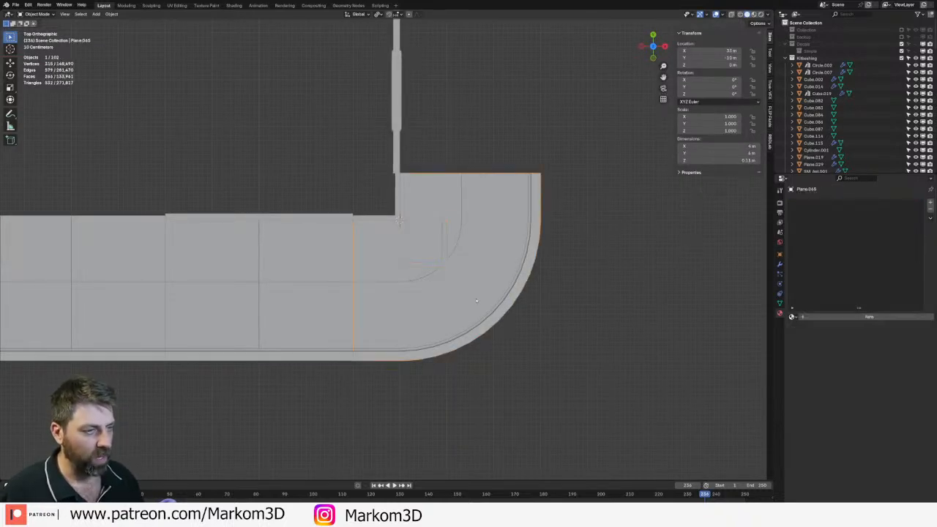
pyautogui.press('Tab')
pyautogui.hotkey('ctrl', 'z')
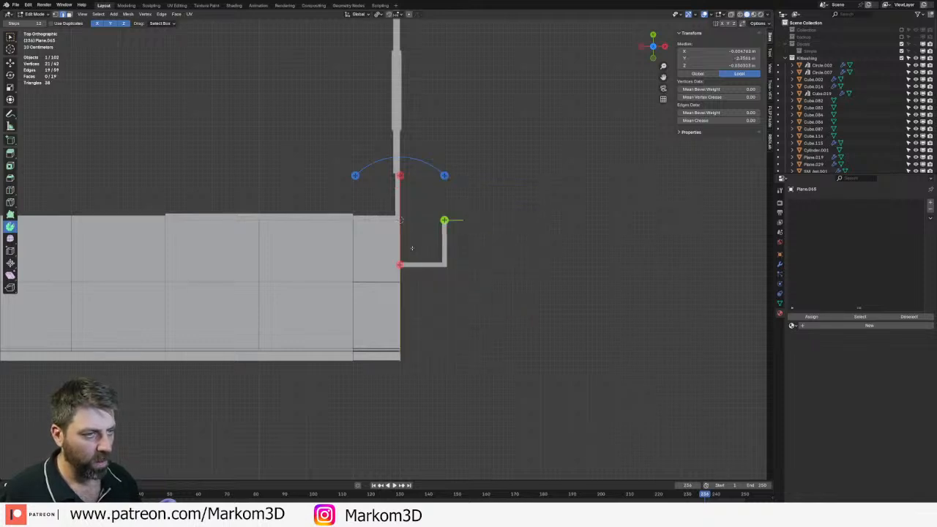
pyautogui.press('z')
pyautogui.click(395, 294)
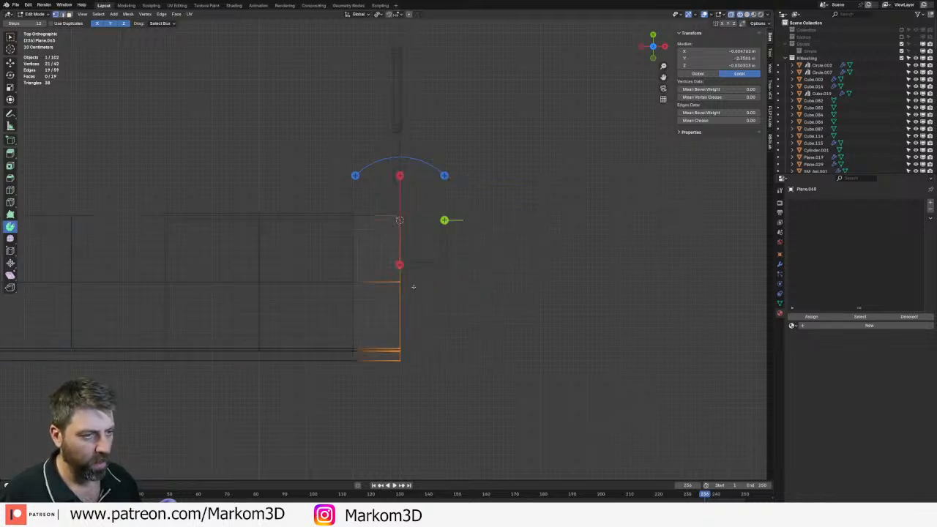
# - Select the strip's outer end profile without its wall-side corner vertex and move it 1 m along X
pyautogui.click(416, 339)
pyautogui.press('c')
pyautogui.scroll(5, 418, 303)
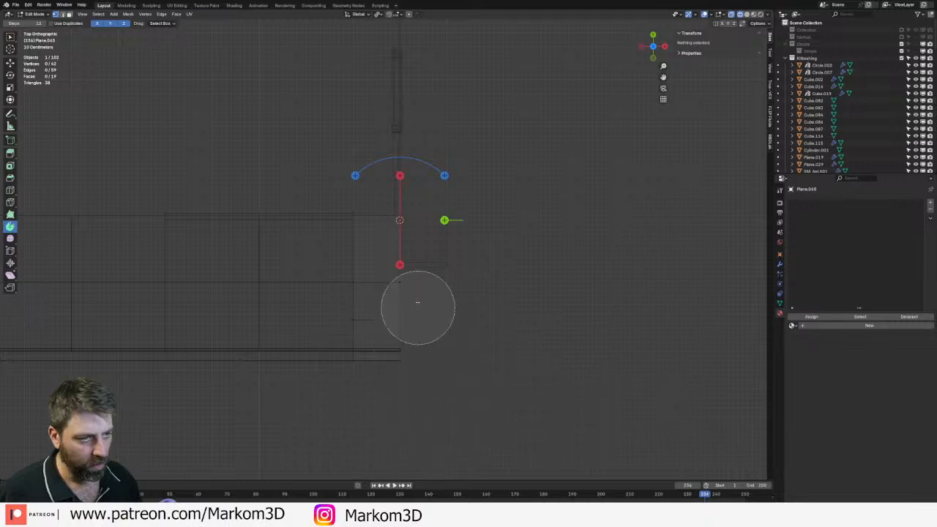
pyautogui.moveTo(418, 303); pyautogui.dragTo(415, 393)
pyautogui.rightClick(414, 393)
pyautogui.press('e')
pyautogui.press('x')
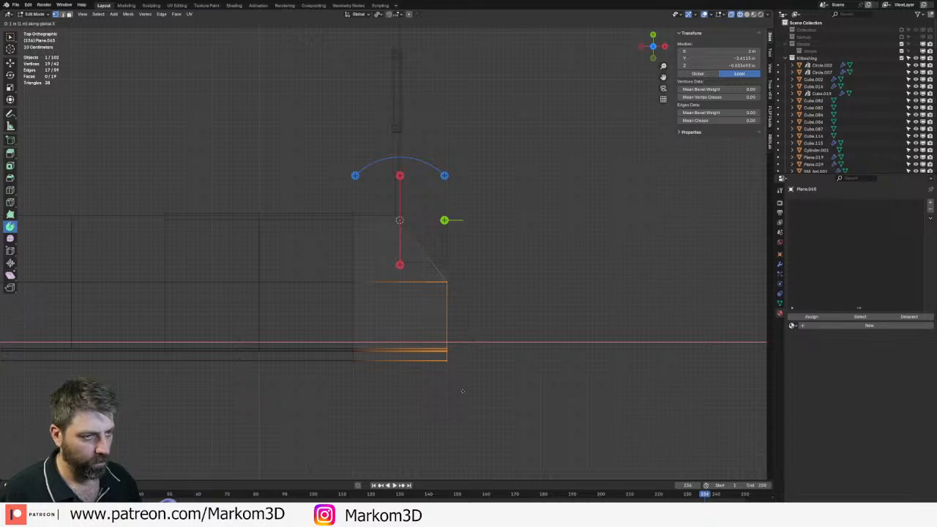
pyautogui.press('Return')
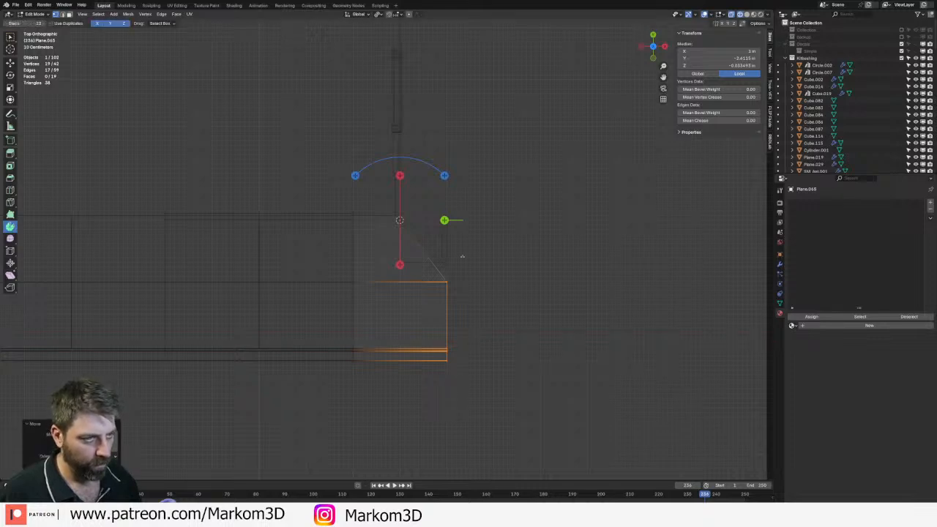
pyautogui.click(444, 176)
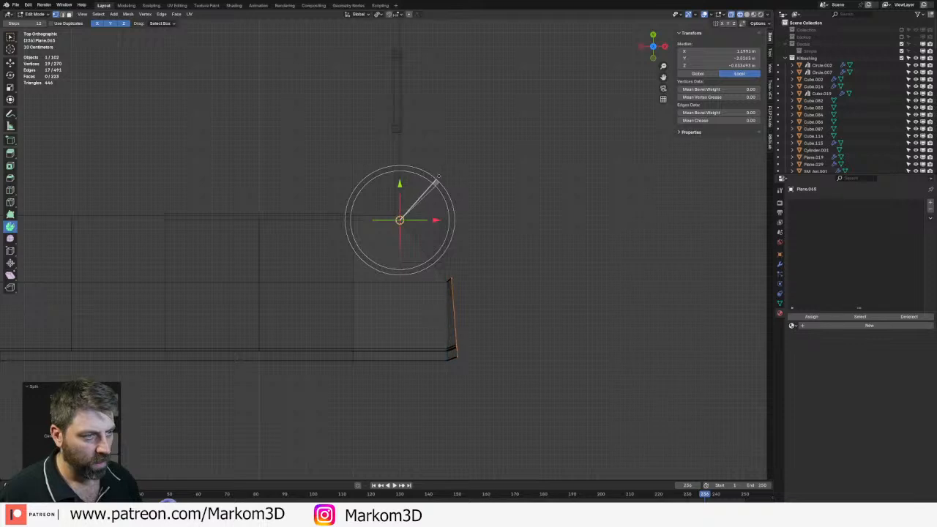
pyautogui.hotkey('ctrl', 'z')
pyautogui.scroll(3, 482, 285)
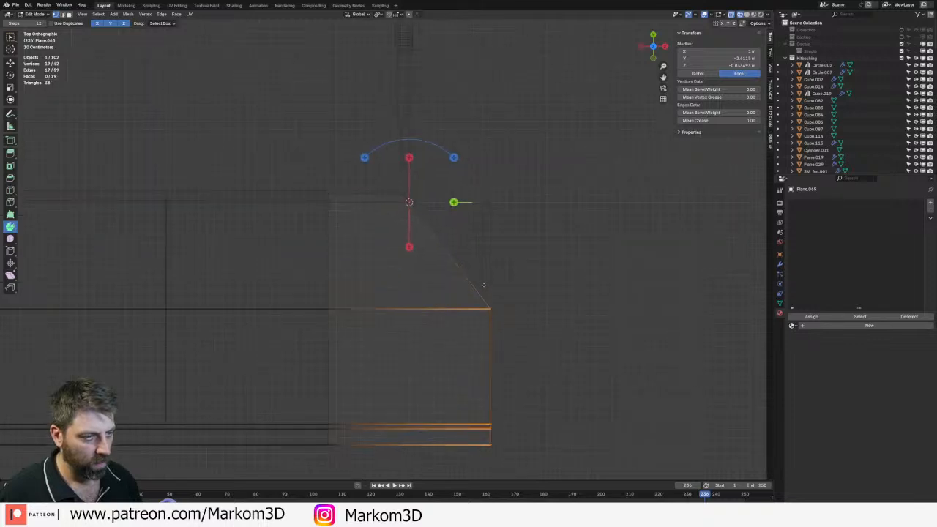
# - Snap the 3D cursor to the small corner wall module's outer corner vertex and return to editing the strip's end profile
pyautogui.press('Tab')
pyautogui.hotkey('ctrl', 'z')
pyautogui.hotkey('ctrl', 'z')
pyautogui.hotkey('ctrl', 'z')
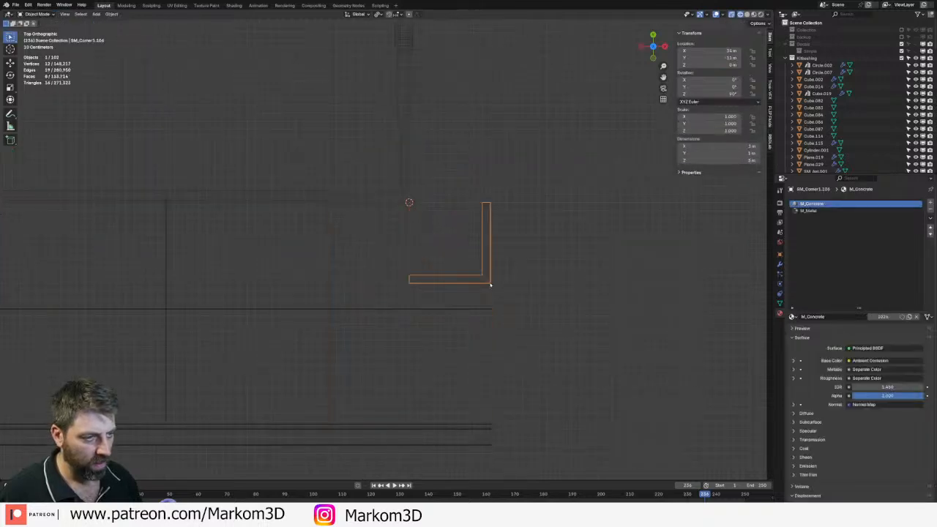
pyautogui.hotkey('ctrl', 'shift', 'z')
pyautogui.hotkey('ctrl', 'shift', 'z')
pyautogui.hotkey('ctrl', 'shift', 'z')
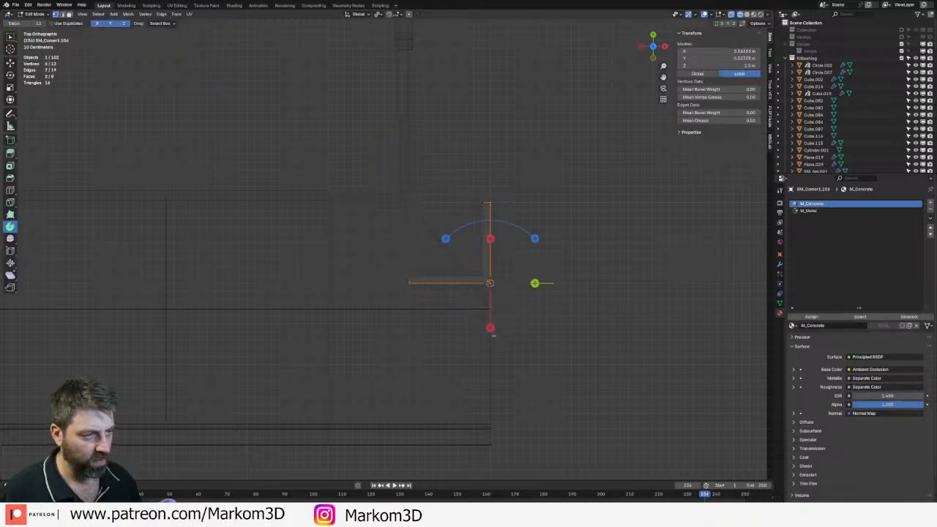
pyautogui.hotkey('ctrl', 'shift', 'z')
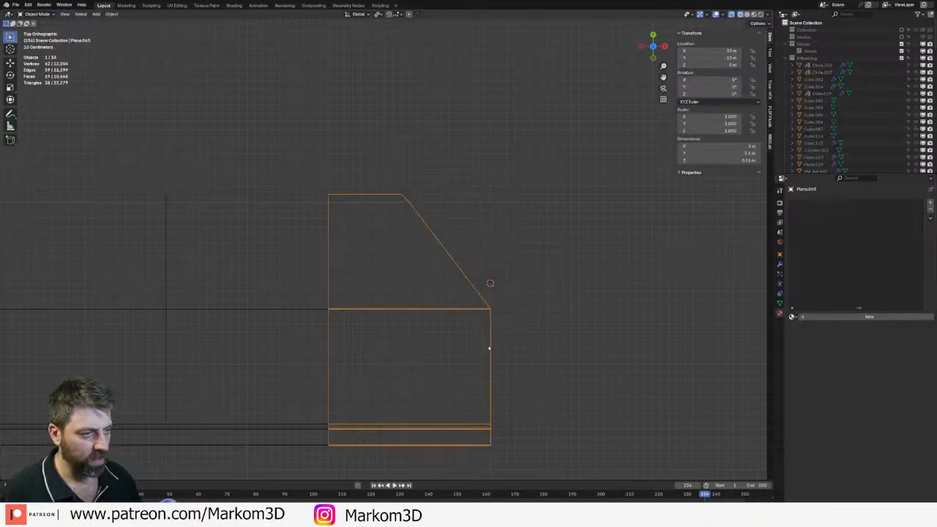
pyautogui.hotkey('ctrl', 'z')
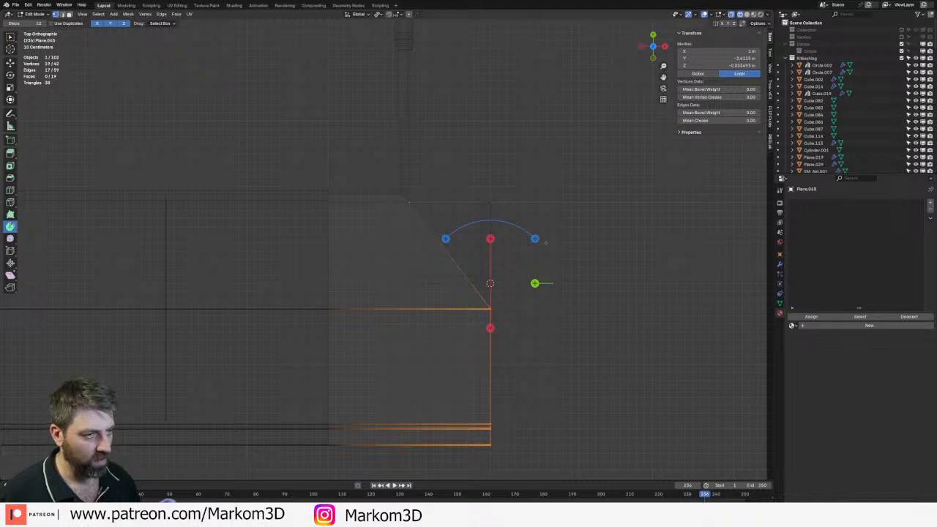
# - Spin the end profile a quarter turn around the 3D cursor and extrude it 2 m along Y
pyautogui.moveTo(535, 241); pyautogui.dragTo(590, 269)
pyautogui.keyDown('shift'); pyautogui.moveTo(584, 268); pyautogui.dragTo(549, 278, button='middle'); pyautogui.keyUp('shift')
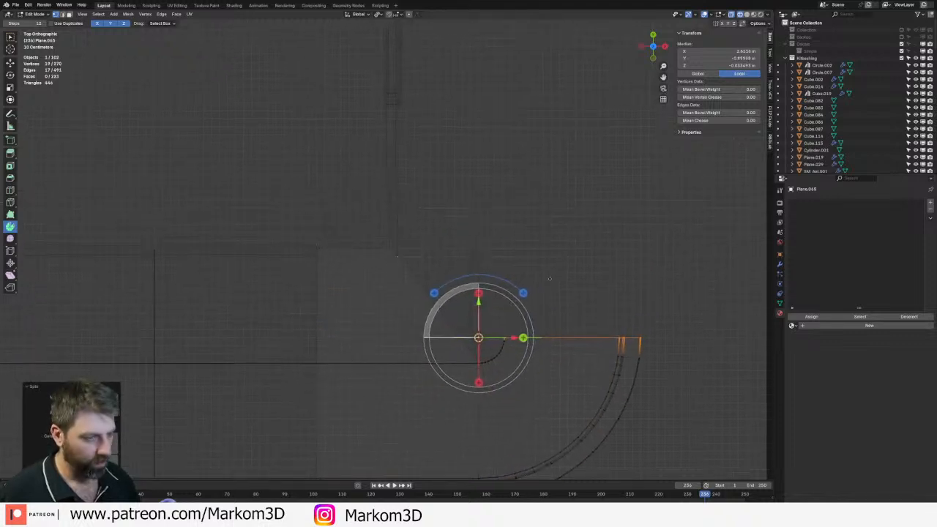
pyautogui.press('e')
pyautogui.press('y')
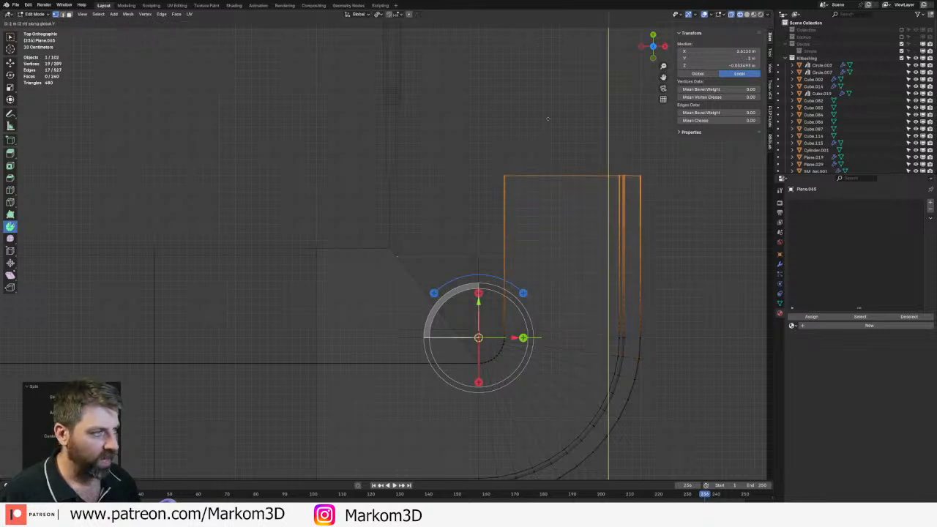
pyautogui.click(547, 119)
pyautogui.scroll(-2, 542, 202)
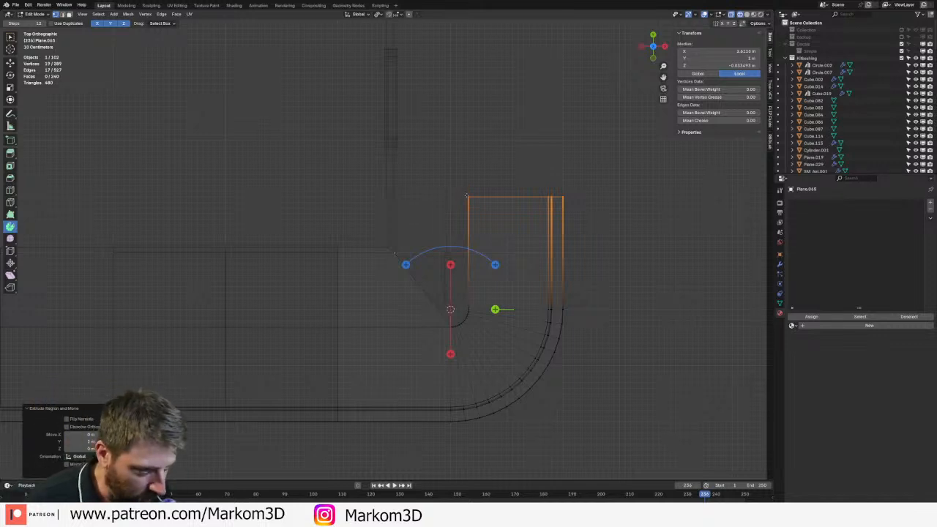
pyautogui.scroll(2, 457, 198)
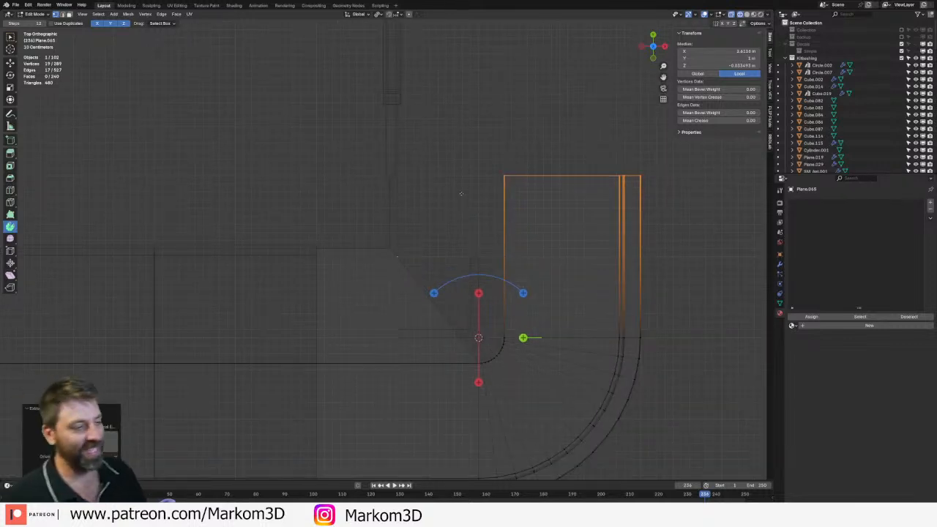
# - Extrude the inner vertex of the curved section's new end along X to the wall
pyautogui.click(503, 176)
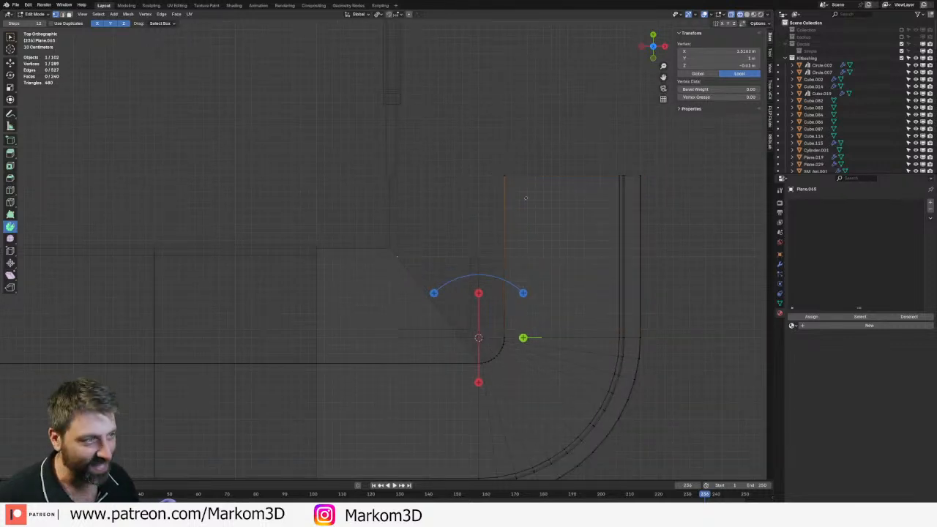
pyautogui.scroll(2, 526, 197)
pyautogui.keyDown('shift'); pyautogui.moveTo(549, 156); pyautogui.dragTo(437, 238, button='middle'); pyautogui.keyUp('shift')
pyautogui.scroll(3, 437, 239)
pyautogui.press('2')
pyautogui.press('1')
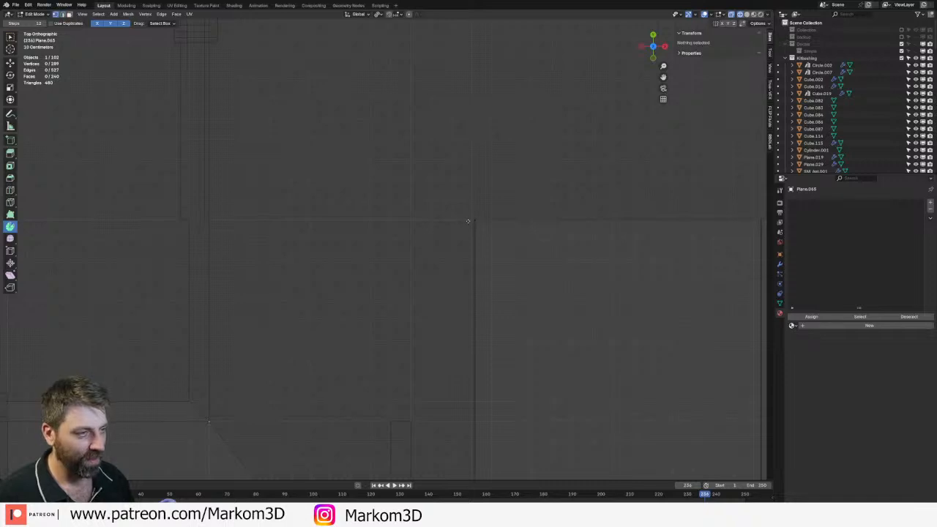
pyautogui.click(469, 221)
pyautogui.press('e')
pyautogui.press('x')
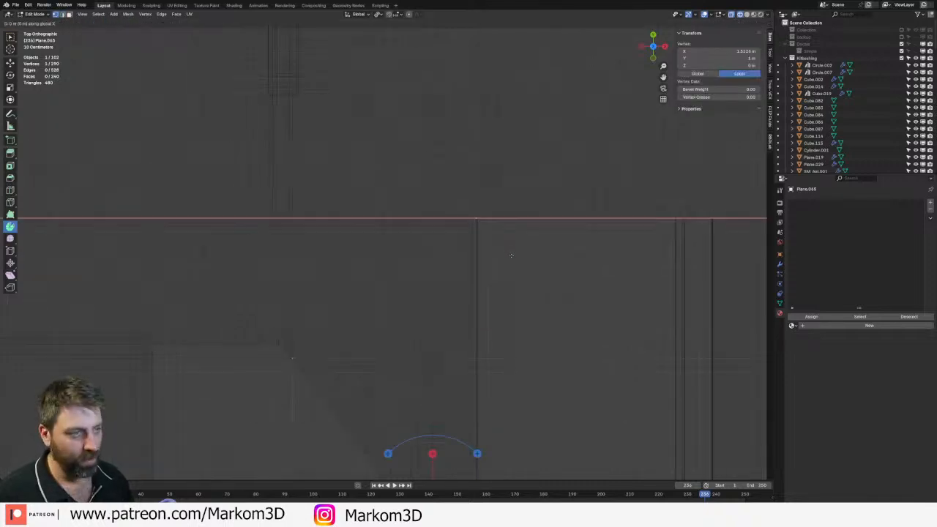
pyautogui.click(311, 253)
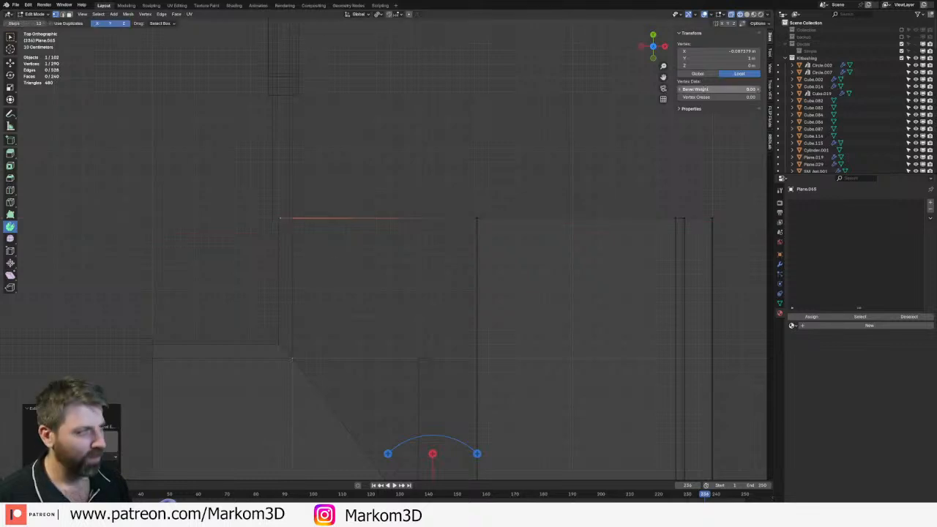
# - Set the extruded wall-side vertex's local X coordinate to -0.1 m
pyautogui.click(721, 51)
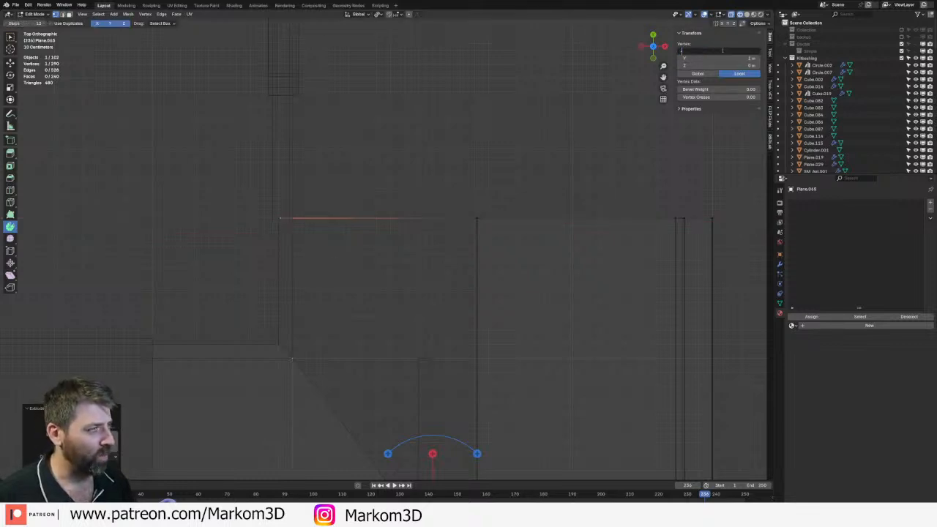
pyautogui.write('-')
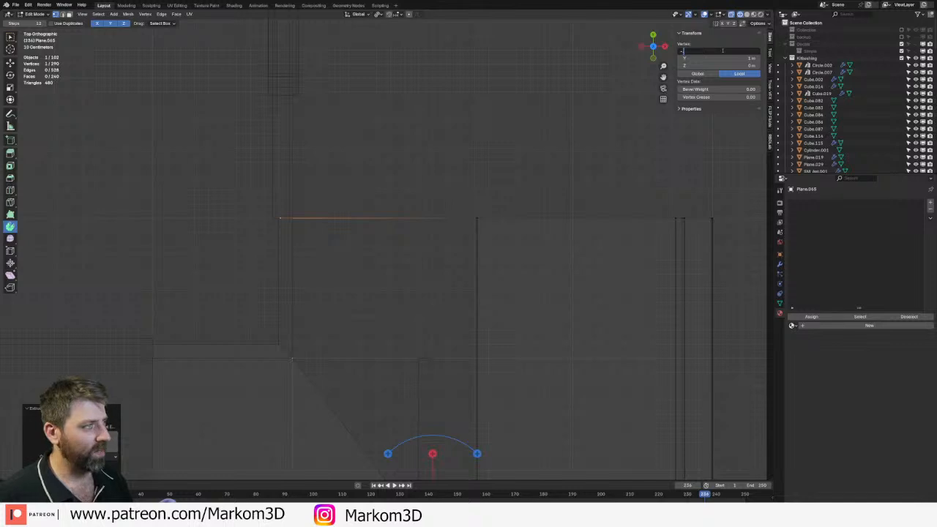
pyautogui.write('0.1')
pyautogui.press('Return')
pyautogui.keyDown('shift'); pyautogui.moveTo(443, 314); pyautogui.dragTo(450, 247, button='middle'); pyautogui.keyUp('shift')
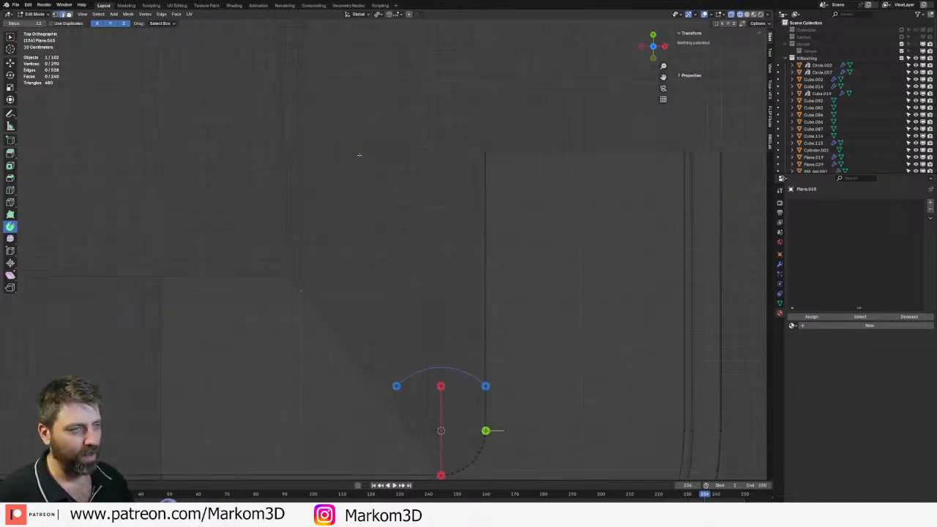
# - Subdivide the new end edge and shift its midpoint vertex about -0.005 m along Y
pyautogui.rightClick(360, 152)
pyautogui.click(352, 150)
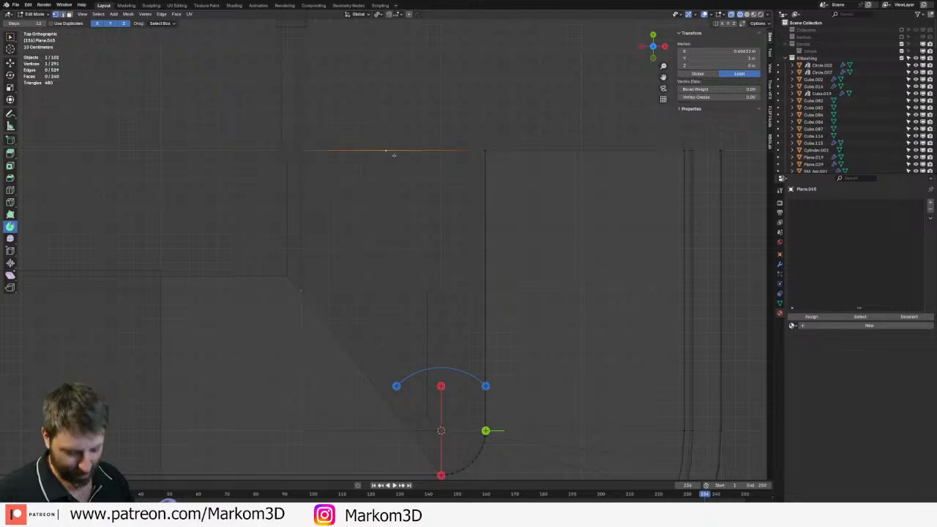
pyautogui.press('g')
pyautogui.press('y')
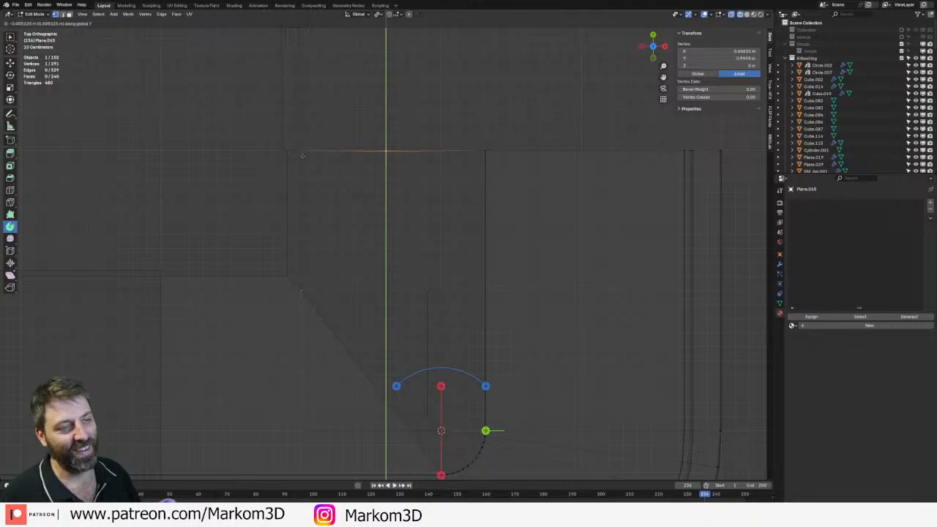
pyautogui.click(309, 156)
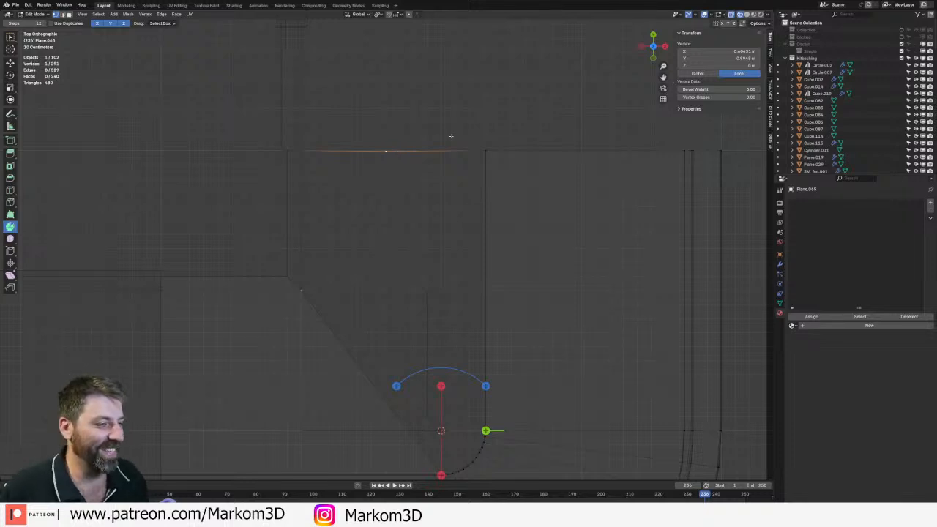
# - Set the subdivided edge's midpoint vertex to 0 m on local X
pyautogui.click(712, 52)
pyautogui.write('0')
pyautogui.press('Return')
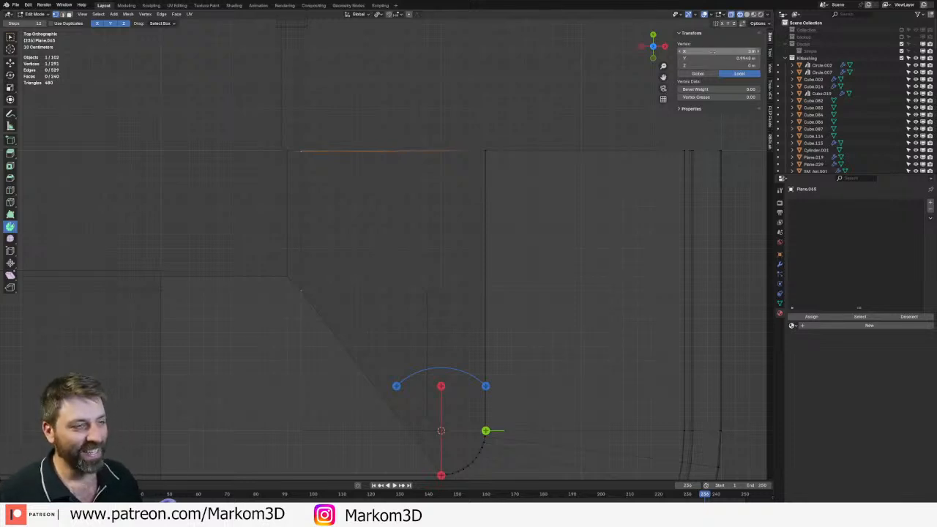
# - Select the full end profile from the wall through the front step and flatten it by scaling it to 0 along Y
pyautogui.keyDown('shift'); pyautogui.scroll(-3, 425, 266); pyautogui.keyUp('shift')
pyautogui.keyDown('shift'); pyautogui.click(295, 107); pyautogui.keyUp('shift')
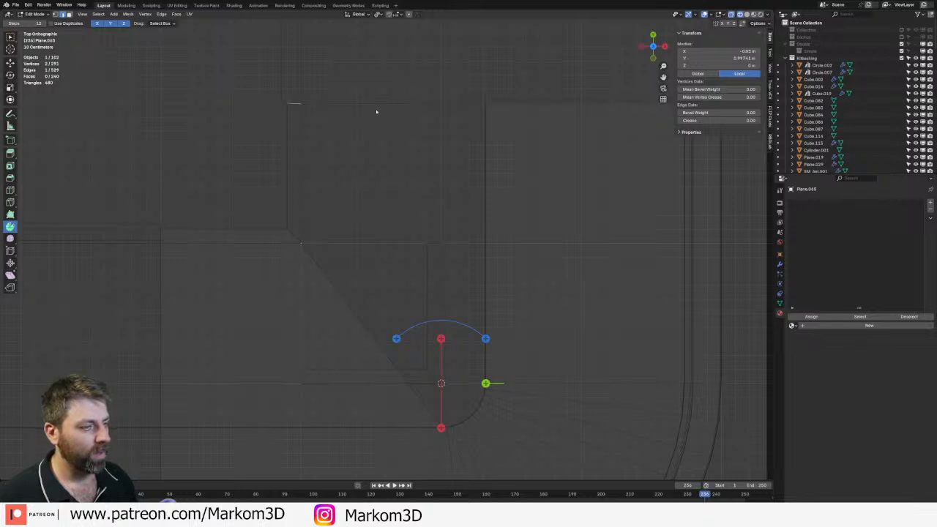
pyautogui.keyDown('ctrl'); pyautogui.click(406, 109); pyautogui.keyUp('ctrl')
pyautogui.scroll(-1, 478, 118)
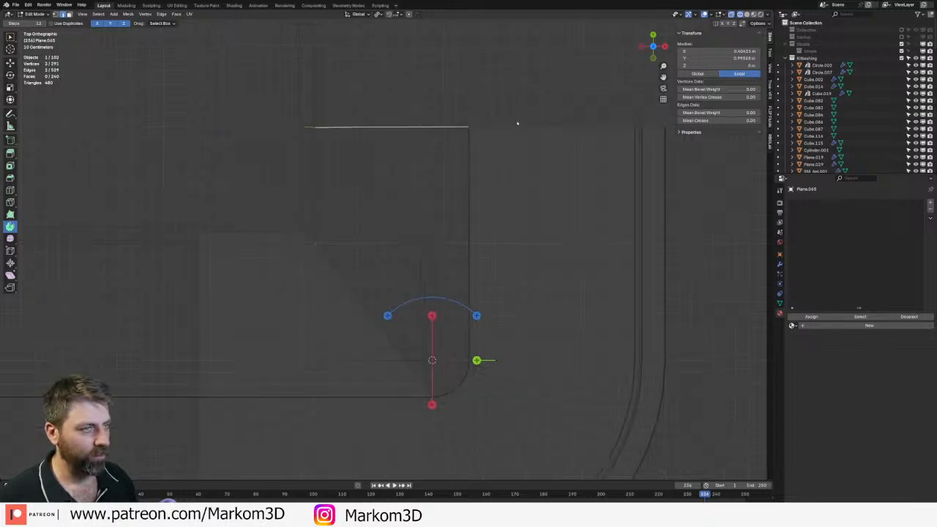
pyautogui.keyDown('ctrl'); pyautogui.click(527, 125); pyautogui.keyUp('ctrl')
pyautogui.press('c')
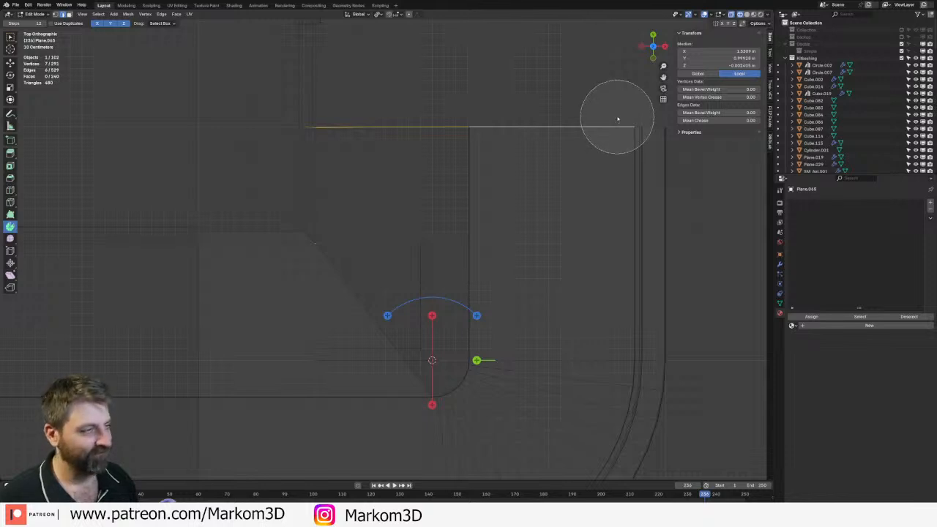
pyautogui.moveTo(617, 120)
pyautogui.mouseDown()
pyautogui.moveTo(628, 110)
pyautogui.moveTo(648, 207)
pyautogui.mouseUp()
pyautogui.press('Escape')
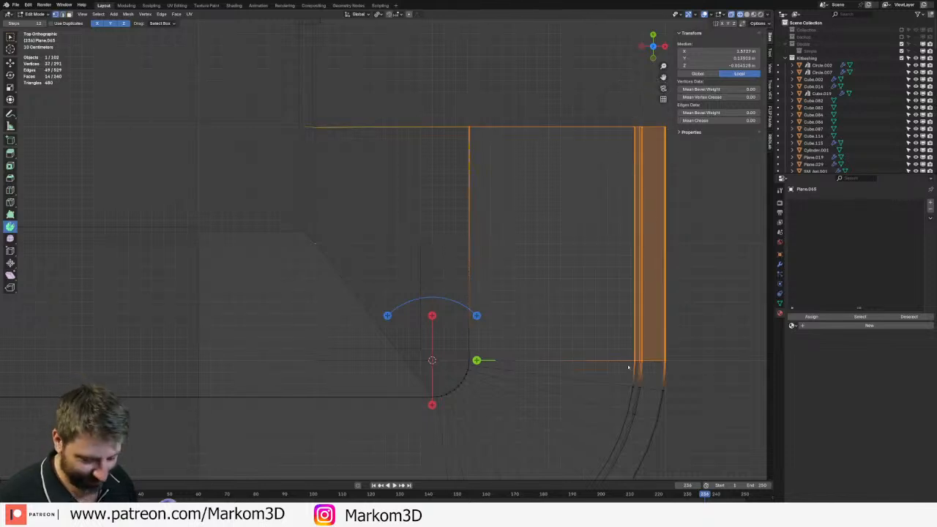
pyautogui.press('c')
pyautogui.moveTo(617, 334); pyautogui.dragTo(488, 292, button='middle')
pyautogui.press('Escape')
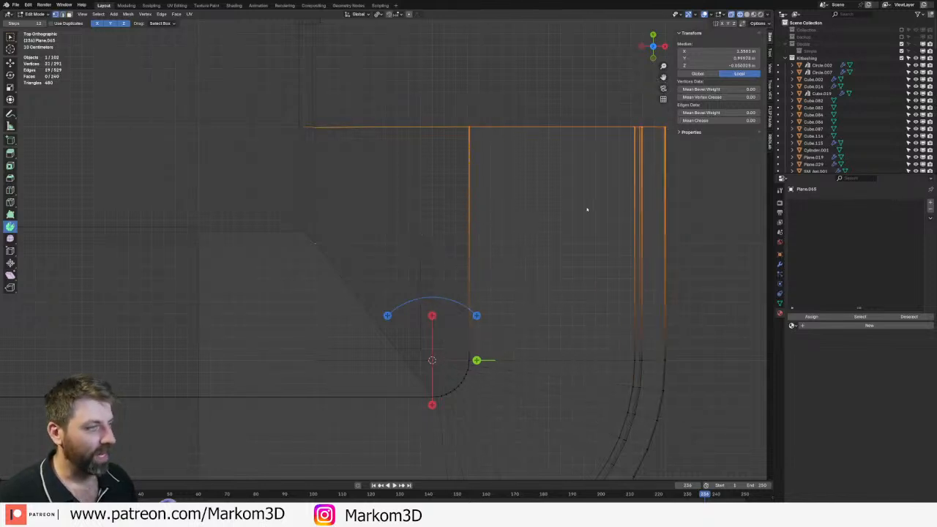
pyautogui.press('s')
pyautogui.press('y')
pyautogui.press('0')
pyautogui.press('Return')
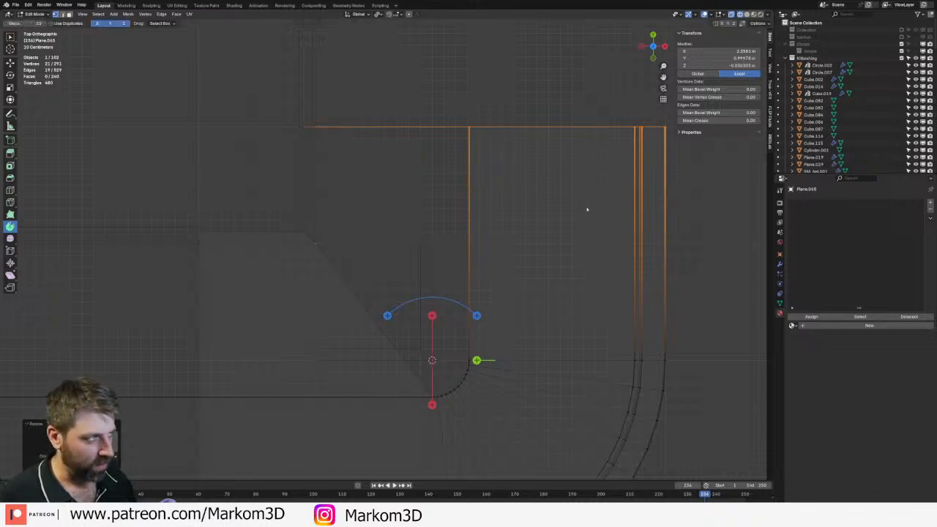
# - Set the flattened end profile's local Y coordinate to 1 m
pyautogui.doubleClick(717, 58)
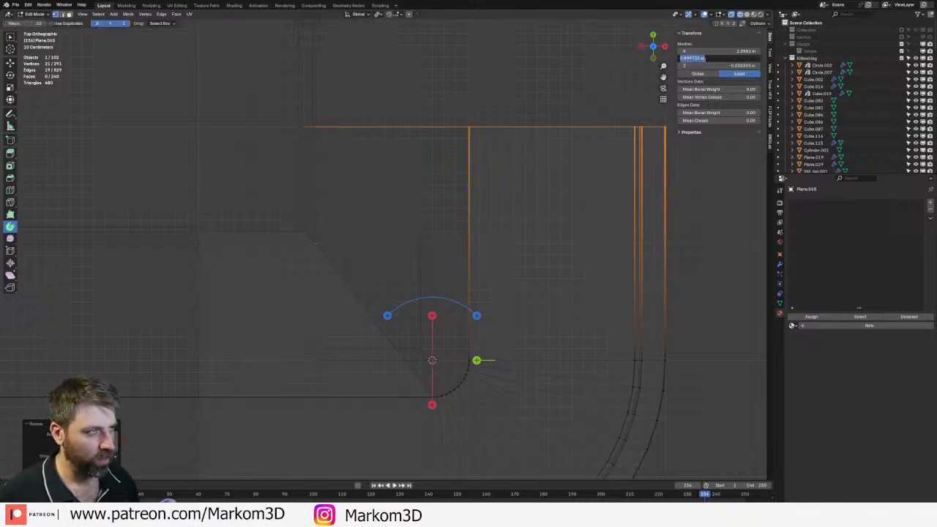
pyautogui.write('0')
pyautogui.press('Return')
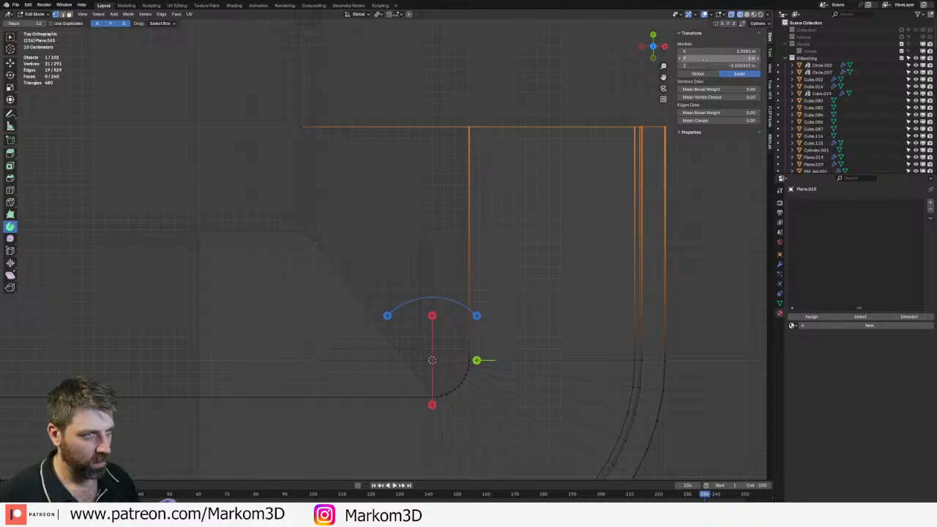
pyautogui.scroll(-6, 579, 208)
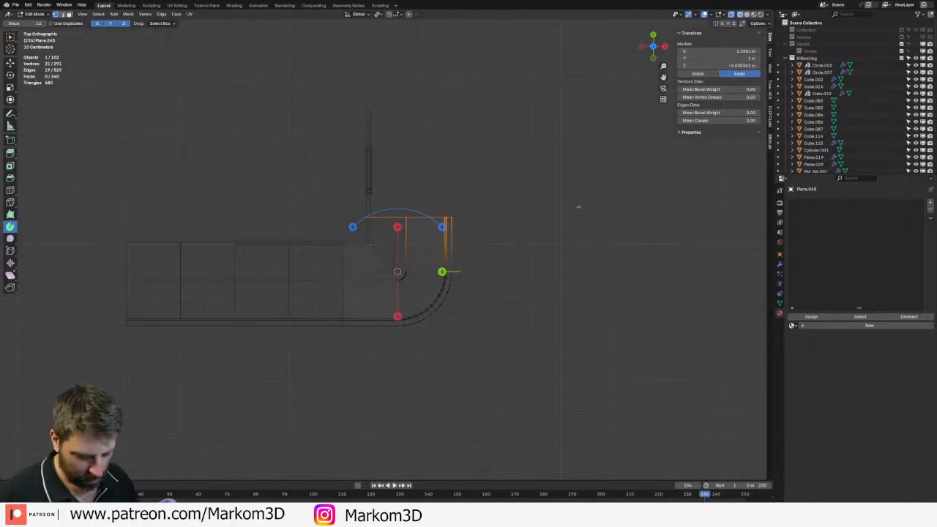
pyautogui.press('g')
pyautogui.press('y')
pyautogui.rightClick(572, 199)
pyautogui.keyDown('shift'); pyautogui.moveTo(572, 199); pyautogui.dragTo(546, 229, button='middle'); pyautogui.keyUp('shift')
pyautogui.scroll(8, 554, 205)
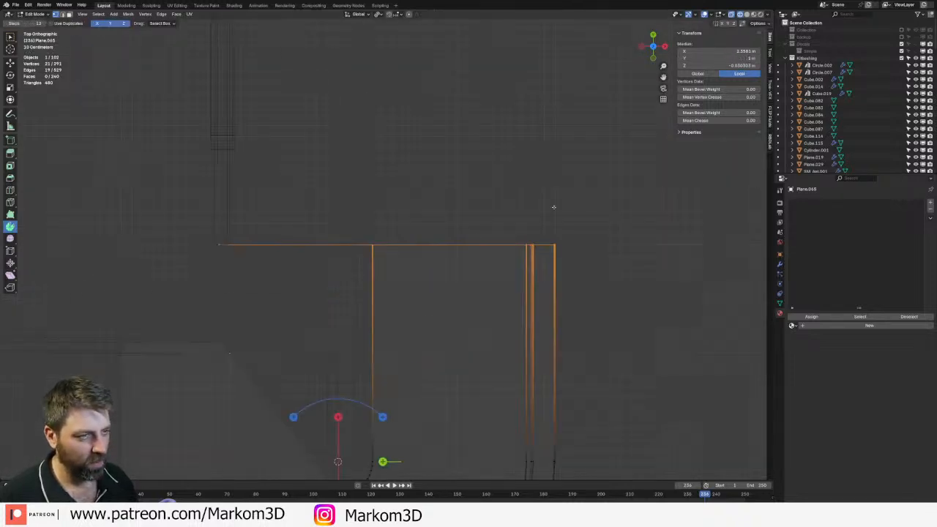
# - Fill a face between the two short wall-side edges at the inner corner, undoing the extra fill
pyautogui.keyDown('shift'); pyautogui.moveTo(359, 222); pyautogui.dragTo(466, 176, button='middle'); pyautogui.keyUp('shift')
pyautogui.scroll(1, 466, 175)
pyautogui.press('2')
pyautogui.click(322, 190)
pyautogui.keyDown('shift'); pyautogui.click(324, 312); pyautogui.keyUp('shift')
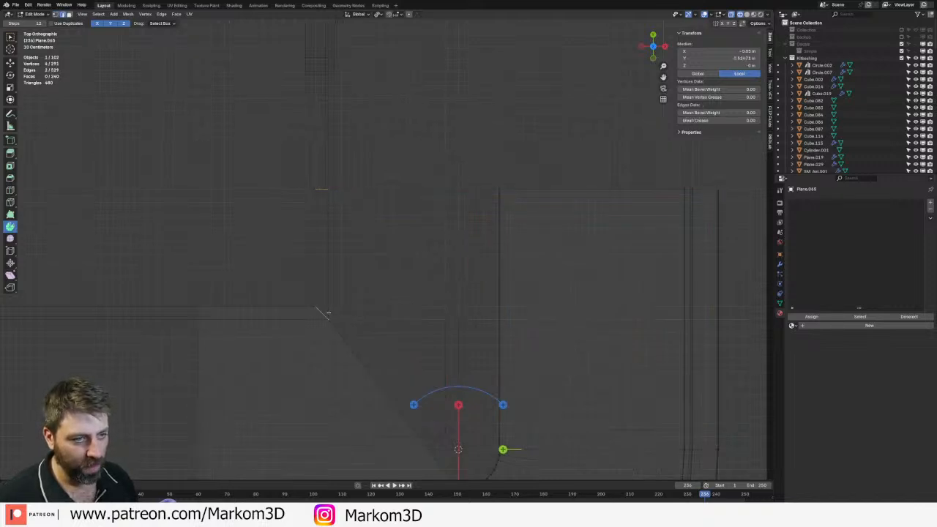
pyautogui.press('f')
pyautogui.press('f')
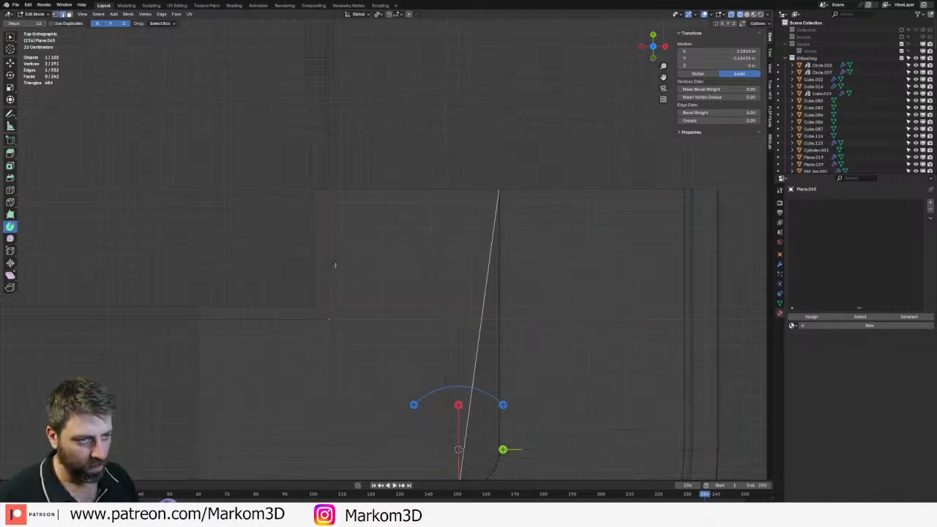
pyautogui.keyDown('shift'); pyautogui.moveTo(431, 286); pyautogui.dragTo(412, 155, button='middle'); pyautogui.keyUp('shift')
pyautogui.hotkey('ctrl', 'z')
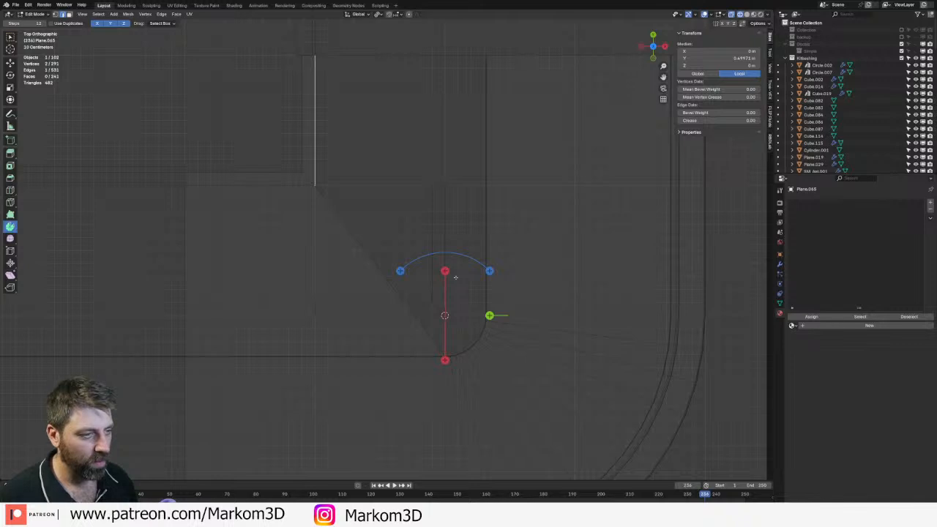
# - Fill a face between the wall-side edge and the straight groove edge of the corner extension
pyautogui.keyDown('shift'); pyautogui.click(483, 186); pyautogui.keyUp('shift')
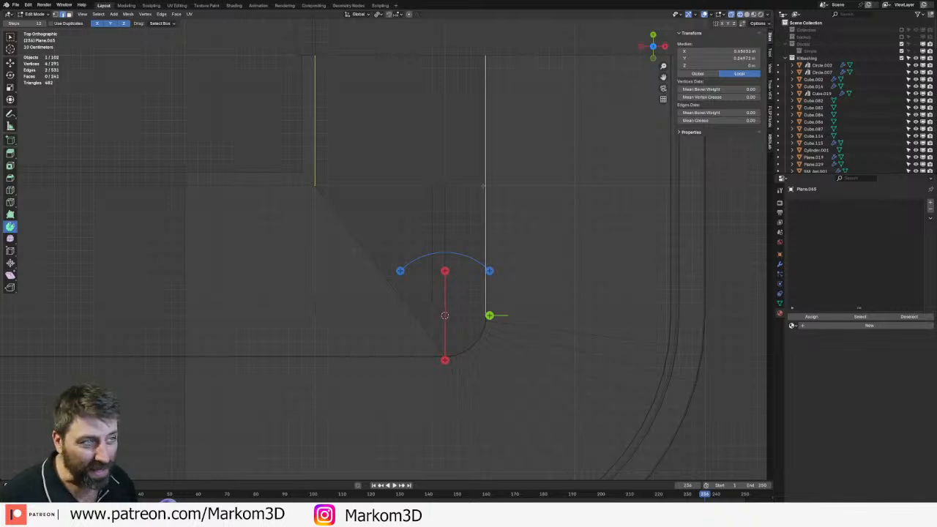
pyautogui.press('f')
pyautogui.moveTo(484, 186); pyautogui.dragTo(524, 310, button='middle')
# - Fill the remaining gap enclosed by the diagonal edges and the rounded groove edge, then return to Object Mode in solid shading
pyautogui.click(555, 253)
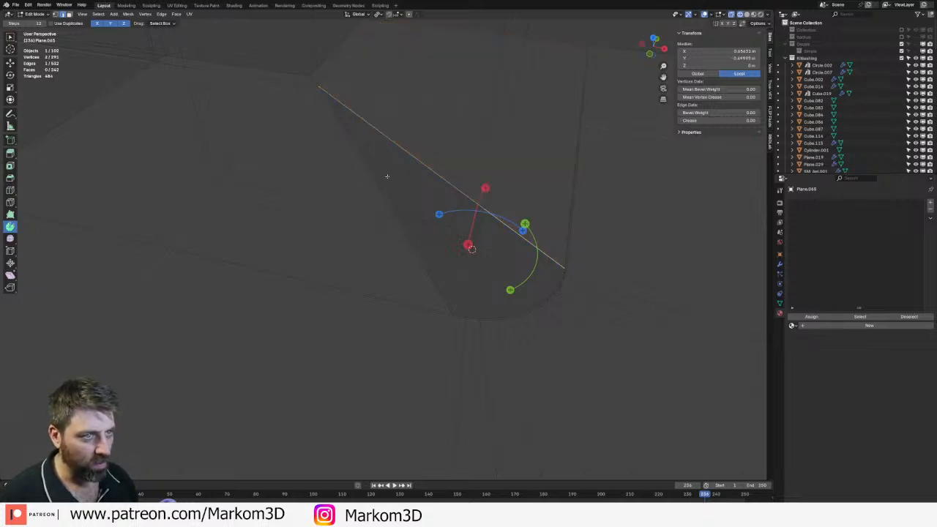
pyautogui.keyDown('shift'); pyautogui.click(417, 229); pyautogui.keyUp('shift')
pyautogui.keyDown('alt'); pyautogui.keyDown('shift'); pyautogui.click(472, 310); pyautogui.keyUp('shift'); pyautogui.keyUp('alt')
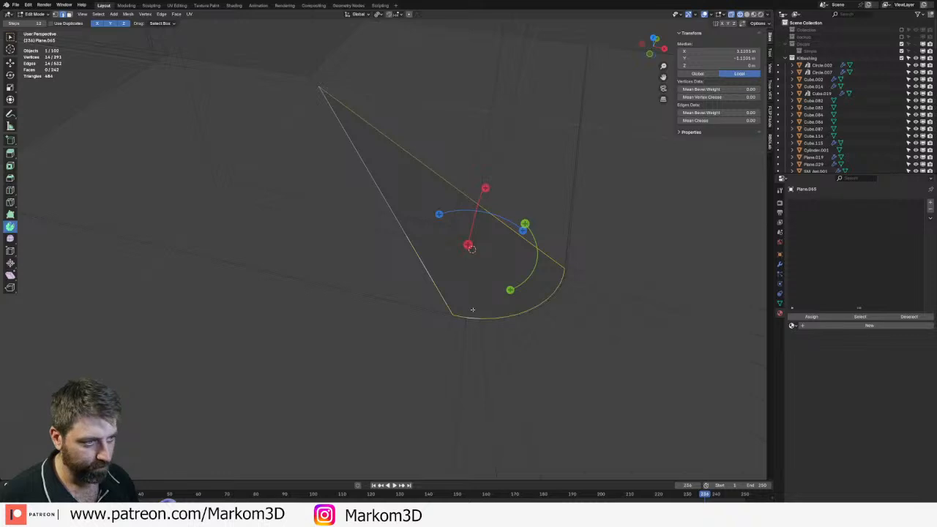
pyautogui.press('f')
pyautogui.scroll(-5, 473, 293)
pyautogui.press('z')
pyautogui.click(523, 265)
pyautogui.scroll(-3, 524, 269)
pyautogui.press('Tab')
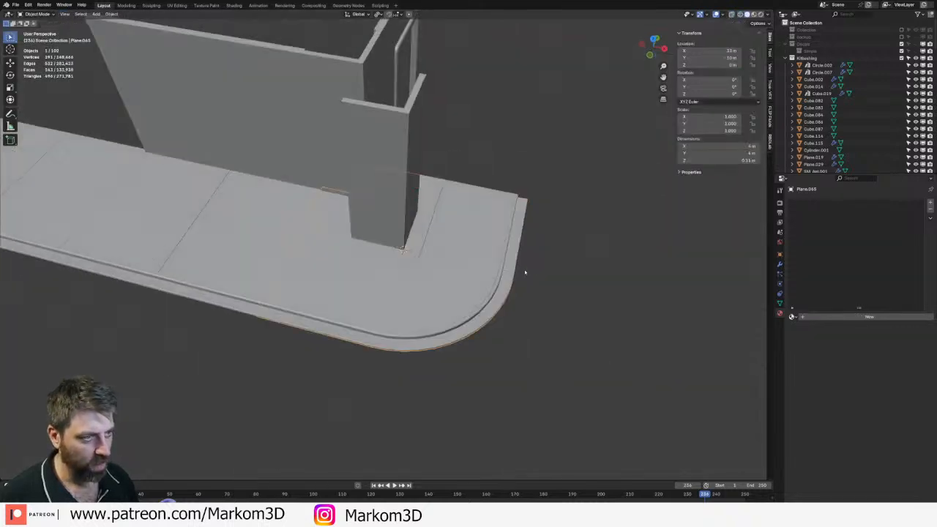
pyautogui.scroll(2, 371, 278)
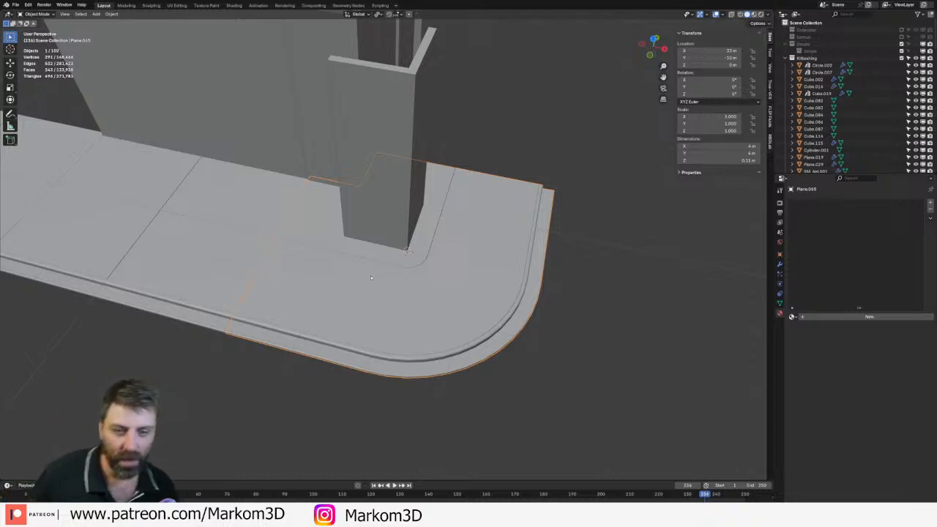
# - Hide the corner wall piece standing on the rounded ground corner and select that ground piece
pyautogui.click(399, 221)
pyautogui.press('h')
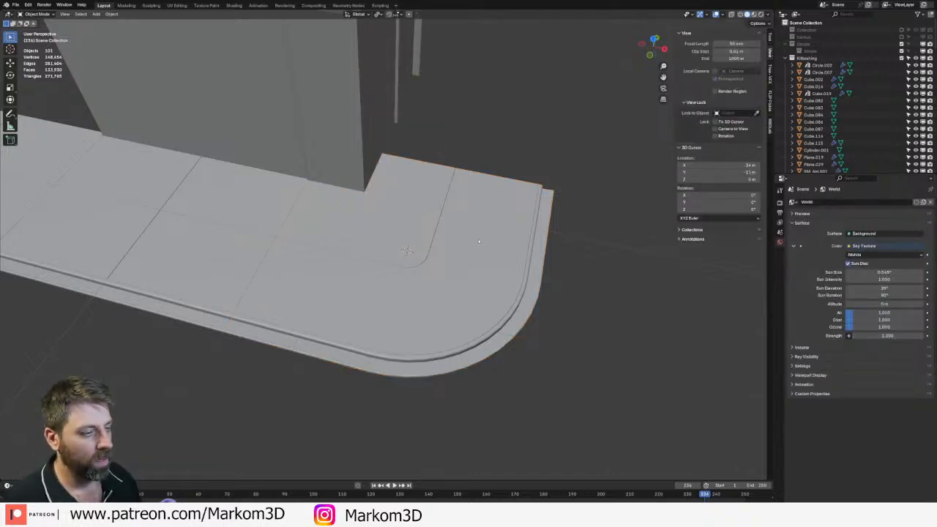
pyautogui.press('KP_7')
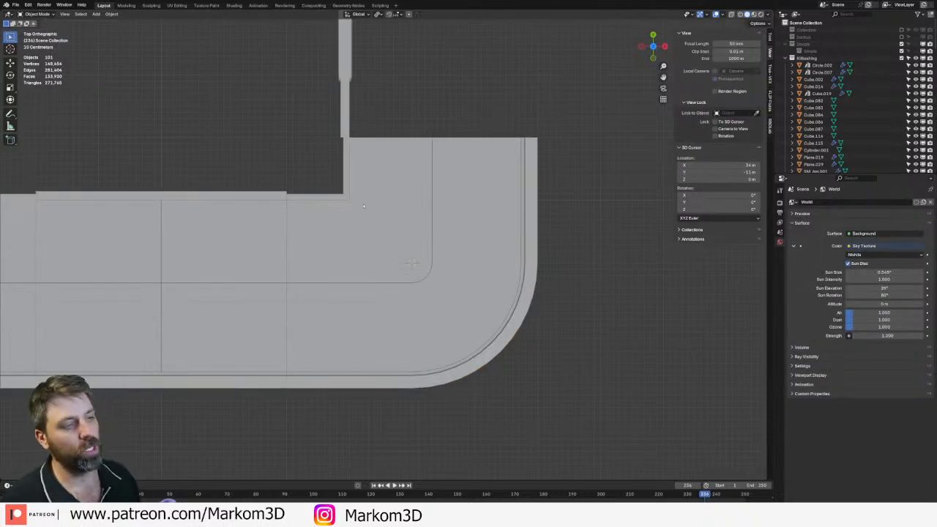
pyautogui.keyDown('shift'); pyautogui.moveTo(363, 206); pyautogui.dragTo(444, 239, button='middle'); pyautogui.keyUp('shift')
pyautogui.scroll(2, 442, 241)
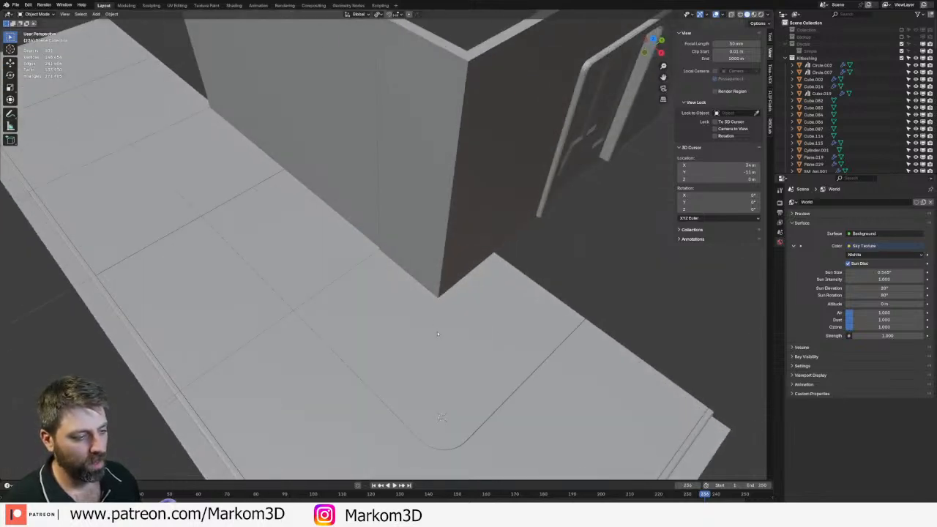
pyautogui.scroll(-2, 438, 333)
pyautogui.click(469, 308)
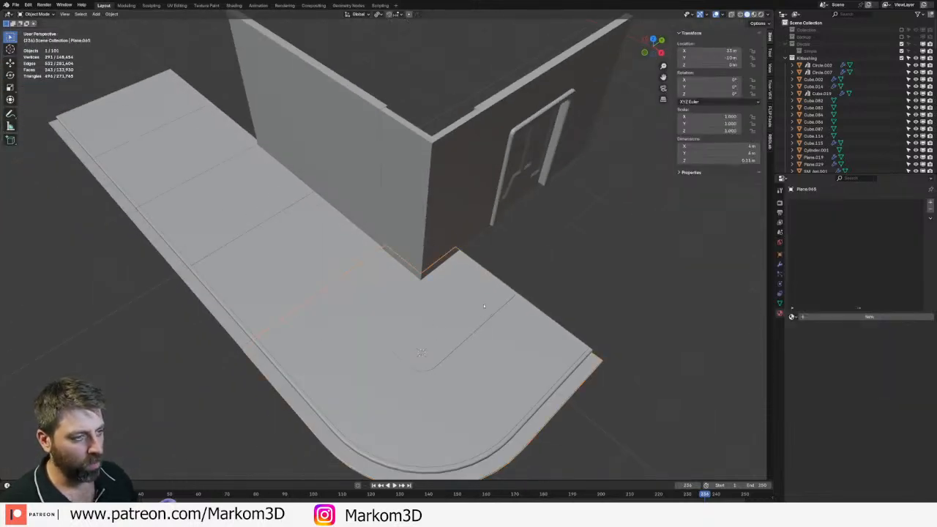
# - Duplicate the straight ground piece beside the corner to X 33 m, Y -7 m and rotate it 90° to continue along the door wall
pyautogui.press('KP_7')
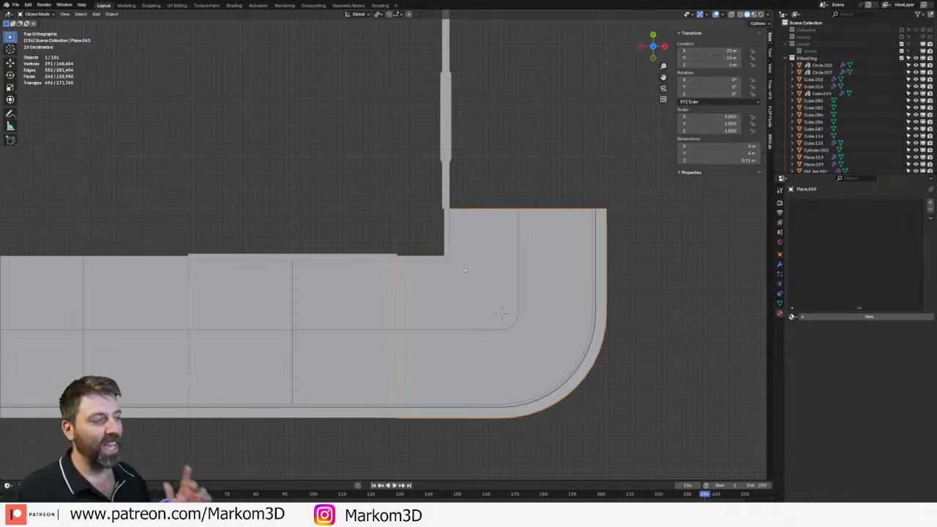
pyautogui.click(329, 307)
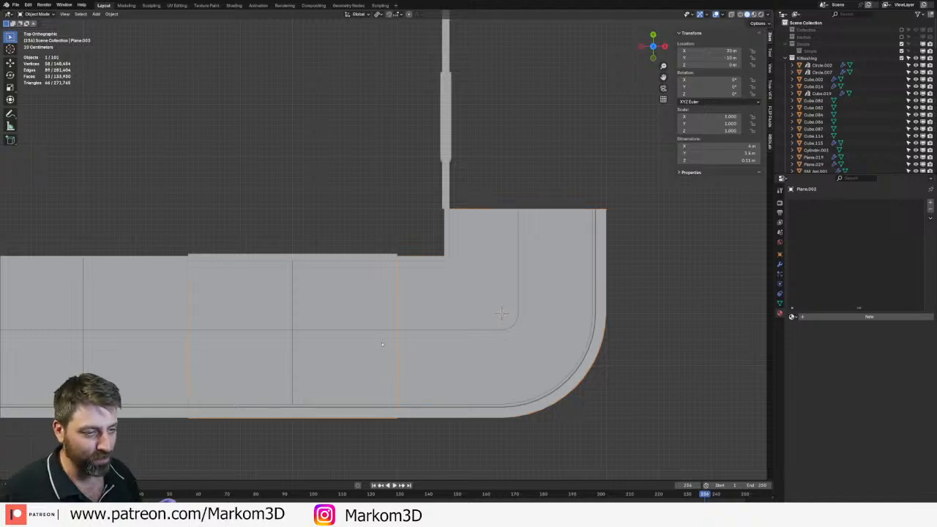
pyautogui.scroll(-2, 330, 308)
pyautogui.hotkey('shift', 'd')
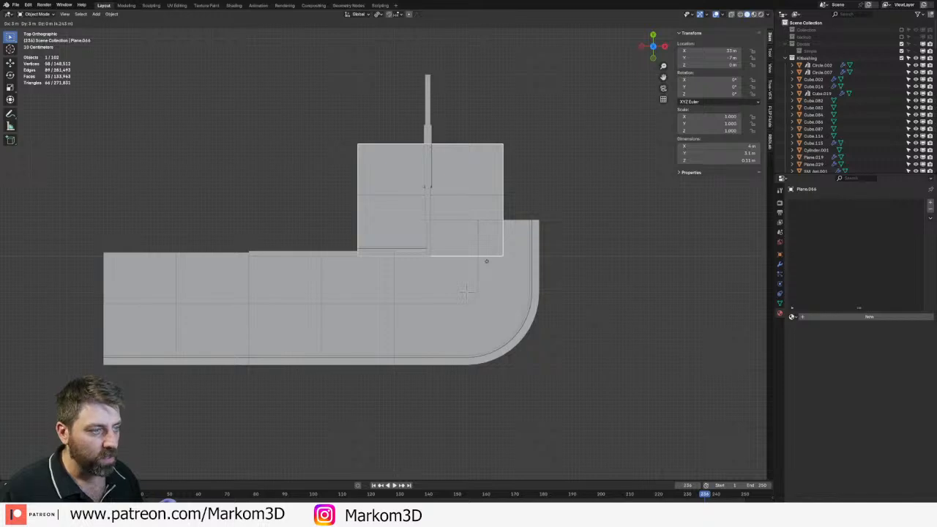
pyautogui.click(486, 261)
pyautogui.write('r90')
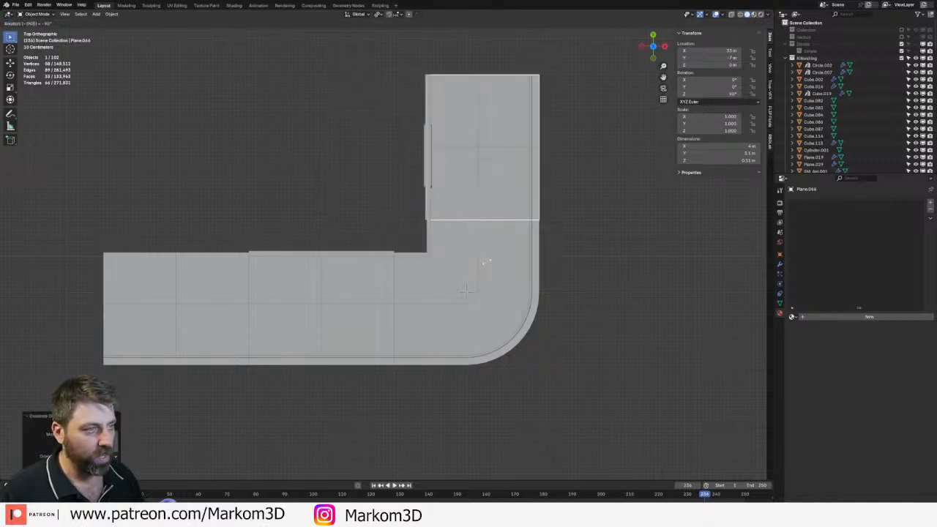
pyautogui.press('Return')
pyautogui.moveTo(486, 261); pyautogui.dragTo(316, 218, button='middle')
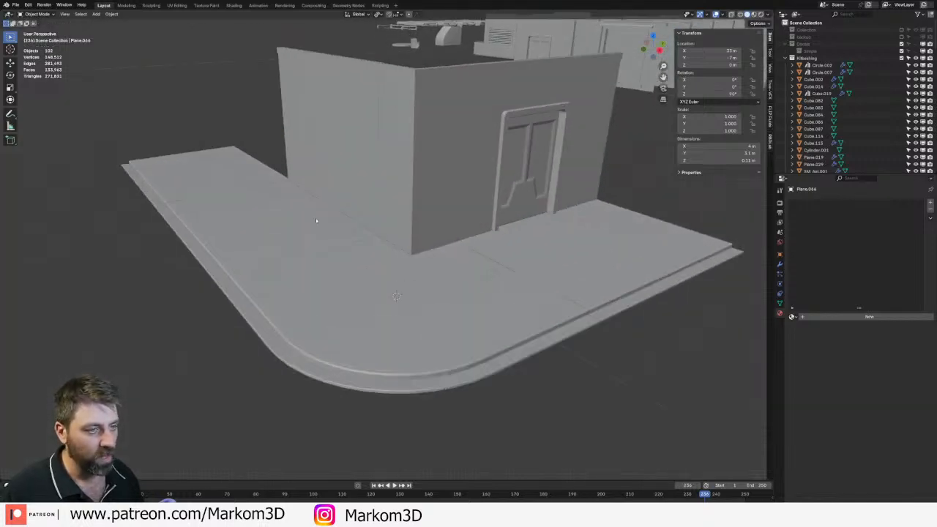
pyautogui.click(314, 215)
pyautogui.click(572, 246)
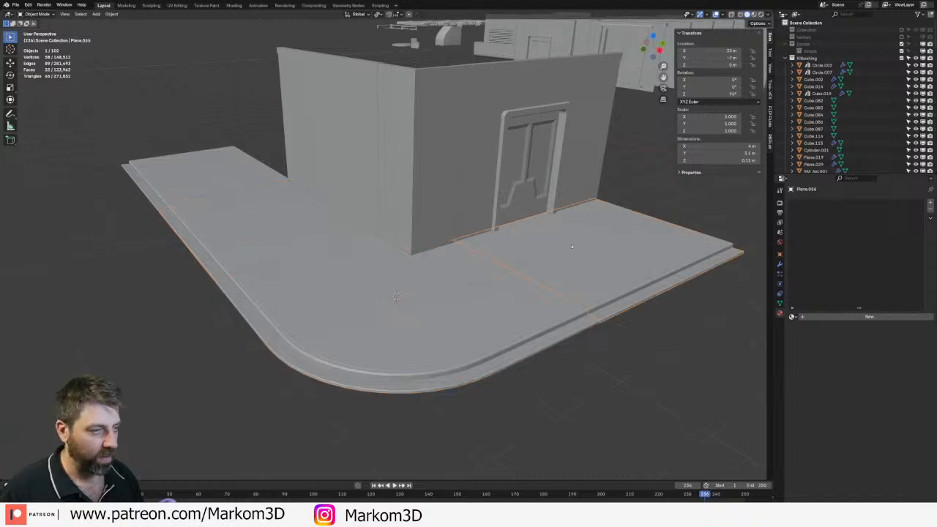
# - Duplicate the SM_DoorRoller1 wall module from the kit to X 33 m, Y -3 m beside the corner assembly
pyautogui.scroll(-5, 572, 247)
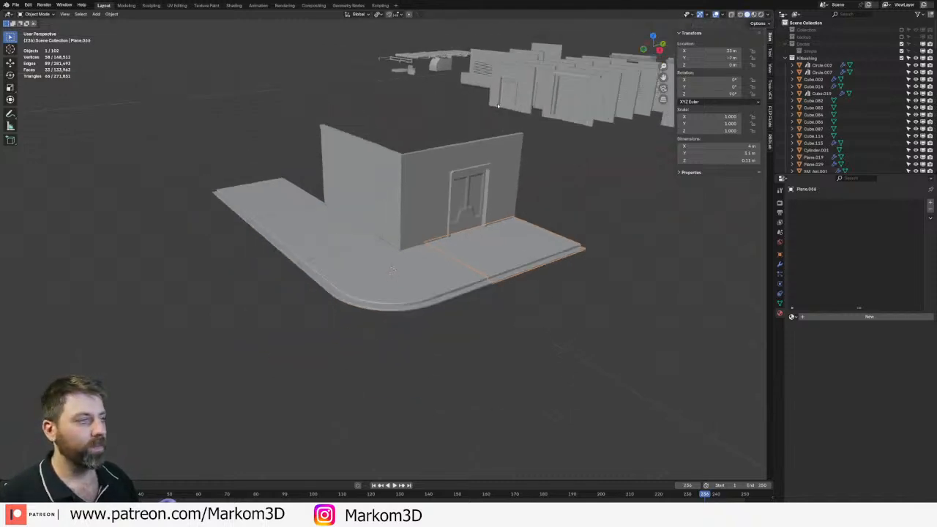
pyautogui.click(511, 60)
pyautogui.press('KP_Decimal')
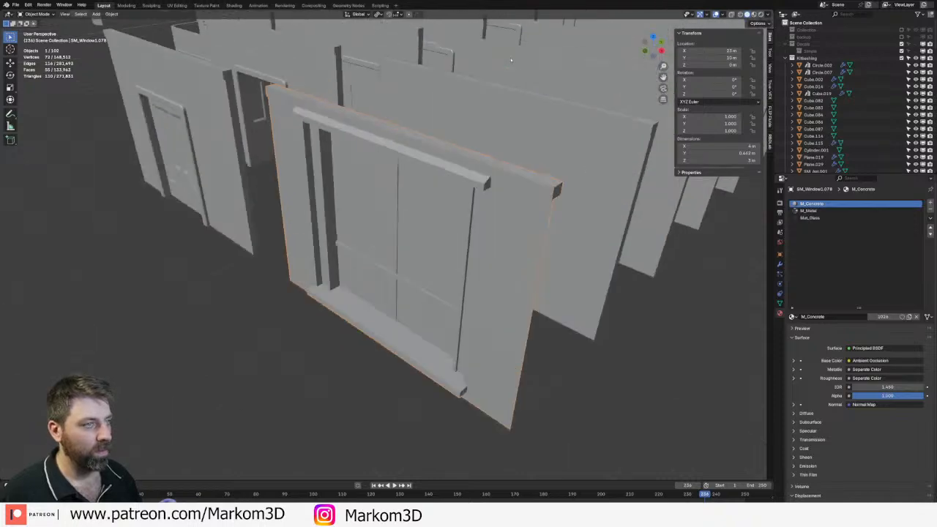
pyautogui.scroll(-6, 471, 107)
pyautogui.moveTo(454, 148); pyautogui.dragTo(416, 173, button='middle')
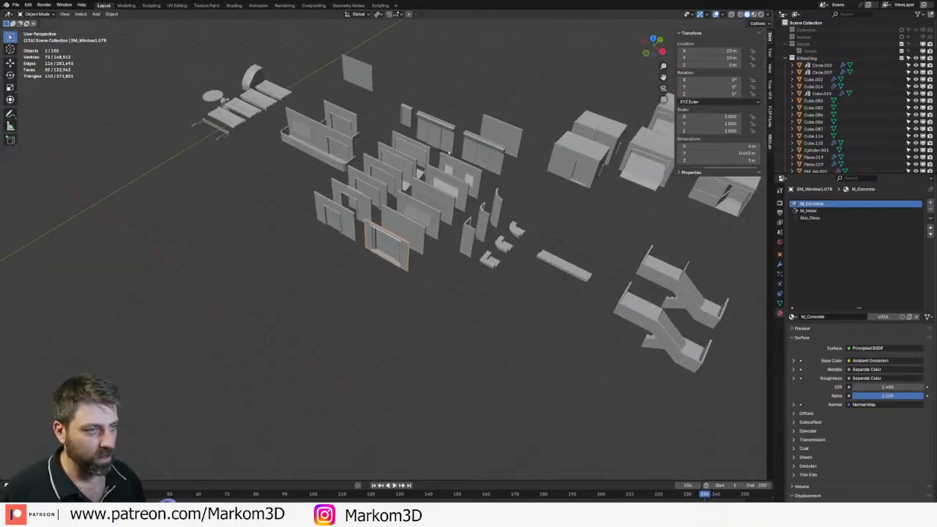
pyautogui.click(411, 173)
pyautogui.press('KP_7')
pyautogui.scroll(-4, 439, 220)
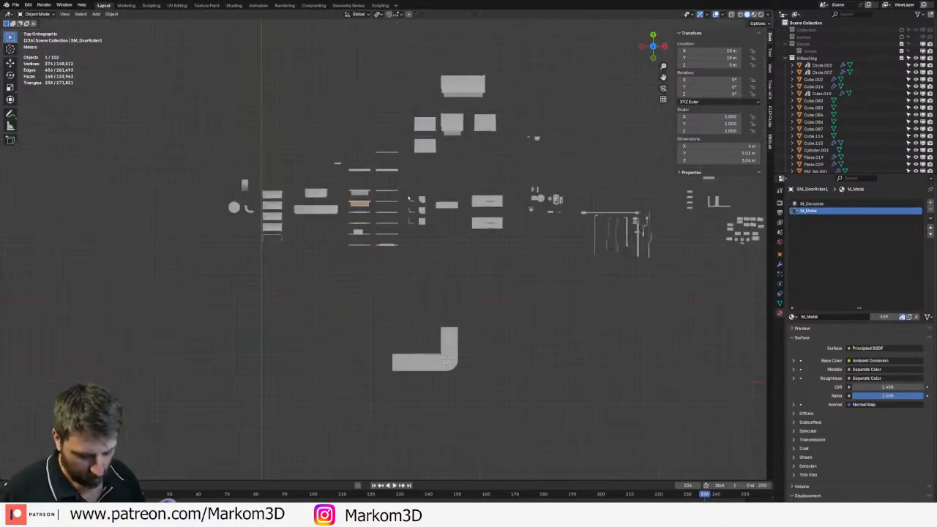
pyautogui.hotkey('shift', 'd')
pyautogui.click(487, 315)
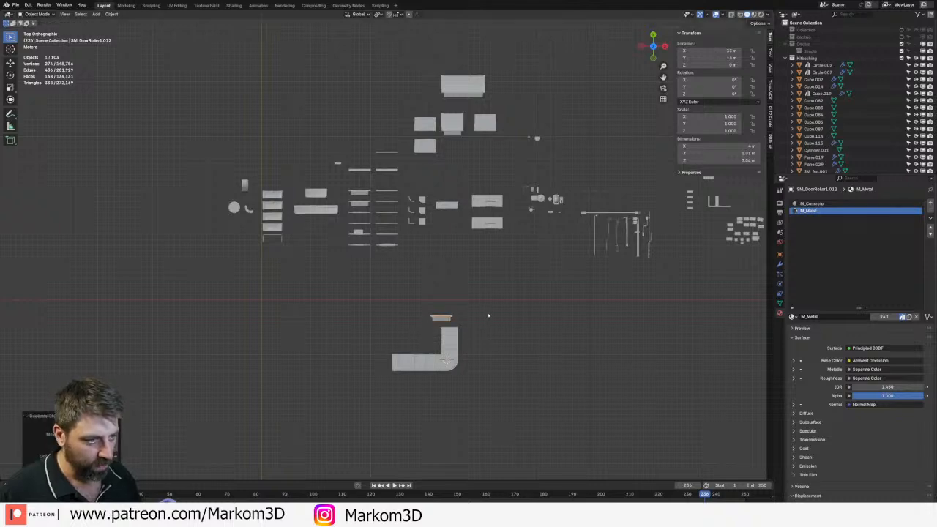
# - Rotate the copied roller door module 90° so it lines up with the door wall
pyautogui.press('r')
pyautogui.press('9')
pyautogui.press('0')
pyautogui.press('Return')
pyautogui.press('KP_Decimal')
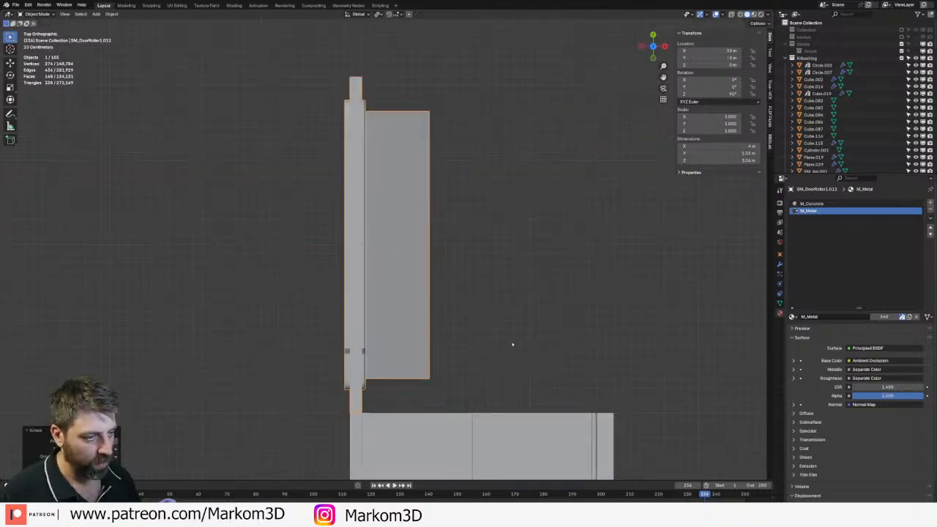
pyautogui.moveTo(512, 345); pyautogui.dragTo(310, 331, button='middle')
pyautogui.scroll(-2, 310, 331)
# - Duplicate the ground tile by the door 4 m along Y so it lies under the roller door
pyautogui.click(296, 335)
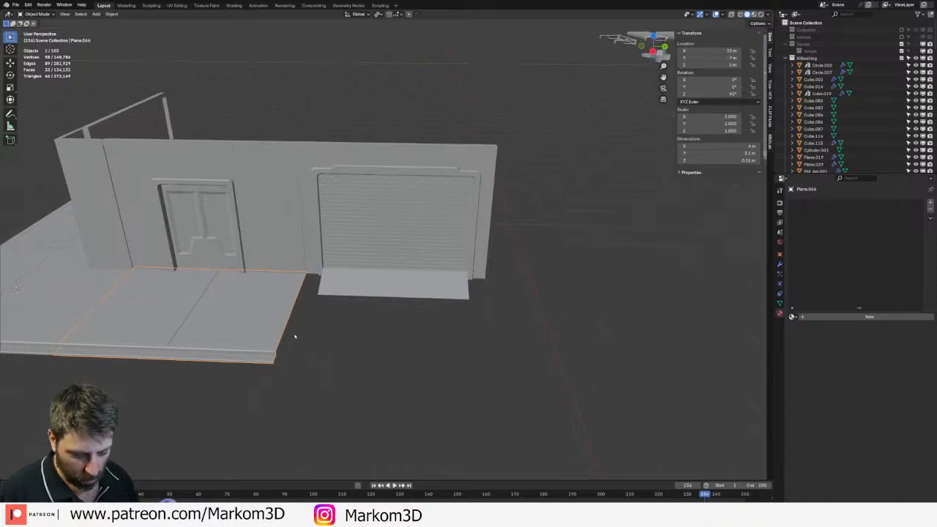
pyautogui.hotkey('shift', 'd')
pyautogui.press('y')
pyautogui.click(452, 349)
pyautogui.moveTo(452, 348); pyautogui.dragTo(379, 324, button='middle')
pyautogui.scroll(3, 379, 325)
pyautogui.click(379, 325)
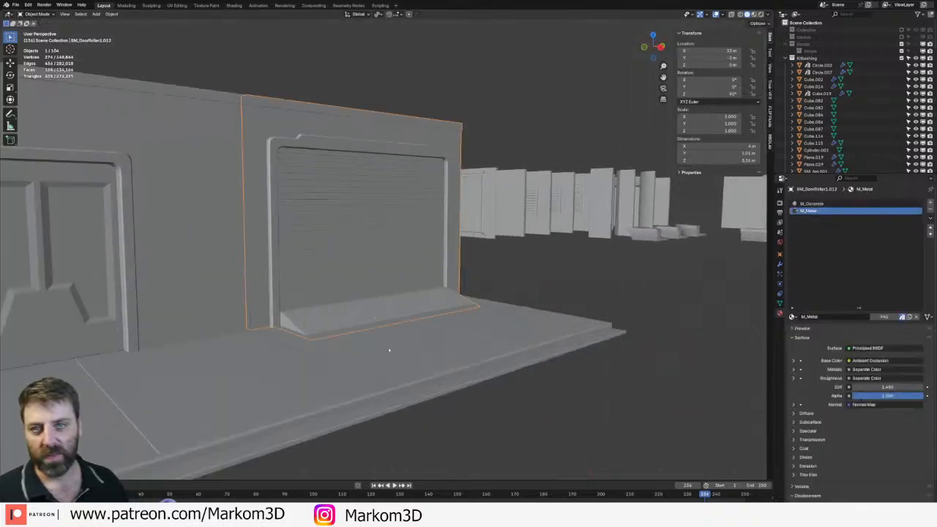
# - Add a centred loop cut across the stepped edge of the ground tile under the roller door and bevel it with two segments almost to both ends
pyautogui.click(468, 339)
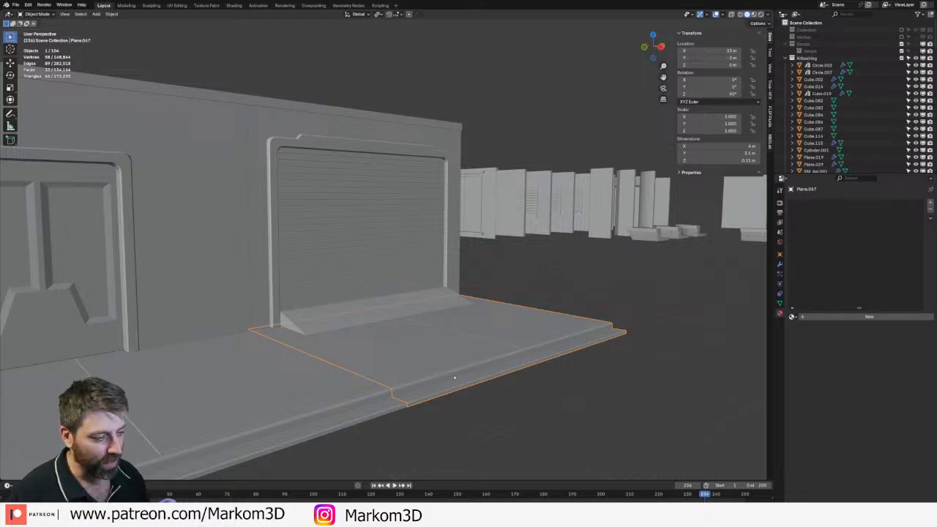
pyautogui.moveTo(455, 377)
pyautogui.mouseDown(button='middle')
pyautogui.moveTo(433, 370)
pyautogui.moveTo(459, 388)
pyautogui.mouseUp(button='middle')
pyautogui.press('Tab')
pyautogui.click(459, 387)
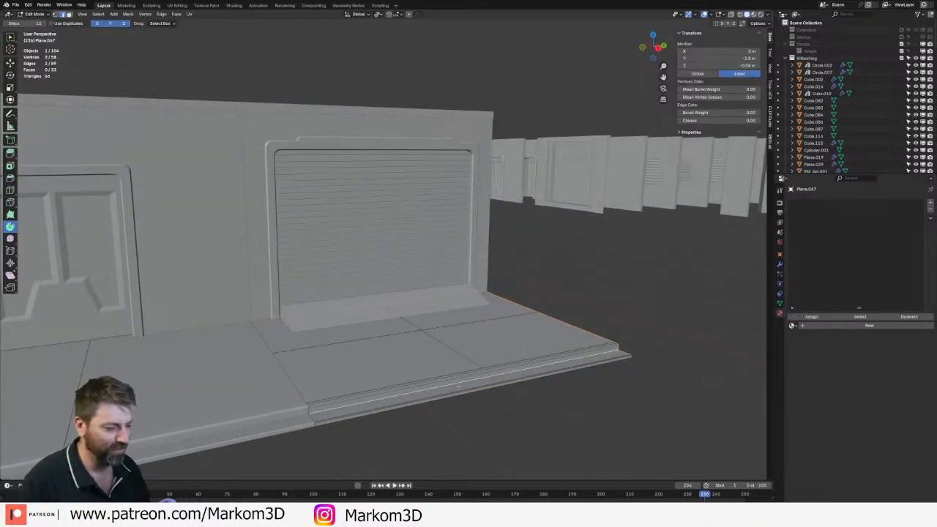
pyautogui.scroll(4, 458, 388)
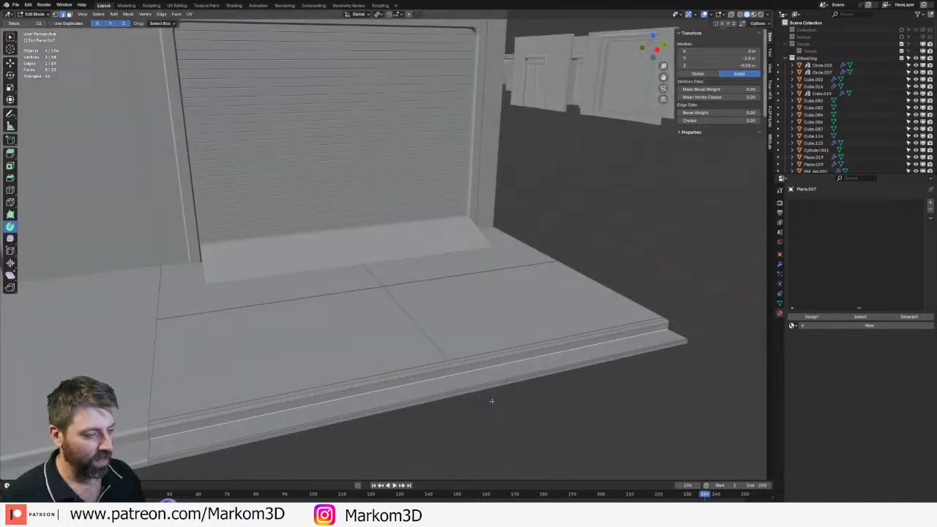
pyautogui.hotkey('ctrl', 'r')
pyautogui.click(468, 387)
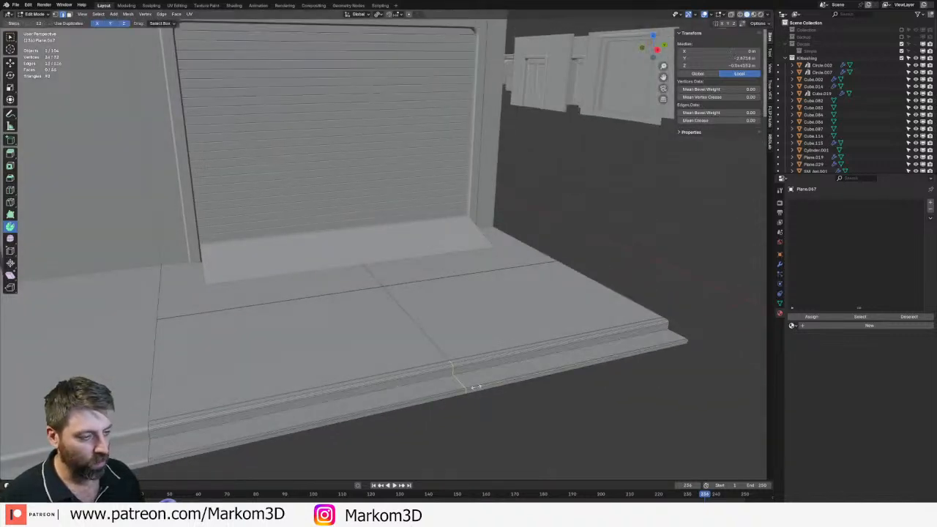
pyautogui.rightClick(476, 388)
pyautogui.hotkey('ctrl', 'b')
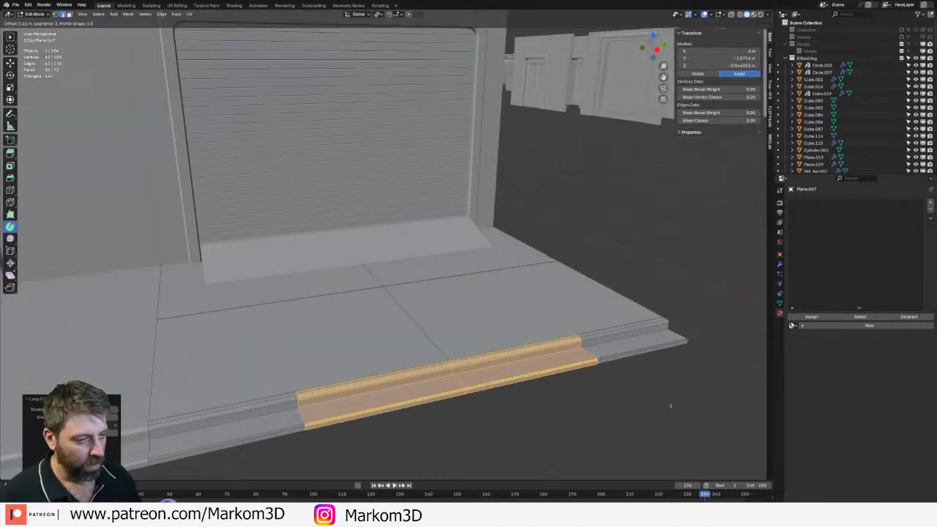
pyautogui.click(762, 399)
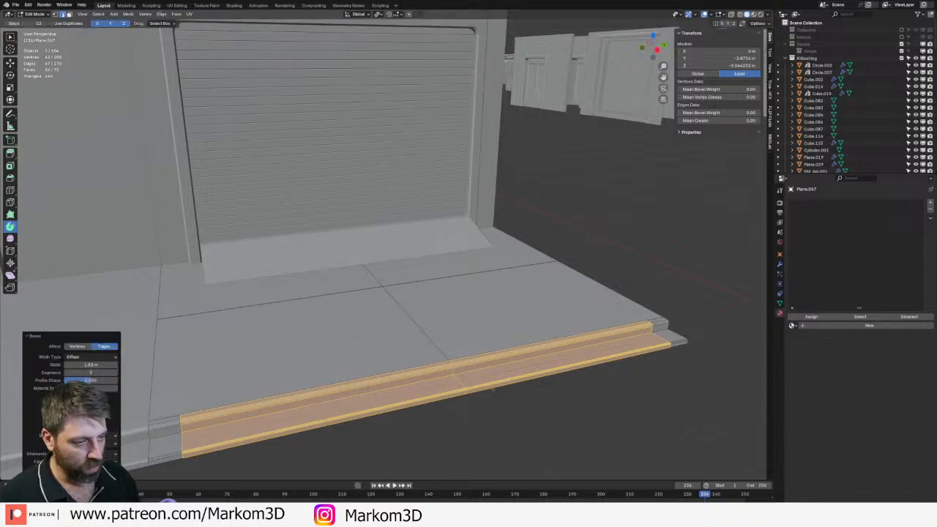
# - Bevel the two outer edge loops of the stepped edge with one segment, splitting each into a narrow band near the tile's ends
pyautogui.hotkey('alt', 'a')
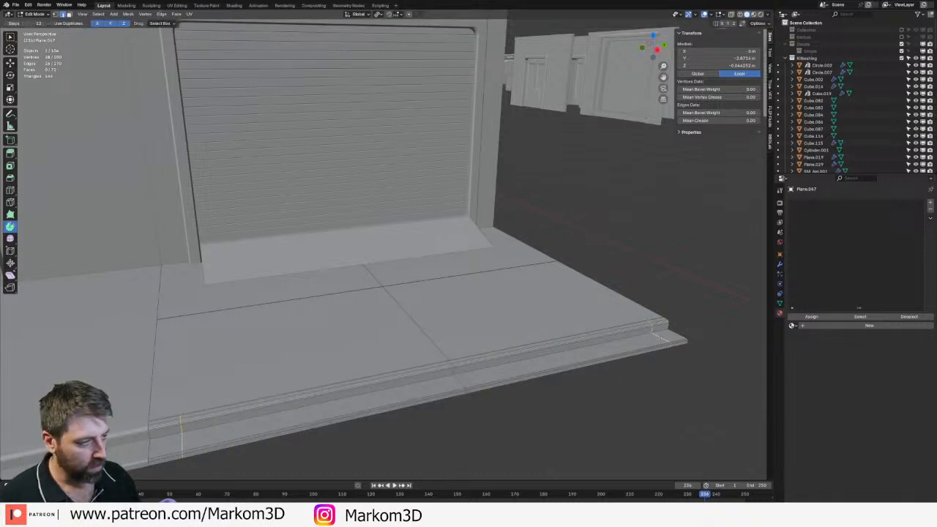
pyautogui.hotkey('ctrl', 'b')
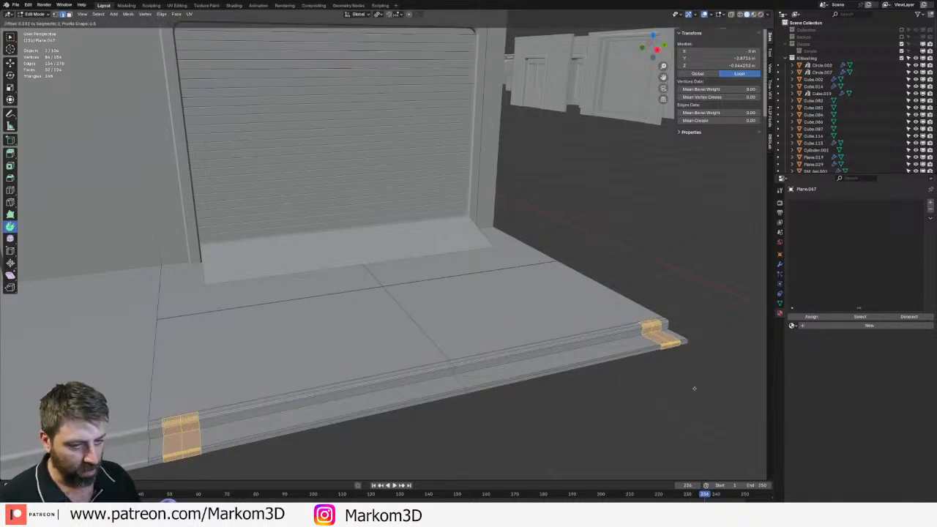
pyautogui.click(625, 381)
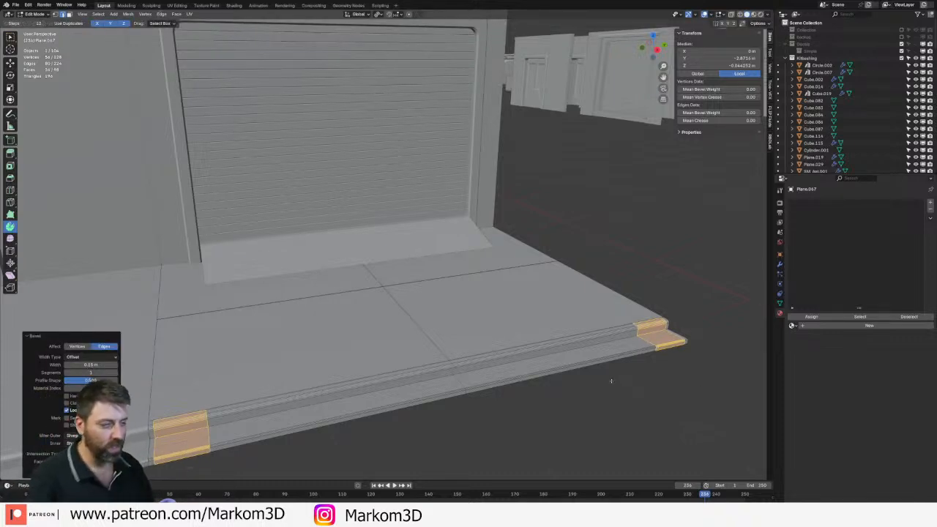
# - Slide the two middle edge sections at the base of the step's riser outward to the tile's front edge to start a ramp
pyautogui.click(480, 377)
pyautogui.keyDown('shift'); pyautogui.click(435, 373); pyautogui.keyUp('shift')
pyautogui.click(435, 380)
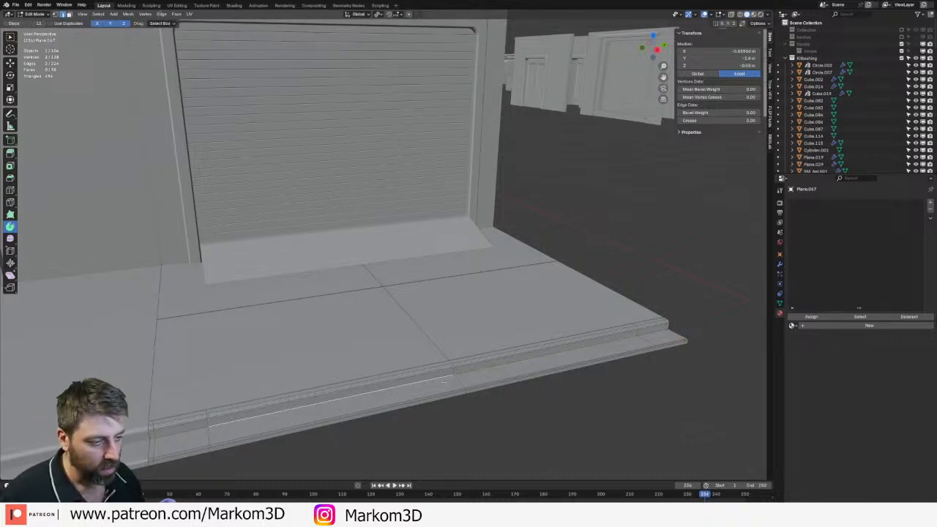
pyautogui.keyDown('shift'); pyautogui.click(480, 380); pyautogui.keyUp('shift')
pyautogui.moveTo(479, 380); pyautogui.dragTo(554, 352, button='middle')
pyautogui.press('g')
pyautogui.press('g')
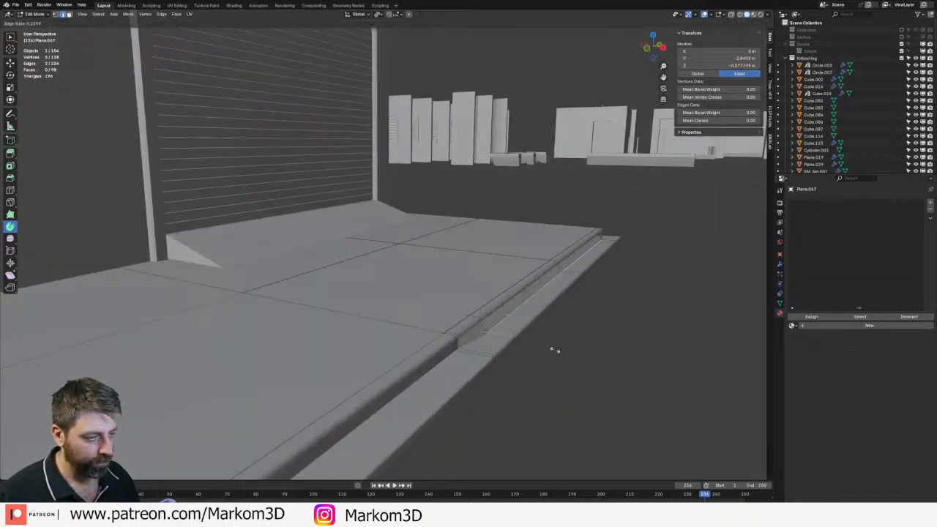
pyautogui.click(557, 345)
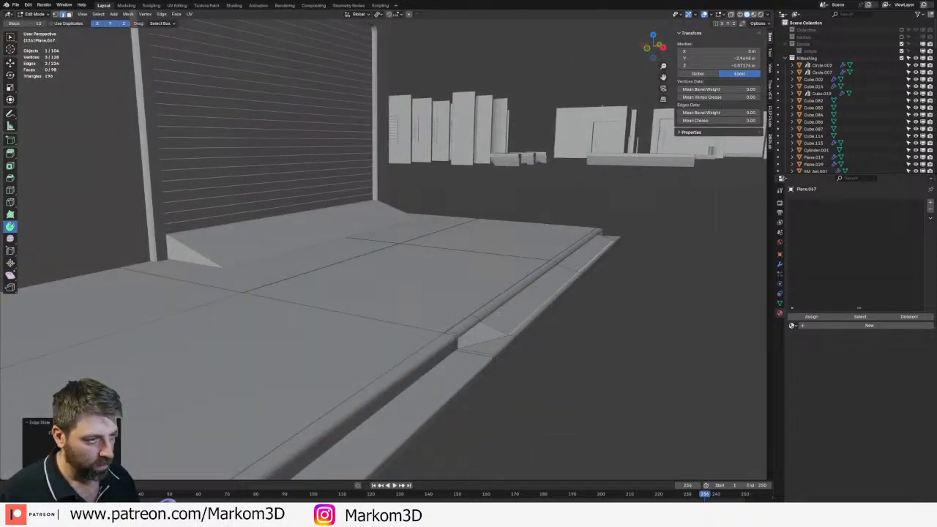
# - Slide the remaining middle edge sections of the riser and upper lip outward to shape an even slope down to the front edge
pyautogui.click(546, 292)
pyautogui.press('g')
pyautogui.press('g')
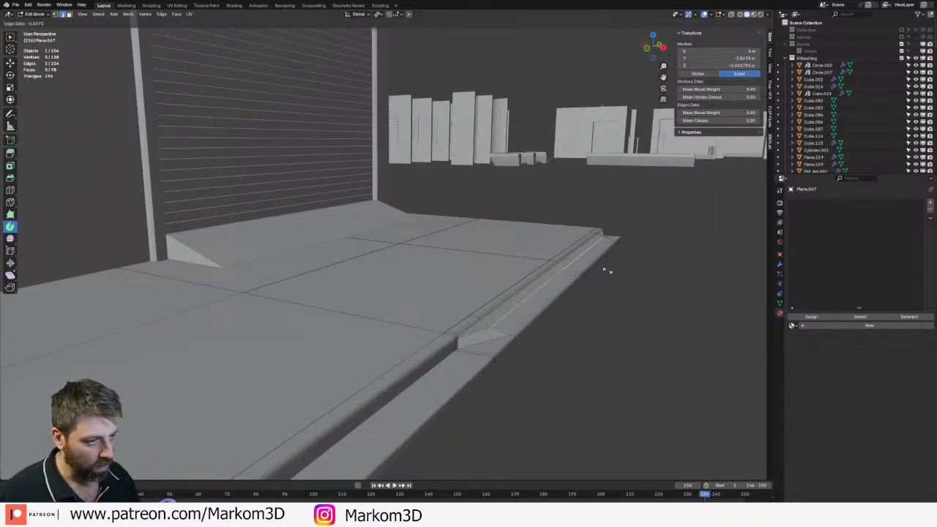
pyautogui.click(530, 286)
pyautogui.press('g')
pyautogui.press('g')
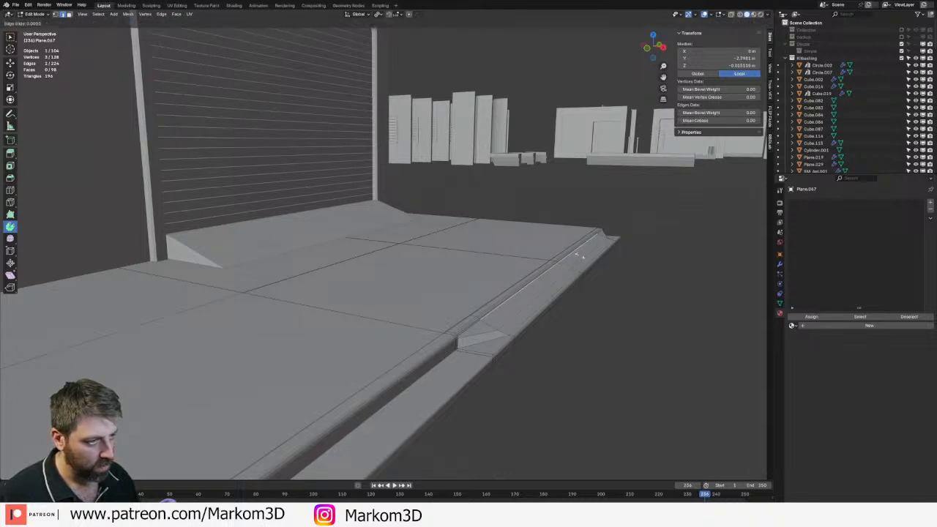
pyautogui.click(617, 265)
pyautogui.click(534, 282)
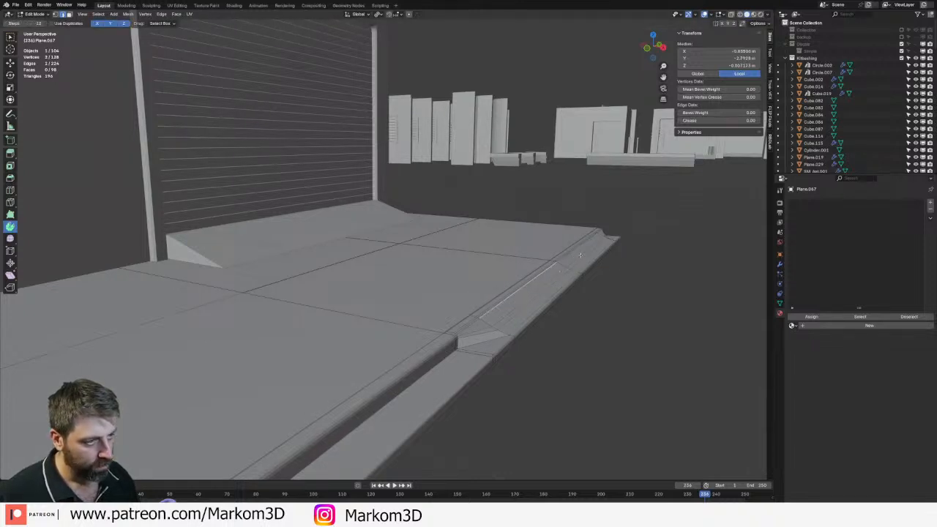
pyautogui.press('g')
pyautogui.press('g')
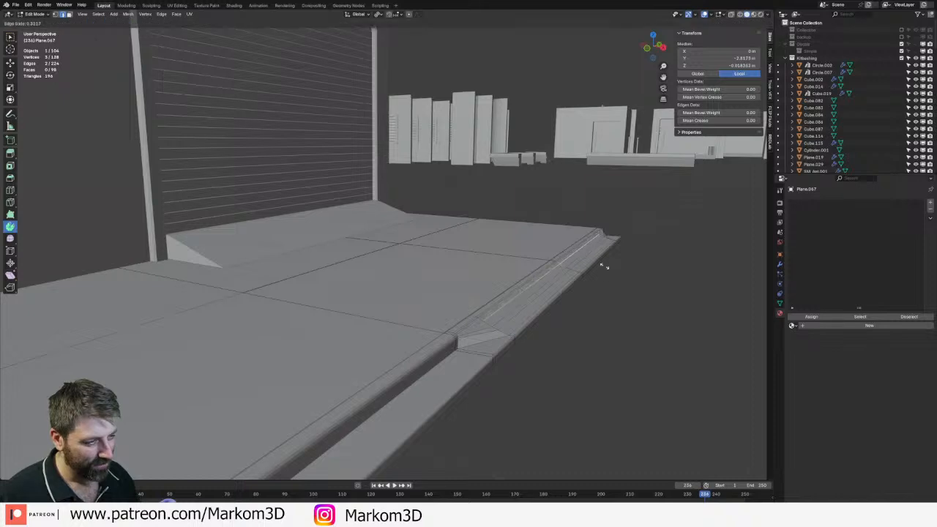
pyautogui.click(617, 269)
# - Bevel the edge loops at both ends of the ramp section with five segments to round its transition into the step
pyautogui.press('Tab')
pyautogui.moveTo(616, 322); pyautogui.dragTo(517, 315, button='middle')
pyautogui.moveTo(329, 331); pyautogui.dragTo(405, 335, button='middle')
pyautogui.press('Tab')
pyautogui.keyDown('alt'); pyautogui.click(421, 341); pyautogui.keyUp('alt')
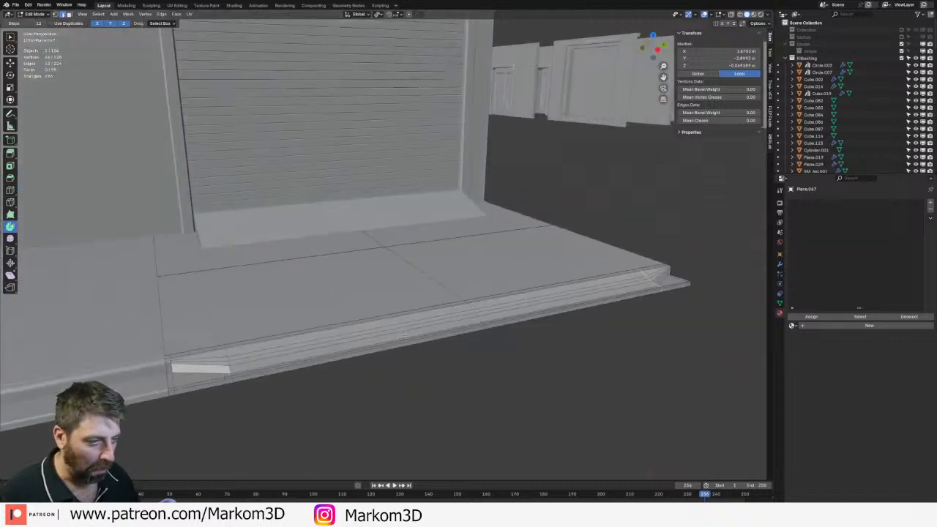
pyautogui.keyDown('alt'); pyautogui.keyDown('shift'); pyautogui.click(227, 352); pyautogui.keyUp('shift'); pyautogui.keyUp('alt')
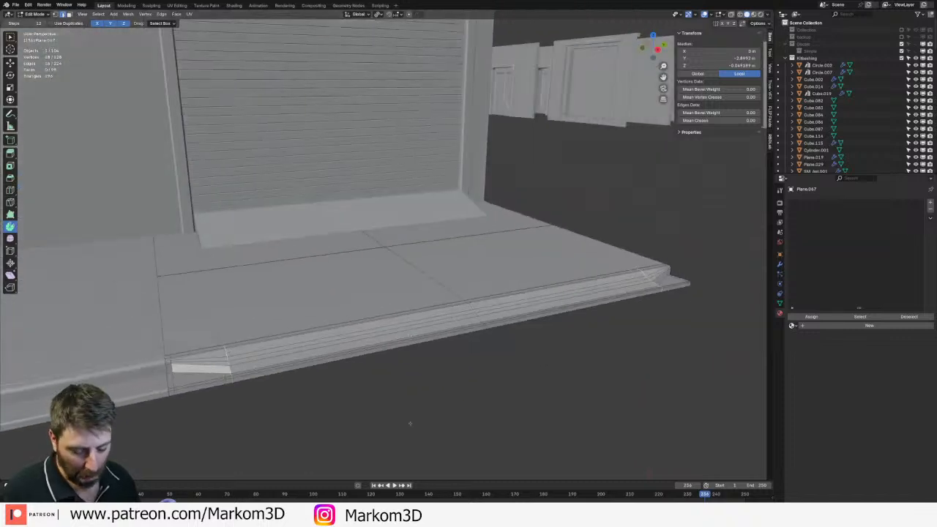
pyautogui.hotkey('ctrl', 'b')
pyautogui.scroll(3, 507, 125)
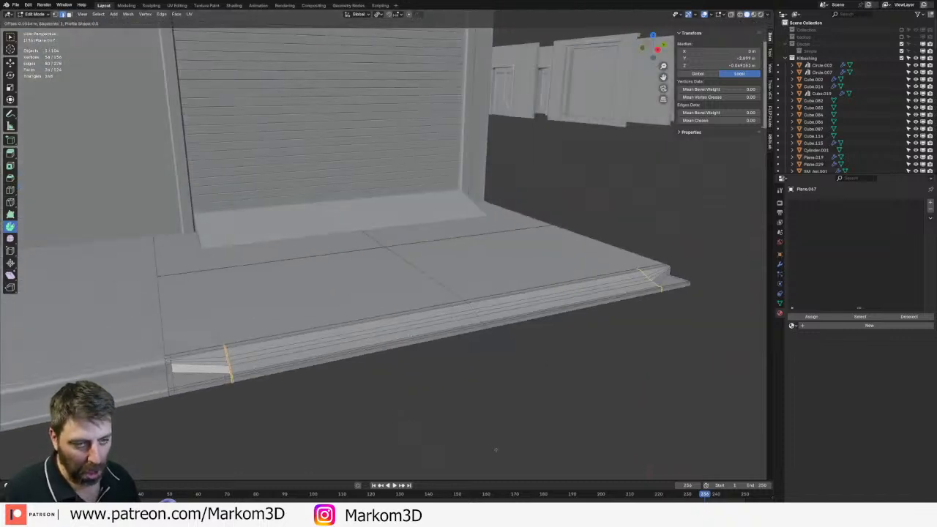
pyautogui.click(507, 126)
# - Apply Shade Auto Smooth to the roller-door ground tile
pyautogui.press('Tab')
pyautogui.click(533, 335)
pyautogui.moveTo(533, 335); pyautogui.dragTo(286, 268, button='middle')
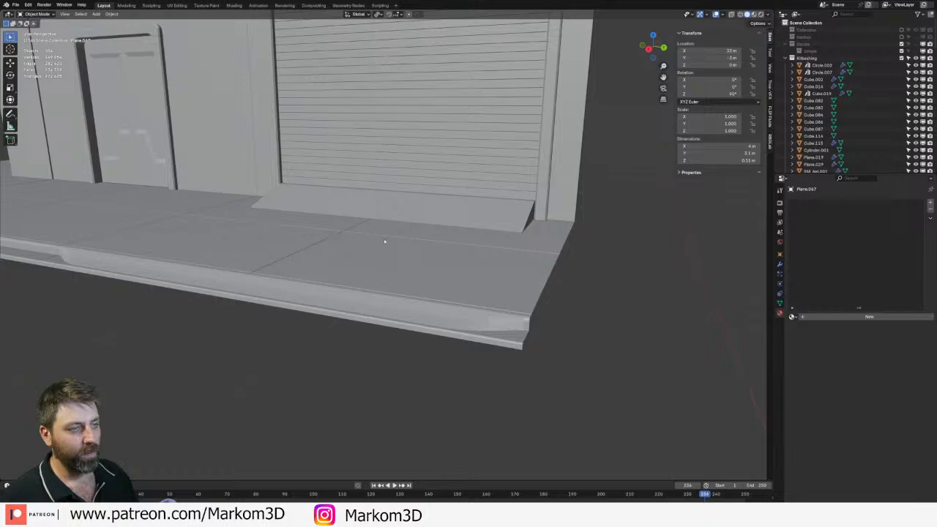
pyautogui.click(383, 239)
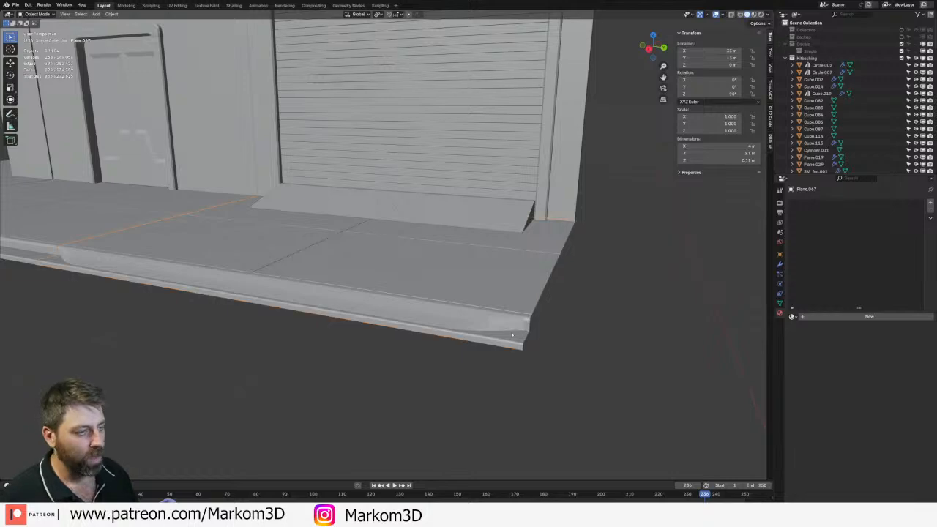
pyautogui.scroll(3, 530, 334)
pyautogui.rightClick(530, 334)
pyautogui.click(537, 347)
pyautogui.scroll(-3, 537, 347)
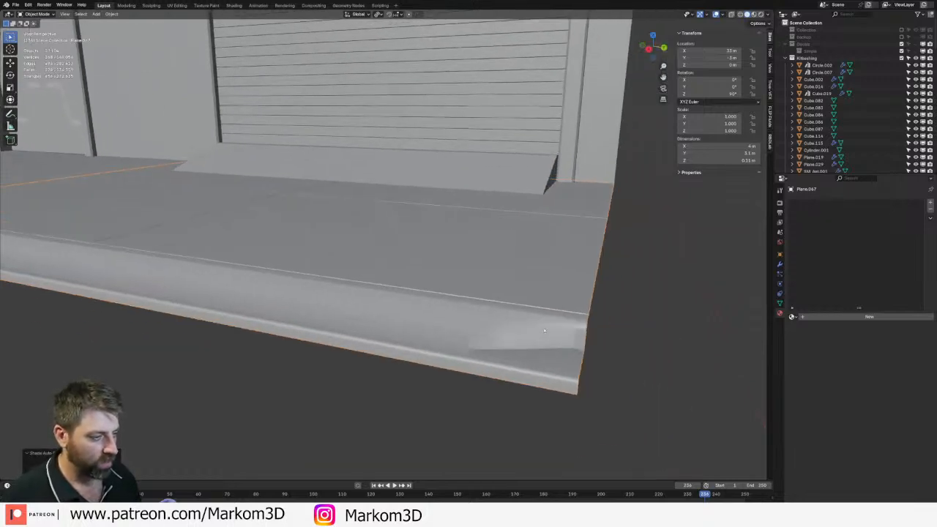
# - Select the edge loops beside both side boundaries of the tile's stepped edge for beveling
pyautogui.press('Tab')
pyautogui.hotkey('alt', 'a')
pyautogui.moveTo(571, 357); pyautogui.dragTo(485, 346, button='middle')
pyautogui.hotkey('ctrl', 'b')
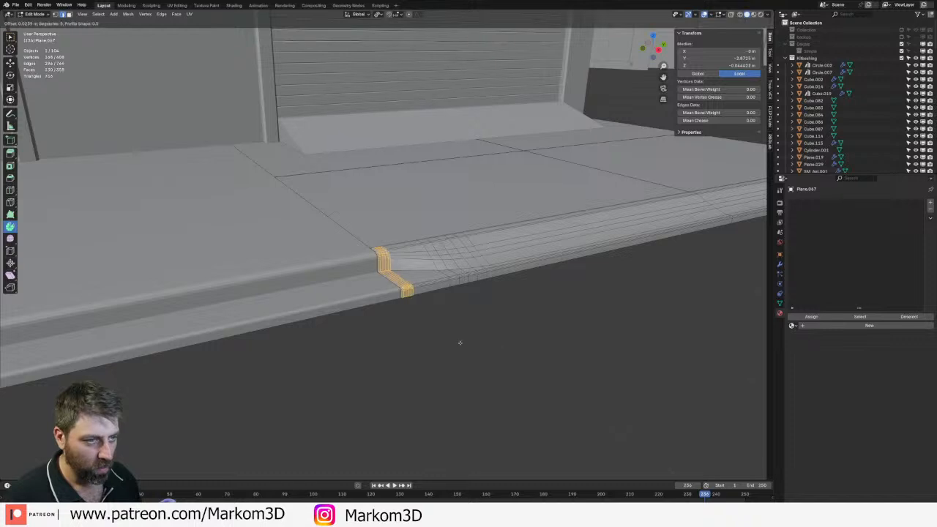
pyautogui.click(467, 335)
pyautogui.hotkey('ctrl', 'z')
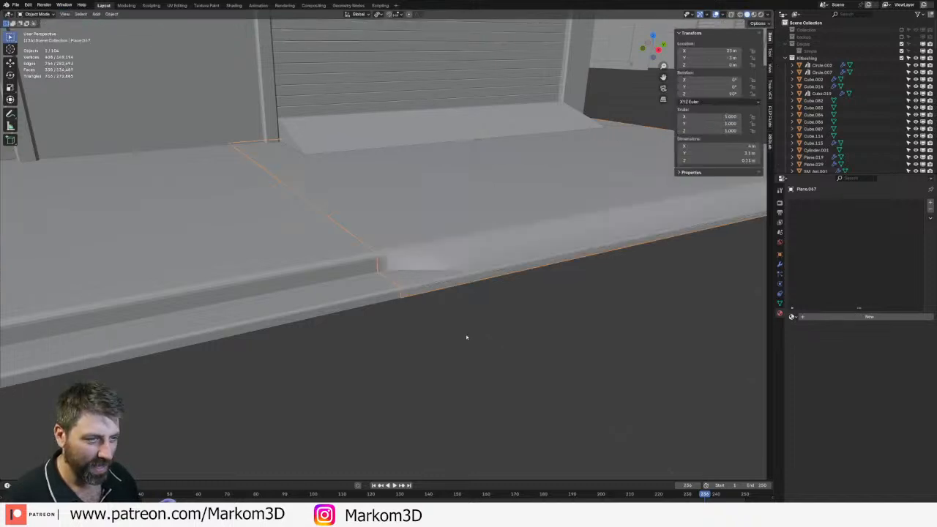
pyautogui.hotkey('ctrl', 'shift', 'z')
pyautogui.hotkey('ctrl', 'z')
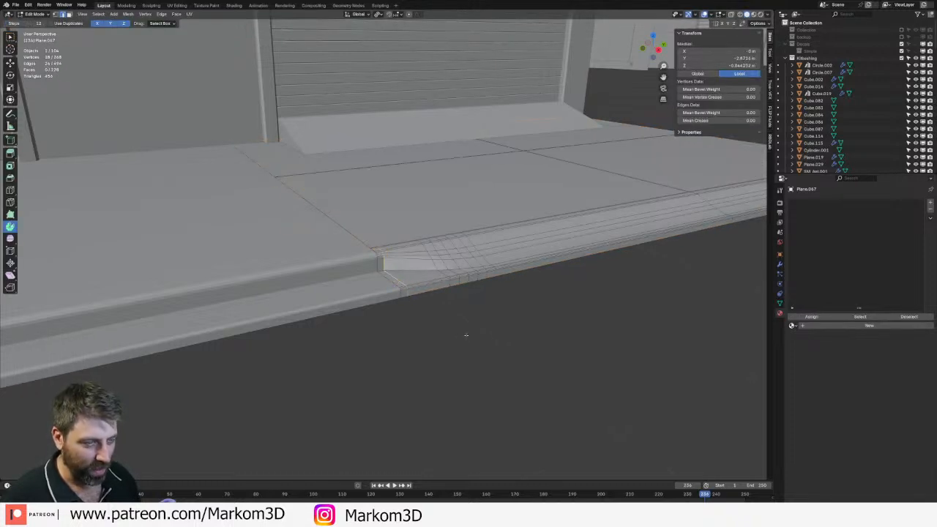
# - Bevel the selected end loops of the stepped edge with two segments and a narrow offset to support the shading at the tile boundaries
pyautogui.hotkey('ctrl', 'b')
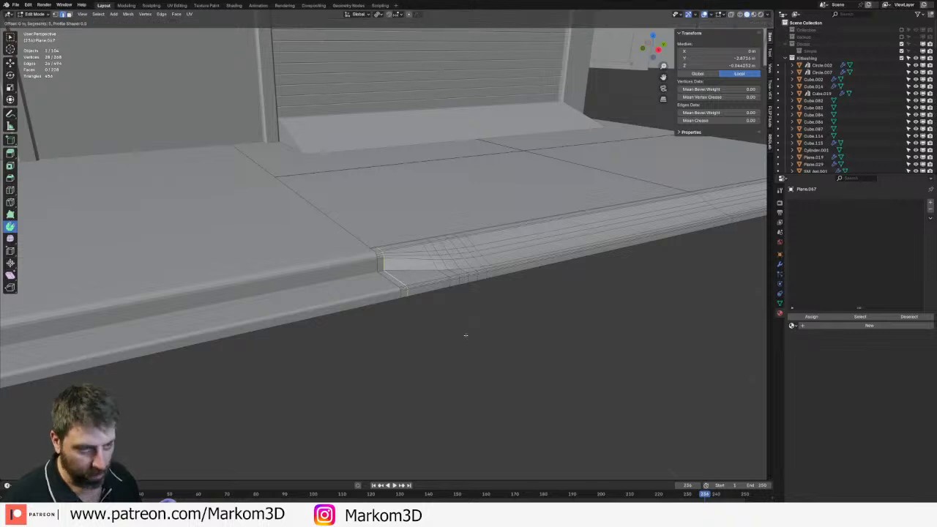
pyautogui.scroll(-4, 454, 343)
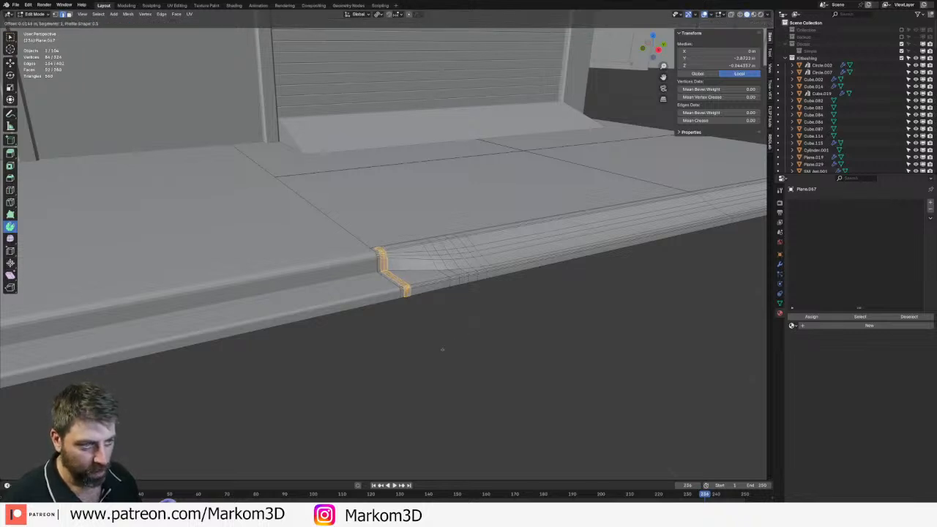
pyautogui.click(443, 349)
pyautogui.press('Tab')
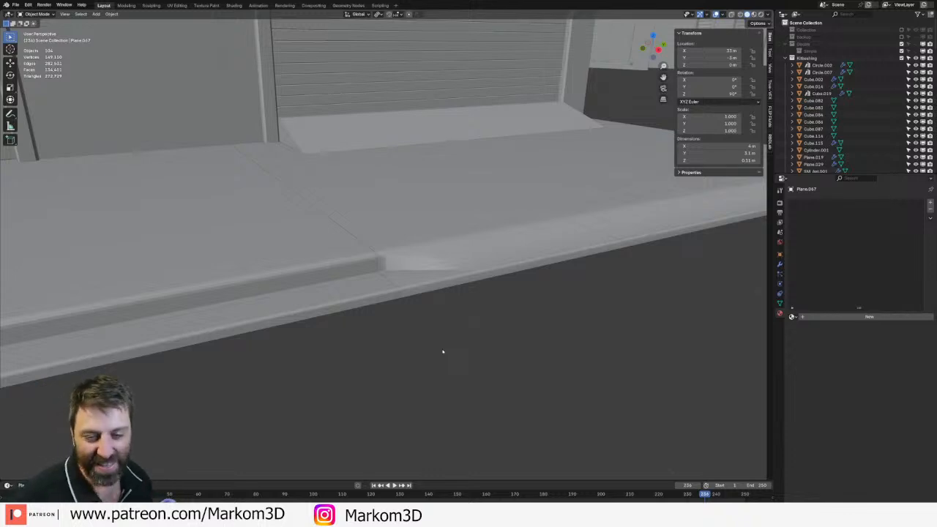
# - Examine the roller-door ramp tile, its ends and the adjoining door and rounded corner ground tiles from several angles
pyautogui.moveTo(454, 200); pyautogui.dragTo(458, 210, button='middle')
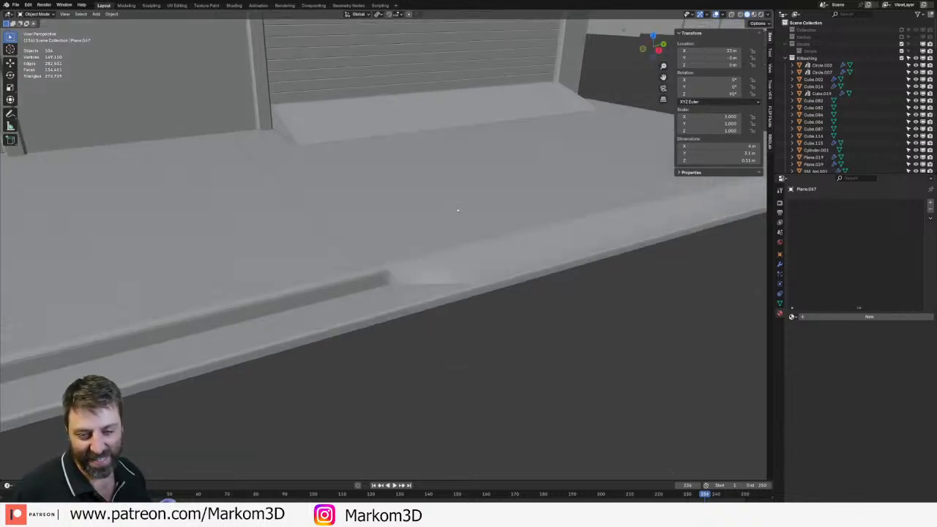
pyautogui.moveTo(511, 236); pyautogui.dragTo(351, 288, button='middle')
pyautogui.click(231, 205)
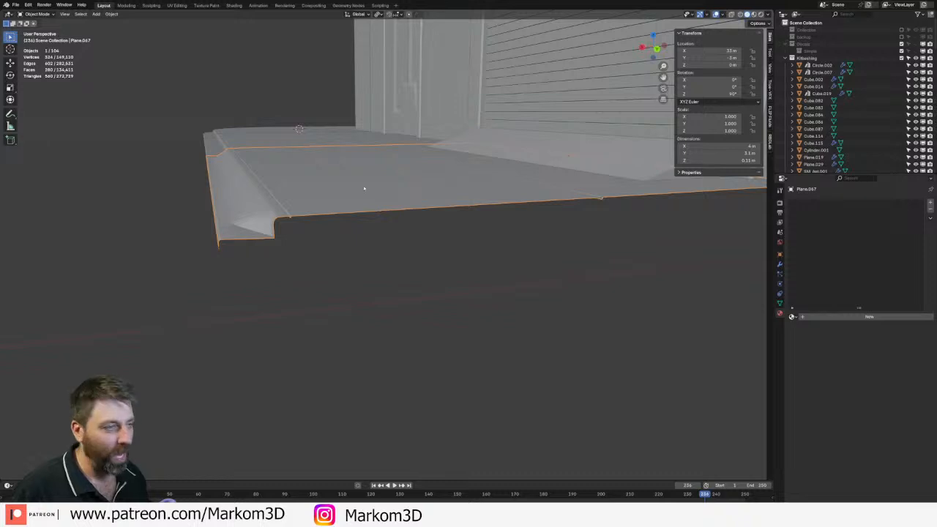
pyautogui.moveTo(324, 197); pyautogui.dragTo(468, 288, button='middle')
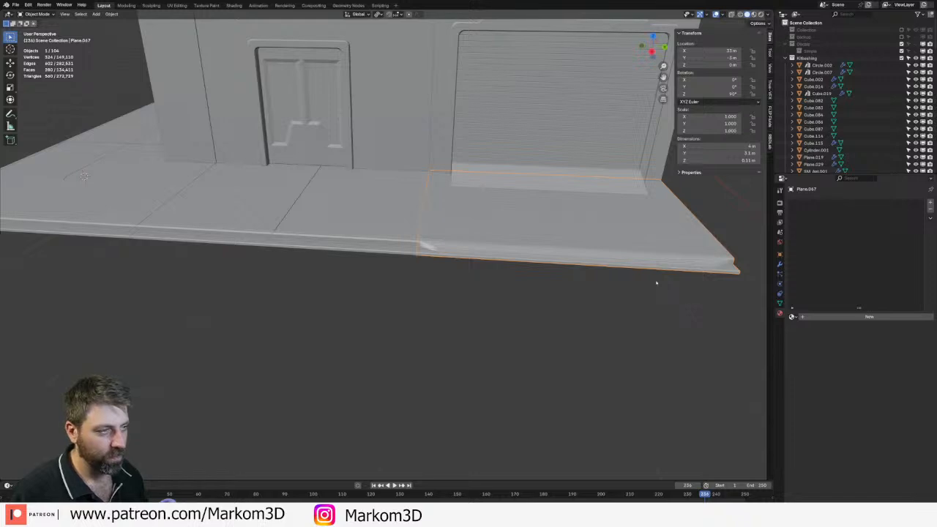
pyautogui.moveTo(389, 279); pyautogui.dragTo(407, 275, button='middle')
pyautogui.scroll(-4, 389, 275)
pyautogui.moveTo(297, 271); pyautogui.dragTo(343, 245, button='middle')
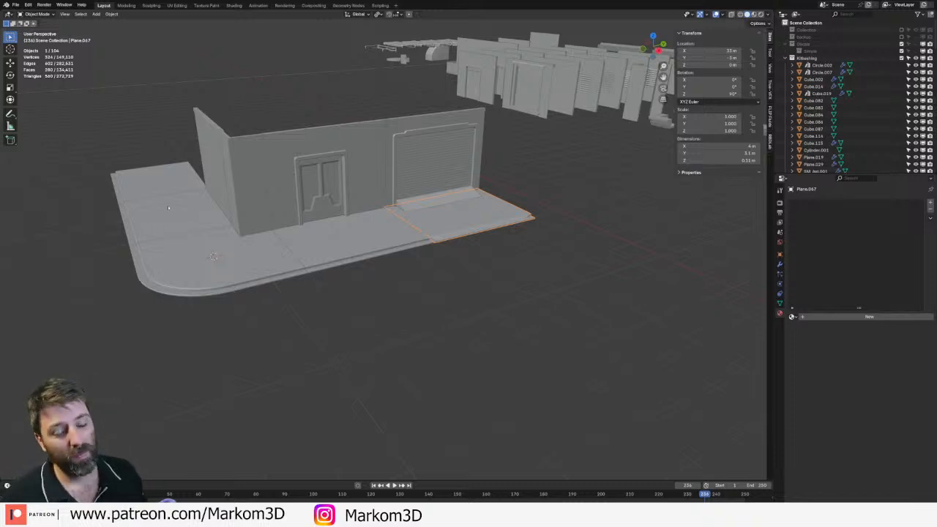
pyautogui.moveTo(417, 224); pyautogui.dragTo(429, 244, button='middle')
pyautogui.scroll(1, 430, 249)
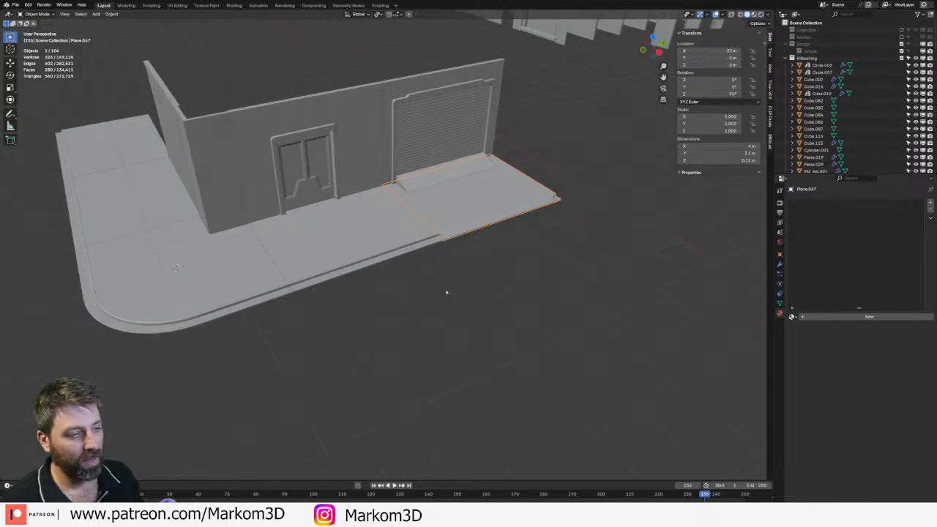
pyautogui.click(445, 293)
pyautogui.click(239, 296)
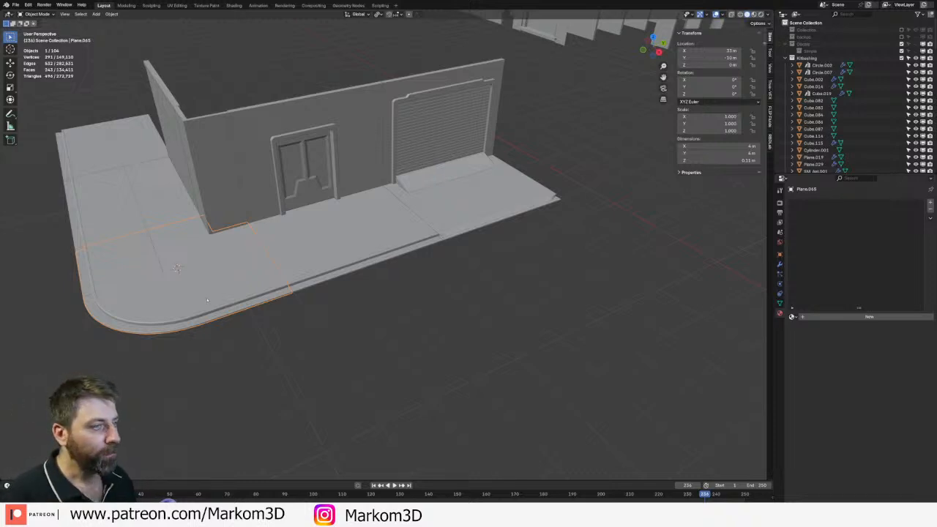
pyautogui.scroll(-3, 234, 289)
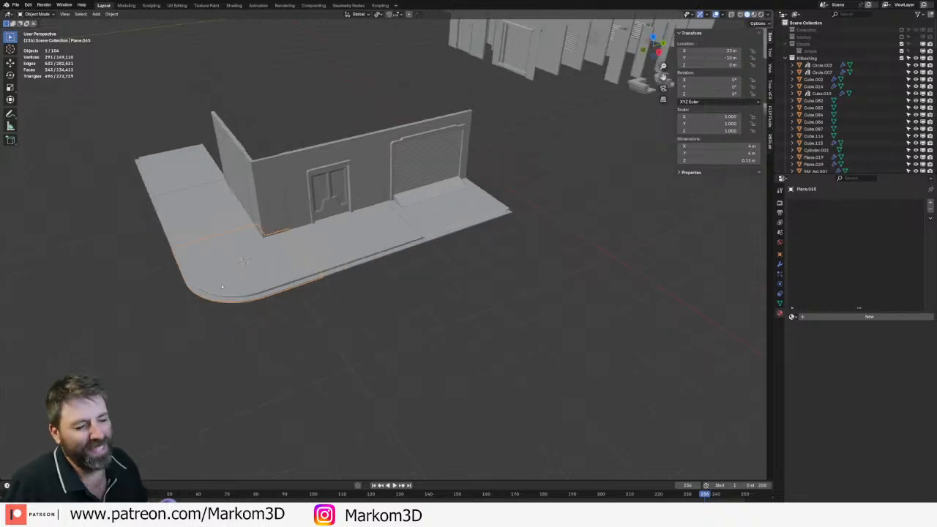
# - Examine the straight, rounded corner and roller-door ground tiles around the wall layout, comparing them with the rest of the kit pieces
pyautogui.moveTo(221, 284); pyautogui.dragTo(264, 278, button='middle')
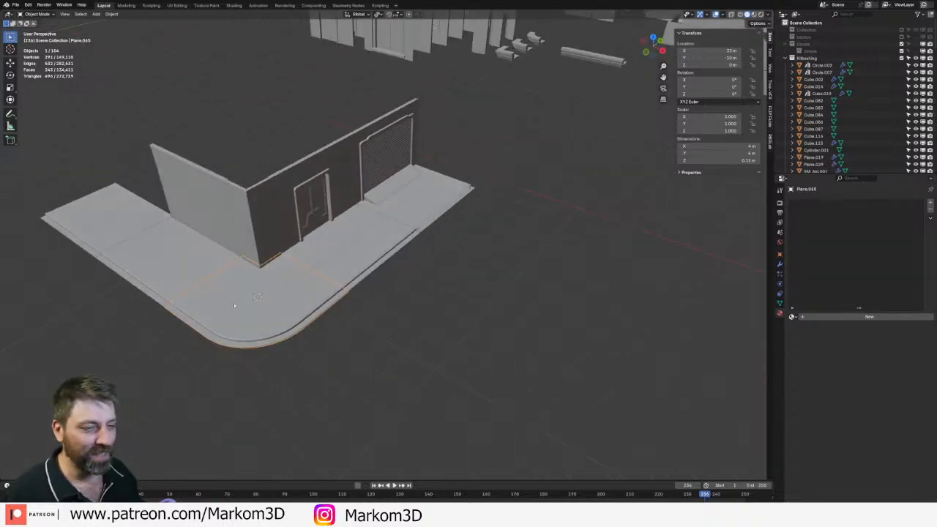
pyautogui.click(405, 209)
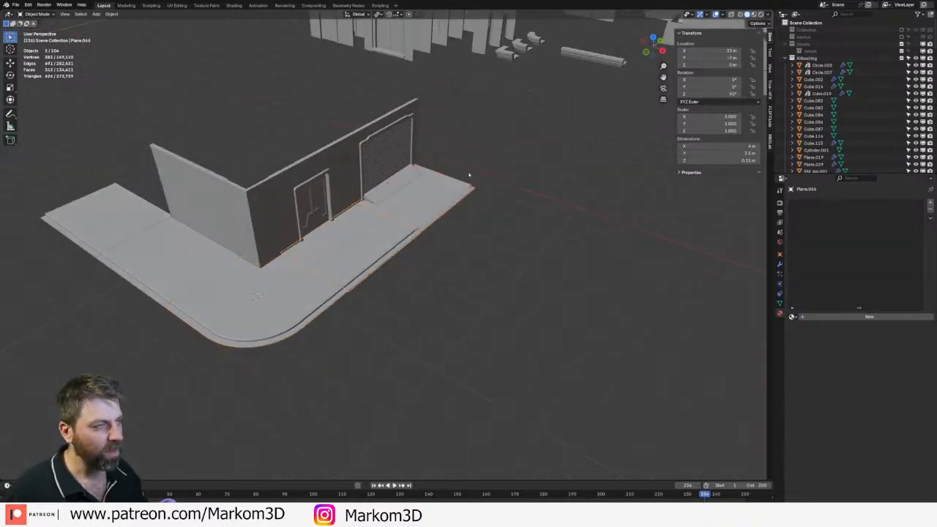
pyautogui.moveTo(469, 175); pyautogui.dragTo(477, 160, button='middle')
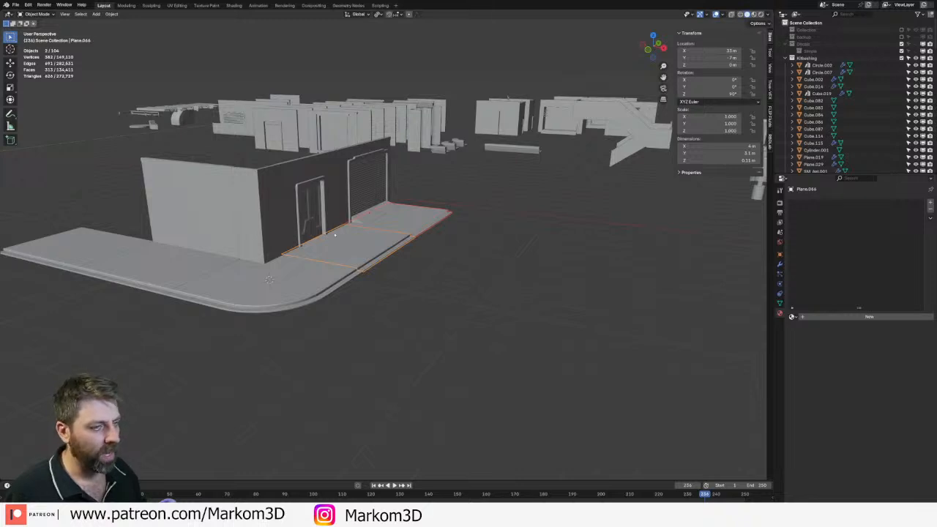
pyautogui.click(616, 153)
pyautogui.moveTo(590, 192); pyautogui.dragTo(588, 243, button='middle')
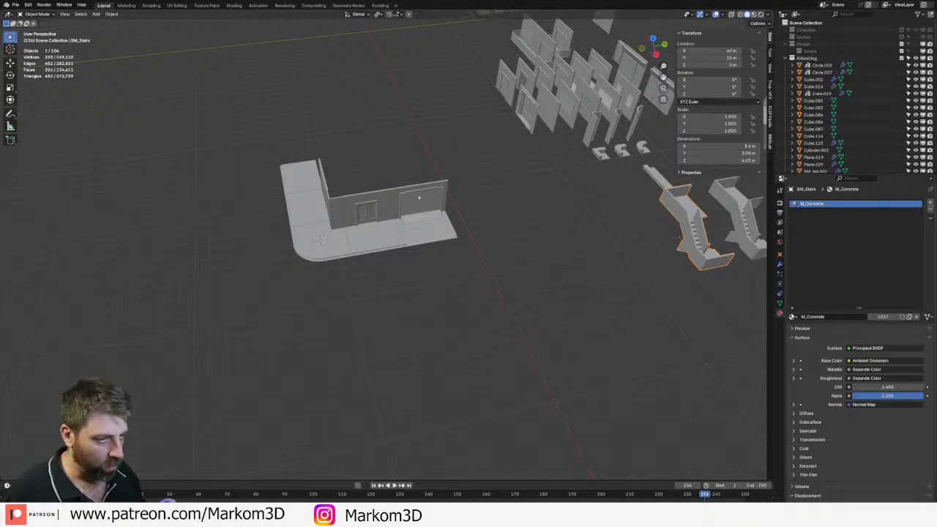
pyautogui.click(416, 230)
pyautogui.press('KP_Decimal')
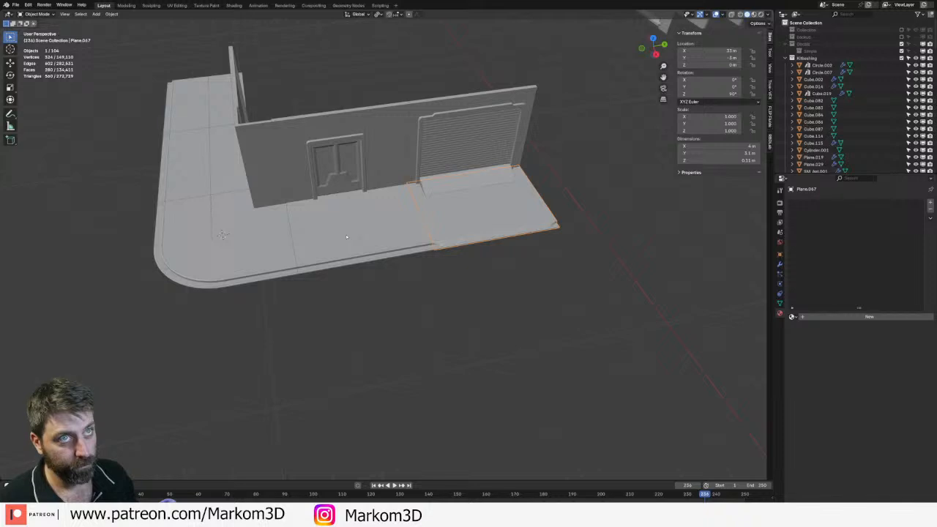
pyautogui.click(200, 214)
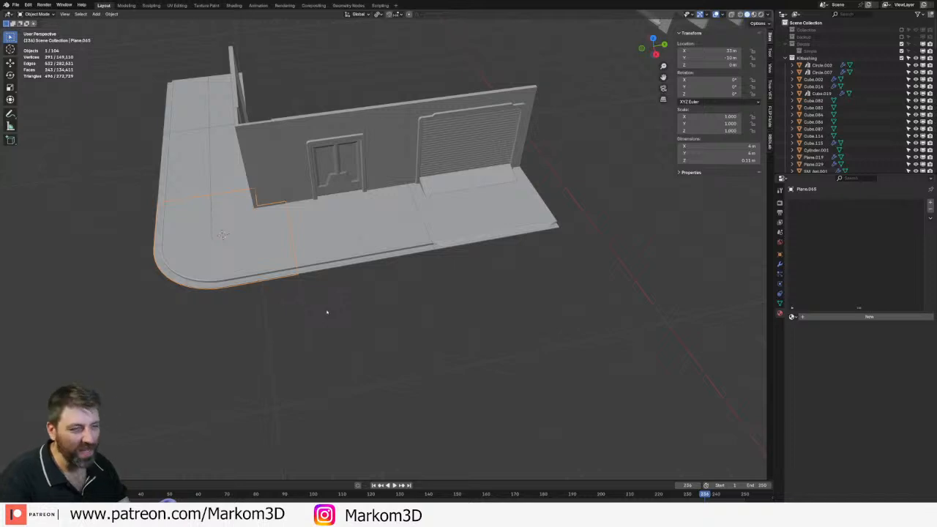
pyautogui.click(438, 211)
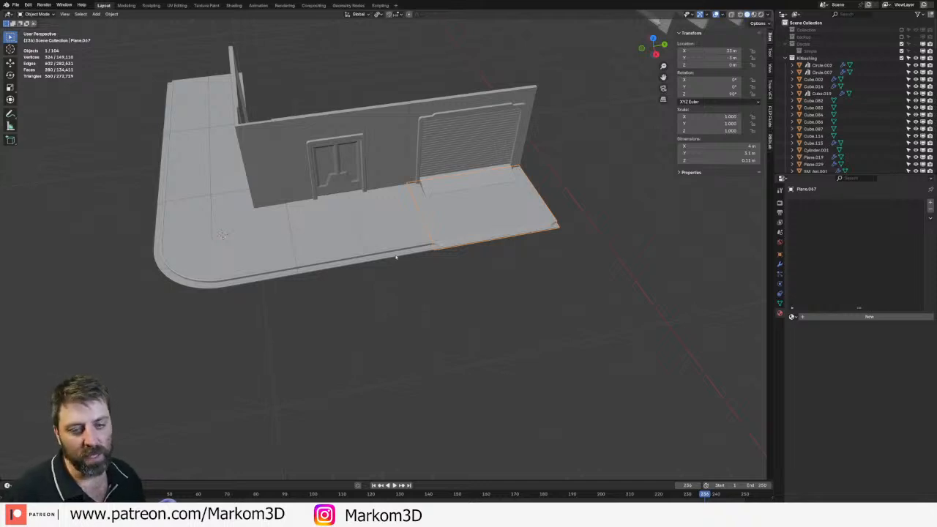
pyautogui.scroll(-5, 396, 257)
pyautogui.moveTo(396, 256); pyautogui.dragTo(399, 234, button='middle')
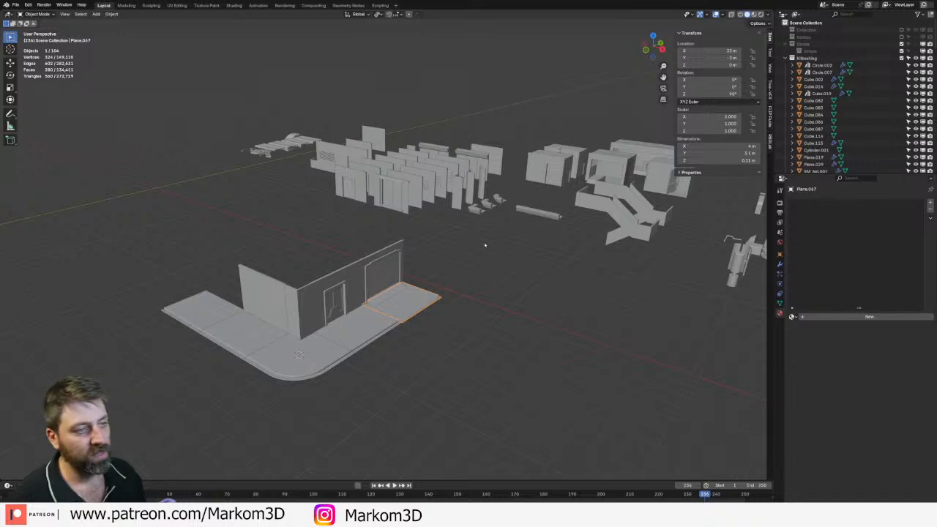
pyautogui.moveTo(480, 254); pyautogui.dragTo(390, 310, button='middle')
pyautogui.scroll(2, 390, 311)
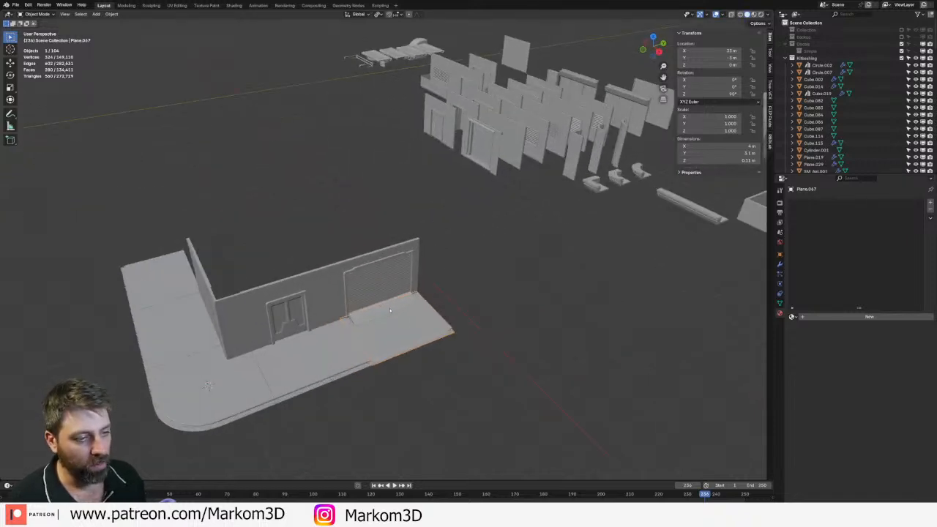
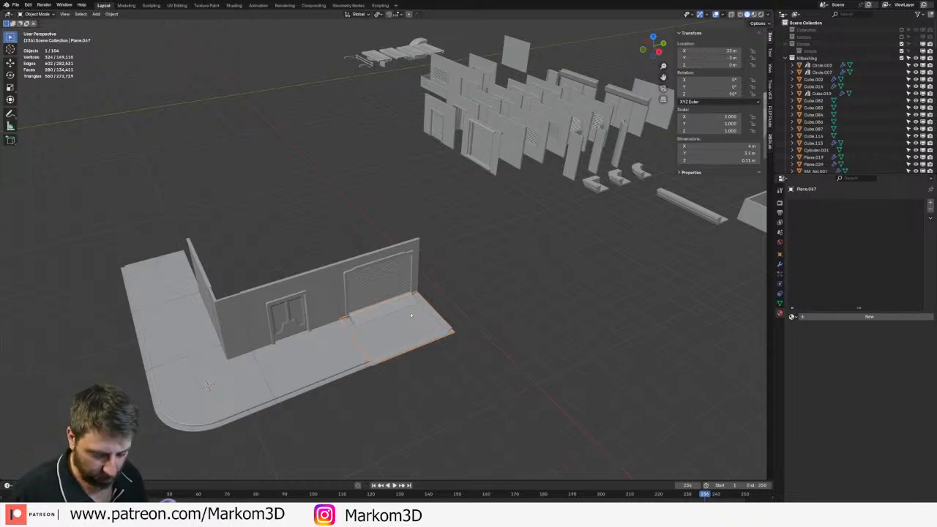
# - Duplicate the roller-door ground tile along the global Y axis and place the copy directly against the original's open end
pyautogui.hotkey('shift', 'd')
pyautogui.press('y')
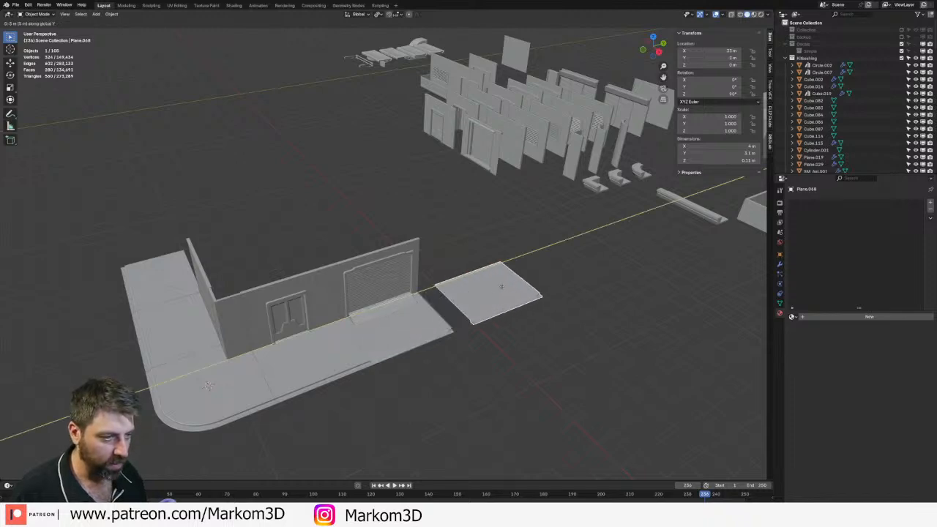
pyautogui.click(501, 286)
pyautogui.moveTo(502, 286); pyautogui.dragTo(509, 314, button='middle')
pyautogui.scroll(5, 511, 327)
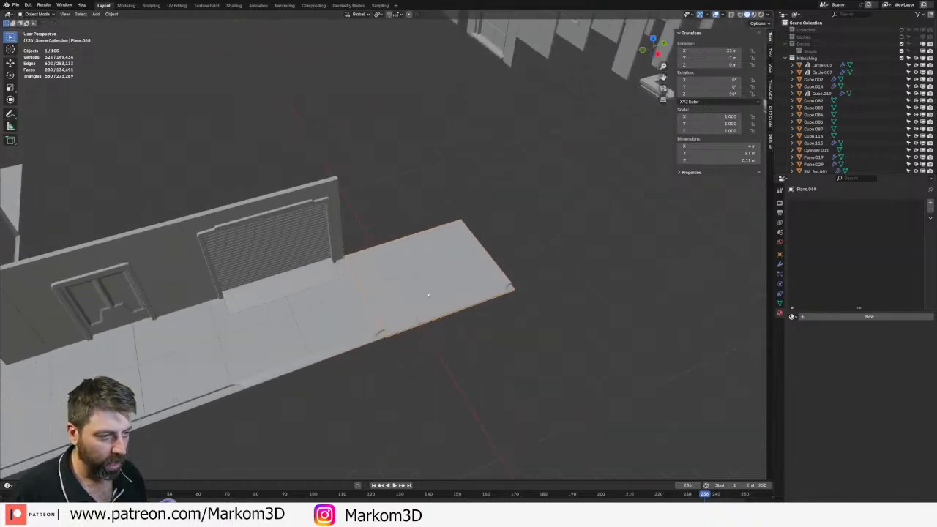
pyautogui.moveTo(428, 294); pyautogui.dragTo(380, 291, button='middle')
pyautogui.scroll(3, 402, 314)
# - Delete all of the duplicated tile's vertices except the back corner vertex next to the roller-door wall
pyautogui.press('Tab')
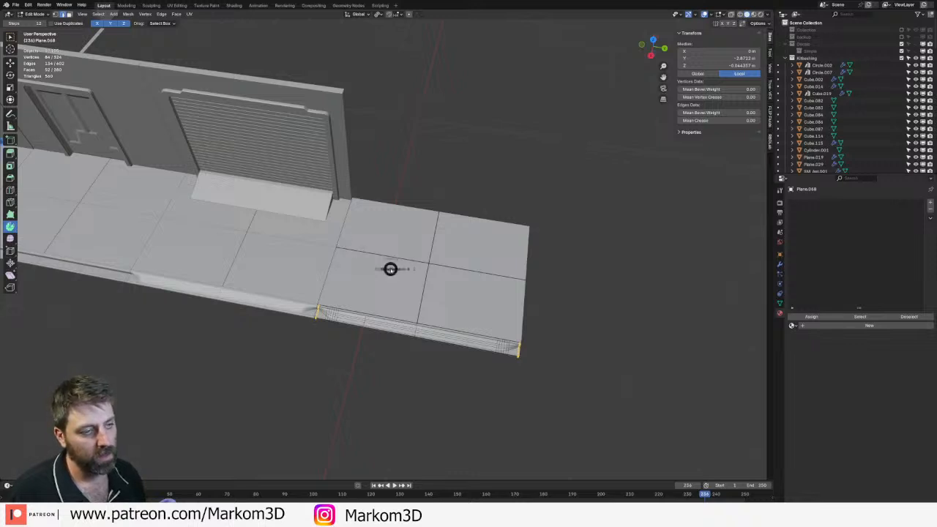
pyautogui.hotkey('alt', 'z')
pyautogui.click(352, 208)
pyautogui.hotkey('ctrl', 'i')
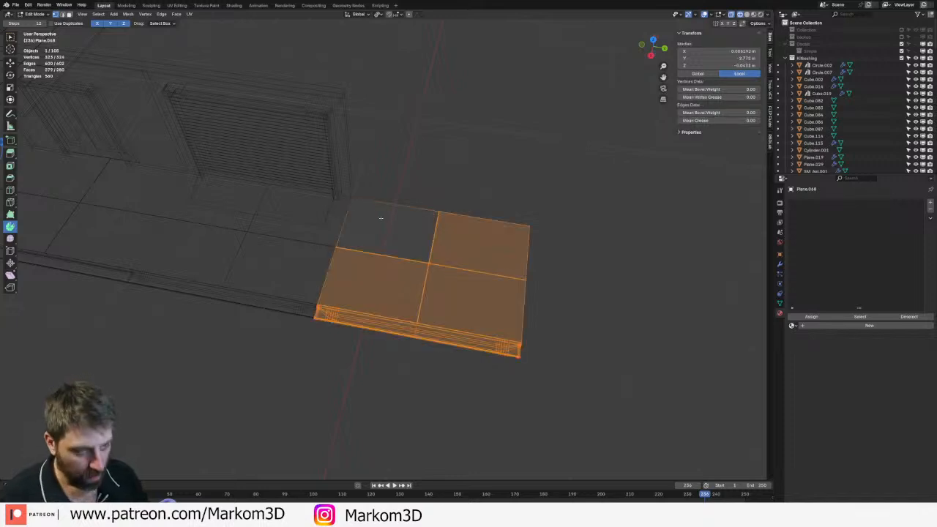
pyautogui.press('x')
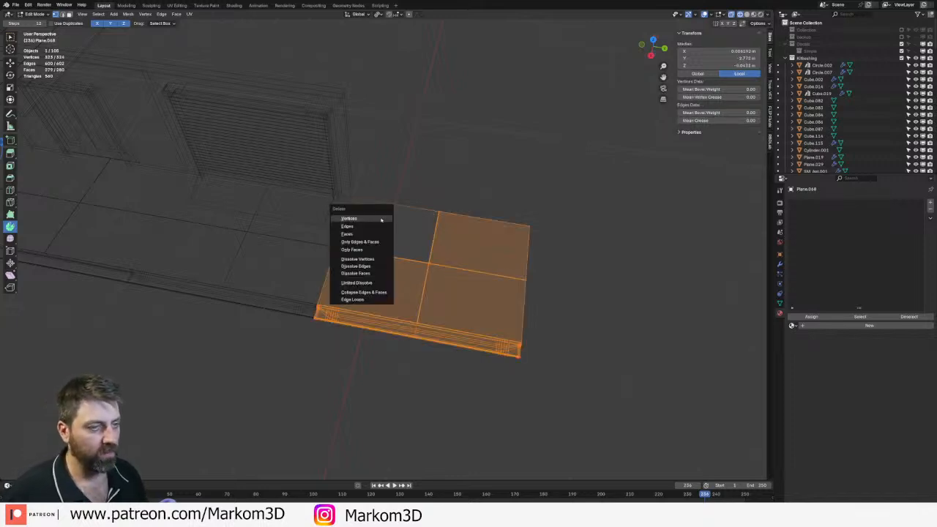
pyautogui.click(381, 219)
# - Extrude the remaining vertex 4 m along the wall direction, and extrude the resulting edge 3 m outward into a flat plane
pyautogui.write('e')
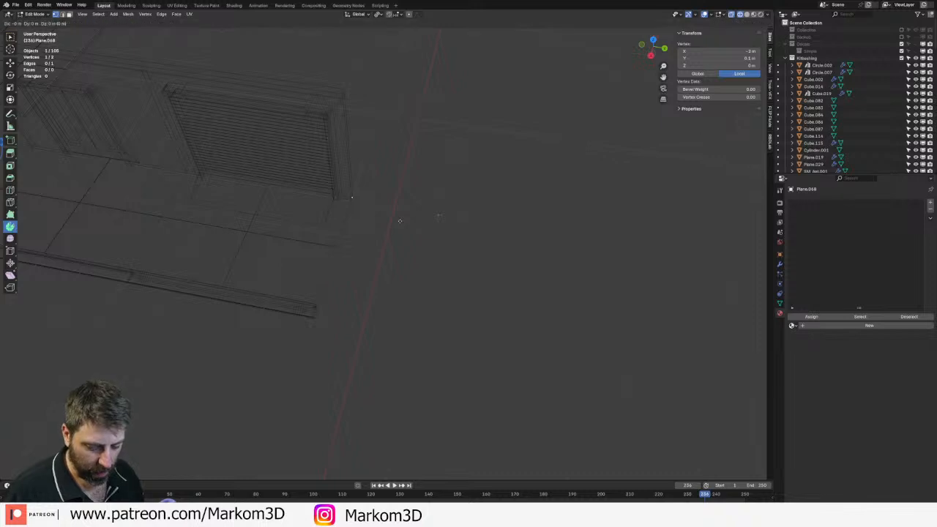
pyautogui.write('x1')
pyautogui.press('Return')
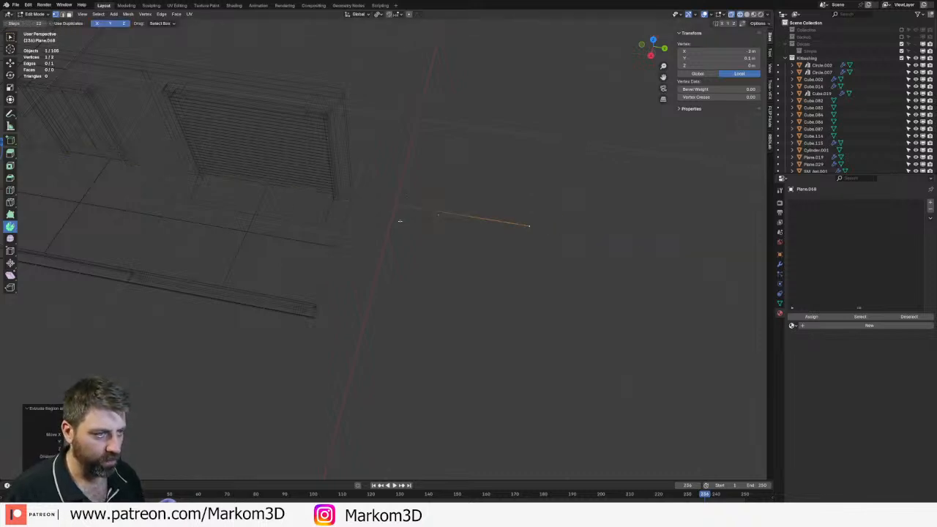
pyautogui.press('a')
pyautogui.press('e')
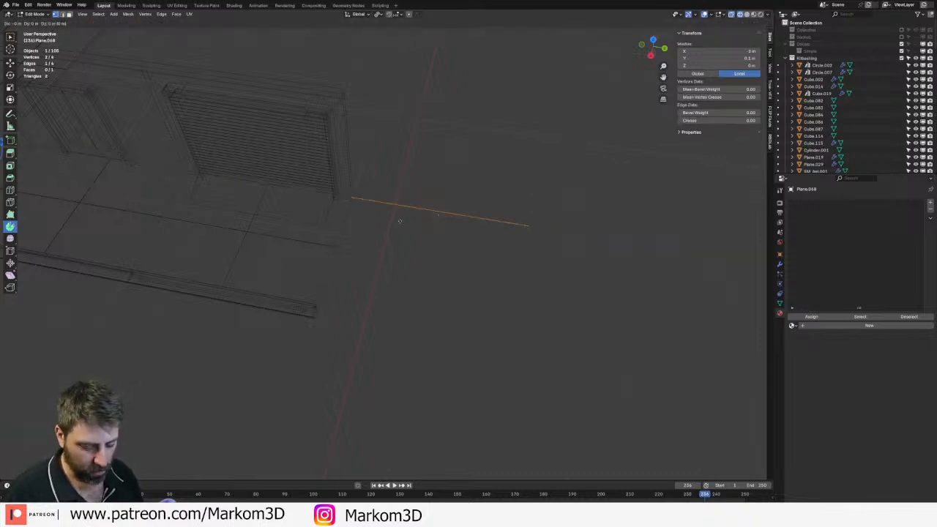
pyautogui.write('x1')
pyautogui.press('Return')
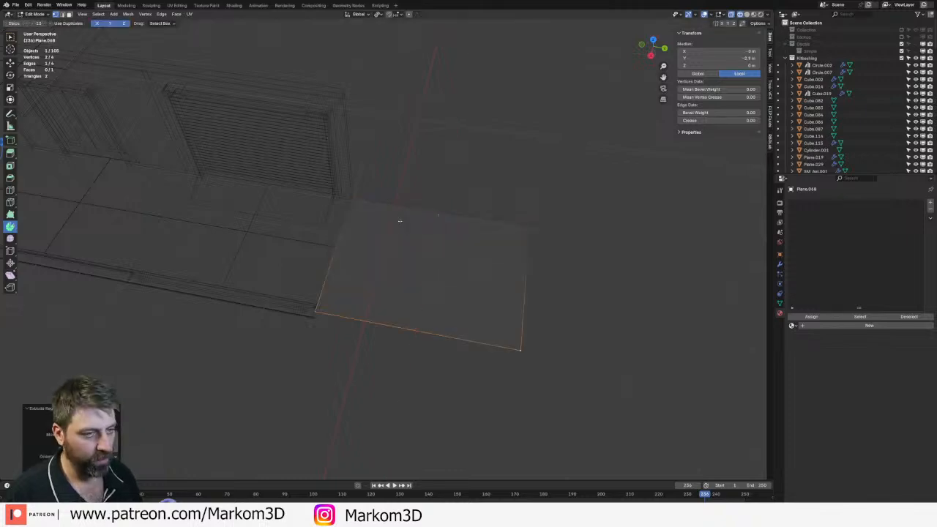
pyautogui.press('z')
pyautogui.click(451, 218)
pyautogui.moveTo(452, 217)
pyautogui.mouseDown(button='middle')
pyautogui.moveTo(367, 294)
pyautogui.moveTo(364, 329)
pyautogui.mouseUp(button='middle')
pyautogui.scroll(-5, 366, 294)
pyautogui.press('Tab')
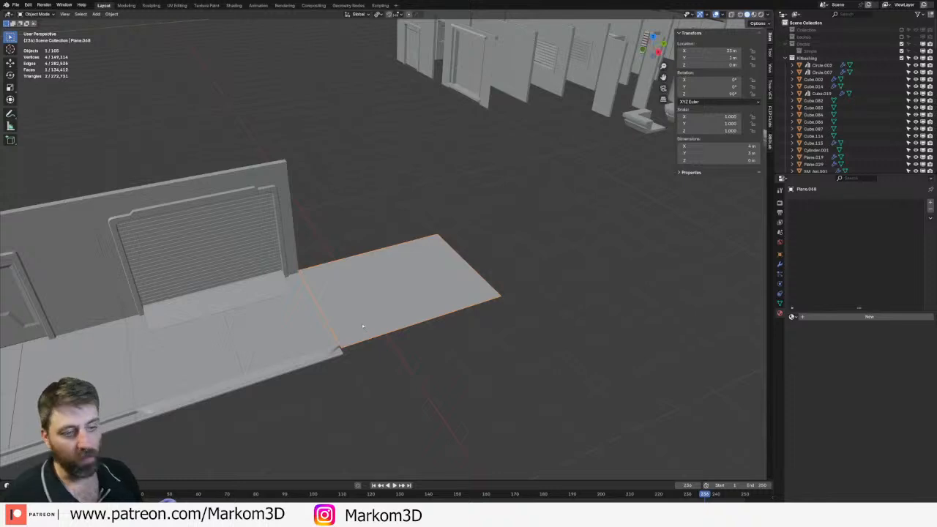
# - Set the local Y position of the new plane's outer edge to -3 m to line it up with the neighbouring tile's curb
pyautogui.press('KP_7')
pyautogui.scroll(-3, 363, 325)
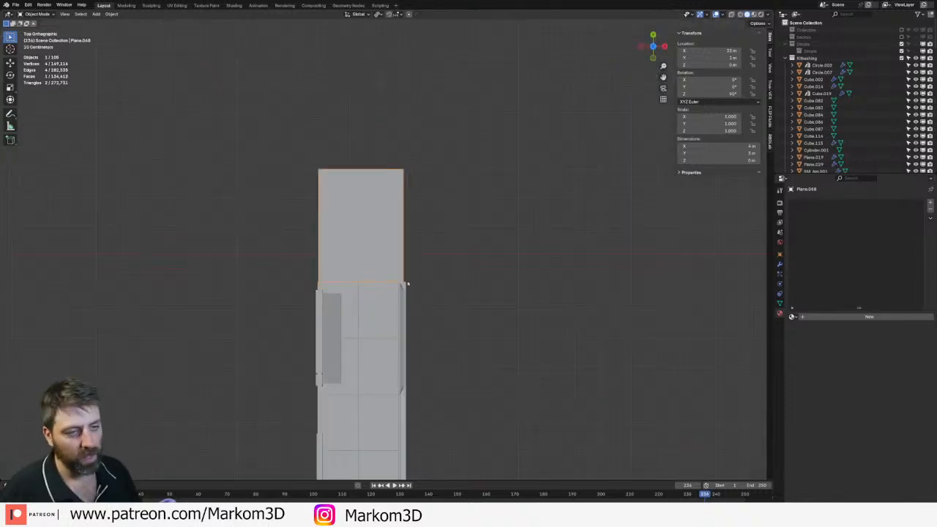
pyautogui.keyDown('shift'); pyautogui.moveTo(405, 282); pyautogui.dragTo(512, 254, button='middle'); pyautogui.keyUp('shift')
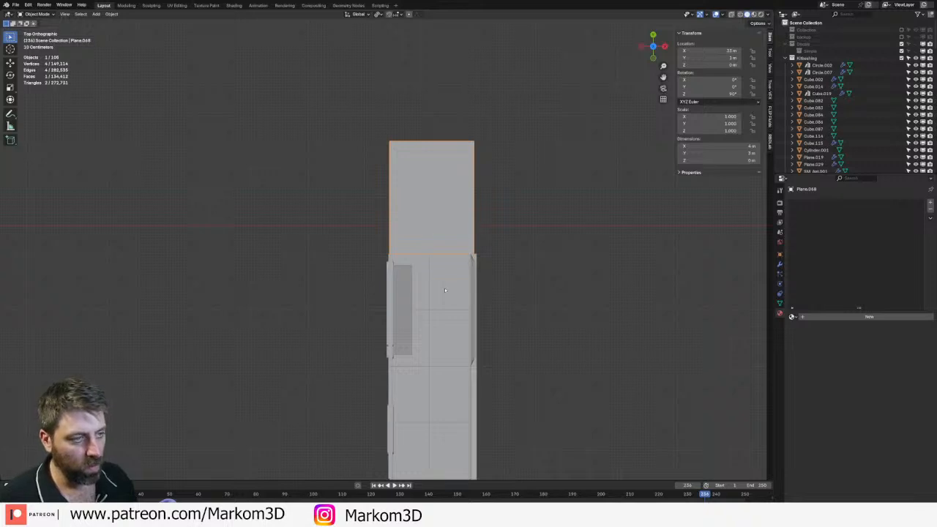
pyautogui.scroll(-2, 444, 289)
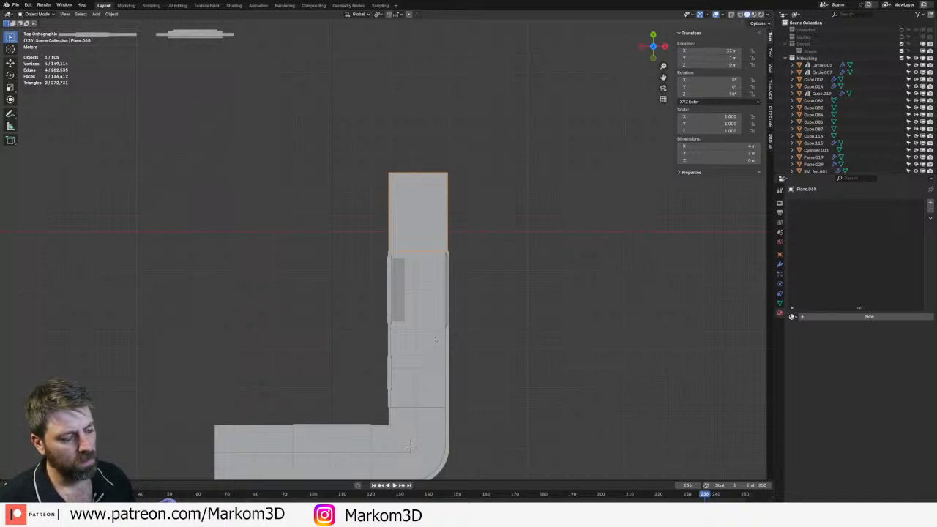
pyautogui.scroll(2, 449, 210)
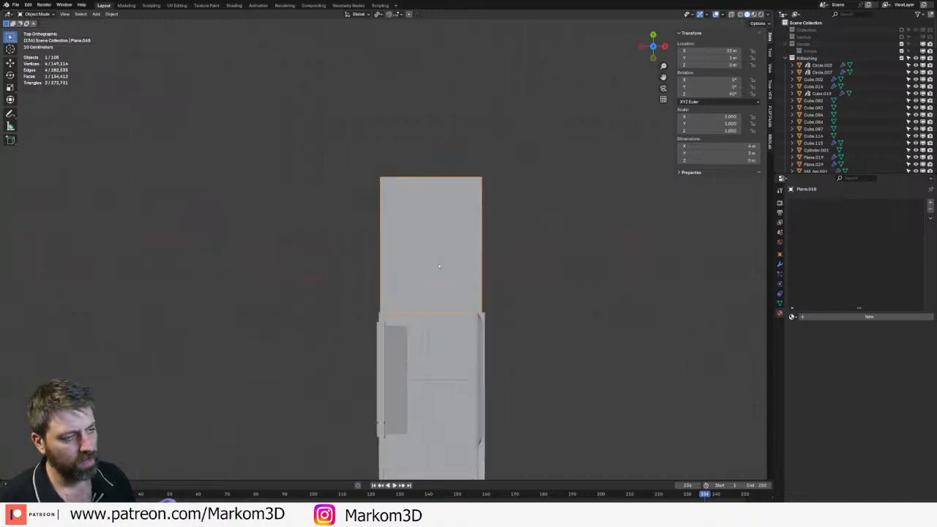
pyautogui.press('Tab')
pyautogui.click(483, 283)
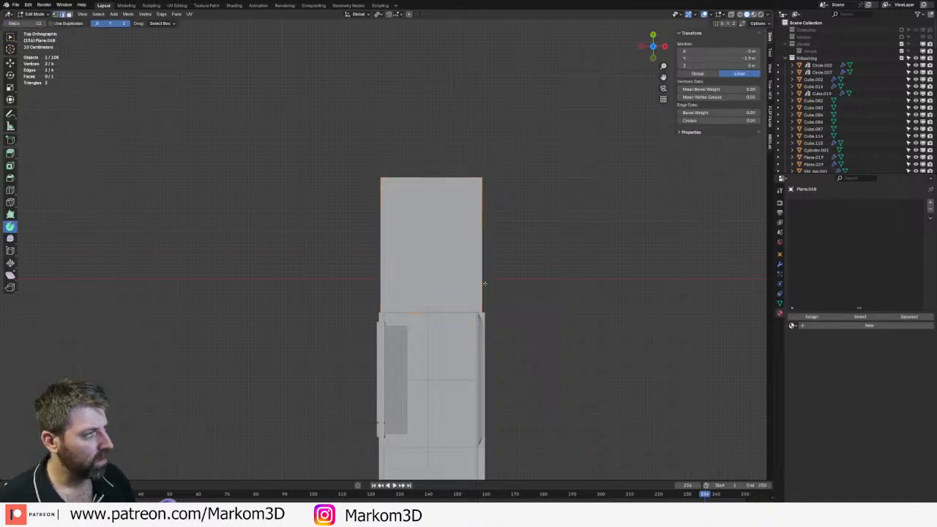
pyautogui.click(732, 58)
pyautogui.write('-')
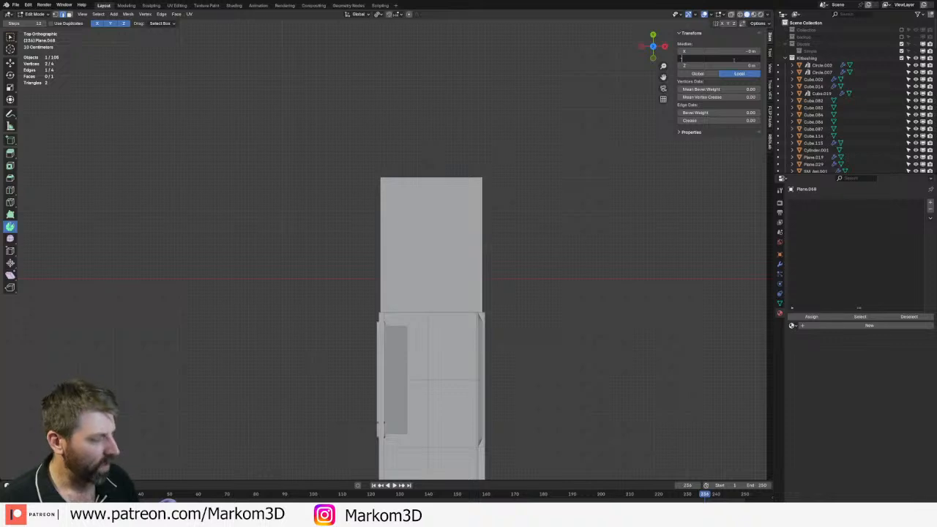
pyautogui.write('3')
pyautogui.press('Return')
pyautogui.scroll(4, 519, 306)
pyautogui.press('Tab')
pyautogui.scroll(-2, 518, 306)
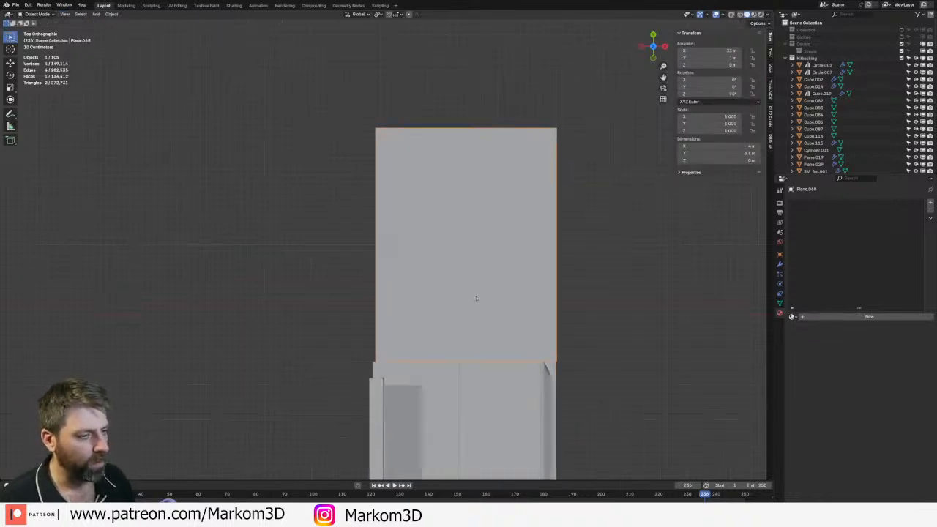
pyautogui.scroll(-4, 491, 317)
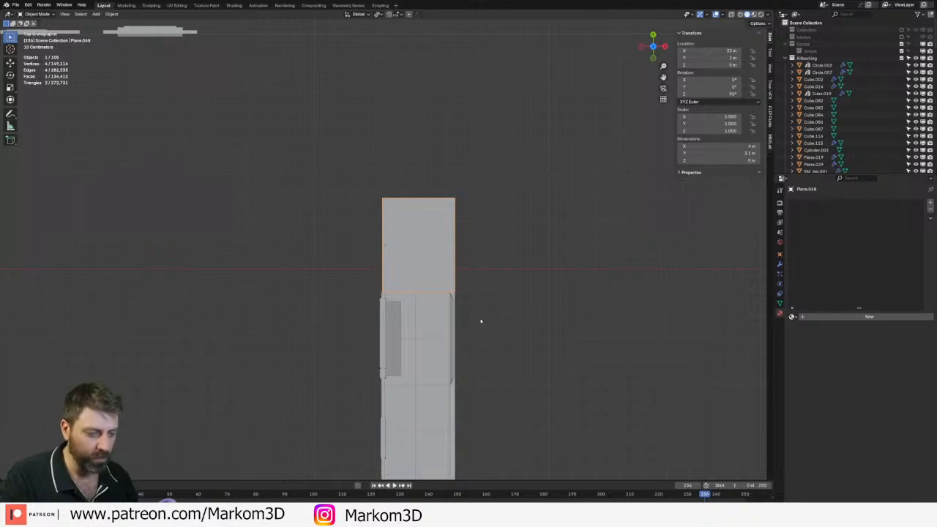
pyautogui.write('r90-')
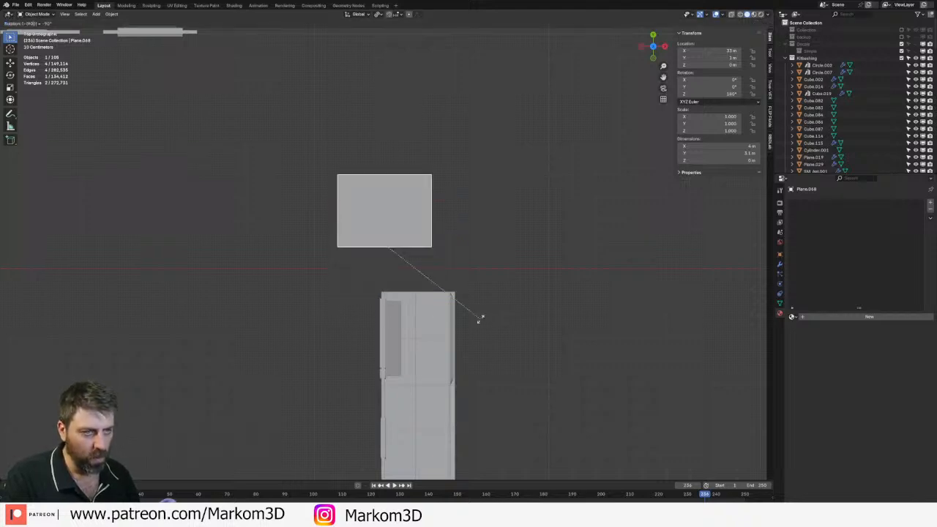
pyautogui.press('Return')
pyautogui.press('g')
pyautogui.rightClick(497, 324)
pyautogui.hotkey('ctrl', 'z')
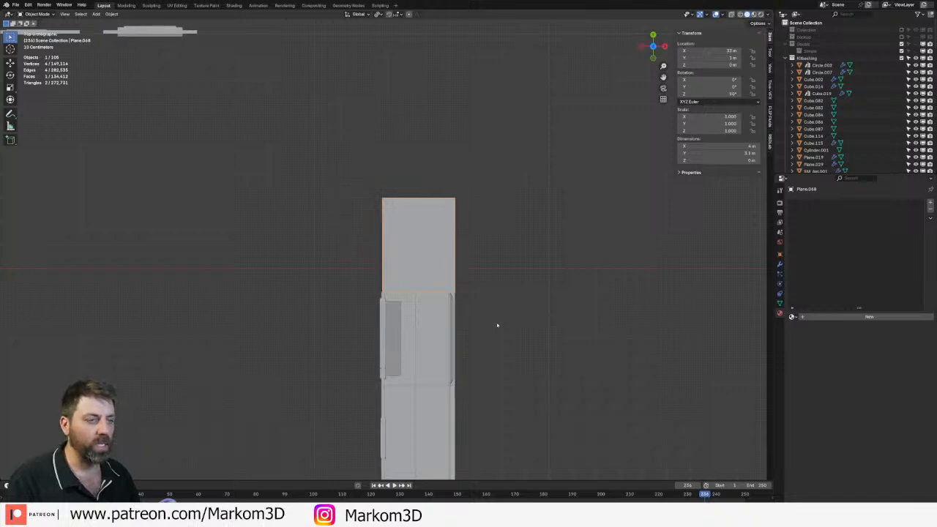
# - Extend the ground plane's edge 1 m along X, then shift the whole plane 4 m along negative X
pyautogui.press('Tab')
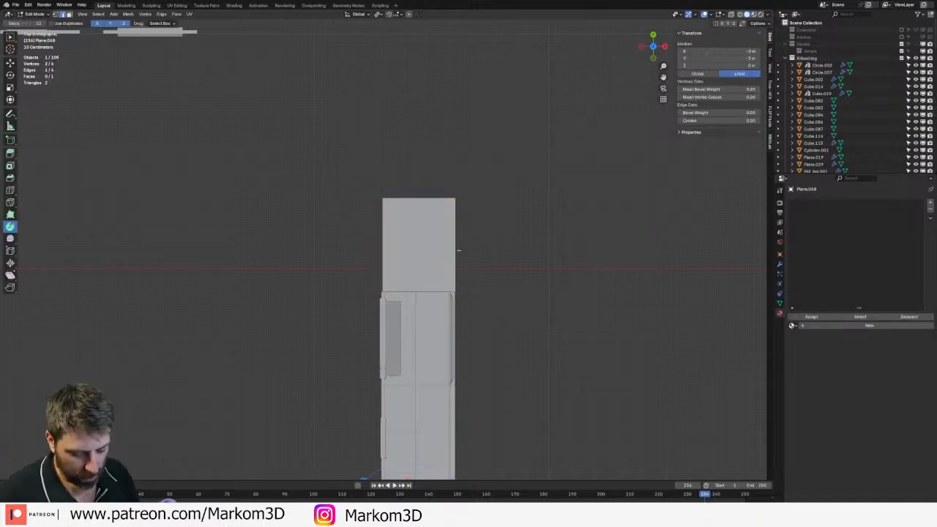
pyautogui.write('gx1')
pyautogui.press('Return')
pyautogui.press('Tab')
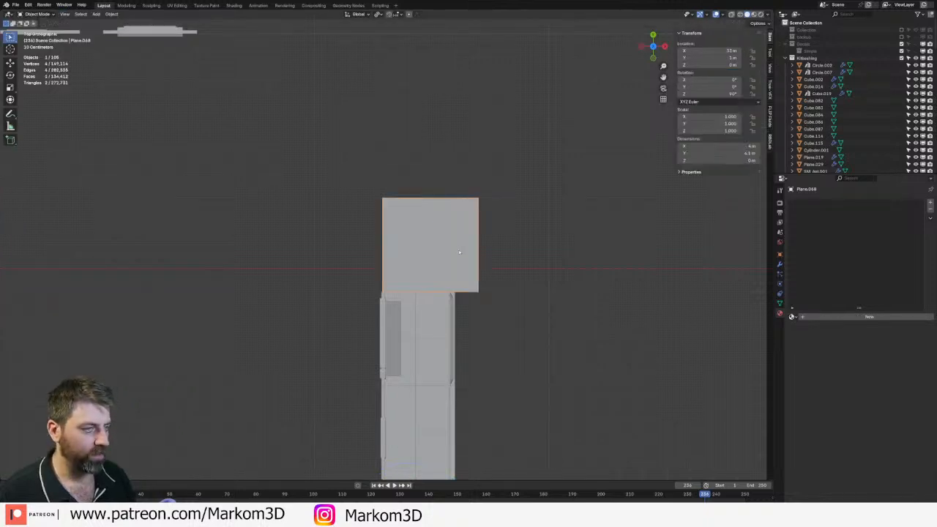
pyautogui.press('g')
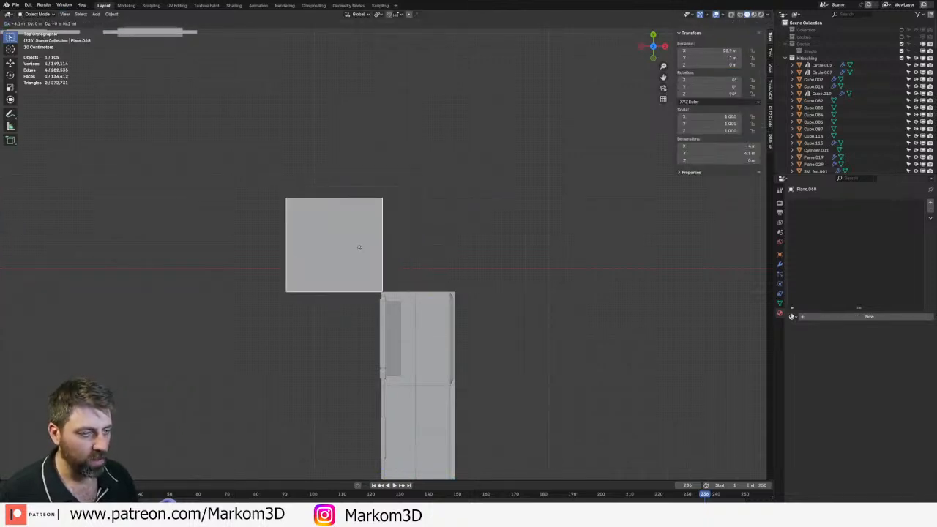
pyautogui.click(358, 248)
# - Duplicate the inner corner wall to the open end of the wall row at Y 0 m, rotated to 180° about Z
pyautogui.scroll(-4, 358, 247)
pyautogui.keyDown('shift'); pyautogui.click(388, 309); pyautogui.keyUp('shift')
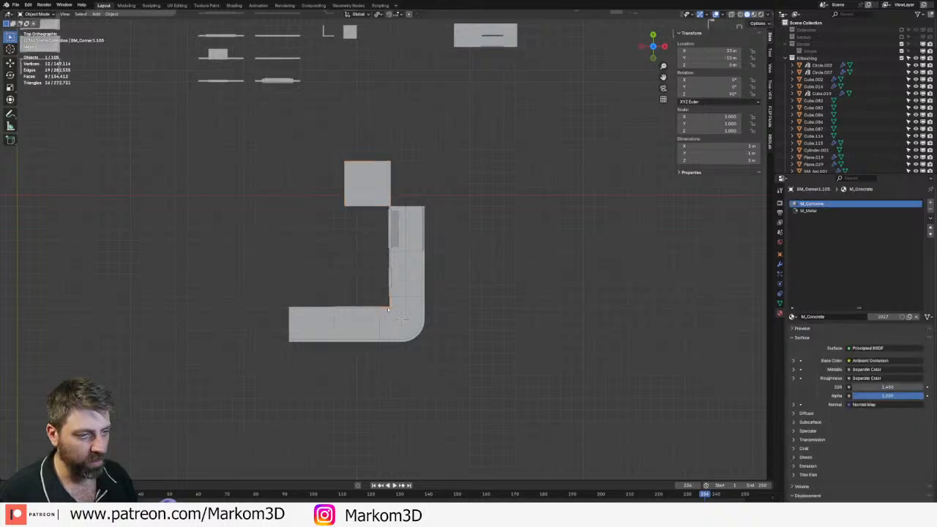
pyautogui.hotkey('shift', 'd')
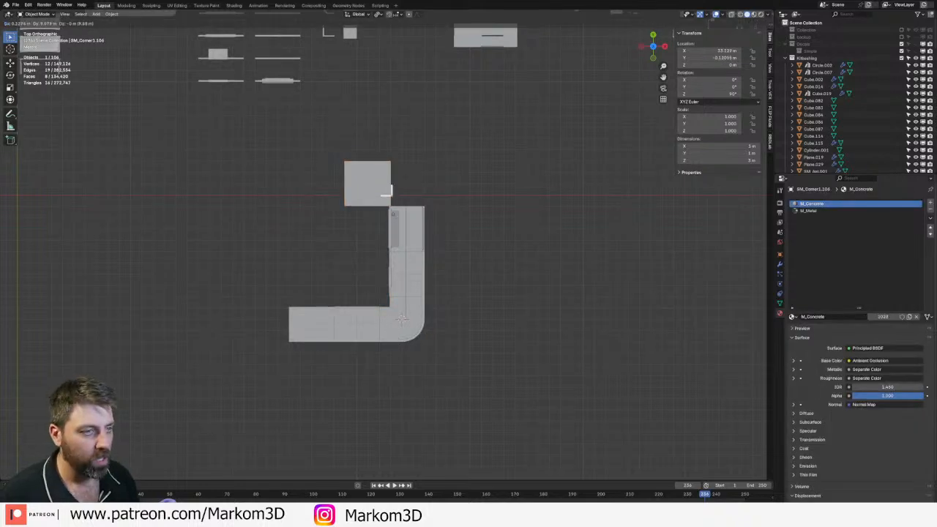
pyautogui.click(391, 216)
pyautogui.write('r90')
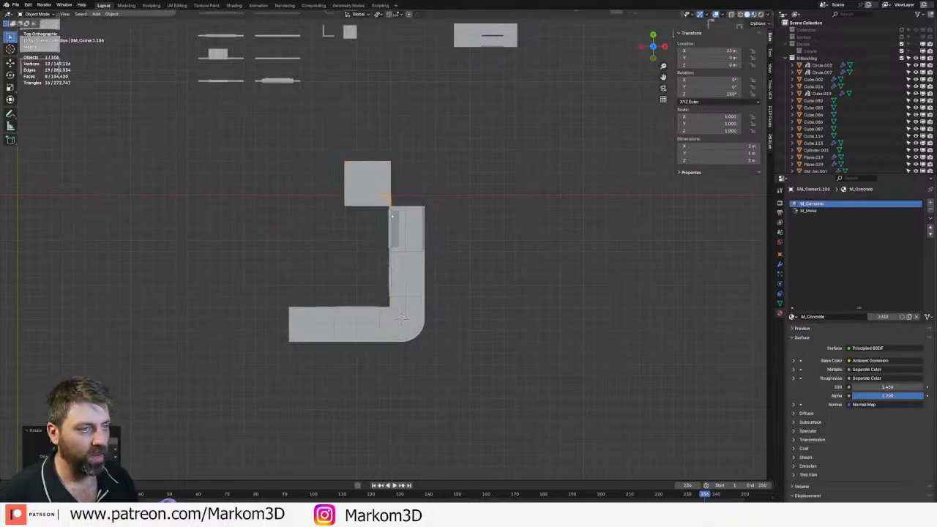
pyautogui.press('Return')
# - Duplicate the roller door wall beside the new corner on the ground plane and rotate the copy -90°
pyautogui.click(389, 229)
pyautogui.hotkey('shift', 'd')
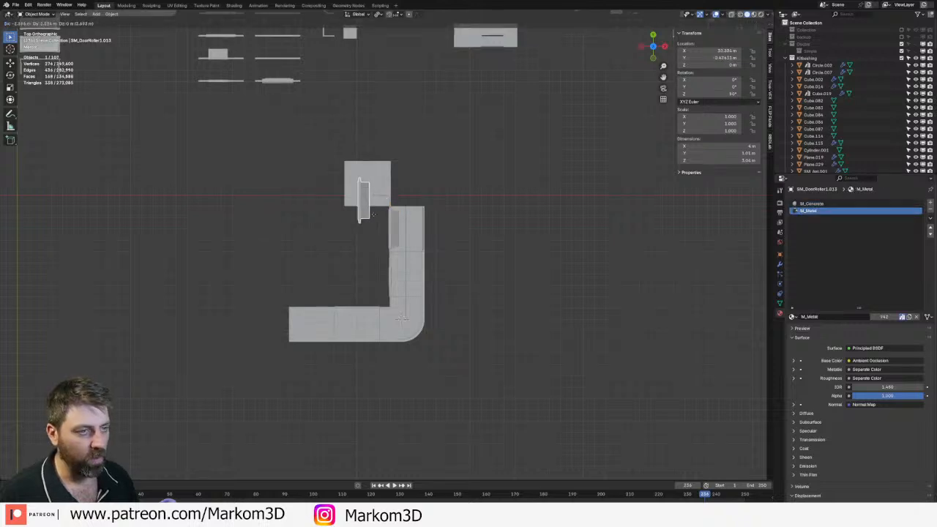
pyautogui.click(372, 211)
pyautogui.write('r')
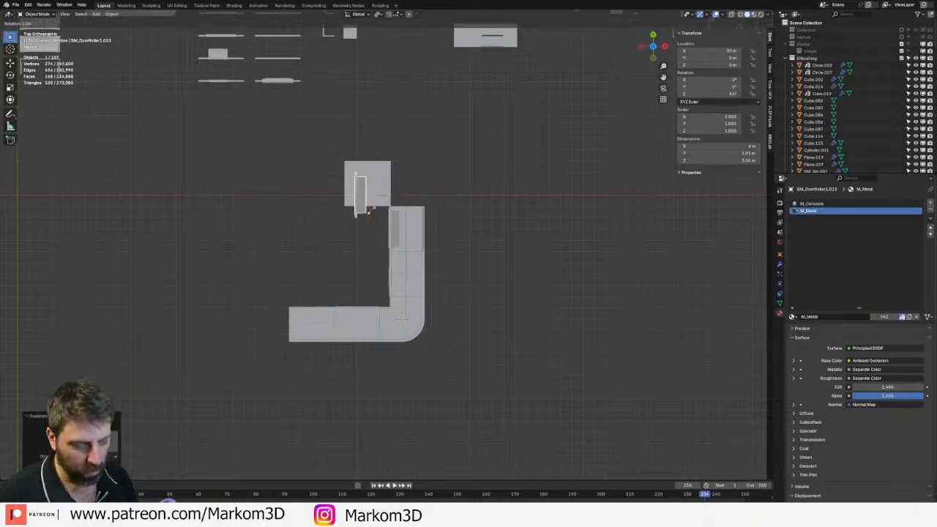
pyautogui.write('90|) = -90°')
pyautogui.press('Return')
# - Duplicate the last sidewalk section and place the copy 4 m further along Y, beside the new ground plane
pyautogui.moveTo(370, 209); pyautogui.dragTo(226, 174, button='middle')
pyautogui.click(400, 280)
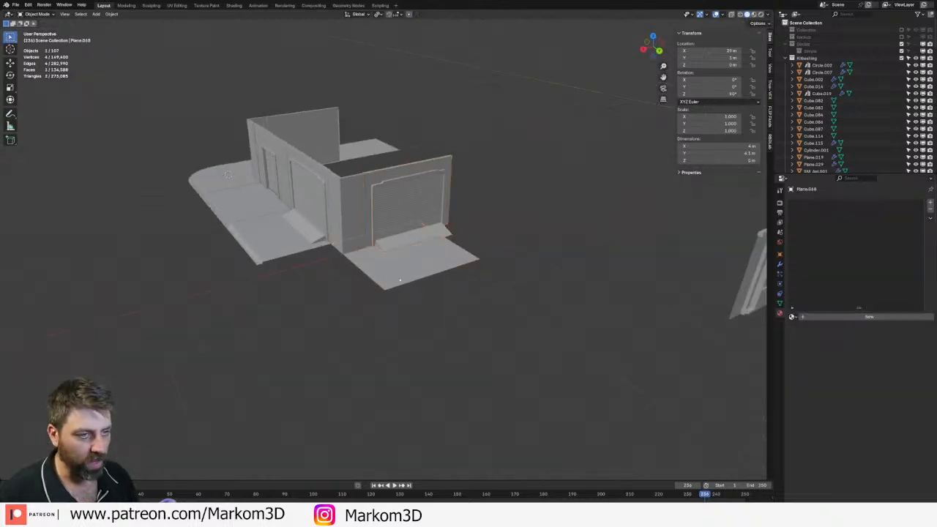
pyautogui.press('KP_7')
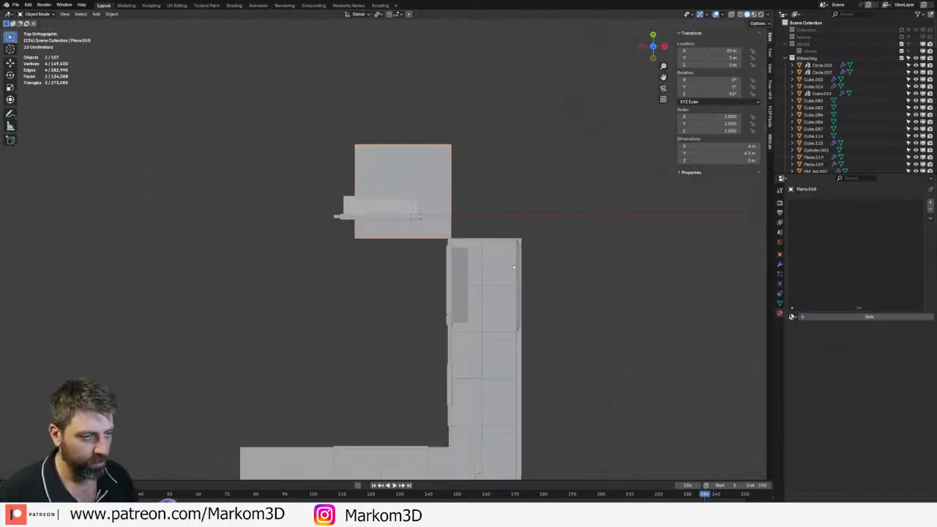
pyautogui.click(513, 267)
pyautogui.hotkey('shift', 'd')
pyautogui.press('y')
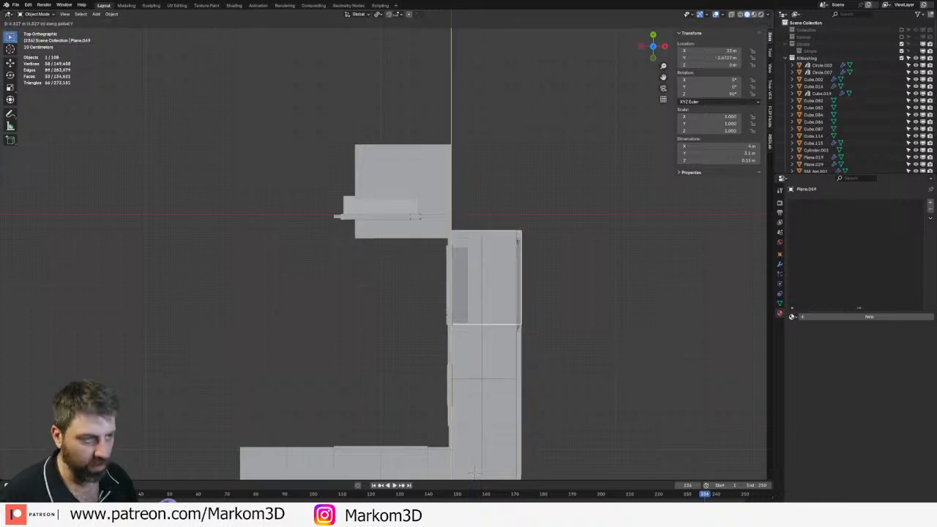
pyautogui.click(539, 203)
pyautogui.moveTo(540, 202); pyautogui.dragTo(429, 222, button='middle')
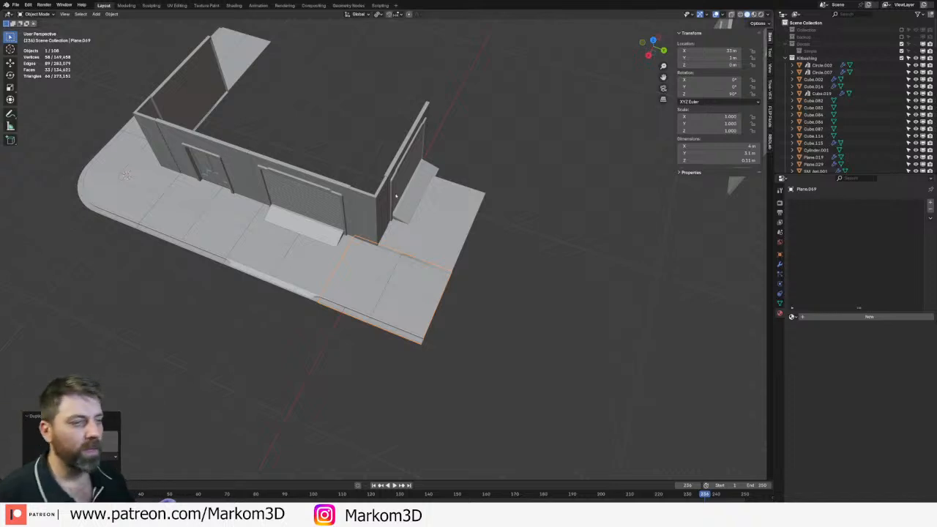
# - Duplicate the new corner wall and its roller door together, leaving the copies in place
pyautogui.click(393, 226)
pyautogui.hotkey('shift', 'd')
pyautogui.press('Escape')
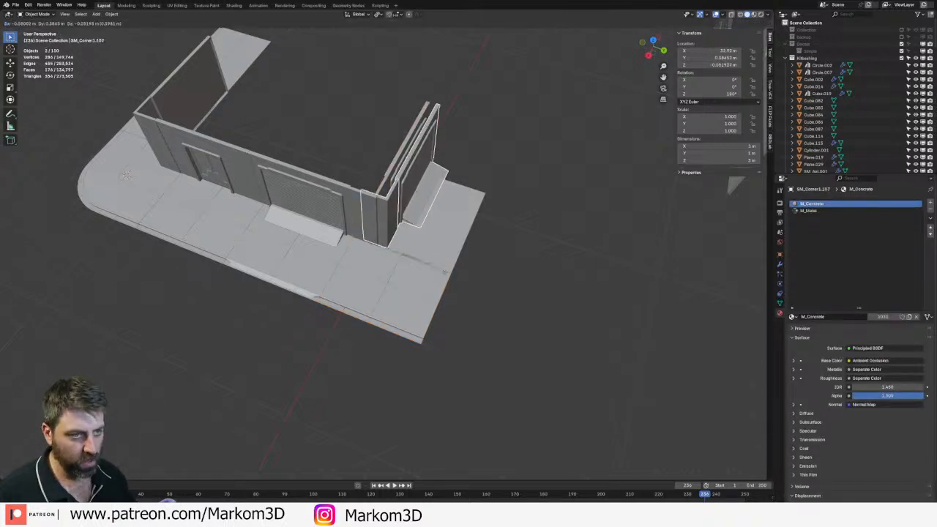
pyautogui.write('sx-1')
pyautogui.press('Return')
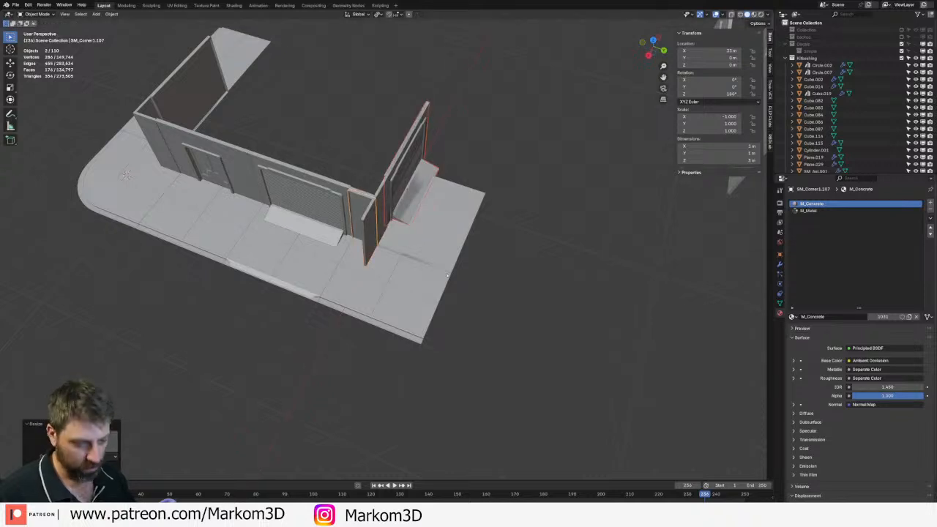
pyautogui.press('g')
pyautogui.press('y')
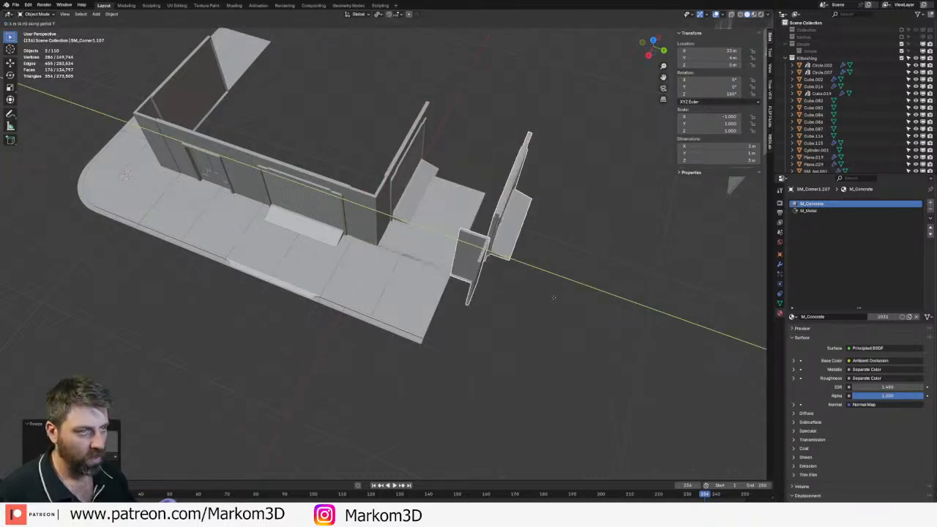
pyautogui.press('Escape')
pyautogui.hotkey('ctrl', 'z')
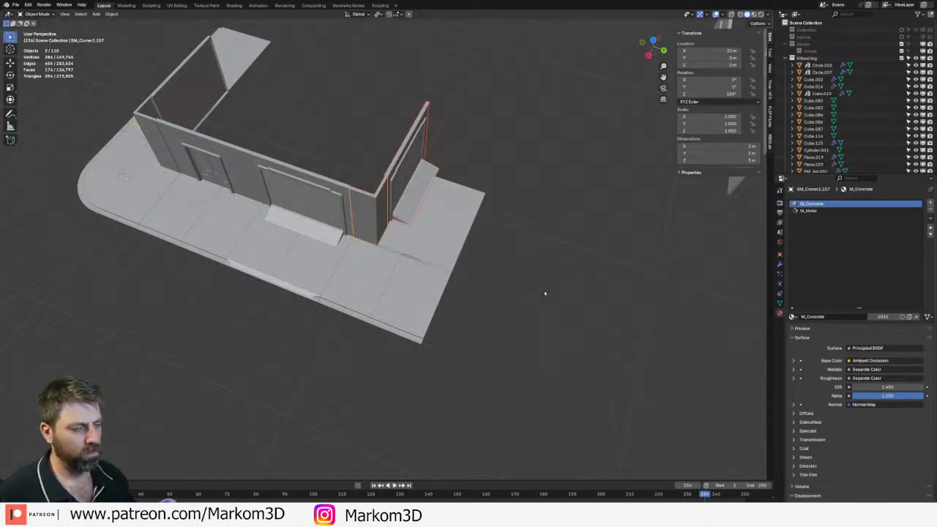
pyautogui.write('sx-1')
pyautogui.press('Escape')
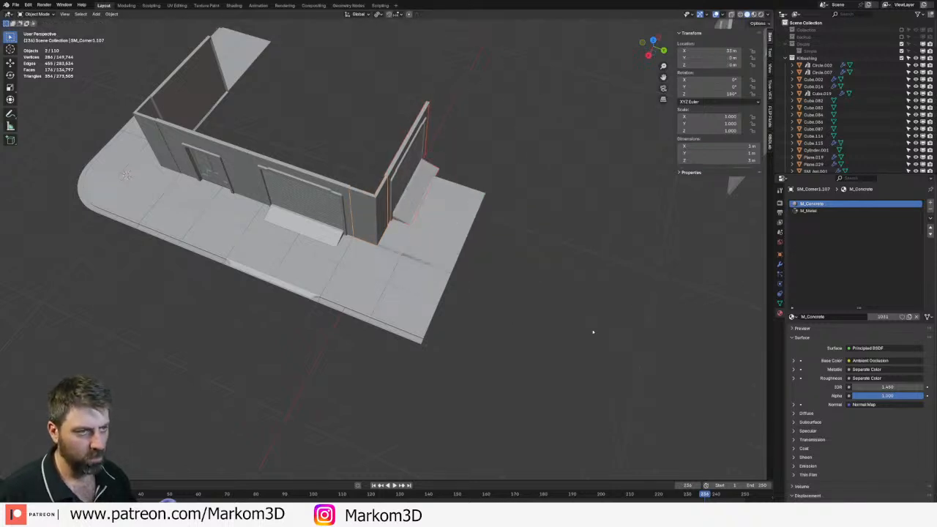
# - Mirror the copied corner wall and roller door along Y with a scale of -1 and move them 5 m along Y
pyautogui.press('s')
pyautogui.write('y')
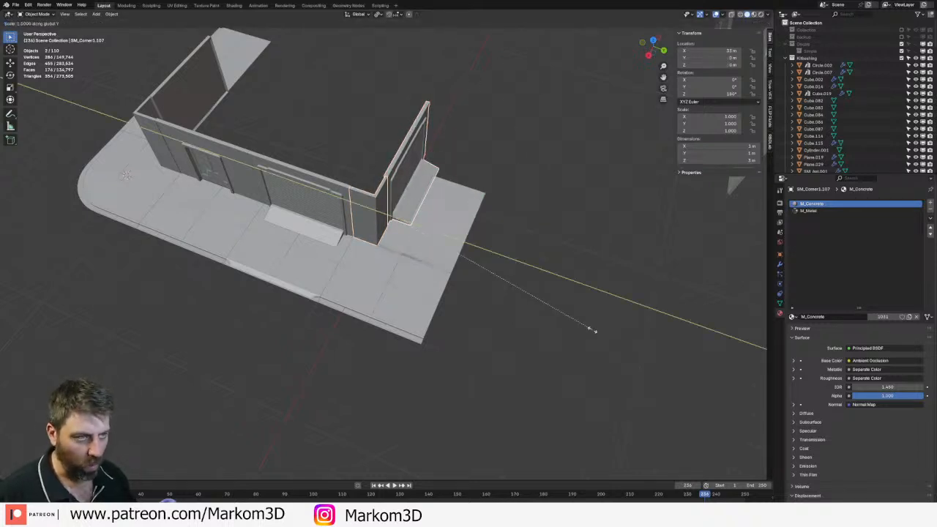
pyautogui.write('-1')
pyautogui.press('Return')
pyautogui.press('g')
pyautogui.press('x')
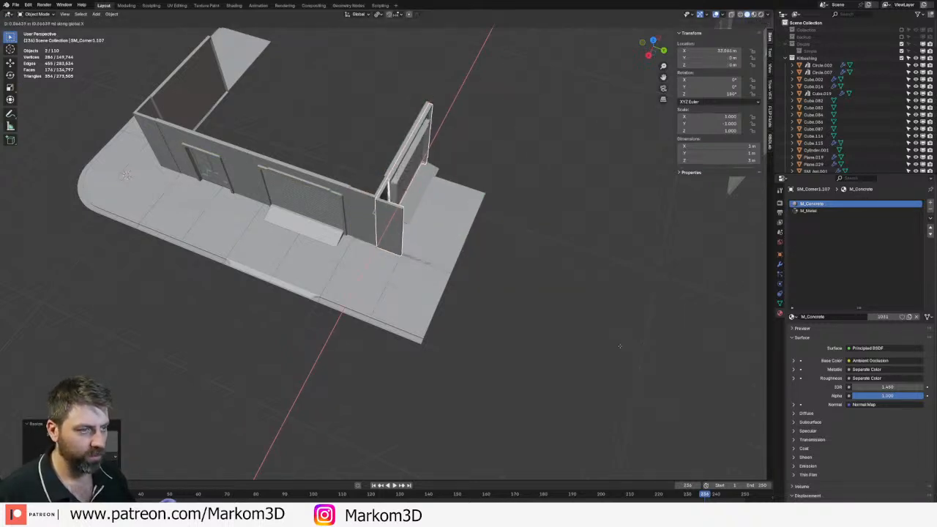
pyautogui.write('y4')
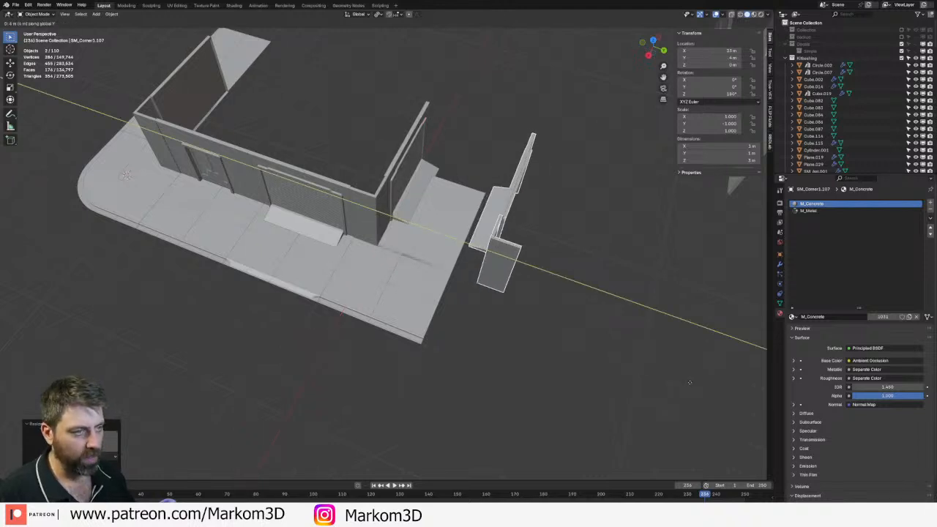
pyautogui.press('BackSpace')
pyautogui.write('5')
pyautogui.press('Return')
# - Duplicate the ground plane between the walls 4 m along Y
pyautogui.click(443, 239)
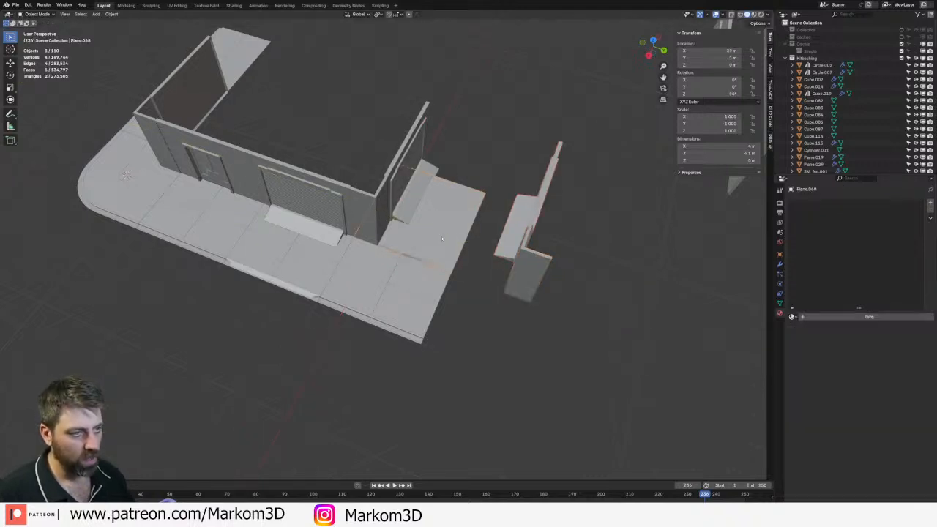
pyautogui.hotkey('shift', 'd')
pyautogui.press('y')
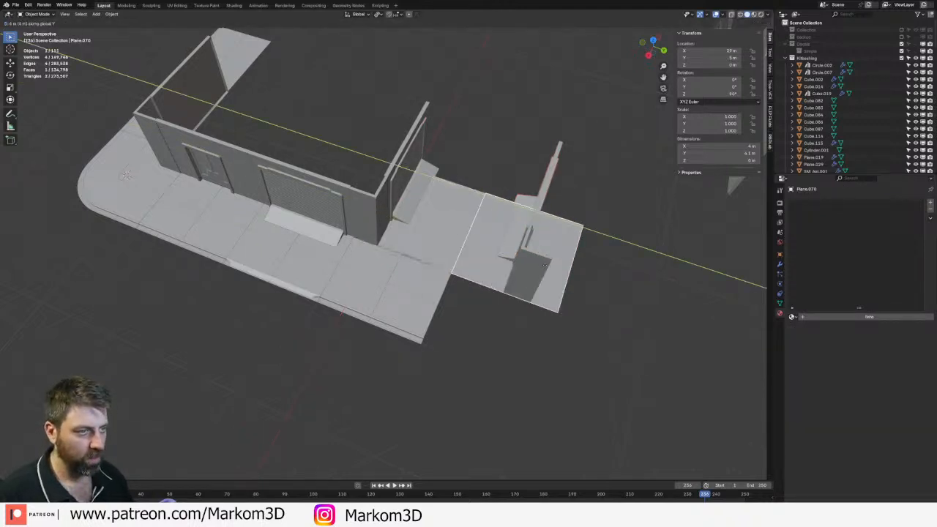
# - Duplicate the end sidewalk section 4 m along Y so it borders the second ground plane
pyautogui.click(408, 292)
pyautogui.hotkey('shift', 'd')
pyautogui.press('y')
pyautogui.click(505, 359)
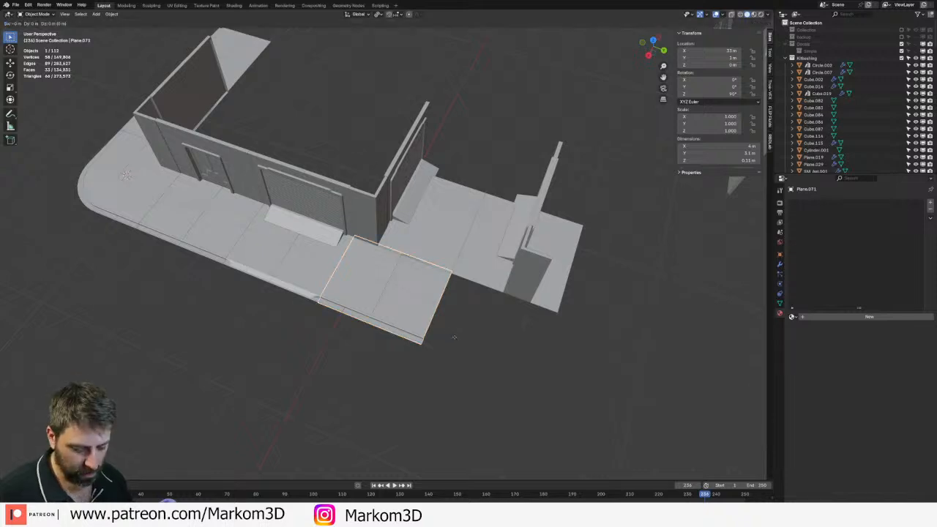
pyautogui.hotkey('shift', 'd')
pyautogui.press('y')
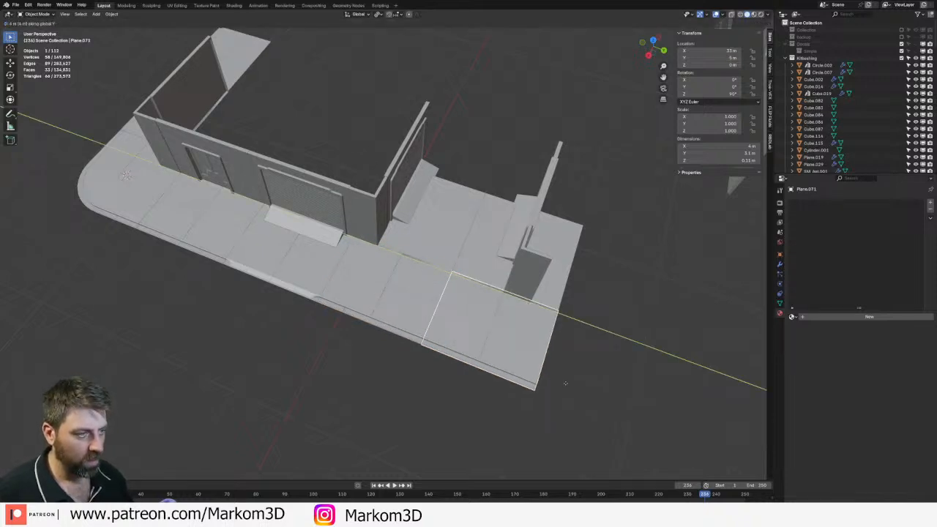
pyautogui.click(565, 383)
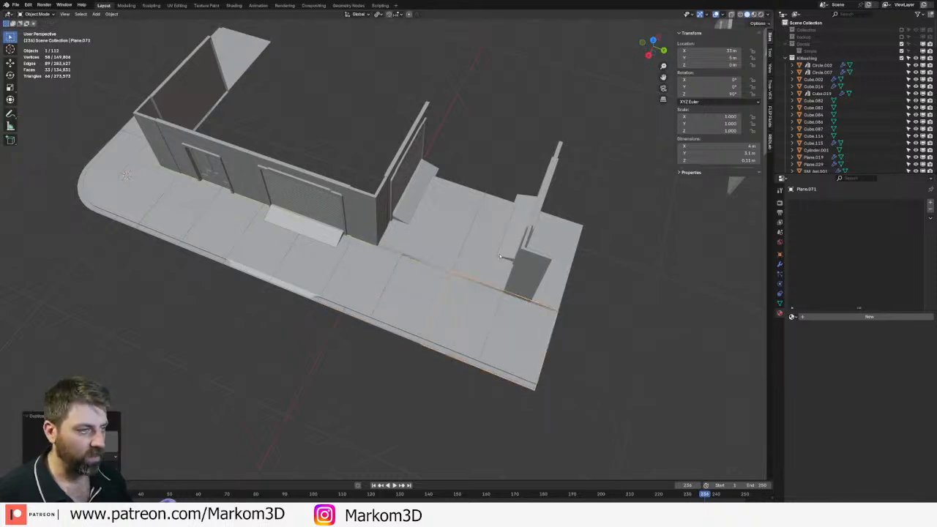
# - Reposition the mirrored corner wall and roller door along Y to Y 2 m, narrowing the alley between the buildings
pyautogui.click(531, 281)
pyautogui.hotkey('shift', 'd')
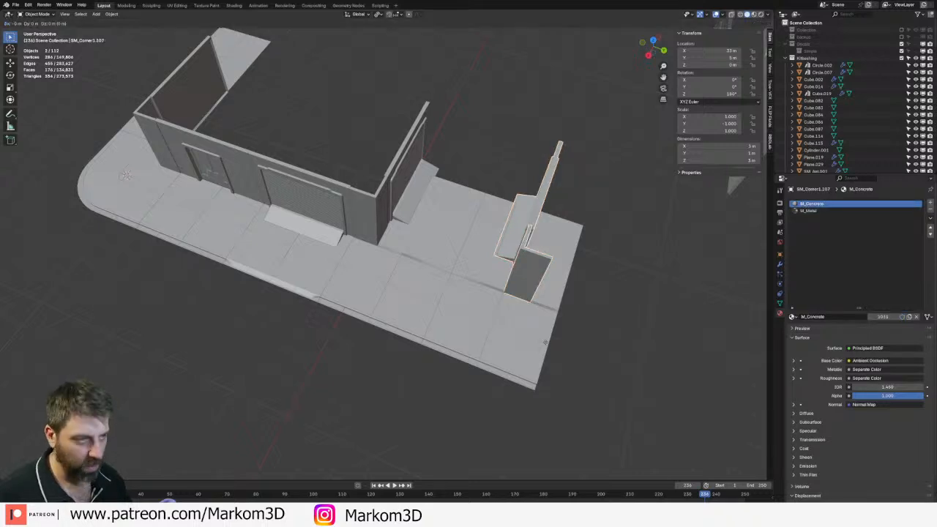
pyautogui.press('y')
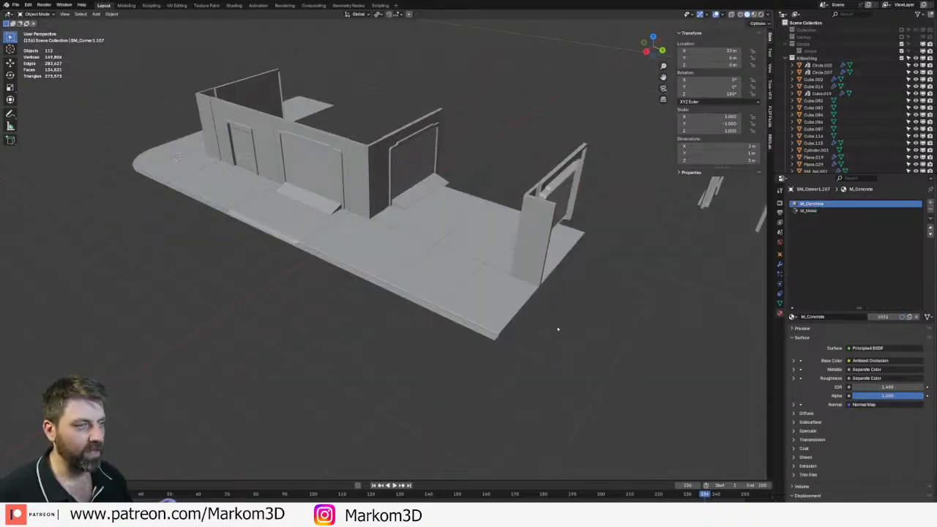
pyautogui.moveTo(558, 329); pyautogui.dragTo(545, 197, button='middle')
pyautogui.click(545, 196)
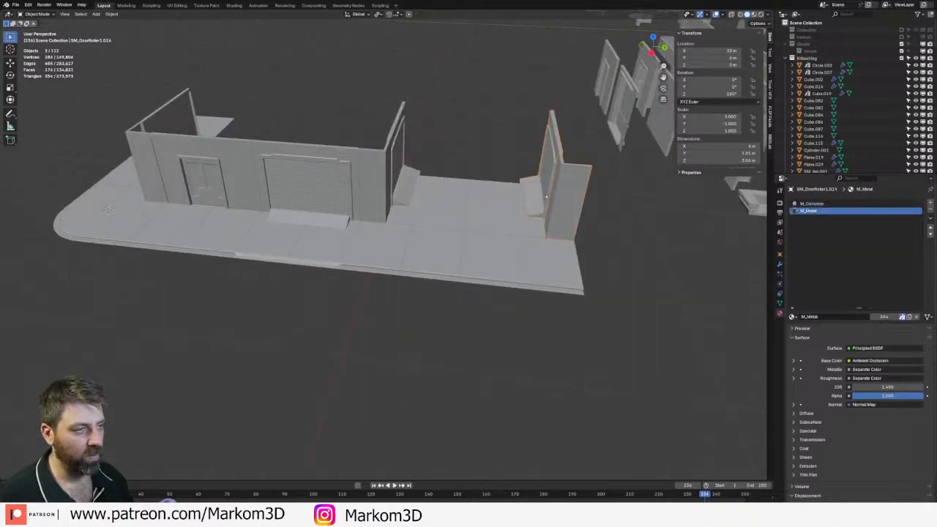
pyautogui.press('g')
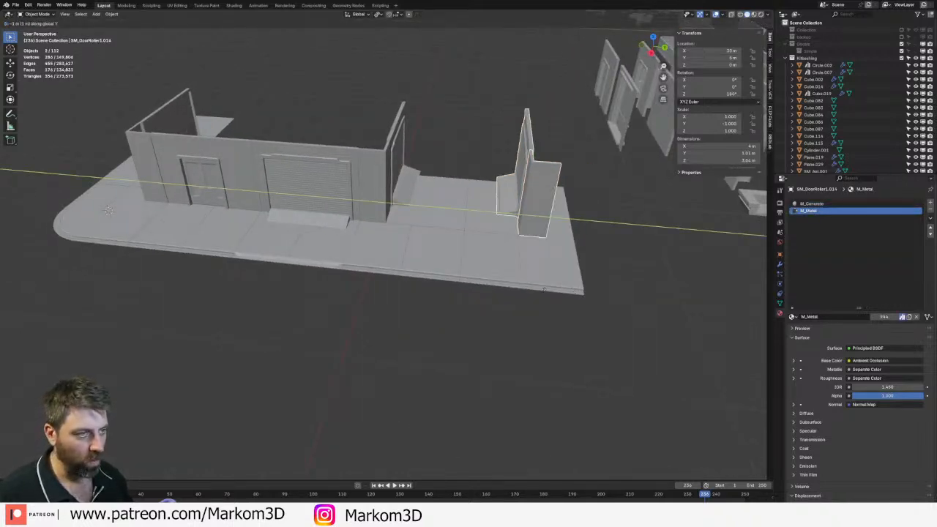
pyautogui.click(493, 309)
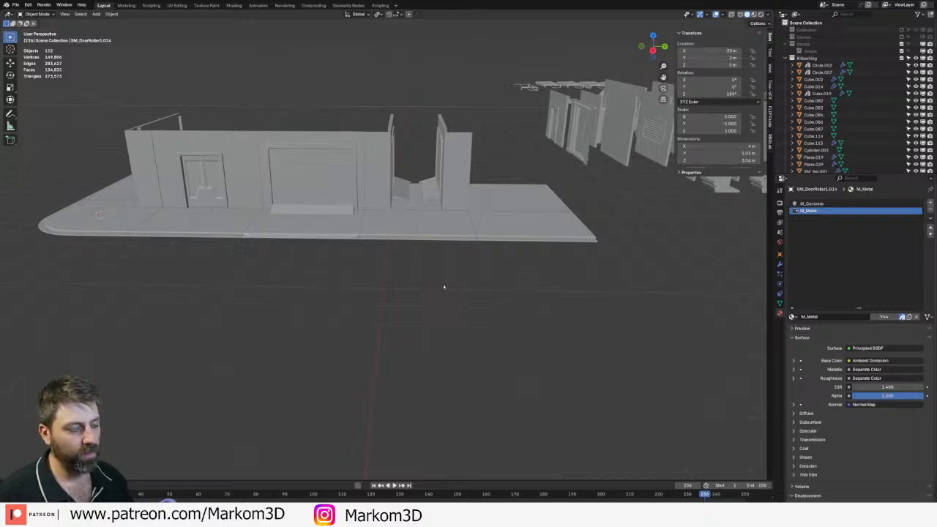
# - Add a centered loop cut across the curb of the sidewalk section in front of the alley
pyautogui.click(421, 227)
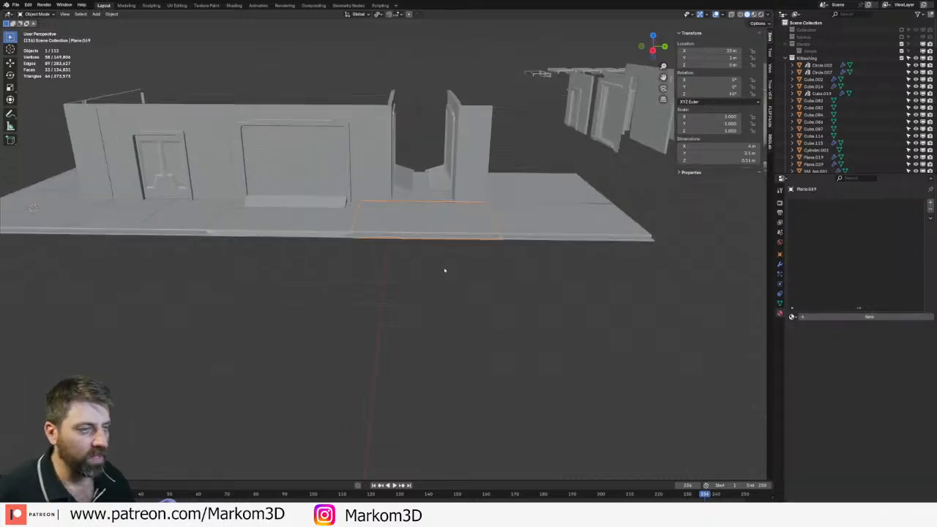
pyautogui.scroll(3, 446, 267)
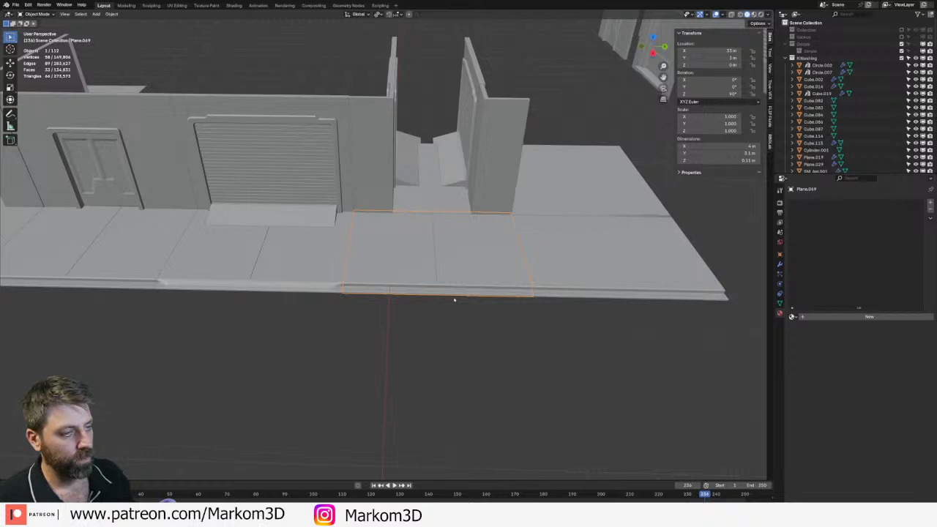
pyautogui.scroll(6, 443, 267)
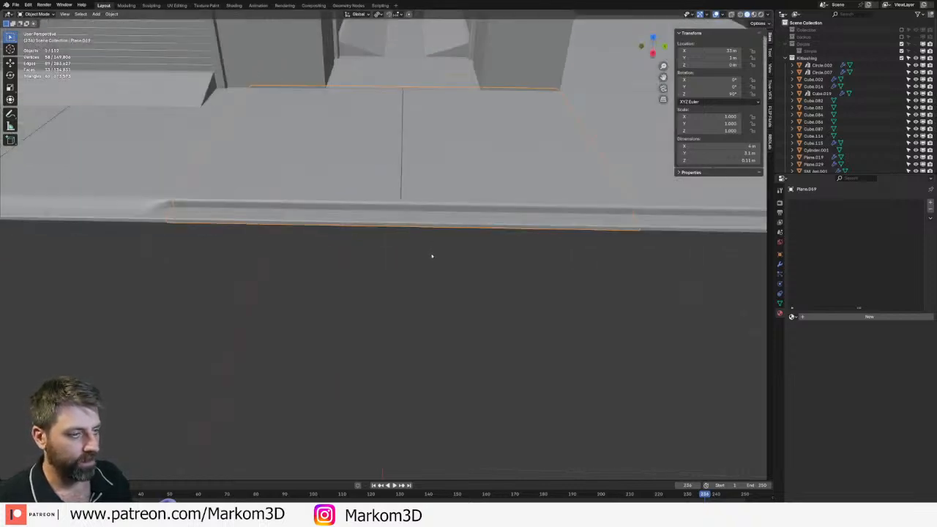
pyautogui.scroll(6, 451, 213)
pyautogui.press('Tab')
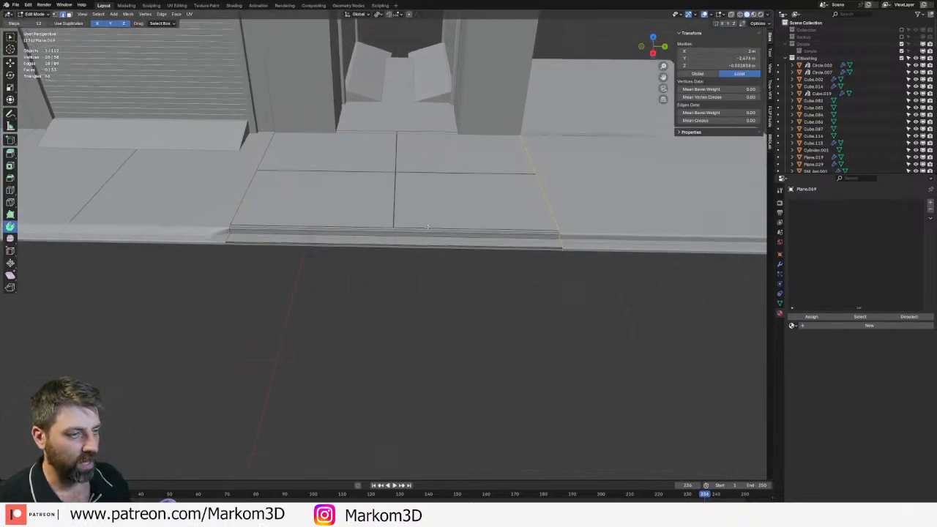
pyautogui.hotkey('ctrl', 'r')
pyautogui.click(415, 331)
pyautogui.rightClick(415, 331)
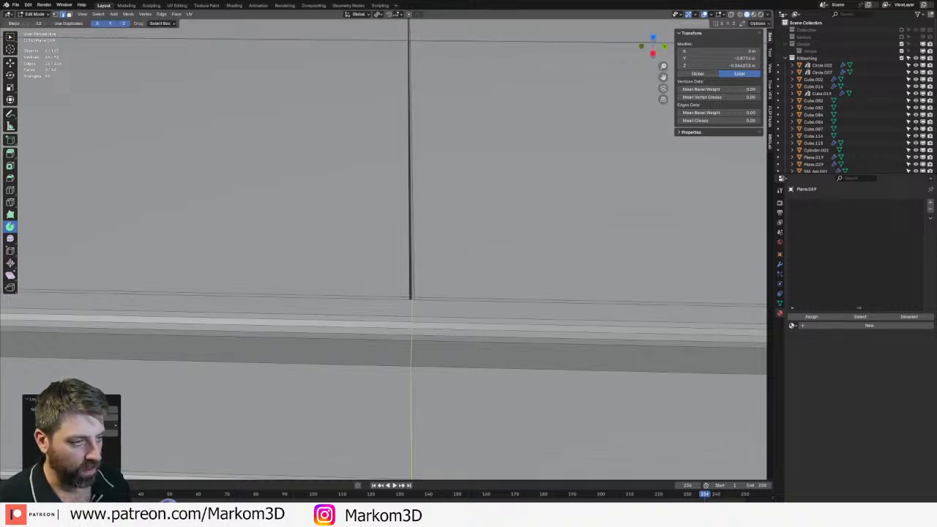
# - Delete the curb faces on one side of the new center cut, on the half farther from the ramped roller door
pyautogui.keyDown('shift'); pyautogui.moveTo(465, 468); pyautogui.dragTo(440, 320, button='middle'); pyautogui.keyUp('shift')
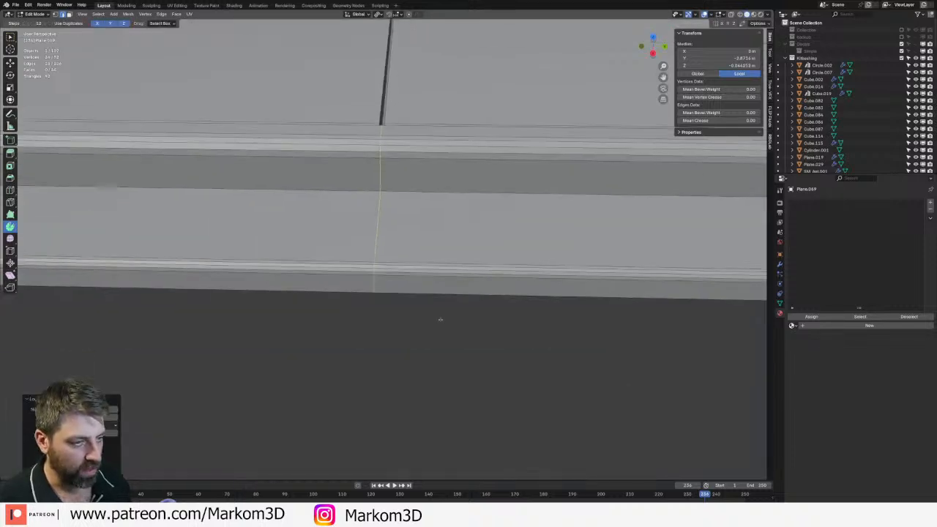
pyautogui.keyDown('alt'); pyautogui.click(450, 200); pyautogui.keyUp('alt')
pyautogui.press('x')
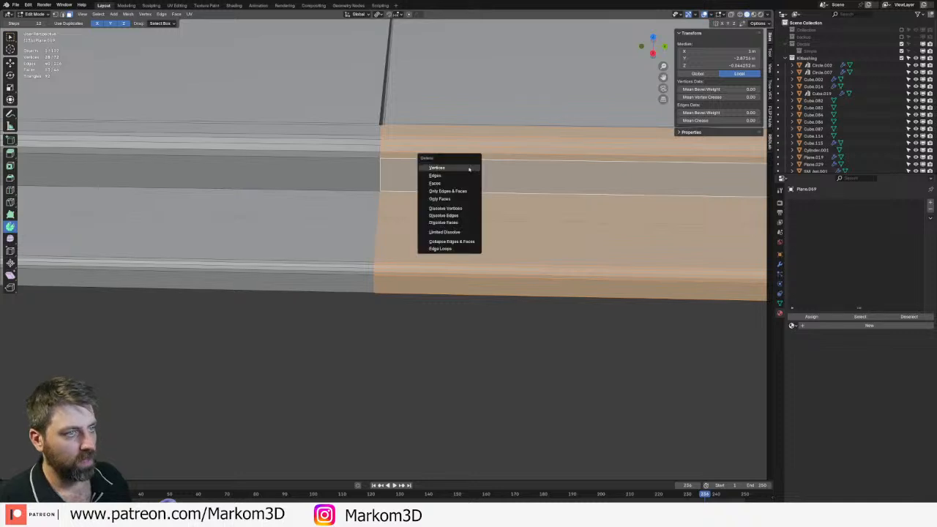
pyautogui.click(461, 185)
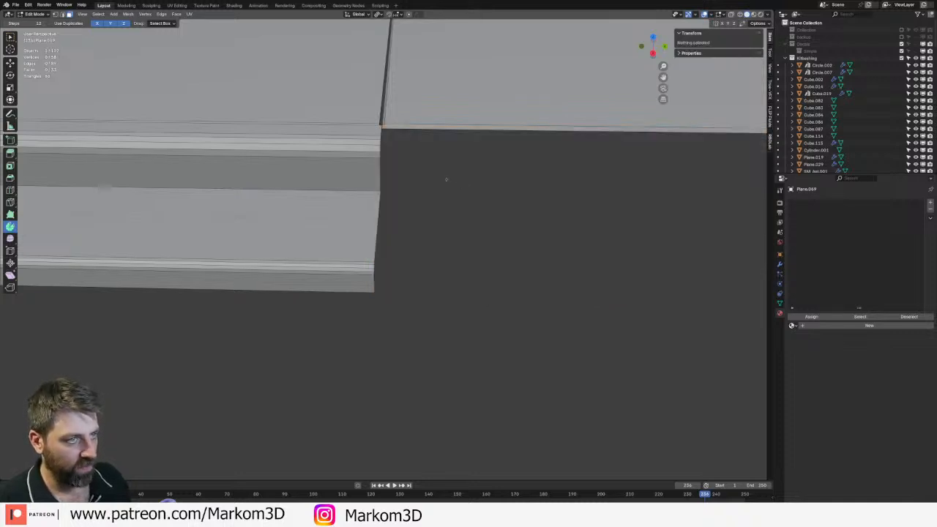
# - Split the sidewalk slab along its center seam and delete the curbless half, leaving a 2 m wide section
pyautogui.press('2')
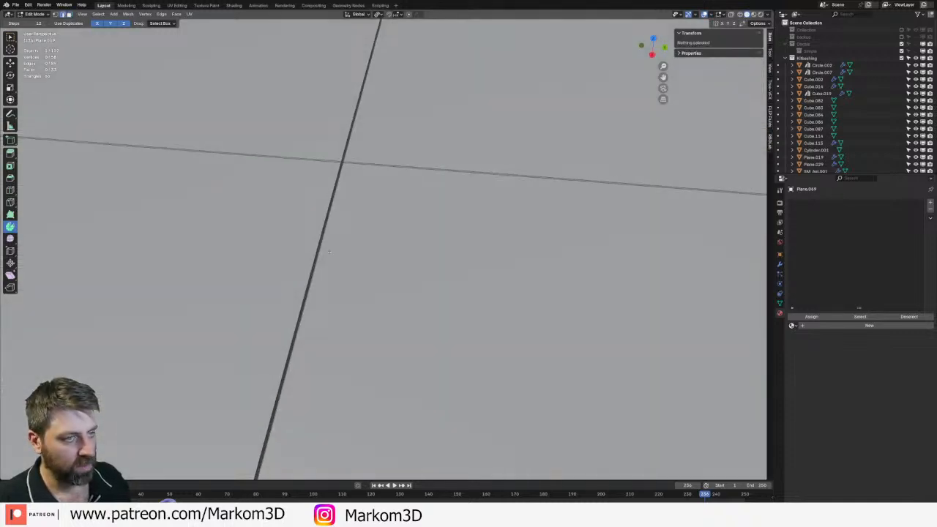
pyautogui.scroll(-5, 329, 252)
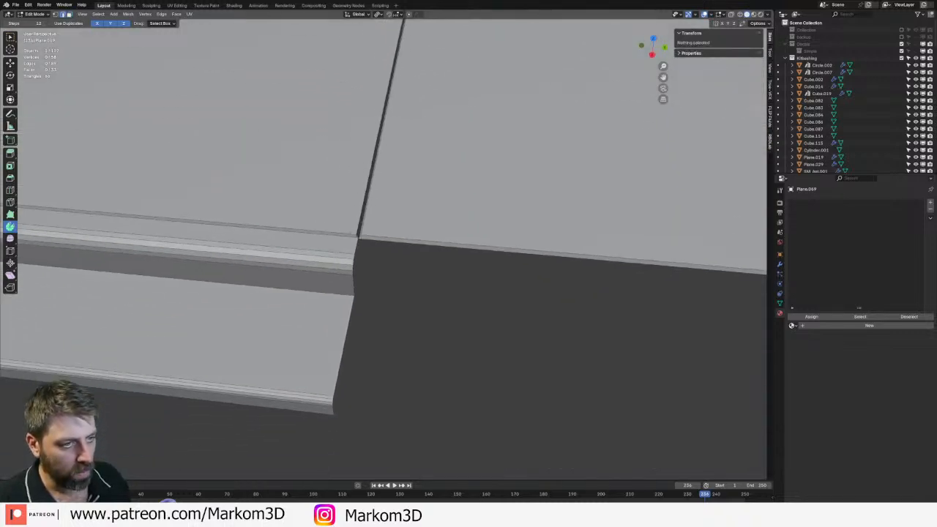
pyautogui.click(359, 231)
pyautogui.moveTo(359, 232); pyautogui.dragTo(473, 189, button='middle')
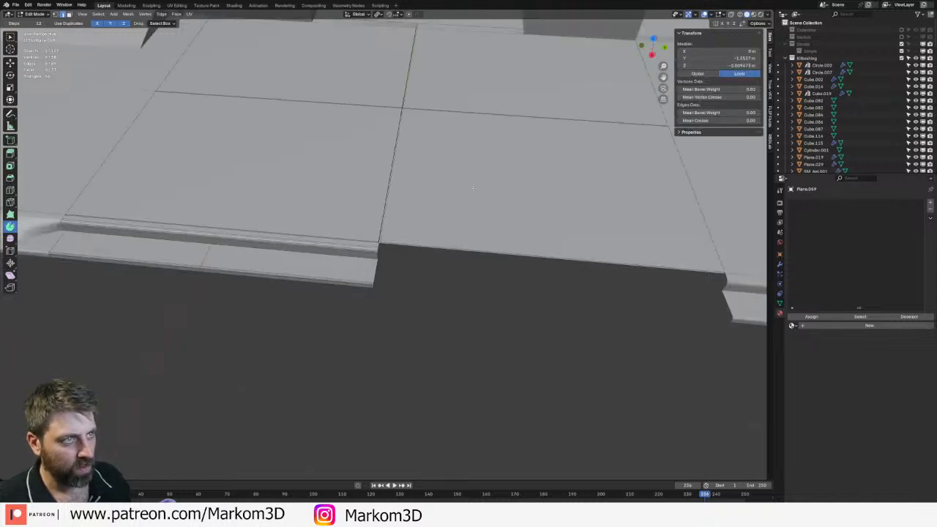
pyautogui.click(483, 195)
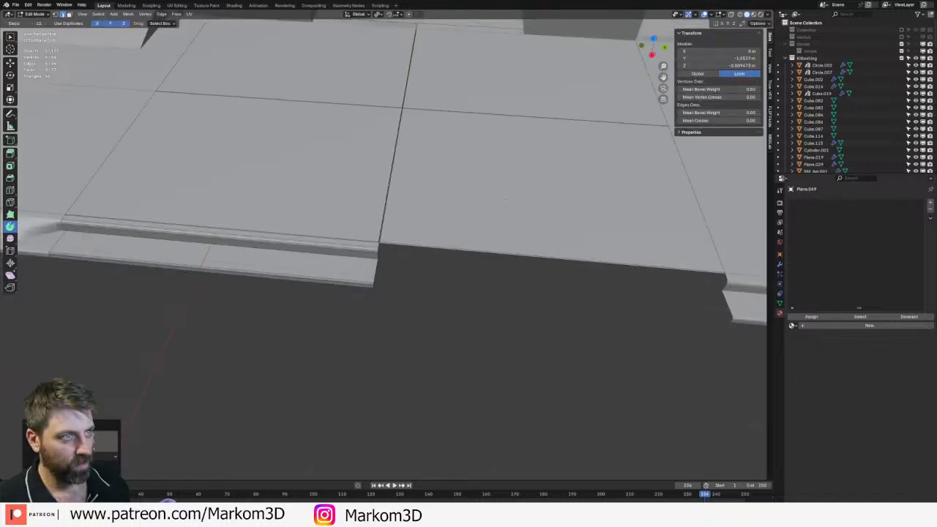
pyautogui.click(498, 247)
pyautogui.hotkey('ctrl', 'l')
pyautogui.press('x')
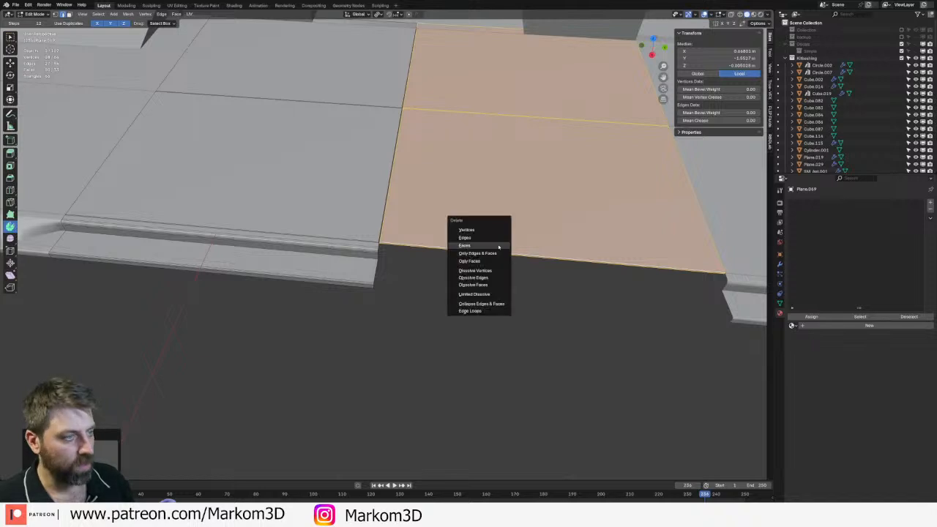
pyautogui.click(496, 227)
pyautogui.press('Tab')
pyautogui.scroll(-5, 483, 223)
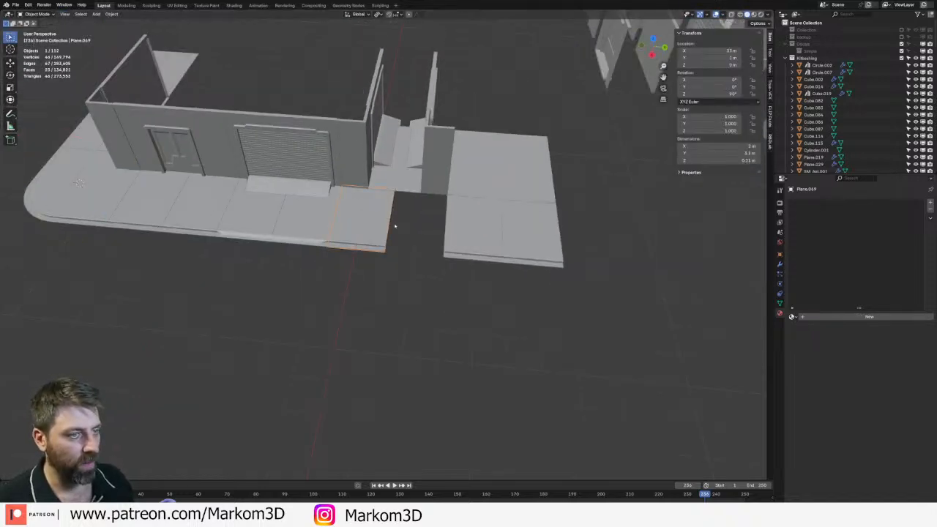
# - Move the half sidewalk section beside the kit pieces at X 16 m, Y 8 m and rotate it 90 degrees
pyautogui.moveTo(395, 226); pyautogui.dragTo(399, 218, button='middle')
pyautogui.press('KP_7')
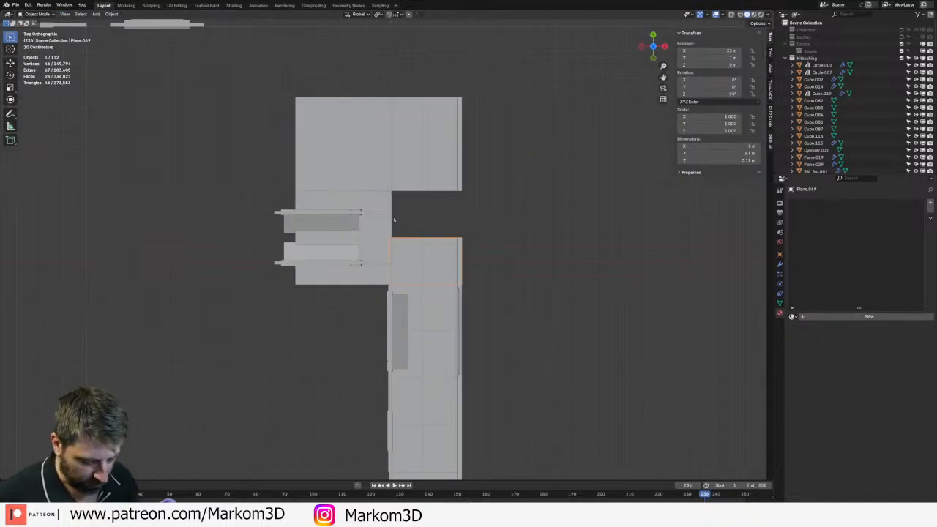
pyautogui.scroll(-3, 393, 216)
pyautogui.press('g')
pyautogui.click(192, 128)
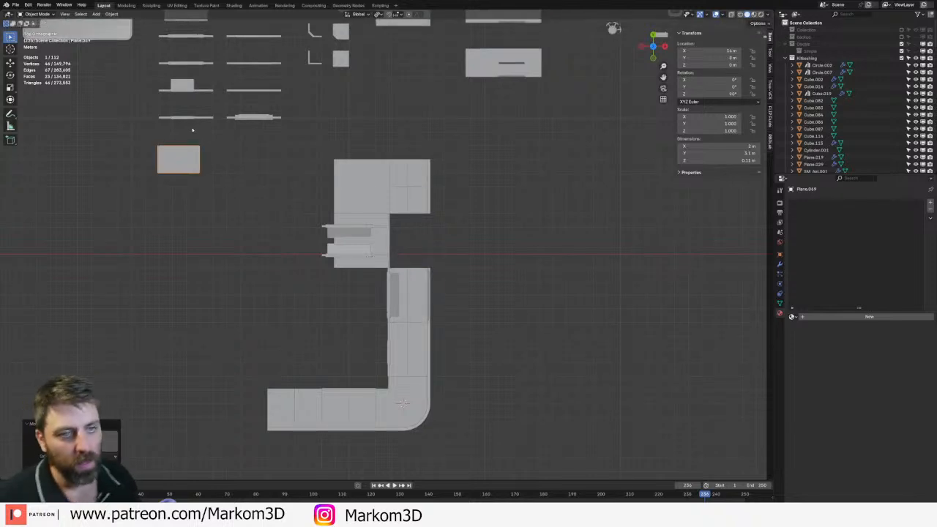
pyautogui.write('r90')
pyautogui.press('Return')
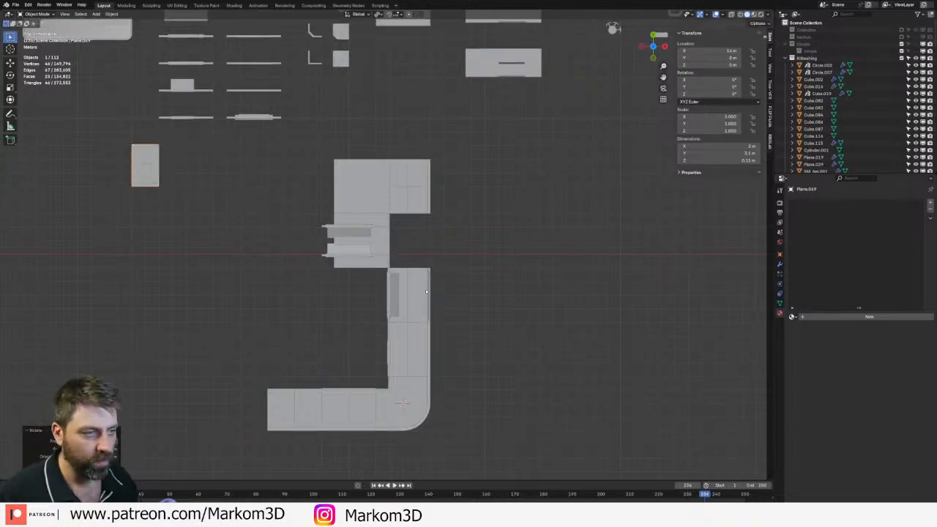
# - Move the lowered-curb sidewalk section next to the half section, rotate it 90 degrees and align it in the same row
pyautogui.click(425, 289)
pyautogui.press('g')
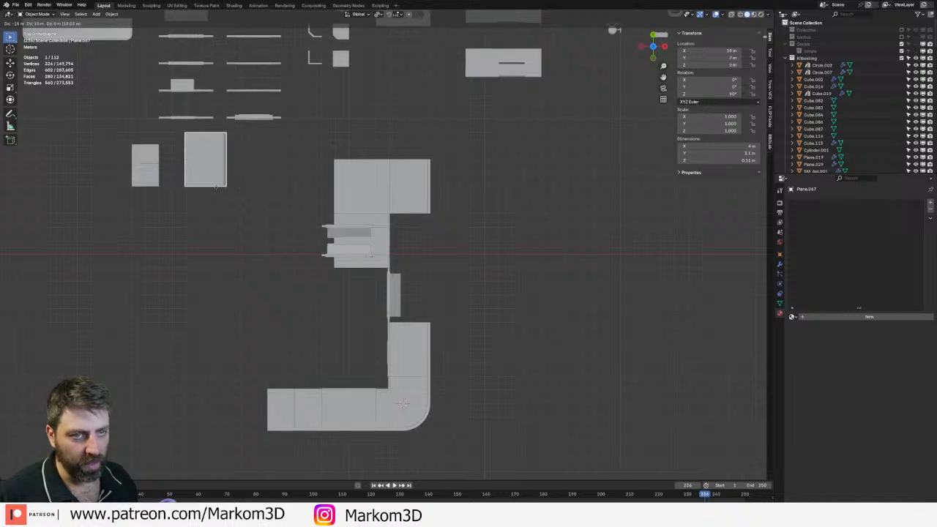
pyautogui.click(217, 183)
pyautogui.write('r90')
pyautogui.press('Return')
pyautogui.press('g')
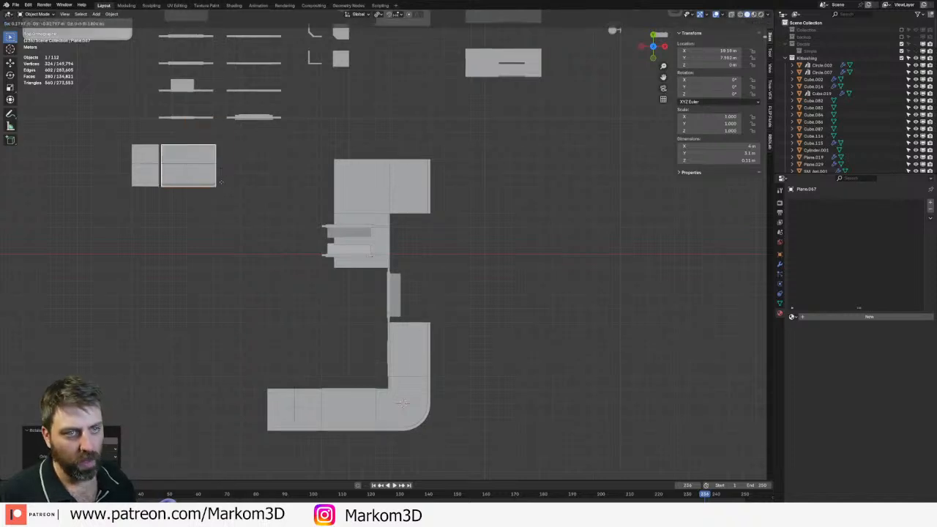
pyautogui.click(411, 309)
# - Move the rounded corner sidewalk section to the end of that row at X 24 m, Y 8 m
pyautogui.click(408, 399)
pyautogui.press('g')
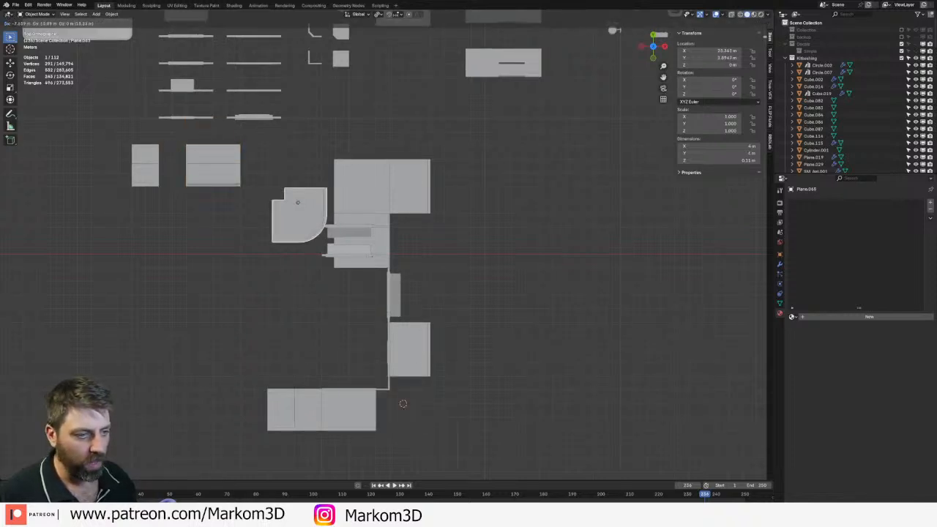
pyautogui.click(286, 152)
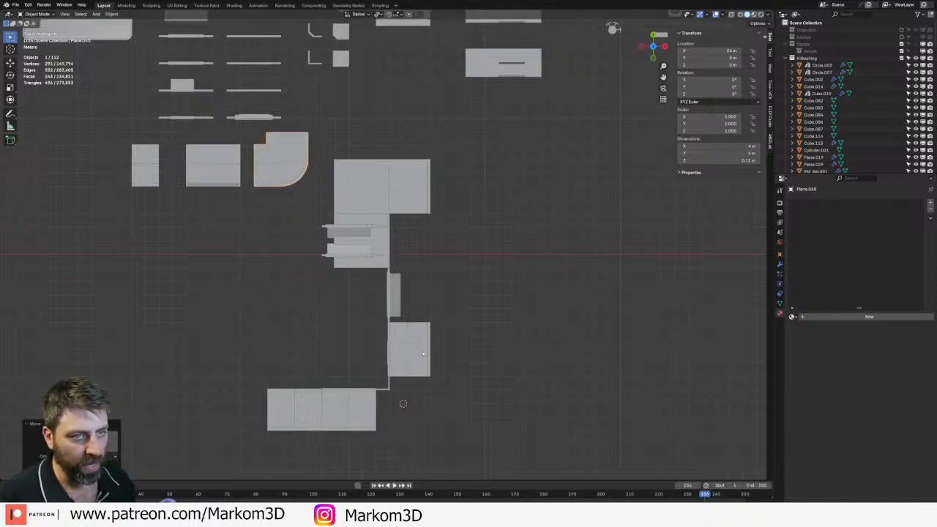
# - Rotate the plain straight sidewalk section 90 degrees and place it below the lowered-curb piece at X 20 m, Y 4 m
pyautogui.click(423, 355)
pyautogui.press('g')
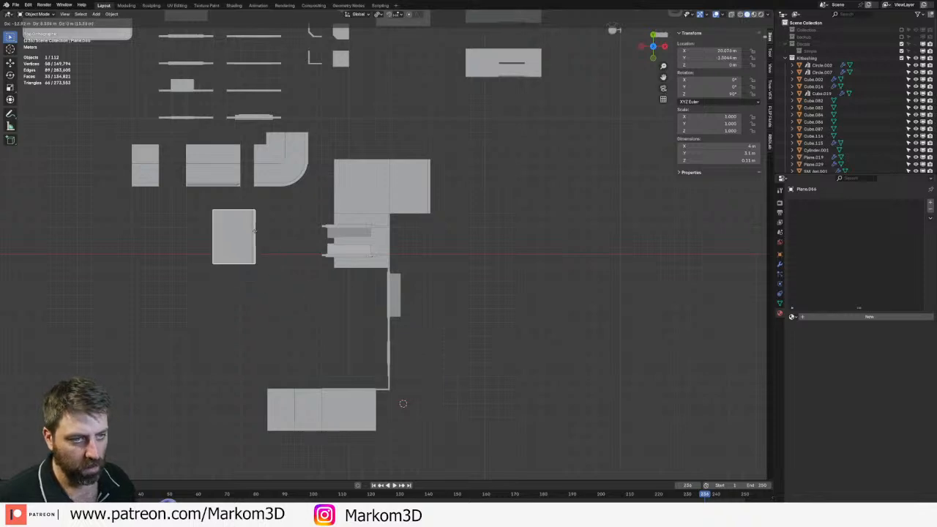
pyautogui.click(254, 213)
pyautogui.write('r90')
pyautogui.press('Return')
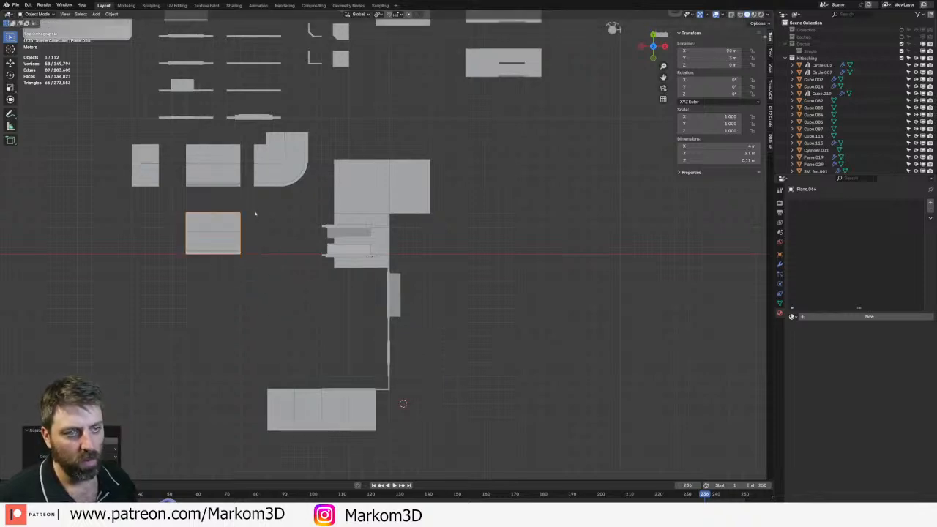
pyautogui.moveTo(255, 252); pyautogui.dragTo(383, 166, button='middle')
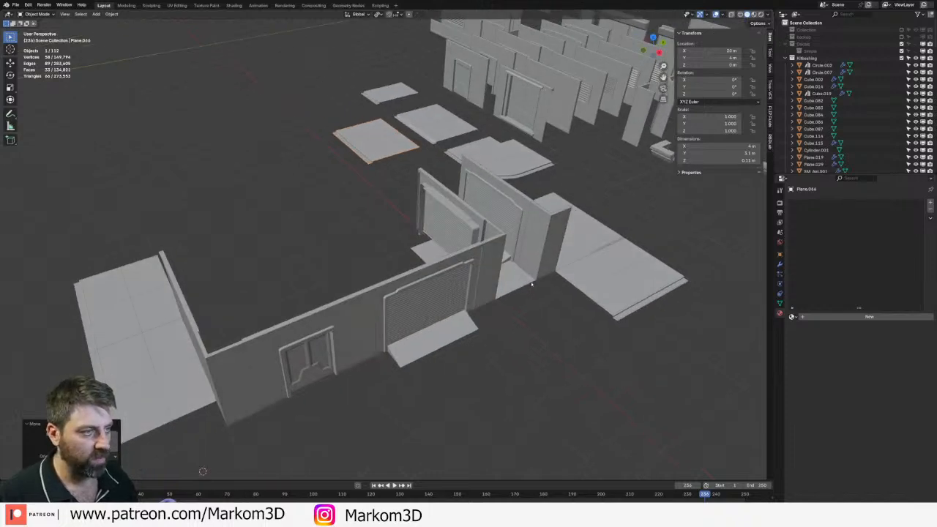
# - Move the alley ground plane over to the collected sidewalk pieces, rotate it 90 degrees and align it beside the plain straight section
pyautogui.press('KP_7')
pyautogui.scroll(-1, 582, 257)
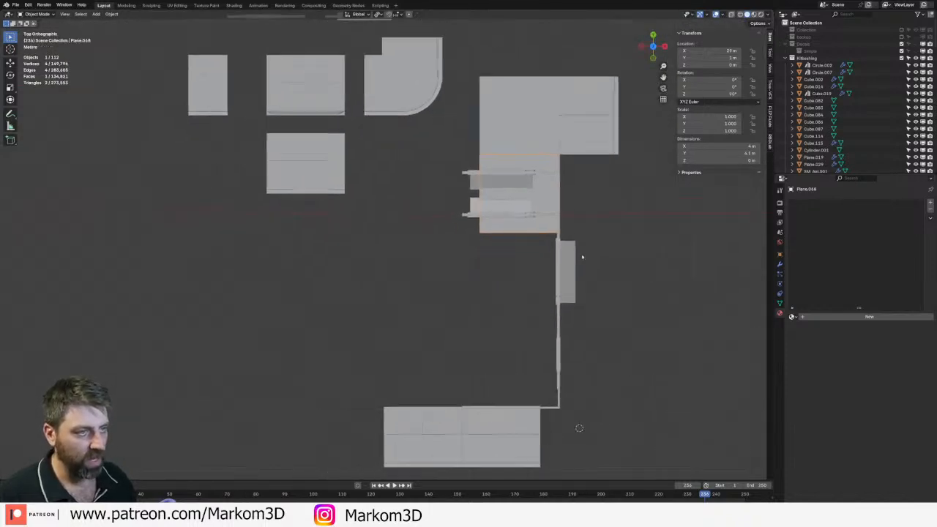
pyautogui.press('g')
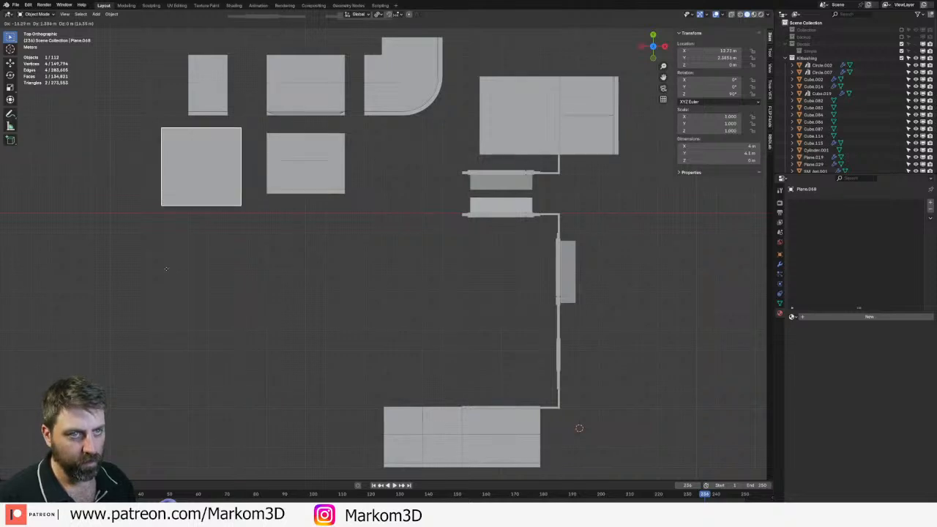
pyautogui.click(175, 278)
pyautogui.press('g')
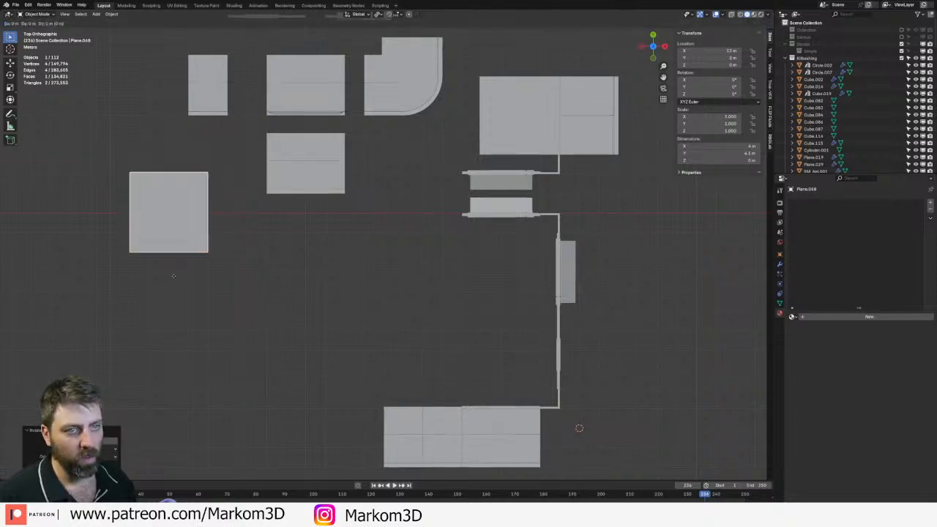
pyautogui.click(203, 244)
# - Duplicate the collected ground plane and place the copy beside it at X 10 m, Y 4 m
pyautogui.keyDown('shift'); pyautogui.moveTo(204, 244); pyautogui.dragTo(329, 247, button='middle'); pyautogui.keyUp('shift')
pyautogui.hotkey('shift', 'd')
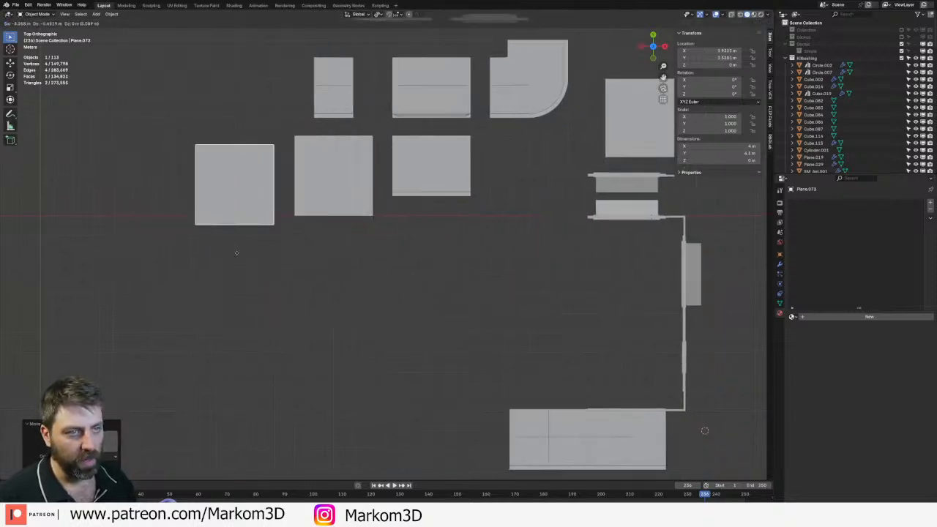
pyautogui.click(238, 252)
# - Cut the copied ground plane down the middle and delete one half, leaving a 2 m wide plane
pyautogui.press('Tab')
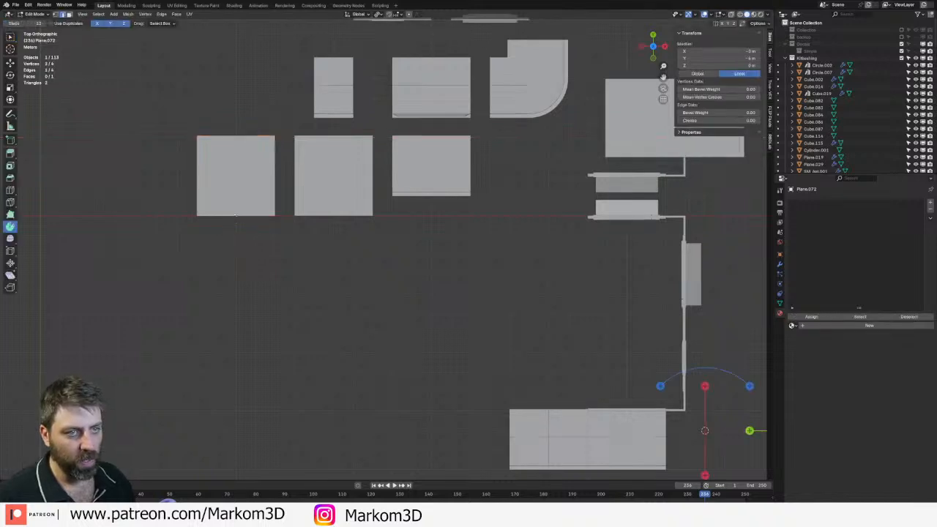
pyautogui.click(195, 192)
pyautogui.press('x')
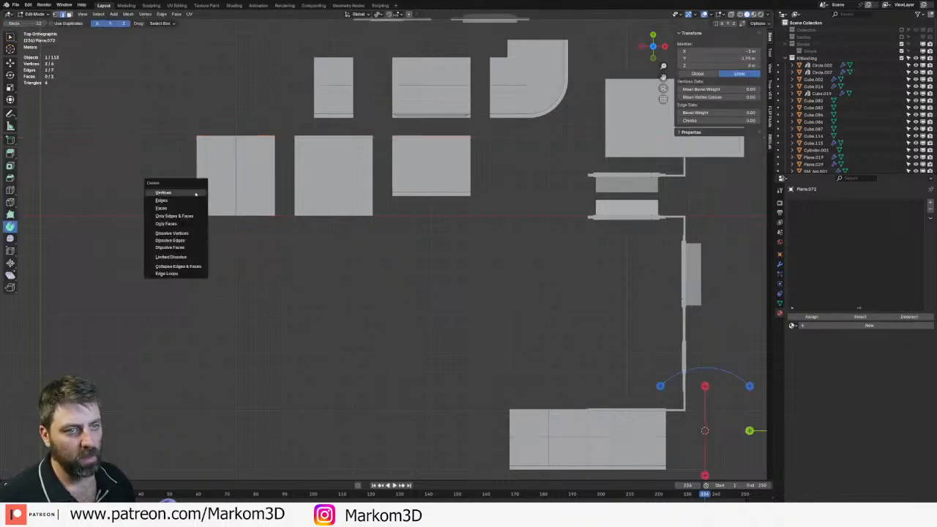
pyautogui.click(195, 192)
pyautogui.press('Tab')
pyautogui.scroll(-5, 313, 235)
pyautogui.scroll(3, 310, 255)
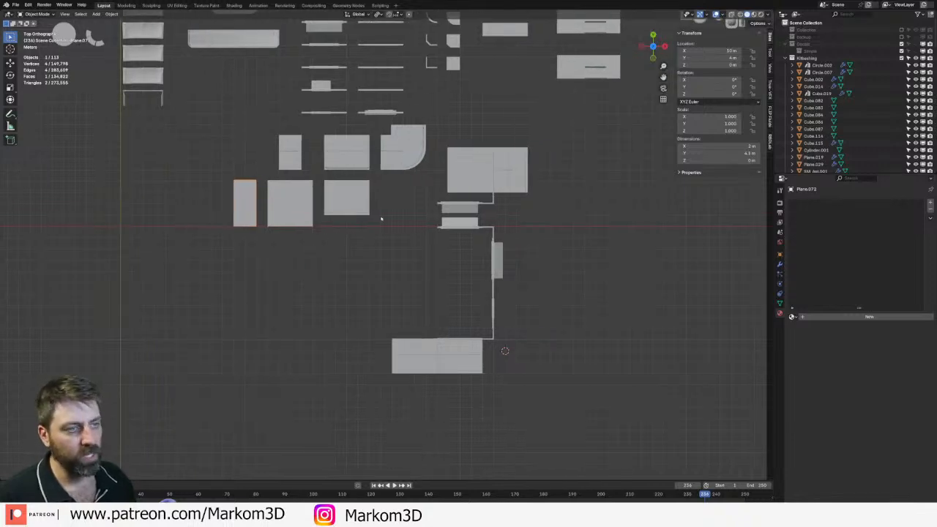
# - Select the walls, roller door, ground planes and other pieces of the assembled test corner and delete them
pyautogui.moveTo(380, 218); pyautogui.dragTo(437, 213, button='middle')
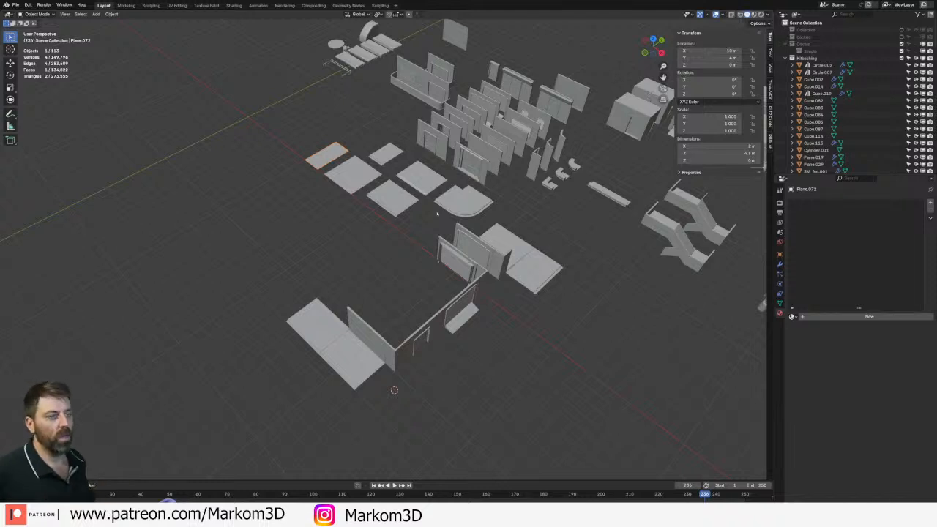
pyautogui.click(506, 242)
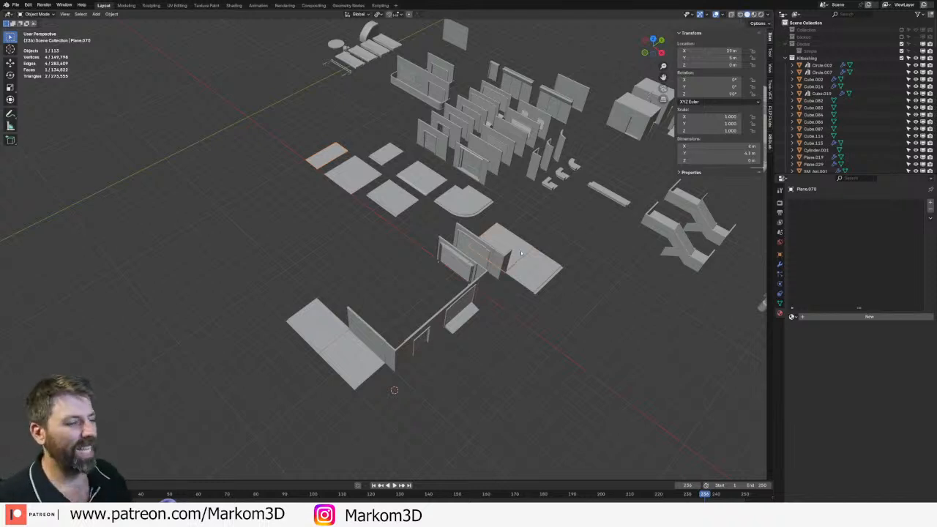
pyautogui.keyDown('shift'); pyautogui.click(535, 270); pyautogui.keyUp('shift')
pyautogui.keyDown('shift'); pyautogui.click(500, 262); pyautogui.keyUp('shift')
pyautogui.keyDown('shift'); pyautogui.click(458, 261); pyautogui.keyUp('shift')
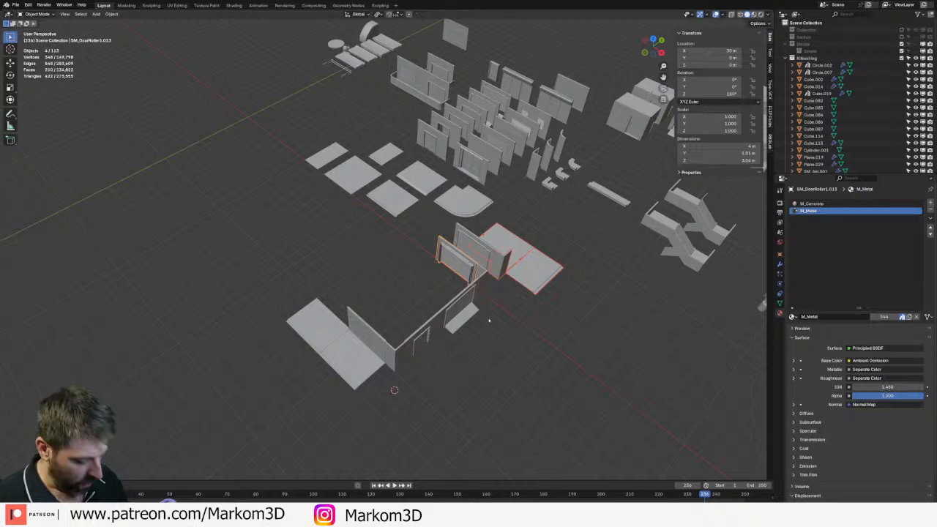
pyautogui.press('KP_7')
pyautogui.press('c')
pyautogui.moveTo(510, 267)
pyautogui.mouseDown()
pyautogui.moveTo(464, 329)
pyautogui.moveTo(471, 334)
pyautogui.mouseUp()
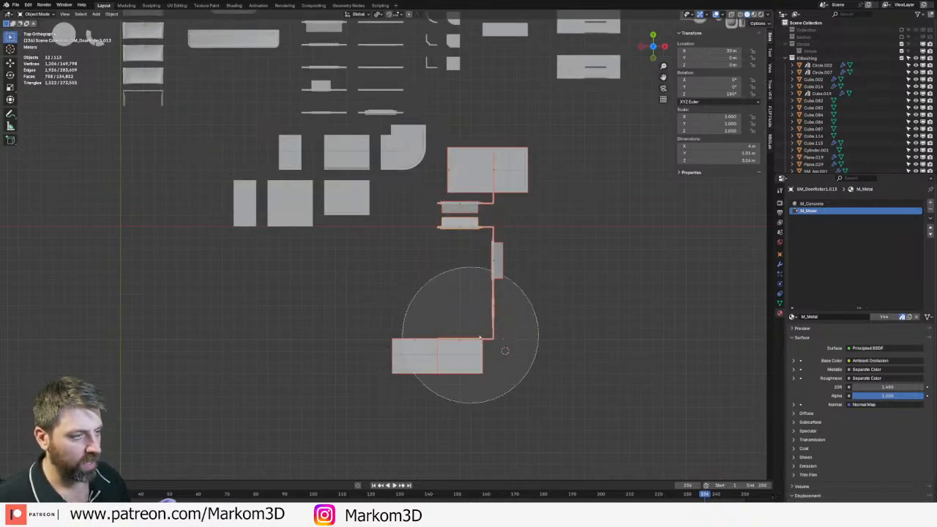
pyautogui.press('Escape')
pyautogui.press('Delete')
# - Duplicate the six collected sidewalk and ground pieces and place the copies away from the kit at about X 127 m, Y 4 m
pyautogui.click(398, 151)
pyautogui.keyDown('shift'); pyautogui.click(347, 198); pyautogui.keyUp('shift')
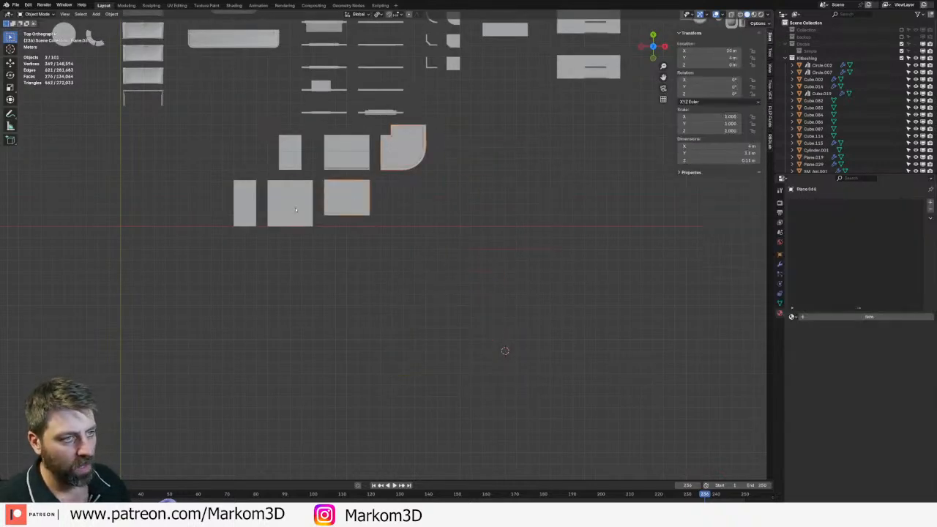
pyautogui.keyDown('shift'); pyautogui.click(290, 202); pyautogui.keyUp('shift')
pyautogui.keyDown('shift'); pyautogui.click(244, 202); pyautogui.keyUp('shift')
pyautogui.keyDown('shift'); pyautogui.click(290, 152); pyautogui.keyUp('shift')
pyautogui.keyDown('shift'); pyautogui.click(349, 152); pyautogui.keyUp('shift')
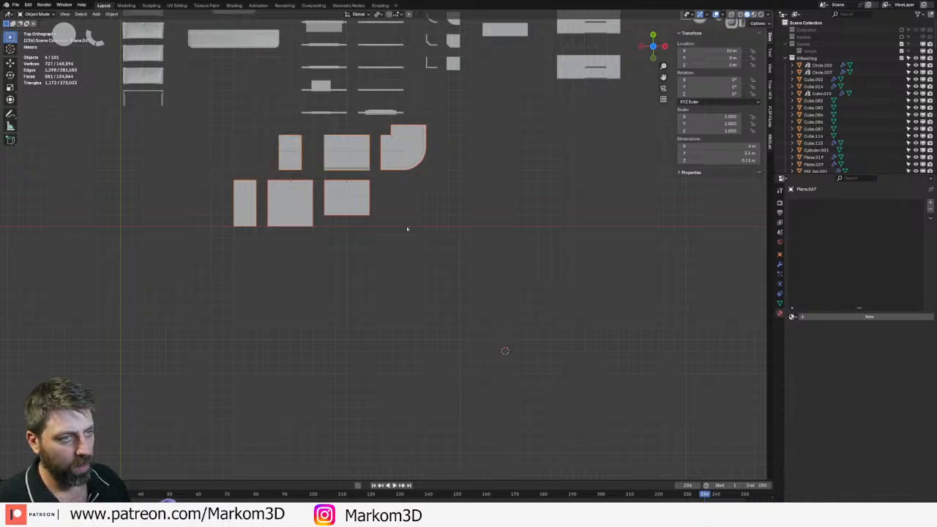
pyautogui.scroll(-4, 420, 303)
pyautogui.hotkey('shift', 'd')
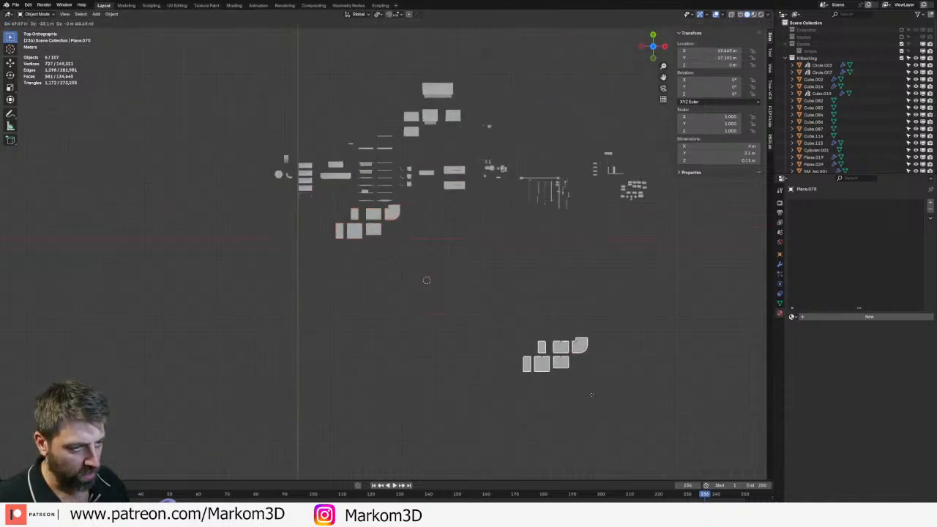
pyautogui.click(725, 311)
pyautogui.keyDown('shift'); pyautogui.moveTo(743, 307); pyautogui.dragTo(524, 326, button='middle'); pyautogui.keyUp('shift')
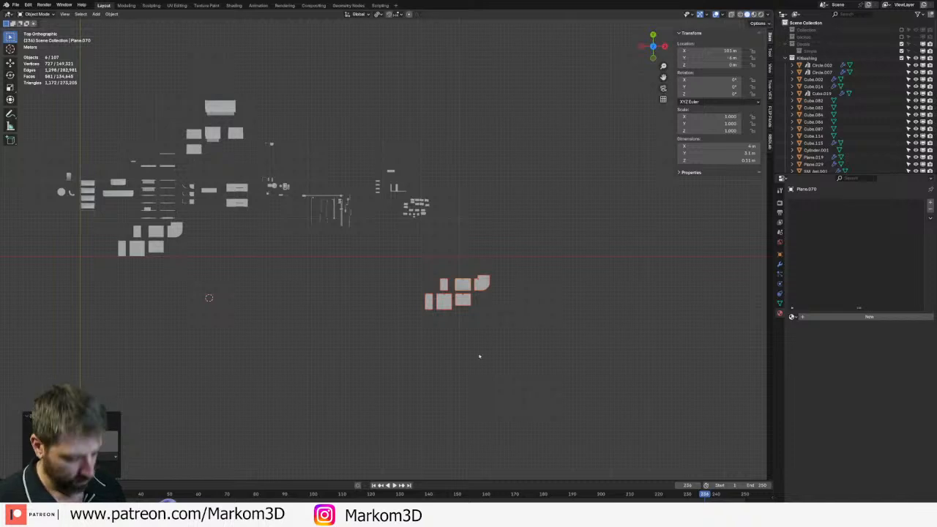
pyautogui.press('g')
pyautogui.click(581, 324)
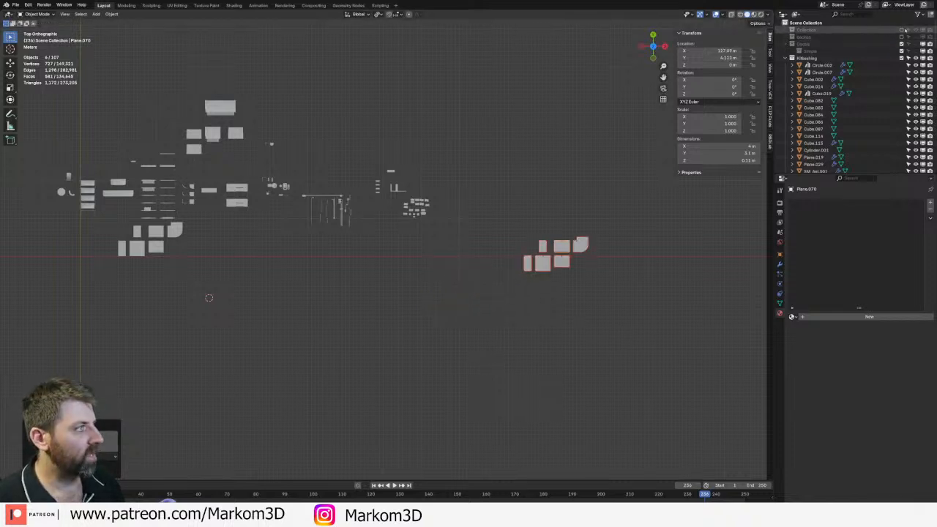
# - Show the hidden city scene collection and take the 132 m wide cube covering the buildings out of view
pyautogui.click(902, 30)
pyautogui.click(642, 330)
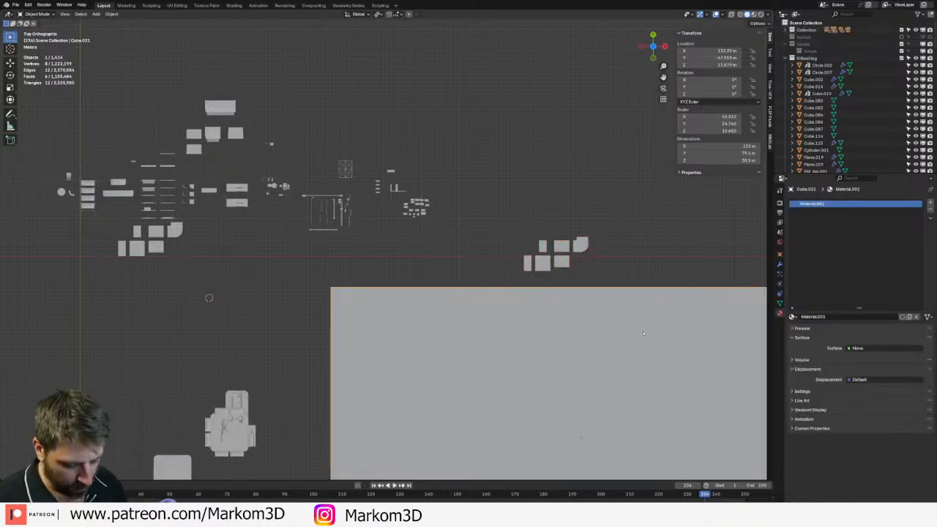
pyautogui.keyDown('shift'); pyautogui.moveTo(629, 361); pyautogui.dragTo(449, 252, button='middle'); pyautogui.keyUp('shift')
pyautogui.scroll(3, 449, 269)
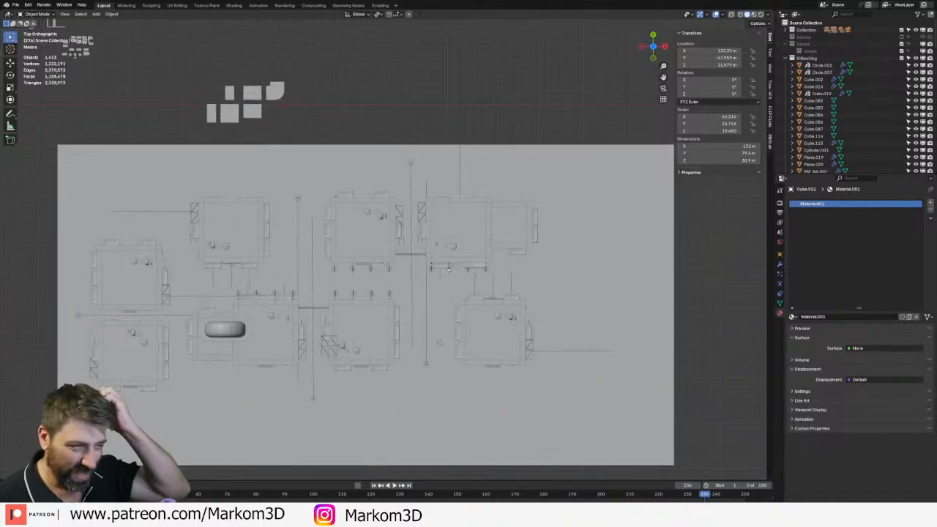
# - Move the copied curved sidewalk corner to the building corner beside the alley and snap it to the grid
pyautogui.click(269, 86)
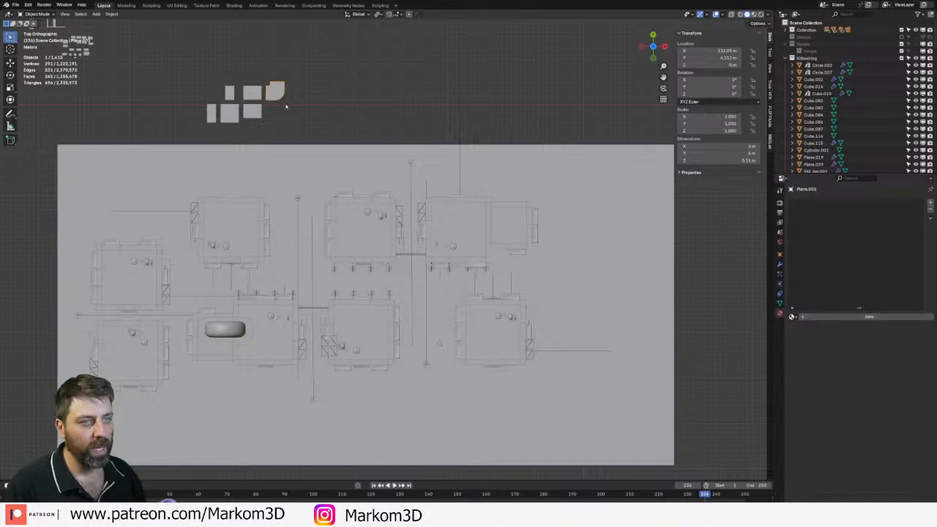
pyautogui.press('g')
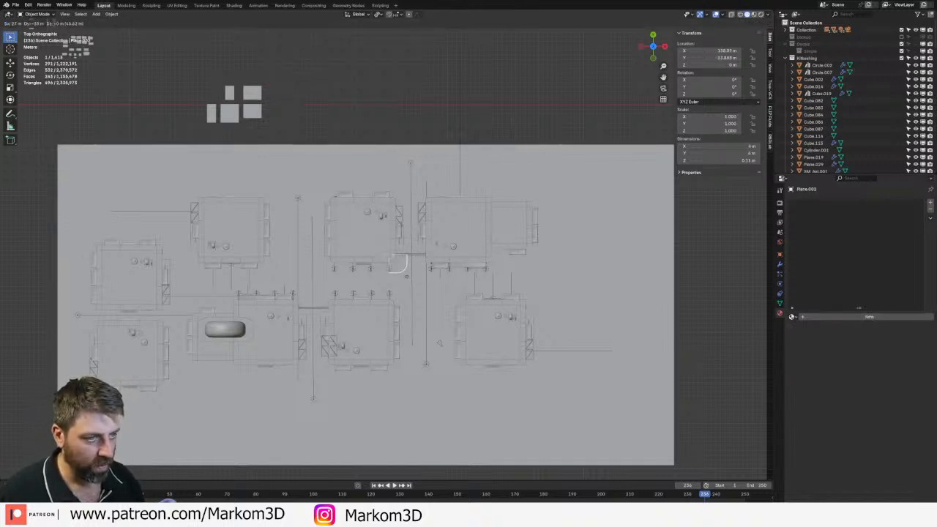
pyautogui.click(405, 277)
pyautogui.scroll(2, 366, 322)
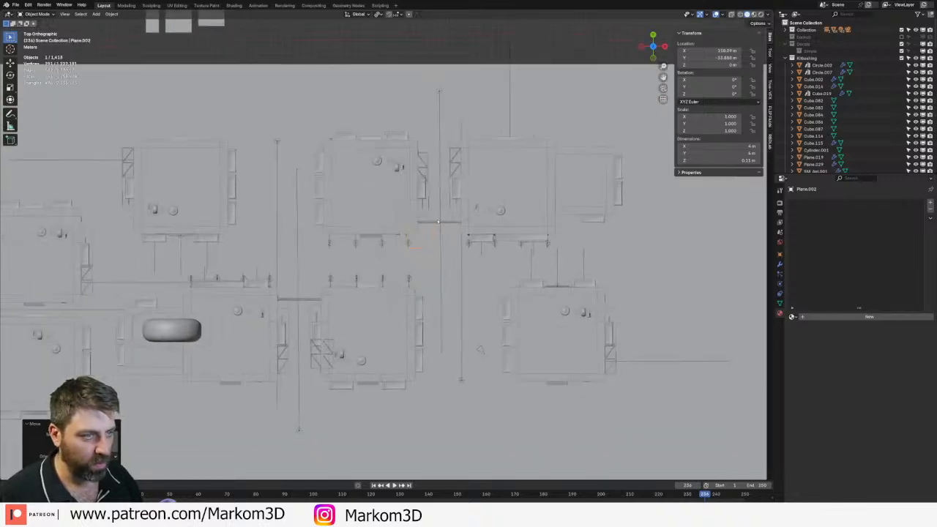
pyautogui.hotkey('shift', 's')
pyautogui.click(492, 220)
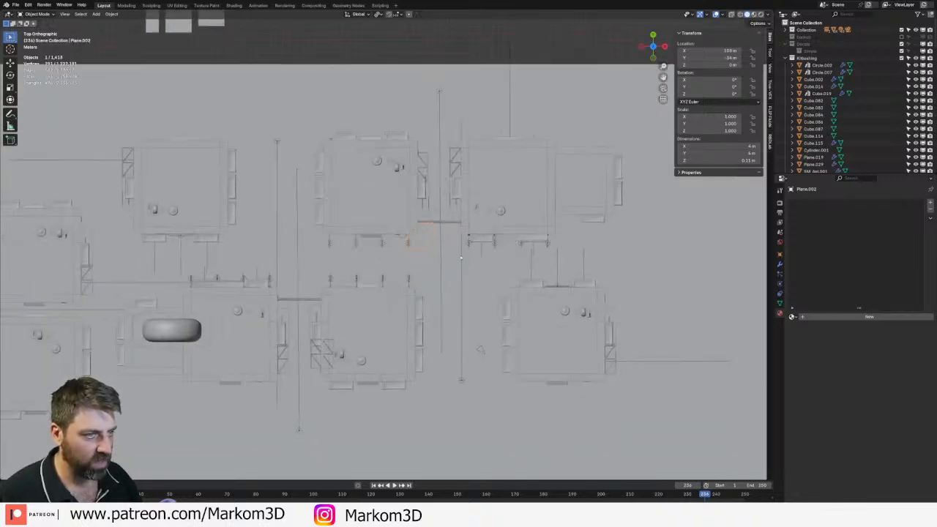
# - Nudge the curved sidewalk corner closer to the building corner, to X 157.6 m, Y -33.6 m
pyautogui.scroll(6, 461, 257)
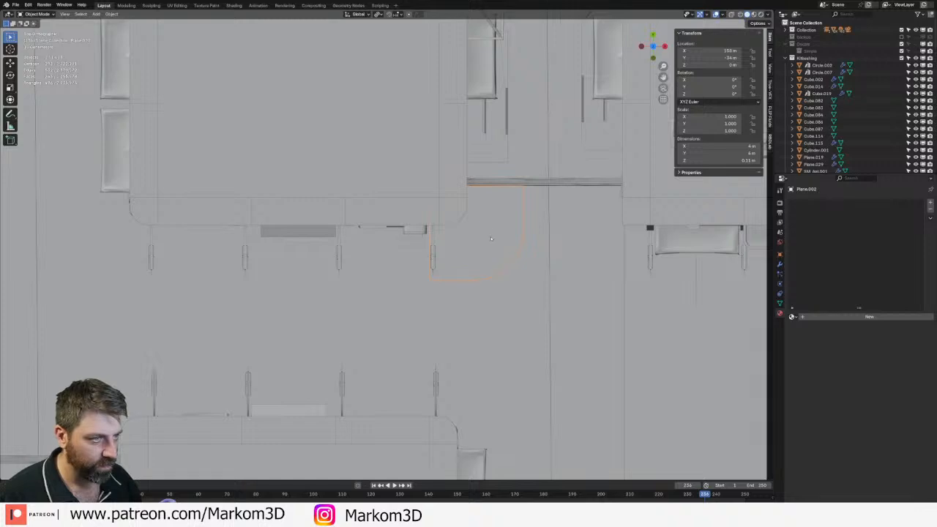
pyautogui.press('g')
pyautogui.click(508, 262)
pyautogui.scroll(-6, 447, 222)
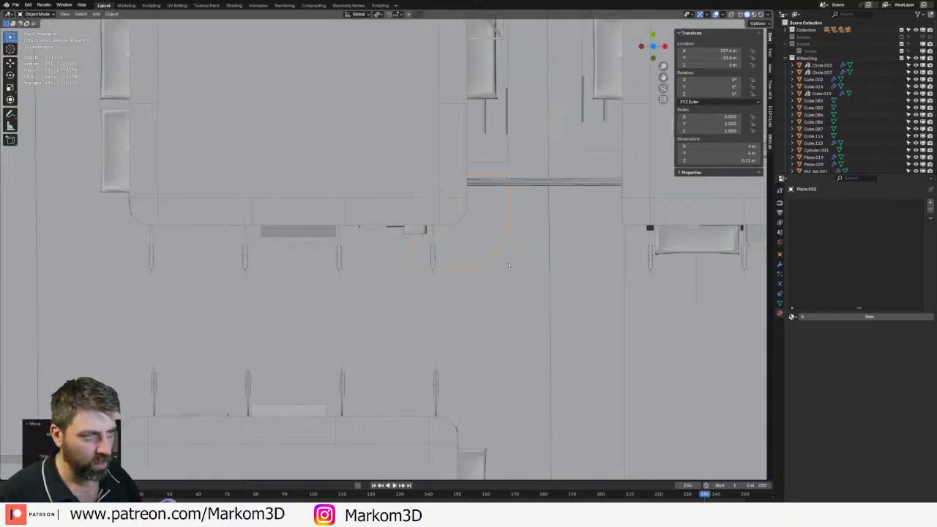
pyautogui.keyDown('shift'); pyautogui.moveTo(447, 222); pyautogui.dragTo(510, 241, button='middle'); pyautogui.keyUp('shift')
pyautogui.scroll(-2, 505, 235)
# - Select the five remaining copied sidewalk and ground pieces and snap them to the grid
pyautogui.click(259, 41)
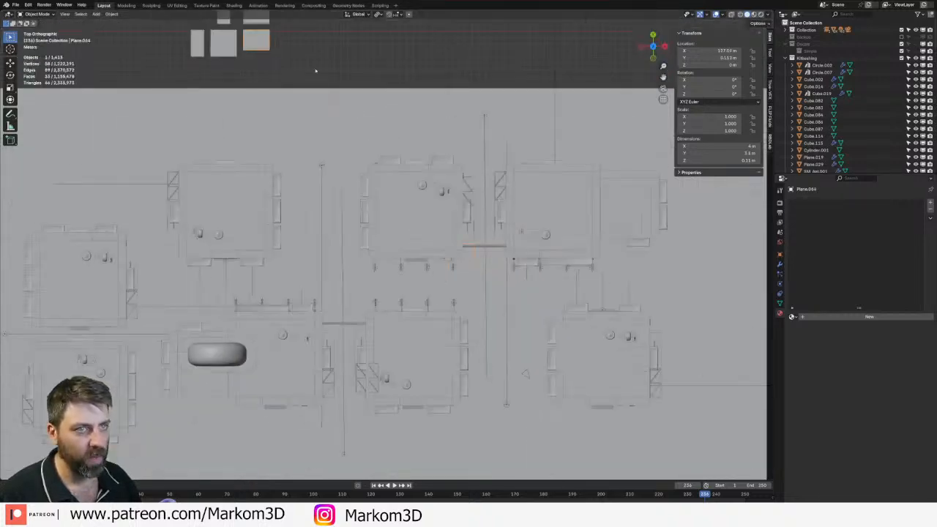
pyautogui.press('g')
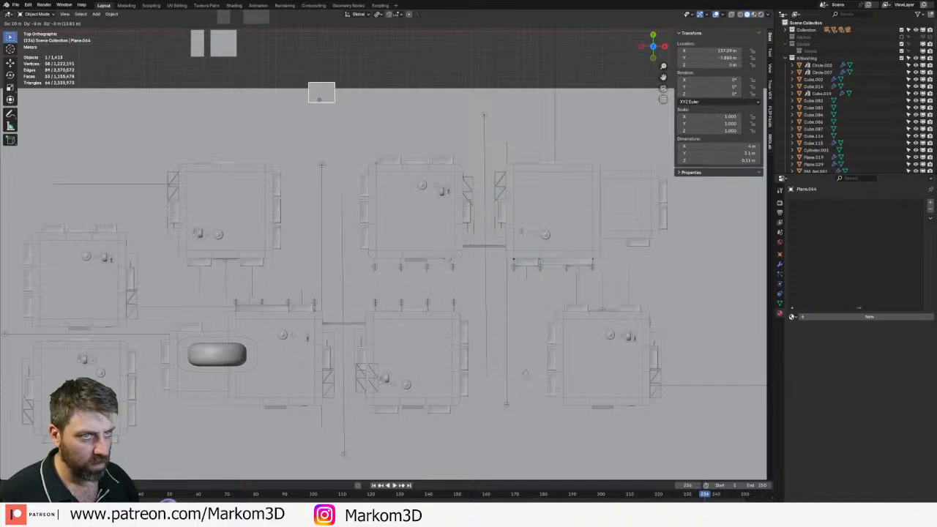
pyautogui.click(262, 55)
pyautogui.keyDown('shift'); pyautogui.moveTo(262, 55); pyautogui.dragTo(351, 117, button='middle'); pyautogui.keyUp('shift')
pyautogui.keyDown('shift'); pyautogui.click(315, 74); pyautogui.keyUp('shift')
pyautogui.keyDown('shift'); pyautogui.click(310, 103); pyautogui.keyUp('shift')
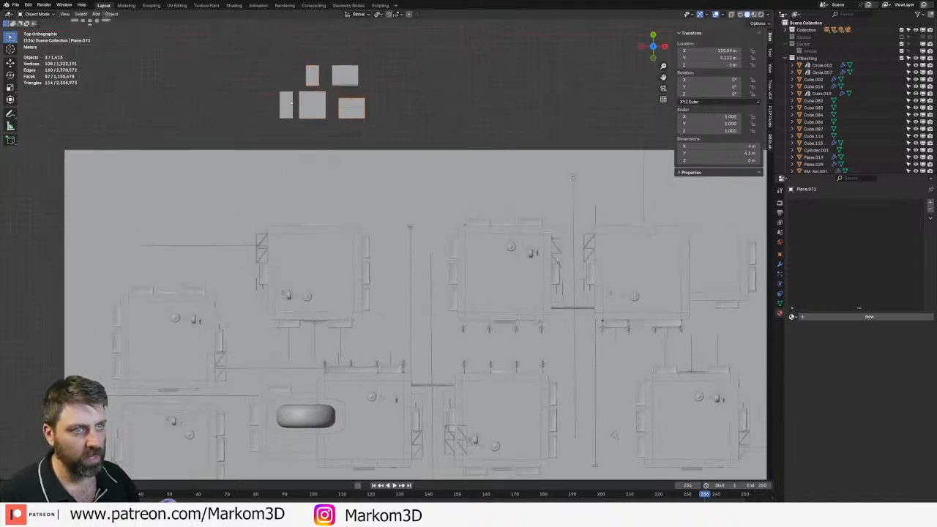
pyautogui.keyDown('shift'); pyautogui.click(288, 104); pyautogui.keyUp('shift')
pyautogui.keyDown('shift'); pyautogui.click(344, 79); pyautogui.keyUp('shift')
pyautogui.rightClick(347, 80)
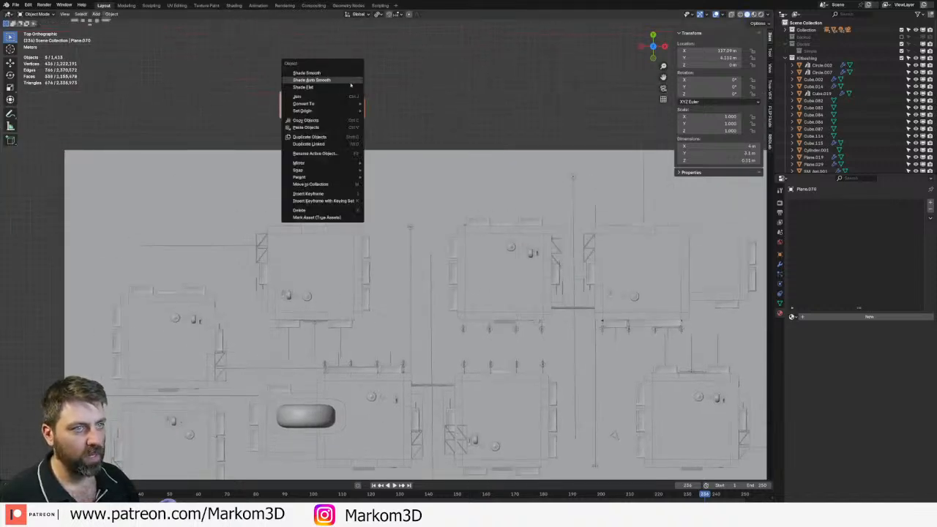
pyautogui.hotkey('shift', 's')
pyautogui.click(492, 111)
pyautogui.keyDown('shift'); pyautogui.moveTo(474, 138); pyautogui.dragTo(444, 110, button='middle'); pyautogui.keyUp('shift')
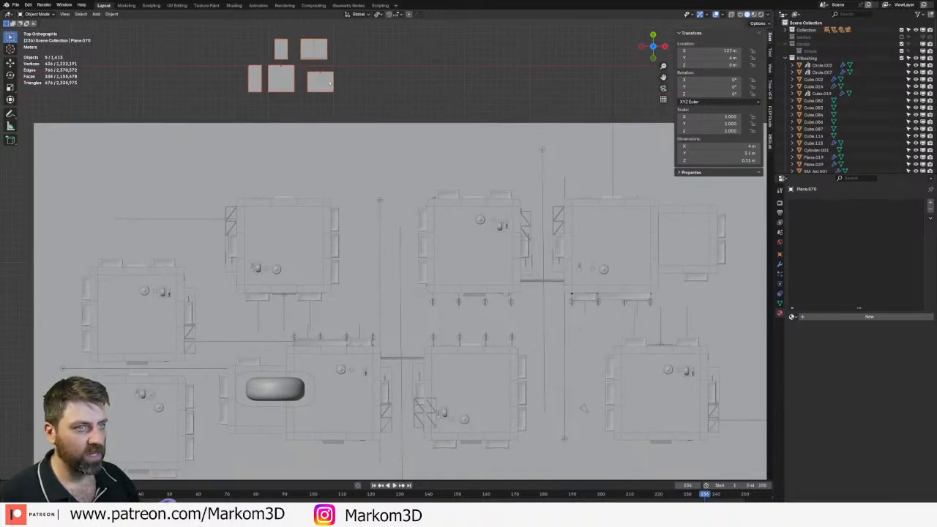
# - Place the straight sidewalk section along the building front at X 155.4 m, Y -34.8 m, using wireframe shading to align it
pyautogui.click(329, 83)
pyautogui.press('g')
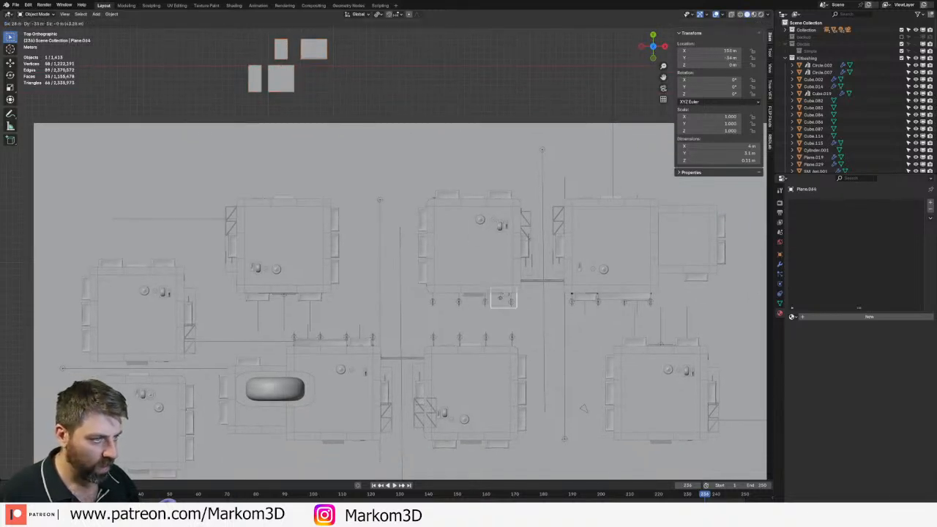
pyautogui.click(500, 299)
pyautogui.scroll(5, 469, 304)
pyautogui.press('z')
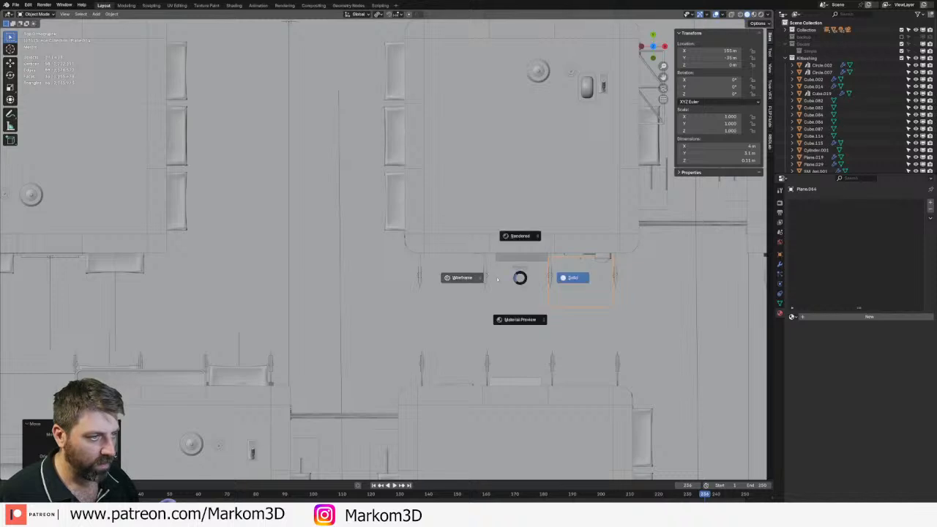
pyautogui.click(497, 279)
pyautogui.scroll(3, 497, 279)
pyautogui.press('g')
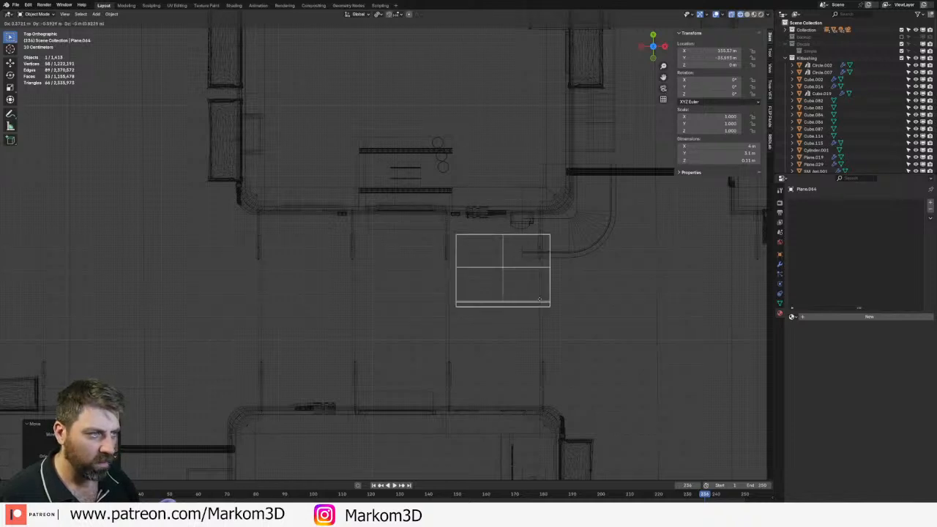
pyautogui.click(535, 282)
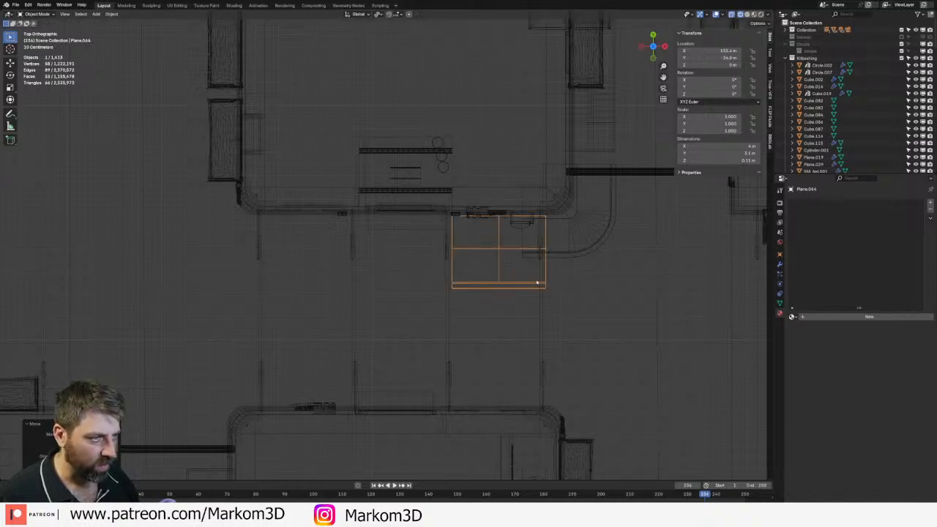
# - Move the curved corner against the straight sidewalk's end at X 158.4 m, Y -34.5 m and return to solid shading
pyautogui.click(581, 249)
pyautogui.press('g')
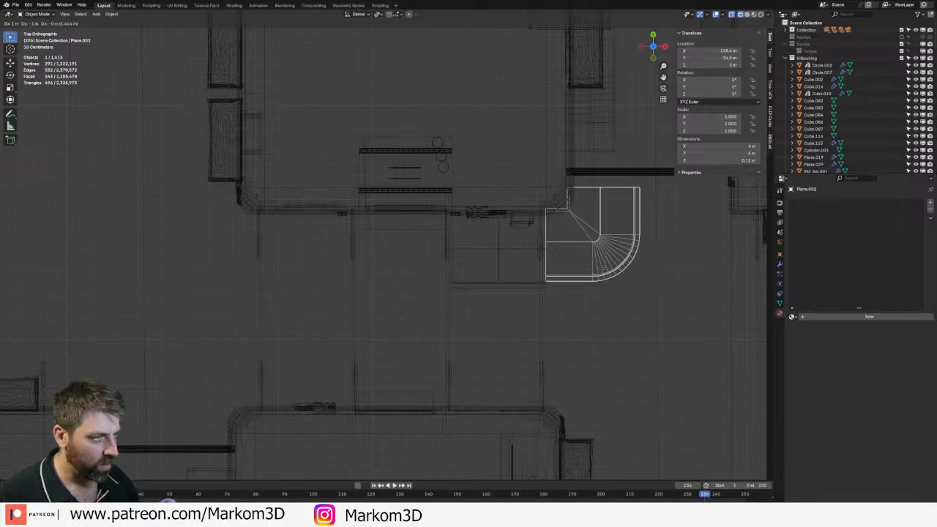
pyautogui.click(604, 268)
pyautogui.press('z')
pyautogui.click(603, 218)
# - Fill the inner notch of the curved sidewalk corner with a triangular face beside the building's rounded corner
pyautogui.moveTo(603, 220)
pyautogui.mouseDown(button='middle')
pyautogui.moveTo(591, 319)
pyautogui.moveTo(505, 227)
pyautogui.moveTo(447, 205)
pyautogui.mouseUp(button='middle')
pyautogui.scroll(4, 592, 319)
pyautogui.scroll(-4, 443, 202)
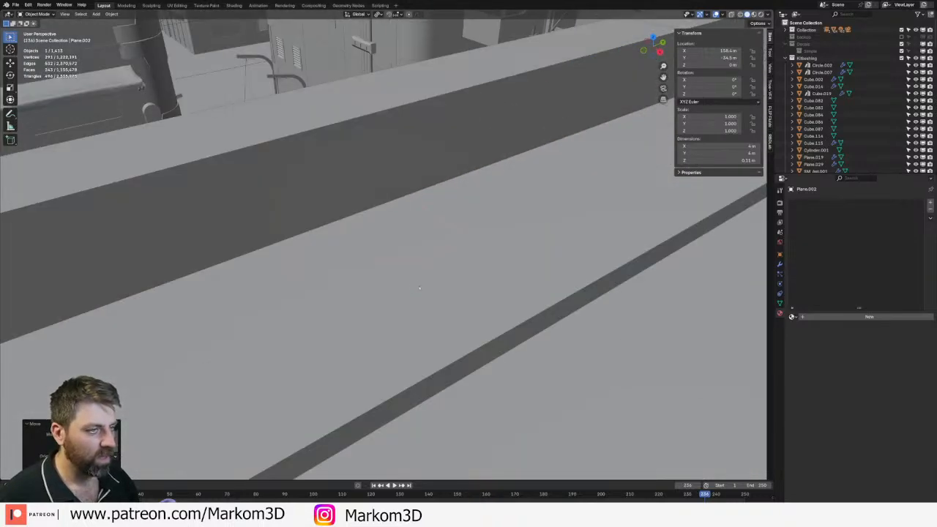
pyautogui.scroll(-5, 419, 288)
pyautogui.moveTo(419, 287); pyautogui.dragTo(439, 308, button='middle')
pyautogui.scroll(5, 430, 228)
pyautogui.keyDown('shift'); pyautogui.moveTo(430, 229); pyautogui.dragTo(410, 294, button='middle'); pyautogui.keyUp('shift')
pyautogui.press('Tab')
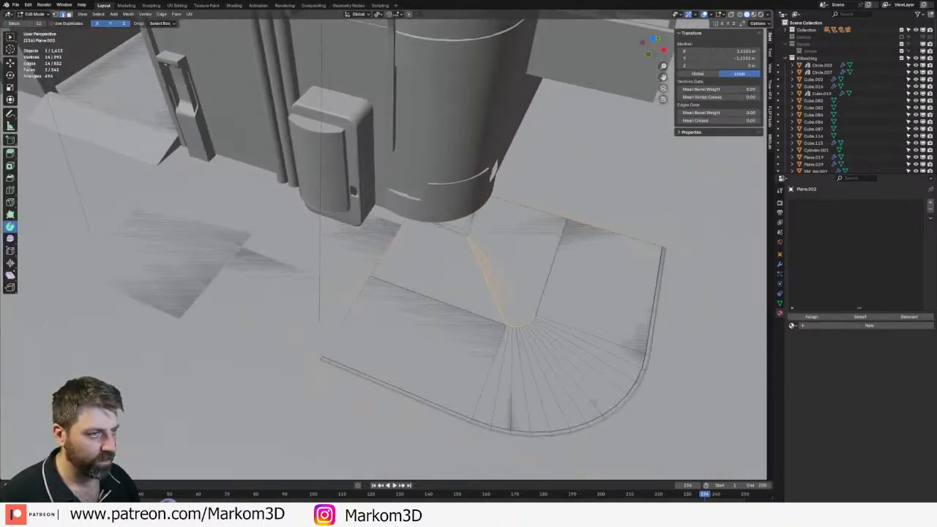
pyautogui.click(457, 228)
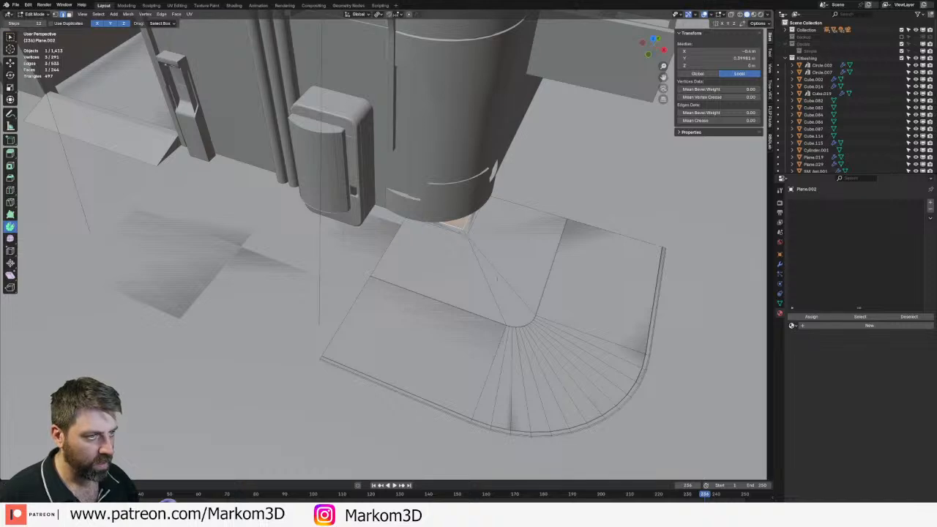
pyautogui.press('Tab')
# - Hide the large ground plane that overlaps the placed sidewalk pieces
pyautogui.click(467, 217)
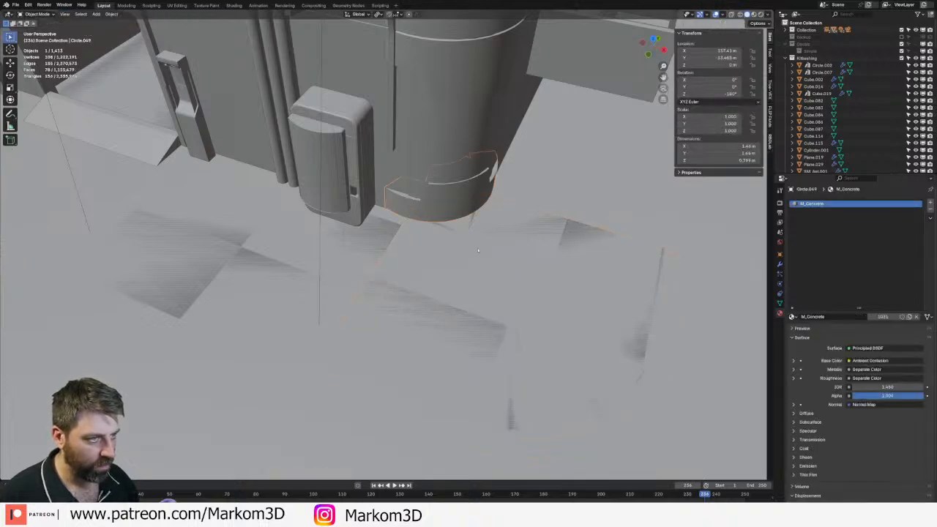
pyautogui.scroll(-3, 454, 253)
pyautogui.click(445, 286)
pyautogui.scroll(-4, 436, 320)
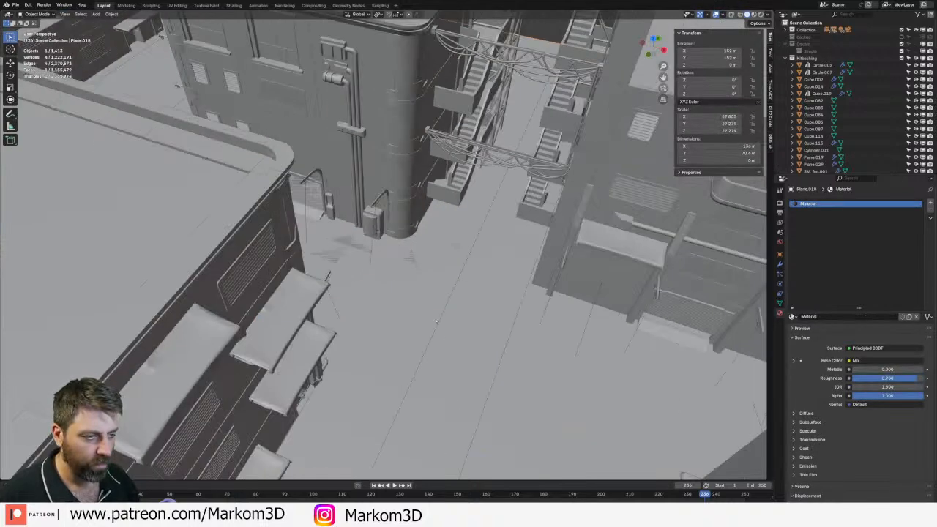
pyautogui.press('h')
# - Try to shift the straight sidewalk section along Y in wireframe top view to line it up with the curved corner
pyautogui.click(431, 283)
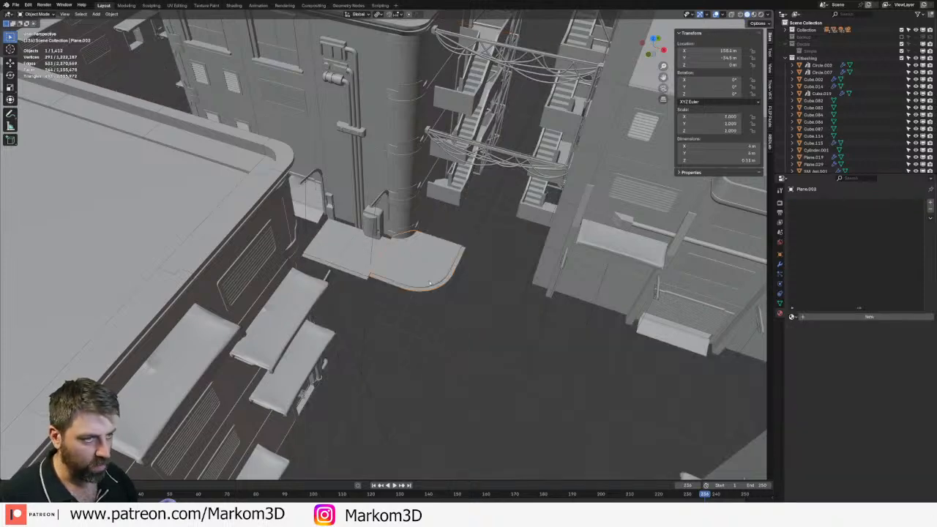
pyautogui.press('KP_7')
pyautogui.scroll(5, 430, 284)
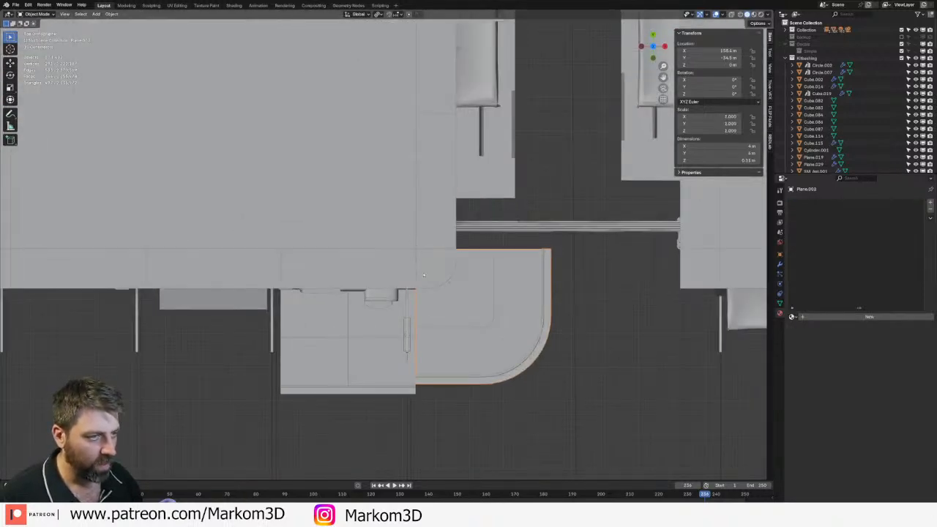
pyautogui.click(403, 363)
pyautogui.press('z')
pyautogui.click(390, 370)
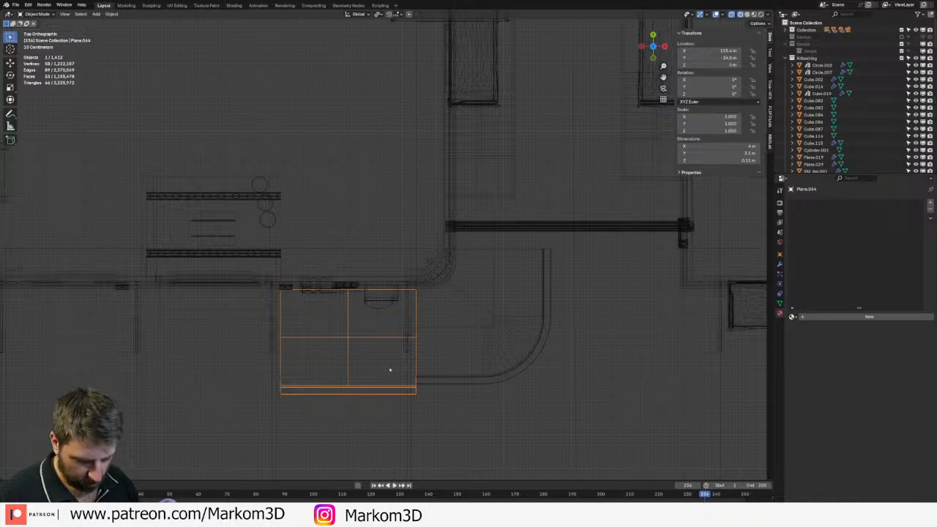
pyautogui.press('g')
pyautogui.press('y')
pyautogui.click(377, 366)
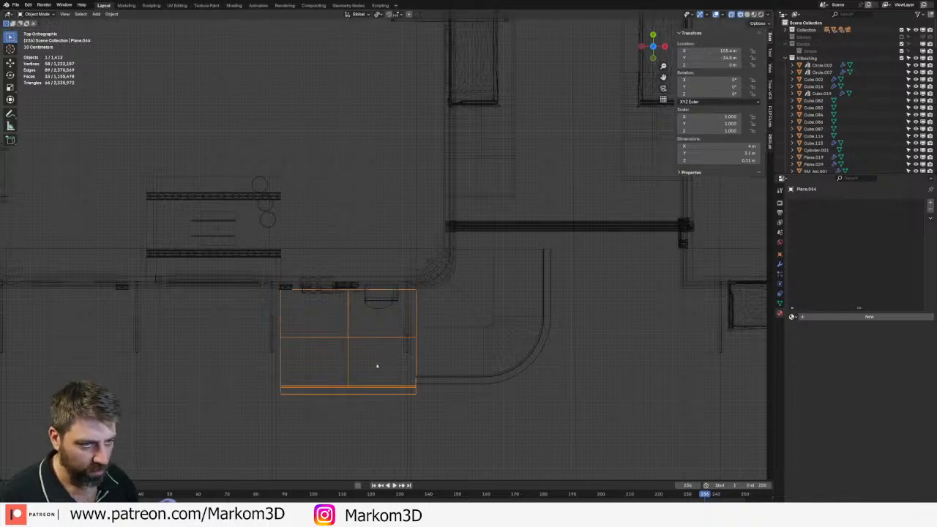
# - Snap the 3D cursor to the wall piece behind the straight sidewalk section, and snap the section to that cursor
pyautogui.click(374, 244)
pyautogui.click(376, 247)
pyautogui.click(378, 249)
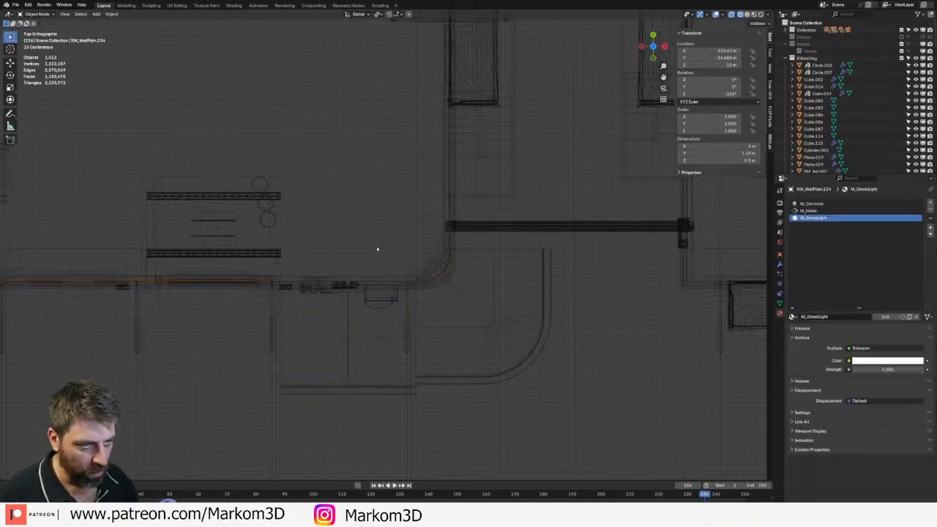
pyautogui.click(378, 252)
pyautogui.hotkey('shift', 's')
pyautogui.click(382, 298)
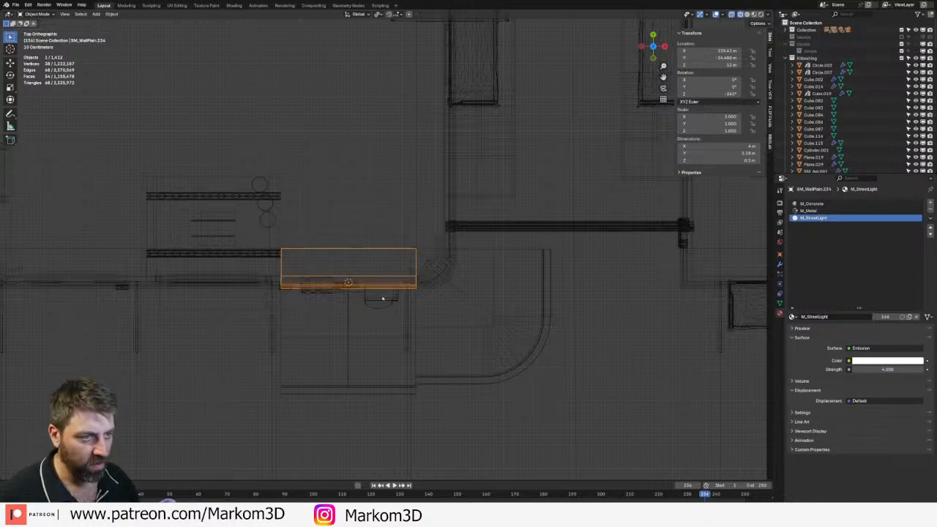
pyautogui.click(360, 391)
pyautogui.hotkey('shift', 's')
pyautogui.click(359, 429)
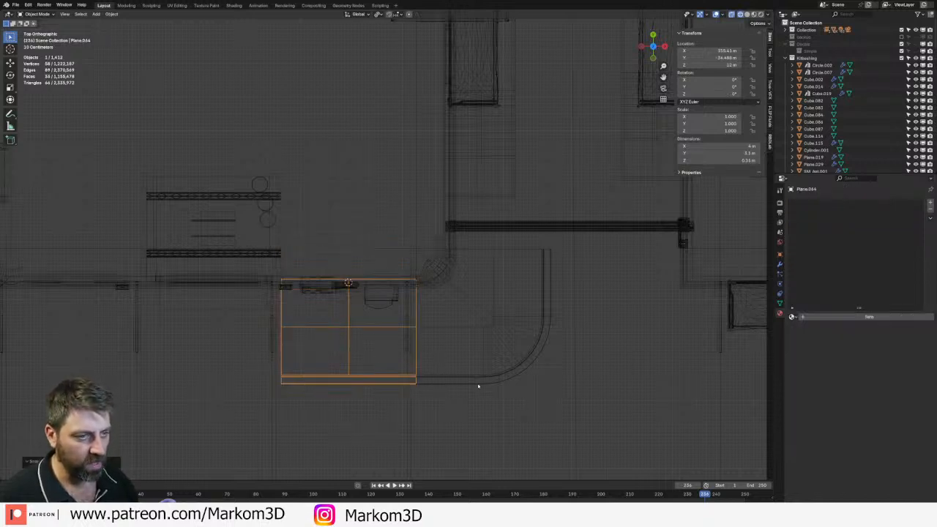
# - Return to solid shading and lower the snapped straight sidewalk section to ground level at Z 0 m
pyautogui.click(496, 377)
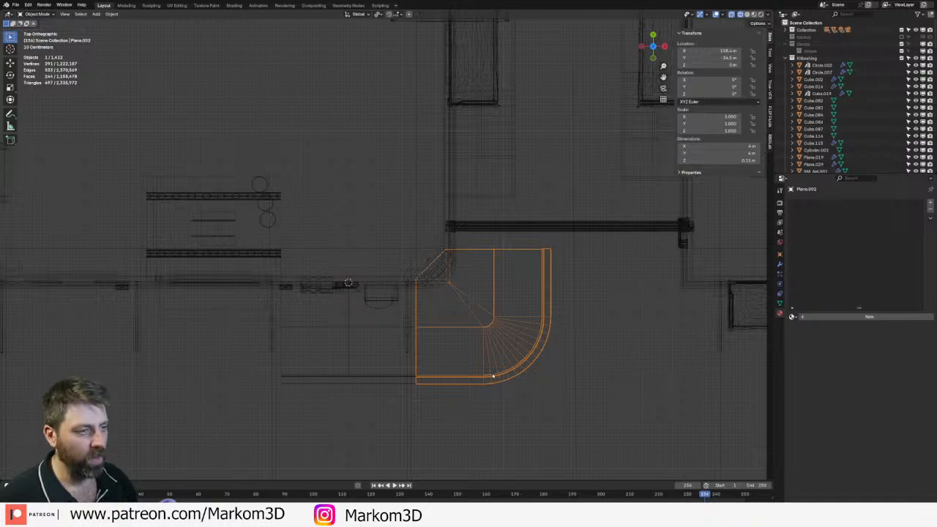
pyautogui.click(360, 330)
pyautogui.moveTo(359, 330); pyautogui.dragTo(418, 293, button='middle')
pyautogui.hotkey('shift', 's')
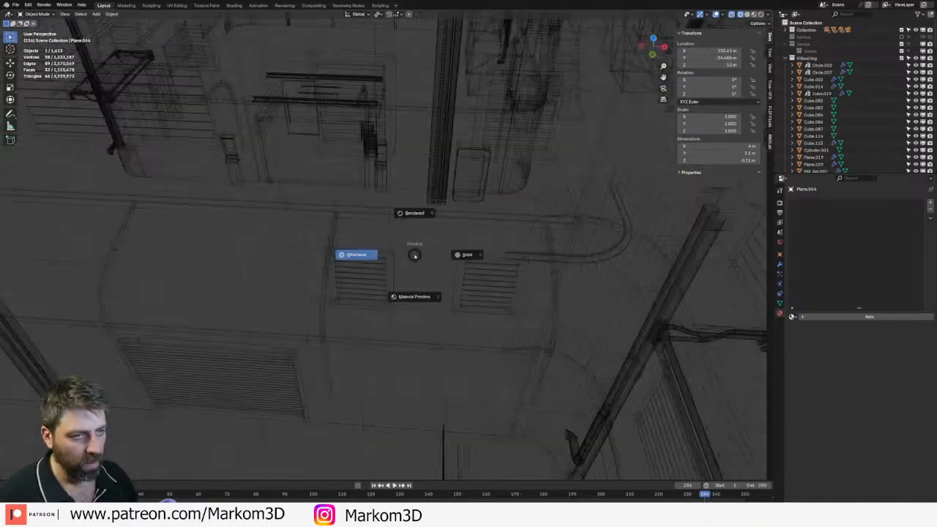
pyautogui.click(465, 260)
pyautogui.scroll(-5, 465, 263)
pyautogui.moveTo(517, 307); pyautogui.dragTo(554, 297, button='middle')
pyautogui.scroll(4, 529, 300)
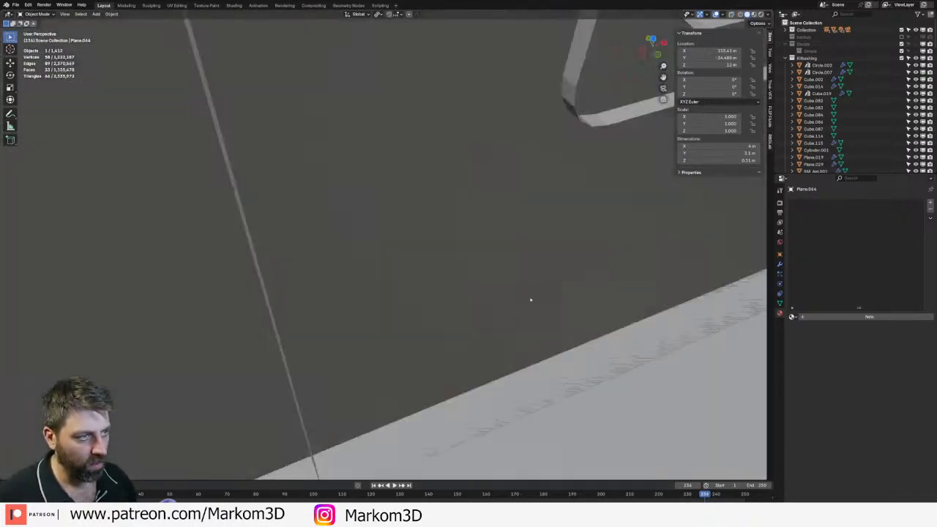
pyautogui.scroll(-4, 492, 305)
pyautogui.scroll(-6, 493, 306)
pyautogui.moveTo(442, 212); pyautogui.dragTo(410, 241, button='middle')
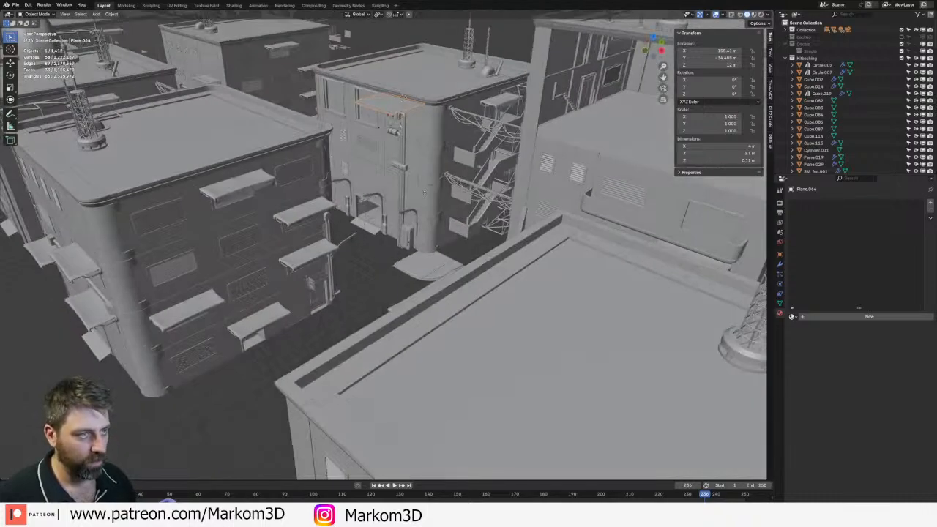
pyautogui.press('g')
pyautogui.click(384, 275)
pyautogui.moveTo(384, 274); pyautogui.dragTo(366, 234, button='middle')
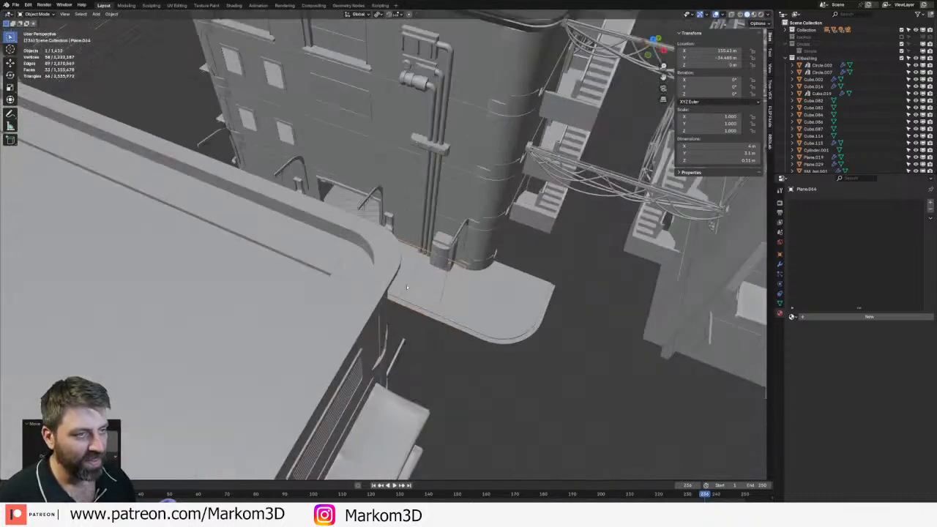
# - Add a kit straight section beside the placed one at X 151.41 m, and duplicate it along X to extend the row
pyautogui.scroll(-8, 366, 234)
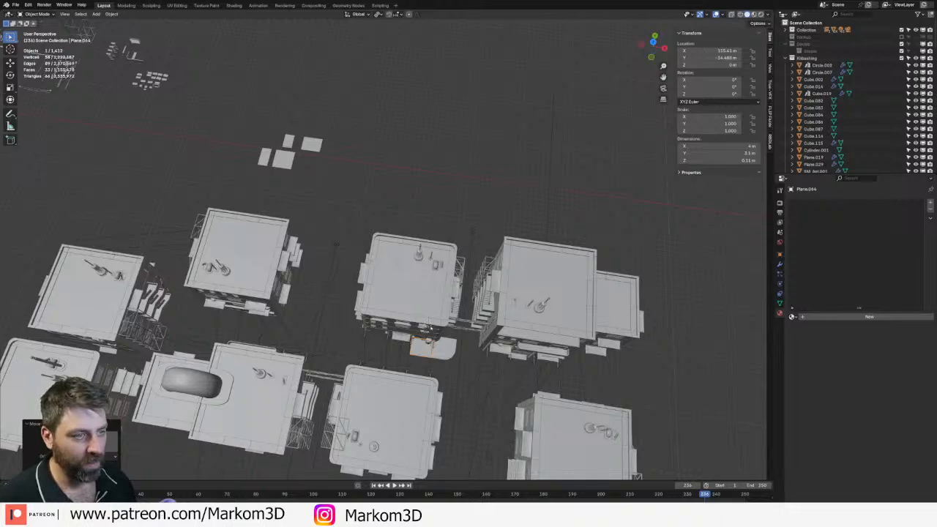
pyautogui.click(298, 162)
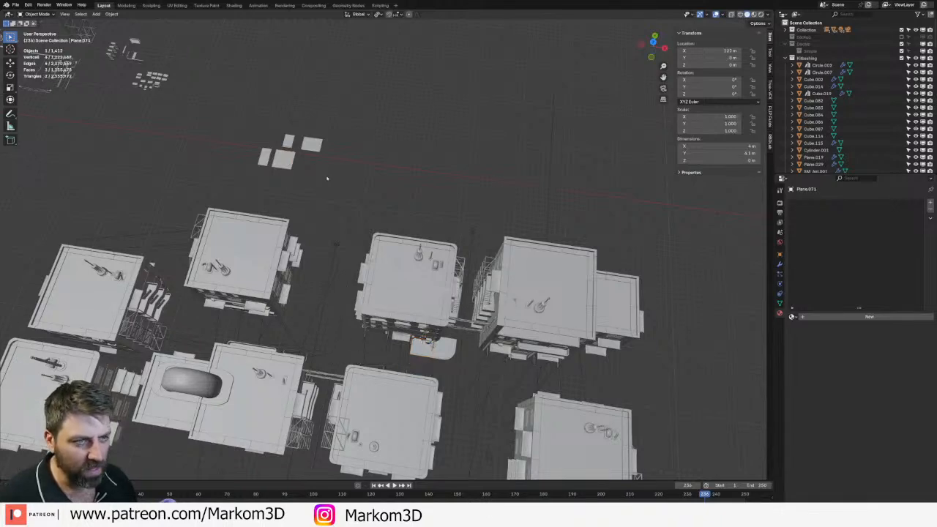
pyautogui.press('`')
pyautogui.click(372, 174)
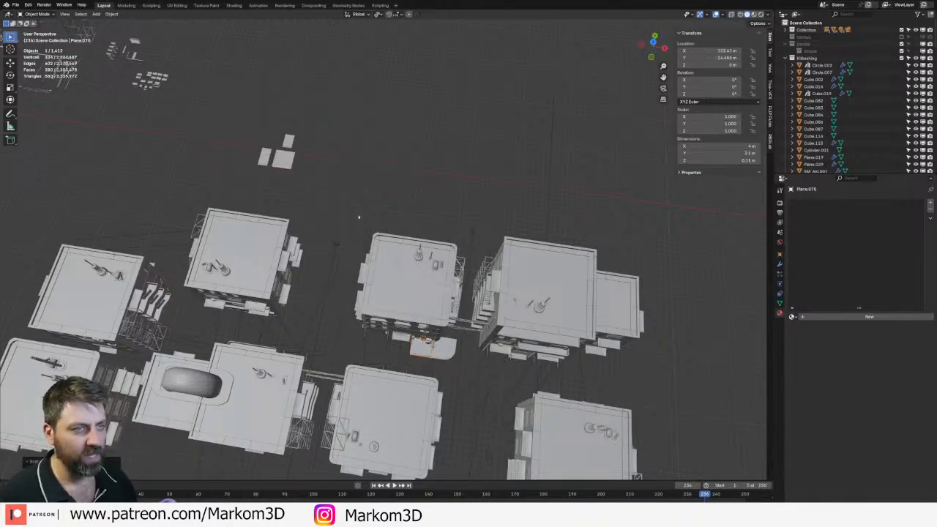
pyautogui.press('g')
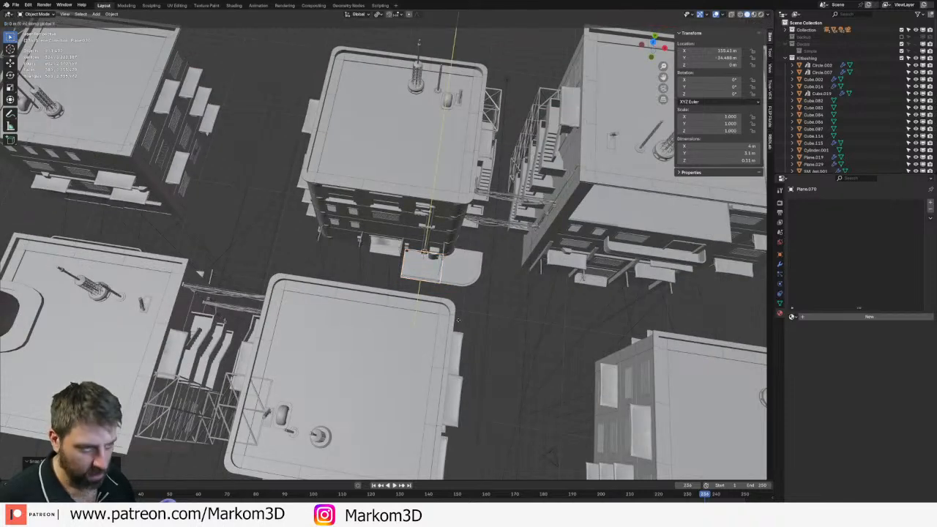
pyautogui.press('x')
pyautogui.click(420, 317)
pyautogui.hotkey('shift', 'd')
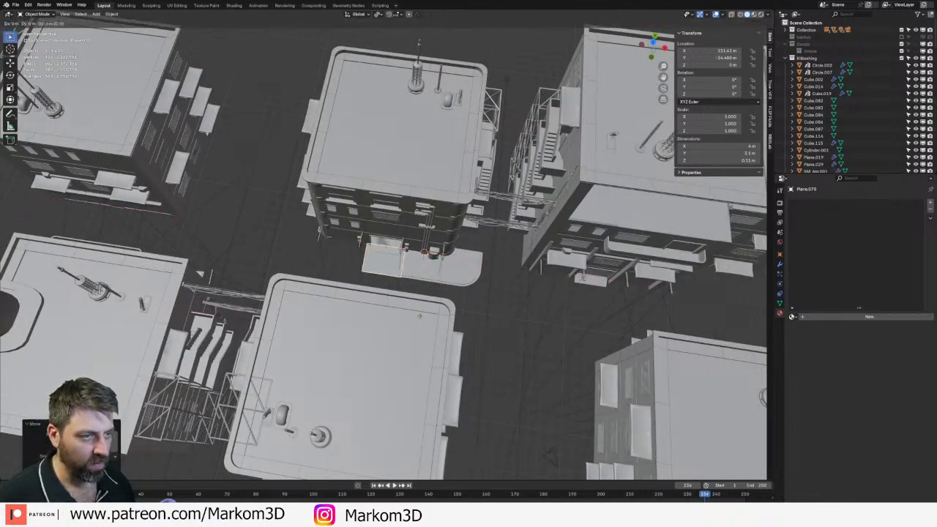
pyautogui.press('x')
# - Duplicate the curved sidewalk corner in place and rotate the copy -90° about Z
pyautogui.moveTo(452, 287); pyautogui.dragTo(458, 276)
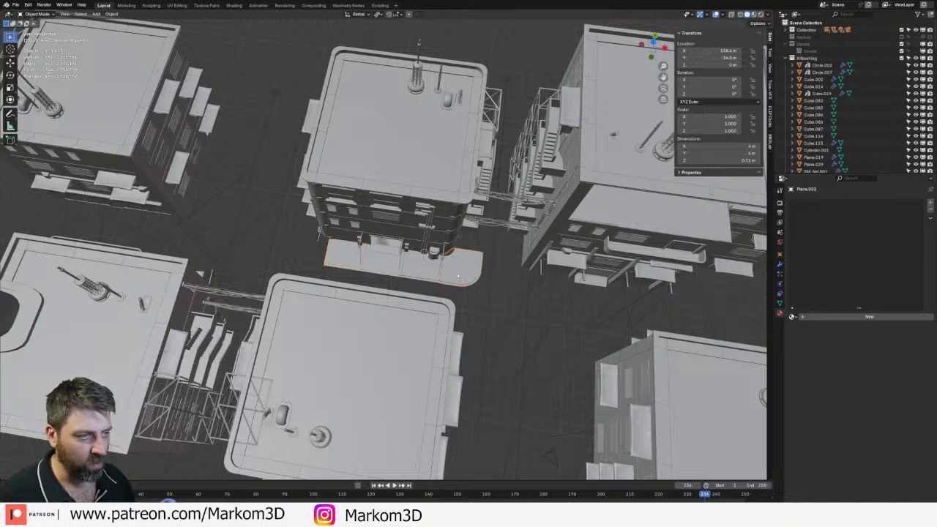
pyautogui.press('r')
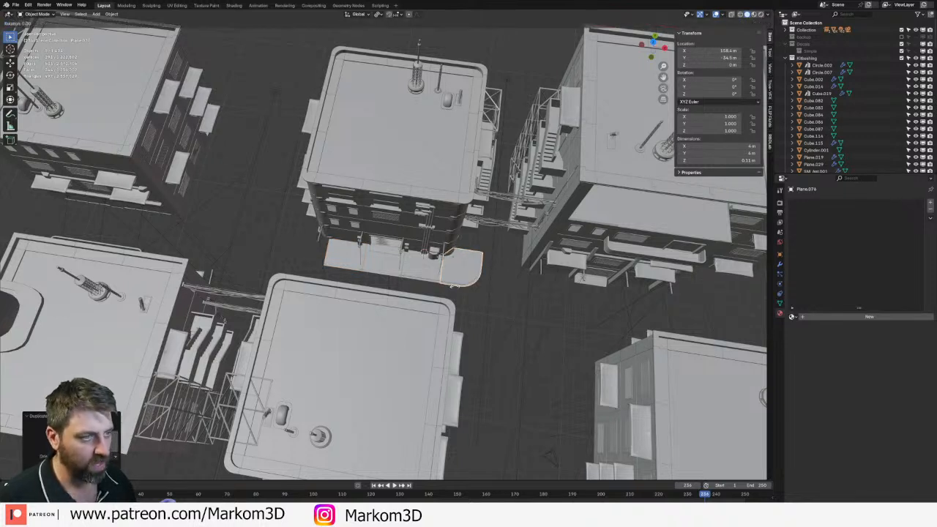
pyautogui.press('z')
pyautogui.press('9')
pyautogui.press('0')
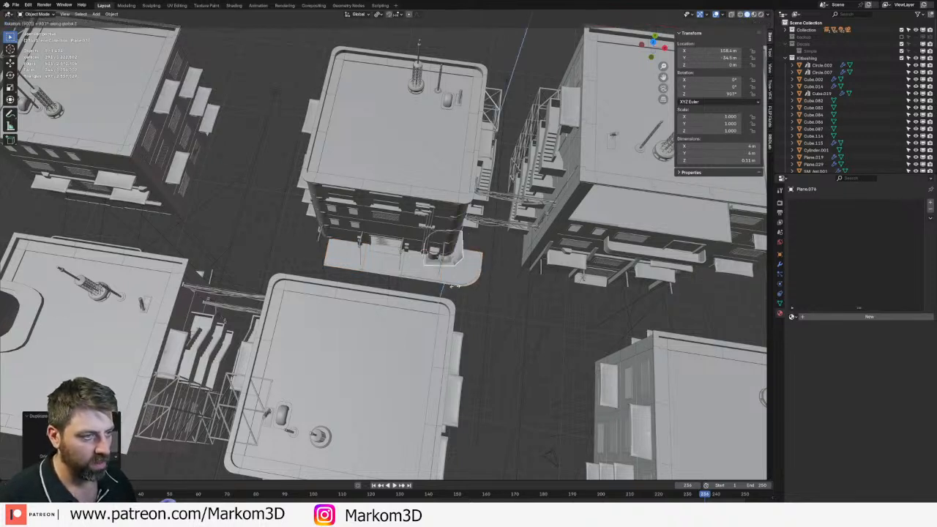
pyautogui.press('-')
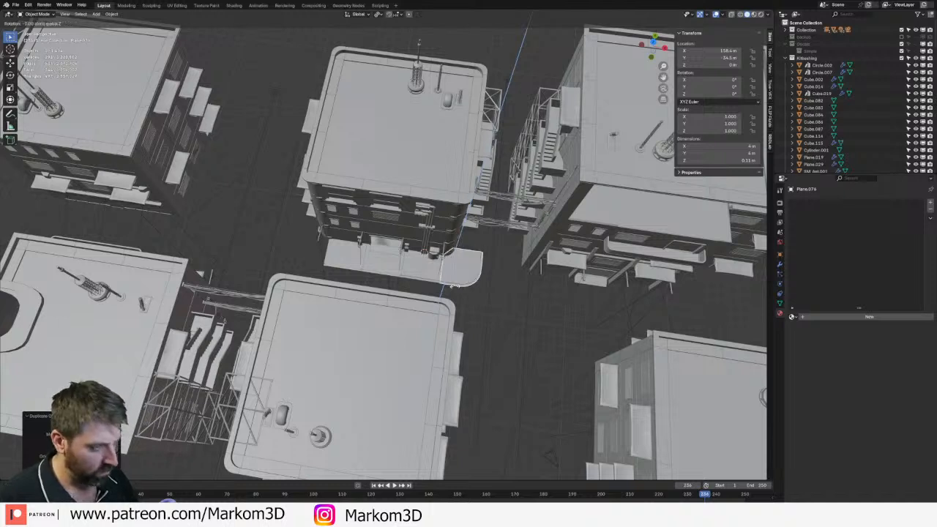
pyautogui.press('Return')
# - Move the rotated corner copy -14 m along X to close the open end of the sidewalk row
pyautogui.press('g')
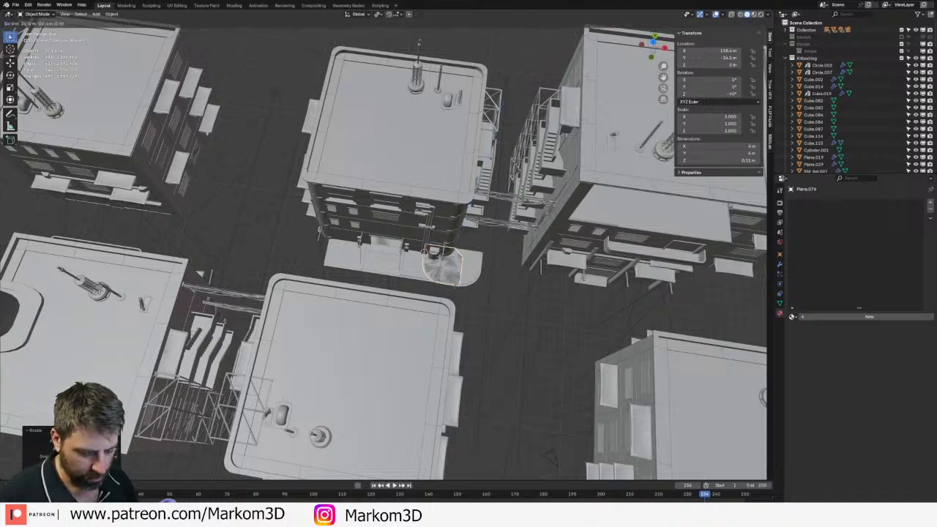
pyautogui.press('x')
pyautogui.press('-')
pyautogui.press('1')
pyautogui.press('4')
pyautogui.press('Return')
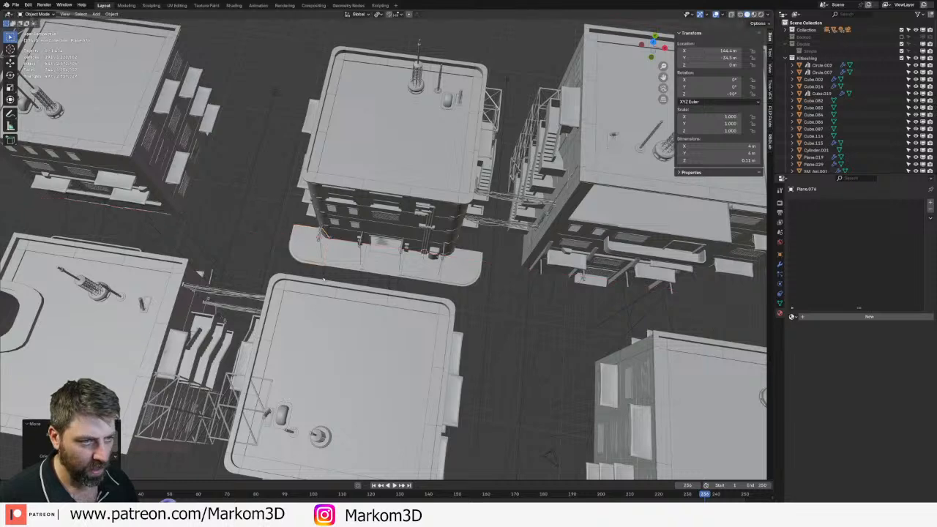
# - Select all five pieces of the front sidewalk strip and duplicate them in place
pyautogui.moveTo(323, 277); pyautogui.dragTo(439, 268, button='middle')
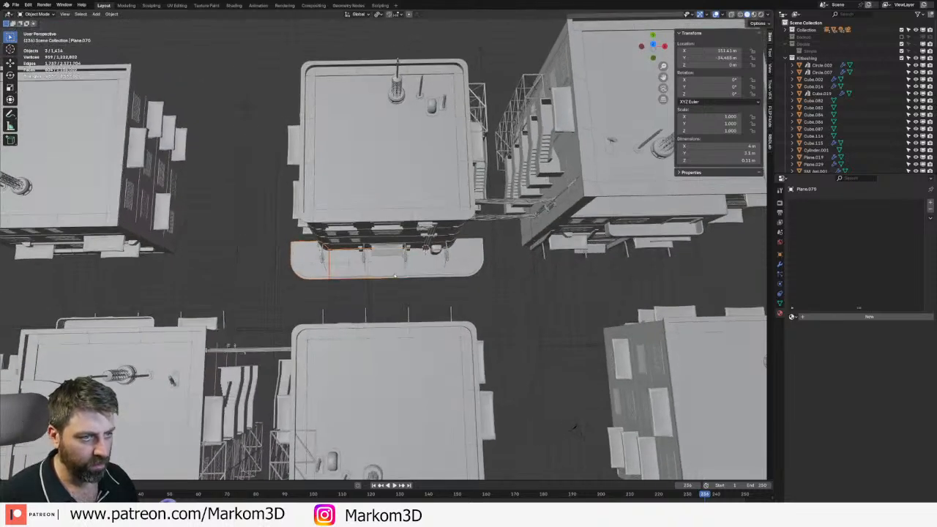
pyautogui.click(469, 266)
pyautogui.press('KP_7')
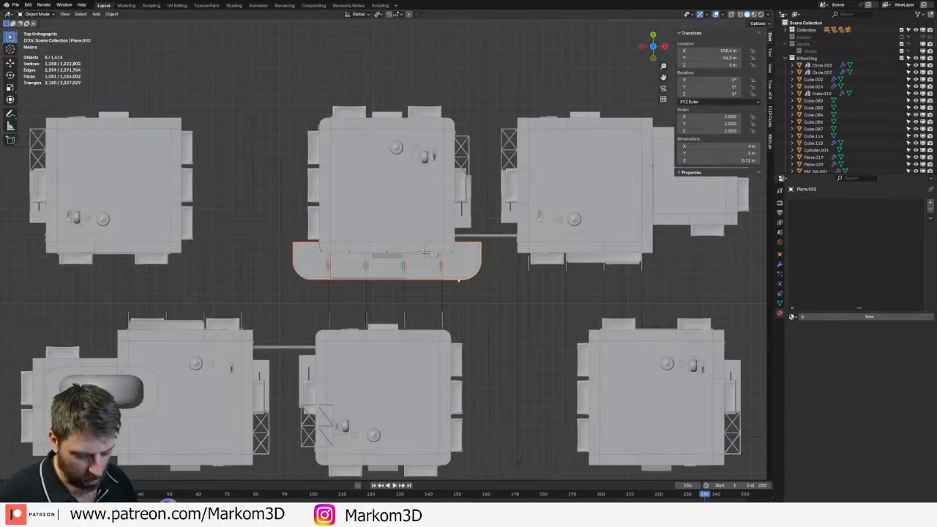
pyautogui.hotkey('shift', 'd')
pyautogui.press('Escape')
# - Try to rotate the duplicated strip's pieces 180° about Z with the current pivot setting
pyautogui.press('r')
pyautogui.press('z')
pyautogui.press('1')
pyautogui.press('8')
pyautogui.press('0')
pyautogui.press('Return')
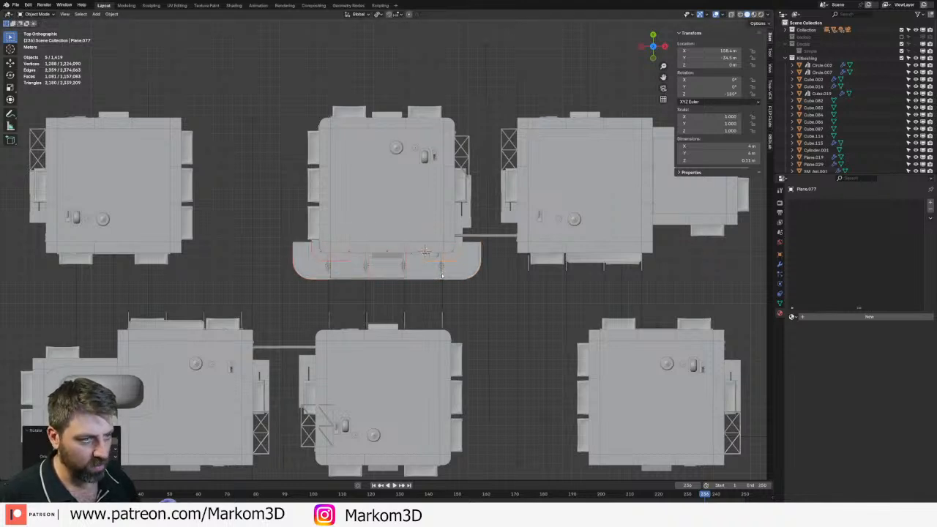
# - Switch the transform pivot to the selection's common center and rotate the duplicated strip 180° about Z as one unit
pyautogui.click(381, 21)
pyautogui.click(392, 60)
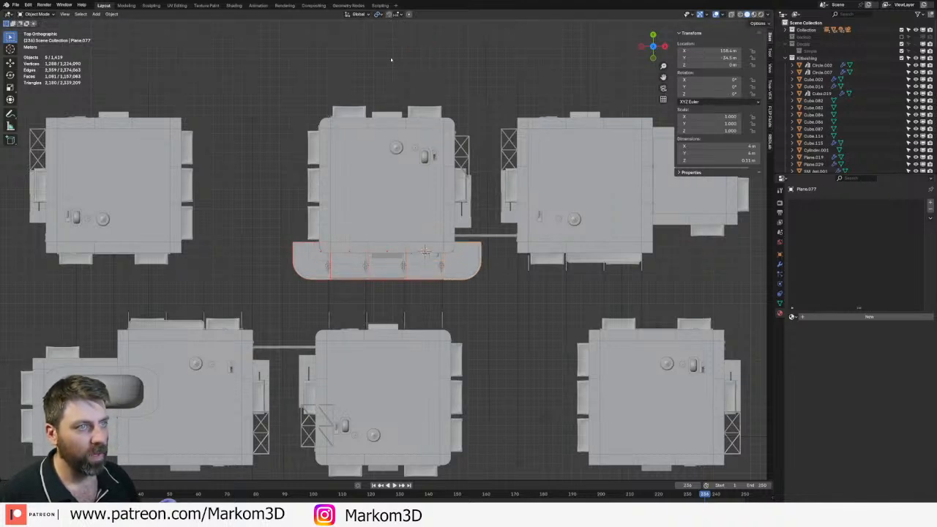
pyautogui.press('r')
pyautogui.press('z')
pyautogui.press('1')
pyautogui.press('8')
pyautogui.press('0')
pyautogui.press('Return')
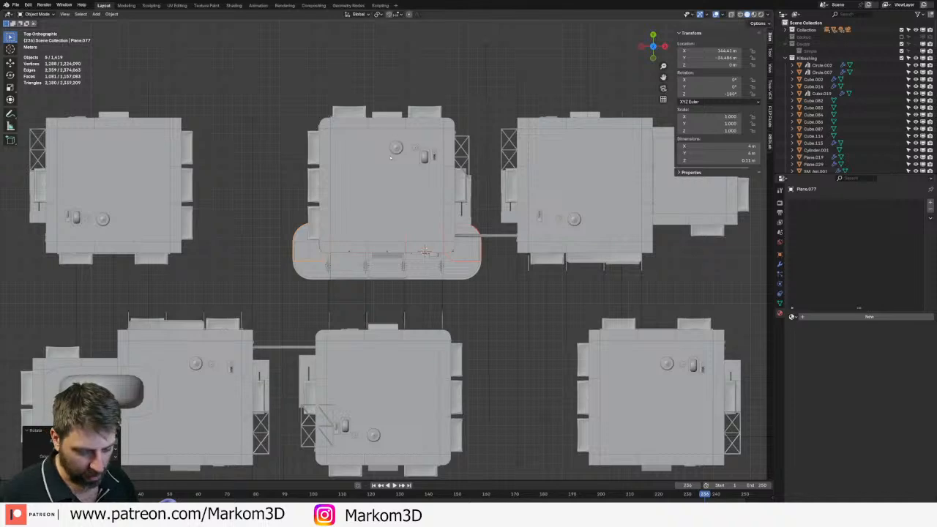
# - Move the rotated sidewalk strip 14 m along Y to the opposite side of the building
pyautogui.hotkey('shift', 'd')
pyautogui.press('y')
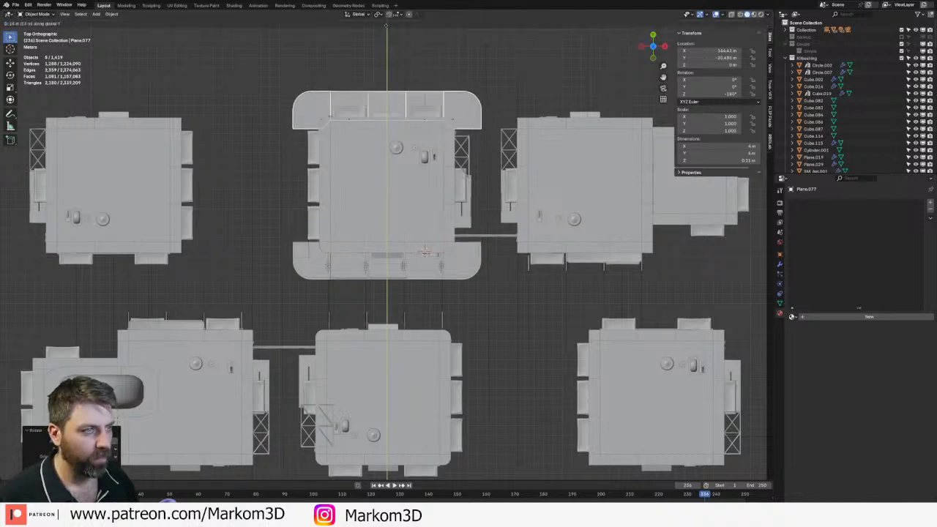
pyautogui.click(425, 252)
pyautogui.moveTo(425, 252); pyautogui.dragTo(484, 231, button='middle')
pyautogui.scroll(5, 423, 194)
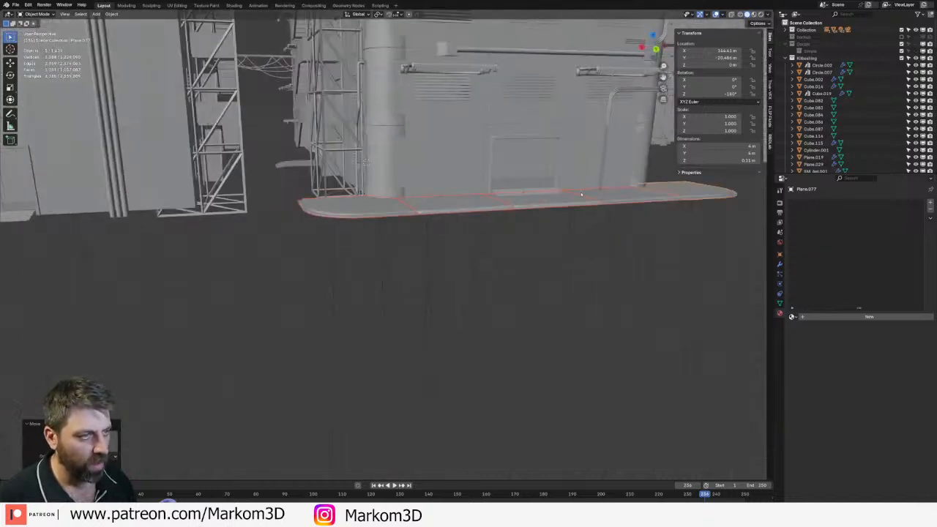
# - Replace the rear strip's straight section near X 155.4 m with a copy of its opposite end section, shifted along X
pyautogui.scroll(6, 581, 194)
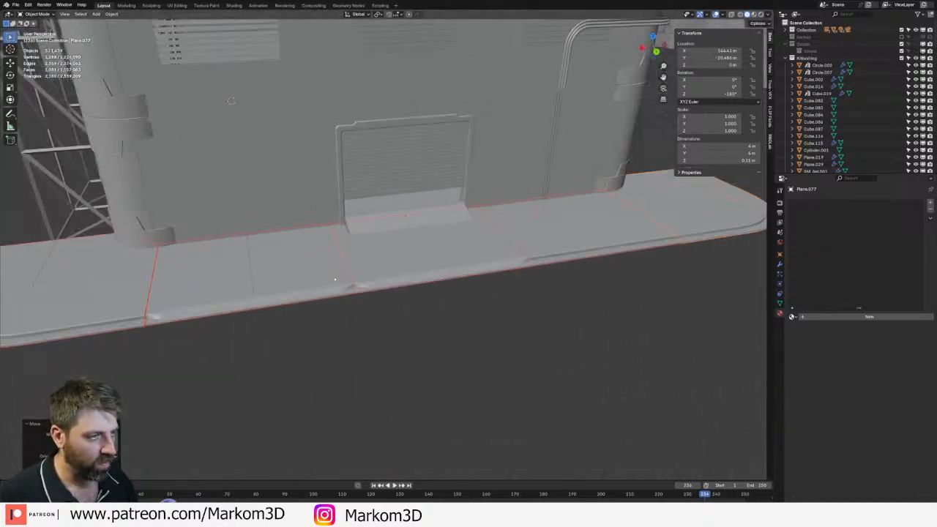
pyautogui.hotkey('shift', 'd')
pyautogui.hotkey('shift', 'd')
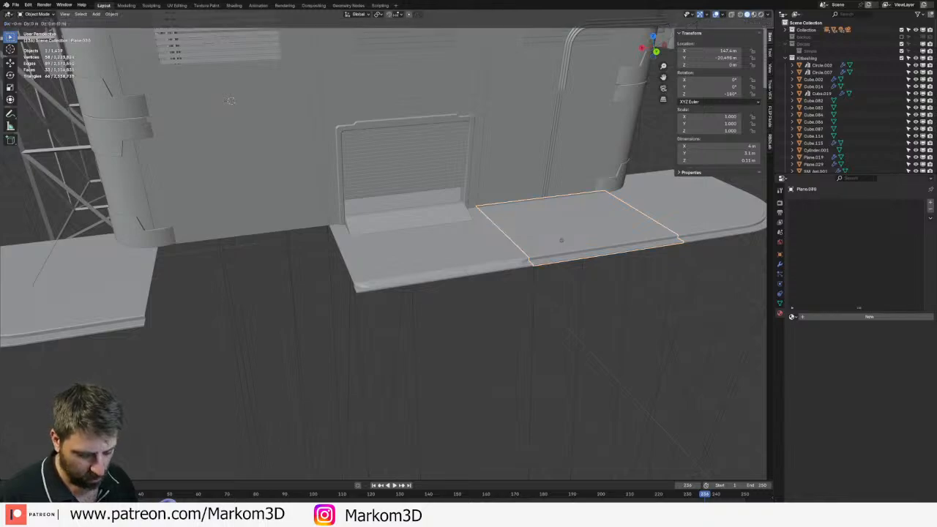
pyautogui.press('x')
pyautogui.click(264, 299)
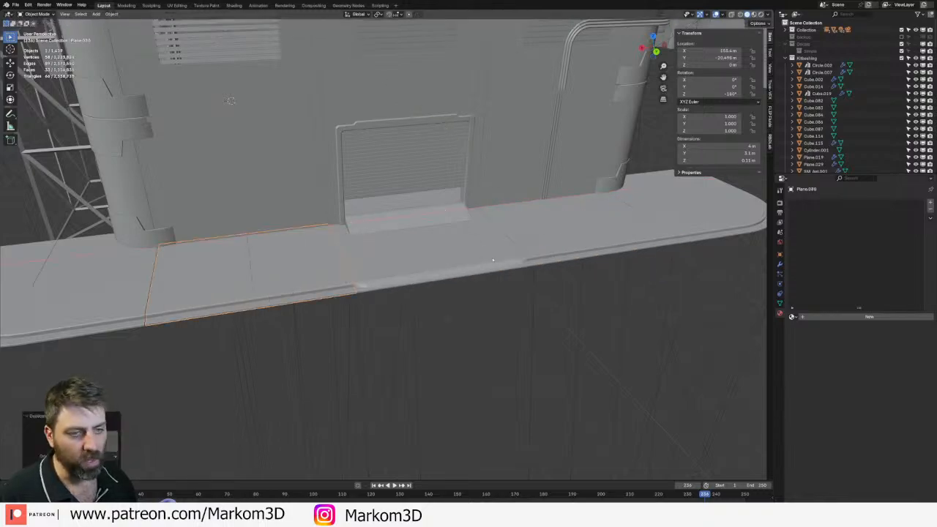
# - Replace the front strip's straight section beside the copied corner with a copy of the opposite end section at X 147.41 m
pyautogui.scroll(-5, 368, 281)
pyautogui.moveTo(468, 249); pyautogui.dragTo(422, 317, button='middle')
pyautogui.click(414, 333)
pyautogui.click(594, 233)
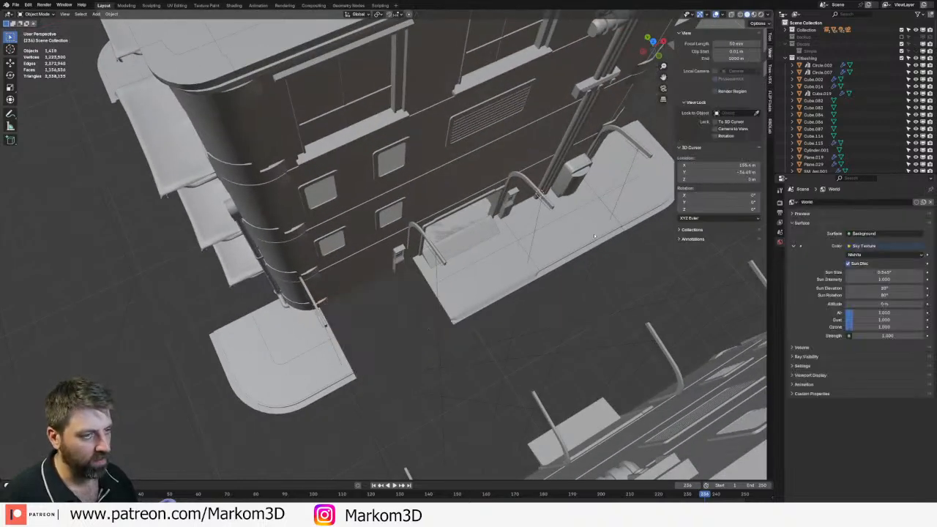
pyautogui.click(594, 234)
pyautogui.press('g')
pyautogui.press('x')
pyautogui.click(406, 305)
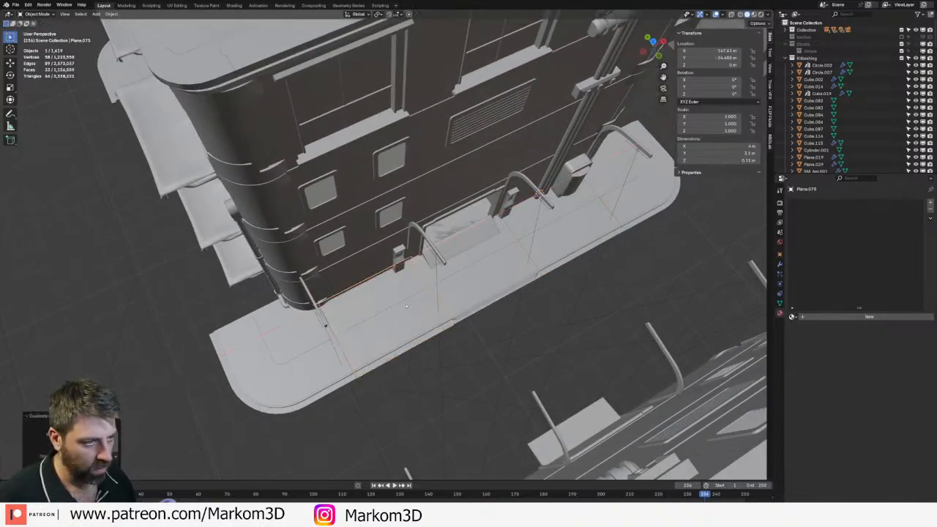
# - Duplicate a front straight sidewalk section, rotate the copy 90°, and place it against the front corner on the building's fire-escape side
pyautogui.scroll(-5, 407, 293)
pyautogui.moveTo(407, 278); pyautogui.dragTo(465, 242, button='middle')
pyautogui.scroll(4, 464, 242)
pyautogui.moveTo(465, 187); pyautogui.dragTo(631, 217, button='middle')
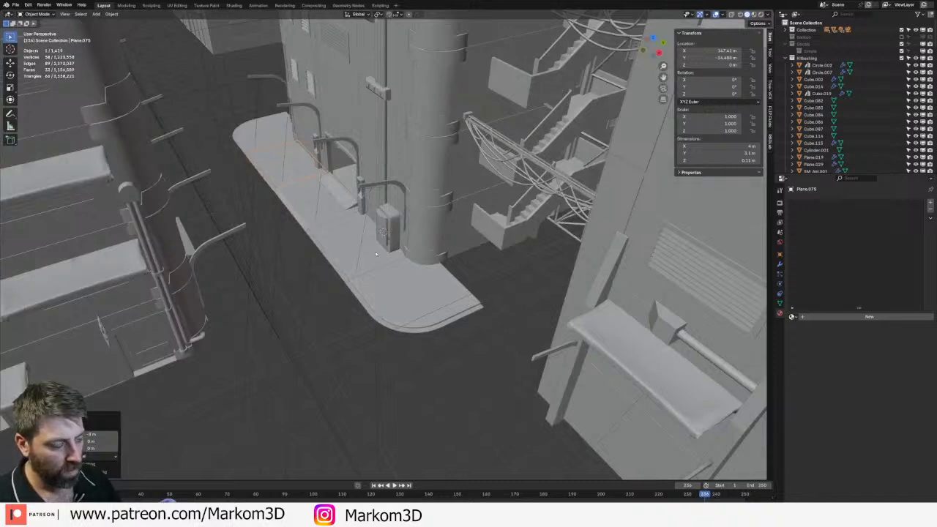
pyautogui.scroll(-3, 435, 259)
pyautogui.press('KP_7')
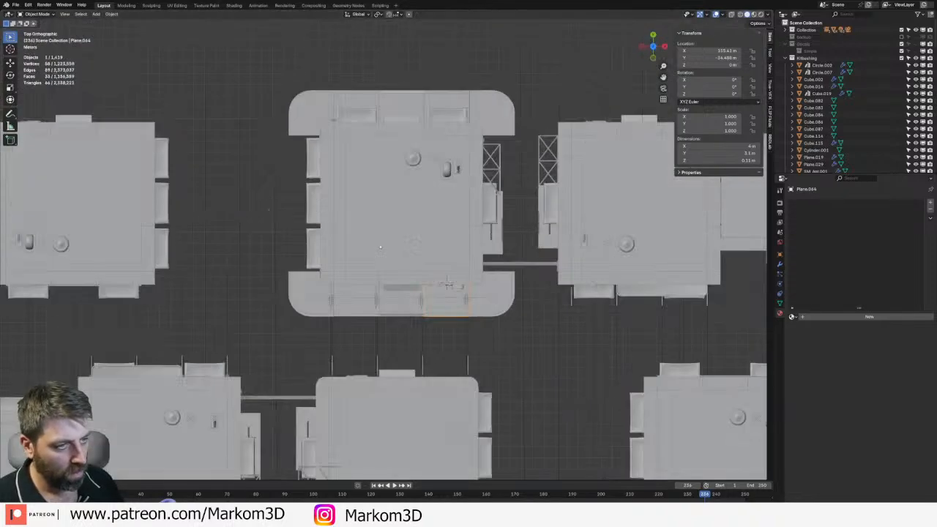
pyautogui.hotkey('shift', 'd')
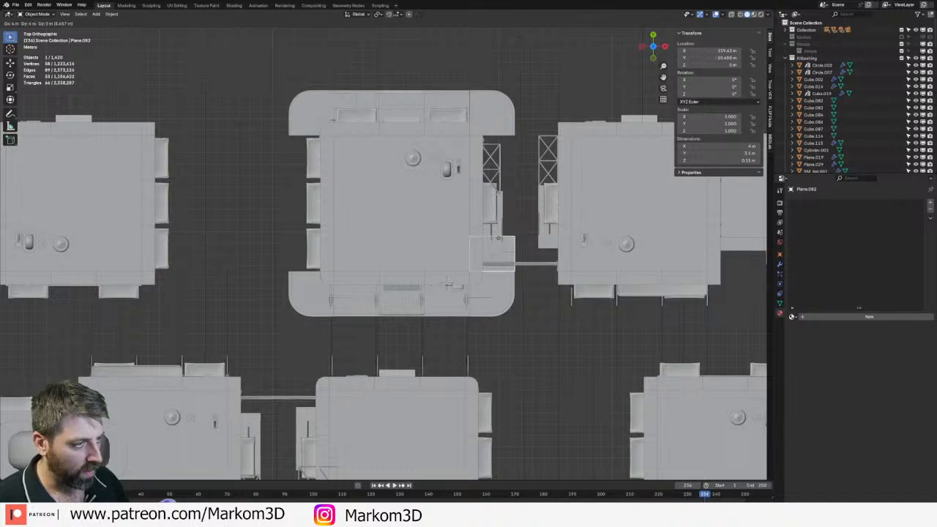
pyautogui.click(500, 239)
pyautogui.write('r90')
pyautogui.press('Return')
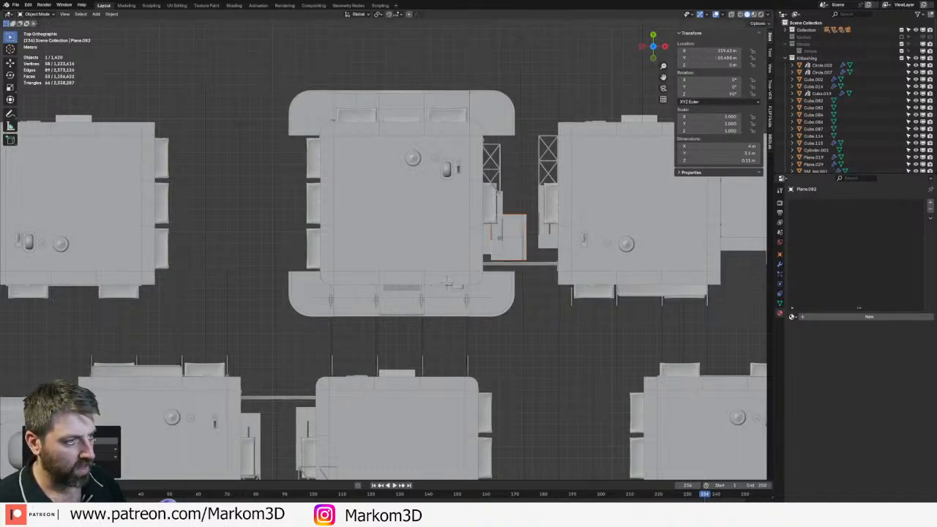
pyautogui.press('g')
pyautogui.click(486, 251)
# - Fill the fire-escape side up to the rear corner with two more copies of the straight section, spaced 4 m along Y
pyautogui.hotkey('shift', 'd')
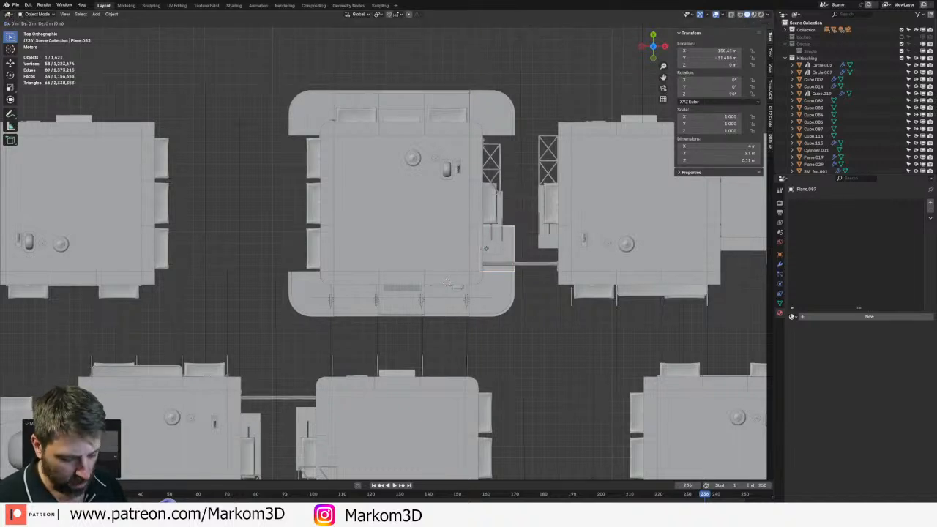
pyautogui.press('y')
pyautogui.click(483, 204)
pyautogui.hotkey('shift', 'd')
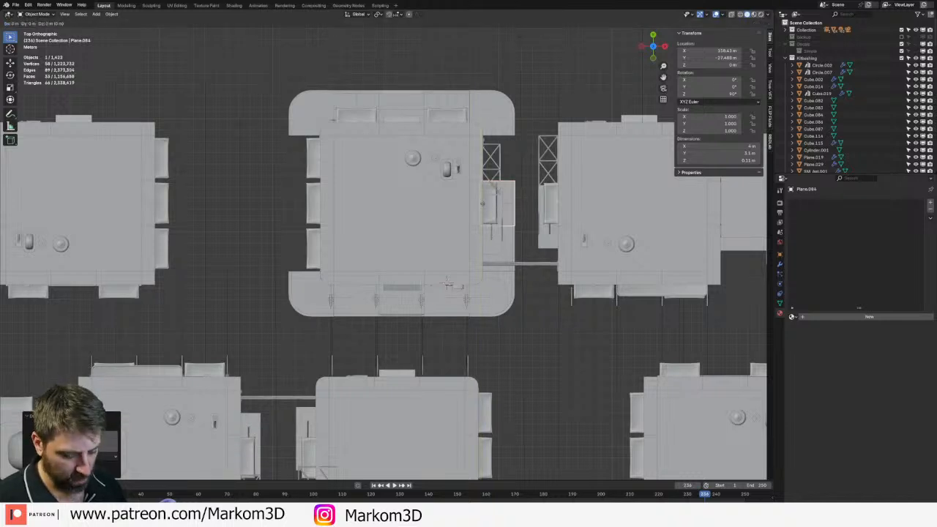
pyautogui.press('y')
pyautogui.click(484, 159)
# - Duplicate the three fire-escape side sections 14 m along negative X and rotate them 180° to close the opposite side
pyautogui.keyDown('shift'); pyautogui.click(511, 216); pyautogui.keyUp('shift')
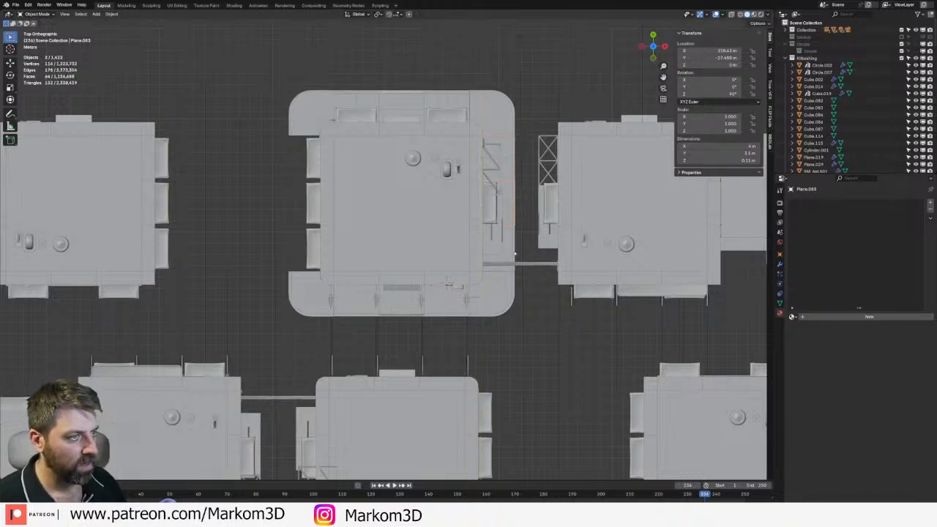
pyautogui.keyDown('shift'); pyautogui.click(512, 252); pyautogui.keyUp('shift')
pyautogui.hotkey('shift', 'd')
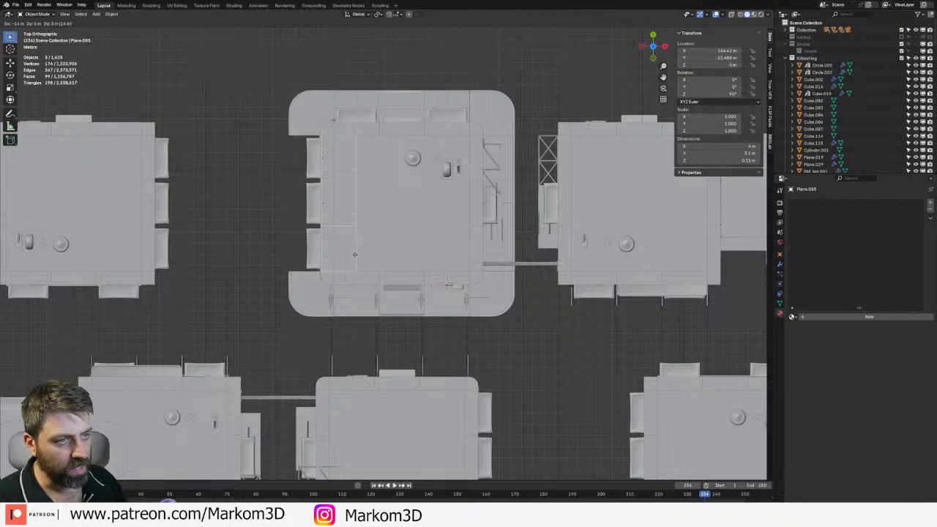
pyautogui.click(355, 256)
pyautogui.write('r180')
pyautogui.press('Return')
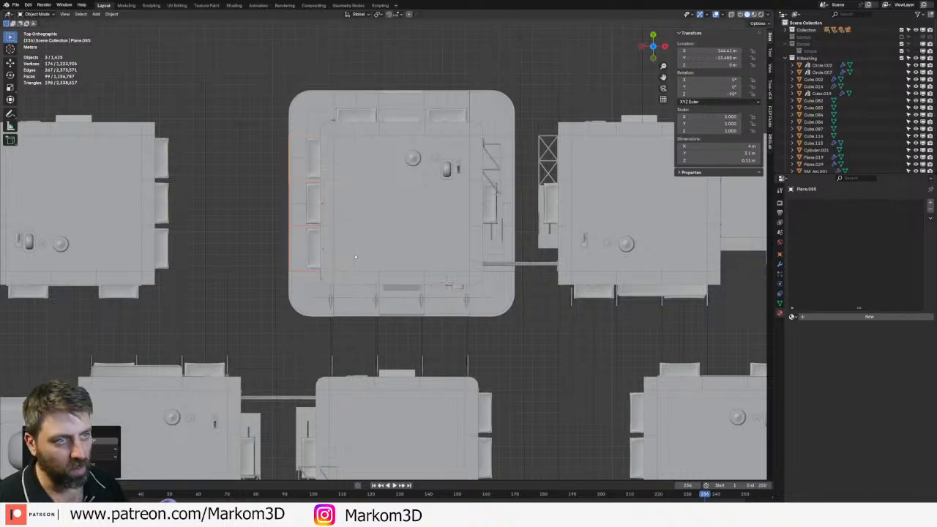
# - Examine the sidewalk loop around the building and the ground along the neighboring buildings' facades
pyautogui.click(275, 270)
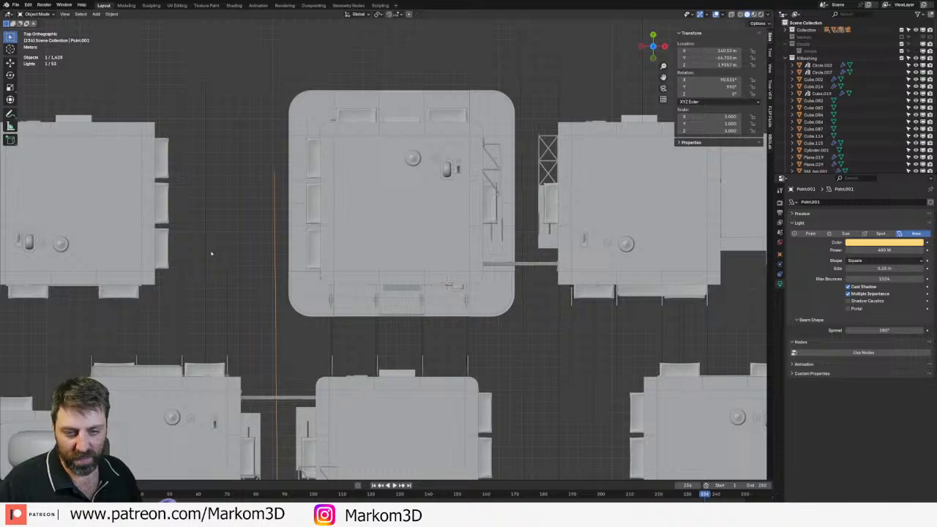
pyautogui.moveTo(213, 243); pyautogui.dragTo(461, 227, button='middle')
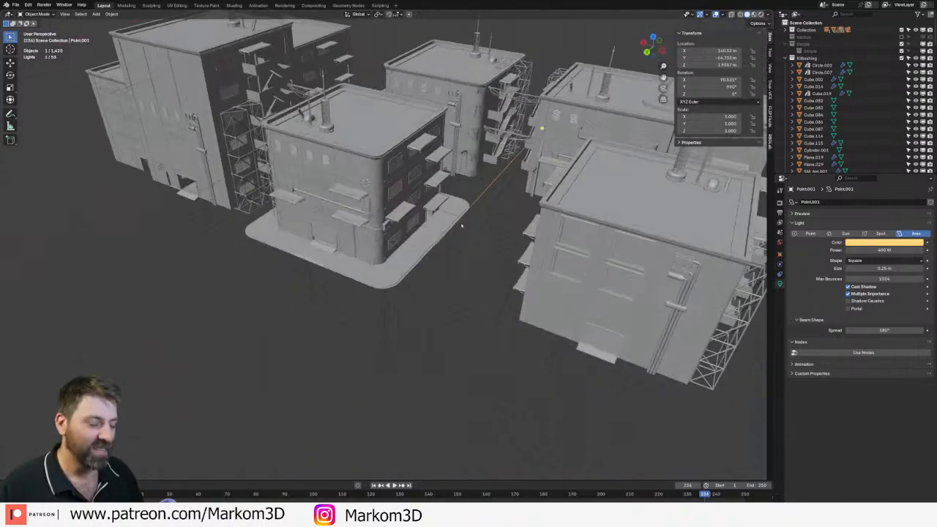
pyautogui.moveTo(351, 254); pyautogui.dragTo(384, 253, button='middle')
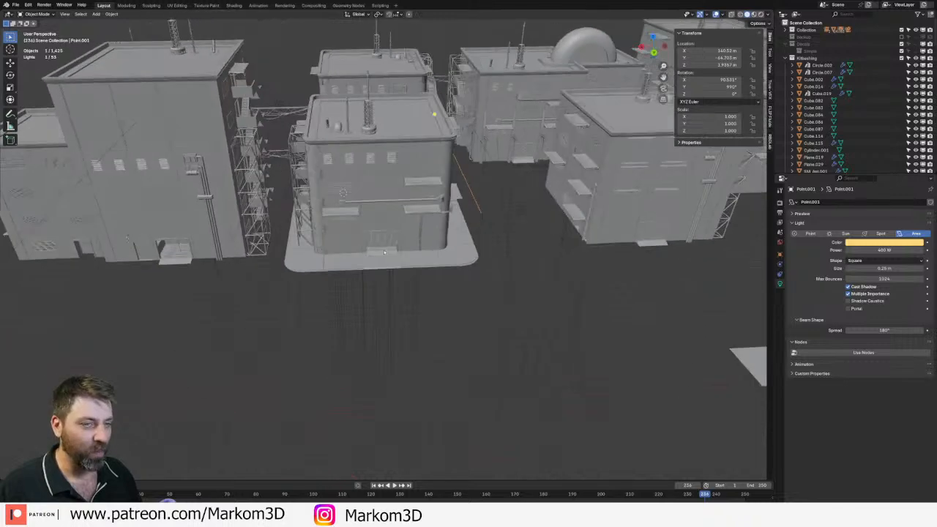
pyautogui.click(301, 265)
pyautogui.moveTo(301, 265); pyautogui.dragTo(426, 237, button='middle')
pyautogui.scroll(4, 563, 148)
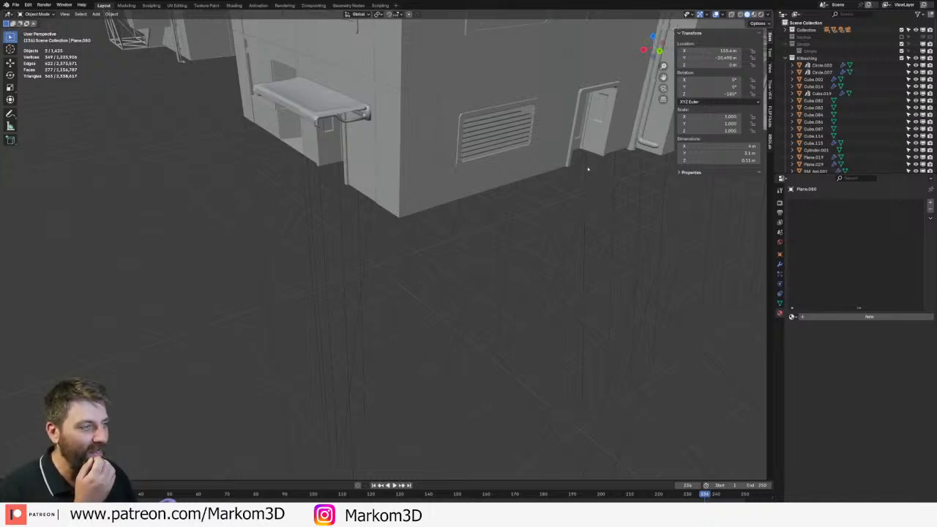
pyautogui.scroll(-4, 524, 152)
pyautogui.keyDown('shift'); pyautogui.moveTo(552, 155); pyautogui.dragTo(451, 208, button='middle'); pyautogui.keyUp('shift')
pyautogui.moveTo(238, 284); pyautogui.dragTo(414, 253, button='middle')
# - Duplicate one side of the sidewalk loop, with both corners and the adjoining straight sections, along X to the neighboring fire-escape building
pyautogui.click(450, 278)
pyautogui.keyDown('shift'); pyautogui.click(485, 293); pyautogui.keyUp('shift')
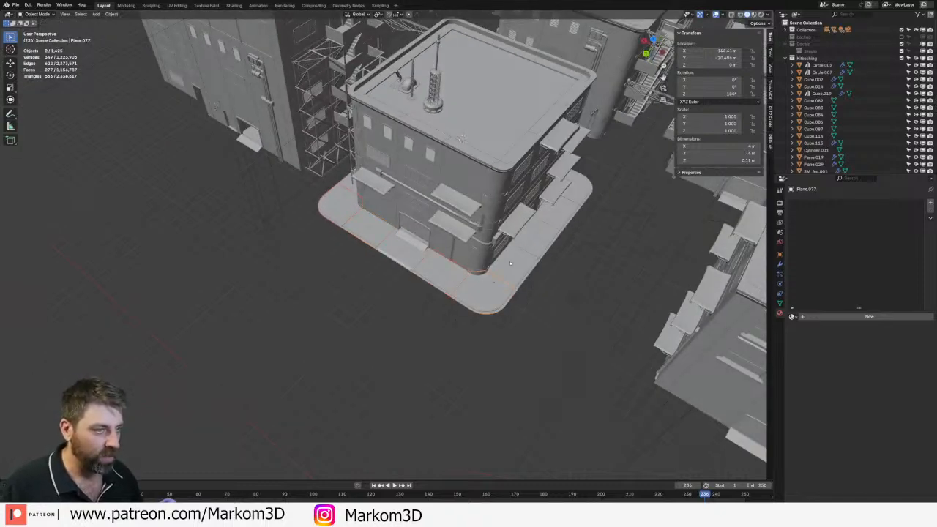
pyautogui.keyDown('shift'); pyautogui.click(516, 265); pyautogui.keyUp('shift')
pyautogui.keyDown('shift'); pyautogui.click(540, 239); pyautogui.keyUp('shift')
pyautogui.keyDown('shift'); pyautogui.click(562, 213); pyautogui.keyUp('shift')
pyautogui.keyDown('shift'); pyautogui.click(578, 190); pyautogui.keyUp('shift')
pyautogui.moveTo(580, 191); pyautogui.dragTo(512, 206, button='middle')
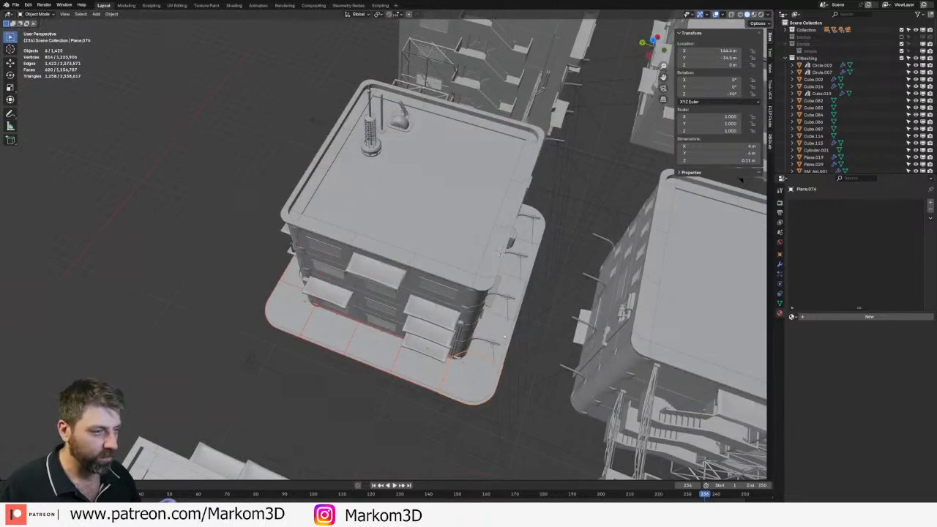
pyautogui.keyDown('shift'); pyautogui.click(501, 343); pyautogui.keyUp('shift')
pyautogui.moveTo(501, 341); pyautogui.dragTo(562, 319, button='middle')
pyautogui.keyDown('shift'); pyautogui.click(417, 233); pyautogui.keyUp('shift')
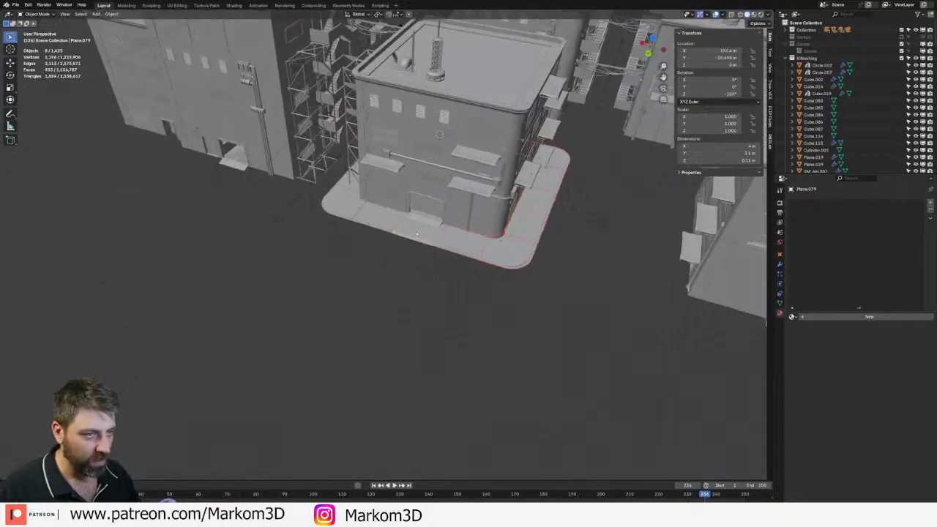
pyautogui.press('KP_7')
pyautogui.hotkey('shift', 'd')
pyautogui.press('x')
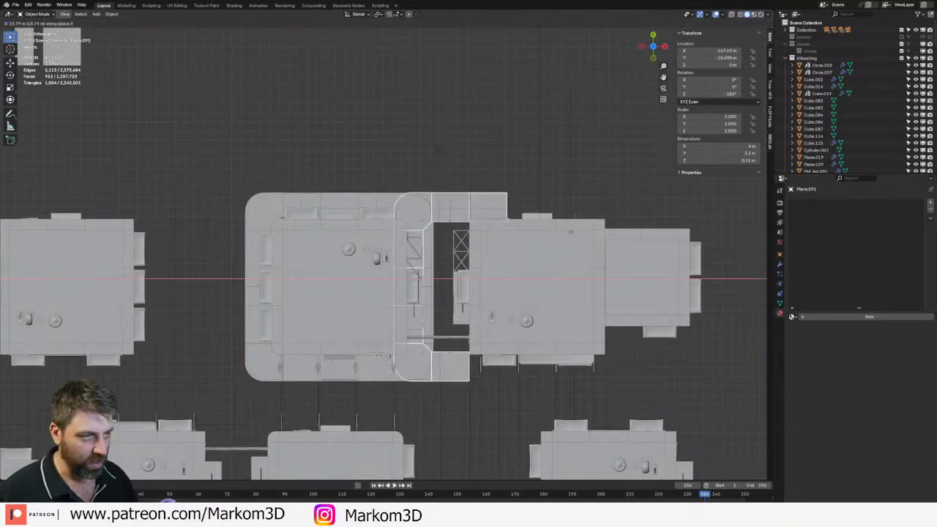
pyautogui.click(599, 275)
pyautogui.moveTo(599, 275); pyautogui.dragTo(469, 222, button='middle')
pyautogui.keyDown('shift'); pyautogui.moveTo(344, 274); pyautogui.dragTo(437, 236, button='middle'); pyautogui.keyUp('shift')
pyautogui.scroll(6, 447, 227)
pyautogui.click(437, 235)
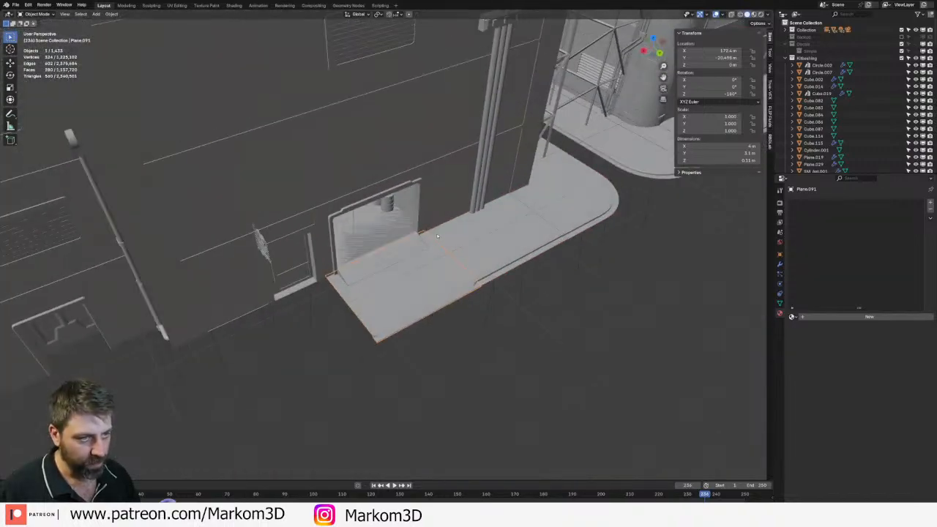
pyautogui.hotkey('shift', 'd')
pyautogui.press('x')
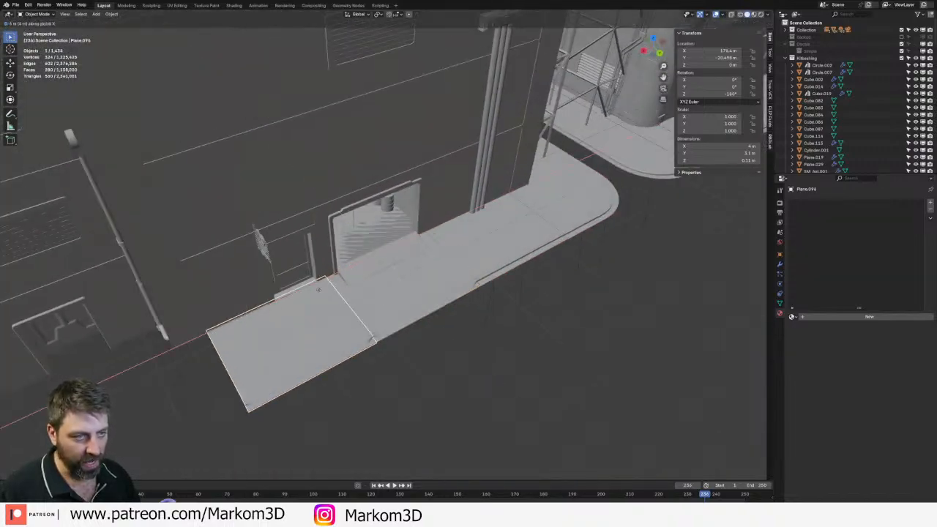
pyautogui.rightClick(318, 289)
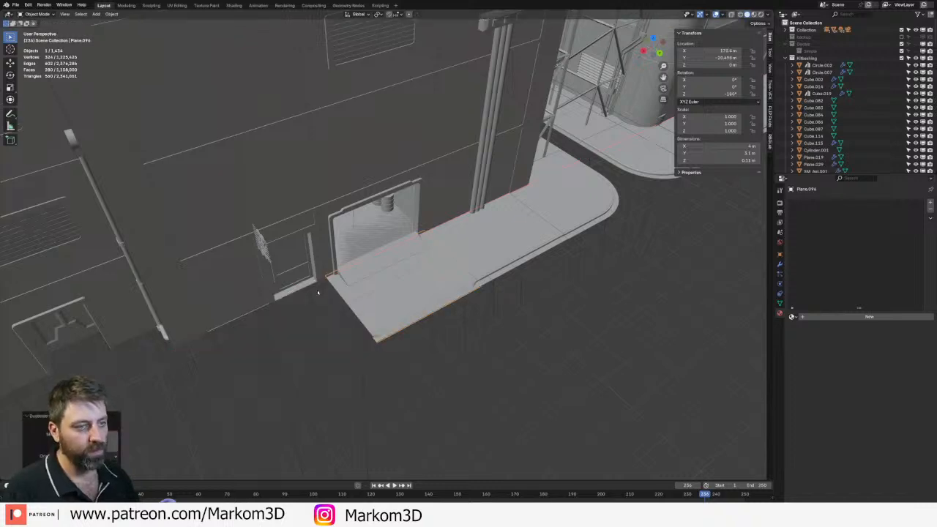
pyautogui.press('Delete')
# - Extend the neighboring building's rear sidewalk with three copies of its plain straight section at X 176.4, 180.4 and 184.4 m
pyautogui.click(472, 251)
pyautogui.hotkey('shift', 'd')
pyautogui.press('x')
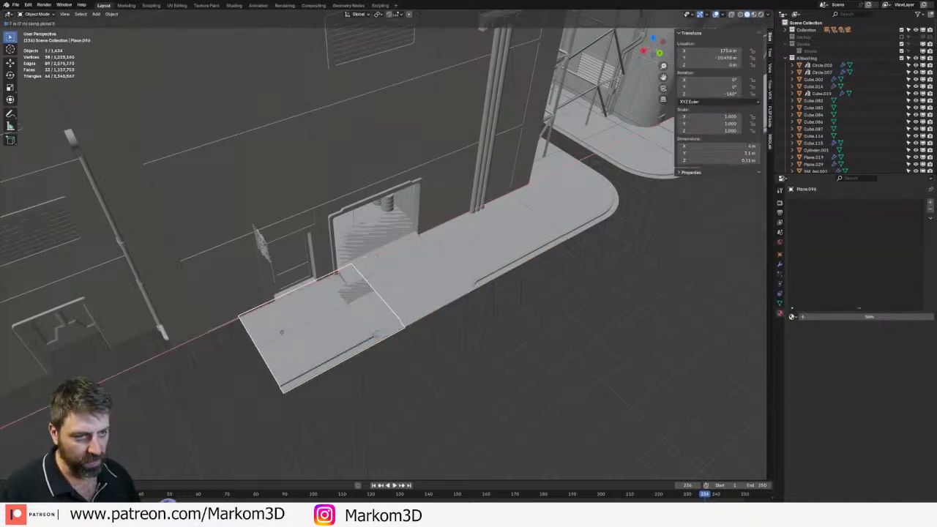
pyautogui.click(270, 338)
pyautogui.keyDown('shift'); pyautogui.moveTo(265, 345); pyautogui.dragTo(395, 289, button='middle'); pyautogui.keyUp('shift')
pyautogui.hotkey('shift', 'd')
pyautogui.press('x')
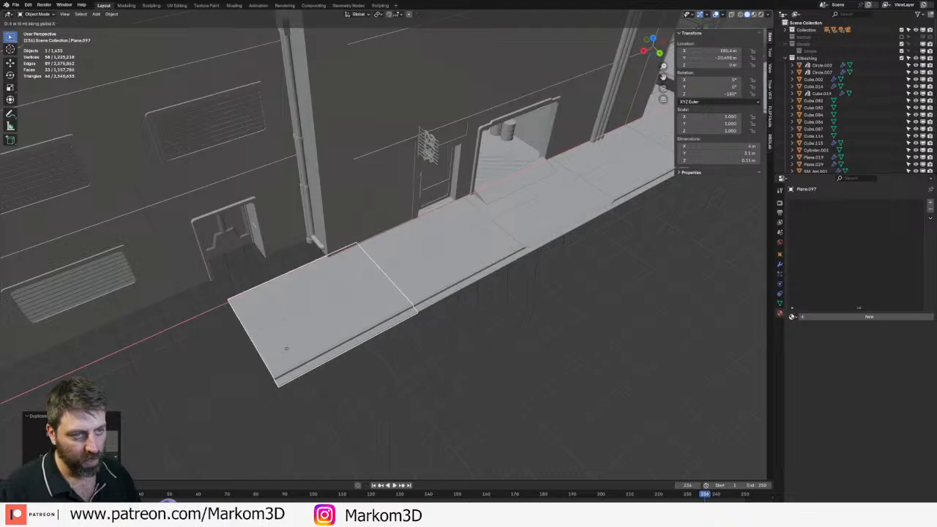
pyautogui.click(286, 349)
pyautogui.scroll(-6, 286, 349)
pyautogui.keyDown('shift'); pyautogui.moveTo(288, 347); pyautogui.dragTo(378, 292, button='middle'); pyautogui.keyUp('shift')
pyautogui.hotkey('shift', 'd')
pyautogui.press('x')
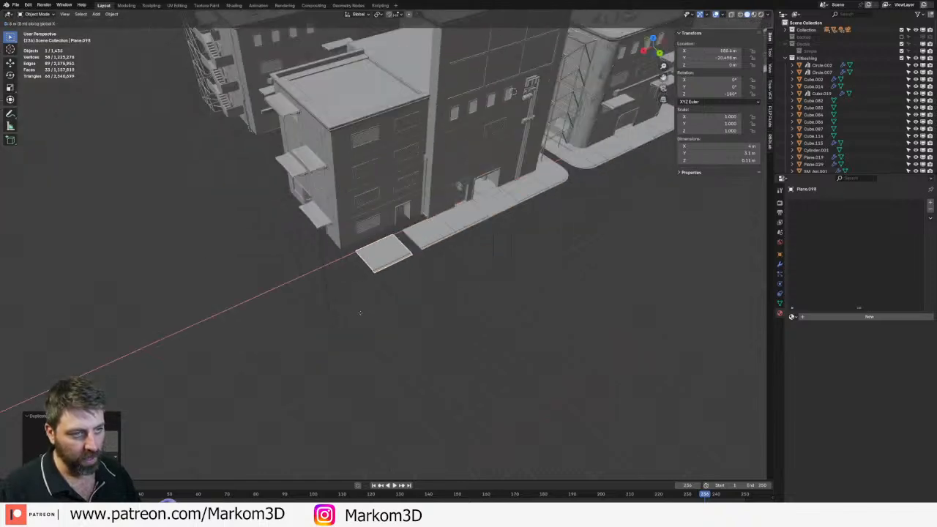
pyautogui.click(382, 290)
# - Duplicate the rear rounded corner piece, rotate the copy 90°, and attach it to the far end of the extended sidewalk
pyautogui.scroll(3, 382, 290)
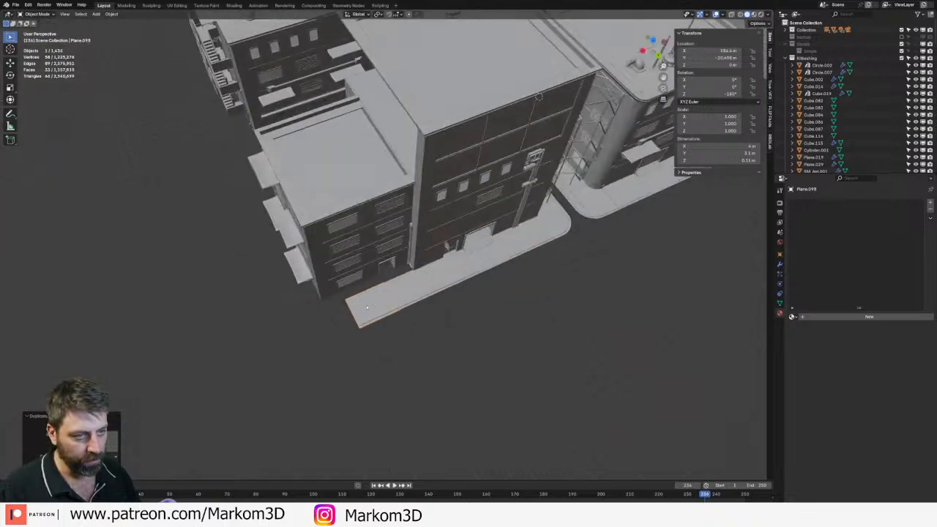
pyautogui.press('KP_7')
pyautogui.scroll(3, 314, 225)
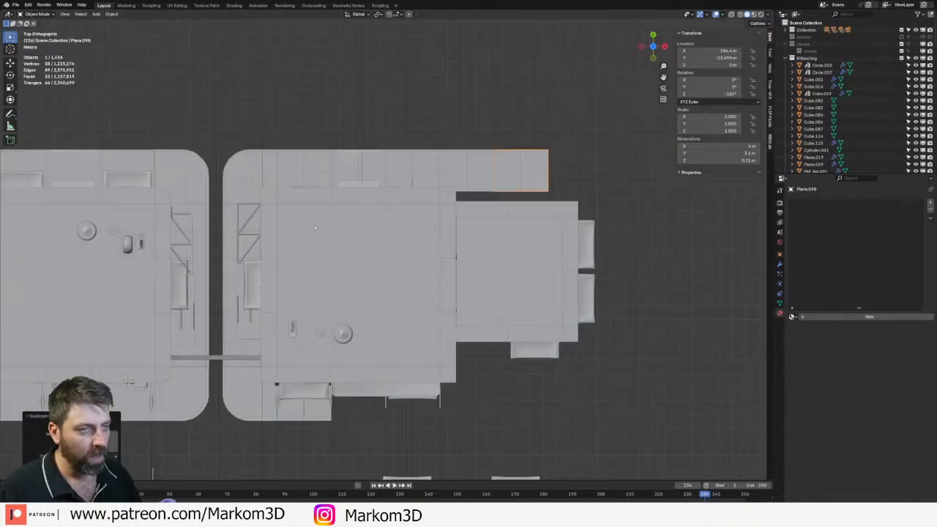
pyautogui.click(233, 180)
pyautogui.hotkey('shift', 'd')
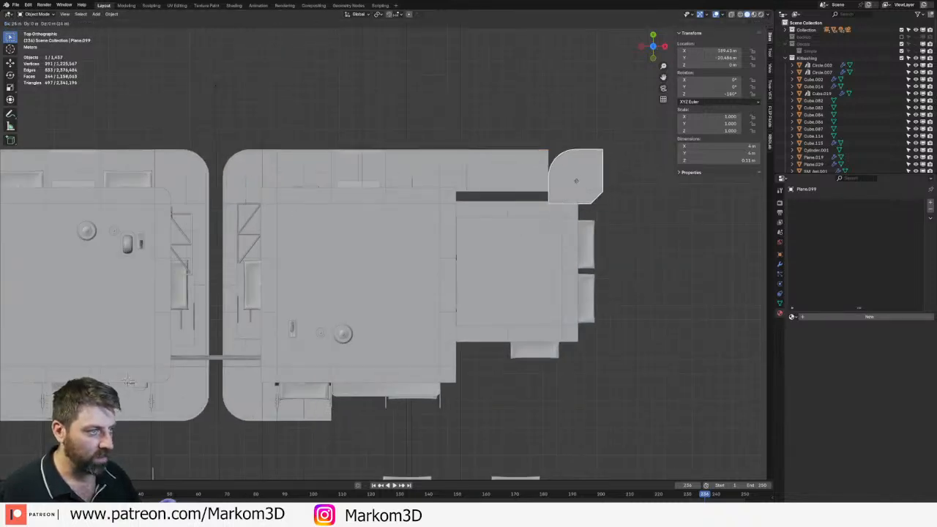
pyautogui.click(576, 180)
pyautogui.write('r90')
pyautogui.press('Return')
pyautogui.press('g')
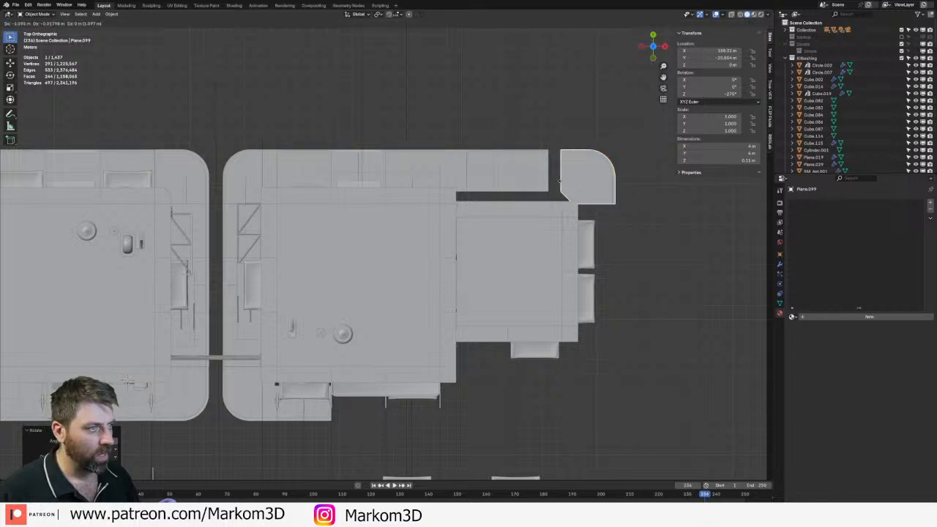
pyautogui.click(556, 181)
# - Duplicate two straight sections from the rear sidewalk, rotate them 90°, and attach them after the new corner along the annex's outer side
pyautogui.moveTo(557, 181); pyautogui.dragTo(511, 203, button='middle')
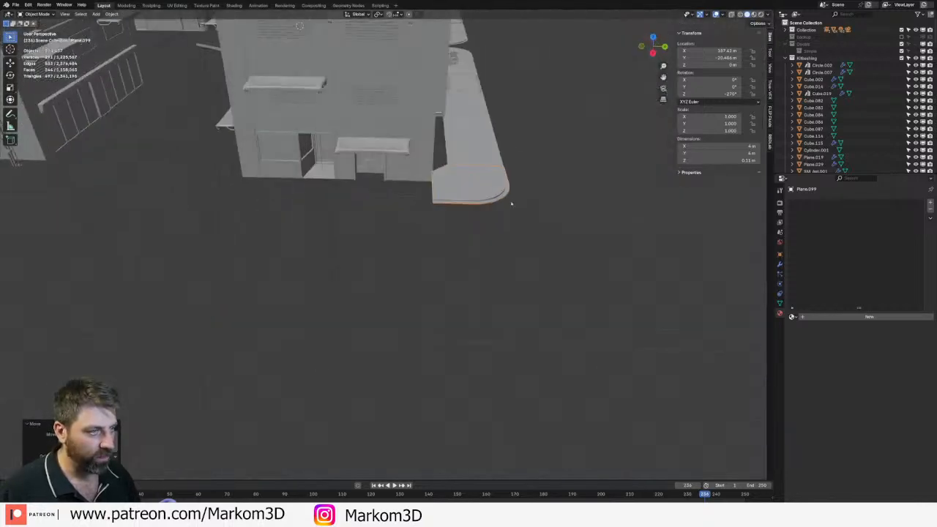
pyautogui.moveTo(456, 178); pyautogui.dragTo(416, 170, button='middle')
pyautogui.click(392, 161)
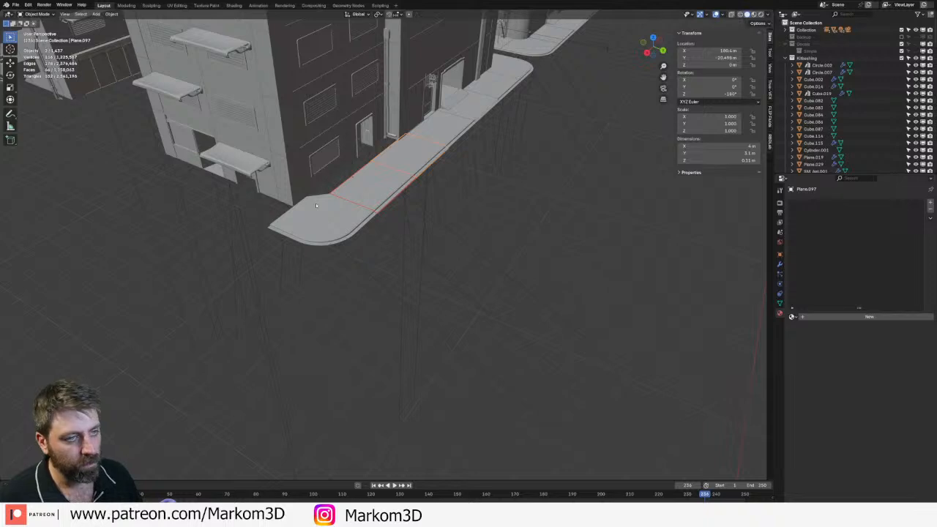
pyautogui.press('KP_7')
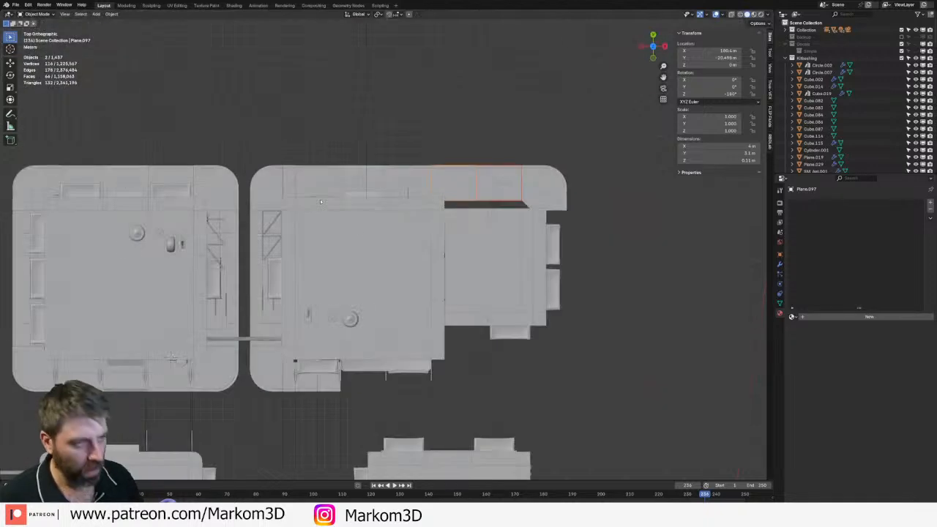
pyautogui.hotkey('shift', 'd')
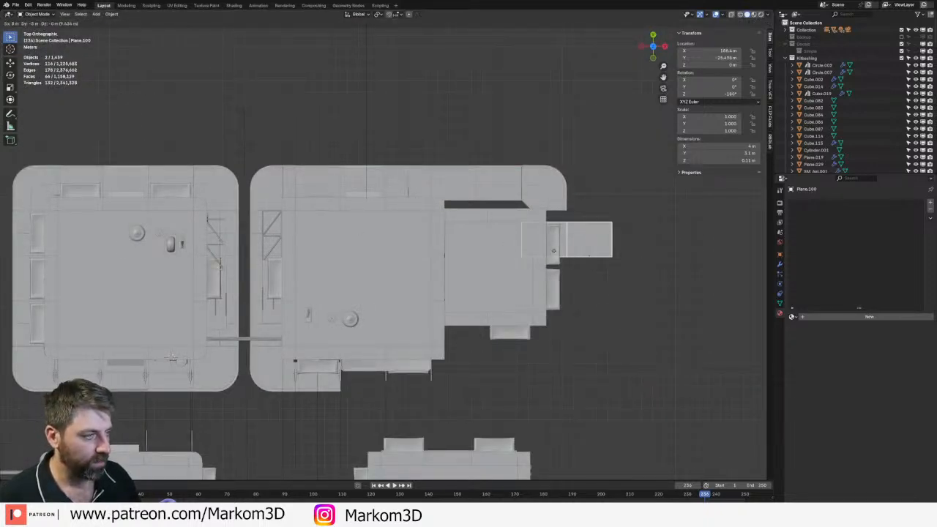
pyautogui.click(594, 213)
pyautogui.write('r90')
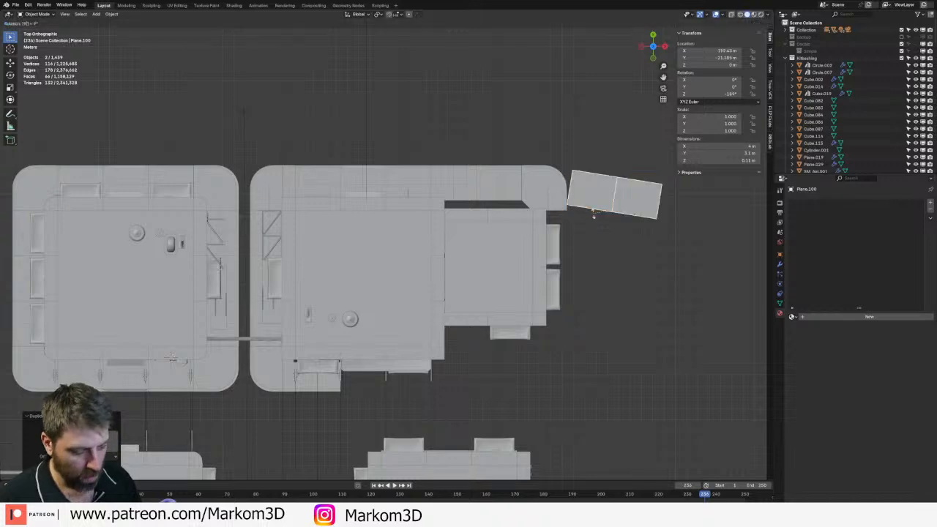
pyautogui.press('Return')
pyautogui.press('g')
pyautogui.click(517, 260)
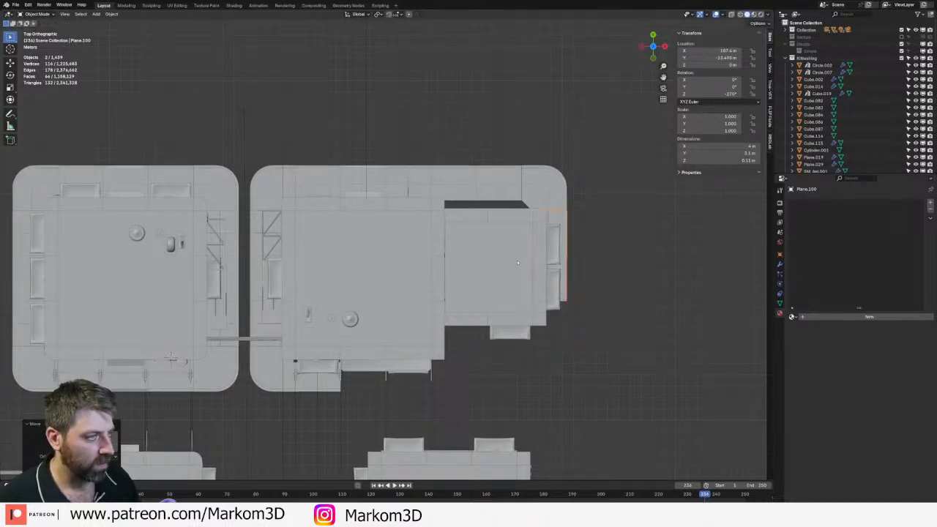
pyautogui.moveTo(517, 260); pyautogui.dragTo(479, 234, button='middle')
pyautogui.scroll(8, 481, 295)
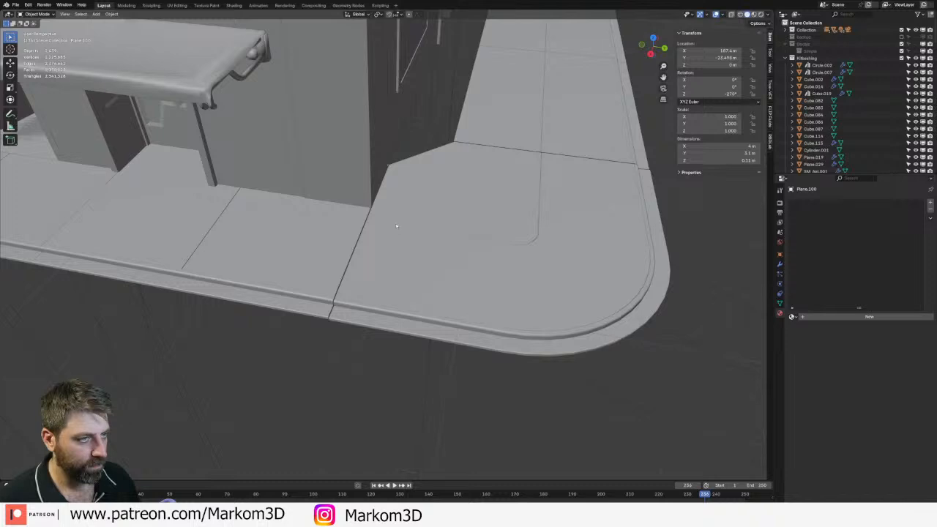
pyautogui.scroll(-5, 395, 225)
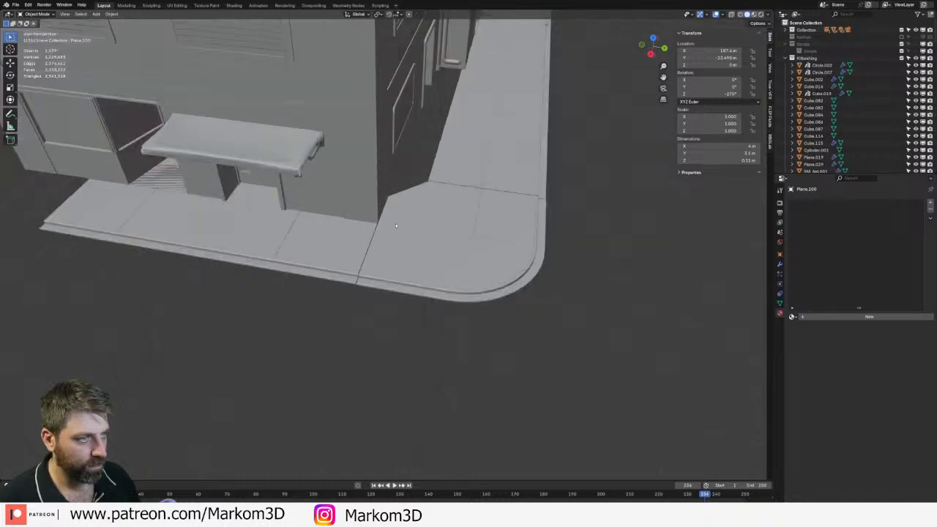
# - Duplicate the two straight rear sidewalk sections before the annex corner in place and rotate the copies 180° about Z
pyautogui.click(420, 176)
pyautogui.hotkey('shift', 'd')
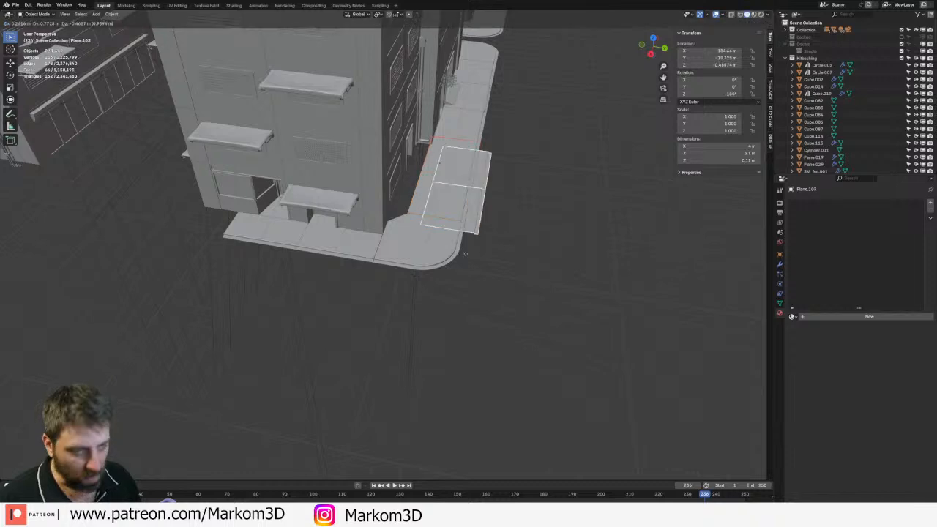
pyautogui.rightClick(461, 252)
pyautogui.write('r180z')
pyautogui.press('Return')
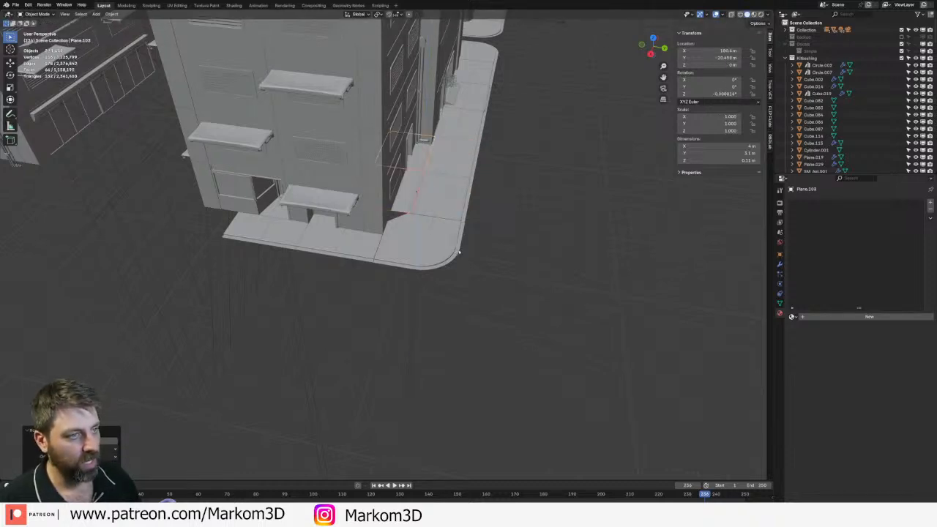
pyautogui.click(461, 251)
# - Examine the sidewalks around the annex corner and along the gap between the two fire-escape buildings
pyautogui.moveTo(461, 251); pyautogui.dragTo(458, 223, button='middle')
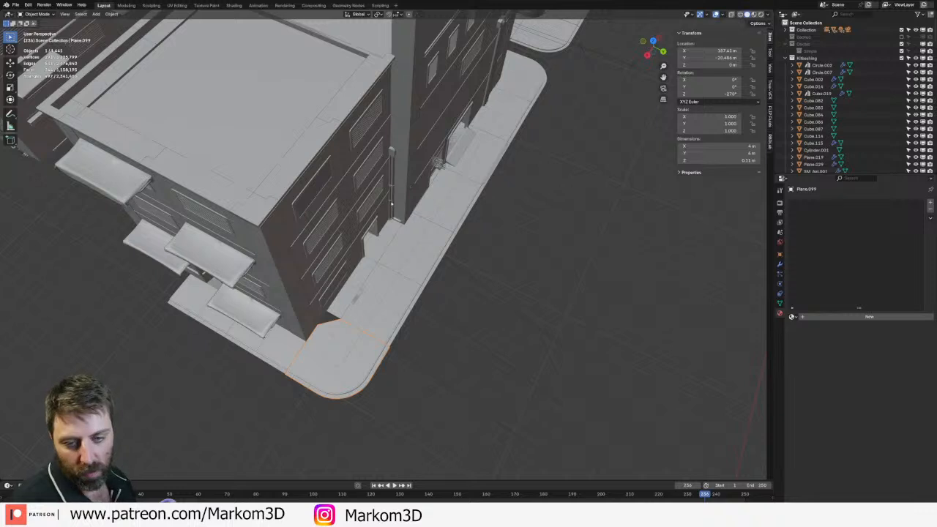
pyautogui.click(380, 247)
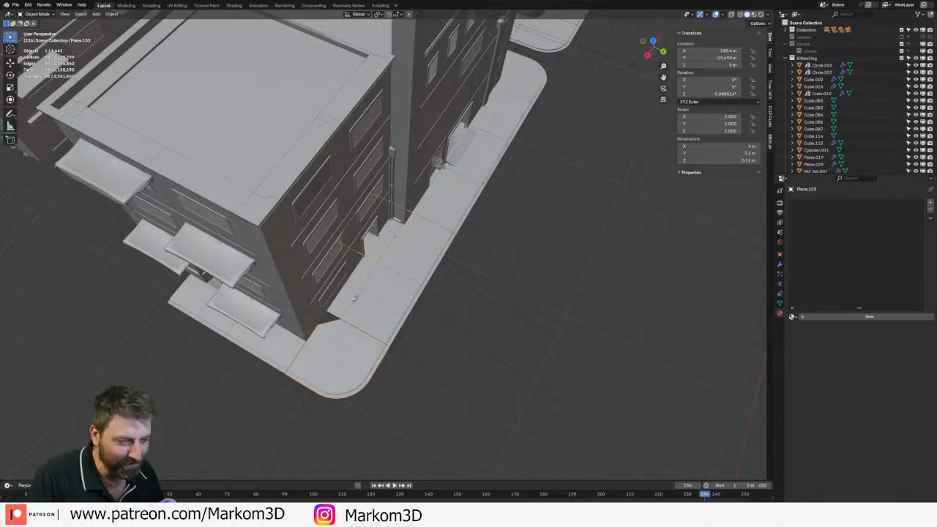
pyautogui.moveTo(322, 317); pyautogui.dragTo(320, 299, button='middle')
pyautogui.scroll(4, 307, 311)
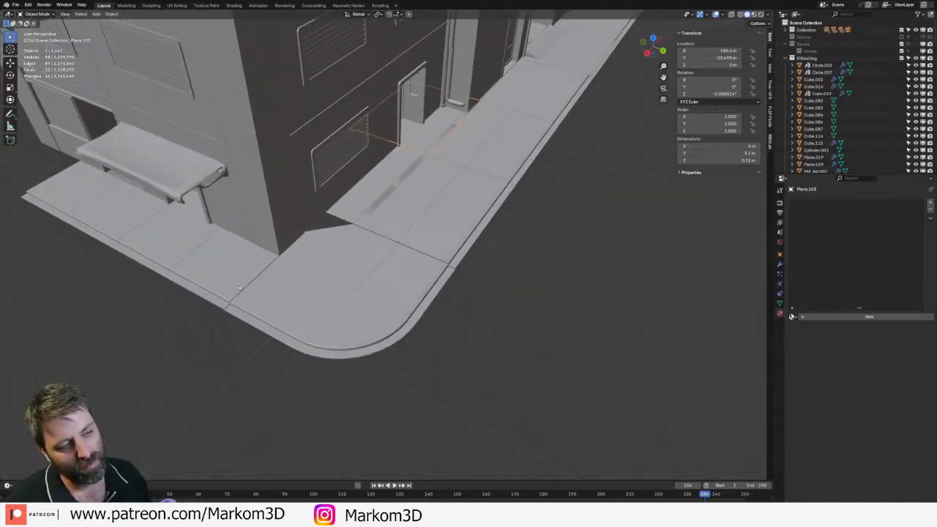
pyautogui.scroll(-5, 239, 285)
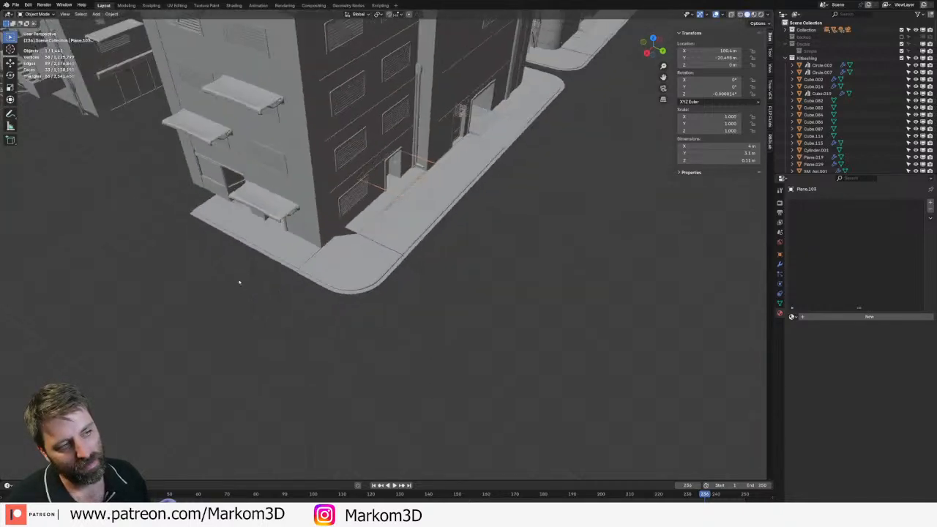
pyautogui.moveTo(239, 282); pyautogui.dragTo(188, 284, button='middle')
pyautogui.scroll(3, 354, 263)
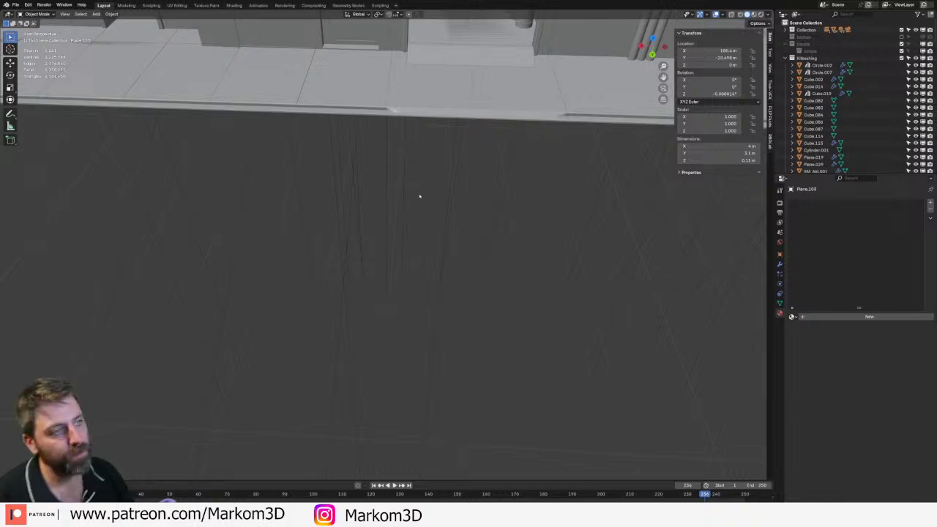
pyautogui.scroll(-5, 418, 195)
pyautogui.click(508, 280)
pyautogui.moveTo(508, 232); pyautogui.dragTo(445, 301, button='middle')
pyautogui.scroll(3, 445, 301)
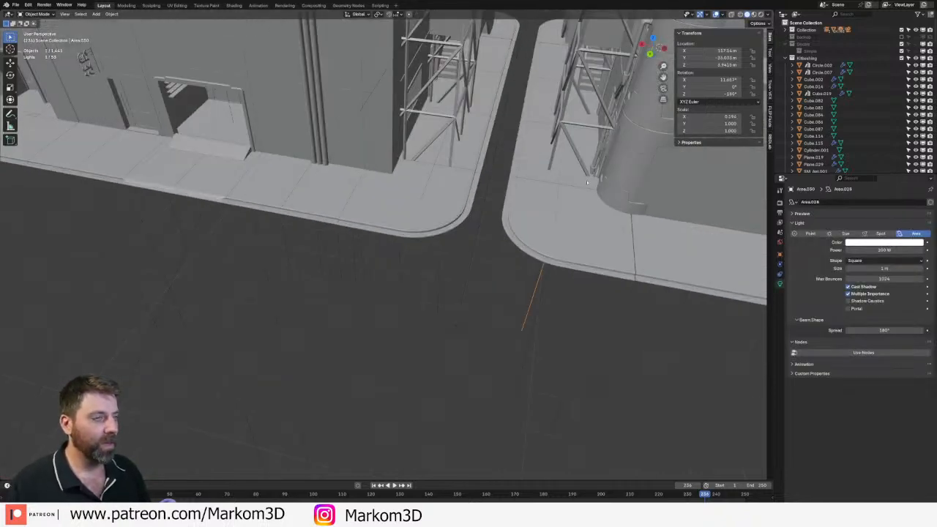
# - Unhide the large ground plane, keep the enclosing cube hidden, and lower the plane 0.1 m along Z
pyautogui.scroll(5, 575, 193)
pyautogui.click(493, 180)
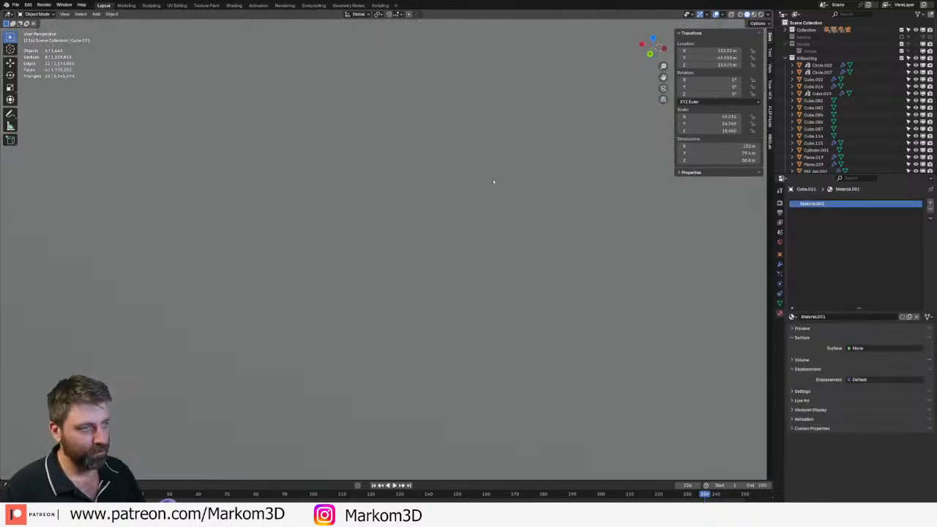
pyautogui.scroll(-5, 493, 178)
pyautogui.click(492, 181)
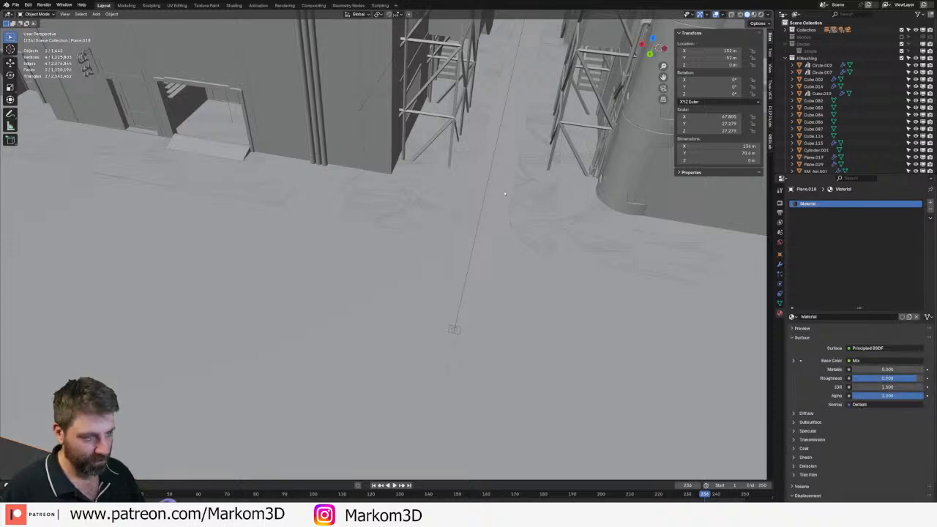
pyautogui.write('gz-0.1')
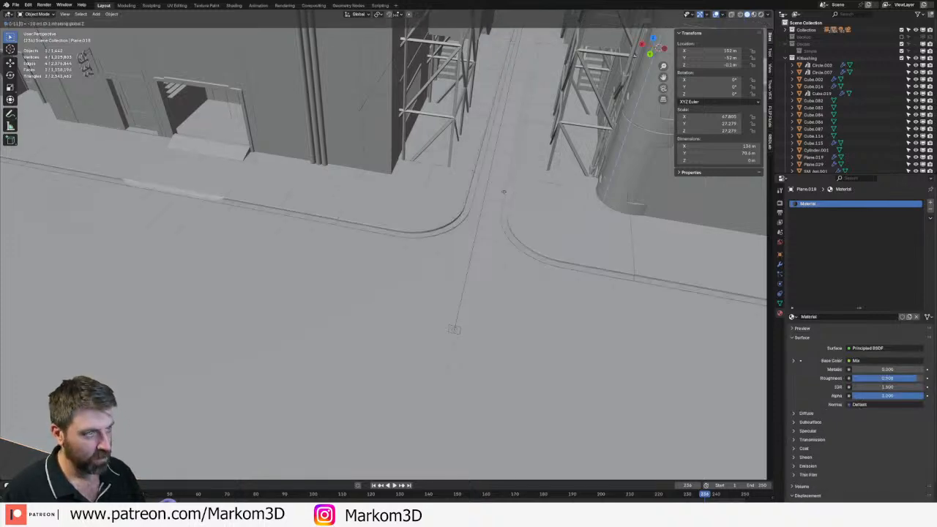
pyautogui.press('Return')
# - Rotate the scene camera about global Z to about 31° and render a test image of the street
pyautogui.press('KP_0')
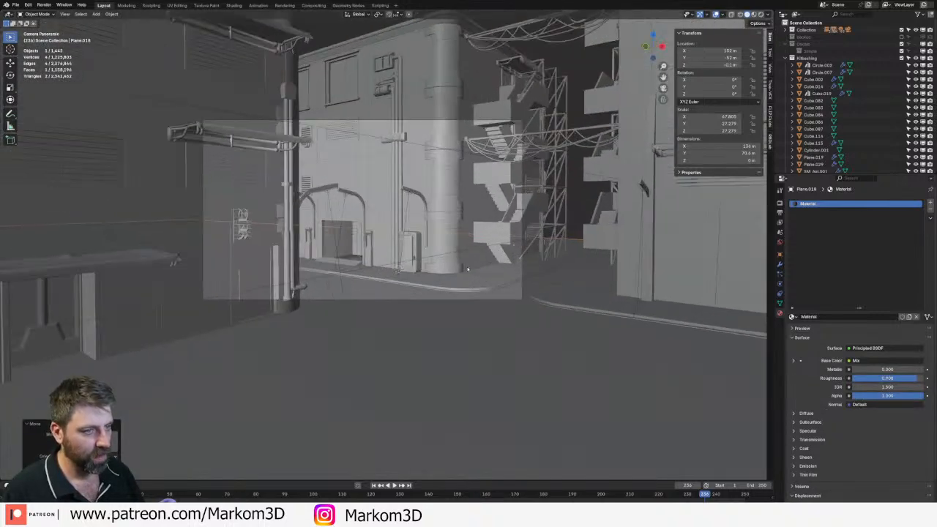
pyautogui.click(513, 302)
pyautogui.press('r')
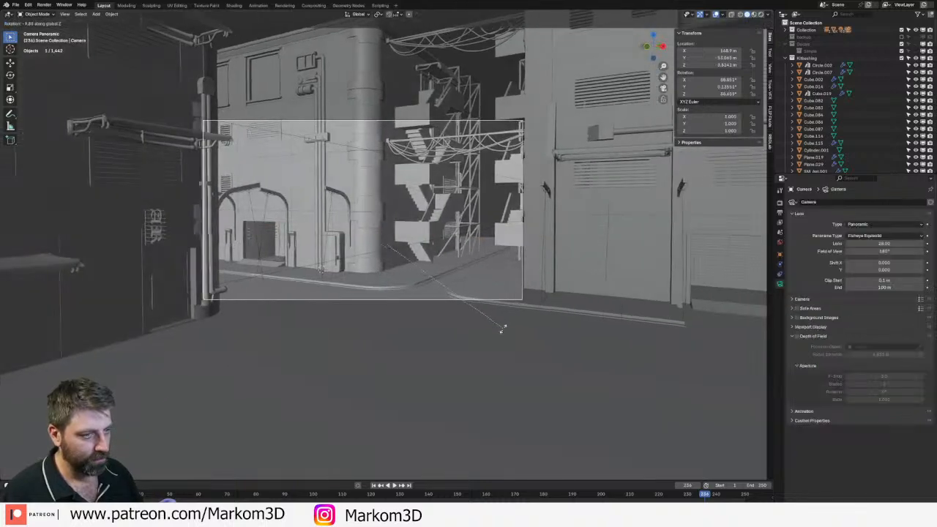
pyautogui.click(503, 329)
pyautogui.hotkey('ctrl', 'z')
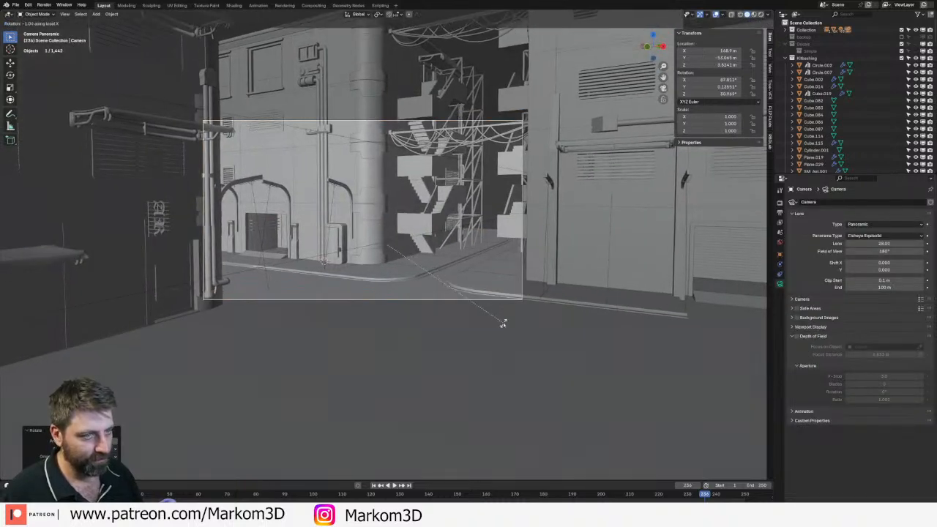
pyautogui.hotkey('ctrl', 'shift', 'z')
pyautogui.press('F12')
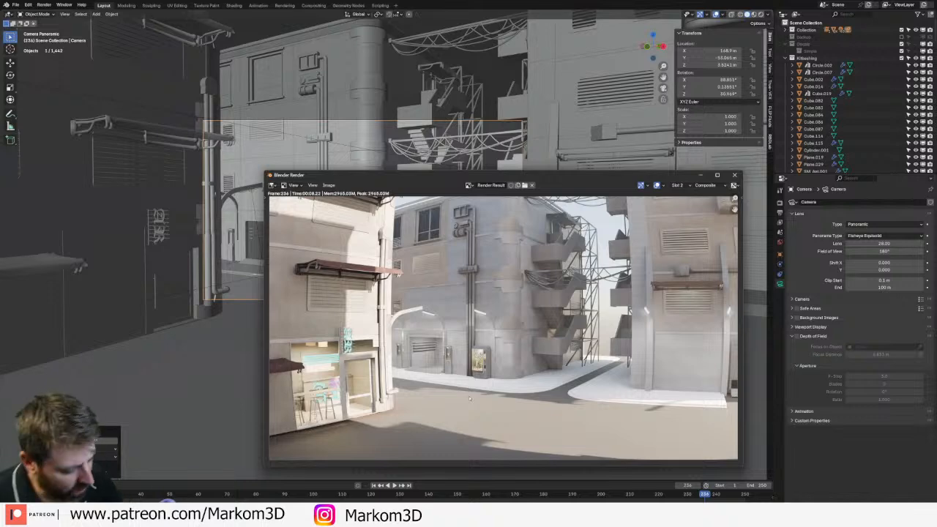
pyautogui.press('Escape')
# - Inspect the spare flat ground pieces beside the city layout from the top
pyautogui.moveTo(468, 395); pyautogui.dragTo(542, 255, button='middle')
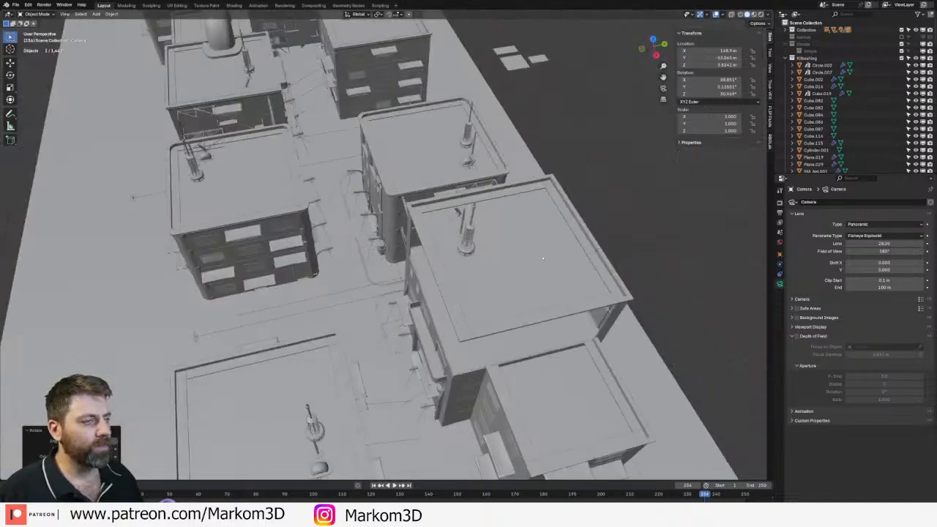
pyautogui.scroll(-8, 541, 256)
pyautogui.click(437, 169)
pyautogui.press('KP_Decimal')
pyautogui.press('KP_7')
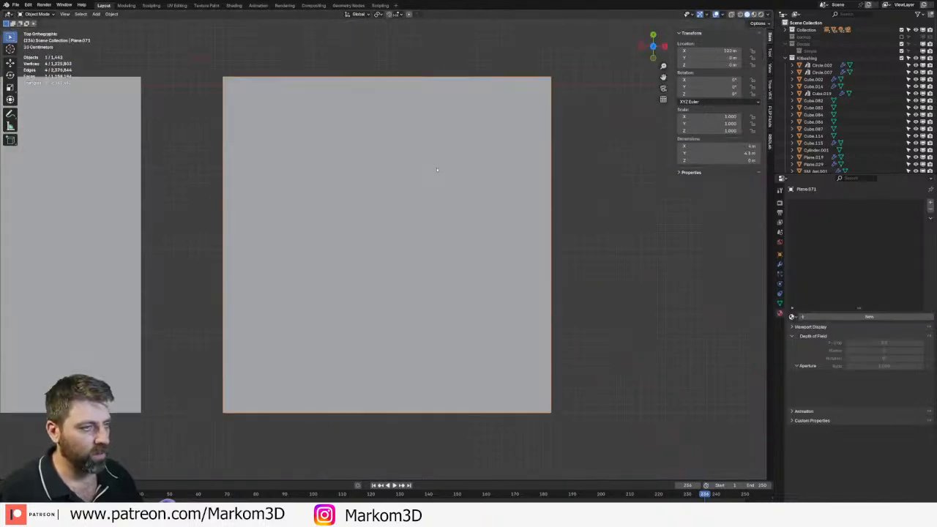
pyautogui.scroll(-6, 437, 169)
pyautogui.scroll(5, 459, 245)
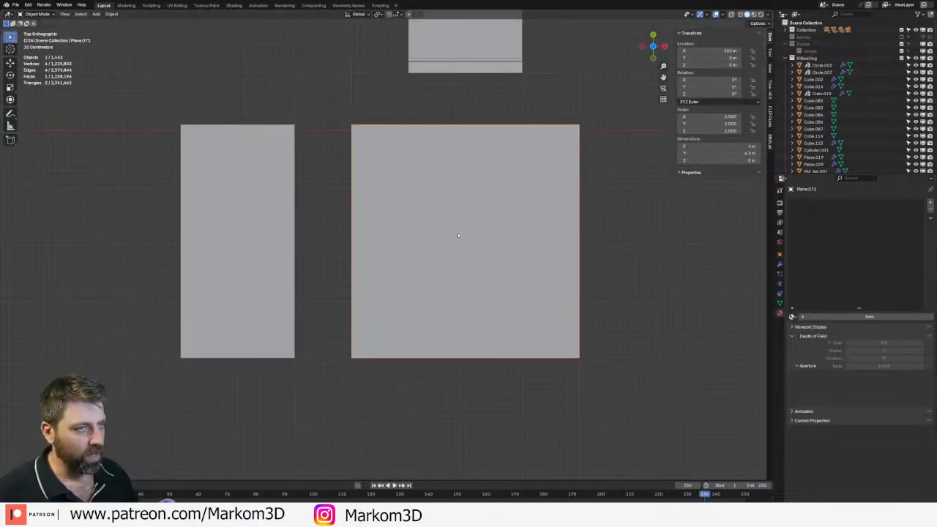
pyautogui.press('Tab')
pyautogui.scroll(-3, 381, 226)
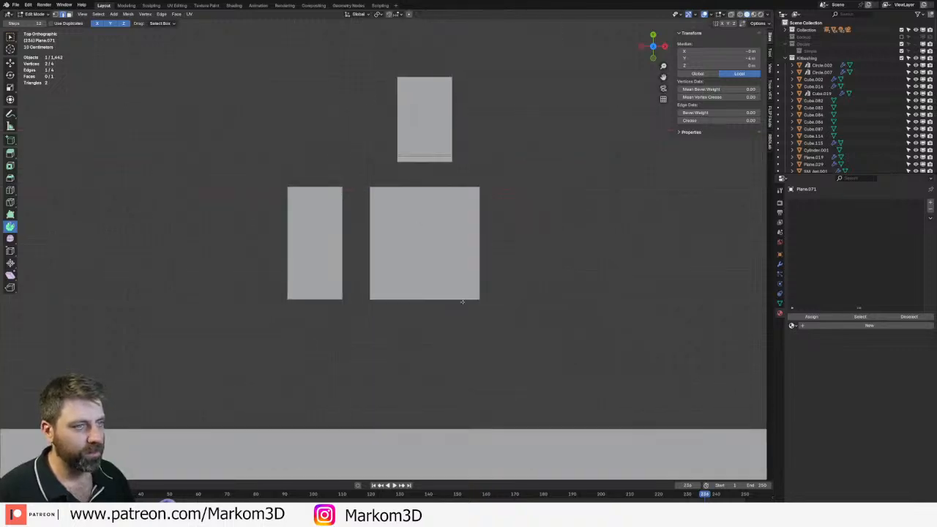
pyautogui.scroll(-6, 463, 301)
pyautogui.press('Tab')
# - Move the kit's narrow and square flat ground pieces together along Y to Y 3 m
pyautogui.scroll(-4, 410, 271)
pyautogui.keyDown('shift'); pyautogui.moveTo(324, 244); pyautogui.dragTo(598, 293, button='middle'); pyautogui.keyUp('shift')
pyautogui.keyDown('shift'); pyautogui.moveTo(334, 300); pyautogui.dragTo(535, 268, button='middle'); pyautogui.keyUp('shift')
pyautogui.scroll(6, 435, 259)
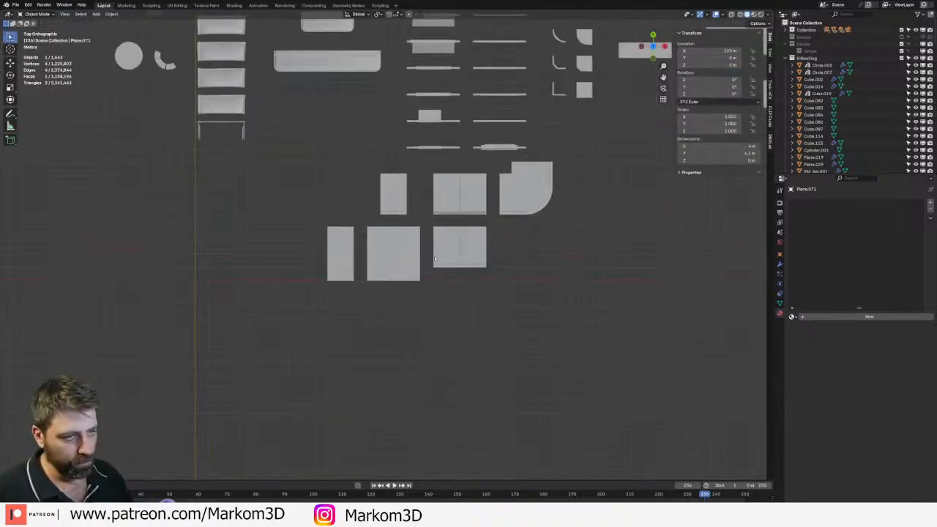
pyautogui.keyDown('shift'); pyautogui.moveTo(435, 258); pyautogui.dragTo(503, 271, button='middle'); pyautogui.keyUp('shift')
pyautogui.click(470, 272)
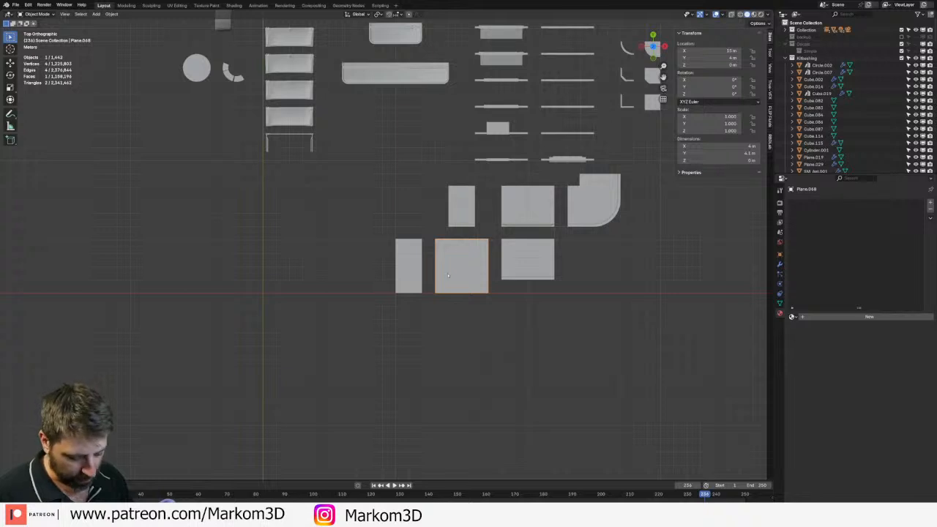
pyautogui.click(429, 271)
pyautogui.click(413, 266)
pyautogui.keyDown('shift'); pyautogui.click(458, 262); pyautogui.keyUp('shift')
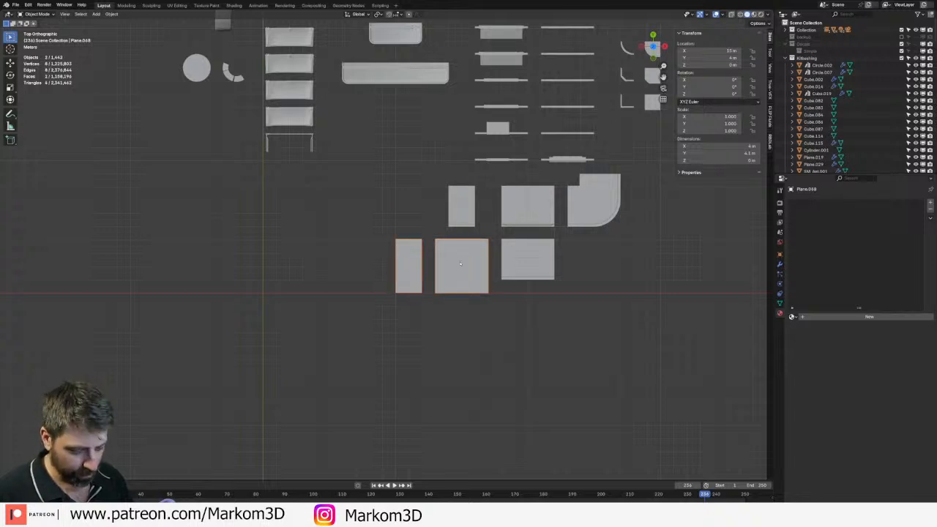
pyautogui.press('g')
pyautogui.press('y')
pyautogui.click(463, 277)
# - Move the plain straight sidewalk piece beside the flat ground pieces along Y to Y 3 m
pyautogui.click(521, 256)
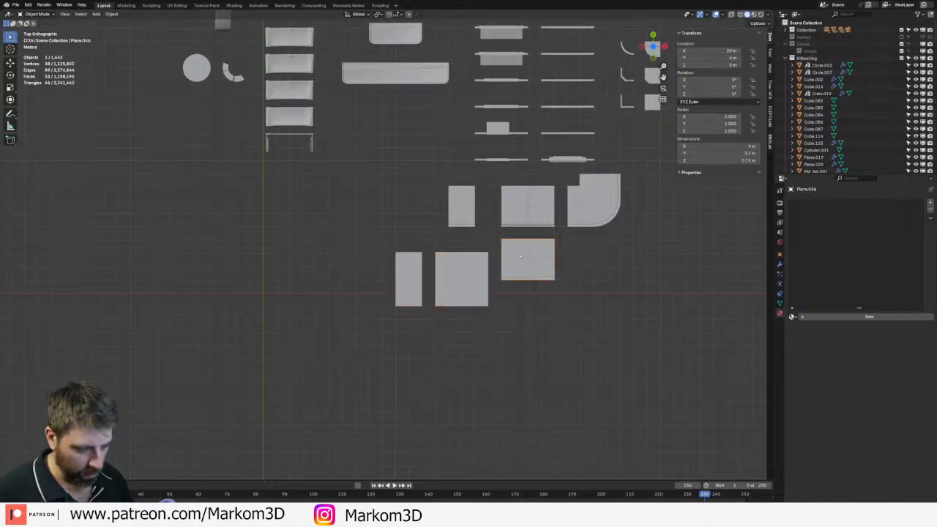
pyautogui.press('g')
pyautogui.press('y')
pyautogui.click(519, 267)
# - Open the two flat ground pieces and the plain sidewalk piece together in edit mode with wireframe display
pyautogui.scroll(2, 536, 268)
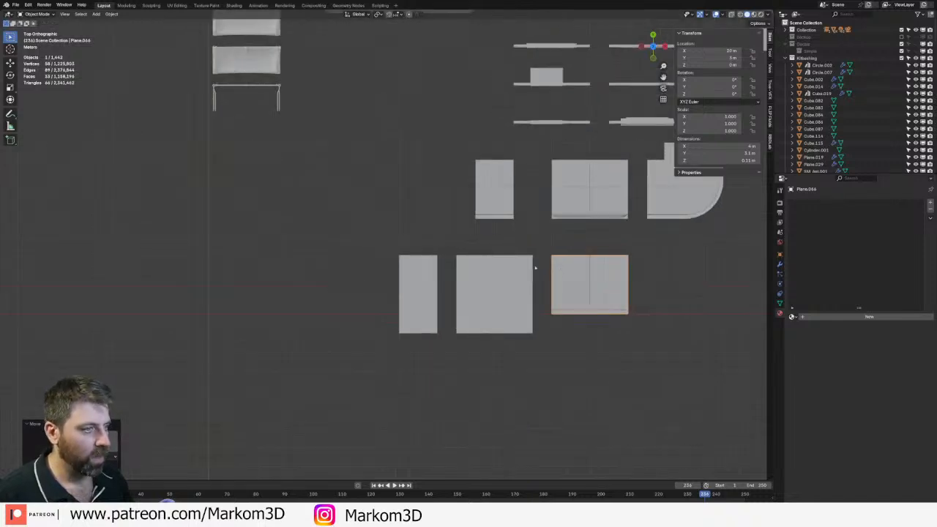
pyautogui.keyDown('shift'); pyautogui.click(505, 268); pyautogui.keyUp('shift')
pyautogui.keyDown('shift'); pyautogui.click(427, 266); pyautogui.keyUp('shift')
pyautogui.press('Tab')
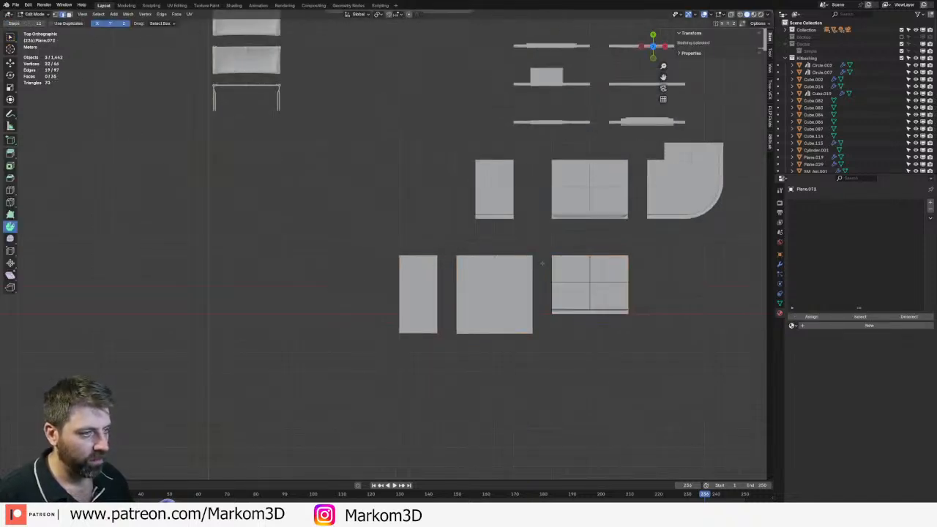
pyautogui.press('z')
pyautogui.click(519, 284)
pyautogui.press('Tab')
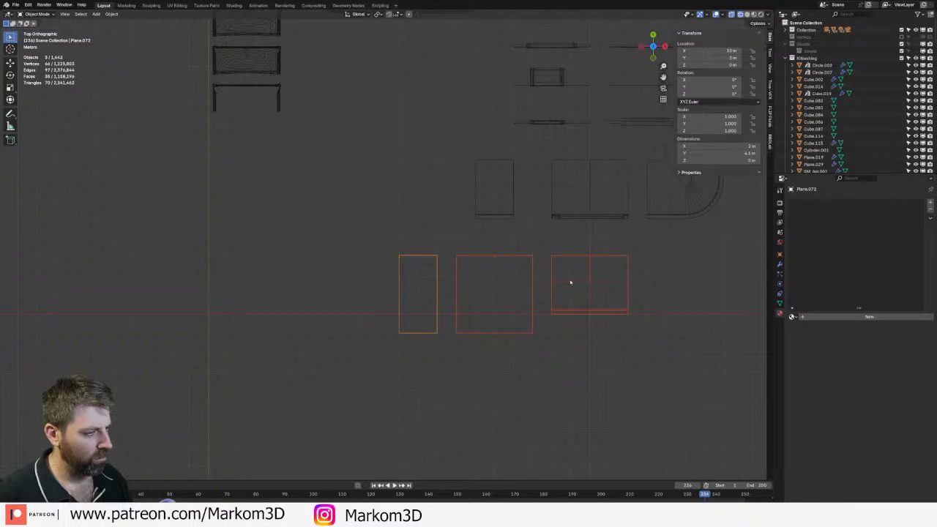
pyautogui.press('Tab')
# - Select the rear edges of all three pieces and move them 1 m outward along Y
pyautogui.click(413, 256)
pyautogui.keyDown('shift'); pyautogui.click(484, 256); pyautogui.keyUp('shift')
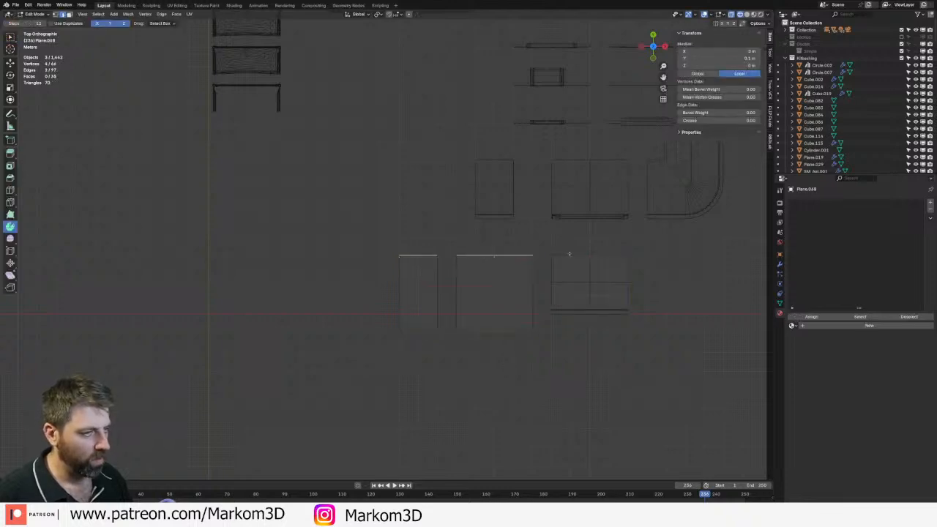
pyautogui.keyDown('shift'); pyautogui.click(569, 254); pyautogui.keyUp('shift')
pyautogui.keyDown('shift'); pyautogui.click(607, 254); pyautogui.keyUp('shift')
pyautogui.keyDown('alt'); pyautogui.keyDown('shift'); pyautogui.click(606, 254); pyautogui.keyUp('shift'); pyautogui.keyUp('alt')
pyautogui.keyDown('shift'); pyautogui.click(590, 256); pyautogui.keyUp('shift')
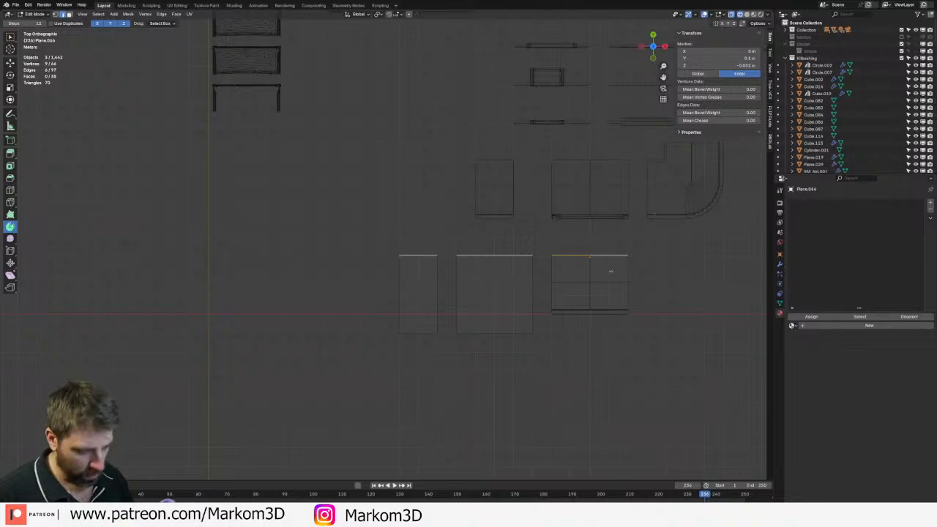
pyautogui.press('g')
pyautogui.press('y')
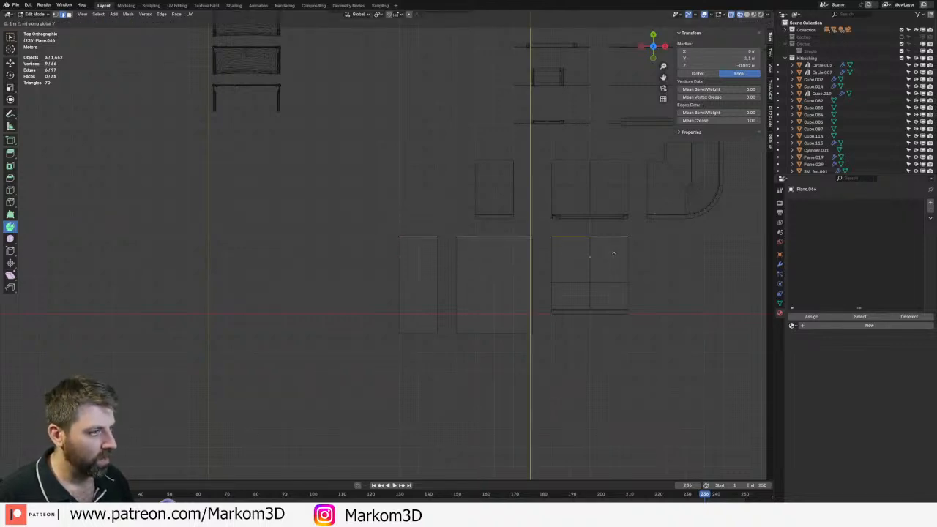
pyautogui.press('Return')
# - Set the rear edge's local Y to 1 m on the sidewalk piece, the square ground piece and the narrow one
pyautogui.click(727, 57)
pyautogui.write('1')
pyautogui.press('Return')
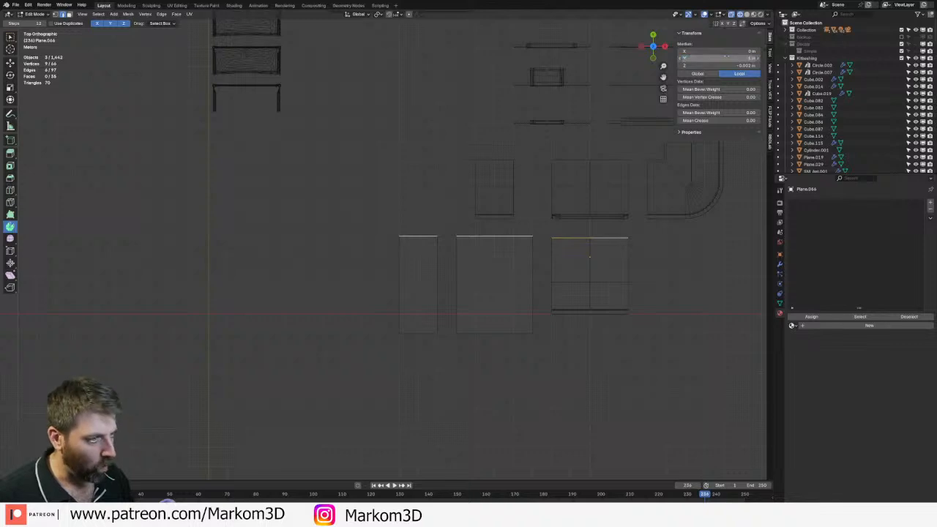
pyautogui.click(509, 235)
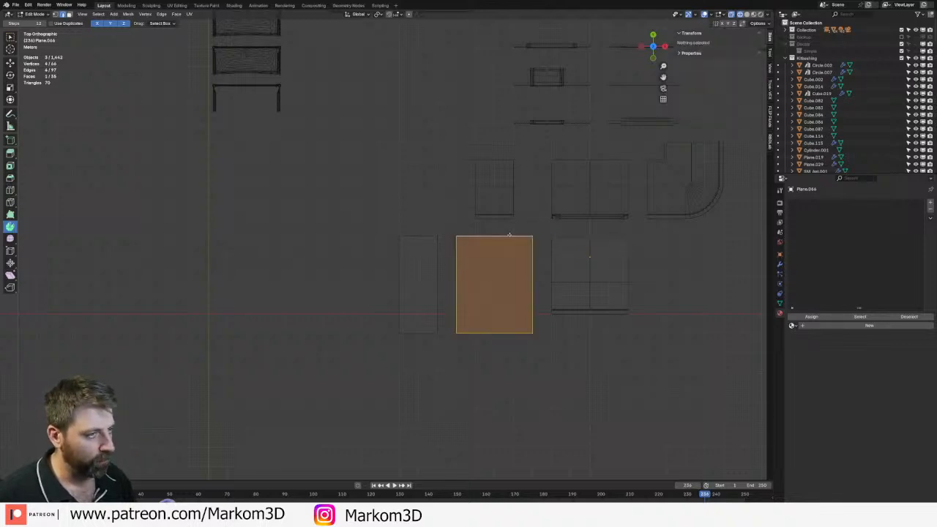
pyautogui.click(721, 58)
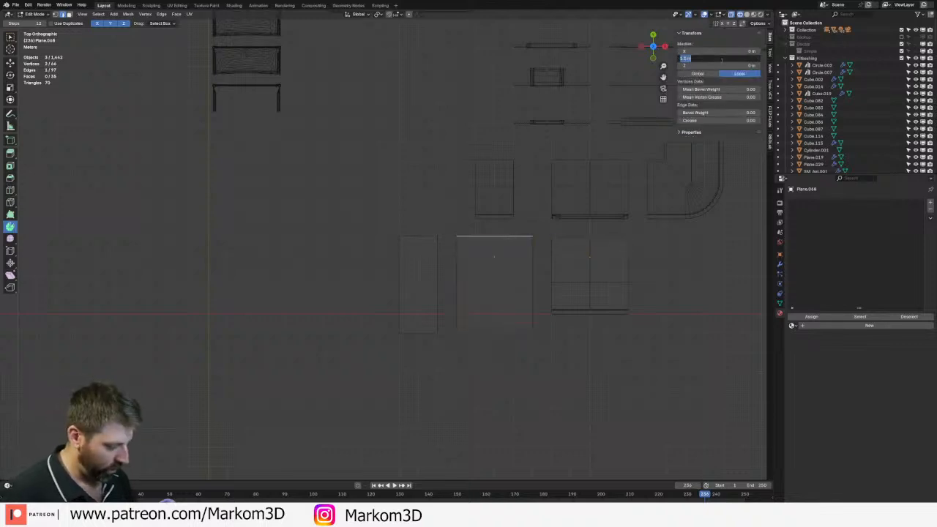
pyautogui.write('1')
pyautogui.press('Return')
pyautogui.click(420, 235)
pyautogui.click(715, 58)
pyautogui.write('1')
pyautogui.press('Return')
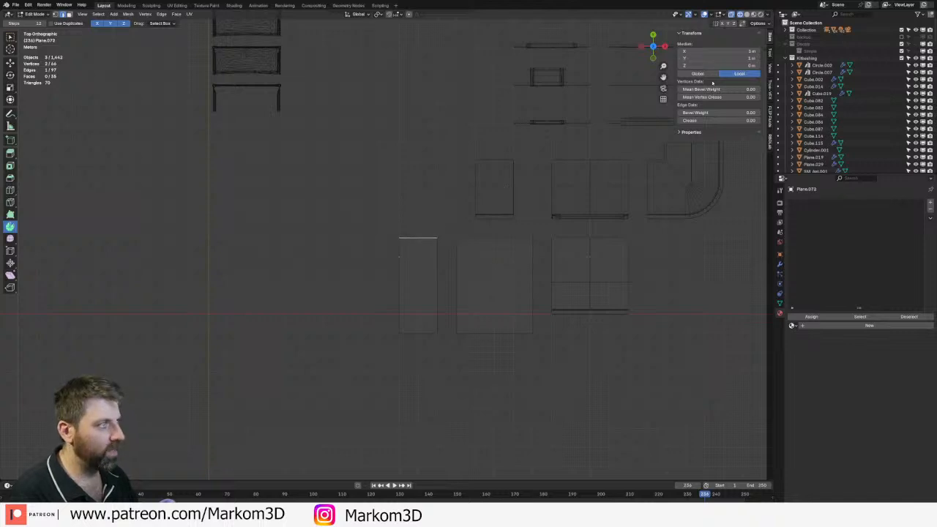
# - Move the rear edges of the narrow and the square curbed sidewalk pieces outward along Y to a total depth of 4 m
pyautogui.press('Tab')
pyautogui.click(580, 203)
pyautogui.keyDown('shift'); pyautogui.moveTo(579, 203); pyautogui.dragTo(518, 227, button='middle'); pyautogui.keyUp('shift')
pyautogui.keyDown('shift'); pyautogui.click(450, 210); pyautogui.keyUp('shift')
pyautogui.press('Tab')
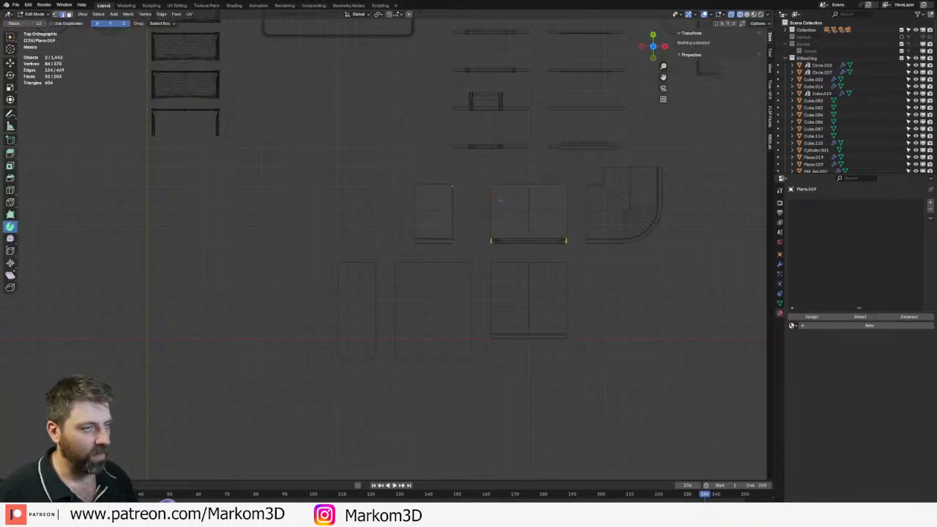
pyautogui.click(507, 185)
pyautogui.keyDown('shift'); pyautogui.click(436, 185); pyautogui.keyUp('shift')
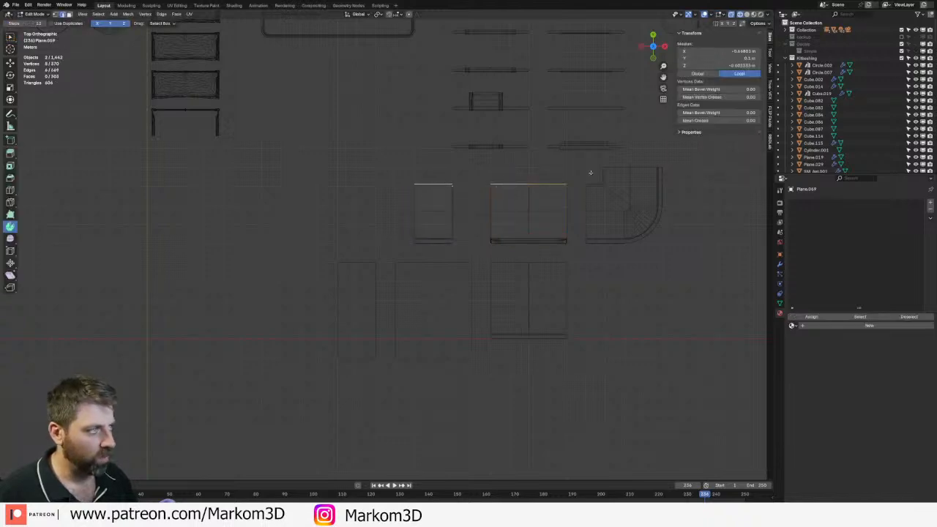
pyautogui.press('g')
pyautogui.press('y')
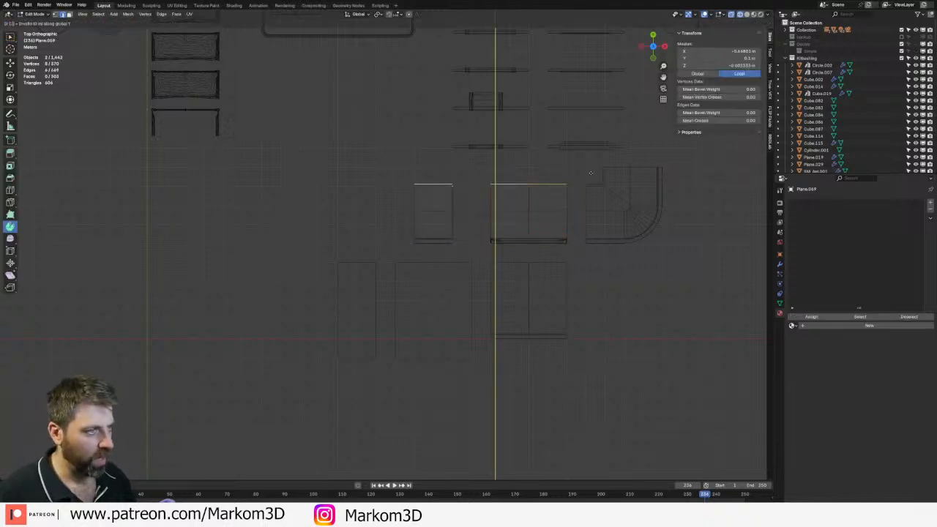
pyautogui.press('Return')
pyautogui.press('Tab')
# - Move the inner notch vertex of the curved corner sidewalk piece outward to local X -1 m, Y 1 m
pyautogui.scroll(-1, 585, 231)
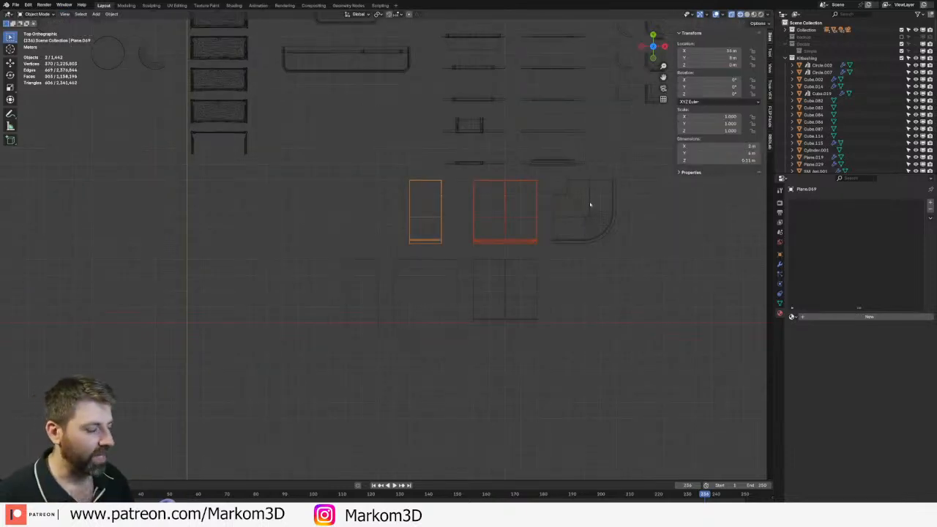
pyautogui.keyDown('shift'); pyautogui.moveTo(590, 205); pyautogui.dragTo(531, 241, button='middle'); pyautogui.keyUp('shift')
pyautogui.scroll(6, 552, 226)
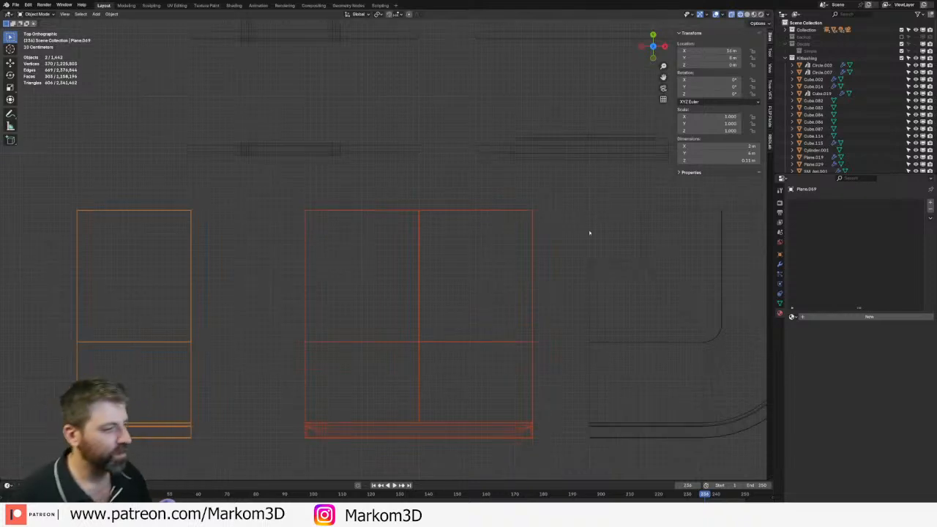
pyautogui.click(625, 262)
pyautogui.press('Tab')
pyautogui.click(641, 262)
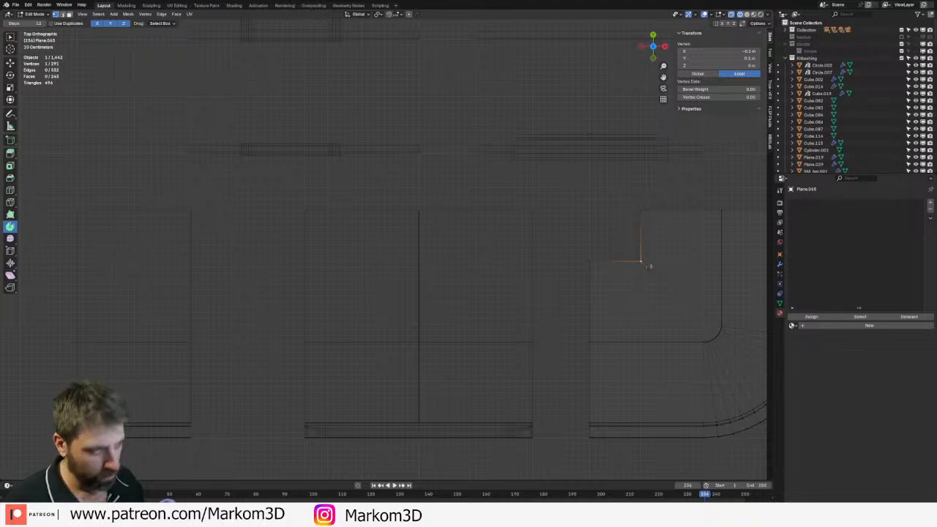
pyautogui.press('g')
pyautogui.click(598, 215)
pyautogui.press('Tab')
pyautogui.scroll(-5, 631, 269)
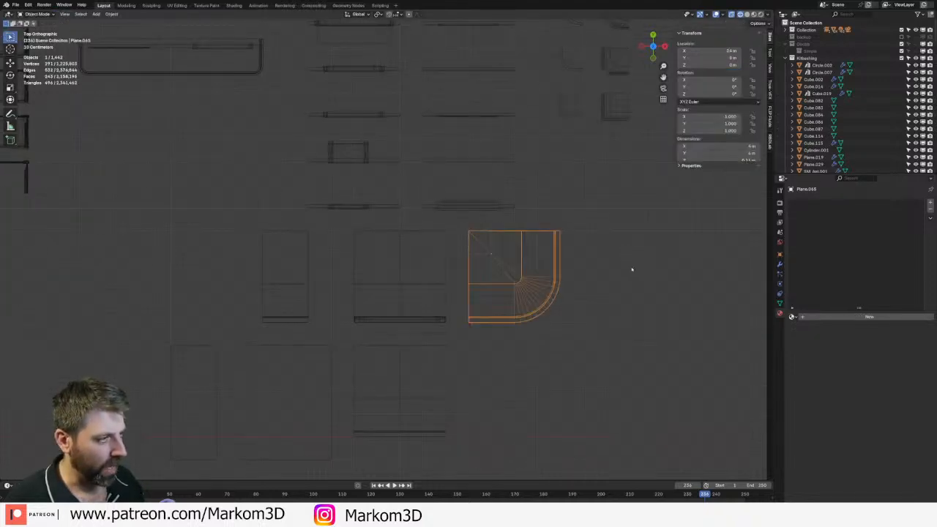
# - Select all vertices along the curved corner piece's rear edge and flatten them by scaling to 0 along Y
pyautogui.scroll(4, 510, 242)
pyautogui.press('Tab')
pyautogui.keyDown('shift'); pyautogui.moveTo(625, 226); pyautogui.dragTo(509, 239, button='middle'); pyautogui.keyUp('shift')
pyautogui.scroll(4, 510, 239)
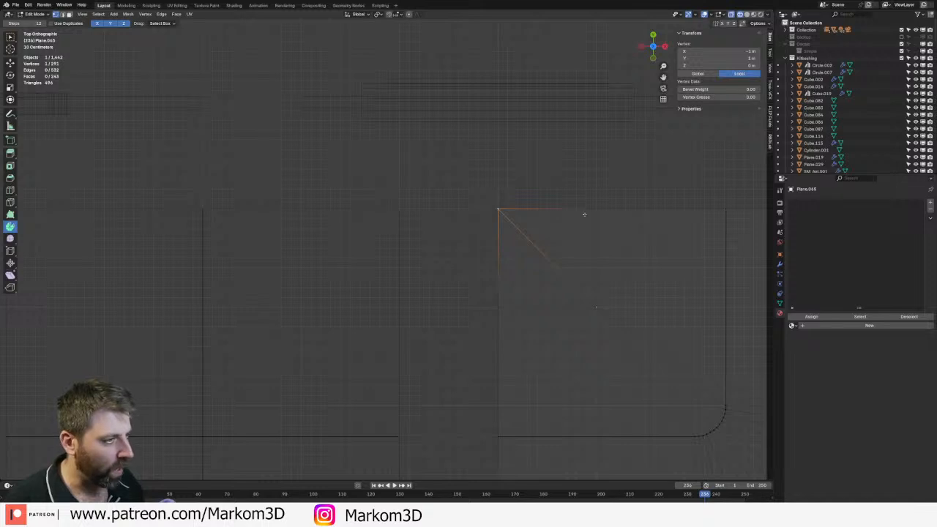
pyautogui.press('g')
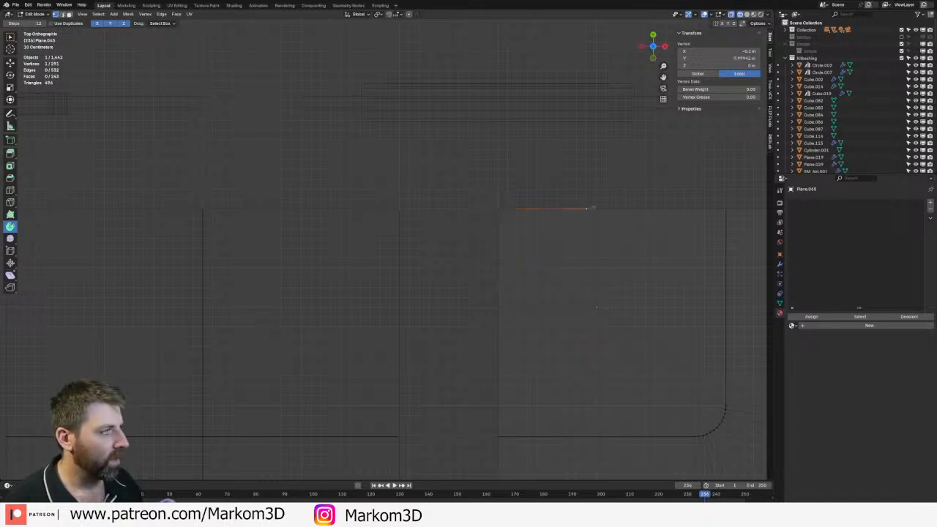
pyautogui.keyDown('shift'); pyautogui.moveTo(654, 215); pyautogui.dragTo(546, 213, button='middle'); pyautogui.keyUp('shift')
pyautogui.keyDown('alt'); pyautogui.click(574, 217); pyautogui.keyUp('alt')
pyautogui.scroll(-1, 575, 218)
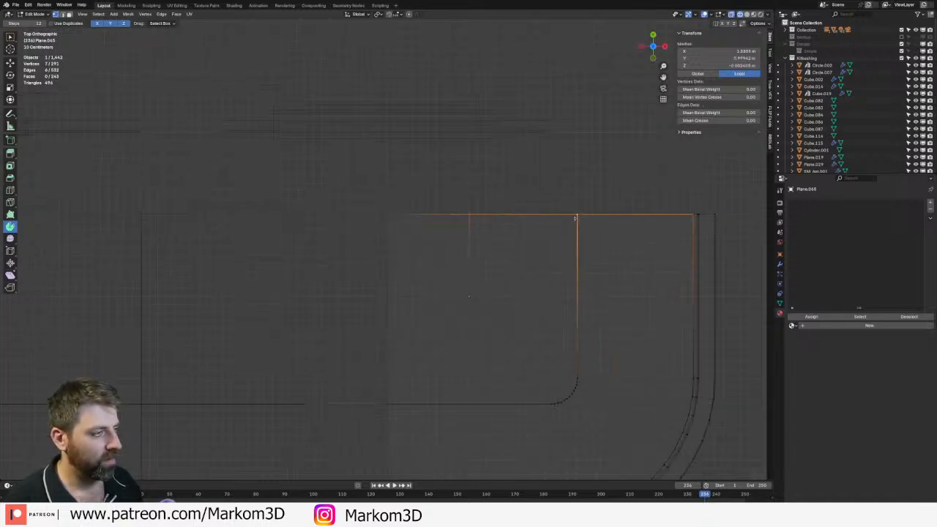
pyautogui.keyDown('alt'); pyautogui.keyDown('shift'); pyautogui.click(705, 210); pyautogui.keyUp('shift'); pyautogui.keyUp('alt')
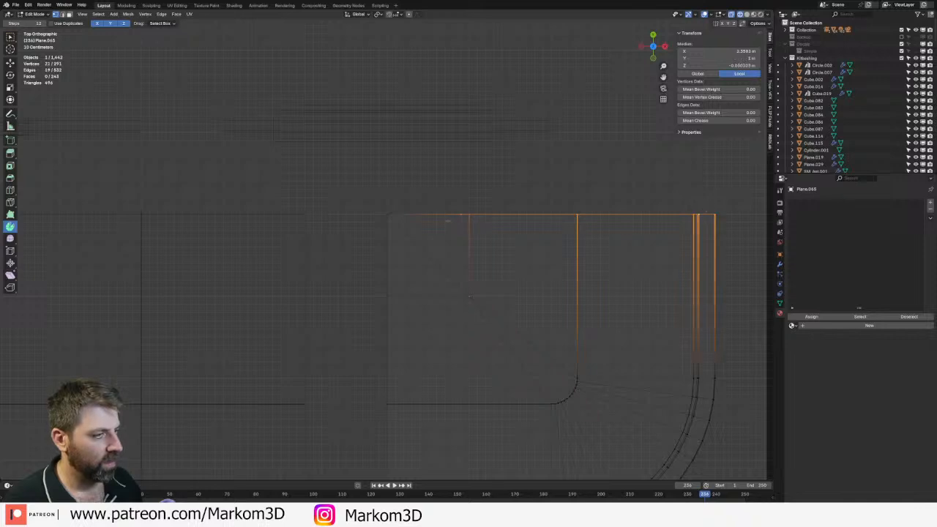
pyautogui.keyDown('shift'); pyautogui.click(388, 213); pyautogui.keyUp('shift')
pyautogui.press('s')
pyautogui.press('y')
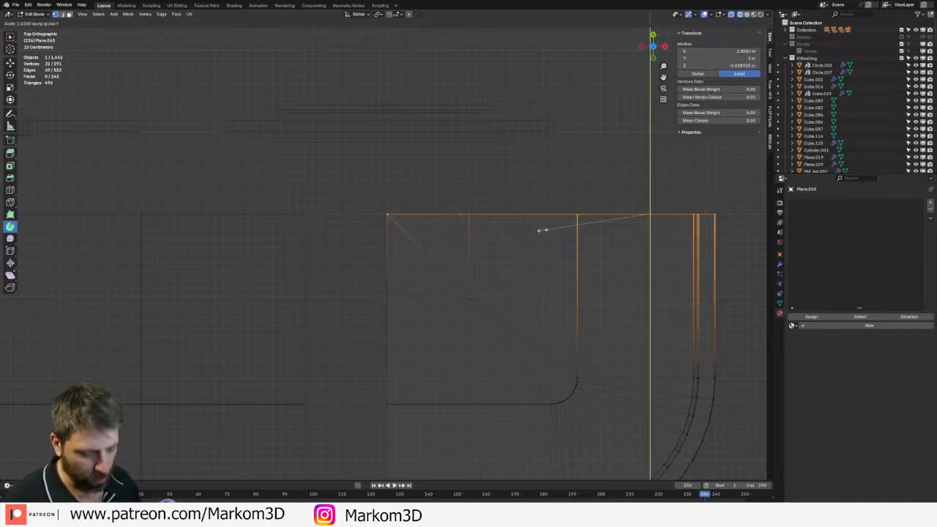
pyautogui.press('0')
pyautogui.press('Return')
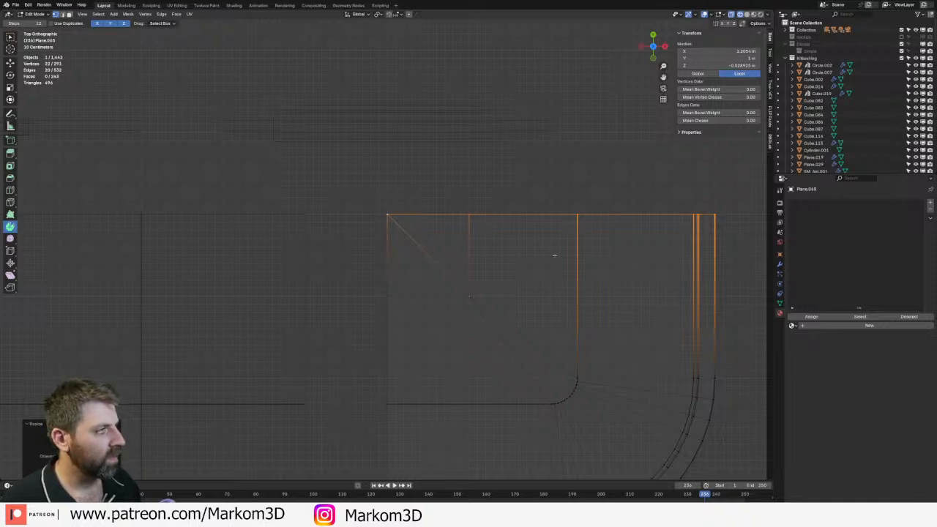
# - Slide the extra vertex on the corner piece's straight inner side to the rear corner at local X -1 m, Y 1 m
pyautogui.scroll(-1, 496, 291)
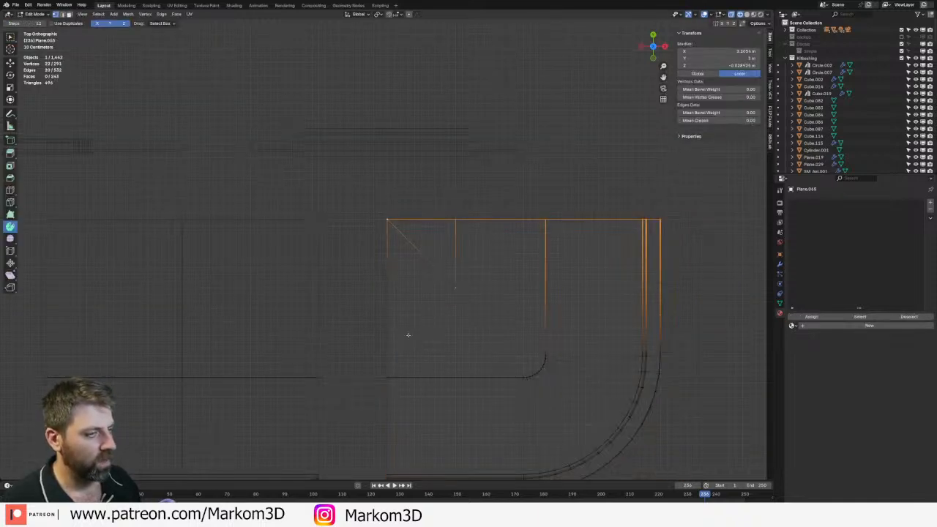
pyautogui.keyDown('alt'); pyautogui.click(388, 335); pyautogui.keyUp('alt')
pyautogui.click(386, 280)
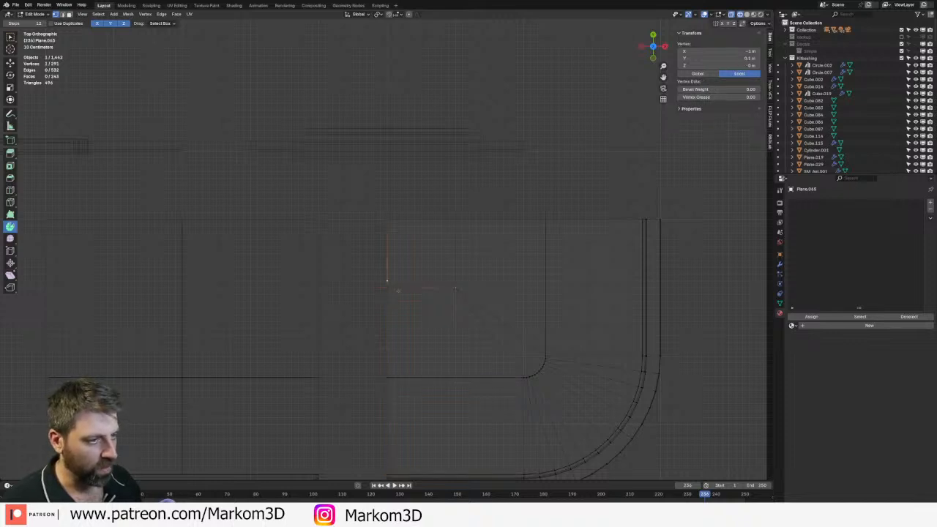
pyautogui.press('g')
pyautogui.press('g')
pyautogui.click(406, 154)
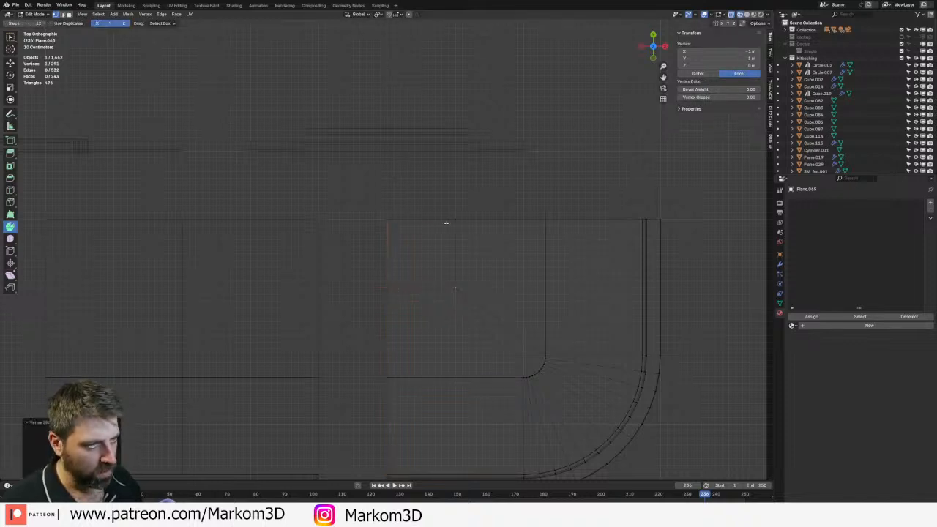
# - Merge the overlapping vertices of the whole corner piece by distance and leave edit mode
pyautogui.press('a')
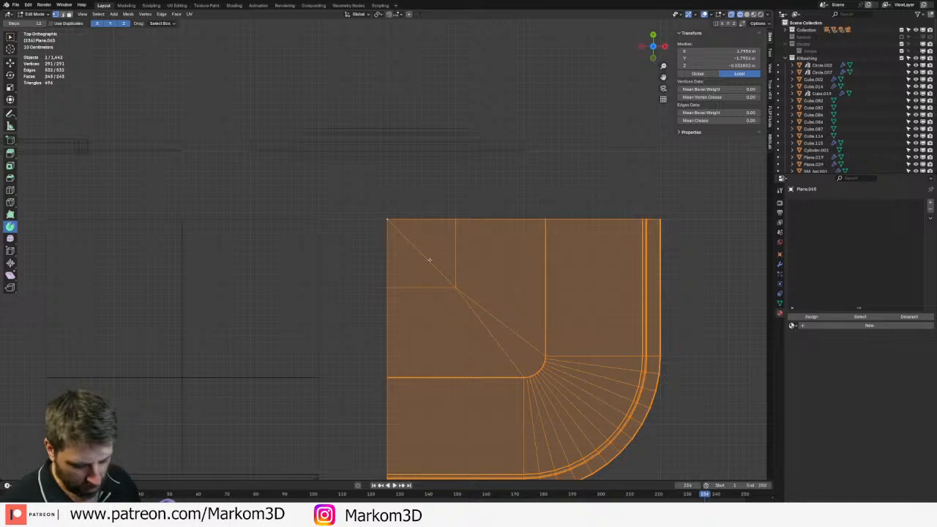
pyautogui.press('m')
pyautogui.click(426, 300)
pyautogui.scroll(-6, 500, 341)
pyautogui.press('Tab')
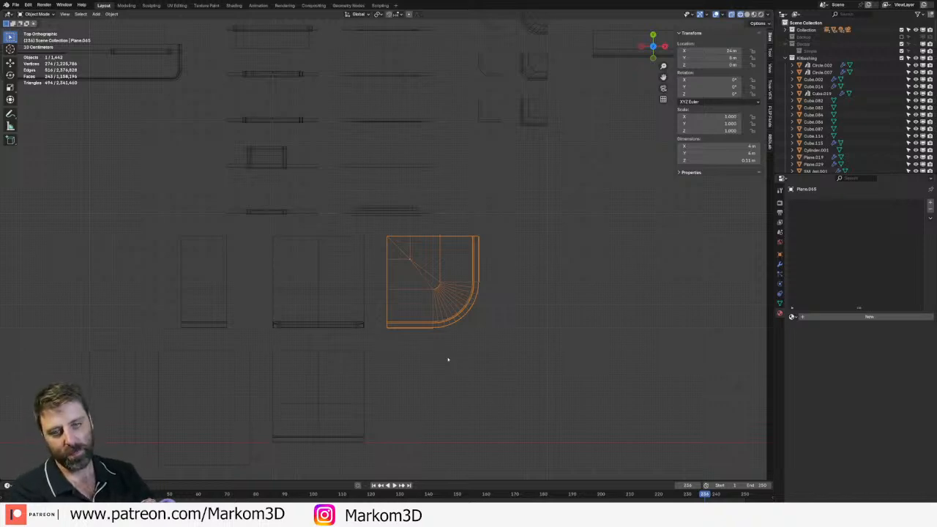
# - Switch to solid shading and check the filled corner piece against the neighbouring sidewalk pieces
pyautogui.scroll(4, 402, 290)
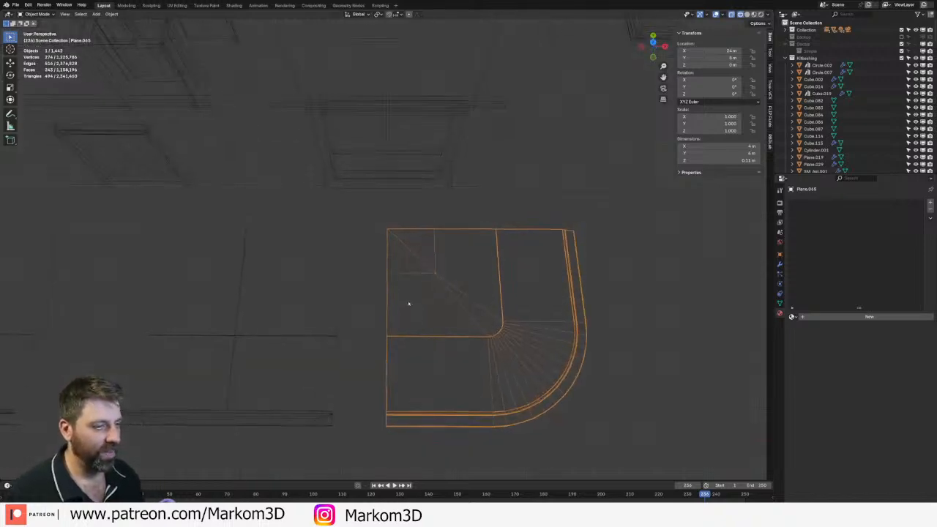
pyautogui.moveTo(410, 305); pyautogui.dragTo(345, 253, button='middle')
pyautogui.press('z')
pyautogui.click(372, 256)
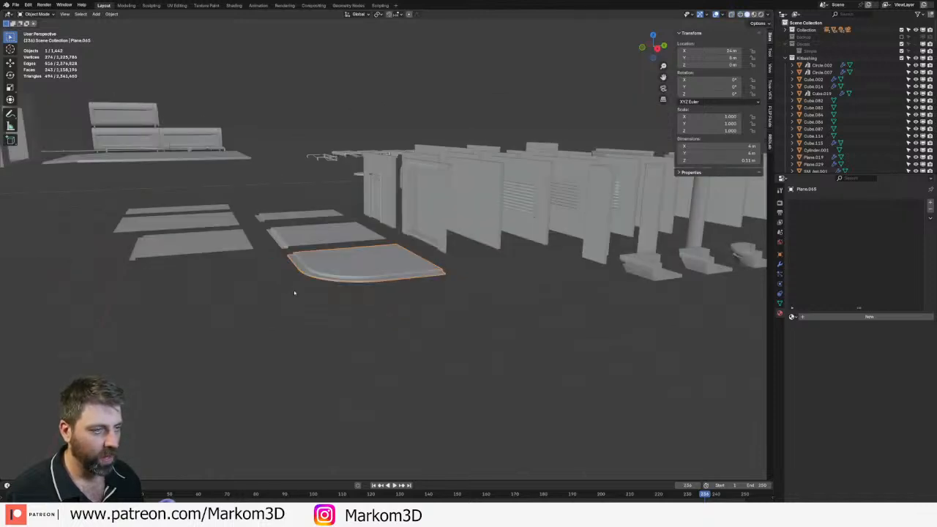
pyautogui.moveTo(294, 293); pyautogui.dragTo(345, 324, button='middle')
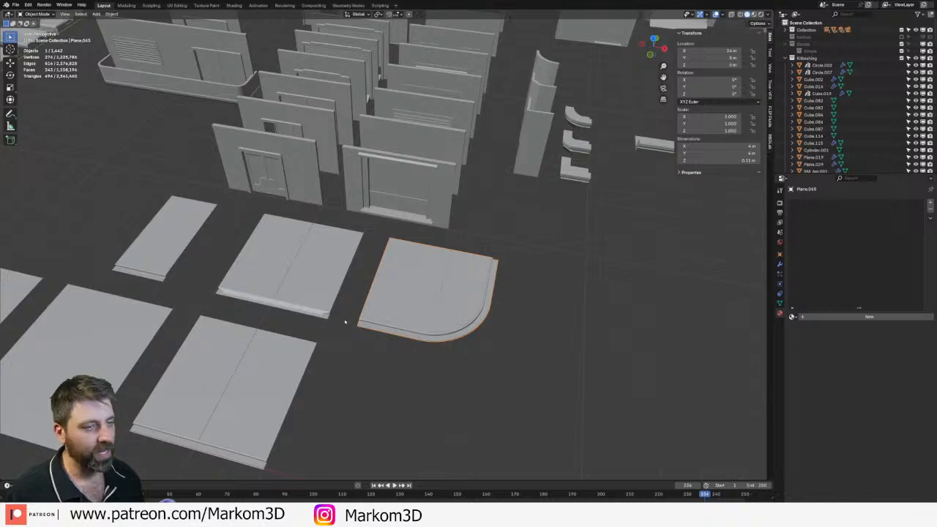
# - Select the square flat ground piece beside the city blocks and look over the building layout
pyautogui.scroll(-8, 345, 322)
pyautogui.moveTo(471, 372); pyautogui.dragTo(463, 321, button='middle')
pyautogui.scroll(5, 463, 320)
pyautogui.moveTo(355, 276); pyautogui.dragTo(481, 327, button='middle')
pyautogui.click(452, 274)
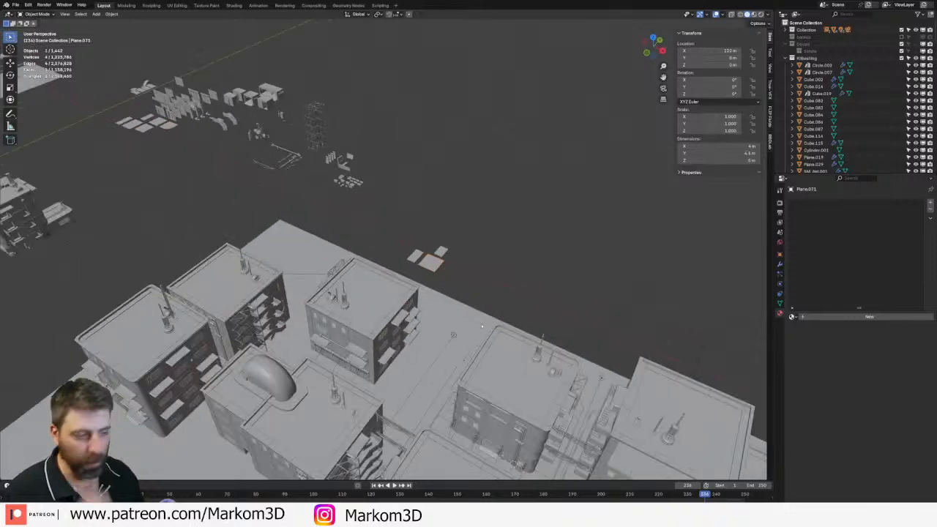
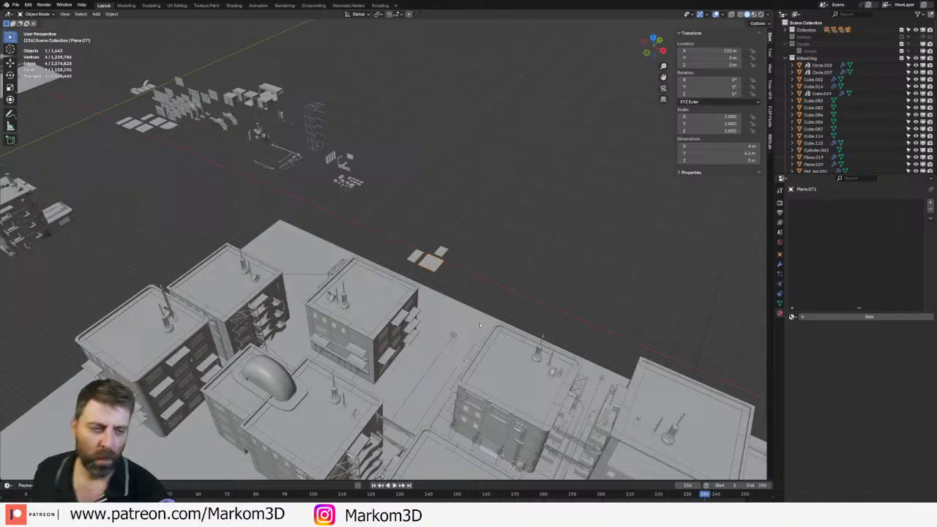
pyautogui.scroll(-4, 572, 276)
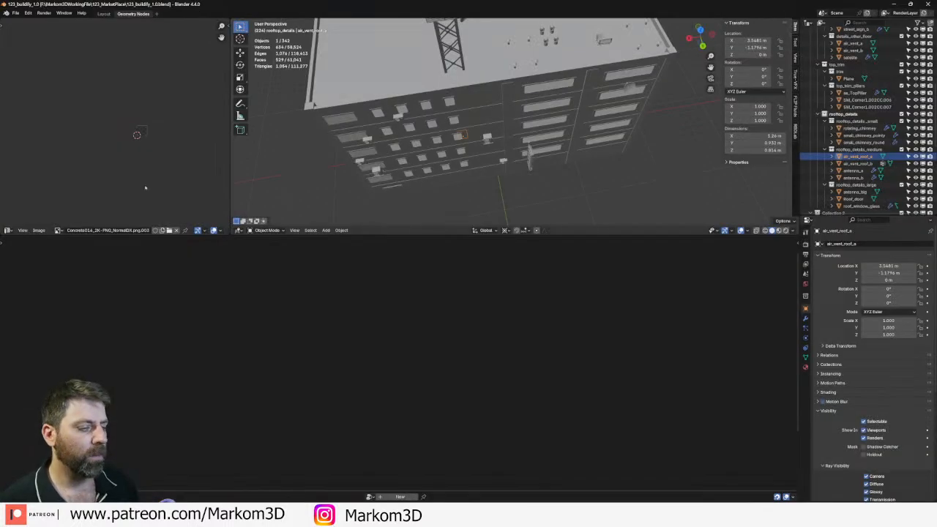
# - In the 123_buildify_1.0 file, enlarge the 3D viewport around the generated building and switch it to rendered shading
pyautogui.moveTo(449, 133); pyautogui.dragTo(540, 158, button='middle')
pyautogui.scroll(-3, 616, 184)
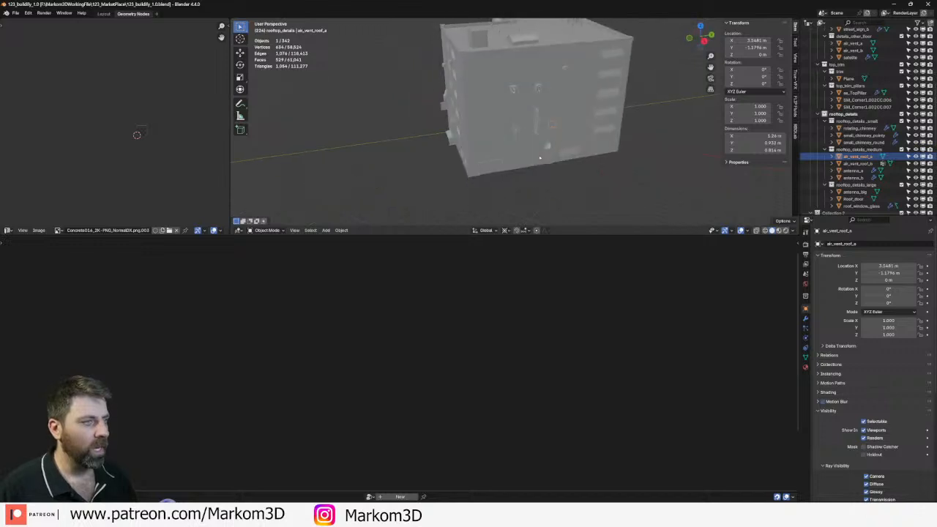
pyautogui.moveTo(408, 237); pyautogui.dragTo(409, 447)
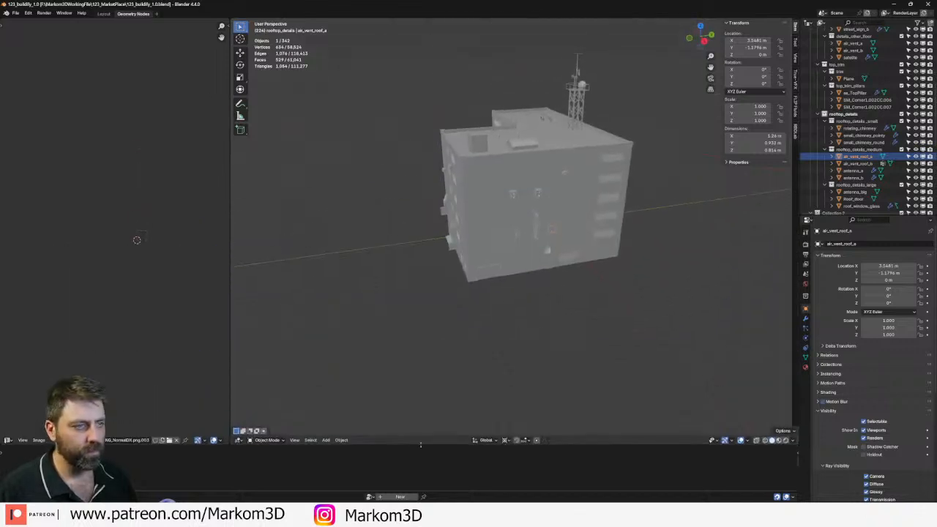
pyautogui.moveTo(468, 293); pyautogui.dragTo(409, 308, button='middle')
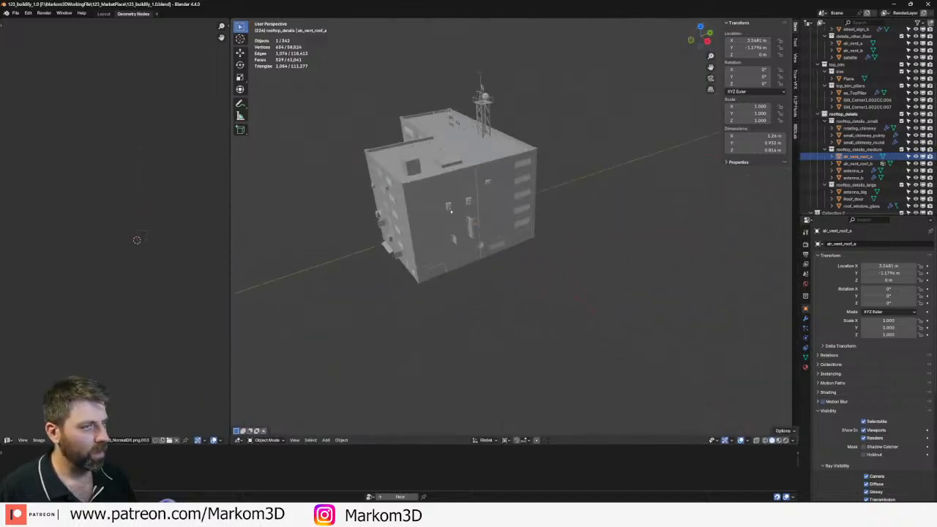
pyautogui.click(786, 440)
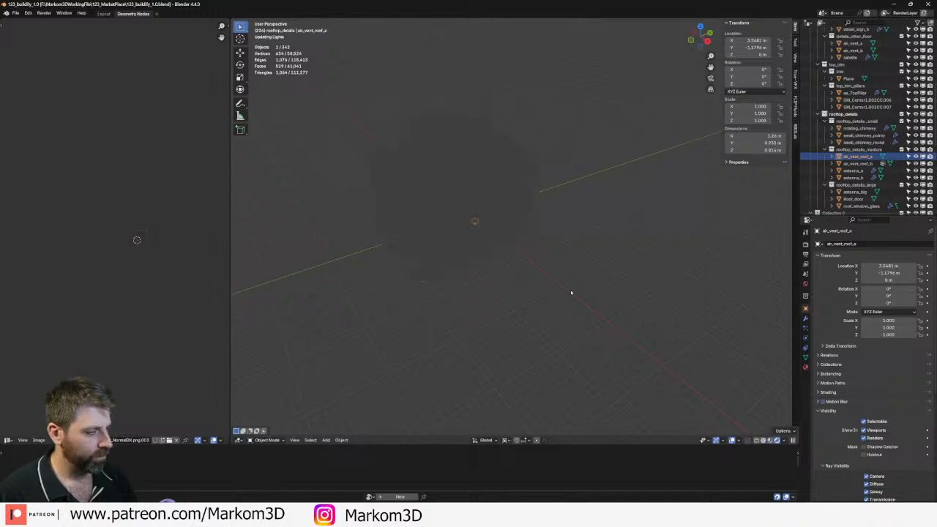
# - Examine the generated building's facades, windows, wall attachments and roof from several sides, selecting the building base
pyautogui.moveTo(411, 279); pyautogui.dragTo(494, 308, button='middle')
pyautogui.scroll(5, 505, 271)
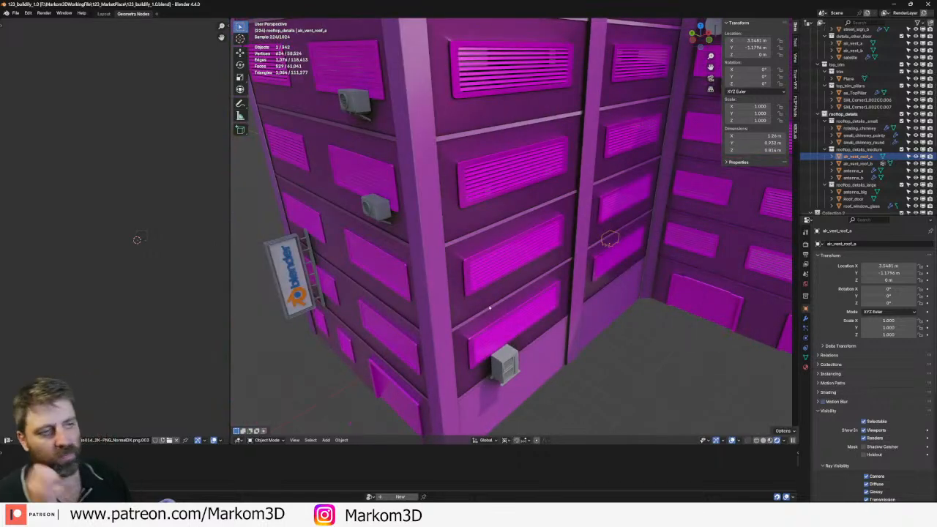
pyautogui.scroll(-3, 514, 302)
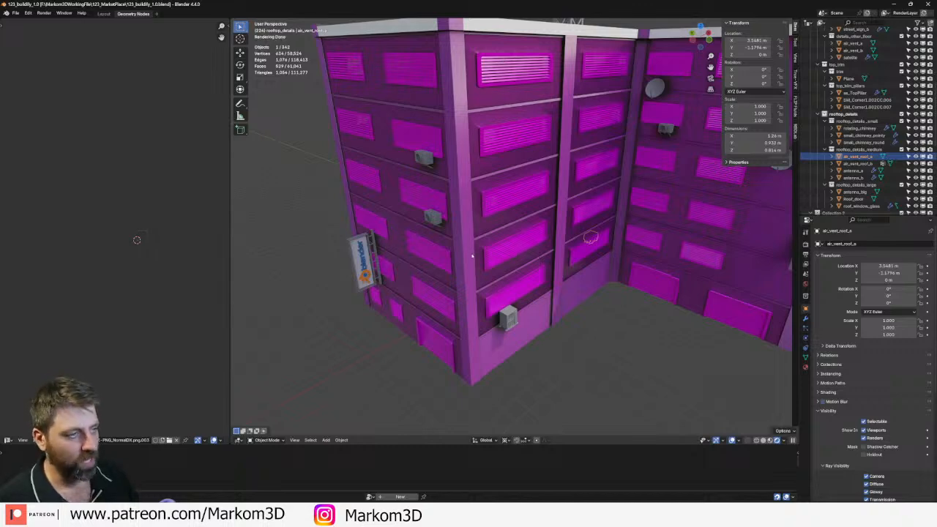
pyautogui.scroll(-3, 472, 255)
pyautogui.moveTo(473, 255); pyautogui.dragTo(454, 306, button='middle')
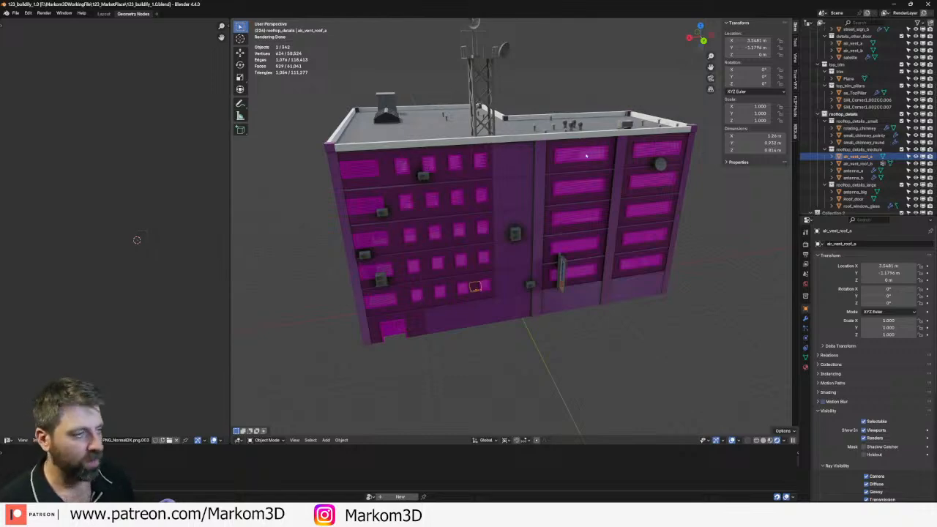
pyautogui.moveTo(586, 155); pyautogui.dragTo(500, 164, button='middle')
pyautogui.scroll(6, 500, 164)
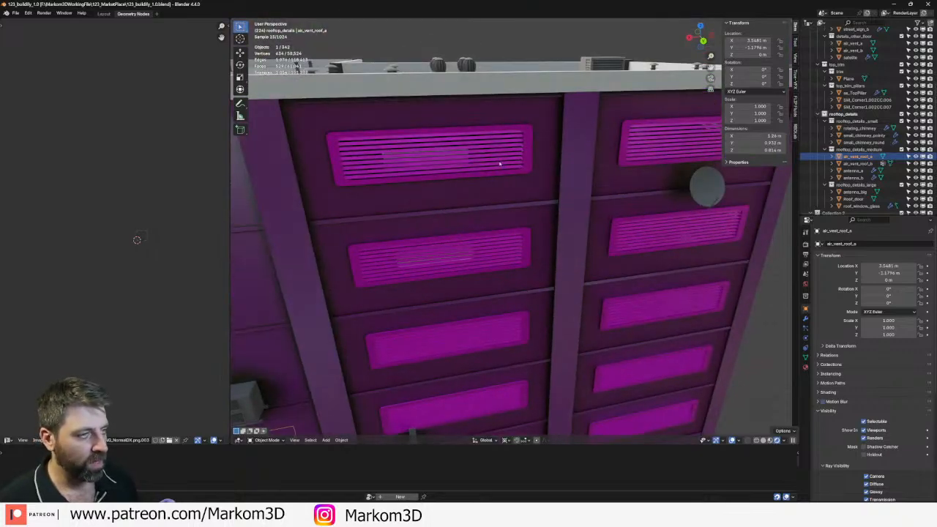
pyautogui.click(497, 164)
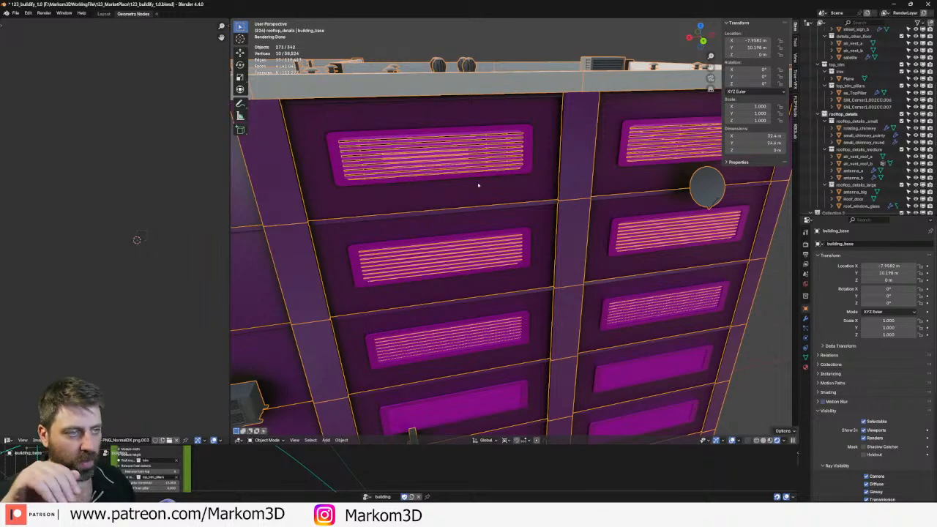
pyautogui.scroll(-6, 505, 264)
pyautogui.moveTo(558, 259); pyautogui.dragTo(500, 256, button='middle')
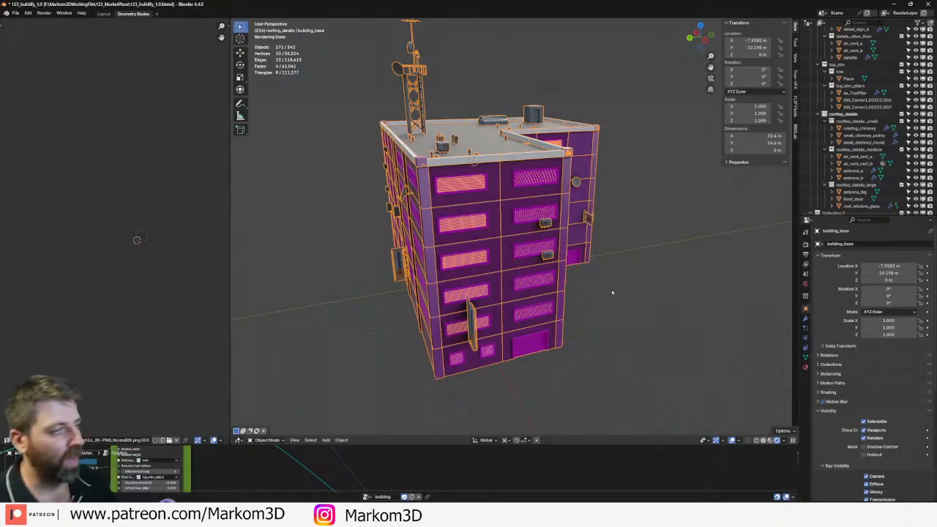
pyautogui.moveTo(611, 293); pyautogui.dragTo(487, 265, button='middle')
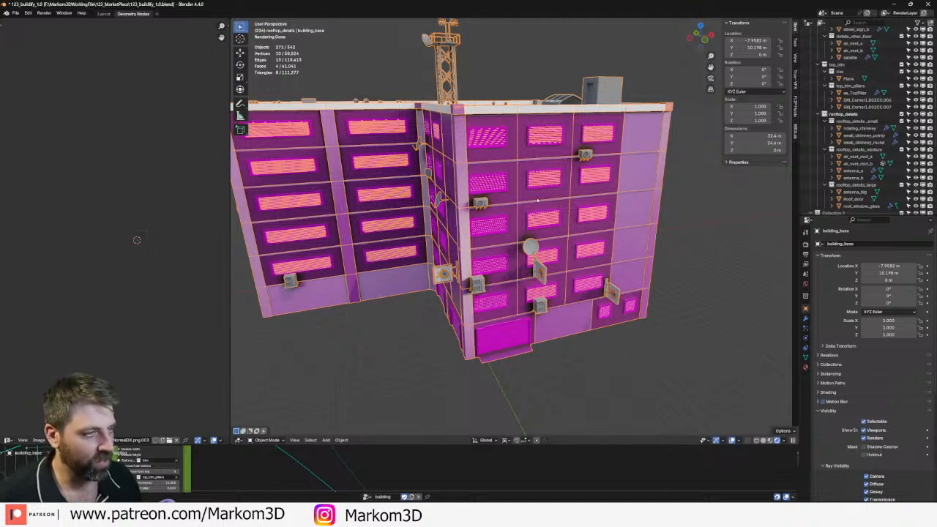
# - Close the 123_buildify_1.0 reference file without saving and return to the street kit scene
pyautogui.click(928, 4)
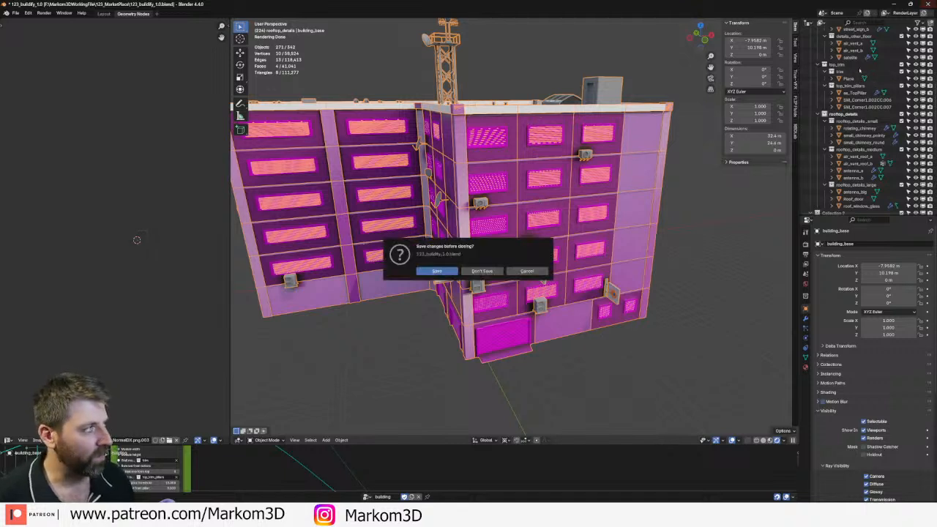
pyautogui.click(482, 271)
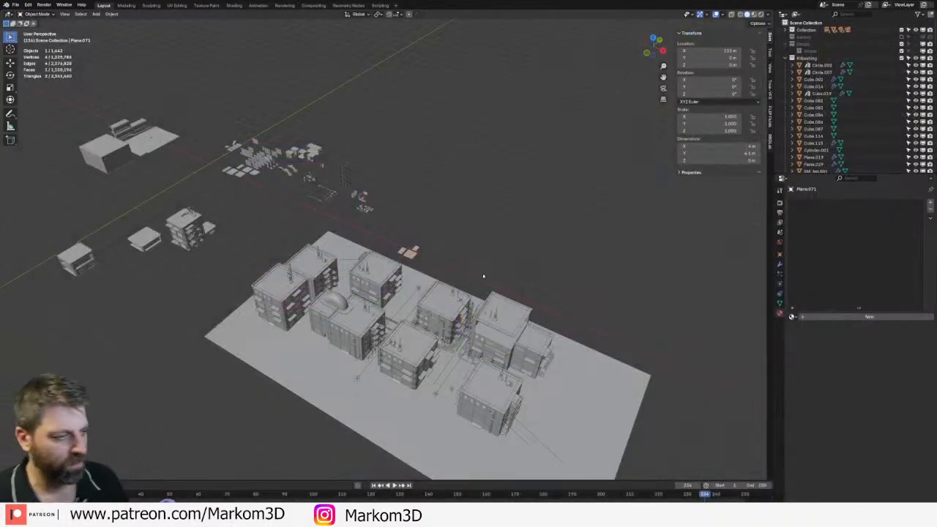
# - Select a flat sidewalk piece in the kit and examine the kit parts and the streets between the city buildings
pyautogui.click(239, 174)
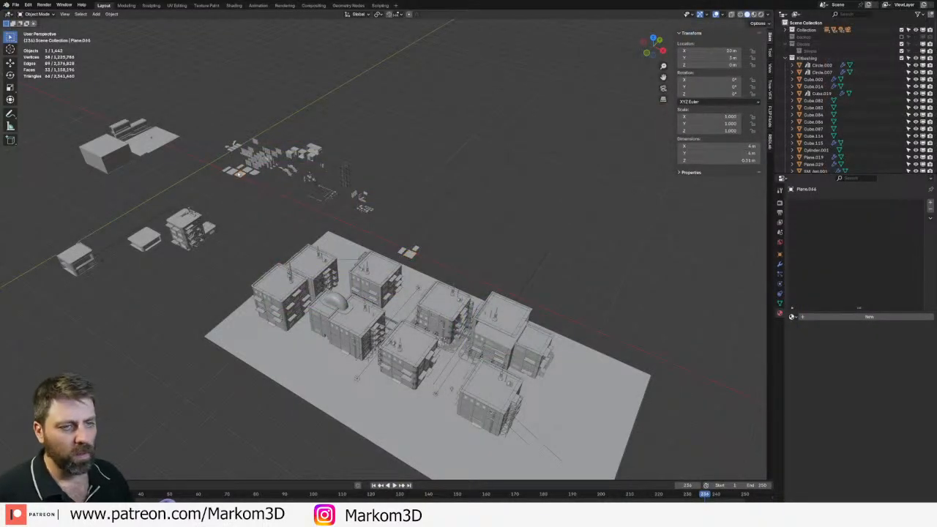
pyautogui.press('KP_Decimal')
pyautogui.scroll(-6, 239, 174)
pyautogui.moveTo(240, 174); pyautogui.dragTo(402, 201, button='middle')
pyautogui.scroll(-3, 339, 205)
pyautogui.keyDown('shift'); pyautogui.moveTo(633, 215); pyautogui.dragTo(314, 194, button='middle'); pyautogui.keyUp('shift')
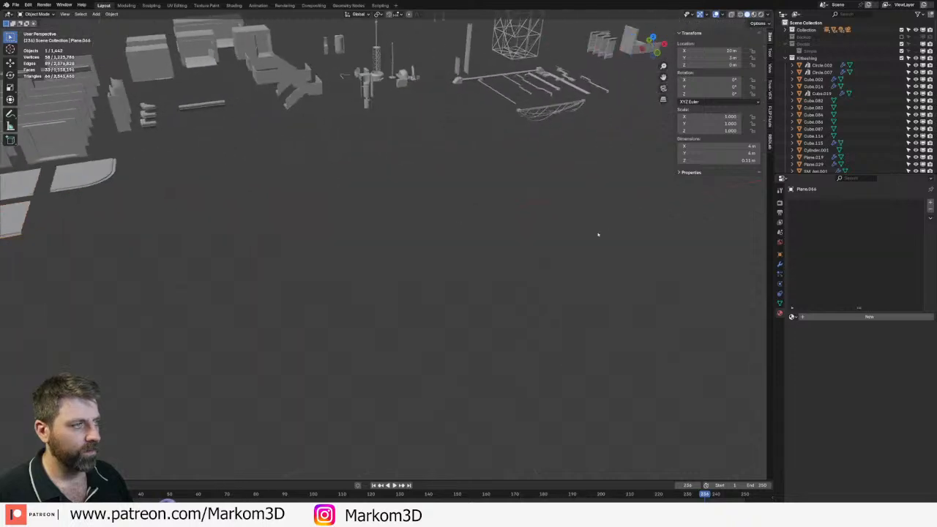
pyautogui.scroll(-5, 603, 237)
pyautogui.keyDown('shift'); pyautogui.moveTo(648, 271); pyautogui.dragTo(410, 337, button='middle'); pyautogui.keyUp('shift')
pyautogui.keyDown('shift'); pyautogui.moveTo(564, 339); pyautogui.dragTo(391, 351, button='middle'); pyautogui.keyUp('shift')
pyautogui.scroll(4, 370, 233)
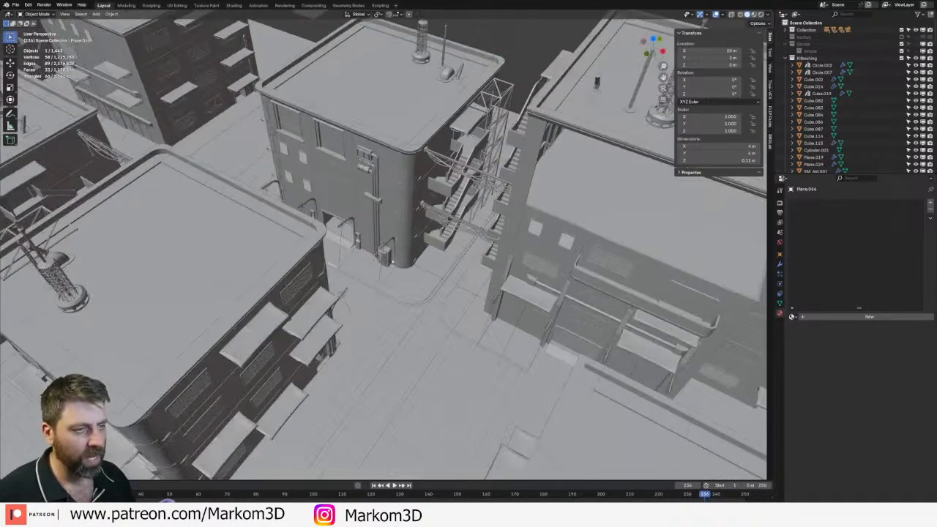
pyautogui.scroll(-8, 370, 233)
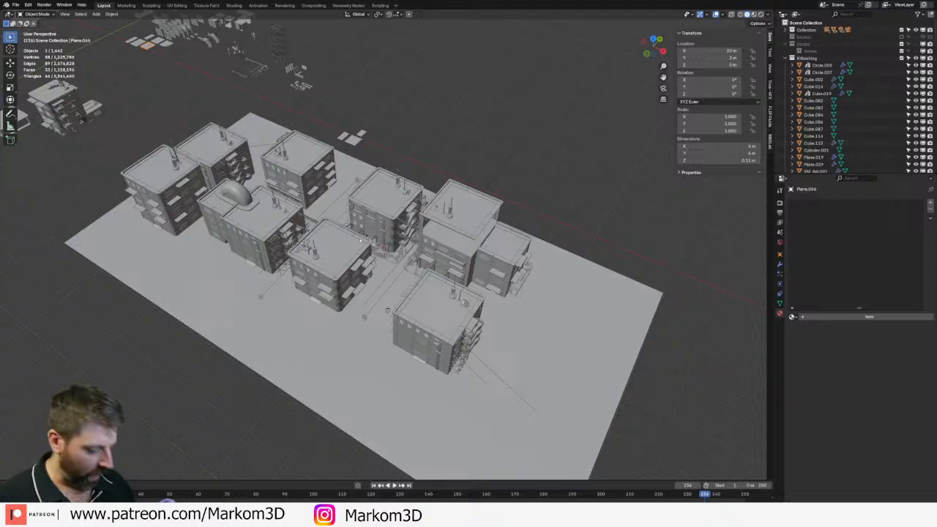
# - In top view, exclude the Collection holding the buildings so only the sidewalk loops and kit pieces show
pyautogui.press('KP_7')
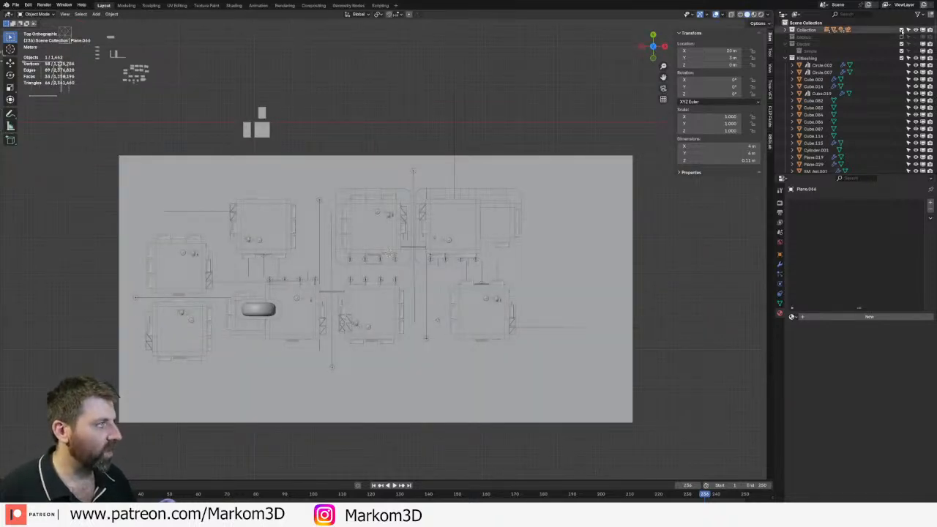
pyautogui.click(902, 30)
pyautogui.scroll(-1, 374, 239)
pyautogui.keyDown('shift'); pyautogui.moveTo(374, 238); pyautogui.dragTo(381, 242, button='middle'); pyautogui.keyUp('shift')
pyautogui.press('c')
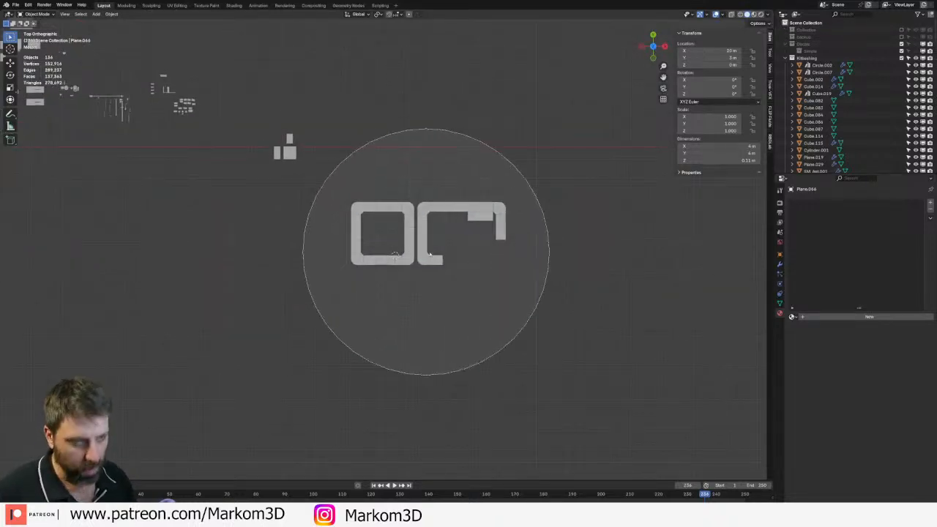
pyautogui.moveTo(427, 246); pyautogui.dragTo(366, 219)
pyautogui.rightClick(464, 228)
# - Delete the old rounded corner piece at the far upper corner of the unfinished sidewalk loop
pyautogui.click(503, 209)
pyautogui.scroll(3, 513, 227)
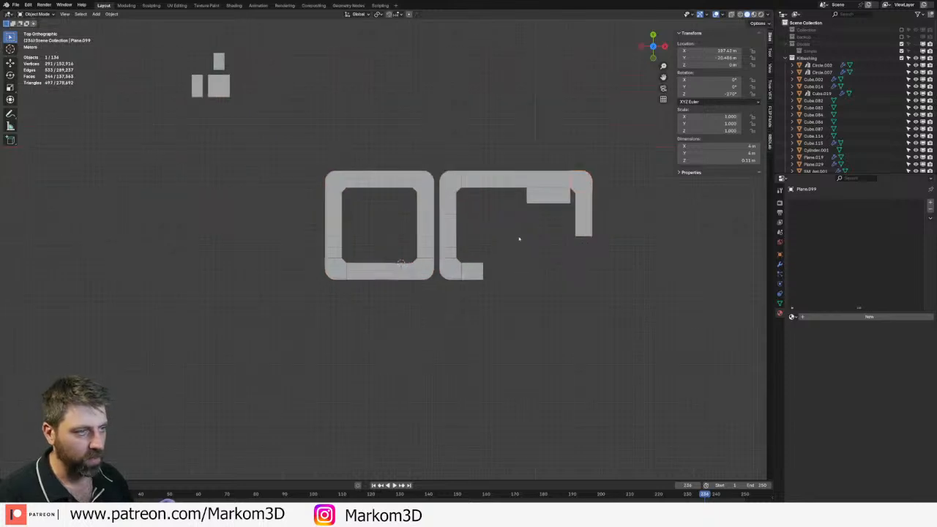
pyautogui.press('Delete')
# - Duplicate the filled rounded corner piece from the kit into the sidewalk loop's corner gap and rotate it 90°
pyautogui.scroll(-4, 381, 239)
pyautogui.keyDown('shift'); pyautogui.moveTo(97, 179); pyautogui.dragTo(167, 193, button='middle'); pyautogui.keyUp('shift')
pyautogui.click(122, 162)
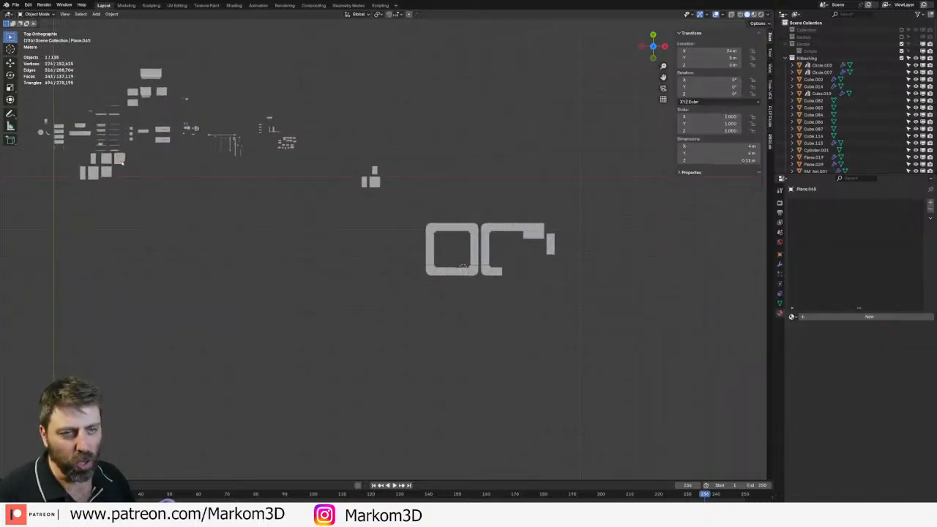
pyautogui.hotkey('shift', 'd')
pyautogui.click(550, 234)
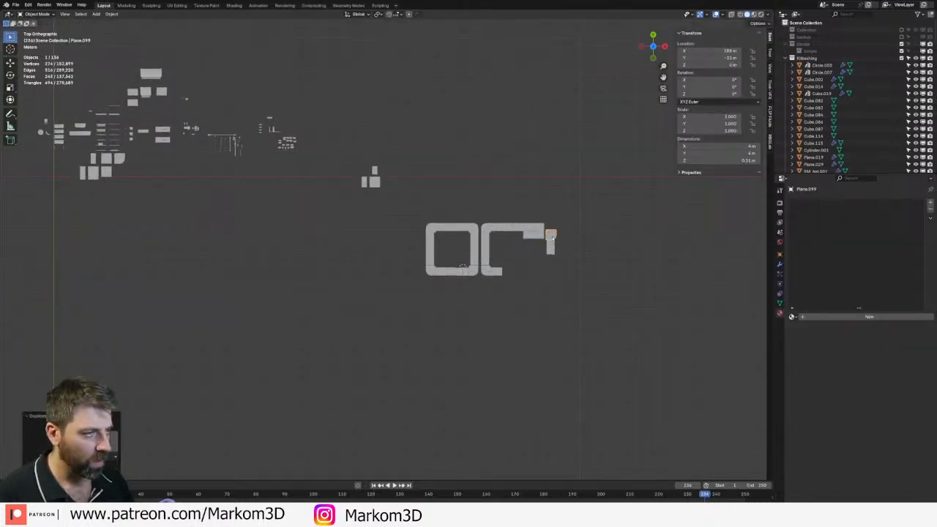
pyautogui.write('r90')
pyautogui.press('Return')
pyautogui.scroll(5, 553, 236)
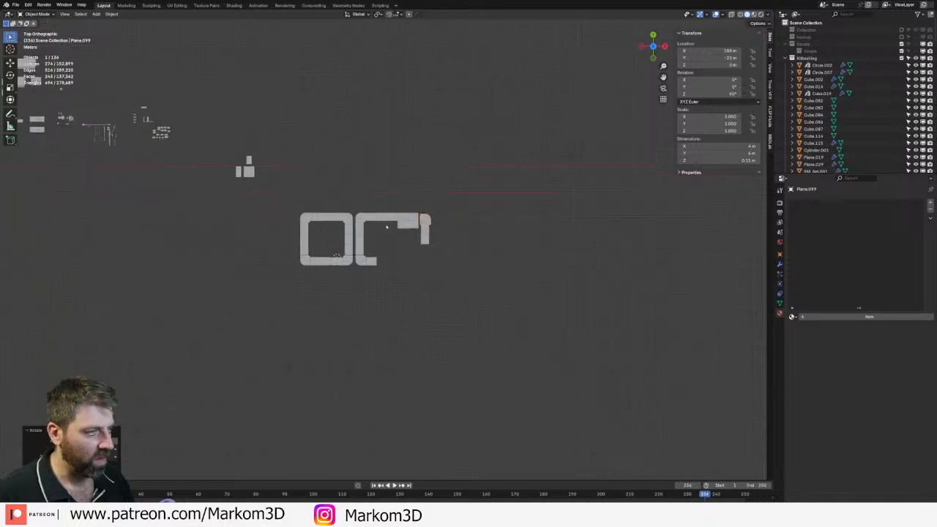
# - Snap the corner piece to the grid and move it flush with both adjoining sidewalk strips, at X 187.4 m, Y -20.5 m
pyautogui.press('g')
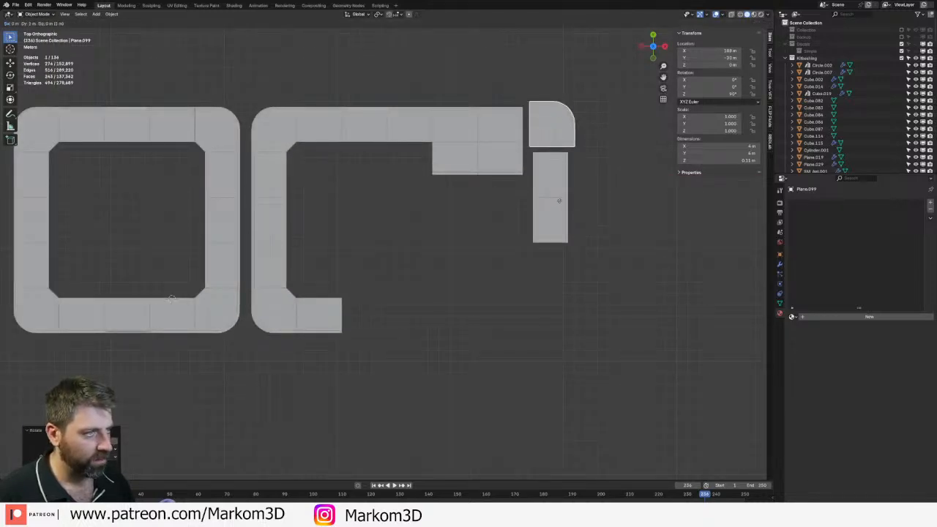
pyautogui.click(561, 202)
pyautogui.hotkey('shift', 's')
pyautogui.click(661, 202)
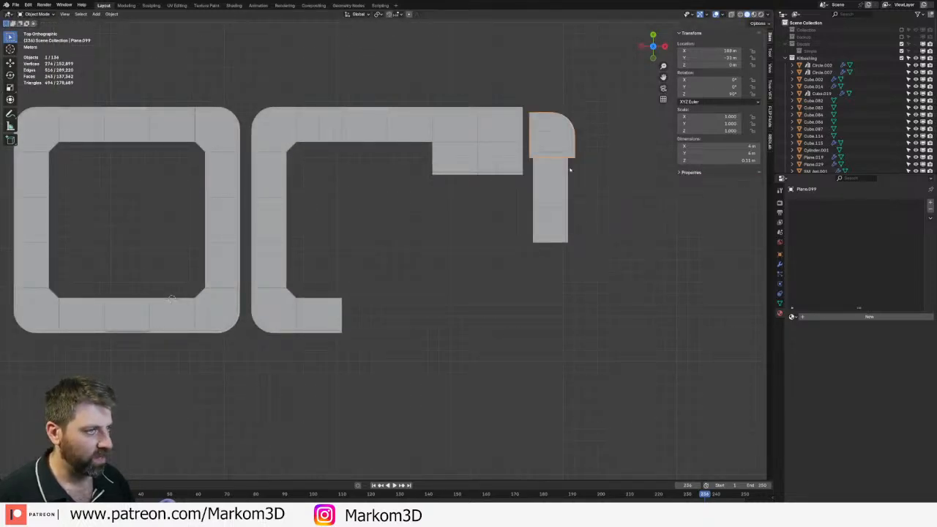
pyautogui.hotkey('shift', 's')
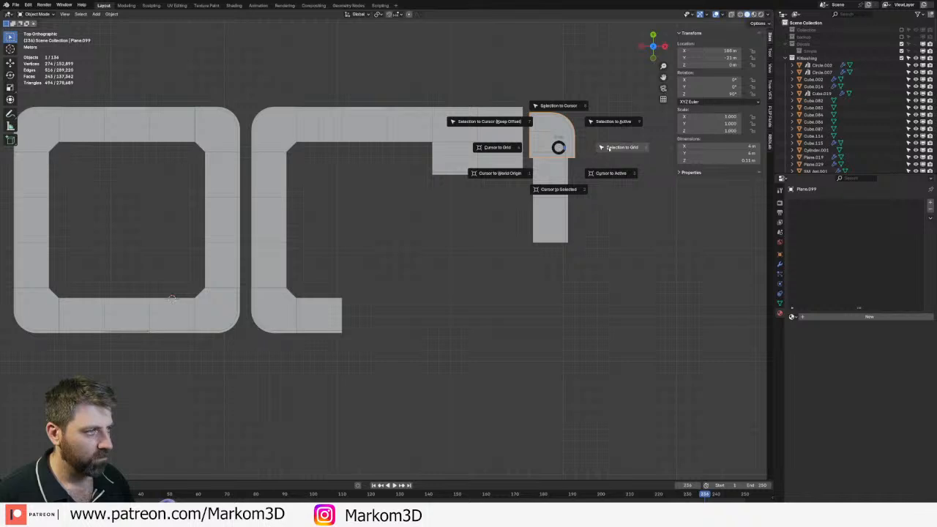
pyautogui.click(609, 149)
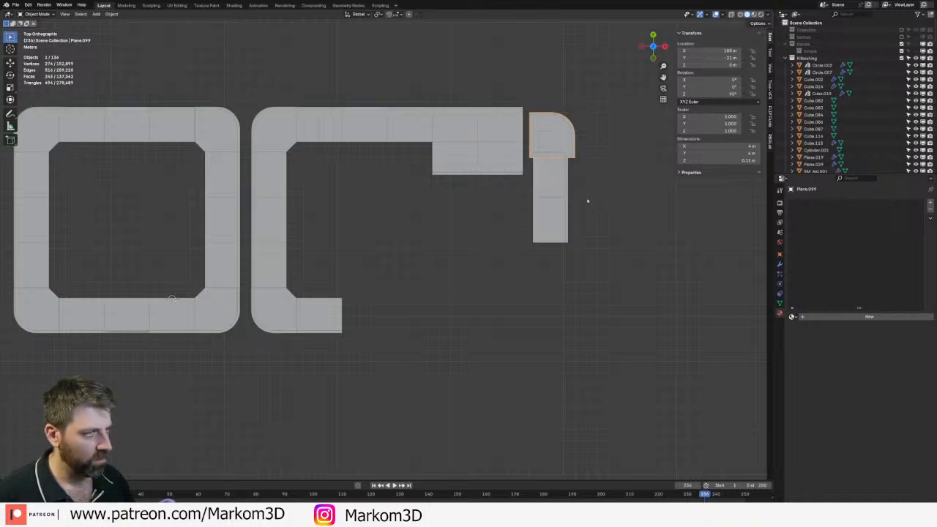
pyautogui.scroll(6, 588, 200)
pyautogui.press('g')
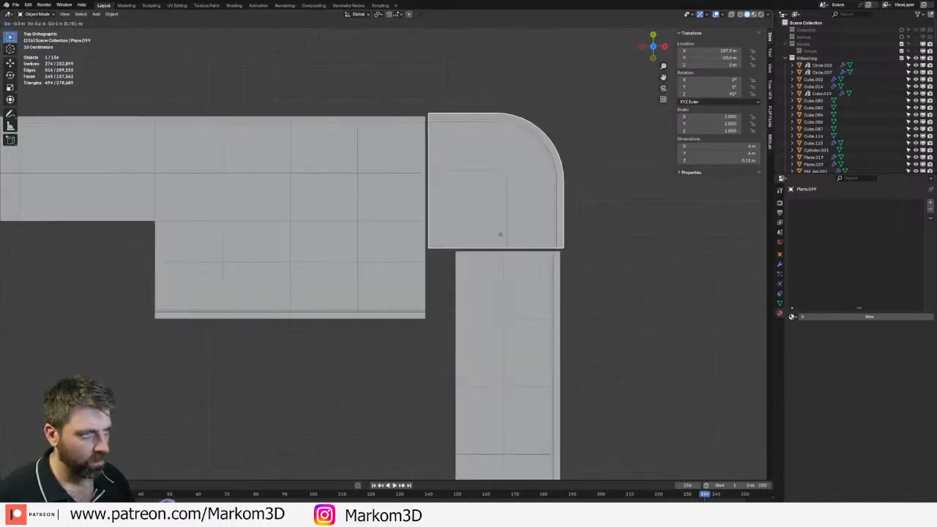
pyautogui.click(493, 234)
pyautogui.scroll(-7, 276, 386)
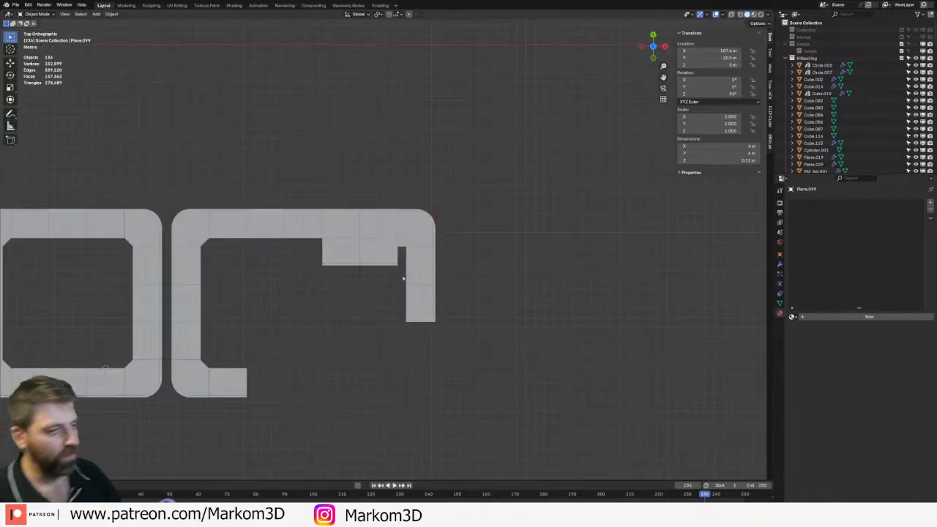
# - Select the three loose flat ground pieces lying between the kit and the sidewalk loops and delete them
pyautogui.keyDown('shift'); pyautogui.moveTo(221, 272); pyautogui.dragTo(388, 280, button='middle'); pyautogui.keyUp('shift')
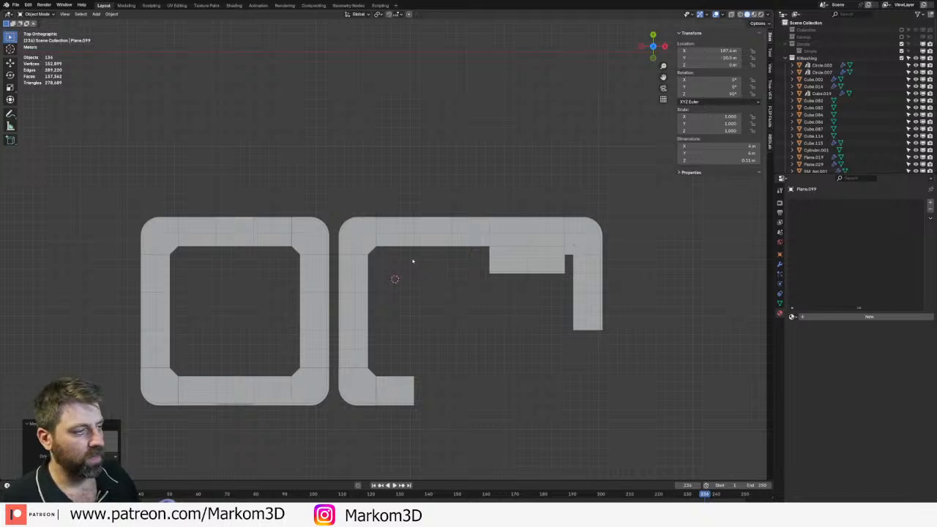
pyautogui.scroll(-8, 575, 252)
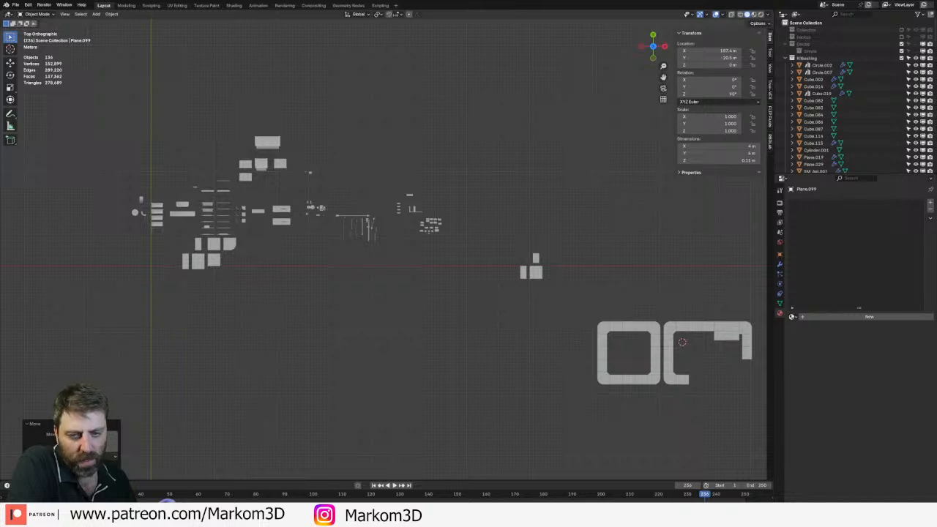
pyautogui.click(531, 273)
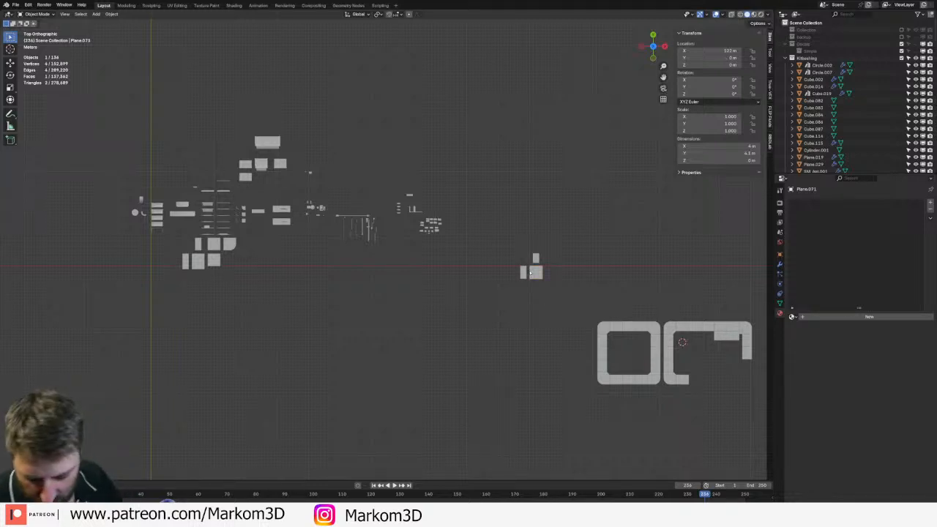
pyautogui.press('c')
pyautogui.scroll(5, 533, 272)
pyautogui.click(535, 274)
pyautogui.rightClick(535, 273)
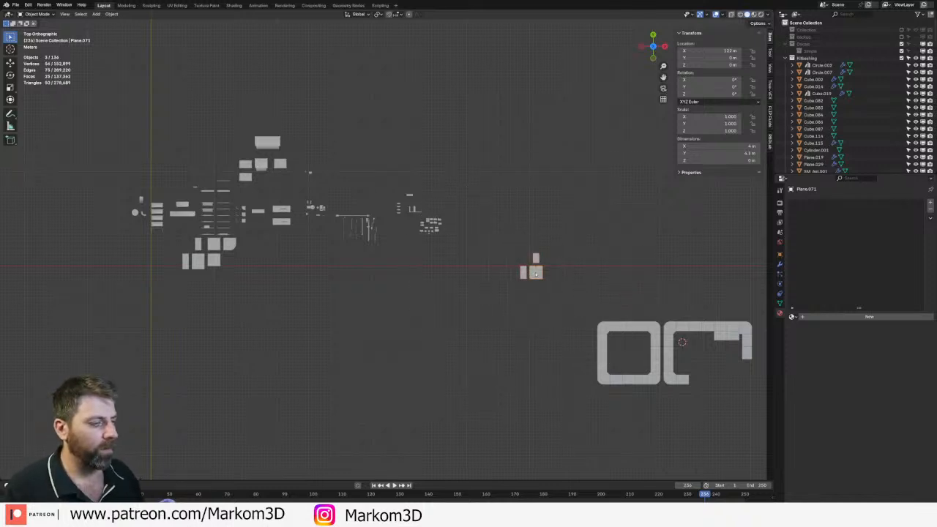
pyautogui.press('Delete')
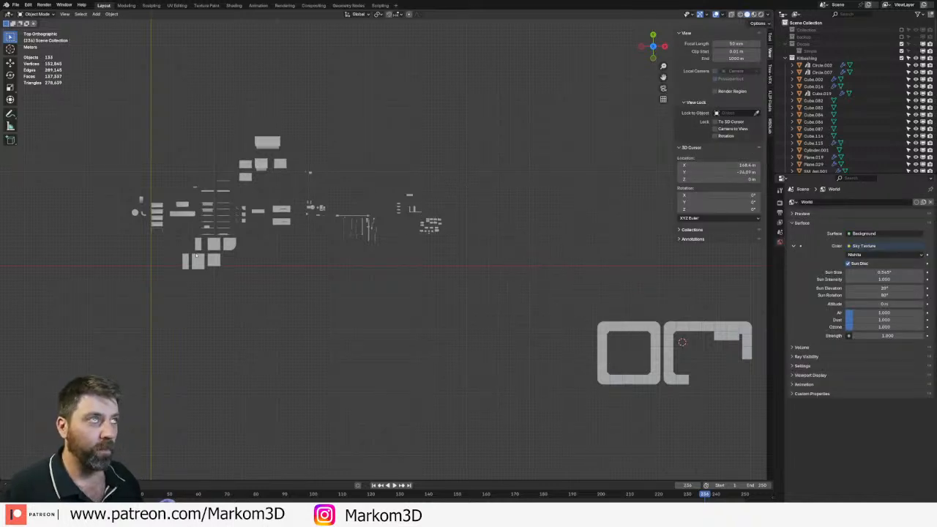
# - Look over the kit's ground, wall and prop pieces from above and in perspective, selecting the small vending machine objects
pyautogui.keyDown('shift'); pyautogui.moveTo(196, 255); pyautogui.dragTo(390, 276, button='middle'); pyautogui.keyUp('shift')
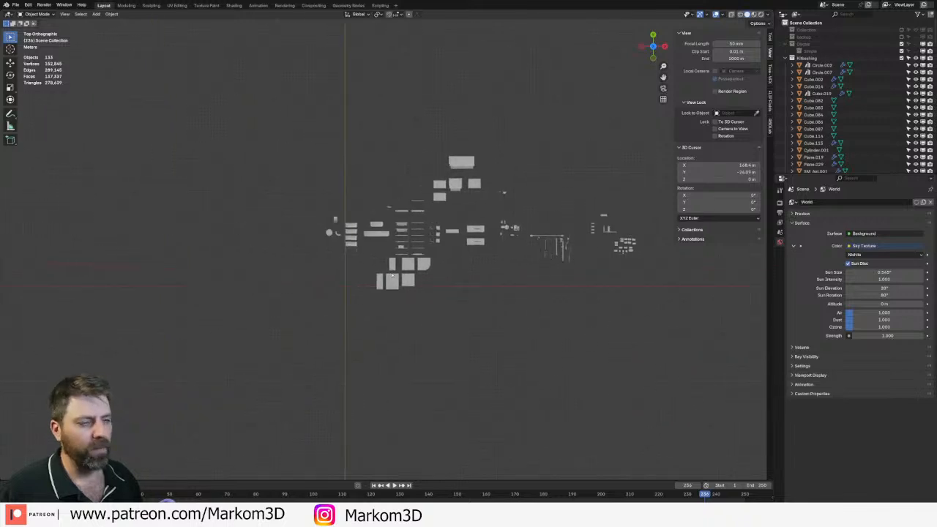
pyautogui.scroll(6, 392, 277)
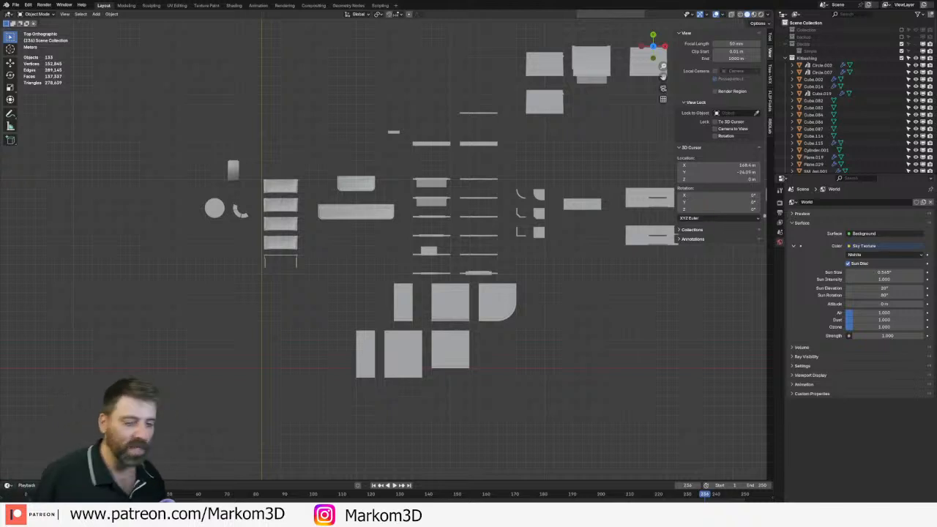
pyautogui.scroll(-3, 235, 183)
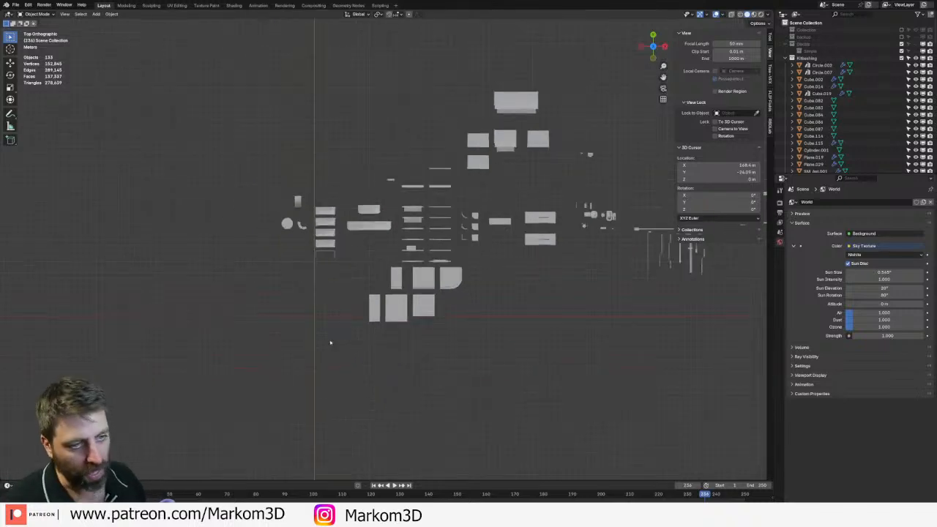
pyautogui.moveTo(330, 337); pyautogui.dragTo(374, 271, button='middle')
pyautogui.scroll(3, 420, 210)
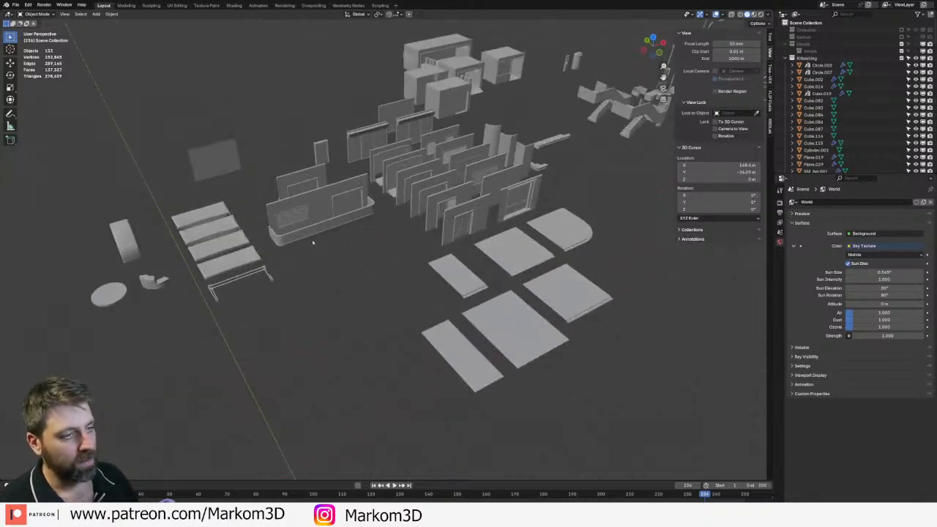
pyautogui.moveTo(588, 250); pyautogui.dragTo(366, 234, button='middle')
pyautogui.scroll(3, 361, 230)
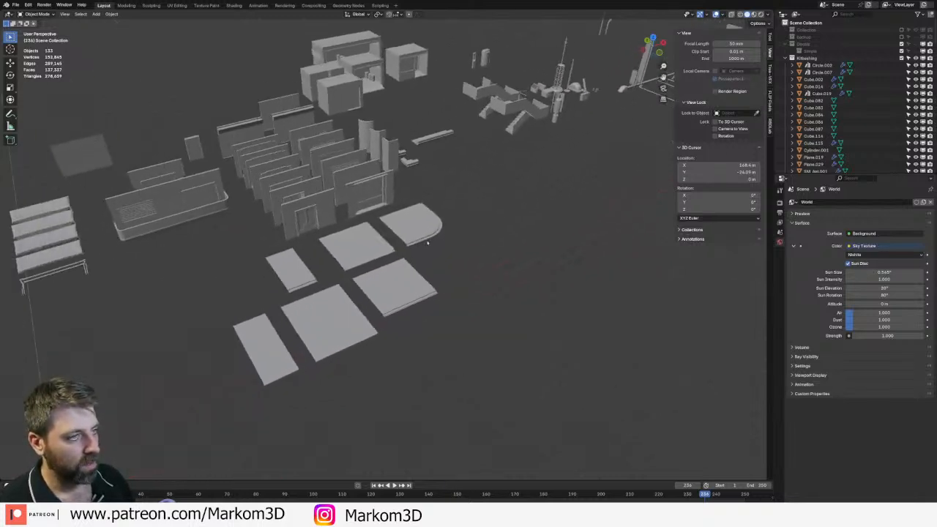
pyautogui.click(398, 123)
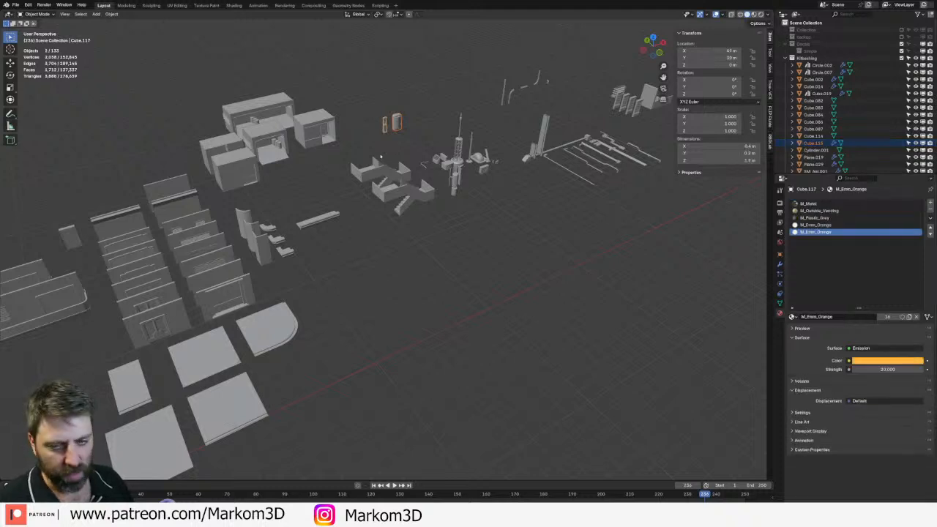
pyautogui.scroll(-3, 437, 335)
pyautogui.moveTo(437, 334); pyautogui.dragTo(463, 264, button='middle')
# - Place the 3D cursor at the world origin and add a UV sphere there
pyautogui.hotkey('shift', 's')
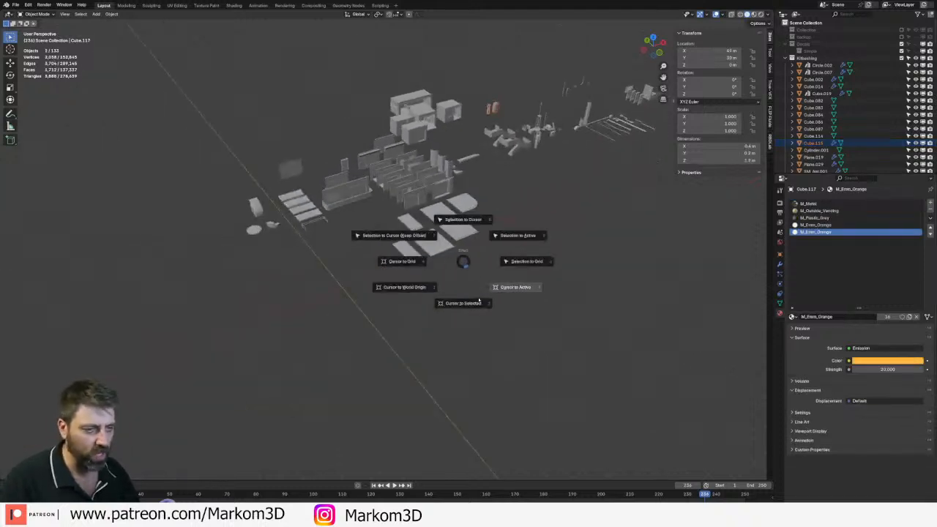
pyautogui.press('Escape')
pyautogui.scroll(3, 410, 285)
pyautogui.hotkey('shift', 's')
pyautogui.click(359, 310)
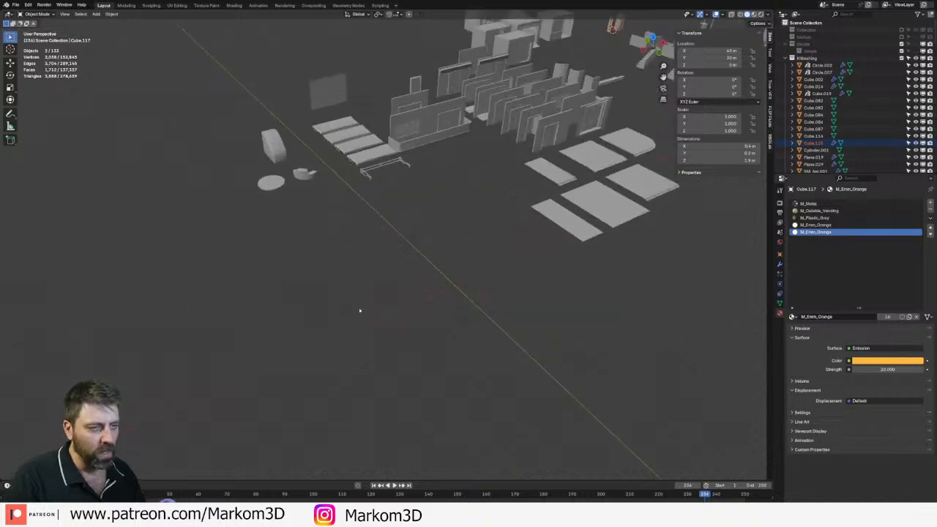
pyautogui.hotkey('shift', 's')
pyautogui.click(359, 310)
pyautogui.hotkey('shift', 'a')
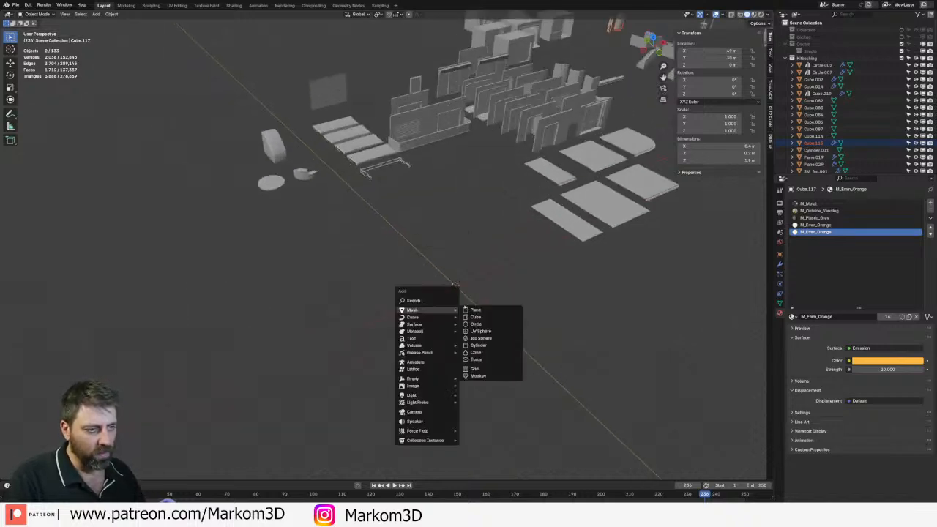
pyautogui.click(481, 331)
# - Raise the sphere's lowest vertex along Z with proportional editing, flattening its underside into a dome
pyautogui.moveTo(488, 328); pyautogui.dragTo(251, 346, button='middle')
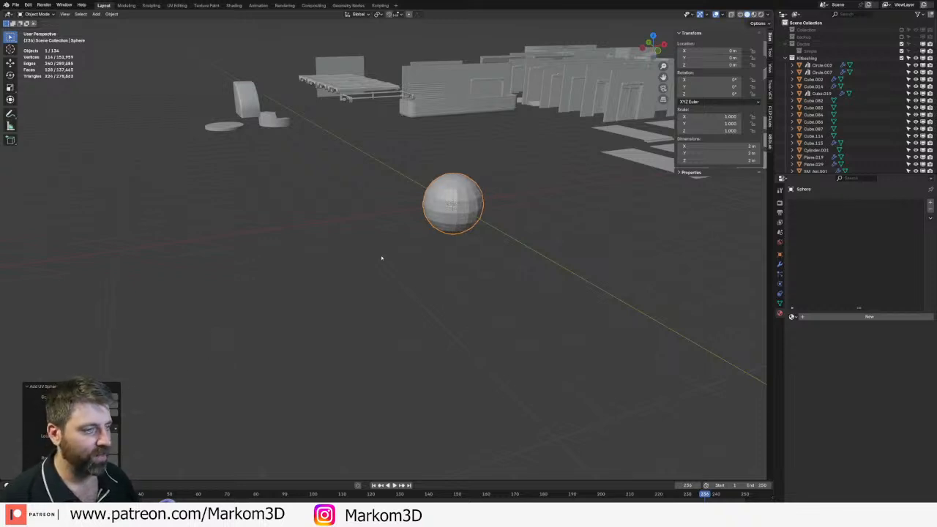
pyautogui.moveTo(381, 257); pyautogui.dragTo(430, 252, button='middle')
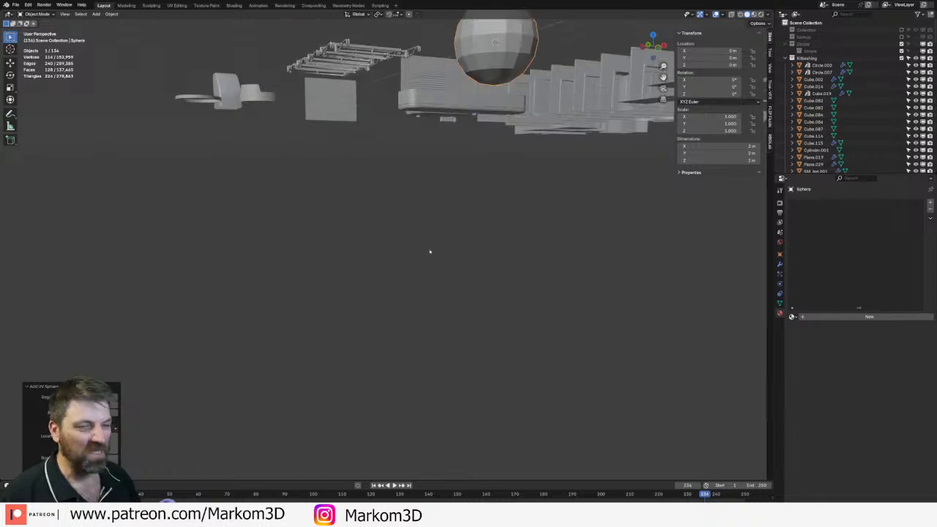
pyautogui.moveTo(471, 161); pyautogui.dragTo(460, 195, button='middle')
pyautogui.press('Tab')
pyautogui.click(463, 168)
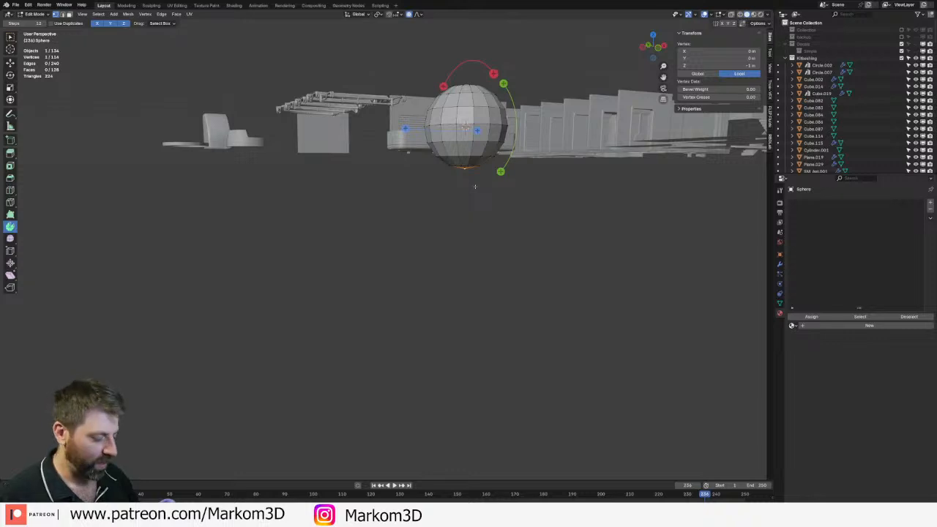
pyautogui.press('KP_1')
pyautogui.press('KP_Decimal')
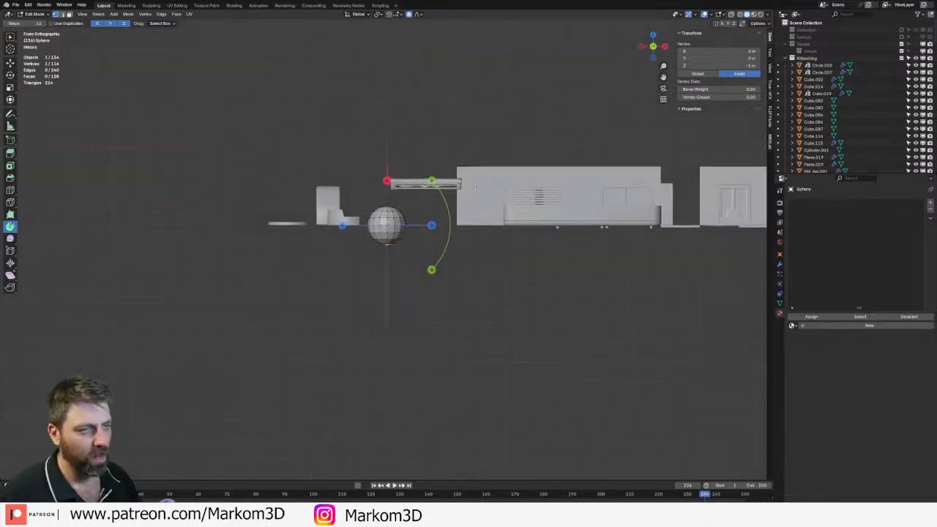
pyautogui.press('g')
pyautogui.press('z')
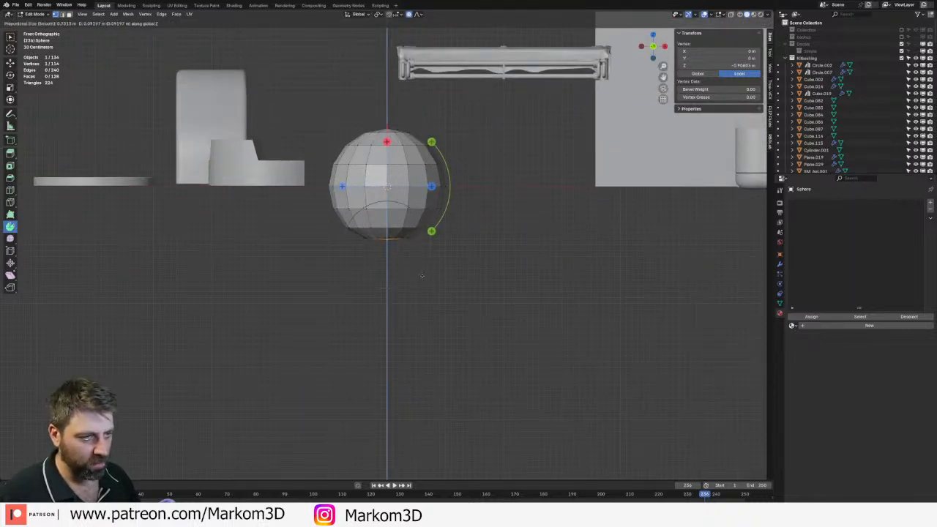
pyautogui.click(505, 257)
# - Raise the dome's bottom vertex further along Z with proportional editing until the underside sits at ground level
pyautogui.press('s')
pyautogui.press('z')
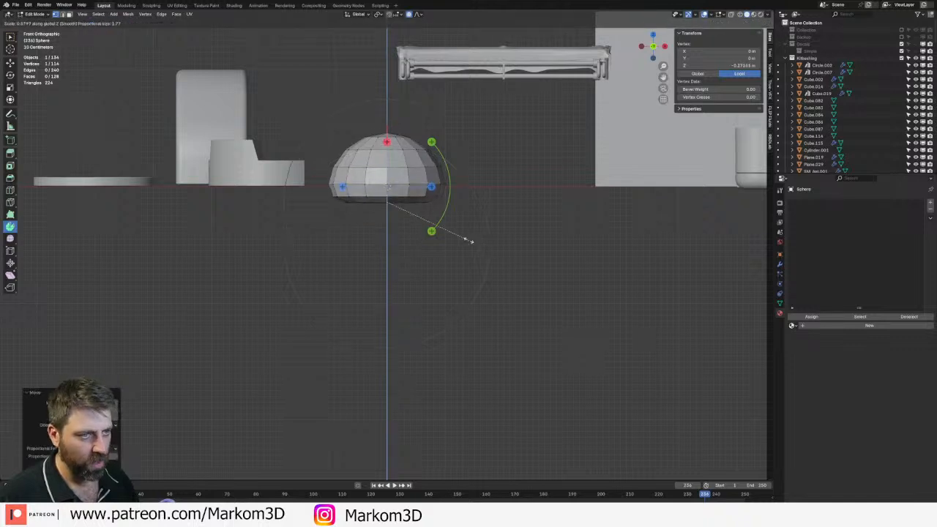
pyautogui.click(471, 242)
pyautogui.press('g')
pyautogui.press('z')
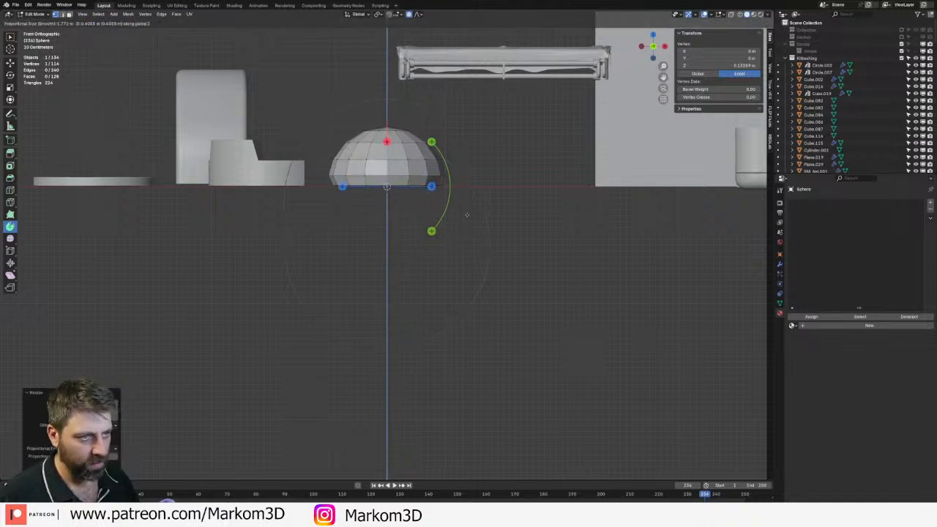
pyautogui.click(467, 214)
# - Pull the dome's top vertex upward with proportional editing to form a raised peak
pyautogui.moveTo(466, 215); pyautogui.dragTo(385, 238, button='middle')
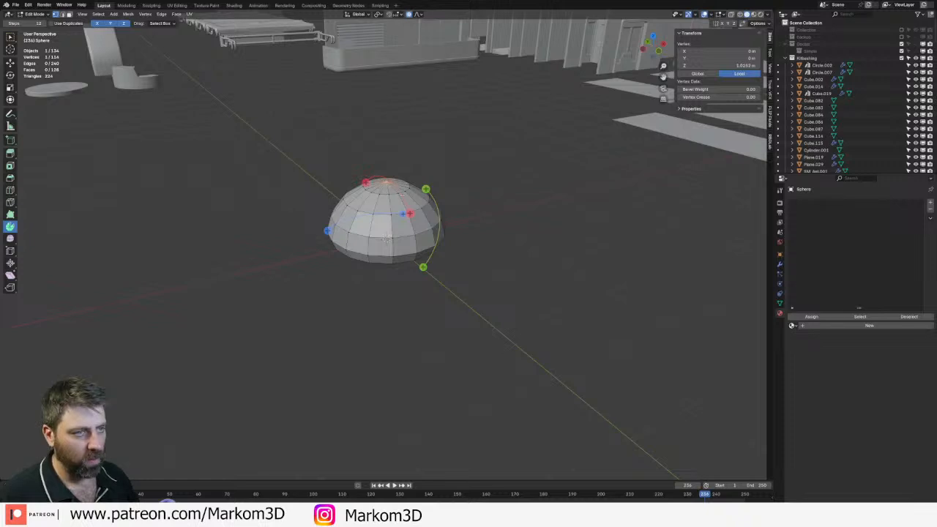
pyautogui.press('KP_1')
pyautogui.press('g')
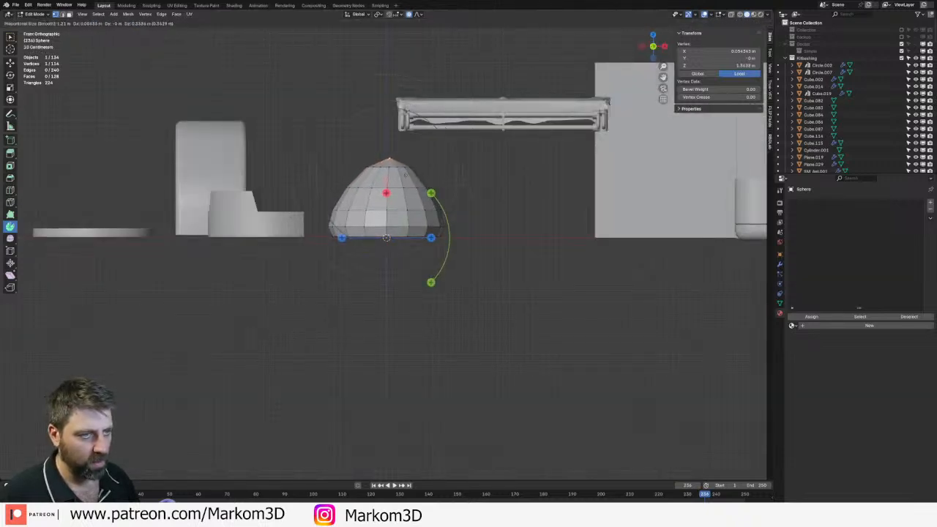
pyautogui.click(404, 176)
pyautogui.press('s')
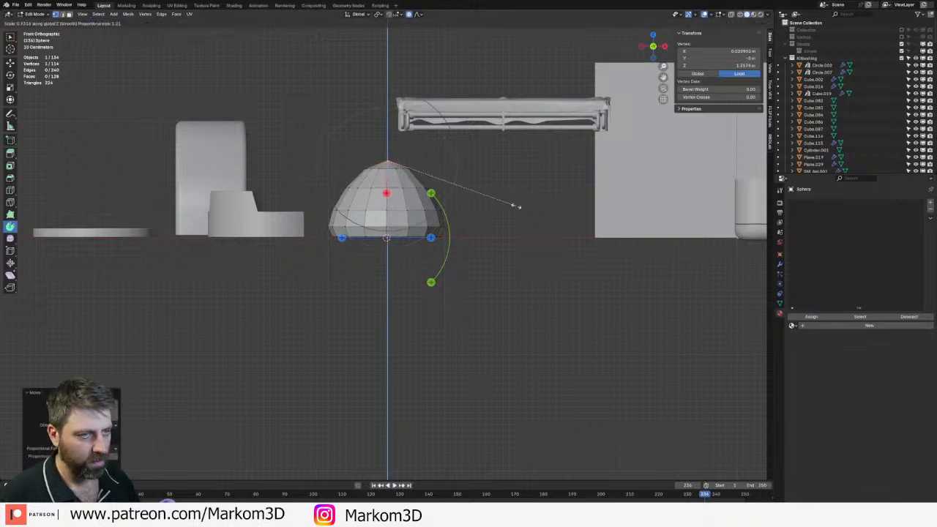
pyautogui.press('Escape')
# - Select the whole mesh and scale it narrower horizontally, to about 1.45 m in X and Y
pyautogui.press('a')
pyautogui.press('s')
pyautogui.press('Escape')
pyautogui.press('s')
pyautogui.press('x')
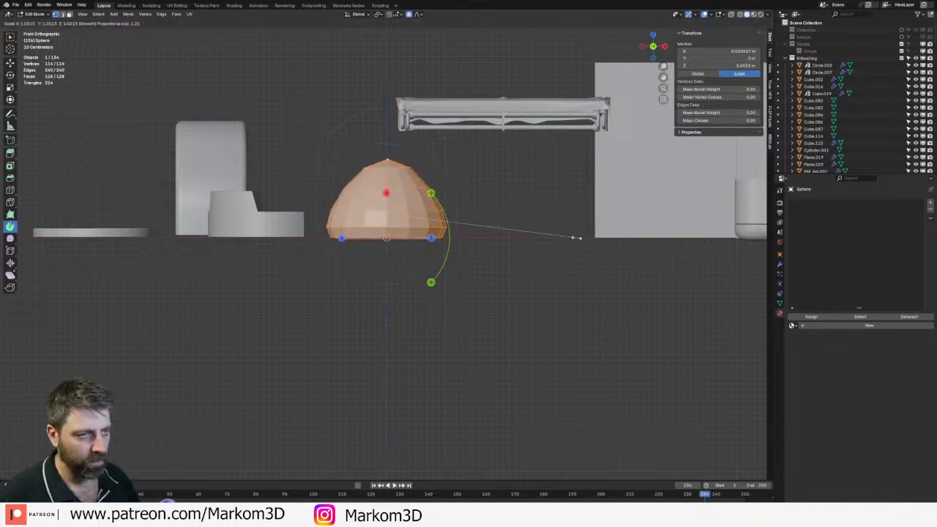
pyautogui.click(519, 236)
# - Lower the dome's peak vertex with proportional editing to an overall height of about 0.95 m, then check the shape in object mode
pyautogui.click(386, 163)
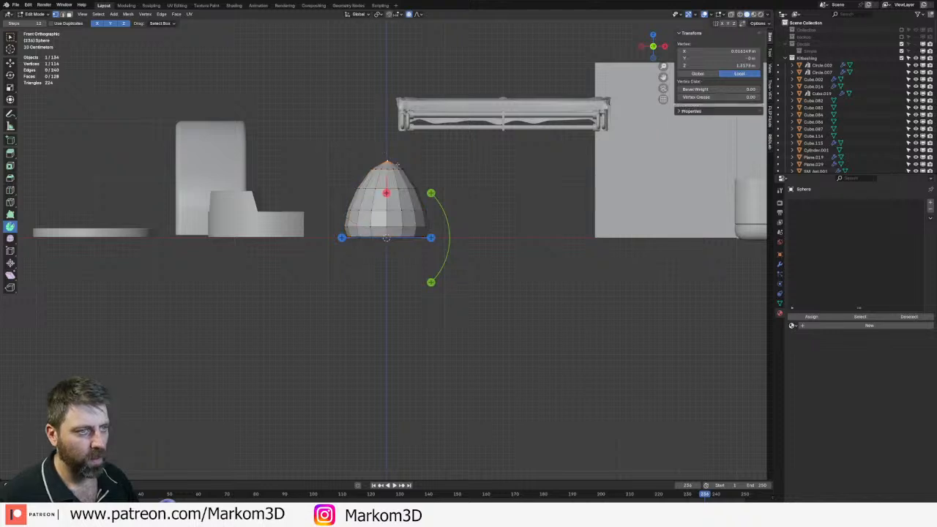
pyautogui.press('g')
pyautogui.click(386, 183)
pyautogui.moveTo(387, 182)
pyautogui.mouseDown(button='middle')
pyautogui.moveTo(363, 222)
pyautogui.moveTo(373, 220)
pyautogui.moveTo(389, 180)
pyautogui.mouseUp(button='middle')
pyautogui.scroll(6, 373, 220)
pyautogui.press('Tab')
pyautogui.scroll(2, 390, 179)
pyautogui.press('Tab')
pyautogui.press('Tab')
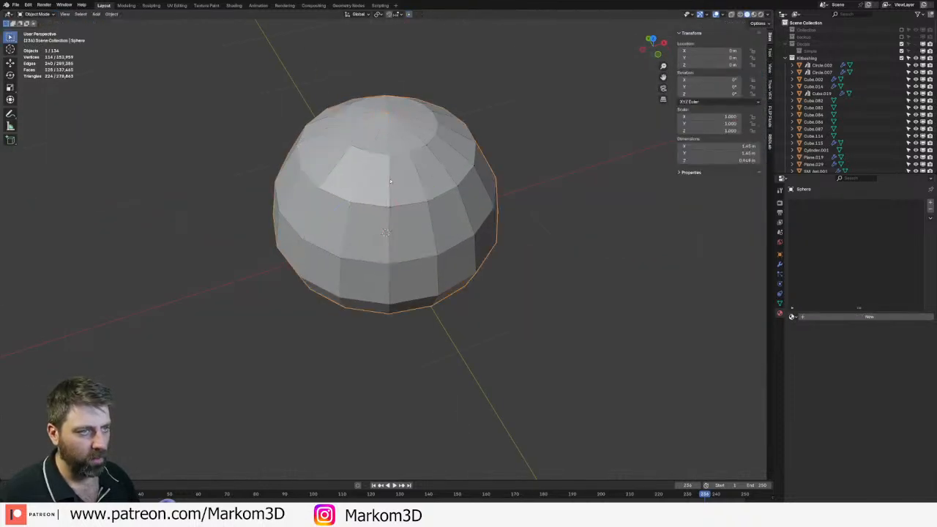
# - Add a cylinder at the origin, shrink it and raise it along Z to form a small cap on the dome
pyautogui.hotkey('shift', 'a')
pyautogui.moveTo(388, 216)
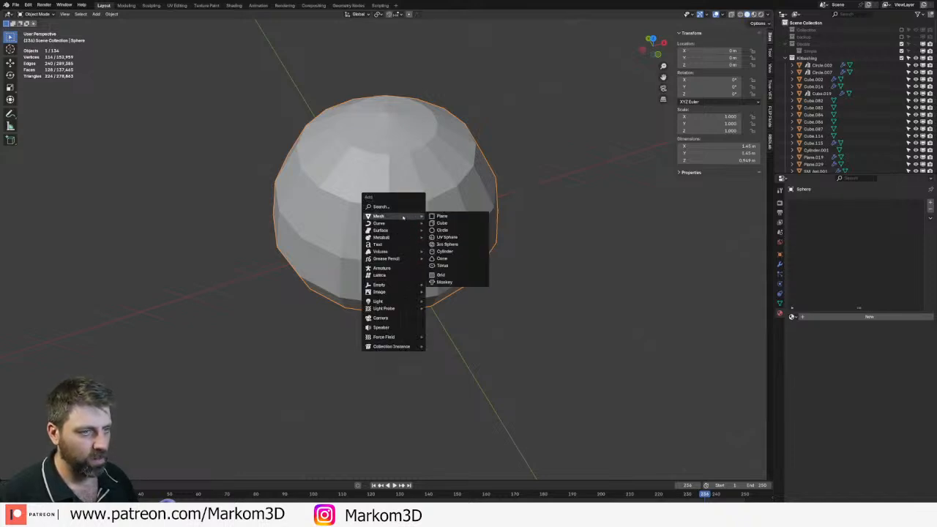
pyautogui.click(462, 252)
pyautogui.press('Tab')
pyautogui.press('s')
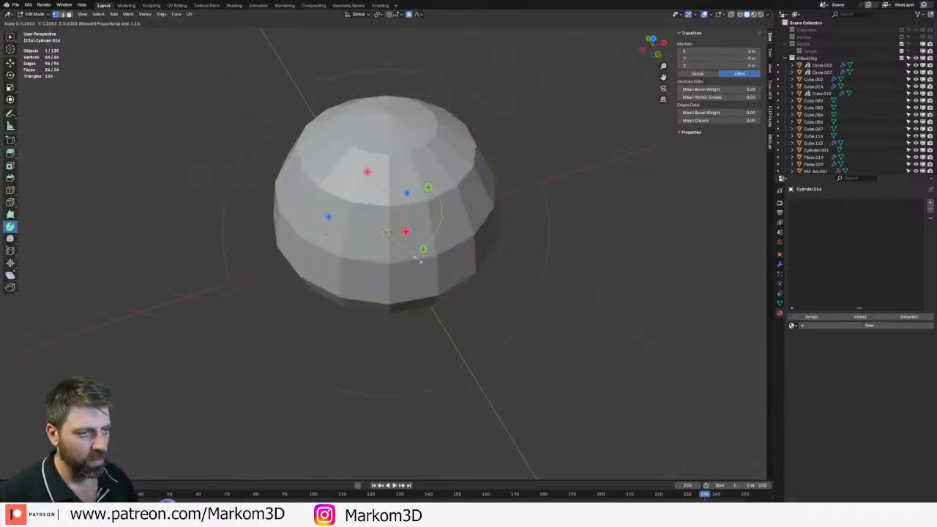
pyautogui.press('g')
pyautogui.press('z')
pyautogui.click(540, 183)
pyautogui.press('s')
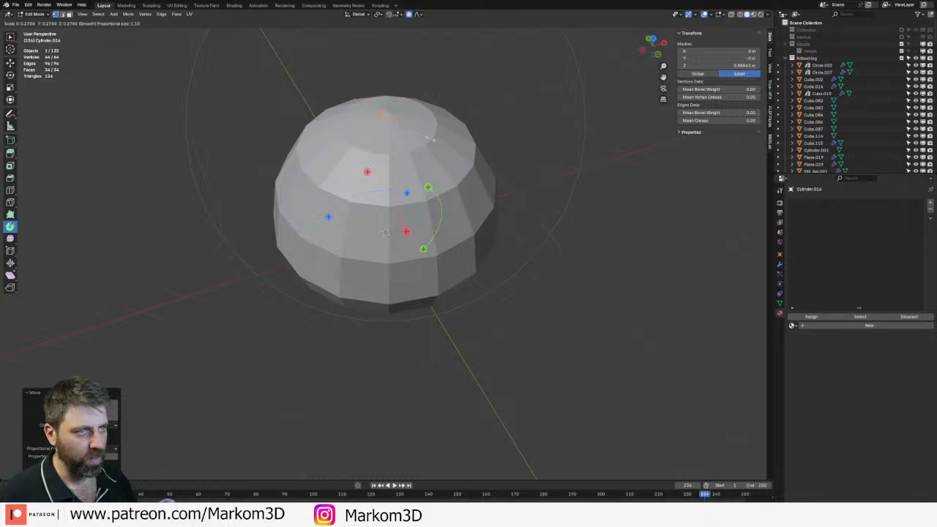
pyautogui.click(512, 227)
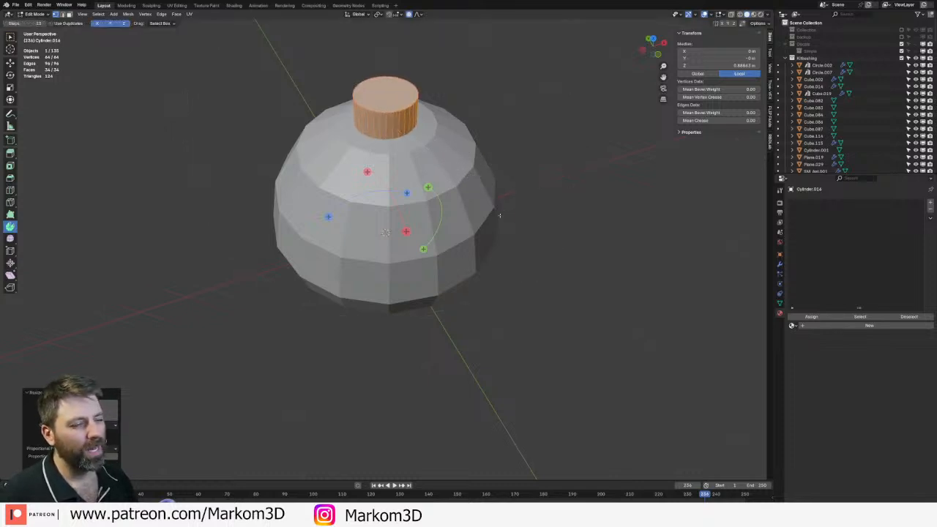
# - Delete all vertices of the small cylinder cap and return to object mode
pyautogui.press('x')
pyautogui.click(466, 214)
pyautogui.press('Tab')
pyautogui.scroll(-3, 396, 219)
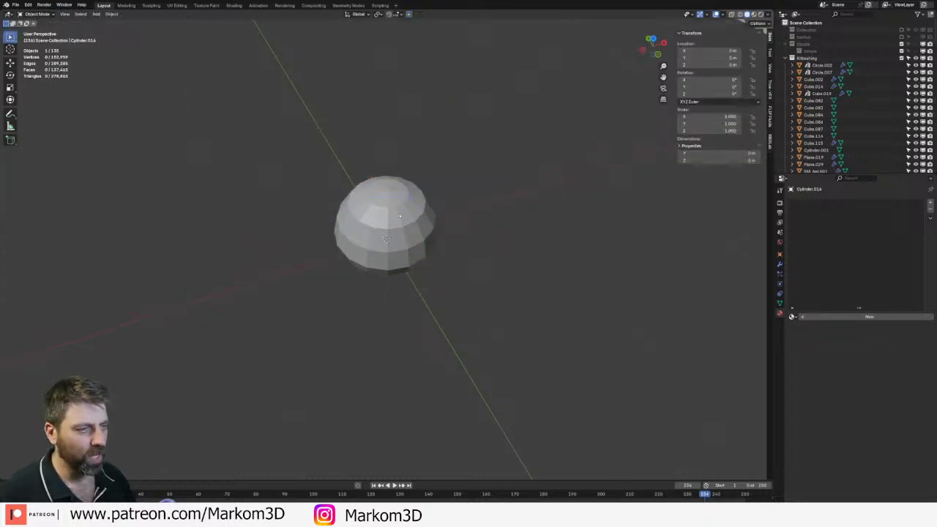
# - Select the dome and apply Shade Smooth followed by Shade Auto Smooth
pyautogui.click(408, 224)
pyautogui.rightClick(408, 224)
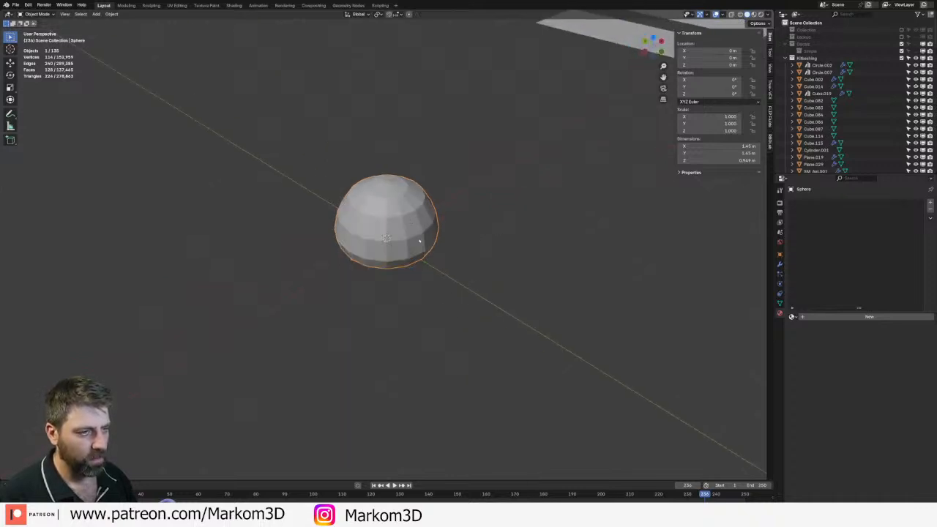
pyautogui.click(470, 507)
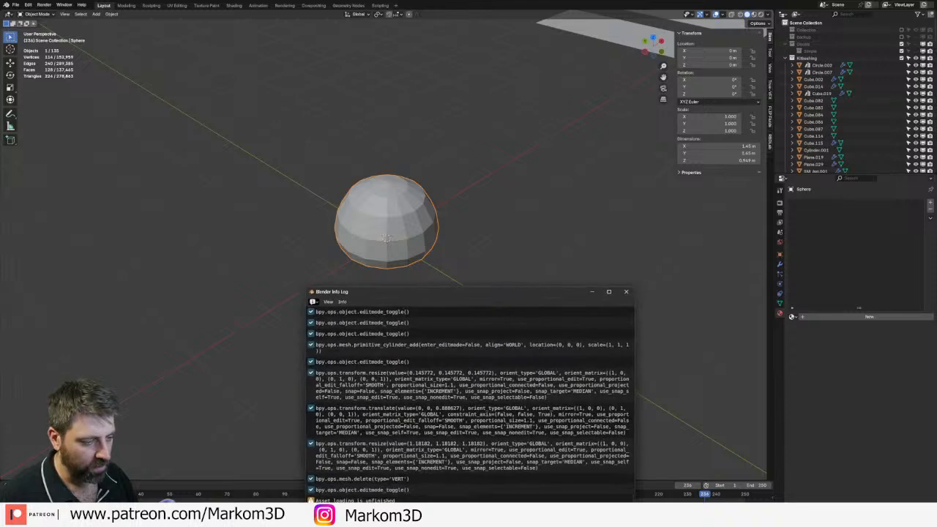
pyautogui.click(626, 291)
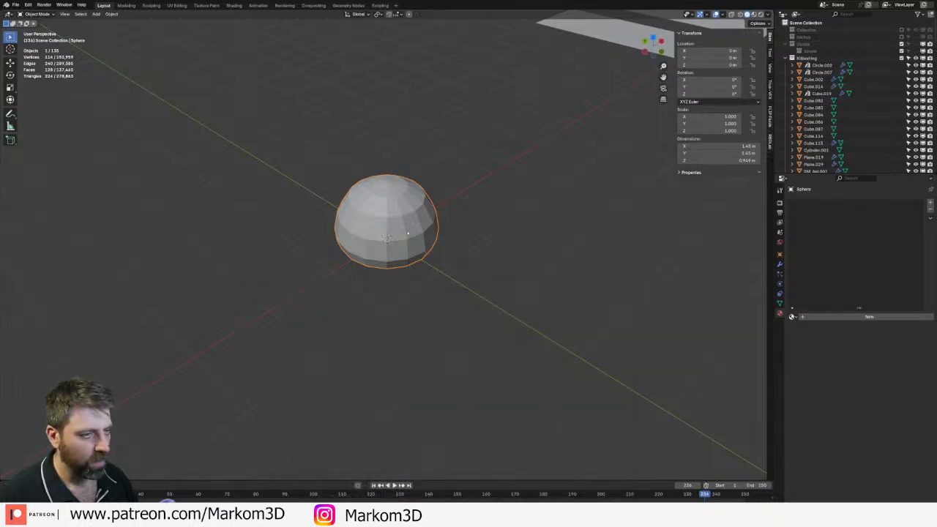
pyautogui.rightClick(399, 224)
pyautogui.click(399, 224)
pyautogui.rightClick(399, 225)
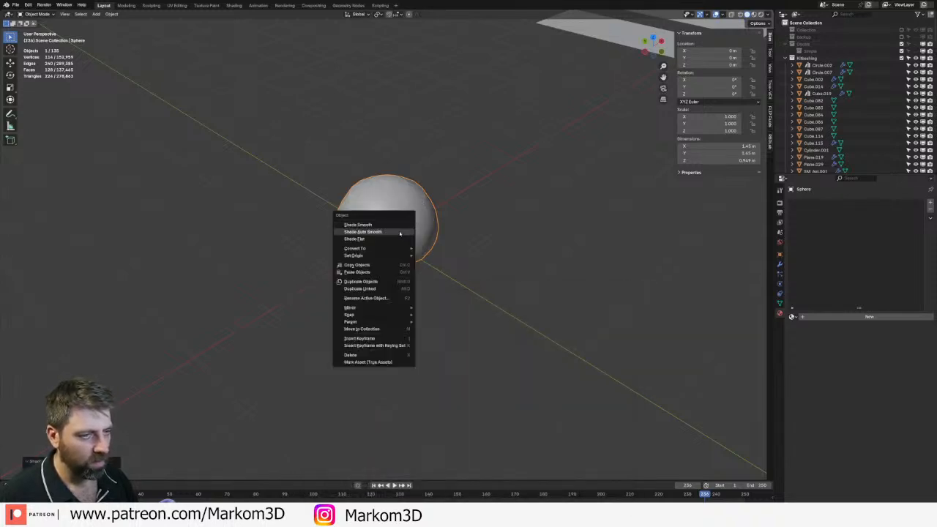
pyautogui.click(400, 232)
# - Enter edit mode on the dome with face selection active
pyautogui.moveTo(399, 234); pyautogui.dragTo(414, 209, button='middle')
pyautogui.press('Tab')
pyautogui.press('3')
pyautogui.click(347, 165)
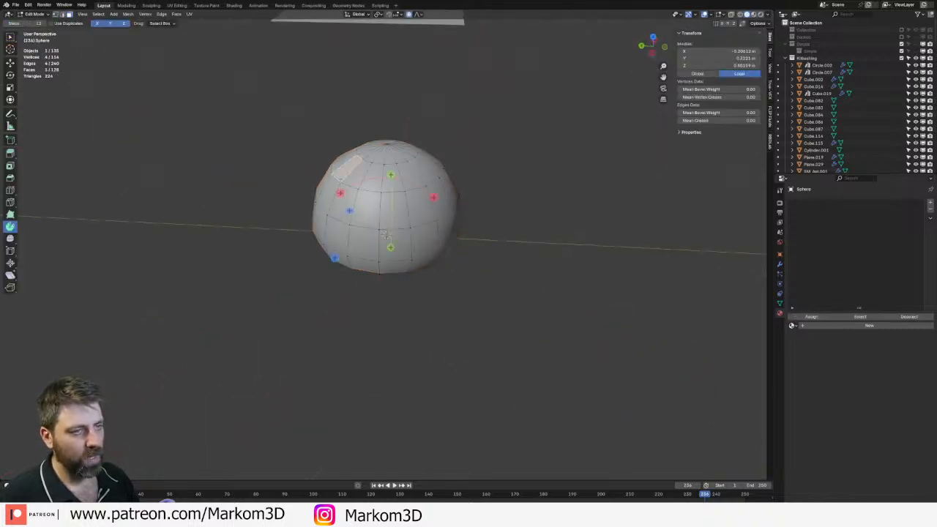
pyautogui.press('g')
pyautogui.press('z')
pyautogui.scroll(4, 385, 187)
pyautogui.rightClick(379, 196)
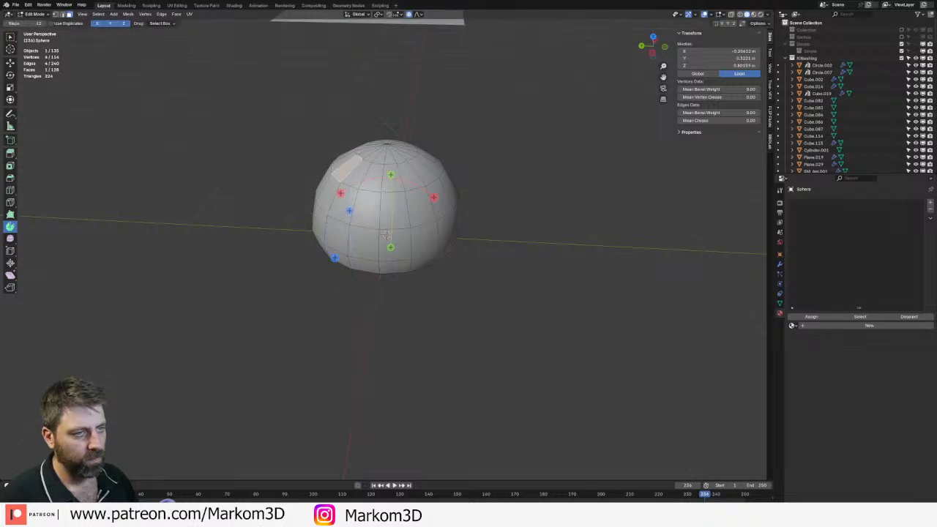
pyautogui.press('g')
pyautogui.rightClick(385, 182)
# - Move a face beside the dome's peak and a vertex on its upper side with proportional editing to make the shape irregular
pyautogui.click(388, 155)
pyautogui.press('g')
pyautogui.click(387, 234)
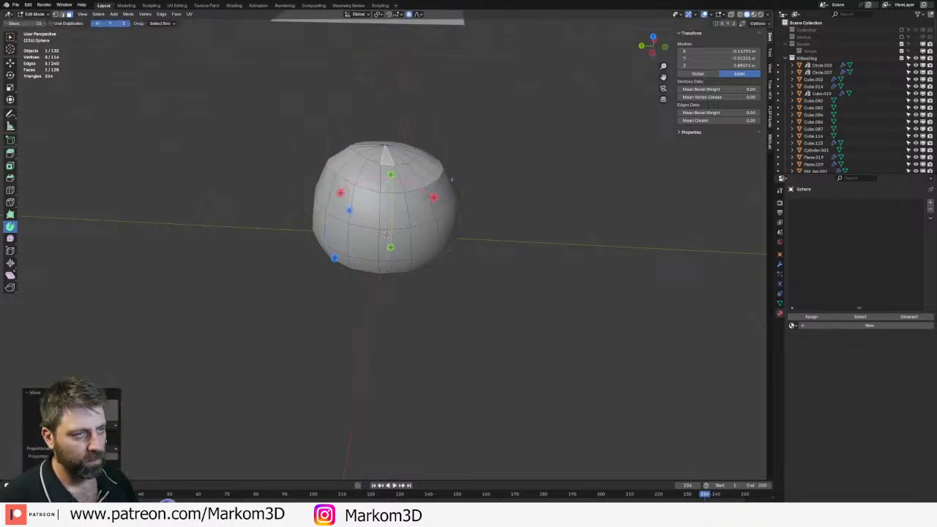
pyautogui.hotkey('alt', 'a')
pyautogui.click(439, 179)
pyautogui.press('g')
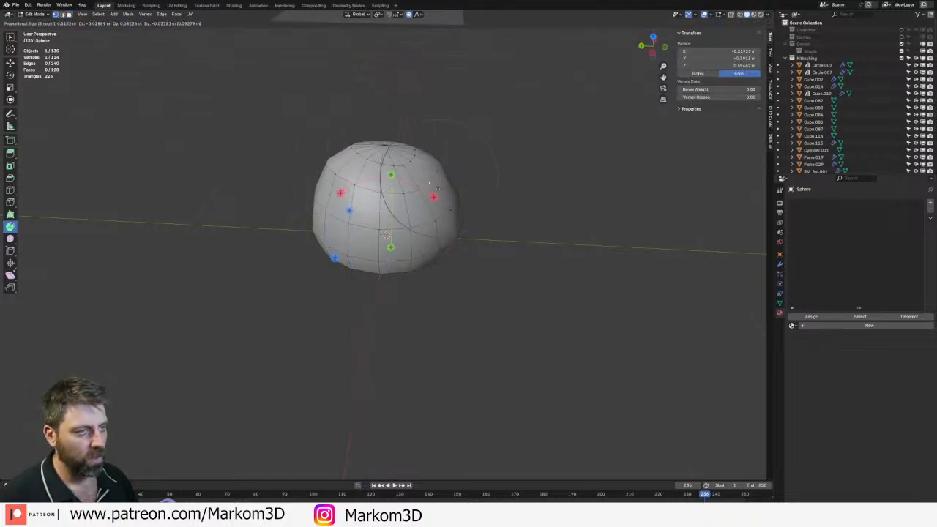
pyautogui.click(412, 234)
# - Select the whole mesh and scale it narrower horizontally, to about 1.09 m in X
pyautogui.moveTo(412, 234); pyautogui.dragTo(386, 234, button='middle')
pyautogui.hotkey('alt', 'a')
pyautogui.press('a')
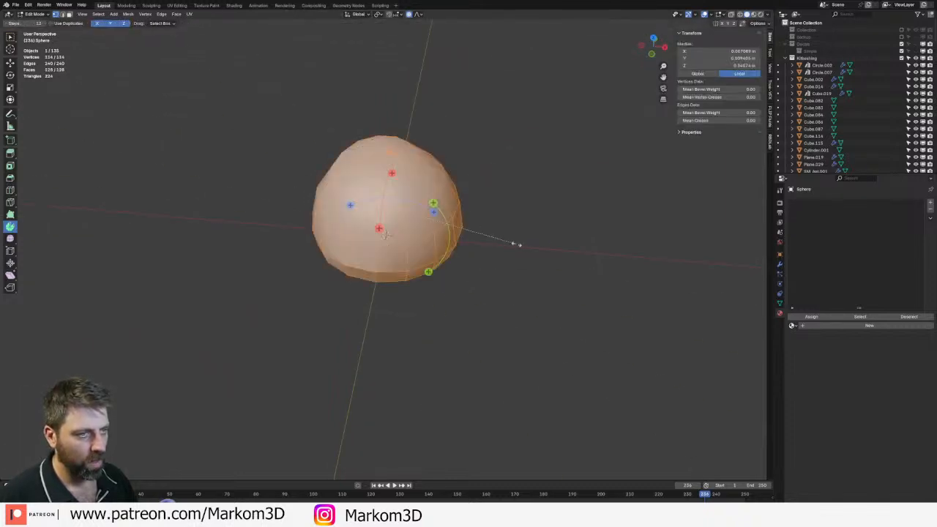
pyautogui.press('s')
pyautogui.hotkey('shift', 'z')
pyautogui.click(465, 228)
# - Scale the whole mesh narrower along Y, to about 0.82 m
pyautogui.moveTo(460, 226); pyautogui.dragTo(400, 214, button='middle')
pyautogui.press('s')
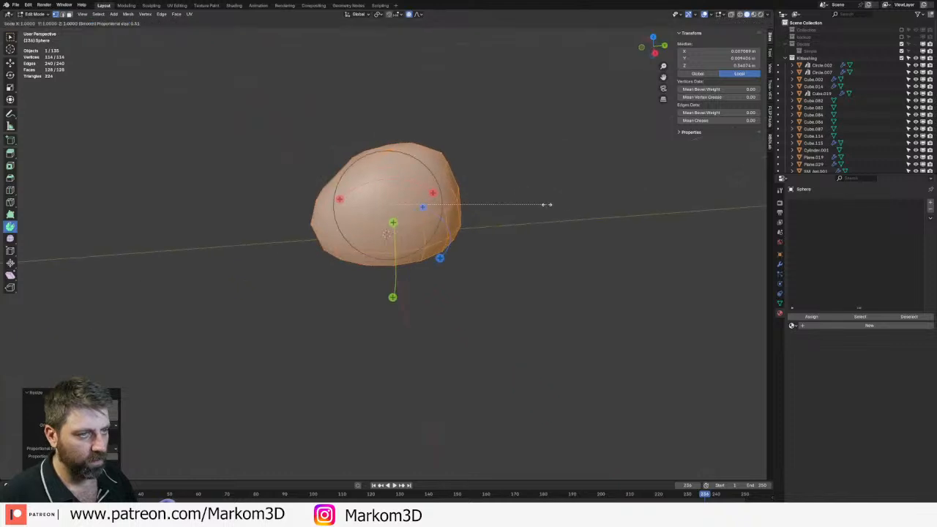
pyautogui.press('x')
pyautogui.rightClick(522, 207)
pyautogui.press('s')
pyautogui.press('y')
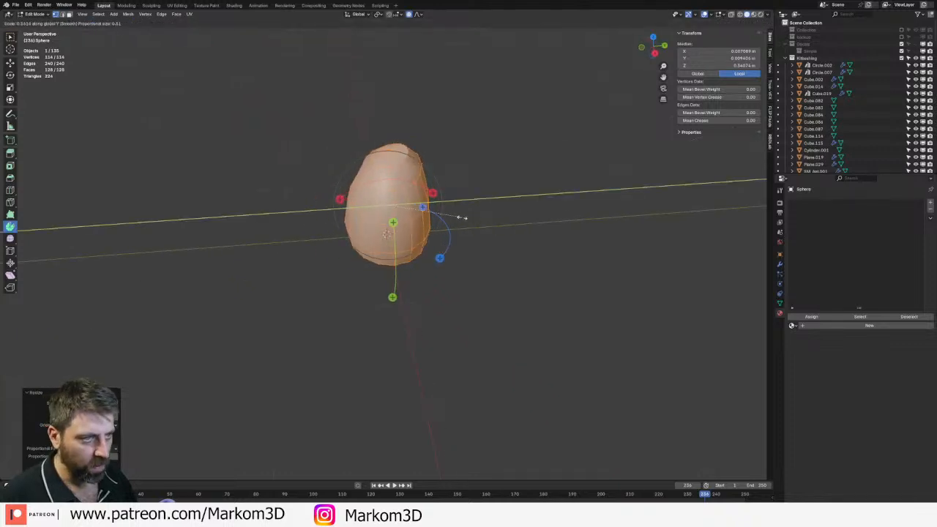
pyautogui.click(461, 217)
# - Lower a vertex near the top of the mesh along Z with proportional editing
pyautogui.click(402, 155)
pyautogui.press('g')
pyautogui.press('z')
pyautogui.click(405, 174)
pyautogui.press('a')
pyautogui.rightClick(420, 204)
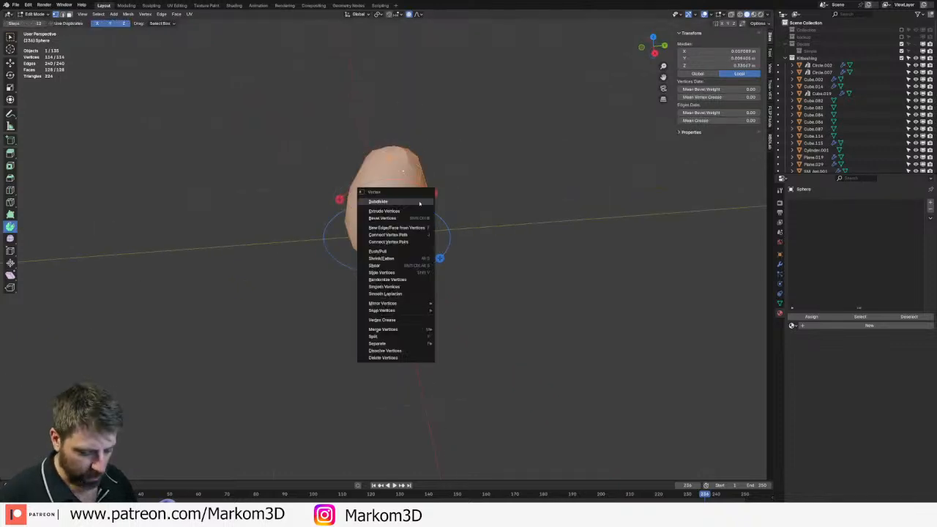
pyautogui.click(379, 201)
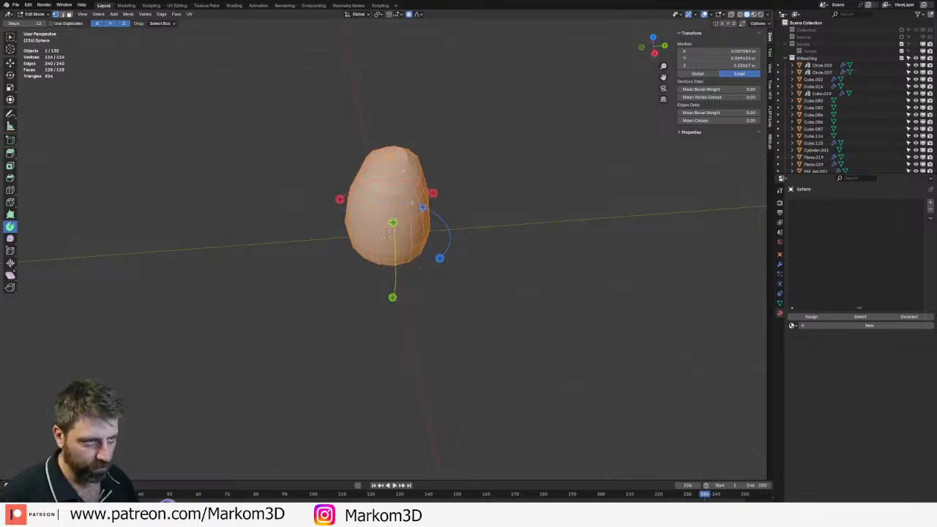
pyautogui.rightClick(411, 203)
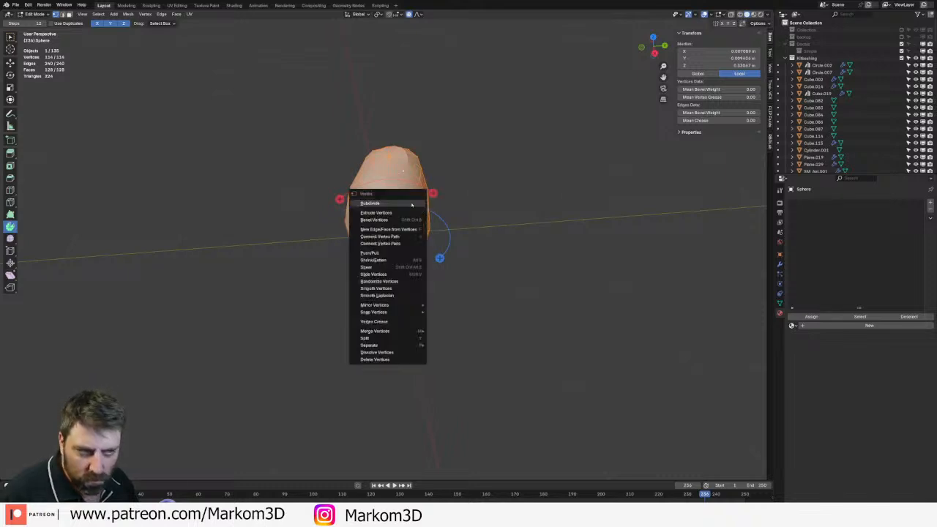
pyautogui.press('Escape')
pyautogui.press('w')
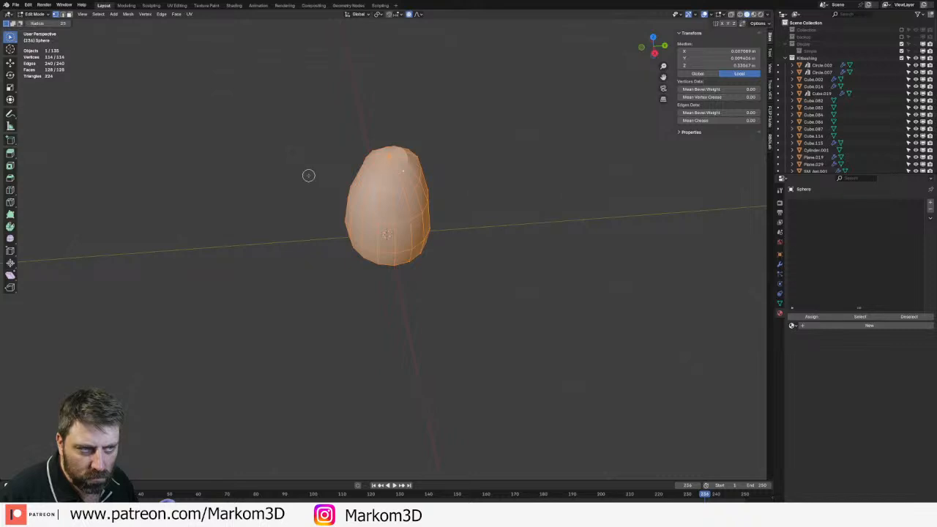
pyautogui.hotkey('ctrl', 'Tab')
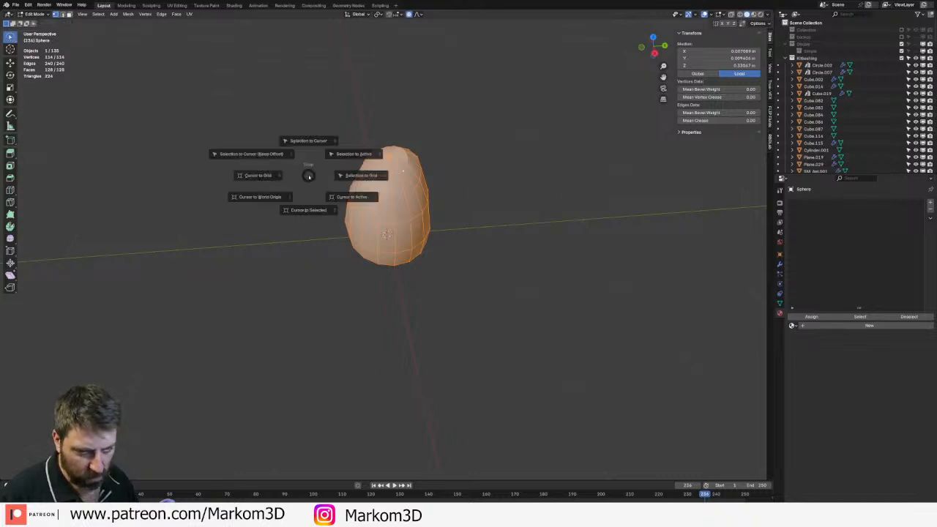
pyautogui.press('Escape')
# - Apply smooth shading to the sculpted sphere object
pyautogui.press('Tab')
pyautogui.rightClick(412, 199)
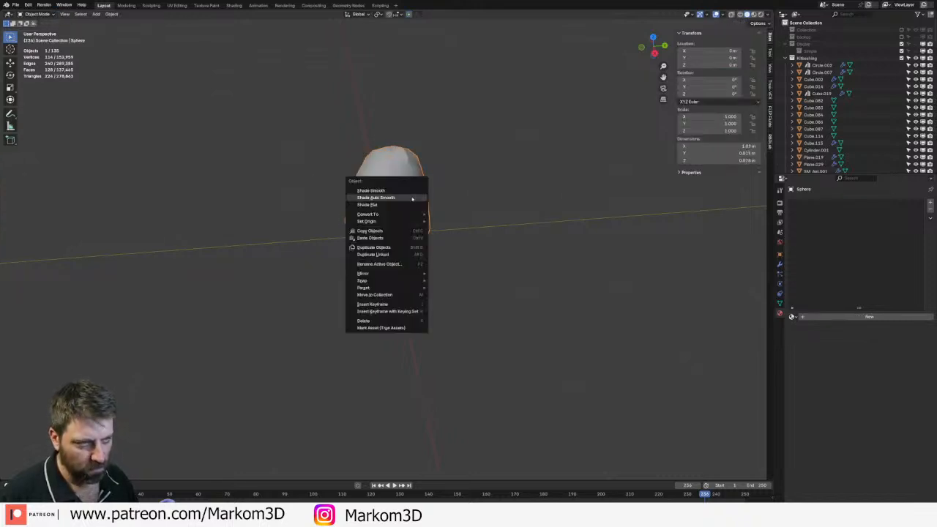
pyautogui.click(395, 189)
pyautogui.moveTo(395, 189); pyautogui.dragTo(438, 202, button='middle')
# - Select the edge loop around the mesh's lower end and raise it along Z with proportional editing
pyautogui.press('Tab')
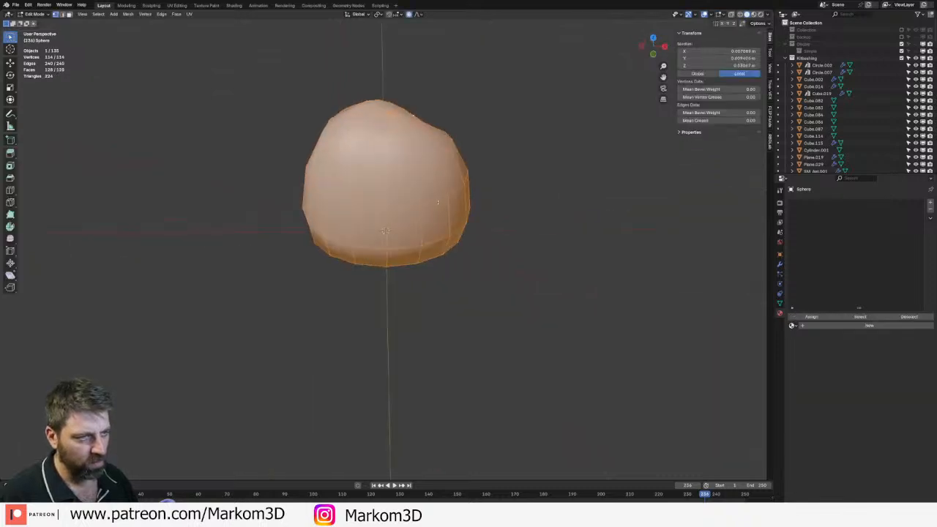
pyautogui.click(503, 217)
pyautogui.moveTo(502, 217); pyautogui.dragTo(422, 162, button='middle')
pyautogui.scroll(3, 420, 175)
pyautogui.keyDown('alt'); pyautogui.click(428, 226); pyautogui.keyUp('alt')
pyautogui.press('g')
pyautogui.press('z')
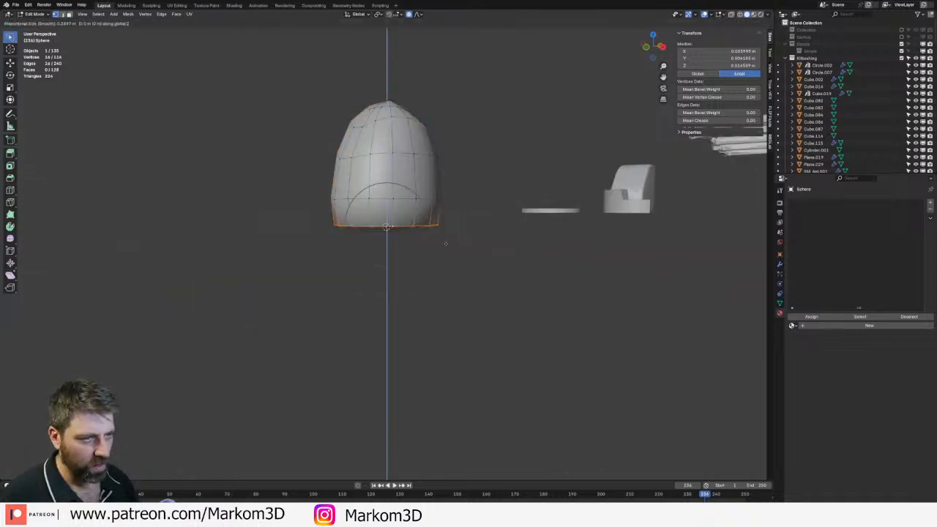
pyautogui.click(408, 230)
pyautogui.press('Tab')
pyautogui.scroll(-2, 407, 230)
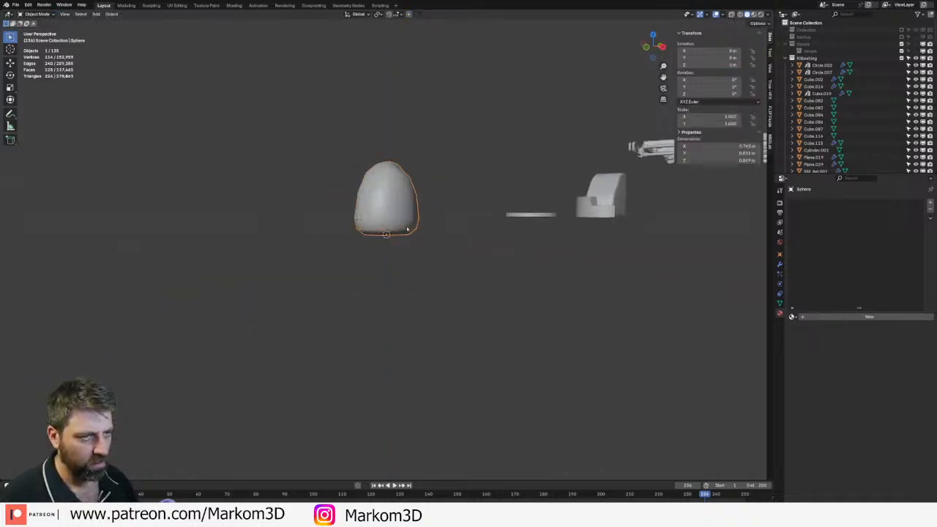
pyautogui.moveTo(408, 229); pyautogui.dragTo(413, 174, button='middle')
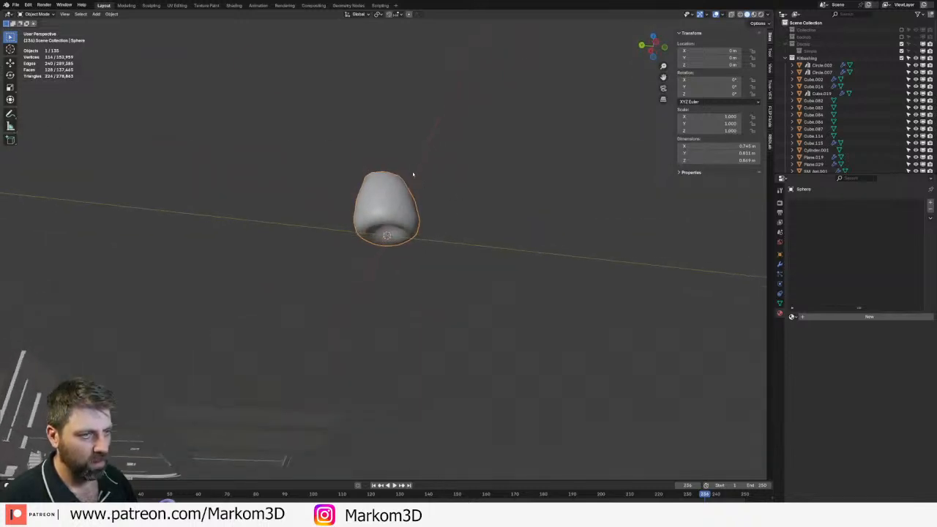
# - Select the underside's centre vertex, grow the selection over the concave underside, and flatten it by scaling to 0 along Z without proportional editing
pyautogui.press('Tab')
pyautogui.scroll(3, 413, 174)
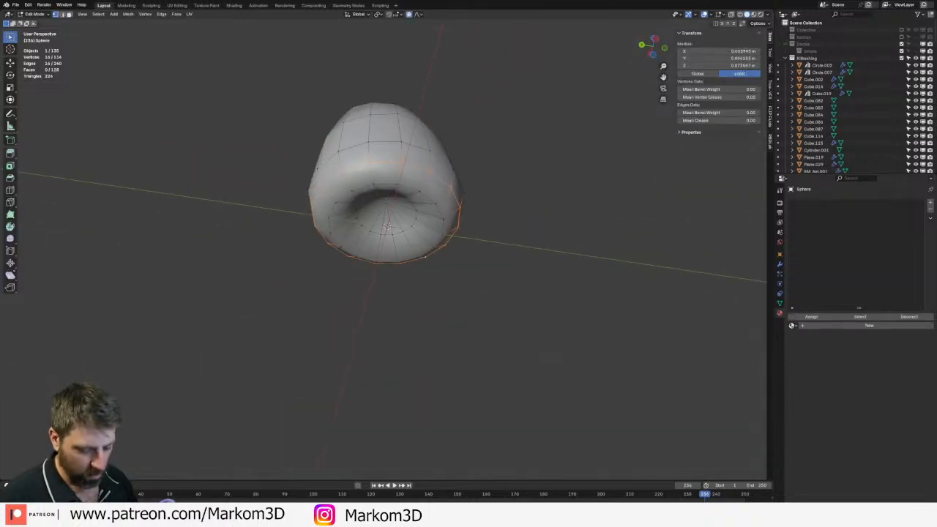
pyautogui.click(386, 203)
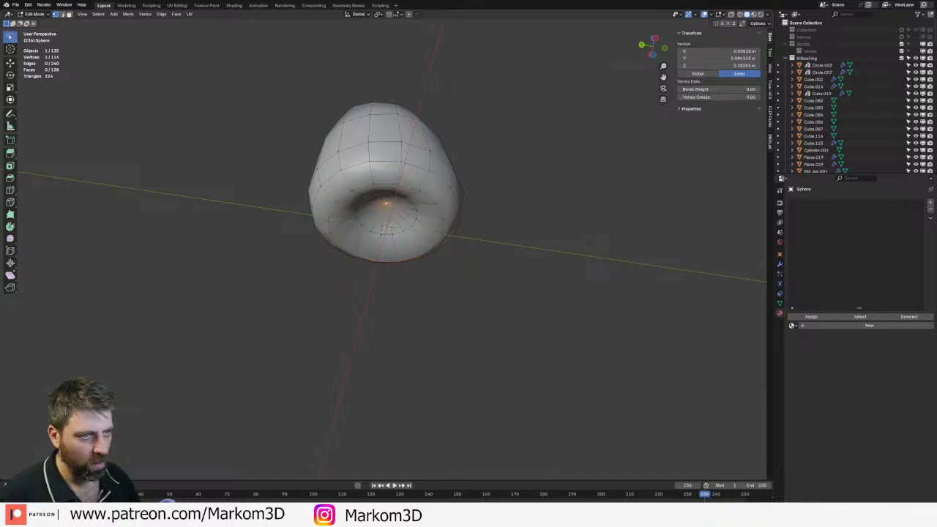
pyautogui.press('ctrl+KP_Add')
pyautogui.press('ctrl+KP_Add')
pyautogui.press('ctrl+KP_Add')
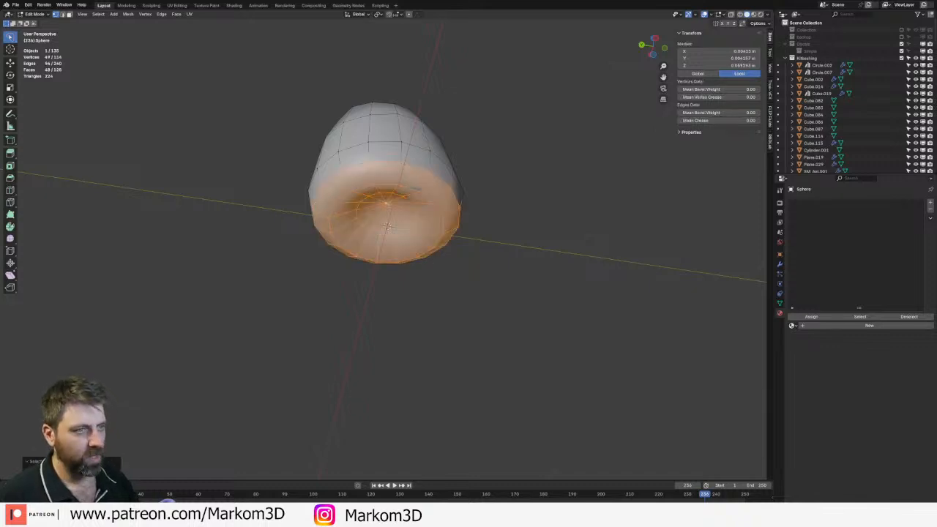
pyautogui.press('ctrl+KP_Subtract')
pyautogui.press('s')
pyautogui.press('z')
pyautogui.press('0')
pyautogui.press('Return')
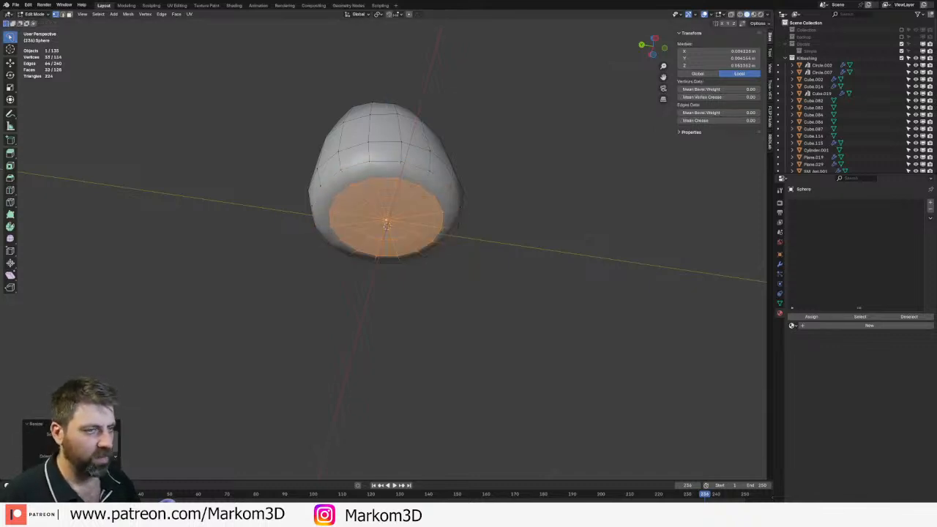
# - Adjust the height of the flattened underside along Z to form the base
pyautogui.press('g')
pyautogui.press('z')
pyautogui.click(388, 212)
pyautogui.moveTo(388, 212); pyautogui.dragTo(400, 253, button='middle')
pyautogui.press('g')
pyautogui.press('z')
pyautogui.click(354, 255)
pyautogui.scroll(-2, 355, 252)
pyautogui.scroll(2, 414, 219)
# - Lower a vertex on the base's outer rim along Z with proportional editing
pyautogui.click(426, 218)
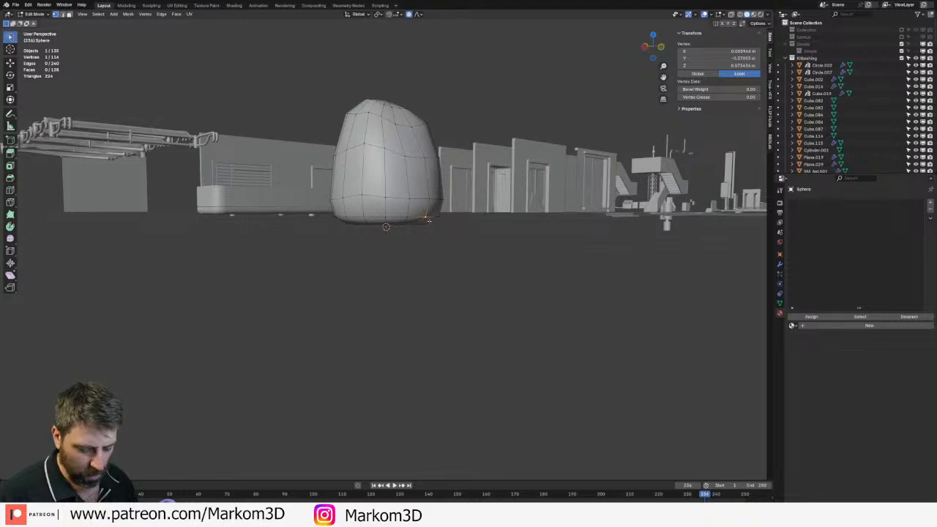
pyautogui.press('g')
pyautogui.press('z')
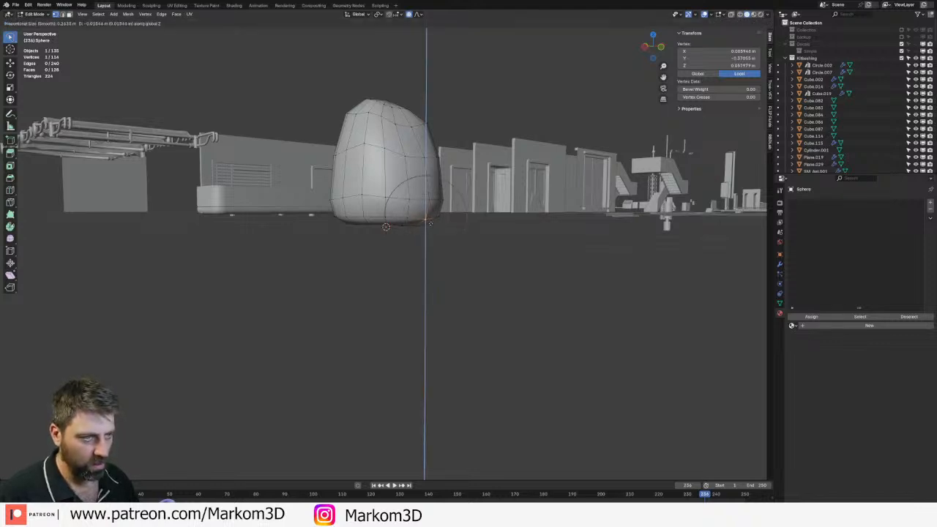
pyautogui.click(430, 223)
pyautogui.press('s')
pyautogui.press('z')
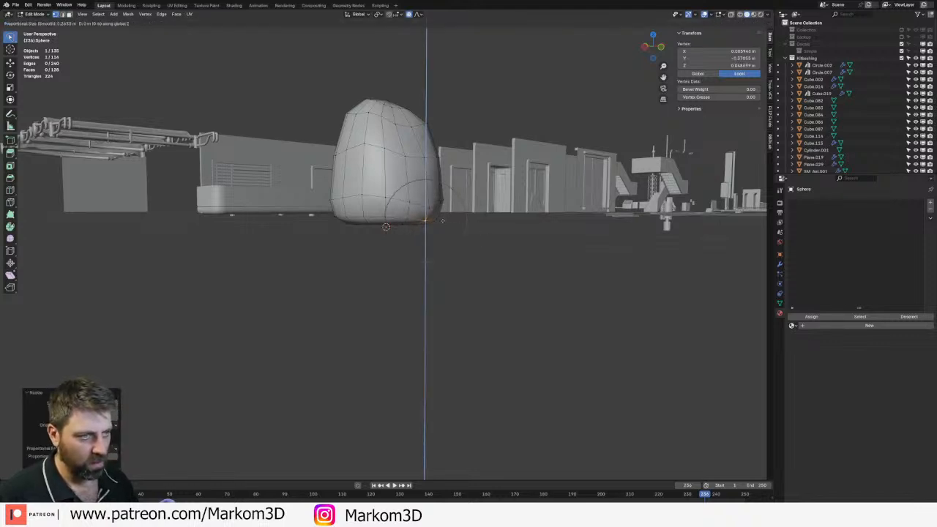
pyautogui.click(421, 222)
# - Examine the smooth-shaded shape in Object Mode from several angles
pyautogui.press('Tab')
pyautogui.scroll(-4, 464, 224)
pyautogui.moveTo(430, 202); pyautogui.dragTo(381, 231, button='middle')
pyautogui.click(464, 224)
pyautogui.click(407, 226)
pyautogui.scroll(3, 401, 240)
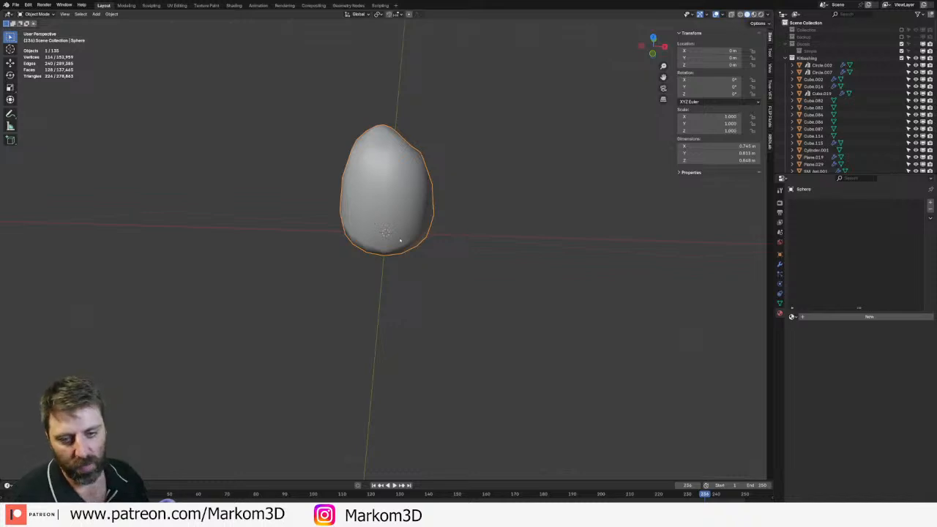
pyautogui.moveTo(362, 217); pyautogui.dragTo(396, 198, button='middle')
pyautogui.scroll(2, 396, 199)
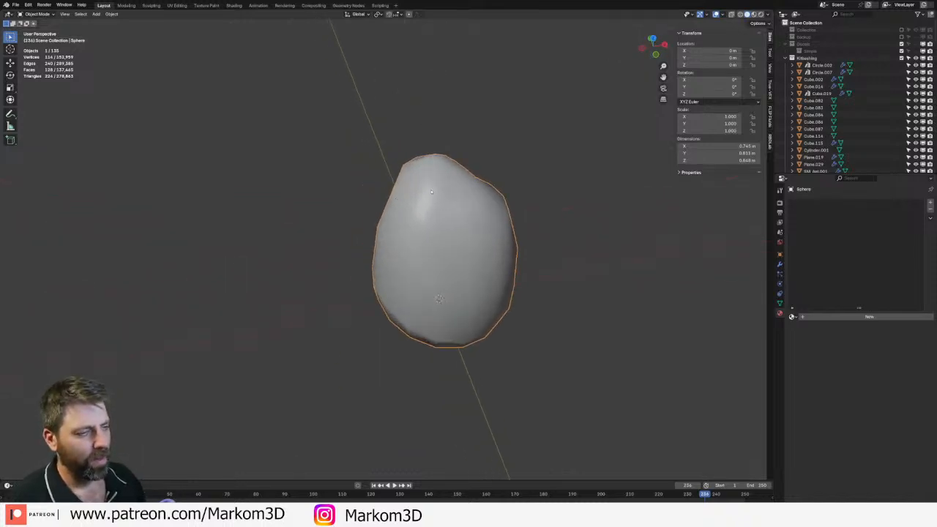
# - Snap the 3D cursor to the vertex at the mesh's peak, add a plane there, and scale it down
pyautogui.press('Tab')
pyautogui.hotkey('shift', 's')
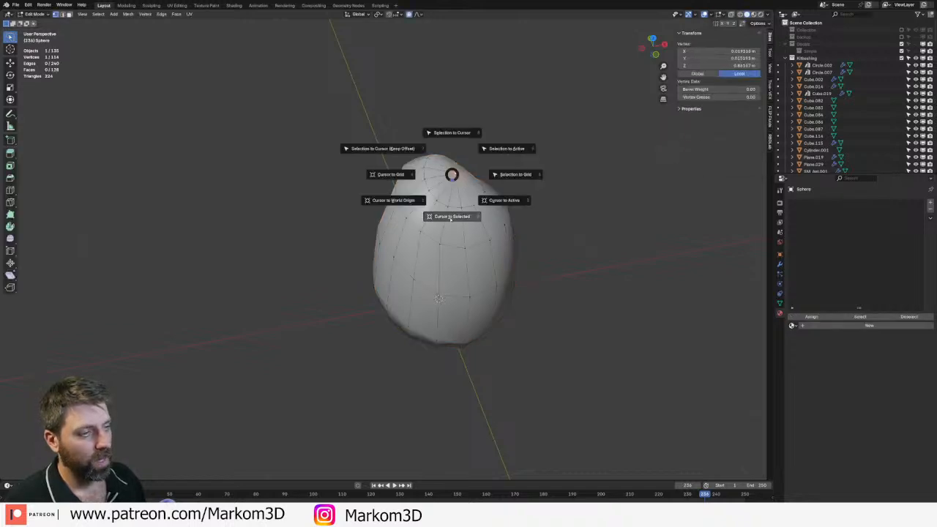
pyautogui.hotkey('shift', 'a')
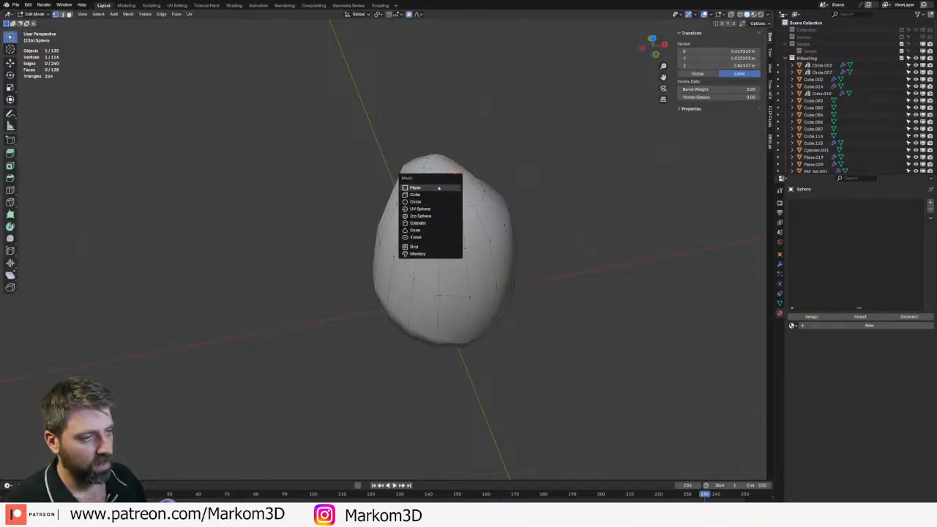
pyautogui.click(437, 189)
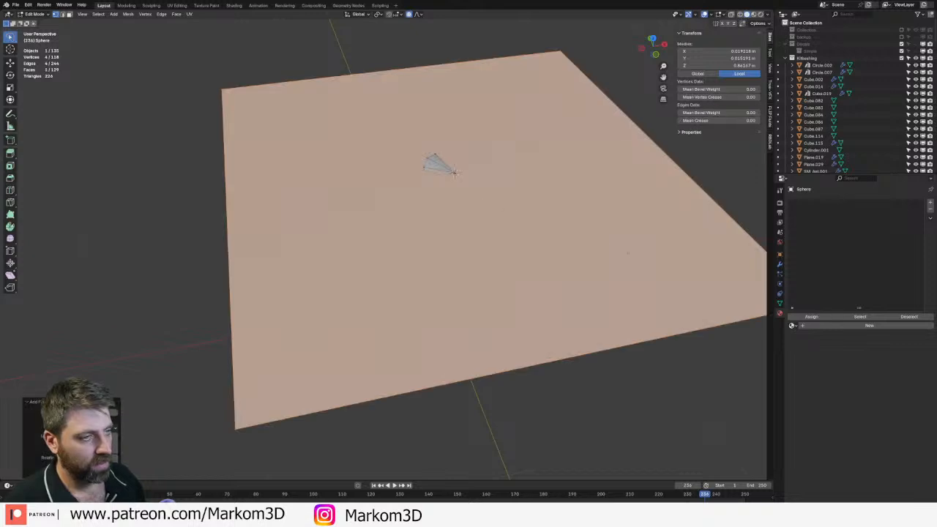
pyautogui.press('s')
pyautogui.click(476, 183)
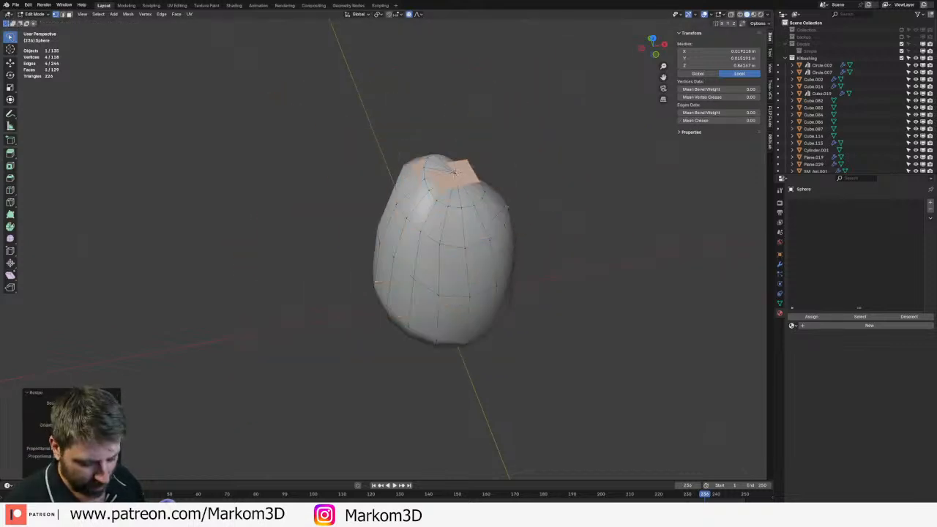
# - Stand the small plane upright by rotating it about X, and shrink it further without proportional editing
pyautogui.press('r')
pyautogui.press('x')
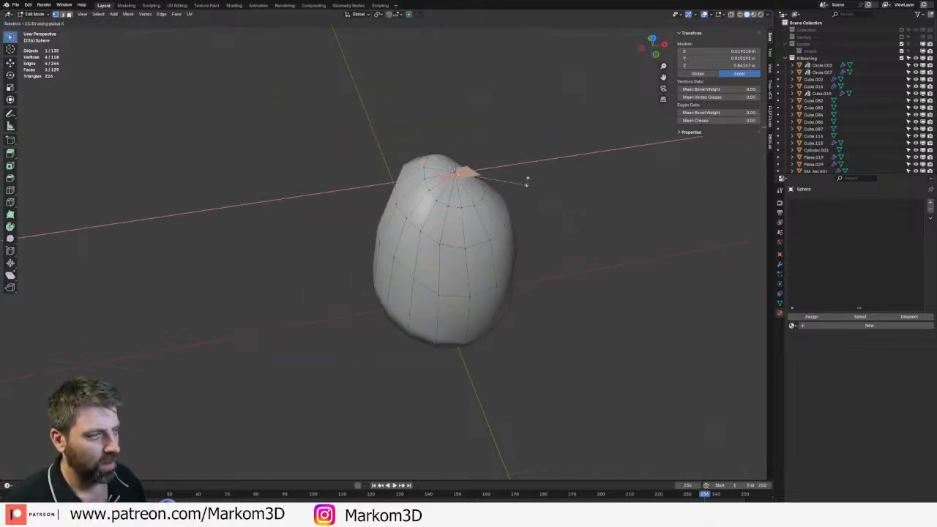
pyautogui.click(524, 91)
pyautogui.press('s')
pyautogui.click(497, 178)
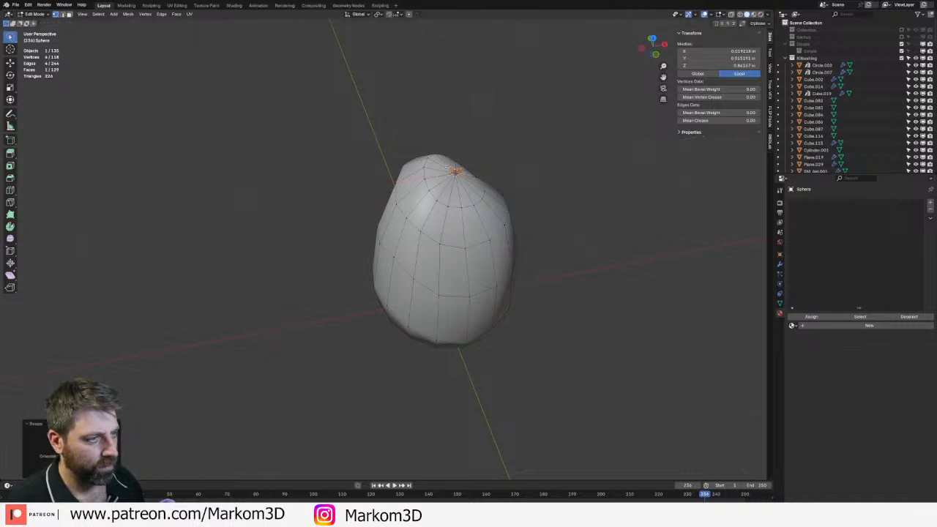
# - Extend the plane's upper edge into a short tilted flap in front view, adjusting the end edge's angle, height, and width
pyautogui.scroll(3, 498, 176)
pyautogui.press('KP_1')
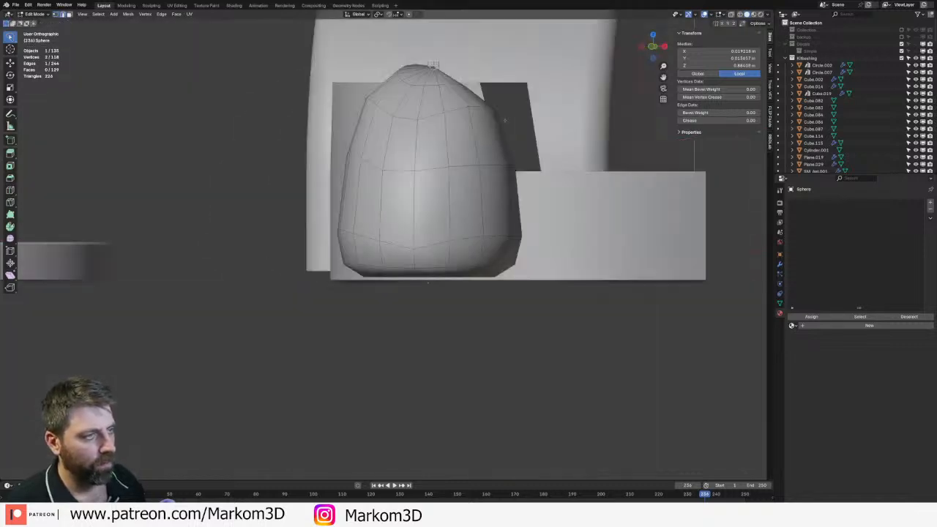
pyautogui.press('r')
pyautogui.click(475, 132)
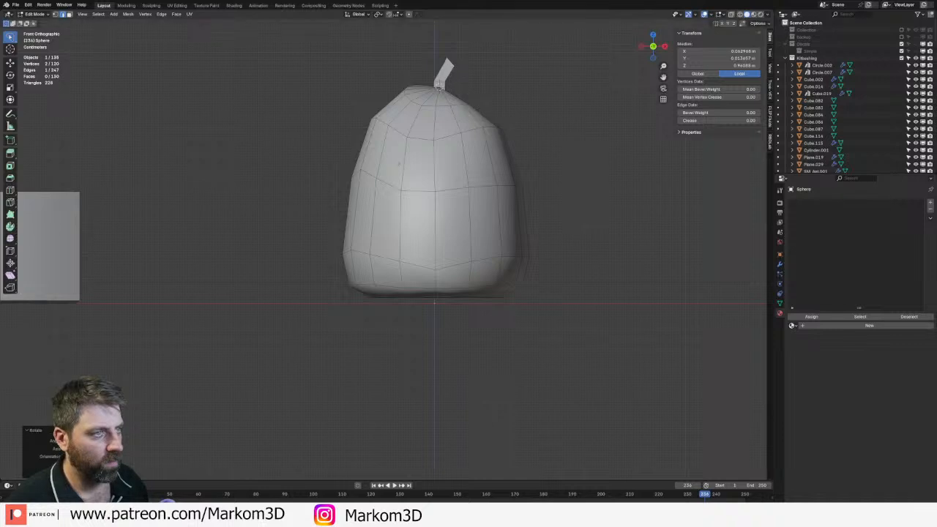
pyautogui.press('g')
pyautogui.press('z')
pyautogui.click(486, 122)
pyautogui.press('s')
pyautogui.click(475, 103)
pyautogui.press('g')
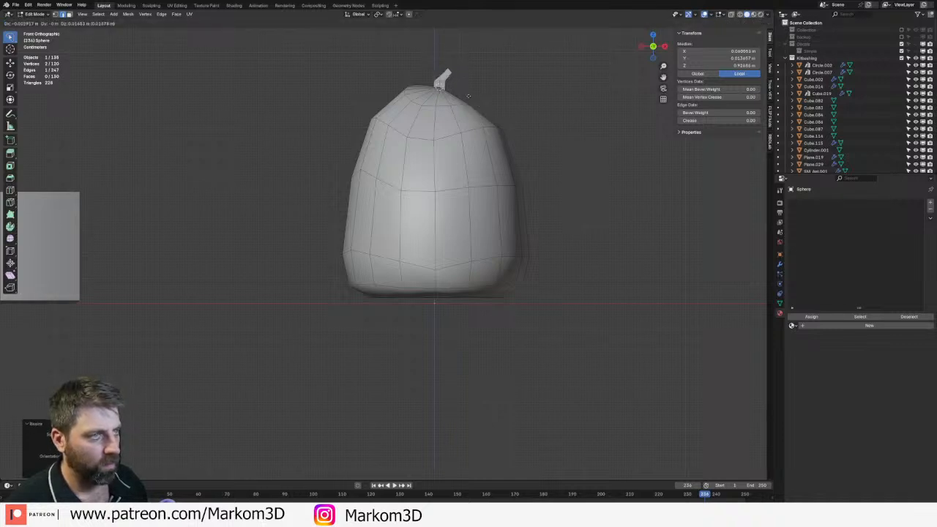
pyautogui.click(441, 86)
# - Duplicate the whole flap, place the copy on the other side of the peak, and rotate it to lean outward
pyautogui.click(442, 88)
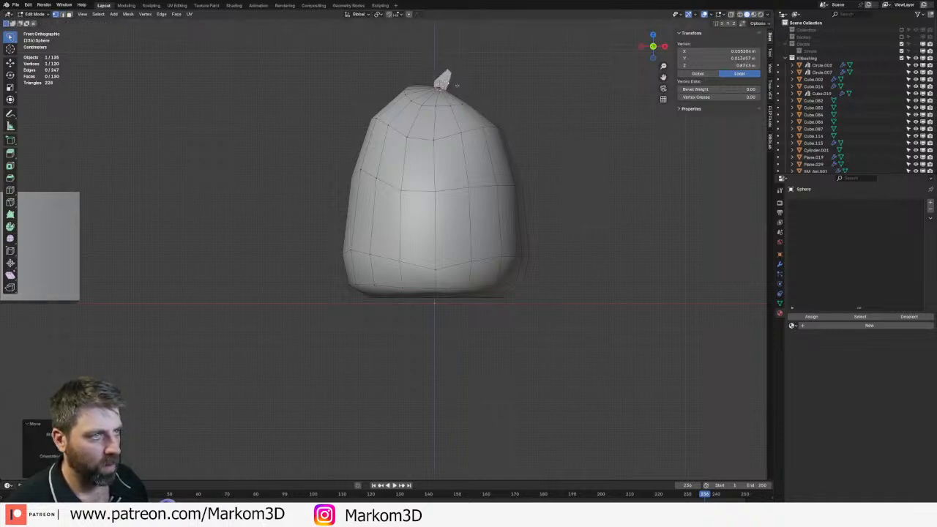
pyautogui.scroll(-2, 447, 99)
pyautogui.hotkey('ctrl', 'l')
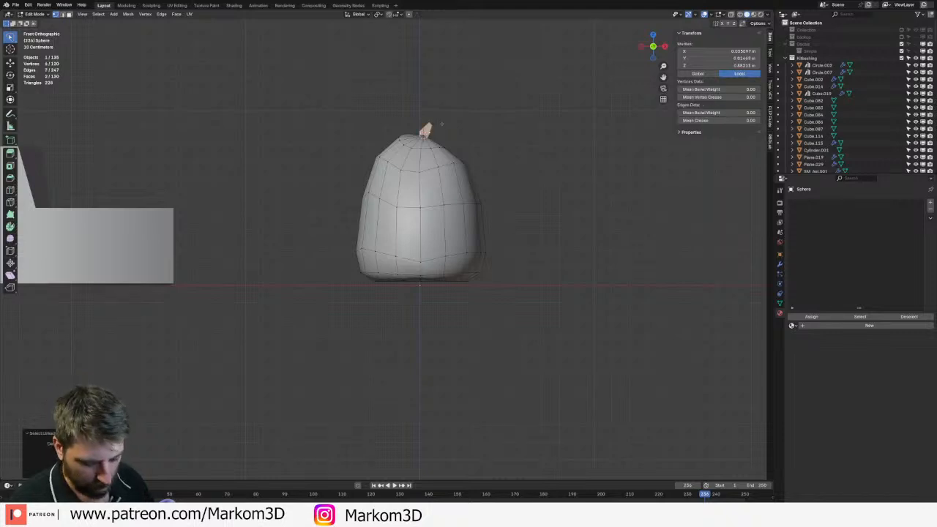
pyautogui.press('r')
pyautogui.click(437, 102)
pyautogui.press('g')
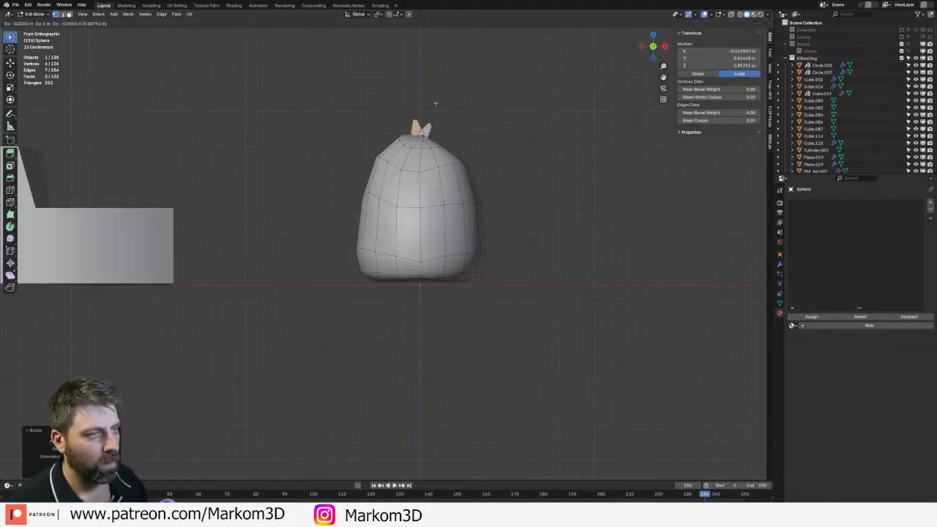
pyautogui.click(436, 104)
pyautogui.press('r')
pyautogui.click(457, 116)
# - Scale the duplicated flap at the mesh's peak
pyautogui.moveTo(457, 115); pyautogui.dragTo(419, 225, button='middle')
pyautogui.scroll(5, 484, 150)
pyautogui.scroll(-5, 470, 159)
pyautogui.press('s')
pyautogui.click(483, 251)
pyautogui.moveTo(483, 251); pyautogui.dragTo(447, 246, button='middle')
# - Select the whole original flap, rotate it about Z, and adjust its size
pyautogui.click(403, 199)
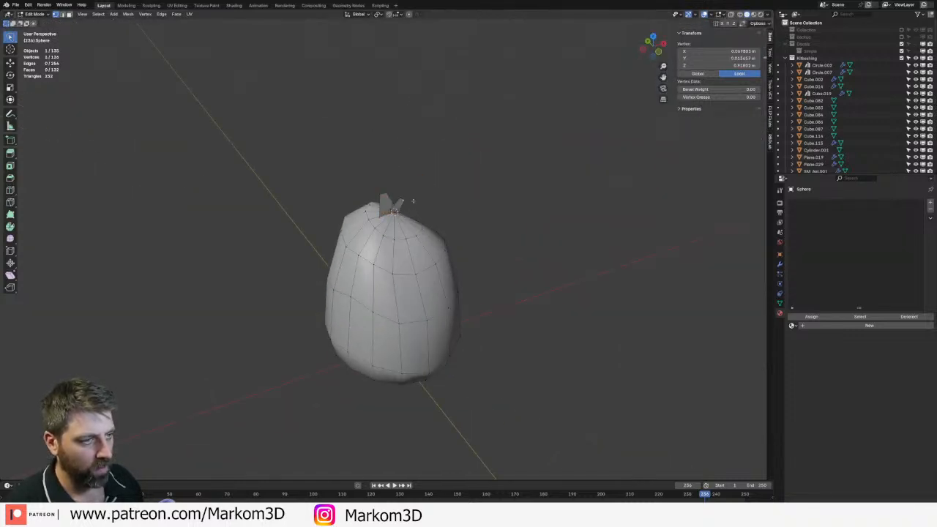
pyautogui.hotkey('ctrl', 'l')
pyautogui.press('r')
pyautogui.press('z')
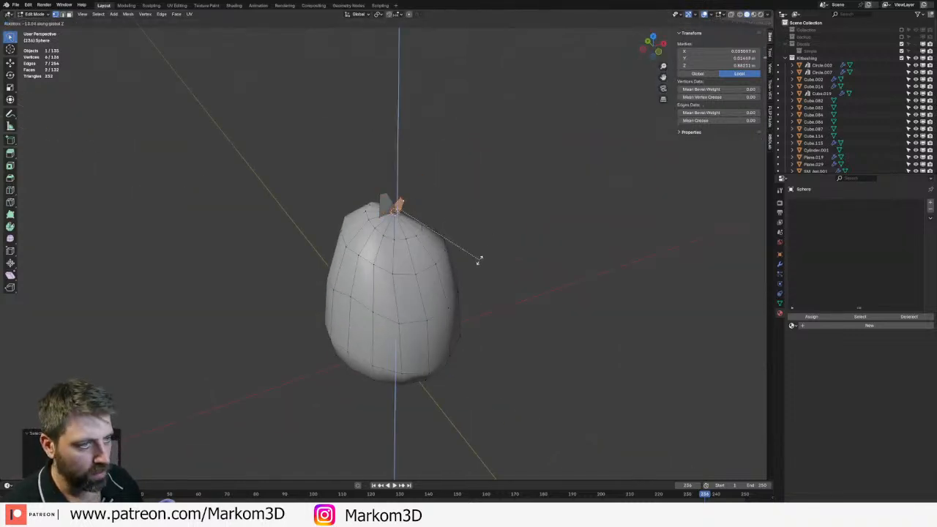
pyautogui.click(480, 260)
pyautogui.press('s')
pyautogui.click(535, 276)
pyautogui.press('KP_7')
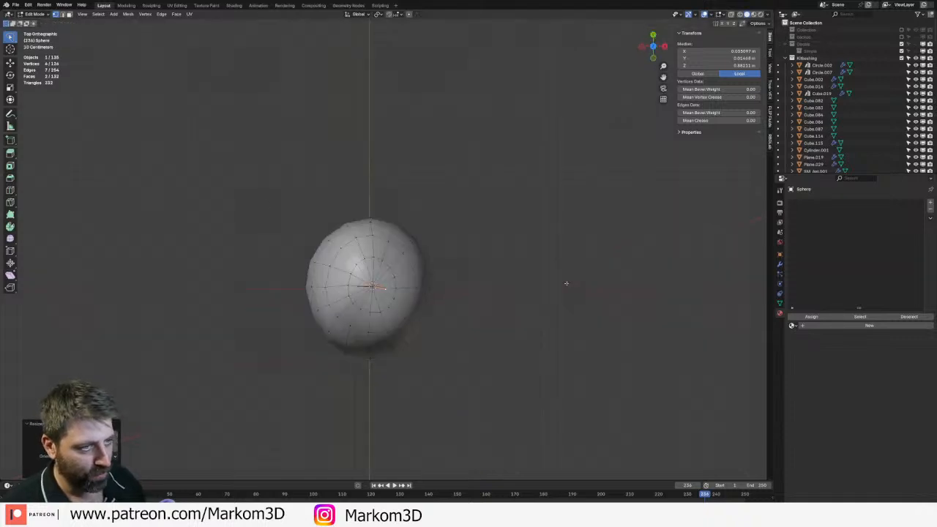
# - Delete all the flap geometry from the mesh's peak
pyautogui.moveTo(529, 294); pyautogui.dragTo(512, 234, button='middle')
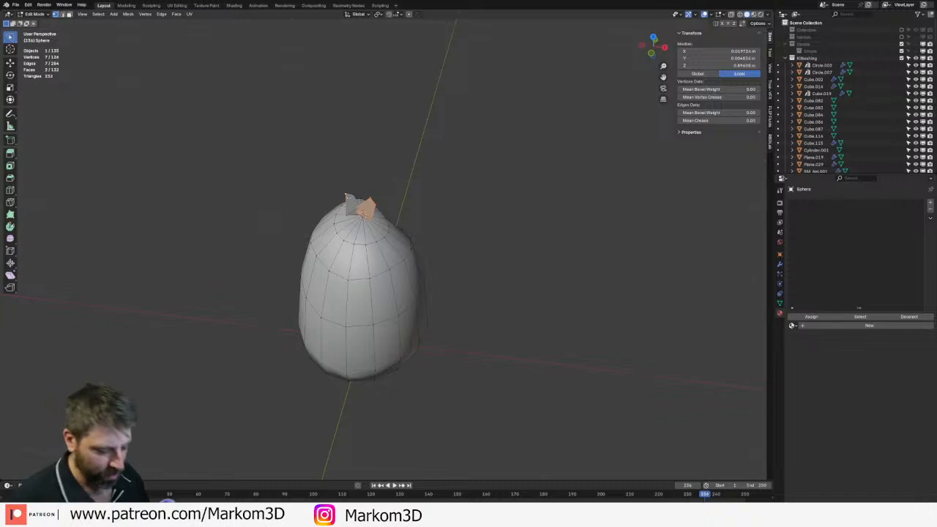
pyautogui.press('x')
pyautogui.click(349, 199)
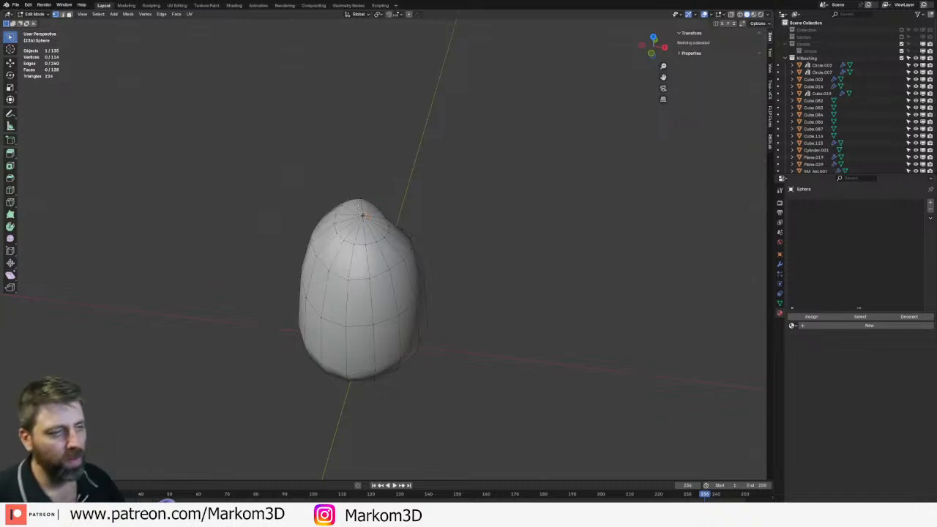
# - Snap the 3D cursor to the vertex at the mesh's peak
pyautogui.click(363, 219)
pyautogui.hotkey('shift', 's')
pyautogui.click(506, 258)
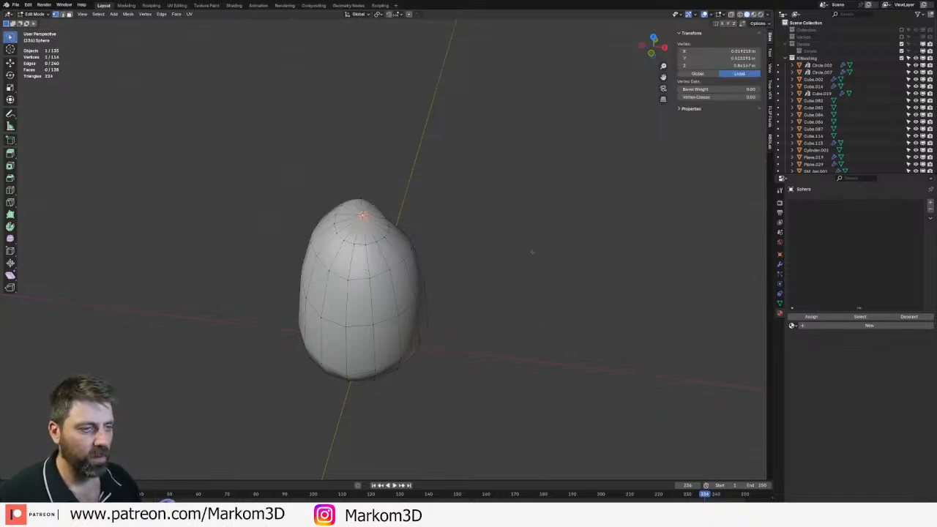
# - Add a cylinder with 8 vertices at the 3D cursor and scale it down to a tiny stub at the mesh's peak
pyautogui.hotkey('shift', 'a')
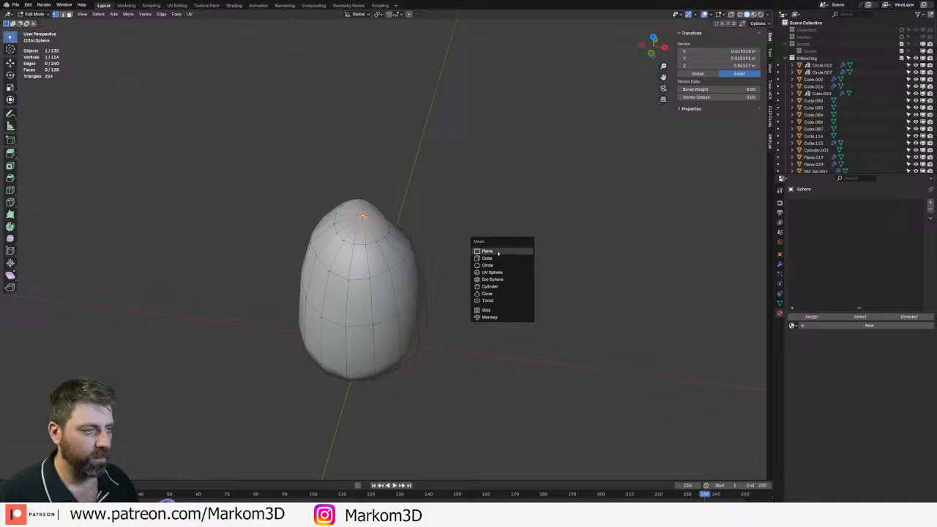
pyautogui.click(500, 286)
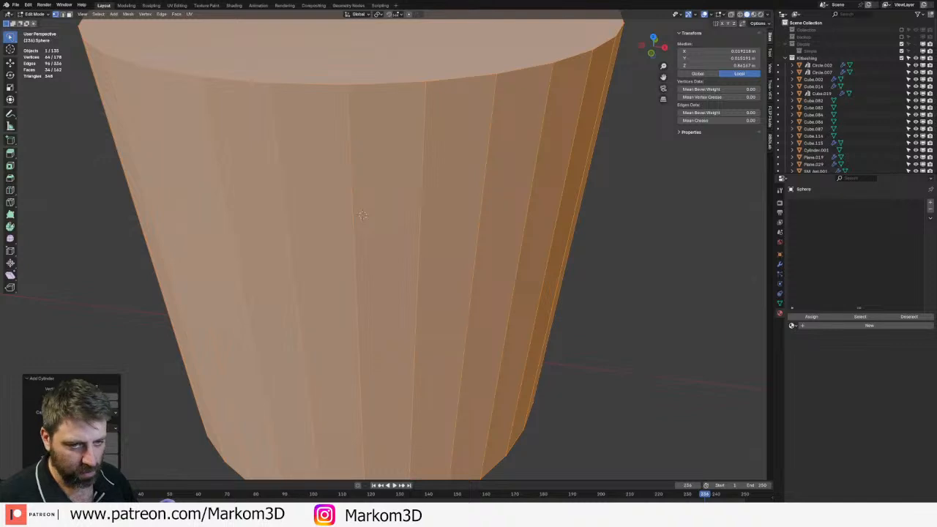
pyautogui.write('8')
pyautogui.press('Return')
pyautogui.press('s')
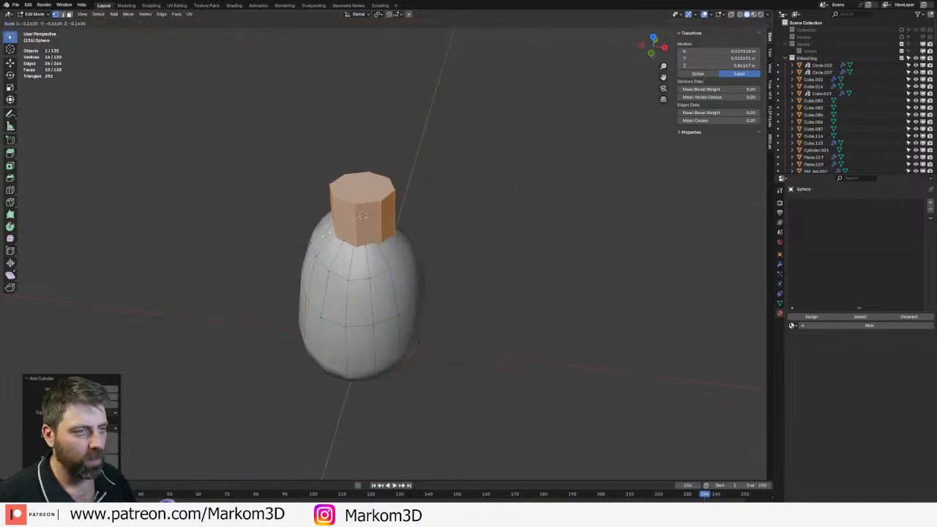
pyautogui.click(418, 246)
pyautogui.press('s')
pyautogui.click(371, 218)
# - Adjust the stub's size and position from the front view and tilt it slightly to follow the peak
pyautogui.moveTo(388, 230); pyautogui.dragTo(414, 243, button='middle')
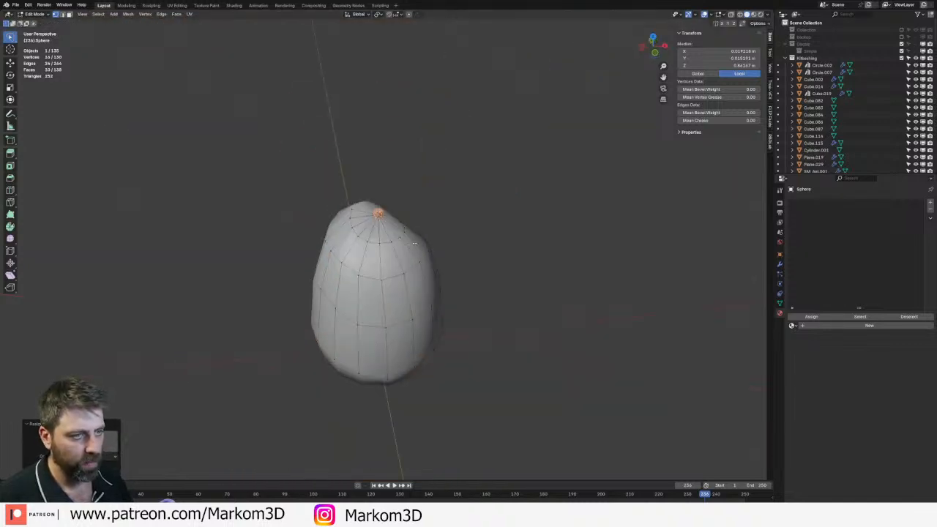
pyautogui.scroll(3, 414, 243)
pyautogui.press('KP_1')
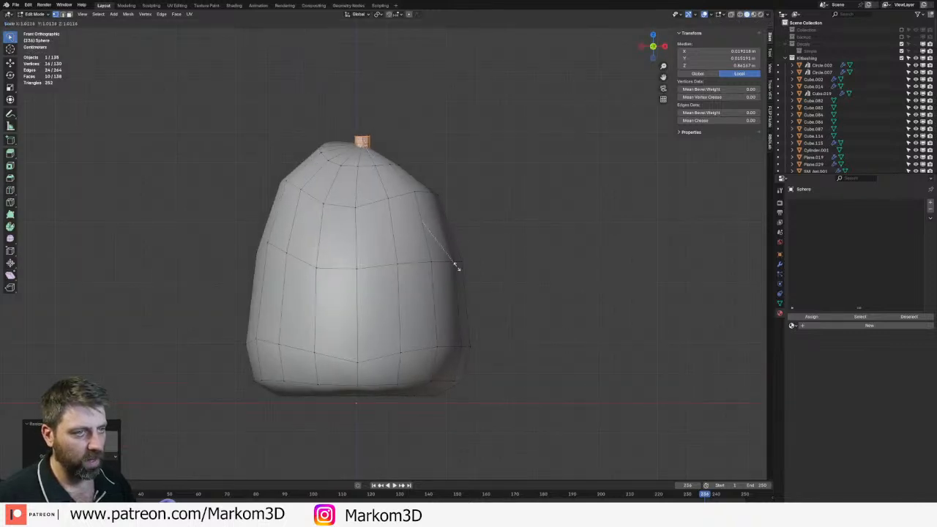
pyautogui.press('r')
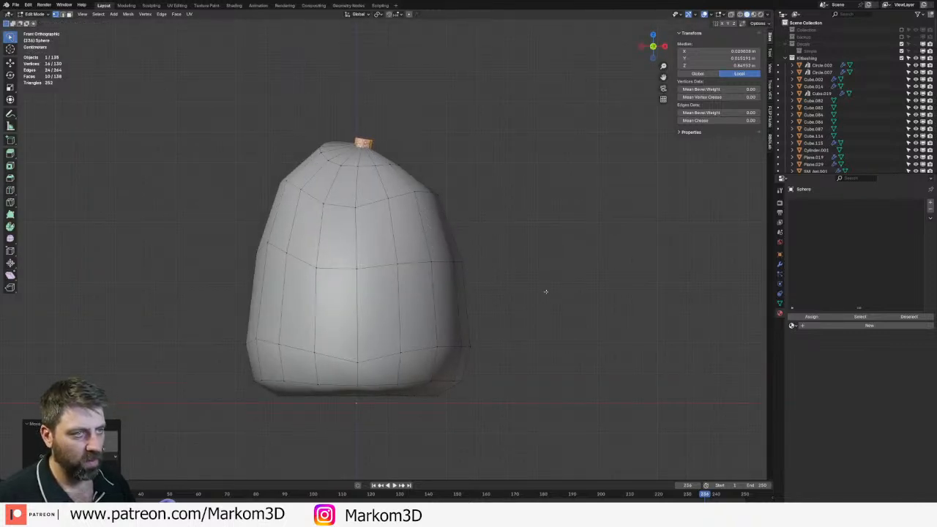
pyautogui.click(592, 347)
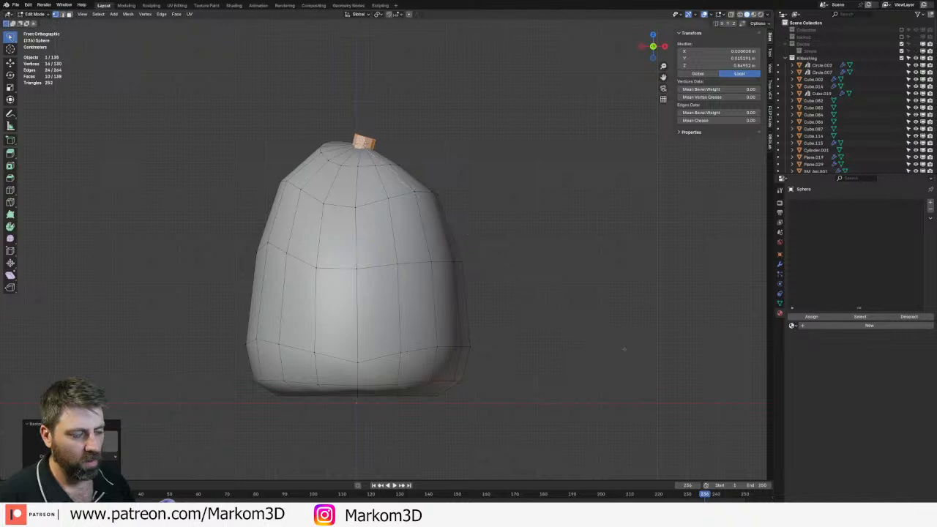
# - Leave mesh editing and apply smooth shading to the sack object
pyautogui.moveTo(593, 347); pyautogui.dragTo(353, 258, button='middle')
pyautogui.scroll(3, 445, 268)
pyautogui.scroll(-5, 445, 268)
pyautogui.press('Tab')
pyautogui.click(353, 258)
pyautogui.rightClick(336, 241)
pyautogui.click(336, 240)
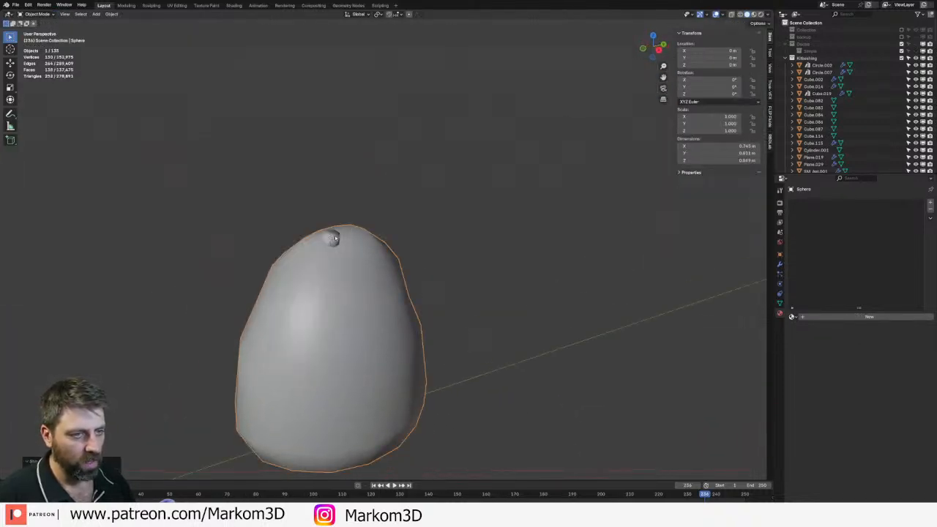
# - Select the stub's top face in Edit Mode and extrude it diagonally upward in front view
pyautogui.press('Tab')
pyautogui.scroll(5, 356, 258)
pyautogui.click(356, 258)
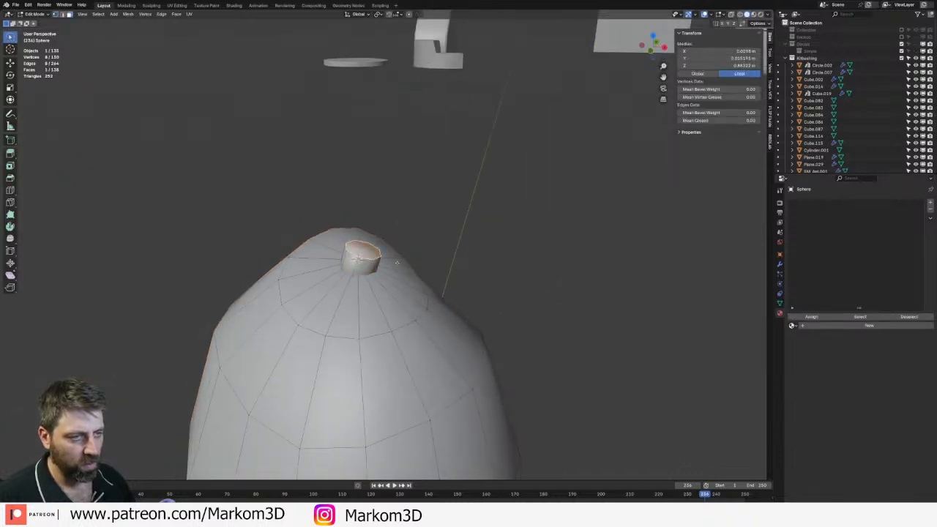
pyautogui.press('KP_1')
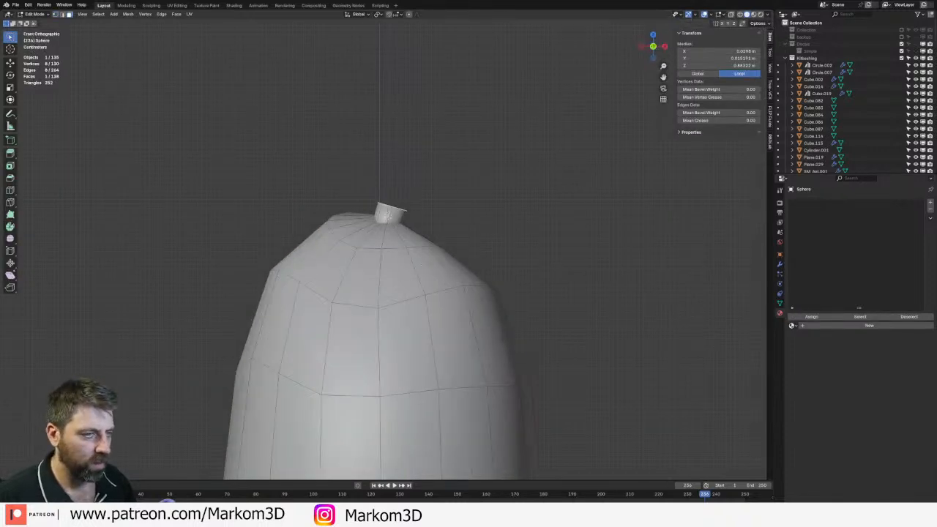
pyautogui.press('e')
pyautogui.click(468, 265)
pyautogui.press('e')
pyautogui.click(484, 256)
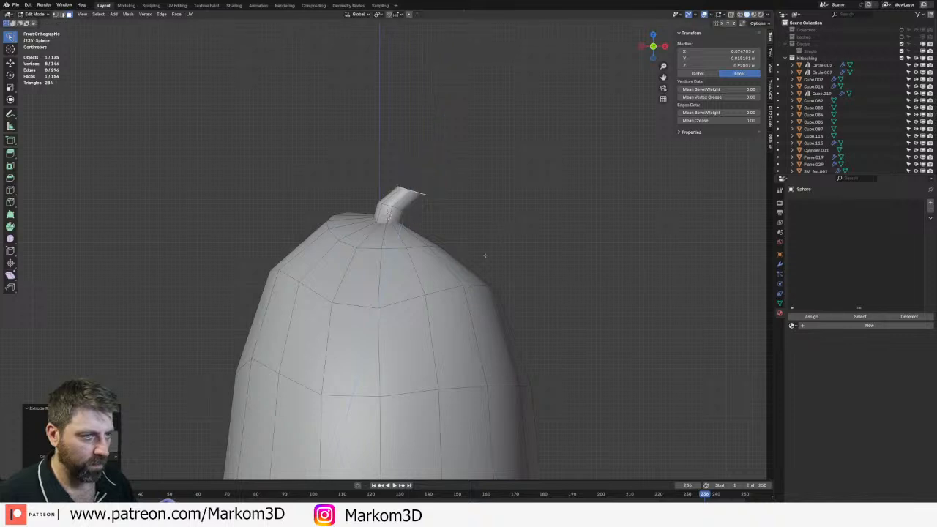
pyautogui.hotkey('ctrl', 'z')
# - Rotate and shrink the extruded end face, and move it further outward to form a tapered tip
pyautogui.press('r')
pyautogui.click(436, 311)
pyautogui.press('g')
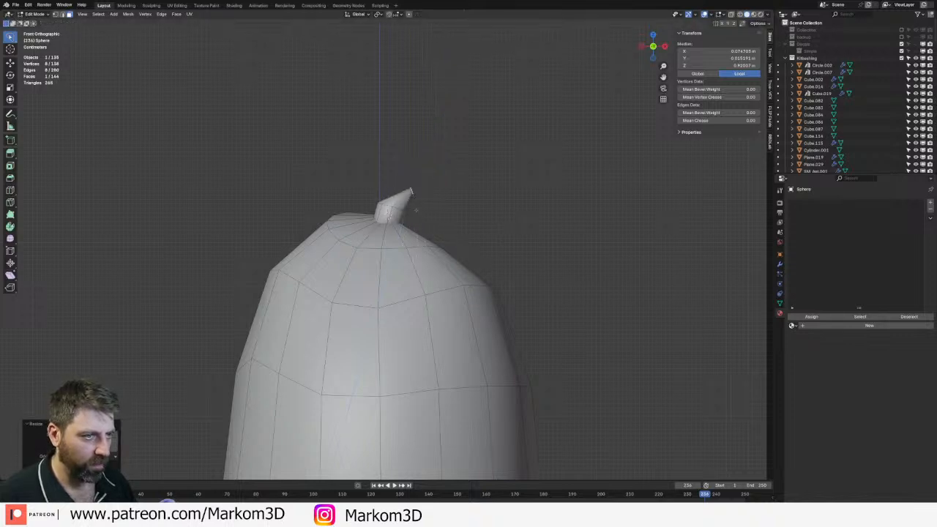
# - Select the edge loop at the tip's bend and bevel it with three segments into a smooth curve
pyautogui.click(405, 215)
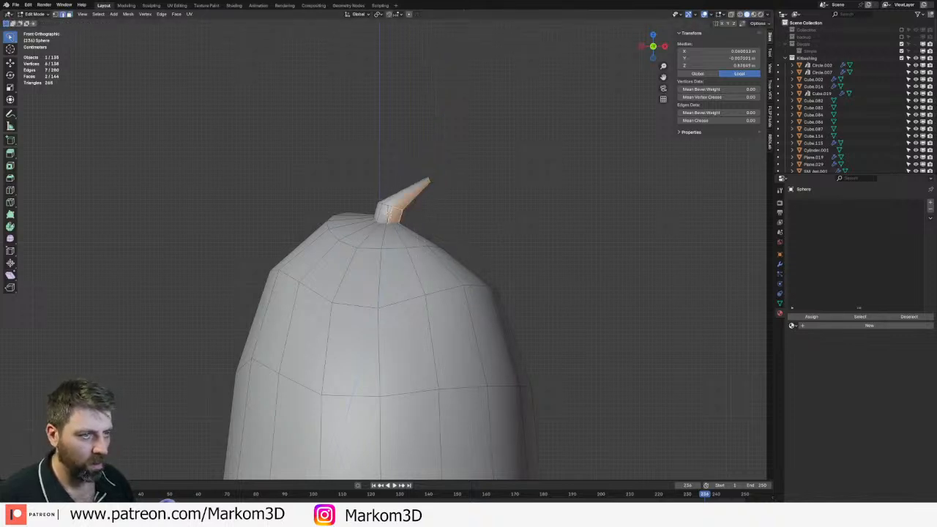
pyautogui.hotkey('ctrl', 'b')
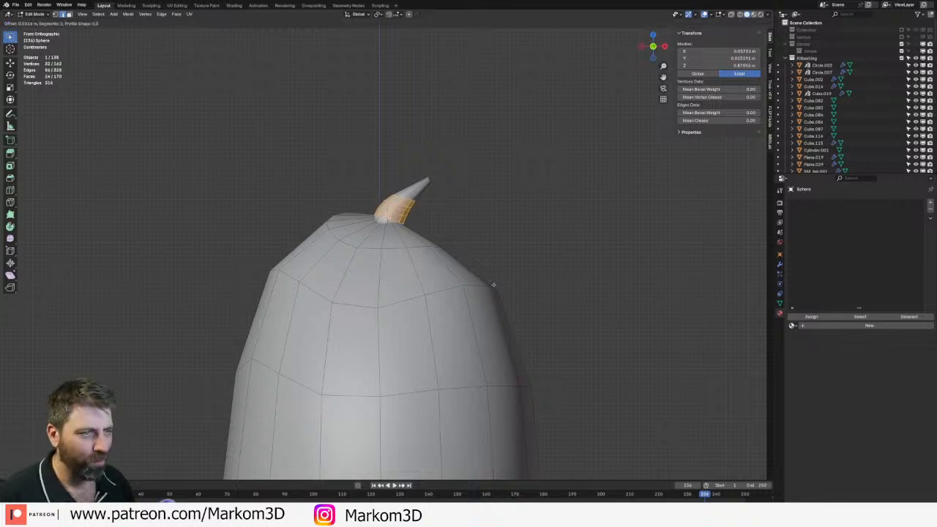
pyautogui.click(491, 284)
# - Select the whole linked tip, duplicate it in place, and turn the copy to lean the opposite way
pyautogui.hotkey('ctrl', 'l')
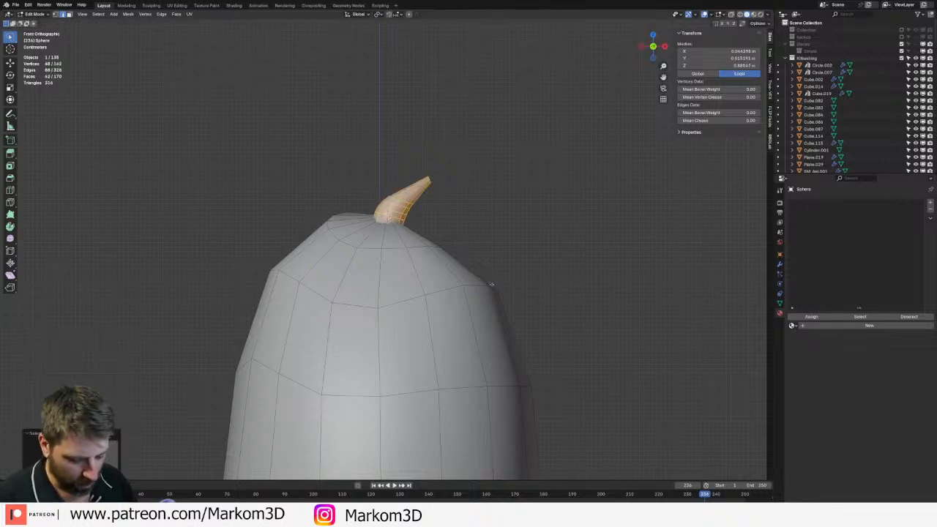
pyautogui.hotkey('shift', 'd')
pyautogui.rightClick(492, 272)
pyautogui.press('s')
pyautogui.write('80')
pyautogui.press('Return')
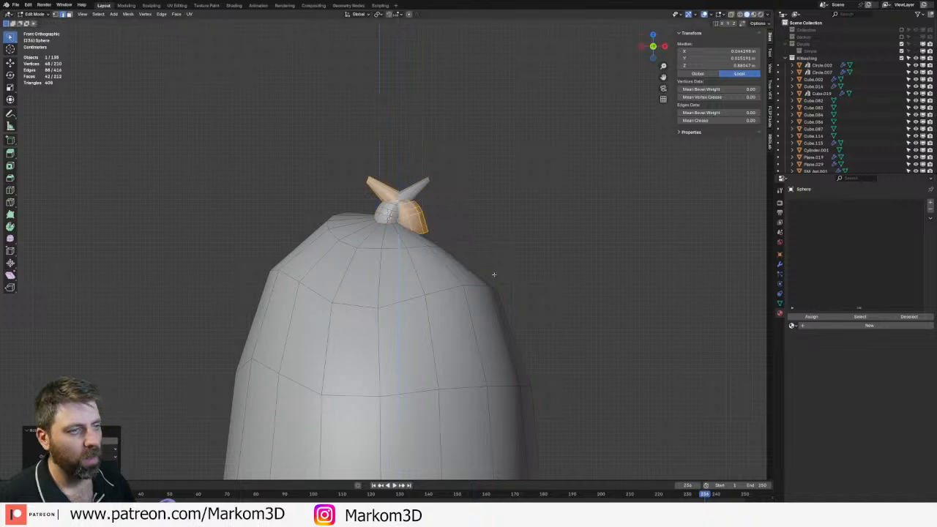
# - Move and rotate the duplicated tip so its base sits beside the original at the peak
pyautogui.press('g')
pyautogui.click(459, 278)
pyautogui.press('r')
pyautogui.click(484, 296)
pyautogui.press('g')
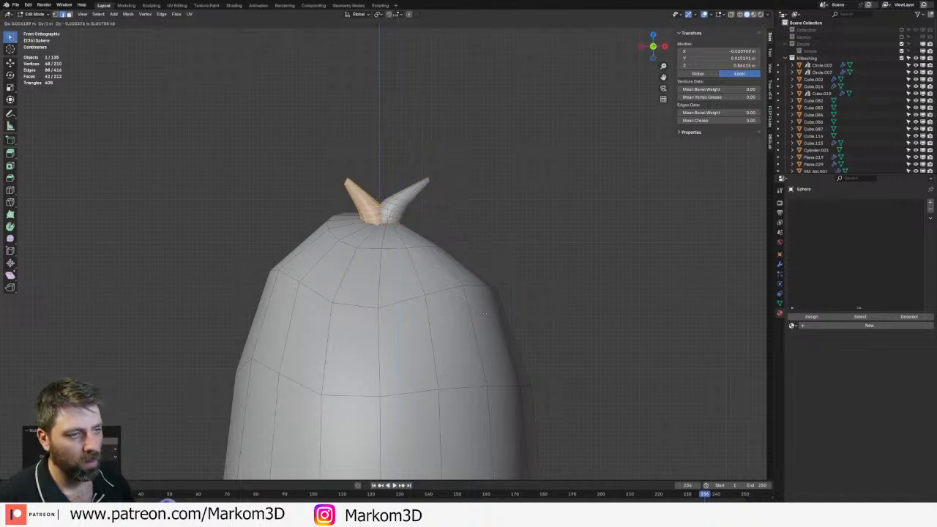
pyautogui.click(494, 293)
pyautogui.moveTo(513, 289); pyautogui.dragTo(494, 318, button='middle')
pyautogui.scroll(-5, 494, 318)
pyautogui.press('Tab')
pyautogui.click(493, 317)
# - Enlarge the duplicated tip, rotate it in top view, and reposition its base against the original
pyautogui.moveTo(343, 327); pyautogui.dragTo(434, 286, button='middle')
pyautogui.press('Tab')
pyautogui.scroll(3, 435, 287)
pyautogui.press('r')
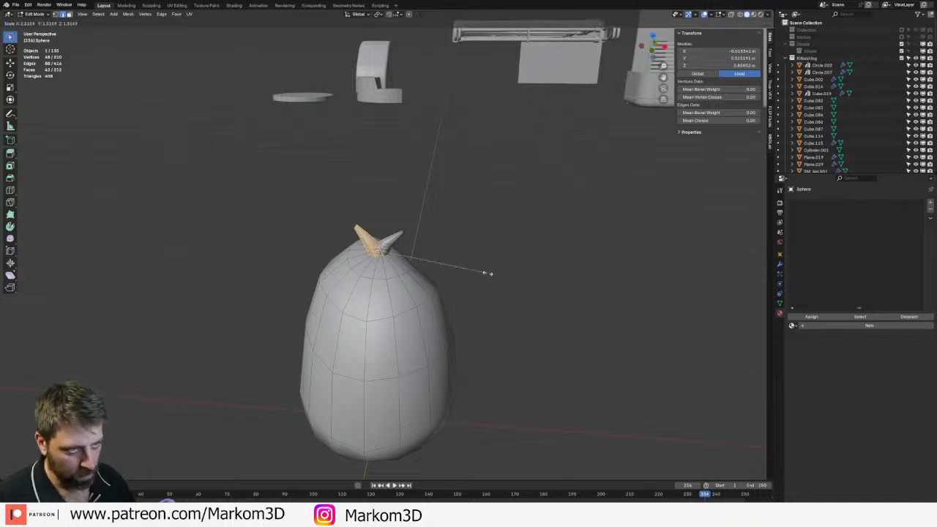
pyautogui.press('KP_7')
pyautogui.click(481, 330)
pyautogui.press('g')
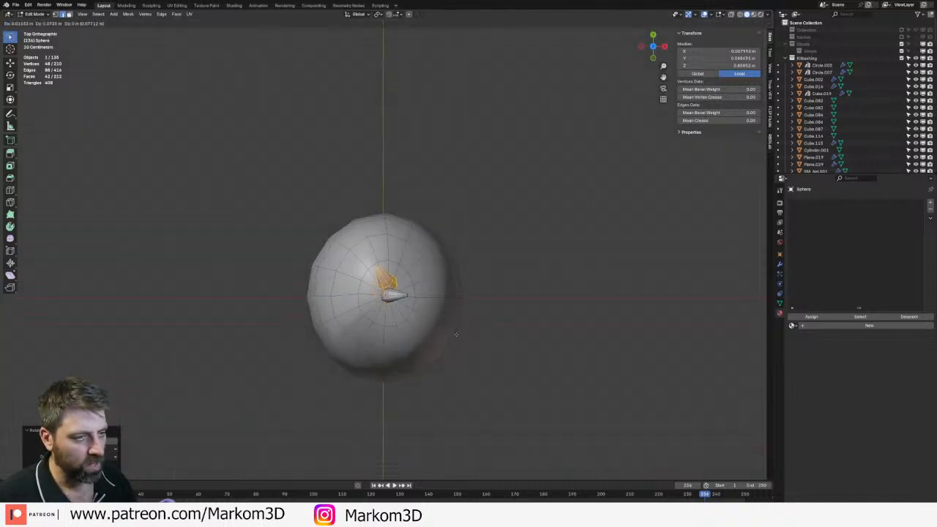
pyautogui.click(494, 354)
pyautogui.moveTo(510, 356); pyautogui.dragTo(552, 252, button='middle')
pyautogui.press('Tab')
pyautogui.scroll(-2, 435, 291)
pyautogui.moveTo(421, 241); pyautogui.dragTo(410, 190, button='middle')
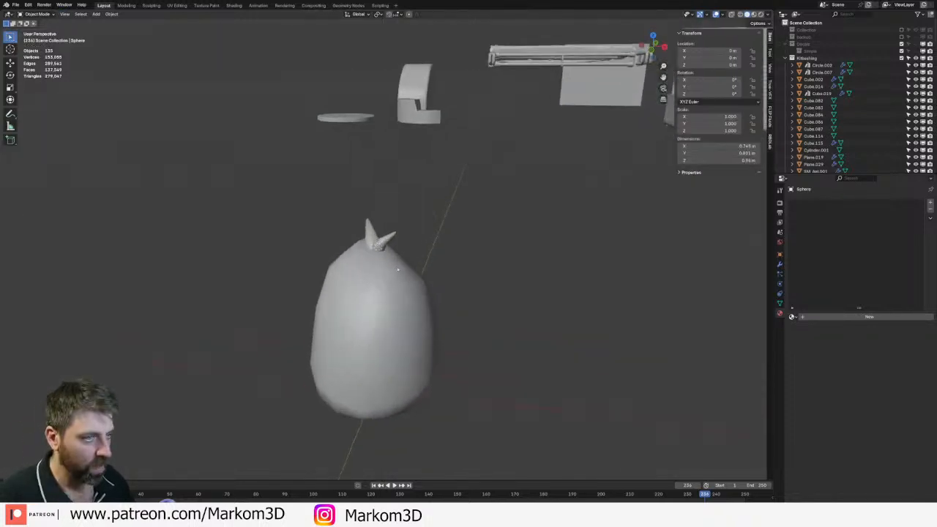
# - Select the edge loop below the two tips and bevel it with one segment into a wide band
pyautogui.press('Tab')
pyautogui.scroll(4, 380, 292)
pyautogui.moveTo(396, 264); pyautogui.dragTo(398, 291, button='middle')
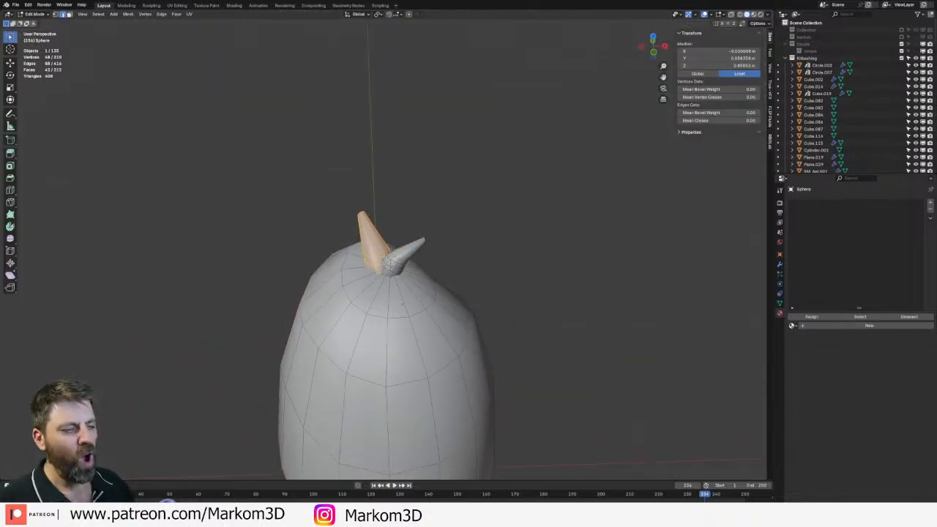
pyautogui.hotkey('ctrl', 'r')
pyautogui.click(403, 320)
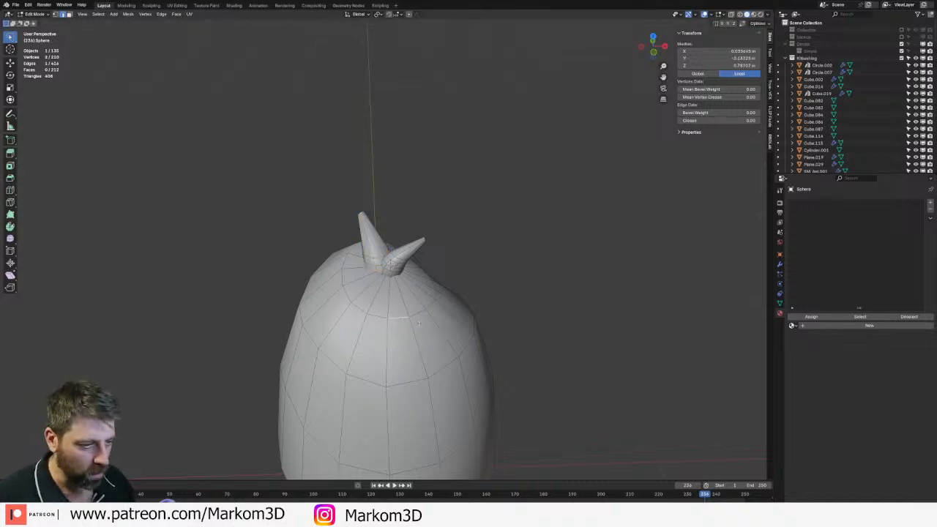
pyautogui.rightClick(410, 325)
pyautogui.press('e')
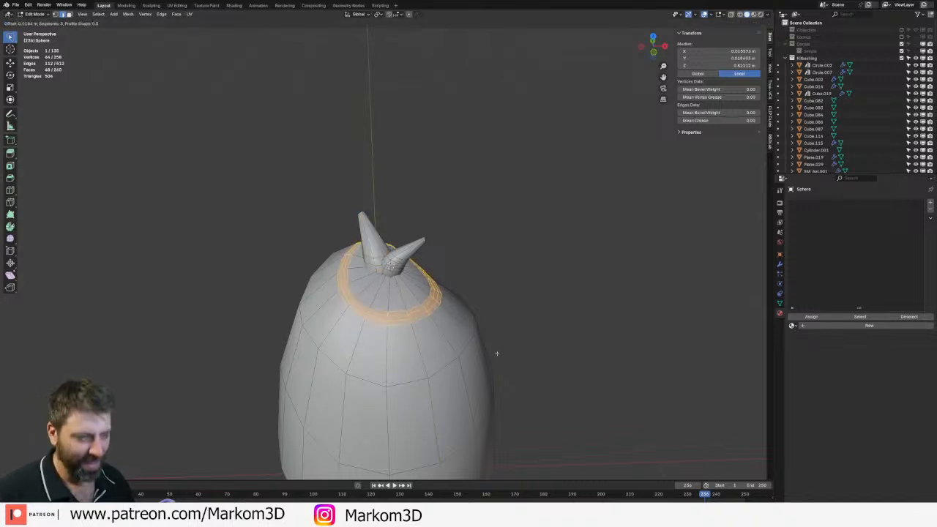
pyautogui.click(428, 325)
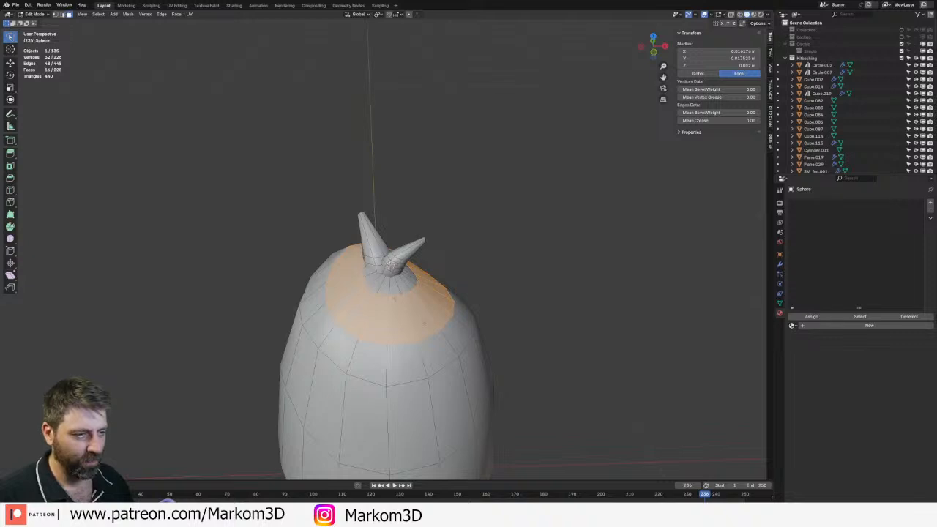
# - Select the band's upper edge loop and slide it close to the base of the tips
pyautogui.keyDown('alt'); pyautogui.click(394, 295); pyautogui.keyUp('alt')
pyautogui.press('2')
pyautogui.keyDown('alt'); pyautogui.click(393, 294); pyautogui.keyUp('alt')
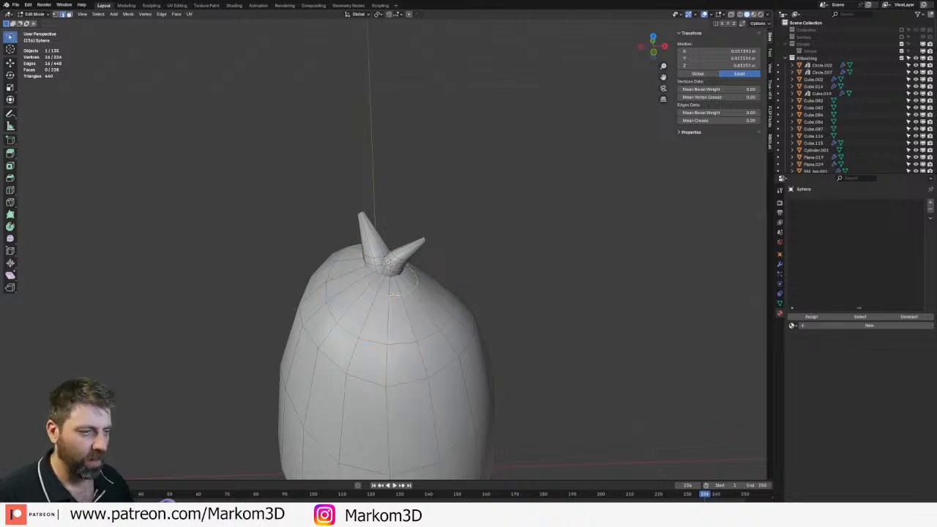
pyautogui.press('g')
pyautogui.press('g')
pyautogui.click(481, 326)
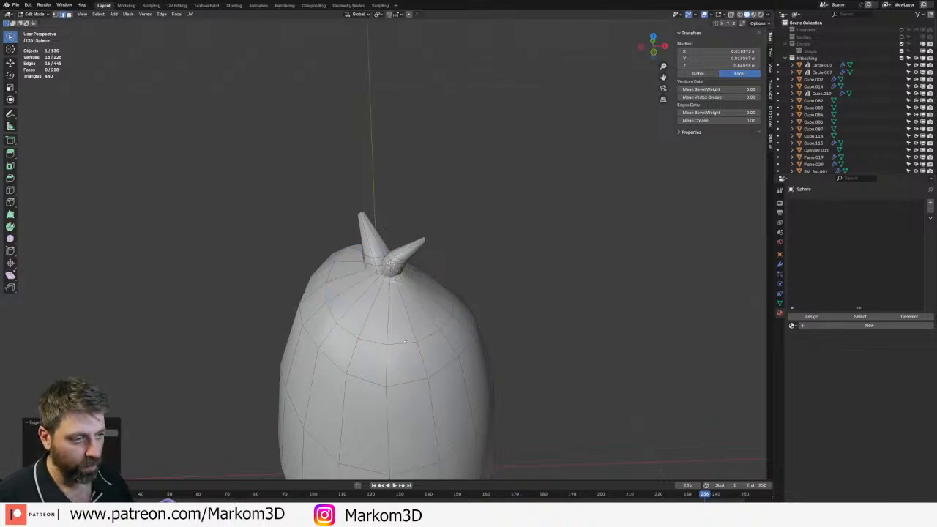
# - Slide the band's lower edge loop toward the peak and raise it slightly along Z
pyautogui.press('g')
pyautogui.press('g')
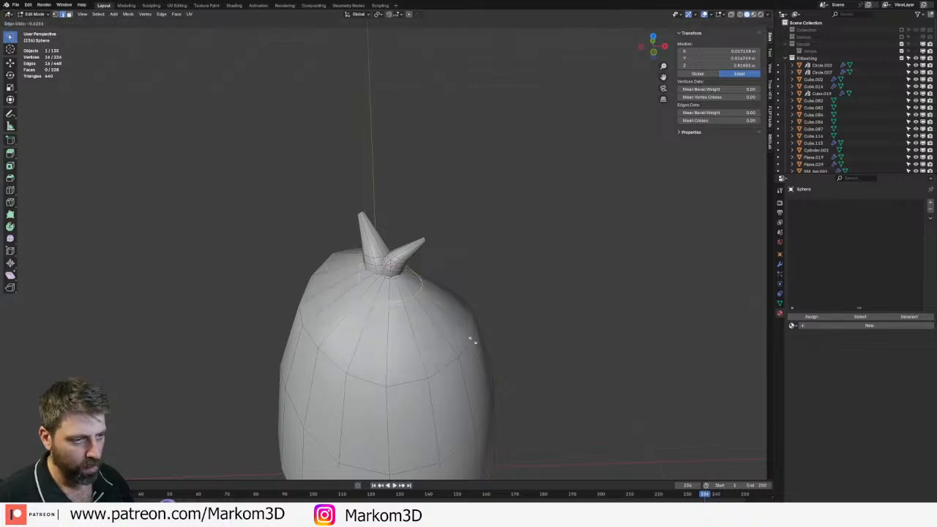
pyautogui.click(485, 351)
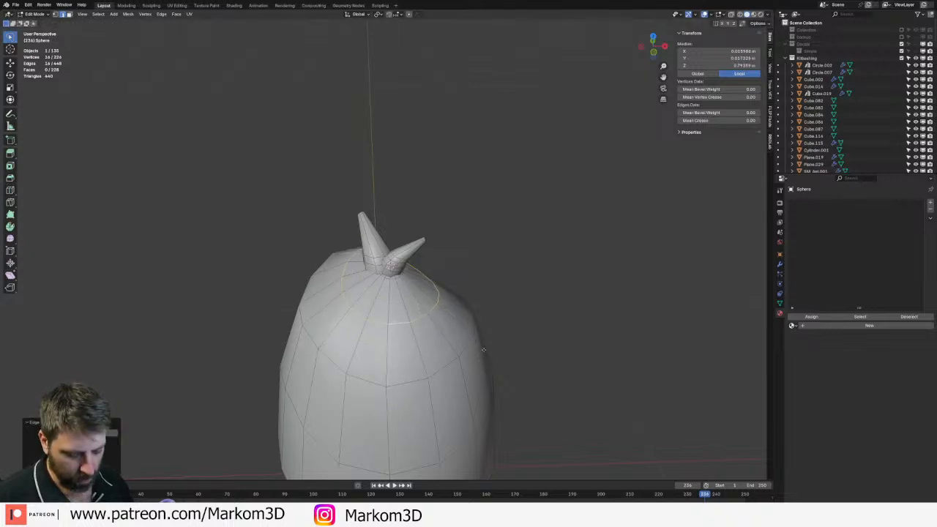
pyautogui.press('g')
pyautogui.press('z')
pyautogui.click(414, 285)
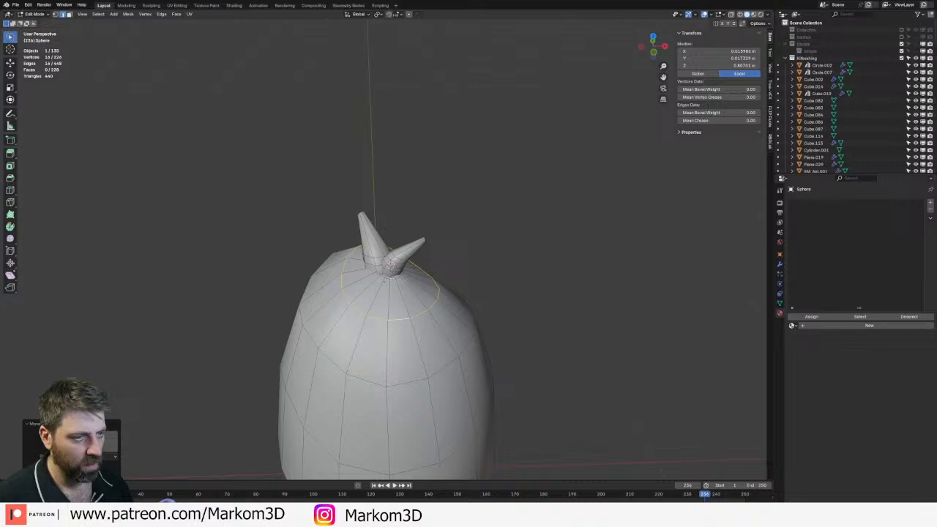
# - Shift the small edge loop beneath the tips in top view and adjust its height along Z
pyautogui.press('KP_7')
pyautogui.press('g')
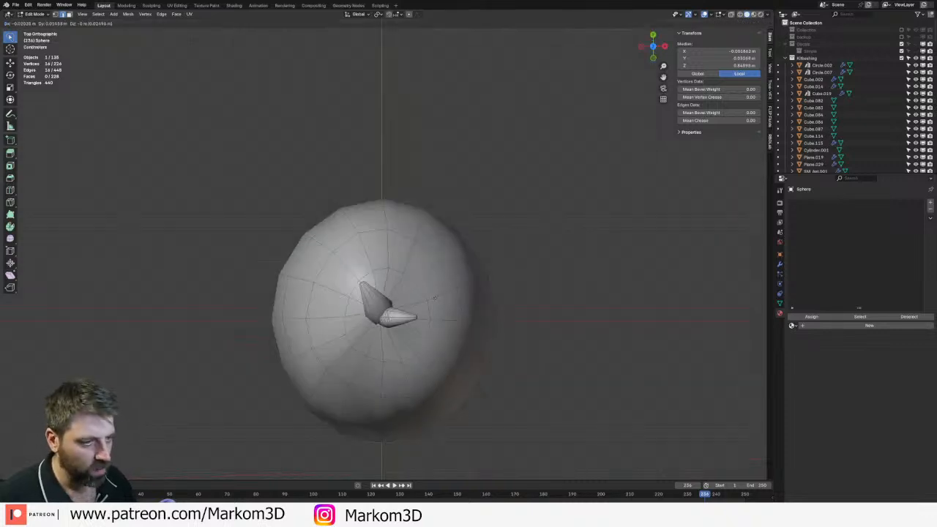
pyautogui.moveTo(435, 297); pyautogui.dragTo(439, 267, button='middle')
pyautogui.press('z')
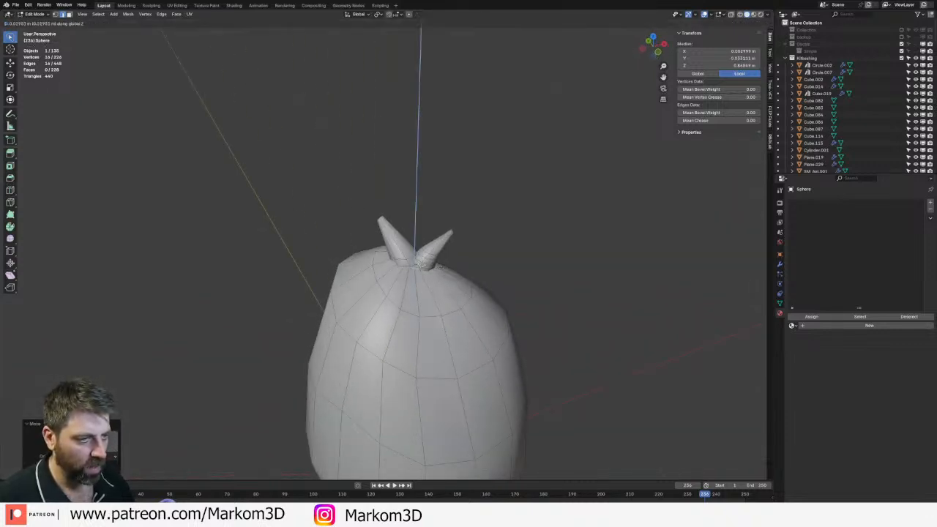
pyautogui.click(439, 267)
# - Return to Object Mode and select the sack object
pyautogui.scroll(-4, 563, 344)
pyautogui.press('Tab')
pyautogui.click(562, 345)
pyautogui.scroll(-7, 505, 349)
pyautogui.moveTo(503, 349); pyautogui.dragTo(414, 322, button='middle')
pyautogui.click(385, 275)
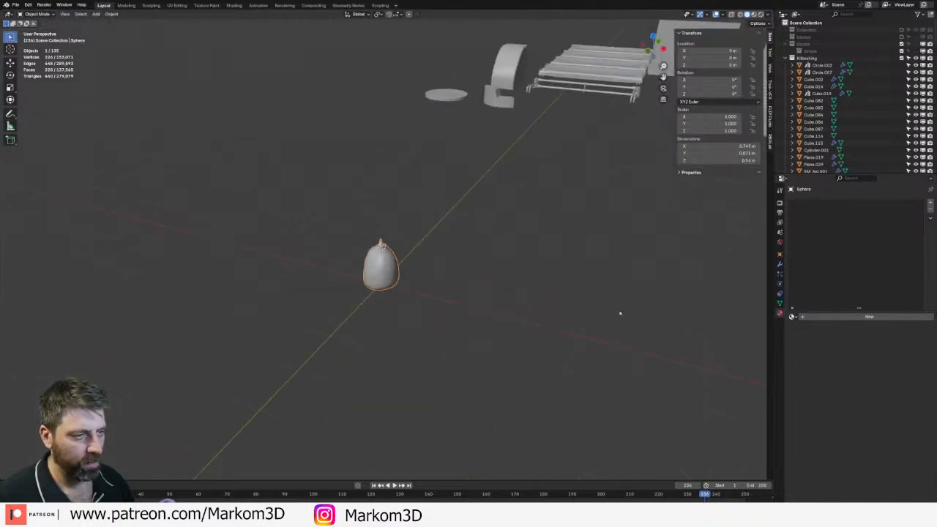
# - Create a new material on the rubbish bag and name it M_Plastic_Rubbish
pyautogui.click(844, 316)
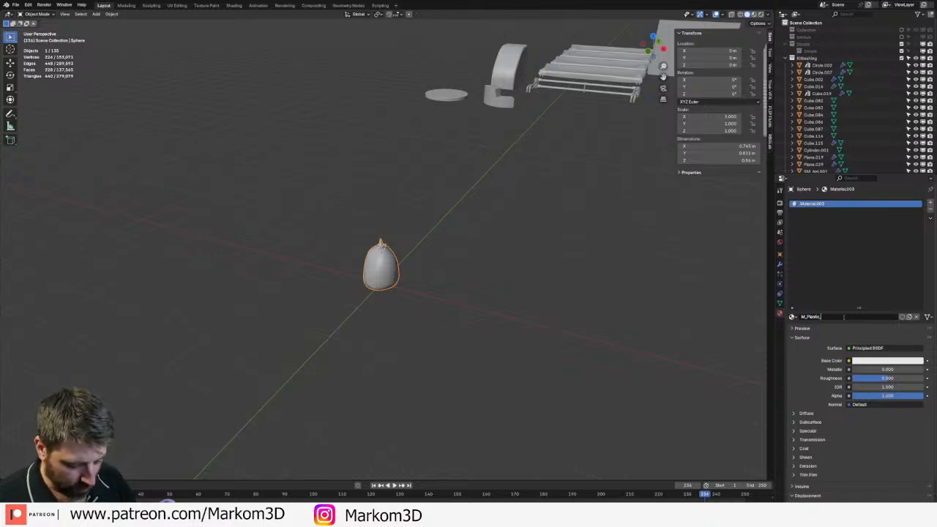
pyautogui.write('ish')
pyautogui.press('Return')
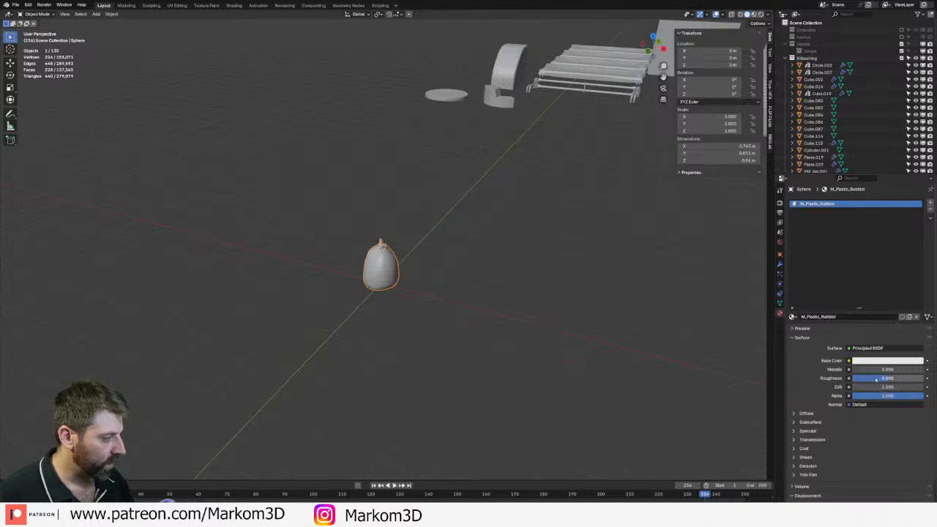
# - Set the bag material's roughness to 0.278 and darken its base color to a near-black with value 0.011
pyautogui.moveTo(886, 378); pyautogui.dragTo(856, 378)
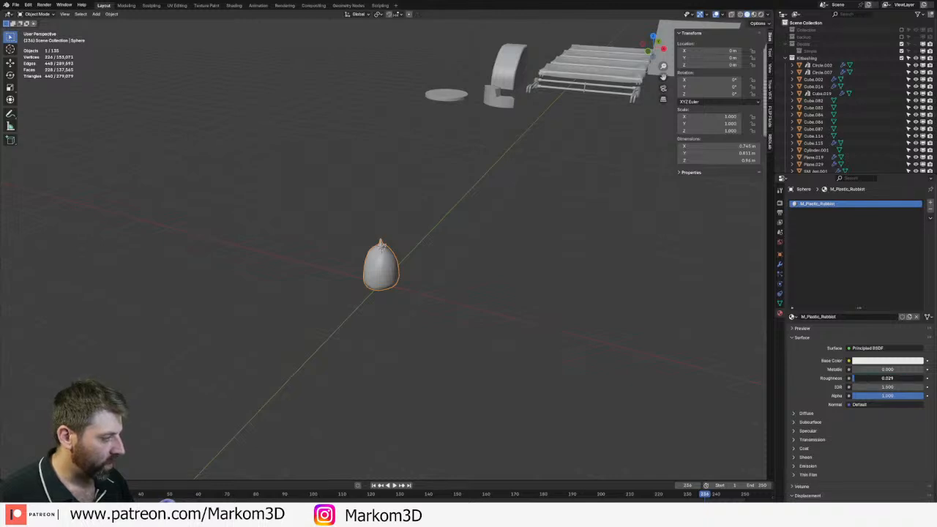
pyautogui.click(886, 360)
pyautogui.moveTo(918, 245); pyautogui.dragTo(918, 294)
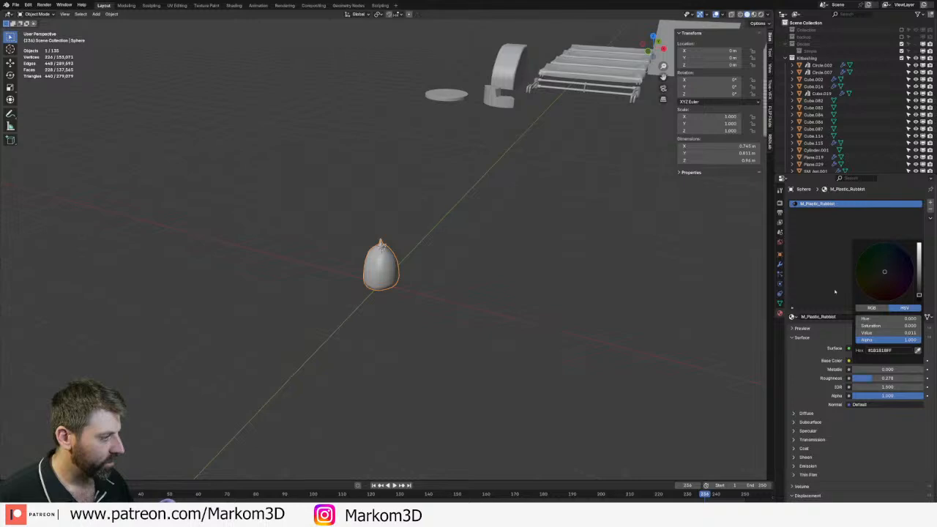
# - Switch the viewport to rendered shading and select the rubbish bag to check its dark plastic material
pyautogui.click(544, 295)
pyautogui.scroll(8, 497, 292)
pyautogui.moveTo(420, 286); pyautogui.dragTo(483, 281, button='middle')
pyautogui.scroll(1, 469, 269)
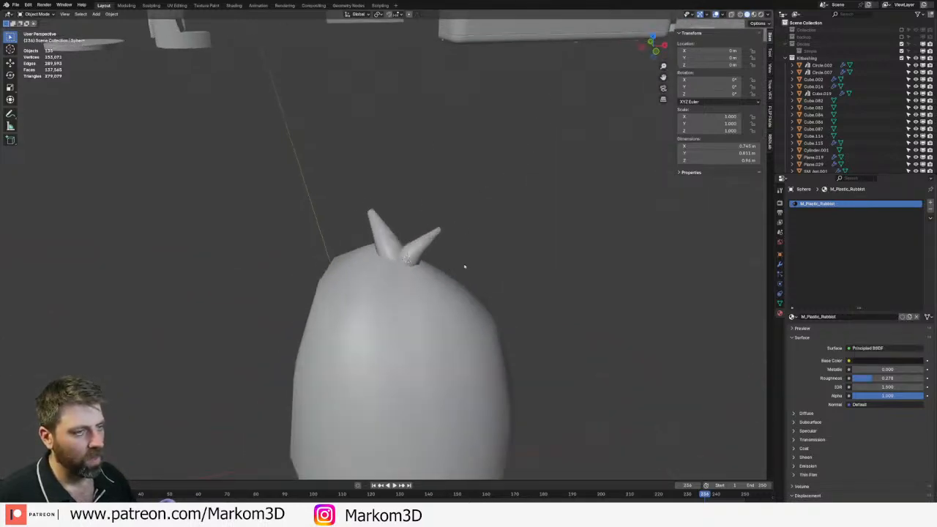
pyautogui.scroll(-5, 464, 266)
pyautogui.click(761, 15)
pyautogui.scroll(-4, 542, 289)
pyautogui.moveTo(542, 289); pyautogui.dragTo(503, 283, button='middle')
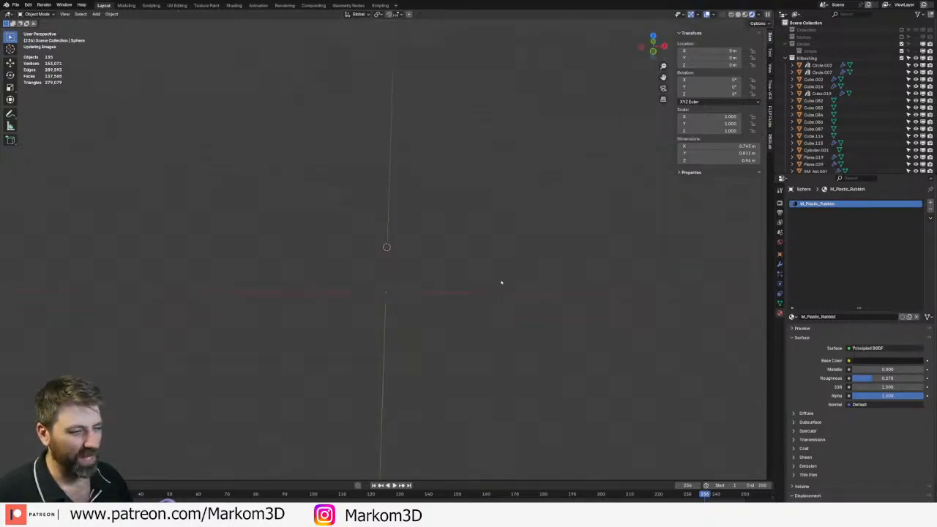
pyautogui.moveTo(466, 326); pyautogui.dragTo(378, 291, button='middle')
pyautogui.click(379, 291)
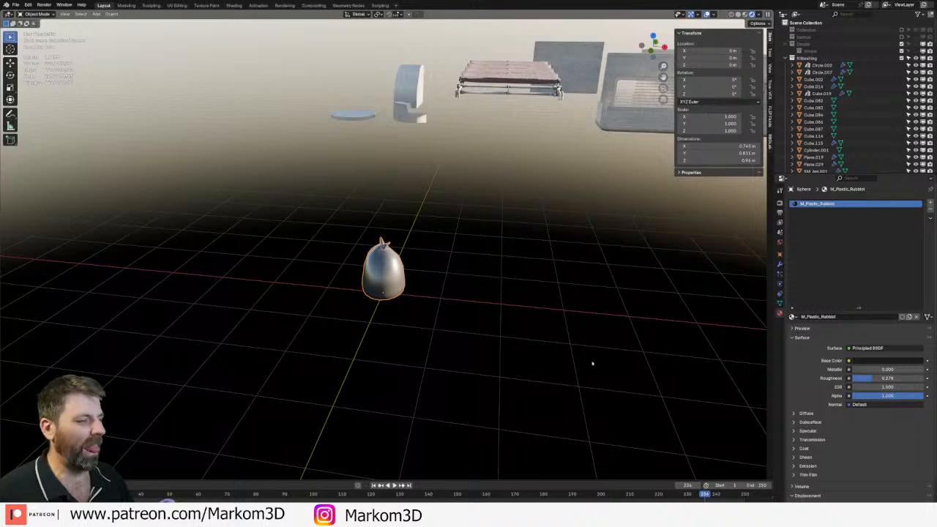
# - Set the plastic material's roughness to 0.507 and apply smooth shading to the bag
pyautogui.moveTo(876, 382); pyautogui.dragTo(892, 381)
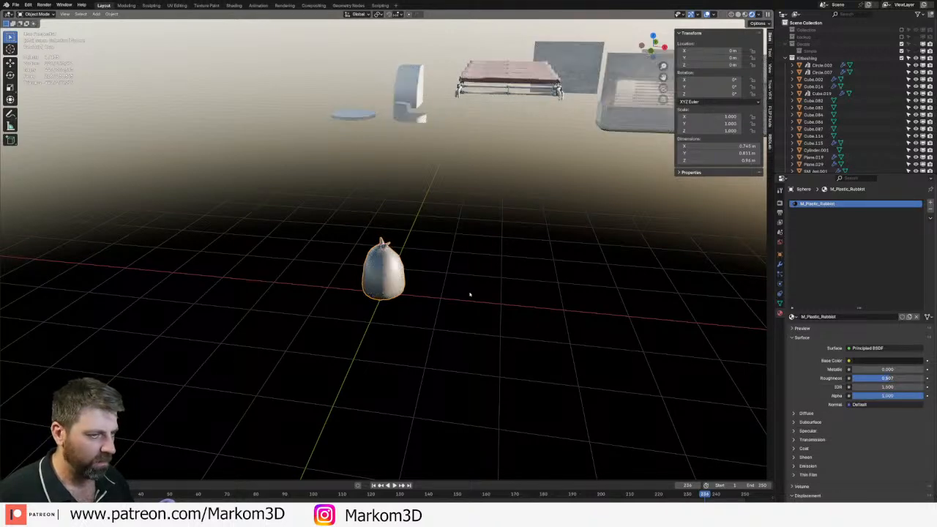
pyautogui.rightClick(385, 282)
pyautogui.click(385, 282)
pyautogui.moveTo(458, 282); pyautogui.dragTo(403, 291, button='middle')
pyautogui.scroll(4, 402, 290)
pyautogui.click(425, 301)
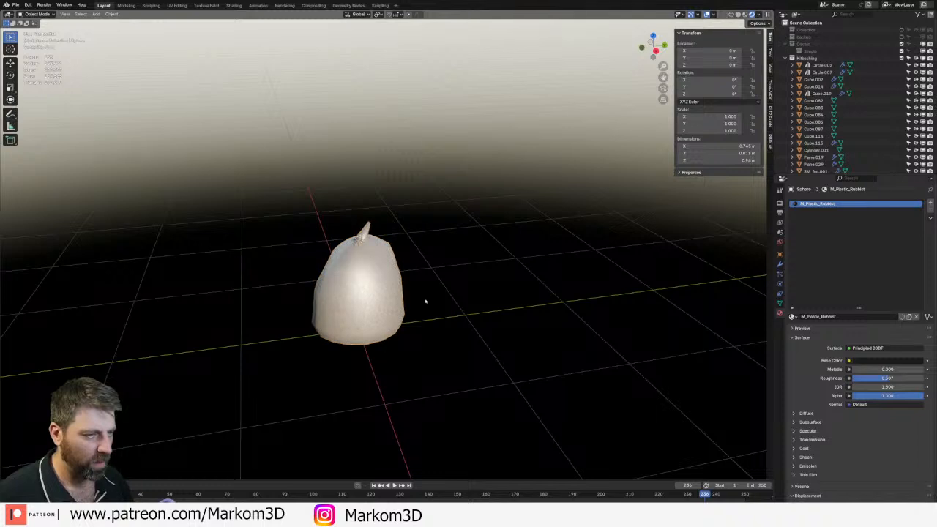
pyautogui.click(364, 281)
pyautogui.rightClick(364, 280)
pyautogui.click(364, 280)
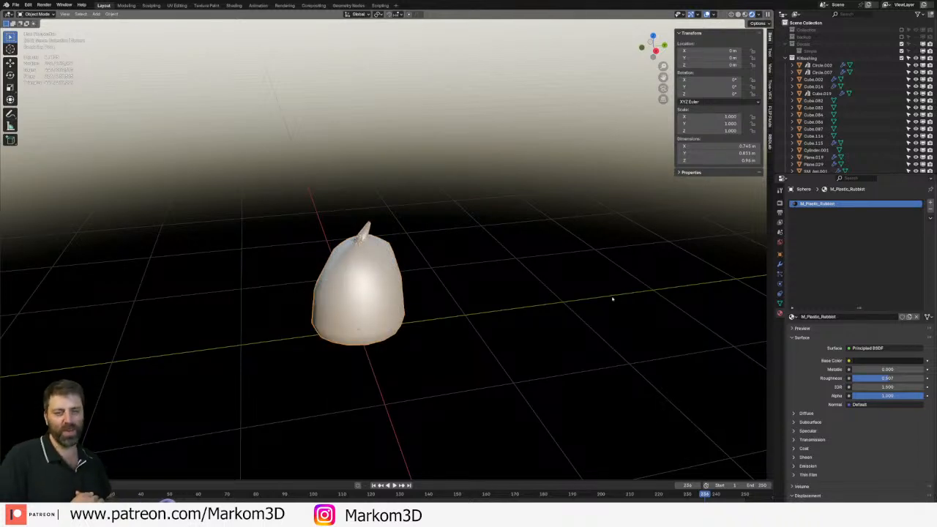
pyautogui.scroll(3, 458, 228)
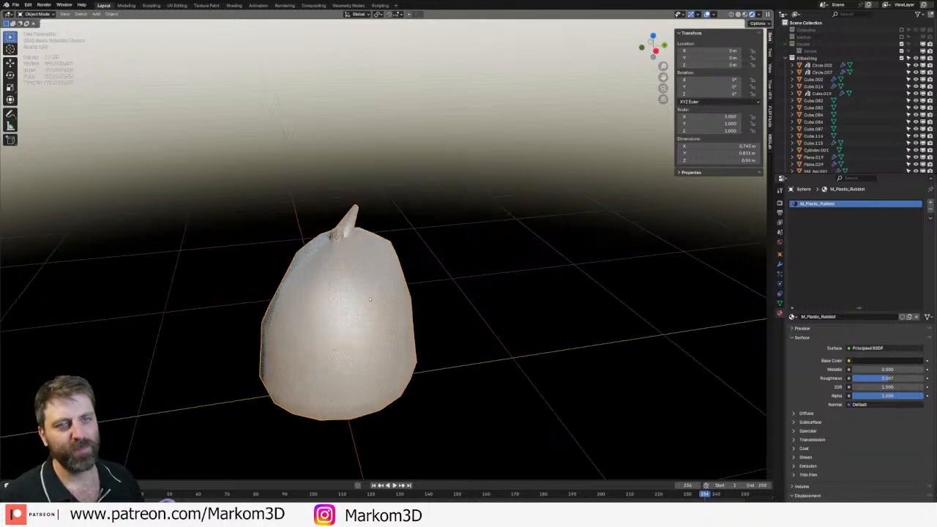
pyautogui.click(37, 13)
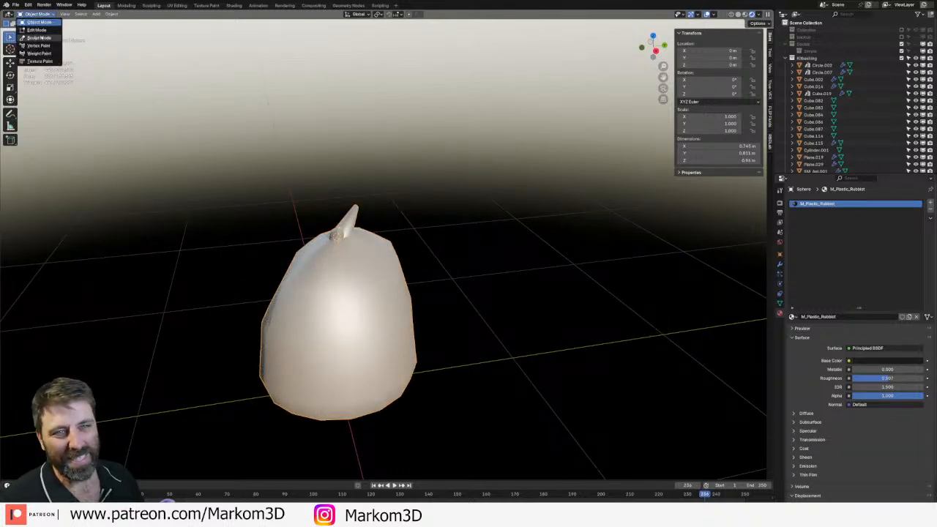
pyautogui.click(38, 38)
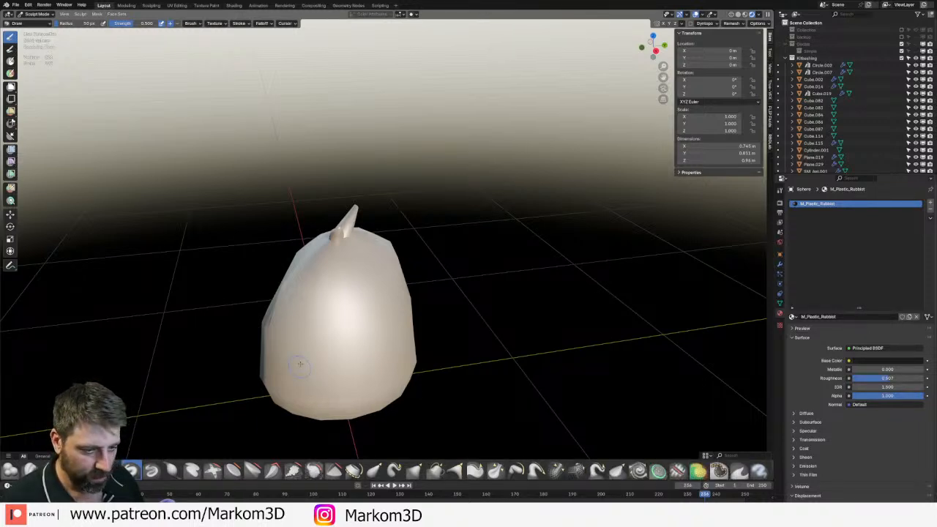
pyautogui.hotkey('ctrl', 'r')
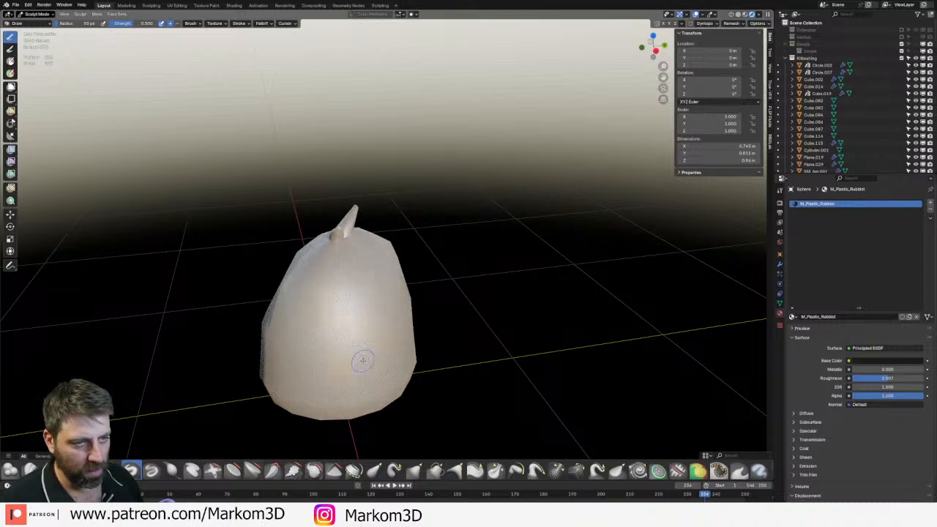
pyautogui.click(33, 14)
pyautogui.click(33, 33)
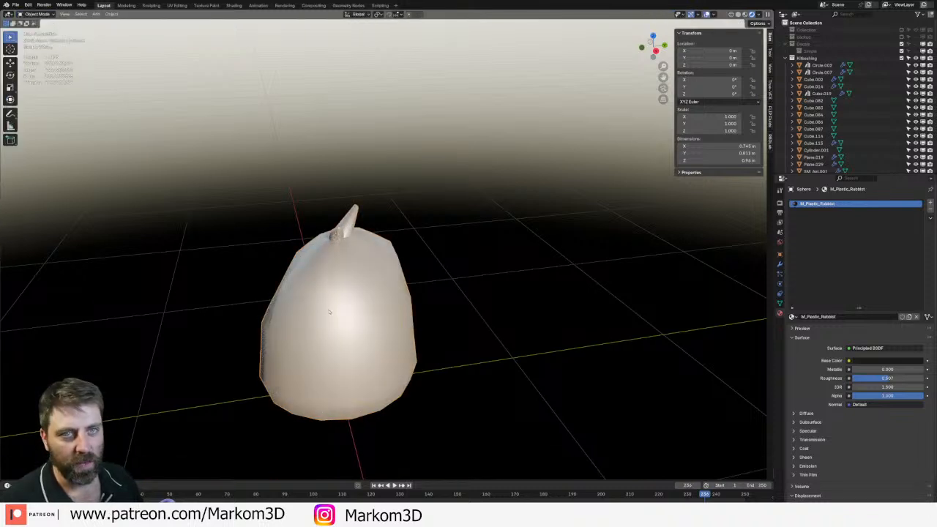
# - Subdivide the bag's entire mesh densely in Edit Mode and return to Object Mode
pyautogui.hotkey('ctrl', 'e')
pyautogui.click(329, 312)
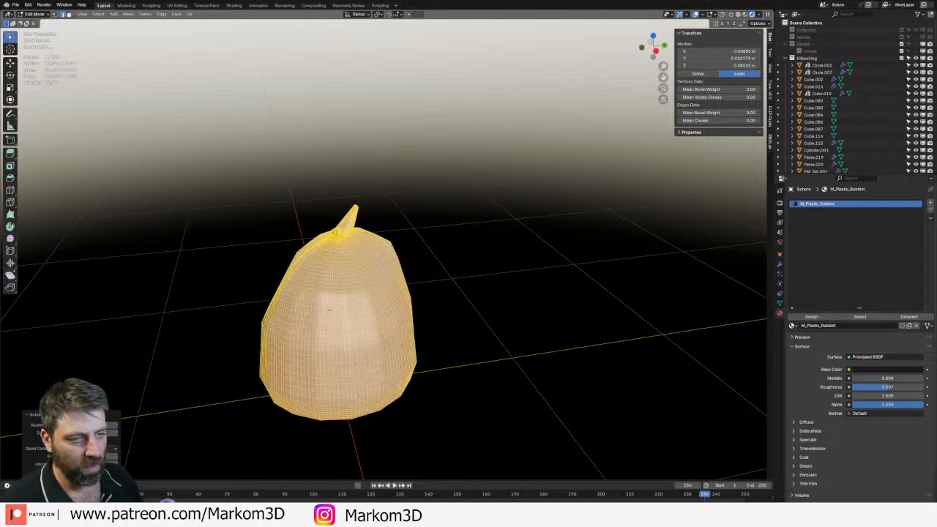
pyautogui.press('Tab')
# - Enter Sculpt Mode and soften the faceted edges on the bag's upper side using the Smooth brush at 50 px radius
pyautogui.click(34, 14)
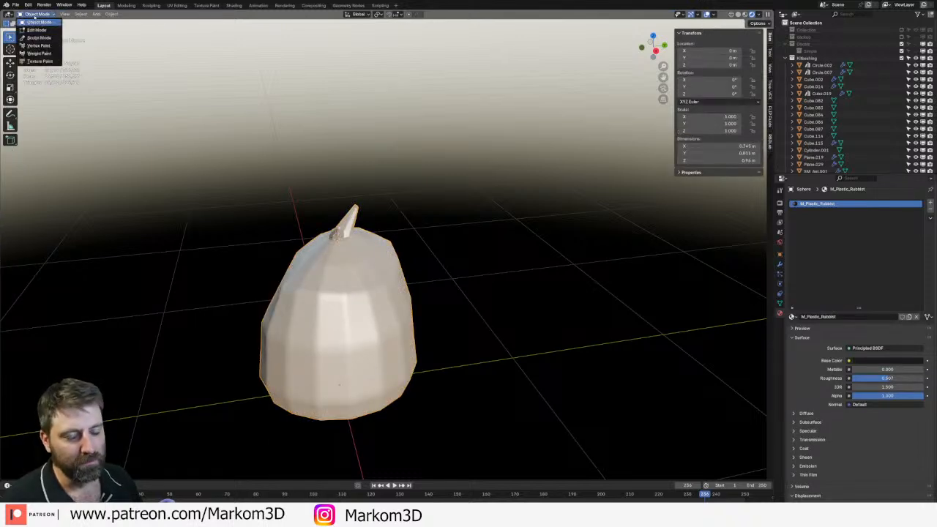
pyautogui.click(38, 38)
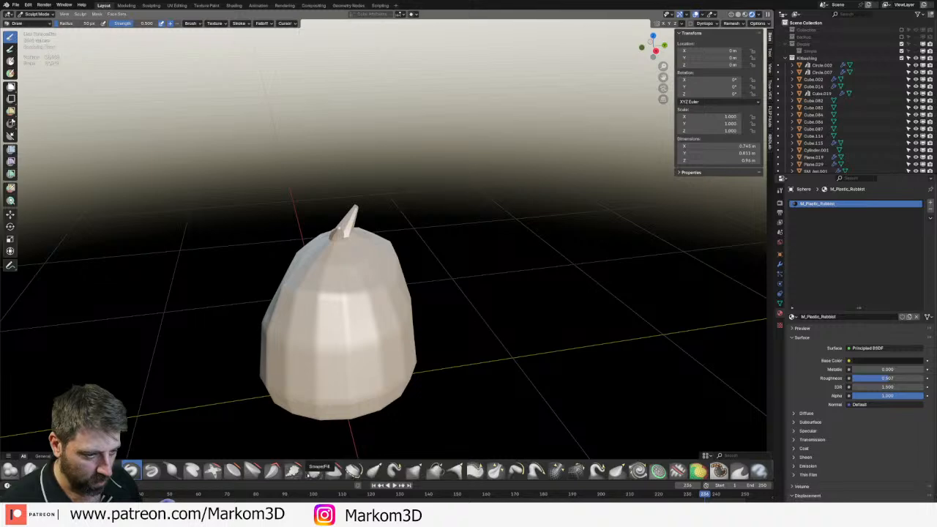
pyautogui.click(315, 470)
pyautogui.scroll(-3, 352, 323)
pyautogui.scroll(3, 362, 293)
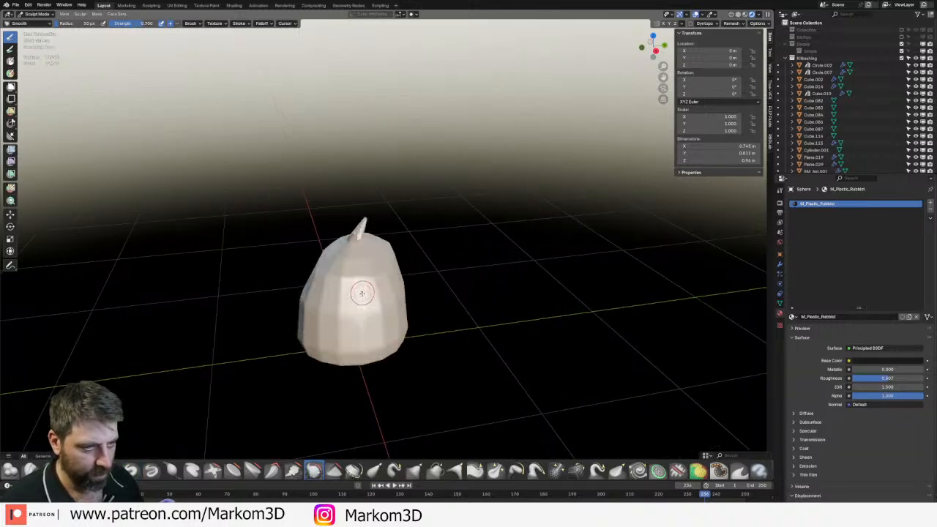
pyautogui.keyDown('alt'); pyautogui.scroll(-2, 362, 270); pyautogui.keyUp('alt')
pyautogui.keyDown('alt'); pyautogui.moveTo(362, 286); pyautogui.dragTo(364, 263, button='middle'); pyautogui.keyUp('alt')
pyautogui.keyDown('alt'); pyautogui.scroll(3, 362, 275); pyautogui.keyUp('alt')
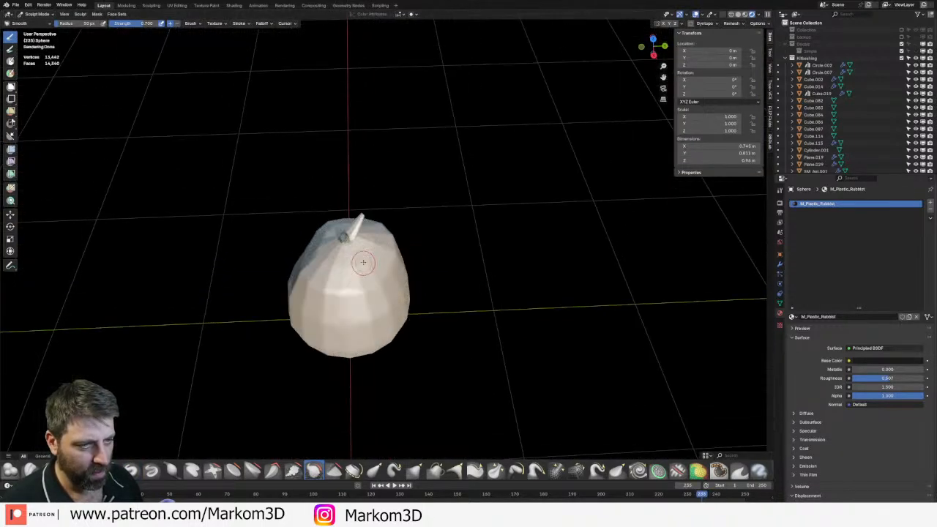
pyautogui.moveTo(360, 273)
pyautogui.mouseDown()
pyautogui.moveTo(352, 279)
pyautogui.moveTo(369, 277)
pyautogui.mouseUp()
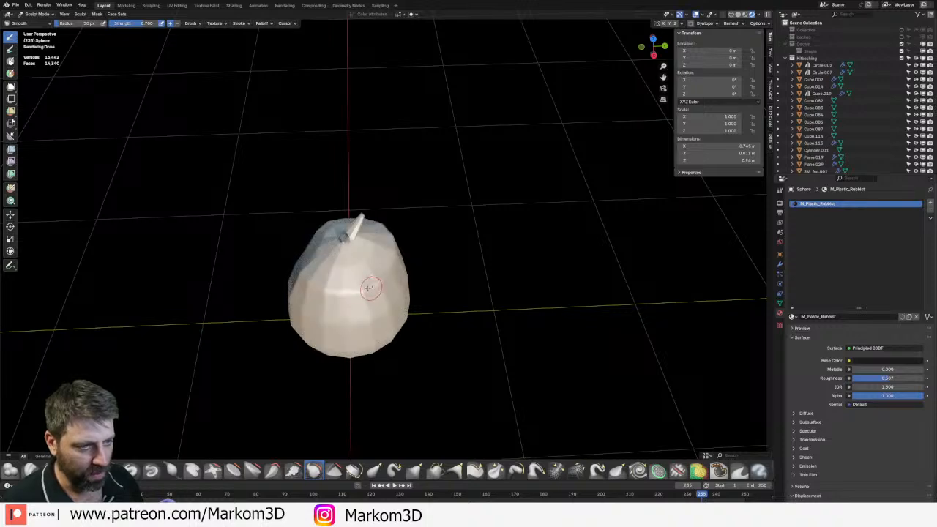
pyautogui.moveTo(378, 298)
pyautogui.mouseDown(button='middle')
pyautogui.moveTo(352, 253)
pyautogui.moveTo(357, 272)
pyautogui.mouseUp(button='middle')
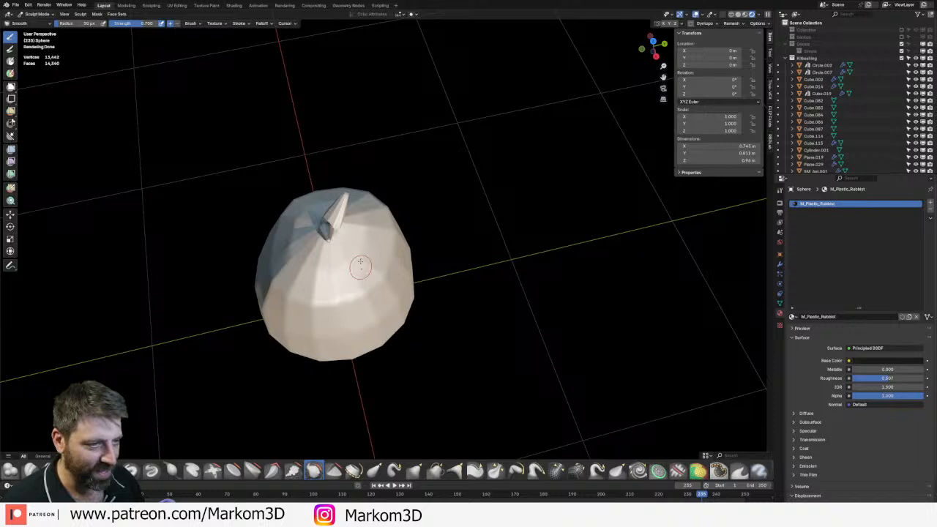
pyautogui.moveTo(360, 261)
pyautogui.mouseDown()
pyautogui.moveTo(356, 307)
pyautogui.moveTo(379, 319)
pyautogui.mouseUp()
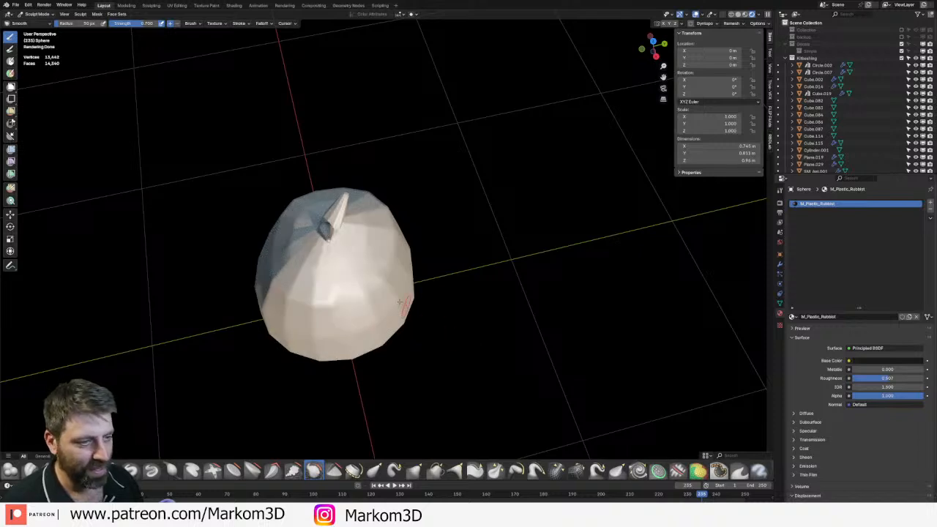
# - Enlarge the Smooth brush radius to 144 px and smooth the faceted side of the bag
pyautogui.rightClick(454, 339)
pyautogui.moveTo(454, 339); pyautogui.dragTo(426, 313, button='middle')
pyautogui.rightClick(427, 313)
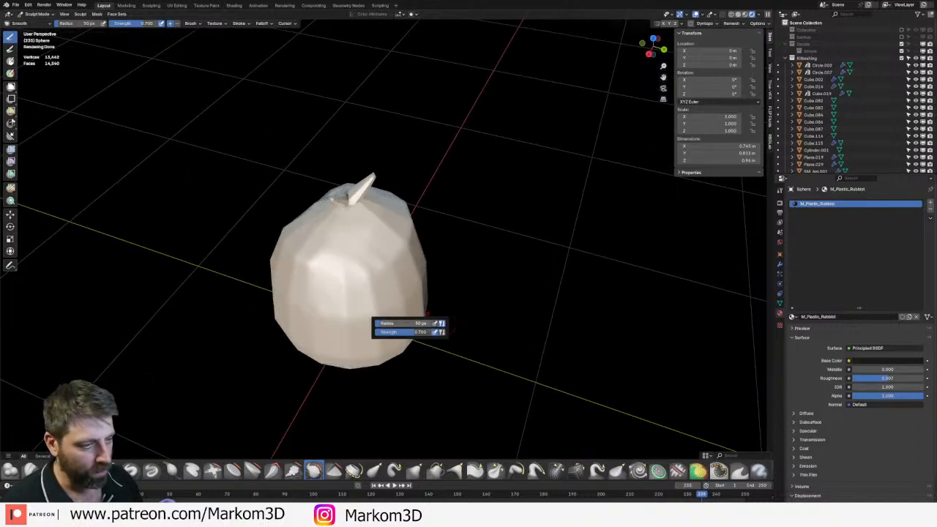
pyautogui.moveTo(396, 323); pyautogui.dragTo(407, 323)
pyautogui.moveTo(378, 285); pyautogui.dragTo(394, 268)
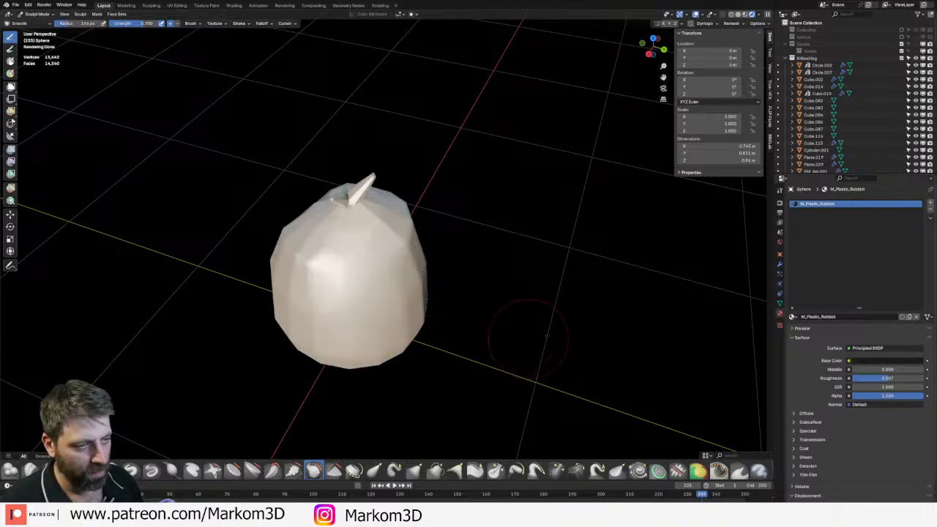
# - Smooth the remaining hard facets around the bag's other sides, from below the knot down the body
pyautogui.press('KP_1')
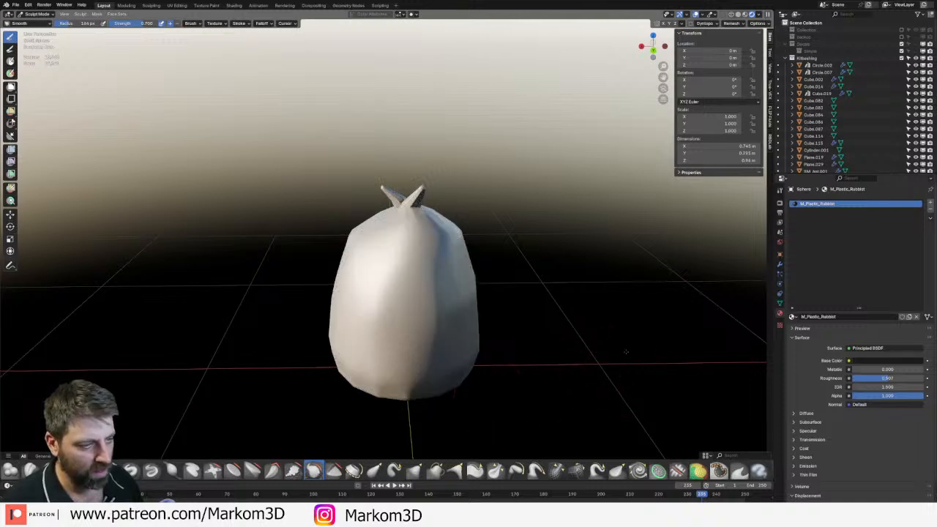
pyautogui.moveTo(626, 352); pyautogui.dragTo(593, 406, button='middle')
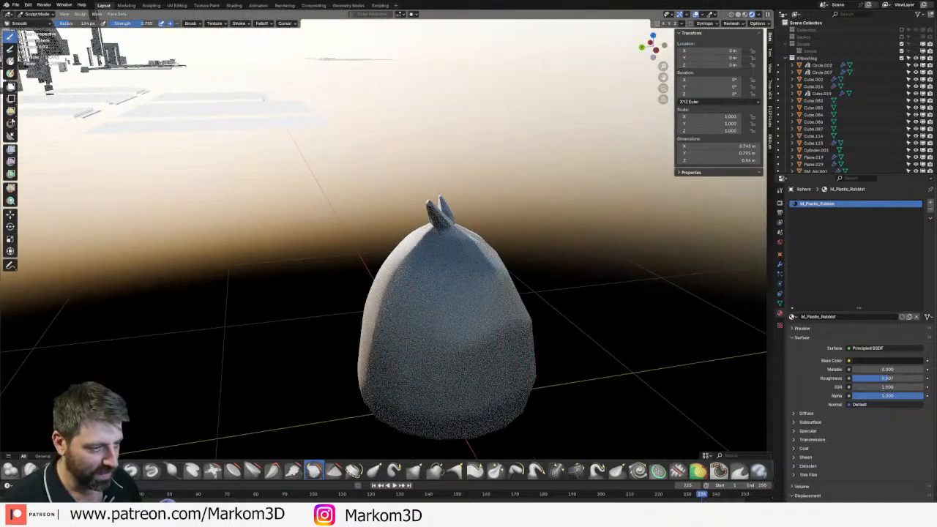
pyautogui.moveTo(439, 344); pyautogui.dragTo(523, 340, button='middle')
pyautogui.moveTo(432, 293); pyautogui.dragTo(425, 352)
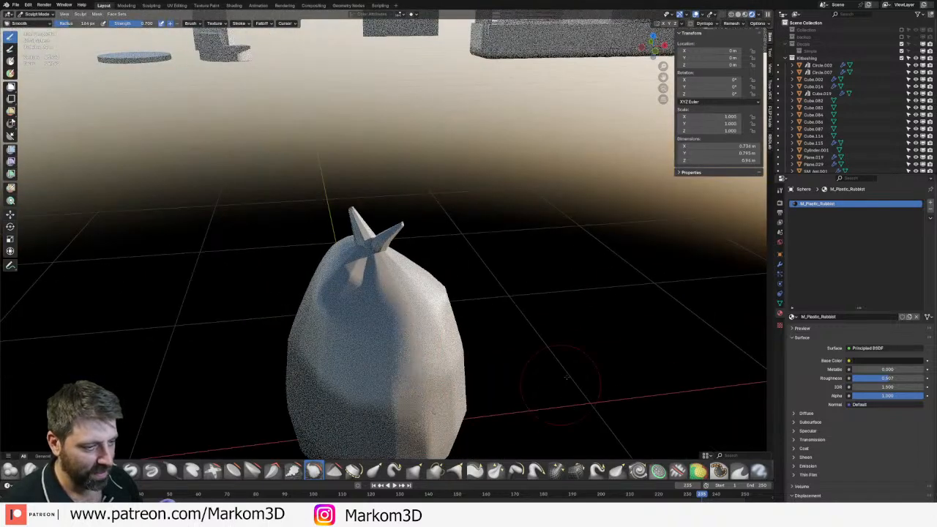
pyautogui.moveTo(414, 418); pyautogui.dragTo(302, 326, button='middle')
pyautogui.moveTo(333, 298)
pyautogui.mouseDown()
pyautogui.moveTo(355, 380)
pyautogui.moveTo(351, 421)
pyautogui.moveTo(333, 322)
pyautogui.moveTo(277, 360)
pyautogui.mouseUp()
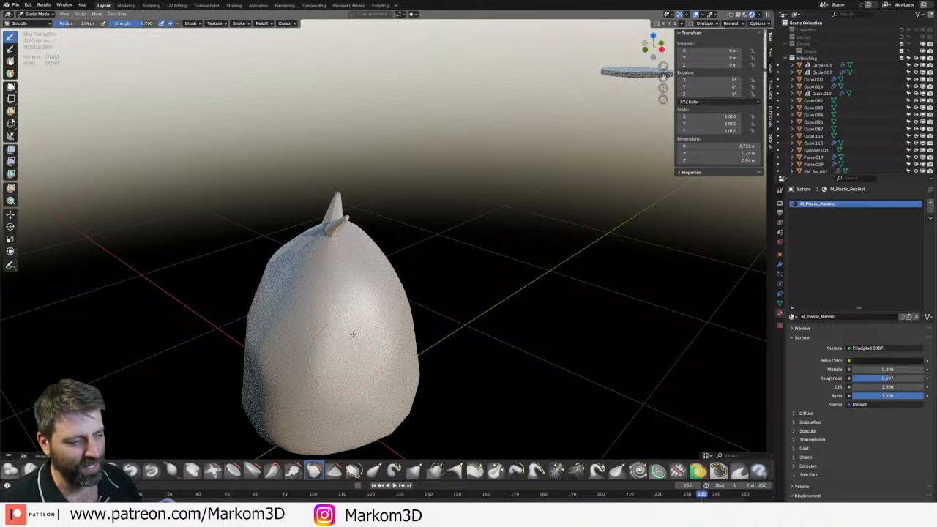
pyautogui.moveTo(352, 334)
pyautogui.mouseDown(button='middle')
pyautogui.moveTo(314, 322)
pyautogui.moveTo(355, 339)
pyautogui.mouseUp(button='middle')
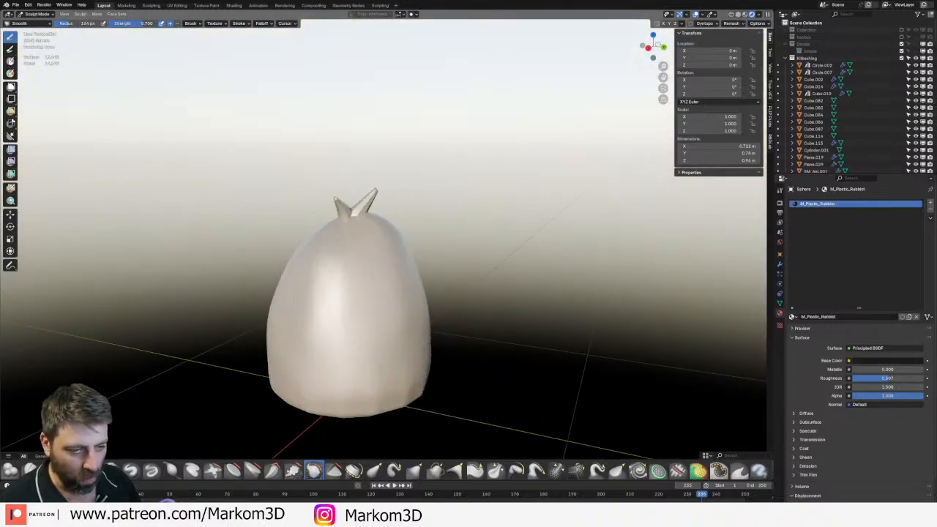
# - Sculpt flattened dents and bulges around the bag's body with the Plateau brush at strength 0.600
pyautogui.click(252, 470)
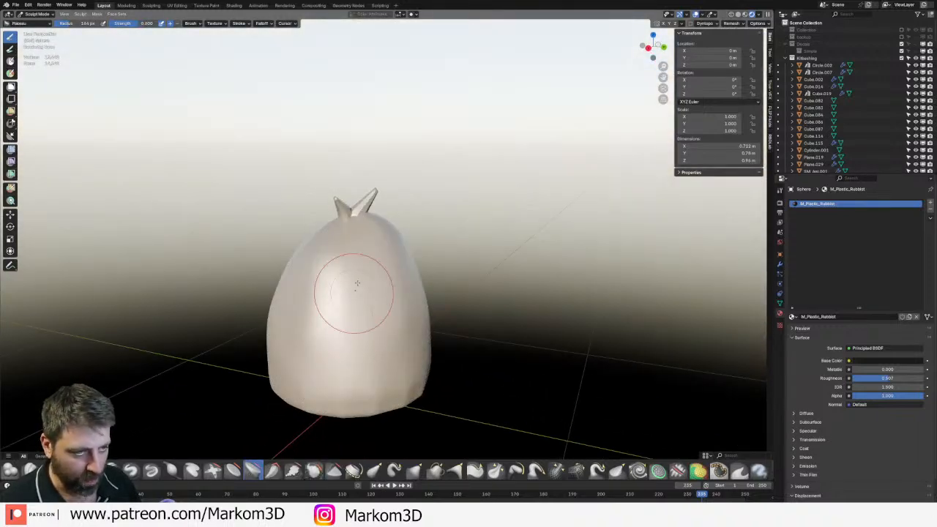
pyautogui.moveTo(382, 302)
pyautogui.mouseDown(button='middle')
pyautogui.moveTo(356, 314)
pyautogui.moveTo(471, 330)
pyautogui.moveTo(405, 335)
pyautogui.moveTo(439, 322)
pyautogui.mouseUp(button='middle')
pyautogui.moveTo(440, 317); pyautogui.dragTo(432, 385)
pyautogui.moveTo(432, 385)
pyautogui.mouseDown(button='middle')
pyautogui.moveTo(487, 365)
pyautogui.moveTo(429, 339)
pyautogui.moveTo(483, 311)
pyautogui.mouseUp(button='middle')
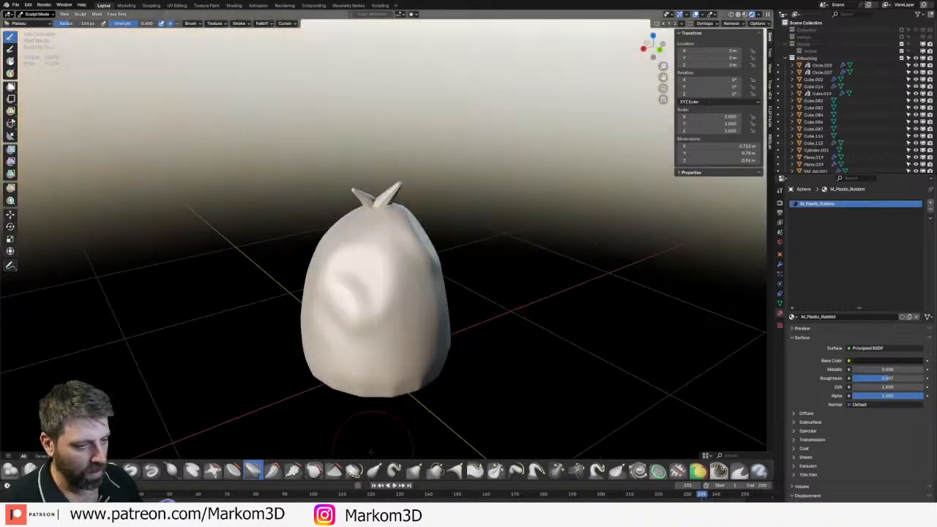
pyautogui.moveTo(364, 342); pyautogui.dragTo(432, 325, button='middle')
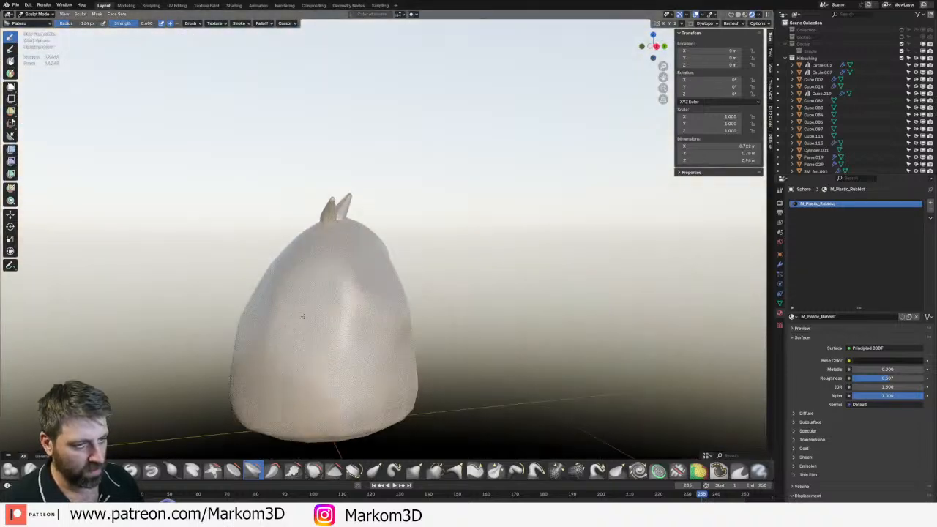
pyautogui.moveTo(407, 287); pyautogui.dragTo(573, 412, button='middle')
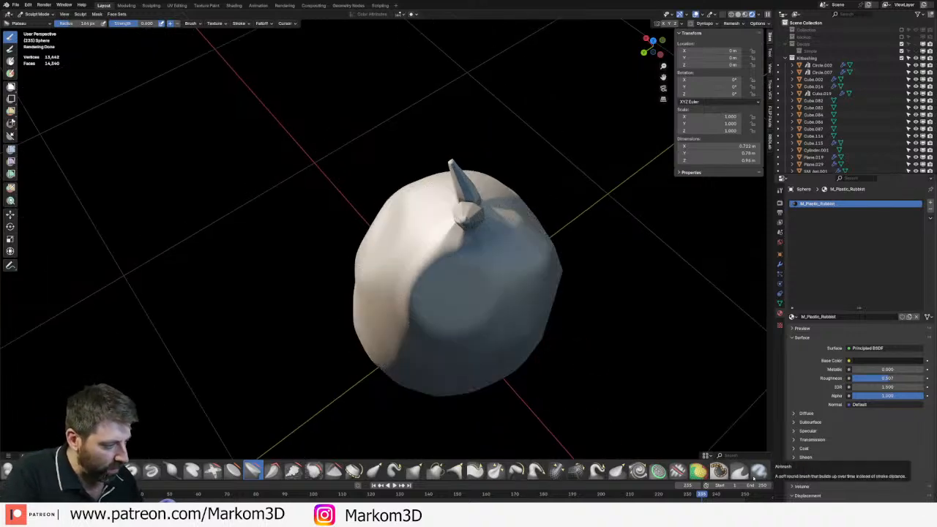
# - Try the Bend Boundary Cloth brush on the bag's upper side
pyautogui.scroll(-1, 742, 477)
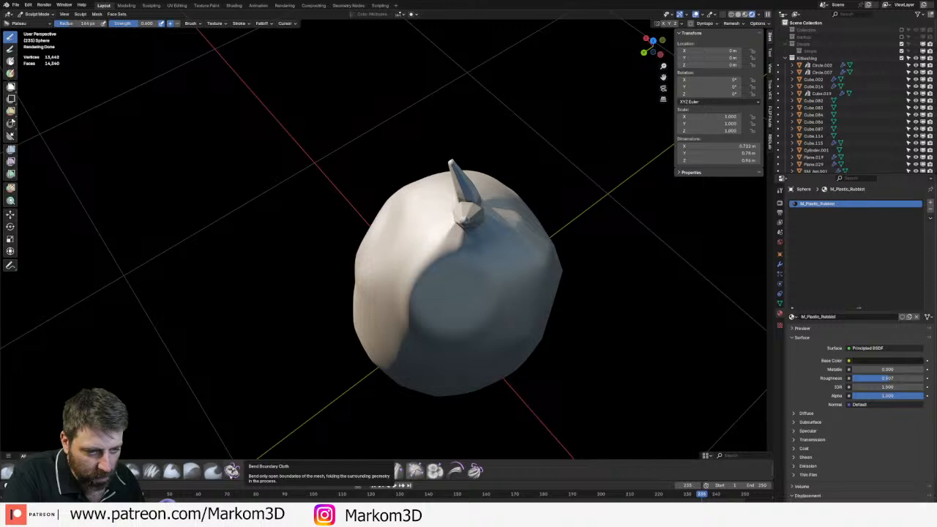
pyautogui.click(232, 471)
pyautogui.click(430, 273)
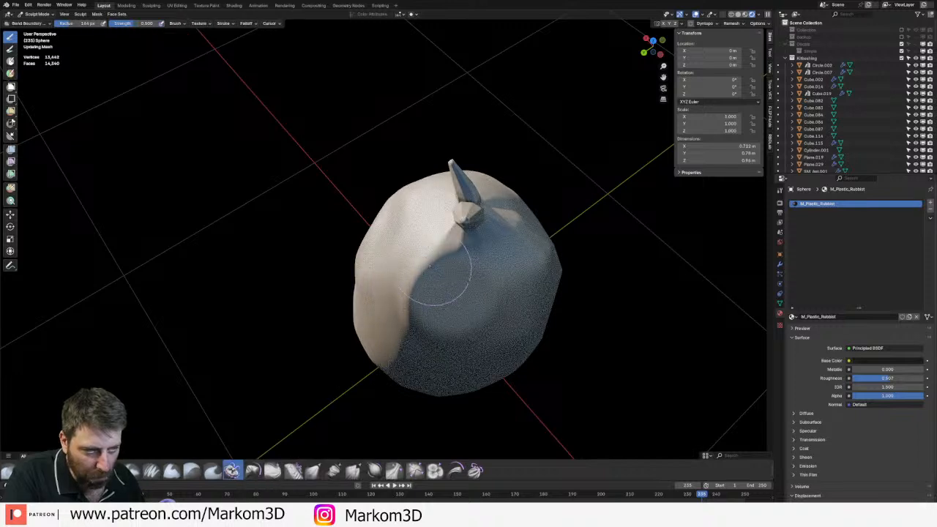
# - Switch the viewport to solid shading and choose the Drag Cloth sculpt brush
pyautogui.click(738, 14)
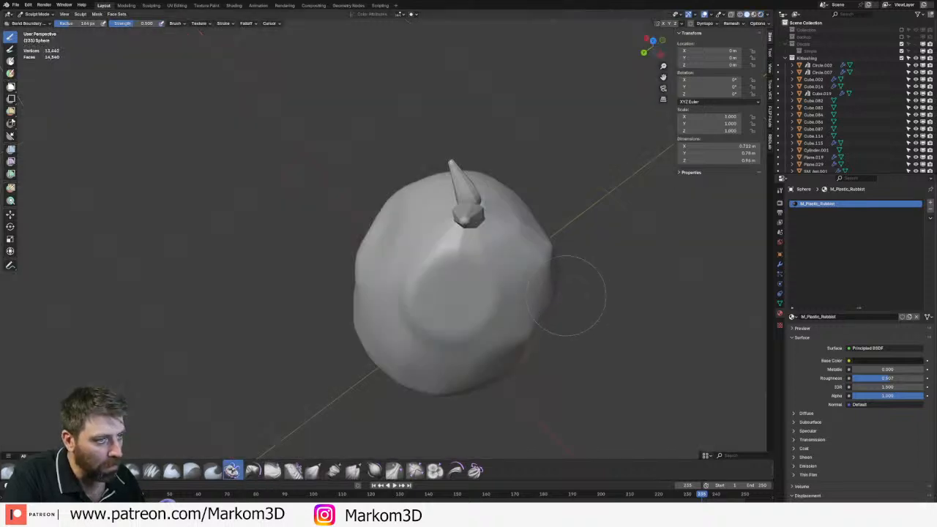
pyautogui.moveTo(573, 296); pyautogui.dragTo(495, 300, button='middle')
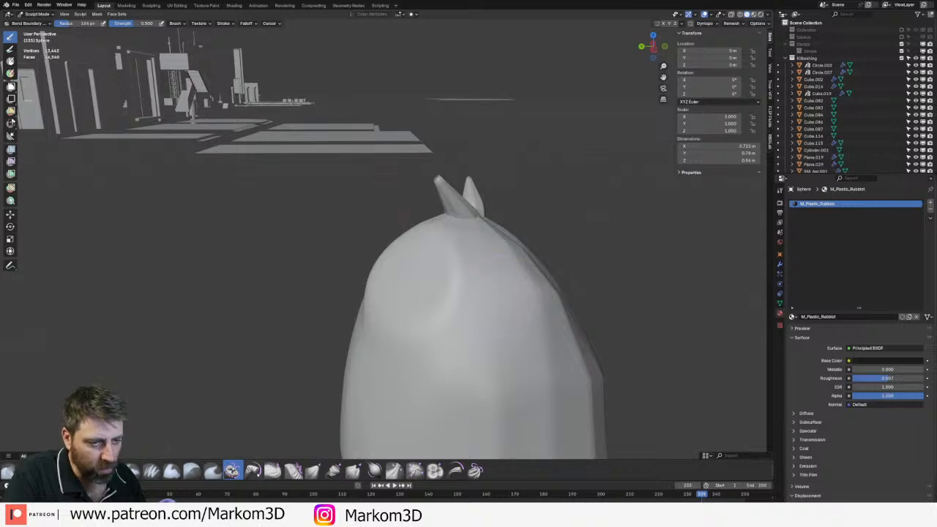
pyautogui.click(272, 471)
# - Try pulling cloth folds and dents around the bag's body with the Drag Cloth brush at strength 0.500
pyautogui.moveTo(459, 329); pyautogui.dragTo(567, 333)
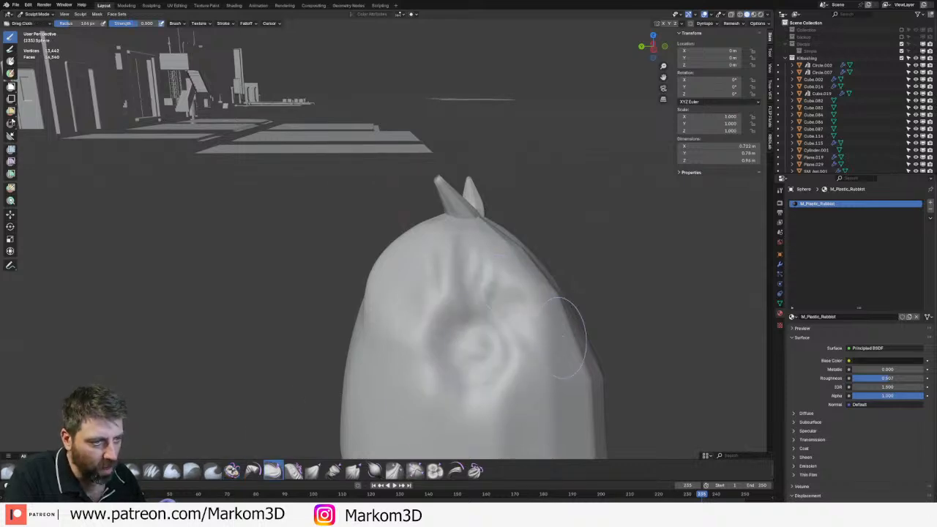
pyautogui.moveTo(567, 333); pyautogui.dragTo(393, 275, button='middle')
pyautogui.scroll(-2, 393, 275)
pyautogui.moveTo(393, 274); pyautogui.dragTo(413, 322)
pyautogui.moveTo(413, 322)
pyautogui.mouseDown(button='middle')
pyautogui.moveTo(454, 307)
pyautogui.moveTo(399, 311)
pyautogui.mouseUp(button='middle')
pyautogui.moveTo(399, 311); pyautogui.dragTo(408, 320)
pyautogui.moveTo(399, 322); pyautogui.dragTo(397, 293, button='middle')
pyautogui.moveTo(397, 293)
pyautogui.mouseDown()
pyautogui.moveTo(397, 314)
pyautogui.moveTo(456, 330)
pyautogui.mouseUp()
pyautogui.moveTo(456, 331); pyautogui.dragTo(376, 303, button='middle')
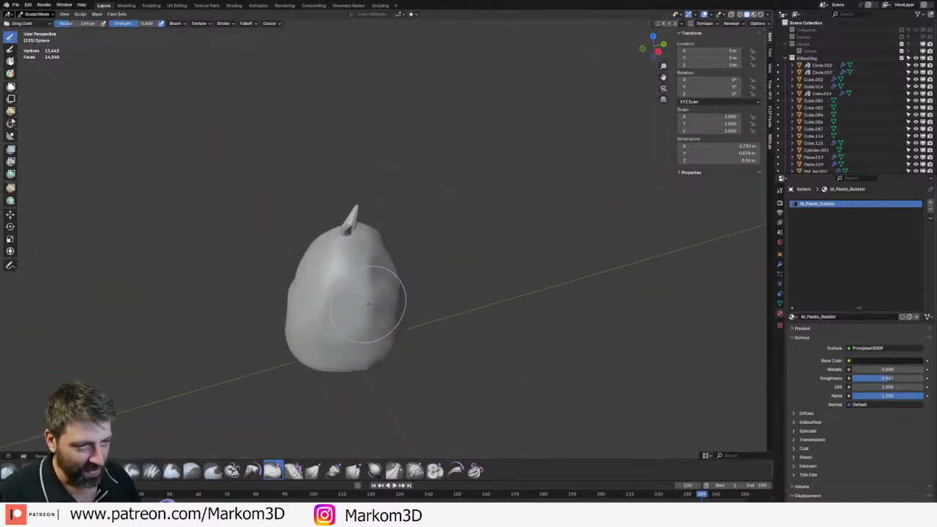
pyautogui.moveTo(376, 303); pyautogui.dragTo(366, 307)
pyautogui.moveTo(366, 308)
pyautogui.mouseDown(button='middle')
pyautogui.moveTo(349, 316)
pyautogui.moveTo(388, 317)
pyautogui.mouseUp(button='middle')
pyautogui.moveTo(388, 317); pyautogui.dragTo(394, 317)
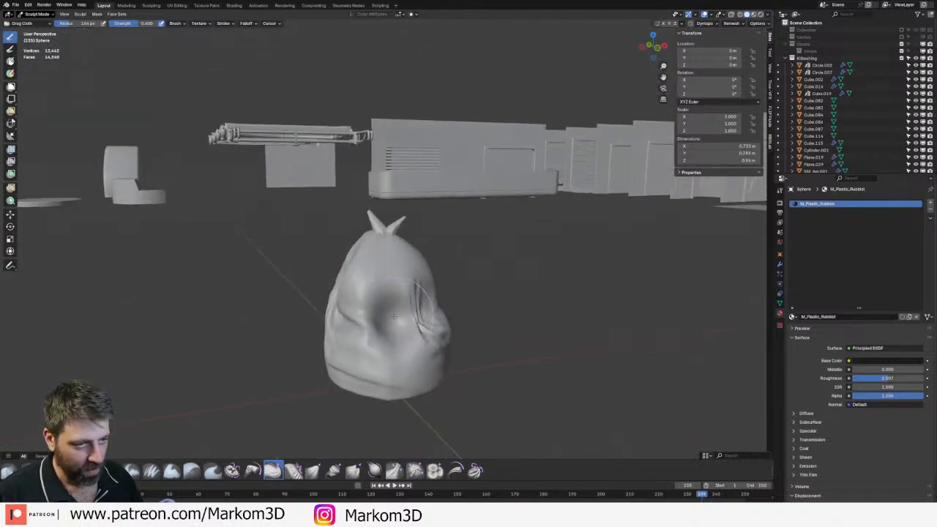
# - Lower the Drag Cloth brush strength to 0.244 and undo the exaggerated cloth strokes on the bag's body
pyautogui.moveTo(394, 316); pyautogui.dragTo(491, 360, button='middle')
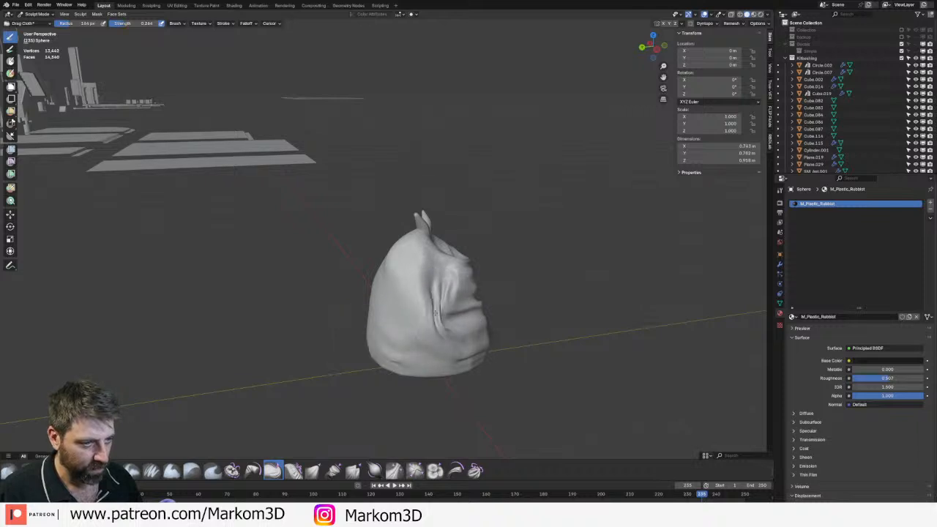
pyautogui.moveTo(398, 323); pyautogui.dragTo(431, 316, button='middle')
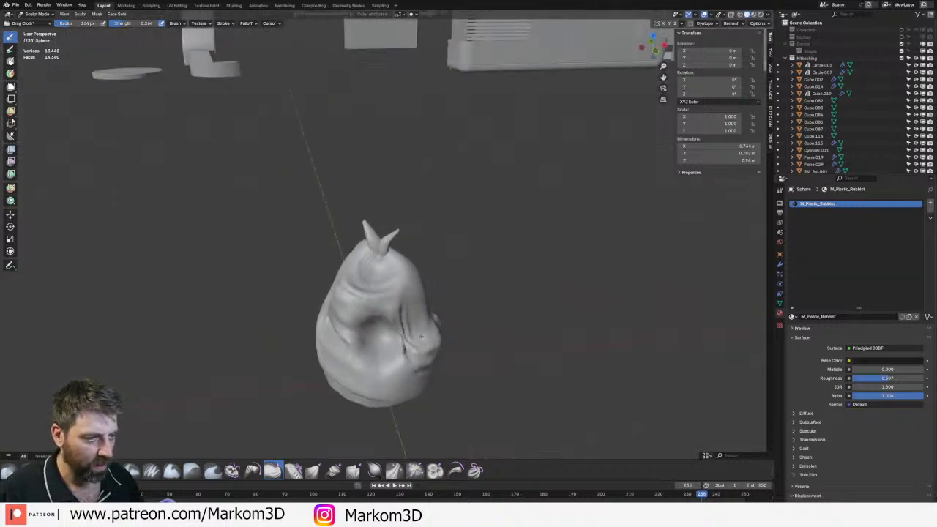
pyautogui.hotkey('ctrl', 'z')
pyautogui.hotkey('ctrl', 'z')
pyautogui.hotkey('ctrl', 'z')
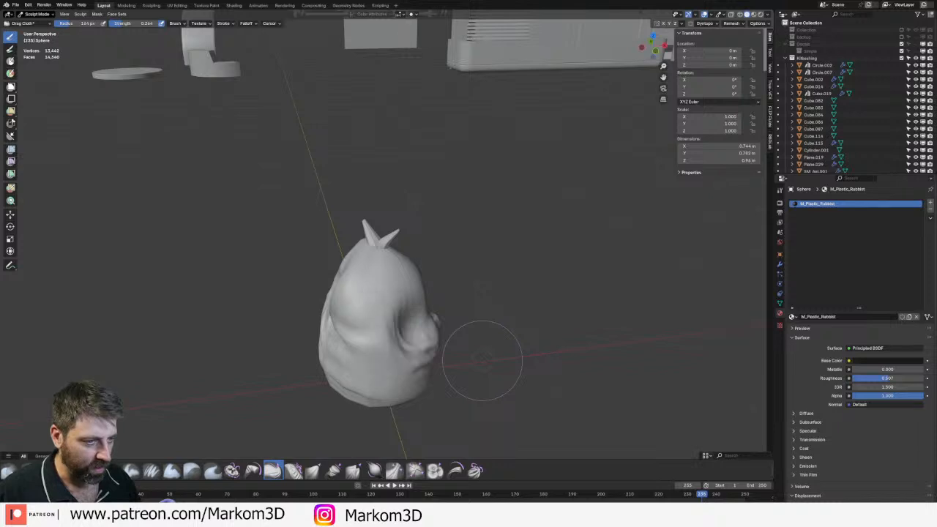
pyautogui.moveTo(388, 344); pyautogui.dragTo(384, 319, button='middle')
pyautogui.moveTo(384, 358); pyautogui.dragTo(437, 348, button='middle')
pyautogui.moveTo(415, 315)
pyautogui.mouseDown(button='middle')
pyautogui.moveTo(483, 322)
pyautogui.moveTo(418, 282)
pyautogui.moveTo(461, 291)
pyautogui.mouseUp(button='middle')
pyautogui.hotkey('ctrl', 'z')
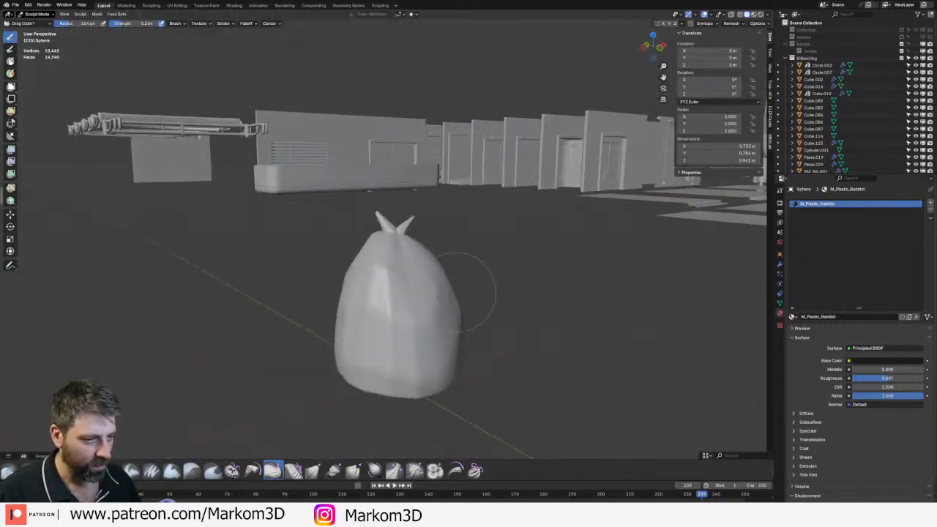
# - Pull gentle cloth folds around the bag's sides and below the knot with short downward Drag Cloth strokes
pyautogui.moveTo(395, 357); pyautogui.dragTo(461, 357, button='middle')
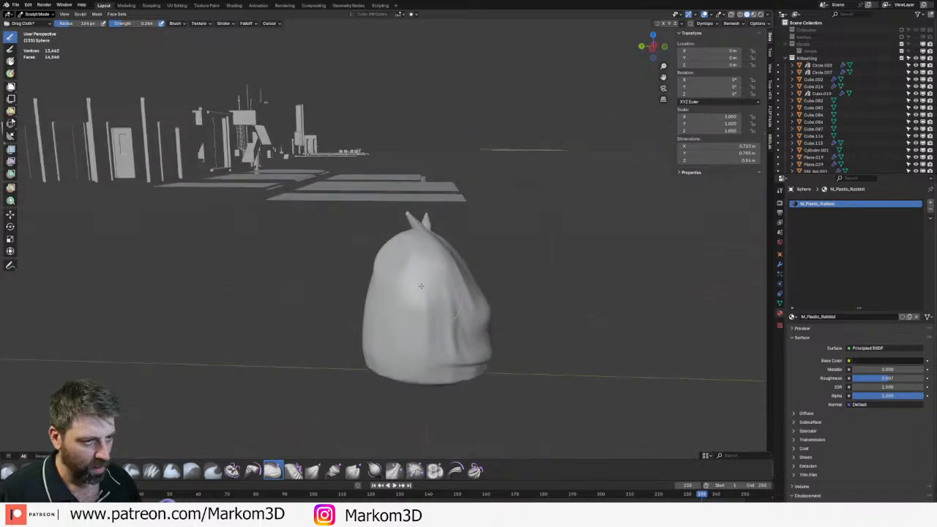
pyautogui.moveTo(420, 286); pyautogui.dragTo(424, 342)
pyautogui.moveTo(425, 343); pyautogui.dragTo(494, 338, button='middle')
pyautogui.moveTo(414, 261); pyautogui.dragTo(417, 329)
pyautogui.moveTo(416, 327); pyautogui.dragTo(455, 305, button='middle')
pyautogui.moveTo(366, 298)
pyautogui.mouseDown(button='middle')
pyautogui.moveTo(344, 303)
pyautogui.moveTo(352, 293)
pyautogui.mouseUp(button='middle')
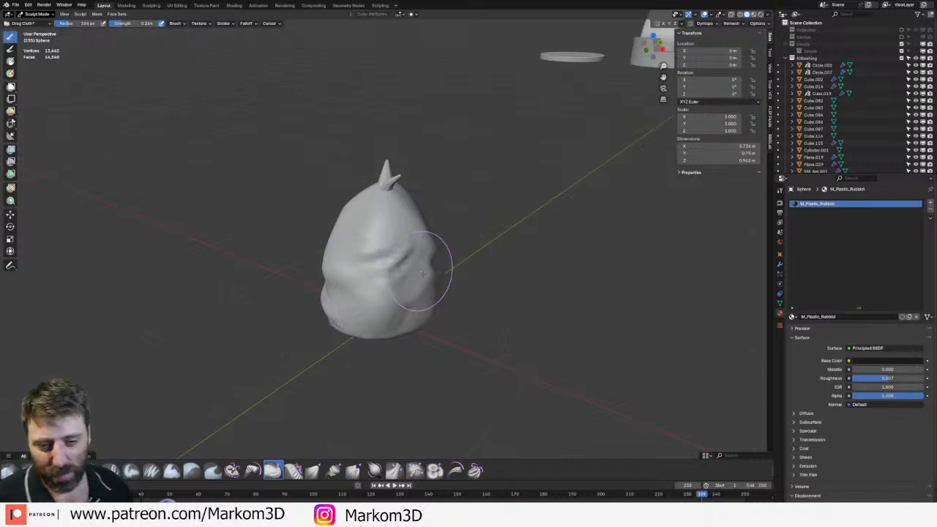
pyautogui.moveTo(435, 262); pyautogui.dragTo(439, 251, button='middle')
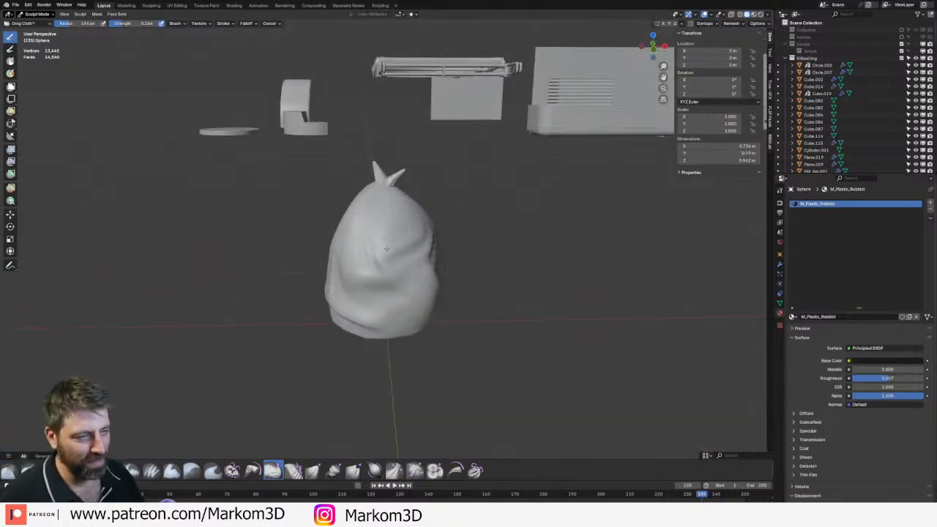
pyautogui.moveTo(380, 307)
pyautogui.mouseDown(button='middle')
pyautogui.moveTo(395, 183)
pyautogui.moveTo(340, 213)
pyautogui.moveTo(376, 198)
pyautogui.moveTo(388, 213)
pyautogui.moveTo(406, 194)
pyautogui.moveTo(419, 214)
pyautogui.moveTo(374, 203)
pyautogui.mouseUp(button='middle')
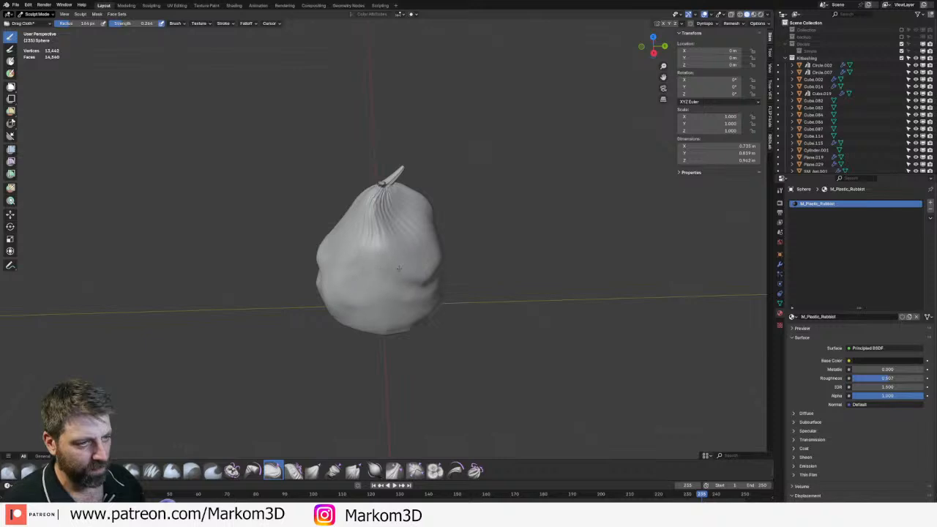
# - Raise the plastic material's roughness to 0.872 and switch the viewport to rendered shading
pyautogui.moveTo(399, 268); pyautogui.dragTo(391, 296, button='middle')
pyautogui.scroll(-5, 429, 303)
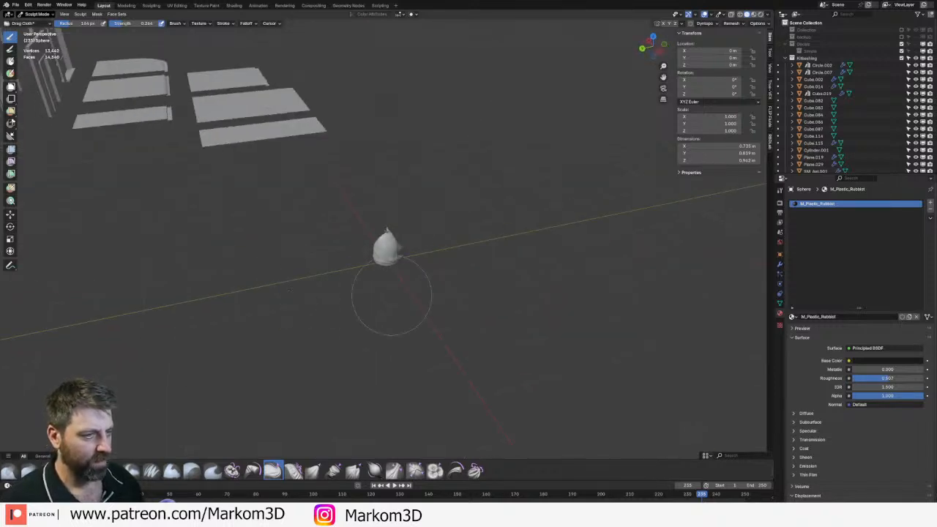
pyautogui.scroll(5, 392, 297)
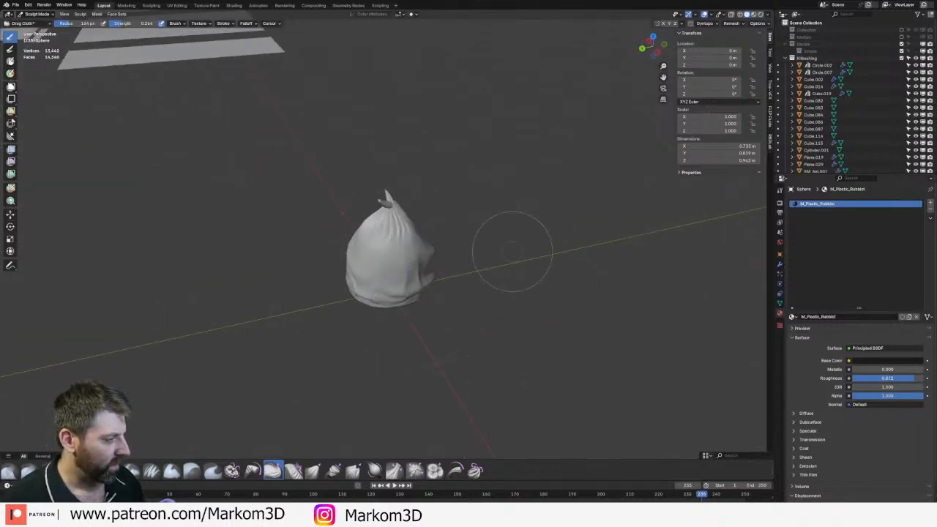
pyautogui.moveTo(508, 247); pyautogui.dragTo(477, 234, button='middle')
pyautogui.click(754, 14)
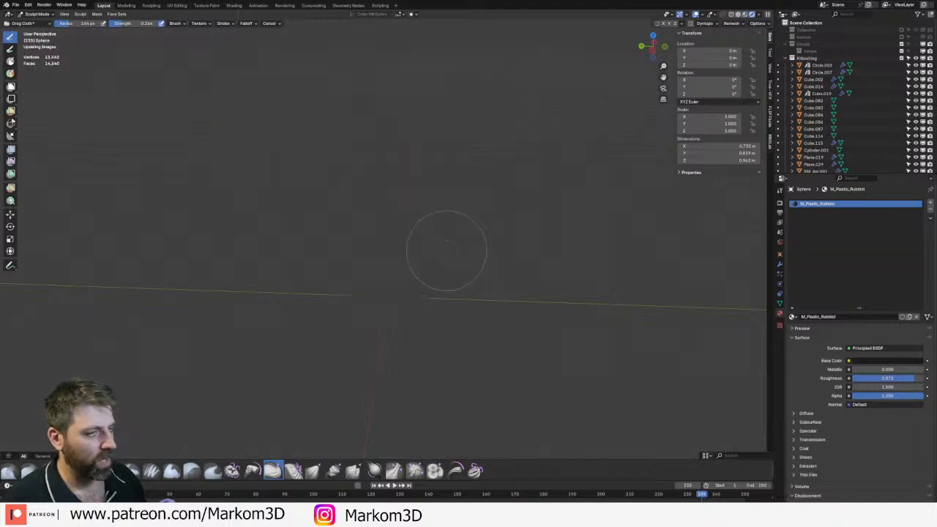
# - Leave Sculpt Mode and examine the bag's mesh close up in Edit Mode around the jagged shadow patches
pyautogui.press('Tab')
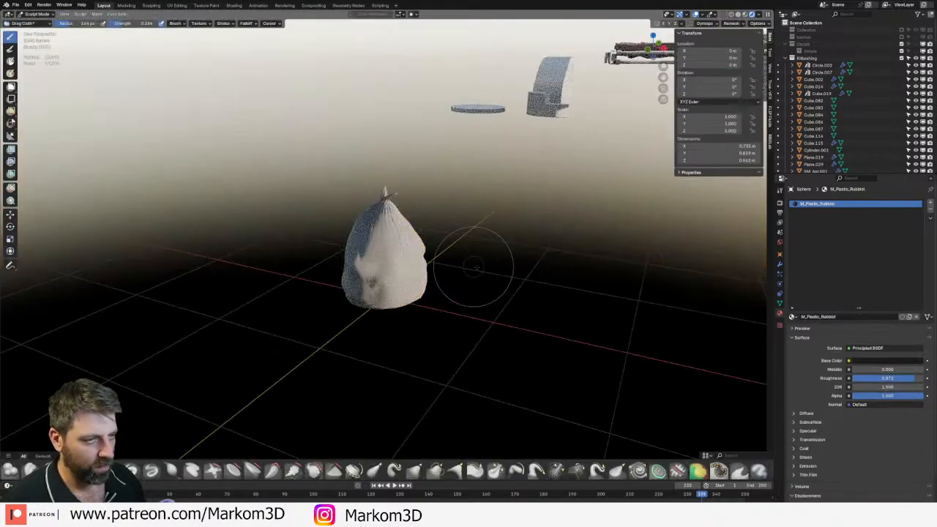
pyautogui.click(37, 14)
pyautogui.click(33, 23)
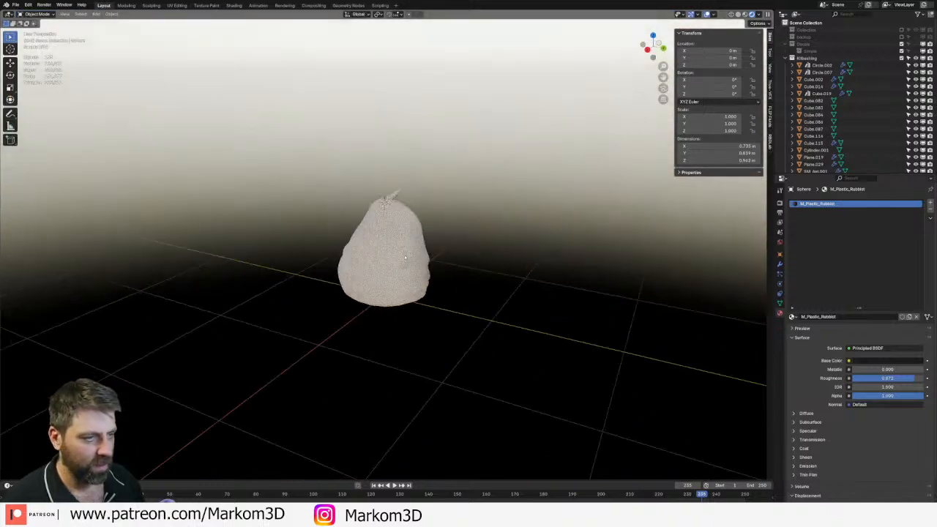
pyautogui.moveTo(404, 257); pyautogui.dragTo(174, 341, button='middle')
pyautogui.scroll(2, 372, 281)
pyautogui.scroll(4, 454, 287)
pyautogui.scroll(2, 407, 284)
pyautogui.click(336, 272)
pyautogui.press('Tab')
# - Return to Sculpt Mode and scrape the jagged dent on the bag's side with the Scrape/Fill brush at strength 0.700
pyautogui.click(37, 14)
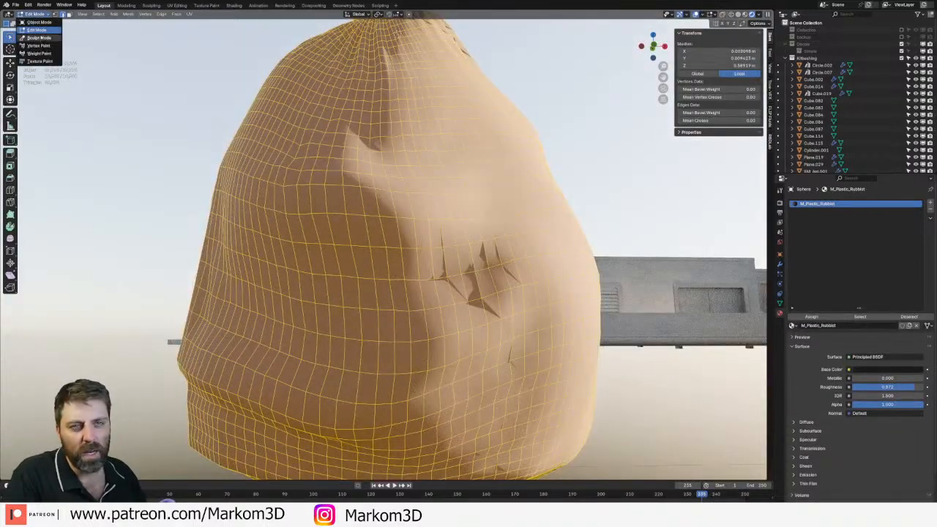
pyautogui.click(39, 38)
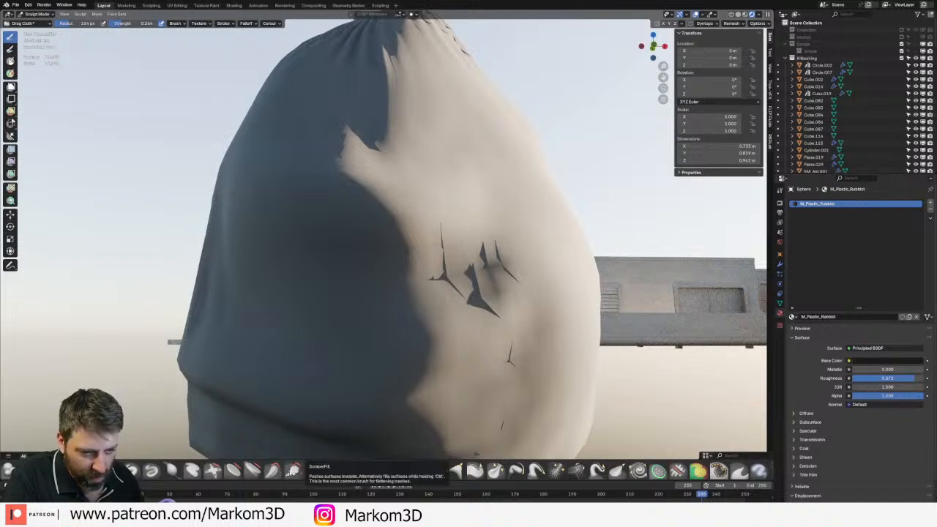
pyautogui.click(292, 471)
pyautogui.moveTo(476, 278); pyautogui.dragTo(485, 348)
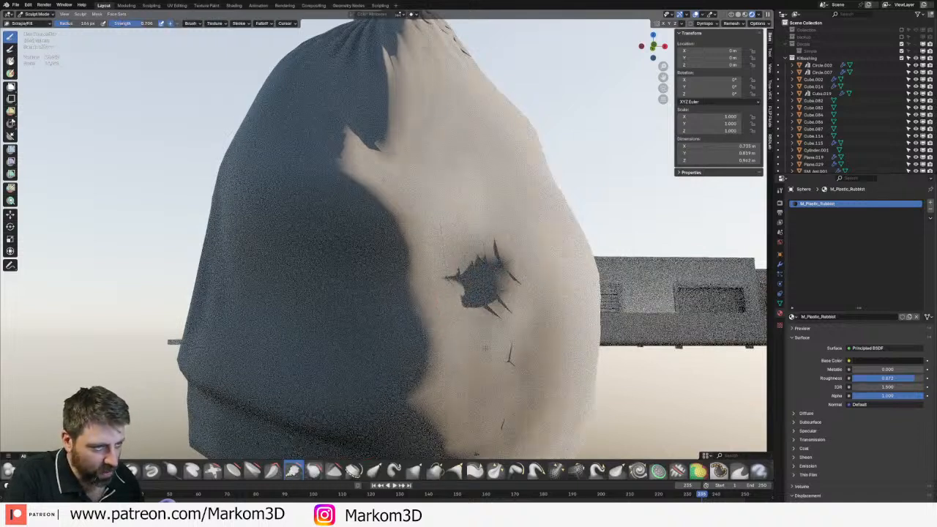
pyautogui.moveTo(501, 303); pyautogui.dragTo(339, 276, button='middle')
pyautogui.scroll(-3, 410, 300)
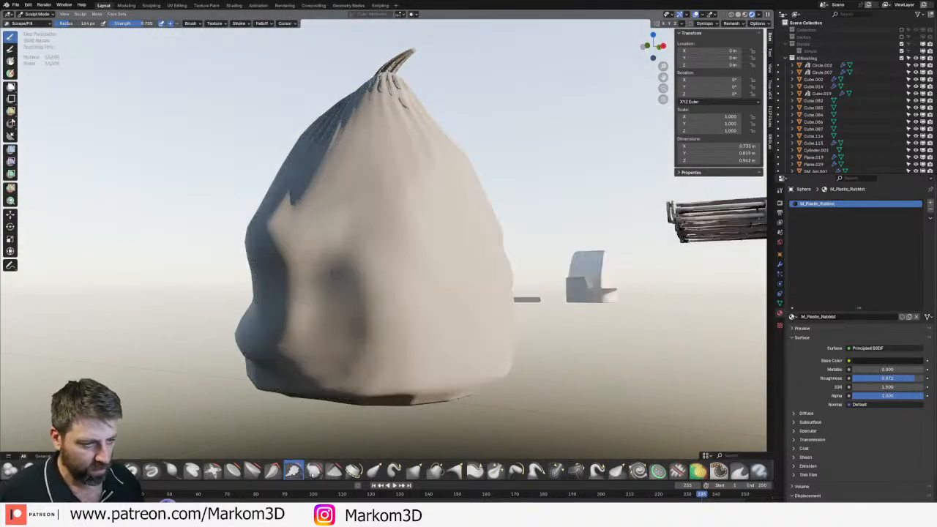
# - Smooth the creased areas around the bag's lower body with the Smooth brush at strength 0.700
pyautogui.click(313, 470)
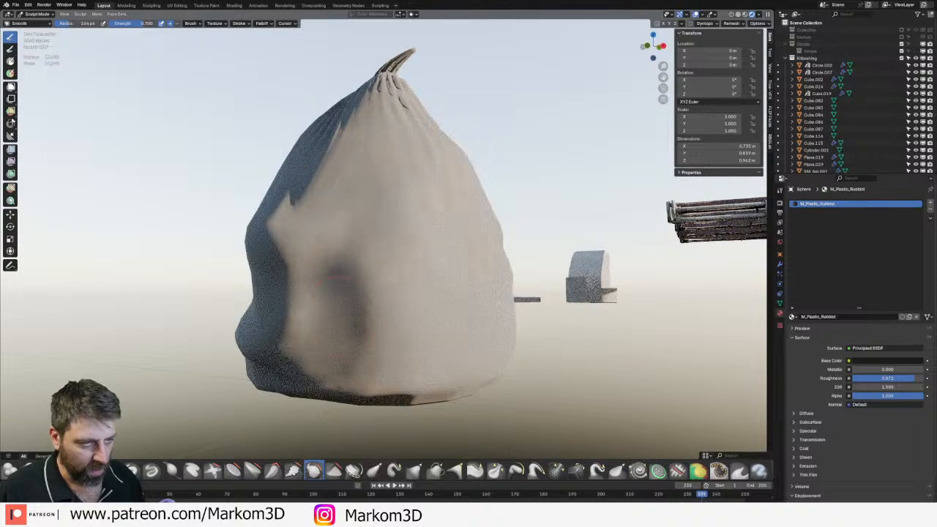
pyautogui.moveTo(348, 306)
pyautogui.mouseDown(button='middle')
pyautogui.moveTo(310, 303)
pyautogui.moveTo(470, 308)
pyautogui.moveTo(284, 275)
pyautogui.moveTo(454, 336)
pyautogui.mouseUp(button='middle')
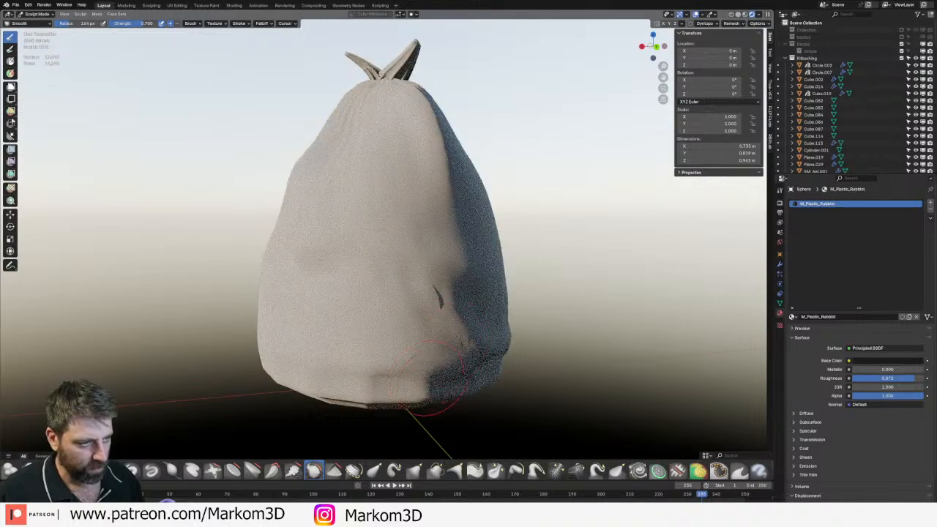
pyautogui.moveTo(454, 337)
pyautogui.mouseDown()
pyautogui.moveTo(486, 307)
pyautogui.moveTo(474, 355)
pyautogui.mouseUp()
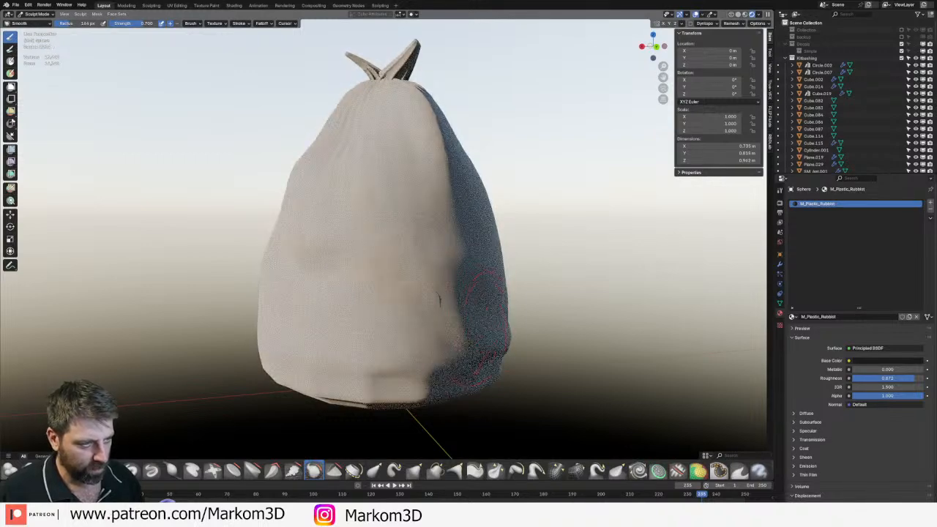
pyautogui.moveTo(432, 315); pyautogui.dragTo(394, 351, button='middle')
pyautogui.scroll(-6, 423, 324)
pyautogui.scroll(2, 394, 351)
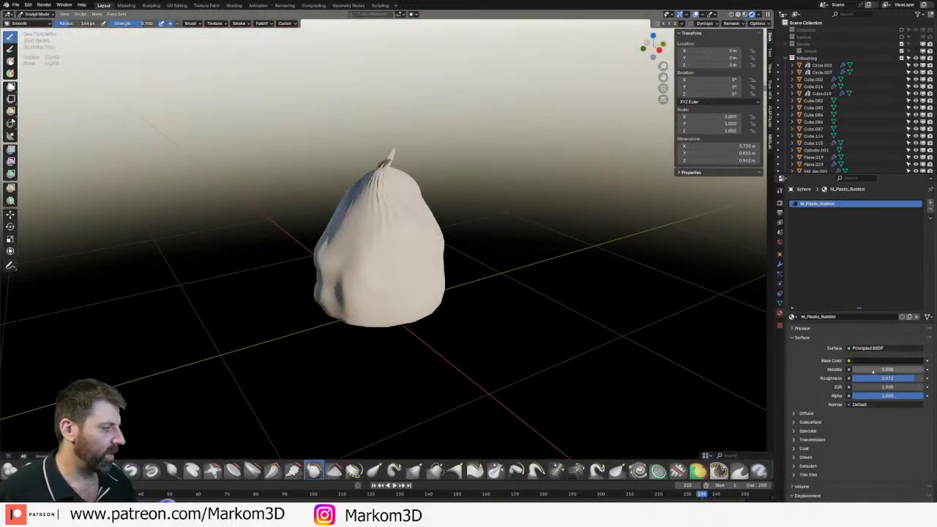
# - Set the bag material's metallic to about 0.58, roughness to 0.914 and base colour to near-black 111111
pyautogui.moveTo(884, 370); pyautogui.dragTo(894, 369)
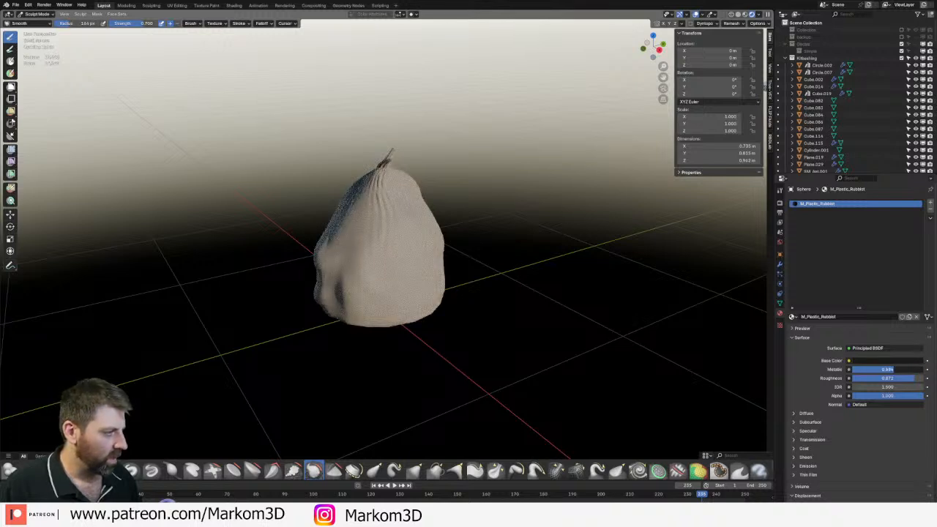
pyautogui.click(905, 361)
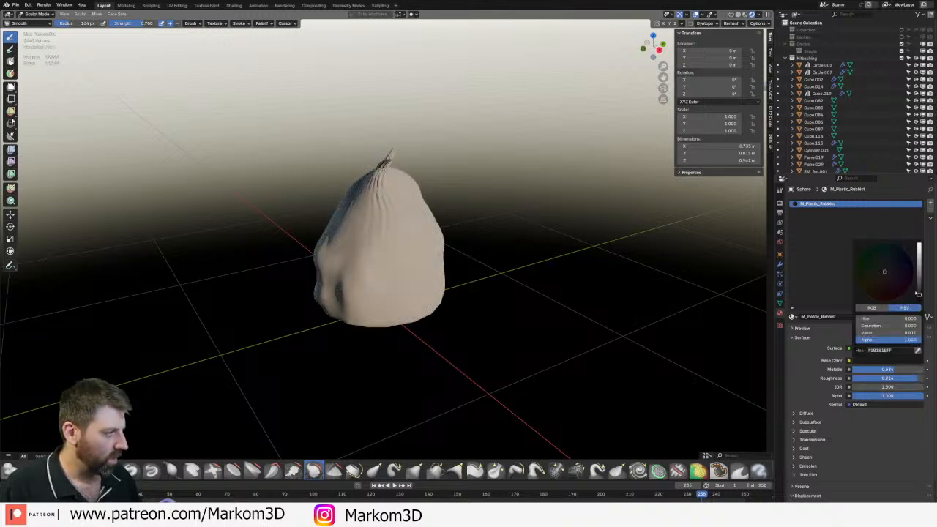
pyautogui.moveTo(918, 294)
pyautogui.mouseDown()
pyautogui.moveTo(918, 253)
pyautogui.moveTo(909, 304)
pyautogui.mouseUp()
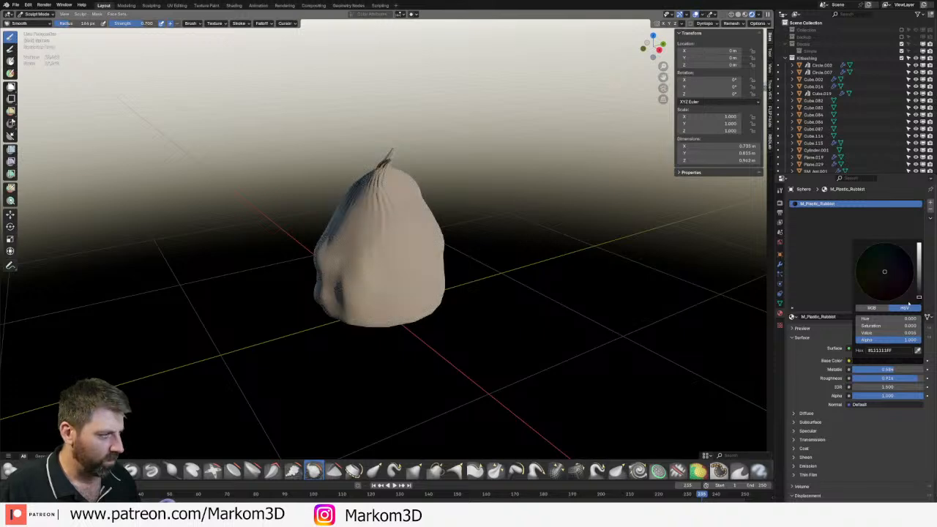
pyautogui.moveTo(622, 252); pyautogui.dragTo(418, 243, button='middle')
pyautogui.scroll(5, 418, 243)
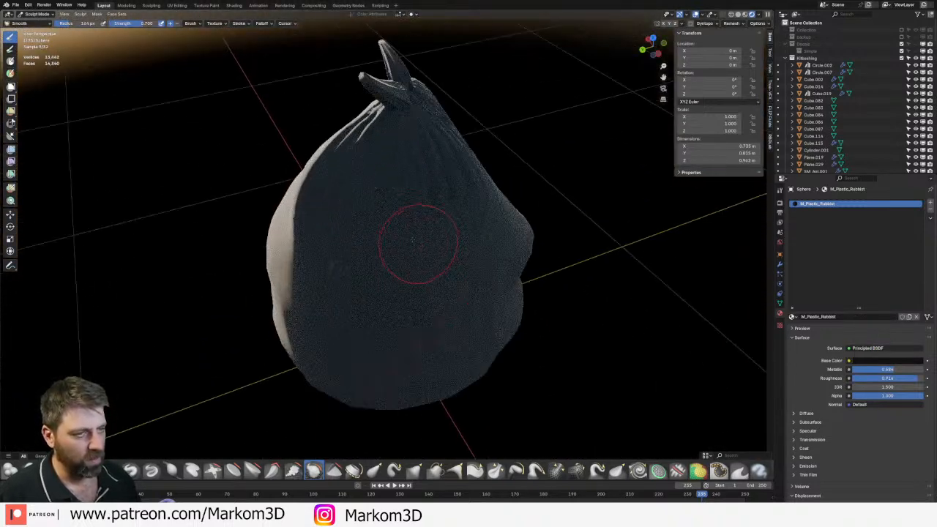
pyautogui.moveTo(451, 188); pyautogui.dragTo(408, 123, button='middle')
pyautogui.scroll(-4, 447, 279)
pyautogui.scroll(3, 438, 234)
# - Return to Object Mode and, in top view, move the bag about 54 m in X and 19 m in Y among the kitbash assets
pyautogui.click(52, 14)
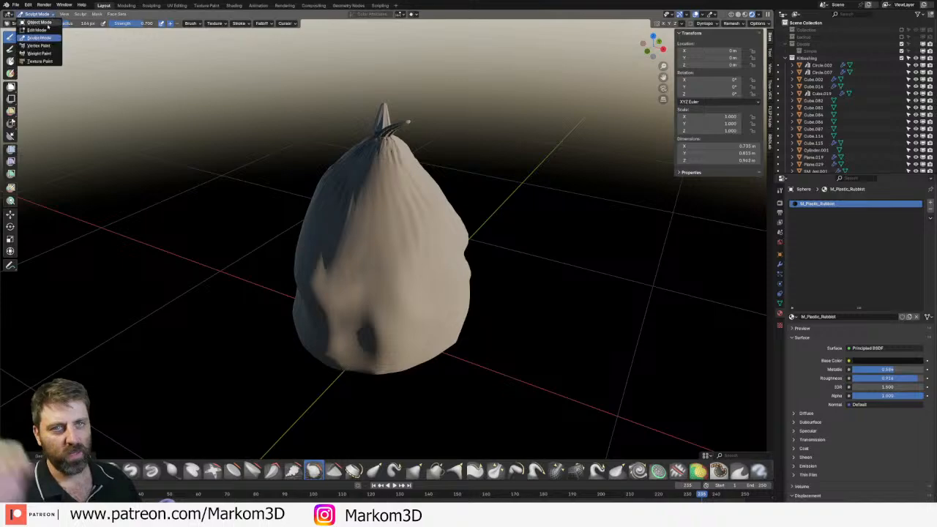
pyautogui.click(40, 24)
pyautogui.scroll(-5, 439, 249)
pyautogui.moveTo(439, 234)
pyautogui.mouseDown(button='middle')
pyautogui.moveTo(446, 260)
pyautogui.moveTo(409, 292)
pyautogui.mouseUp(button='middle')
pyautogui.press('KP_7')
pyautogui.scroll(-5, 448, 263)
pyautogui.scroll(1, 408, 292)
pyautogui.scroll(-2, 86, 283)
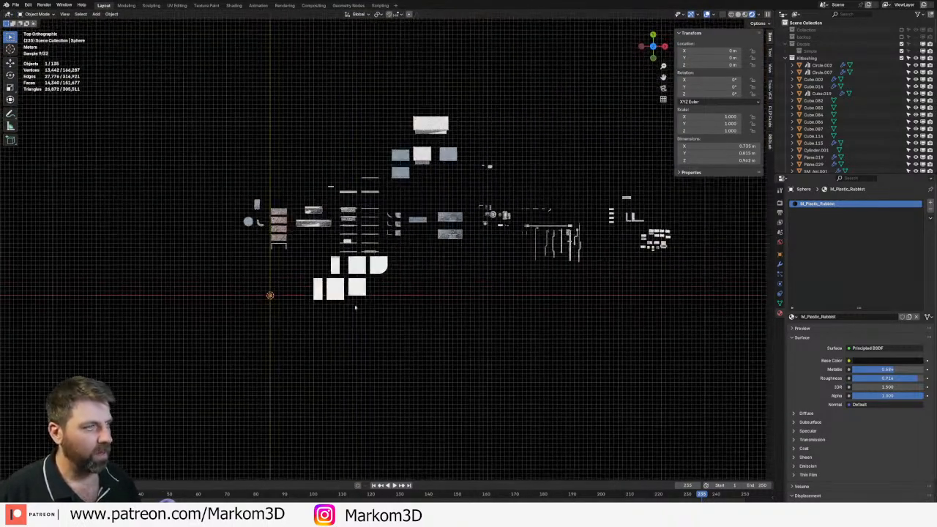
pyautogui.press('g')
pyautogui.click(571, 195)
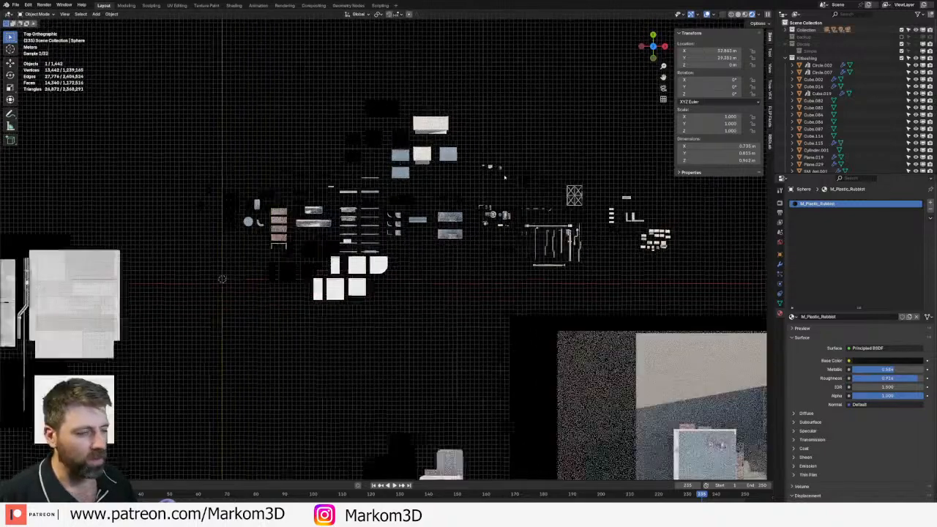
# - Duplicate the rubbish bag and move the copy from the kitbash assets onto the pavement beside the rounded building corner
pyautogui.keyDown('shift'); pyautogui.moveTo(480, 143); pyautogui.dragTo(395, 118, button='middle'); pyautogui.keyUp('shift')
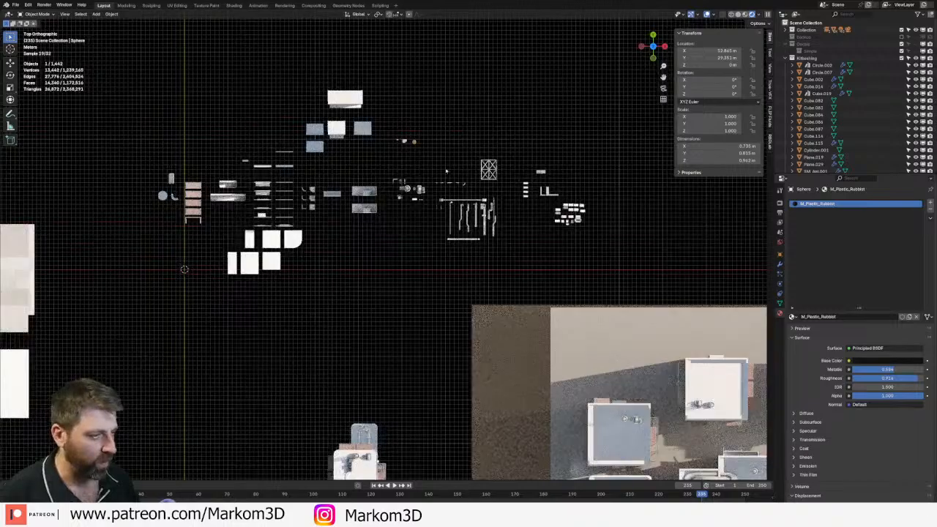
pyautogui.hotkey('shift', 'd')
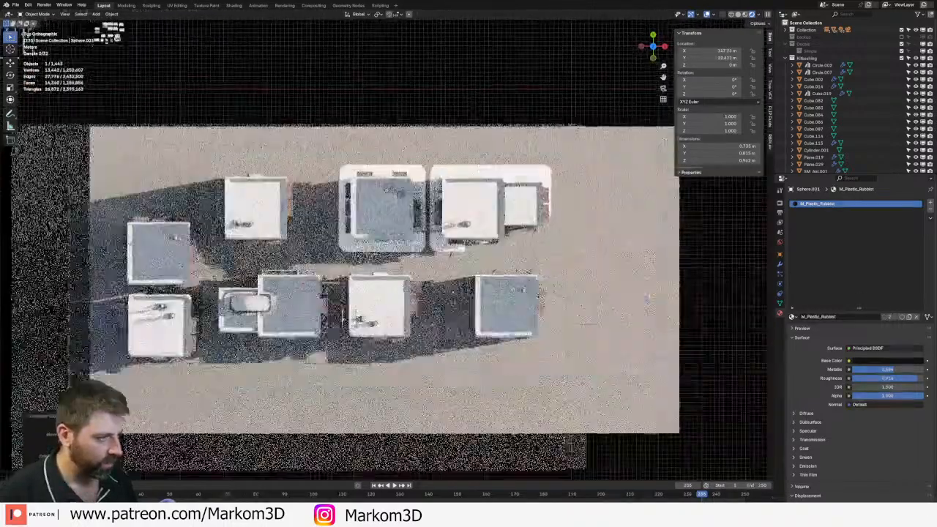
pyautogui.scroll(2, 465, 246)
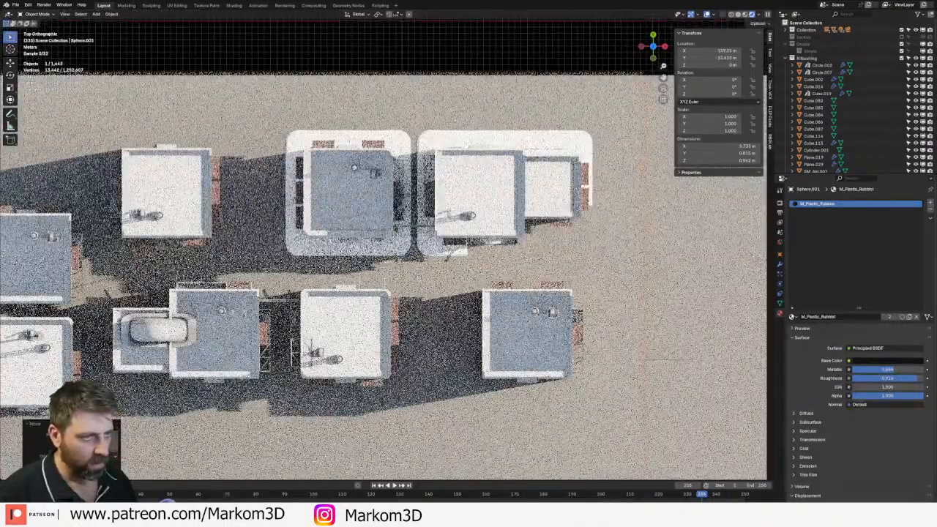
pyautogui.press('KP_Decimal')
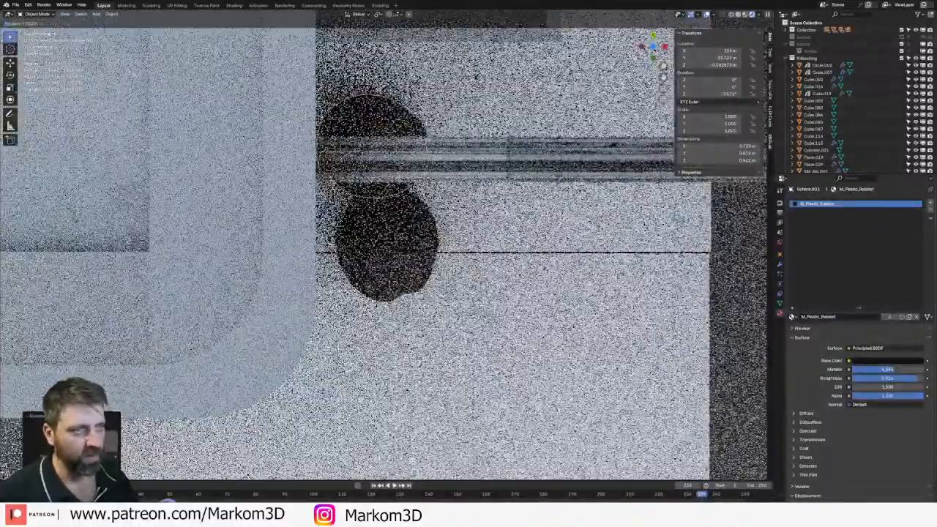
# - Place two more bag copies beside the first with varied rotation, scaling the last to 0.905 and tilting it about -14.6° in X
pyautogui.moveTo(473, 151); pyautogui.dragTo(470, 101, button='middle')
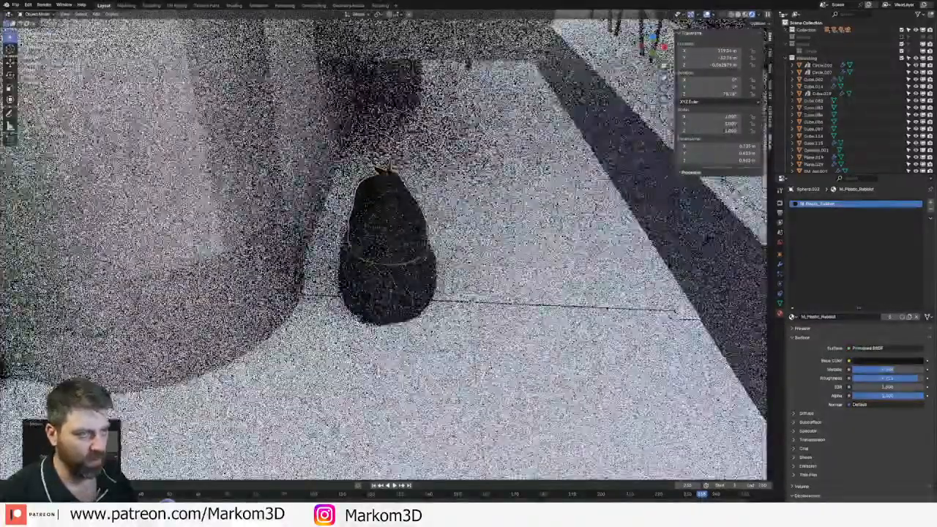
pyautogui.moveTo(468, 227); pyautogui.dragTo(446, 194, button='middle')
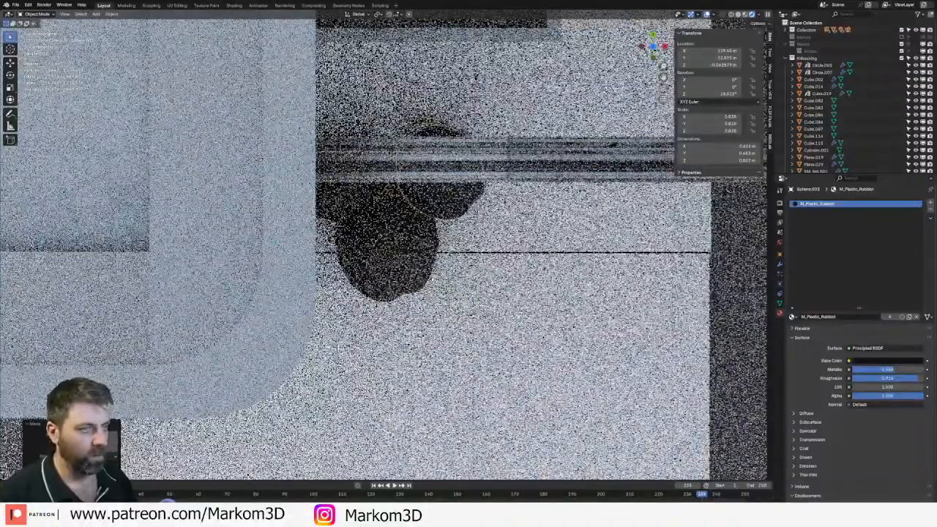
pyautogui.moveTo(439, 256); pyautogui.dragTo(469, 217, button='middle')
pyautogui.scroll(-3, 463, 162)
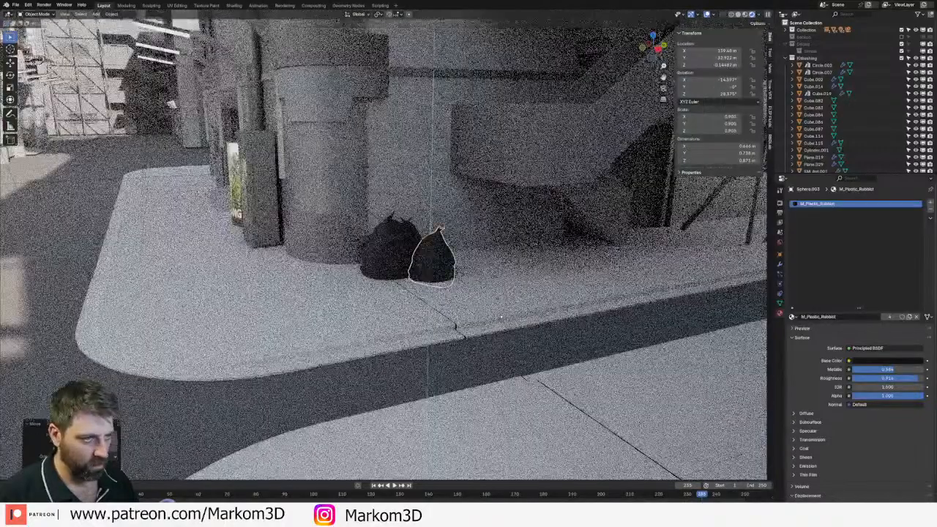
pyautogui.click(455, 328)
# - Render the camera view and examine how the rubbish bags look at the building corner
pyautogui.press('KP_0')
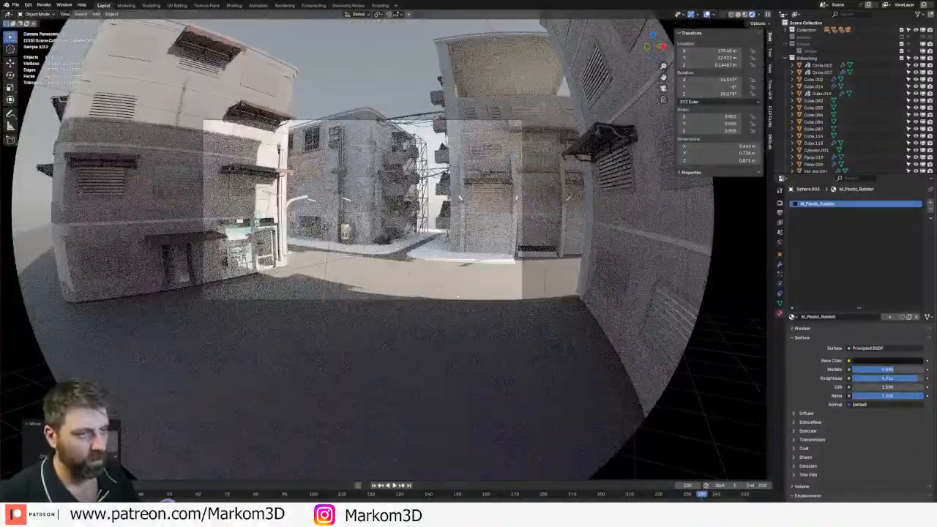
pyautogui.press('F12')
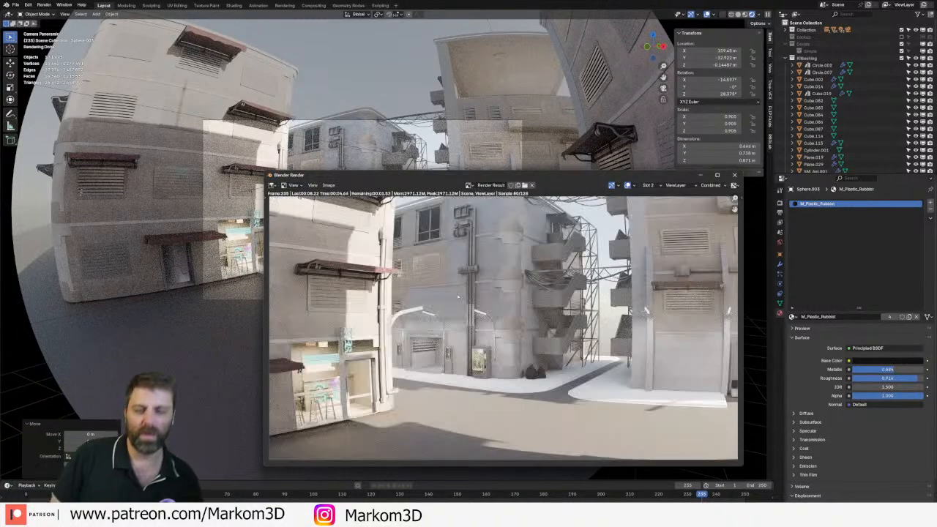
pyautogui.scroll(4, 507, 374)
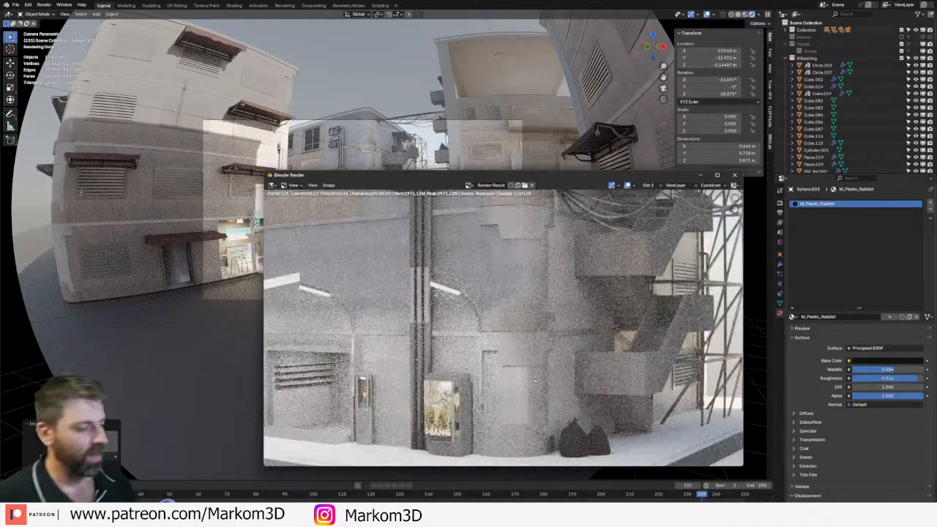
pyautogui.scroll(-2, 551, 392)
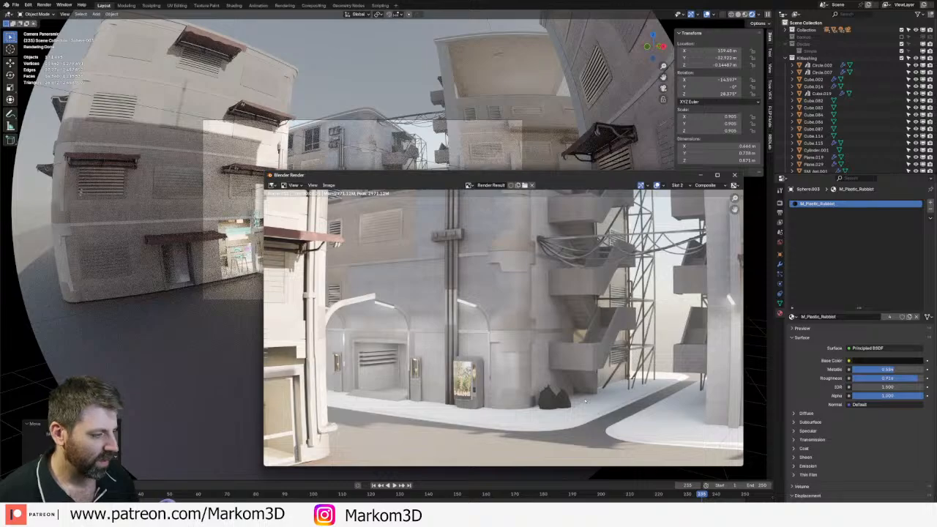
# - Duplicate the cardboard stack and two cardboard boxes from the kitbash assets and move the copies onto the pavement near the bags
pyautogui.click(583, 3)
pyautogui.moveTo(377, 62); pyautogui.dragTo(360, 115, button='middle')
pyautogui.scroll(-8, 359, 116)
pyautogui.press('KP_7')
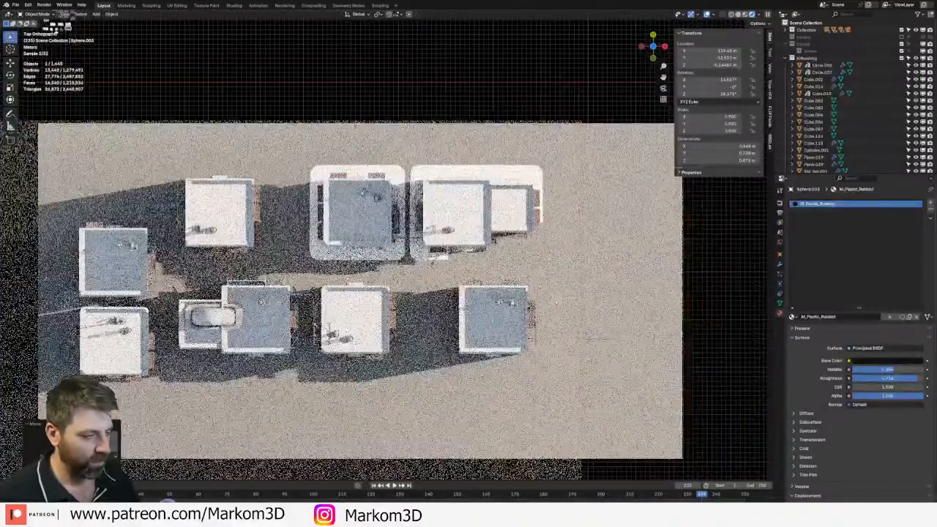
pyautogui.scroll(-3, 359, 116)
pyautogui.scroll(6, 384, 249)
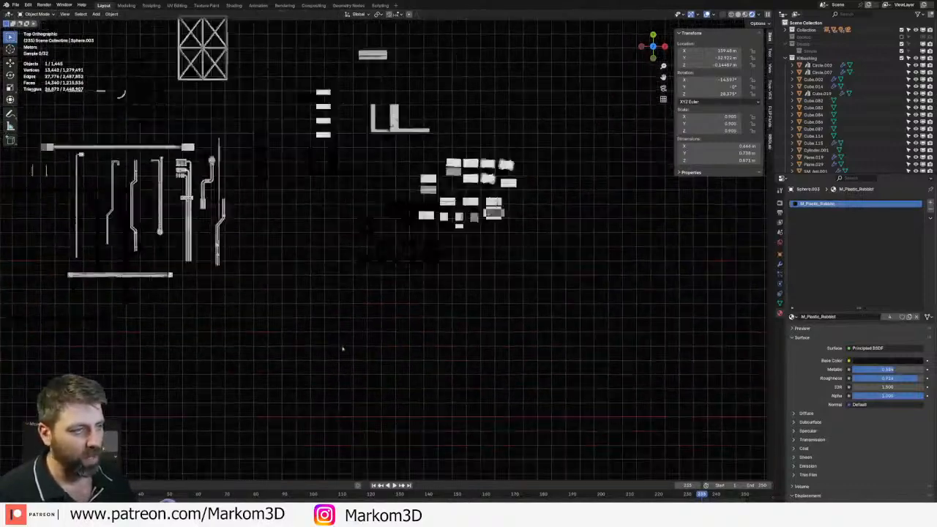
pyautogui.keyDown('shift'); pyautogui.click(483, 186); pyautogui.keyUp('shift')
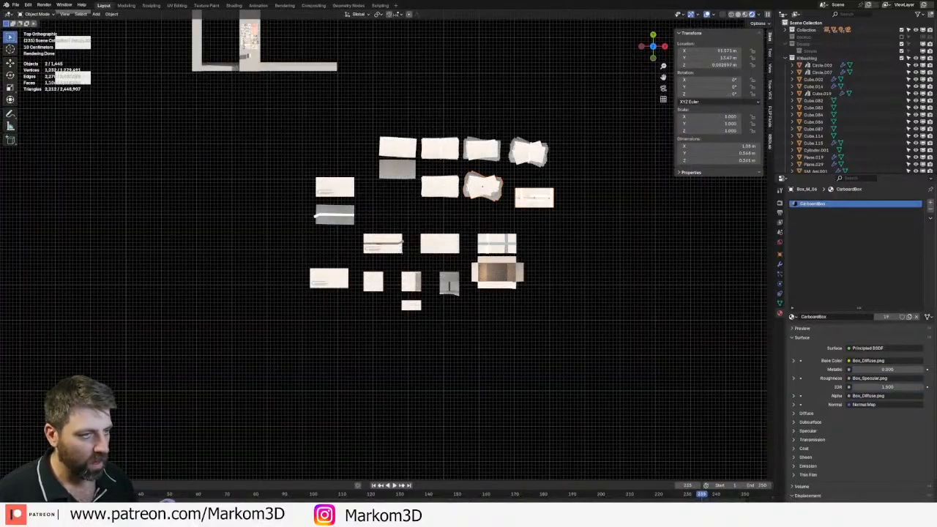
pyautogui.keyDown('shift'); pyautogui.click(437, 250); pyautogui.keyUp('shift')
pyautogui.scroll(-3, 437, 249)
pyautogui.keyDown('shift'); pyautogui.moveTo(581, 328); pyautogui.dragTo(374, 203, button='middle'); pyautogui.keyUp('shift')
pyautogui.scroll(-2, 438, 223)
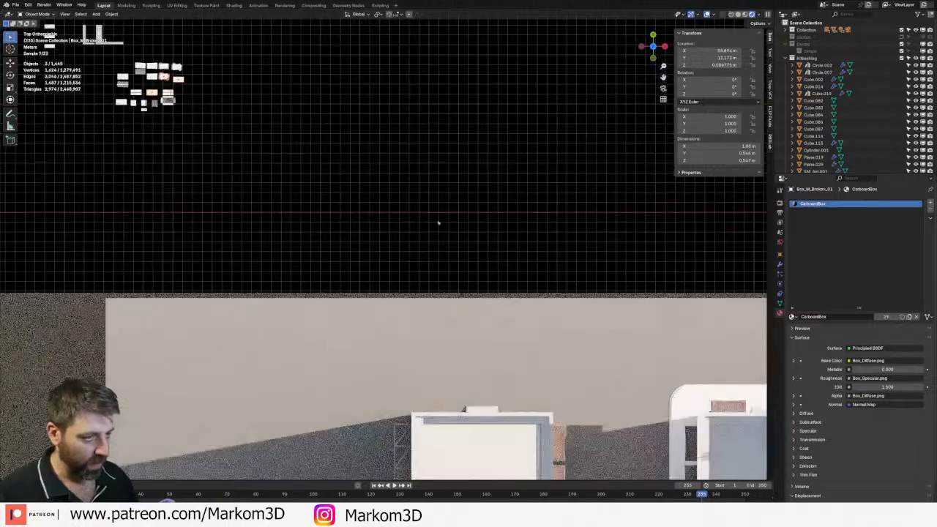
pyautogui.scroll(-4, 537, 320)
pyautogui.press('g')
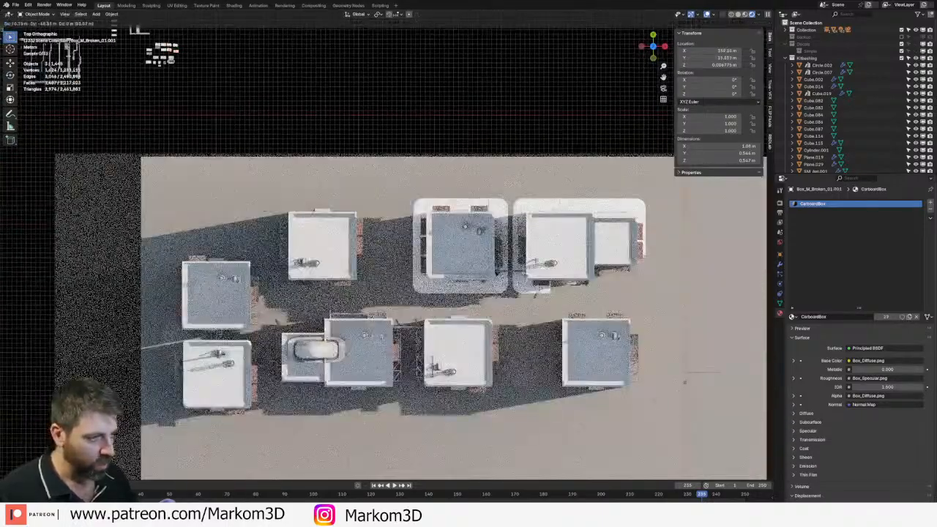
pyautogui.click(684, 380)
pyautogui.press('KP_Decimal')
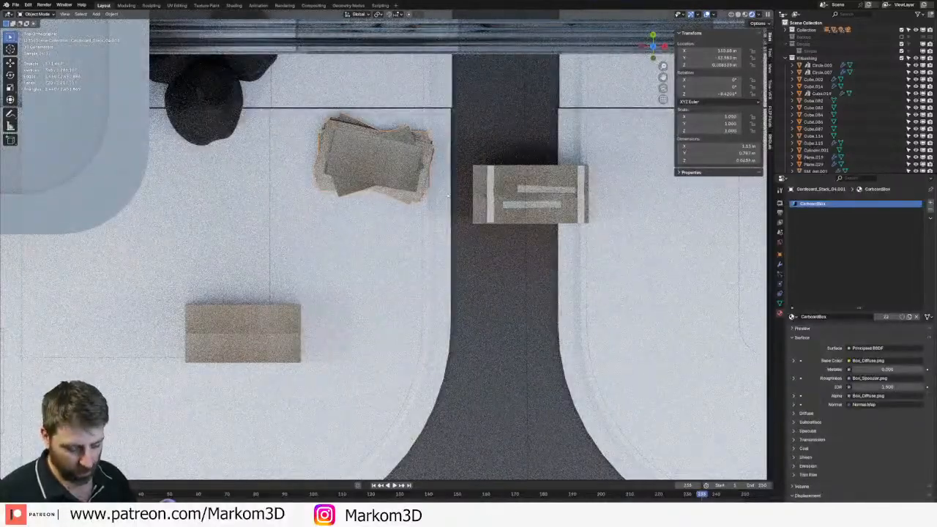
# - Place the cardboard stack, rotated, in front of the bags and both boxes behind them, with the taped box turned about -75° in Z
pyautogui.press('g')
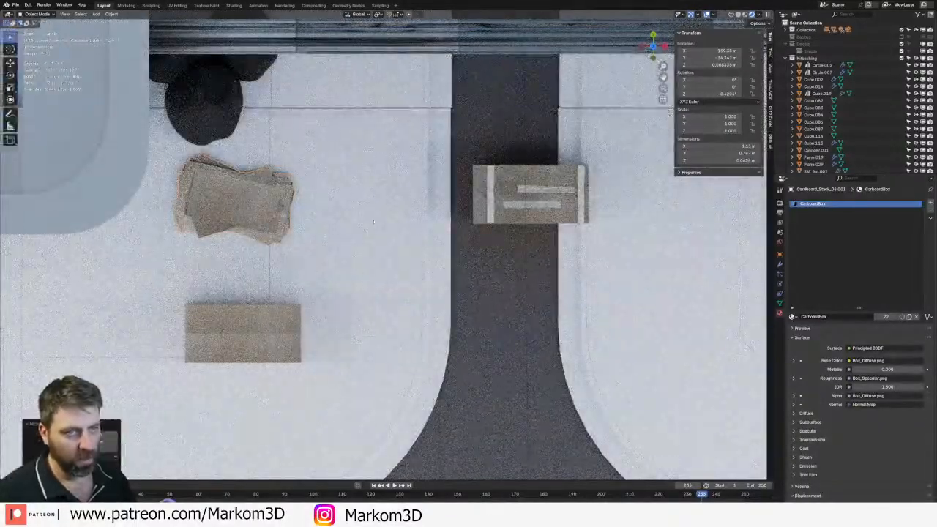
pyautogui.click(373, 221)
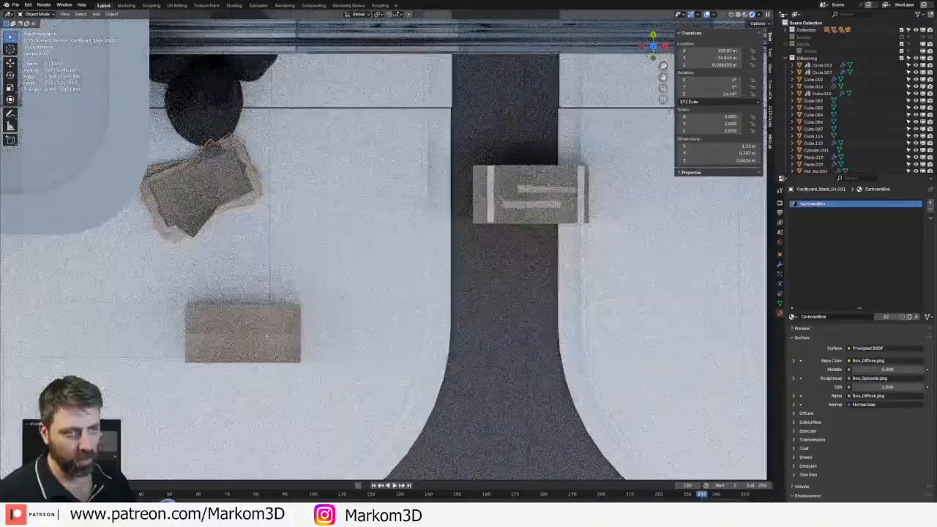
pyautogui.scroll(-2, 384, 249)
pyautogui.scroll(-1, 505, 260)
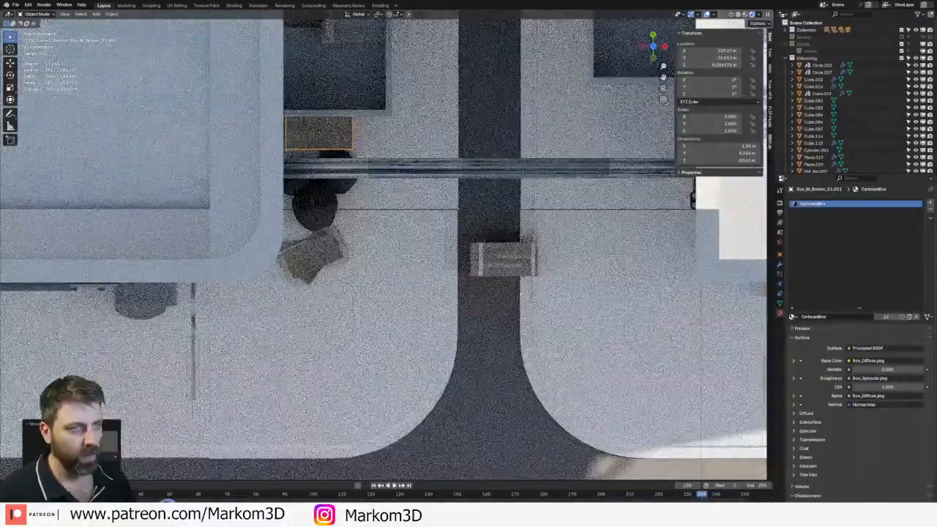
pyautogui.click(505, 260)
pyautogui.moveTo(505, 259); pyautogui.dragTo(340, 135)
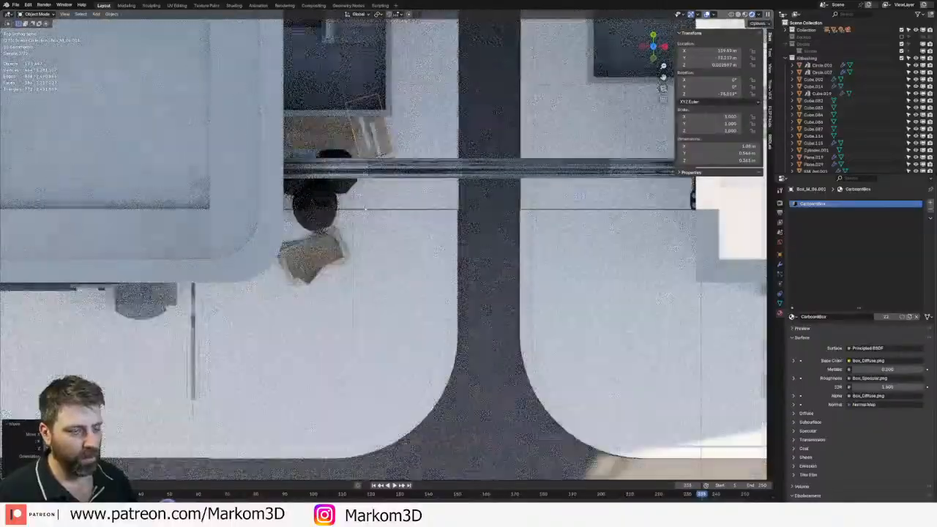
# - Render the camera view again to check the cardboard beside the bags, and close the render window
pyautogui.press('KP_Decimal')
pyautogui.press('KP_0')
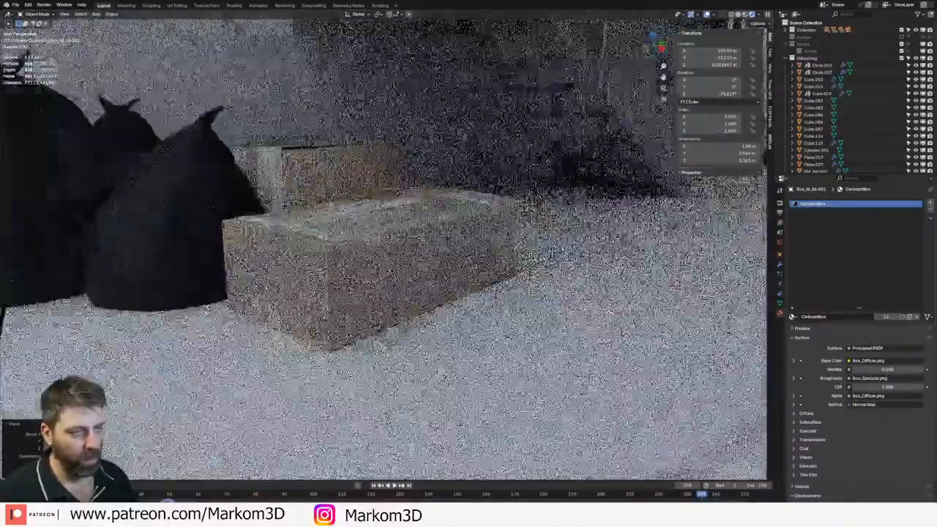
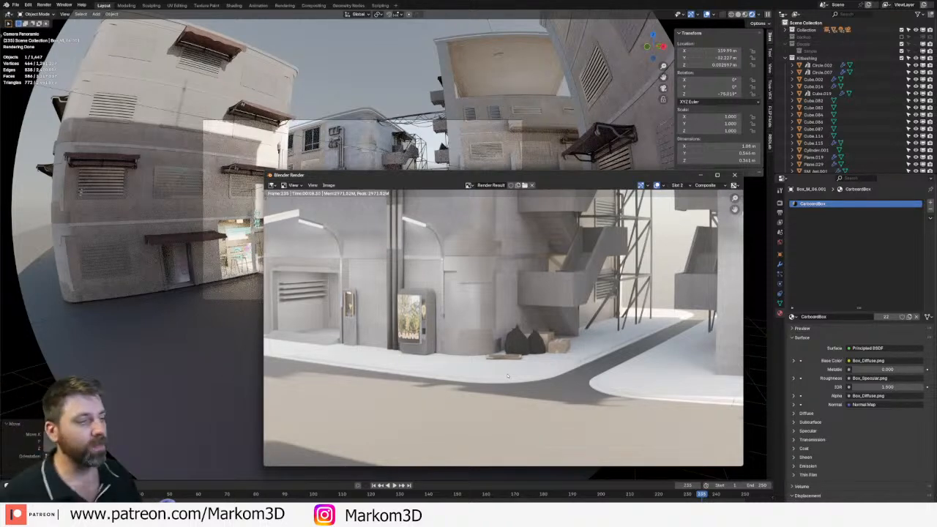
pyautogui.click(735, 175)
# - Switch the viewport to solid shading and snap the 3D cursor to the world origin
pyautogui.scroll(-3, 512, 253)
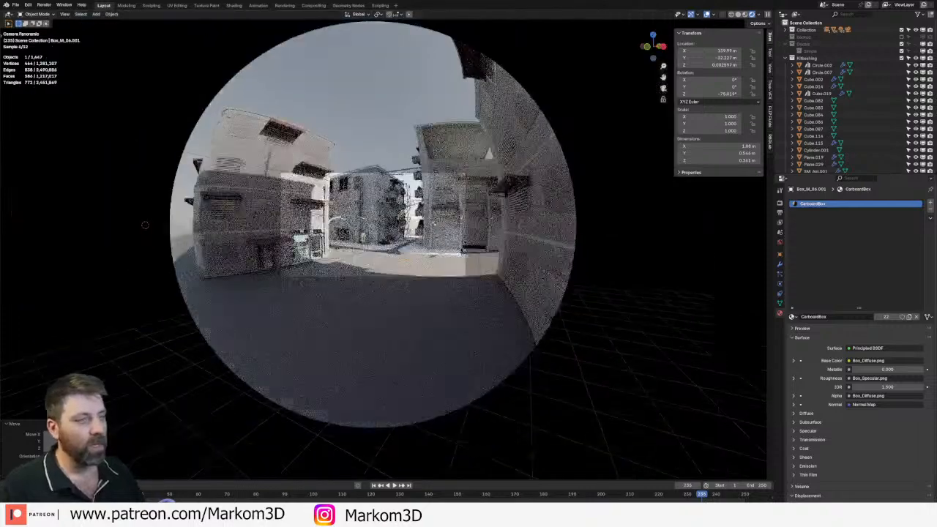
pyautogui.moveTo(512, 252); pyautogui.dragTo(429, 256, button='middle')
pyautogui.scroll(-3, 395, 257)
pyautogui.click(739, 14)
pyautogui.scroll(-5, 395, 257)
pyautogui.scroll(3, 428, 257)
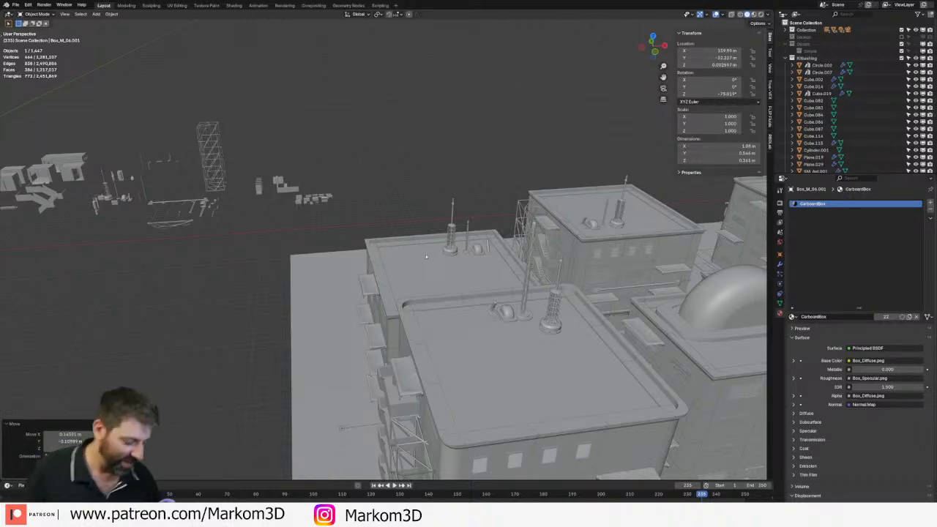
pyautogui.moveTo(425, 254); pyautogui.dragTo(603, 287, button='middle')
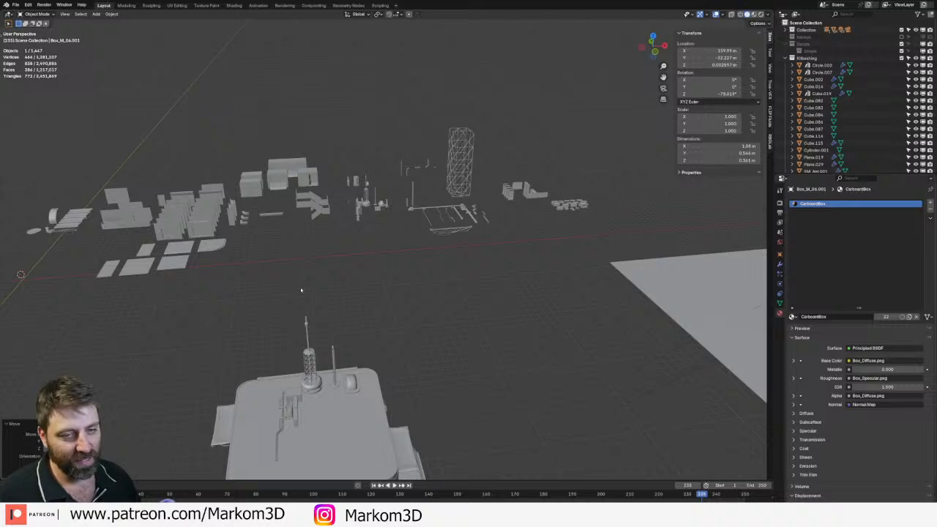
pyautogui.hotkey('shift', 's')
pyautogui.click(244, 314)
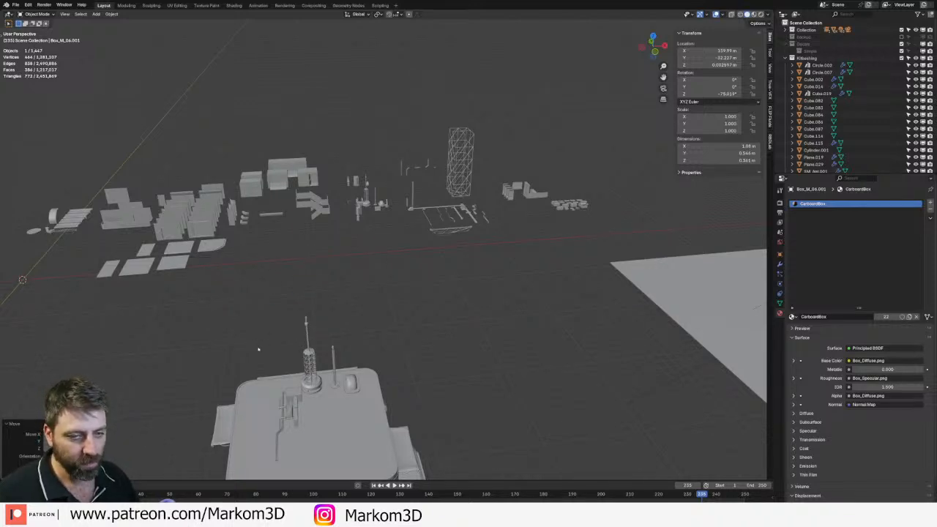
# - Exclude the main Collection holding the buildings from the view layer
pyautogui.press('KP_Decimal')
pyautogui.scroll(-8, 236, 324)
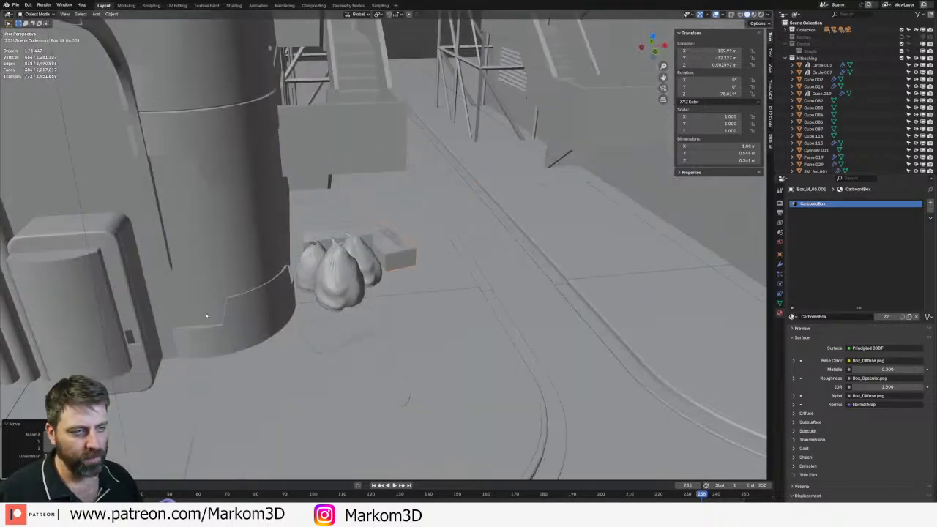
pyautogui.keyDown('shift'); pyautogui.moveTo(207, 315); pyautogui.dragTo(395, 282, button='middle'); pyautogui.keyUp('shift')
pyautogui.scroll(-8, 457, 286)
pyautogui.scroll(3, 386, 281)
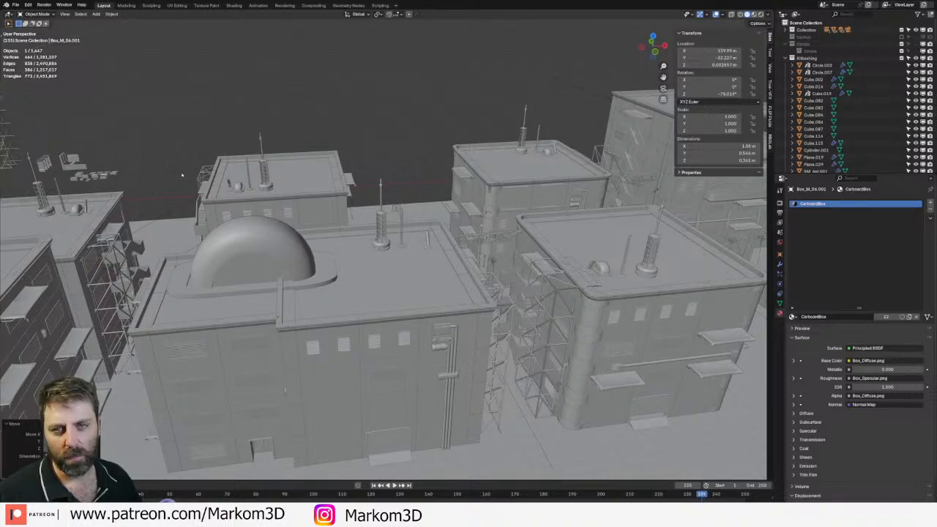
pyautogui.scroll(-4, 182, 174)
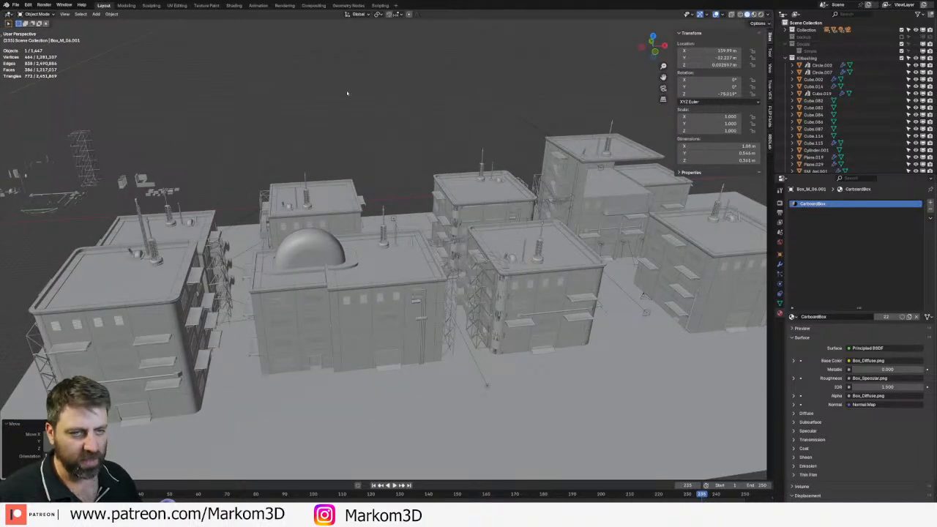
pyautogui.click(905, 35)
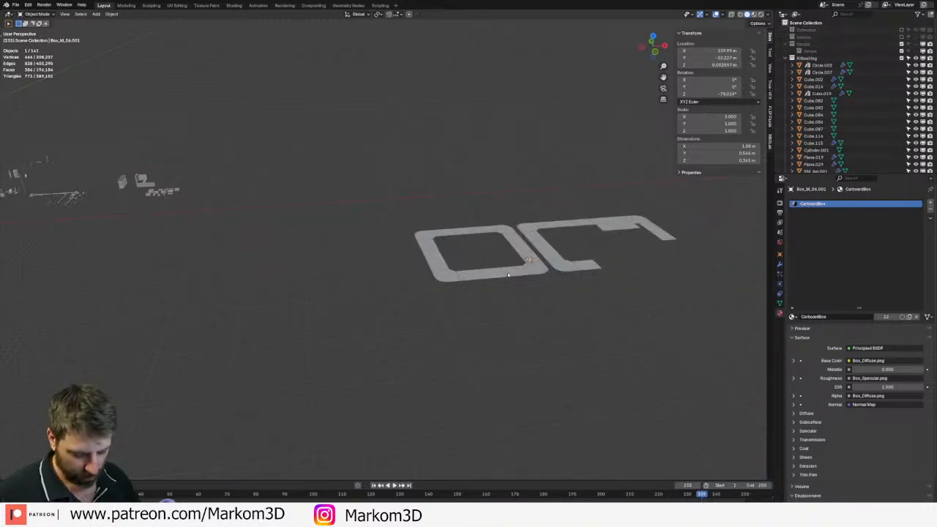
# - Circle-select the pavement pieces with the placed bags and cardboard, and move them to Collection
pyautogui.press('c')
pyautogui.moveTo(487, 293); pyautogui.dragTo(718, 236)
pyautogui.press('Escape')
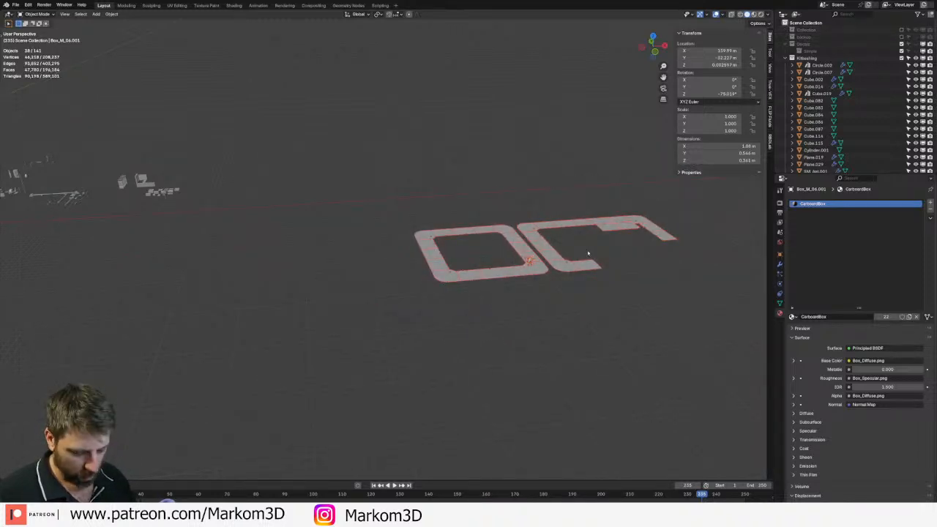
pyautogui.press('m')
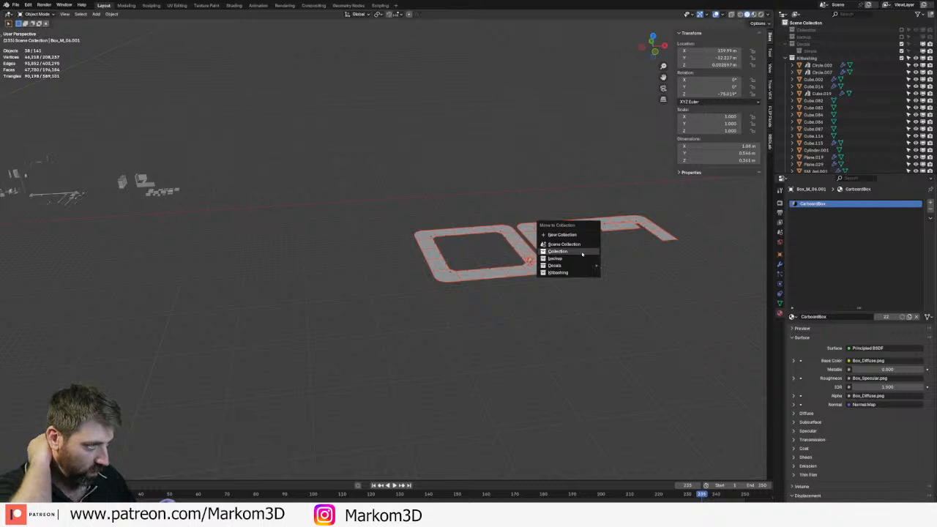
pyautogui.click(578, 252)
# - Add a new cube mesh at the world origin beside the row of kitbash pieces
pyautogui.moveTo(123, 256); pyautogui.dragTo(293, 231, button='middle')
pyautogui.hotkey('shift', 'a')
pyautogui.moveTo(287, 227)
pyautogui.click(346, 236)
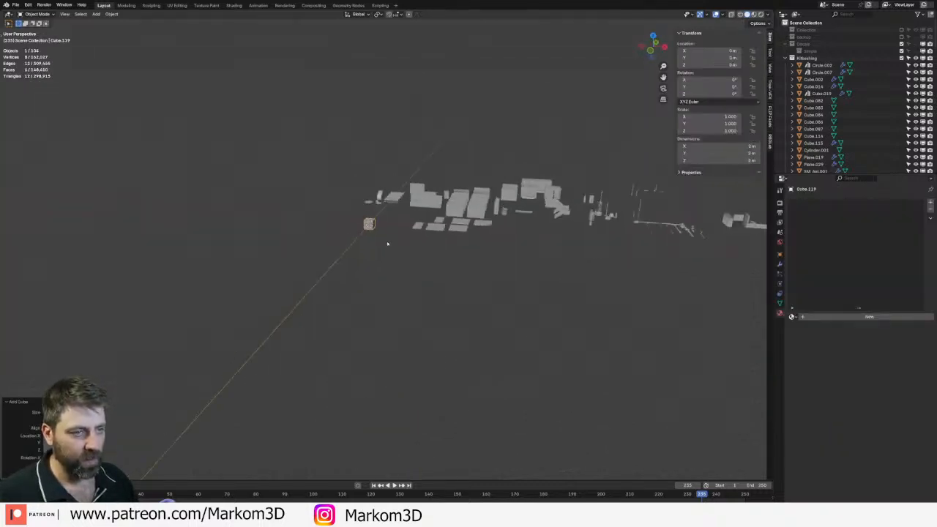
# - Raise the cube's whole mesh about 1.07 m along Z in Edit Mode, leaving the object origin at its base
pyautogui.press('KP_Decimal')
pyautogui.press('Tab')
pyautogui.scroll(-2, 421, 271)
pyautogui.press('g')
pyautogui.press('z')
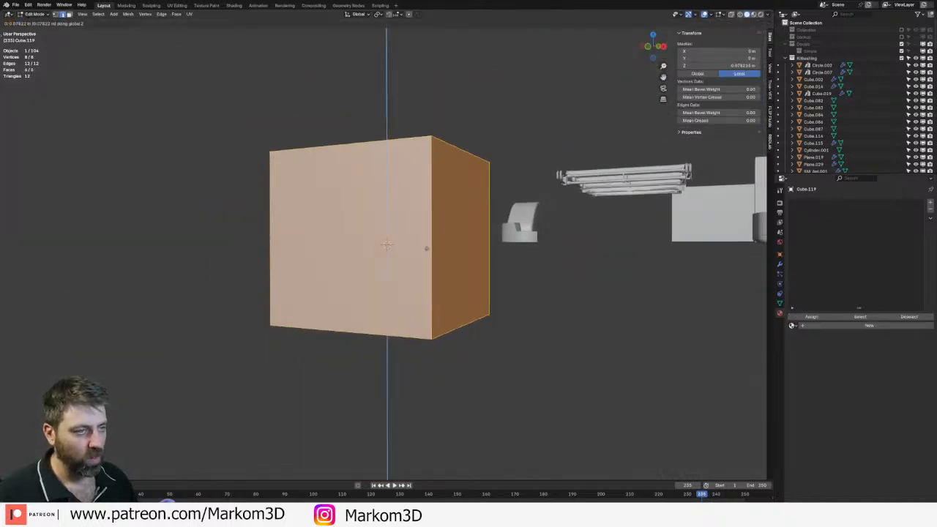
pyautogui.click(425, 169)
pyautogui.moveTo(425, 168); pyautogui.dragTo(483, 198, button='middle')
pyautogui.scroll(-2, 504, 251)
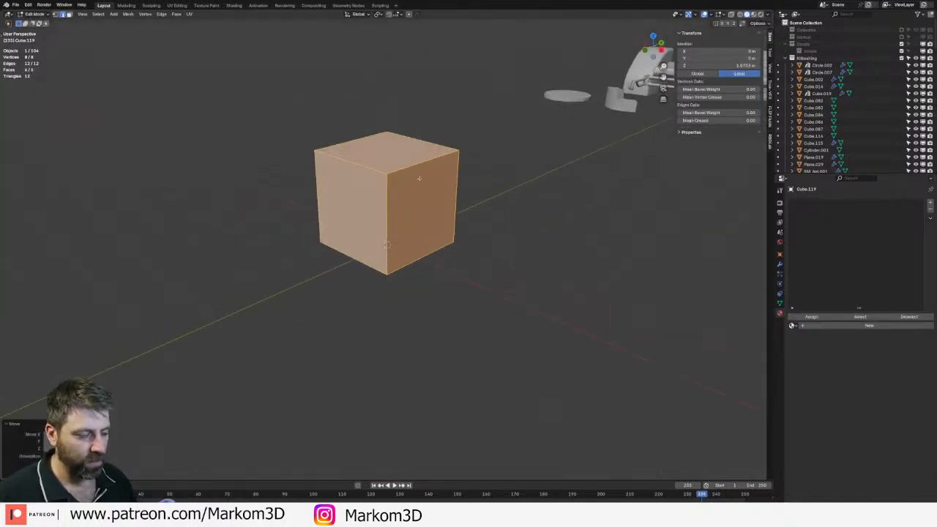
# - Lower the cube's top face along Z by 0.5 m plus about 0.43 m more
pyautogui.press('3')
pyautogui.click(395, 146)
pyautogui.write('gz')
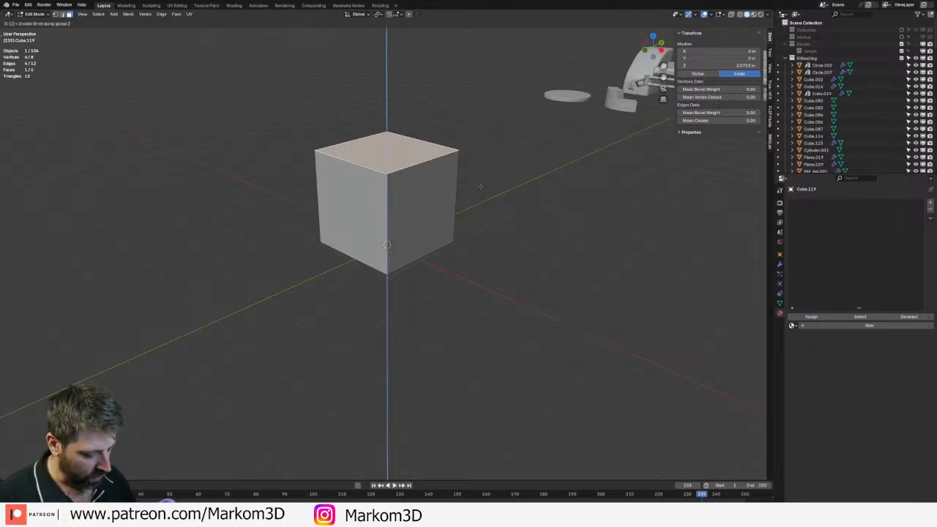
pyautogui.write('-0.5')
pyautogui.press('Return')
pyautogui.press('g')
pyautogui.press('z')
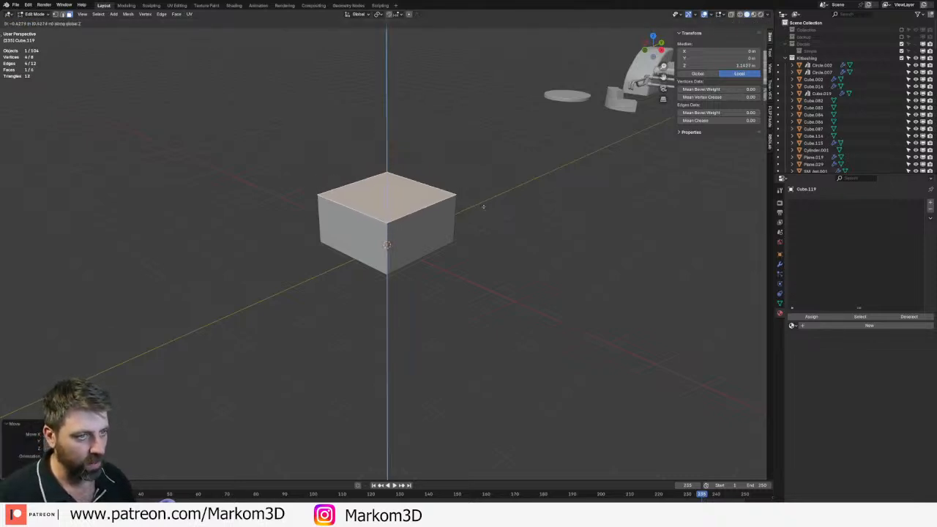
pyautogui.click(481, 205)
pyautogui.moveTo(481, 205); pyautogui.dragTo(467, 246, button='middle')
pyautogui.press('s')
pyautogui.press('x')
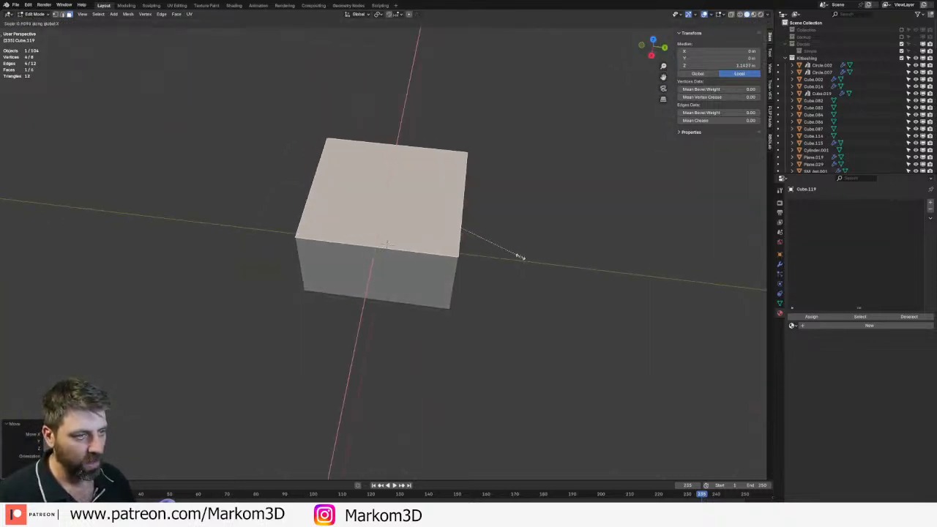
pyautogui.press('Escape')
# - Scale the whole box mesh so its width along Y is about half its length along X
pyautogui.press('a')
pyautogui.press('s')
pyautogui.press('x')
pyautogui.click(571, 268)
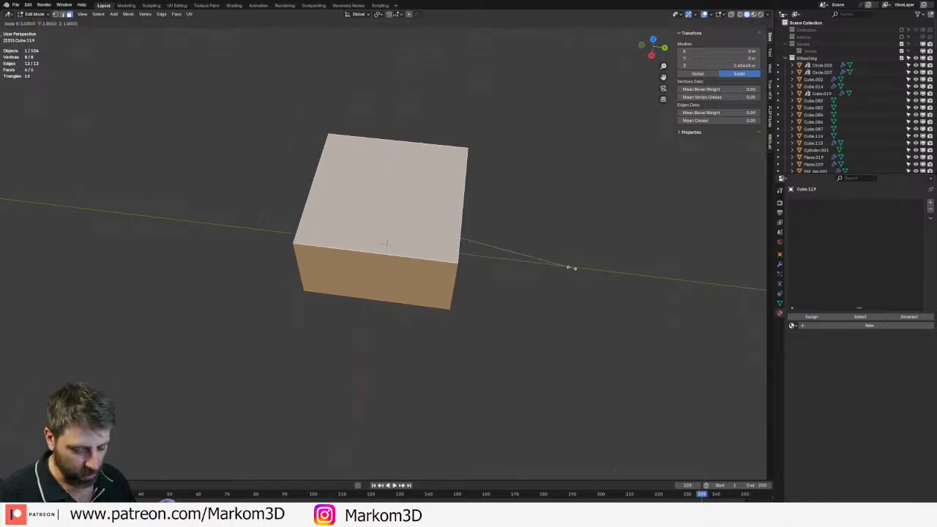
pyautogui.moveTo(571, 268); pyautogui.dragTo(393, 161, button='middle')
pyautogui.press('s')
pyautogui.press('x')
pyautogui.click(568, 209)
# - Lower the narrowed box's top face along Z to a height of about 0.93 m
pyautogui.click(447, 157)
pyautogui.press('g')
pyautogui.press('z')
pyautogui.click(402, 193)
pyautogui.moveTo(402, 193); pyautogui.dragTo(439, 155, button='middle')
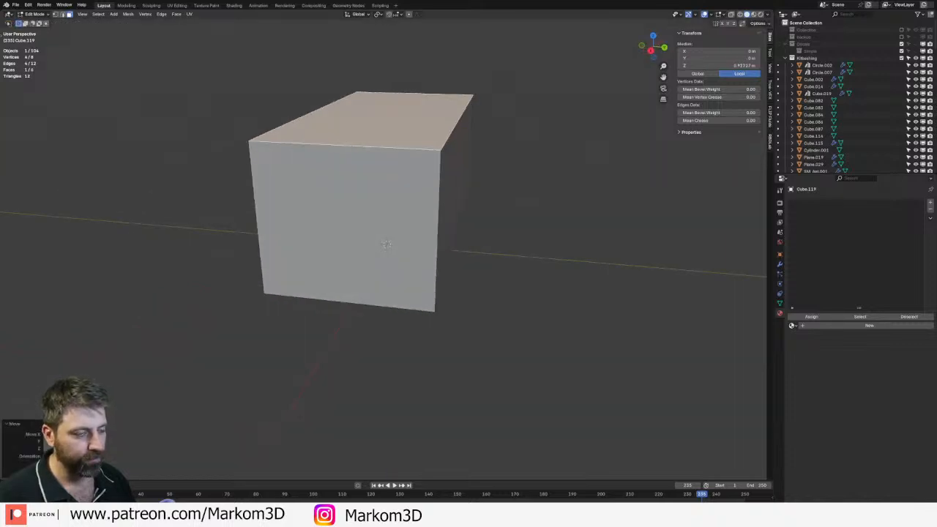
# - Slope the box's top by raising its long upper edge on the +Y side about 0.2 m along Z
pyautogui.press('2')
pyautogui.click(444, 150)
pyautogui.press('g')
pyautogui.press('z')
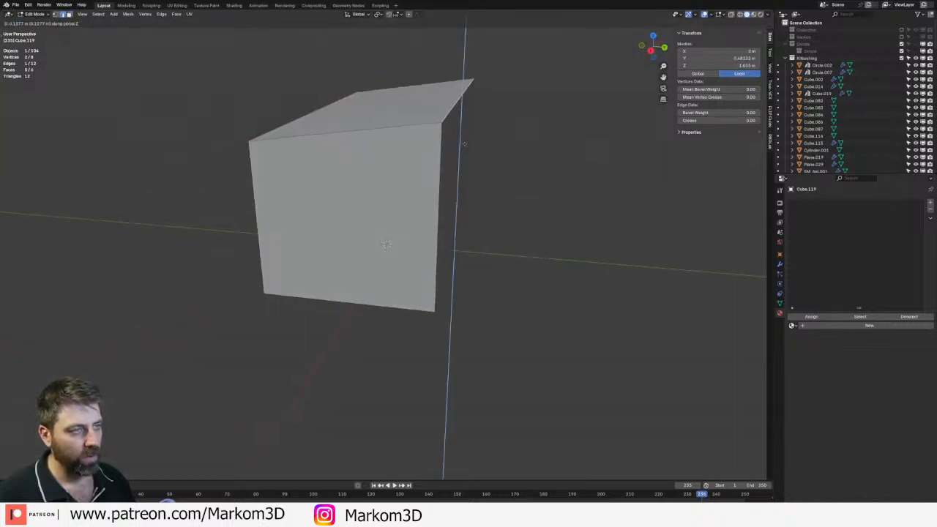
pyautogui.click(443, 132)
pyautogui.moveTo(443, 132); pyautogui.dragTo(663, 79, button='middle')
pyautogui.scroll(-3, 493, 195)
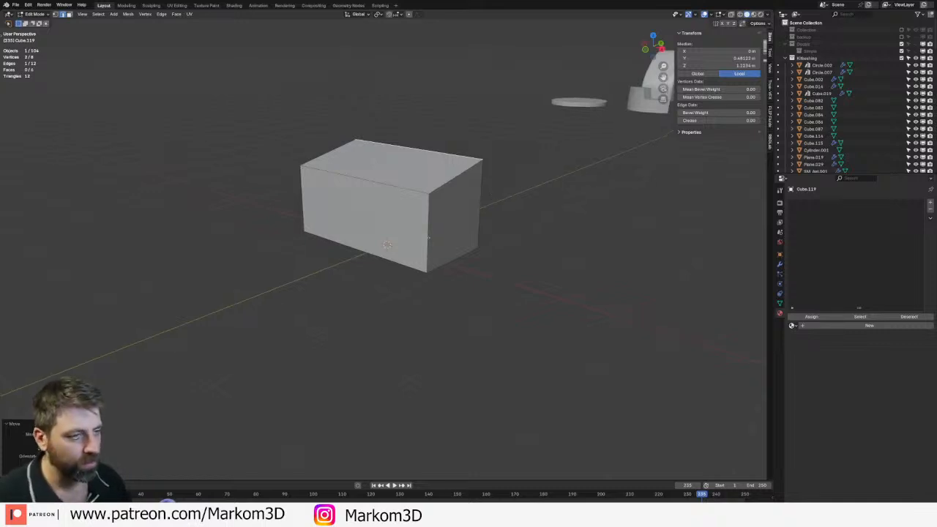
# - Duplicate the sloped top face 1 m upward along Z as a separate lid piece
pyautogui.press('3')
pyautogui.click(412, 174)
pyautogui.hotkey('shift', 'd')
pyautogui.write('z')
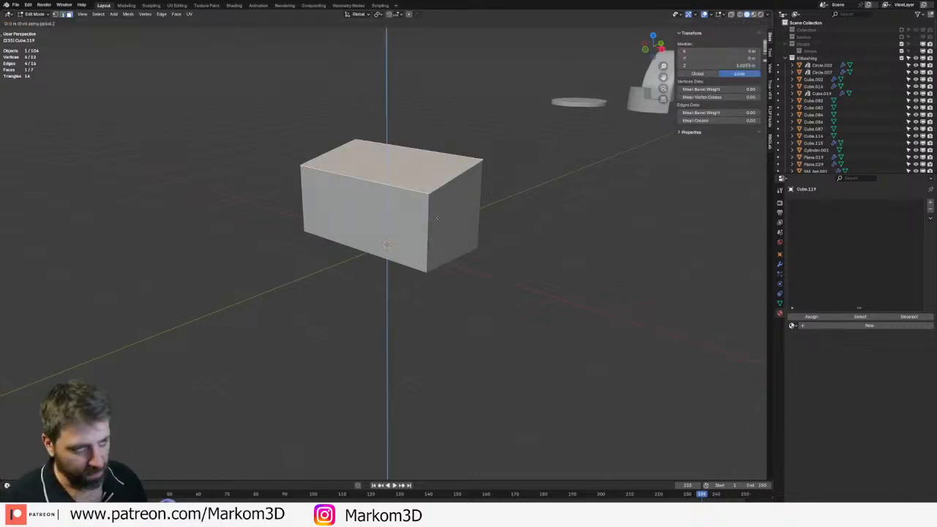
pyautogui.write('1')
pyautogui.press('Return')
# - Add two evenly spaced horizontal loop cuts around the box and scale them outward by about 1.08, excluding Z
pyautogui.click(435, 180)
pyautogui.scroll(1, 442, 233)
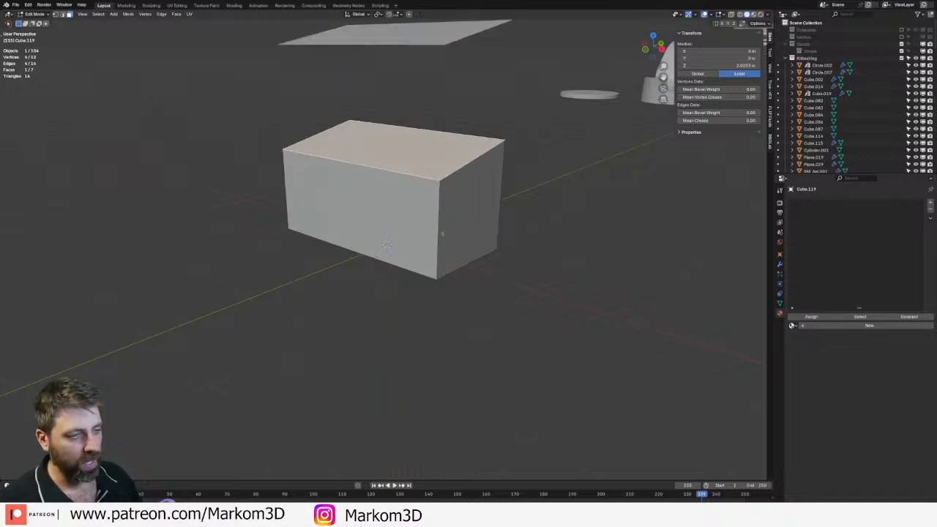
pyautogui.hotkey('ctrl', 'r')
pyautogui.scroll(1, 442, 226)
pyautogui.click(441, 235)
pyautogui.rightClick(440, 242)
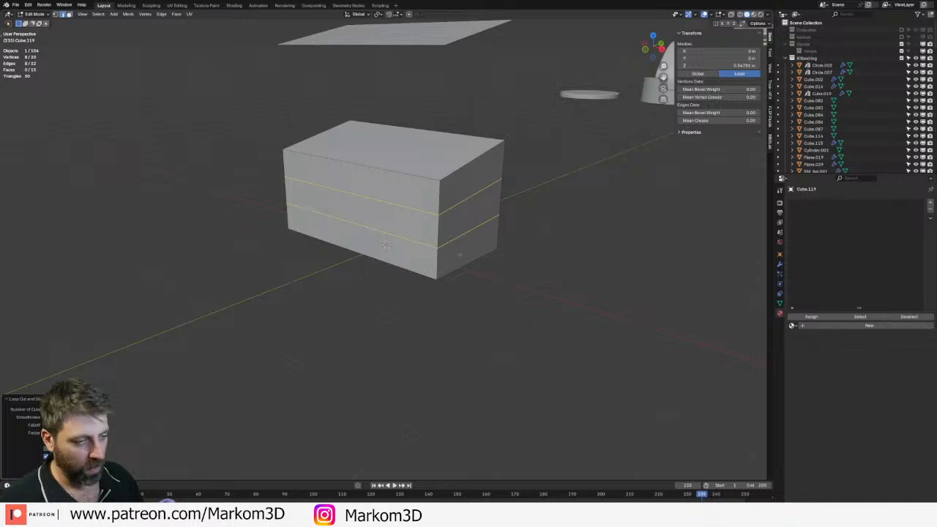
pyautogui.press('s')
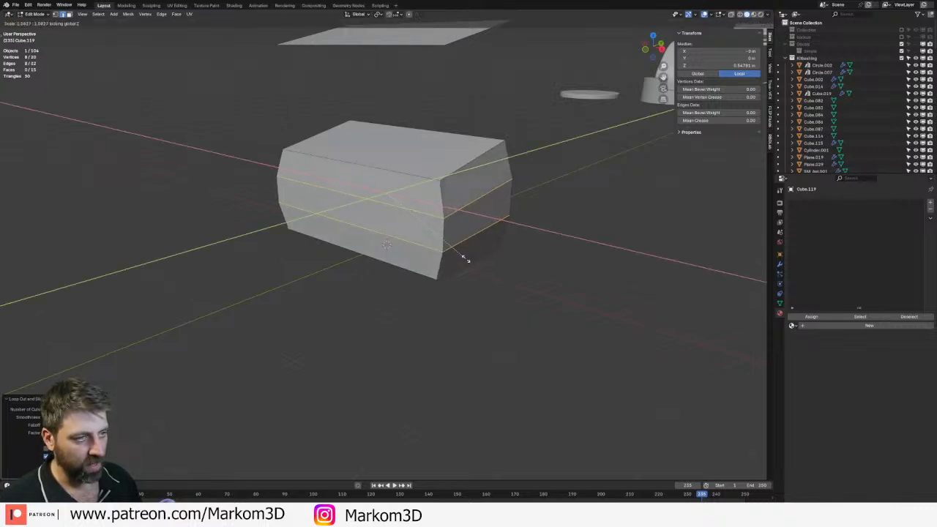
pyautogui.click(464, 261)
pyautogui.moveTo(402, 210); pyautogui.dragTo(461, 214, button='middle')
pyautogui.scroll(2, 460, 163)
pyautogui.press('Tab')
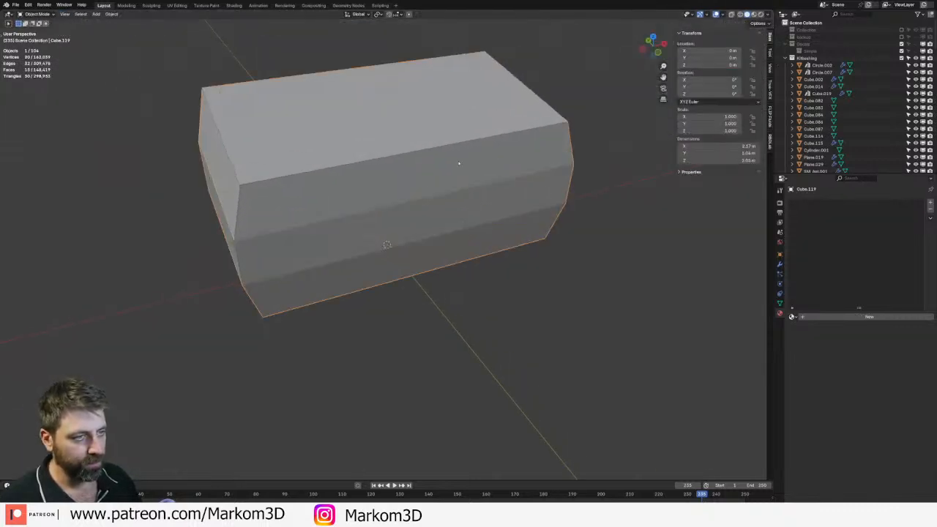
# - Inset the box's top face slightly and delete the inner face, leaving an open container with a thin rim
pyautogui.press('Tab')
pyautogui.press('3')
pyautogui.click(461, 109)
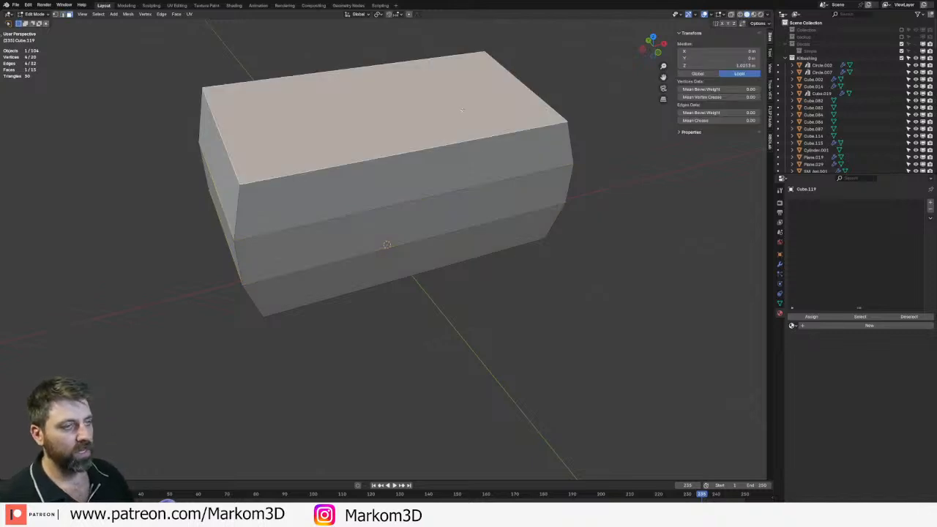
pyautogui.press('i')
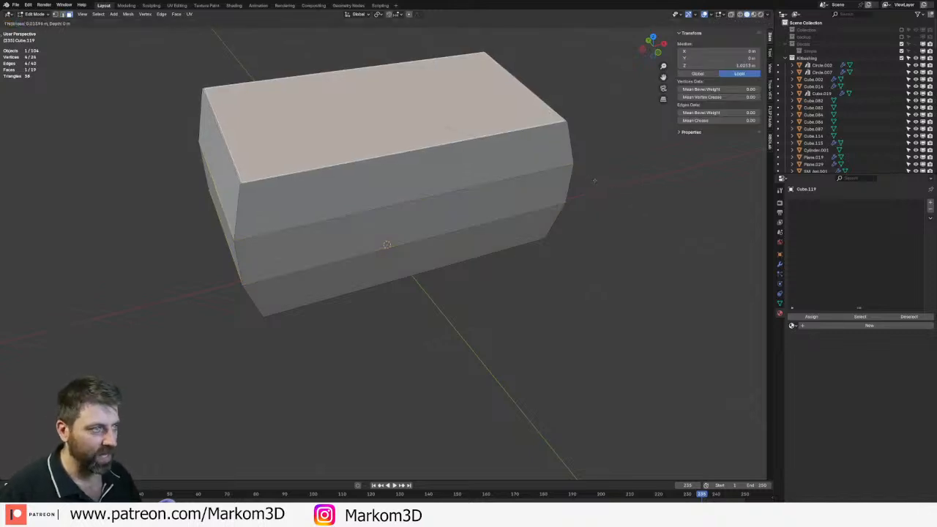
pyautogui.click(580, 172)
pyautogui.press('x')
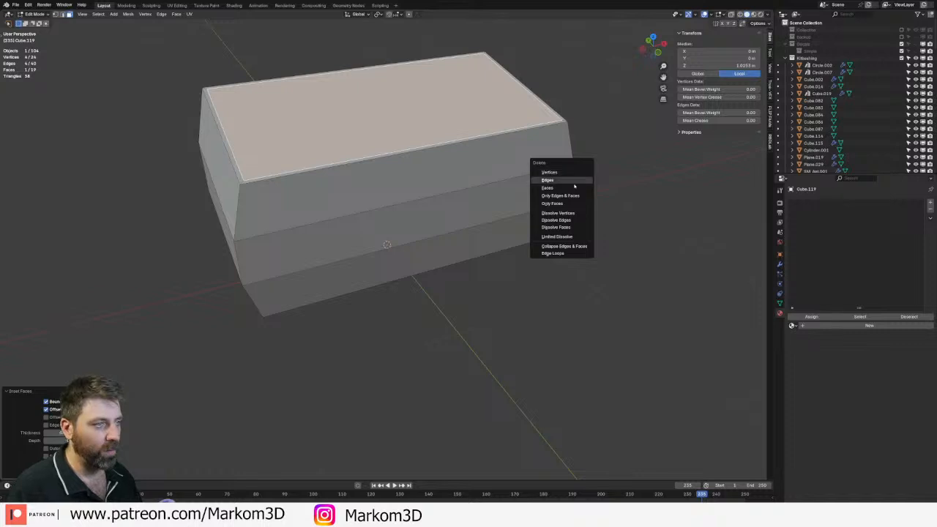
pyautogui.click(578, 187)
# - Bevel the container's four vertical corner edges with four segments and a width of about 0.05 m
pyautogui.press('KP_Divide')
pyautogui.moveTo(480, 163); pyautogui.dragTo(452, 203, button='middle')
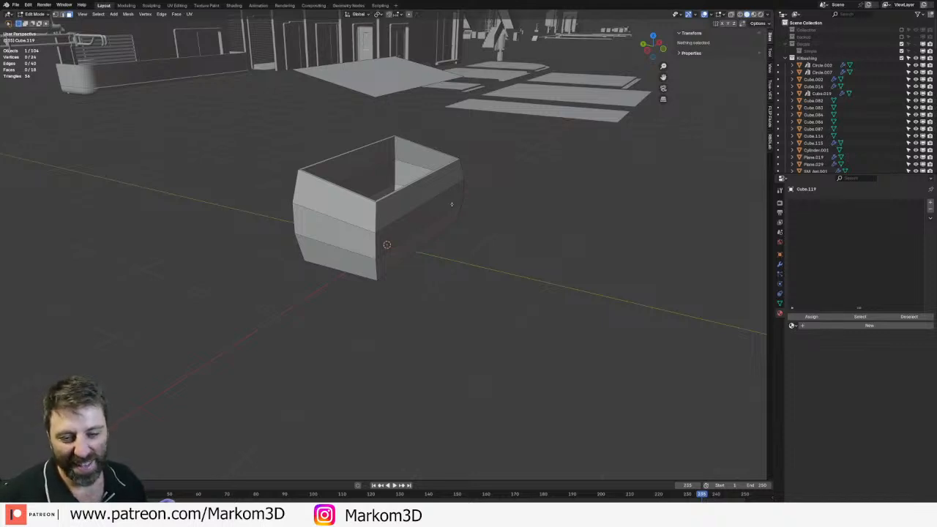
pyautogui.scroll(-5, 451, 204)
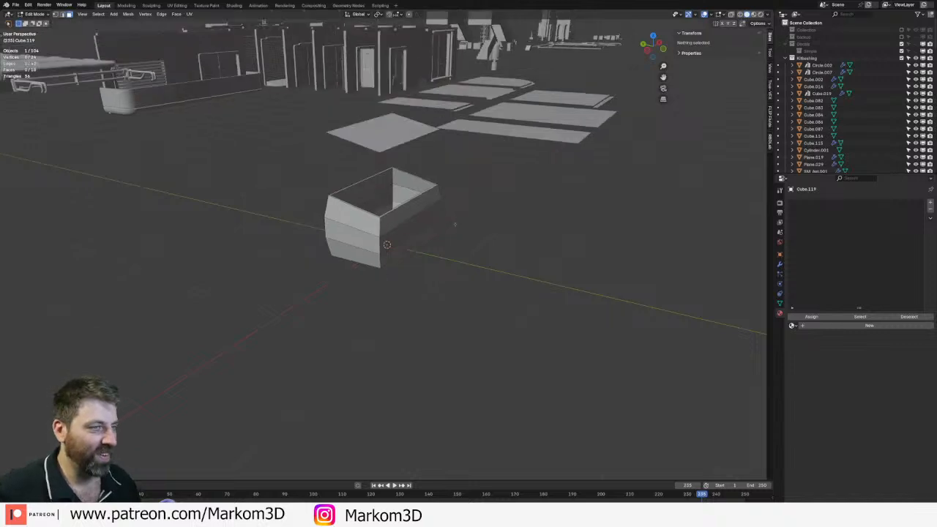
pyautogui.scroll(5, 383, 170)
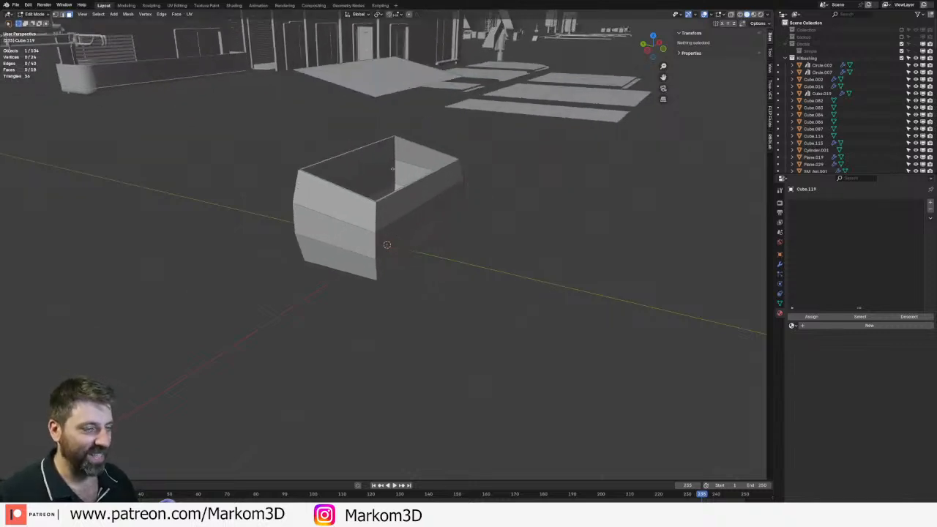
pyautogui.press('2')
pyautogui.keyDown('alt'); pyautogui.click(376, 219); pyautogui.keyUp('alt')
pyautogui.keyDown('alt'); pyautogui.keyDown('shift'); pyautogui.click(297, 189); pyautogui.keyUp('shift'); pyautogui.keyUp('alt')
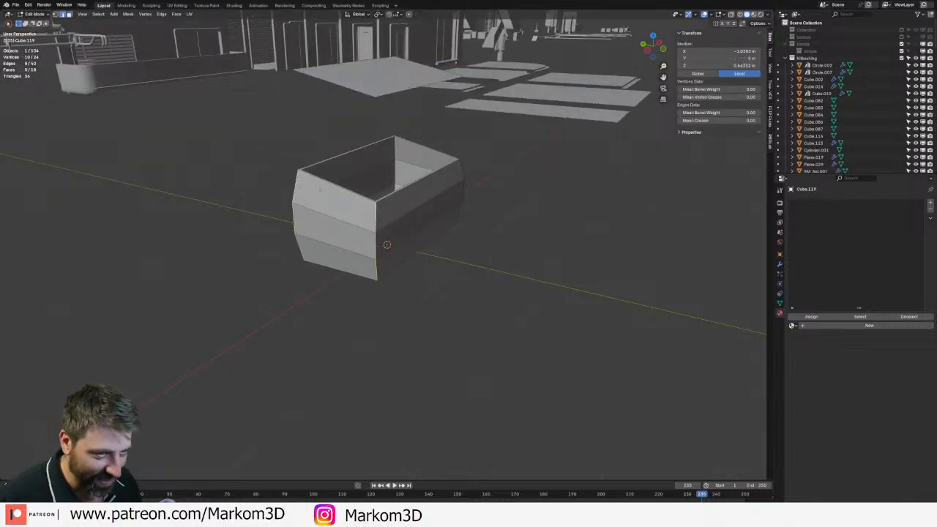
pyautogui.keyDown('alt'); pyautogui.keyDown('shift'); pyautogui.click(459, 172); pyautogui.keyUp('shift'); pyautogui.keyUp('alt')
pyautogui.moveTo(459, 172); pyautogui.dragTo(364, 192, button='middle')
pyautogui.keyDown('alt'); pyautogui.keyDown('shift'); pyautogui.click(492, 213); pyautogui.keyUp('shift'); pyautogui.keyUp('alt')
pyautogui.moveTo(491, 213); pyautogui.dragTo(478, 218, button='middle')
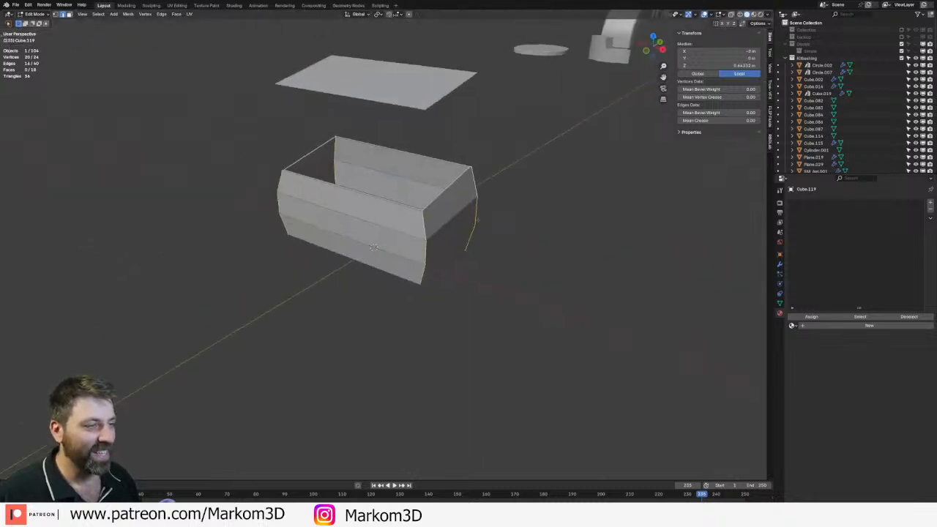
pyautogui.scroll(3, 482, 286)
pyautogui.hotkey('ctrl', 'b')
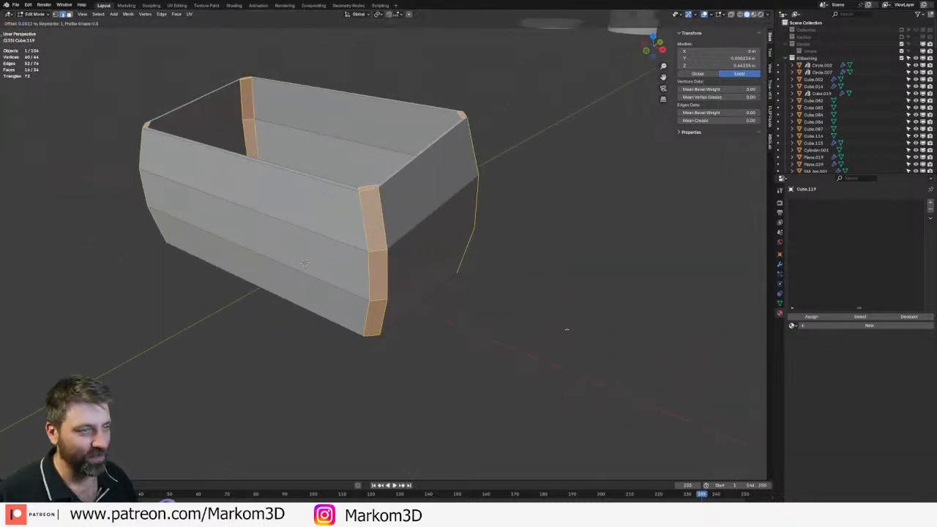
pyautogui.scroll(1, 606, 343)
pyautogui.click(609, 342)
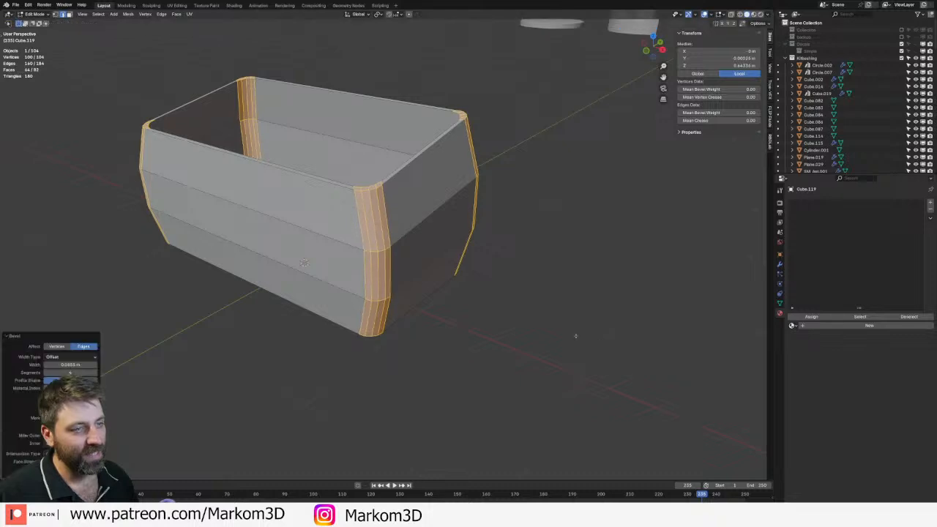
# - Apply smooth shading to the container and change it to Shade Auto Smooth
pyautogui.press('Tab')
pyautogui.scroll(-4, 571, 333)
pyautogui.moveTo(512, 317); pyautogui.dragTo(472, 264, button='middle')
pyautogui.rightClick(408, 221)
pyautogui.click(408, 227)
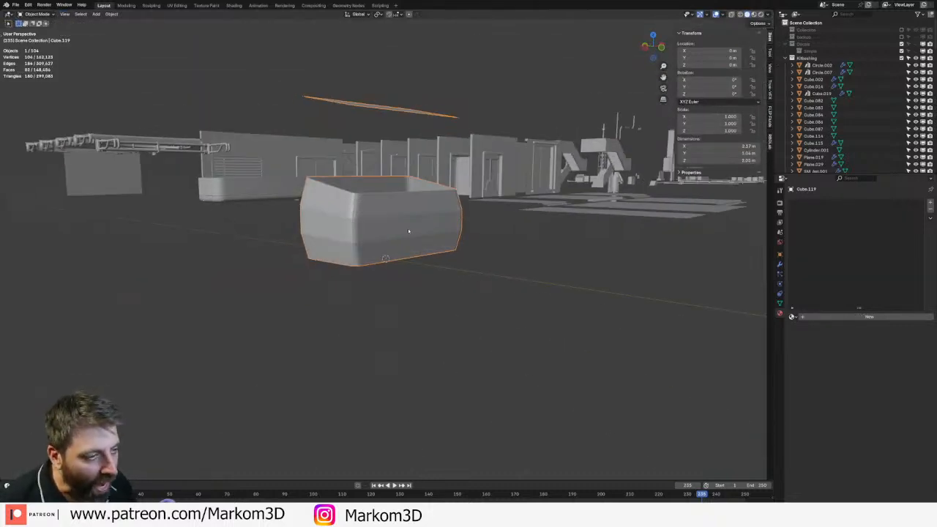
pyautogui.rightClick(409, 232)
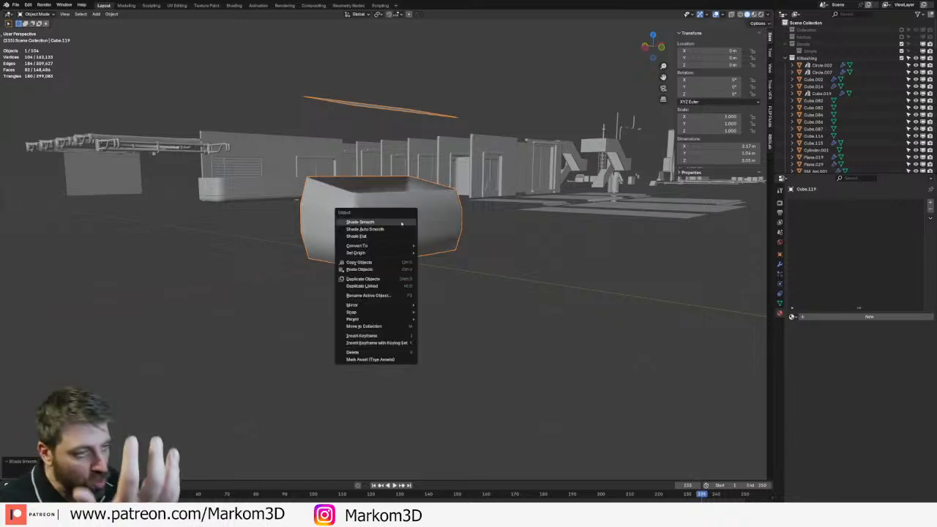
pyautogui.click(401, 229)
# - Bevel the two horizontal edge loops around the container's sides with a single segment to round the bulge
pyautogui.moveTo(459, 279)
pyautogui.mouseDown(button='middle')
pyautogui.moveTo(420, 294)
pyautogui.moveTo(442, 286)
pyautogui.mouseUp(button='middle')
pyautogui.scroll(3, 446, 293)
pyautogui.press('Tab')
pyautogui.keyDown('alt'); pyautogui.click(407, 229); pyautogui.keyUp('alt')
pyautogui.keyDown('alt'); pyautogui.keyDown('shift'); pyautogui.click(407, 268); pyautogui.keyUp('shift'); pyautogui.keyUp('alt')
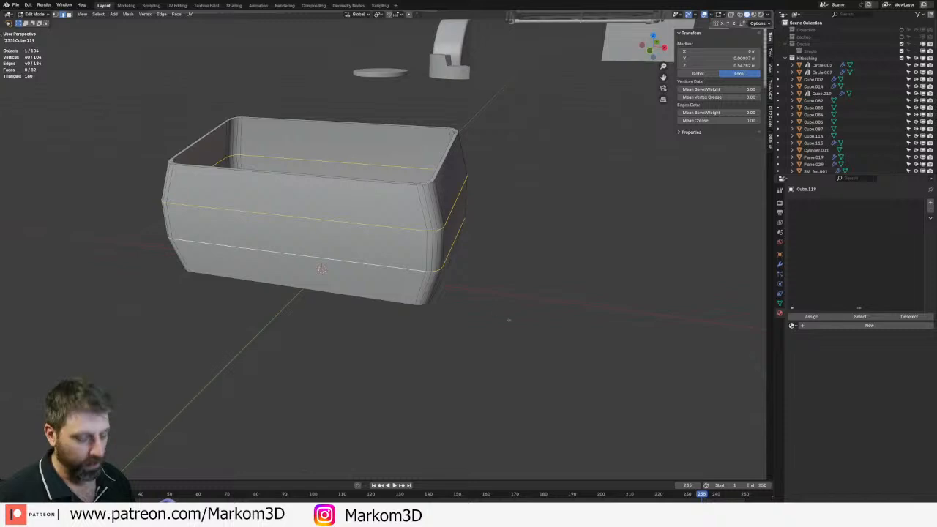
pyautogui.hotkey('ctrl', 'b')
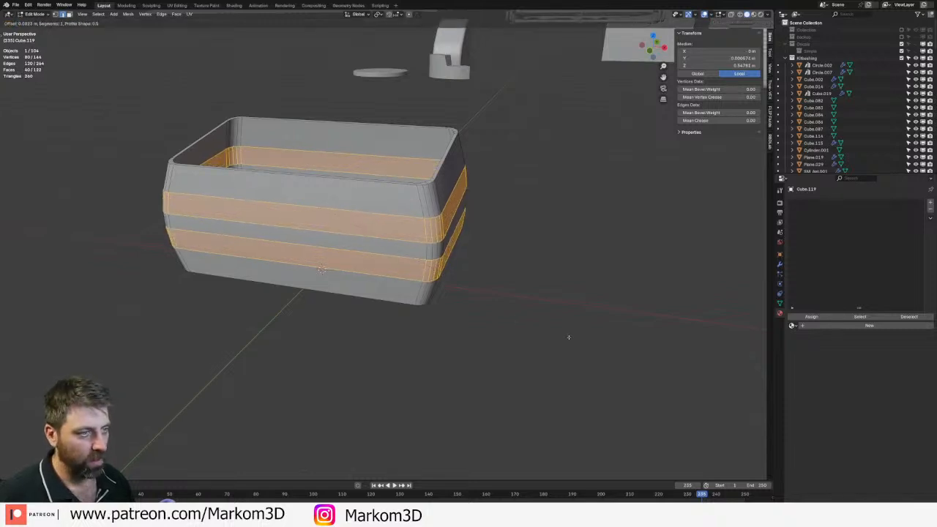
pyautogui.click(569, 335)
pyautogui.press('Tab')
# - Scale the entire container mesh, including the floating lid, slightly smaller along Z
pyautogui.moveTo(410, 298); pyautogui.dragTo(436, 271, button='middle')
pyautogui.scroll(3, 378, 301)
pyautogui.scroll(2, 331, 264)
pyautogui.press('Tab')
pyautogui.press('a')
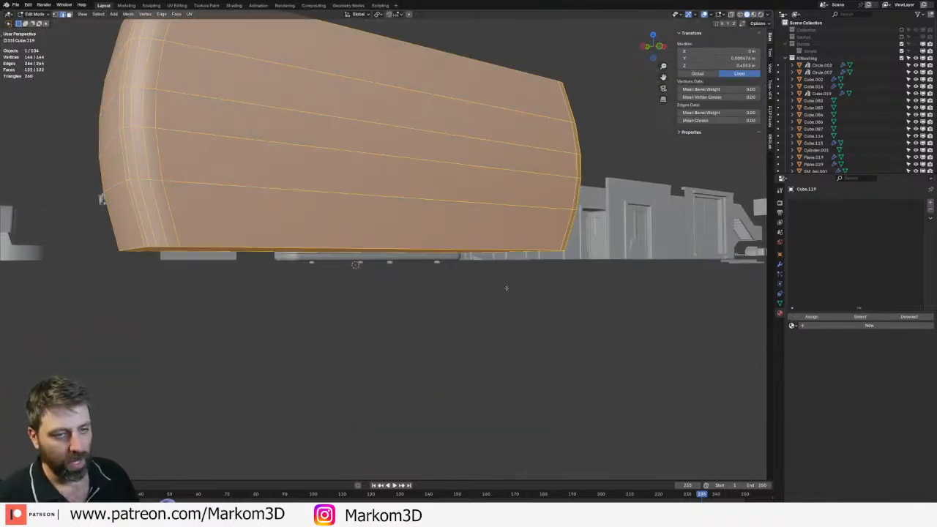
pyautogui.press('s')
pyautogui.press('z')
pyautogui.click(485, 277)
pyautogui.moveTo(485, 276); pyautogui.dragTo(253, 308, button='middle')
pyautogui.press('Tab')
pyautogui.hotkey('shift', 'a')
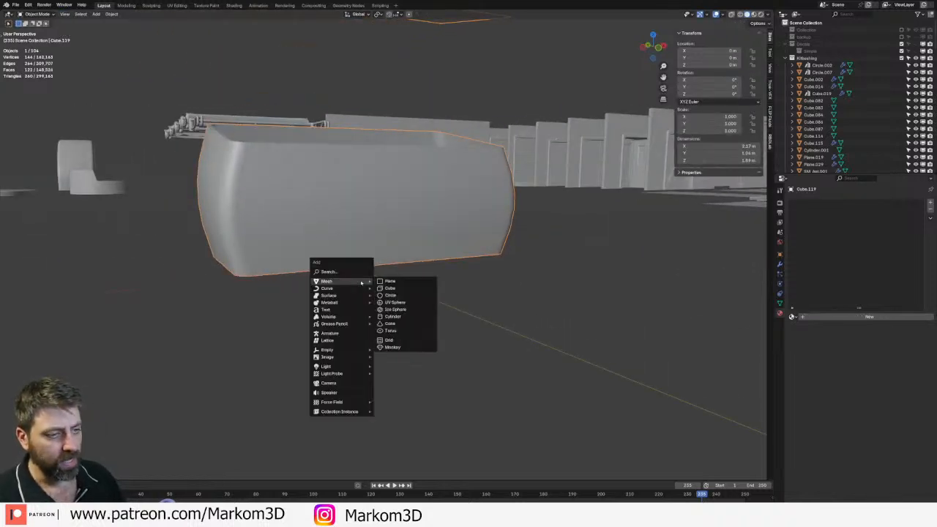
pyautogui.press('Escape')
# - Bevel the edge loop around the container's base with two segments and an offset of about 0.02 m
pyautogui.press('Tab')
pyautogui.moveTo(374, 287); pyautogui.dragTo(373, 241, button='middle')
pyautogui.keyDown('alt'); pyautogui.click(370, 274); pyautogui.keyUp('alt')
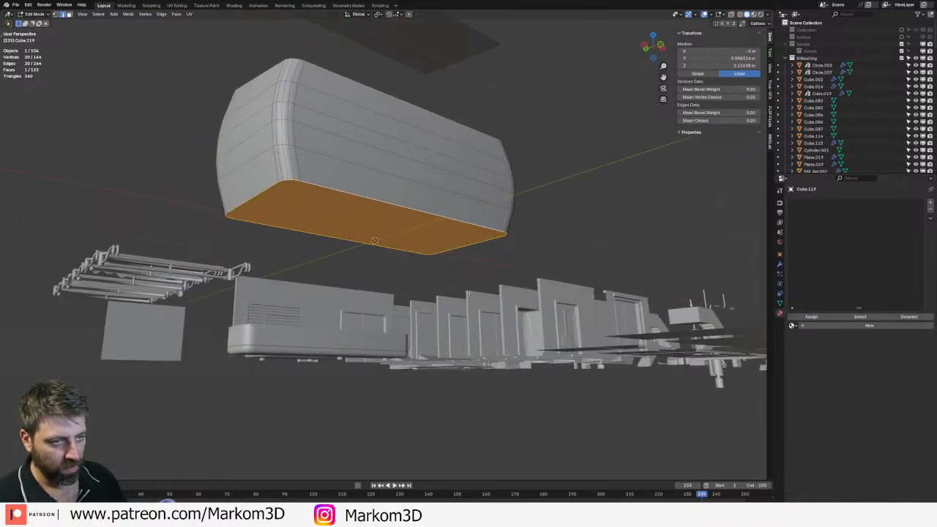
pyautogui.hotkey('ctrl', 'b')
pyautogui.scroll(1, 366, 217)
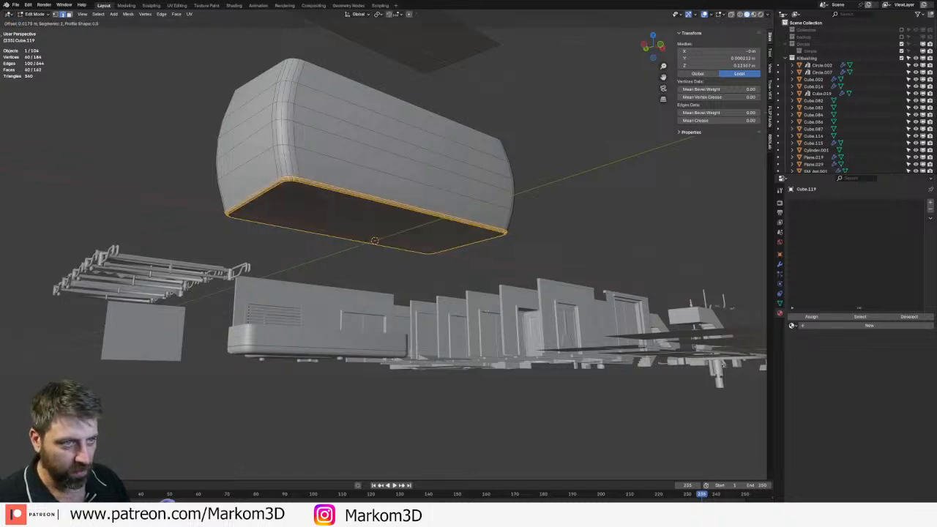
pyautogui.click(445, 219)
pyautogui.moveTo(444, 220); pyautogui.dragTo(429, 262, button='middle')
# - Bevel the edge loop around the container's top rim with two segments and check the shading in Object Mode
pyautogui.keyDown('alt'); pyautogui.click(441, 161); pyautogui.keyUp('alt')
pyautogui.hotkey('ctrl', 'b')
pyautogui.click(486, 301)
pyautogui.scroll(-2, 444, 307)
pyautogui.press('Tab')
pyautogui.scroll(2, 430, 262)
# - Snap the 3D cursor to the lowest face on the container's narrow end
pyautogui.press('Tab')
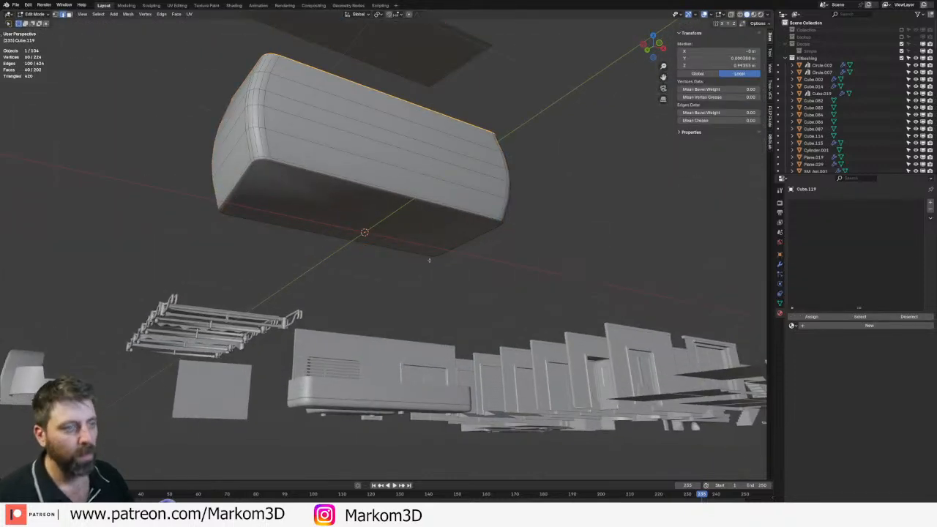
pyautogui.moveTo(234, 208); pyautogui.dragTo(312, 224, button='middle')
pyautogui.press('3')
pyautogui.click(287, 195)
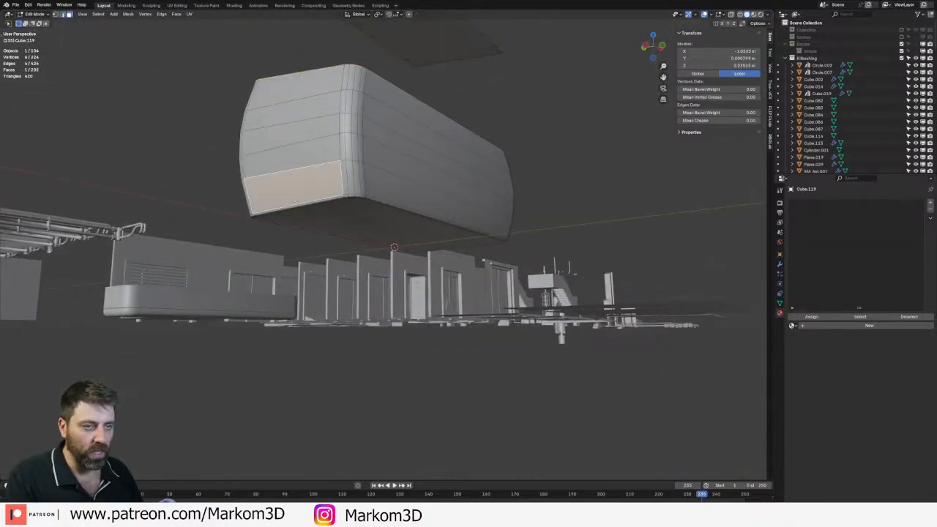
pyautogui.moveTo(273, 199); pyautogui.dragTo(311, 213, button='middle')
pyautogui.hotkey('shift', 's')
pyautogui.click(314, 255)
# - Add a 24-vertex cylinder at the 3D cursor and scale it down to a small peg on the container's end face
pyautogui.hotkey('shift', 'a')
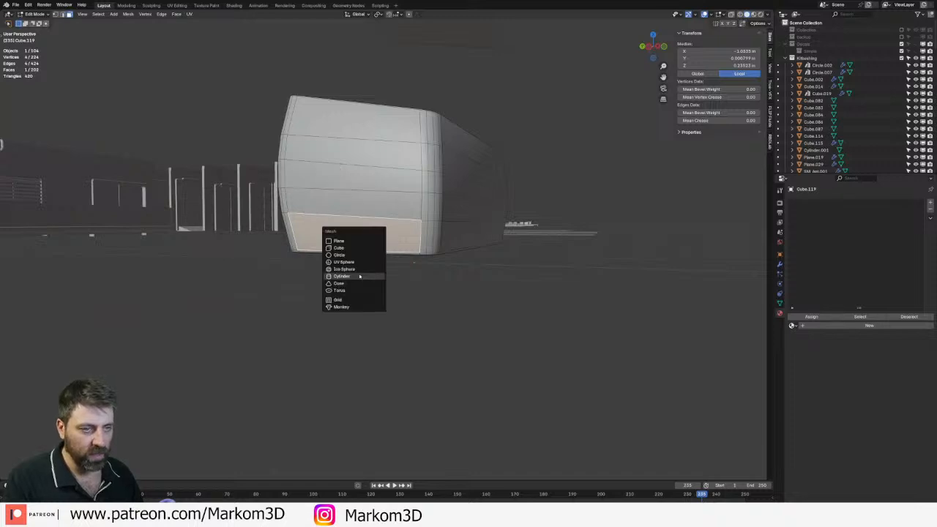
pyautogui.click(359, 276)
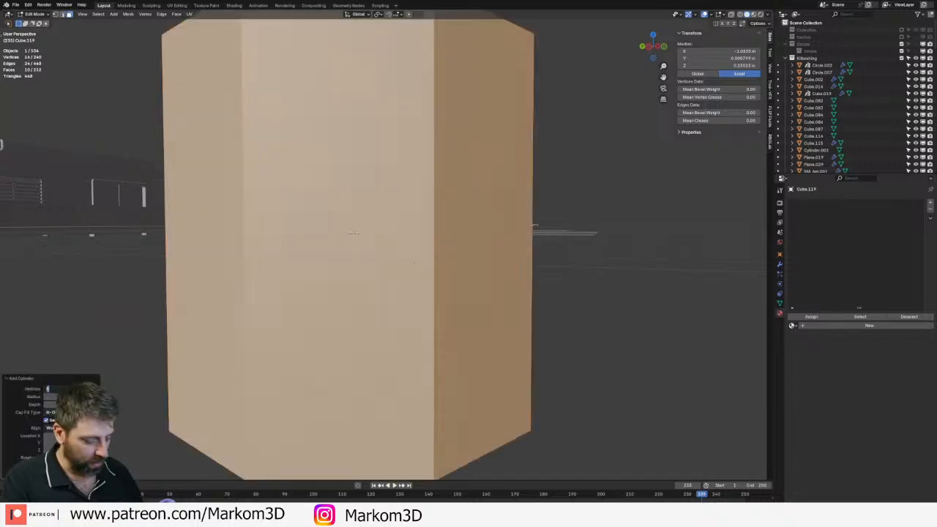
pyautogui.write('24')
pyautogui.press('Return')
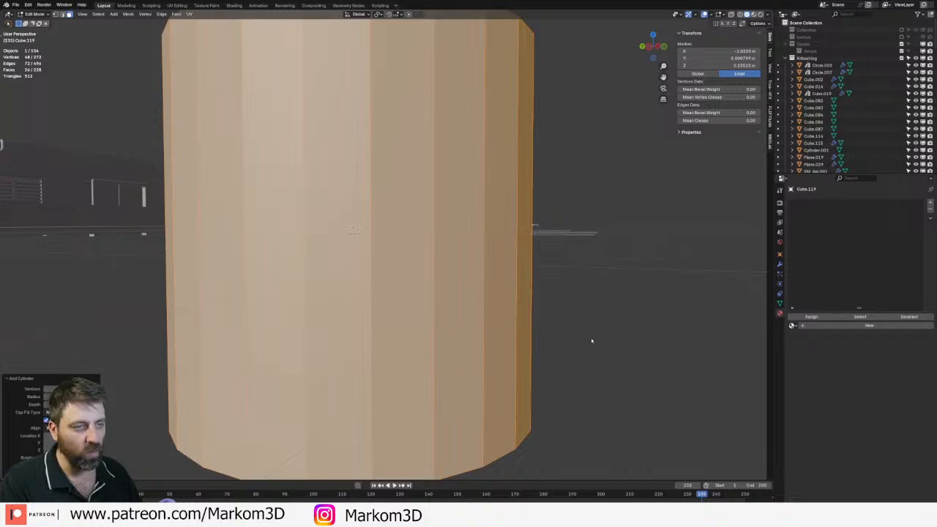
pyautogui.press('s')
pyautogui.click(393, 245)
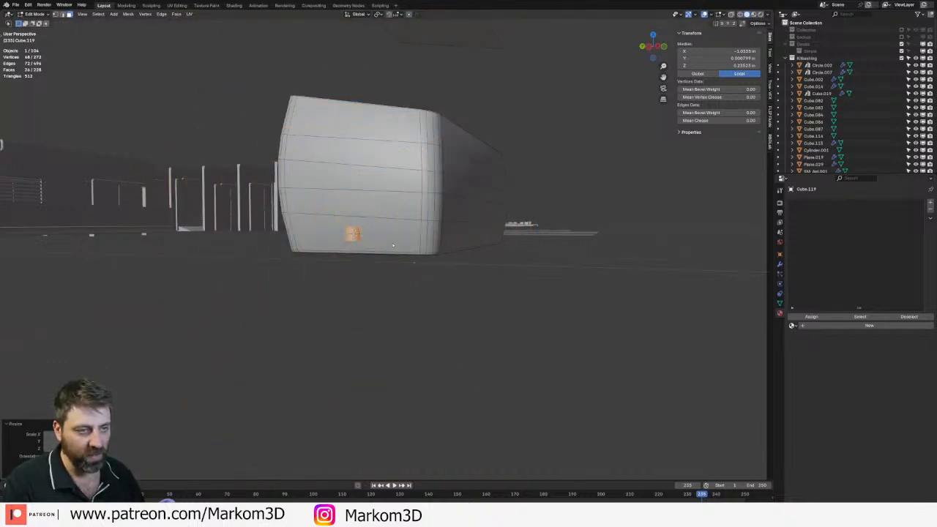
# - Rotate the small cylinder 90° about Y so its cap faces outward from the container's end
pyautogui.press('KP_1')
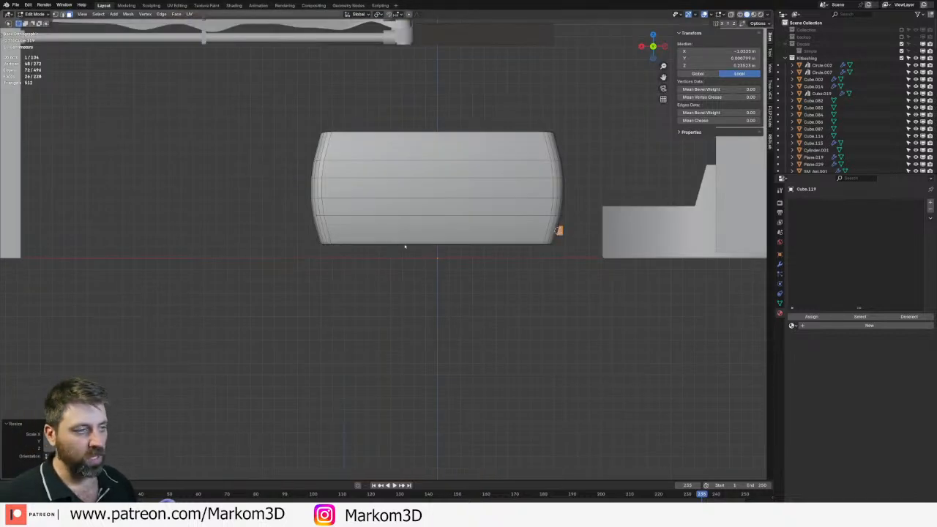
pyautogui.press('KP_1')
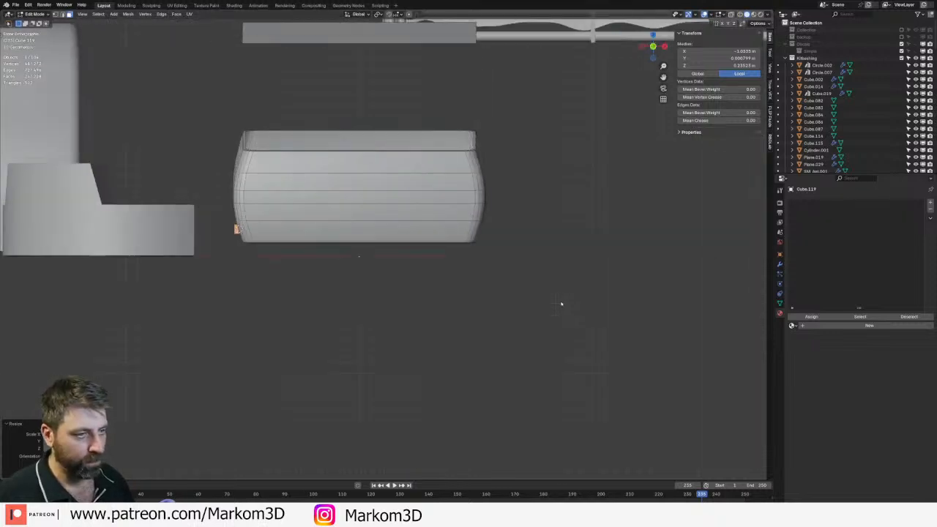
pyautogui.moveTo(359, 334); pyautogui.dragTo(520, 320, button='middle')
pyautogui.write('rx90')
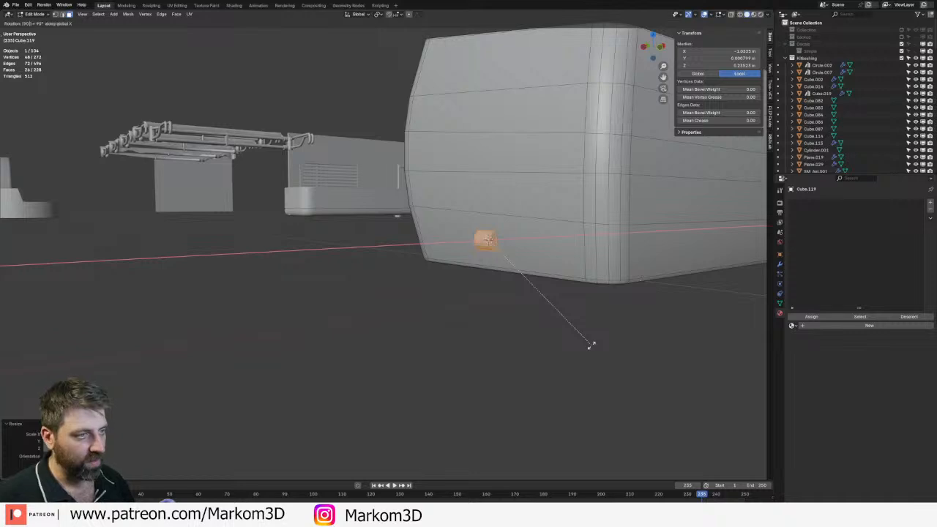
pyautogui.write('y')
pyautogui.press('Return')
# - Shrink the small cylinder further and place it near the lower rear corner of the container's end face
pyautogui.press('g')
pyautogui.press('z')
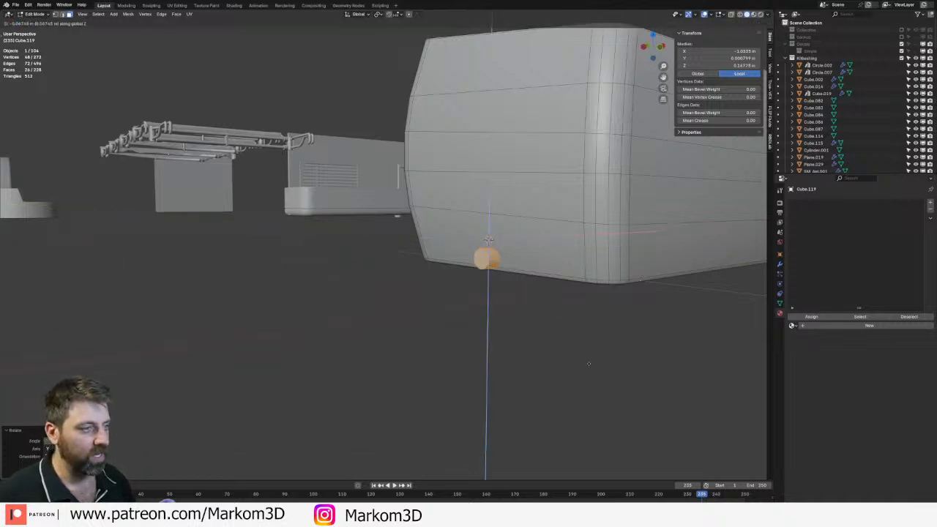
pyautogui.click(605, 366)
pyautogui.press('s')
pyautogui.click(519, 297)
pyautogui.press('KP_1')
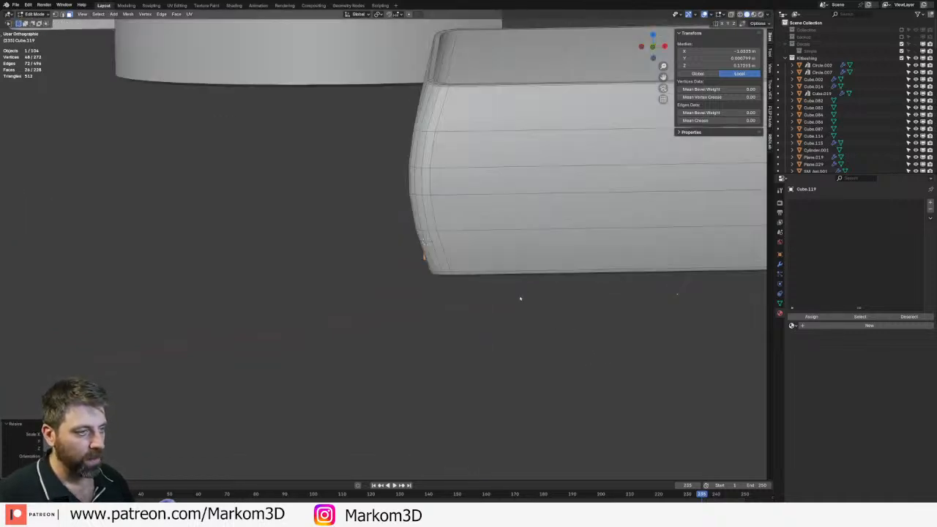
pyautogui.press('ctrl+KP_3')
pyautogui.press('g')
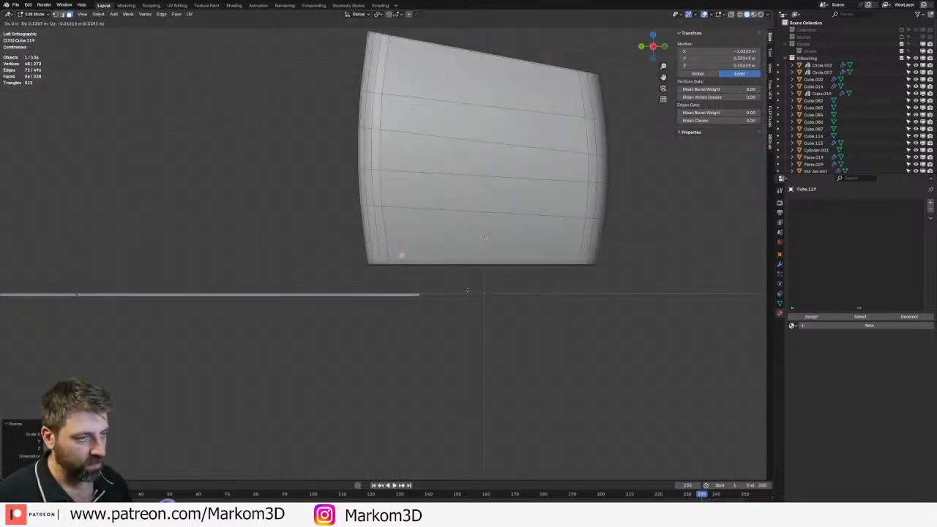
pyautogui.click(464, 294)
# - Adjust the small cylinder's scale slightly and nudge it into position by the lower corner in the side view
pyautogui.press('s')
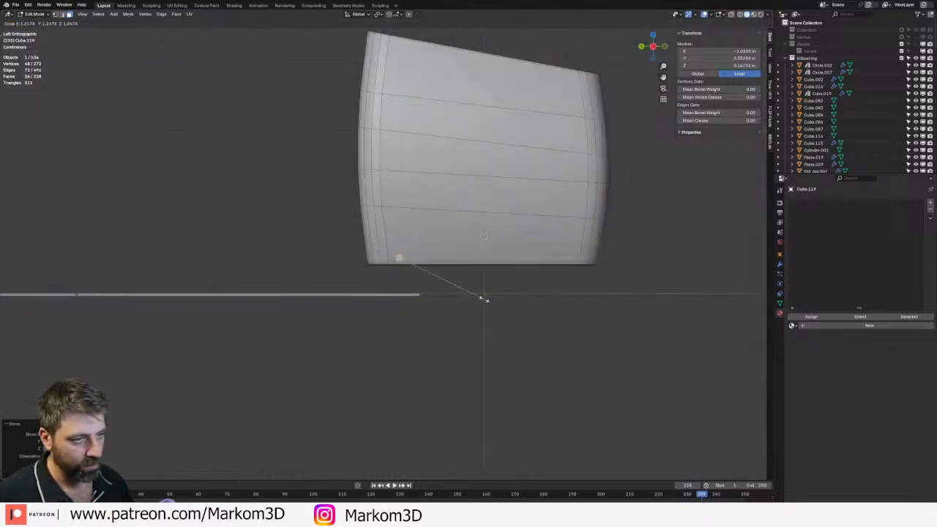
pyautogui.click(483, 298)
pyautogui.press('g')
pyautogui.click(483, 298)
pyautogui.press('r')
pyautogui.press('x')
pyautogui.press('x')
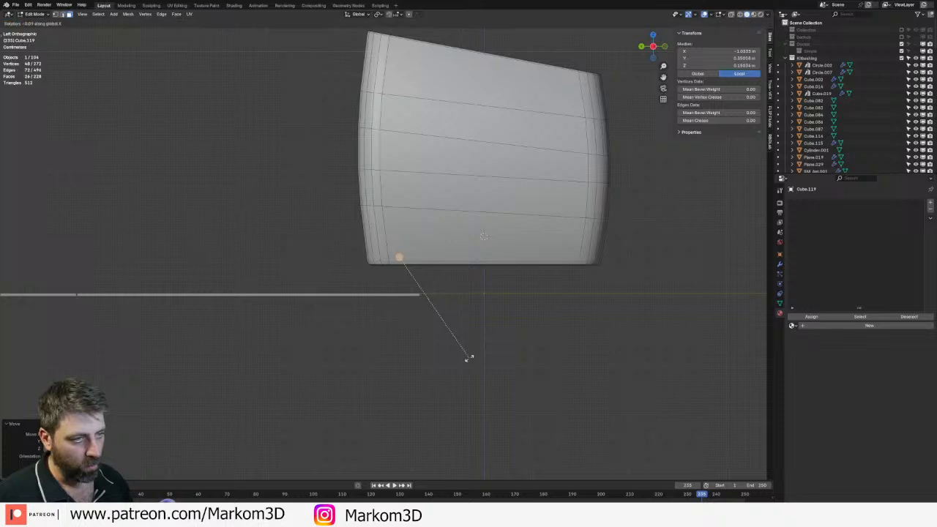
pyautogui.rightClick(479, 354)
# - Tilt the small cylinder about Y, lower it to the container's bottom edge and shift it along X into the wall
pyautogui.moveTo(459, 373); pyautogui.dragTo(489, 398, button='middle')
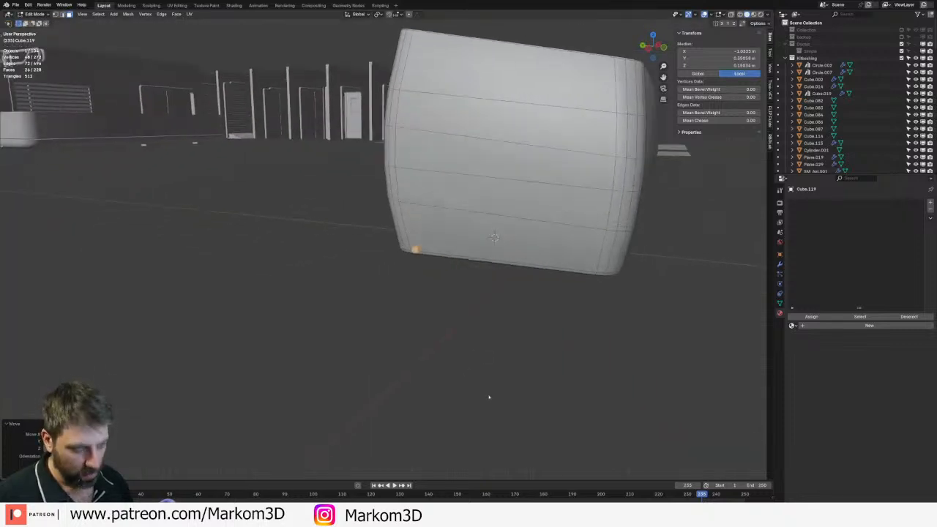
pyautogui.press('r')
pyautogui.press('y')
pyautogui.click(518, 374)
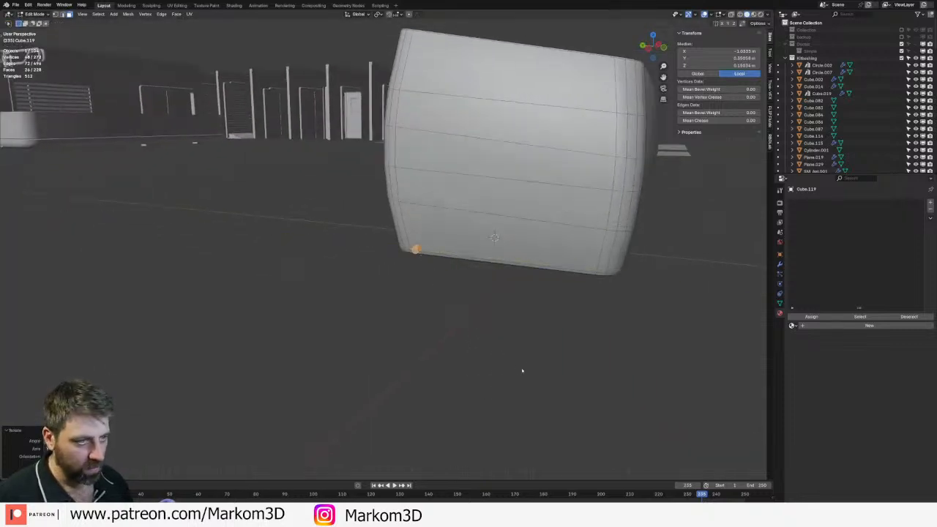
pyautogui.press('g')
pyautogui.press('z')
pyautogui.click(520, 374)
pyautogui.moveTo(521, 374); pyautogui.dragTo(491, 314, button='middle')
pyautogui.scroll(5, 486, 385)
pyautogui.press('g')
pyautogui.press('x')
pyautogui.click(480, 376)
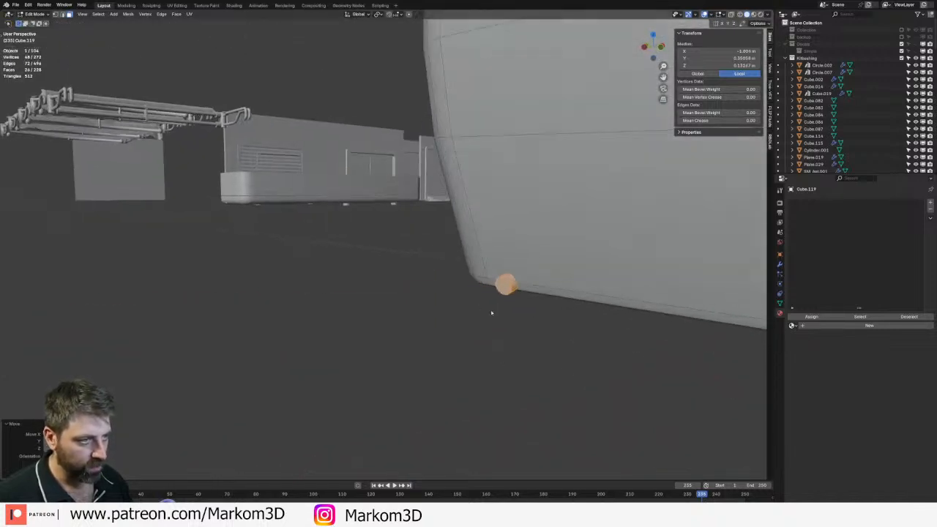
# - Inset the small cylinder's outer cap and extrude it inward to hollow out the end
pyautogui.click(504, 292)
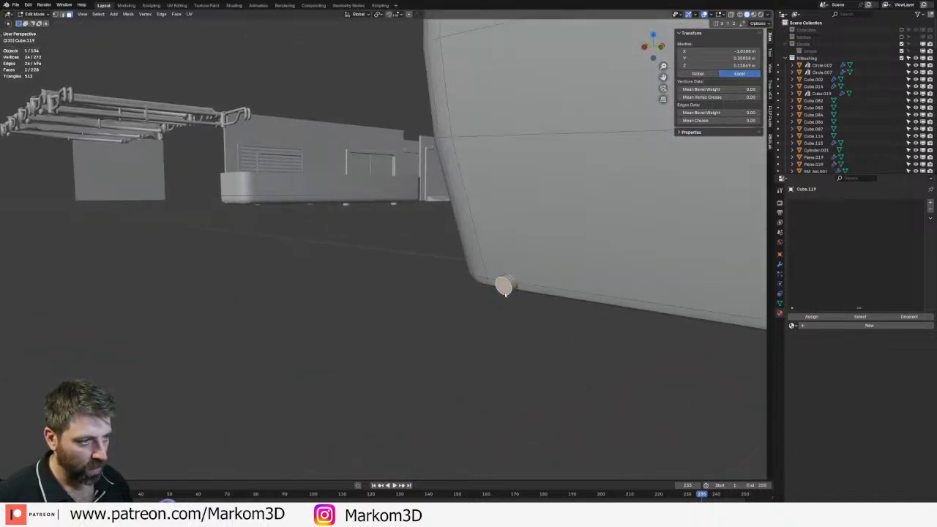
pyautogui.click(570, 360)
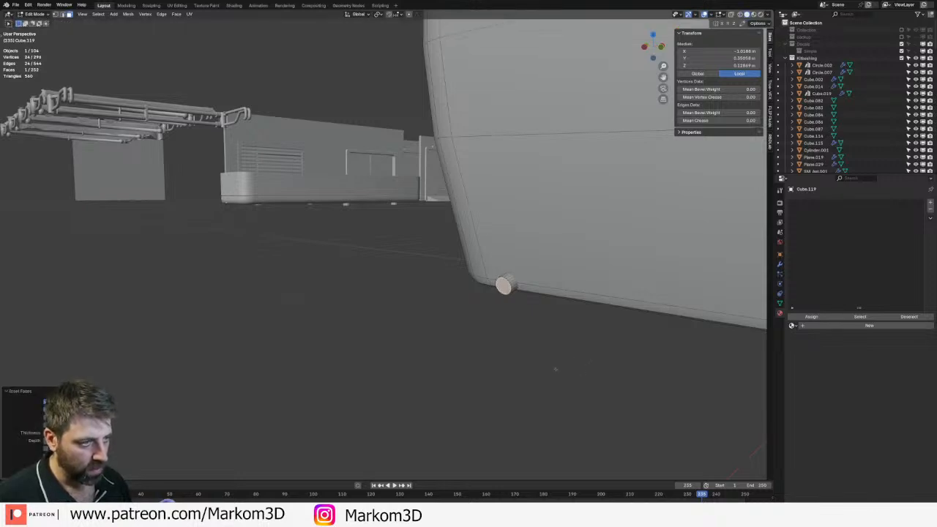
pyautogui.press('e')
pyautogui.click(579, 344)
pyautogui.moveTo(579, 345); pyautogui.dragTo(560, 338, button='middle')
# - Edge-slide the recessed face inside the small cylinder to adjust the depth of its hollow
pyautogui.press('g')
pyautogui.press('y')
pyautogui.press('x')
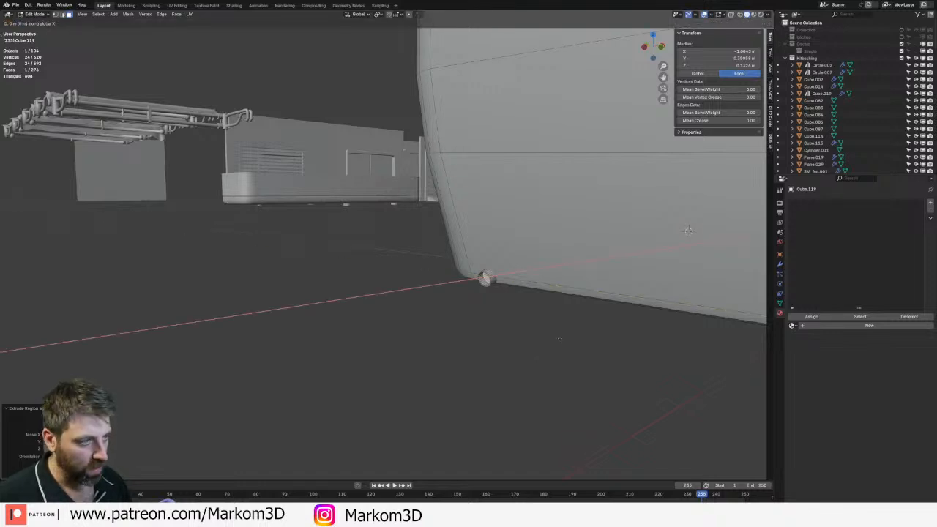
pyautogui.press('Escape')
pyautogui.press('g')
pyautogui.press('g')
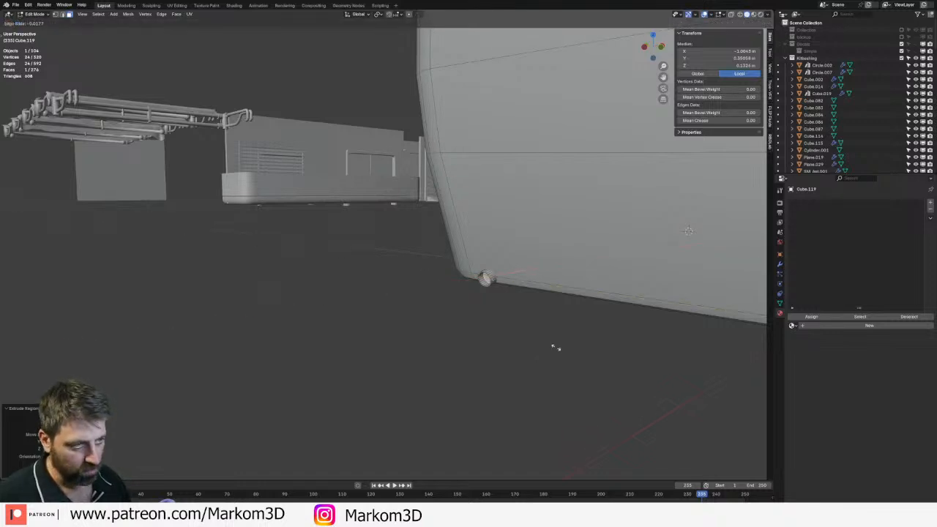
pyautogui.click(516, 373)
# - Apply Shade Auto Smooth to the whole container in Object Mode
pyautogui.press('Tab')
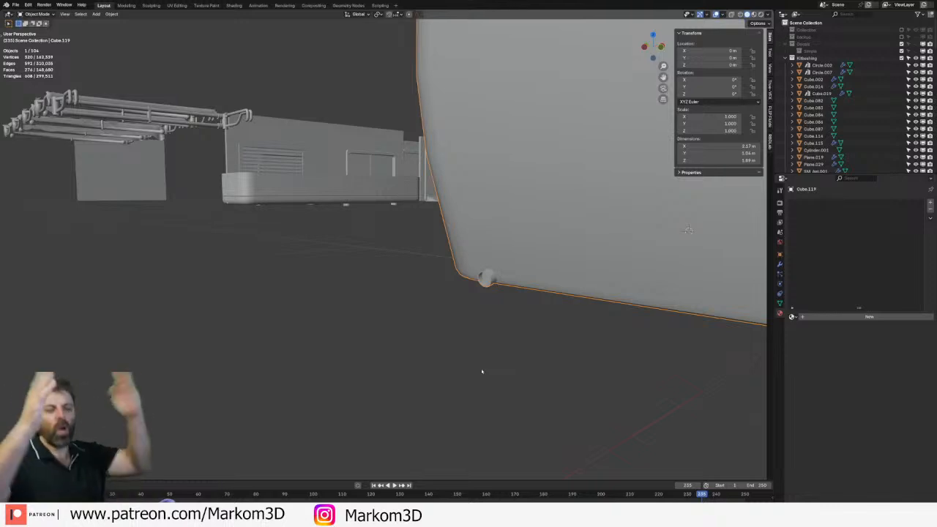
pyautogui.rightClick(493, 290)
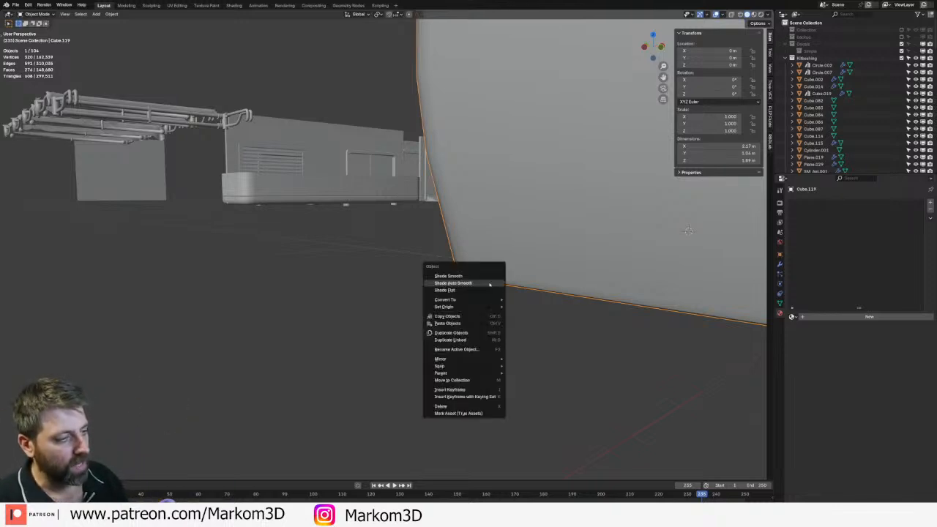
pyautogui.click(492, 291)
pyautogui.moveTo(493, 291); pyautogui.dragTo(540, 317, button='middle')
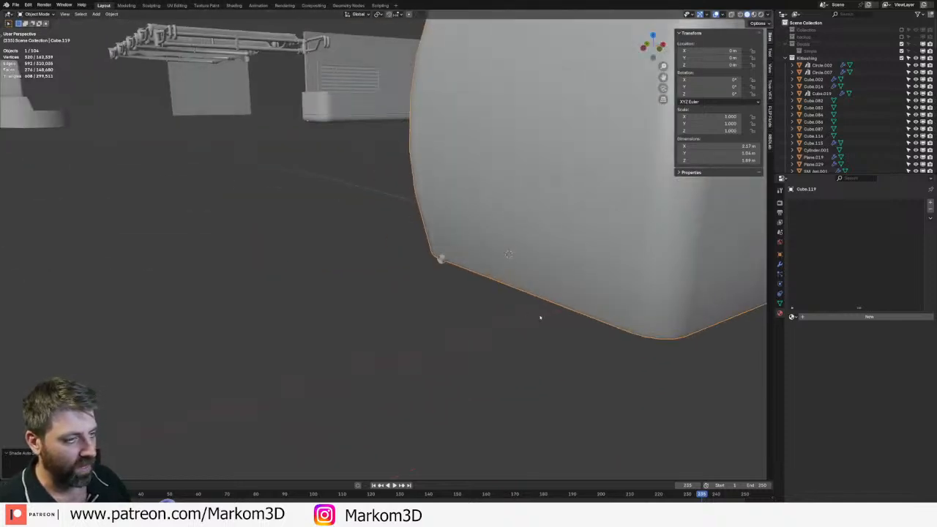
# - Reset the 3D cursor to the world origin and add a separate cylinder with 32 vertices there
pyautogui.hotkey('shift', 's')
pyautogui.click(629, 319)
pyautogui.moveTo(630, 320); pyautogui.dragTo(523, 321, button='middle')
pyautogui.hotkey('shift', 'a')
pyautogui.moveTo(523, 321)
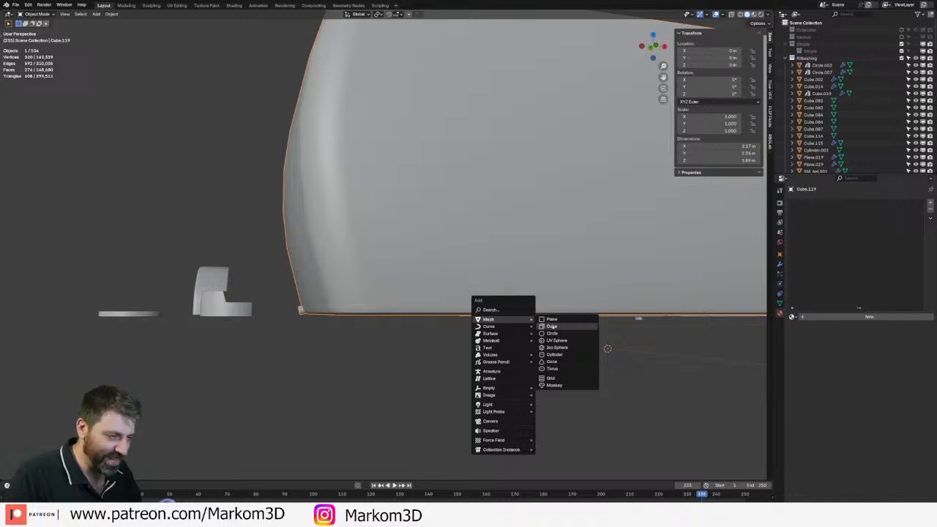
pyautogui.click(555, 355)
pyautogui.scroll(-5, 449, 282)
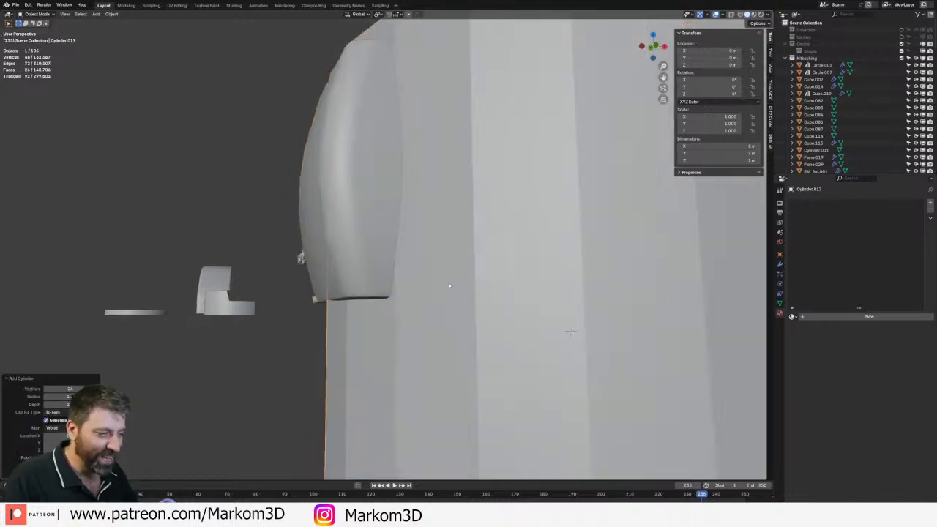
pyautogui.click(72, 389)
pyautogui.write('32')
pyautogui.press('Return')
# - Scale the new cylinder's mesh down to wheel size and rotate it 90° about X
pyautogui.press('Tab')
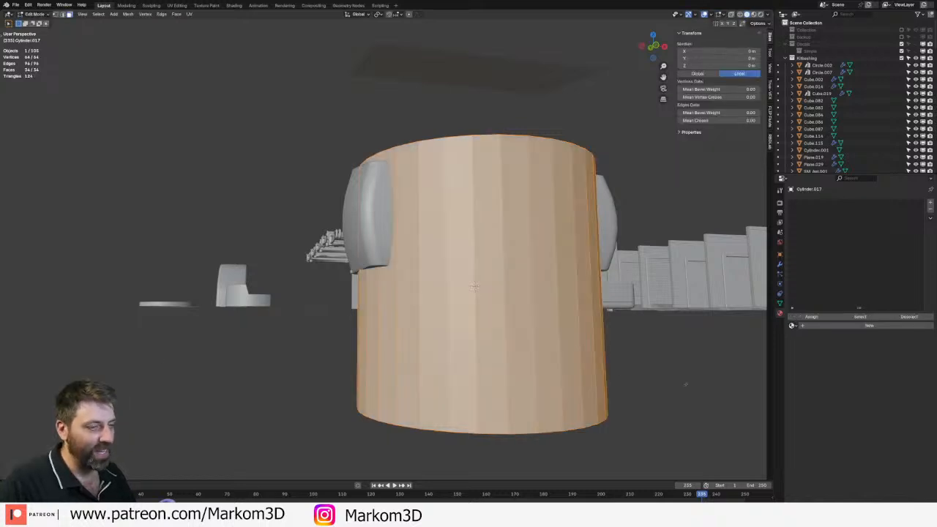
pyautogui.press('s')
pyautogui.click(488, 300)
pyautogui.write('rx90')
pyautogui.press('Return')
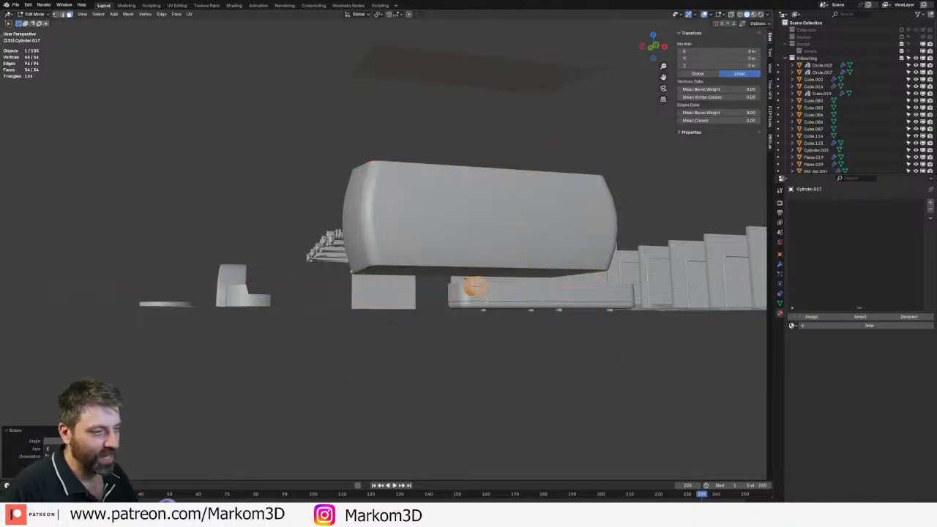
# - Flatten the cylinder along Y into a thin disc about 0.03 m thick and 0.135 m across
pyautogui.moveTo(487, 300); pyautogui.dragTo(585, 337, button='middle')
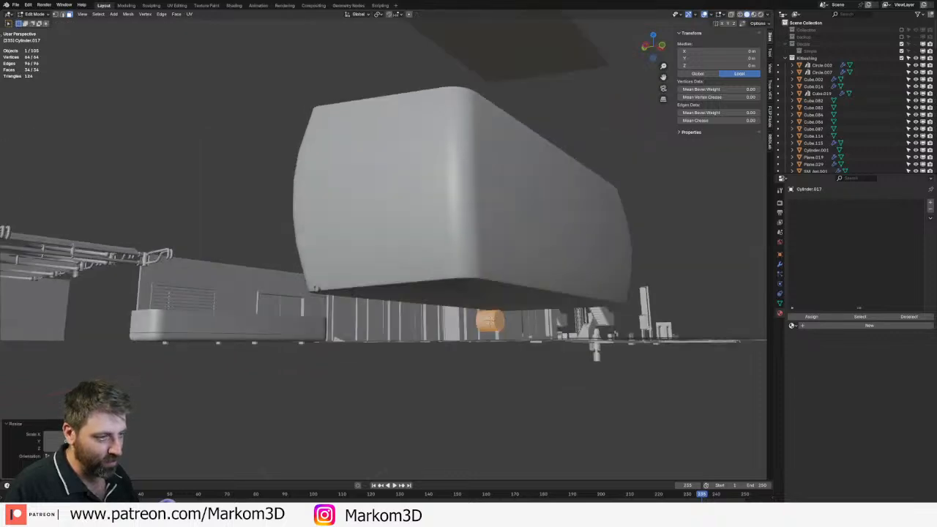
pyautogui.press('s')
pyautogui.press('x')
pyautogui.press('y')
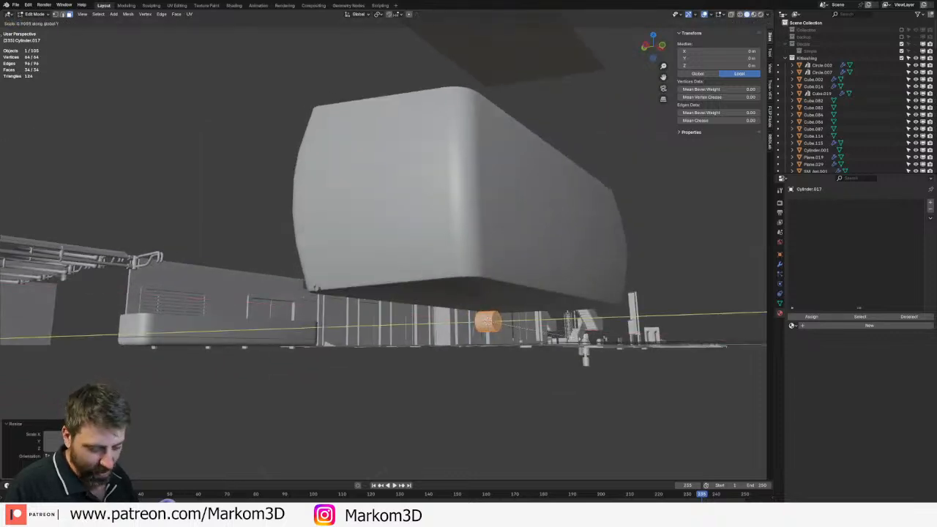
pyautogui.click(503, 317)
pyautogui.moveTo(503, 317); pyautogui.dragTo(517, 326, button='middle')
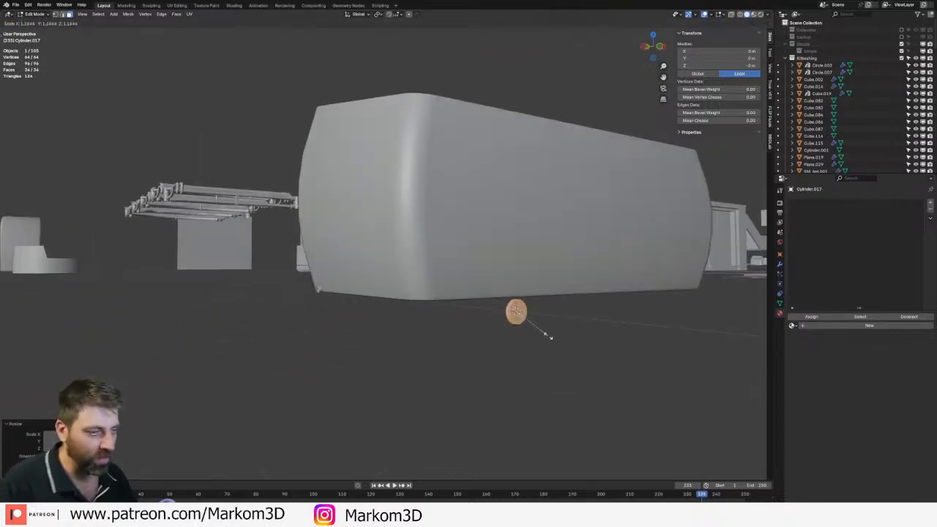
pyautogui.press('Tab')
# - Move the disc along X to about -2 m, clear of the container's end
pyautogui.scroll(-3, 533, 338)
pyautogui.press('g')
pyautogui.press('y')
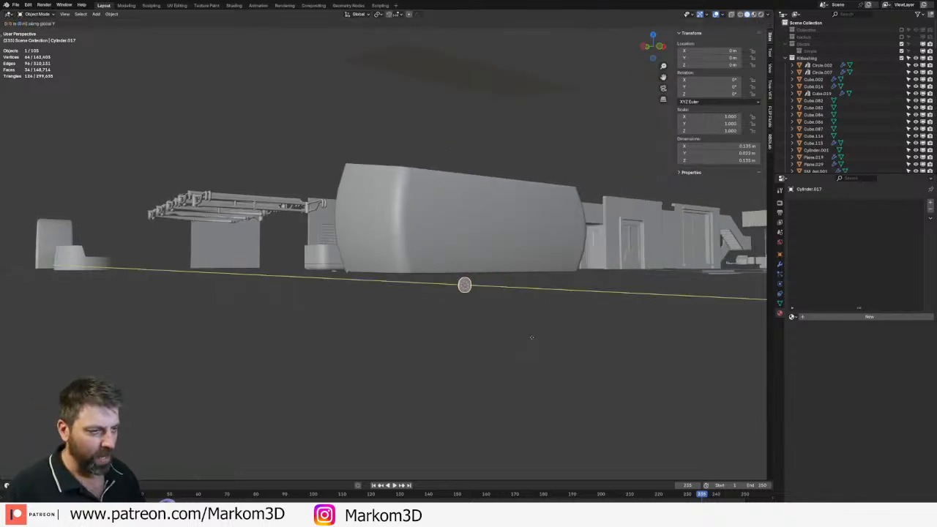
pyautogui.press('x')
pyautogui.click(307, 378)
pyautogui.moveTo(308, 377); pyautogui.dragTo(343, 378, button='middle')
pyautogui.scroll(3, 350, 381)
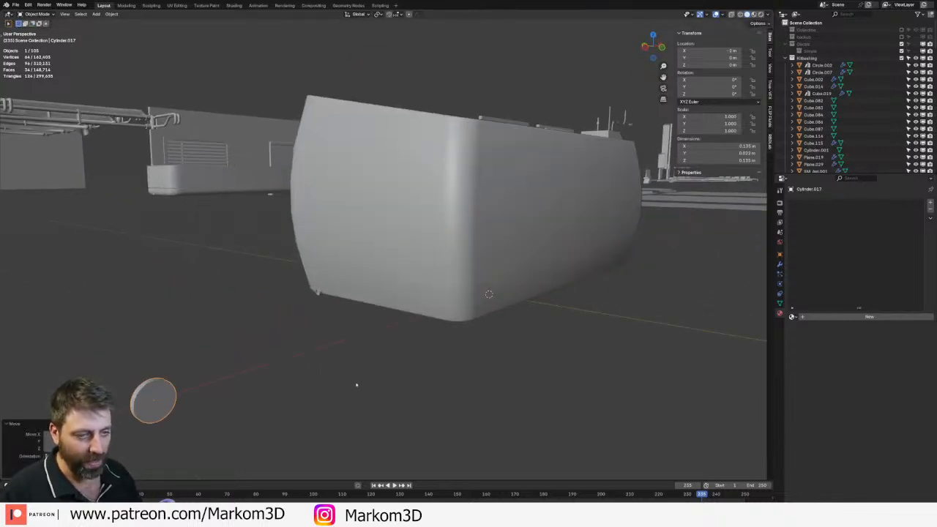
# - Thicken the wheel disc by scaling its whole mesh along Y
pyautogui.moveTo(236, 389); pyautogui.dragTo(423, 387, button='middle')
pyautogui.press('Tab')
pyautogui.scroll(4, 423, 387)
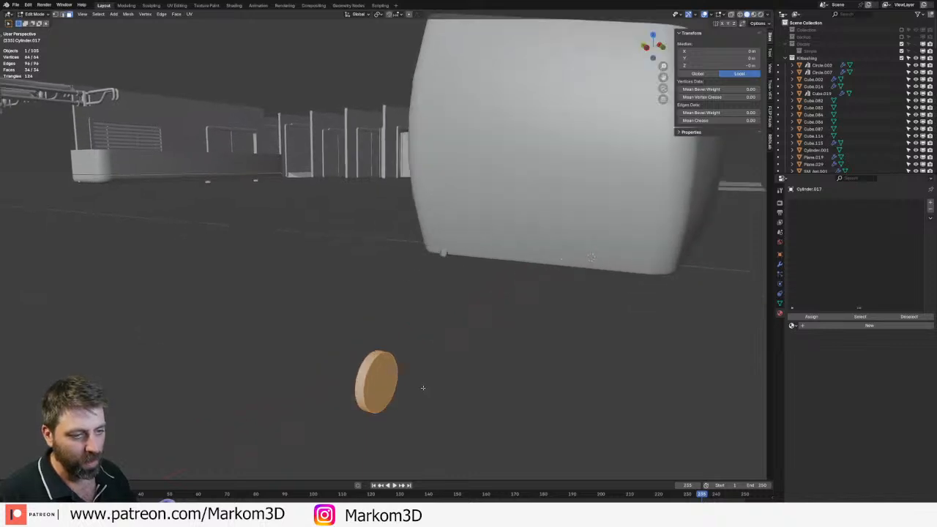
pyautogui.press('s')
pyautogui.press('x')
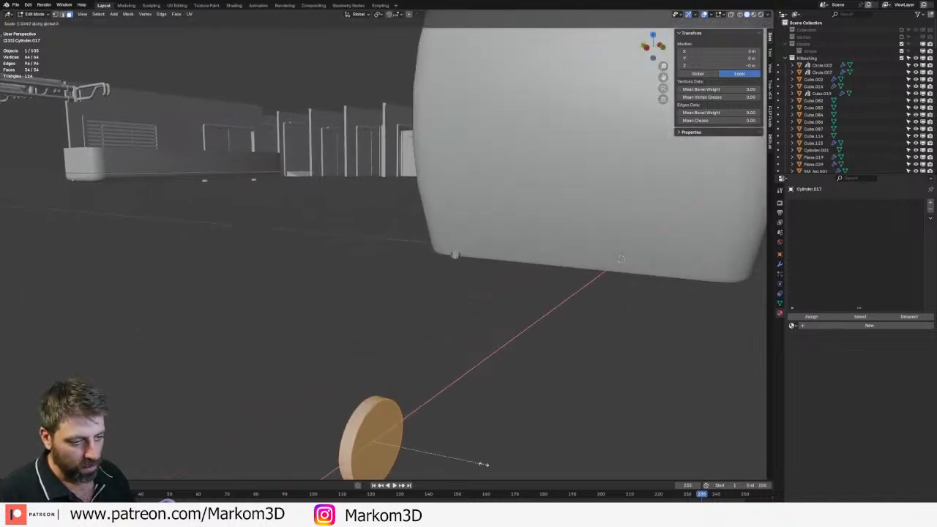
pyautogui.press('y')
pyautogui.click(513, 474)
pyautogui.moveTo(512, 475); pyautogui.dragTo(493, 389, button='middle')
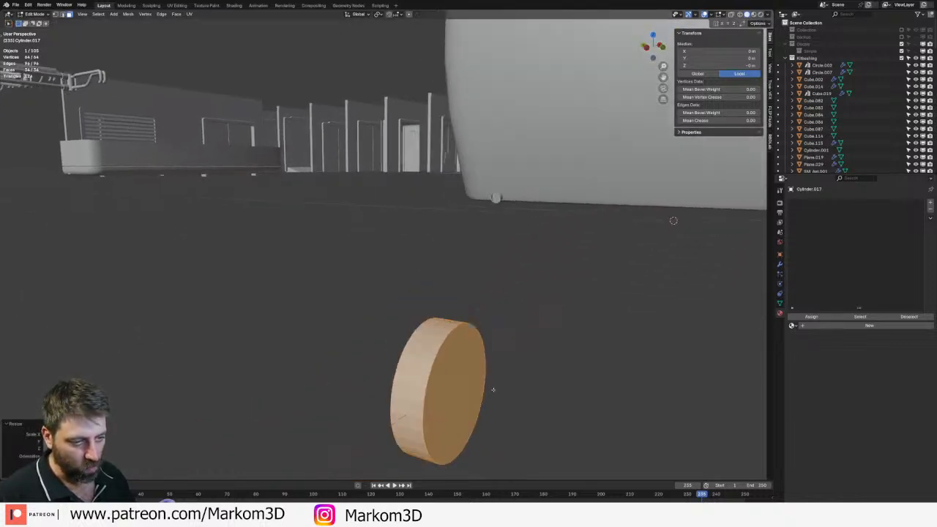
# - Bevel the wheel's two circular rim edges by about 0.012 m with two segments
pyautogui.click(448, 392)
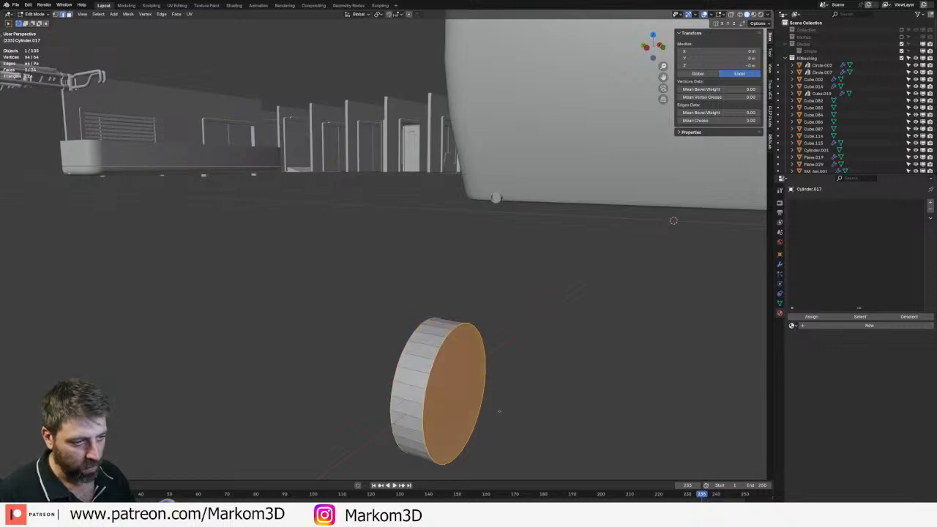
pyautogui.hotkey('ctrl', 'b')
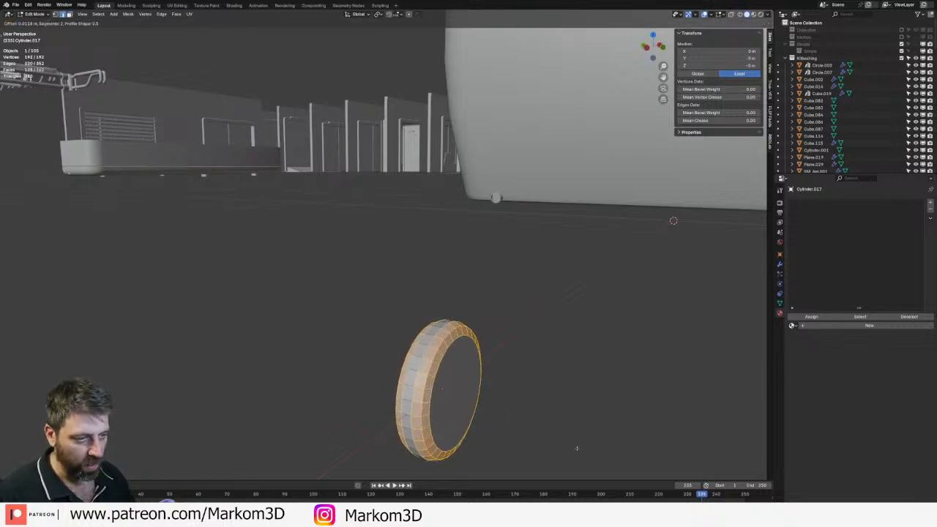
pyautogui.click(588, 458)
pyautogui.scroll(-3, 441, 389)
# - Select both flat side faces of the wheel and snap the 3D cursor to their common centre
pyautogui.click(421, 335)
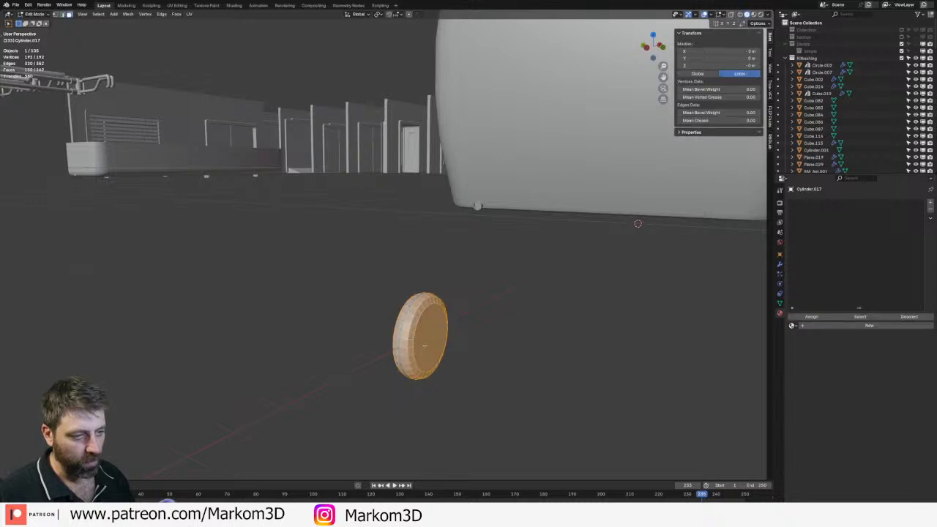
pyautogui.moveTo(434, 354); pyautogui.dragTo(510, 359, button='middle')
pyautogui.keyDown('shift'); pyautogui.click(714, 265); pyautogui.keyUp('shift')
pyautogui.keyDown('shift'); pyautogui.moveTo(692, 325); pyautogui.dragTo(381, 339, button='middle'); pyautogui.keyUp('shift')
pyautogui.hotkey('shift', 's')
pyautogui.click(397, 360)
pyautogui.hotkey('shift', 's')
pyautogui.click(389, 394)
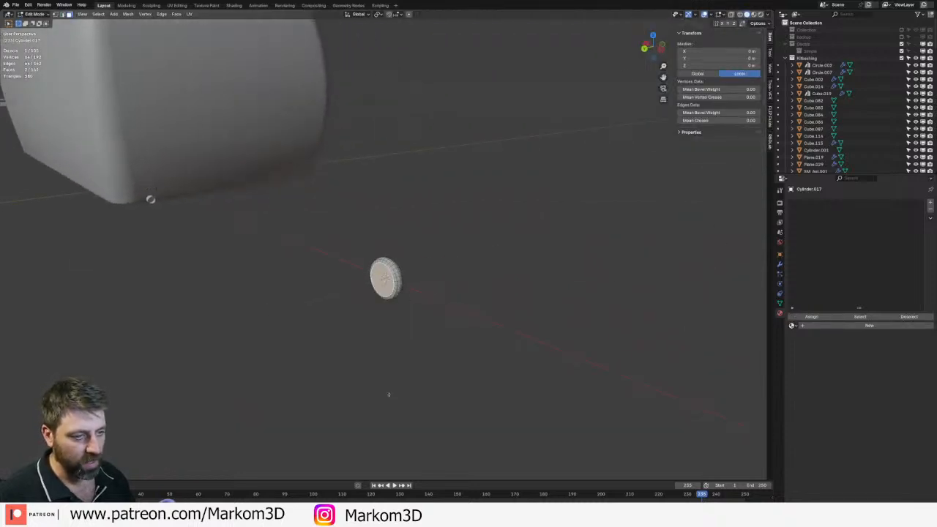
pyautogui.scroll(2, 388, 394)
pyautogui.scroll(4, 389, 395)
pyautogui.moveTo(389, 395); pyautogui.dragTo(325, 345, button='middle')
pyautogui.scroll(-3, 325, 345)
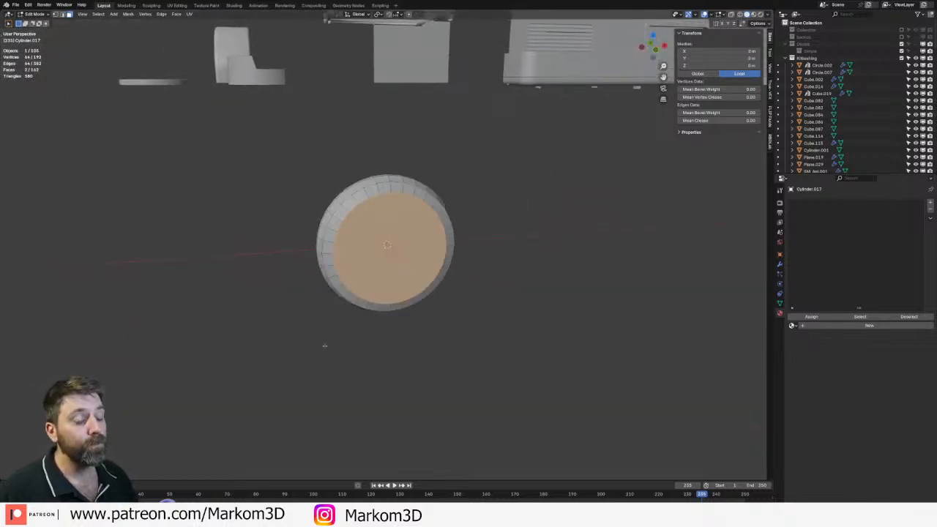
# - Add a cube at the wheel's centre and separate it into its own object for the wheel bracket
pyautogui.hotkey('shift', 'a')
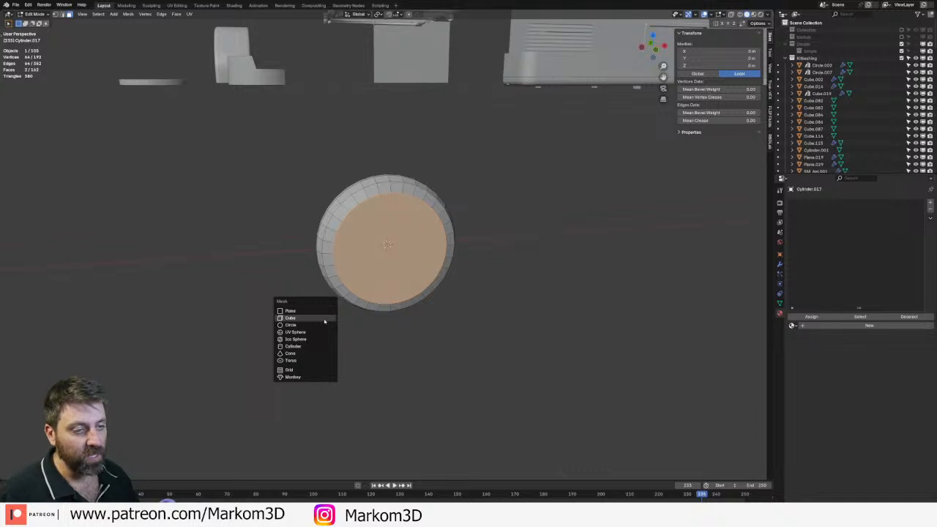
pyautogui.click(324, 321)
pyautogui.press('p')
pyautogui.click(403, 313)
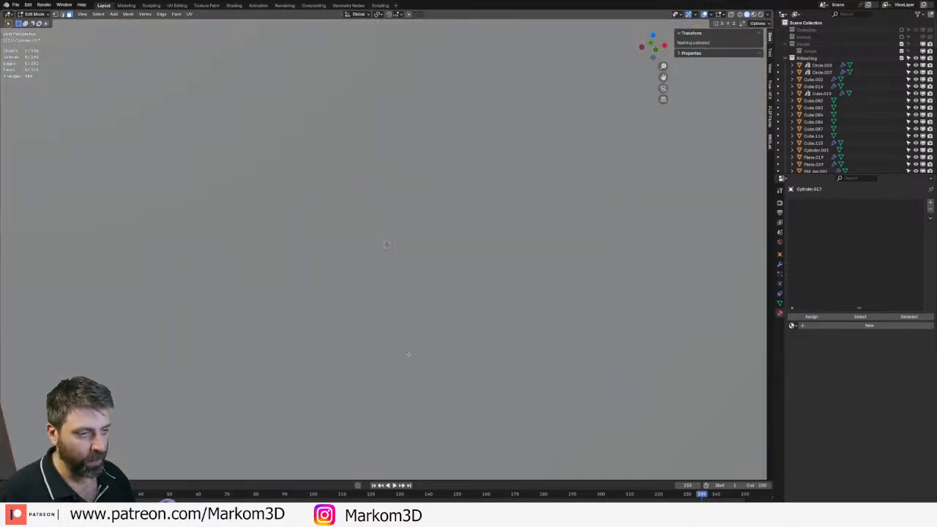
pyautogui.scroll(-5, 527, 380)
pyautogui.press('a')
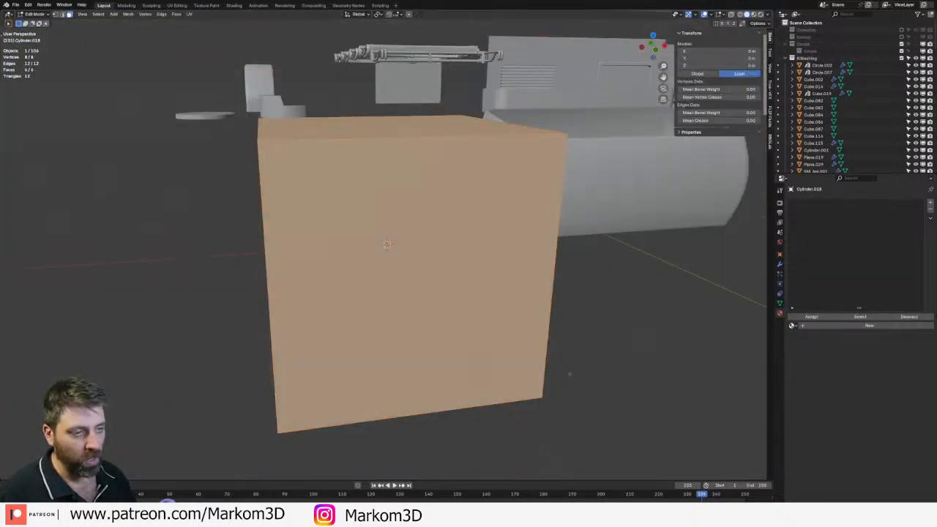
# - Scale the cube down to slightly larger than the wheel and flatten it along Y into a plate
pyautogui.press('s')
pyautogui.click(404, 272)
pyautogui.press('KP_Decimal')
pyautogui.moveTo(439, 278); pyautogui.dragTo(485, 321, button='middle')
pyautogui.press('s')
pyautogui.press('y')
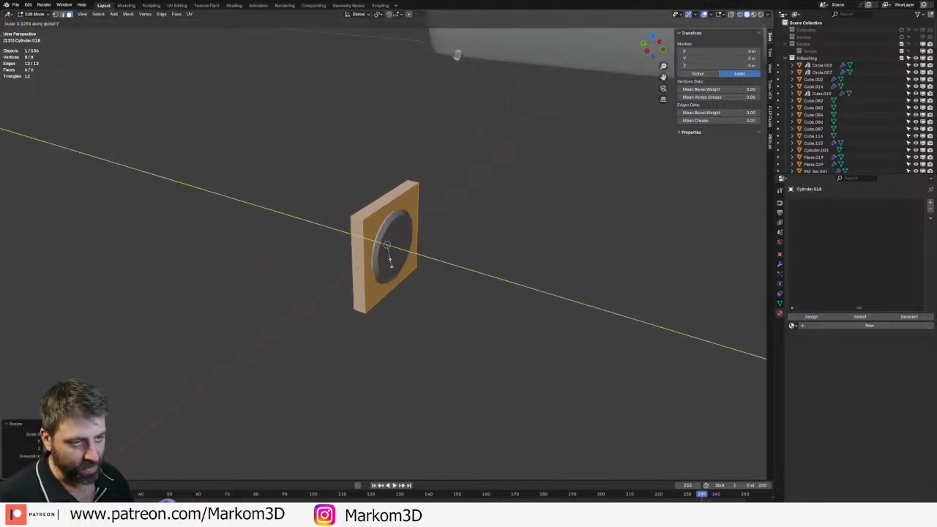
pyautogui.click(389, 258)
# - Offset the plate to about 0.033 m in X and 0.047 m in Z, and move it along Y beside the wheel
pyautogui.press('KP_1')
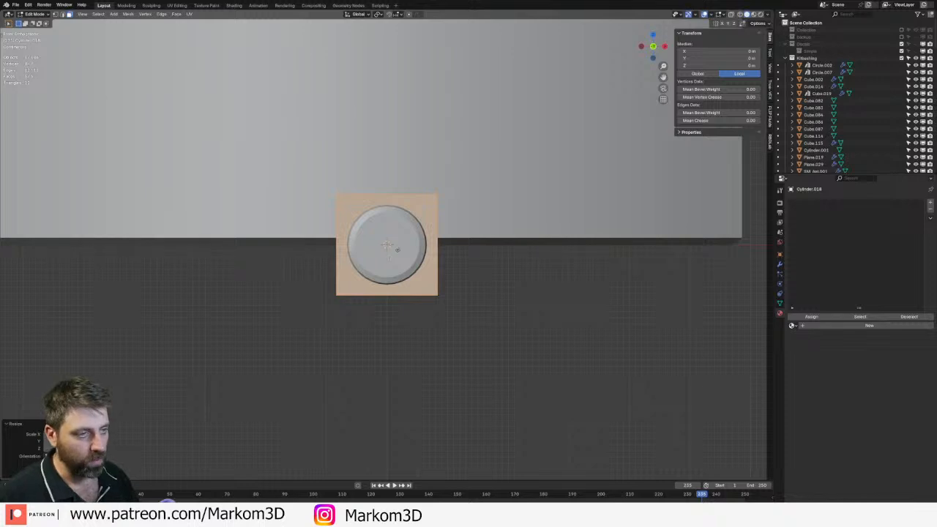
pyautogui.press('g')
pyautogui.click(414, 213)
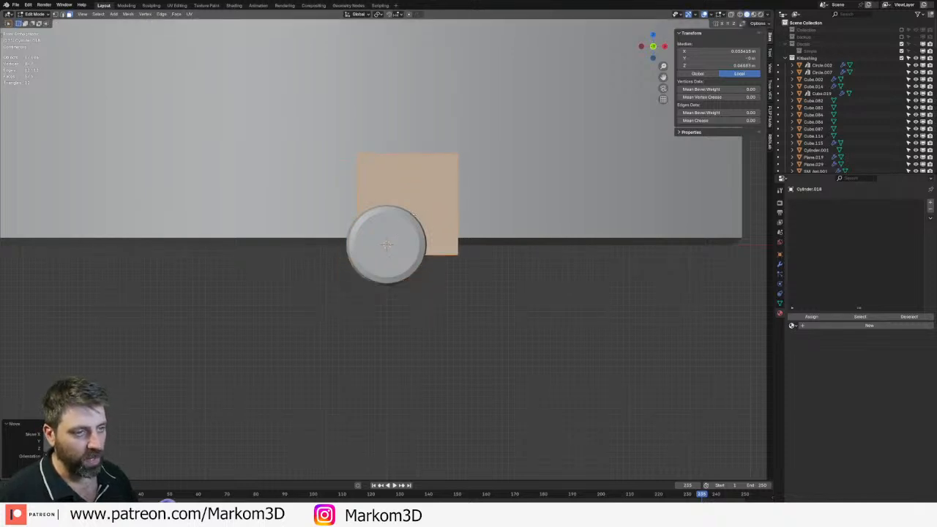
pyautogui.moveTo(414, 215); pyautogui.dragTo(412, 275, button='middle')
pyautogui.press('g')
pyautogui.press('y')
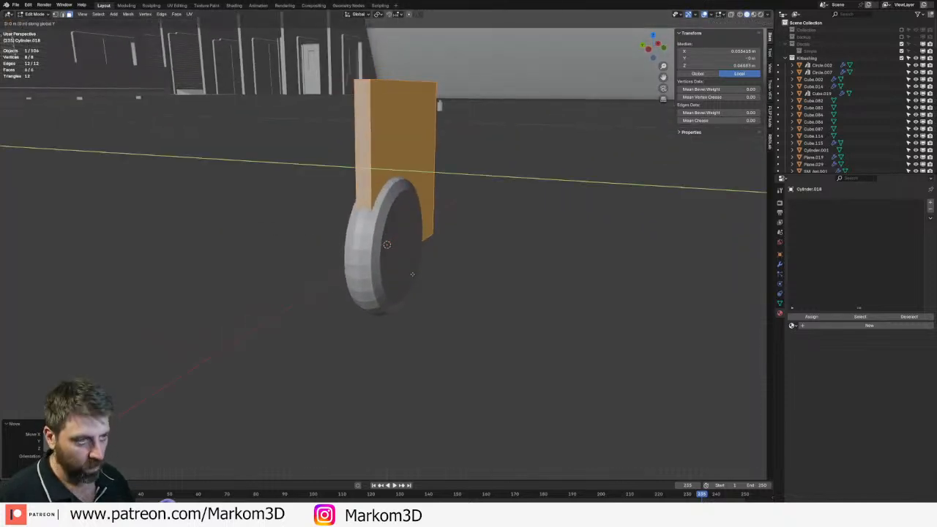
pyautogui.click(435, 284)
# - Thin the plate along Y to about 0.005 m and set it against the wheel's side at about -0.021 m in Y
pyautogui.press('y')
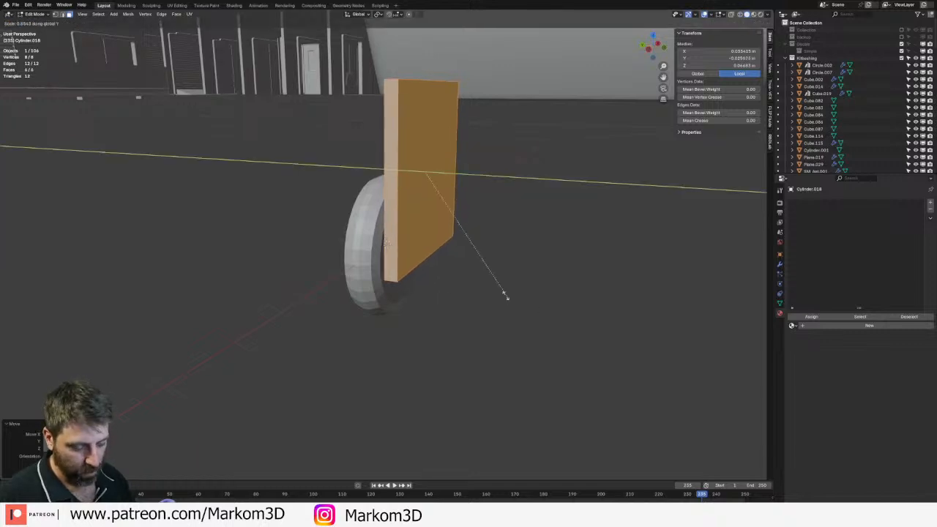
pyautogui.click(429, 236)
pyautogui.press('g')
pyautogui.press('y')
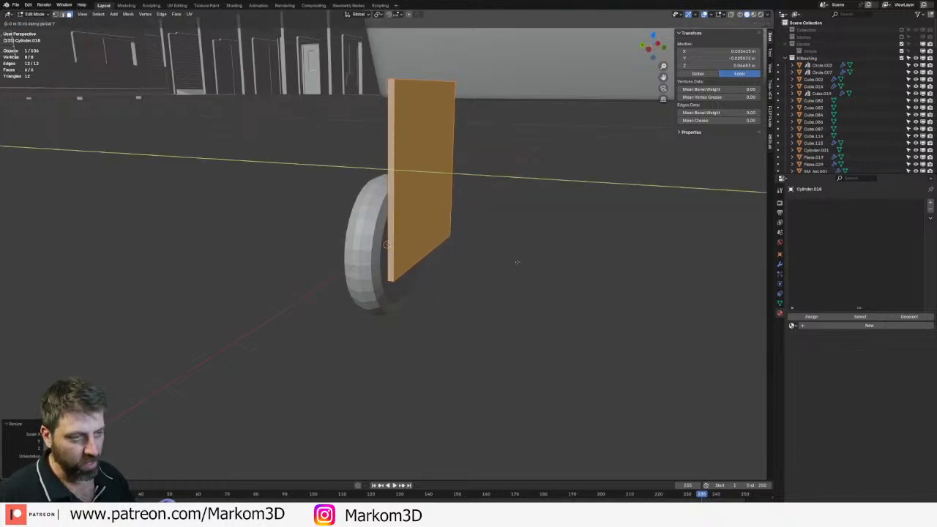
pyautogui.click(482, 242)
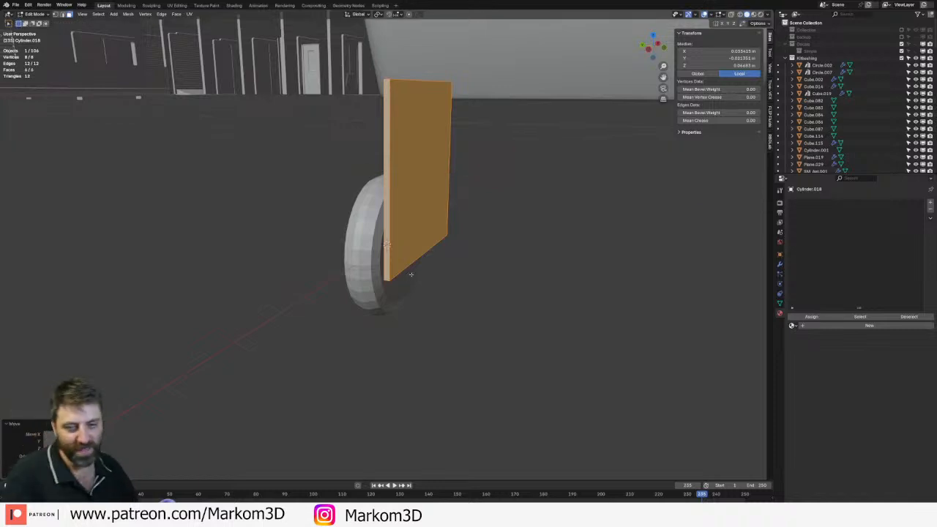
# - Cut two evenly spaced horizontal edge loops across the bracket plate
pyautogui.moveTo(379, 218); pyautogui.dragTo(350, 160, button='middle')
pyautogui.hotkey('ctrl', 'r')
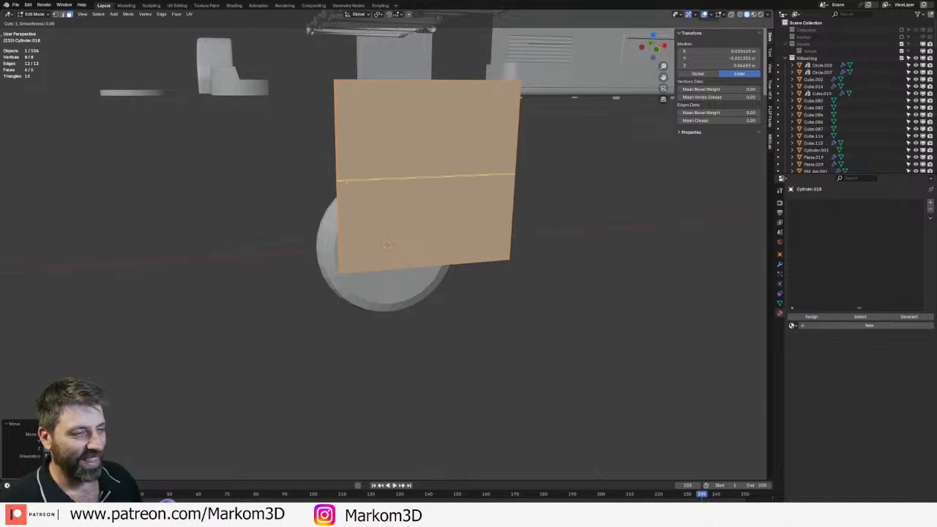
pyautogui.scroll(1, 344, 183)
pyautogui.click(346, 191)
pyautogui.rightClick(346, 204)
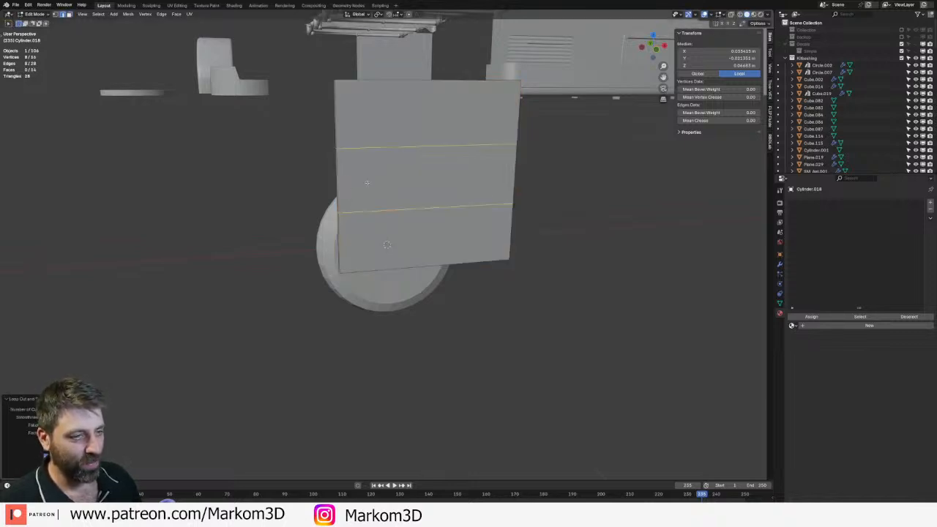
# - Move the narrow upper face on one edge of the plate inward along X to about 0.009 m, forming a sloped neck
pyautogui.press('3')
pyautogui.moveTo(321, 130); pyautogui.dragTo(334, 134, button='middle')
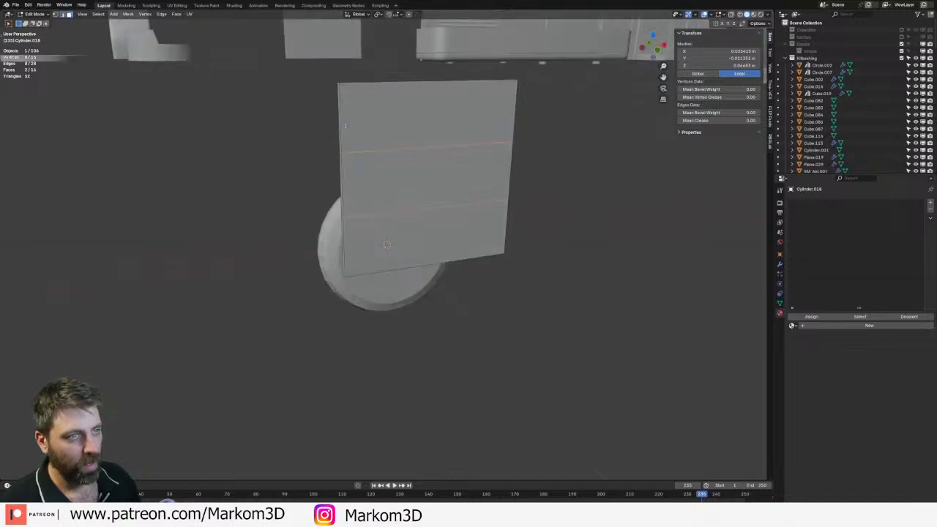
pyautogui.click(341, 118)
pyautogui.press('g')
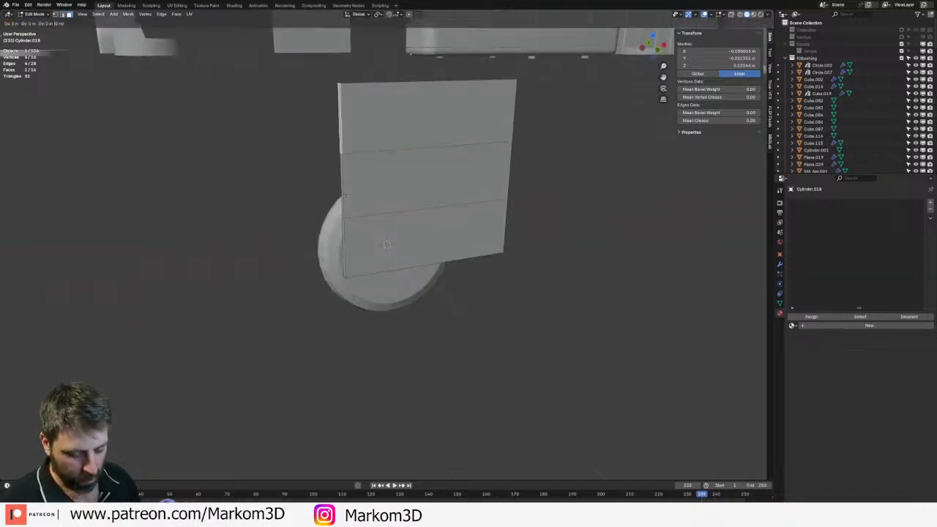
pyautogui.press('y')
pyautogui.press('x')
pyautogui.click(489, 218)
pyautogui.moveTo(488, 218); pyautogui.dragTo(461, 213, button='middle')
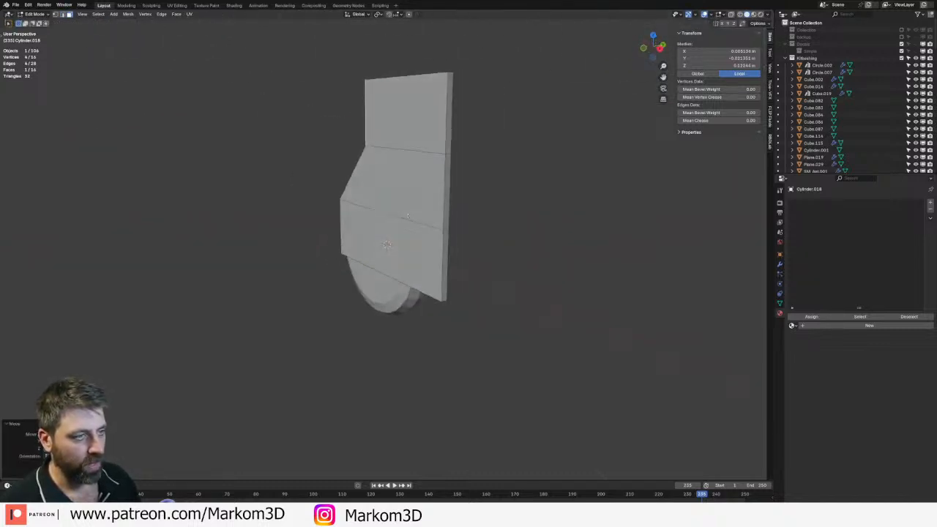
# - Move the three narrow faces on the plate's opposite straight edge inward along X to about 0.055 m
pyautogui.hotkey('alt', 'a')
pyautogui.click(446, 220)
pyautogui.keyDown('shift'); pyautogui.click(448, 127); pyautogui.keyUp('shift')
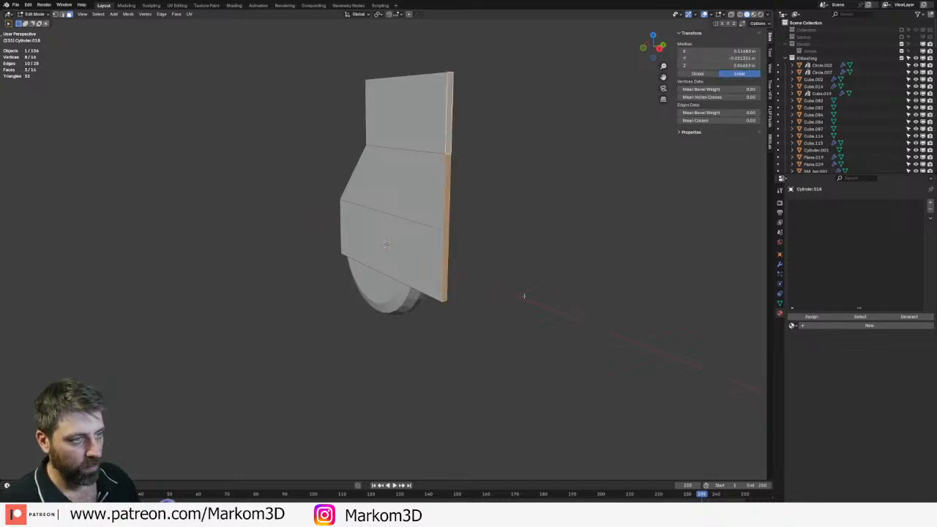
pyautogui.press('g')
pyautogui.press('x')
pyautogui.click(483, 274)
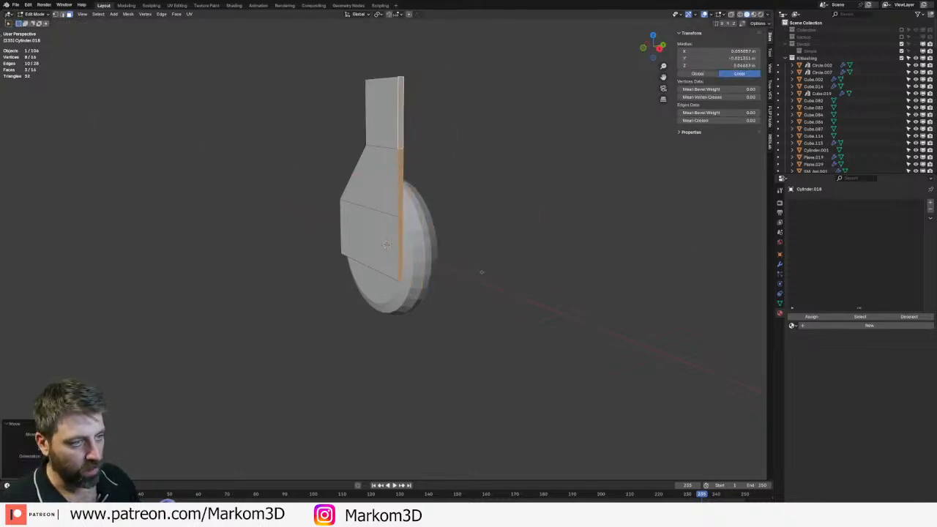
# - Round the bracket plate's two lower corners with a multi-segment bevel
pyautogui.scroll(-6, 439, 281)
pyautogui.press('Tab')
pyautogui.scroll(10, 411, 285)
pyautogui.press('Tab')
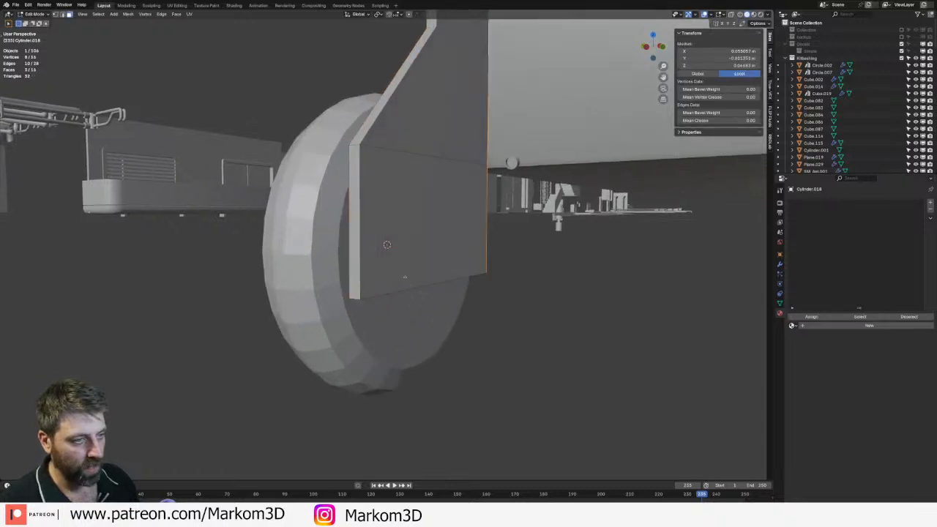
pyautogui.click(346, 256)
pyautogui.moveTo(347, 258); pyautogui.dragTo(249, 256, button='middle')
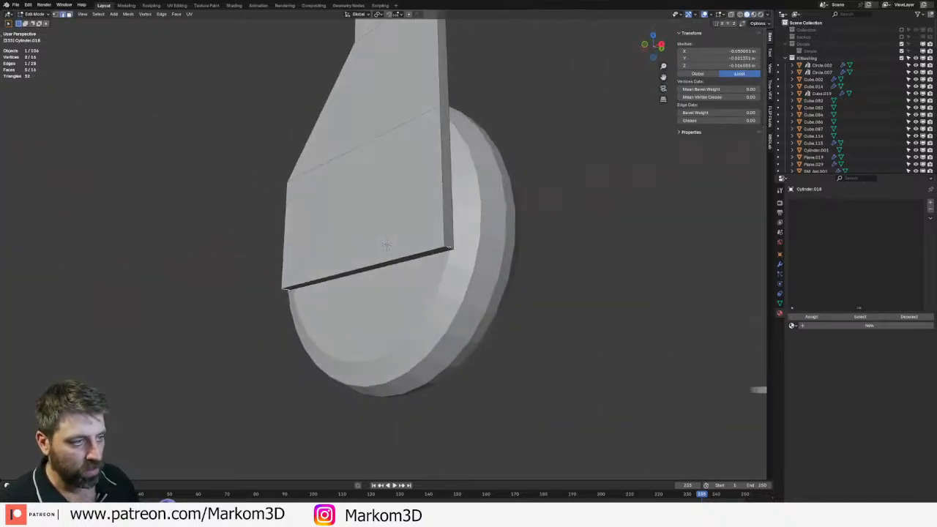
pyautogui.hotkey('ctrl', 'b')
pyautogui.scroll(3, 468, 308)
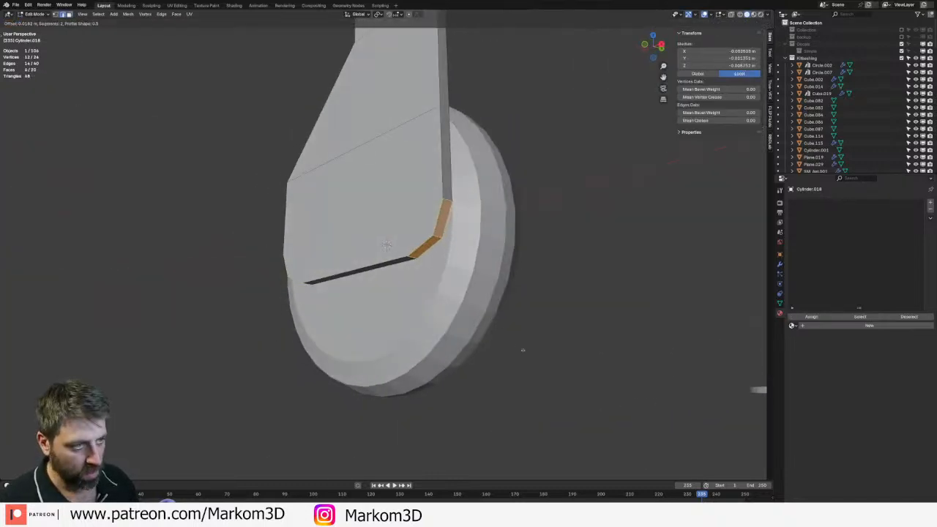
pyautogui.click(424, 278)
pyautogui.press('Tab')
pyautogui.moveTo(424, 278)
pyautogui.mouseDown(button='middle')
pyautogui.moveTo(471, 291)
pyautogui.moveTo(439, 278)
pyautogui.mouseUp(button='middle')
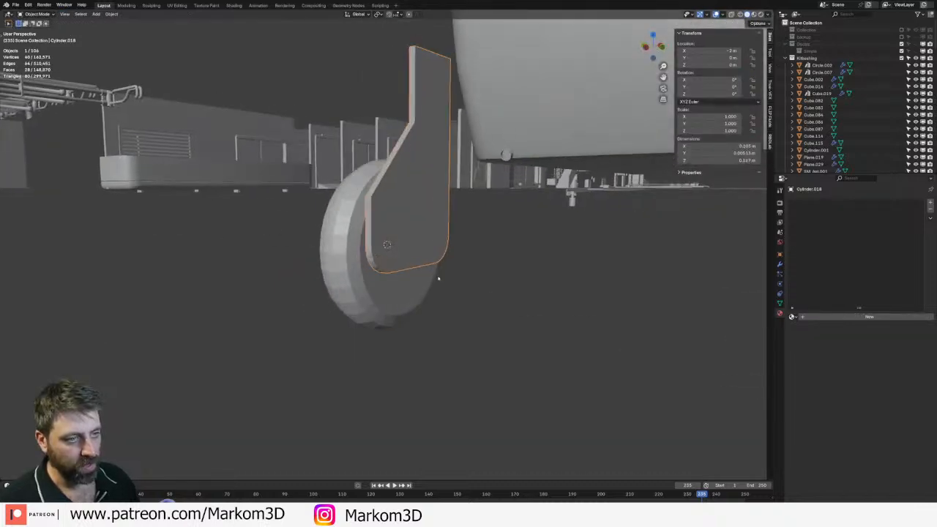
# - Edit the wheel together with the bracket and duplicate the wheel's flat face on the bracket side in place
pyautogui.keyDown('shift'); pyautogui.click(376, 284); pyautogui.keyUp('shift')
pyautogui.press('Tab')
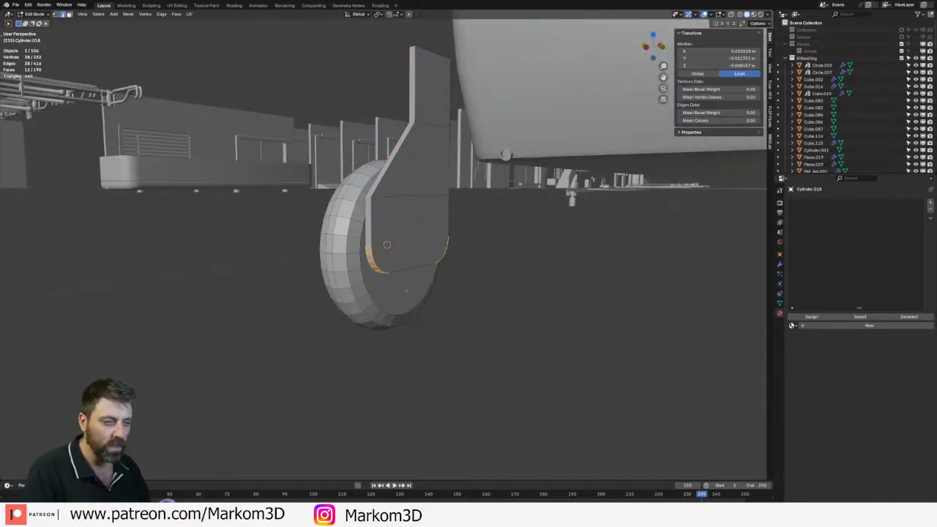
pyautogui.press('3')
pyautogui.click(399, 285)
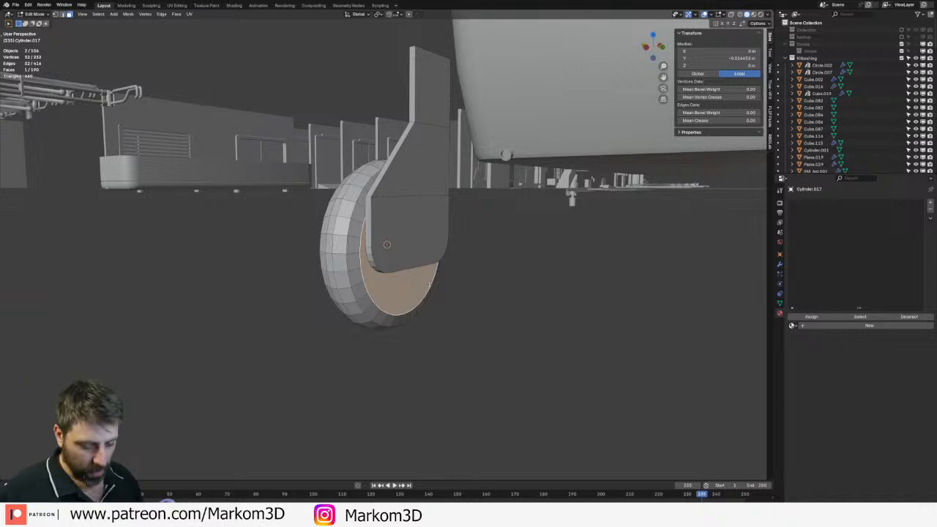
pyautogui.hotkey('alt', 'z')
pyautogui.moveTo(429, 286); pyautogui.dragTo(373, 256, button='middle')
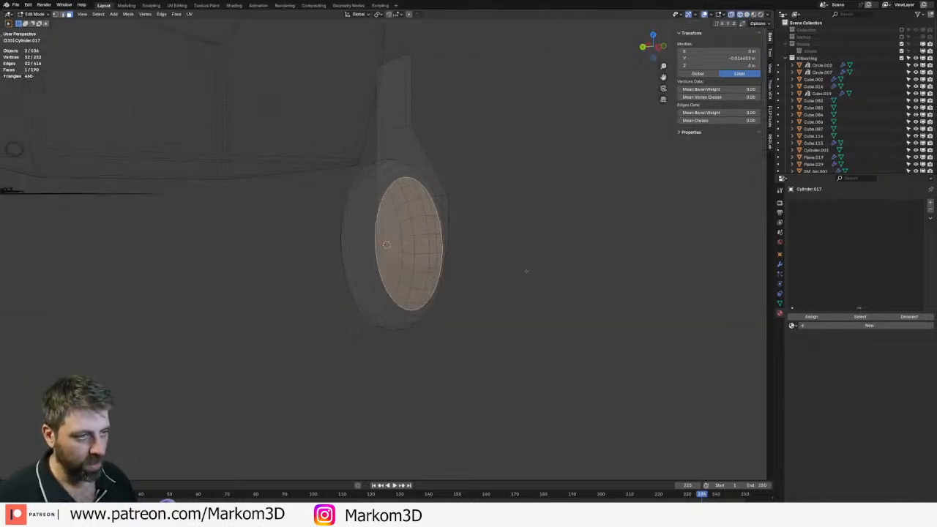
pyautogui.moveTo(527, 271); pyautogui.dragTo(435, 284, button='middle')
pyautogui.hotkey('shift', 'd')
pyautogui.rightClick(496, 291)
# - Shrink the duplicated face to axle size and extrude it about 0.014 m so it projects through the bracket plate
pyautogui.press('z')
pyautogui.click(550, 295)
pyautogui.moveTo(615, 304); pyautogui.dragTo(565, 305, button='middle')
pyautogui.press('s')
pyautogui.click(432, 261)
pyautogui.press('e')
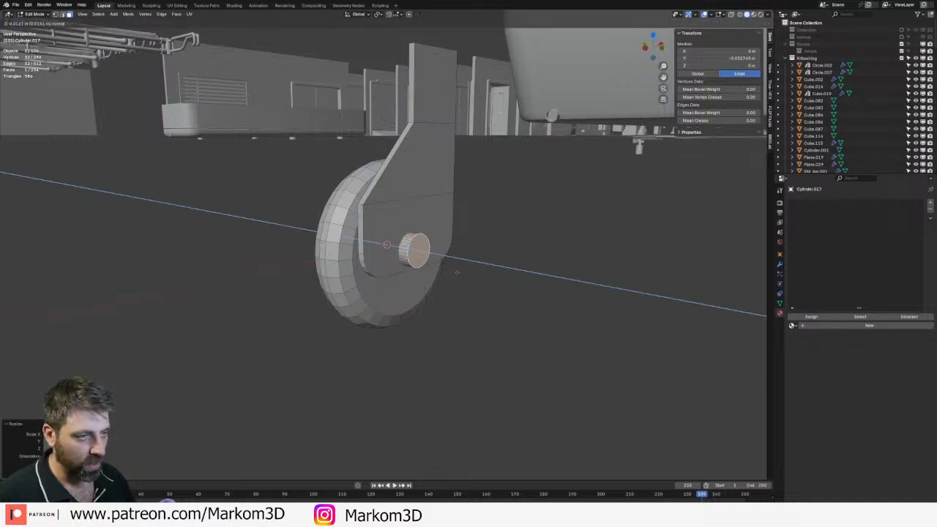
pyautogui.click(457, 272)
pyautogui.moveTo(457, 272); pyautogui.dragTo(505, 308, button='middle')
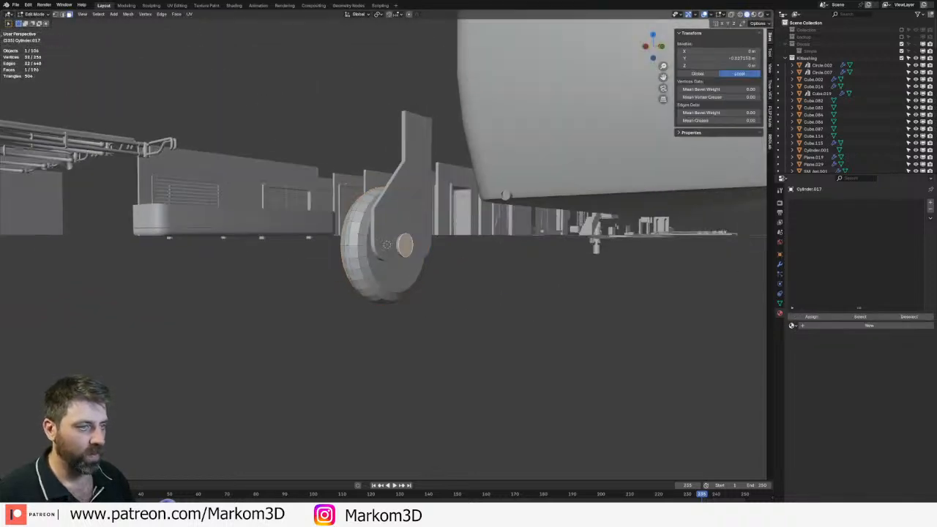
# - Add a Mirror modifier to the bracket plate and mirror it across the Y axis only, to the wheel's other side
pyautogui.press('Tab')
pyautogui.click(418, 210)
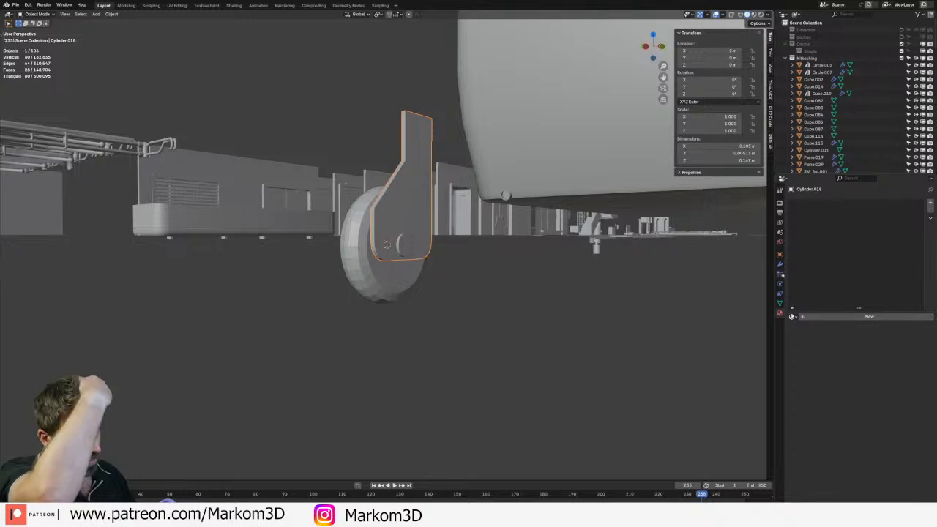
pyautogui.click(780, 264)
pyautogui.click(841, 202)
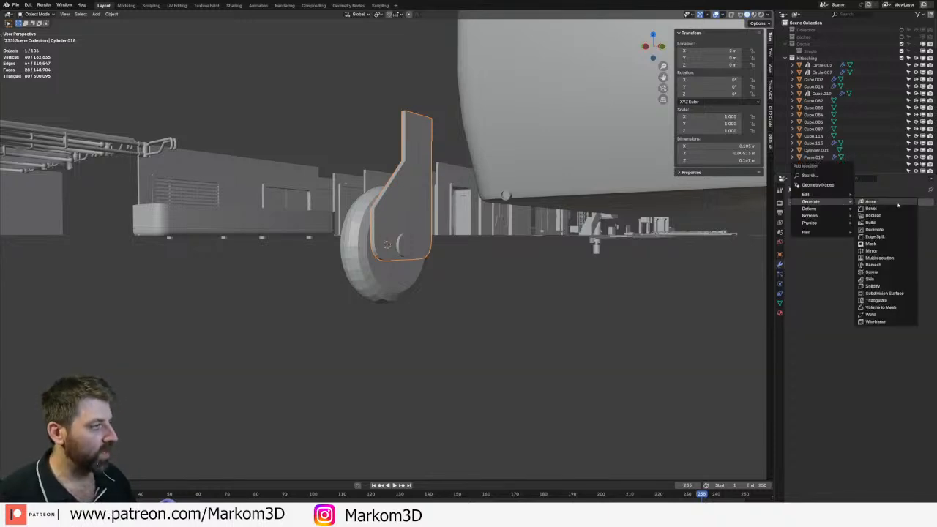
pyautogui.click(871, 251)
pyautogui.moveTo(541, 285); pyautogui.dragTo(593, 285, button='middle')
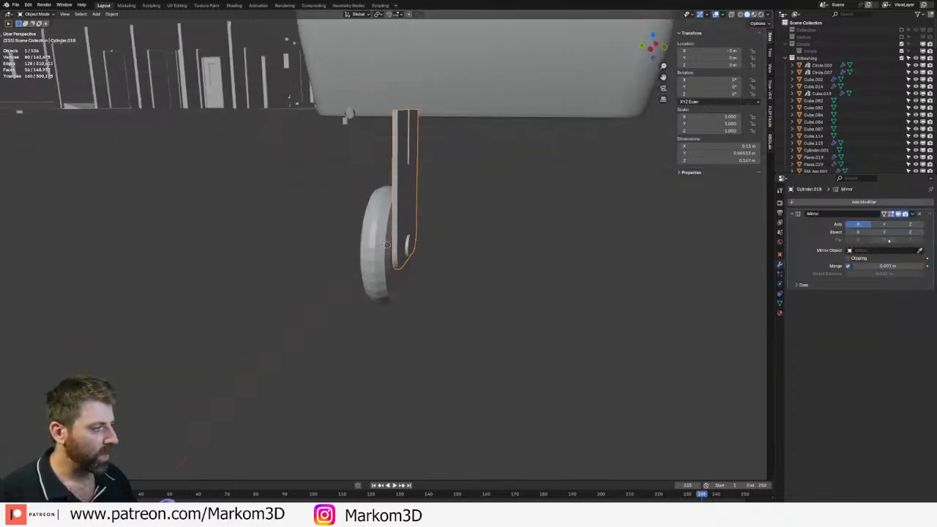
pyautogui.click(884, 224)
pyautogui.moveTo(541, 260); pyautogui.dragTo(476, 251, button='middle')
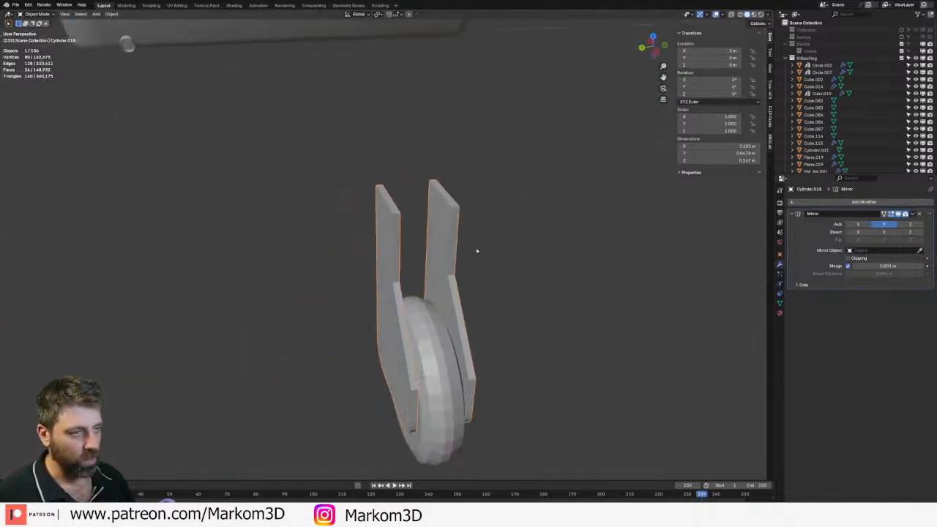
# - Apply the Mirror modifier so both bracket plates become editable geometry
pyautogui.press('Tab')
pyautogui.scroll(2, 477, 251)
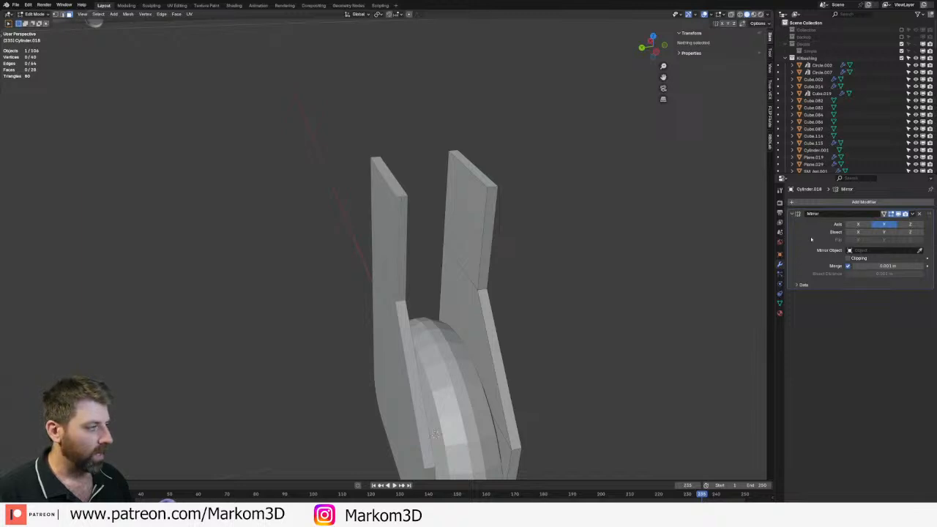
pyautogui.press('Tab')
pyautogui.hotkey('ctrl', 'a')
pyautogui.press('Tab')
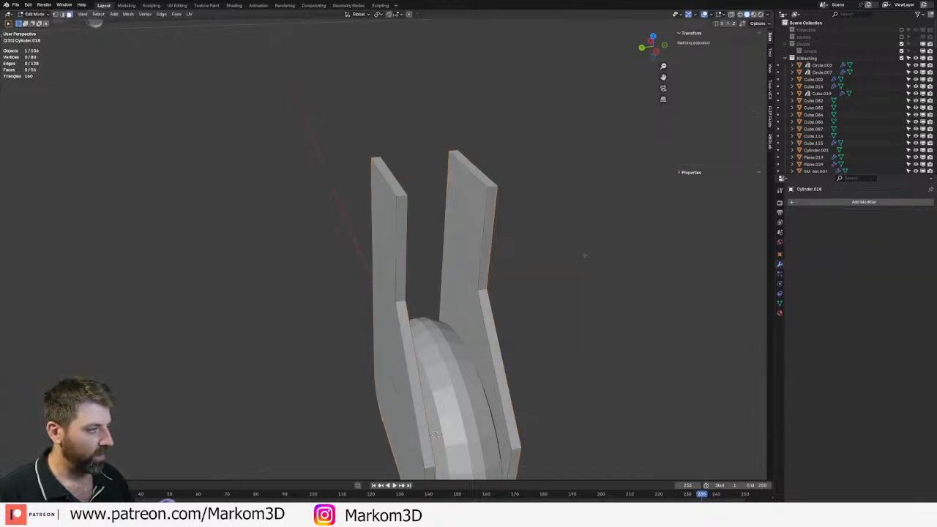
# - Duplicate the upper side face of both bracket plates in place and rotate the copies 90° about Z
pyautogui.moveTo(584, 255); pyautogui.dragTo(574, 264, button='middle')
pyautogui.click(471, 229)
pyautogui.moveTo(471, 233); pyautogui.dragTo(388, 254, button='middle')
pyautogui.keyDown('shift'); pyautogui.click(375, 251); pyautogui.keyUp('shift')
pyautogui.hotkey('shift', 'd')
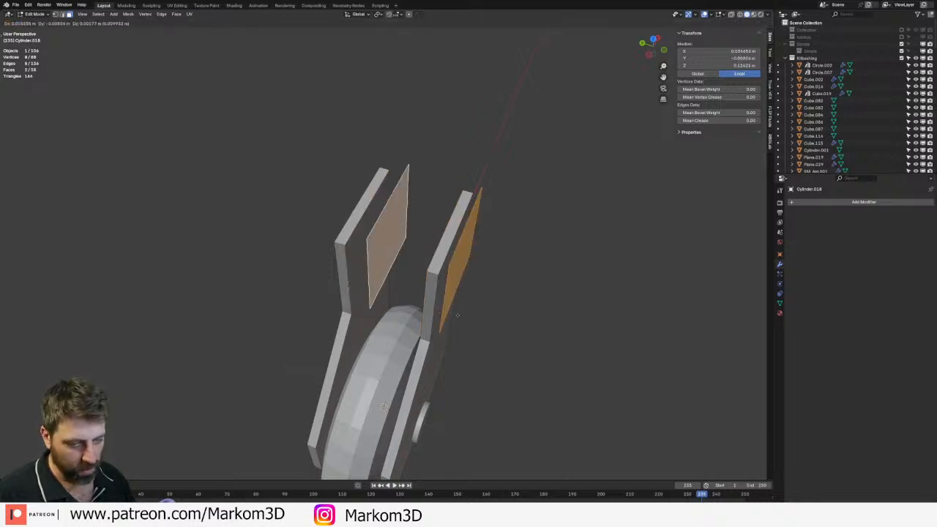
pyautogui.rightClick(441, 310)
pyautogui.write('rz90')
pyautogui.press('Return')
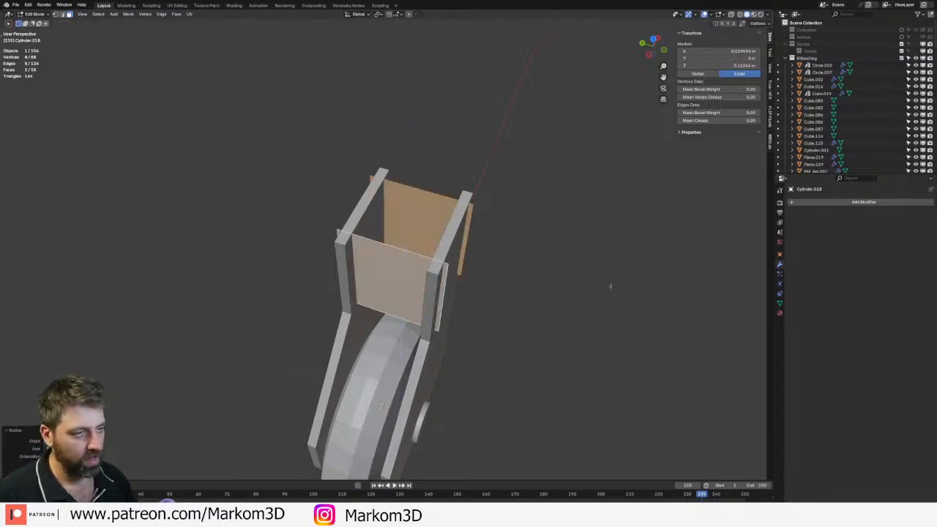
# - Scale the rotated faces along Y so they just span the gap between the two bracket plates
pyautogui.press('s')
pyautogui.click(631, 328)
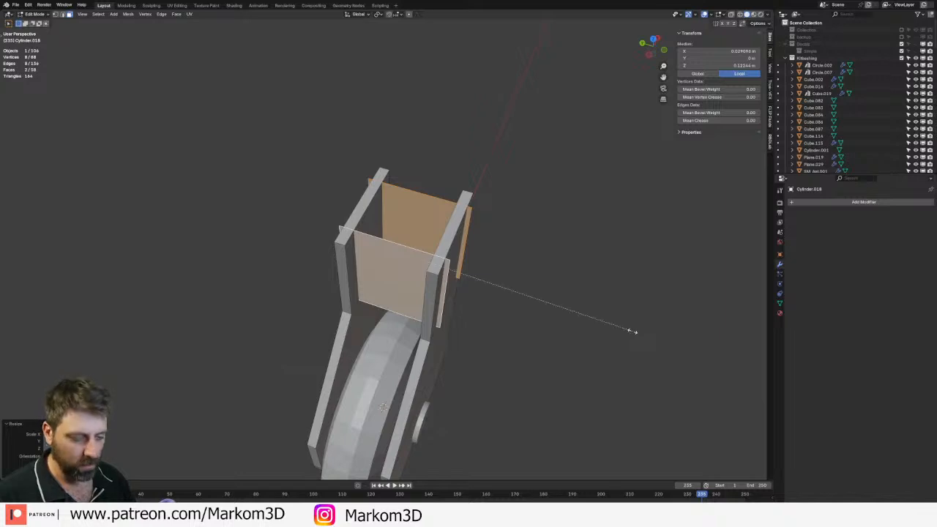
pyautogui.press('y')
pyautogui.click(562, 309)
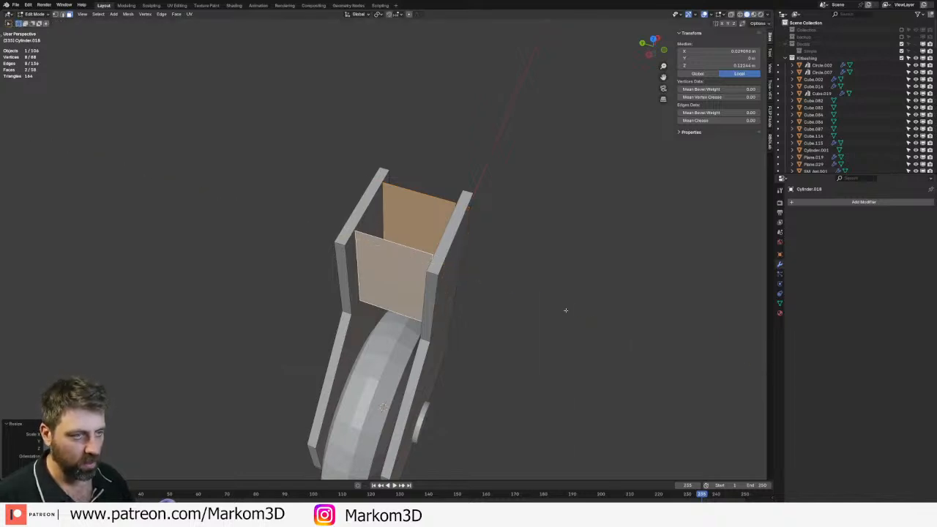
pyautogui.press('s')
pyautogui.press('y')
pyautogui.rightClick(579, 314)
pyautogui.moveTo(579, 314); pyautogui.dragTo(538, 328, button='middle')
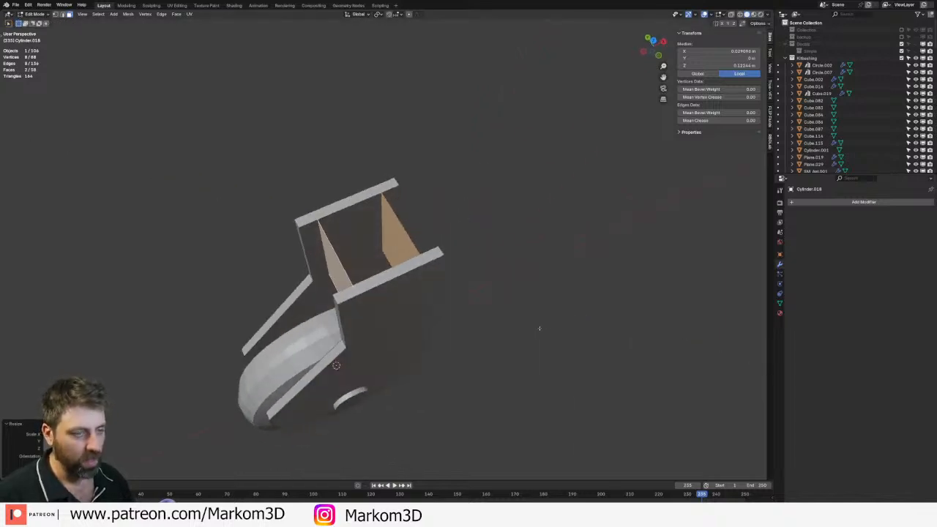
# - Extrude the two cross faces slightly along X to give the bracket's connecting walls thickness
pyautogui.hotkey('shift', 'd')
pyautogui.press('y')
pyautogui.press('x')
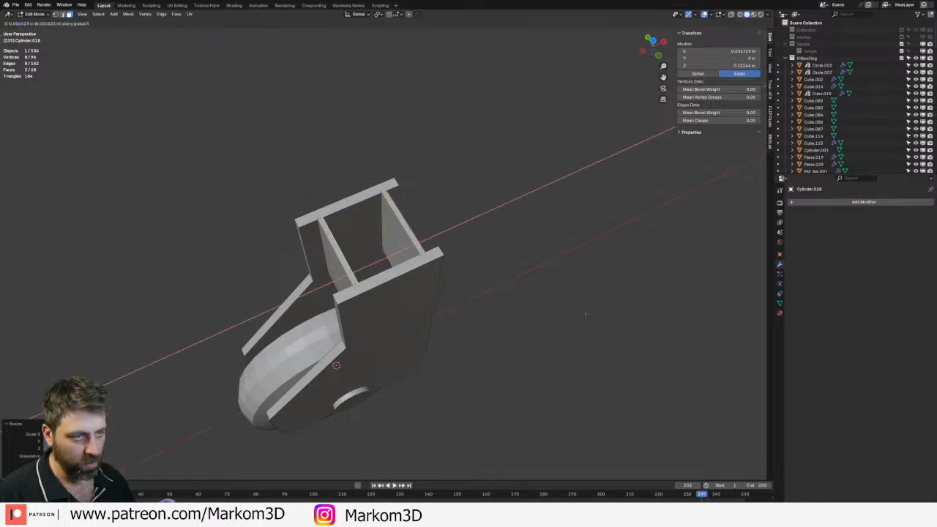
pyautogui.click(602, 310)
pyautogui.scroll(-3, 481, 316)
pyautogui.press('Tab')
pyautogui.moveTo(481, 315); pyautogui.dragTo(464, 257, button='middle')
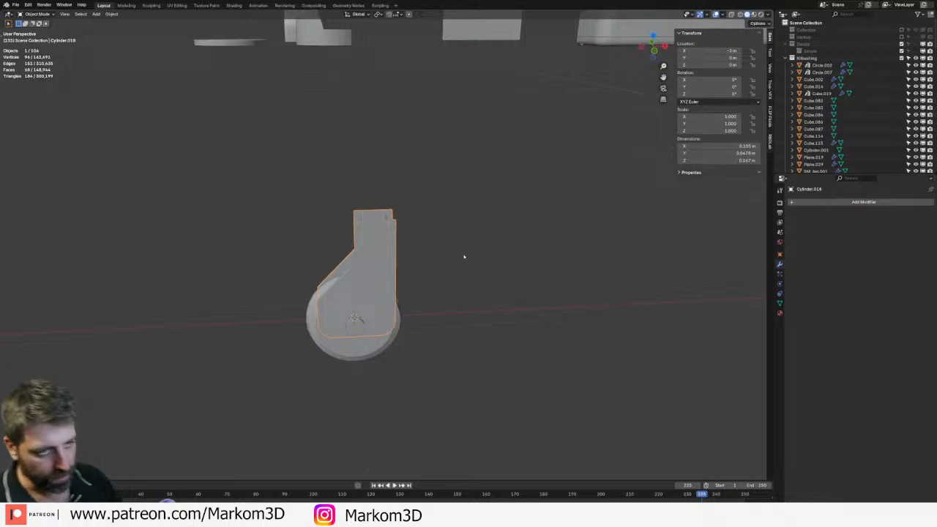
# - Join the bracket and the wheel into one object and open its mesh for editing
pyautogui.moveTo(446, 310); pyautogui.dragTo(376, 315, button='middle')
pyautogui.keyDown('shift'); pyautogui.click(388, 349); pyautogui.keyUp('shift')
pyautogui.scroll(3, 412, 341)
pyautogui.press('Tab')
# - Inset the wheel's two flat side faces slightly to leave a narrow rim
pyautogui.moveTo(374, 406); pyautogui.dragTo(574, 397, button='middle')
pyautogui.keyDown('shift'); pyautogui.click(473, 419); pyautogui.keyUp('shift')
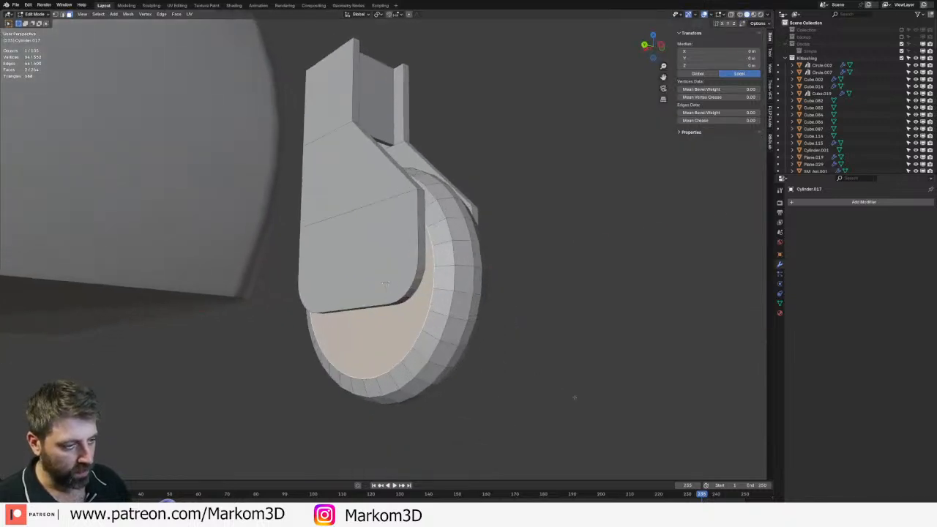
pyautogui.press('i')
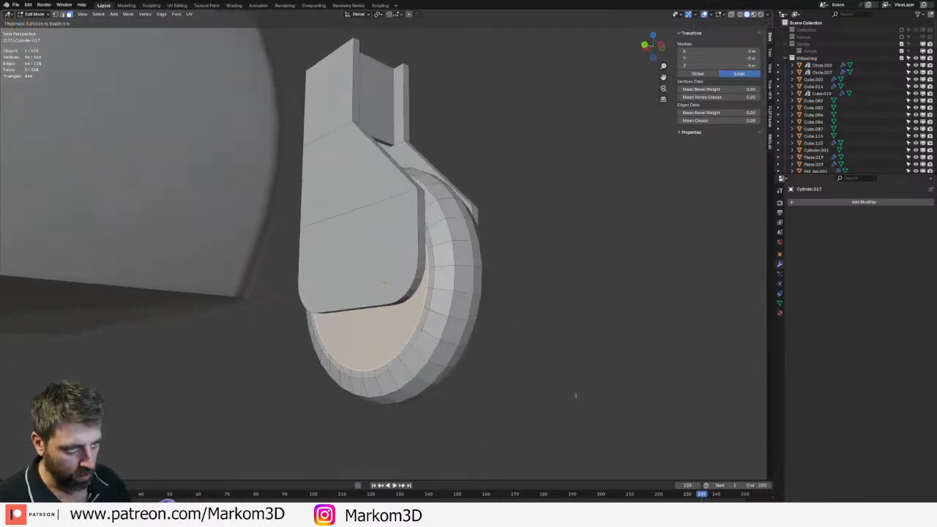
pyautogui.click(575, 396)
# - Extrude the inset wheel faces in place, scale them inward along Y to recess both sides, and adjust their overall scale
pyautogui.press('e')
pyautogui.rightClick(575, 396)
pyautogui.press('s')
pyautogui.press('x')
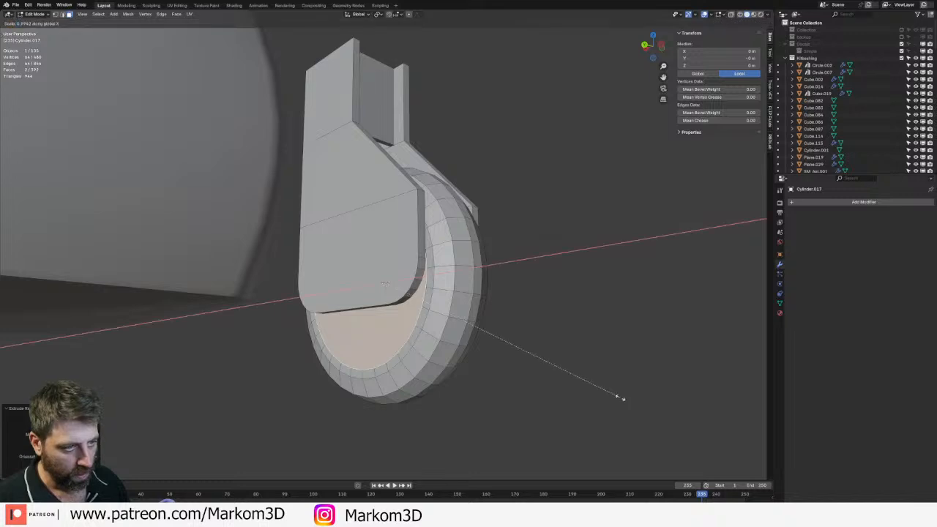
pyautogui.press('y')
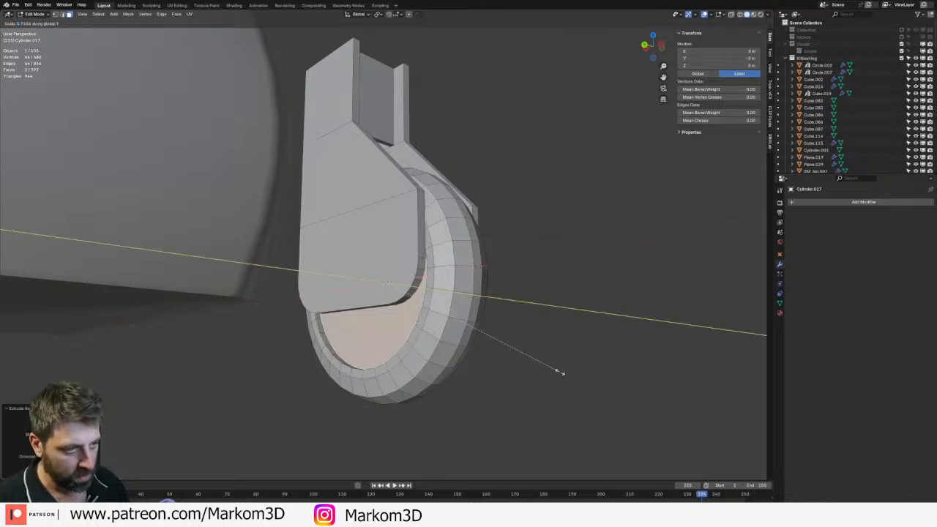
pyautogui.click(571, 376)
pyautogui.press('s')
pyautogui.click(567, 375)
pyautogui.moveTo(567, 375); pyautogui.dragTo(490, 395, button='middle')
pyautogui.scroll(-2, 475, 385)
pyautogui.press('Tab')
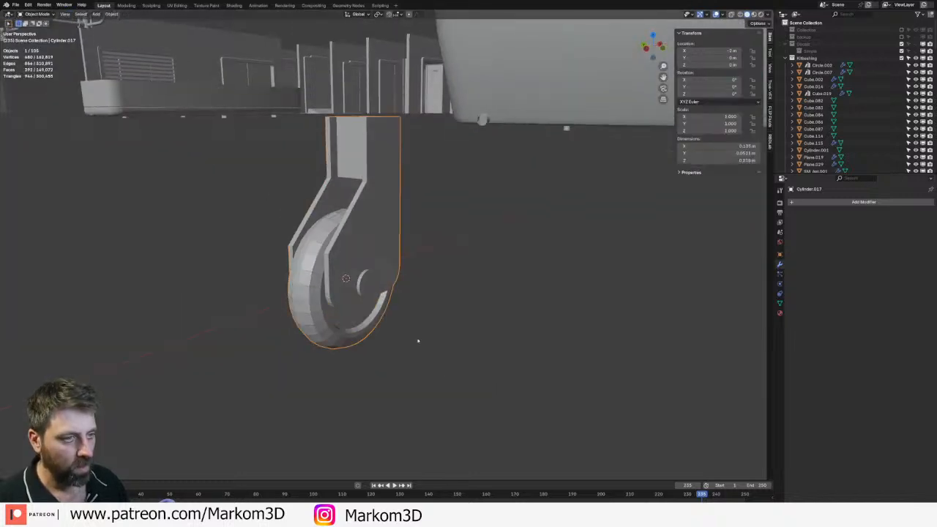
# - Duplicate the axle stub about 0.042 m along Y to the bracket's opposite plate
pyautogui.press('Tab')
pyautogui.moveTo(418, 340); pyautogui.dragTo(414, 301, button='middle')
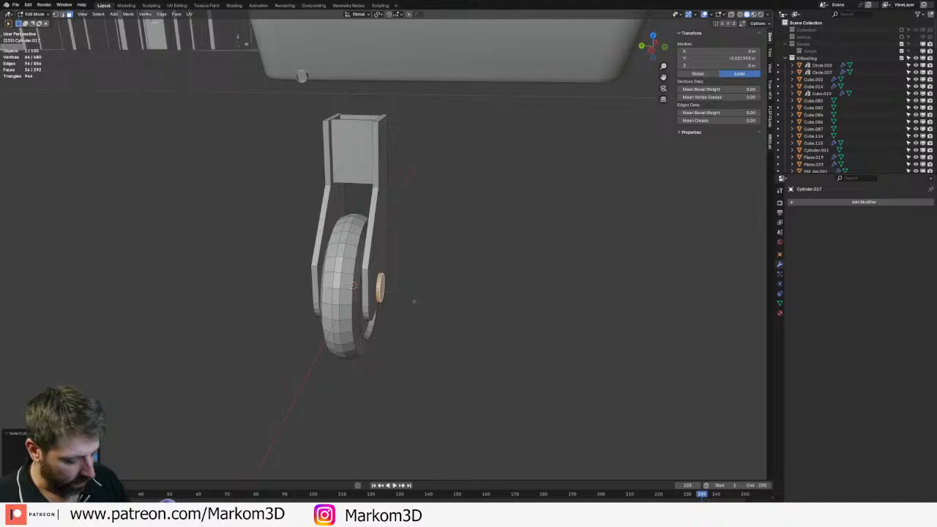
pyautogui.press('KP_1')
pyautogui.press('KP_3')
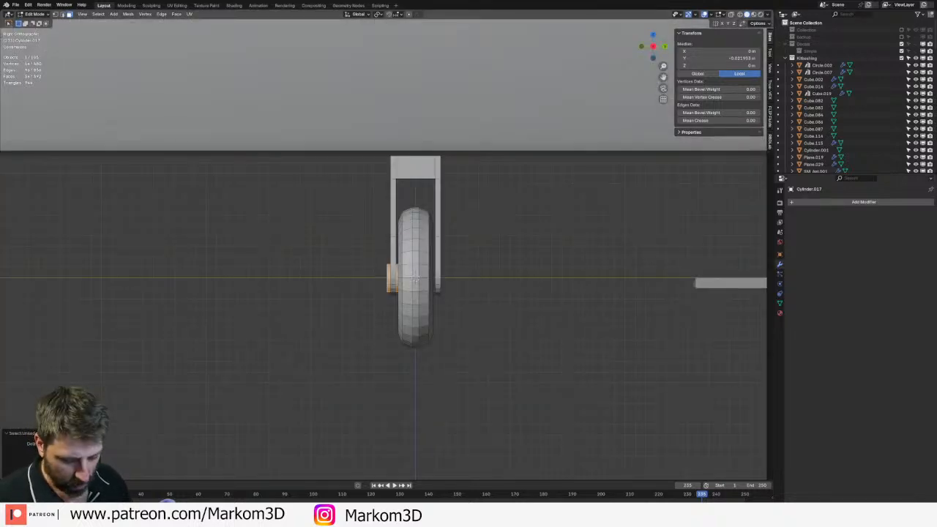
pyautogui.press('e')
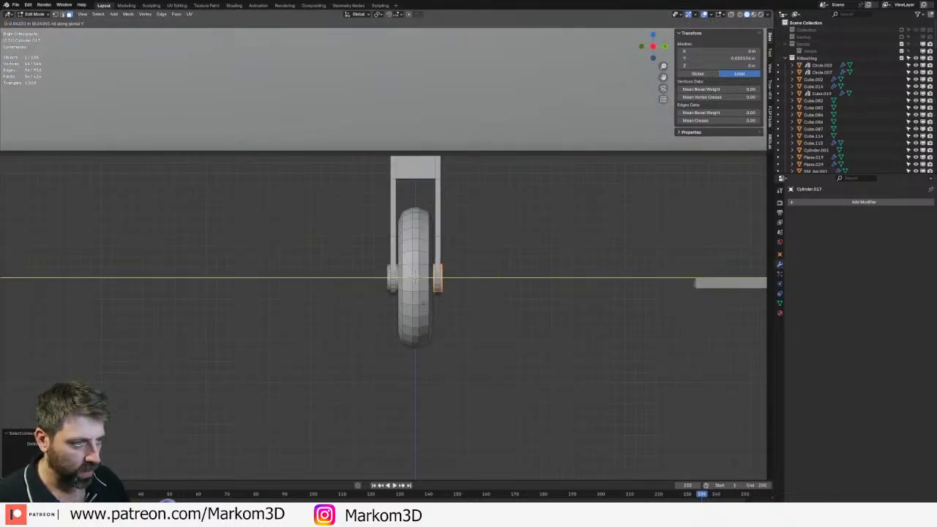
pyautogui.click(423, 302)
pyautogui.scroll(-2, 428, 305)
pyautogui.press('Tab')
# - Apply auto smooth shading to the finished caster
pyautogui.moveTo(429, 305); pyautogui.dragTo(473, 157, button='middle')
pyautogui.rightClick(349, 277)
pyautogui.click(349, 277)
pyautogui.scroll(-4, 358, 324)
pyautogui.moveTo(358, 324); pyautogui.dragTo(402, 272, button='middle')
pyautogui.scroll(3, 403, 272)
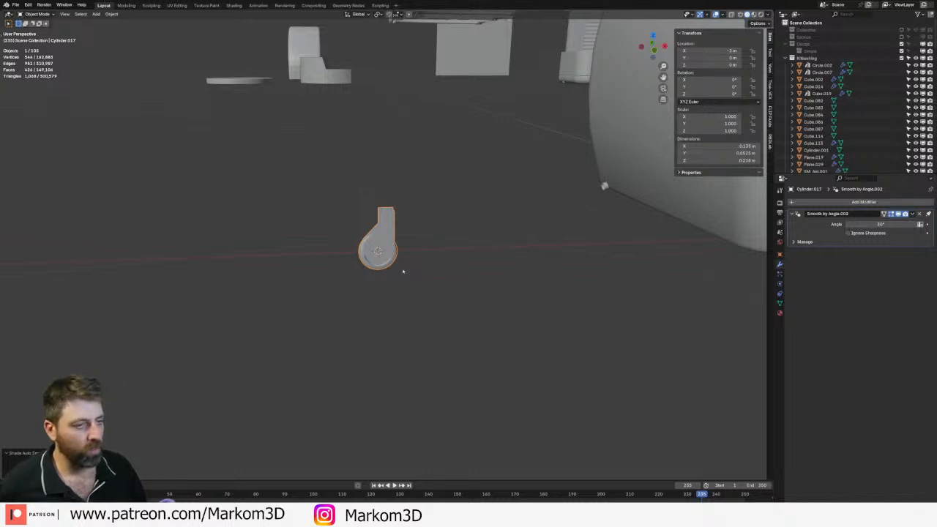
pyautogui.scroll(5, 403, 272)
pyautogui.scroll(-2, 402, 272)
pyautogui.moveTo(402, 271); pyautogui.dragTo(366, 245, button='middle')
# - In a wireframe top view, duplicate the caster to X -0.8 m, Y -0.4 m inside the container's corner and delete the original
pyautogui.press('`')
pyautogui.click(425, 246)
pyautogui.keyDown('shift'); pyautogui.moveTo(519, 280); pyautogui.dragTo(303, 268, button='middle'); pyautogui.keyUp('shift')
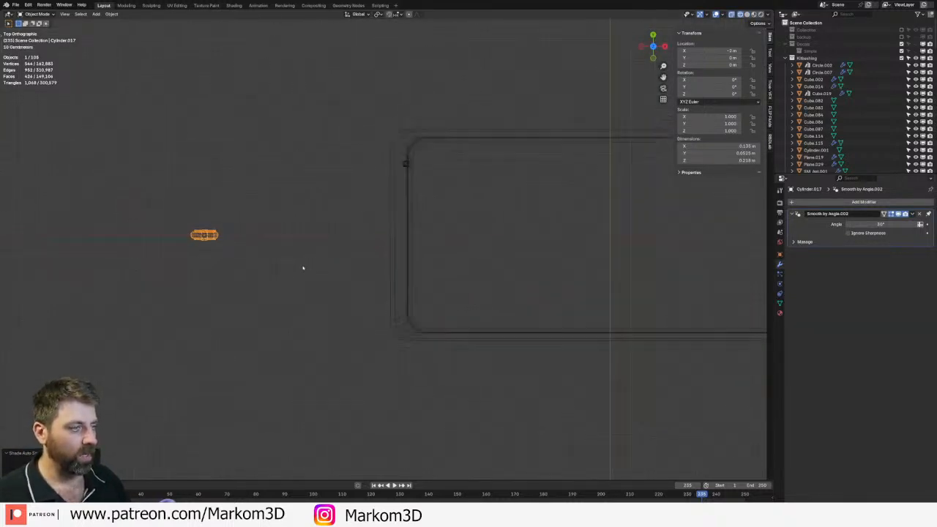
pyautogui.scroll(-1, 303, 268)
pyautogui.keyDown('shift'); pyautogui.moveTo(349, 293); pyautogui.dragTo(295, 261, button='middle'); pyautogui.keyUp('shift')
pyautogui.hotkey('shift', 'd')
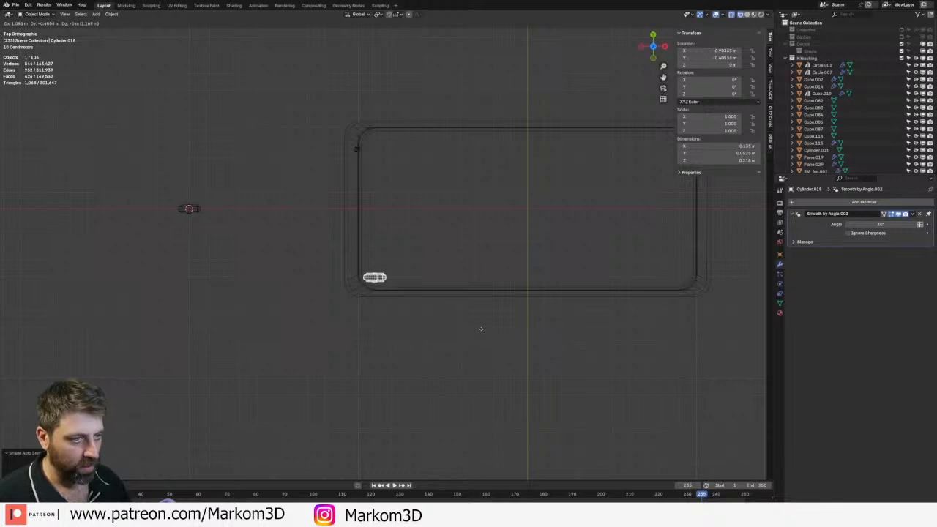
pyautogui.click(493, 329)
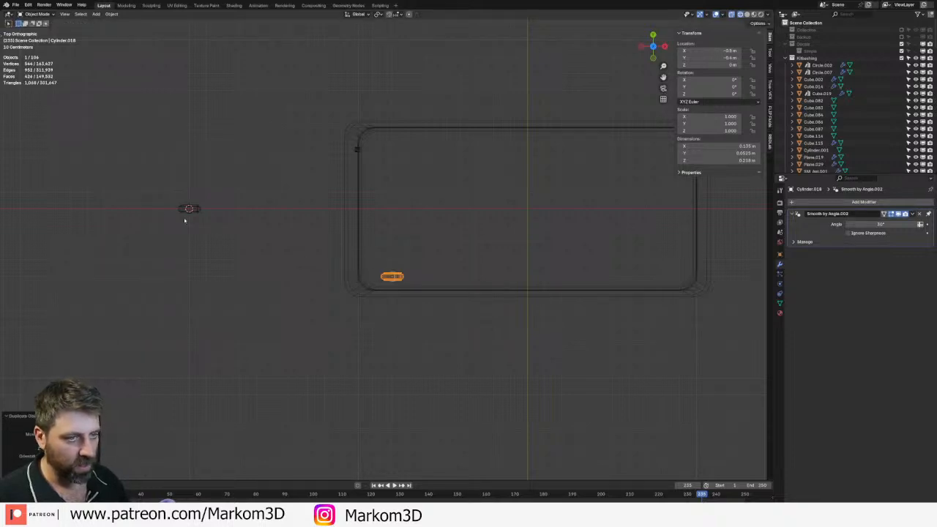
pyautogui.press('Delete')
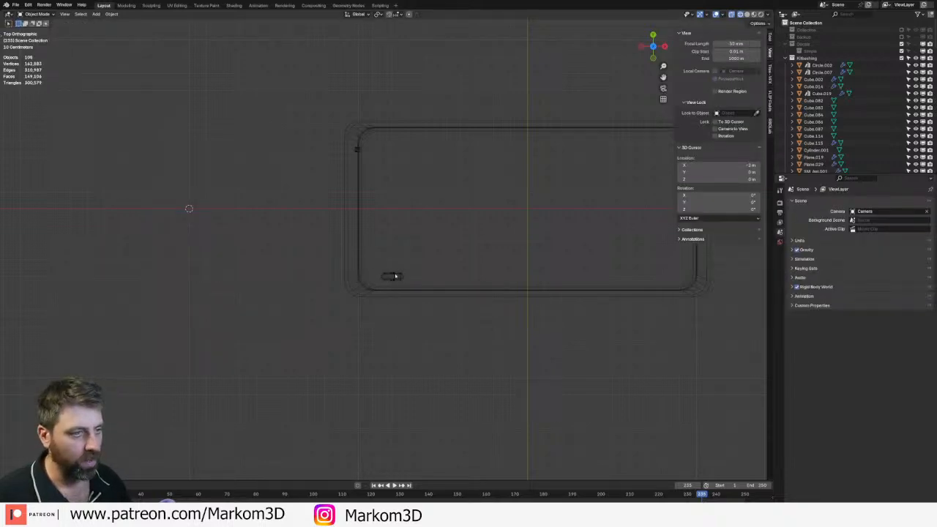
# - Copy the caster along Y to 0.4 m, and copy that pair along X to 0.8 m at the container's other end
pyautogui.click(393, 276)
pyautogui.hotkey('shift', 'd')
pyautogui.press('y')
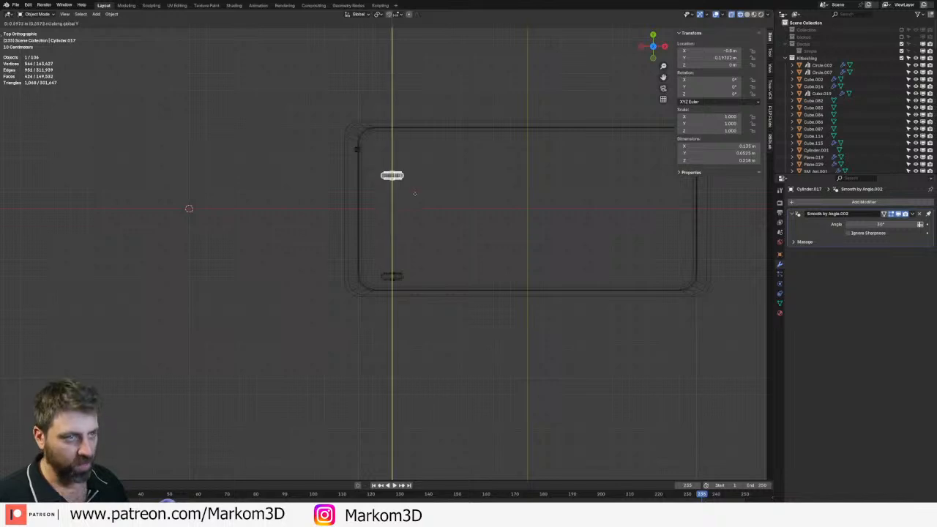
pyautogui.click(395, 273)
pyautogui.keyDown('shift'); pyautogui.click(396, 275); pyautogui.keyUp('shift')
pyautogui.hotkey('shift', 'd')
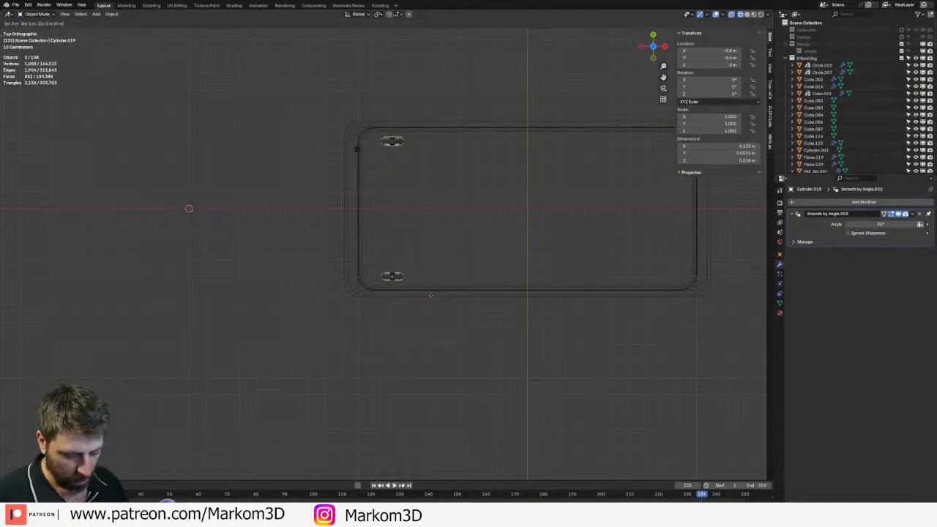
pyautogui.press('x')
pyautogui.click(697, 293)
# - Rotate the two casters at X 0.8 m about Z by about 36° and -27°, and return to solid shading
pyautogui.keyDown('shift'); pyautogui.moveTo(697, 293); pyautogui.dragTo(541, 299, button='middle'); pyautogui.keyUp('shift')
pyautogui.press('r')
pyautogui.click(632, 276)
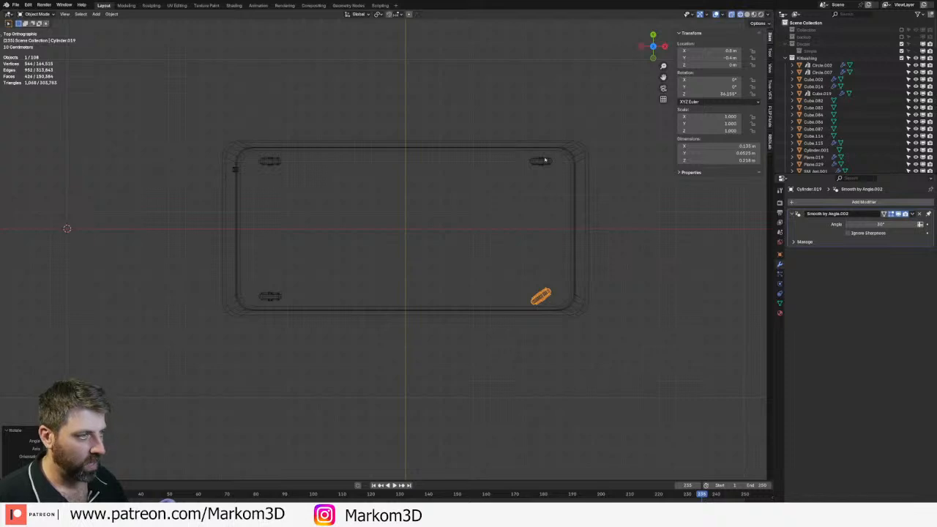
pyautogui.click(545, 159)
pyautogui.press('r')
pyautogui.click(570, 259)
pyautogui.moveTo(571, 260); pyautogui.dragTo(510, 270, button='middle')
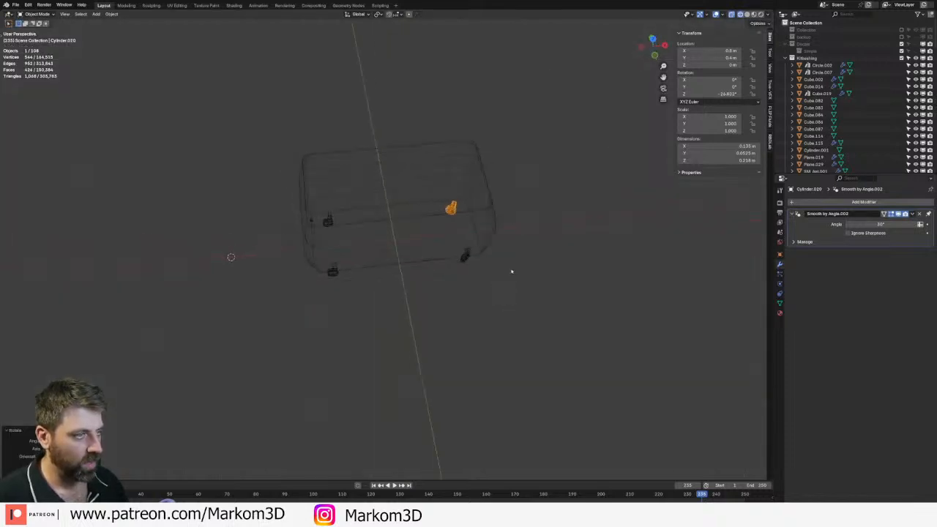
pyautogui.press('z')
pyautogui.click(451, 293)
pyautogui.moveTo(457, 281); pyautogui.dragTo(403, 280, button='middle')
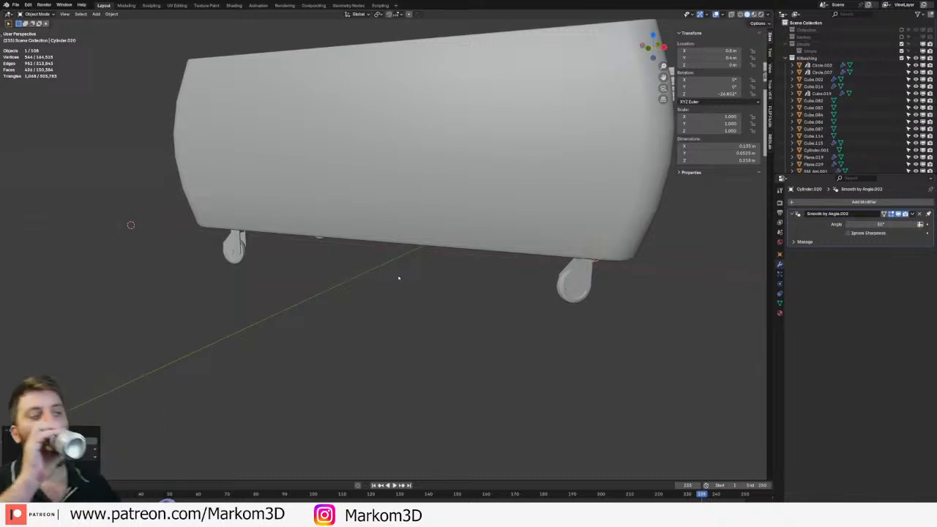
# - Snap the 3D cursor to the container's bottom face and add a cube there within the container's mesh
pyautogui.moveTo(398, 277); pyautogui.dragTo(559, 163, button='middle')
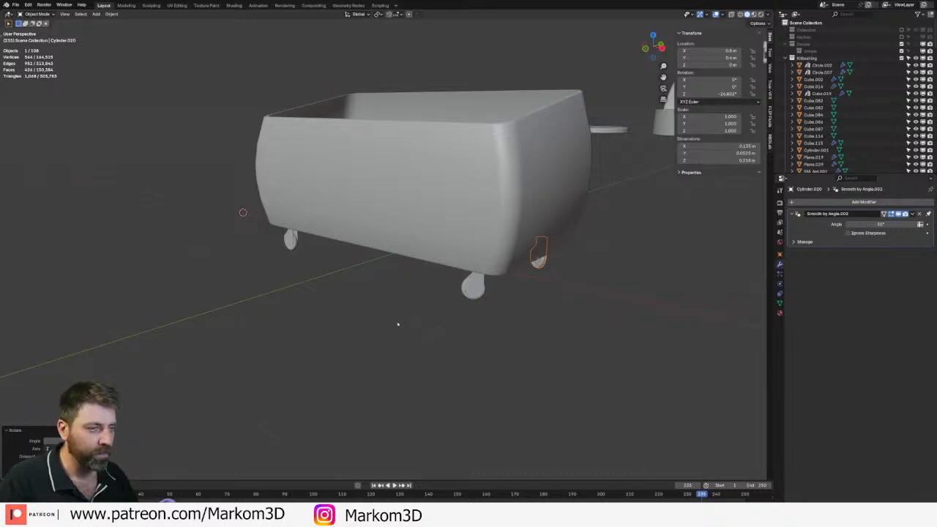
pyautogui.moveTo(399, 324); pyautogui.dragTo(421, 255, button='middle')
pyautogui.click(387, 235)
pyautogui.scroll(4, 387, 237)
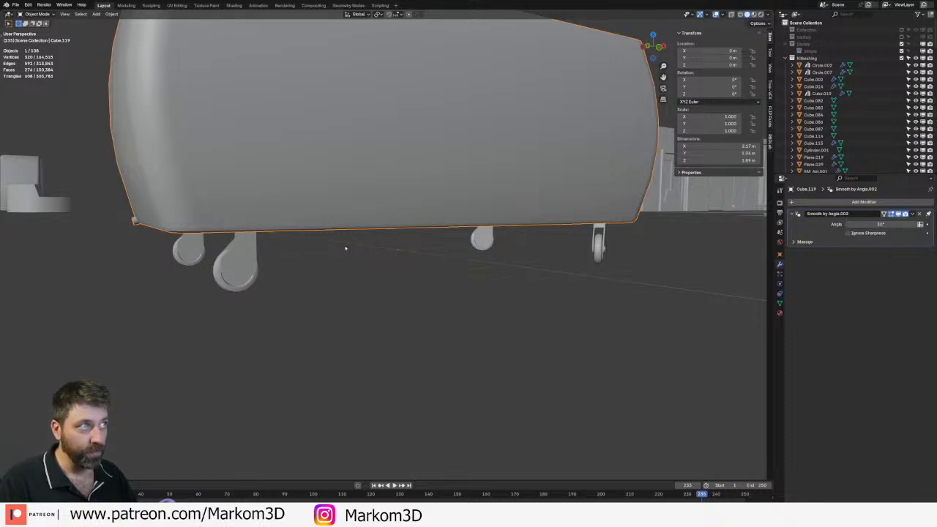
pyautogui.scroll(2, 348, 243)
pyautogui.moveTo(349, 243); pyautogui.dragTo(343, 242, button='middle')
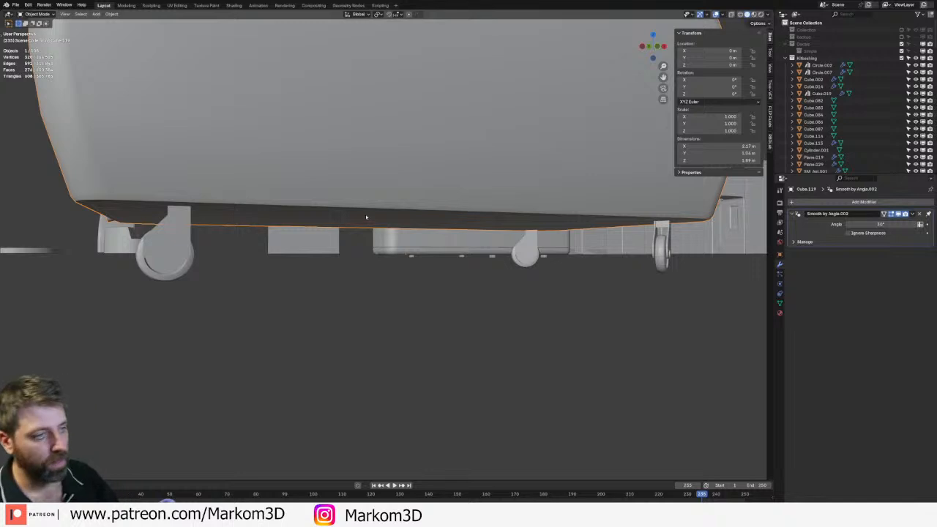
pyautogui.press('Tab')
pyautogui.keyDown('alt'); pyautogui.click(391, 217); pyautogui.keyUp('alt')
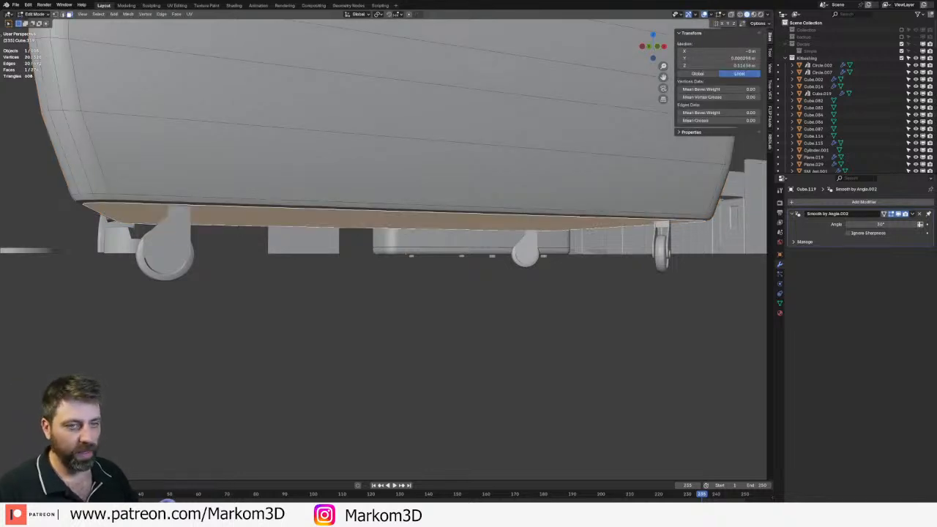
pyautogui.hotkey('shift', 's')
pyautogui.click(418, 274)
pyautogui.hotkey('shift', 'a')
pyautogui.click(391, 280)
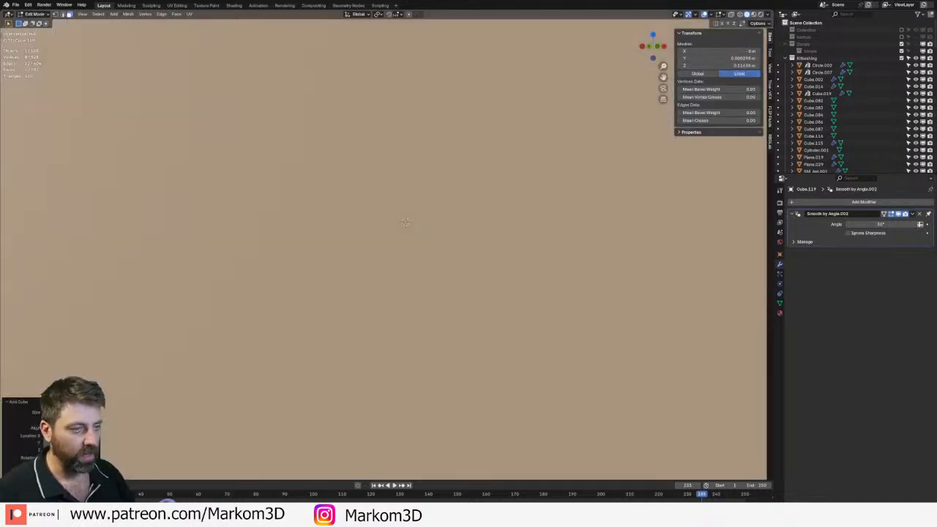
# - Shrink the cube, flatten it along Z, and lower it to about Z 0.095 m against the container's underside
pyautogui.scroll(-5, 426, 281)
pyautogui.press('s')
pyautogui.press('Return')
pyautogui.press('KP_1')
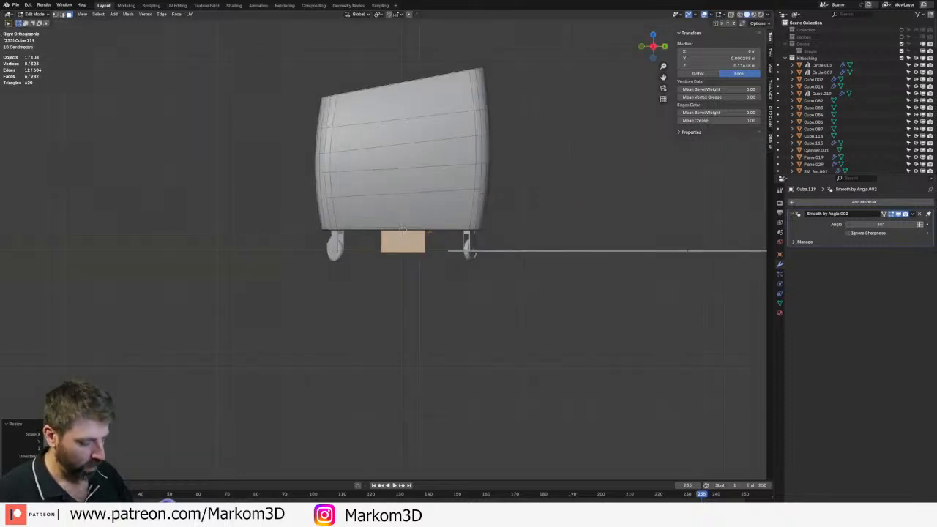
pyautogui.scroll(6, 575, 314)
pyautogui.press('s')
pyautogui.press('z')
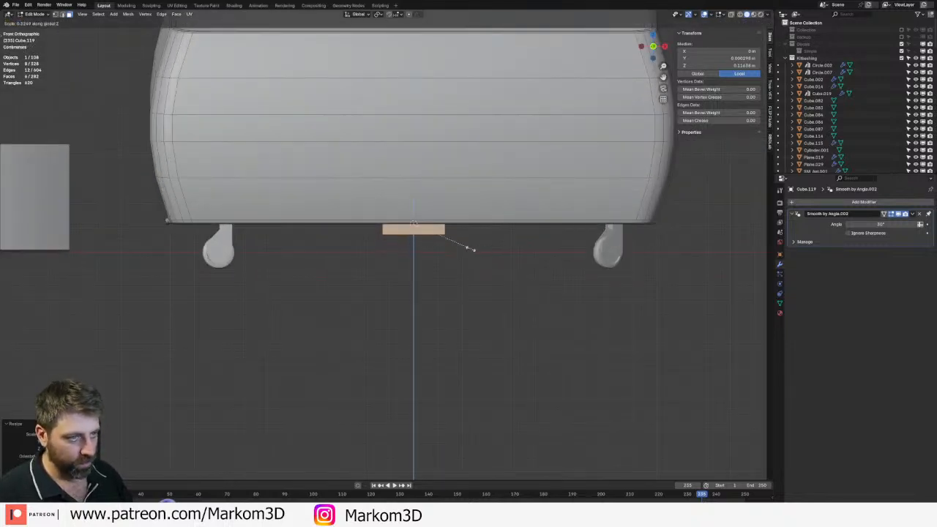
pyautogui.click(449, 235)
pyautogui.press('g')
pyautogui.press('z')
pyautogui.click(455, 242)
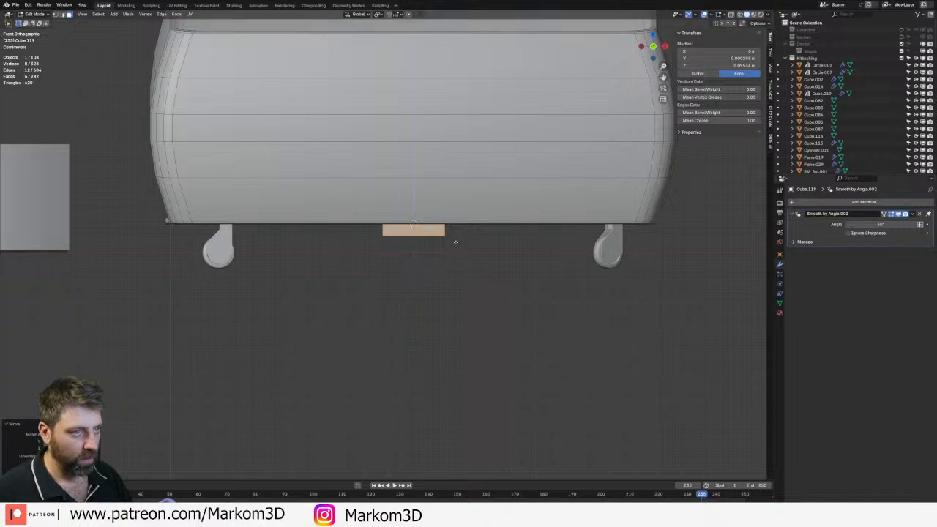
pyautogui.press('g')
pyautogui.press('x')
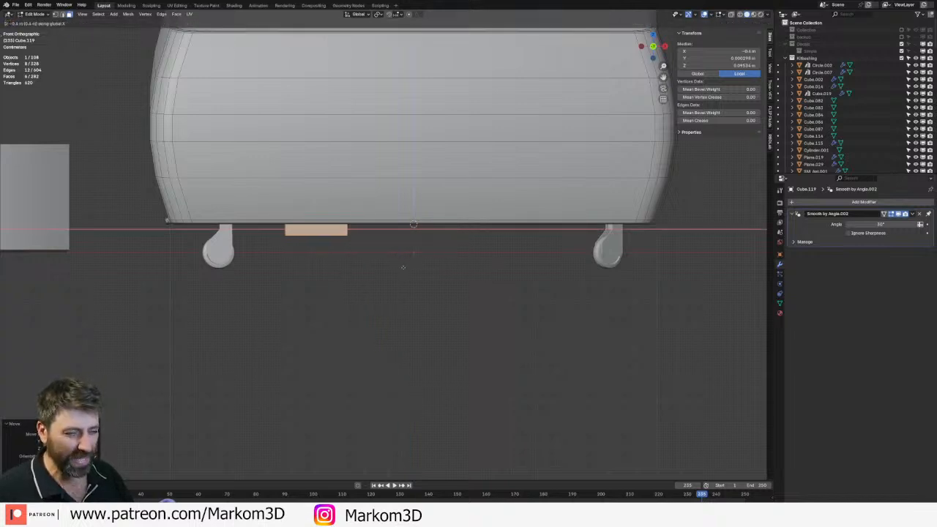
pyautogui.rightClick(439, 271)
# - Move the flat block 0.5 m along X, and place a duplicate 1 m from it in the negative X direction
pyautogui.write('gx2')
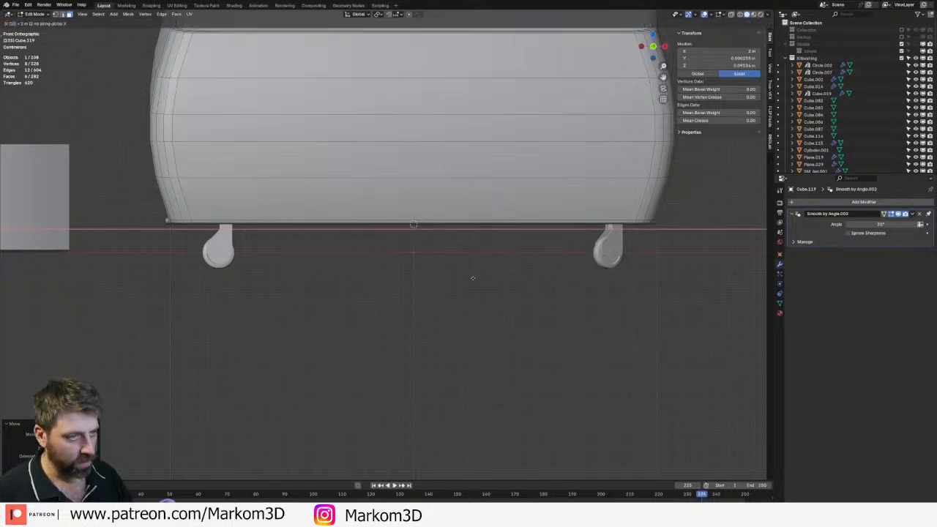
pyautogui.press('BackSpace')
pyautogui.write('0.5')
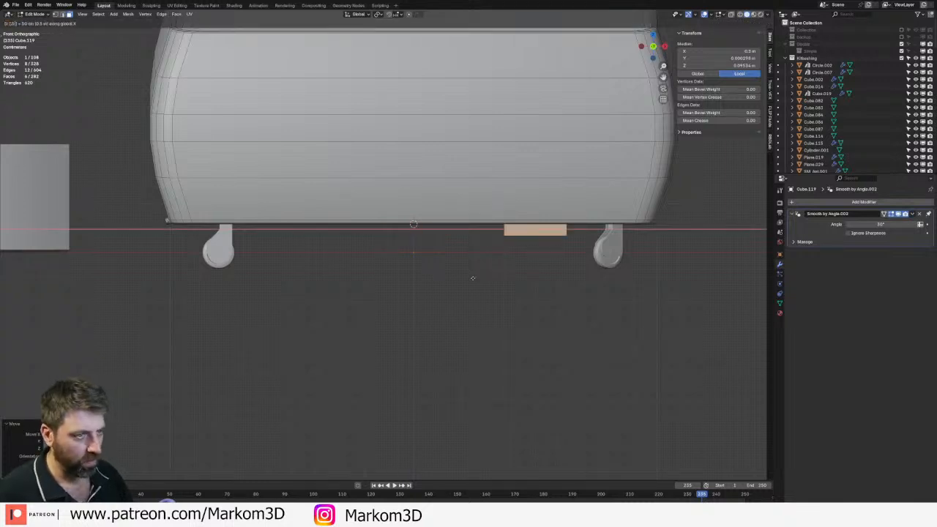
pyautogui.press('Return')
pyautogui.hotkey('shift', 'd')
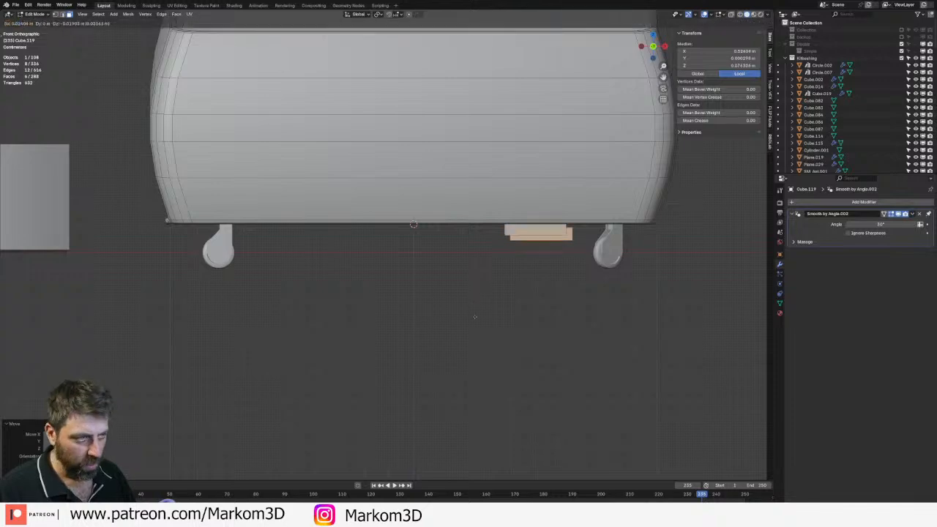
pyautogui.rightClick(473, 315)
pyautogui.write('gx')
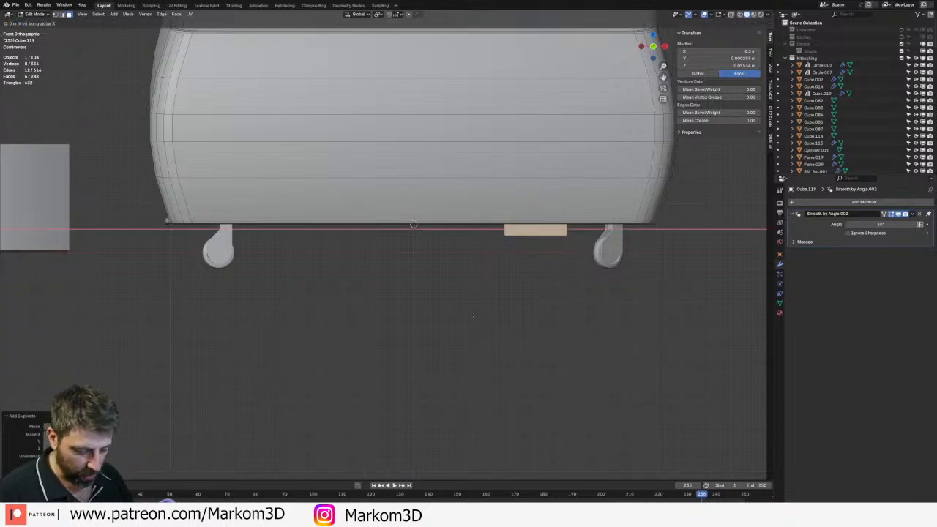
pyautogui.write('1-')
pyautogui.press('Return')
# - Select both underside blocks, stretch them lengthwise along Y, and shift them along Y to about -0.05 m
pyautogui.moveTo(472, 314); pyautogui.dragTo(452, 196, button='middle')
pyautogui.keyDown('shift'); pyautogui.click(456, 195); pyautogui.keyUp('shift')
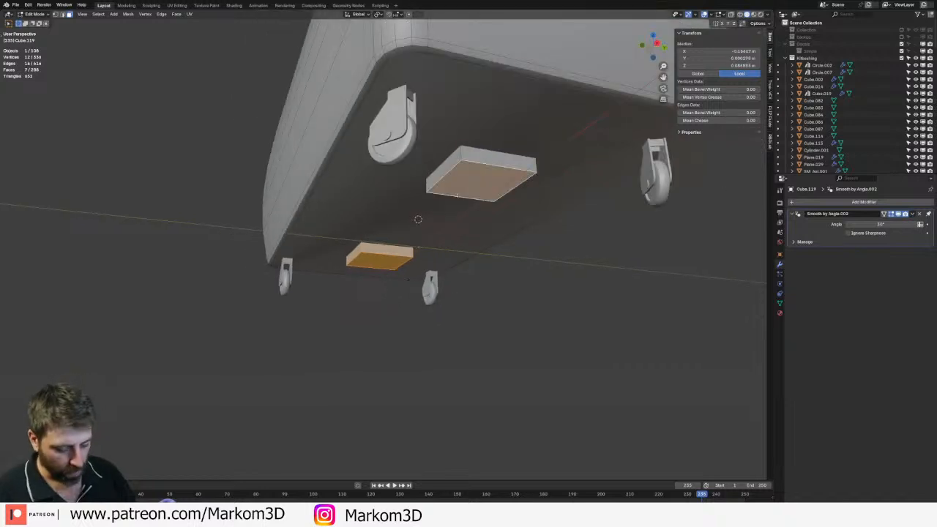
pyautogui.hotkey('ctrl', 'l')
pyautogui.press('s')
pyautogui.press('y')
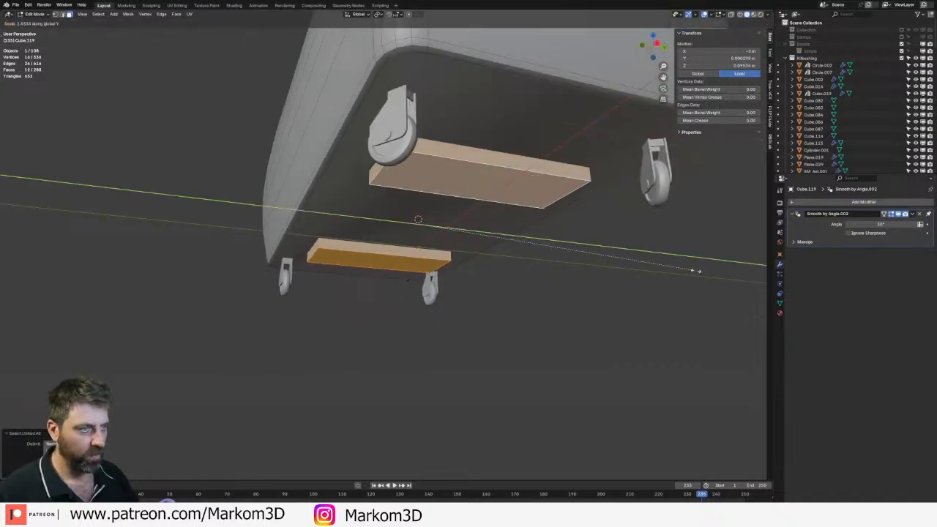
pyautogui.click(754, 271)
pyautogui.press('g')
pyautogui.press('y')
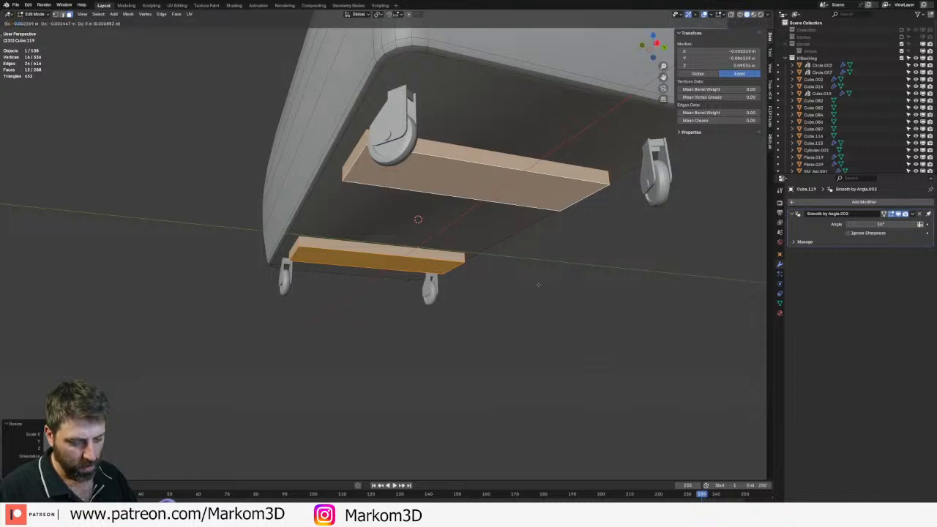
pyautogui.click(445, 241)
# - In wireframe, delete the top face and both end faces of each underside block, leaving open channels
pyautogui.moveTo(446, 242)
pyautogui.mouseDown(button='middle')
pyautogui.moveTo(498, 253)
pyautogui.moveTo(573, 244)
pyautogui.mouseUp(button='middle')
pyautogui.press('z')
pyautogui.click(519, 249)
pyautogui.click(581, 220)
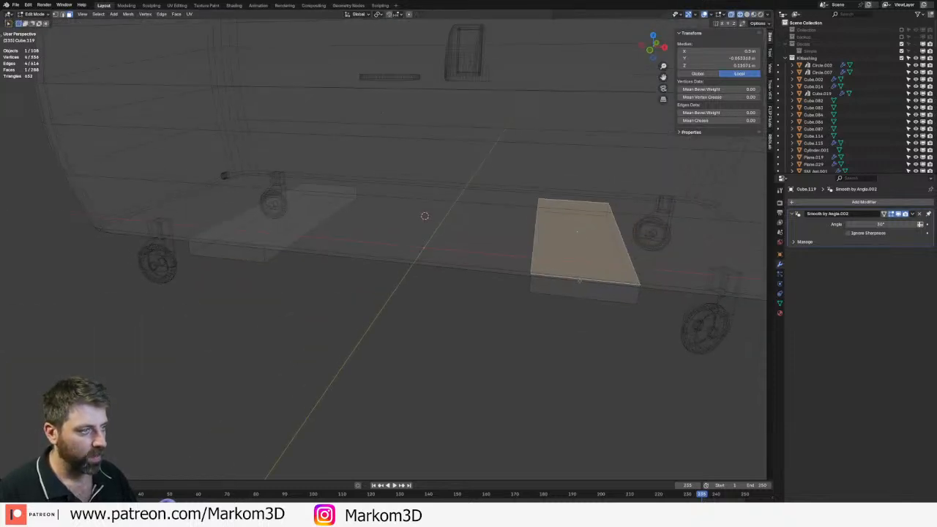
pyautogui.keyDown('shift'); pyautogui.click(583, 289); pyautogui.keyUp('shift')
pyautogui.keyDown('shift'); pyautogui.click(574, 207); pyautogui.keyUp('shift')
pyautogui.keyDown('shift'); pyautogui.moveTo(399, 234); pyautogui.dragTo(497, 250, button='middle'); pyautogui.keyUp('shift')
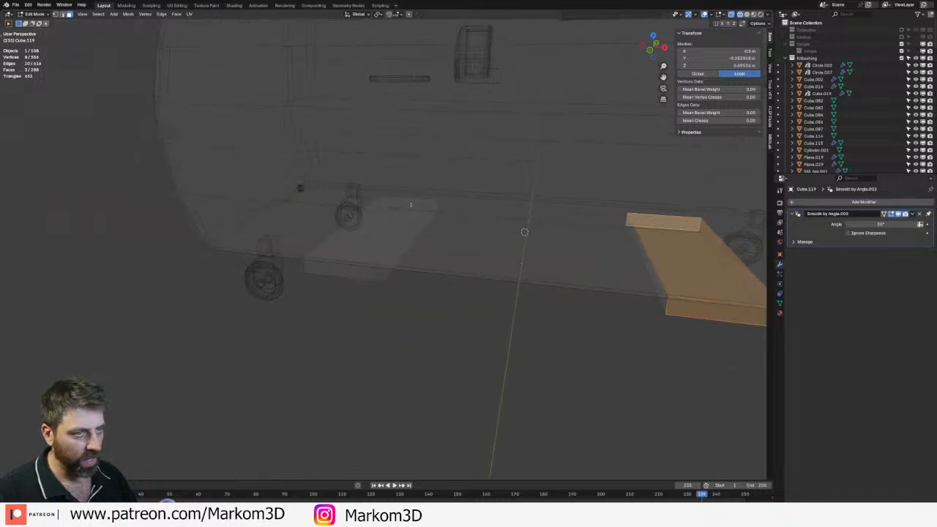
pyautogui.keyDown('shift'); pyautogui.click(411, 204); pyautogui.keyUp('shift')
pyautogui.keyDown('shift'); pyautogui.click(373, 233); pyautogui.keyUp('shift')
pyautogui.keyDown('shift'); pyautogui.click(351, 269); pyautogui.keyUp('shift')
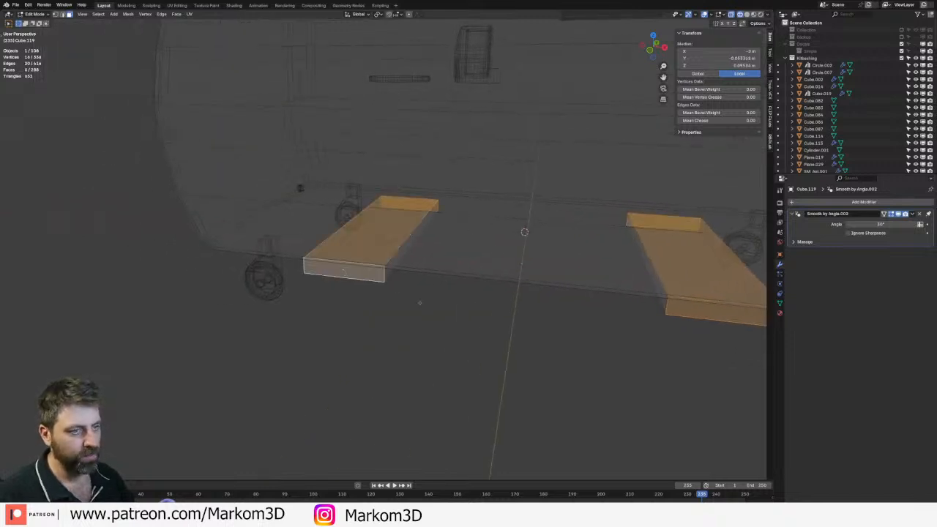
pyautogui.press('x')
pyautogui.click(399, 297)
# - Select both complete channels, extrude their faces in place, and apply Shrink/Fatten to give the walls thickness
pyautogui.moveTo(425, 306); pyautogui.dragTo(377, 253, button='middle')
pyautogui.click(371, 246)
pyautogui.keyDown('shift'); pyautogui.click(629, 281); pyautogui.keyUp('shift')
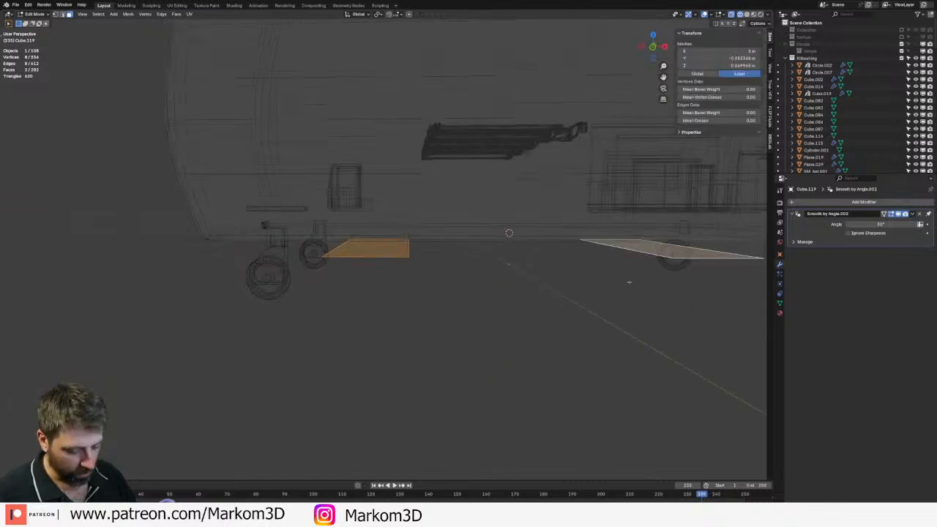
pyautogui.hotkey('ctrl', 'l')
pyautogui.press('z')
pyautogui.click(680, 279)
pyautogui.scroll(3, 584, 293)
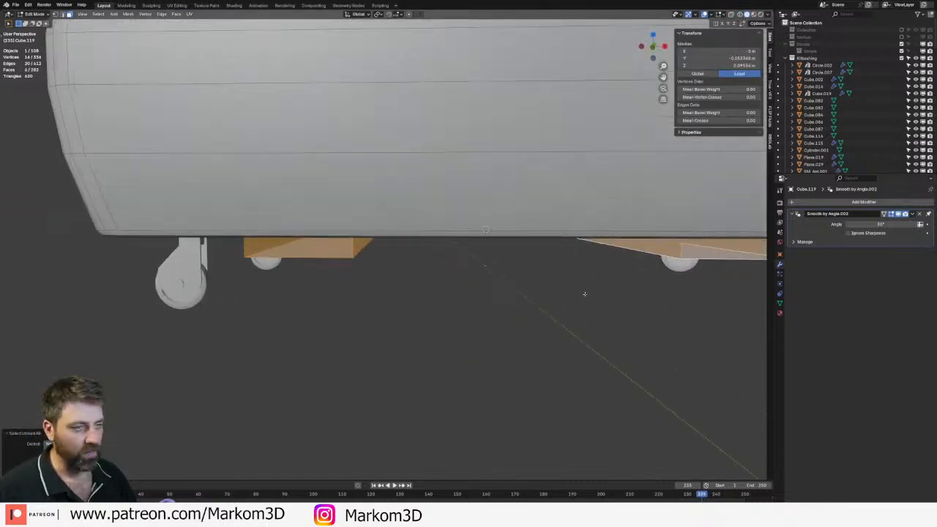
pyautogui.moveTo(584, 293); pyautogui.dragTo(517, 331, button='middle')
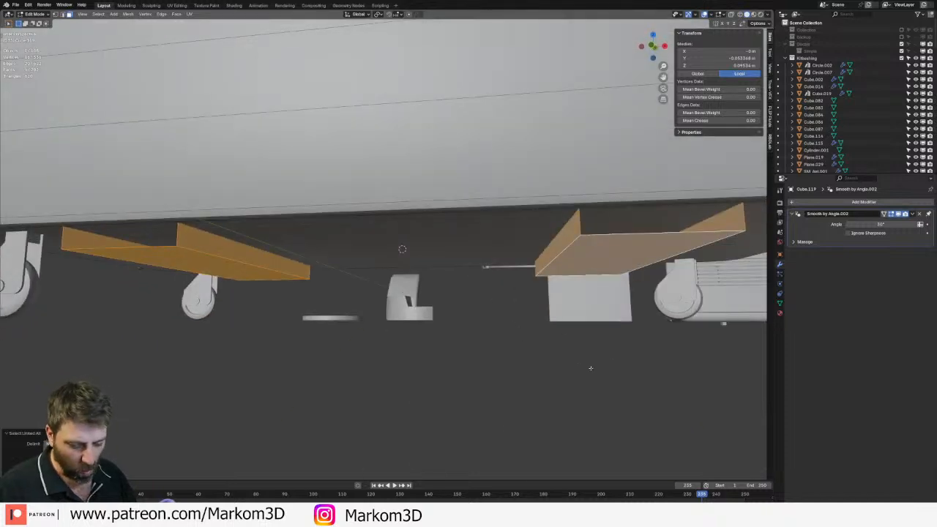
pyautogui.press('e')
pyautogui.rightClick(614, 382)
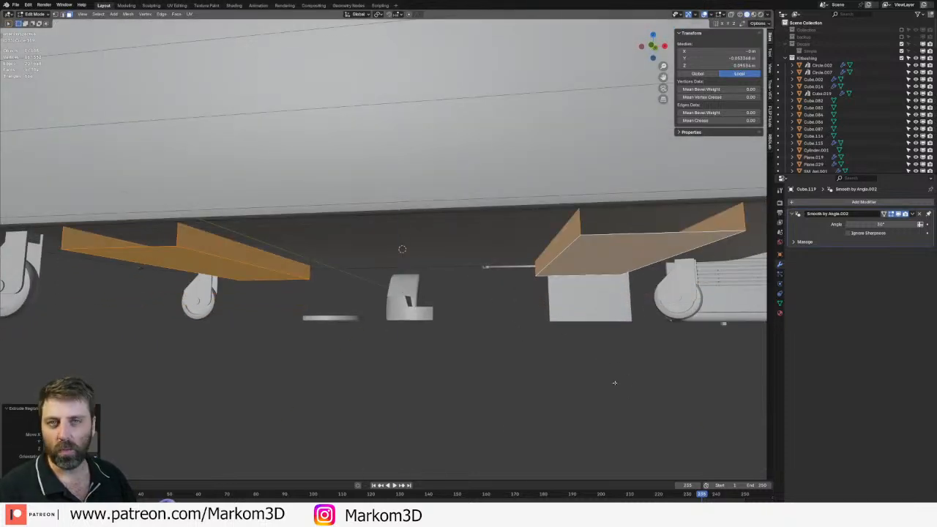
pyautogui.moveTo(614, 382); pyautogui.dragTo(630, 405, button='middle')
pyautogui.hotkey('alt', 's')
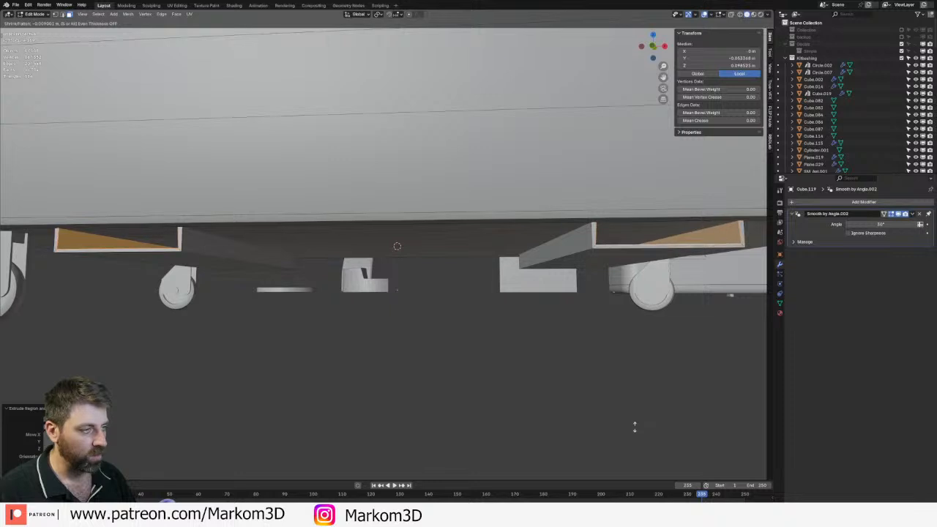
pyautogui.click(634, 427)
pyautogui.moveTo(628, 347)
pyautogui.mouseDown(button='middle')
pyautogui.moveTo(626, 387)
pyautogui.moveTo(625, 351)
pyautogui.moveTo(607, 363)
pyautogui.mouseUp(button='middle')
# - In wireframe, straighten the two inner side walls of the channel at X 0.5 m by scaling each along X
pyautogui.press('z')
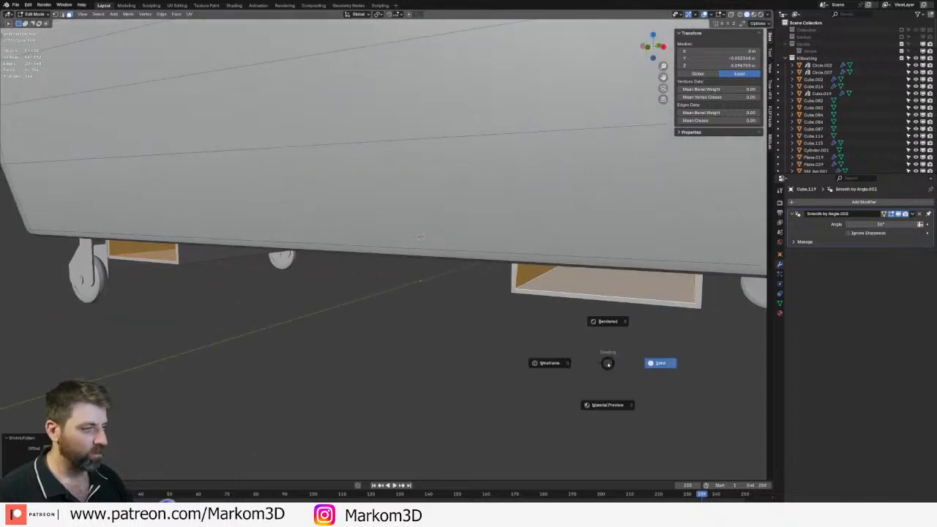
pyautogui.click(551, 363)
pyautogui.click(567, 255)
pyautogui.press('s')
pyautogui.press('x')
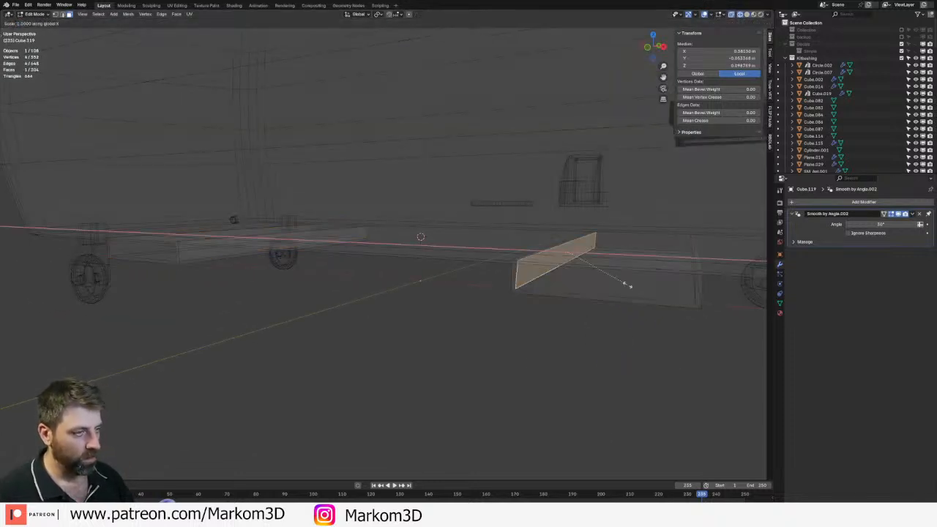
pyautogui.click(626, 284)
pyautogui.moveTo(619, 291); pyautogui.dragTo(694, 266, button='middle')
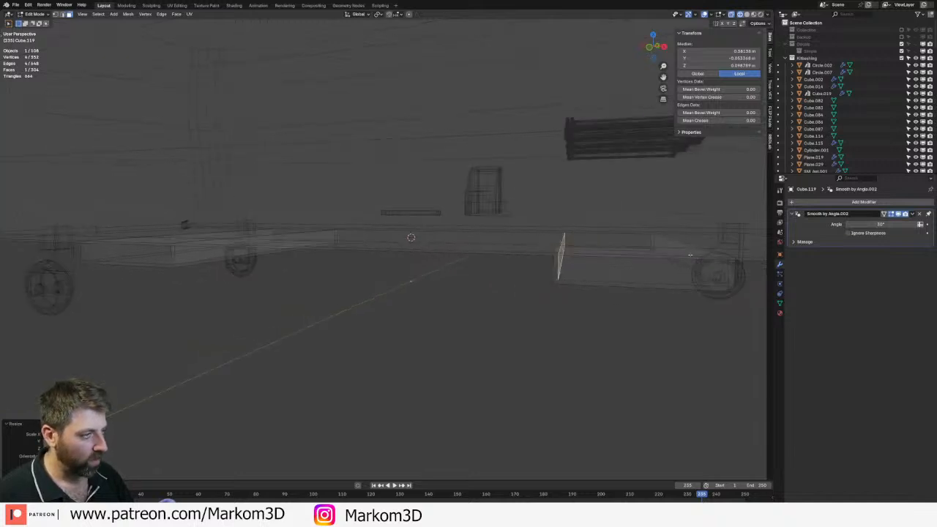
pyautogui.click(674, 250)
pyautogui.press('s')
pyautogui.press('x')
pyautogui.click(674, 252)
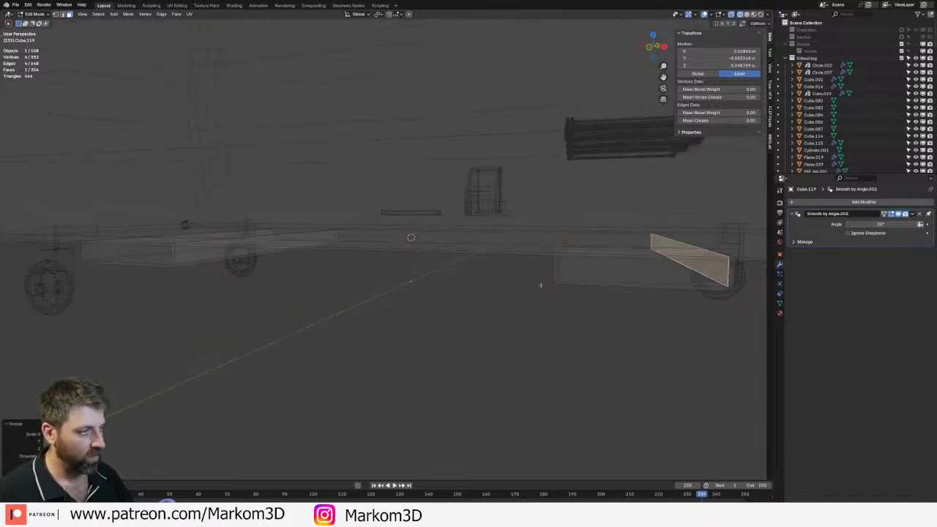
# - Flatten each inner side wall of the channel at X -0.5 m by scaling it to 0 along X
pyautogui.moveTo(541, 285); pyautogui.dragTo(461, 261, button='middle')
pyautogui.click(419, 254)
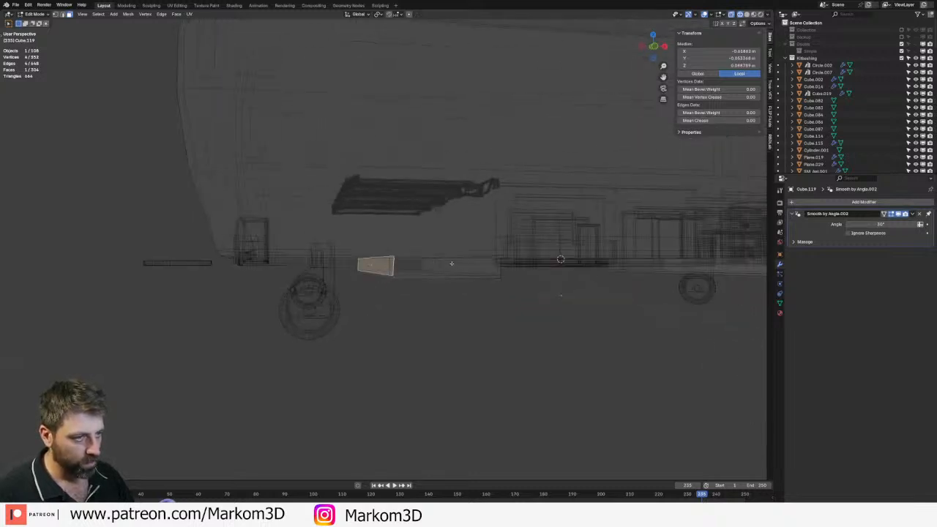
pyautogui.keyDown('shift'); pyautogui.click(452, 264); pyautogui.keyUp('shift')
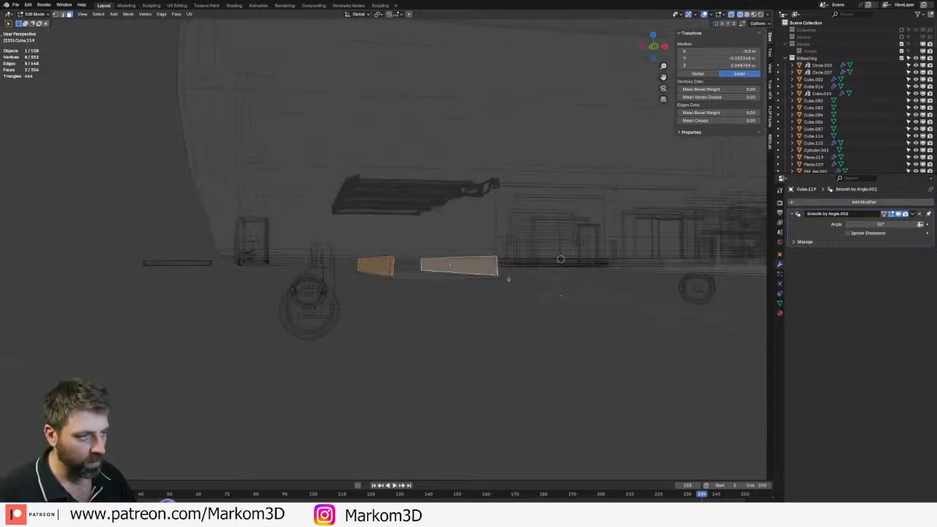
pyautogui.press('g')
pyautogui.press('x')
pyautogui.press('Return')
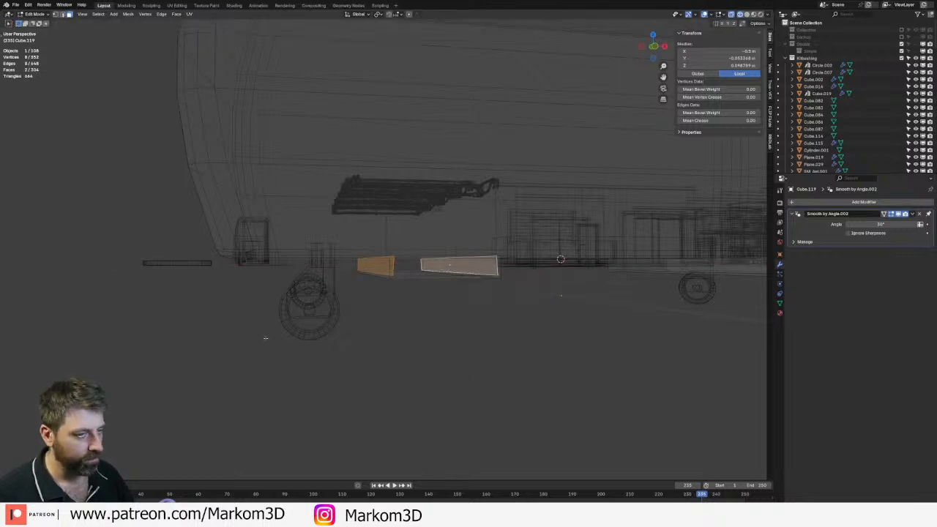
pyautogui.press('c')
pyautogui.middleClick(467, 278)
pyautogui.rightClick(467, 273)
pyautogui.write('s')
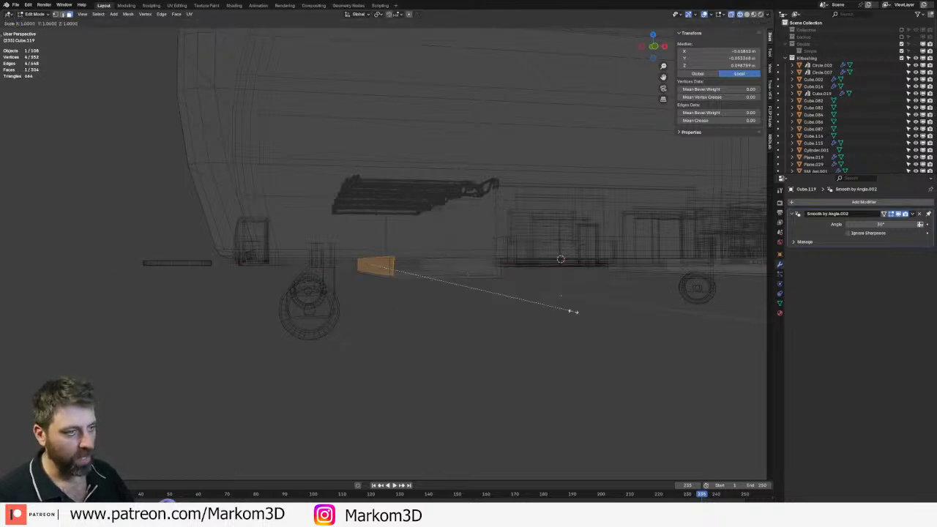
pyautogui.write('x0')
pyautogui.press('Return')
pyautogui.scroll(3, 527, 307)
pyautogui.click(494, 282)
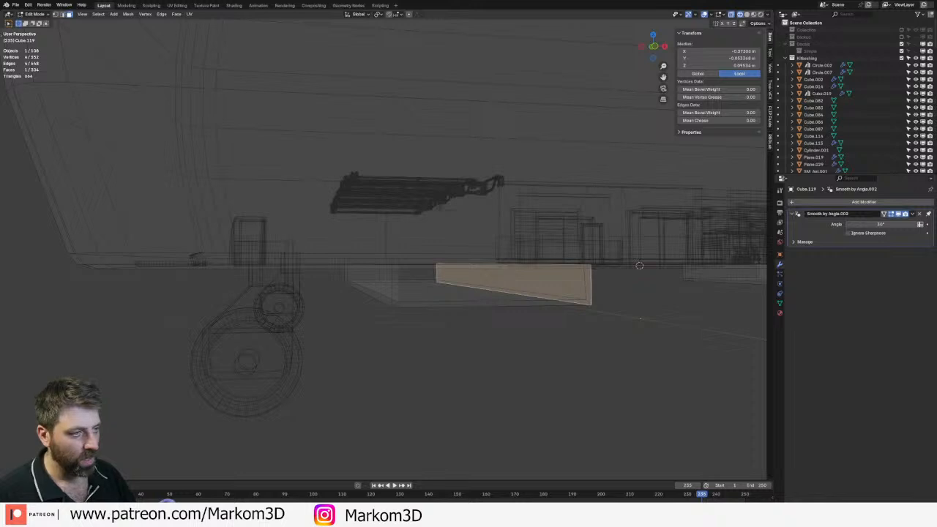
pyautogui.press('s')
pyautogui.press('x')
pyautogui.press('Return')
# - Return to solid shading and leave Edit Mode to view the whole container with its underside channels
pyautogui.scroll(-2, 488, 282)
pyautogui.press('z')
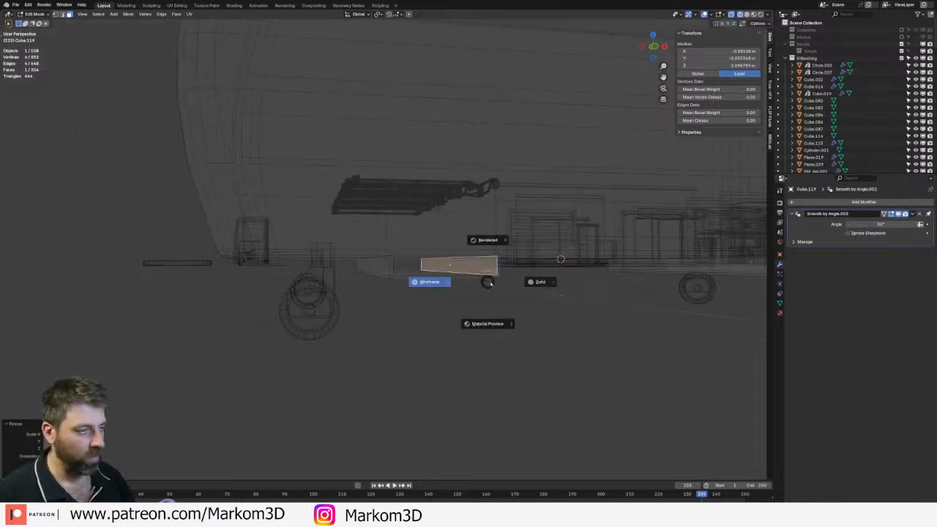
pyautogui.click(540, 281)
pyautogui.press('Tab')
pyautogui.moveTo(548, 324)
pyautogui.mouseDown(button='middle')
pyautogui.moveTo(511, 318)
pyautogui.moveTo(596, 318)
pyautogui.moveTo(519, 312)
pyautogui.moveTo(527, 334)
pyautogui.moveTo(571, 341)
pyautogui.moveTo(420, 333)
pyautogui.mouseUp(button='middle')
pyautogui.scroll(-4, 527, 322)
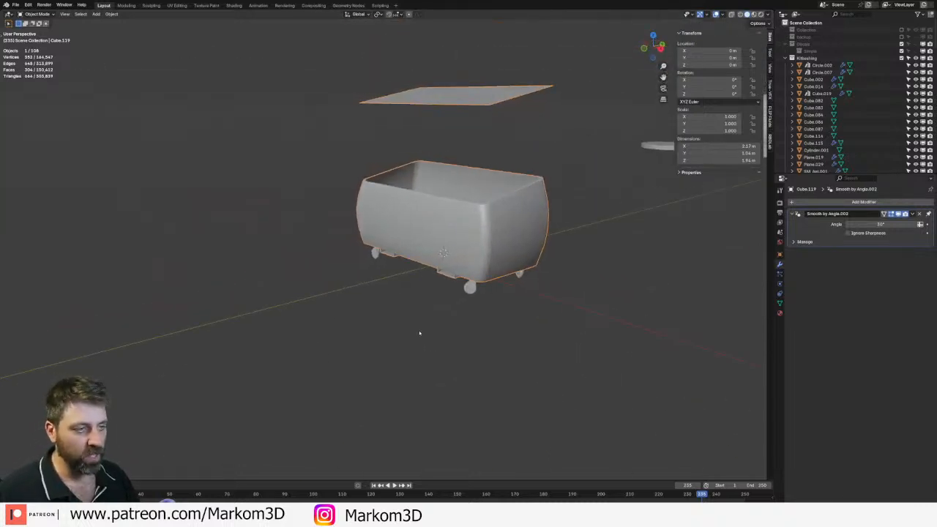
# - Delete the flat rectangular lid plane floating above the container, removing all its vertices
pyautogui.click(476, 300)
pyautogui.moveTo(477, 297); pyautogui.dragTo(478, 150, button='middle')
pyautogui.click(478, 151)
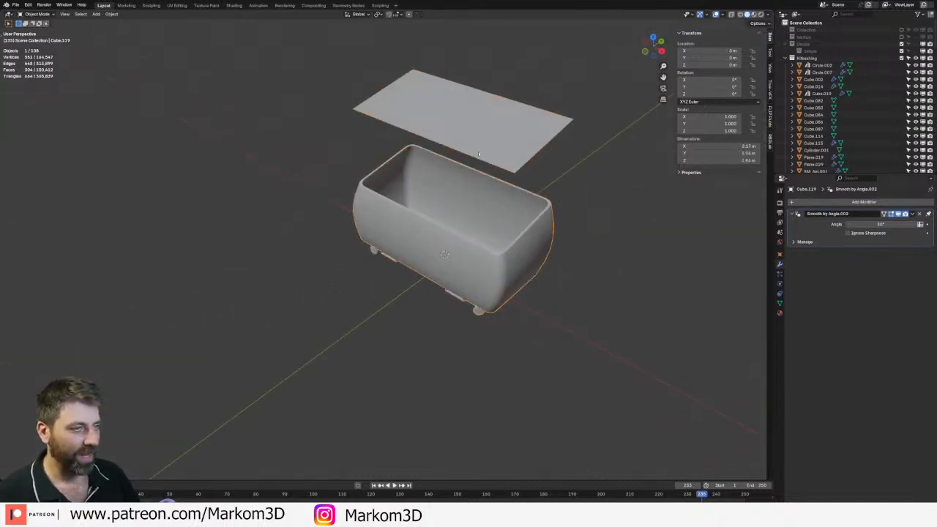
pyautogui.press('Tab')
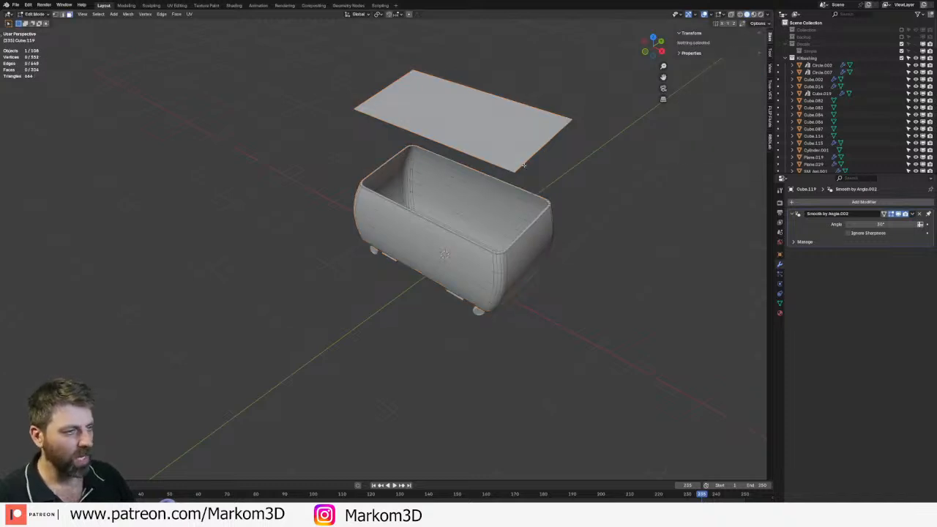
pyautogui.click(581, 118)
pyautogui.hotkey('ctrl', 'l')
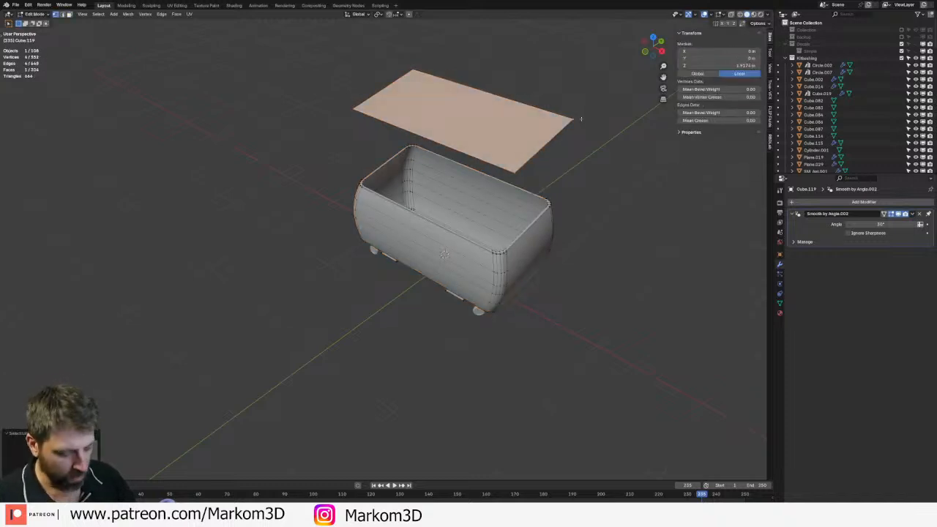
pyautogui.press('x')
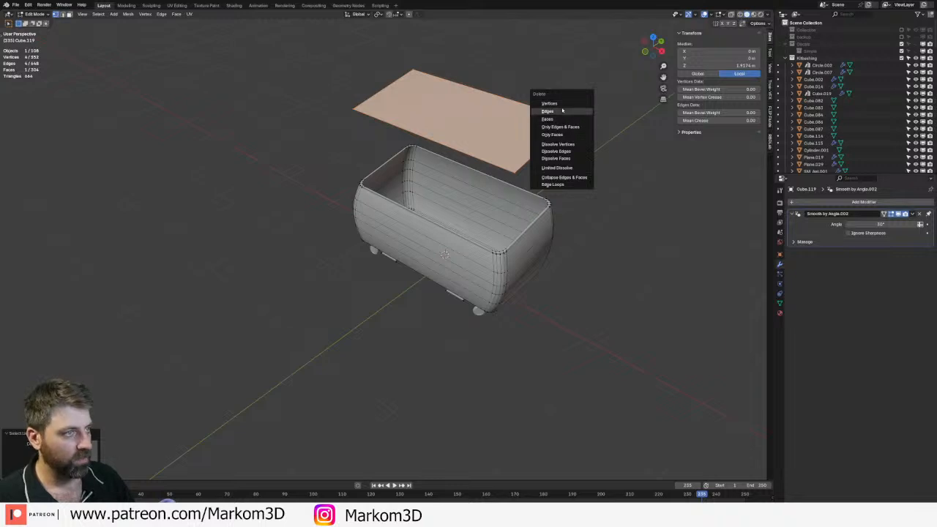
pyautogui.click(550, 103)
pyautogui.moveTo(551, 103); pyautogui.dragTo(527, 118, button='middle')
# - Duplicate the container's top rim edge loop in place and move the copy 1 m up along Z
pyautogui.keyDown('alt'); pyautogui.click(576, 250); pyautogui.keyUp('alt')
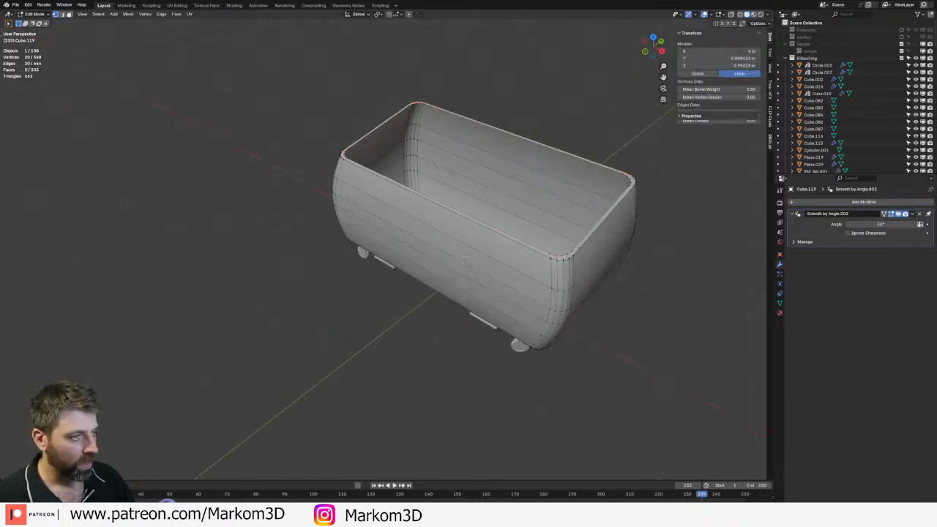
pyautogui.hotkey('shift', 'd')
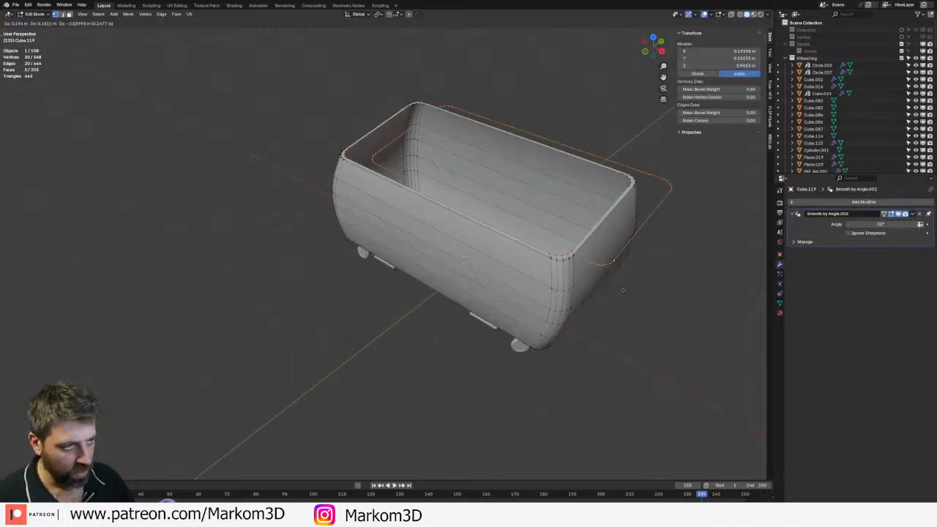
pyautogui.rightClick(593, 272)
pyautogui.write('gz5')
pyautogui.press('Return')
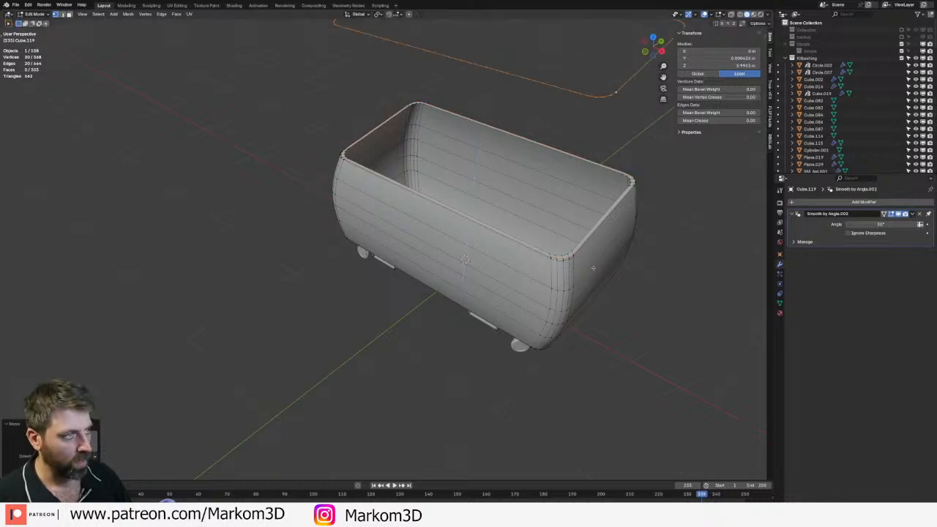
# - Fill the duplicated rim loop with successive faces from one short end to the other to form a rounded lid surface
pyautogui.moveTo(593, 268); pyautogui.dragTo(604, 222, button='middle')
pyautogui.click(604, 221)
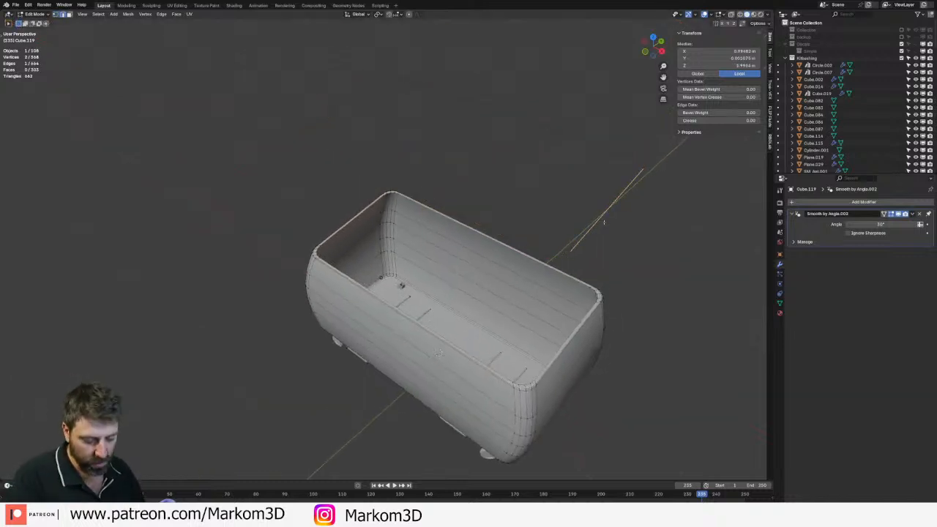
pyautogui.press('f')
pyautogui.press('f')
pyautogui.press('f')
pyautogui.press('f')
pyautogui.press('f')
pyautogui.press('f')
pyautogui.press('f')
pyautogui.press('f')
pyautogui.press('f')
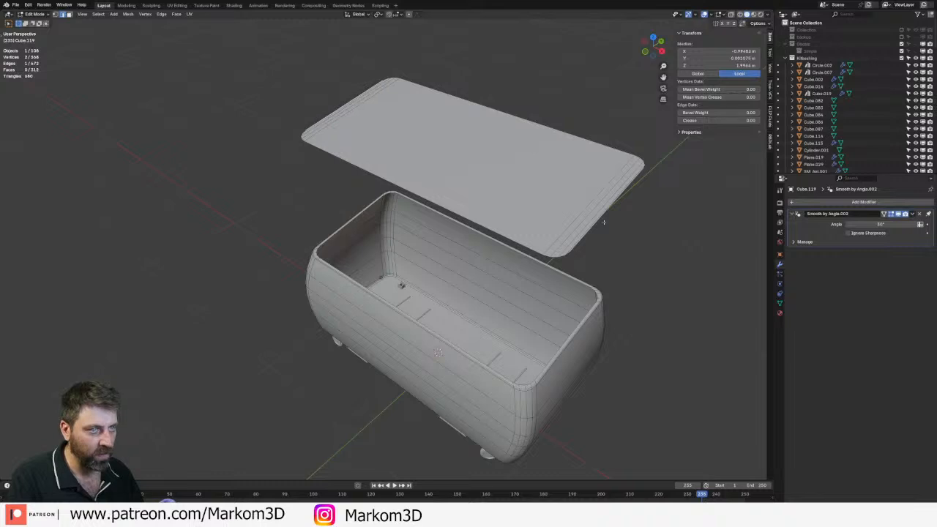
pyautogui.keyDown('alt'); pyautogui.click(525, 251); pyautogui.keyUp('alt')
pyautogui.keyDown('shift'); pyautogui.moveTo(588, 132); pyautogui.dragTo(552, 178, button='middle'); pyautogui.keyUp('shift')
pyautogui.keyDown('alt'); pyautogui.keyDown('shift'); pyautogui.click(552, 179); pyautogui.keyUp('shift'); pyautogui.keyUp('alt')
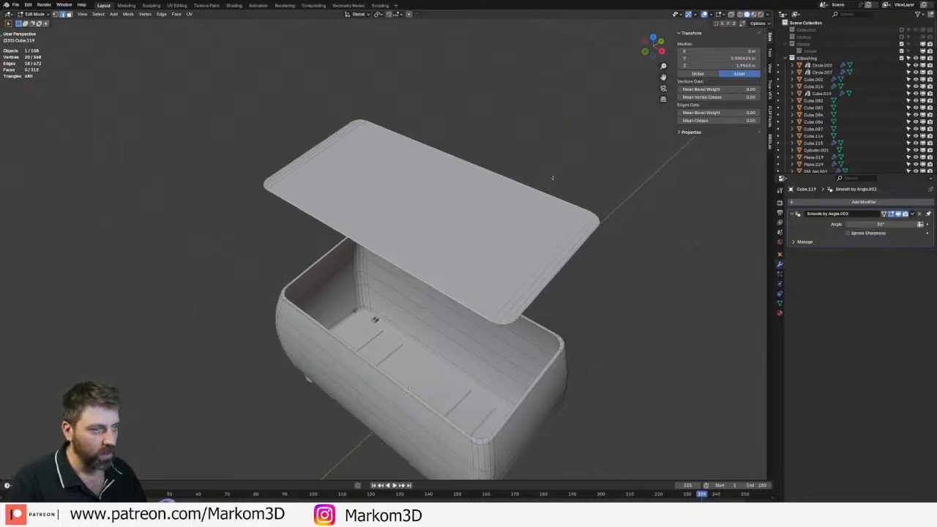
pyautogui.press('1')
pyautogui.moveTo(585, 312); pyautogui.dragTo(584, 297, button='middle')
pyautogui.scroll(1, 585, 301)
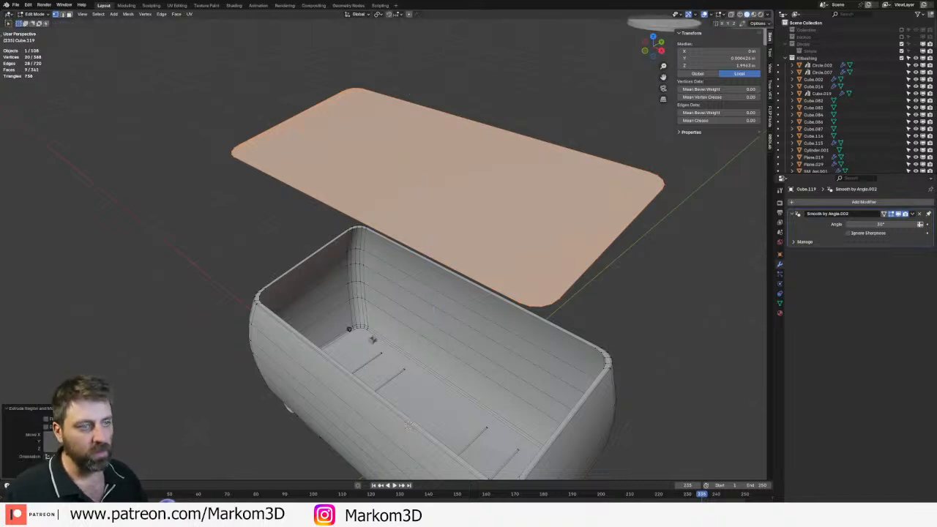
# - Add one centred edge loop across the middle of the lid, dividing its length in two
pyautogui.moveTo(585, 302); pyautogui.dragTo(477, 281, button='middle')
pyautogui.hotkey('ctrl', 'r')
pyautogui.click(504, 196)
pyautogui.rightClick(504, 196)
pyautogui.keyDown('shift'); pyautogui.moveTo(575, 276); pyautogui.dragTo(498, 325, button='middle'); pyautogui.keyUp('shift')
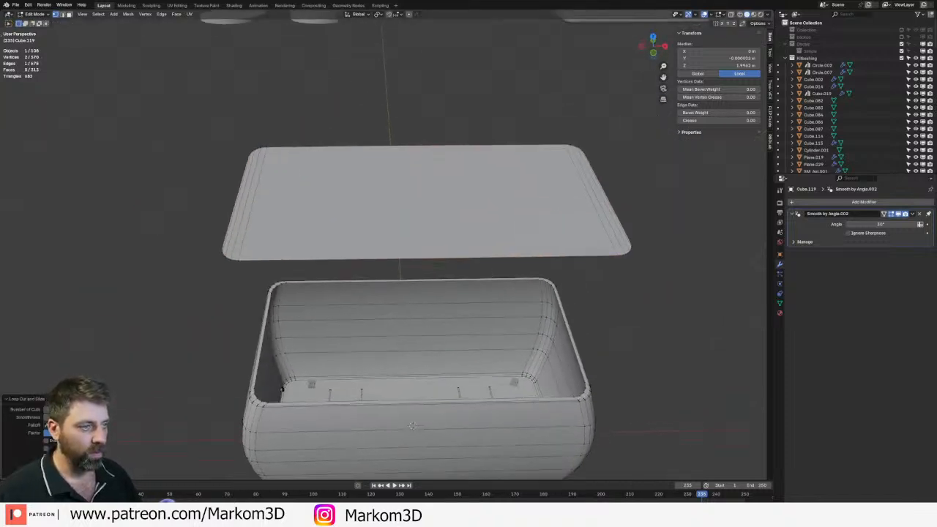
pyautogui.scroll(1, 535, 338)
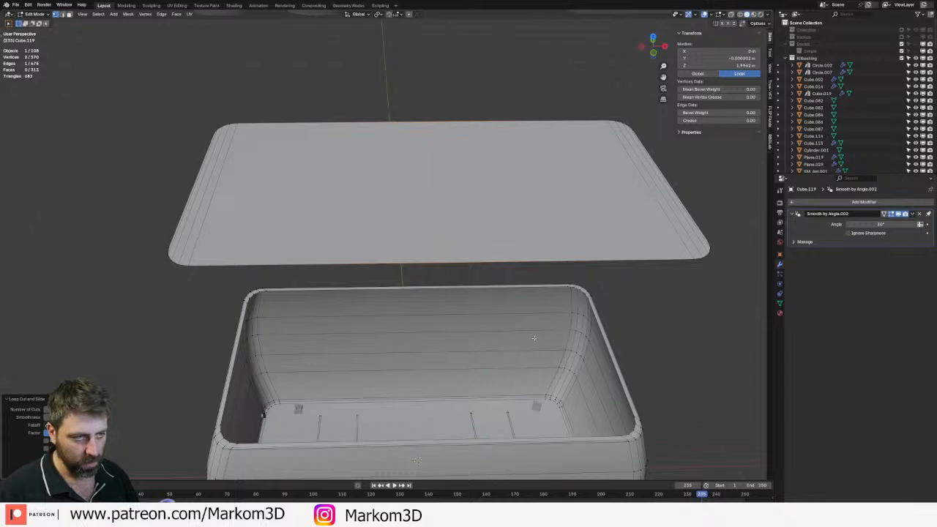
# - Rip the lid along its centre edge without offset to separate it into two halves
pyautogui.hotkey('ctrl', 'b')
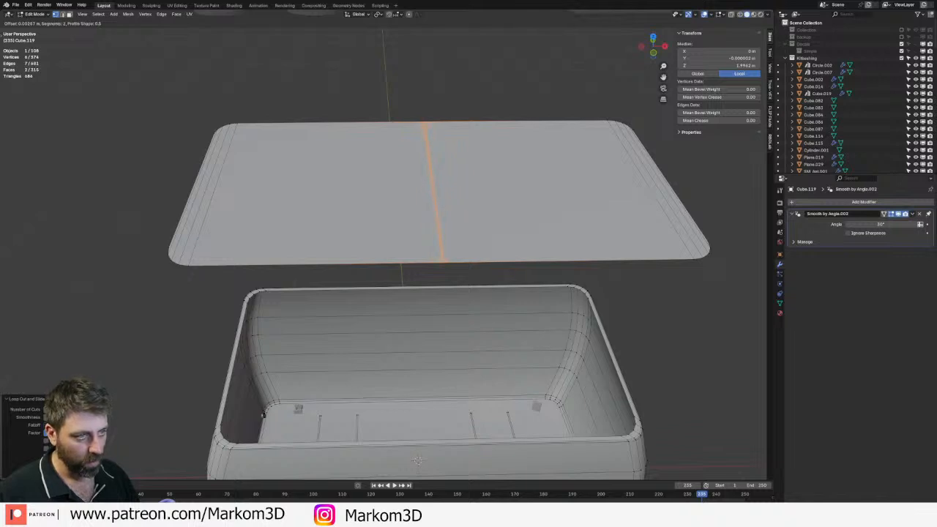
pyautogui.press('Escape')
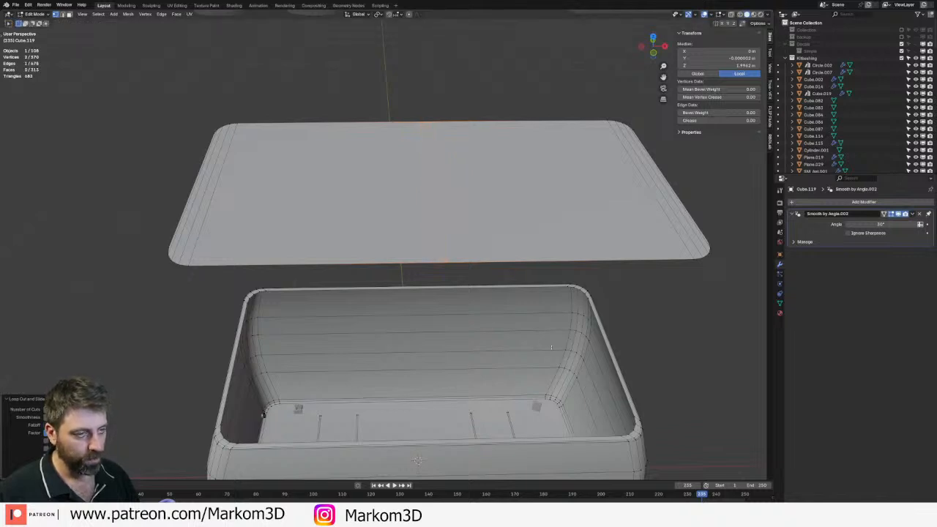
pyautogui.press('v')
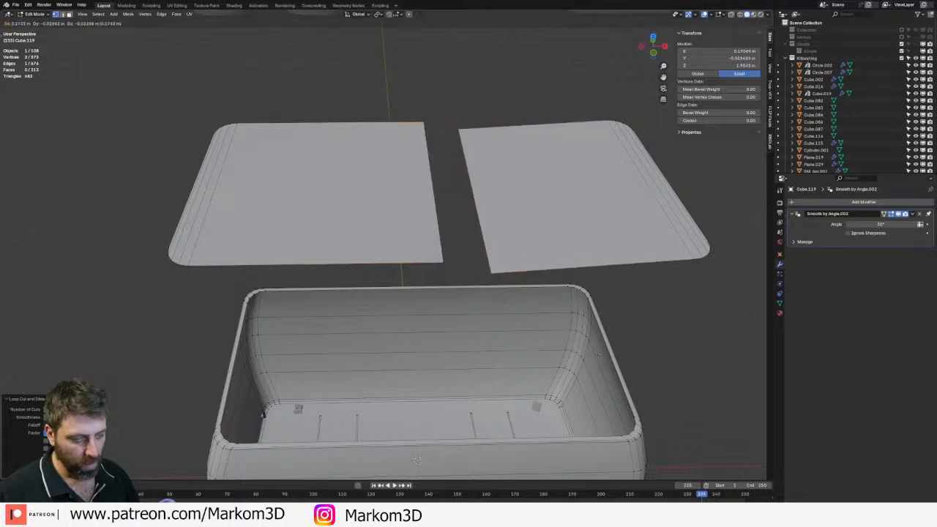
pyautogui.rightClick(623, 302)
# - Select all linked geometry of both lid halves
pyautogui.click(694, 259)
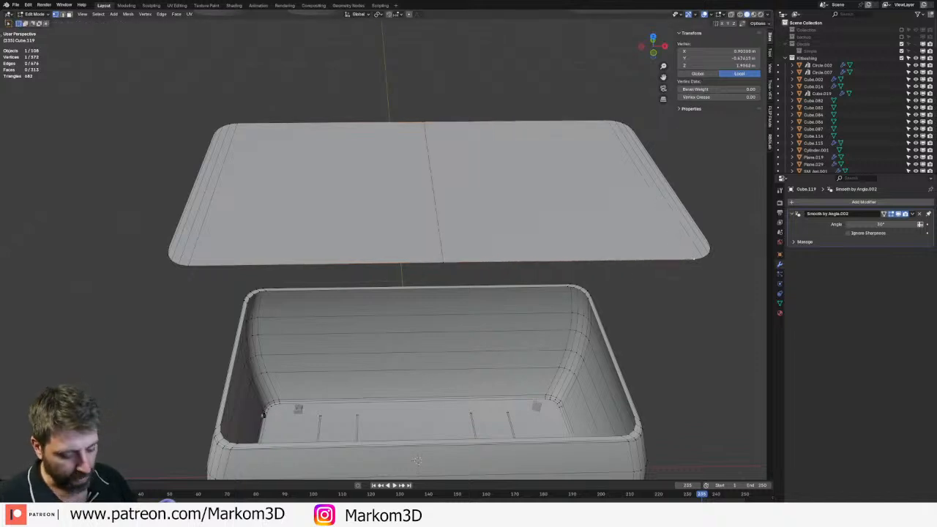
pyautogui.hotkey('ctrl', 'l')
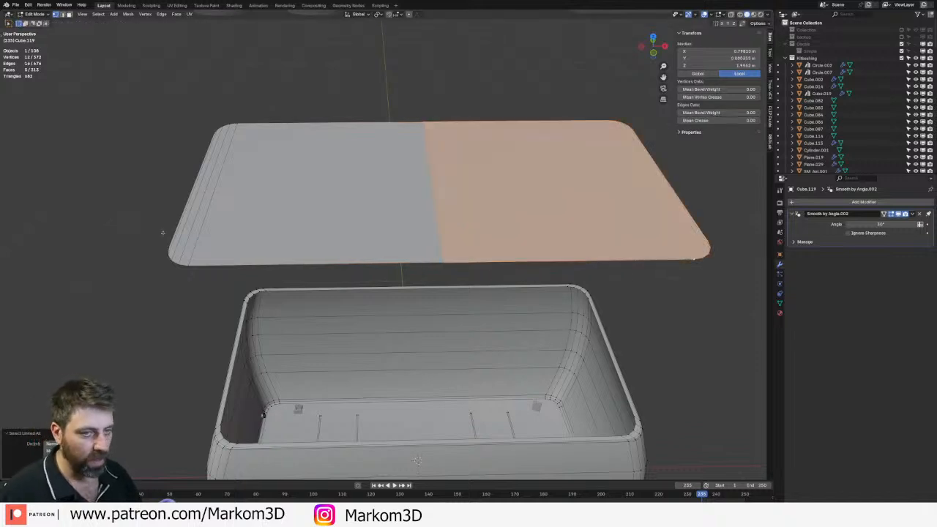
pyautogui.keyDown('shift'); pyautogui.click(168, 247); pyautogui.keyUp('shift')
pyautogui.hotkey('ctrl', 'l')
# - Try extruding both lid halves upward by 0.005 m
pyautogui.write('gz')
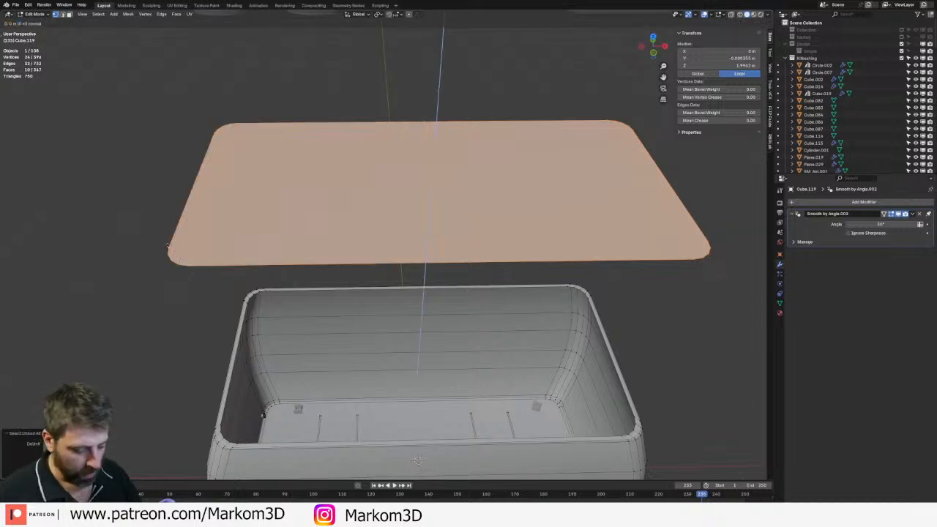
pyautogui.write('.05')
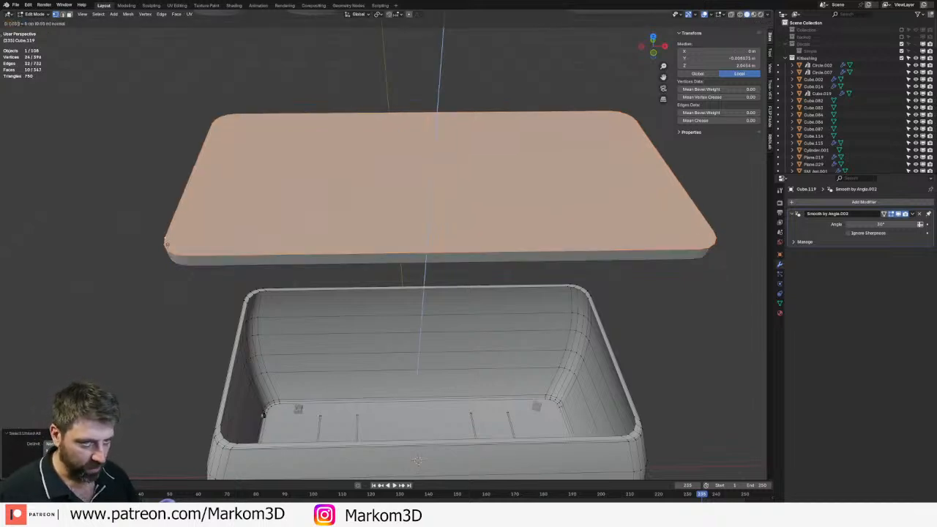
pyautogui.press('BackSpace')
pyautogui.press('BackSpace')
pyautogui.press('BackSpace')
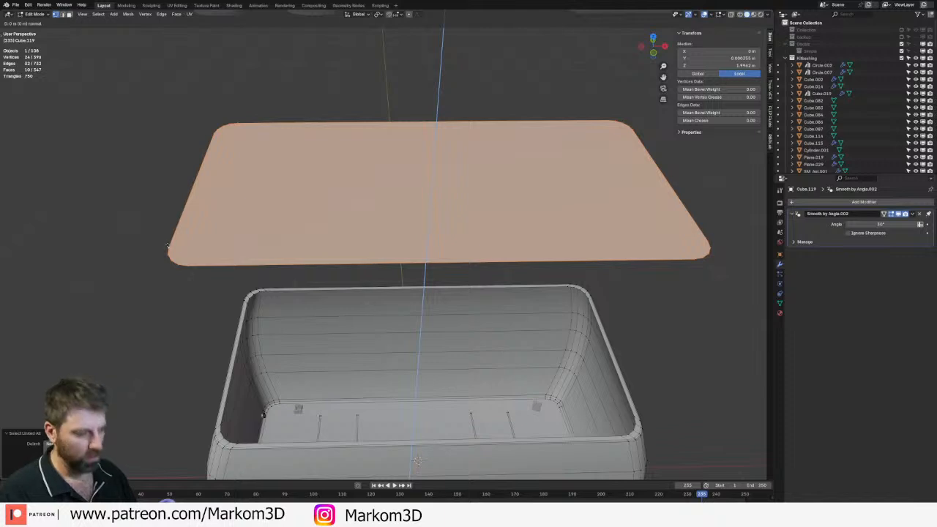
pyautogui.write('.005')
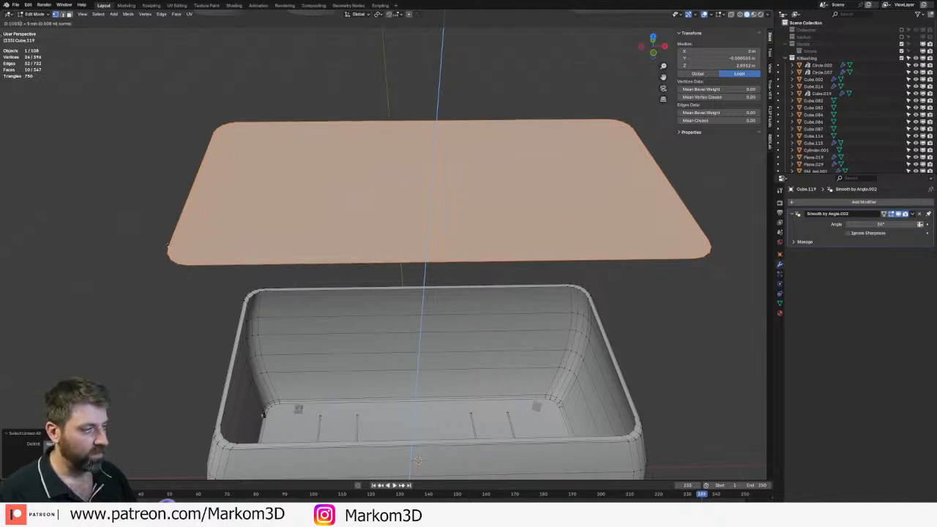
pyautogui.press('Return')
# - Inspect the lid's thickness in and out of Edit Mode, and undo the 0.005 m extrusion
pyautogui.scroll(-5, 176, 246)
pyautogui.moveTo(252, 249); pyautogui.dragTo(237, 253, button='middle')
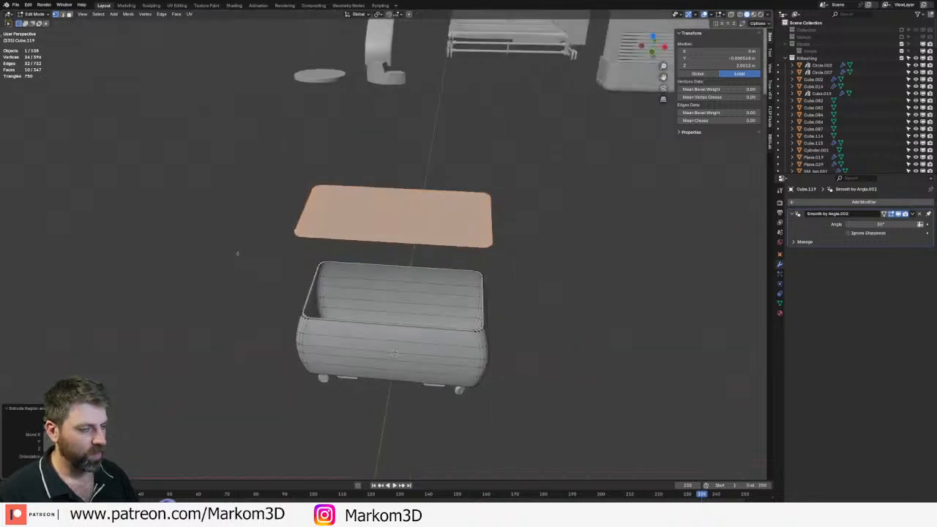
pyautogui.scroll(4, 439, 253)
pyautogui.moveTo(458, 256); pyautogui.dragTo(412, 254, button='middle')
pyautogui.press('Tab')
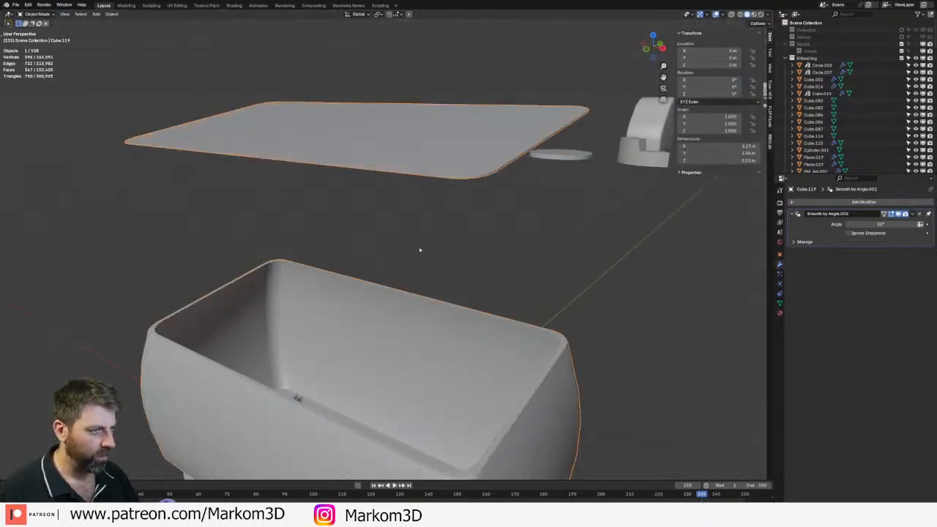
pyautogui.press('Tab')
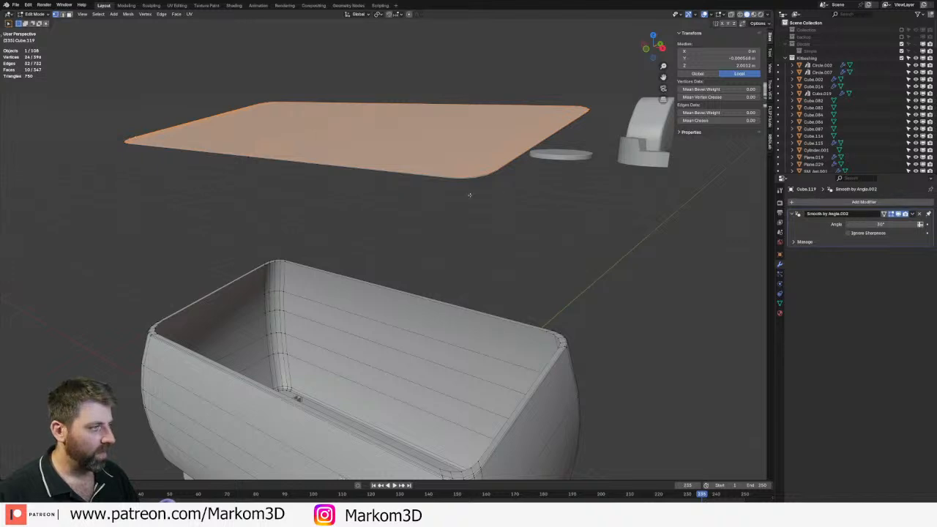
pyautogui.press('Tab')
pyautogui.press('Tab')
pyautogui.moveTo(441, 188); pyautogui.dragTo(424, 205, button='middle')
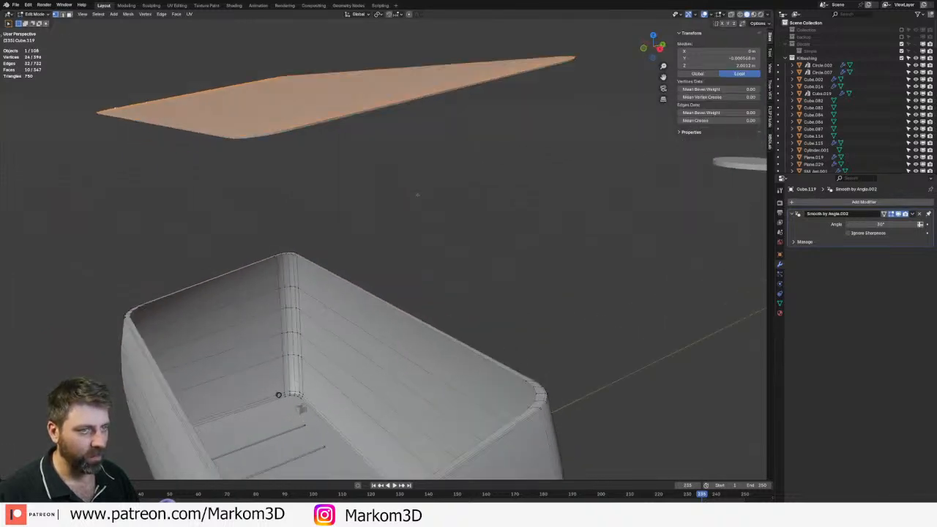
pyautogui.press('Tab')
pyautogui.press('Tab')
pyautogui.press('Tab')
pyautogui.press('Tab')
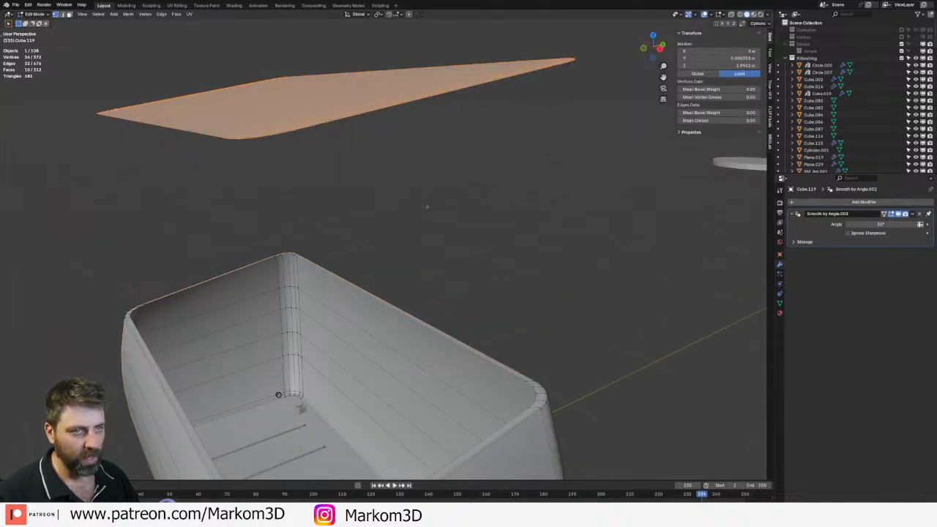
# - Extrude both lid halves upward by 0.01 m to give them thickness
pyautogui.write('e.01')
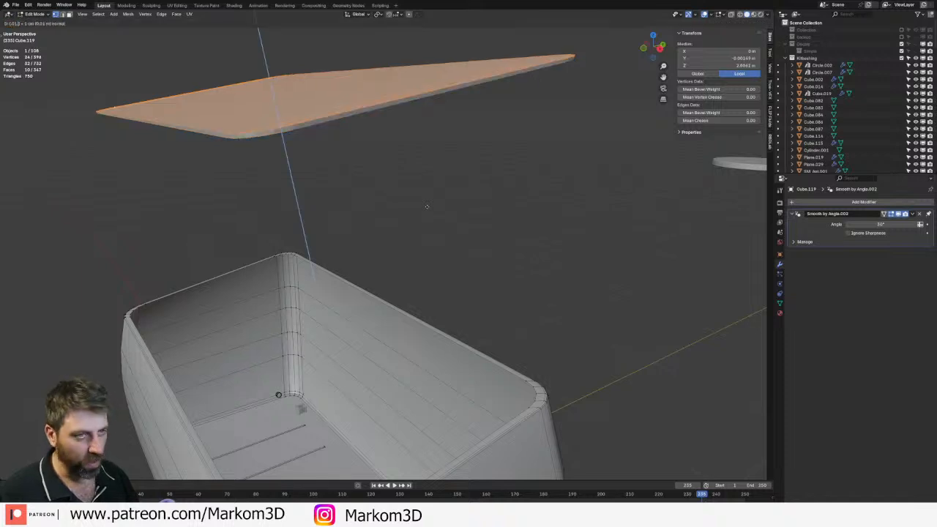
pyautogui.press('Return')
pyautogui.scroll(-3, 426, 206)
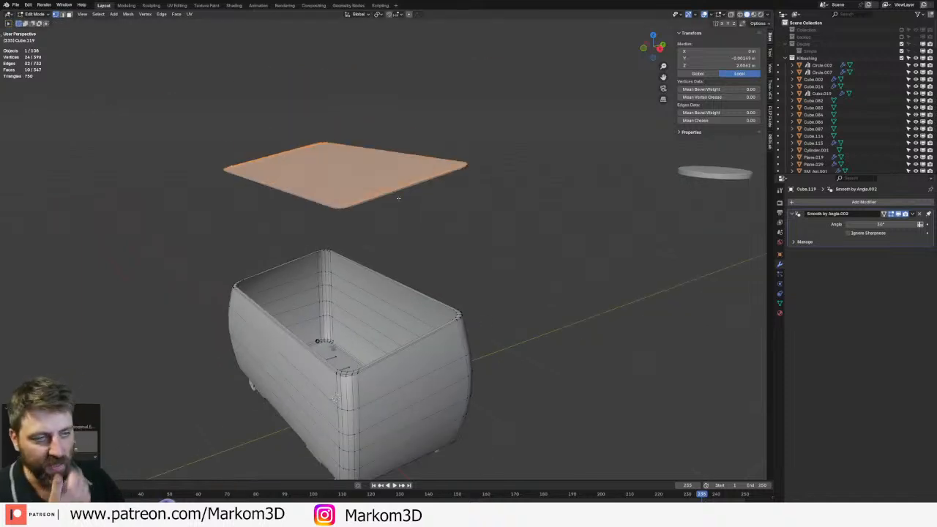
pyautogui.moveTo(398, 197); pyautogui.dragTo(412, 203, button='middle')
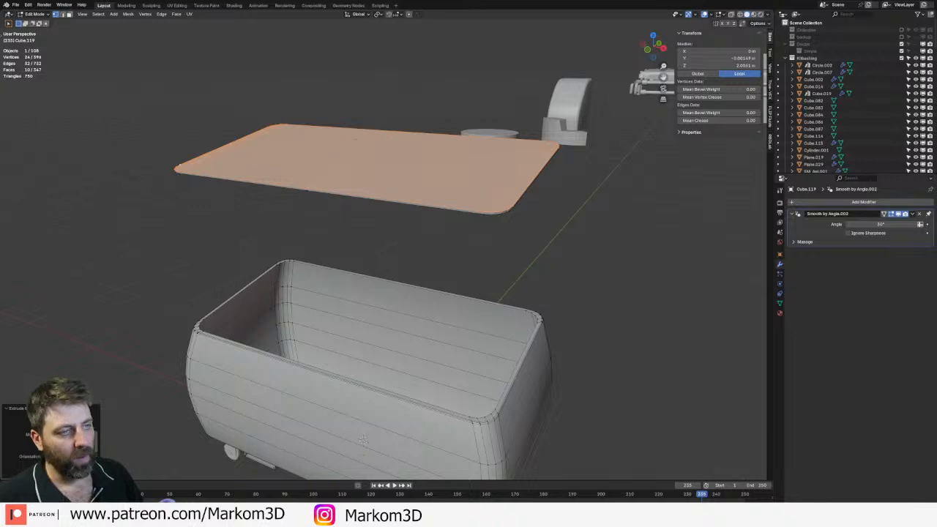
# - Add a Bevel modifier to the container object
pyautogui.click(857, 202)
pyautogui.moveTo(857, 202)
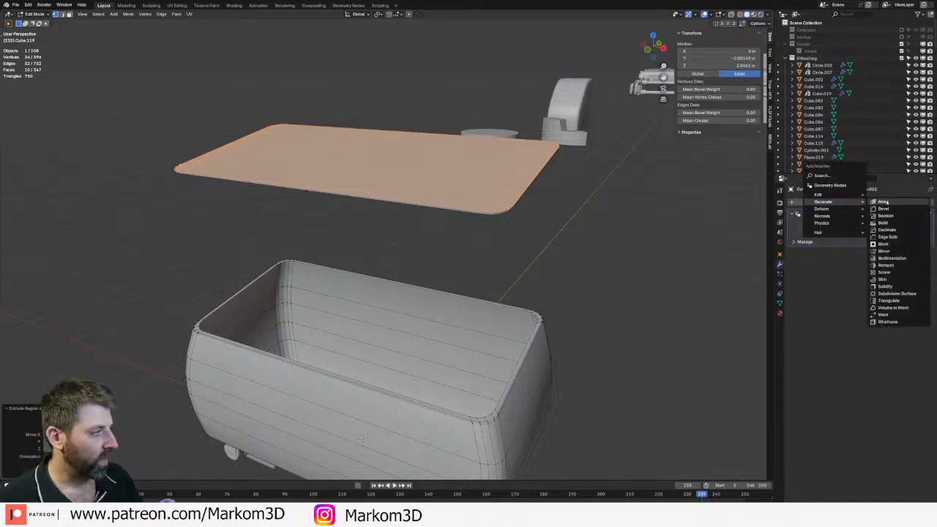
pyautogui.click(884, 209)
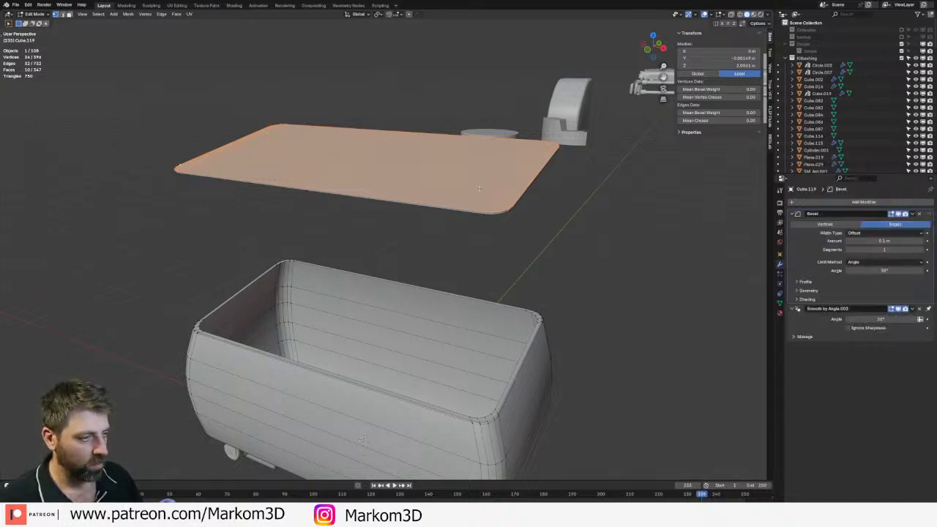
# - Examine the bevel on the lid and container rim in Object Mode and Edit Mode, and clear the mesh selection
pyautogui.moveTo(579, 216); pyautogui.dragTo(444, 236, button='middle')
pyautogui.press('Tab')
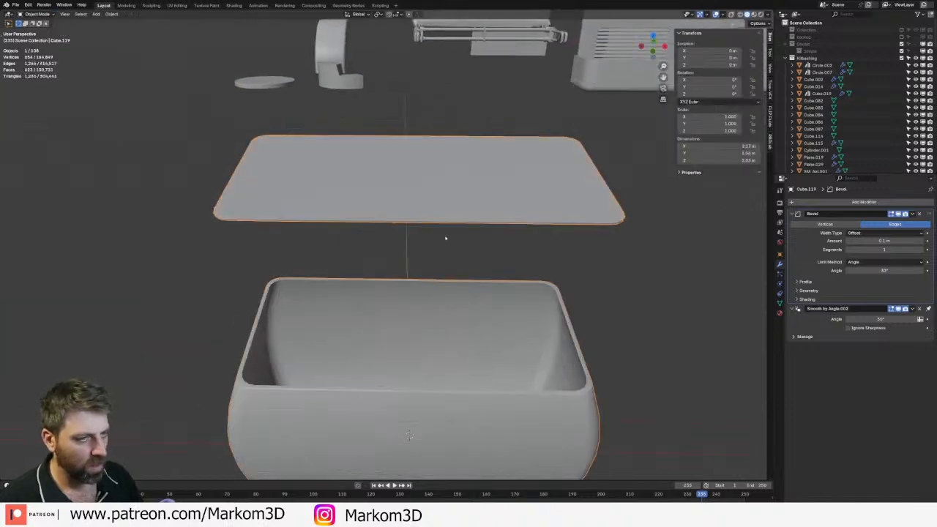
pyautogui.scroll(5, 418, 230)
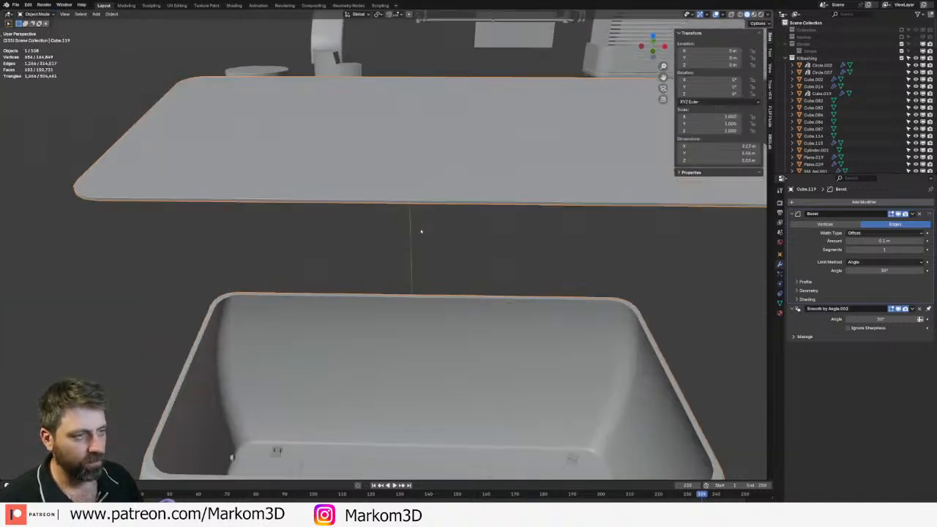
pyautogui.press('Tab')
pyautogui.scroll(-6, 468, 198)
pyautogui.scroll(4, 496, 217)
pyautogui.press('Tab')
pyautogui.scroll(2, 541, 231)
pyautogui.moveTo(566, 235); pyautogui.dragTo(541, 228, button='middle')
pyautogui.scroll(-4, 558, 227)
pyautogui.press('Tab')
pyautogui.moveTo(587, 202); pyautogui.dragTo(585, 199, button='middle')
pyautogui.click(585, 199)
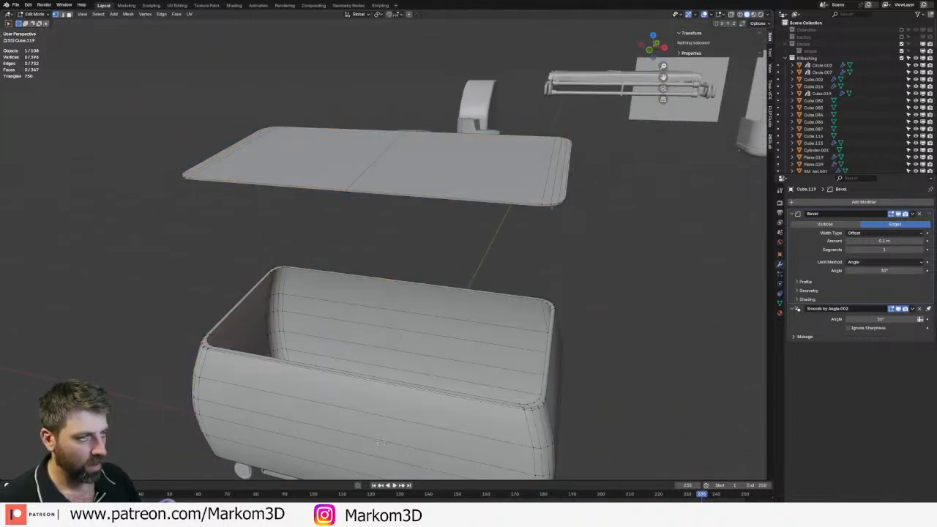
# - Select both lid halves and lower them along Z onto the container's rim
pyautogui.click(217, 184)
pyautogui.hotkey('ctrl', 'l')
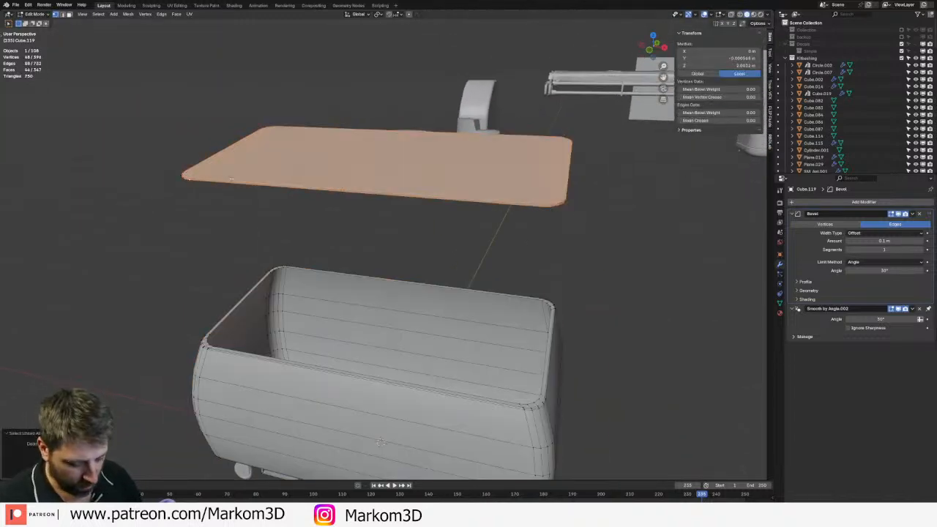
pyautogui.press('g')
pyautogui.press('z')
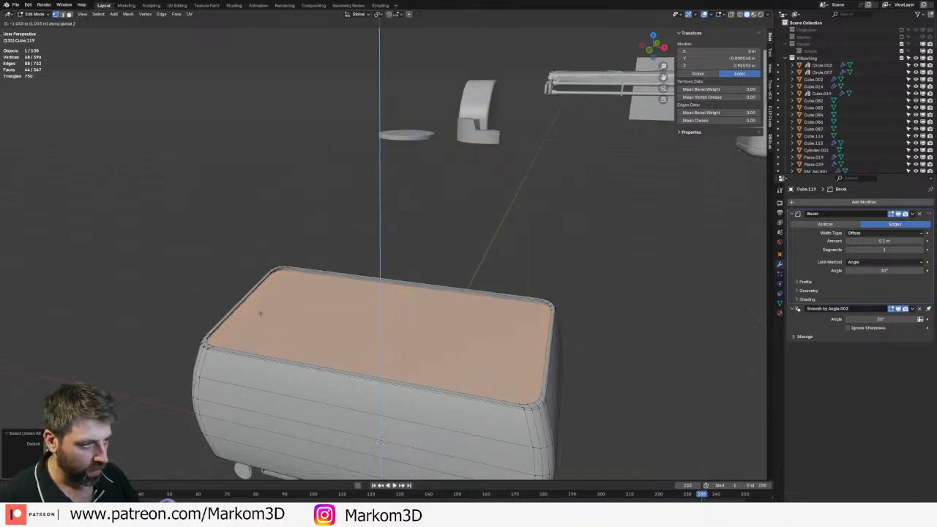
pyautogui.click(271, 244)
pyautogui.press('Tab')
pyautogui.scroll(-3, 570, 361)
pyautogui.moveTo(569, 362); pyautogui.dragTo(430, 311, button='middle')
pyautogui.moveTo(492, 295); pyautogui.dragTo(404, 310, button='middle')
# - Snap the 3D cursor to the lid vertex at the middle of its +Y long edge
pyautogui.press('Tab')
pyautogui.press('3')
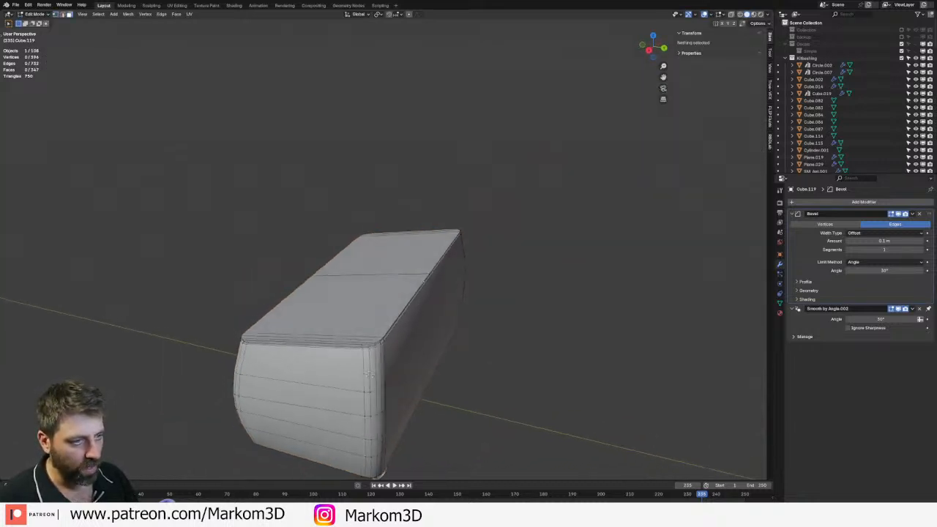
pyautogui.press('1')
pyautogui.click(437, 273)
pyautogui.hotkey('shift', 's')
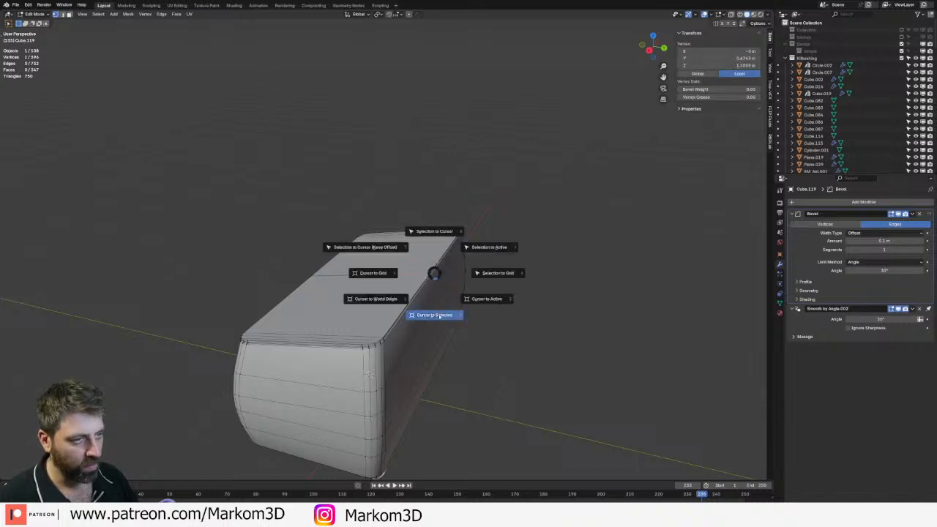
pyautogui.click(447, 314)
# - Add a scaled-down cylinder at the 3D cursor and rotate it 90° about Y to lie along the lid edge
pyautogui.press('KP_7')
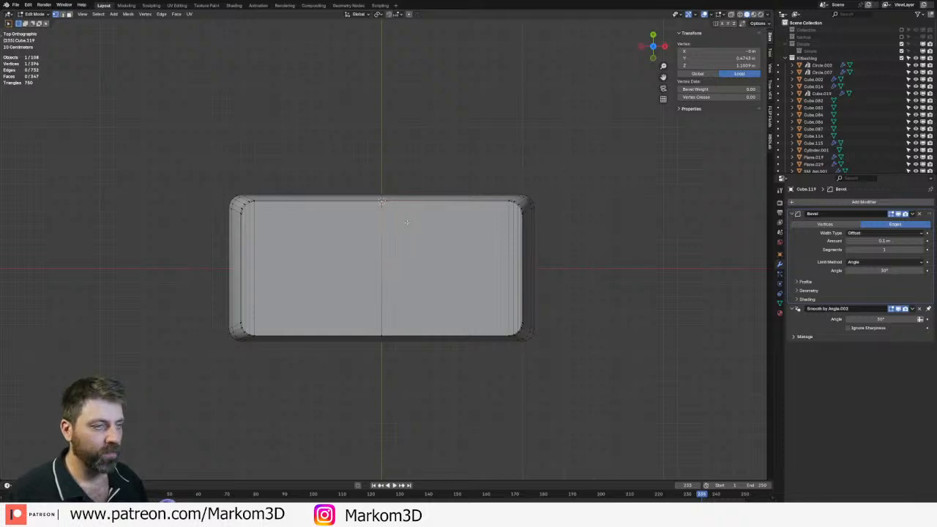
pyautogui.hotkey('shift', 'a')
pyautogui.click(407, 256)
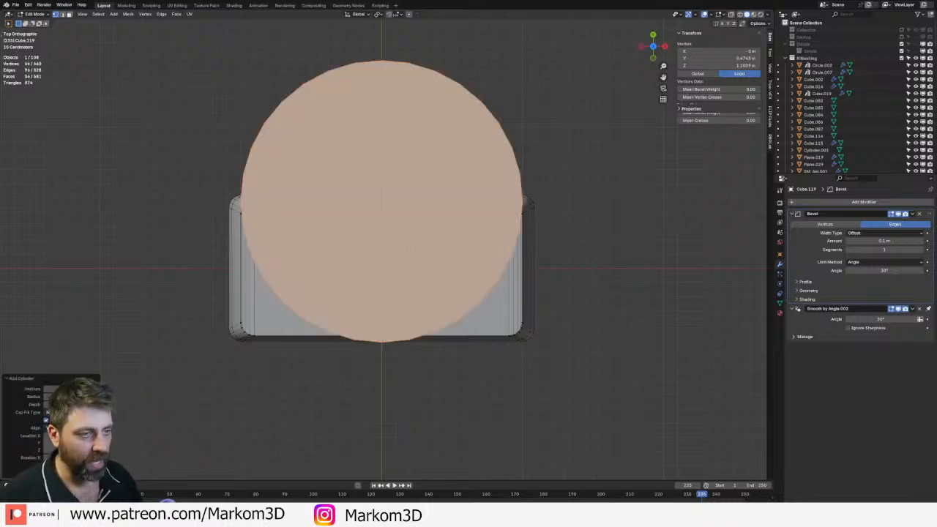
pyautogui.press('s')
pyautogui.click(402, 220)
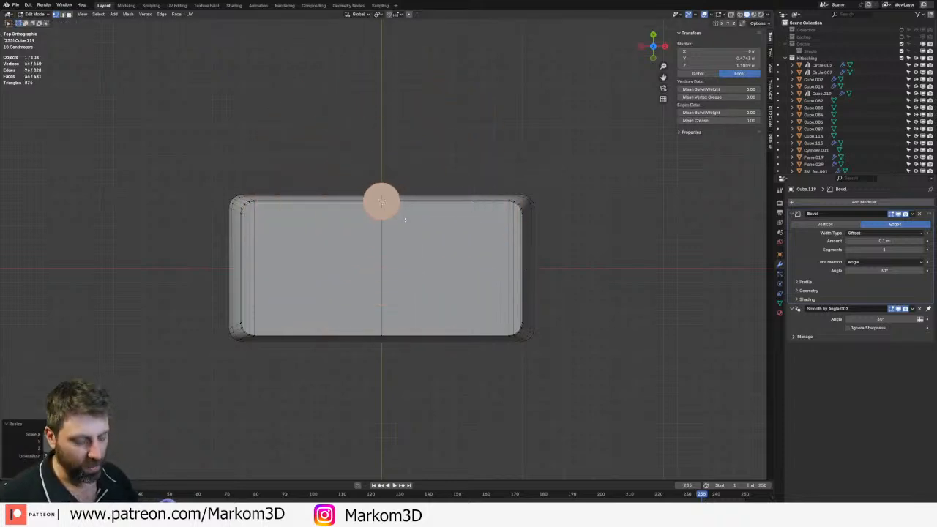
pyautogui.write('ry90')
pyautogui.press('Return')
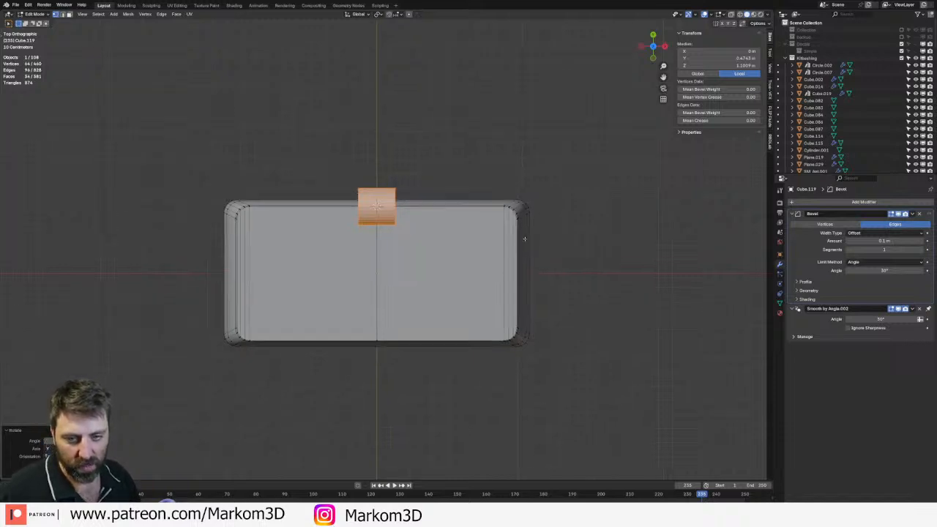
# - Shrink the cylinder to a thin hinge pin and stretch it along X
pyautogui.scroll(2, 381, 201)
pyautogui.press('s')
pyautogui.click(380, 227)
pyautogui.press('s')
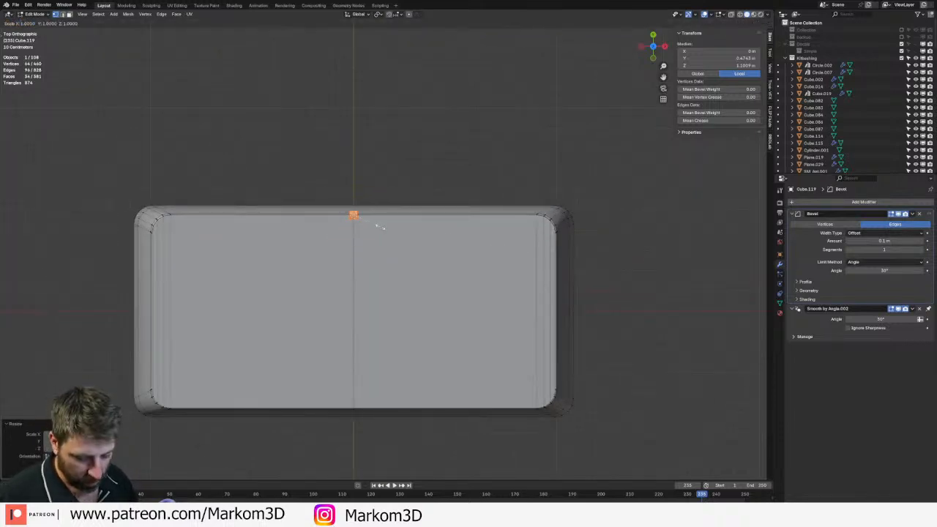
pyautogui.press('x')
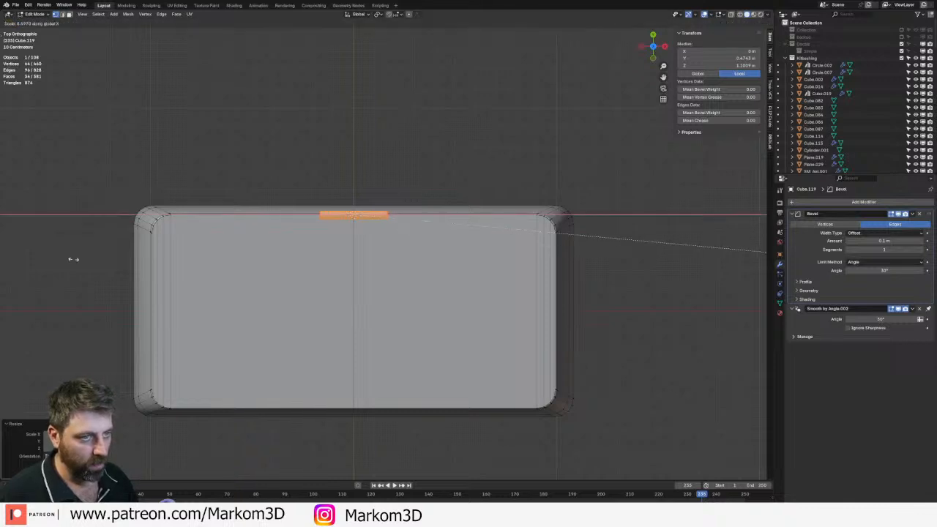
pyautogui.click(73, 259)
# - Move the hinge cylinder along the +Y lid edge to about X 0.43 m, Y 0.49 m, Z 1.09 m
pyautogui.press('g')
pyautogui.press('x')
pyautogui.click(287, 285)
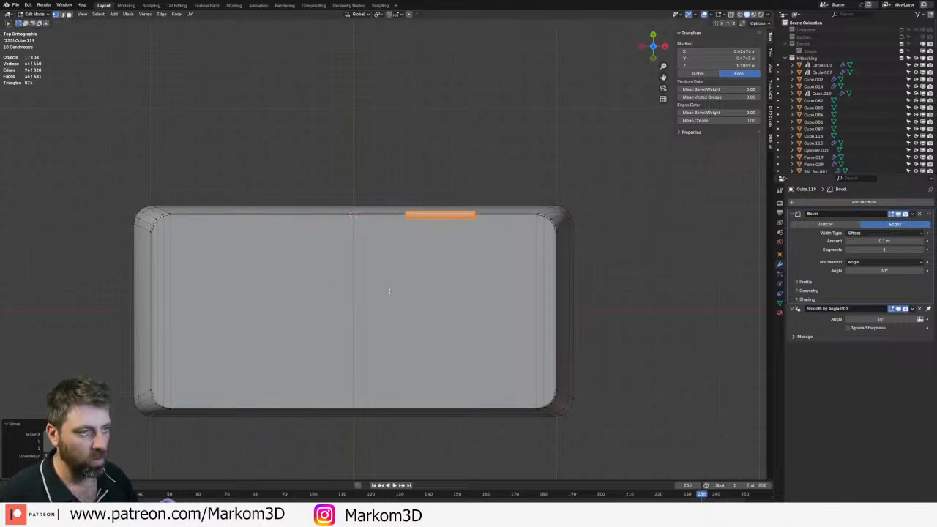
pyautogui.moveTo(464, 295); pyautogui.dragTo(439, 192, button='middle')
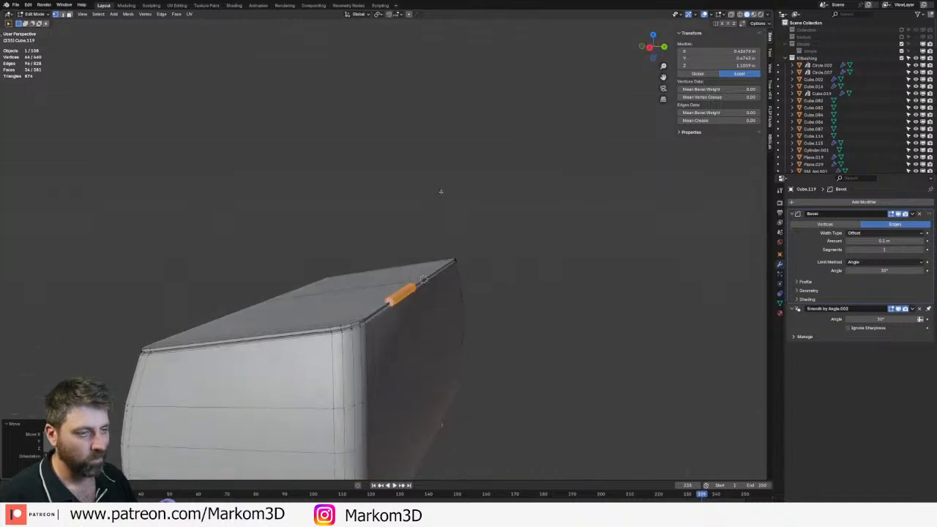
pyautogui.press('KP_3')
pyautogui.scroll(3, 441, 191)
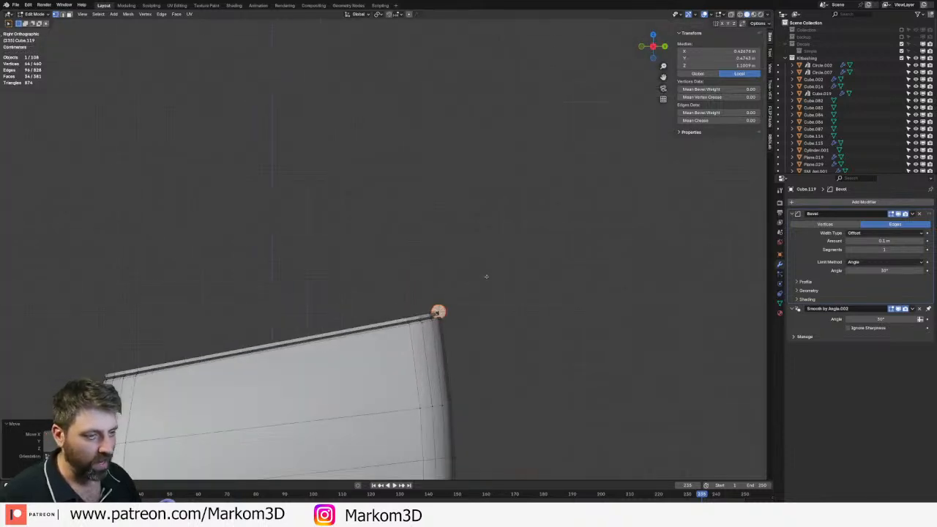
pyautogui.press('g')
pyautogui.keyDown('shift'); pyautogui.moveTo(457, 272); pyautogui.dragTo(338, 248, button='middle'); pyautogui.keyUp('shift')
pyautogui.click(425, 252)
# - Lengthen the hinge cylinder further along X
pyautogui.press('s')
pyautogui.press('x')
pyautogui.click(439, 328)
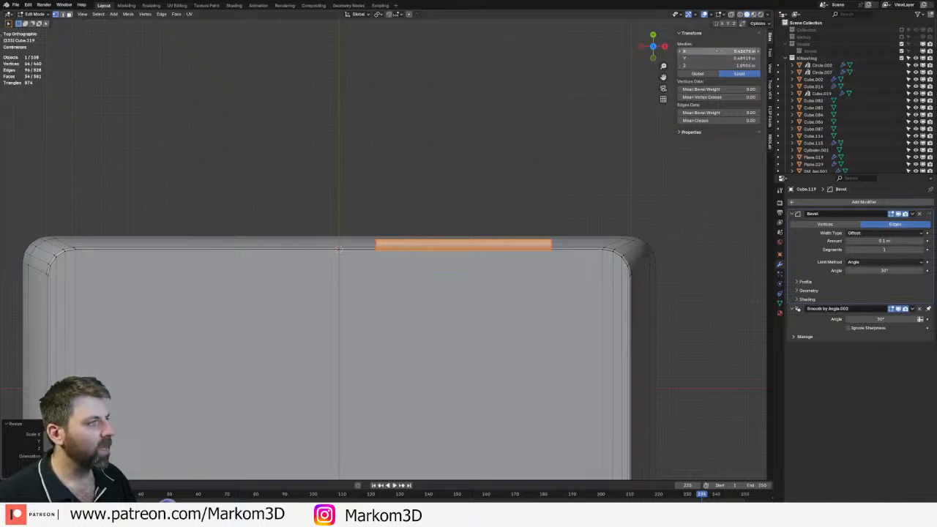
pyautogui.scroll(-2, 583, 241)
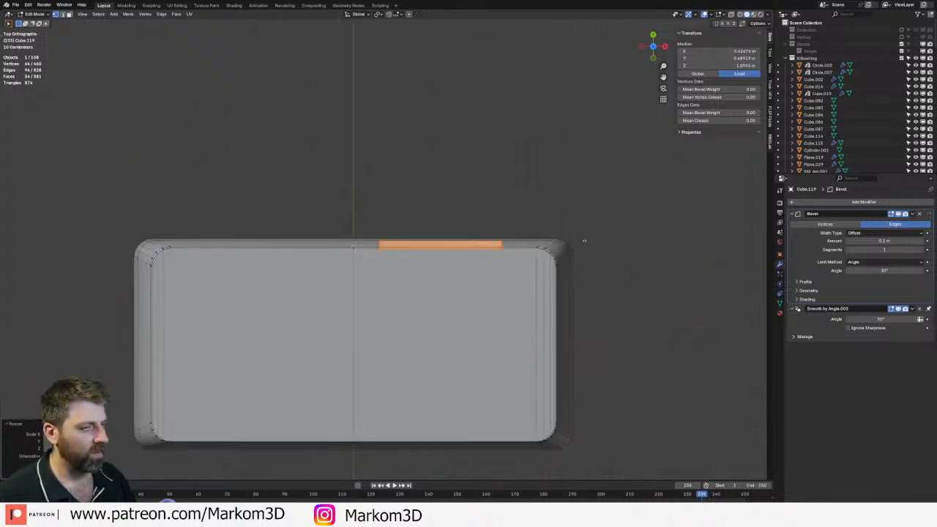
pyautogui.scroll(2, 583, 241)
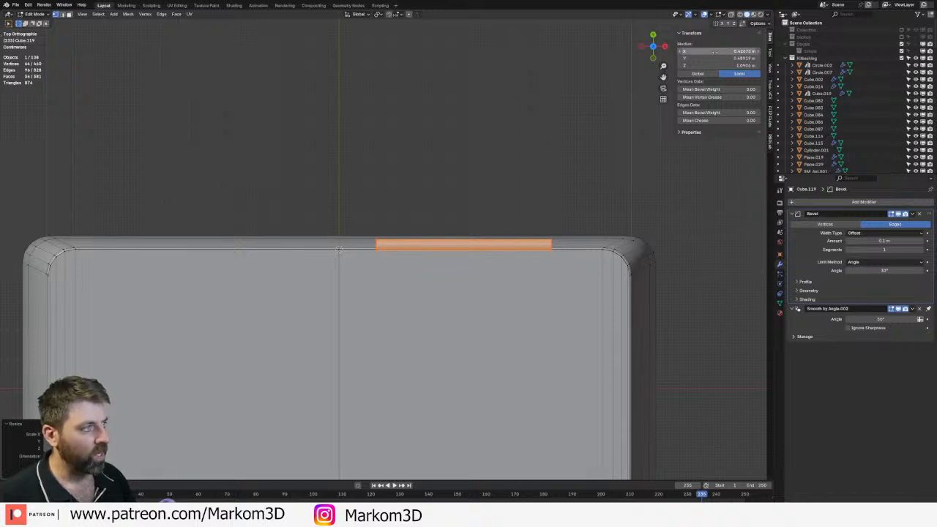
# - Duplicate the hinge cylinder in place and set the copy's median X to -0.426758 m for the other lid half
pyautogui.hotkey('shift', 'd')
pyautogui.rightClick(419, 223)
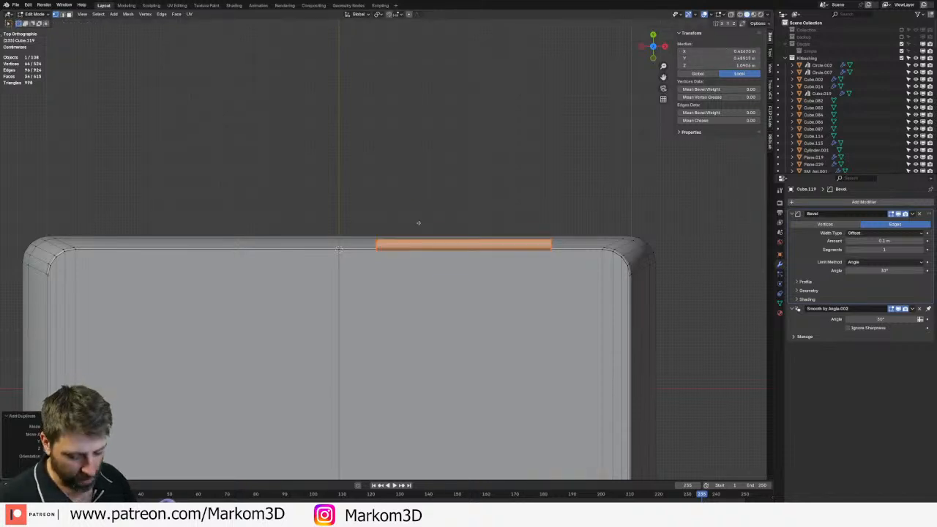
pyautogui.click(721, 51)
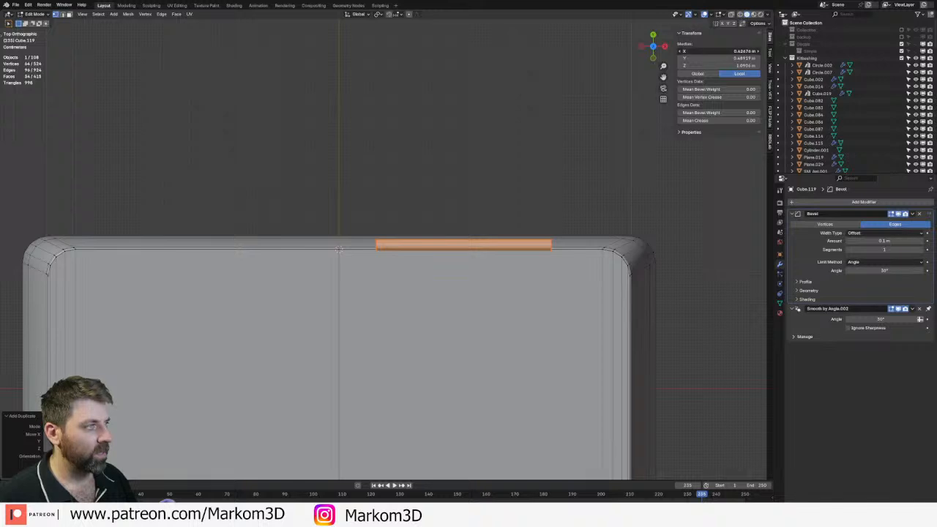
pyautogui.press('Home')
pyautogui.write('-')
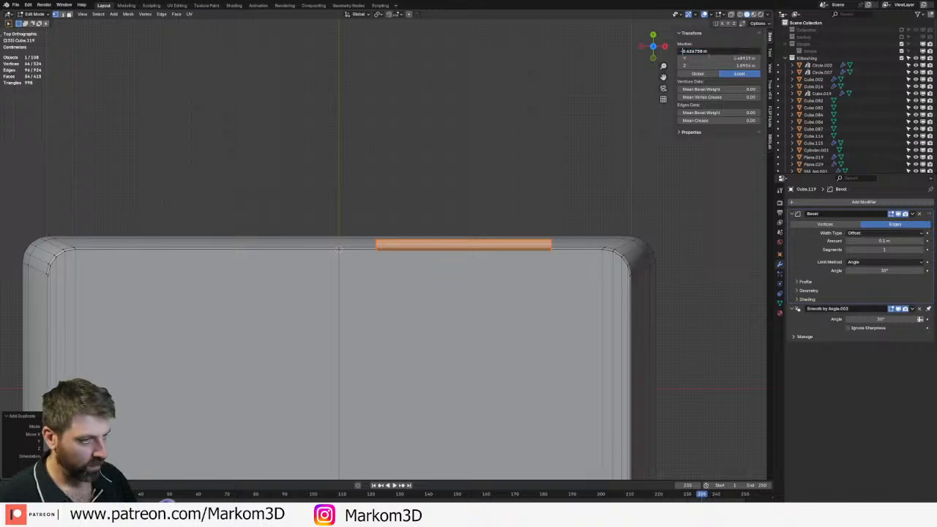
pyautogui.press('Return')
pyautogui.scroll(-6, 571, 175)
pyautogui.moveTo(558, 209); pyautogui.dragTo(477, 219, button='middle')
pyautogui.press('Tab')
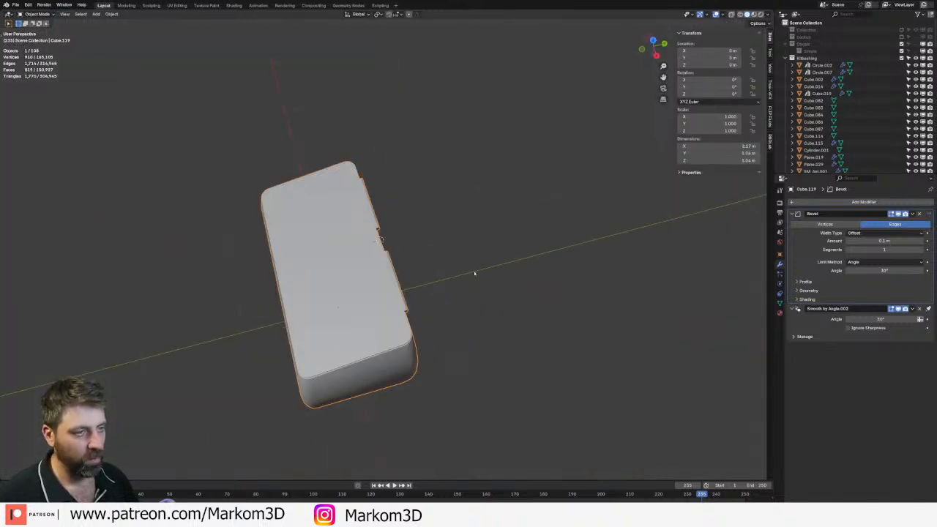
# - Add four evenly spaced loop cuts around the hinge cylinder on the +X side
pyautogui.scroll(4, 397, 247)
pyautogui.moveTo(474, 273); pyautogui.dragTo(337, 362, button='middle')
pyautogui.press('Tab')
pyautogui.scroll(2, 381, 305)
pyautogui.hotkey('ctrl', 'r')
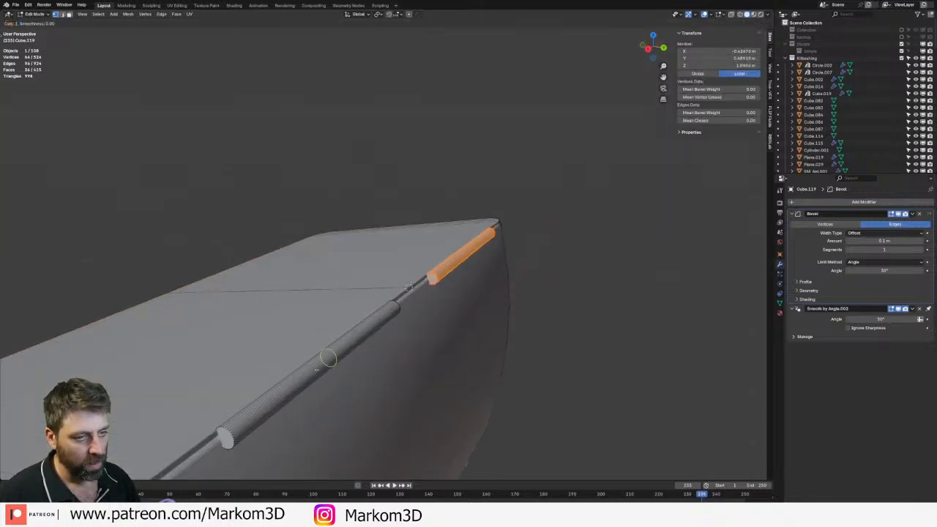
pyautogui.scroll(1, 316, 370)
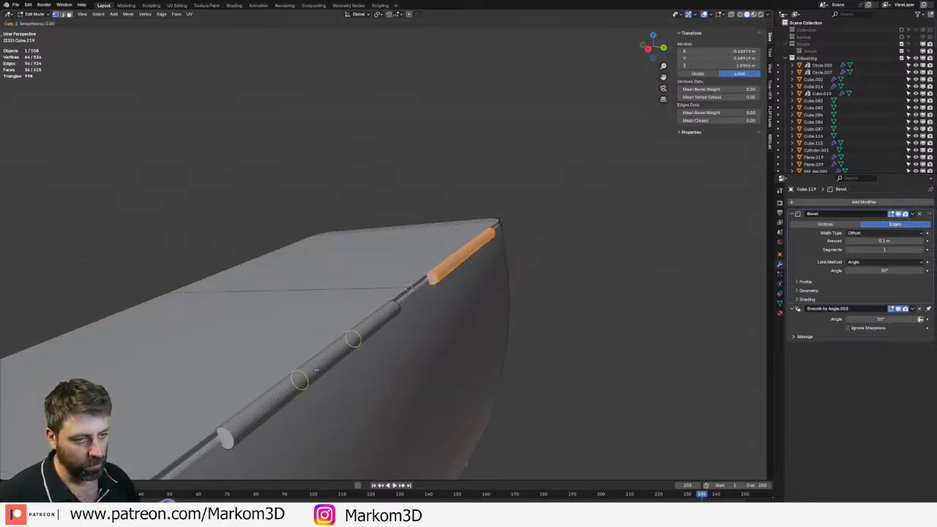
pyautogui.scroll(2, 316, 370)
pyautogui.click(316, 371)
pyautogui.rightClick(316, 370)
# - Add four evenly spaced loop cuts around the duplicate hinge cylinder on the -X side
pyautogui.moveTo(316, 370); pyautogui.dragTo(258, 383, button='middle')
pyautogui.hotkey('ctrl', 'r')
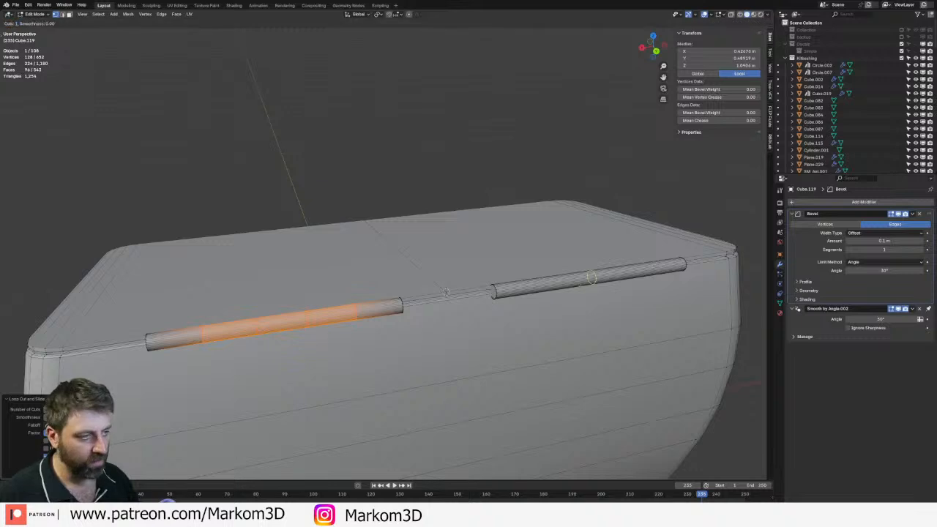
pyautogui.scroll(3, 590, 278)
pyautogui.click(590, 278)
pyautogui.rightClick(483, 311)
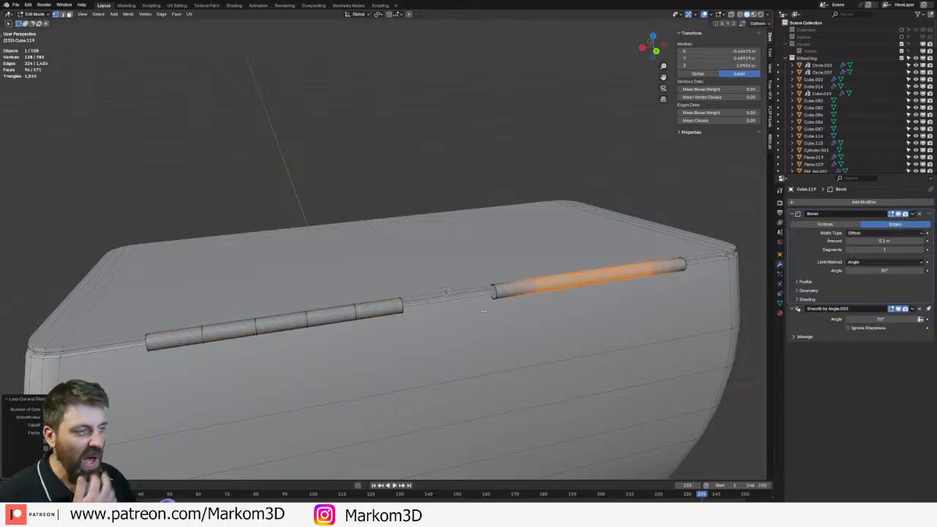
# - Select the two end rims and four inner edge loops of the +X hinge cylinder
pyautogui.press('s')
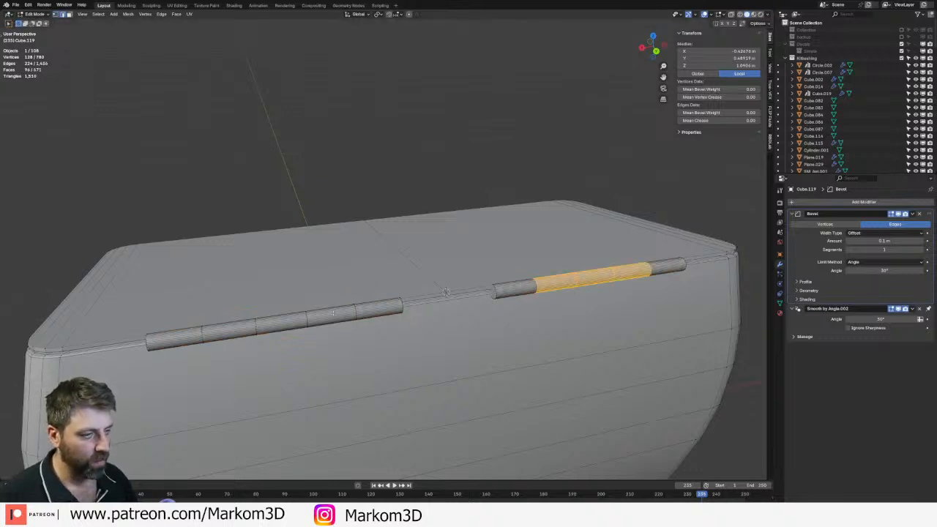
pyautogui.scroll(3, 465, 287)
pyautogui.keyDown('shift'); pyautogui.moveTo(333, 313); pyautogui.dragTo(520, 250, button='middle'); pyautogui.keyUp('shift')
pyautogui.scroll(1, 519, 251)
pyautogui.moveTo(275, 347); pyautogui.dragTo(298, 353, button='middle')
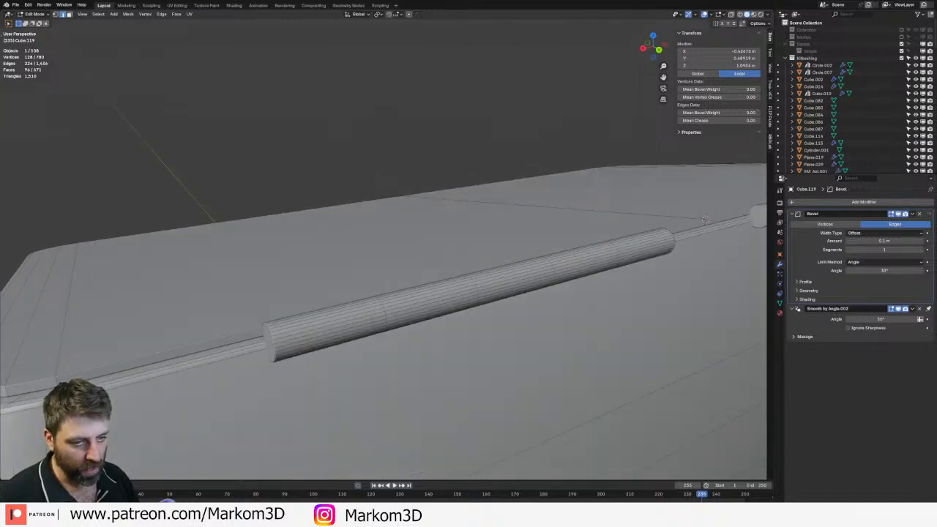
pyautogui.click(265, 355)
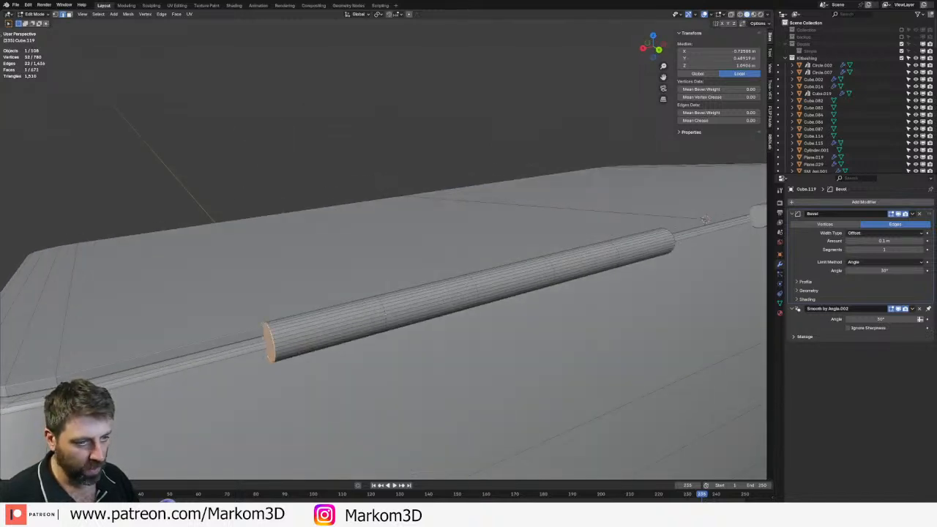
pyautogui.keyDown('alt'); pyautogui.keyDown('shift'); pyautogui.click(382, 307); pyautogui.keyUp('shift'); pyautogui.keyUp('alt')
pyautogui.keyDown('alt'); pyautogui.keyDown('shift'); pyautogui.click(472, 290); pyautogui.keyUp('shift'); pyautogui.keyUp('alt')
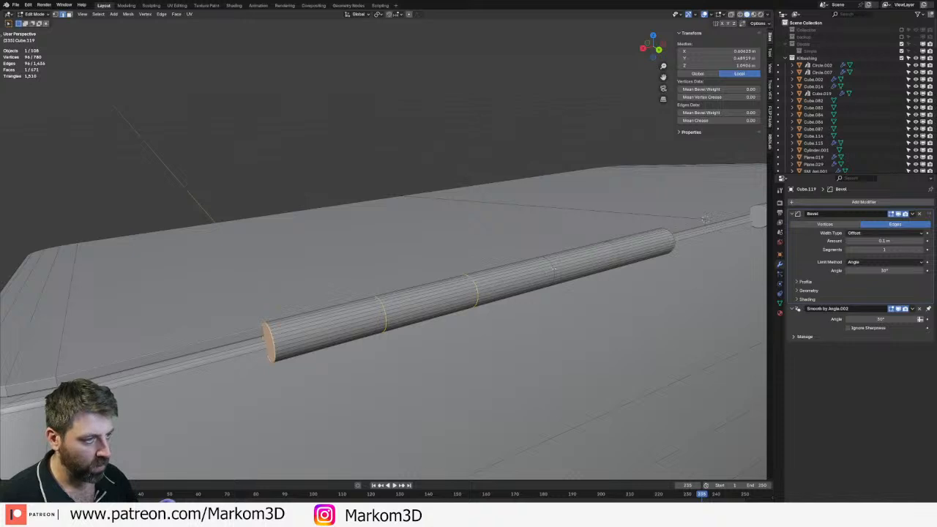
pyautogui.keyDown('alt'); pyautogui.keyDown('shift'); pyautogui.click(554, 269); pyautogui.keyUp('shift'); pyautogui.keyUp('alt')
pyautogui.keyDown('shift'); pyautogui.moveTo(554, 269); pyautogui.dragTo(402, 286, button='middle'); pyautogui.keyUp('shift')
pyautogui.scroll(4, 402, 286)
pyautogui.keyDown('alt'); pyautogui.keyDown('shift'); pyautogui.click(549, 305); pyautogui.keyUp('shift'); pyautogui.keyUp('alt')
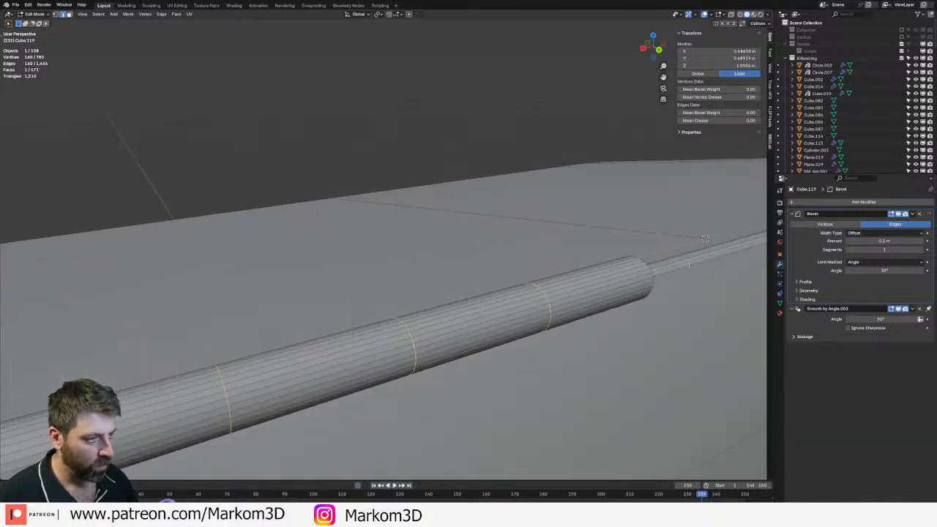
pyautogui.keyDown('alt'); pyautogui.keyDown('shift'); pyautogui.click(652, 281); pyautogui.keyUp('shift'); pyautogui.keyUp('alt')
pyautogui.scroll(-4, 688, 305)
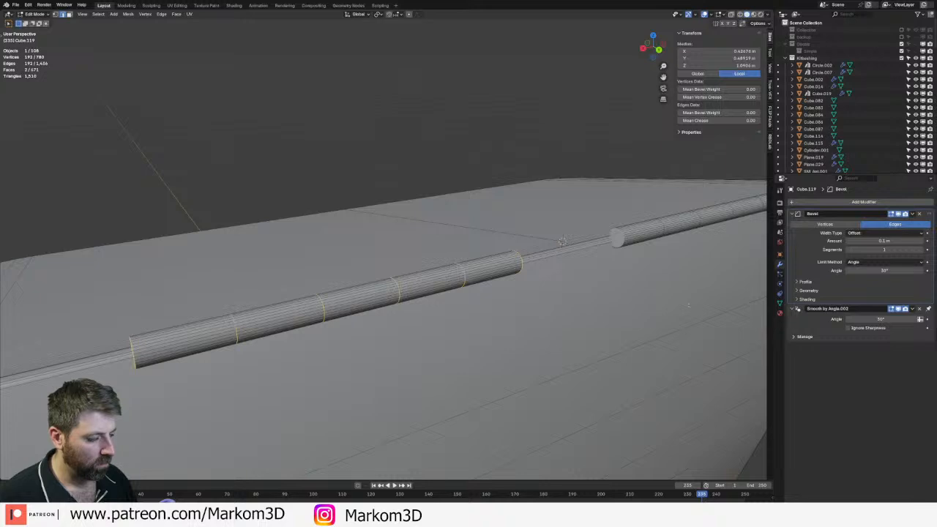
# - Remove both end rims from the selection, keeping only the +X hinge's four inner edge loops
pyautogui.keyDown('alt'); pyautogui.keyDown('shift'); pyautogui.click(562, 242); pyautogui.keyUp('shift'); pyautogui.keyUp('alt')
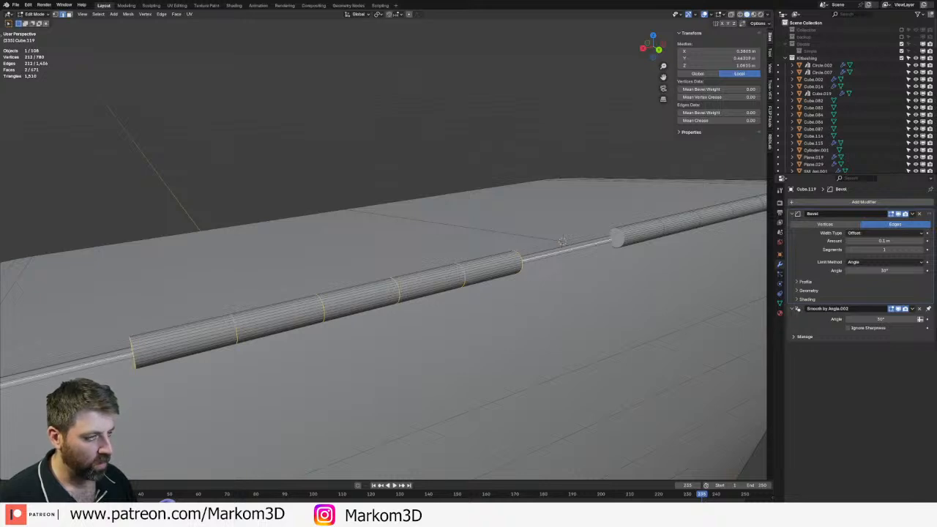
pyautogui.keyDown('alt'); pyautogui.keyDown('shift'); pyautogui.click(562, 243); pyautogui.keyUp('shift'); pyautogui.keyUp('alt')
pyautogui.keyDown('alt'); pyautogui.keyDown('shift'); pyautogui.click(524, 269); pyautogui.keyUp('shift'); pyautogui.keyUp('alt')
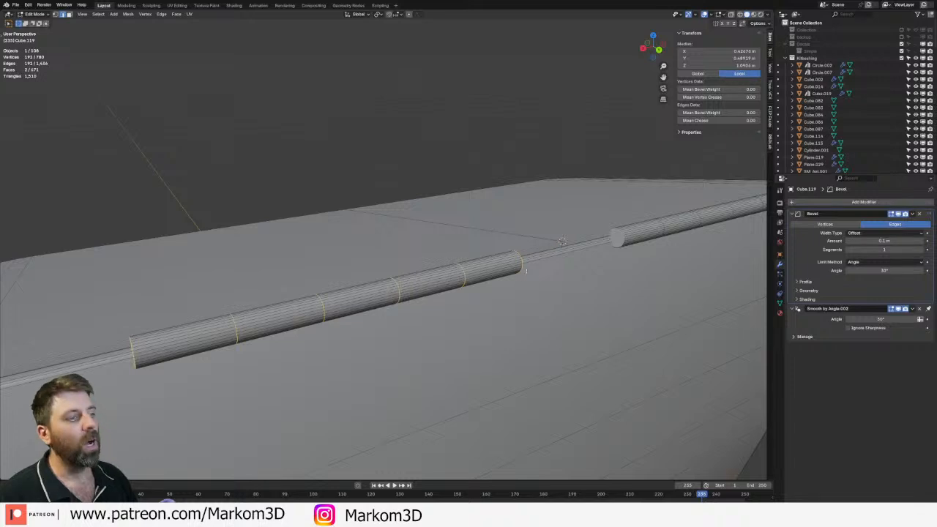
pyautogui.keyDown('alt'); pyautogui.keyDown('shift'); pyautogui.click(524, 270); pyautogui.keyUp('shift'); pyautogui.keyUp('alt')
pyautogui.keyDown('alt'); pyautogui.keyDown('shift'); pyautogui.click(130, 350); pyautogui.keyUp('shift'); pyautogui.keyUp('alt')
# - Extend the selection with the four inner edge loops of the -X hinge cylinder
pyautogui.moveTo(129, 350); pyautogui.dragTo(29, 311, button='middle')
pyautogui.keyDown('alt'); pyautogui.keyDown('shift'); pyautogui.click(304, 308); pyautogui.keyUp('shift'); pyautogui.keyUp('alt')
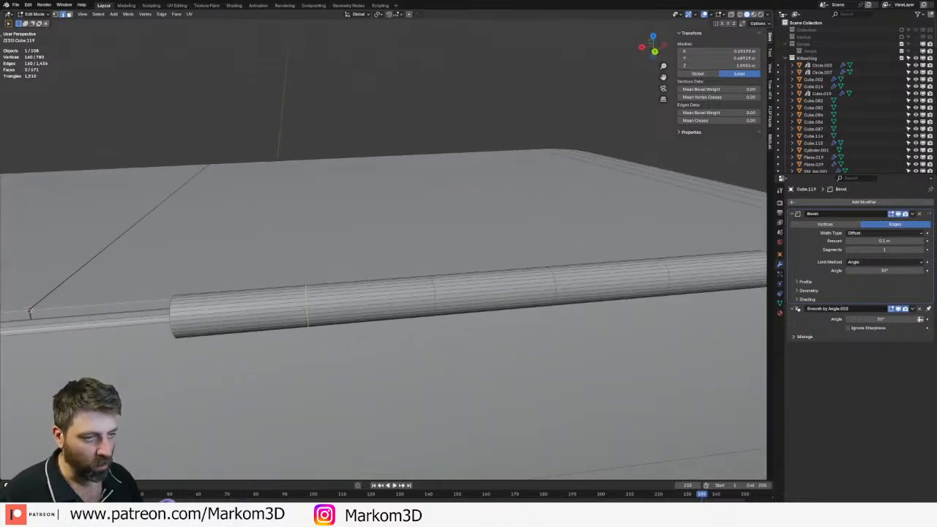
pyautogui.keyDown('alt'); pyautogui.keyDown('shift'); pyautogui.click(434, 293); pyautogui.keyUp('shift'); pyautogui.keyUp('alt')
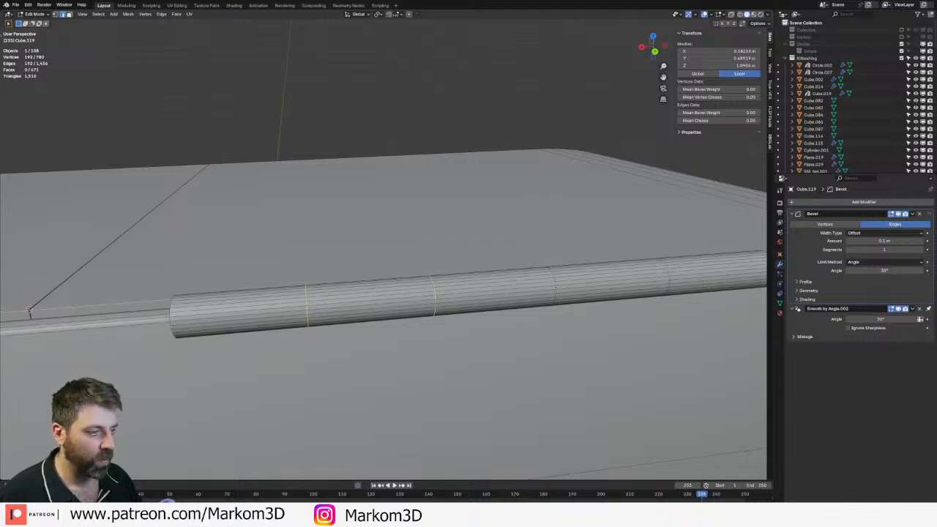
pyautogui.keyDown('alt'); pyautogui.keyDown('shift'); pyautogui.click(555, 287); pyautogui.keyUp('shift'); pyautogui.keyUp('alt')
pyautogui.keyDown('shift'); pyautogui.moveTo(555, 286); pyautogui.dragTo(464, 292, button='middle'); pyautogui.keyUp('shift')
pyautogui.keyDown('alt'); pyautogui.keyDown('shift'); pyautogui.click(586, 283); pyautogui.keyUp('shift'); pyautogui.keyUp('alt')
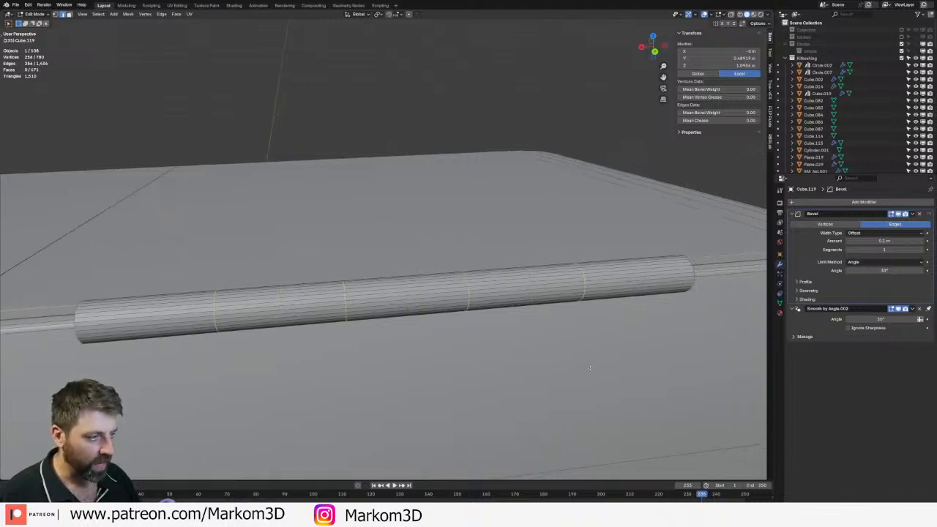
# - Bevel the eight inner hinge loops about 0.002 m with two segments and shrink their centre loops inward to form grooves
pyautogui.hotkey('ctrl', 'b')
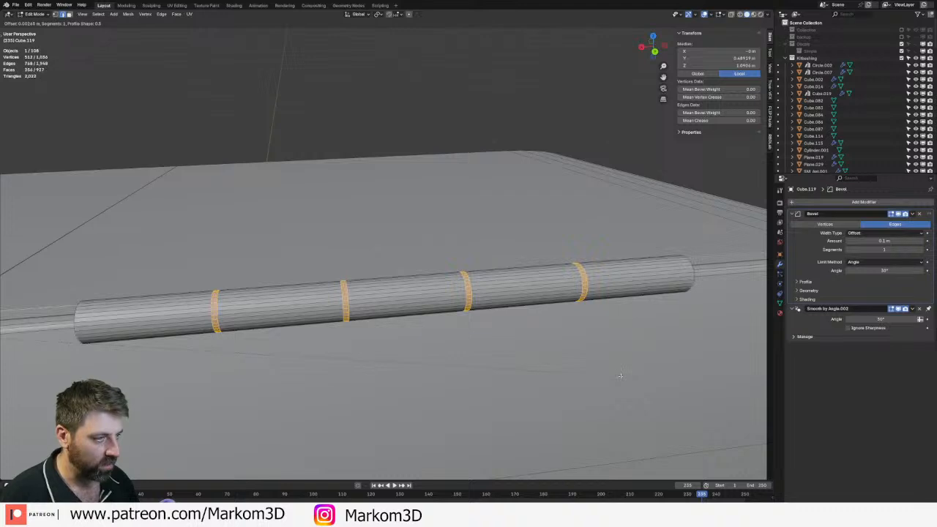
pyautogui.click(613, 379)
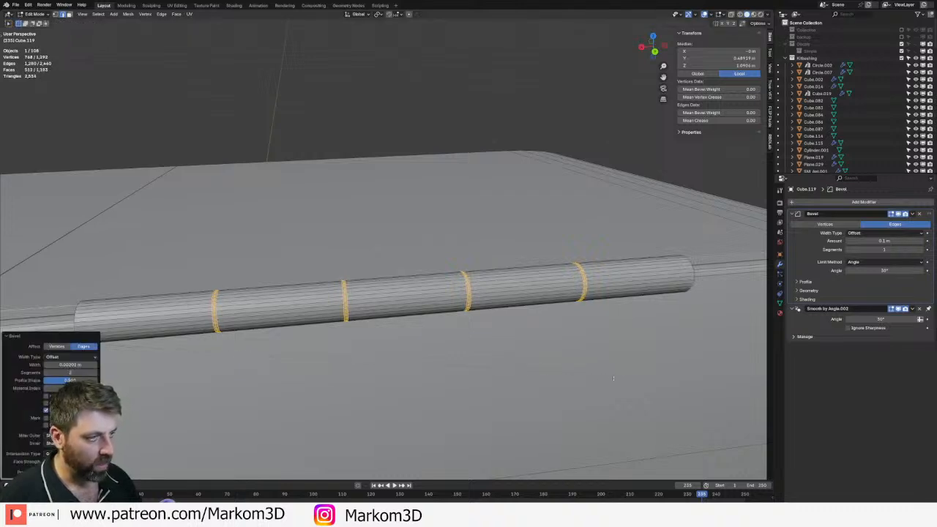
pyautogui.press('ctrl+KP_Subtract')
pyautogui.hotkey('alt', 's')
pyautogui.click(612, 385)
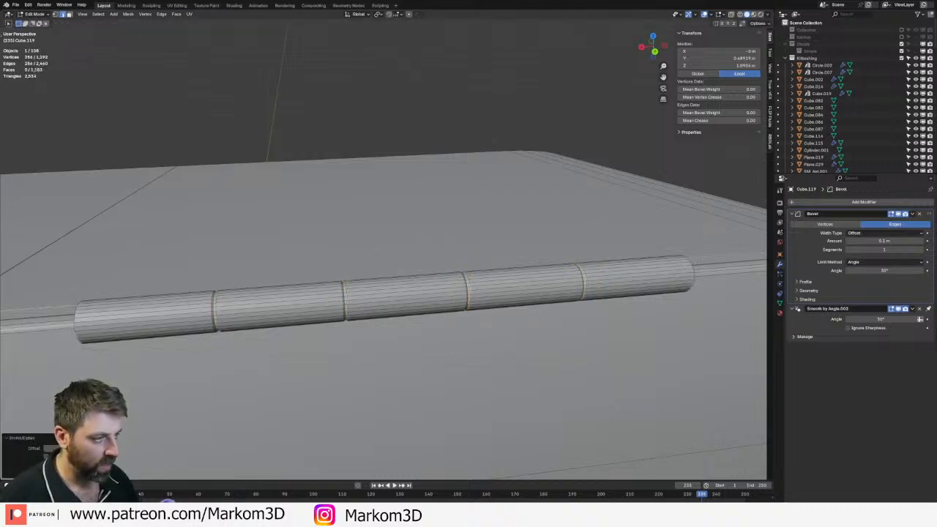
# - Bevel the four end rims of both hinge cylinders about 0.002 m with two segments, and return to Object Mode
pyautogui.keyDown('alt'); pyautogui.click(91, 341); pyautogui.keyUp('alt')
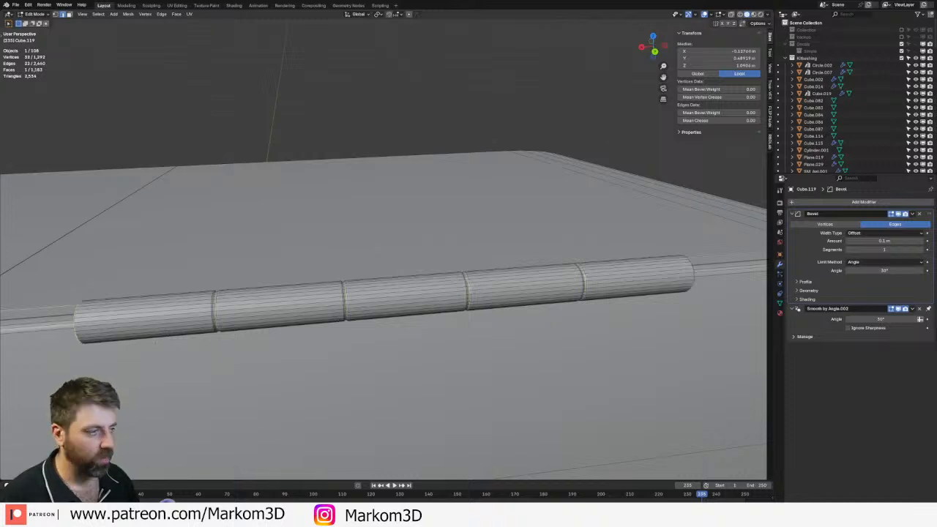
pyautogui.scroll(-2, 155, 342)
pyautogui.keyDown('alt'); pyautogui.keyDown('shift'); pyautogui.click(594, 267); pyautogui.keyUp('shift'); pyautogui.keyUp('alt')
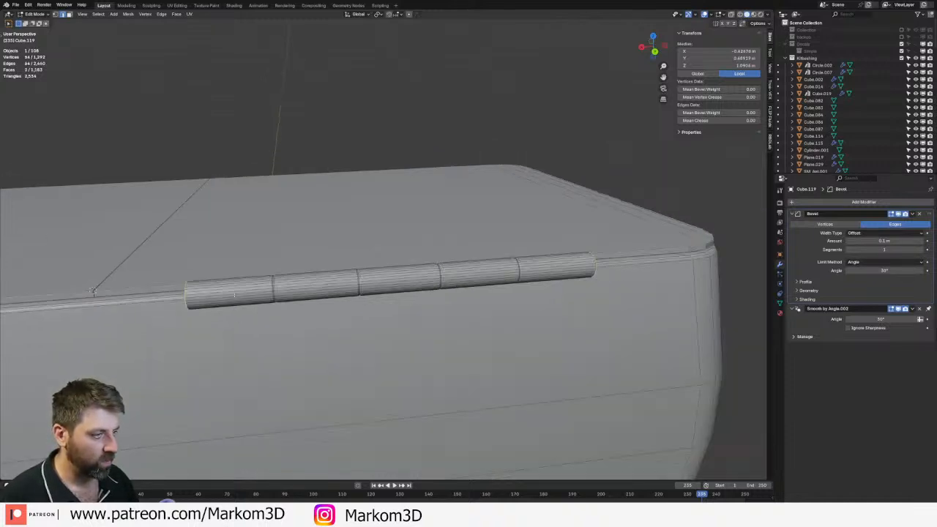
pyautogui.keyDown('shift'); pyautogui.moveTo(234, 295); pyautogui.dragTo(587, 276, button='middle'); pyautogui.keyUp('shift')
pyautogui.keyDown('alt'); pyautogui.keyDown('shift'); pyautogui.click(316, 296); pyautogui.keyUp('shift'); pyautogui.keyUp('alt')
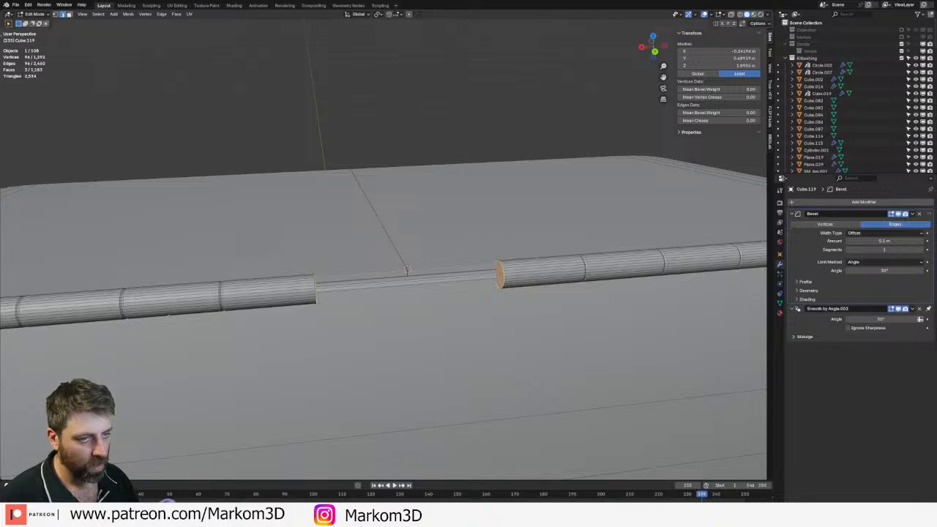
pyautogui.keyDown('shift'); pyautogui.moveTo(169, 316); pyautogui.dragTo(372, 301, button='middle'); pyautogui.keyUp('shift')
pyautogui.keyDown('alt'); pyautogui.keyDown('shift'); pyautogui.click(155, 322); pyautogui.keyUp('shift'); pyautogui.keyUp('alt')
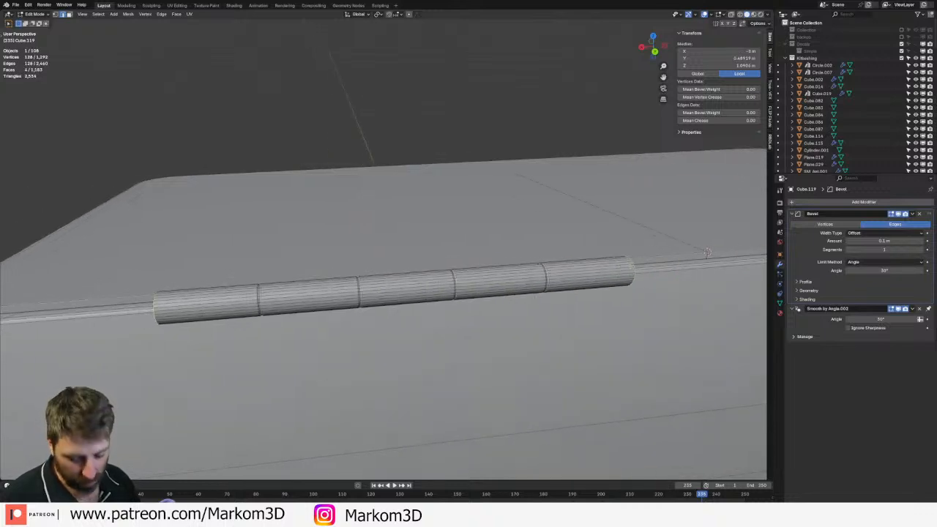
pyautogui.hotkey('ctrl', 'b')
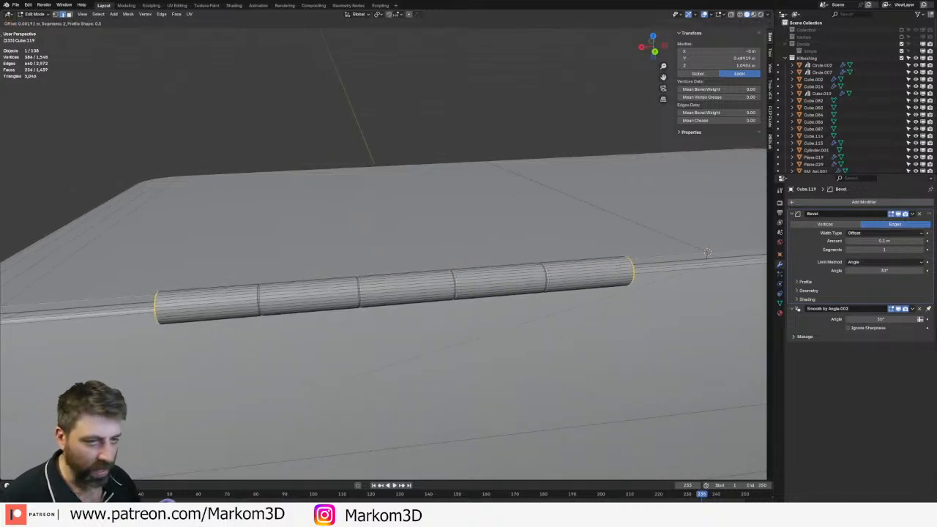
pyautogui.click(395, 322)
pyautogui.scroll(-5, 308, 330)
pyautogui.press('Tab')
# - Examine the finished container's overall shape, lid and wheels from several sides
pyautogui.moveTo(293, 326); pyautogui.dragTo(356, 329, button='middle')
pyautogui.scroll(-3, 425, 340)
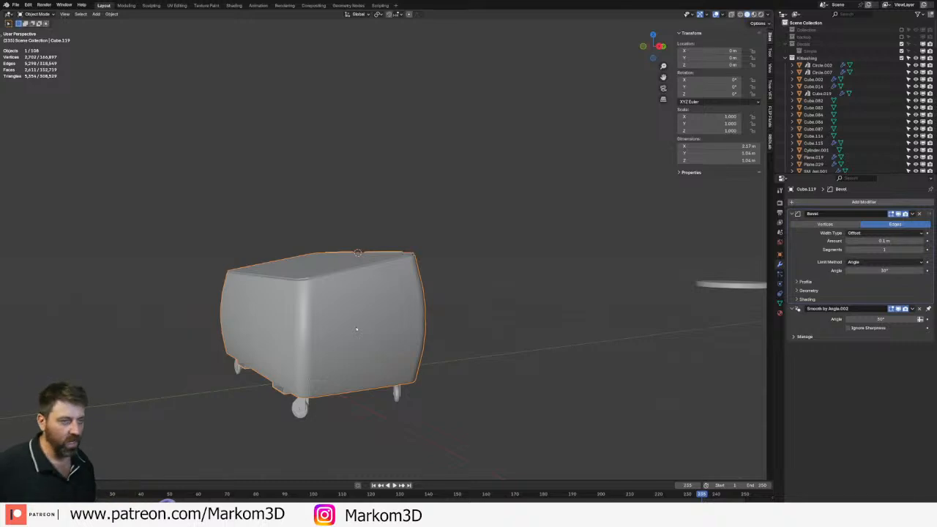
pyautogui.scroll(-4, 356, 329)
pyautogui.moveTo(376, 314); pyautogui.dragTo(615, 239, button='middle')
pyautogui.keyDown('shift'); pyautogui.moveTo(717, 178); pyautogui.dragTo(445, 251, button='middle'); pyautogui.keyUp('shift')
pyautogui.press('KP_Decimal')
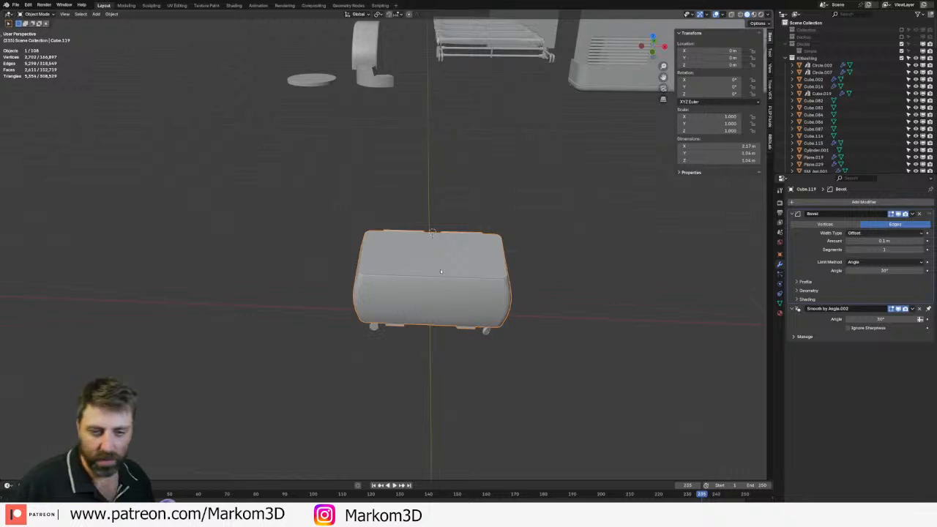
pyautogui.moveTo(440, 272); pyautogui.dragTo(521, 265, button='middle')
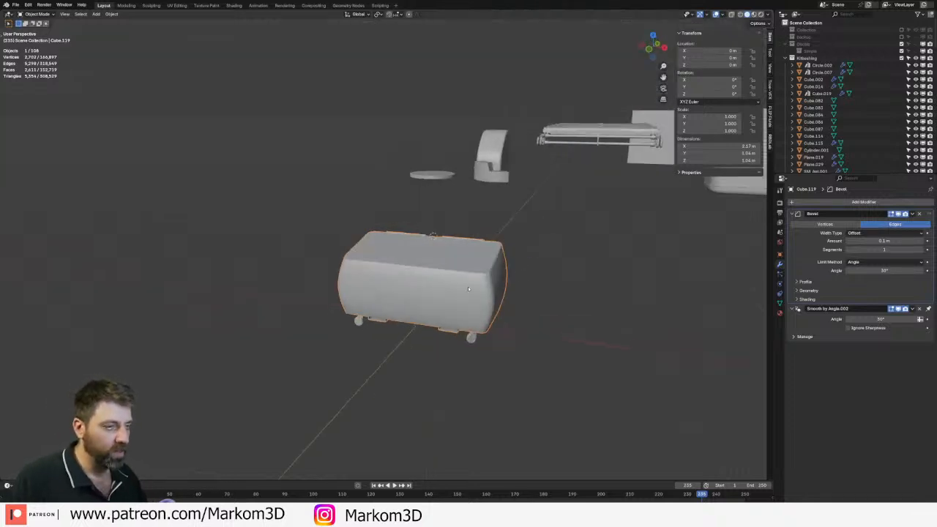
pyautogui.keyDown('shift'); pyautogui.moveTo(468, 288); pyautogui.dragTo(421, 265, button='middle'); pyautogui.keyUp('shift')
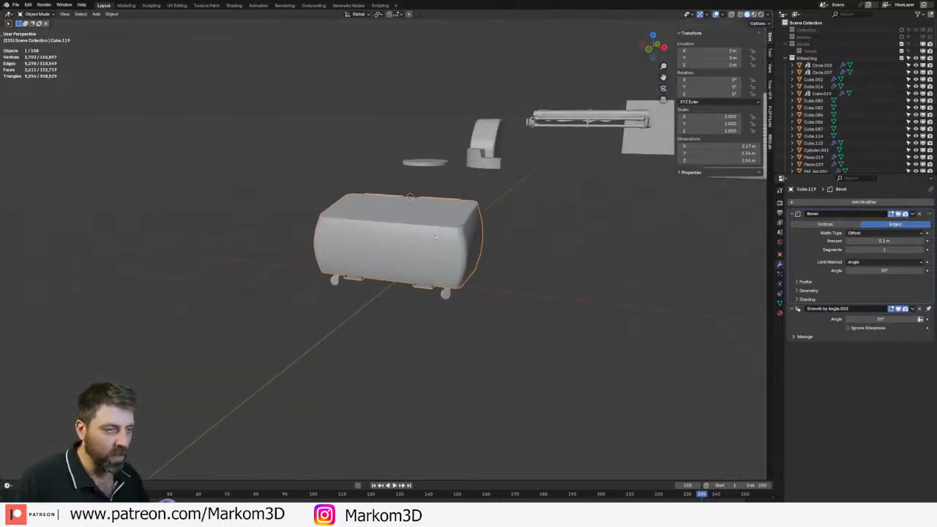
pyautogui.press('Tab')
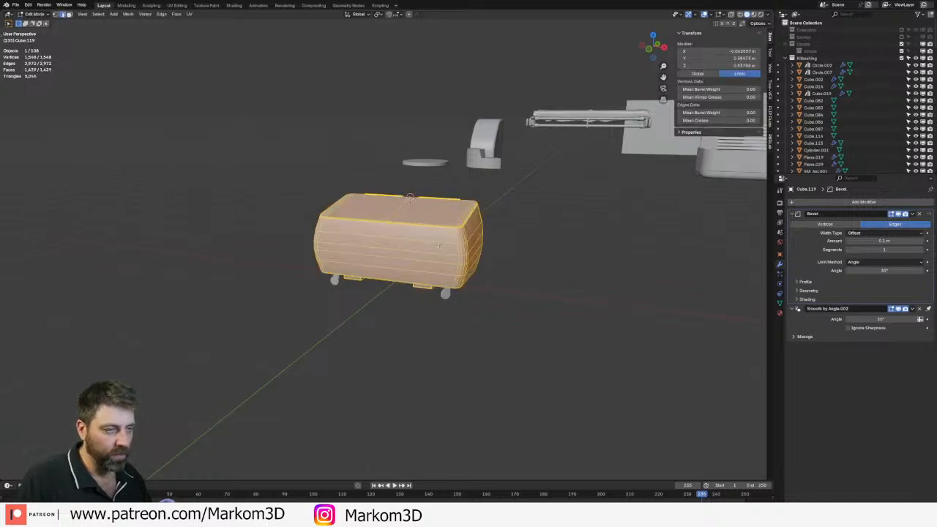
pyautogui.press('Tab')
pyautogui.click(335, 280)
pyautogui.moveTo(335, 280); pyautogui.dragTo(343, 252, button='middle')
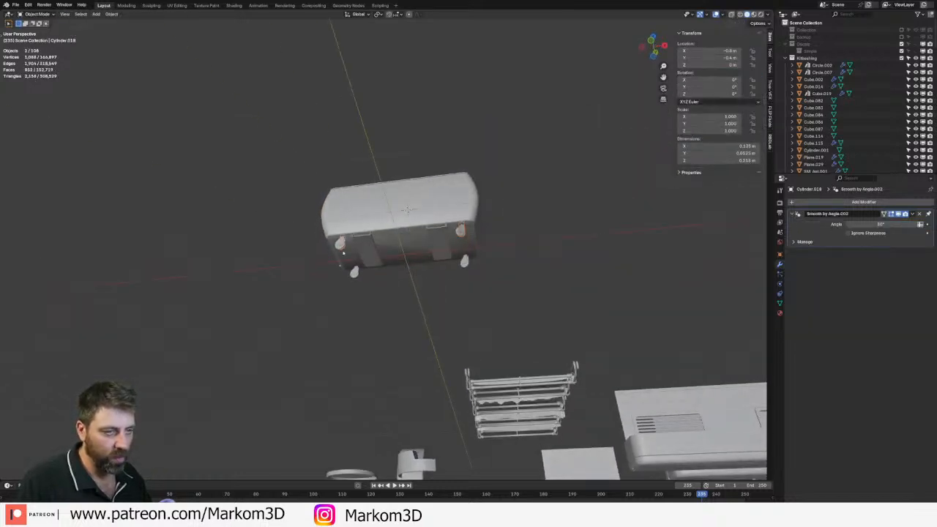
pyautogui.keyDown('shift'); pyautogui.click(355, 275); pyautogui.keyUp('shift')
pyautogui.keyDown('shift'); pyautogui.click(466, 263); pyautogui.keyUp('shift')
pyautogui.keyDown('shift'); pyautogui.click(460, 250); pyautogui.keyUp('shift')
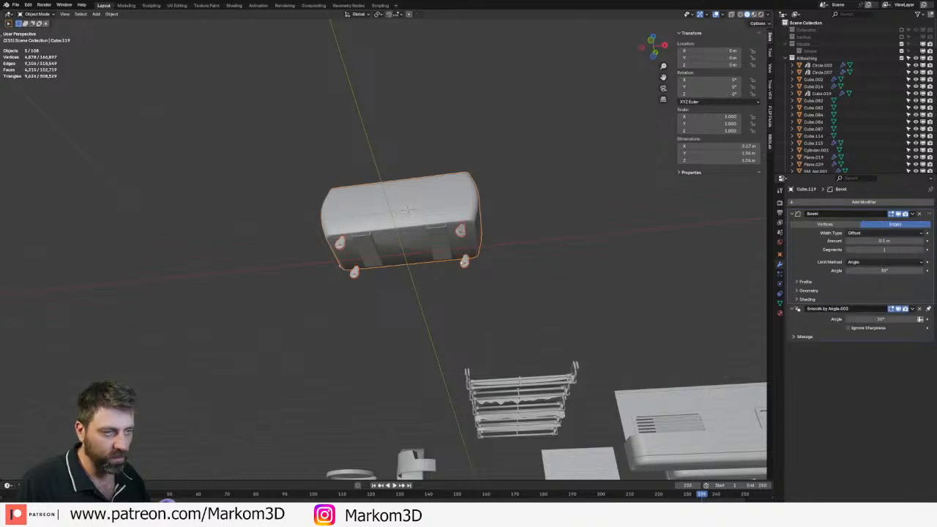
pyautogui.click(464, 250)
pyautogui.click(466, 262)
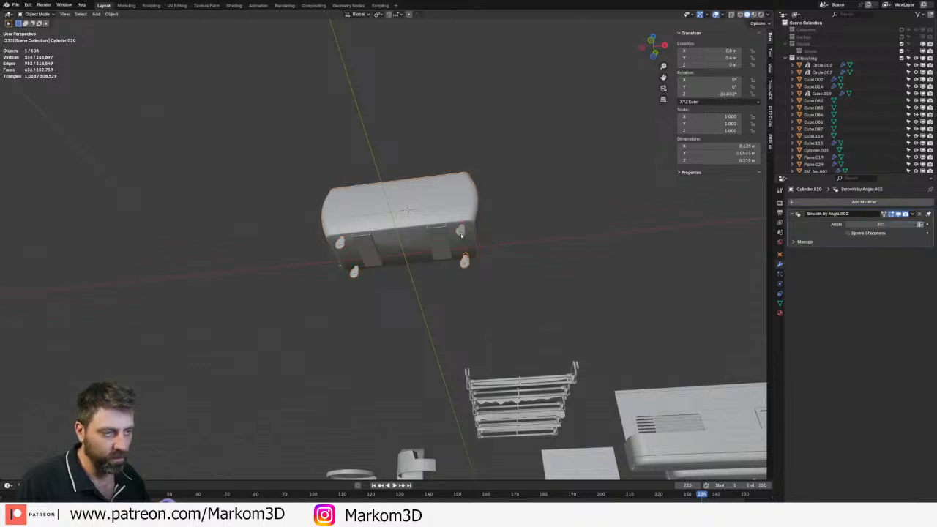
pyautogui.keyDown('shift'); pyautogui.click(461, 230); pyautogui.keyUp('shift')
pyautogui.keyDown('shift'); pyautogui.click(341, 243); pyautogui.keyUp('shift')
pyautogui.keyDown('shift'); pyautogui.click(354, 272); pyautogui.keyUp('shift')
pyautogui.keyDown('shift'); pyautogui.click(399, 256); pyautogui.keyUp('shift')
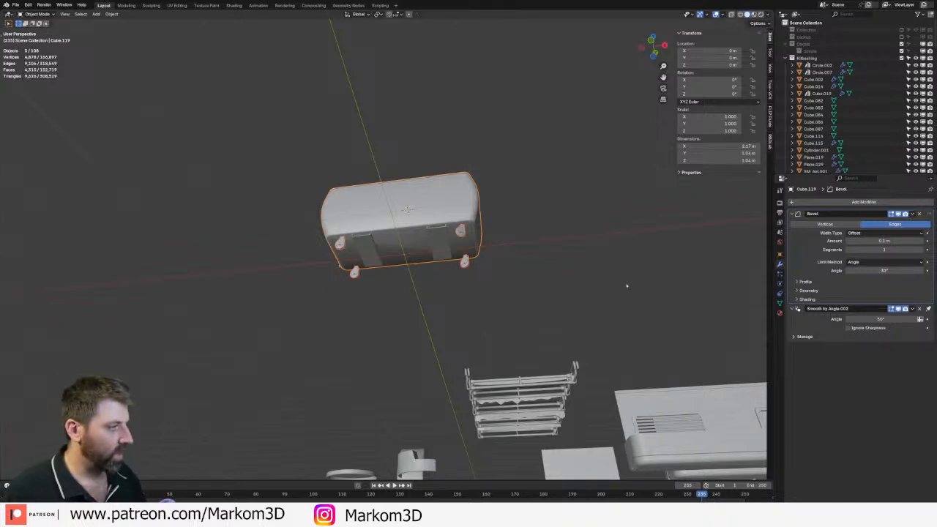
# - Remove the Smooth by Angle modifier from the wheel at +X +Y and convert all four wheels to Mesh
pyautogui.click(464, 261)
pyautogui.hotkey('ctrl', 'x')
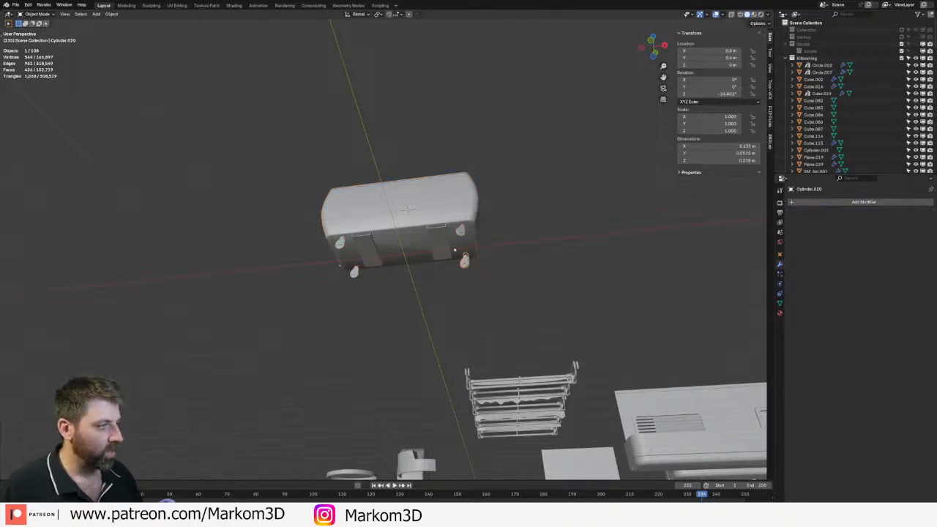
pyautogui.keyDown('shift'); pyautogui.click(460, 230); pyautogui.keyUp('shift')
pyautogui.keyDown('shift'); pyautogui.click(339, 243); pyautogui.keyUp('shift')
pyautogui.keyDown('shift'); pyautogui.click(354, 271); pyautogui.keyUp('shift')
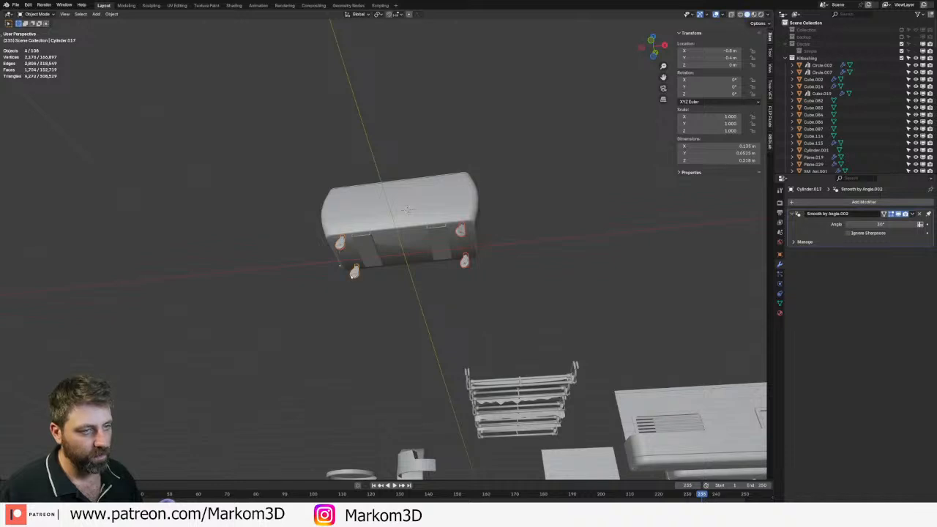
pyautogui.press('F3')
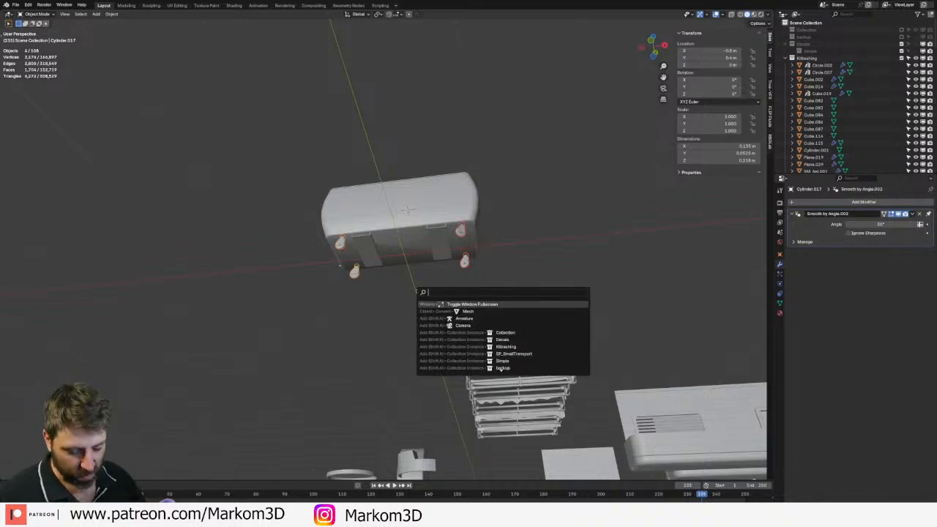
pyautogui.write('convert')
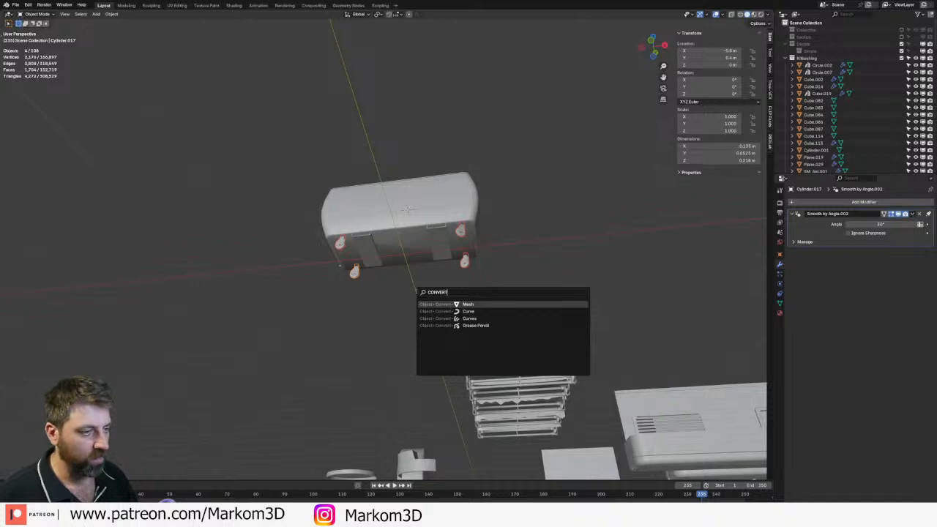
pyautogui.press('Return')
# - Join the four wheels with the container body into one object, keeping the body active, and check the result all round
pyautogui.keyDown('shift'); pyautogui.click(391, 228); pyautogui.keyUp('shift')
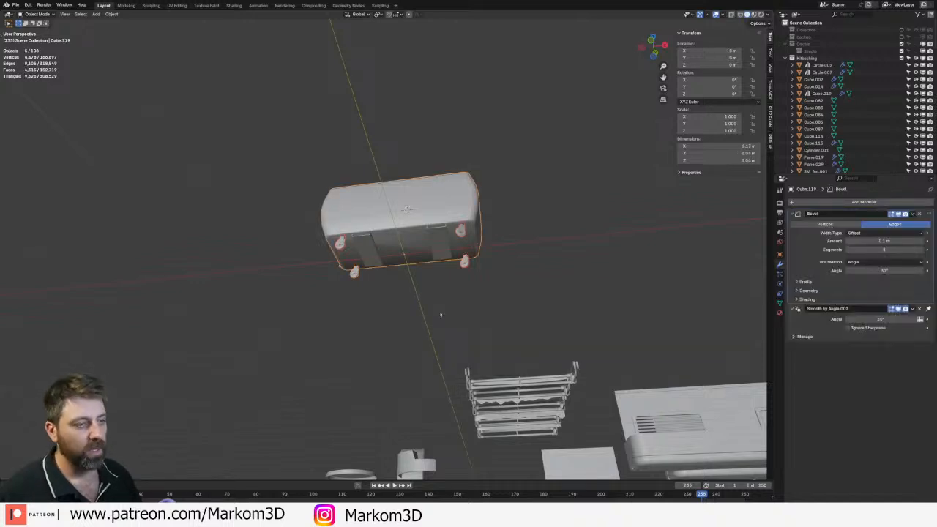
pyautogui.hotkey('ctrl', 'j')
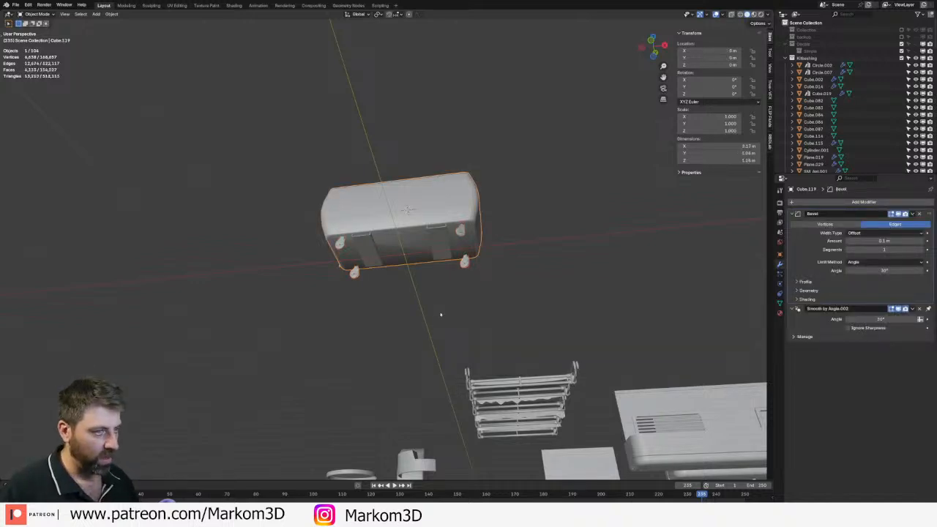
pyautogui.press('KP_Decimal')
pyautogui.scroll(3, 435, 297)
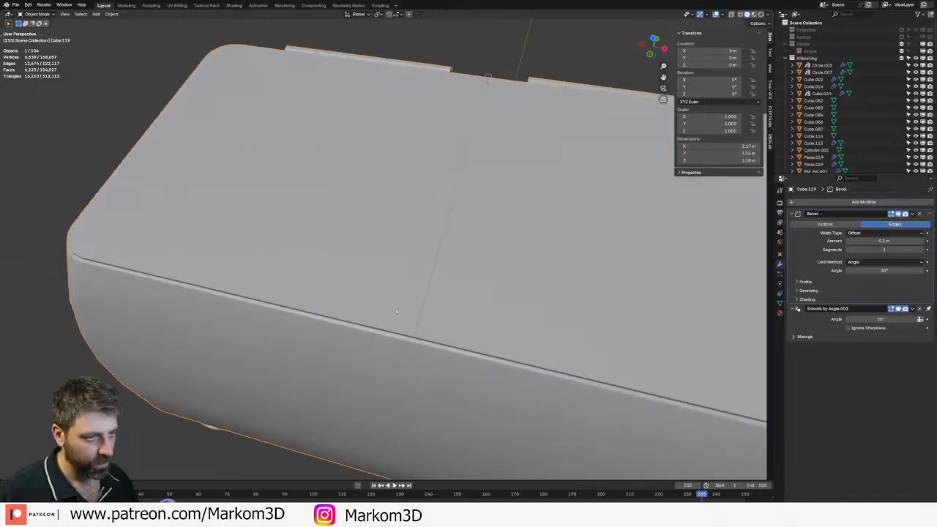
pyautogui.moveTo(435, 296); pyautogui.dragTo(463, 243, button='middle')
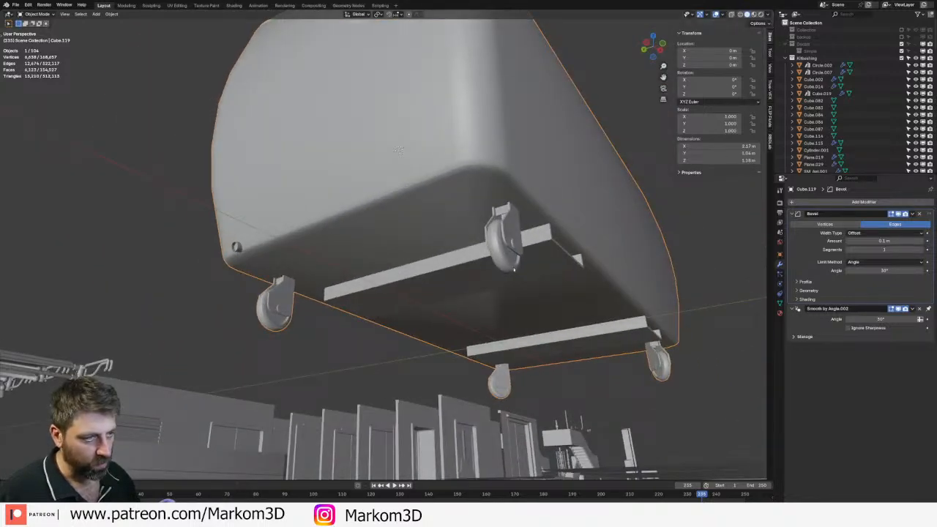
pyautogui.moveTo(640, 291); pyautogui.dragTo(425, 339, button='middle')
pyautogui.scroll(-3, 509, 311)
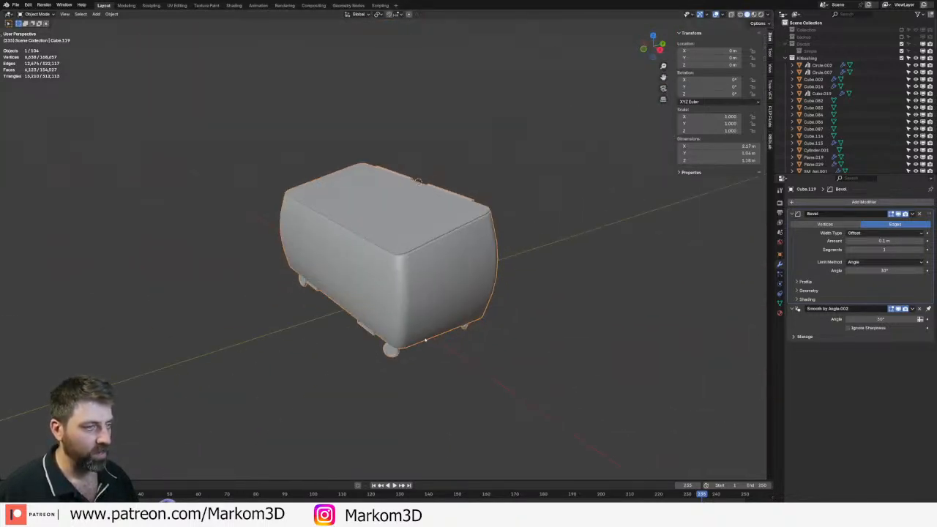
# - Start exporting the joined container by bringing up the available export formats
pyautogui.click(15, 5)
pyautogui.moveTo(53, 111)
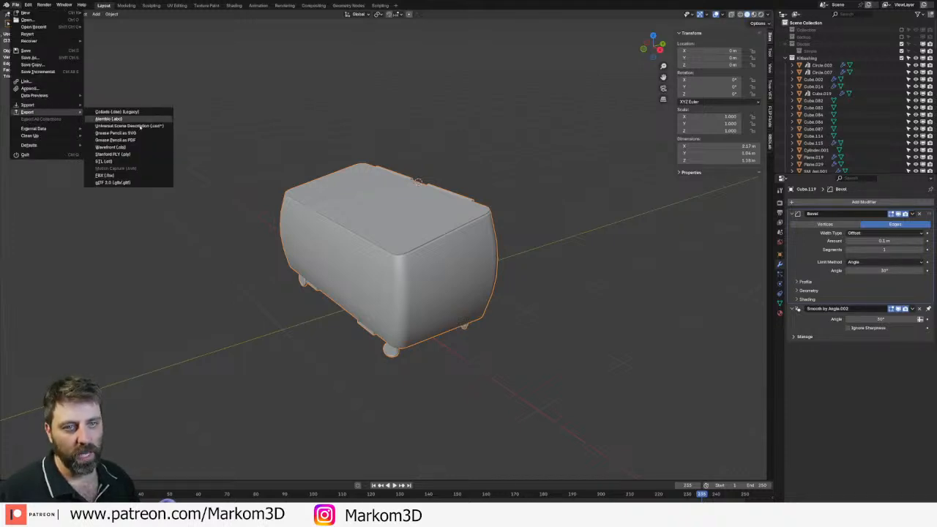
pyautogui.click(140, 176)
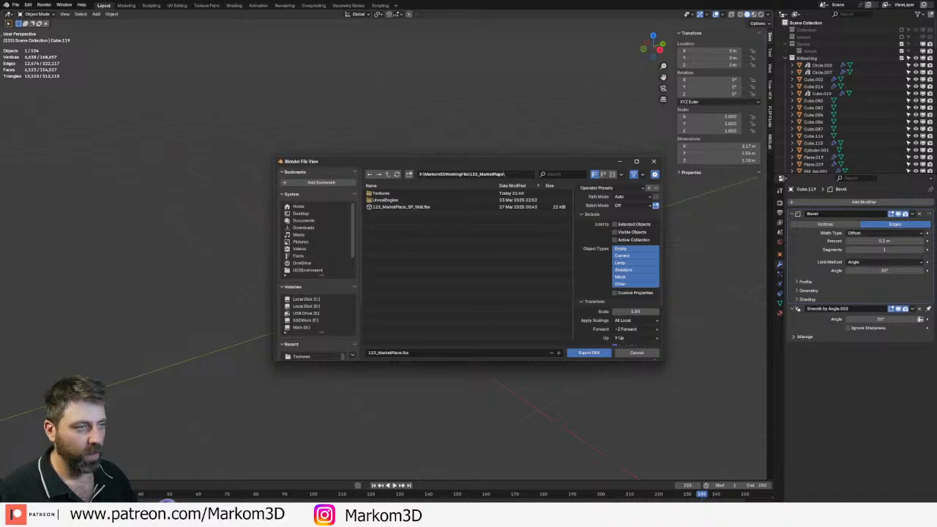
pyautogui.click(425, 352)
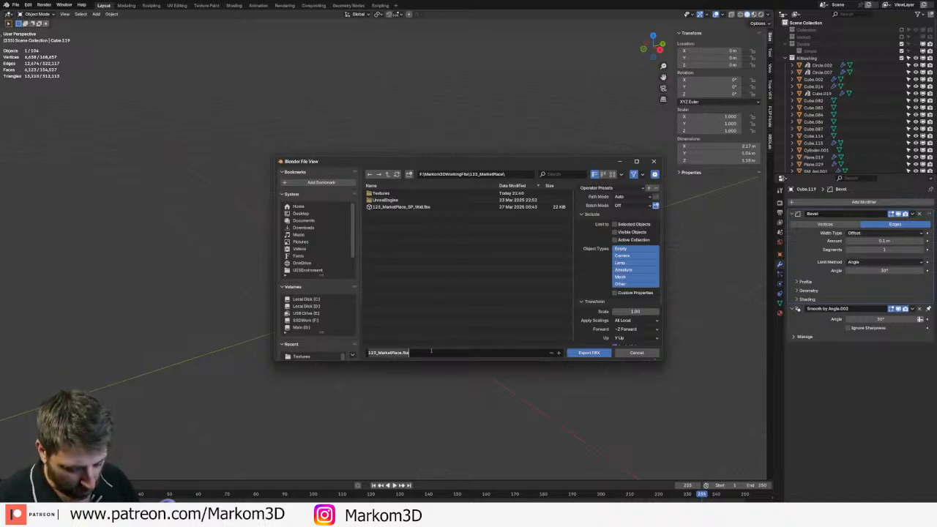
pyautogui.write('RUBBISH')
pyautogui.press('Return')
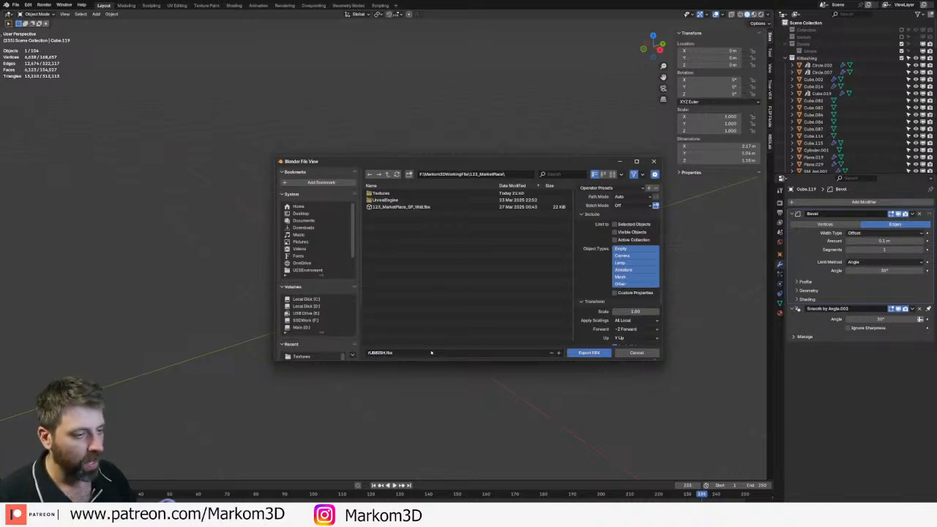
pyautogui.click(589, 352)
# - Unwrap the whole rubbish bin mesh in Edit Mode using Smart UV Project with its default settings
pyautogui.press('Tab')
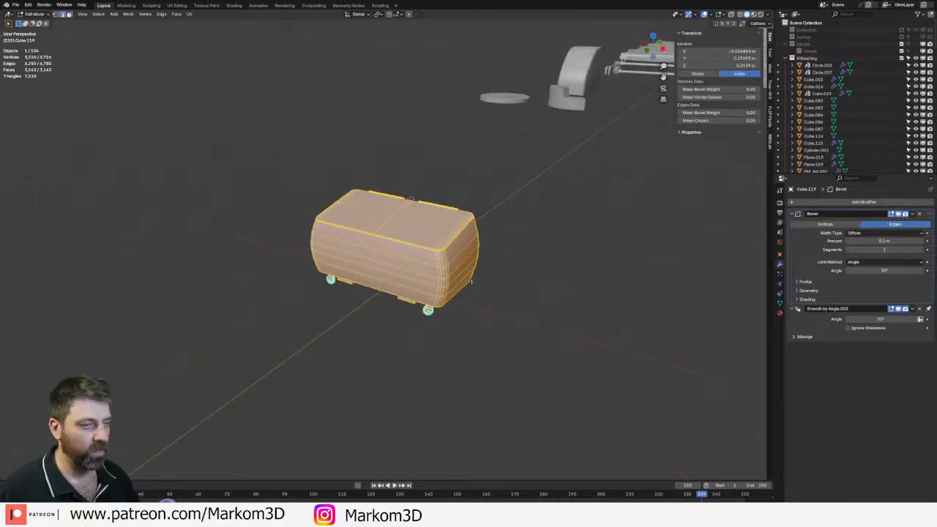
pyautogui.scroll(3, 471, 281)
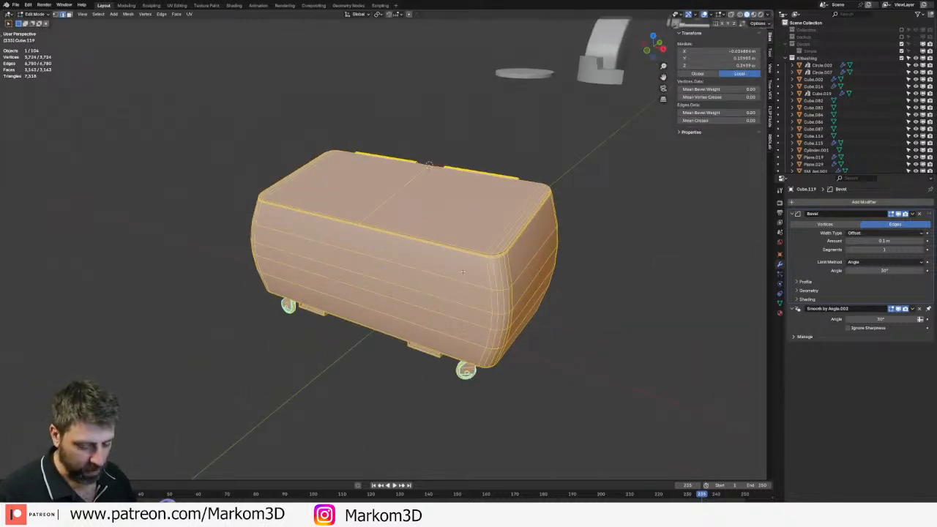
pyautogui.press('u')
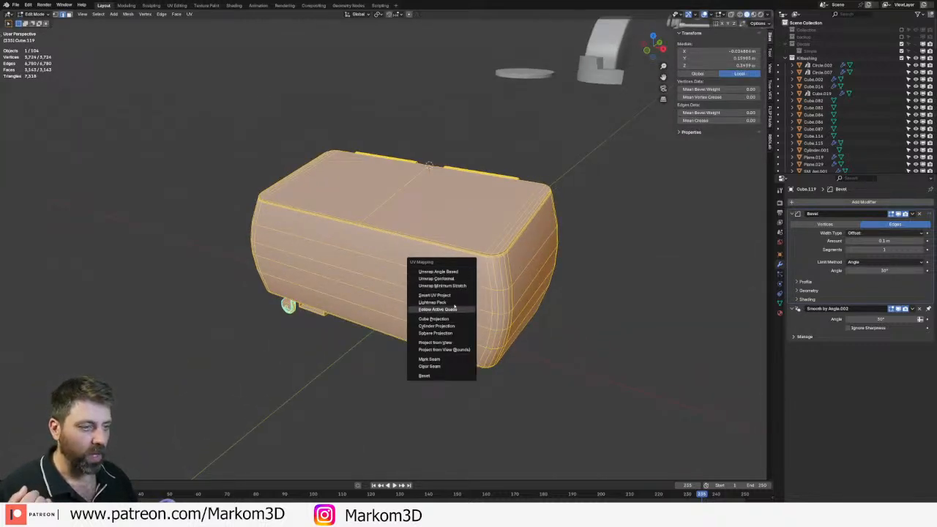
pyautogui.click(439, 295)
pyautogui.click(435, 364)
pyautogui.scroll(-3, 344, 331)
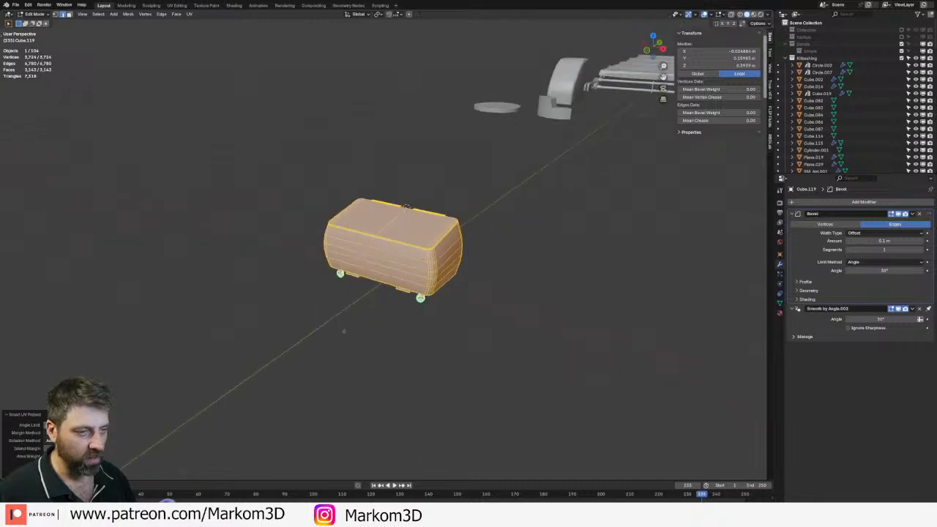
# - Switch to the UV Editing workspace and frame only the rubbish bin in Edit Mode so its UV layout is displayed
pyautogui.press('Tab')
pyautogui.click(177, 6)
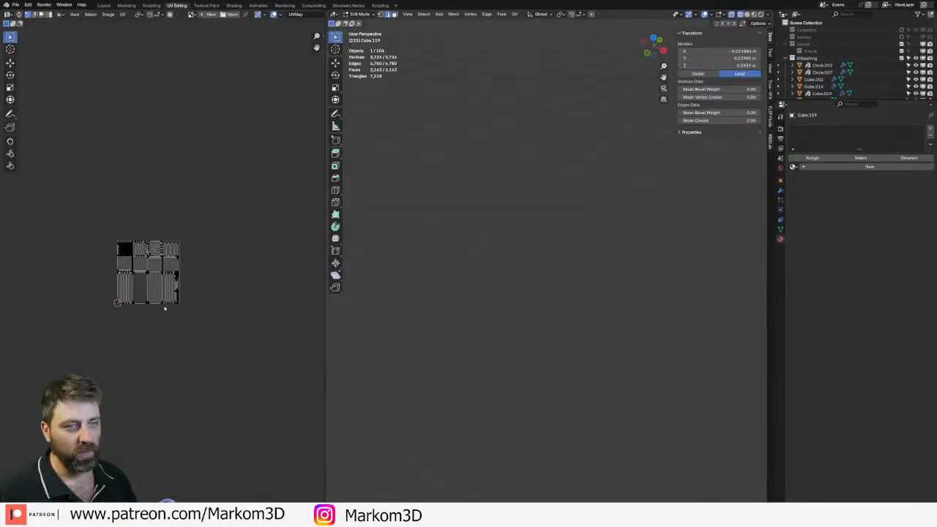
pyautogui.scroll(3, 162, 303)
pyautogui.press('Tab')
pyautogui.press('a')
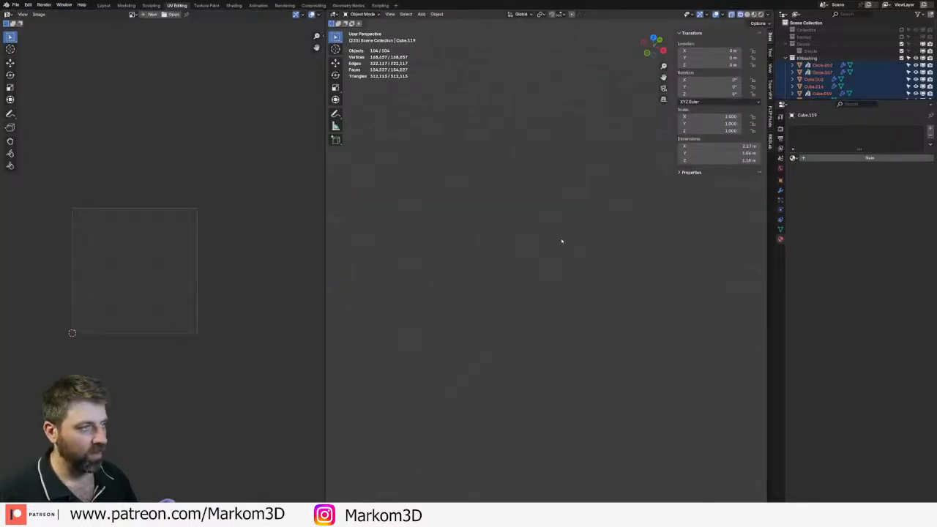
pyautogui.press('KP_Decimal')
pyautogui.scroll(2, 354, 272)
pyautogui.click(344, 254)
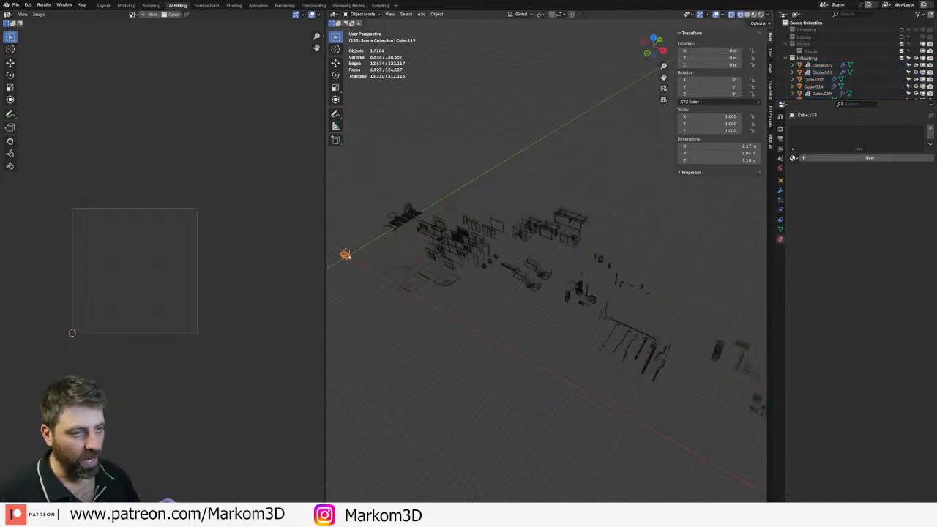
pyautogui.press('KP_Decimal')
pyautogui.press('Tab')
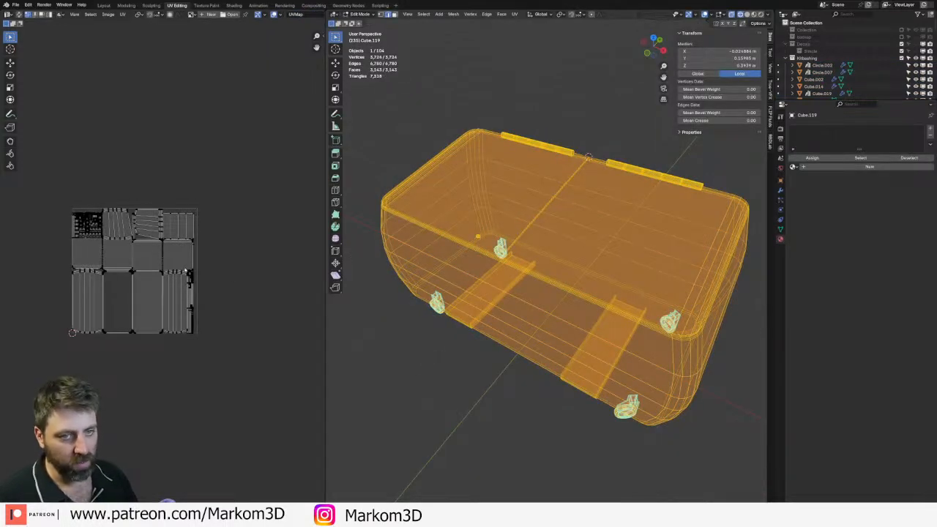
# - Inspect the bin's UV islands up close and return to Object Mode
pyautogui.scroll(5, 180, 194)
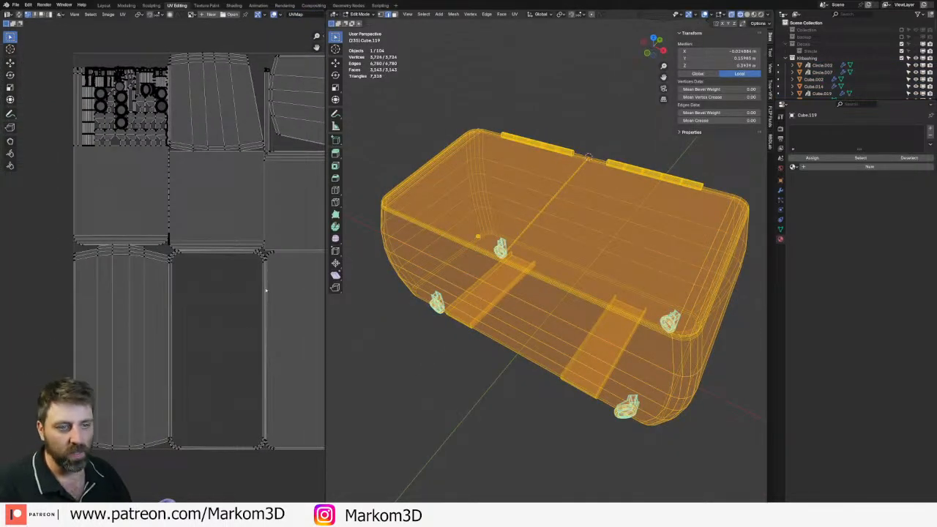
pyautogui.moveTo(265, 290); pyautogui.dragTo(129, 269, button='middle')
pyautogui.scroll(-3, 232, 234)
pyautogui.scroll(3, 232, 234)
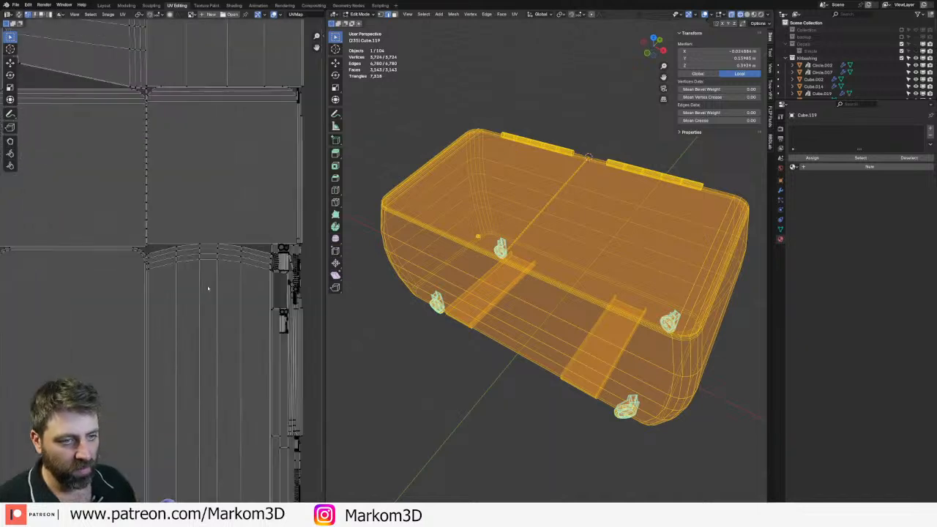
pyautogui.press('Tab')
pyautogui.scroll(-3, 613, 280)
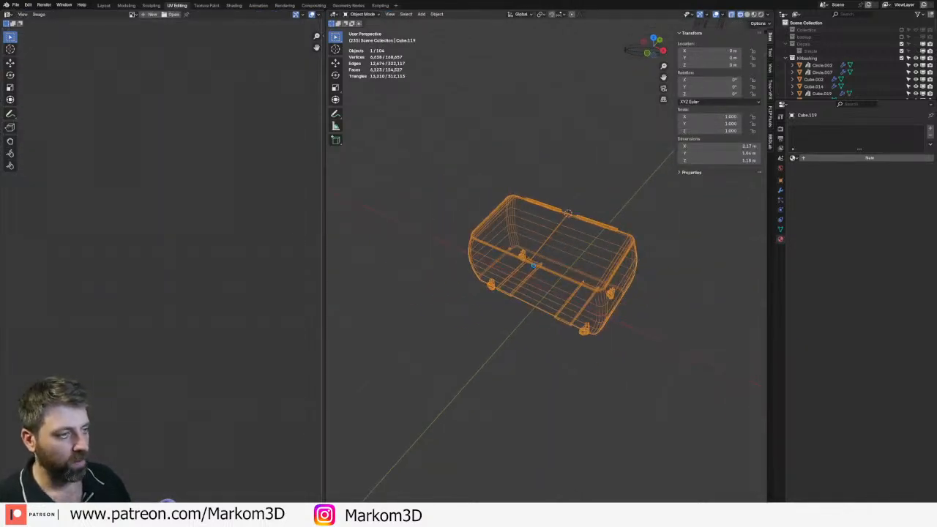
# - Export the rubbish bin as an FBX file named SM_RubbishBin in the 123_MarketPlace folder, limited to selected objects
pyautogui.click(15, 4)
pyautogui.moveTo(29, 112)
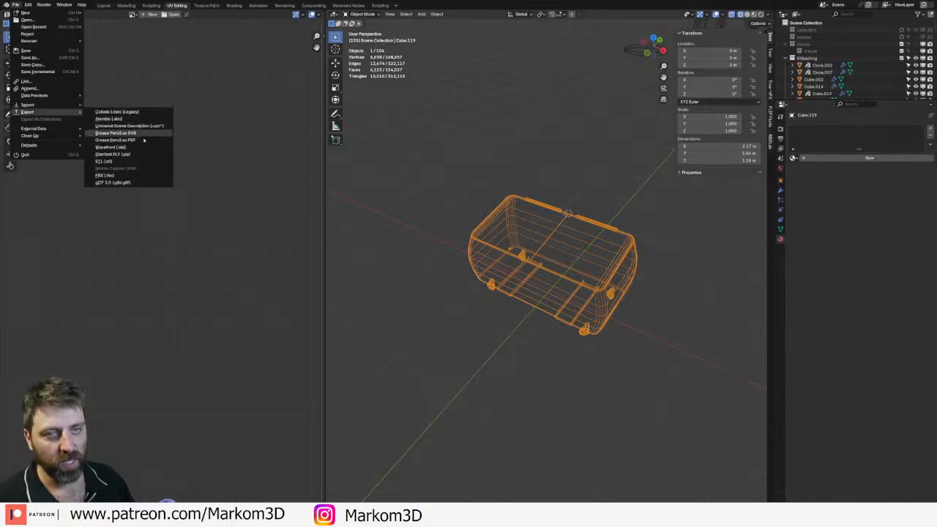
pyautogui.click(132, 175)
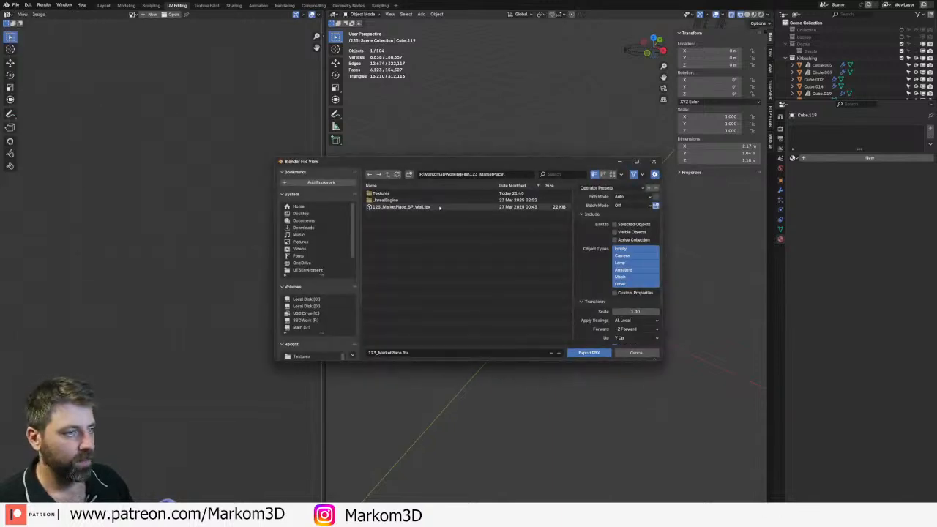
pyautogui.click(401, 353)
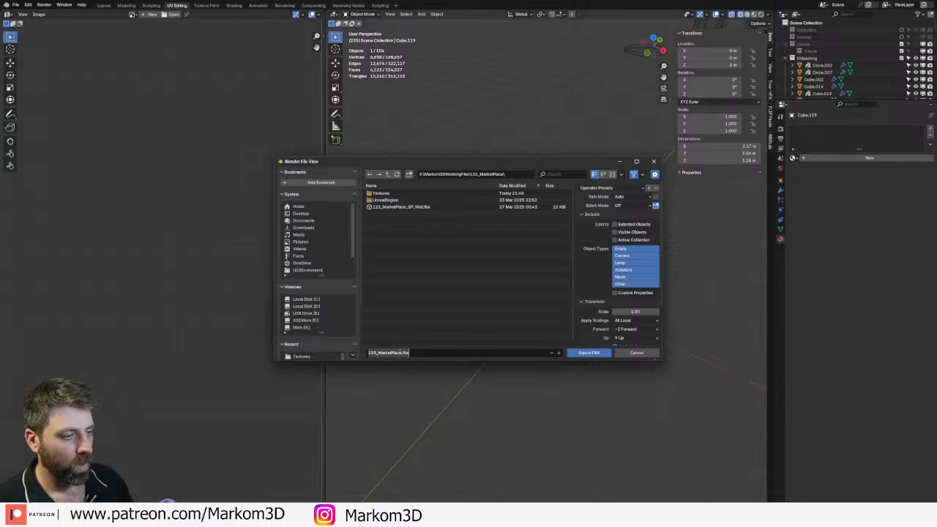
pyautogui.doubleClick(401, 353)
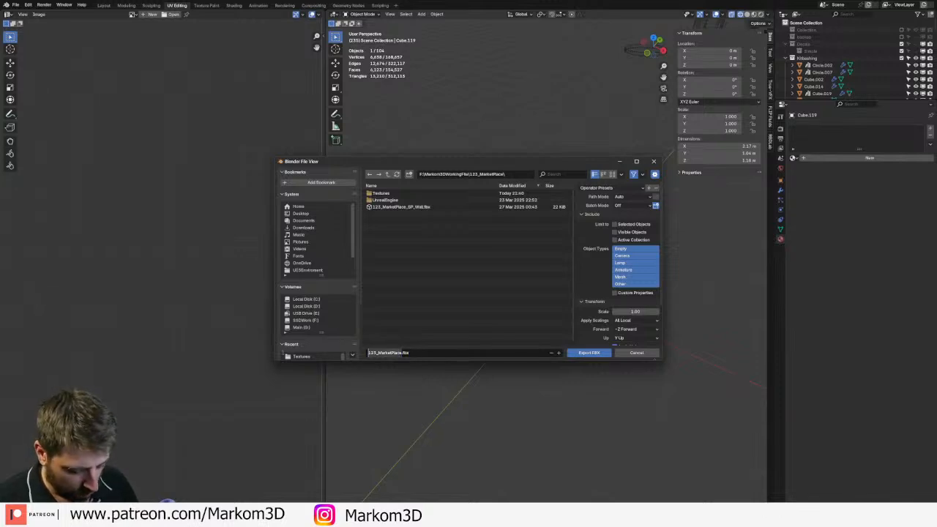
pyautogui.write('sm_wal')
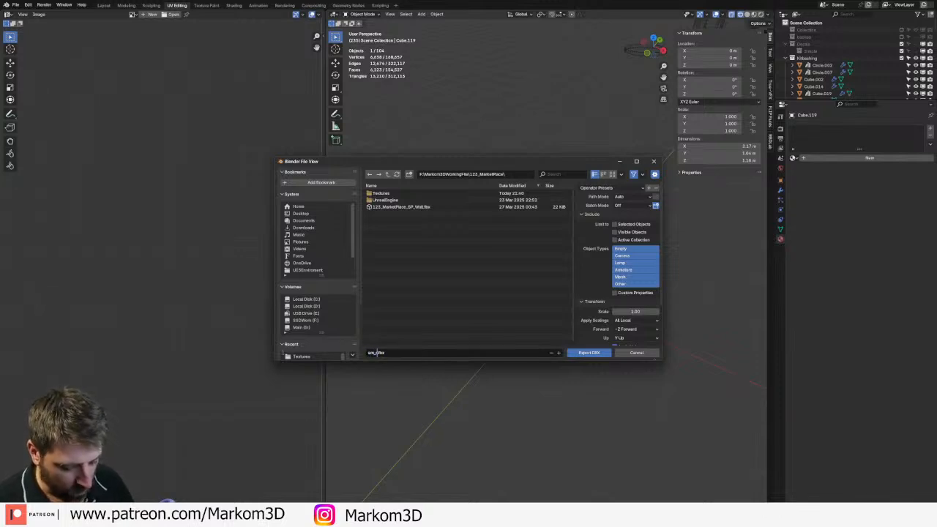
pyautogui.write('bishBin')
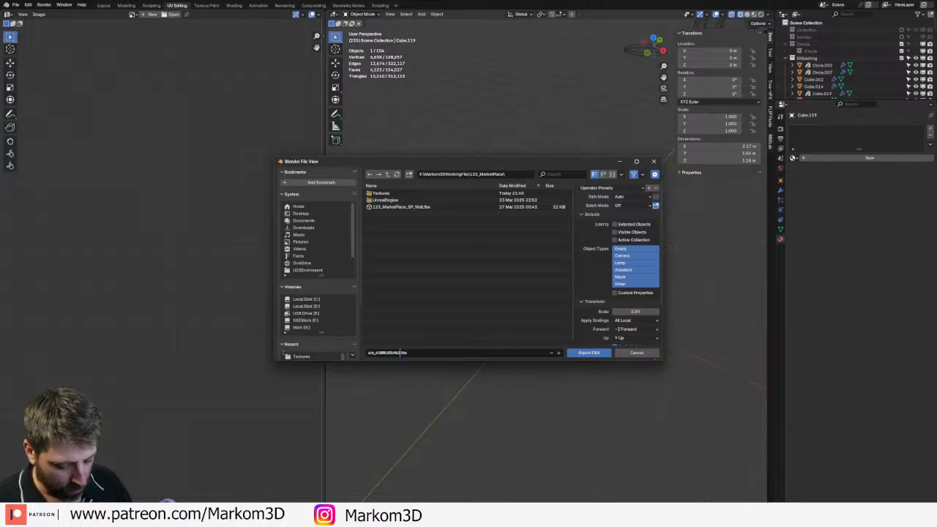
pyautogui.click(395, 352)
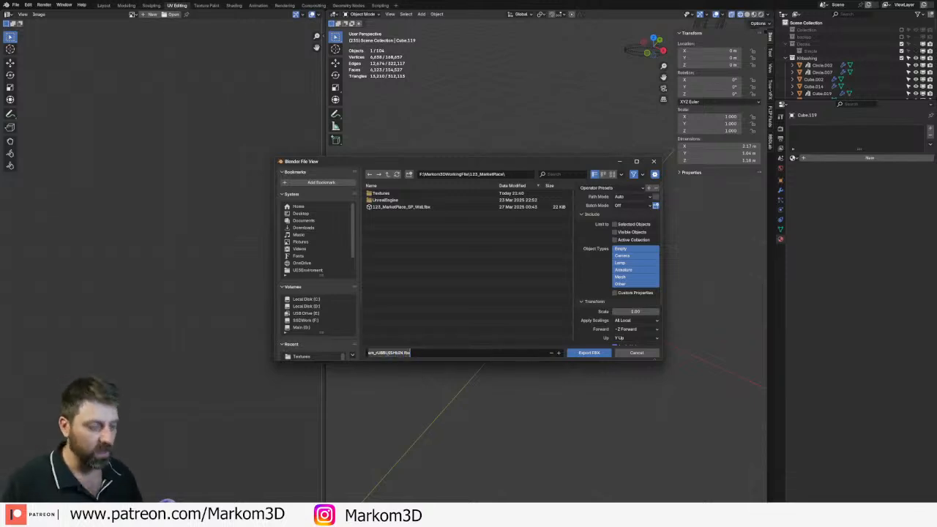
pyautogui.write('s')
pyautogui.write('R')
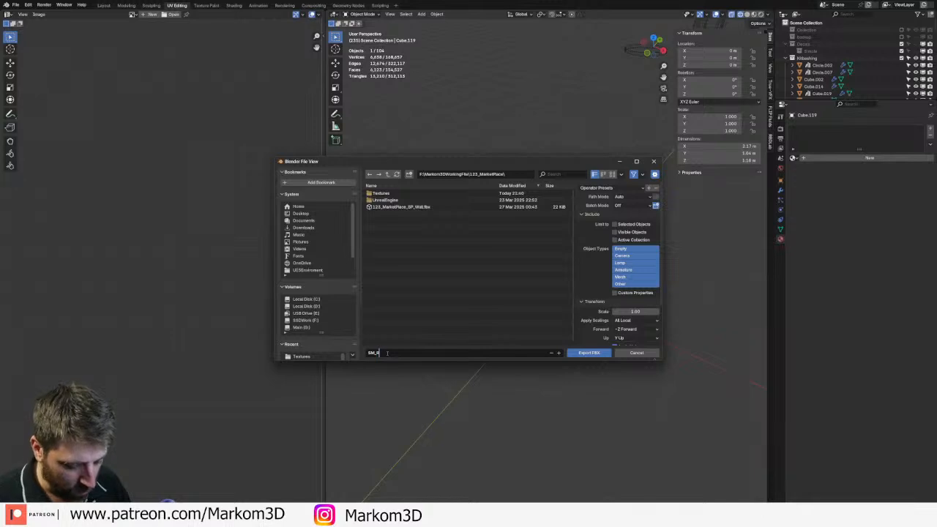
pyautogui.write('ubbishBin')
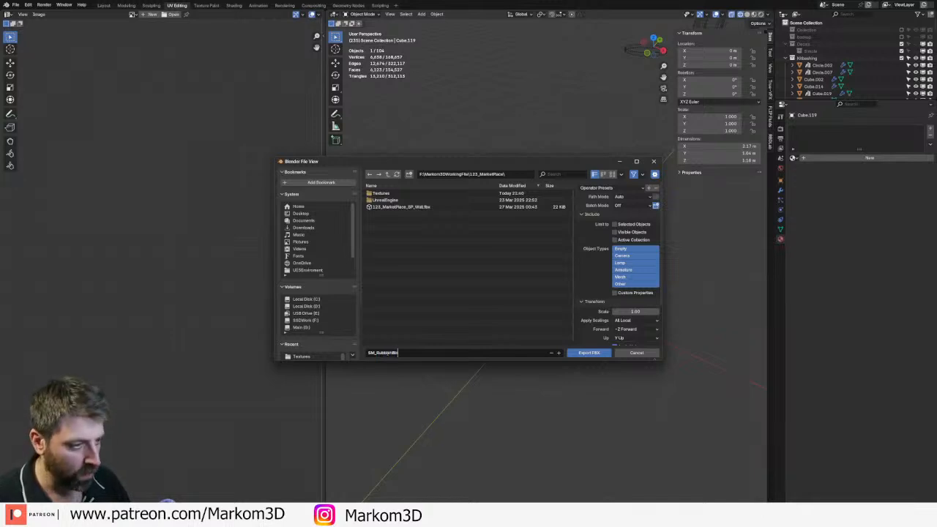
pyautogui.click(614, 224)
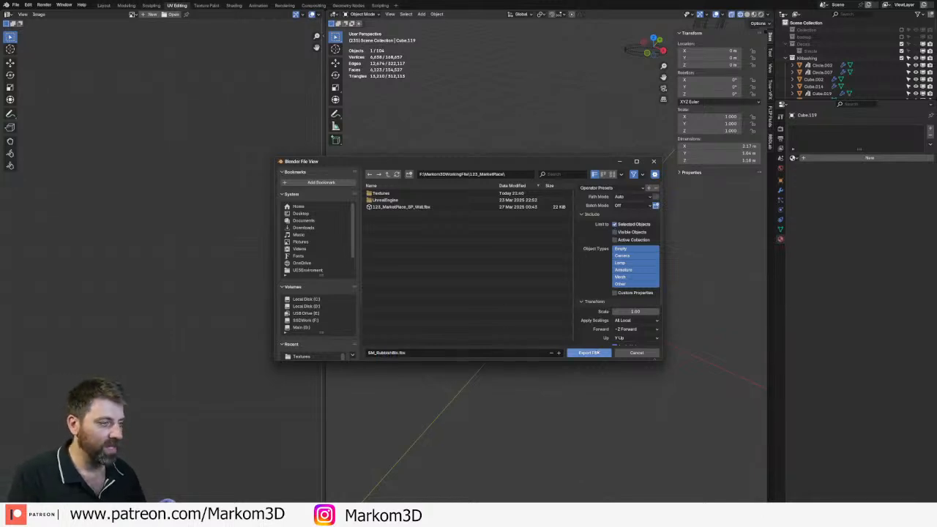
pyautogui.click(589, 352)
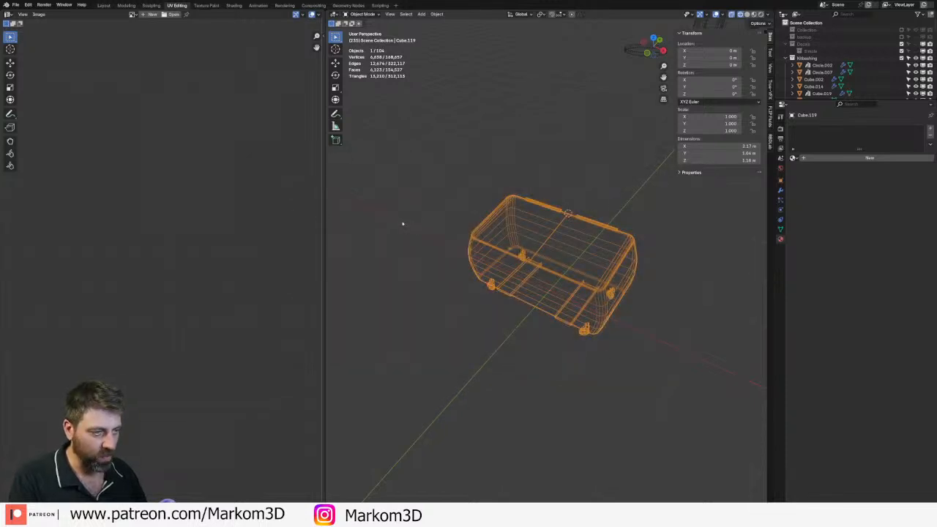
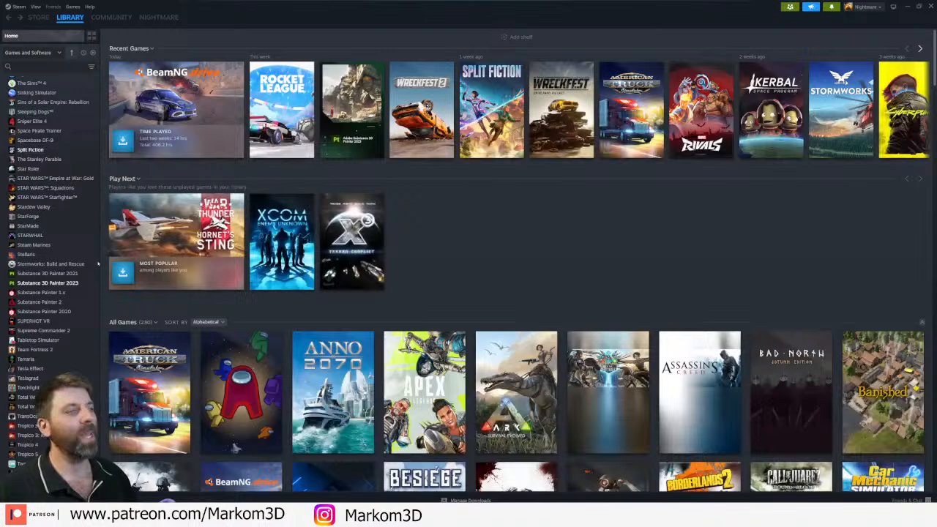
# - Launch Substance 3D Painter 2023 from the Steam library and switch to its window
pyautogui.click(51, 283)
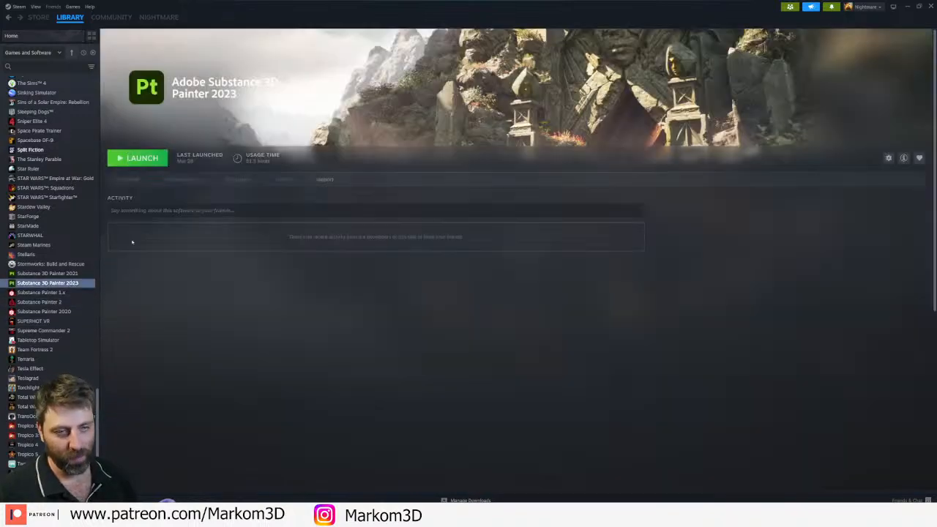
pyautogui.click(145, 160)
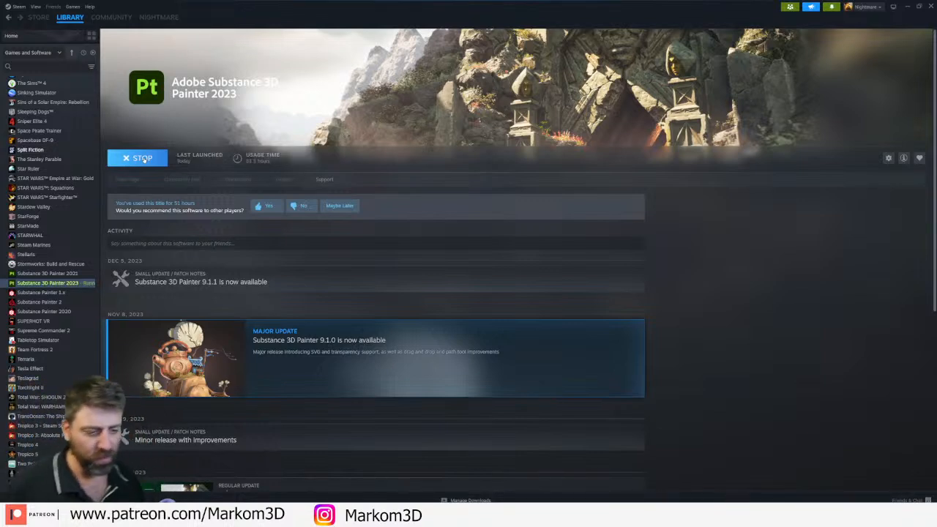
pyautogui.hotkey('alt', 'Tab')
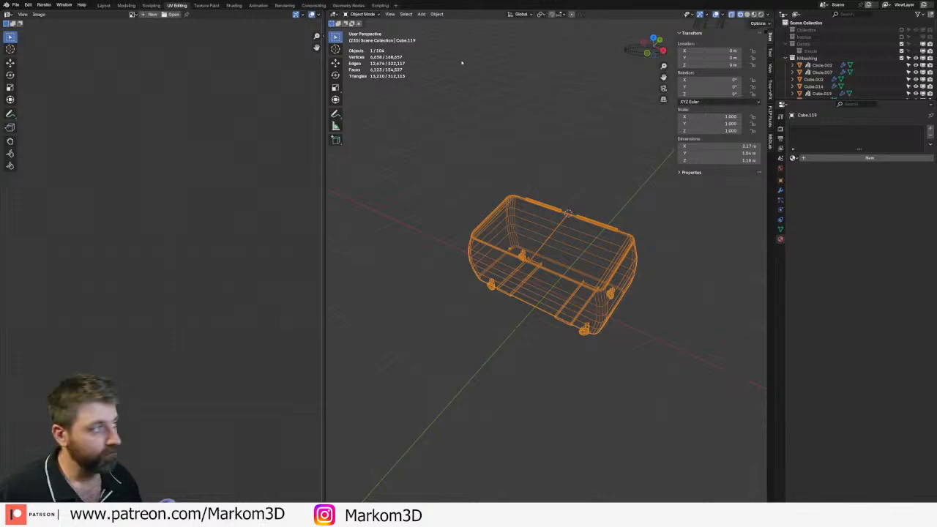
pyautogui.hotkey('alt', 'Tab')
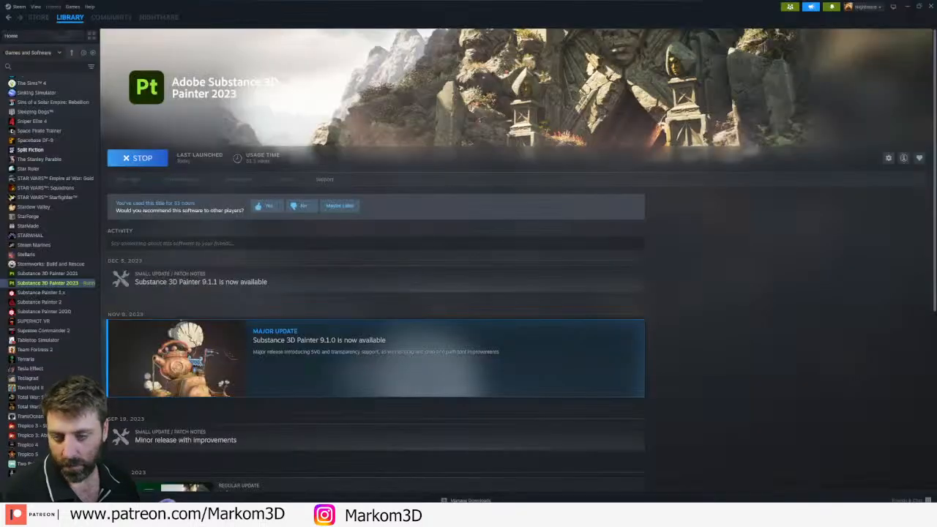
pyautogui.hotkey('alt', 'Tab')
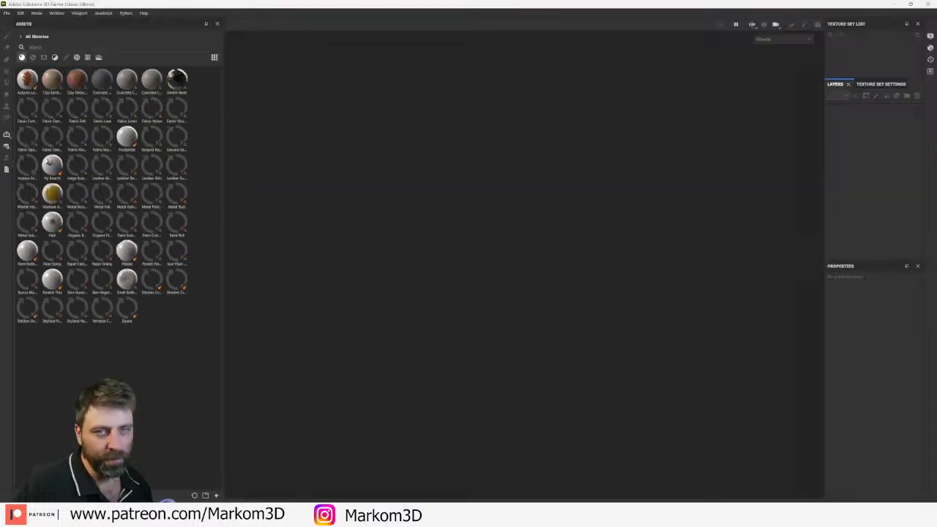
# - Start a new project with the PBR - Metallic Roughness Alpha-blend template and a document resolution of 2048
pyautogui.click(7, 13)
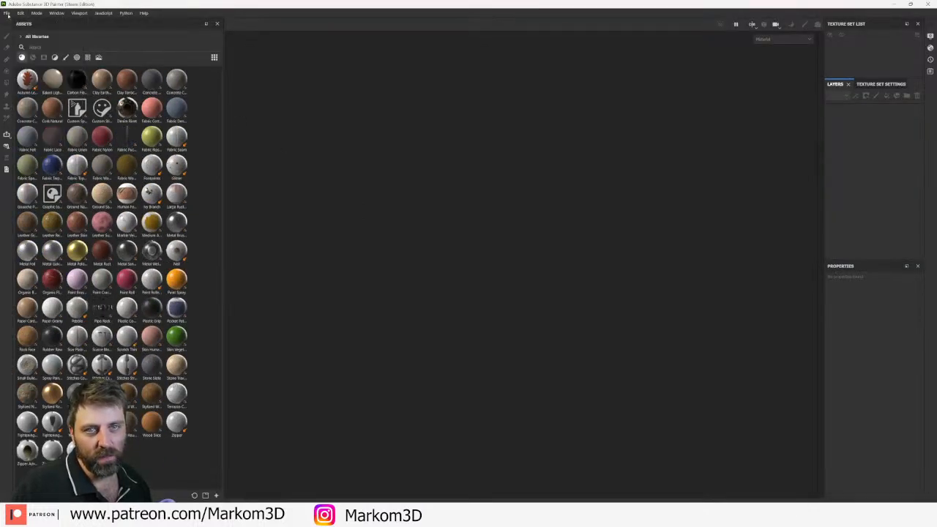
pyautogui.click(12, 23)
pyautogui.click(442, 197)
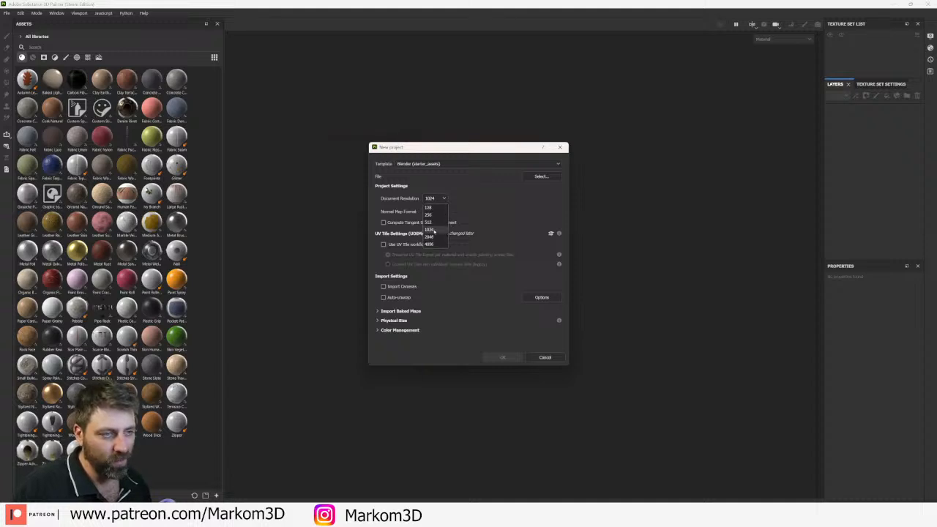
pyautogui.click(431, 237)
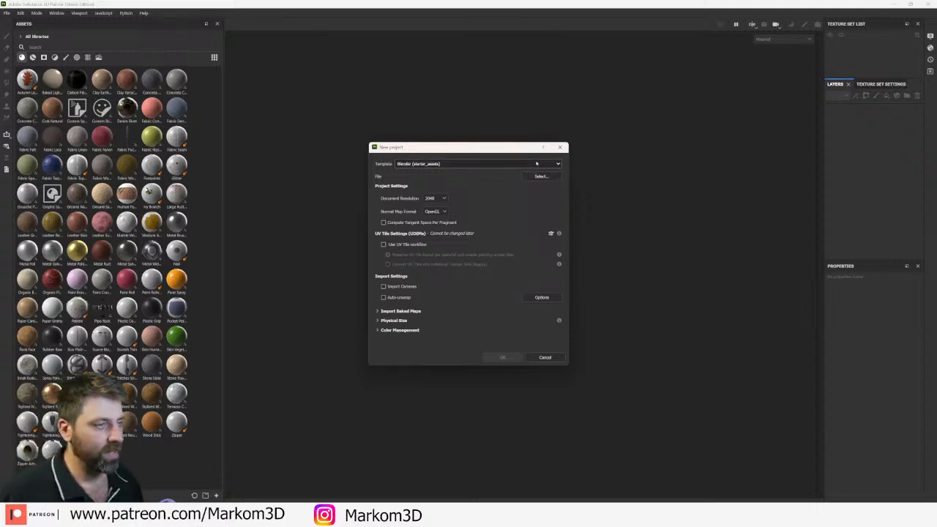
pyautogui.click(537, 164)
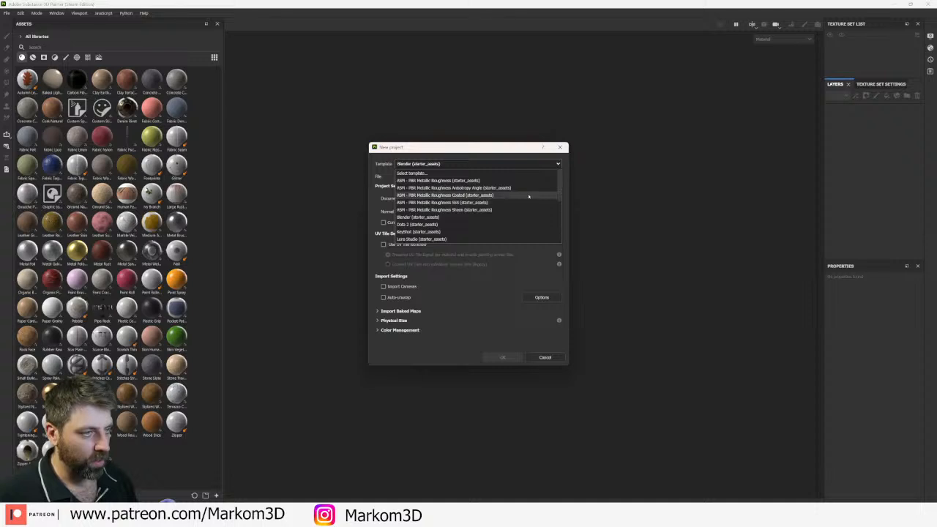
pyautogui.scroll(-3, 528, 196)
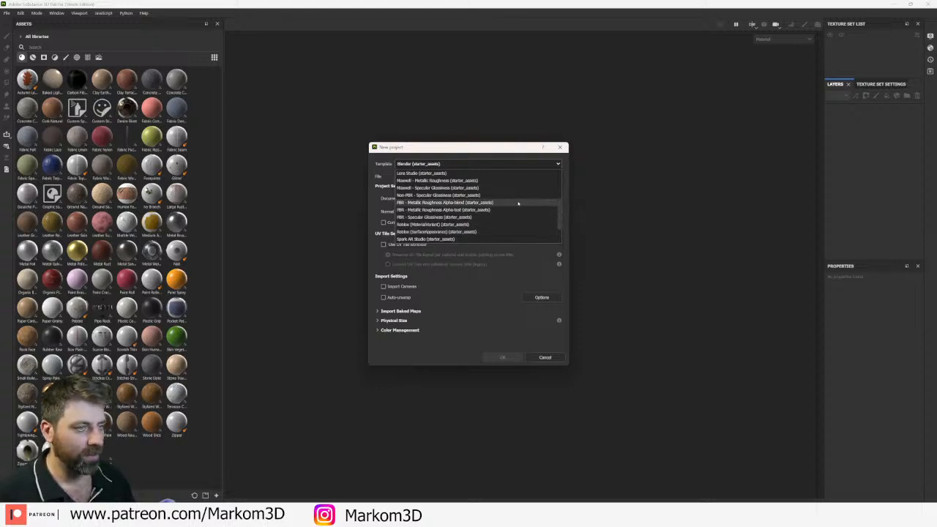
pyautogui.click(518, 203)
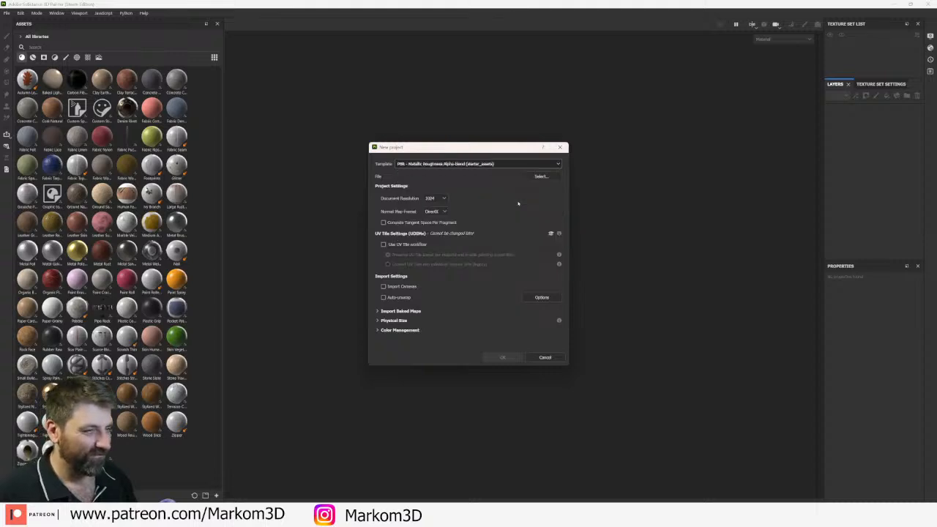
pyautogui.click(443, 198)
pyautogui.click(441, 236)
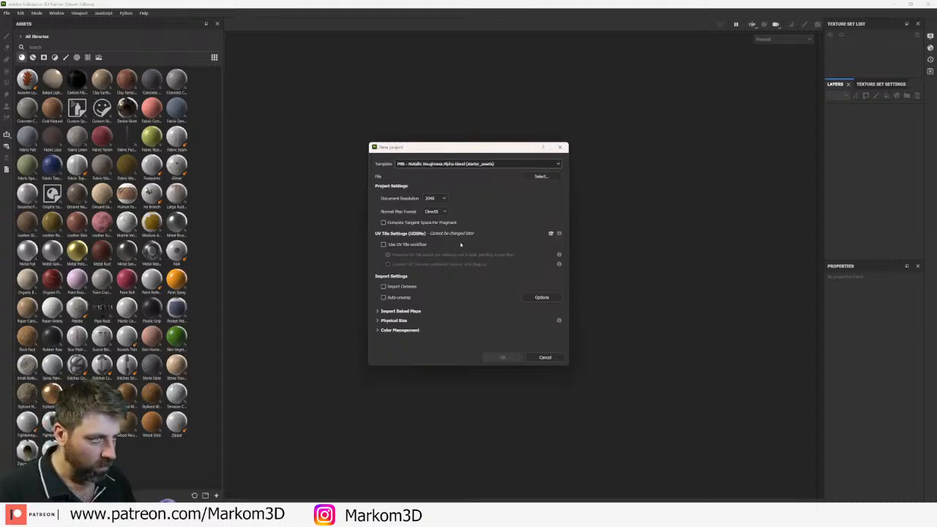
# - Choose the SM_RubbishBin FBX from Markom3DWorkingFile/123_MarketPlace on the SSDWork (F:) drive as the project mesh and create the project
pyautogui.click(540, 176)
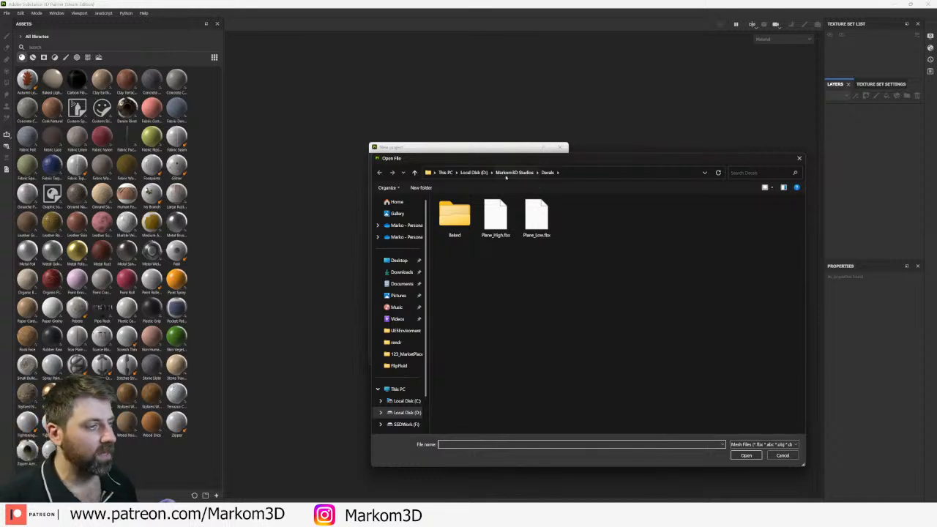
pyautogui.scroll(-1, 410, 412)
pyautogui.click(407, 411)
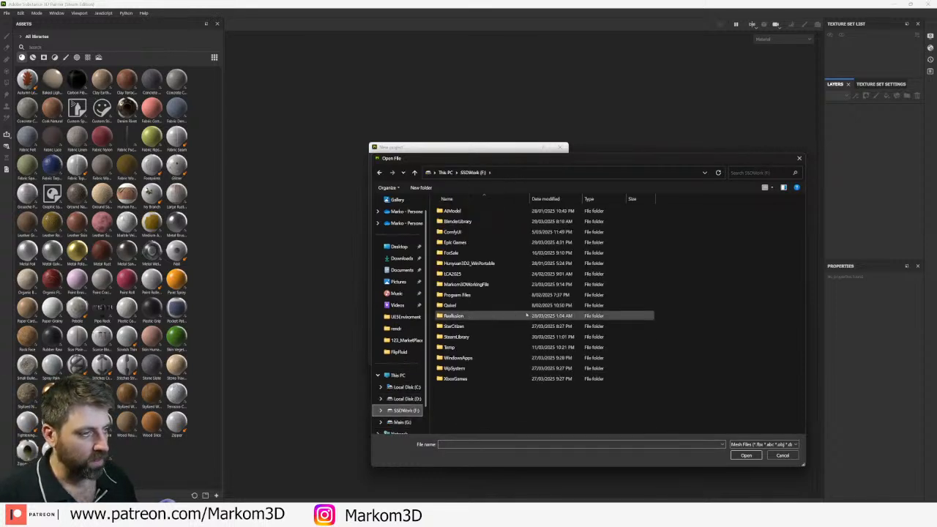
pyautogui.scroll(-1, 394, 399)
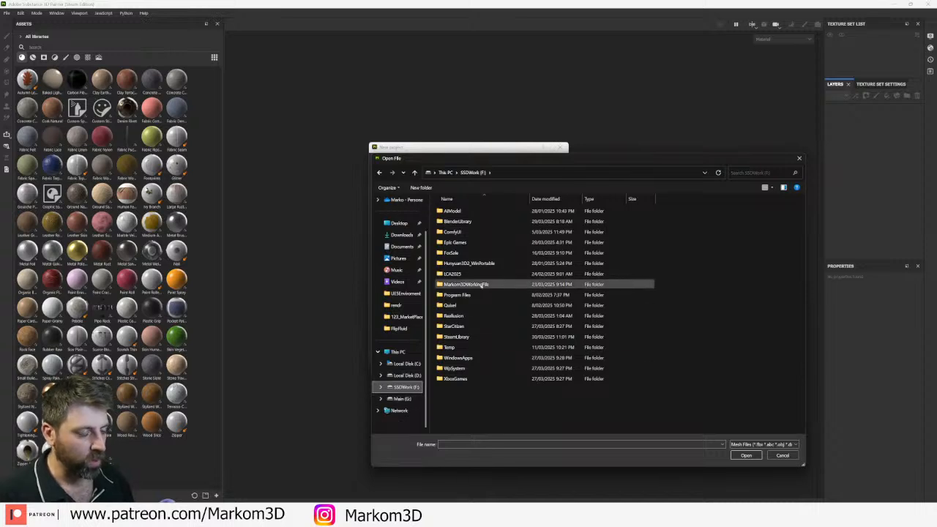
pyautogui.doubleClick(484, 285)
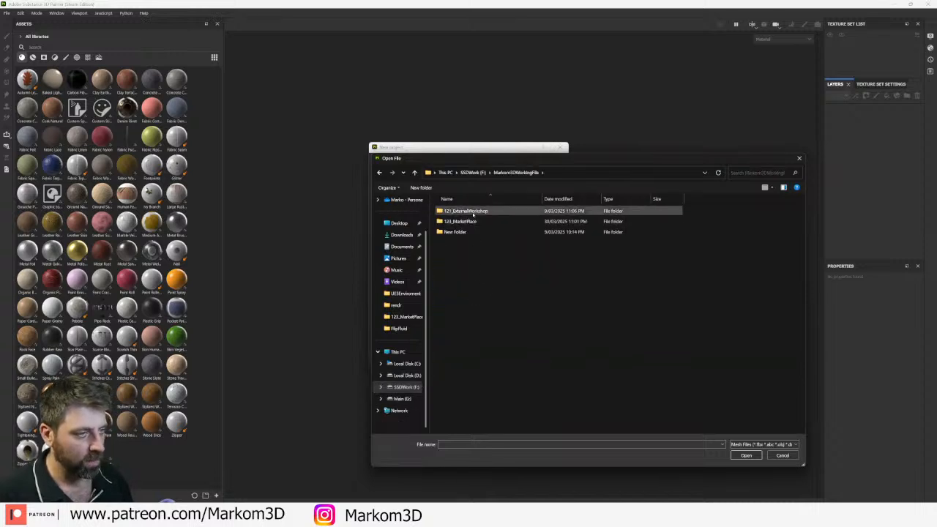
pyautogui.doubleClick(461, 221)
pyautogui.doubleClick(468, 242)
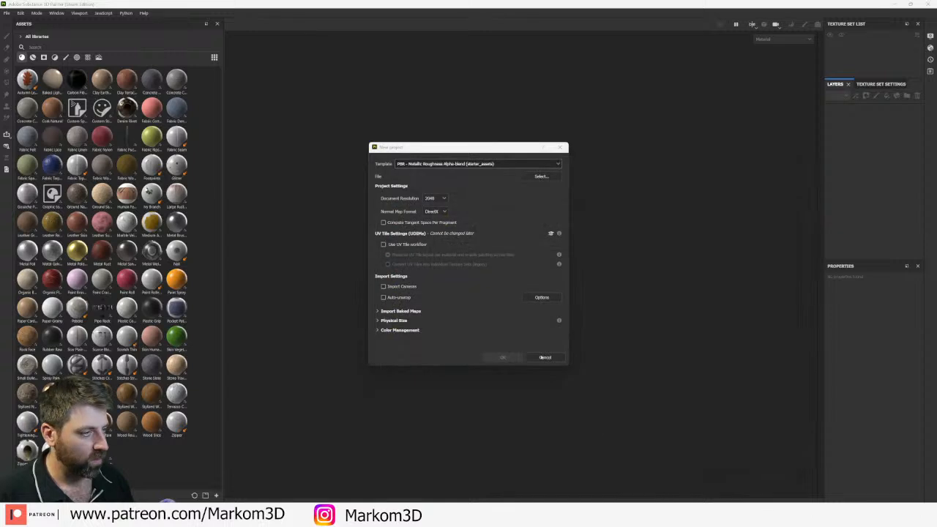
pyautogui.click(506, 358)
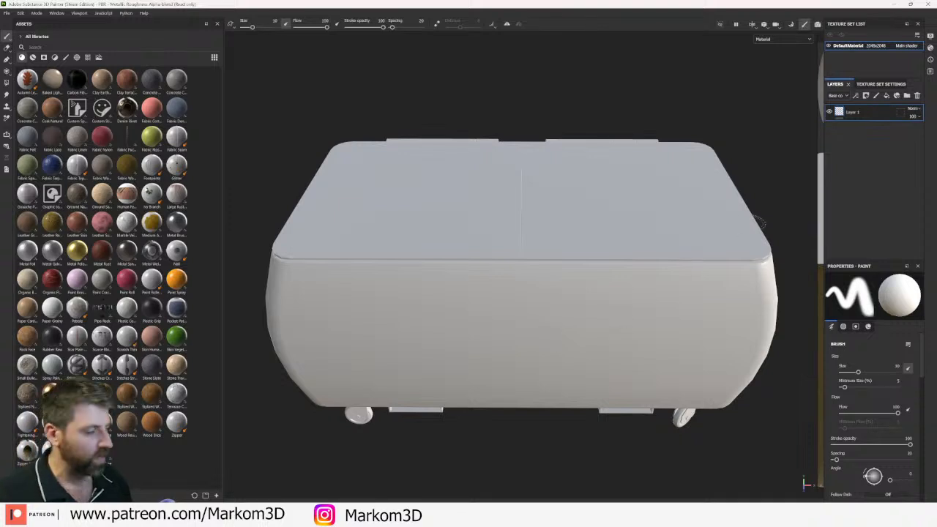
# - Examine the mesh map slots in the widened texture set settings and the baking options, returning to painting mode without baking
pyautogui.click(887, 85)
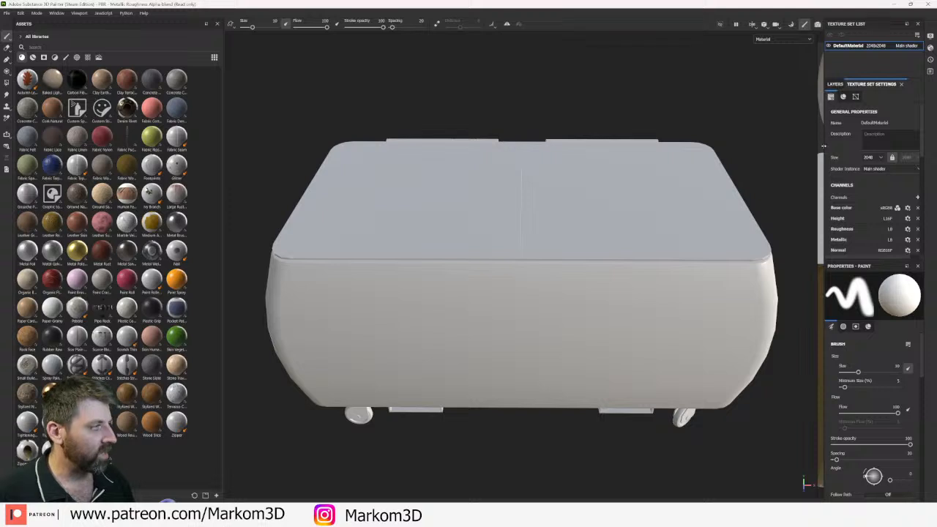
pyautogui.moveTo(823, 146); pyautogui.dragTo(723, 146)
pyautogui.scroll(-3, 848, 206)
pyautogui.scroll(-3, 848, 206)
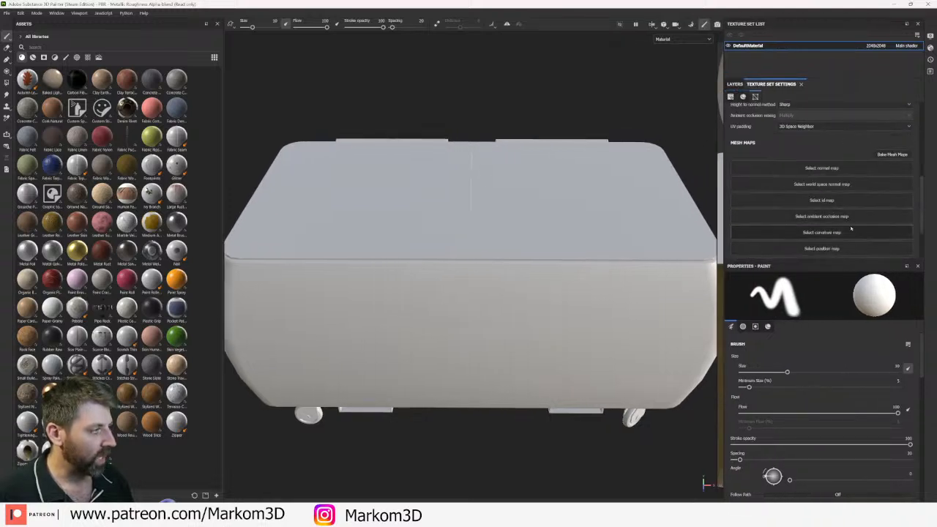
pyautogui.click(891, 155)
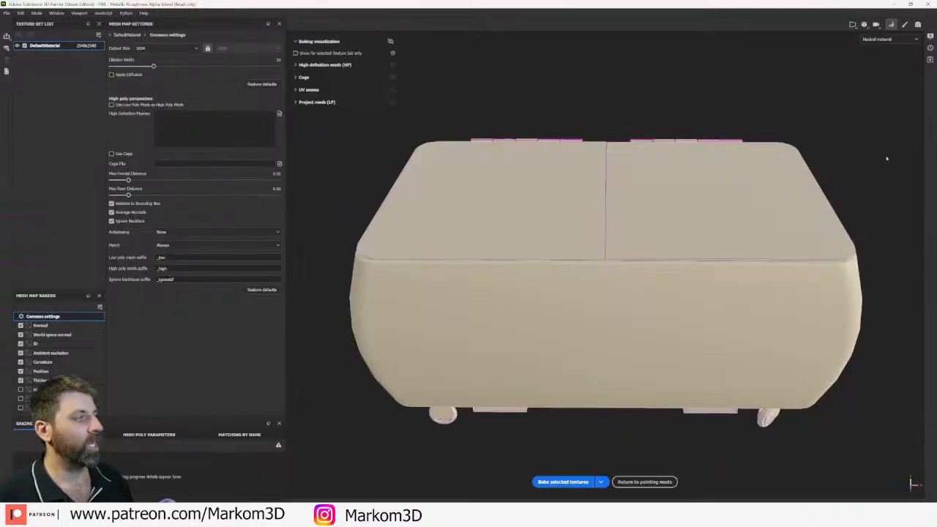
pyautogui.click(644, 482)
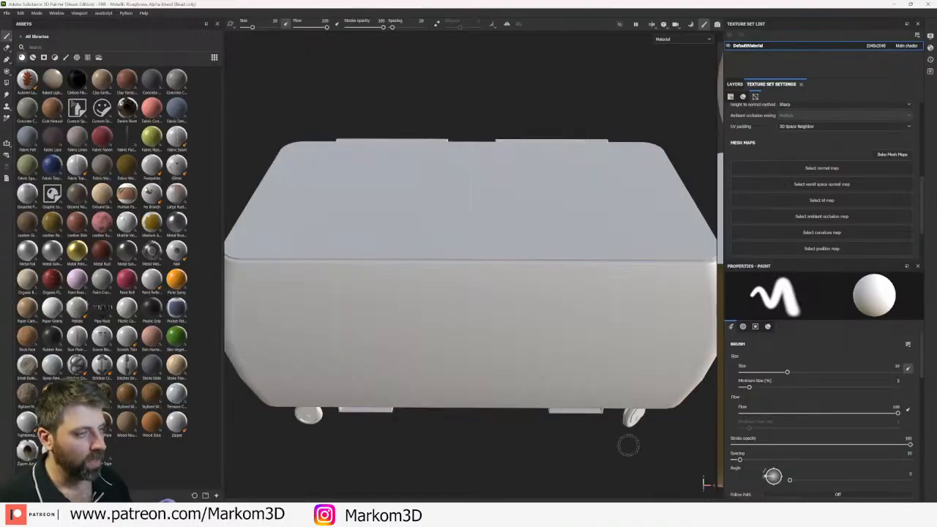
# - Apply the Steel Painted Chipped Dirty smart material to the rubbish bin
pyautogui.click(32, 57)
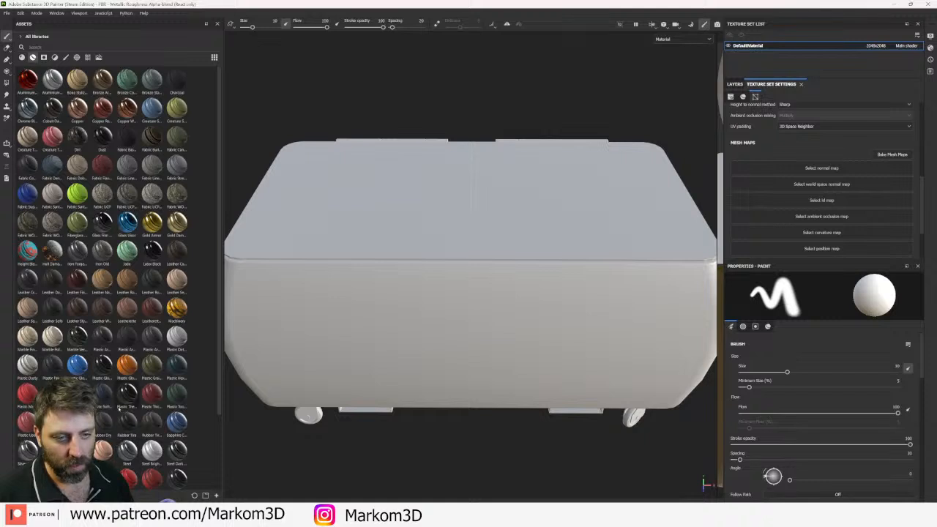
pyautogui.scroll(-3, 118, 410)
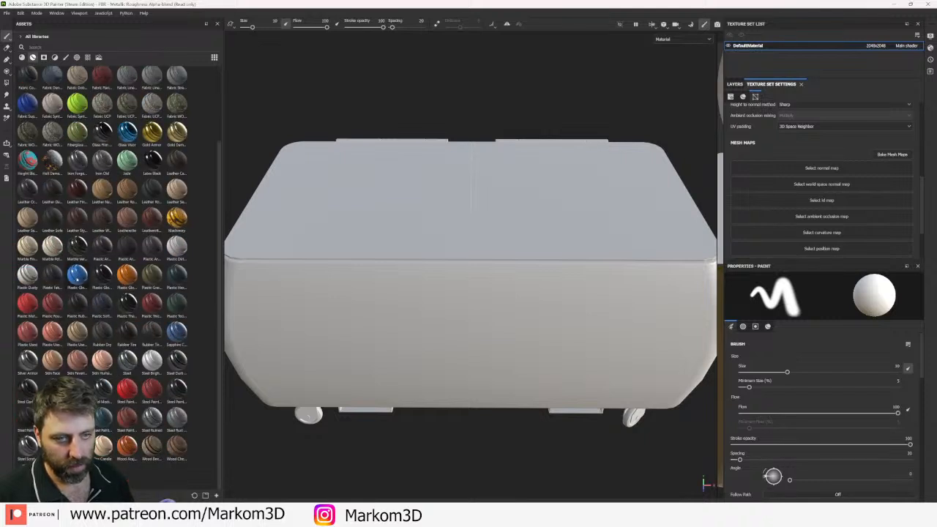
pyautogui.moveTo(151, 388)
pyautogui.mouseDown()
pyautogui.moveTo(333, 341)
pyautogui.moveTo(389, 297)
pyautogui.mouseUp()
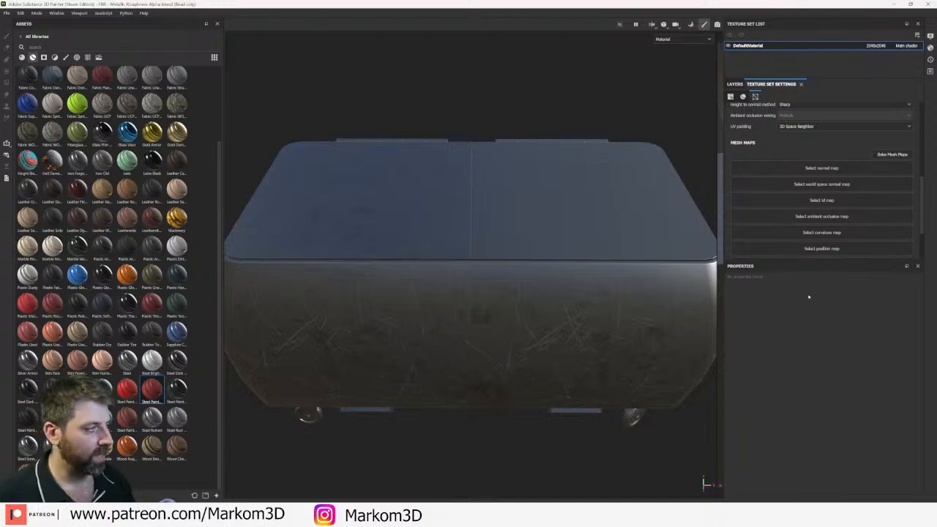
# - Bake the selected mesh maps at an output size of 2048 and return to painting mode
pyautogui.click(892, 154)
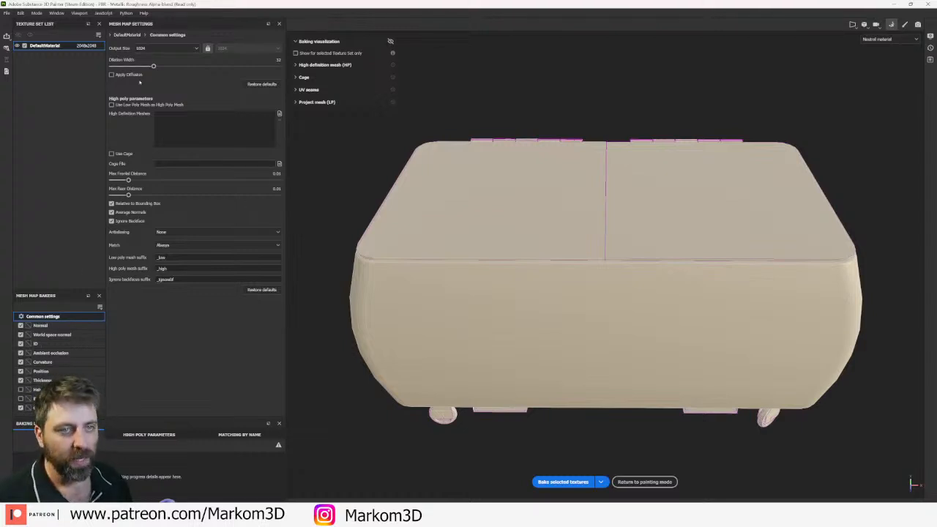
pyautogui.click(167, 48)
pyautogui.click(164, 105)
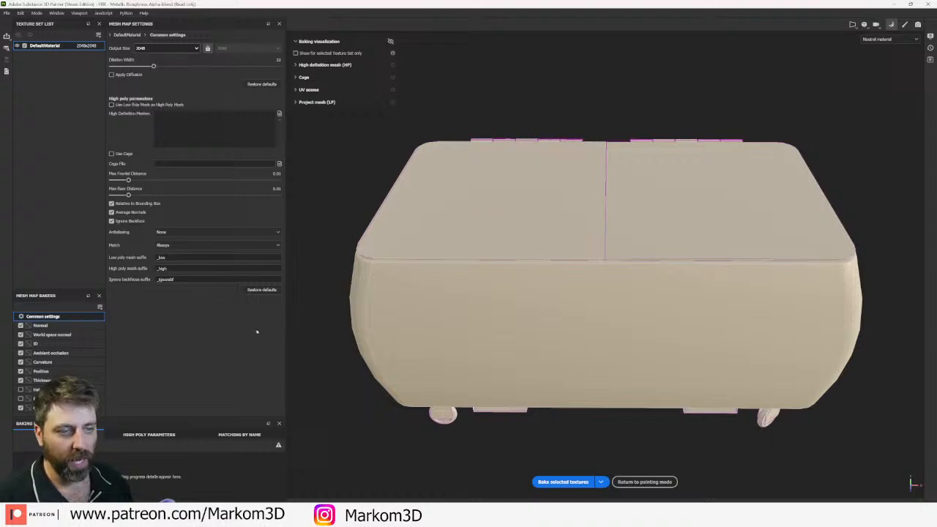
pyautogui.click(563, 482)
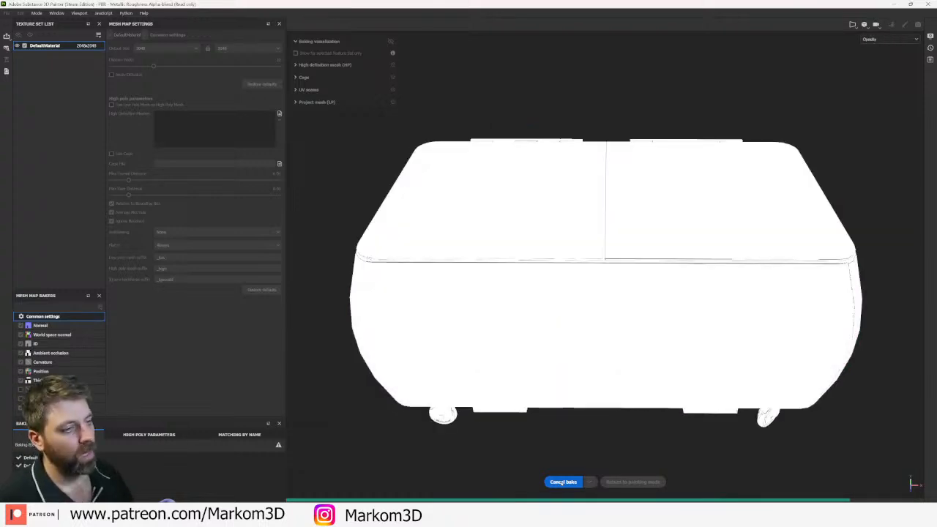
pyautogui.click(635, 481)
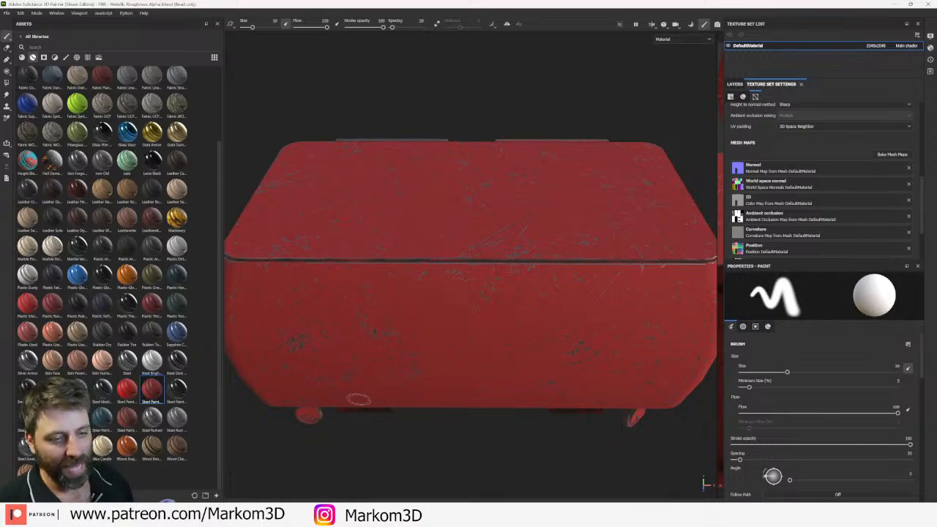
# - Add the Steel smart material above the collapsed Steel Painted Chipped Dirty folder and give it a black mask
pyautogui.scroll(-2, 431, 439)
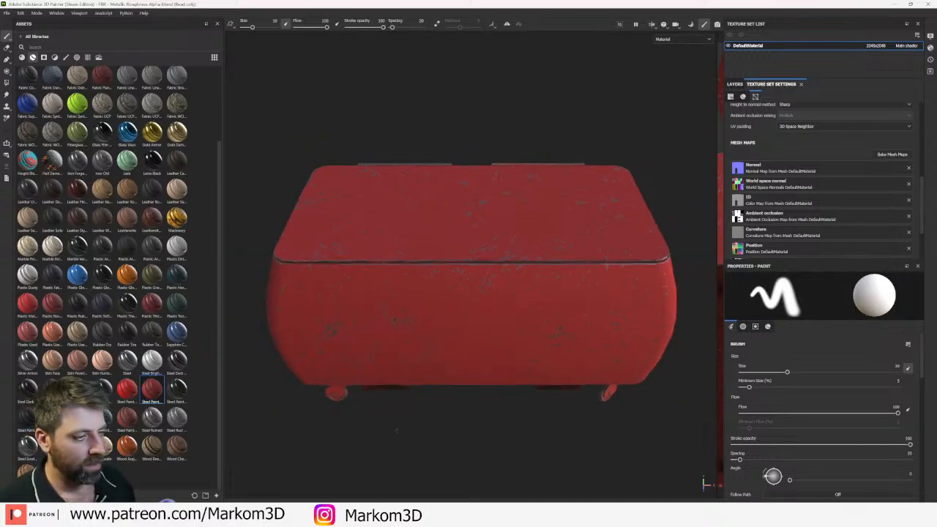
pyautogui.moveTo(431, 439)
pyautogui.keyDown('alt'); pyautogui.mouseDown()
pyautogui.moveTo(523, 329)
pyautogui.moveTo(464, 383)
pyautogui.moveTo(500, 350)
pyautogui.mouseUp(); pyautogui.keyUp('alt')
pyautogui.click(735, 83)
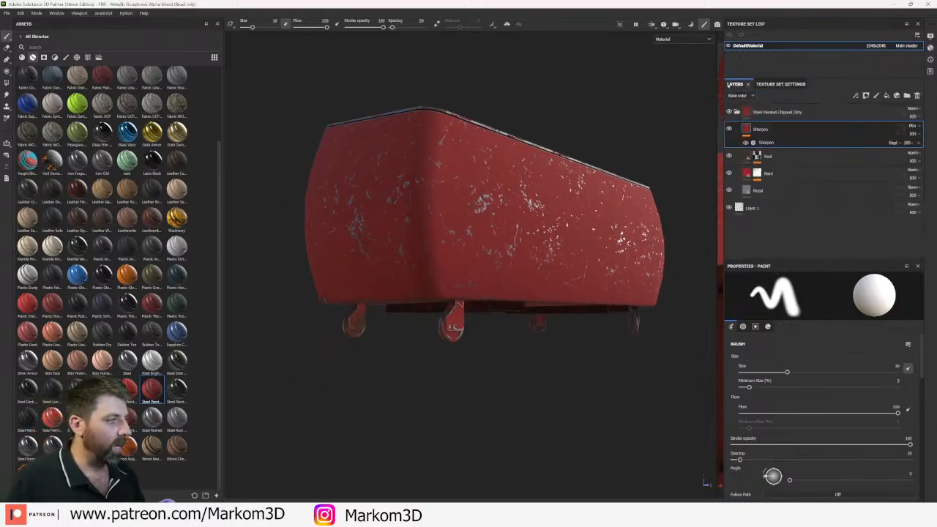
pyautogui.click(736, 112)
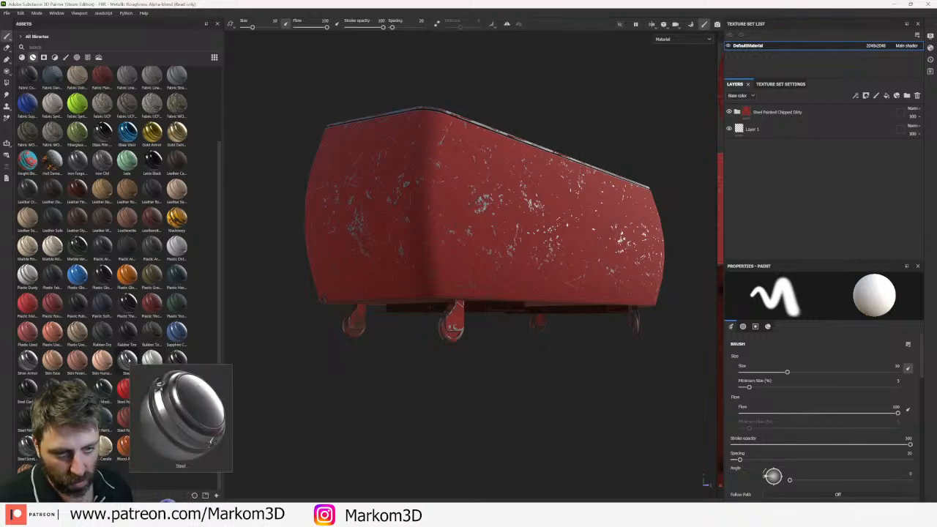
pyautogui.moveTo(126, 359); pyautogui.dragTo(761, 114)
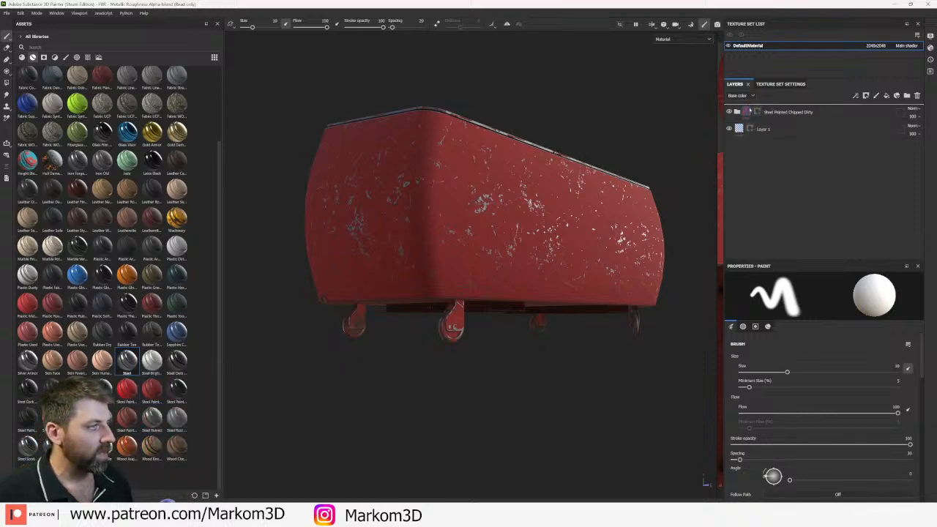
pyautogui.rightClick(748, 111)
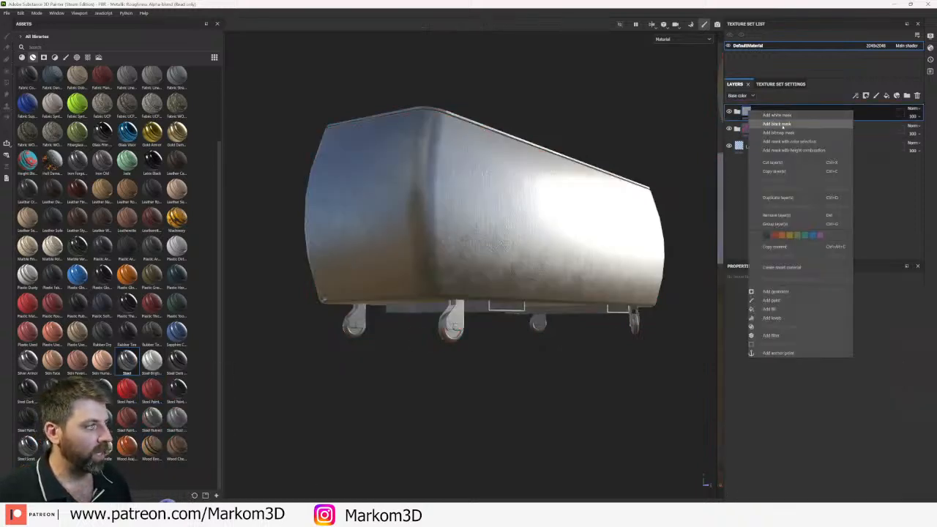
pyautogui.click(783, 125)
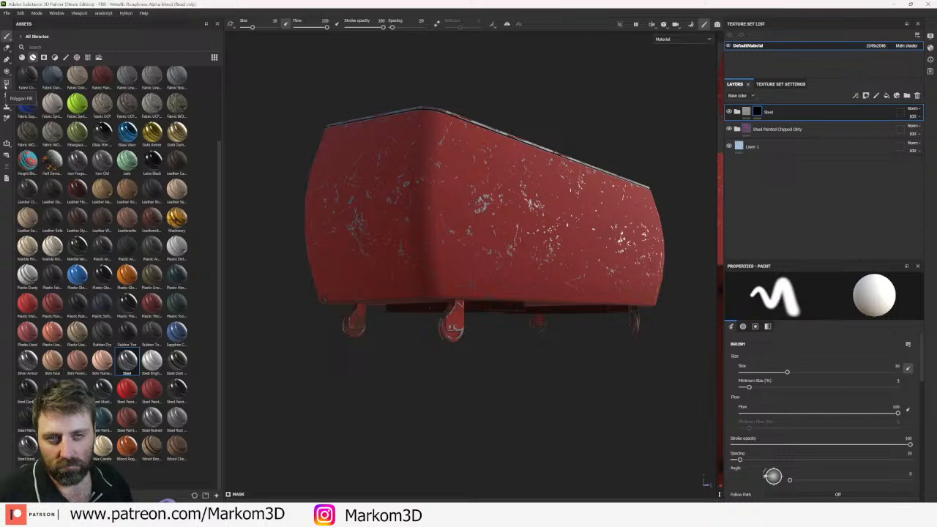
# - Reveal the Steel layer on the outer bracket plates of three wheels using Polygon Fill in mesh fill mode
pyautogui.click(6, 83)
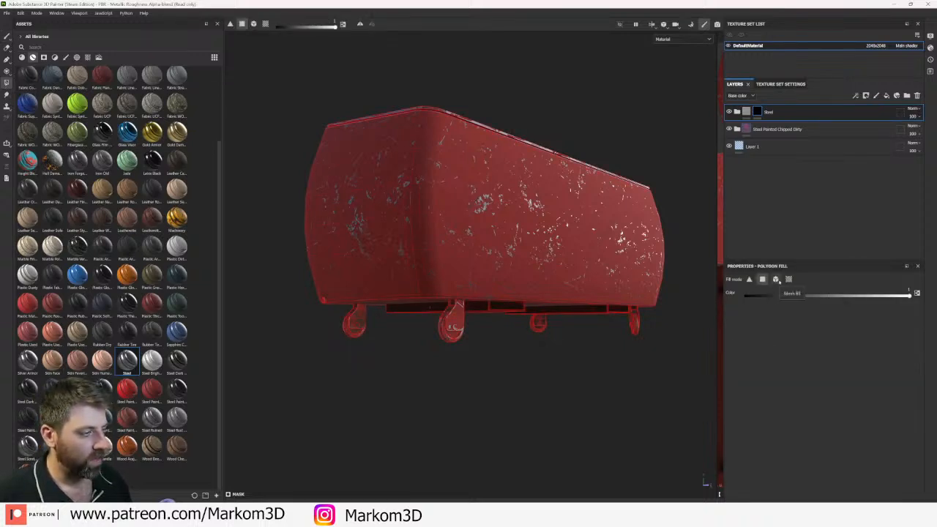
pyautogui.click(776, 280)
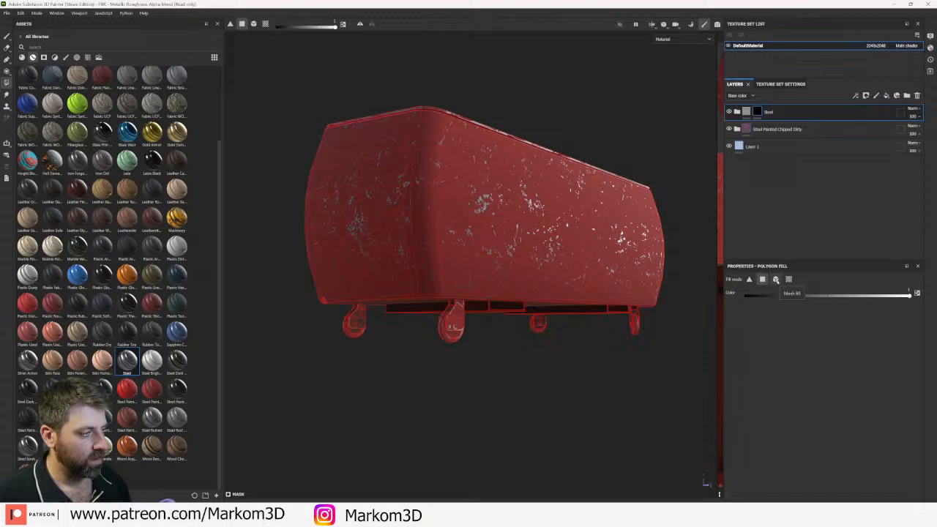
pyautogui.click(454, 321)
pyautogui.click(355, 318)
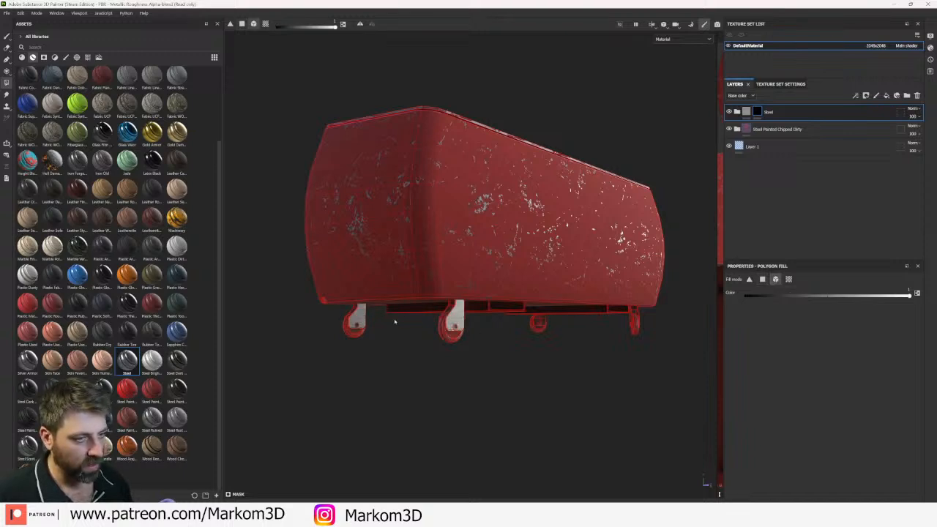
pyautogui.click(544, 324)
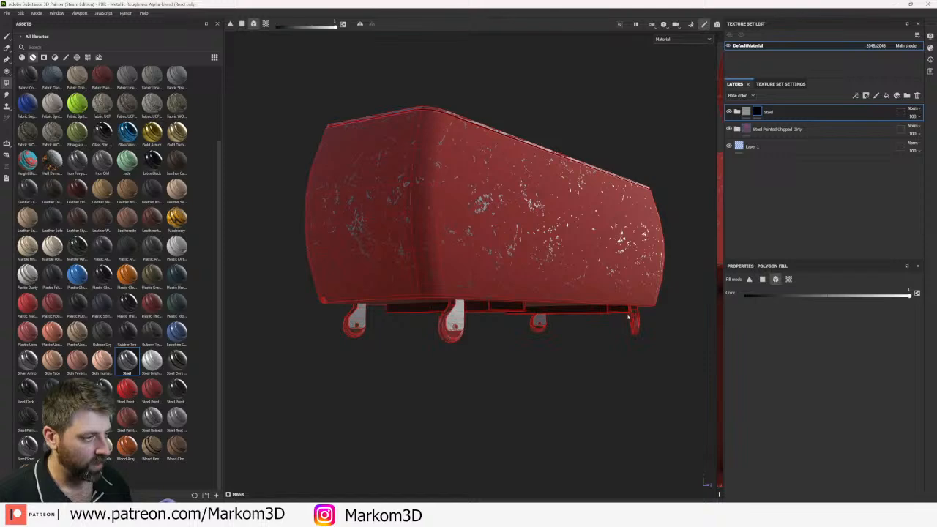
# - Mesh-fill the remaining bracket pieces of the near wheels into the Steel layer's mask
pyautogui.scroll(6, 460, 350)
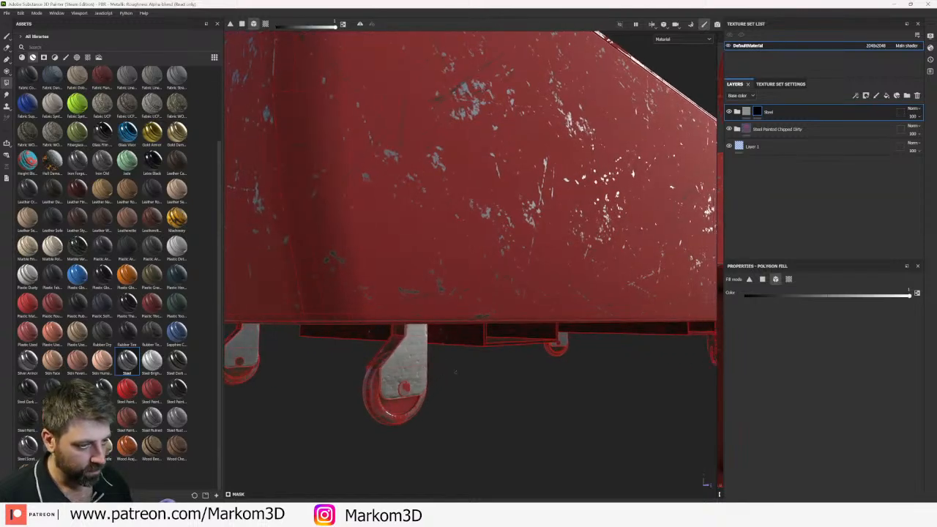
pyautogui.click(405, 332)
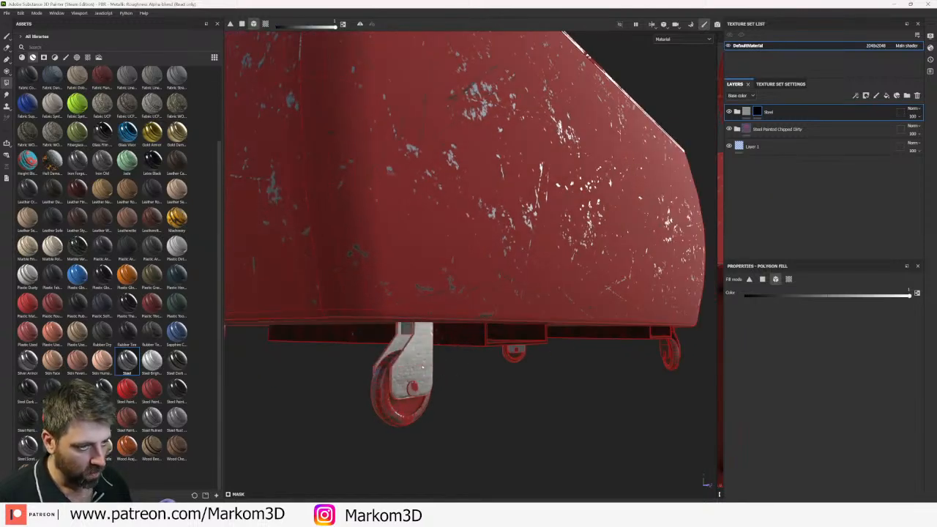
pyautogui.keyDown('alt'); pyautogui.moveTo(422, 366); pyautogui.dragTo(400, 283); pyautogui.keyUp('alt')
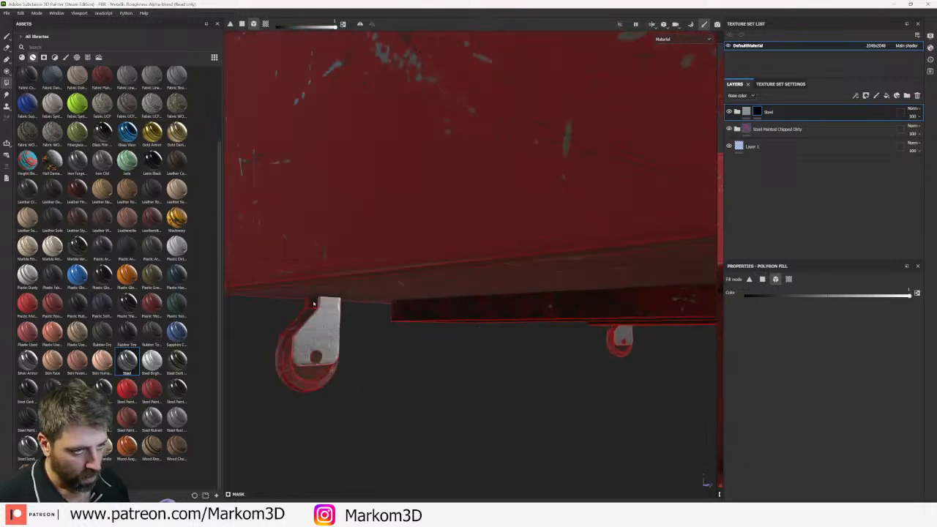
pyautogui.click(306, 317)
pyautogui.keyDown('alt'); pyautogui.moveTo(588, 381); pyautogui.dragTo(452, 350); pyautogui.keyUp('alt')
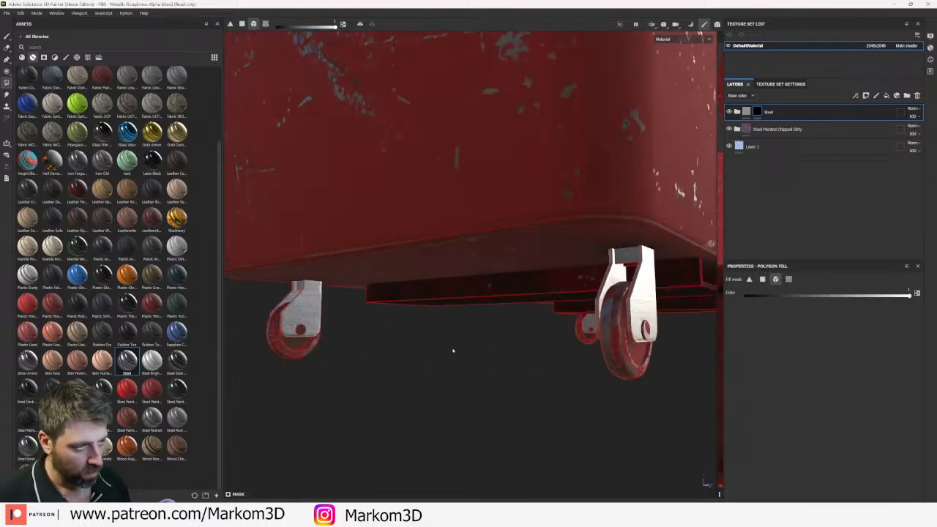
# - Complete the Steel mask by mesh-filling the unfilled bracket plates of the other wheels around the bin's underside
pyautogui.keyDown('alt'); pyautogui.moveTo(681, 344); pyautogui.dragTo(545, 258); pyautogui.keyUp('alt')
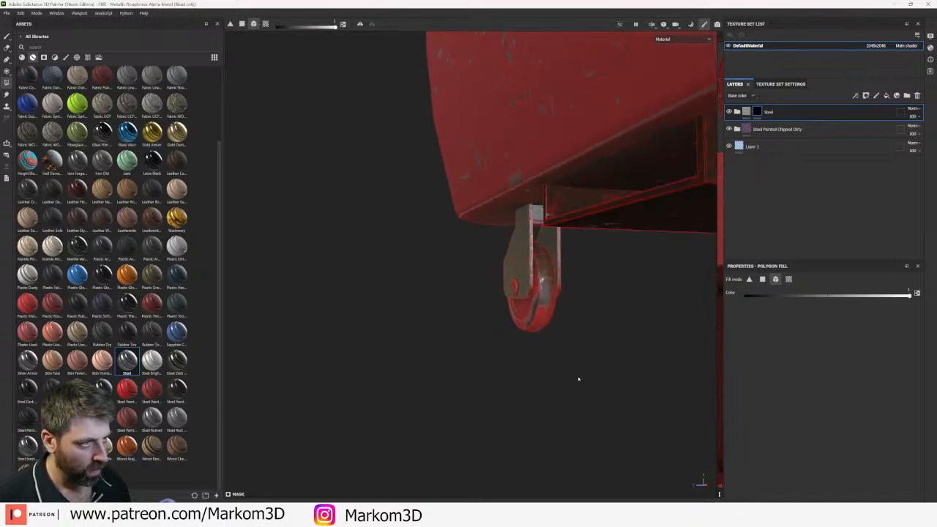
pyautogui.keyDown('alt'); pyautogui.moveTo(577, 378); pyautogui.dragTo(350, 309); pyautogui.keyUp('alt')
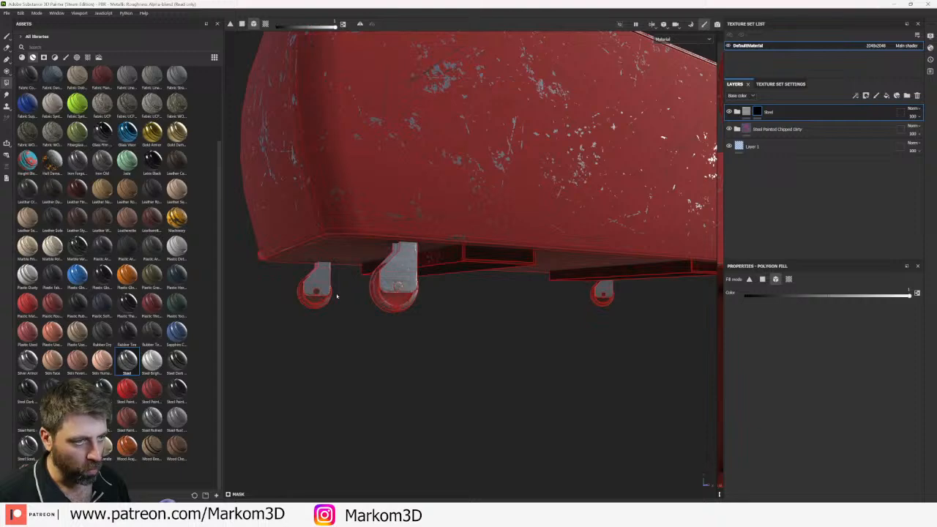
pyautogui.keyDown('alt'); pyautogui.moveTo(629, 321); pyautogui.dragTo(505, 303); pyautogui.keyUp('alt')
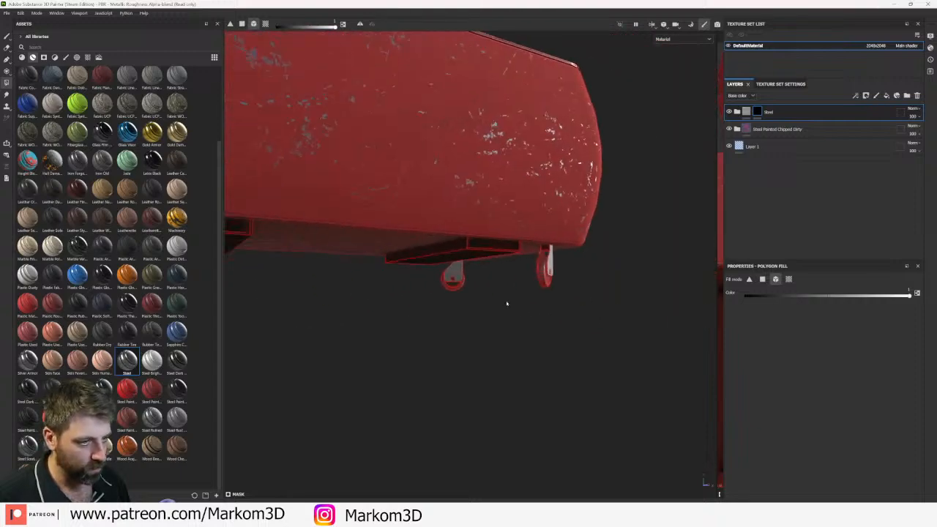
pyautogui.rightClick(506, 304)
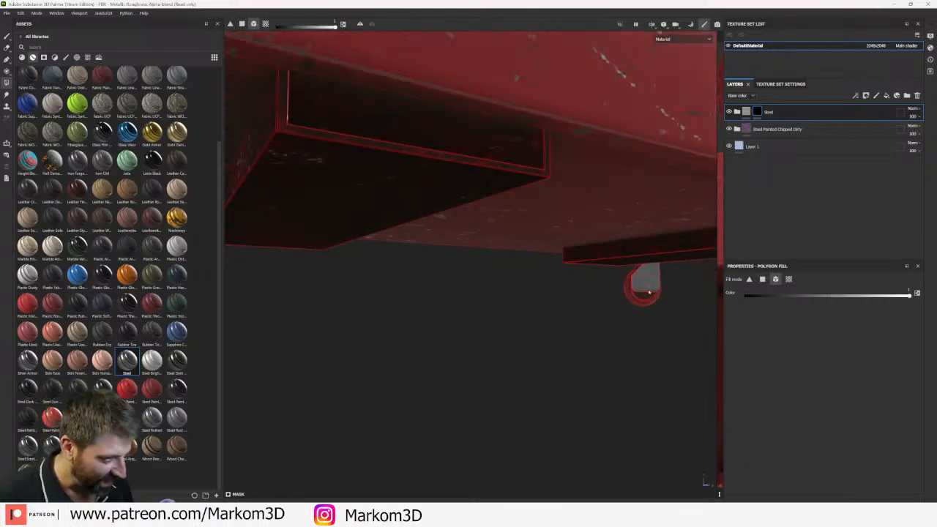
pyautogui.keyDown('alt'); pyautogui.moveTo(644, 285); pyautogui.dragTo(413, 319); pyautogui.keyUp('alt')
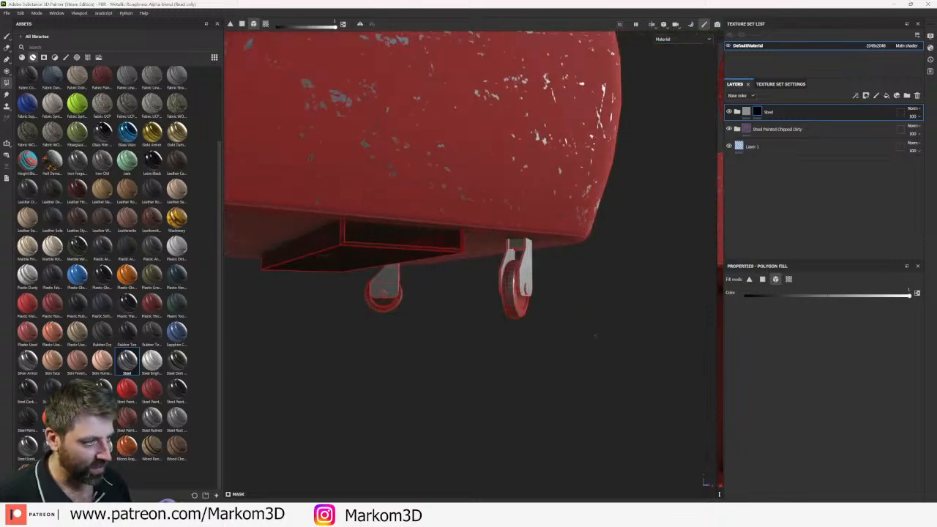
pyautogui.keyDown('alt'); pyautogui.moveTo(596, 336); pyautogui.dragTo(391, 334); pyautogui.keyUp('alt')
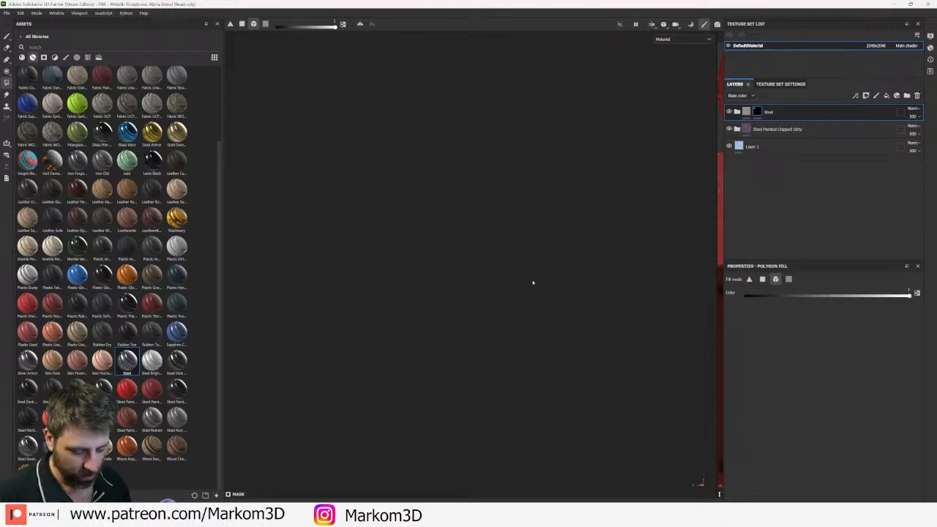
pyautogui.press('f')
pyautogui.keyDown('alt'); pyautogui.moveTo(547, 393); pyautogui.dragTo(579, 438); pyautogui.keyUp('alt')
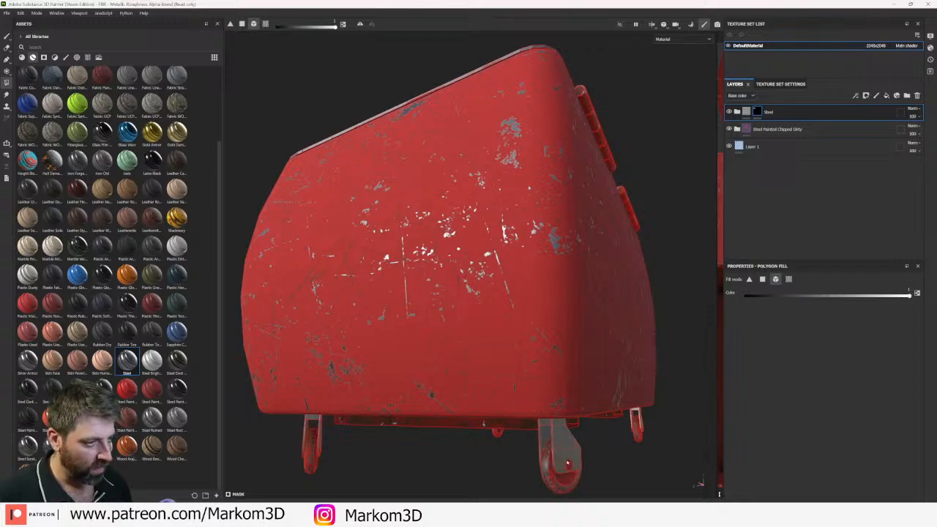
pyautogui.keyDown('alt'); pyautogui.moveTo(317, 432); pyautogui.dragTo(599, 431); pyautogui.keyUp('alt')
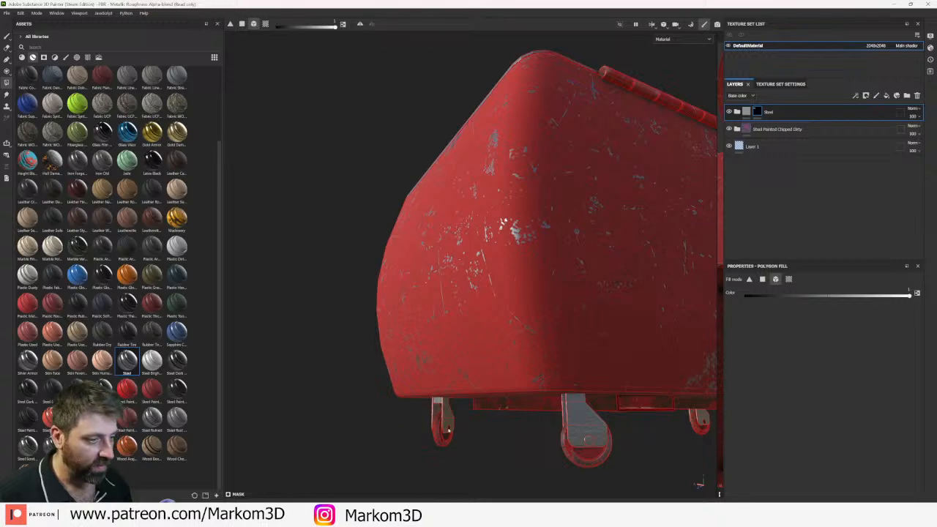
pyautogui.keyDown('alt'); pyautogui.moveTo(439, 428); pyautogui.dragTo(542, 428); pyautogui.keyUp('alt')
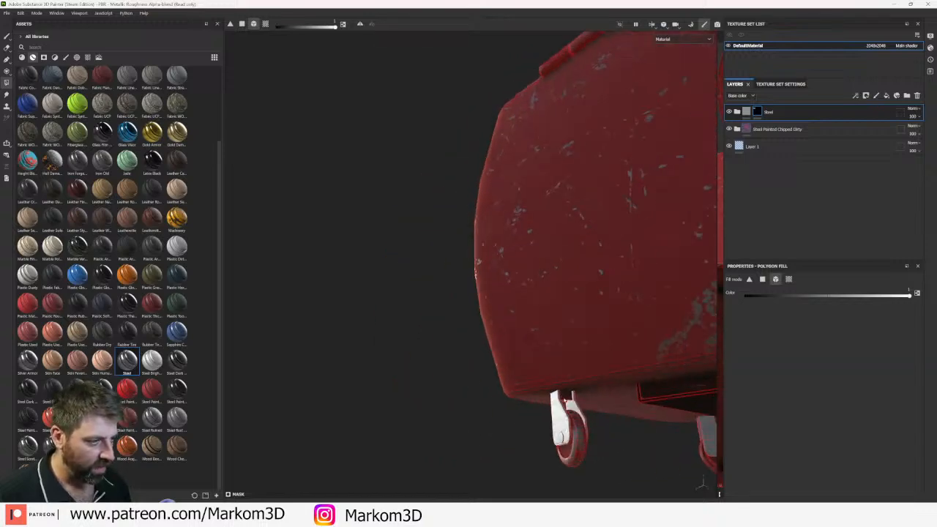
pyautogui.keyDown('alt'); pyautogui.moveTo(622, 447); pyautogui.dragTo(575, 406); pyautogui.keyUp('alt')
pyautogui.keyDown('alt'); pyautogui.moveTo(661, 329); pyautogui.dragTo(522, 336); pyautogui.keyUp('alt')
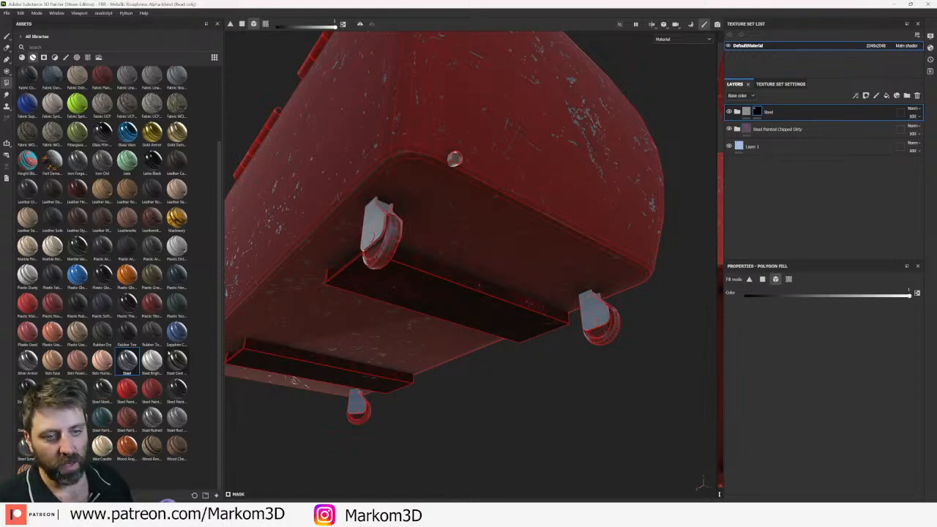
# - Add the Rubber Tire smart material between the Steel and Steel Painted Chipped Dirty folders and give it a black mask
pyautogui.moveTo(172, 341)
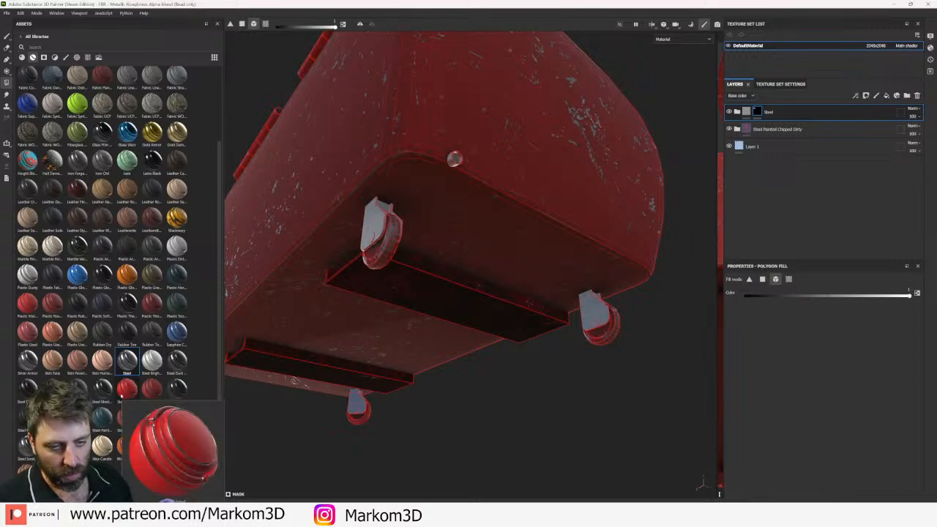
pyautogui.moveTo(111, 142)
pyautogui.scroll(3, 111, 141)
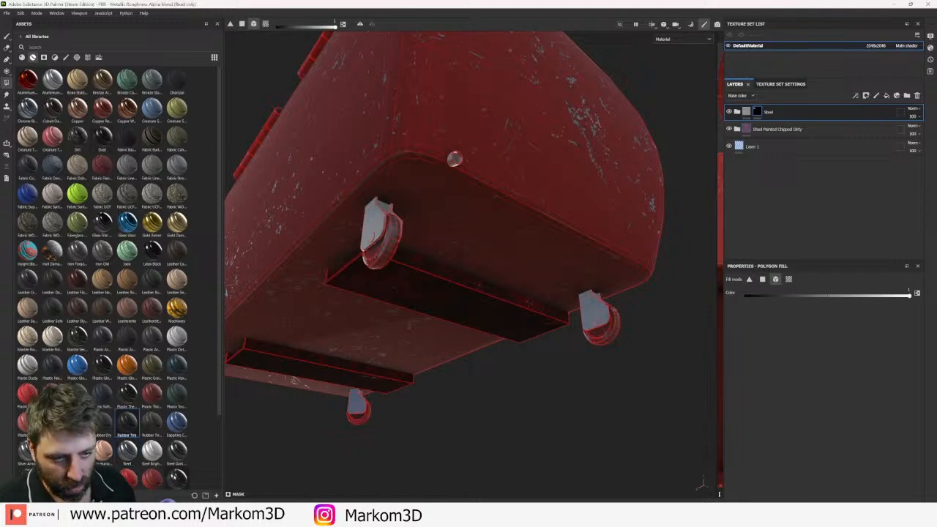
pyautogui.moveTo(127, 422); pyautogui.dragTo(776, 132)
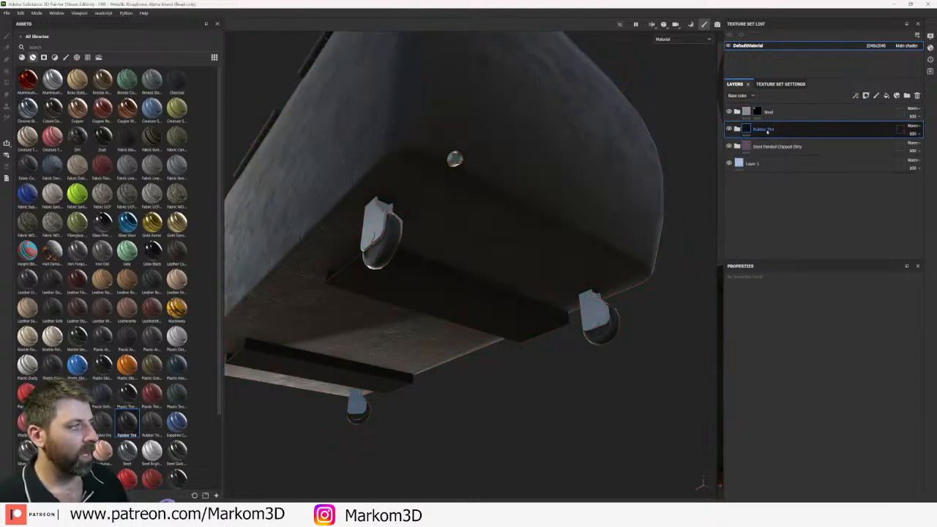
pyautogui.rightClick(768, 132)
pyautogui.click(794, 141)
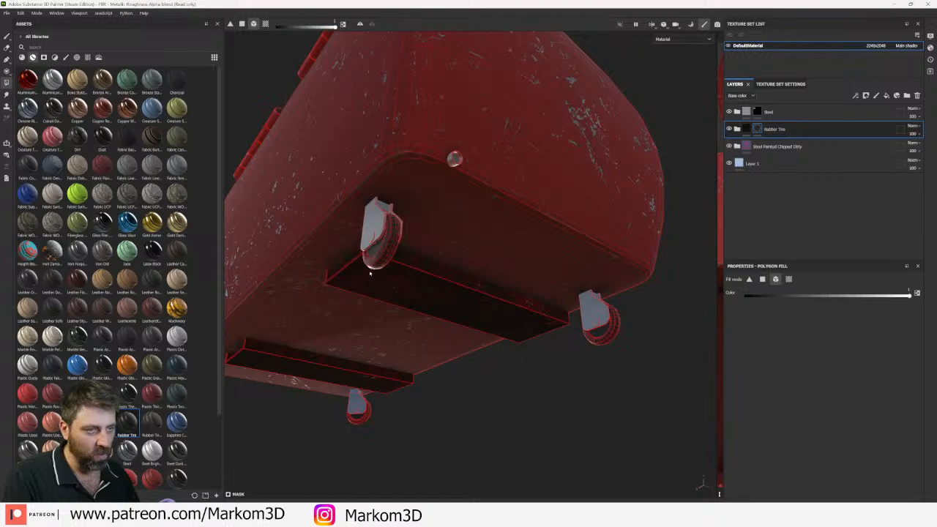
# - Try the Plastic Hexagon smart material on the bin, placed directly above the Steel Painted Chipped Dirty folder
pyautogui.keyDown('alt'); pyautogui.moveTo(411, 260); pyautogui.dragTo(308, 311); pyautogui.keyUp('alt')
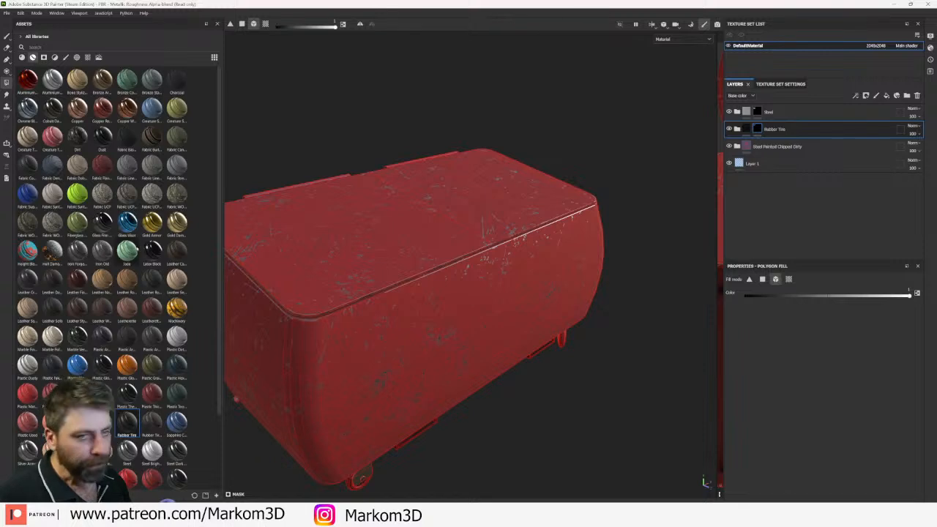
pyautogui.keyDown('alt'); pyautogui.moveTo(247, 457); pyautogui.dragTo(224, 359); pyautogui.keyUp('alt')
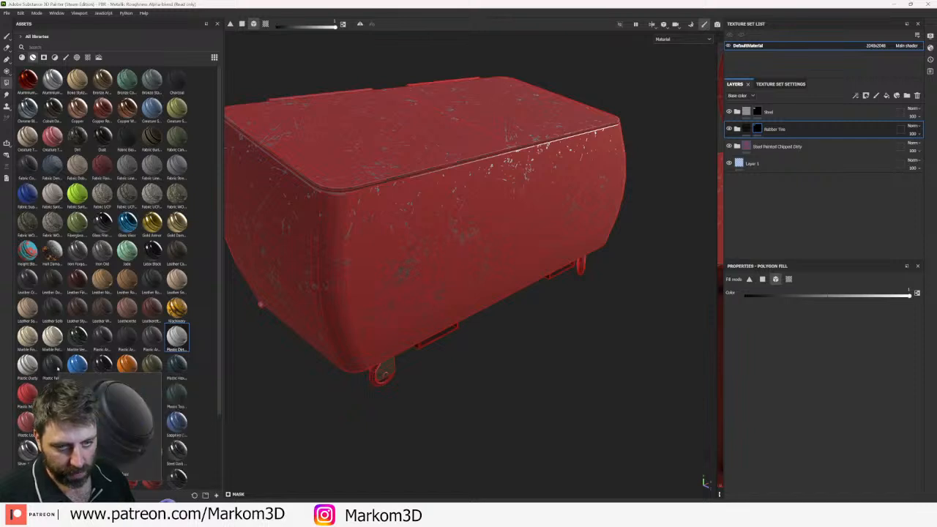
pyautogui.moveTo(178, 364)
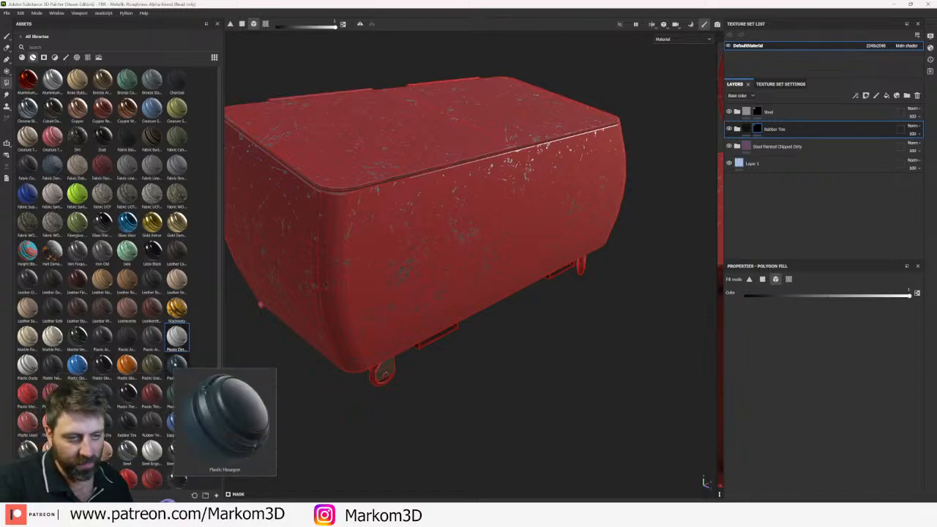
pyautogui.moveTo(177, 364); pyautogui.dragTo(769, 144)
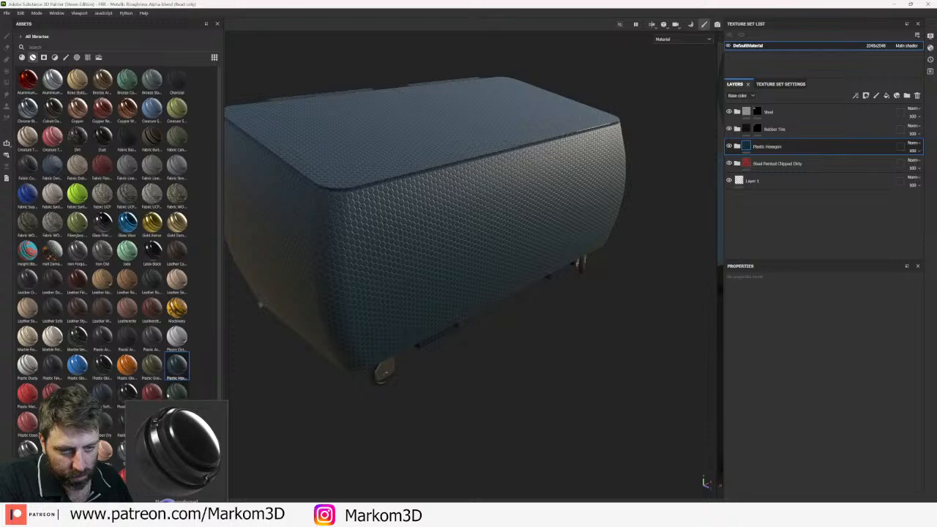
# - Add the Plastic Matte smart material below Rubber Tire and delete the Plastic Hexagon and Steel Painted Chipped Dirty folders
pyautogui.moveTo(28, 396); pyautogui.dragTo(774, 142)
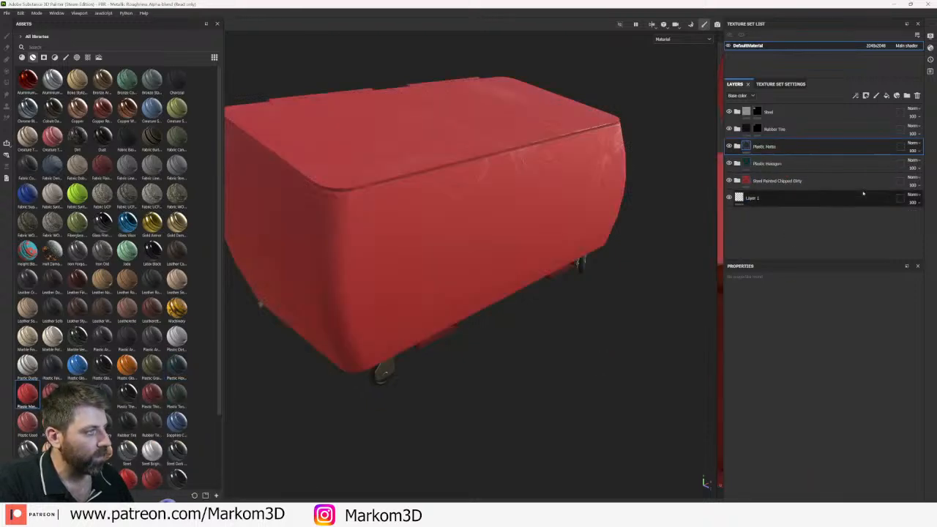
pyautogui.click(917, 95)
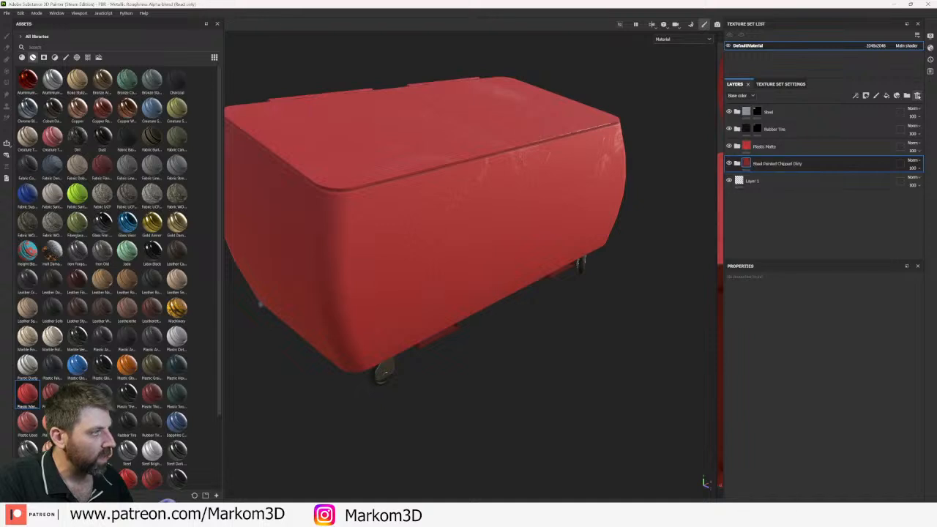
pyautogui.click(918, 95)
# - Duplicate the Plastic Matte folder
pyautogui.click(763, 146)
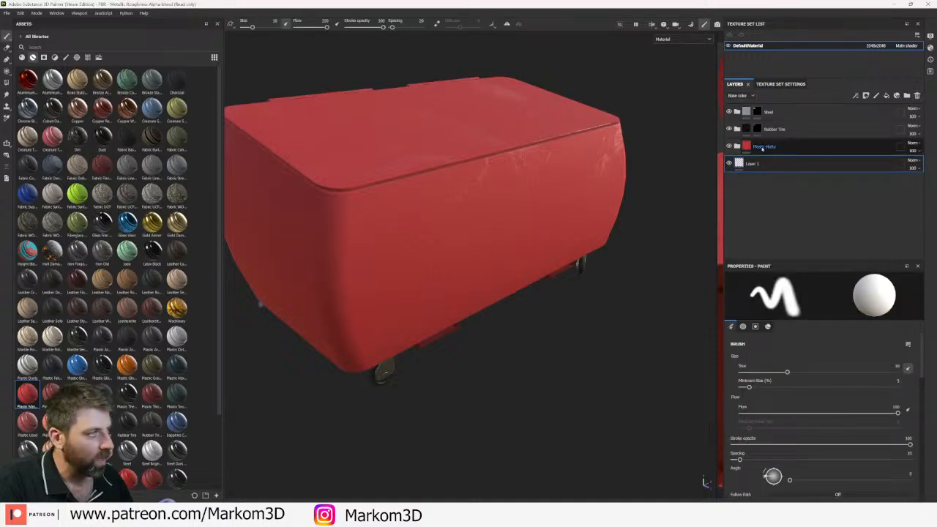
pyautogui.rightClick(764, 144)
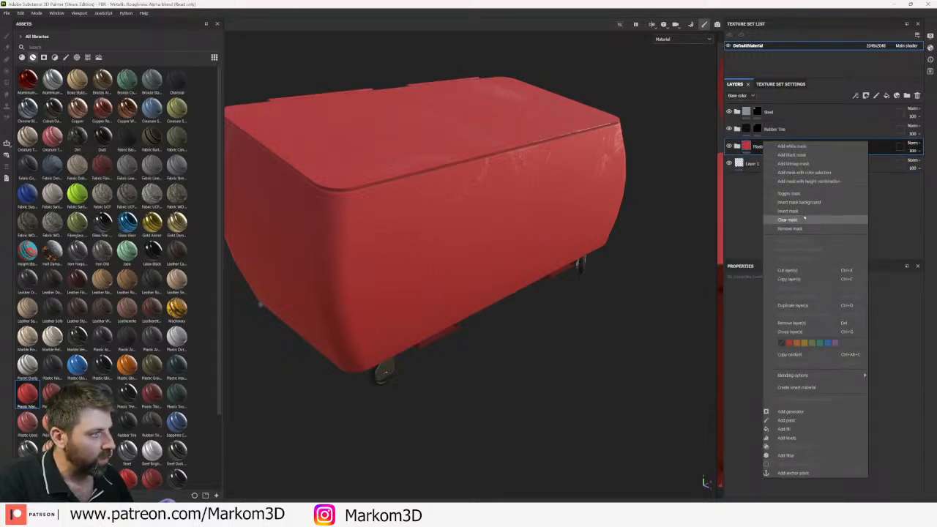
pyautogui.click(792, 306)
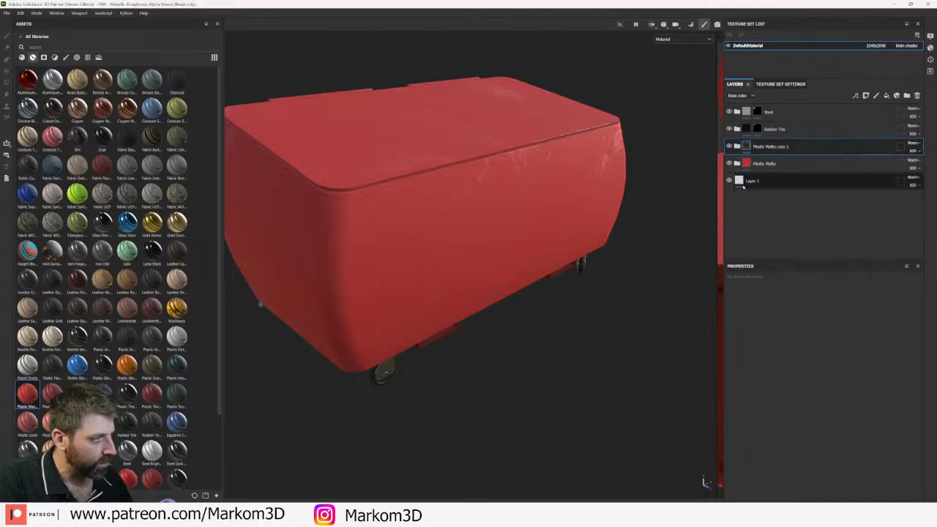
# - Set the base color of the Plastic Base layer inside the duplicated Plastic Matte folder to bright green
pyautogui.click(737, 147)
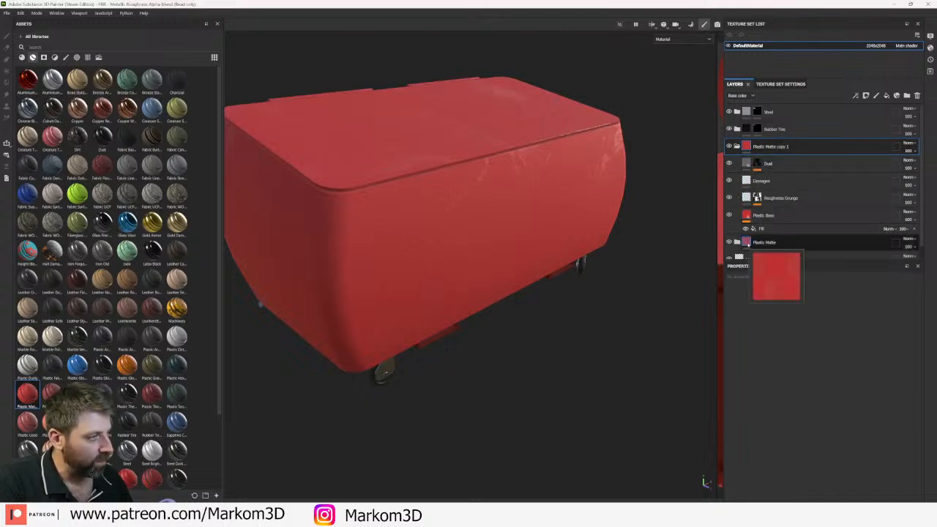
pyautogui.click(747, 217)
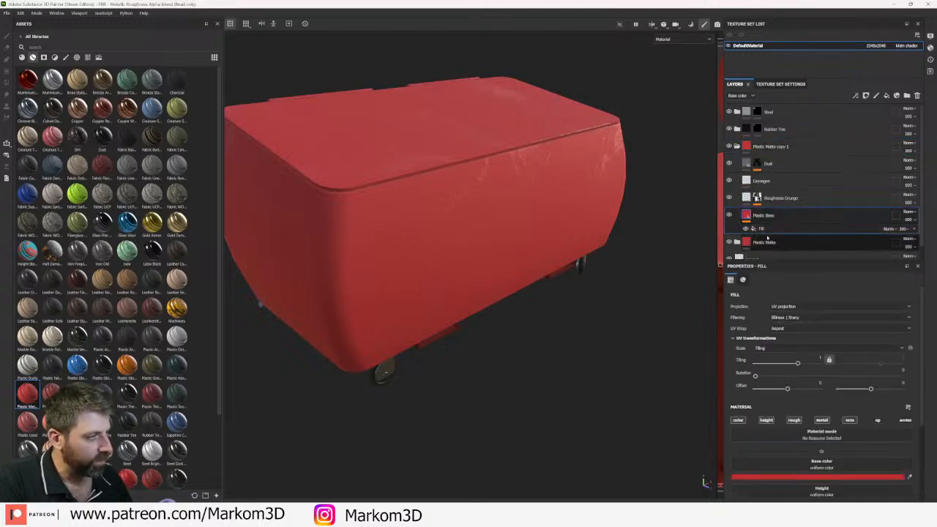
pyautogui.click(817, 477)
pyautogui.moveTo(912, 466); pyautogui.dragTo(915, 446)
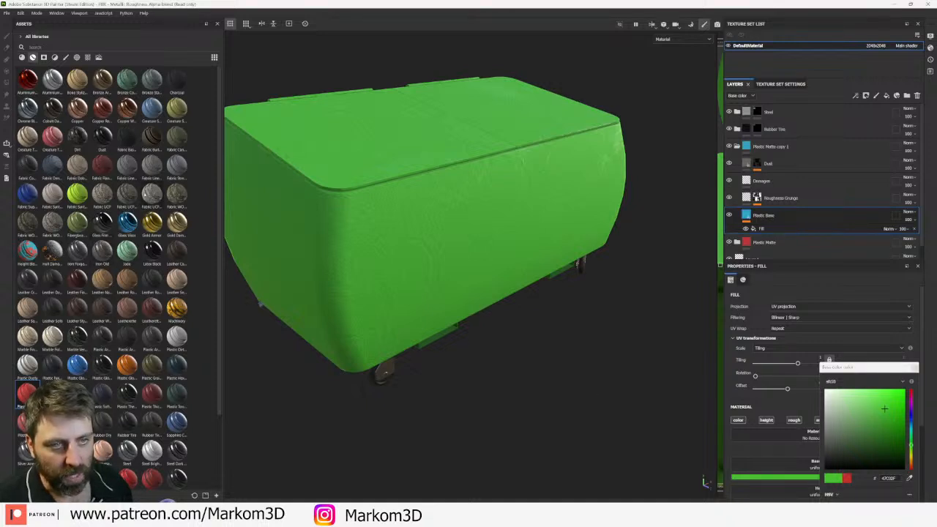
pyautogui.scroll(-3, 102, 322)
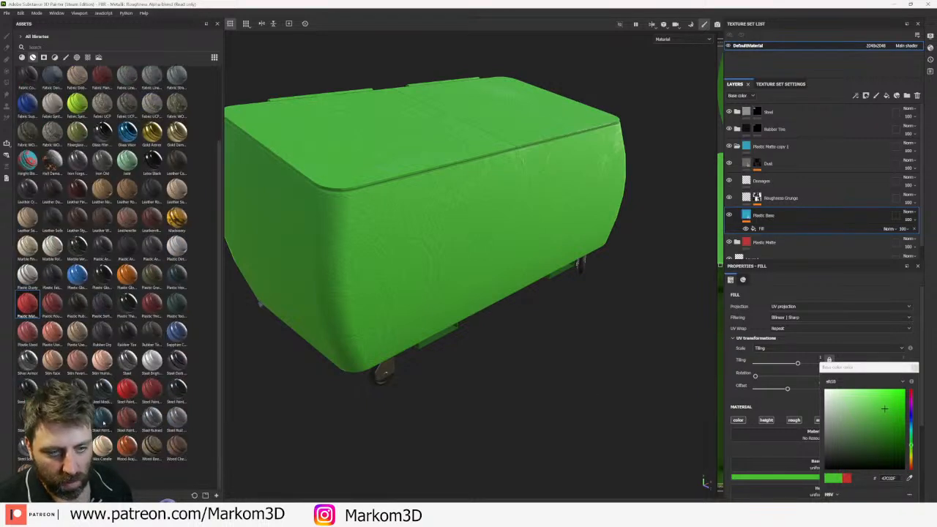
# - Add the Steel Tank Painted smart material to the bin, directly below the Rubber Tire folder
pyautogui.moveTo(27, 300)
pyautogui.mouseDown()
pyautogui.moveTo(352, 315)
pyautogui.moveTo(664, 346)
pyautogui.moveTo(771, 217)
pyautogui.moveTo(740, 154)
pyautogui.mouseUp()
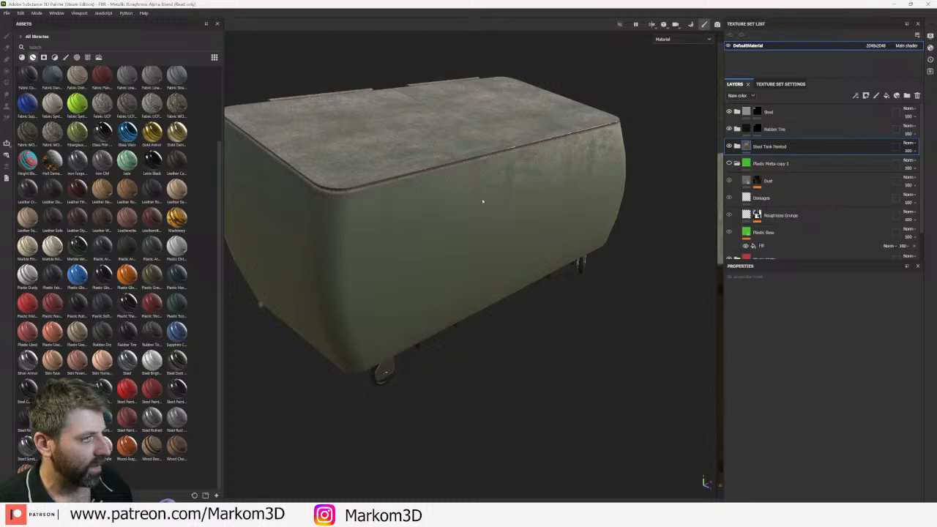
pyautogui.scroll(-3, 507, 298)
pyautogui.scroll(-1, 508, 298)
pyautogui.press('super')
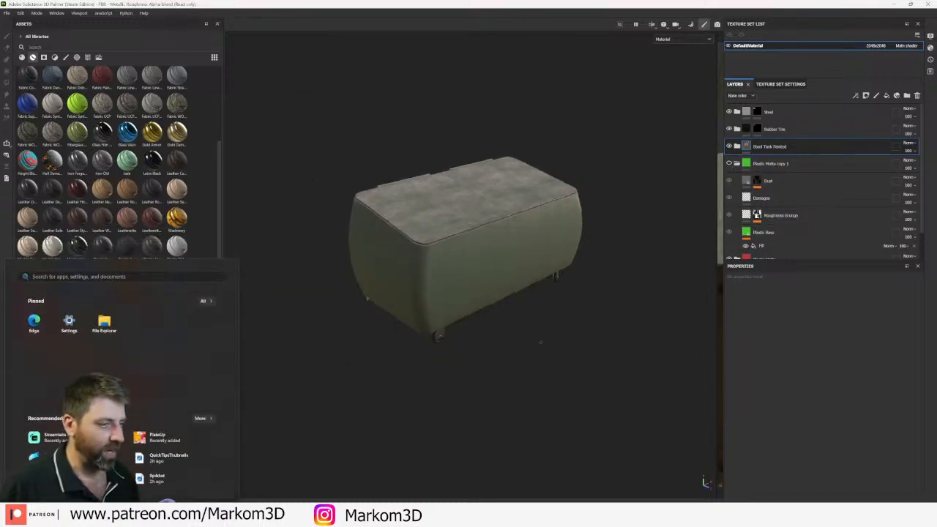
pyautogui.keyDown('alt'); pyautogui.moveTo(540, 341); pyautogui.dragTo(375, 341); pyautogui.keyUp('alt')
pyautogui.keyDown('alt'); pyautogui.moveTo(672, 366); pyautogui.dragTo(595, 382, button='middle'); pyautogui.keyUp('alt')
pyautogui.moveTo(595, 382)
pyautogui.keyDown('alt'); pyautogui.mouseDown()
pyautogui.moveTo(609, 463)
pyautogui.moveTo(637, 308)
pyautogui.moveTo(460, 340)
pyautogui.moveTo(581, 374)
pyautogui.mouseUp(); pyautogui.keyUp('alt')
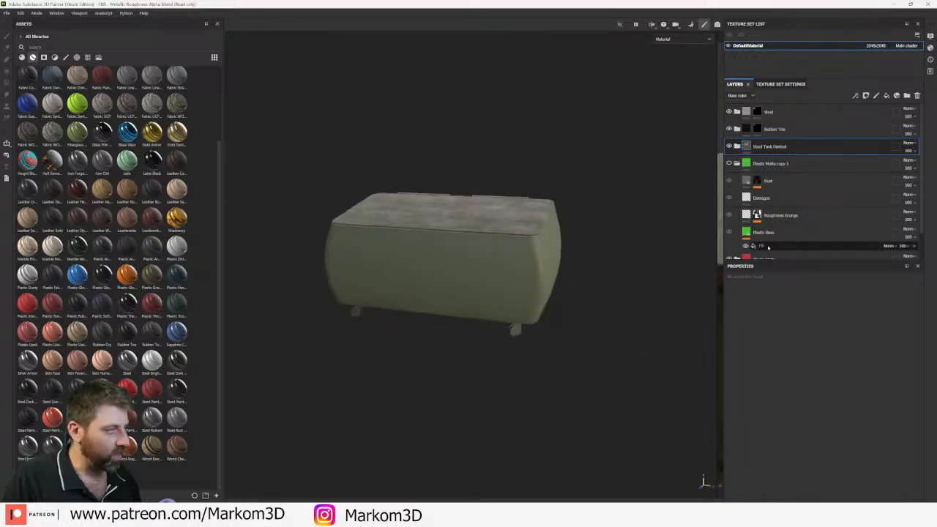
# - Set the base color of the Base layer inside the Steel Tank Painted folder to neutral mid gray
pyautogui.click(736, 146)
pyautogui.scroll(-5, 757, 192)
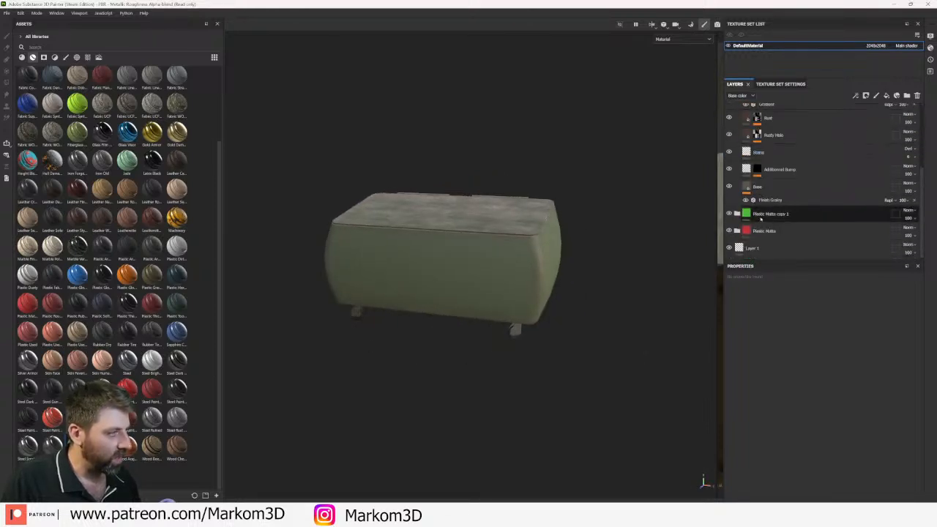
pyautogui.click(769, 184)
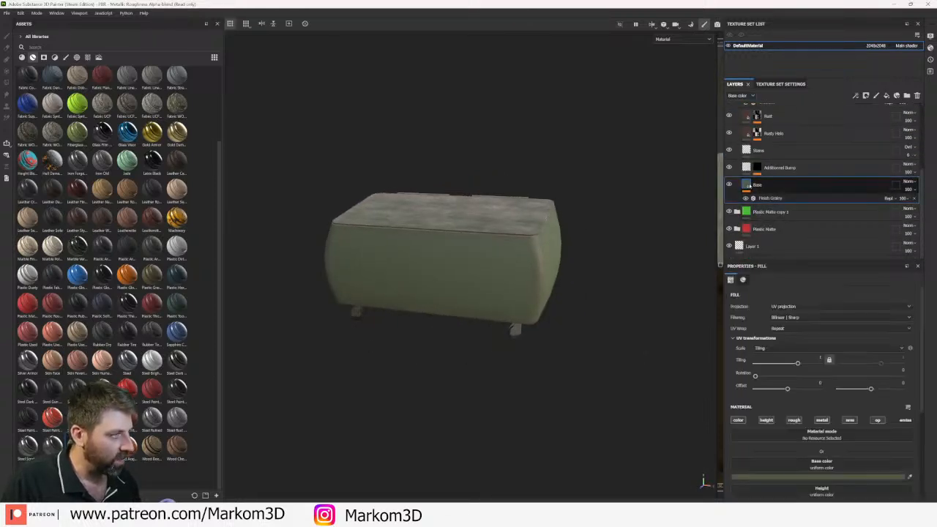
pyautogui.click(806, 477)
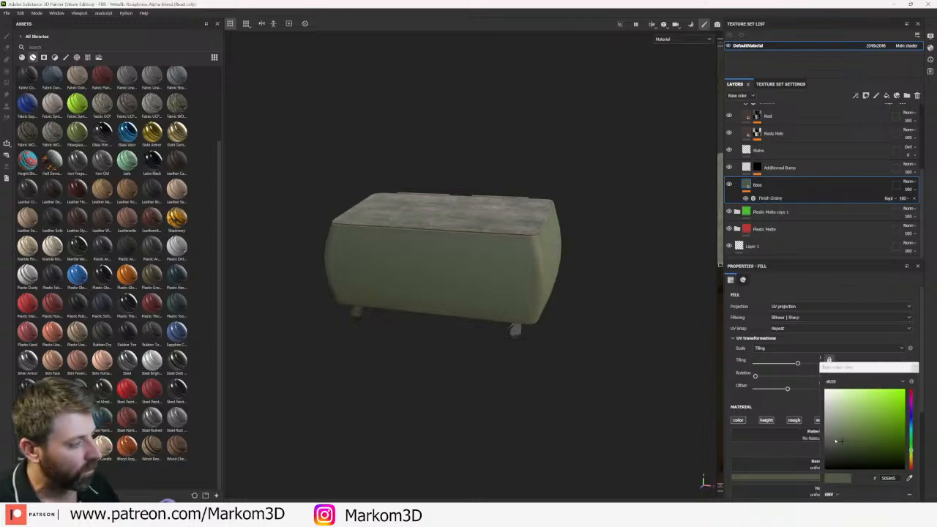
pyautogui.moveTo(835, 440); pyautogui.dragTo(819, 431)
pyautogui.keyDown('alt'); pyautogui.moveTo(395, 380); pyautogui.dragTo(535, 383); pyautogui.keyUp('alt')
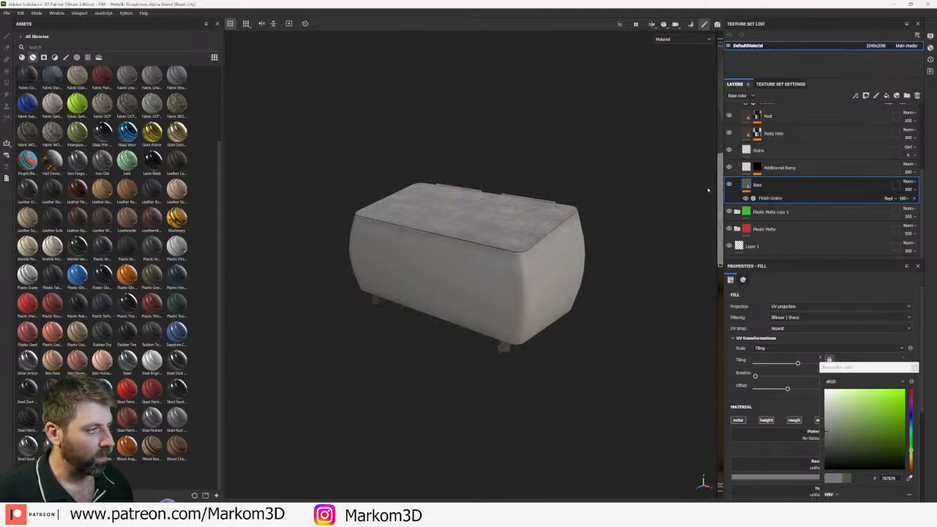
# - Add the Plastic Grip material above the Base layer in the Steel Tank Painted folder and give it a black mask
pyautogui.scroll(3, 187, 163)
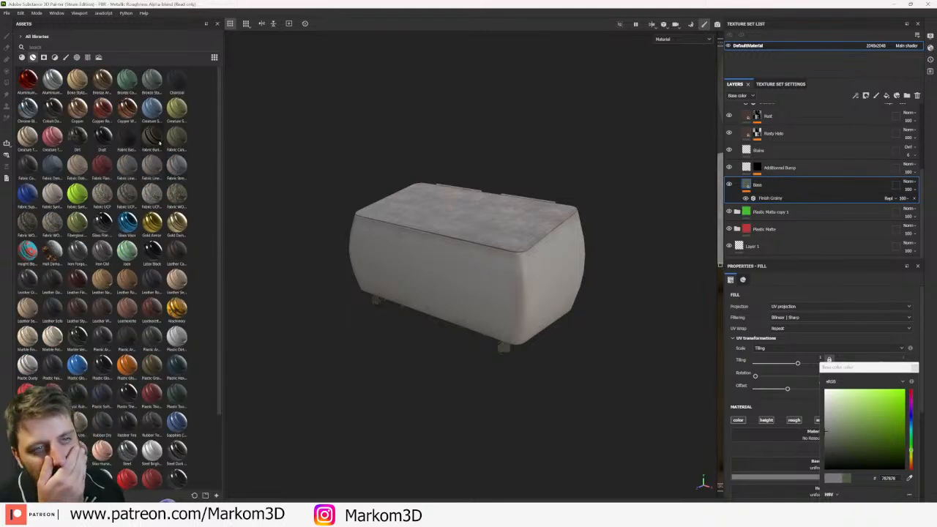
pyautogui.click(21, 57)
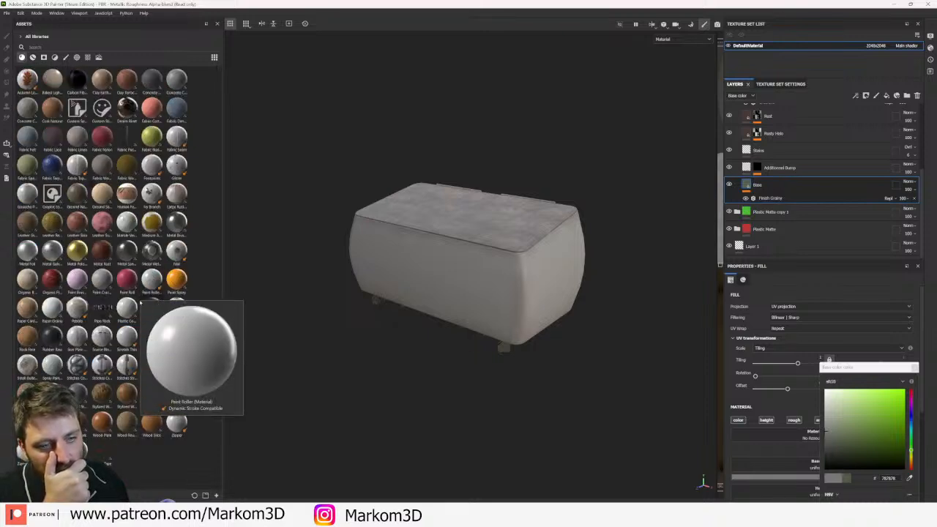
pyautogui.moveTo(150, 337)
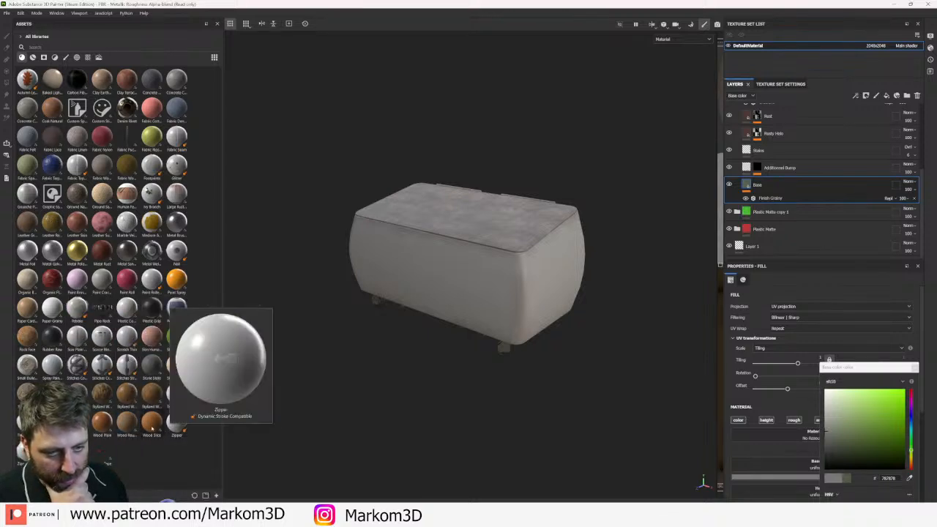
pyautogui.moveTo(126, 159)
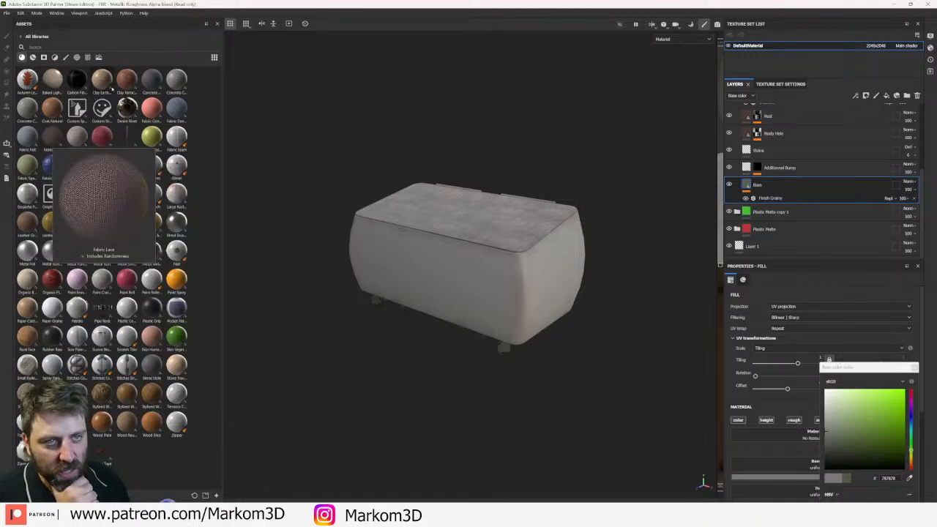
pyautogui.moveTo(129, 77)
pyautogui.moveTo(71, 87)
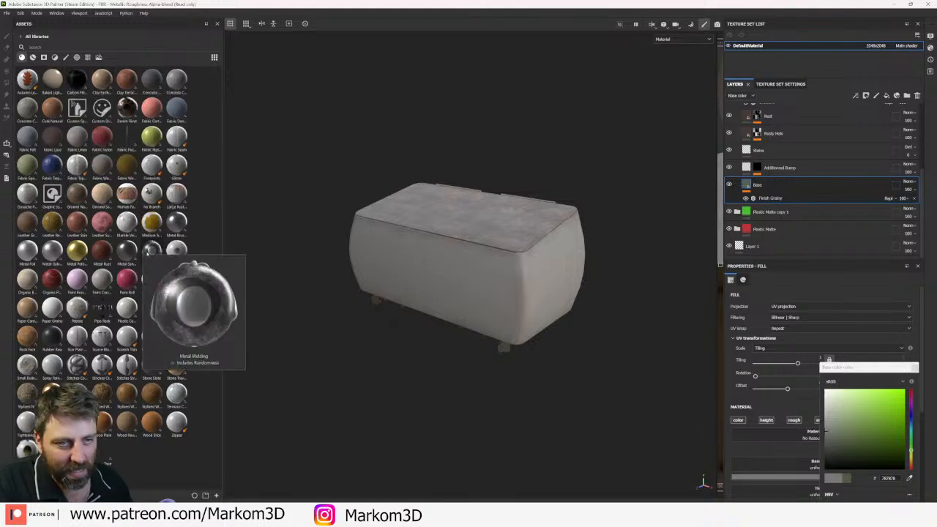
pyautogui.moveTo(159, 311)
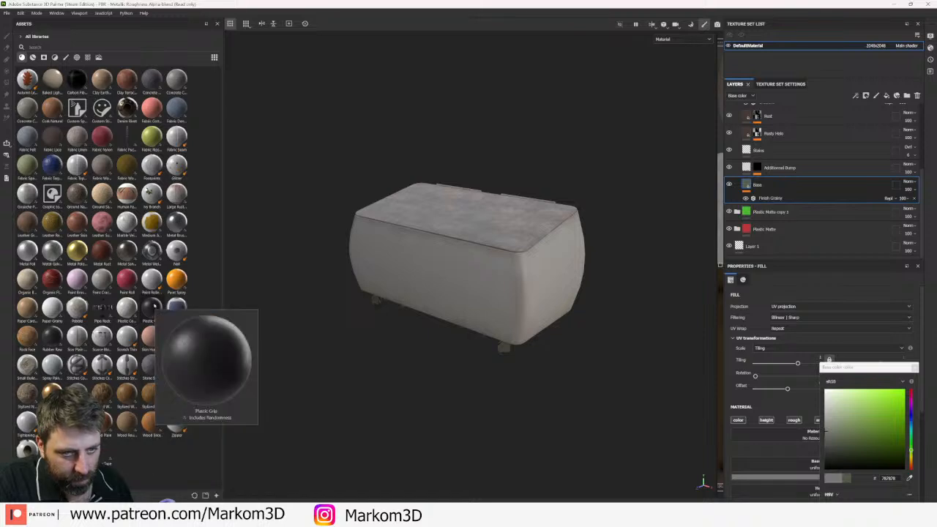
pyautogui.moveTo(151, 309); pyautogui.dragTo(775, 186)
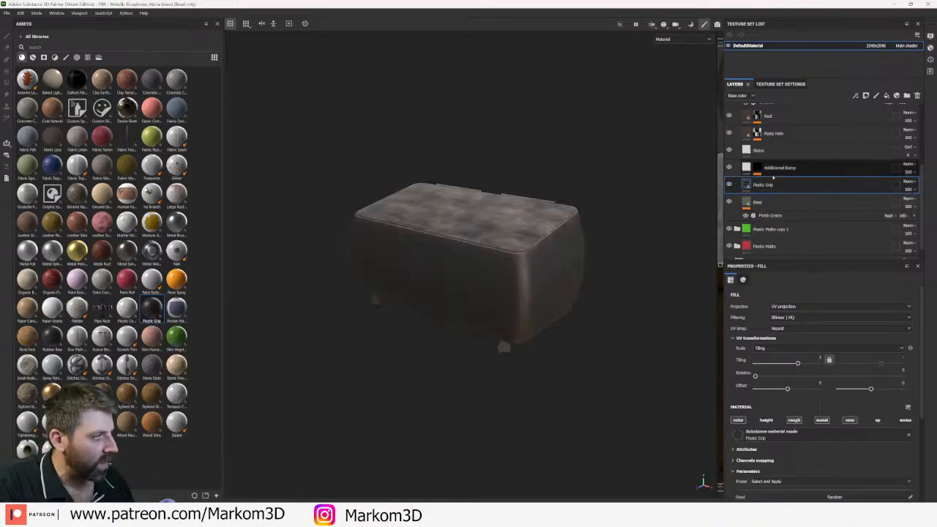
pyautogui.rightClick(749, 192)
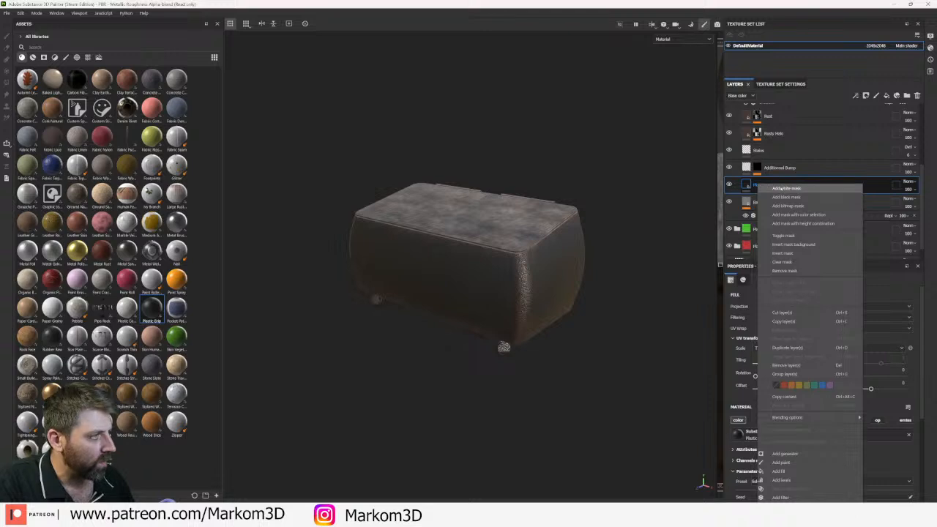
pyautogui.click(790, 196)
# - Switch to the Paint brush for the Plastic Grip mask and set its size to 1.28 and flow to 40
pyautogui.keyDown('alt'); pyautogui.moveTo(400, 302); pyautogui.dragTo(410, 239); pyautogui.keyUp('alt')
pyautogui.scroll(3, 373, 274)
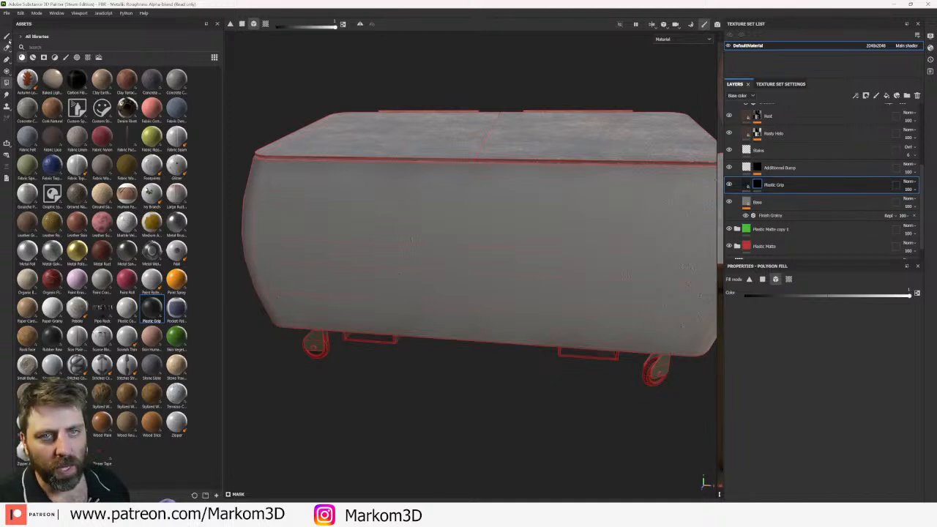
pyautogui.click(7, 37)
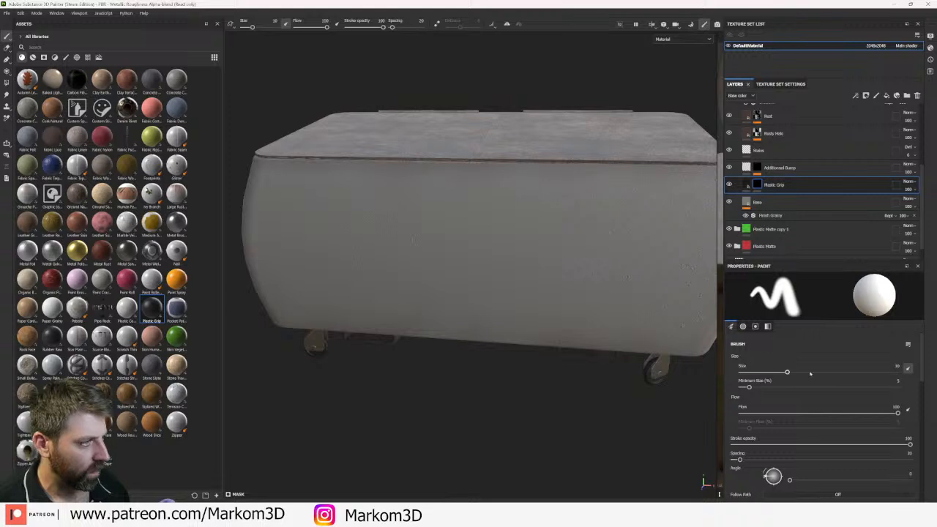
pyautogui.moveTo(787, 373)
pyautogui.mouseDown()
pyautogui.moveTo(865, 372)
pyautogui.moveTo(754, 371)
pyautogui.mouseUp()
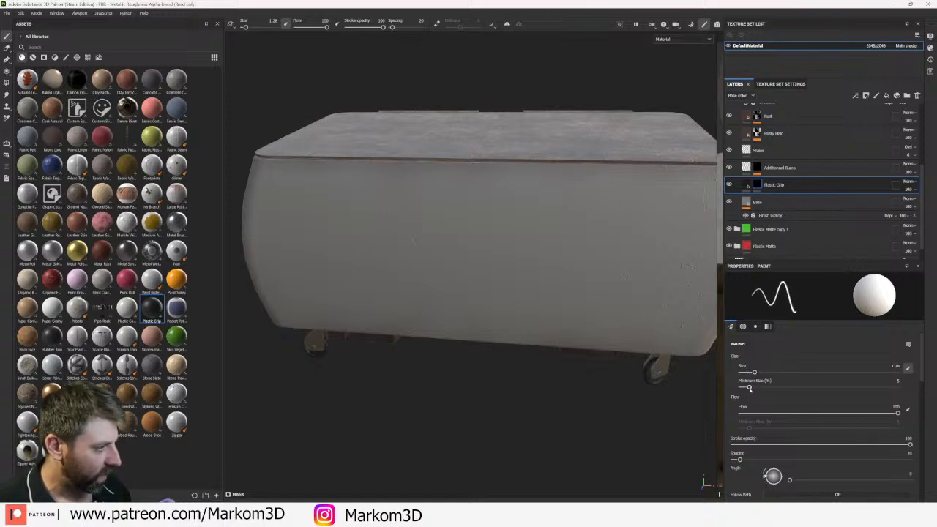
pyautogui.moveTo(818, 420); pyautogui.dragTo(802, 414)
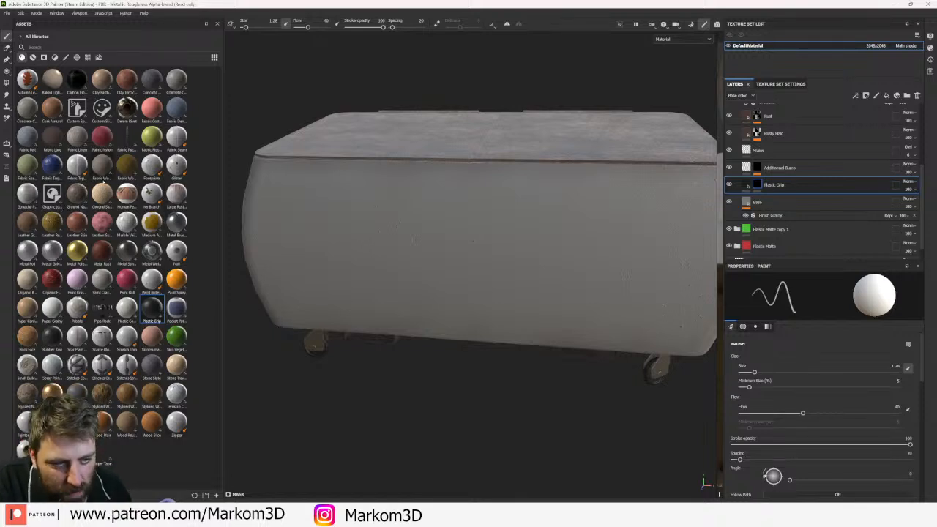
# - Try the Dirt smart material directly above the Plastic Grip layer
pyautogui.click(32, 58)
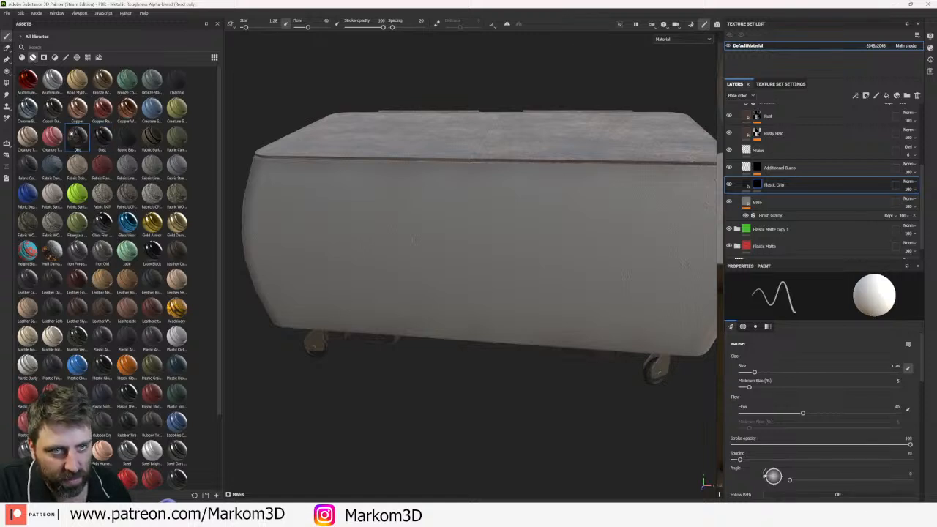
pyautogui.moveTo(77, 138); pyautogui.dragTo(776, 183)
pyautogui.moveTo(760, 201)
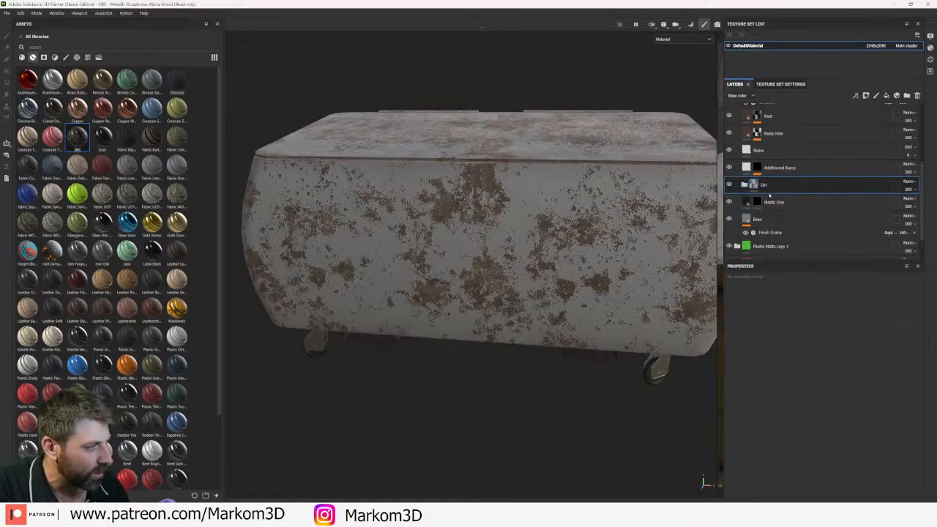
pyautogui.doubleClick(773, 202)
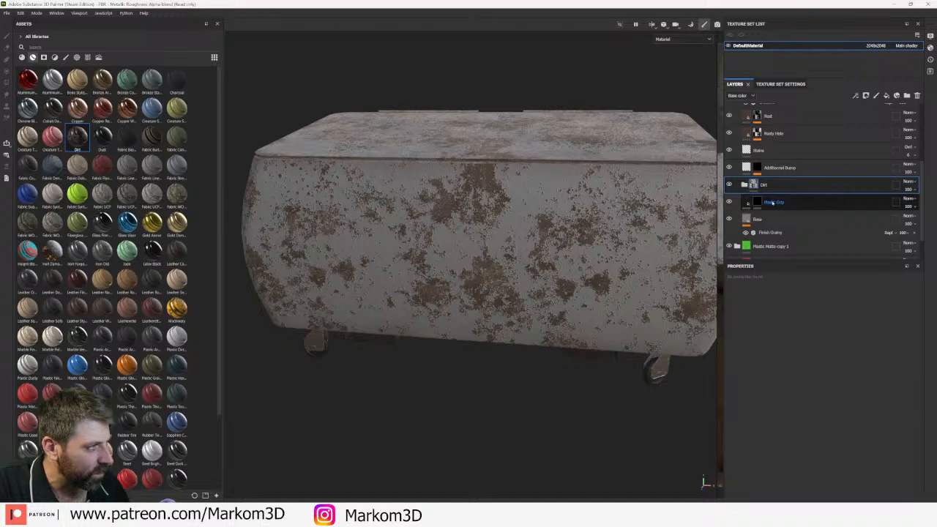
pyautogui.press('Return')
pyautogui.scroll(2, 765, 176)
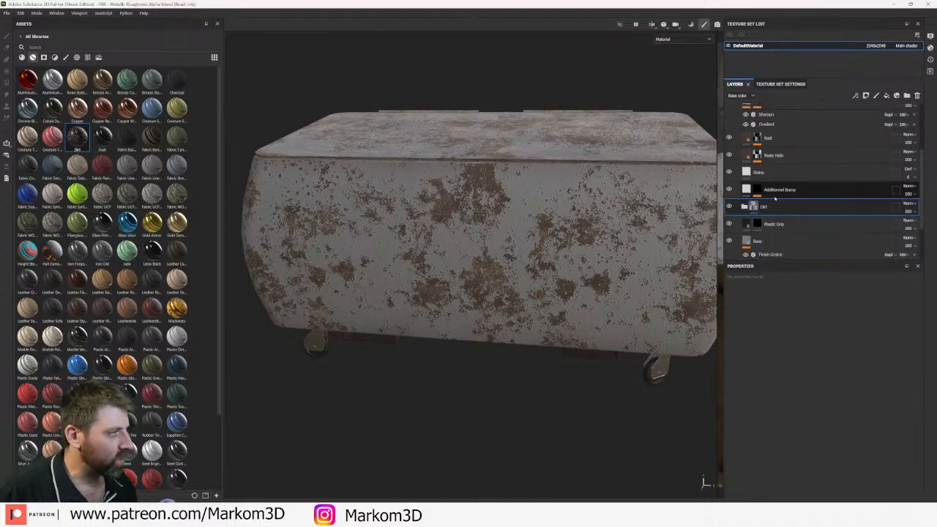
pyautogui.press('Delete')
# - Collapse the Steel Tank Painted folder and delete the green and red Plastic Matte folders
pyautogui.scroll(3, 774, 200)
pyautogui.click(738, 147)
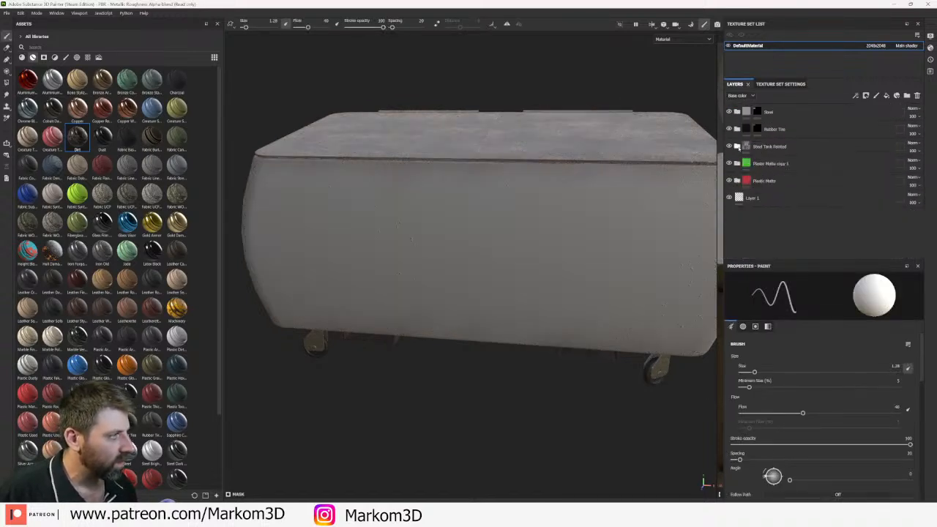
pyautogui.click(771, 164)
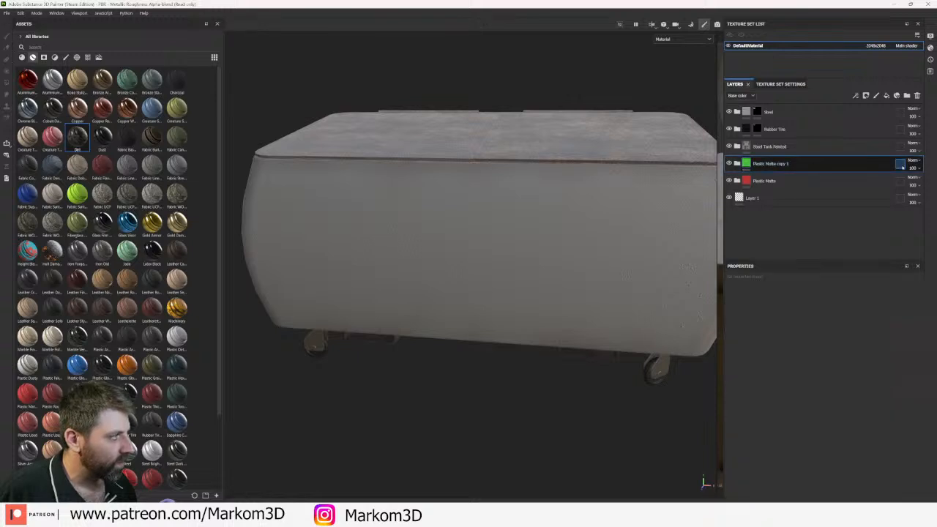
pyautogui.click(917, 96)
pyautogui.click(917, 95)
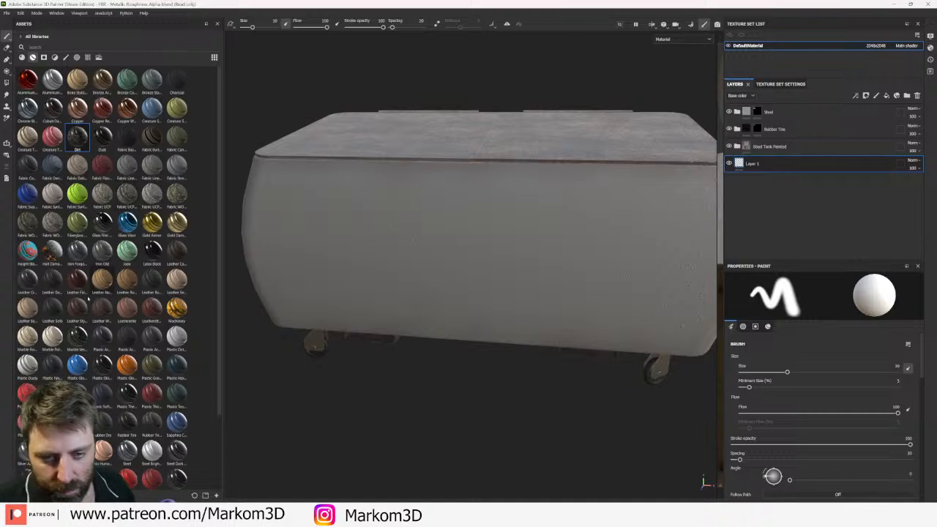
# - Try the Fabric Composite Reinforced Used smart material directly above the Steel Tank Painted folder
pyautogui.moveTo(137, 200)
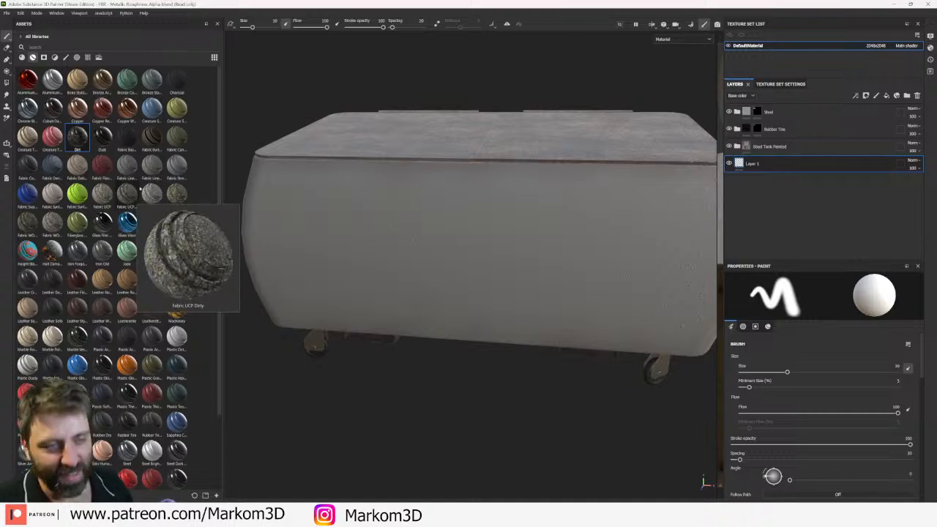
pyautogui.moveTo(149, 146)
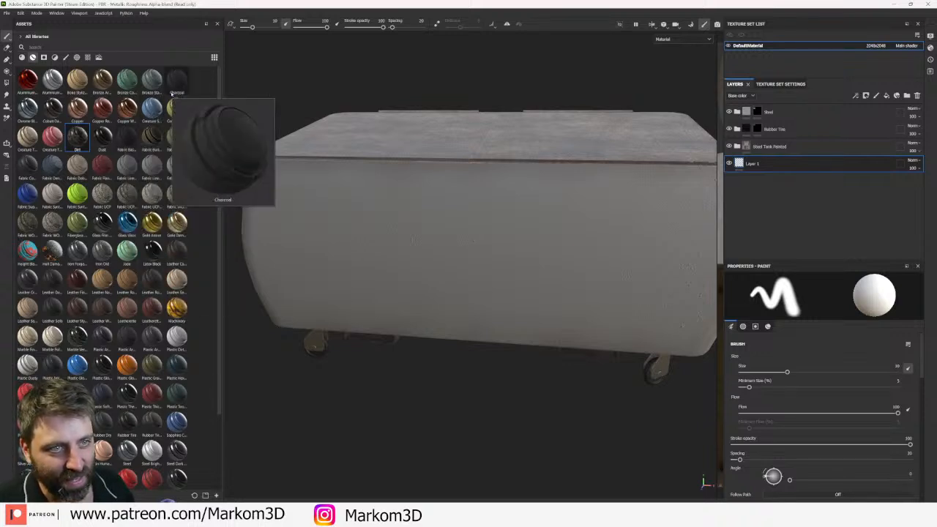
pyautogui.moveTo(102, 144)
pyautogui.moveTo(74, 149)
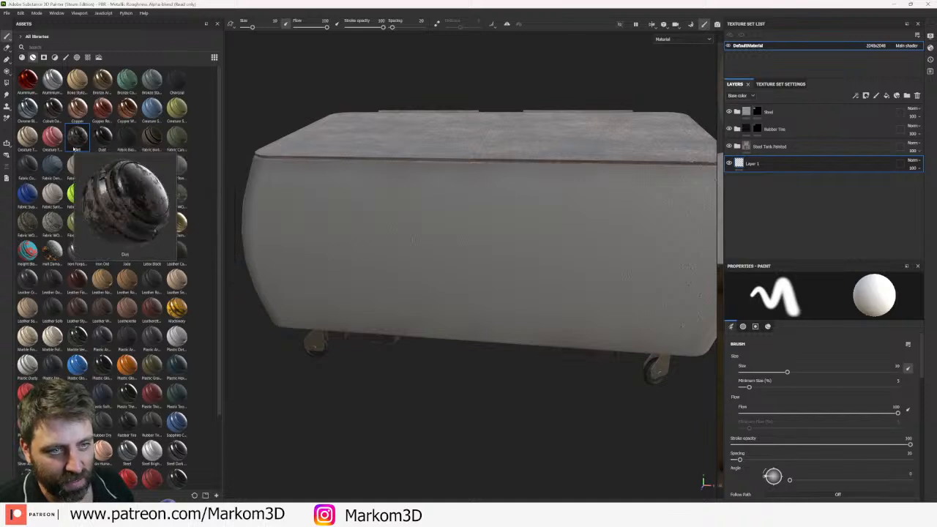
pyautogui.moveTo(16, 180)
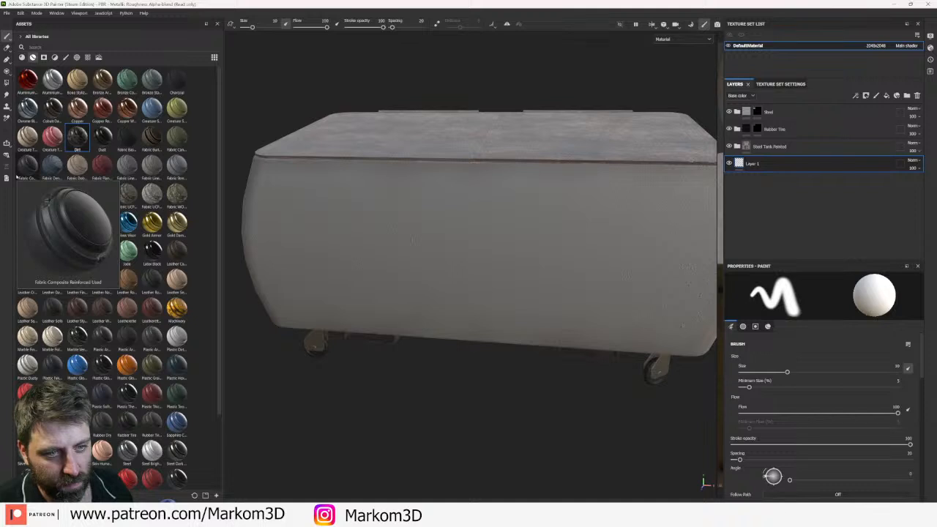
pyautogui.moveTo(16, 177); pyautogui.dragTo(787, 146)
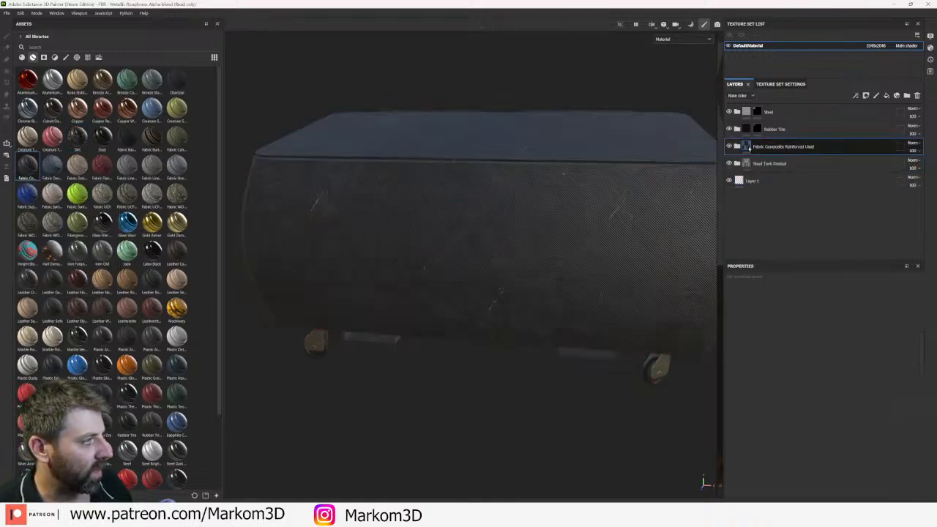
pyautogui.hotkey('ctrl', 'z')
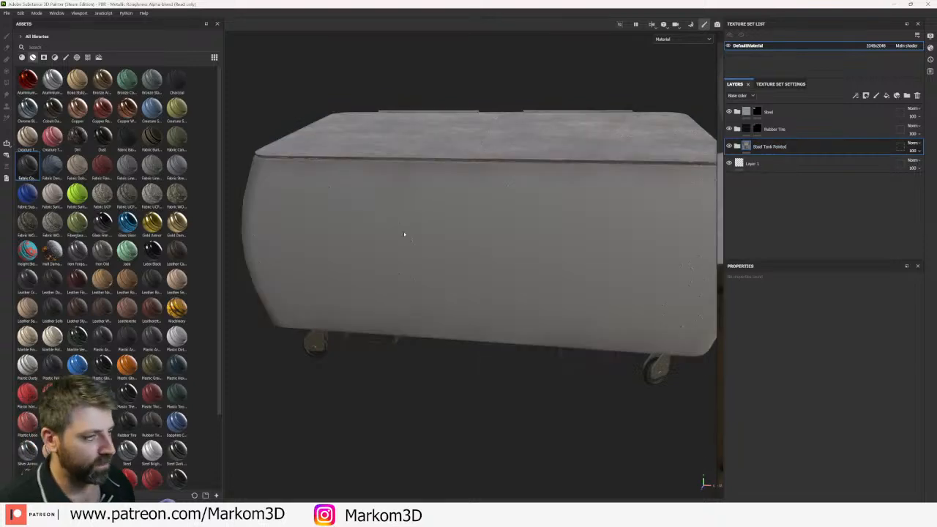
# - Add the Rubber Dry smart material directly above the Steel Tank Painted folder and give it a black mask
pyautogui.scroll(-3, 121, 421)
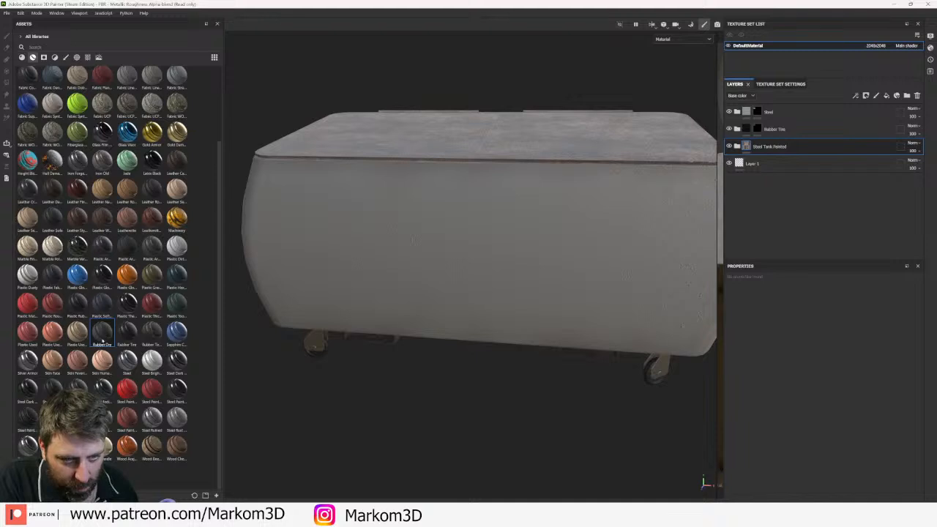
pyautogui.moveTo(93, 338); pyautogui.dragTo(789, 147)
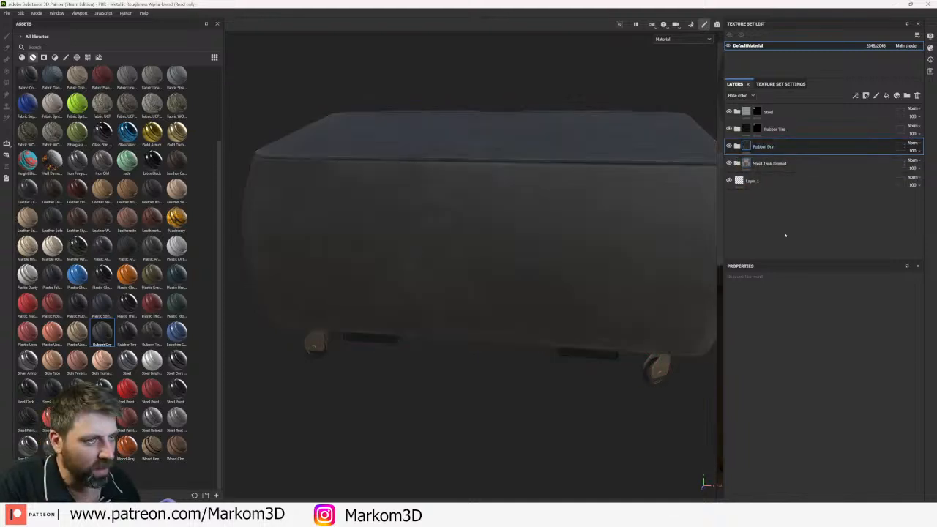
pyautogui.rightClick(748, 146)
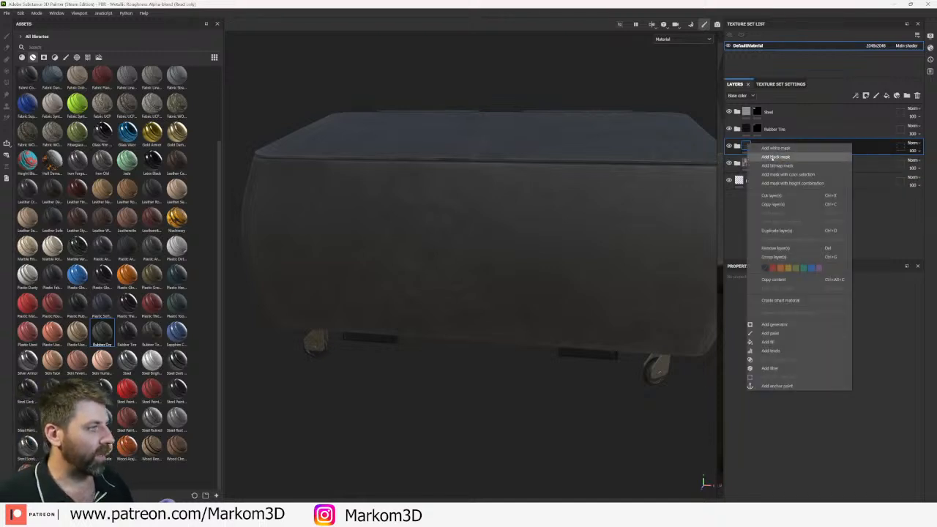
pyautogui.click(775, 157)
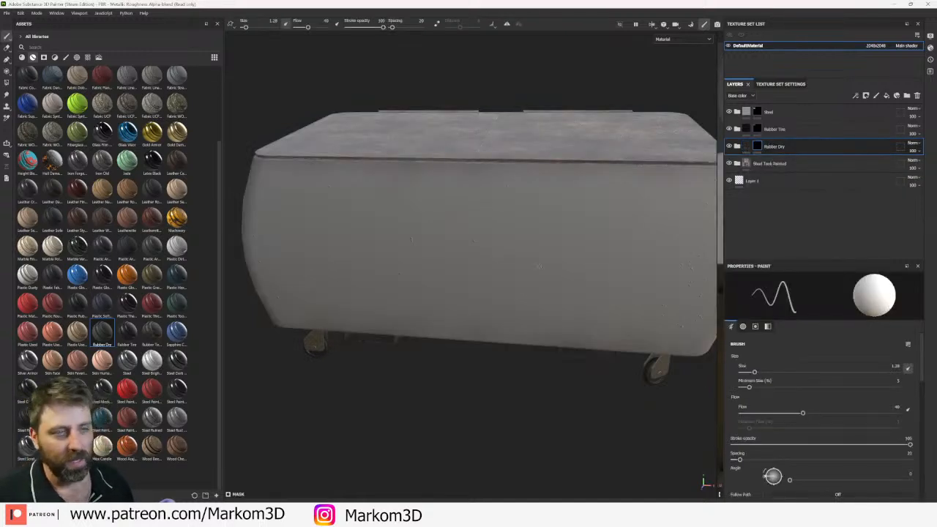
# - Choose the second Dirt Spots brush for the Rubber Dry mask and paint dirt on the front just below the lid
pyautogui.click(65, 57)
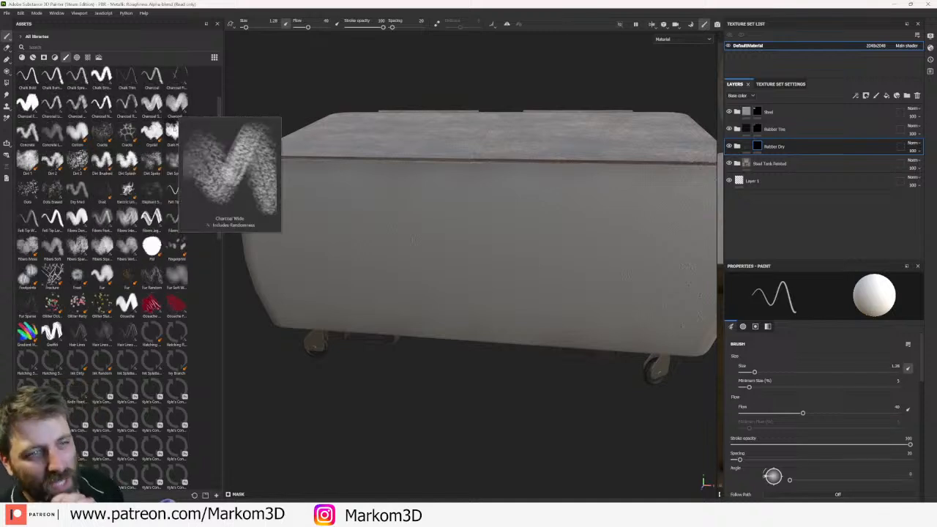
pyautogui.click(176, 161)
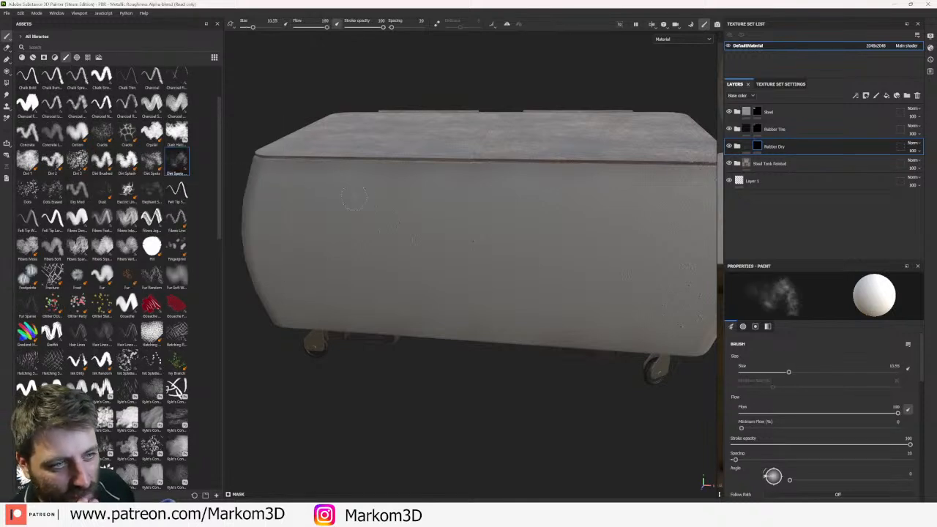
pyautogui.moveTo(382, 177)
pyautogui.mouseDown()
pyautogui.moveTo(392, 180)
pyautogui.moveTo(320, 175)
pyautogui.moveTo(338, 178)
pyautogui.mouseUp()
pyautogui.scroll(-3, 351, 183)
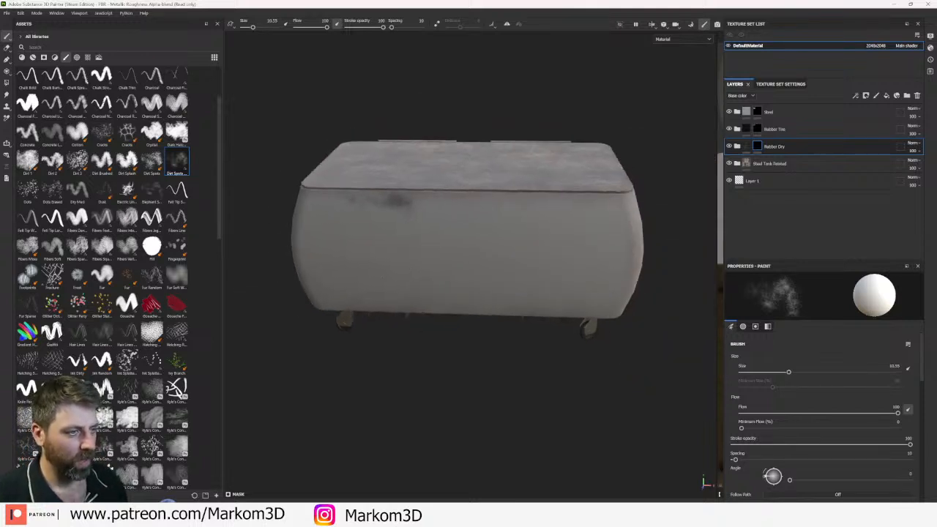
pyautogui.keyDown('alt'); pyautogui.moveTo(413, 316); pyautogui.dragTo(371, 316); pyautogui.keyUp('alt')
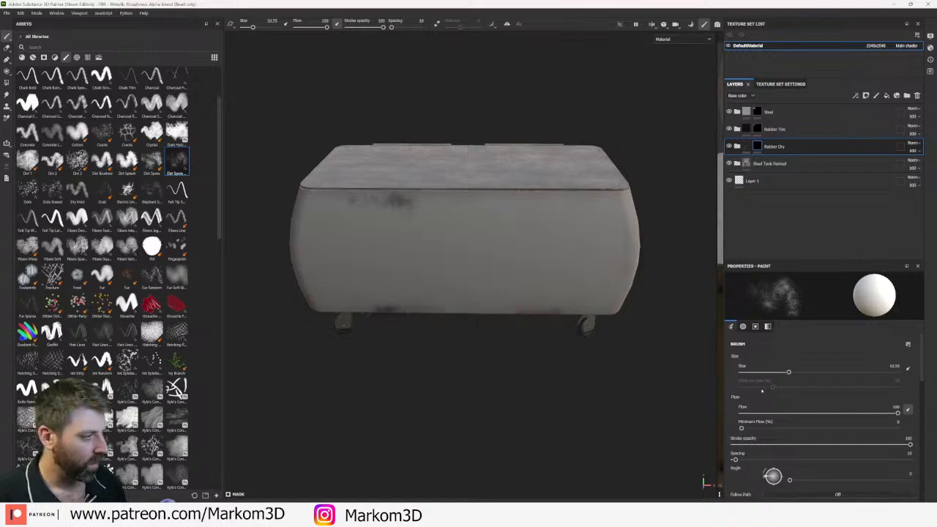
# - Set the brush flow to 54 and paint more dirt along the body's upper and lower edges, including the end faces
pyautogui.moveTo(888, 413); pyautogui.dragTo(825, 413)
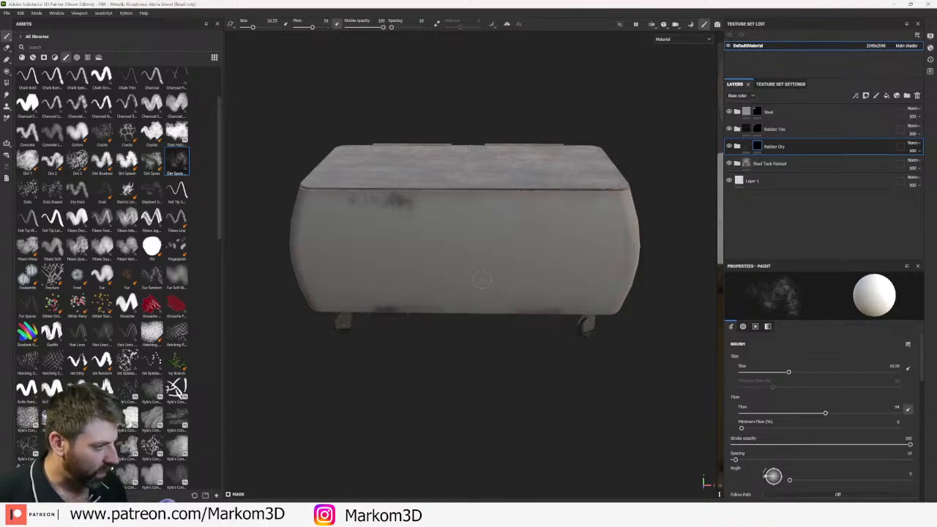
pyautogui.moveTo(502, 207); pyautogui.dragTo(396, 200)
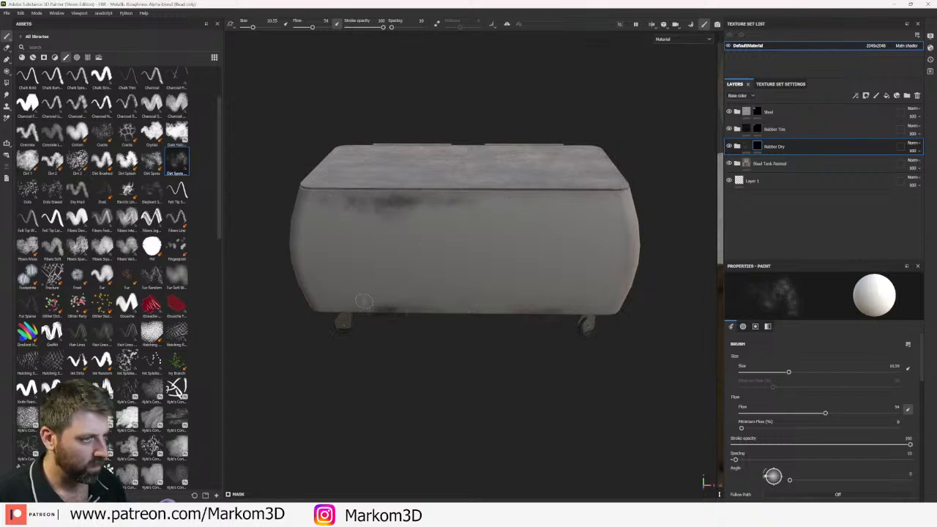
pyautogui.moveTo(593, 313)
pyautogui.mouseDown()
pyautogui.moveTo(622, 311)
pyautogui.moveTo(337, 307)
pyautogui.mouseUp()
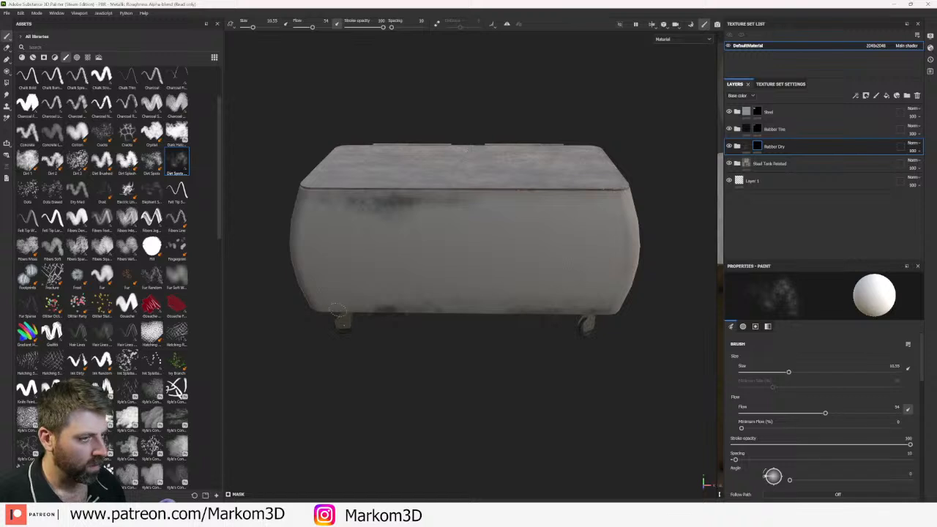
pyautogui.keyDown('alt'); pyautogui.moveTo(261, 347); pyautogui.dragTo(556, 352); pyautogui.keyUp('alt')
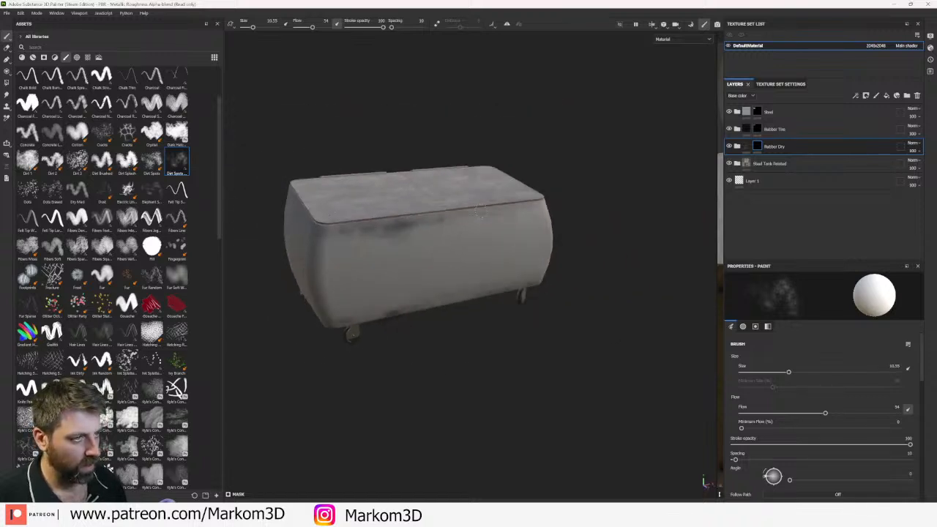
pyautogui.keyDown('alt'); pyautogui.moveTo(393, 225); pyautogui.dragTo(408, 212); pyautogui.keyUp('alt')
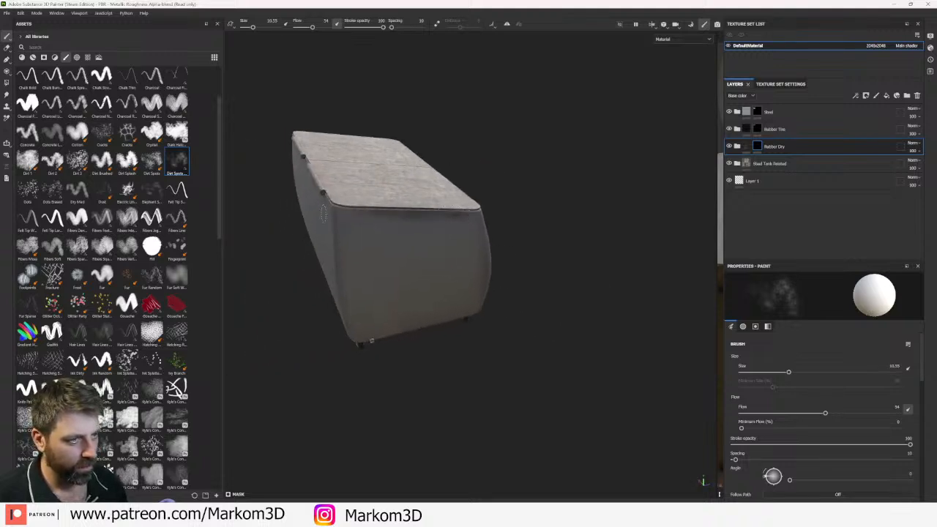
pyautogui.keyDown('alt'); pyautogui.moveTo(503, 226); pyautogui.dragTo(471, 225); pyautogui.keyUp('alt')
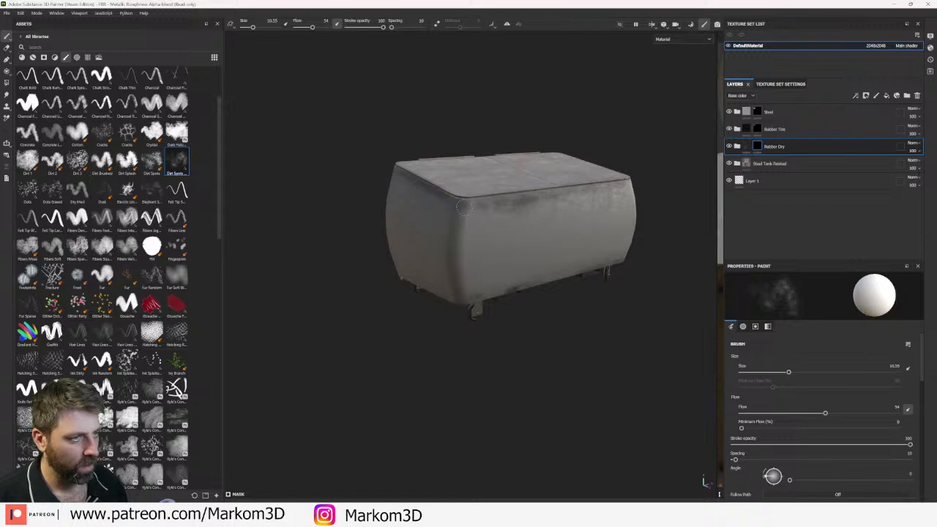
pyautogui.keyDown('alt'); pyautogui.moveTo(654, 276); pyautogui.dragTo(594, 317); pyautogui.keyUp('alt')
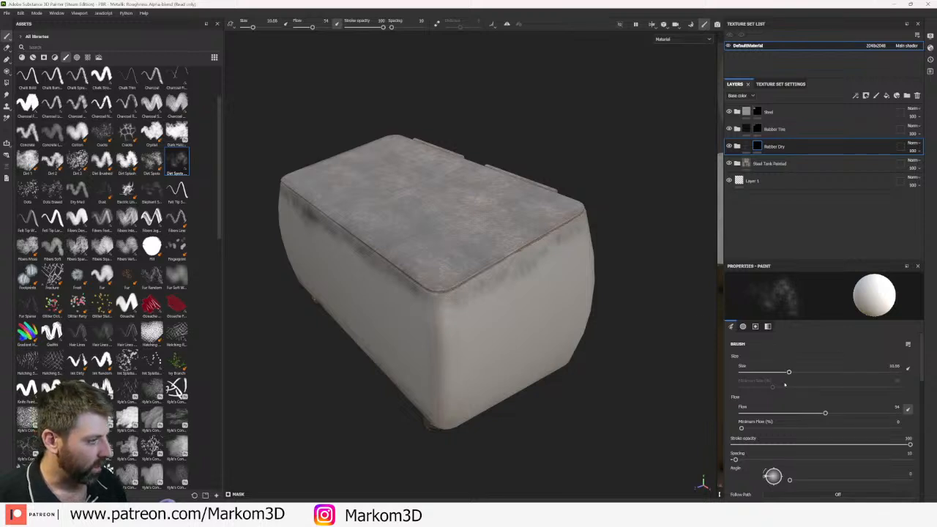
# - Enlarge the dirt brush to about 48 and spread fine dirt spots over the body's front and end faces
pyautogui.moveTo(788, 372); pyautogui.dragTo(848, 371)
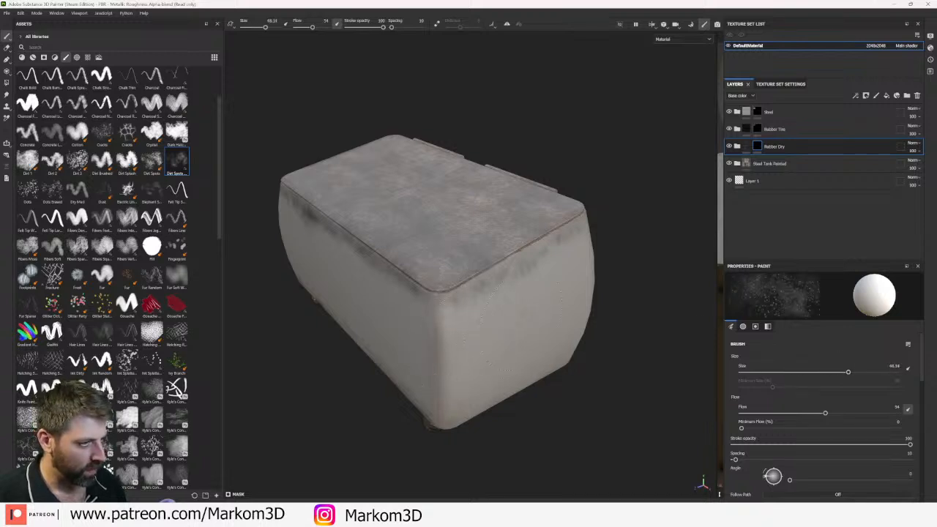
pyautogui.keyDown('alt'); pyautogui.moveTo(300, 385); pyautogui.dragTo(478, 216); pyautogui.keyUp('alt')
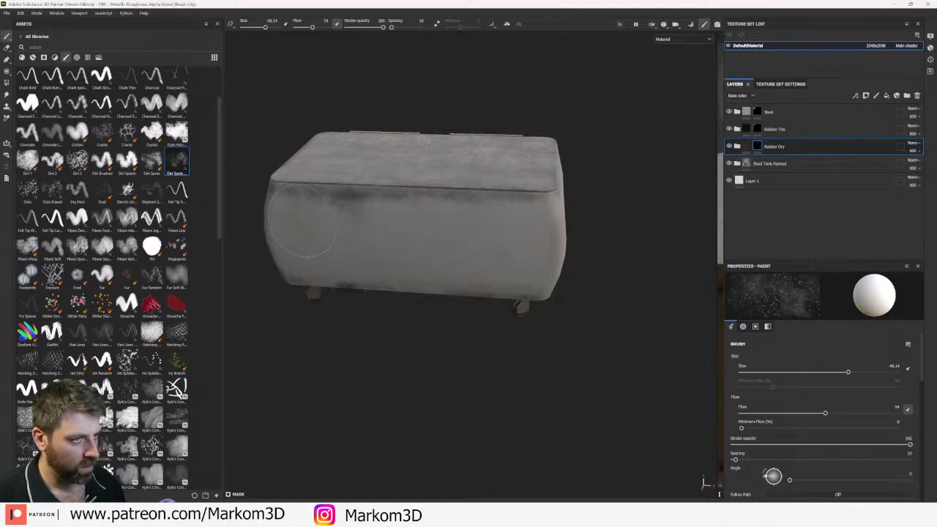
pyautogui.keyDown('alt'); pyautogui.moveTo(373, 324); pyautogui.dragTo(338, 188); pyautogui.keyUp('alt')
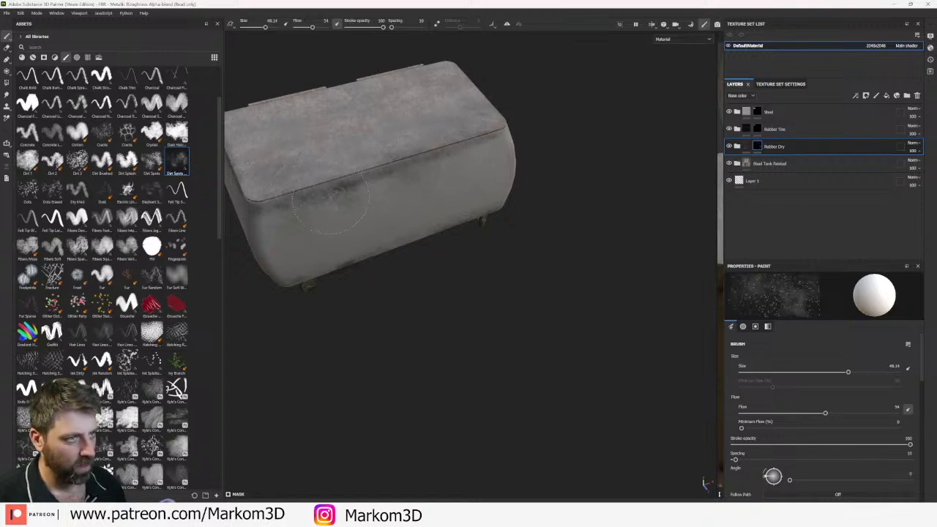
pyautogui.keyDown('alt'); pyautogui.moveTo(330, 203); pyautogui.dragTo(409, 205); pyautogui.keyUp('alt')
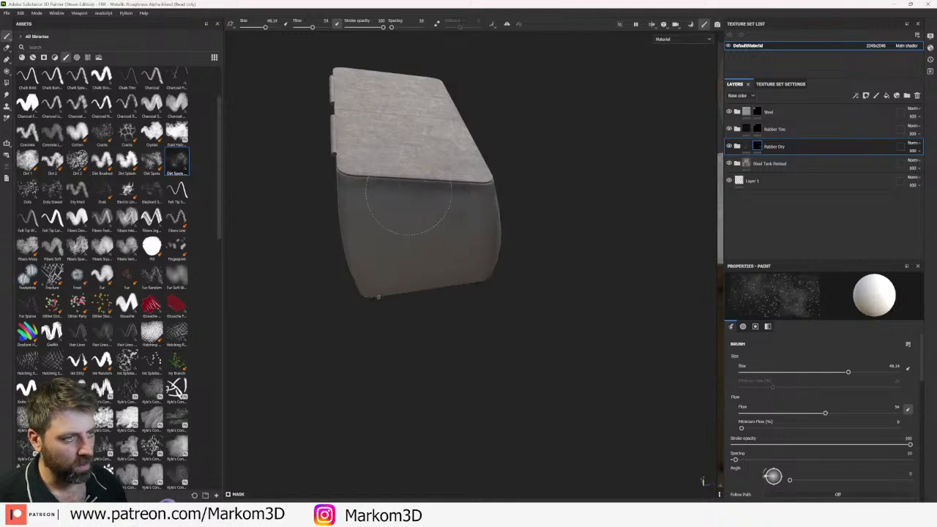
pyautogui.moveTo(559, 337)
pyautogui.keyDown('alt'); pyautogui.mouseDown()
pyautogui.moveTo(554, 343)
pyautogui.moveTo(417, 274)
pyautogui.mouseUp(); pyautogui.keyUp('alt')
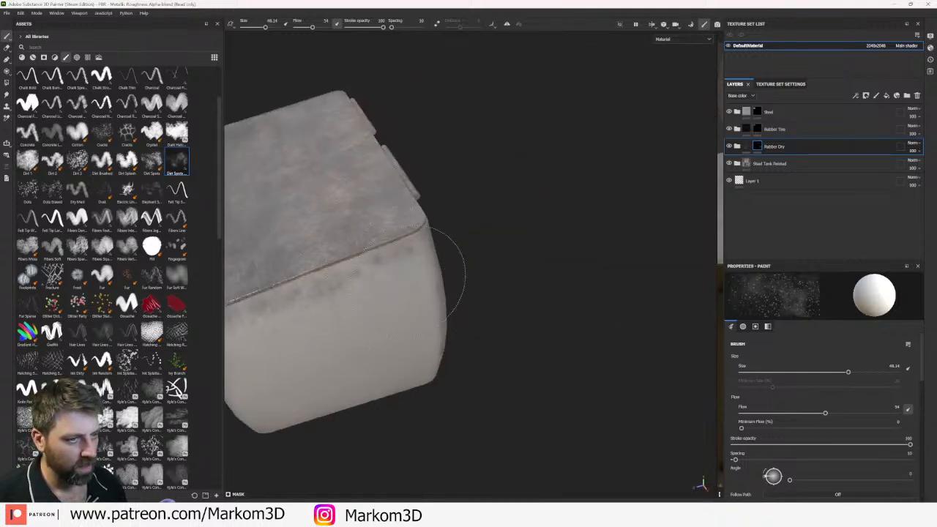
pyautogui.keyDown('alt'); pyautogui.moveTo(315, 382); pyautogui.dragTo(354, 354); pyautogui.keyUp('alt')
pyautogui.keyDown('alt'); pyautogui.moveTo(276, 325); pyautogui.dragTo(363, 335); pyautogui.keyUp('alt')
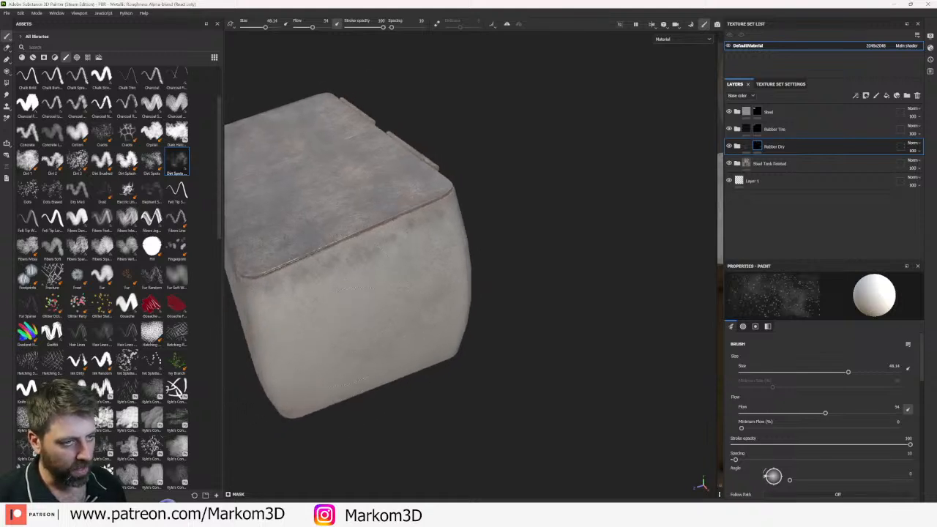
pyautogui.keyDown('alt'); pyautogui.moveTo(362, 404); pyautogui.dragTo(443, 370, button='middle'); pyautogui.keyUp('alt')
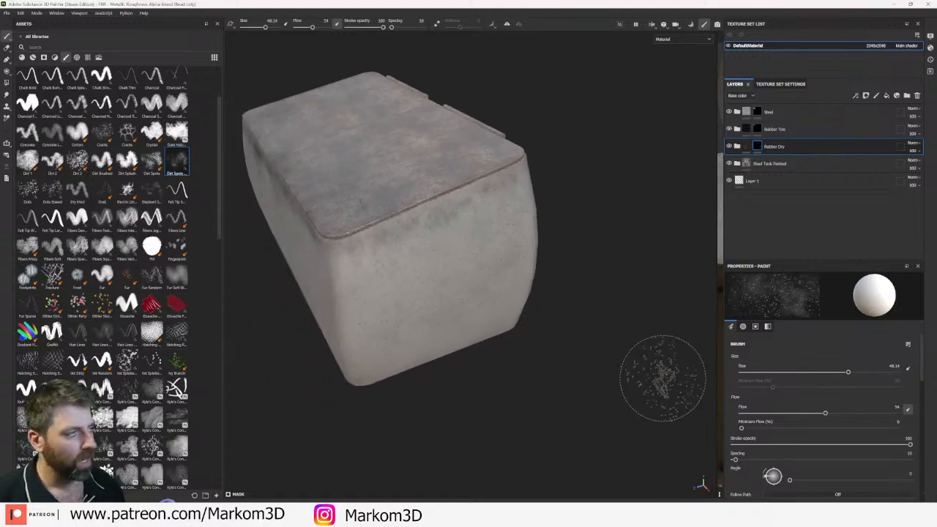
# - Select the Steel layer's mask and choose the Scratches 2 brush with its flow at 100
pyautogui.click(32, 57)
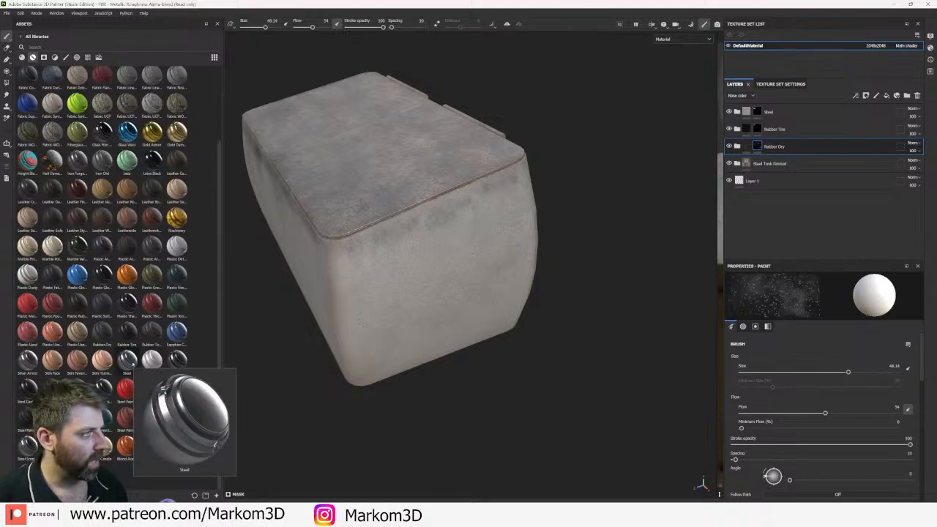
pyautogui.click(771, 113)
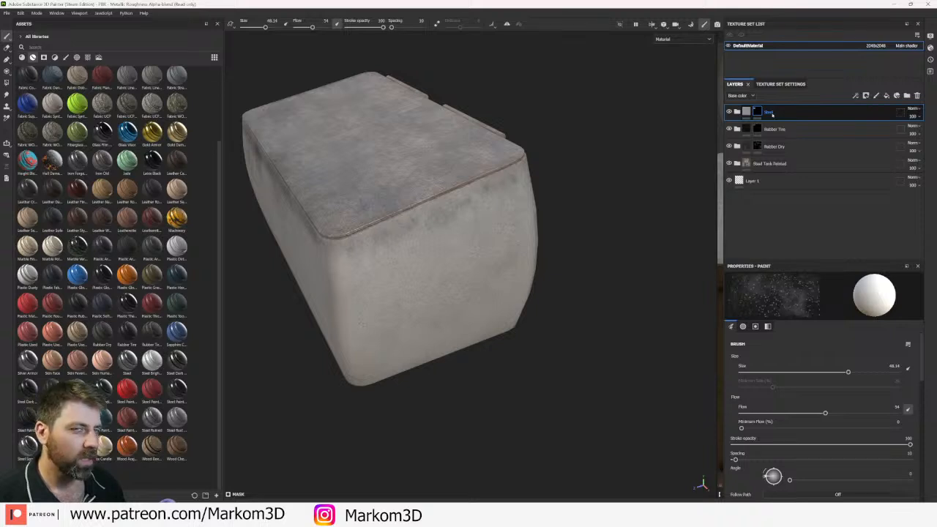
pyautogui.click(65, 57)
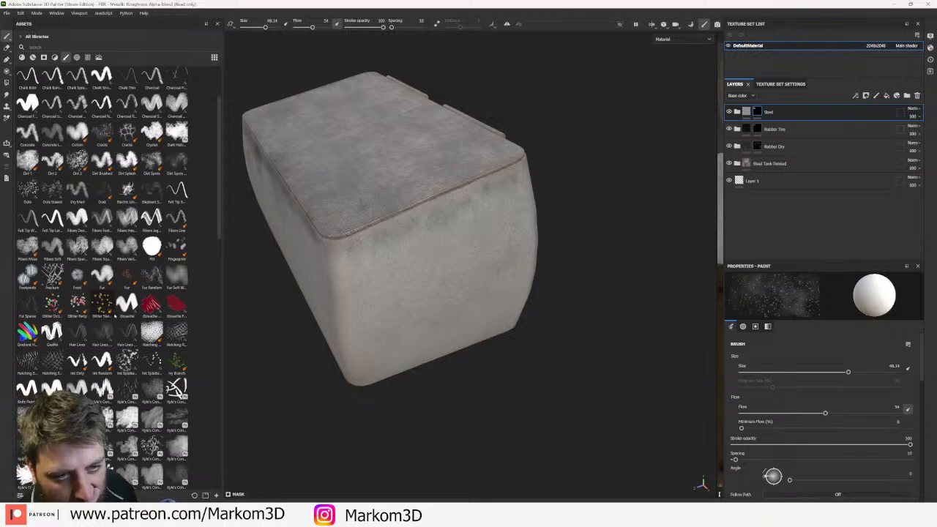
pyautogui.scroll(-10, 113, 314)
pyautogui.moveTo(109, 312)
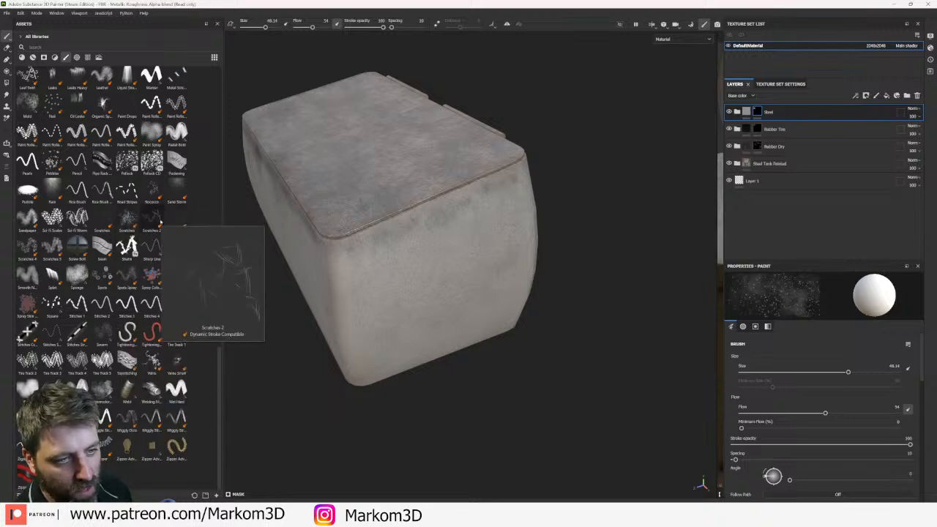
pyautogui.click(160, 220)
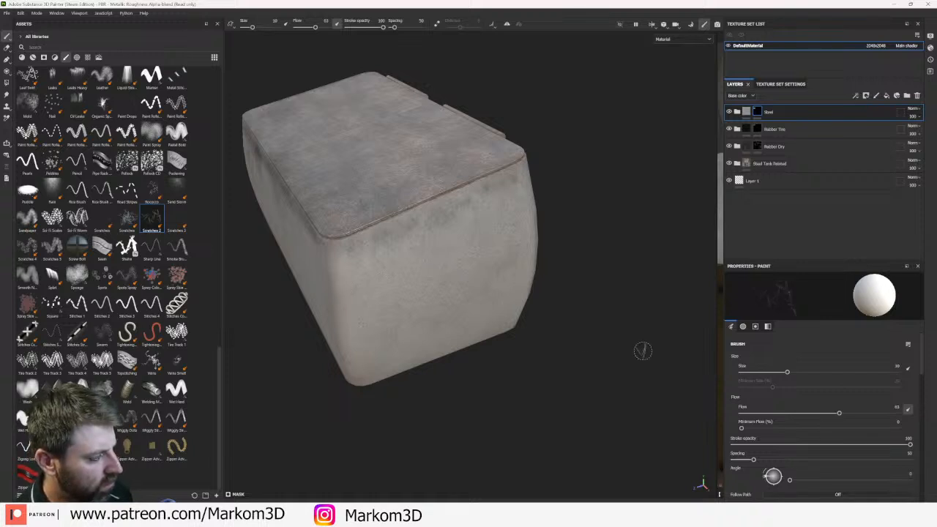
pyautogui.moveTo(836, 412); pyautogui.dragTo(898, 412)
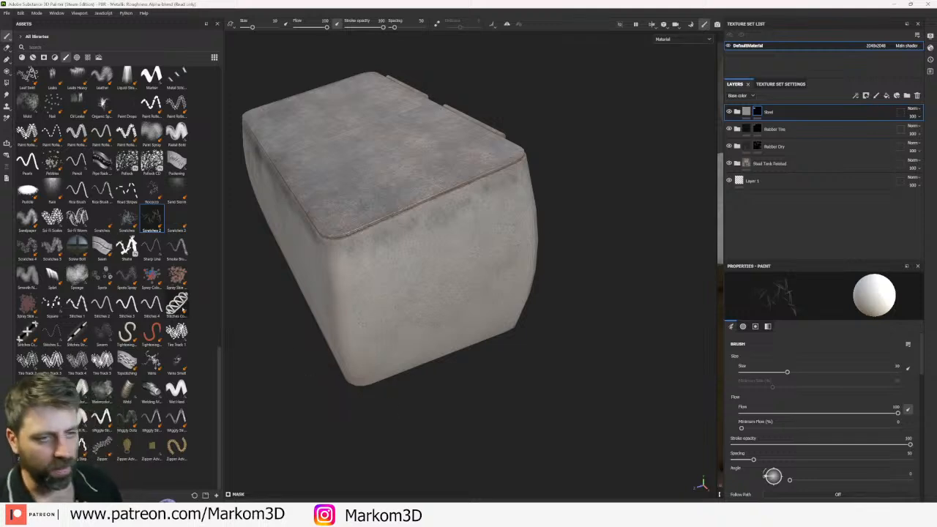
# - Switch the brush for the Steel mask to Sandpaper, keeping size 12 and flow 100
pyautogui.scroll(5, 153, 279)
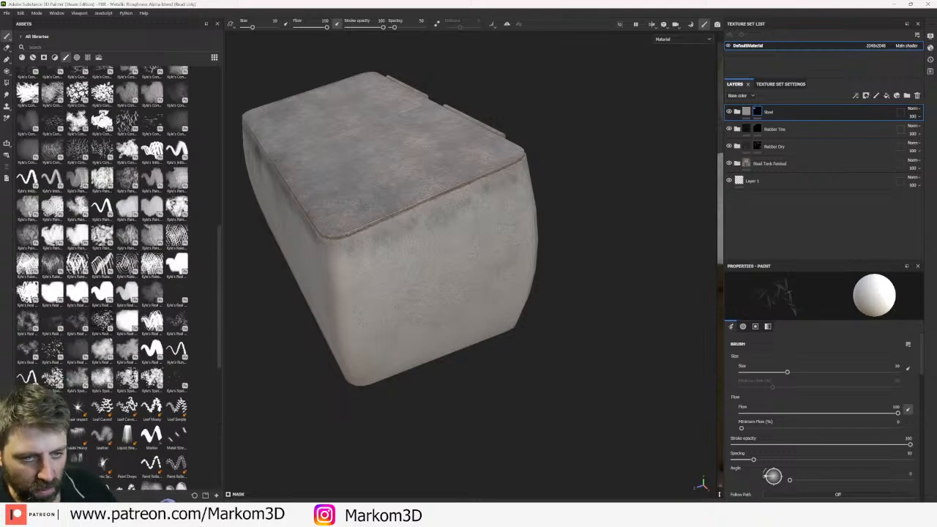
pyautogui.scroll(-5, 102, 344)
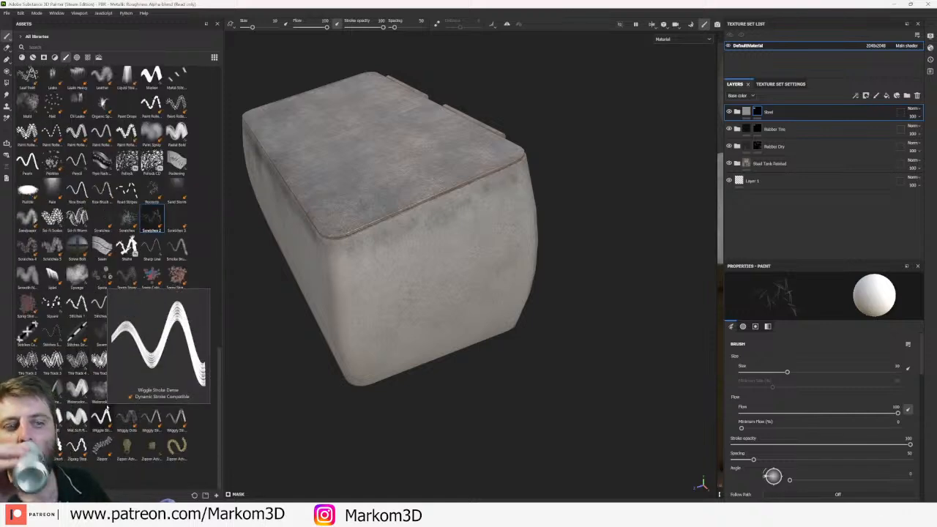
pyautogui.moveTo(126, 285)
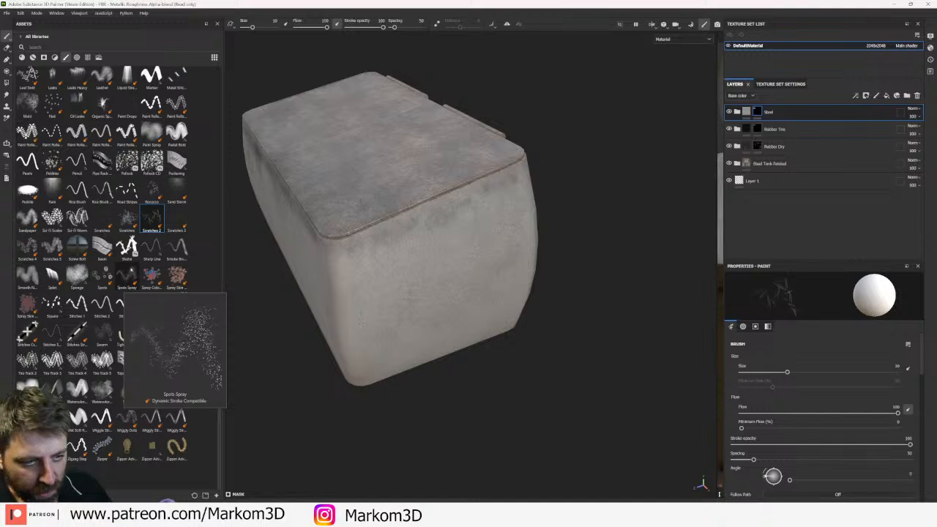
pyautogui.moveTo(125, 220)
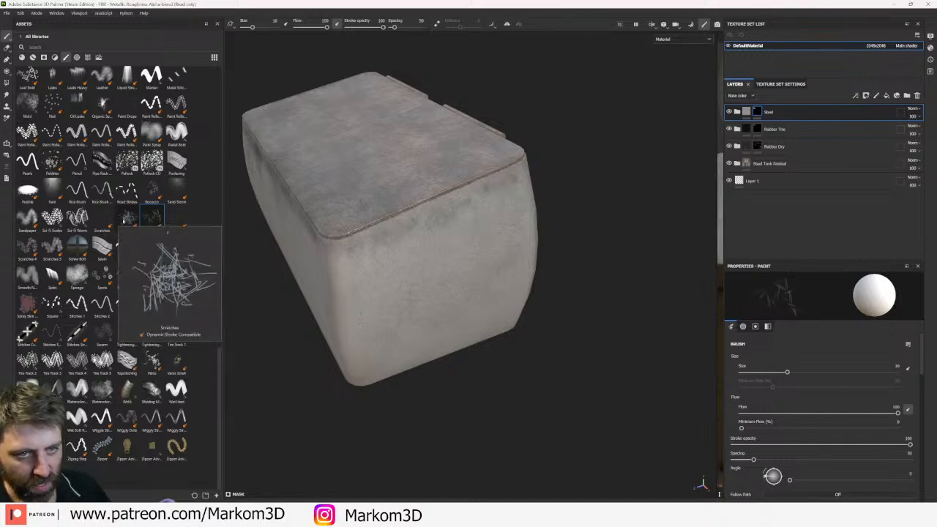
pyautogui.scroll(3, 77, 277)
pyautogui.click(27, 307)
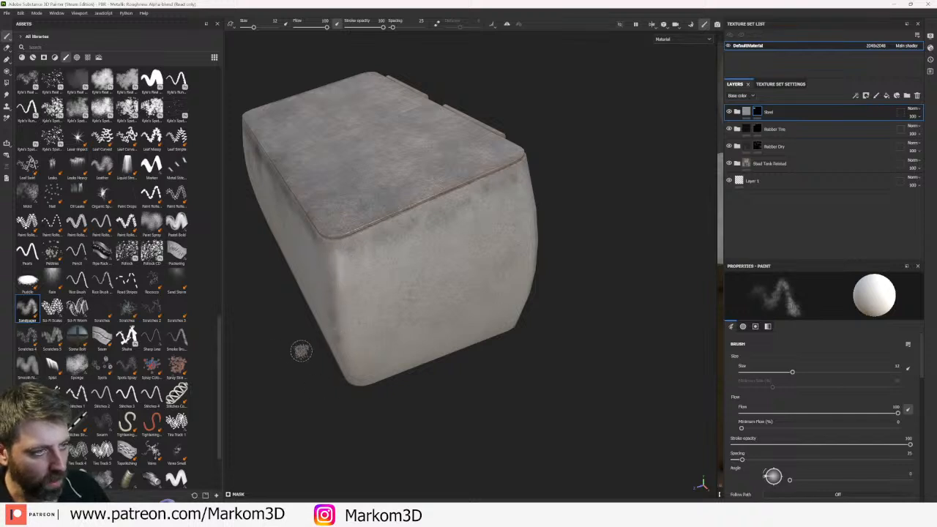
pyautogui.keyDown('alt'); pyautogui.moveTo(301, 351); pyautogui.dragTo(439, 339); pyautogui.keyUp('alt')
pyautogui.keyDown('alt'); pyautogui.moveTo(440, 339); pyautogui.dragTo(602, 328, button='middle'); pyautogui.keyUp('alt')
pyautogui.scroll(-3, 330, 366)
pyautogui.keyDown('alt'); pyautogui.moveTo(330, 366); pyautogui.dragTo(366, 391); pyautogui.keyUp('alt')
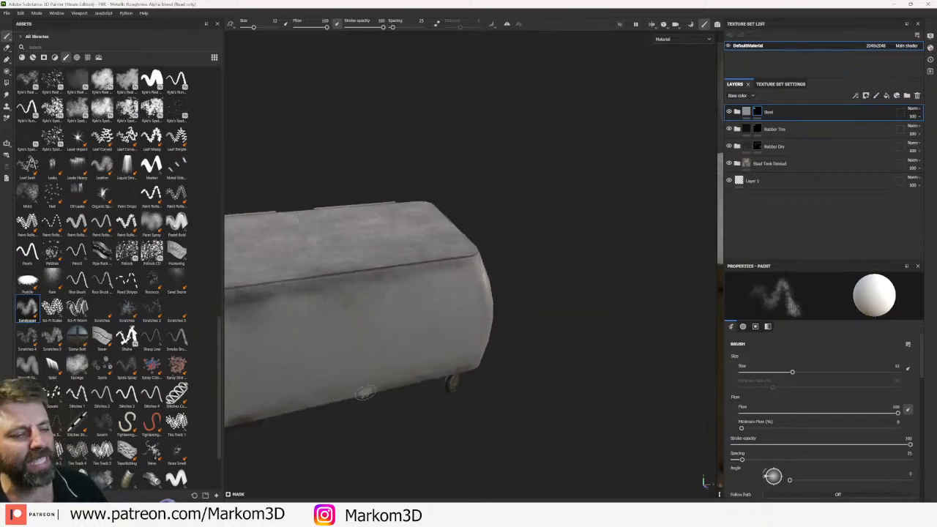
pyautogui.keyDown('alt'); pyautogui.moveTo(366, 392); pyautogui.dragTo(458, 347, button='middle'); pyautogui.keyUp('alt')
pyautogui.moveTo(342, 355)
pyautogui.keyDown('alt'); pyautogui.mouseDown()
pyautogui.moveTo(359, 388)
pyautogui.moveTo(439, 380)
pyautogui.moveTo(454, 353)
pyautogui.mouseUp(); pyautogui.keyUp('alt')
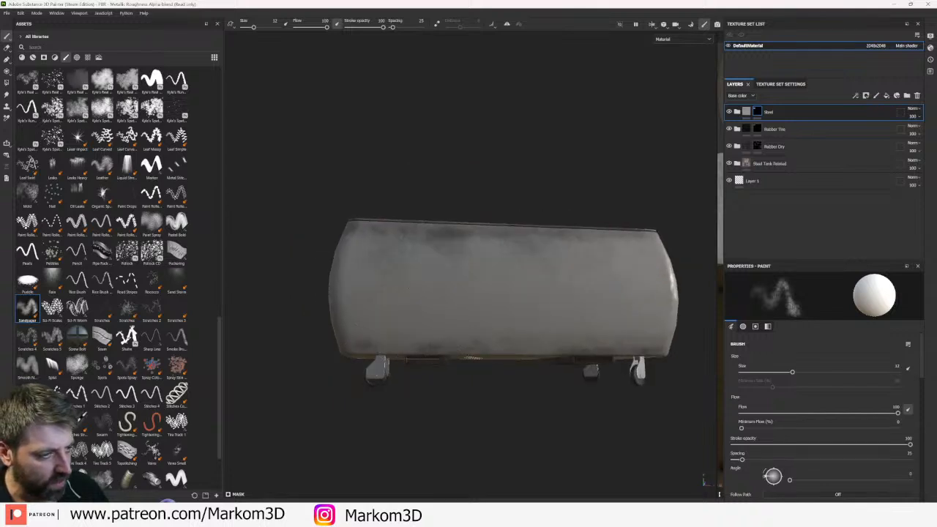
# - Examine the lid edges, hinge notches, long sides and end faces of the bin from several angles
pyautogui.keyDown('alt'); pyautogui.moveTo(588, 341); pyautogui.dragTo(402, 260); pyautogui.keyUp('alt')
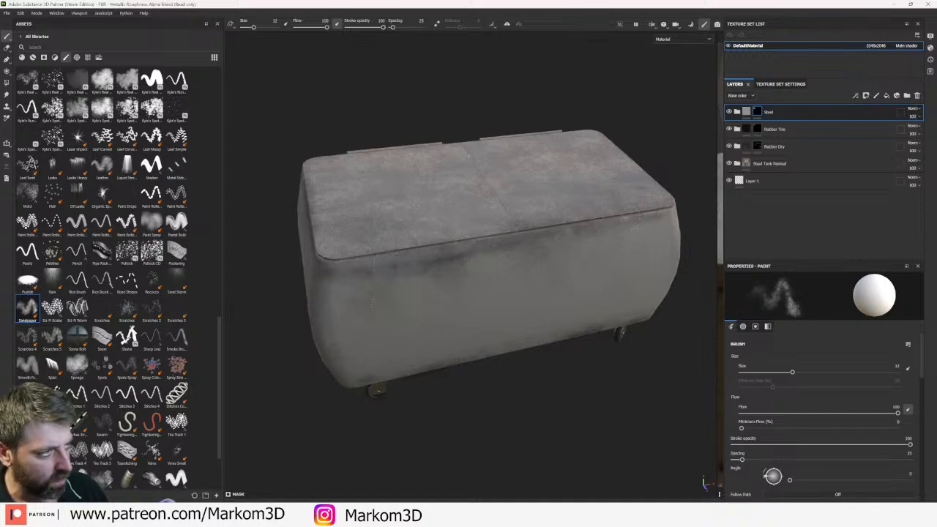
pyautogui.moveTo(314, 267)
pyautogui.keyDown('alt'); pyautogui.mouseDown()
pyautogui.moveTo(348, 294)
pyautogui.moveTo(385, 284)
pyautogui.mouseUp(); pyautogui.keyUp('alt')
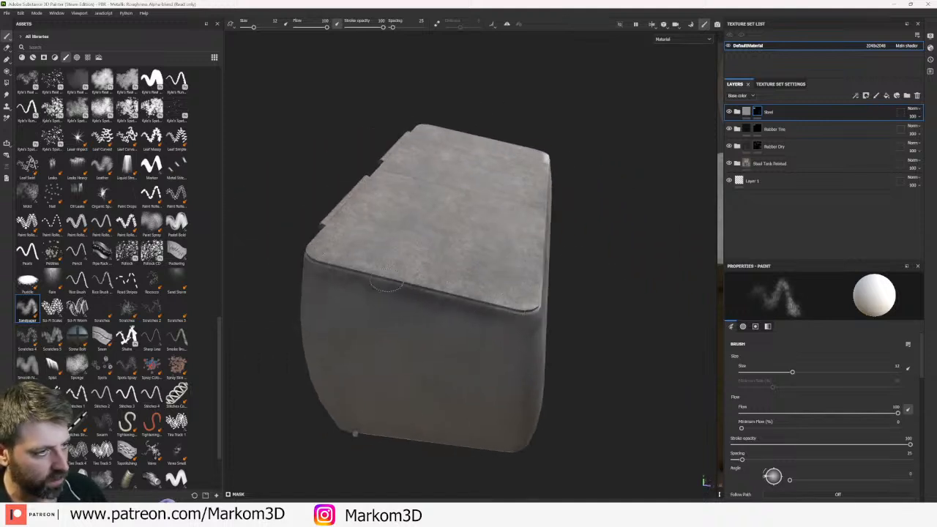
pyautogui.keyDown('alt'); pyautogui.moveTo(344, 334); pyautogui.dragTo(512, 388, button='right'); pyautogui.keyUp('alt')
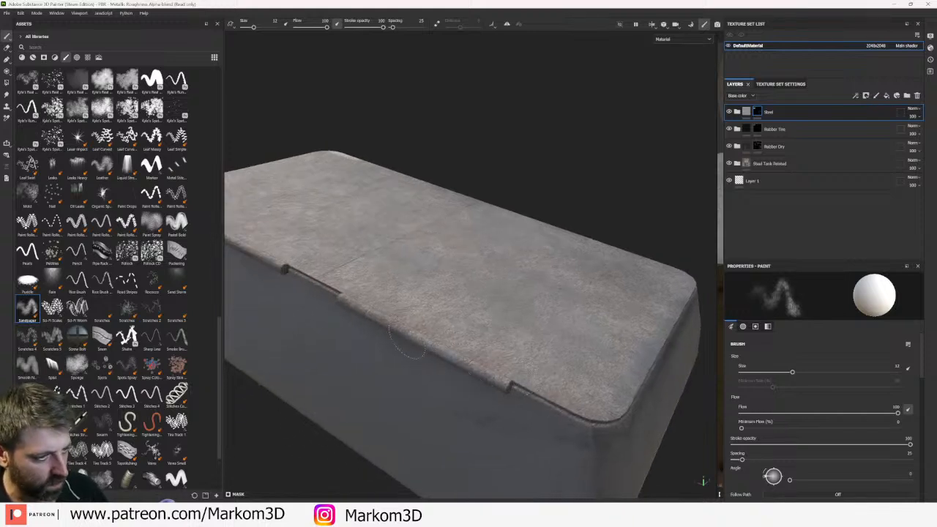
pyautogui.keyDown('alt'); pyautogui.moveTo(337, 308); pyautogui.dragTo(439, 389); pyautogui.keyUp('alt')
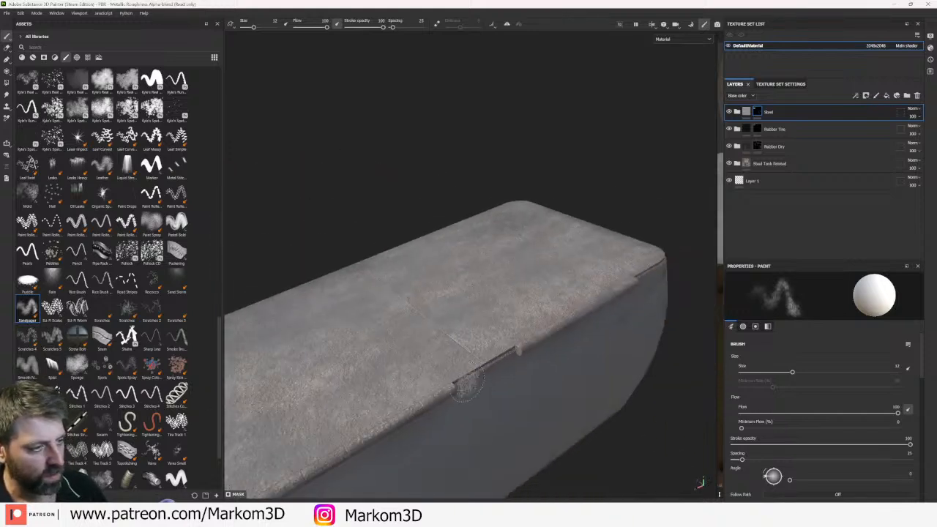
pyautogui.keyDown('alt'); pyautogui.moveTo(431, 421); pyautogui.dragTo(366, 351); pyautogui.keyUp('alt')
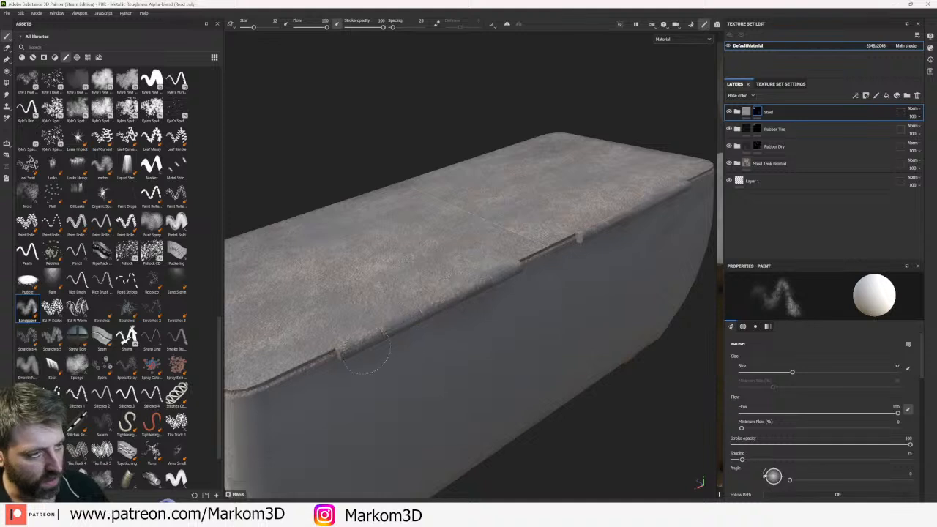
pyautogui.keyDown('alt'); pyautogui.moveTo(453, 395); pyautogui.dragTo(388, 344); pyautogui.keyUp('alt')
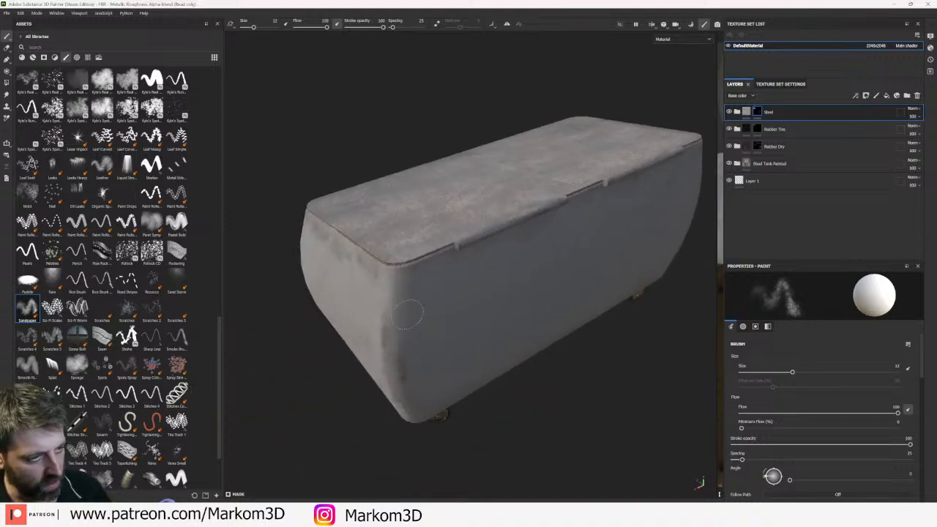
pyautogui.keyDown('alt'); pyautogui.moveTo(415, 406); pyautogui.dragTo(571, 322); pyautogui.keyUp('alt')
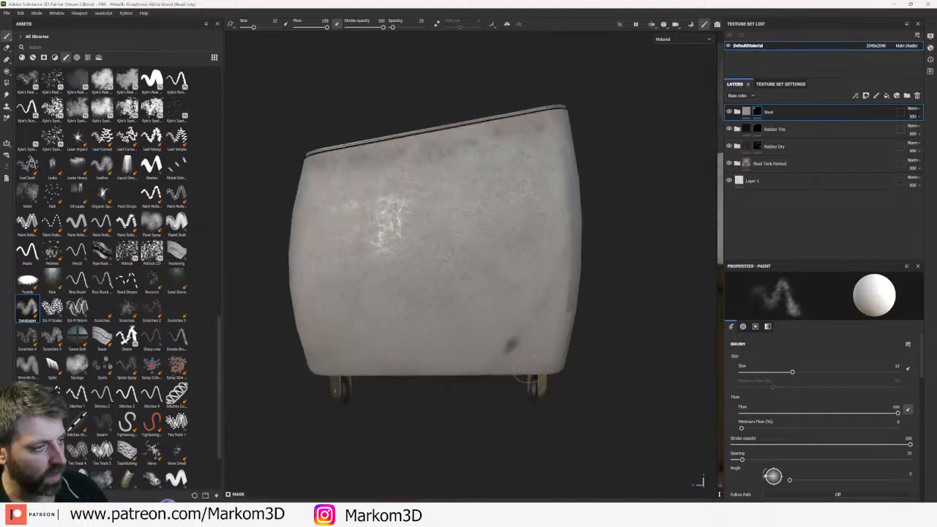
pyautogui.keyDown('alt'); pyautogui.moveTo(365, 391); pyautogui.dragTo(540, 375, button='middle'); pyautogui.keyUp('alt')
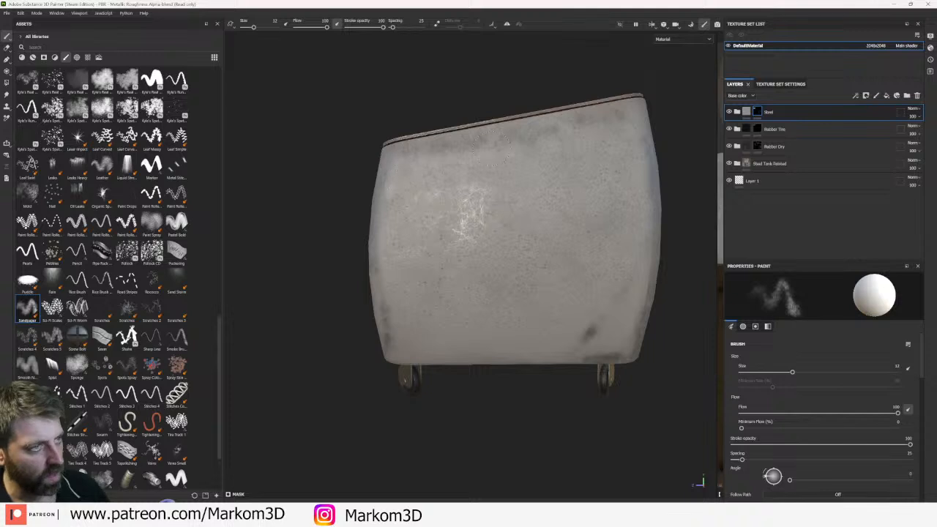
pyautogui.keyDown('alt'); pyautogui.moveTo(400, 162); pyautogui.dragTo(514, 341); pyautogui.keyUp('alt')
pyautogui.keyDown('alt'); pyautogui.moveTo(510, 251); pyautogui.dragTo(497, 336); pyautogui.keyUp('alt')
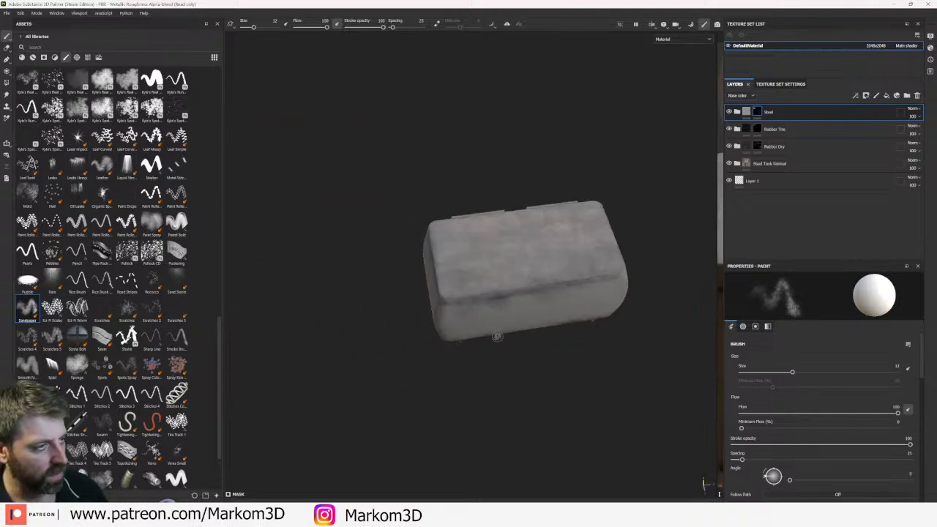
pyautogui.keyDown('alt'); pyautogui.moveTo(550, 384); pyautogui.dragTo(432, 268); pyautogui.keyUp('alt')
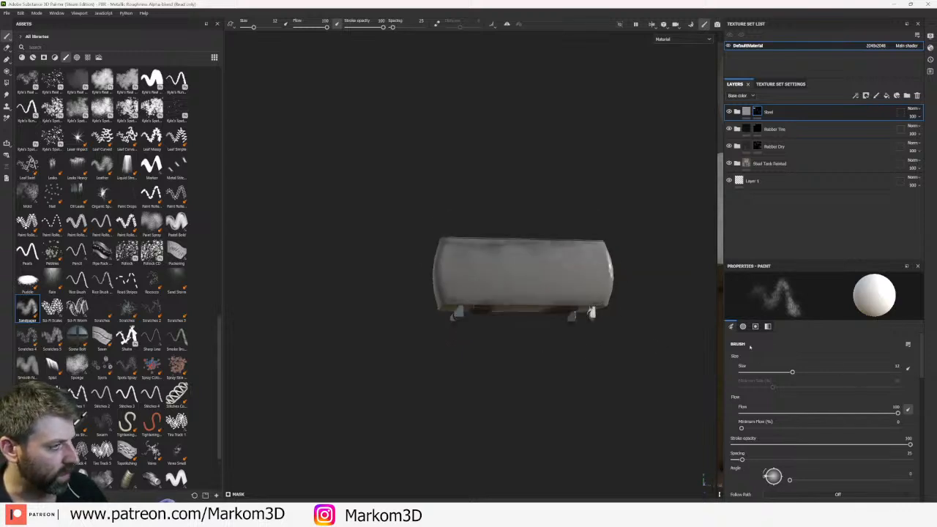
# - Enlarge the Sandpaper brush to about 62 and paint worn metal on the upper corners and sides of the body
pyautogui.moveTo(792, 372); pyautogui.dragTo(864, 372)
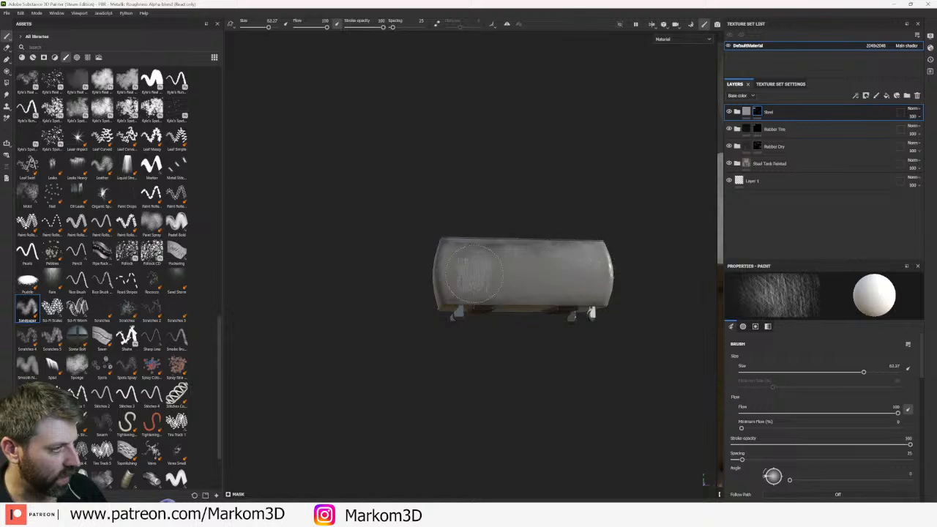
pyautogui.keyDown('alt'); pyautogui.moveTo(514, 385); pyautogui.dragTo(535, 366); pyautogui.keyUp('alt')
pyautogui.keyDown('alt'); pyautogui.moveTo(491, 293); pyautogui.dragTo(424, 300); pyautogui.keyUp('alt')
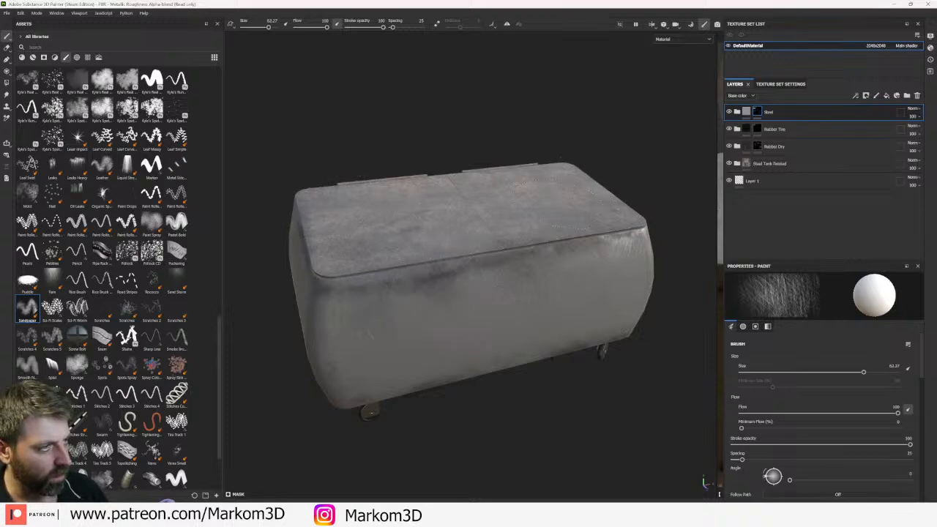
pyautogui.keyDown('alt'); pyautogui.moveTo(606, 357); pyautogui.dragTo(535, 454); pyautogui.keyUp('alt')
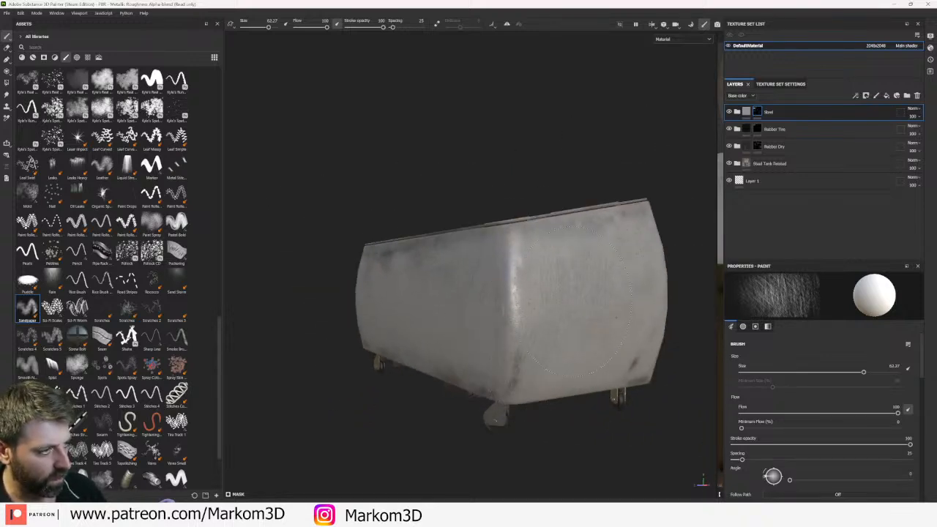
pyautogui.keyDown('alt'); pyautogui.moveTo(502, 387); pyautogui.dragTo(502, 366); pyautogui.keyUp('alt')
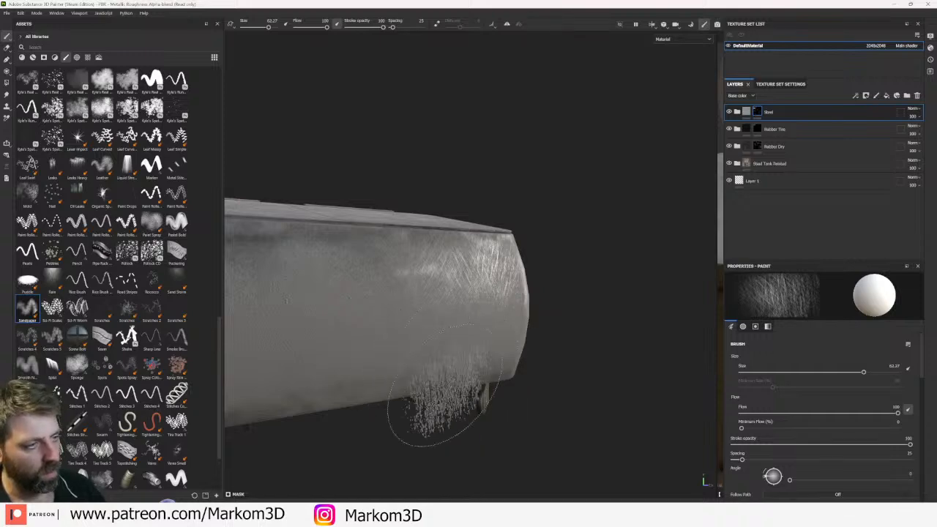
pyautogui.keyDown('alt'); pyautogui.moveTo(429, 397); pyautogui.dragTo(453, 399); pyautogui.keyUp('alt')
# - Examine the worn metal on the whole bin from the front, ends and above
pyautogui.scroll(-5, 454, 399)
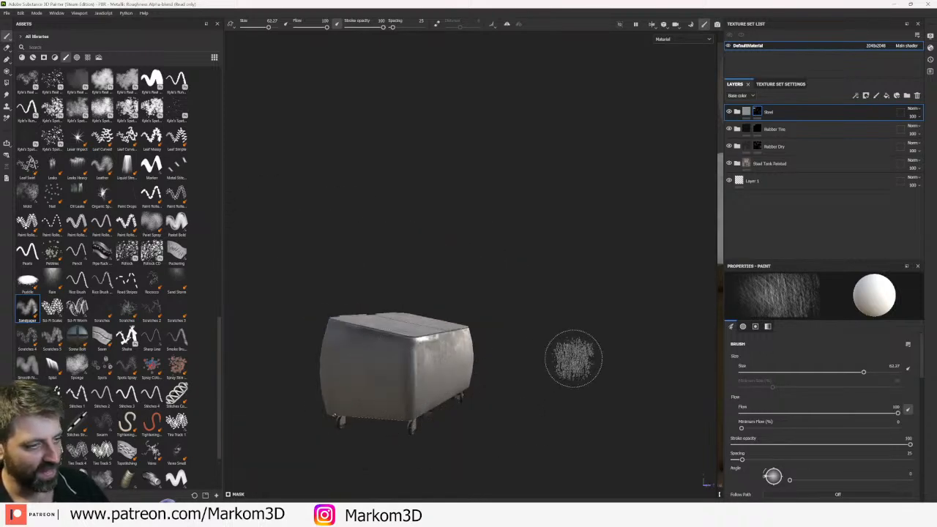
pyautogui.moveTo(569, 359)
pyautogui.keyDown('alt'); pyautogui.mouseDown()
pyautogui.moveTo(483, 366)
pyautogui.moveTo(502, 303)
pyautogui.moveTo(496, 245)
pyautogui.moveTo(451, 386)
pyautogui.moveTo(404, 414)
pyautogui.mouseUp(); pyautogui.keyUp('alt')
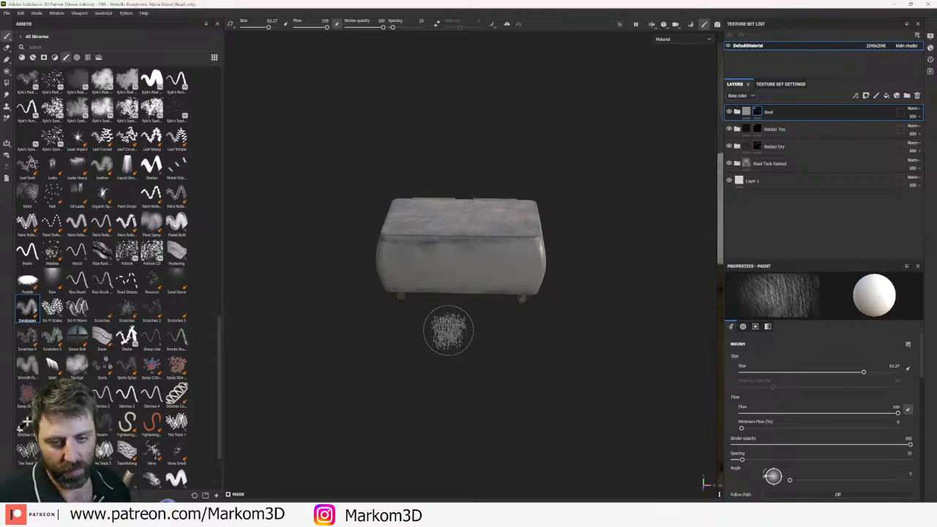
pyautogui.moveTo(446, 329)
pyautogui.keyDown('alt'); pyautogui.mouseDown()
pyautogui.moveTo(434, 343)
pyautogui.moveTo(442, 359)
pyautogui.mouseUp(); pyautogui.keyUp('alt')
pyautogui.scroll(2, 443, 359)
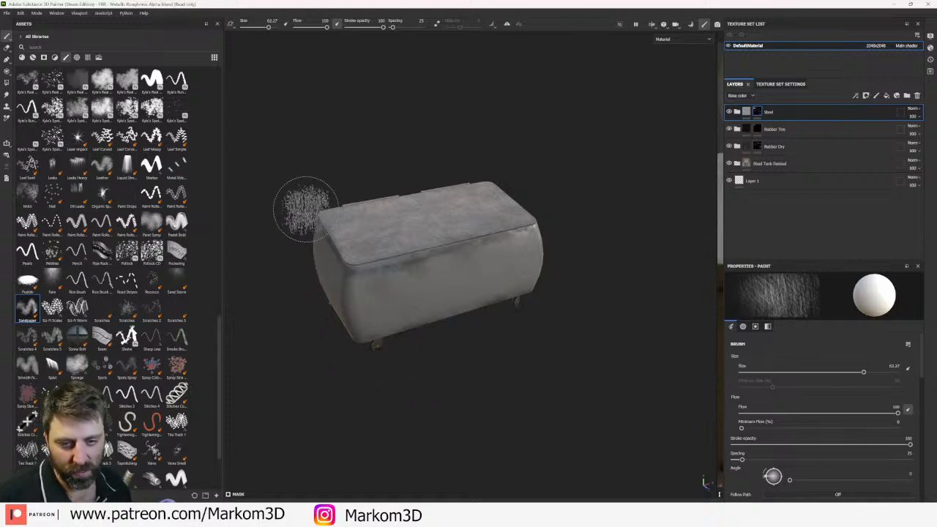
pyautogui.scroll(-2, 366, 183)
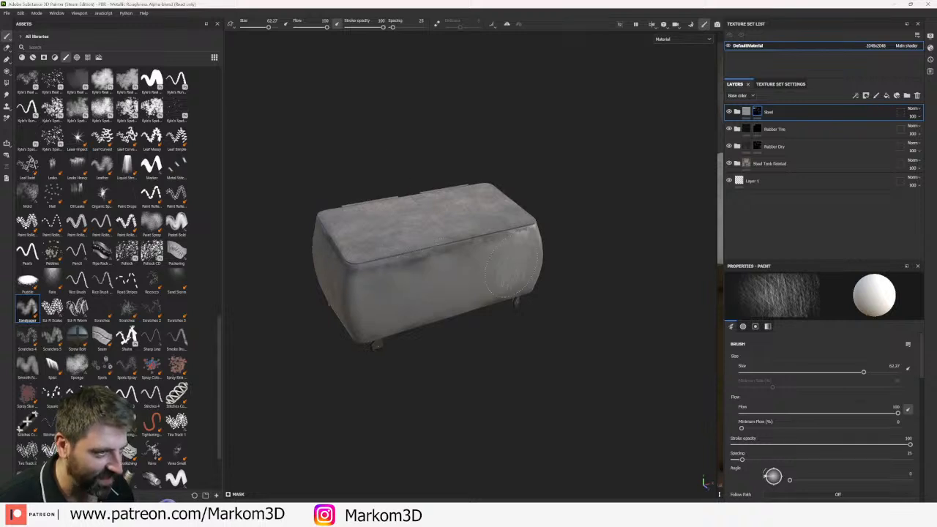
pyautogui.keyDown('alt'); pyautogui.moveTo(381, 322); pyautogui.dragTo(300, 331); pyautogui.keyUp('alt')
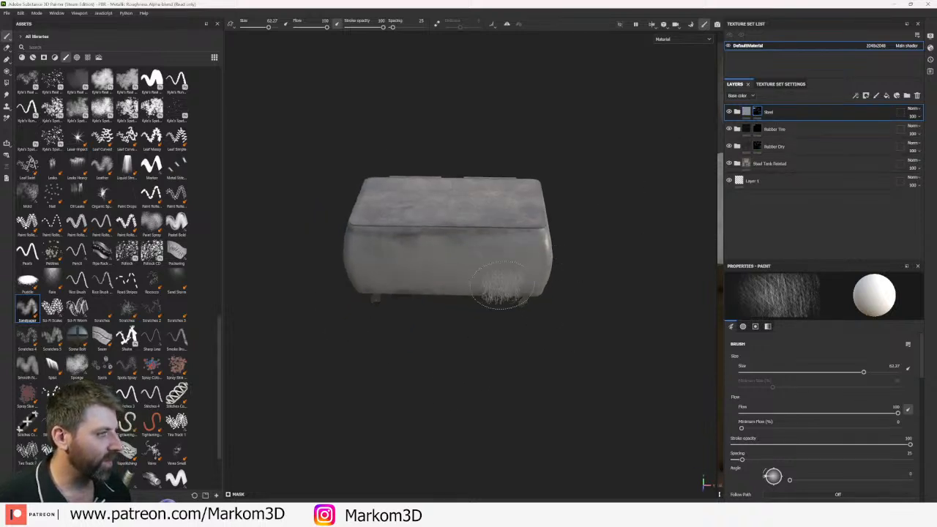
pyautogui.keyDown('alt'); pyautogui.moveTo(500, 293); pyautogui.dragTo(490, 313); pyautogui.keyUp('alt')
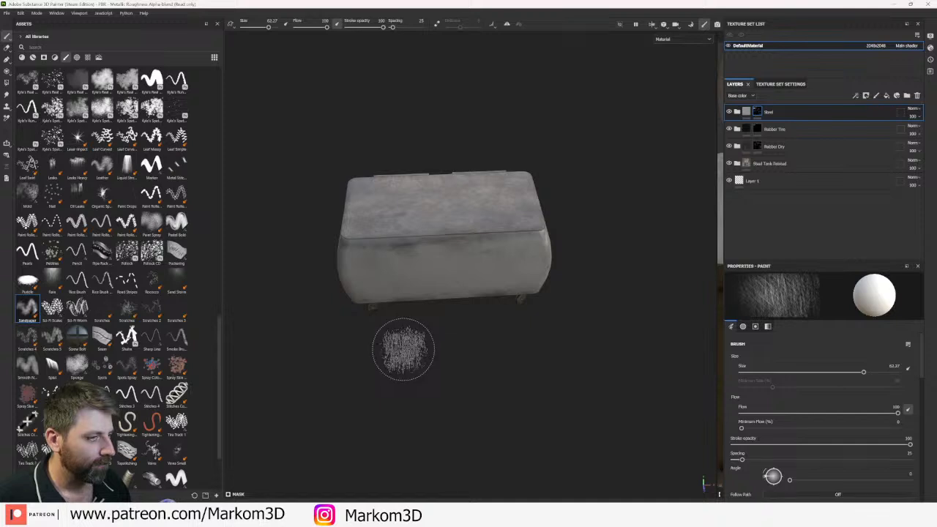
pyautogui.moveTo(382, 349)
pyautogui.keyDown('alt'); pyautogui.mouseDown()
pyautogui.moveTo(501, 340)
pyautogui.moveTo(429, 345)
pyautogui.mouseUp(); pyautogui.keyUp('alt')
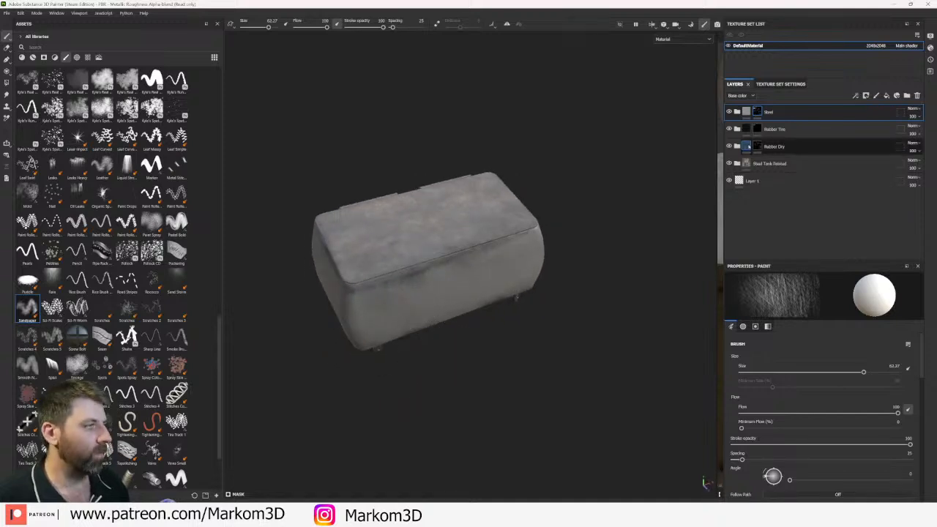
# - Expand the Steel Tank Painted group and open the base colour of its Base fill layer for editing
pyautogui.click(747, 112)
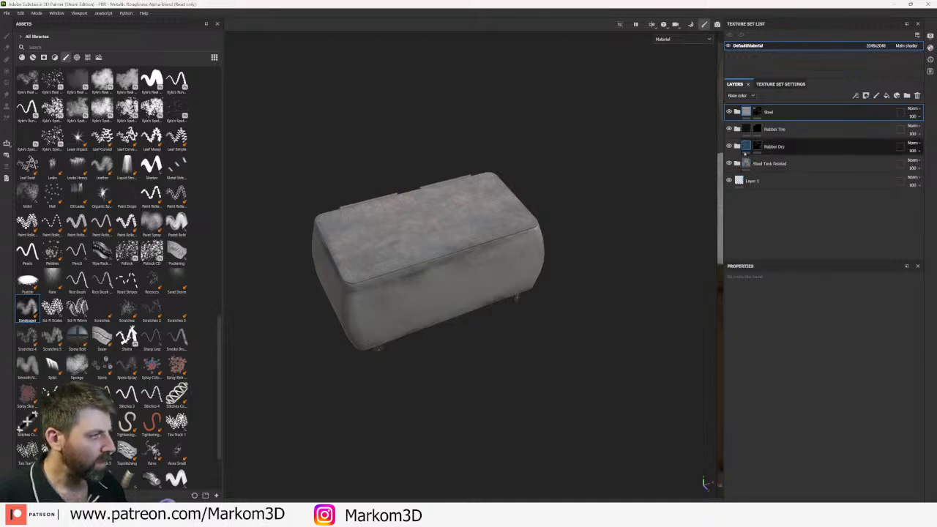
pyautogui.click(738, 163)
pyautogui.click(737, 164)
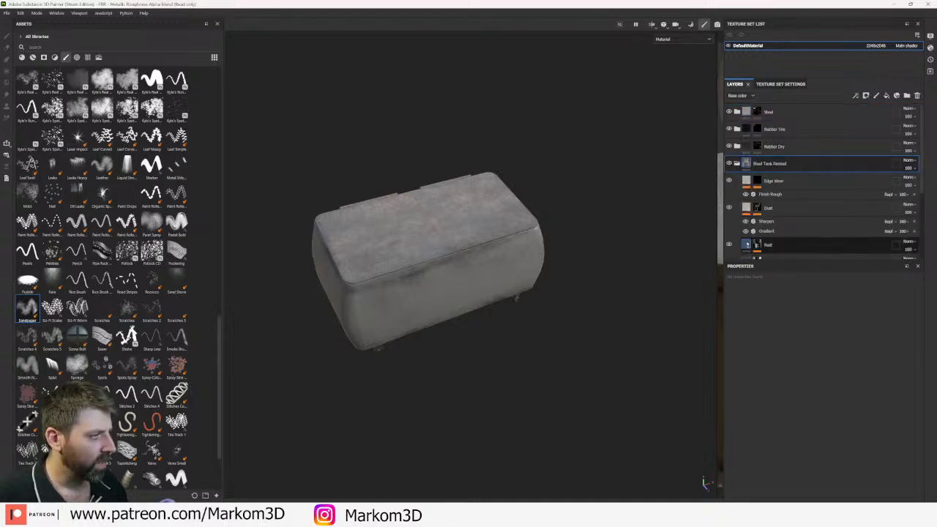
pyautogui.scroll(-5, 745, 219)
pyautogui.scroll(-1, 805, 220)
pyautogui.click(806, 219)
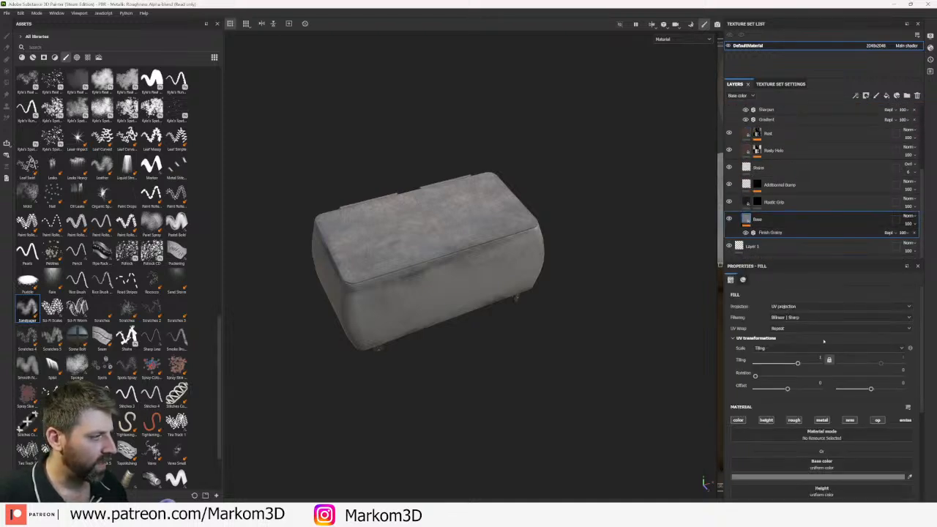
pyautogui.click(820, 478)
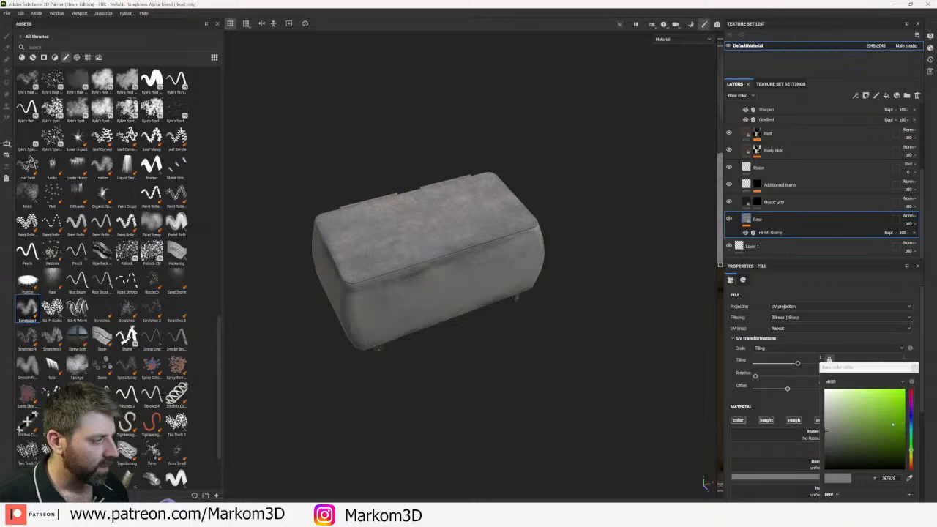
# - Try a dark desaturated blue as the Base layer's base colour
pyautogui.moveTo(914, 417); pyautogui.dragTo(911, 419)
pyautogui.click(851, 439)
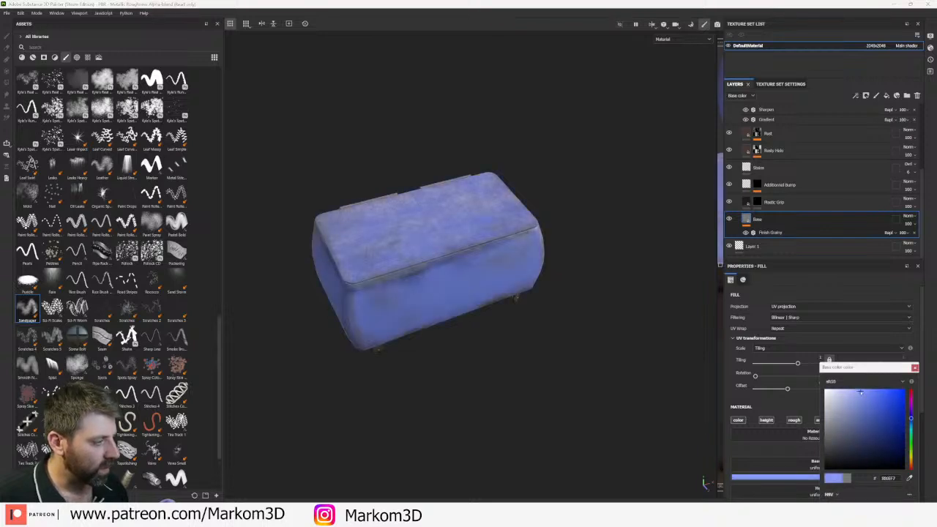
pyautogui.moveTo(846, 441); pyautogui.dragTo(849, 448)
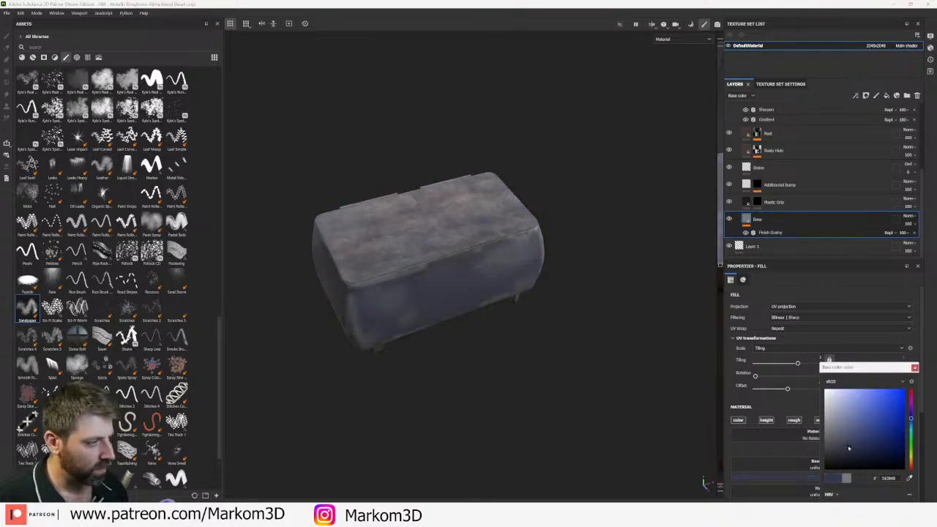
# - Try a dark olive green as the Base layer's base colour and check it on the bin
pyautogui.moveTo(912, 418); pyautogui.dragTo(919, 458)
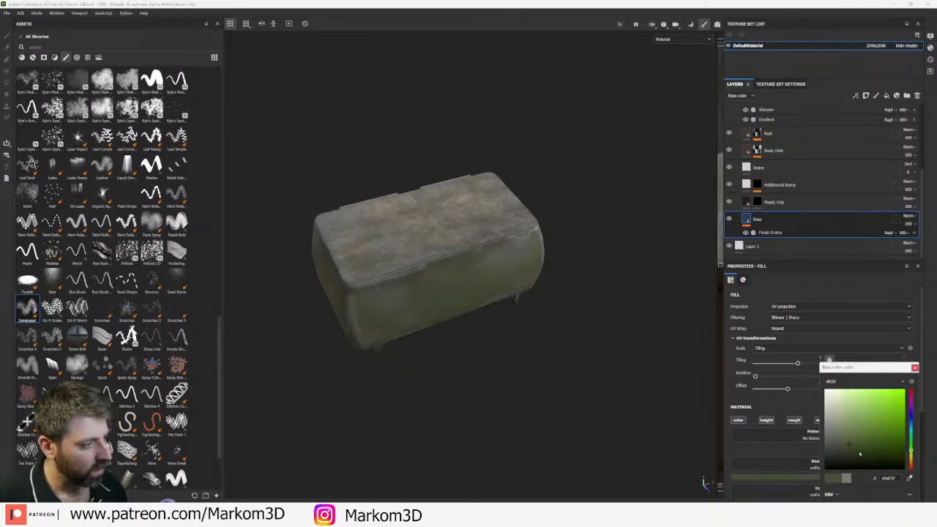
pyautogui.moveTo(844, 442); pyautogui.dragTo(845, 451)
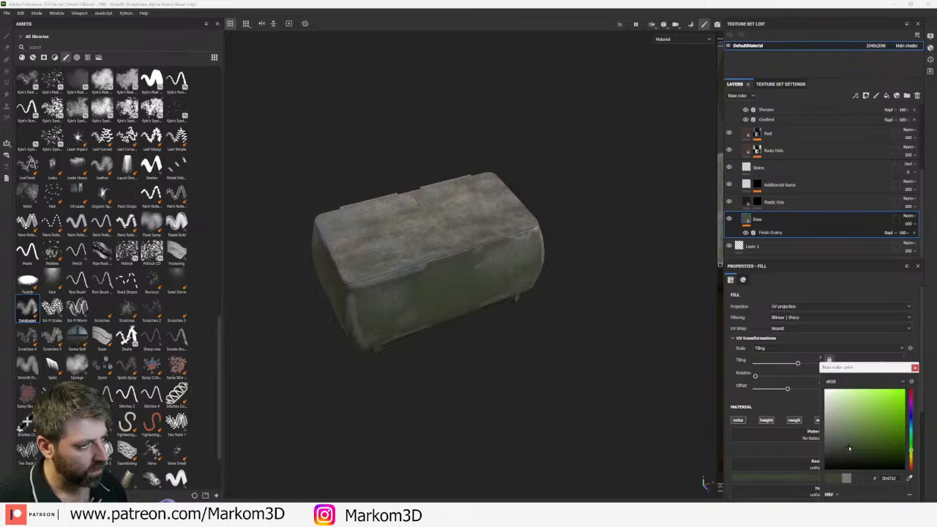
pyautogui.scroll(-3, 447, 400)
pyautogui.keyDown('alt'); pyautogui.moveTo(448, 400); pyautogui.dragTo(695, 381); pyautogui.keyUp('alt')
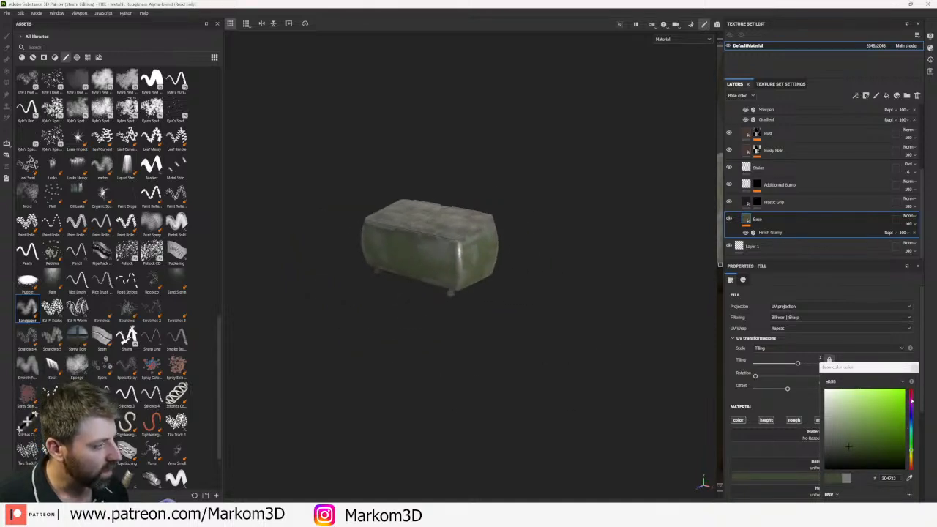
# - Try a dark muted red as the Base layer's base colour and check it on the bin
pyautogui.moveTo(911, 400); pyautogui.dragTo(911, 391)
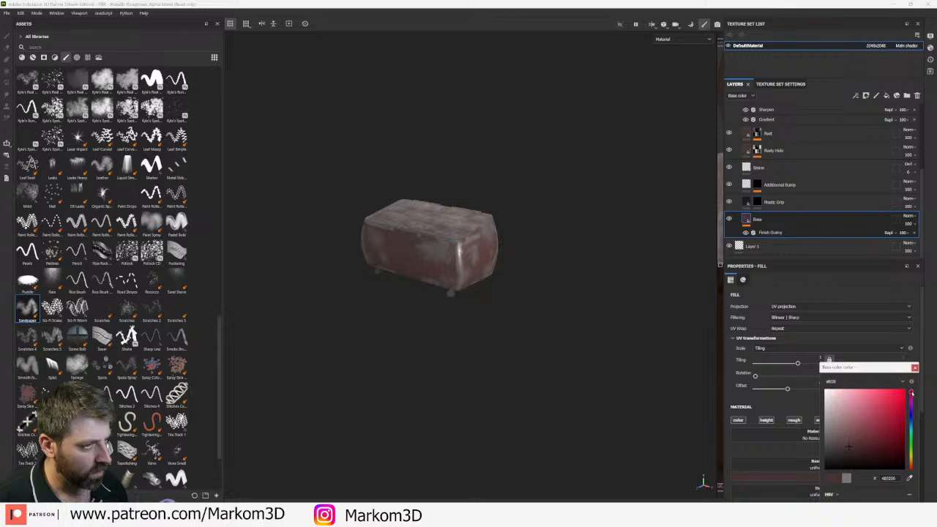
pyautogui.moveTo(852, 446)
pyautogui.mouseDown()
pyautogui.moveTo(861, 453)
pyautogui.moveTo(842, 455)
pyautogui.mouseUp()
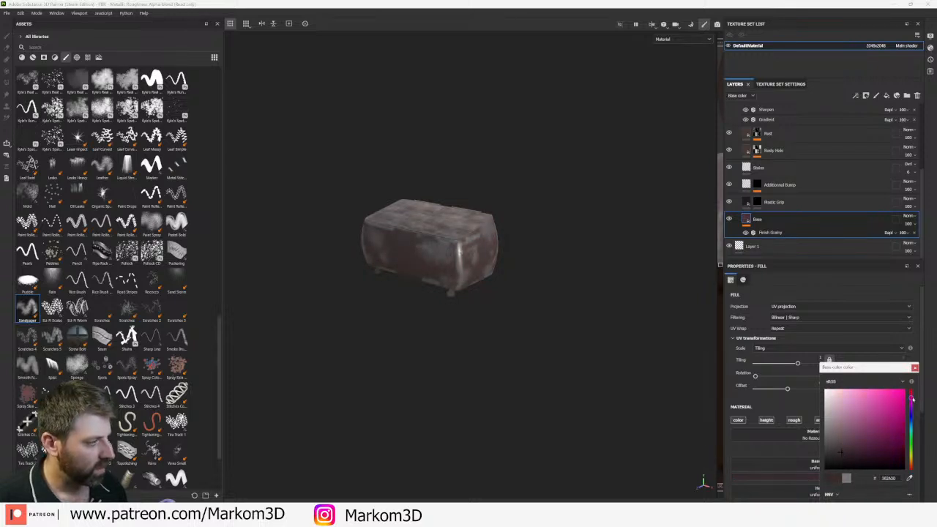
pyautogui.moveTo(849, 452)
pyautogui.mouseDown()
pyautogui.moveTo(869, 454)
pyautogui.moveTo(838, 459)
pyautogui.moveTo(852, 446)
pyautogui.mouseUp()
pyautogui.moveTo(529, 378)
pyautogui.keyDown('alt'); pyautogui.mouseDown()
pyautogui.moveTo(464, 353)
pyautogui.moveTo(410, 361)
pyautogui.moveTo(575, 328)
pyautogui.mouseUp(); pyautogui.keyUp('alt')
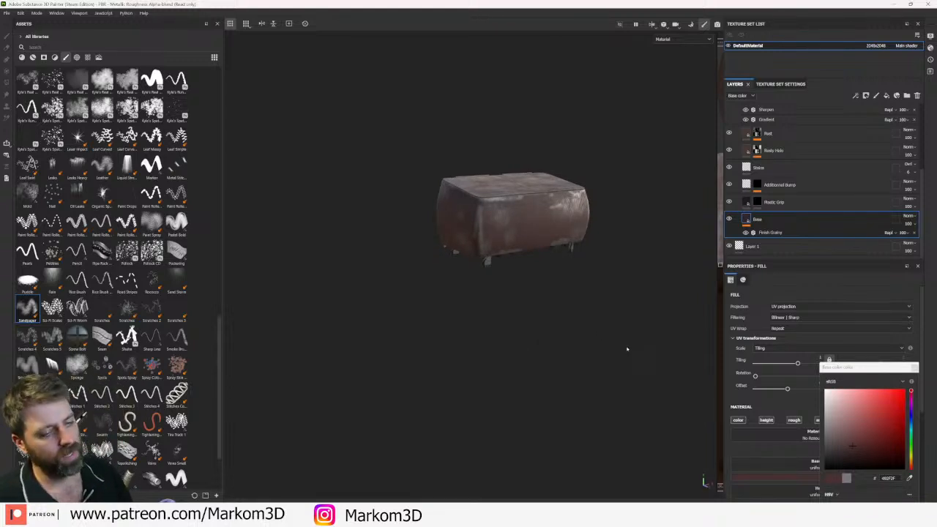
# - Set the Base layer's base colour to a muted orange-brown, 5B4C37, and check it on the bin
pyautogui.moveTo(912, 453); pyautogui.dragTo(912, 463)
pyautogui.click(853, 444)
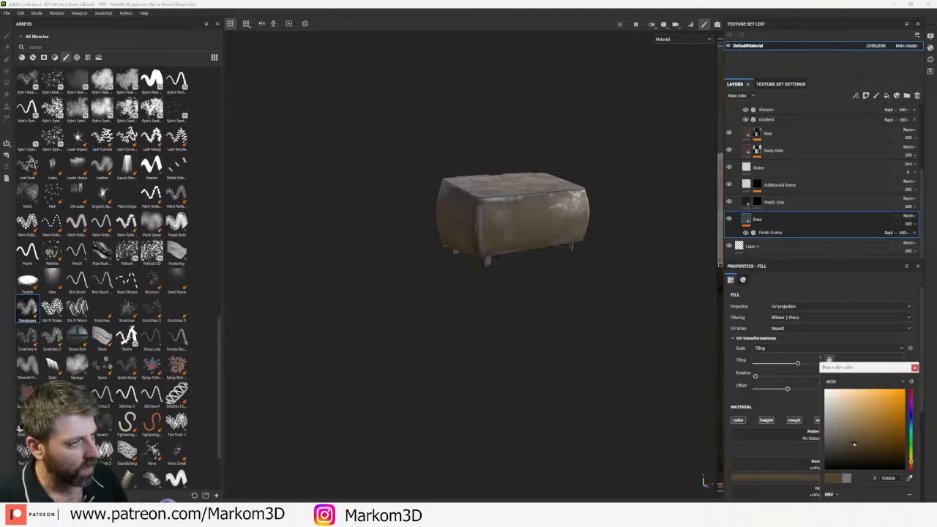
pyautogui.keyDown('alt'); pyautogui.moveTo(541, 296); pyautogui.dragTo(575, 324); pyautogui.keyUp('alt')
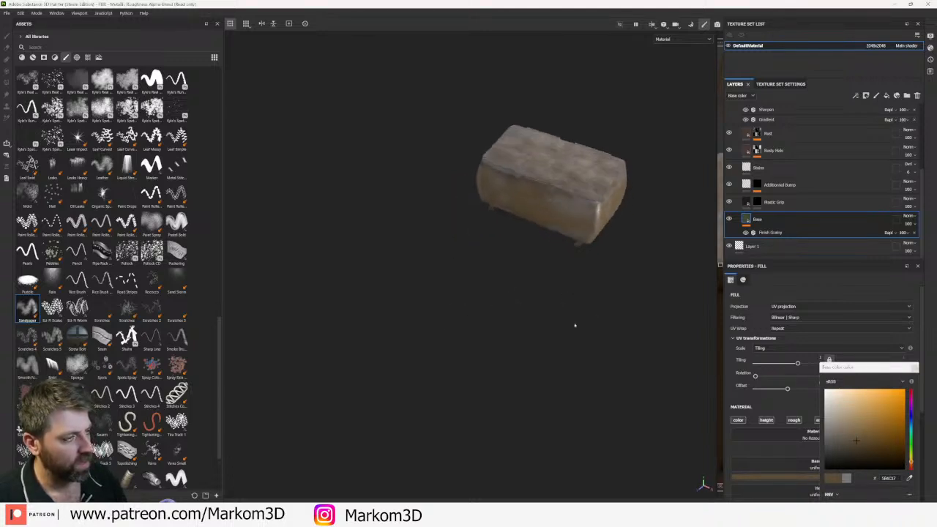
# - Check the bin from several angles, and set the Base layer's base colour to a dark muted green
pyautogui.keyDown('alt'); pyautogui.moveTo(575, 324); pyautogui.dragTo(566, 377, button='middle'); pyautogui.keyUp('alt')
pyautogui.keyDown('alt'); pyautogui.moveTo(566, 377); pyautogui.dragTo(549, 284); pyautogui.keyUp('alt')
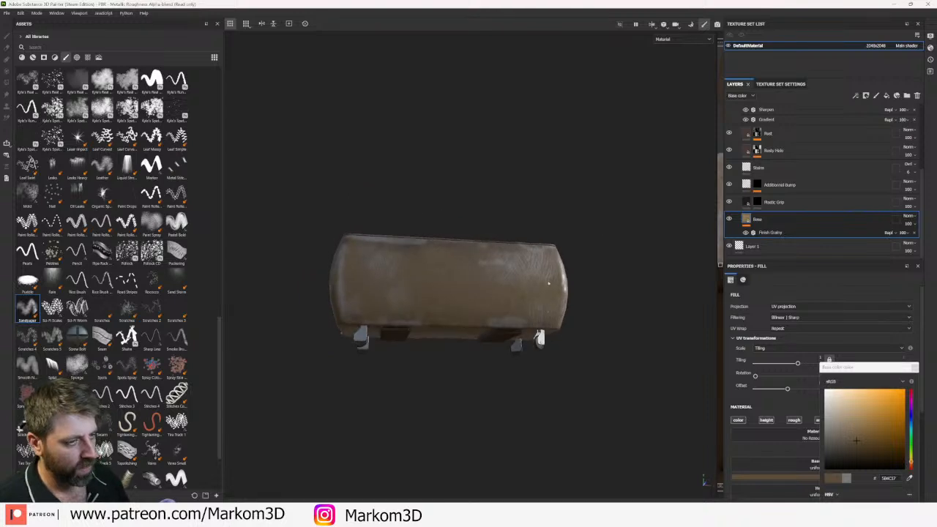
pyautogui.keyDown('alt'); pyautogui.moveTo(600, 358); pyautogui.dragTo(515, 436); pyautogui.keyUp('alt')
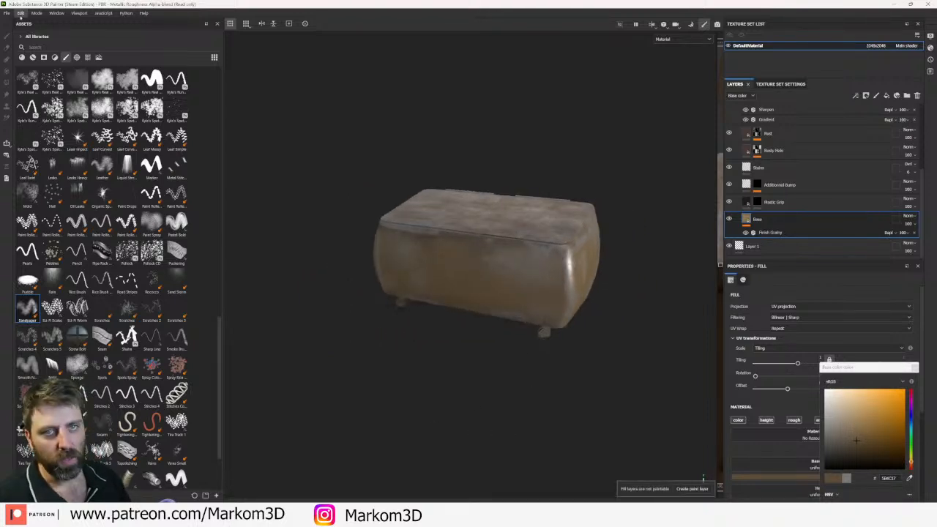
pyautogui.click(6, 13)
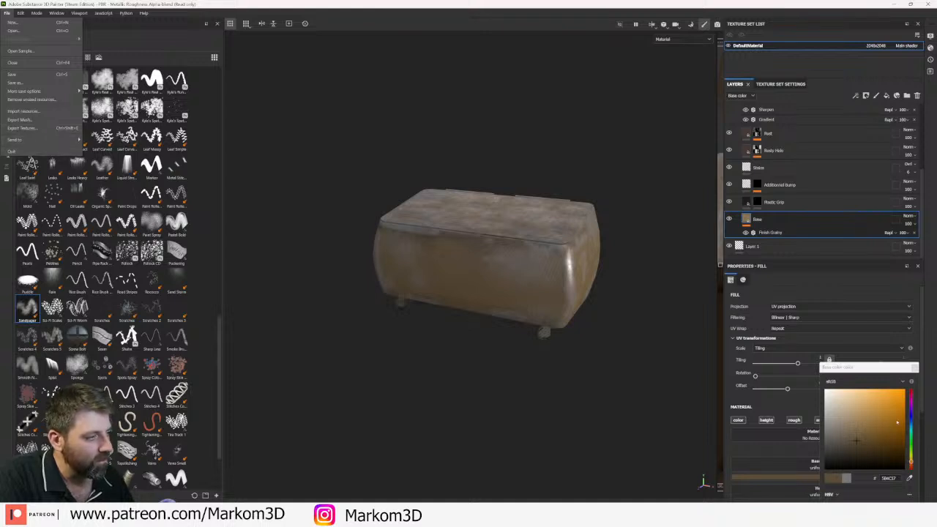
pyautogui.moveTo(910, 432); pyautogui.dragTo(853, 440)
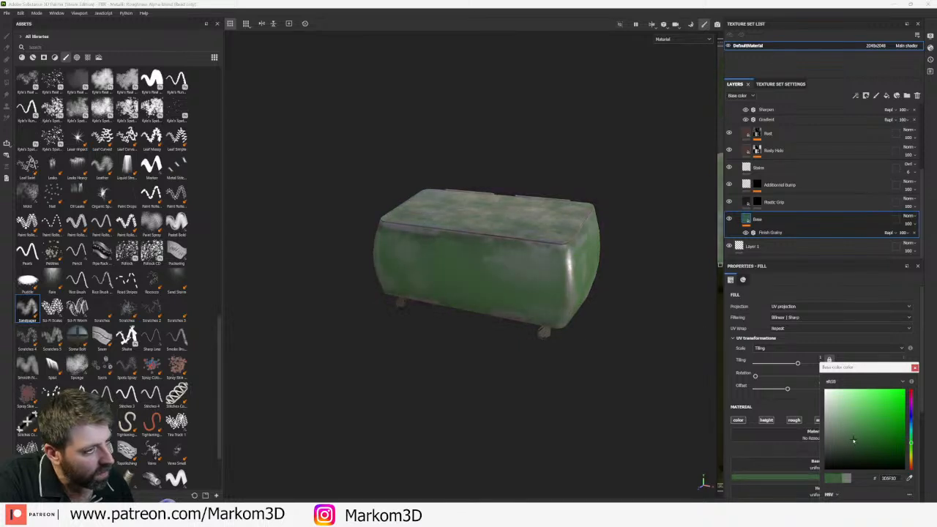
pyautogui.click(911, 437)
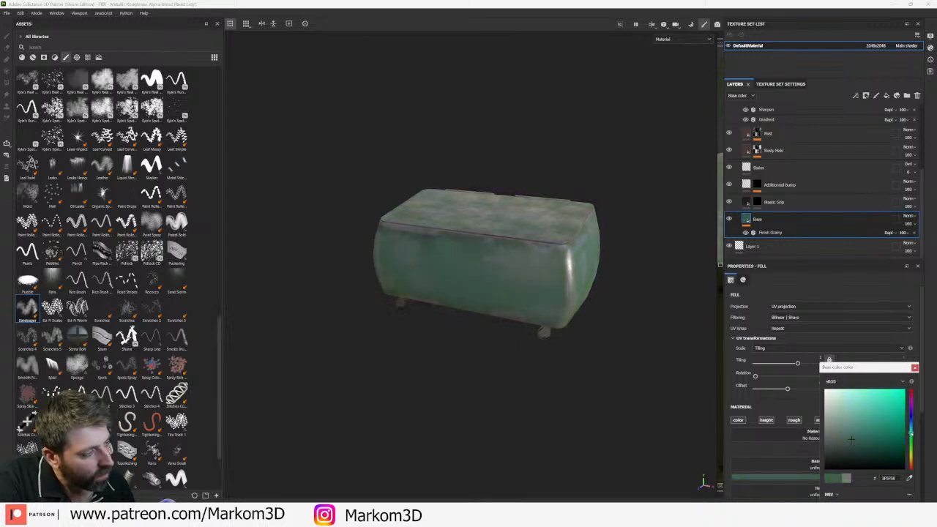
pyautogui.moveTo(849, 452); pyautogui.dragTo(851, 445)
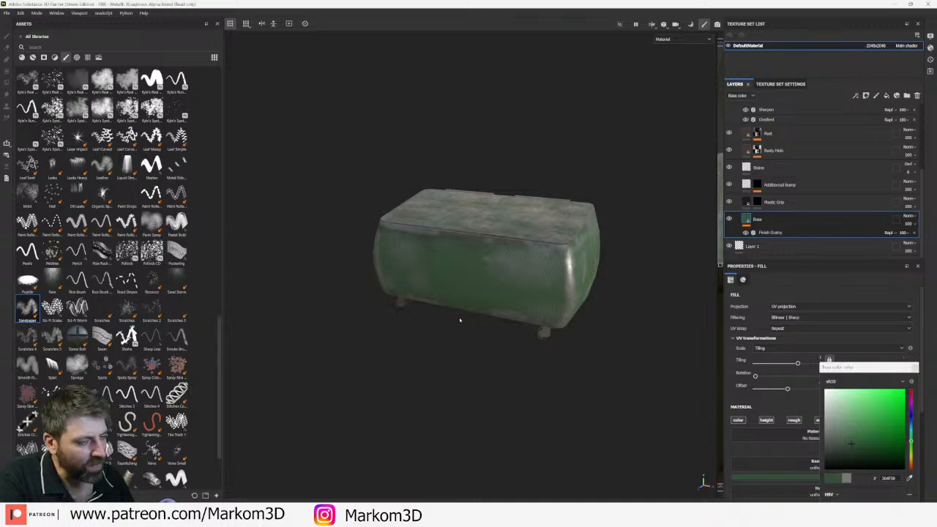
# - Open the texture export settings and set the output directory to the Textures folder inside 123_MarketPlace
pyautogui.click(6, 13)
pyautogui.click(36, 130)
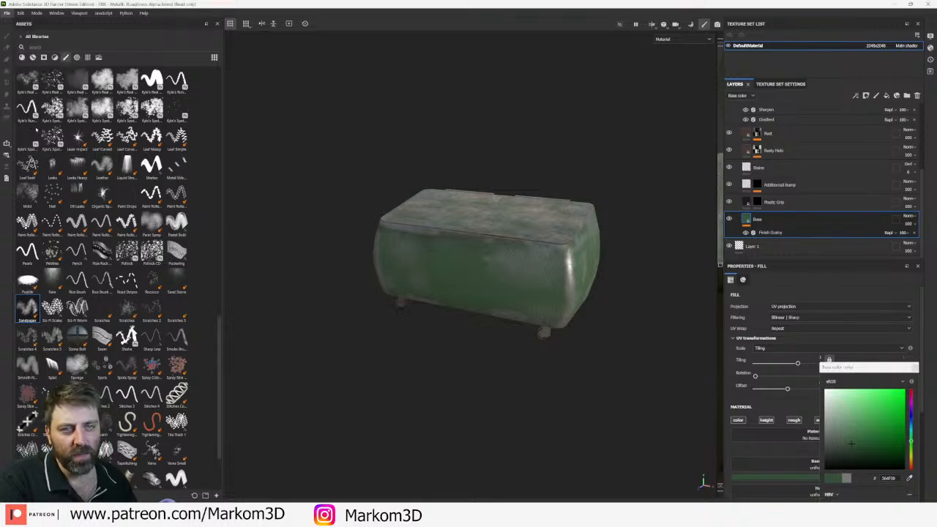
pyautogui.click(487, 167)
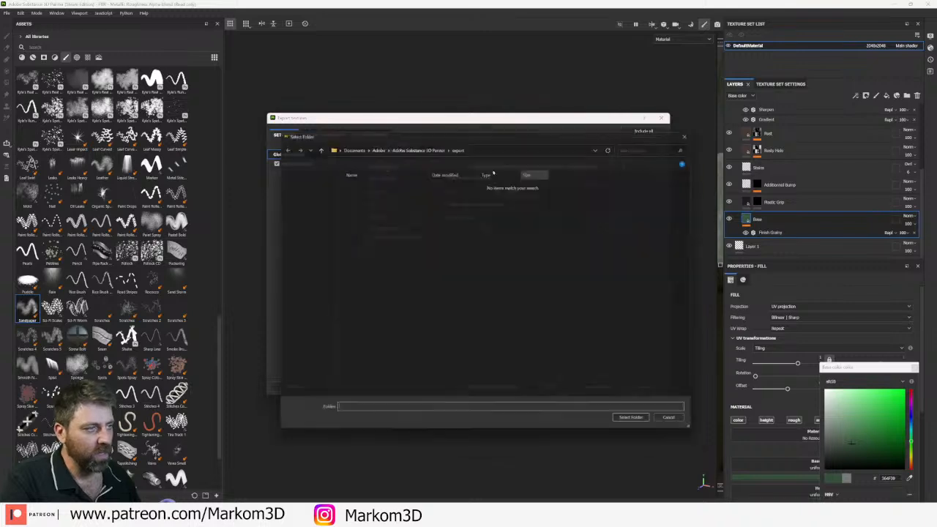
pyautogui.click(304, 313)
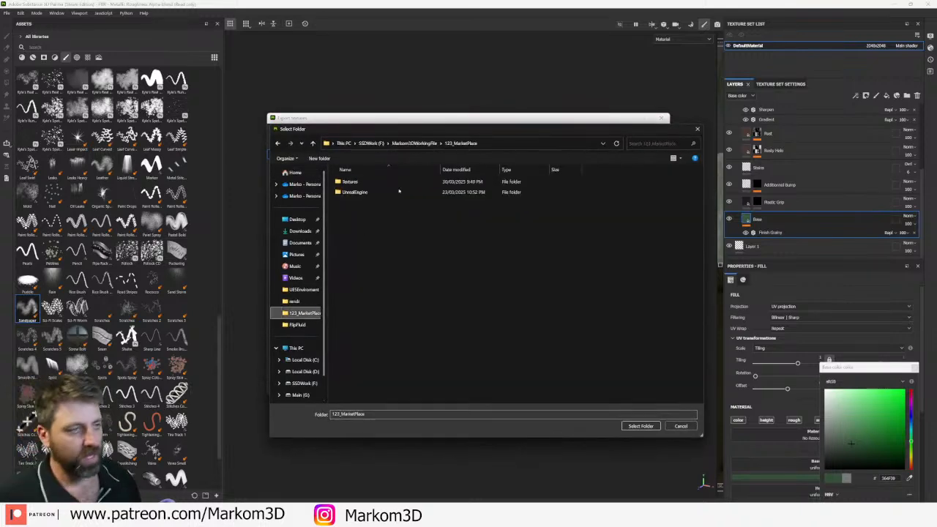
pyautogui.doubleClick(348, 182)
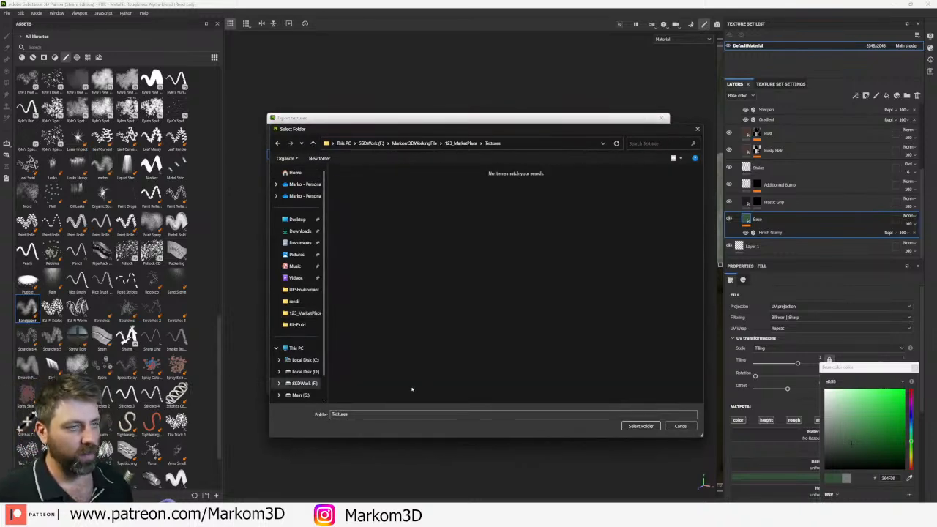
pyautogui.click(375, 415)
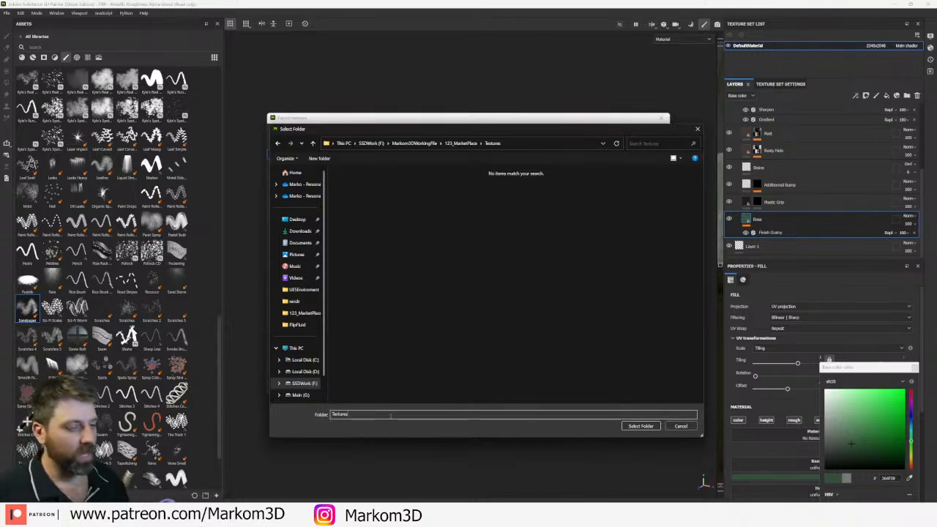
pyautogui.click(639, 426)
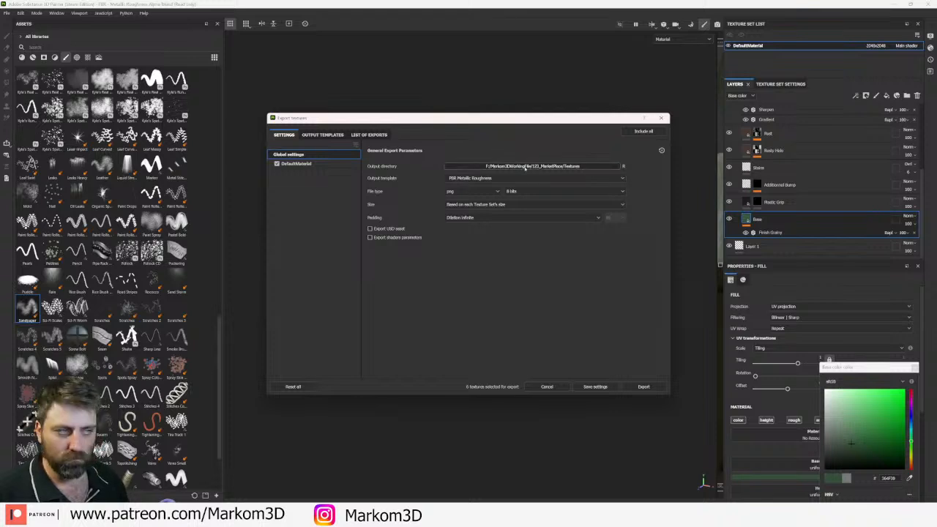
pyautogui.click(524, 167)
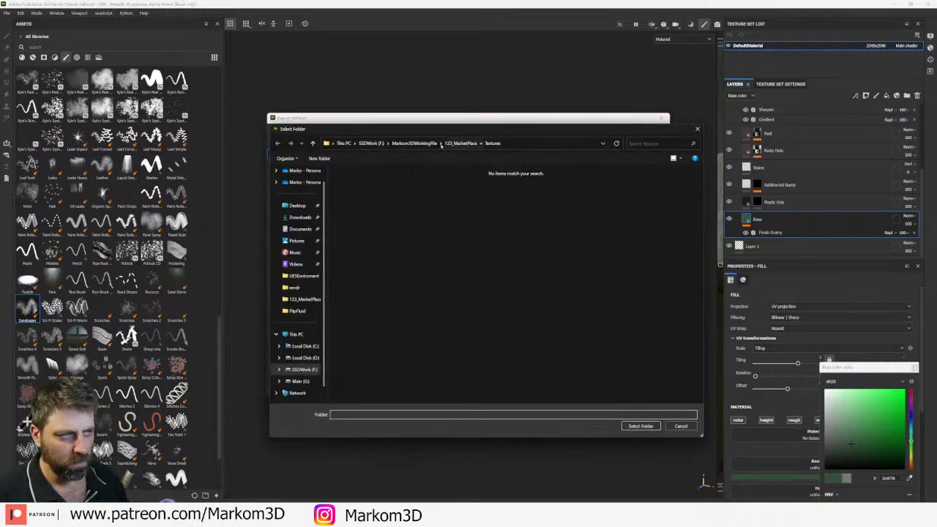
pyautogui.click(415, 143)
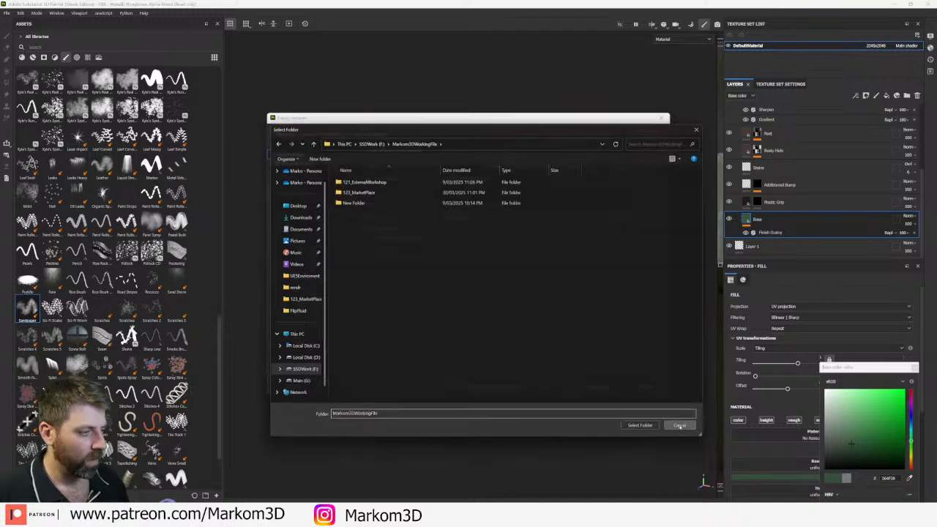
pyautogui.click(681, 426)
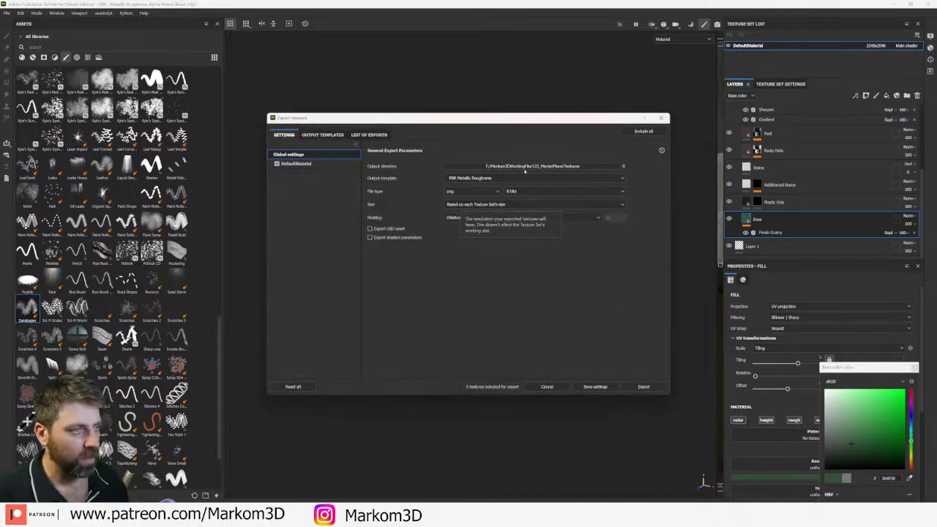
# - Try the Document channels + Normal + AO (With Alpha) output template for the texture export
pyautogui.click(323, 135)
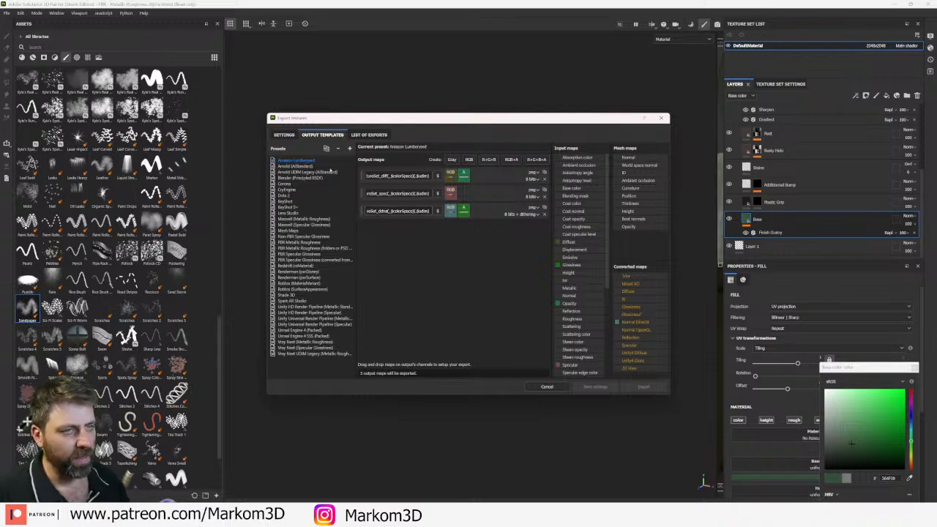
pyautogui.click(284, 135)
pyautogui.click(476, 178)
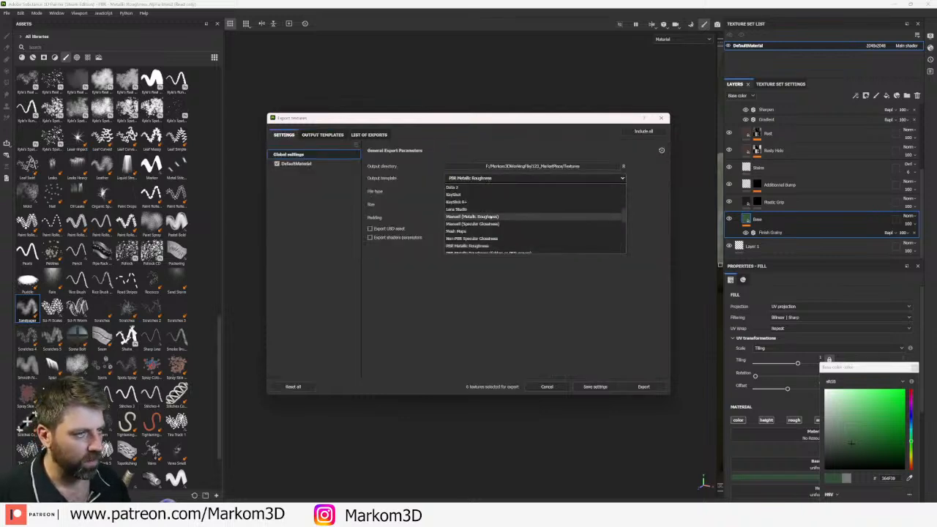
pyautogui.scroll(5, 482, 212)
pyautogui.scroll(2, 482, 206)
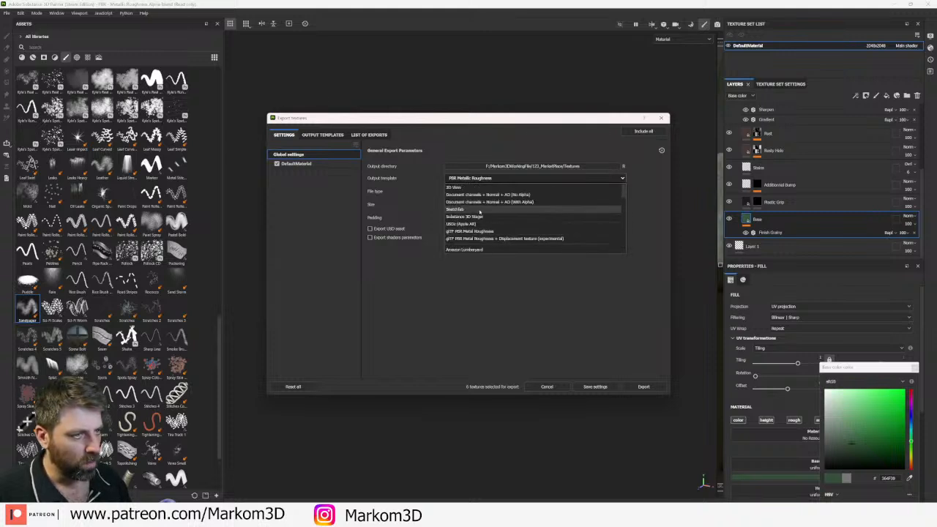
pyautogui.scroll(-3, 481, 220)
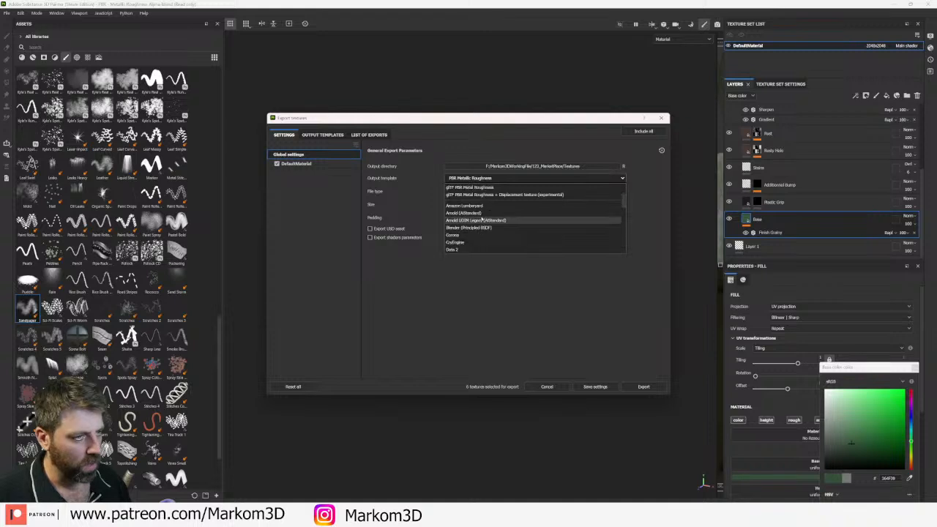
pyautogui.scroll(1, 483, 218)
pyautogui.scroll(1, 487, 220)
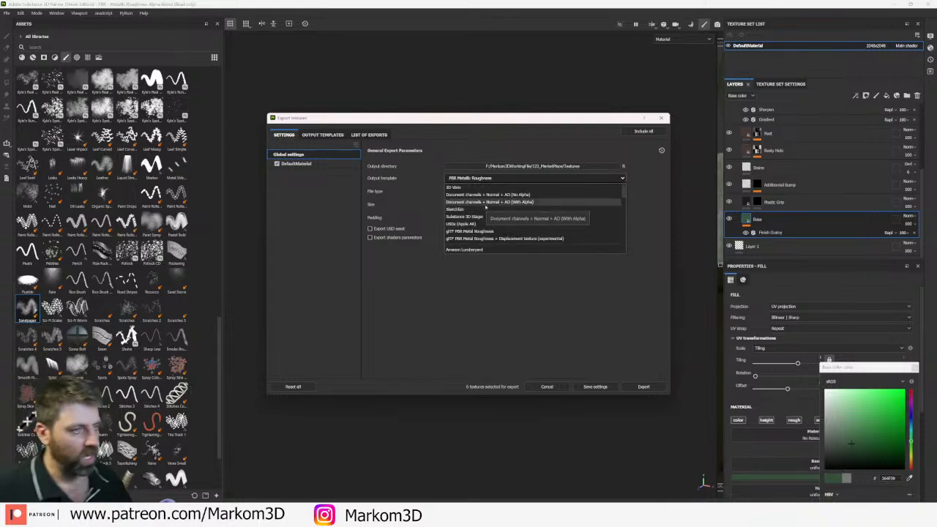
pyautogui.click(489, 205)
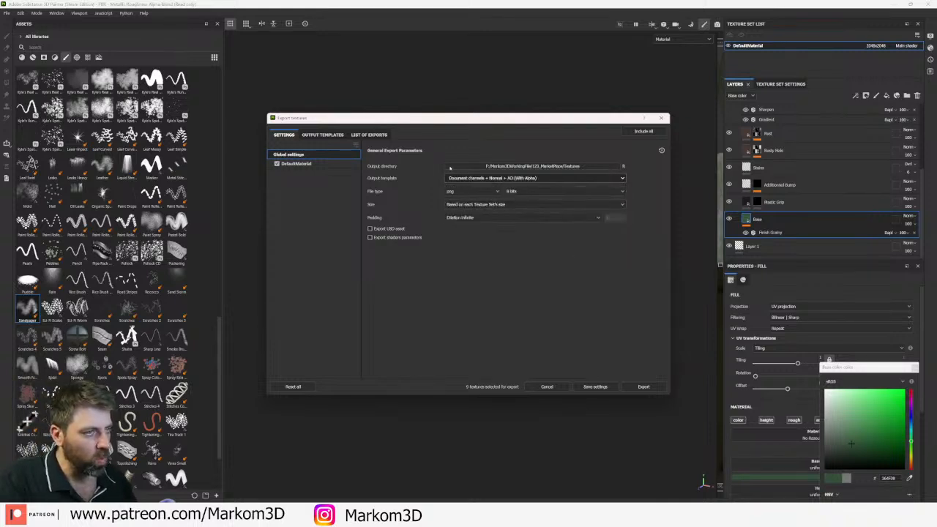
pyautogui.click(322, 135)
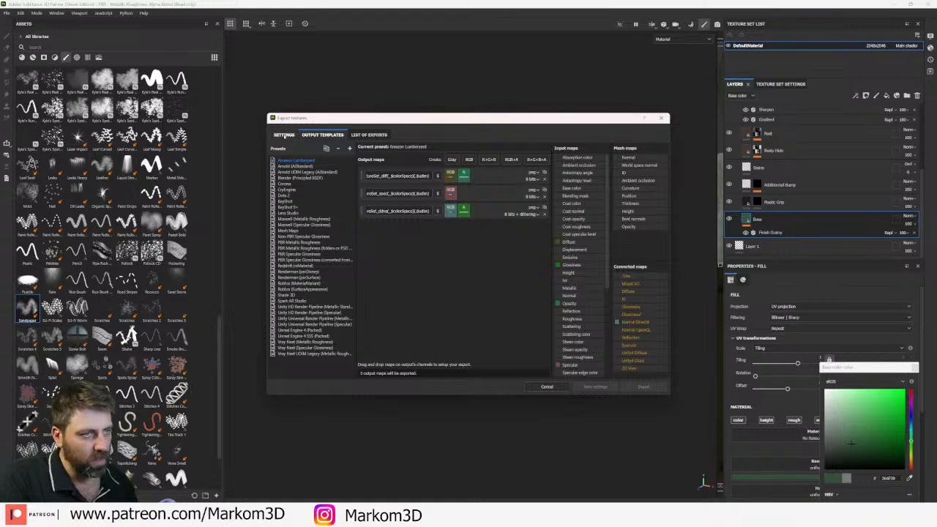
pyautogui.click(284, 135)
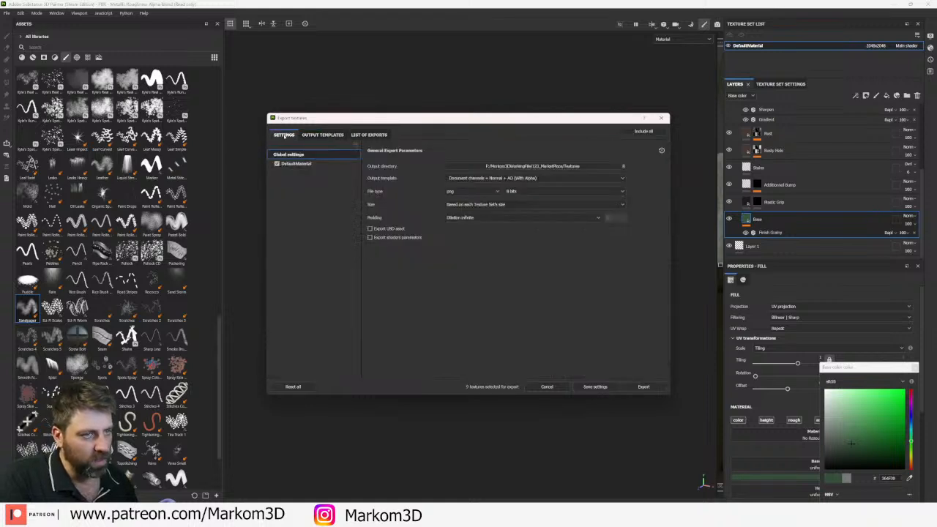
# - Set the output template to Blender (Principled BSDF) and export the textures
pyautogui.click(494, 177)
pyautogui.scroll(5, 483, 223)
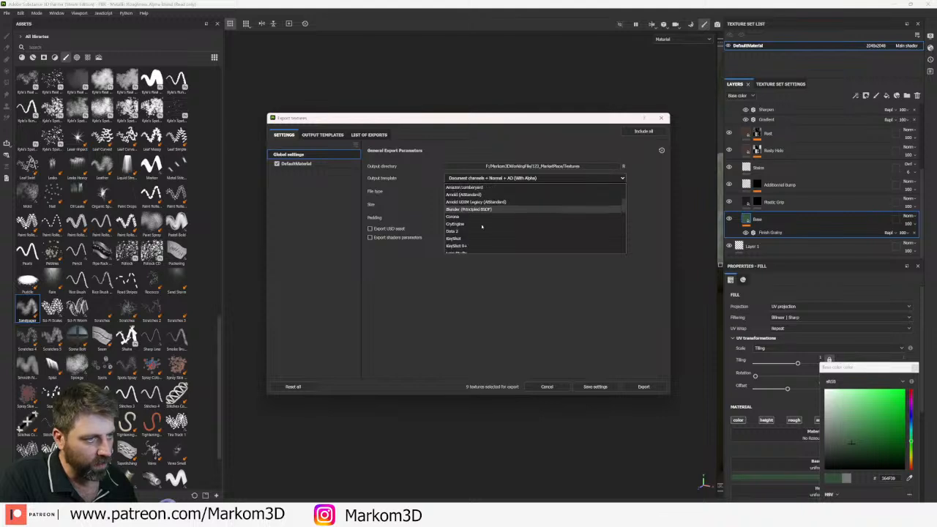
pyautogui.scroll(-2, 481, 223)
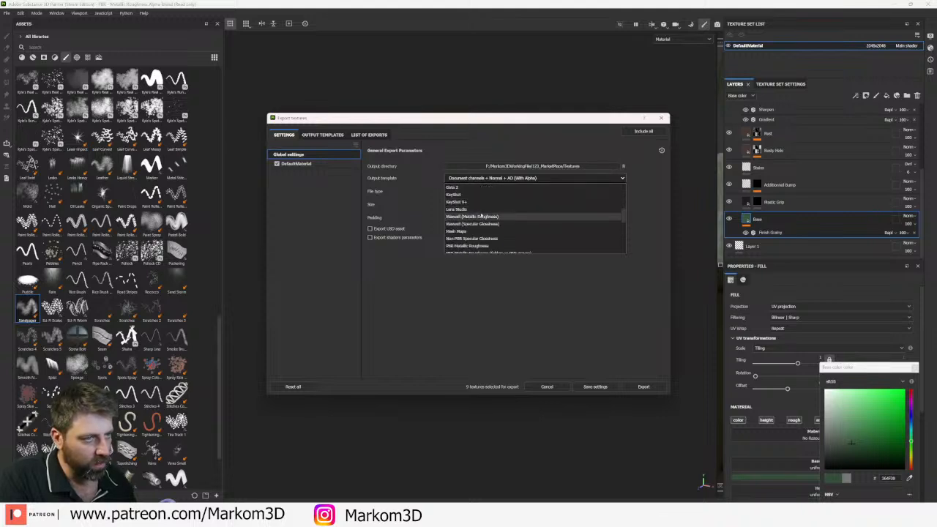
pyautogui.scroll(2, 481, 215)
pyautogui.click(479, 188)
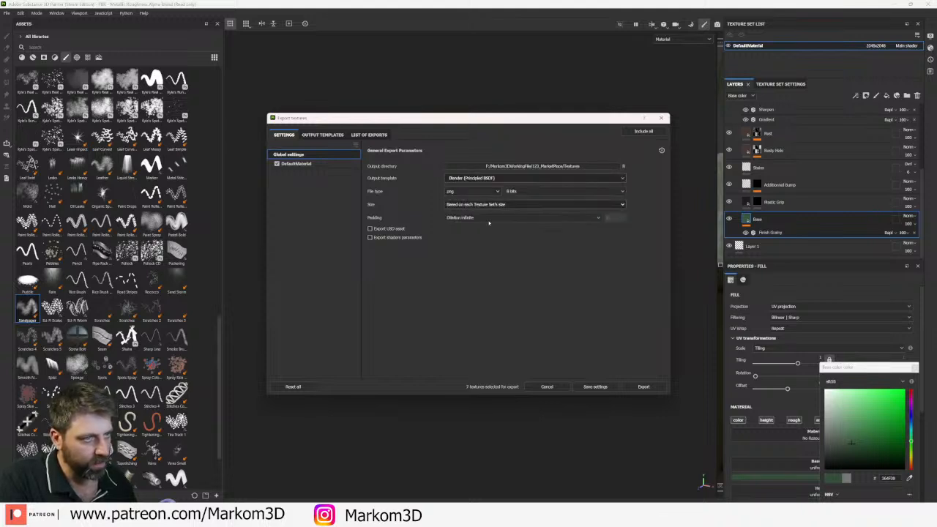
pyautogui.click(643, 386)
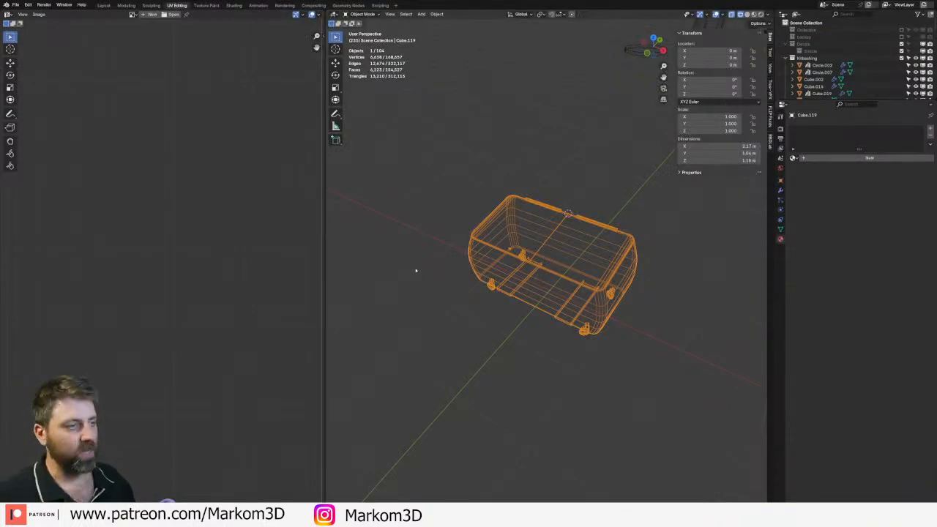
# - Switch to Blender's Shading workspace and create a new material named M_Dumpster on the bin
pyautogui.click(234, 5)
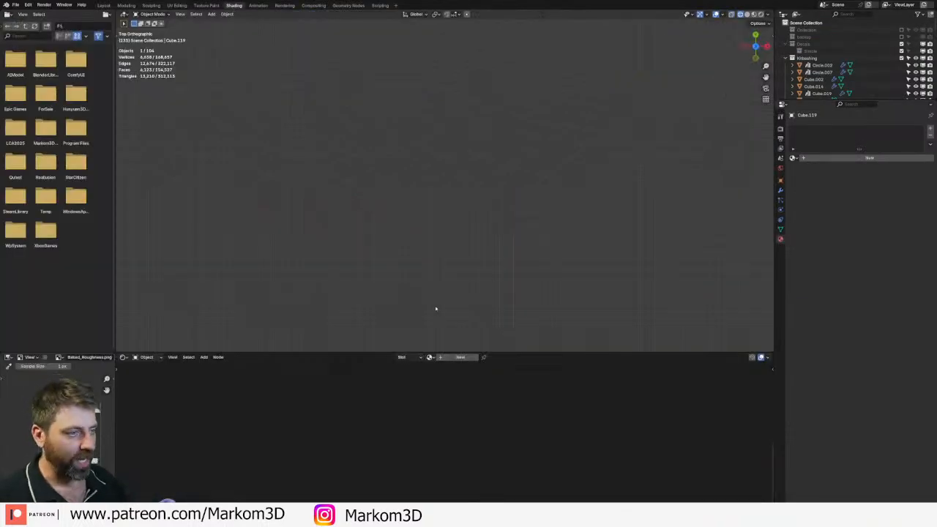
pyautogui.moveTo(418, 249); pyautogui.dragTo(483, 230, button='middle')
pyautogui.scroll(4, 437, 208)
pyautogui.click(460, 356)
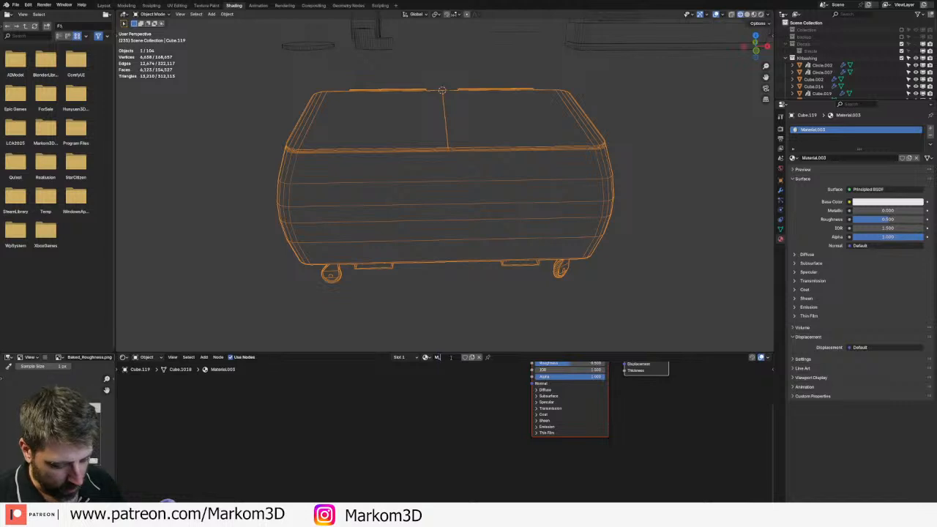
pyautogui.press('Return')
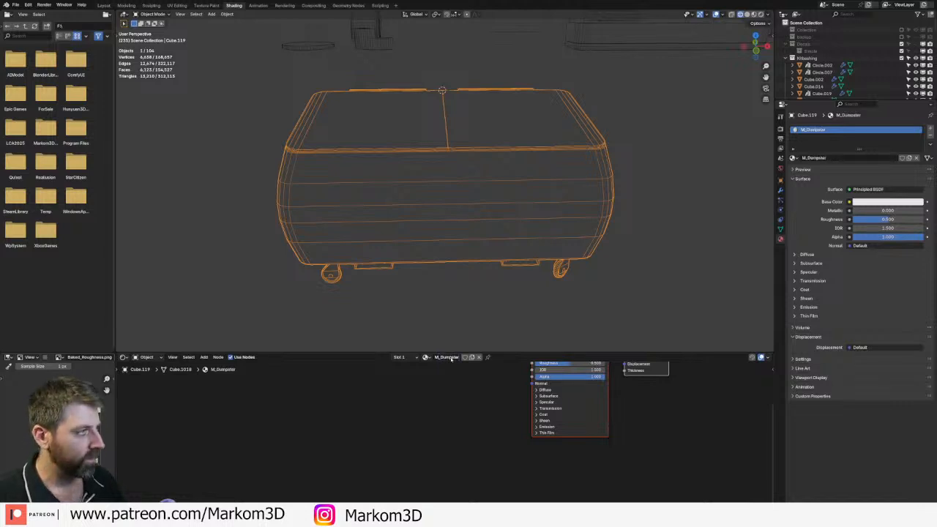
# - Show the viewport in rendered shading and start Principled Texture Setup on the material's Principled BSDF node
pyautogui.moveTo(477, 389)
pyautogui.mouseDown(button='middle')
pyautogui.moveTo(452, 407)
pyautogui.moveTo(458, 448)
pyautogui.mouseUp(button='middle')
pyautogui.hotkey('shift', 'z')
pyautogui.scroll(-4, 615, 205)
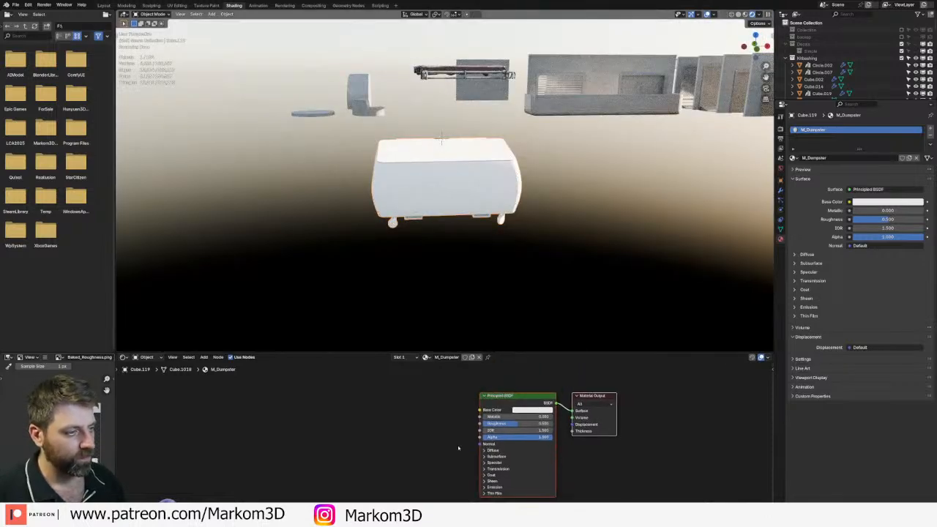
pyautogui.click(520, 398)
pyautogui.hotkey('ctrl', 'shift', 't')
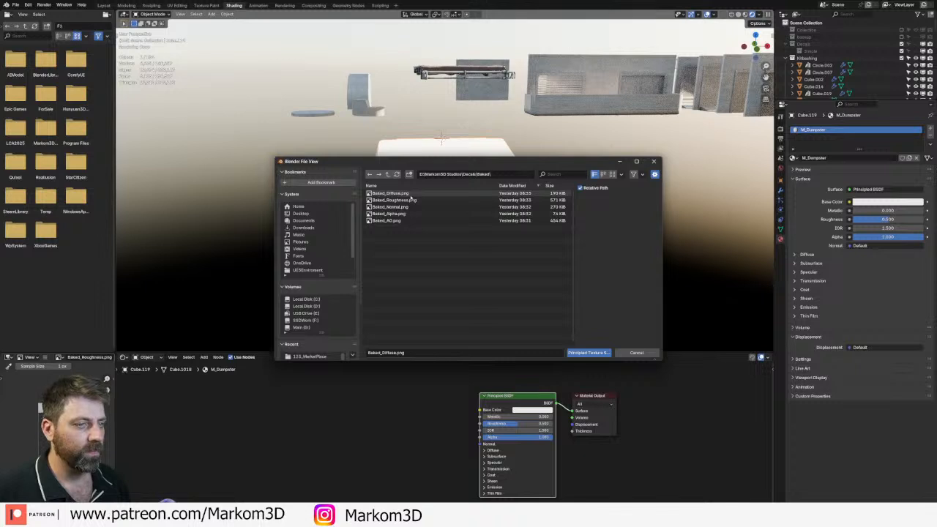
# - Browse to the Textures folder inside Markom3DWorkingFile\123_MarketPlace on the F: drive
pyautogui.scroll(-3, 310, 255)
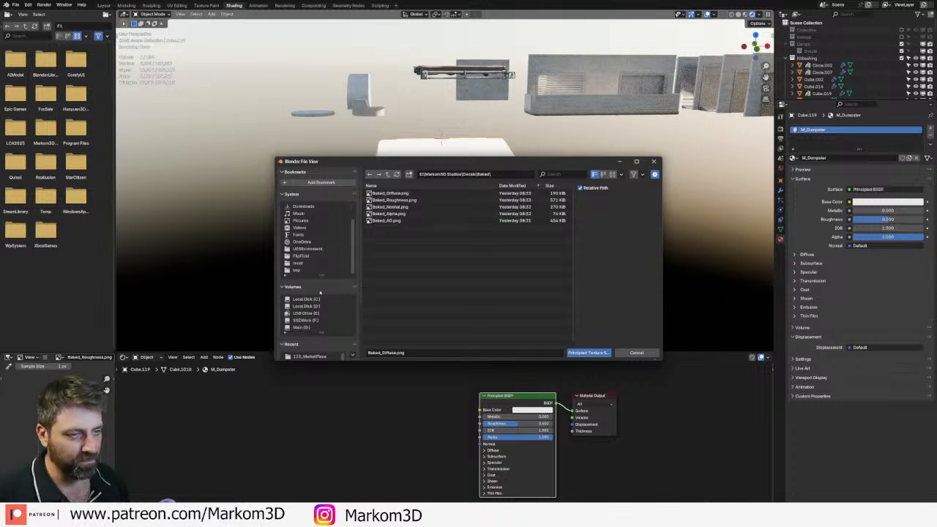
pyautogui.click(306, 298)
pyautogui.click(306, 306)
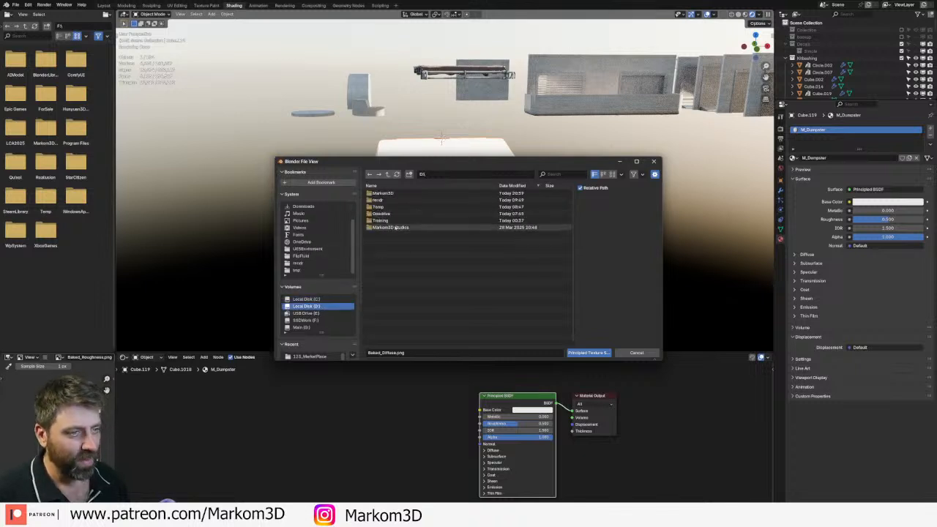
pyautogui.doubleClick(394, 228)
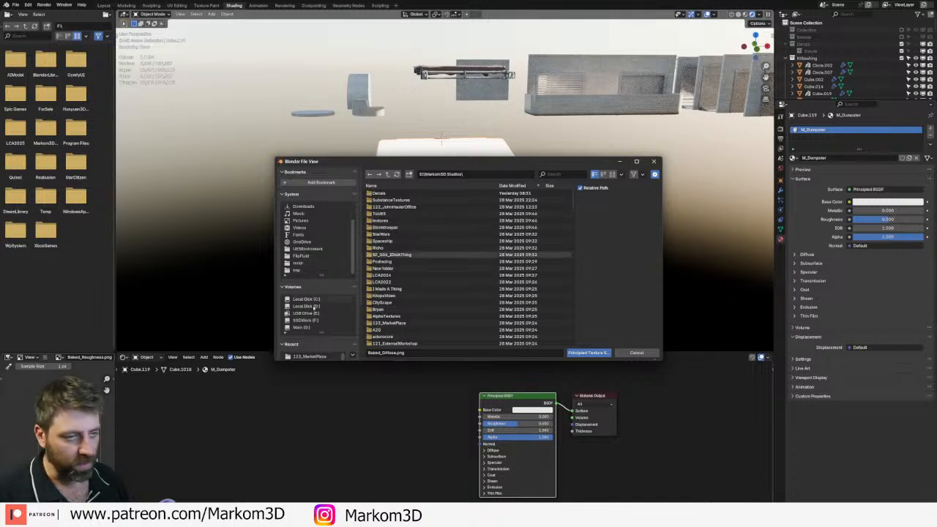
pyautogui.click(313, 306)
pyautogui.click(315, 320)
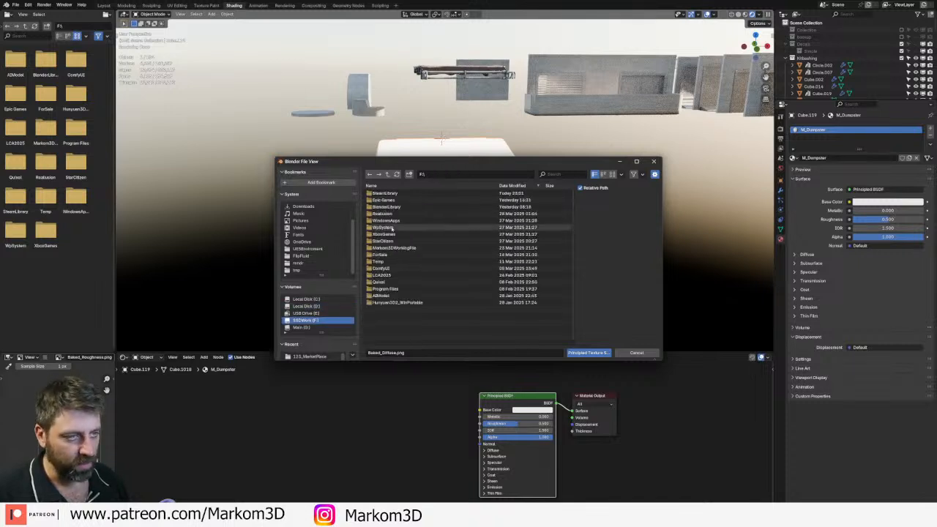
pyautogui.doubleClick(396, 248)
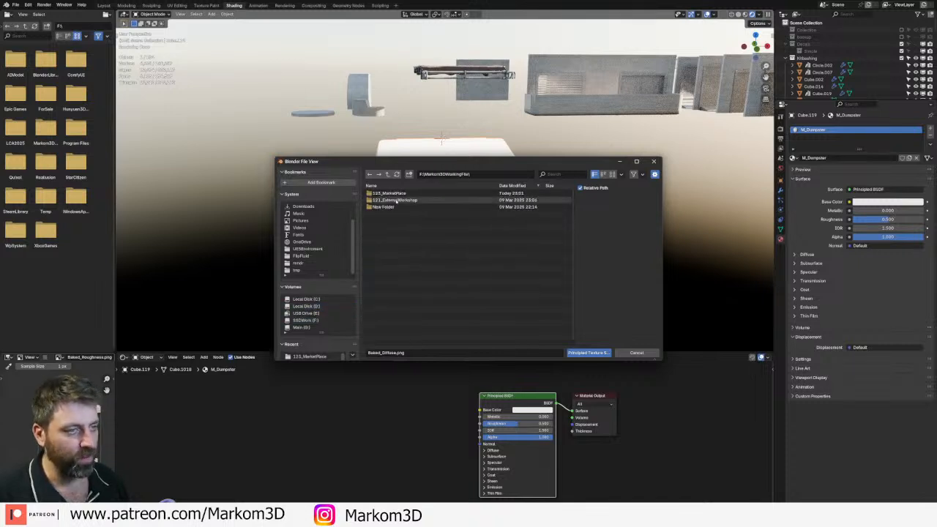
pyautogui.doubleClick(389, 194)
pyautogui.doubleClick(395, 193)
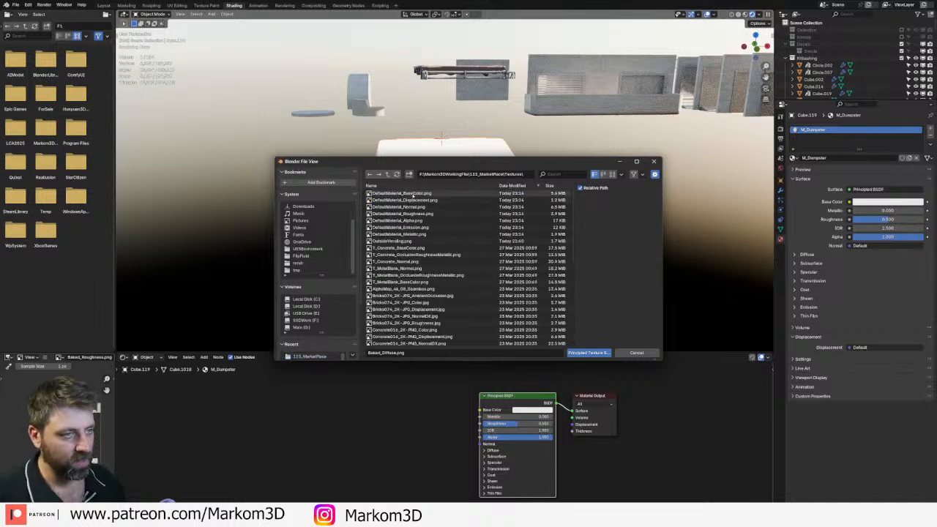
# - Rename the exported base color and roughness maps to T_Dumpster_BaseColor.png and T_Dumpster_Roughness.png
pyautogui.click(406, 193)
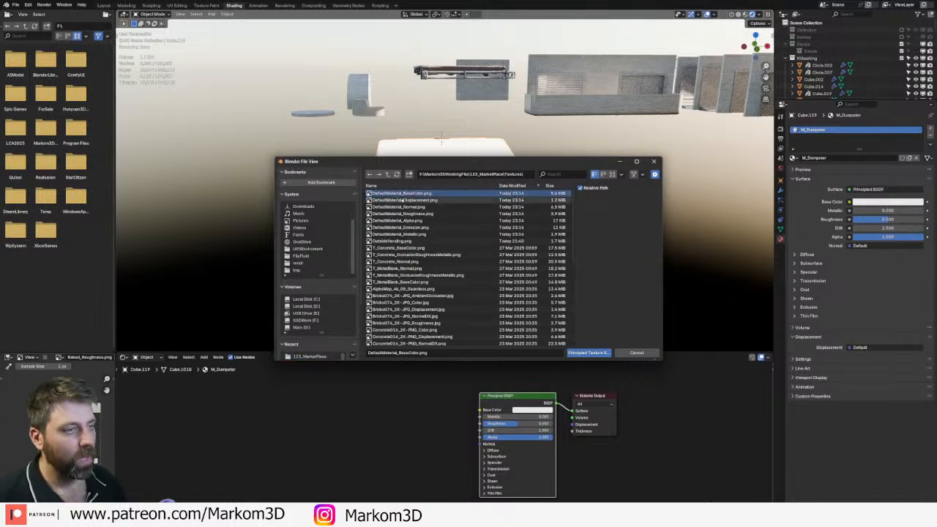
pyautogui.press('BackSpace')
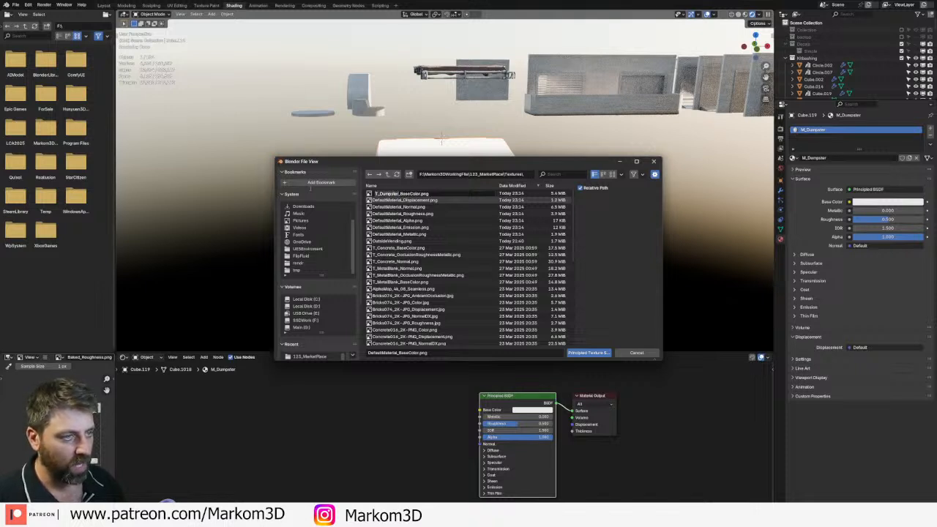
pyautogui.press('Return')
pyautogui.click(406, 207)
pyautogui.press('F2')
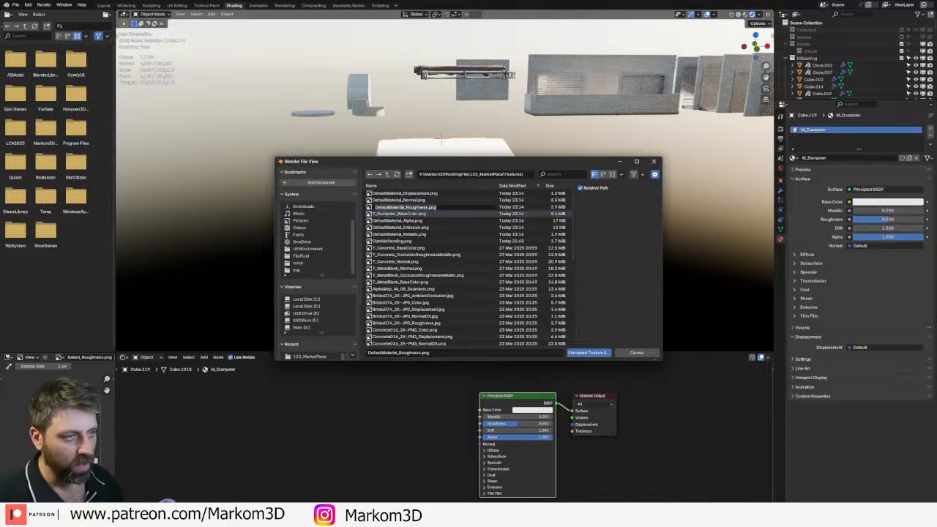
pyautogui.moveTo(404, 208); pyautogui.dragTo(332, 204)
pyautogui.write('T_Dumpster')
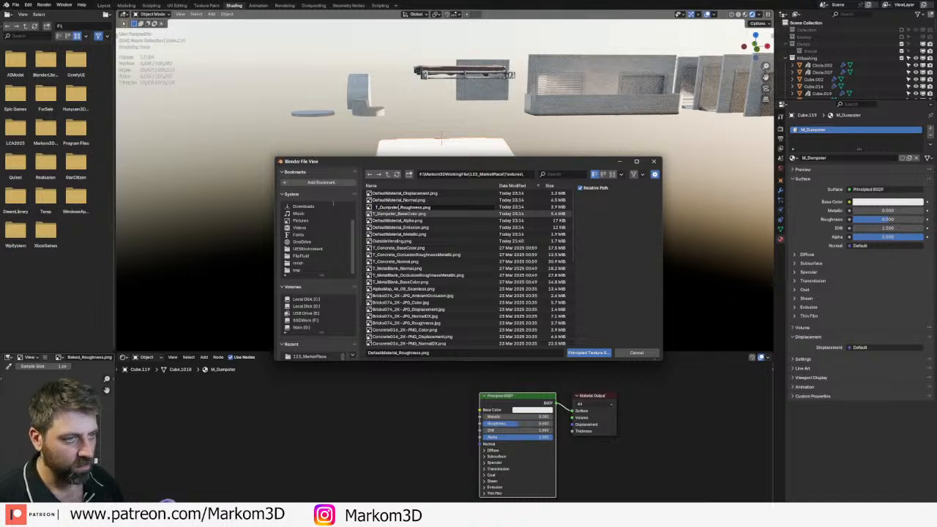
pyautogui.press('Return')
# - Rename the exported normal and displacement maps to T_Dumpster_Normal.png and T_Dumpster_Displacement.png
pyautogui.click(402, 200)
pyautogui.press('F2')
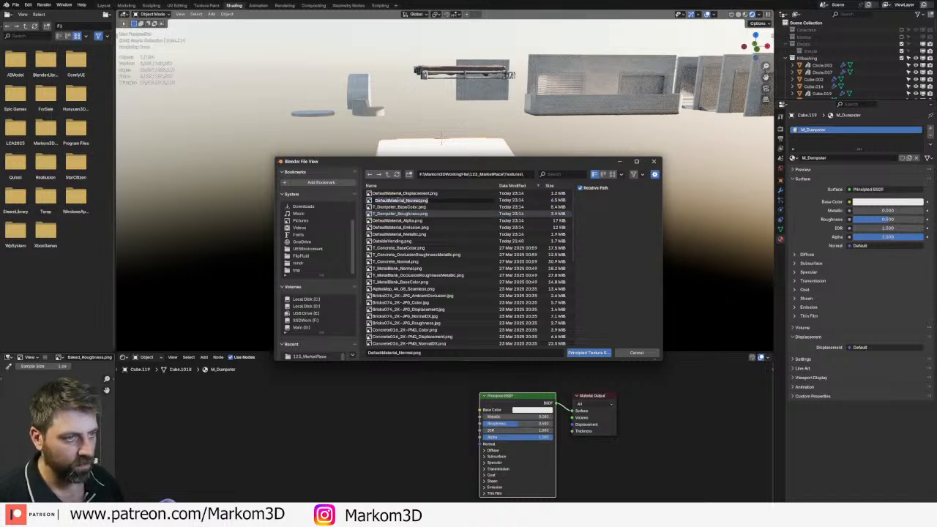
pyautogui.moveTo(404, 201); pyautogui.dragTo(374, 200)
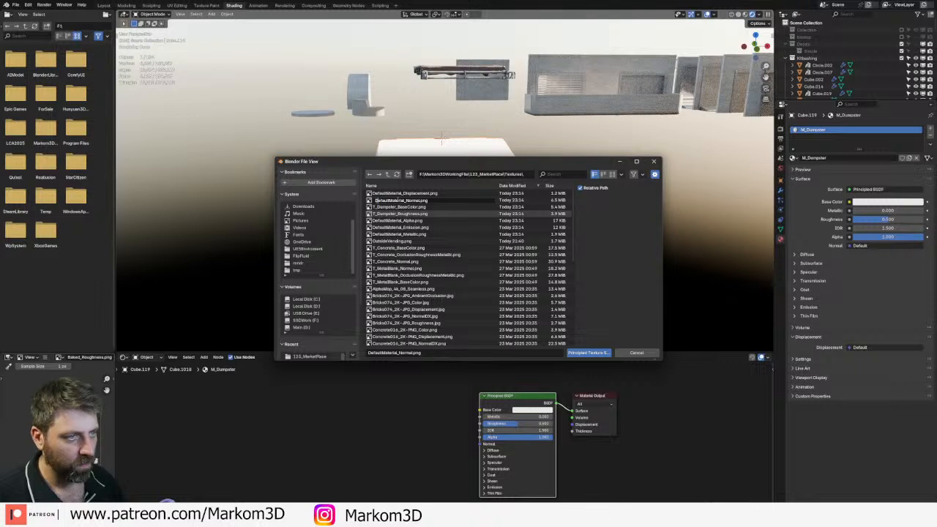
pyautogui.write('T_Dumpster')
pyautogui.press('Return')
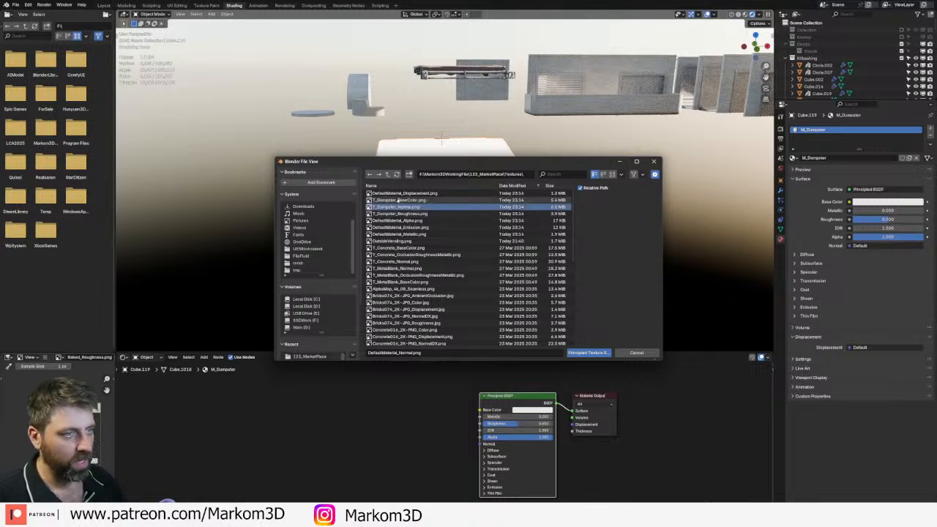
pyautogui.click(404, 194)
pyautogui.press('F2')
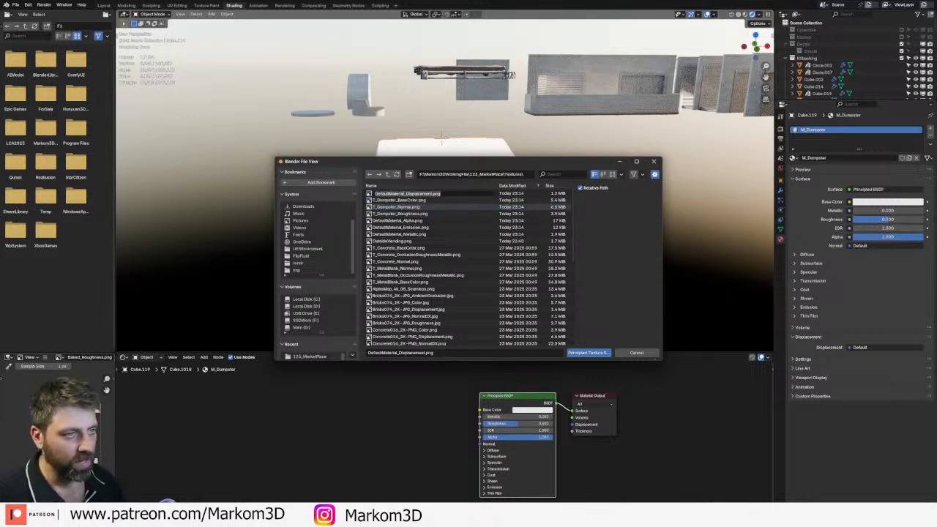
pyautogui.moveTo(404, 194); pyautogui.dragTo(336, 193)
pyautogui.write('T_Dumpster')
pyautogui.press('Return')
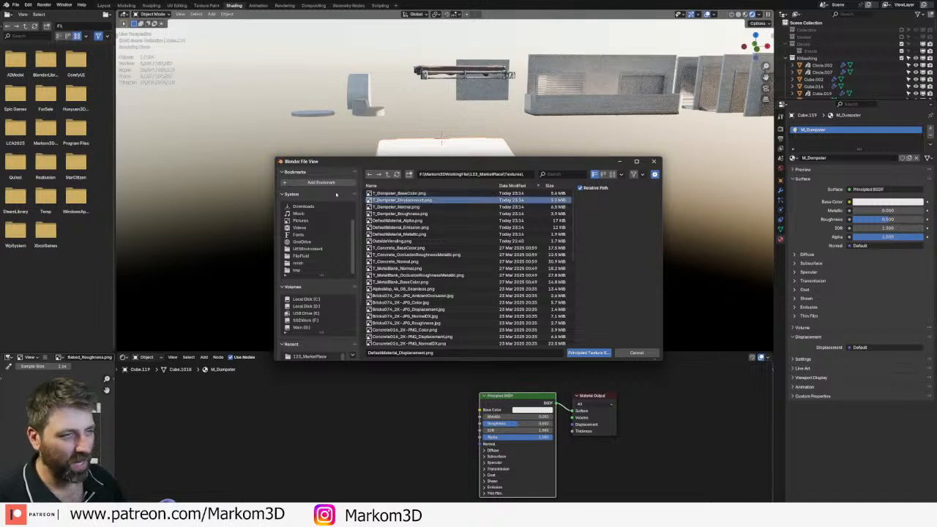
# - Rename the remaining alpha, metallic and emission maps to T_Dumpster_Alpha.png, T_Dumpster_Metallic.png and T_Dumpster_Emission.png
pyautogui.click(399, 220)
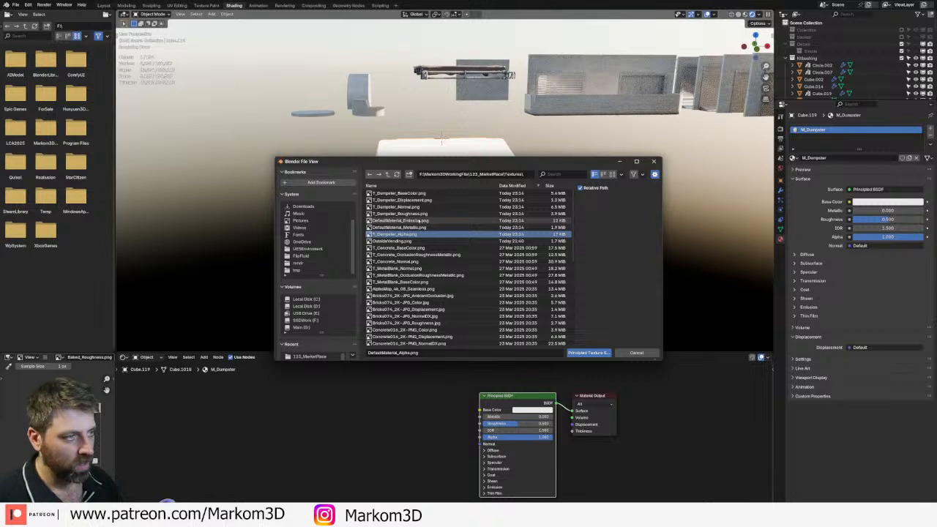
pyautogui.click(399, 228)
pyautogui.press('F2')
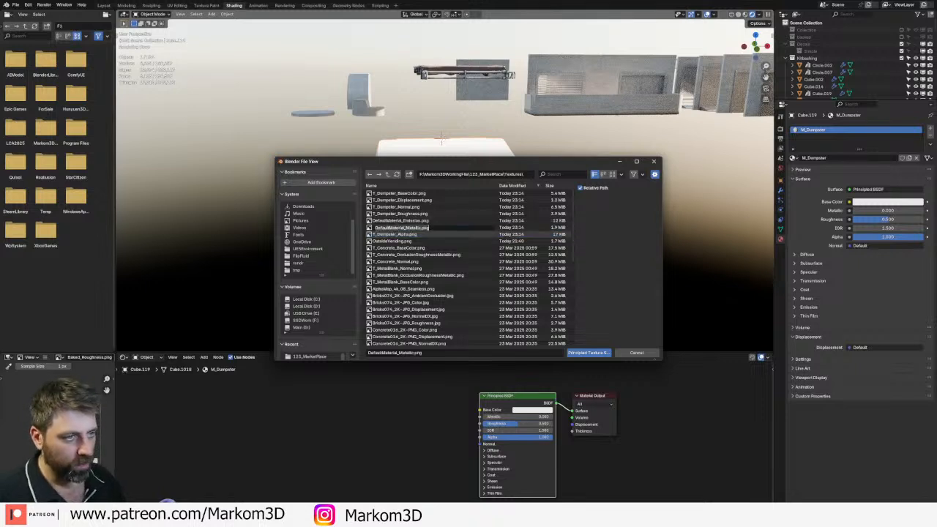
pyautogui.write('T_Dumpster_Metallic')
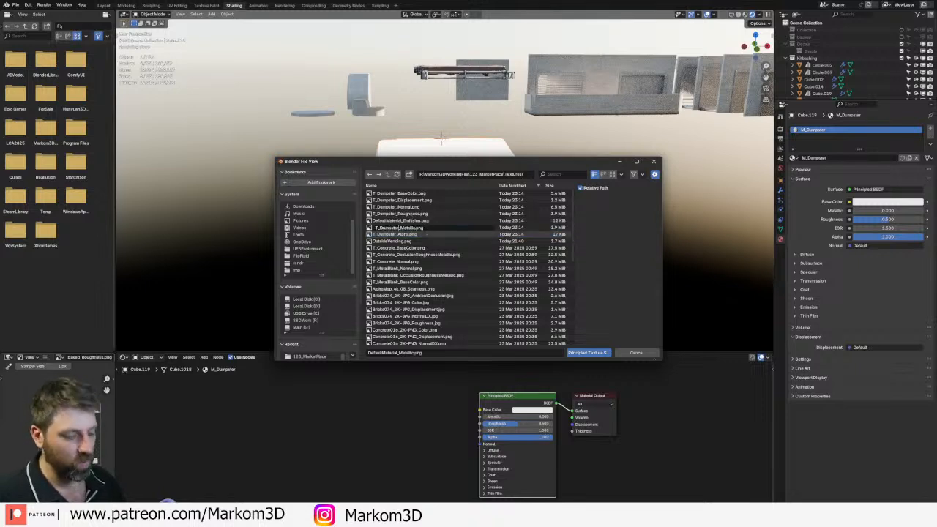
pyautogui.press('Return')
pyautogui.click(403, 220)
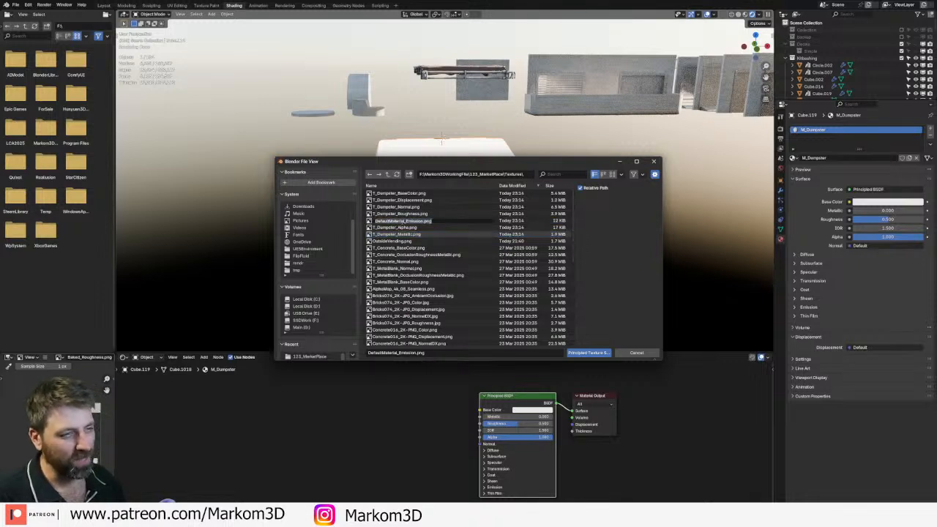
pyautogui.write('T_Dumpster_Emission')
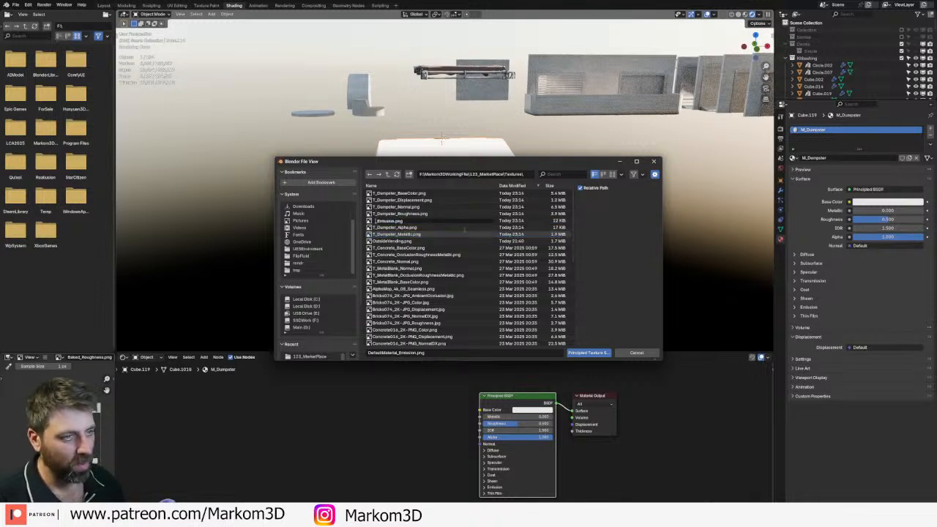
pyautogui.press('Return')
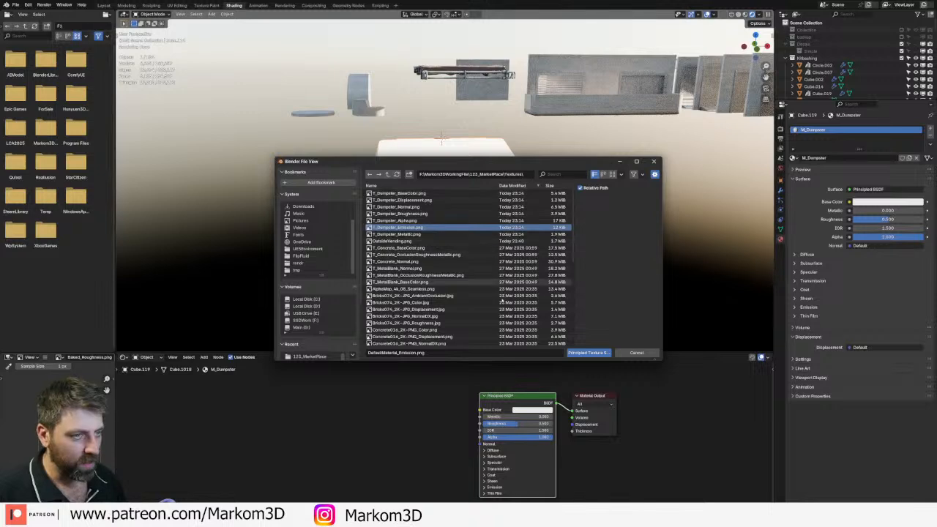
# - Run the Principled Texture Setup with the emission map and enlarge the node editor
pyautogui.click(588, 352)
pyautogui.scroll(-2, 462, 225)
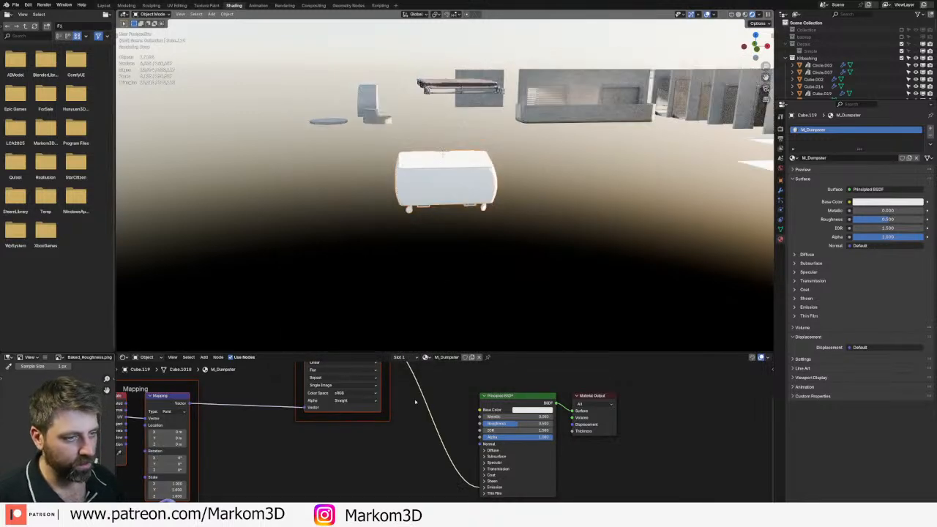
pyautogui.scroll(-3, 412, 450)
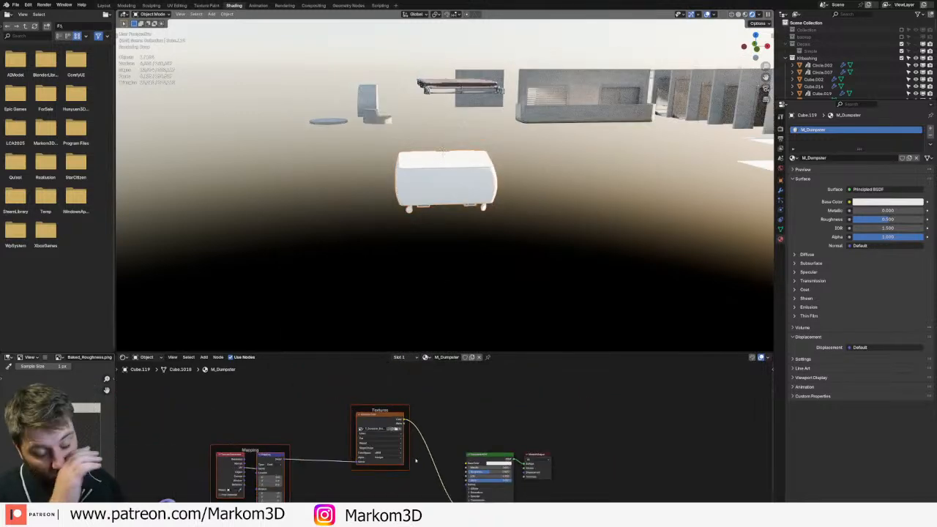
pyautogui.moveTo(443, 420); pyautogui.dragTo(449, 374, button='middle')
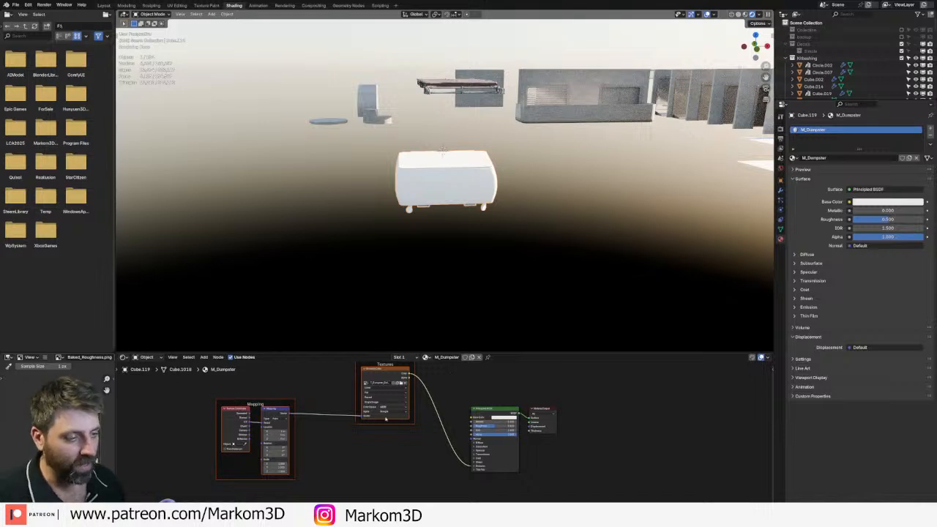
pyautogui.scroll(1, 417, 399)
pyautogui.moveTo(462, 352); pyautogui.dragTo(439, 239)
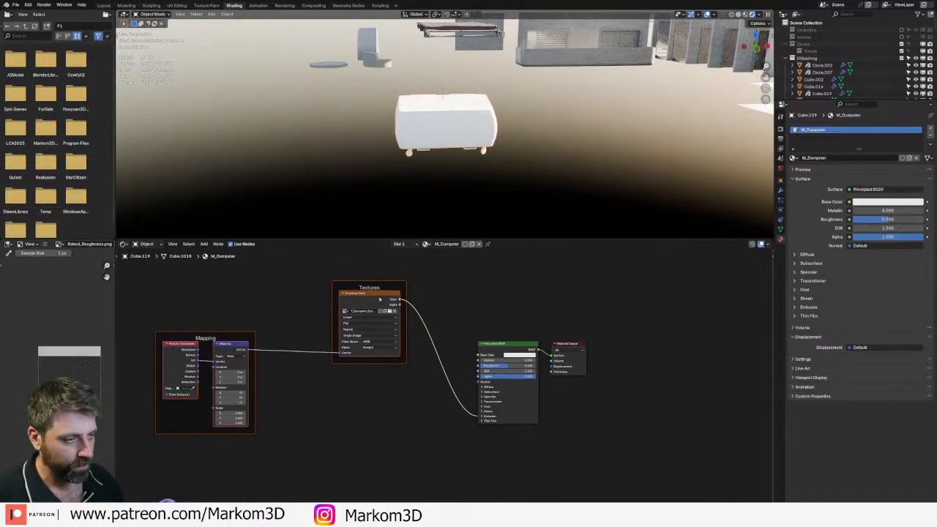
# - Load T_Dumpster_BaseColor.png into the image texture node and connect its color to the Principled BSDF's Base Color
pyautogui.click(388, 311)
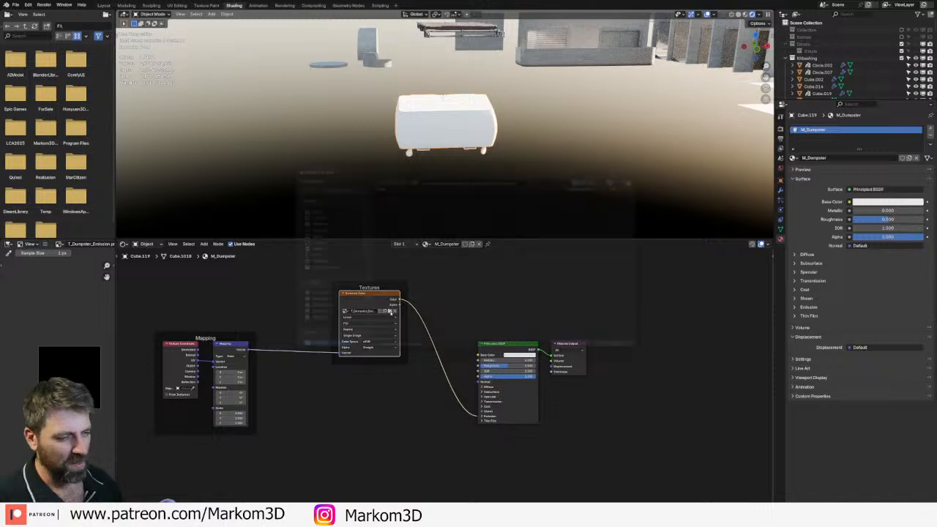
pyautogui.click(398, 200)
pyautogui.doubleClick(399, 200)
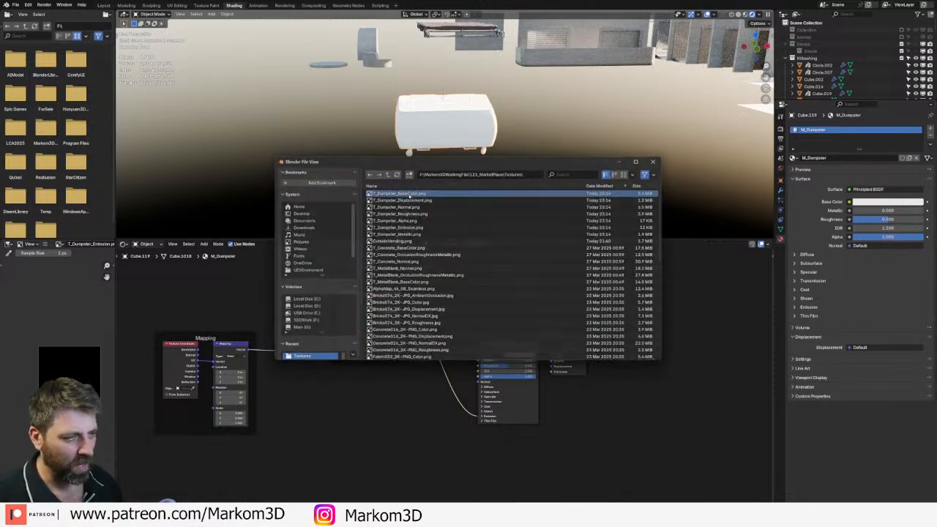
pyautogui.moveTo(477, 418); pyautogui.dragTo(479, 355)
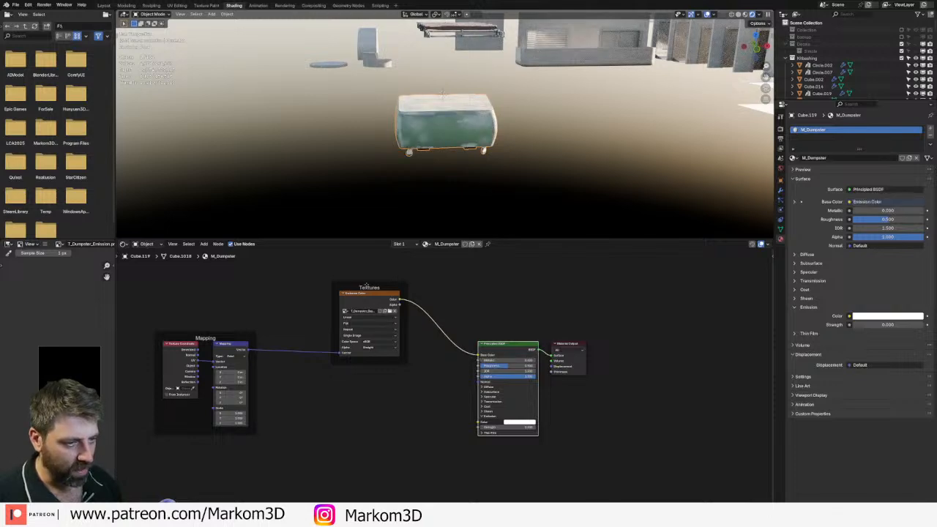
# - Duplicate the image texture node below the original and load T_Dumpster_Normal.png into the copy
pyautogui.hotkey('shift', 'd')
pyautogui.click(367, 368)
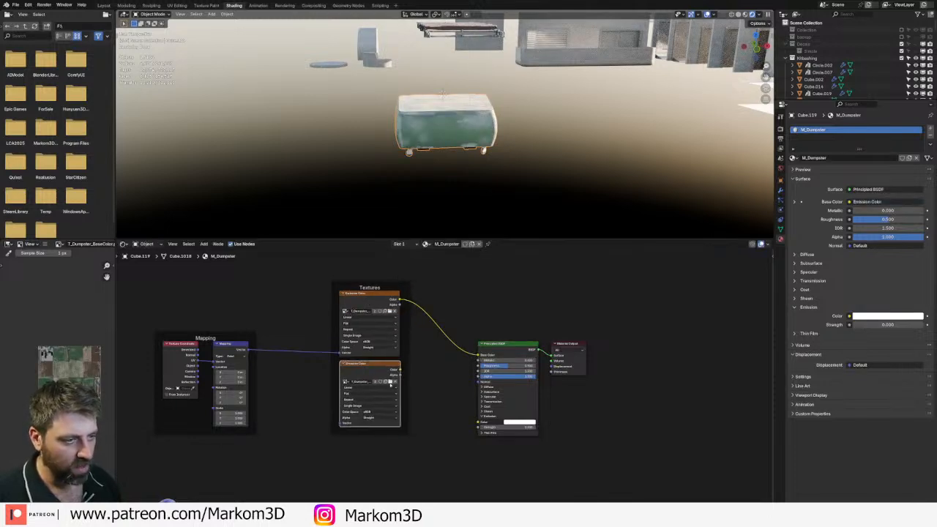
pyautogui.click(391, 382)
pyautogui.click(396, 207)
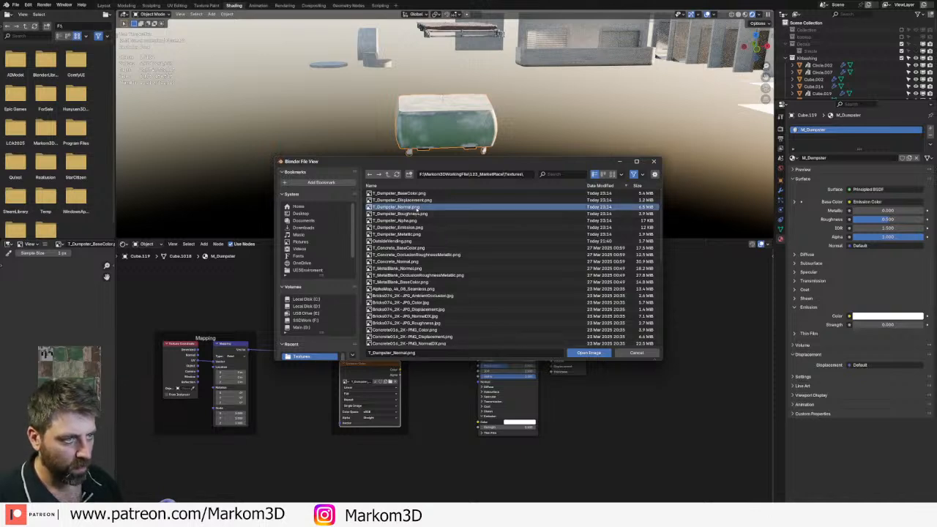
pyautogui.doubleClick(395, 207)
# - Connect the normal texture through a new Normal Map node to the Principled BSDF's Normal input, and move both nodes lower
pyautogui.moveTo(402, 372); pyautogui.dragTo(421, 419)
pyautogui.write('normal')
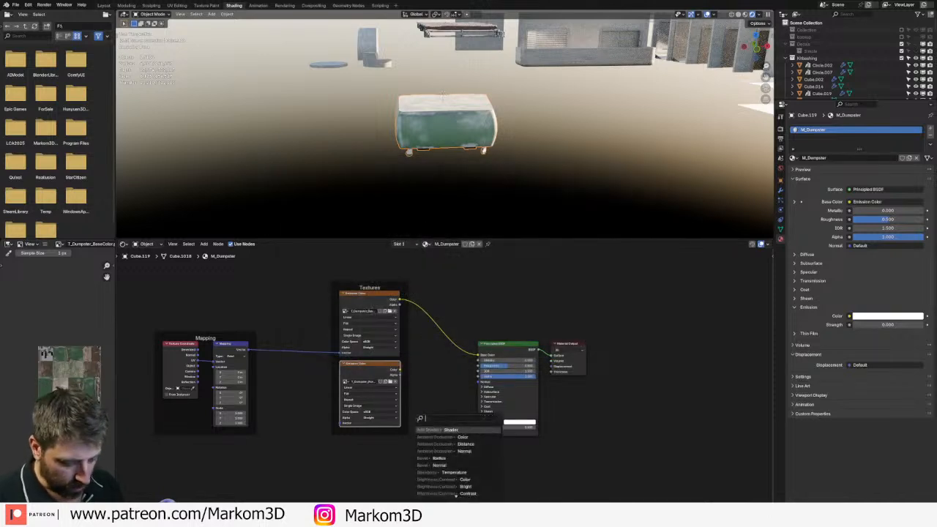
pyautogui.press('Down')
pyautogui.press('Down')
pyautogui.press('Down')
pyautogui.press('Down')
pyautogui.press('Down')
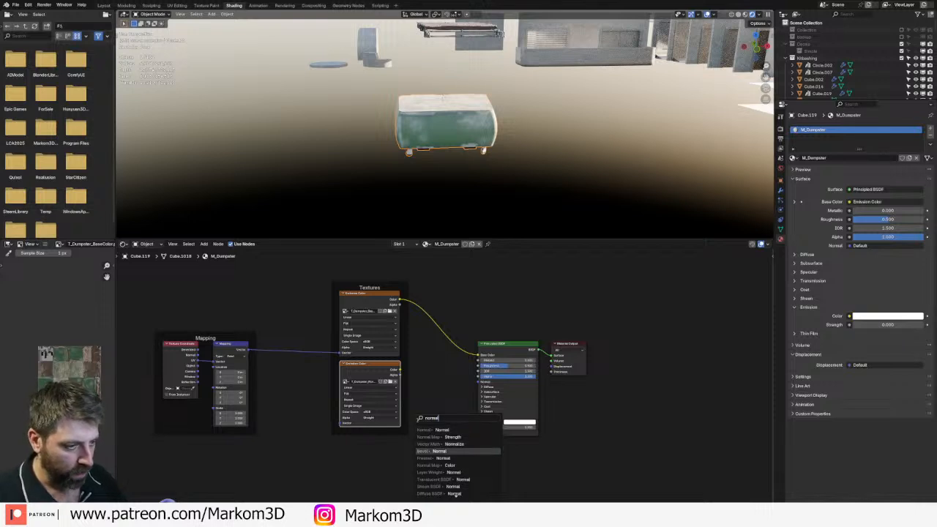
pyautogui.press('Return')
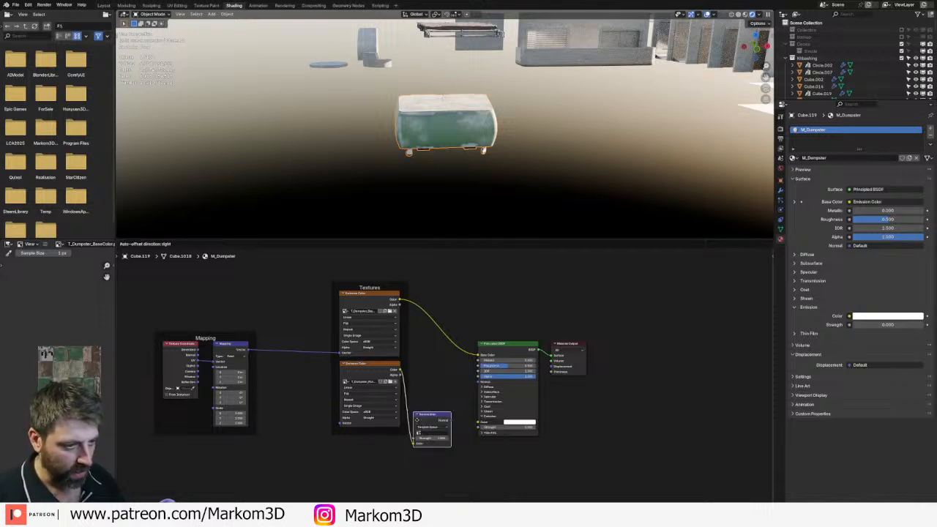
pyautogui.click(417, 419)
pyautogui.moveTo(480, 381); pyautogui.dragTo(480, 381)
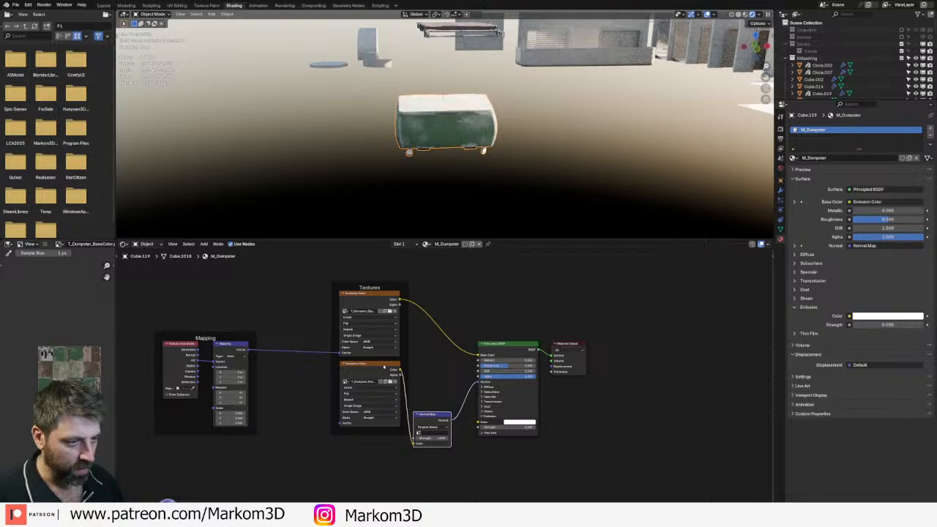
pyautogui.moveTo(370, 364); pyautogui.dragTo(370, 483)
pyautogui.moveTo(433, 411); pyautogui.dragTo(432, 479)
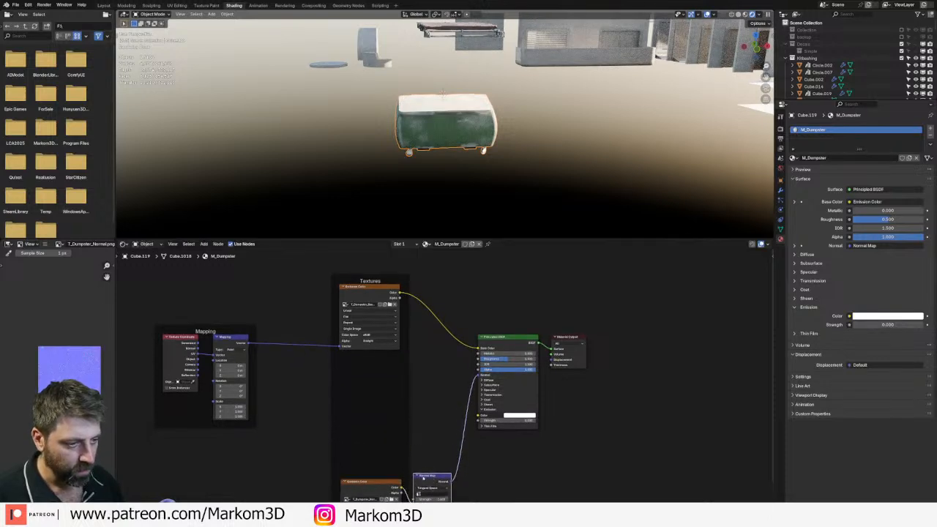
# - Duplicate the image texture node, load T_Dumpster_Roughness.png into the copy, and connect its color to the Principled BSDF's Roughness
pyautogui.hotkey('shift', 'd')
pyautogui.click(379, 359)
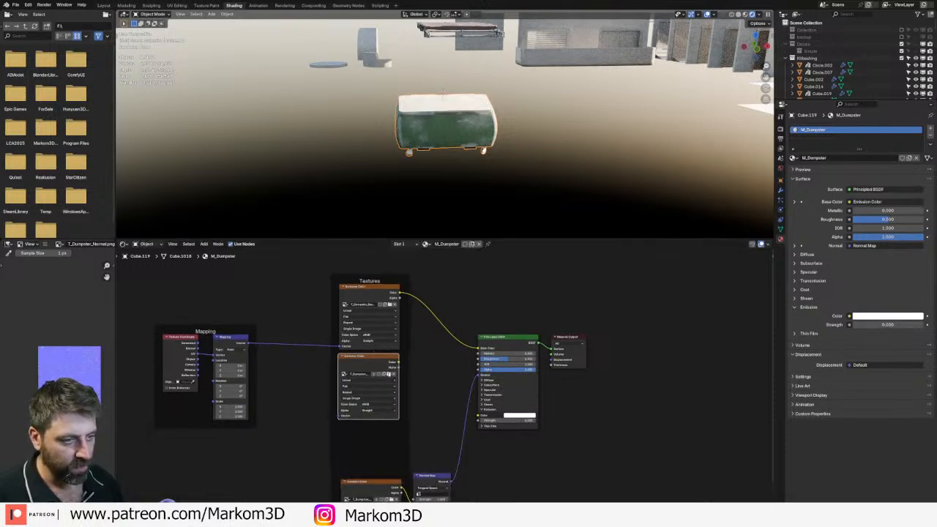
pyautogui.click(389, 374)
pyautogui.click(410, 213)
pyautogui.doubleClick(409, 213)
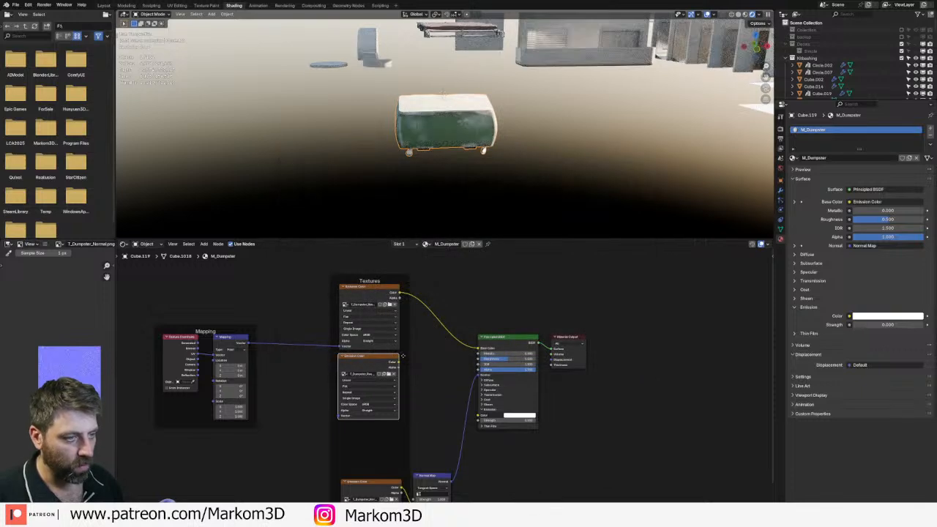
pyautogui.moveTo(427, 364); pyautogui.dragTo(478, 359)
# - Duplicate the roughness texture node below itself, load T_Dumpster_Metallic.png into the copy, and connect its color to the Principled BSDF's Metallic input
pyautogui.hotkey('shift', 'd')
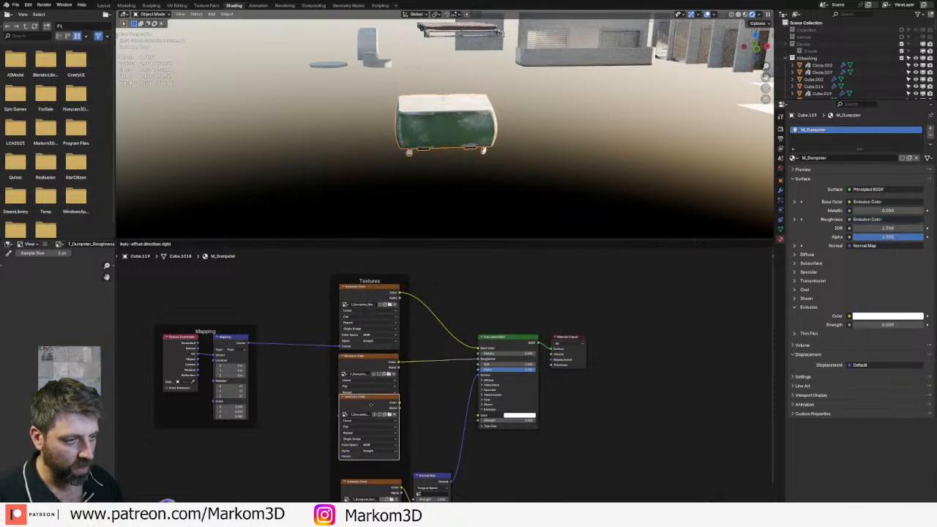
pyautogui.moveTo(422, 411); pyautogui.dragTo(433, 289, button='middle')
pyautogui.moveTo(382, 370); pyautogui.dragTo(380, 422)
pyautogui.moveTo(381, 308); pyautogui.dragTo(378, 315)
pyautogui.moveTo(441, 301); pyautogui.dragTo(407, 355, button='middle')
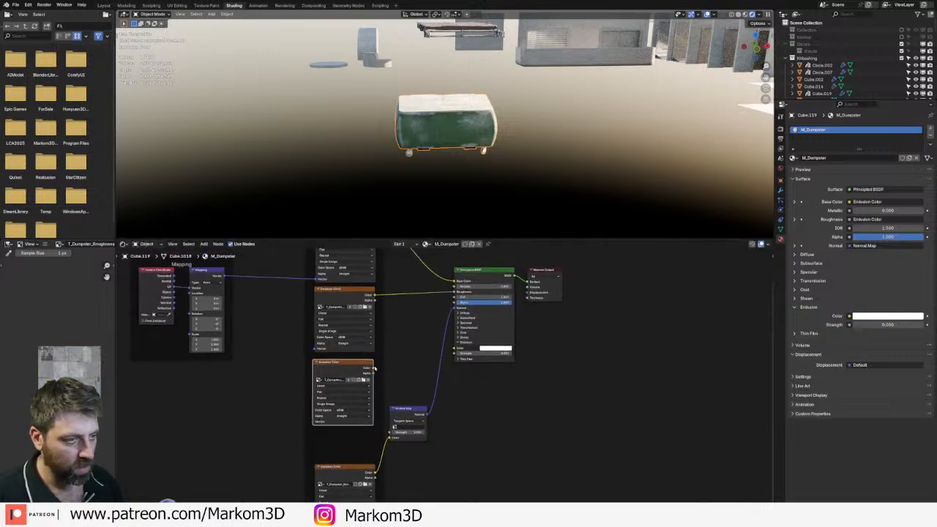
pyautogui.click(363, 380)
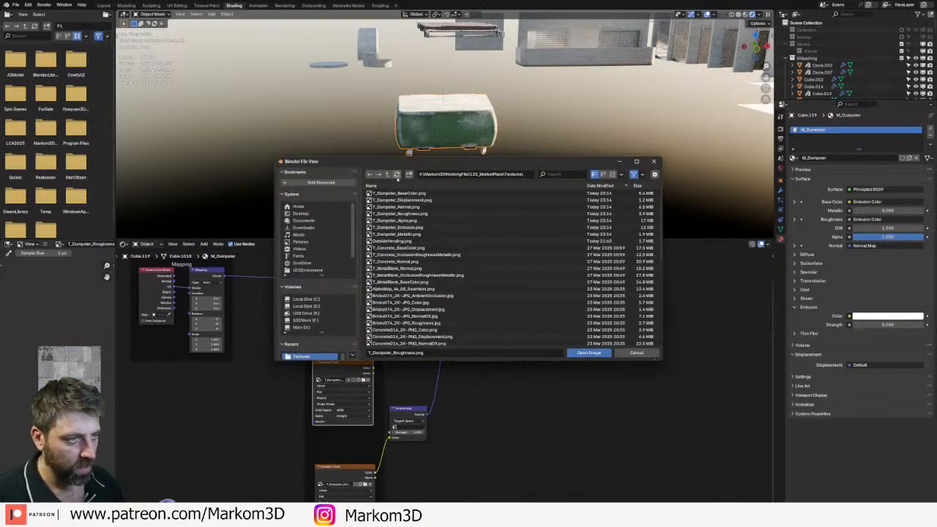
pyautogui.doubleClick(407, 234)
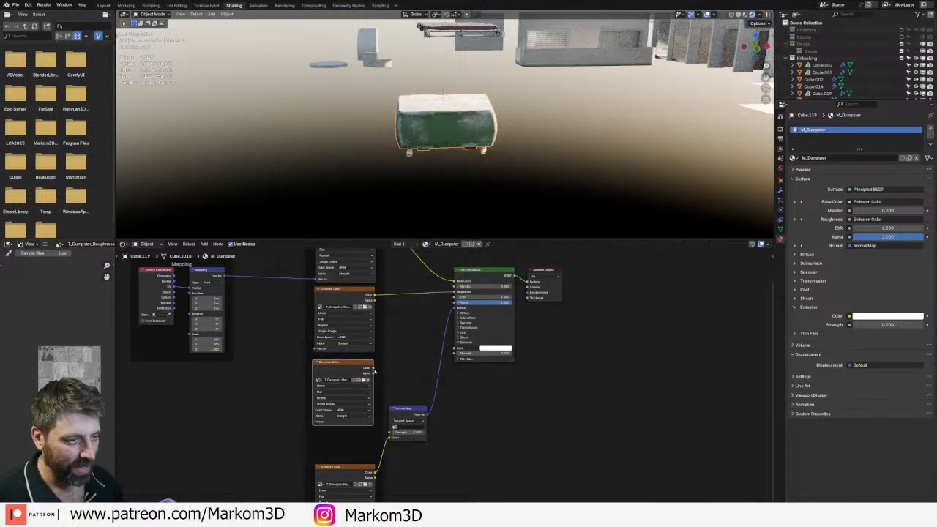
pyautogui.moveTo(373, 368); pyautogui.dragTo(455, 287)
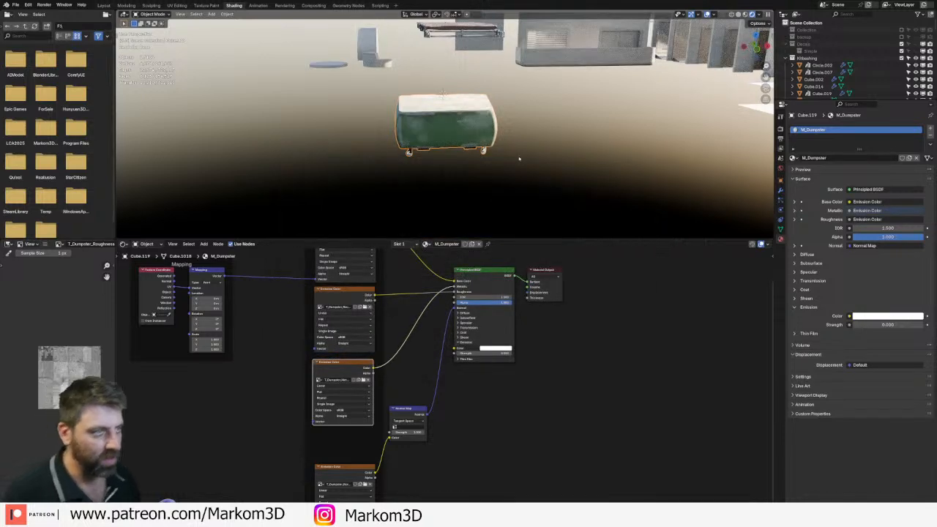
# - Set the color space of the metallic, roughness and normal image textures to Non-Color
pyautogui.scroll(6, 519, 158)
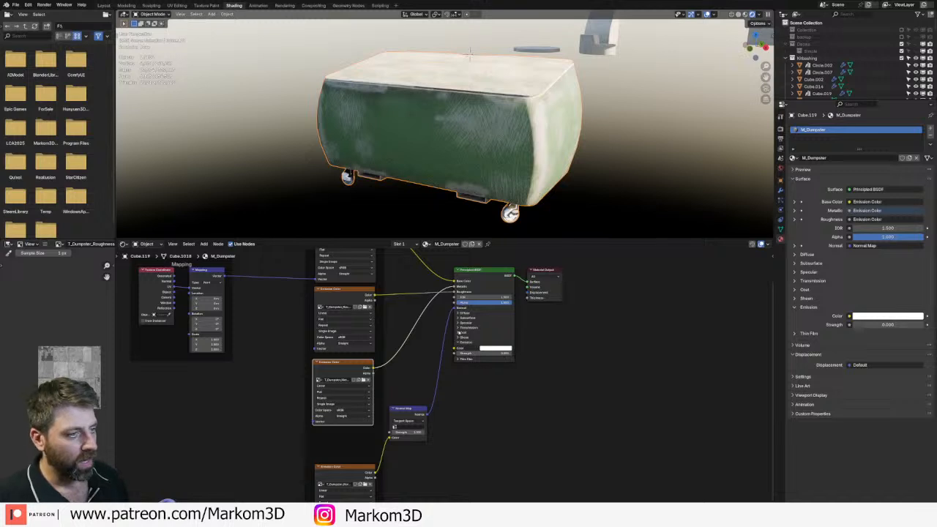
pyautogui.click(357, 416)
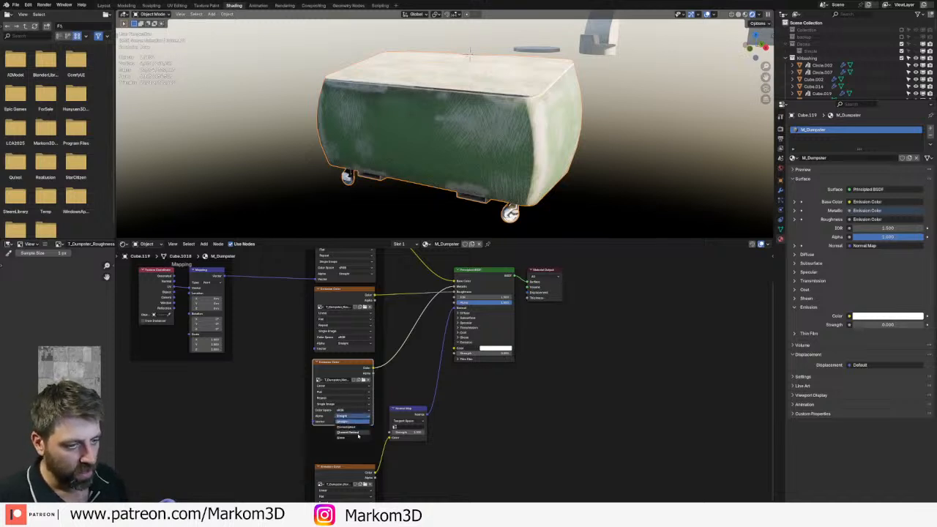
pyautogui.click(357, 411)
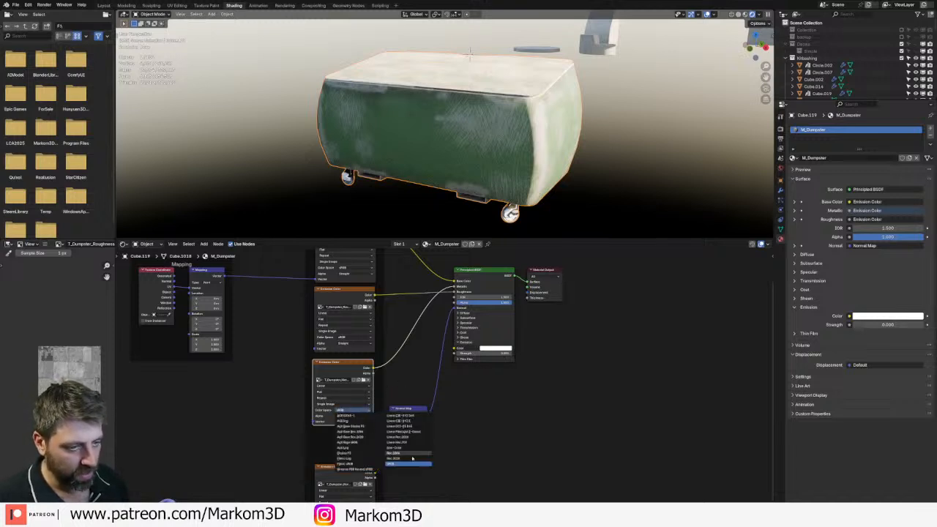
pyautogui.click(409, 448)
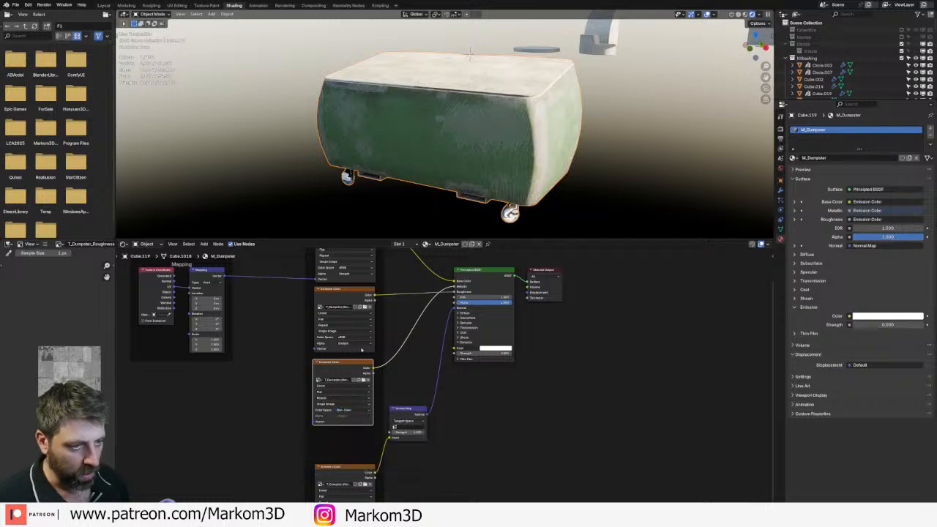
pyautogui.click(357, 338)
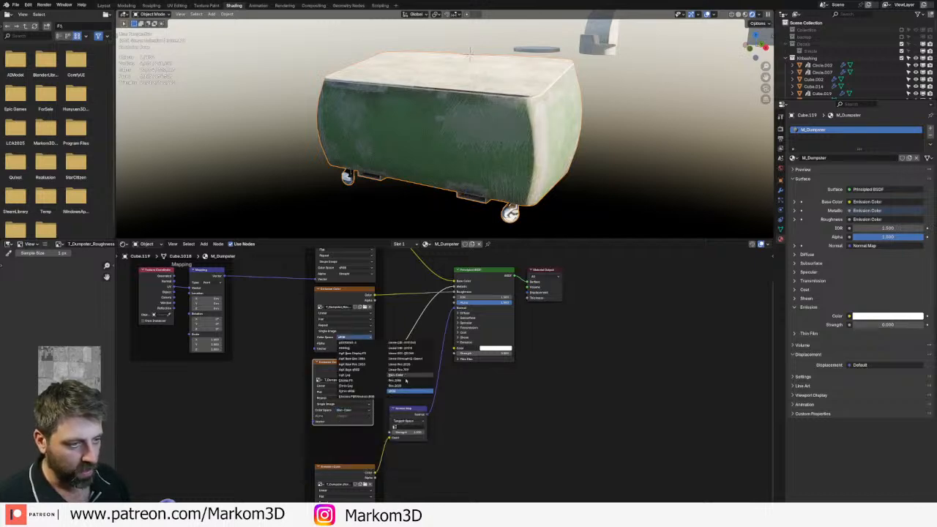
pyautogui.click(405, 375)
pyautogui.click(344, 476)
pyautogui.click(362, 489)
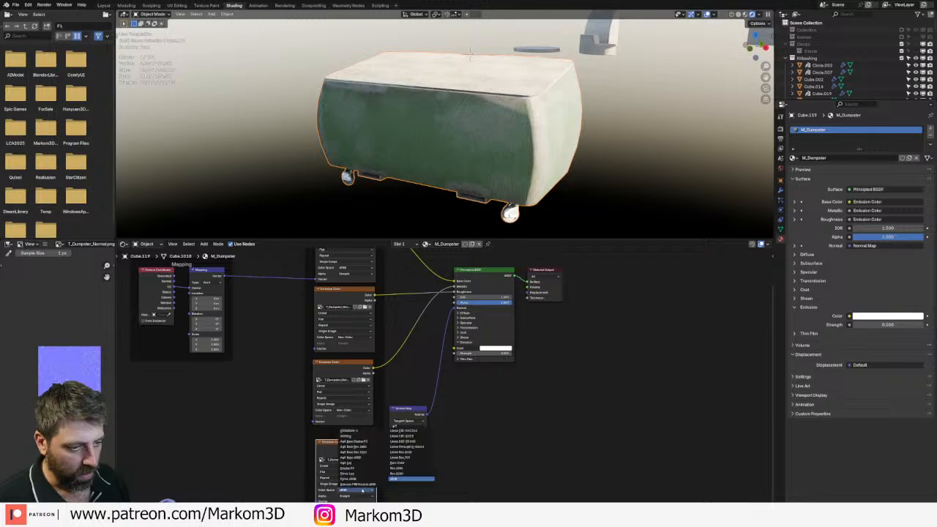
pyautogui.click(403, 463)
# - Switch to the Layout workspace and, from the top view, duplicate the textured bin well away from the kitbash parts
pyautogui.moveTo(407, 279); pyautogui.dragTo(410, 362, button='middle')
pyautogui.moveTo(525, 190)
pyautogui.mouseDown(button='middle')
pyautogui.moveTo(505, 209)
pyautogui.moveTo(420, 212)
pyautogui.moveTo(533, 208)
pyautogui.mouseUp(button='middle')
pyautogui.moveTo(489, 148); pyautogui.dragTo(513, 159, button='middle')
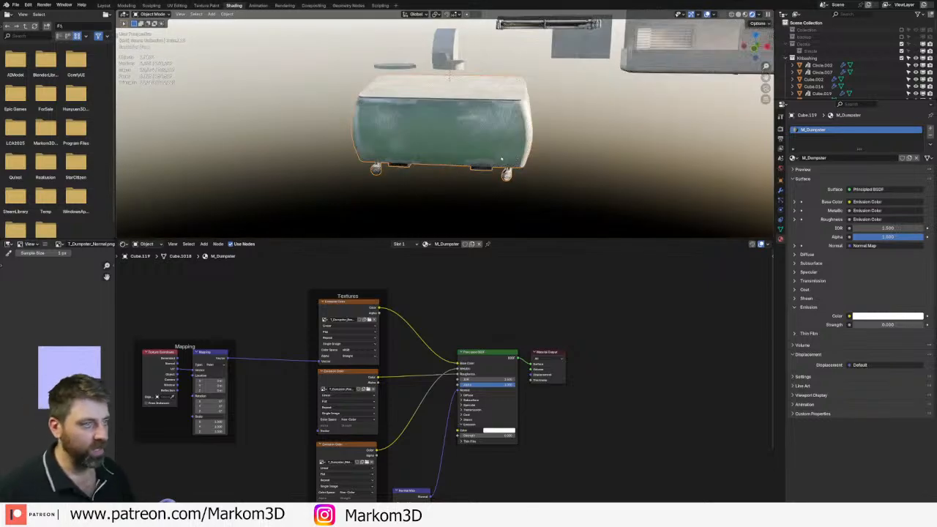
pyautogui.press('KP_7')
pyautogui.scroll(-8, 501, 158)
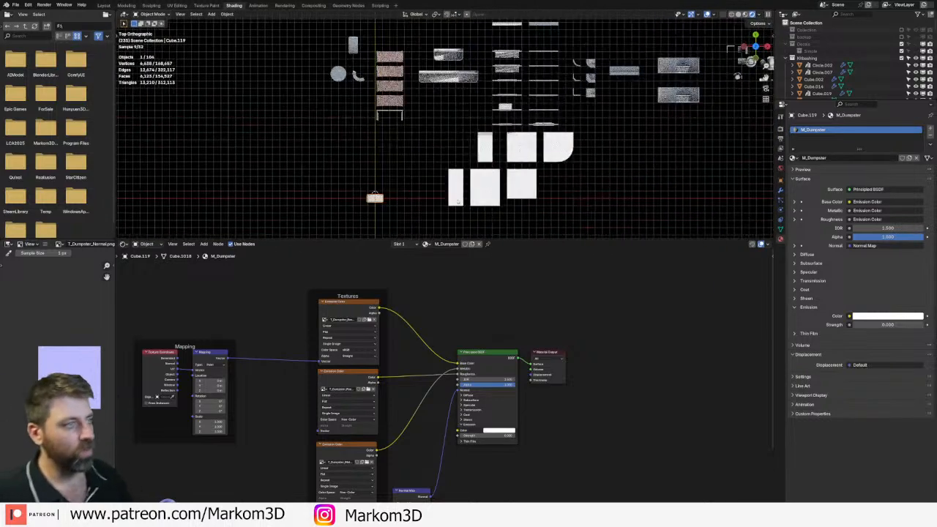
pyautogui.scroll(-3, 467, 155)
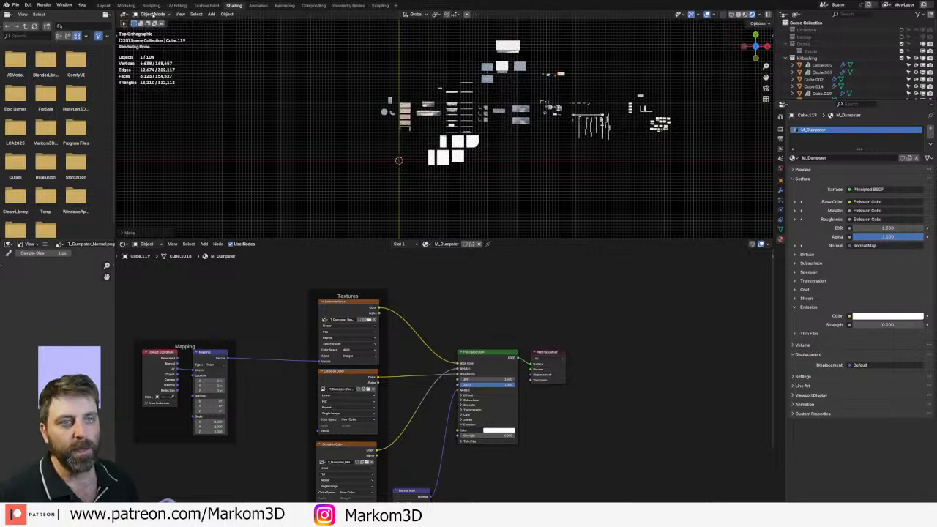
pyautogui.click(103, 5)
pyautogui.scroll(-4, 555, 219)
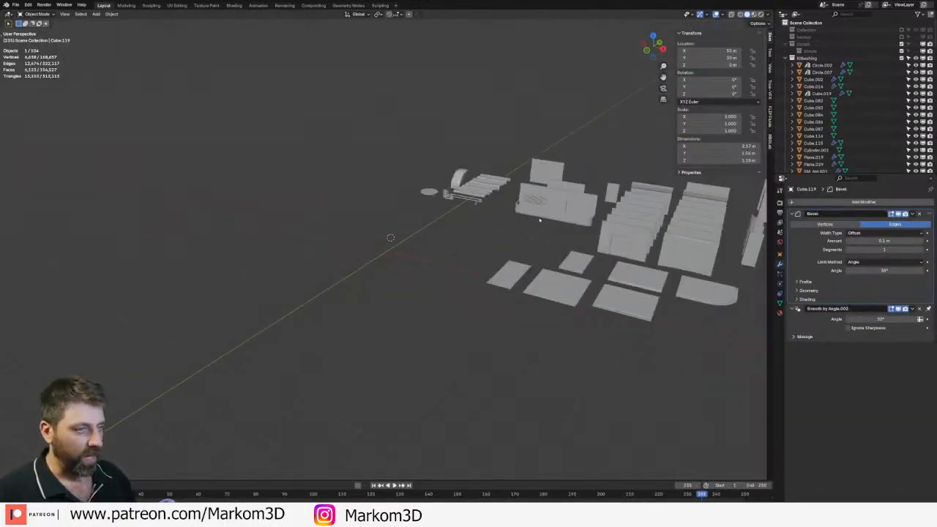
pyautogui.press('KP_7')
pyautogui.scroll(-8, 539, 219)
pyautogui.keyDown('shift'); pyautogui.moveTo(549, 228); pyautogui.dragTo(432, 172, button='middle'); pyautogui.keyUp('shift')
pyautogui.scroll(-2, 483, 202)
pyautogui.hotkey('shift', 'd')
pyautogui.click(625, 296)
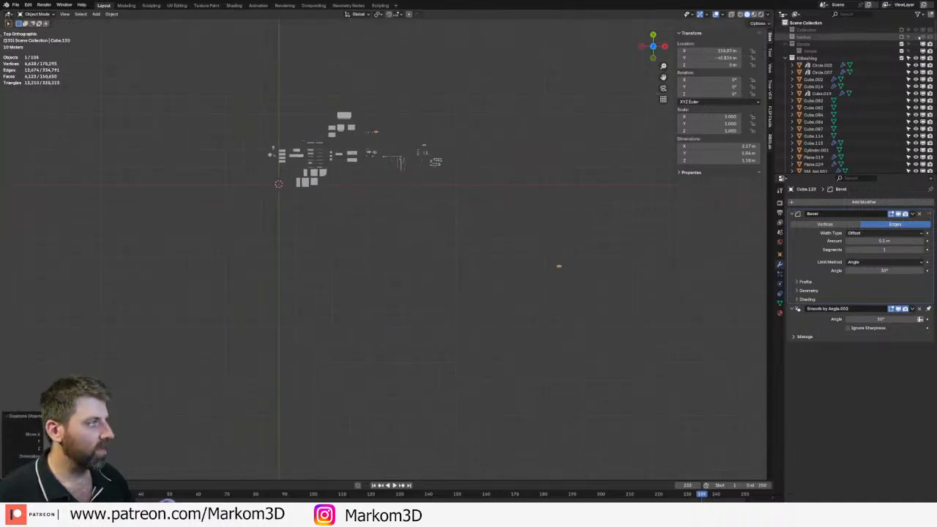
# - Enable the hidden Collection that holds the street scene and switch the viewport to wireframe
pyautogui.click(902, 30)
pyautogui.keyDown('shift'); pyautogui.moveTo(591, 266); pyautogui.dragTo(512, 222, button='middle'); pyautogui.keyUp('shift')
pyautogui.scroll(5, 539, 242)
pyautogui.press('z')
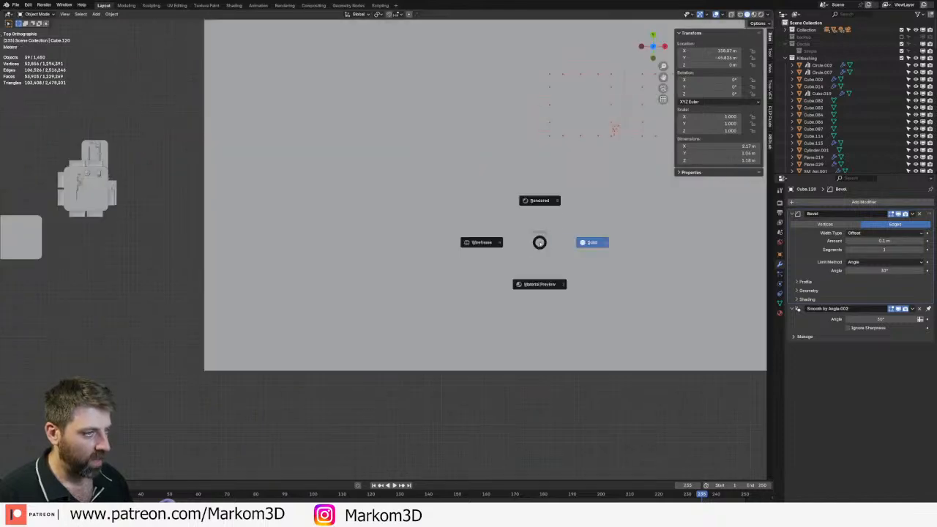
pyautogui.click(481, 242)
pyautogui.click(610, 187)
pyautogui.click(607, 186)
# - Move the bin copy onto the pavement beside the wall joining the two upper buildings and rotate it 90 degrees
pyautogui.keyDown('shift'); pyautogui.moveTo(606, 186); pyautogui.dragTo(500, 359, button='middle'); pyautogui.keyUp('shift')
pyautogui.scroll(8, 447, 208)
pyautogui.click(441, 206)
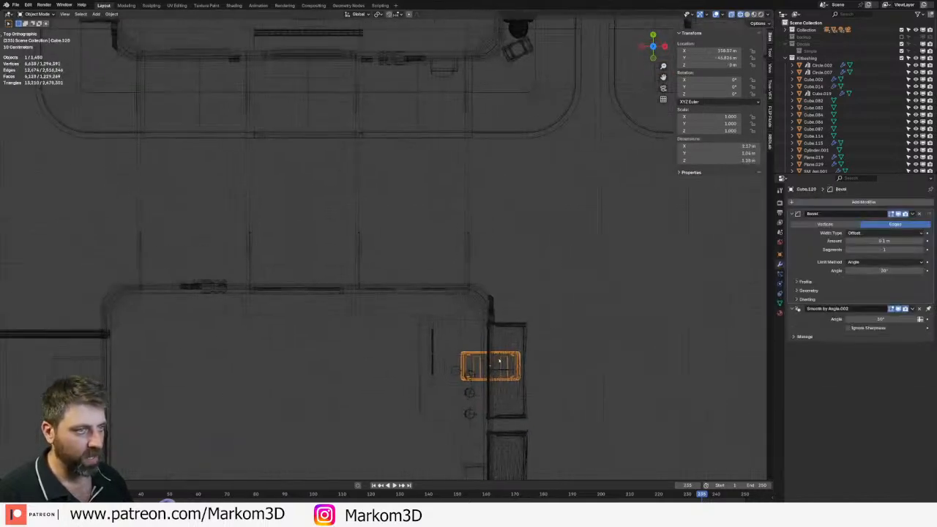
pyautogui.scroll(-3, 497, 372)
pyautogui.press('g')
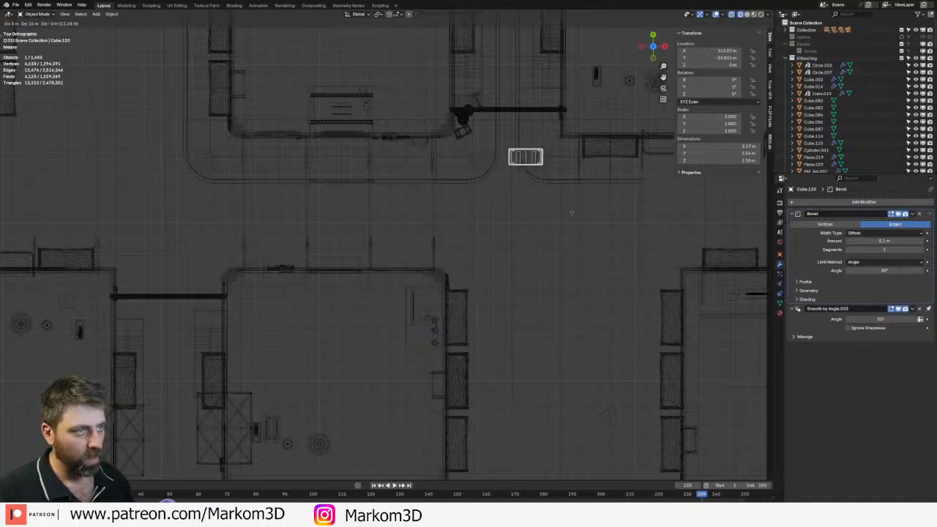
pyautogui.click(582, 196)
pyautogui.write('r90')
pyautogui.press('Return')
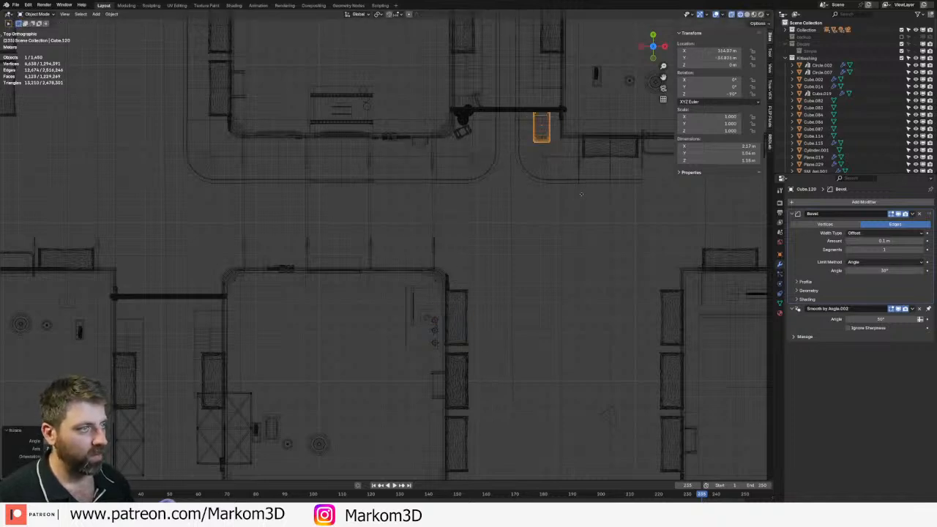
pyautogui.press('g')
pyautogui.click(591, 191)
# - Duplicate the placed bin, turn the copy nearly parallel to the upper middle building's front, and position it against that facade
pyautogui.hotkey('shift', 'd')
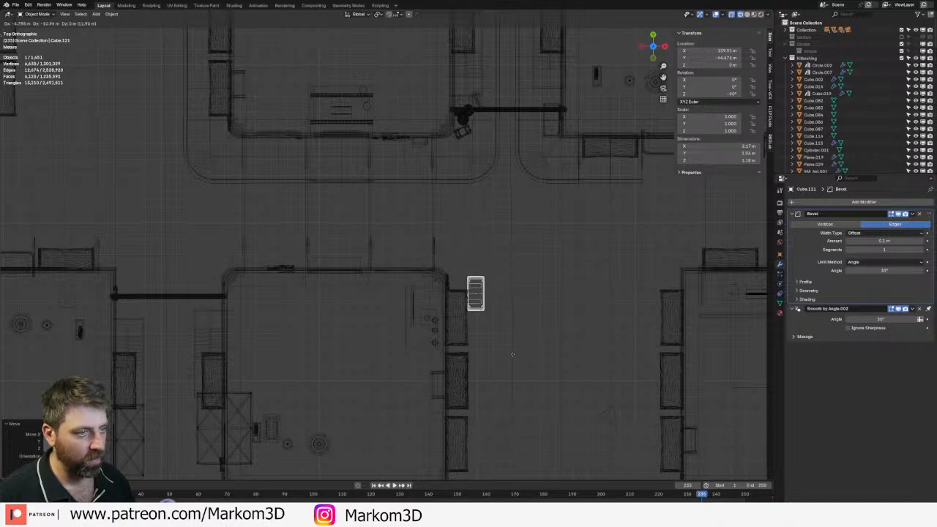
pyautogui.click(500, 356)
pyautogui.press('r')
pyautogui.click(422, 210)
pyautogui.press('g')
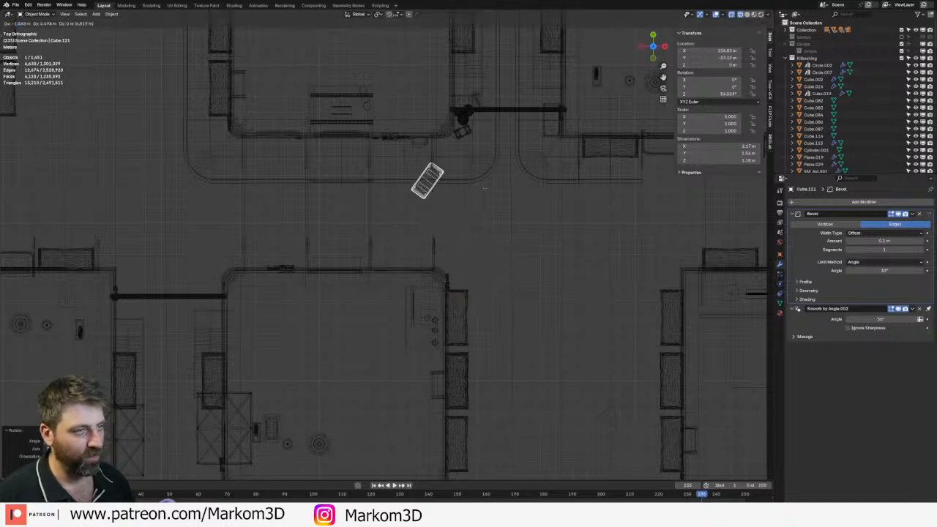
pyautogui.click(447, 167)
pyautogui.press('r')
pyautogui.click(441, 210)
pyautogui.press('g')
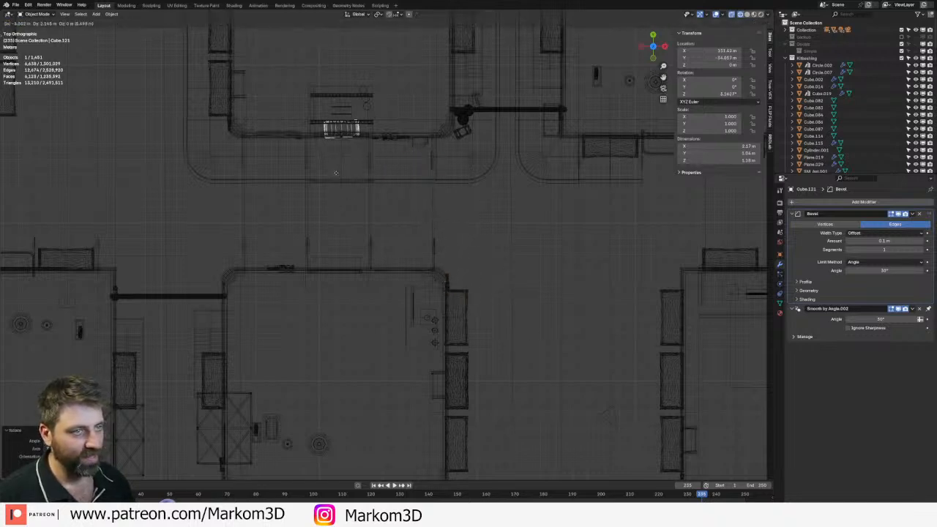
pyautogui.click(335, 172)
# - Frame the second bin copy in solid shading and raise it along Z to about 0.22 m so it stands on the pavement
pyautogui.press('KP_Decimal')
pyautogui.moveTo(439, 322)
pyautogui.mouseDown(button='middle')
pyautogui.moveTo(430, 279)
pyautogui.moveTo(474, 274)
pyautogui.moveTo(488, 284)
pyautogui.moveTo(479, 269)
pyautogui.mouseUp(button='middle')
pyautogui.scroll(-4, 428, 279)
pyautogui.press('z')
pyautogui.click(479, 281)
pyautogui.press('g')
pyautogui.press('z')
pyautogui.click(476, 259)
# - Render the current frame through the scene camera to check both bins in the street, and dismiss the render window
pyautogui.scroll(-6, 476, 261)
pyautogui.press('KP_0')
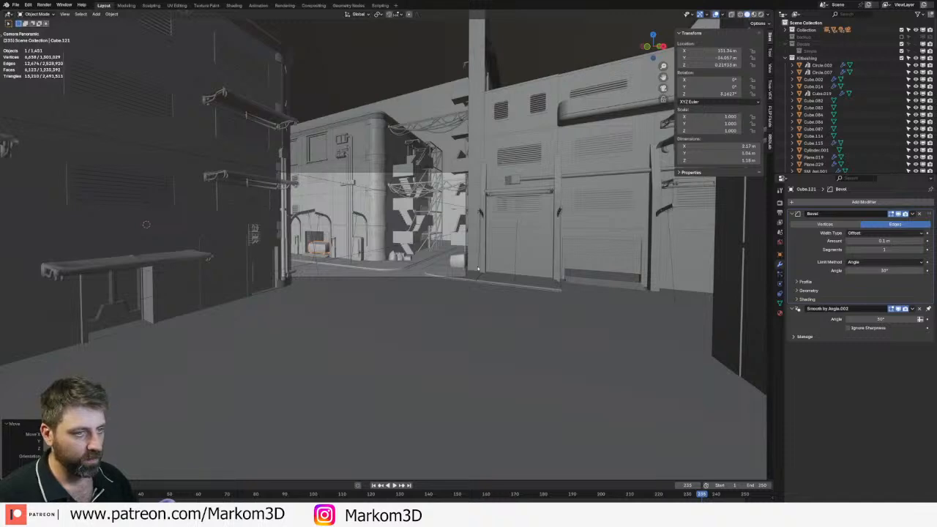
pyautogui.press('F12')
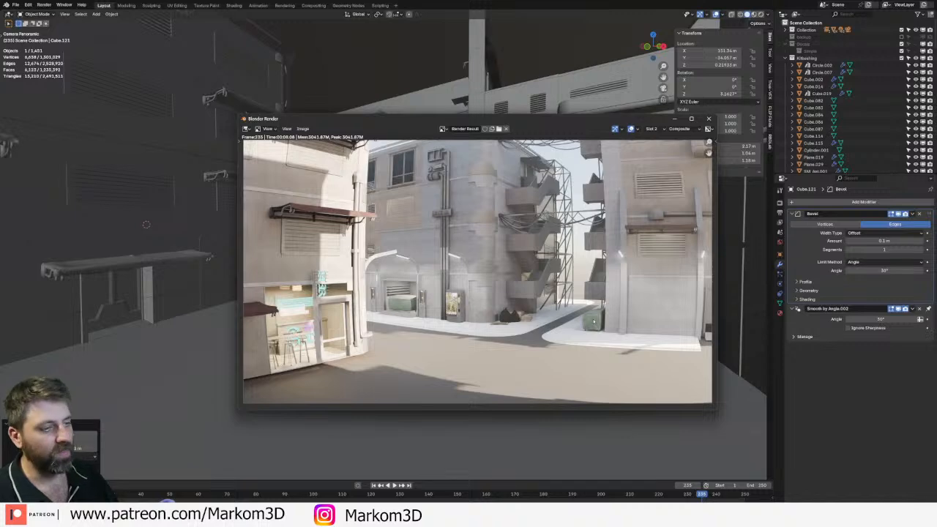
pyautogui.click(673, 120)
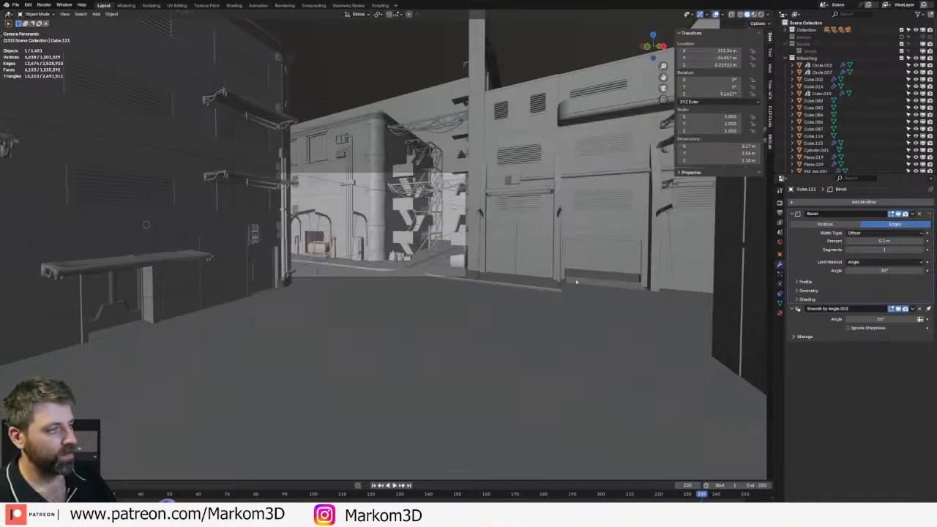
# - Select the bin copy beside the joining wall and raise it slightly so its wheels sit on the pavement
pyautogui.click(457, 265)
pyautogui.press('KP_Decimal')
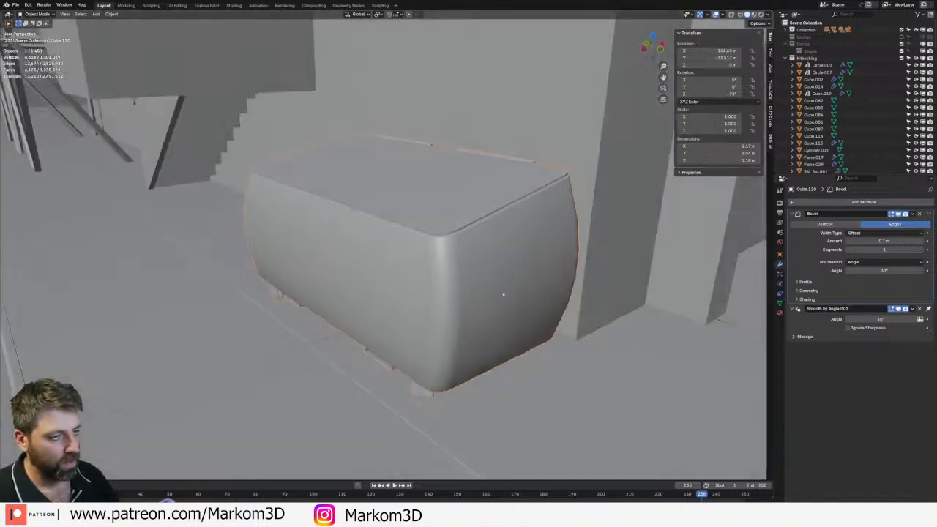
pyautogui.scroll(-3, 439, 275)
pyautogui.press('Tab')
pyautogui.press('Tab')
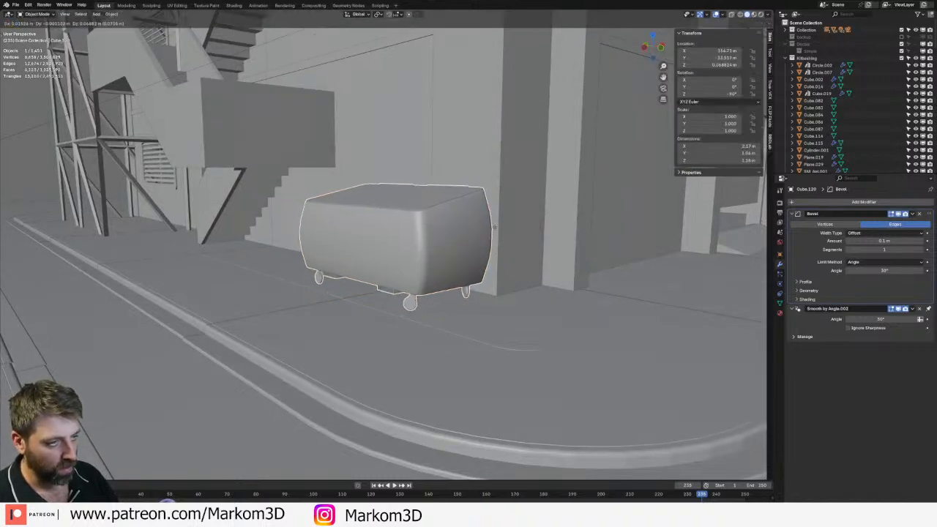
# - Open the raised bin's mesh in Edit Mode and show it as wireframe in the front orthographic view
pyautogui.press('Tab')
pyautogui.moveTo(493, 219); pyautogui.dragTo(448, 254, button='middle')
pyautogui.scroll(2, 448, 254)
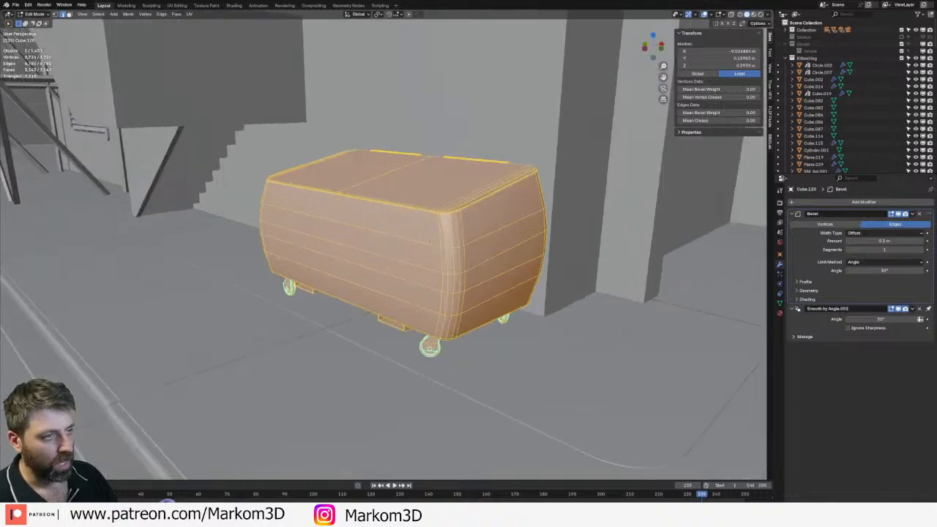
pyautogui.press('z')
pyautogui.press('4')
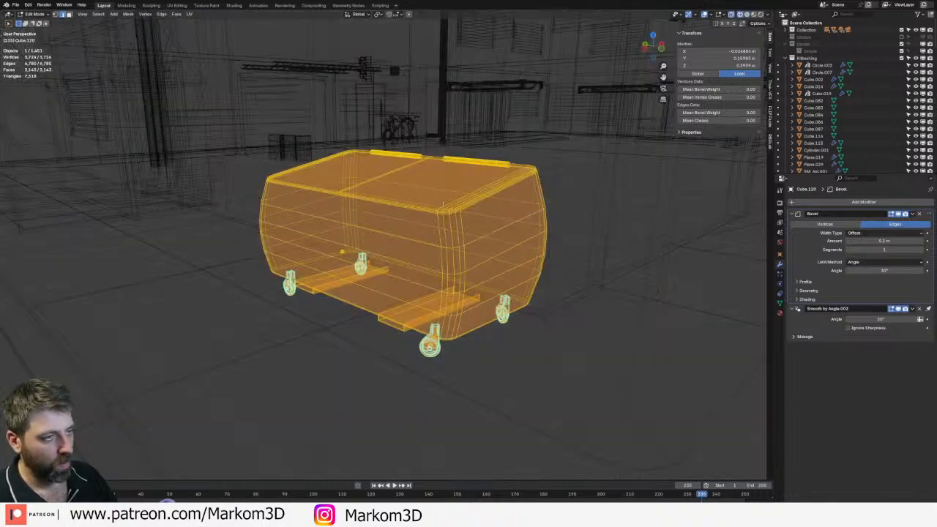
pyautogui.press('KP_3')
pyautogui.press('KP_1')
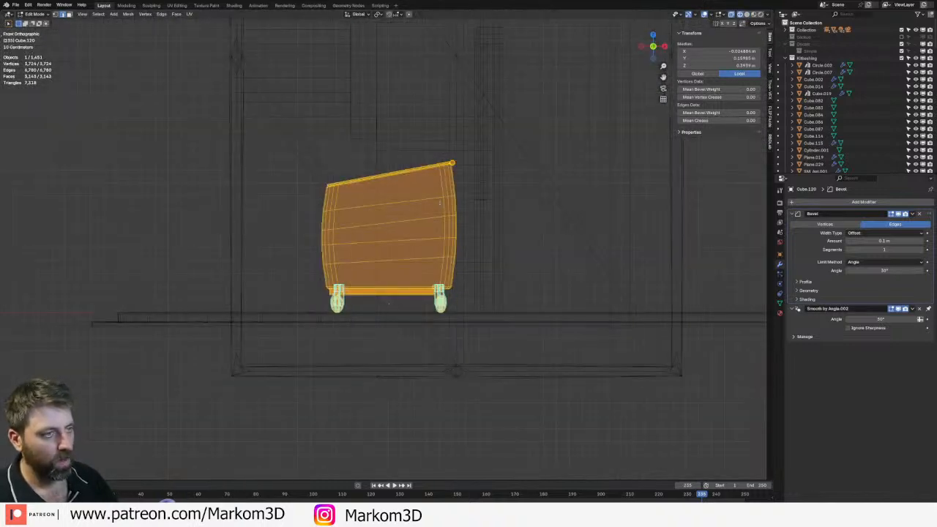
pyautogui.press('z')
pyautogui.click(399, 210)
# - Circle-select the lid vertices of the street bin copy, raise them about 0.14 m along Z with proportional editing, and return to Object Mode
pyautogui.press('c')
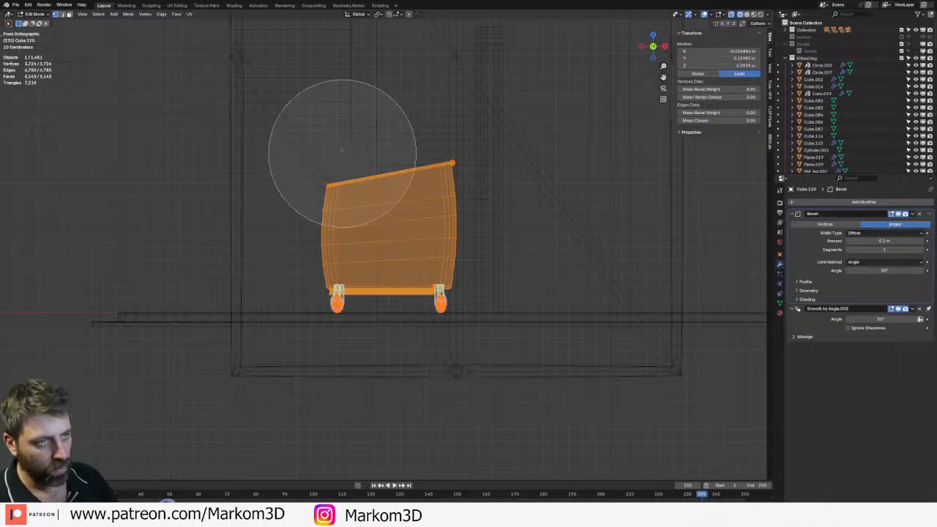
pyautogui.scroll(3, 339, 149)
pyautogui.press('Escape')
pyautogui.hotkey('alt', 'a')
pyautogui.press('c')
pyautogui.moveTo(335, 174)
pyautogui.mouseDown()
pyautogui.moveTo(323, 161)
pyautogui.moveTo(508, 125)
pyautogui.mouseUp()
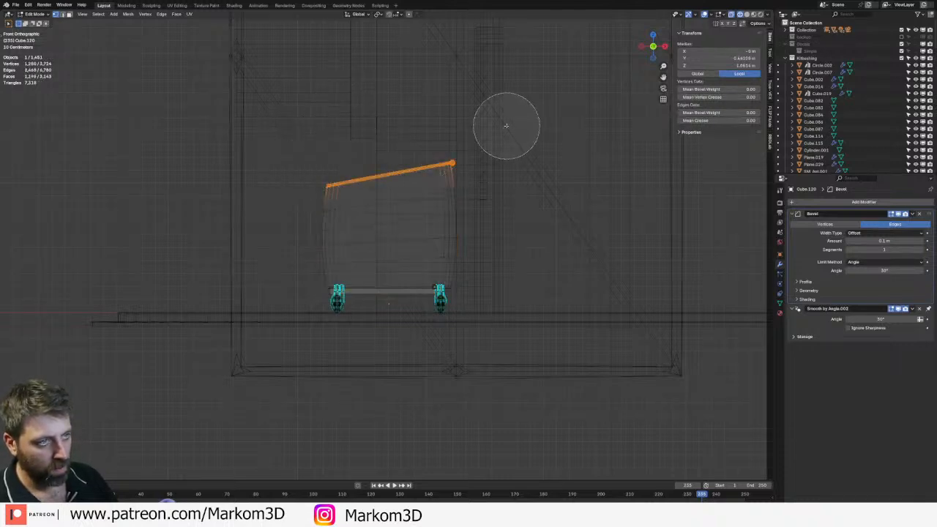
pyautogui.press('Escape')
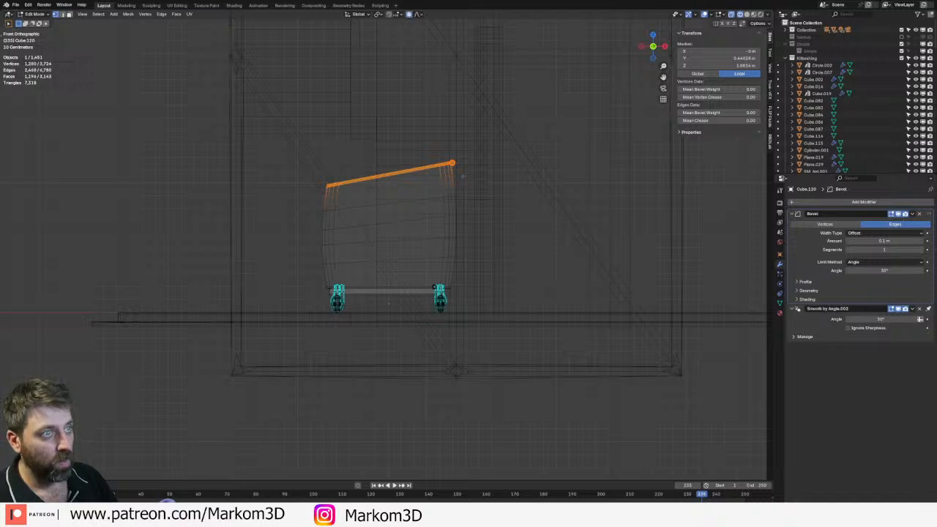
pyautogui.press('g')
pyautogui.press('z')
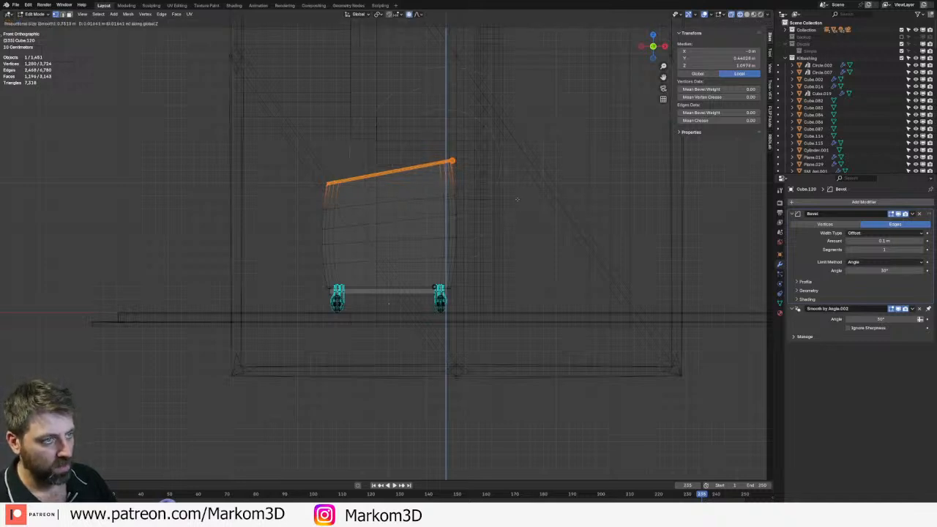
pyautogui.click(472, 220)
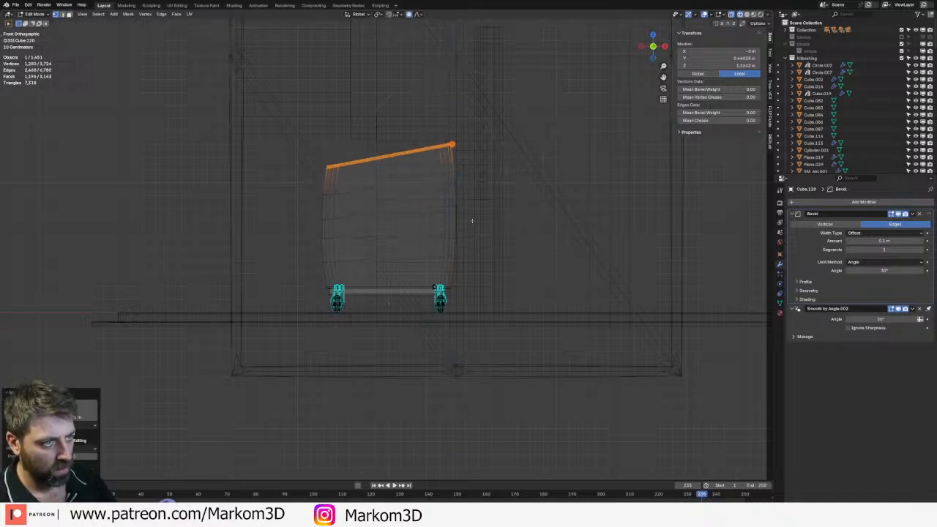
pyautogui.scroll(-3, 472, 221)
pyautogui.press('z')
pyautogui.moveTo(473, 224); pyautogui.dragTo(442, 236, button='middle')
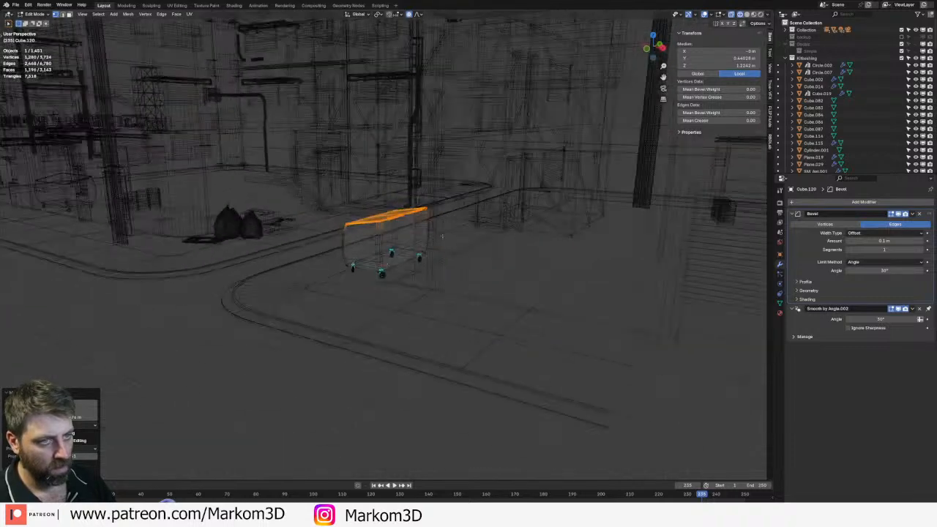
pyautogui.press('Tab')
# - Render the current frame through the scene camera to check the taller bin in the street, and close the render window
pyautogui.scroll(-4, 400, 257)
pyautogui.press('KP_0')
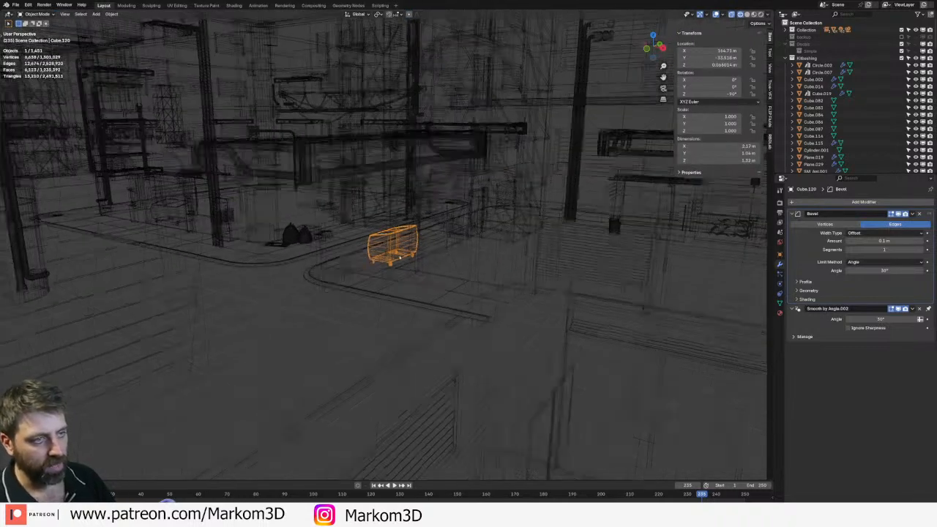
pyautogui.press('F12')
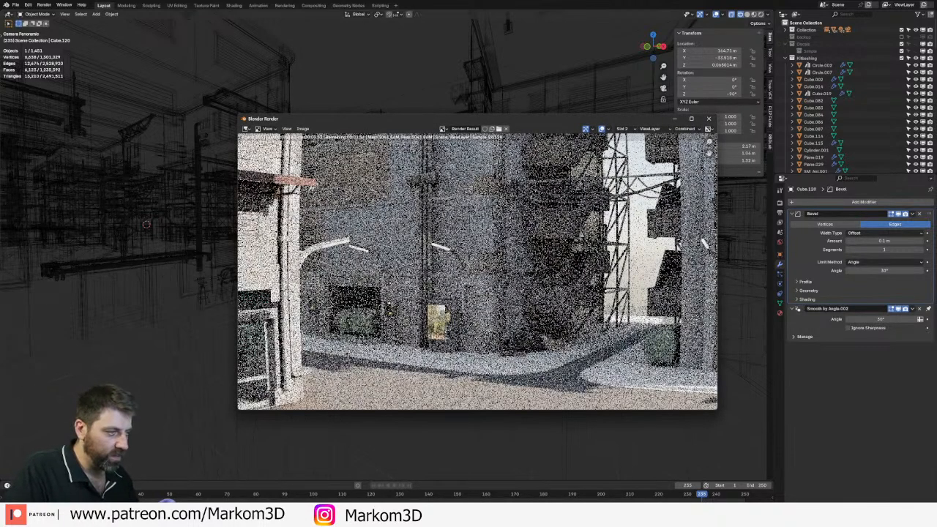
pyautogui.scroll(-4, 610, 352)
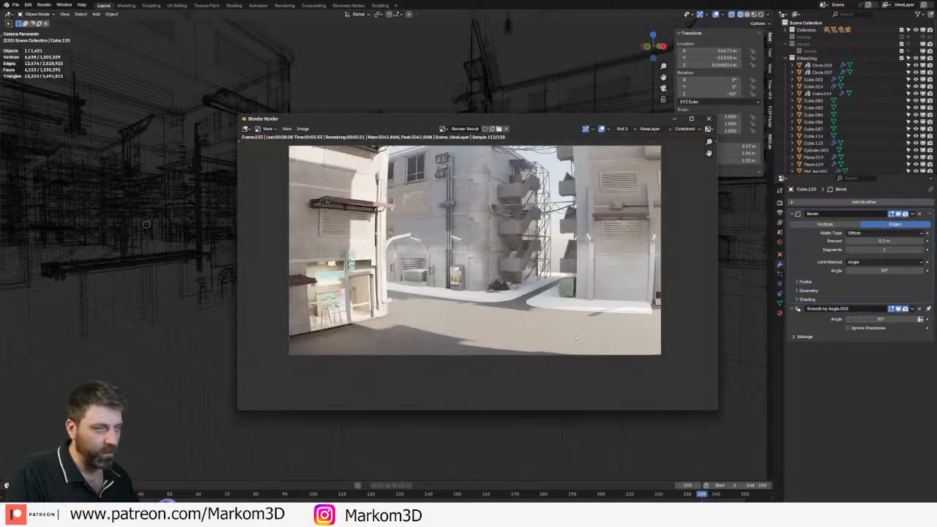
pyautogui.scroll(5, 534, 295)
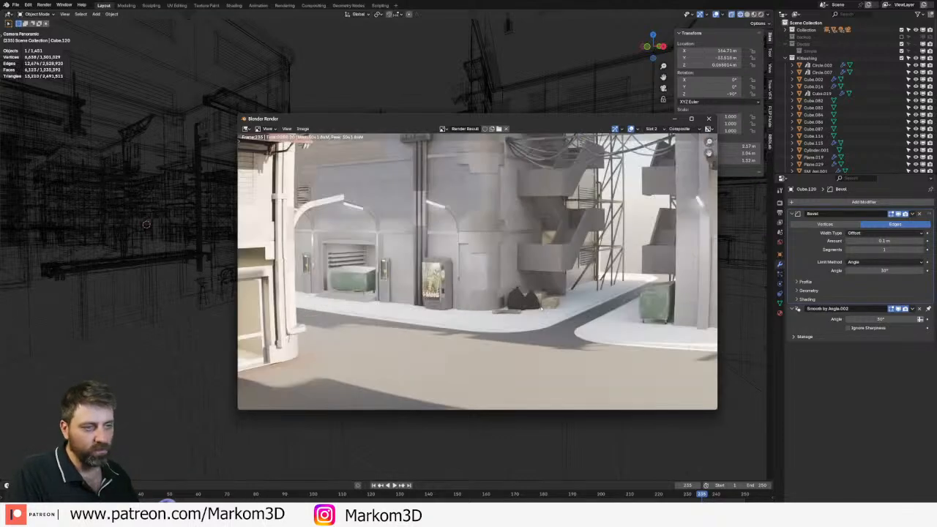
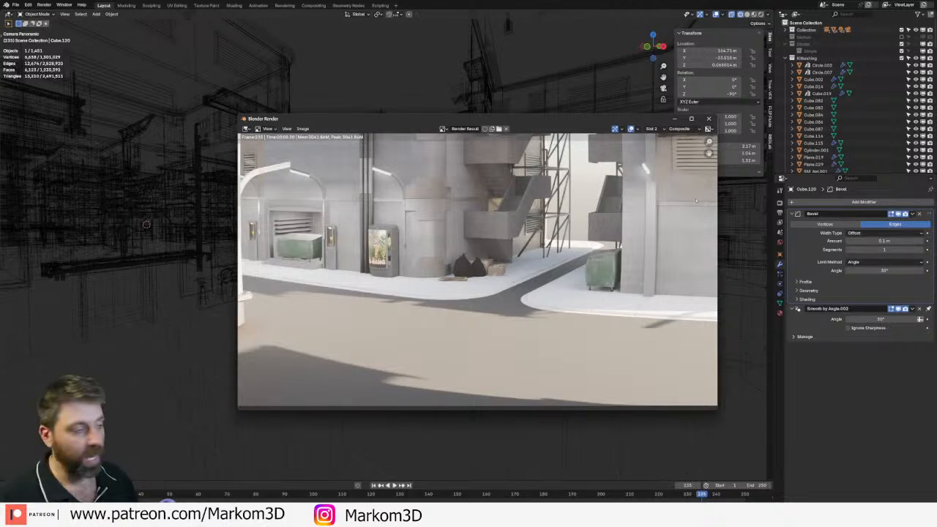
pyautogui.click(708, 119)
# - Select the original bin among the kit parts and open its mesh in Edit Mode in the right orthographic view
pyautogui.moveTo(464, 257); pyautogui.dragTo(444, 288, button='middle')
pyautogui.scroll(-10, 424, 254)
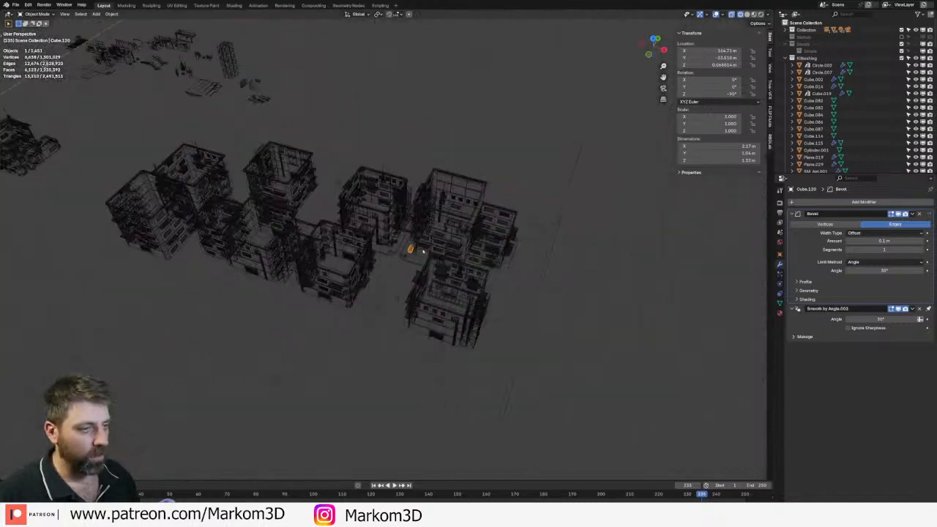
pyautogui.moveTo(422, 251); pyautogui.dragTo(396, 220, button='middle')
pyautogui.scroll(5, 373, 88)
pyautogui.click(371, 82)
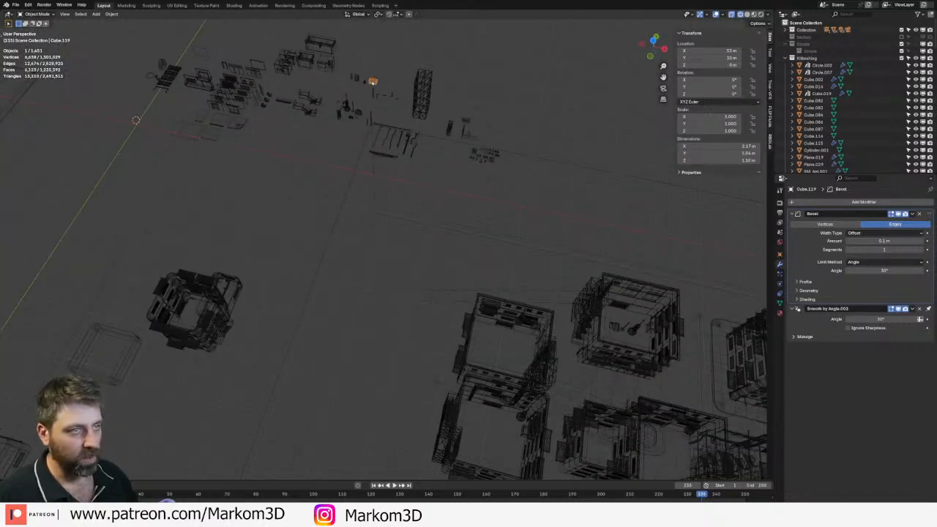
pyautogui.press('KP_Decimal')
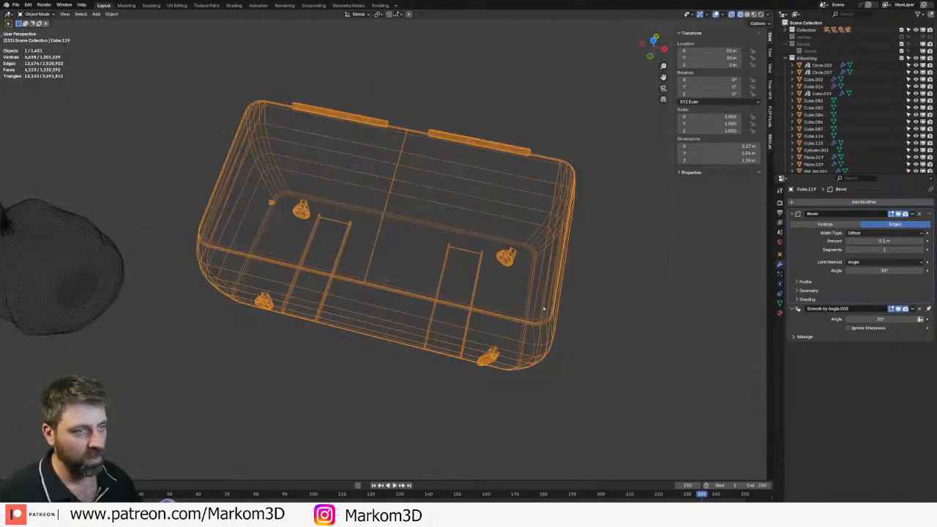
pyautogui.moveTo(543, 309); pyautogui.dragTo(467, 248, button='middle')
pyautogui.scroll(-5, 467, 247)
pyautogui.press('KP_3')
pyautogui.press('Tab')
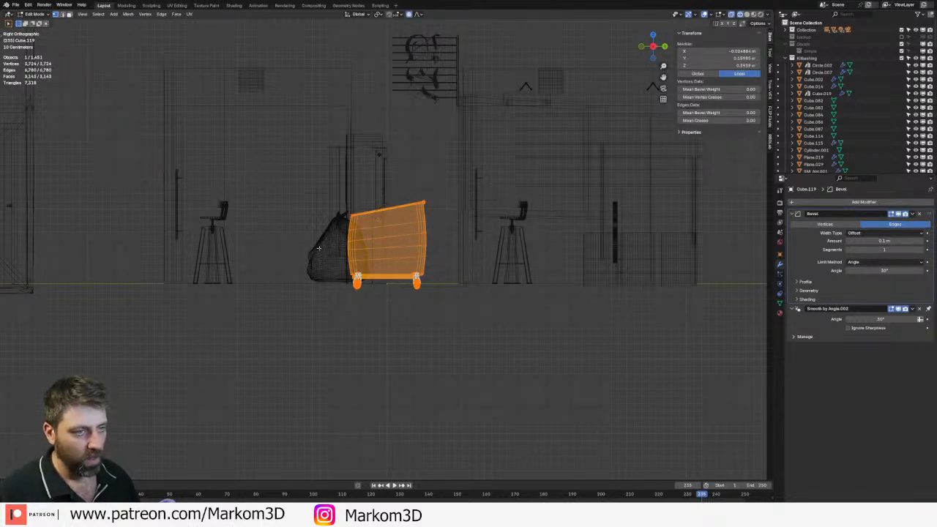
# - Clear the selection and circle-select the vertices along the original bin's sloped lid
pyautogui.hotkey('alt', 'a')
pyautogui.press('c')
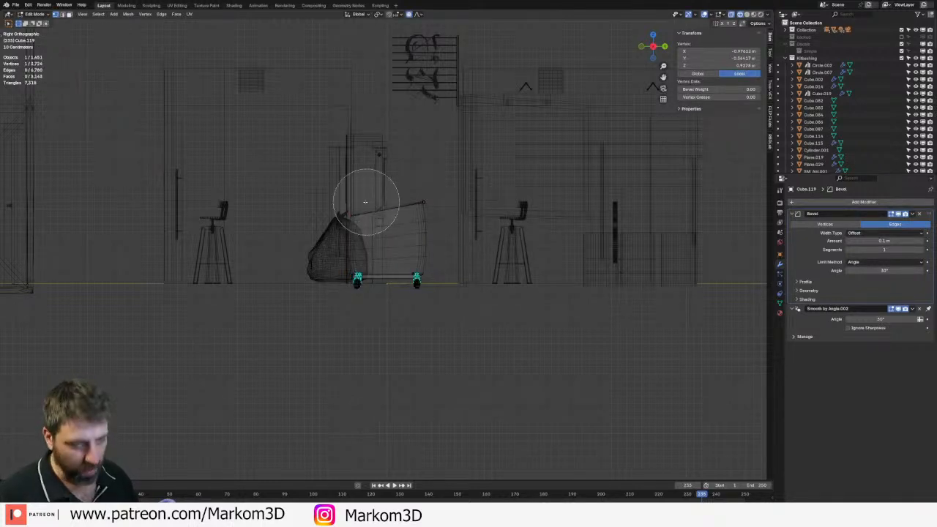
pyautogui.click(364, 198)
pyautogui.moveTo(364, 197); pyautogui.dragTo(412, 186)
pyautogui.rightClick(412, 186)
pyautogui.scroll(2, 457, 287)
pyautogui.press('g')
pyautogui.press('z')
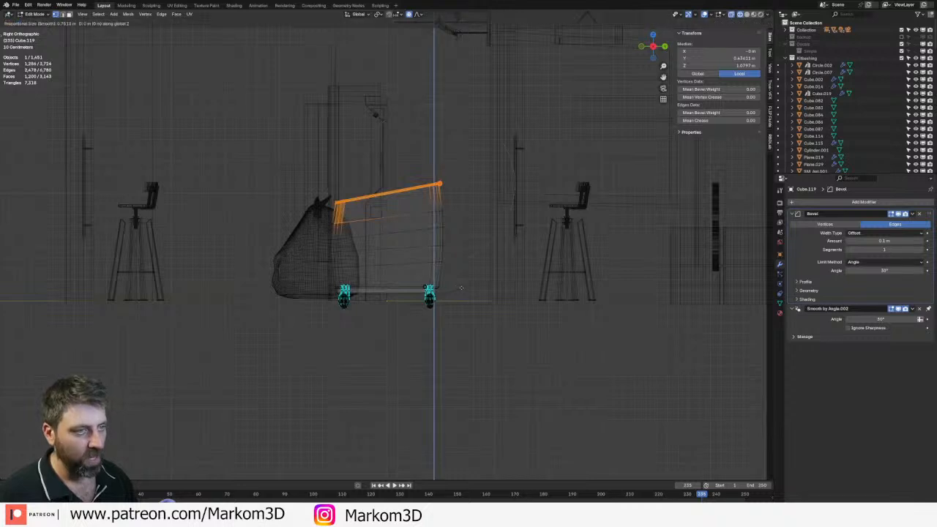
pyautogui.rightClick(461, 287)
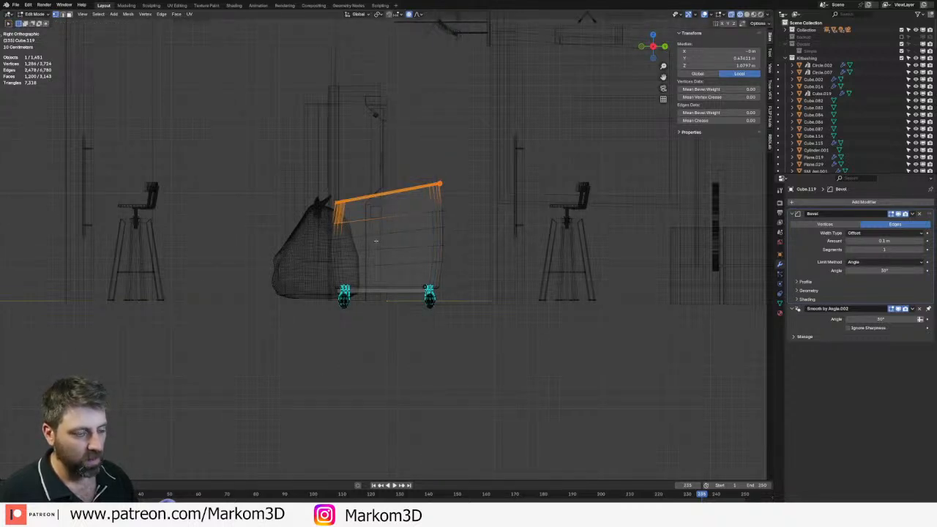
# - Drop the stray body vertices from the lid selection and raise the lid about 0.16 m along Z with proportional editing
pyautogui.press('c')
pyautogui.middleClick(351, 263)
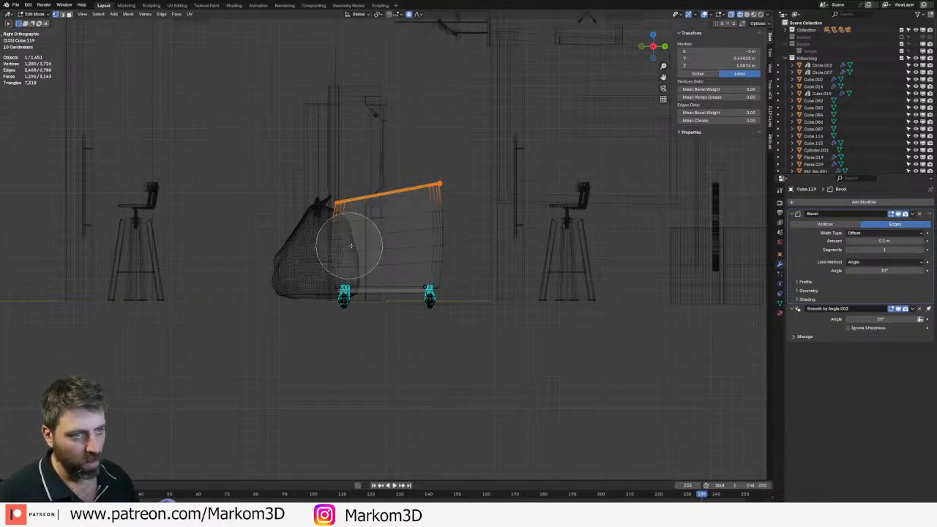
pyautogui.rightClick(352, 262)
pyautogui.press('g')
pyautogui.press('z')
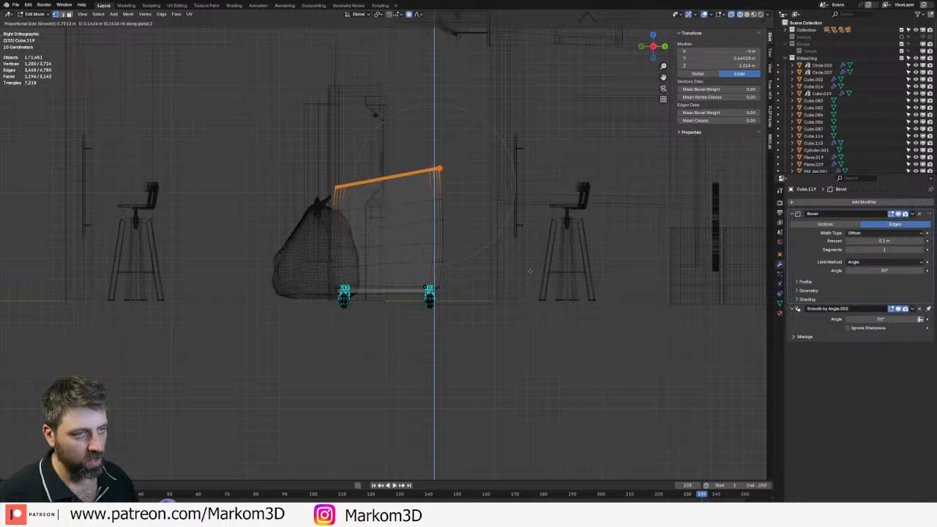
pyautogui.click(535, 272)
# - Rotate the original bin's lid to a steeper slope, shift it slightly towards the bin's front, and return to Object Mode
pyautogui.press('r')
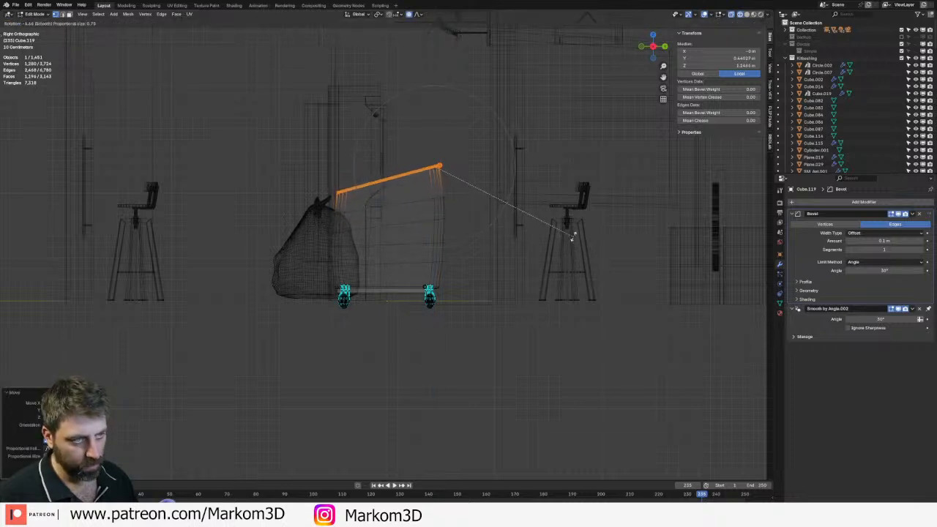
pyautogui.click(567, 229)
pyautogui.press('g')
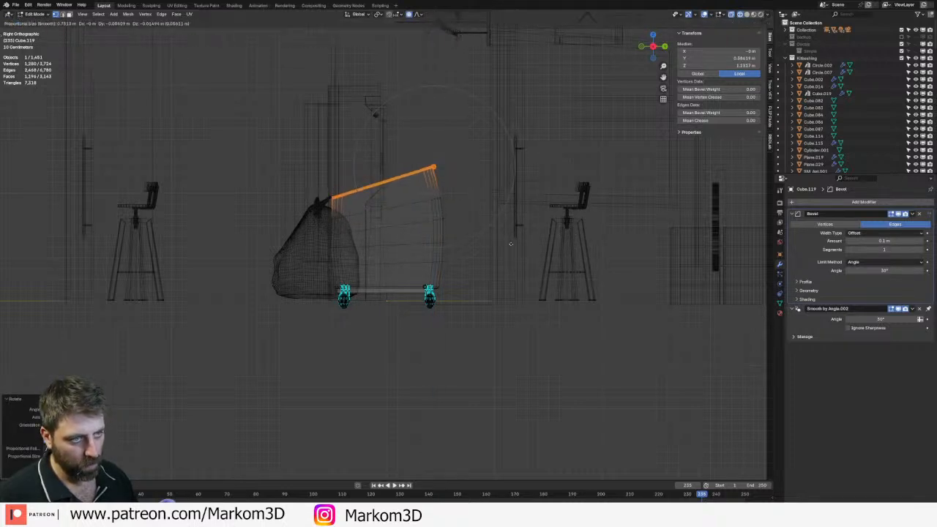
pyautogui.click(508, 242)
pyautogui.press('Tab')
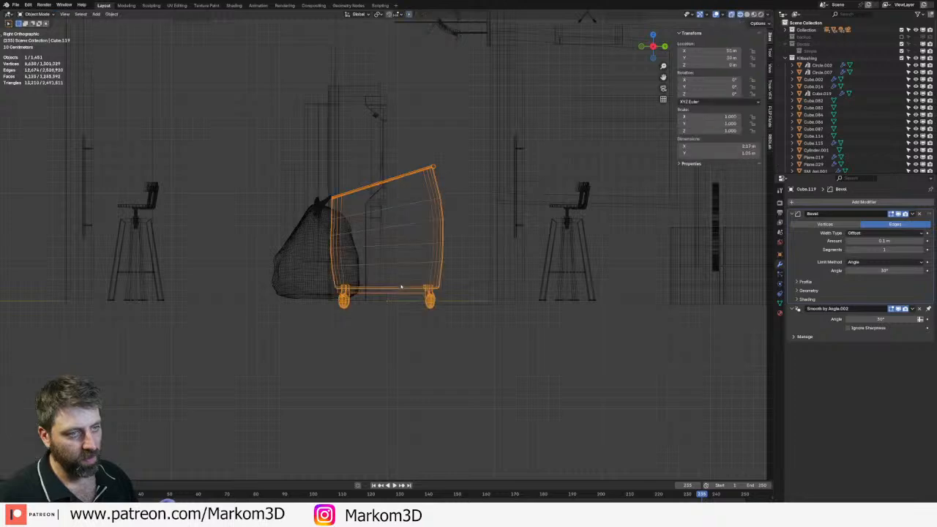
# - In solid shading, scale the rubbish bag beside the original bin down to about 0.72 and apply its scale
pyautogui.moveTo(507, 242); pyautogui.dragTo(492, 289, button='middle')
pyautogui.press('z')
pyautogui.click(545, 288)
pyautogui.moveTo(548, 297)
pyautogui.mouseDown(button='middle')
pyautogui.moveTo(379, 329)
pyautogui.moveTo(427, 295)
pyautogui.moveTo(389, 293)
pyautogui.mouseUp(button='middle')
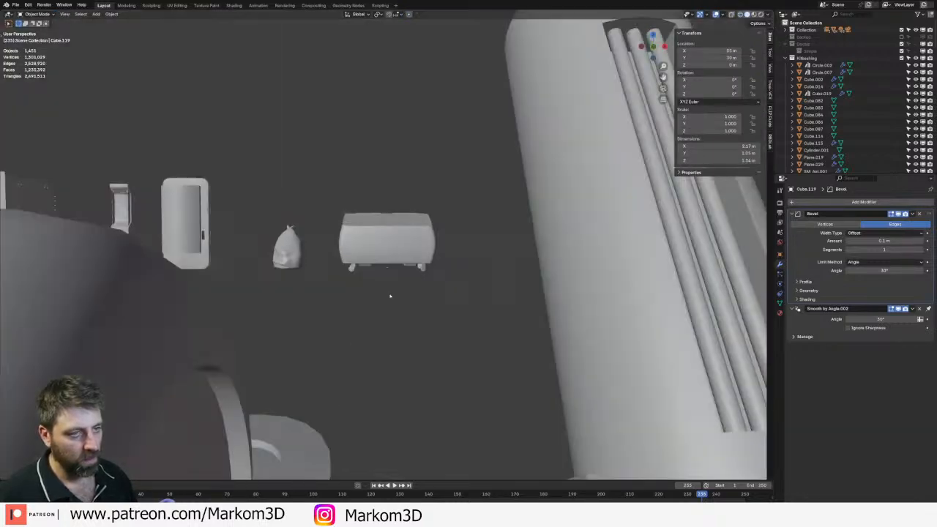
pyautogui.click(290, 251)
pyautogui.moveTo(289, 251); pyautogui.dragTo(395, 277, button='middle')
pyautogui.press('s')
pyautogui.click(381, 274)
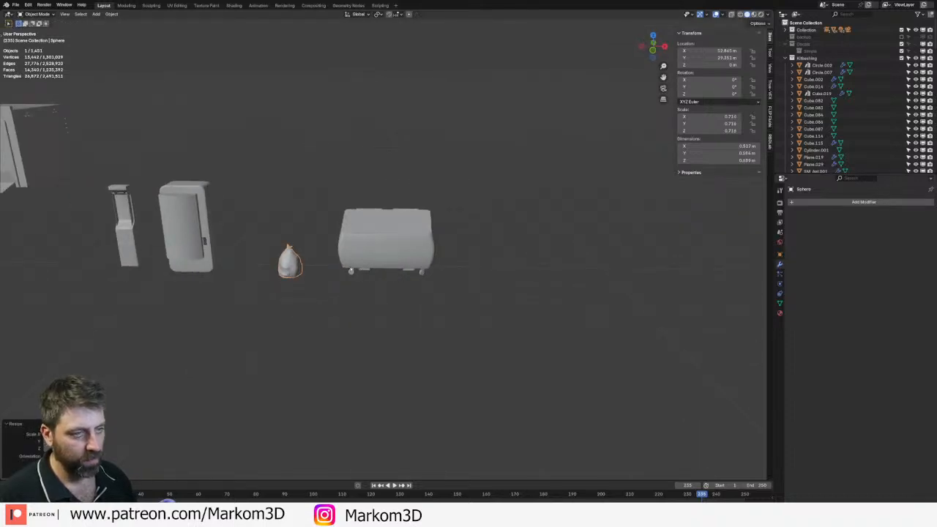
pyautogui.hotkey('ctrl', 'a')
pyautogui.click(331, 275)
# - Select the original bin and apply its scale
pyautogui.click(370, 249)
pyautogui.hotkey('ctrl', 'a')
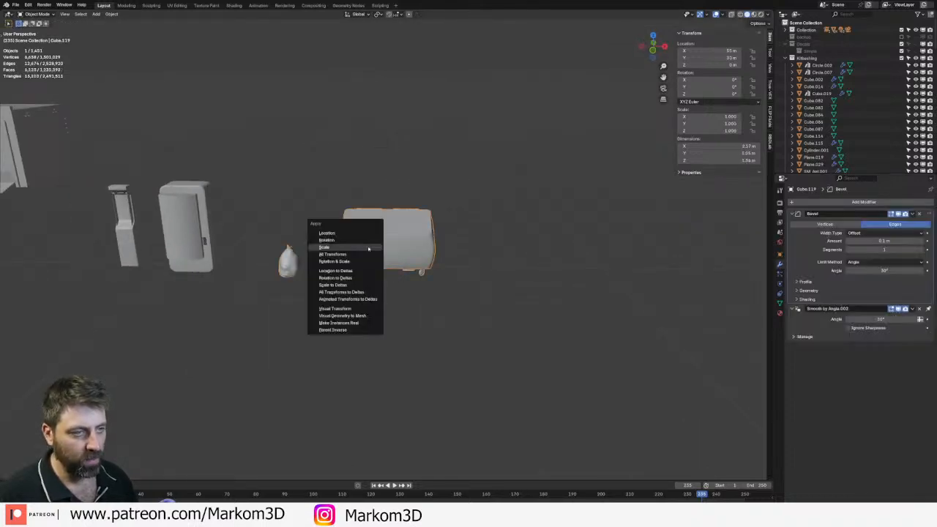
pyautogui.click(362, 248)
# - Apply Shade Smooth to the upright curved pipe set and to the tall straight pipe set in the kit
pyautogui.moveTo(421, 272); pyautogui.dragTo(377, 229, button='middle')
pyautogui.click(377, 228)
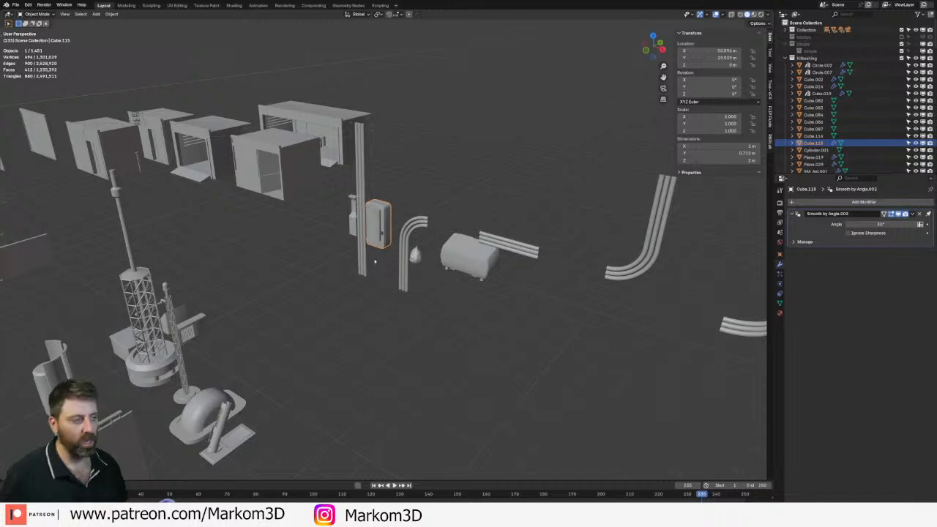
pyautogui.click(405, 229)
pyautogui.press('KP_Decimal')
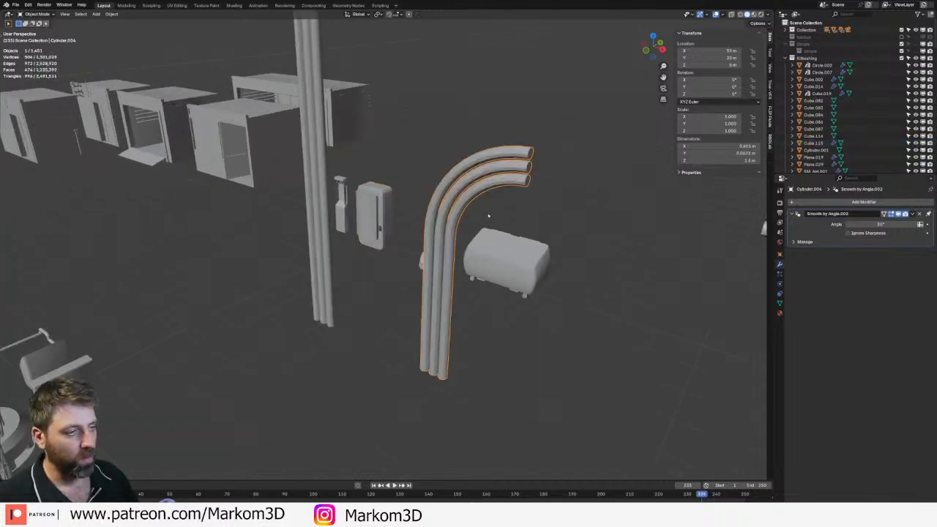
pyautogui.rightClick(481, 194)
pyautogui.click(481, 192)
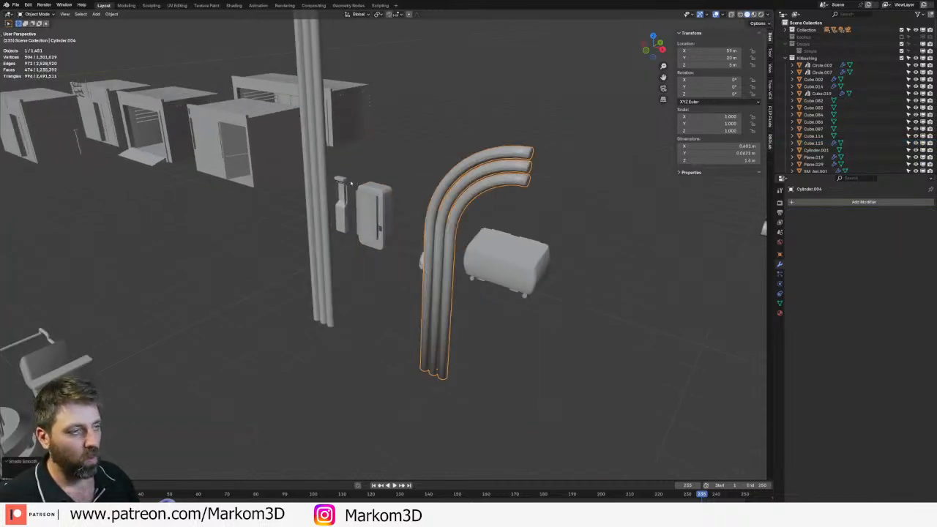
pyautogui.click(320, 192)
pyautogui.rightClick(320, 192)
pyautogui.click(320, 189)
# - Apply Shade Smooth to the short horizontal pipe set and to the J-shaped pipe set
pyautogui.keyDown('shift'); pyautogui.moveTo(487, 189); pyautogui.dragTo(464, 234, button='middle'); pyautogui.keyUp('shift')
pyautogui.scroll(-4, 464, 234)
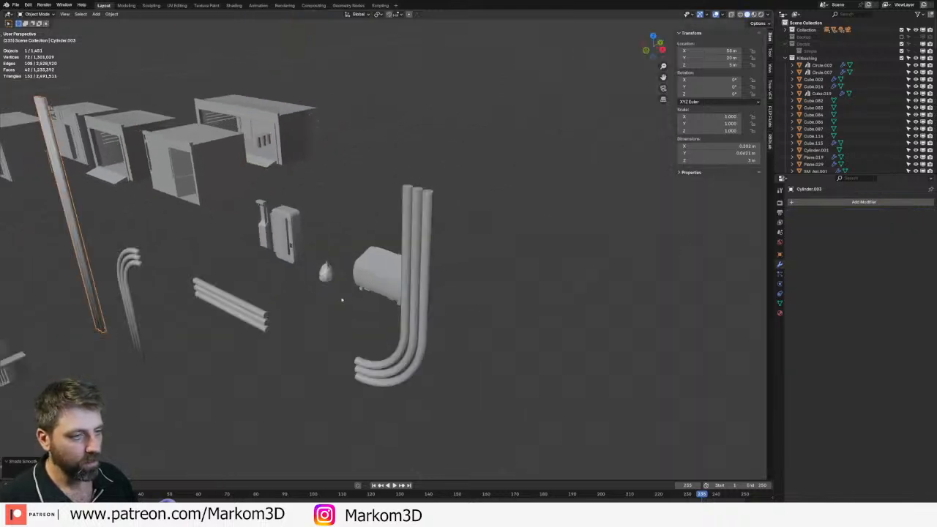
pyautogui.click(247, 314)
pyautogui.rightClick(246, 314)
pyautogui.click(247, 314)
pyautogui.click(366, 377)
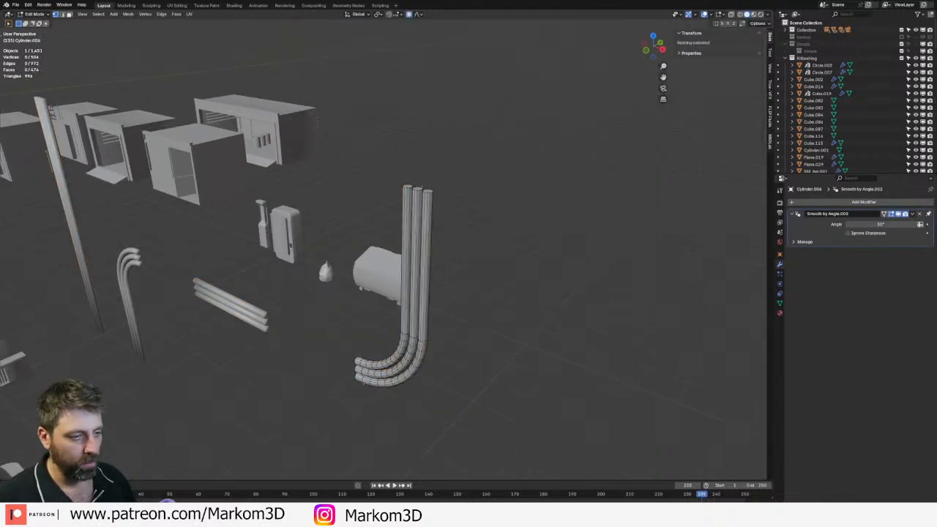
pyautogui.rightClick(348, 388)
pyautogui.click(347, 390)
# - Show the pipe sets as wireframe in the front orthographic view and try to box-select the curved set's lower end in Edit Mode
pyautogui.press('Tab')
pyautogui.press('KP_3')
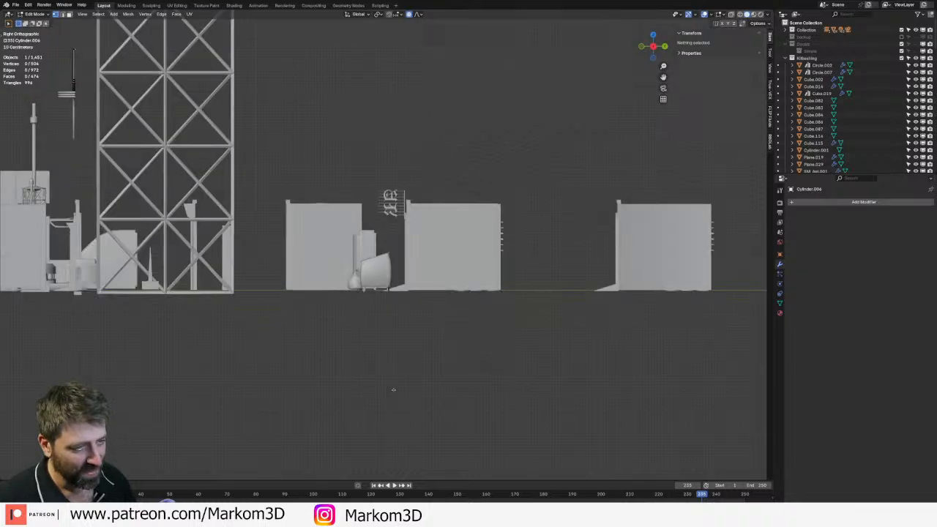
pyautogui.press('KP_1')
pyautogui.press('z')
pyautogui.click(335, 390)
pyautogui.scroll(5, 439, 293)
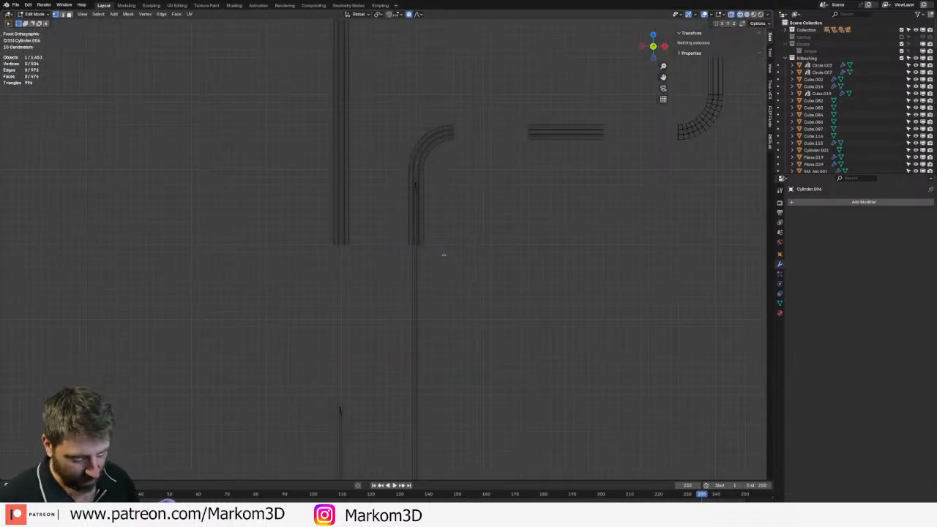
pyautogui.press('b')
pyautogui.moveTo(455, 235); pyautogui.dragTo(366, 268)
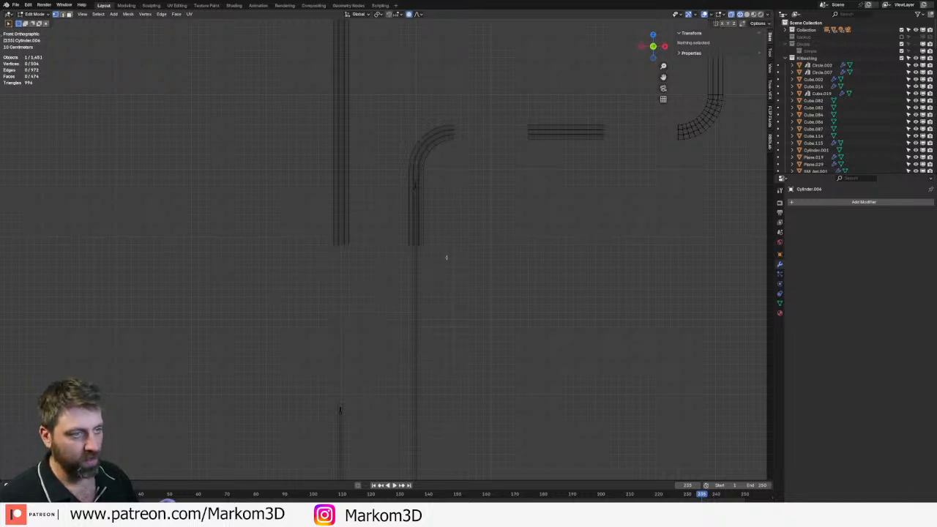
# - Edit the four pipe sets together and delete the end-cap faces at the lower ends of the tall straight and upright curved sets
pyautogui.scroll(-3, 568, 206)
pyautogui.press('Tab')
pyautogui.keyDown('shift'); pyautogui.click(487, 181); pyautogui.keyUp('shift')
pyautogui.keyDown('shift'); pyautogui.click(421, 180); pyautogui.keyUp('shift')
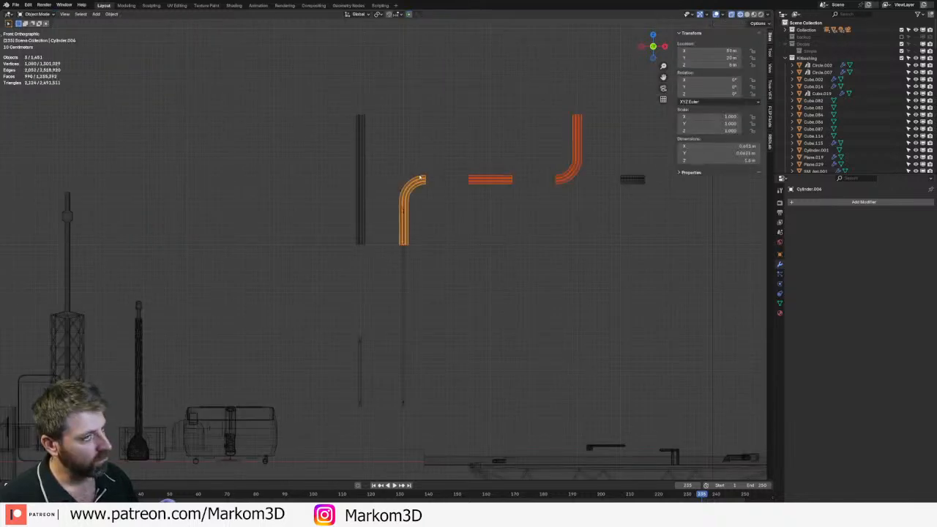
pyautogui.keyDown('shift'); pyautogui.click(358, 168); pyautogui.keyUp('shift')
pyautogui.press('Tab')
pyautogui.hotkey('alt', 'a')
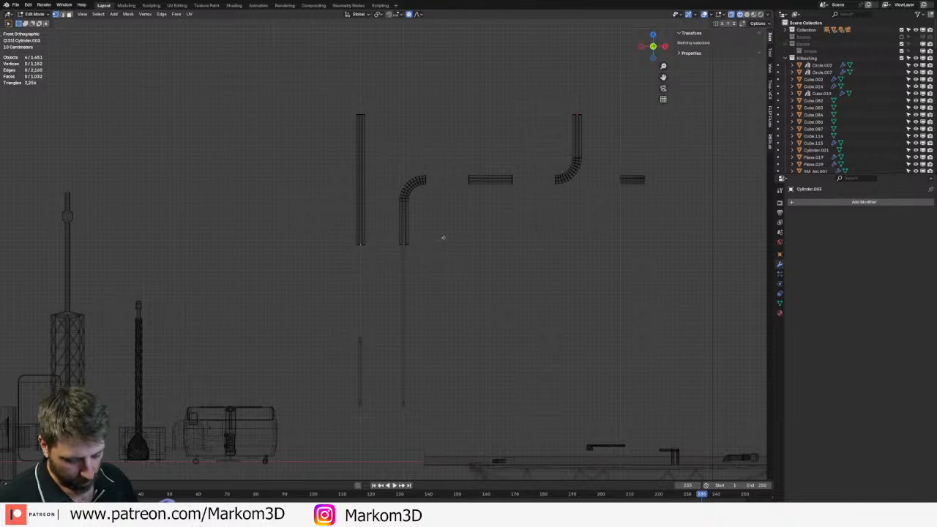
pyautogui.moveTo(443, 237); pyautogui.dragTo(345, 254)
pyautogui.press('x')
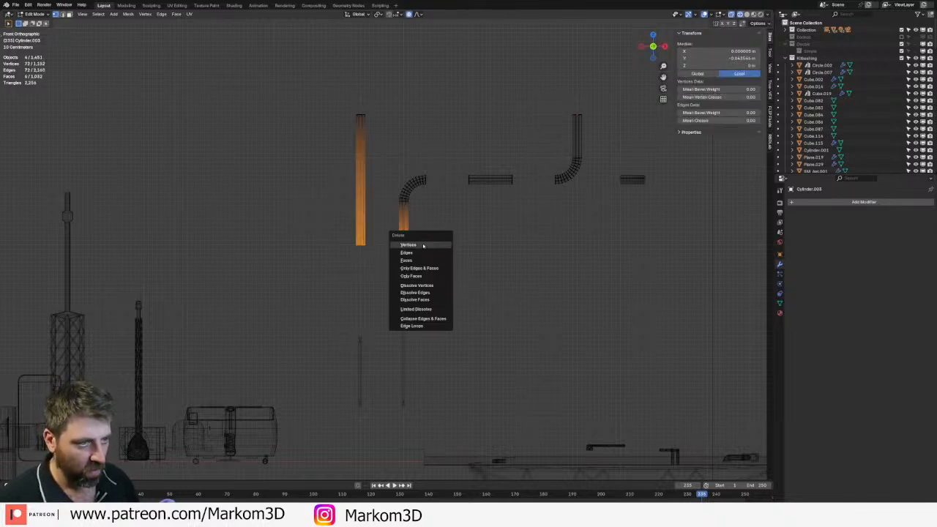
pyautogui.click(424, 260)
# - Delete the end-cap faces on top of the tall straight and J-shaped sets and at the horizontal set's end facing the J-shaped set
pyautogui.keyDown('shift'); pyautogui.moveTo(408, 216); pyautogui.dragTo(383, 299, button='middle'); pyautogui.keyUp('shift')
pyautogui.scroll(1, 383, 296)
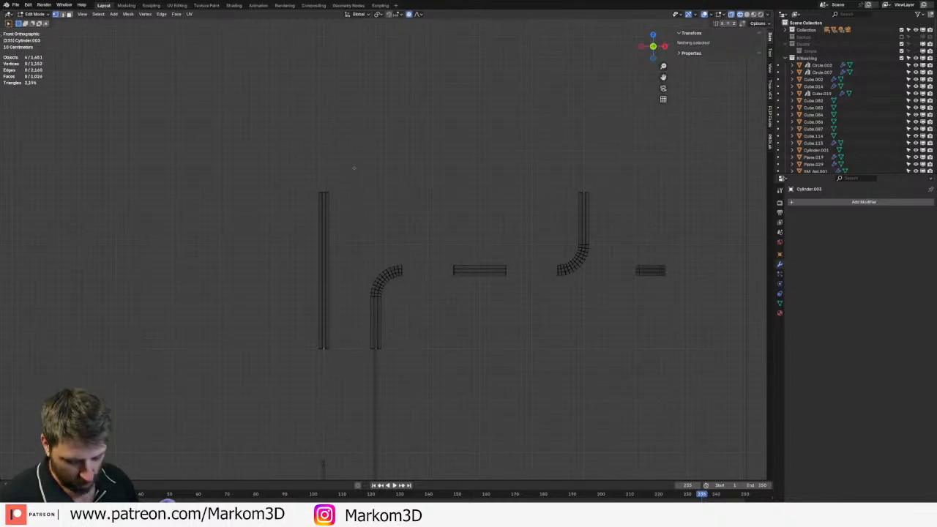
pyautogui.press('l')
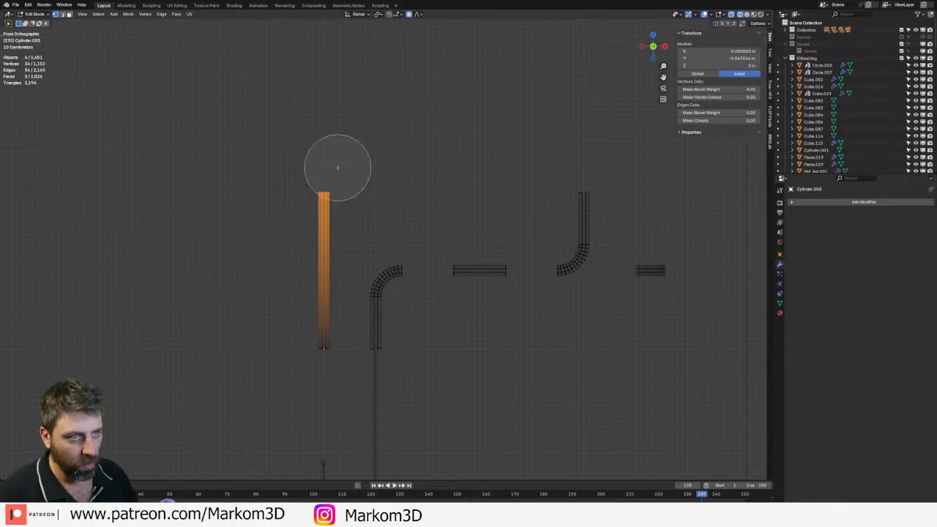
pyautogui.press('l')
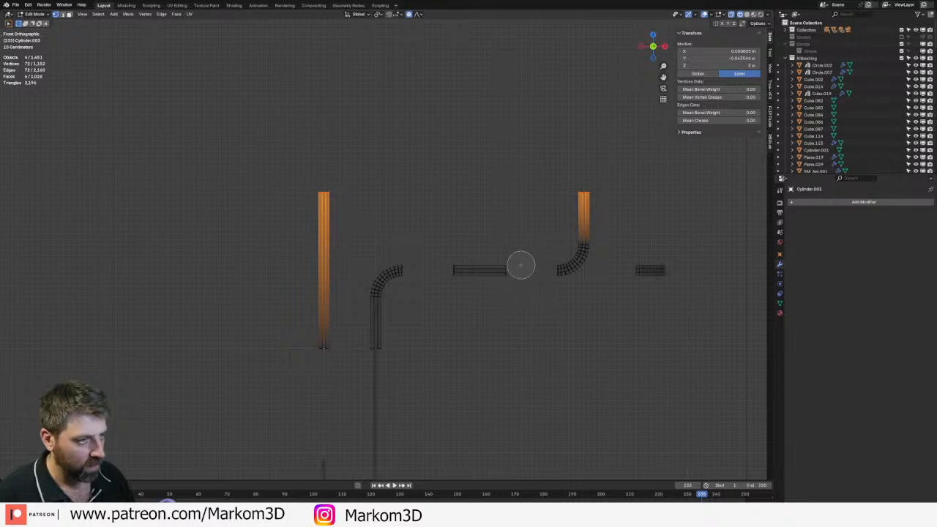
pyautogui.press('l')
pyautogui.press('Escape')
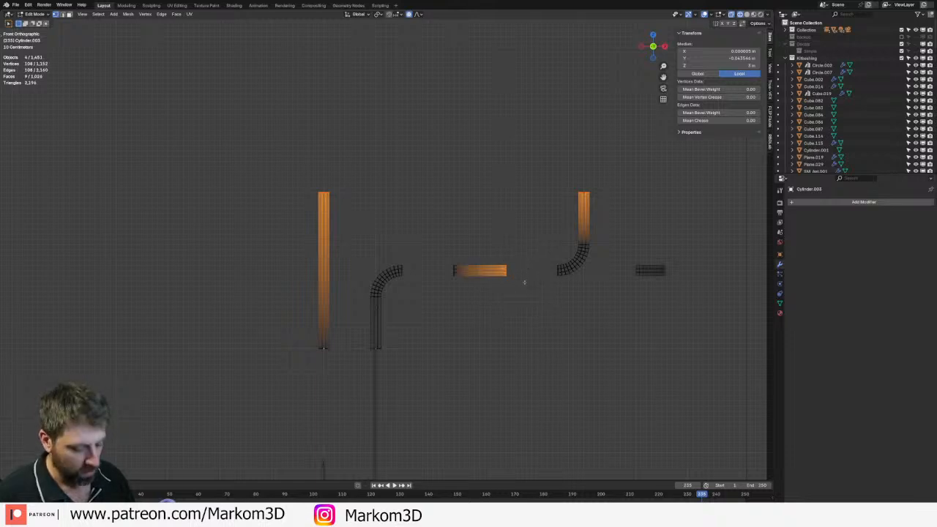
pyautogui.press('x')
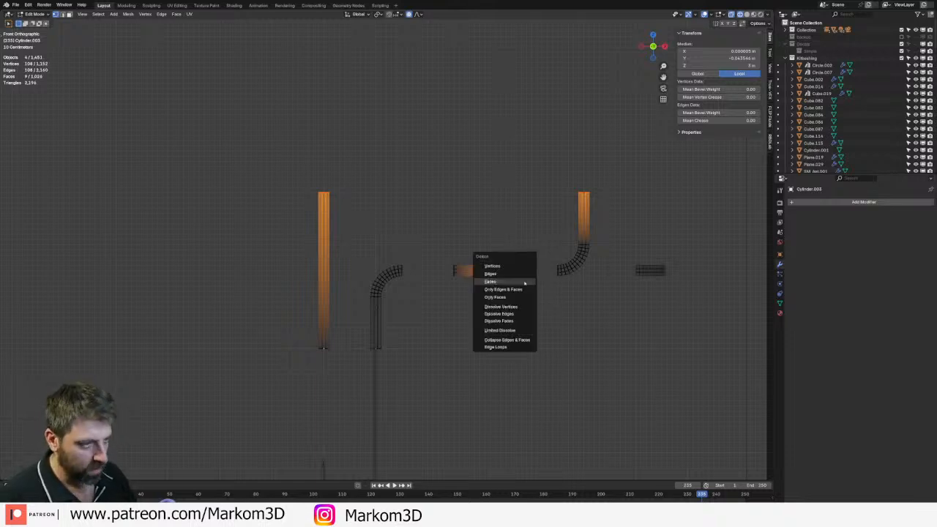
pyautogui.click(524, 282)
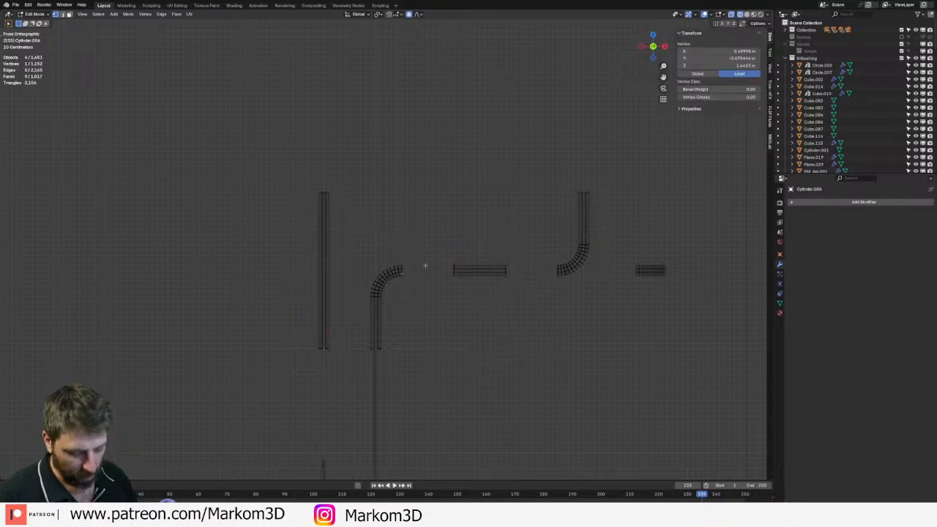
# - Delete the end-cap faces at the curved set's upper end, the horizontal set's facing end and the J-shaped set's lower end
pyautogui.press('c')
pyautogui.moveTo(417, 266); pyautogui.dragTo(444, 270)
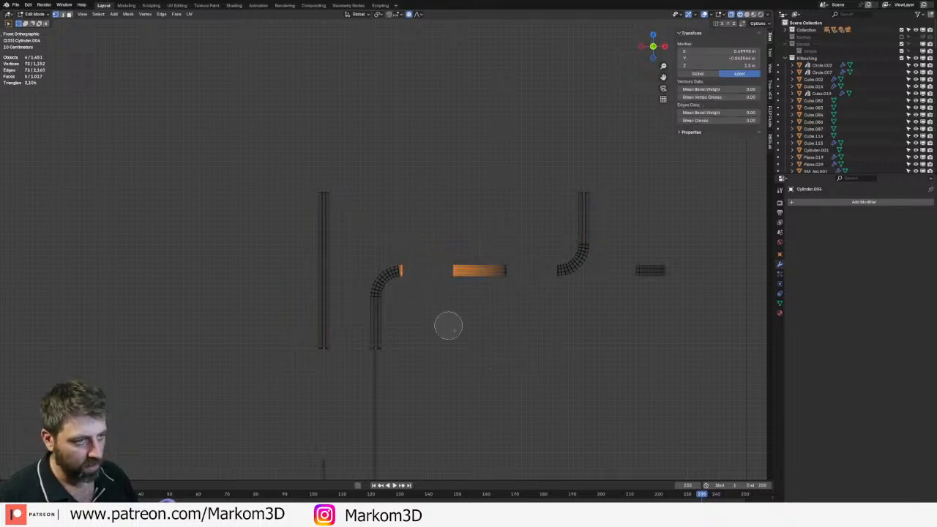
pyautogui.moveTo(544, 270); pyautogui.dragTo(545, 266)
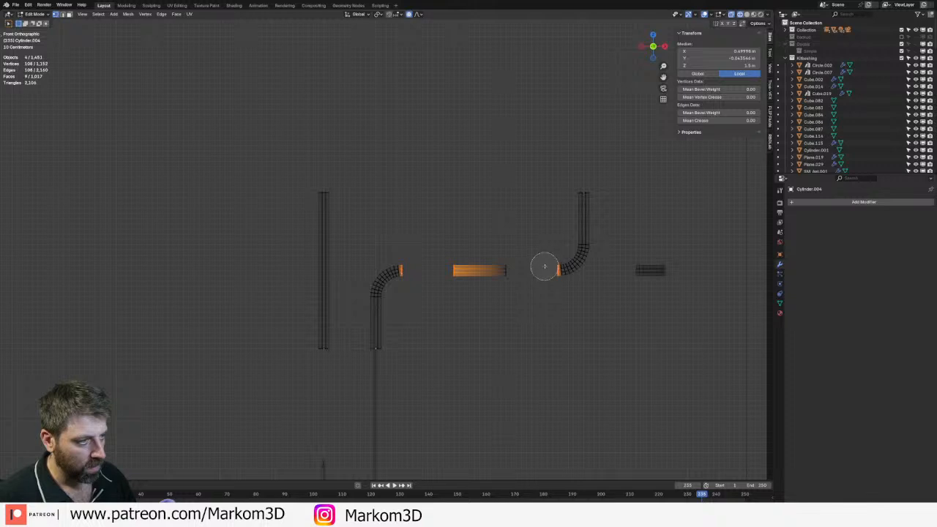
pyautogui.rightClick(542, 267)
pyautogui.press('x')
pyautogui.click(540, 268)
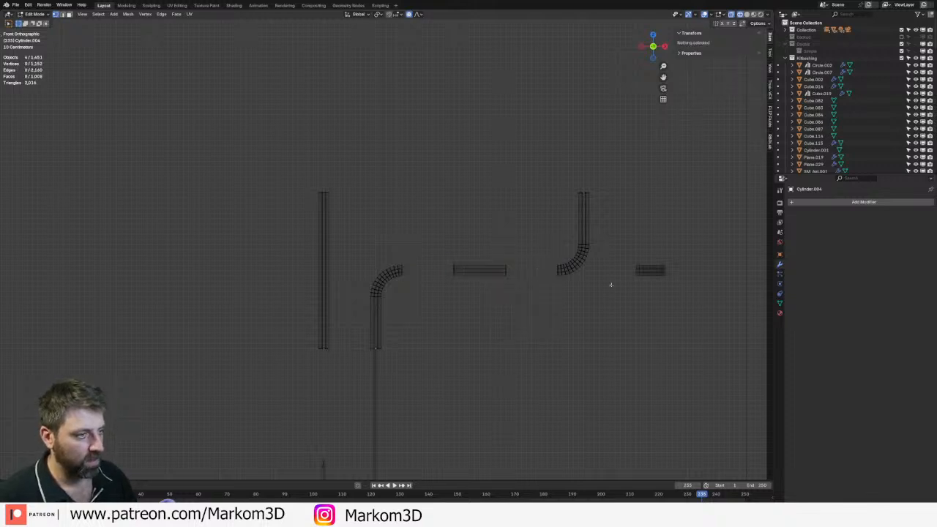
# - Open the short corner pipe set in Edit Mode and delete the three end-cap faces at its nearer end
pyautogui.moveTo(611, 284); pyautogui.dragTo(609, 333, button='middle')
pyautogui.scroll(-5, 571, 359)
pyautogui.press('Tab')
pyautogui.click(540, 457)
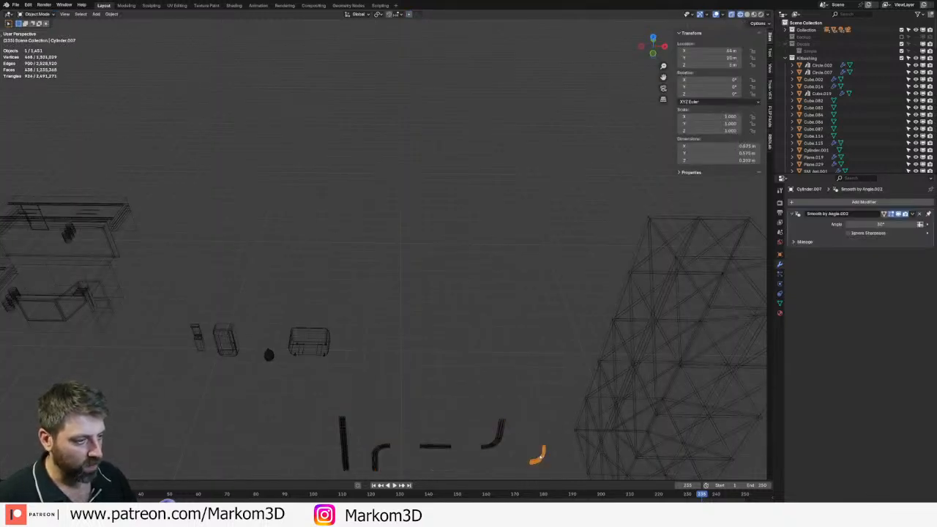
pyautogui.press('KP_Decimal')
pyautogui.moveTo(410, 335); pyautogui.dragTo(480, 350, button='middle')
pyautogui.press('Tab')
pyautogui.moveTo(292, 366); pyautogui.dragTo(346, 393, button='middle')
pyautogui.click(345, 399)
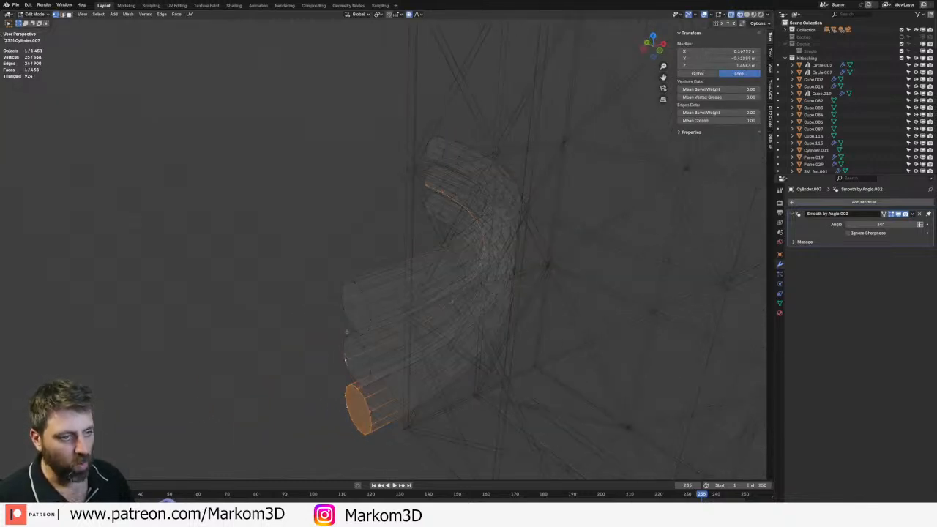
pyautogui.keyDown('shift'); pyautogui.click(344, 359); pyautogui.keyUp('shift')
pyautogui.keyDown('shift'); pyautogui.click(344, 313); pyautogui.keyUp('shift')
pyautogui.press('x')
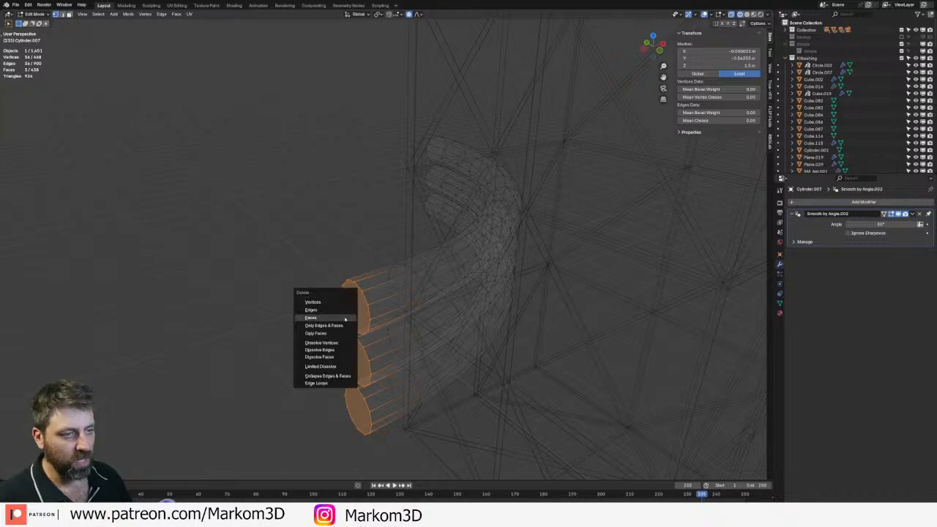
pyautogui.click(346, 318)
# - Delete the three end-cap faces at the corner pipe set's other end and return to Object Mode
pyautogui.keyDown('alt'); pyautogui.click(423, 202); pyautogui.keyUp('alt')
pyautogui.keyDown('alt'); pyautogui.keyDown('shift'); pyautogui.click(423, 177); pyautogui.keyUp('shift'); pyautogui.keyUp('alt')
pyautogui.keyDown('alt'); pyautogui.keyDown('shift'); pyautogui.click(421, 150); pyautogui.keyUp('shift'); pyautogui.keyUp('alt')
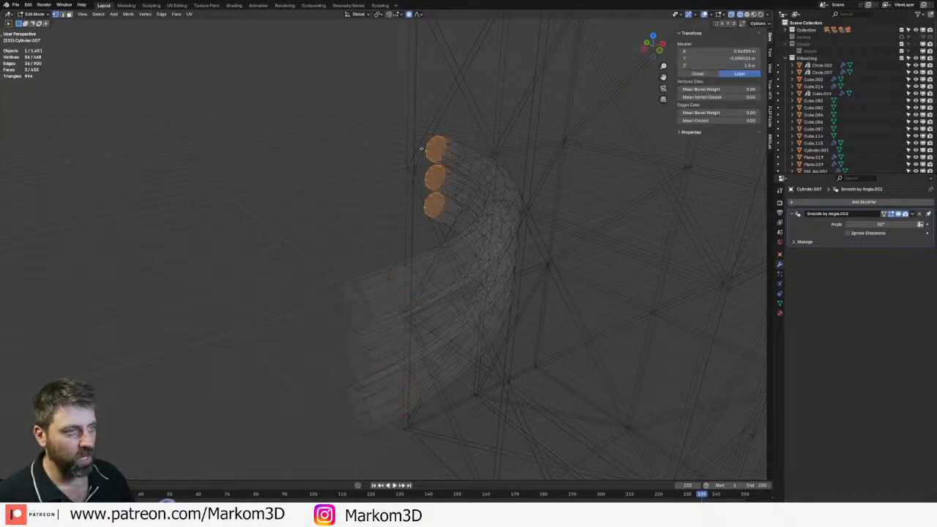
pyautogui.press('x')
pyautogui.click(375, 192)
pyautogui.press('Tab')
# - Switch the viewport to rendered shading with the whole kit layout in view
pyautogui.moveTo(373, 192); pyautogui.dragTo(496, 276, button='middle')
pyautogui.scroll(-9, 347, 246)
pyautogui.keyDown('ctrl'); pyautogui.moveTo(348, 213); pyautogui.dragTo(347, 253, button='middle'); pyautogui.keyUp('ctrl')
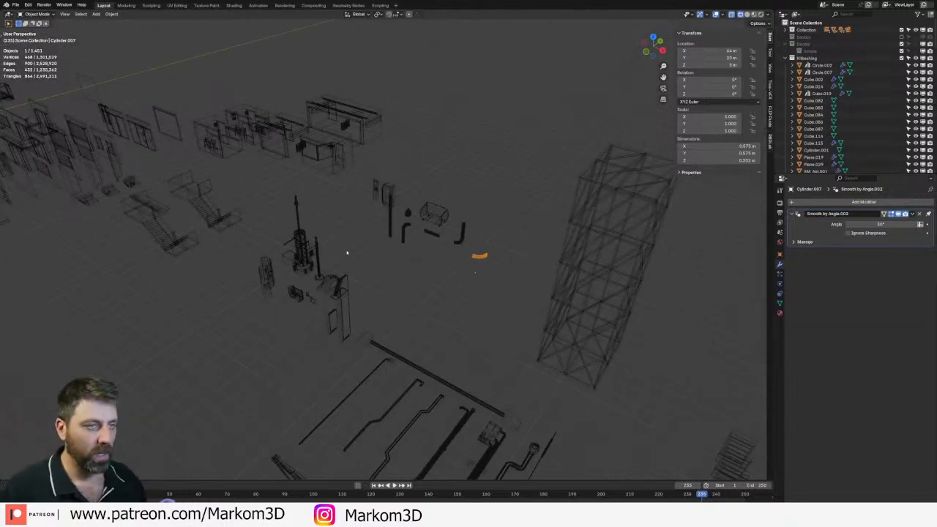
pyautogui.click(760, 14)
pyautogui.scroll(-2, 427, 284)
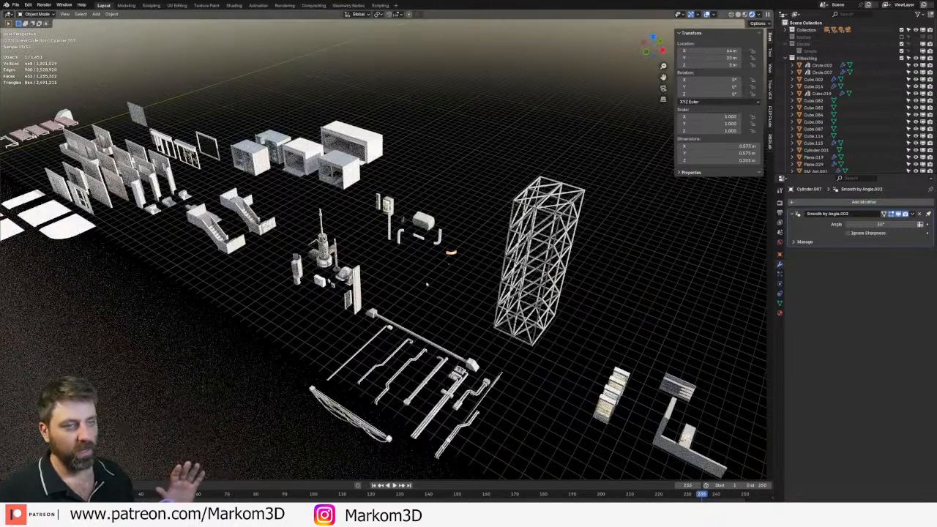
# - Frame the O-BANG vending machine in the kit and examine its front
pyautogui.keyDown('shift'); pyautogui.moveTo(448, 263); pyautogui.dragTo(489, 165, button='middle'); pyautogui.keyUp('shift')
pyautogui.keyDown('shift'); pyautogui.moveTo(344, 167); pyautogui.dragTo(486, 179, button='middle'); pyautogui.keyUp('shift')
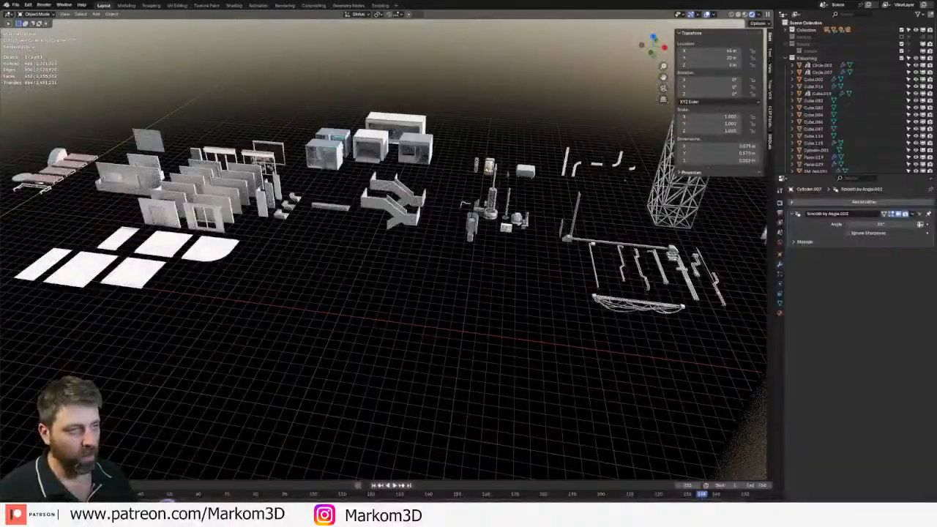
pyautogui.click(489, 168)
pyautogui.press('KP_Decimal')
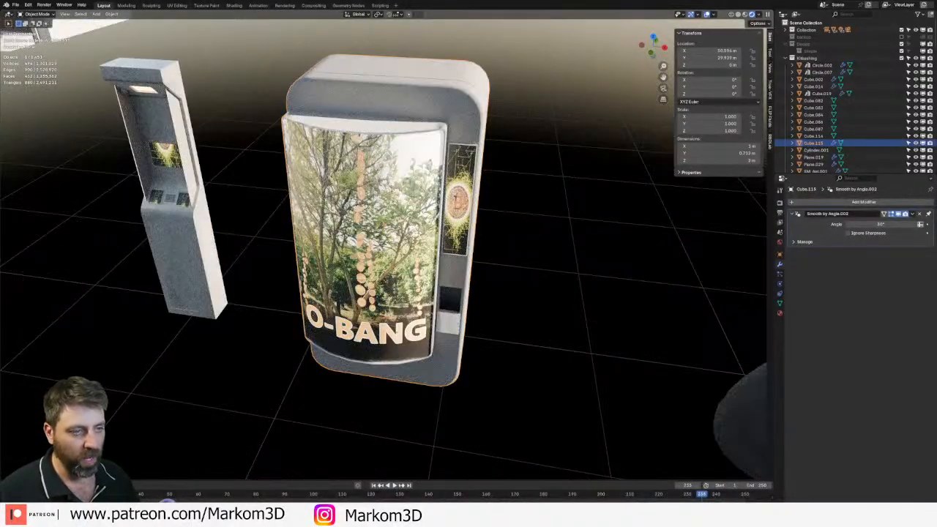
pyautogui.moveTo(358, 395); pyautogui.dragTo(358, 367, button='middle')
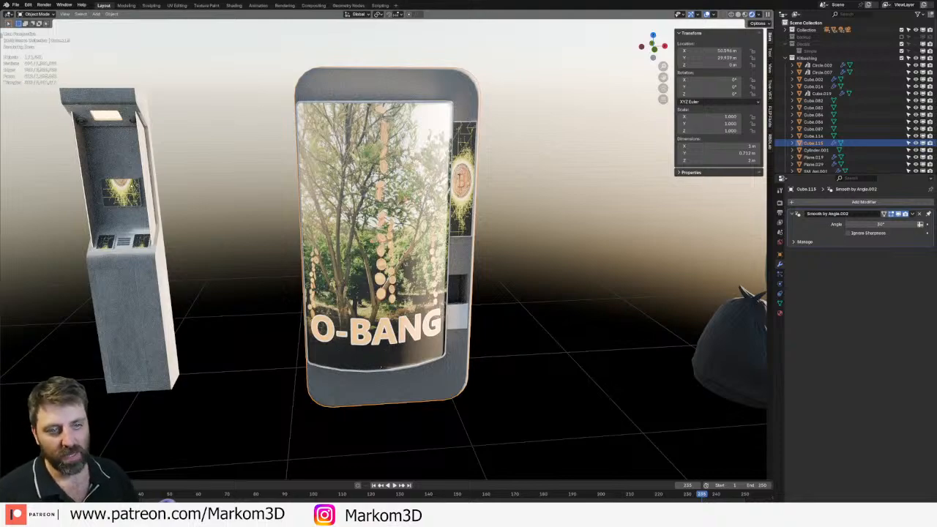
pyautogui.scroll(-15, 370, 306)
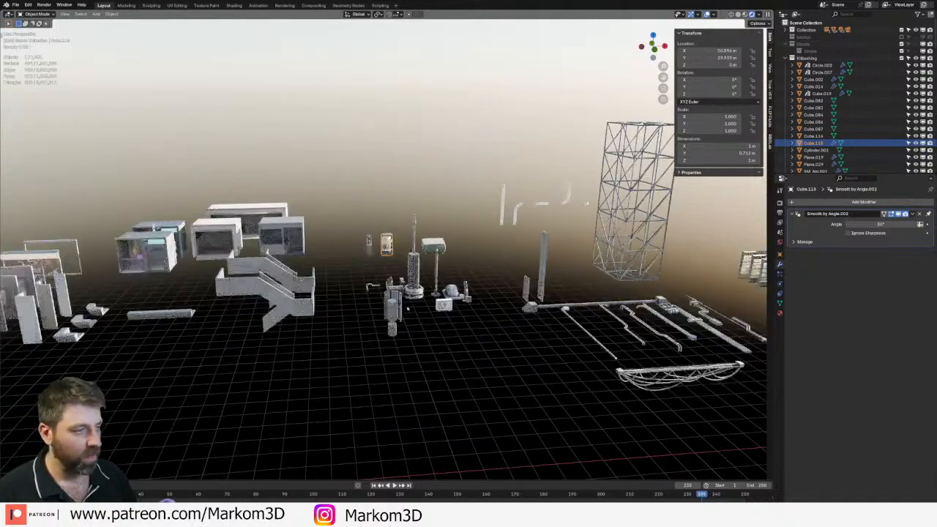
# - Select and frame the tall vertical sign panel in the kit and examine it
pyautogui.moveTo(469, 278); pyautogui.dragTo(381, 333, button='middle')
pyautogui.scroll(-8, 417, 329)
pyautogui.click(417, 329)
pyautogui.press('g')
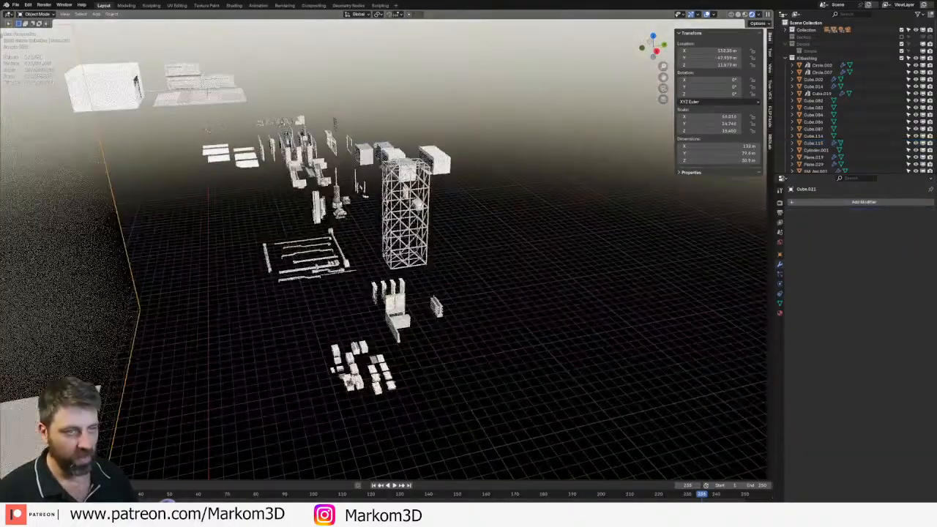
pyautogui.click(307, 241)
pyautogui.click(321, 212)
pyautogui.press('KP_Decimal')
pyautogui.moveTo(321, 212); pyautogui.dragTo(170, 134, button='middle')
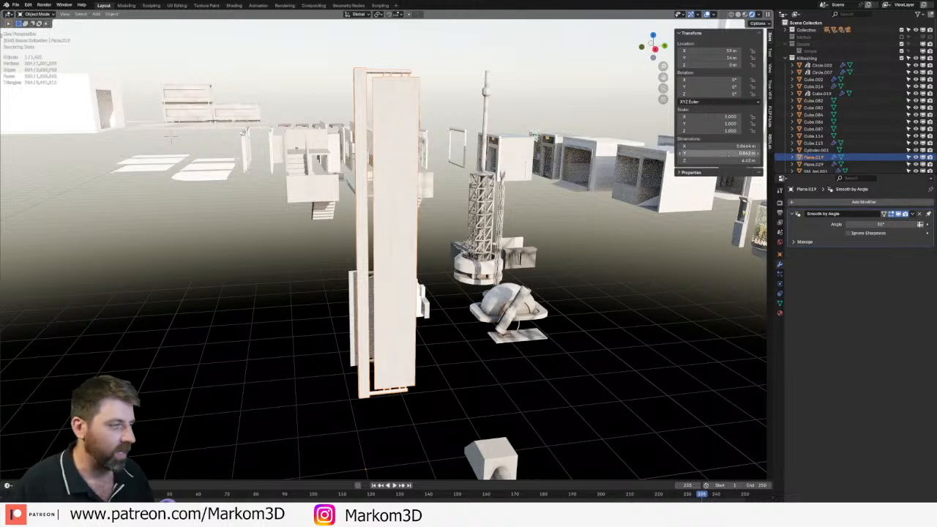
# - Select and frame the 4 m wide shop unit with the recessed door and examine its front
pyautogui.click(675, 212)
pyautogui.press('KP_Decimal')
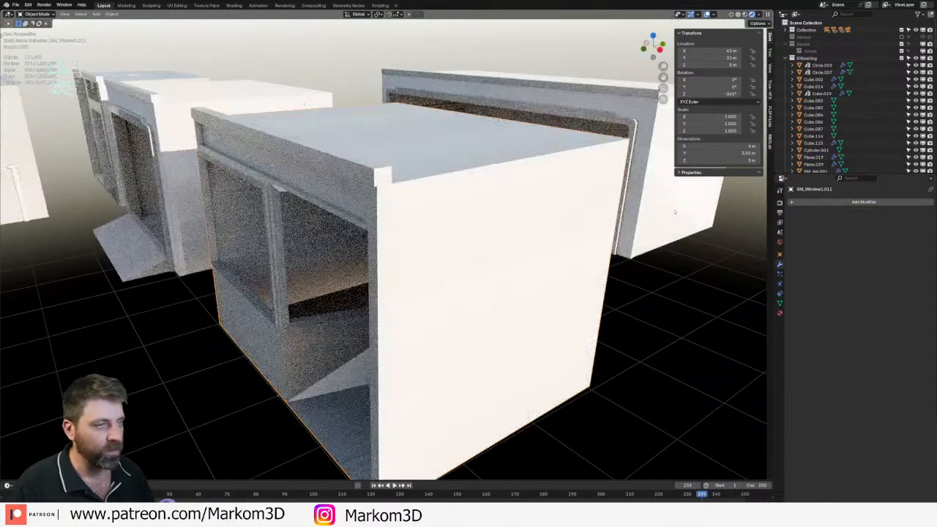
pyautogui.moveTo(675, 212); pyautogui.dragTo(467, 355, button='middle')
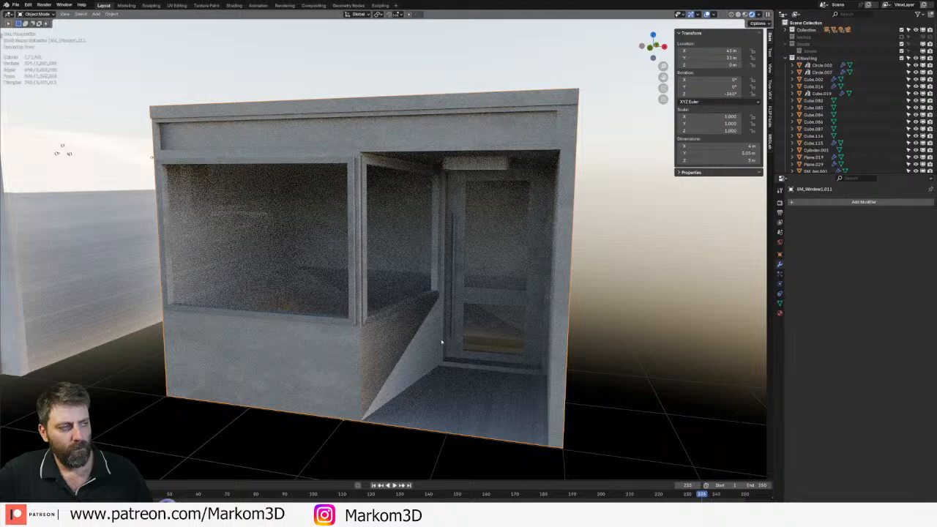
pyautogui.scroll(-3, 301, 300)
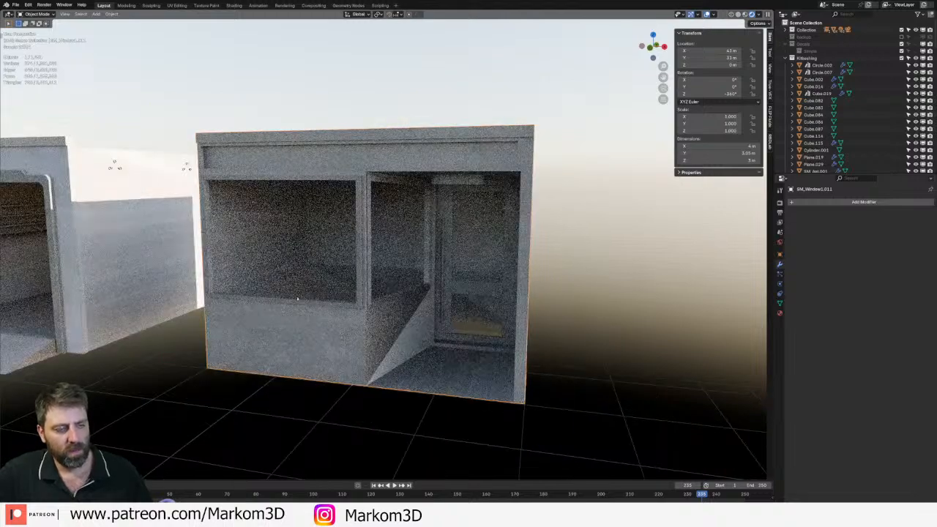
pyautogui.scroll(-3, 302, 300)
pyautogui.keyDown('shift'); pyautogui.moveTo(302, 300); pyautogui.dragTo(439, 300, button='middle'); pyautogui.keyUp('shift')
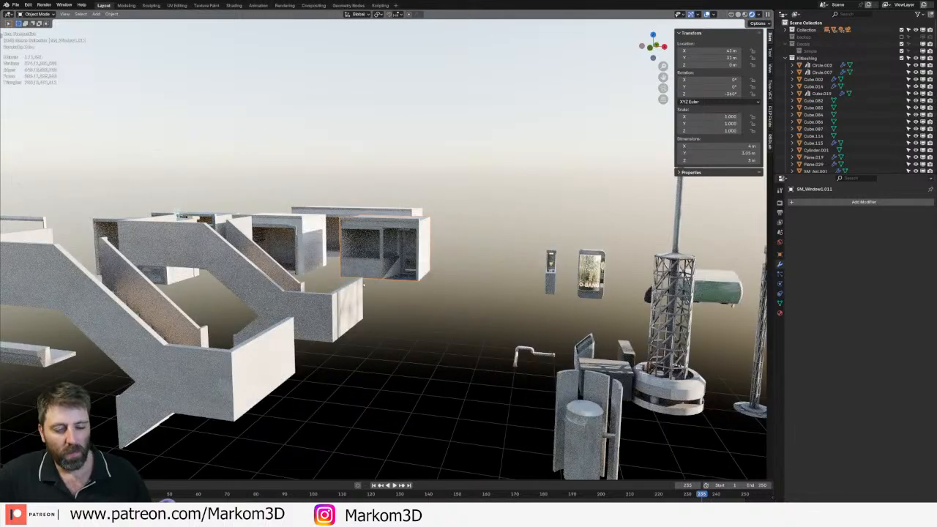
# - Examine the full kit layout and the assembled buildings from a distance
pyautogui.scroll(-3, 363, 285)
pyautogui.moveTo(363, 285); pyautogui.dragTo(354, 278, button='middle')
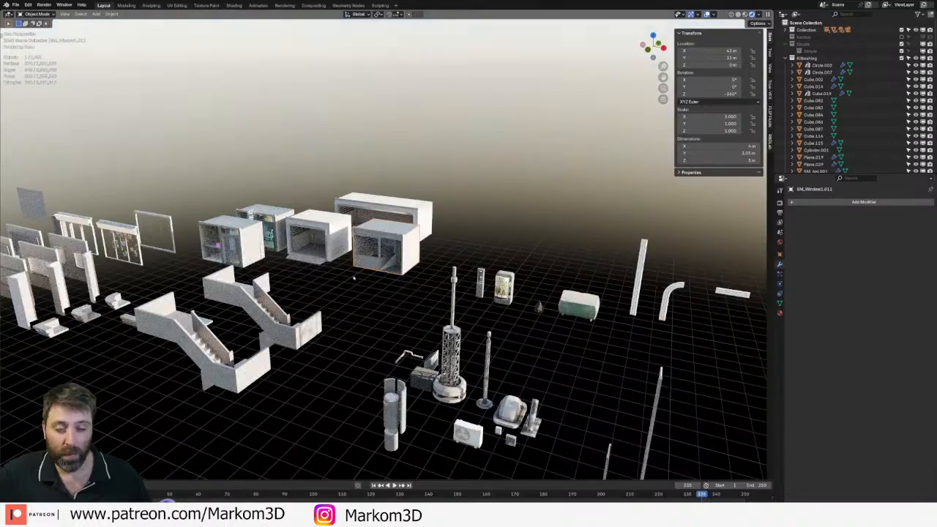
pyautogui.scroll(-3, 354, 277)
pyautogui.moveTo(353, 277); pyautogui.dragTo(205, 196, button='middle')
pyautogui.scroll(-2, 384, 256)
pyautogui.moveTo(384, 257); pyautogui.dragTo(414, 249, button='middle')
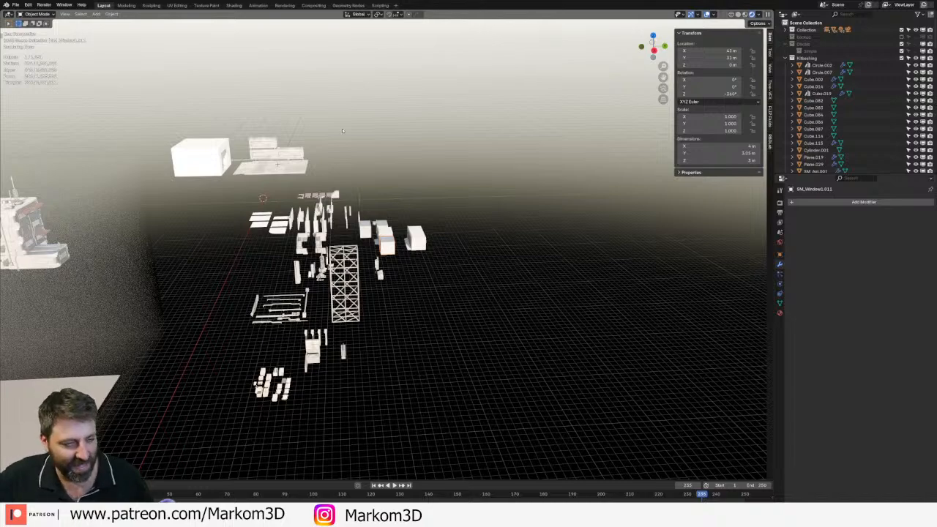
pyautogui.moveTo(342, 130); pyautogui.dragTo(293, 161, button='middle')
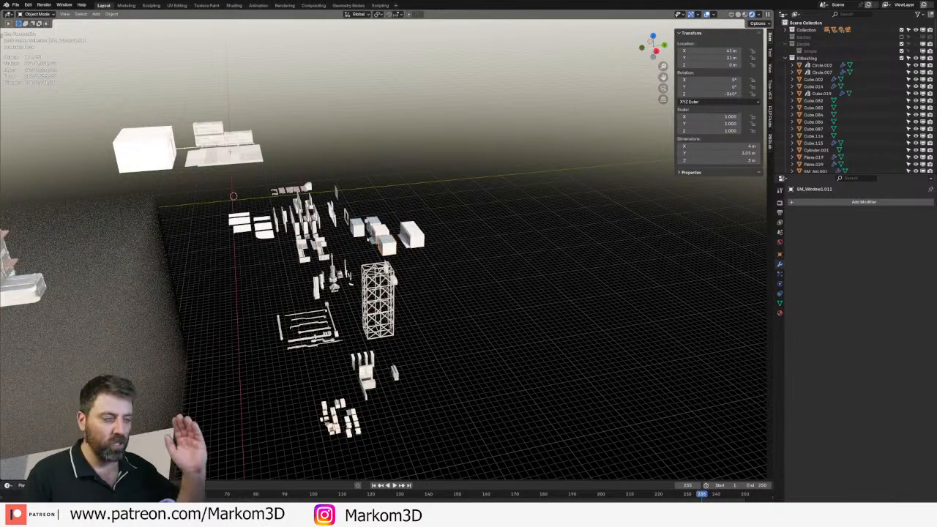
pyautogui.moveTo(307, 322); pyautogui.dragTo(376, 242, button='middle')
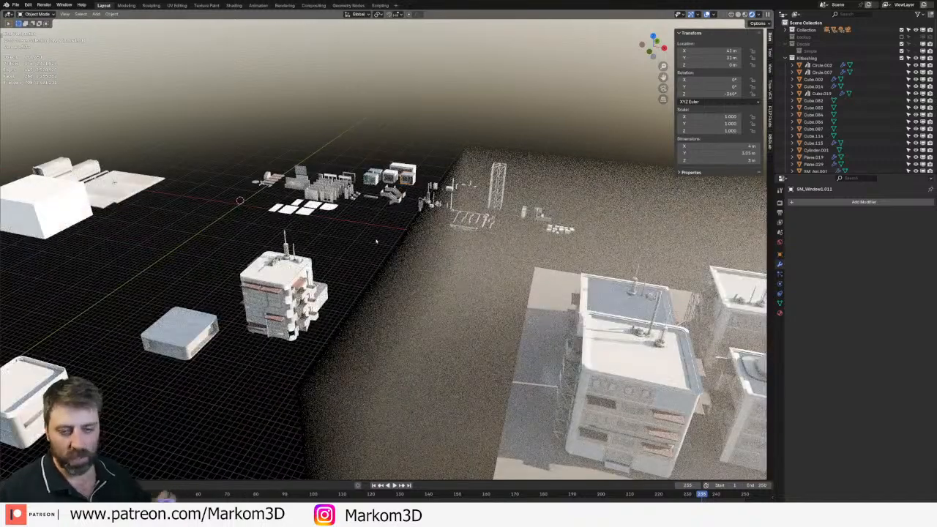